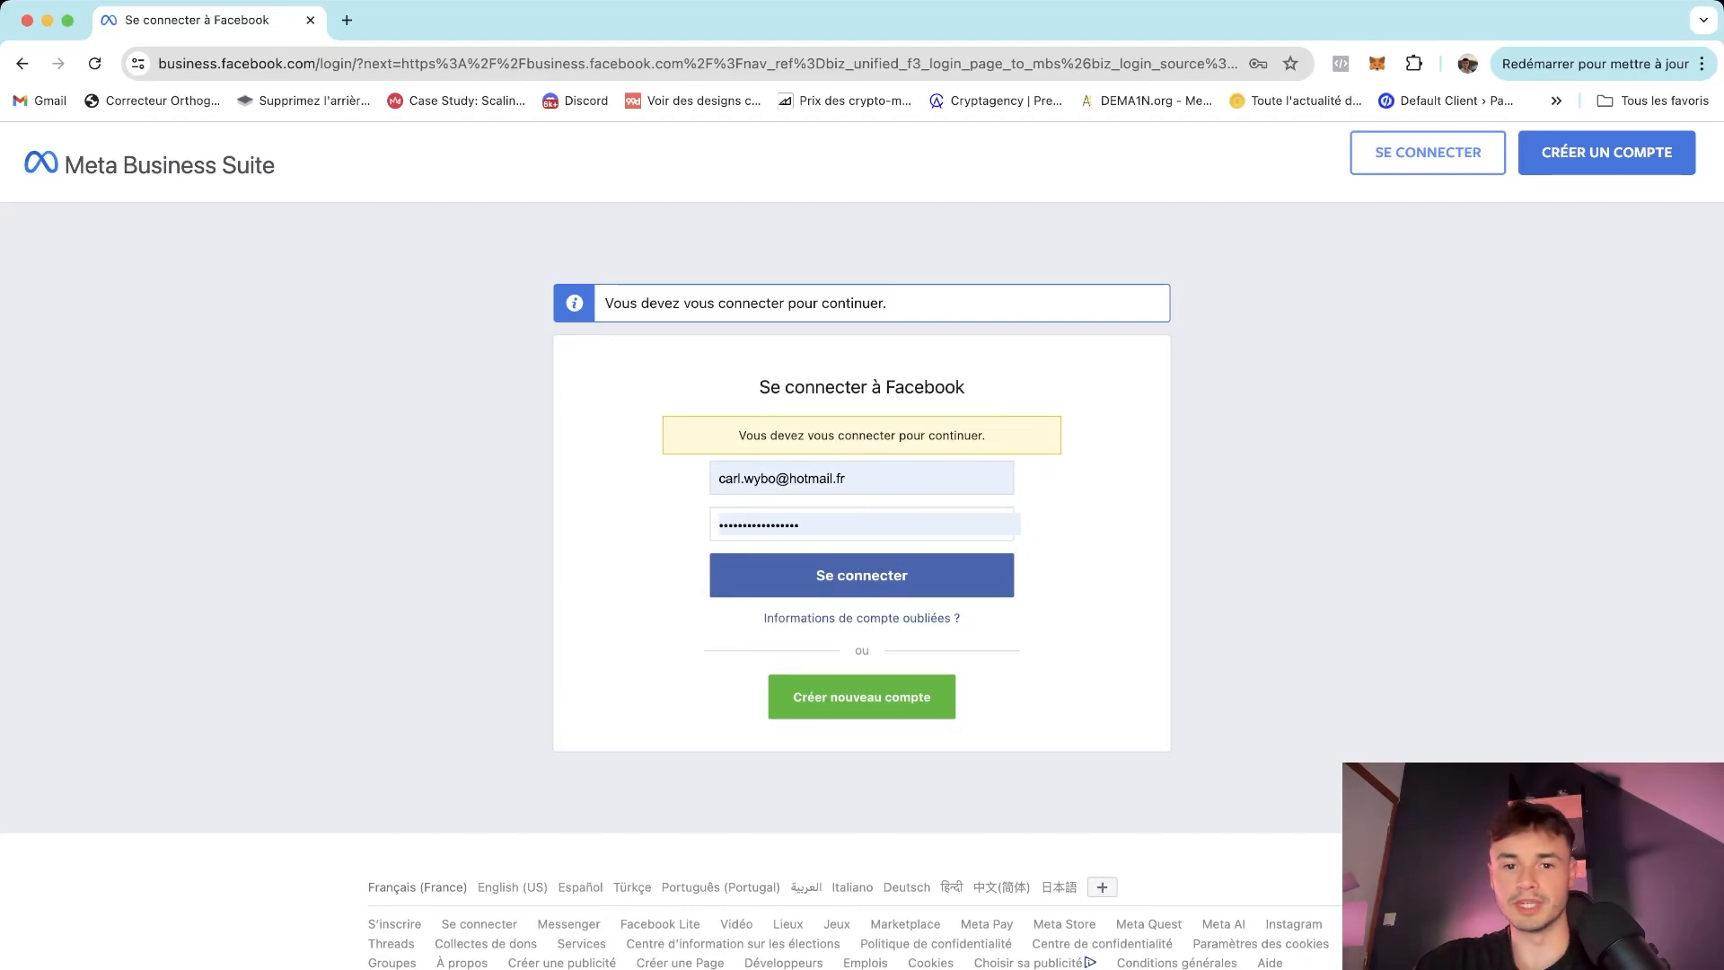
pyautogui.moveTo(864, 479); pyautogui.dragTo(717, 478)
pyautogui.click(640, 489)
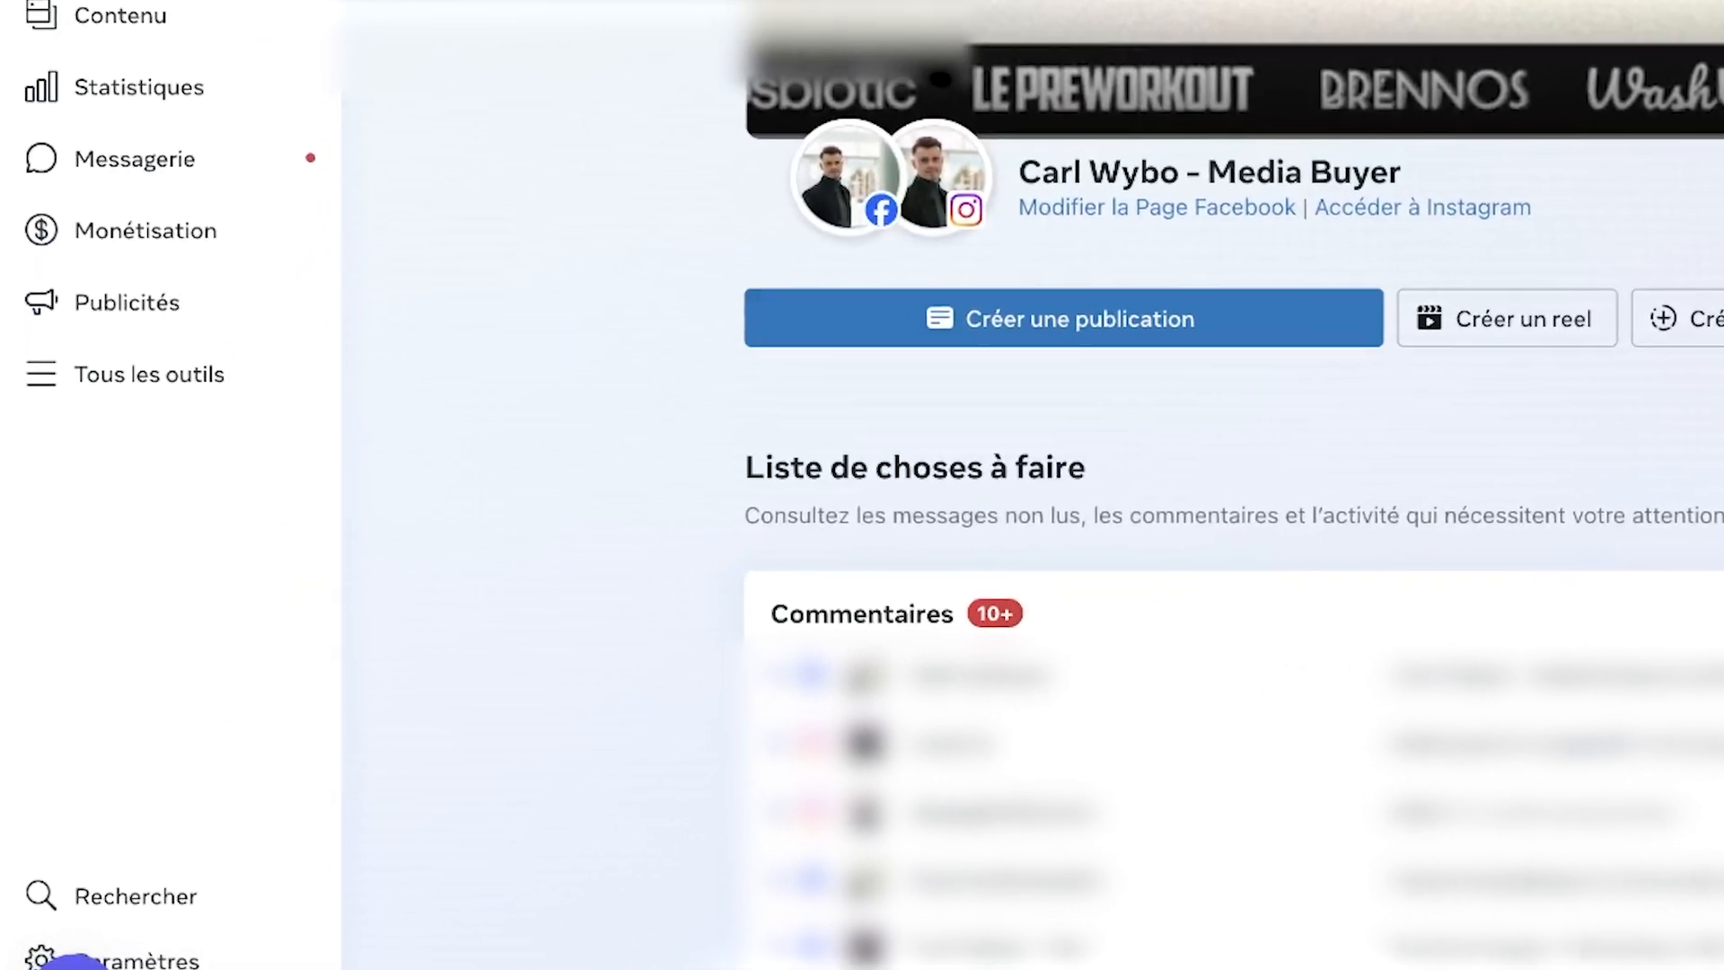
# Open the business portfolio settings and view the form for inviting people, closing it without sending an invitation
pyautogui.click(136, 961)
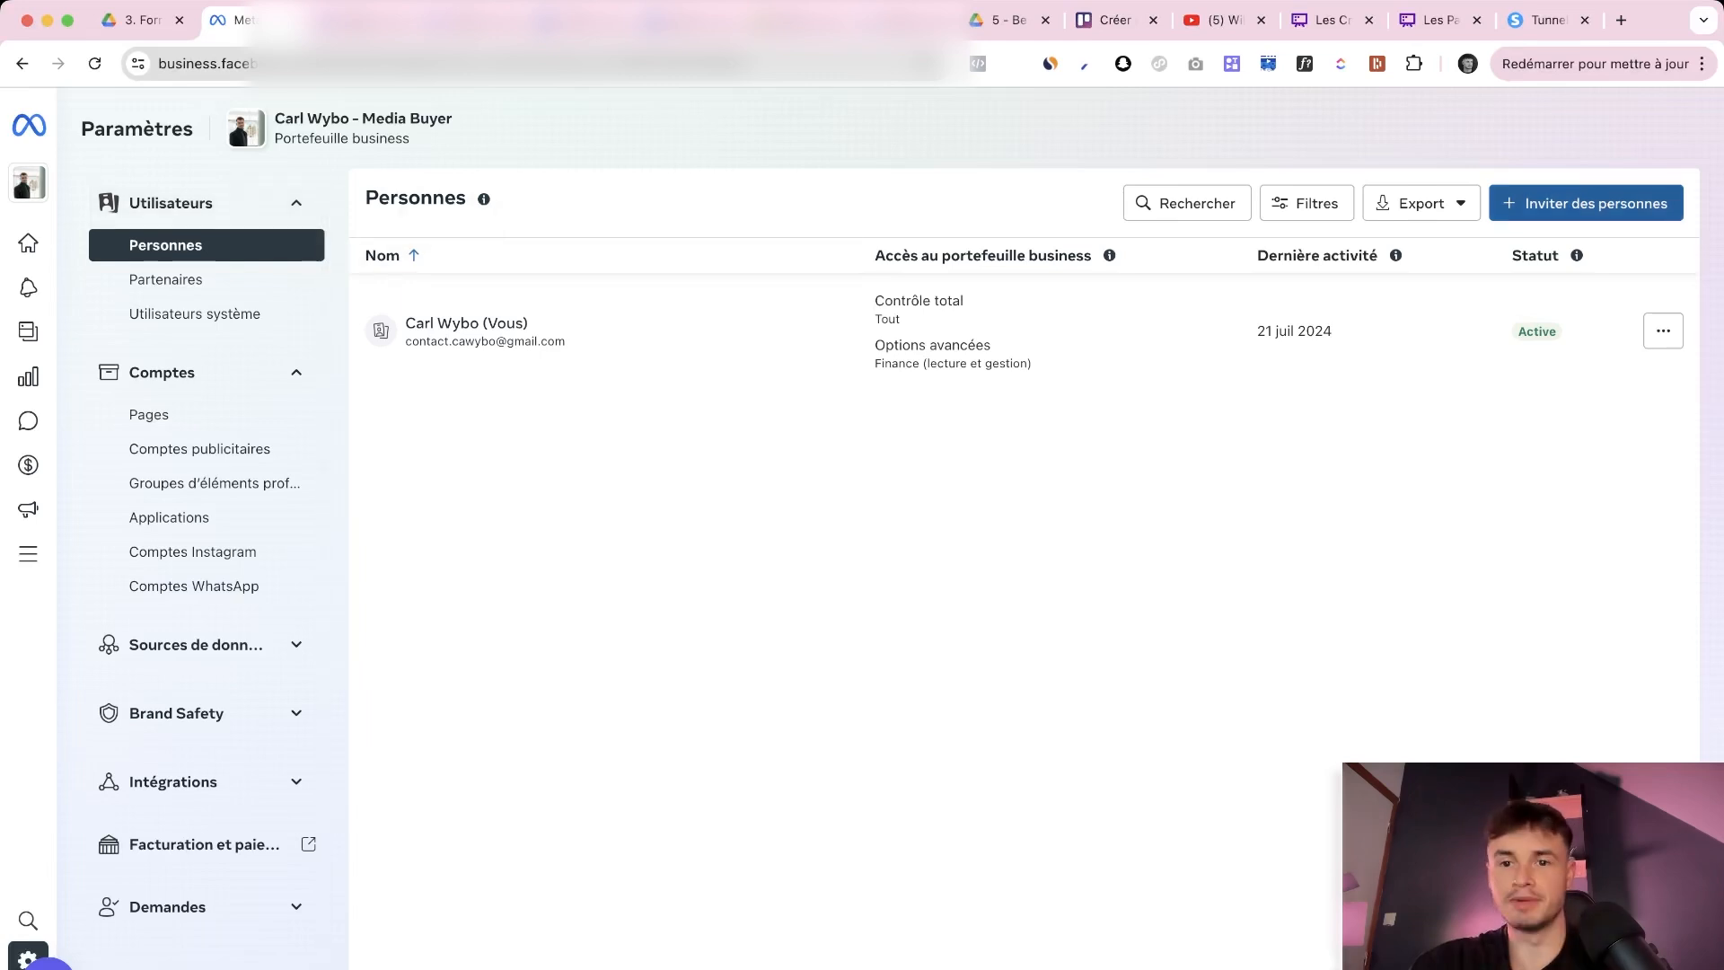
pyautogui.click(1585, 203)
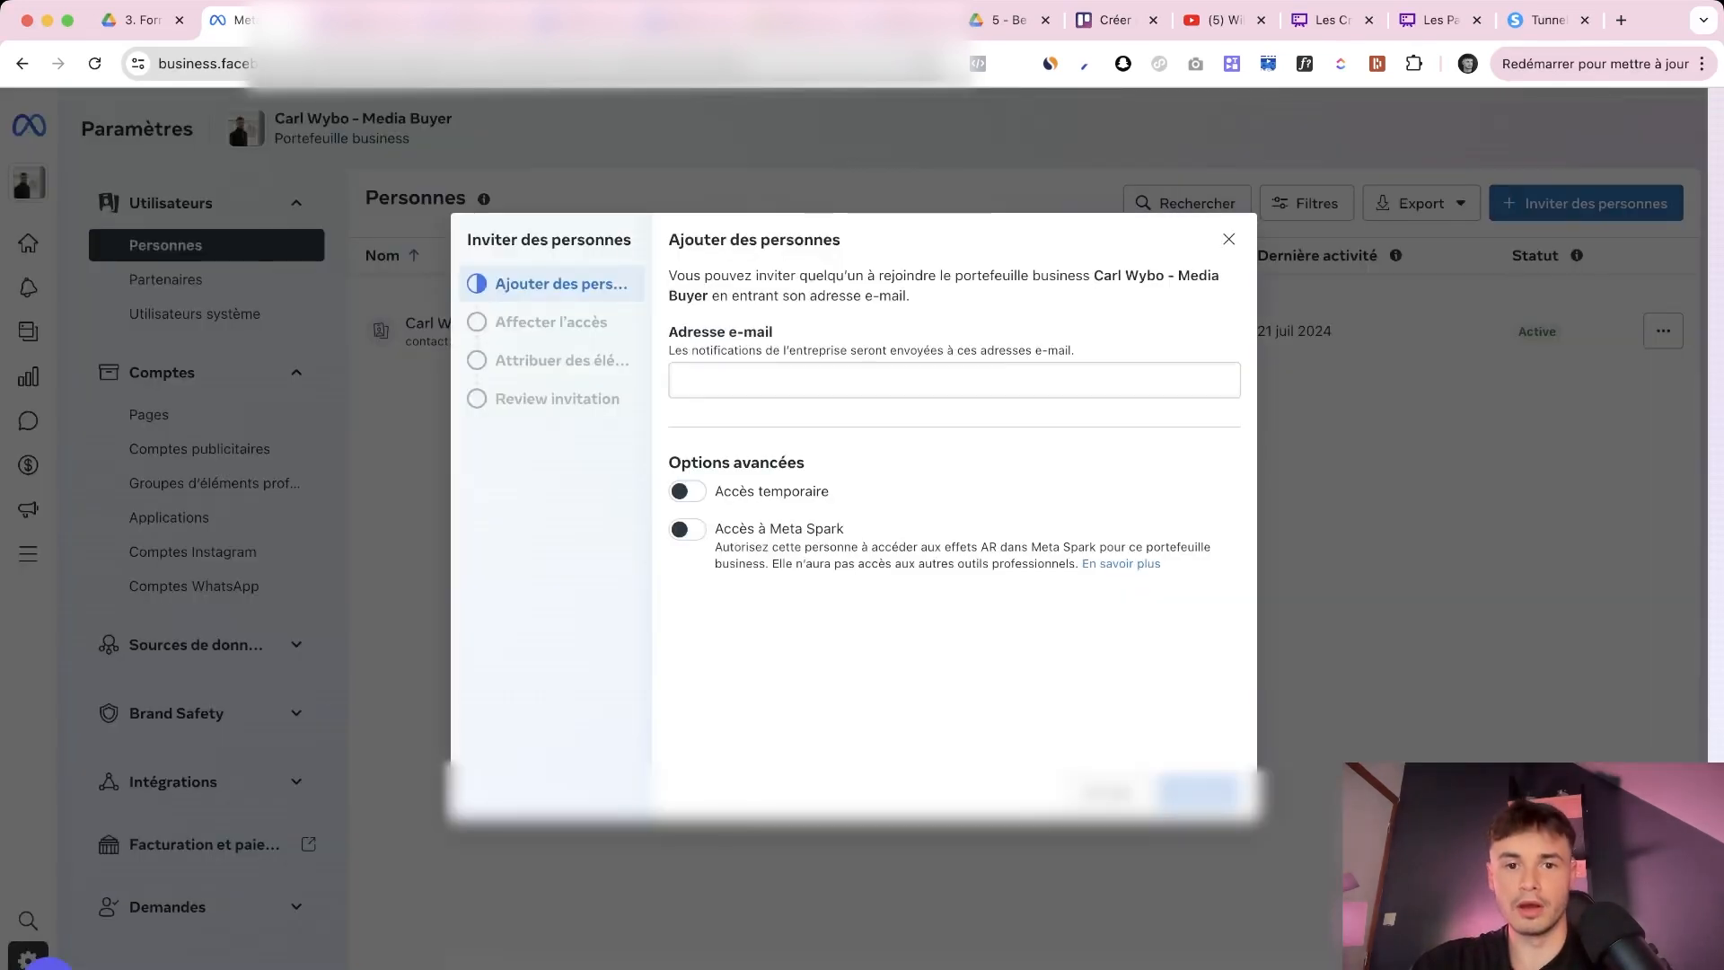
pyautogui.click(953, 379)
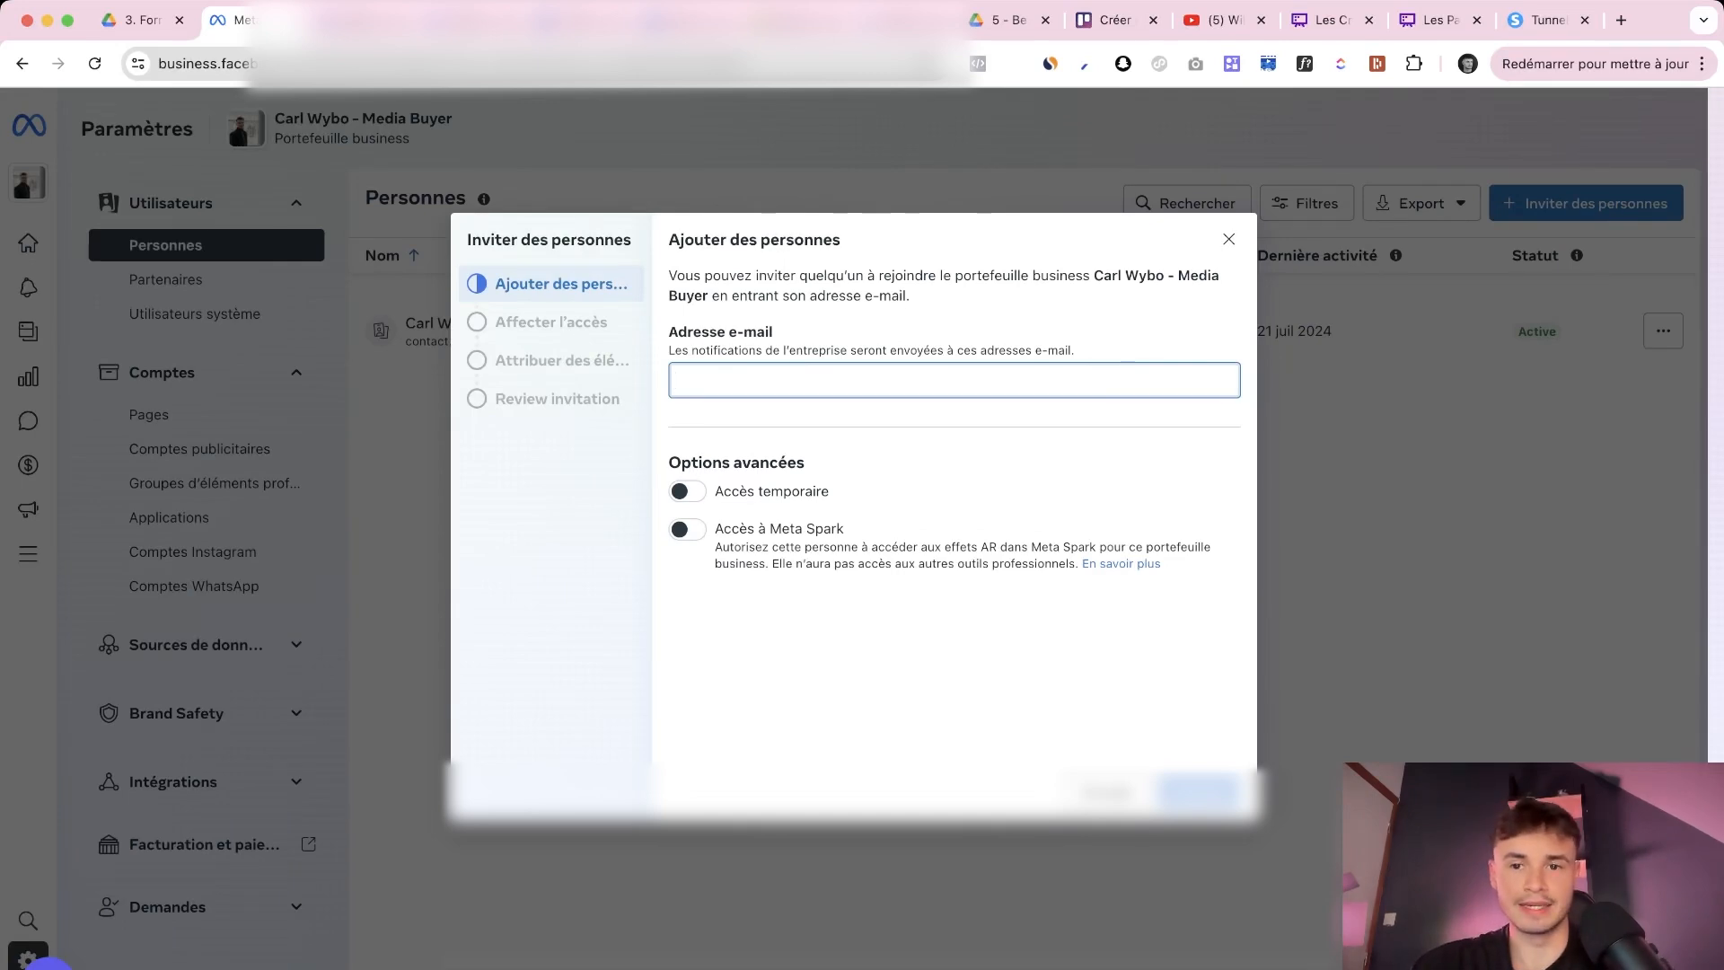
pyautogui.press('Escape')
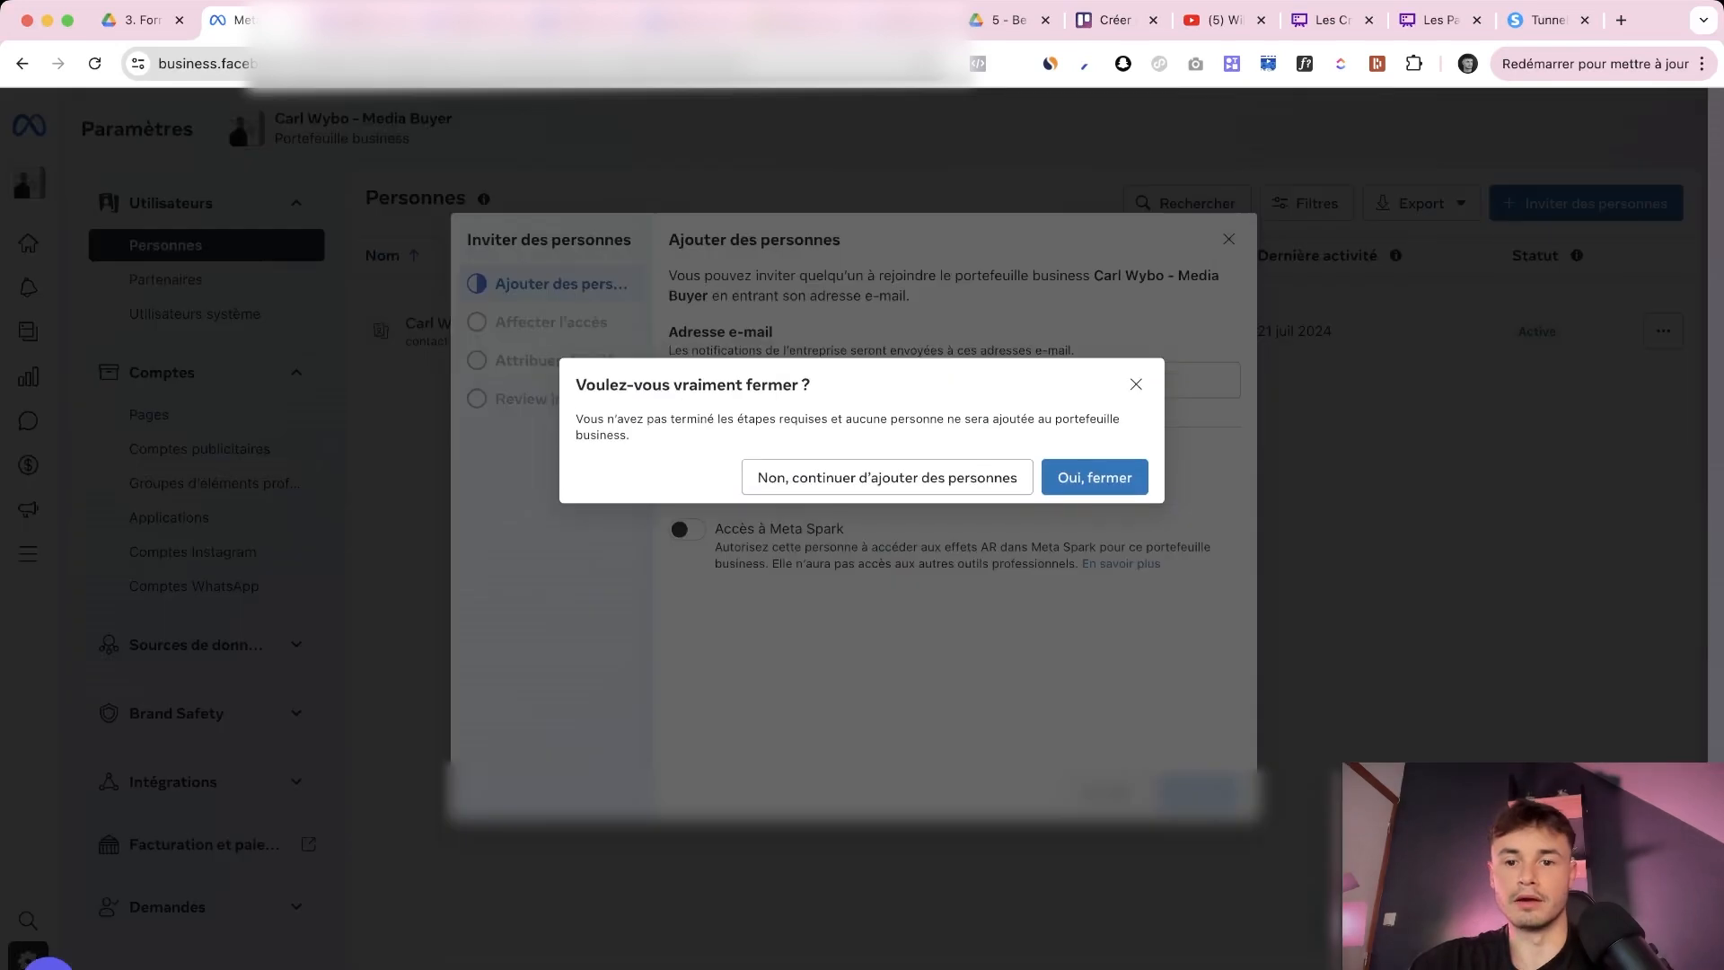
pyautogui.click(1095, 477)
# View the resources shared with partners and the form for adding an existing Facebook Page, closing it without a request
pyautogui.click(169, 279)
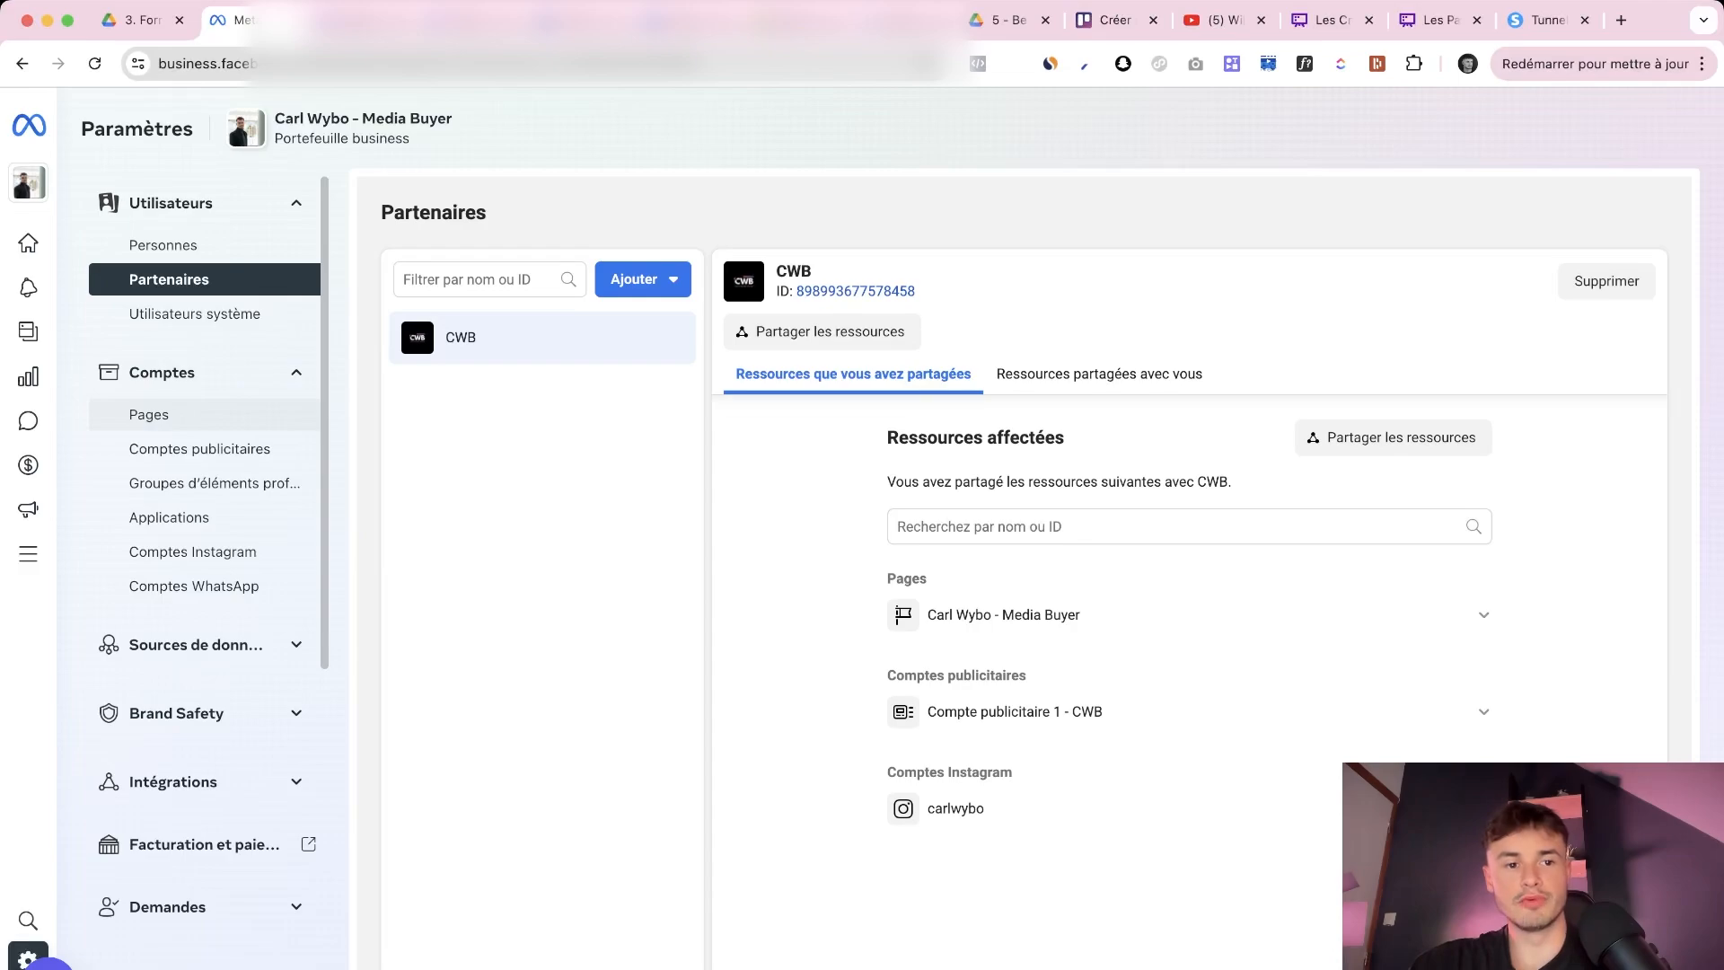
pyautogui.click(149, 415)
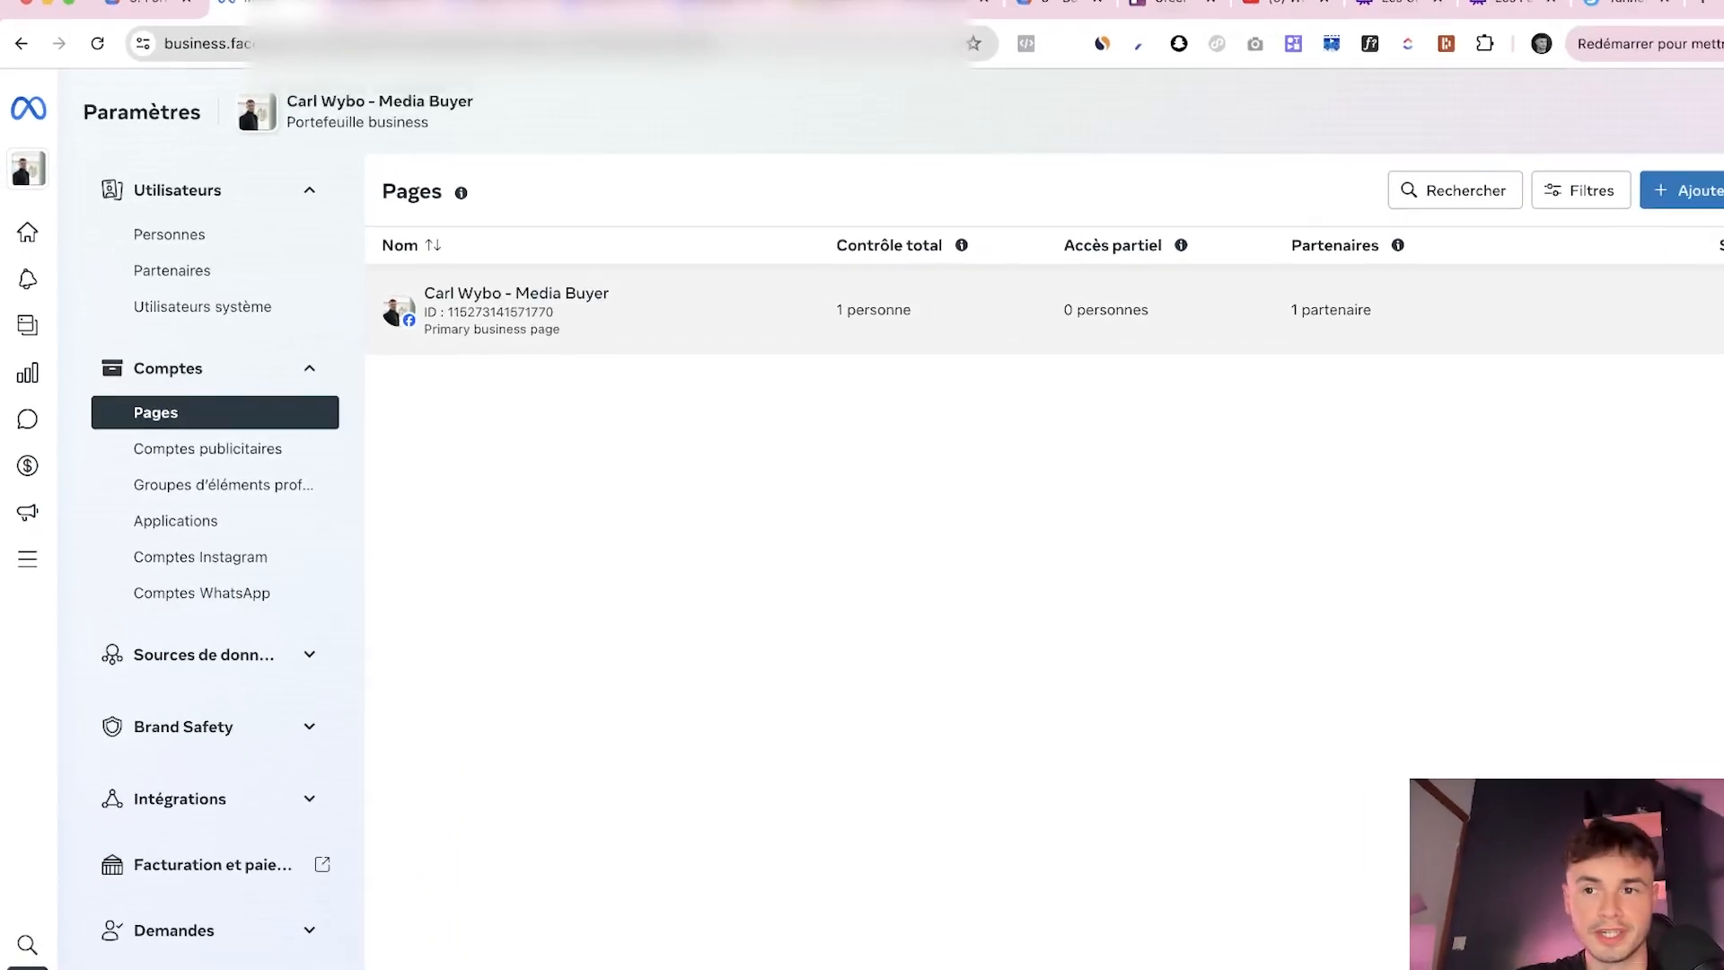
pyautogui.click(1573, 203)
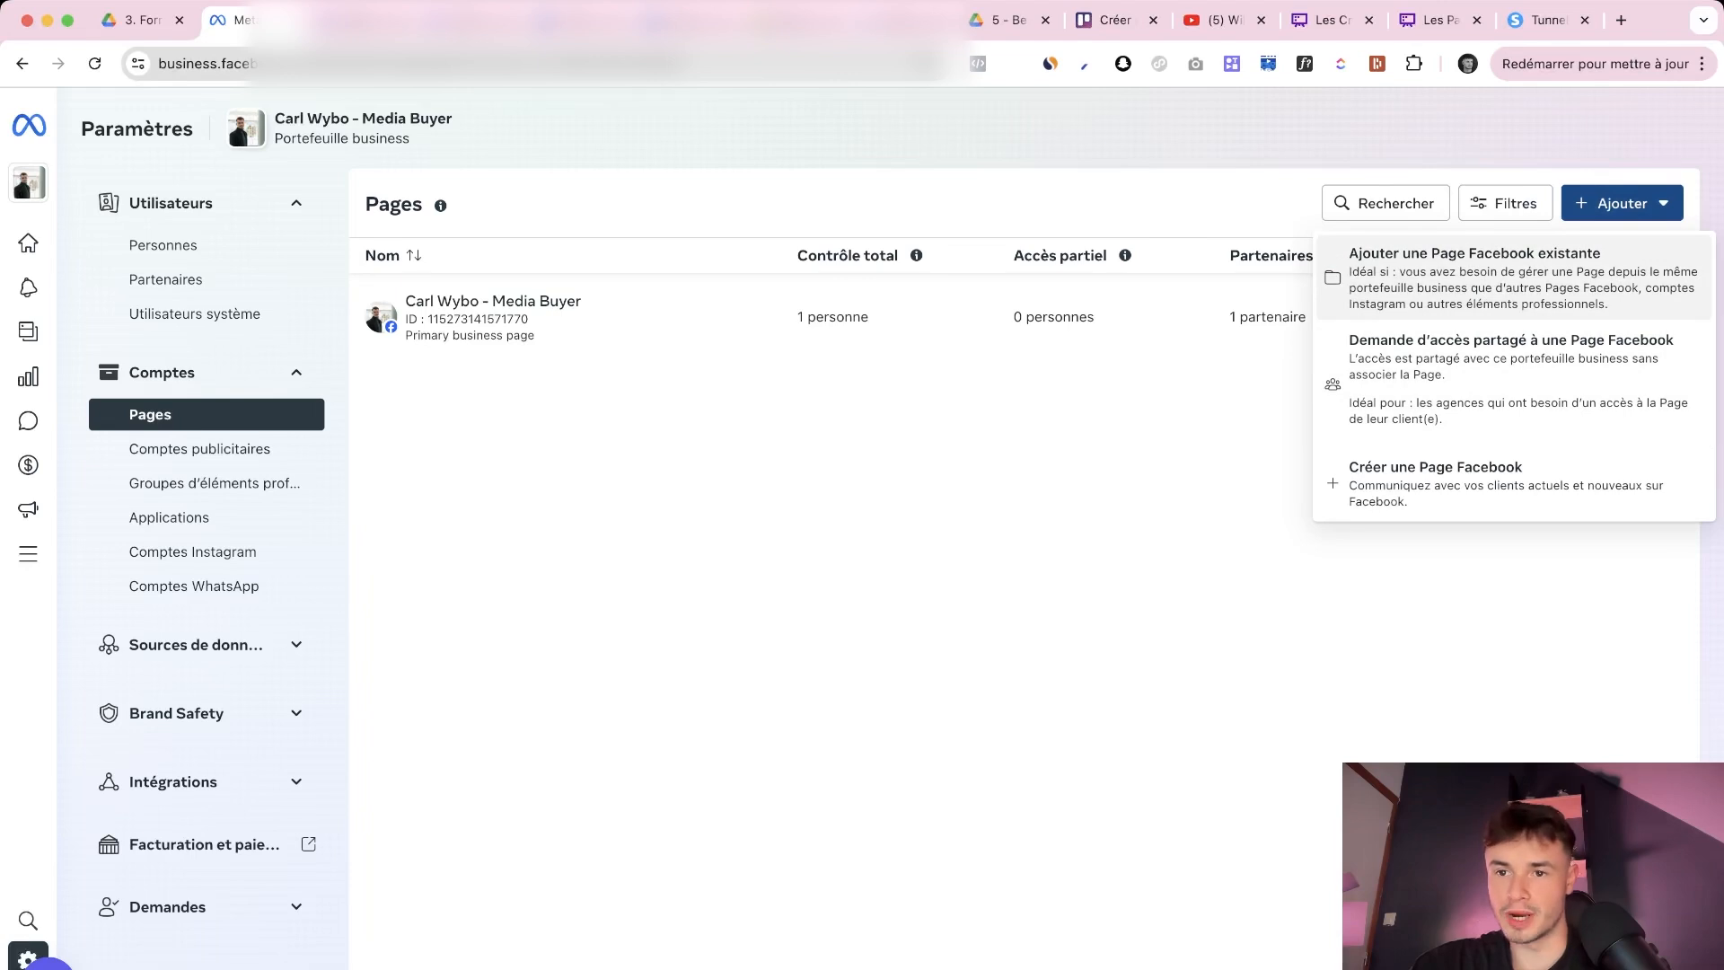
pyautogui.click(1513, 278)
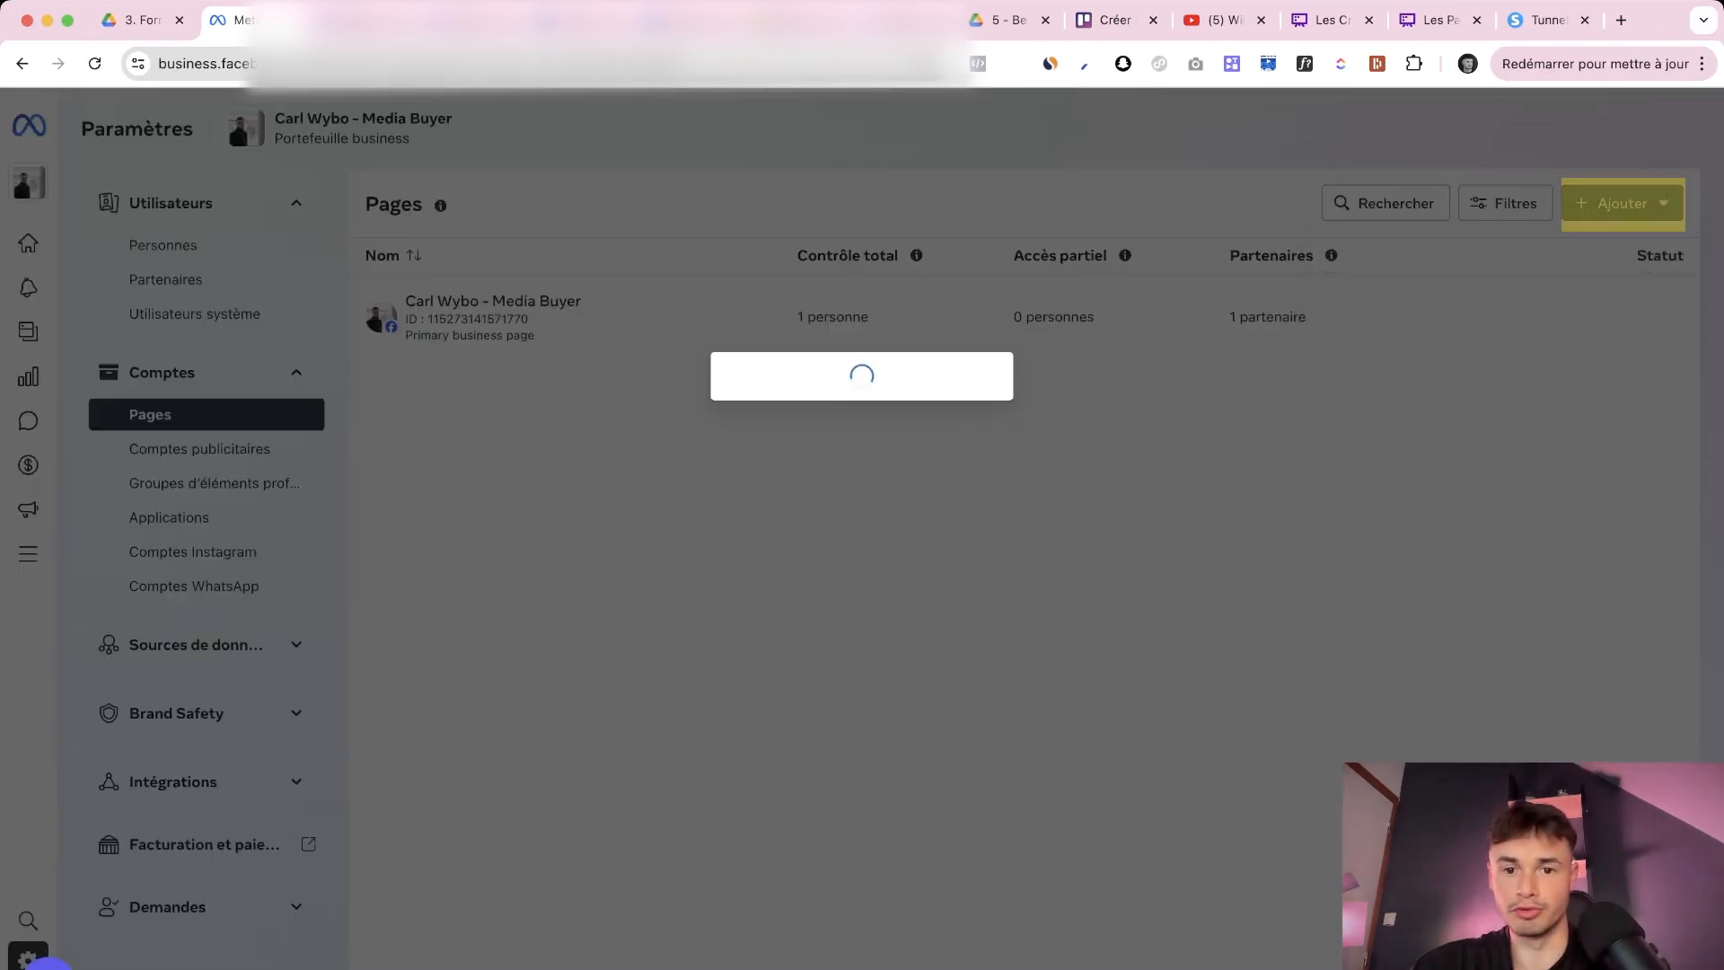
pyautogui.click(960, 431)
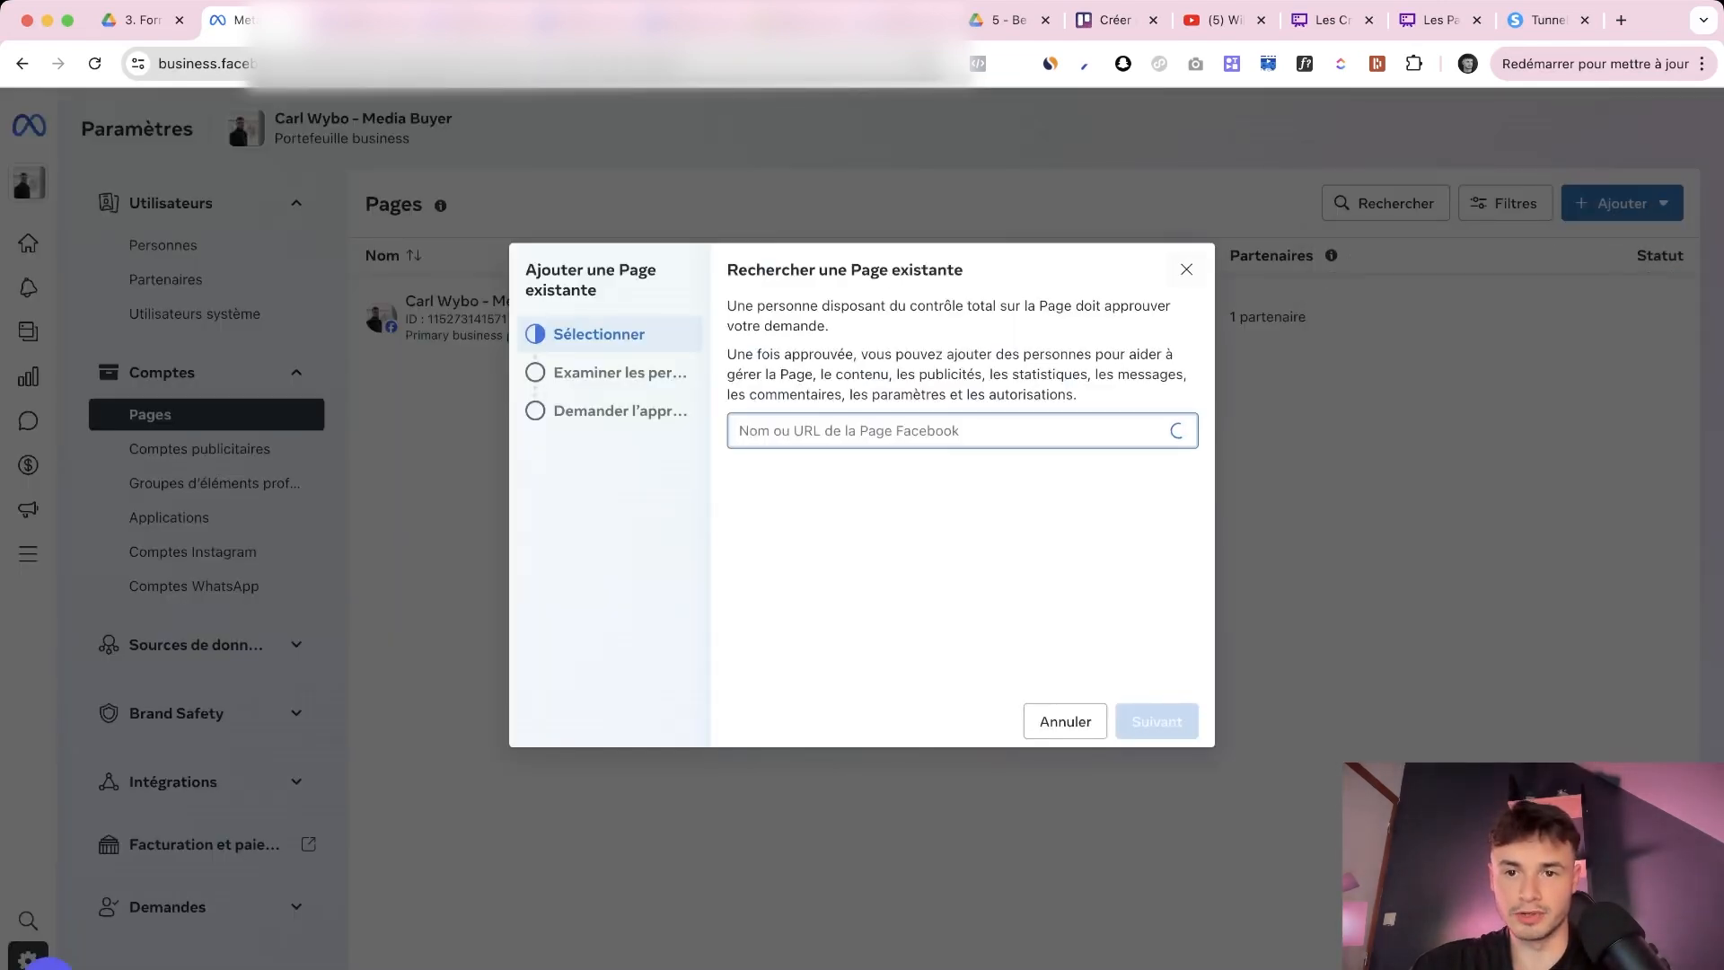
pyautogui.click(1186, 270)
# Examine the name, category and bio fields of the Facebook Page creation form, and close it without creating a Page
pyautogui.click(1615, 203)
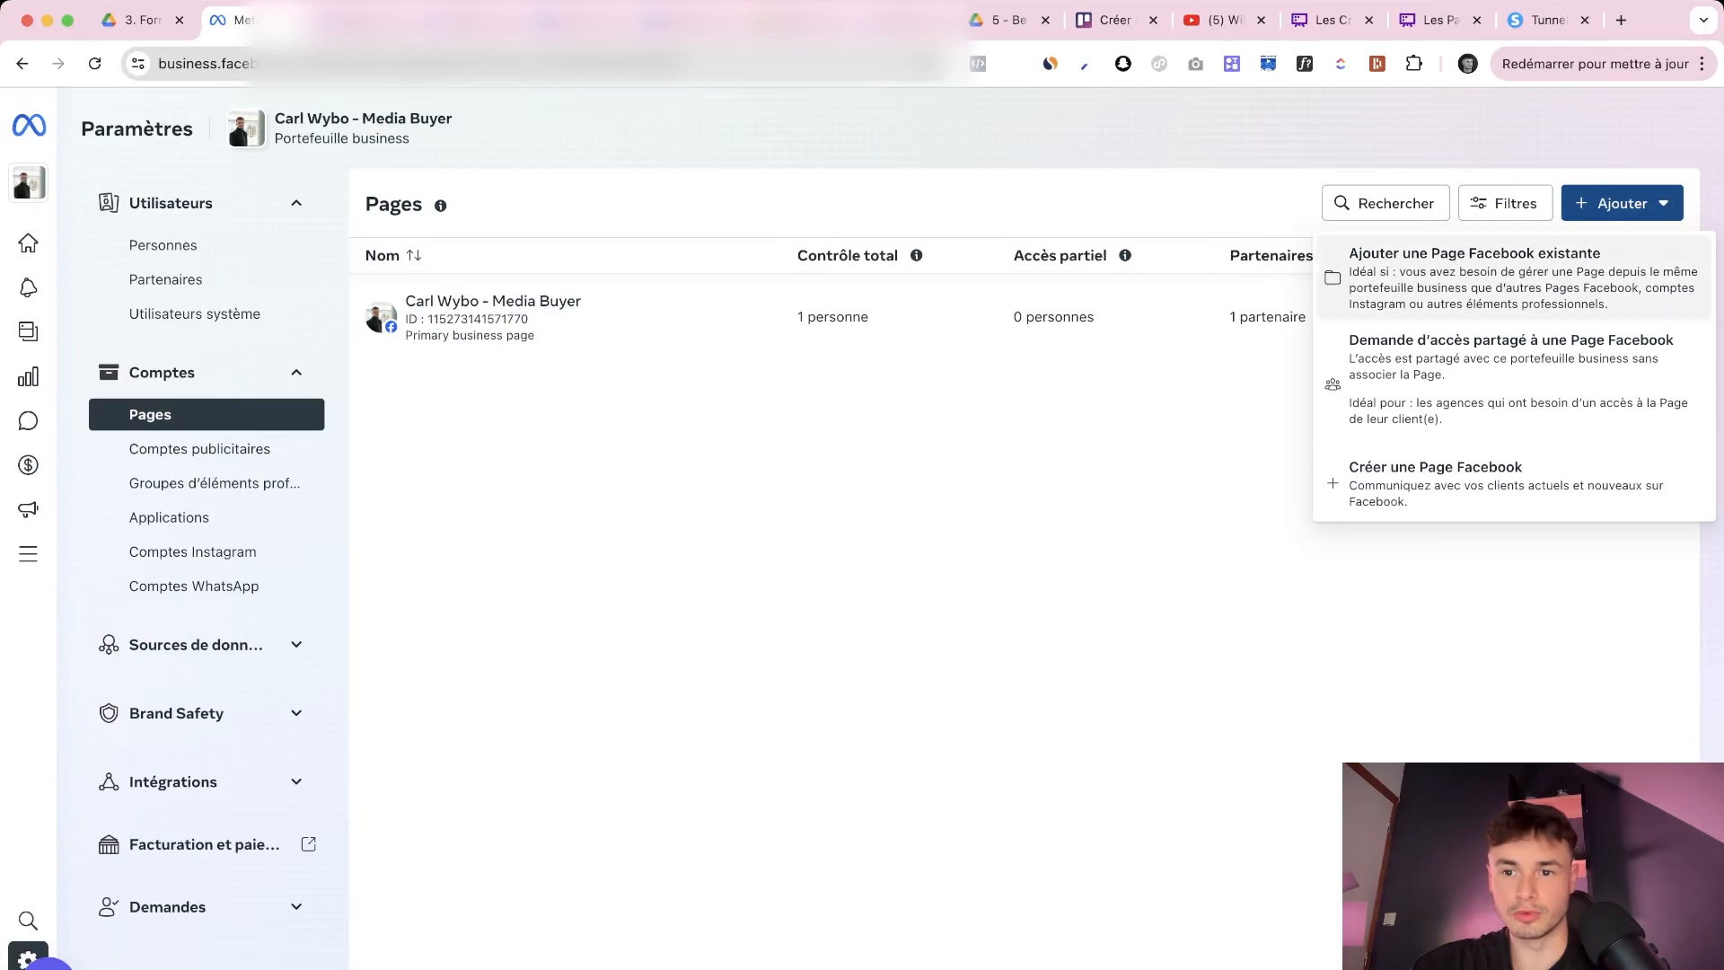
pyautogui.click(1436, 476)
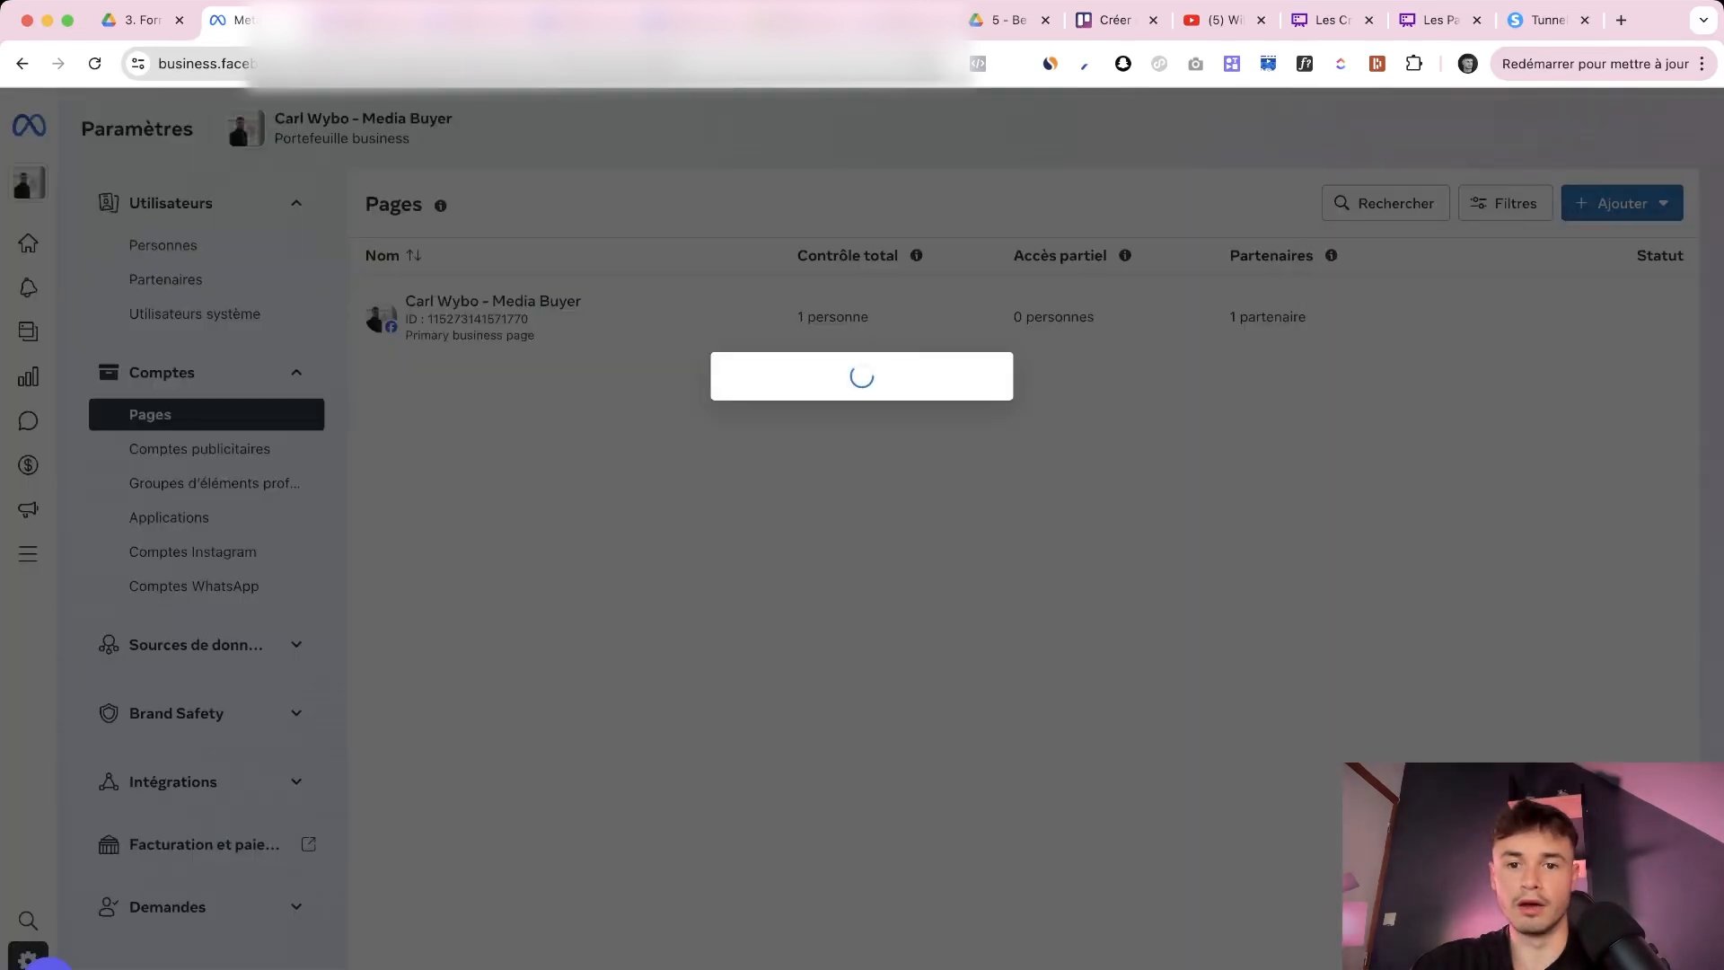
pyautogui.click(962, 412)
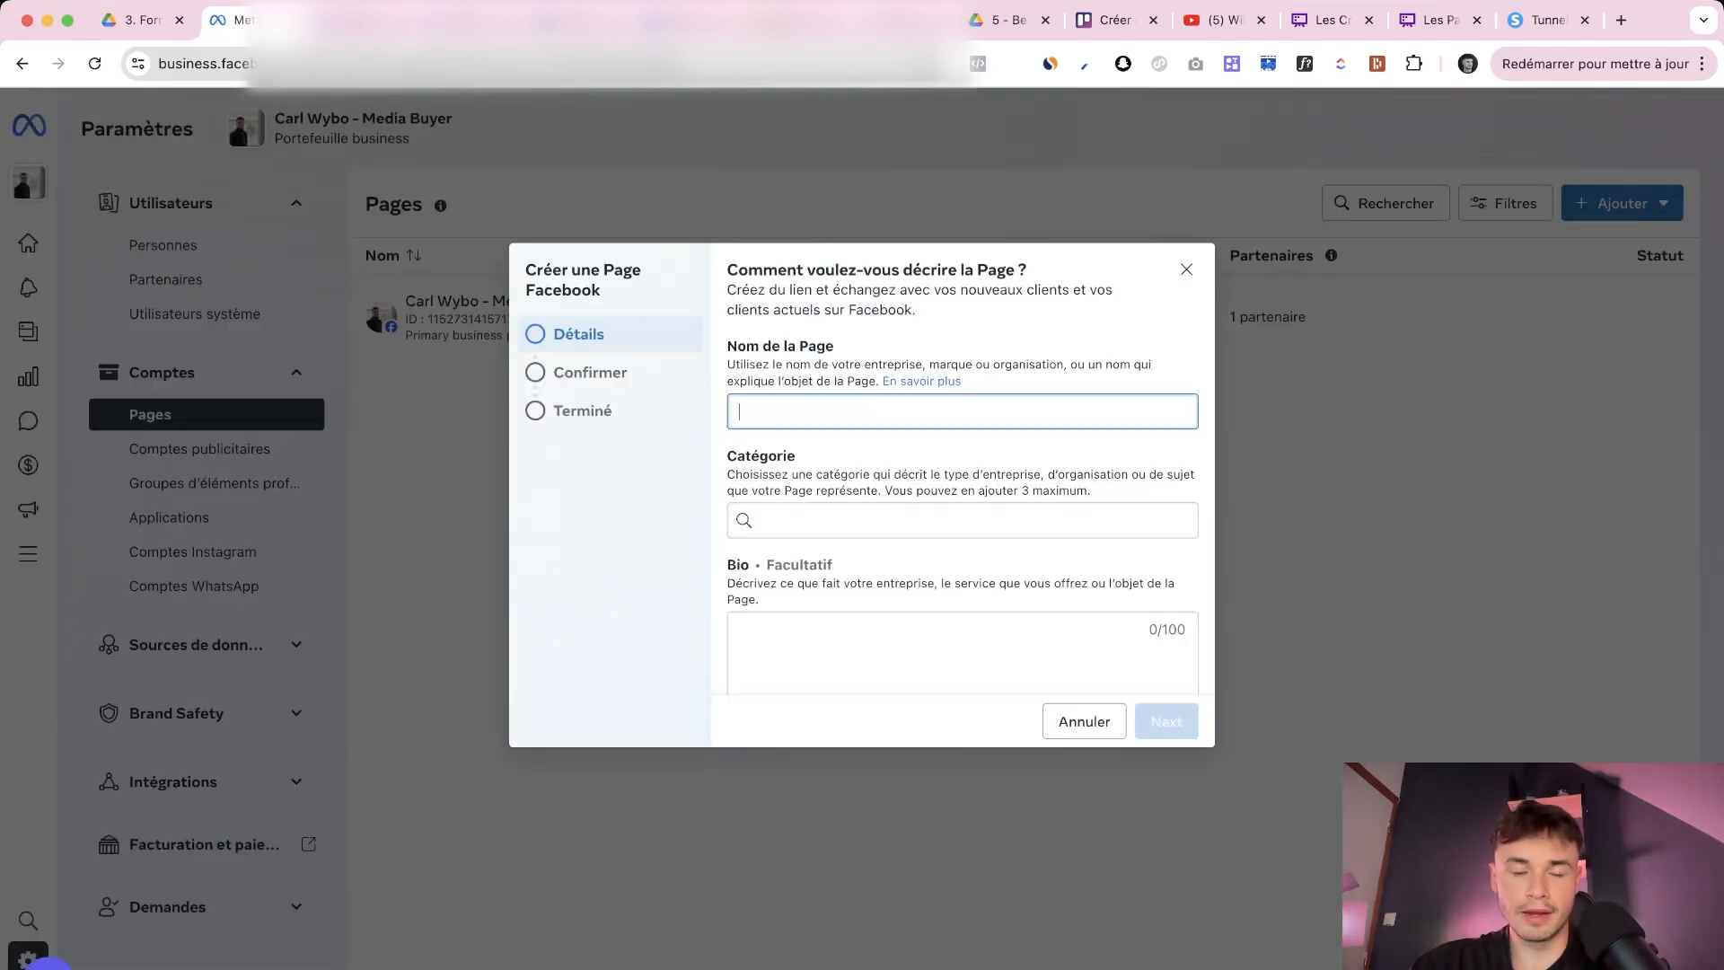
pyautogui.click(962, 519)
pyautogui.scroll(-1, 962, 539)
pyautogui.click(962, 638)
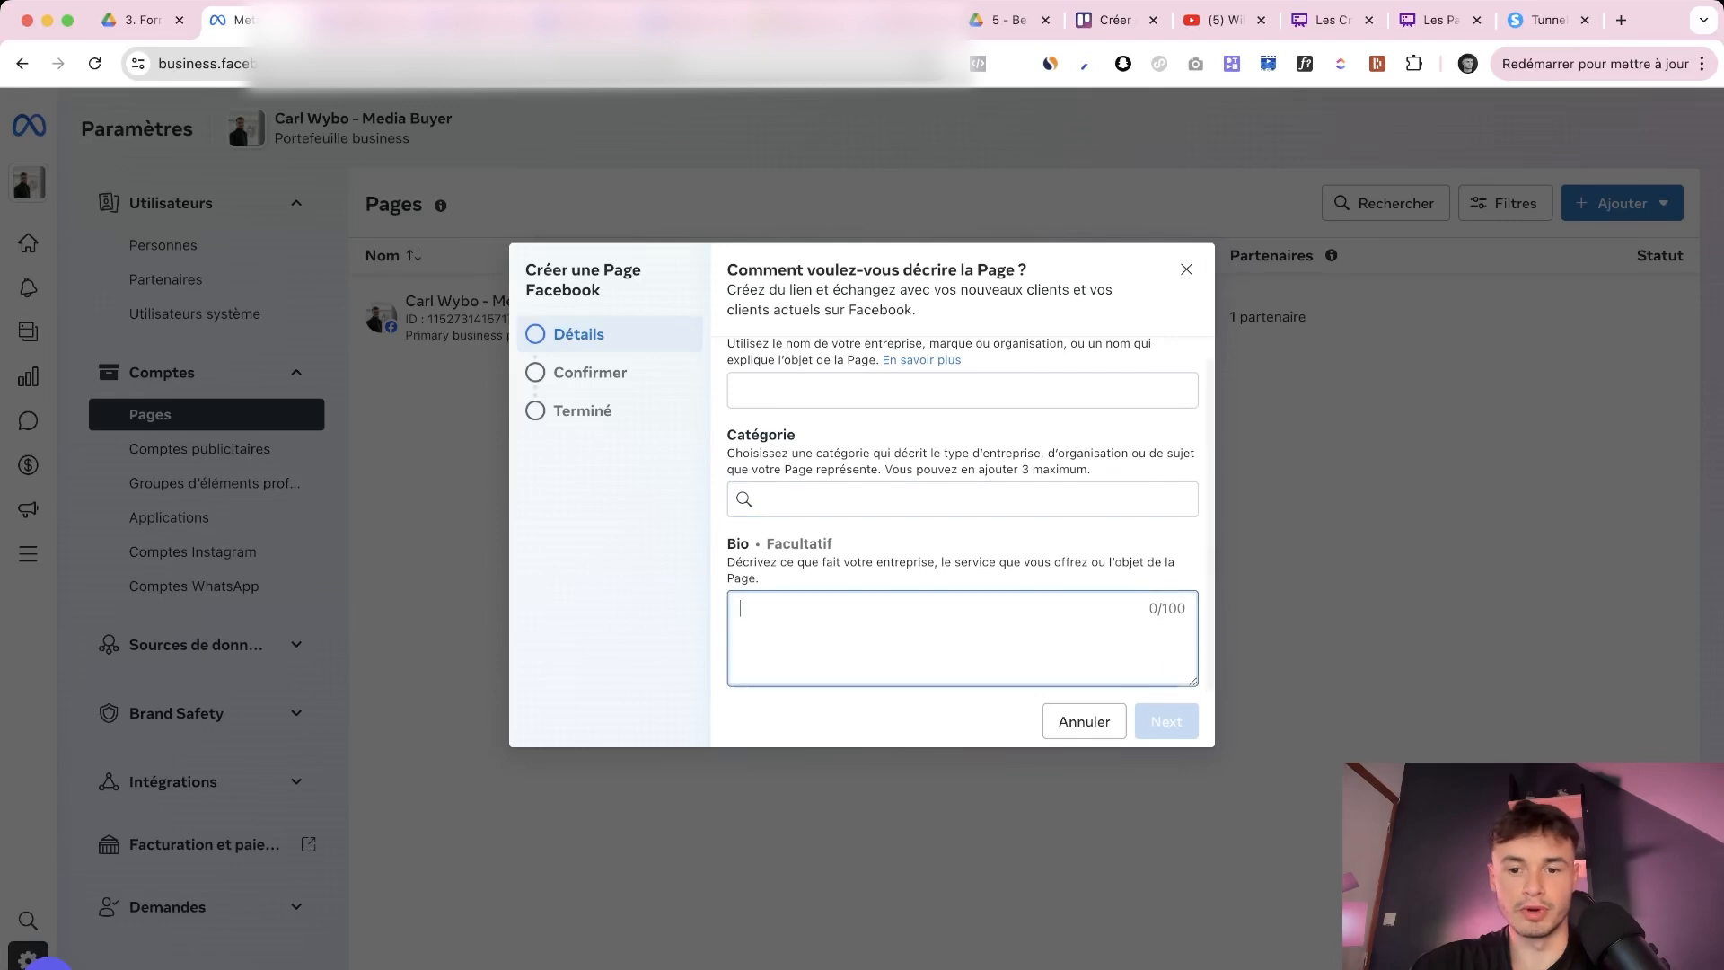
pyautogui.click(884, 721)
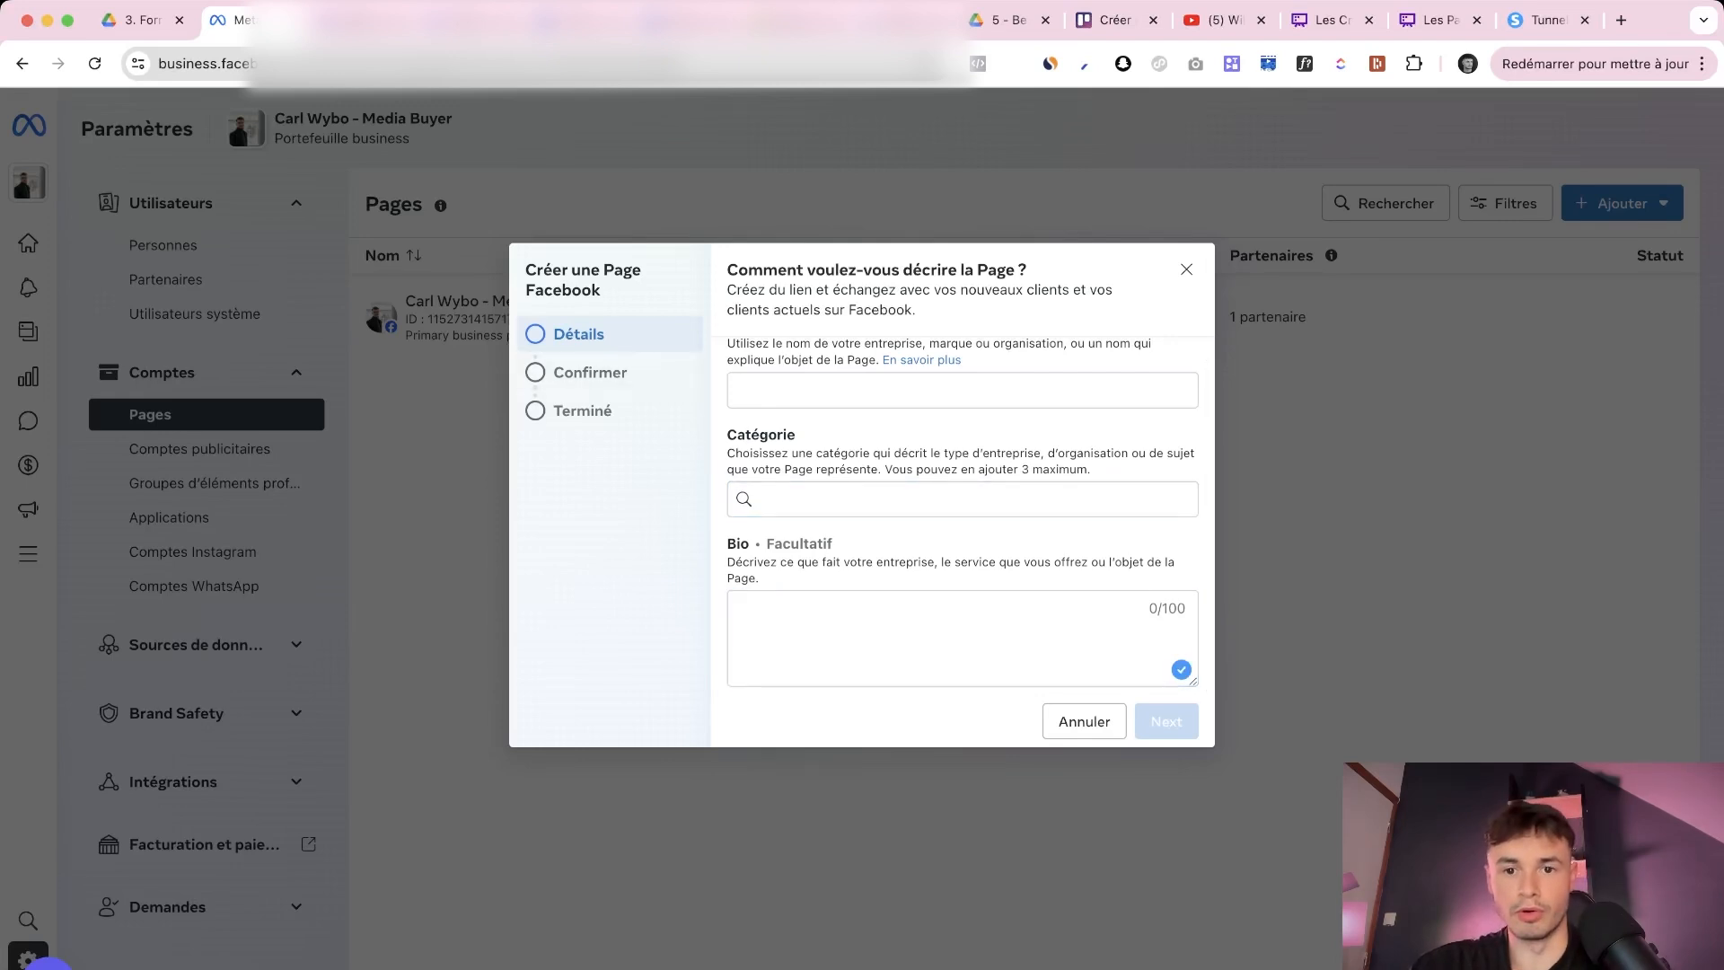
pyautogui.scroll(1, 970, 516)
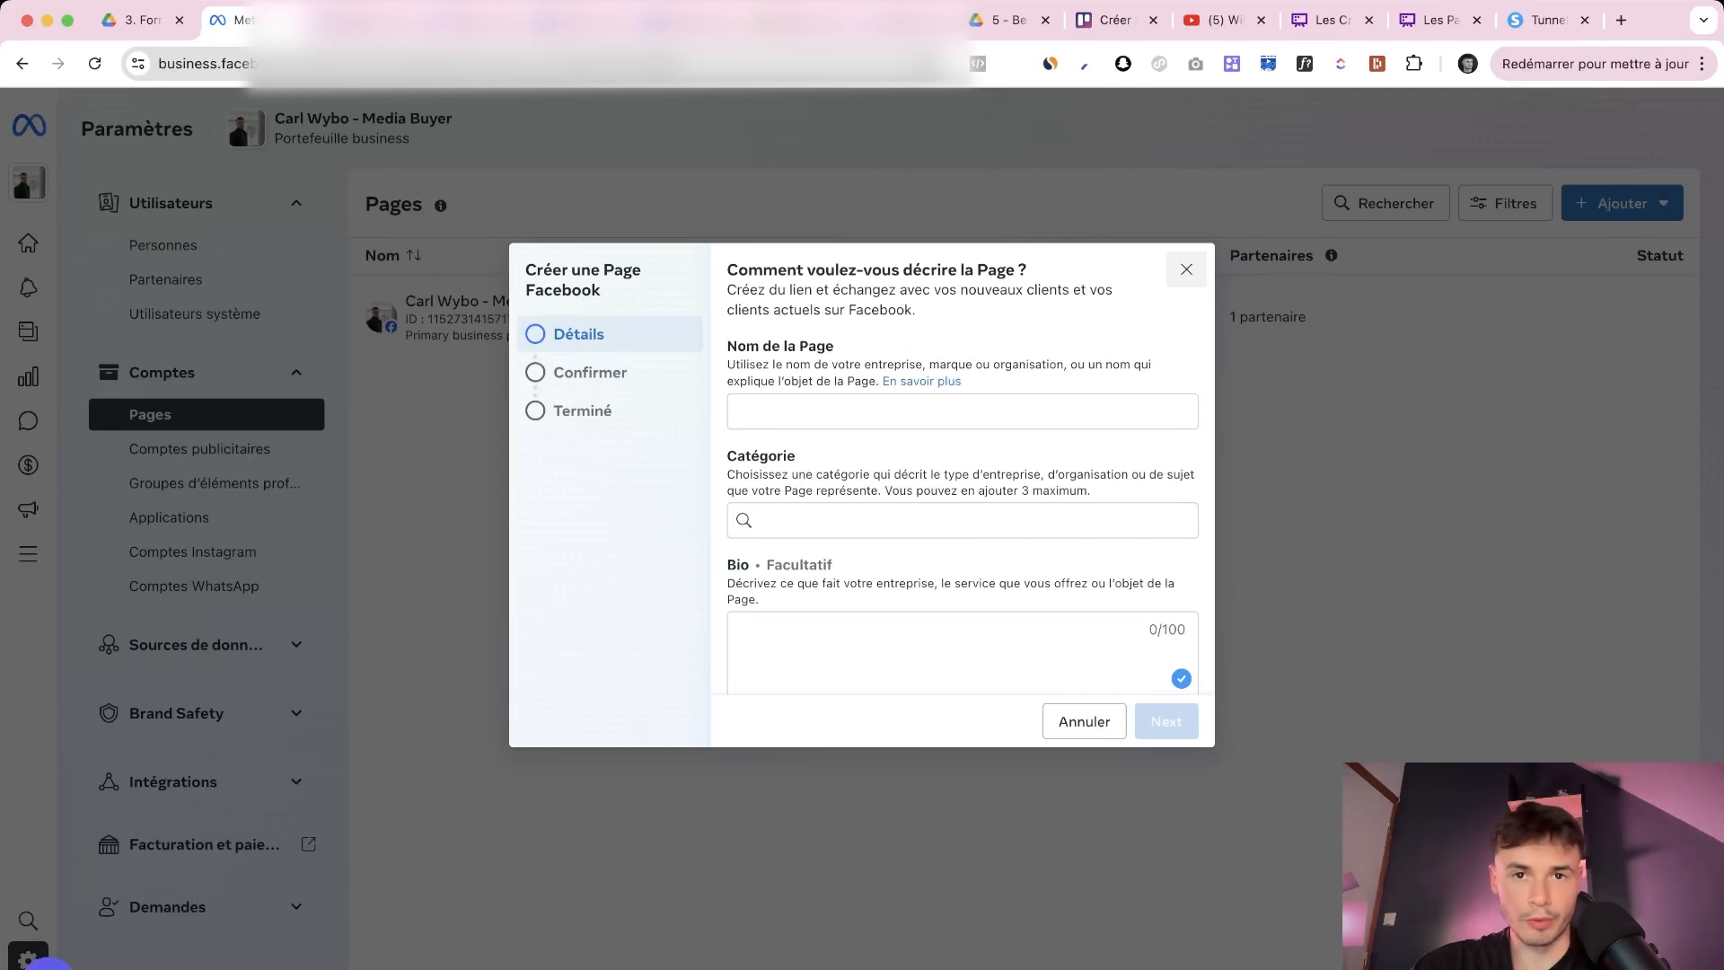
pyautogui.click(1186, 269)
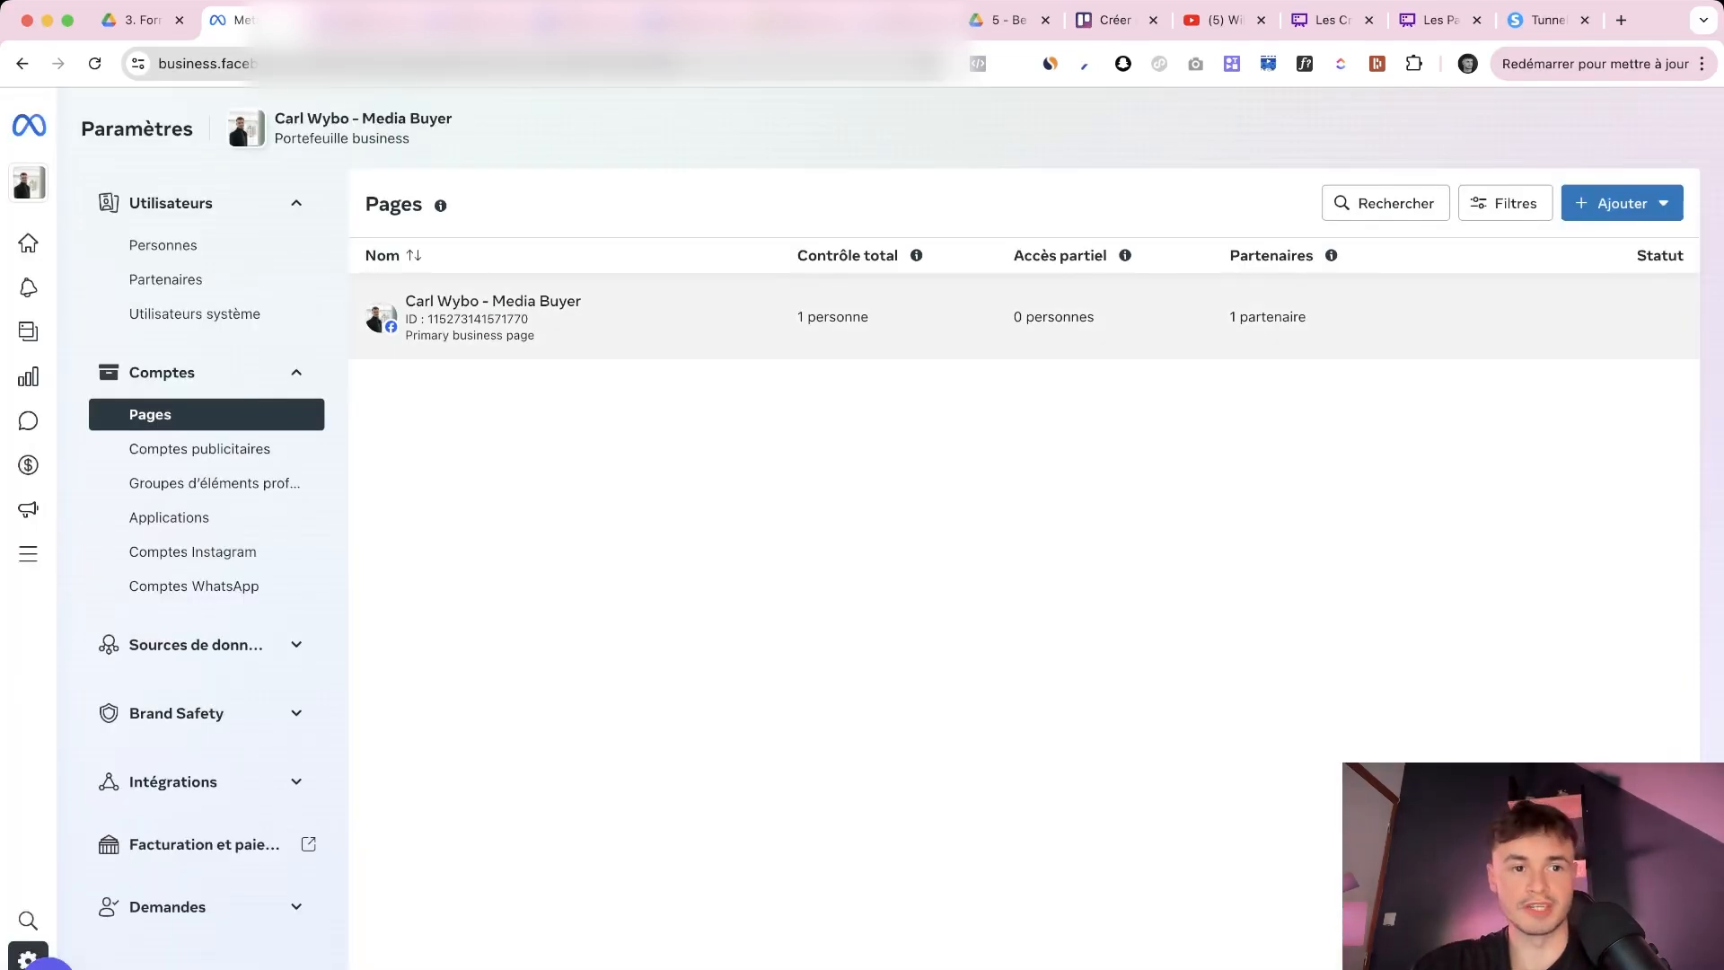
# View the options for adding an ad account to the current portfolio and dismiss them
pyautogui.click(199, 449)
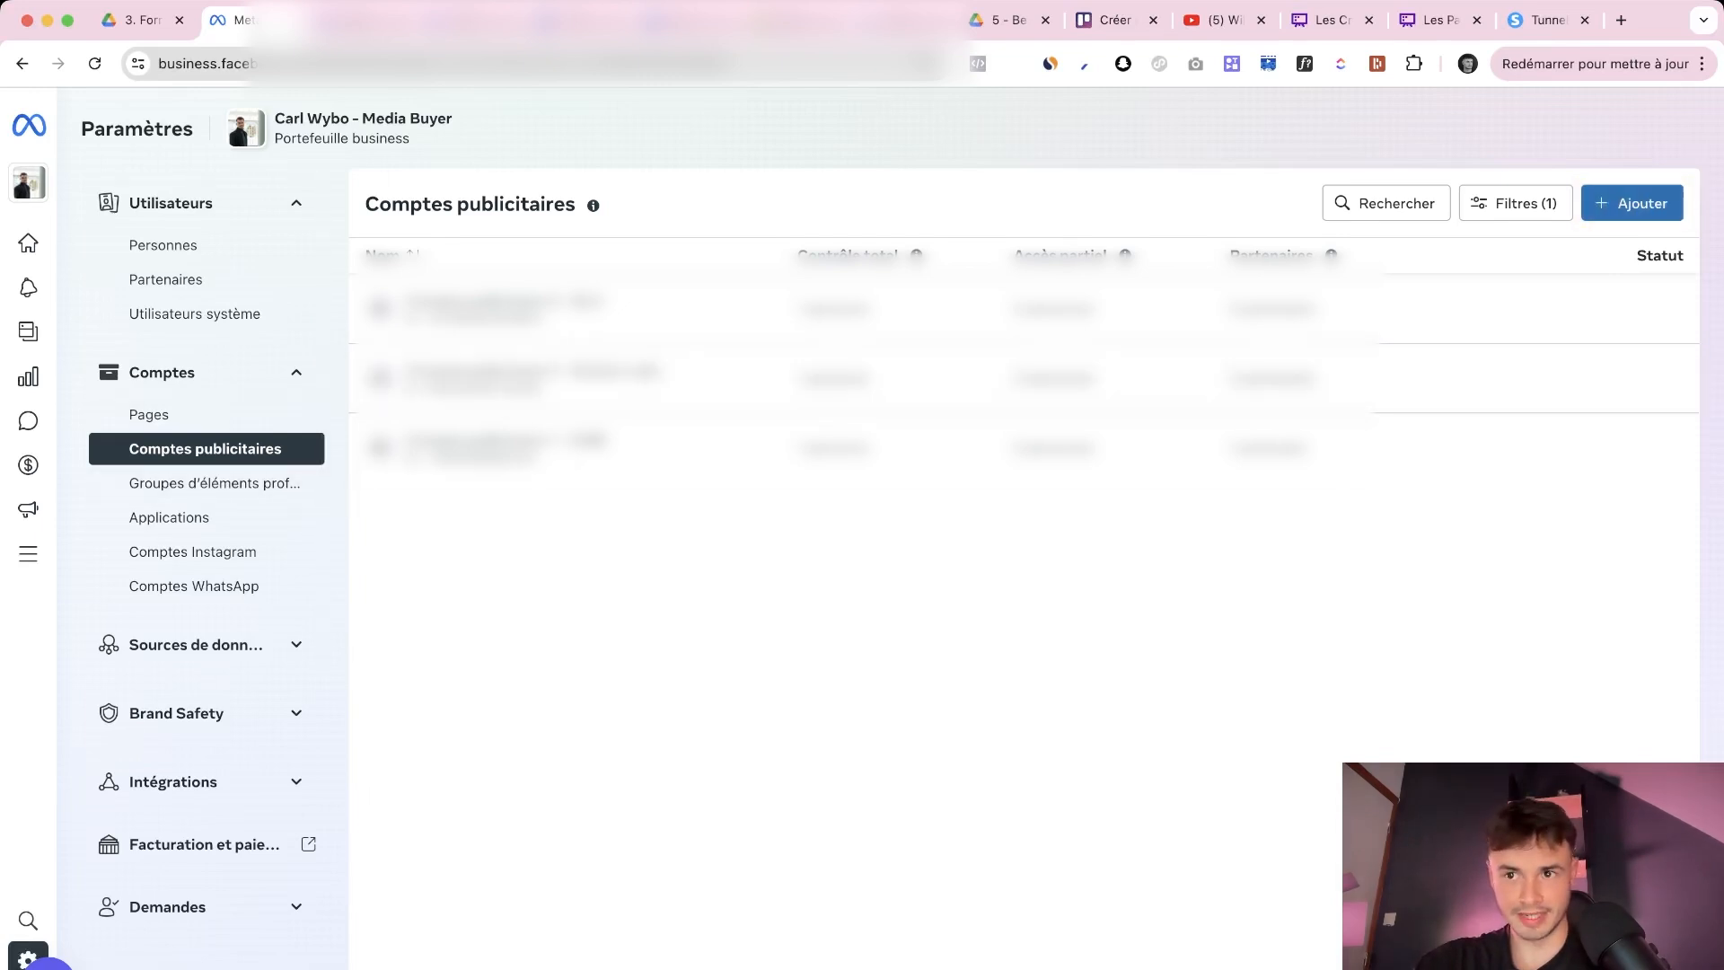
pyautogui.click(1632, 203)
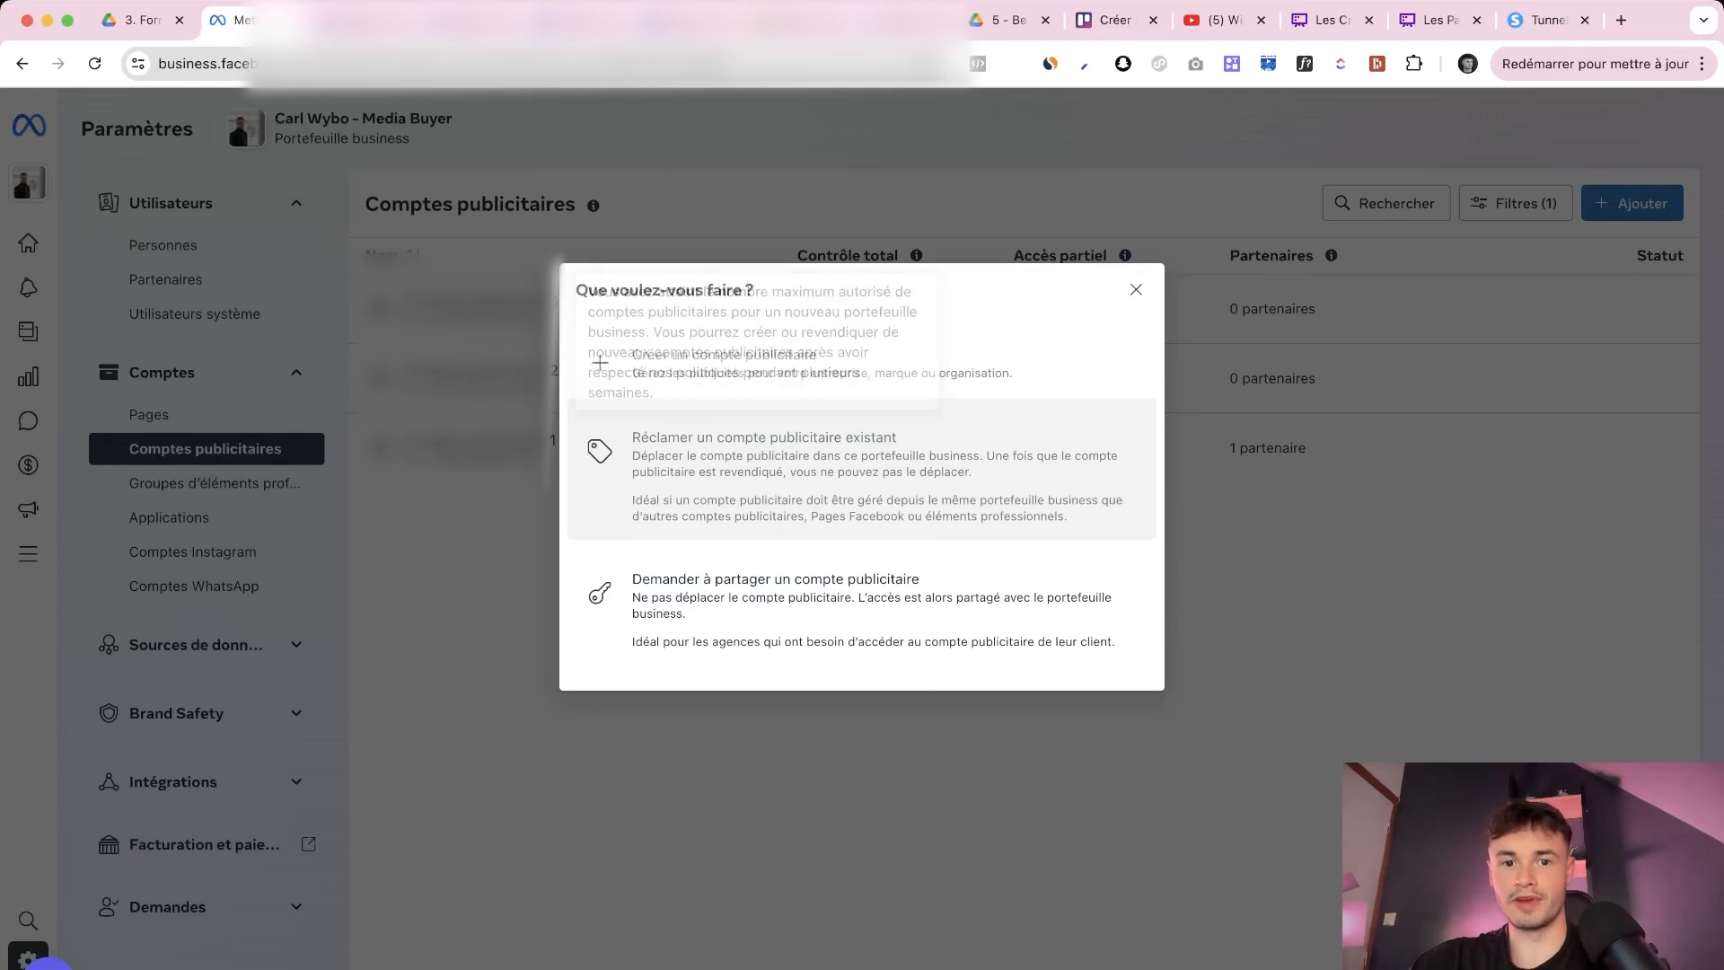
pyautogui.moveTo(808, 359)
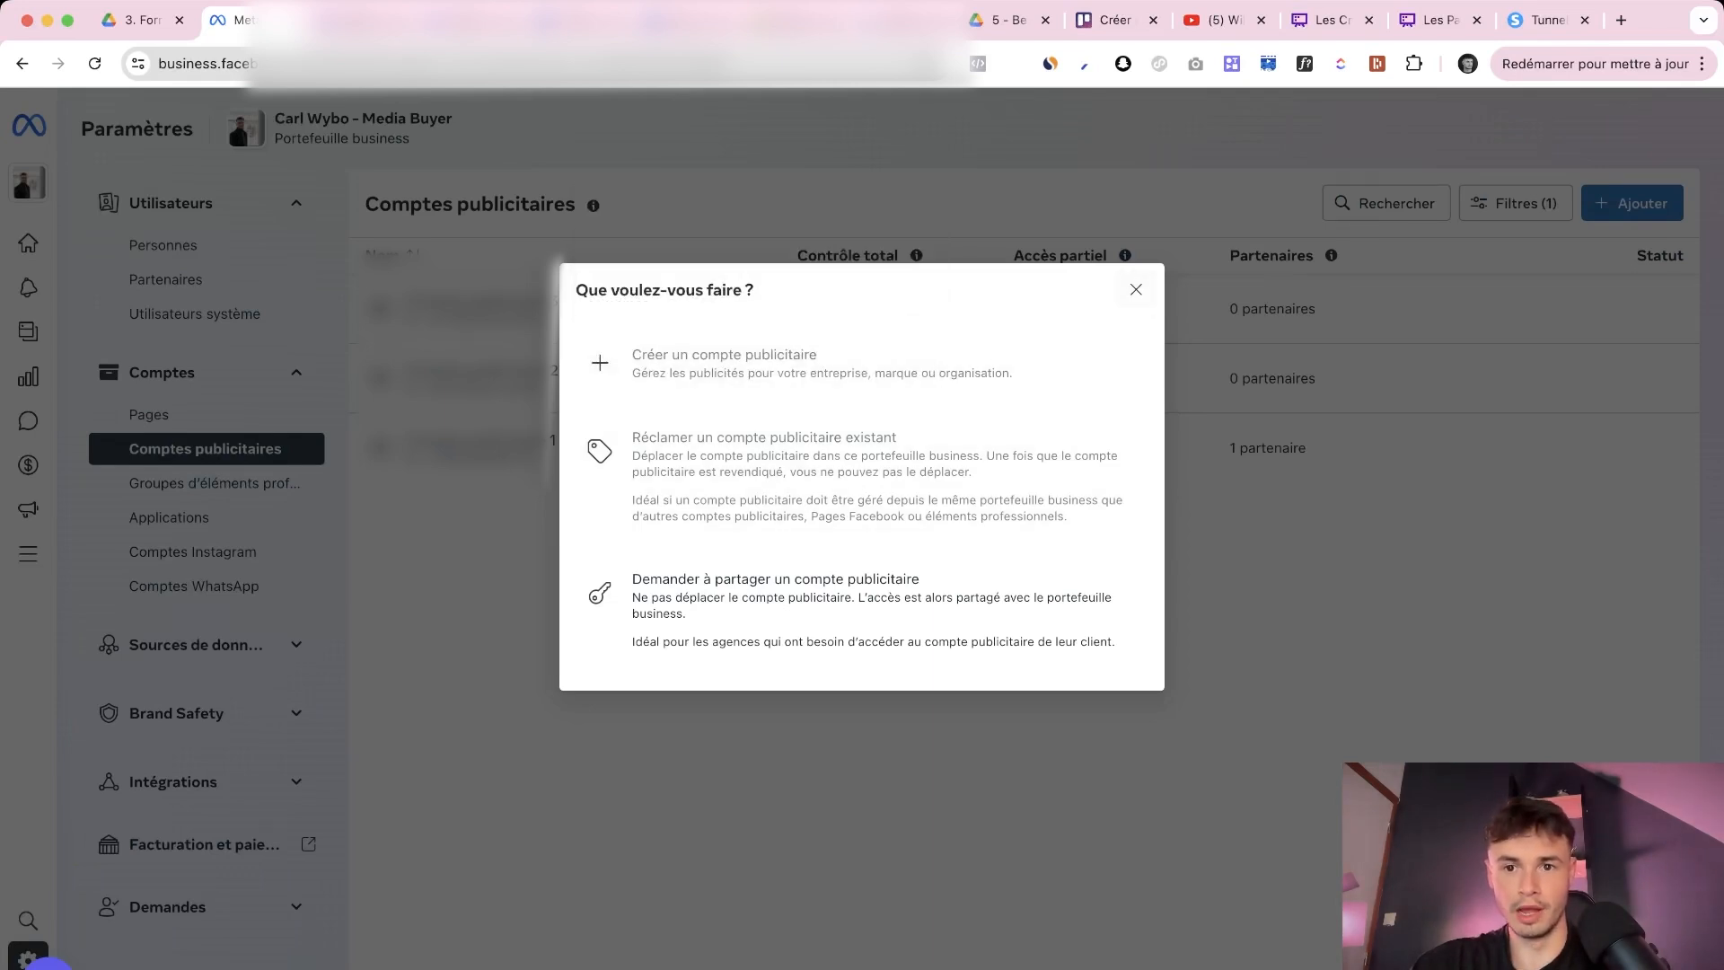
pyautogui.click(1136, 289)
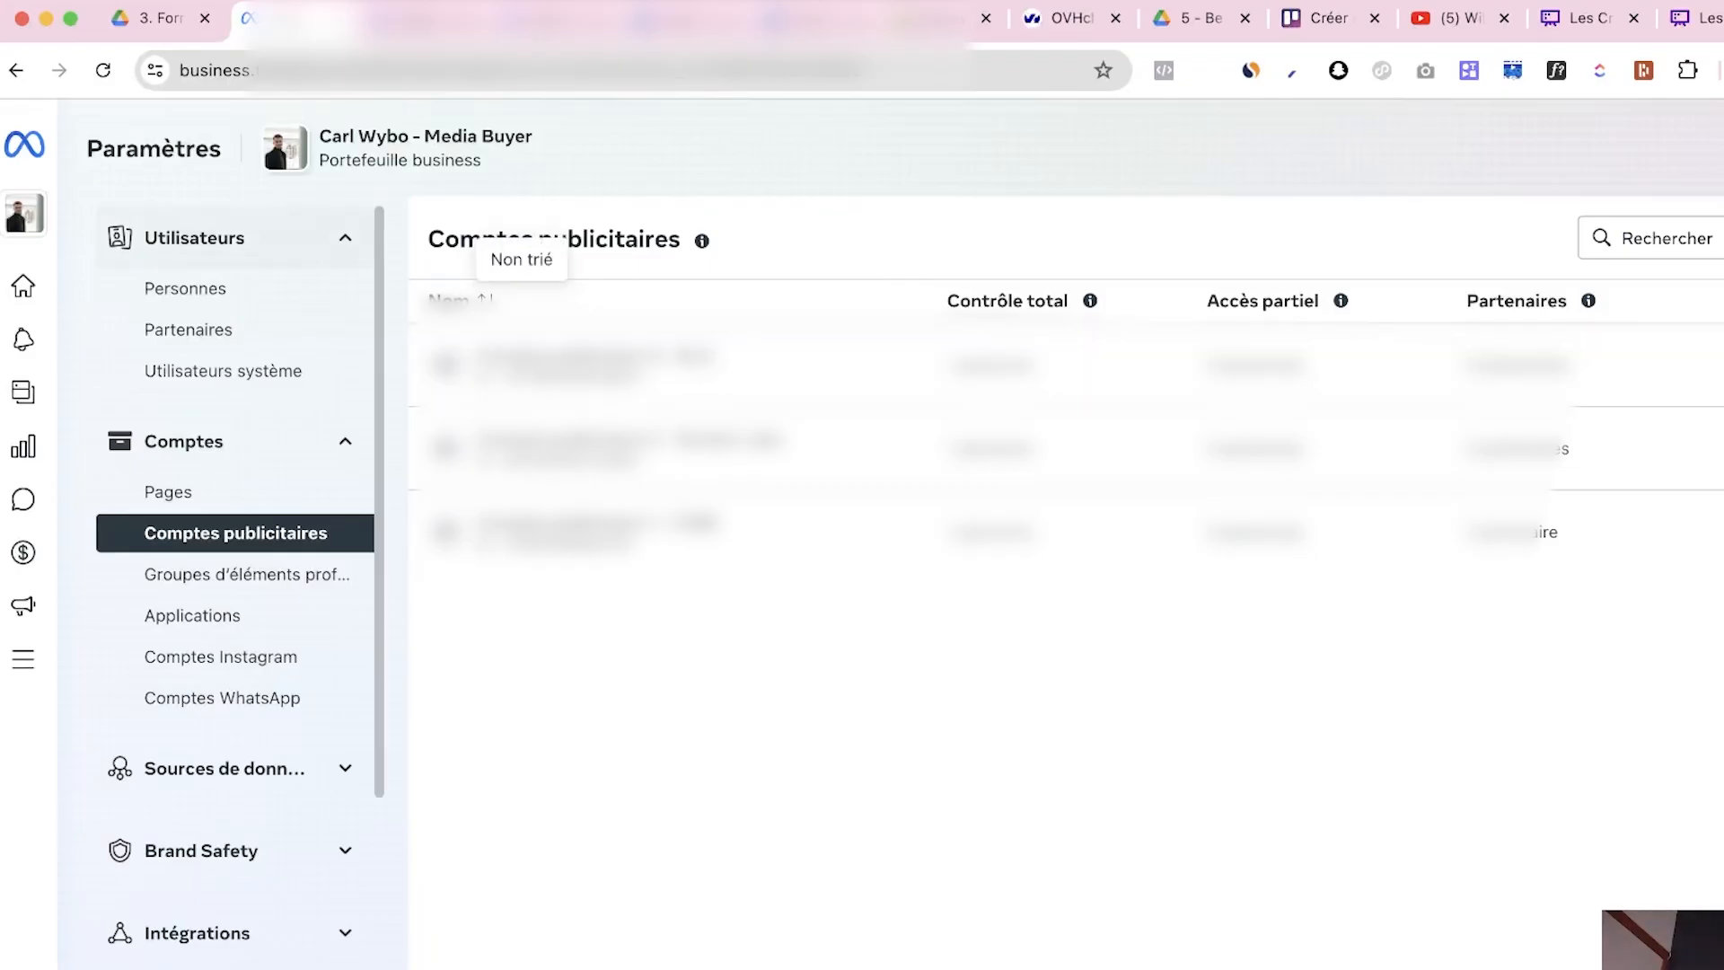
# Switch to the CWB business portfolio
pyautogui.moveTo(24, 608)
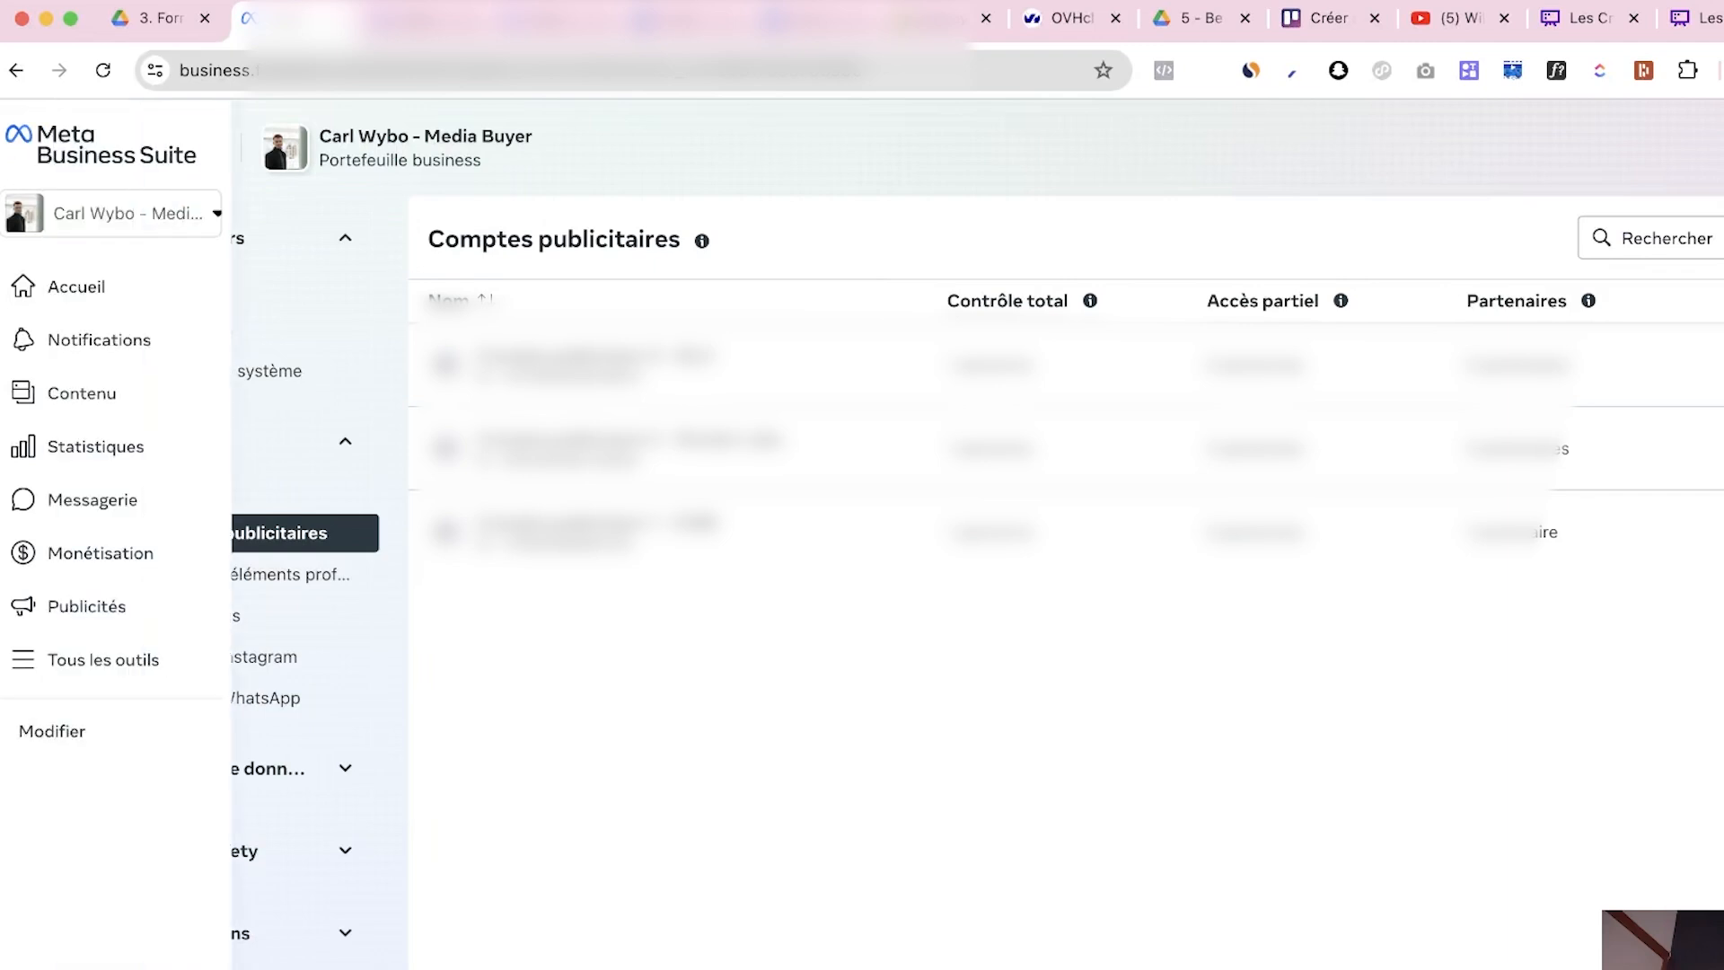
pyautogui.click(125, 213)
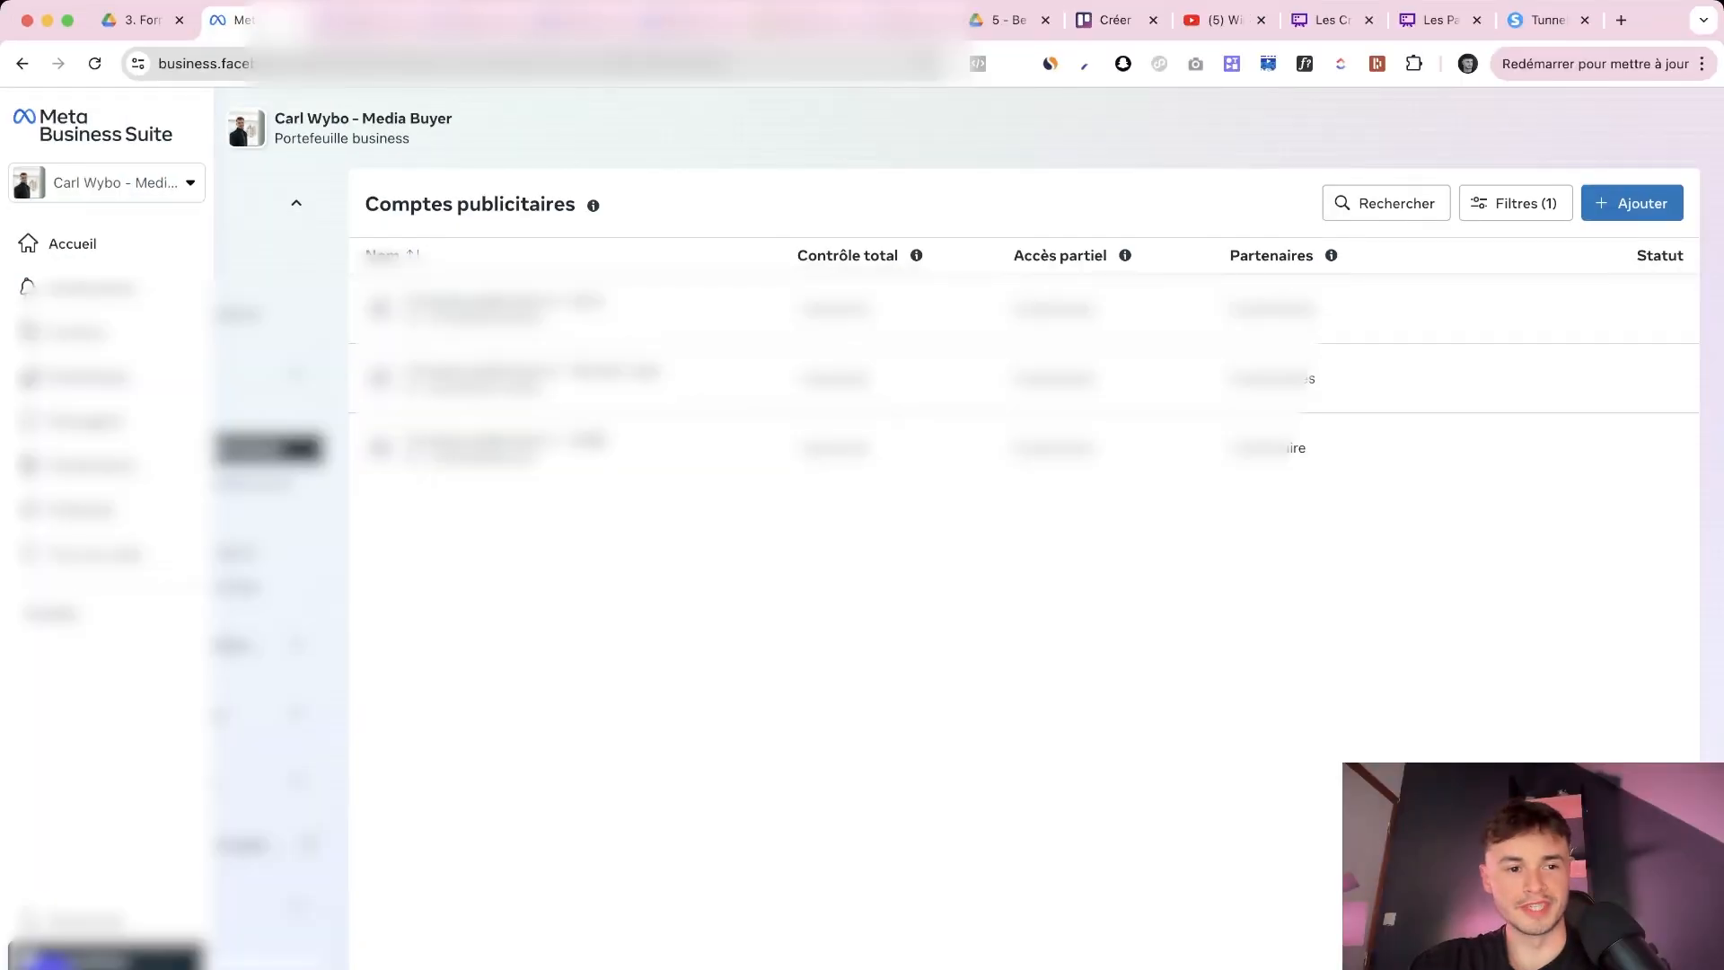
pyautogui.click(107, 182)
pyautogui.scroll(-2, 106, 538)
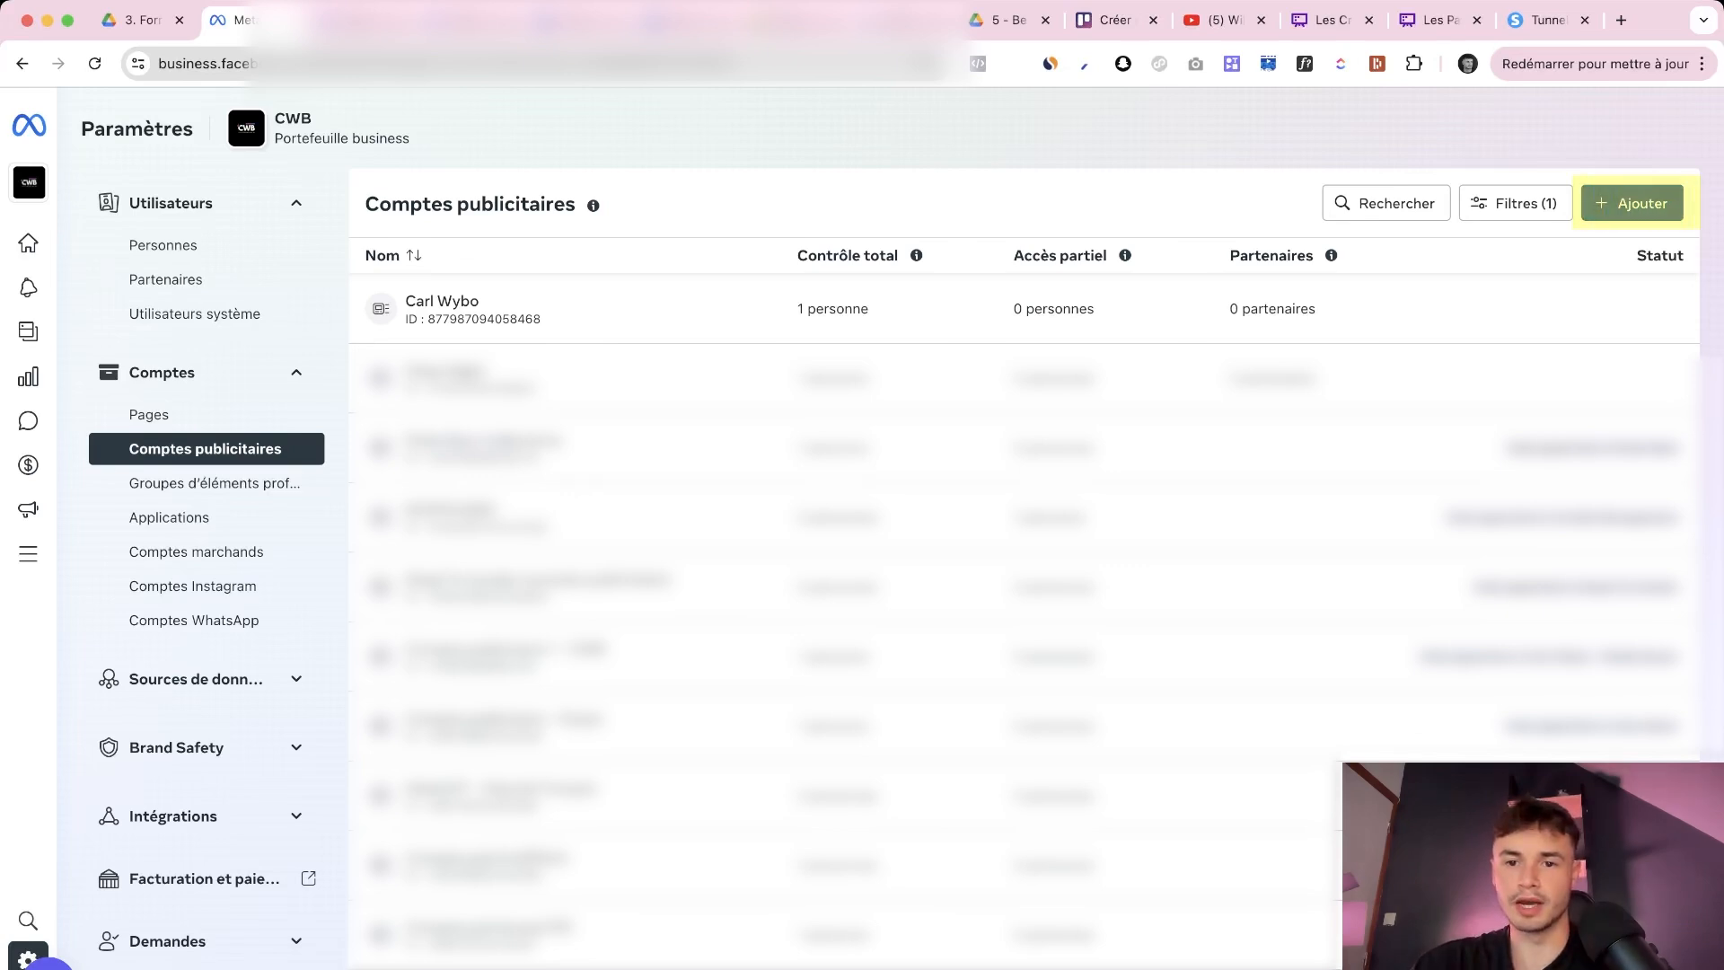
# Start creating a new ad account in the CWB portfolio and name it "Compte Publicitaire - CWB"
pyautogui.click(1631, 203)
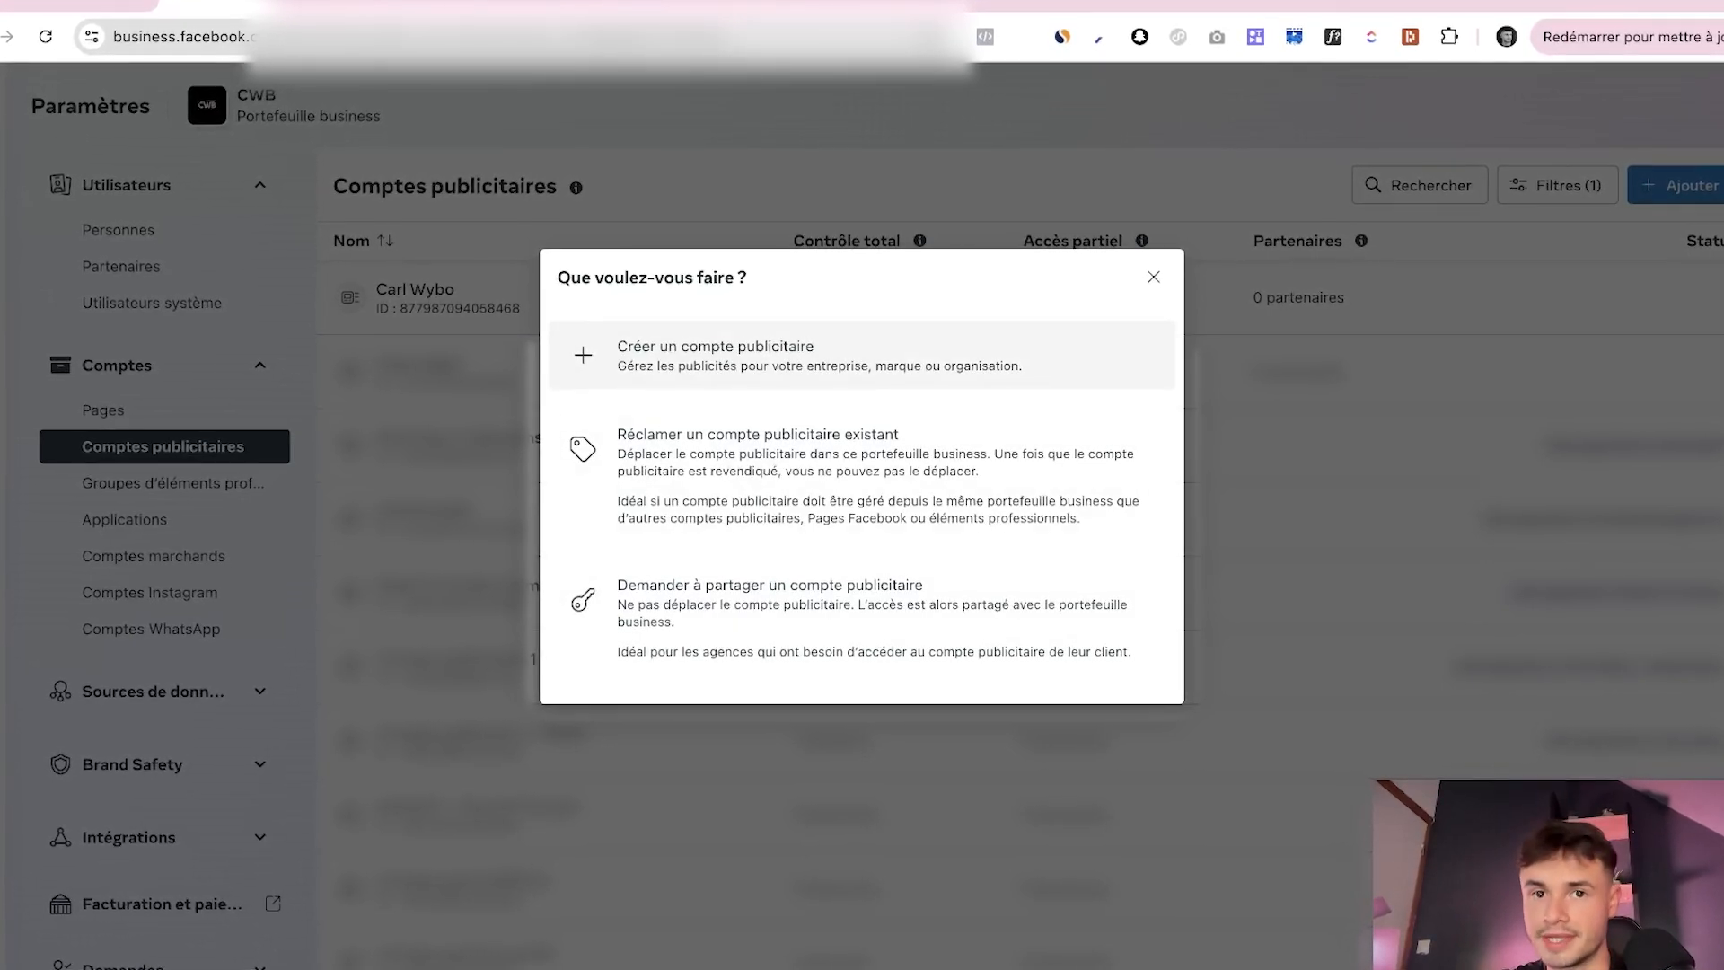
pyautogui.click(808, 354)
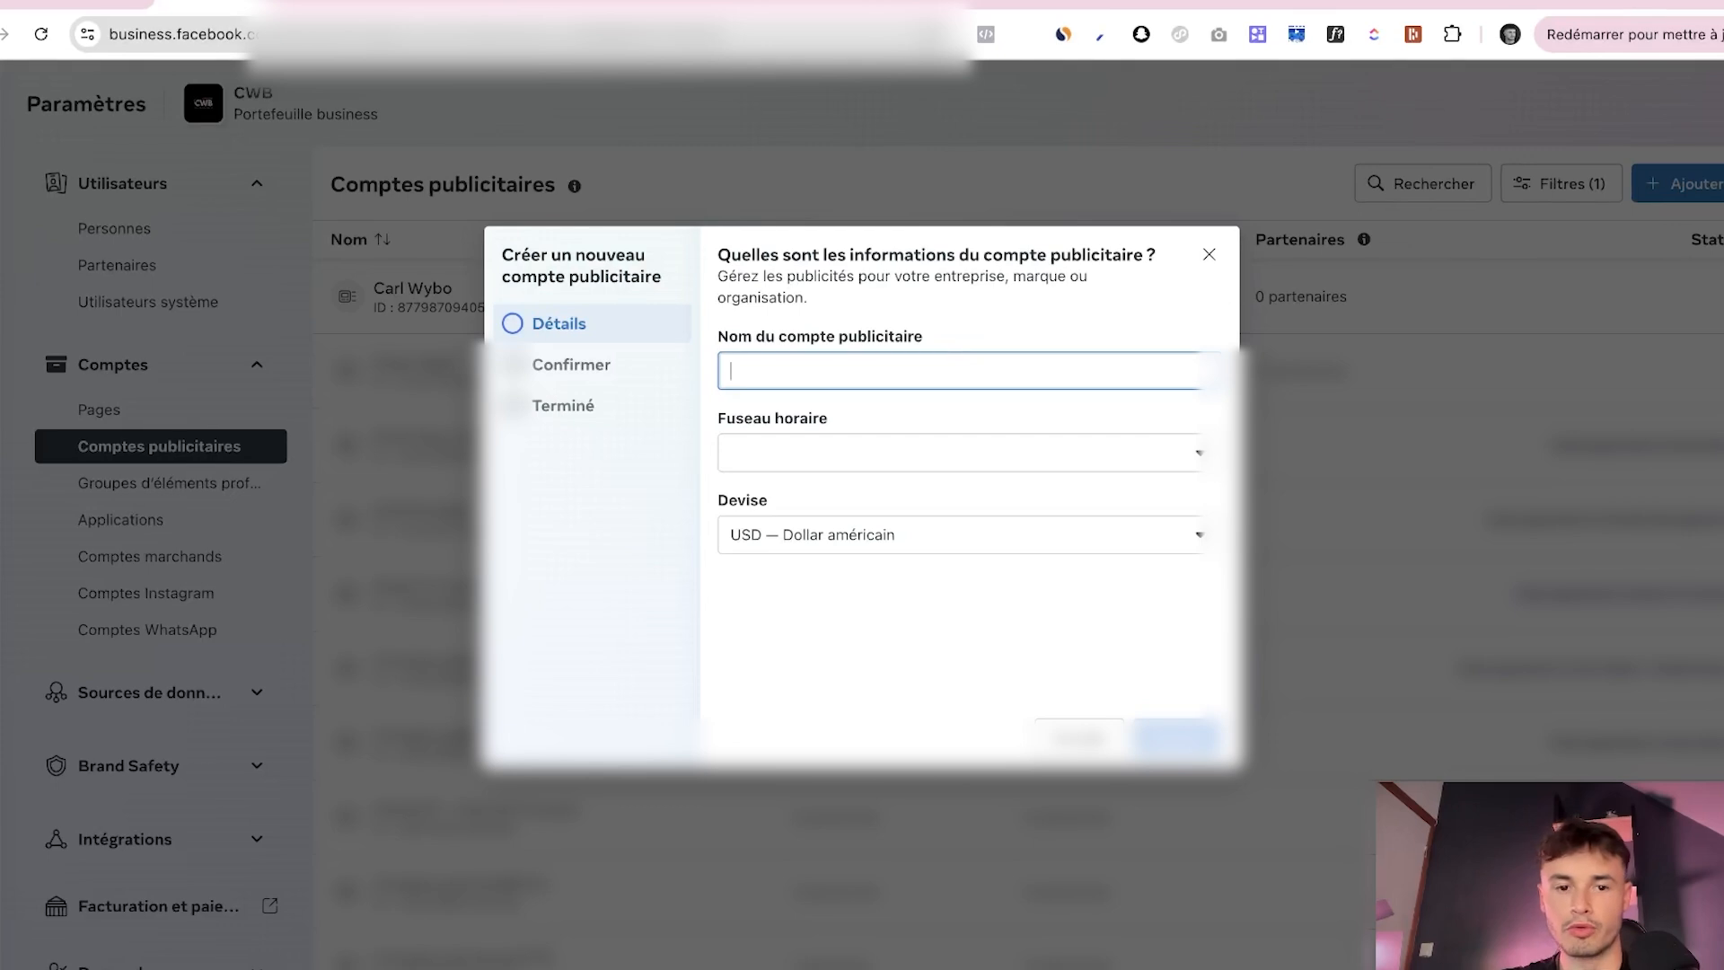
pyautogui.write('Comp')
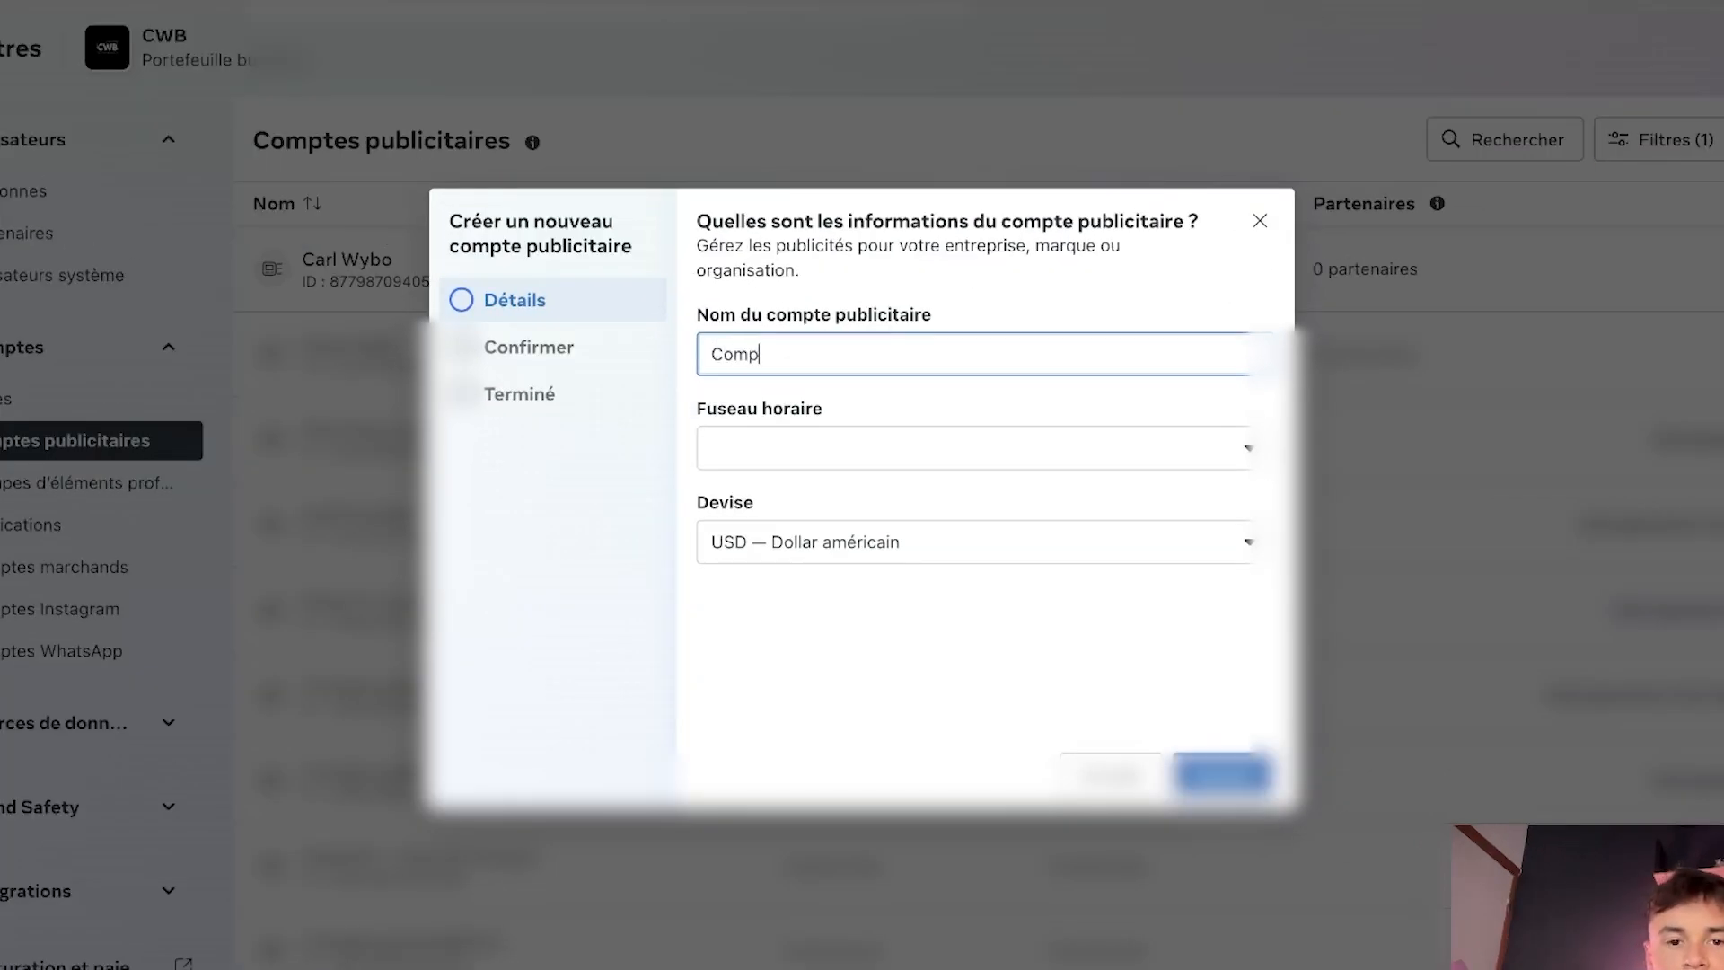
pyautogui.write('te Publicitaire -')
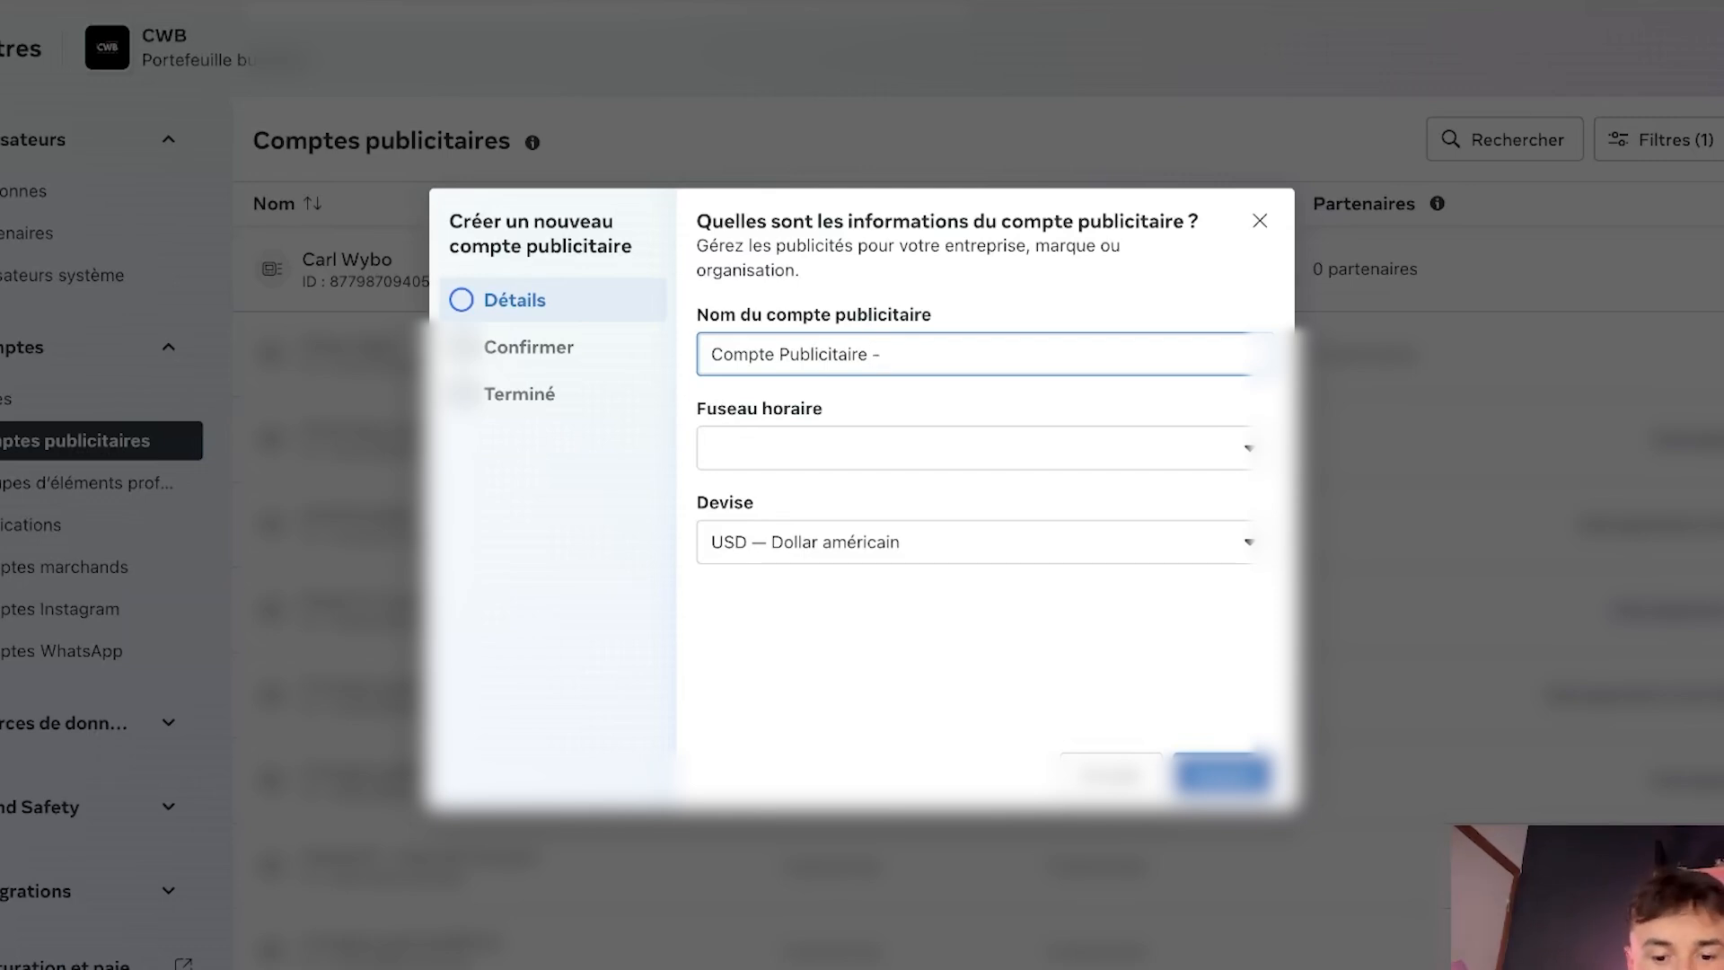
pyautogui.write('CWB')
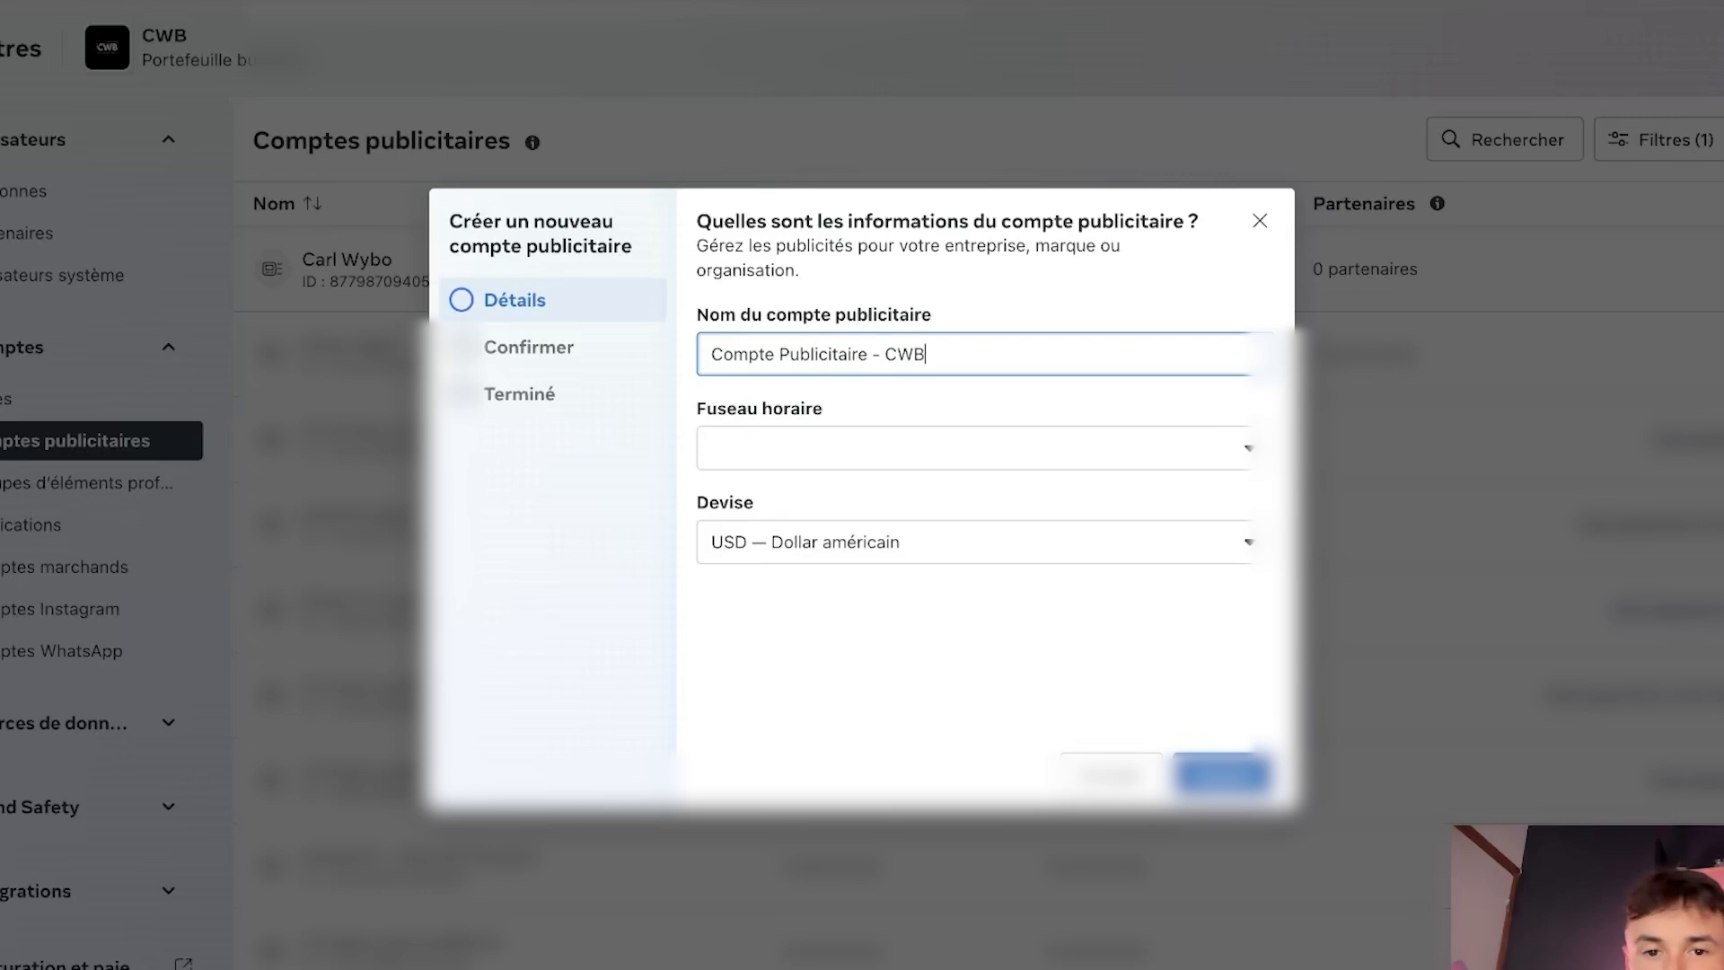
pyautogui.press('Tab')
# Set the new ad account's time zone to (GMT+02:00) Europe/Paris and its currency to EUR — Euro
pyautogui.click(974, 448)
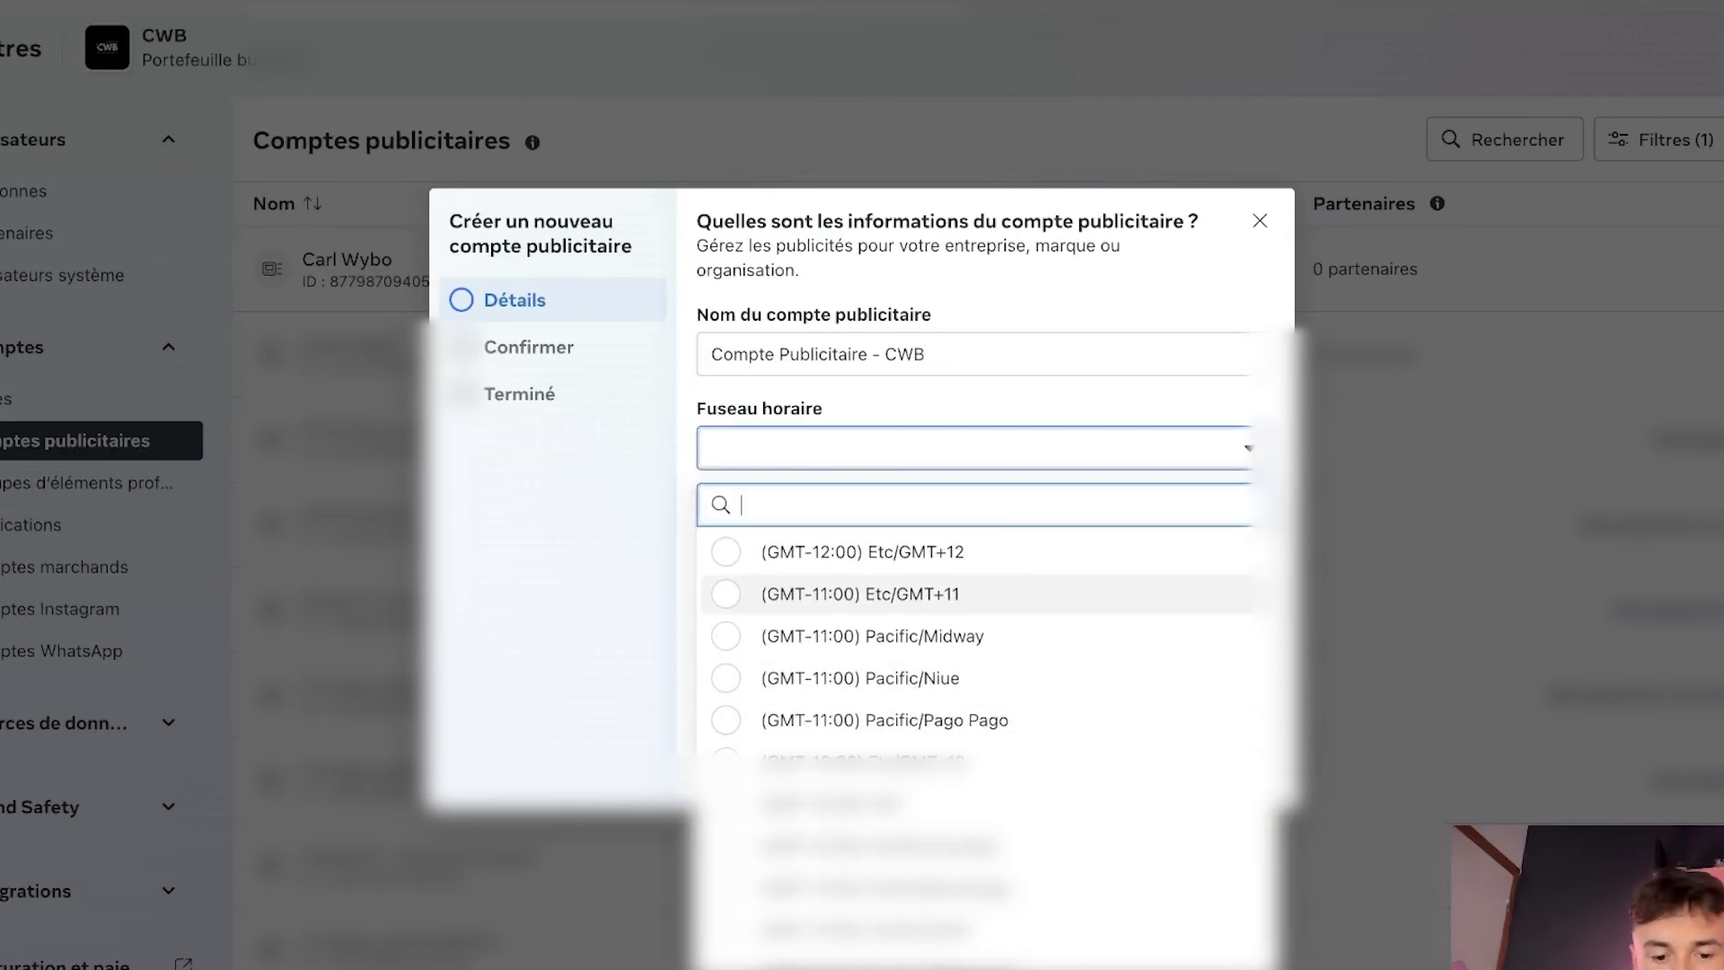
pyautogui.write('pari')
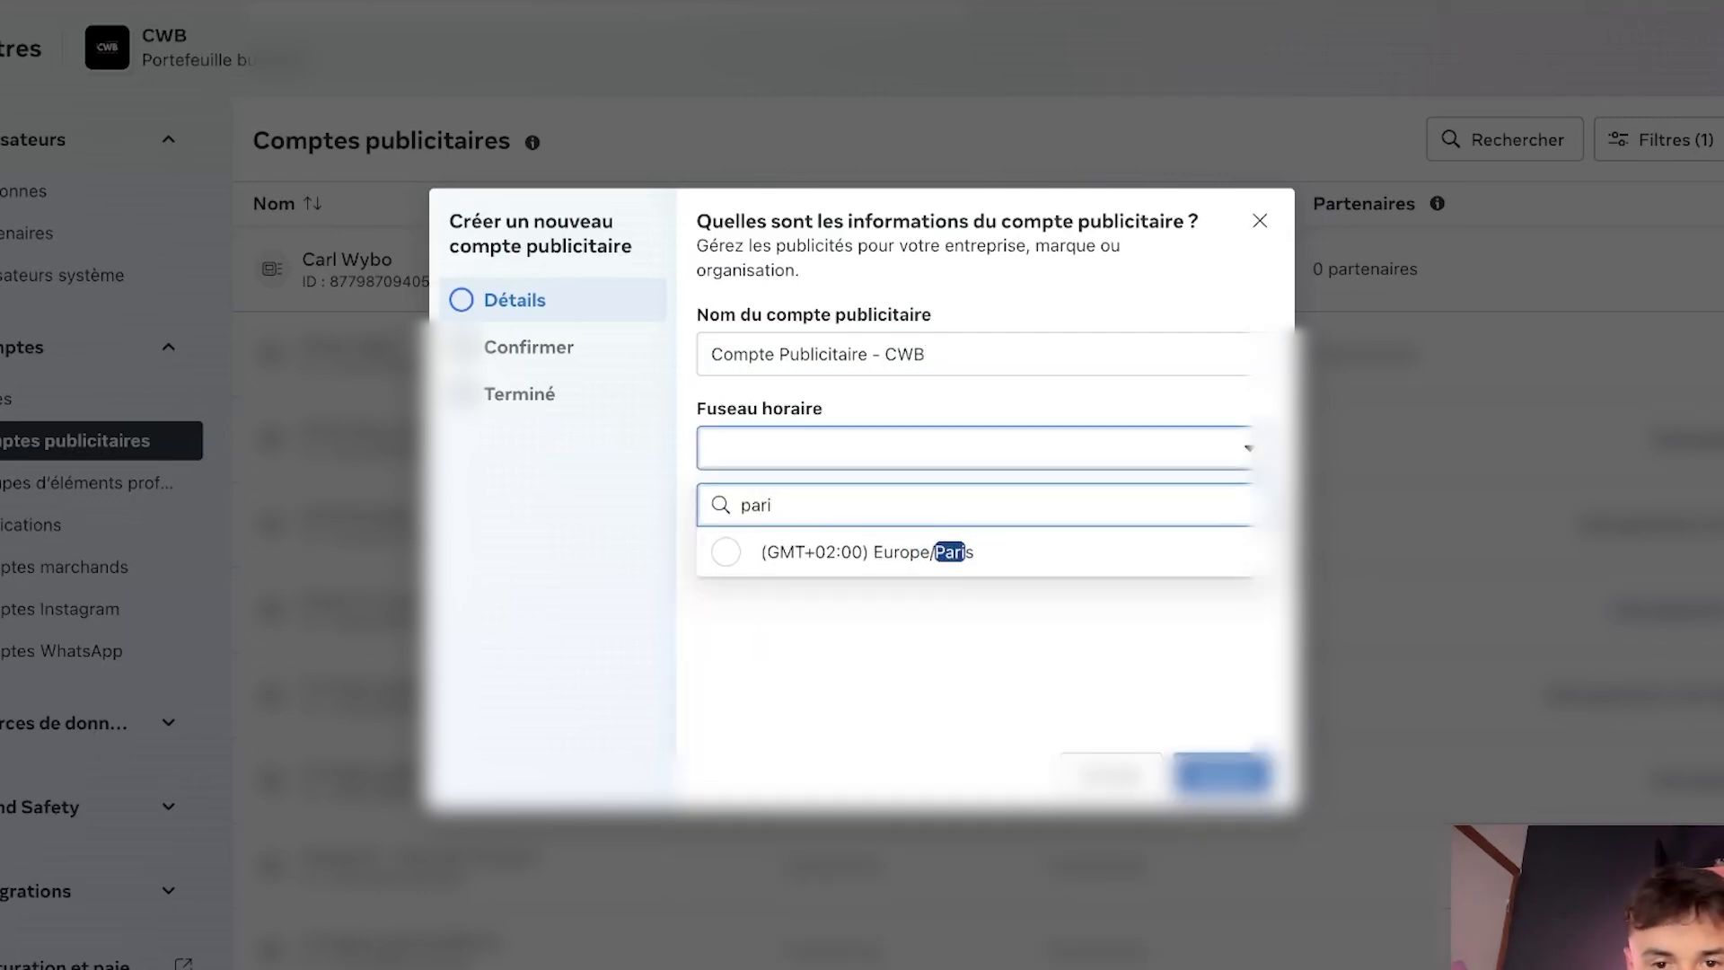
pyautogui.click(866, 552)
pyautogui.click(974, 542)
pyautogui.scroll(4, 974, 665)
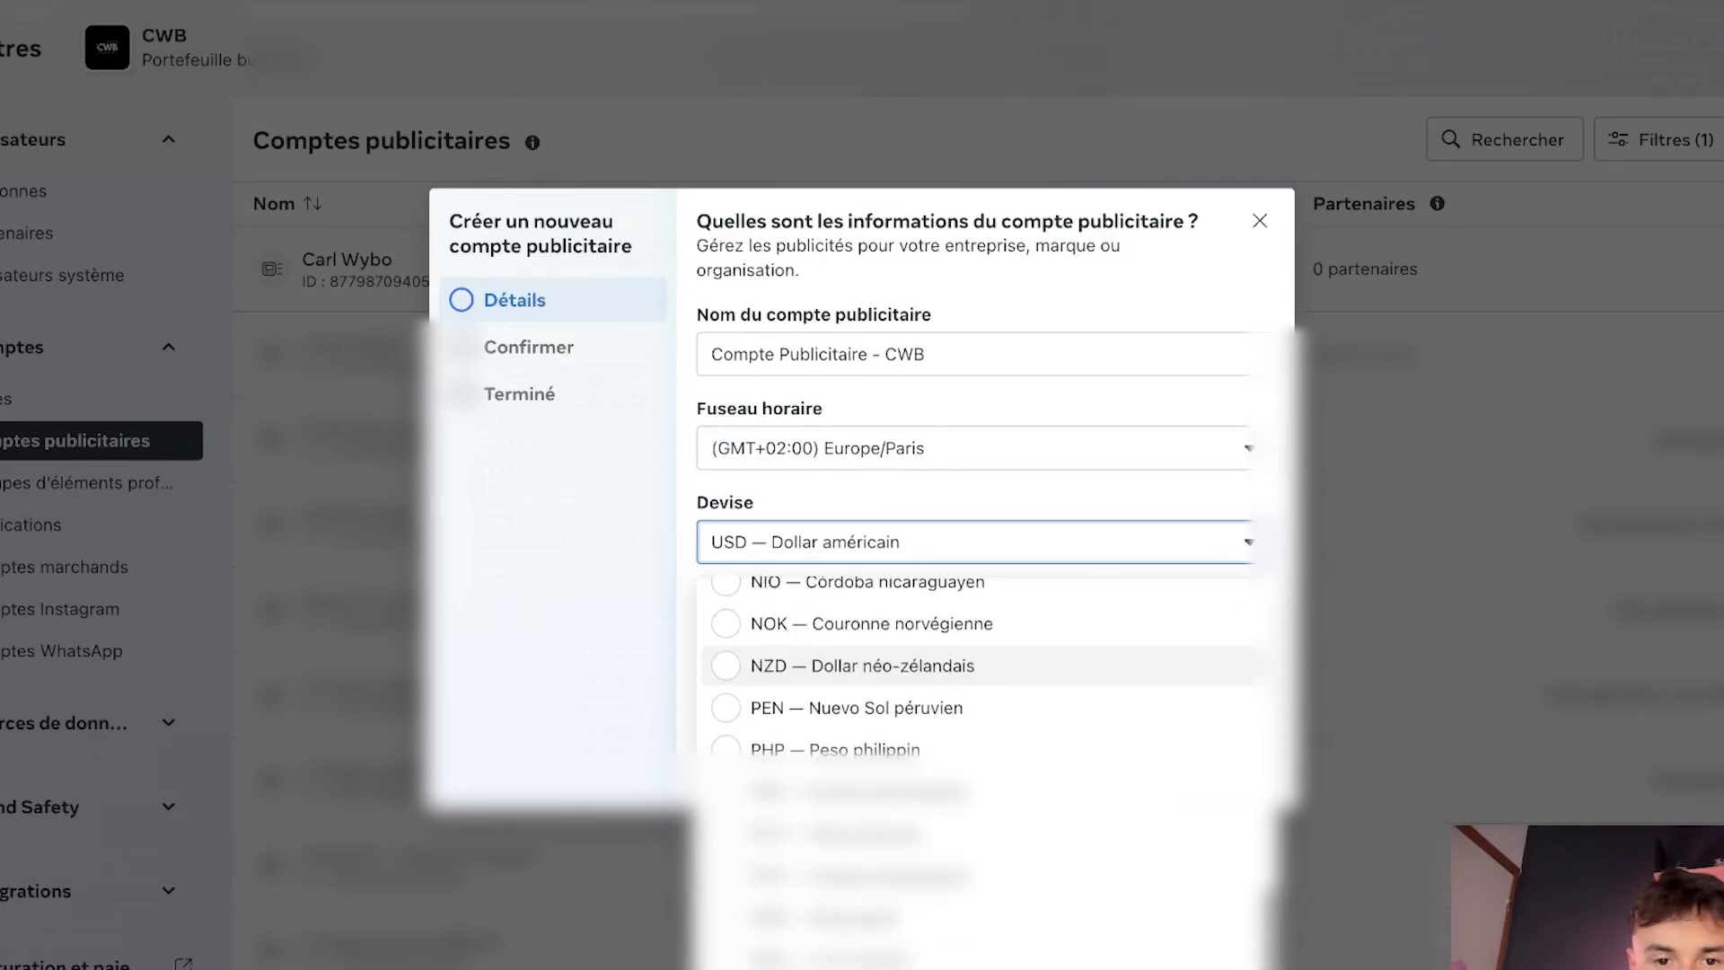
pyautogui.scroll(10, 974, 718)
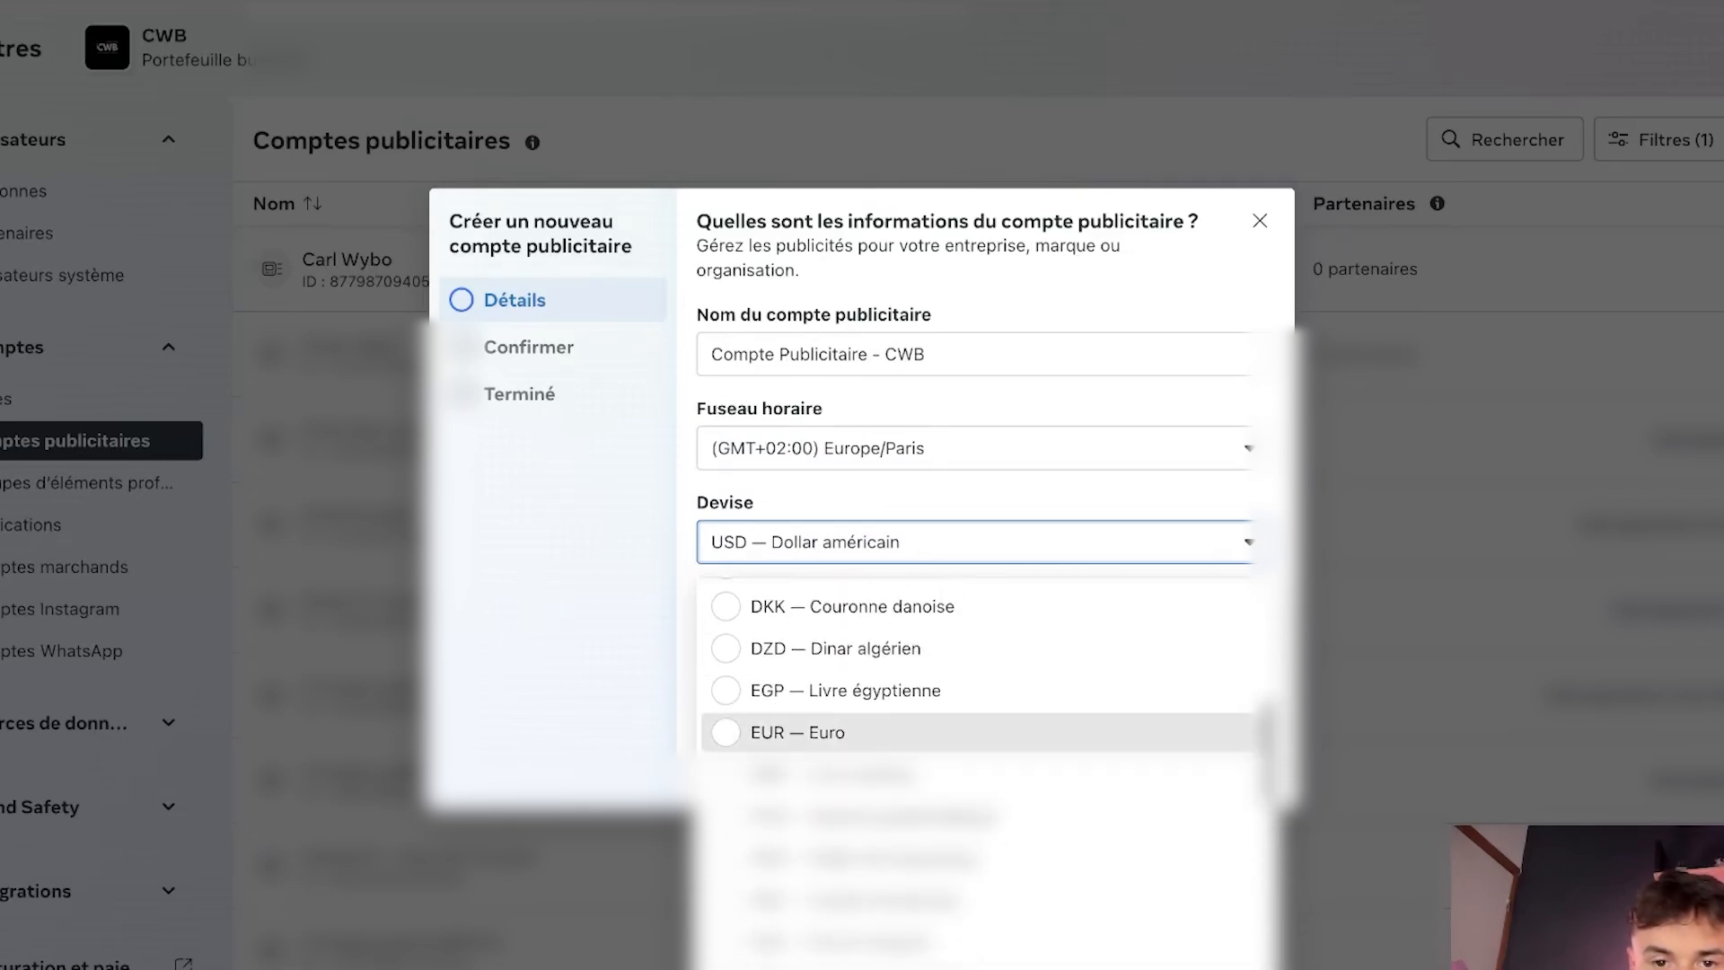
pyautogui.click(797, 732)
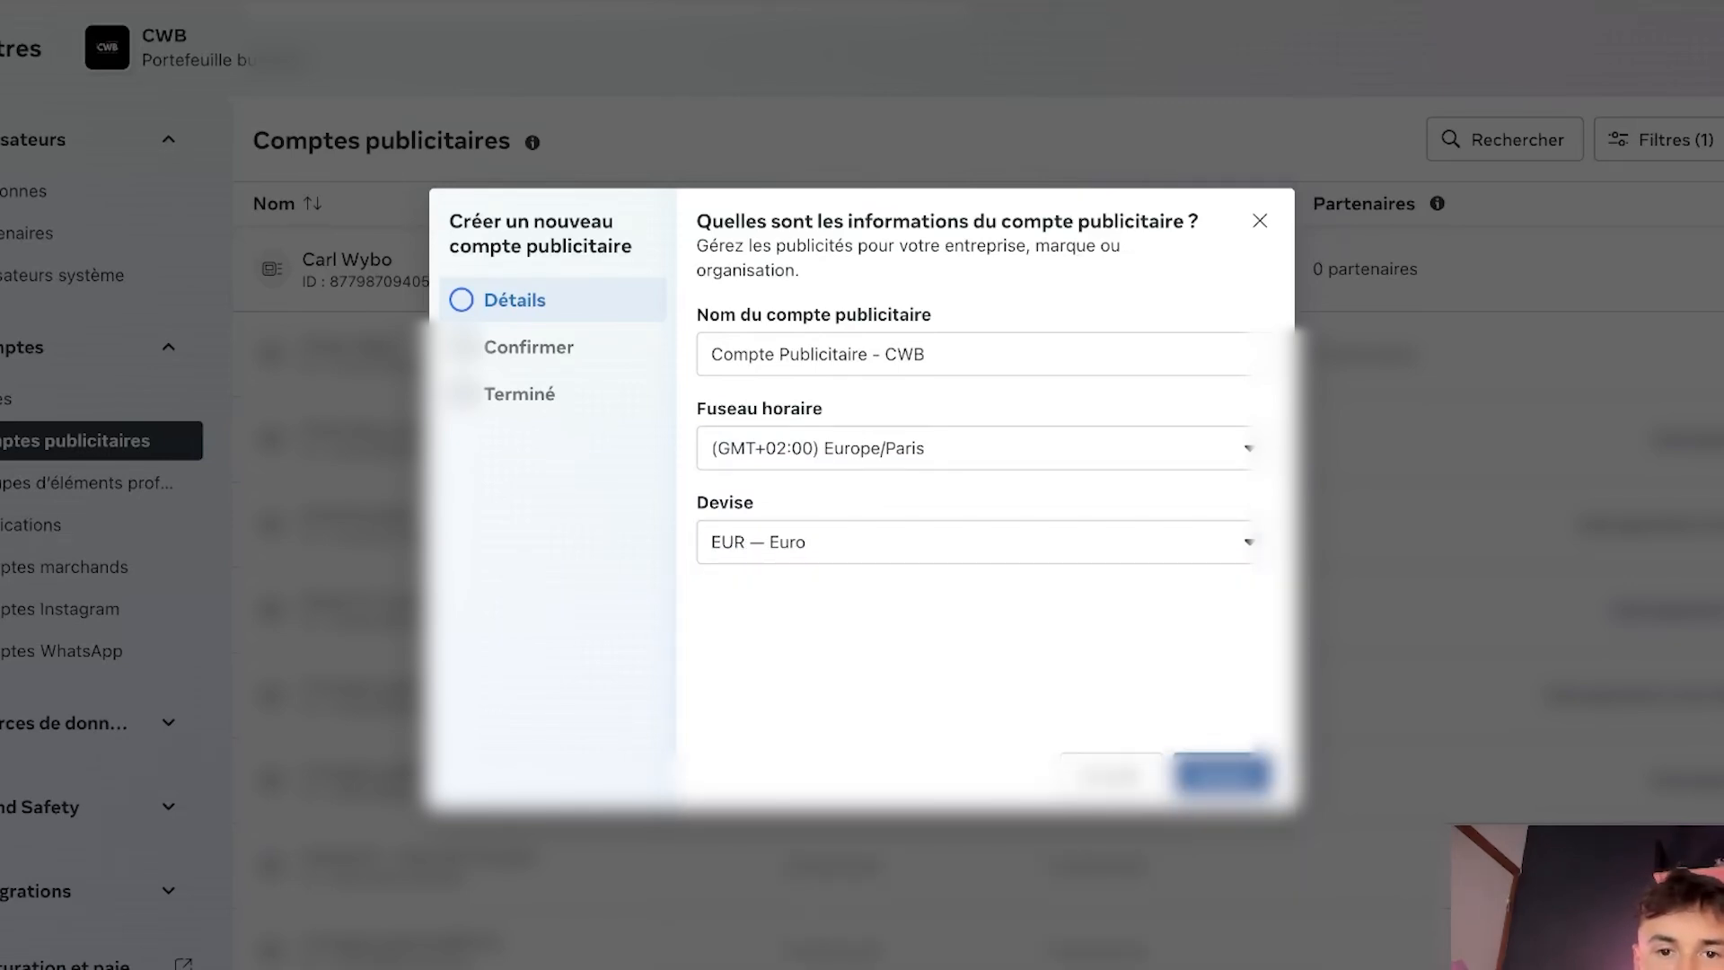
# Accept Meta's terms and advertising rules, create the ad account in the CWB portfolio, and review the offer to add payment information
pyautogui.click(1222, 775)
pyautogui.click(711, 618)
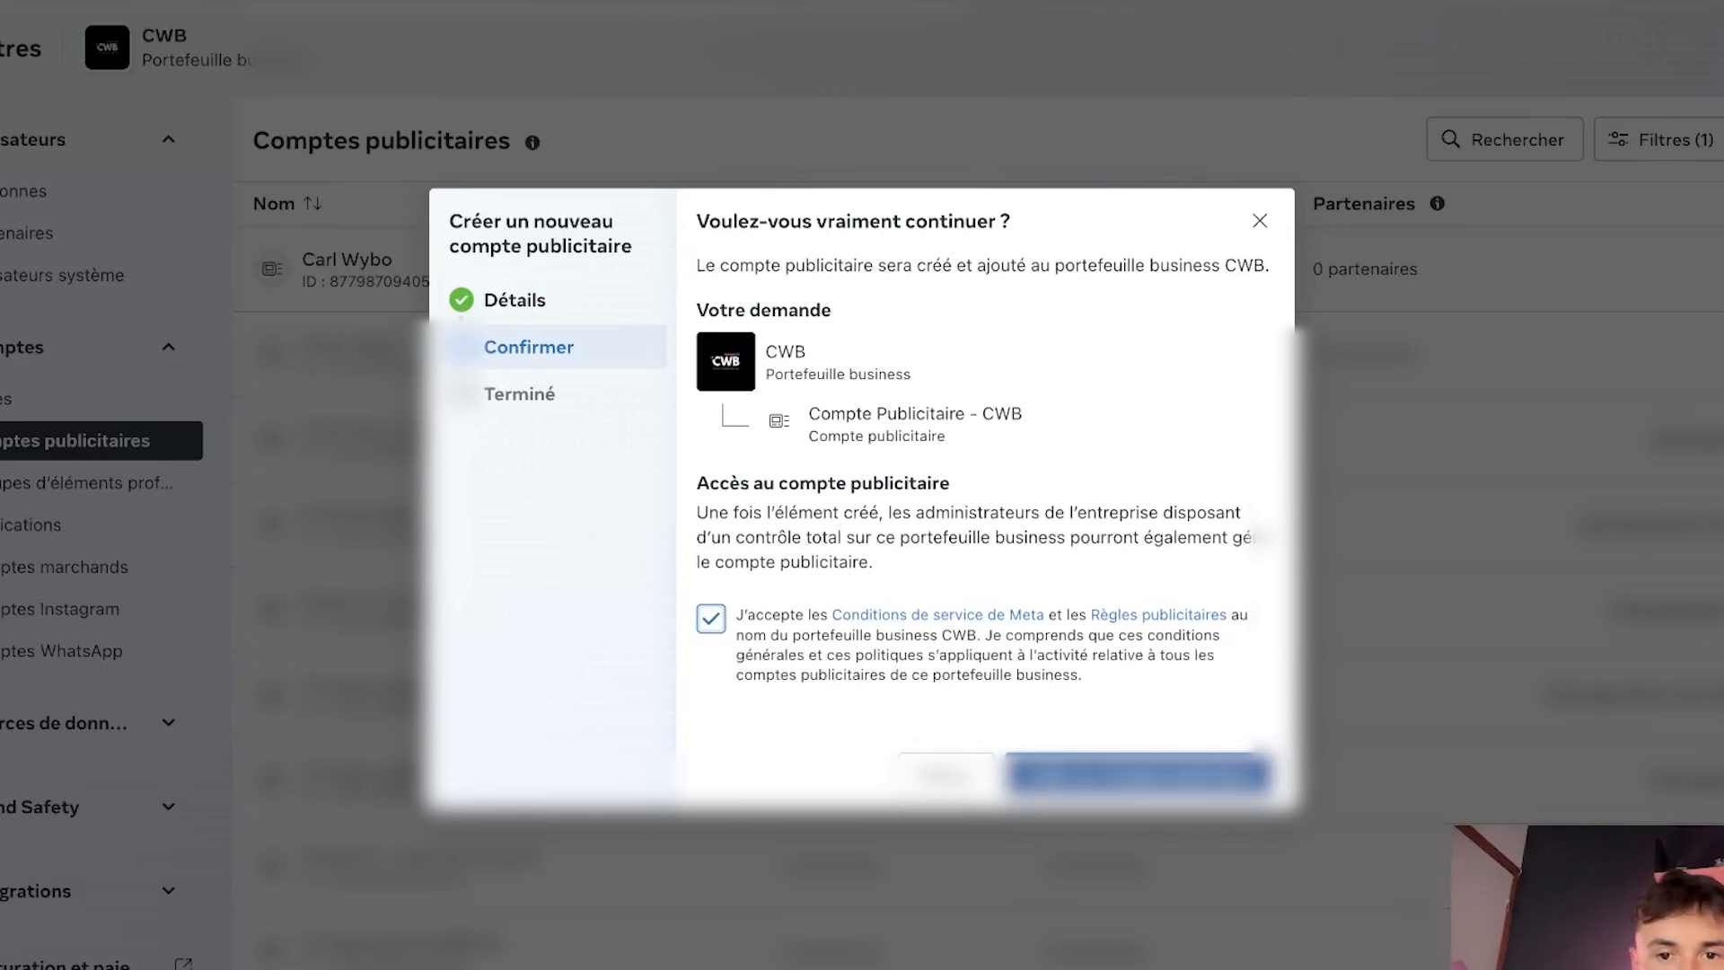
pyautogui.click(1138, 774)
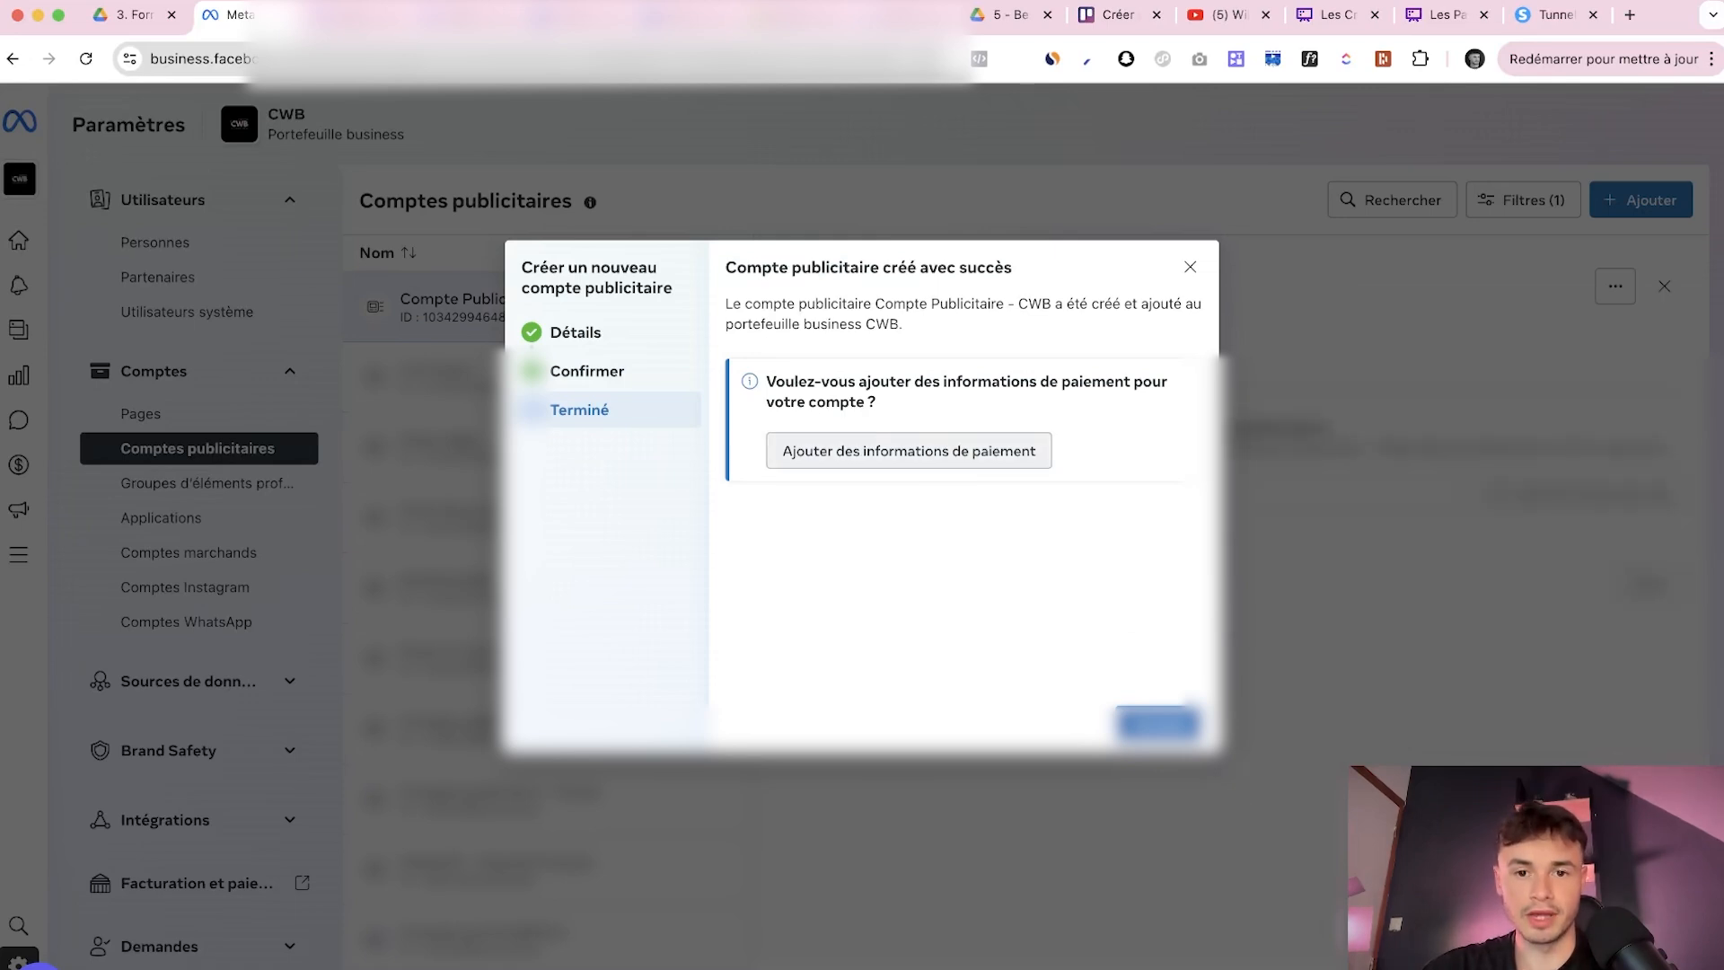
pyautogui.moveTo(877, 403); pyautogui.dragTo(765, 381)
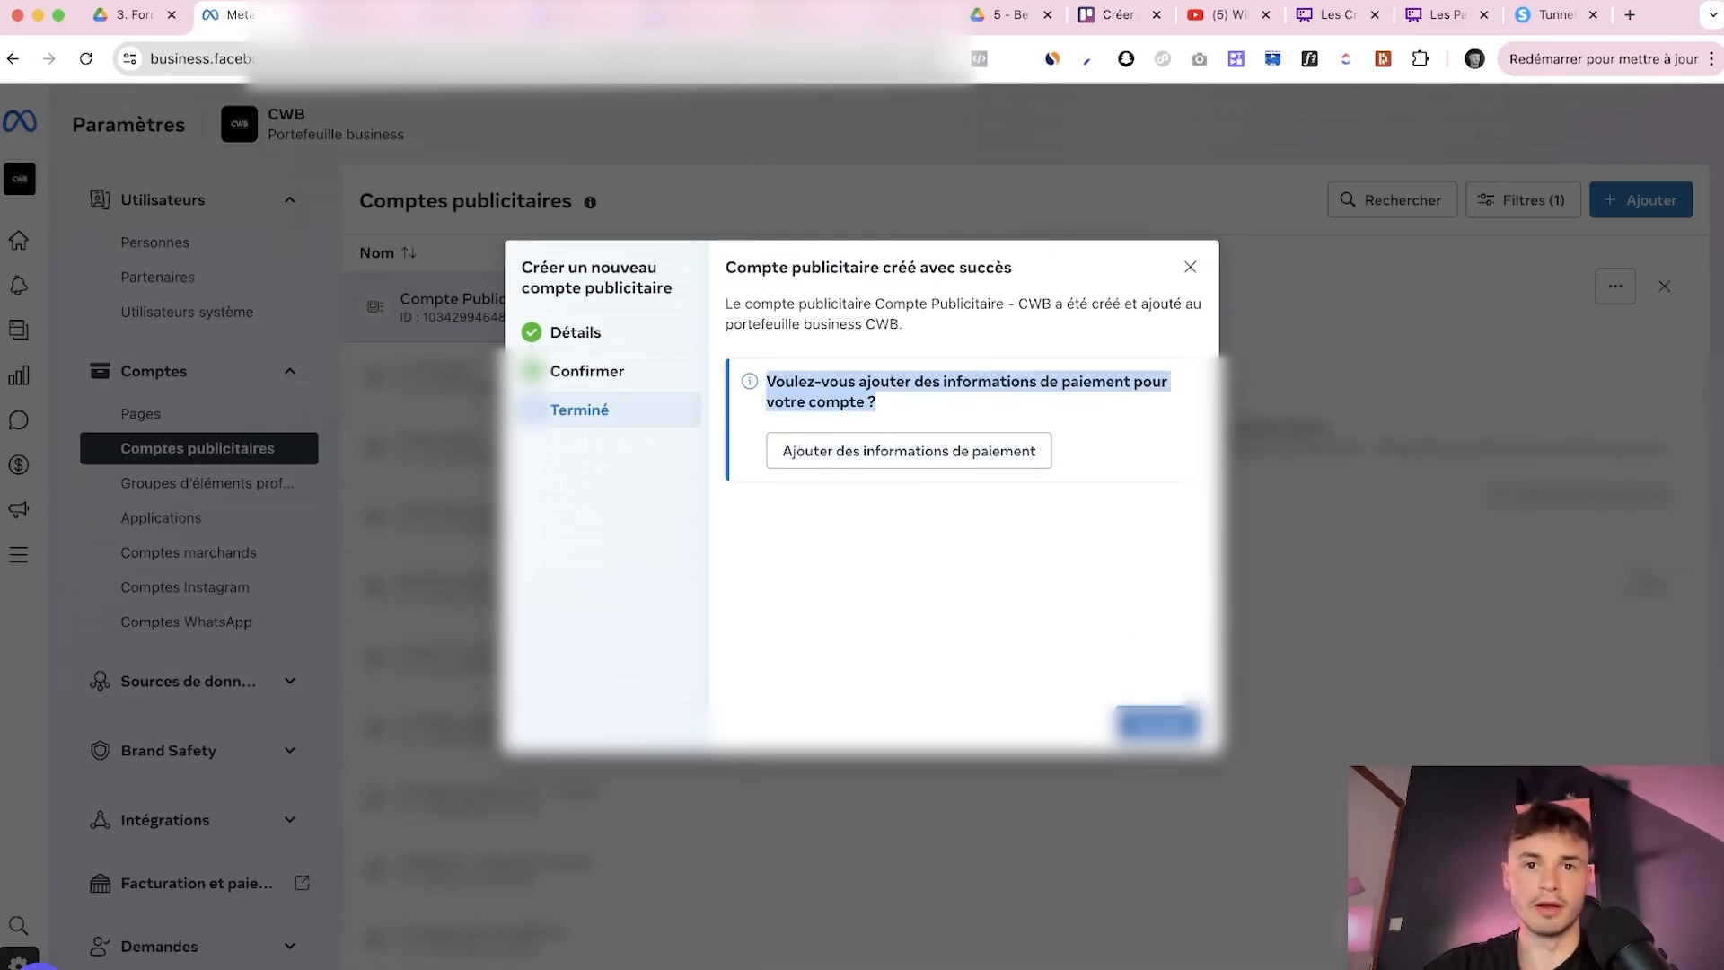
pyautogui.click(768, 385)
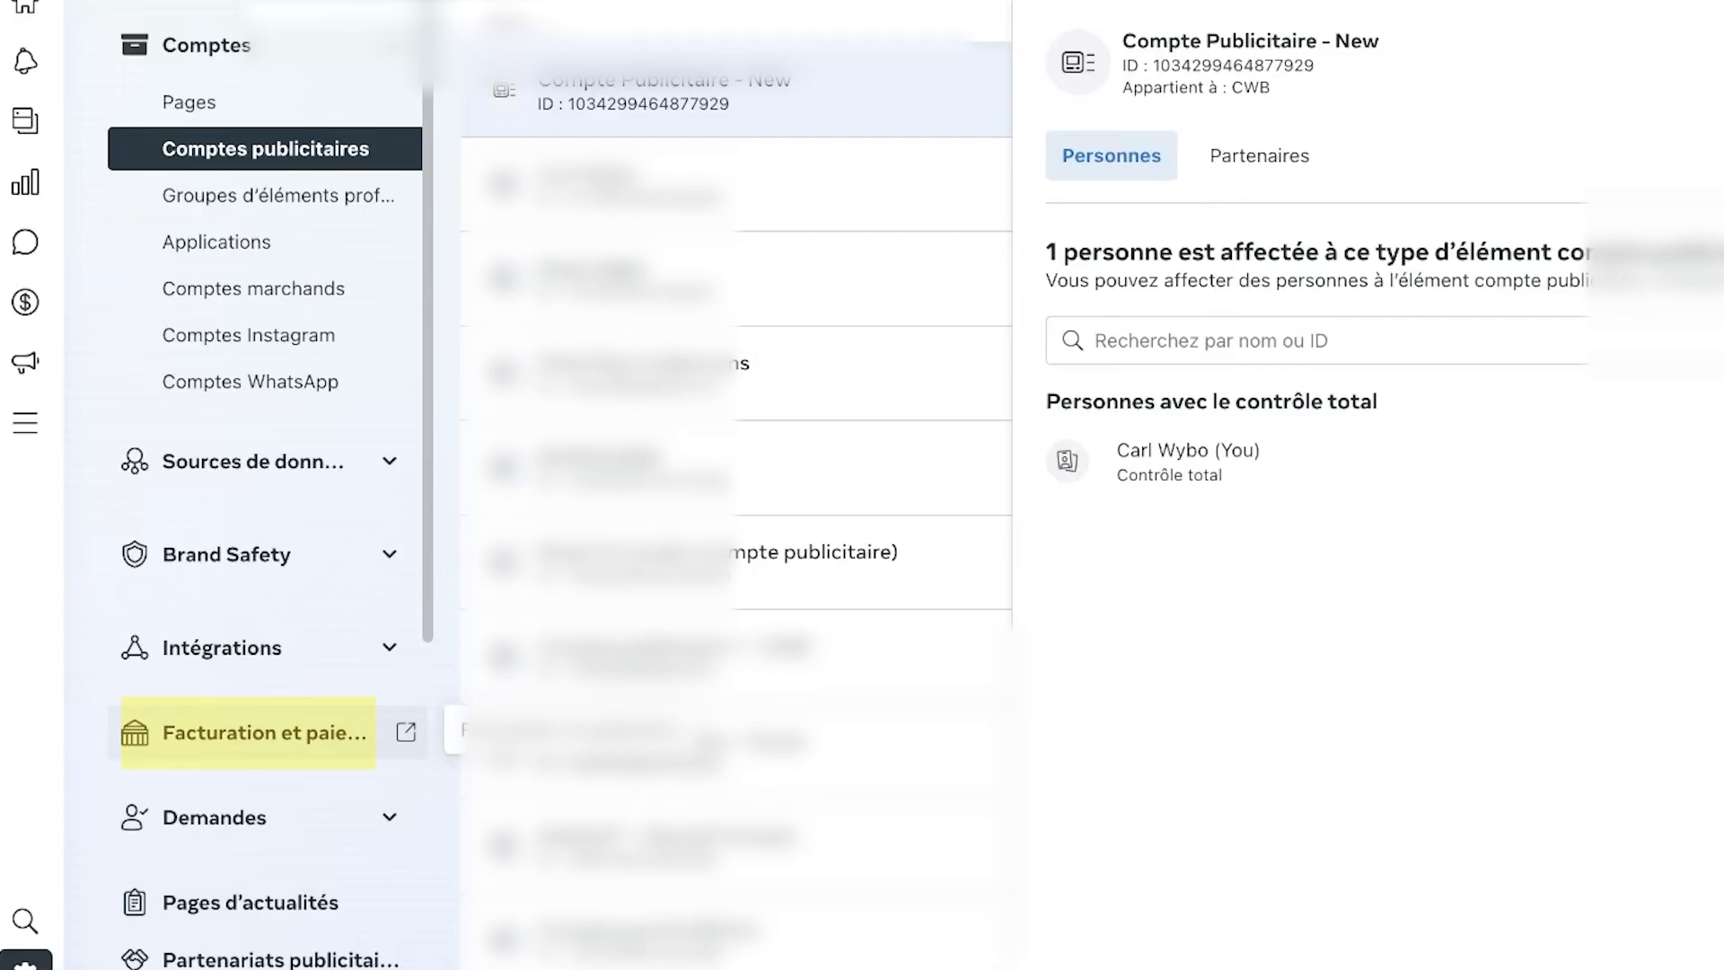
# Open the payment methods in Facturation et paiements and select the ad account "Compte Publicitaire - New"
pyautogui.click(264, 731)
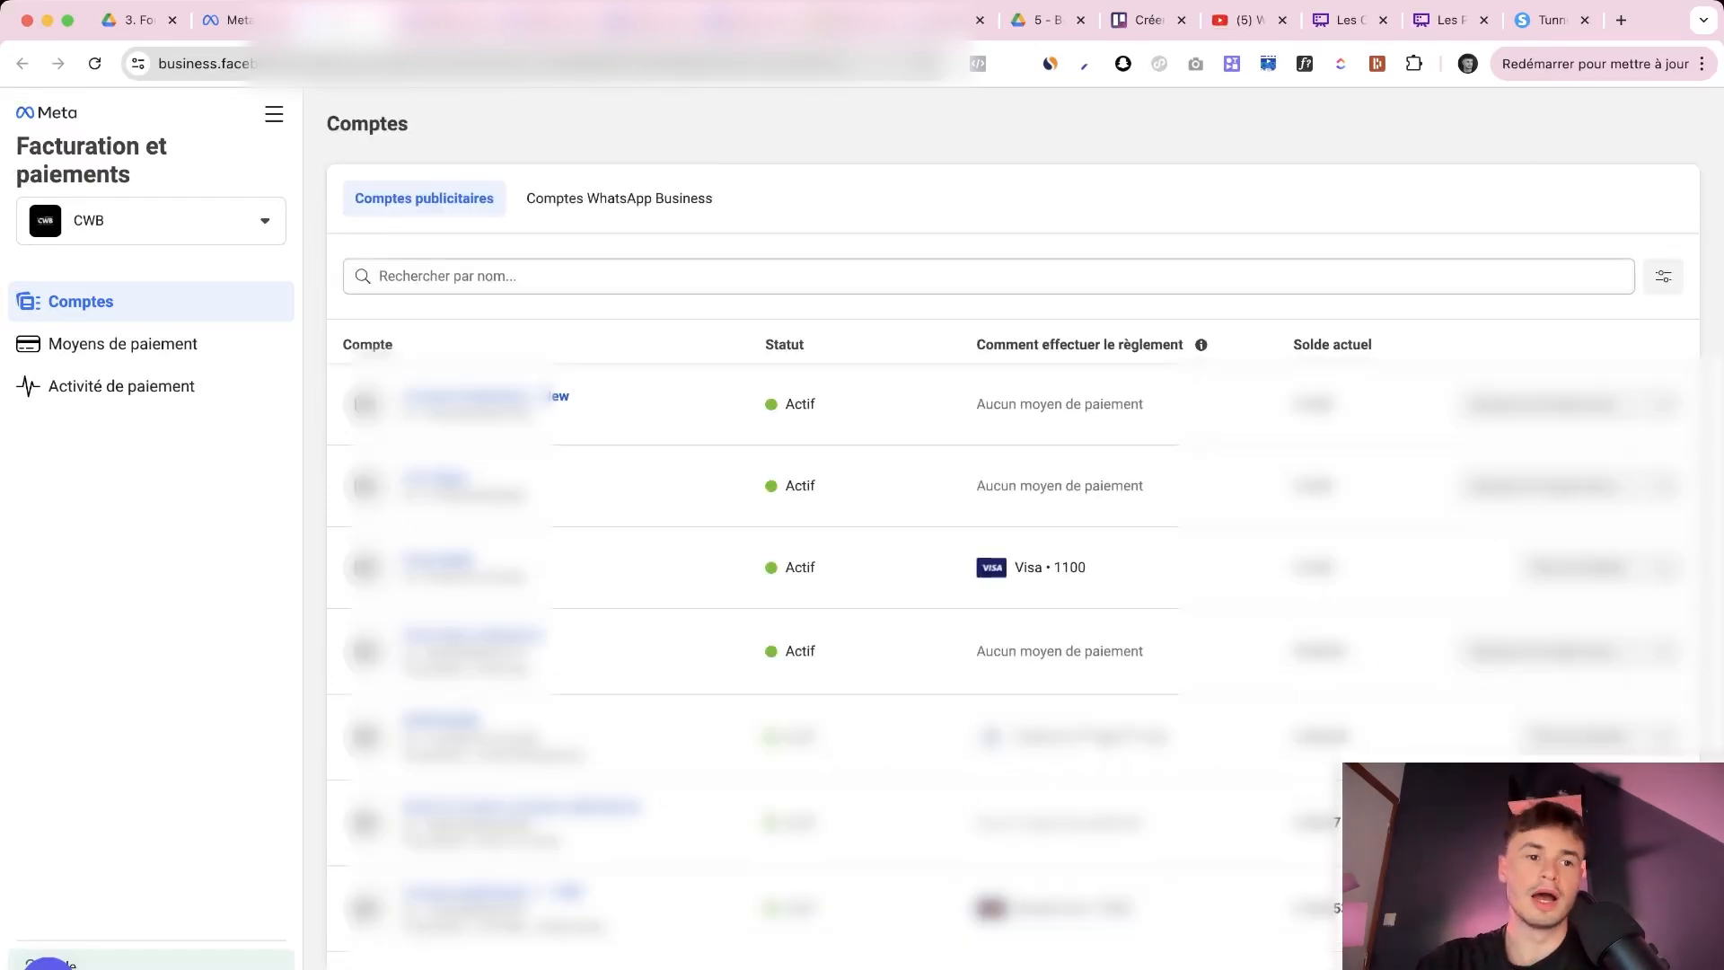
pyautogui.click(123, 344)
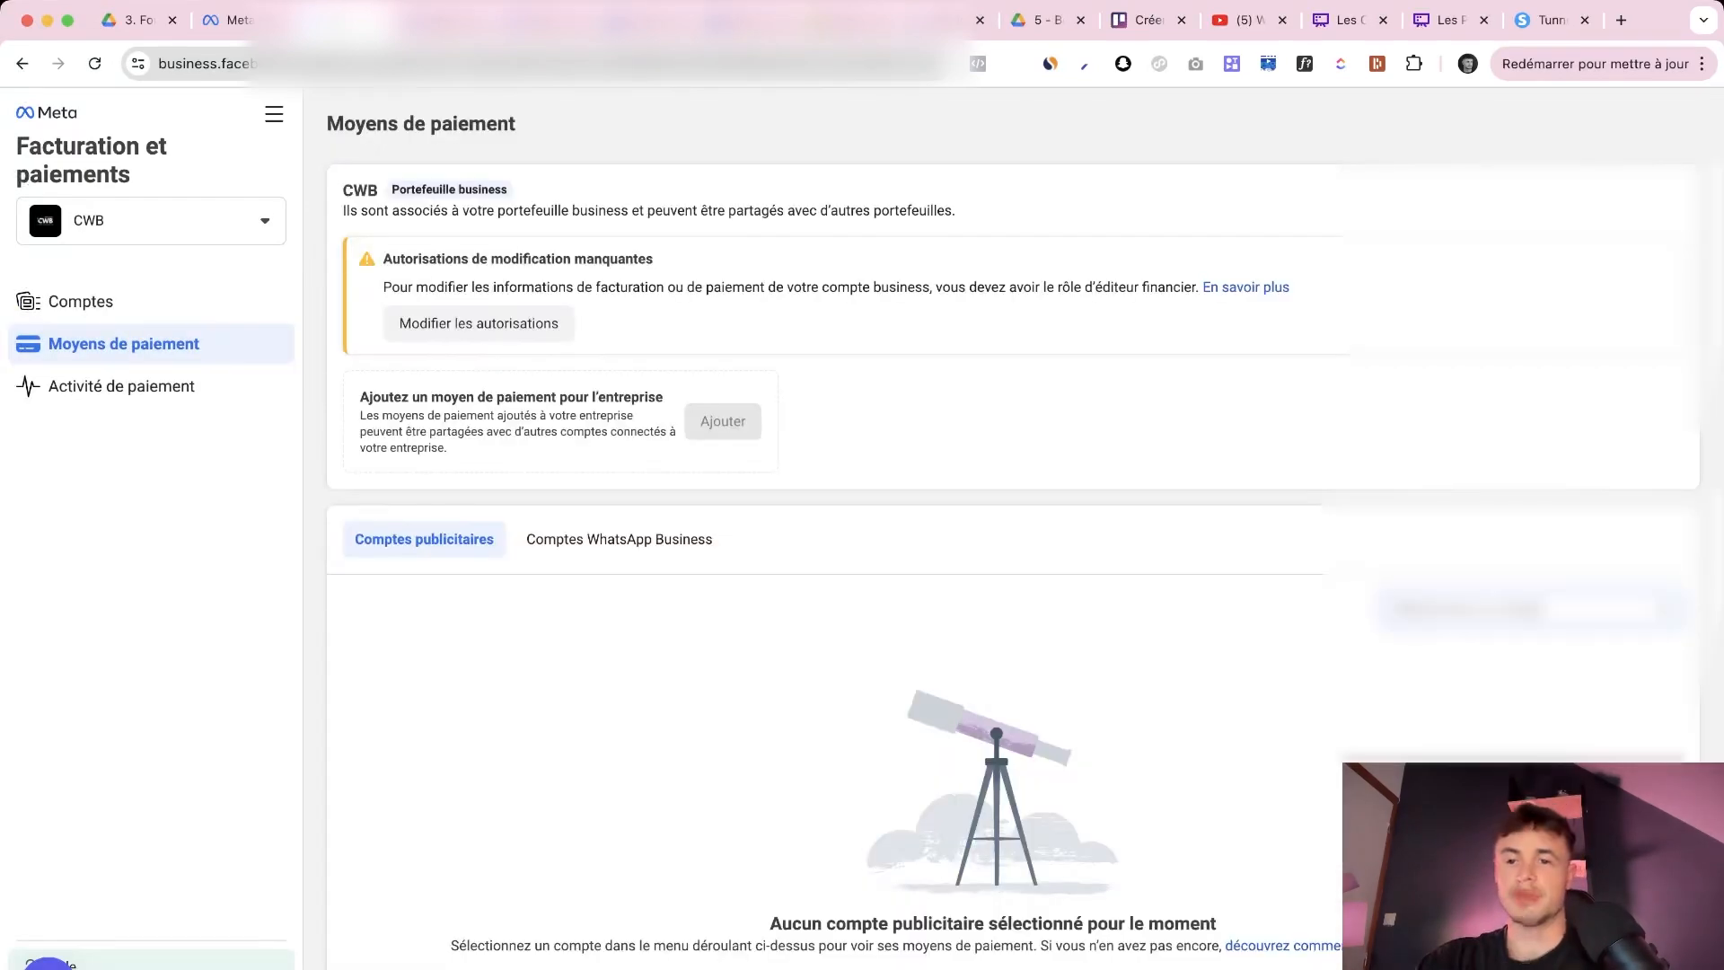
pyautogui.click(1532, 609)
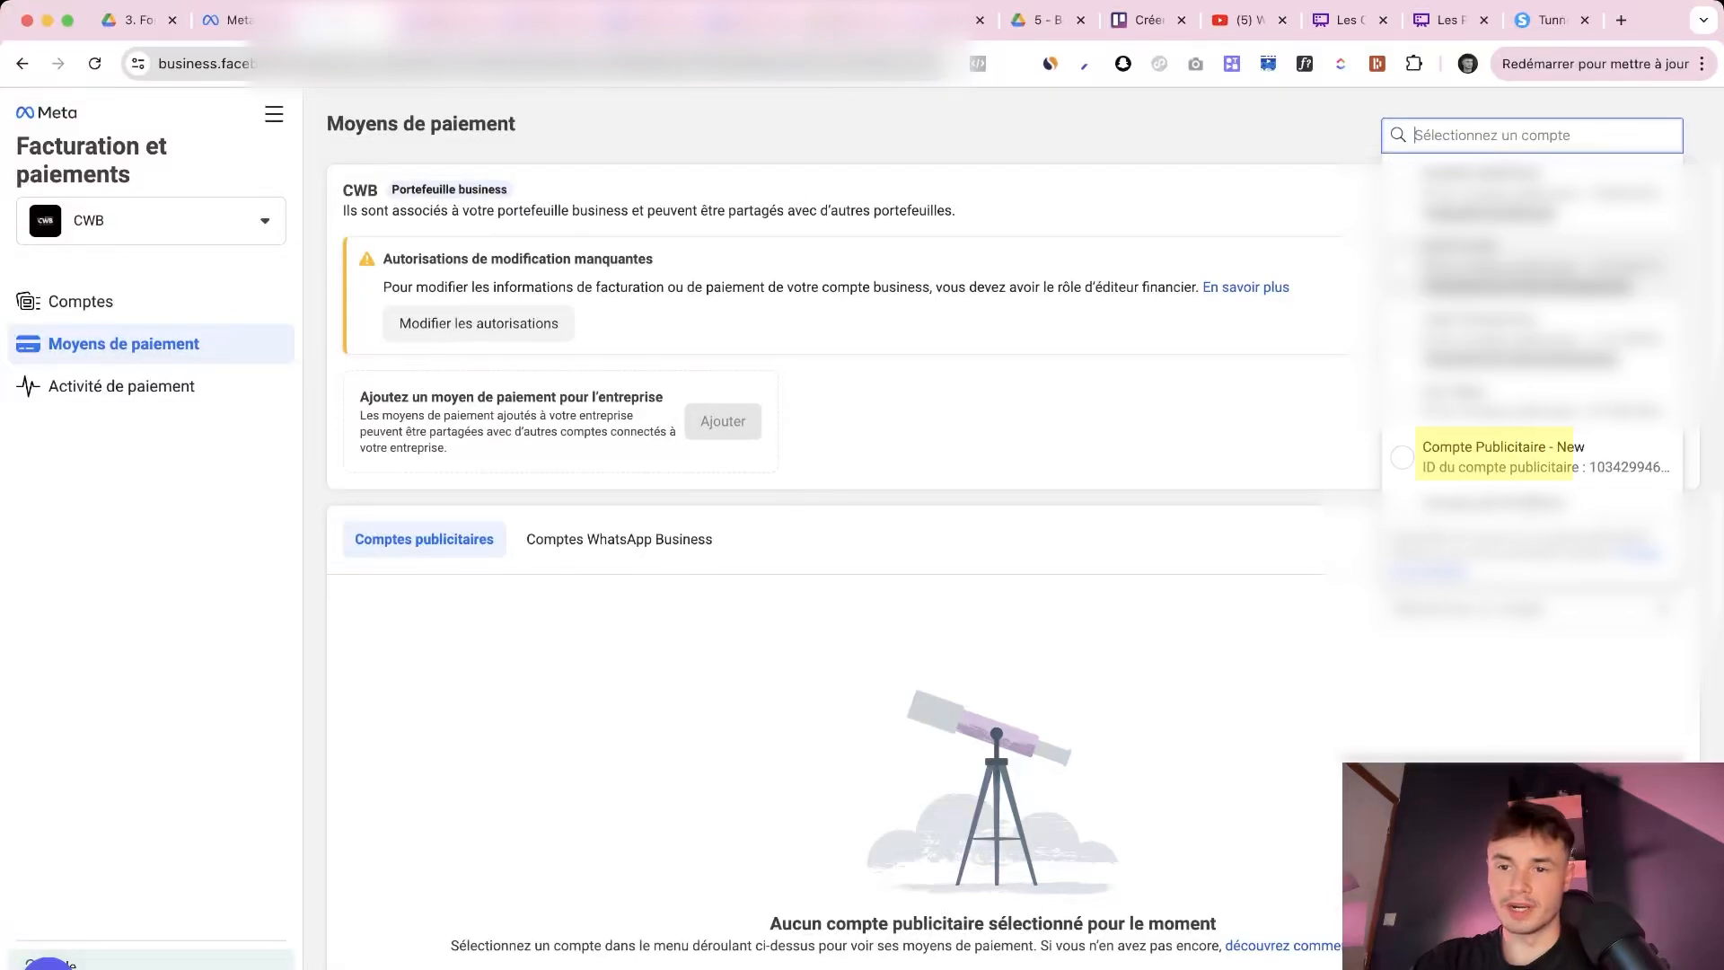
pyautogui.click(1508, 456)
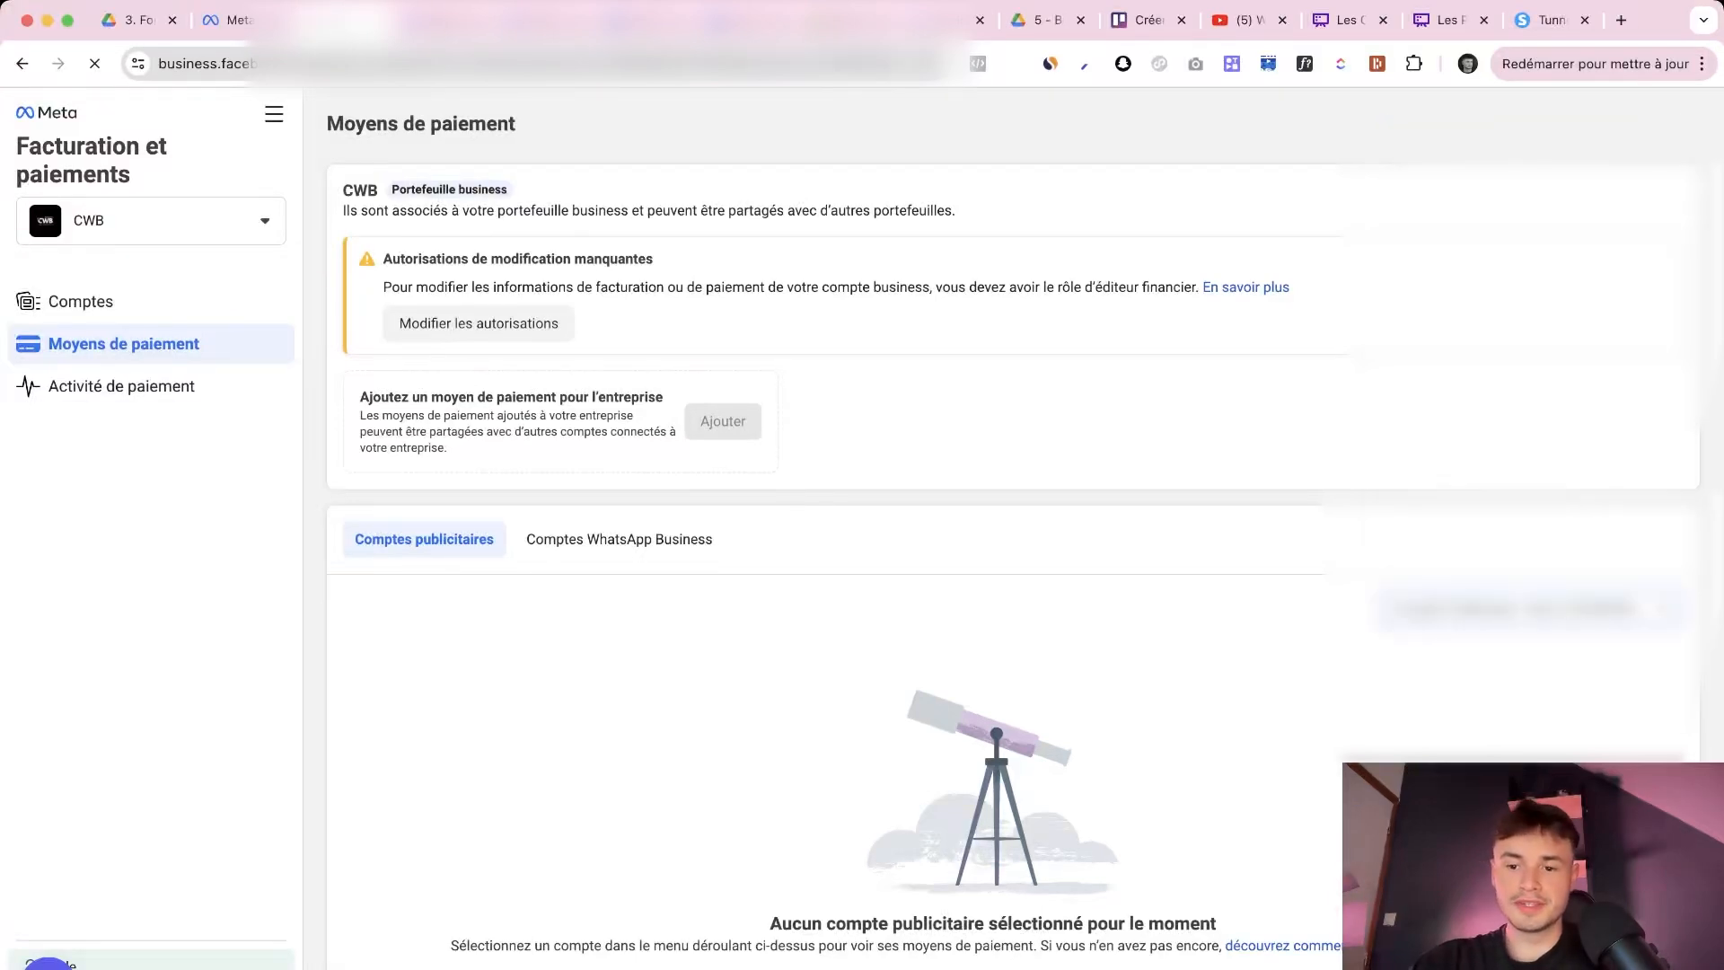
# View the payment method choices for the ad account, open the debit or credit card form, and dismiss it without saving
pyautogui.click(992, 963)
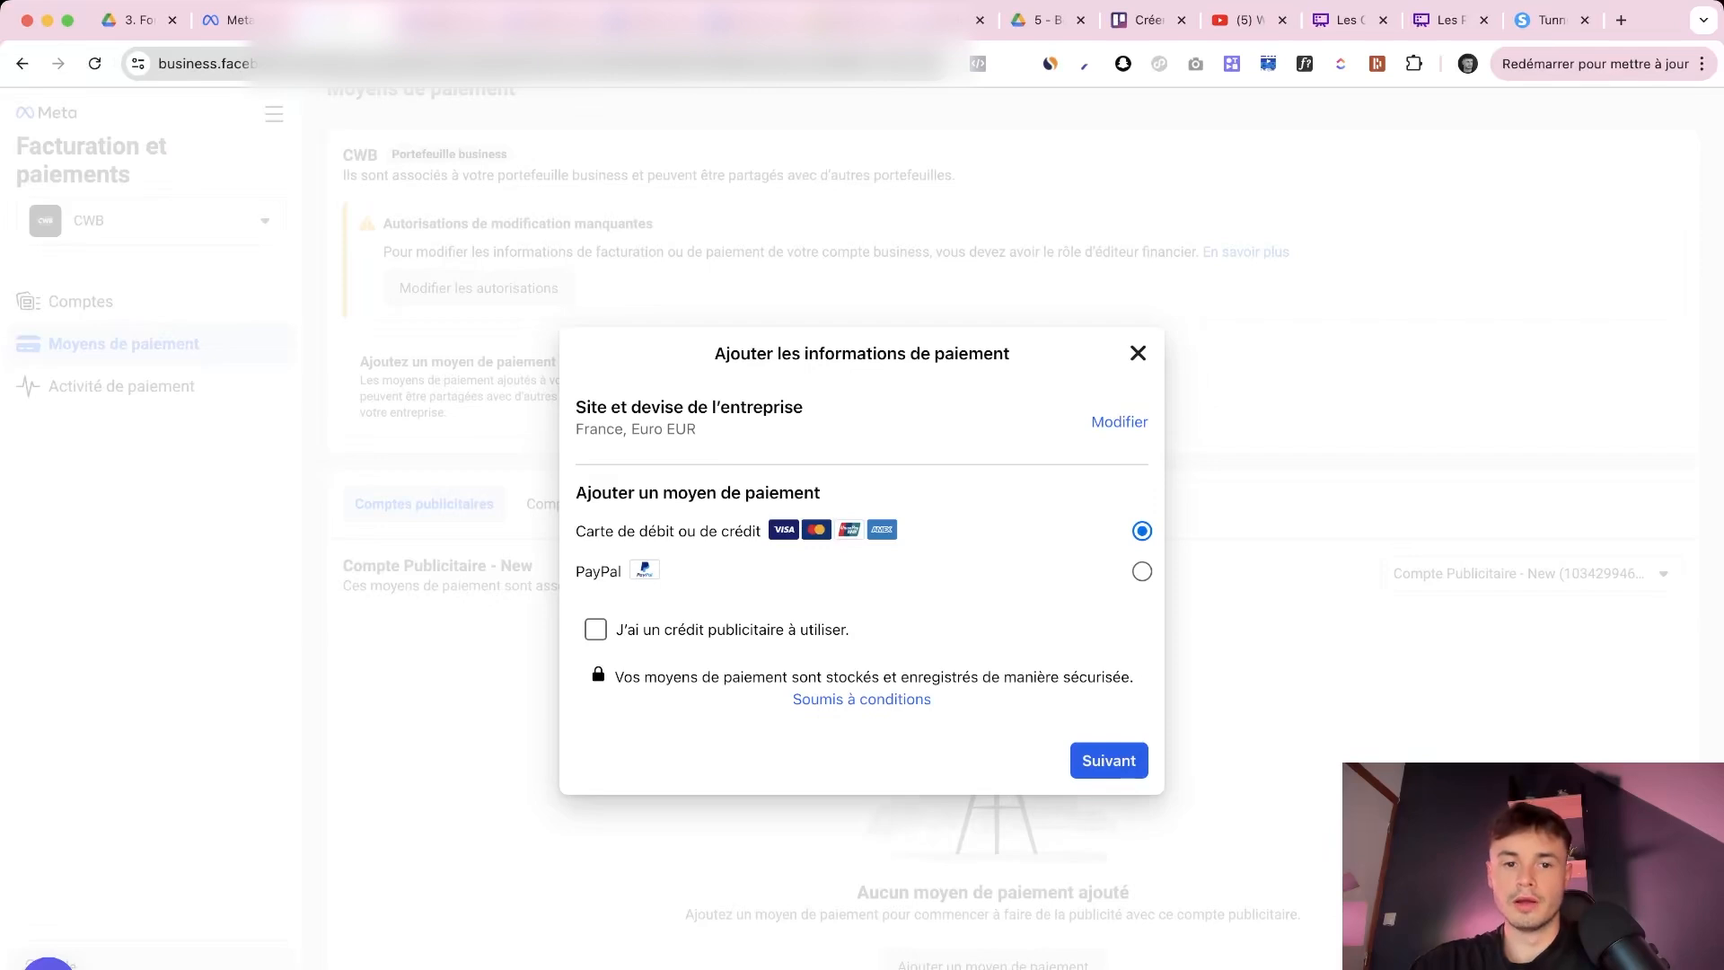
pyautogui.click(620, 571)
pyautogui.click(638, 530)
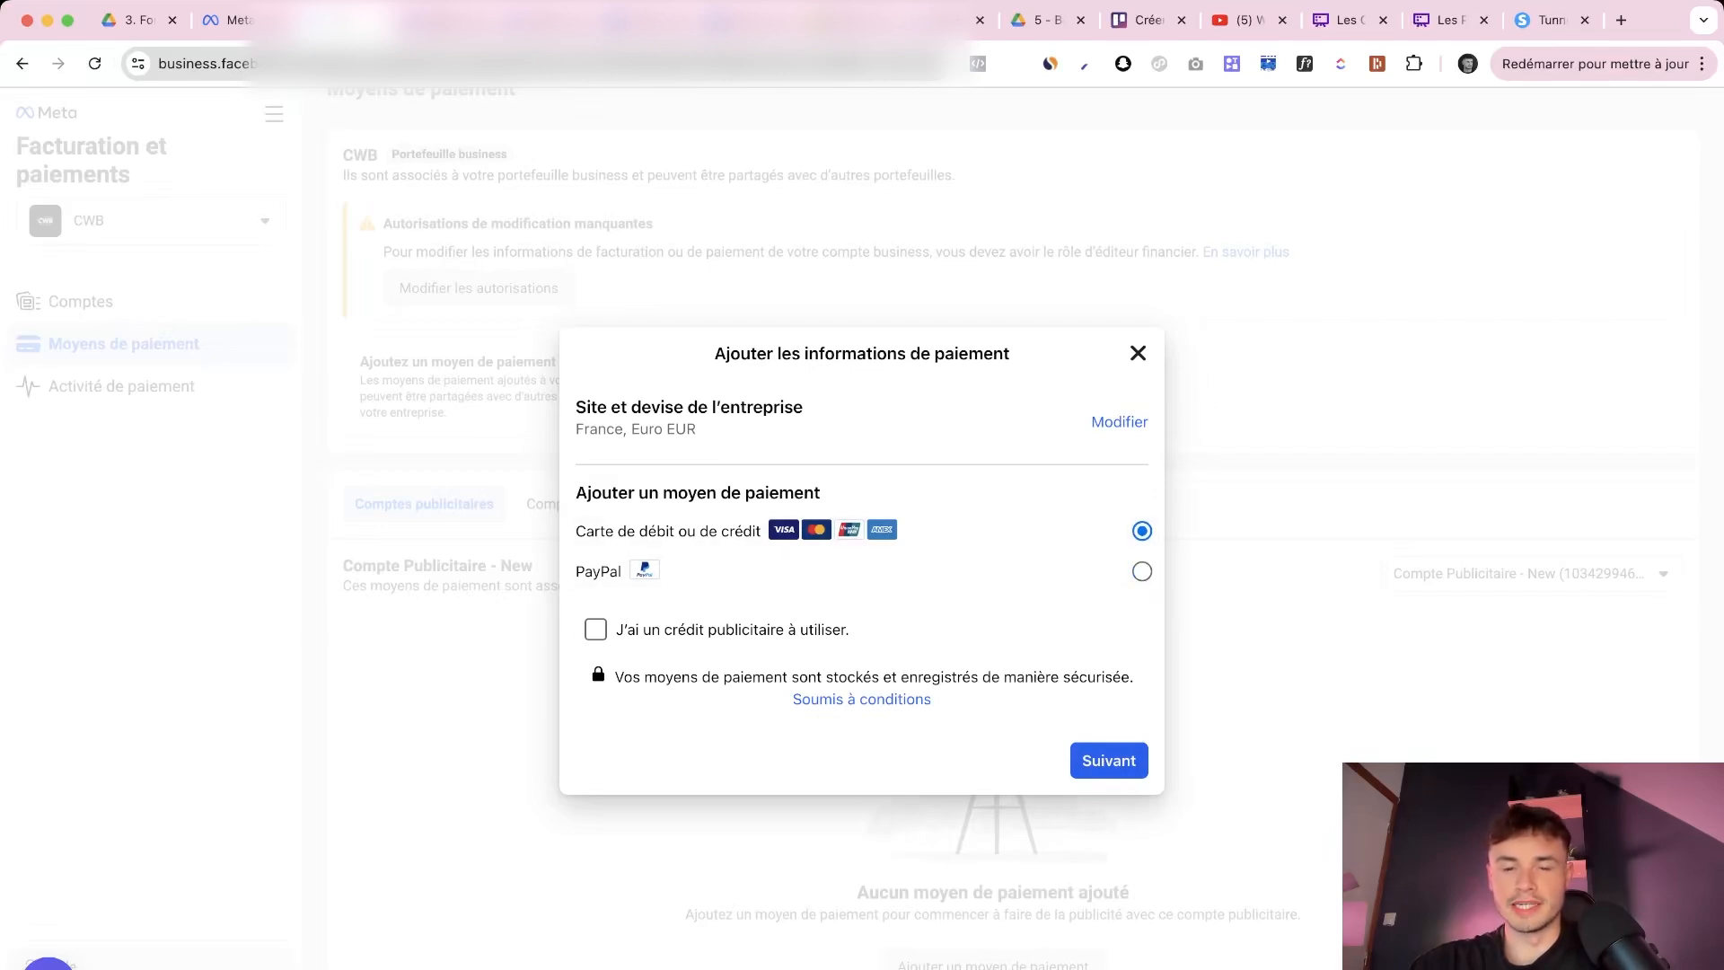
pyautogui.click(1109, 761)
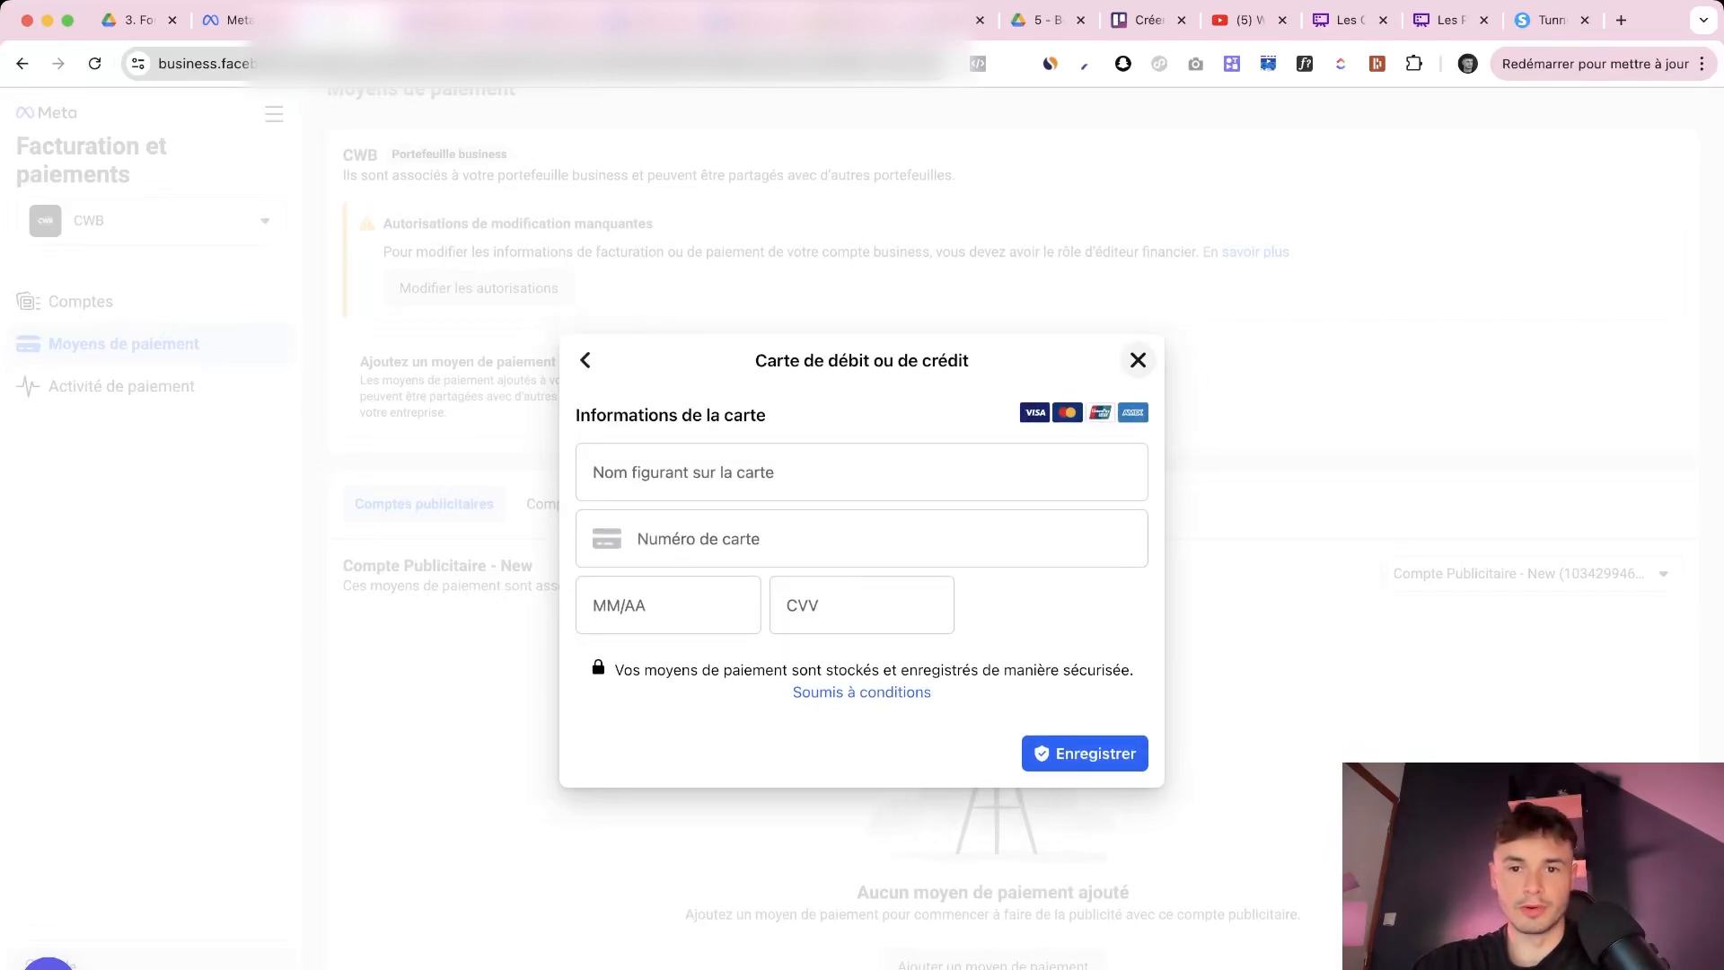
pyautogui.click(1137, 360)
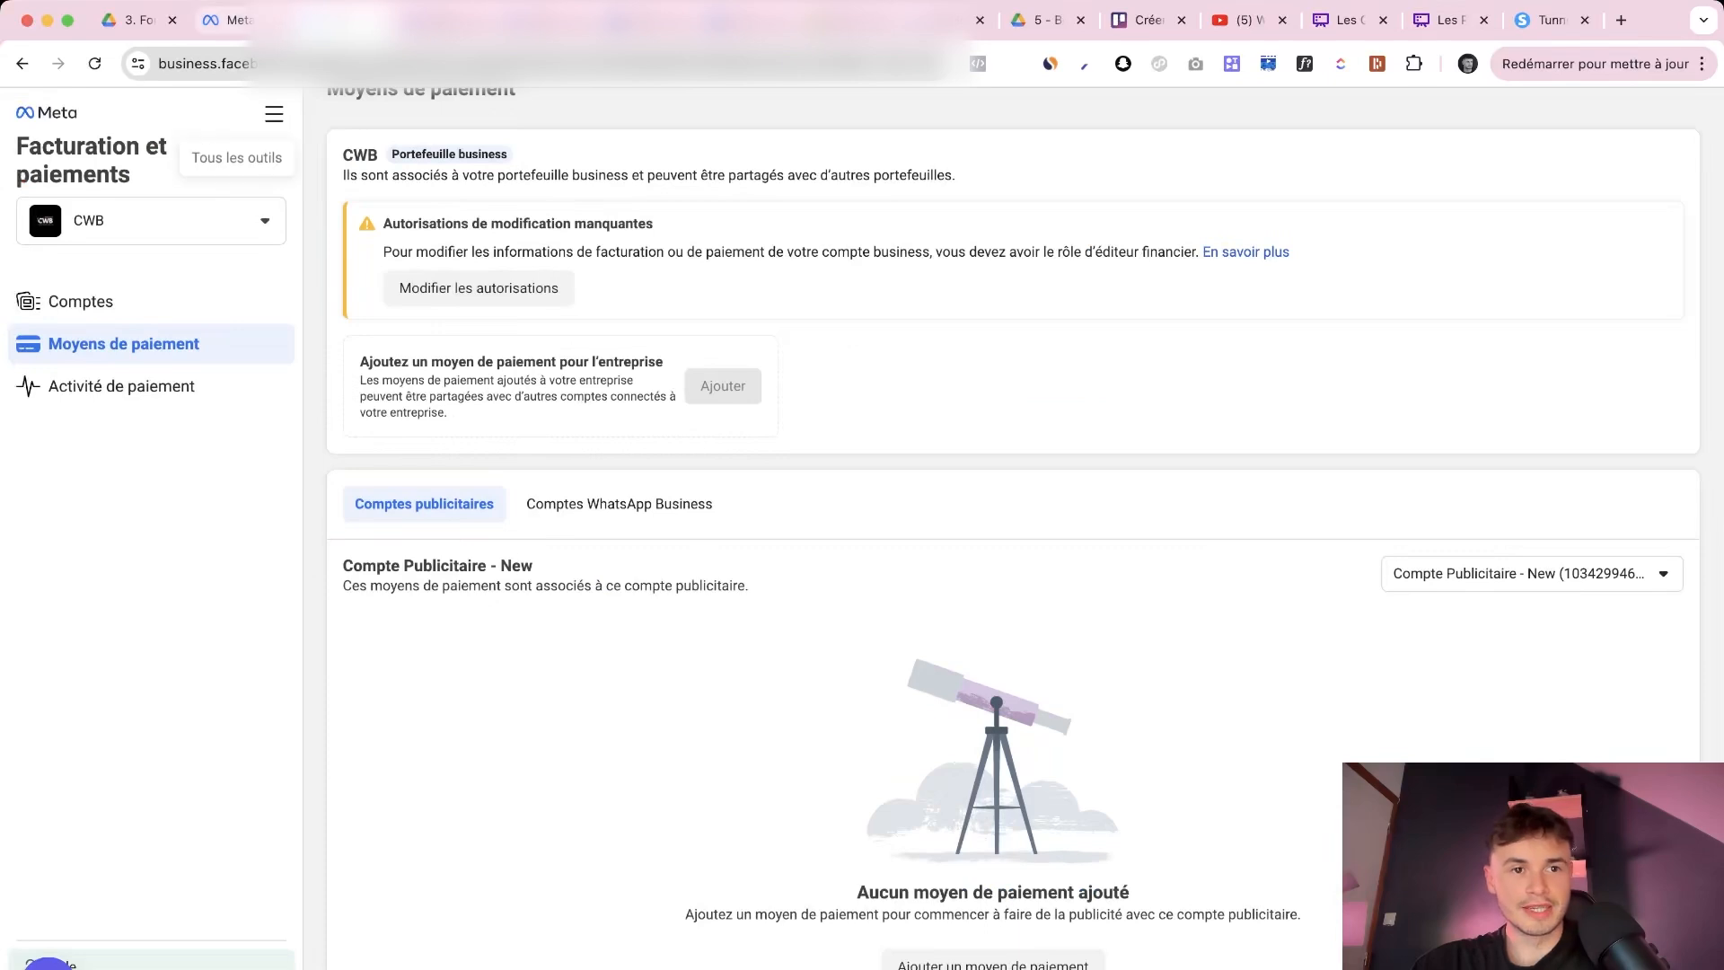
# Return from Facturation et paiements to the CWB business settings
pyautogui.click(237, 20)
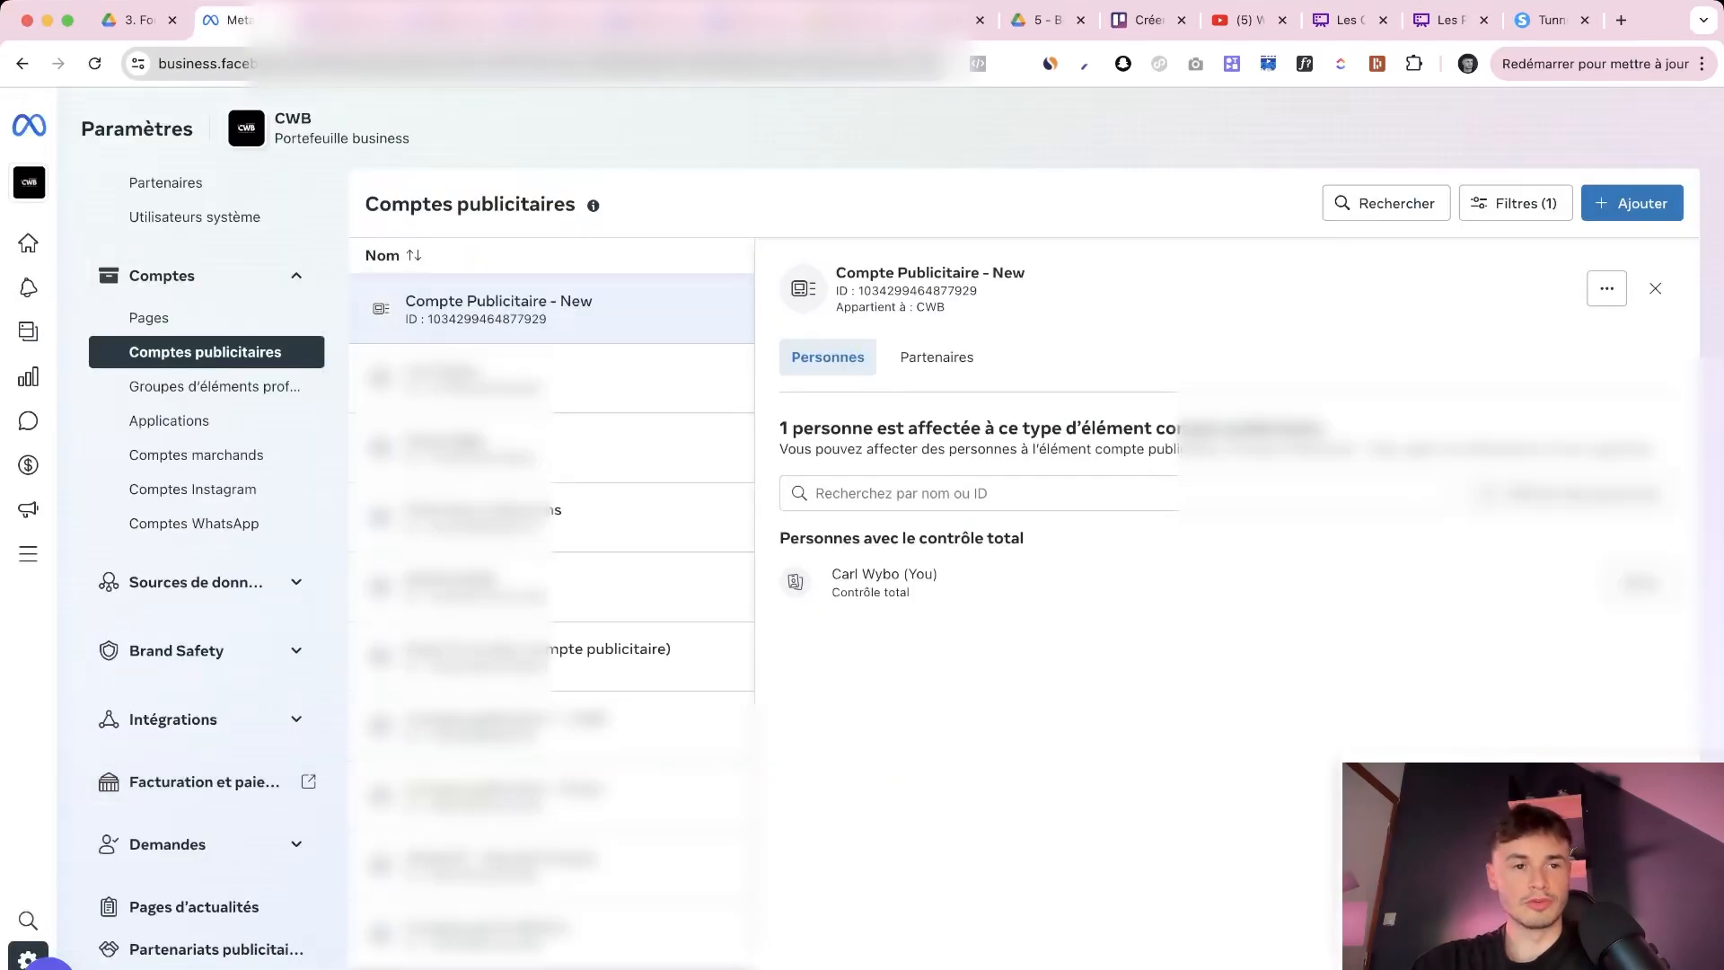
pyautogui.click(341, 20)
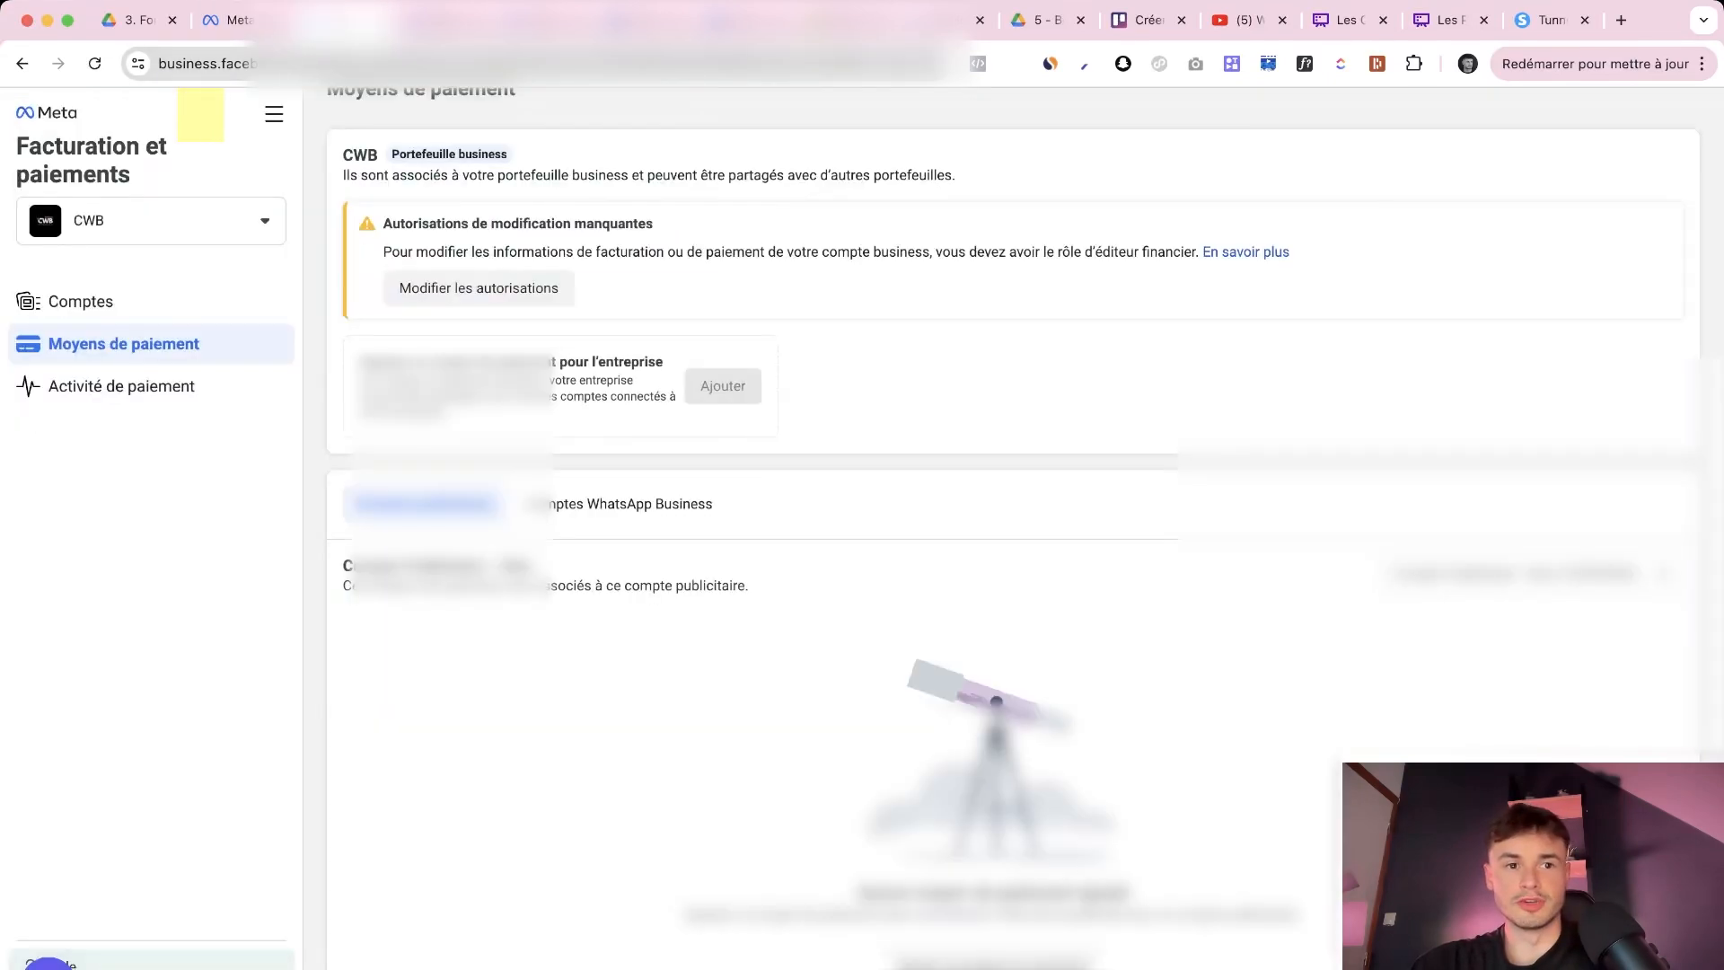
pyautogui.click(274, 114)
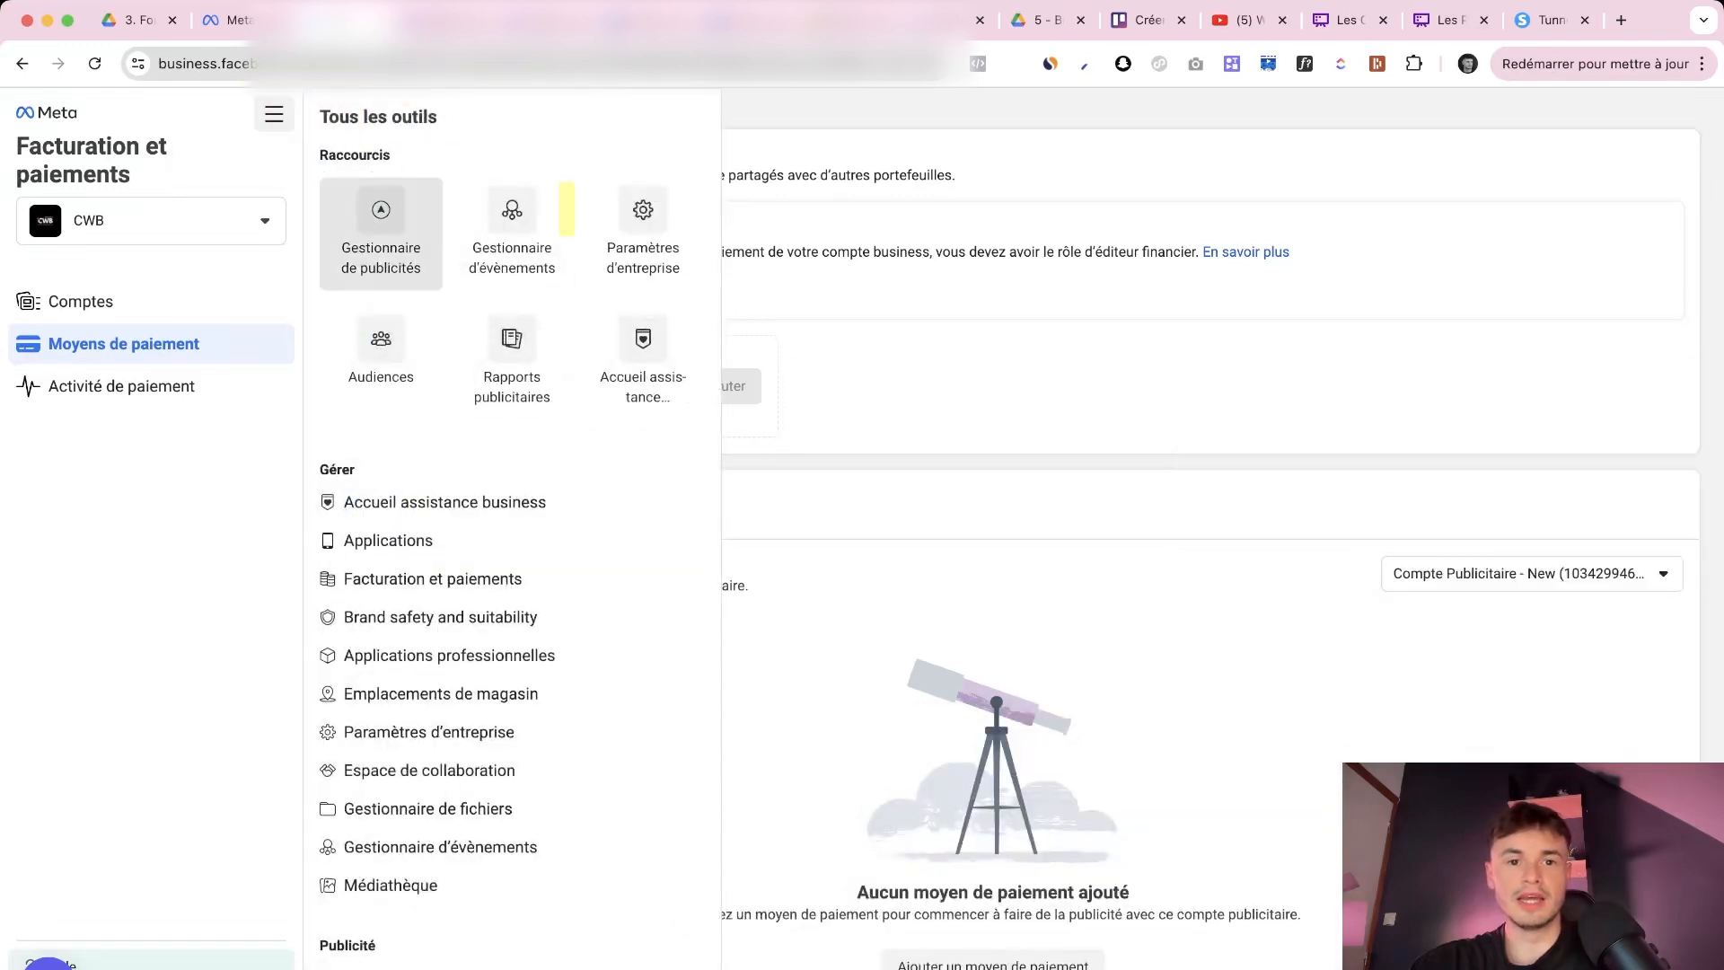
pyautogui.click(643, 219)
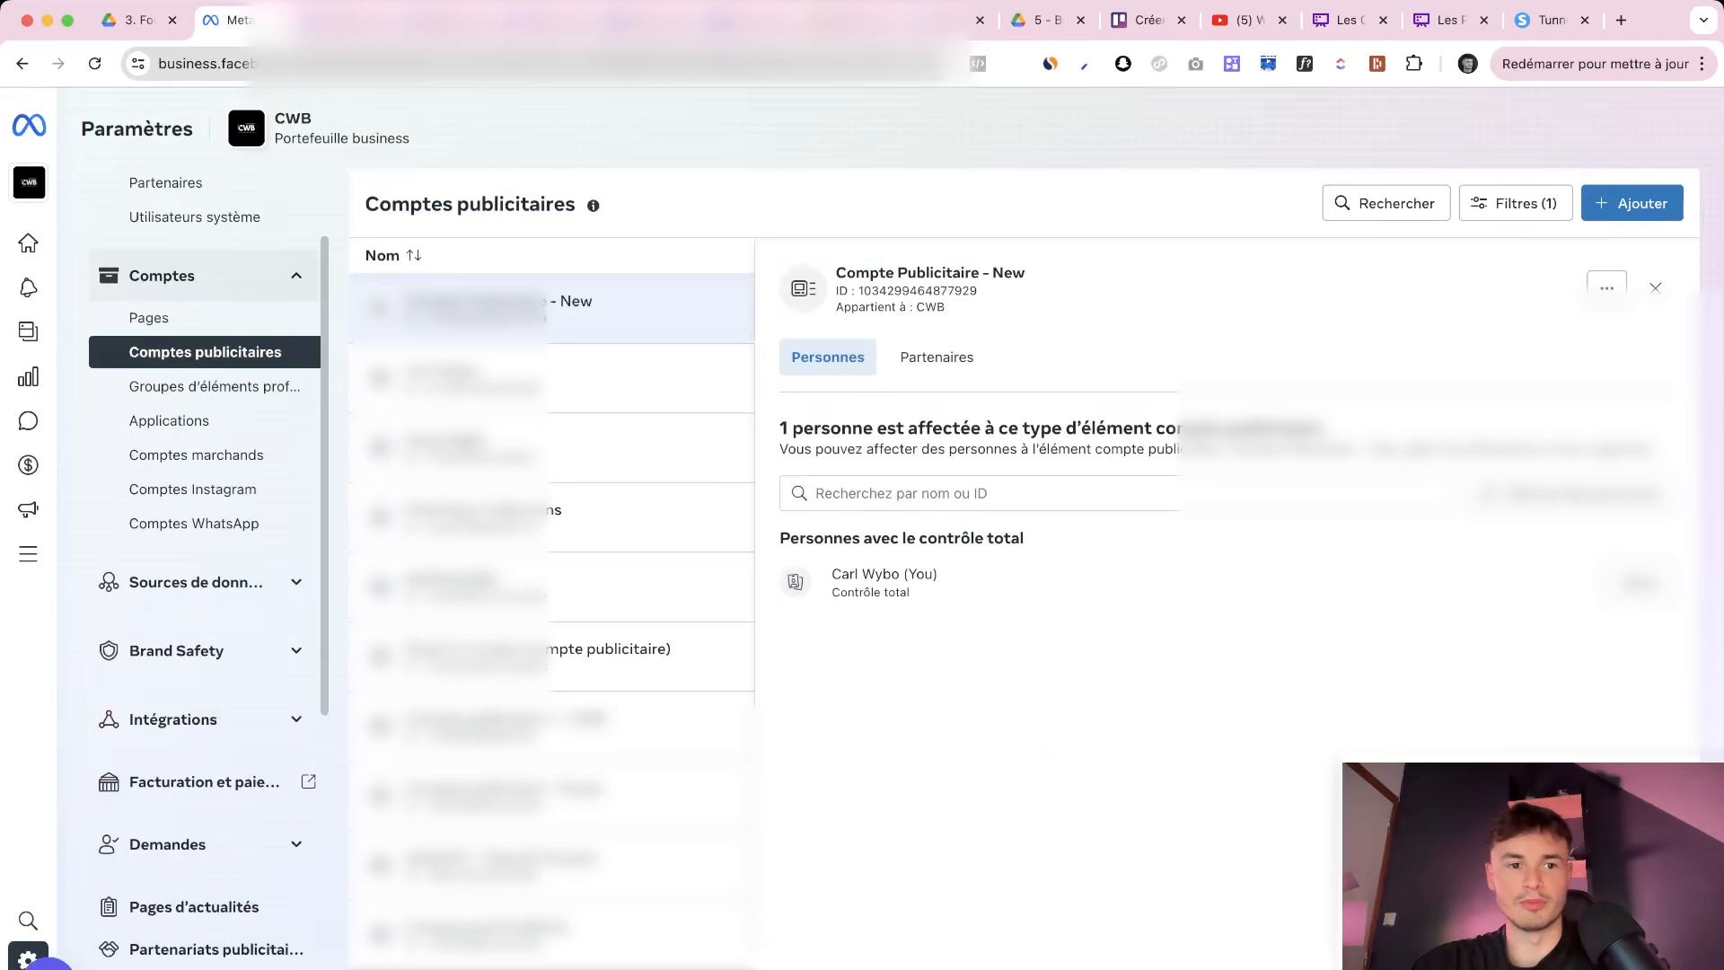
# View the Instagram accounts and the WhatsApp accounts of the CWB portfolio
pyautogui.scroll(-1, 206, 384)
pyautogui.scroll(-1, 207, 386)
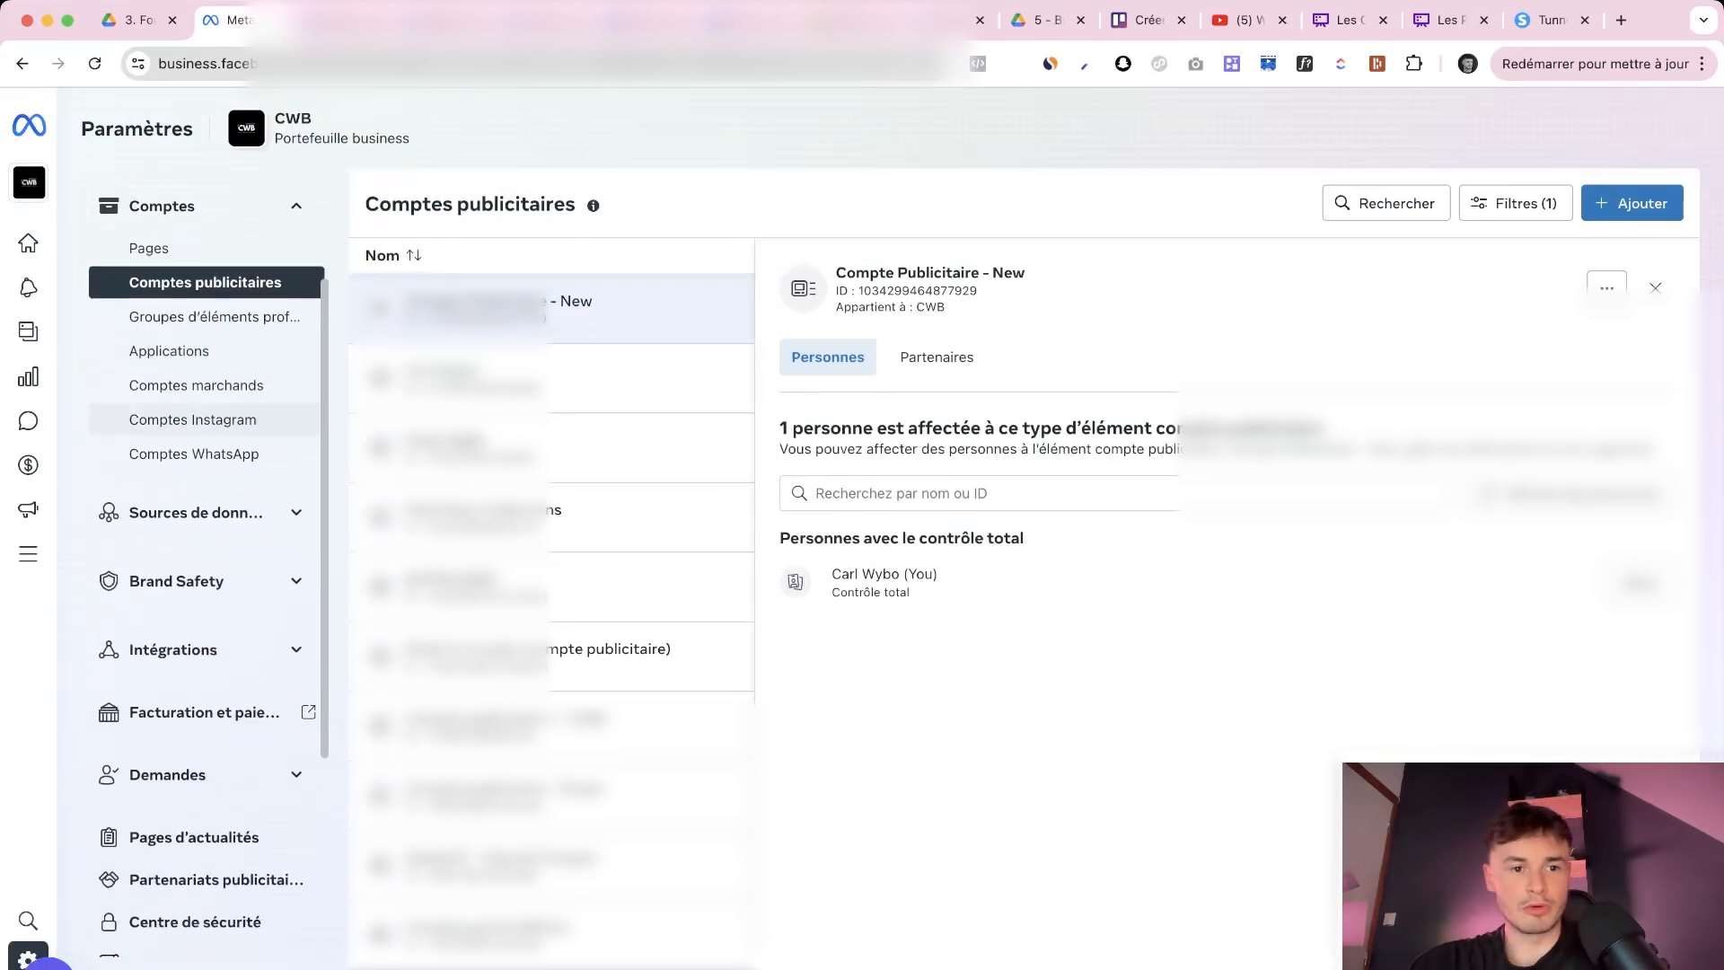
pyautogui.click(192, 419)
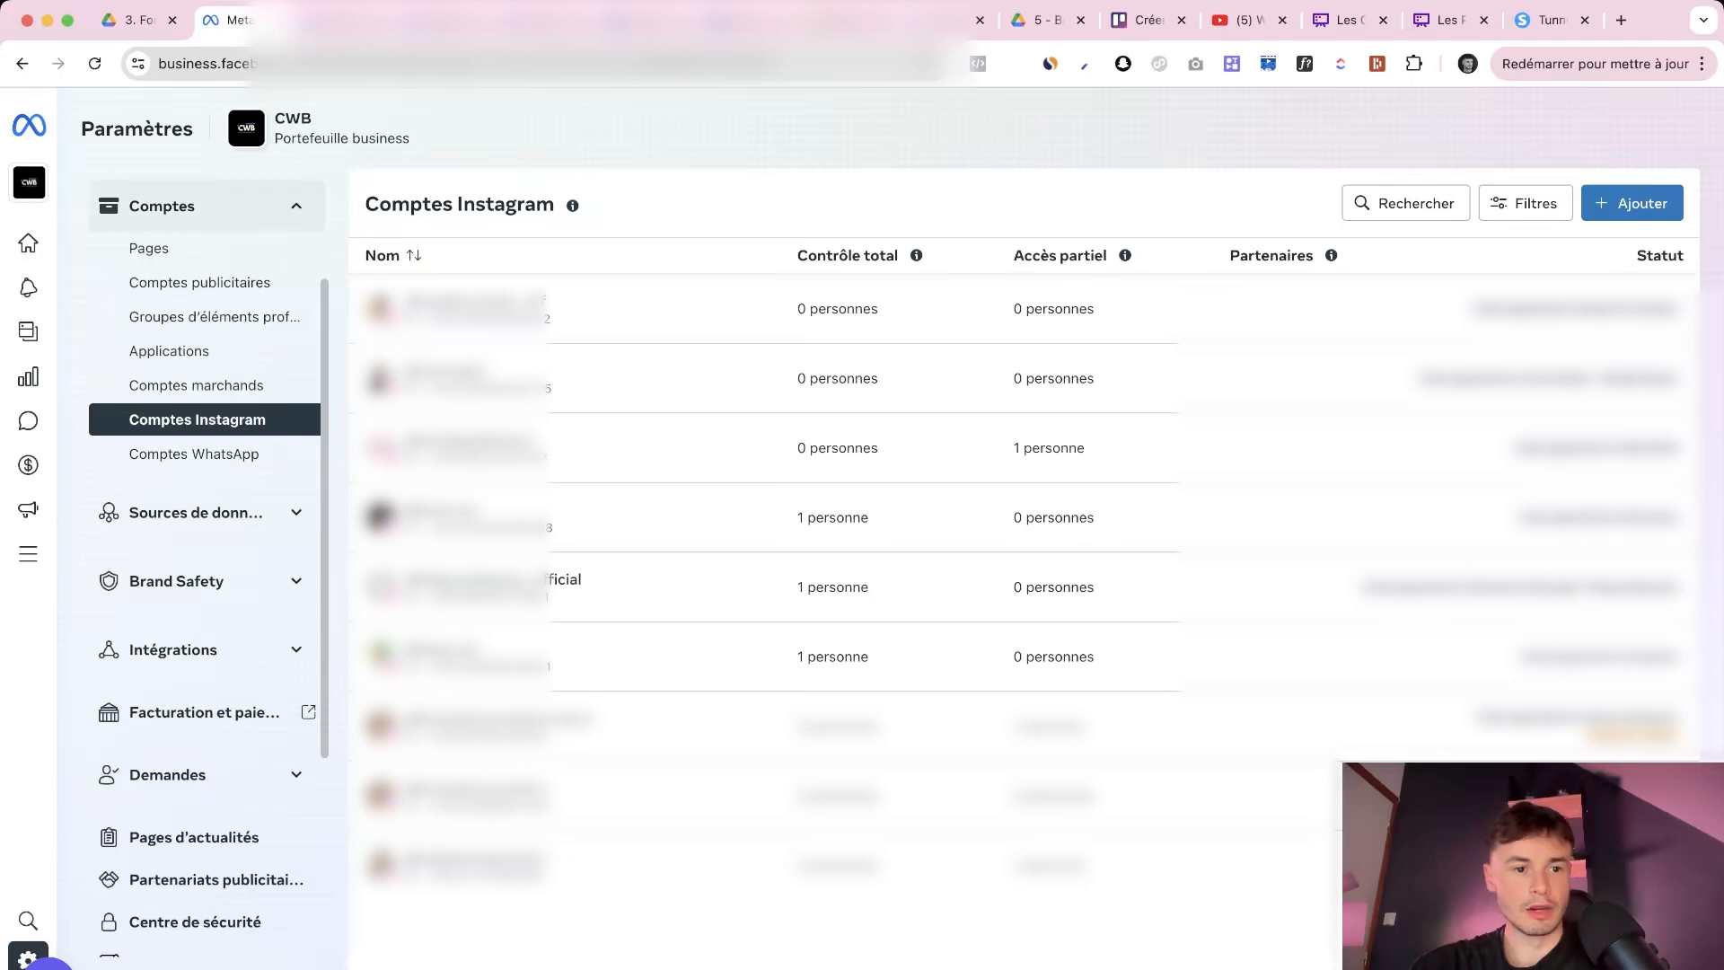
pyautogui.click(197, 453)
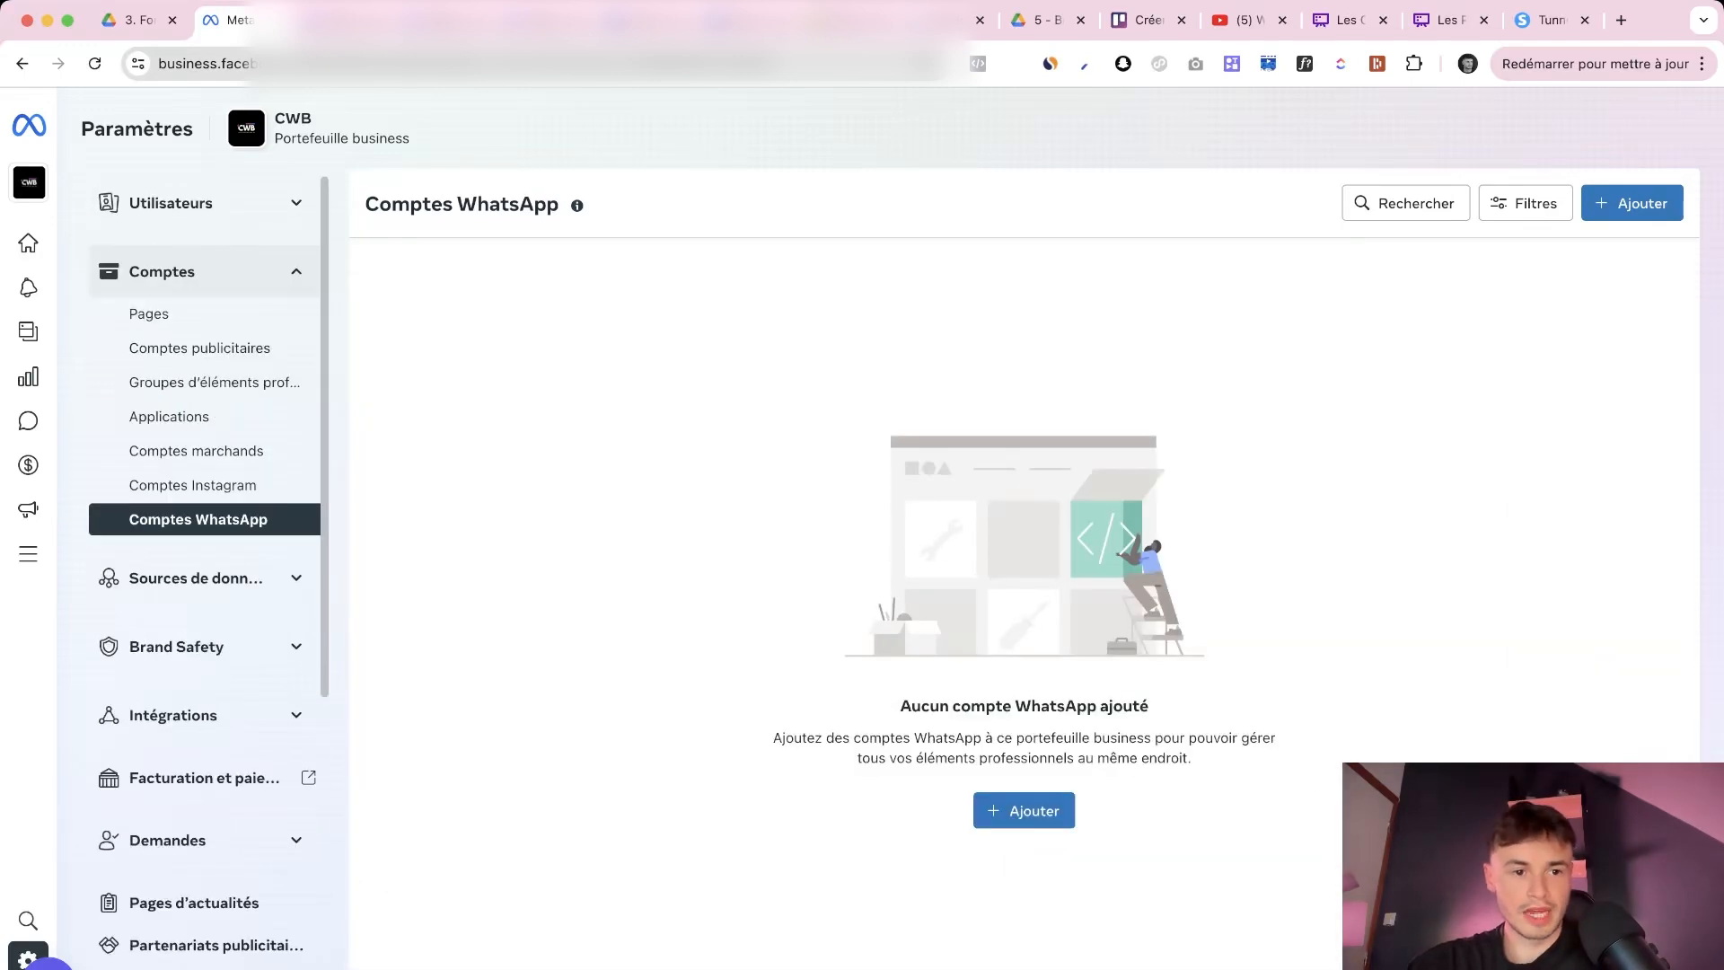
# Expand the data sources in the CWB settings, view Pixels, and open the datasets list (Ensembles de données)
pyautogui.click(104, 272)
pyautogui.click(104, 338)
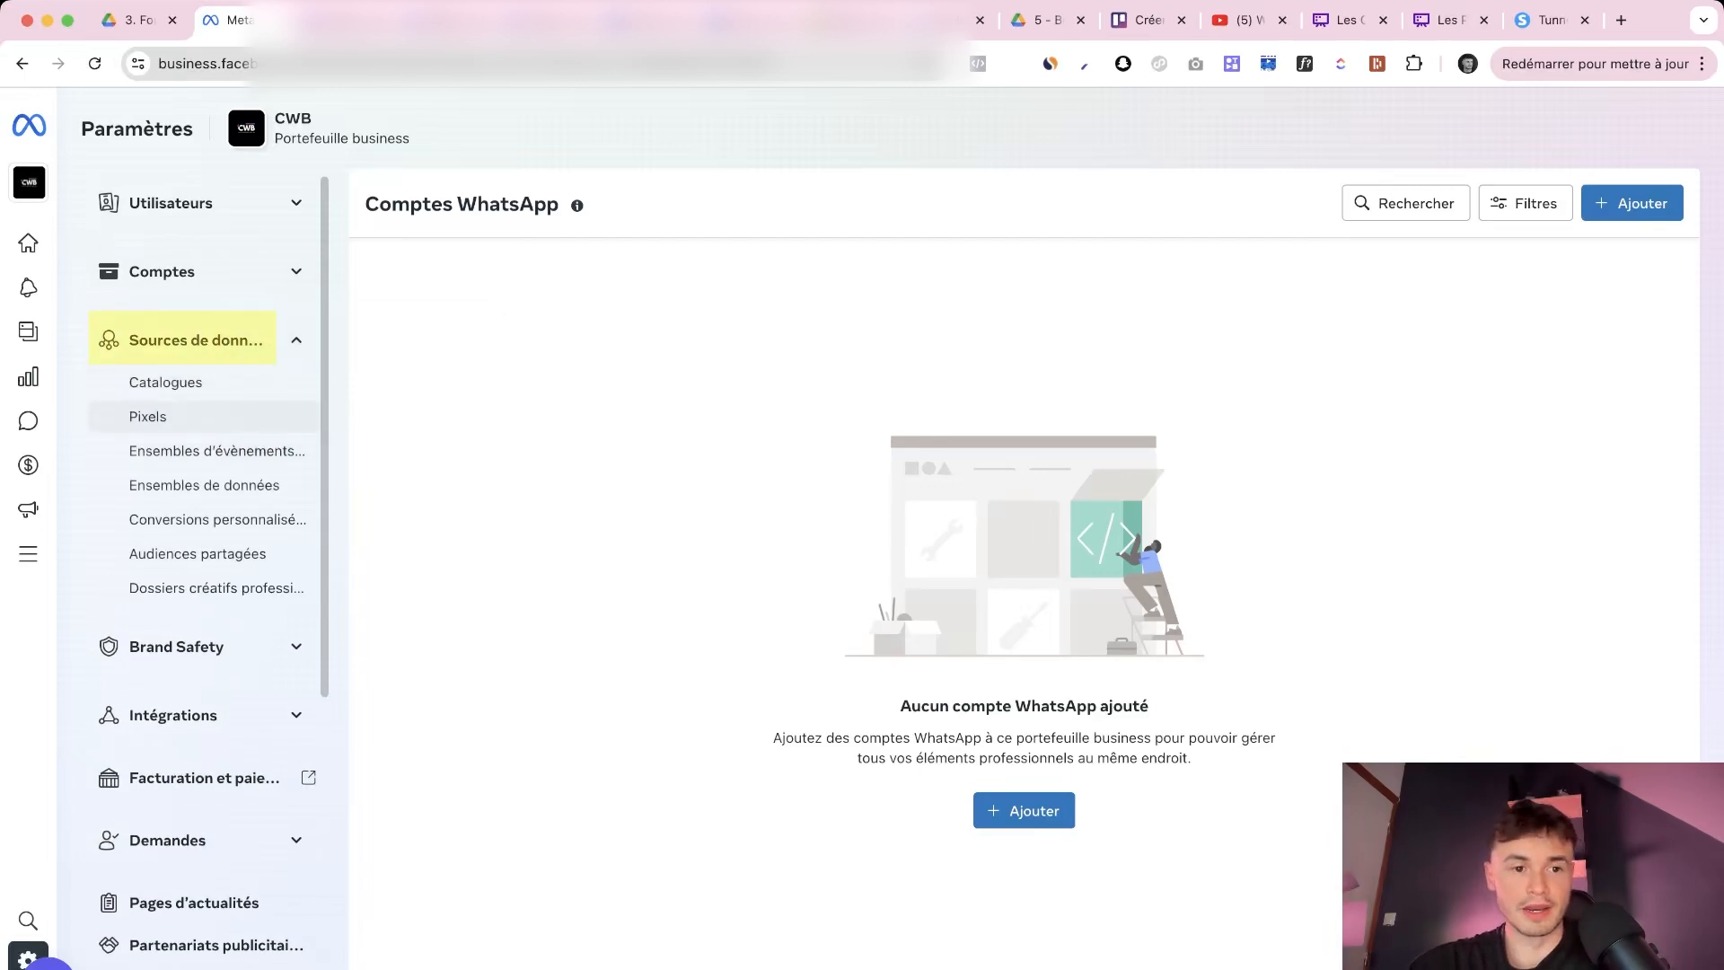
pyautogui.click(148, 416)
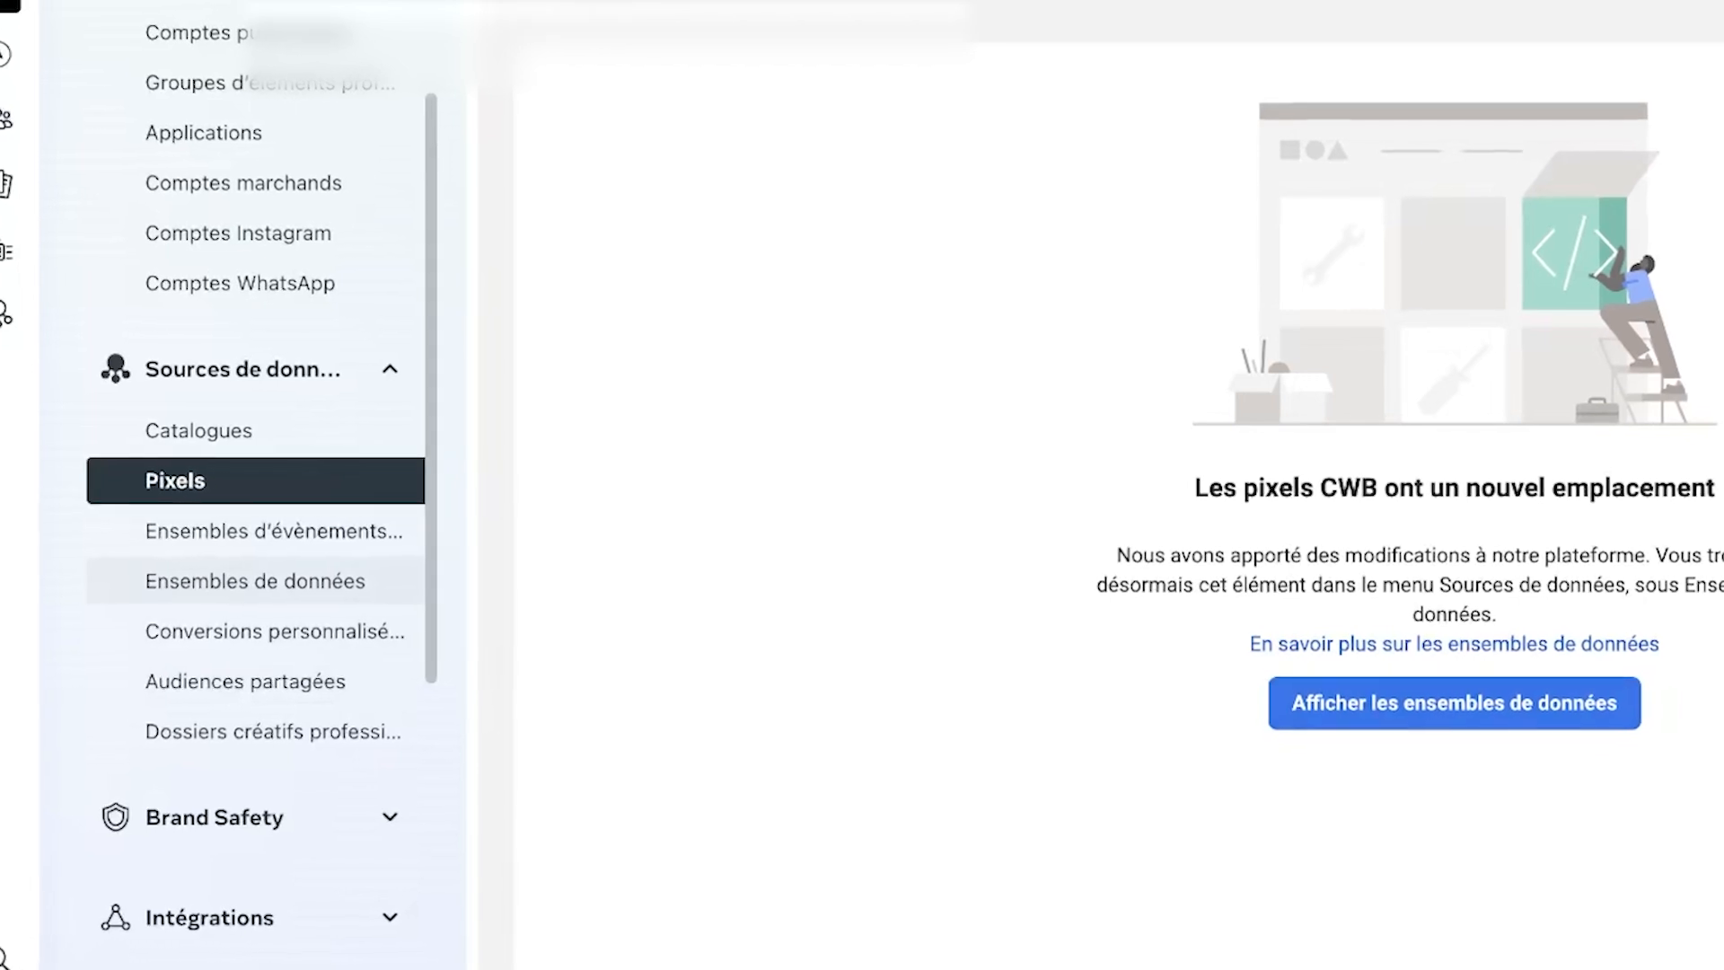
pyautogui.click(255, 581)
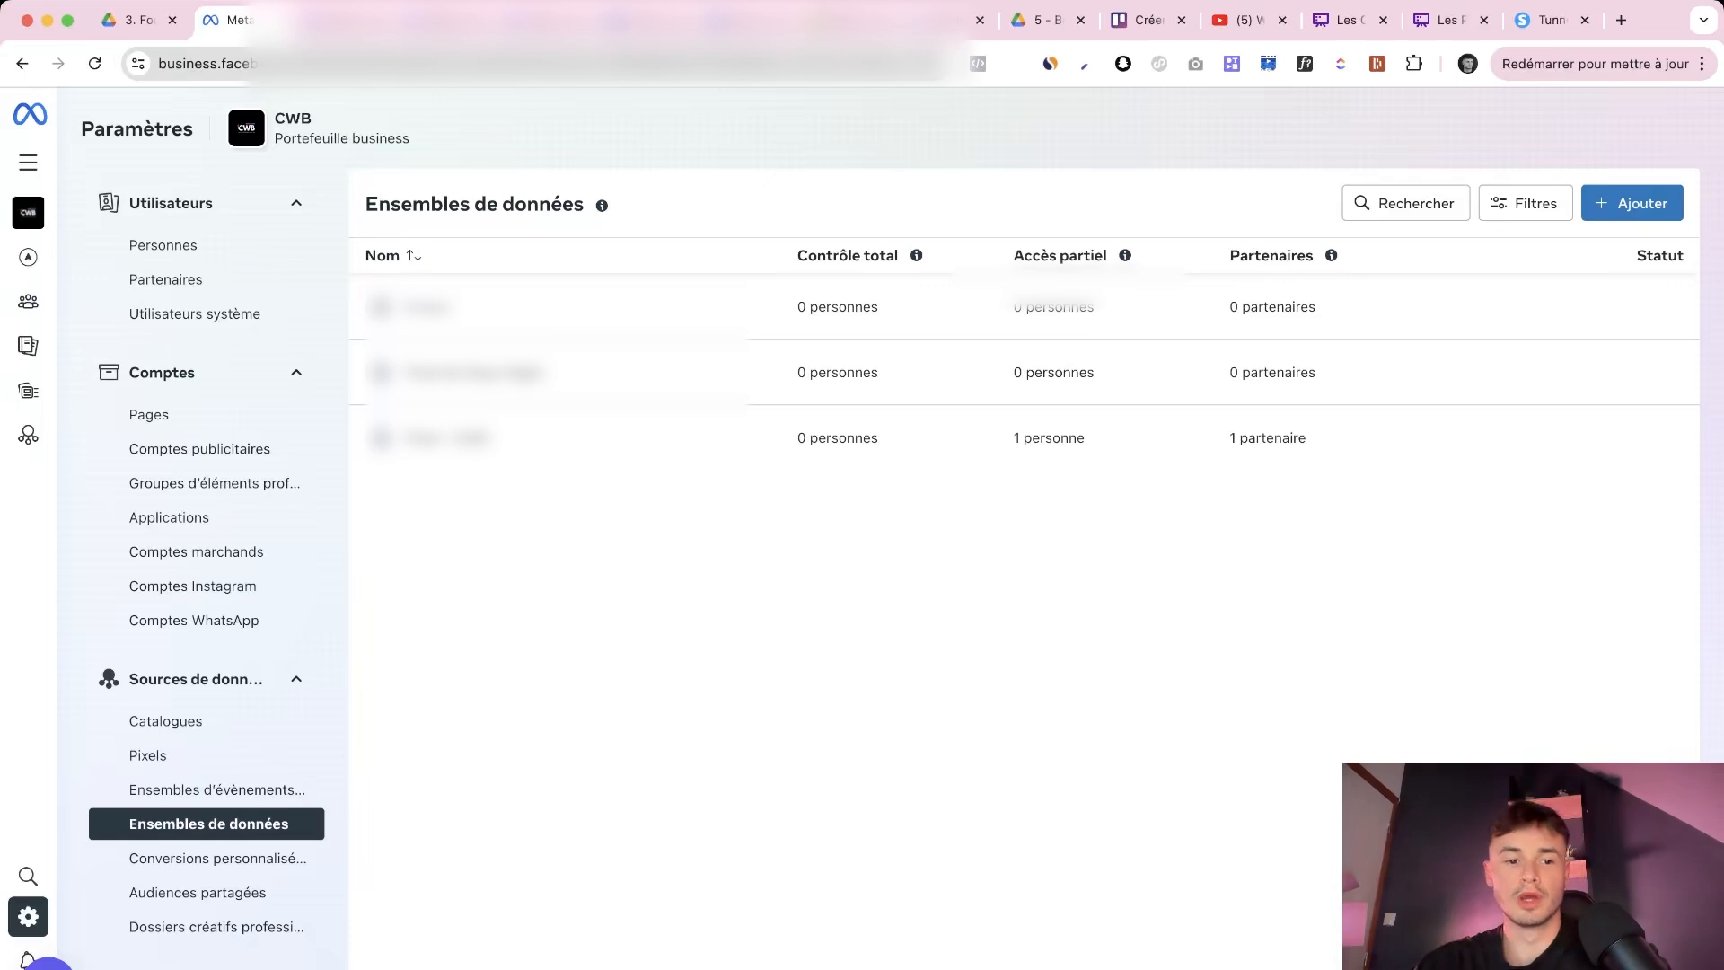
# Examine the data source categories and the option for adding a dataset to the CWB portfolio
pyautogui.scroll(-1, 206, 645)
pyautogui.scroll(-5, 206, 644)
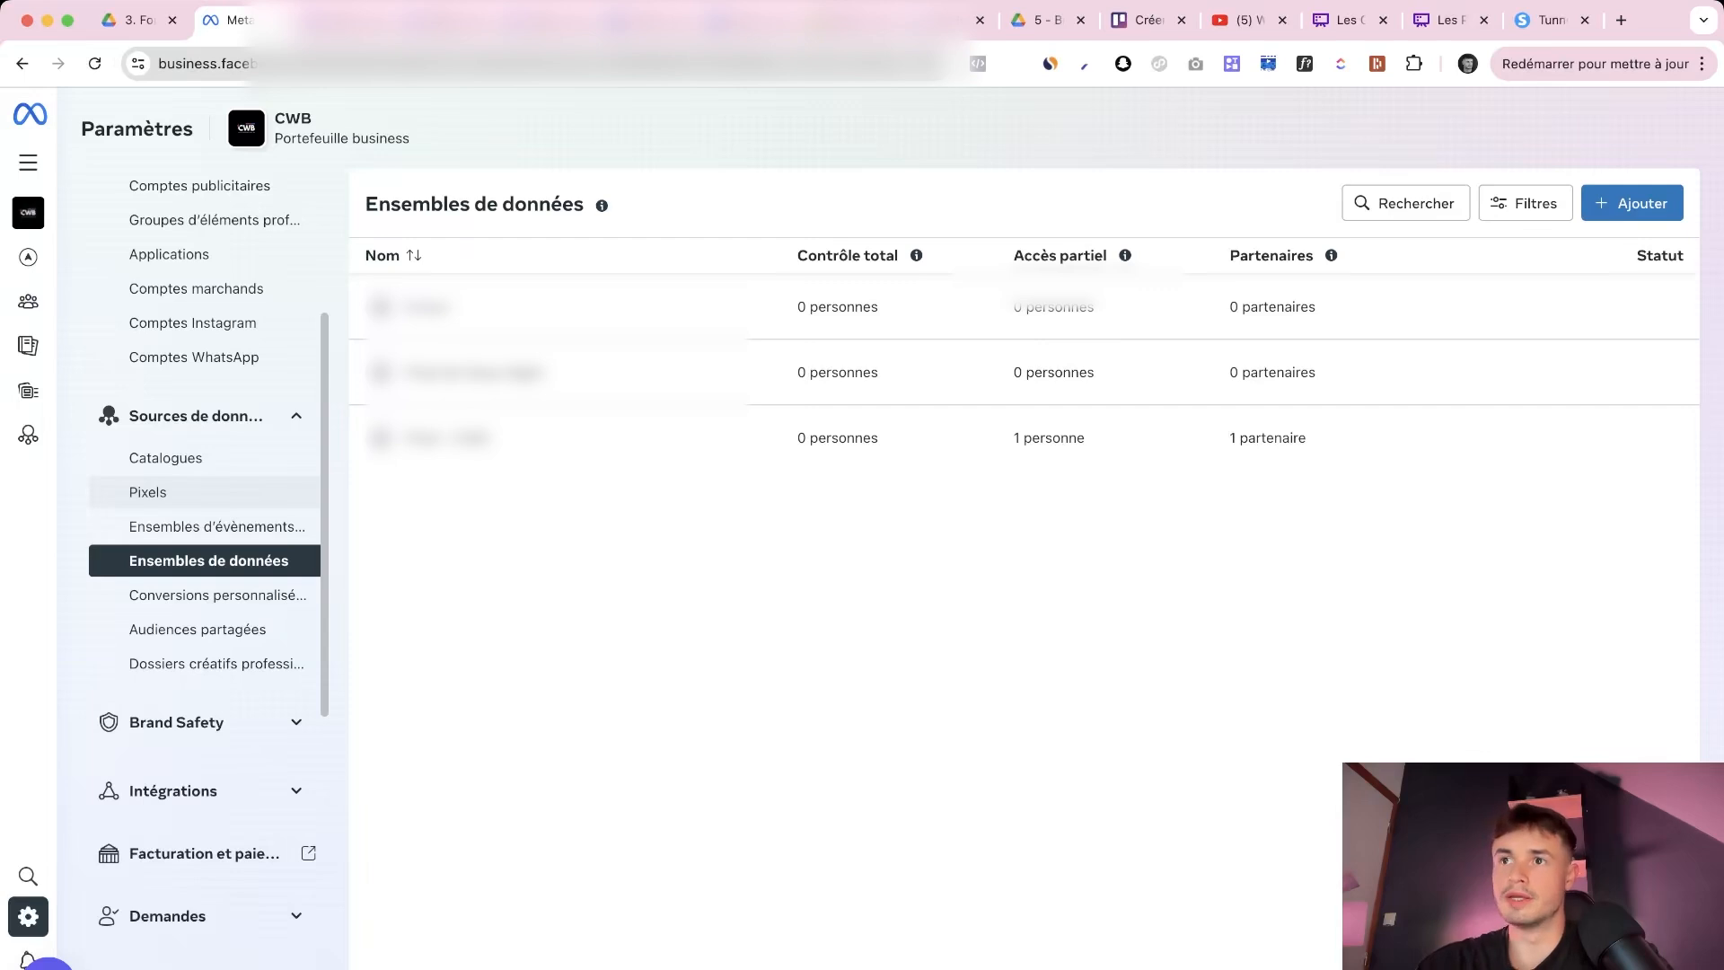
pyautogui.scroll(-2, 205, 538)
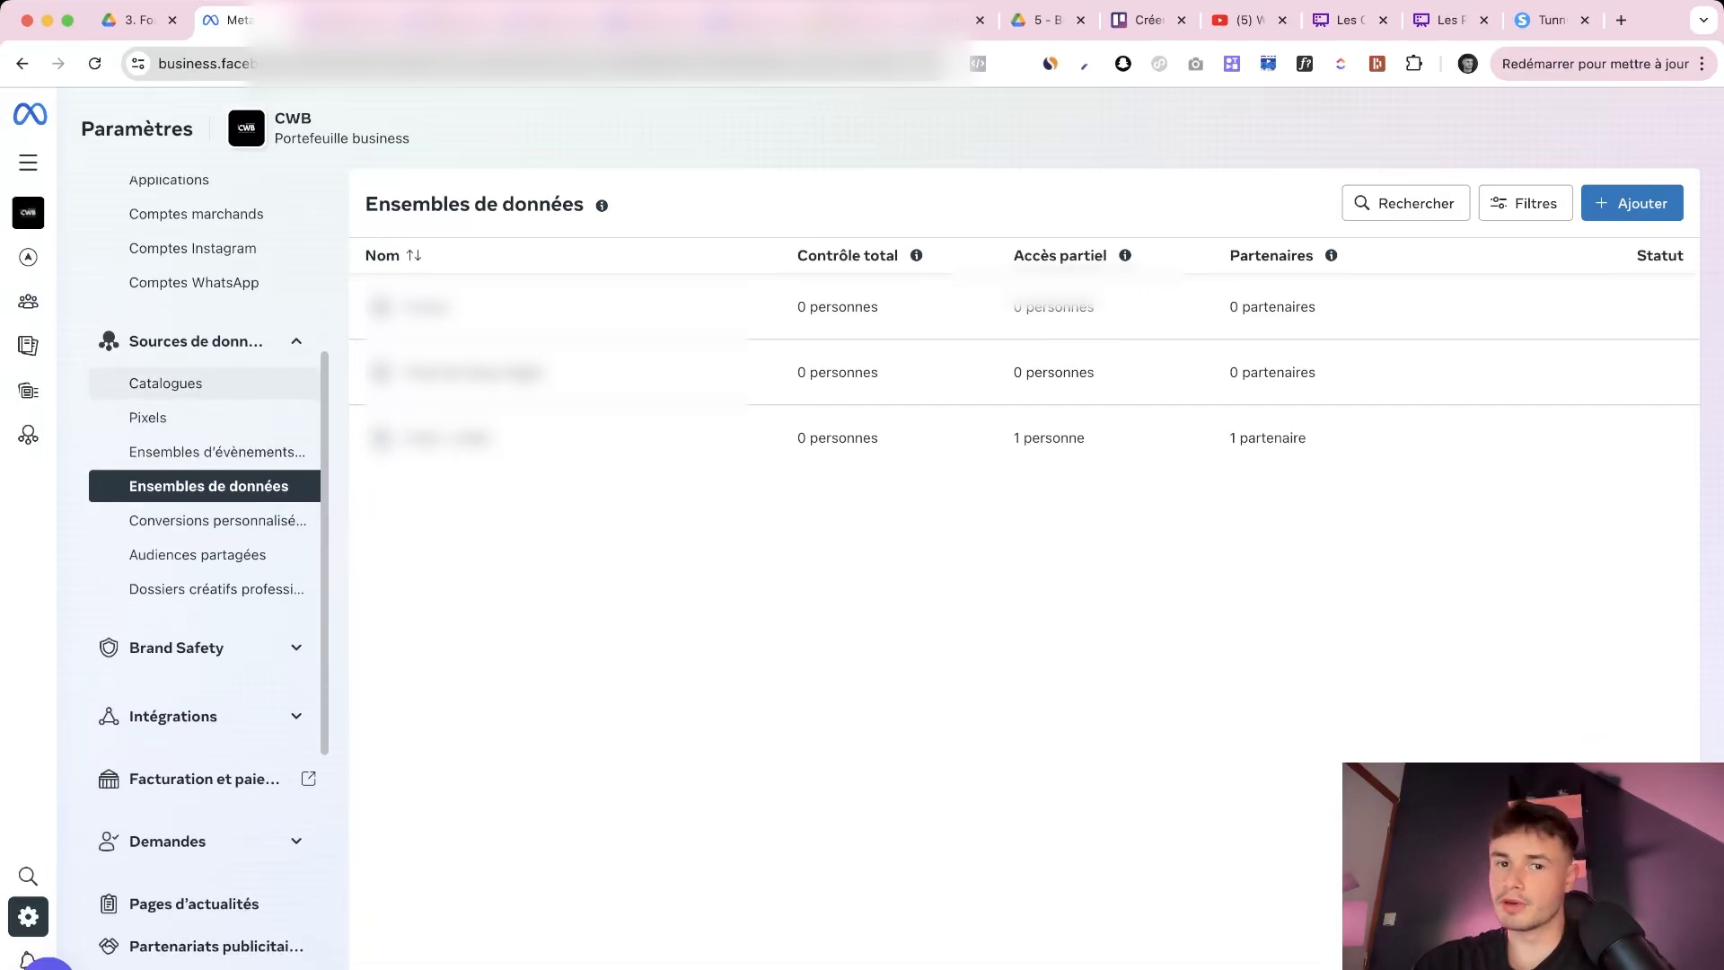
pyautogui.click(167, 382)
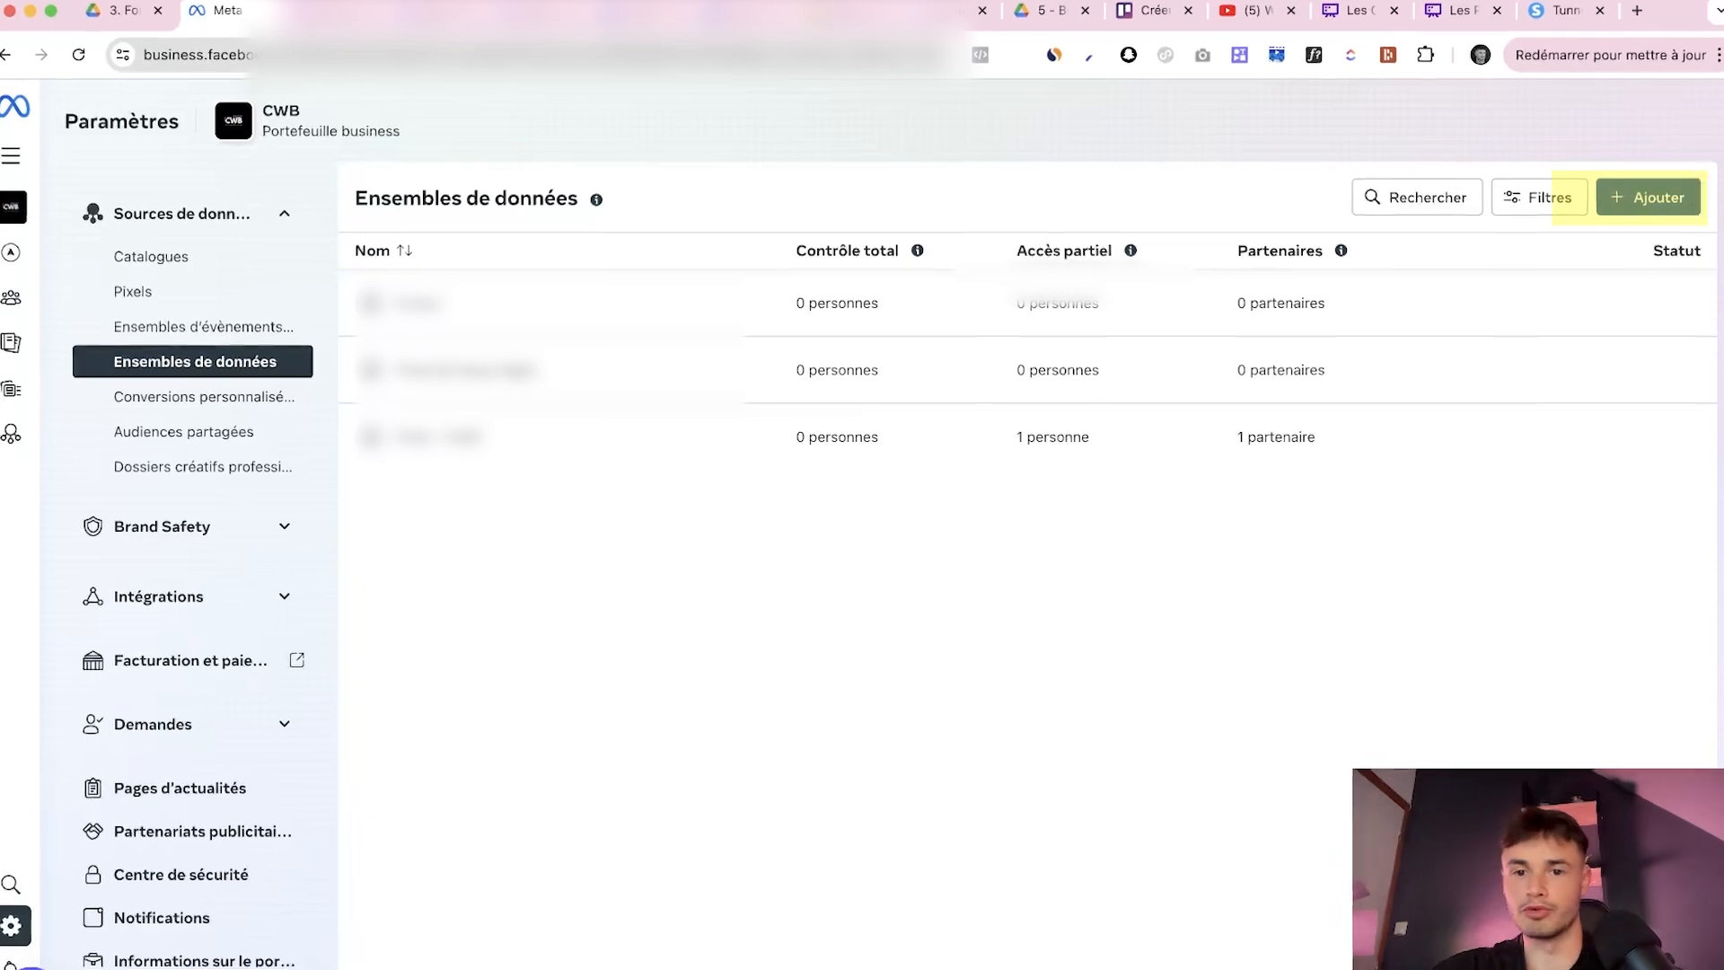
pyautogui.click(1643, 199)
pyautogui.click(1064, 288)
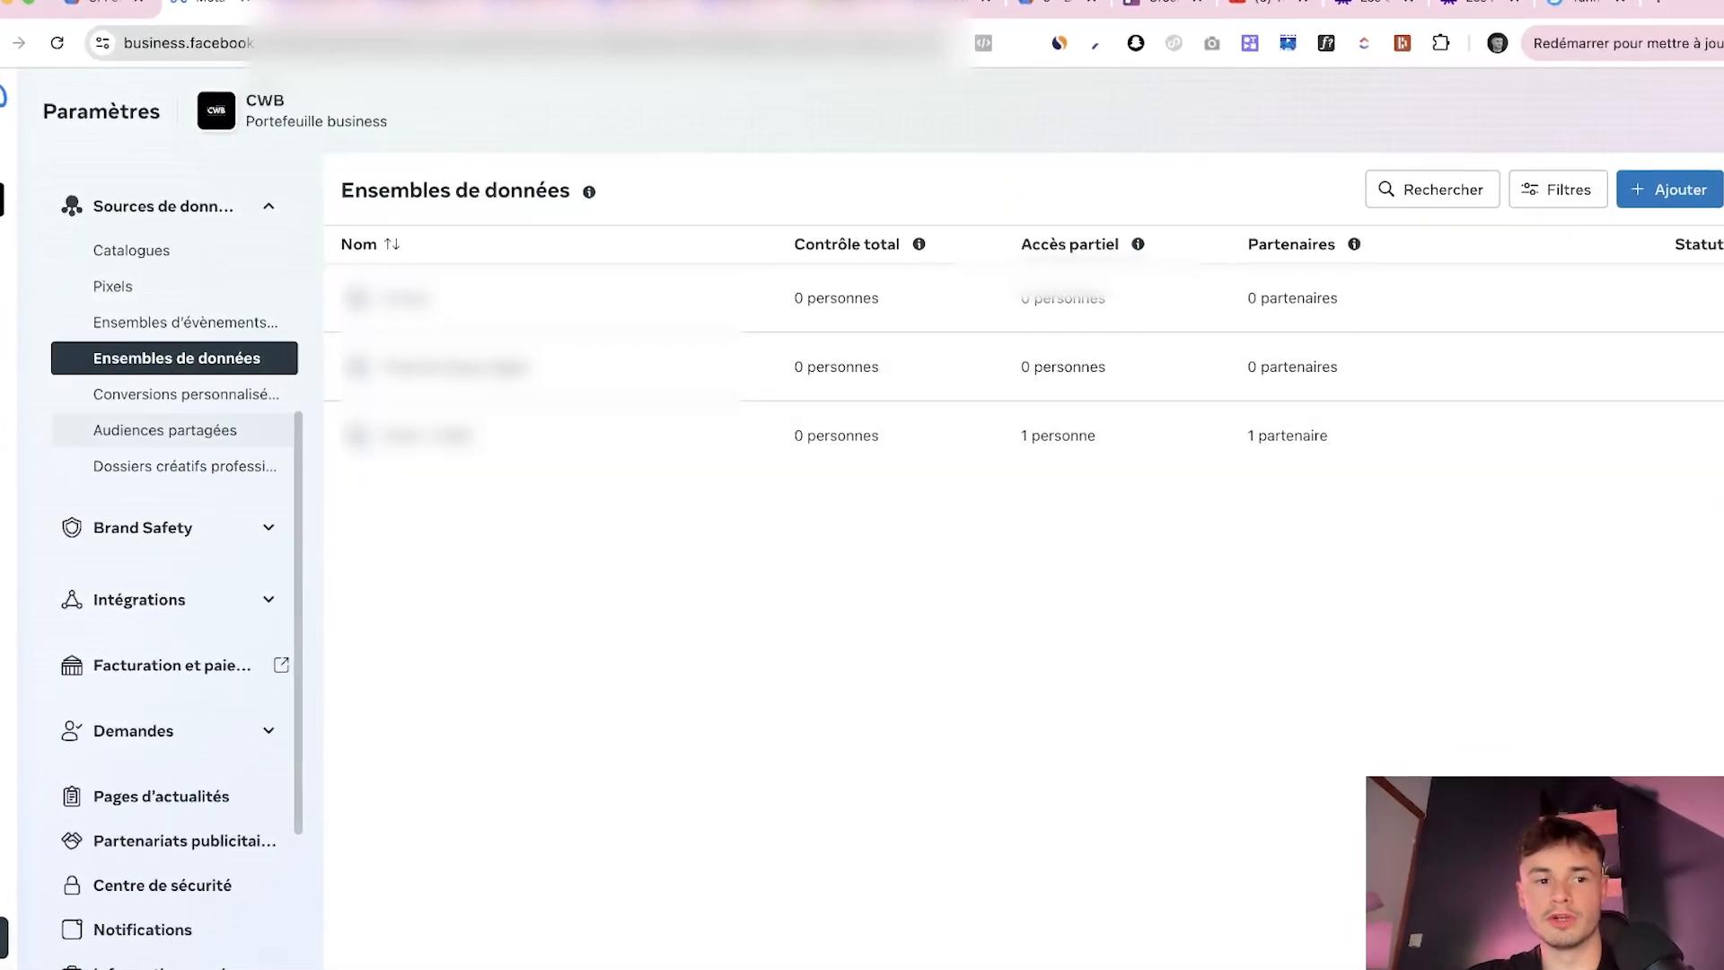
# Open the Events Manager (Gestionnaire d'évènements) for the CWB portfolio
pyautogui.moveTo(7, 431)
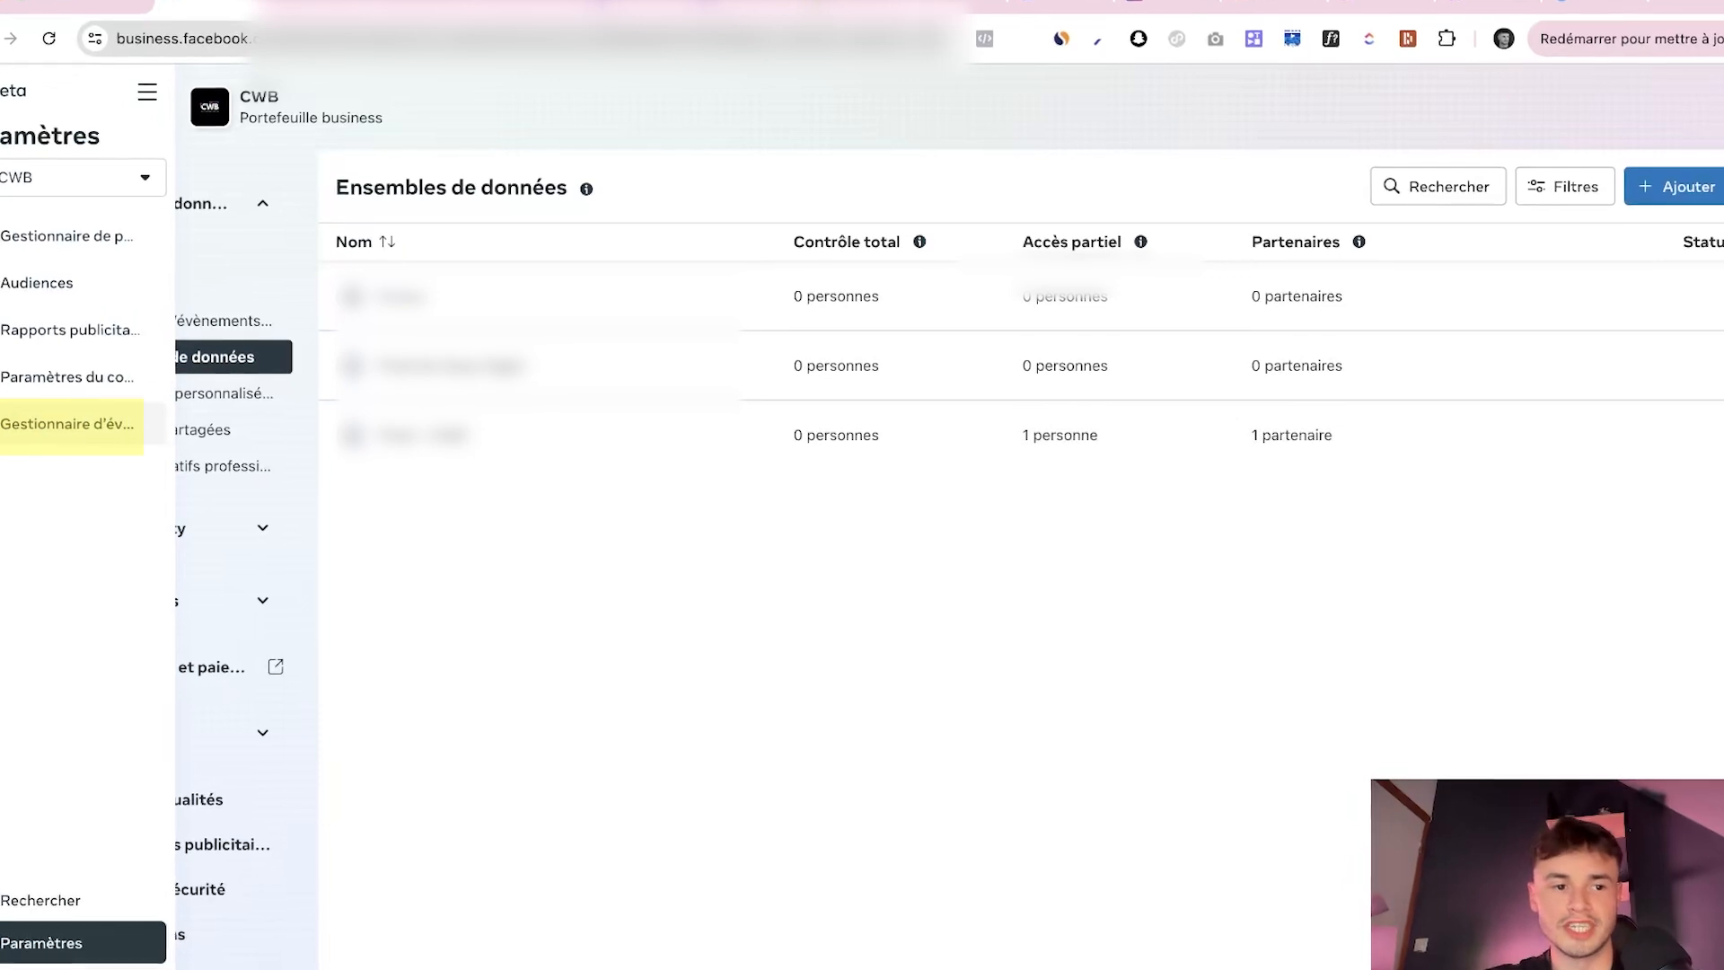
pyautogui.click(18, 426)
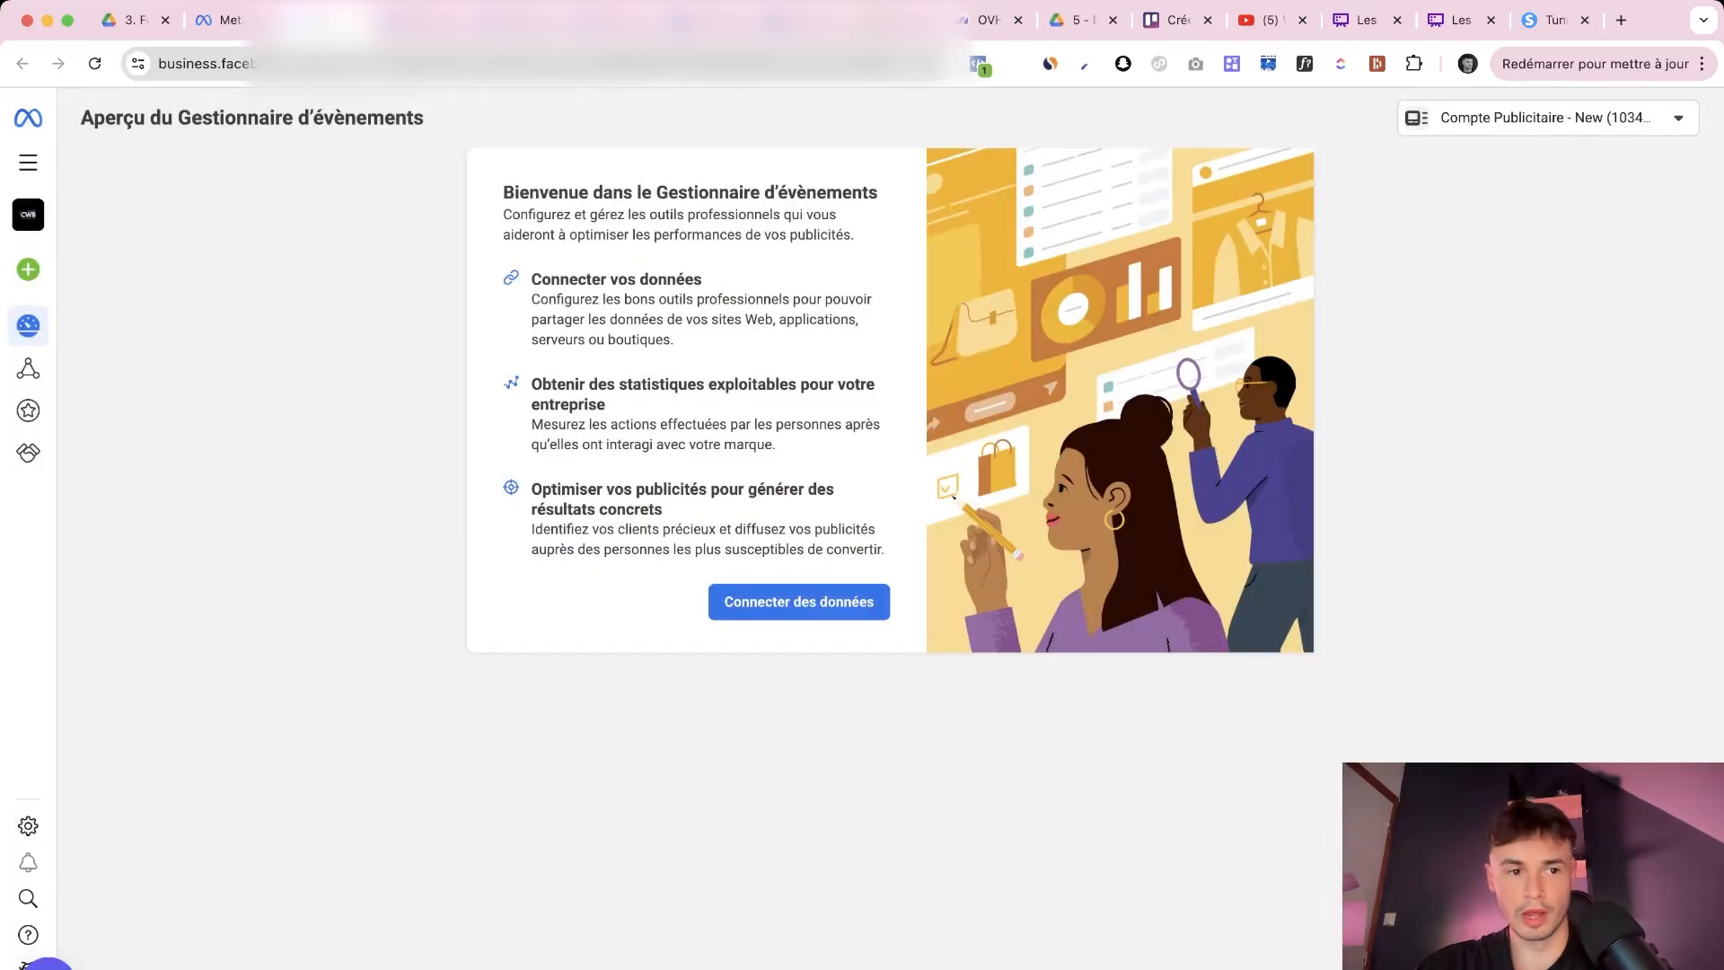
# Start connecting a new data source and choose Web as its type
pyautogui.moveTo(28, 411)
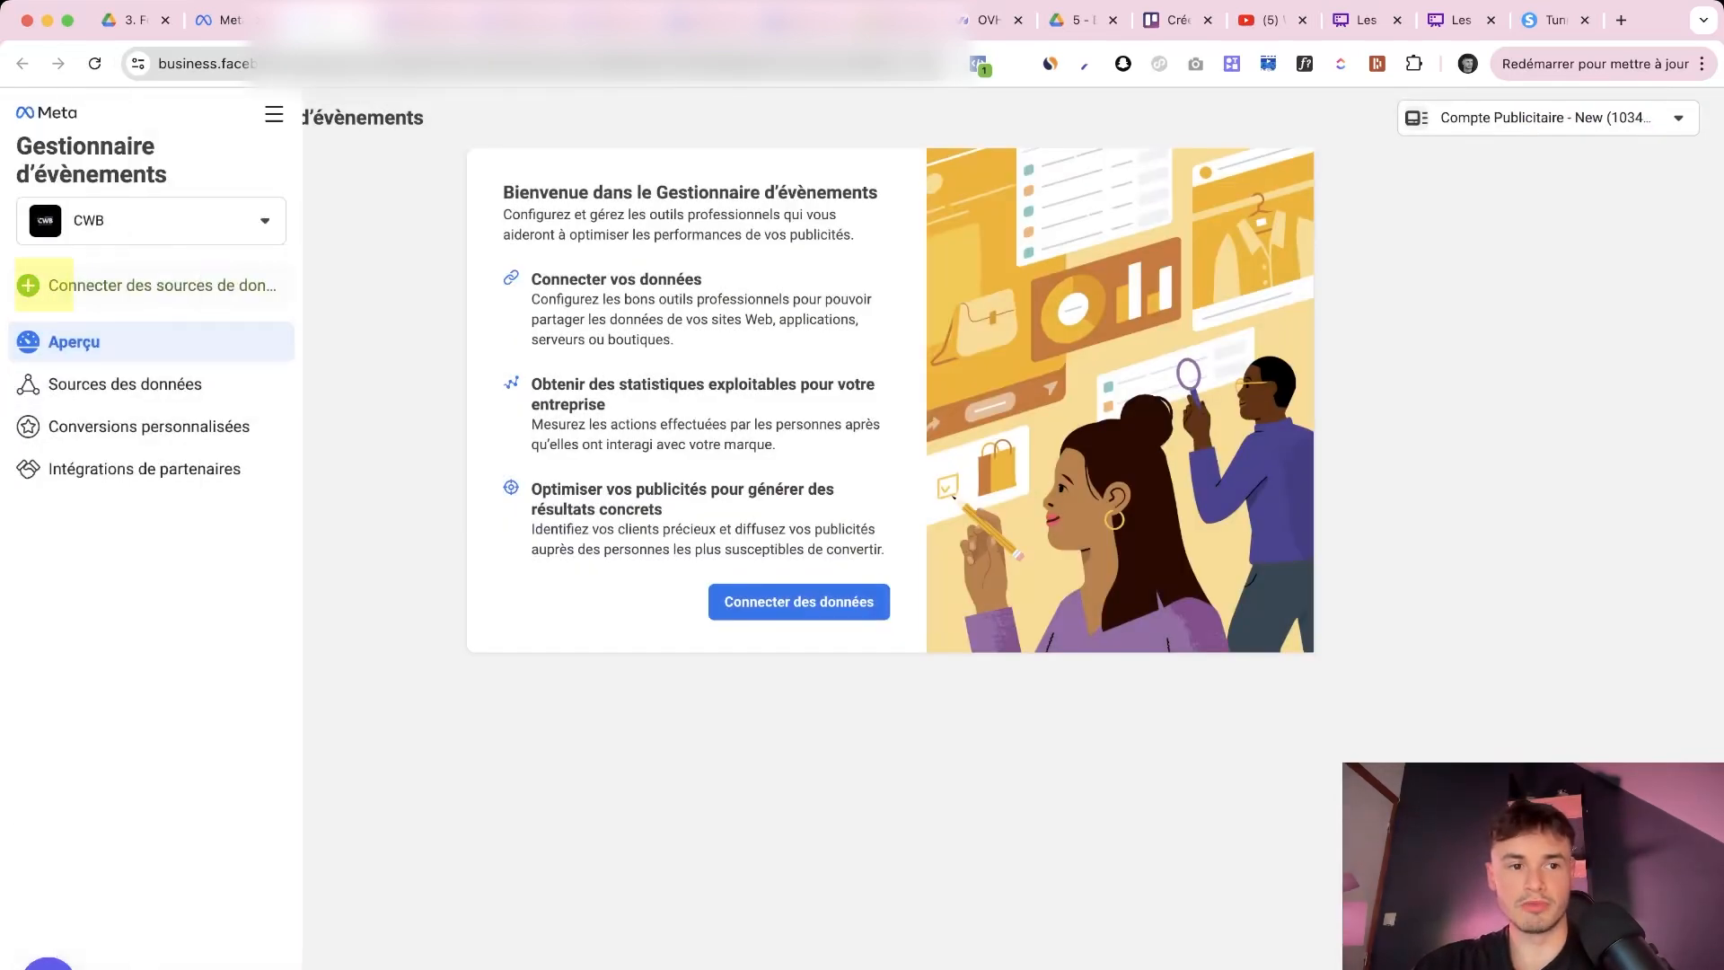
pyautogui.click(153, 285)
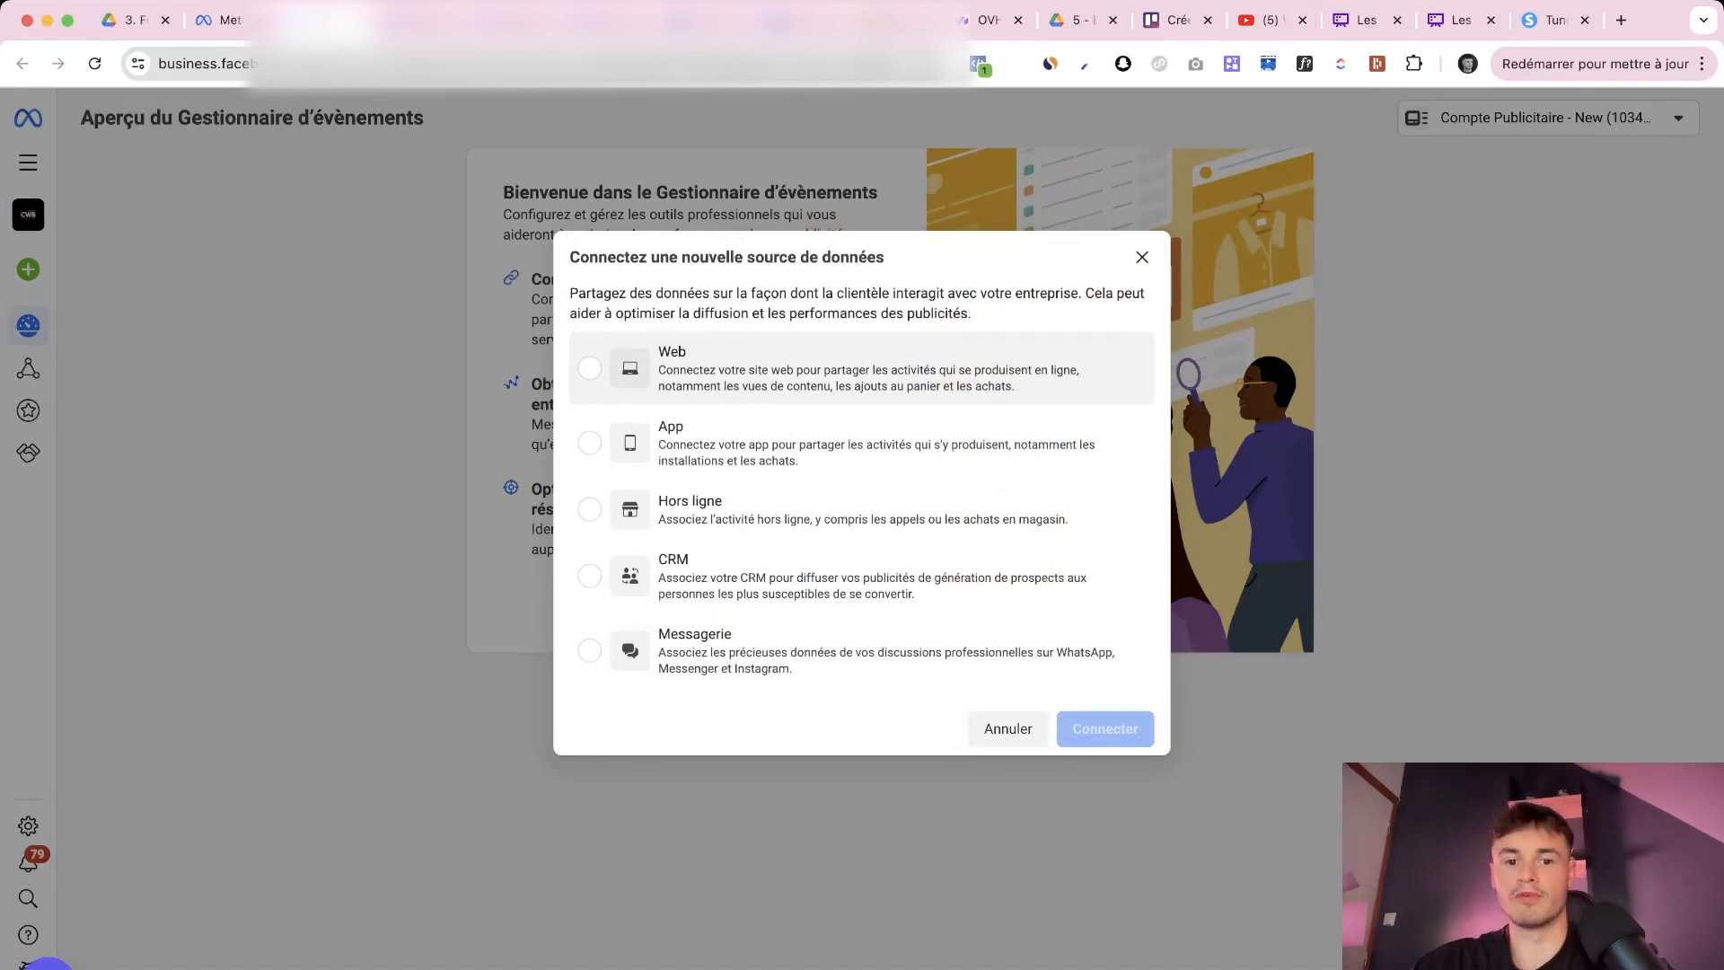
pyautogui.click(861, 368)
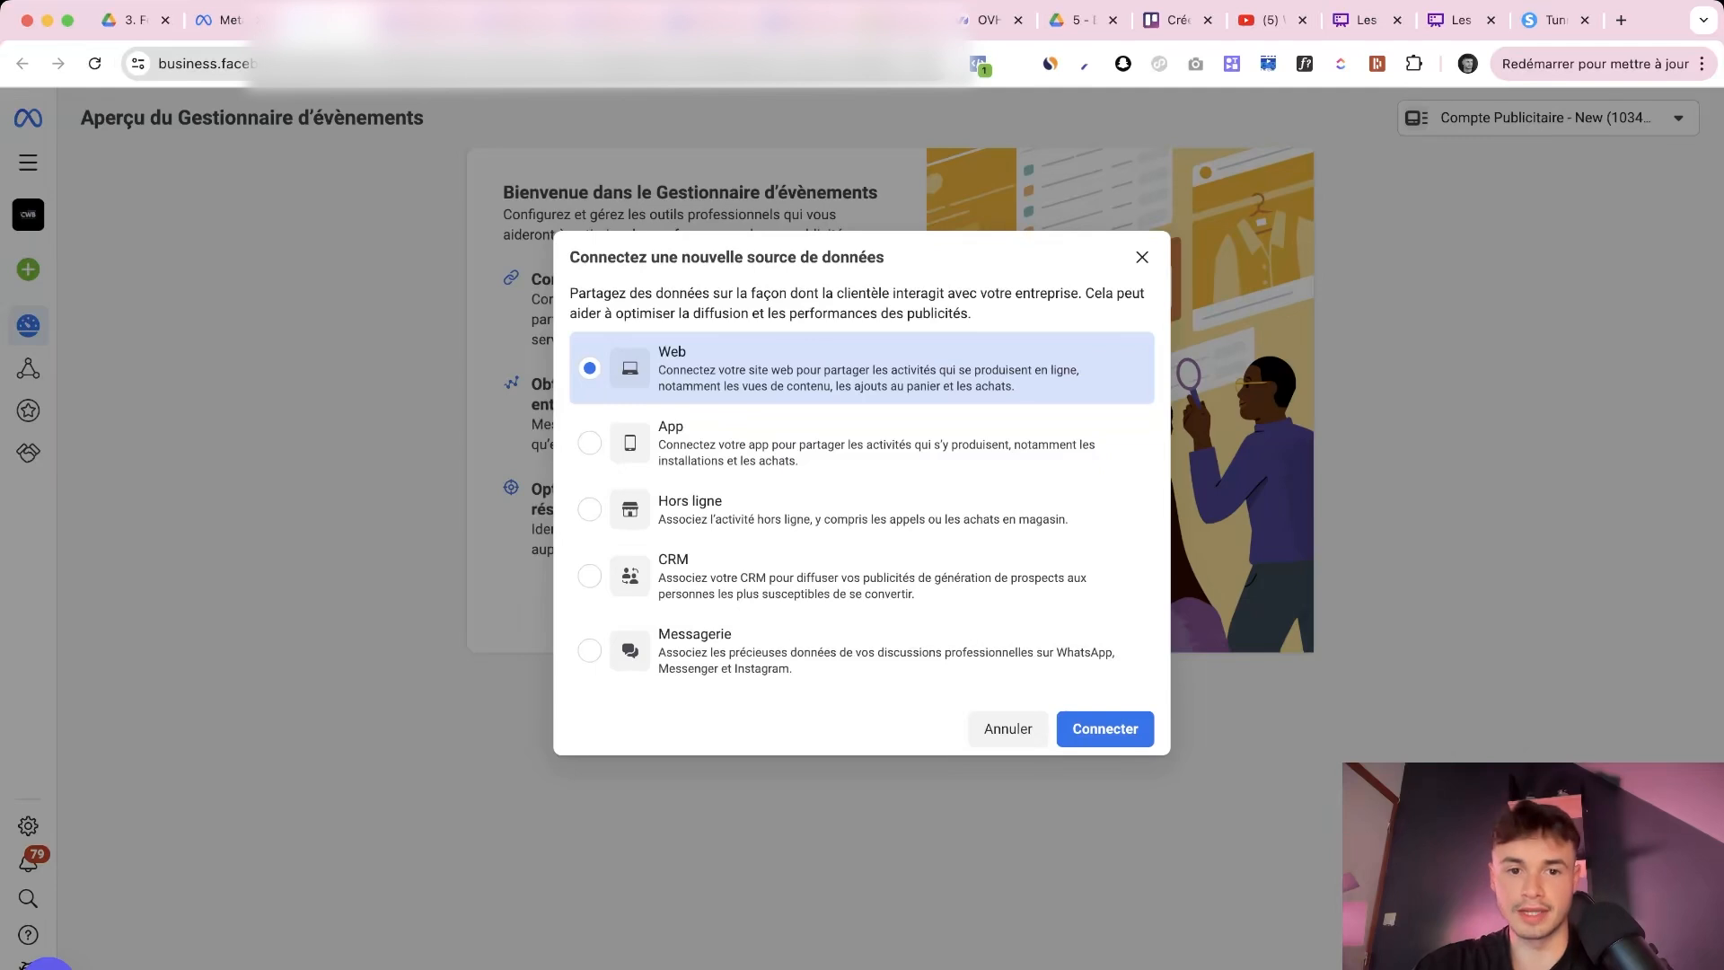
pyautogui.moveTo(658, 370); pyautogui.dragTo(991, 370)
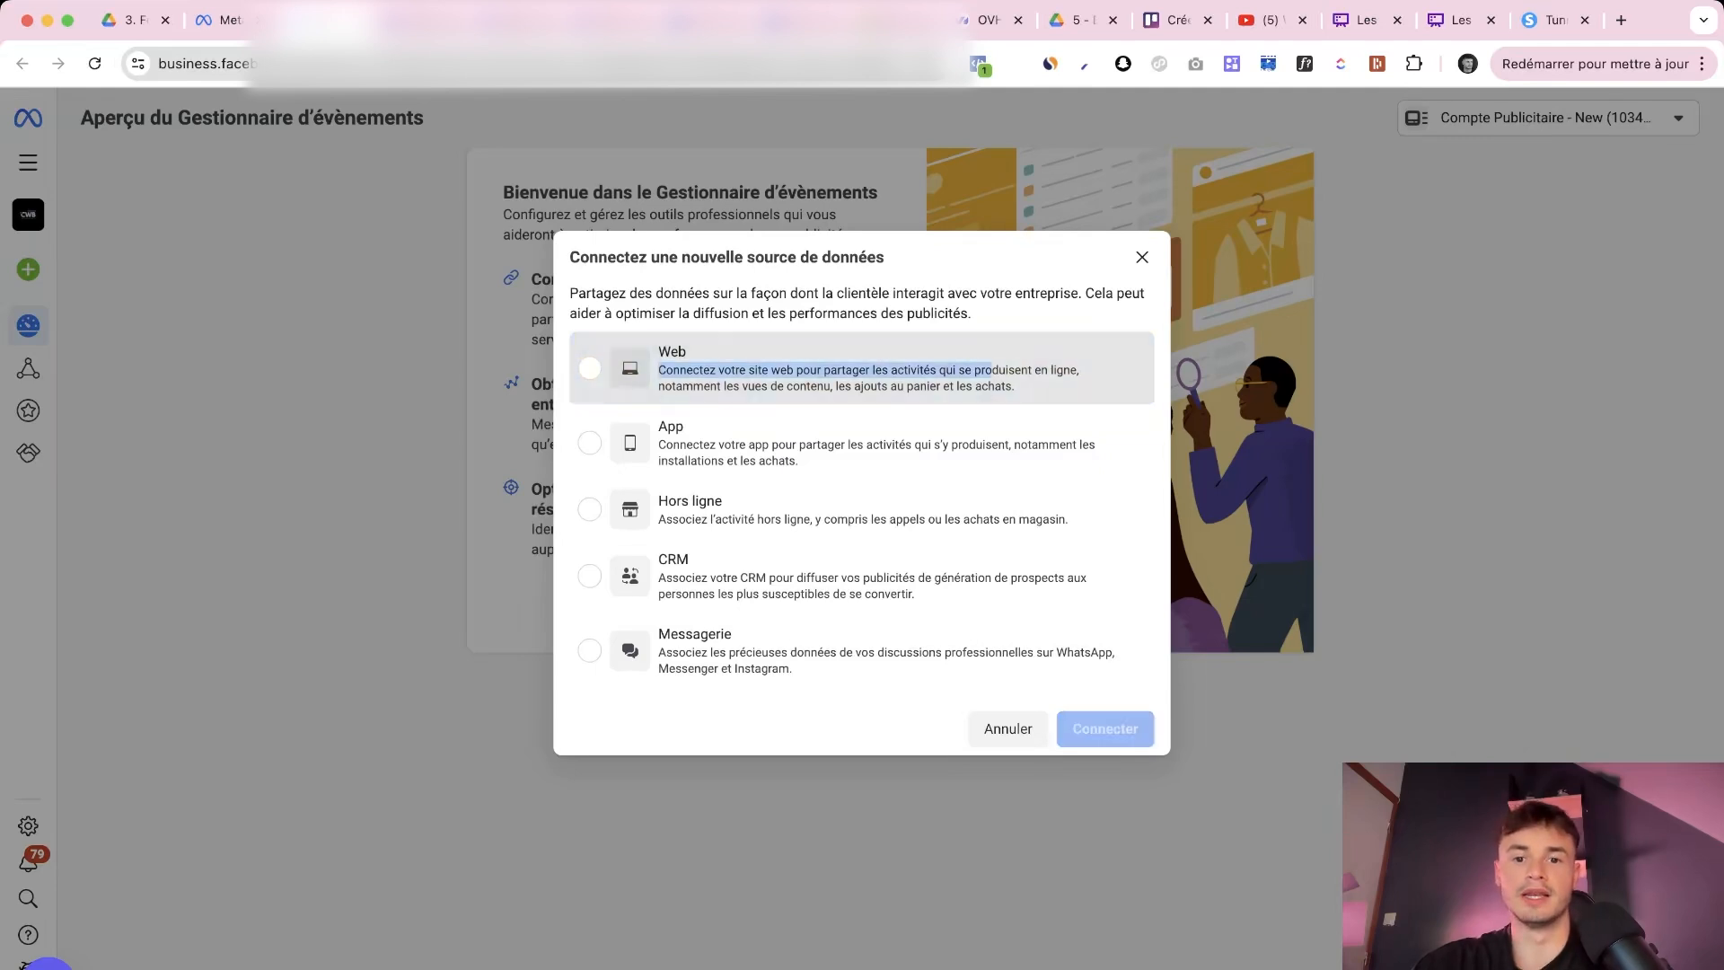
pyautogui.click(991, 369)
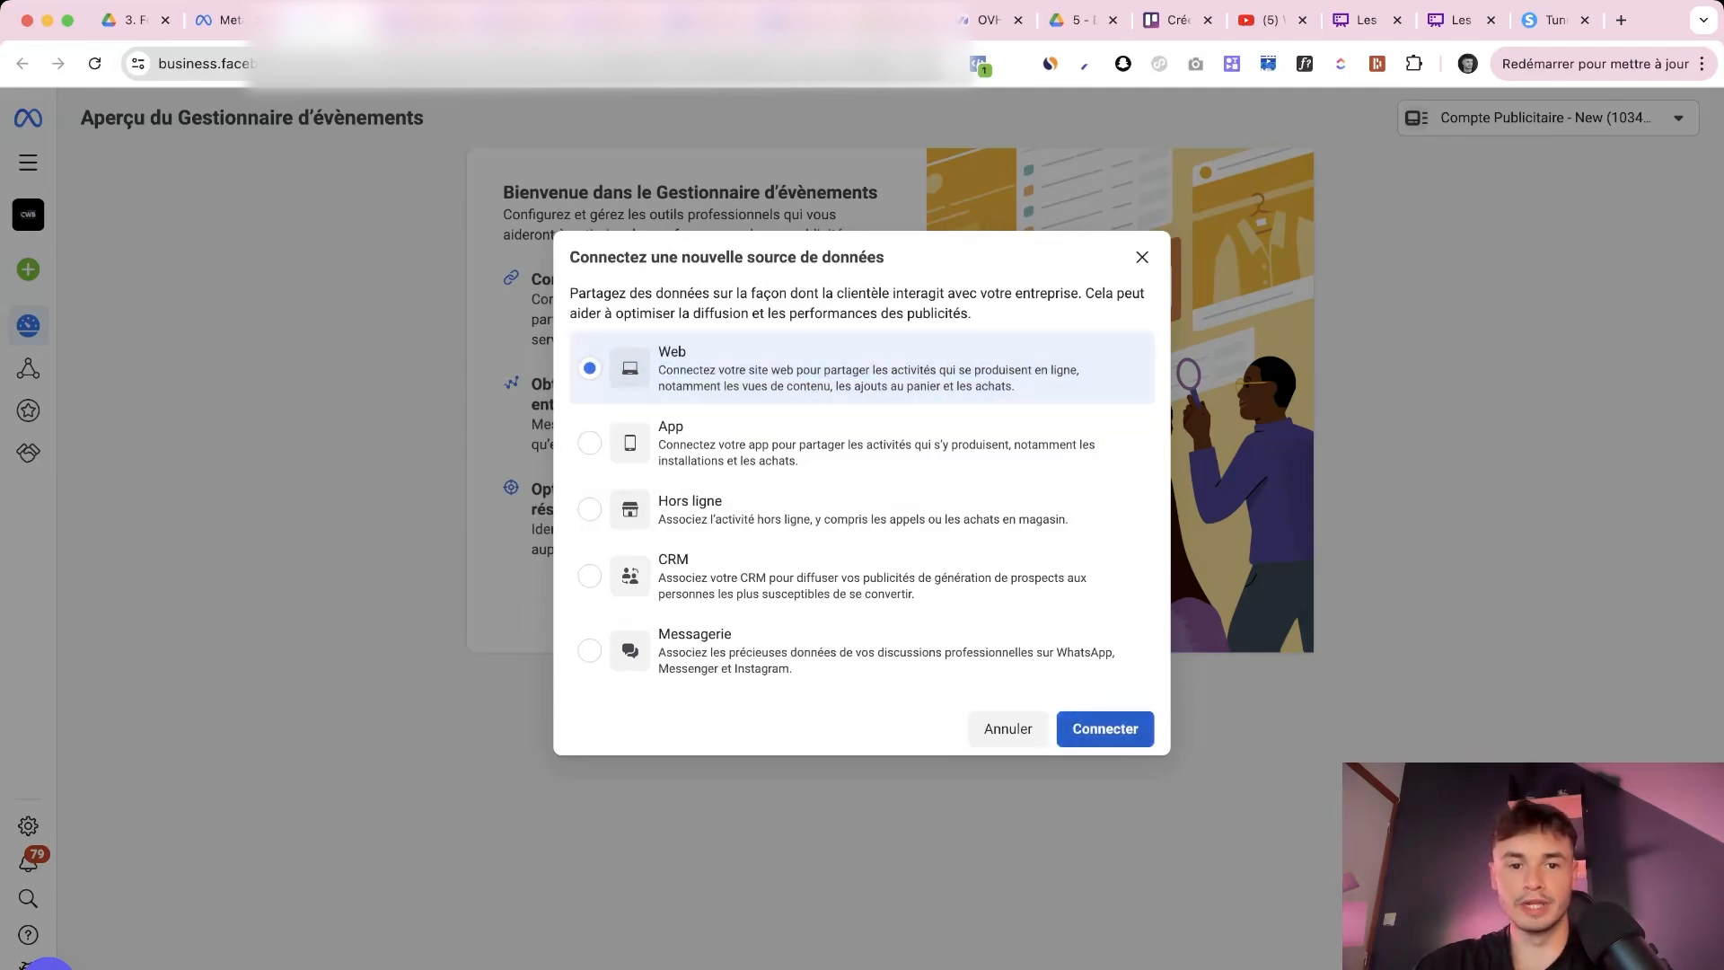
pyautogui.click(1105, 728)
# Create a new dataset named "Pixel - CWB" for the web data source
pyautogui.click(862, 433)
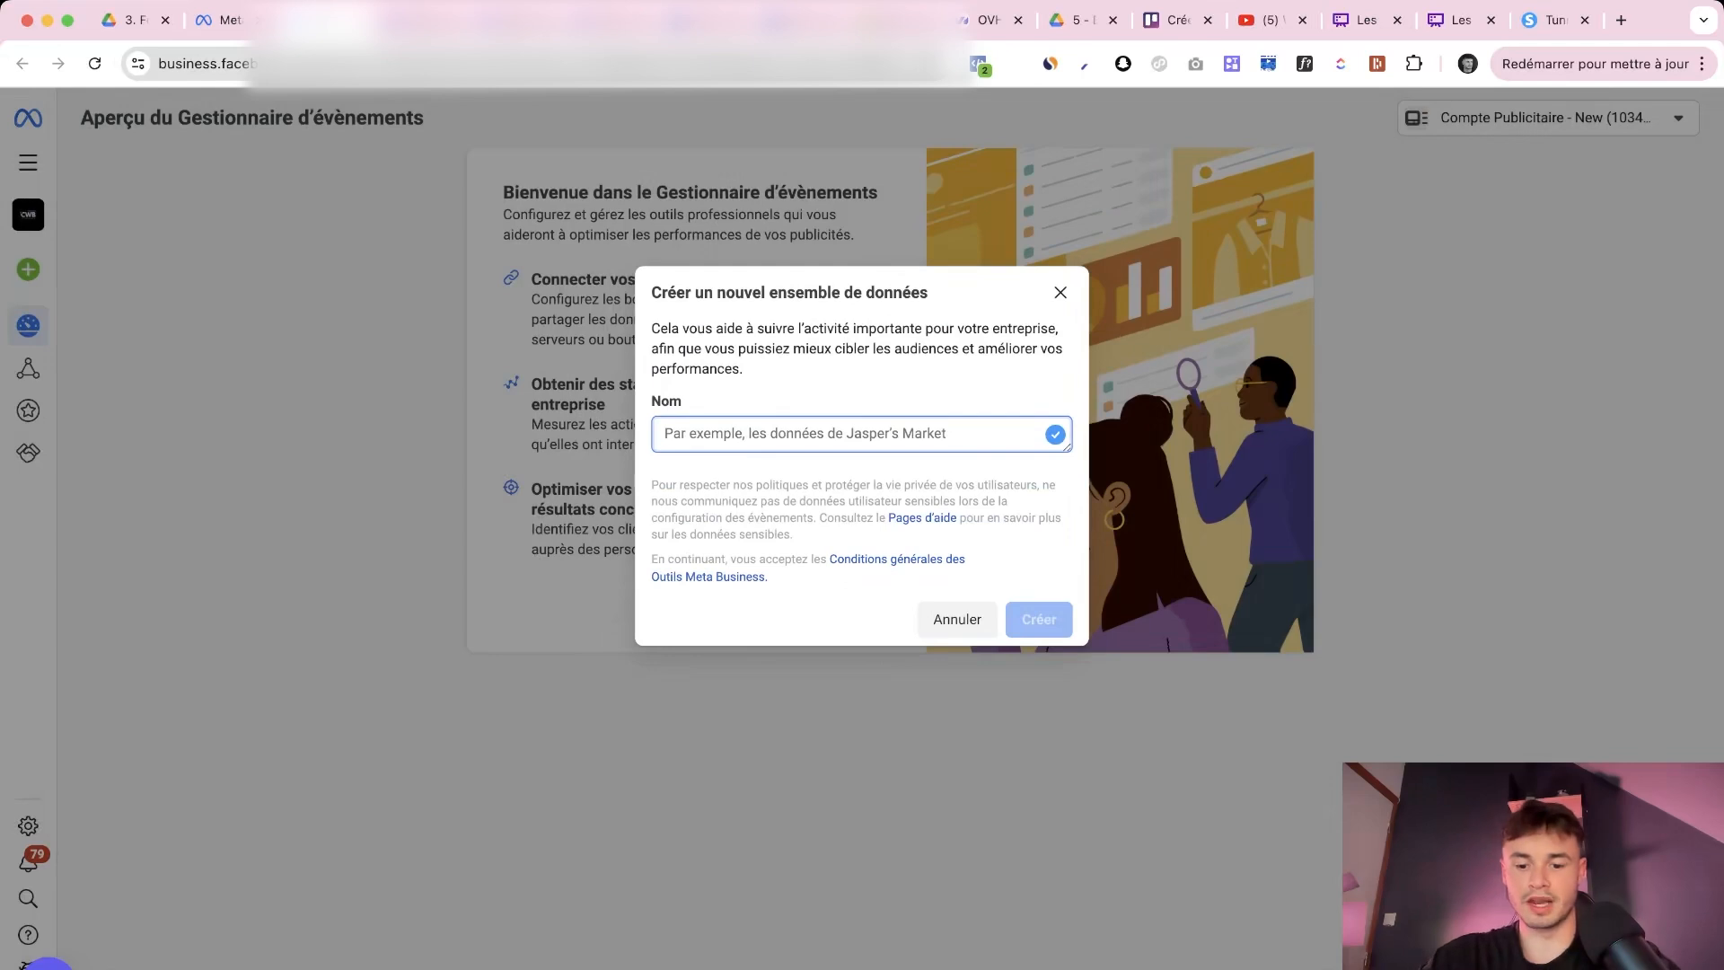
pyautogui.write('Pixel -')
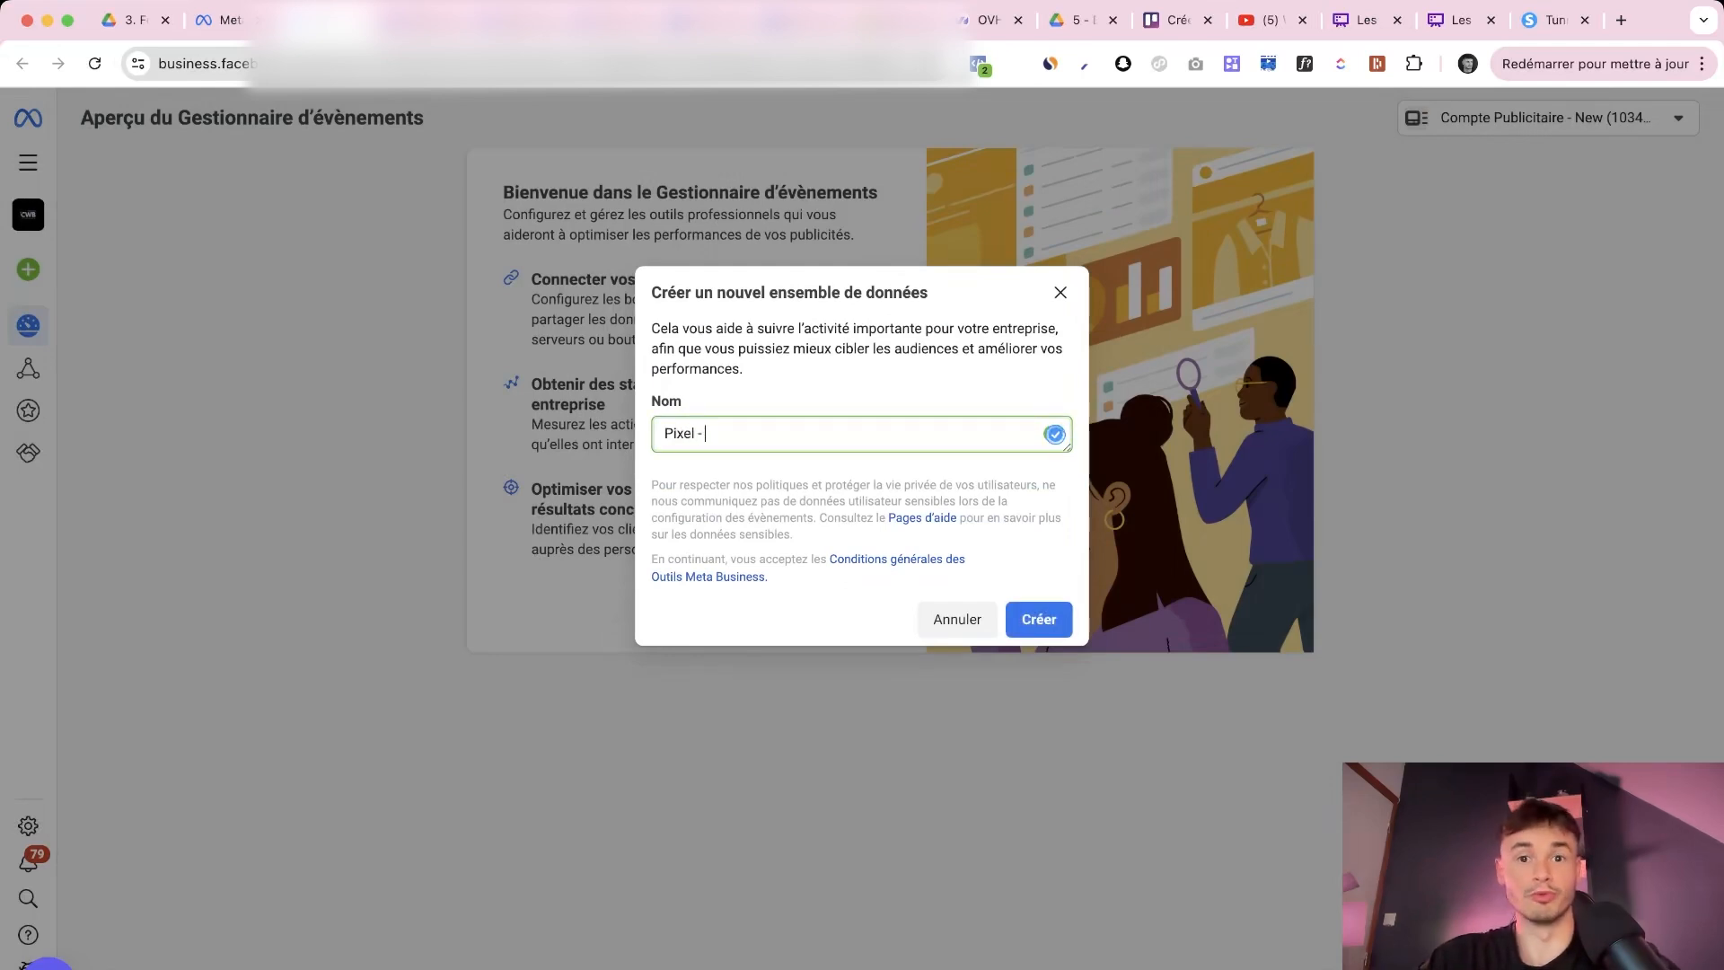
pyautogui.hotkey('shift', 'Left')
pyautogui.hotkey('shift', 'Left')
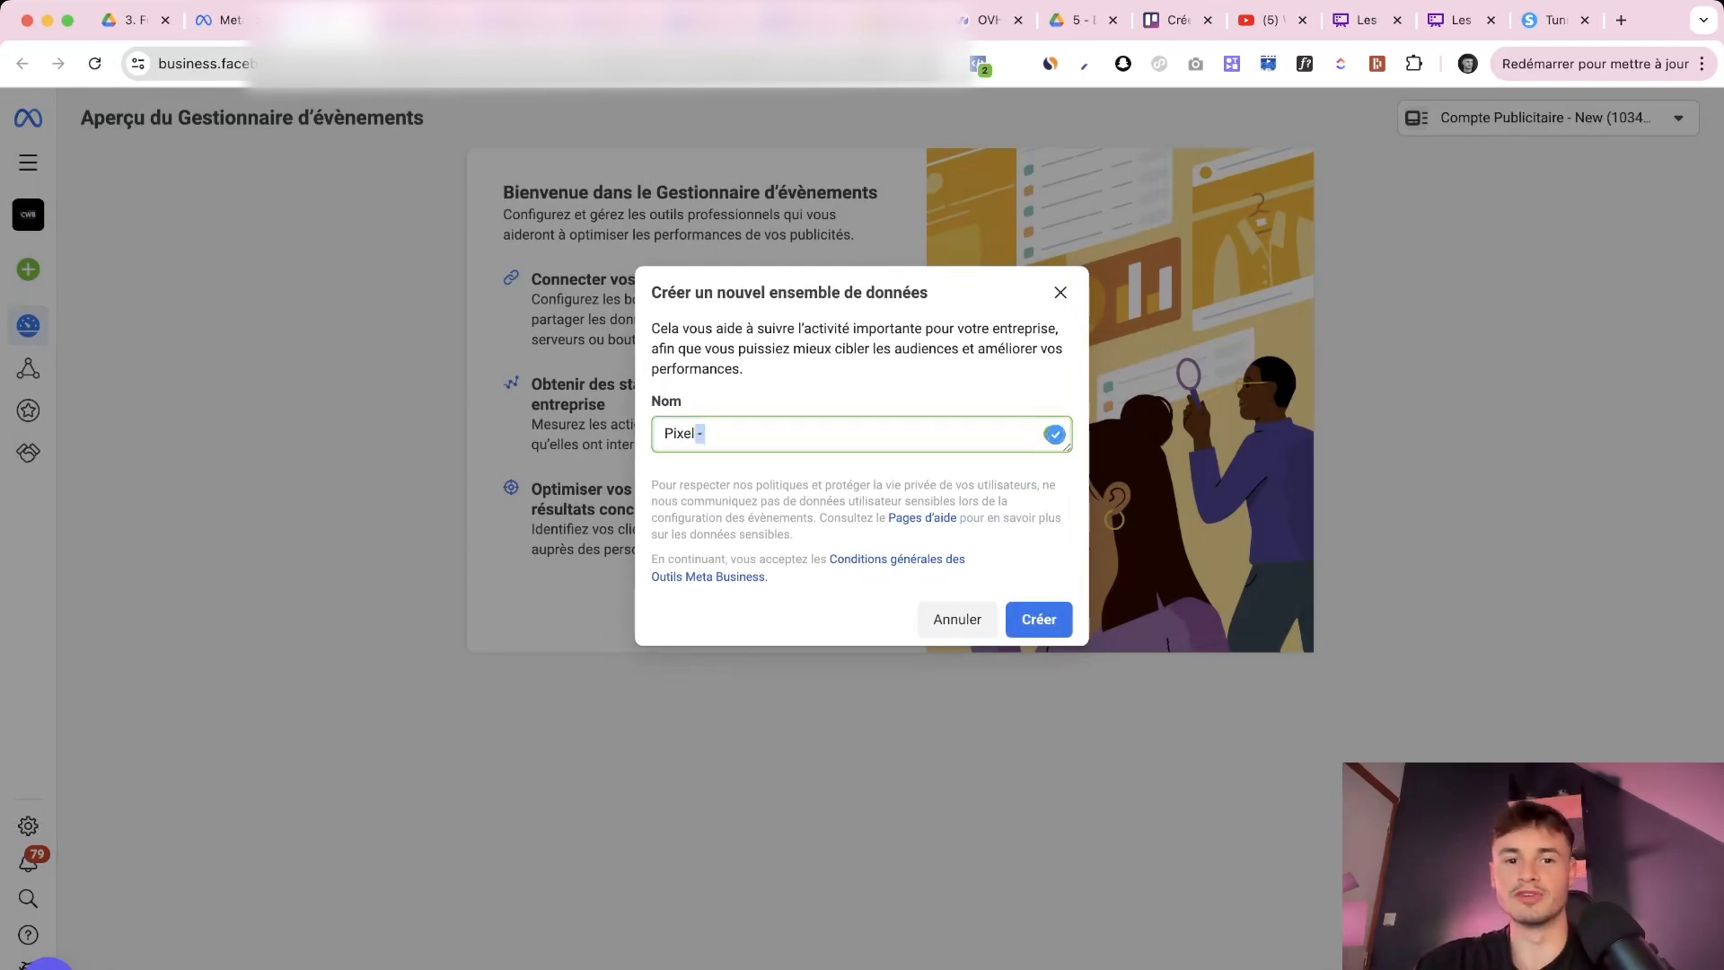
pyautogui.hotkey('shift', 'Left')
pyautogui.hotkey('shift', 'Left')
pyautogui.hotkey('shift', 'Left')
pyautogui.hotkey('shift', 'Left')
pyautogui.hotkey('shift', 'Left')
pyautogui.press('Right')
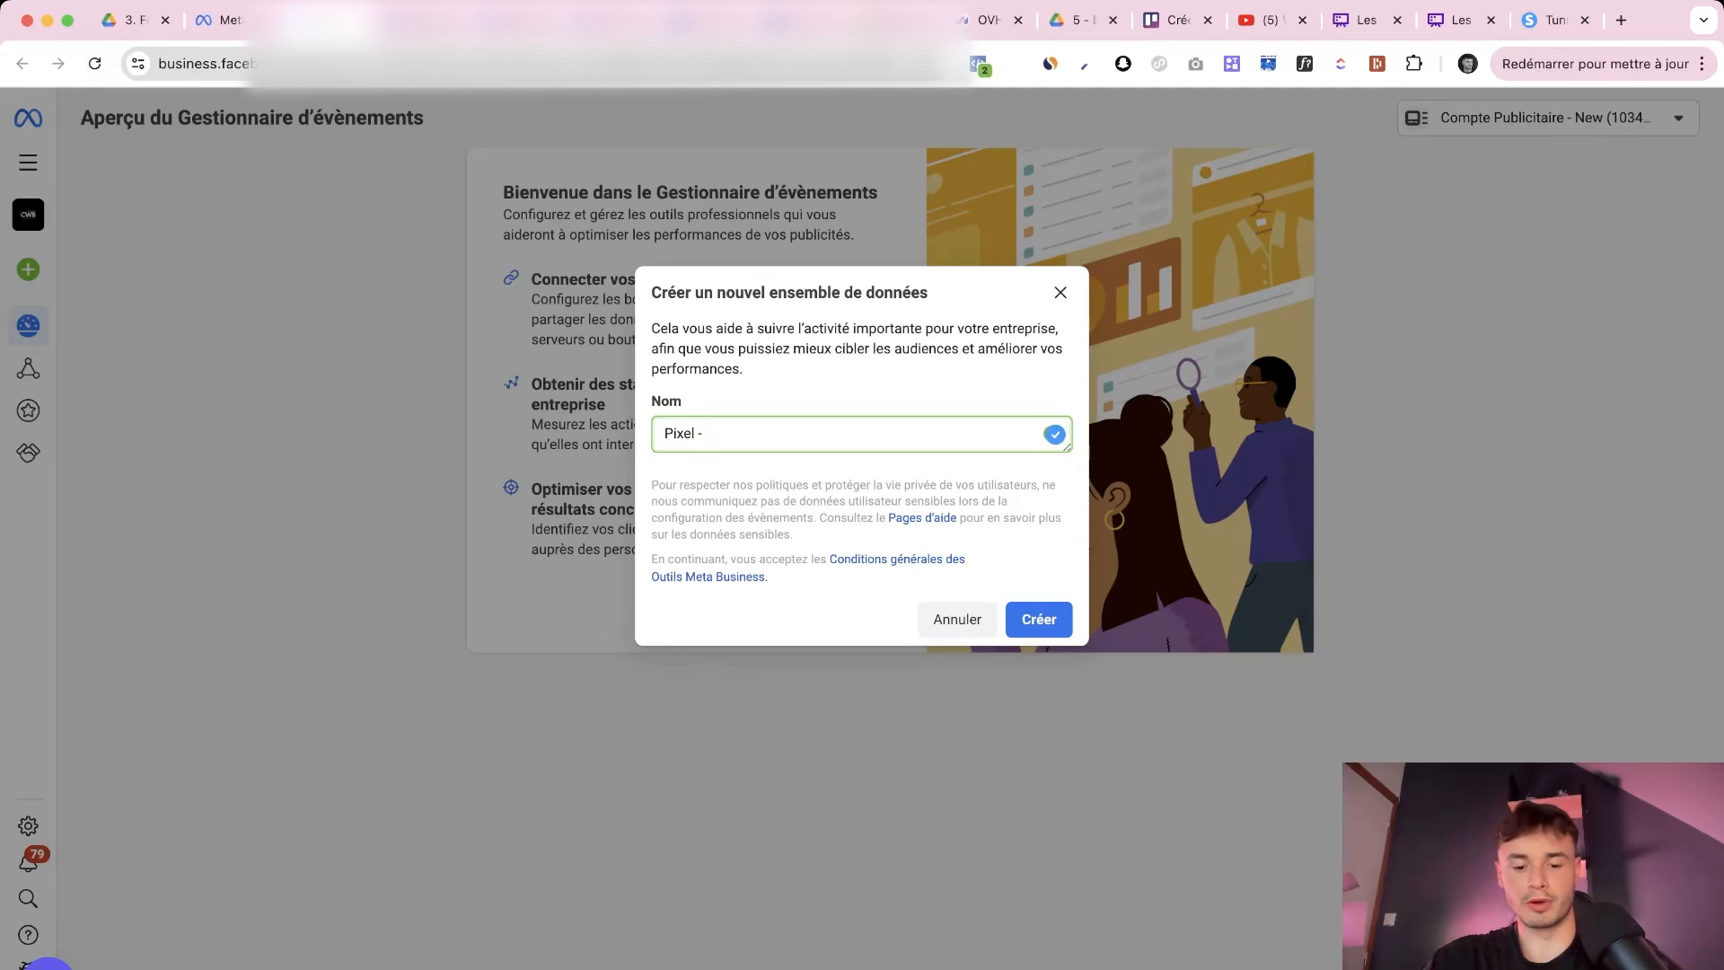
pyautogui.write('CWB')
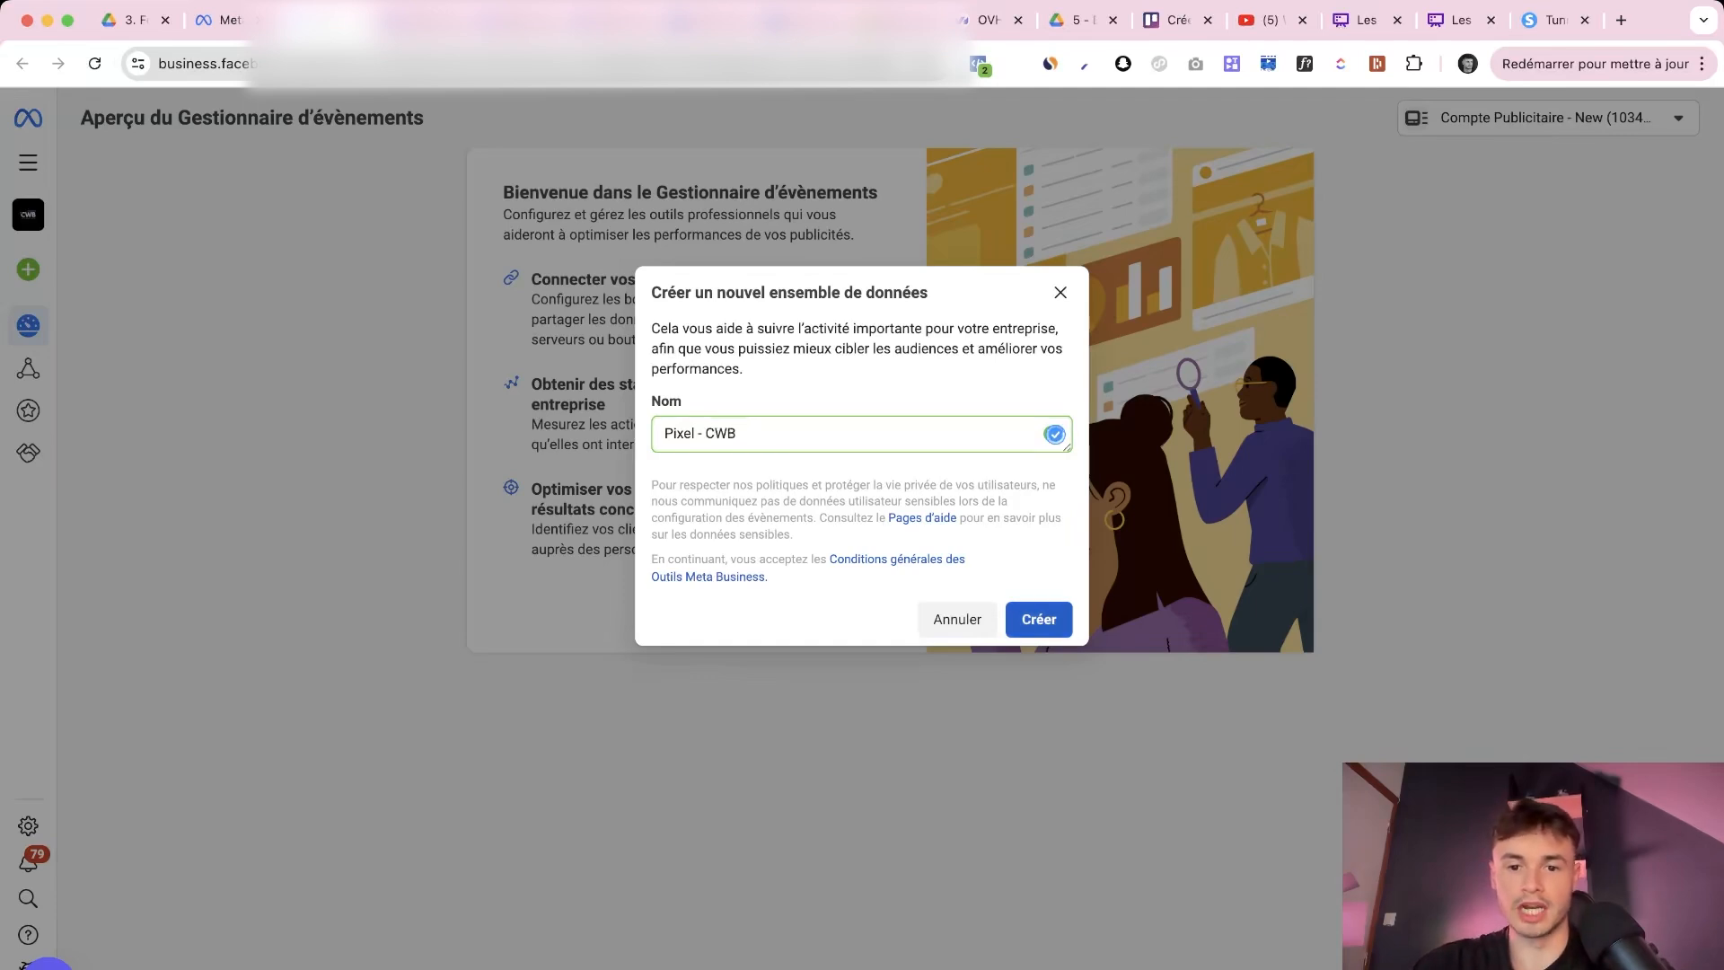
pyautogui.press('Return')
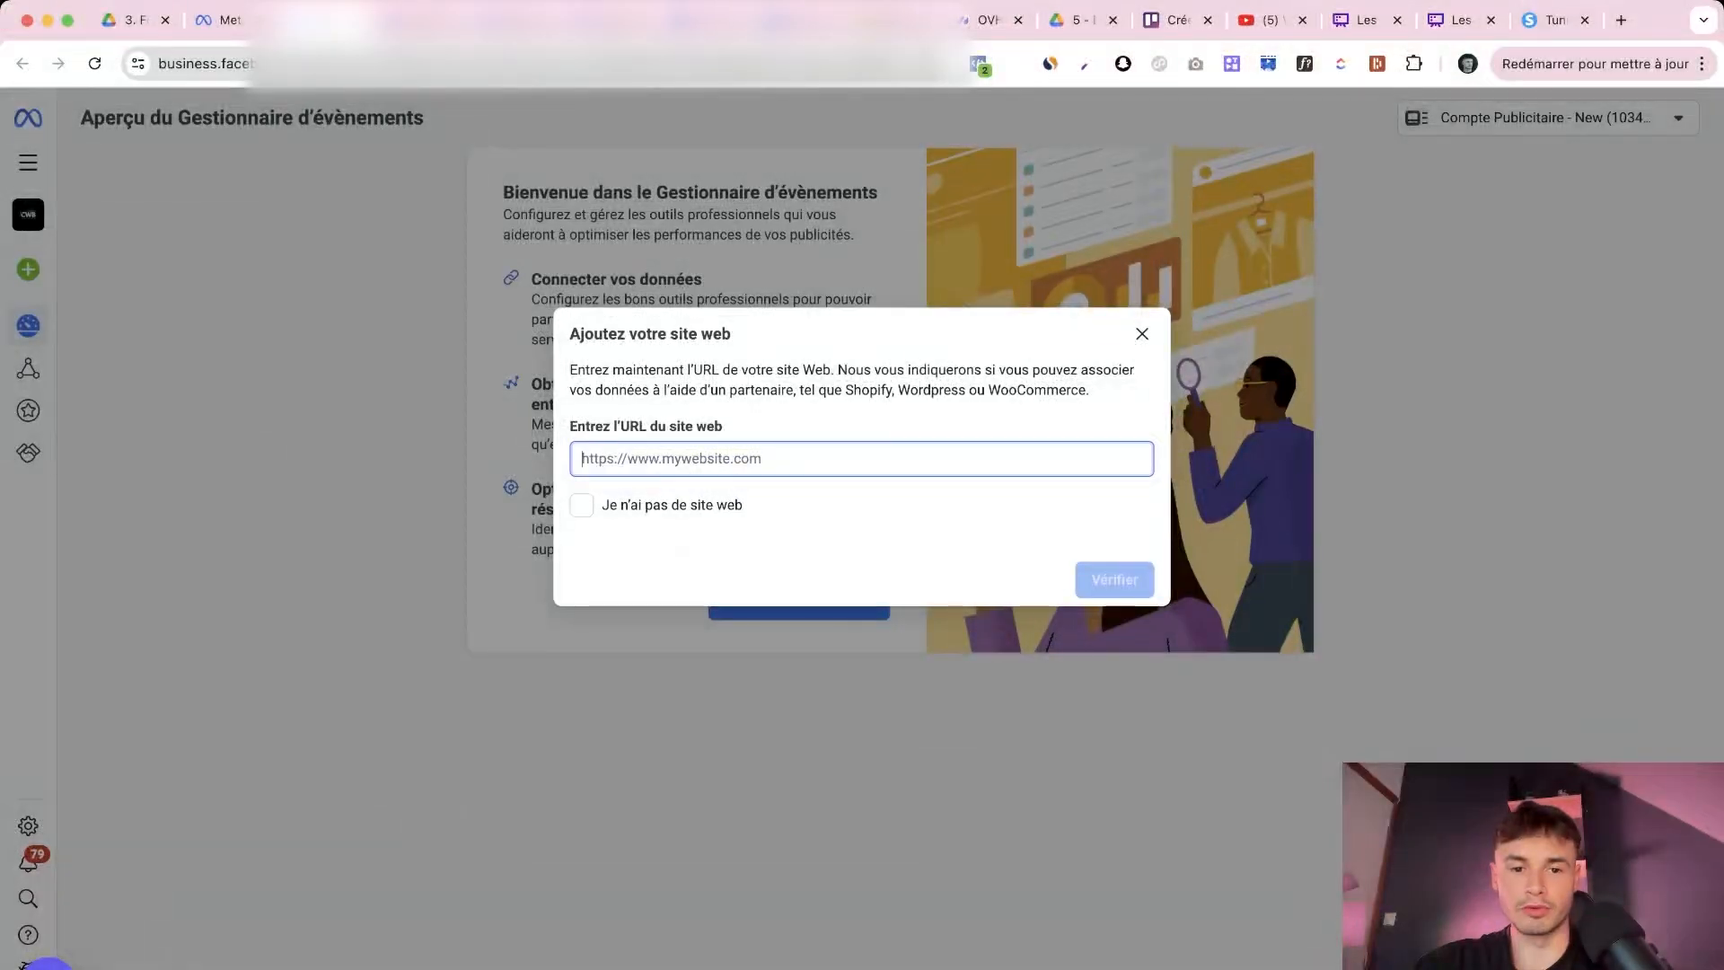
# Declare that there is no website and choose Pixel Meta uniquement as the way to associate the web activity
pyautogui.click(582, 505)
pyautogui.click(1107, 579)
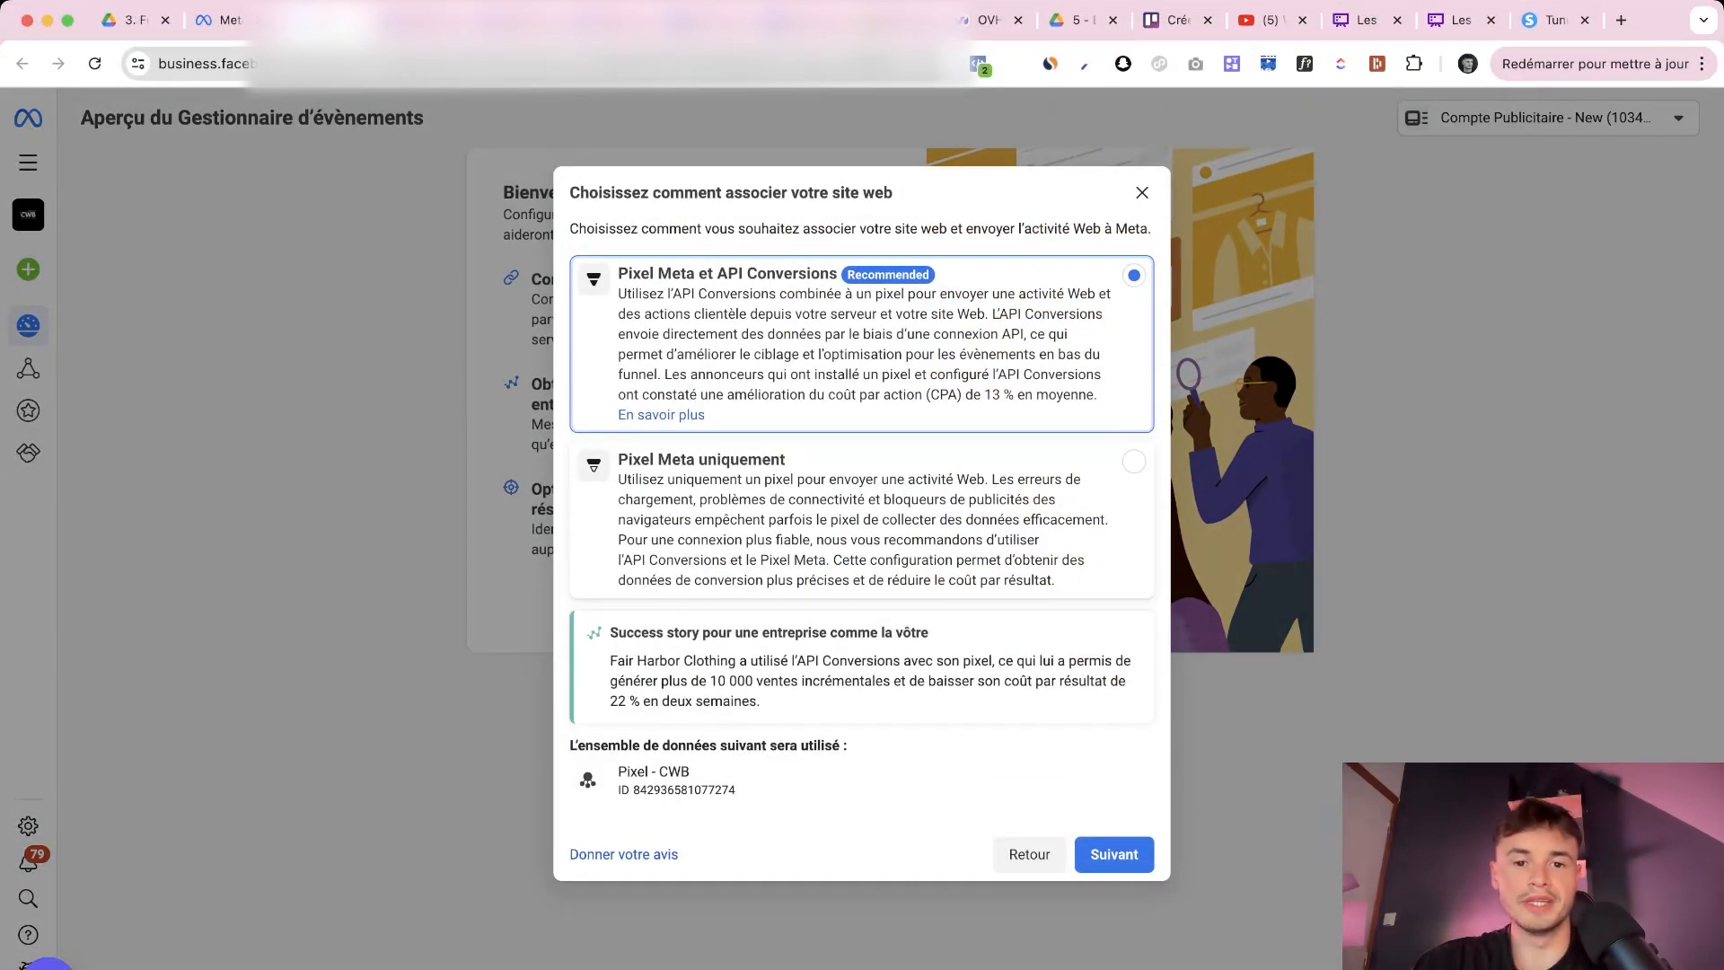
pyautogui.click(1133, 461)
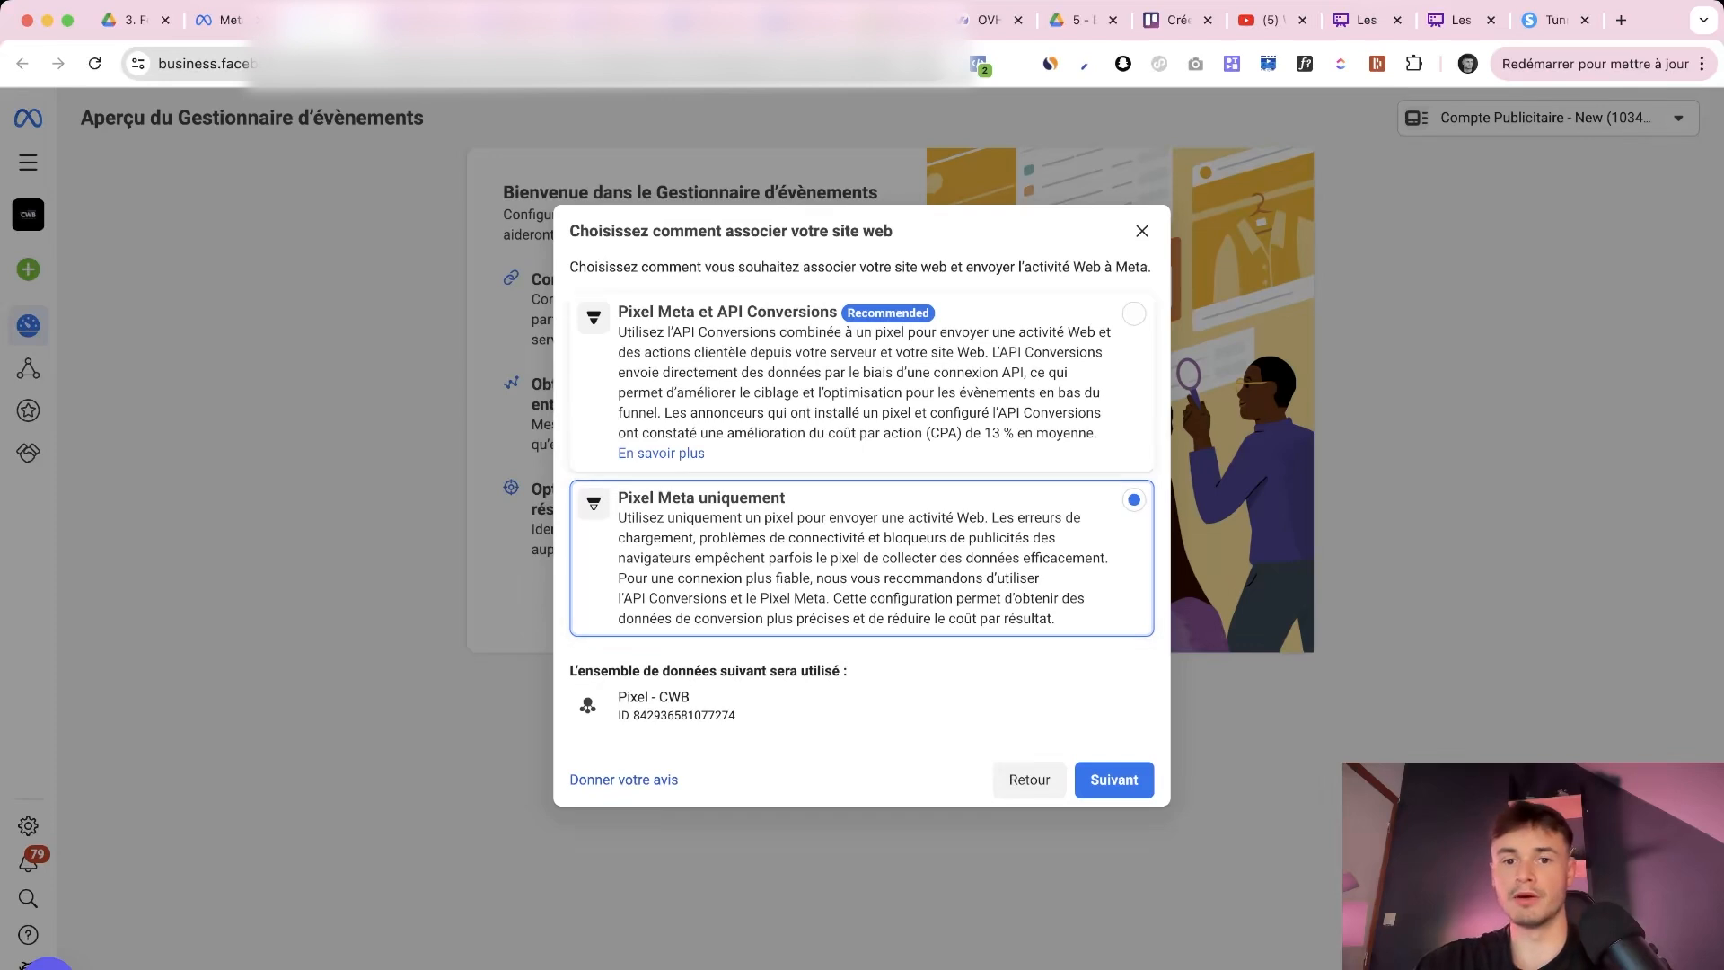
pyautogui.click(1133, 314)
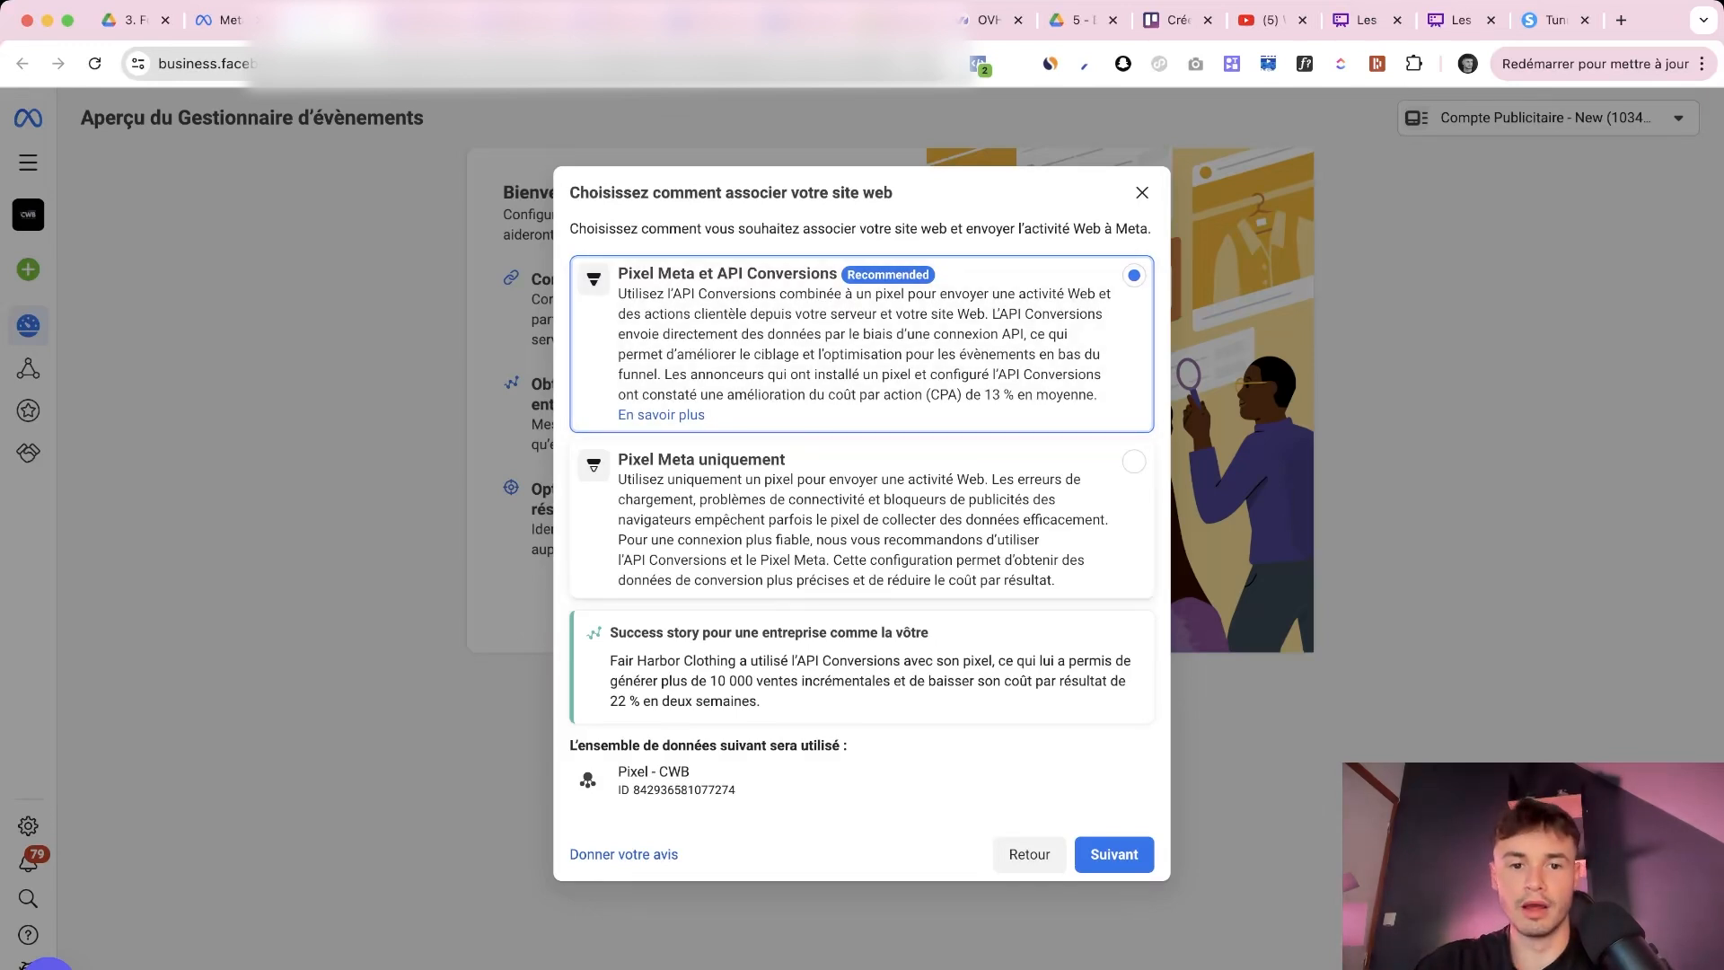
pyautogui.click(862, 520)
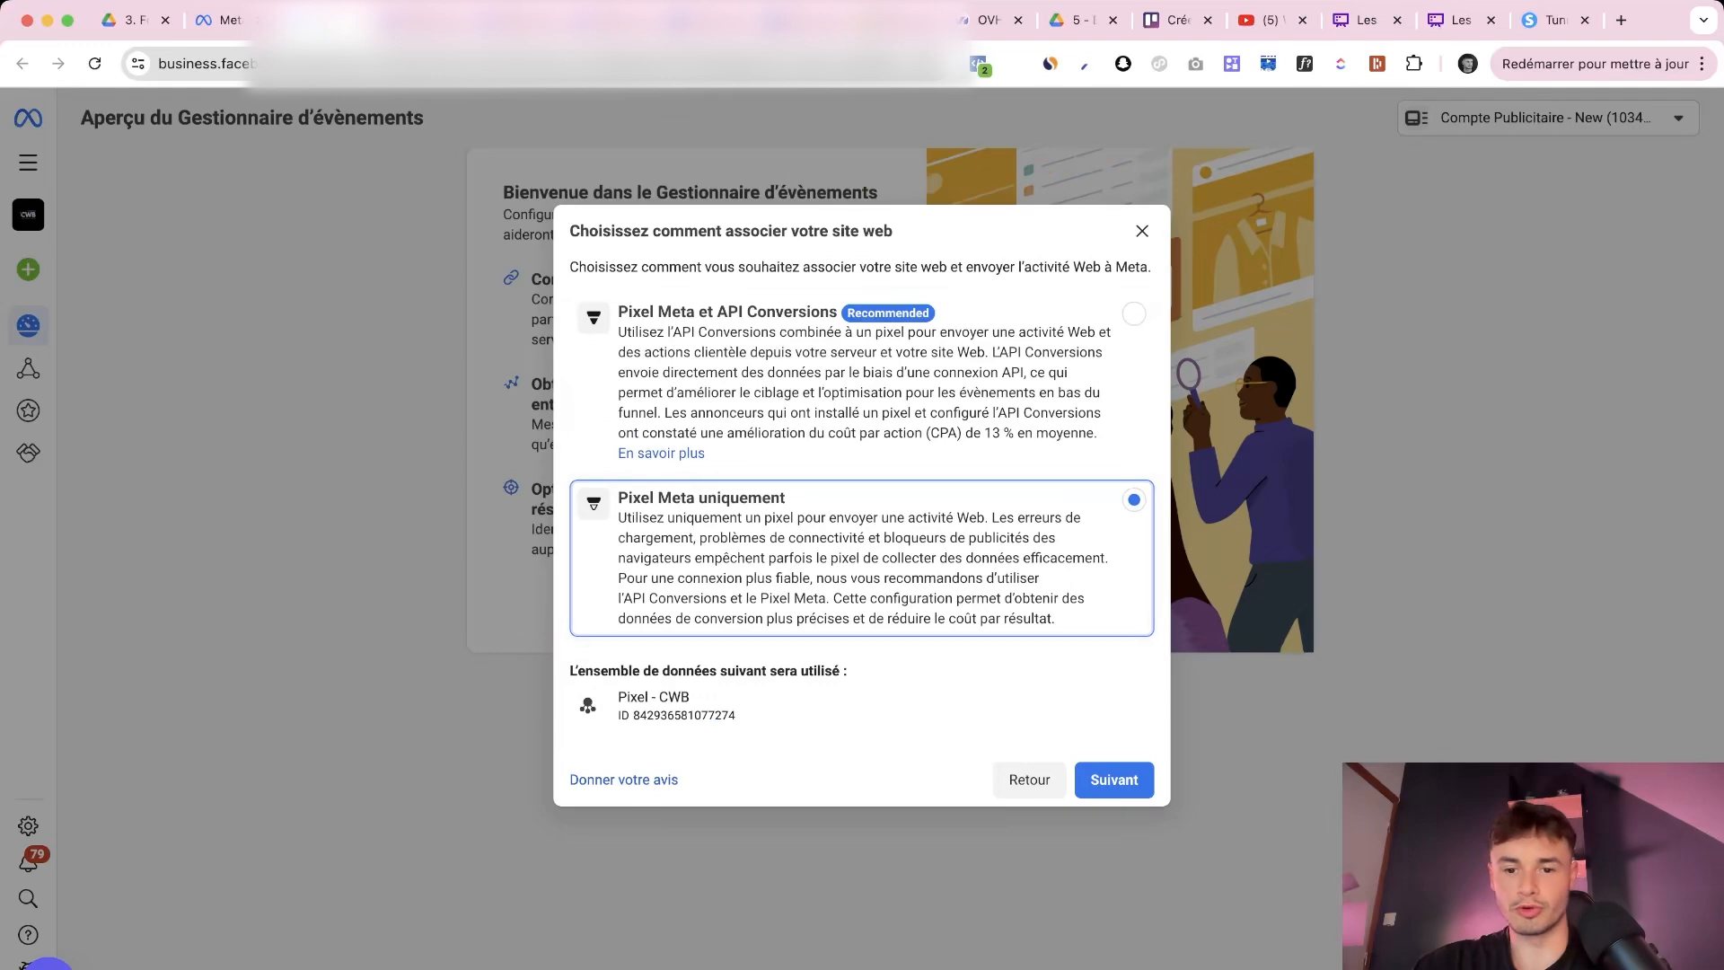
pyautogui.click(1114, 780)
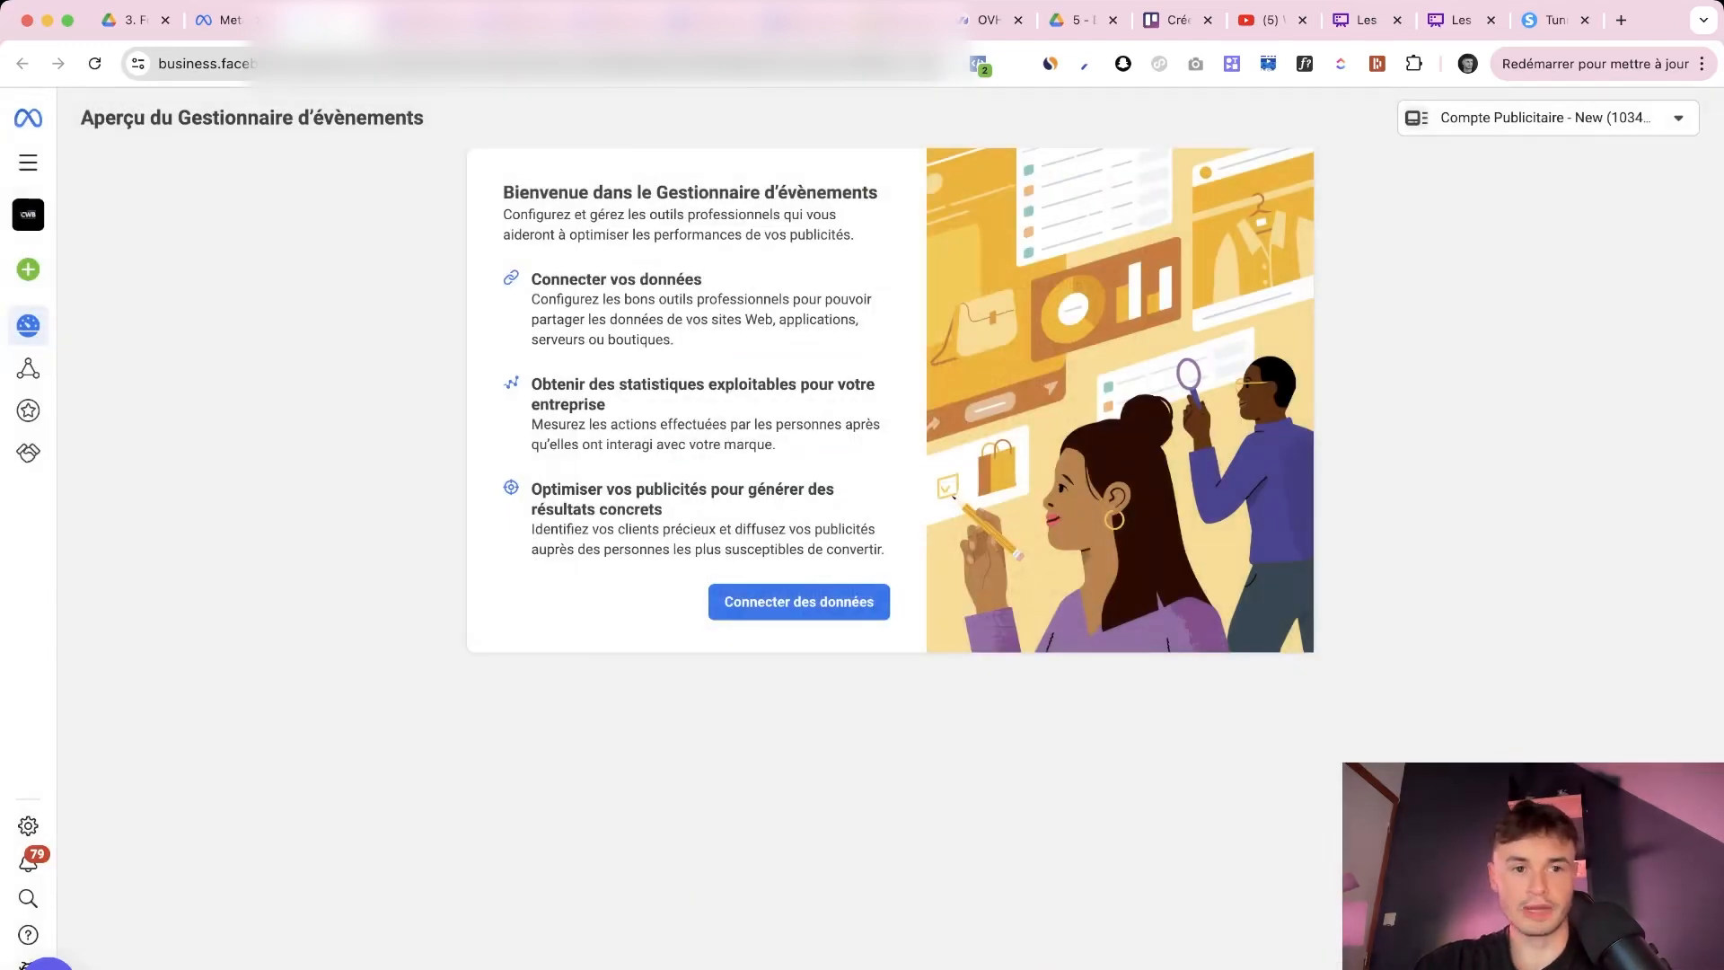
# Open the Pixel - CWB dataset in the data sources and start connecting its pixel through a partner integration
pyautogui.click(29, 377)
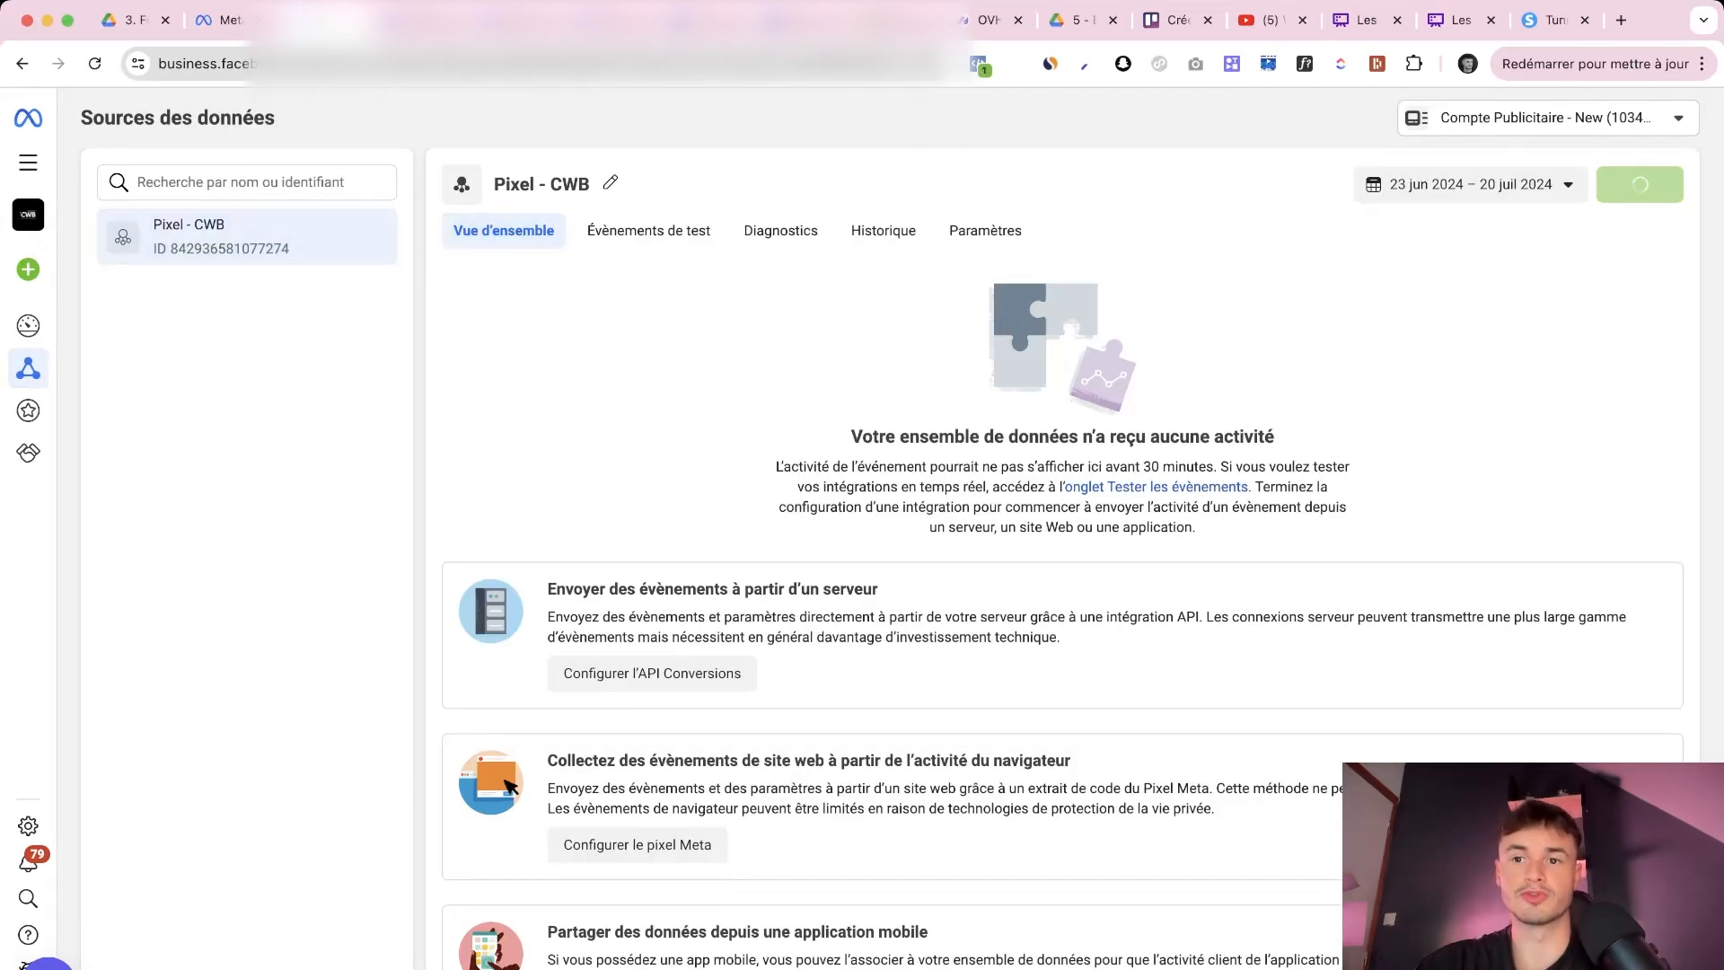
pyautogui.click(1548, 118)
pyautogui.click(1548, 117)
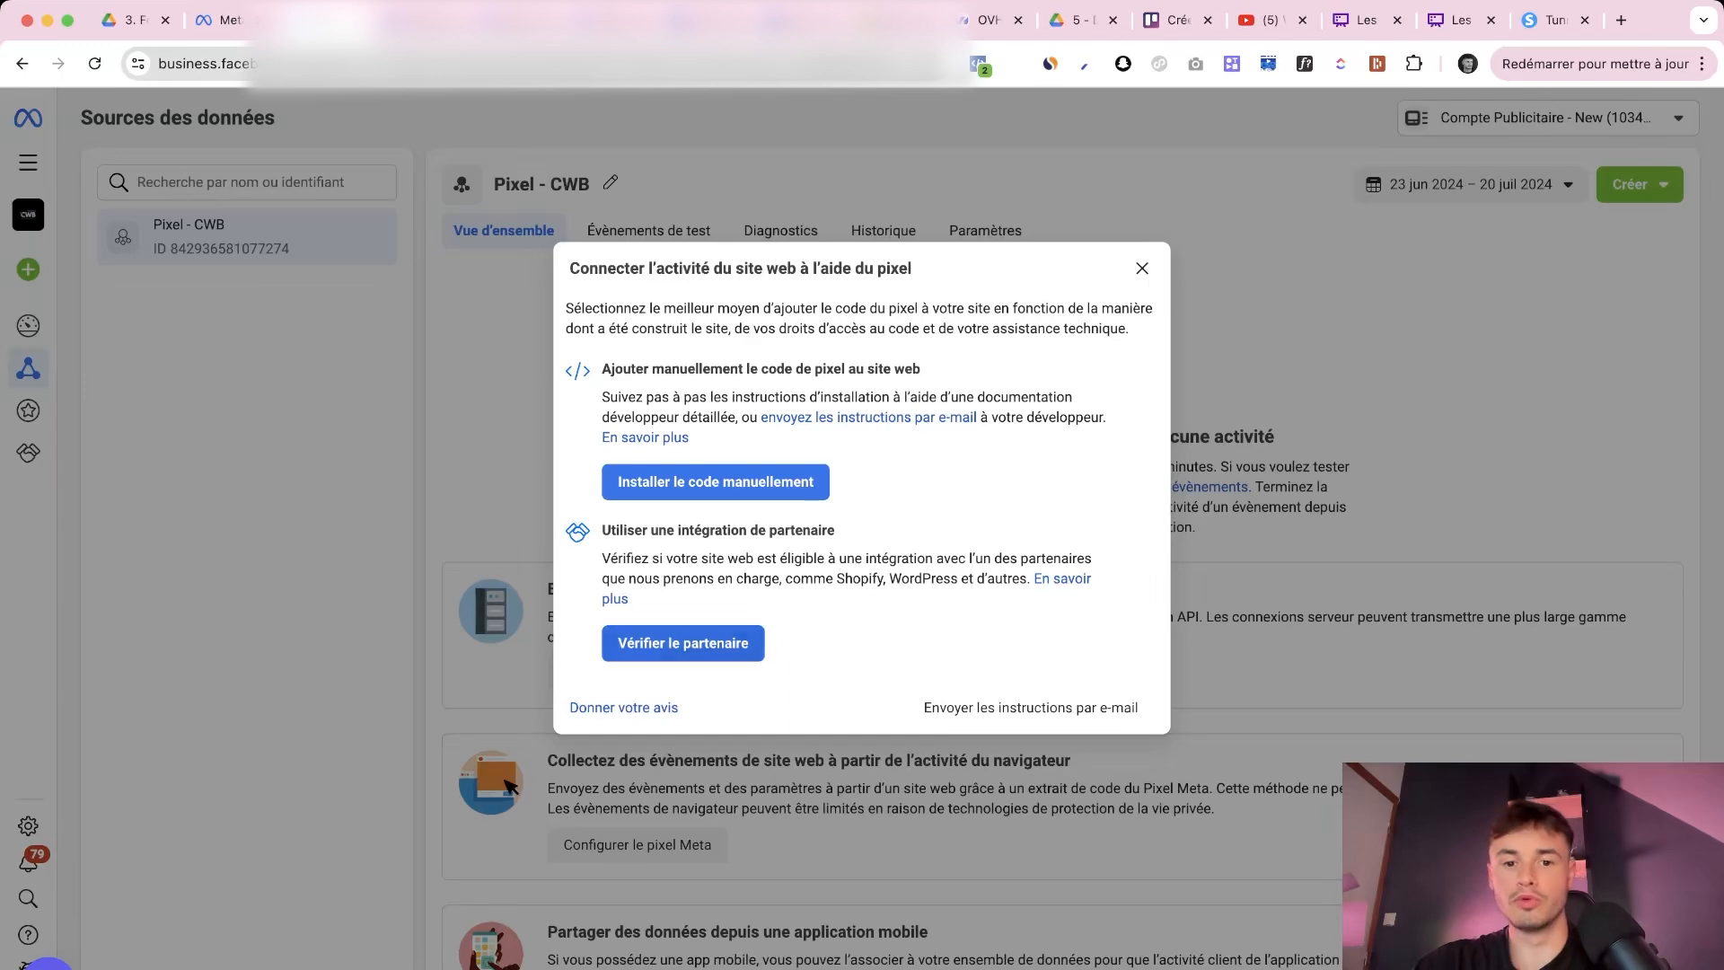
pyautogui.click(604, 642)
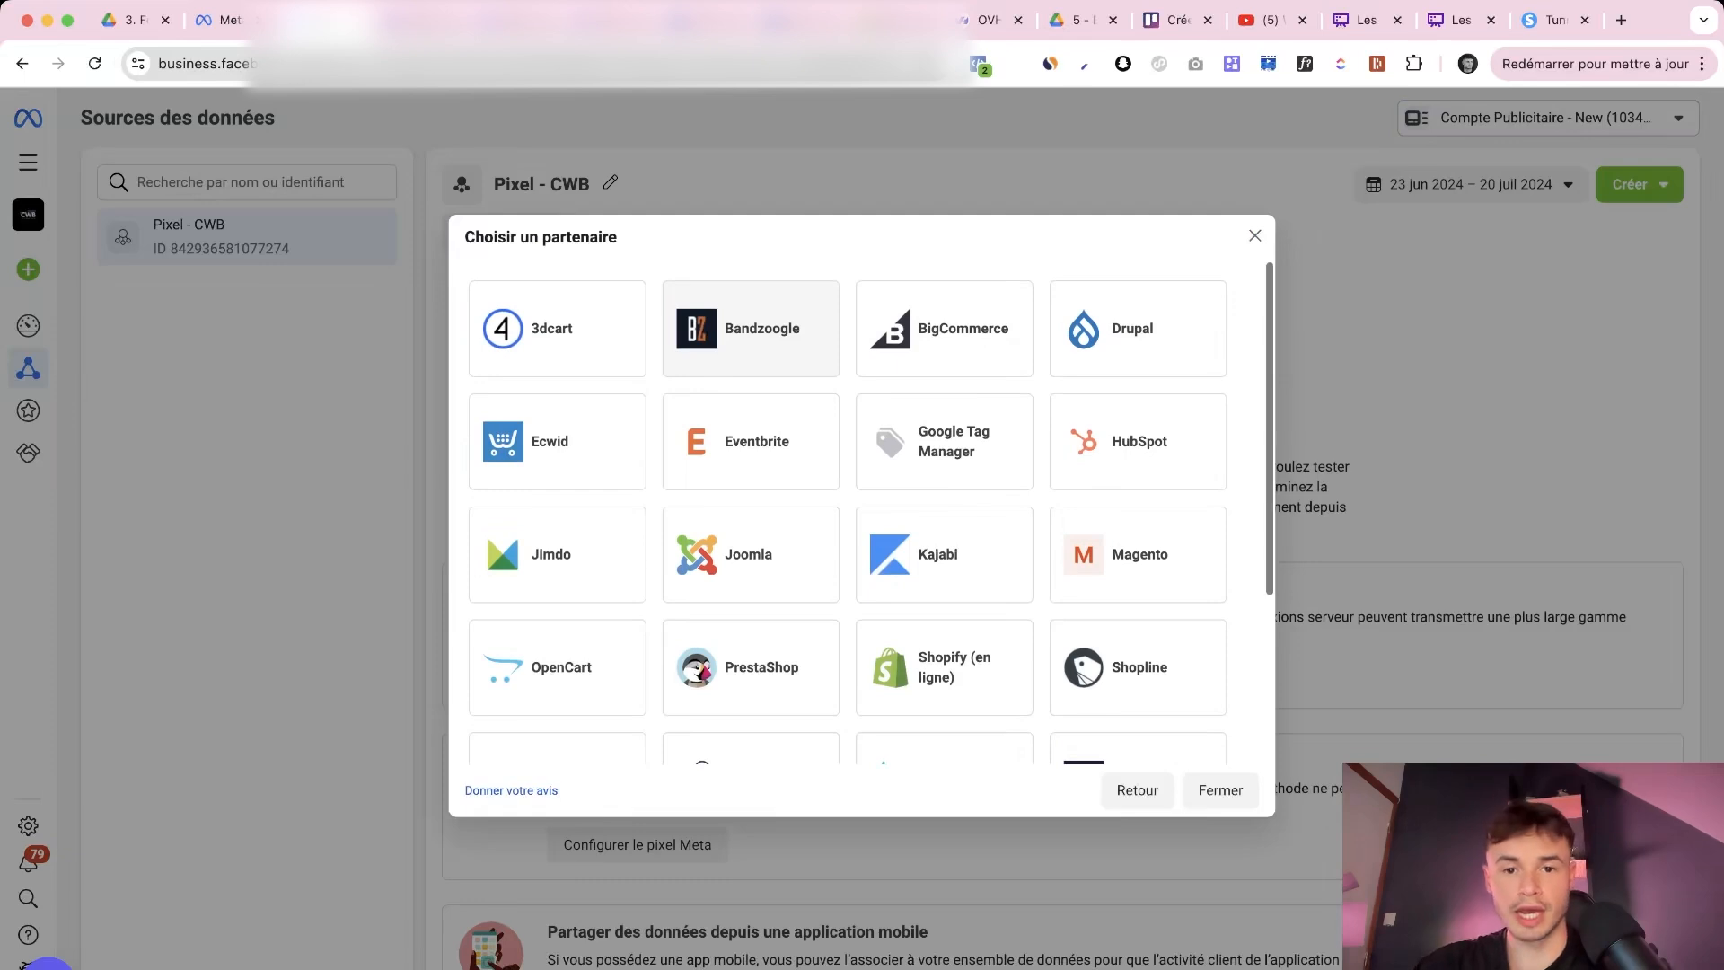
# Browse the available integration partners and choose Shopify (en ligne) for the pixel
pyautogui.scroll(-2, 942, 539)
pyautogui.scroll(2, 943, 554)
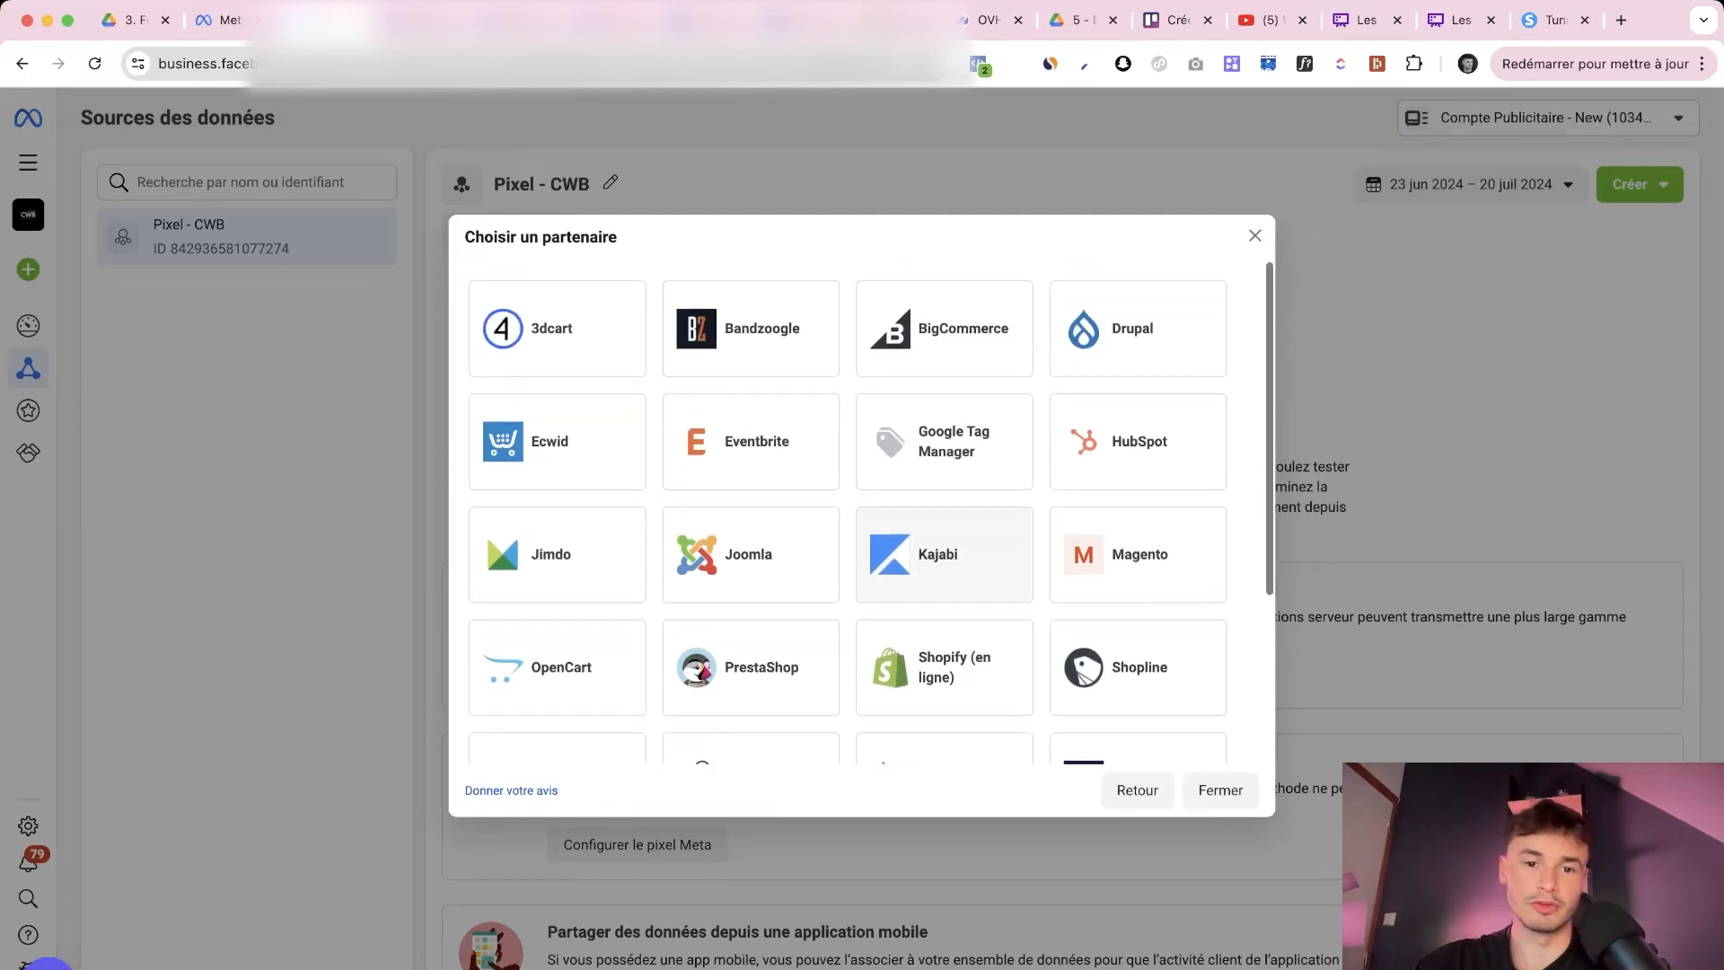
pyautogui.scroll(-5, 750, 332)
pyautogui.scroll(5, 943, 535)
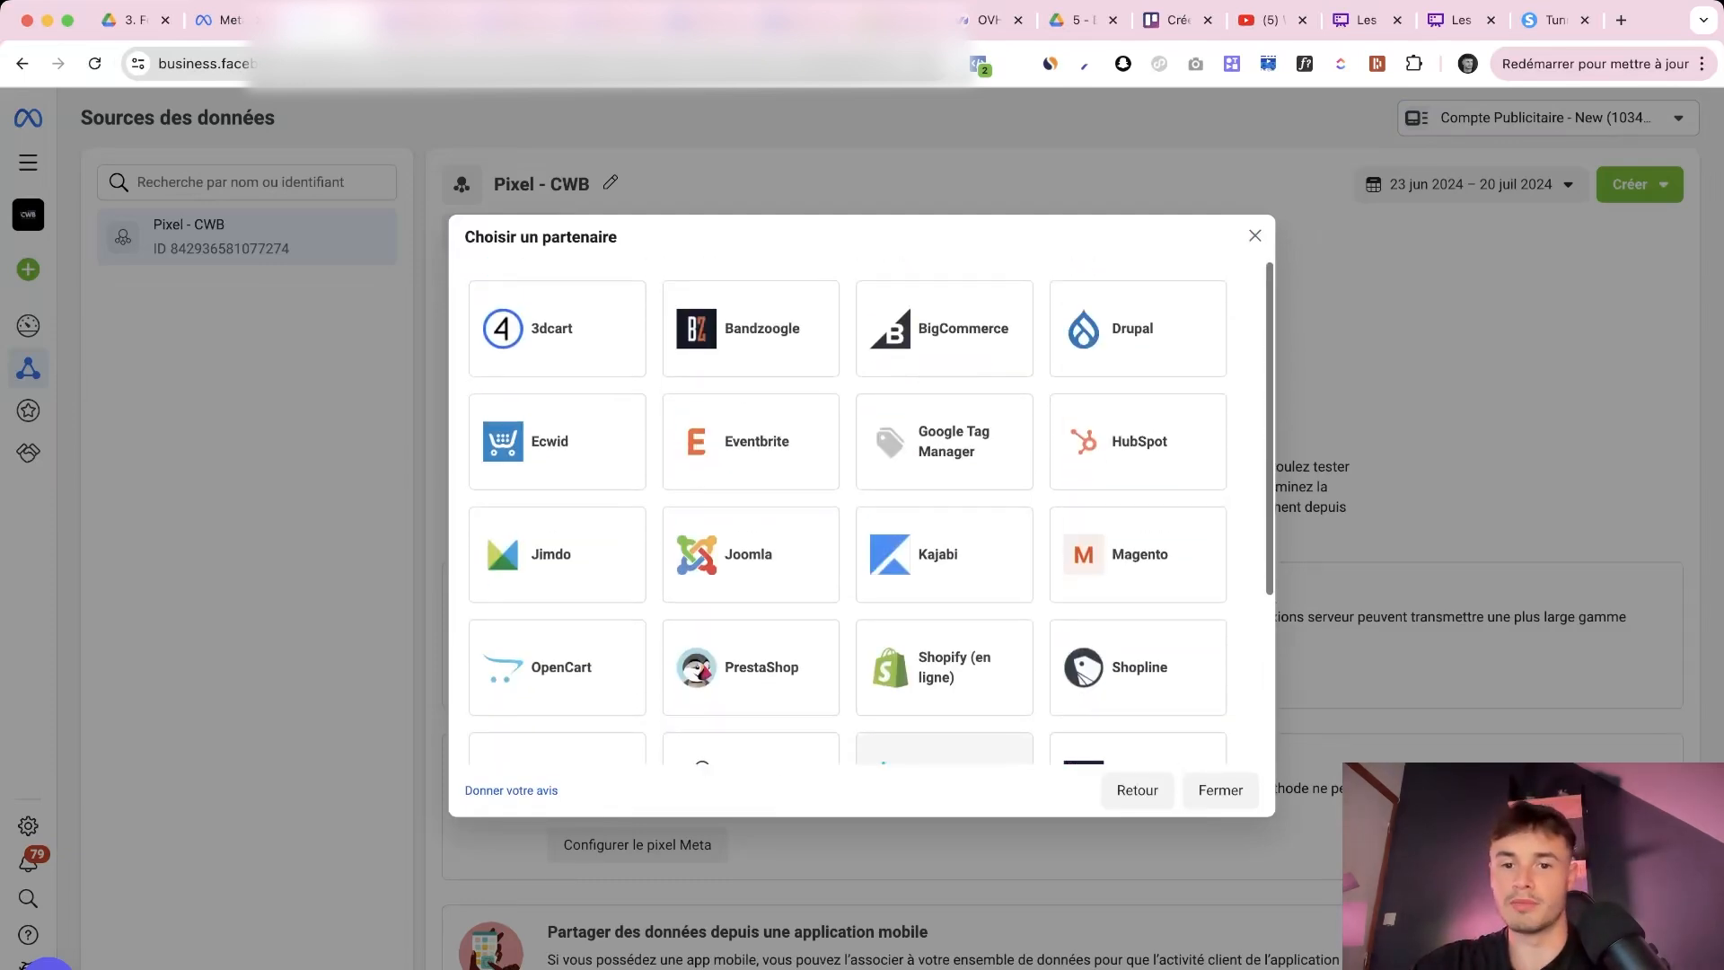
pyautogui.scroll(-4, 943, 539)
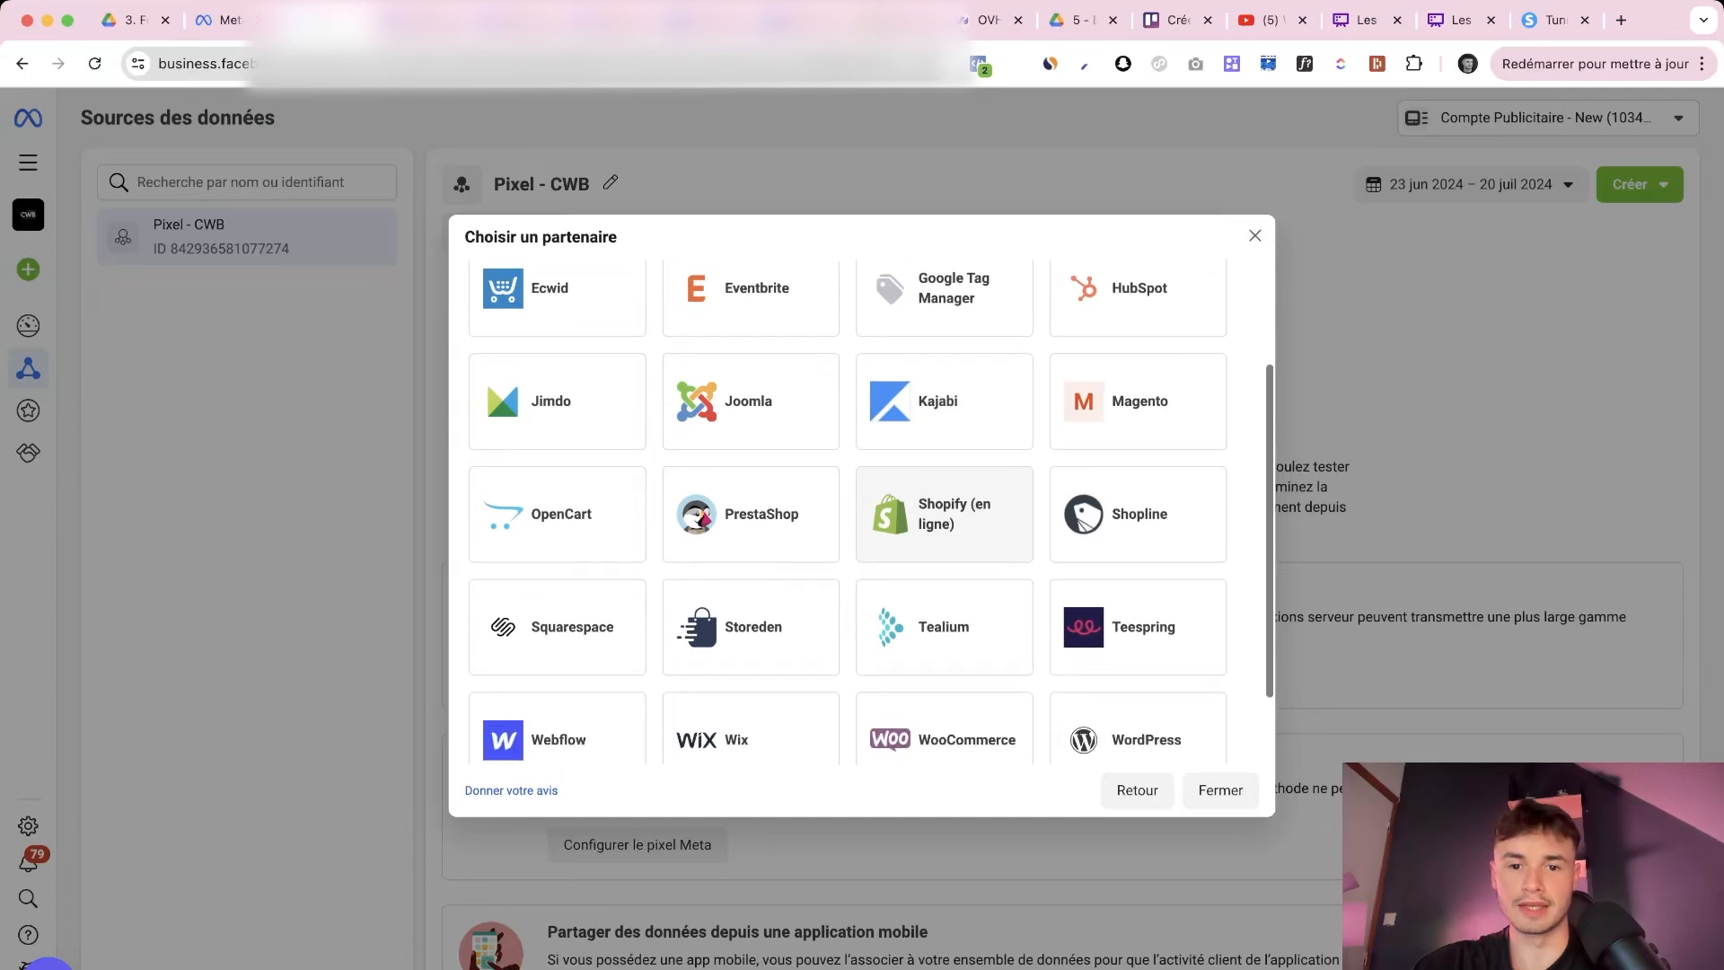
pyautogui.scroll(1, 942, 520)
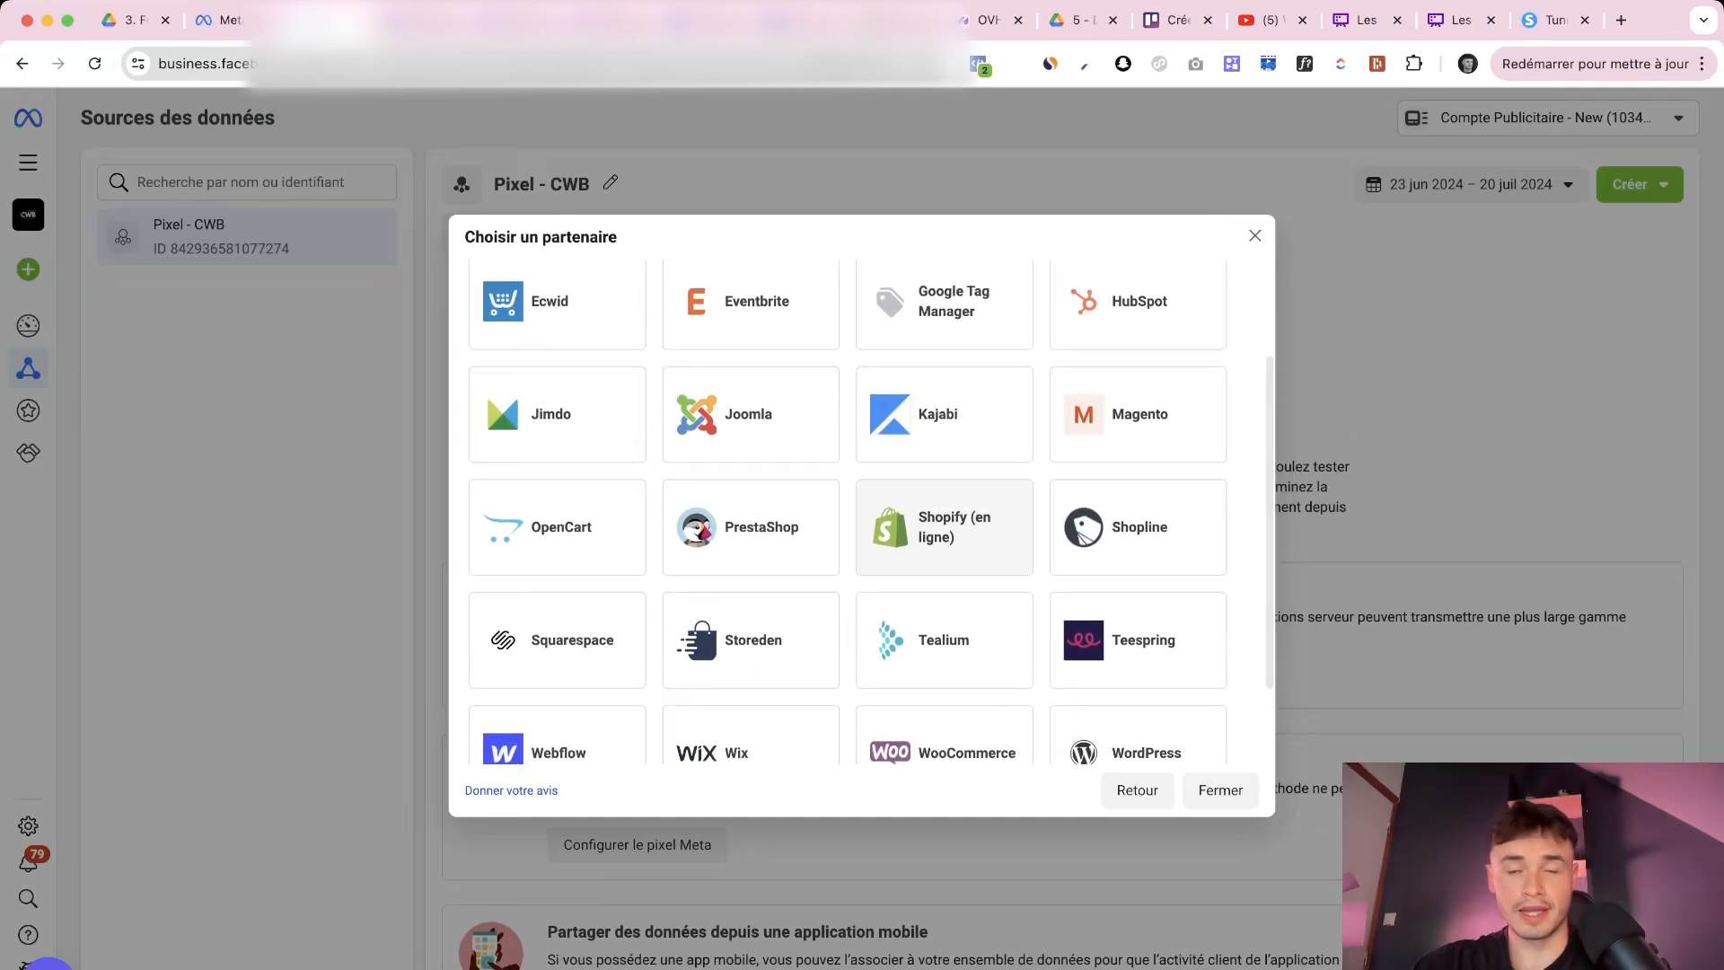
pyautogui.click(943, 527)
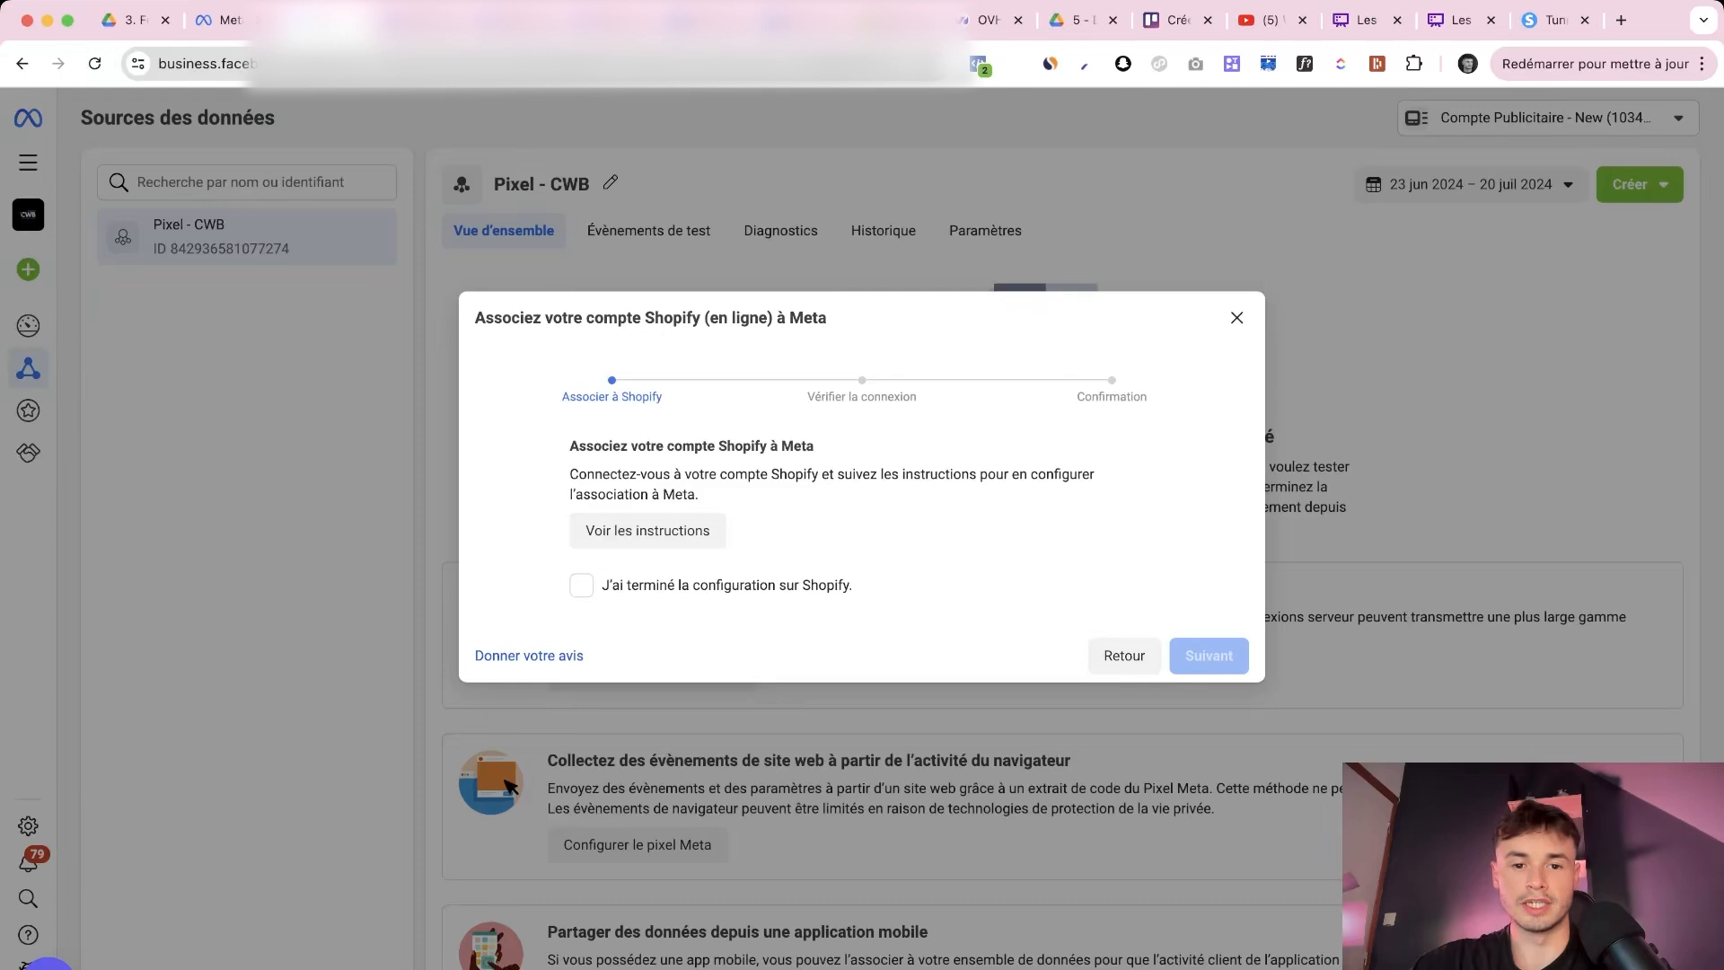
# Mark the configuration on Shopify as finished and review the instruction for associating the Shopify account with Meta
pyautogui.click(581, 585)
pyautogui.moveTo(606, 474); pyautogui.dragTo(707, 496)
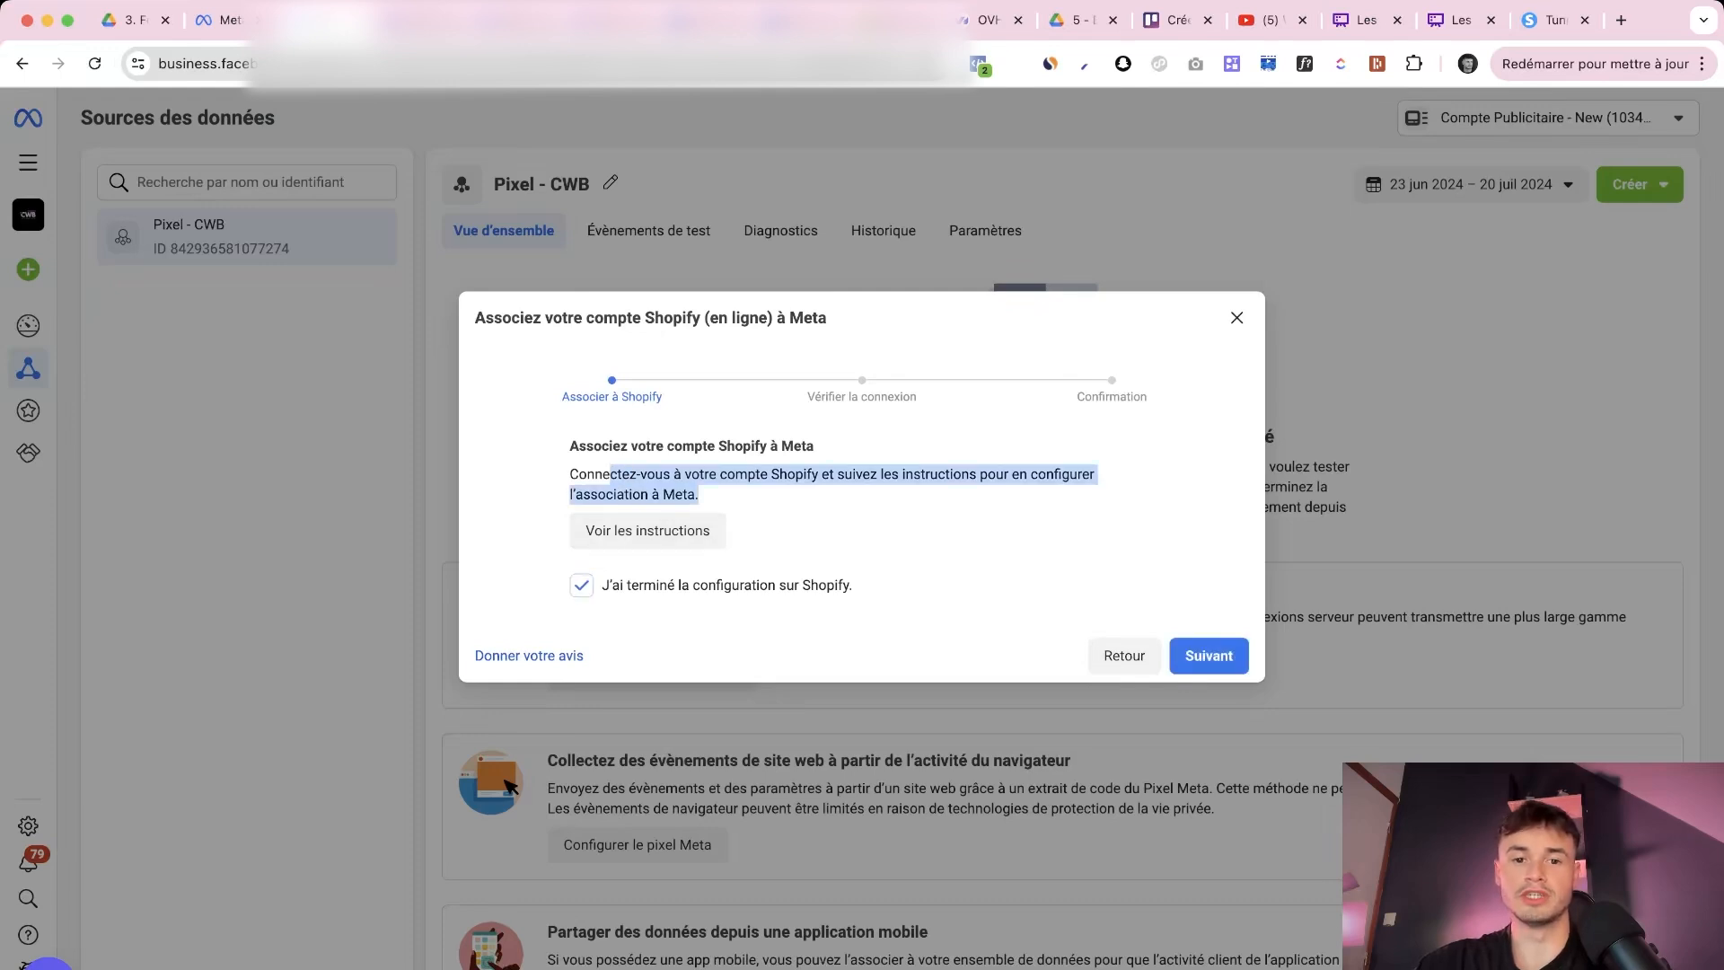
pyautogui.click(707, 497)
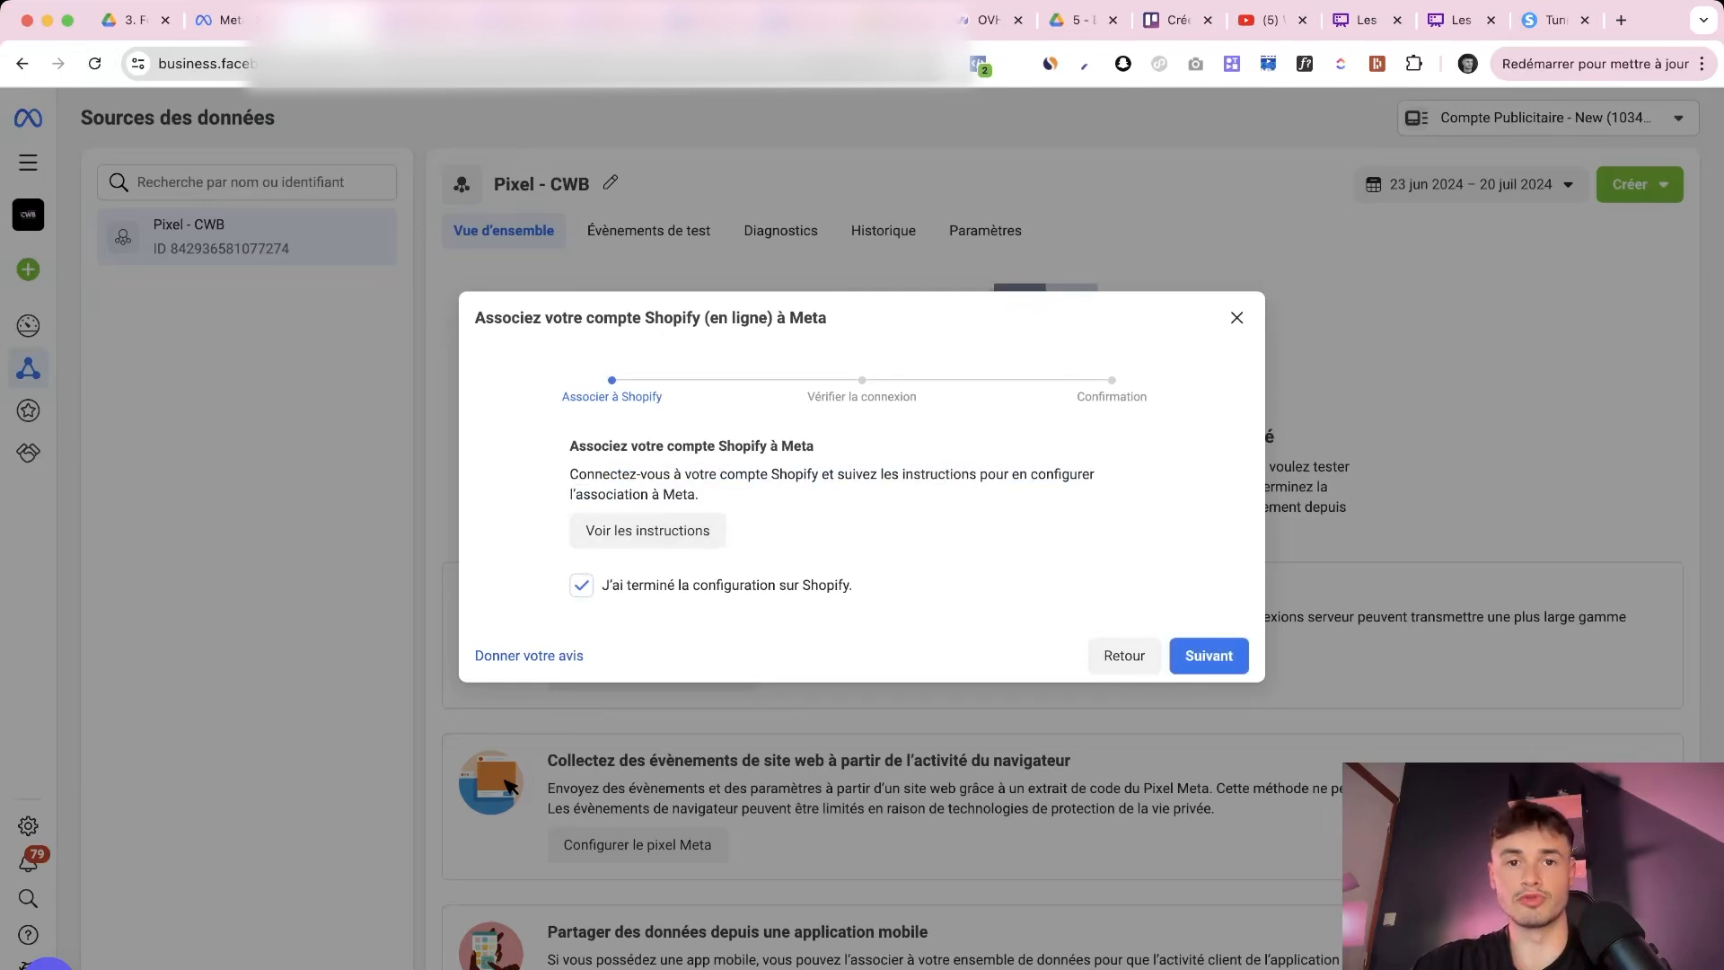
# Switch to the Shopify admin and open the Shopify App Store by way of the recommended applications
pyautogui.click(516, 21)
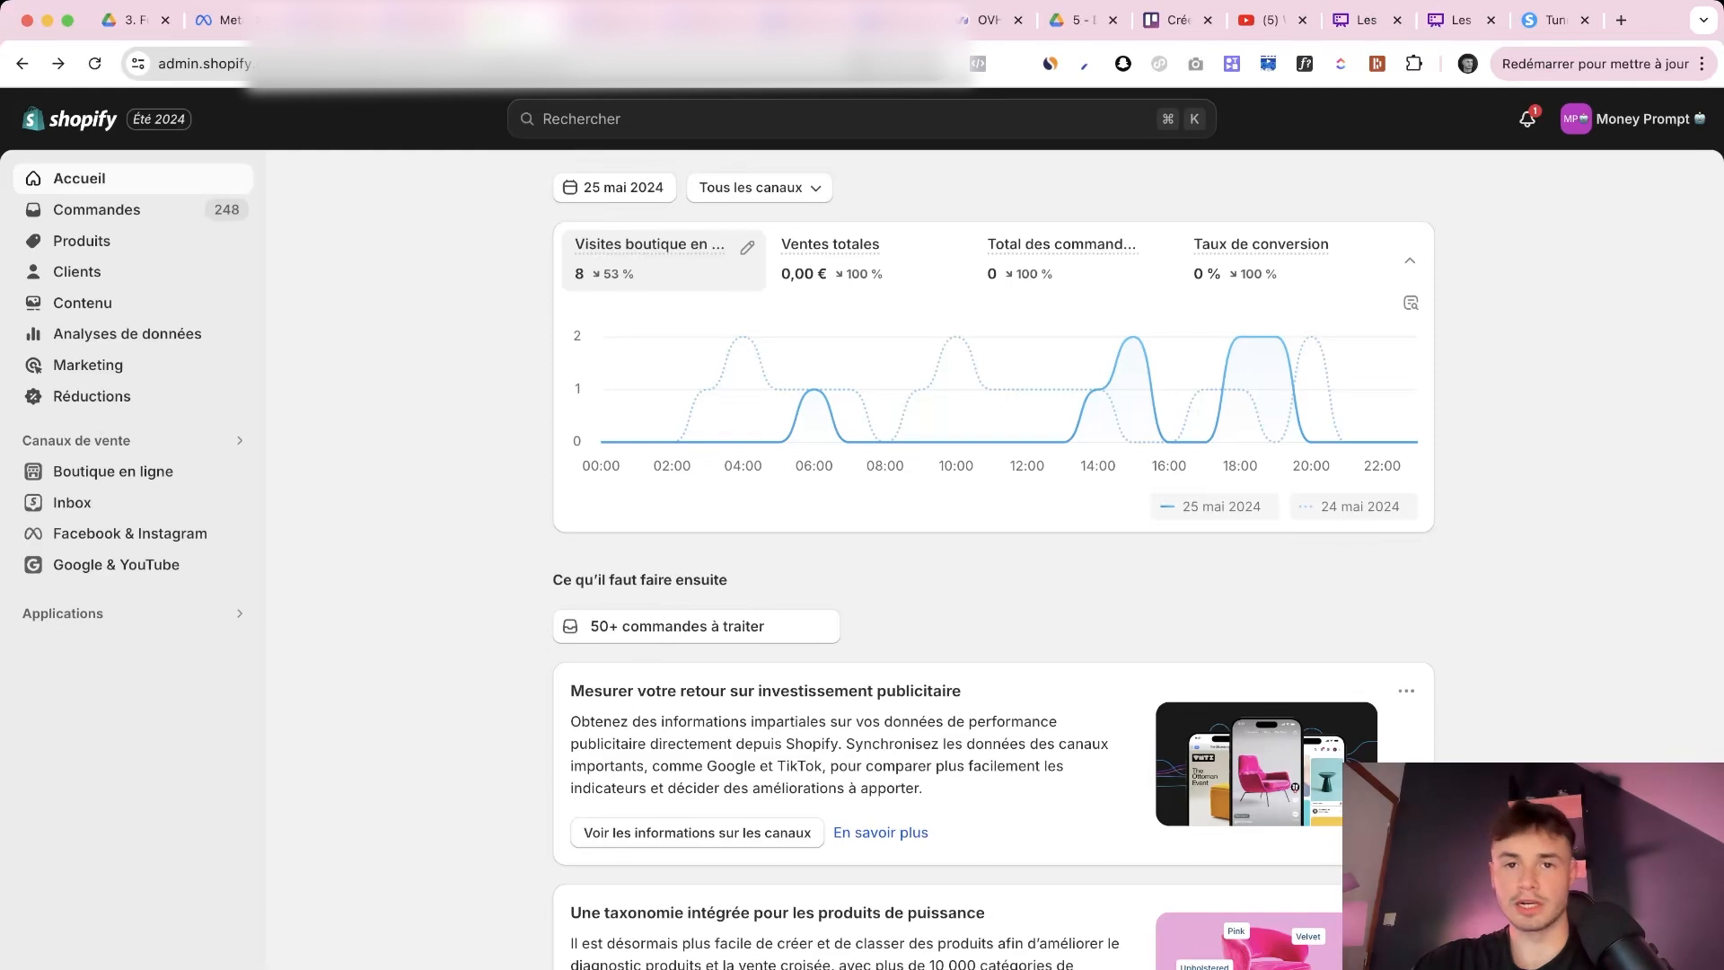
pyautogui.click(600, 121)
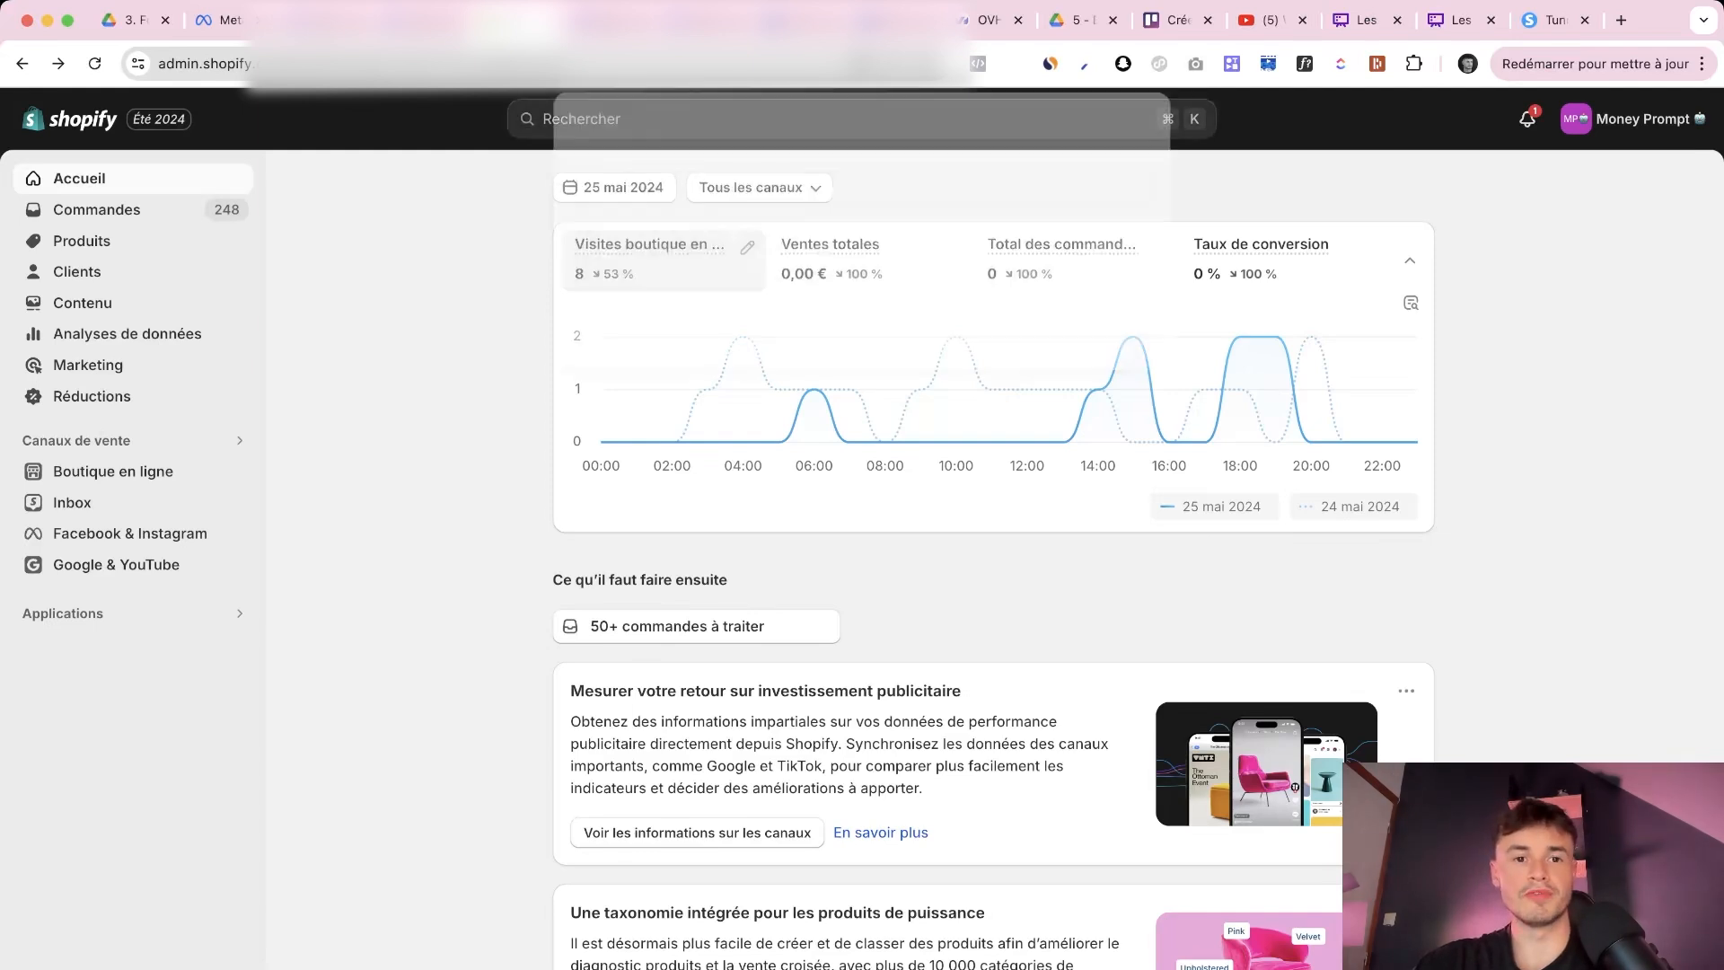
pyautogui.click(561, 165)
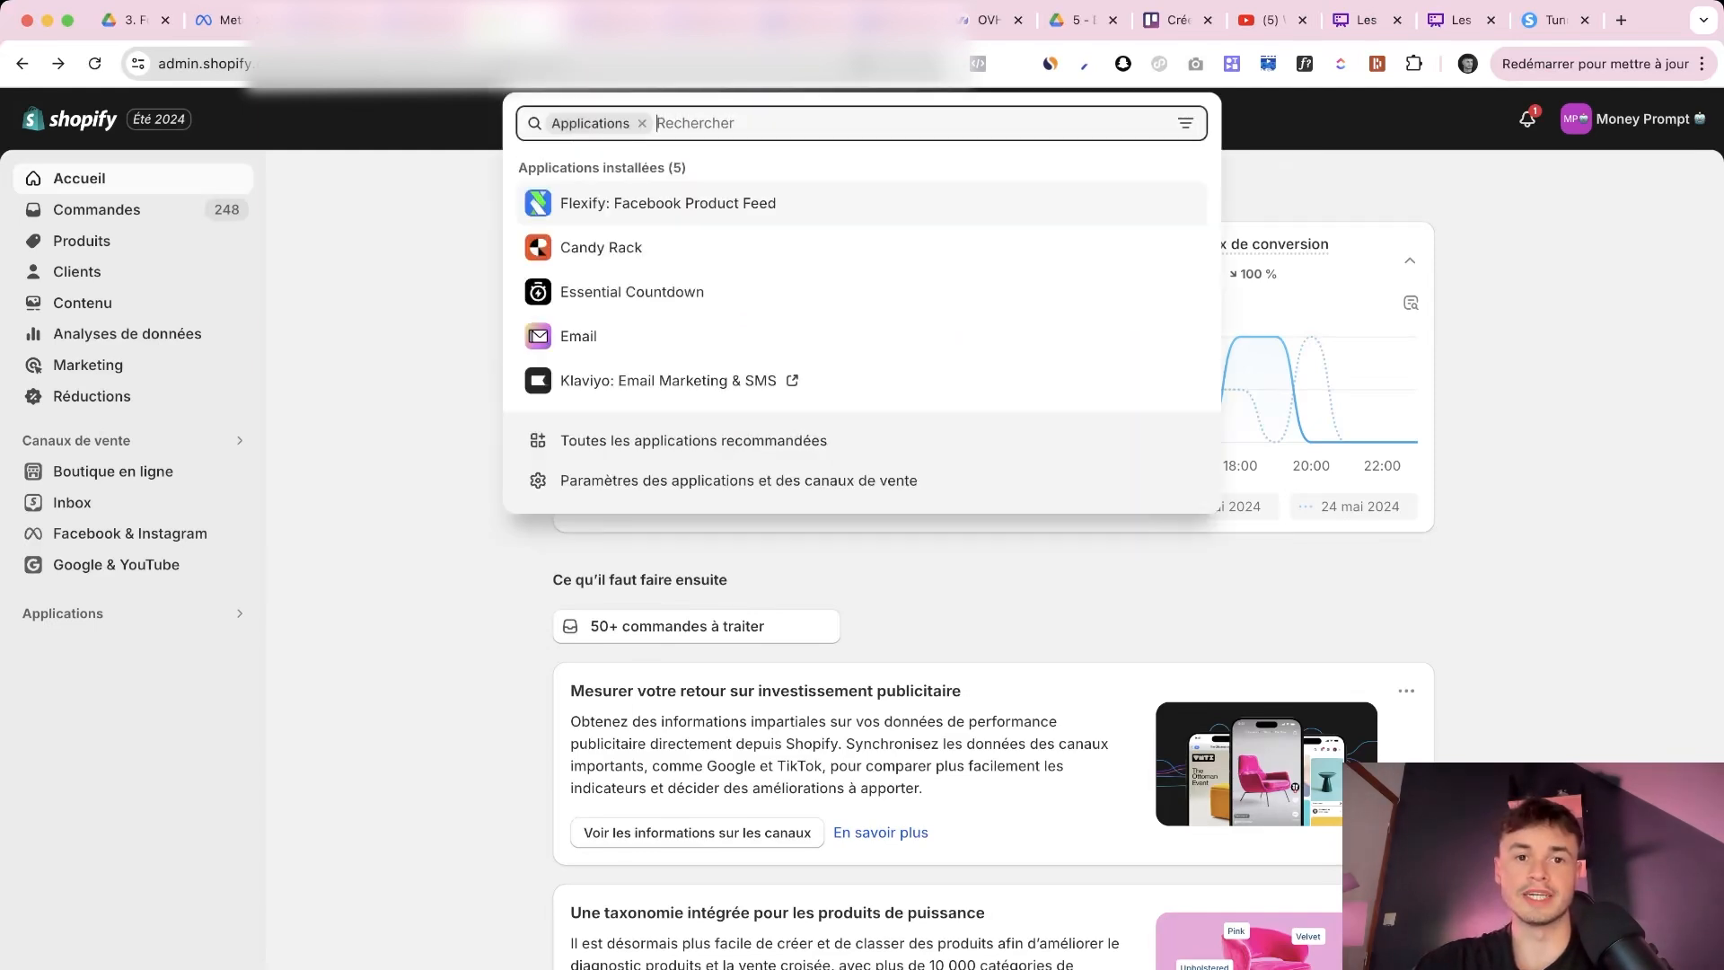
pyautogui.click(629, 440)
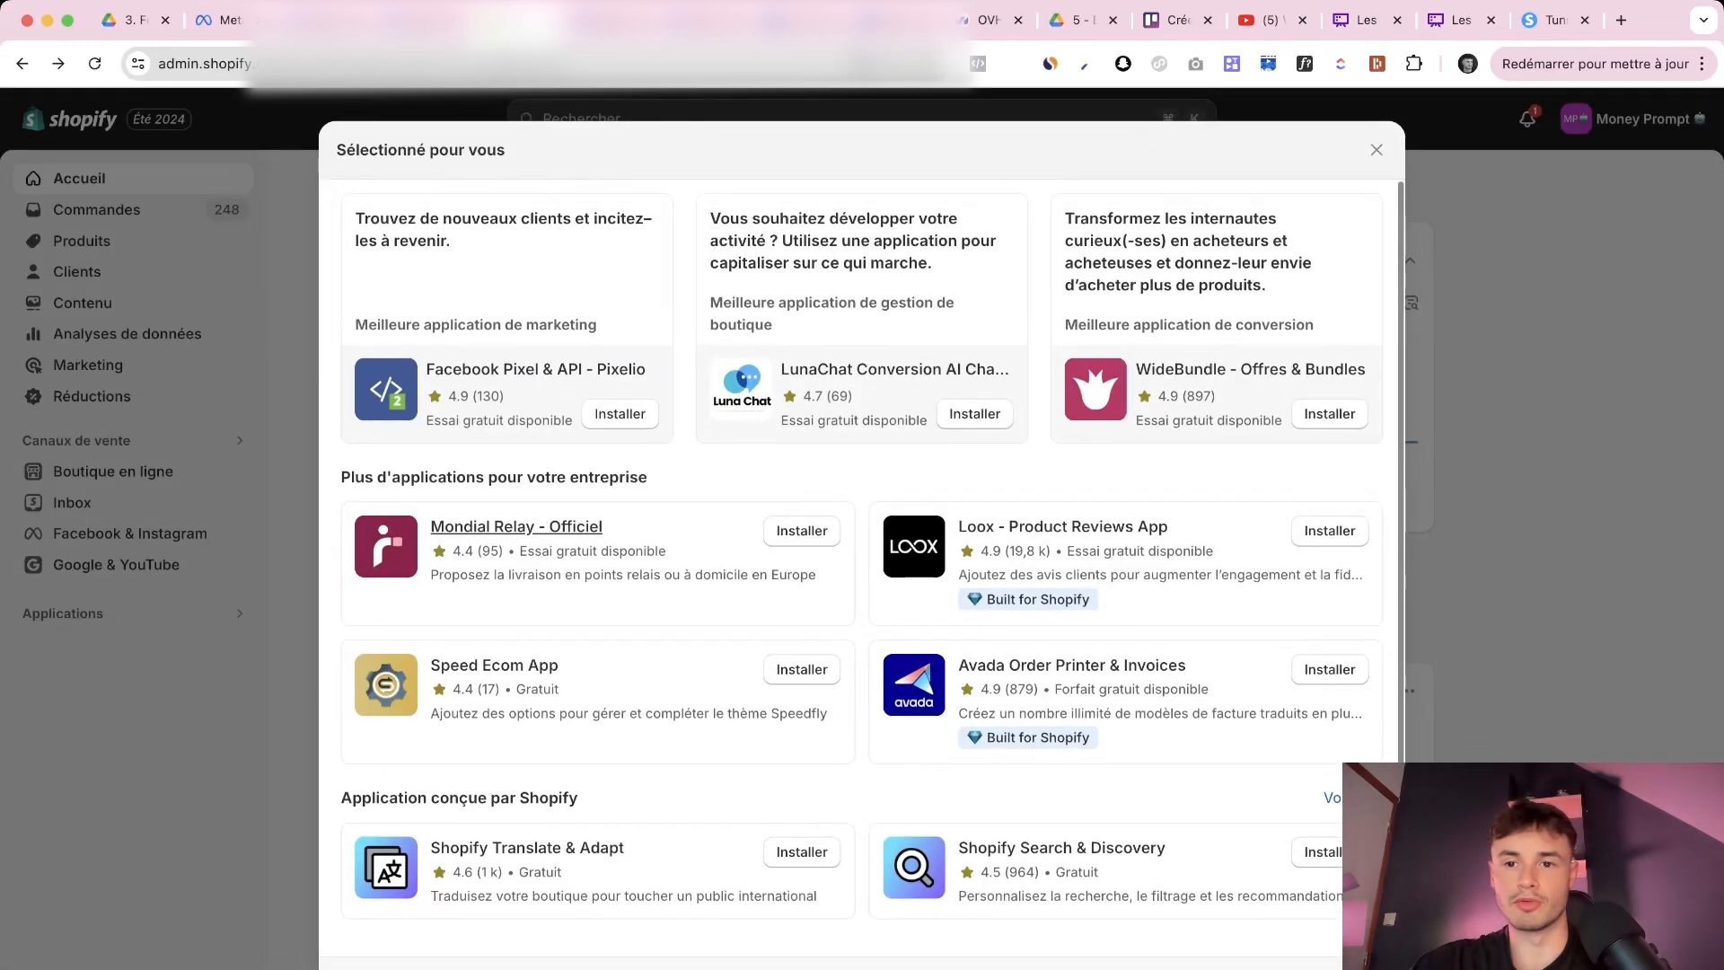
pyautogui.click(1071, 665)
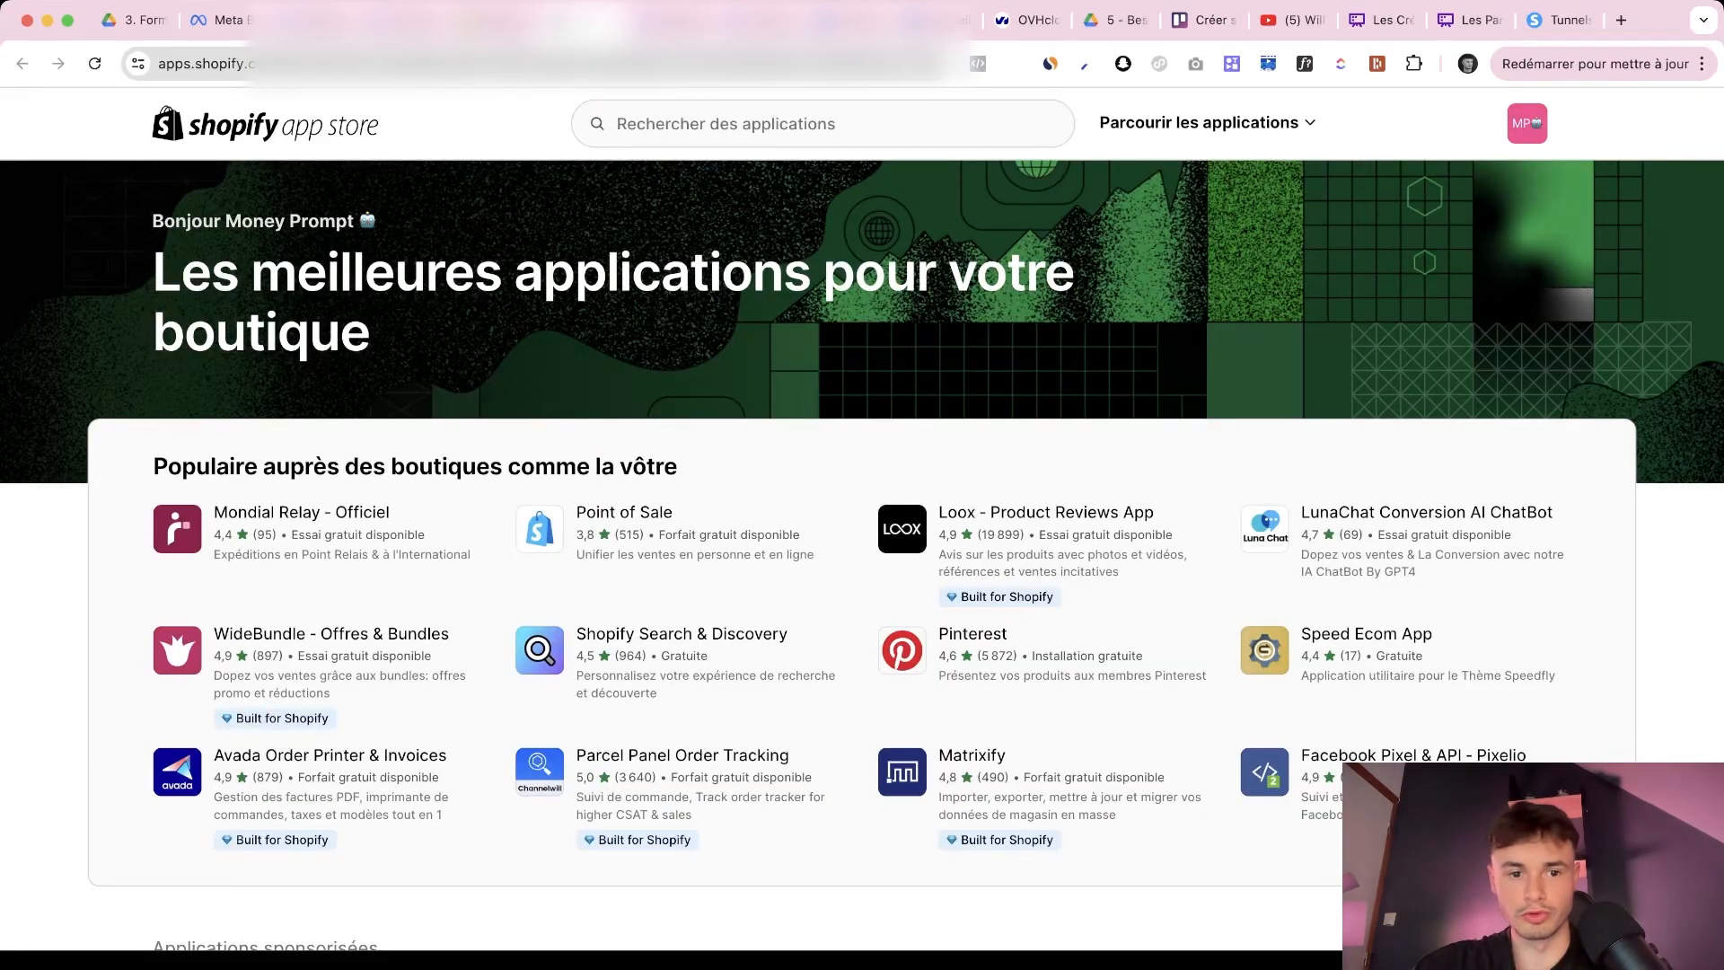
# Search the Shopify App Store for "facebook ads" and look through the resulting applications
pyautogui.click(772, 124)
pyautogui.write('facebo')
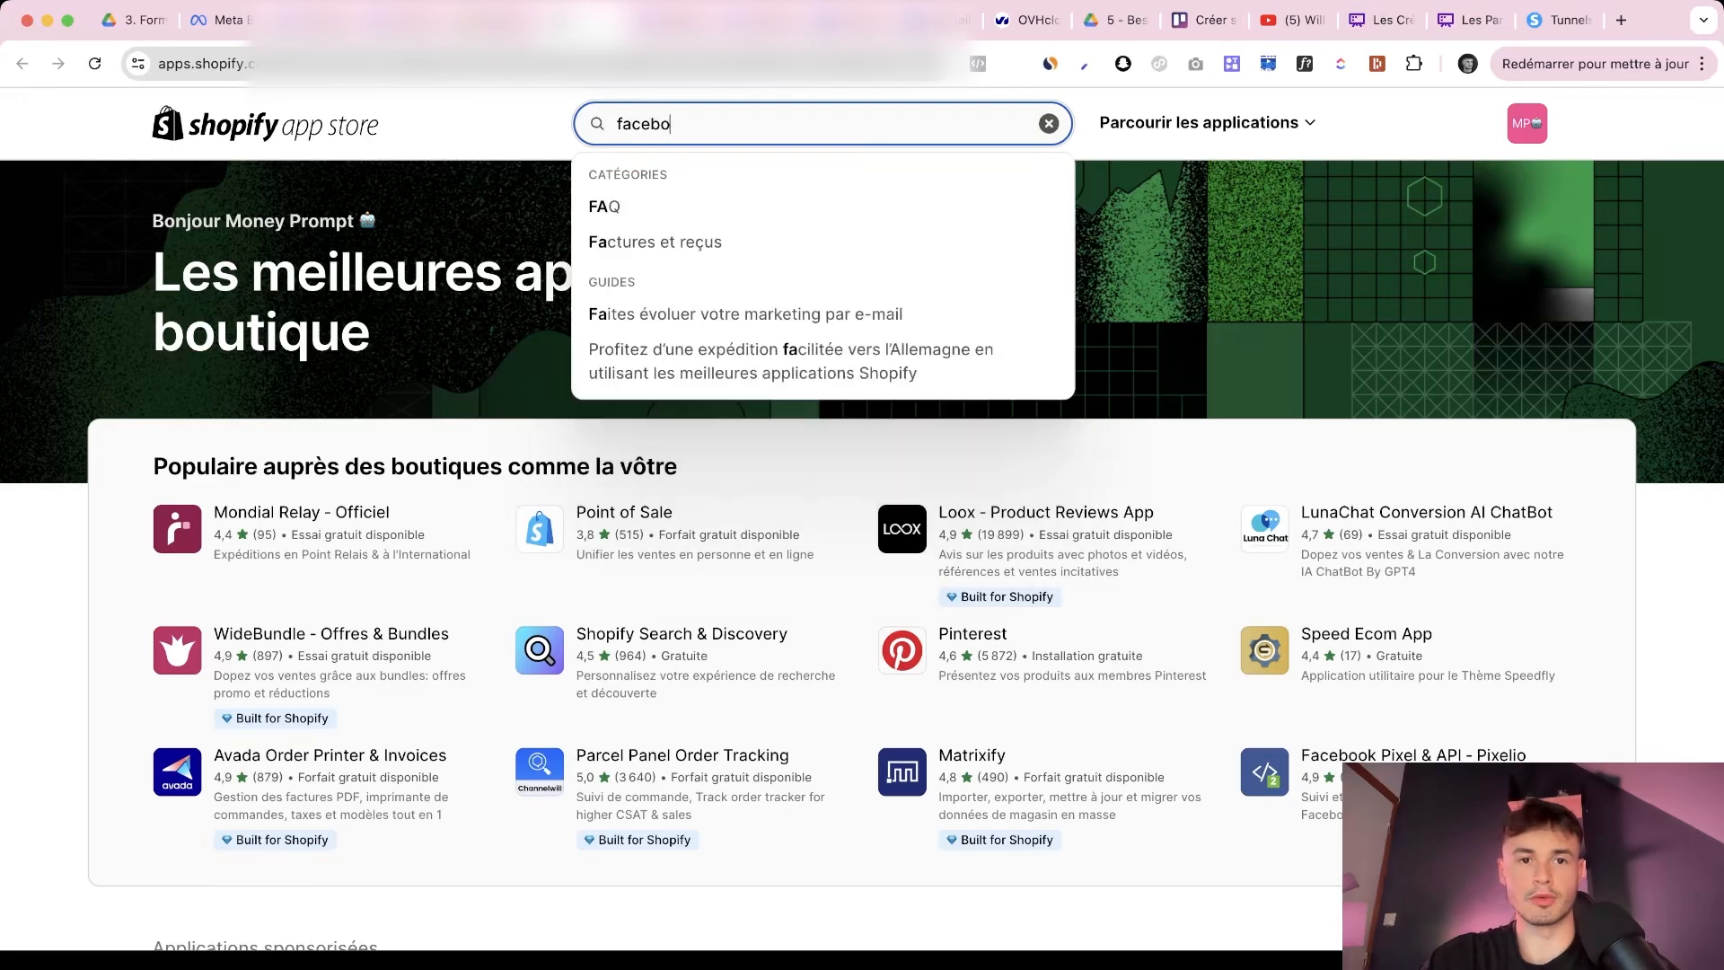
pyautogui.write('ok ads')
pyautogui.press('Return')
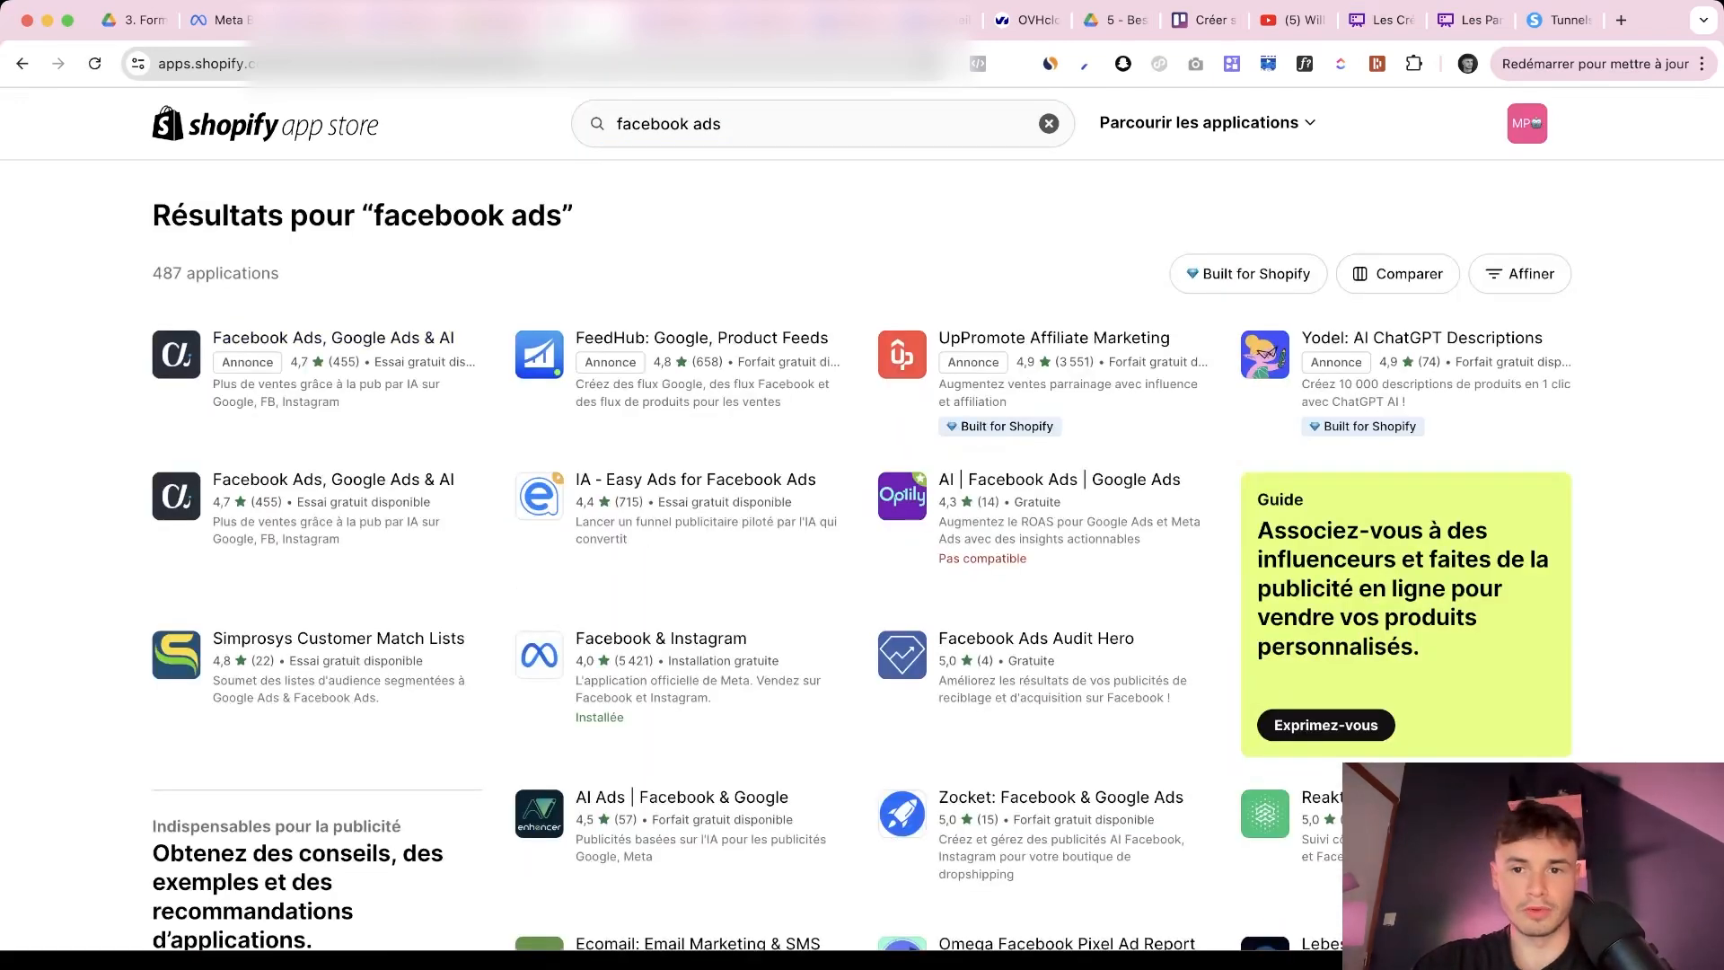
pyautogui.scroll(-3, 862, 538)
pyautogui.scroll(-3, 862, 539)
pyautogui.scroll(-3, 861, 538)
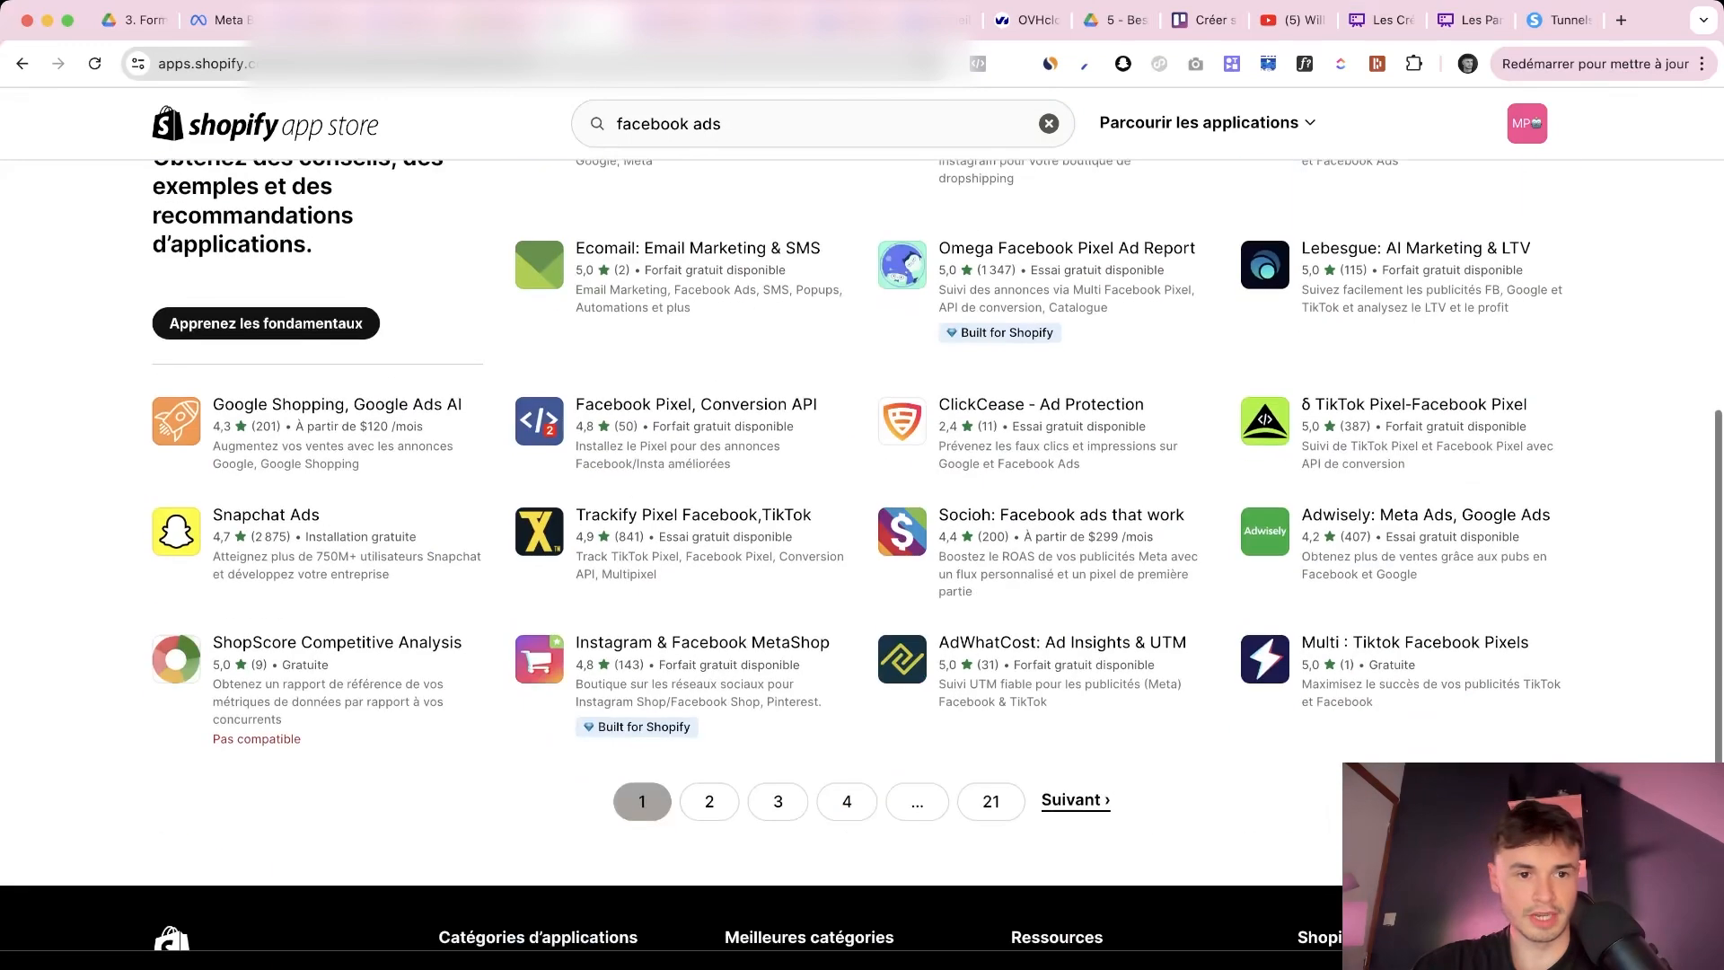
pyautogui.scroll(10, 862, 539)
# Search the app store for "facebook instagram" and open the listing of Meta's Facebook & Instagram app
pyautogui.doubleClick(707, 123)
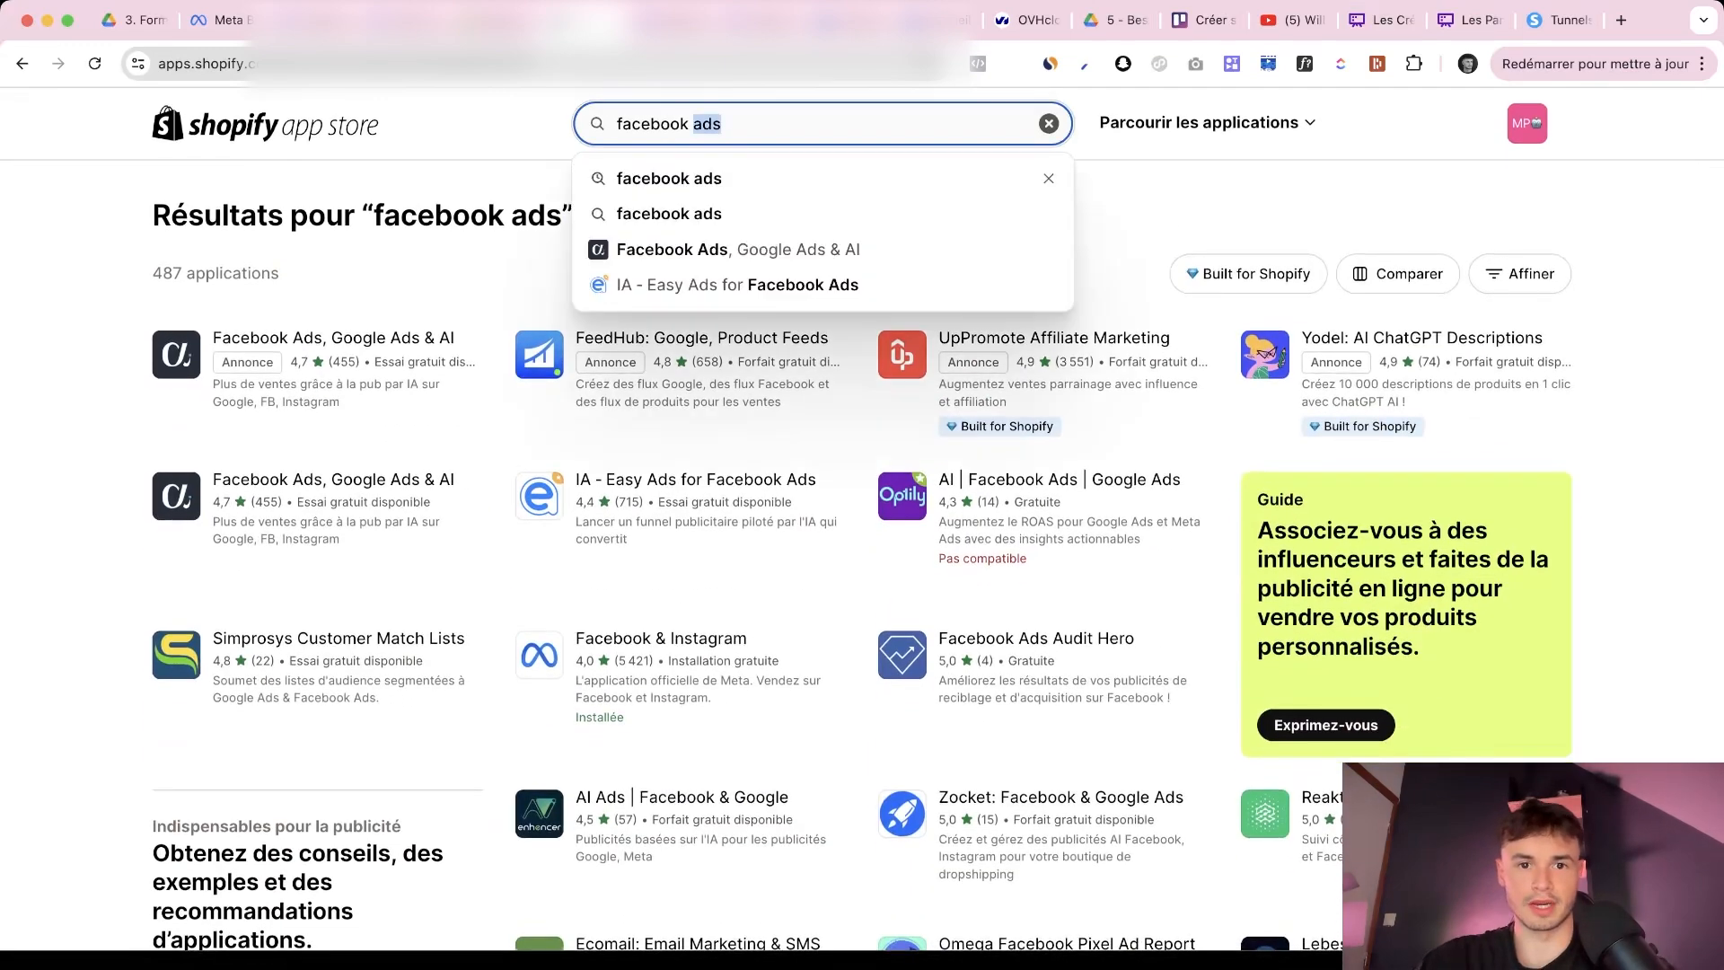
pyautogui.write('instagram')
pyautogui.press('Return')
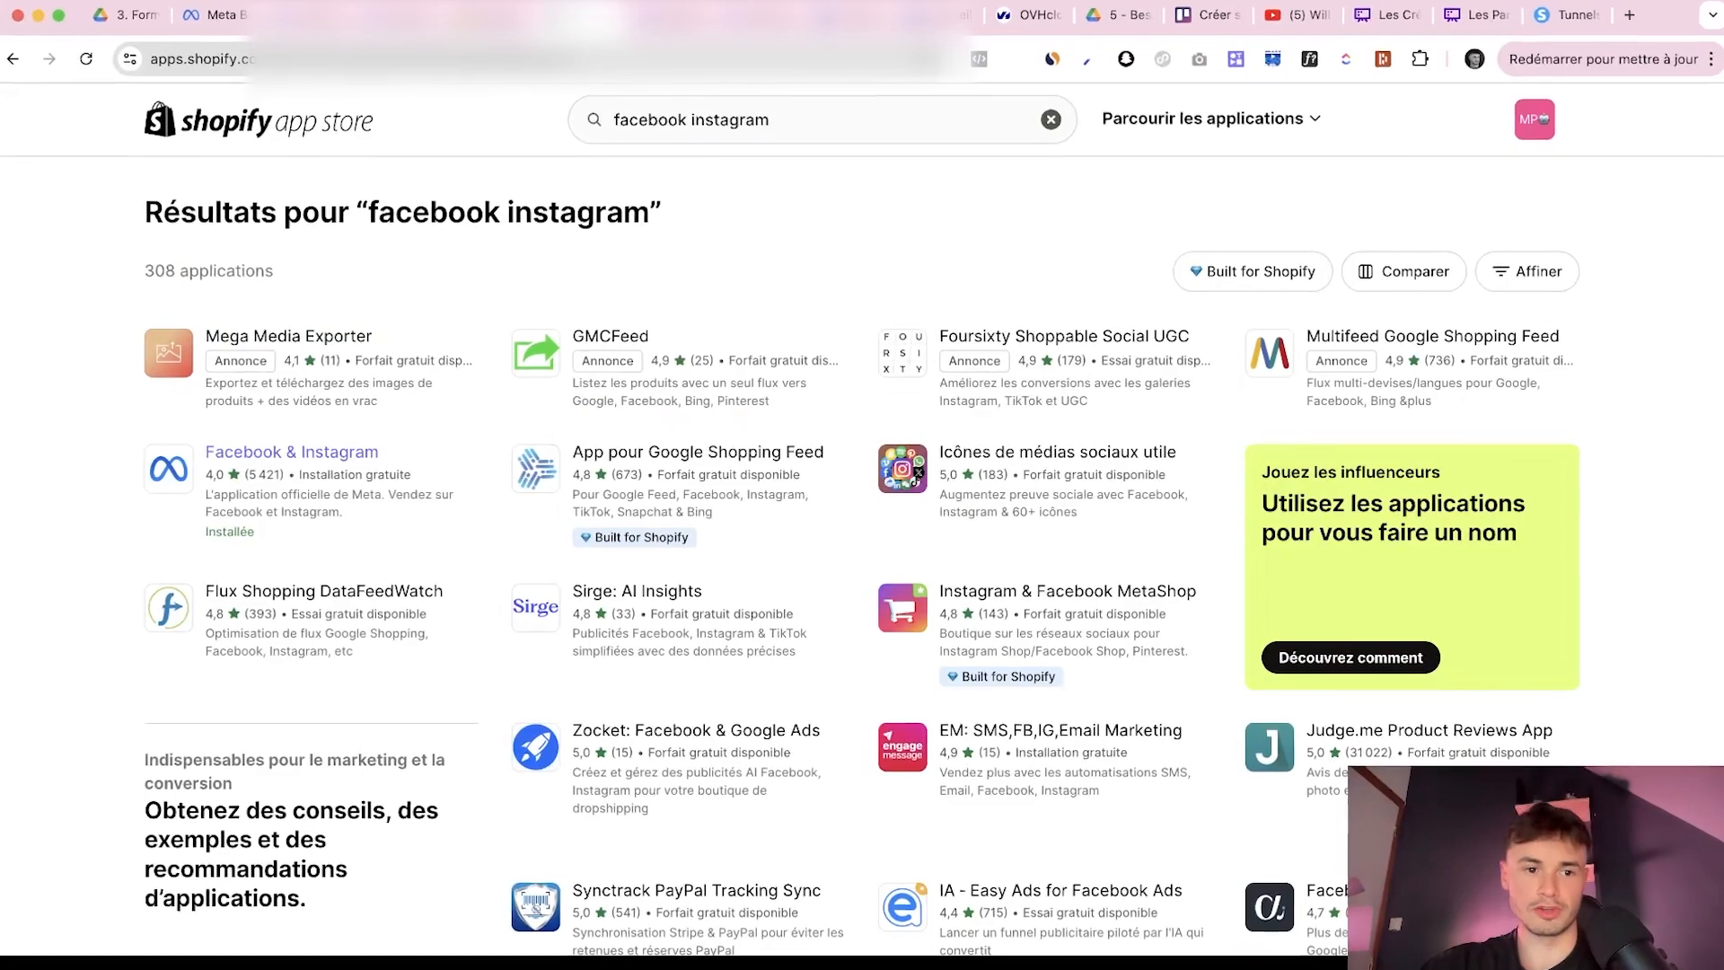
pyautogui.click(289, 453)
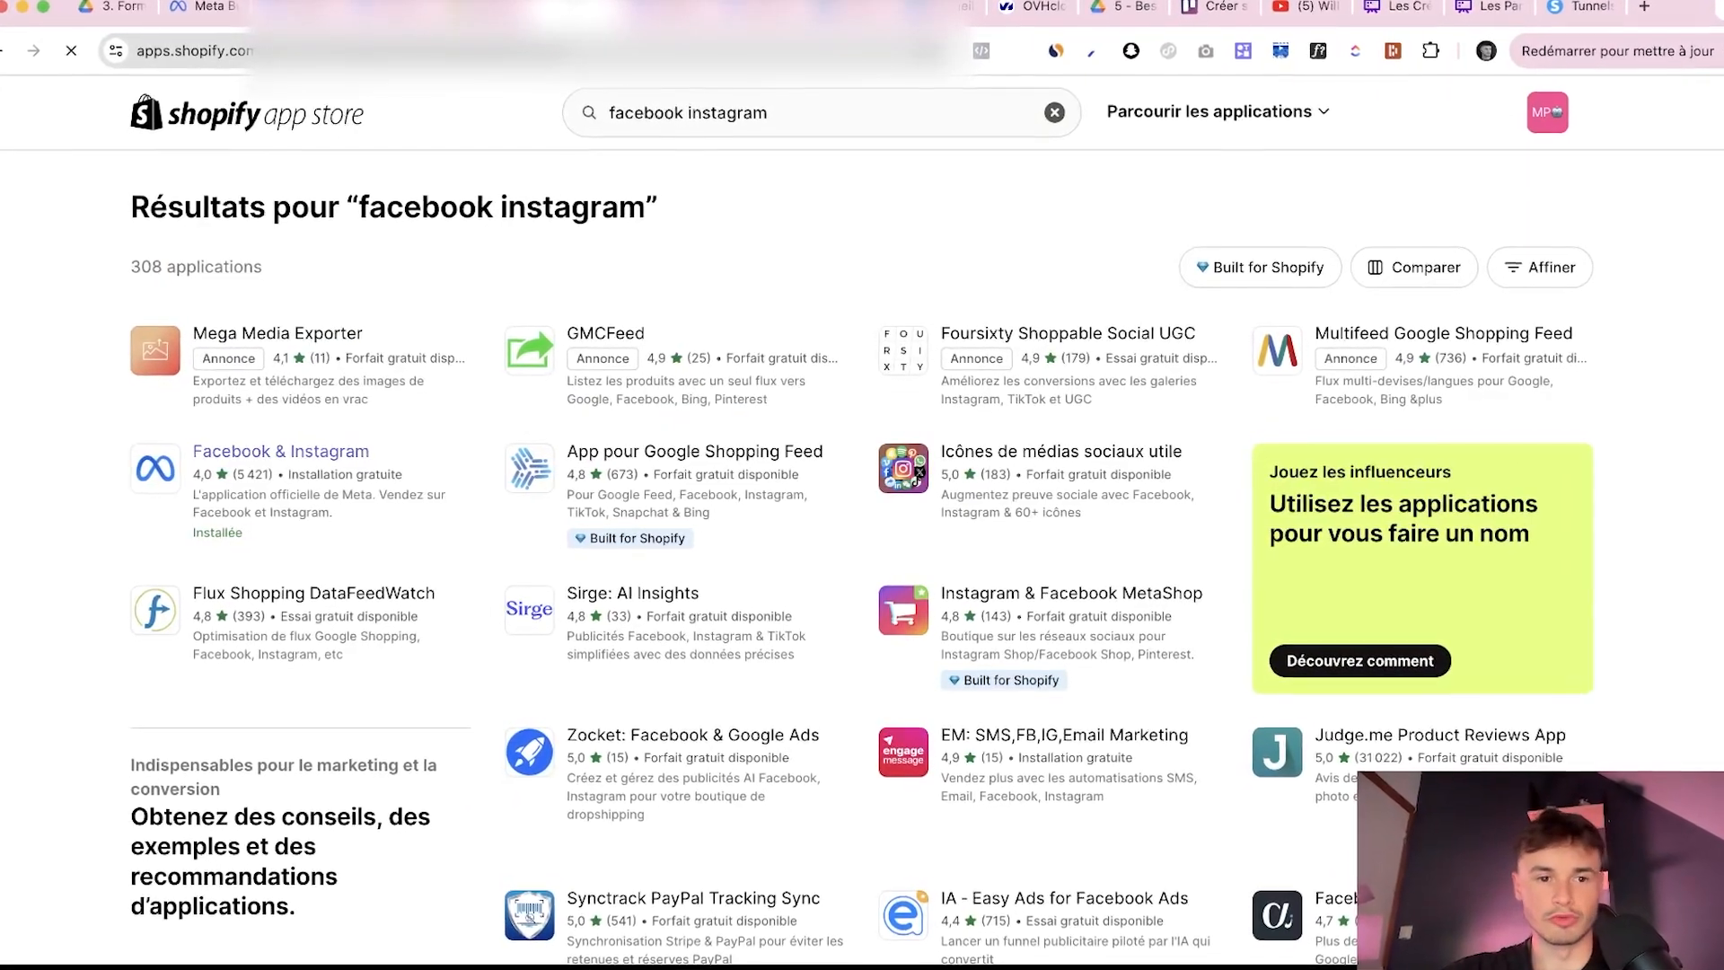
# Review the Facebook & Instagram listing's features and pricing, and open the installed app in the Shopify admin
pyautogui.scroll(-15, 988, 539)
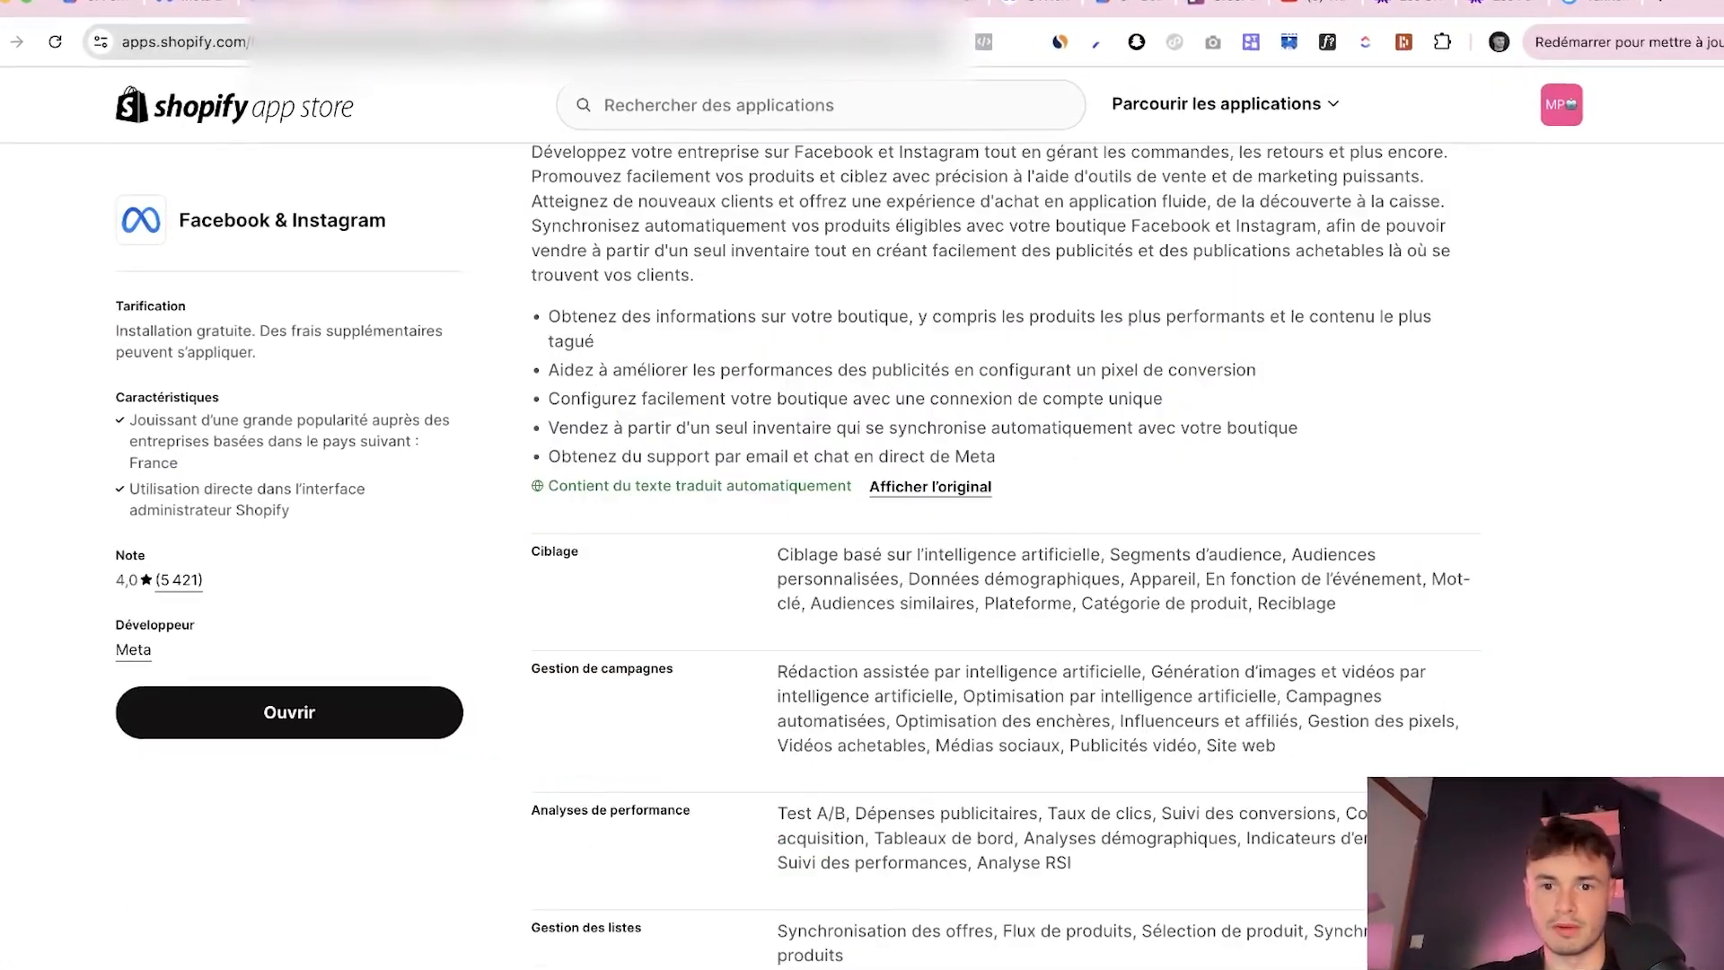
pyautogui.scroll(-6, 987, 538)
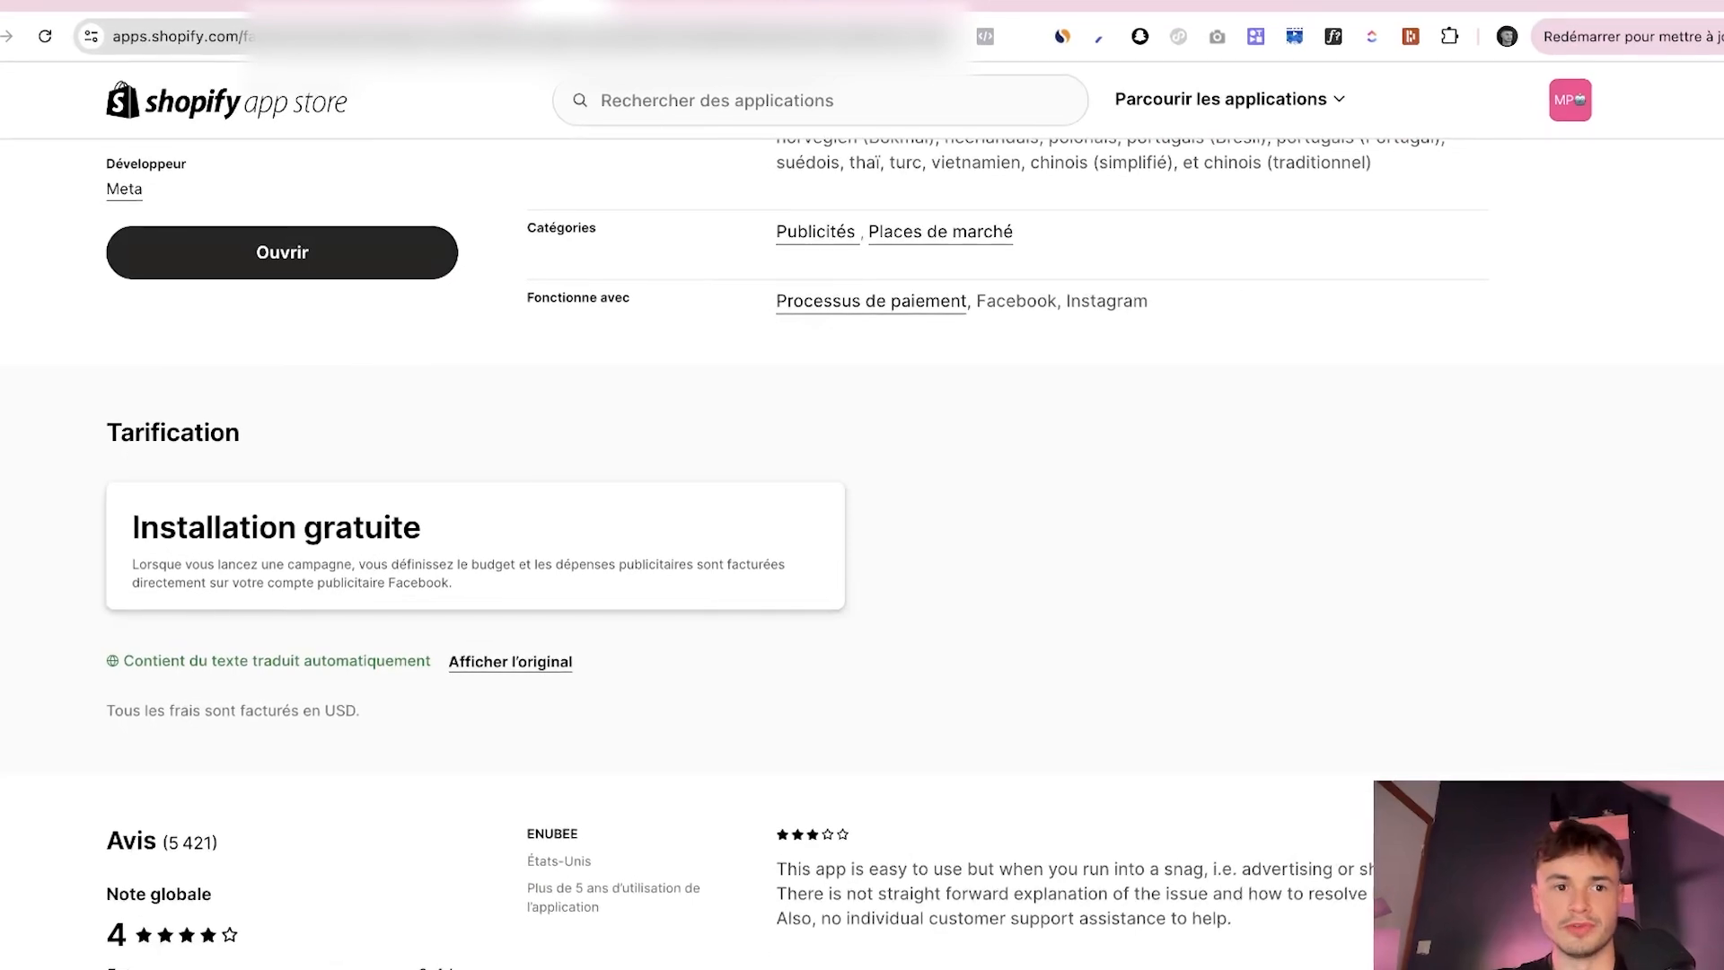
pyautogui.click(229, 292)
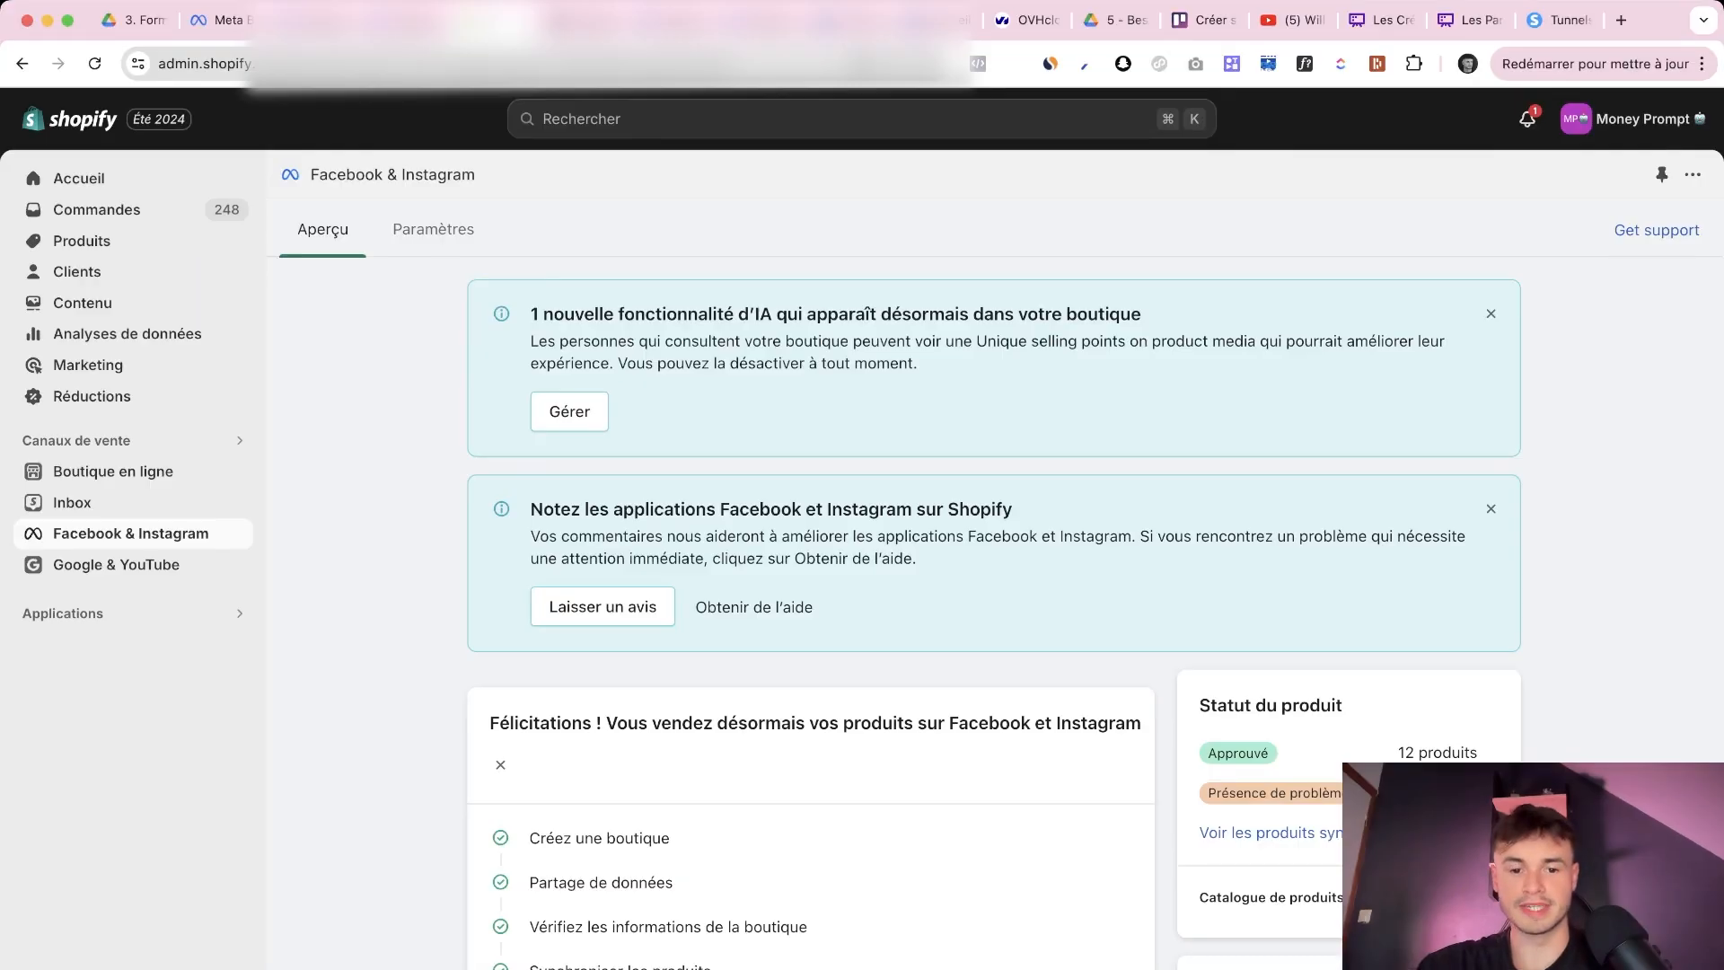
# Open the Facebook & Instagram app's settings and review the customer data sharing level
pyautogui.scroll(-2, 987, 584)
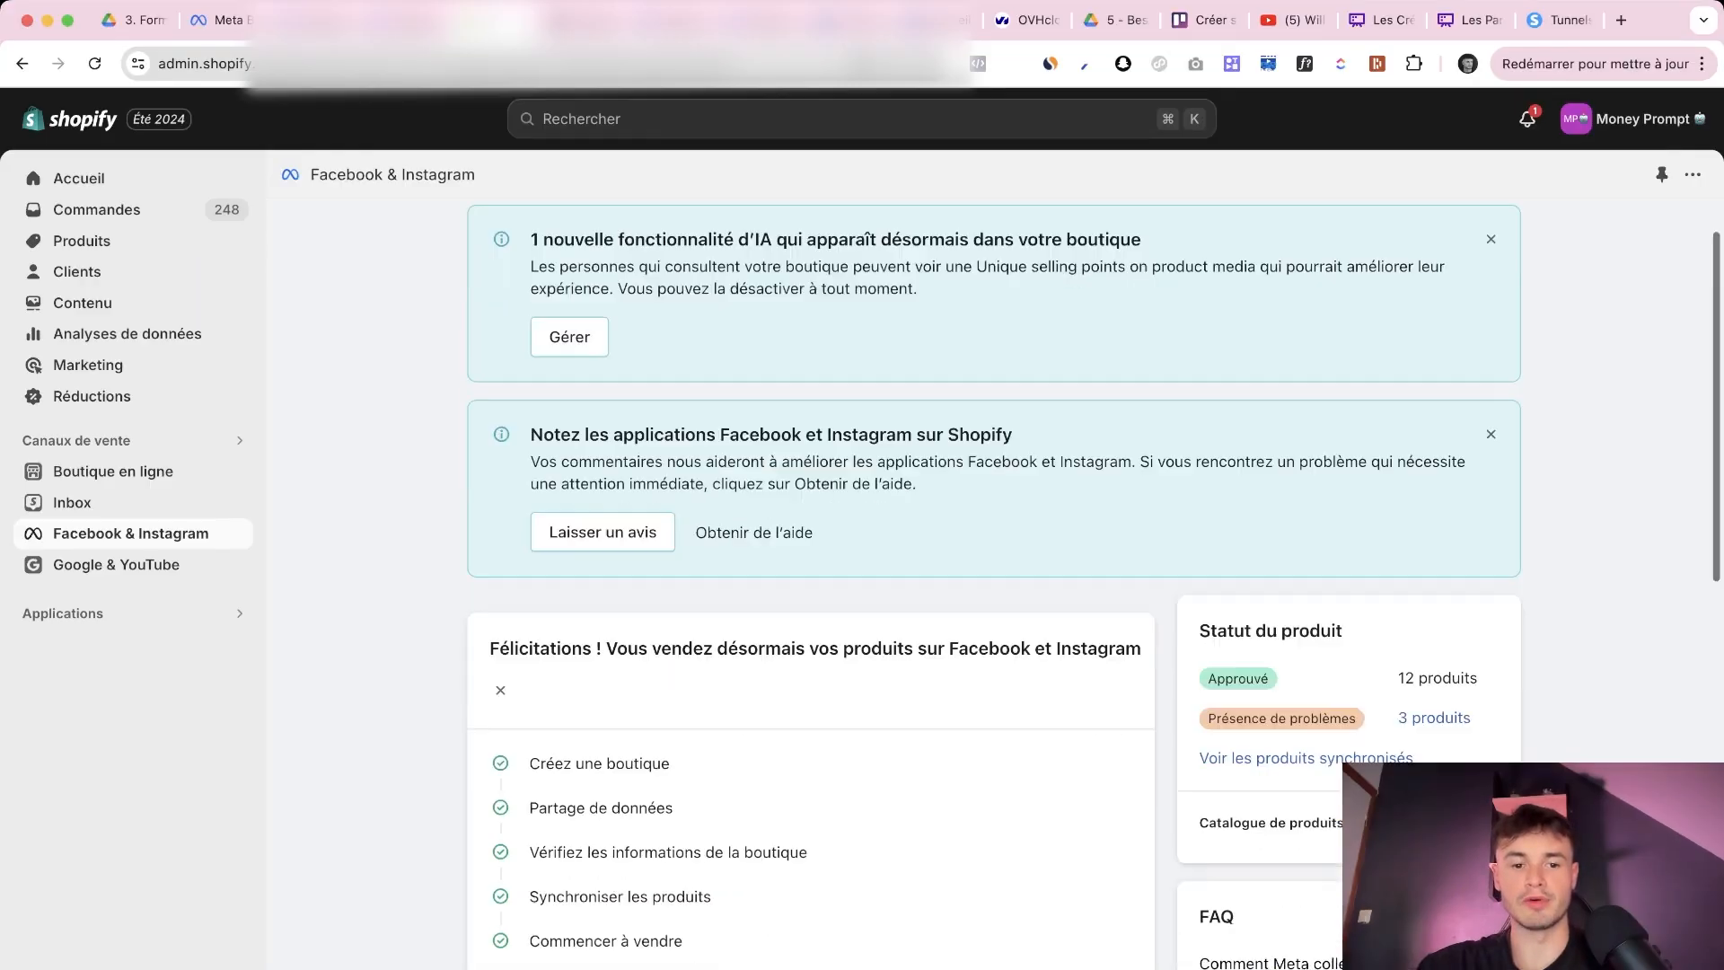
pyautogui.scroll(2, 987, 584)
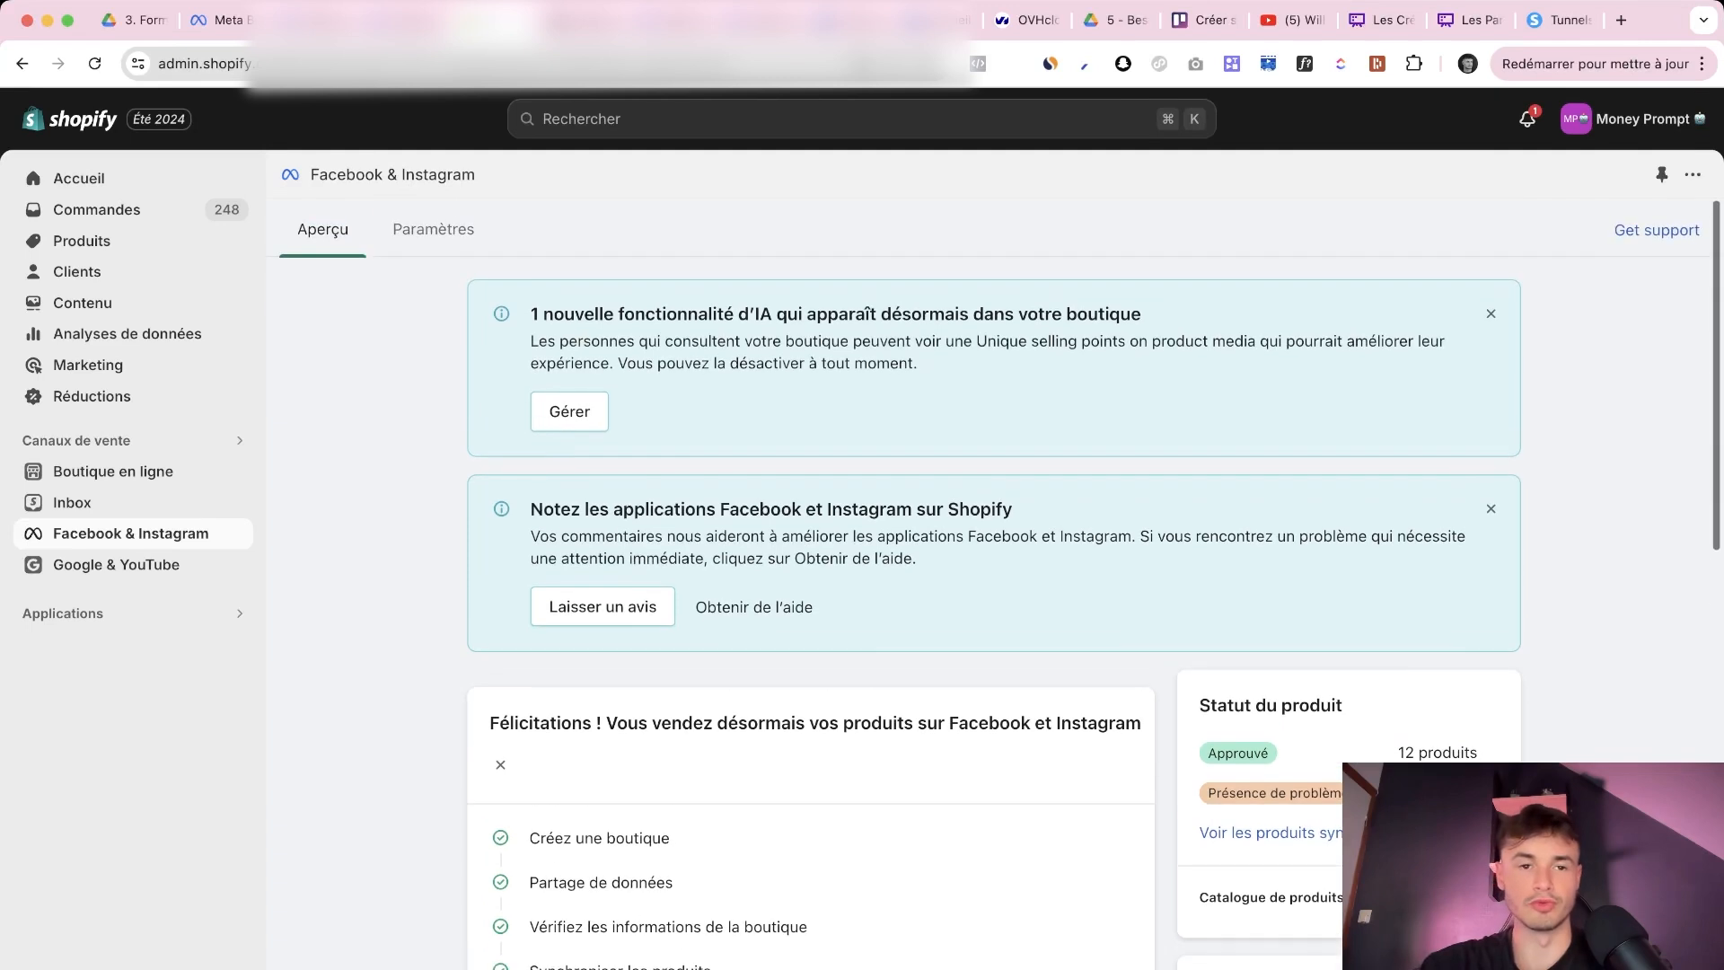
pyautogui.scroll(-1, 987, 584)
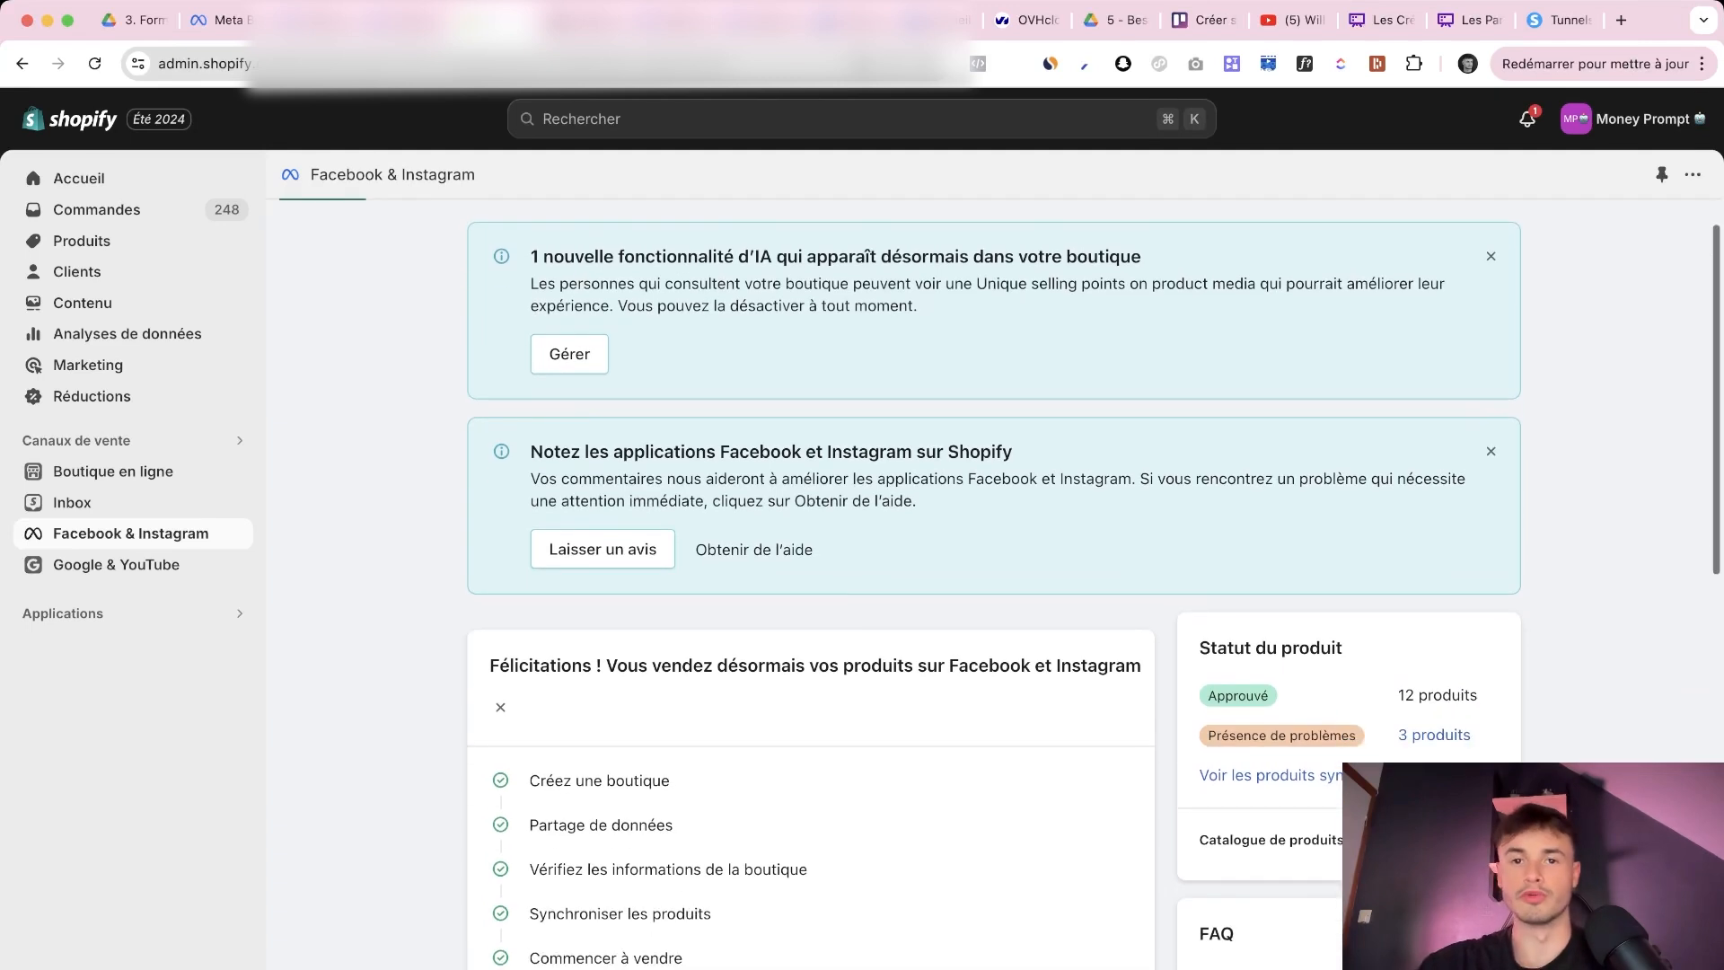
pyautogui.scroll(1, 988, 583)
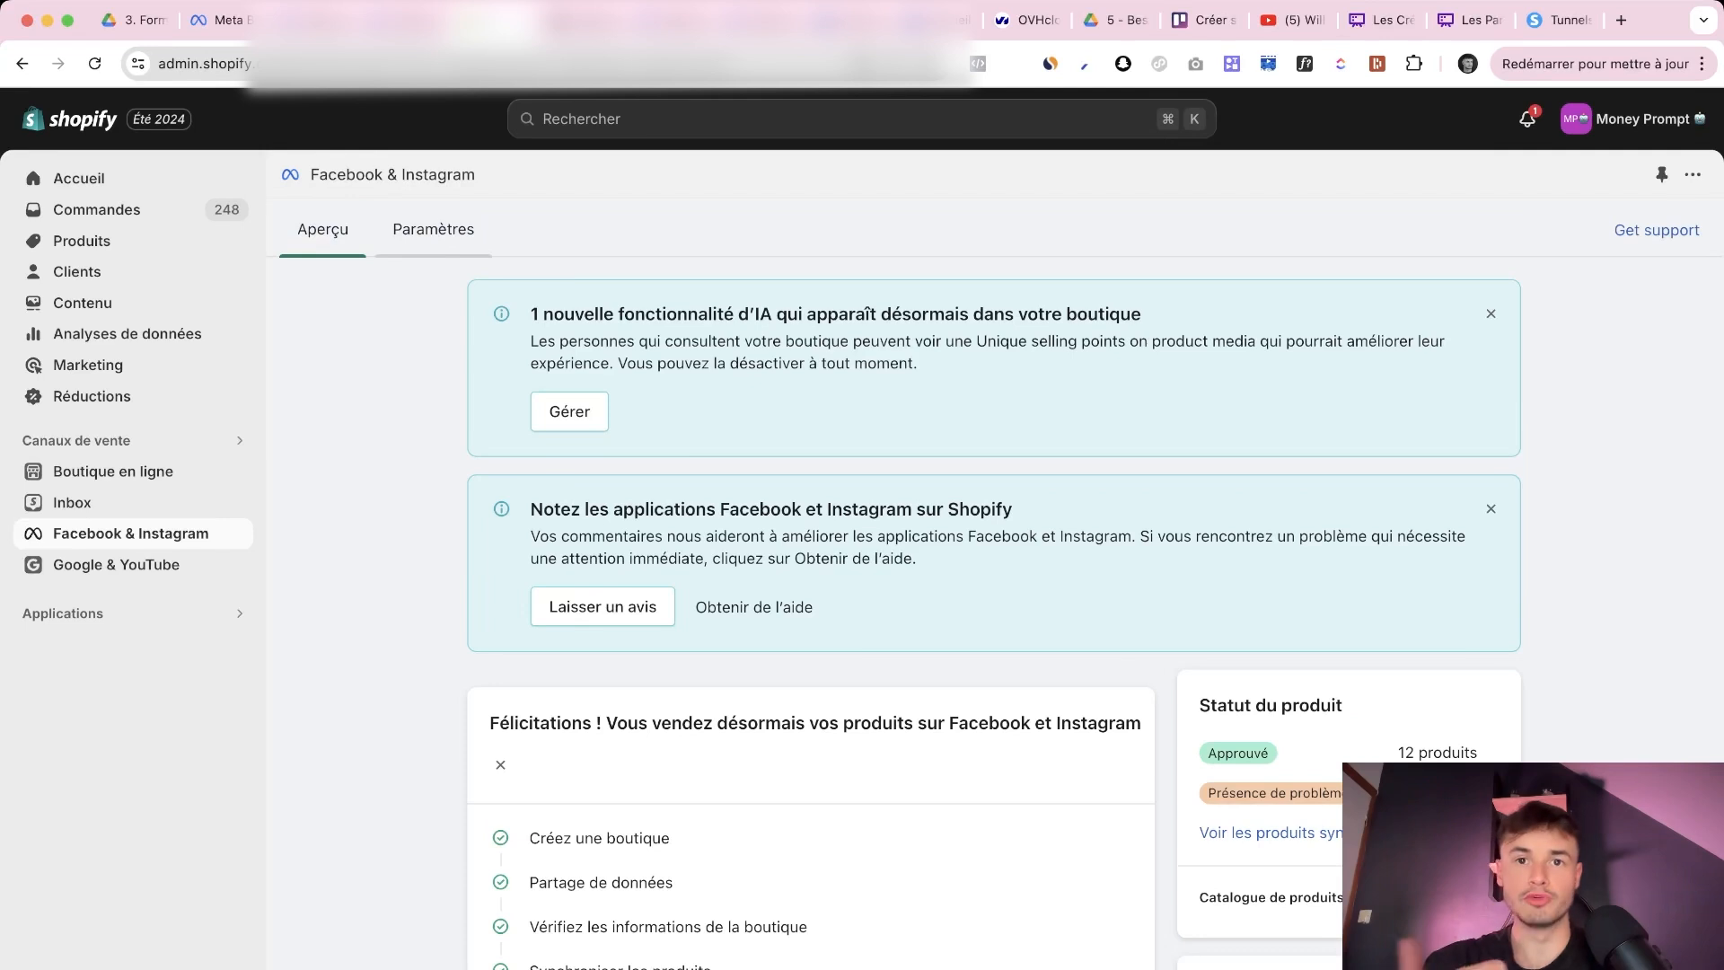
pyautogui.click(433, 228)
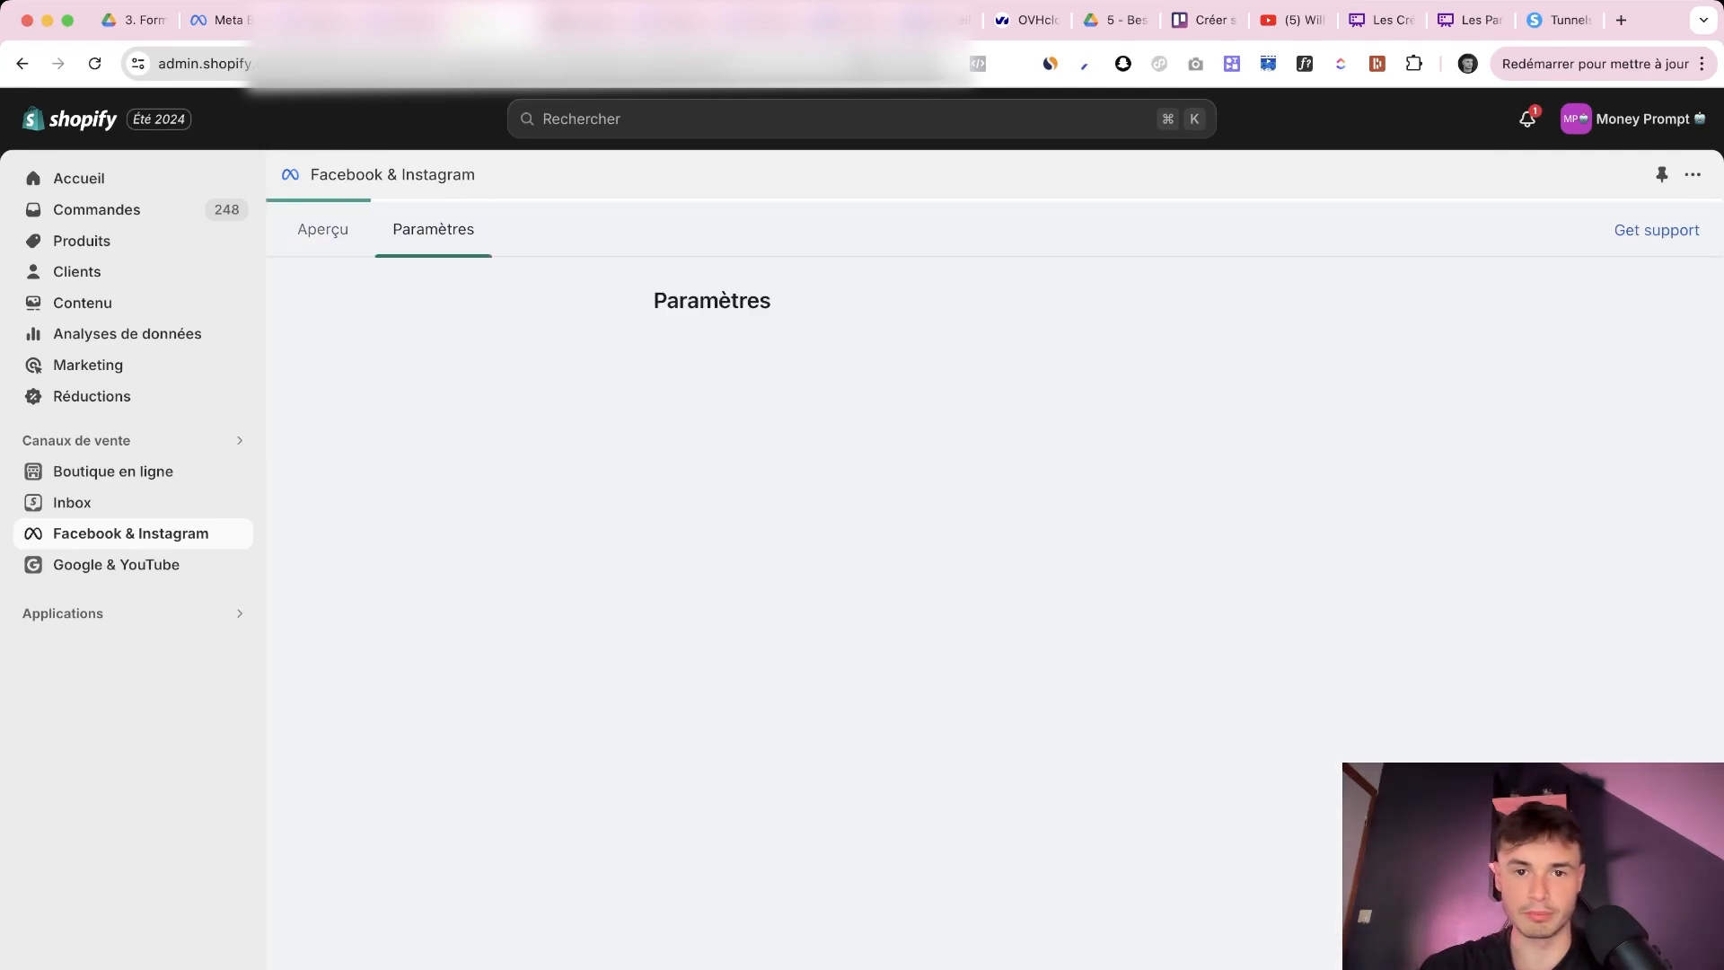
pyautogui.scroll(-4, 987, 584)
pyautogui.scroll(-2, 987, 584)
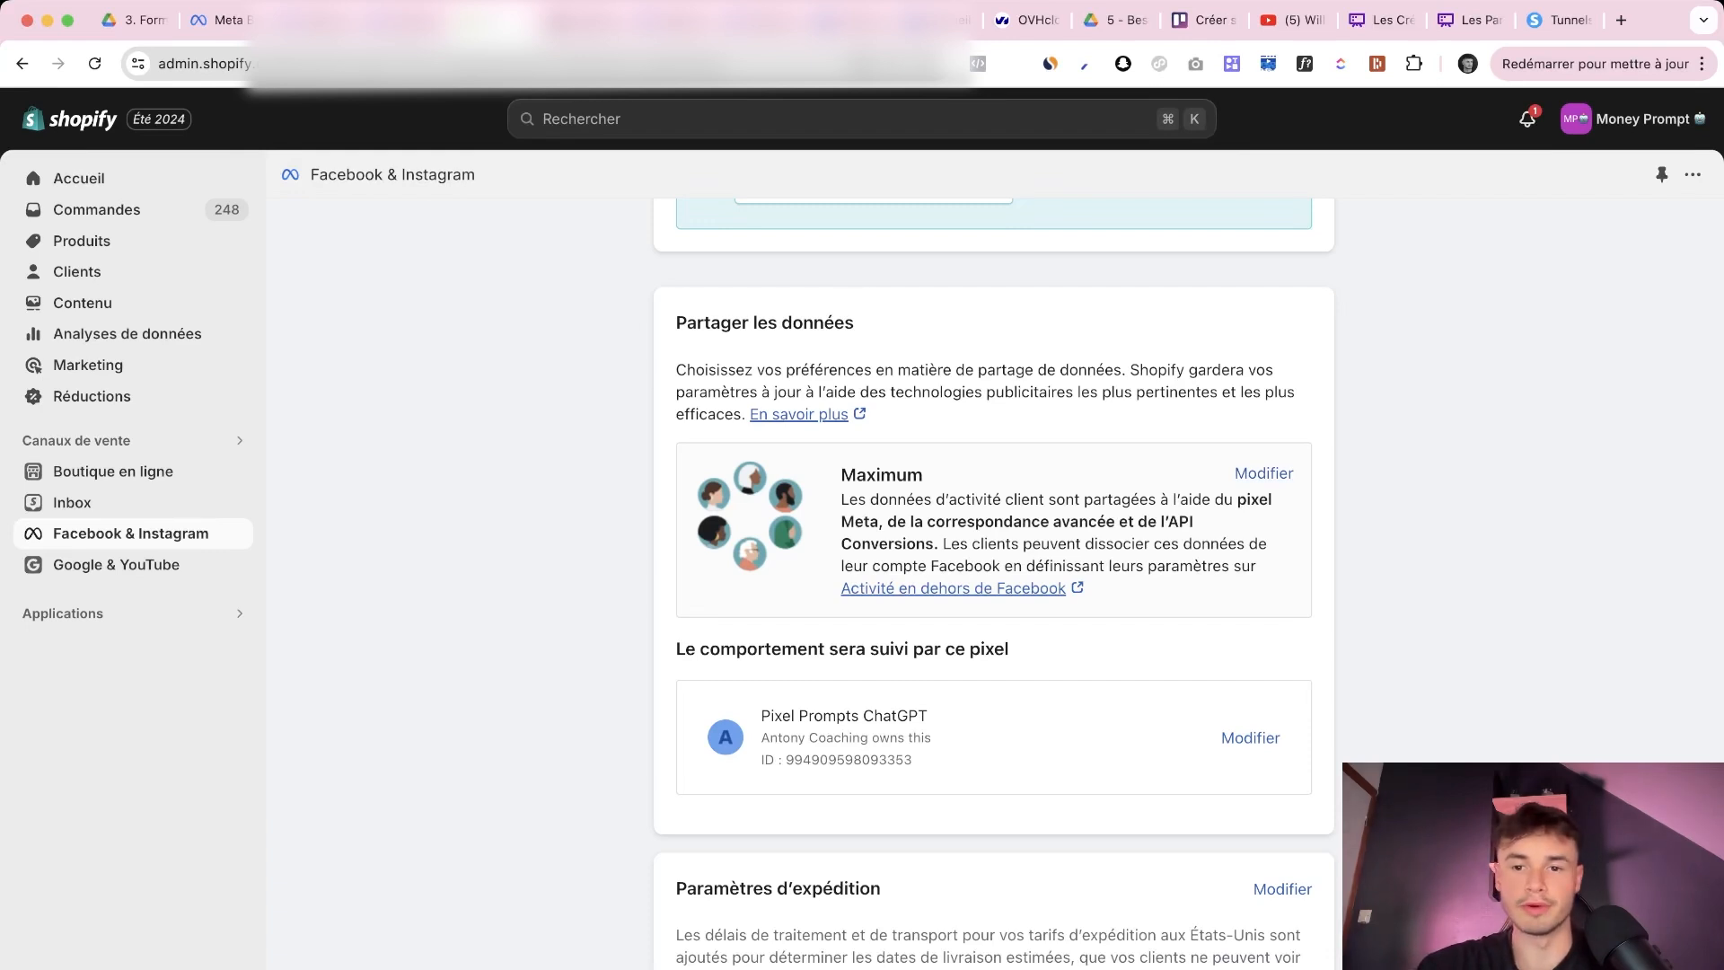
pyautogui.click(1263, 473)
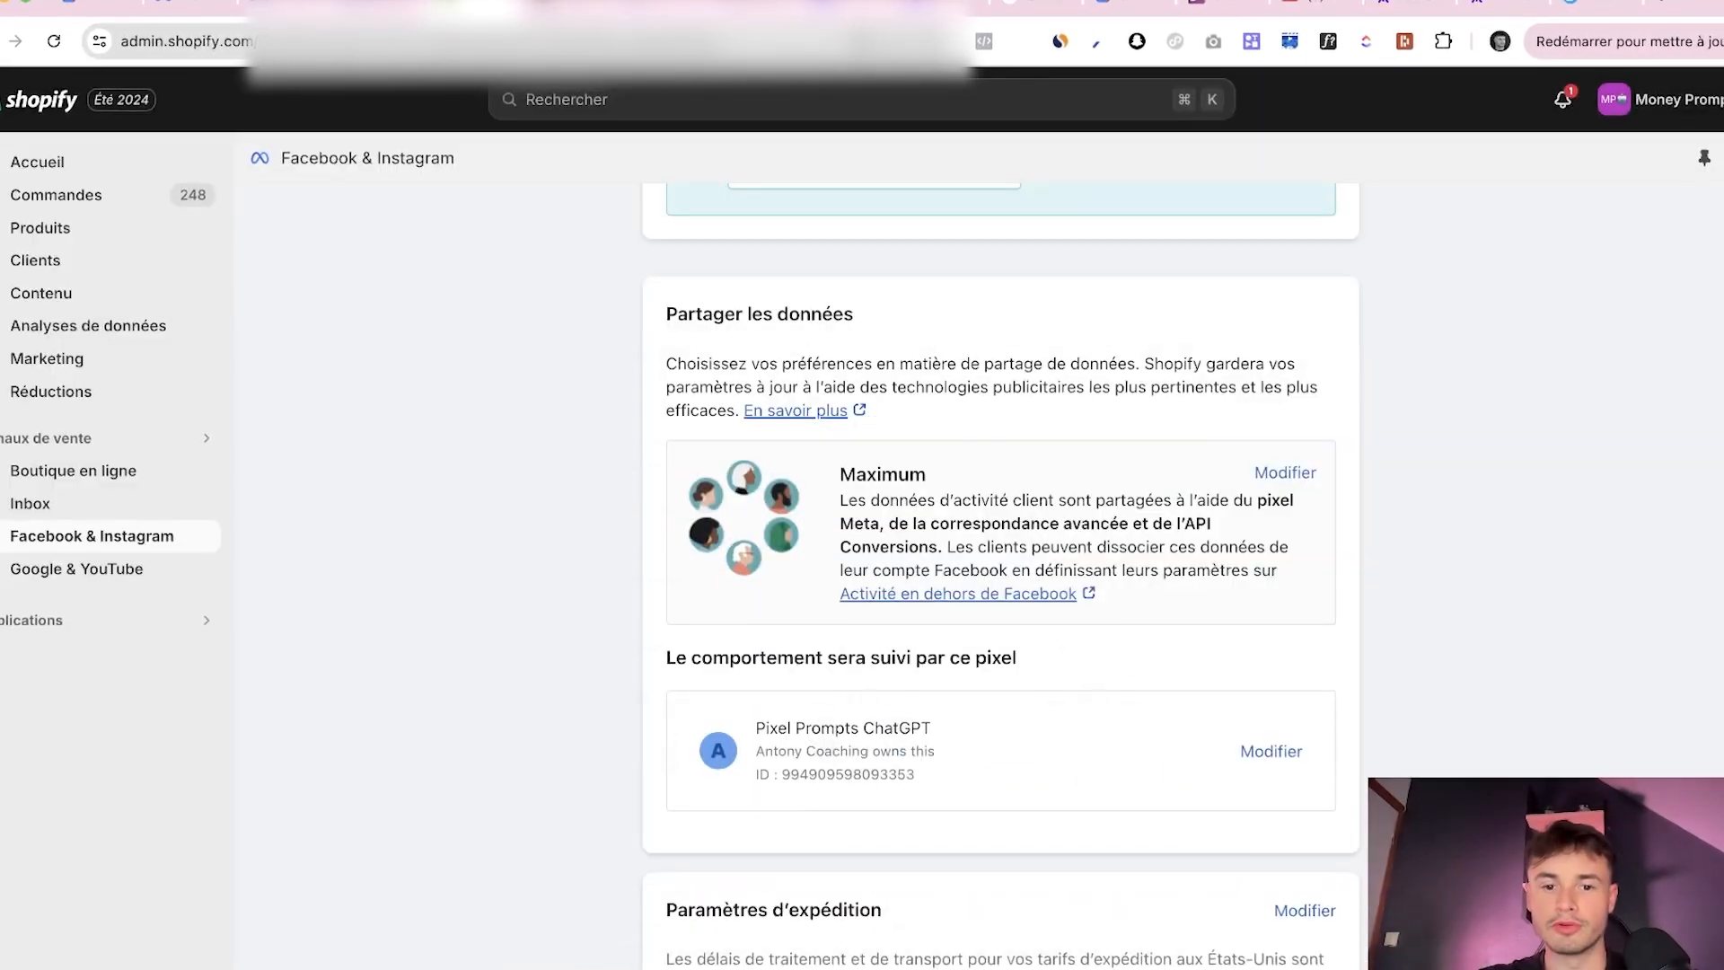
# View the pixels that can be associated with the store, and close the list without changing the pixel
pyautogui.scroll(-2, 1000, 539)
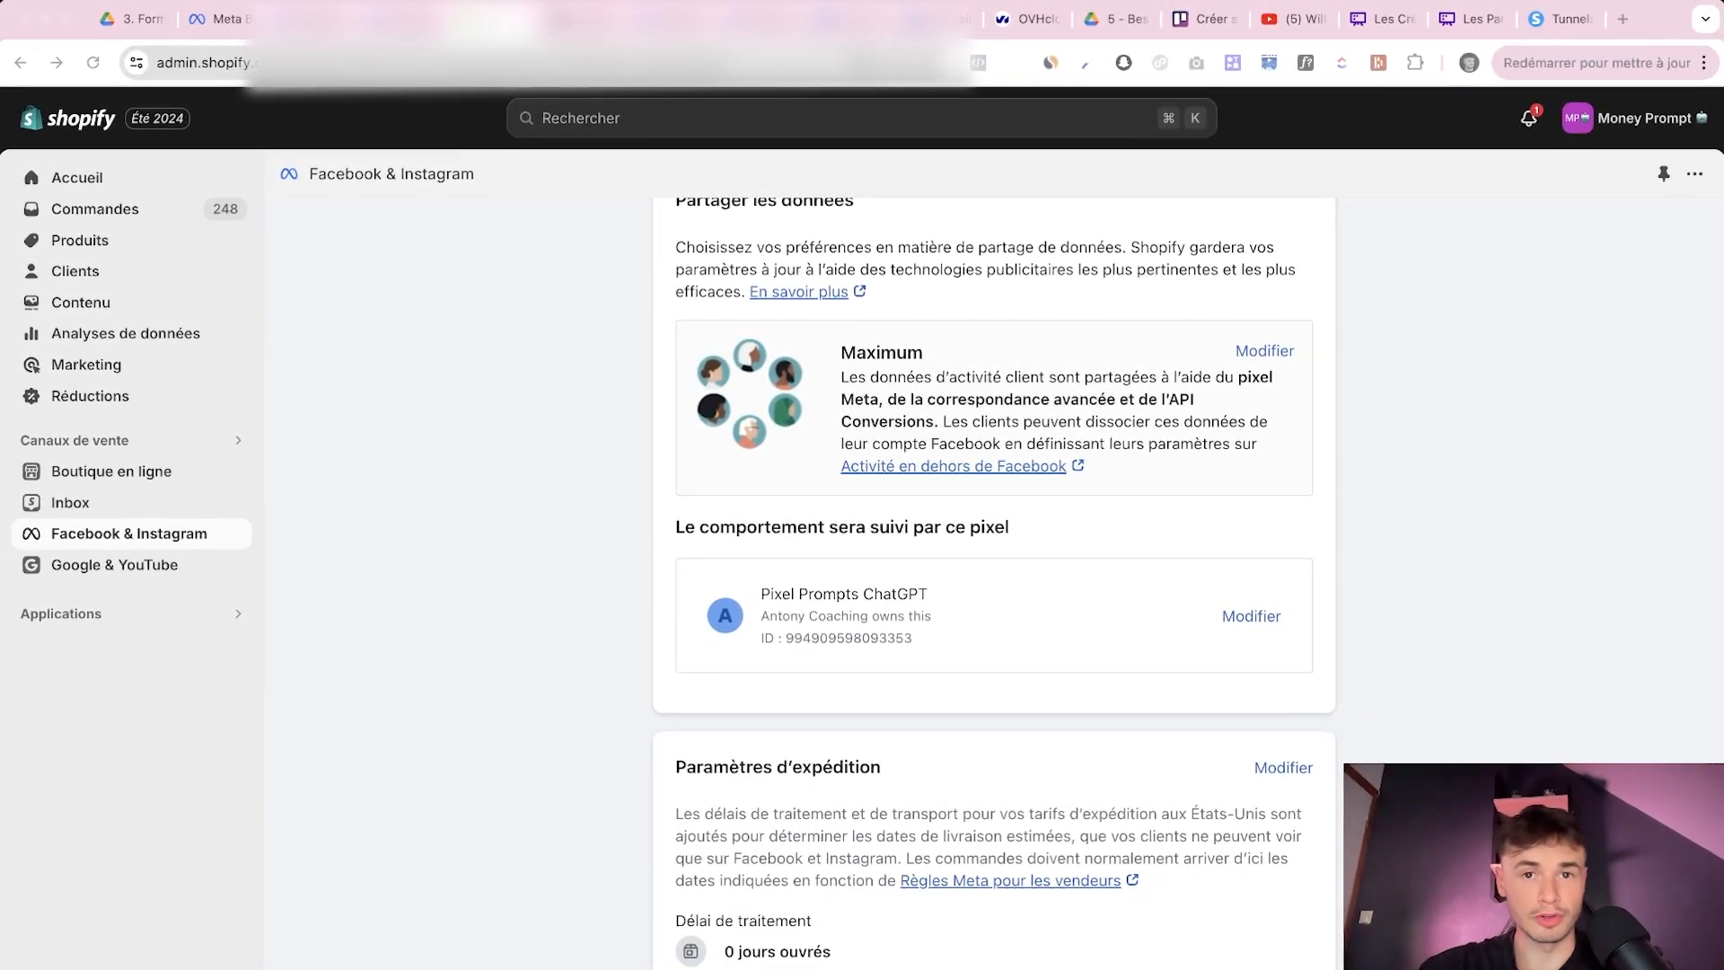
pyautogui.click(1250, 616)
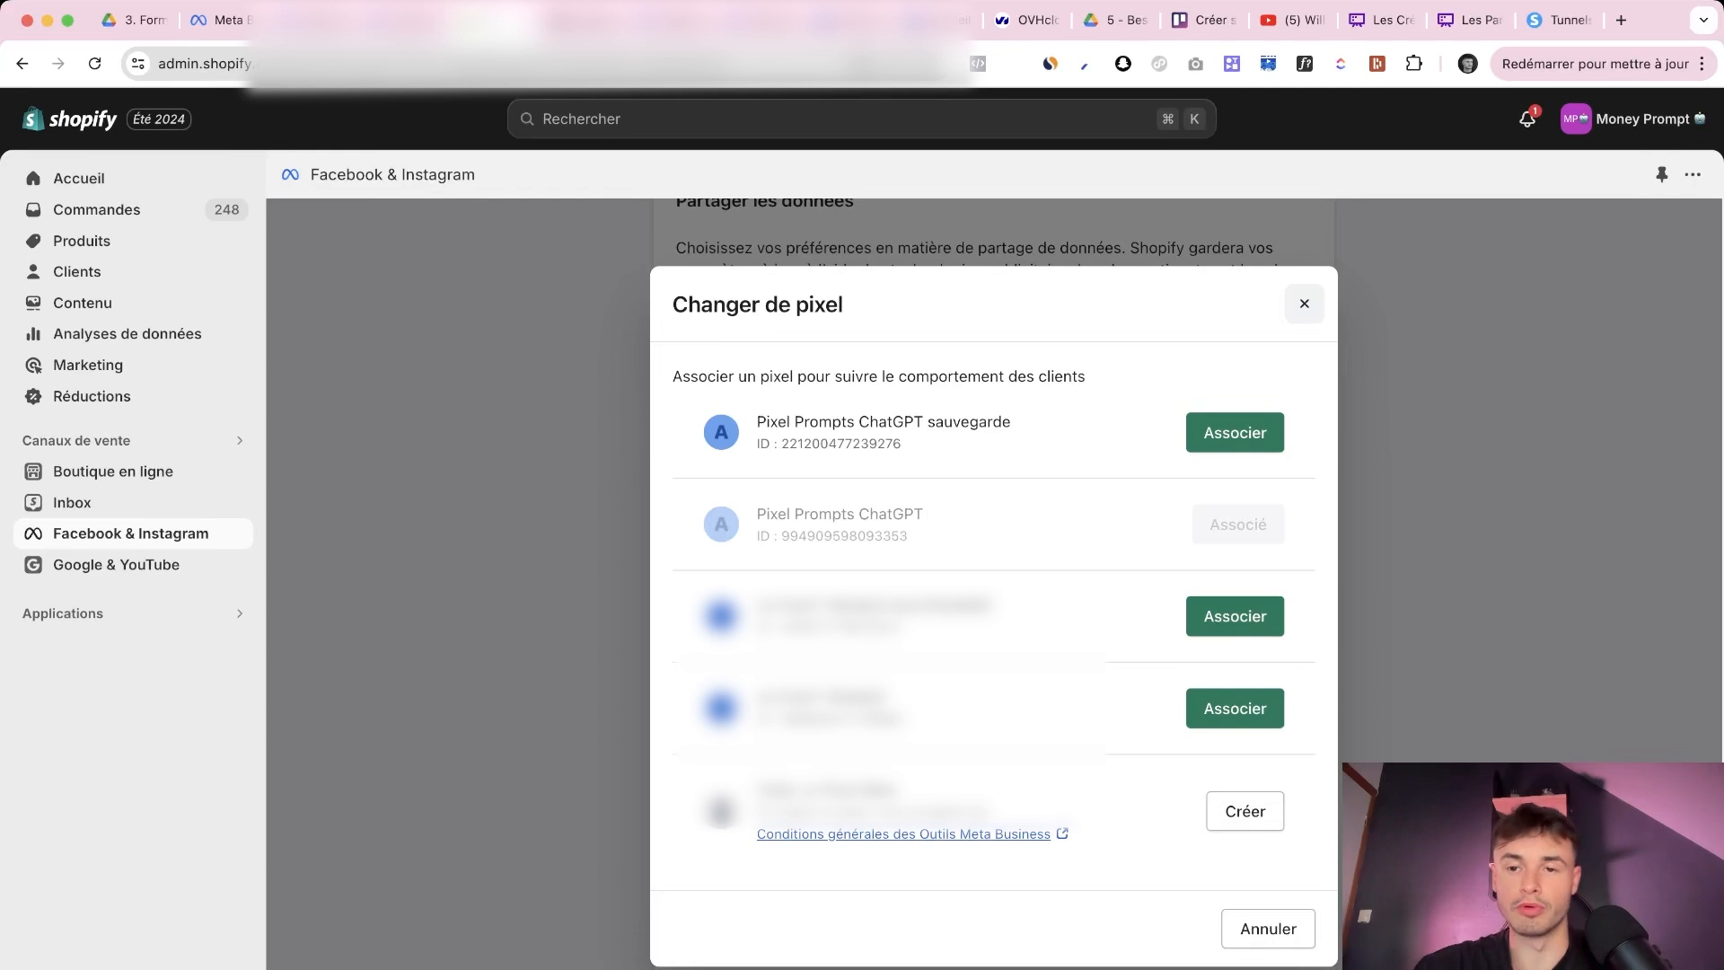
pyautogui.click(1303, 304)
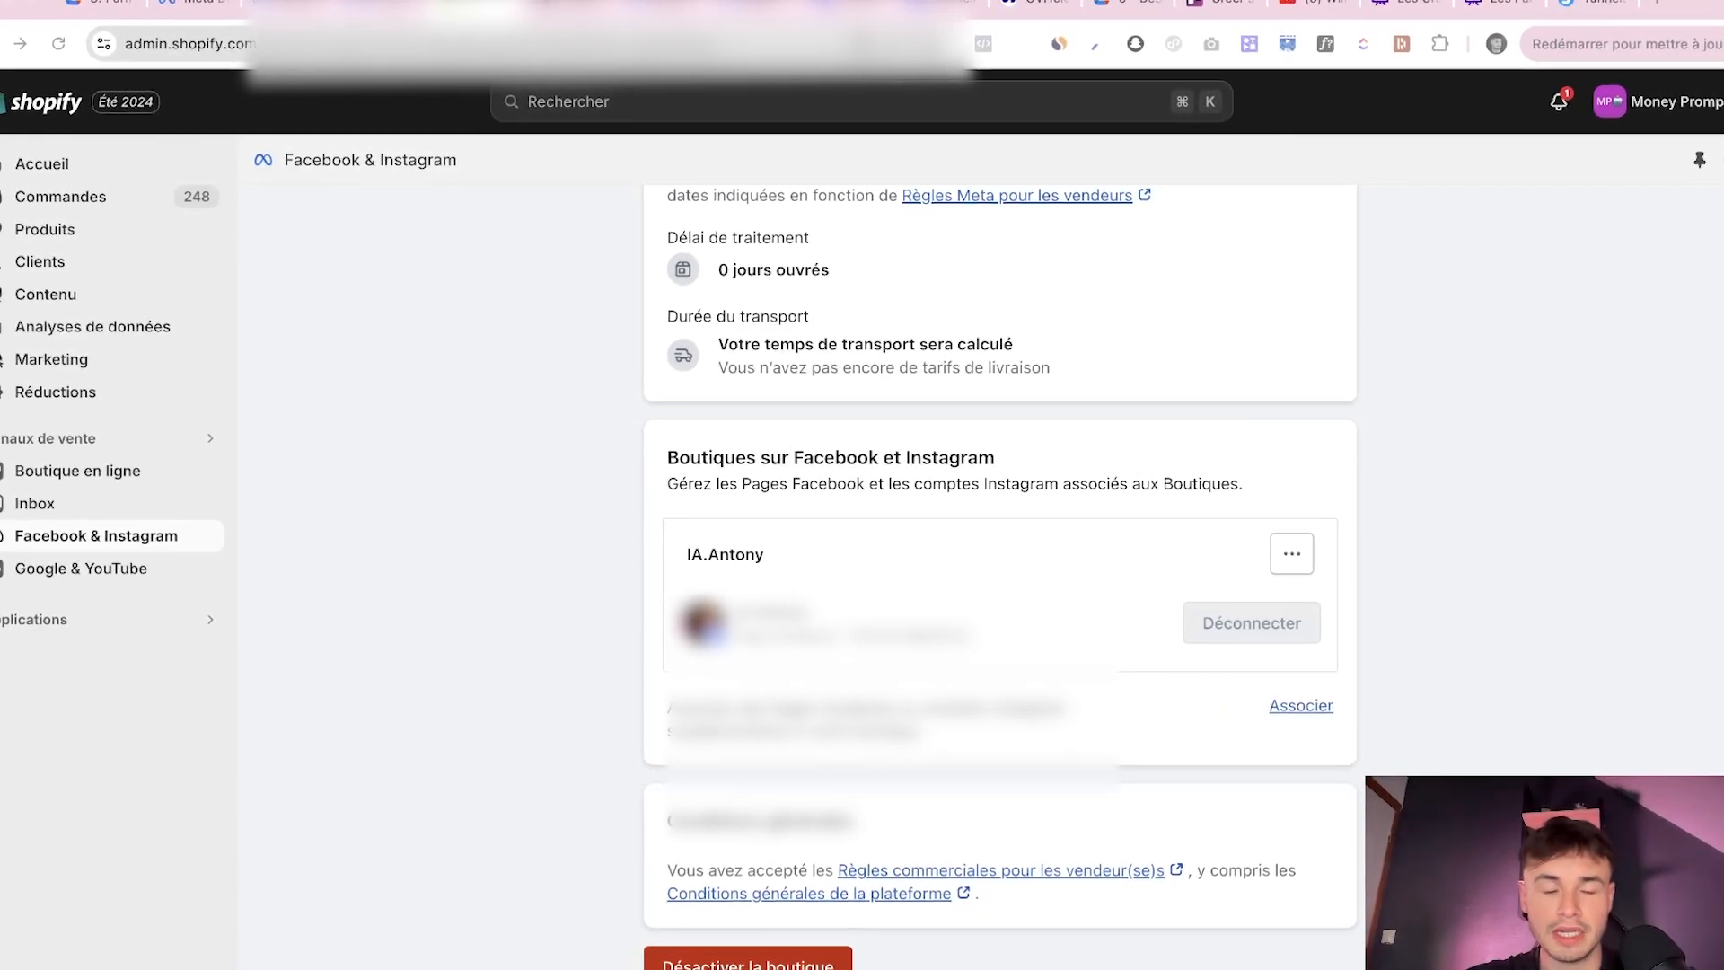
# Check which Facebook and Instagram accounts can be associated as a new channel, and close the dialog without linking any
pyautogui.click(1302, 705)
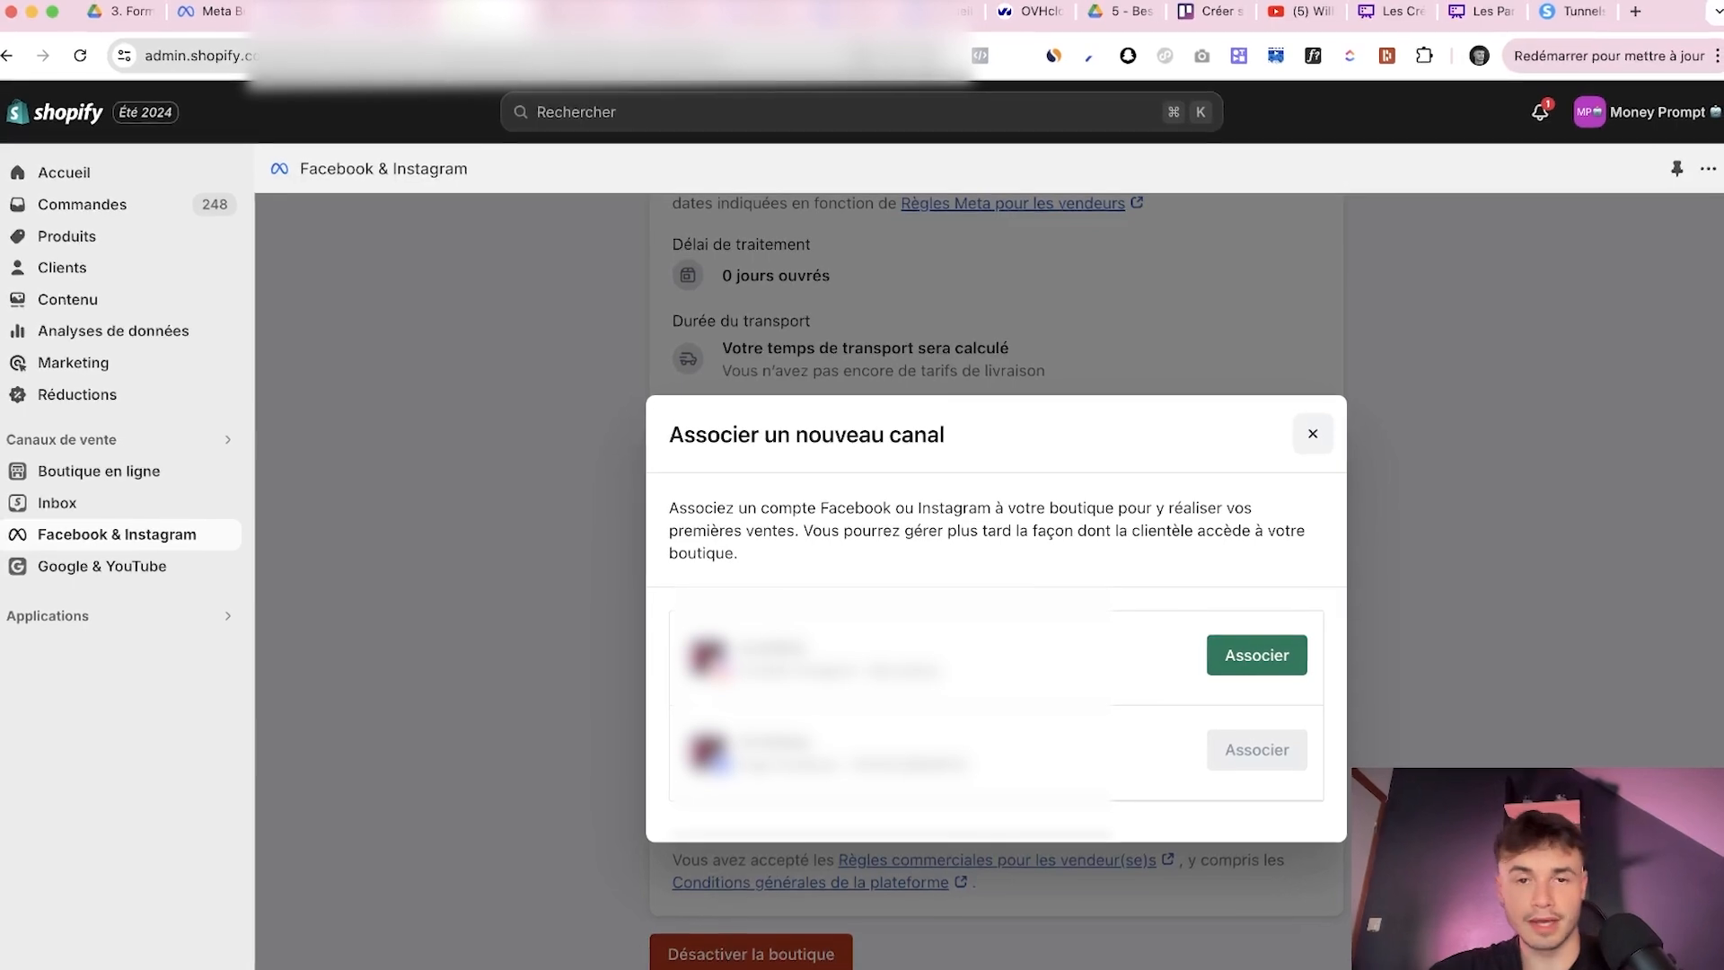
pyautogui.click(1309, 434)
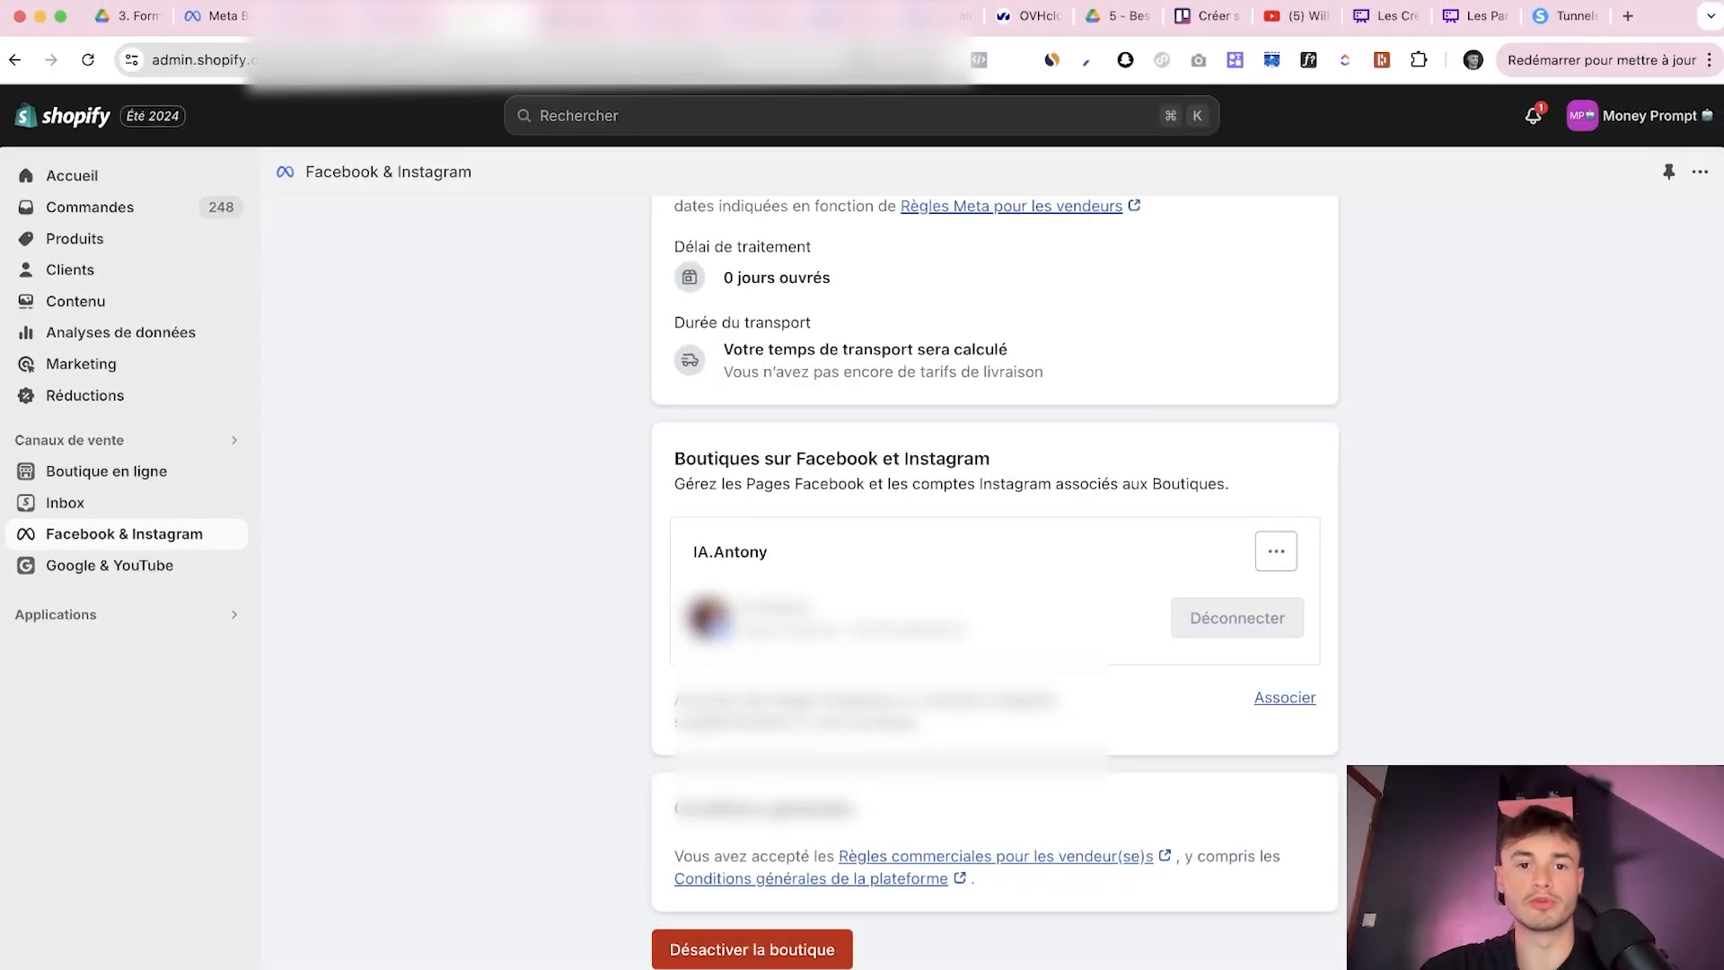
pyautogui.scroll(15, 994, 557)
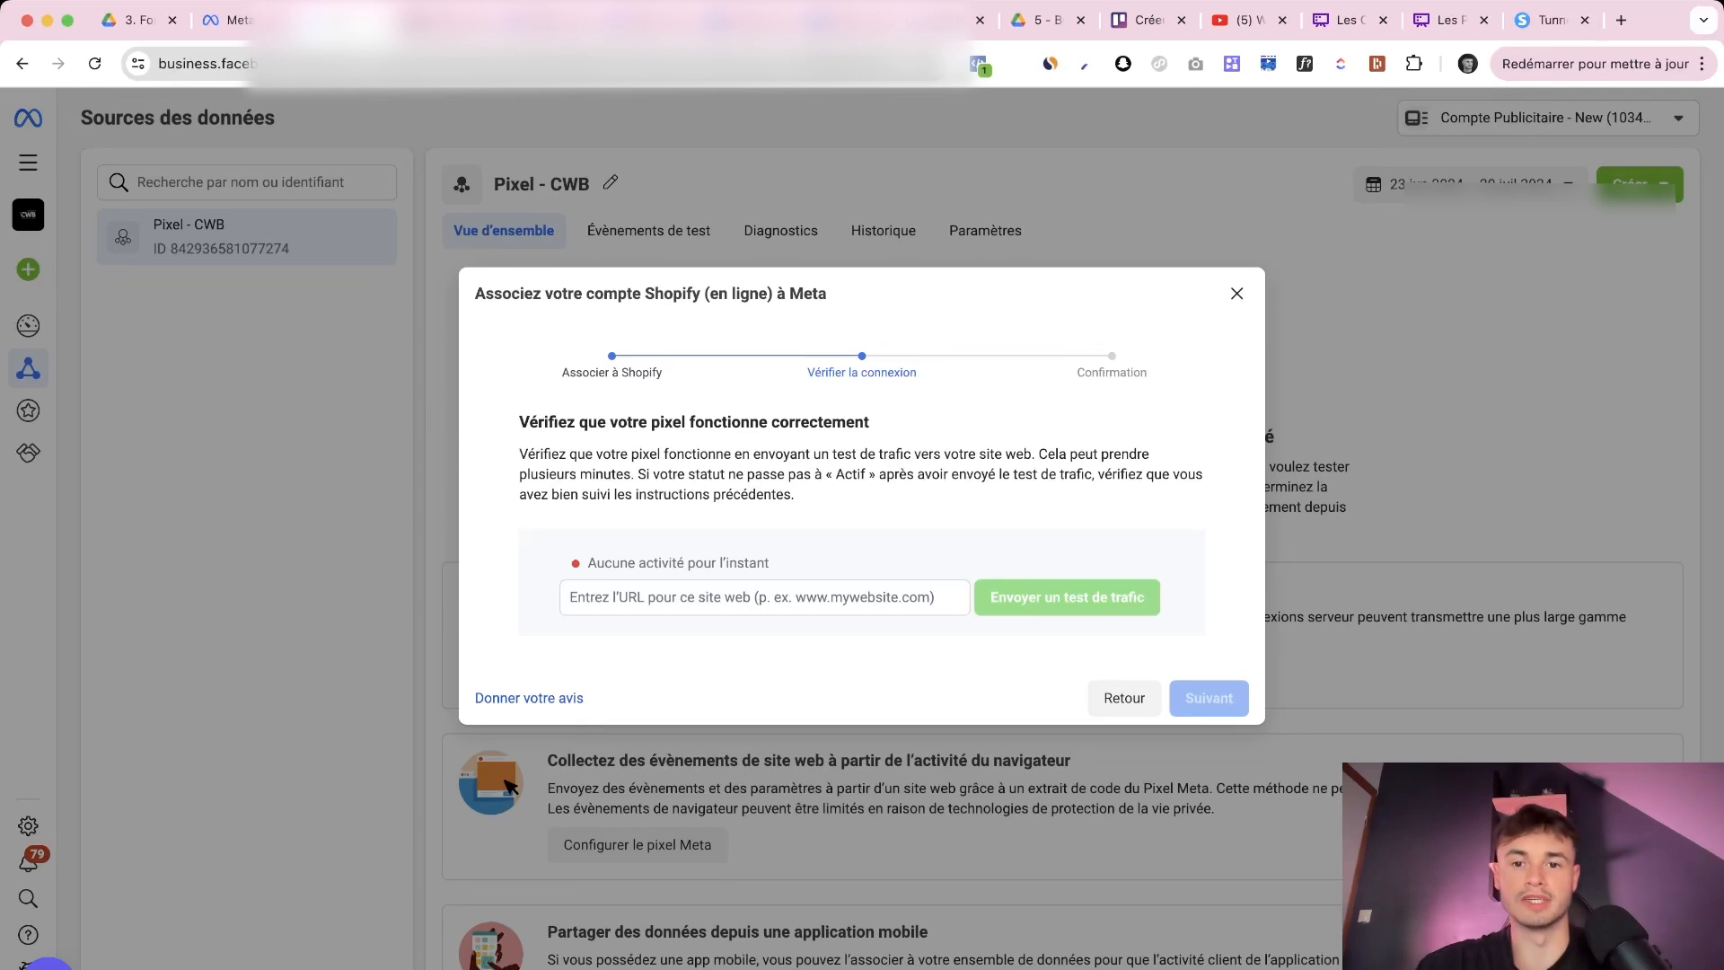
# Close the Shopify connection wizard in Meta Events Manager and look over the Pixel - CWB overview
pyautogui.click(1236, 293)
pyautogui.scroll(-3, 1062, 616)
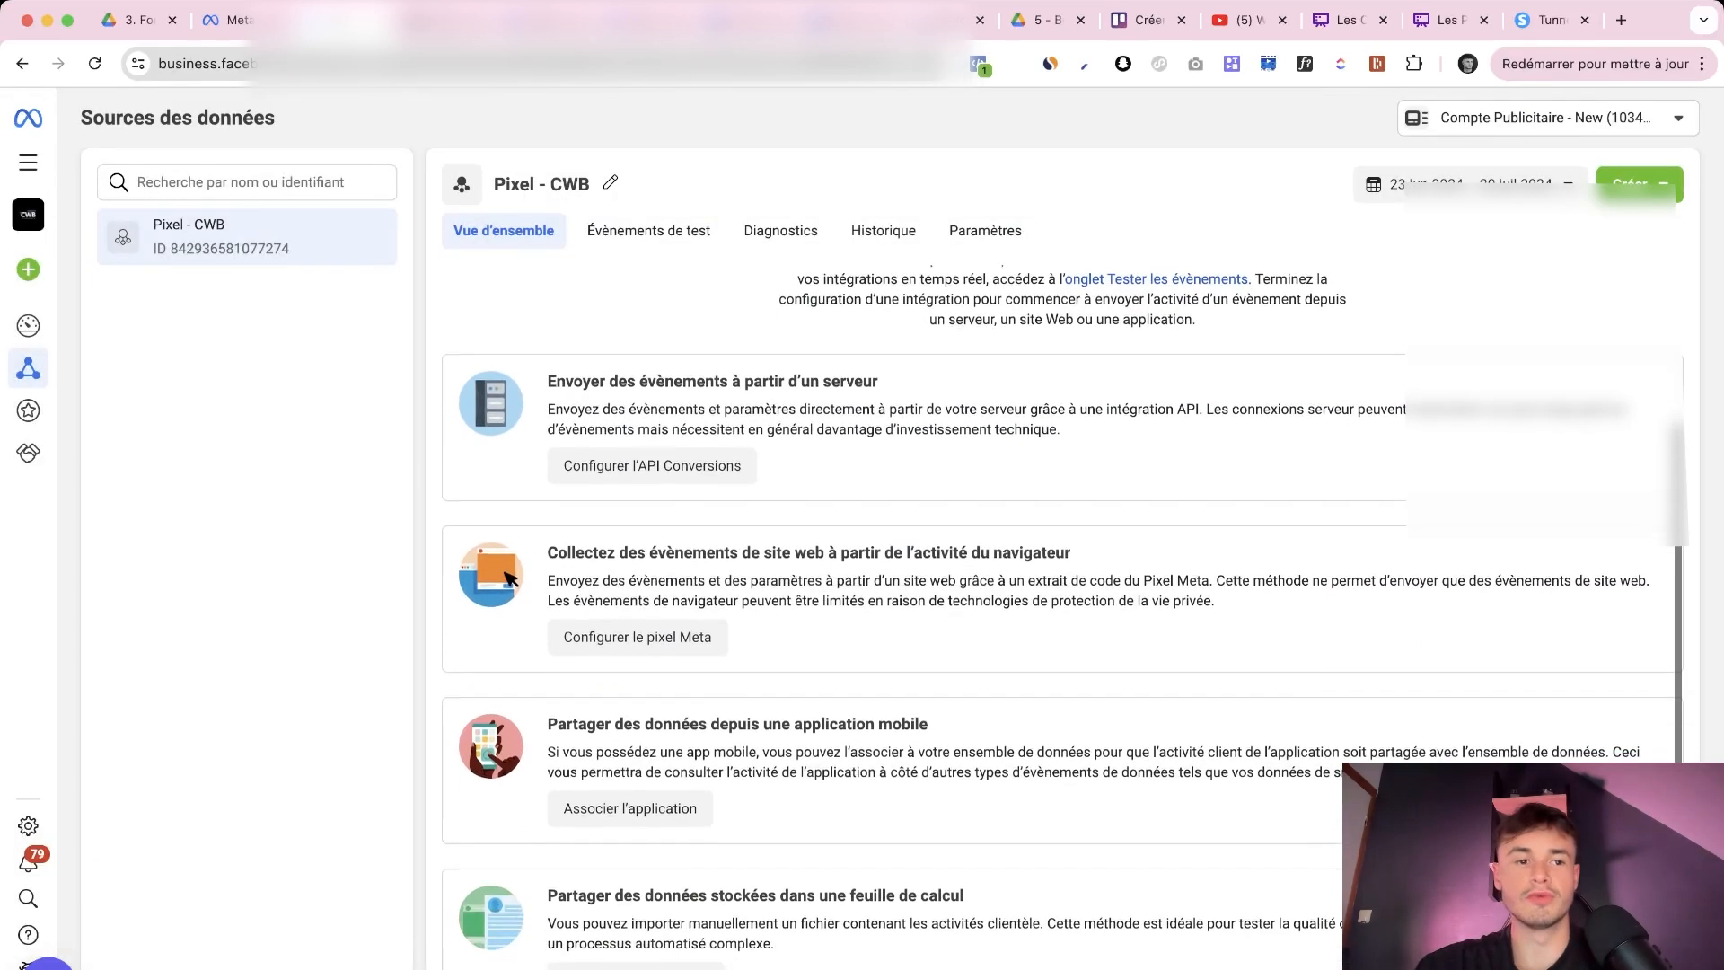
pyautogui.moveTo(29, 375)
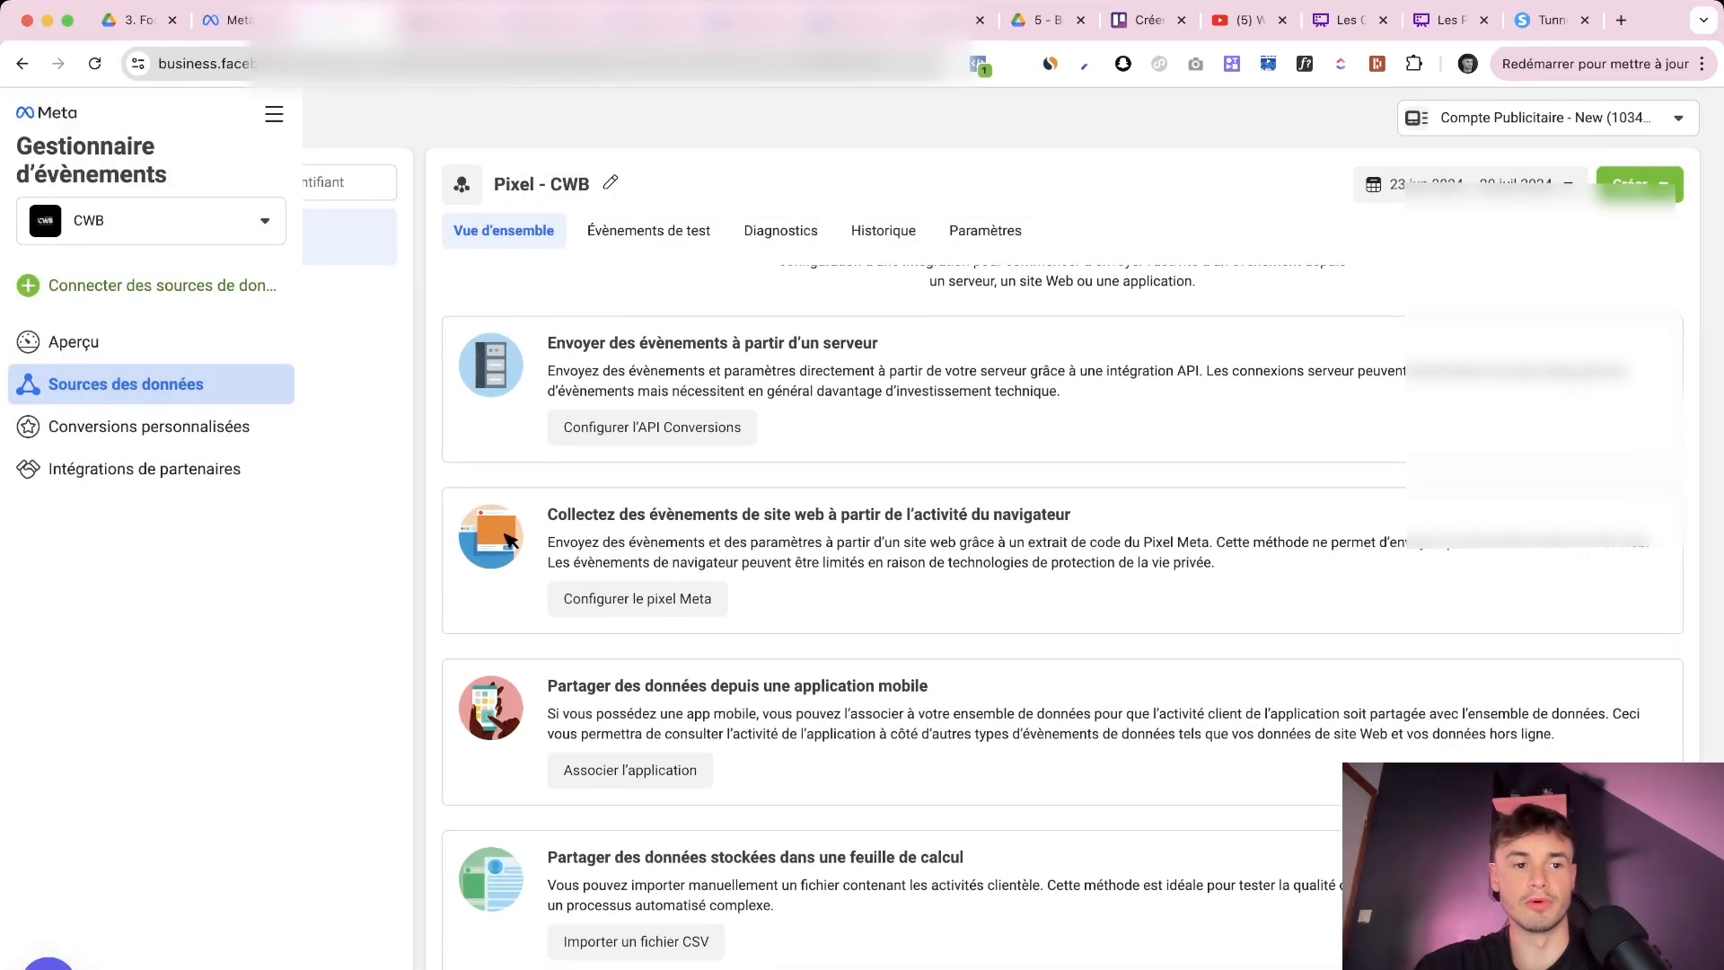
pyautogui.scroll(3, 1063, 617)
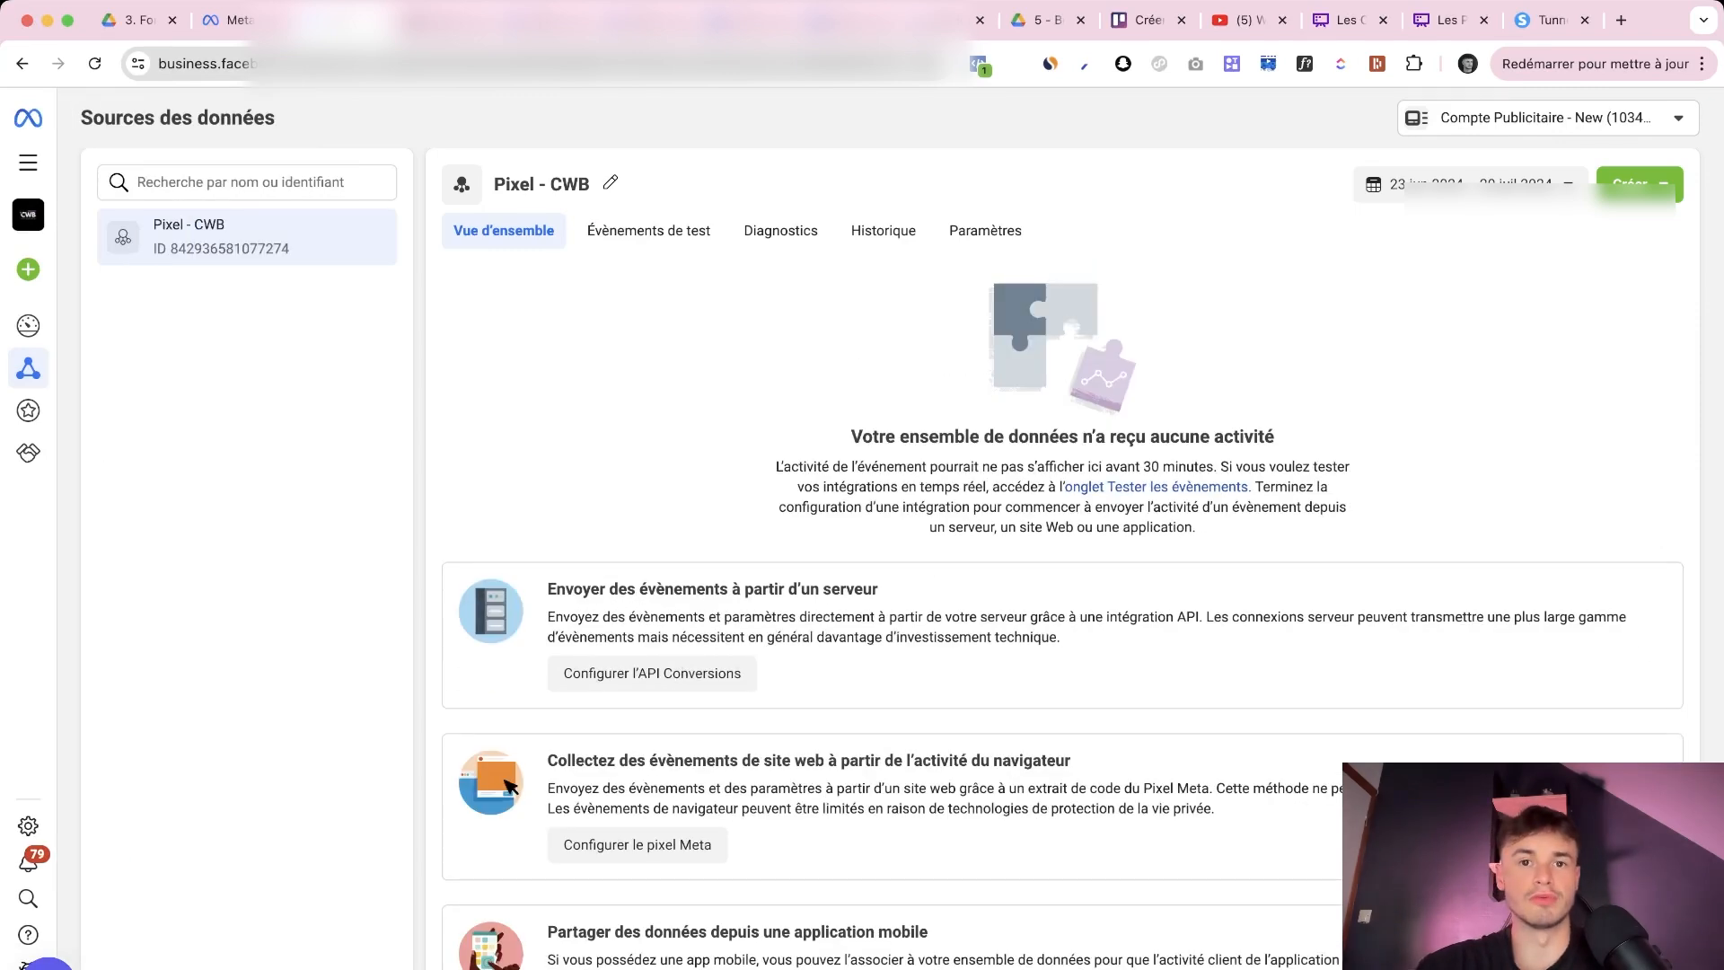
# Switch Events Manager to another ad account and review its pixel's event activity and list of events
pyautogui.click(1548, 118)
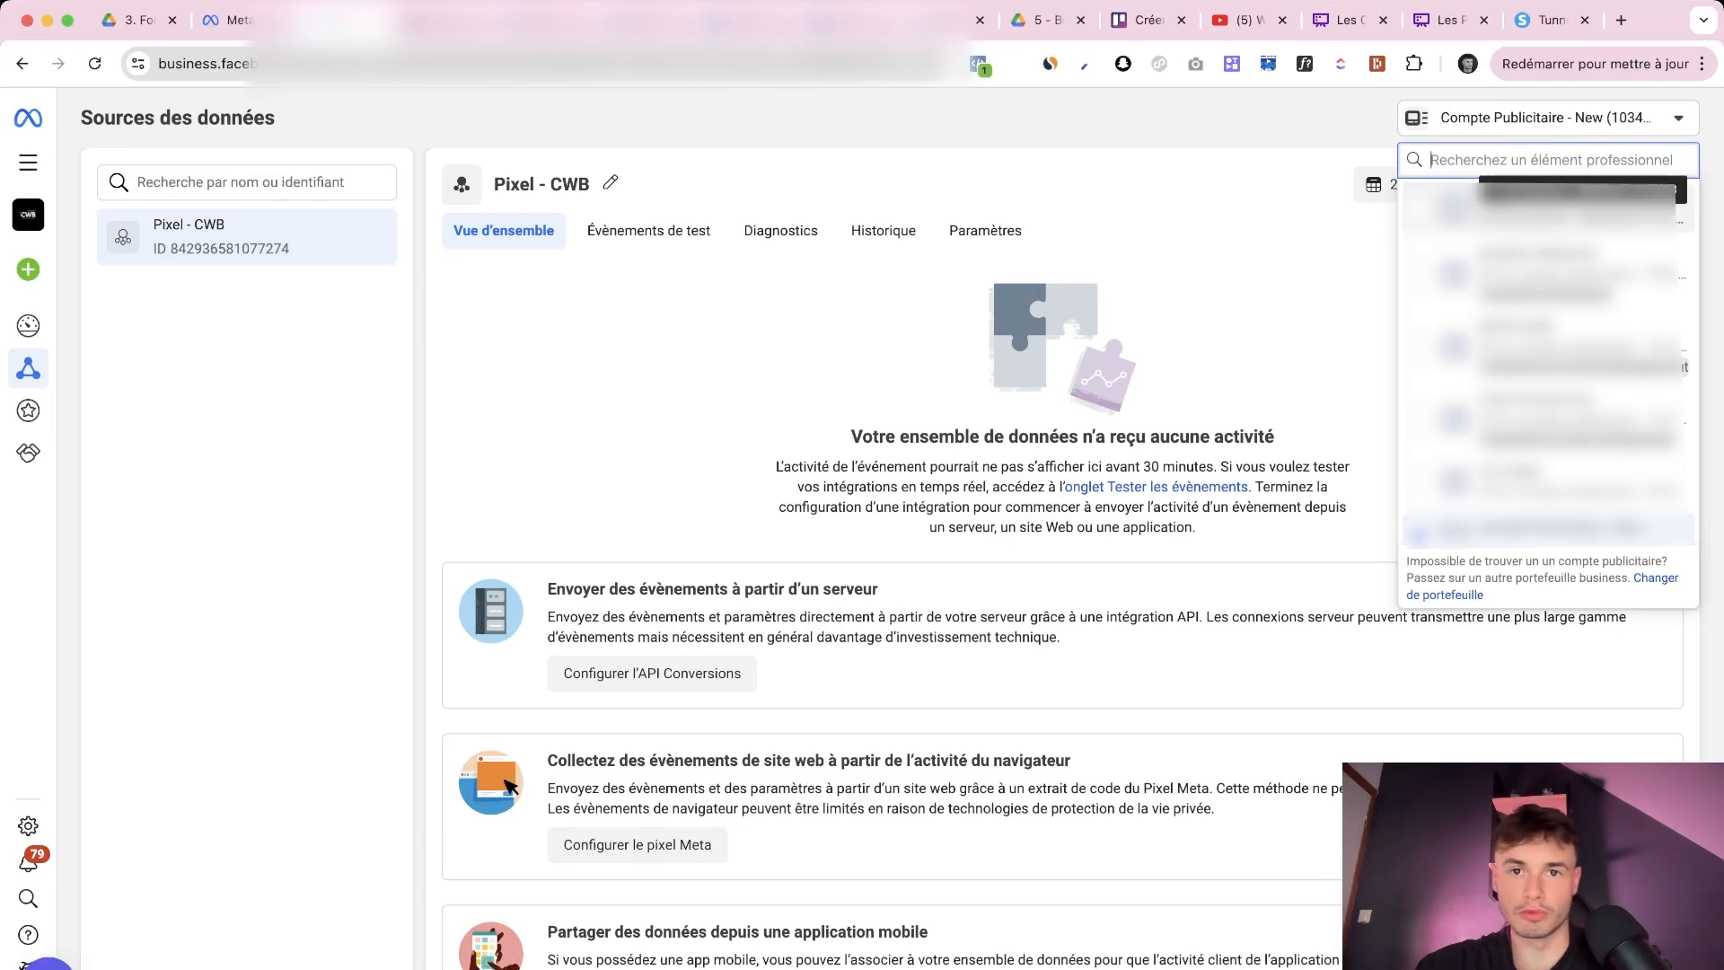
pyautogui.click(1558, 212)
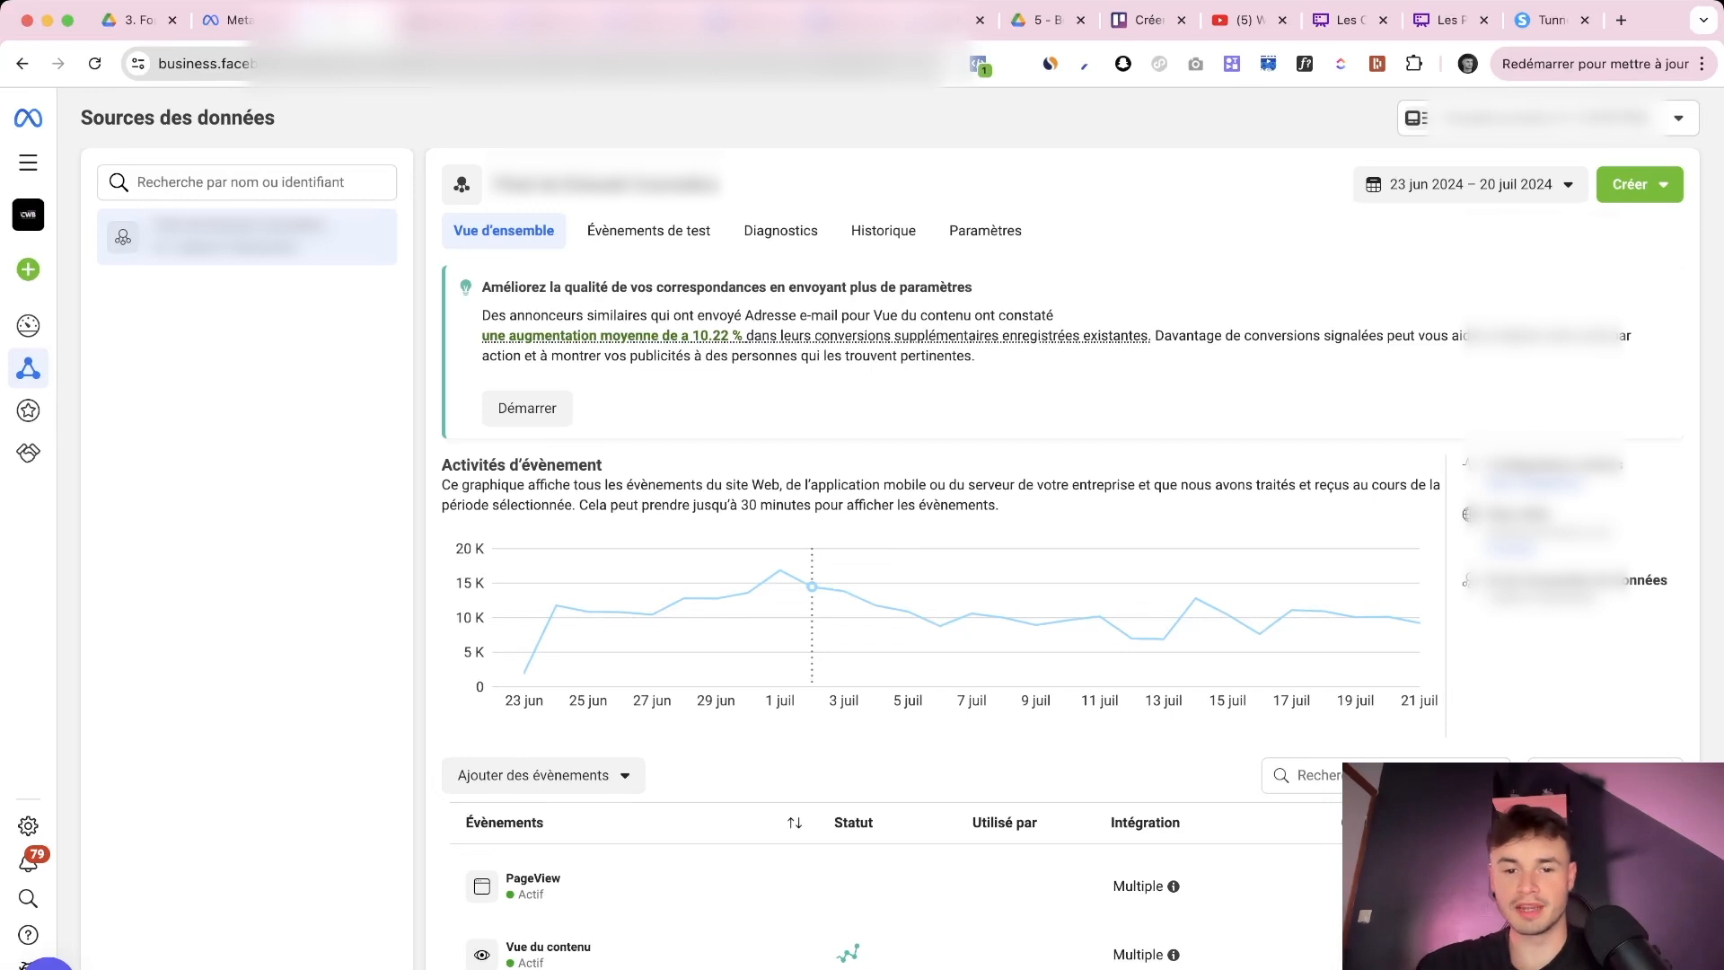
pyautogui.scroll(-3, 1059, 538)
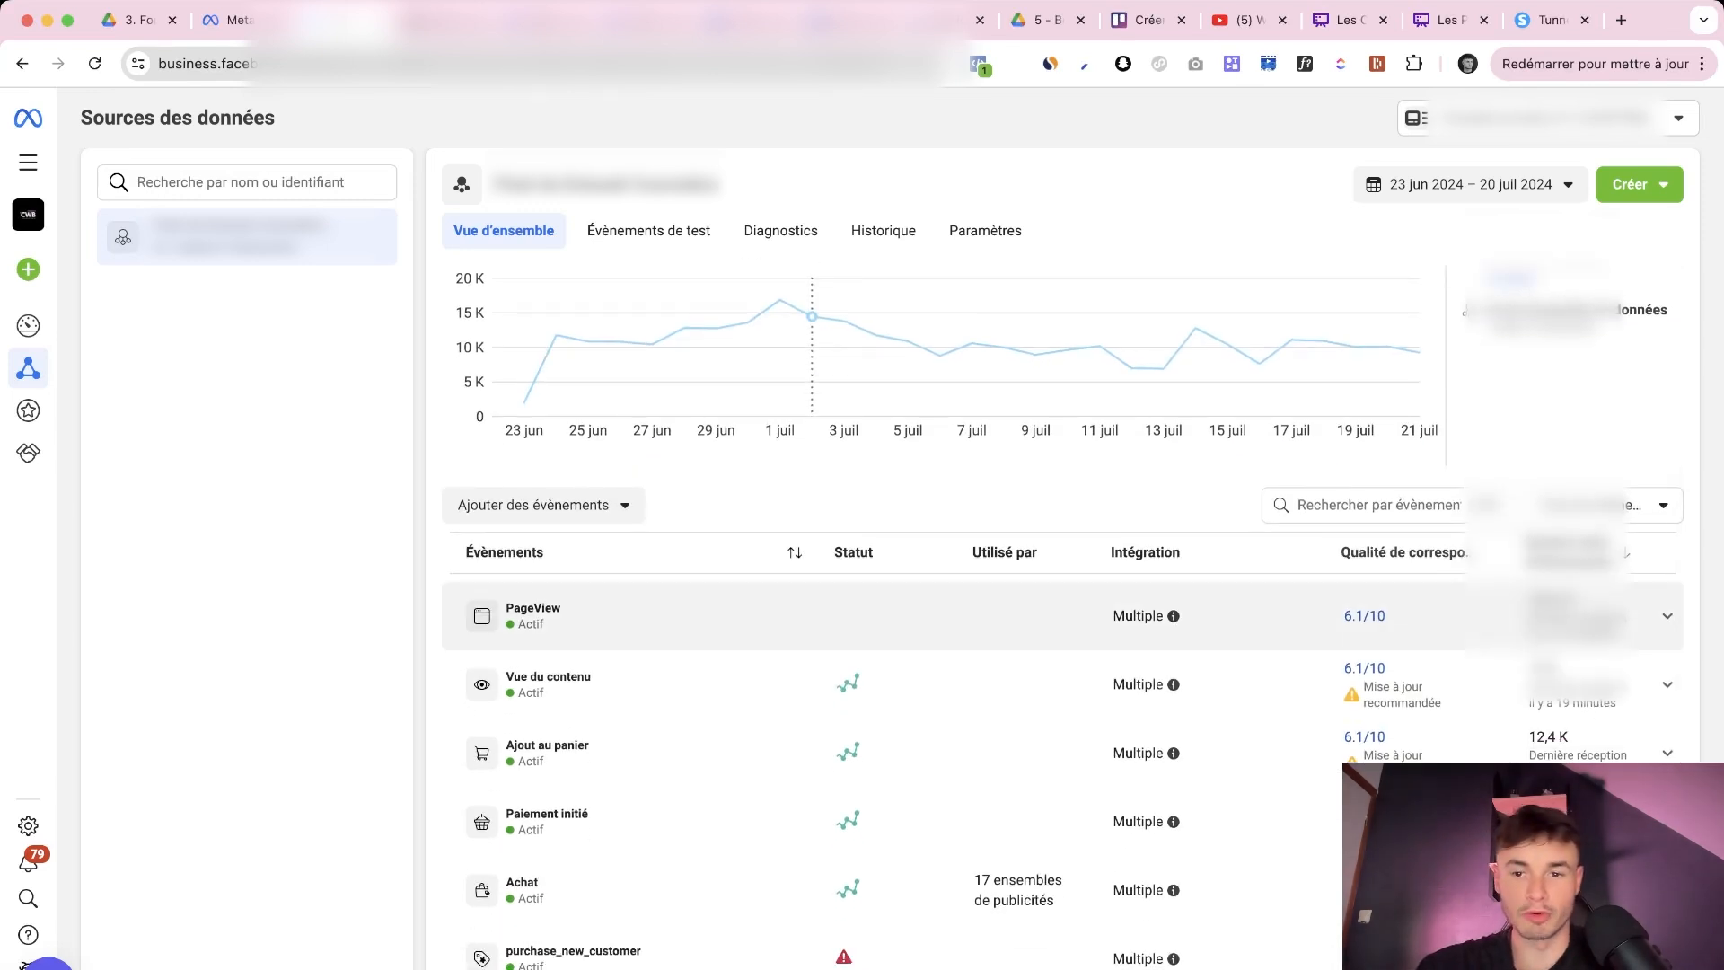
pyautogui.click(812, 619)
pyautogui.click(812, 619)
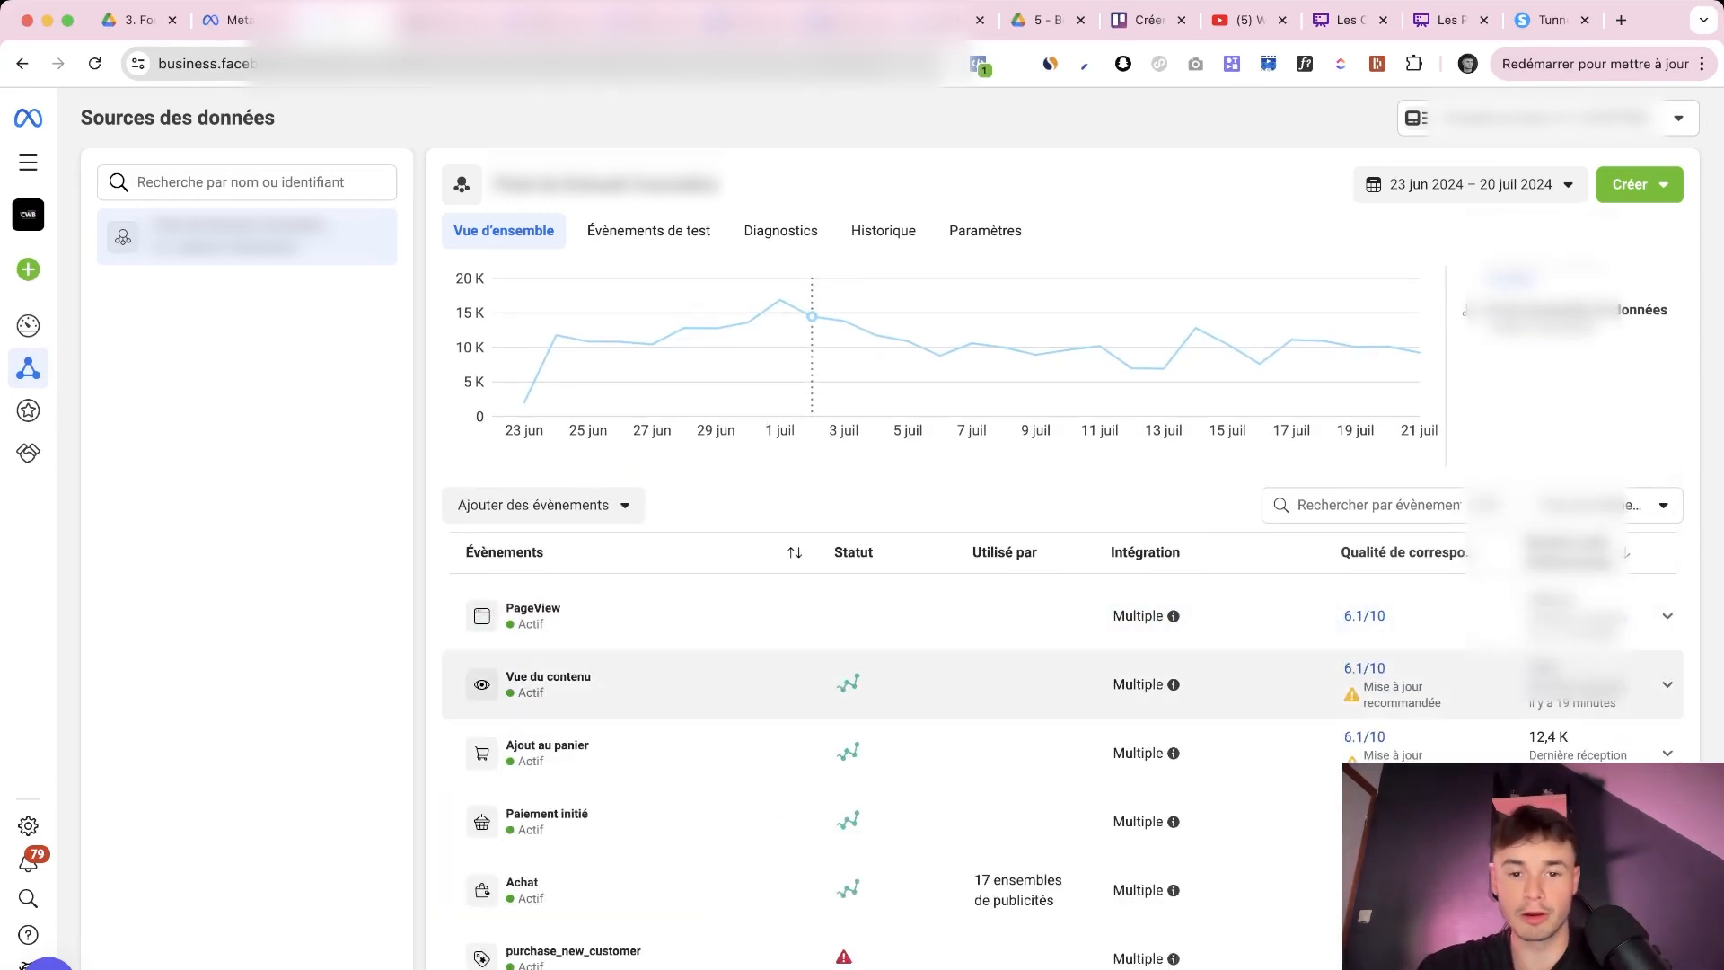
pyautogui.scroll(1, 772, 633)
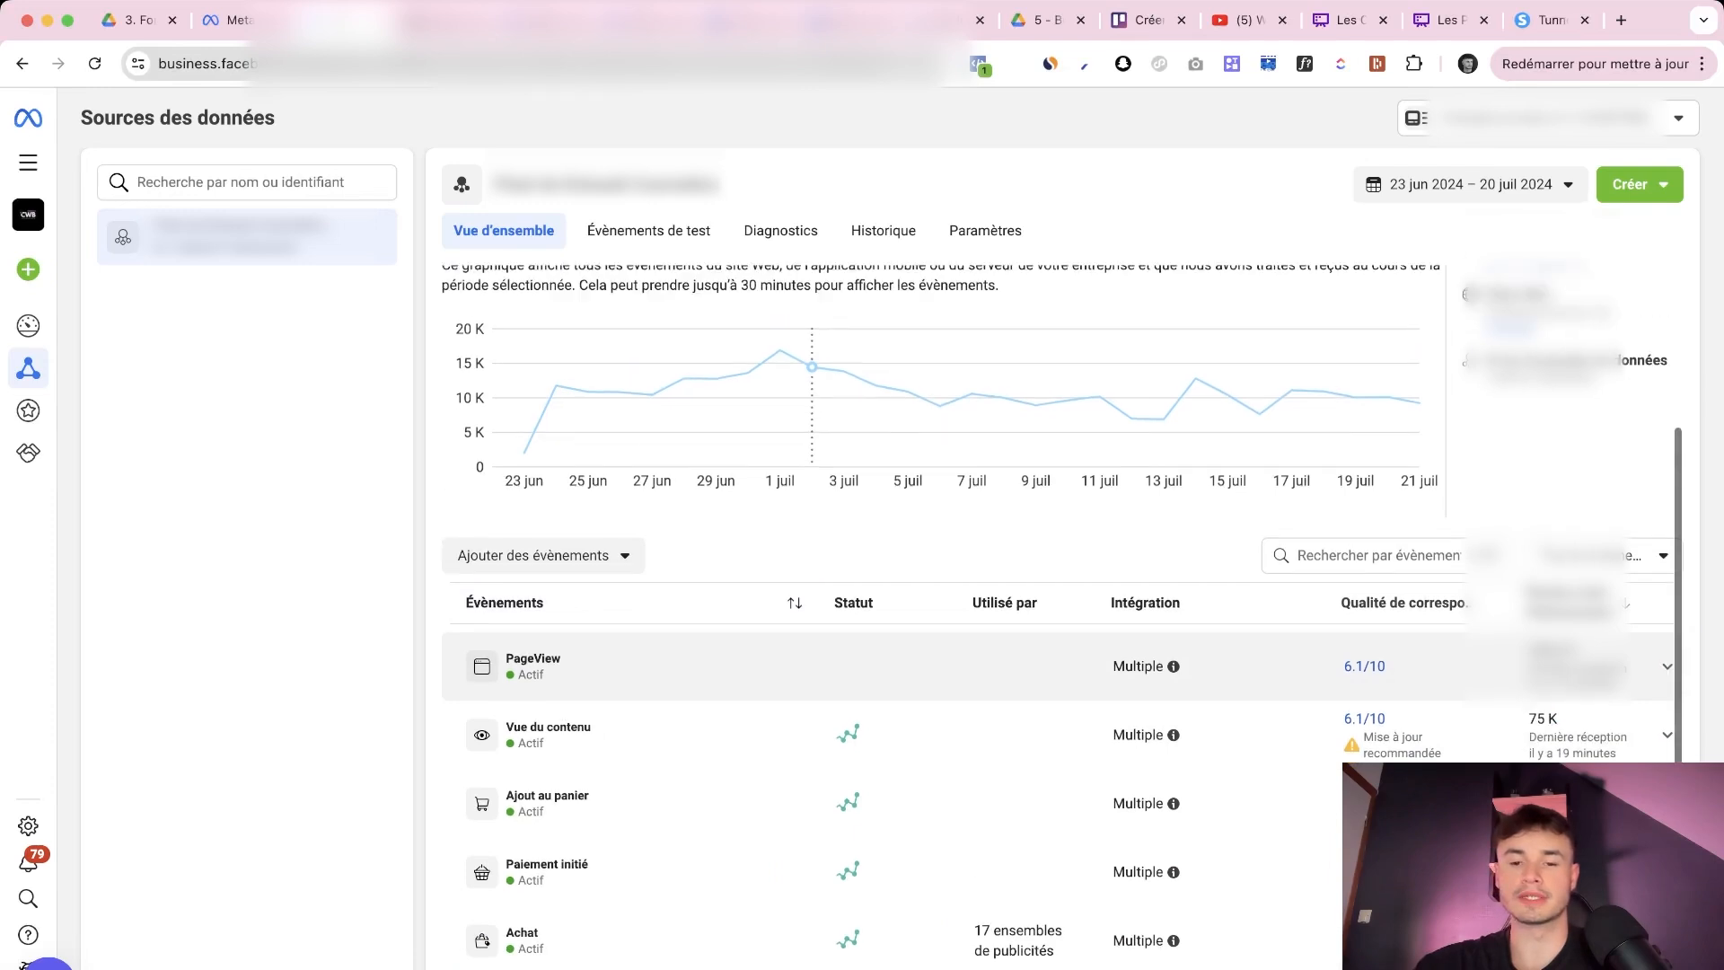
pyautogui.scroll(-1, 772, 633)
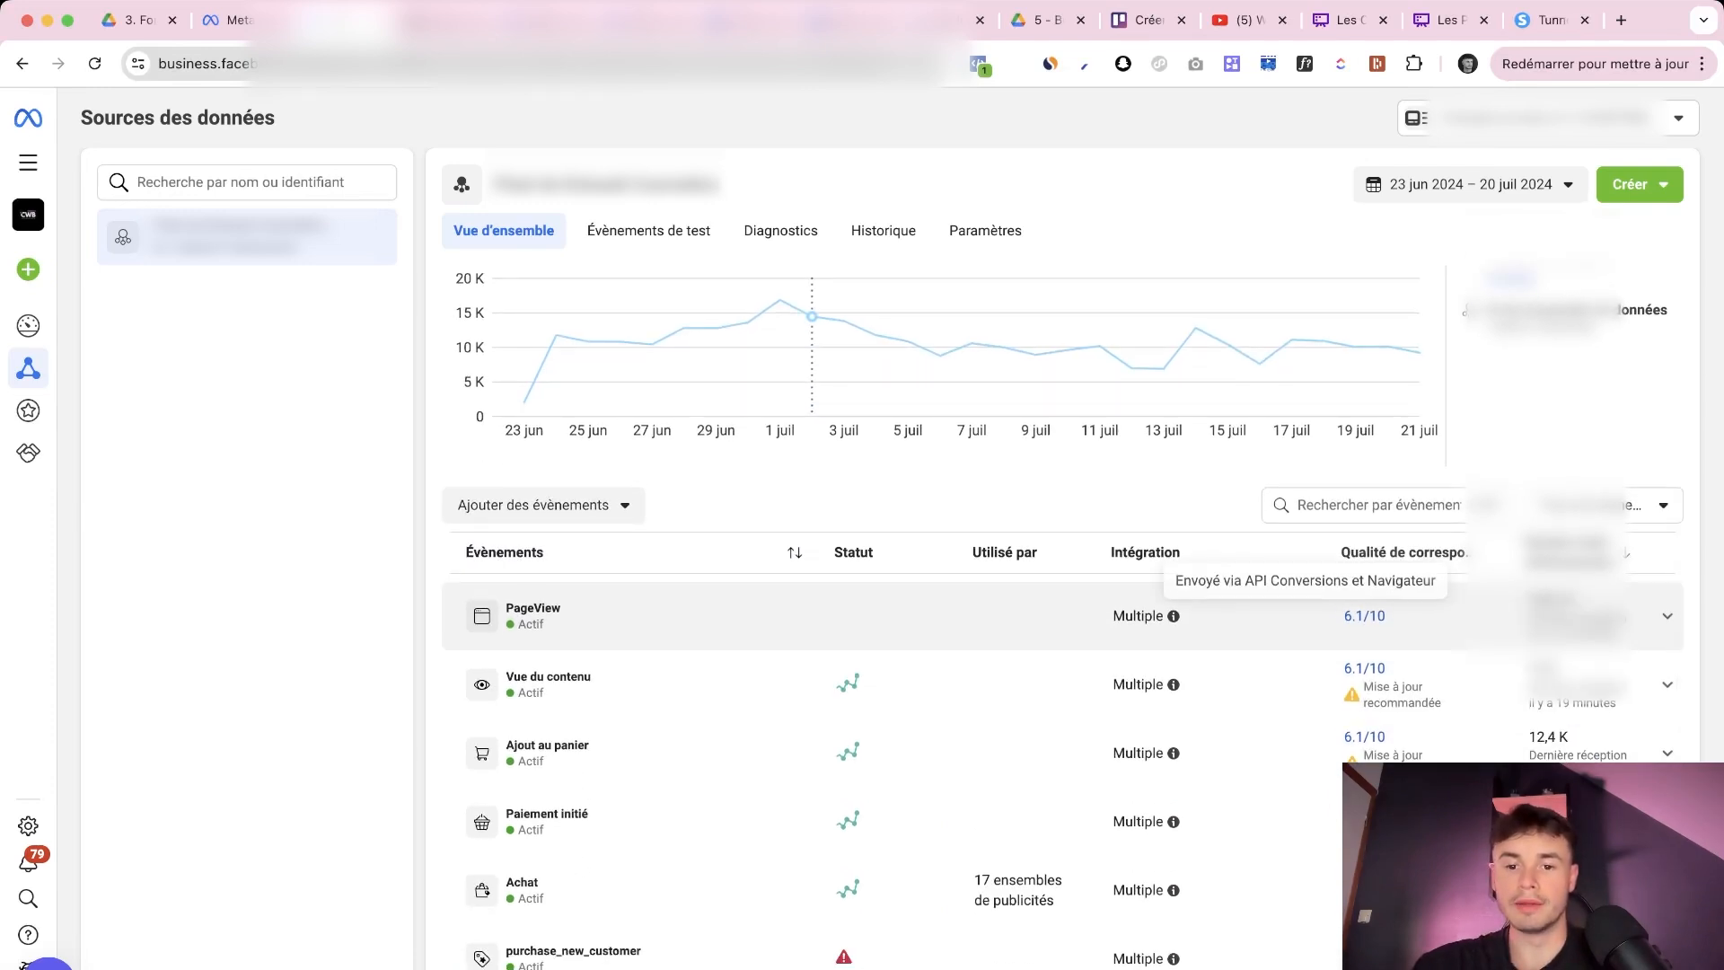
# Expand the PageView event to examine the events received from the browser and server, and collapse its details
pyautogui.click(1167, 615)
pyautogui.scroll(-2, 1082, 673)
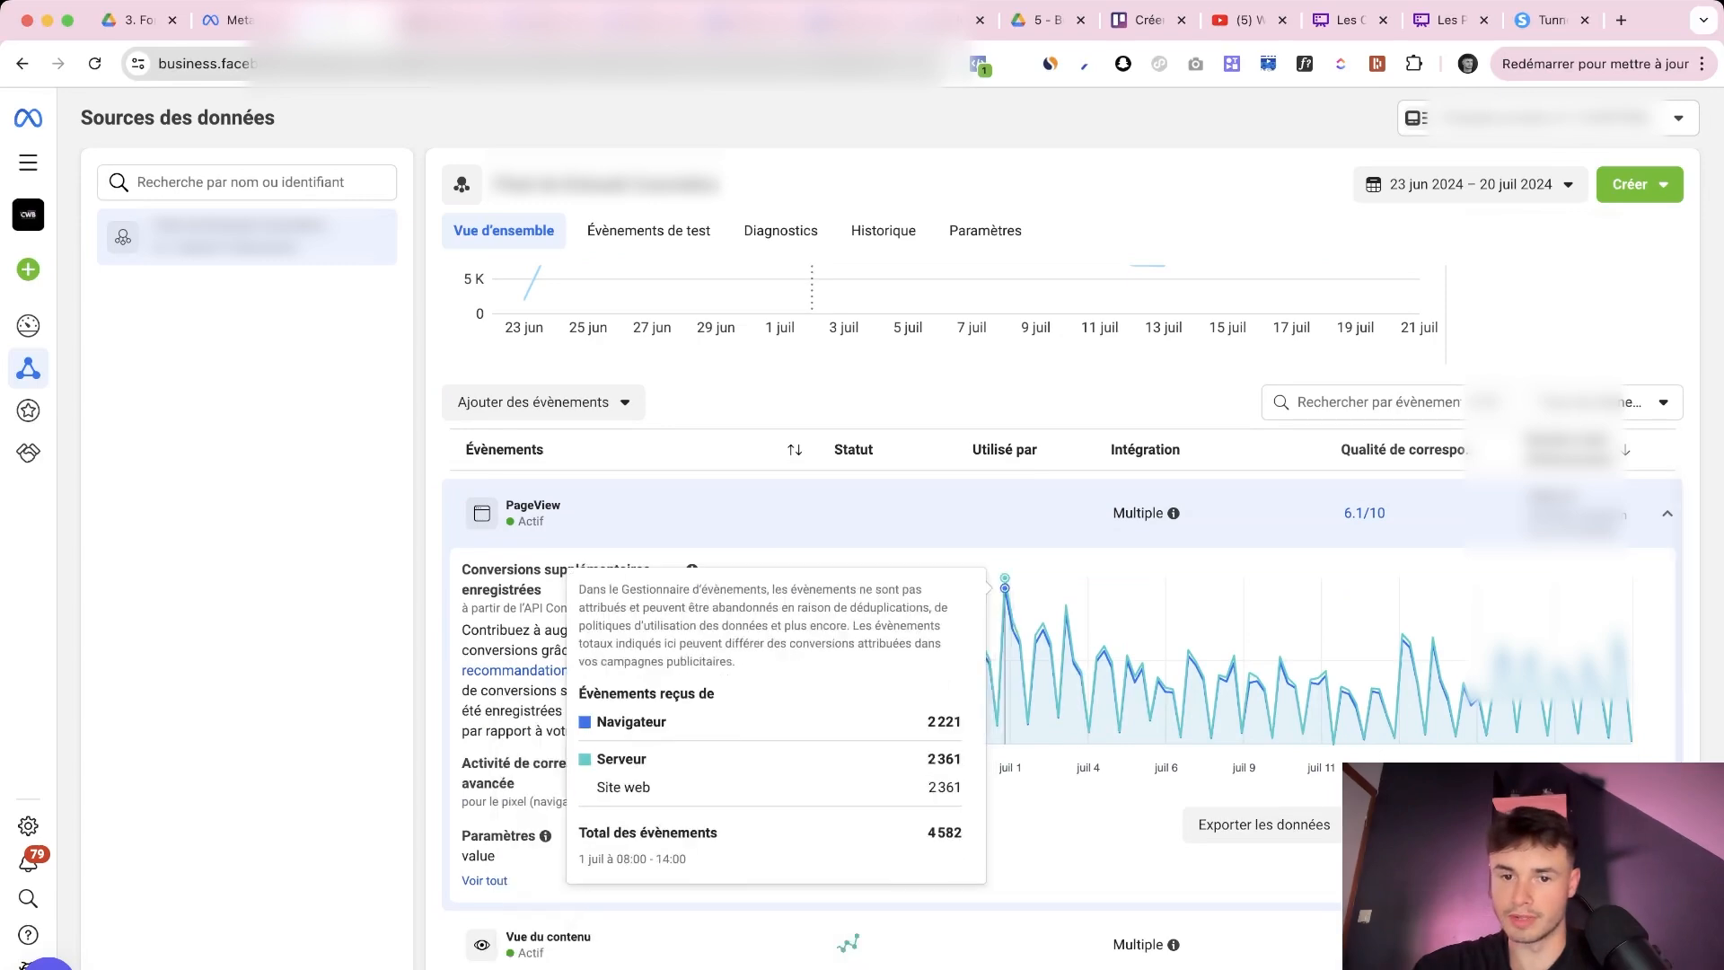
pyautogui.click(844, 513)
pyautogui.scroll(4, 844, 513)
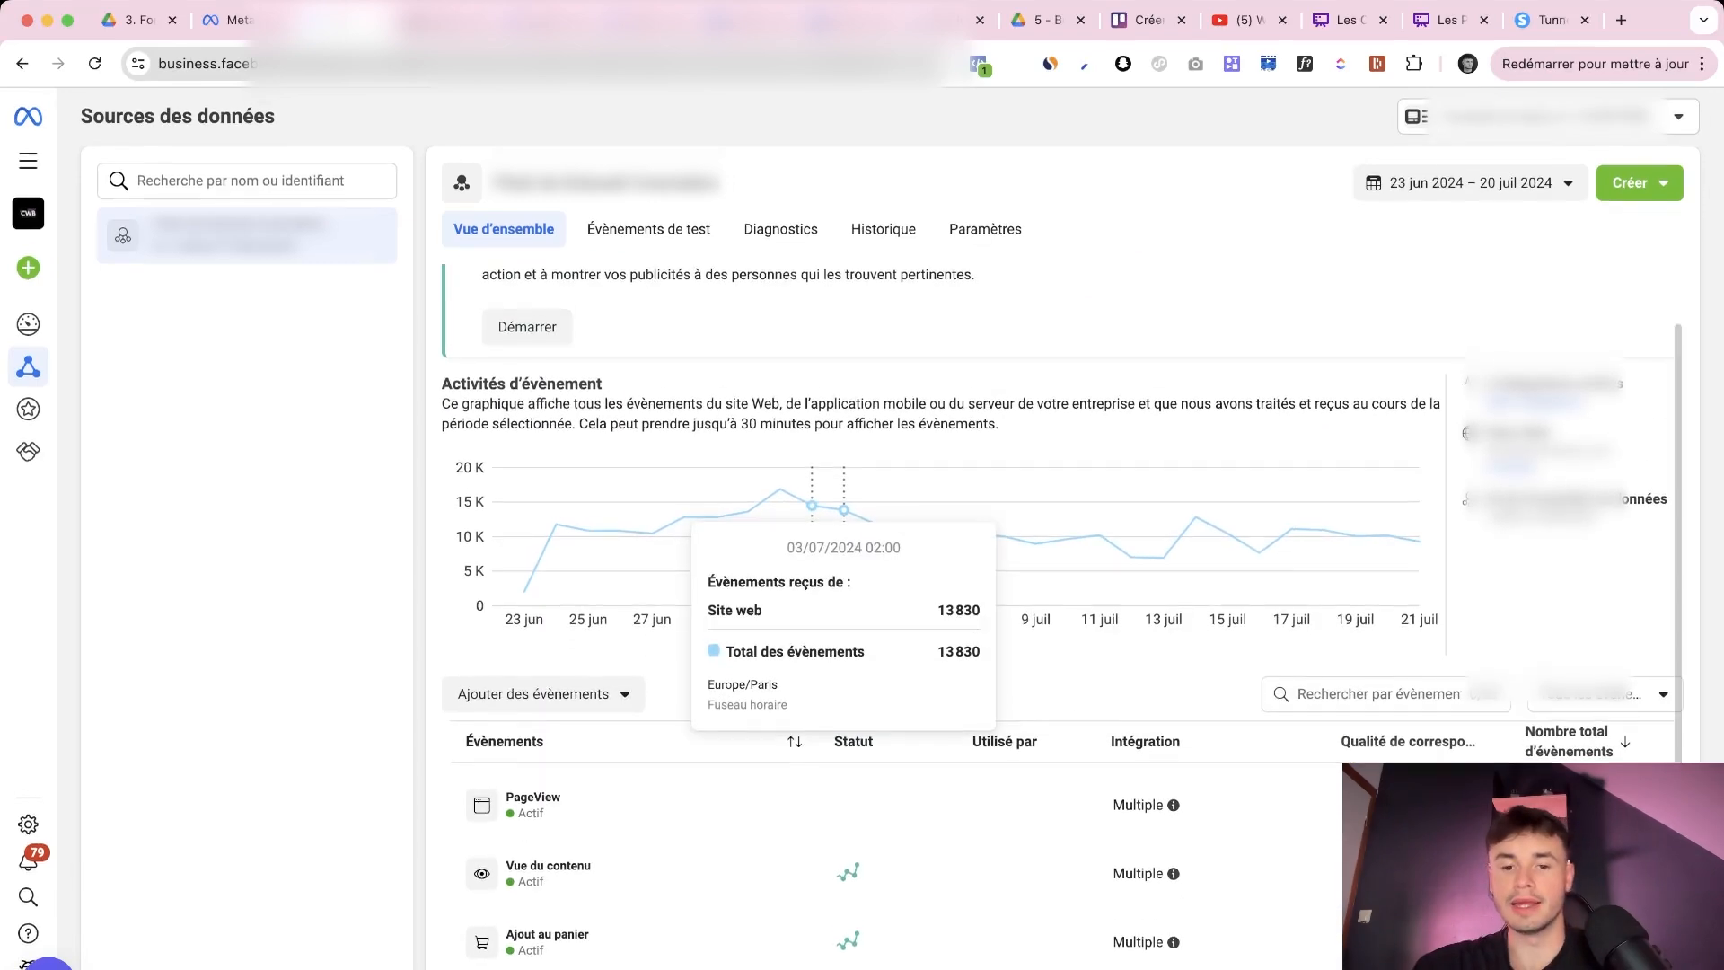
pyautogui.scroll(-2, 811, 538)
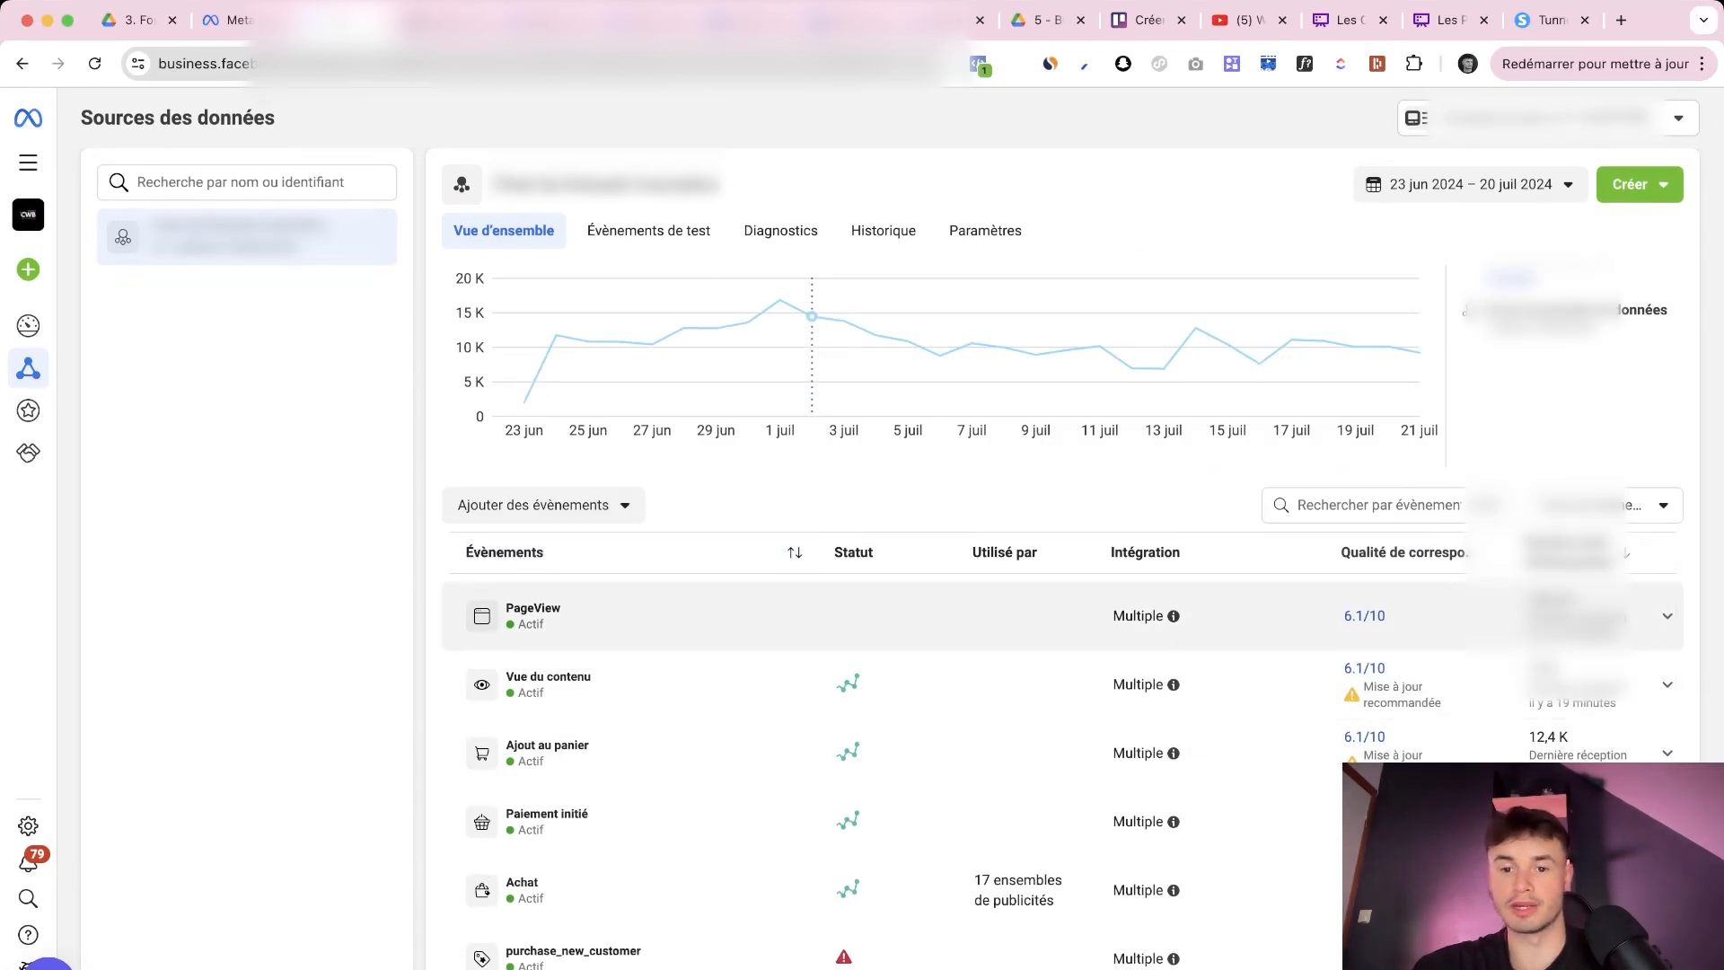
# Check the PageView event's integration method, and compare its browser and server activity over time with the overall event graph
pyautogui.moveTo(1174, 615)
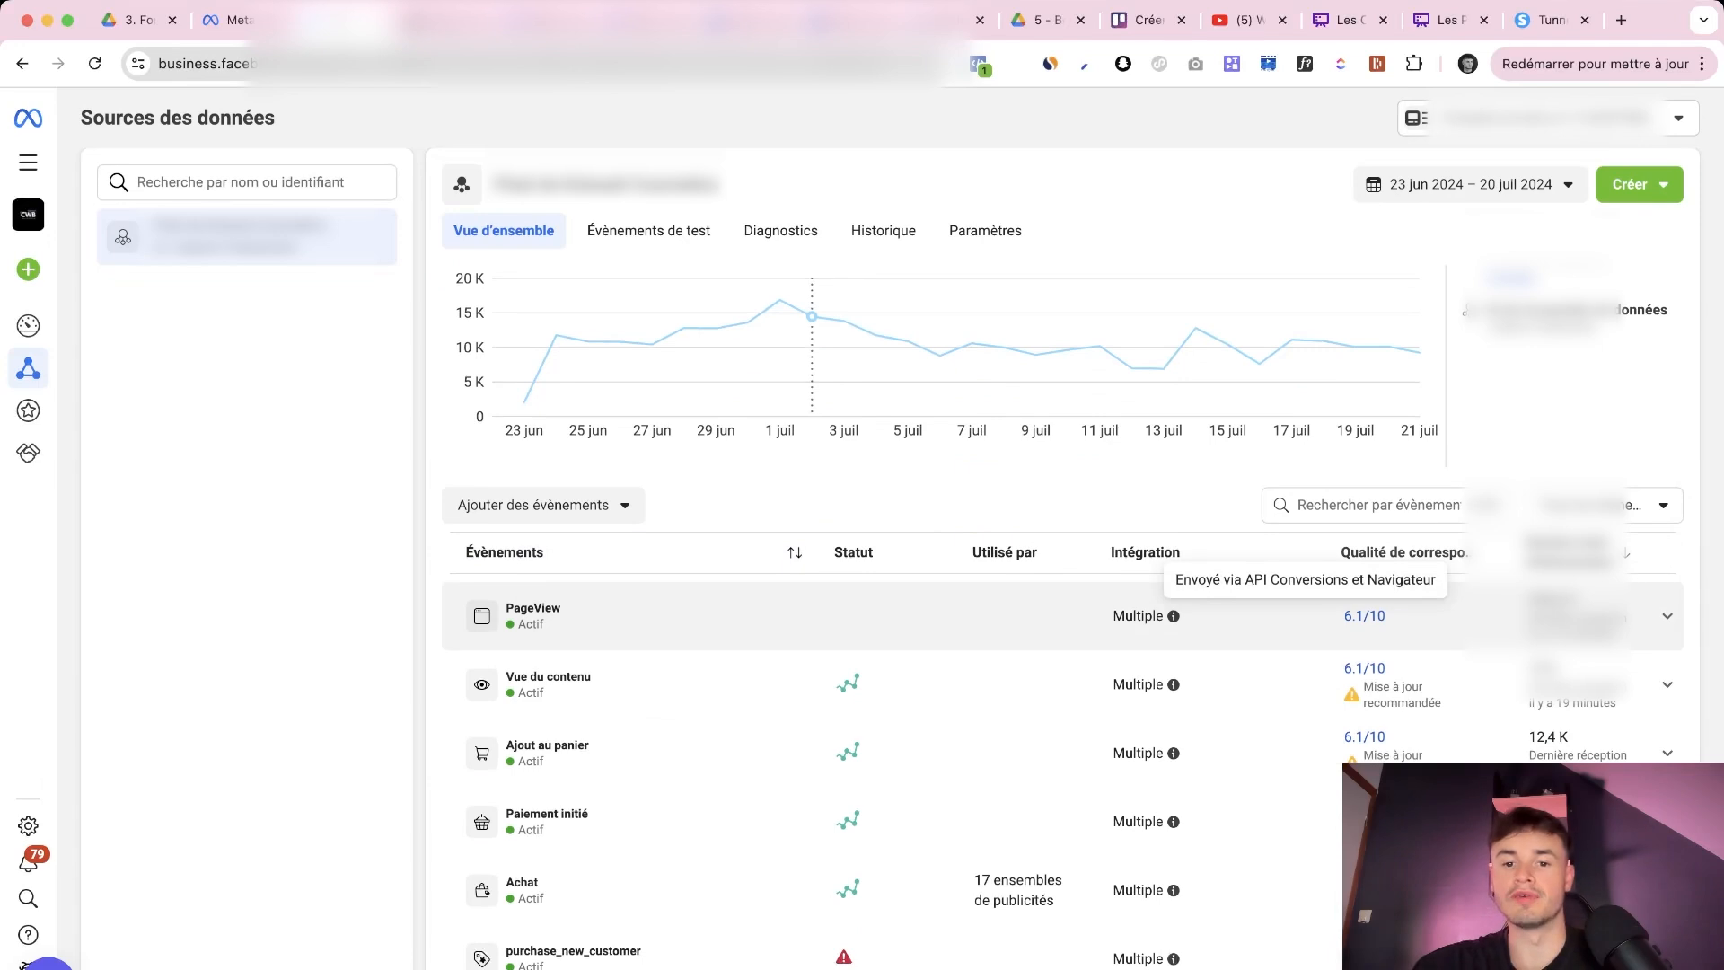
pyautogui.click(1173, 616)
pyautogui.moveTo(1005, 763)
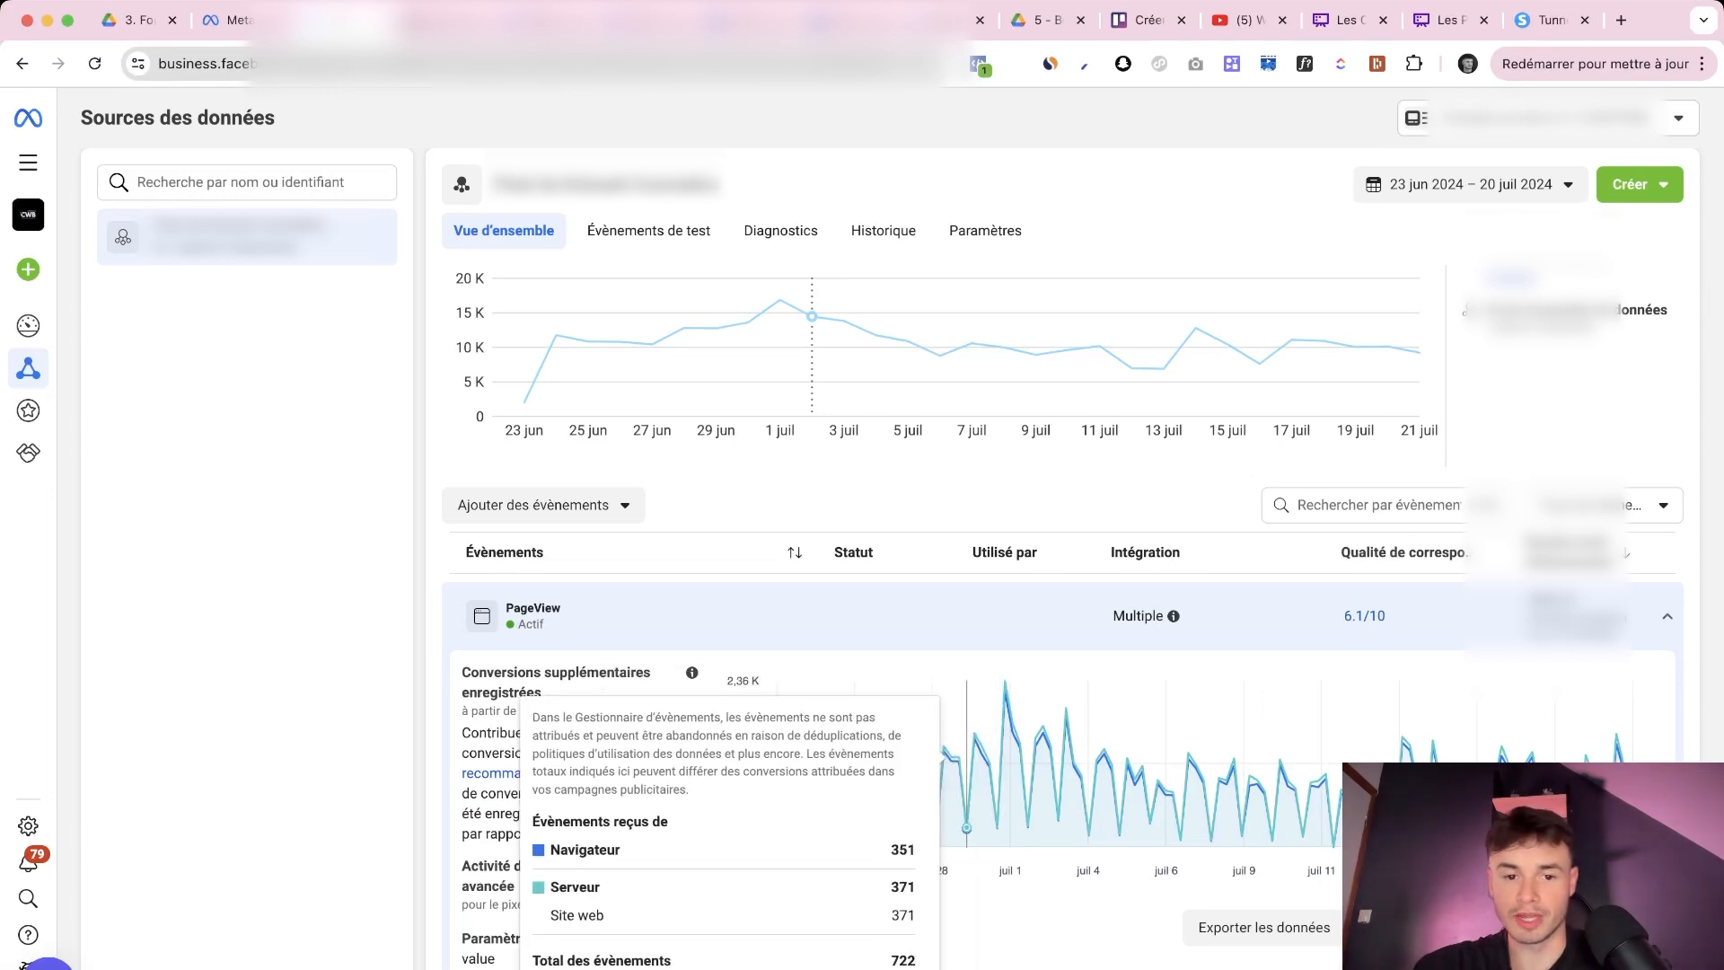
pyautogui.click(780, 616)
pyautogui.scroll(3, 780, 616)
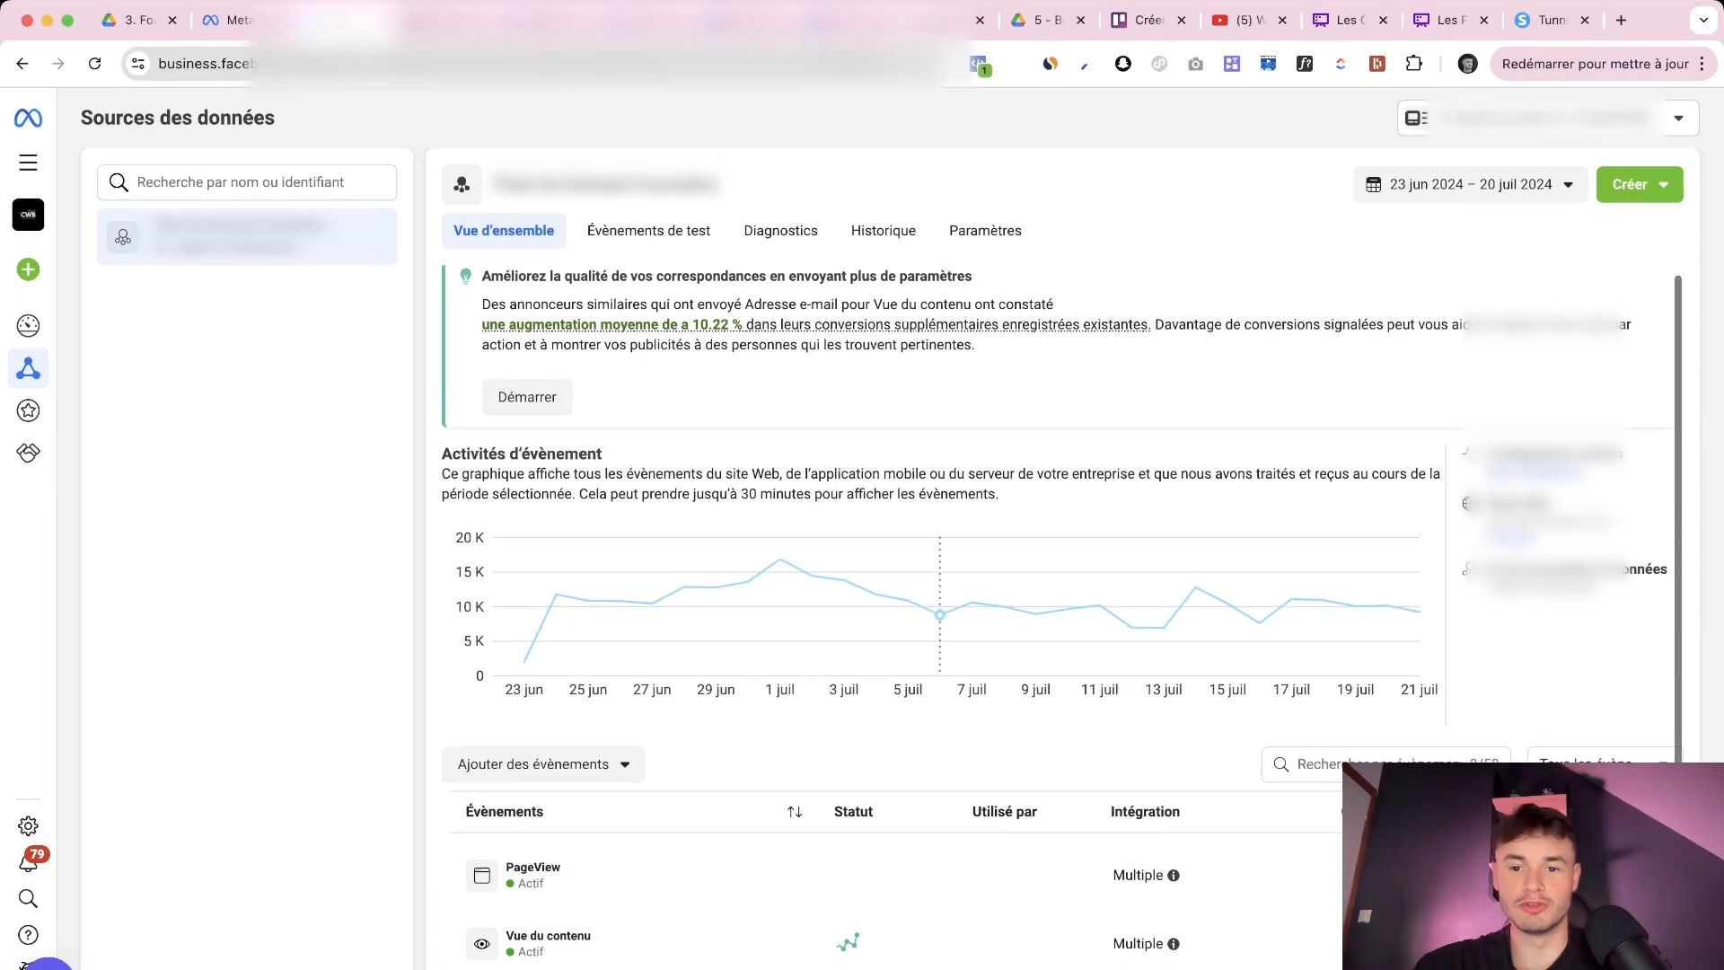
pyautogui.scroll(-3, 939, 359)
pyautogui.click(934, 616)
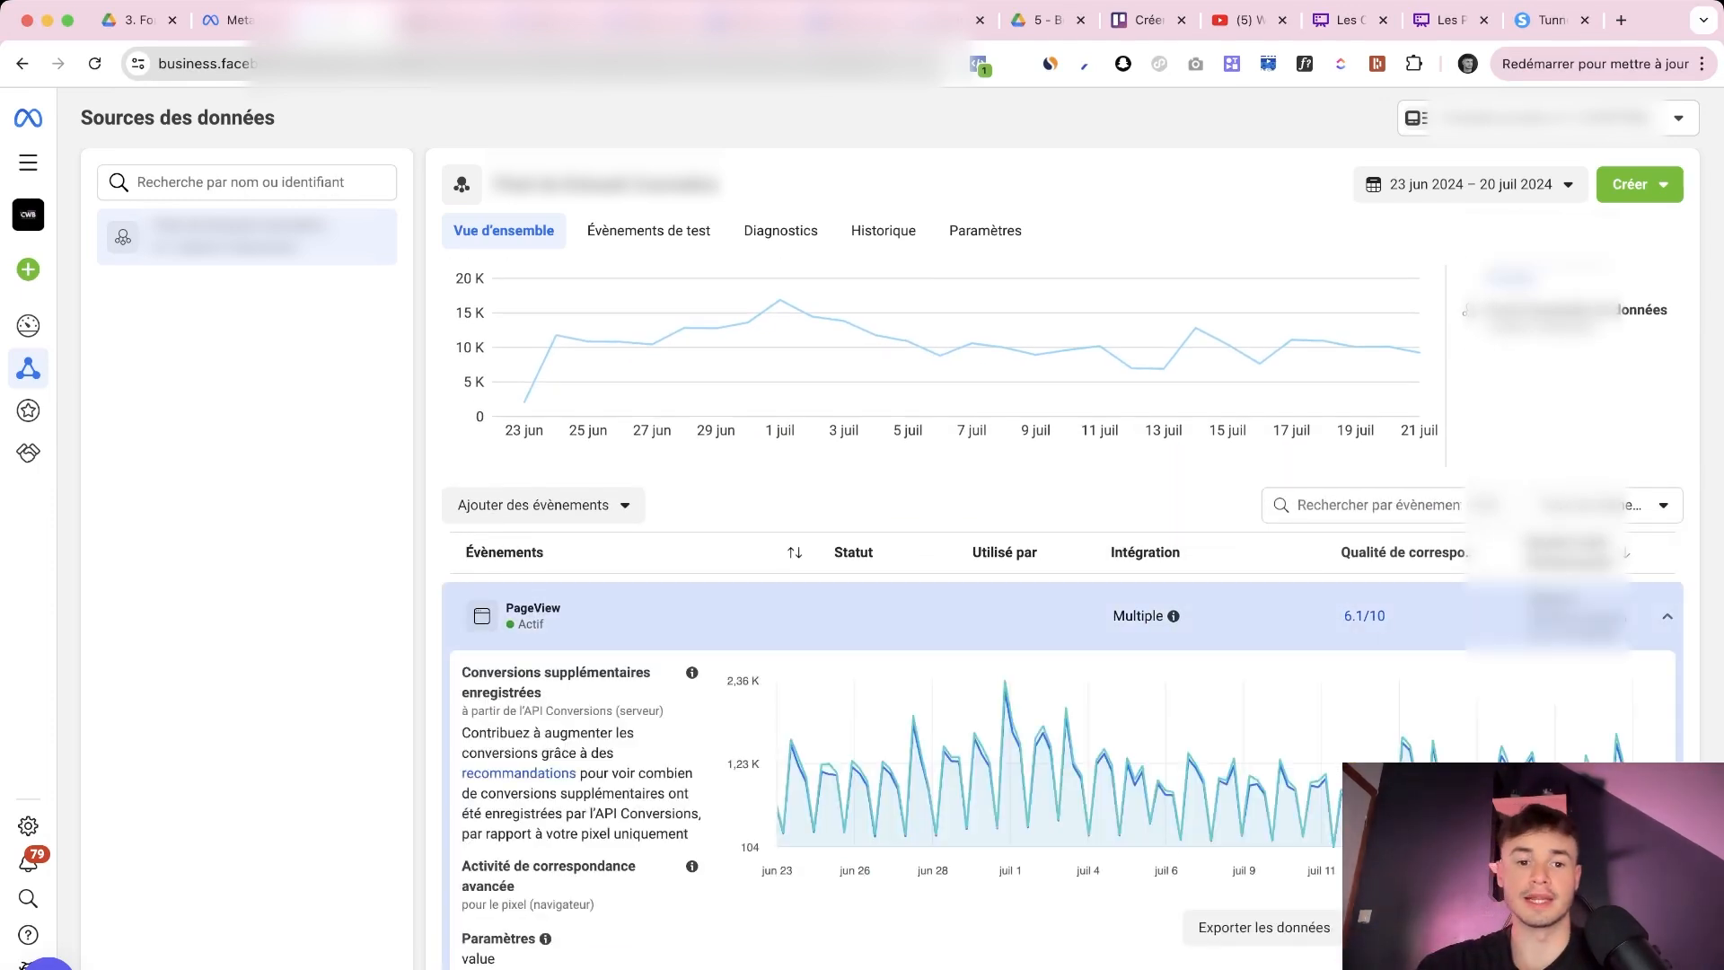
pyautogui.click(933, 616)
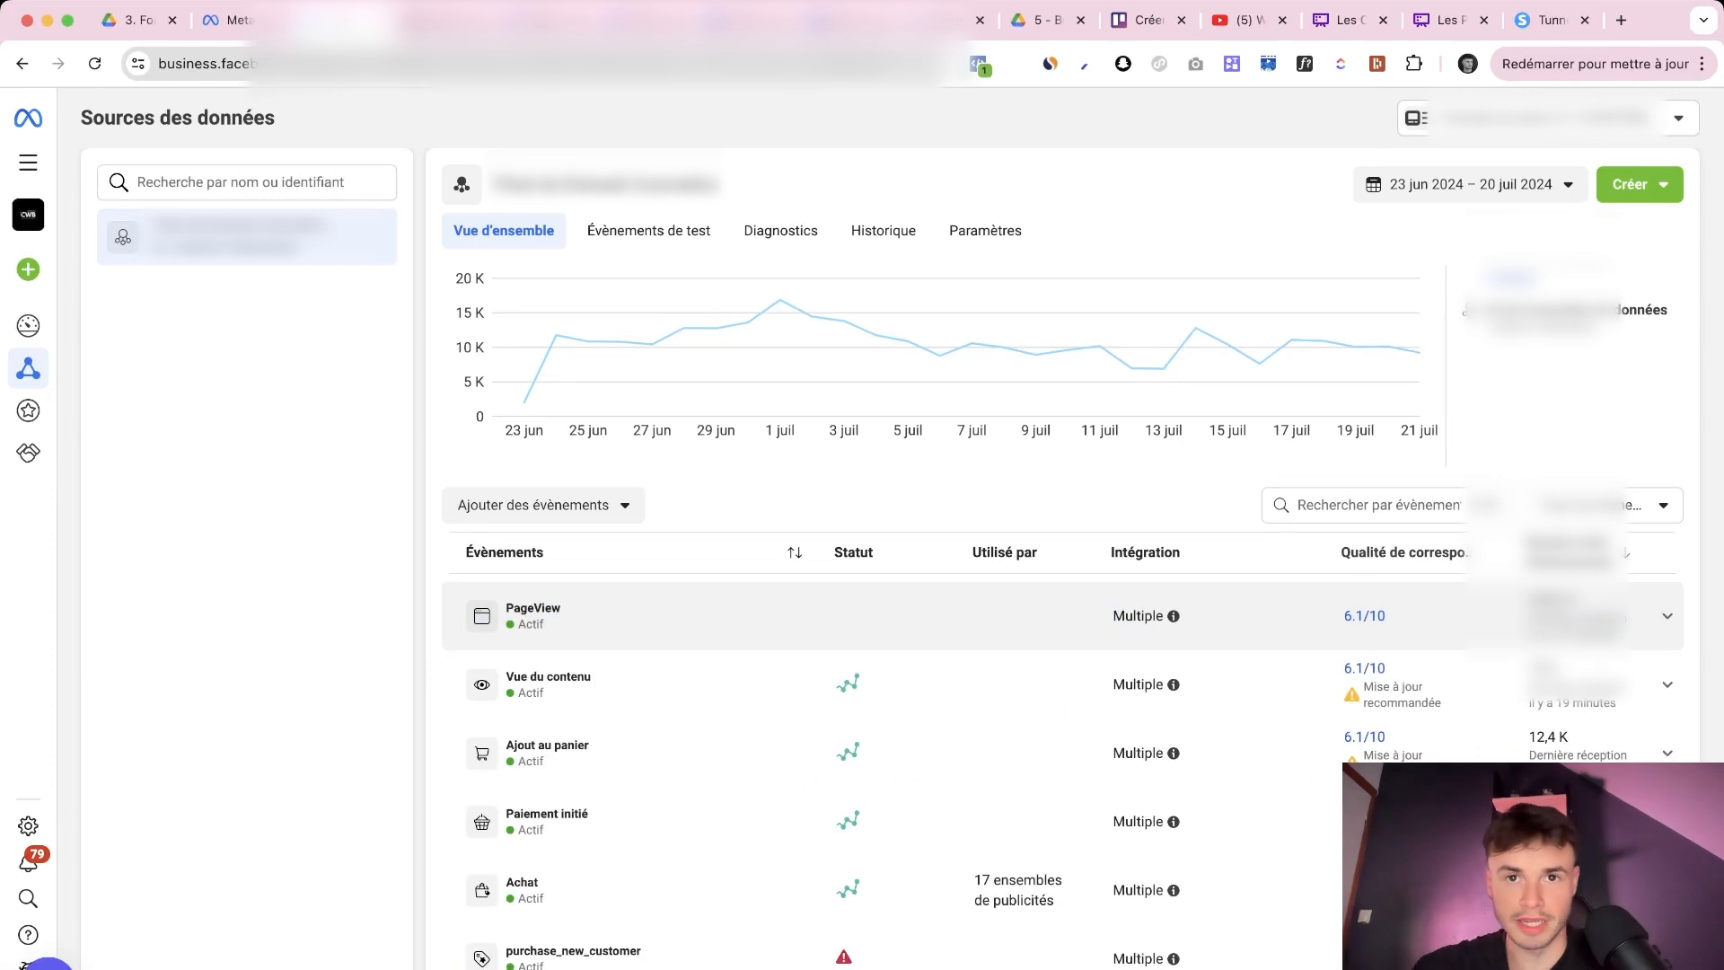
pyautogui.scroll(1, 933, 615)
pyautogui.scroll(-1, 933, 616)
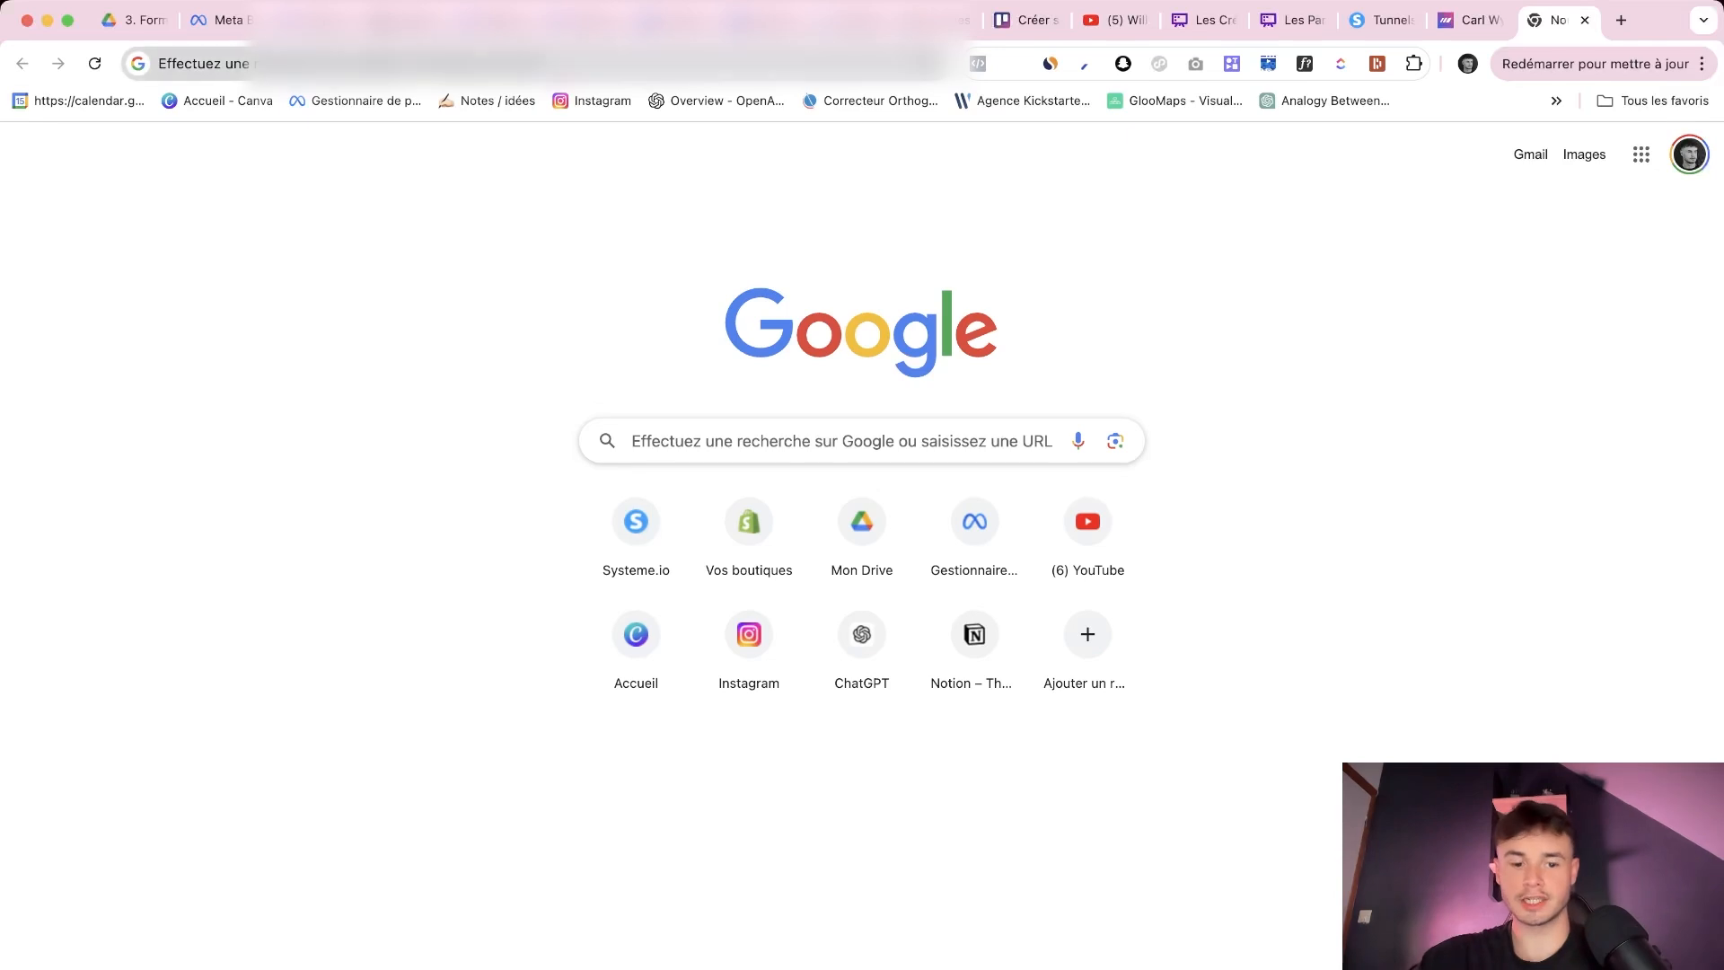
# Search the web for the Facebook pixel helper, open the Meta Pixel Helper extension's Chrome Web Store page, and switch to the open website
pyautogui.click(542, 64)
pyautogui.write('fa')
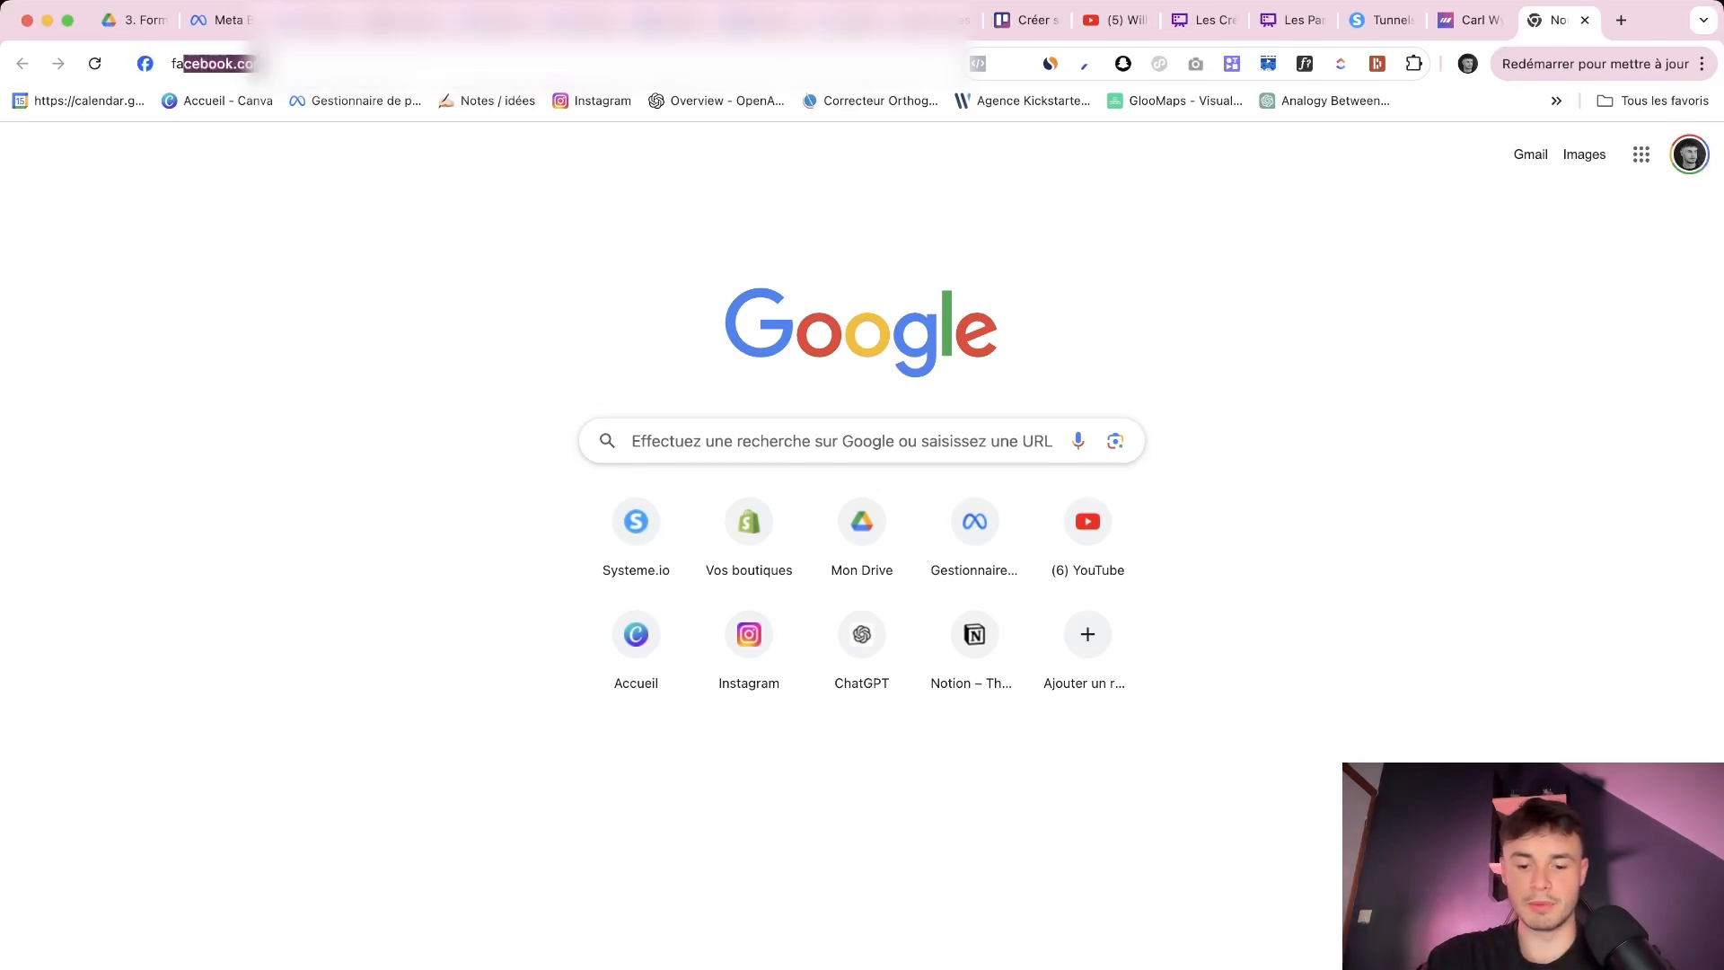
pyautogui.write('cebook pix')
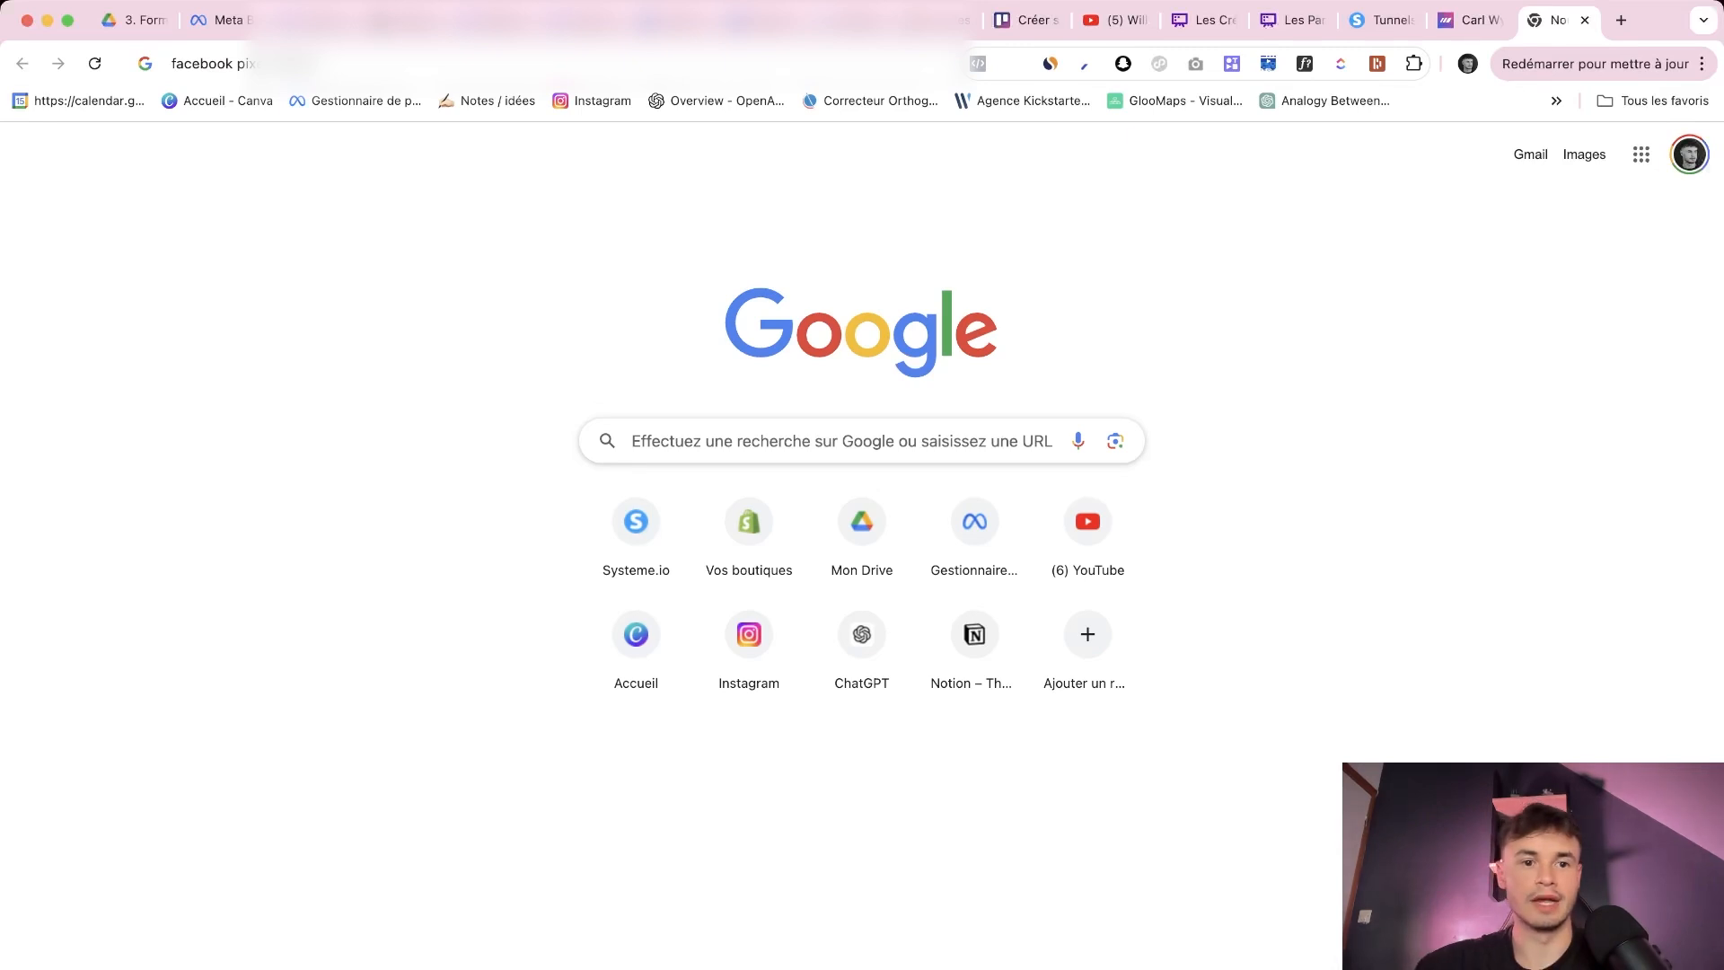
pyautogui.press('Return')
pyautogui.click(395, 305)
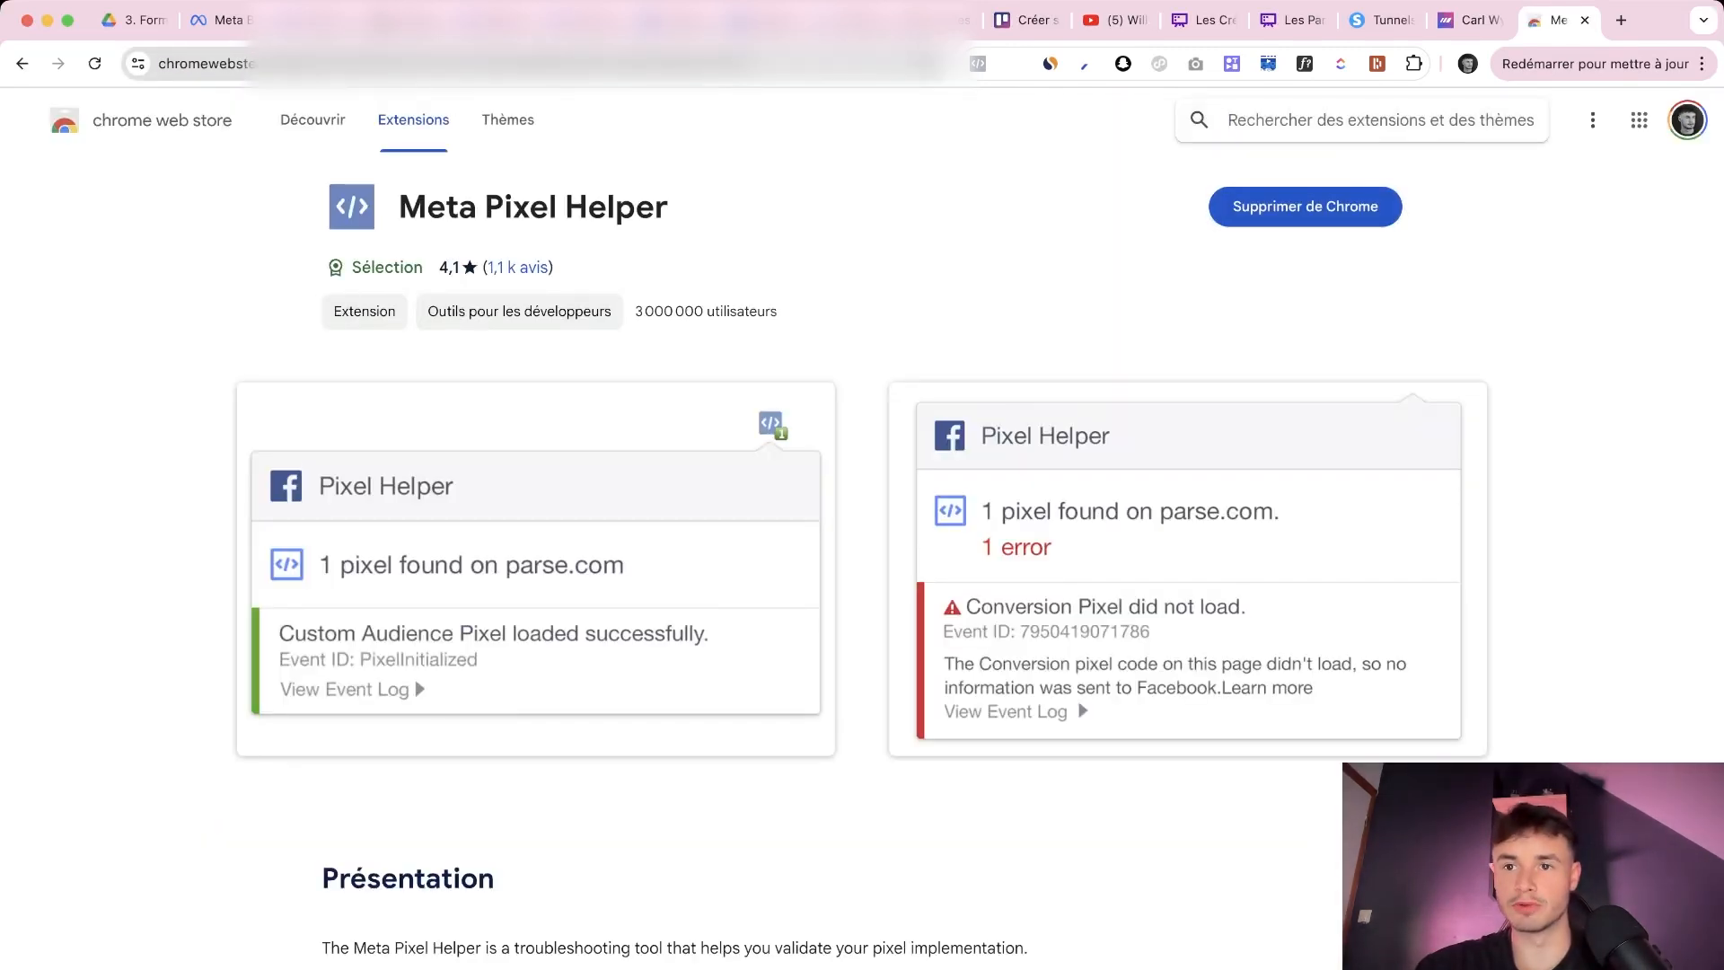
pyautogui.click(1470, 19)
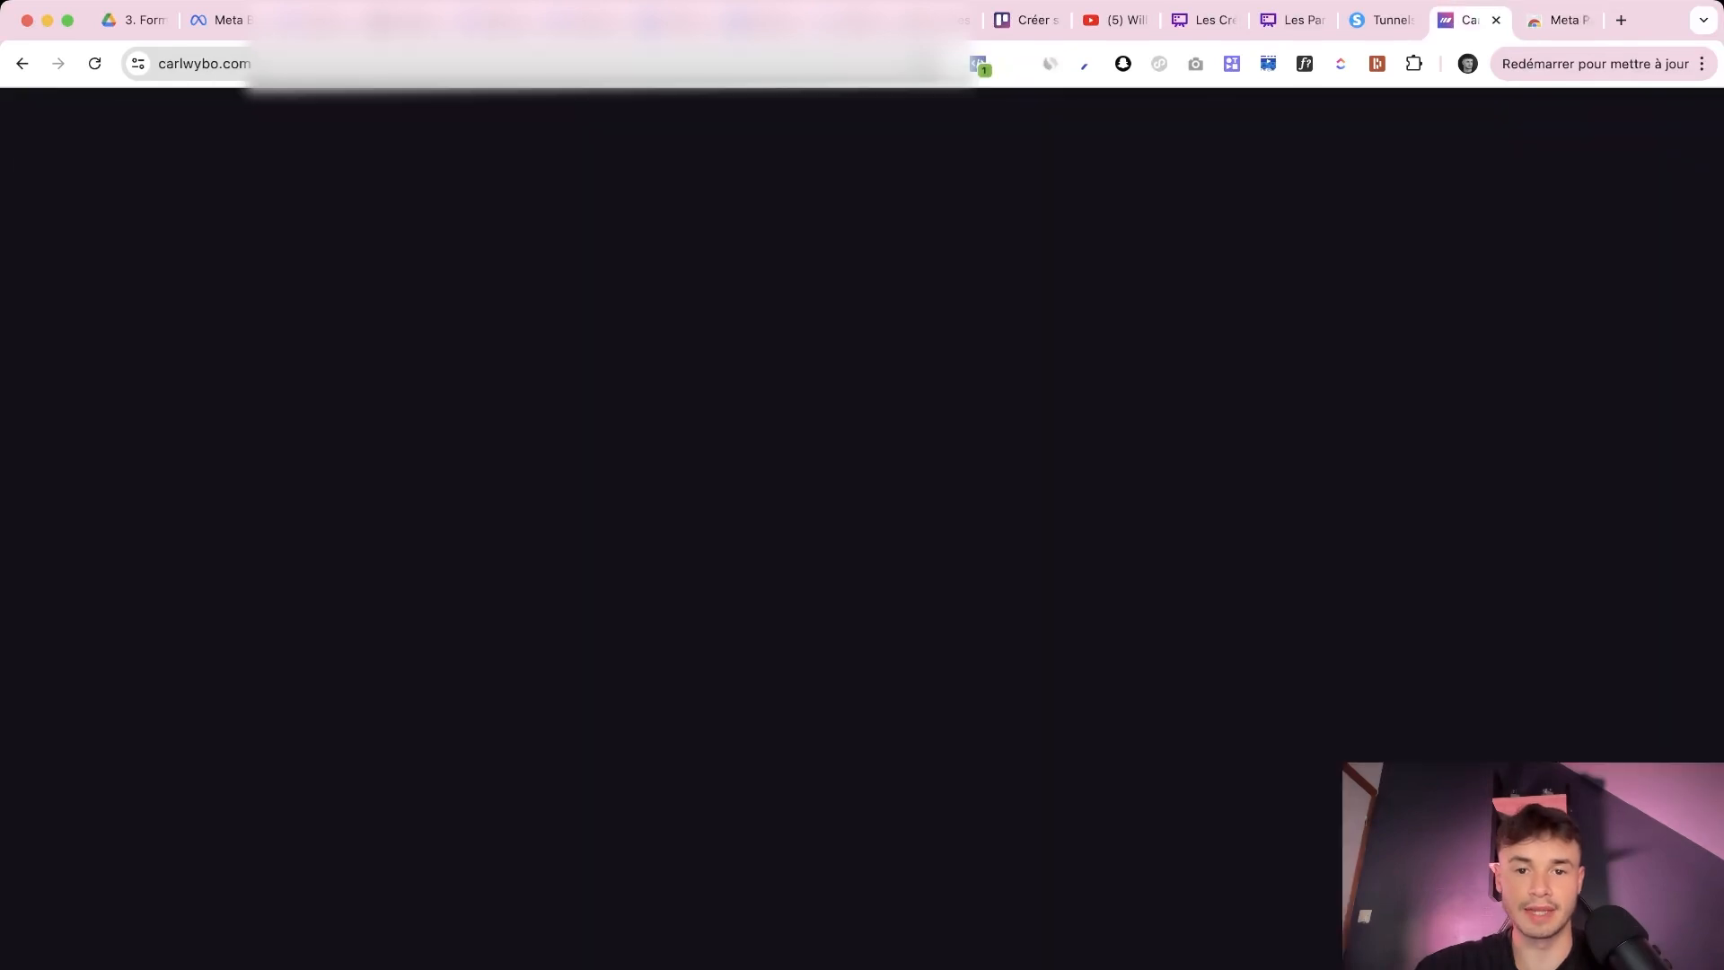
# Look over the open website's landing page, from the growth partner heading to the section about its owner
pyautogui.scroll(-6, 862, 529)
pyautogui.scroll(5, 861, 530)
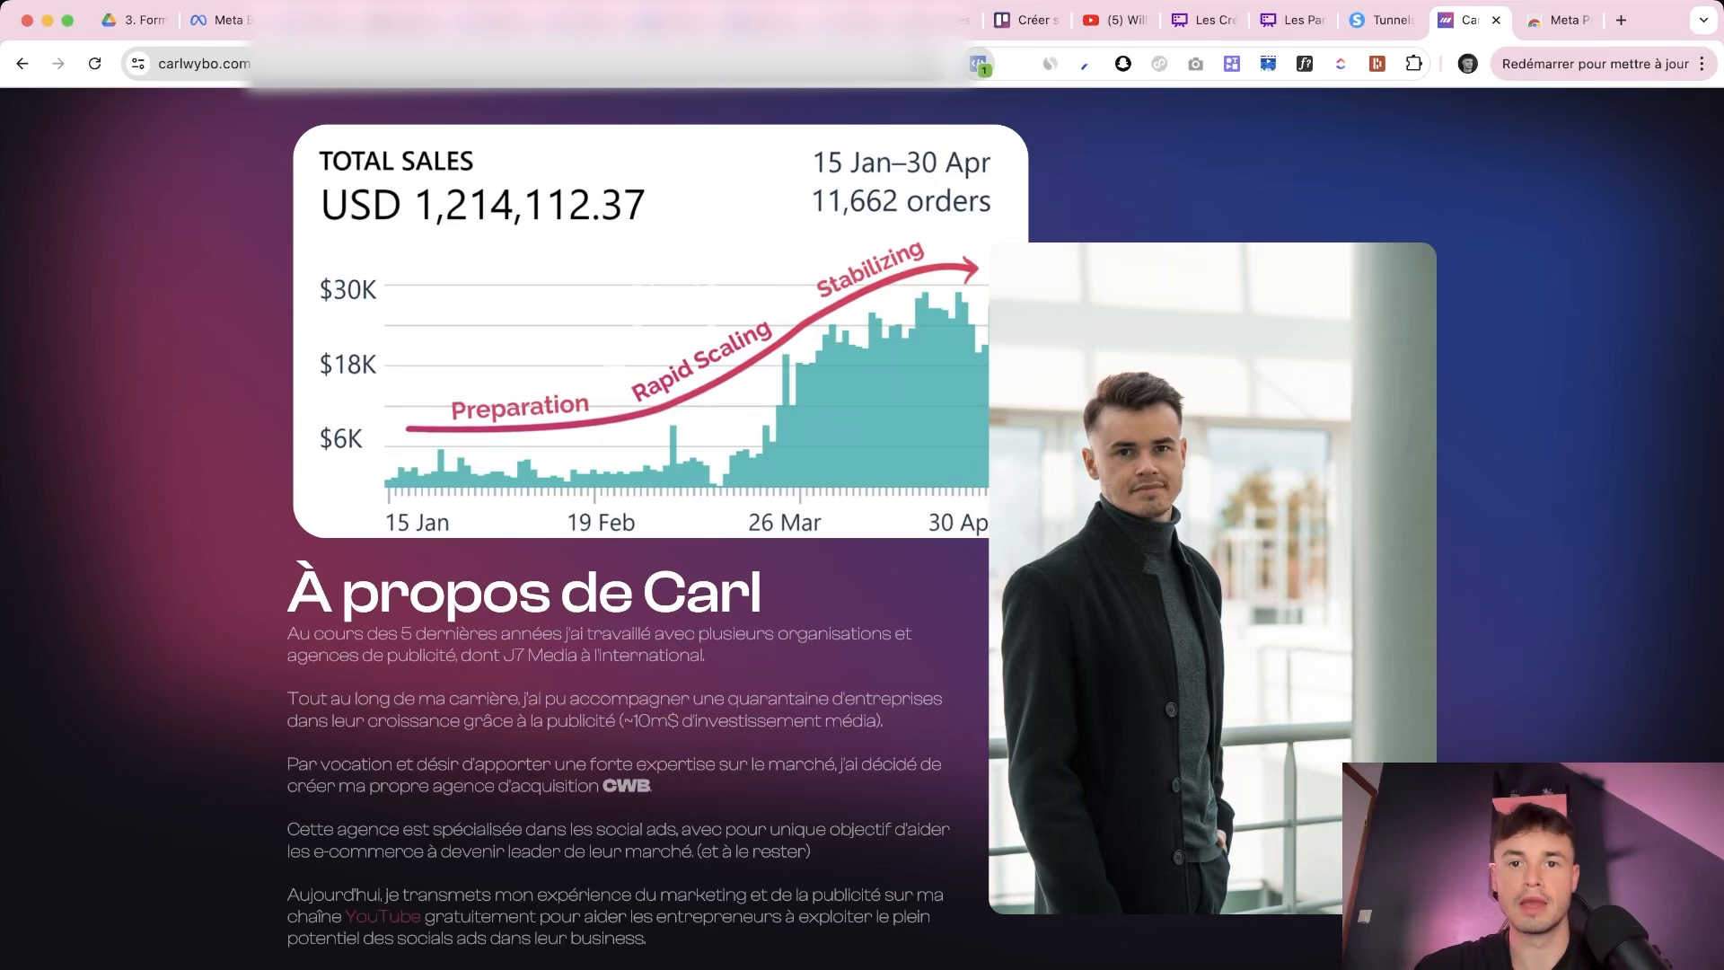
pyautogui.scroll(3, 862, 530)
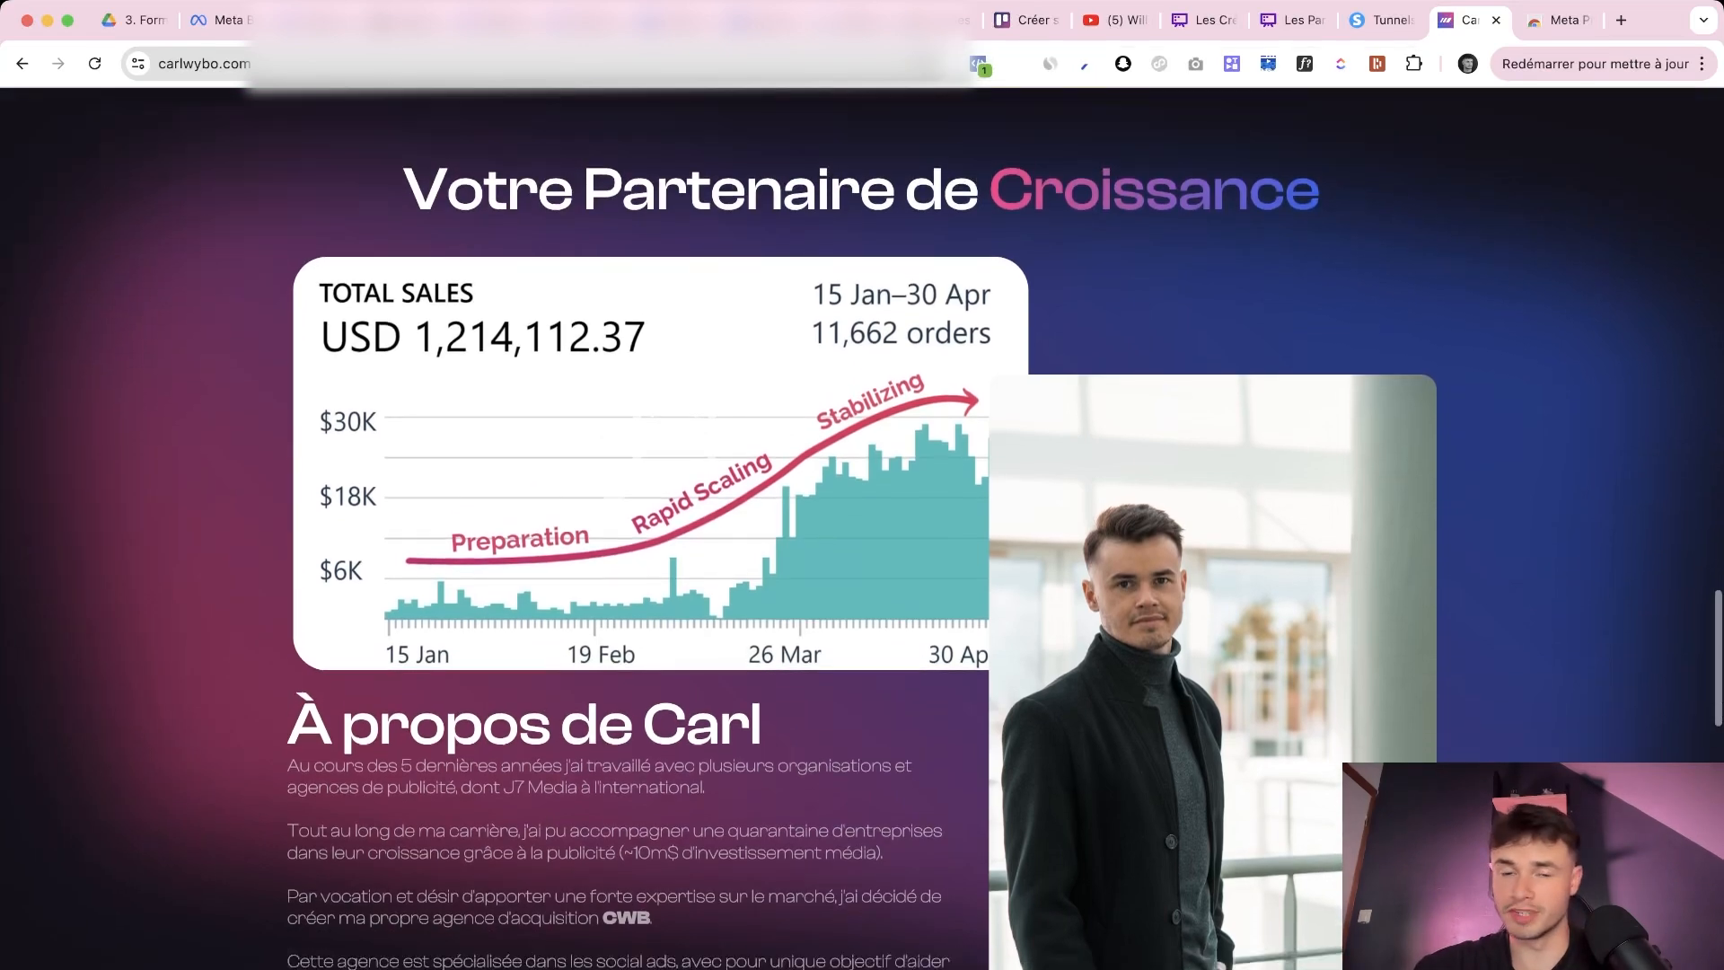
pyautogui.scroll(-3, 862, 530)
pyautogui.scroll(3, 862, 529)
pyautogui.scroll(-2, 862, 529)
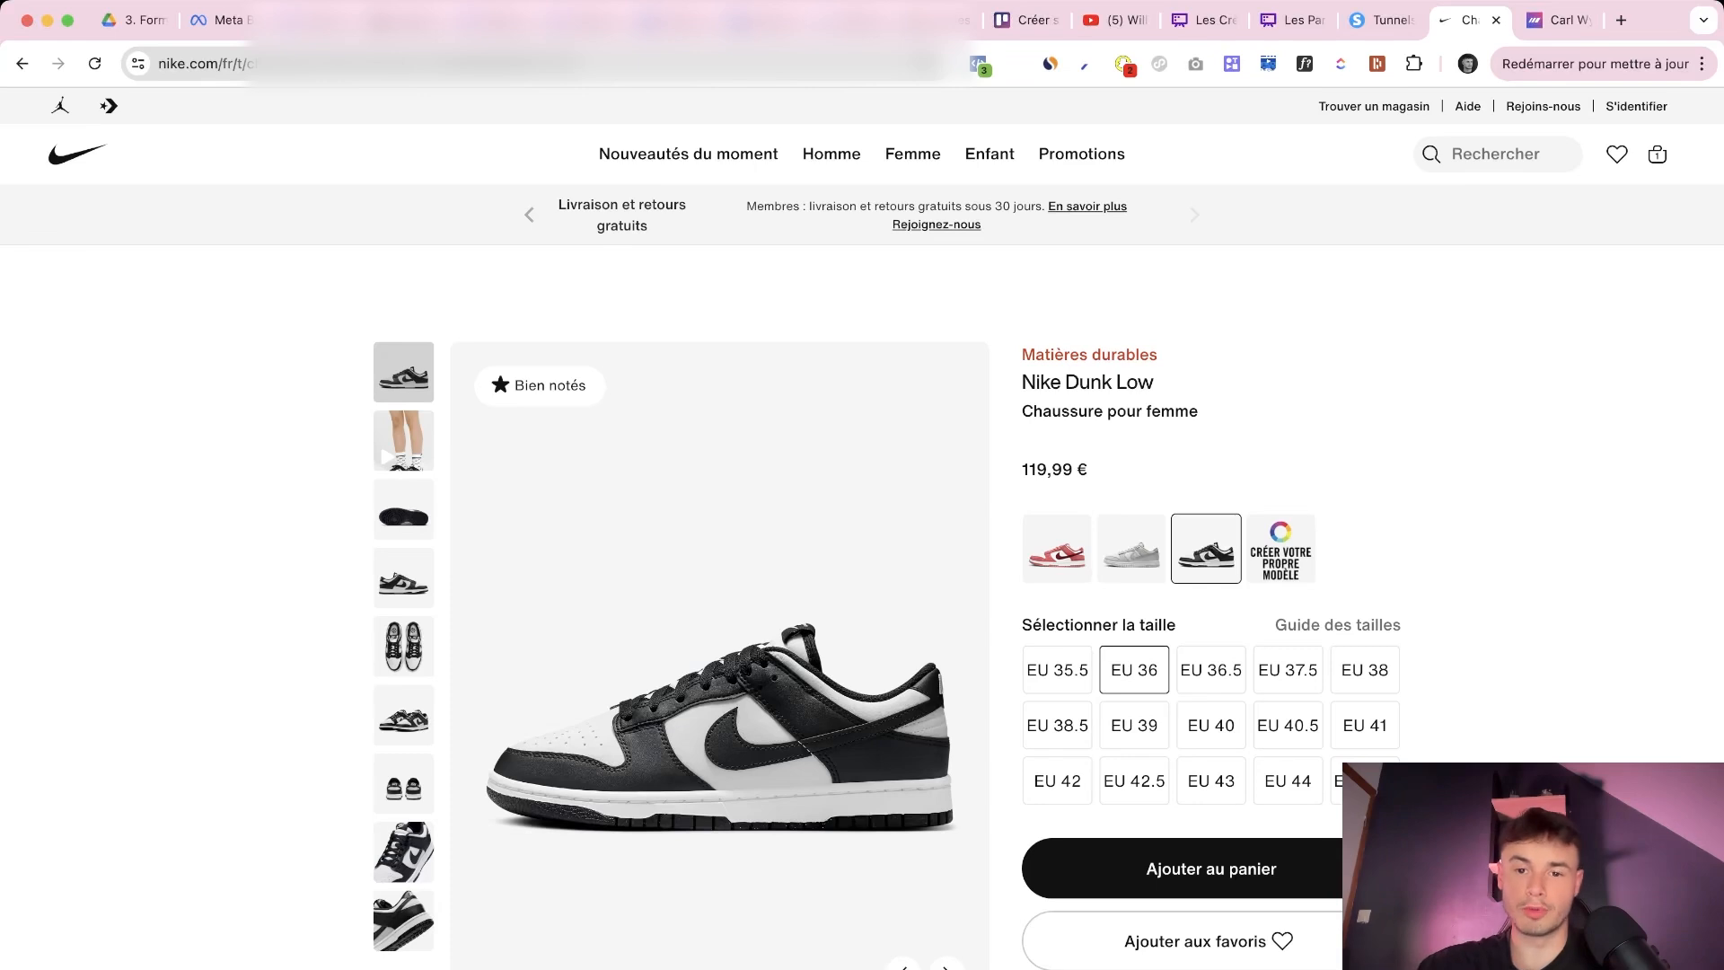
# Switch to the Nike store, examine the Nike Dunk Low product page, and try adding the shoe in EU 36 to the cart
pyautogui.scroll(-2, 862, 528)
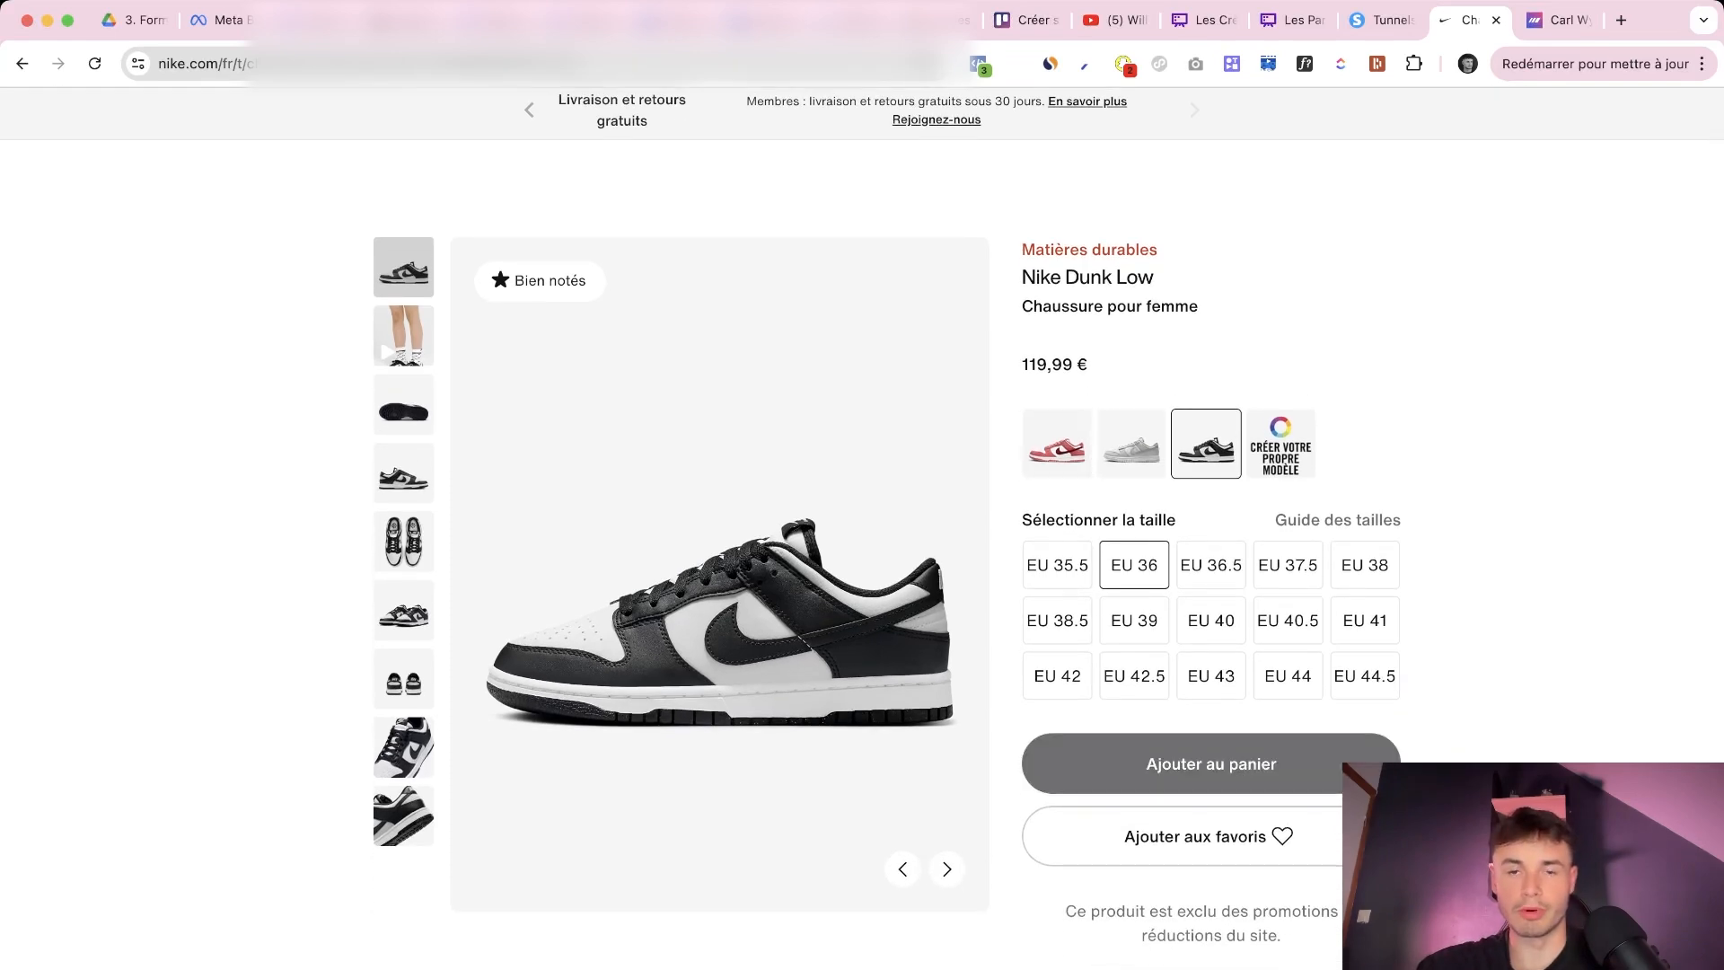
pyautogui.click(1211, 764)
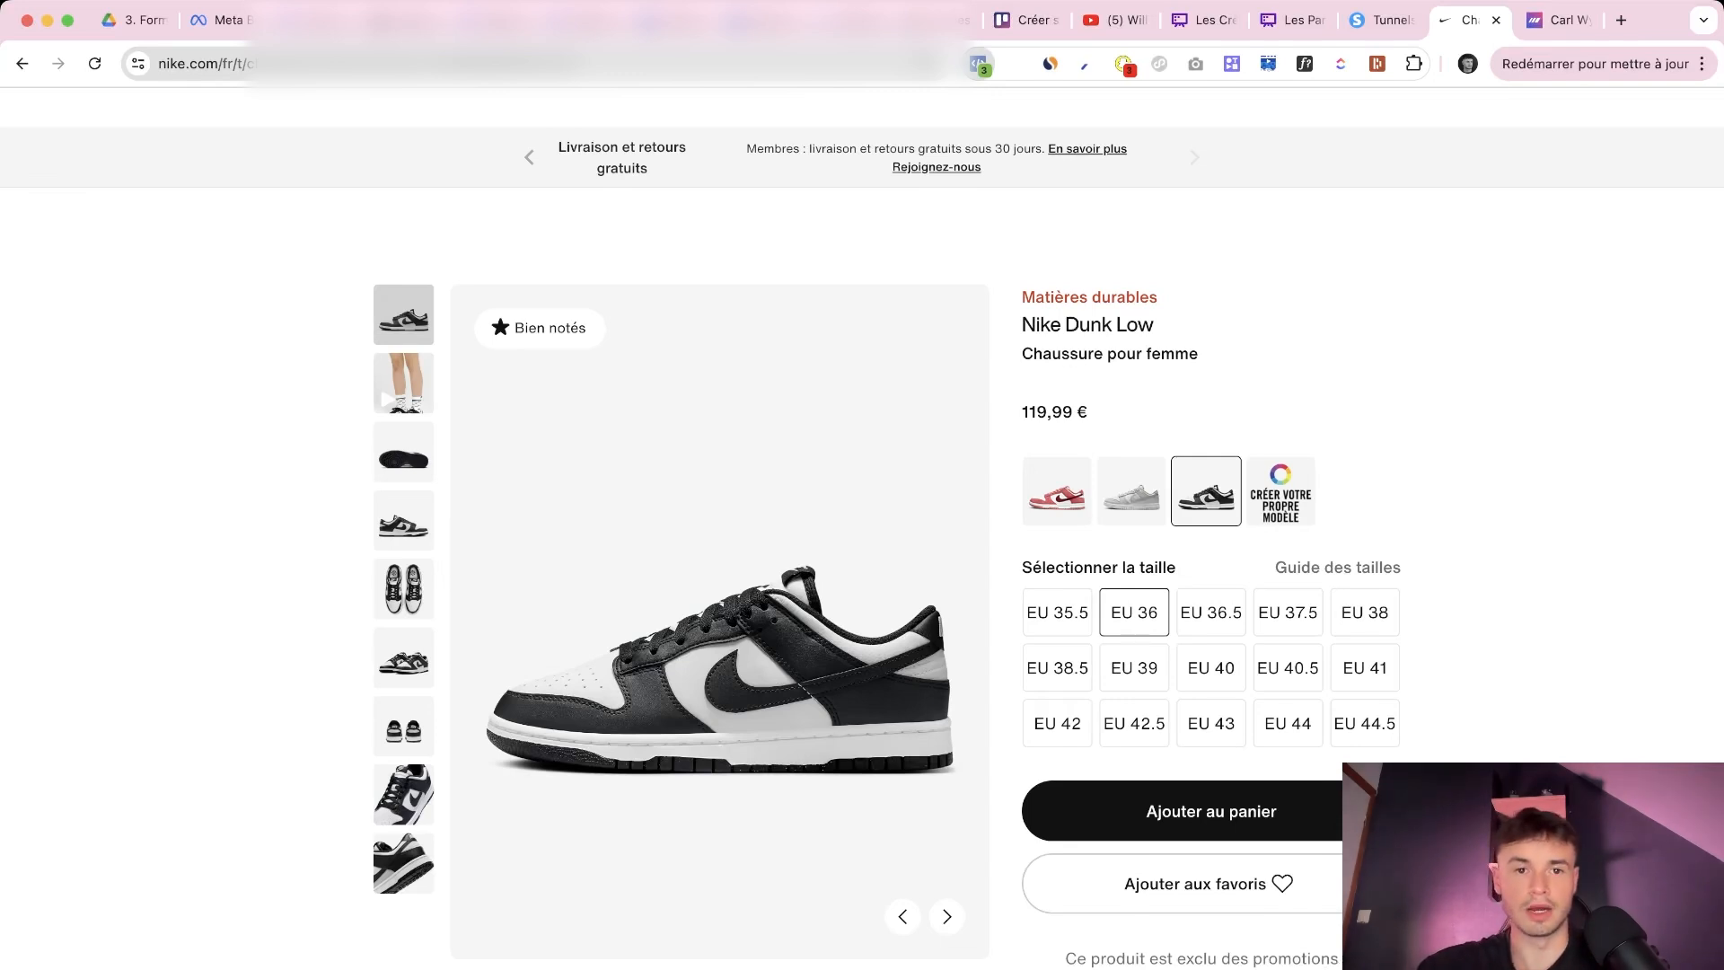
pyautogui.scroll(-3, 1211, 539)
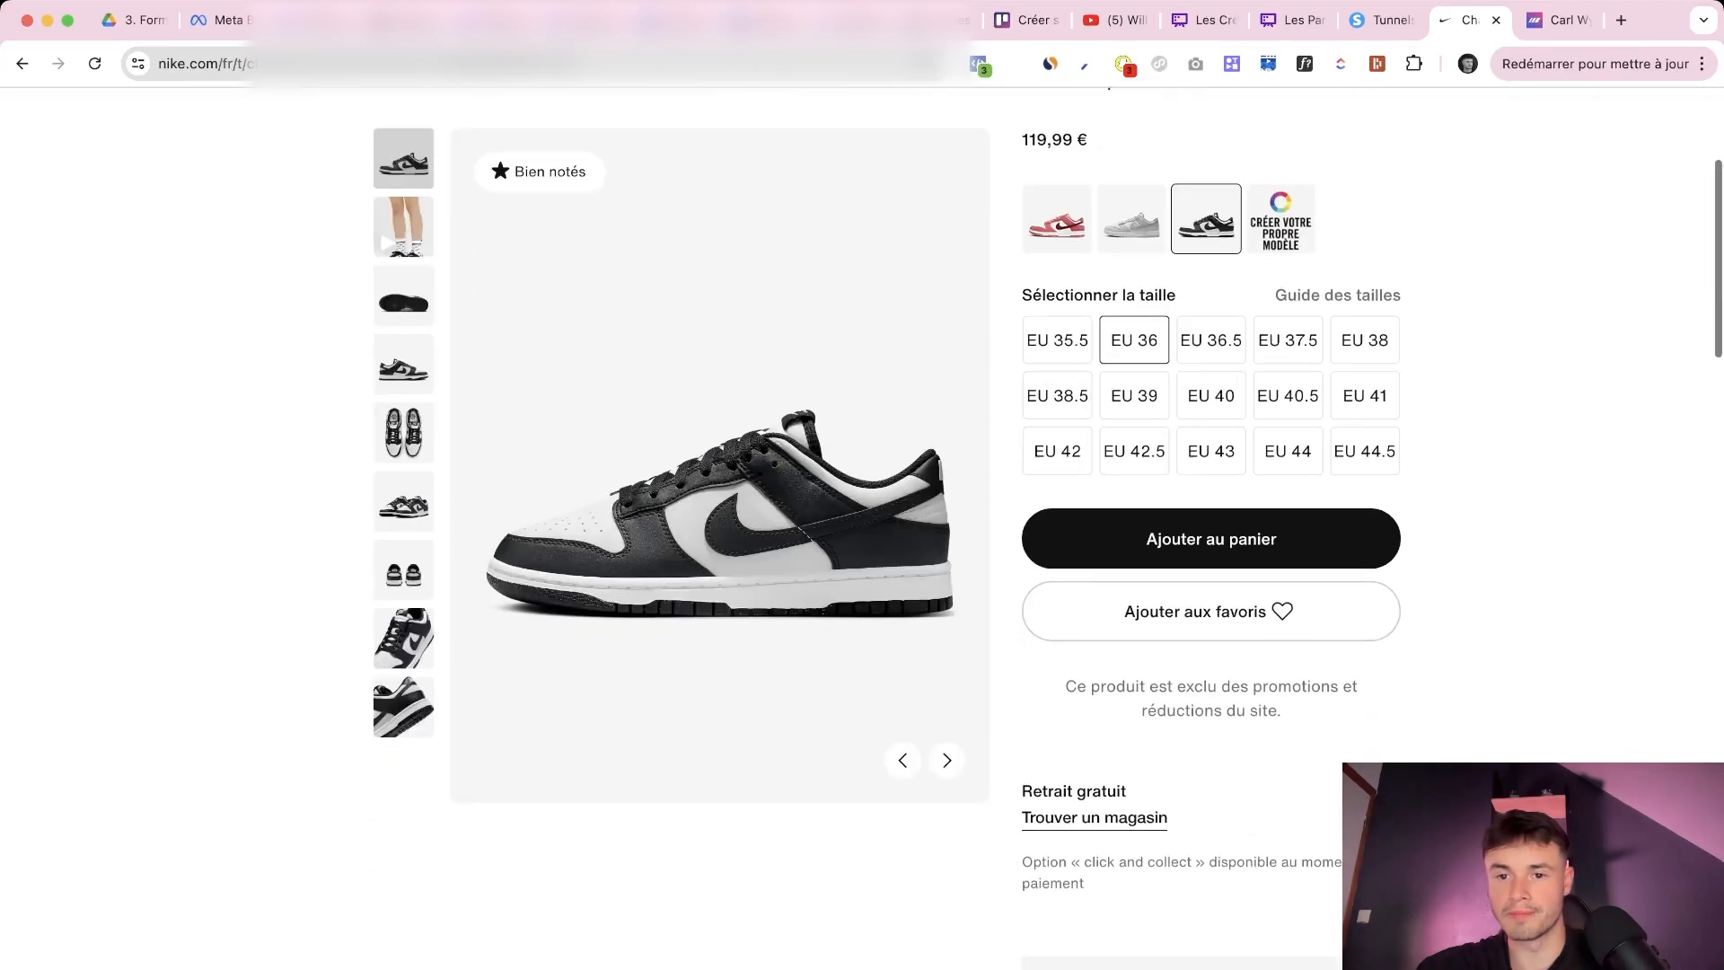
pyautogui.scroll(4, 1211, 539)
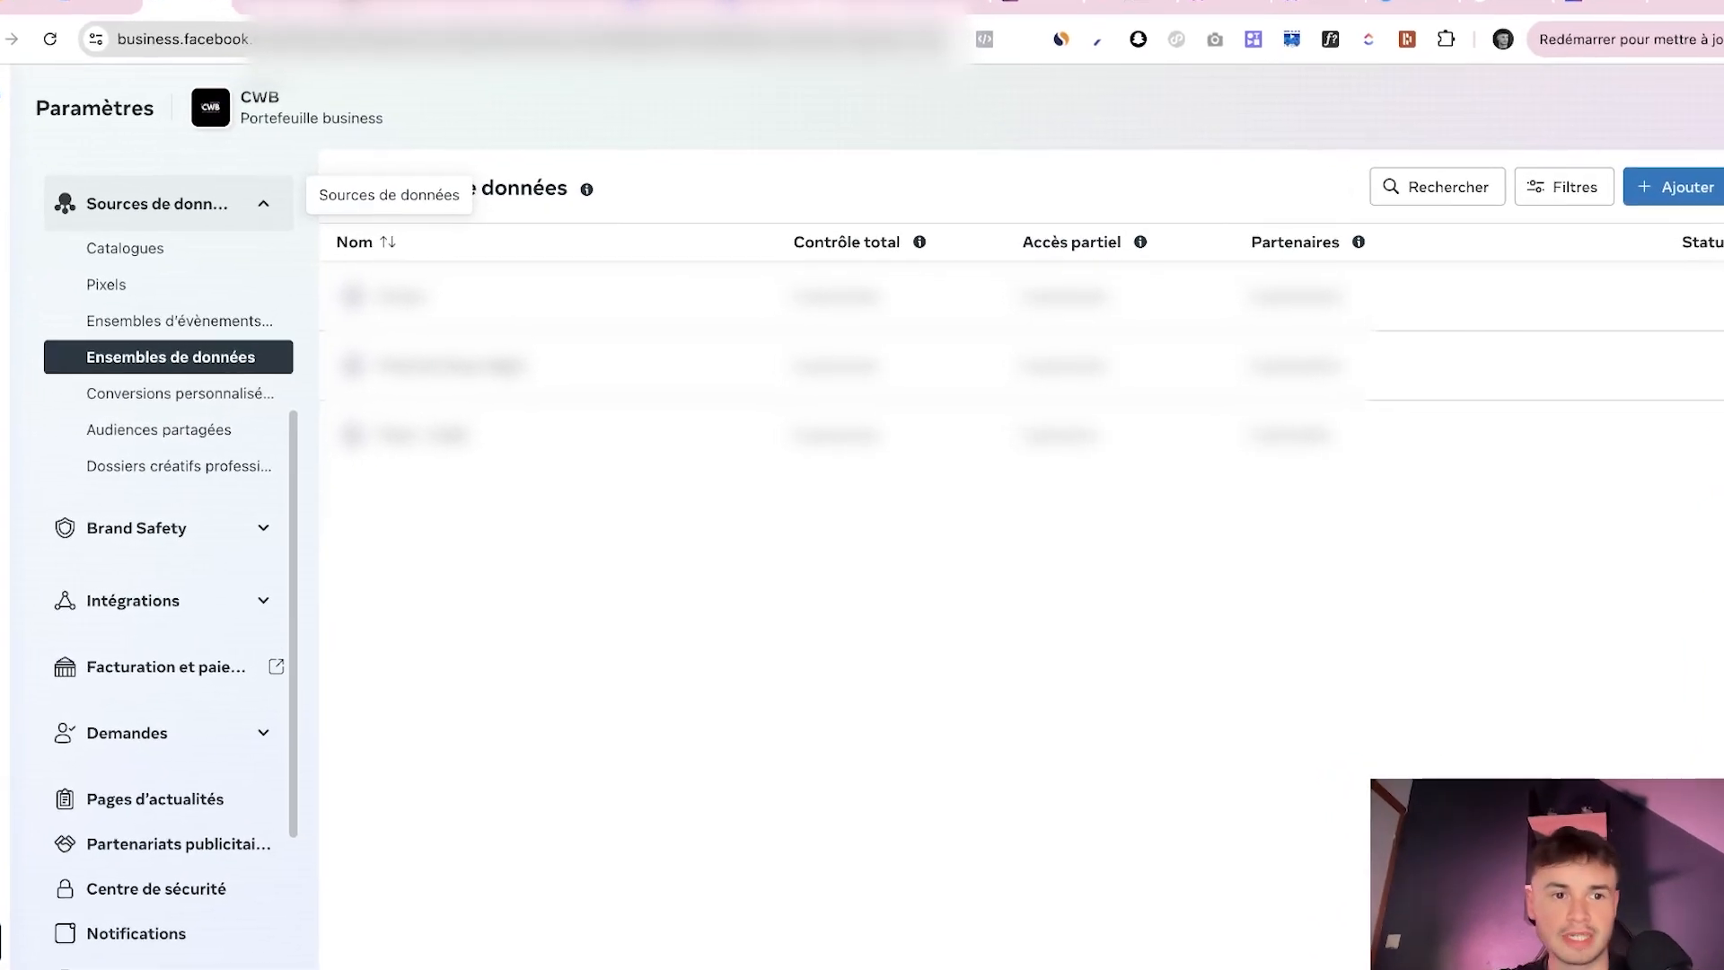
# Switch to the CWB portfolio's Meta Business settings and open the domain list under Brand Safety
pyautogui.scroll(-1, 192, 326)
pyautogui.click(162, 437)
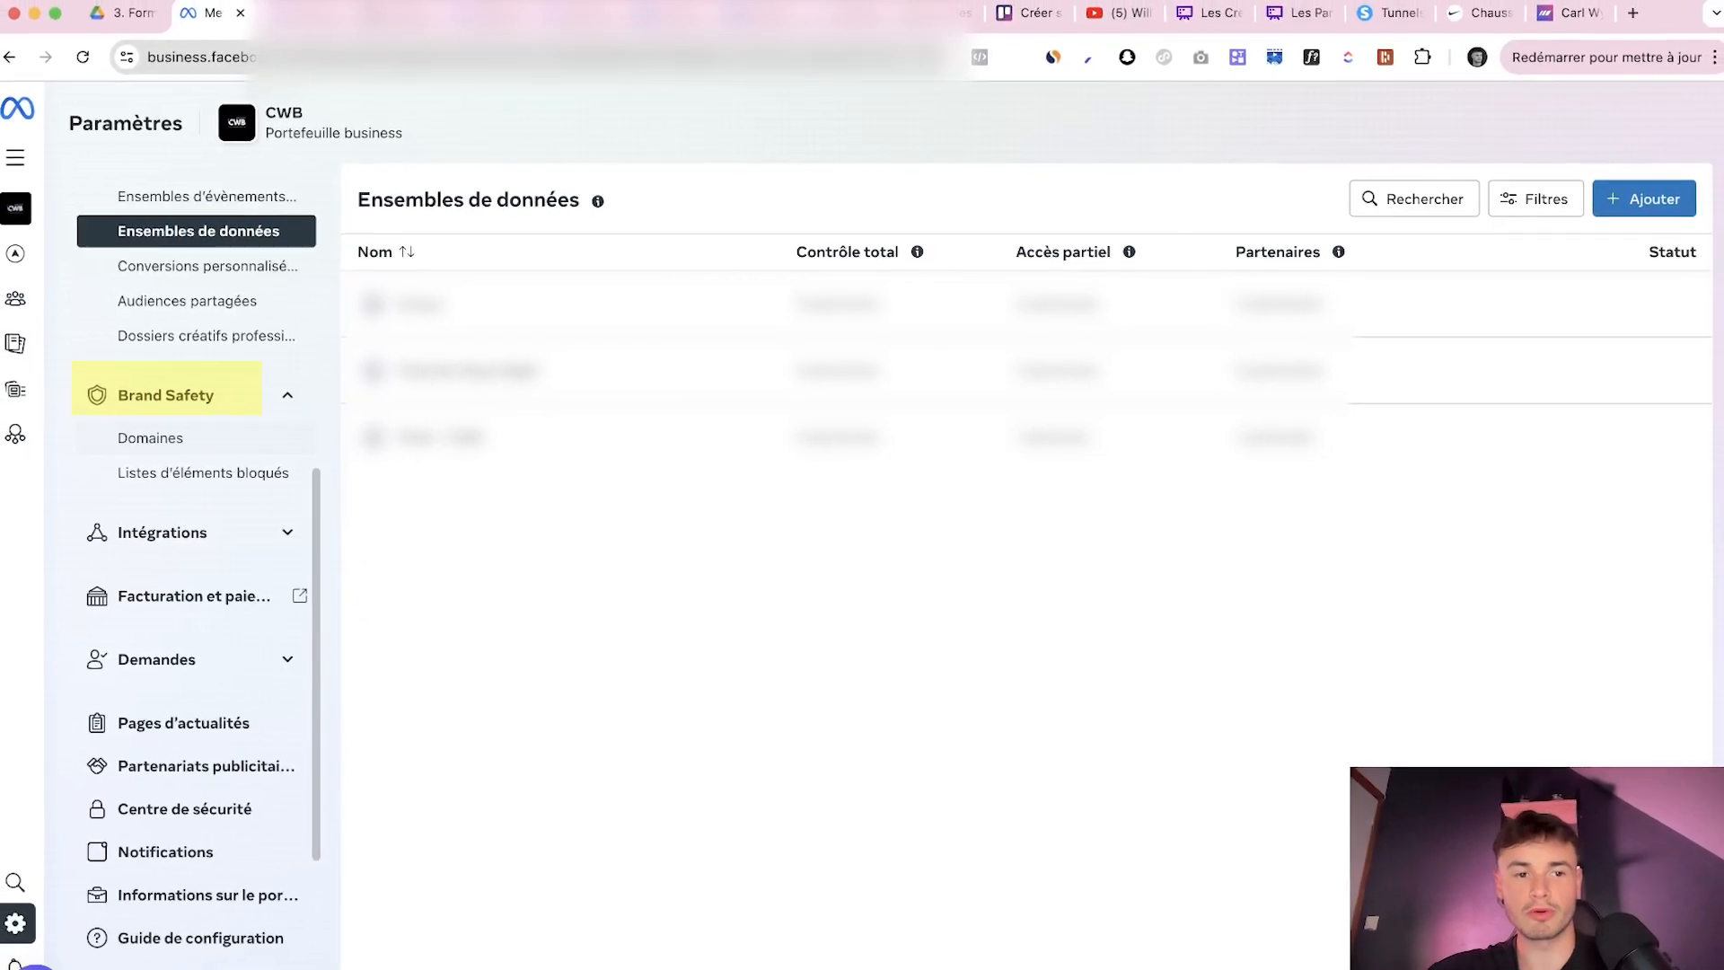
pyautogui.click(140, 437)
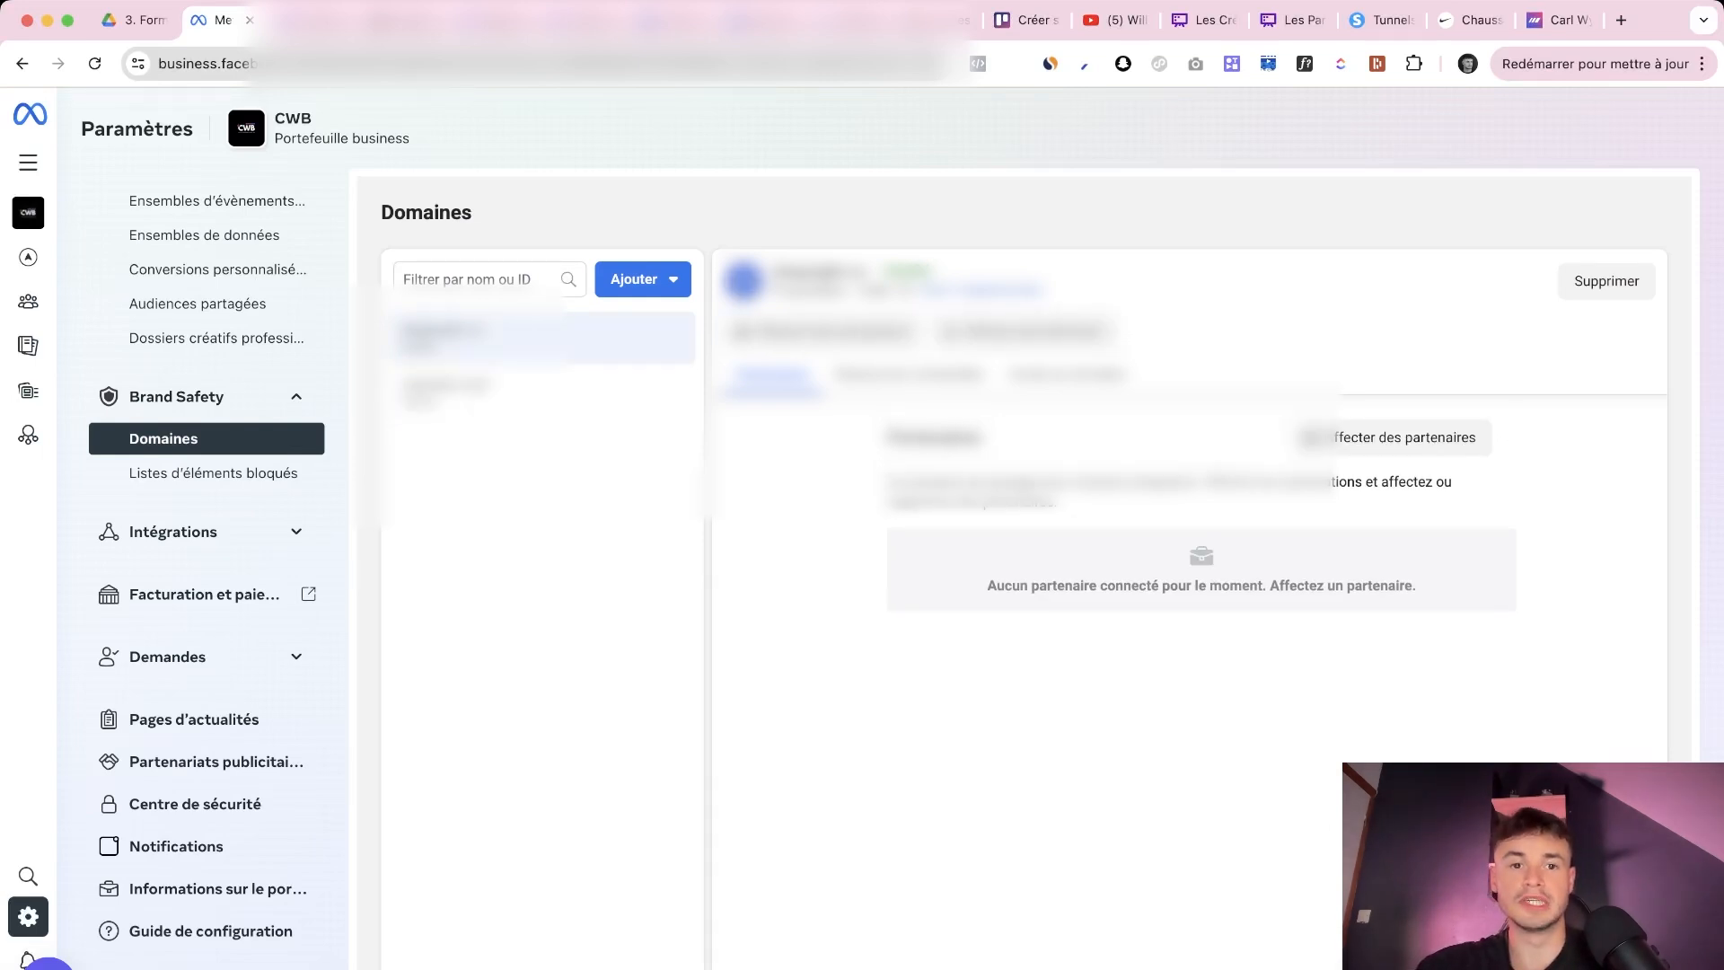
pyautogui.click(643, 279)
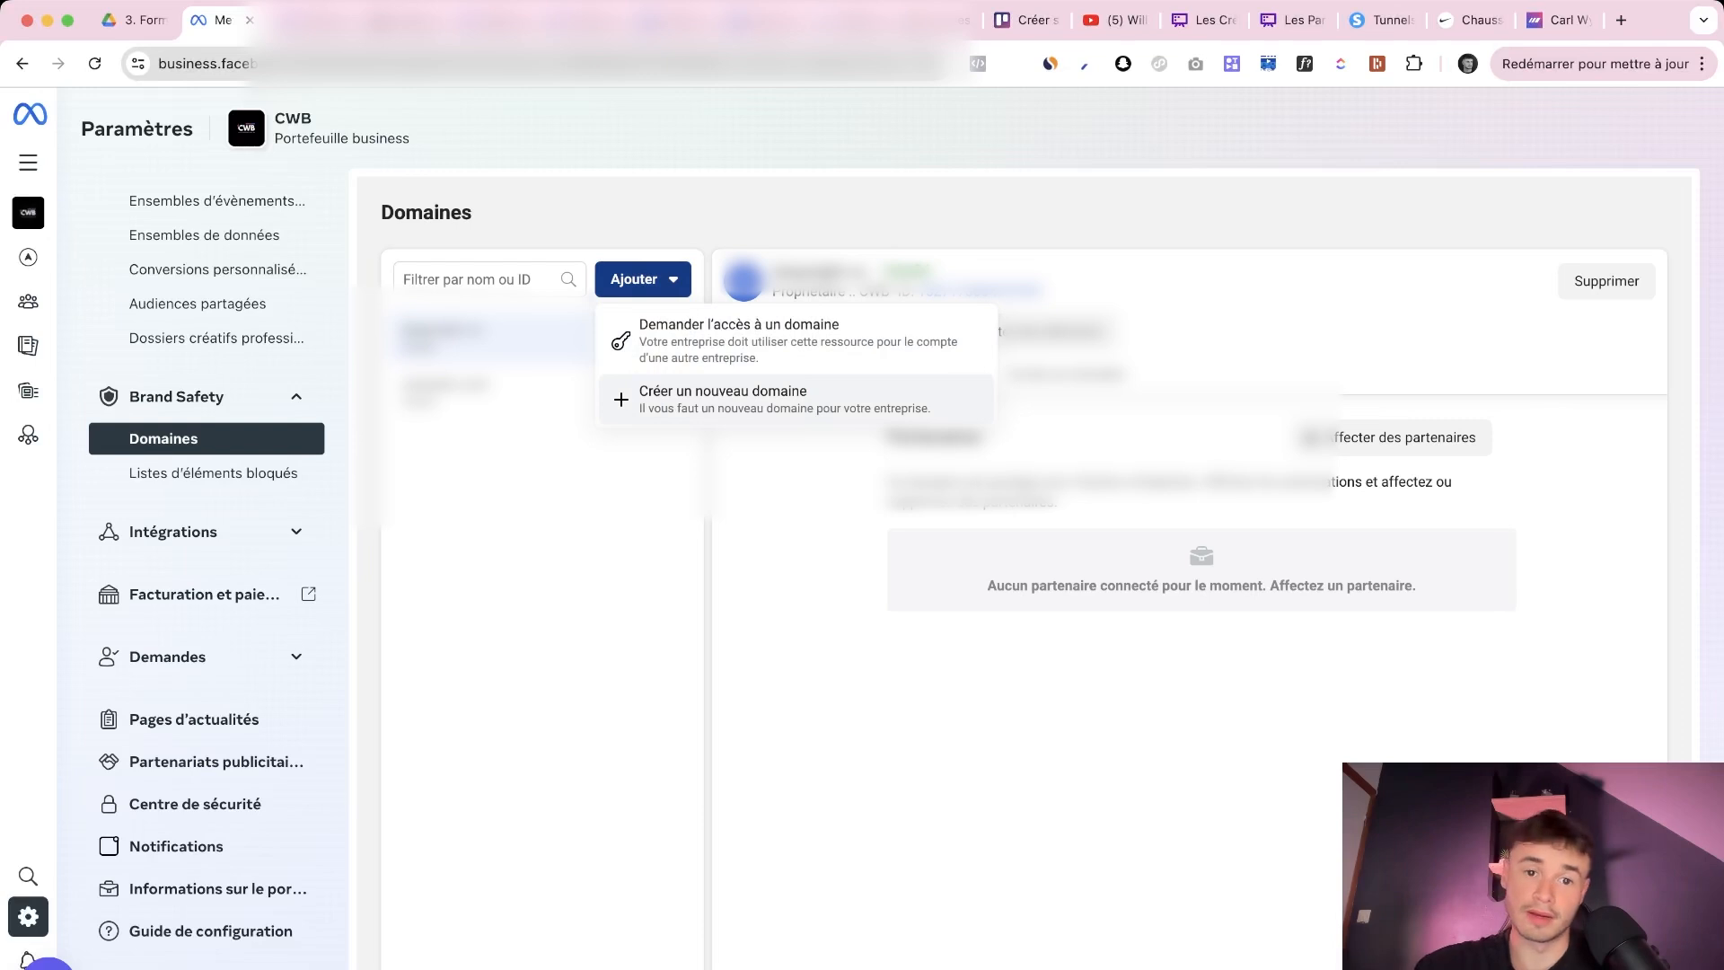
pyautogui.click(723, 395)
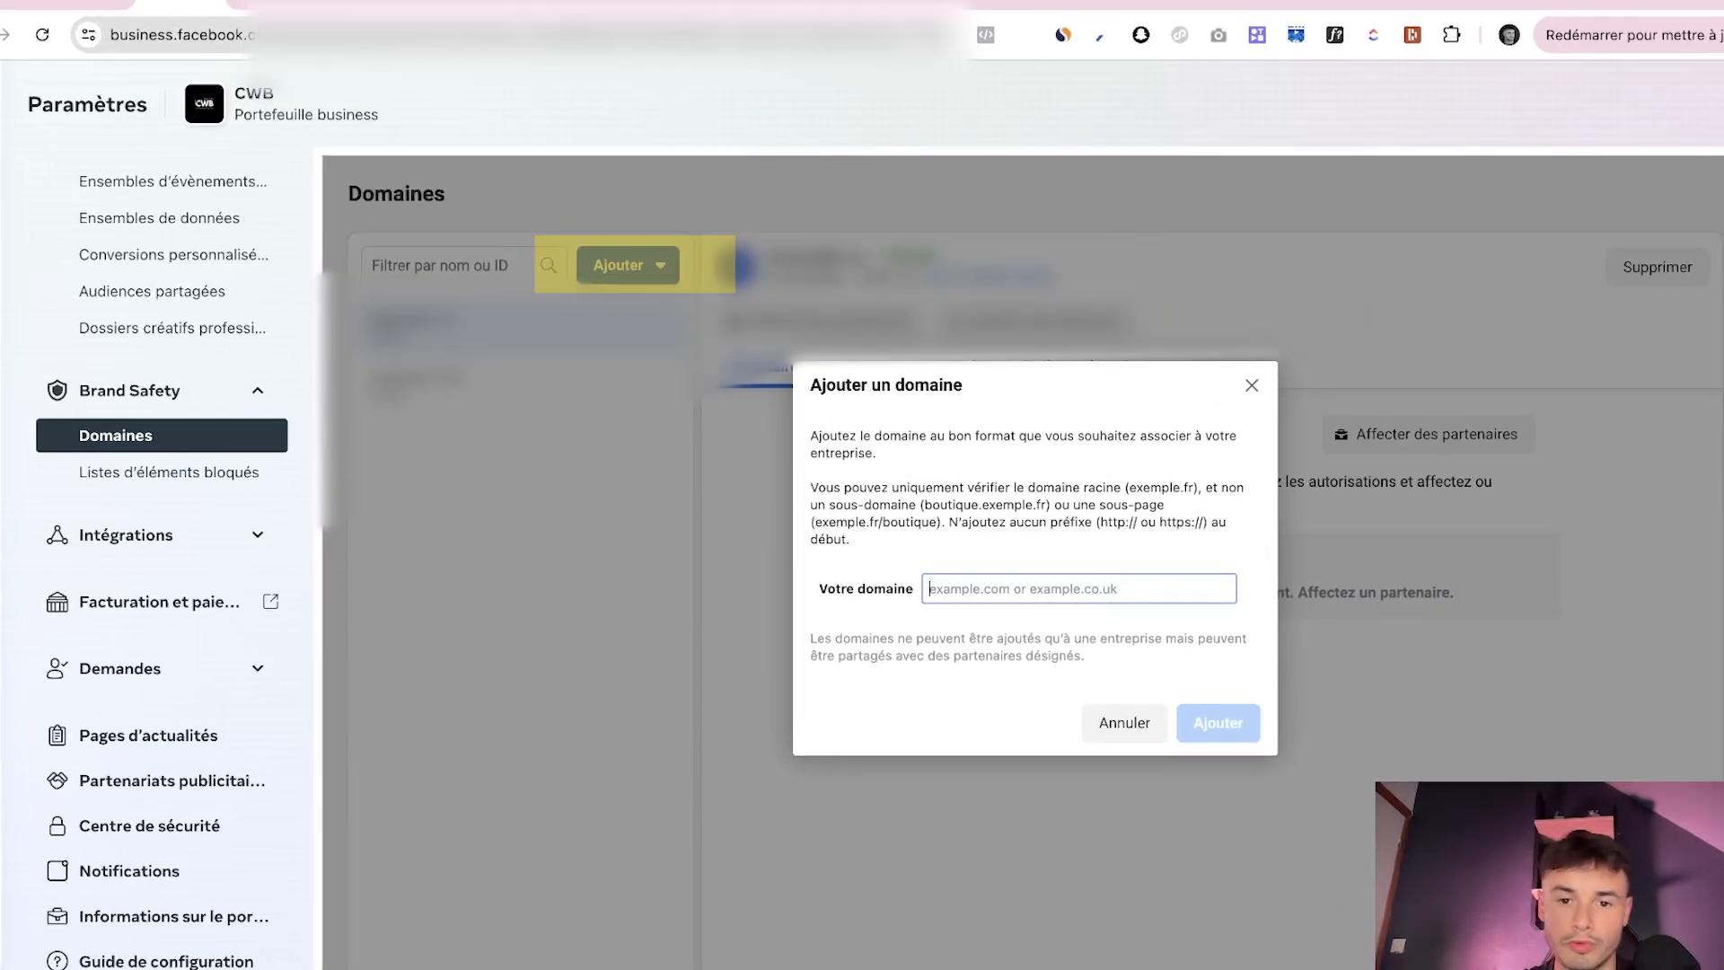
pyautogui.write('htttpp')
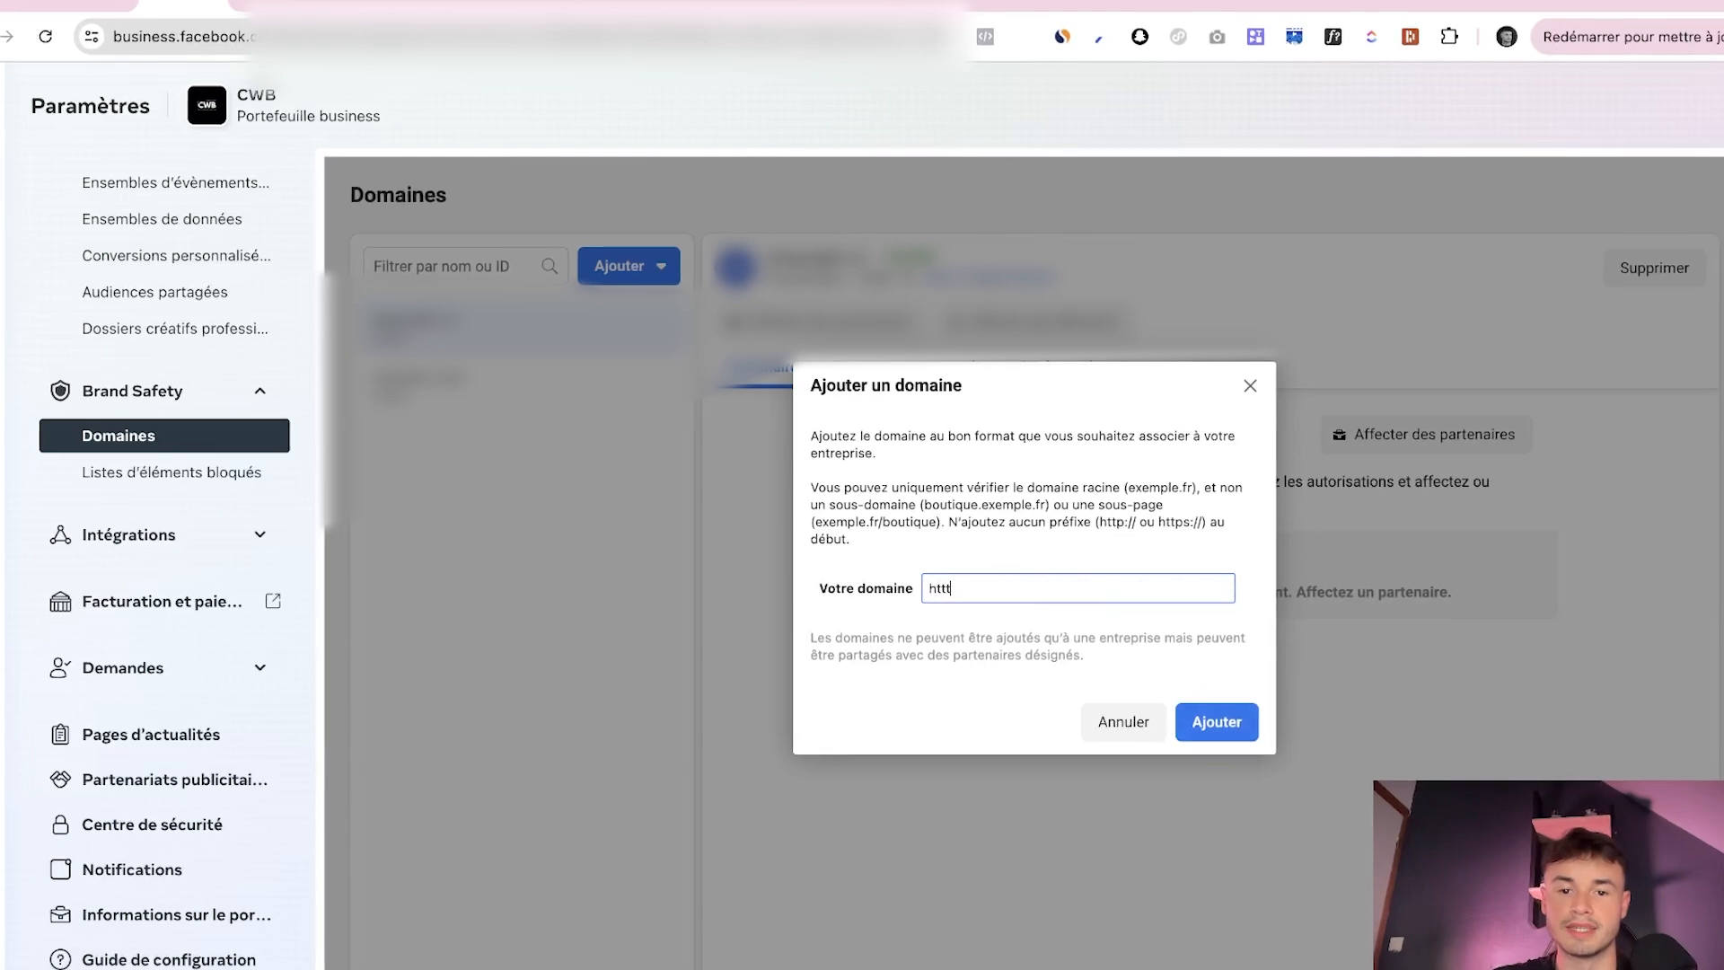
pyautogui.press('BackSpace')
pyautogui.press('BackSpace')
pyautogui.press('BackSpace')
pyautogui.press('BackSpace')
pyautogui.press('BackSpace')
pyautogui.press('BackSpace')
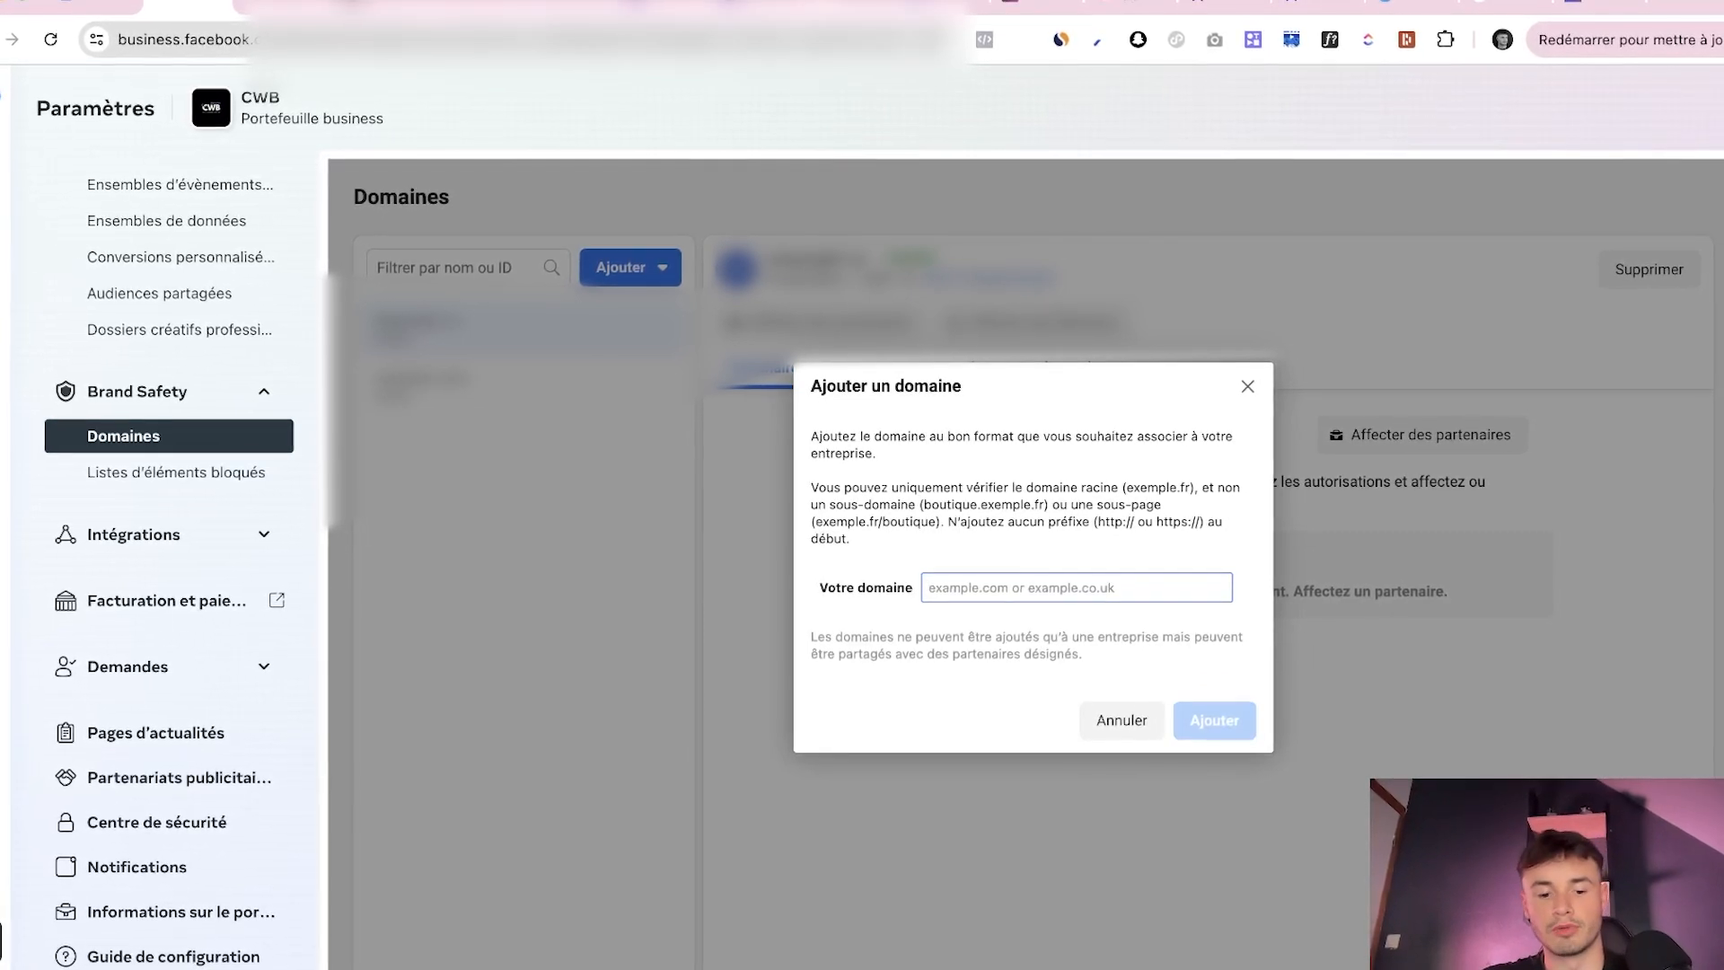
pyautogui.write('carl')
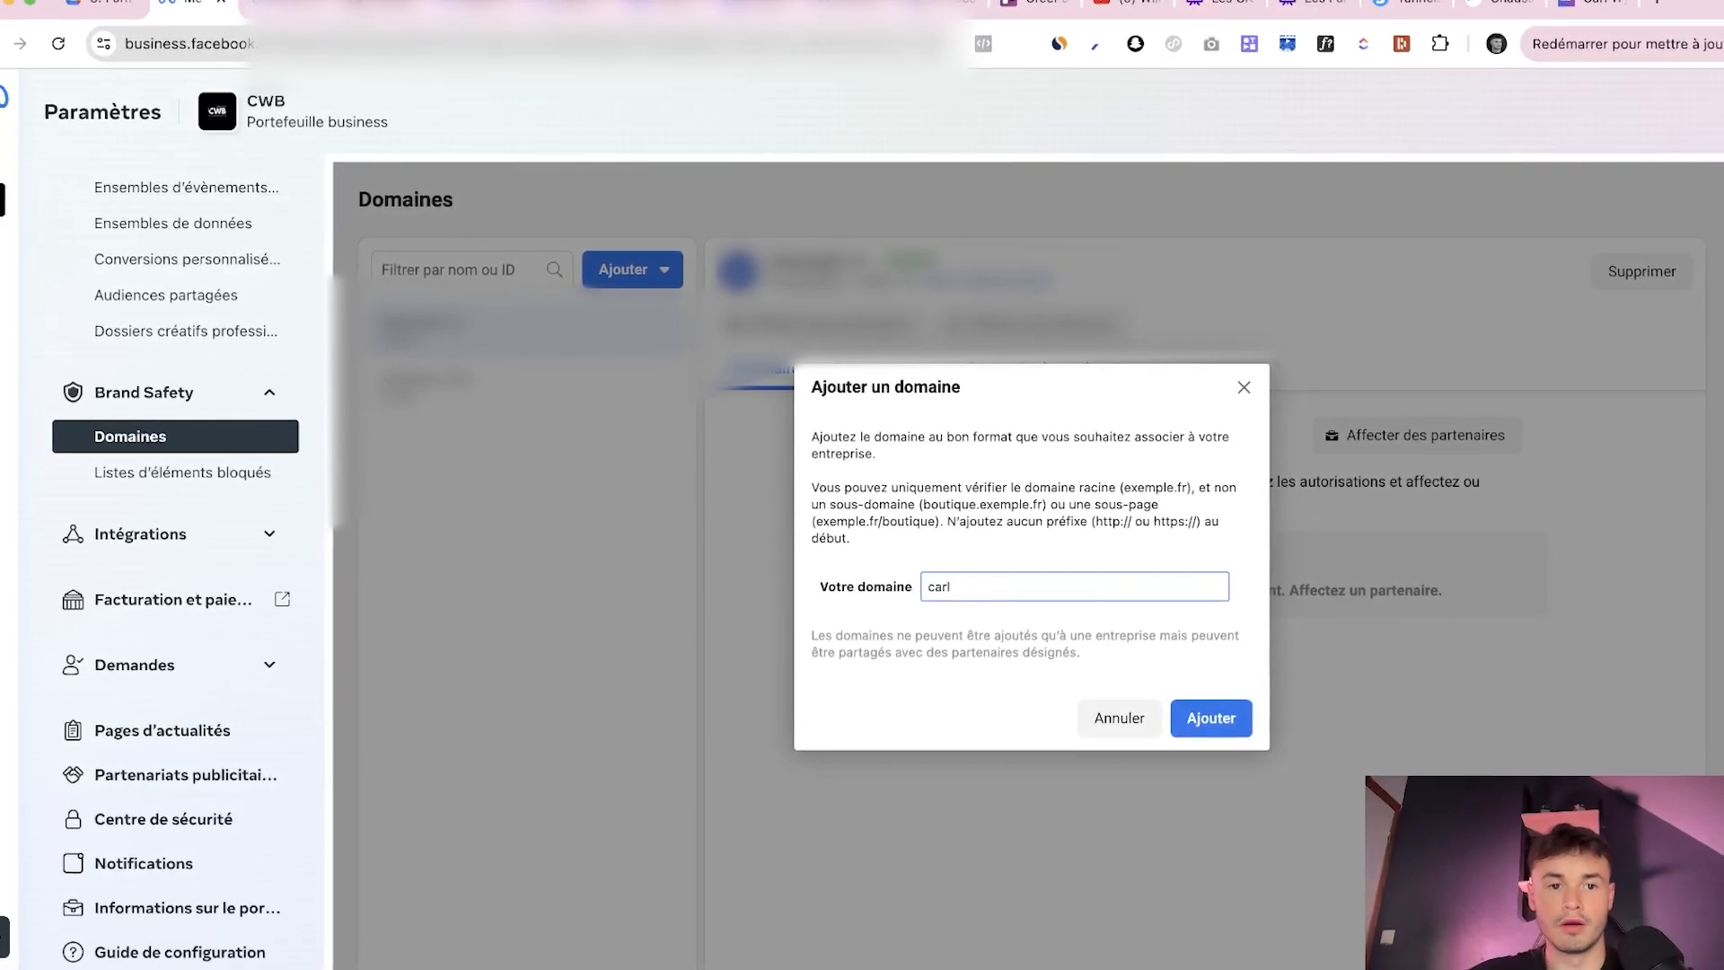
pyautogui.press('Escape')
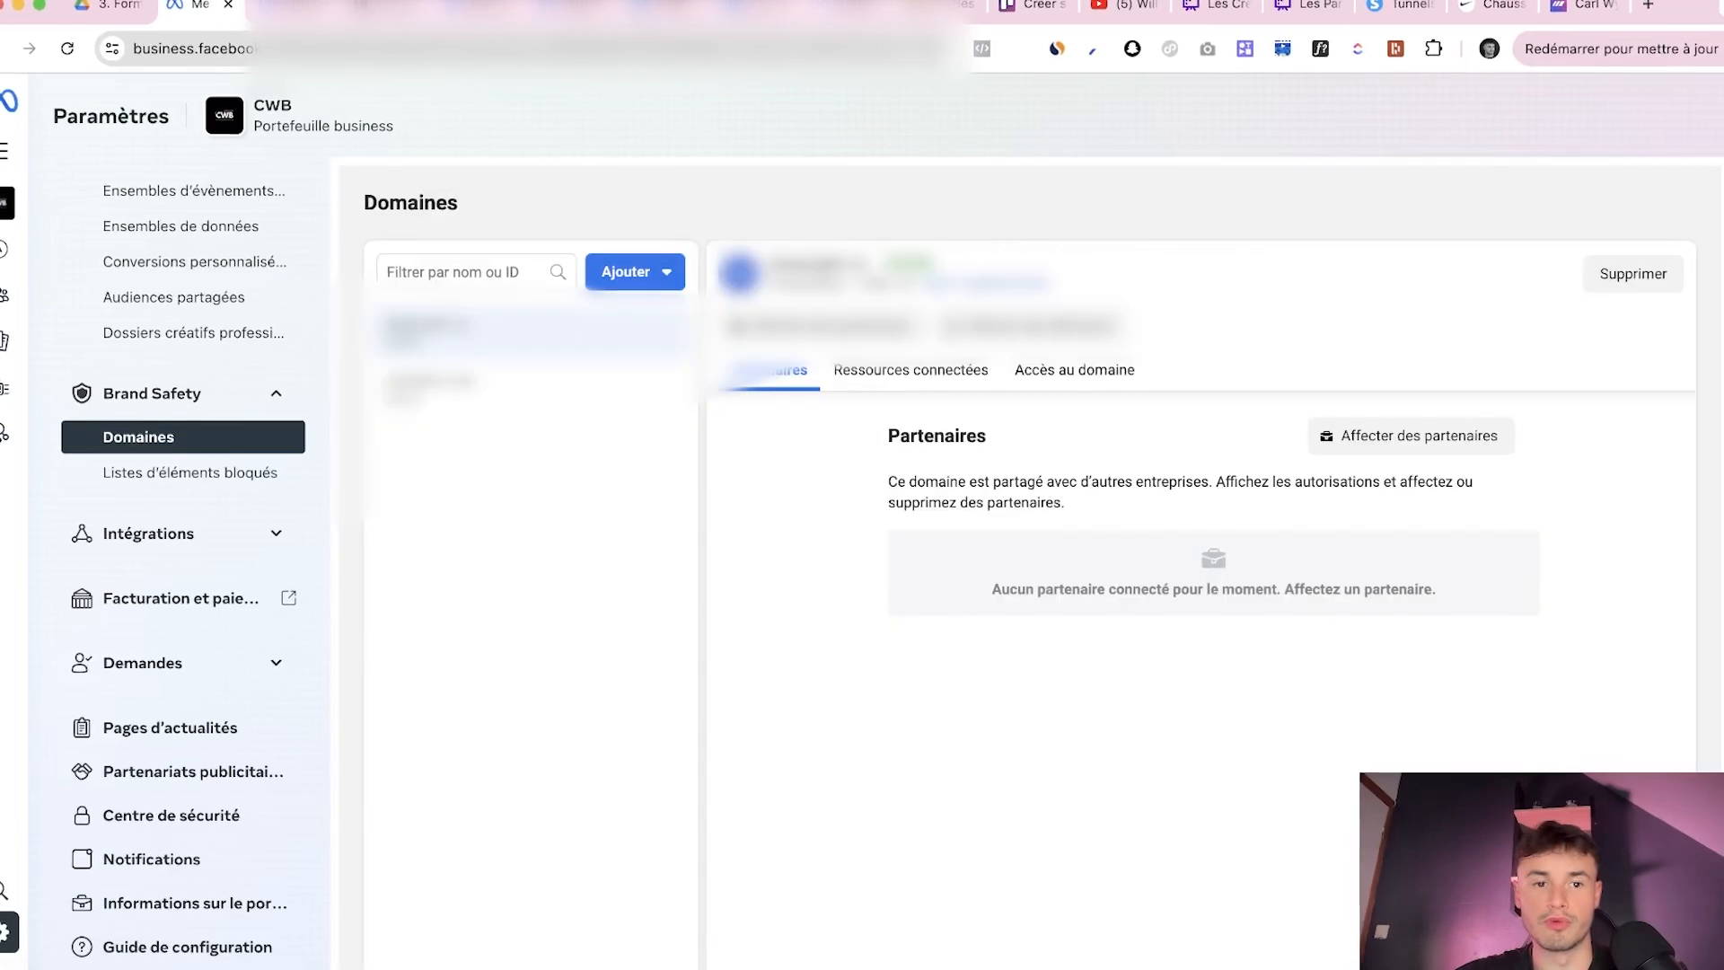
pyautogui.click(529, 387)
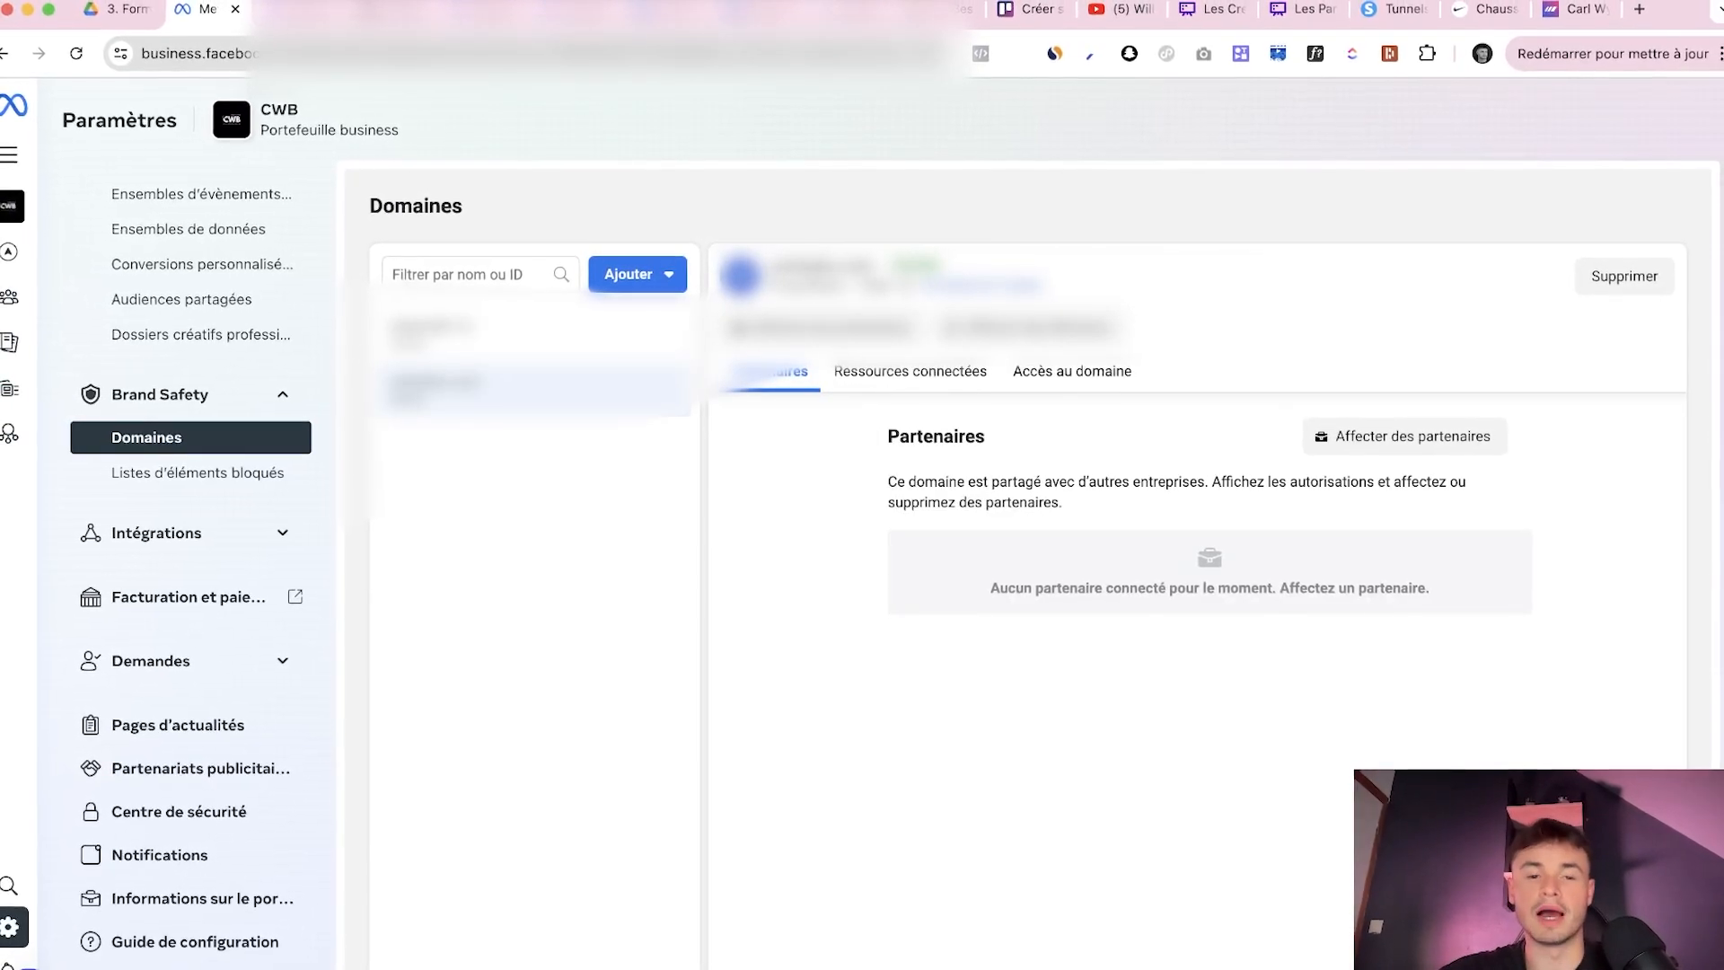
pyautogui.click(660, 276)
pyautogui.click(689, 396)
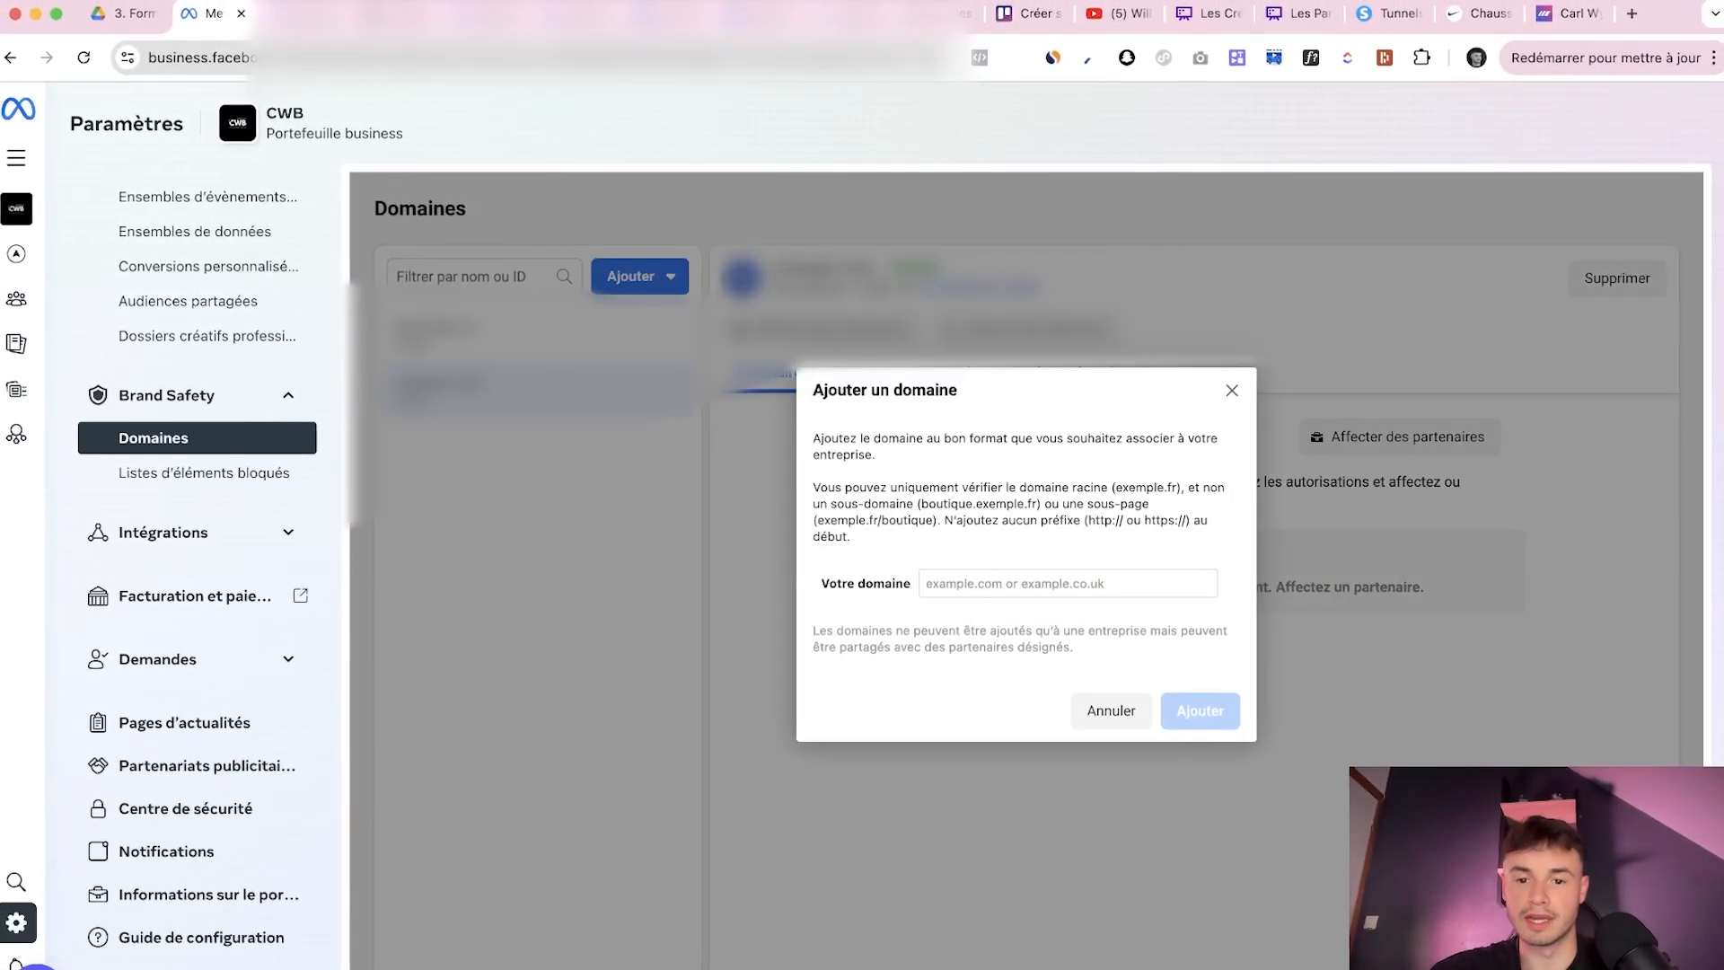
pyautogui.press('Escape')
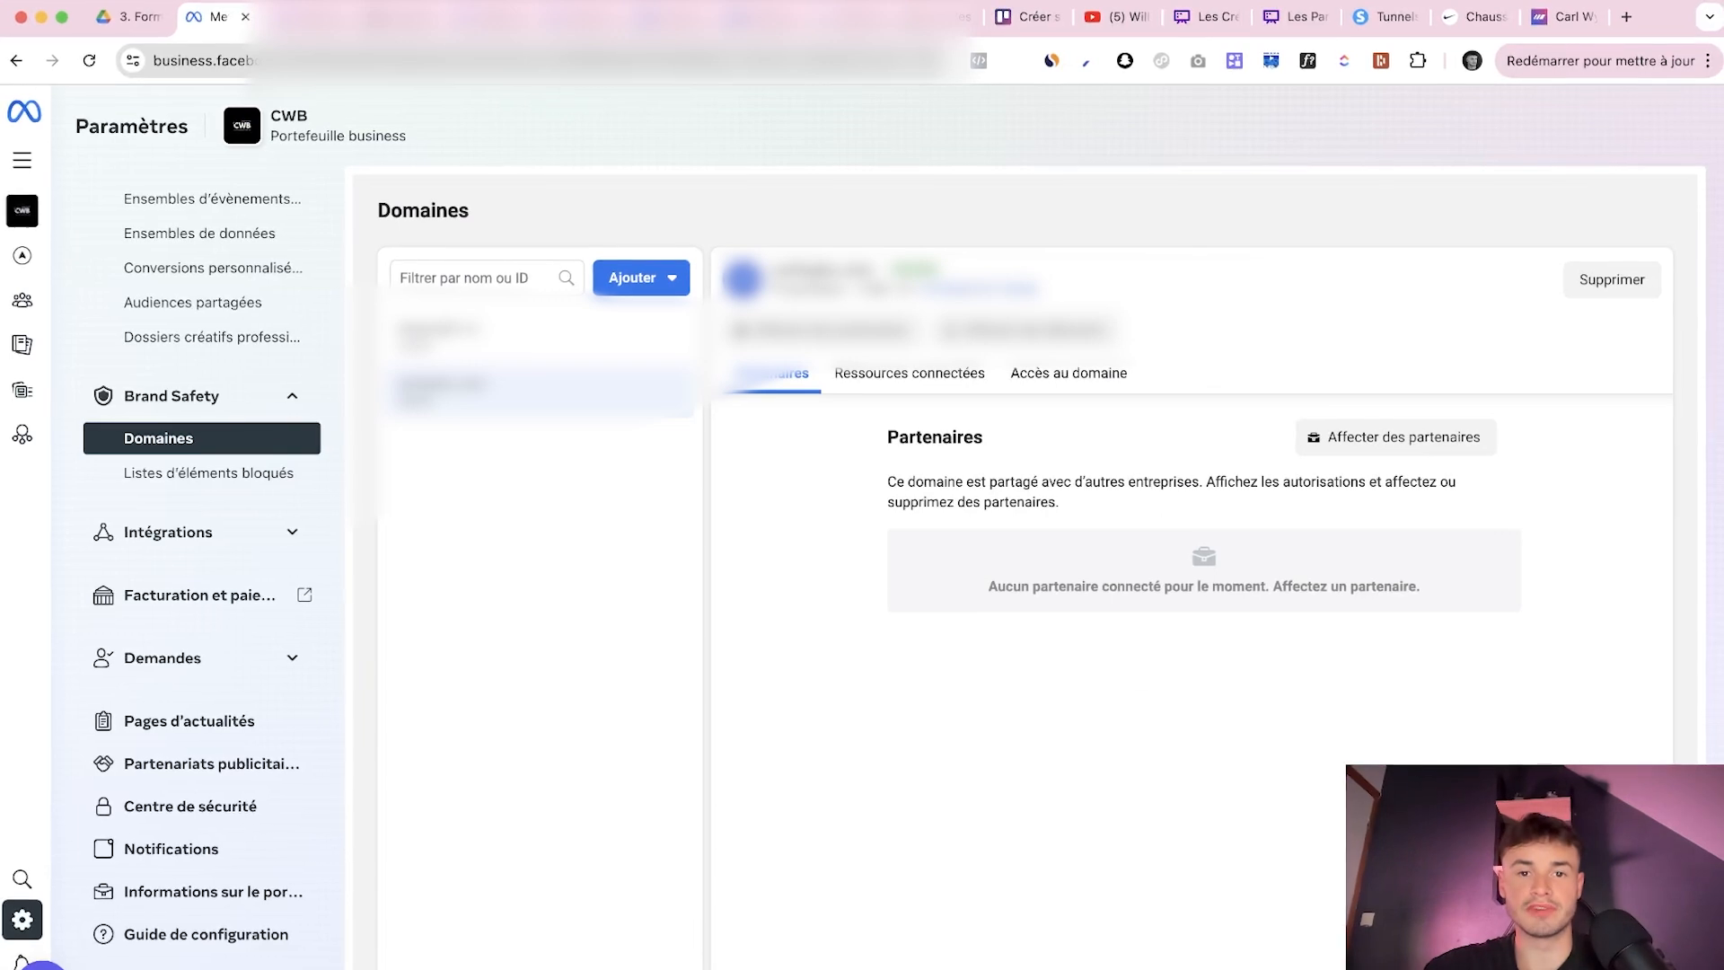
# Add the new domain carl.wwybo.fr to the portfolio and check which verification methods are offered
pyautogui.click(641, 278)
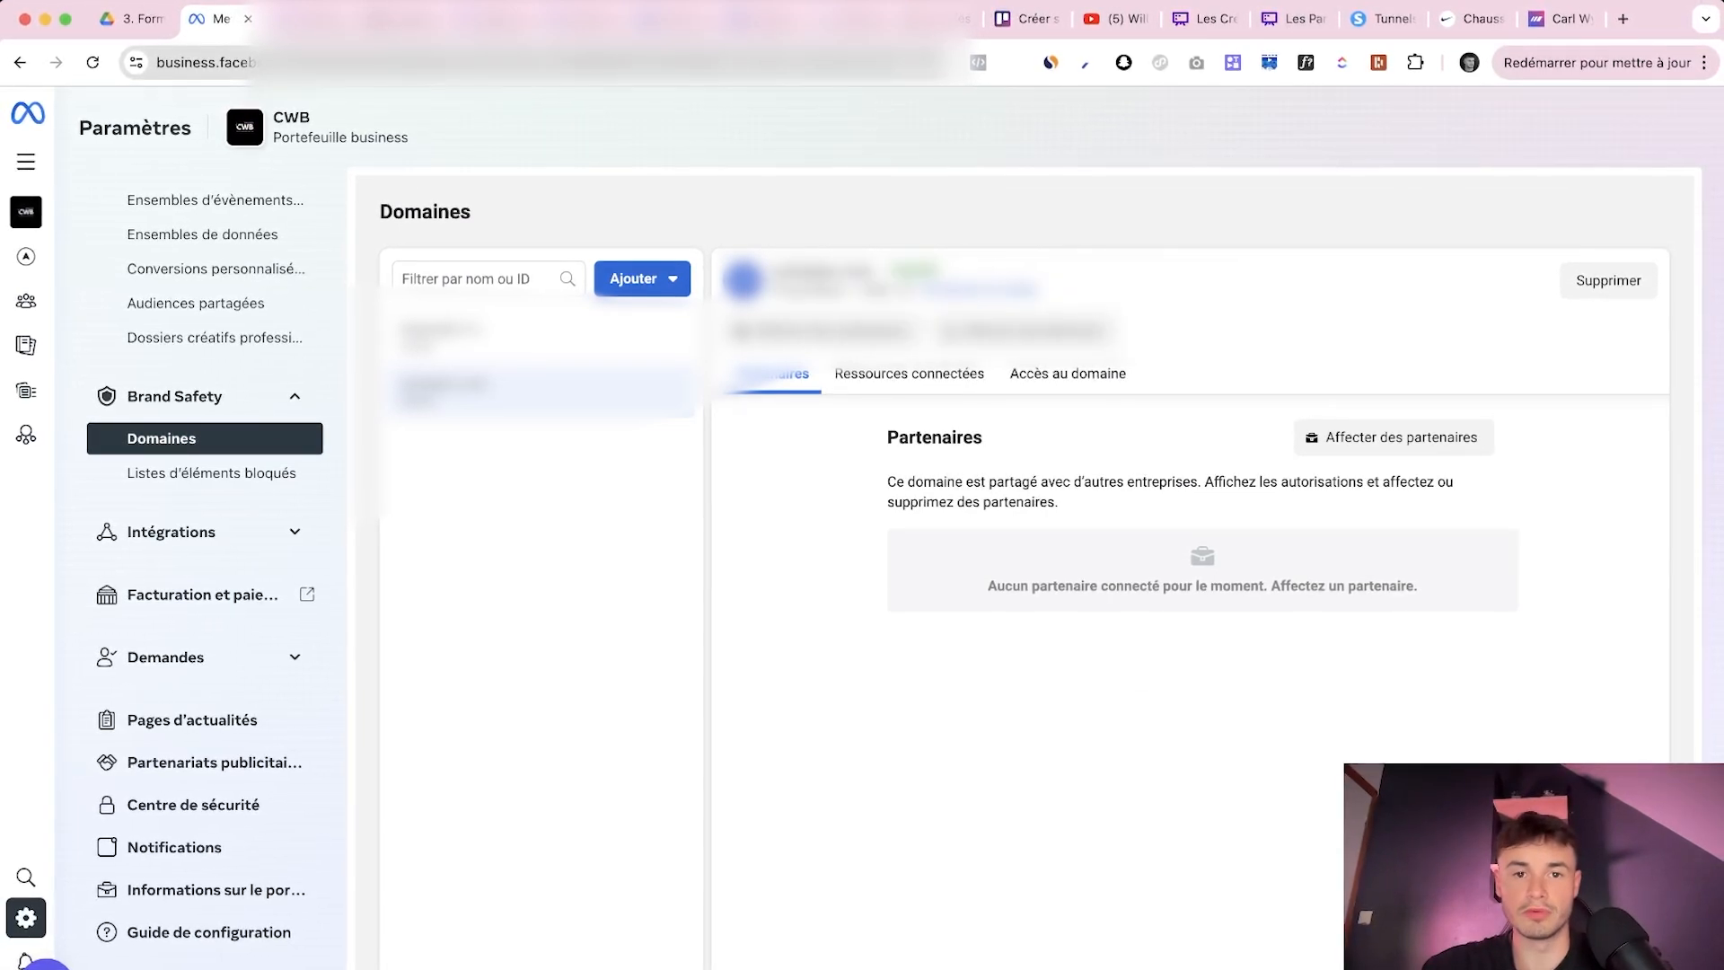
pyautogui.click(768, 395)
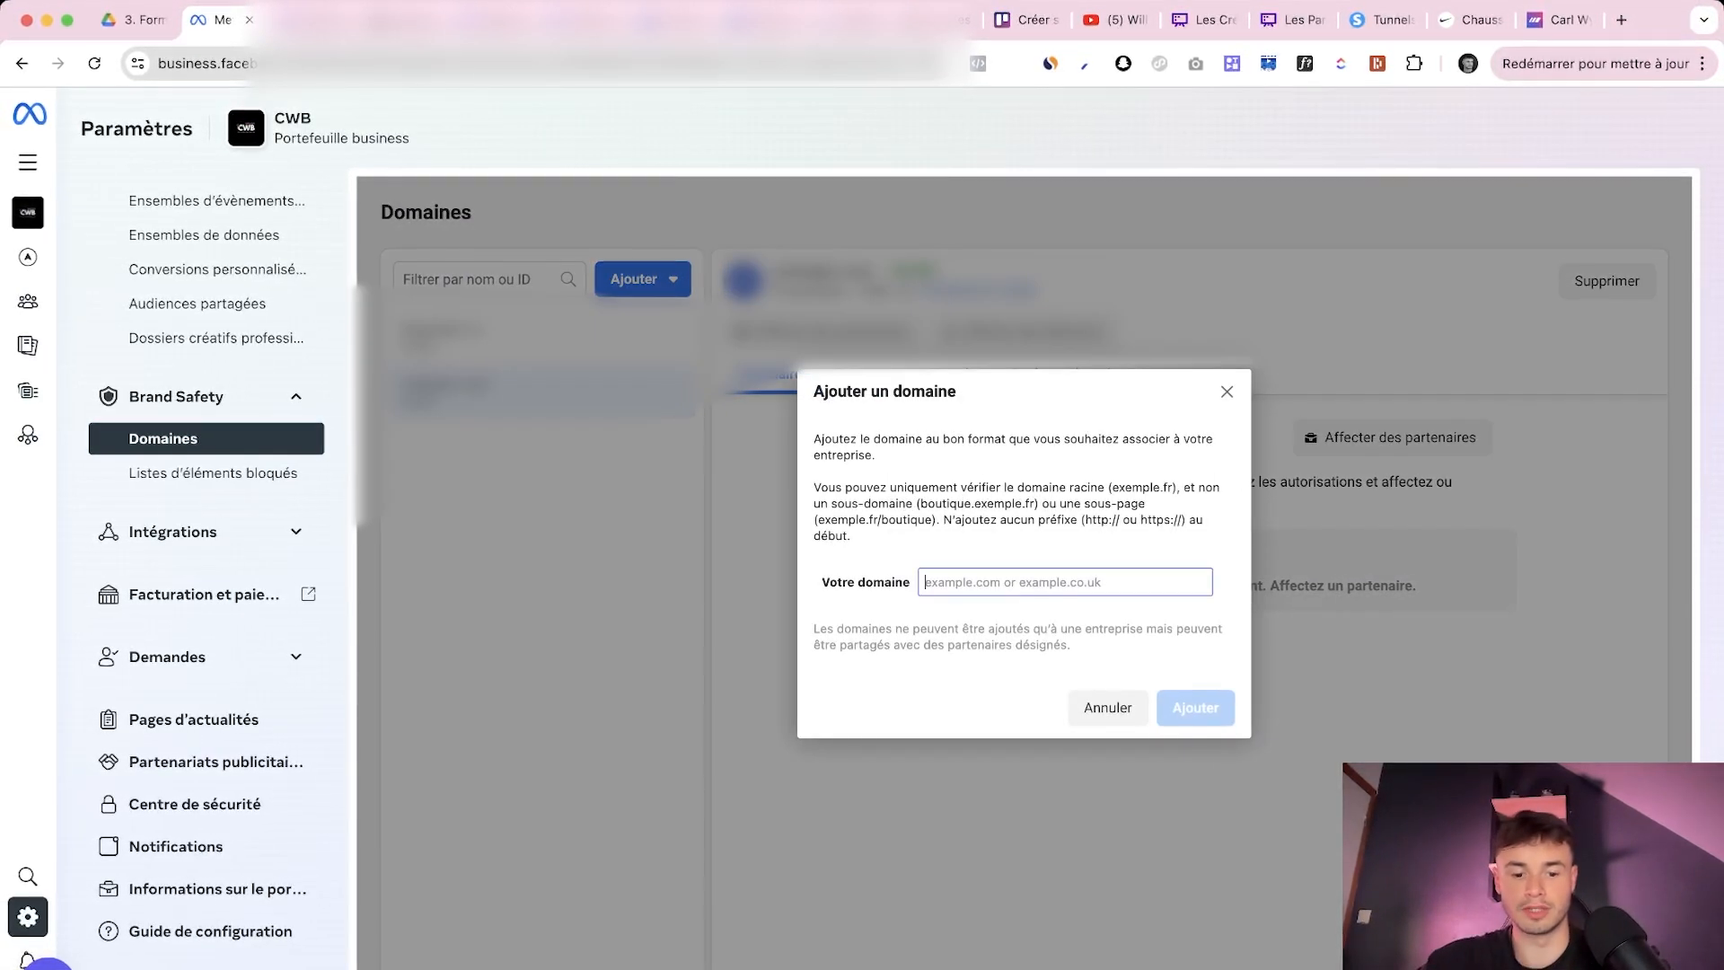
pyautogui.write('carl.wwybo.fr')
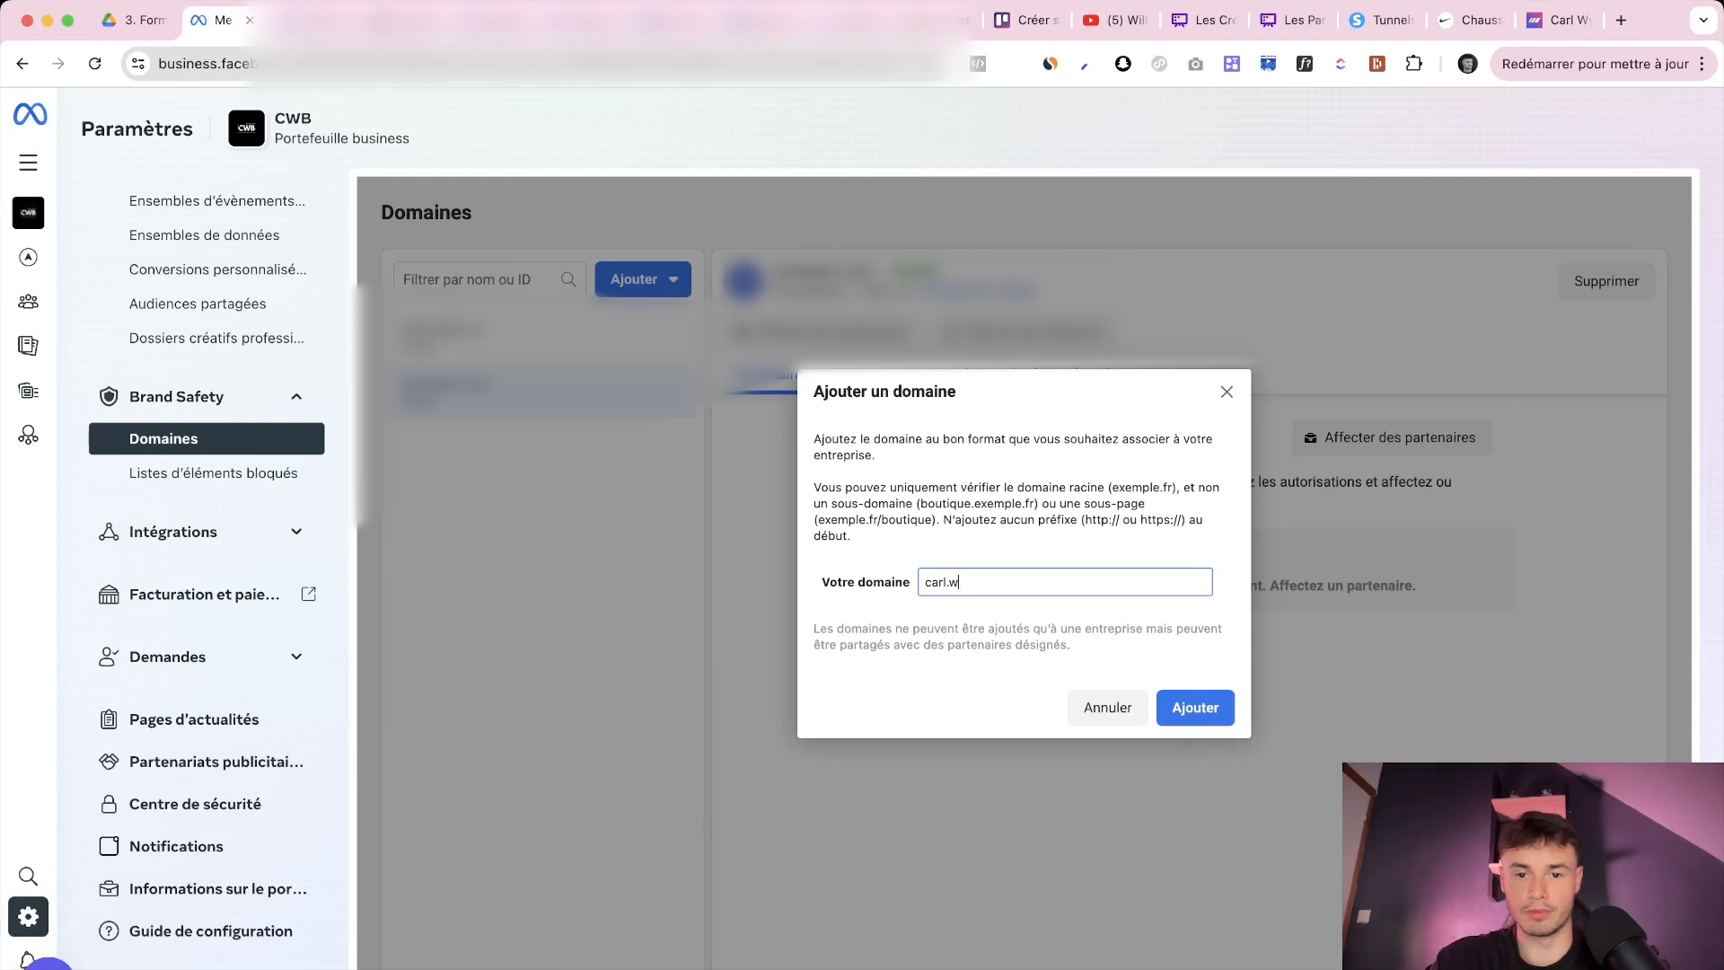
pyautogui.press('Return')
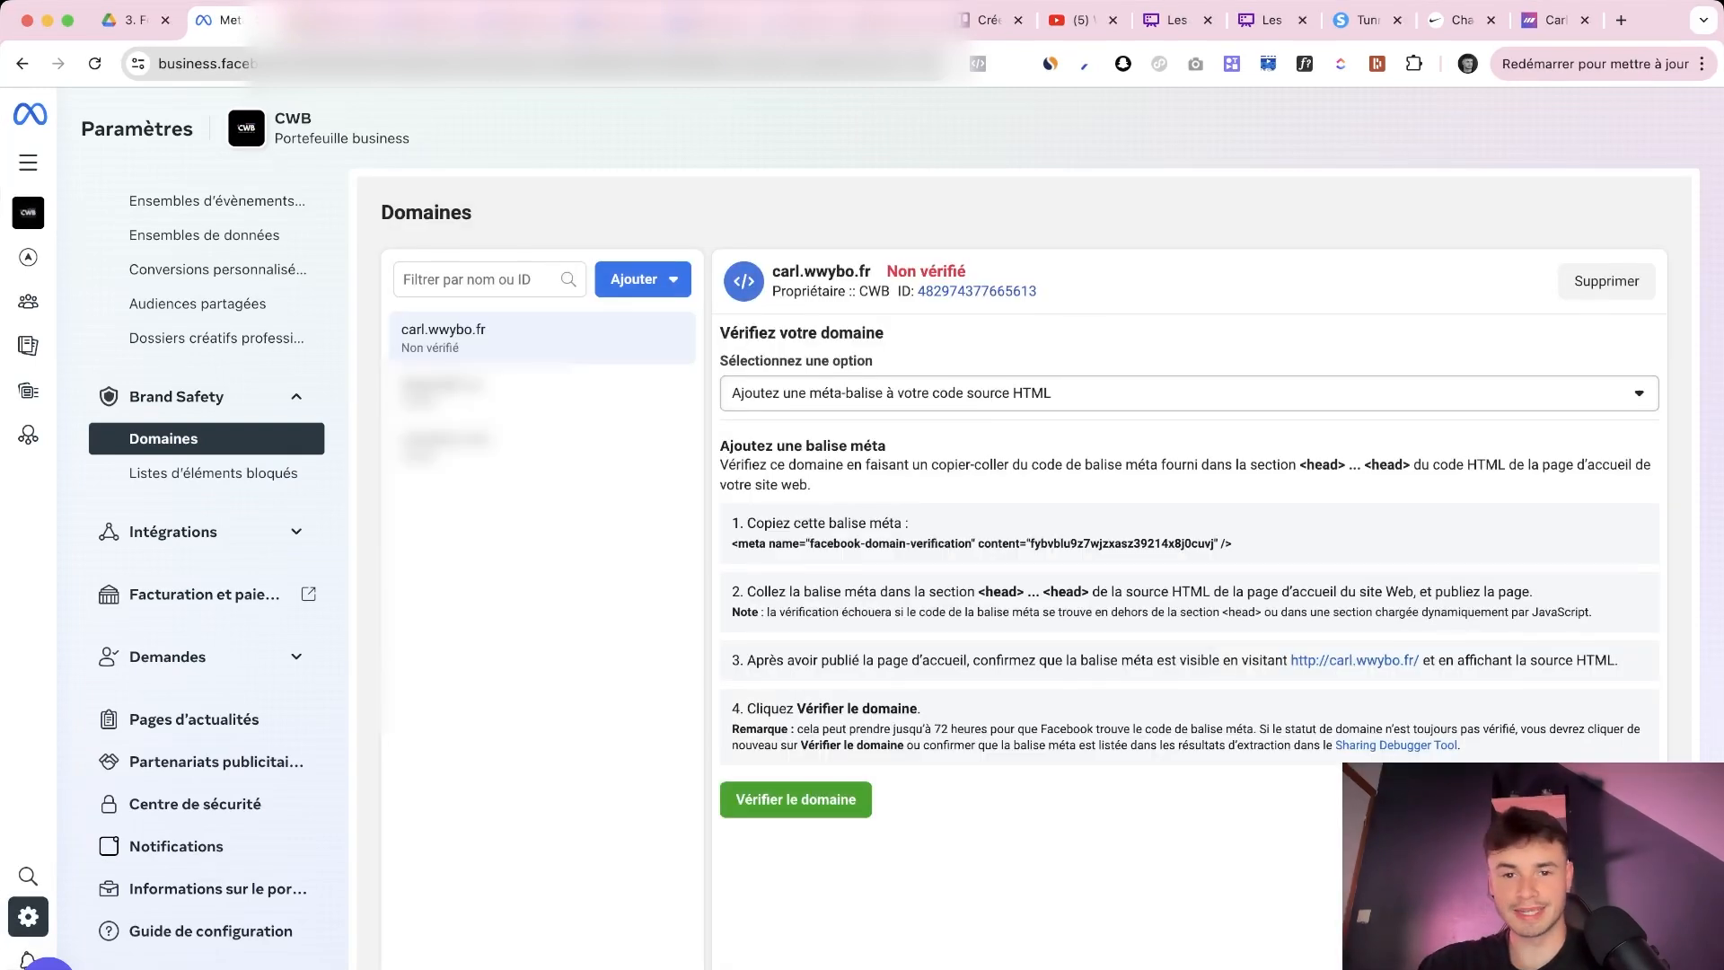
pyautogui.click(1188, 393)
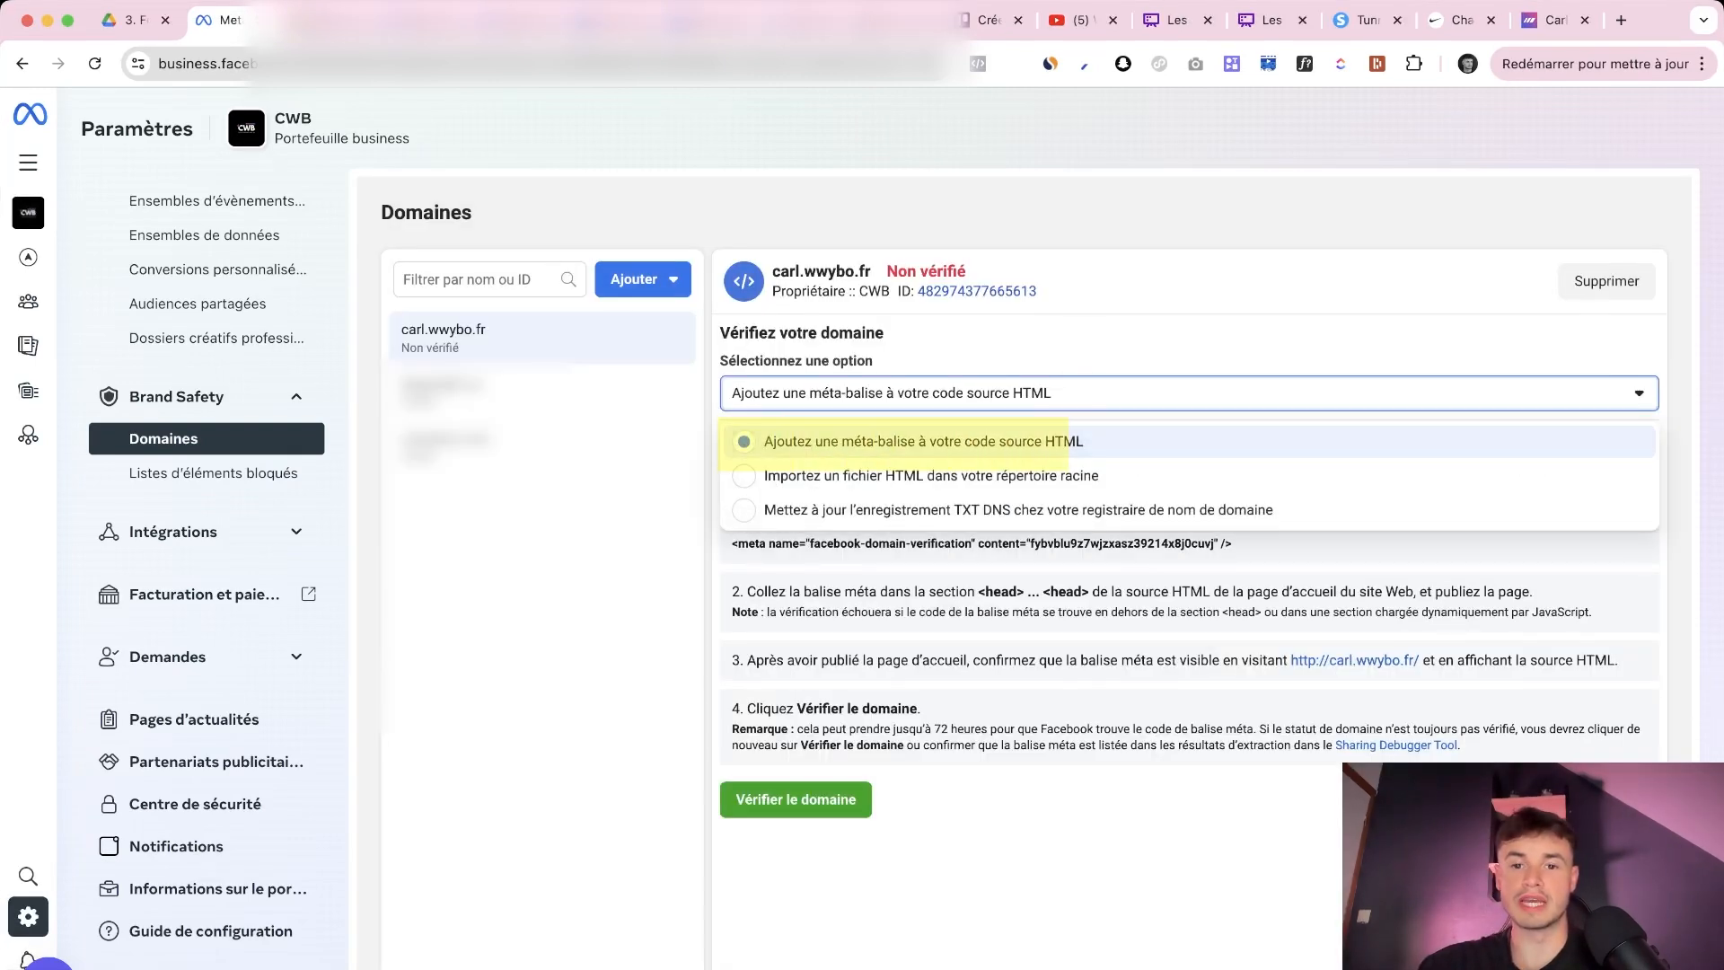
pyautogui.click(1189, 393)
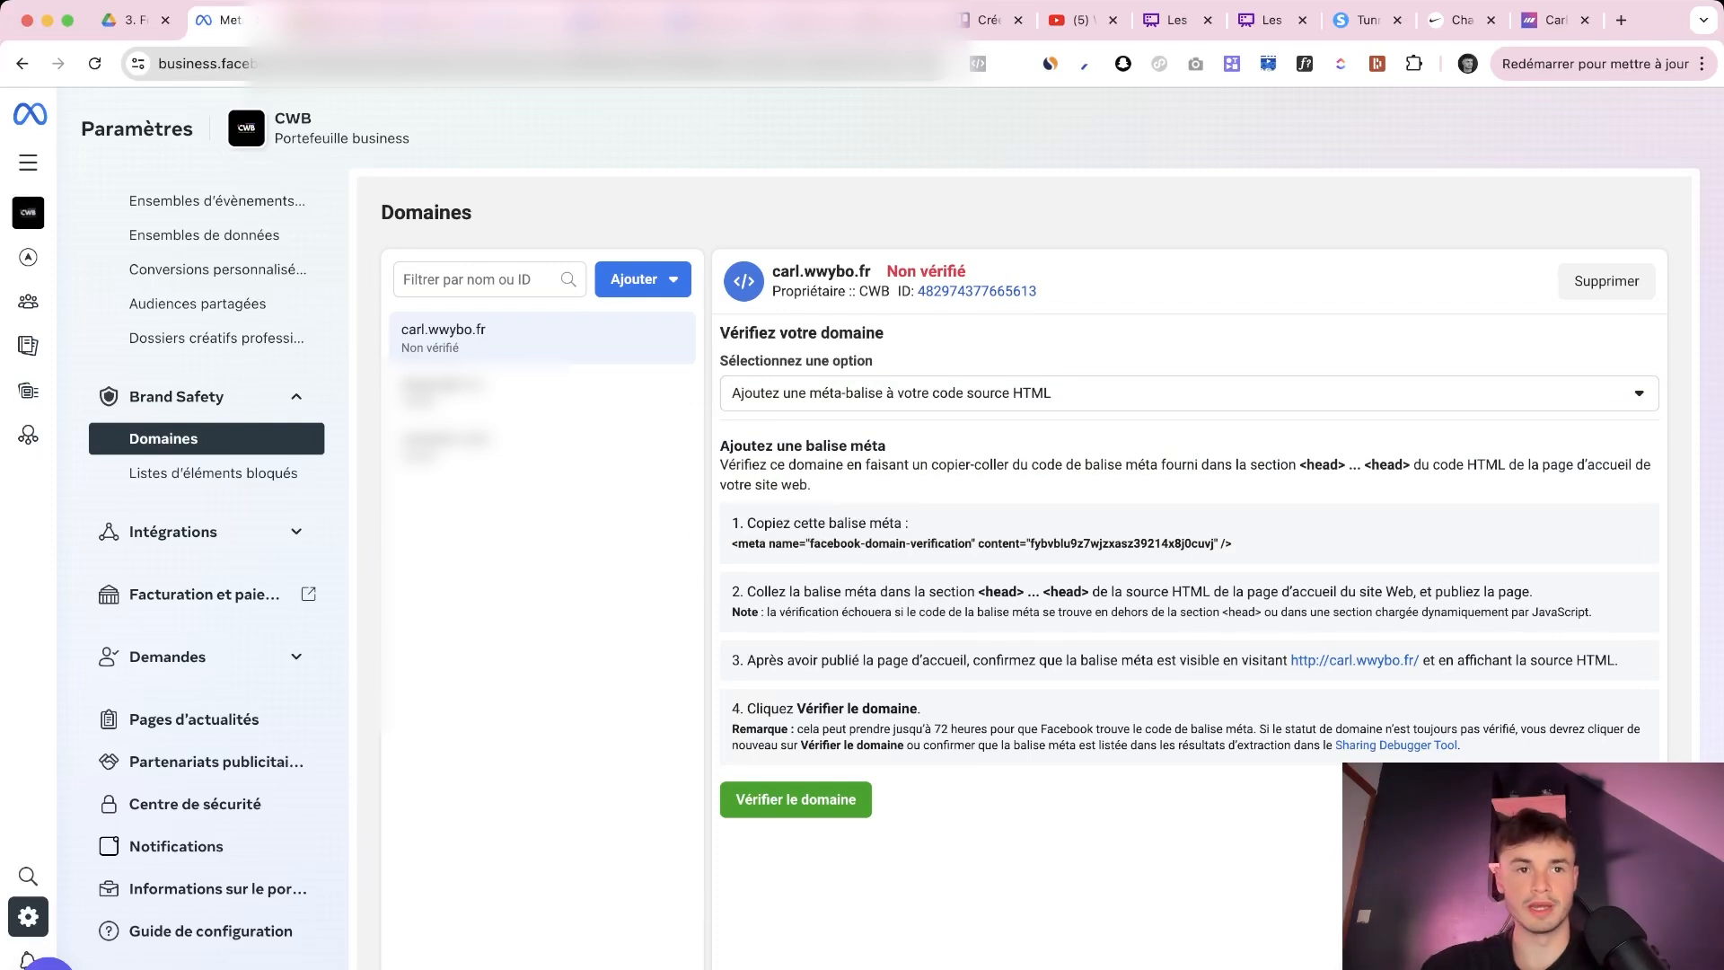
# Switch to the Shopify admin and open the current Sense - Dev theme of the online store for code editing
pyautogui.click(328, 21)
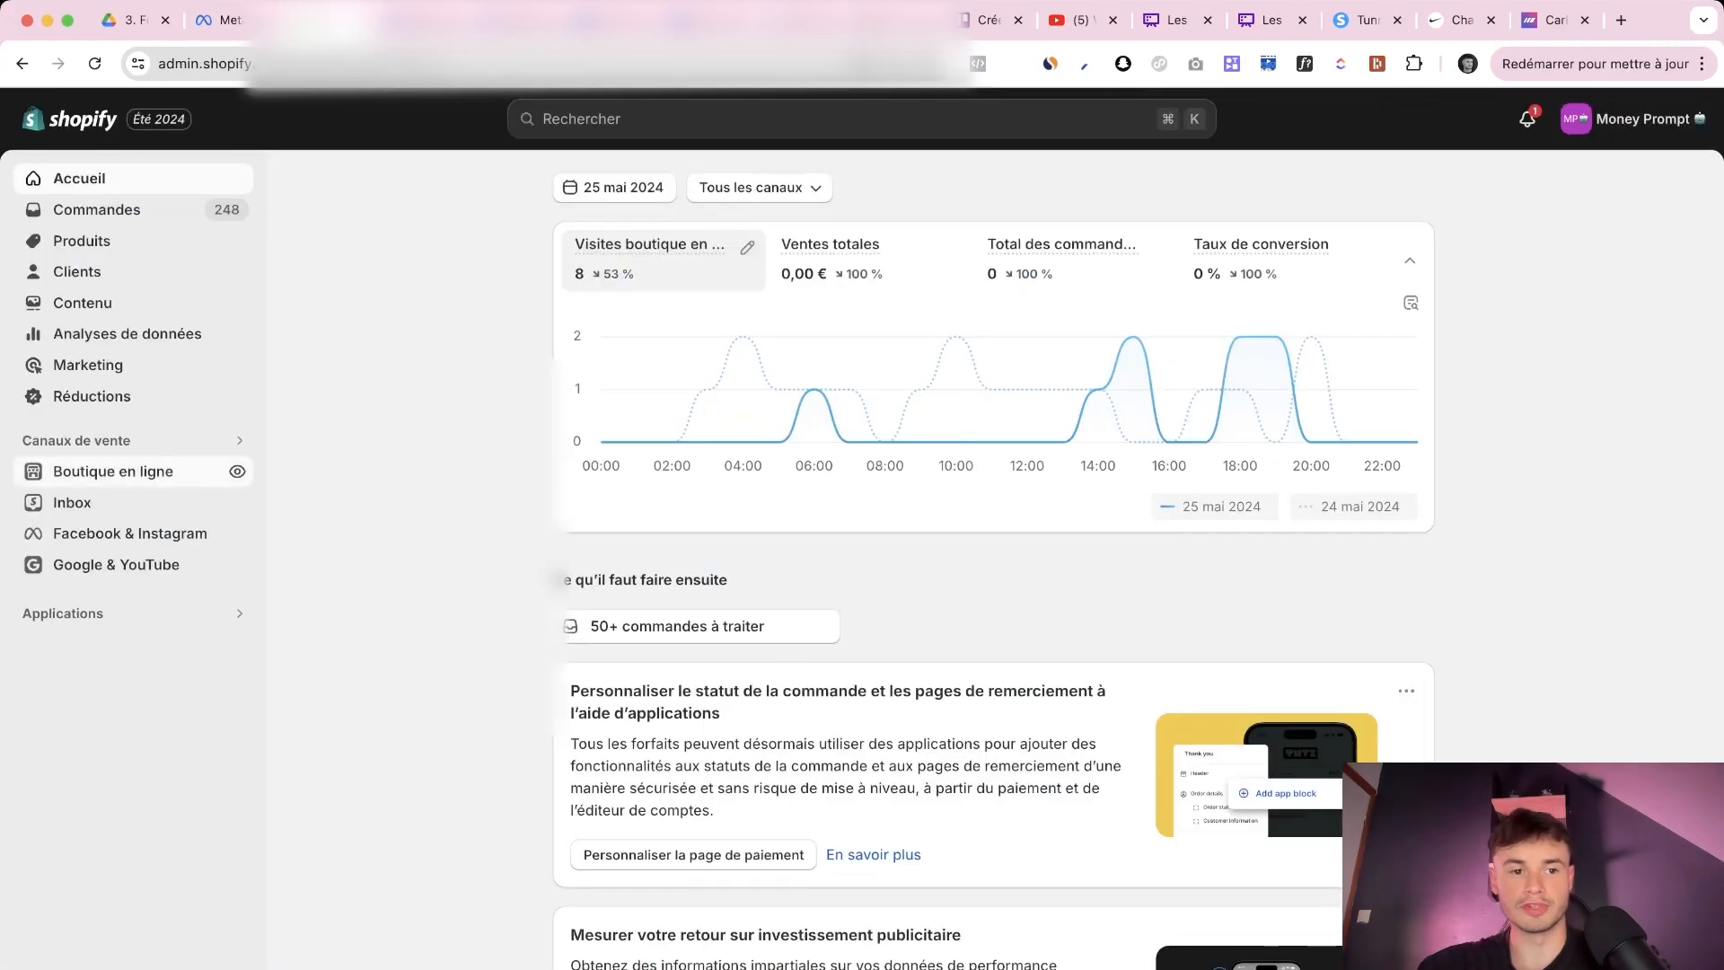
pyautogui.click(207, 472)
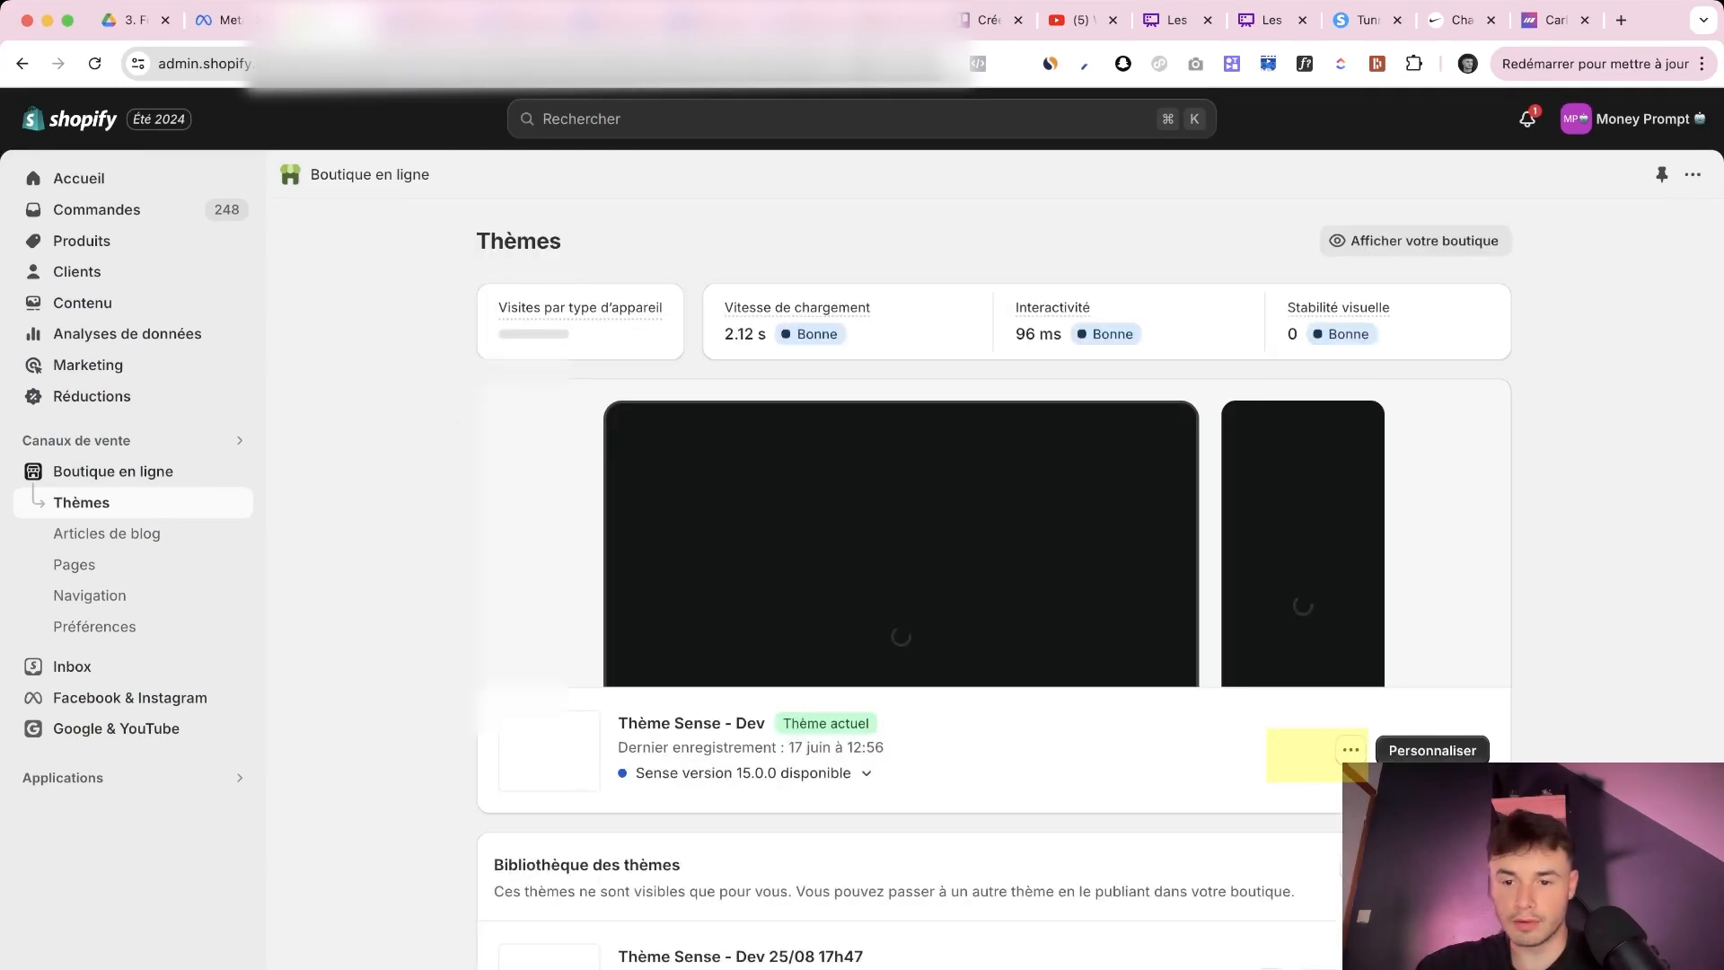
pyautogui.click(1350, 752)
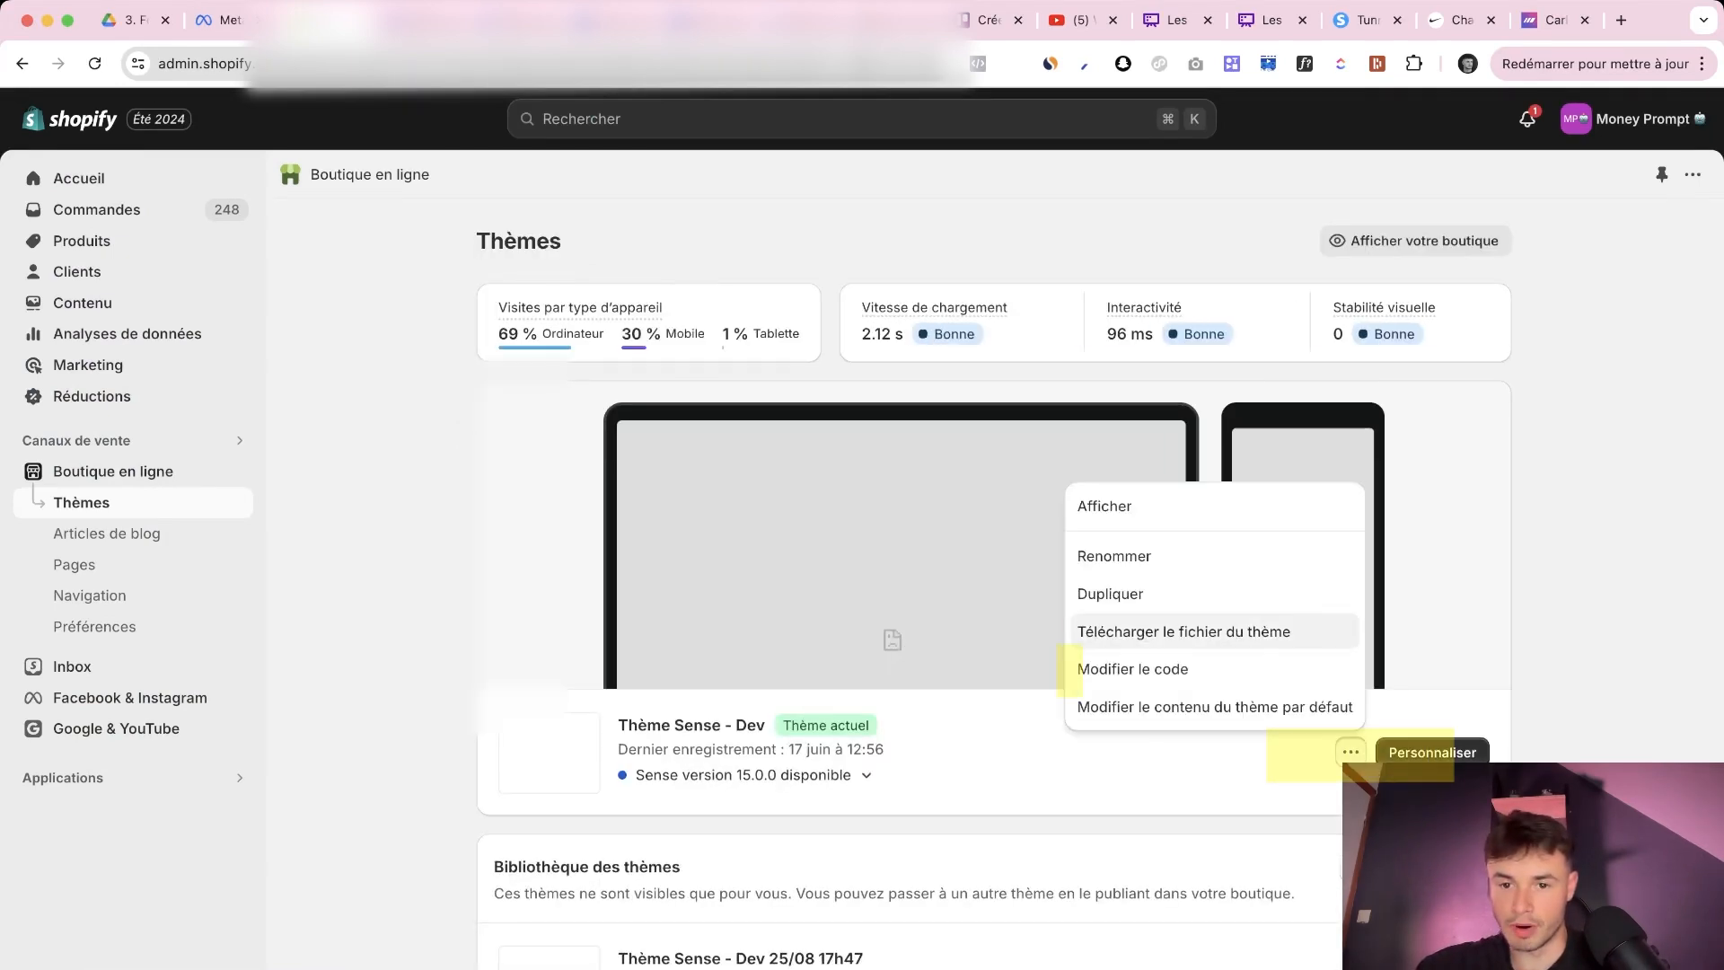
pyautogui.click(1133, 669)
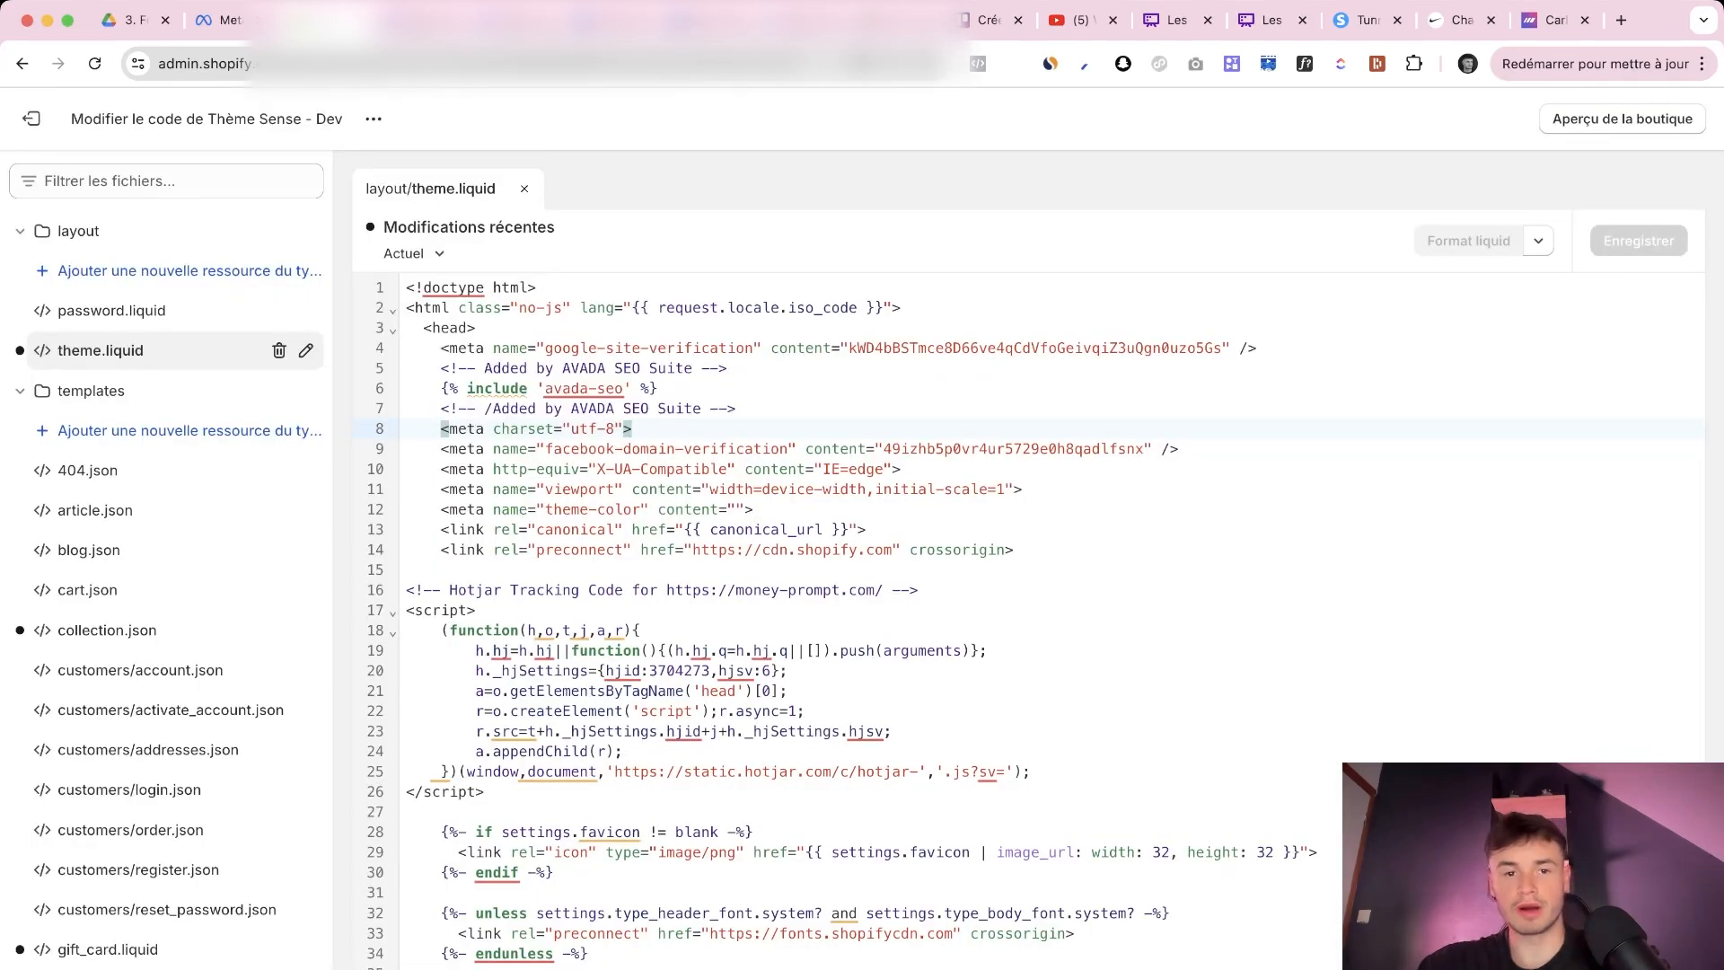
# Try inserting the Facebook domain verification meta tag below the charset line in theme.liquid's head, and delete the inserted line
pyautogui.write('<meta name="facebook-domain-verification" content="fybvblu9z7wjzxasz39214x8j0cuvj" />')
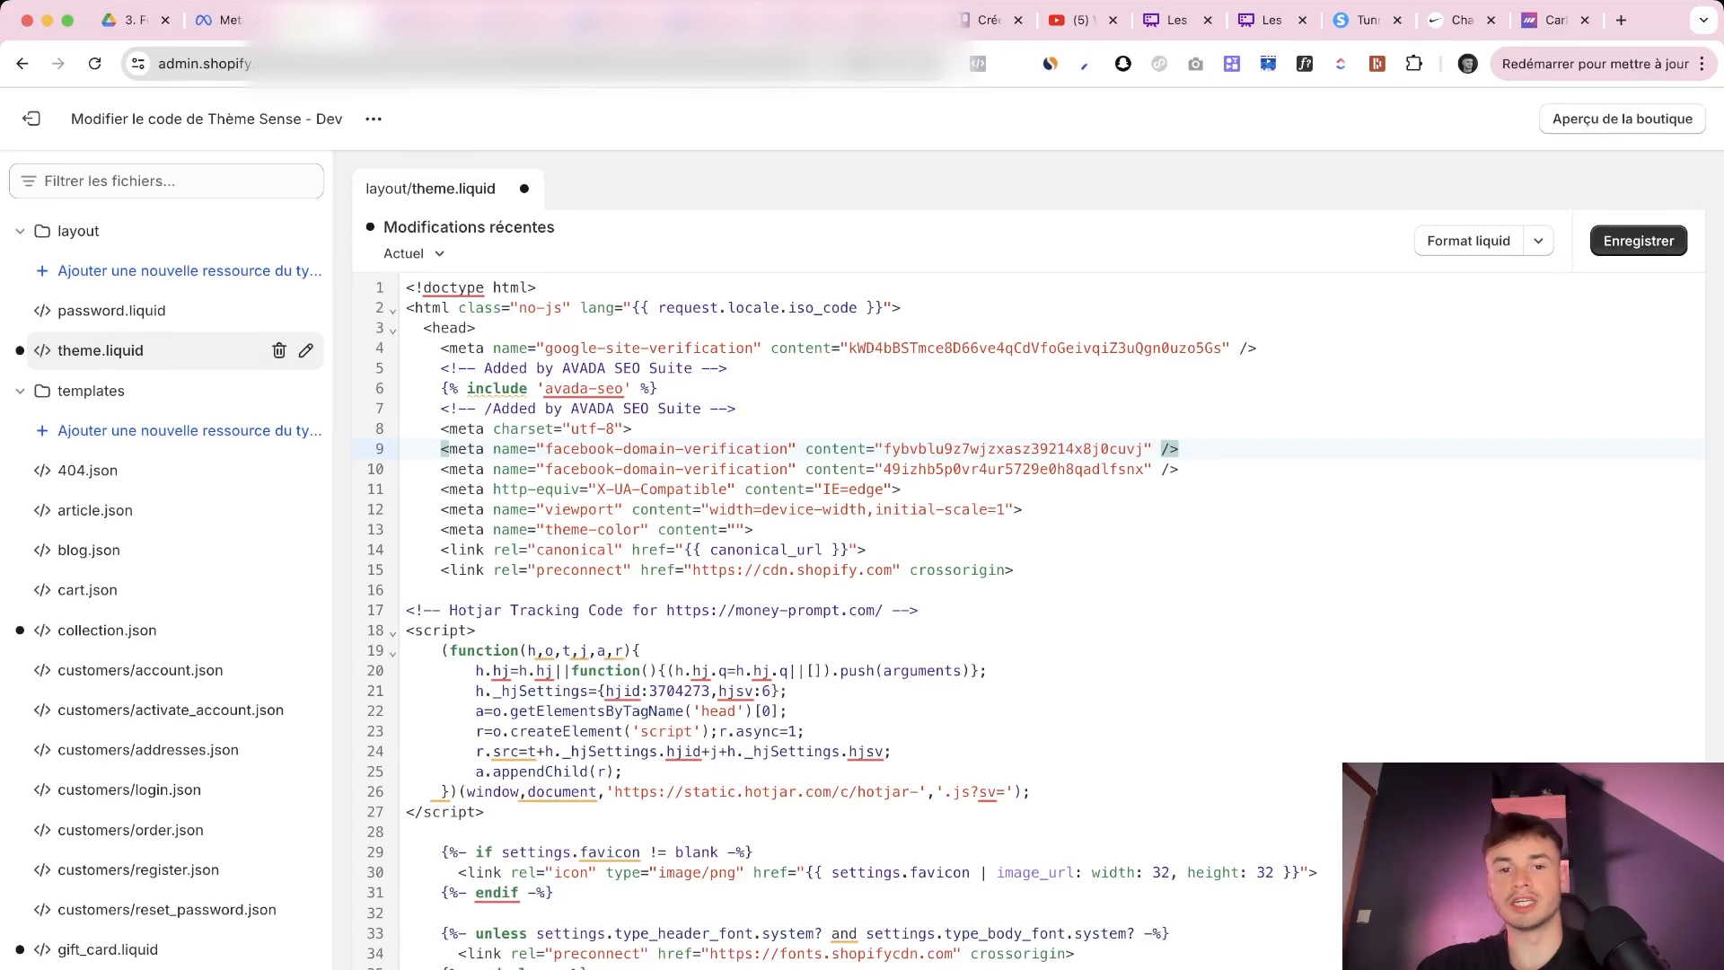
pyautogui.tripleClick(898, 470)
pyautogui.tripleClick(667, 449)
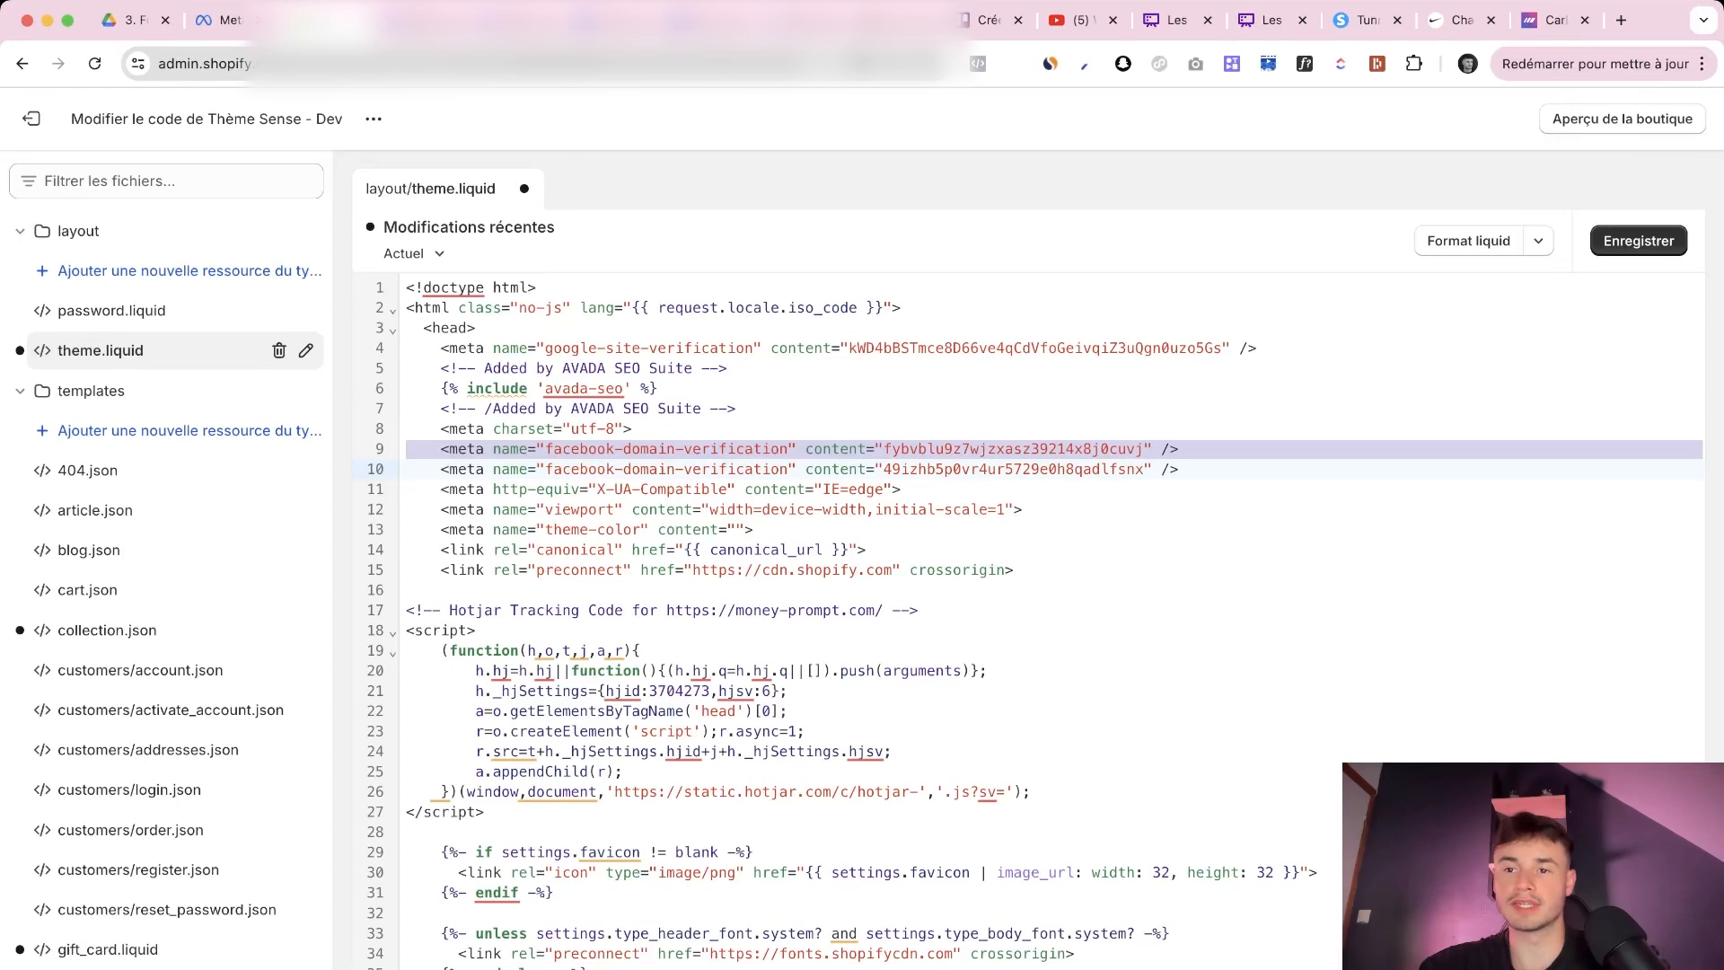
pyautogui.press('BackSpace')
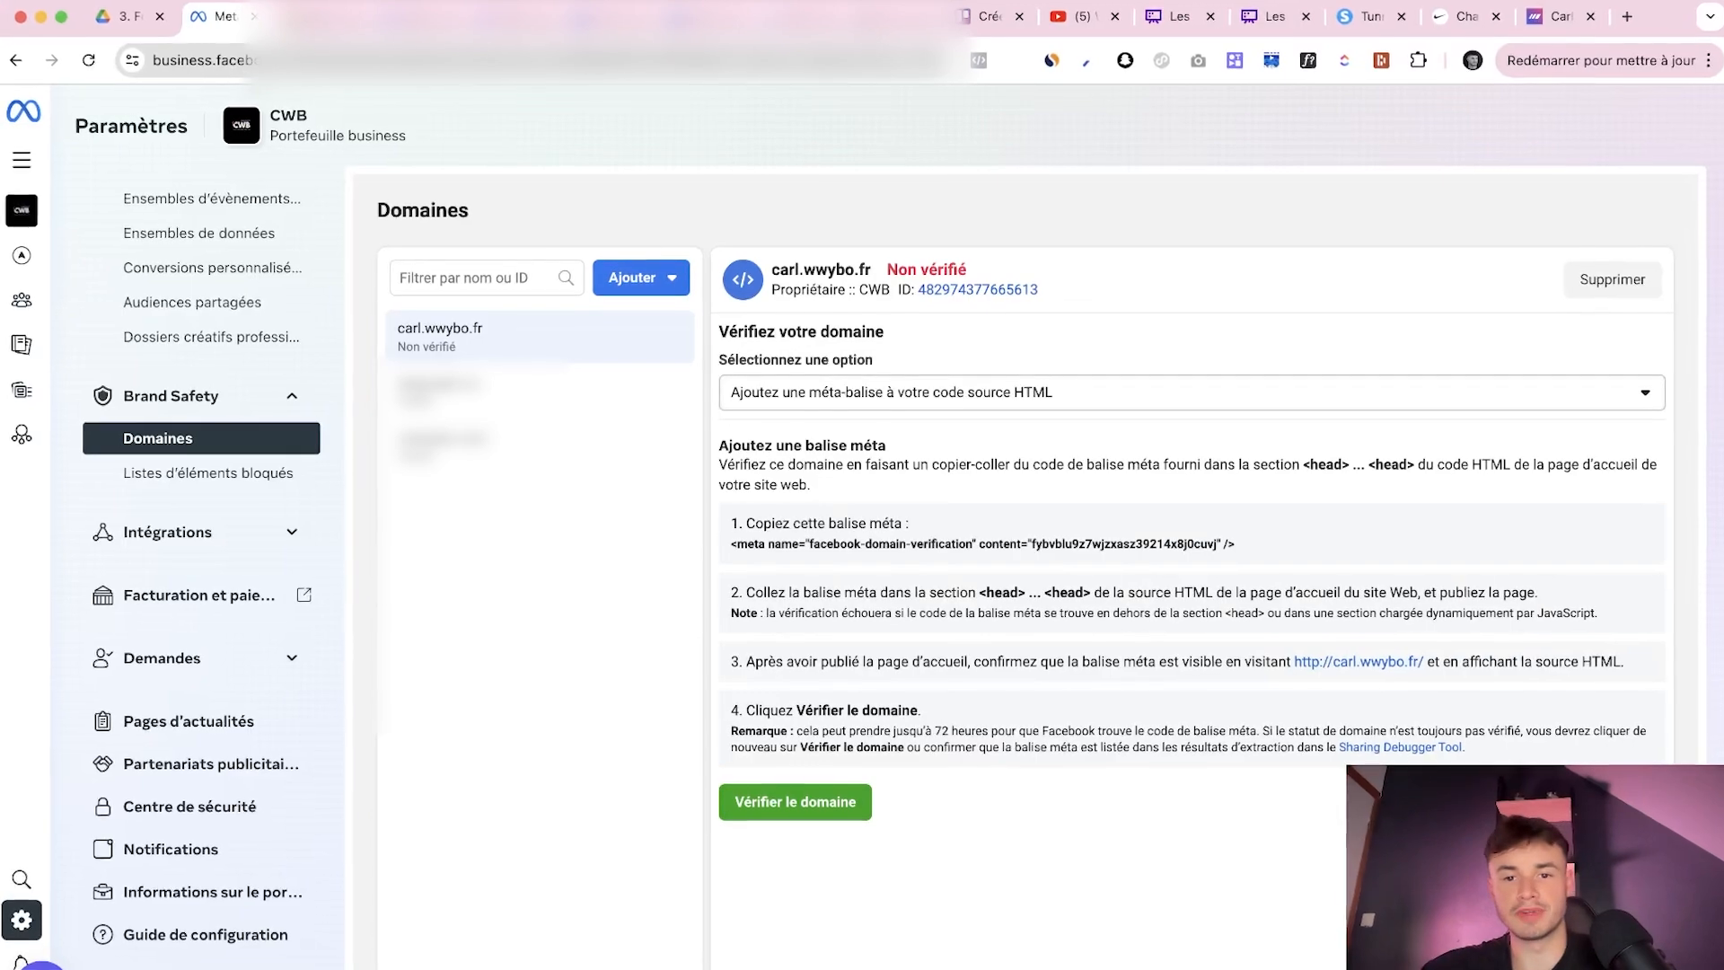
# Back in Meta Business settings, set the domain's verification method to updating the DNS TXT record and select the verification value
pyautogui.click(774, 393)
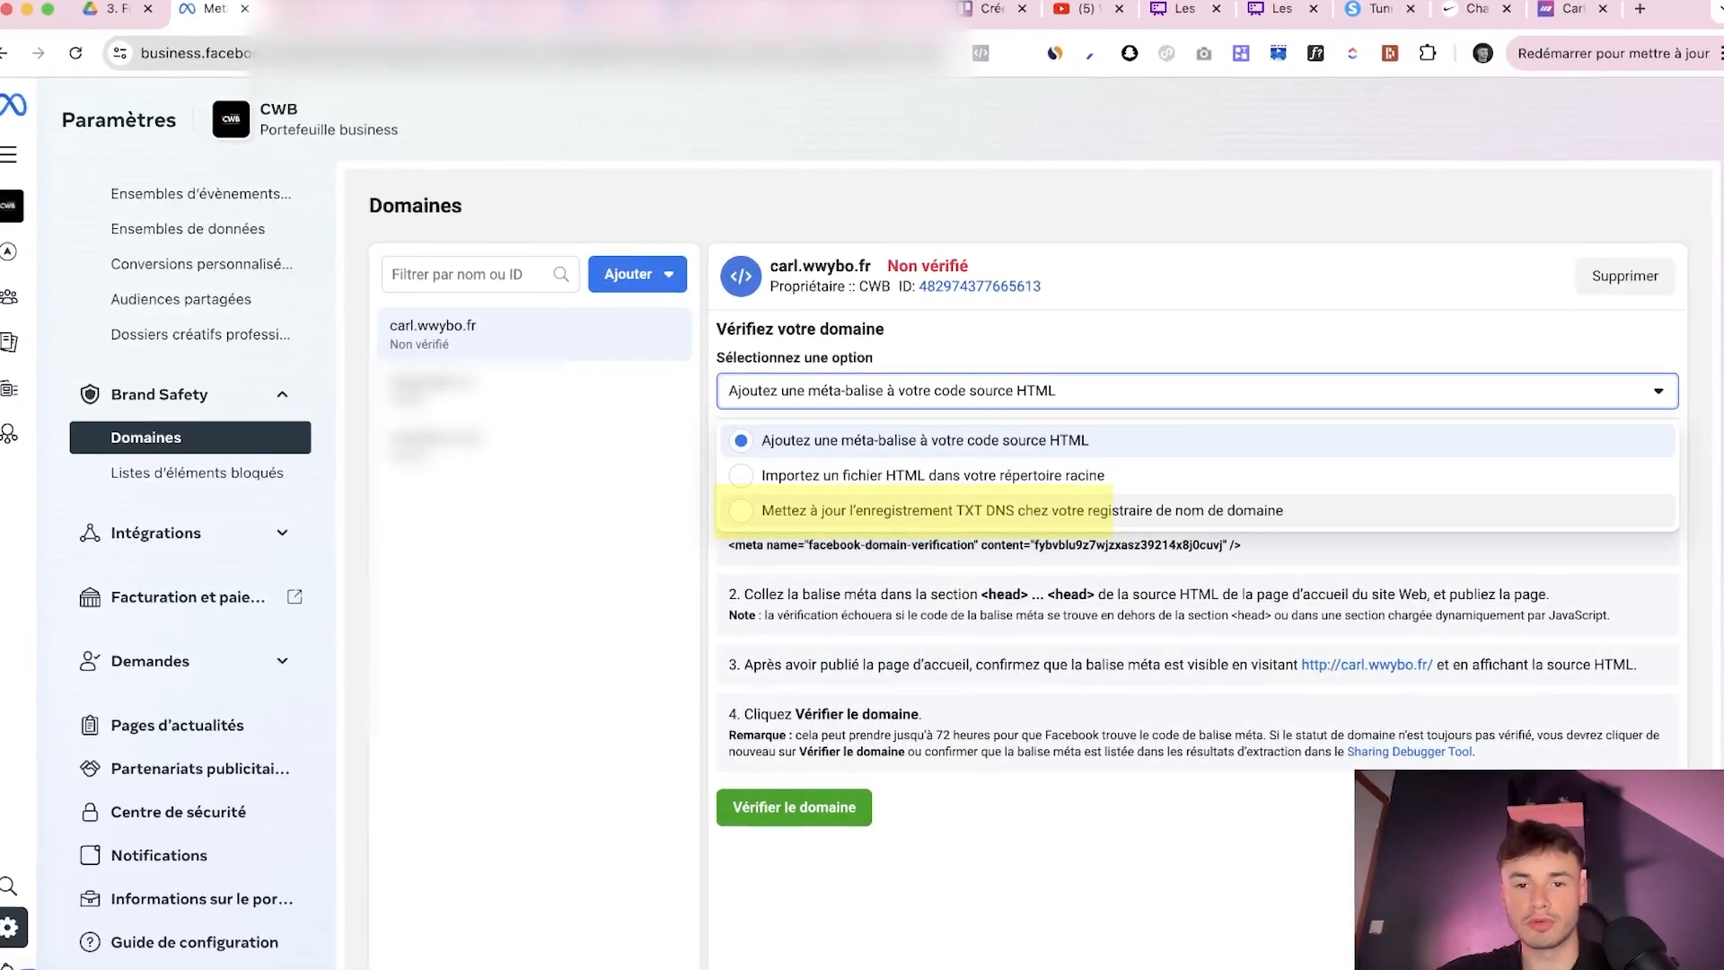
pyautogui.click(1024, 510)
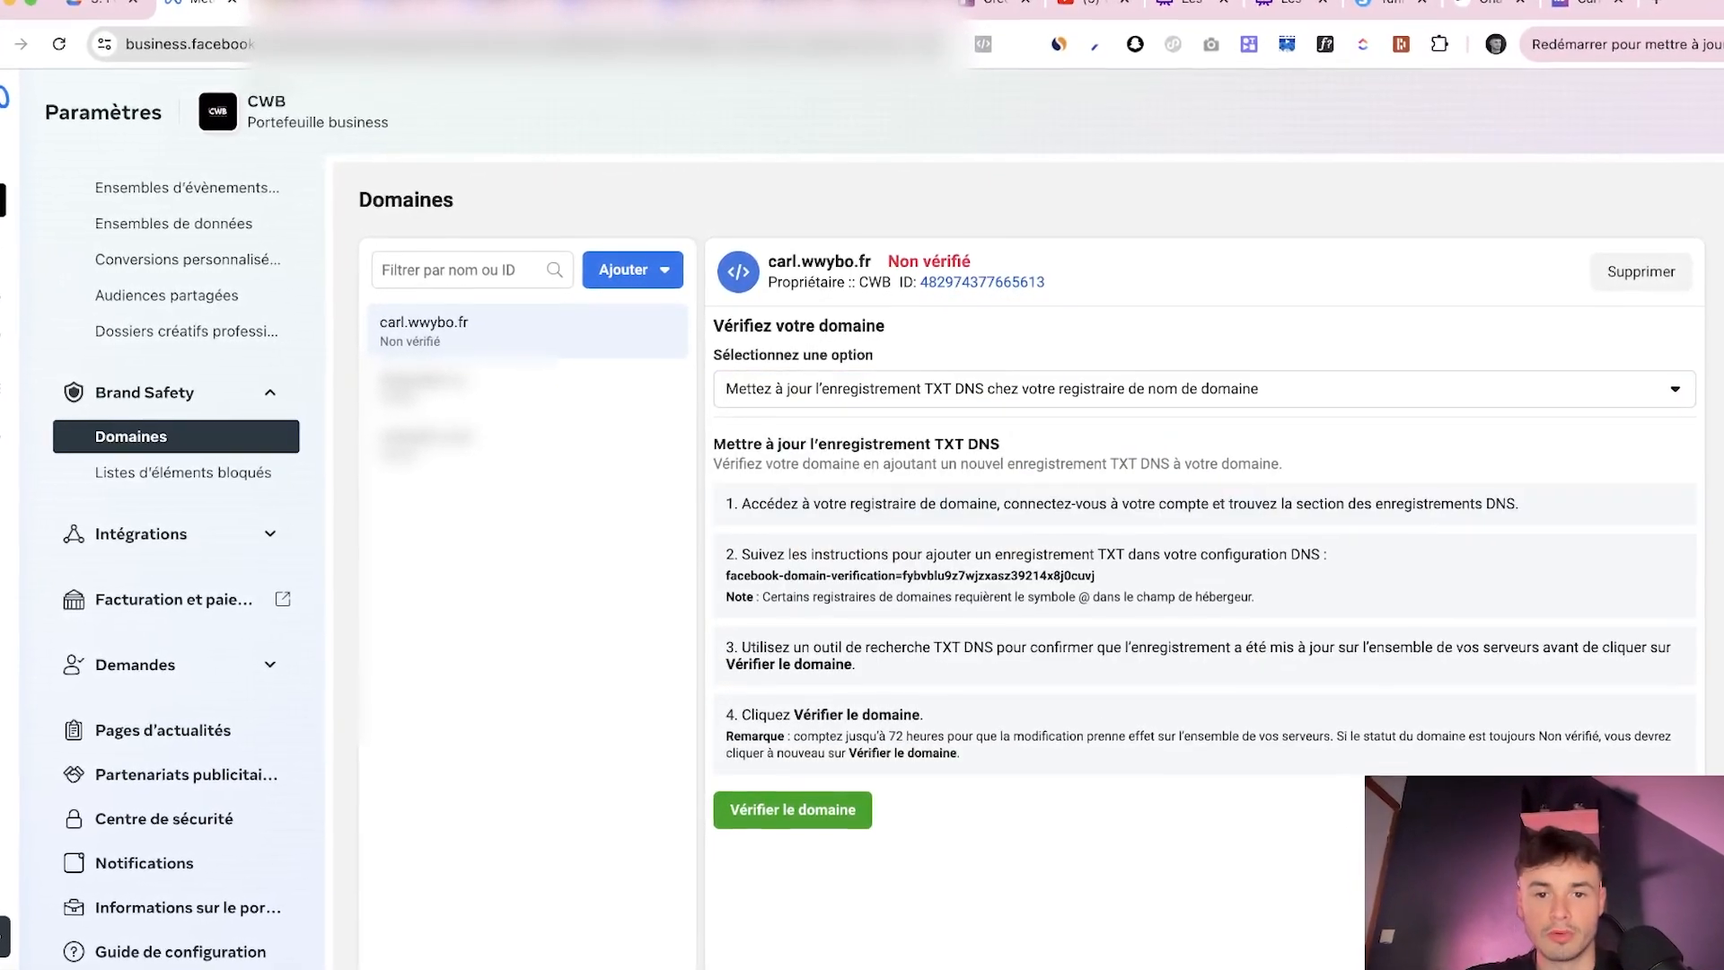
pyautogui.doubleClick(999, 576)
pyautogui.click(999, 577)
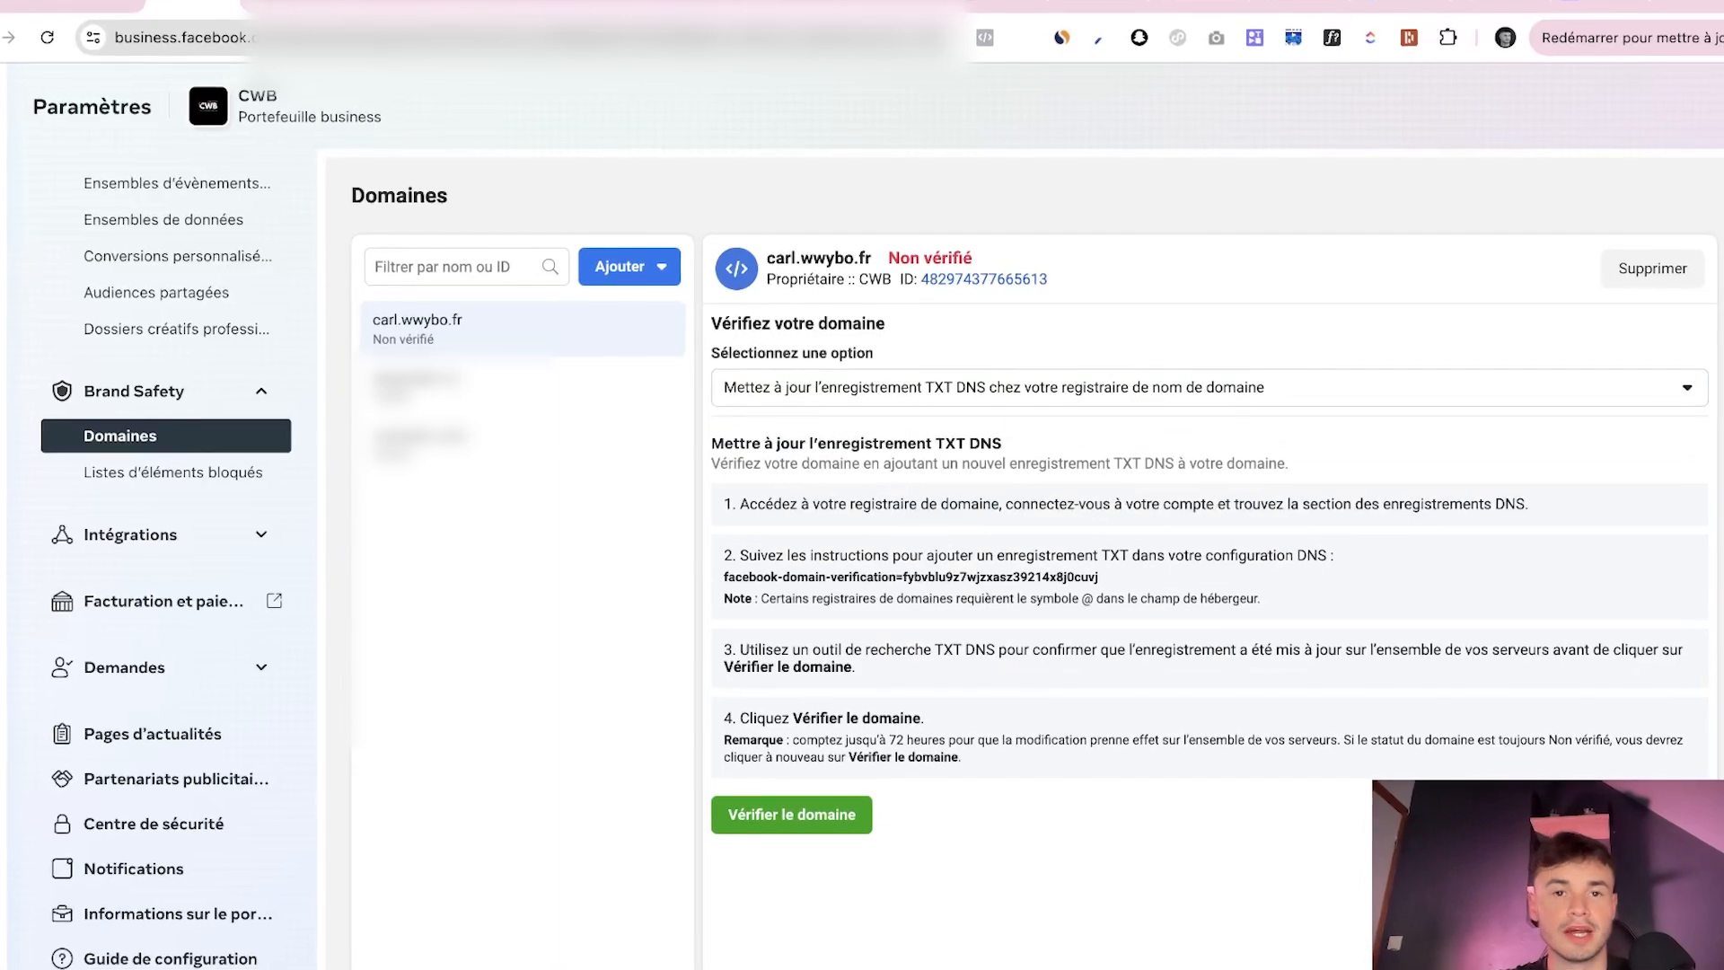
pyautogui.click(999, 576)
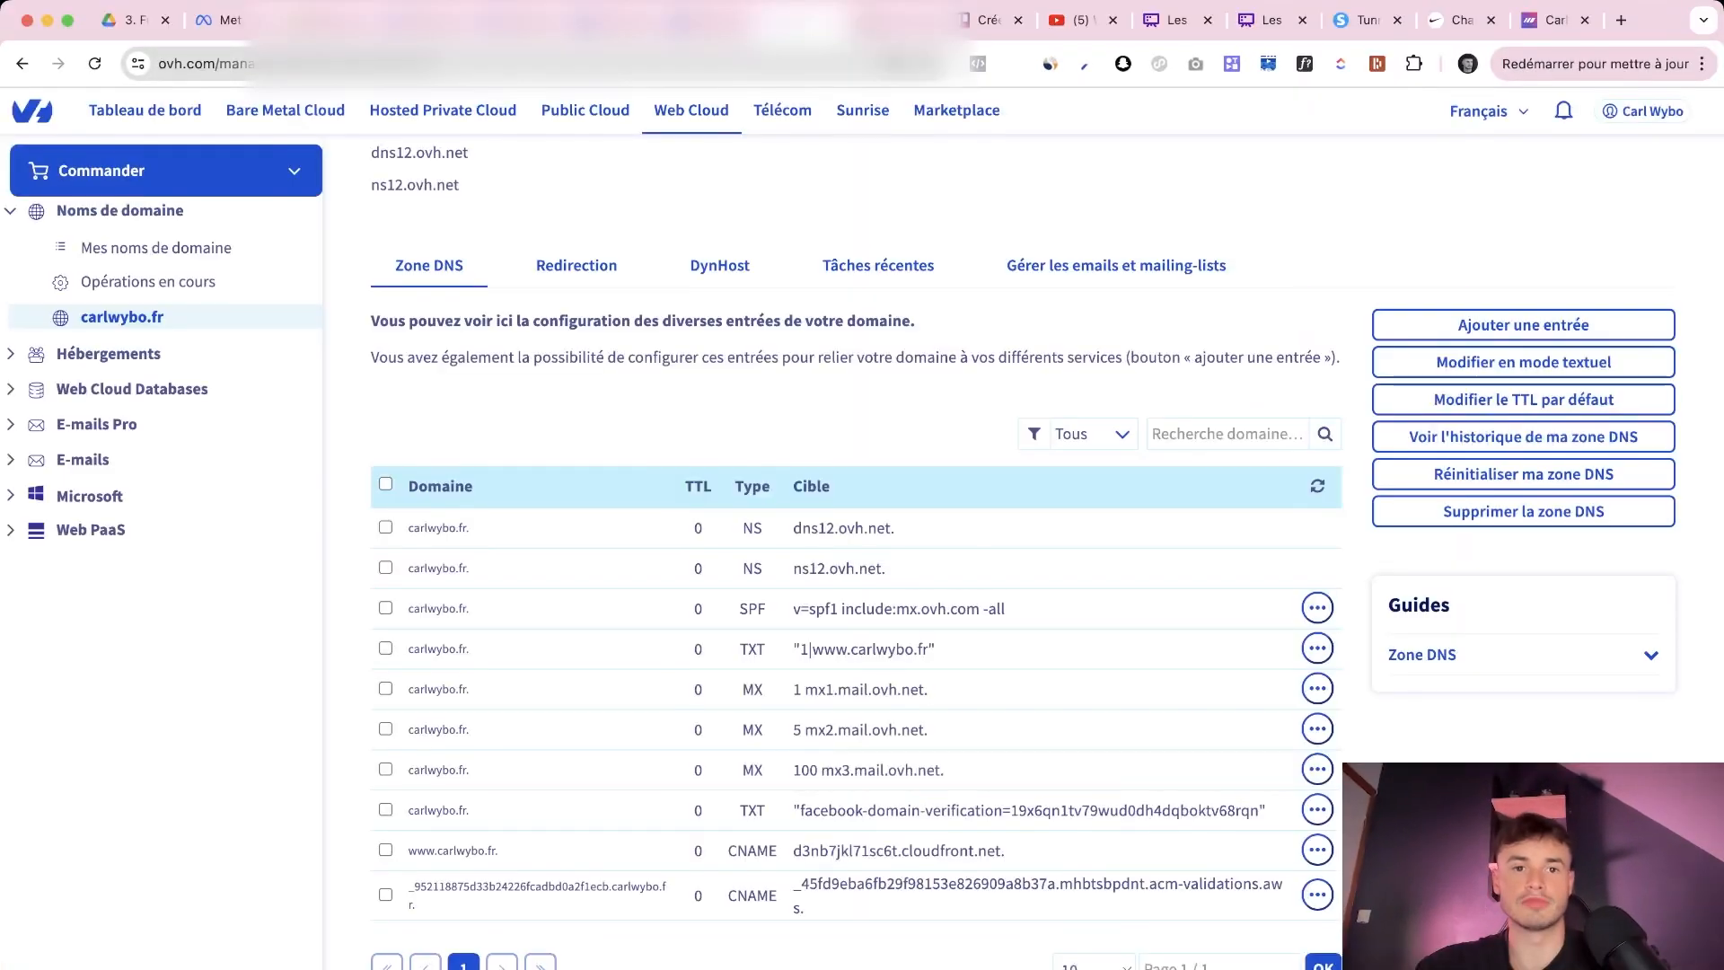
# In the domain's DNS zone at OVH, prepare a new TXT entry with an empty subdomain, default TTL and the Facebook domain verification code as its value
pyautogui.scroll(3, 813, 767)
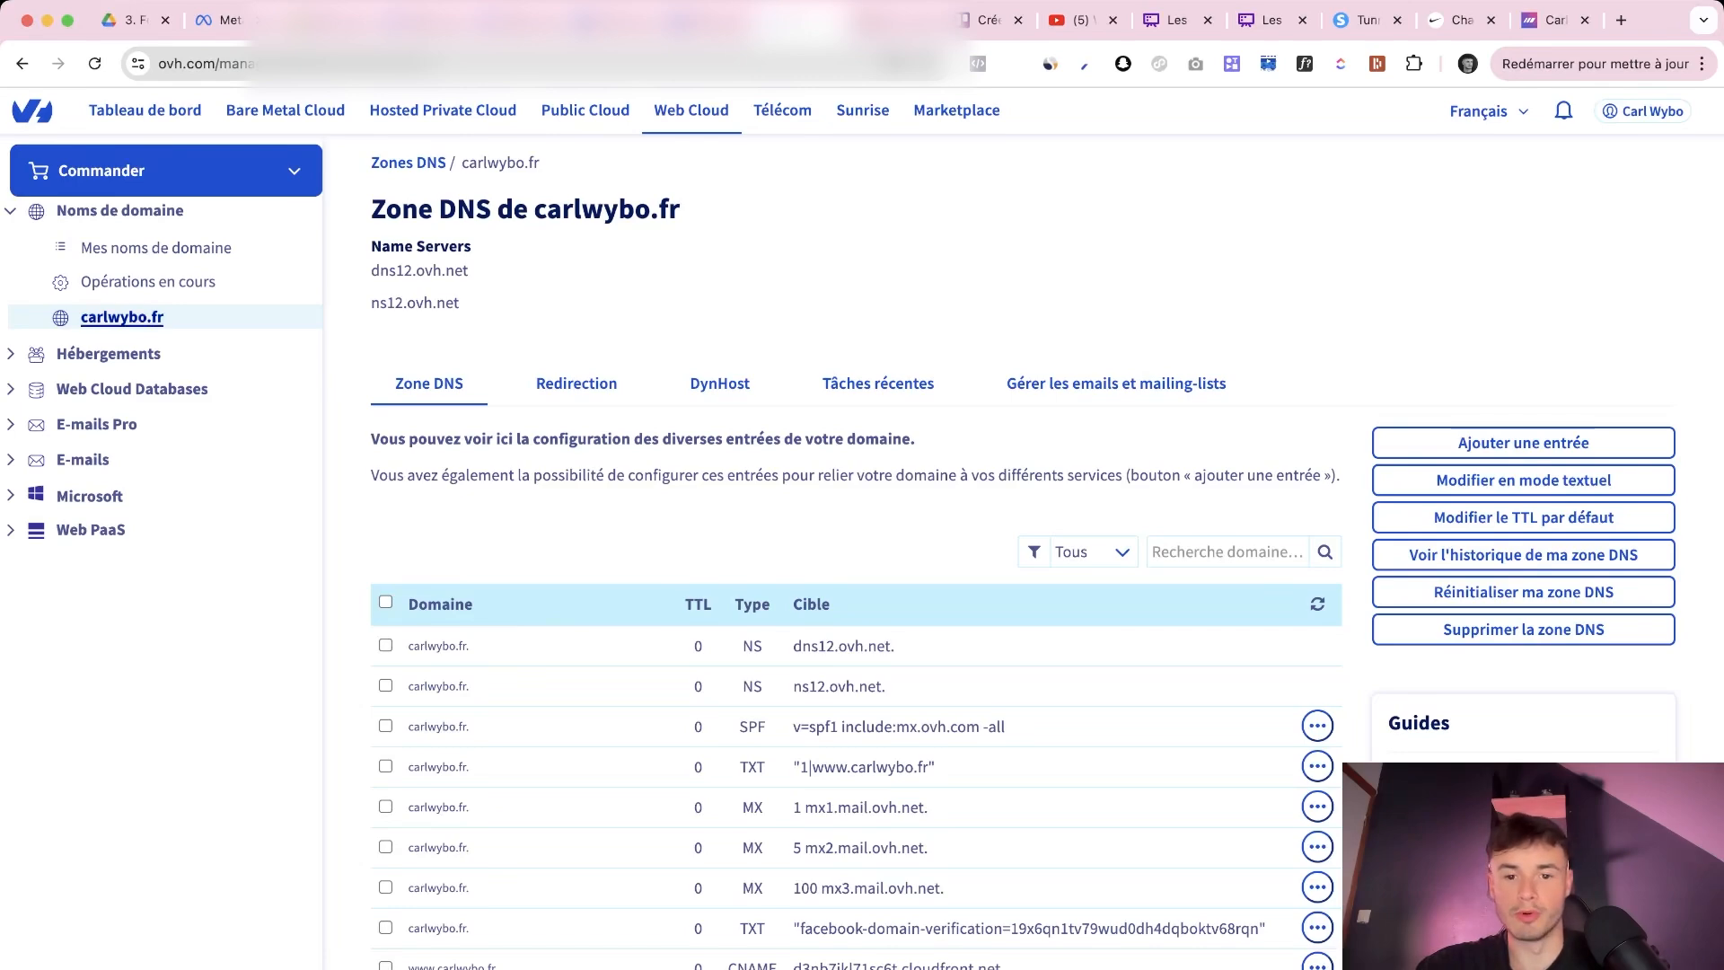
pyautogui.scroll(-3, 852, 628)
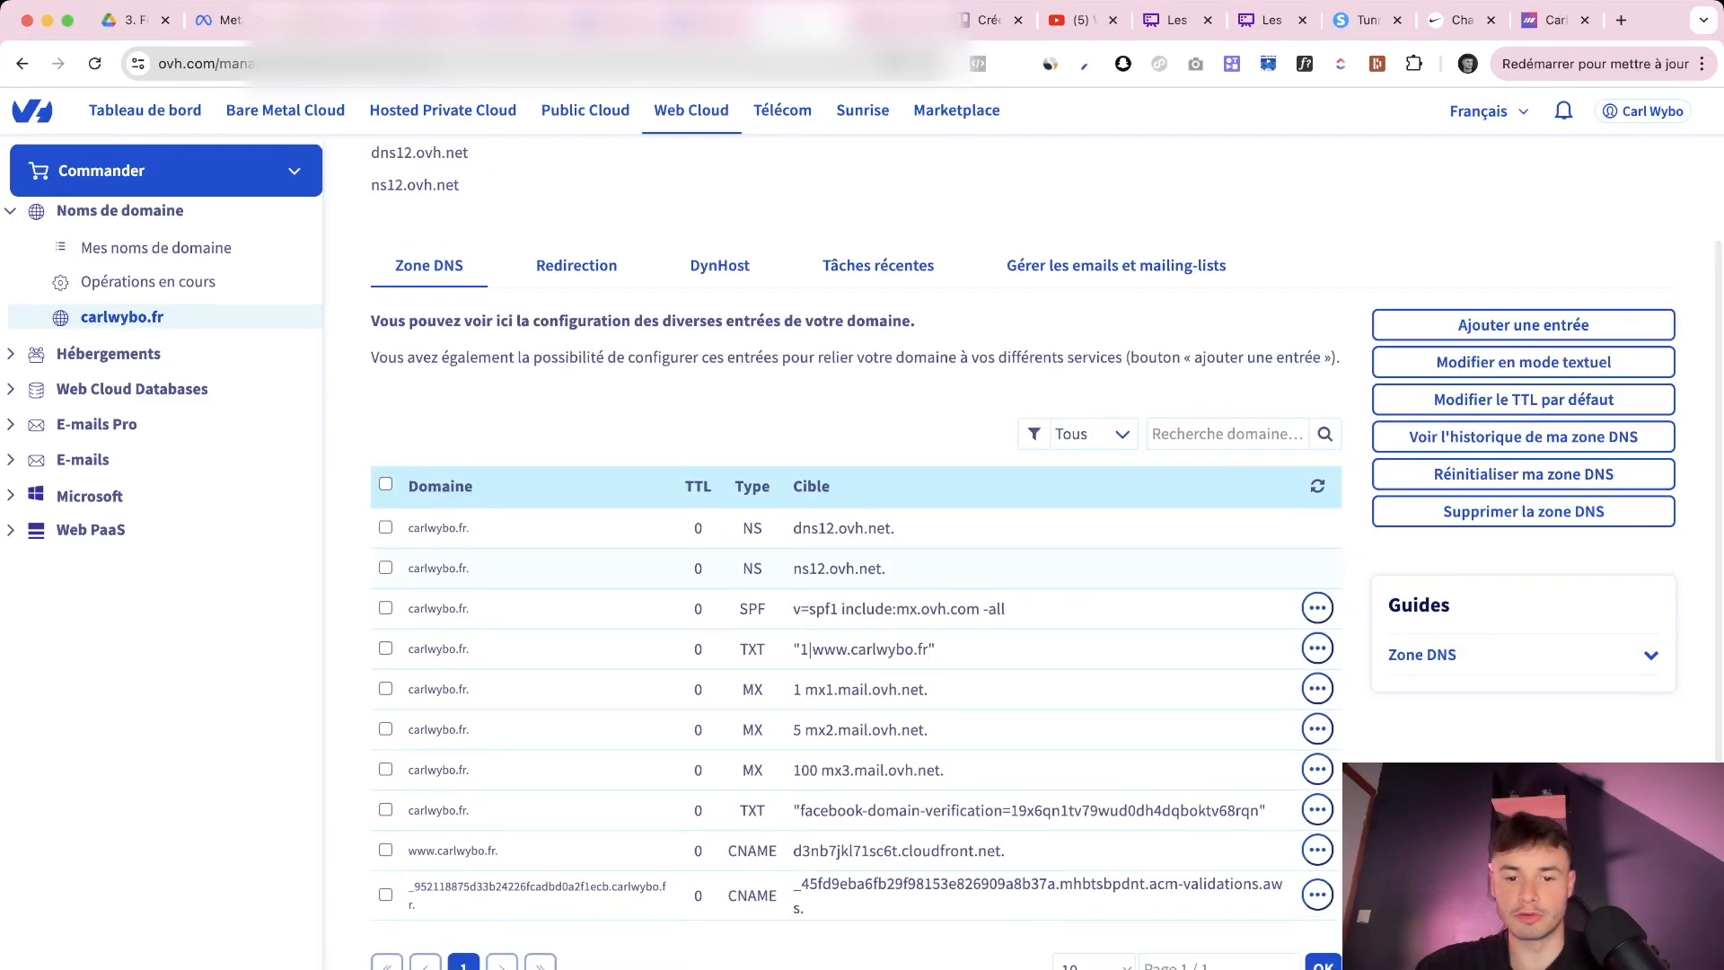
pyautogui.scroll(3, 853, 628)
pyautogui.scroll(-3, 852, 628)
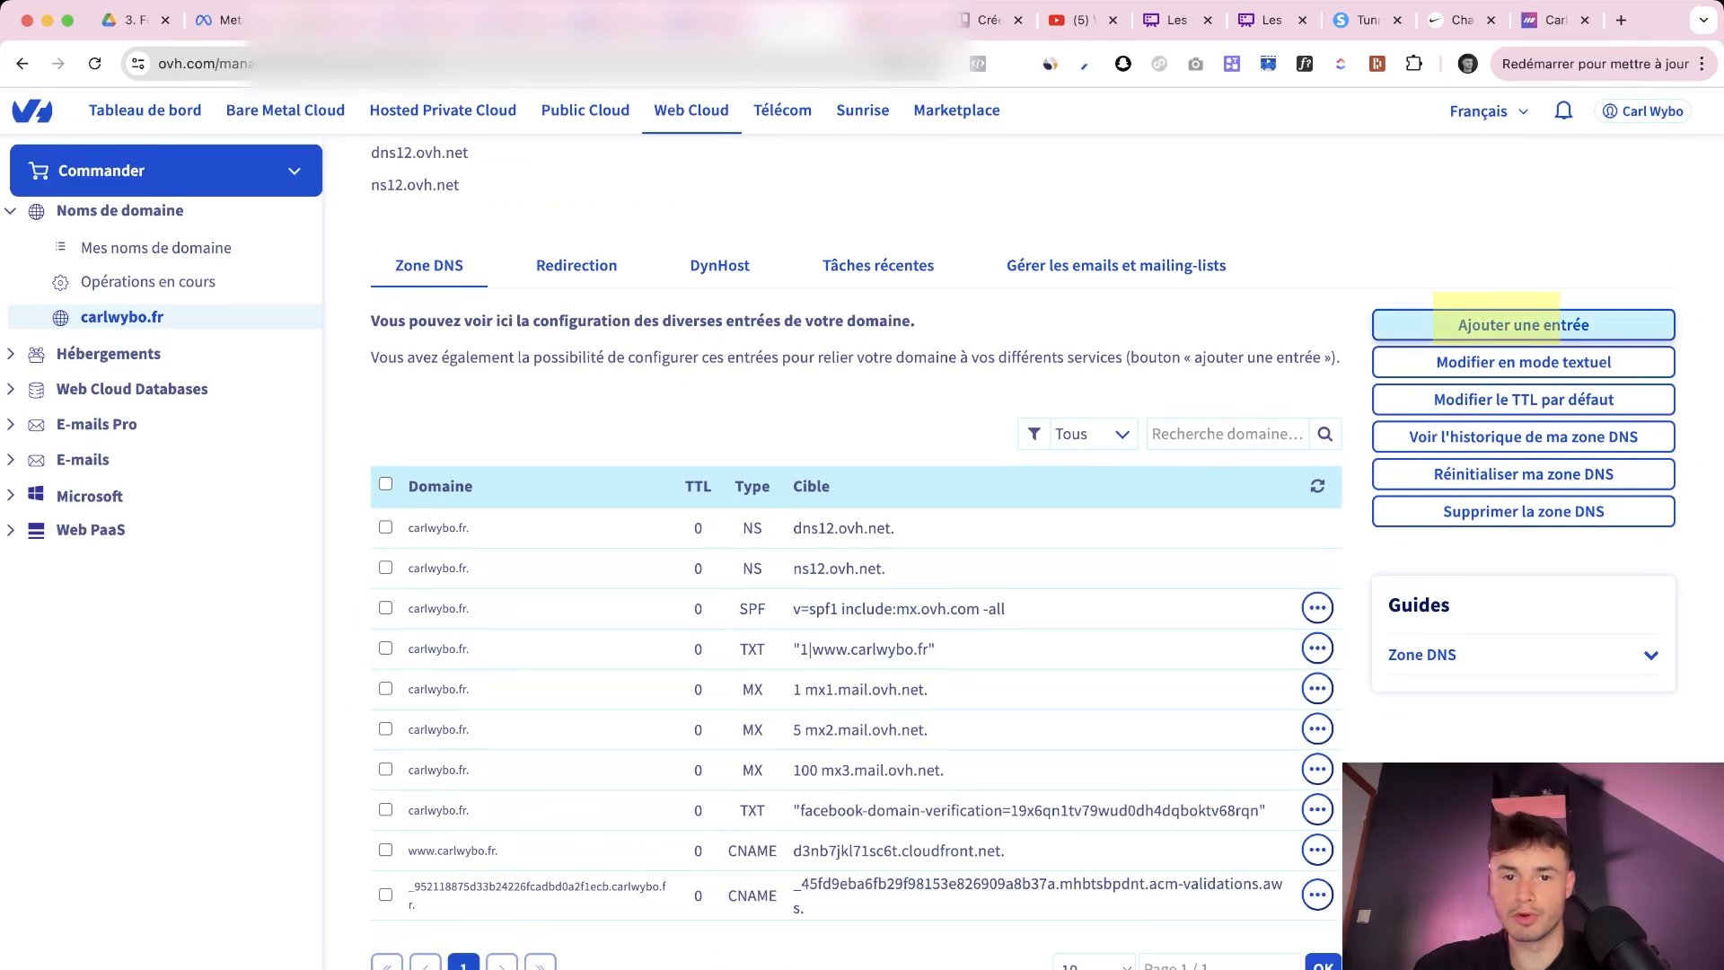
pyautogui.click(1495, 321)
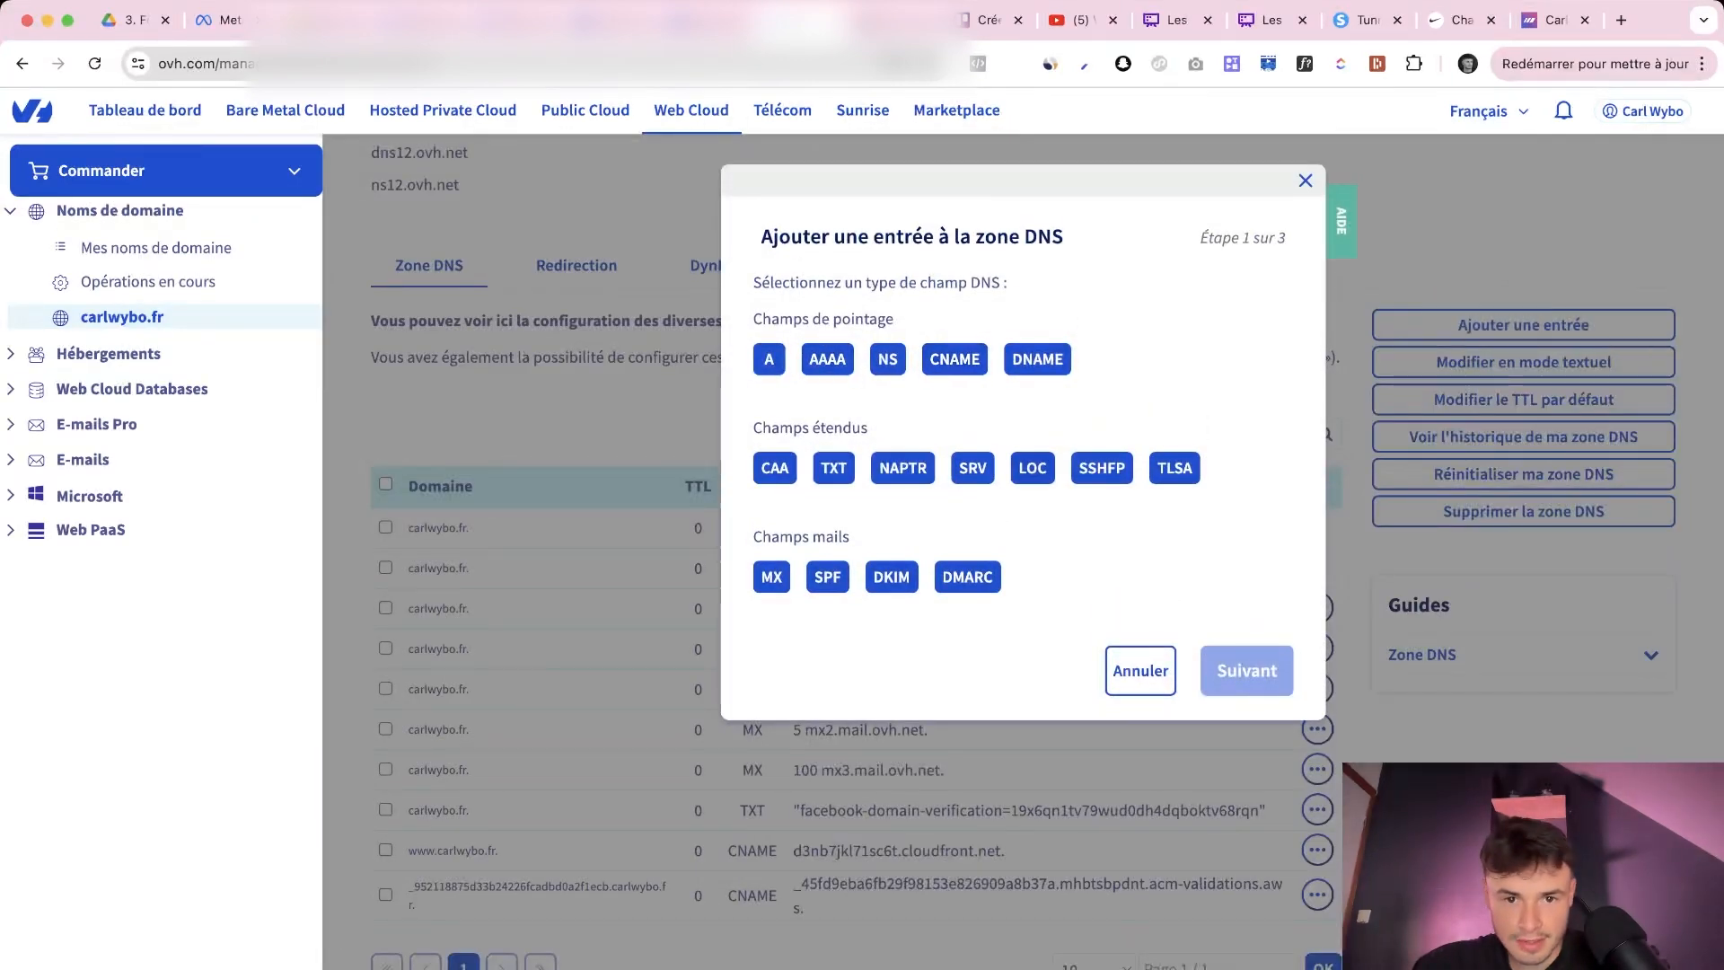
pyautogui.click(833, 466)
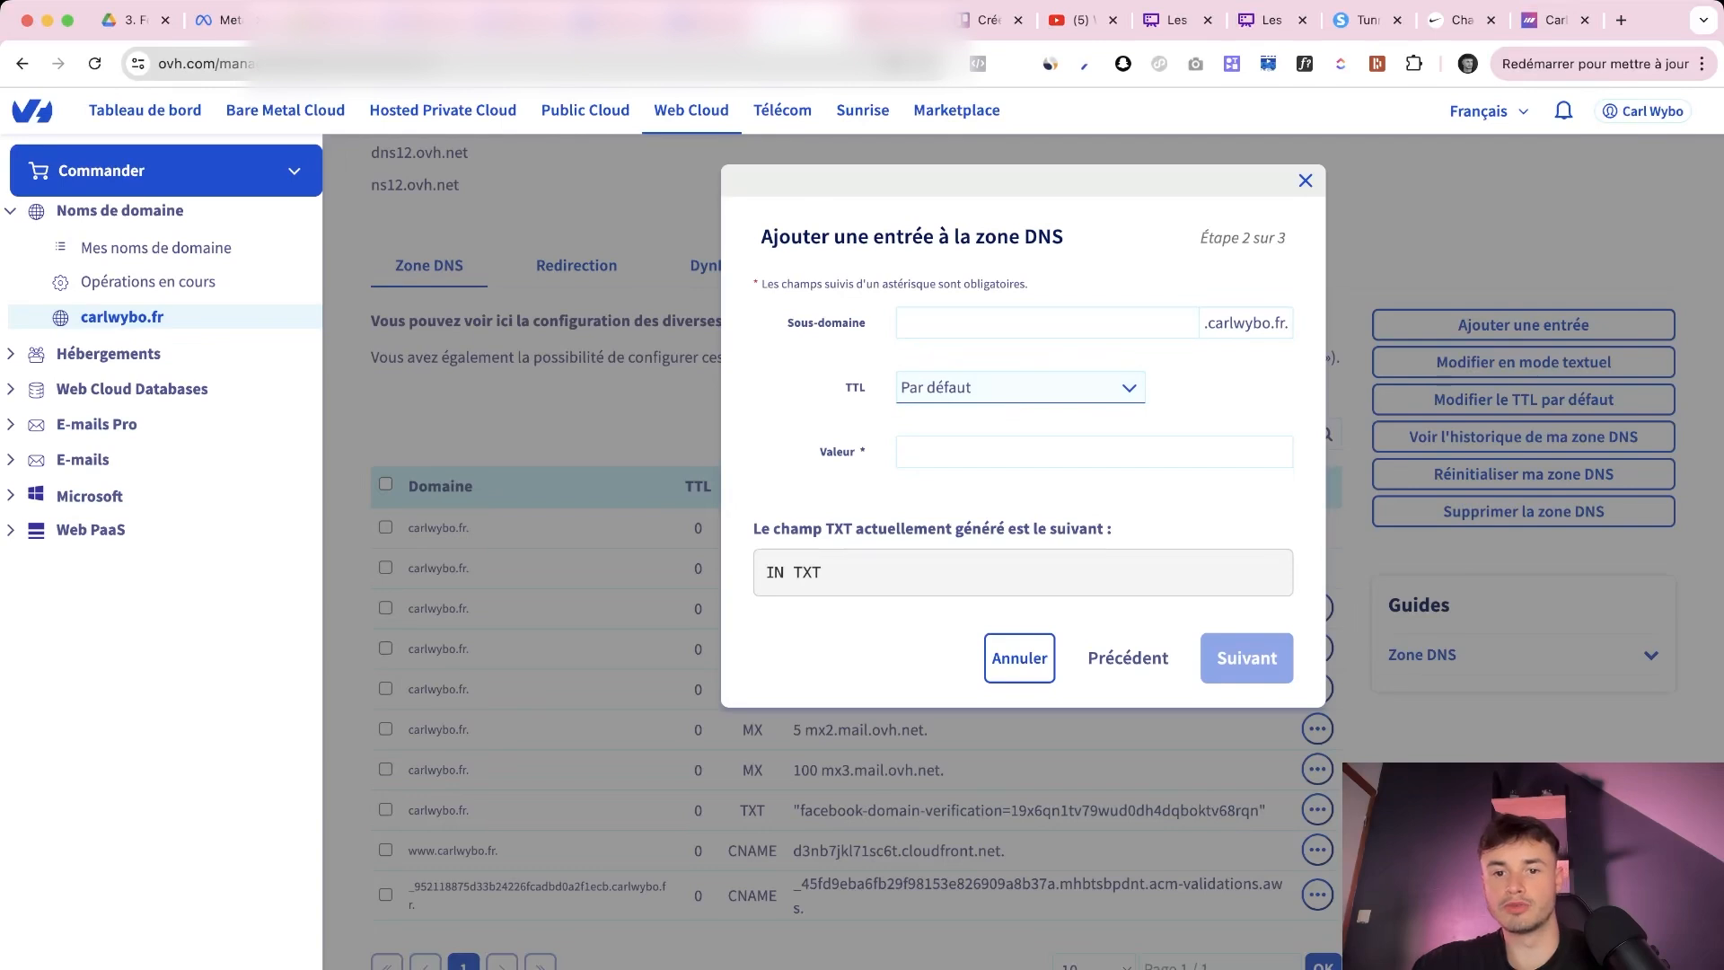
pyautogui.click(1033, 451)
pyautogui.write('facebook-domain-verification=fybvblu9z7wjzxasz39214x8j0cuvj')
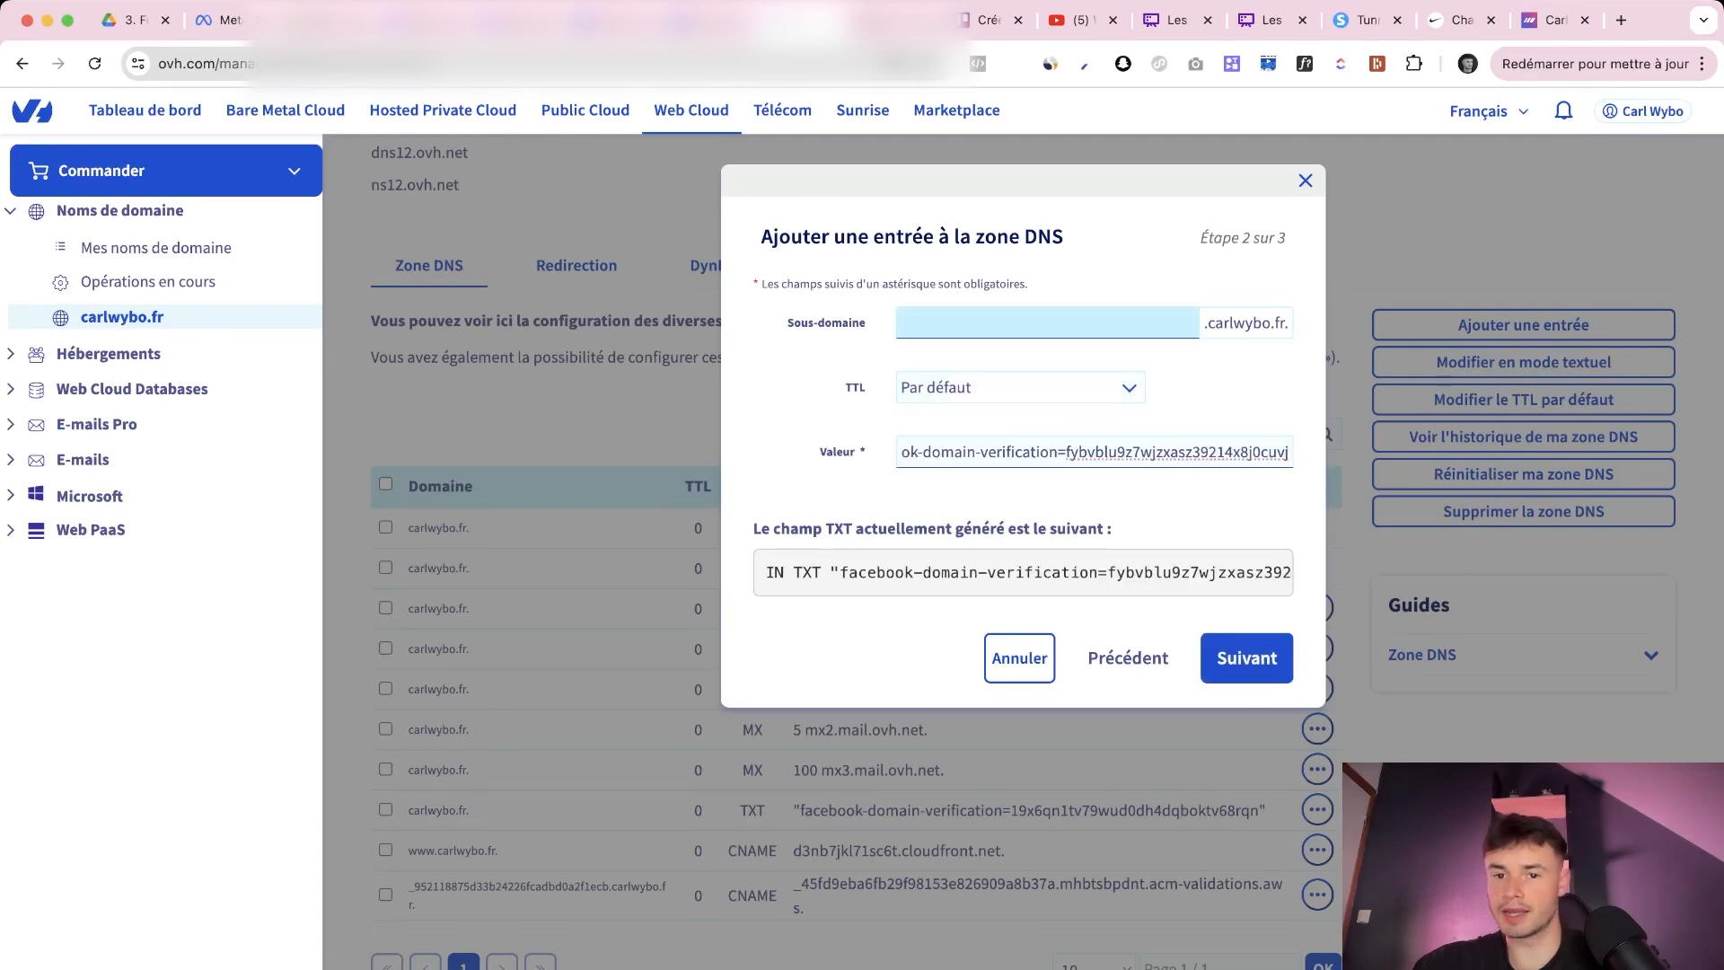
pyautogui.click(1047, 323)
pyautogui.click(1032, 355)
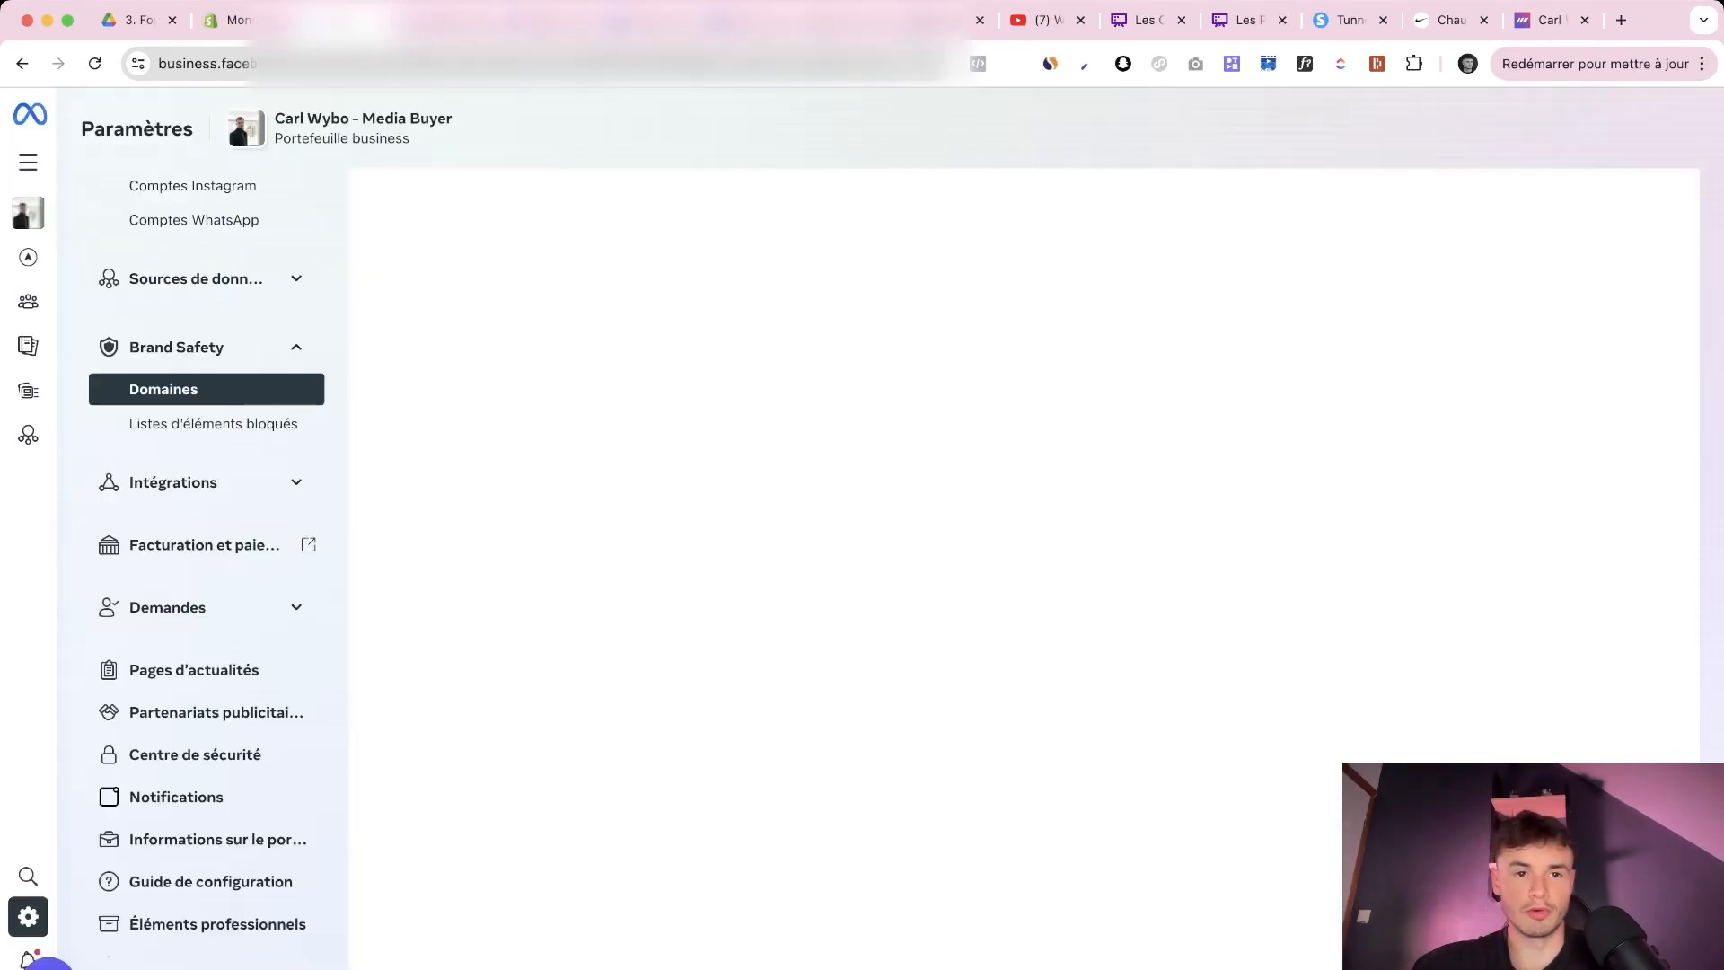
# Check the existing domain's verification status in Meta Business settings, and open the Ads Manager with the Compte publicitaire 1 - CWB account
pyautogui.moveTo(472, 330); pyautogui.dragTo(399, 331)
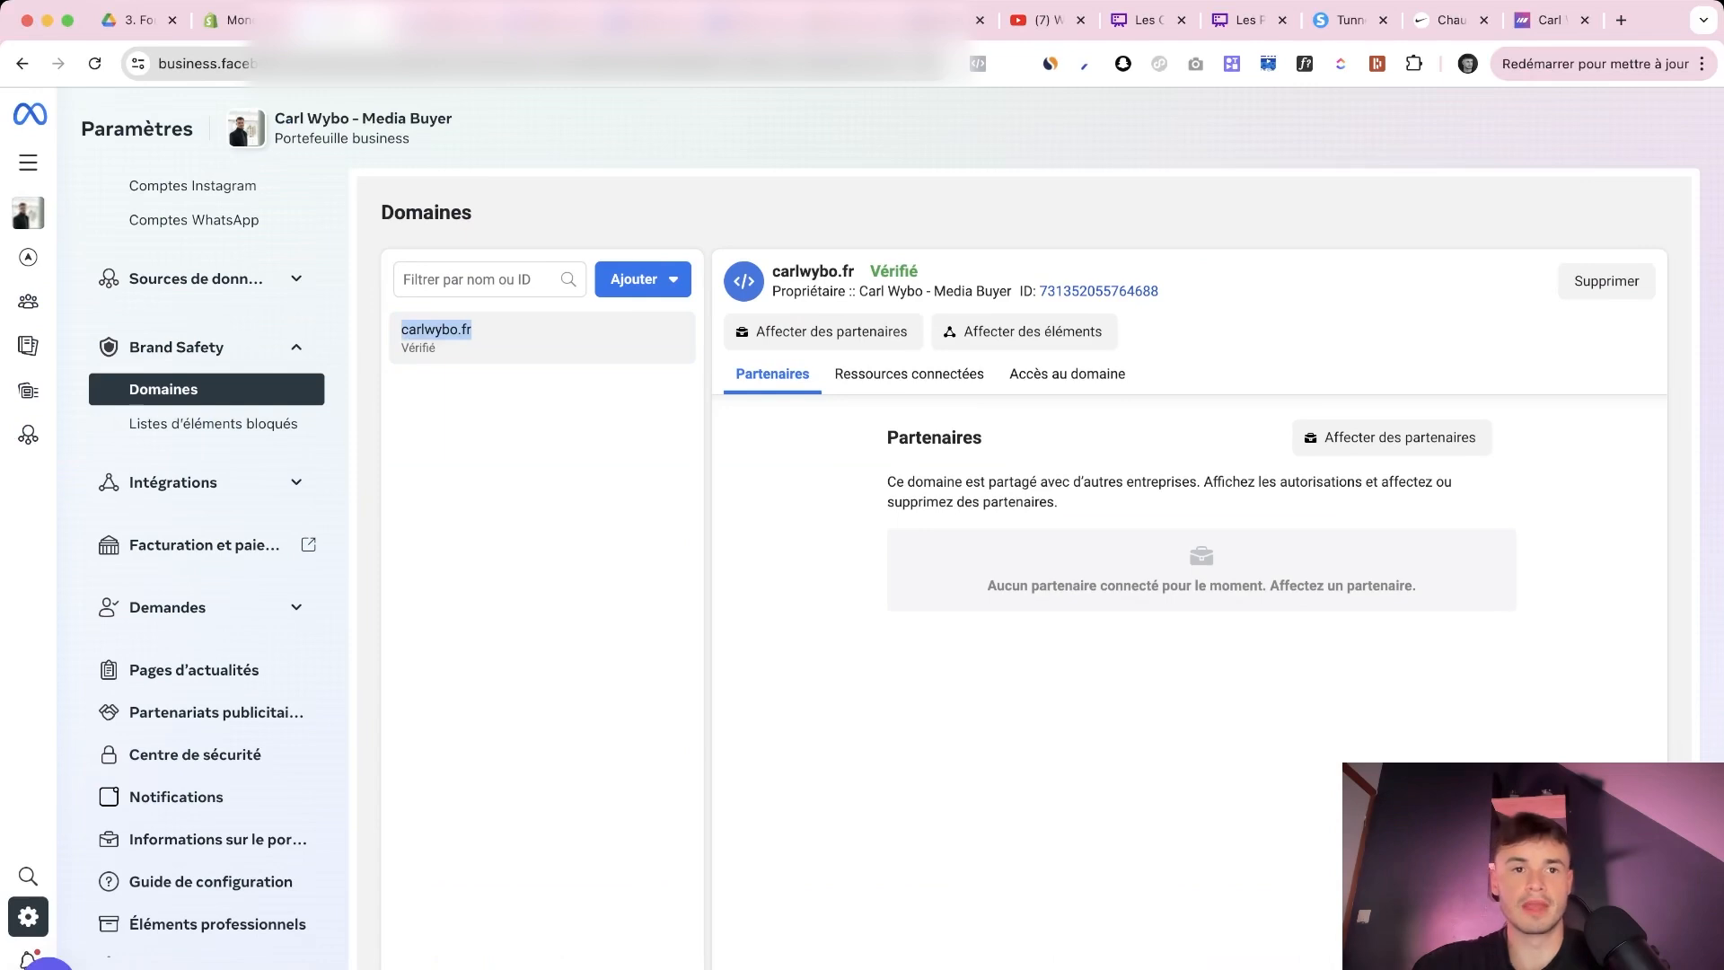
pyautogui.click(399, 332)
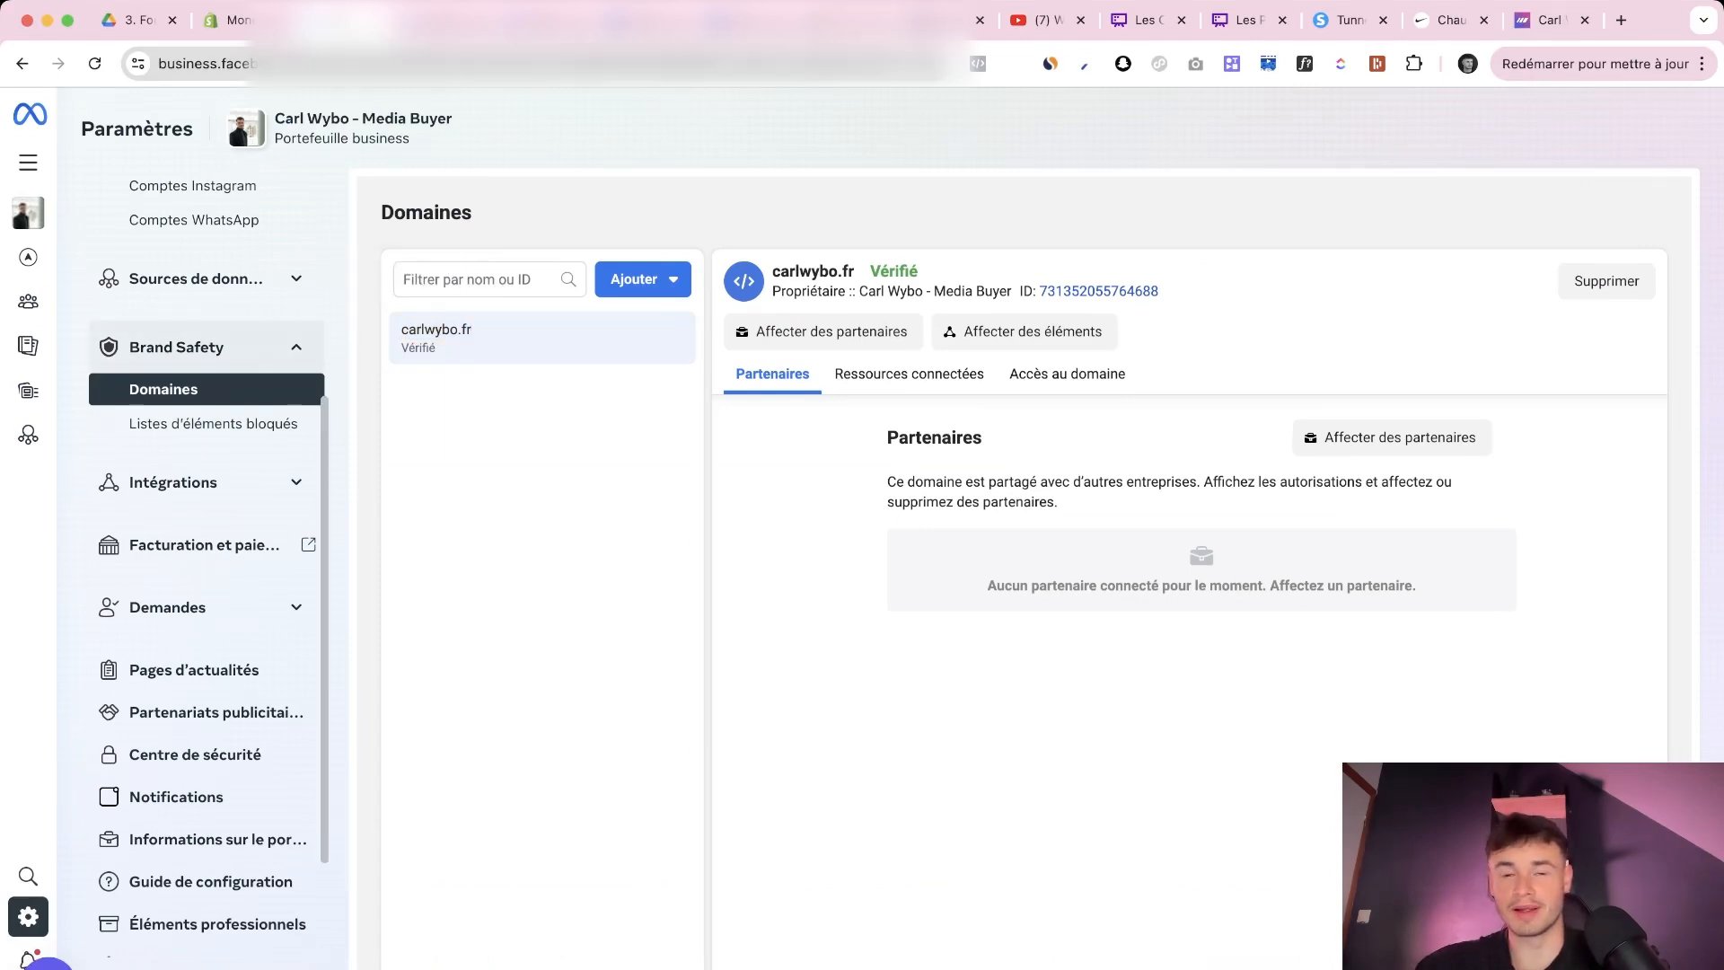
pyautogui.click(28, 163)
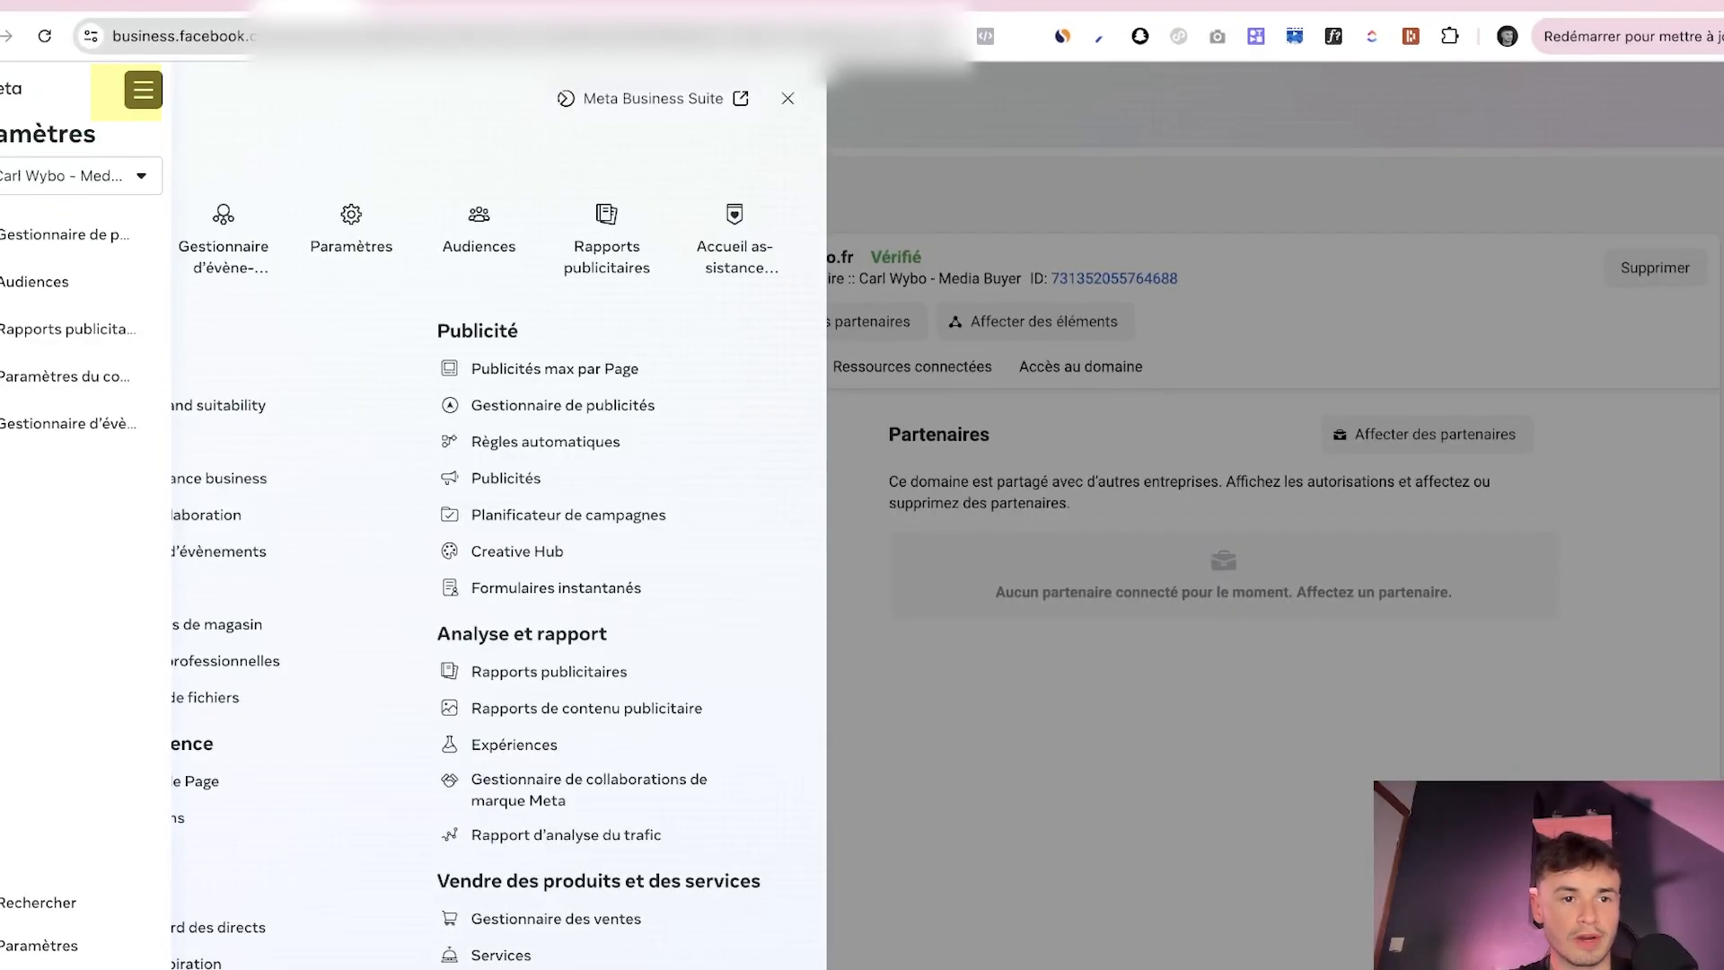
pyautogui.click(100, 242)
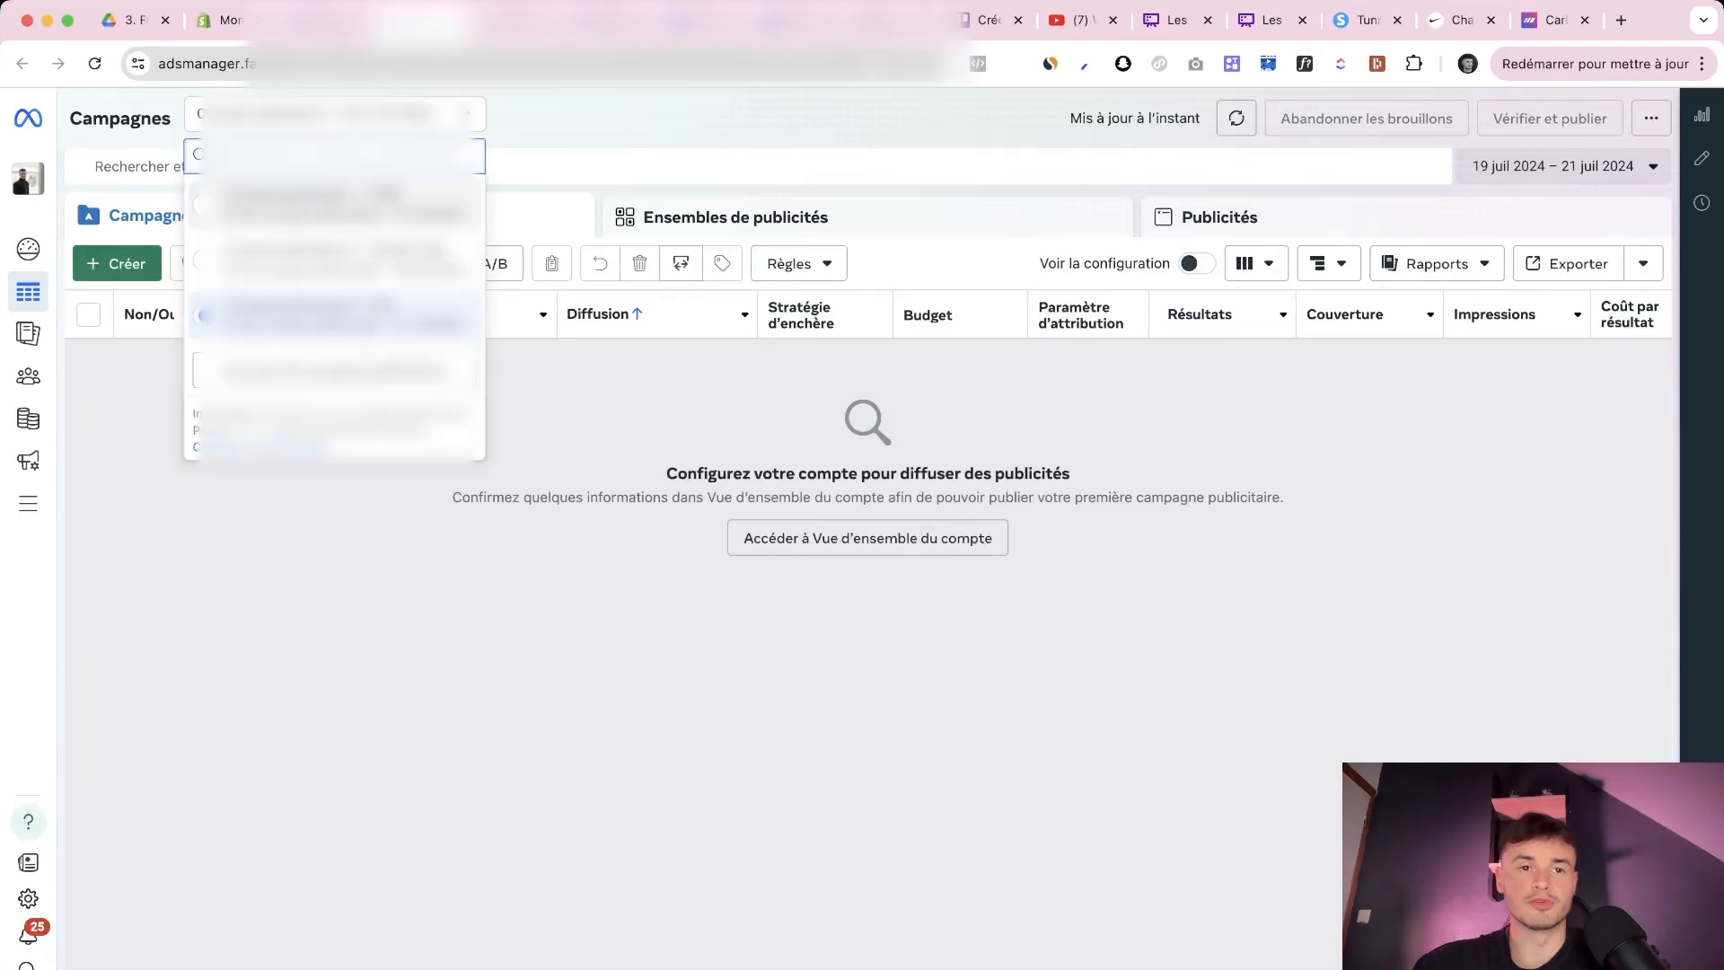
pyautogui.click(332, 206)
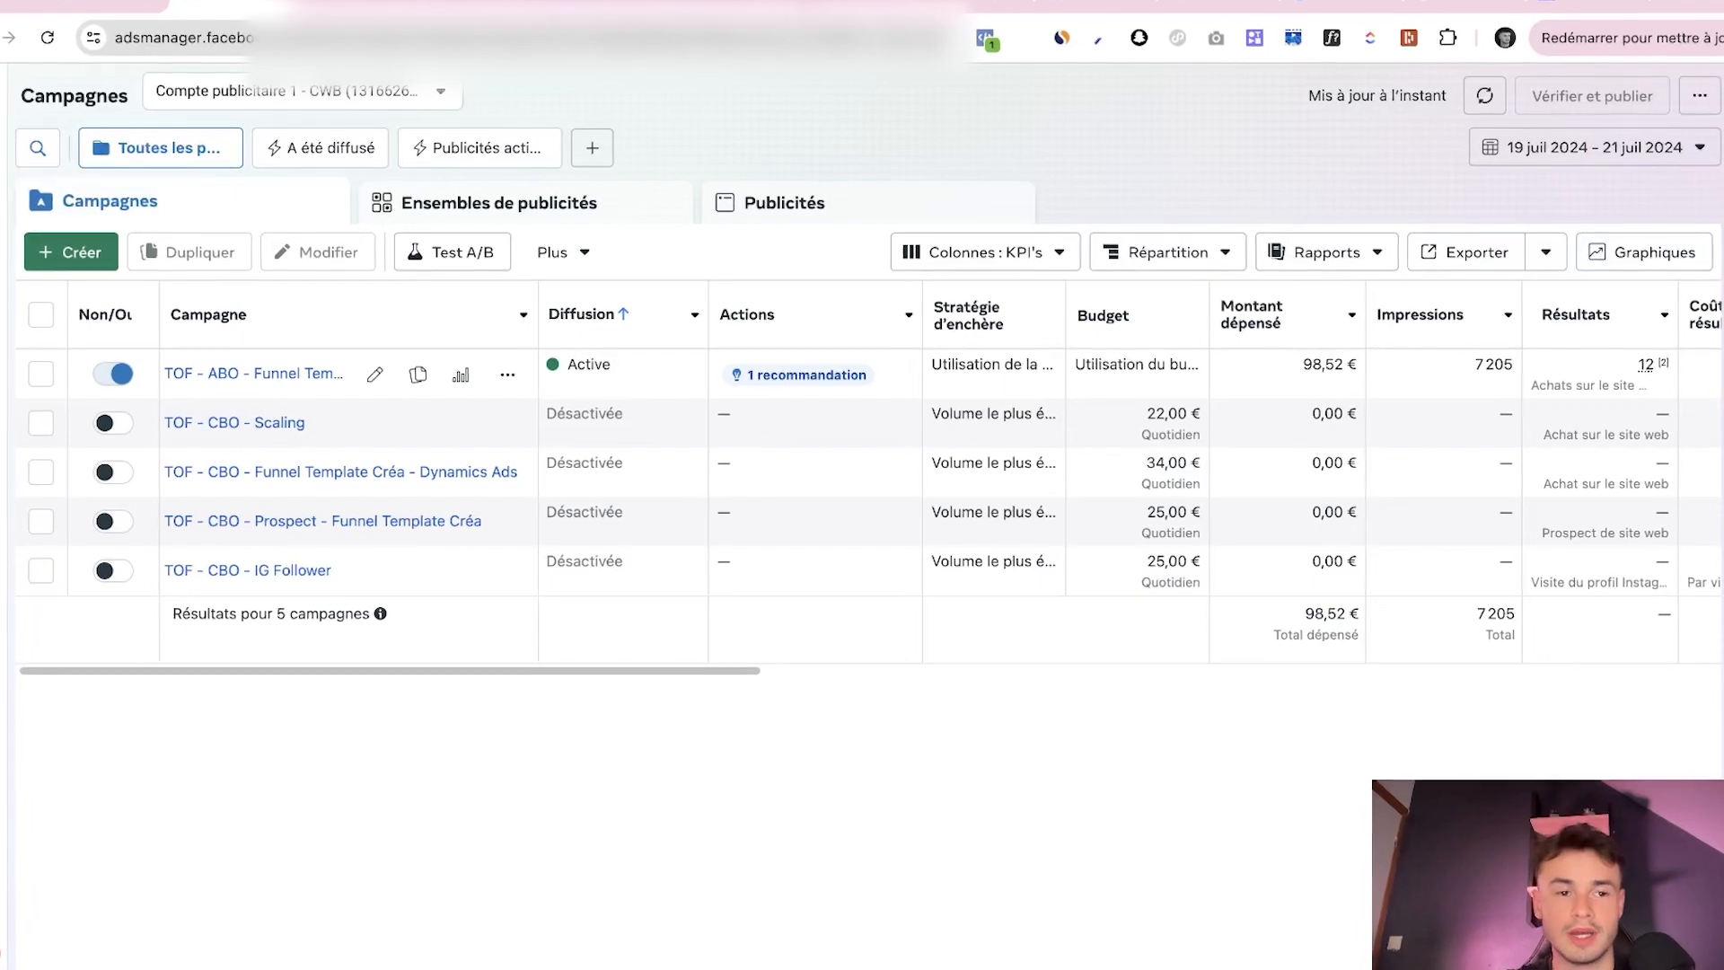
# Show the account's ad sets and examine the Marketing, CEO and Marketing & Ecommerce entries, leaving none of them selected
pyautogui.click(69, 252)
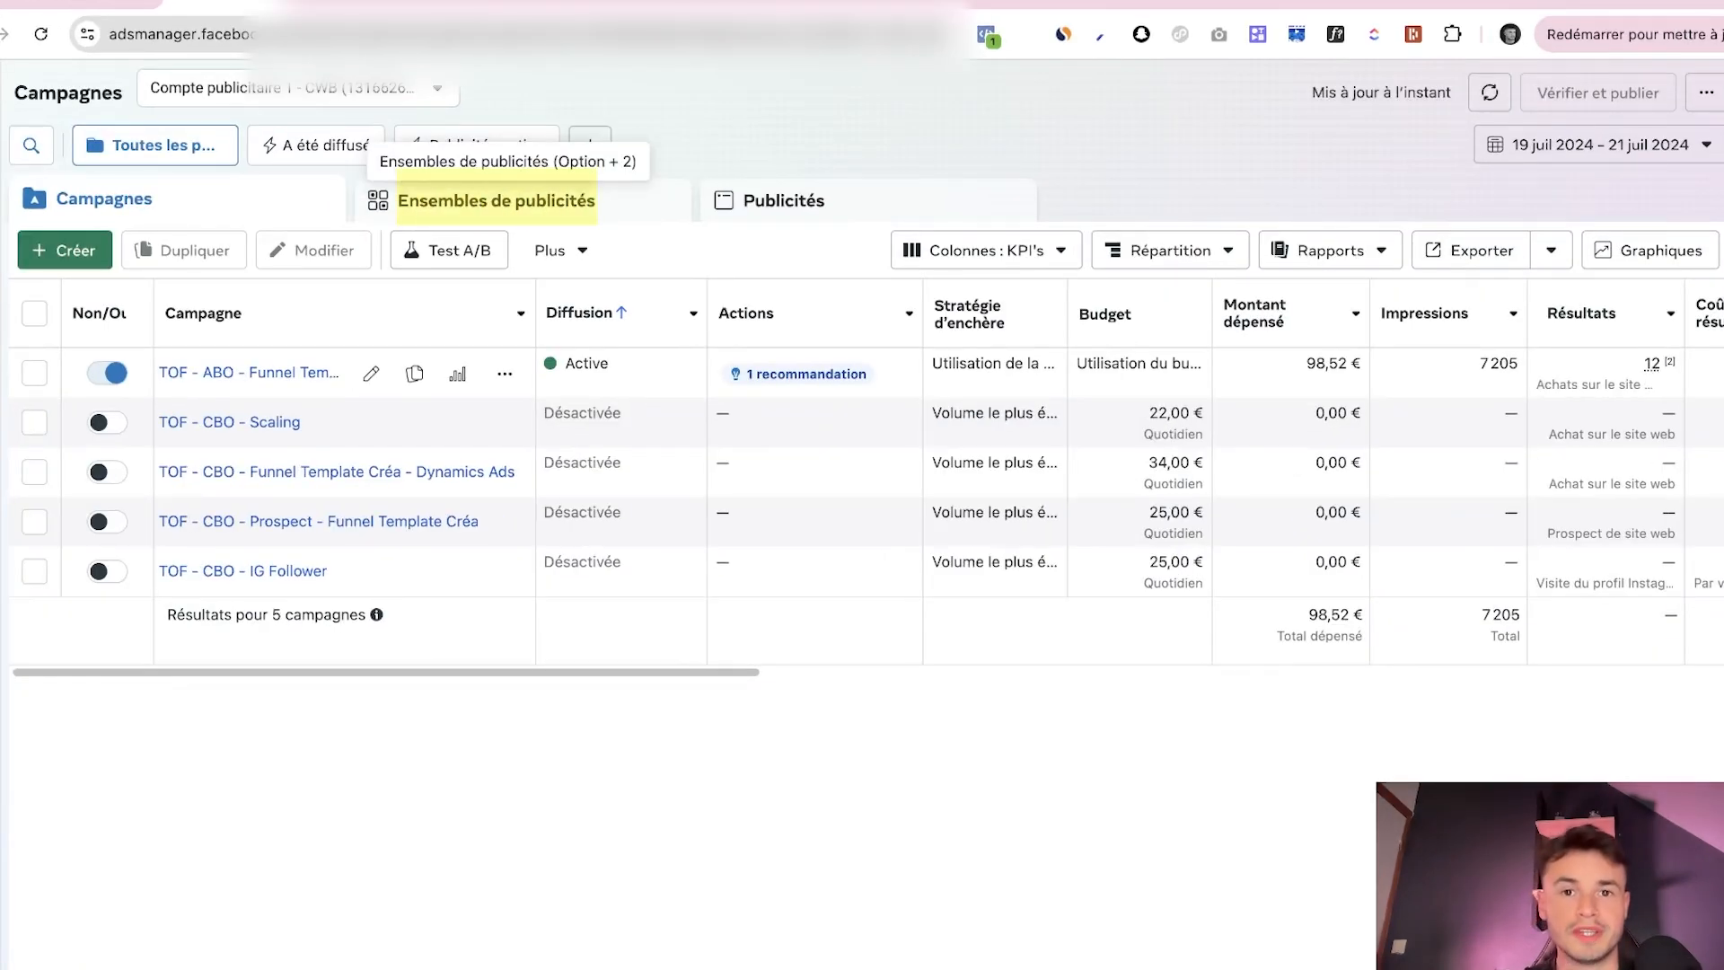
pyautogui.click(495, 200)
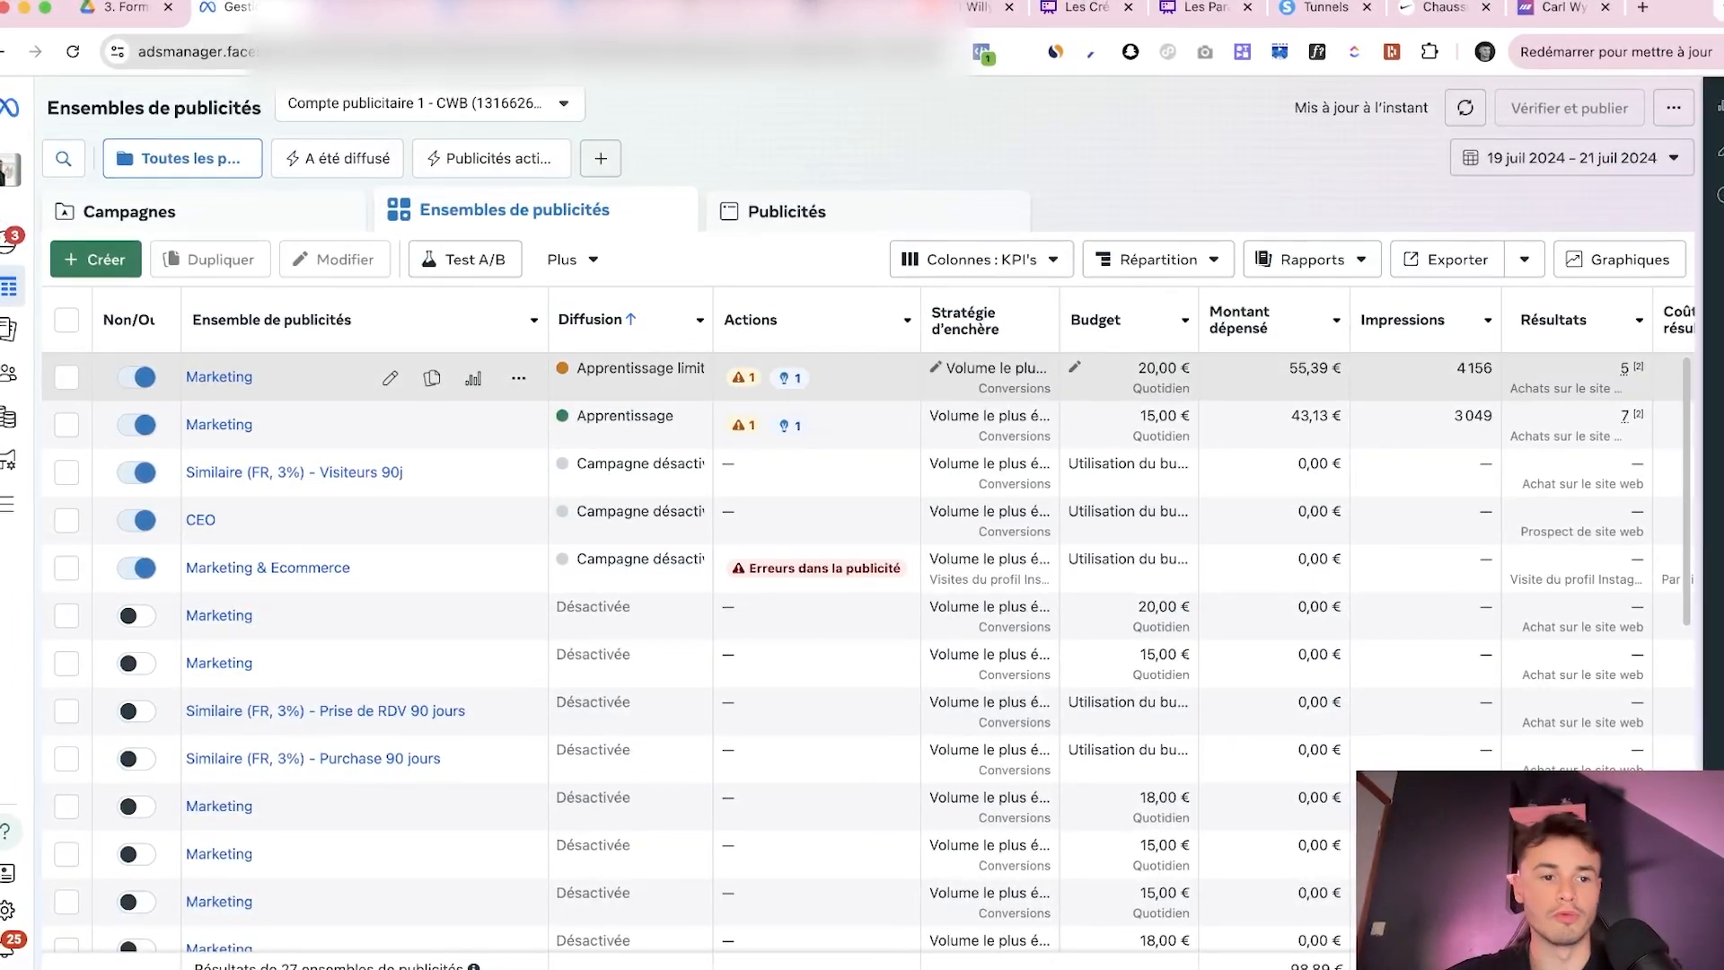
pyautogui.click(69, 377)
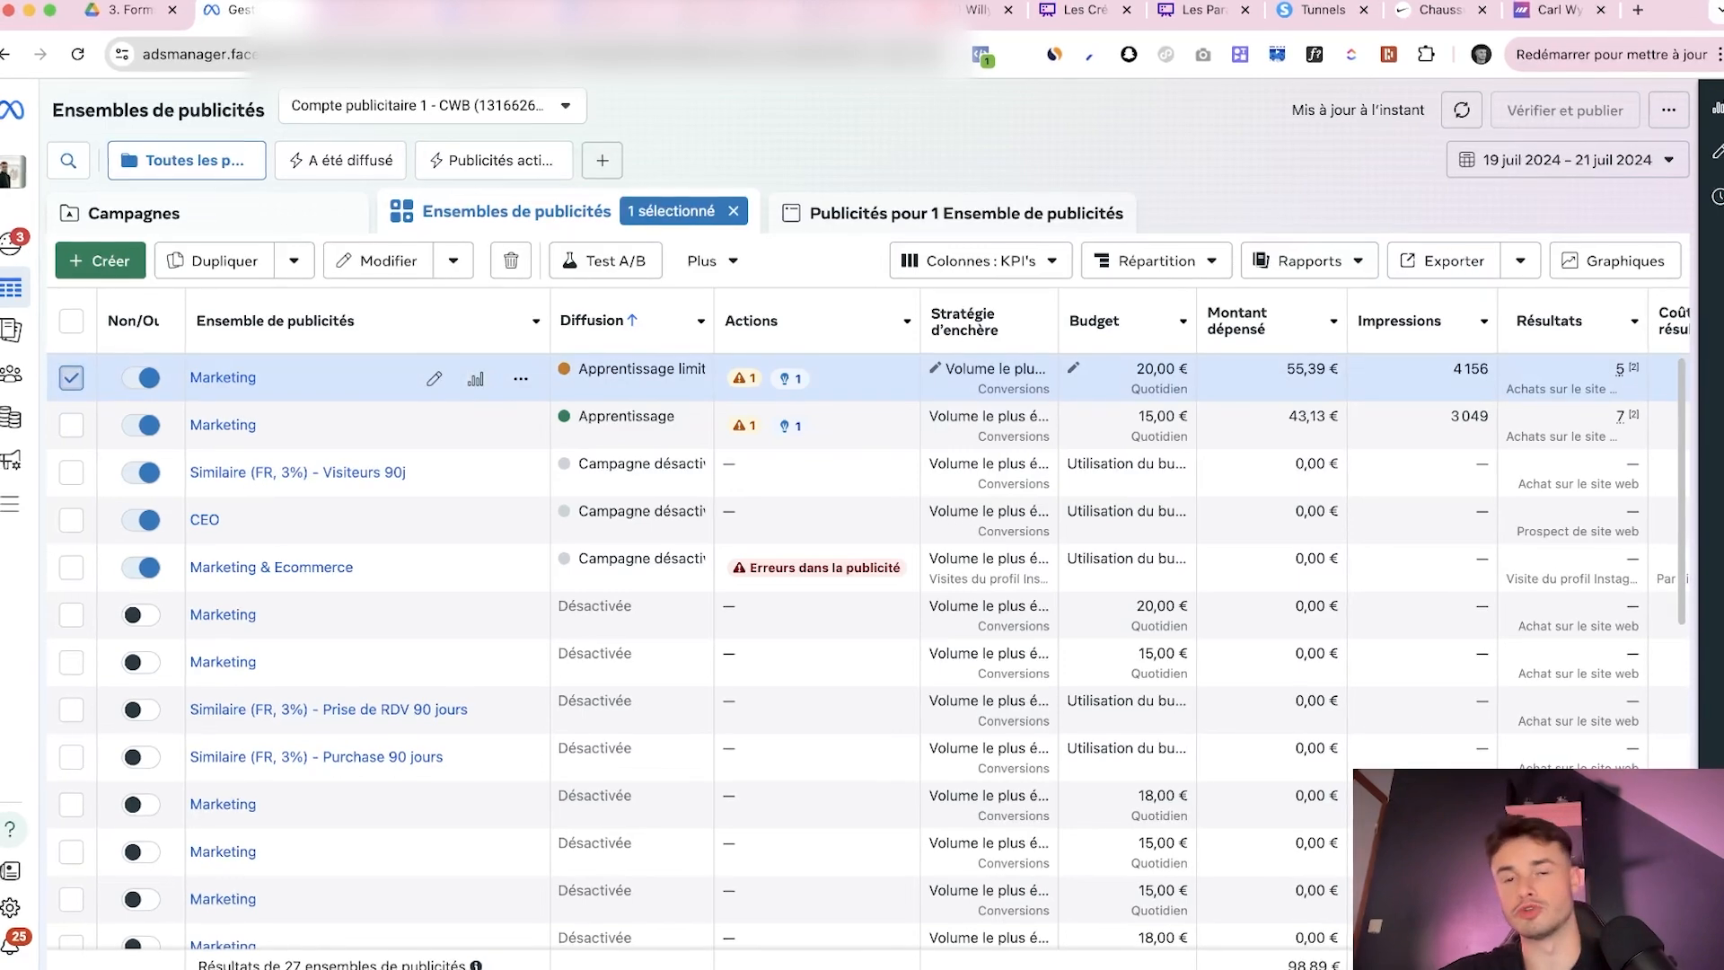
pyautogui.click(69, 377)
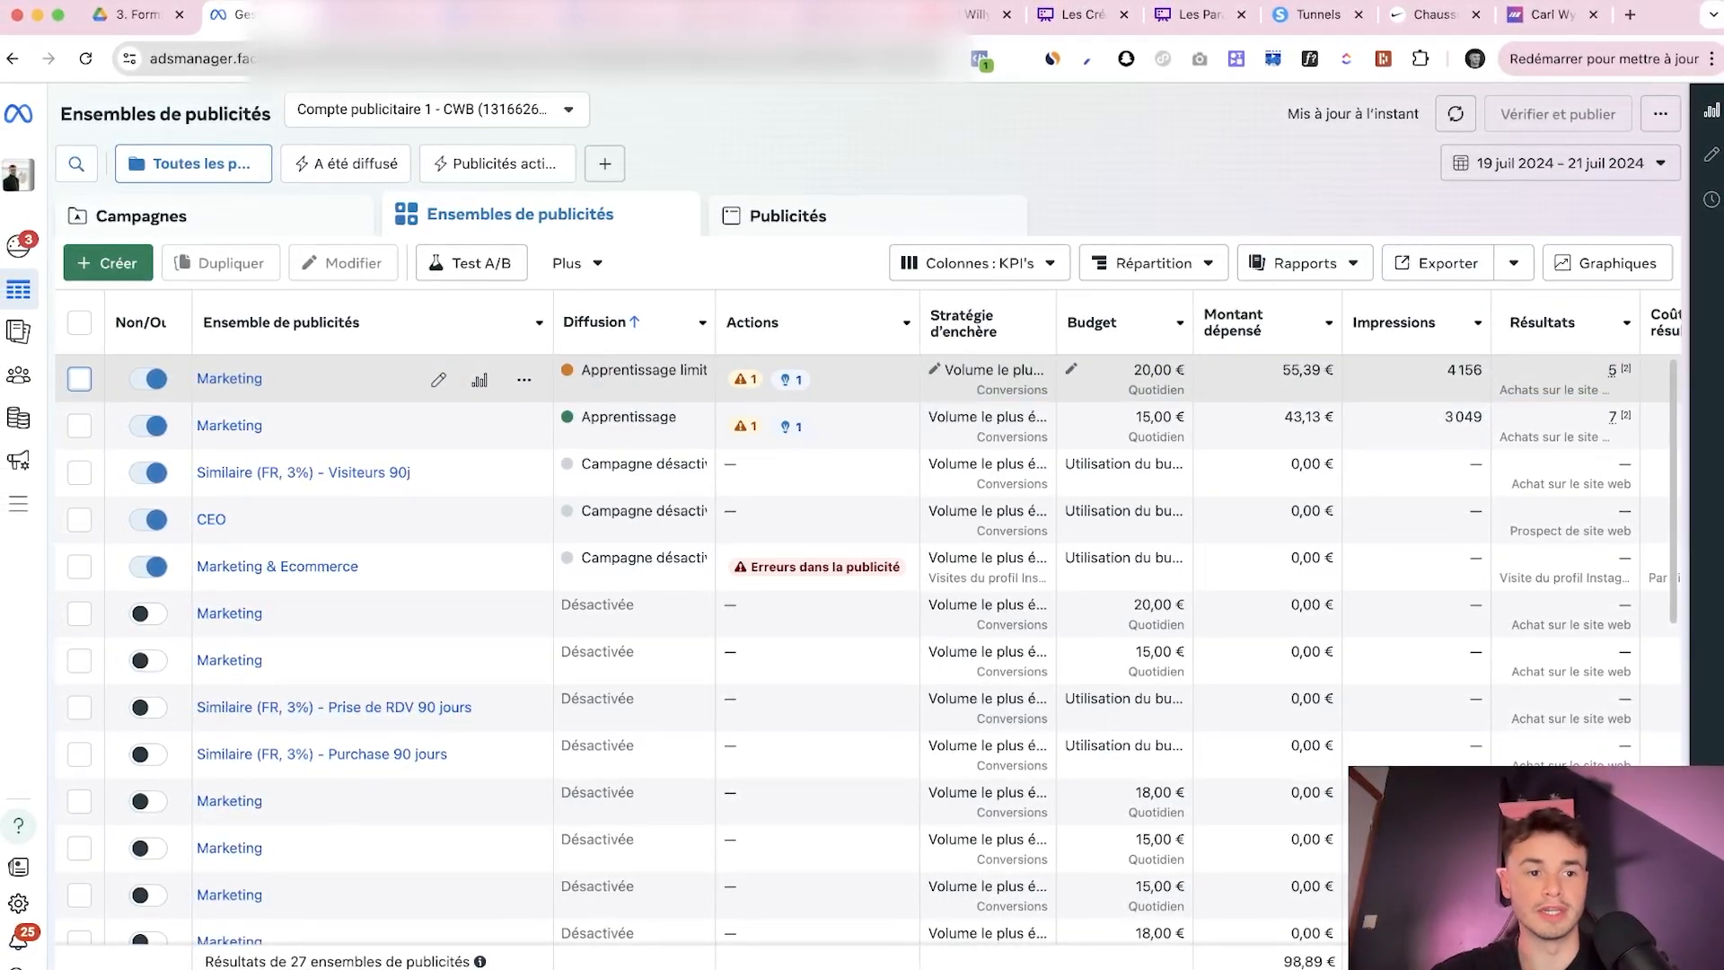
pyautogui.click(77, 378)
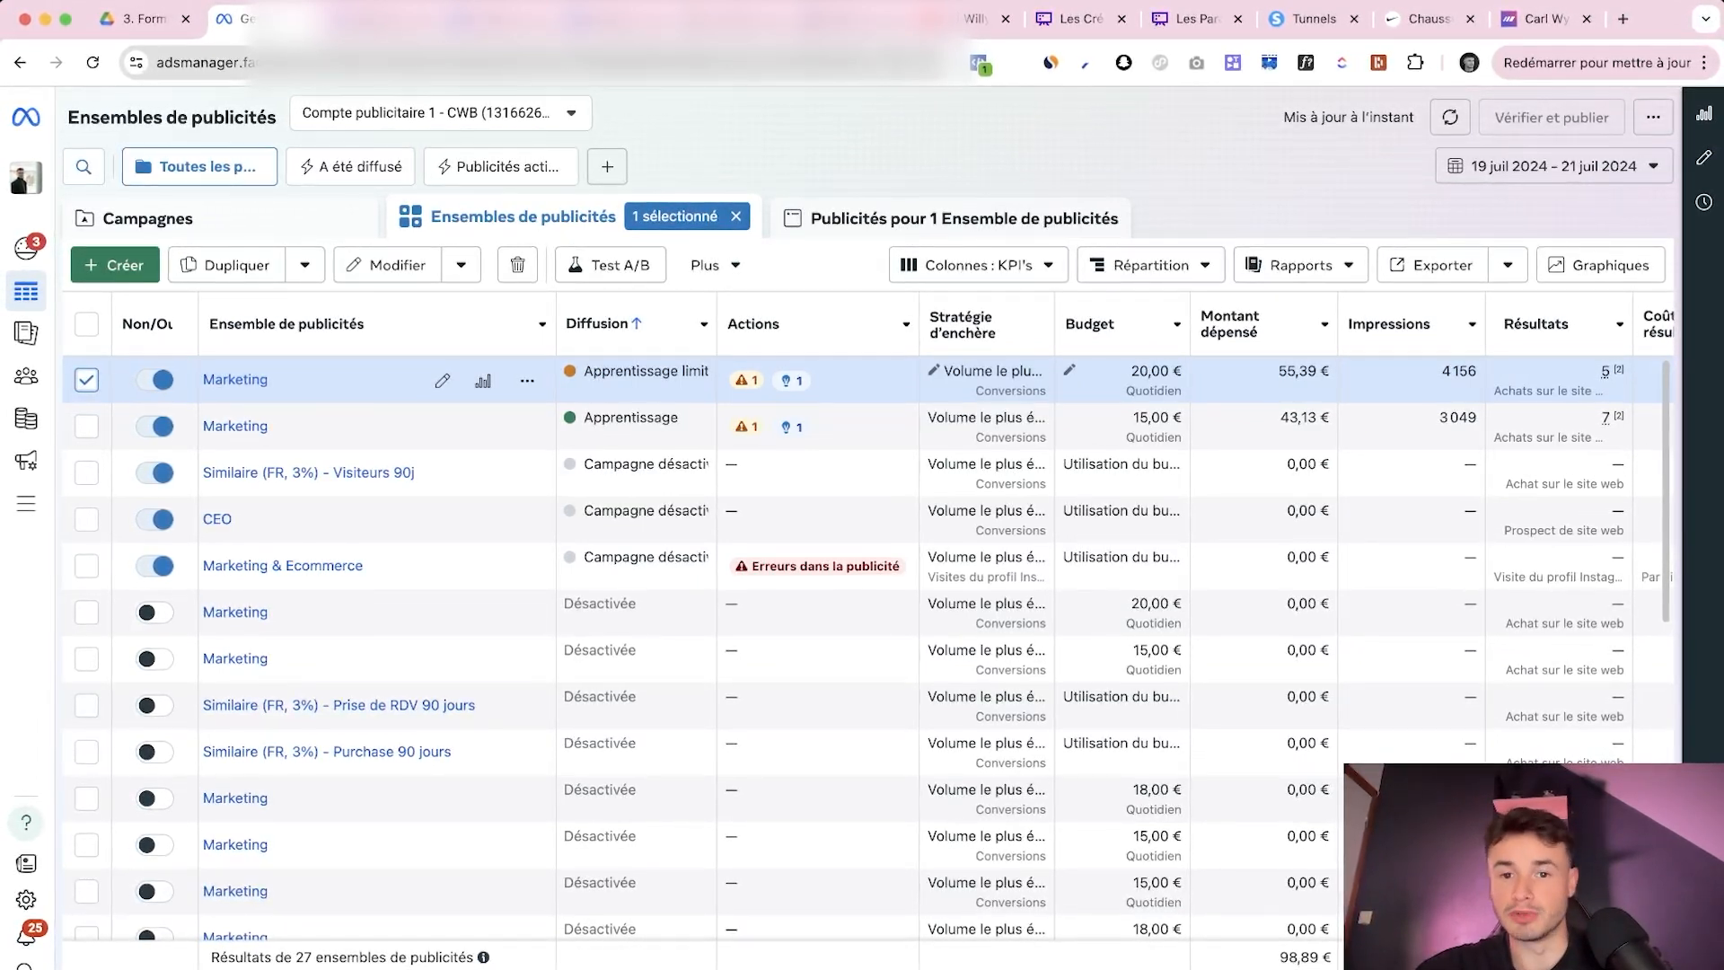
pyautogui.click(87, 380)
pyautogui.click(87, 380)
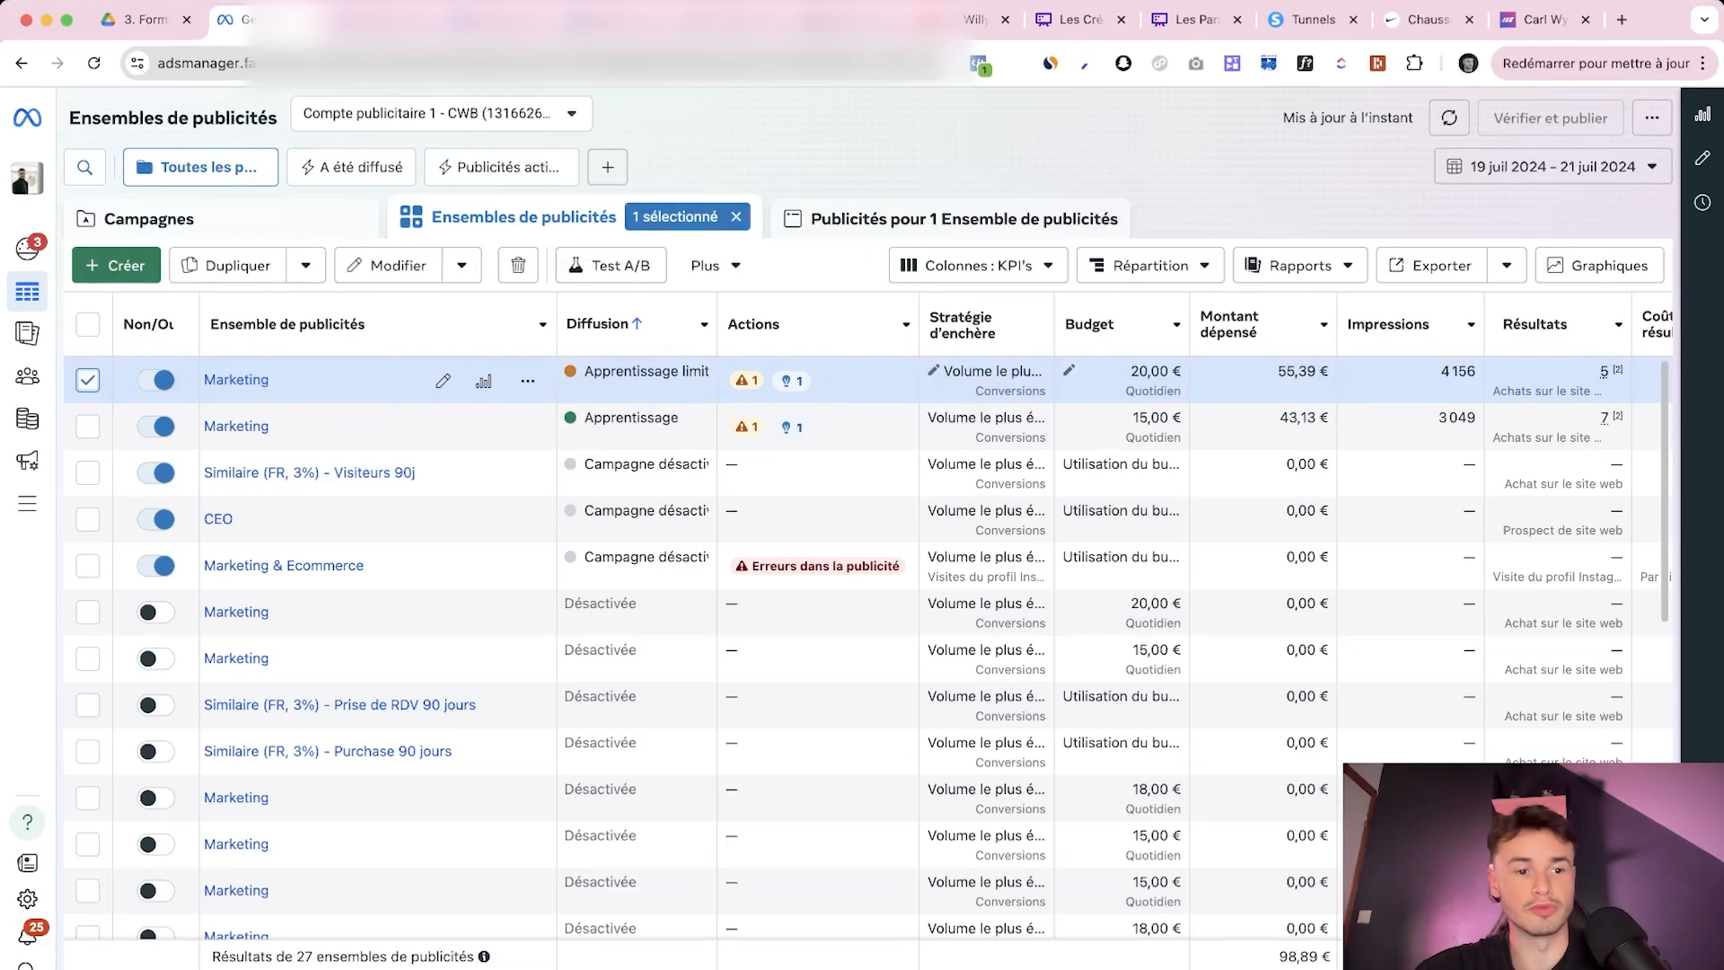
pyautogui.click(87, 380)
pyautogui.click(87, 519)
pyautogui.click(88, 519)
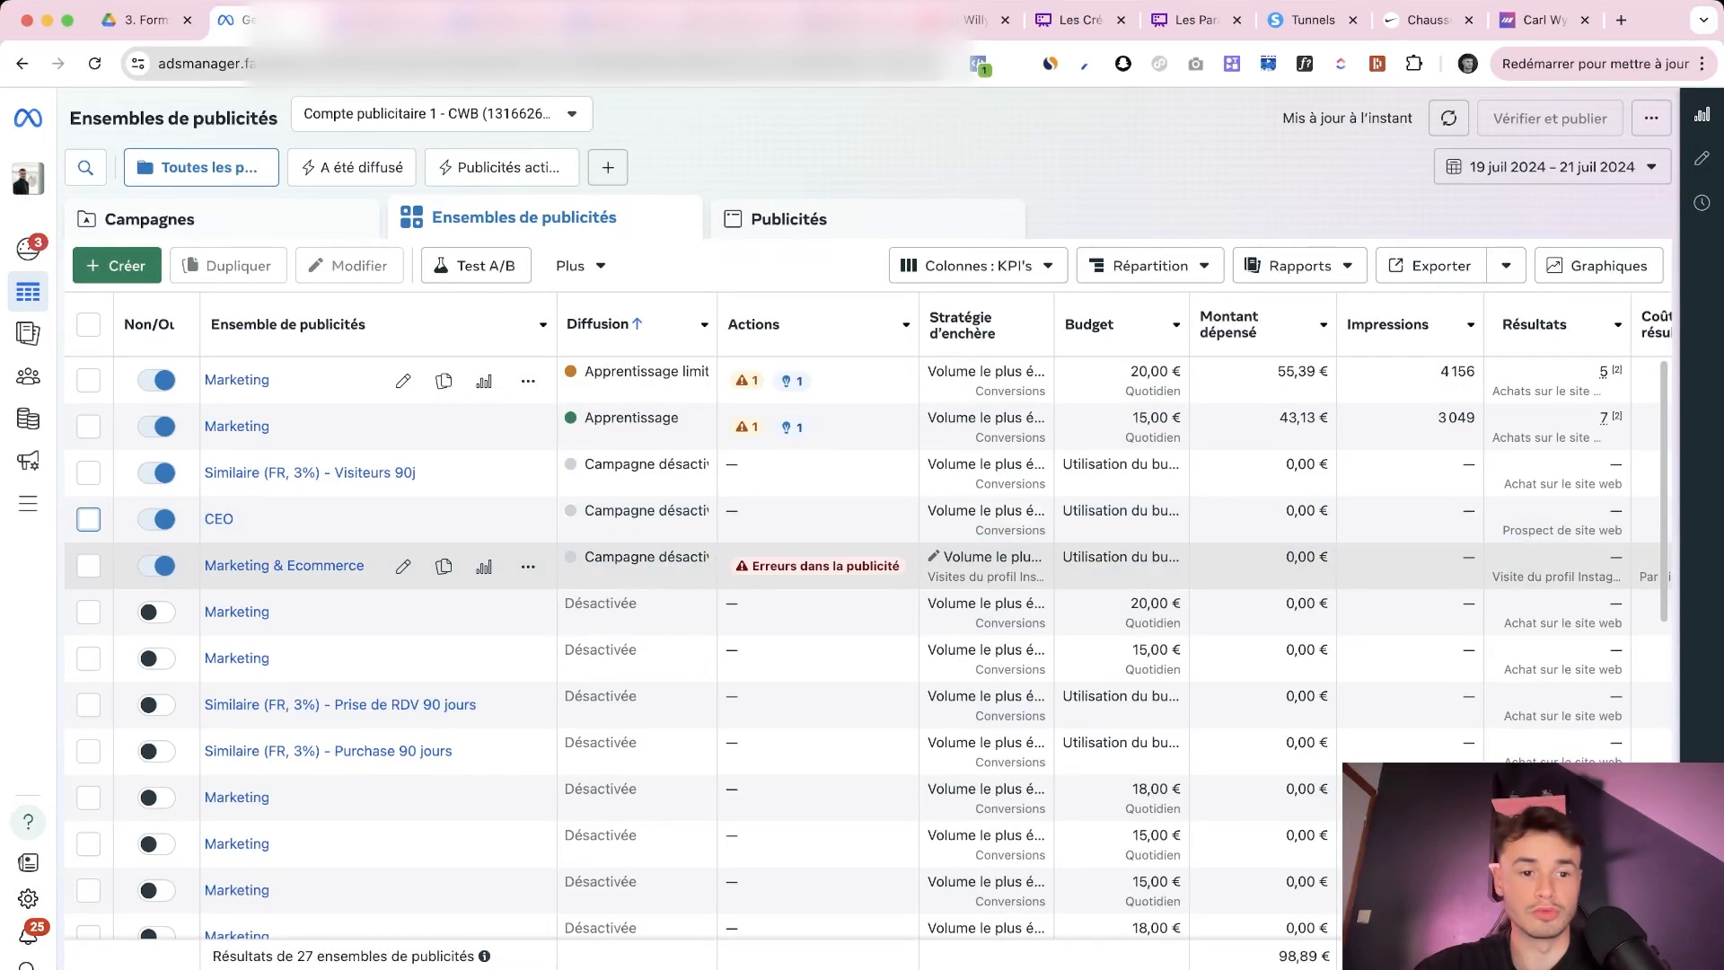
pyautogui.click(88, 566)
pyautogui.click(88, 566)
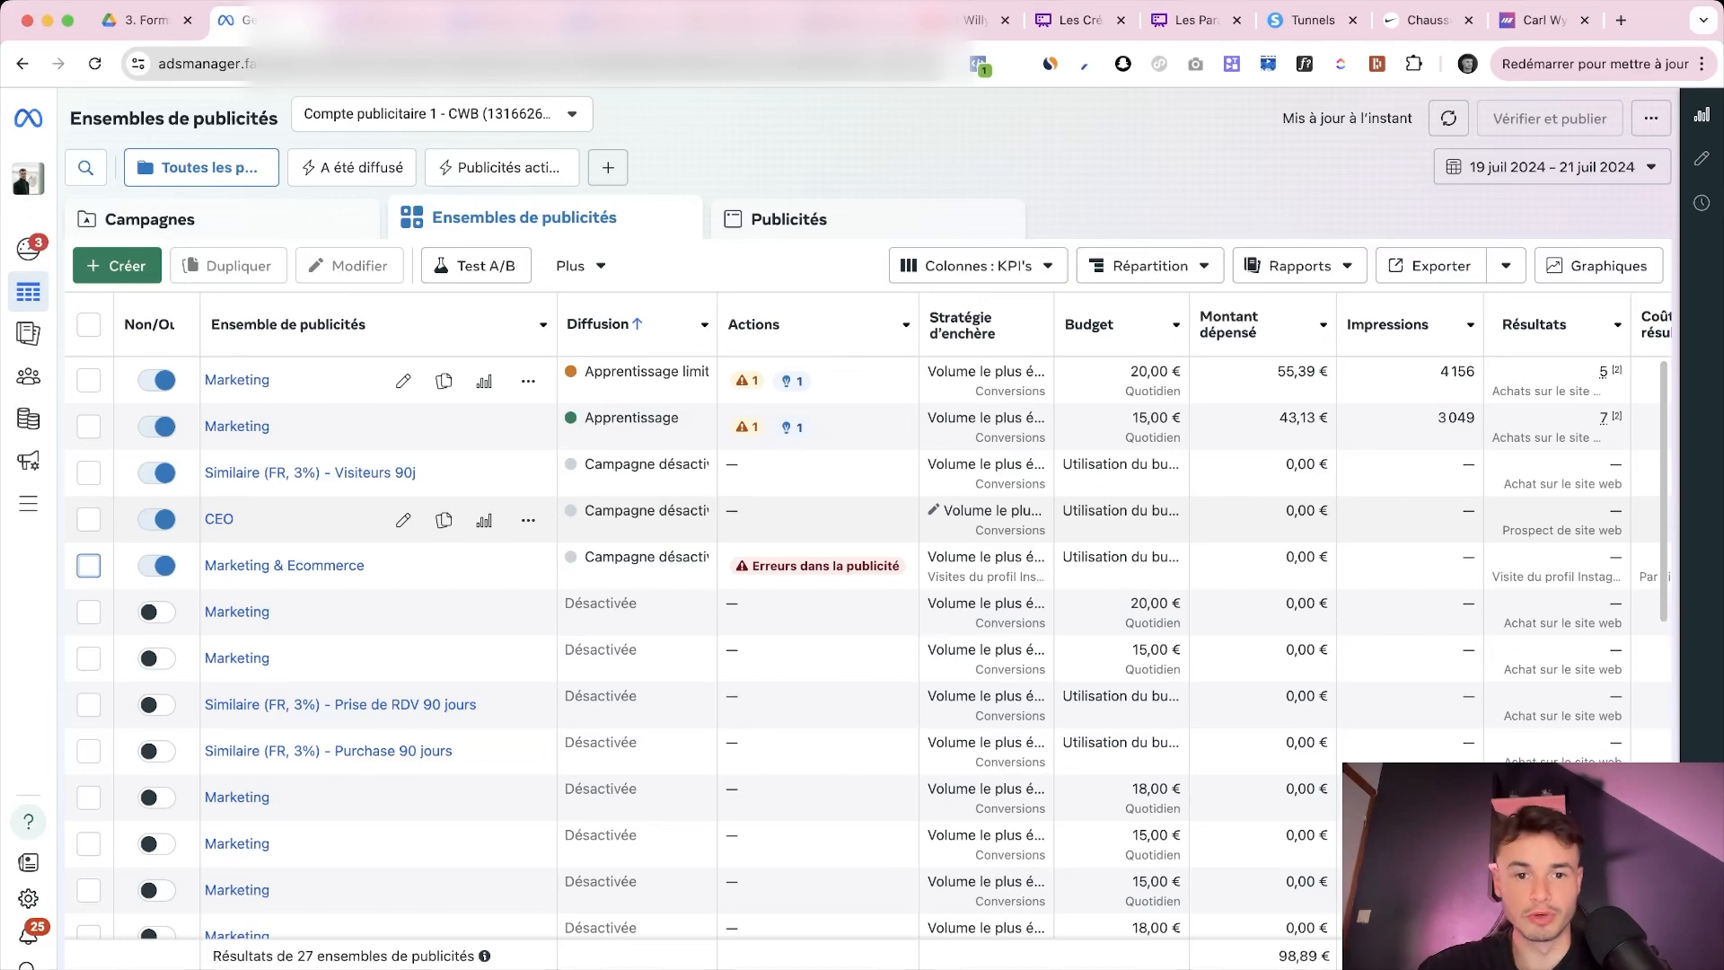
# Show the account's ads, preview the first Image - Notes ad with its sharing options, and close the preview with the ad deselected
pyautogui.click(795, 220)
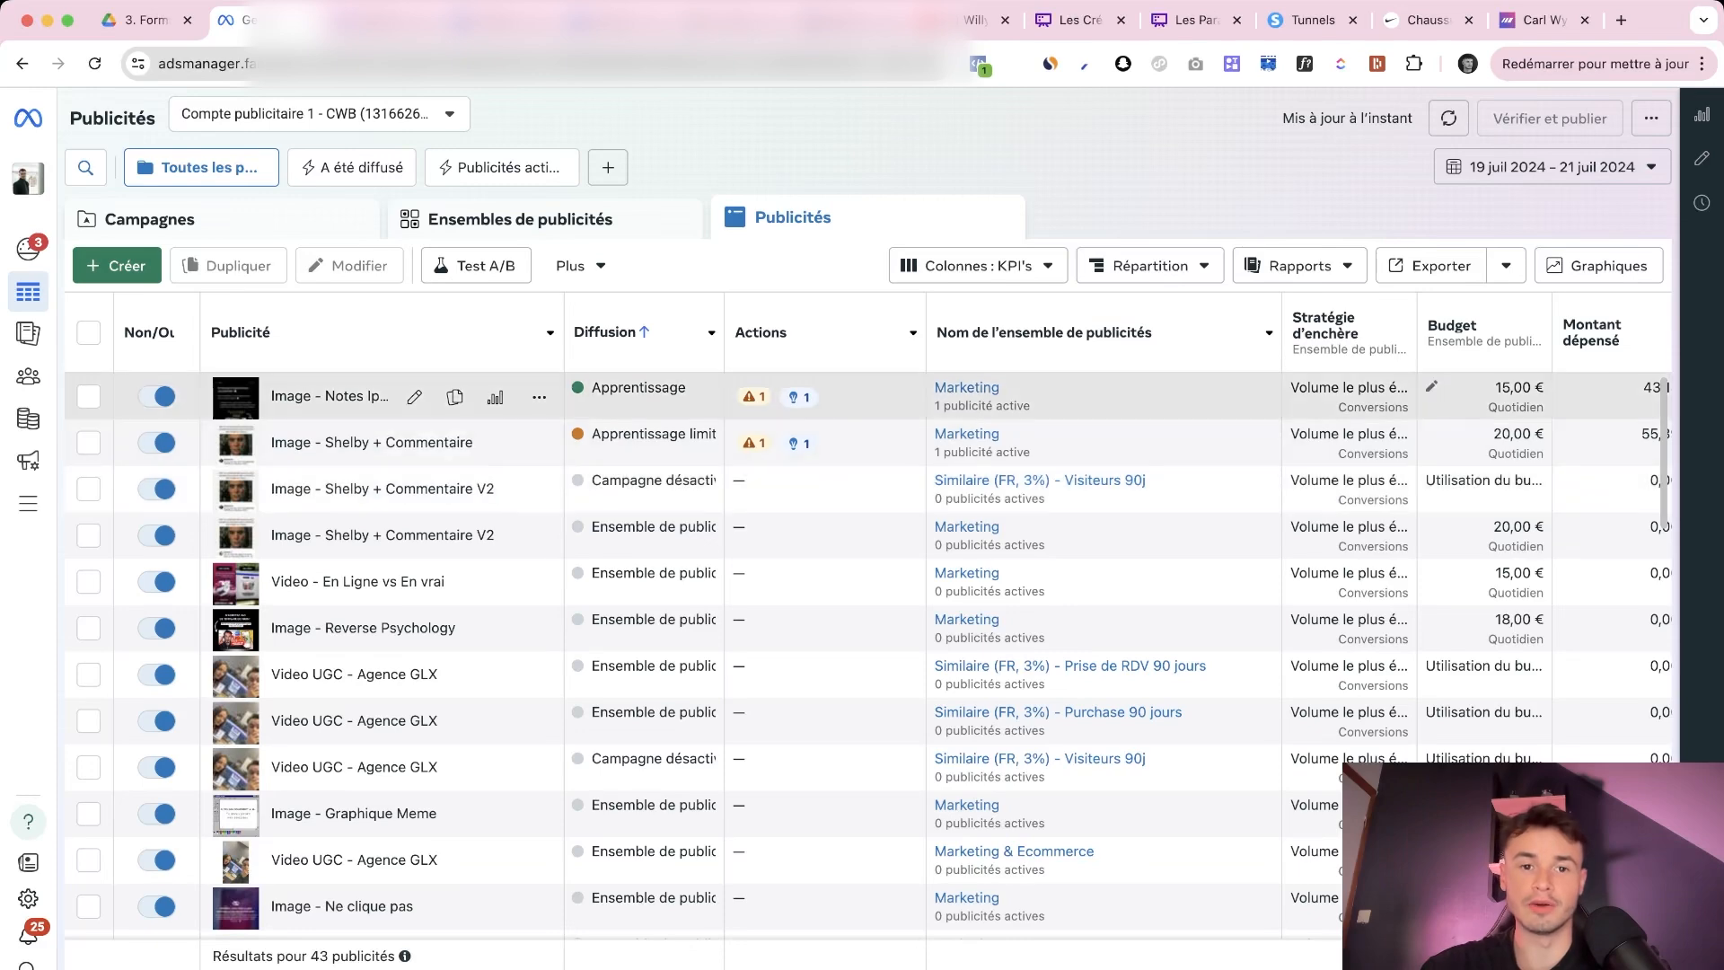
pyautogui.click(653, 402)
pyautogui.click(717, 266)
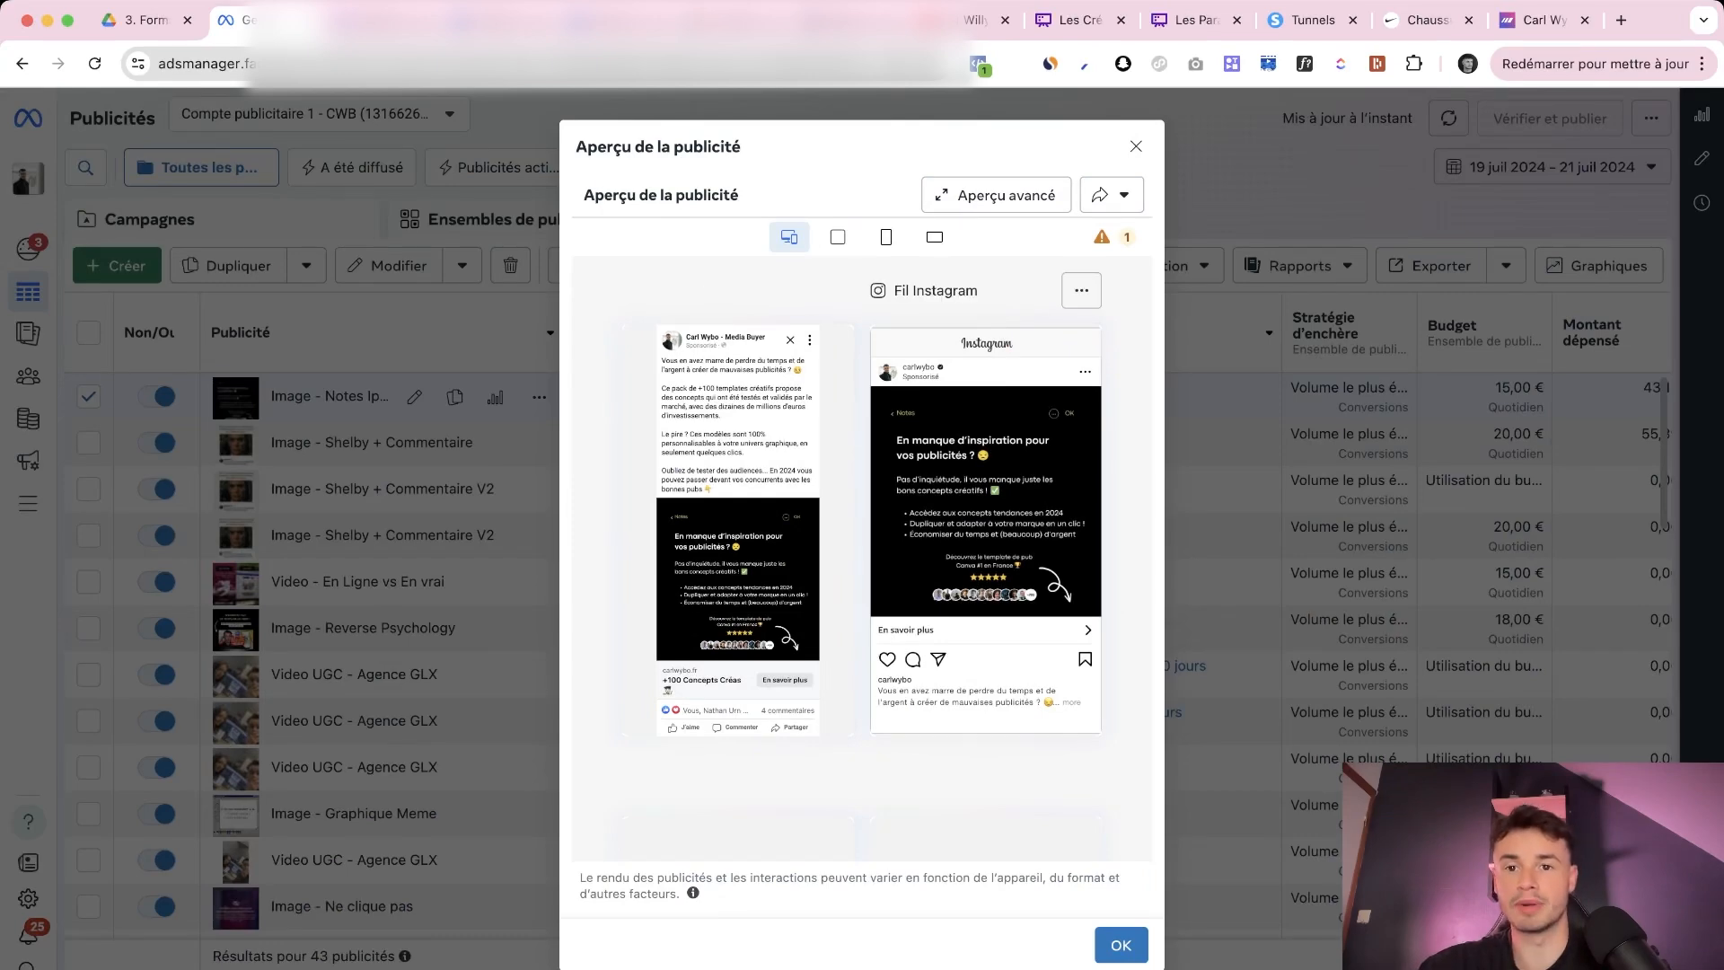
pyautogui.click(1112, 194)
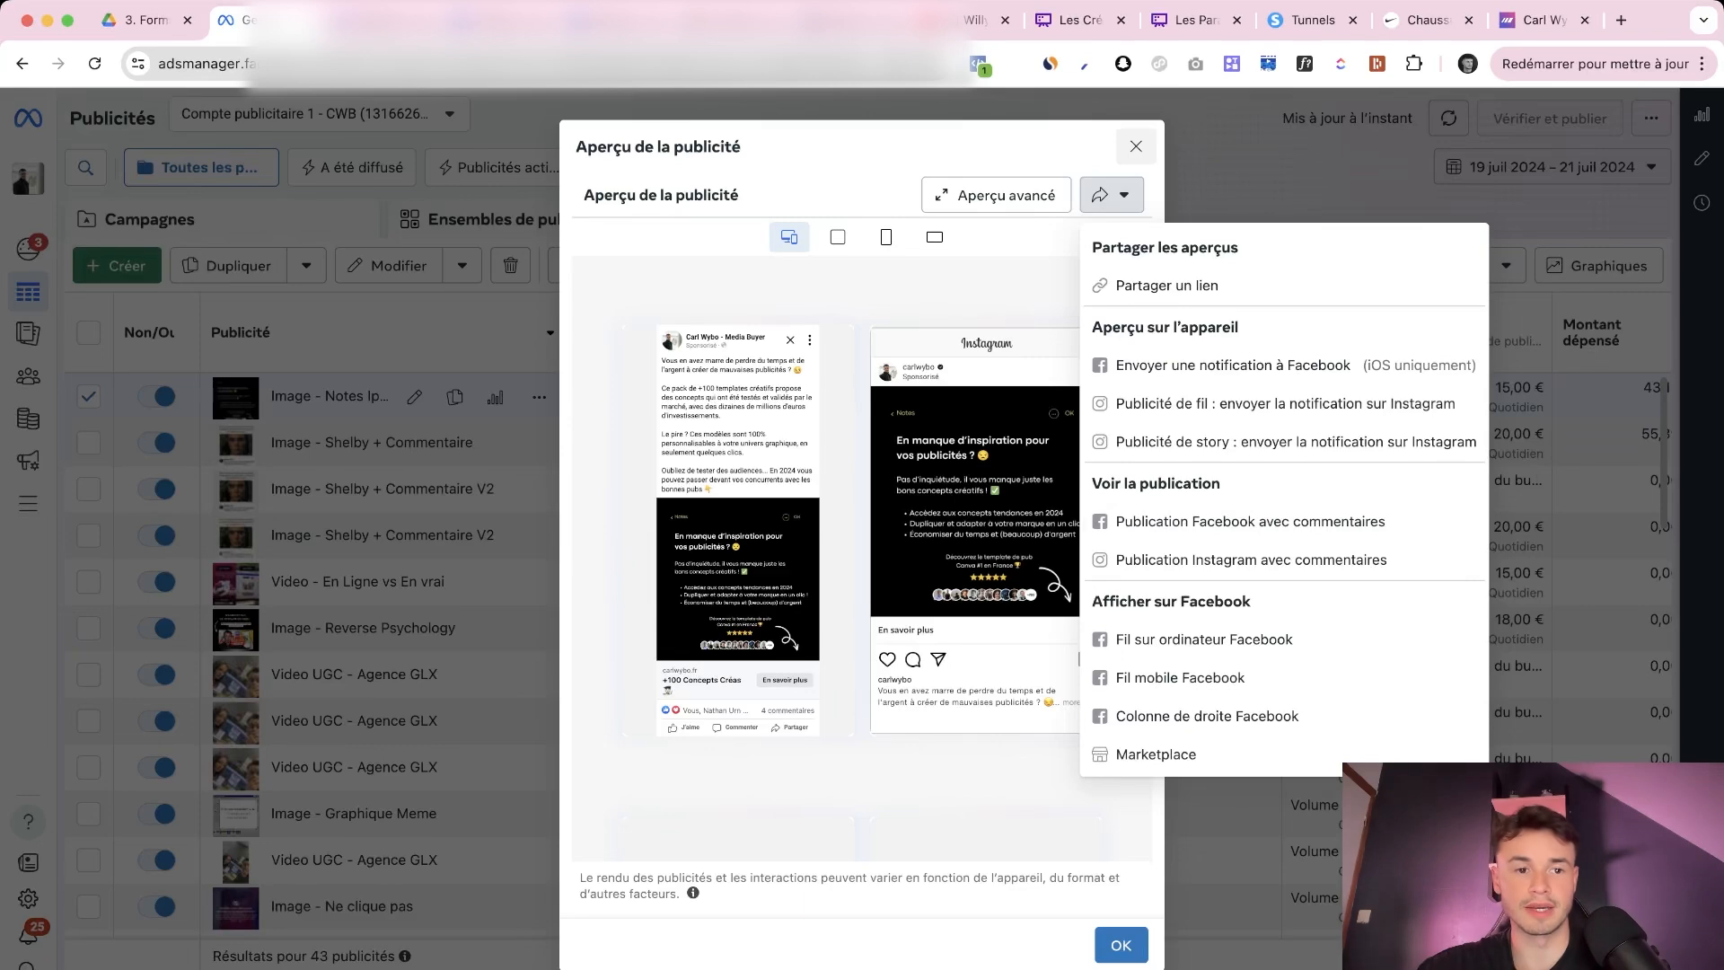
pyautogui.click(1136, 146)
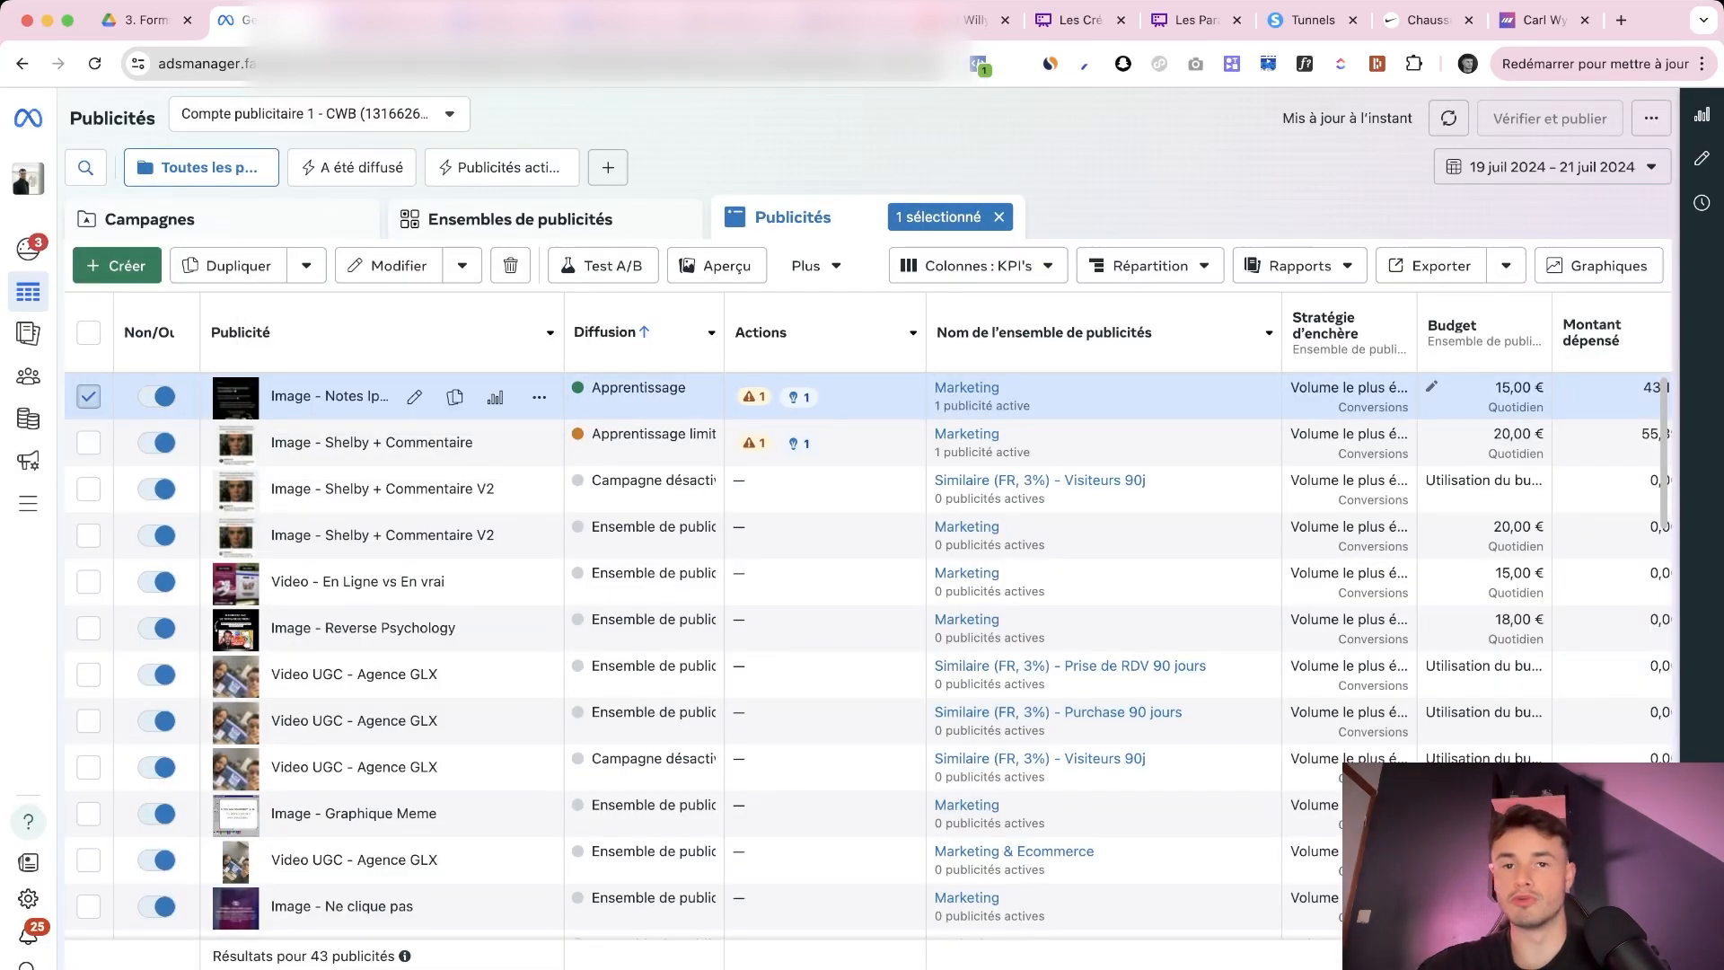
pyautogui.click(88, 395)
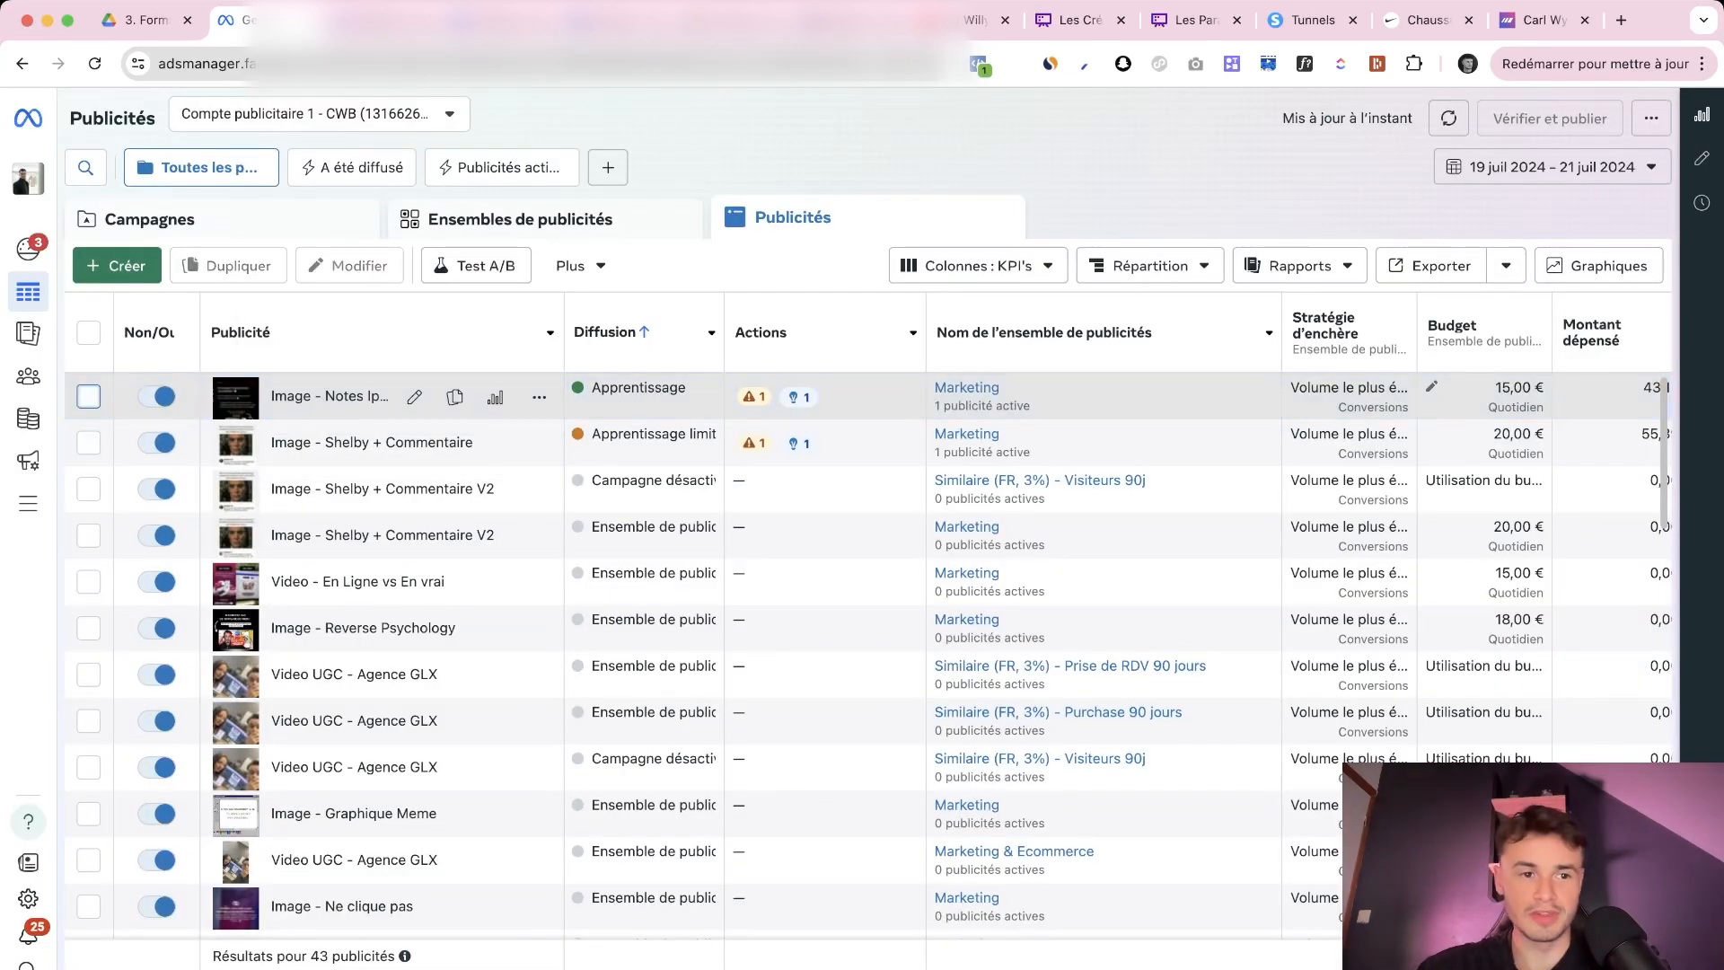
# Reopen the preview of the first Image - Notes ad to examine its Facebook and Instagram feed renderings, and close it
pyautogui.click(88, 396)
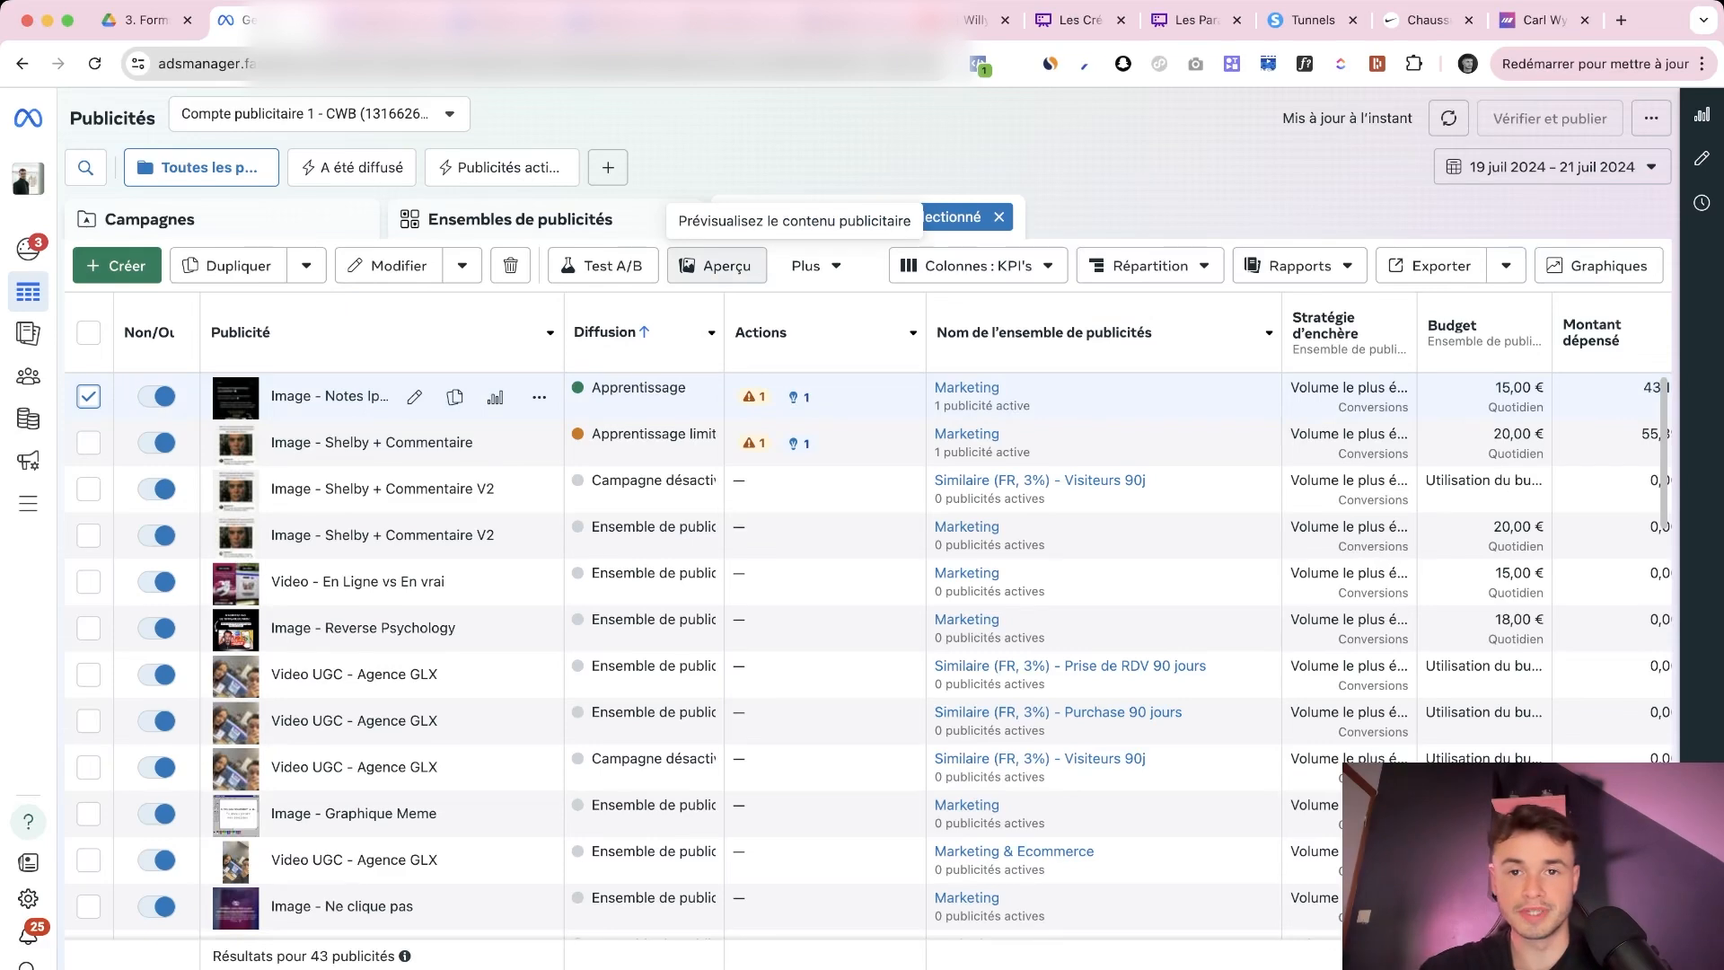
pyautogui.click(716, 266)
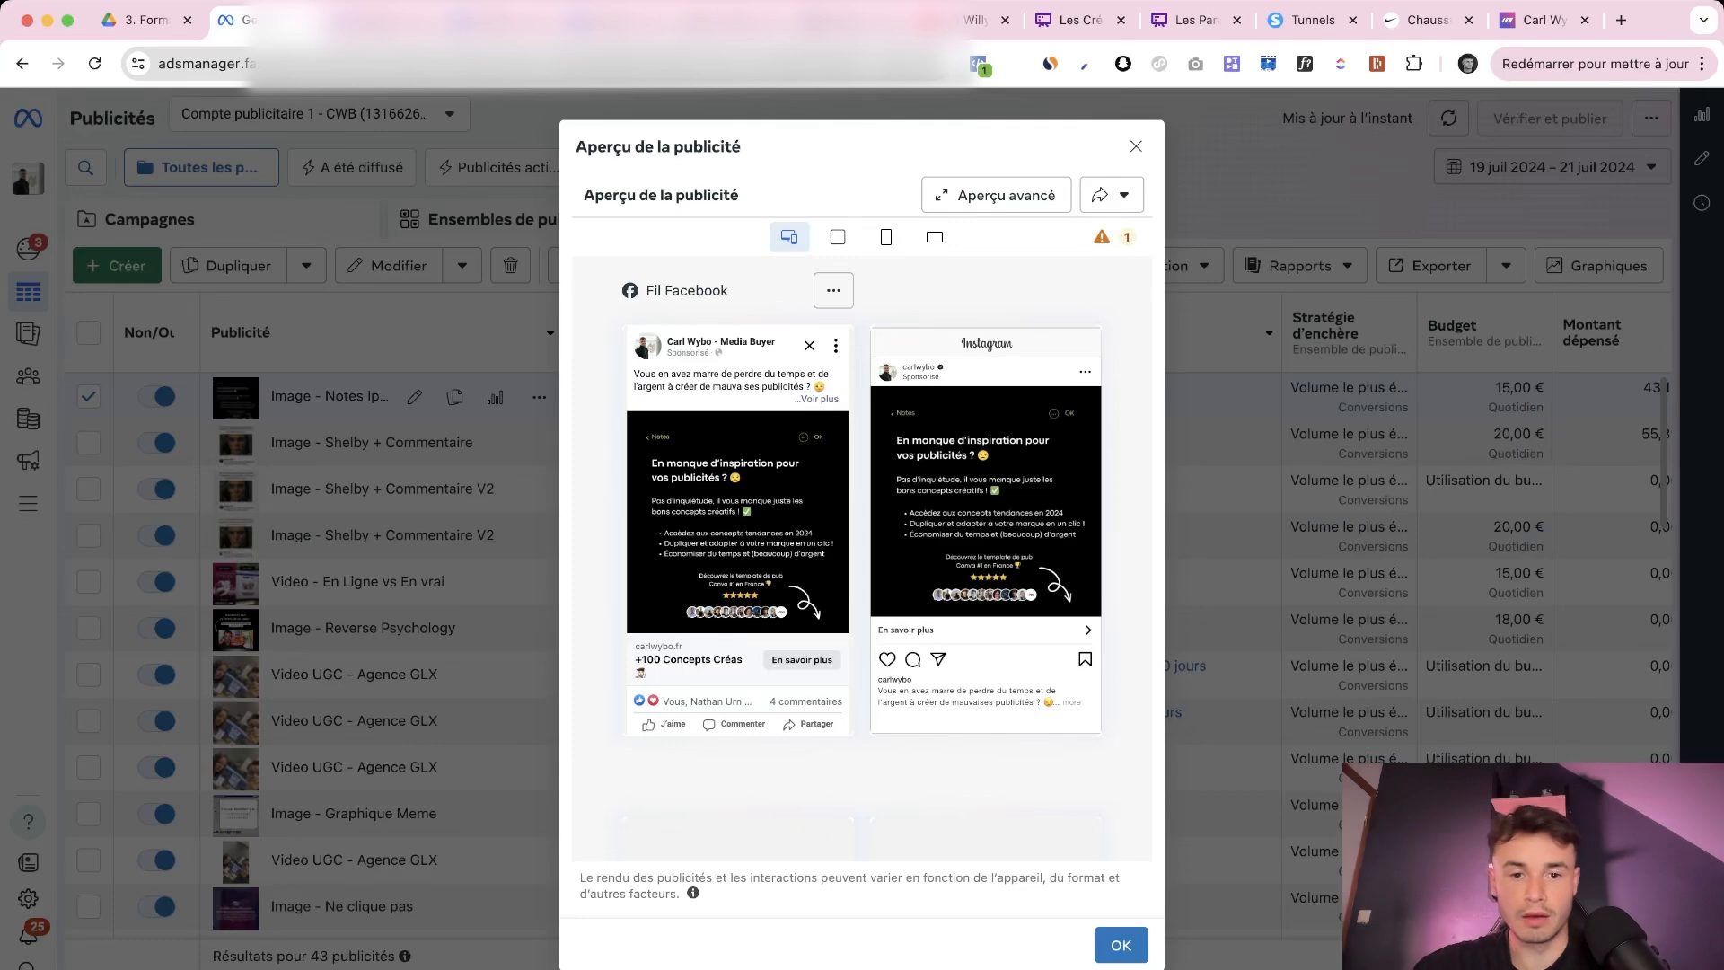
pyautogui.press('Escape')
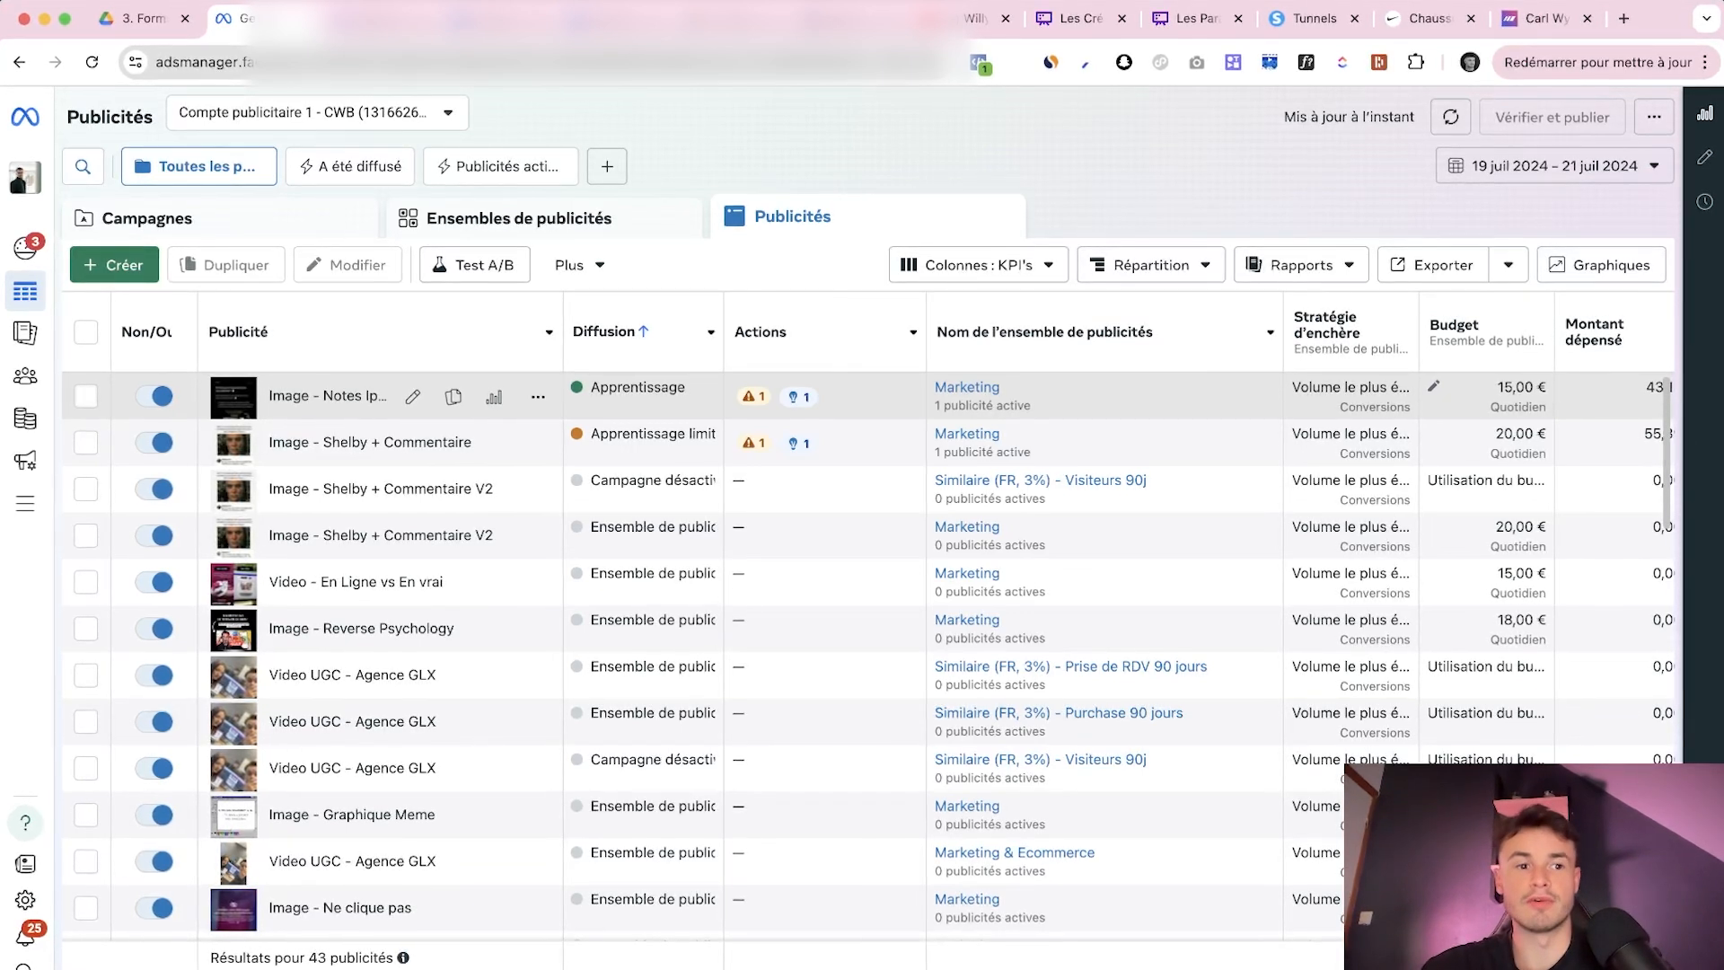
# Select the first Image - Notes ad and examine its budget, amount spent, impressions, results and cost per result columns
pyautogui.click(86, 396)
pyautogui.hscroll(5, 1032, 629)
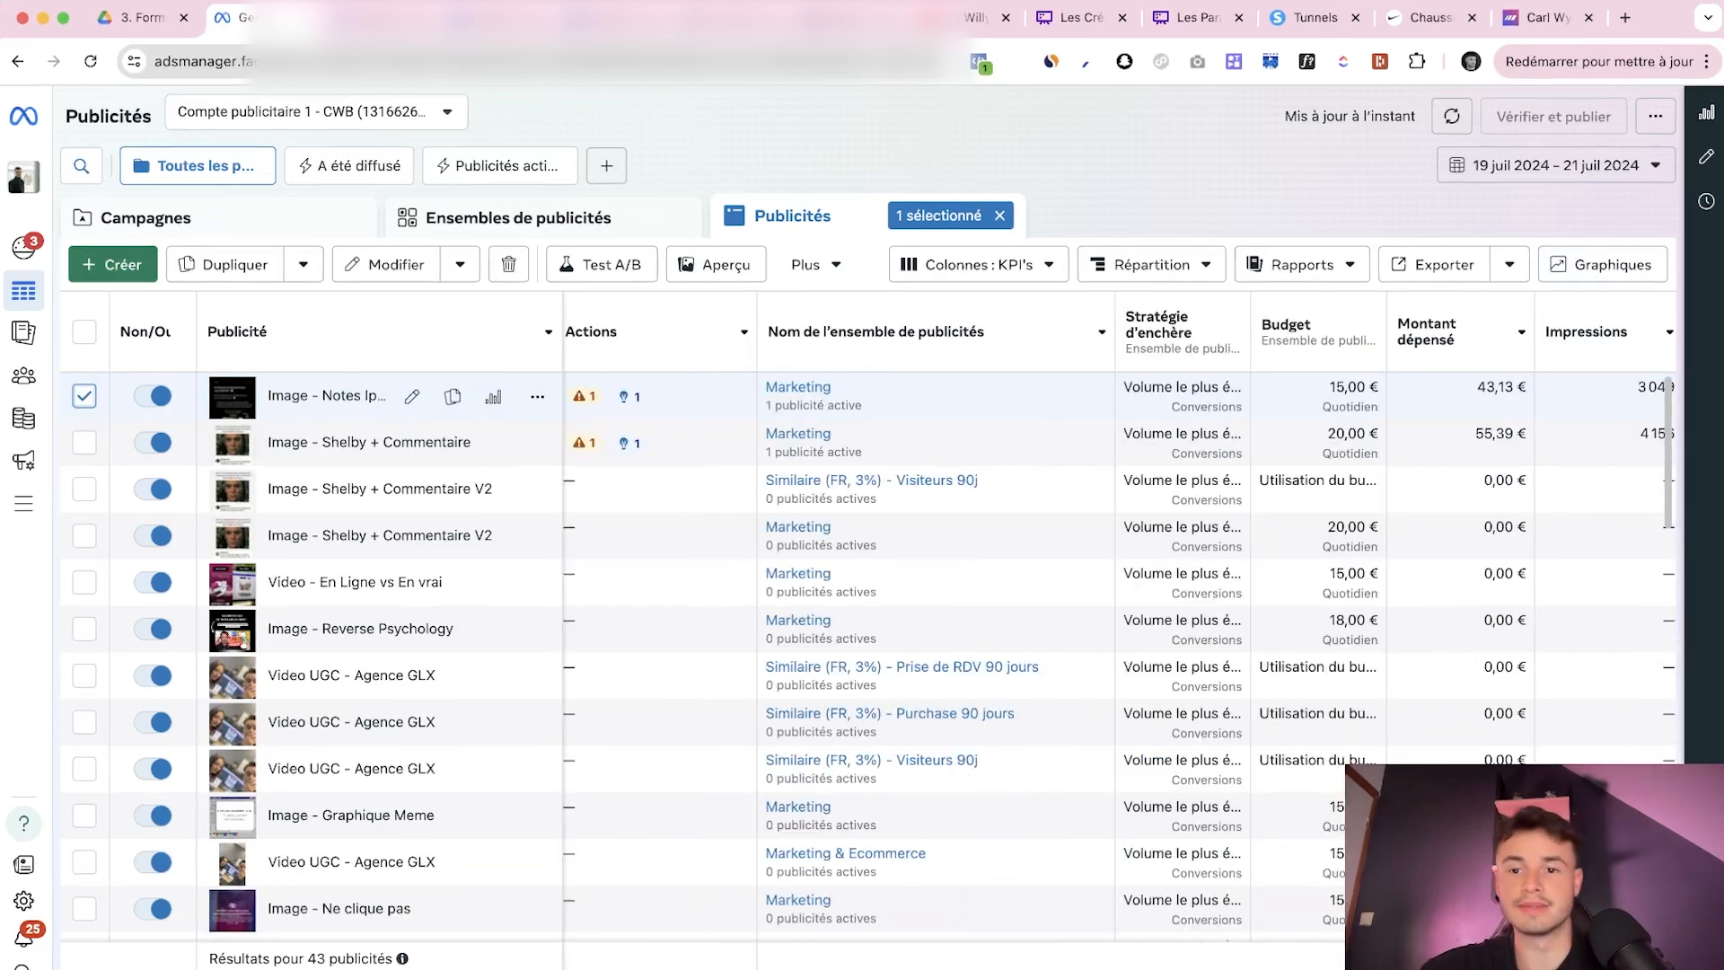
pyautogui.hscroll(5, 1033, 628)
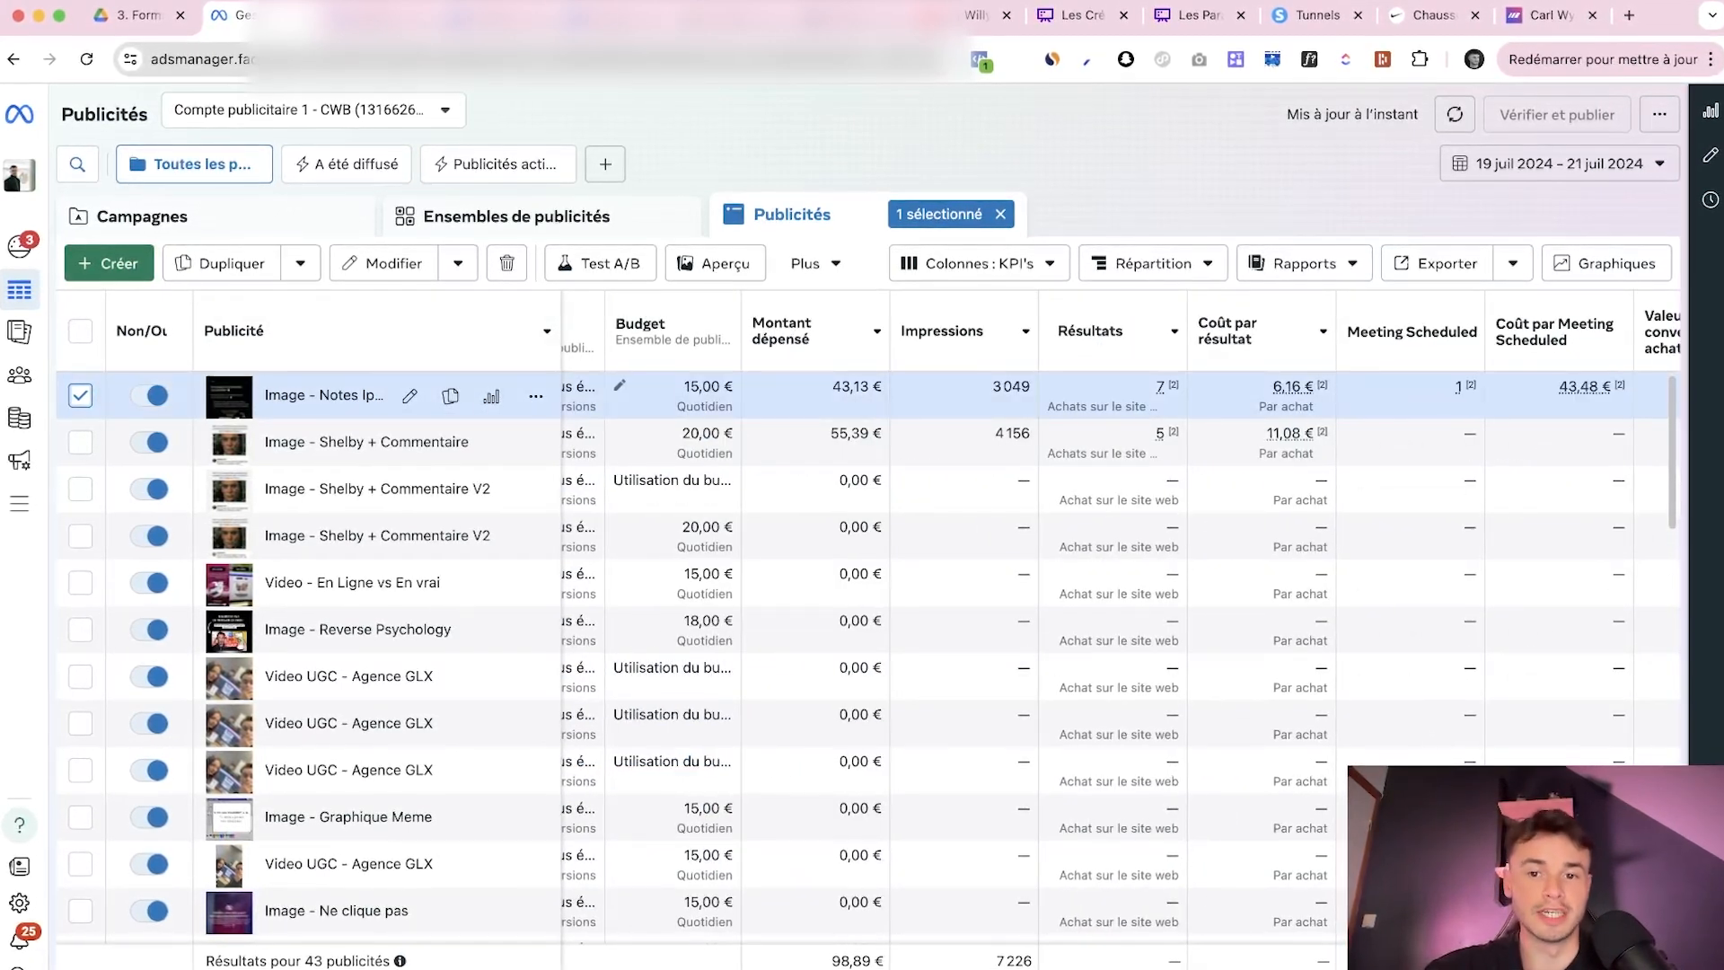
pyautogui.hscroll(2, 1033, 628)
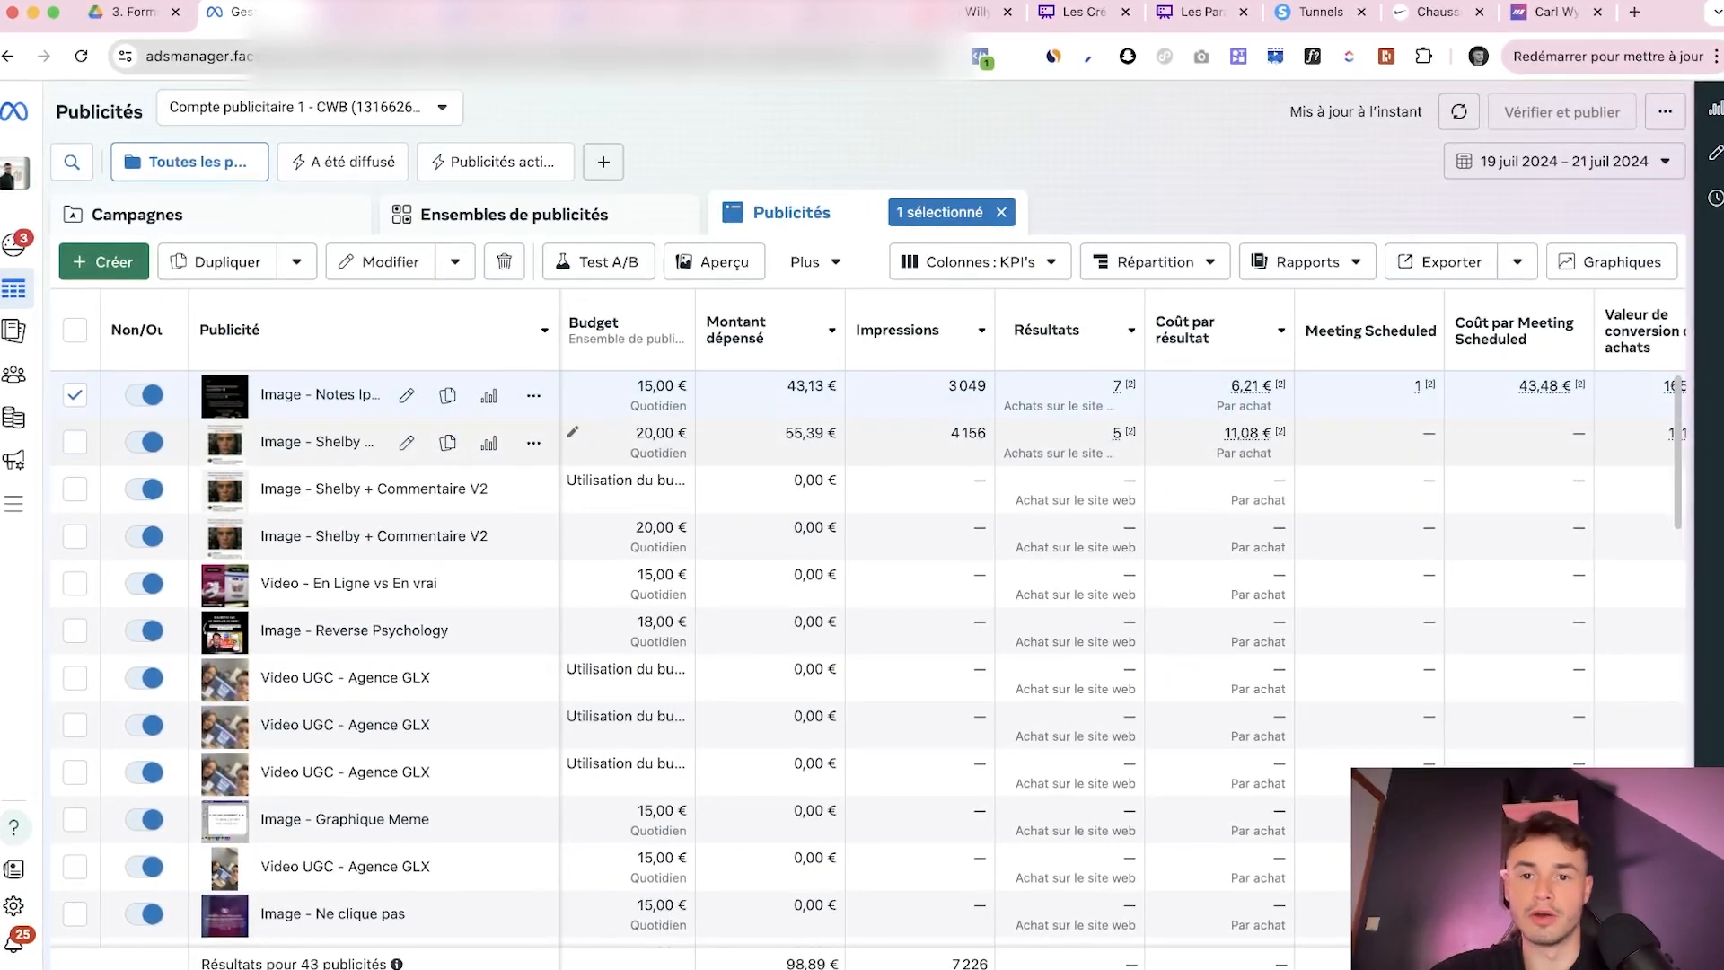
pyautogui.moveTo(1117, 386)
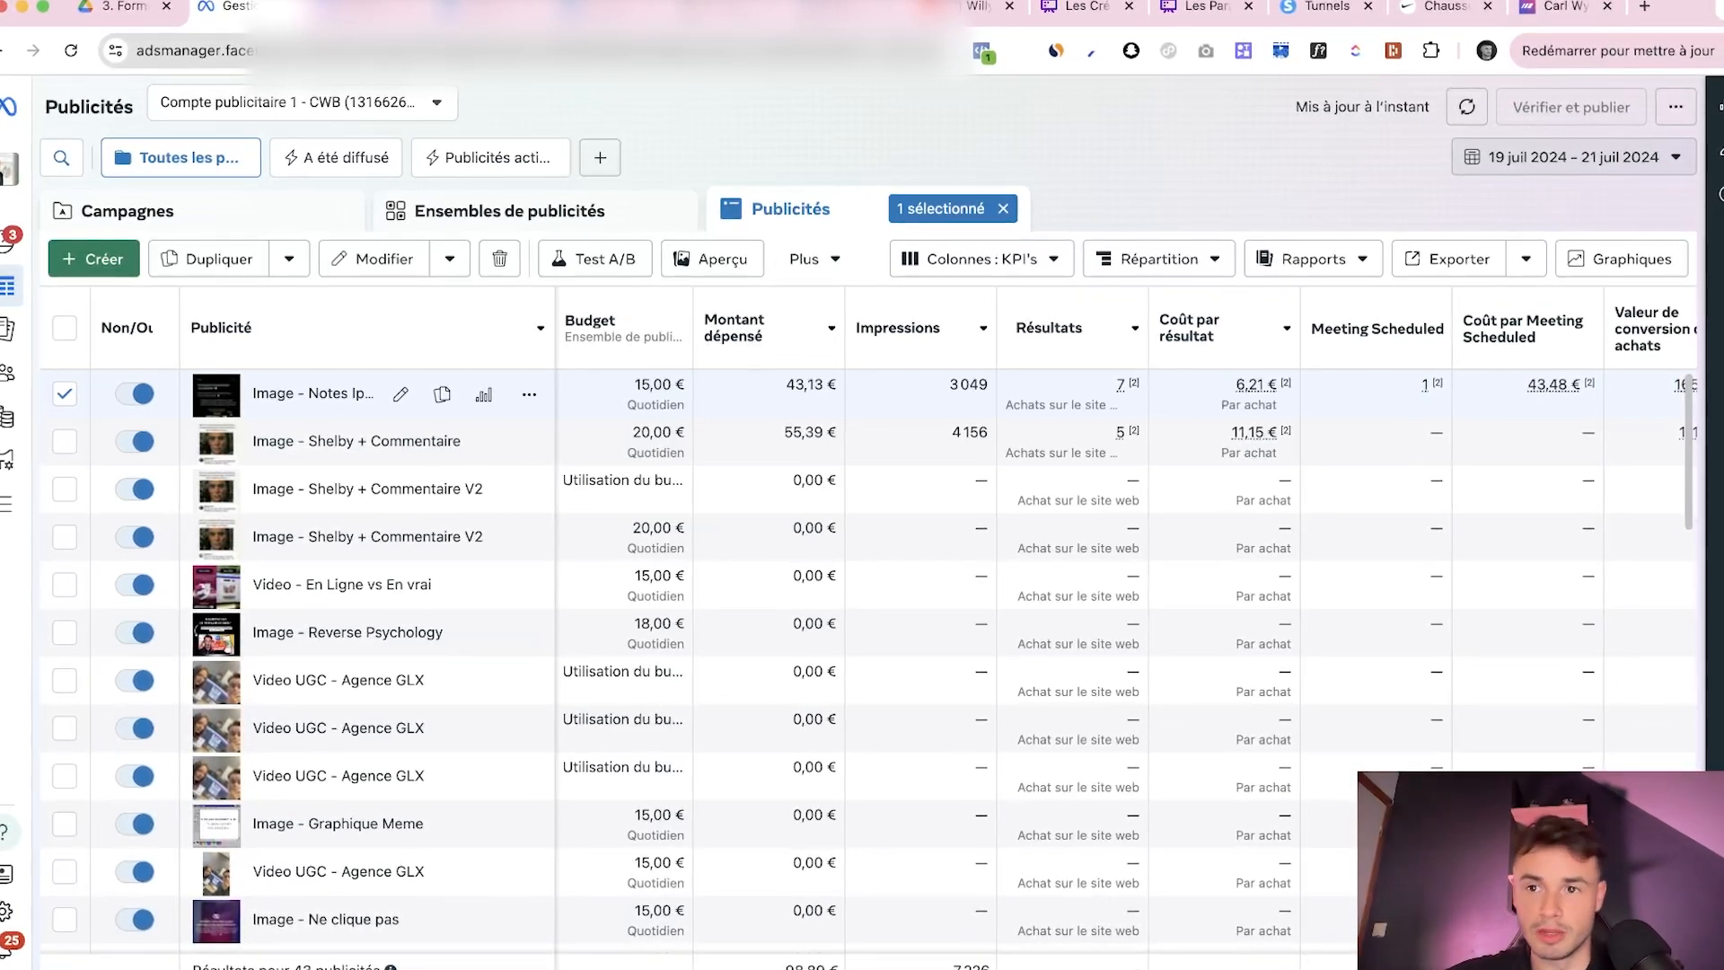
# Try out a custom reporting period of 19 to 21 July 2024 for the ads, and cancel the date change
pyautogui.click(1485, 154)
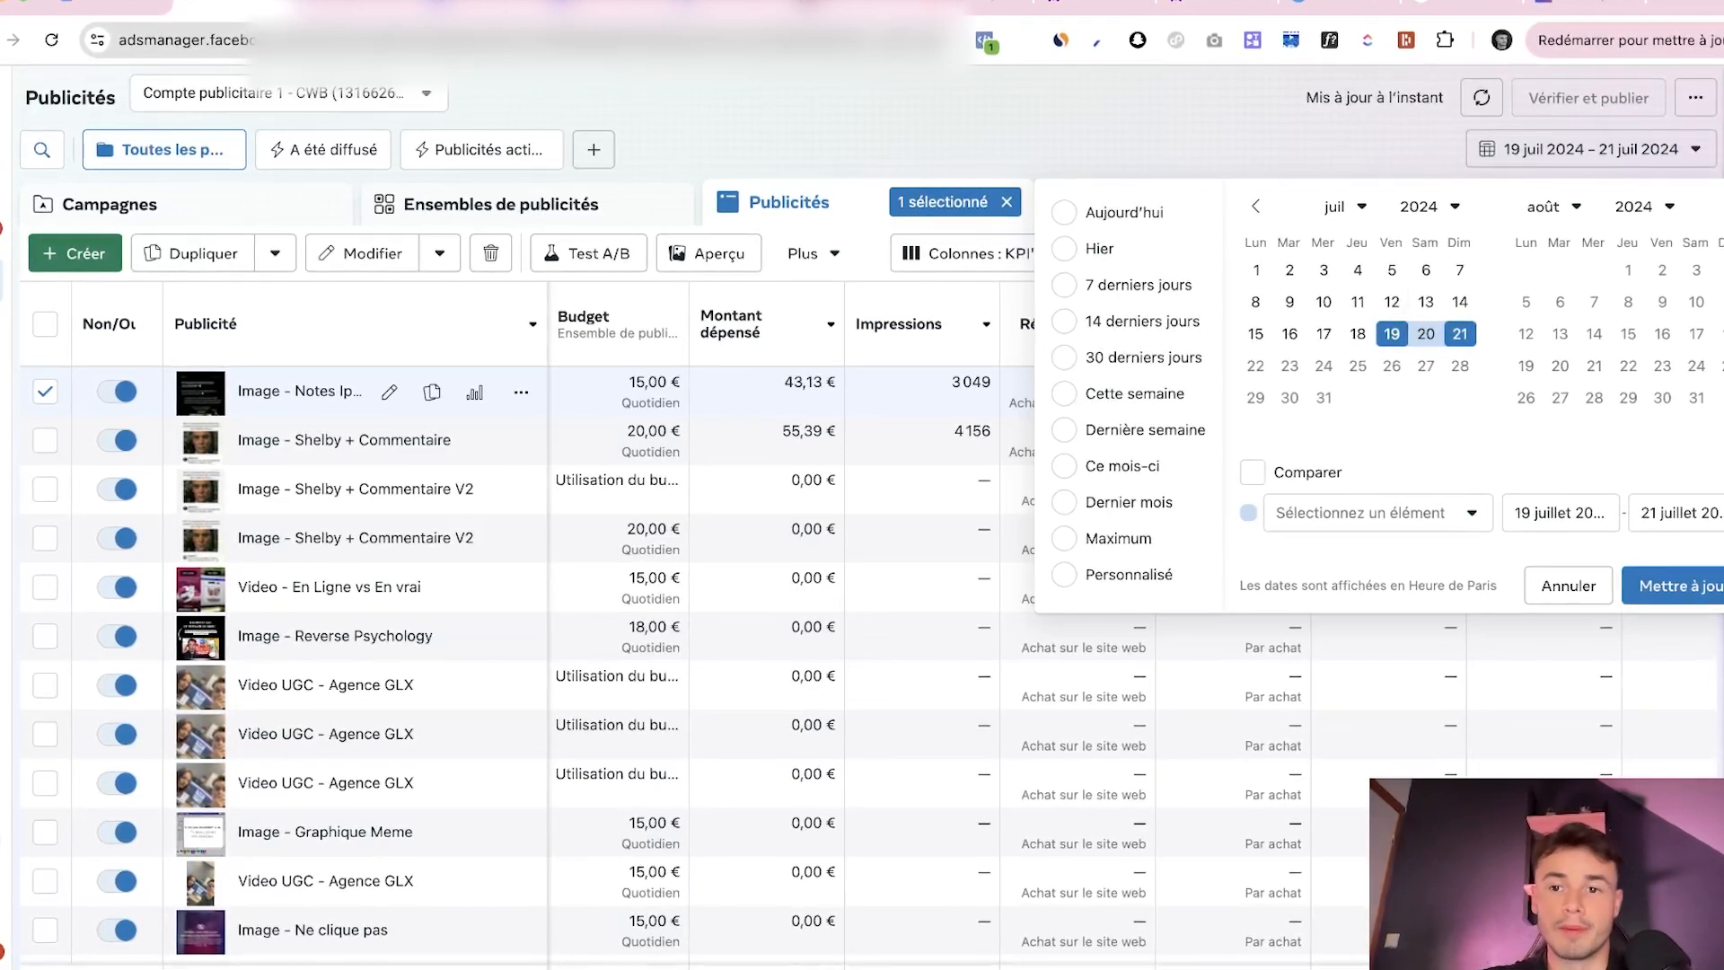
pyautogui.click(1459, 334)
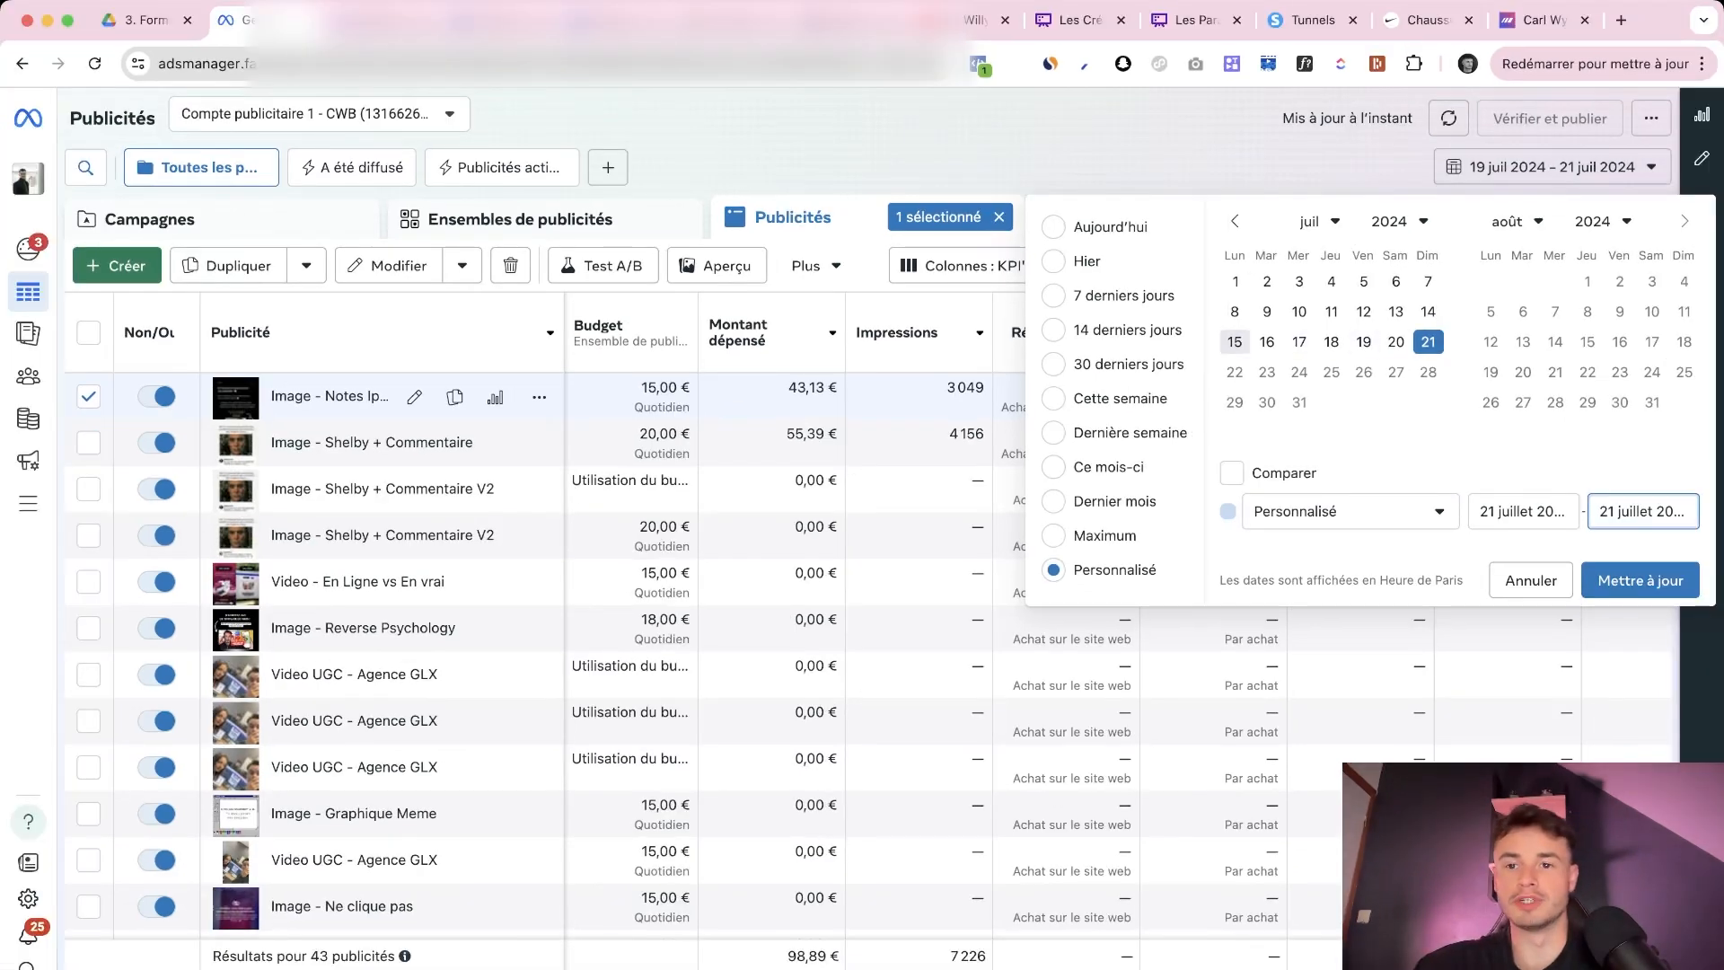
pyautogui.click(1363, 341)
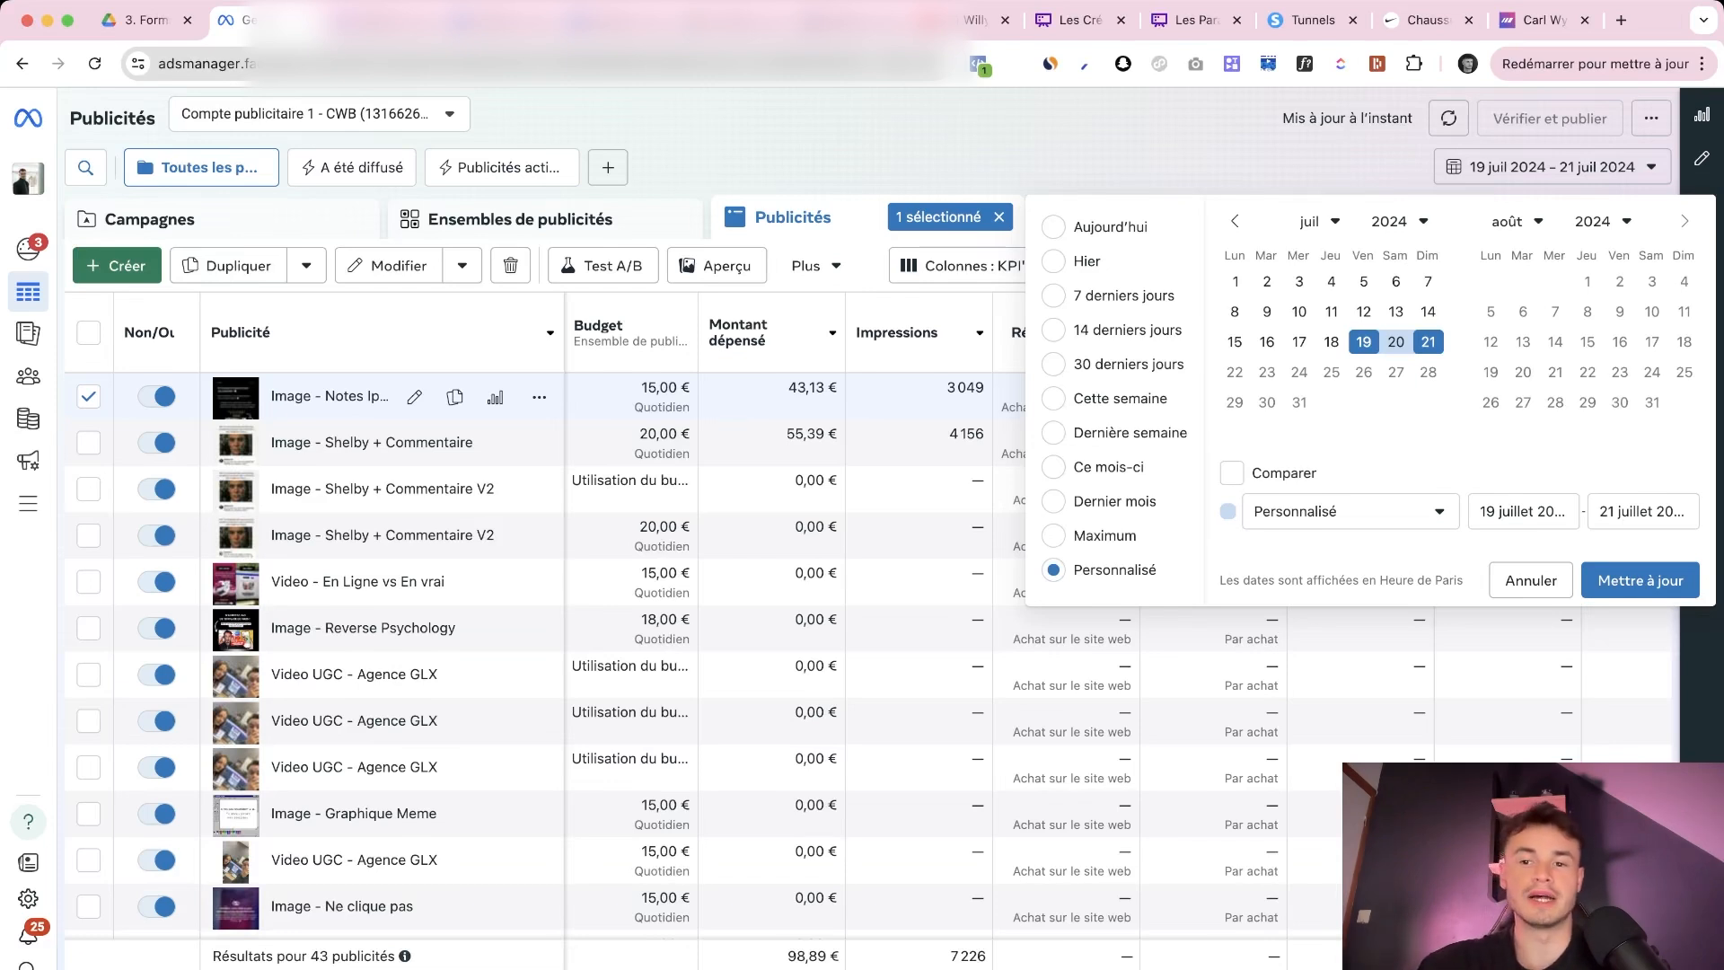
pyautogui.click(1427, 341)
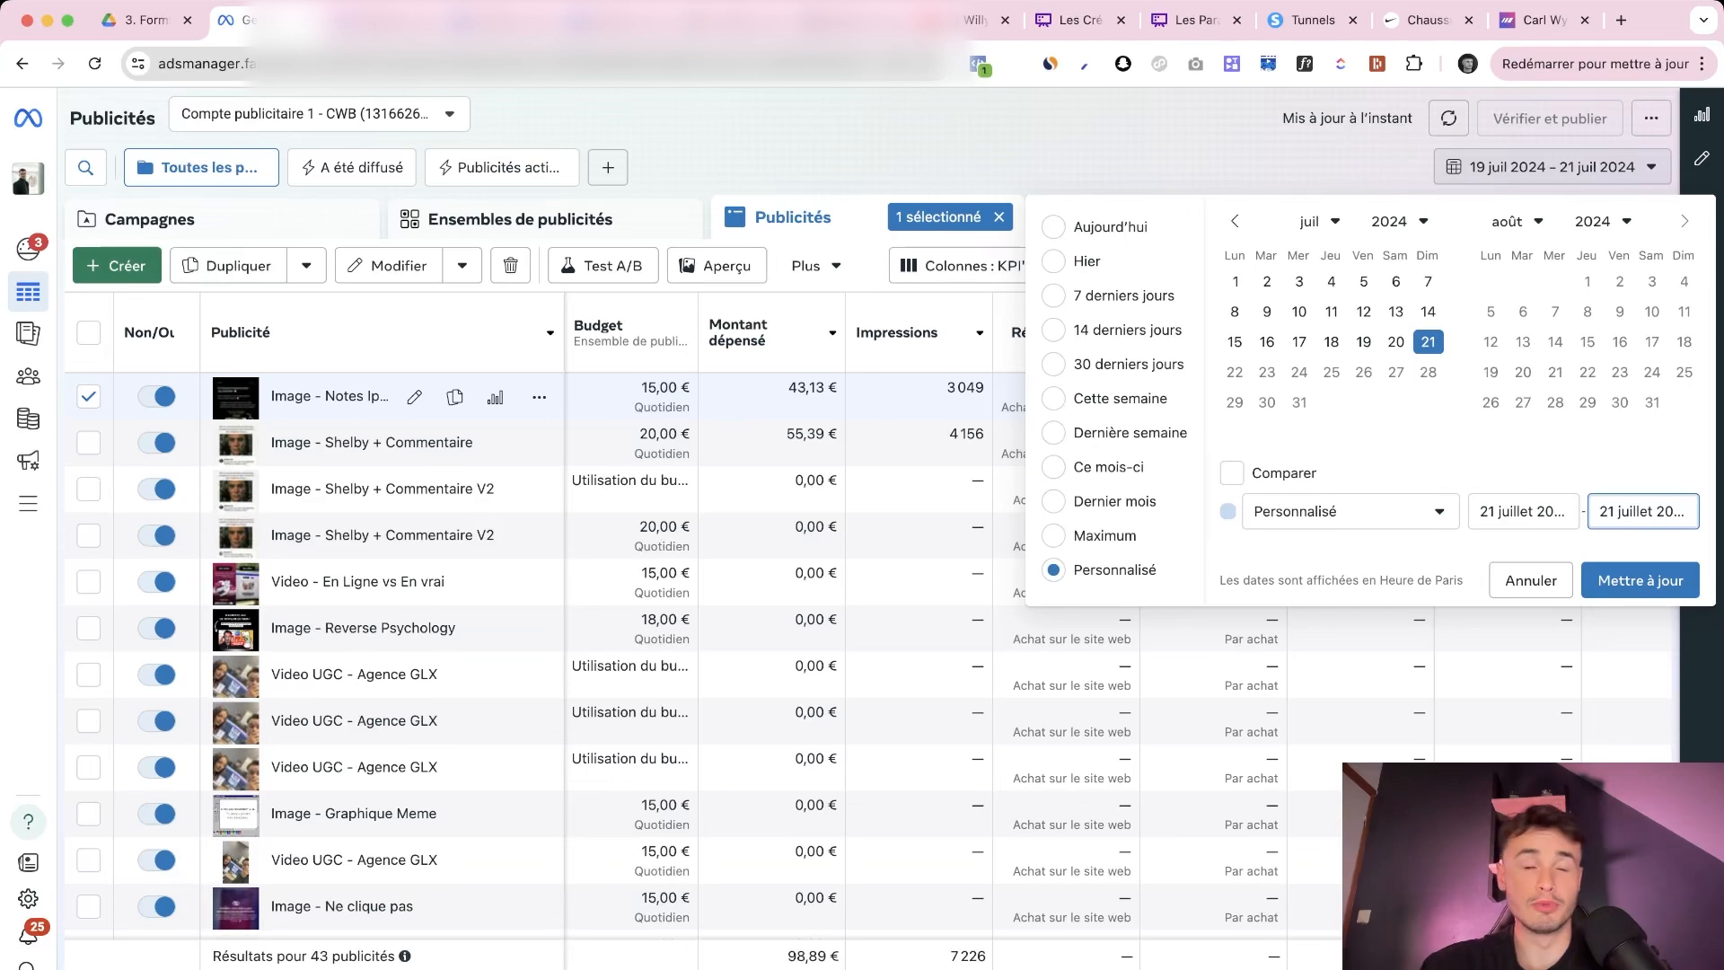
pyautogui.click(1530, 580)
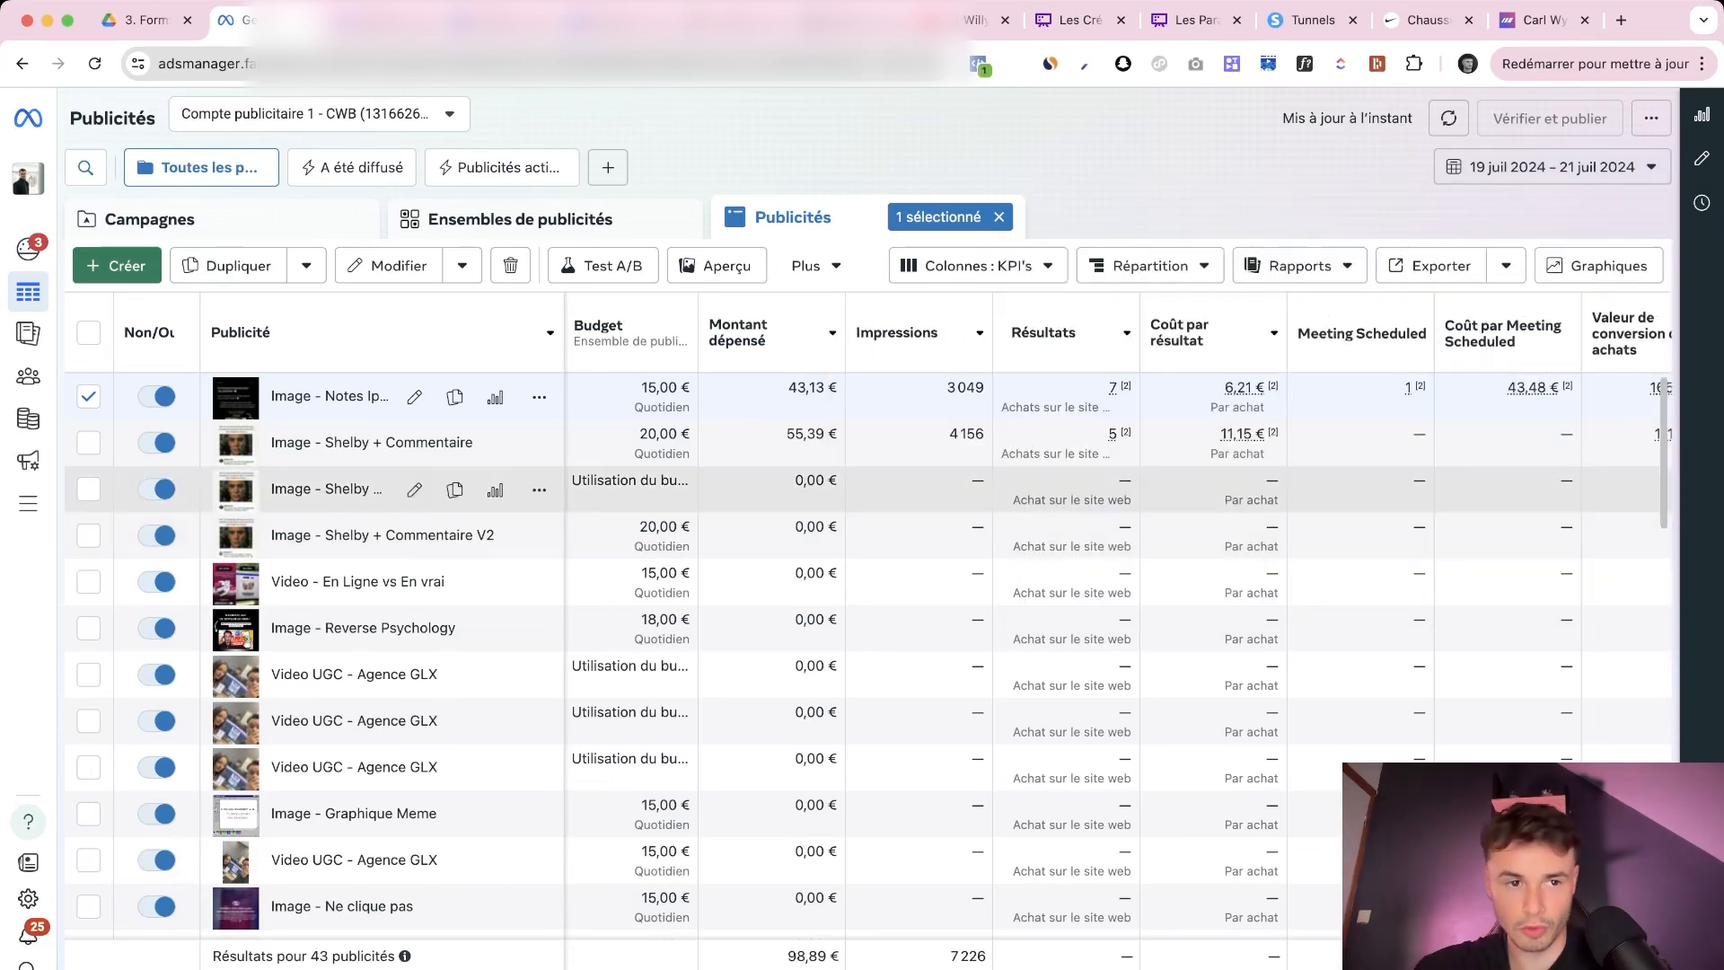
# Deselect the first Image - Notes ad and create a new ad report from the campaigns level
pyautogui.click(88, 396)
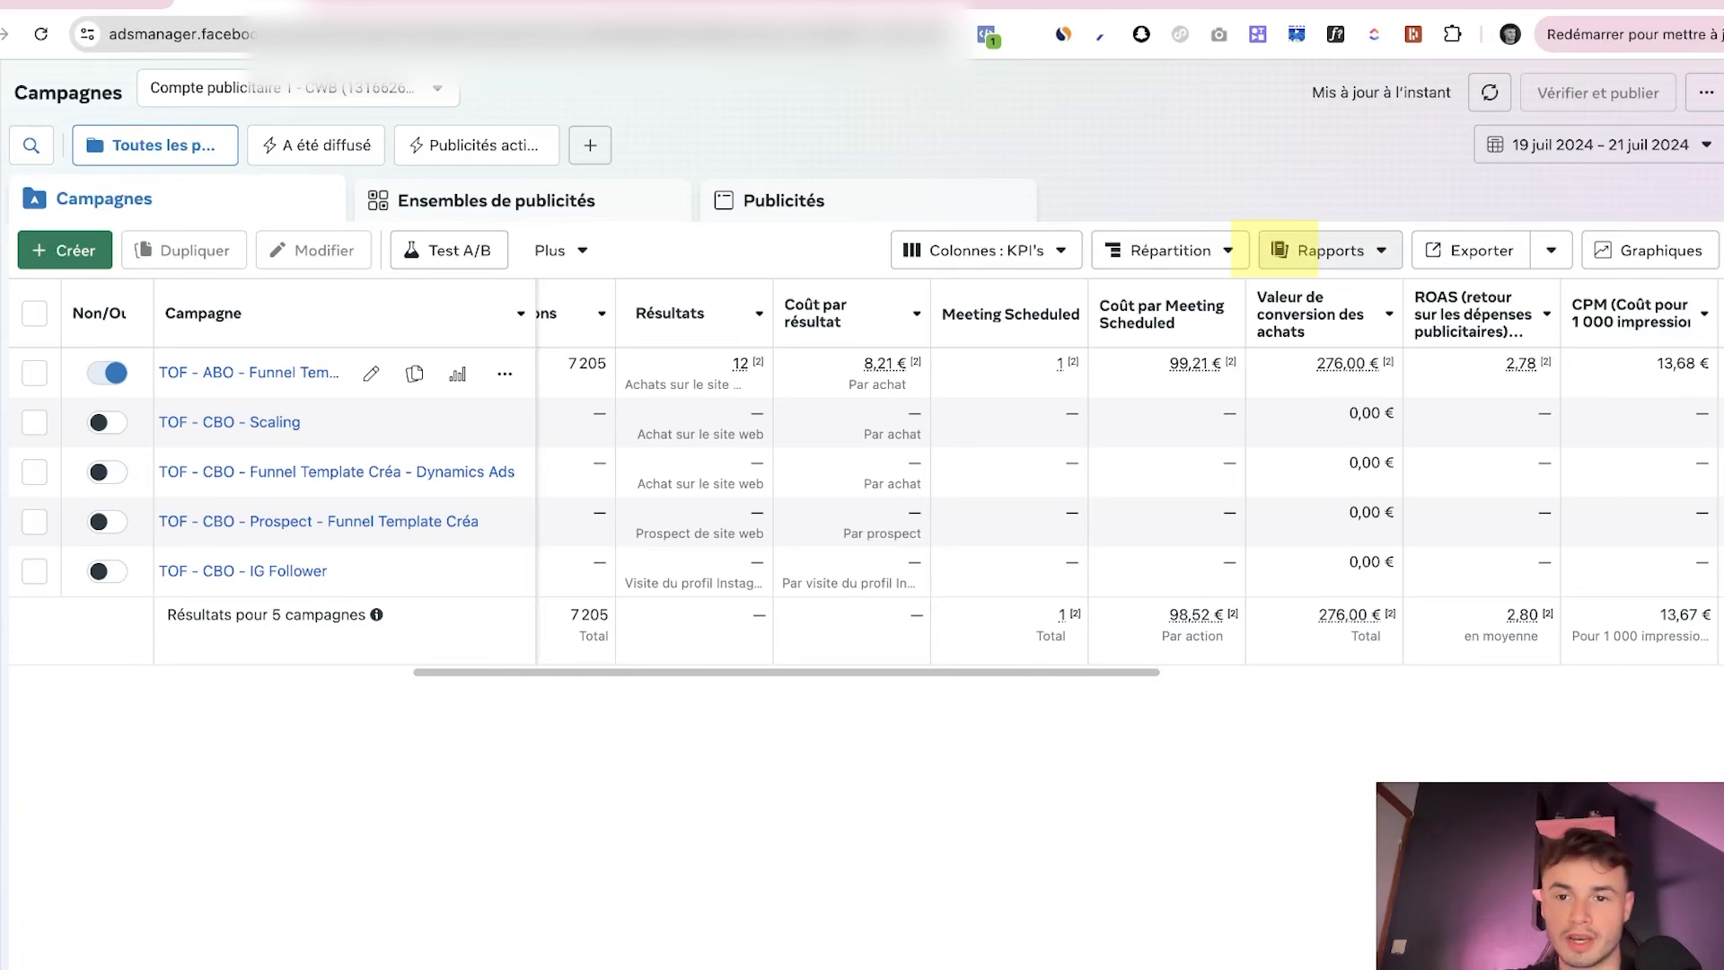
pyautogui.click(1329, 251)
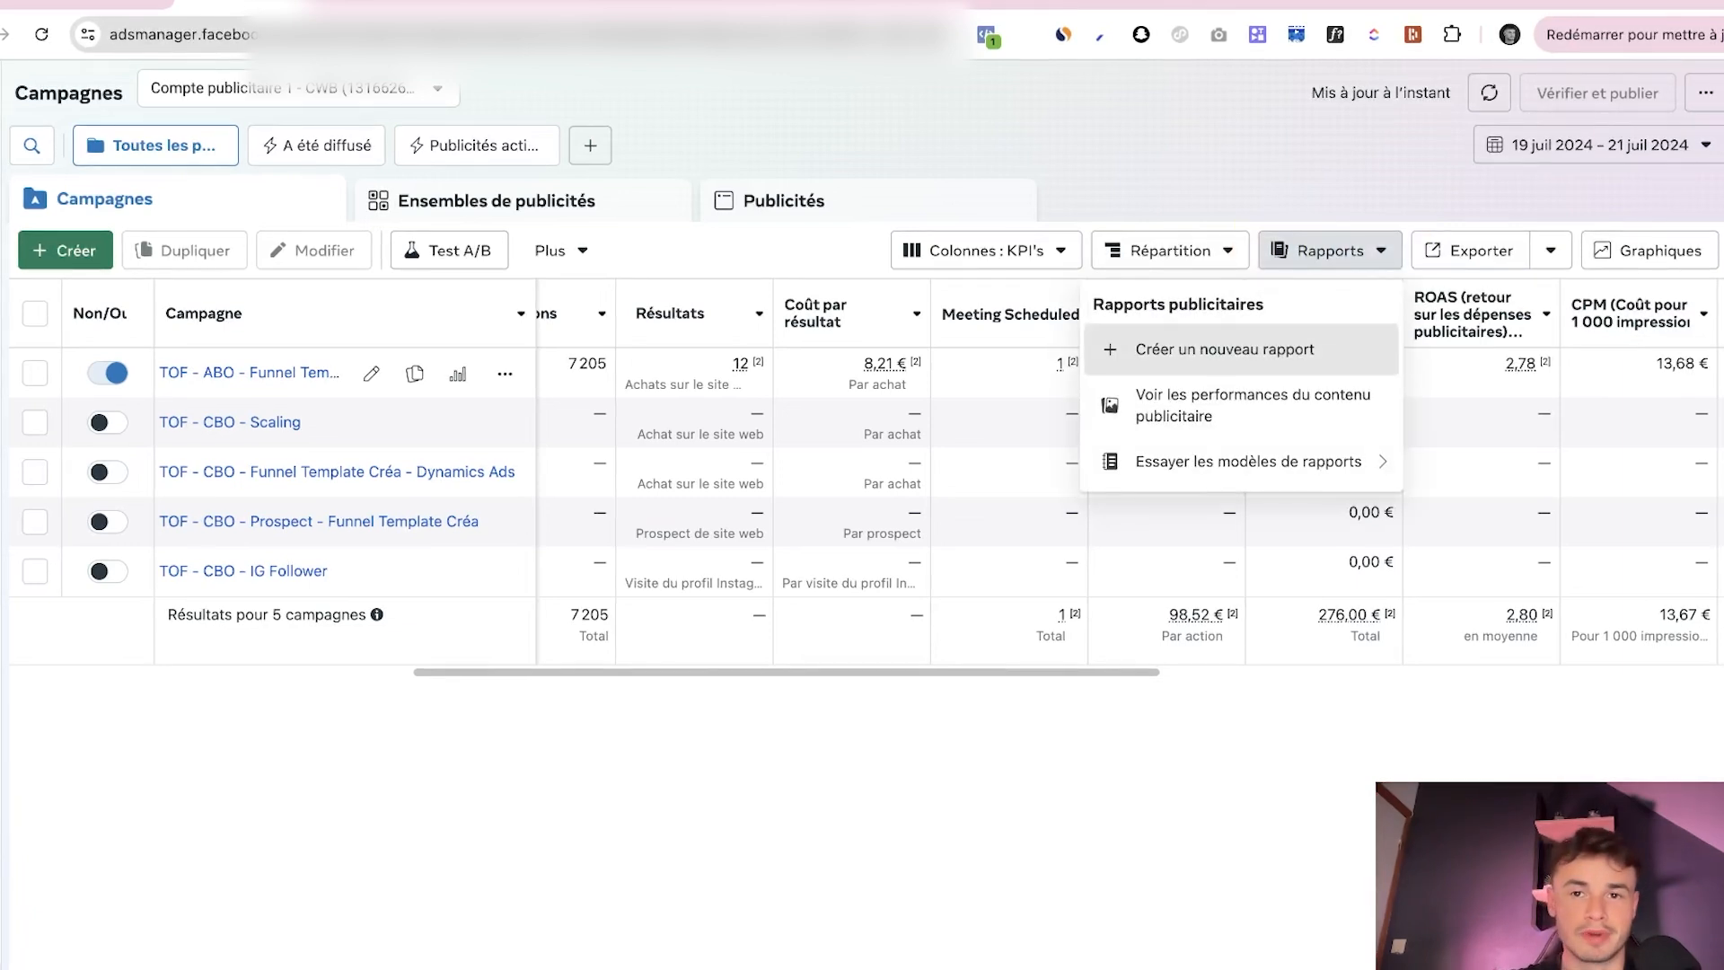
pyautogui.click(1225, 349)
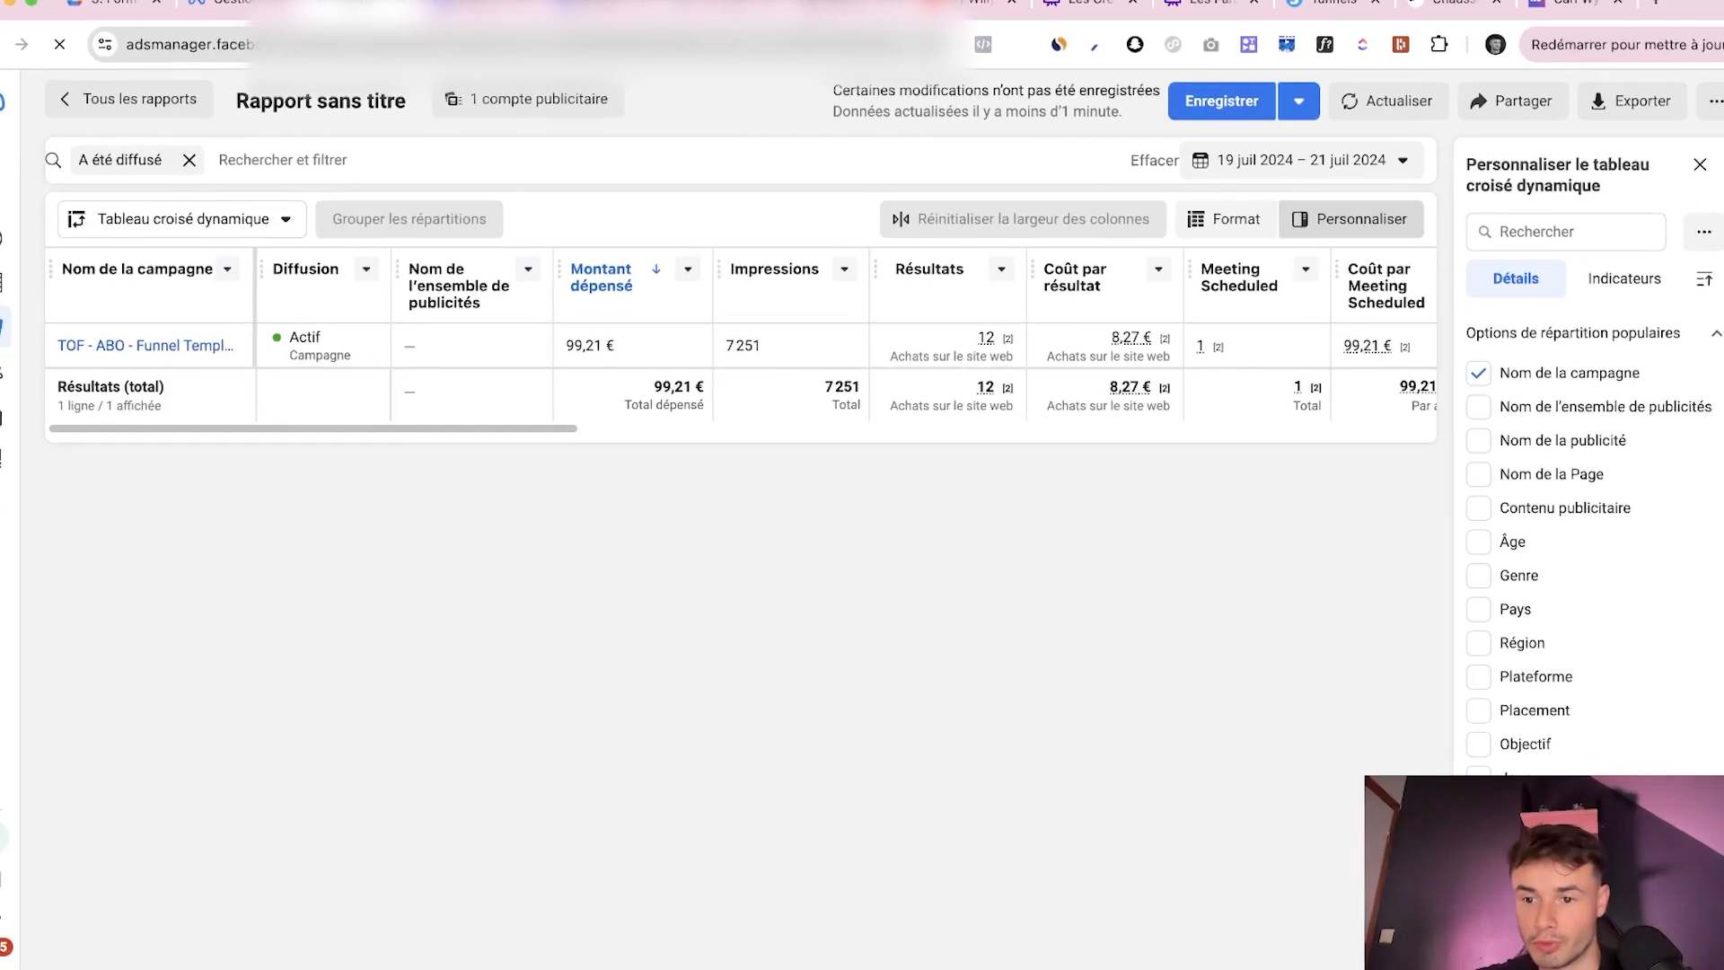
# Add the Plateforme breakdown to the report and examine each platform's spend, impressions and results
pyautogui.scroll(-1, 1571, 584)
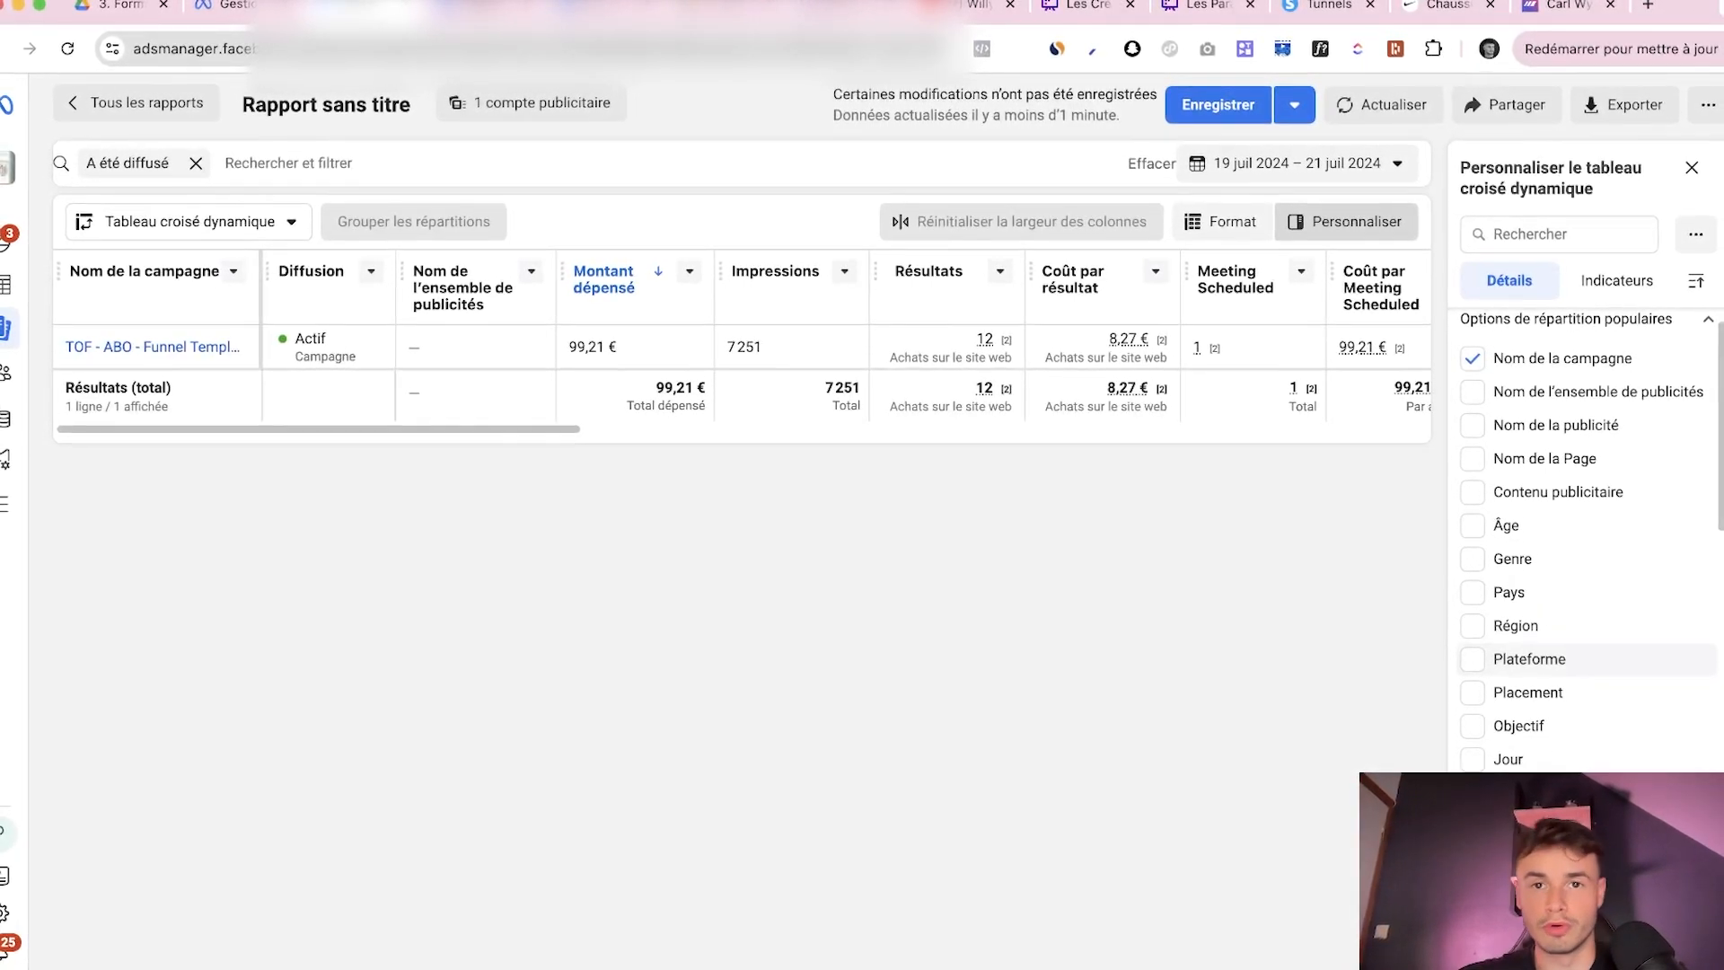
pyautogui.click(1526, 658)
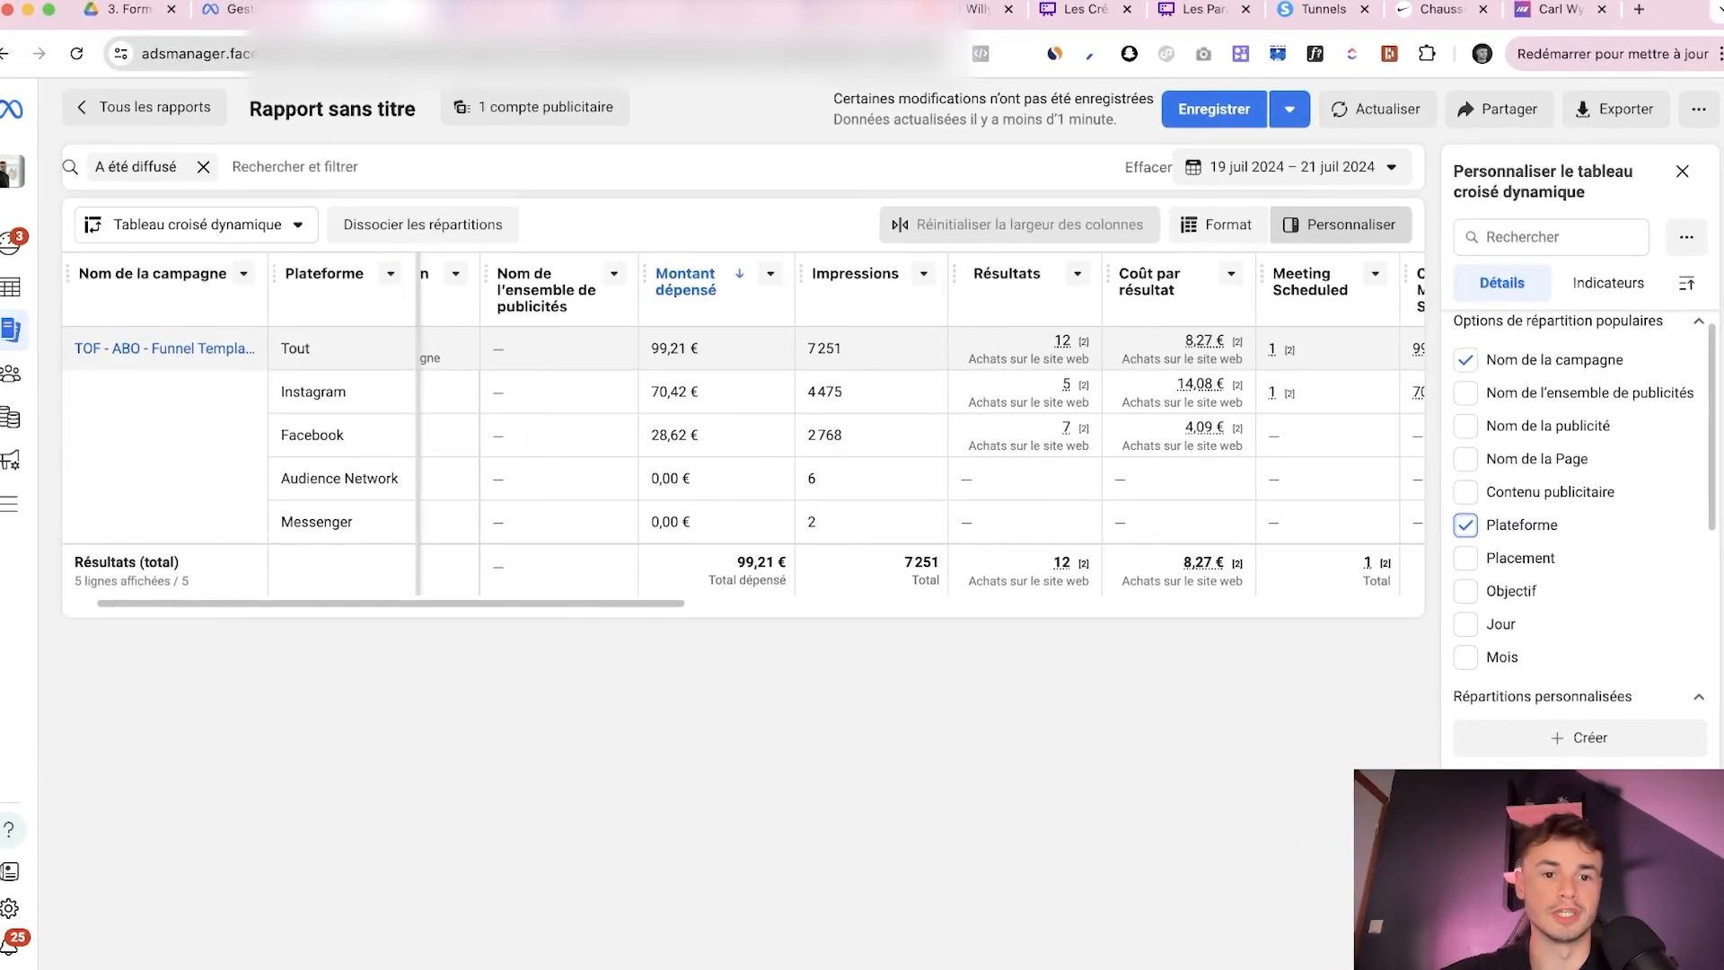
pyautogui.hscroll(1, 897, 431)
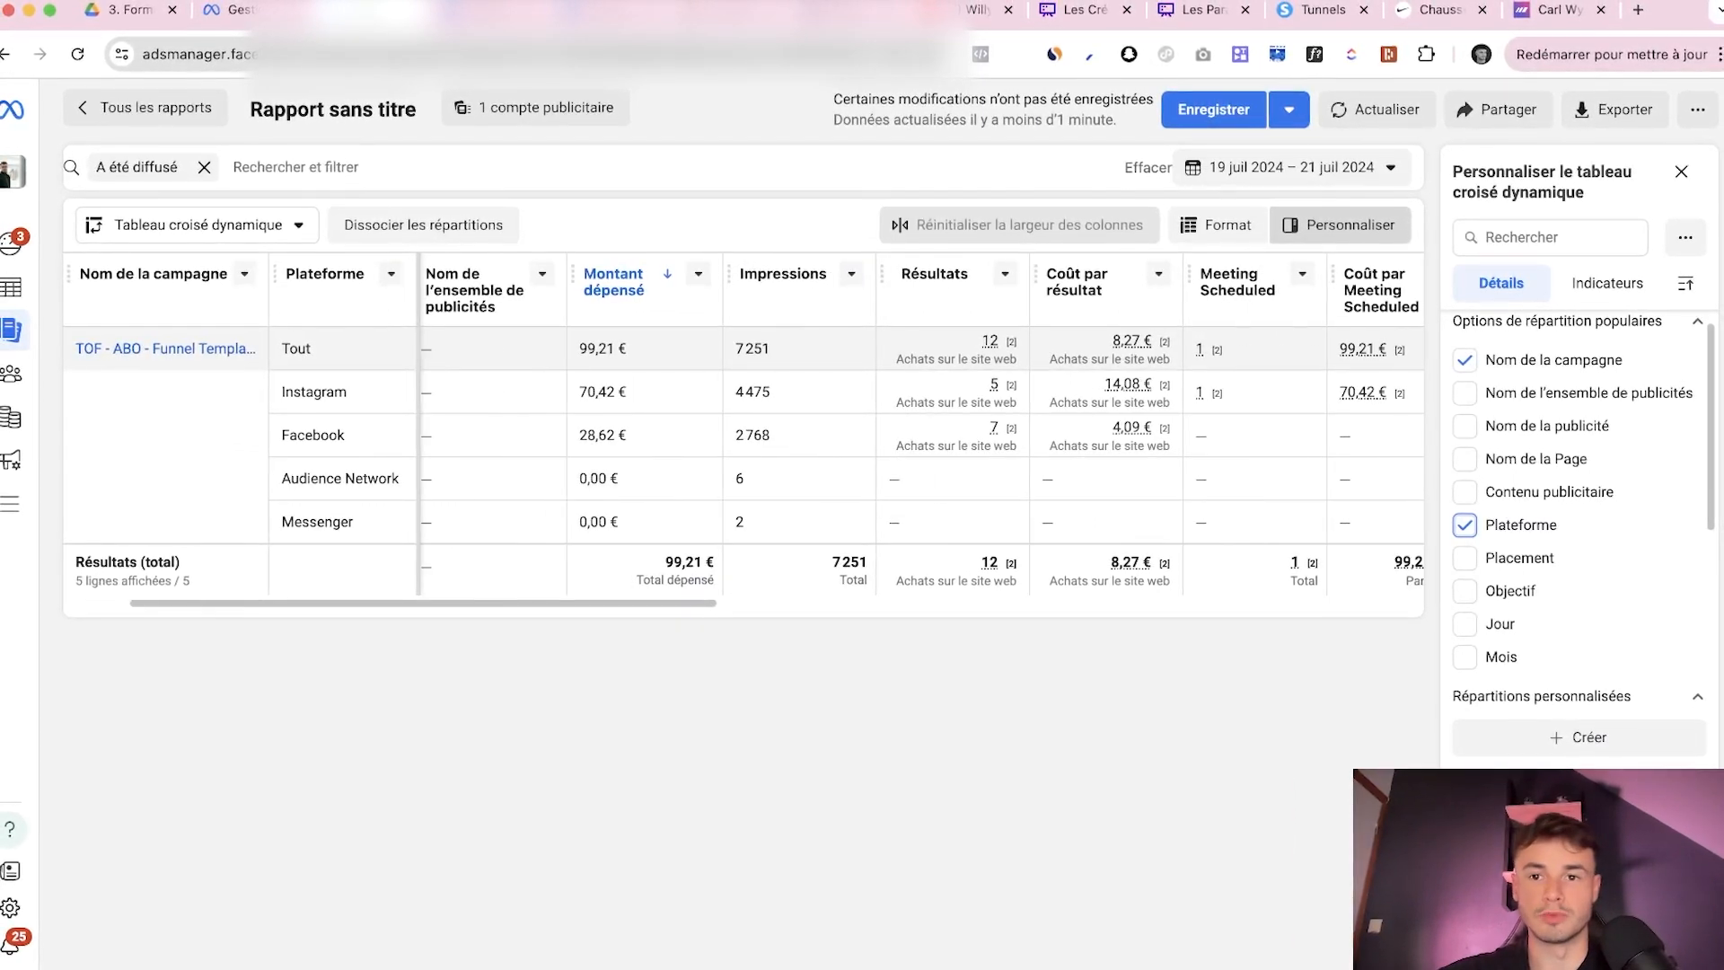
pyautogui.hscroll(1, 898, 430)
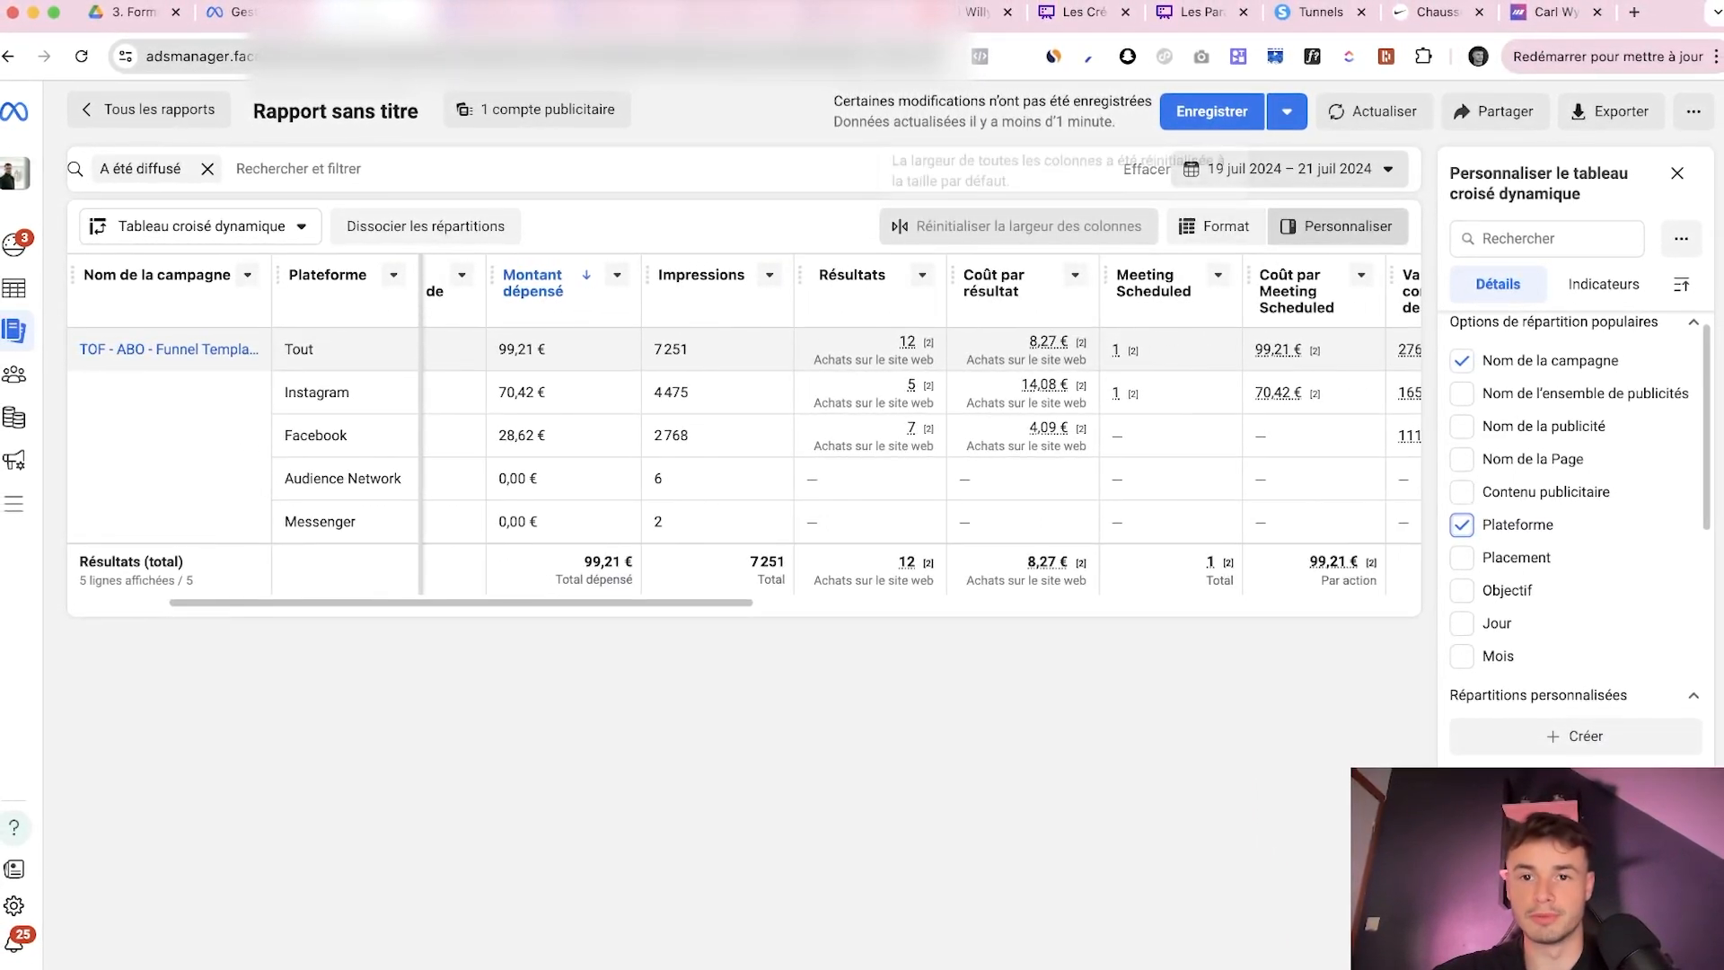
# Set the report period to Maximum and remove the Nom de la campagne breakdown to compare overall spend and conversion value per platform
pyautogui.click(1290, 168)
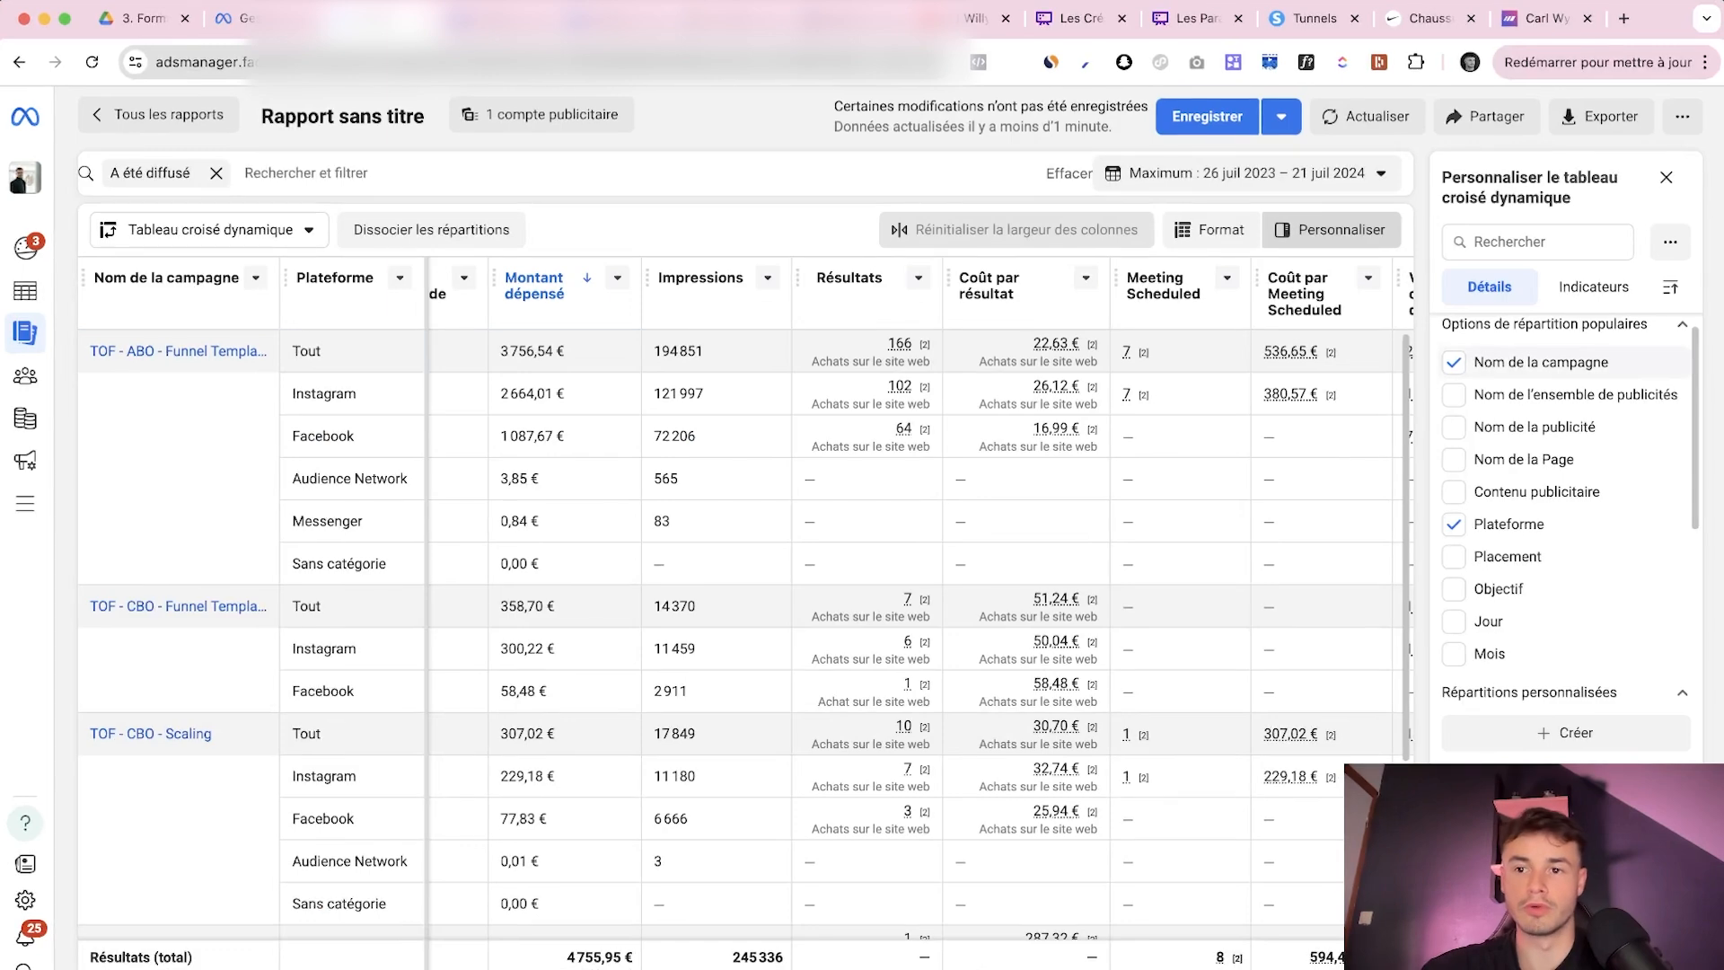
pyautogui.click(1451, 362)
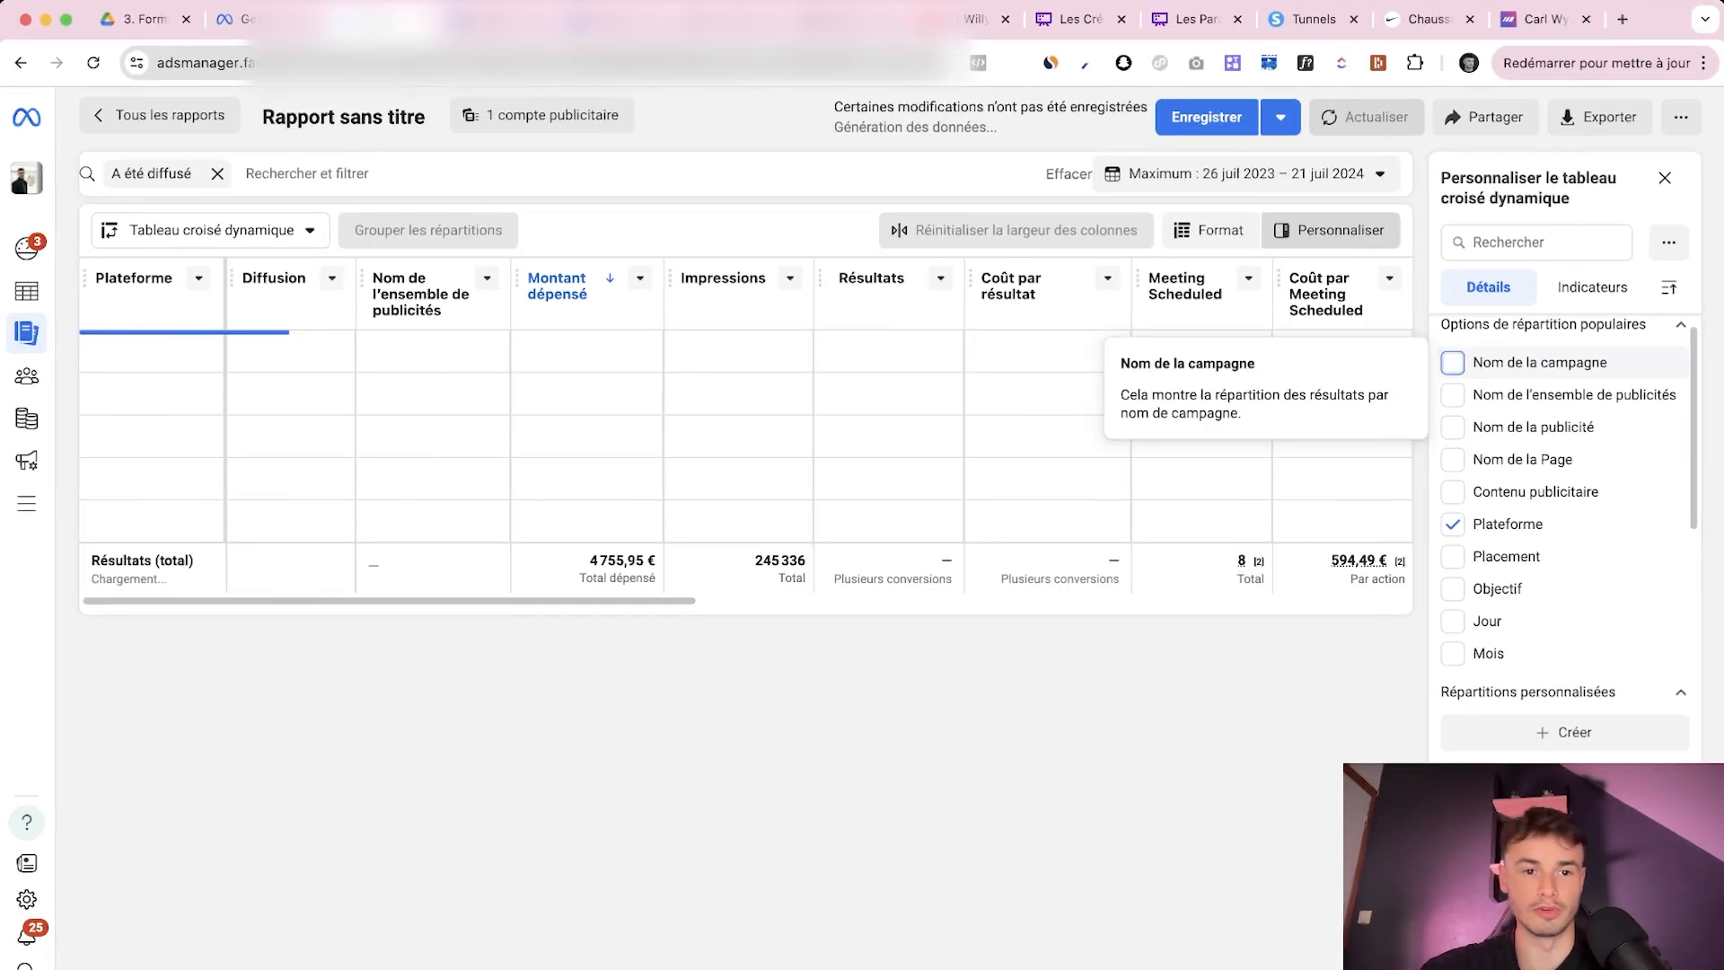
pyautogui.hscroll(3, 745, 431)
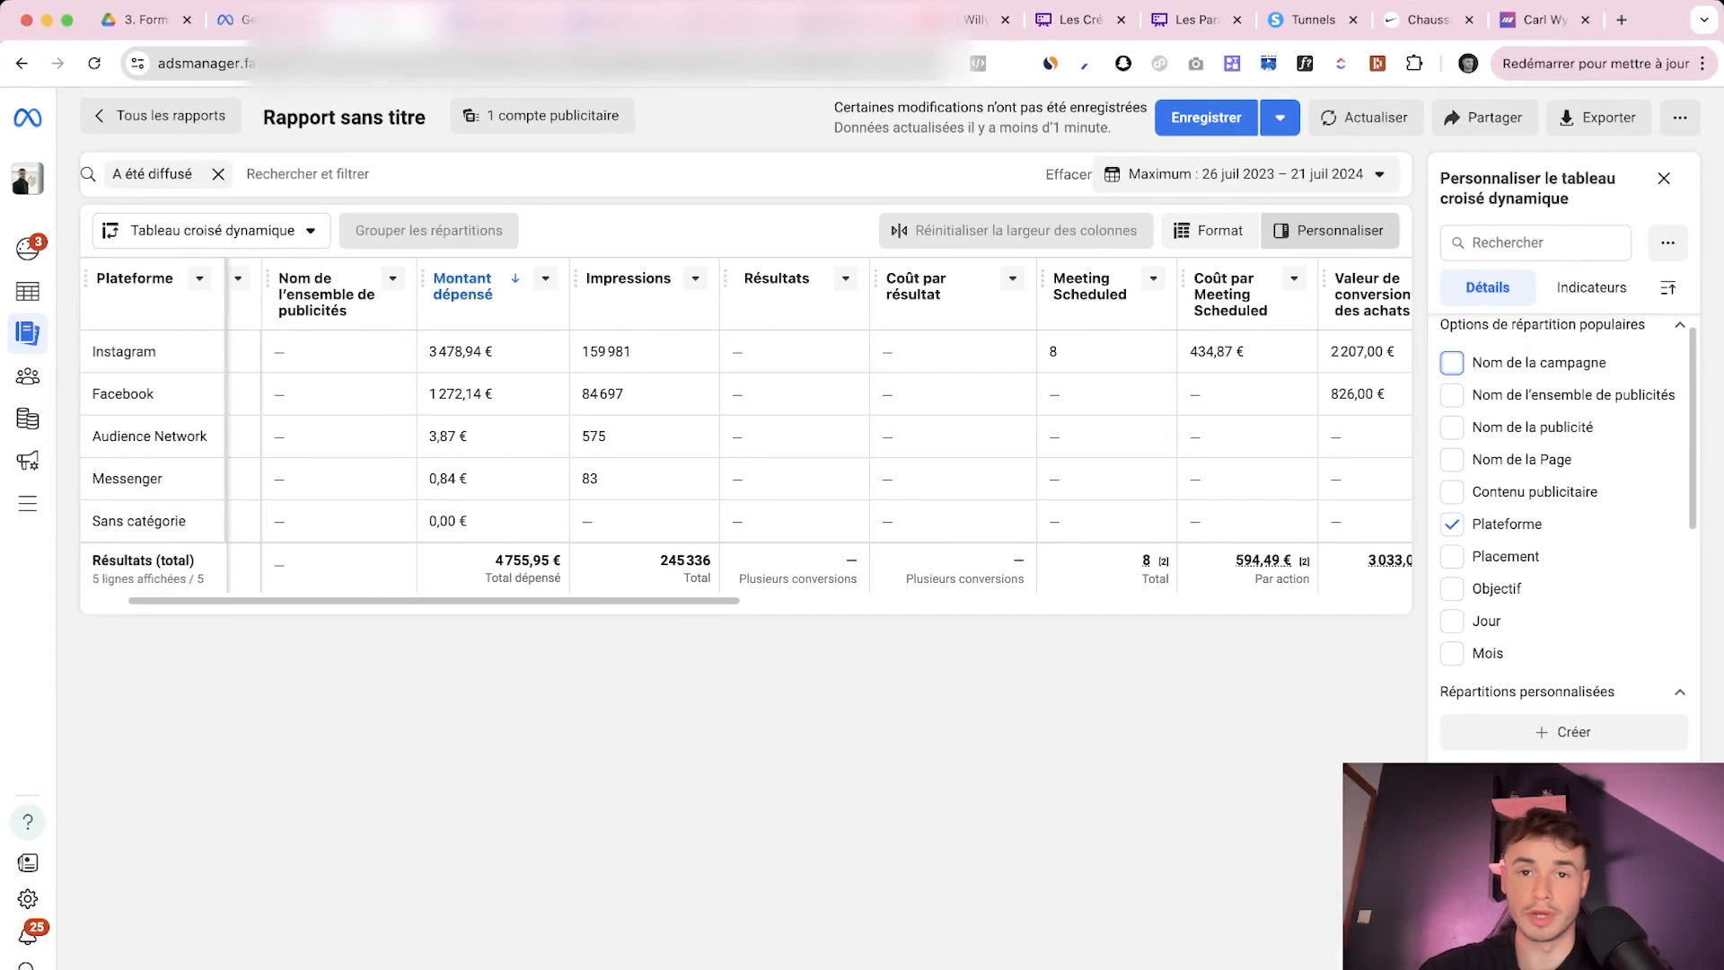
pyautogui.moveTo(429, 352); pyautogui.dragTo(492, 352)
pyautogui.click(493, 352)
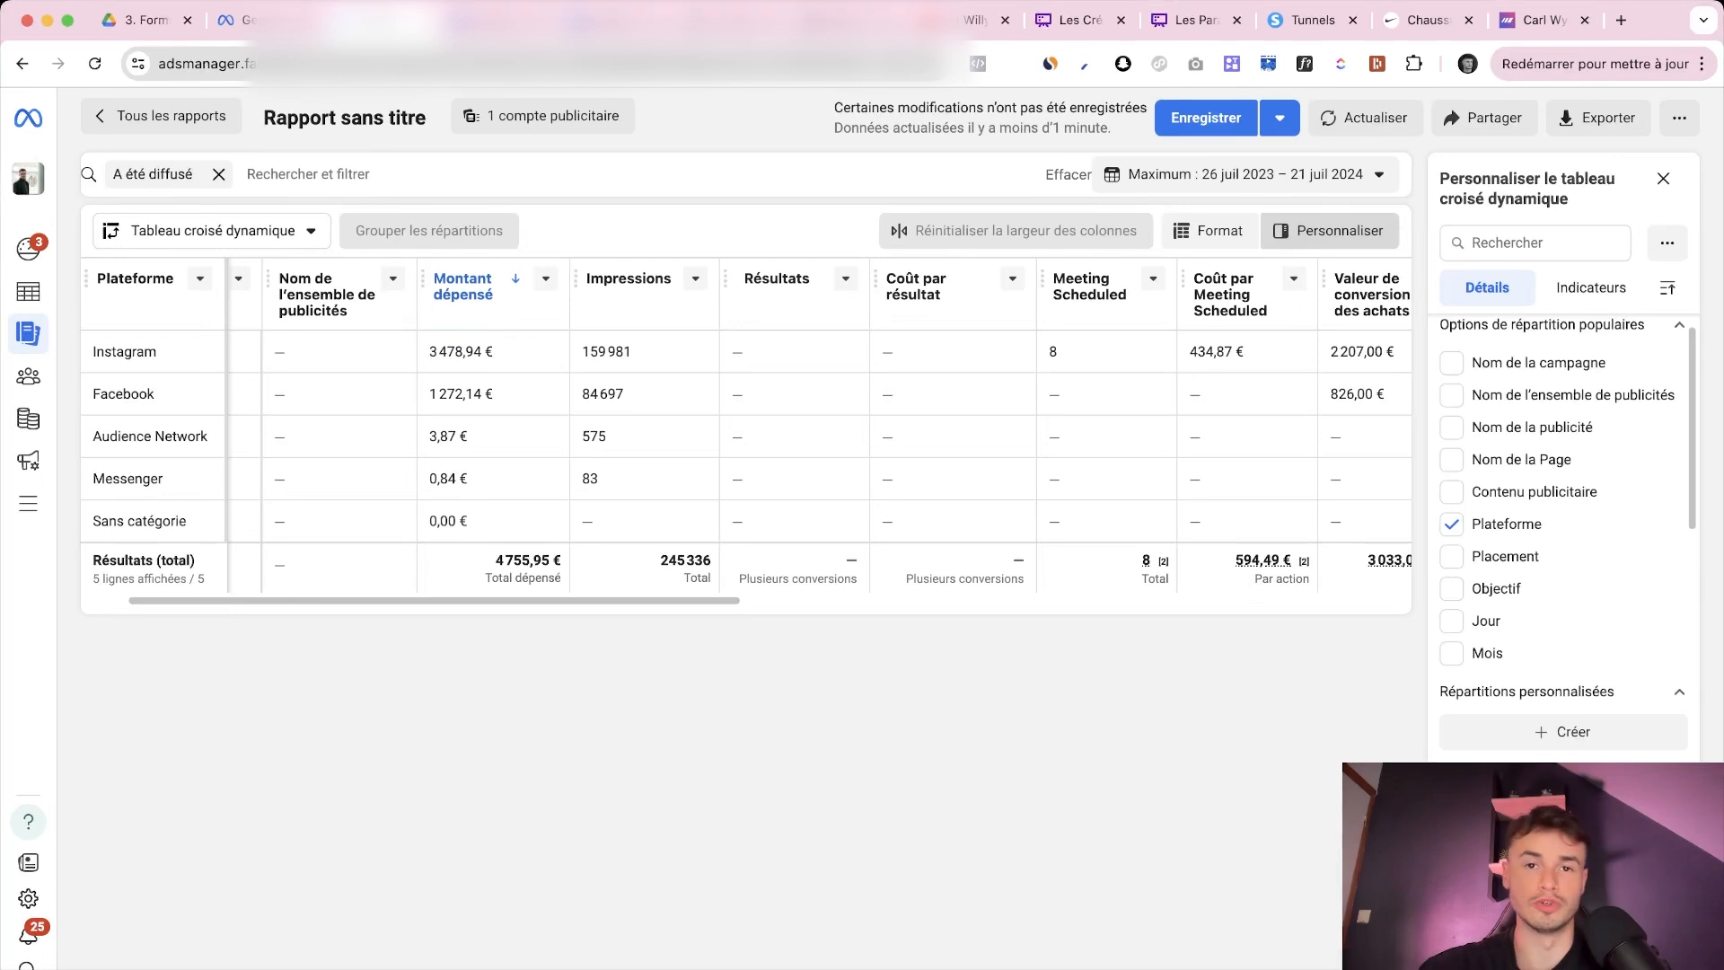
pyautogui.hscroll(1, 493, 359)
pyautogui.hscroll(1, 772, 431)
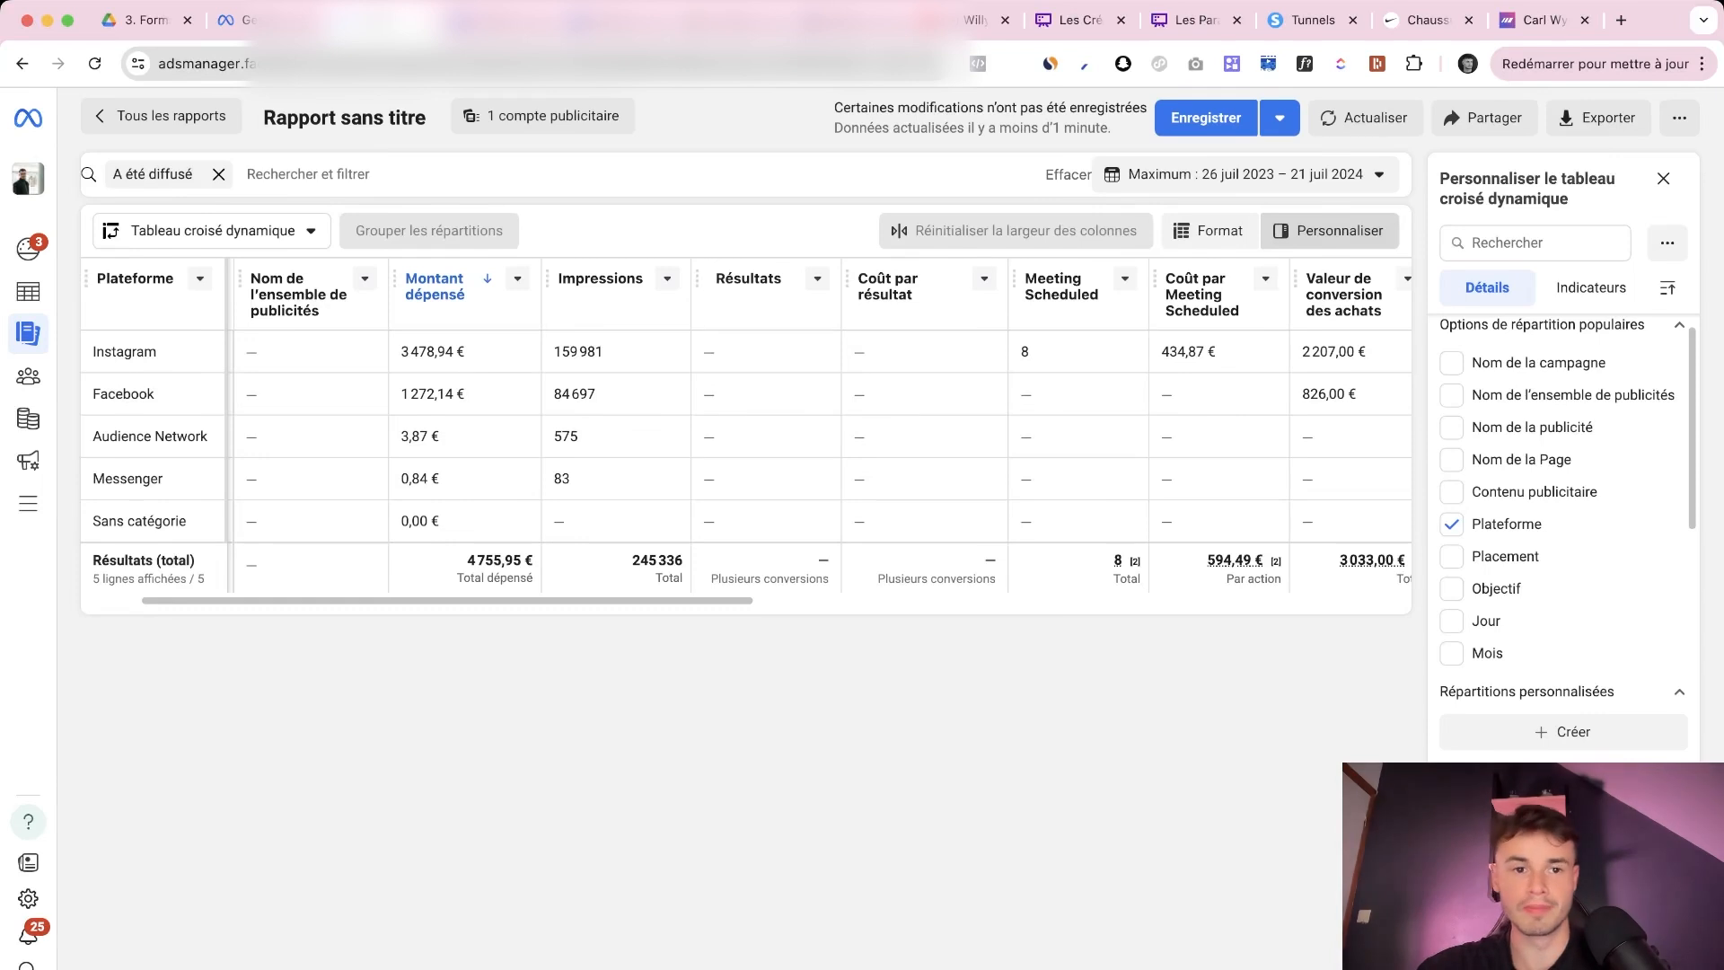
pyautogui.hscroll(2, 776, 431)
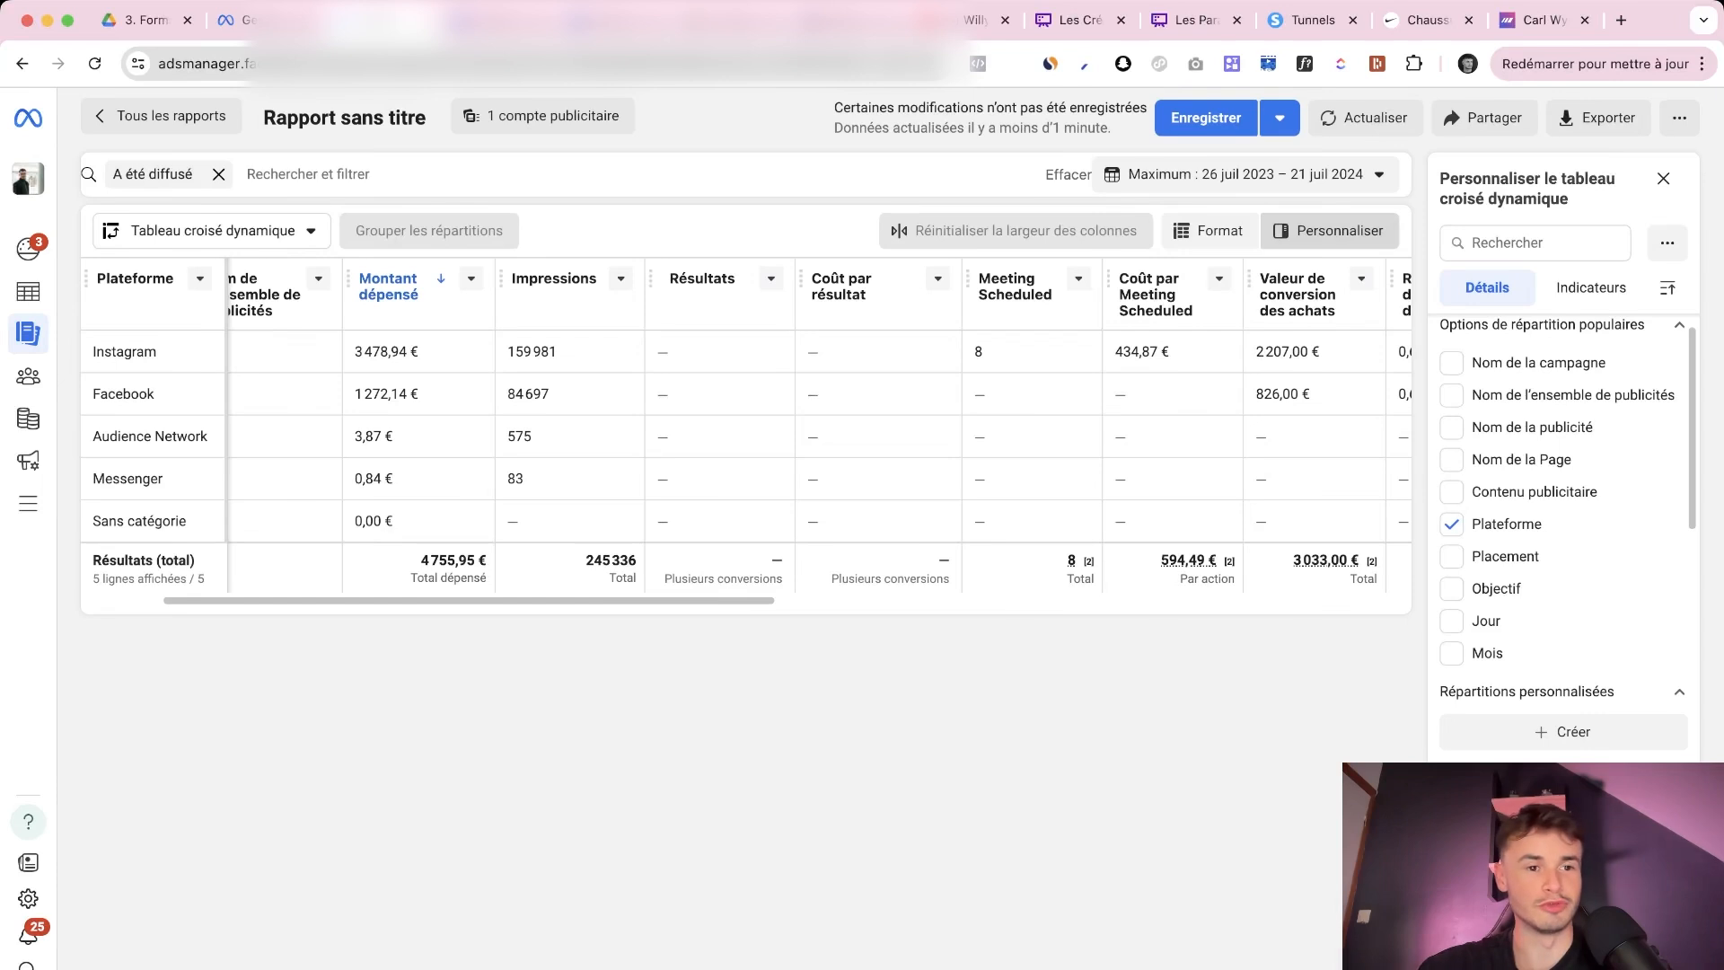
# Replace the Plateforme breakdown with Âge and compare spend, meetings, conversion value and ROAS across the age groups
pyautogui.click(1452, 523)
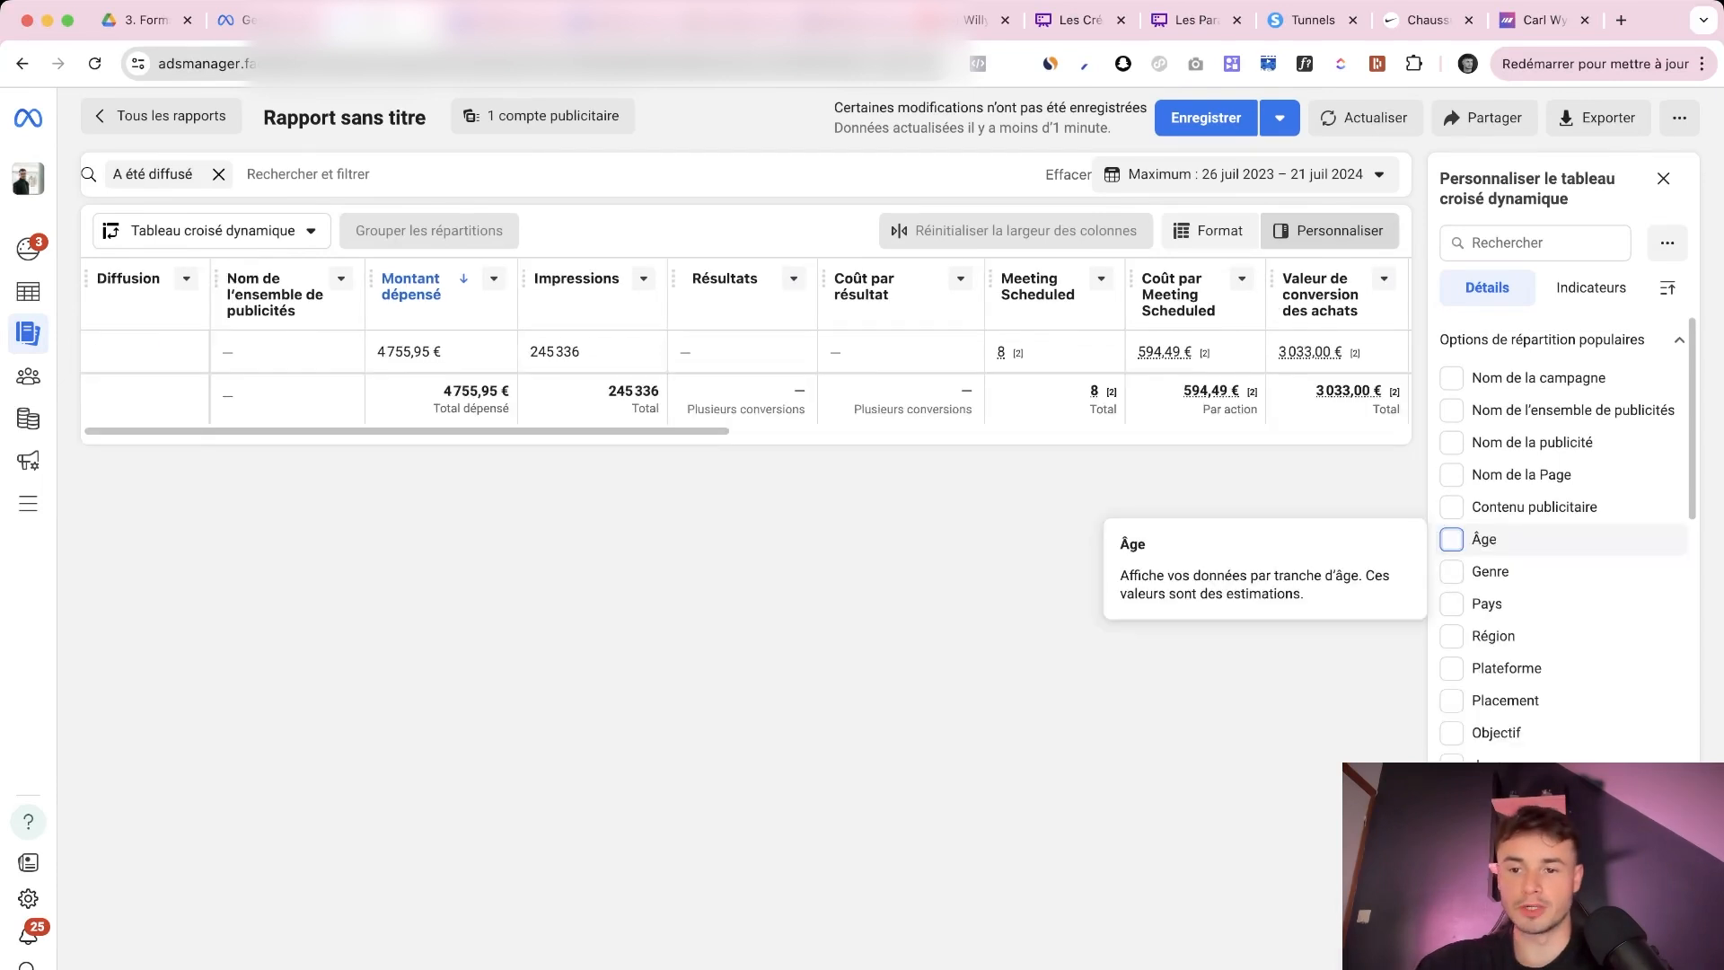
pyautogui.click(1451, 539)
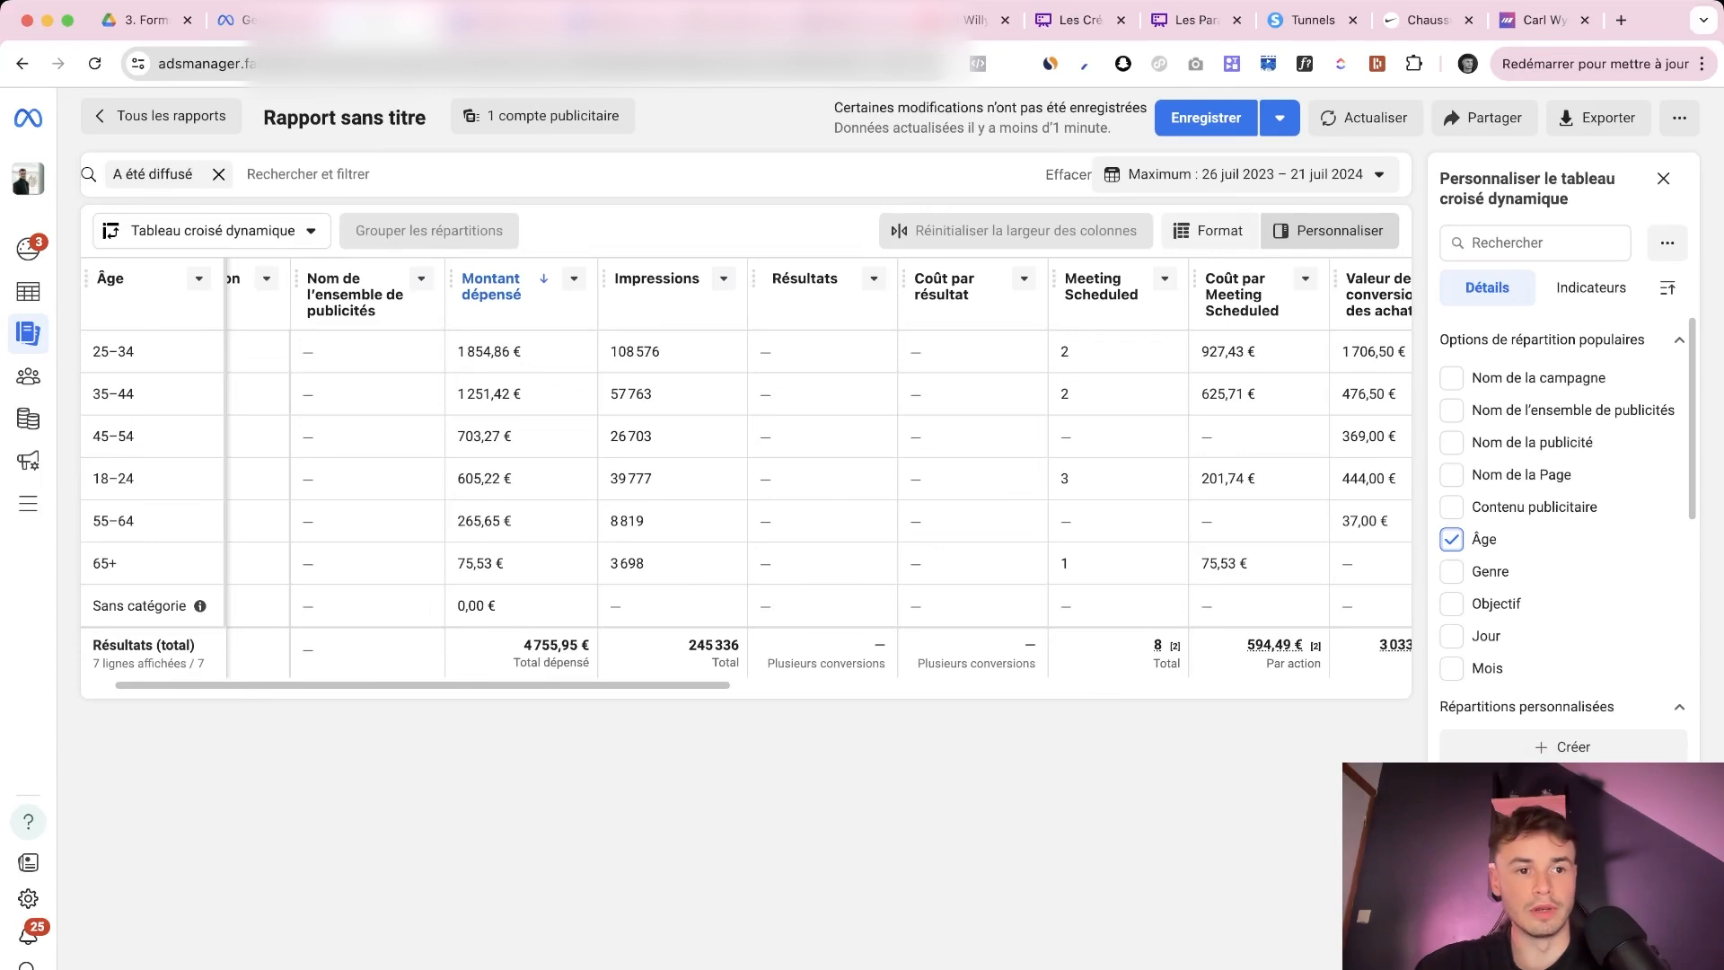
pyautogui.moveTo(93, 352); pyautogui.dragTo(134, 352)
pyautogui.click(135, 352)
pyautogui.hscroll(1, 763, 467)
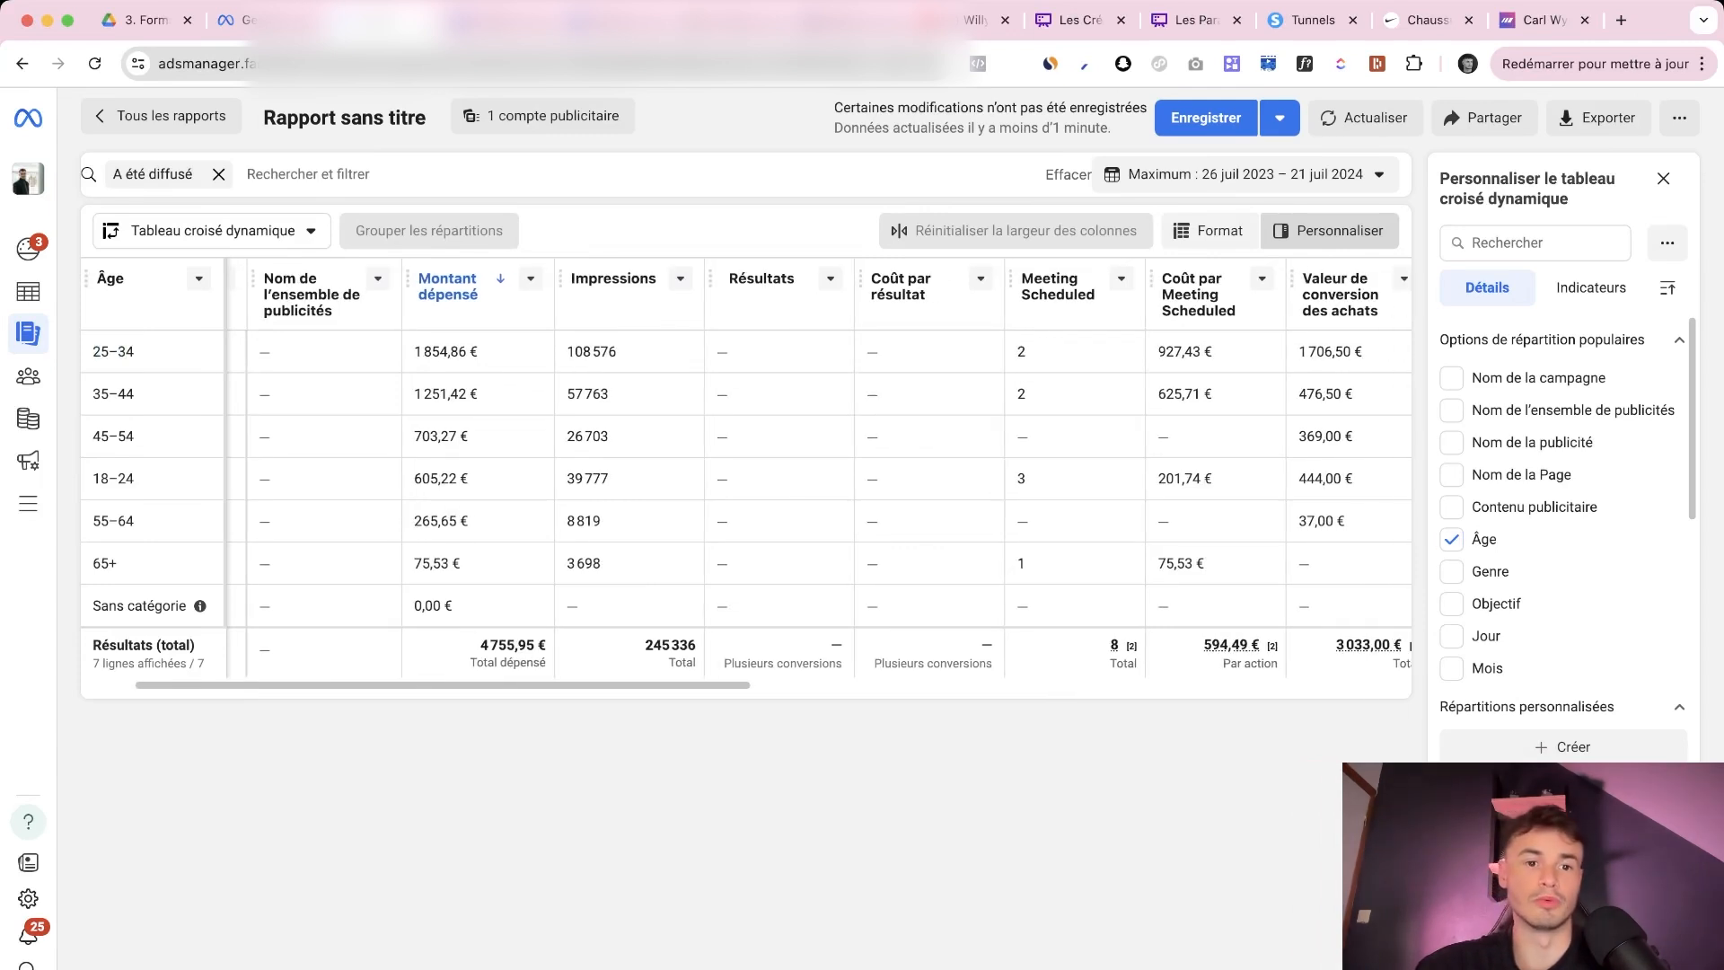
pyautogui.hscroll(1, 773, 474)
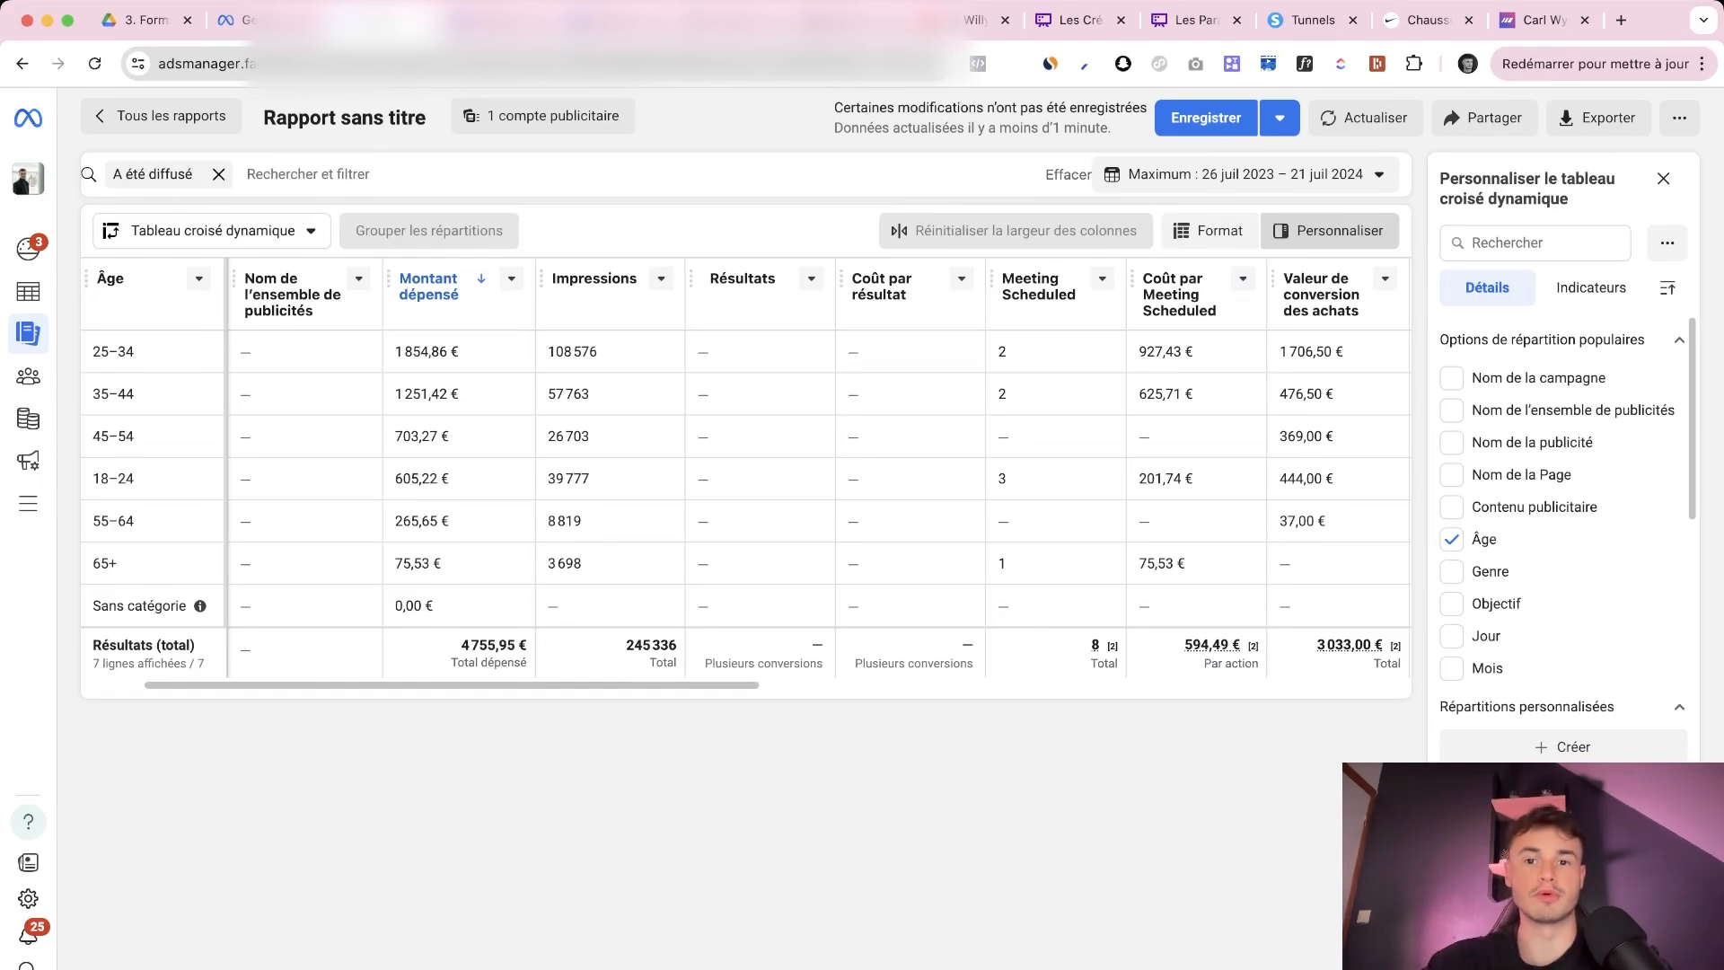
pyautogui.hscroll(1, 773, 474)
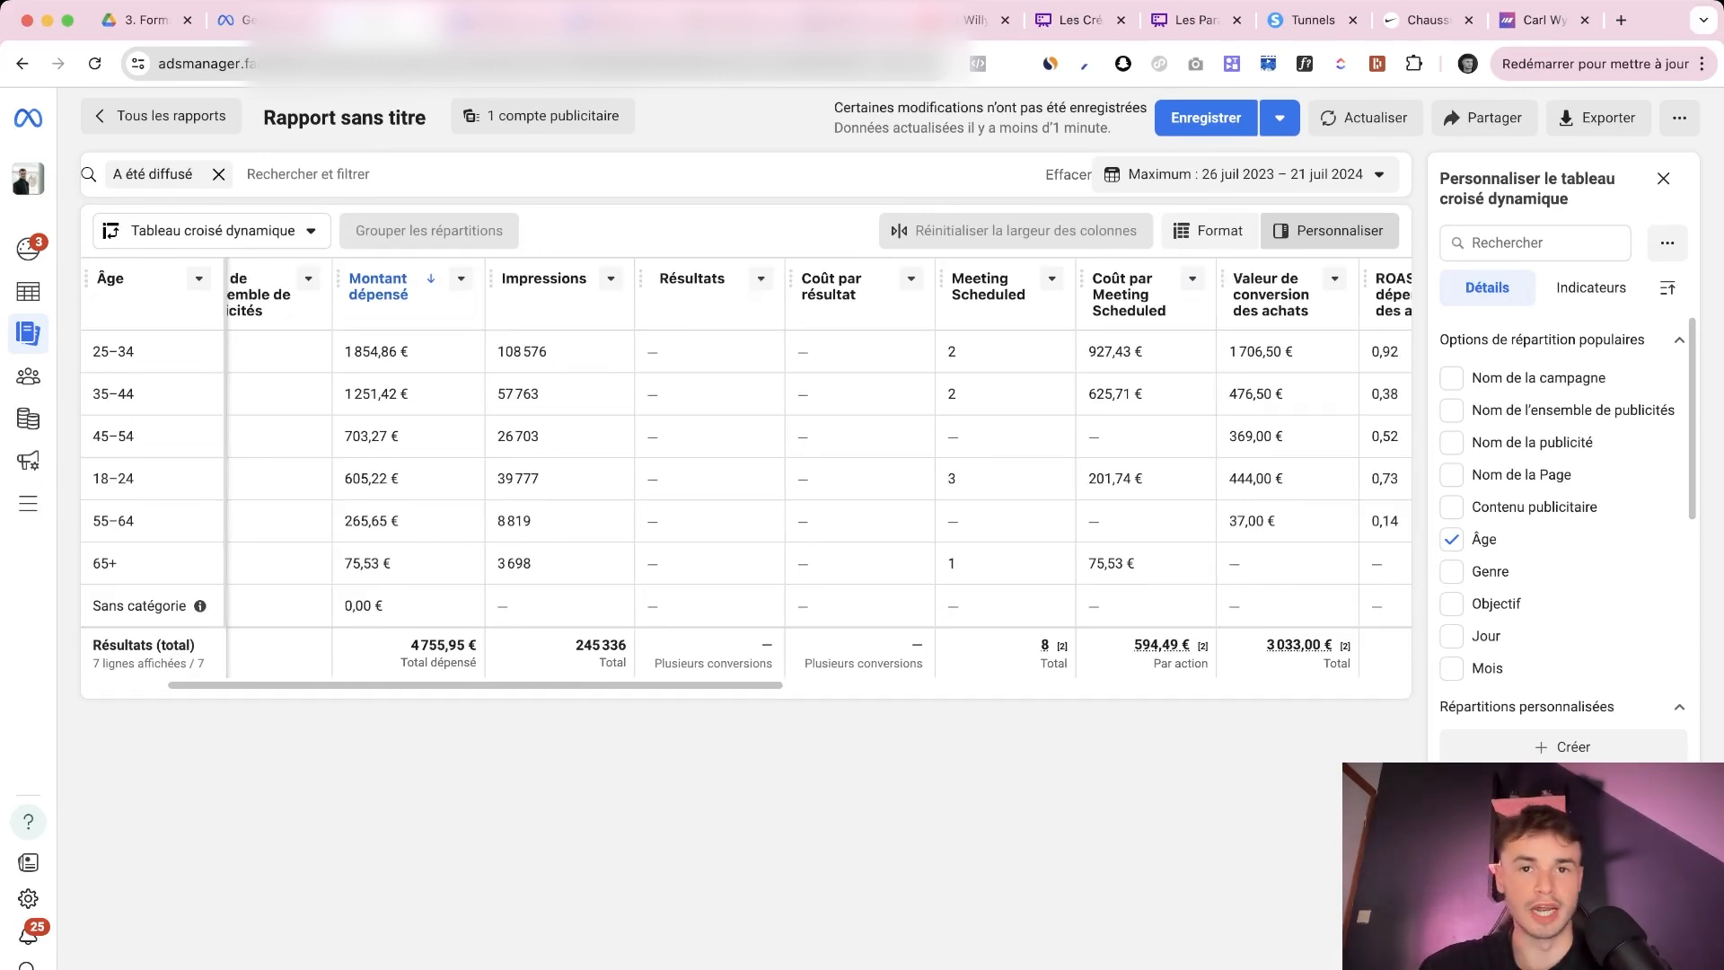
pyautogui.hscroll(2, 773, 474)
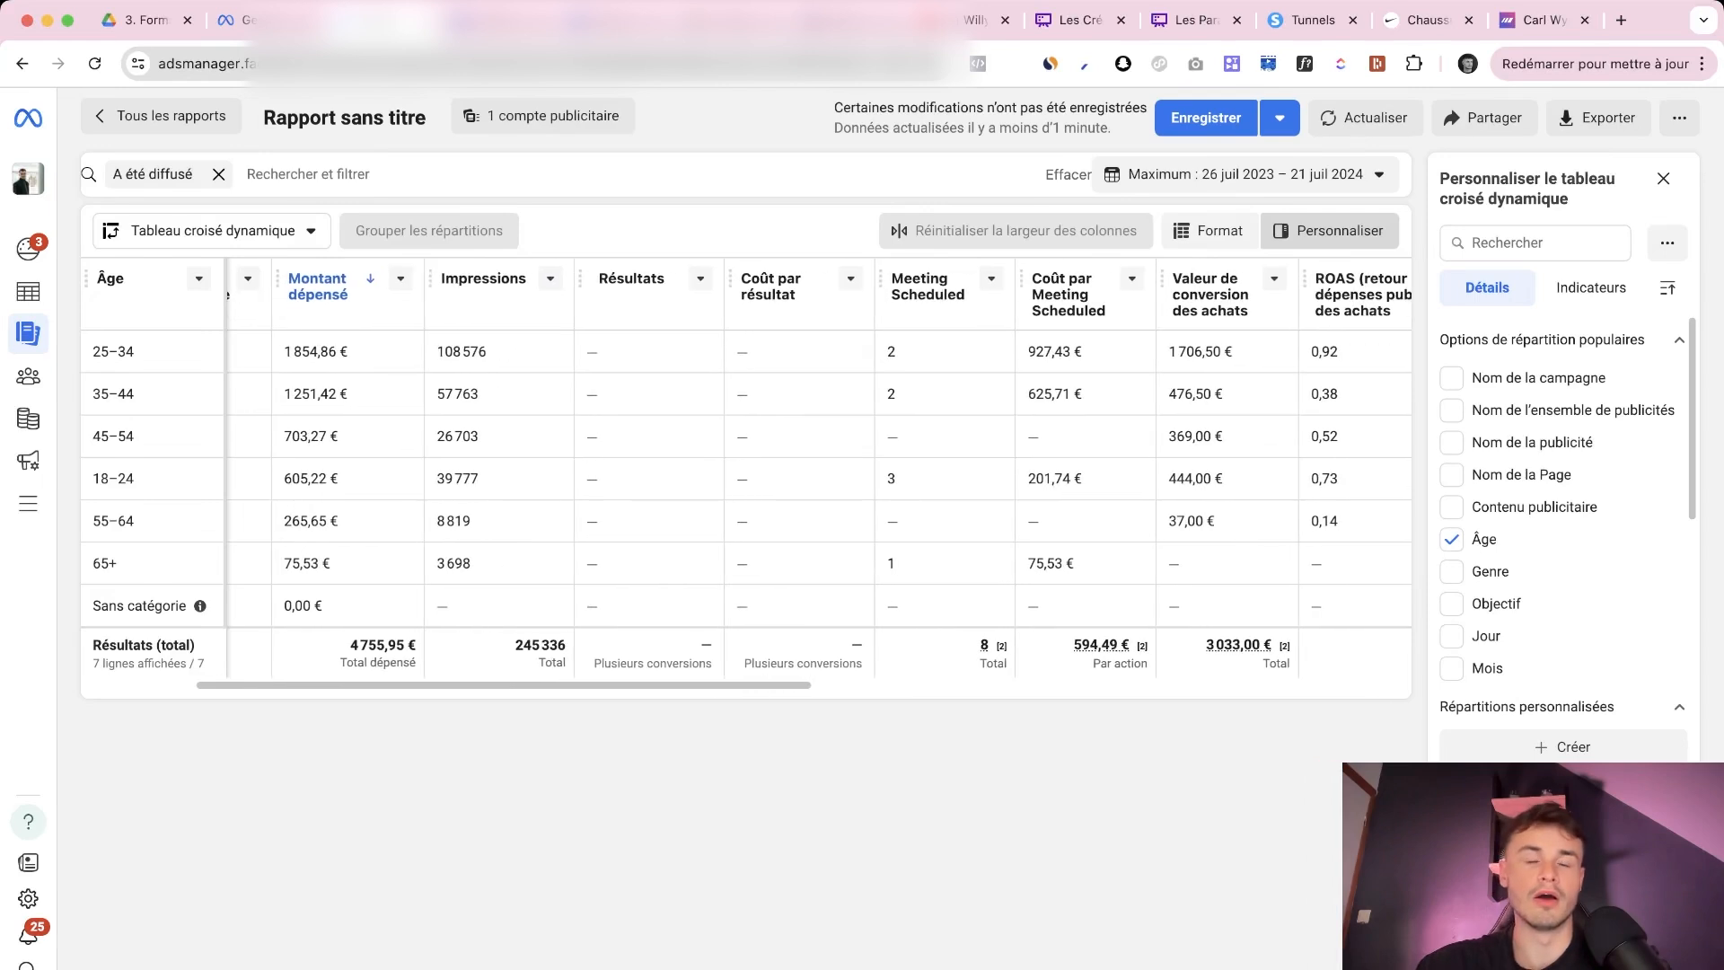
# Return to the account's campaigns list and bring its delivery, bid strategy, budget and amount spent columns into view
pyautogui.click(274, 19)
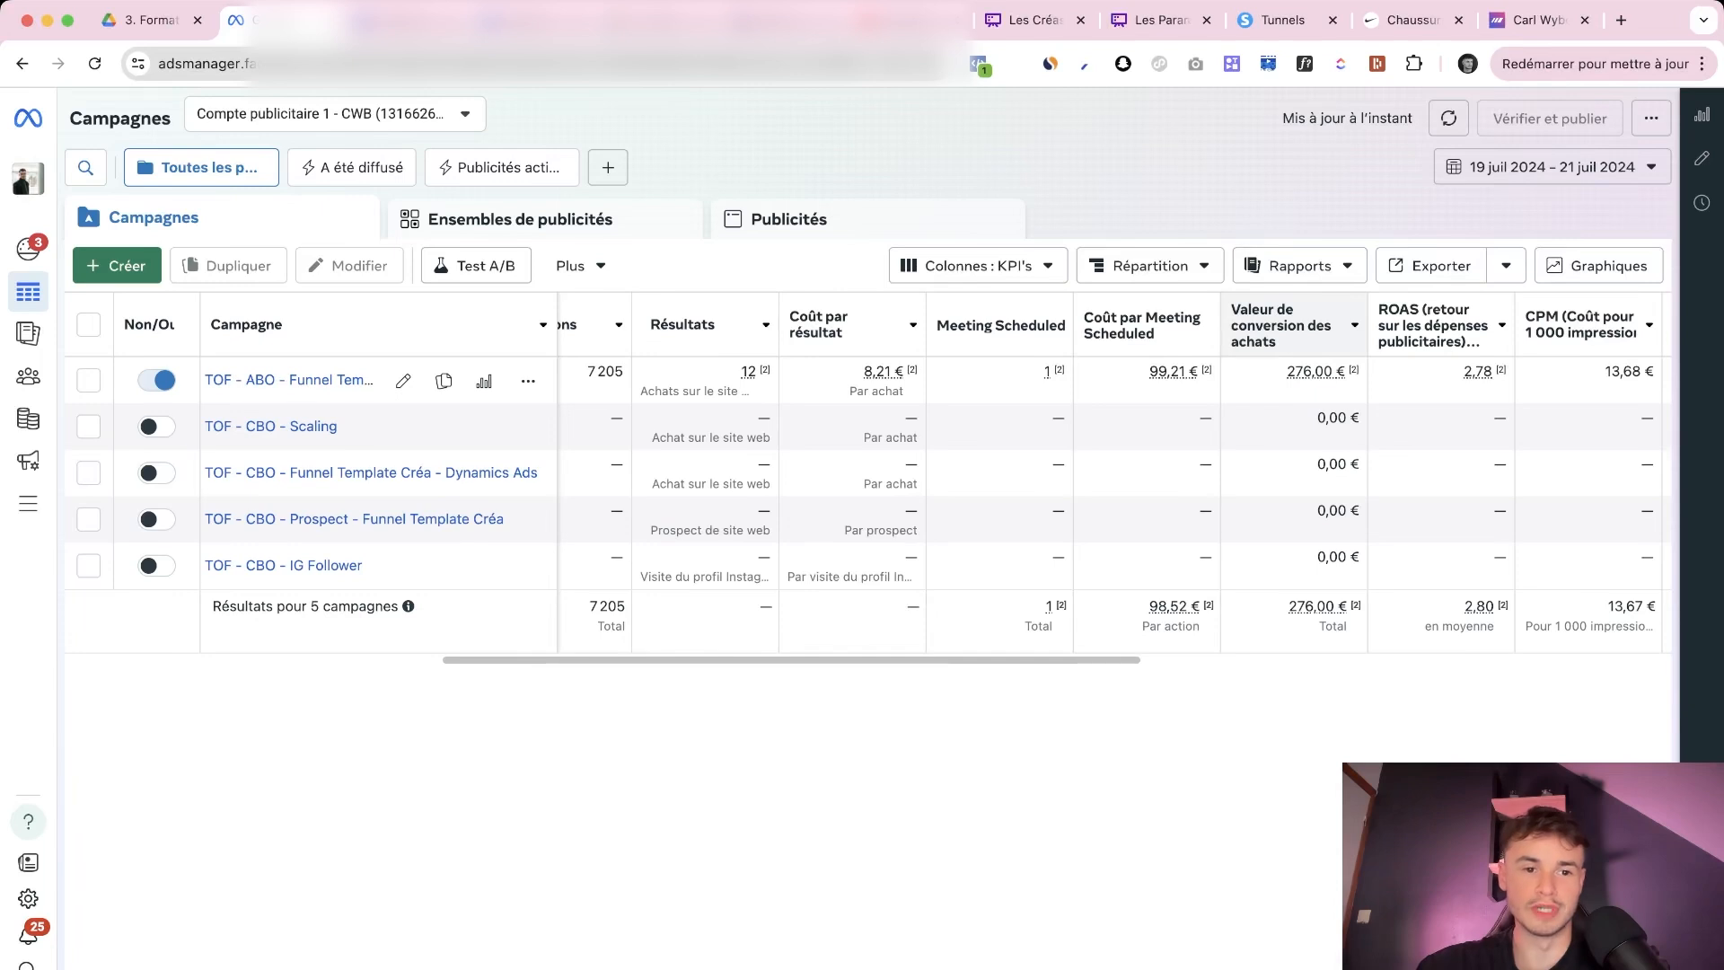
pyautogui.hscroll(-2, 1041, 475)
pyautogui.hscroll(-10, 897, 565)
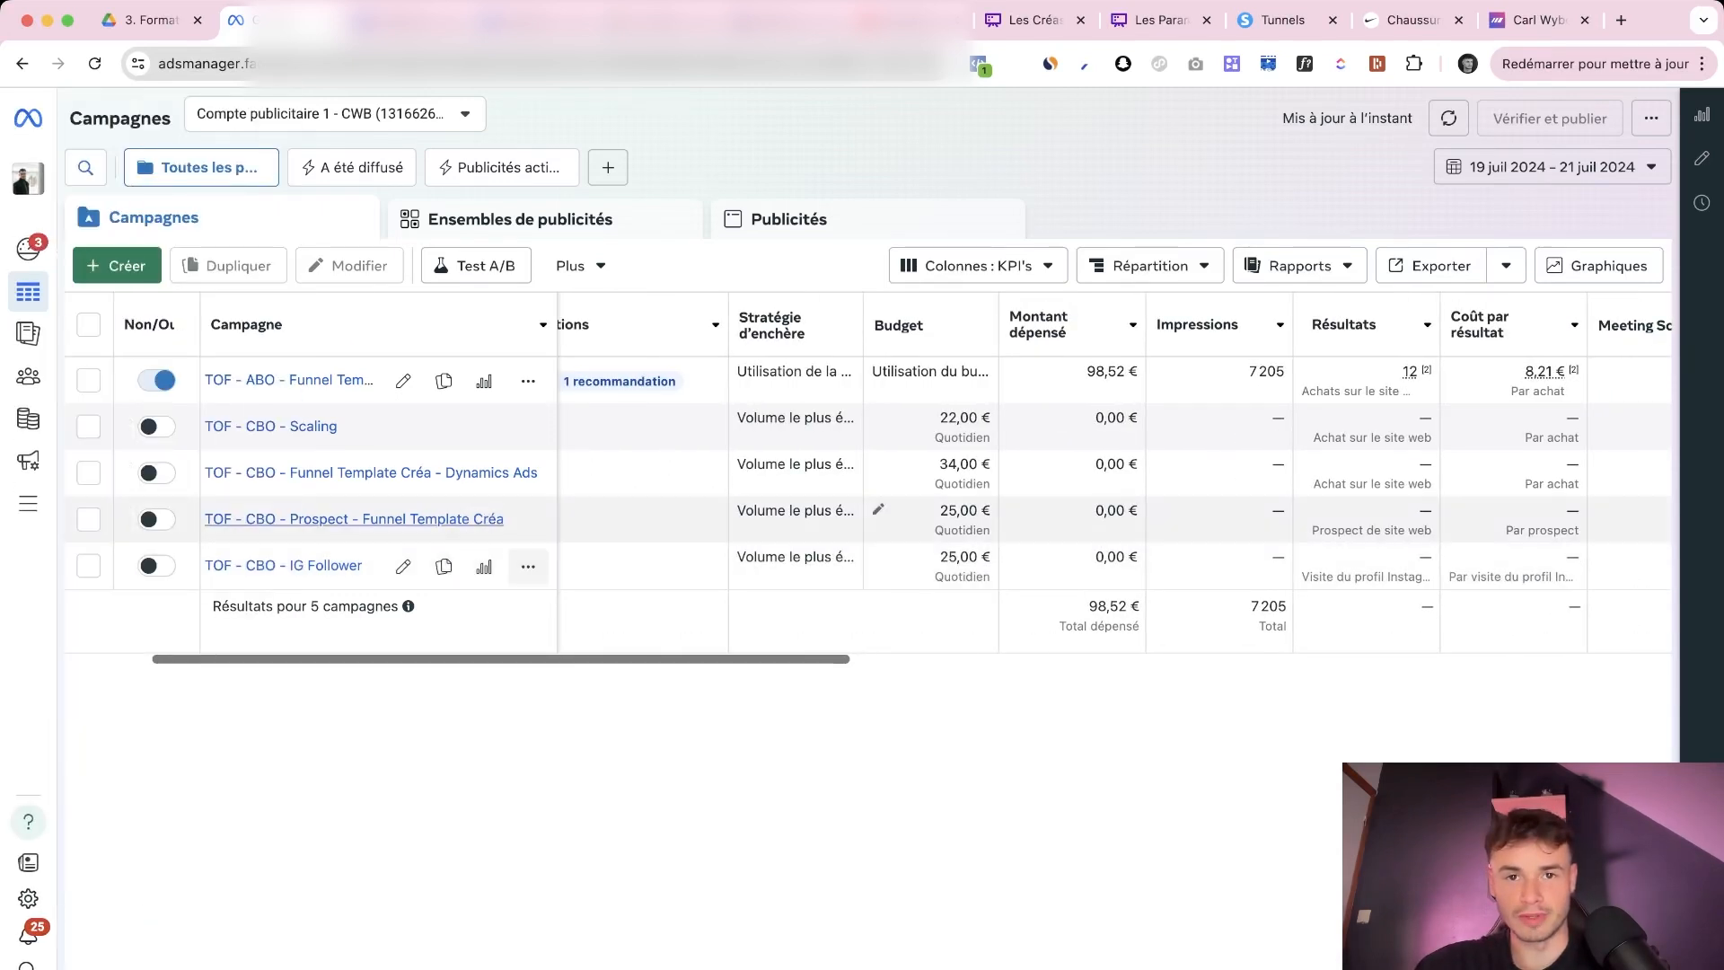
pyautogui.hscroll(-3, 360, 382)
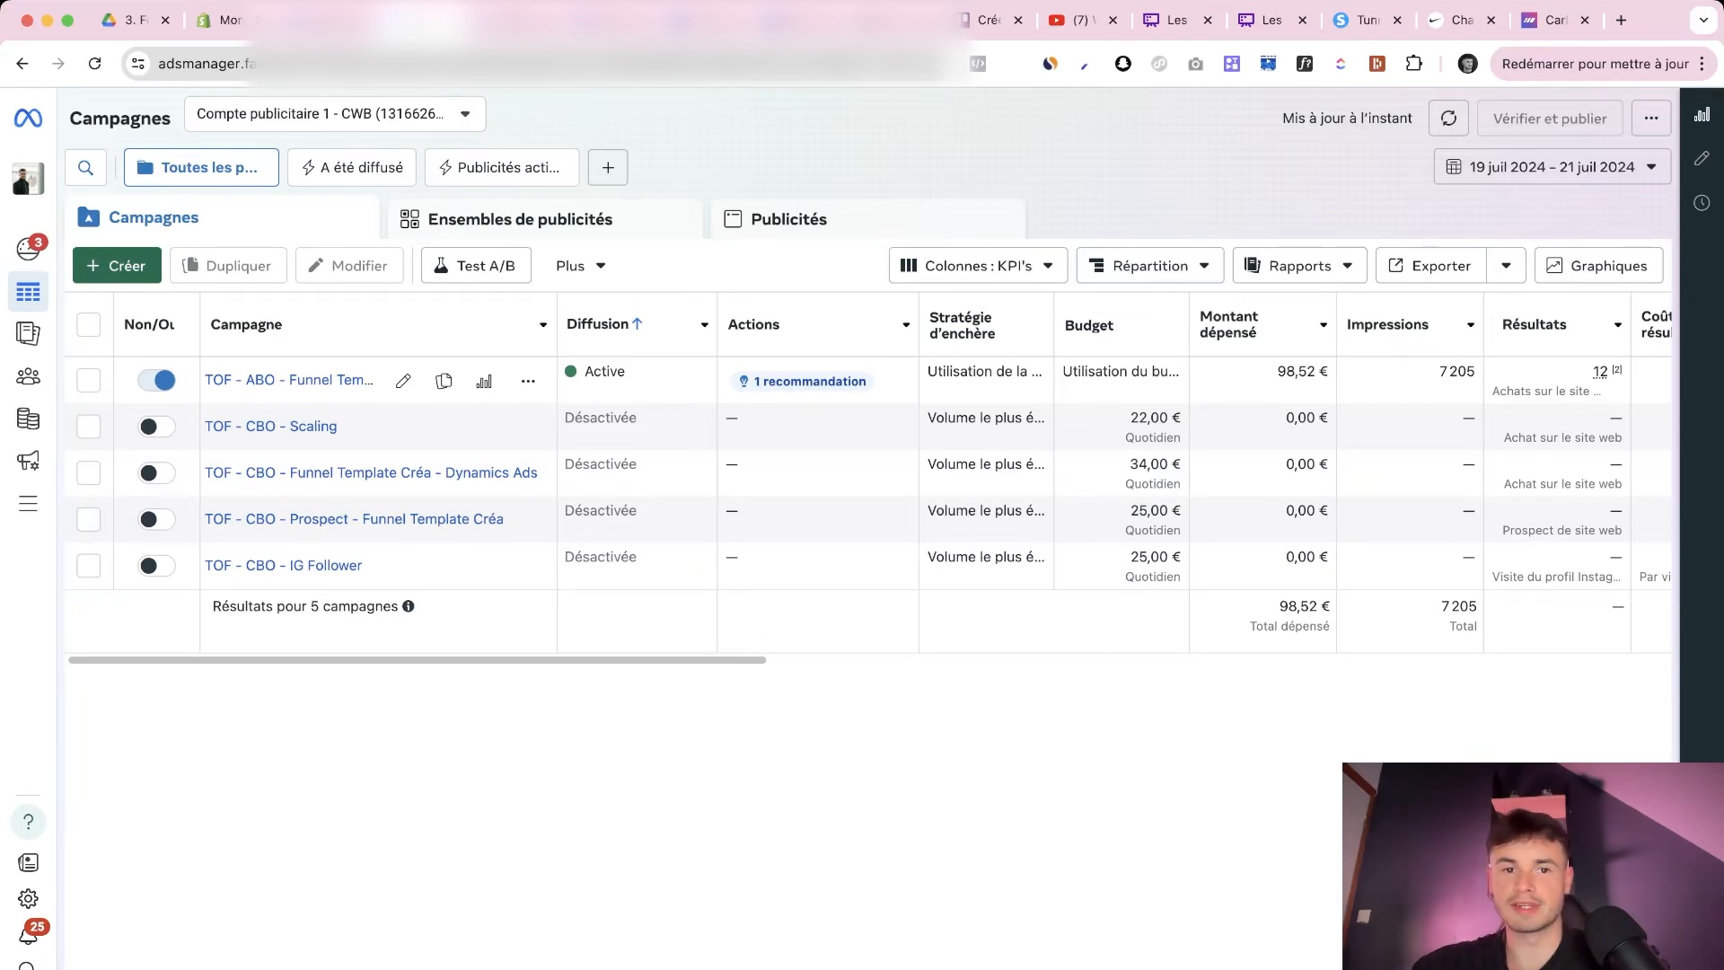
# Start a new auction campaign and examine the Notoriété, Trafic, Interactions, Prospects and Promotion de l'application objectives
pyautogui.click(116, 265)
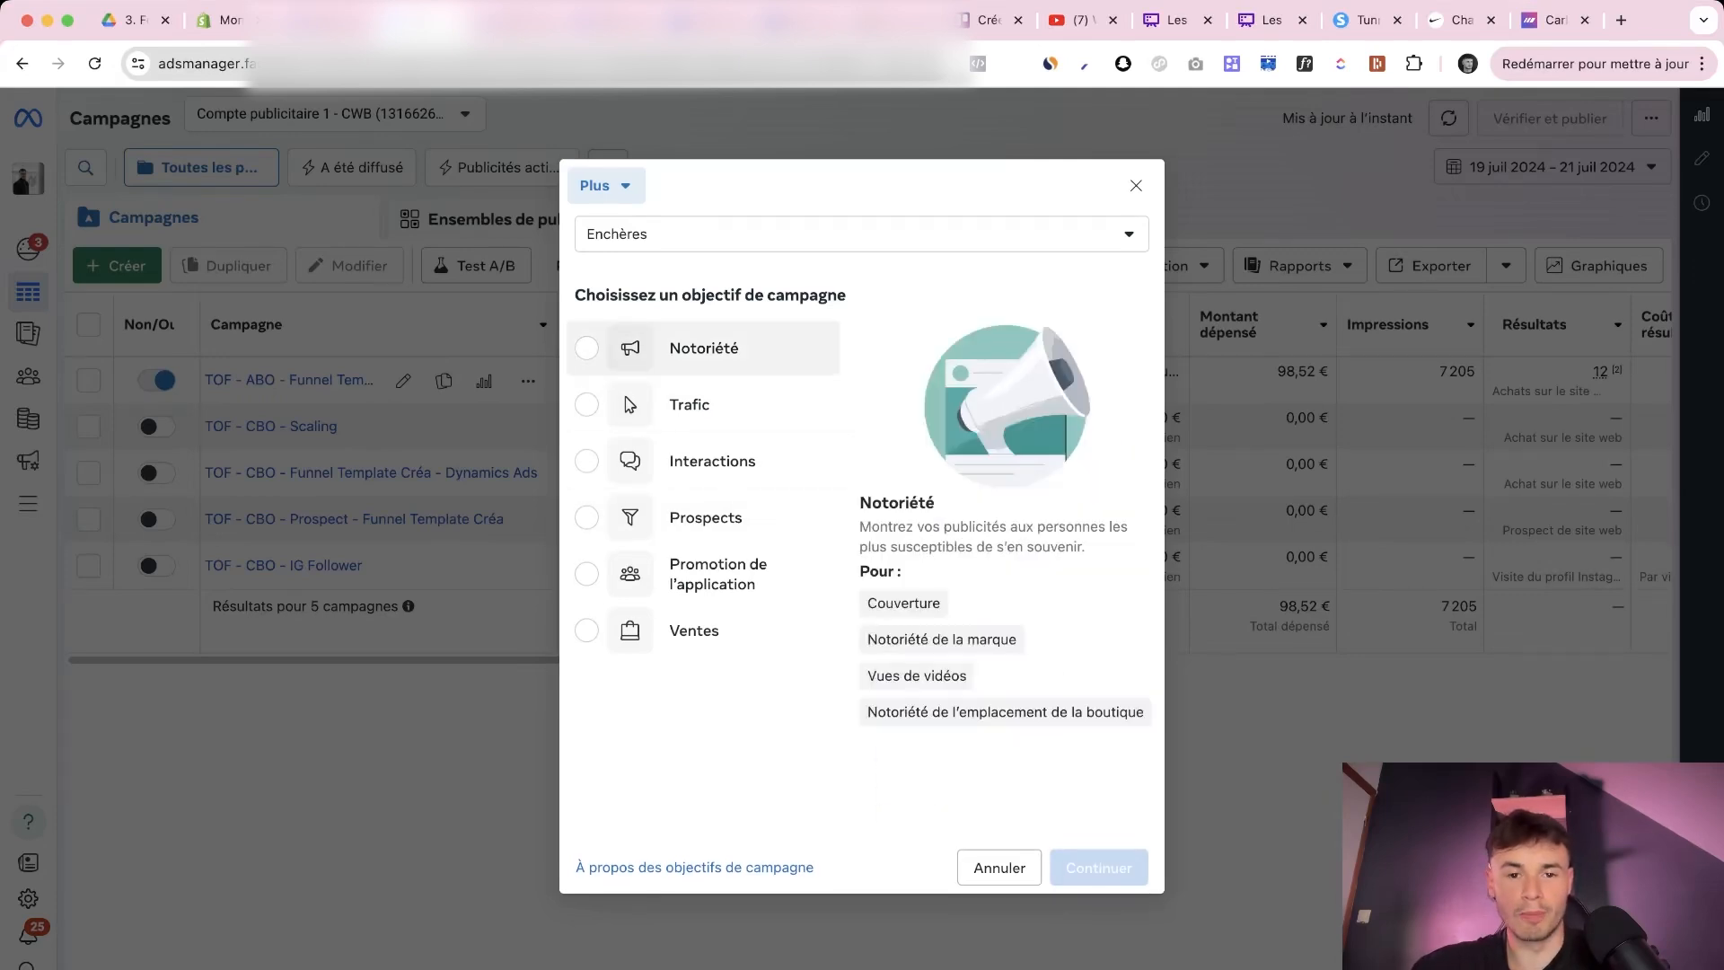
pyautogui.click(703, 348)
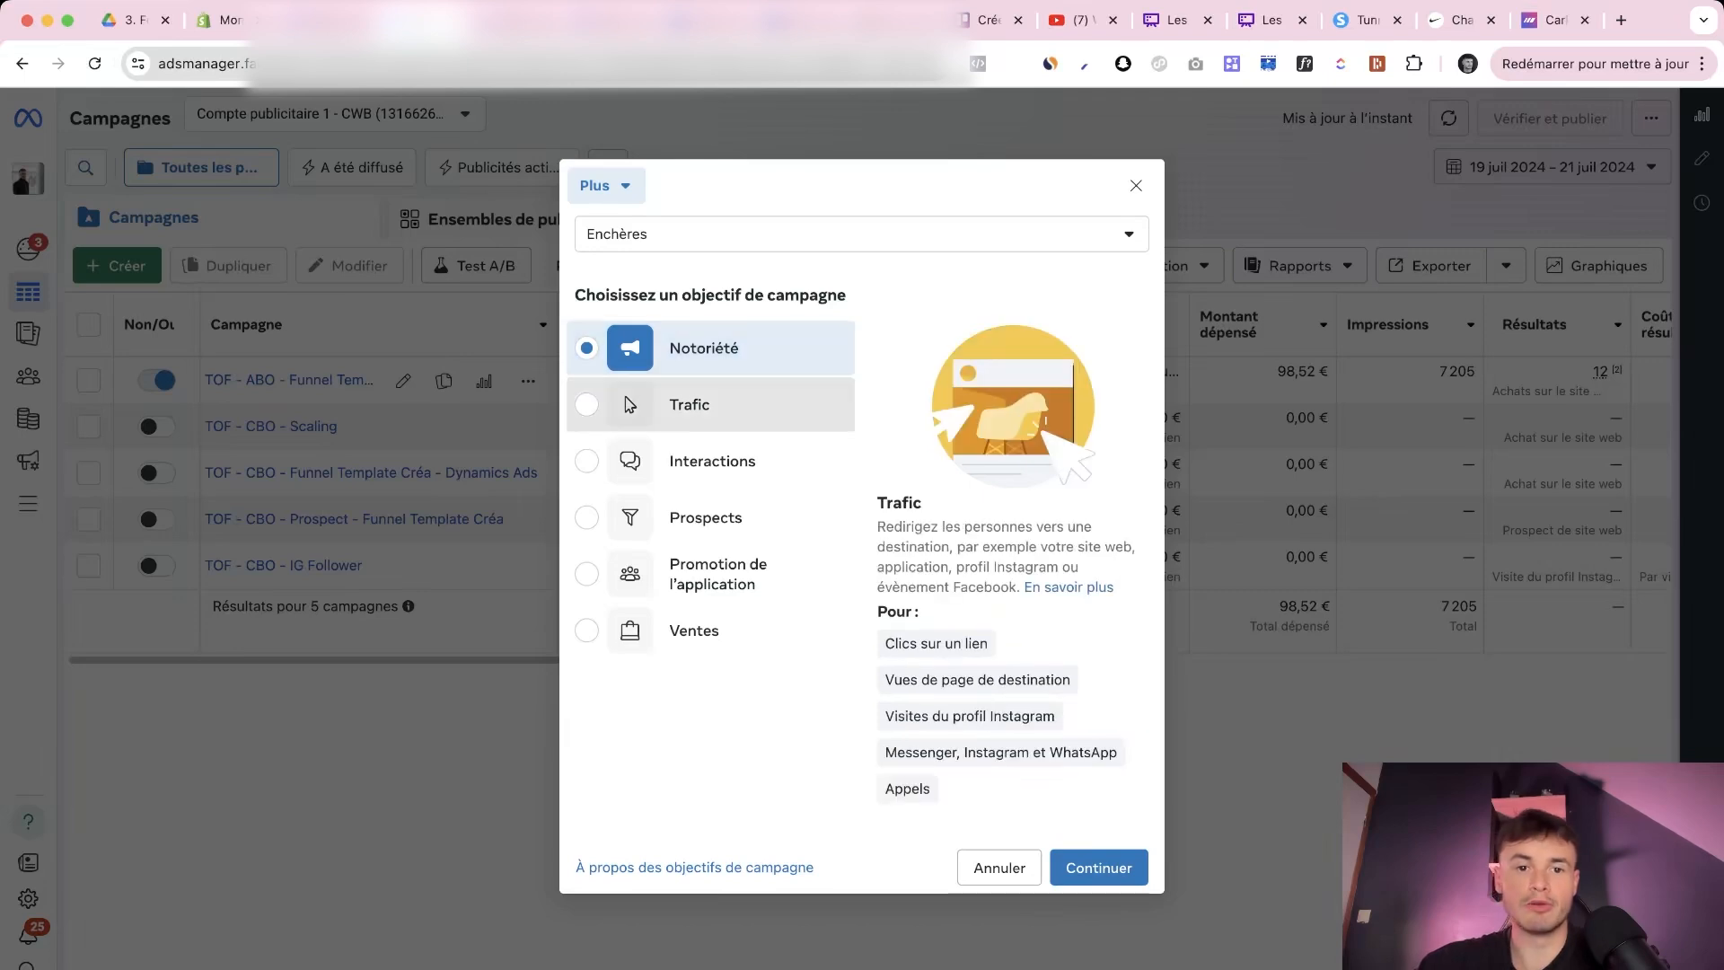
pyautogui.click(690, 405)
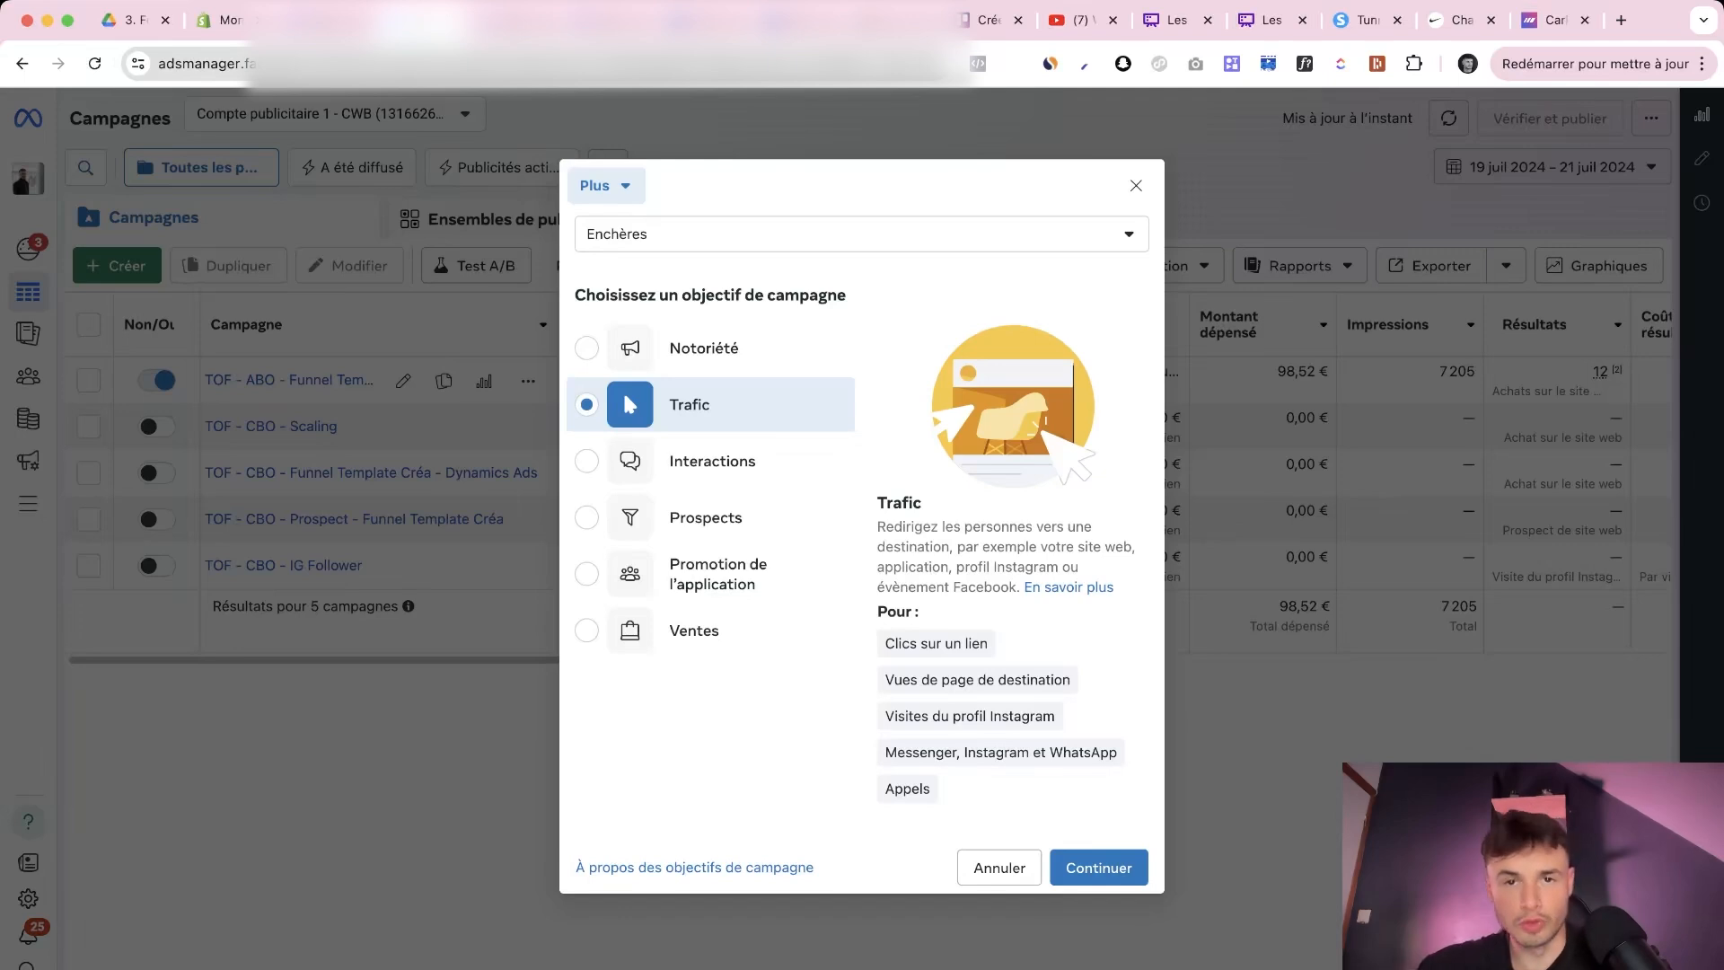
pyautogui.click(712, 460)
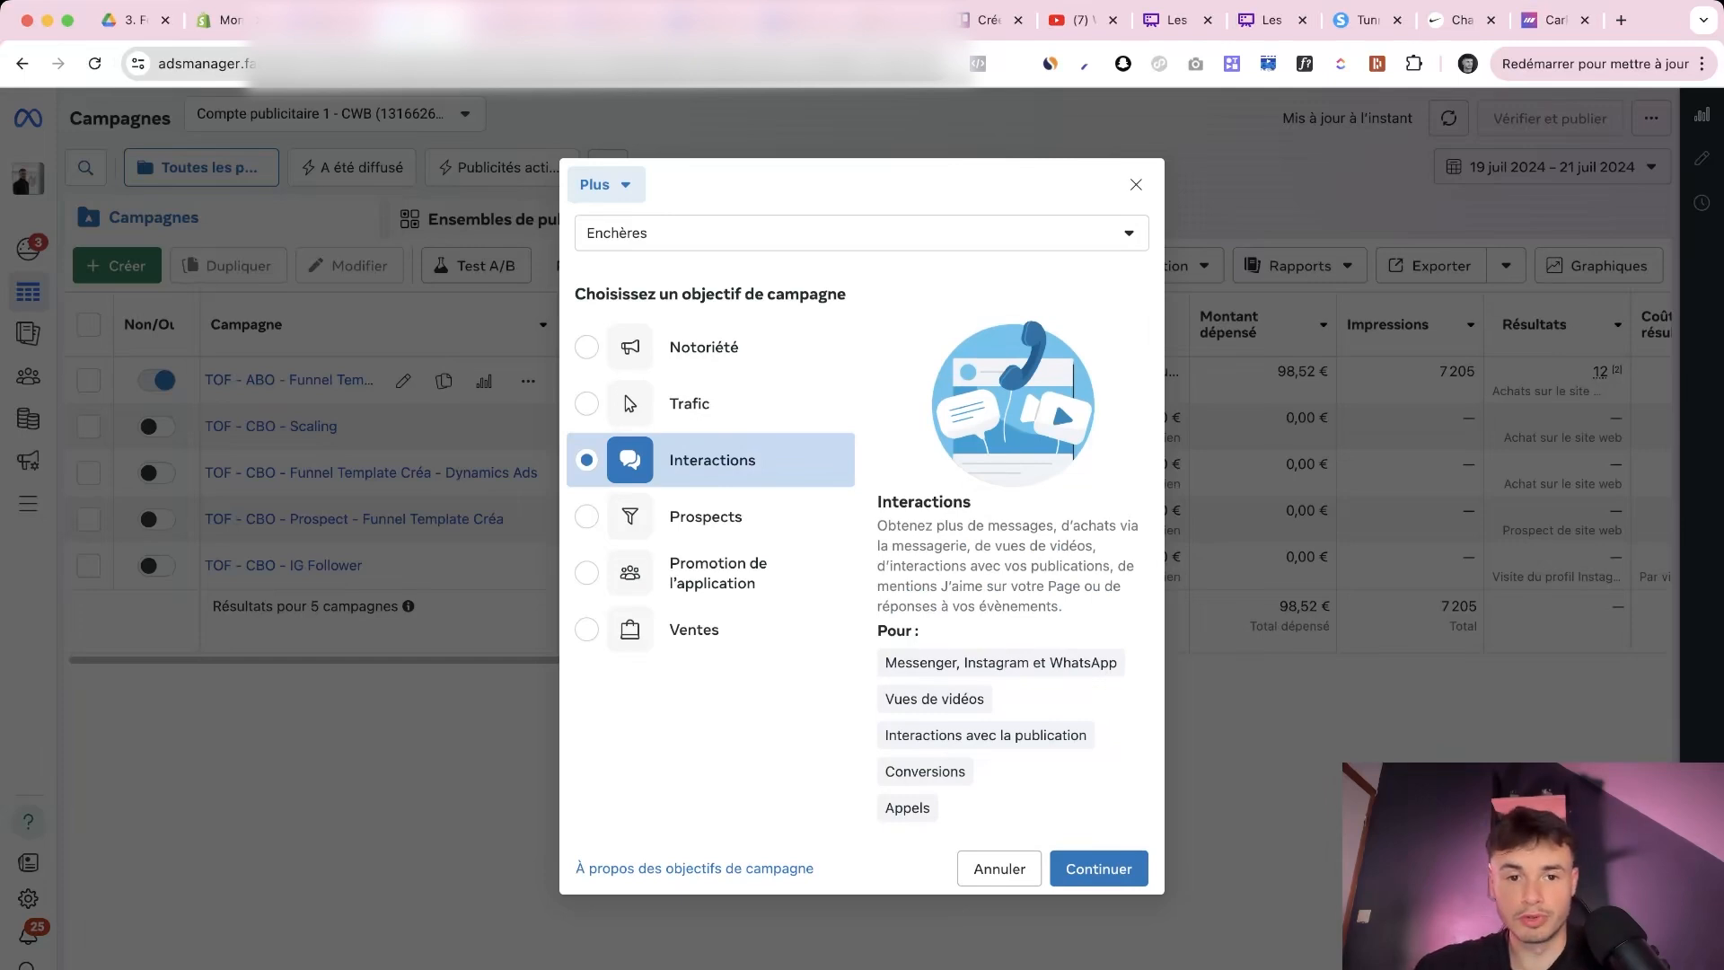
pyautogui.click(707, 517)
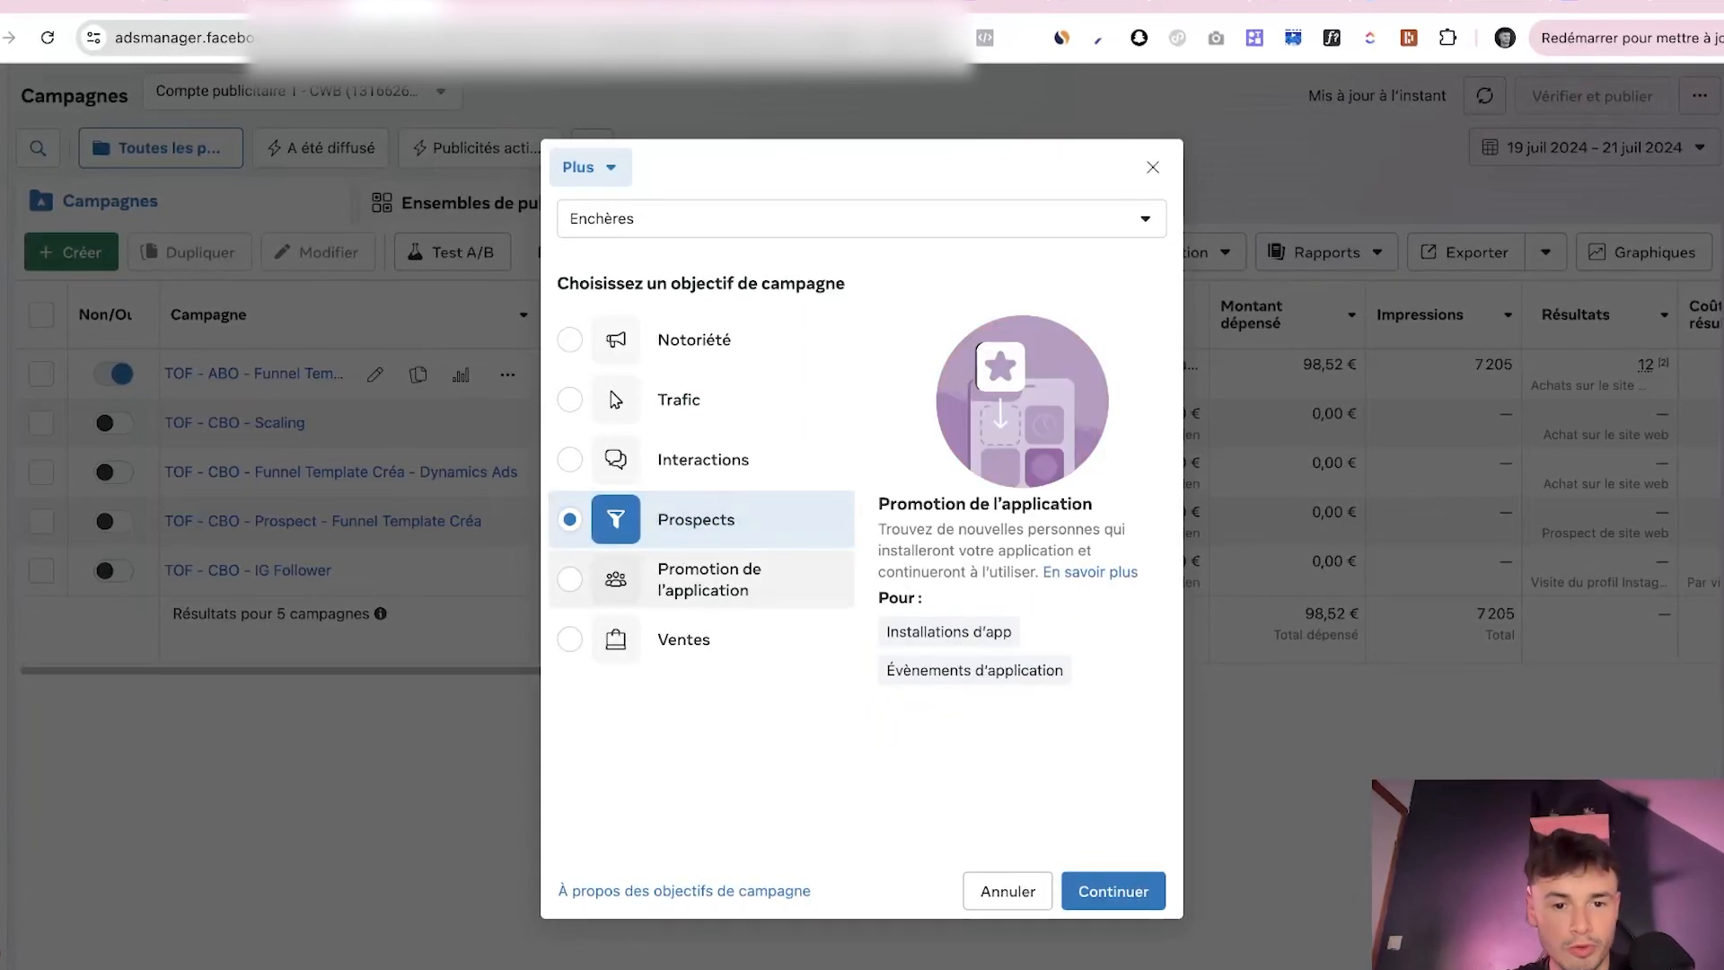
pyautogui.click(702, 579)
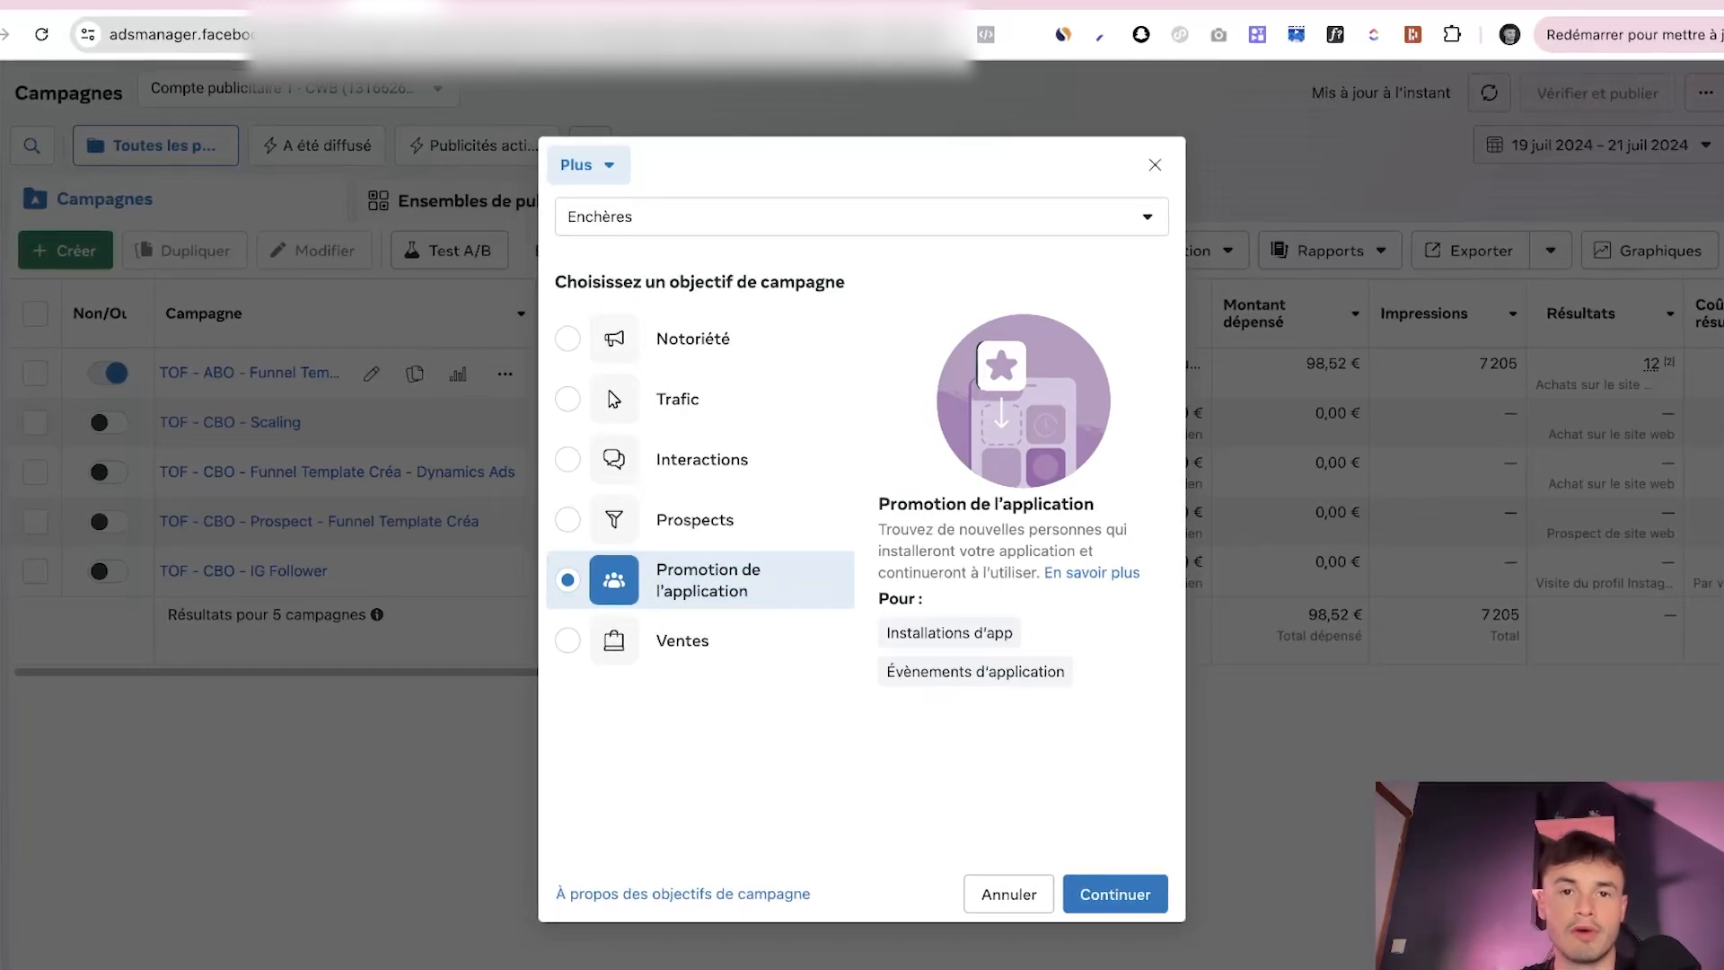
# Choose Ventes as the campaign objective and examine its uses, including catalogue sales and messaging
pyautogui.click(682, 640)
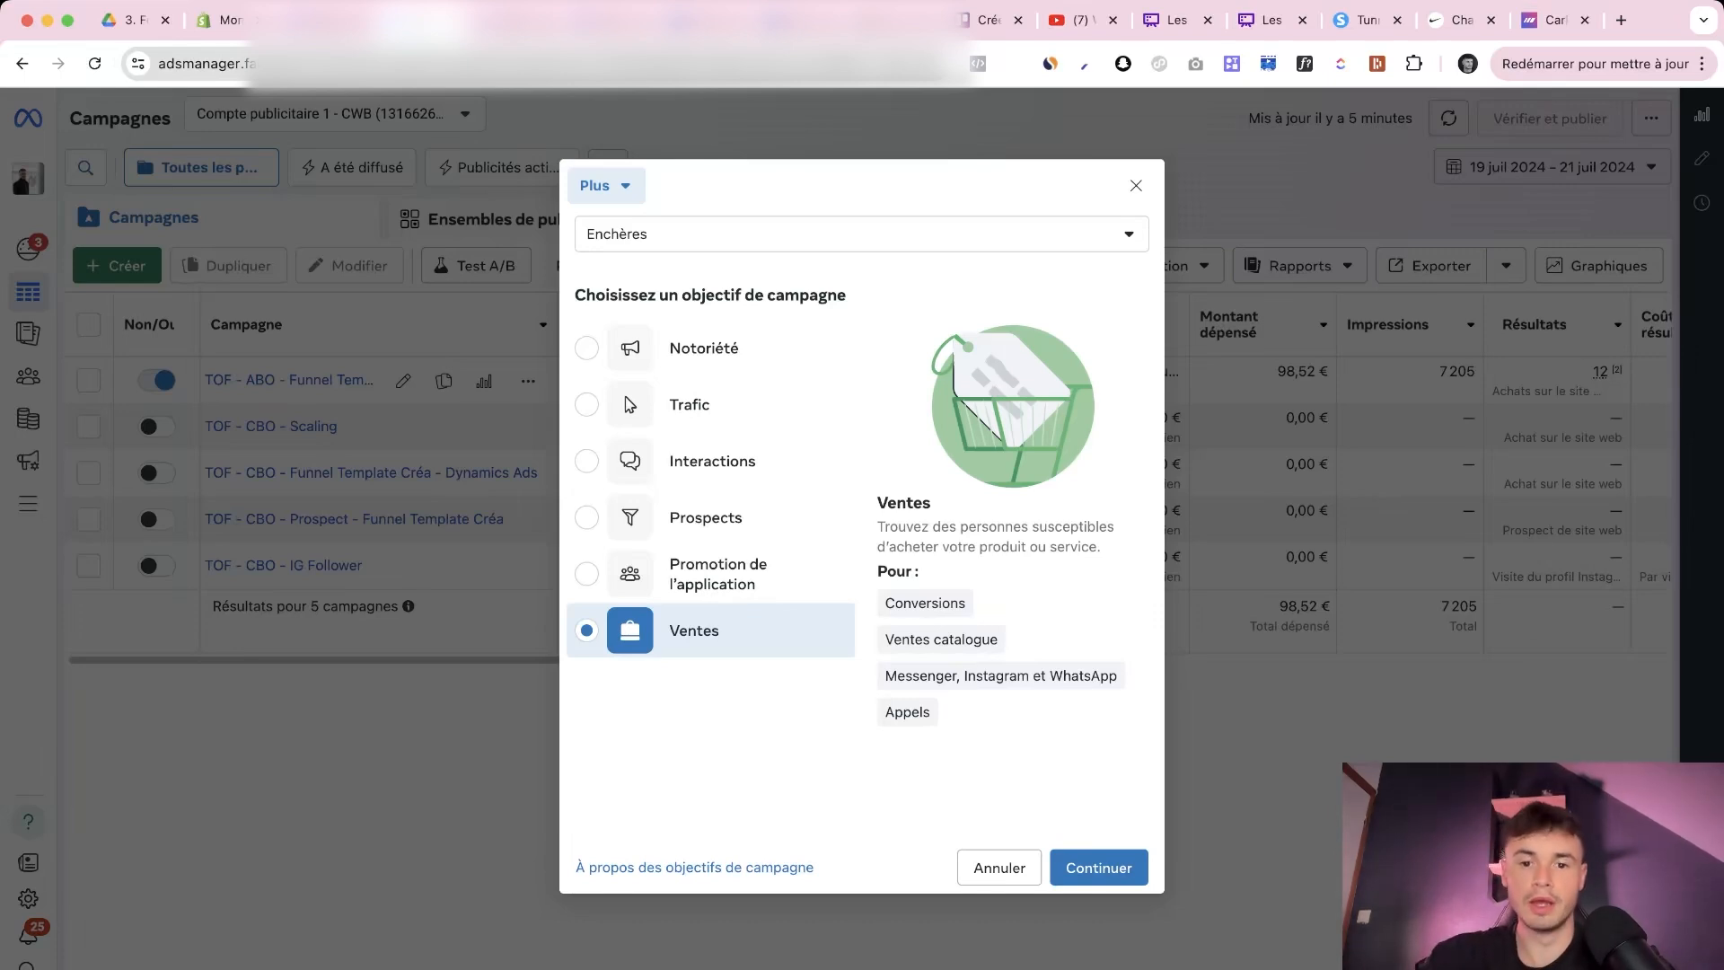
pyautogui.moveTo(941, 639)
pyautogui.moveTo(1001, 675)
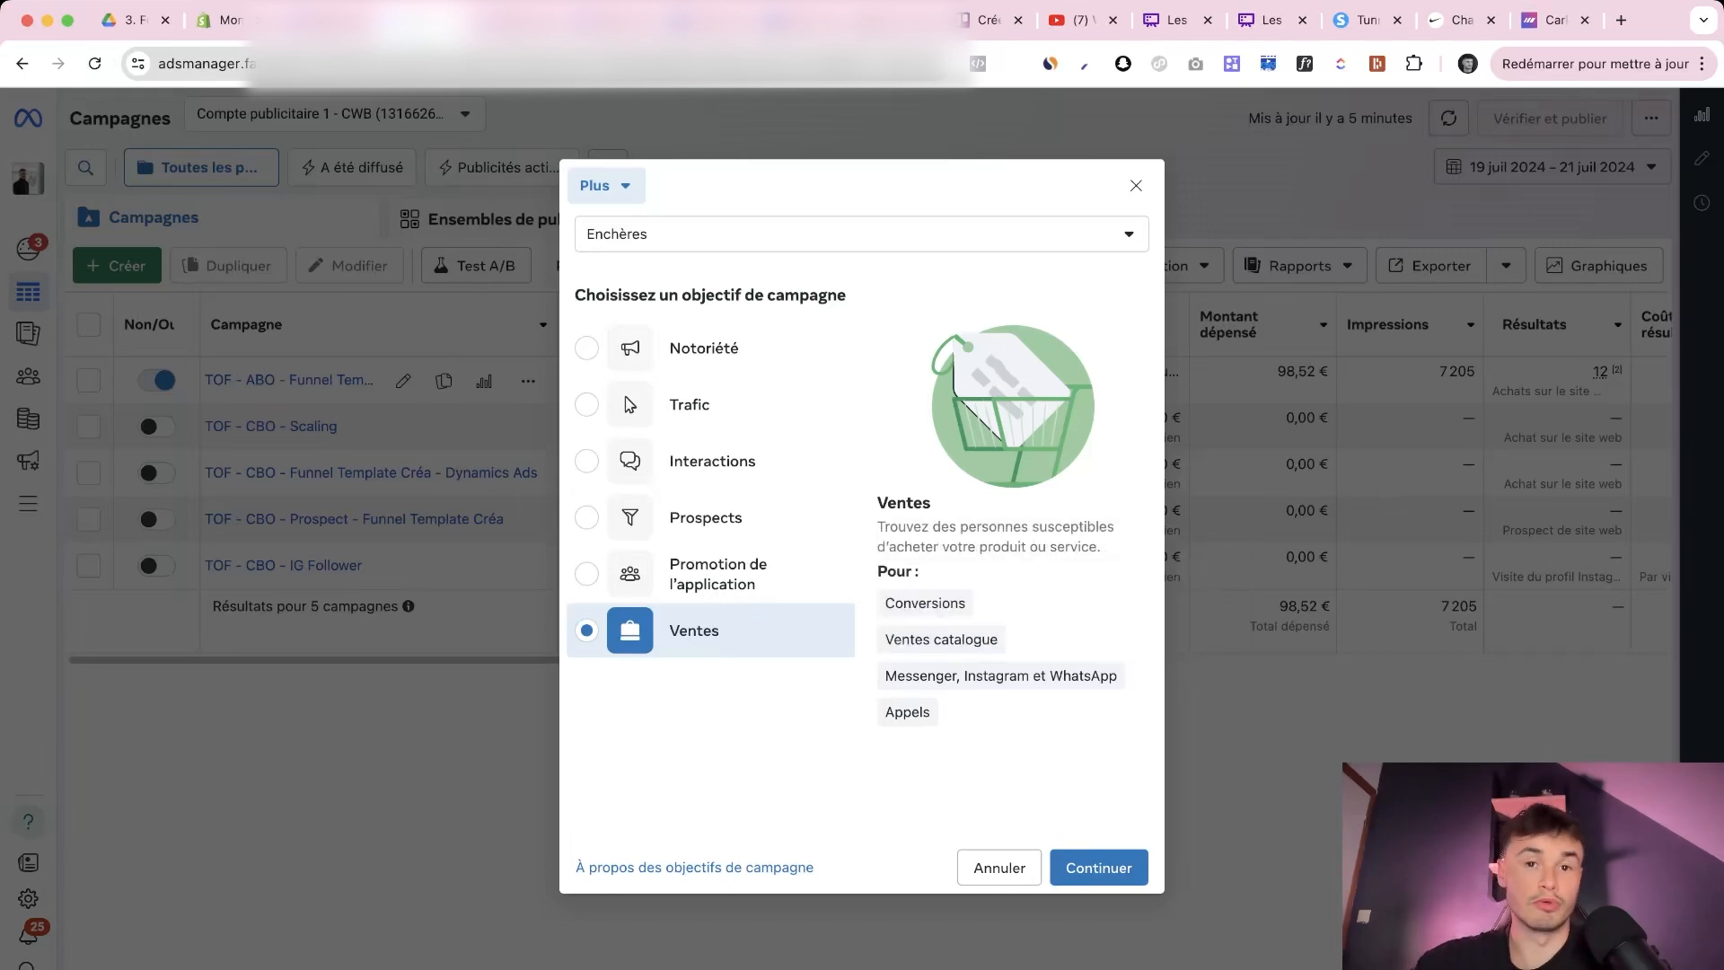
# Continue with the Ventes objective to create the campaign draft, and begin the campaign name with "TOF -"
pyautogui.moveTo(906, 712)
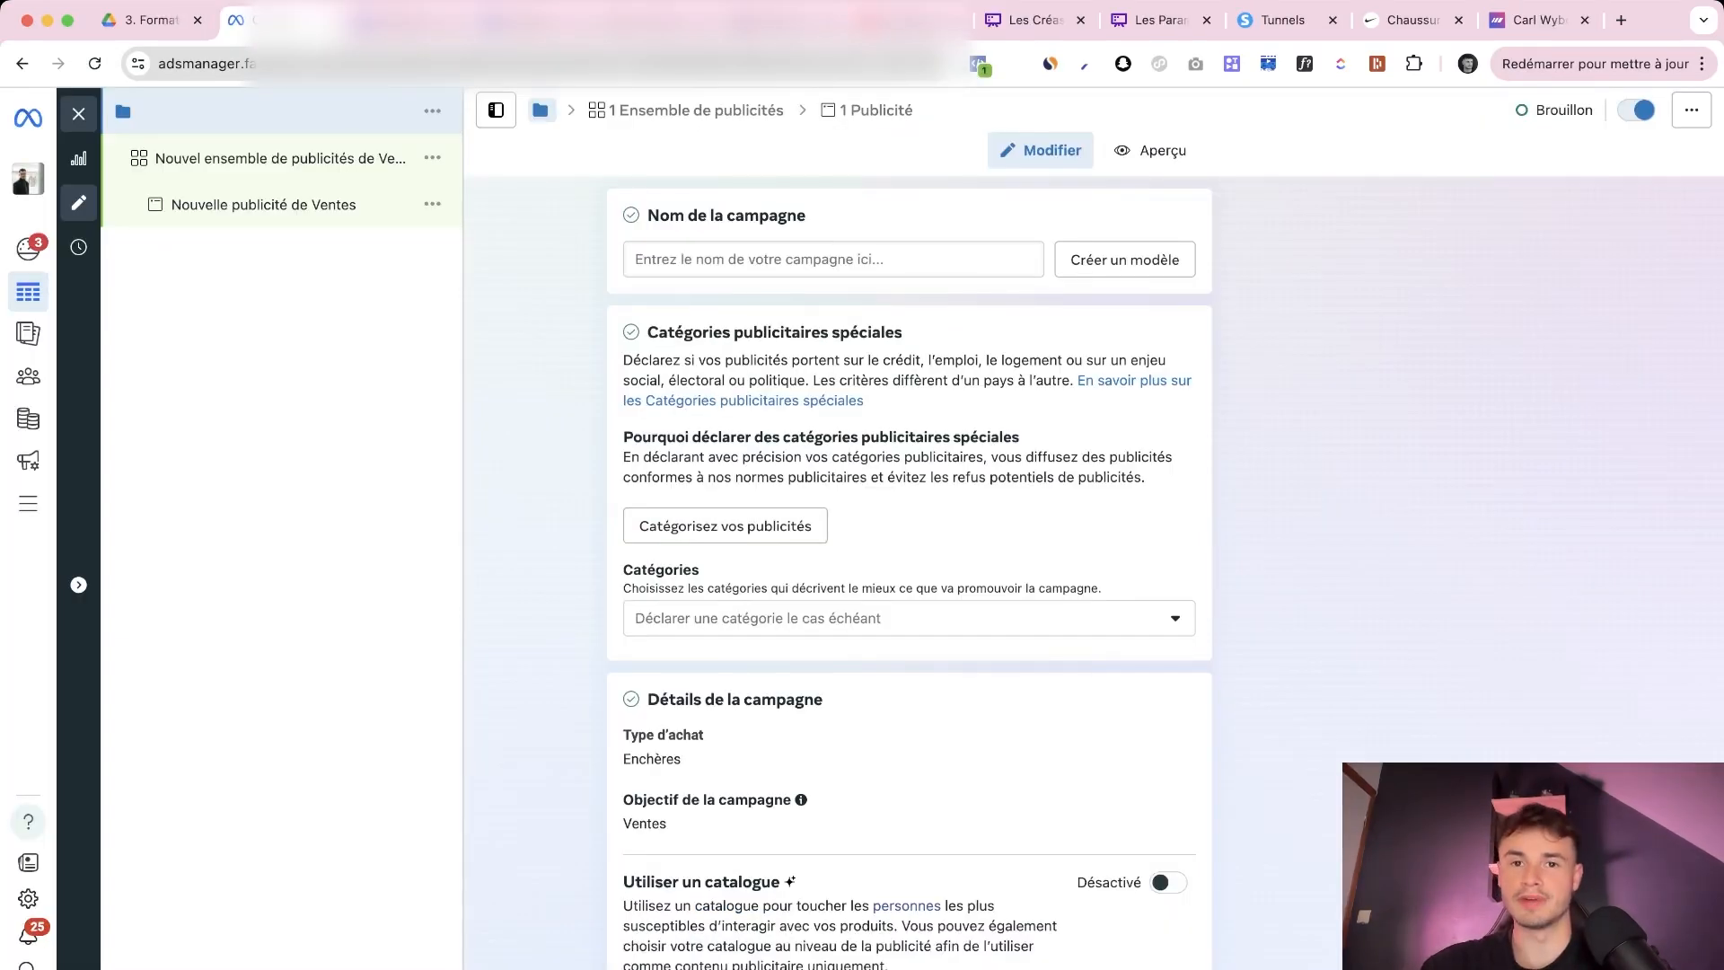
pyautogui.click(763, 260)
pyautogui.write('T')
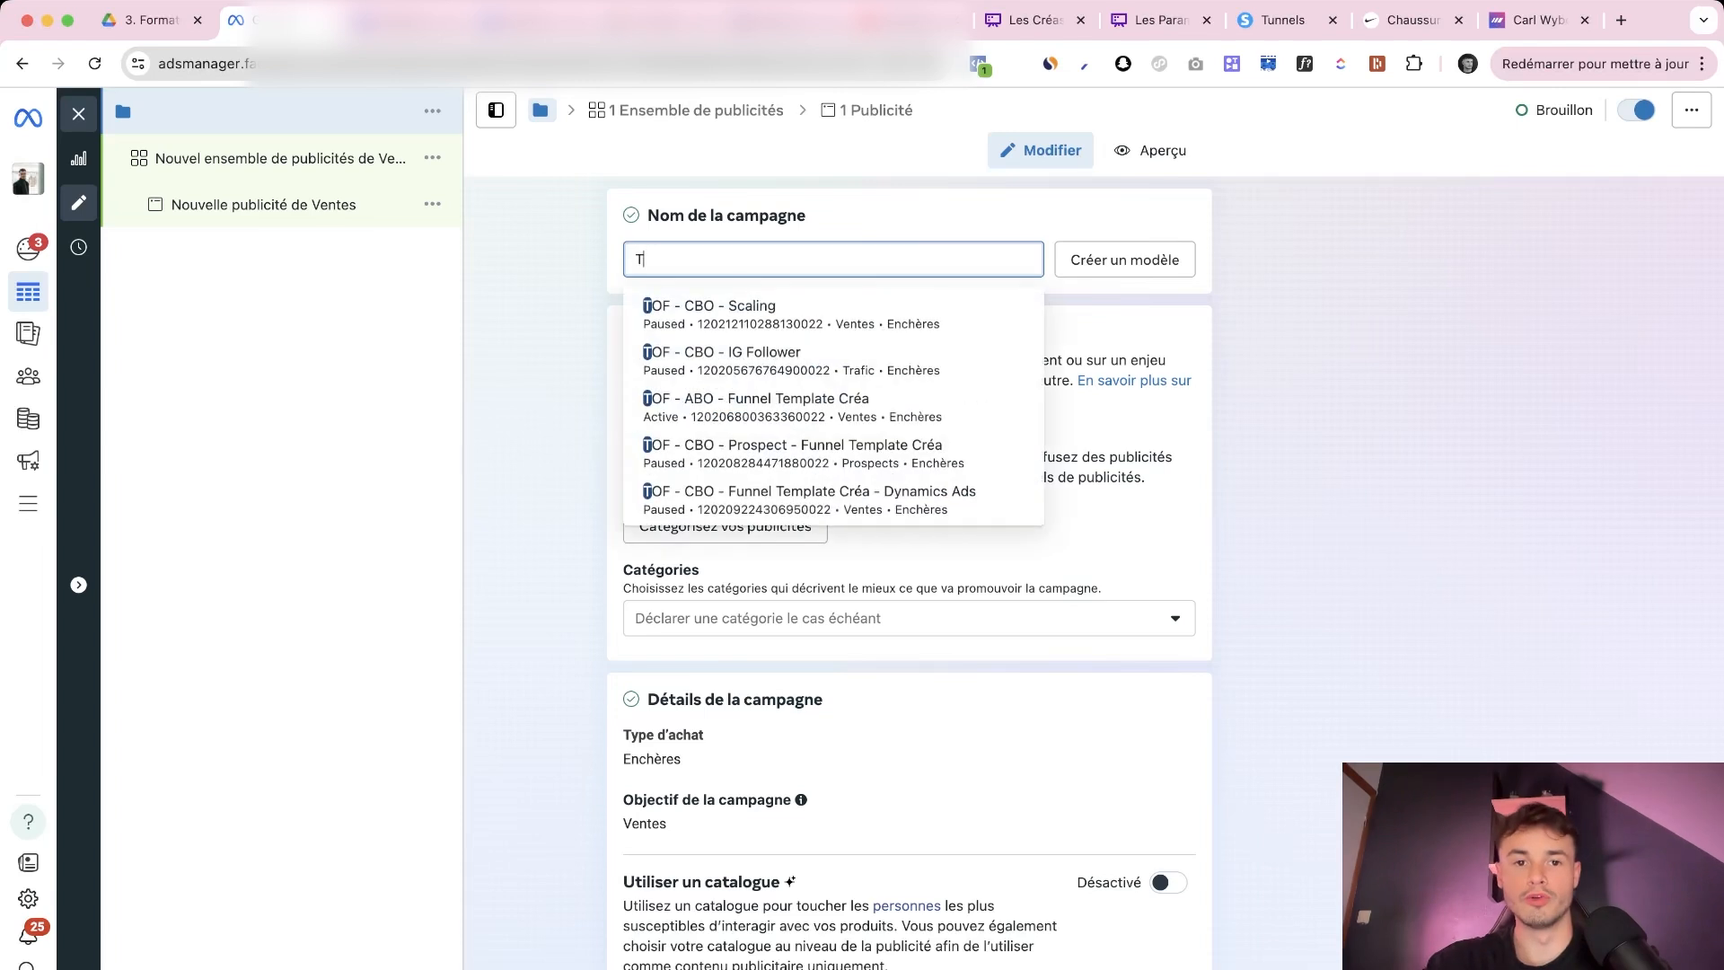
pyautogui.write('OF -')
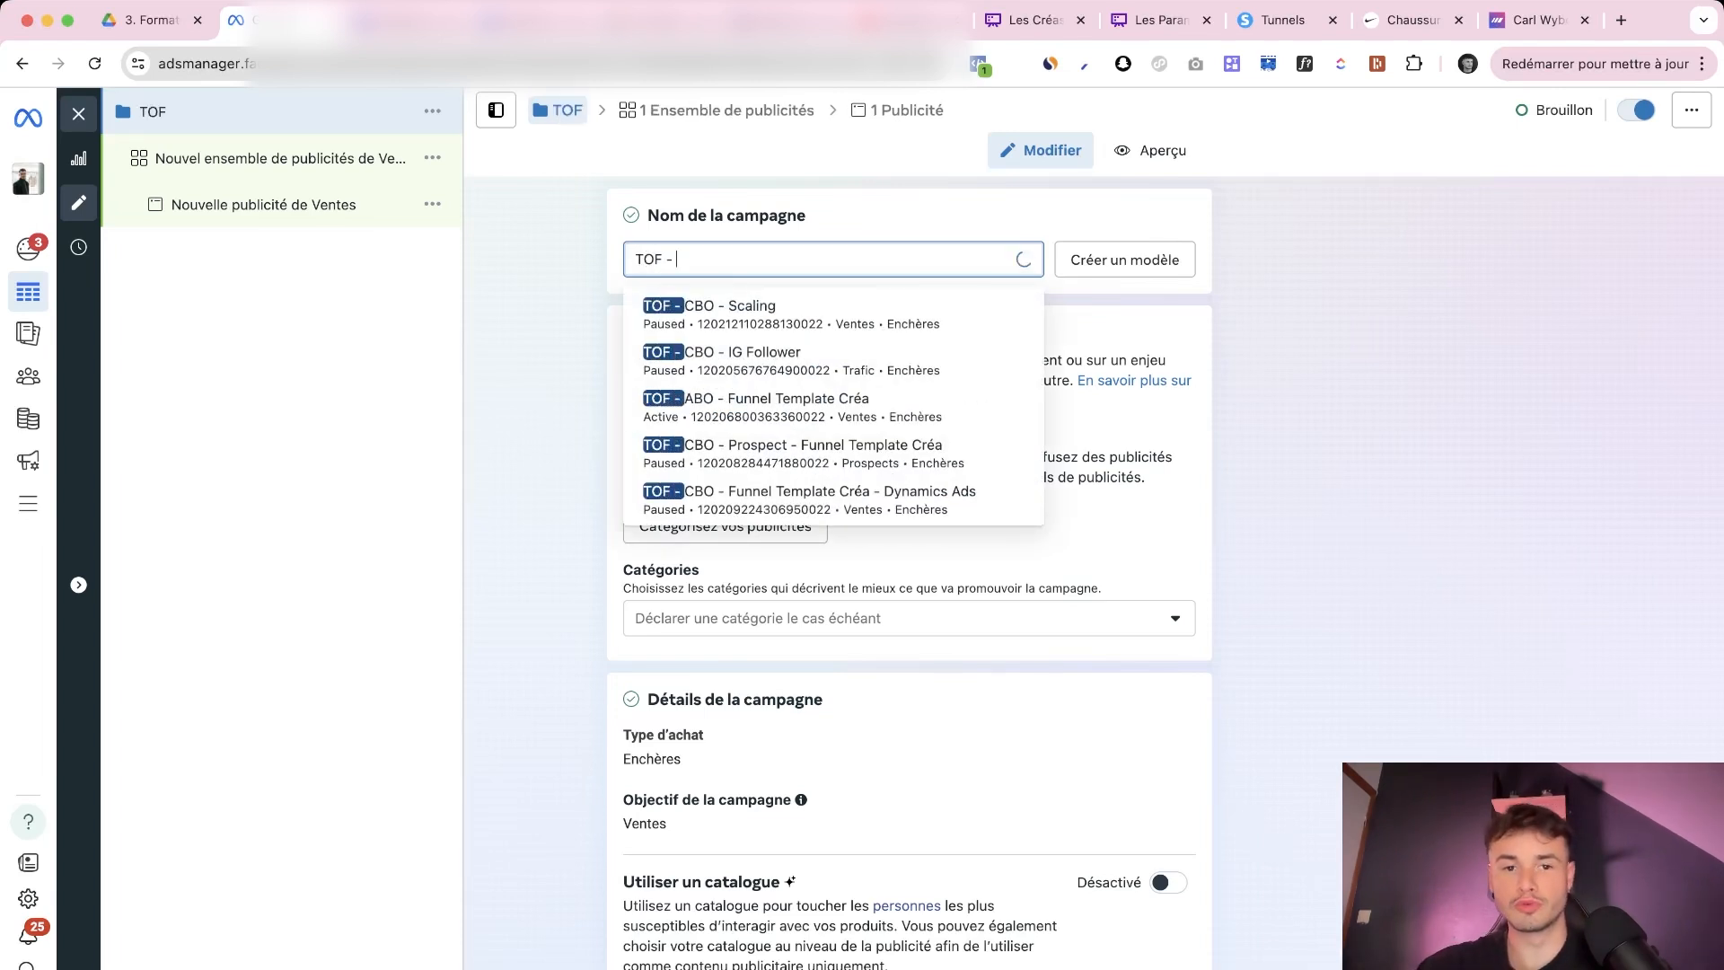
pyautogui.doubleClick(648, 259)
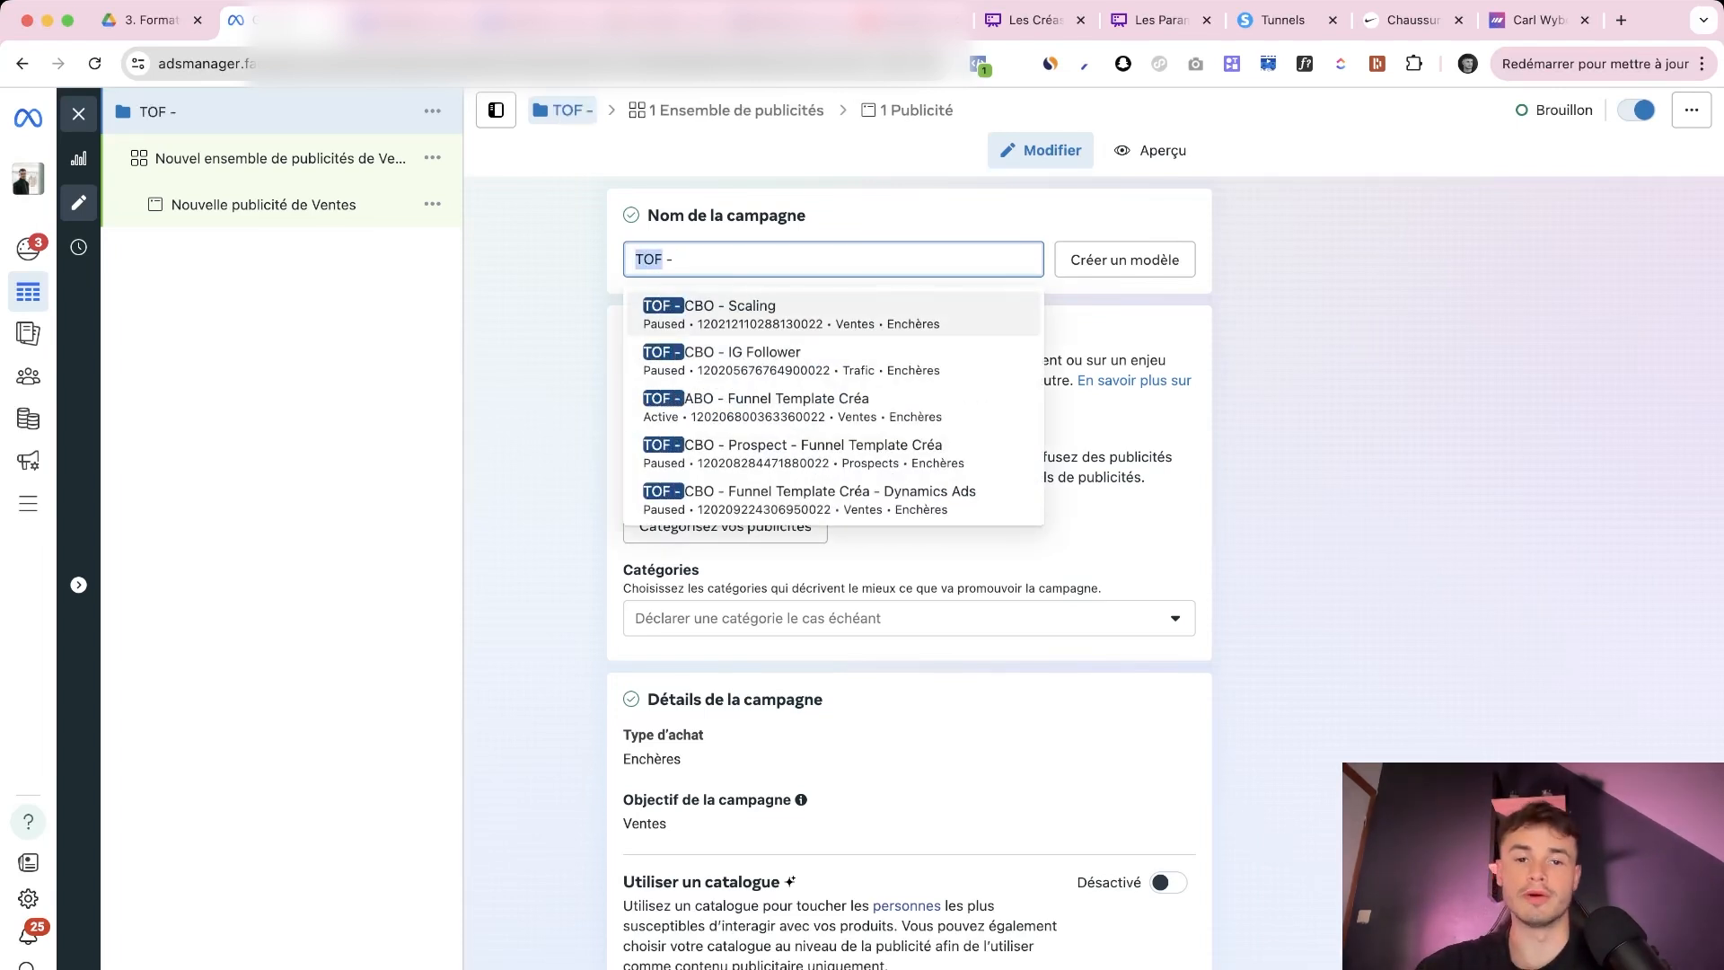
pyautogui.press('Escape')
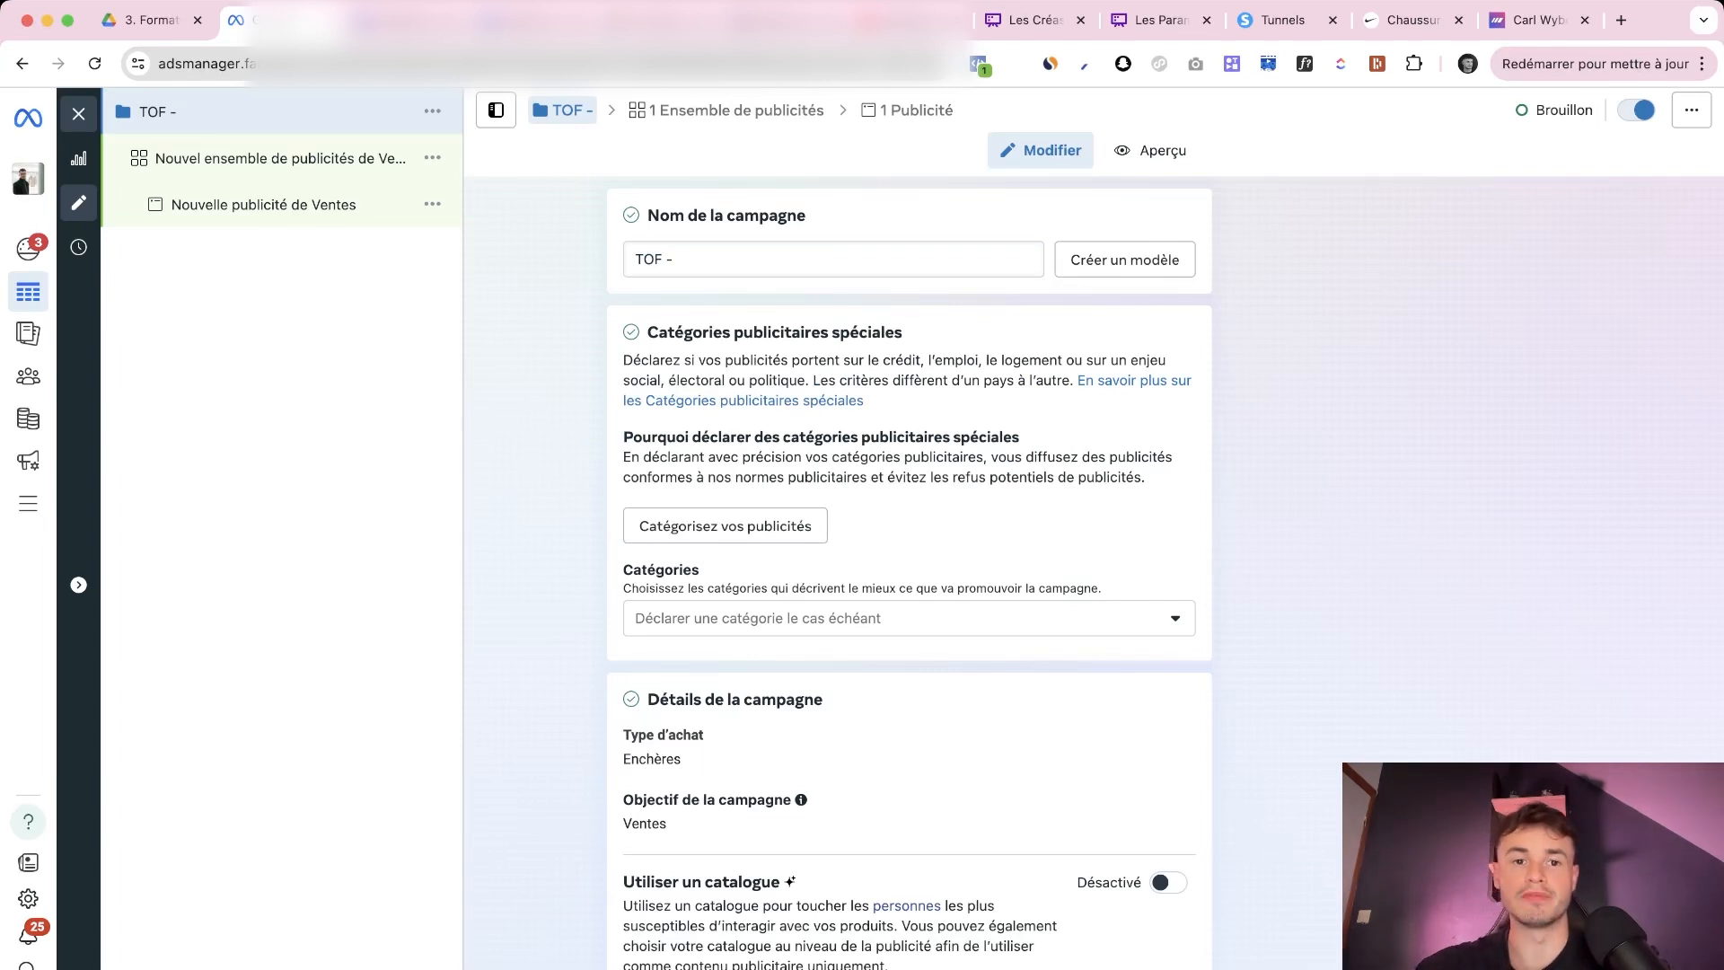
# Try BOF in place of TOF as the funnel stage in the campaign name
pyautogui.doubleClick(648, 260)
pyautogui.press('Escape')
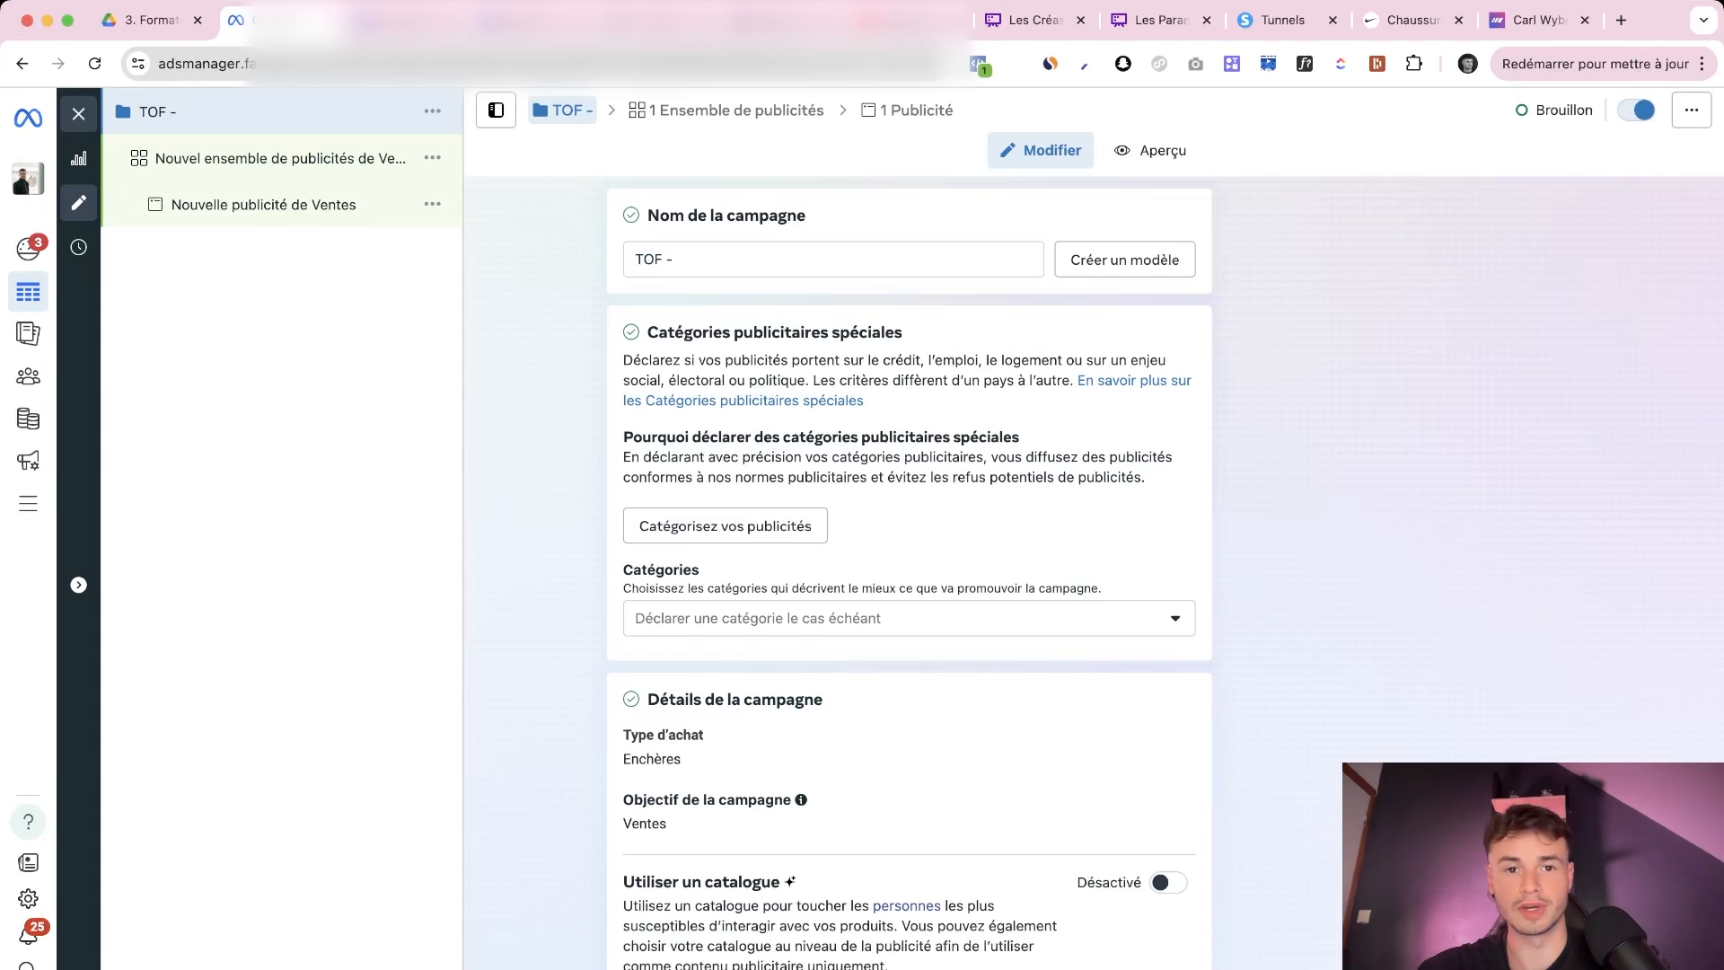
pyautogui.doubleClick(649, 259)
pyautogui.write('BOF')
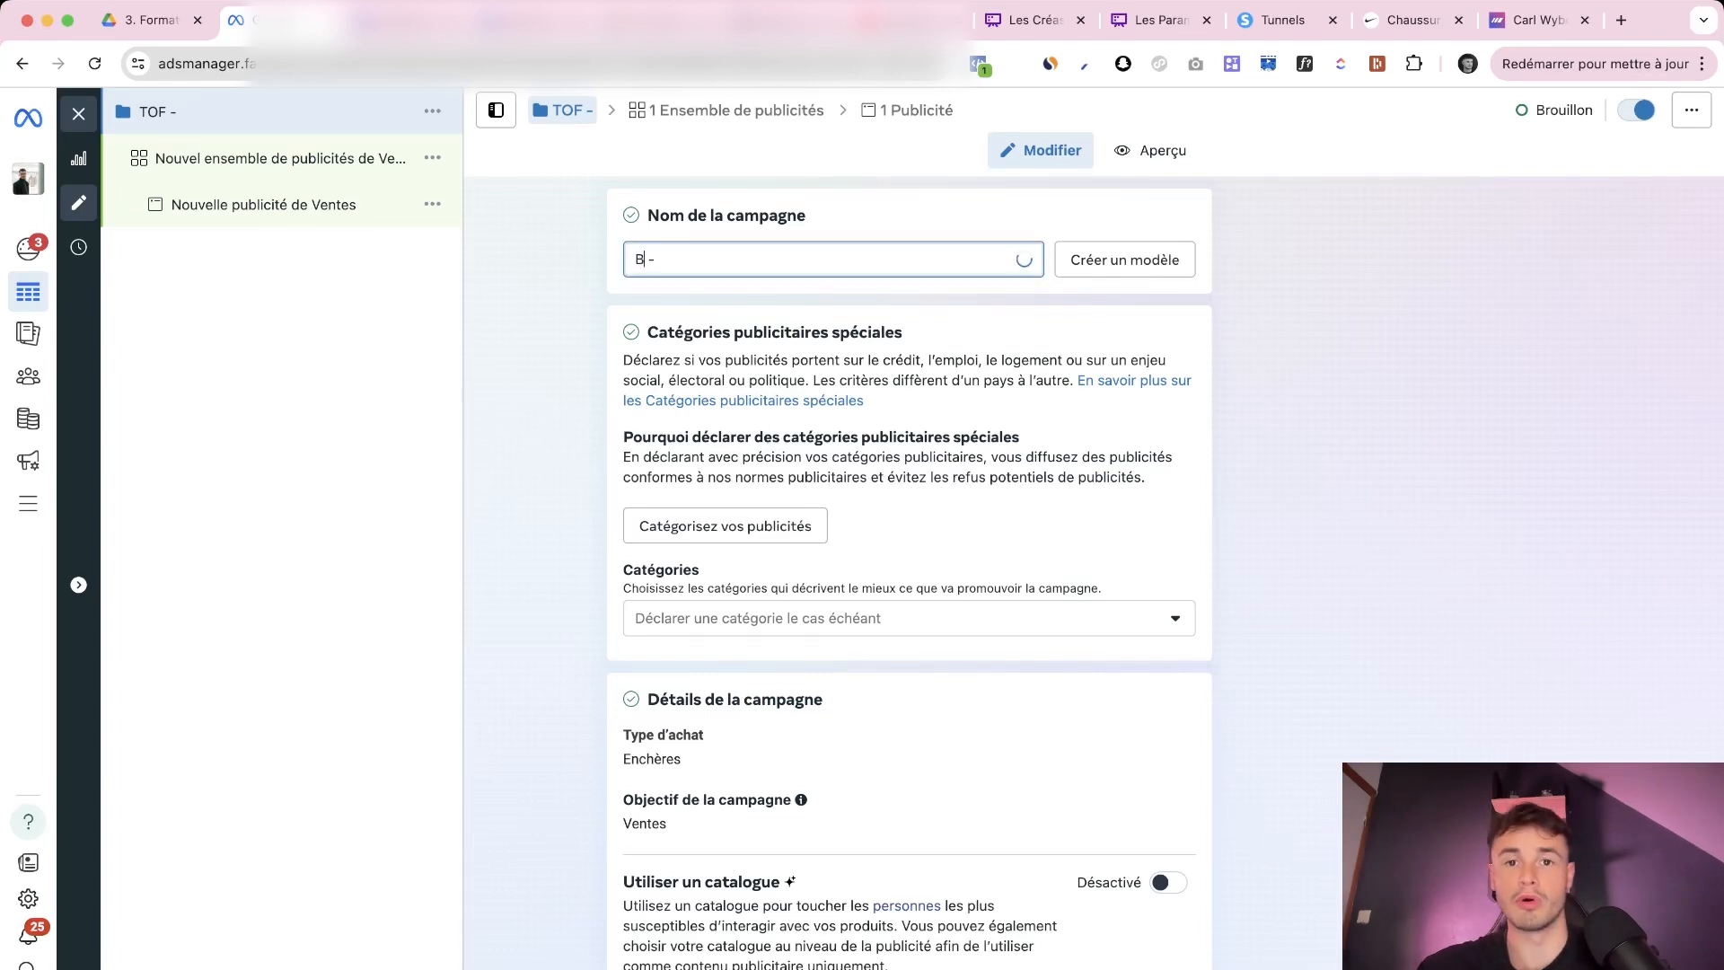
pyautogui.press('Return')
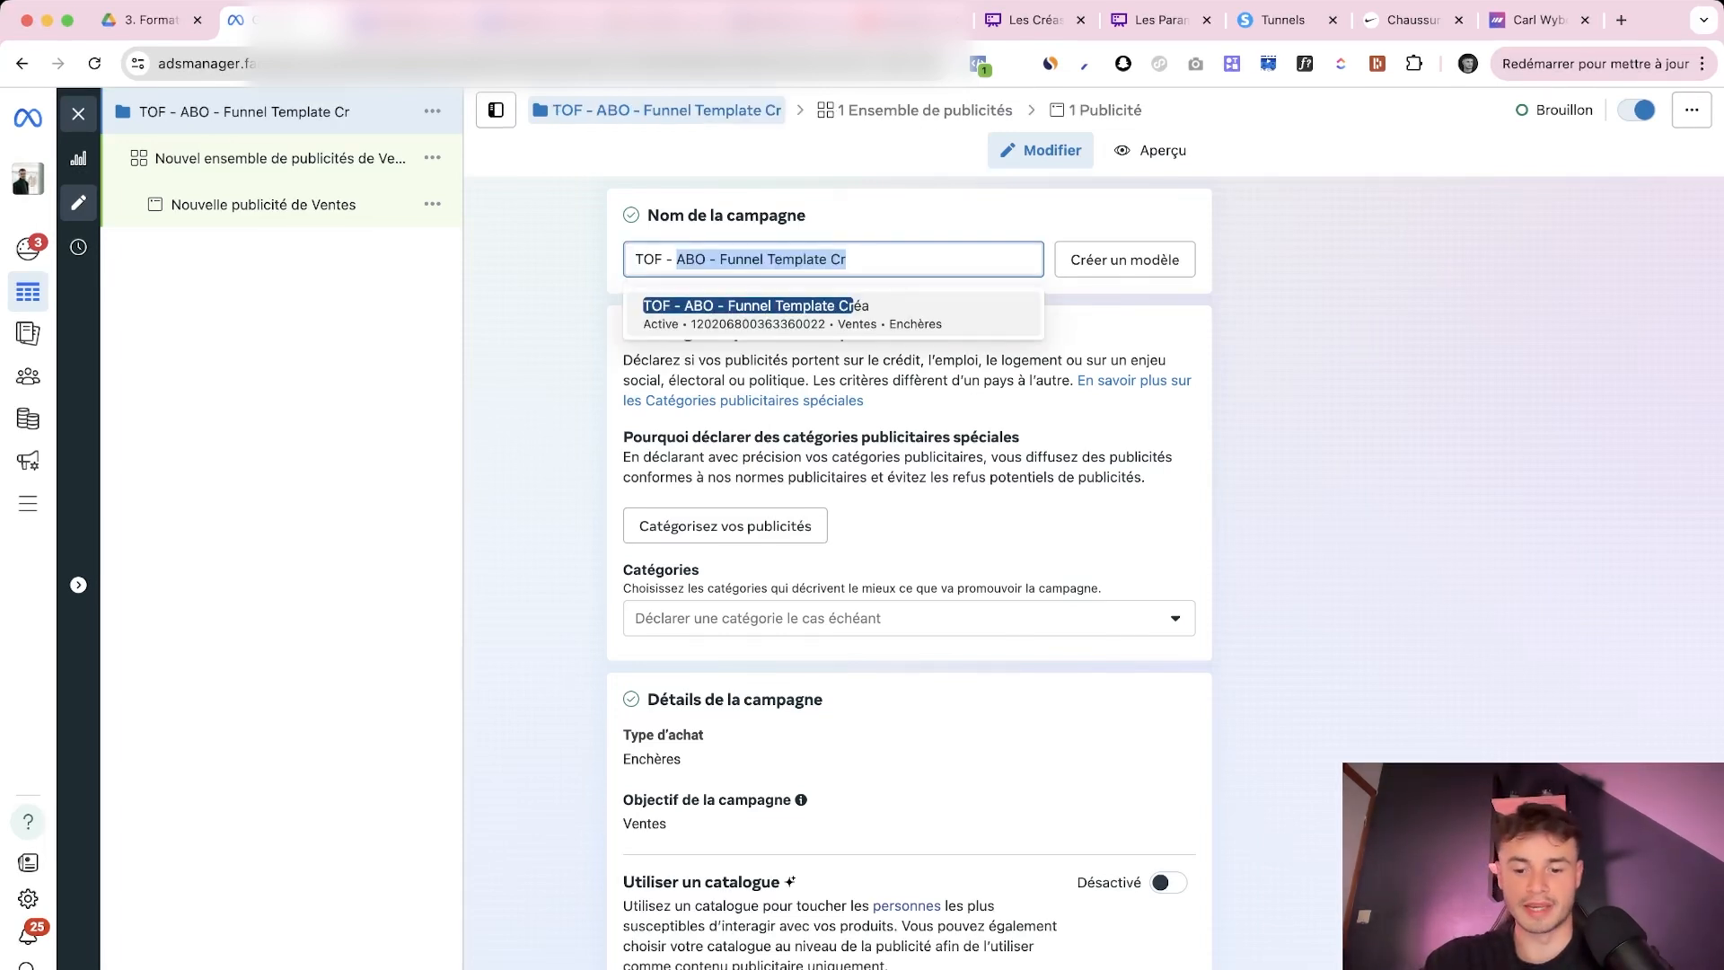
# Enter ABO as the budget type in the campaign name, and change it so the name reads "TOF - CBO"
pyautogui.write('ABO')
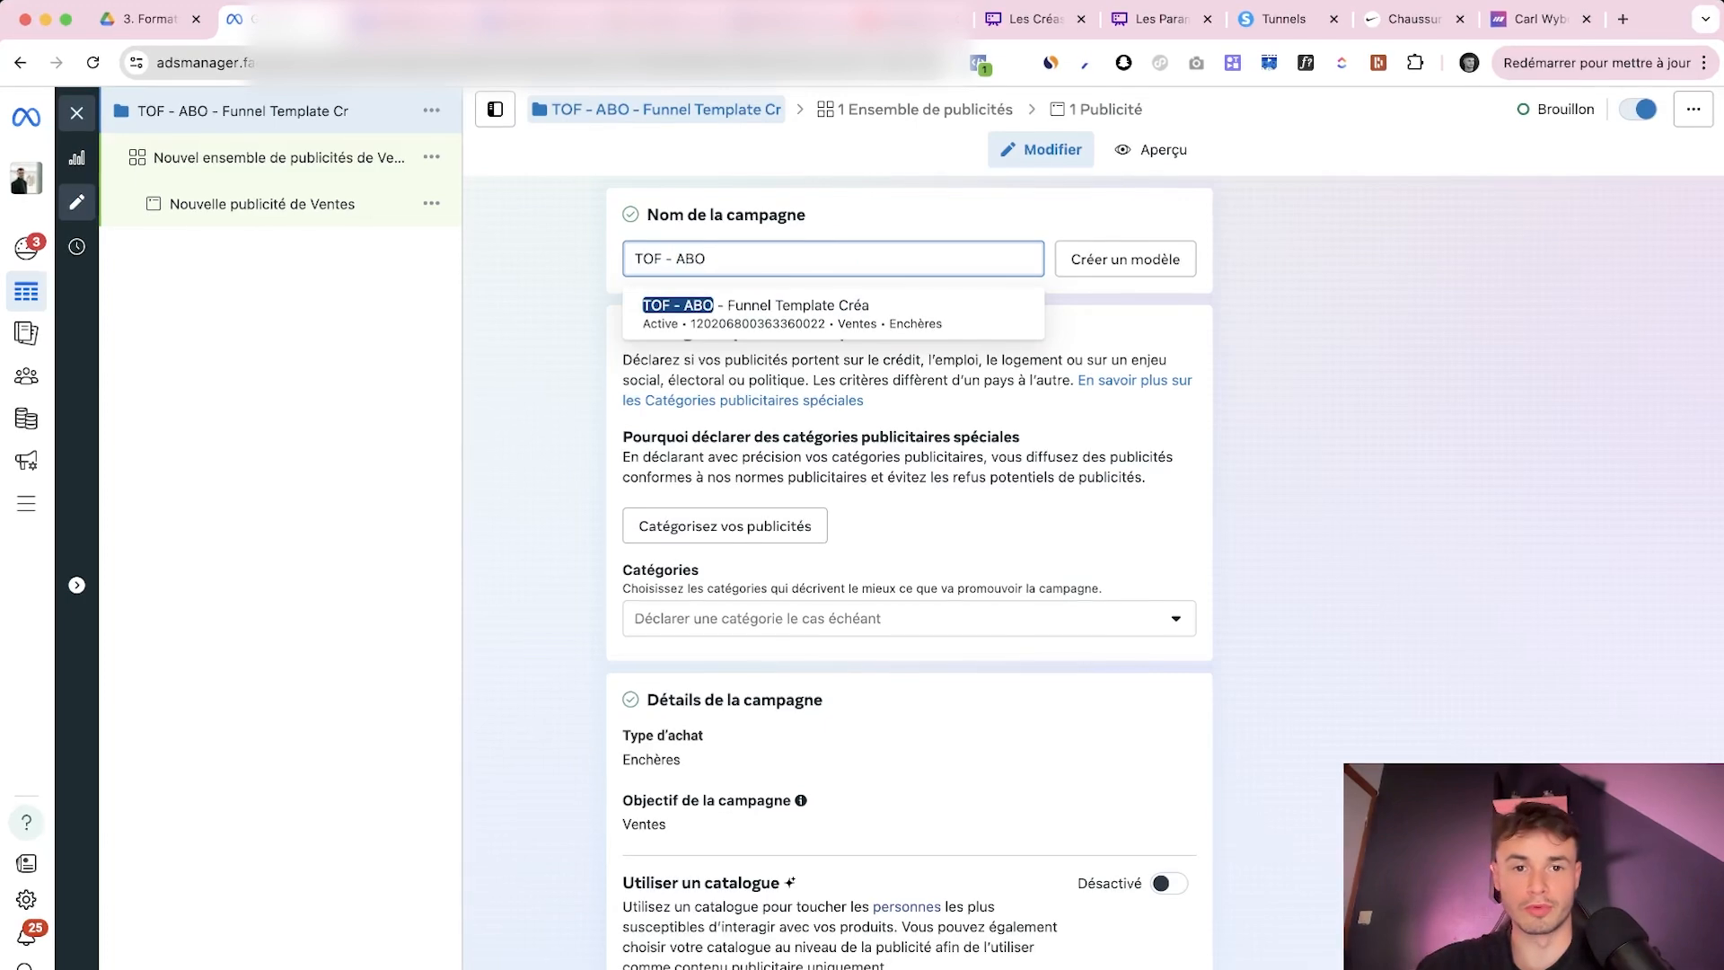
pyautogui.doubleClick(679, 258)
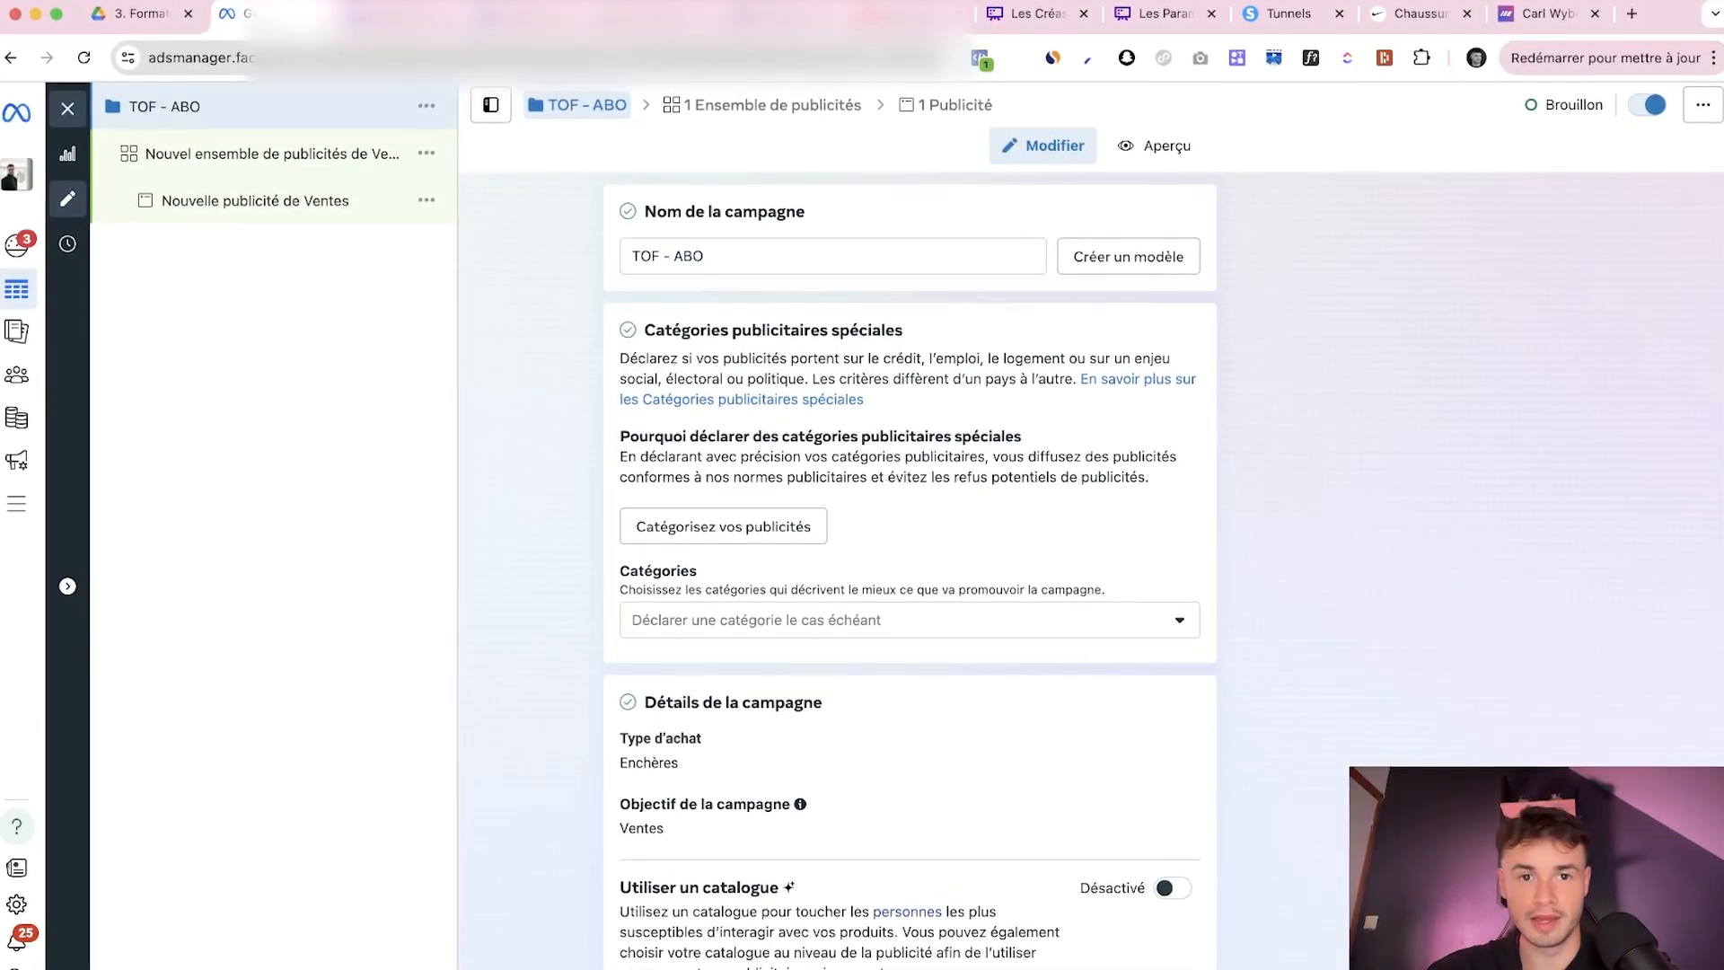
pyautogui.click(684, 256)
pyautogui.press('BackSpace')
pyautogui.write('C')
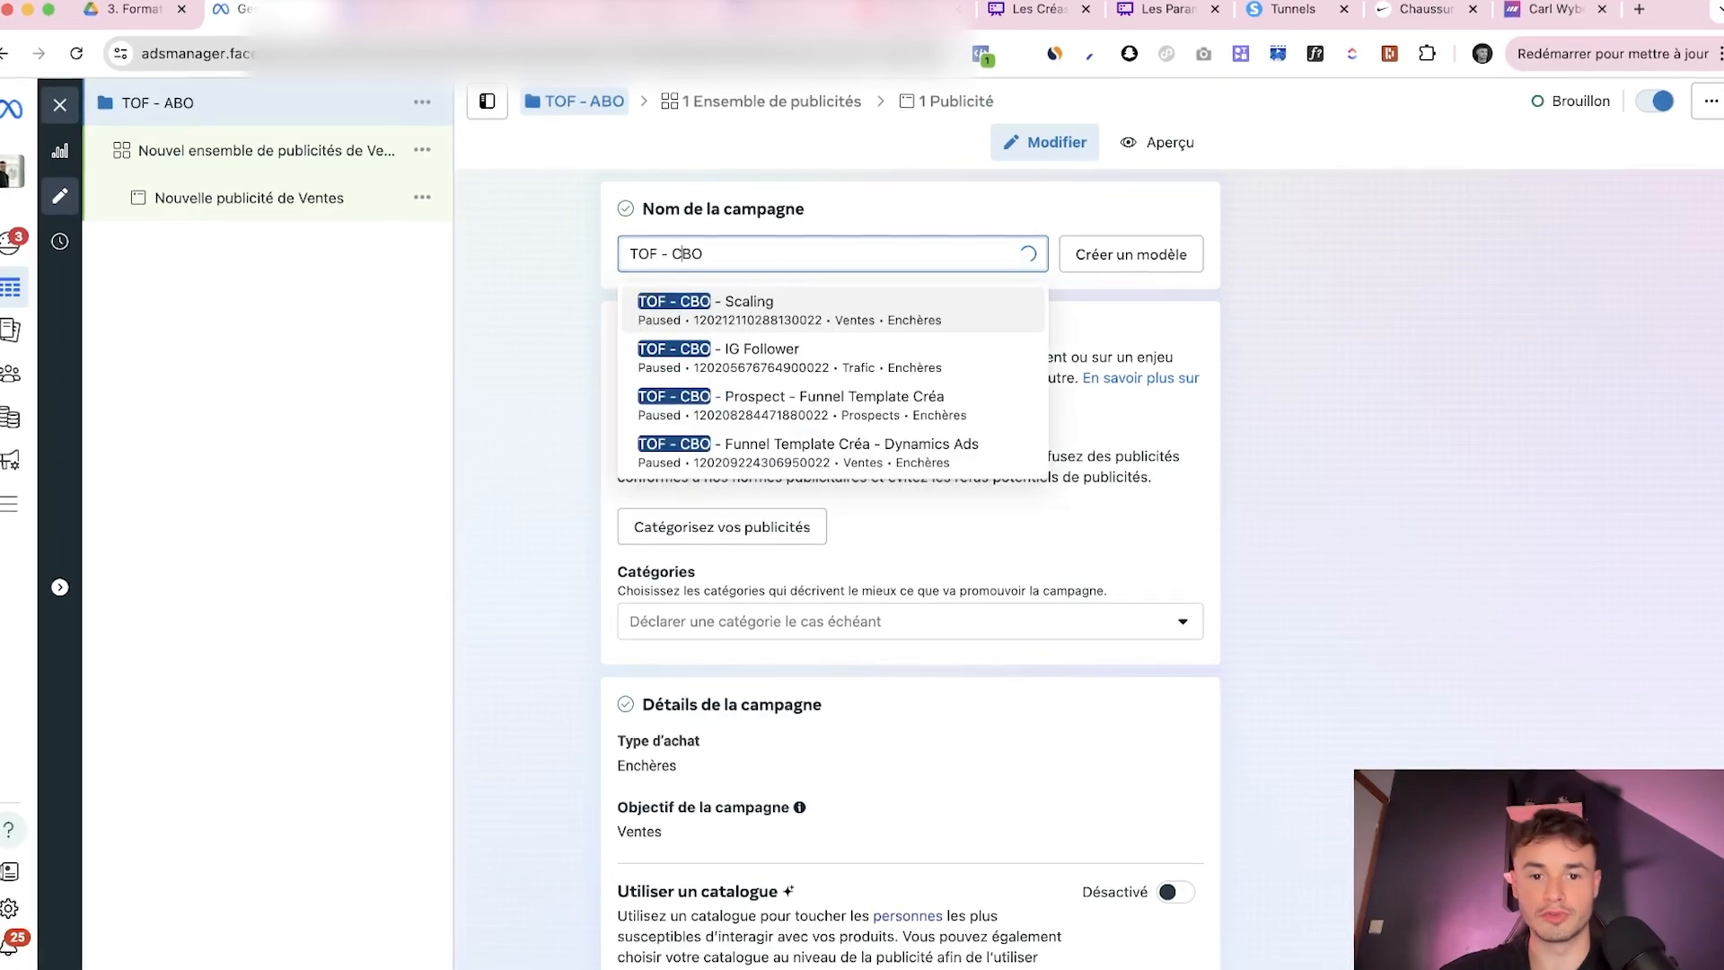
pyautogui.click(534, 332)
# Turn on Budget de campagne Advantage, examine its campaign budget options, and switch it off again
pyautogui.scroll(-10, 910, 566)
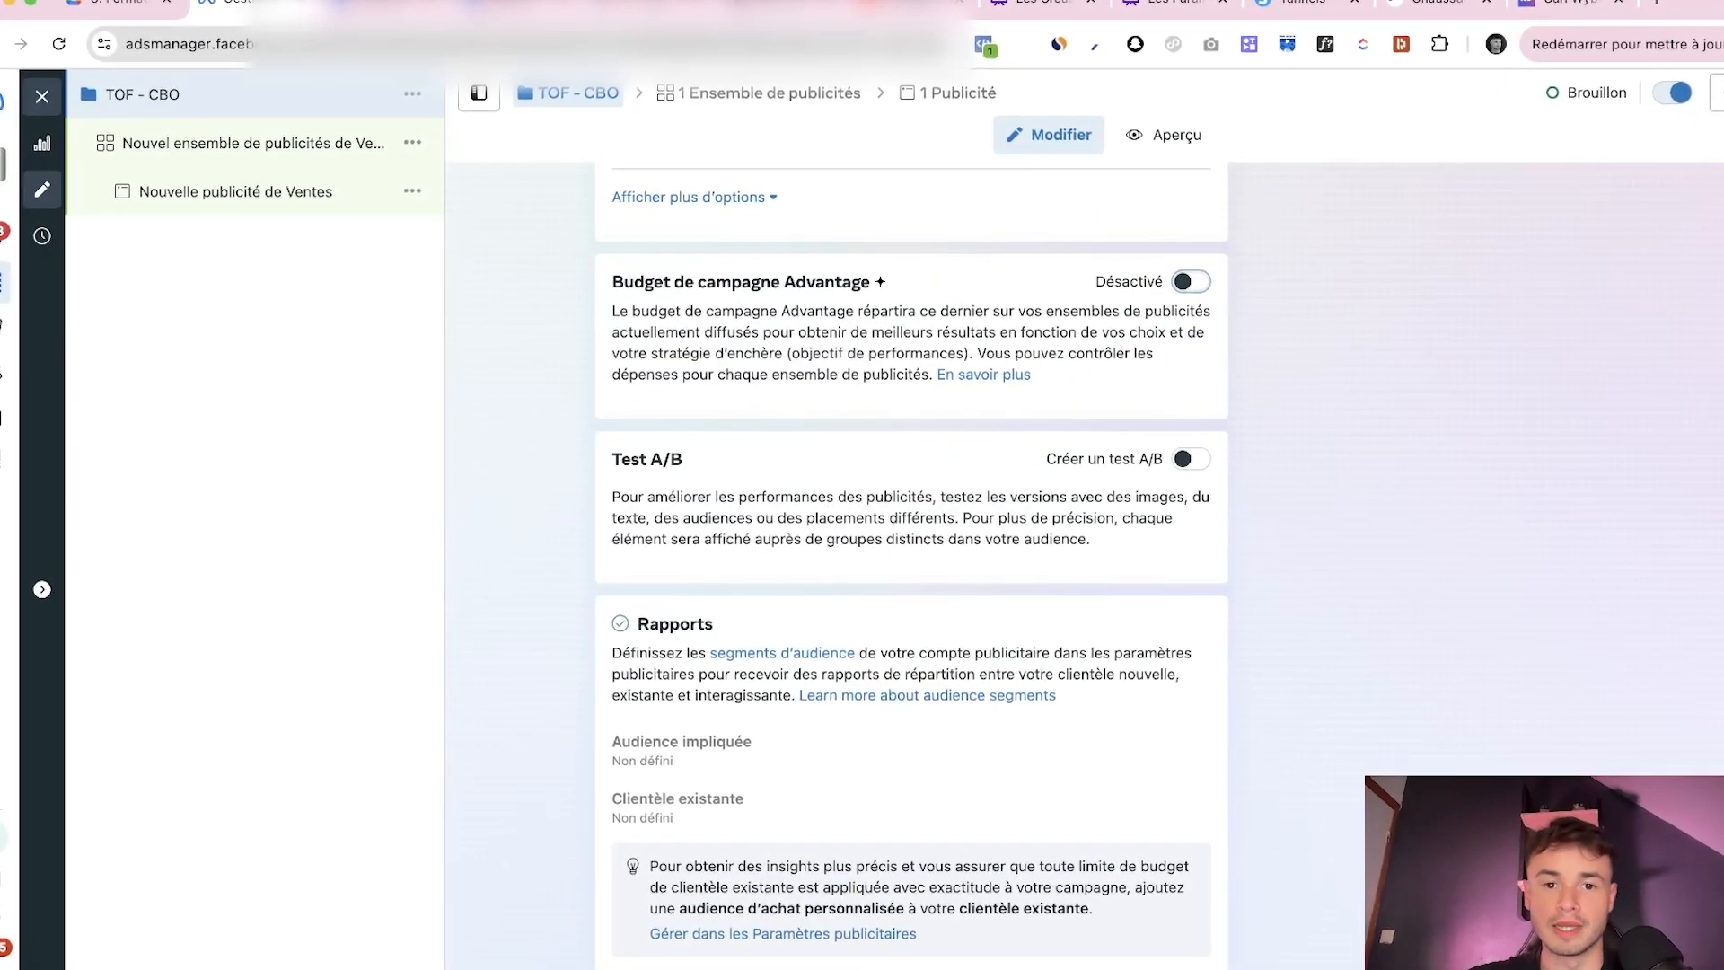
pyautogui.click(1188, 283)
pyautogui.scroll(-1, 910, 538)
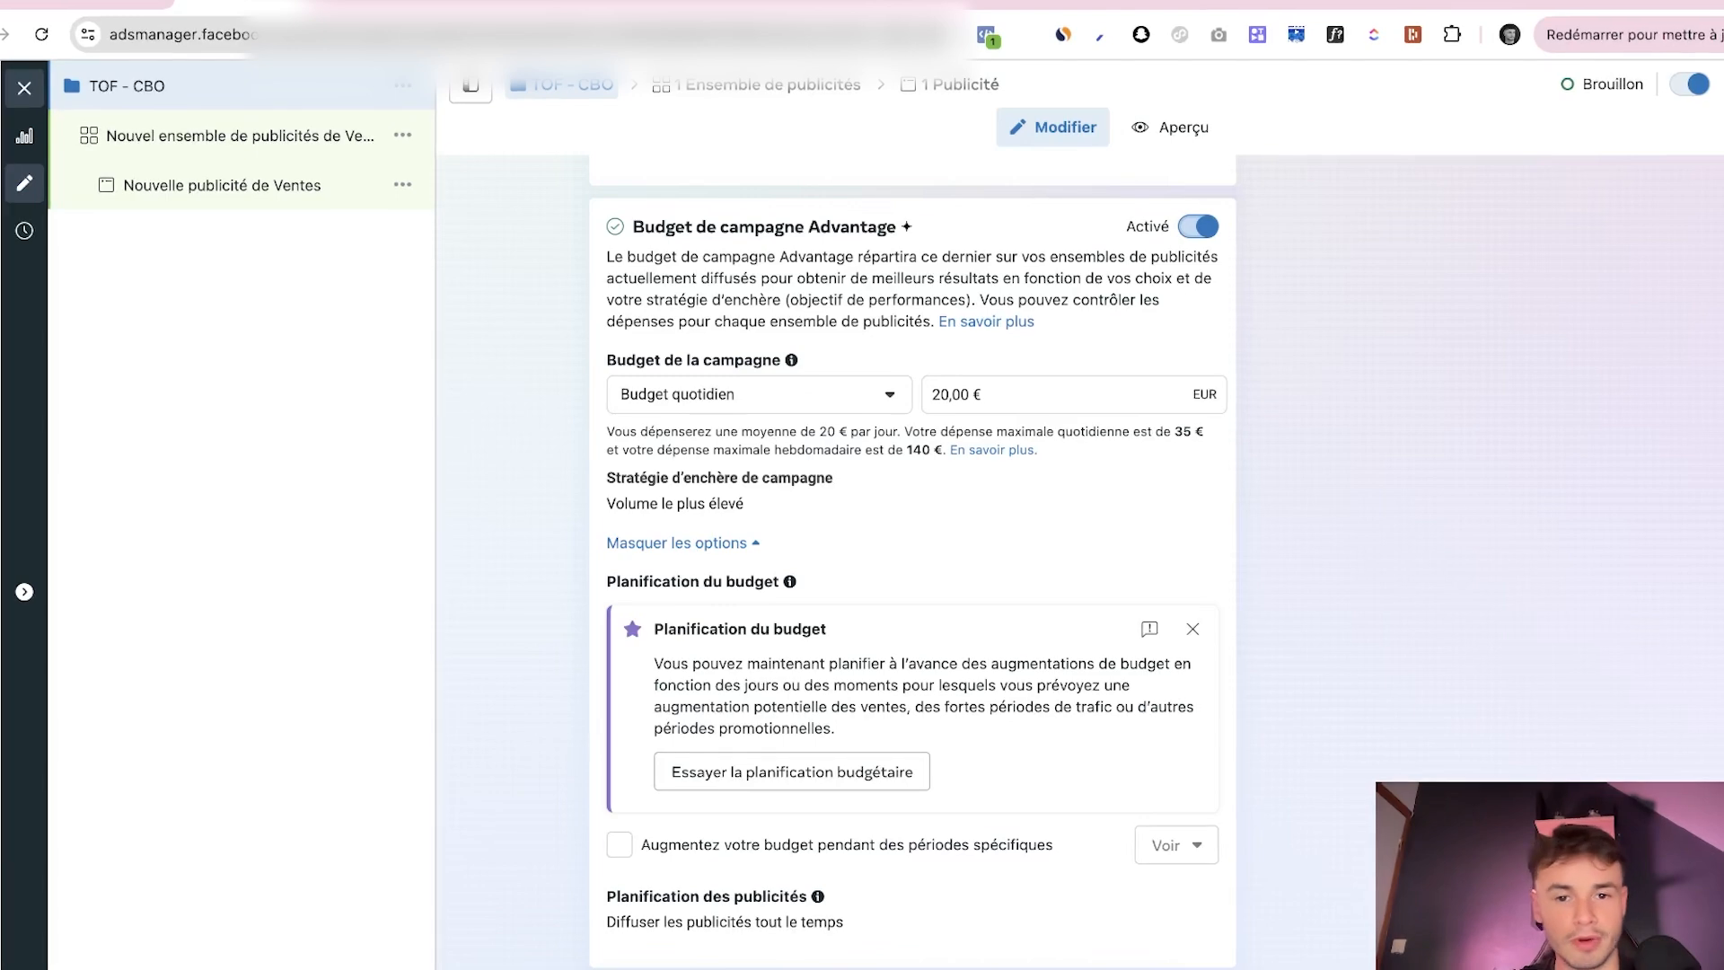
pyautogui.click(1176, 290)
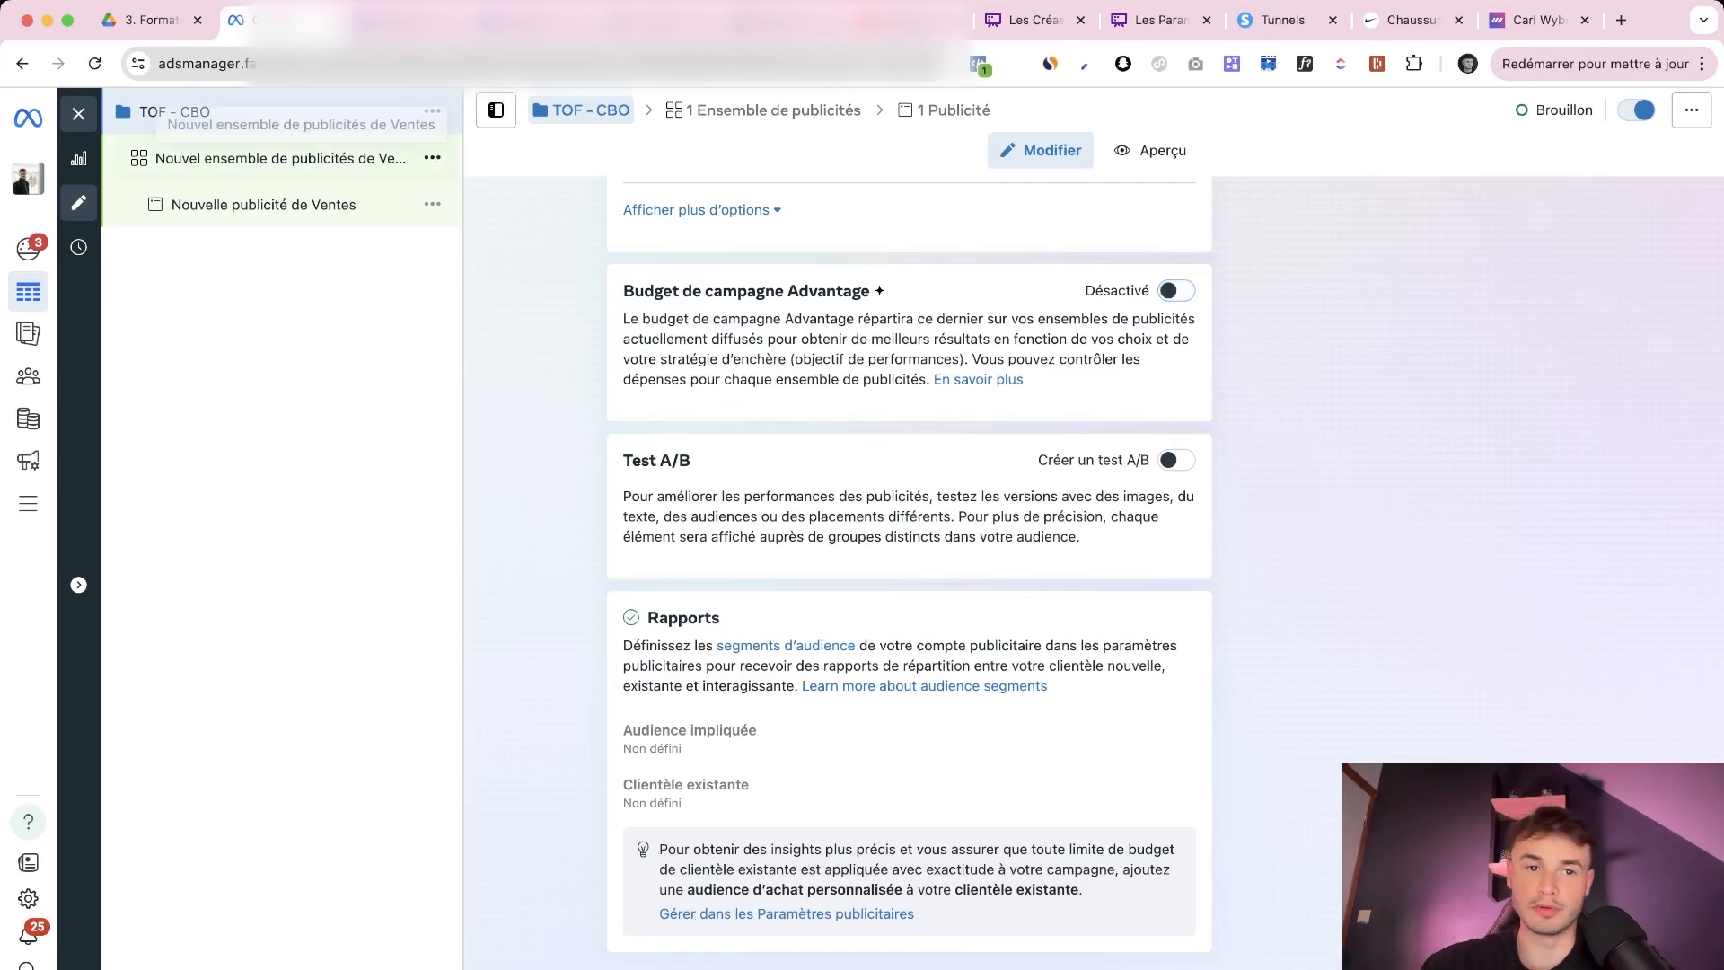
# Review the ad set's own budget and schedule, and duplicate the ad set once within the original campaign
pyautogui.click(296, 158)
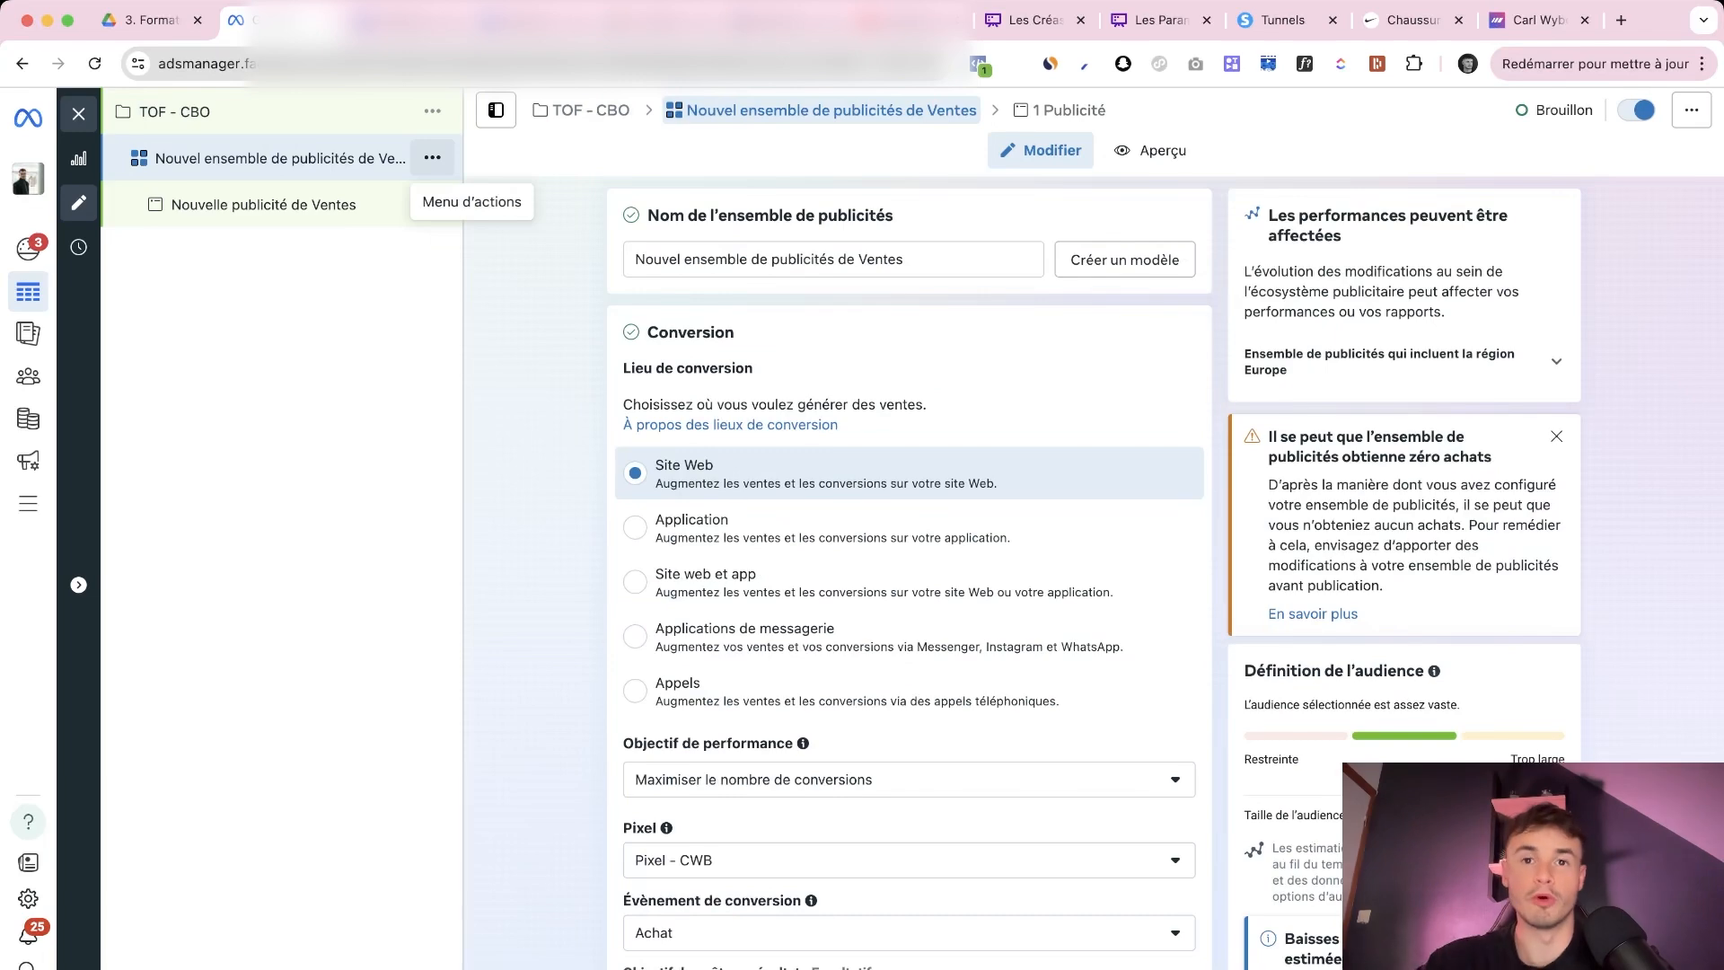
pyautogui.scroll(-10, 908, 574)
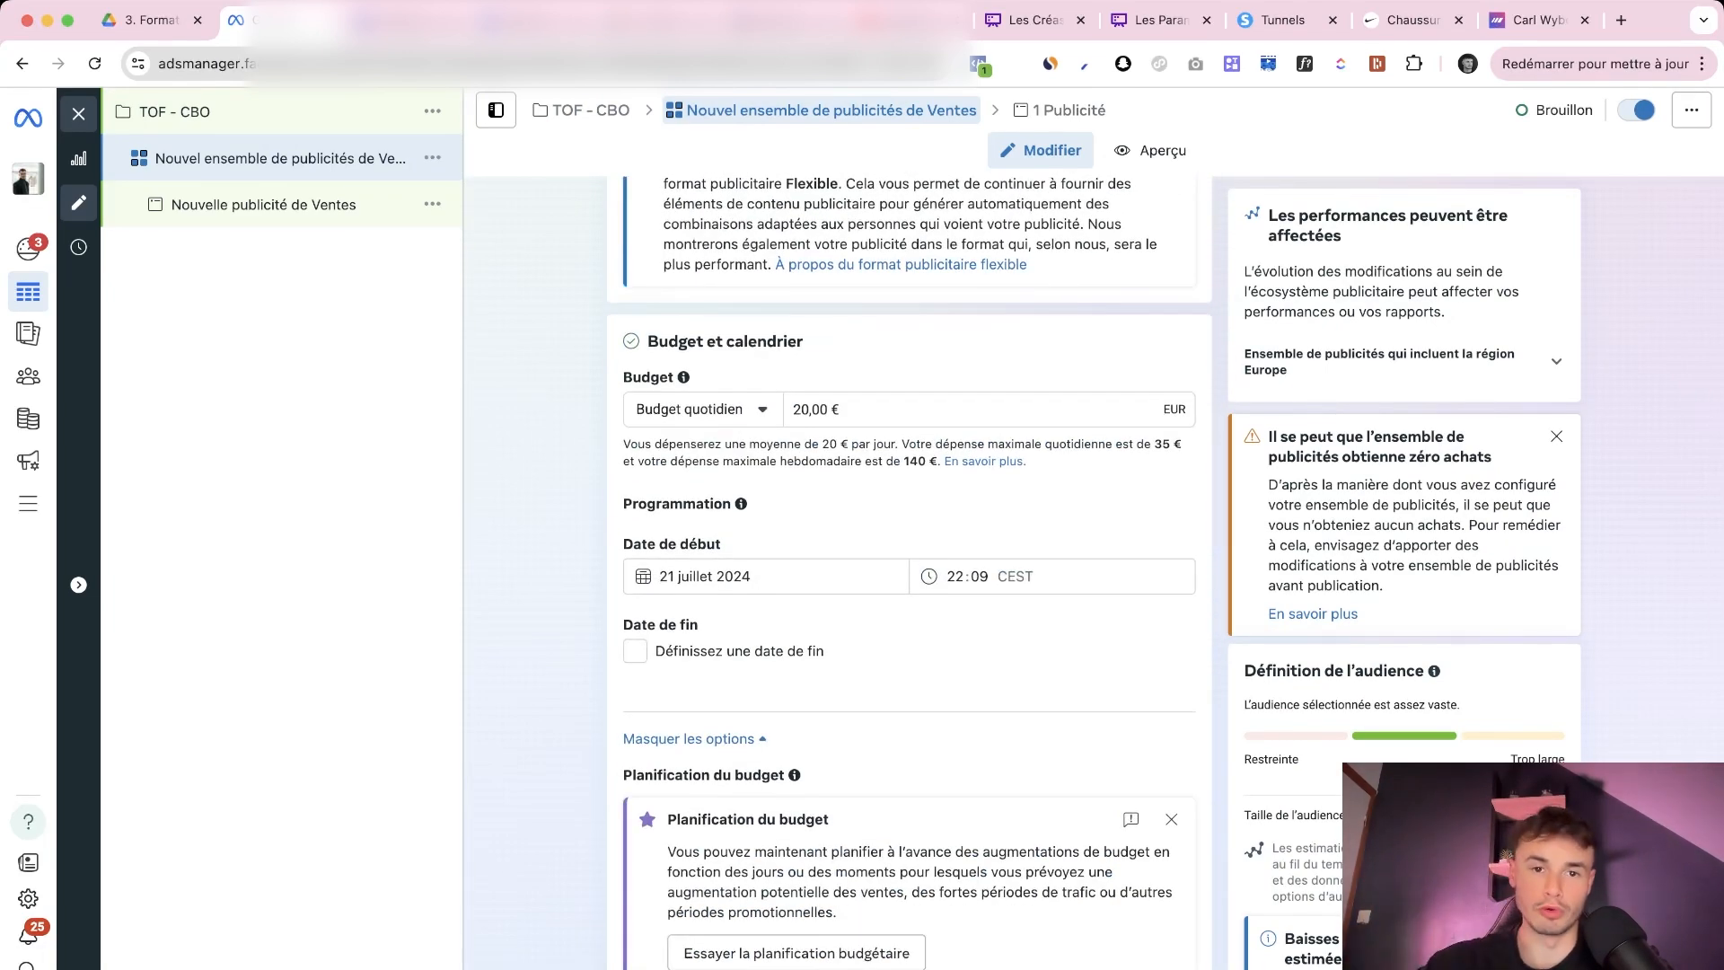
pyautogui.click(432, 158)
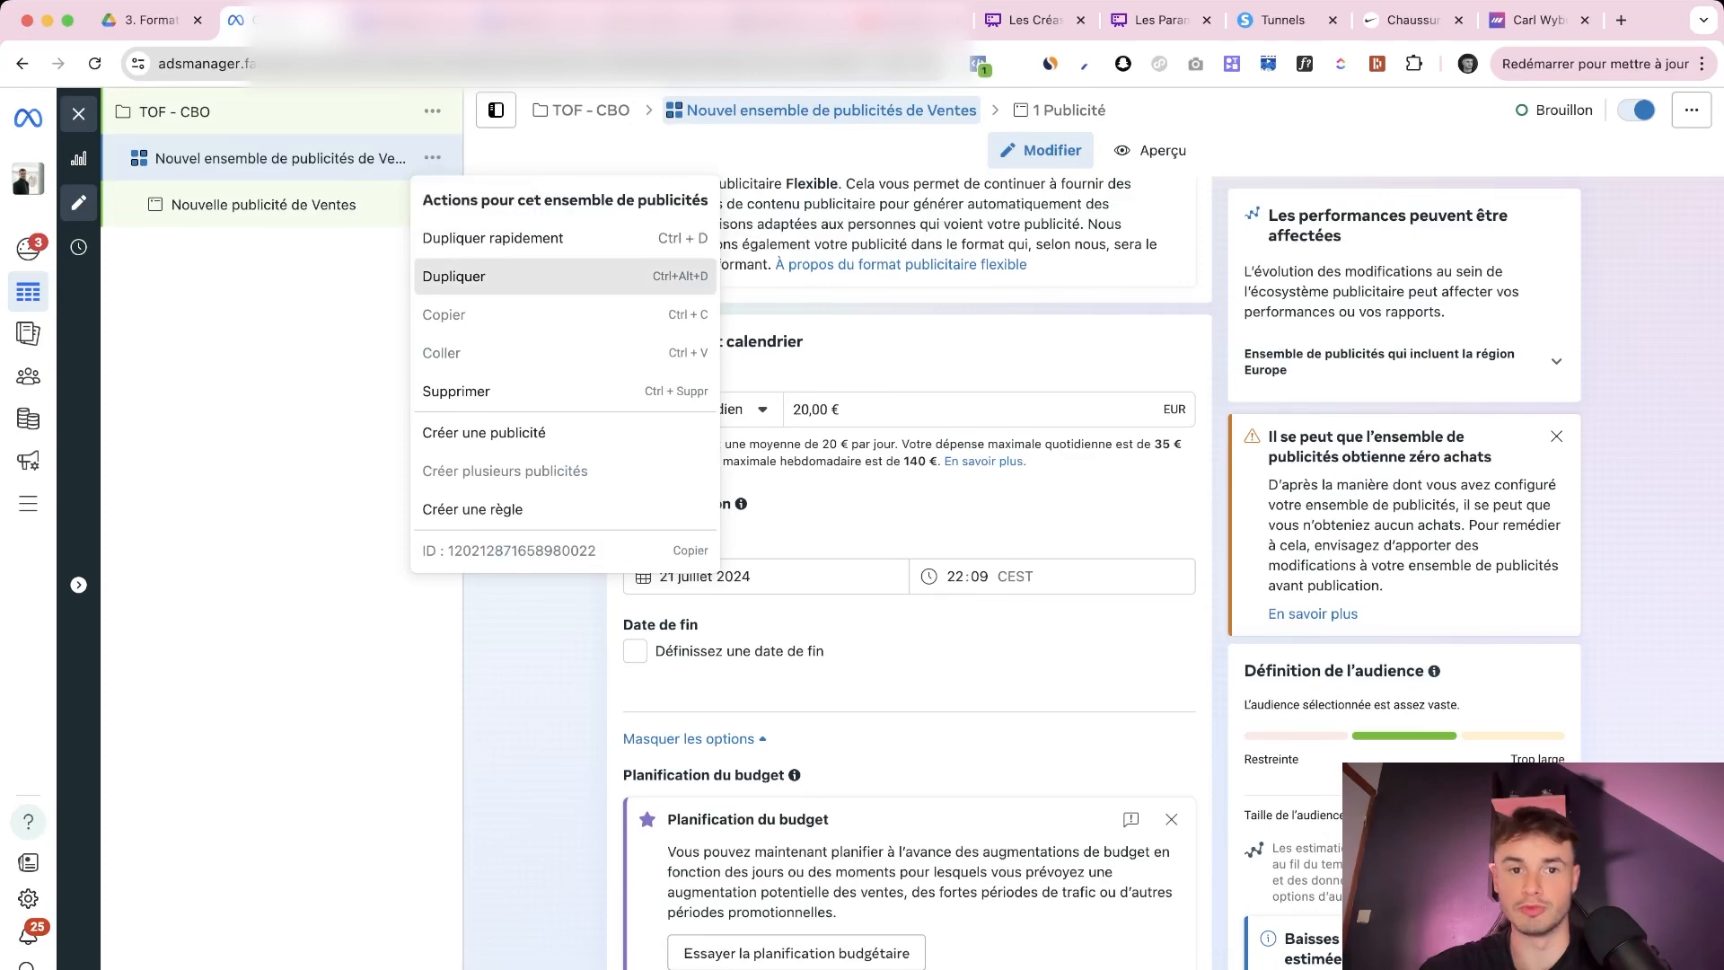
pyautogui.click(453, 276)
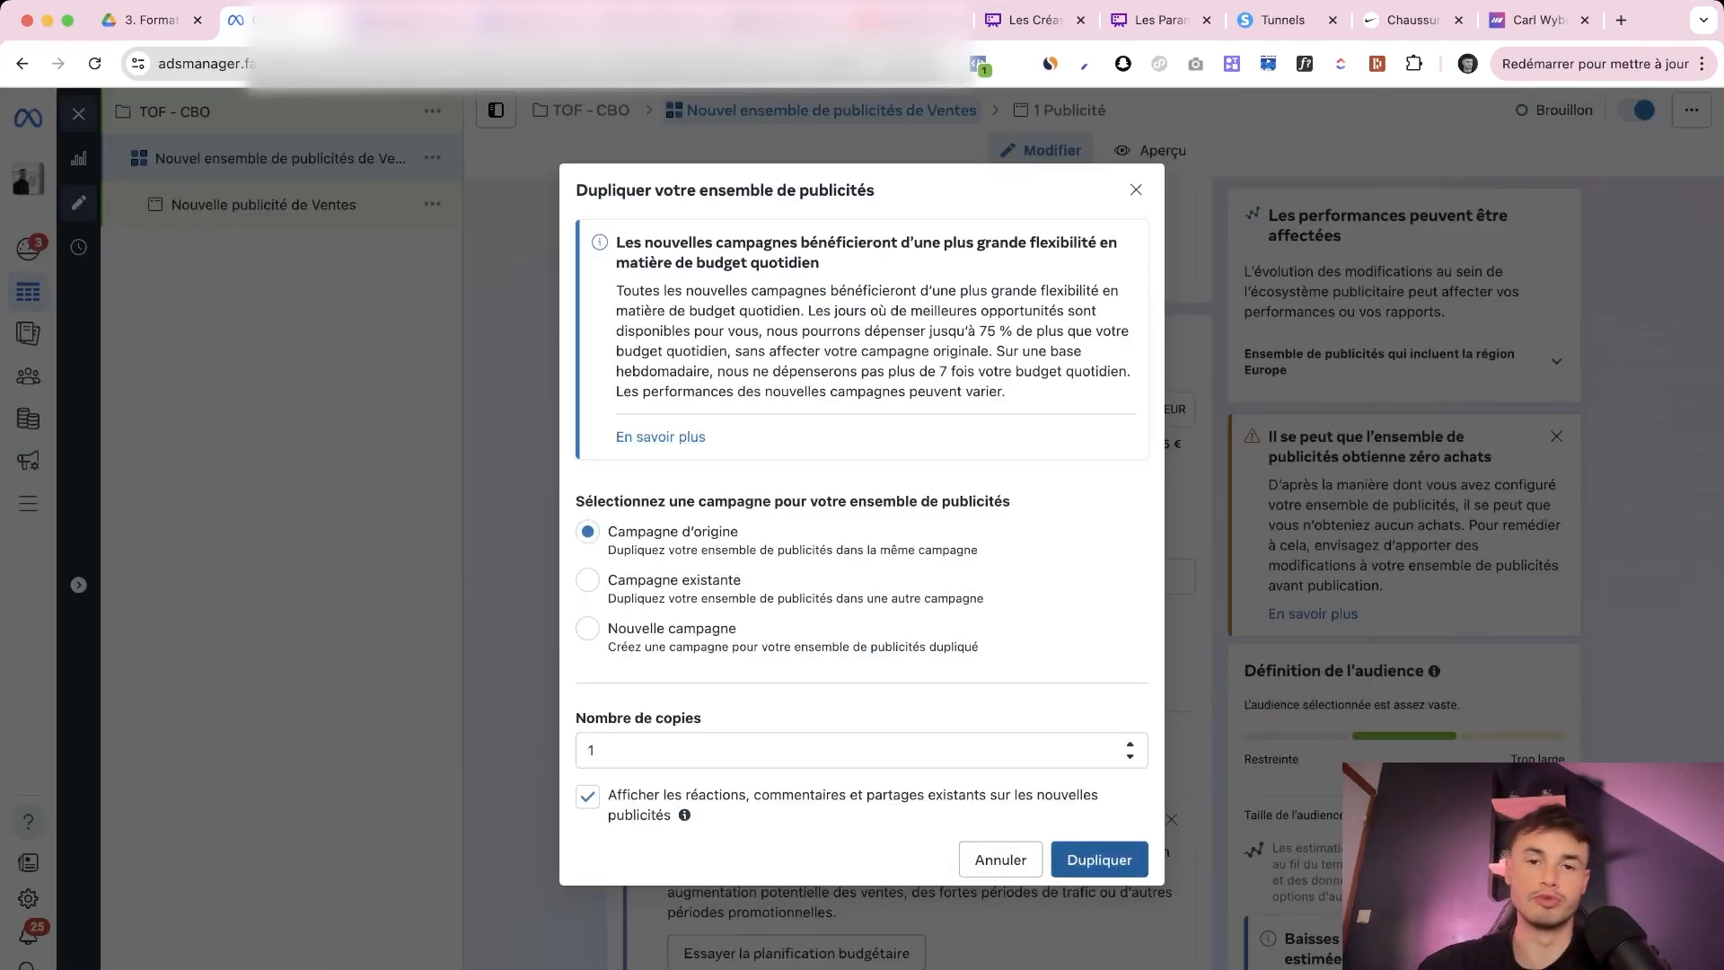
pyautogui.click(1098, 859)
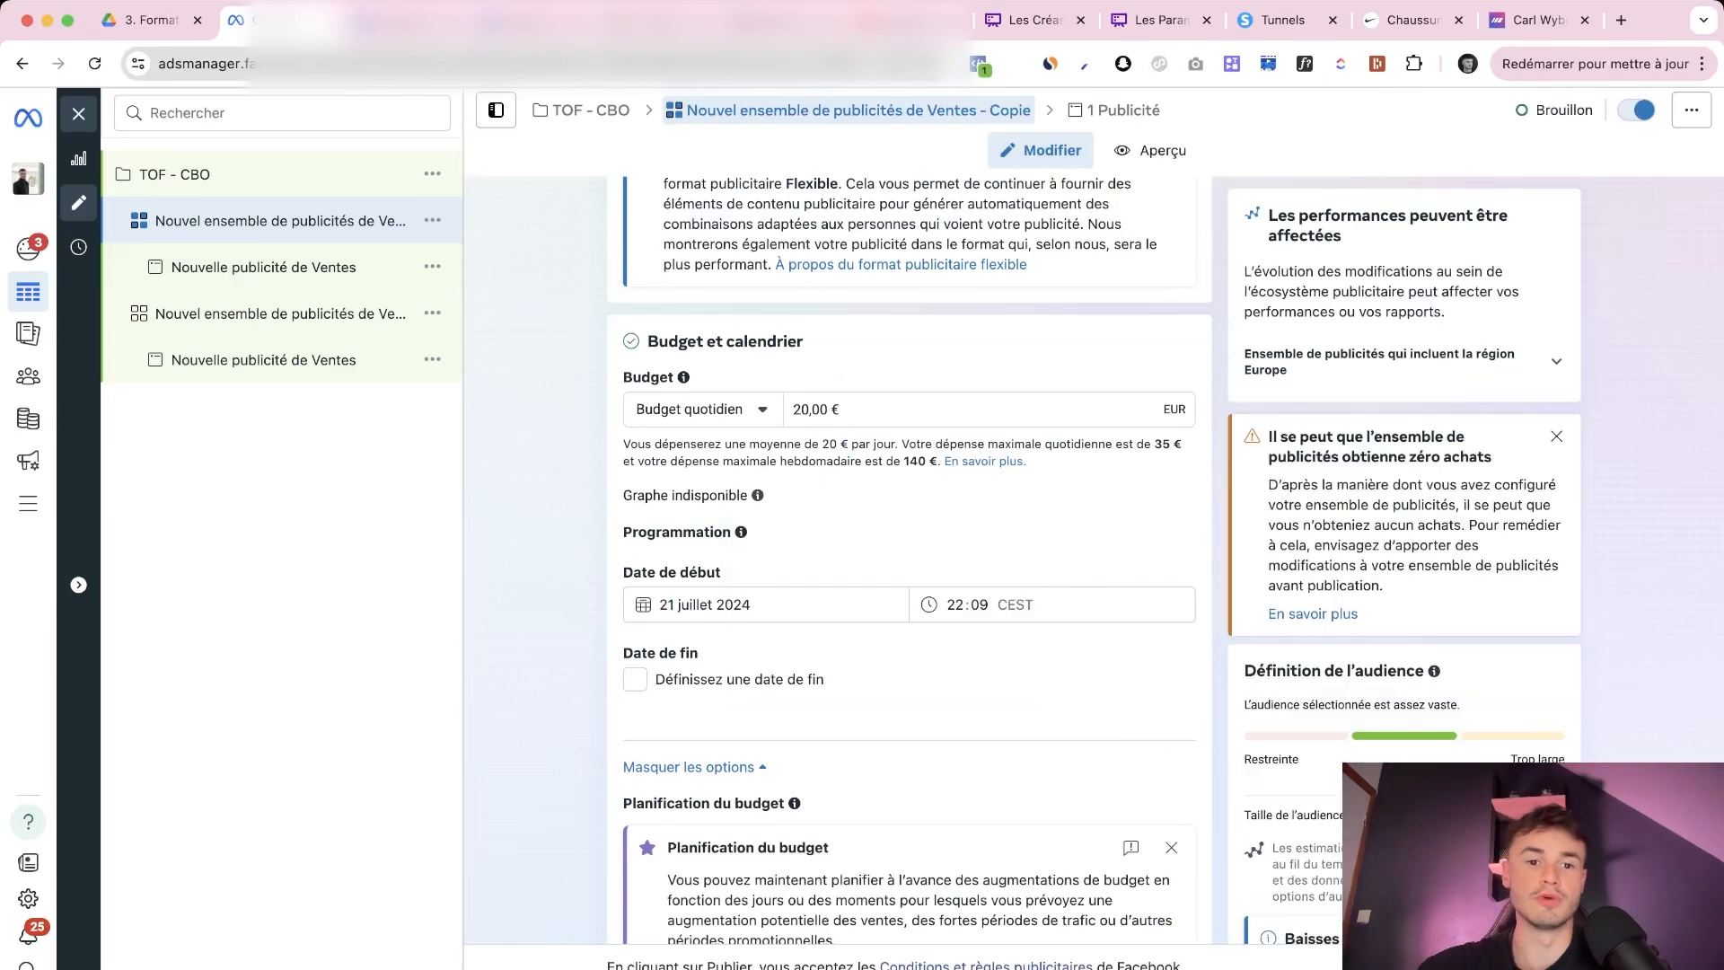
# Examine the duplicated ad set's location, Audience Advantage+ and beneficiary settings, and remove the duplicate from the campaign
pyautogui.scroll(-10, 909, 557)
pyautogui.scroll(-1, 908, 557)
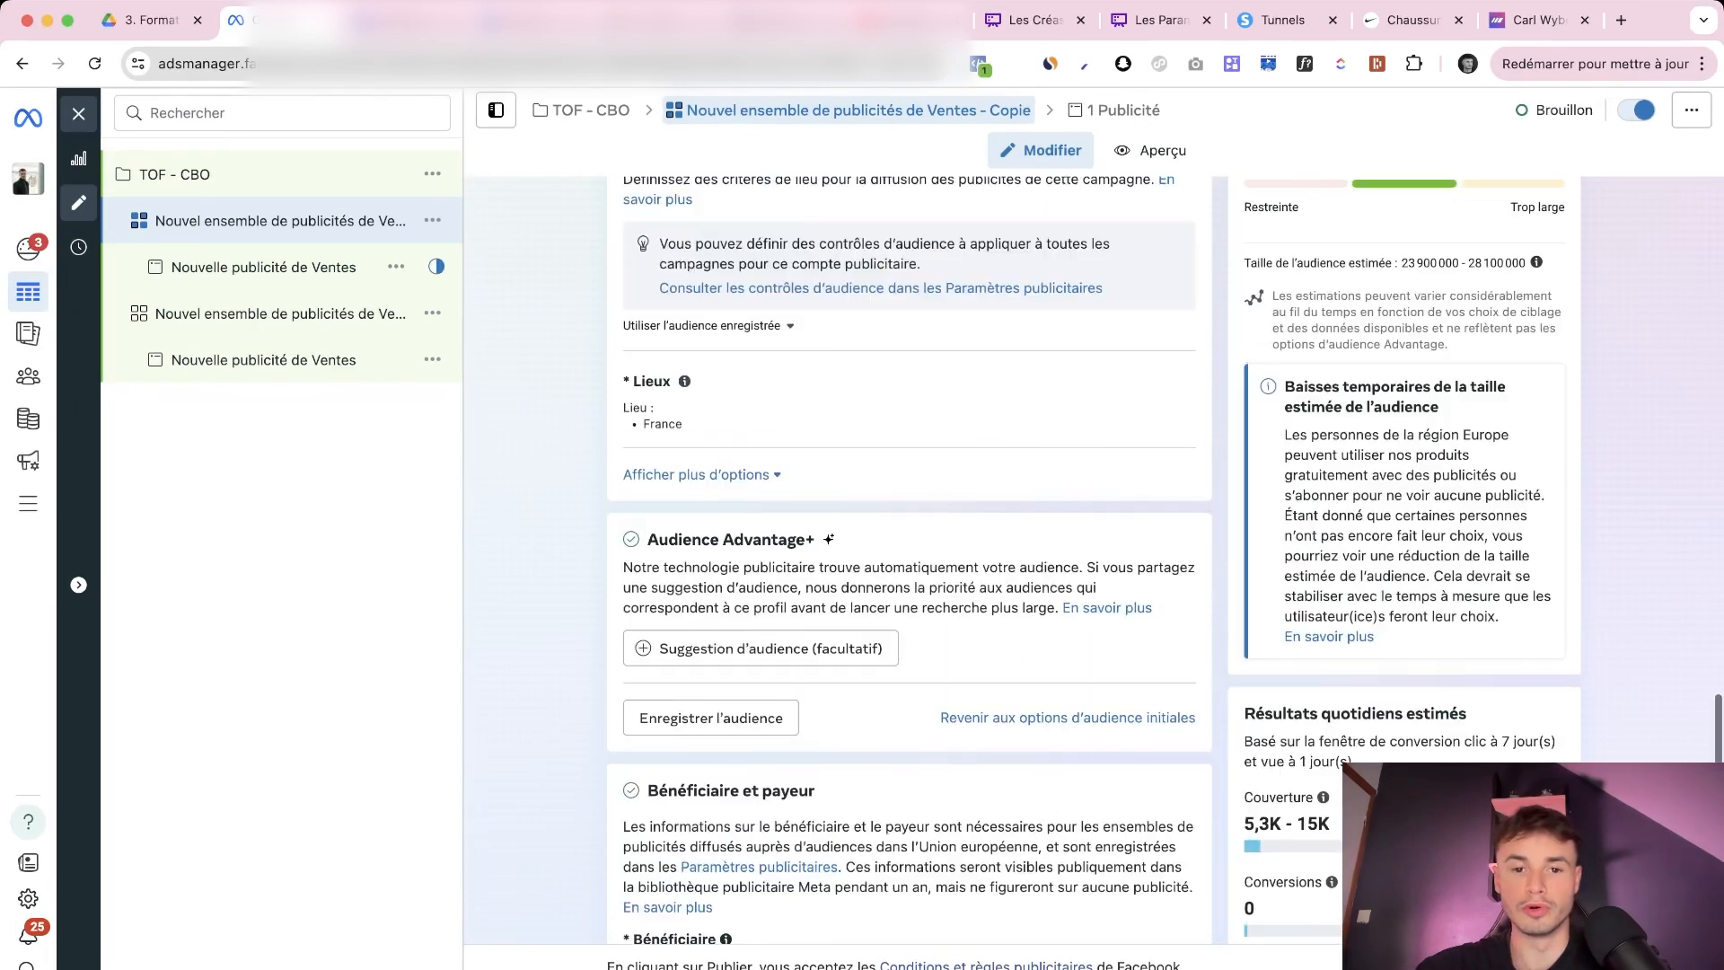
pyautogui.scroll(-1, 908, 556)
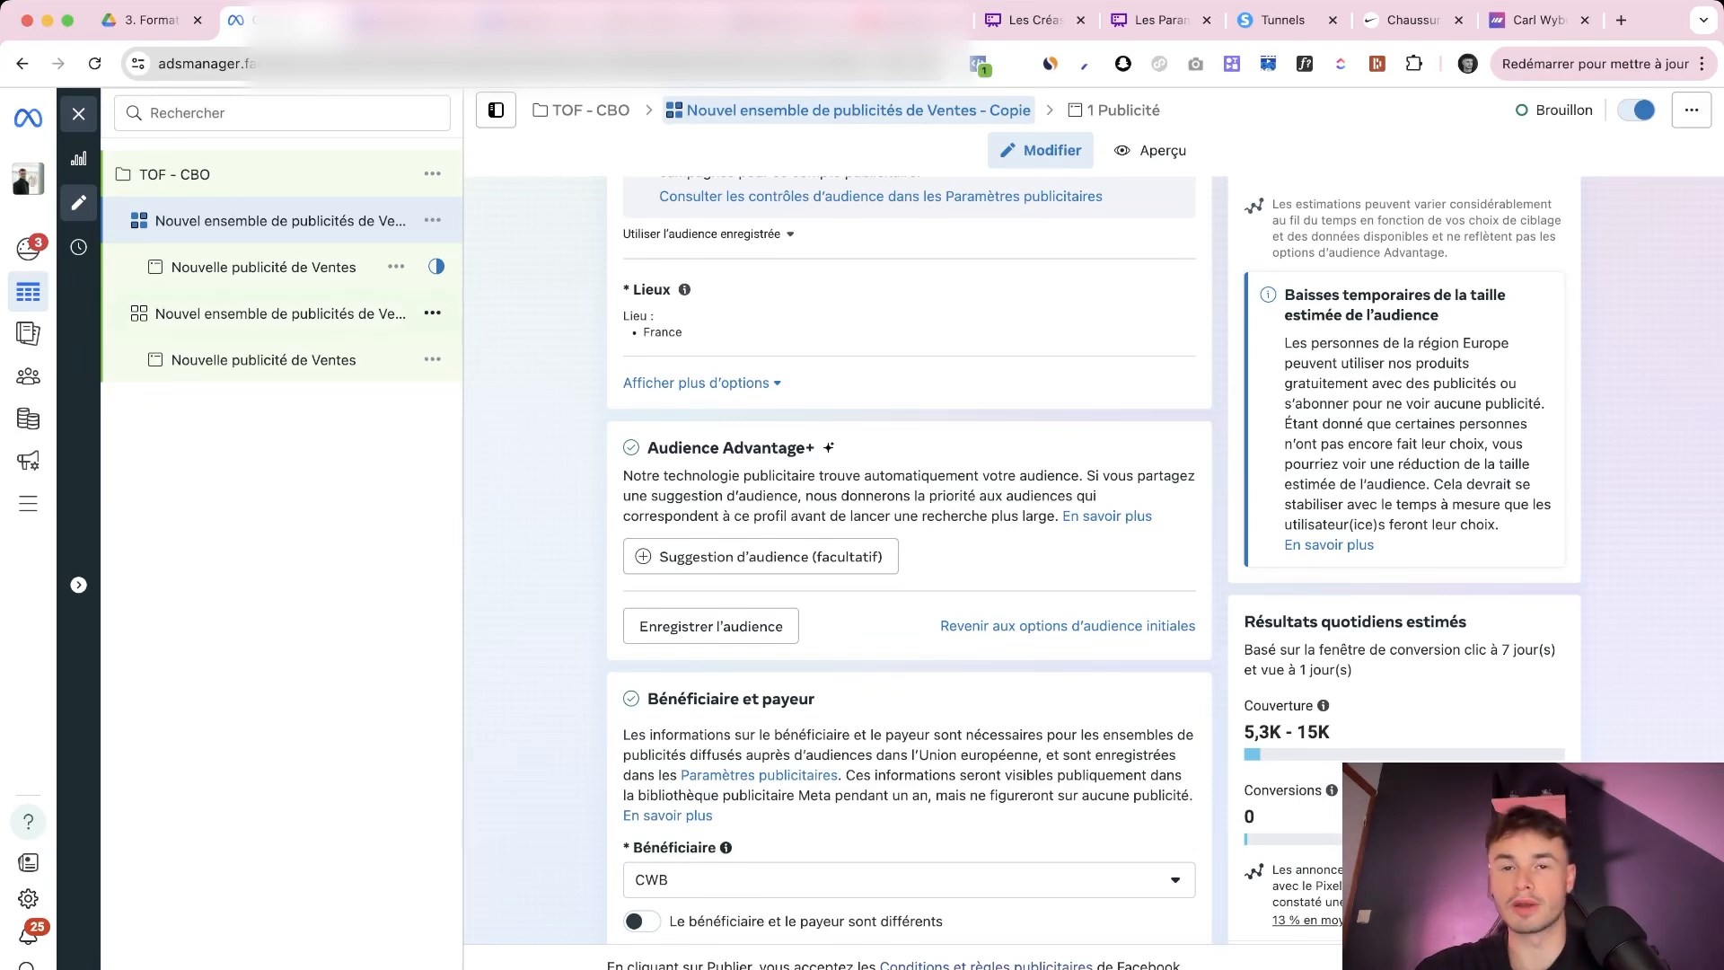
pyautogui.click(280, 313)
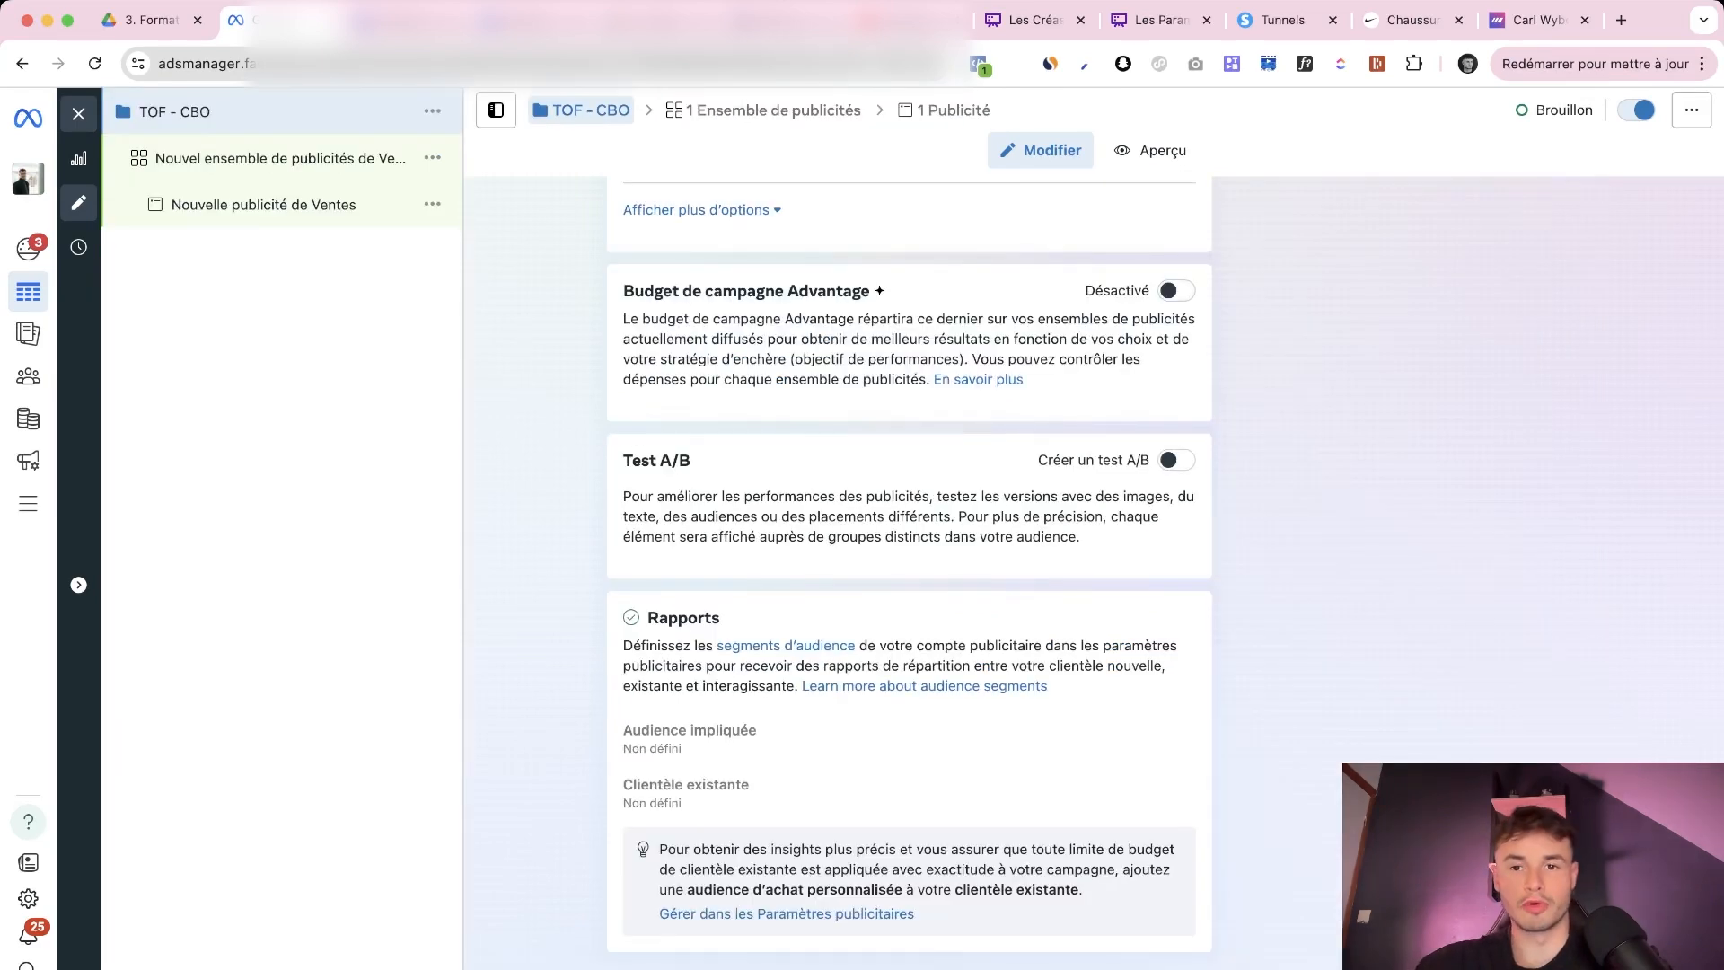
# Turn on Budget de campagne Advantage for the campaign and review its daily budget, bid strategy and budget scheduling
pyautogui.click(1176, 290)
pyautogui.scroll(-1, 1176, 290)
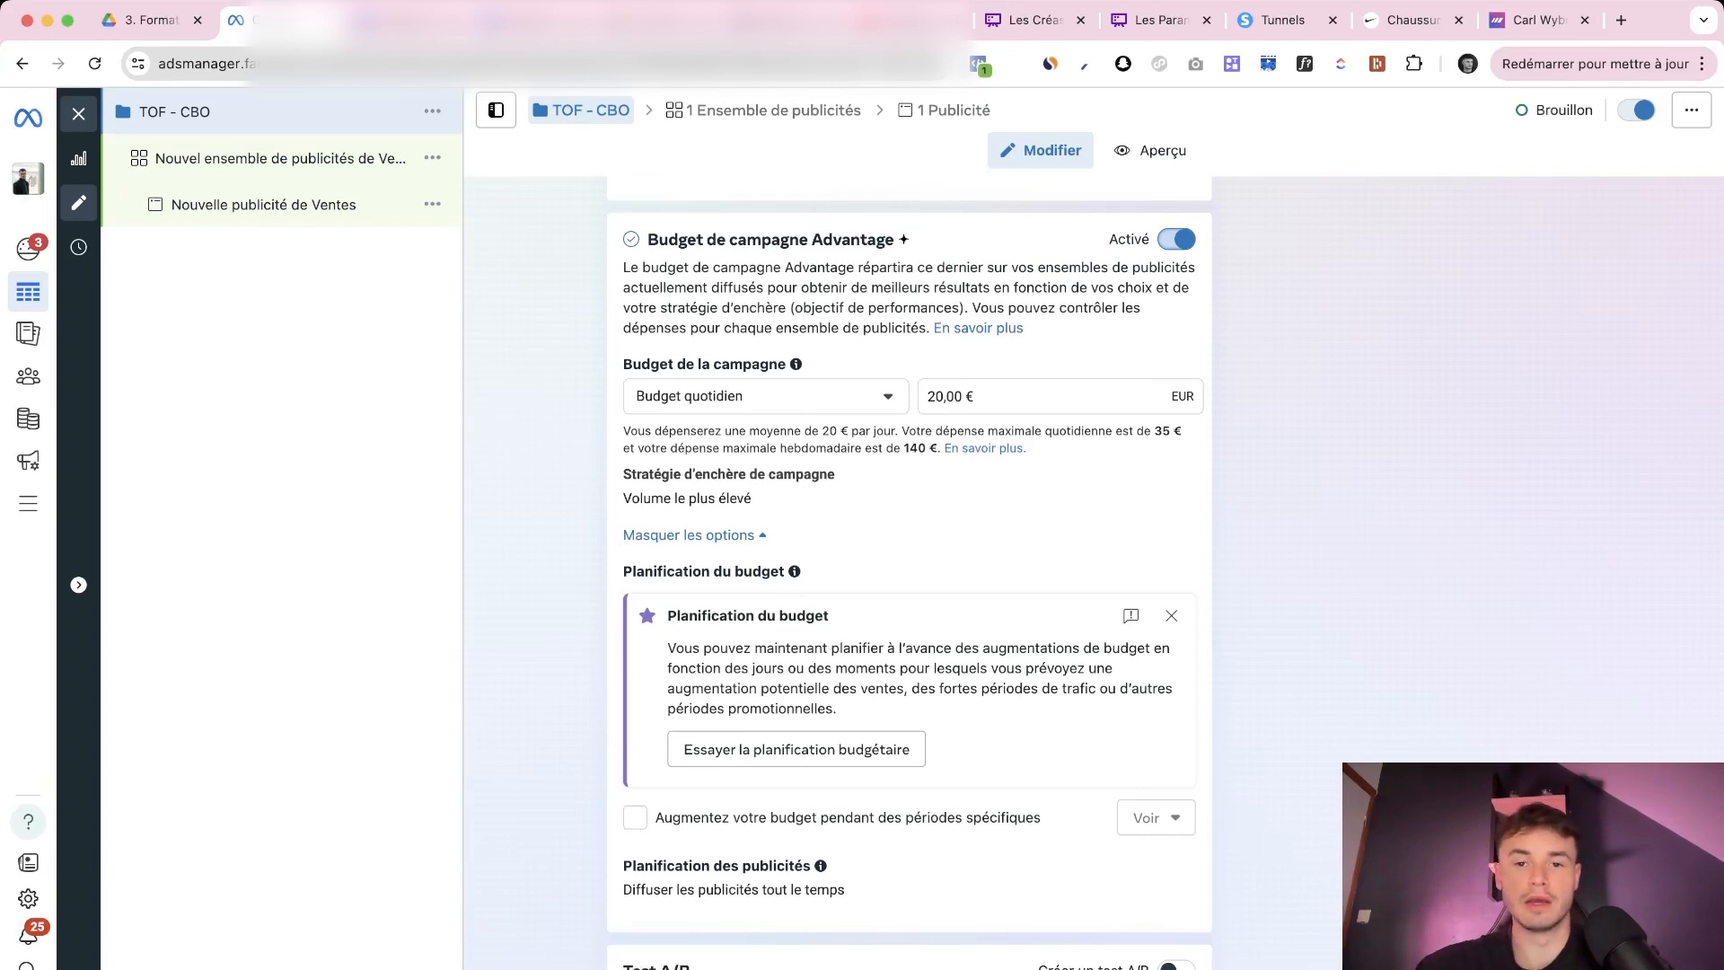
pyautogui.scroll(-1, 908, 575)
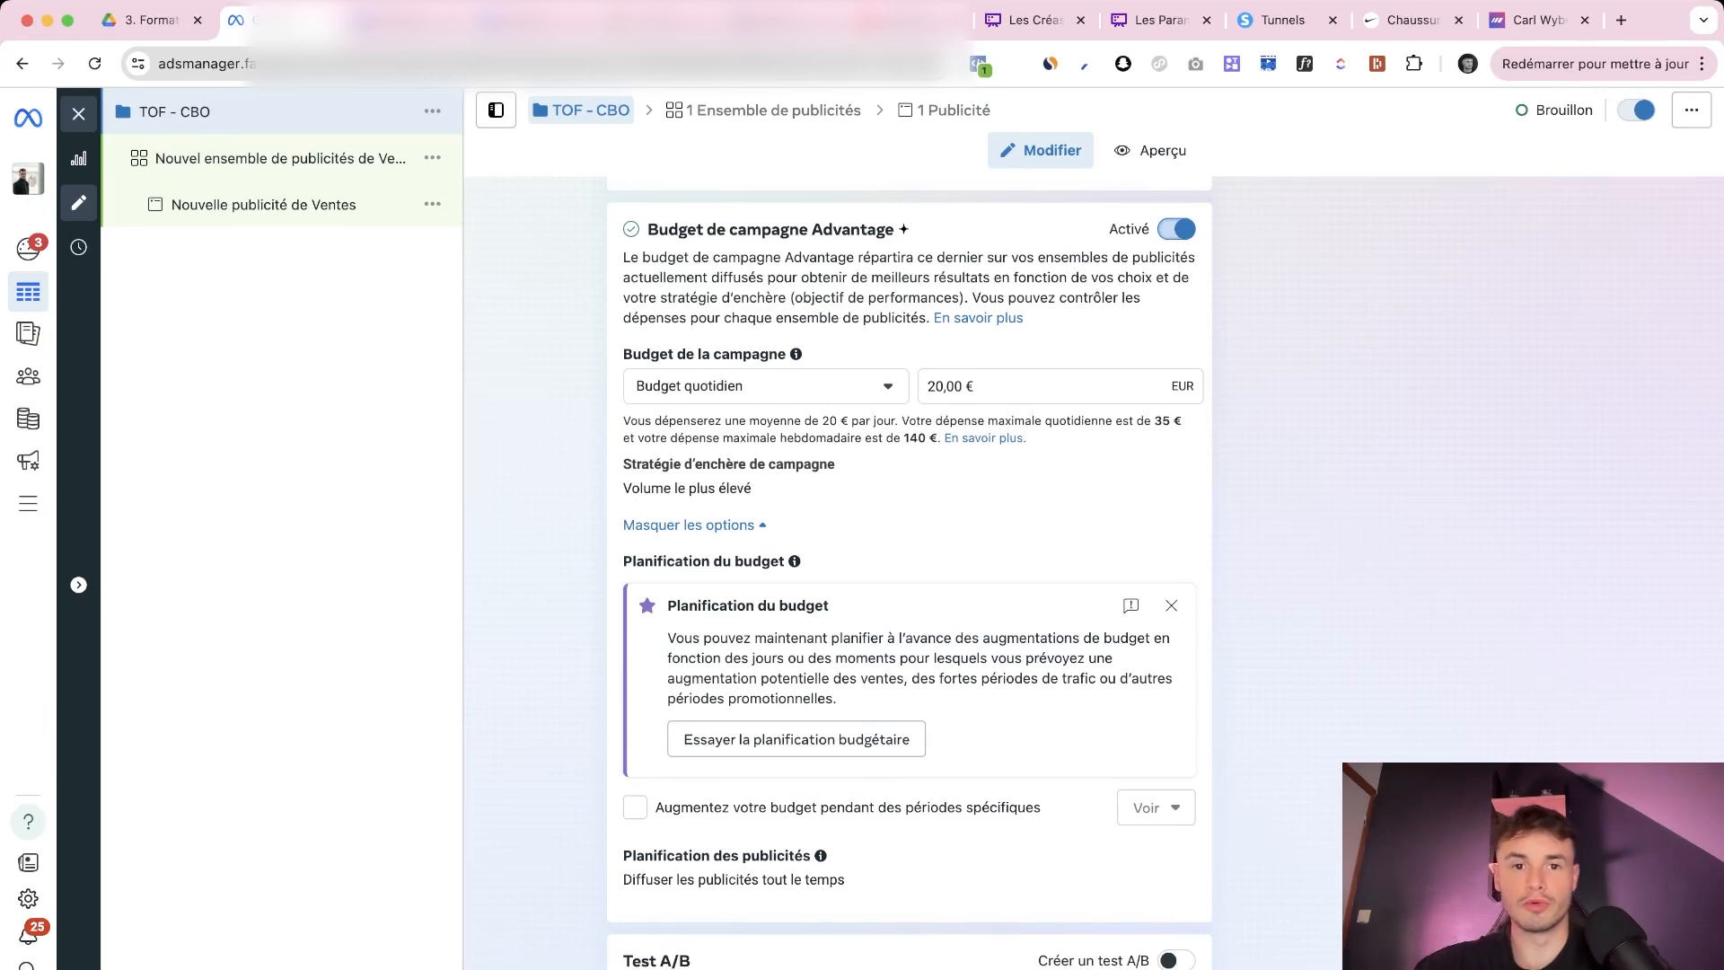
# Rename the campaign "TOF - CBO - Black Friday"
pyautogui.scroll(13, 908, 575)
pyautogui.click(808, 260)
pyautogui.write('- CBO -')
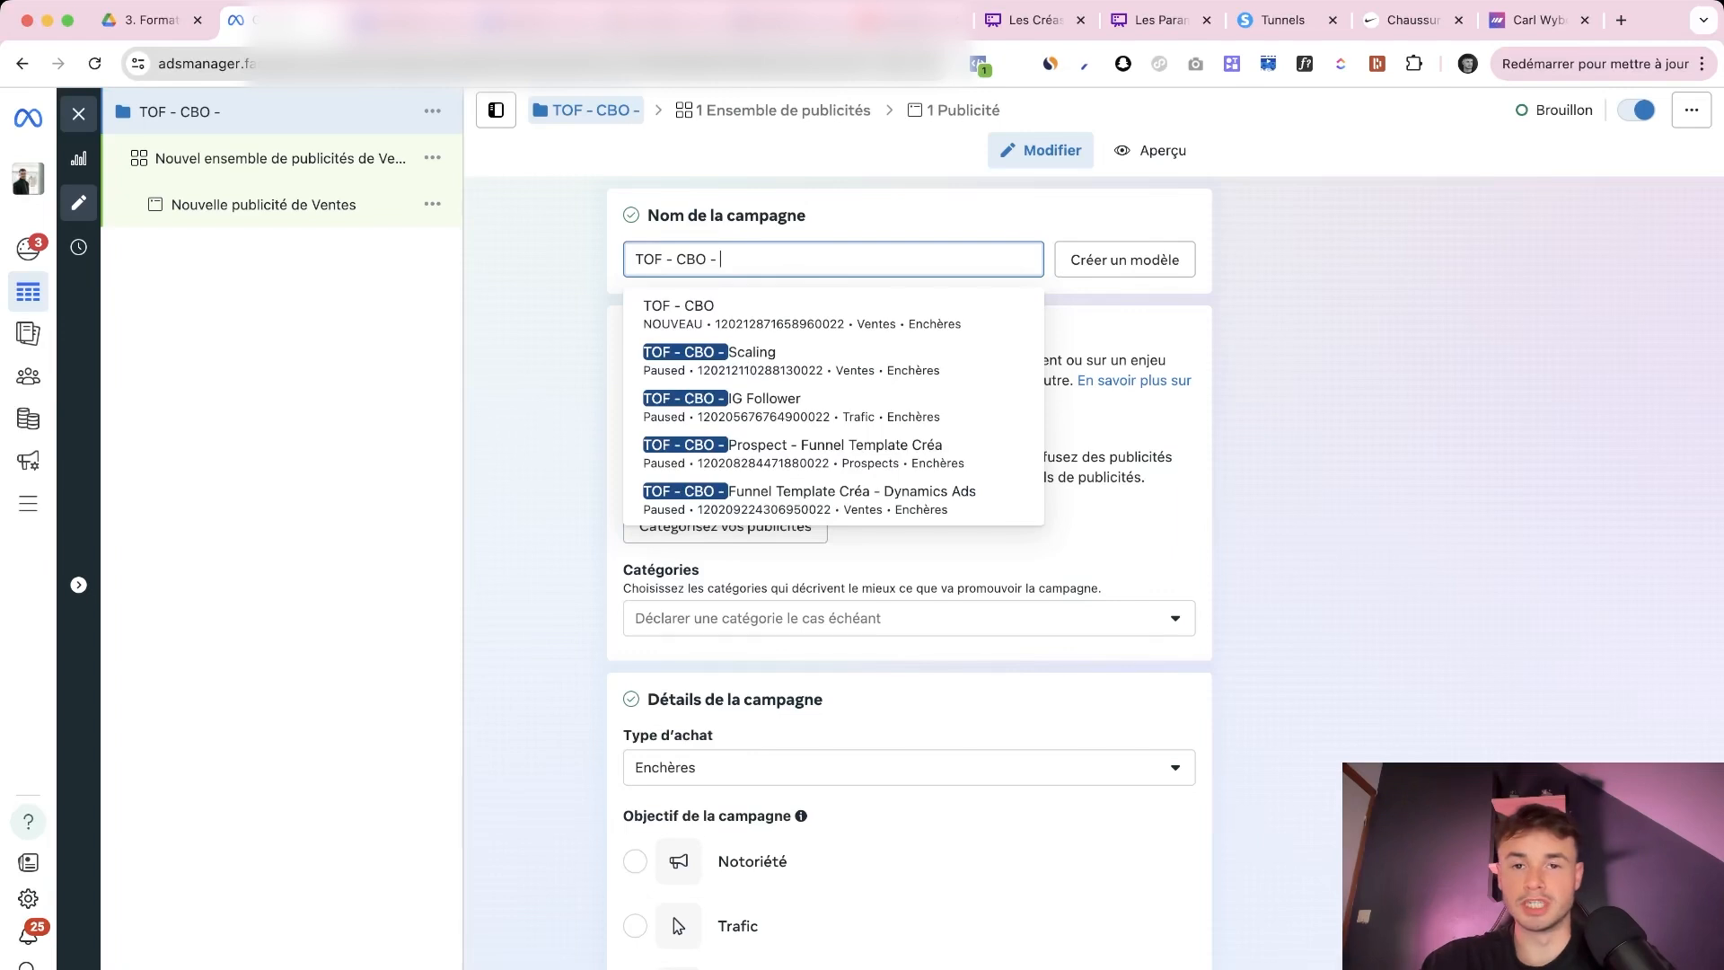
pyautogui.press('Escape')
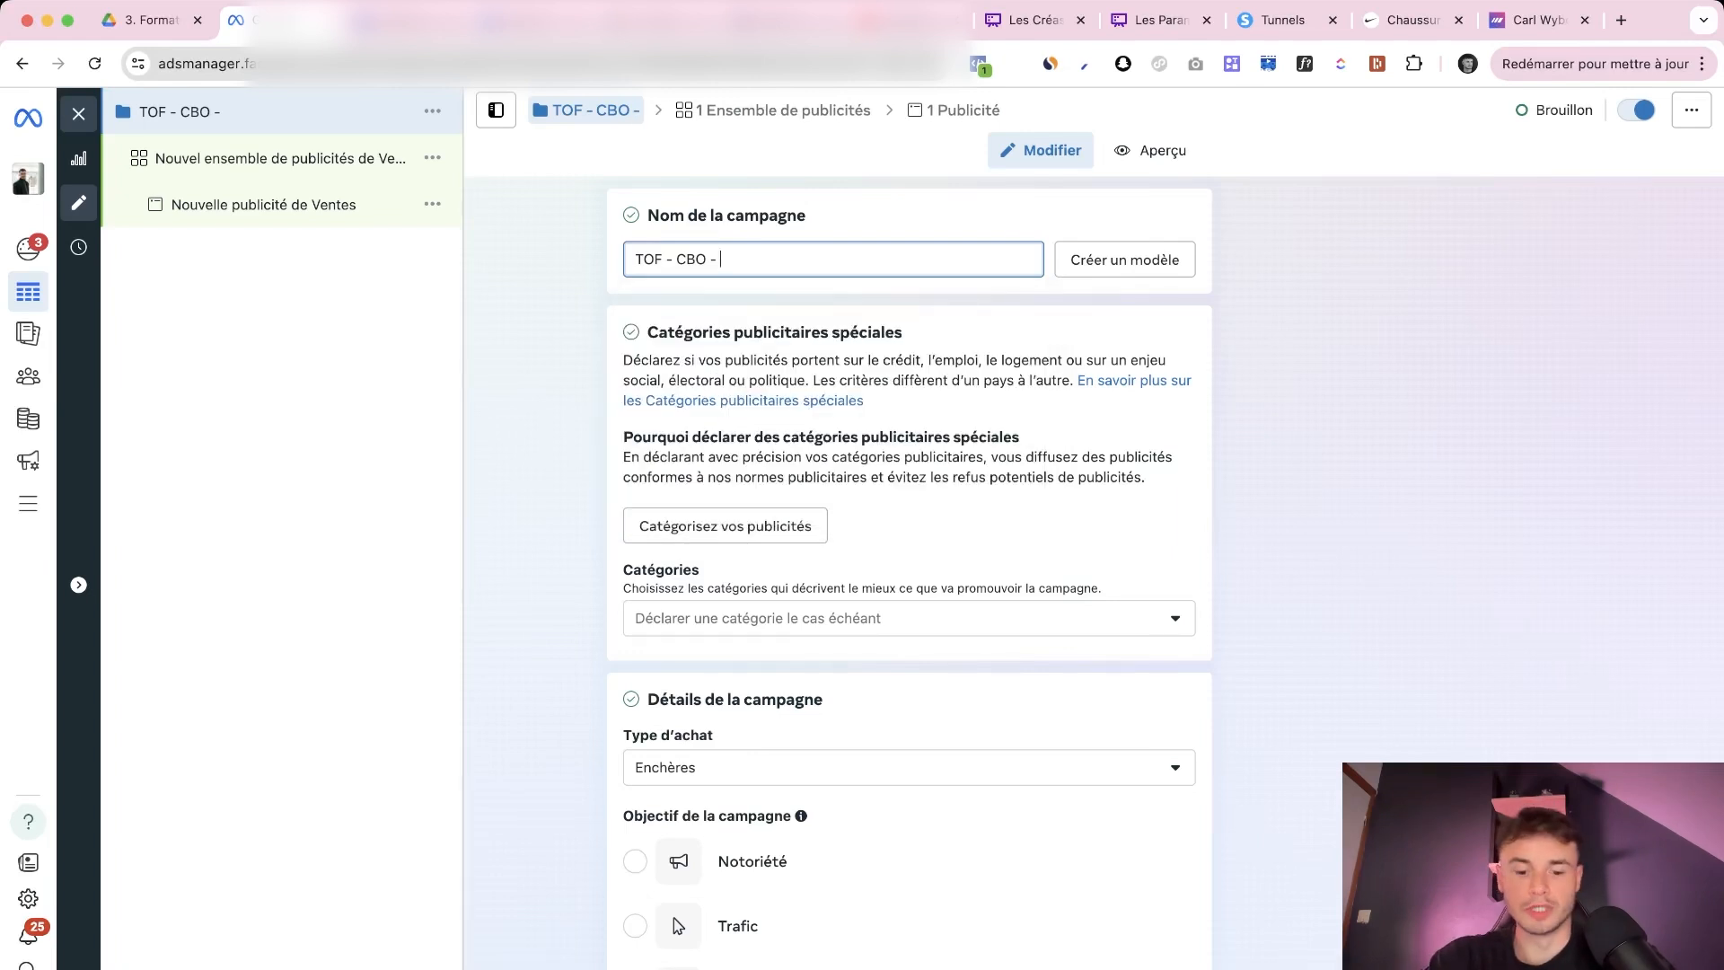
pyautogui.write('Black ')
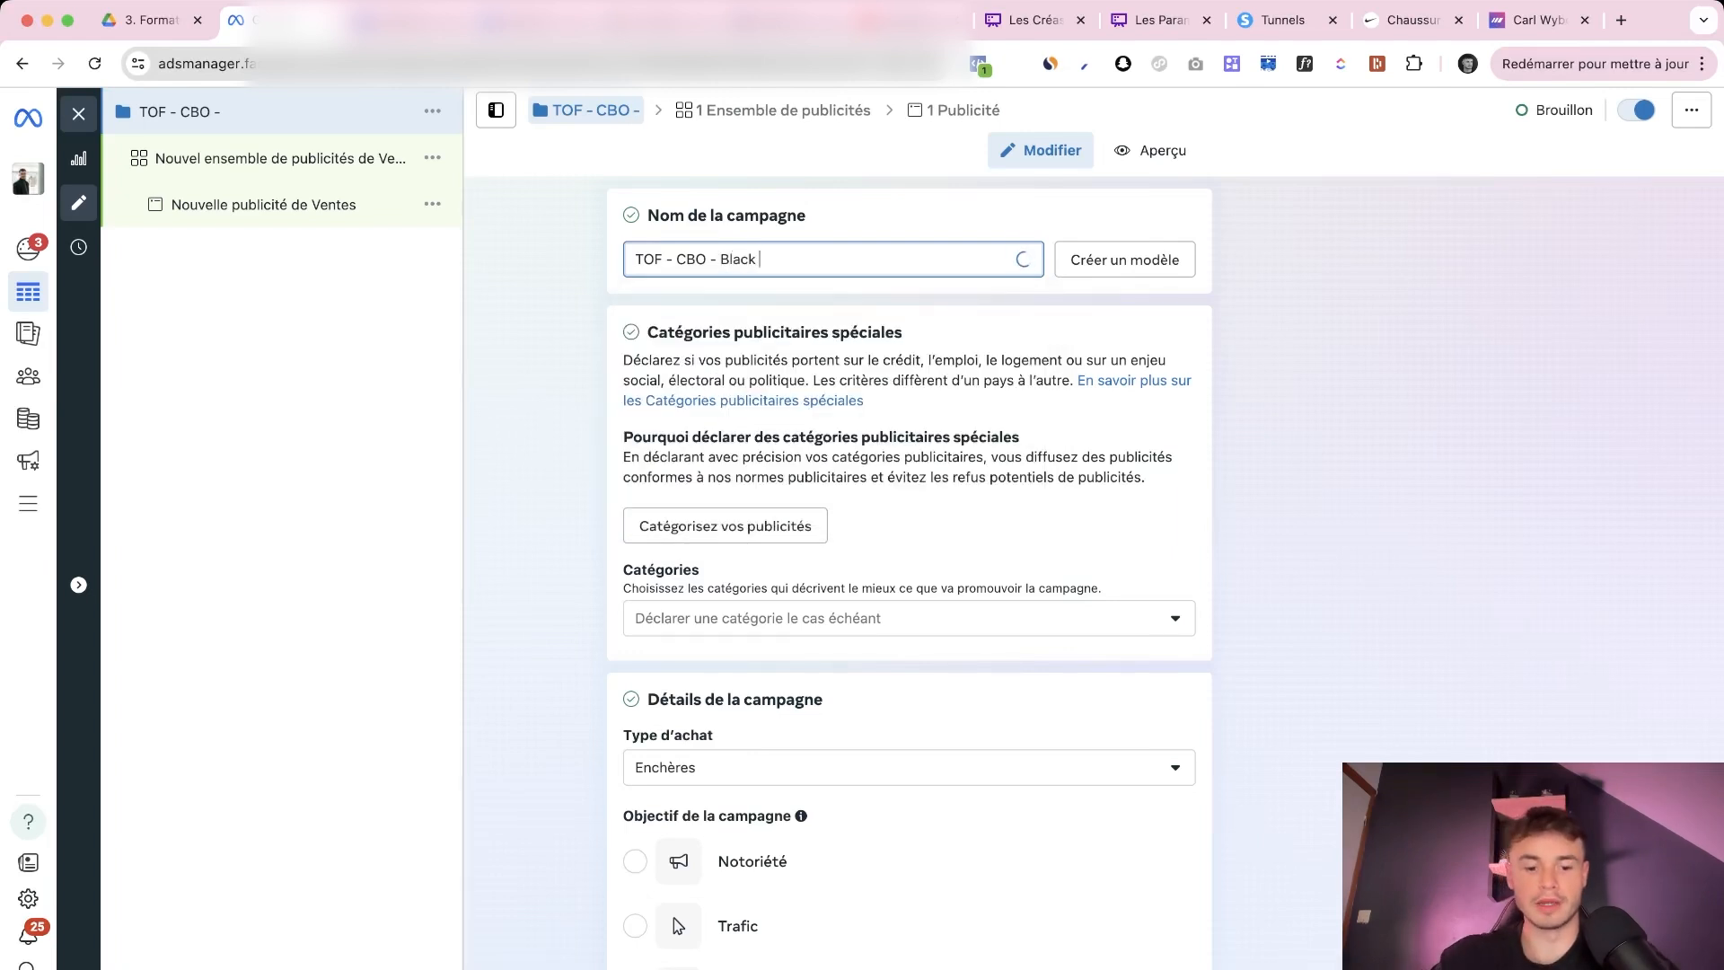
pyautogui.write('Friday')
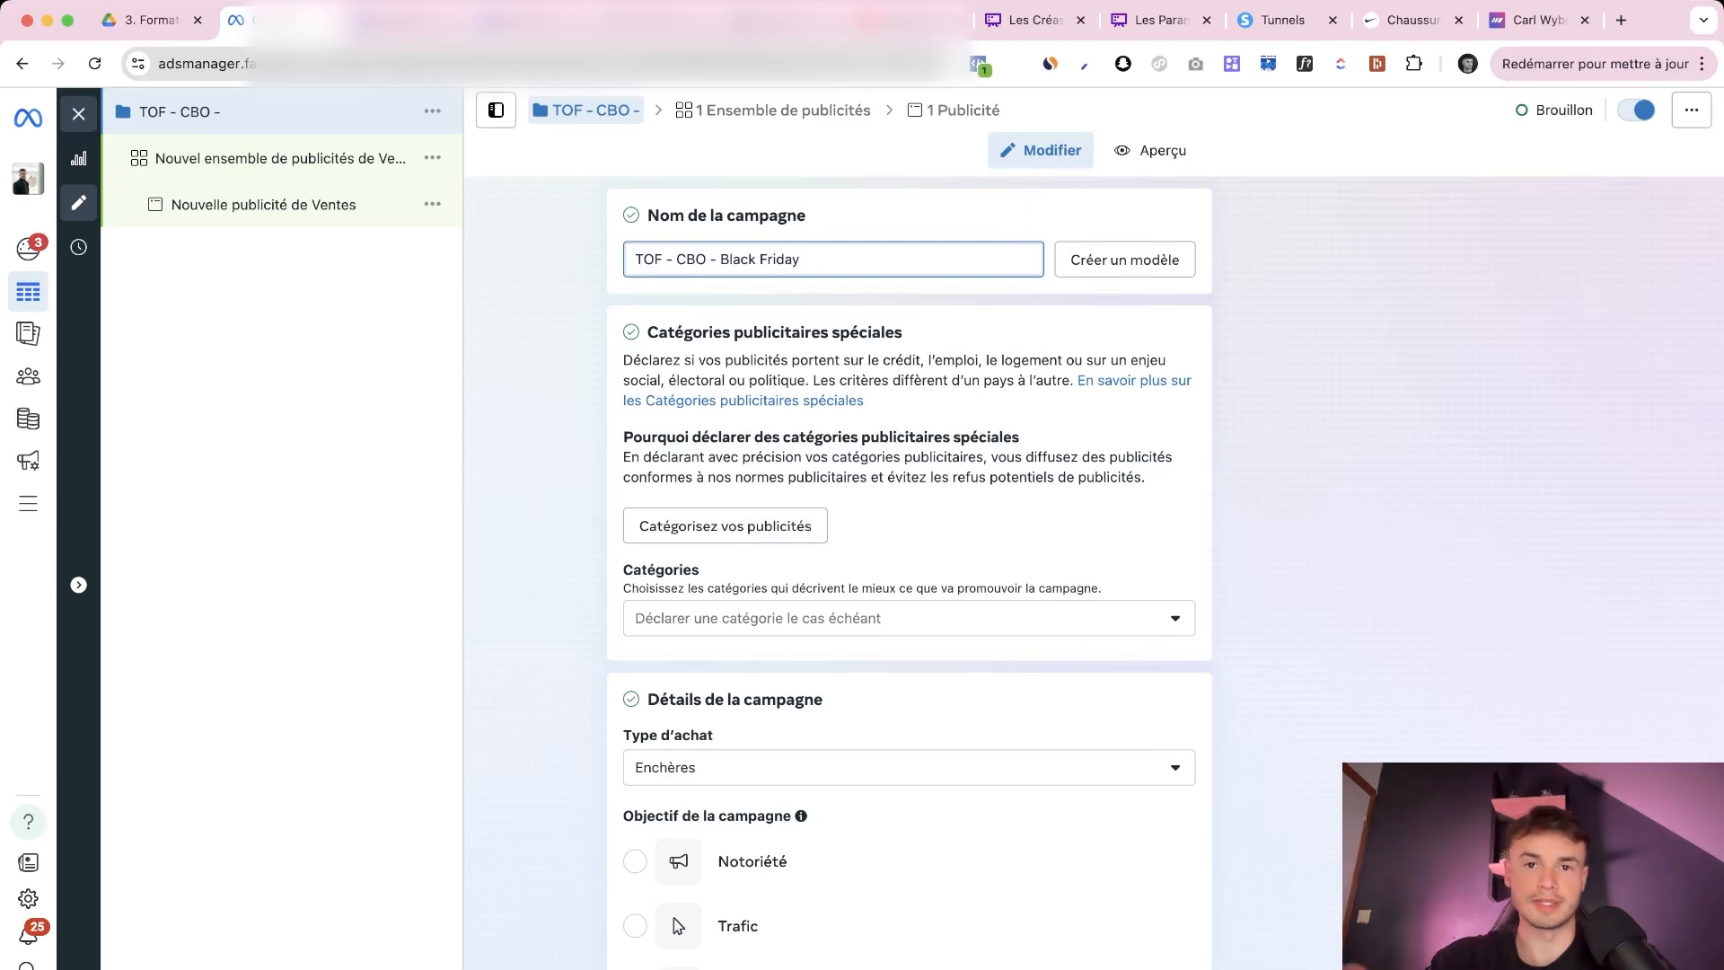
pyautogui.press('Return')
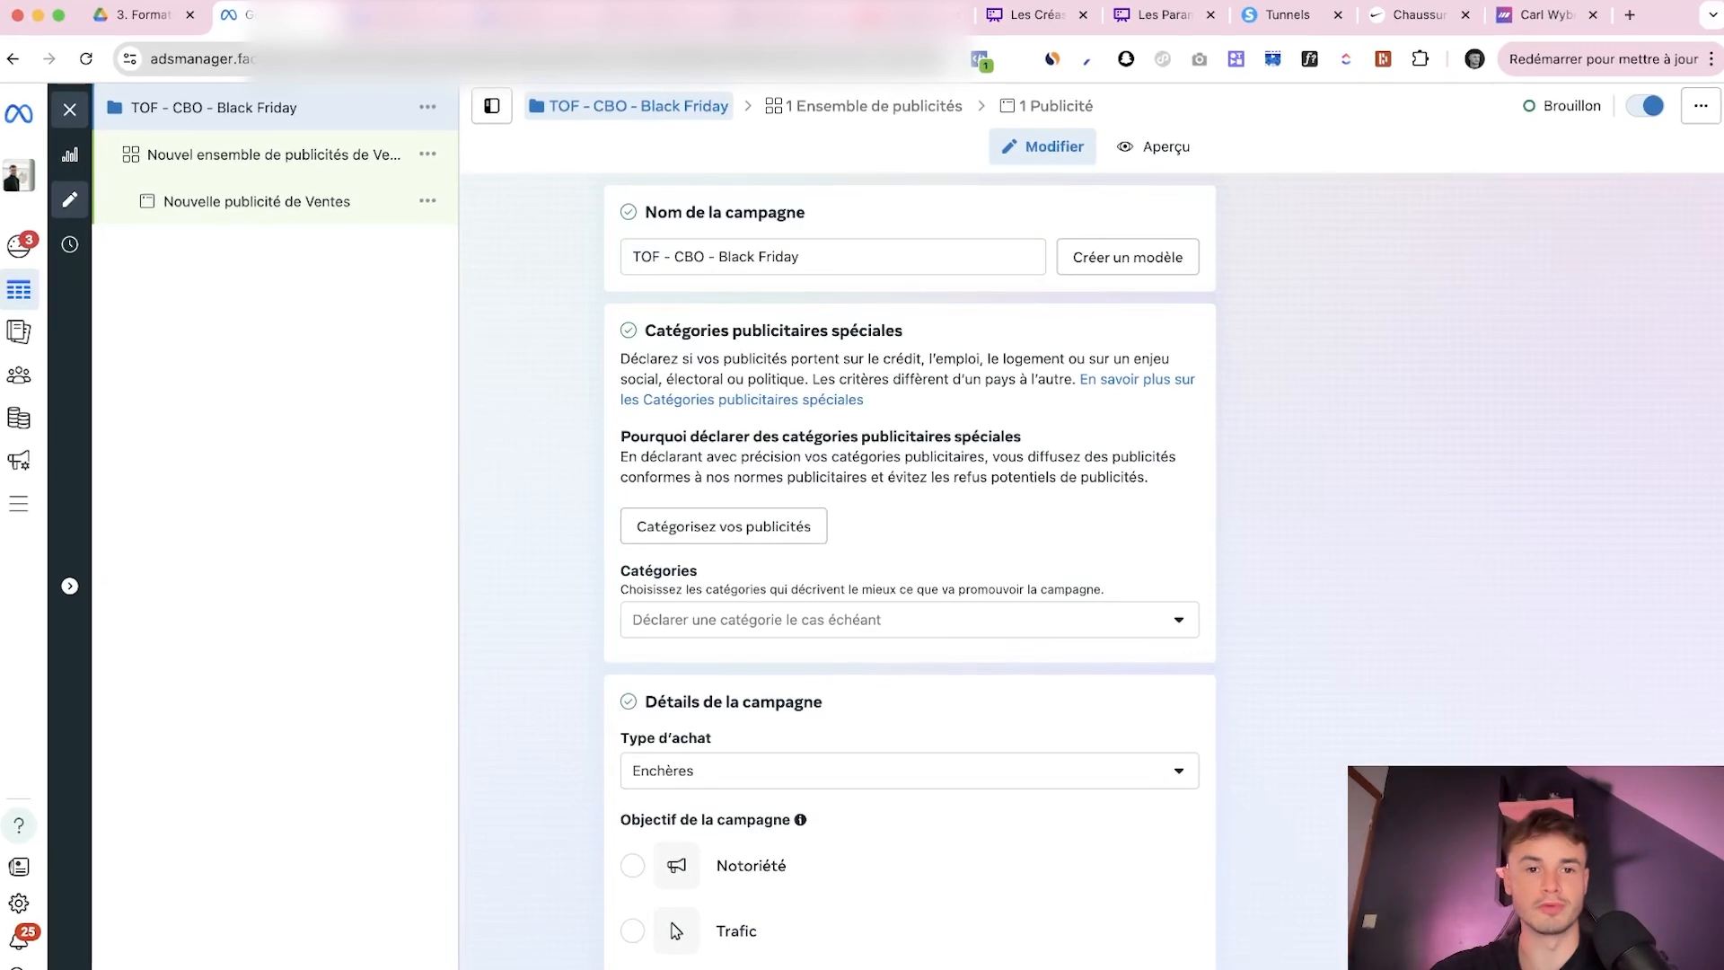
# Highlight the CBO and Black Friday parts of the campaign name to review the naming convention
pyautogui.click(675, 257)
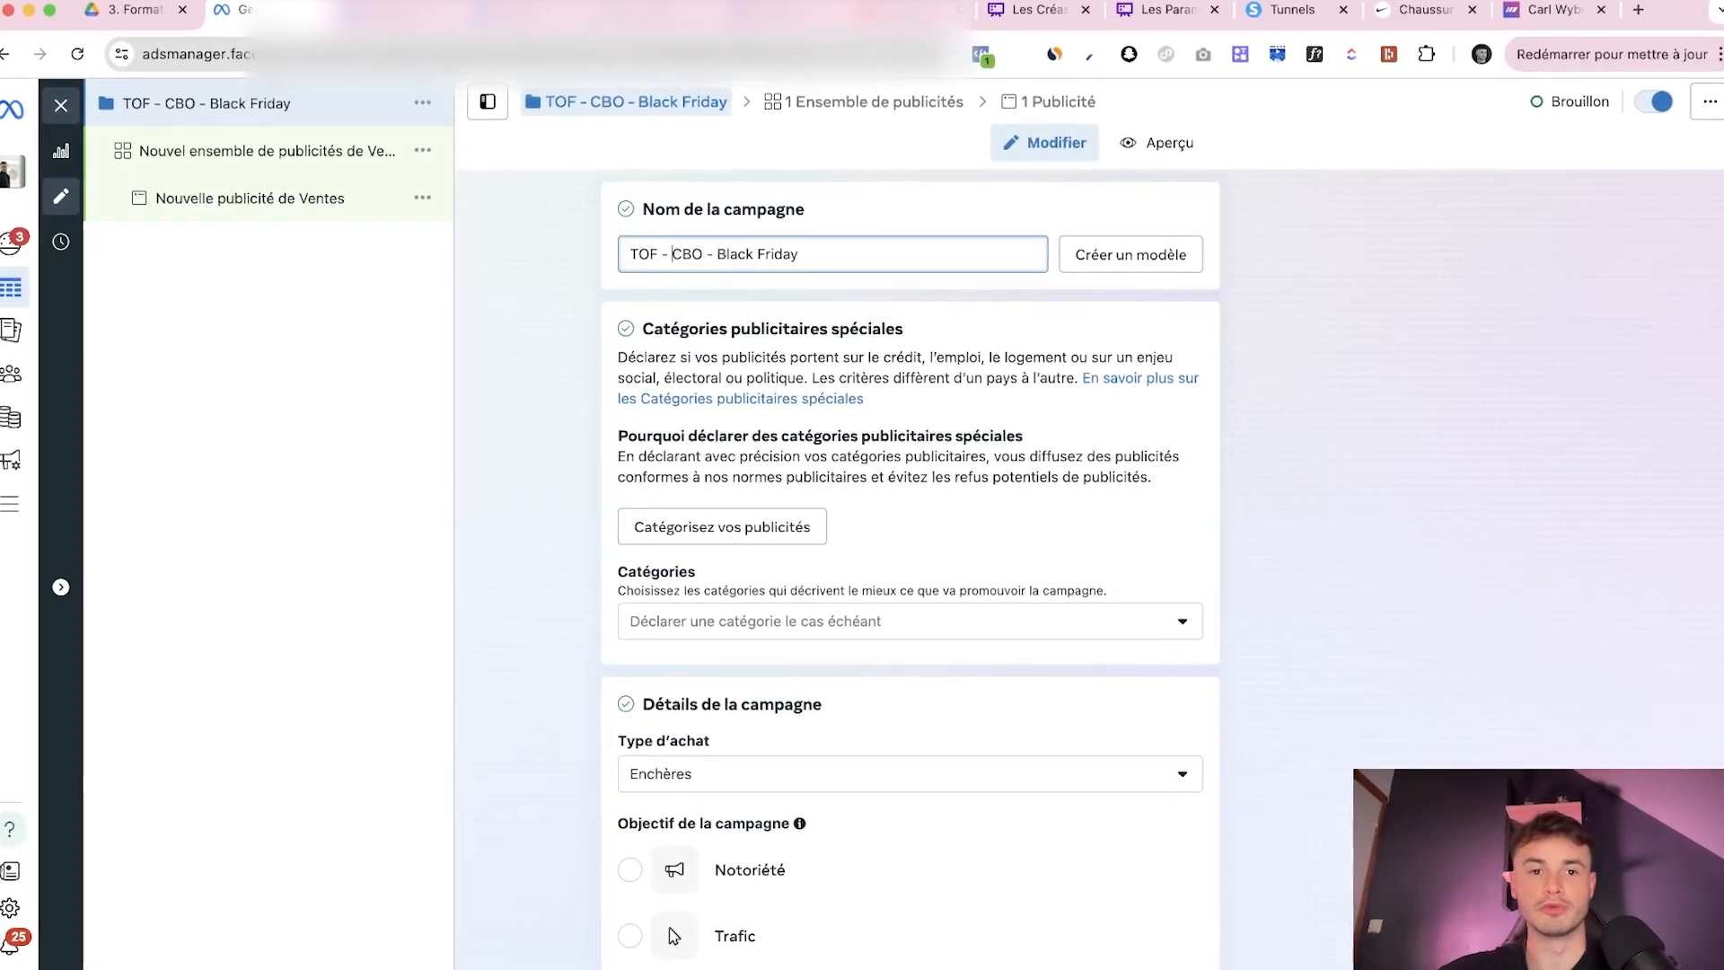
pyautogui.hotkey('alt', 'shift', 'Right')
pyautogui.press('Right')
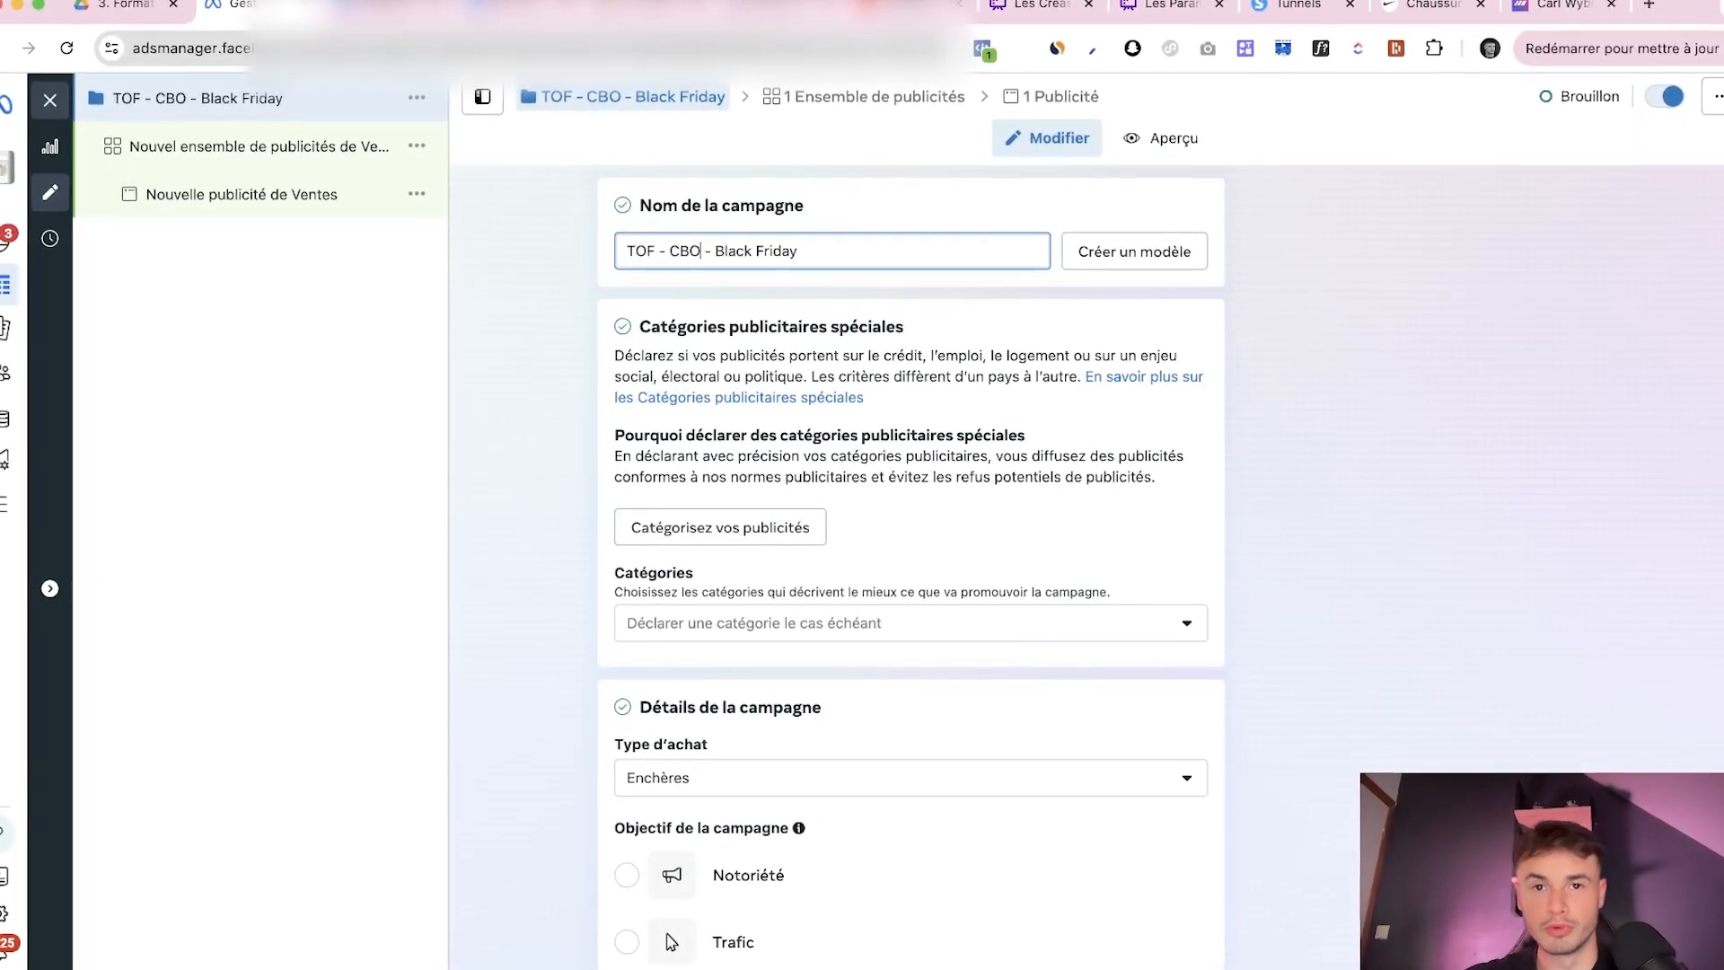
pyautogui.moveTo(715, 252); pyautogui.dragTo(799, 249)
# Examine the special ad categories Crédit, Emploi, Logement and Enjeu social, électoral ou politique, and leave the category undeclared
pyautogui.click(906, 203)
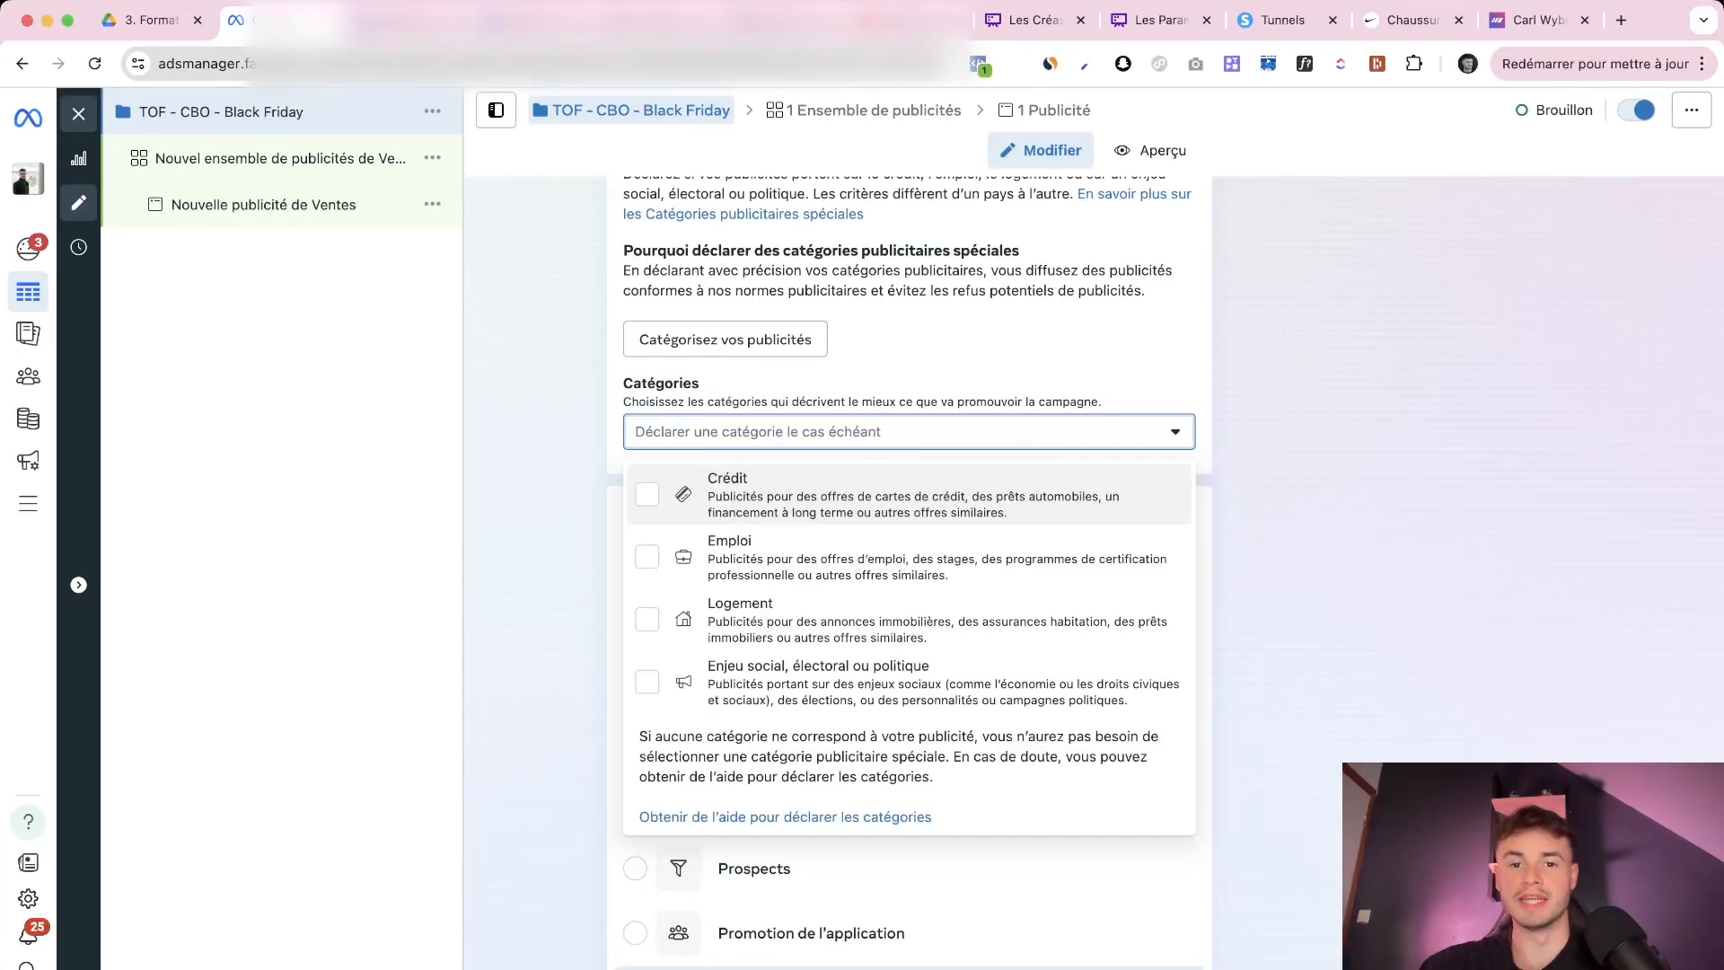
pyautogui.scroll(-1, 908, 628)
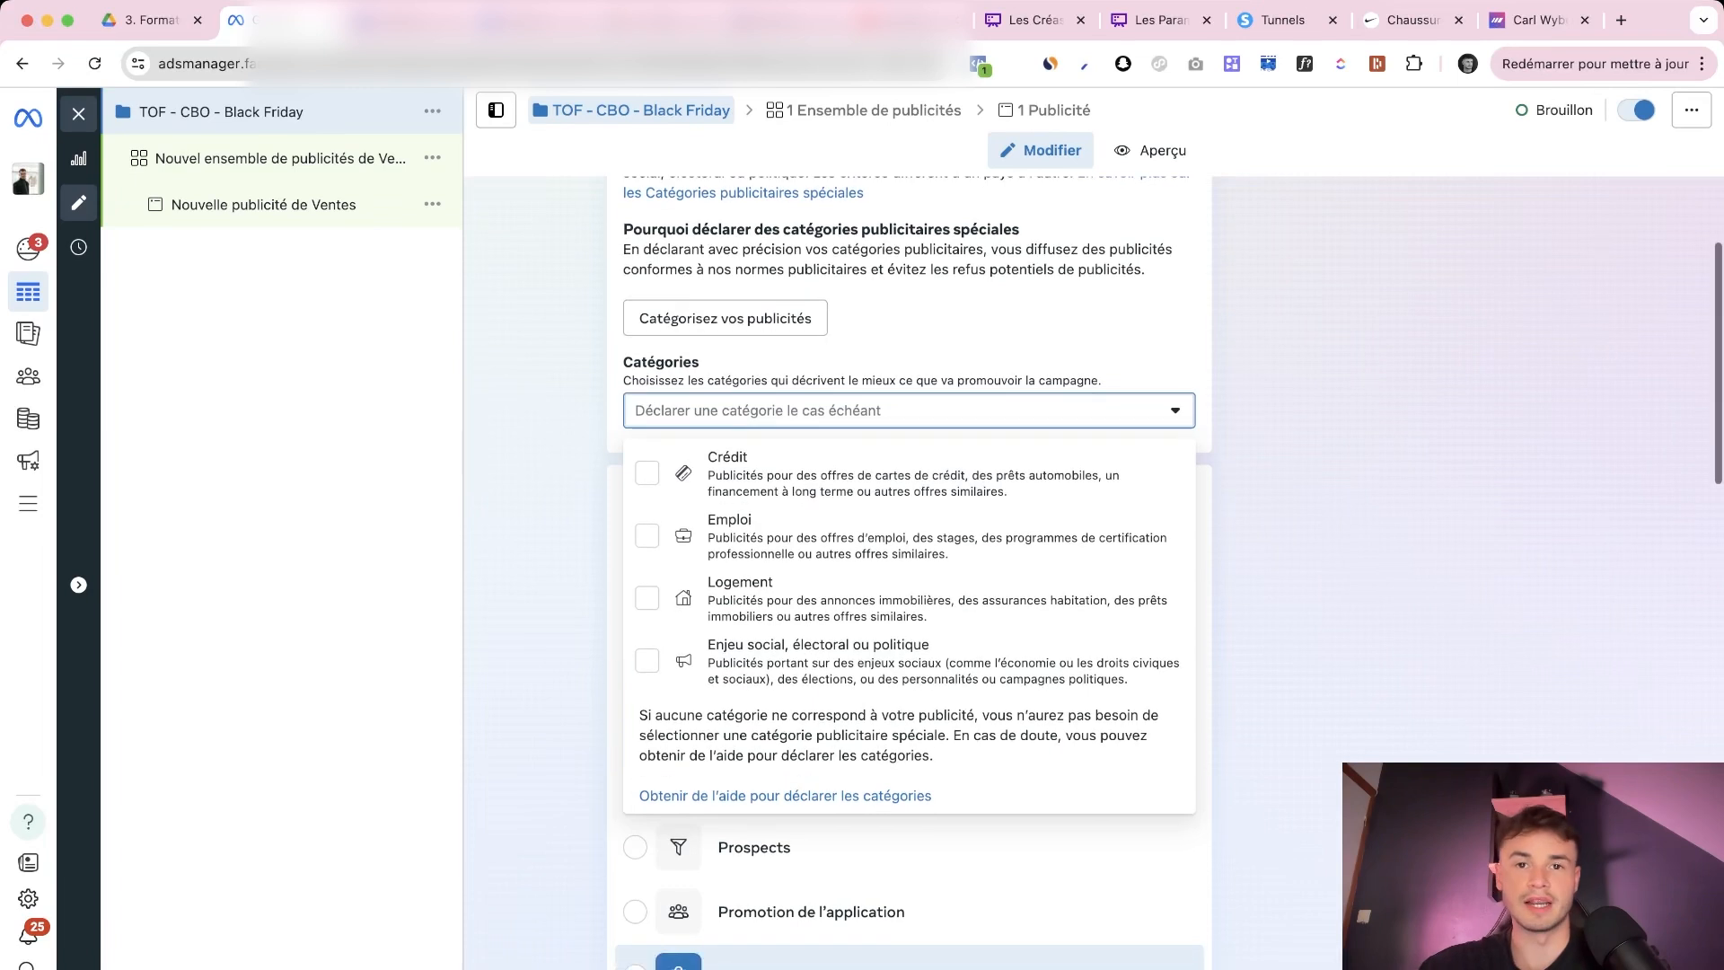
pyautogui.scroll(-1, 909, 449)
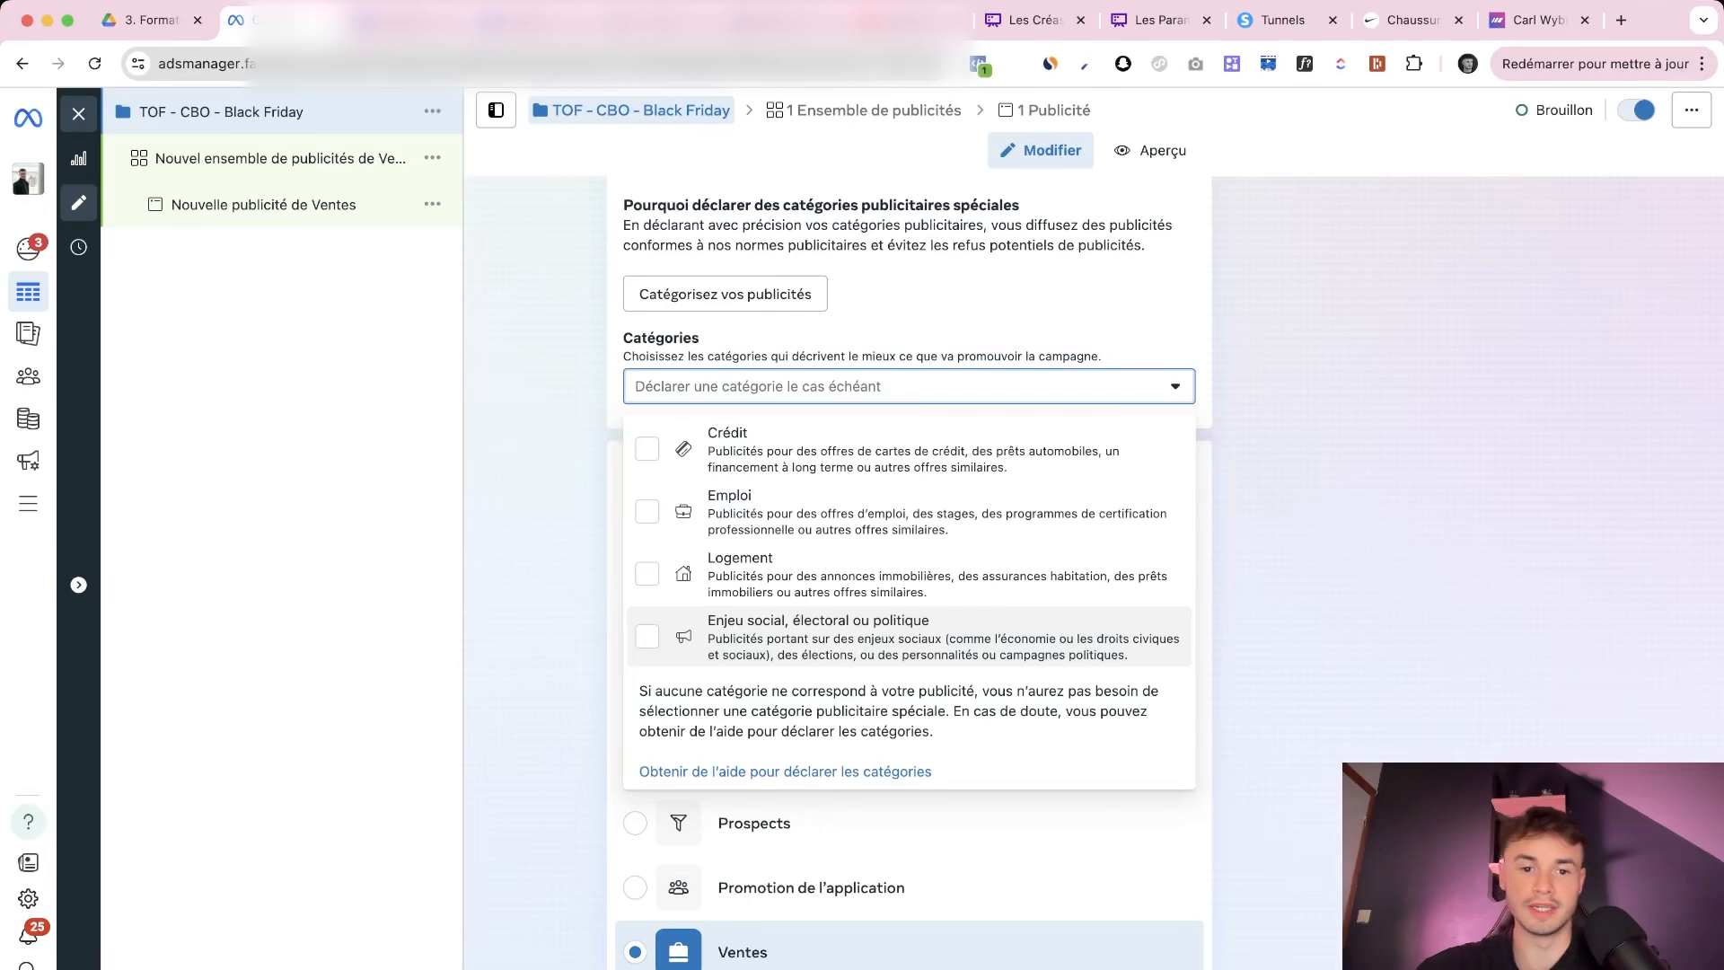
pyautogui.click(1284, 575)
pyautogui.scroll(-3, 1283, 575)
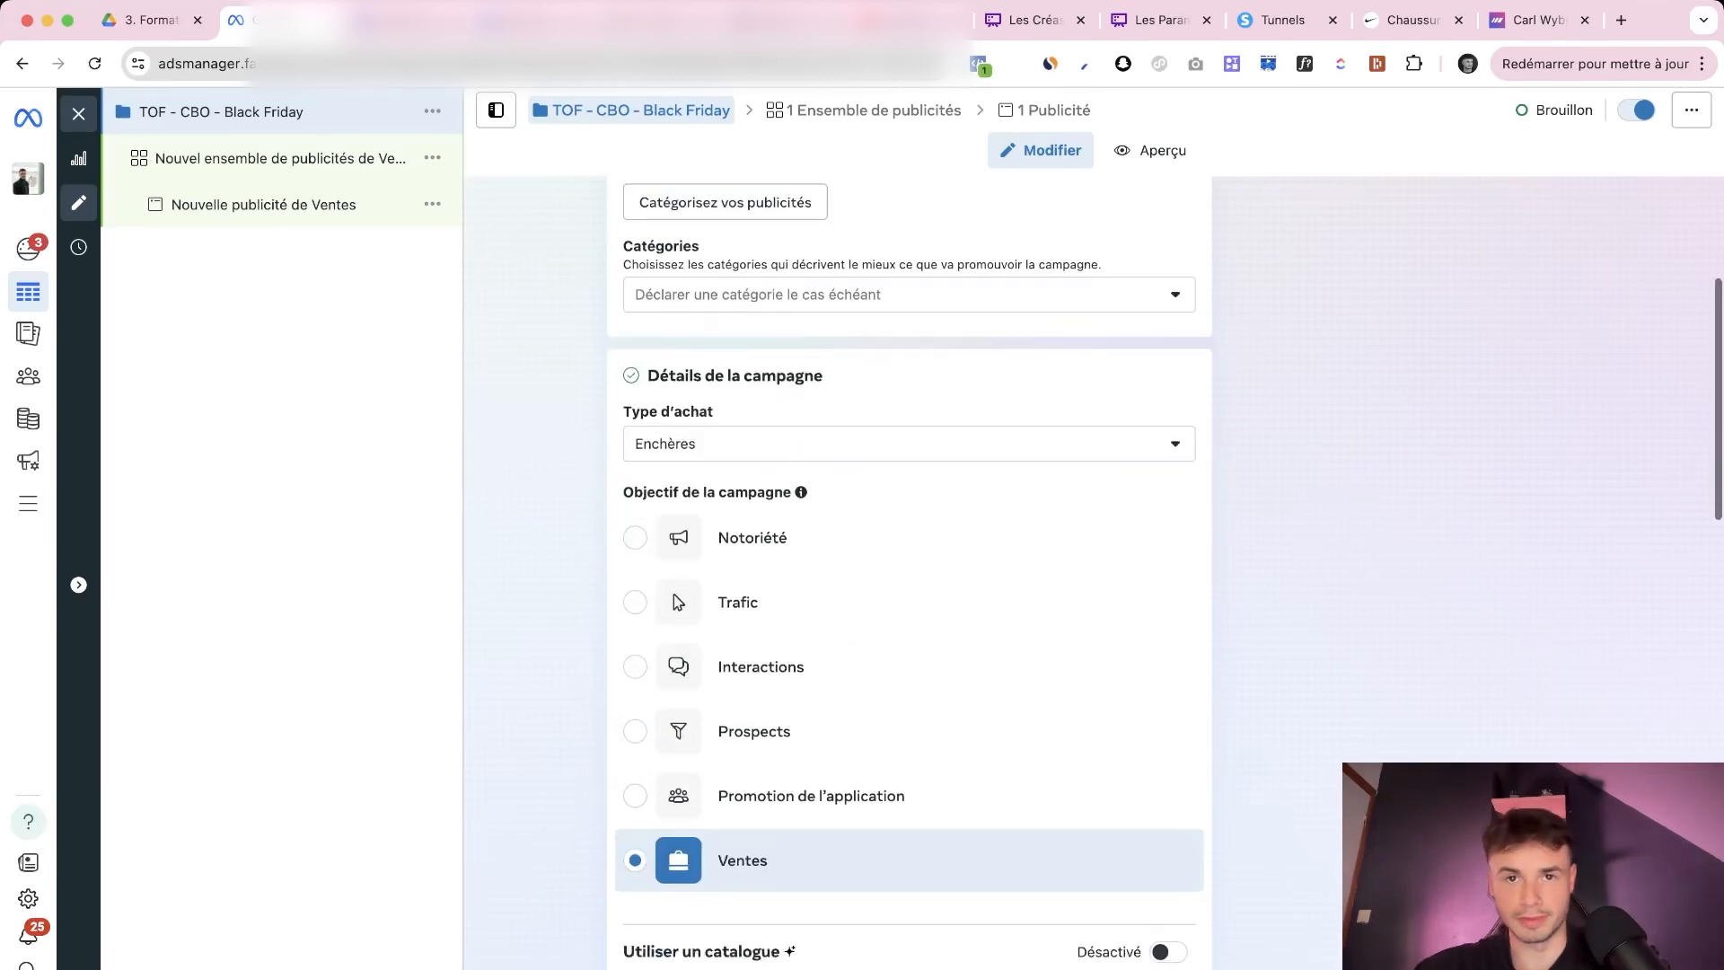
# Examine how to create a custom audience for the Clientèle existante segment from a Fichier clientèle, up to the file upload stage, and close the wizard
pyautogui.scroll(-10, 1283, 574)
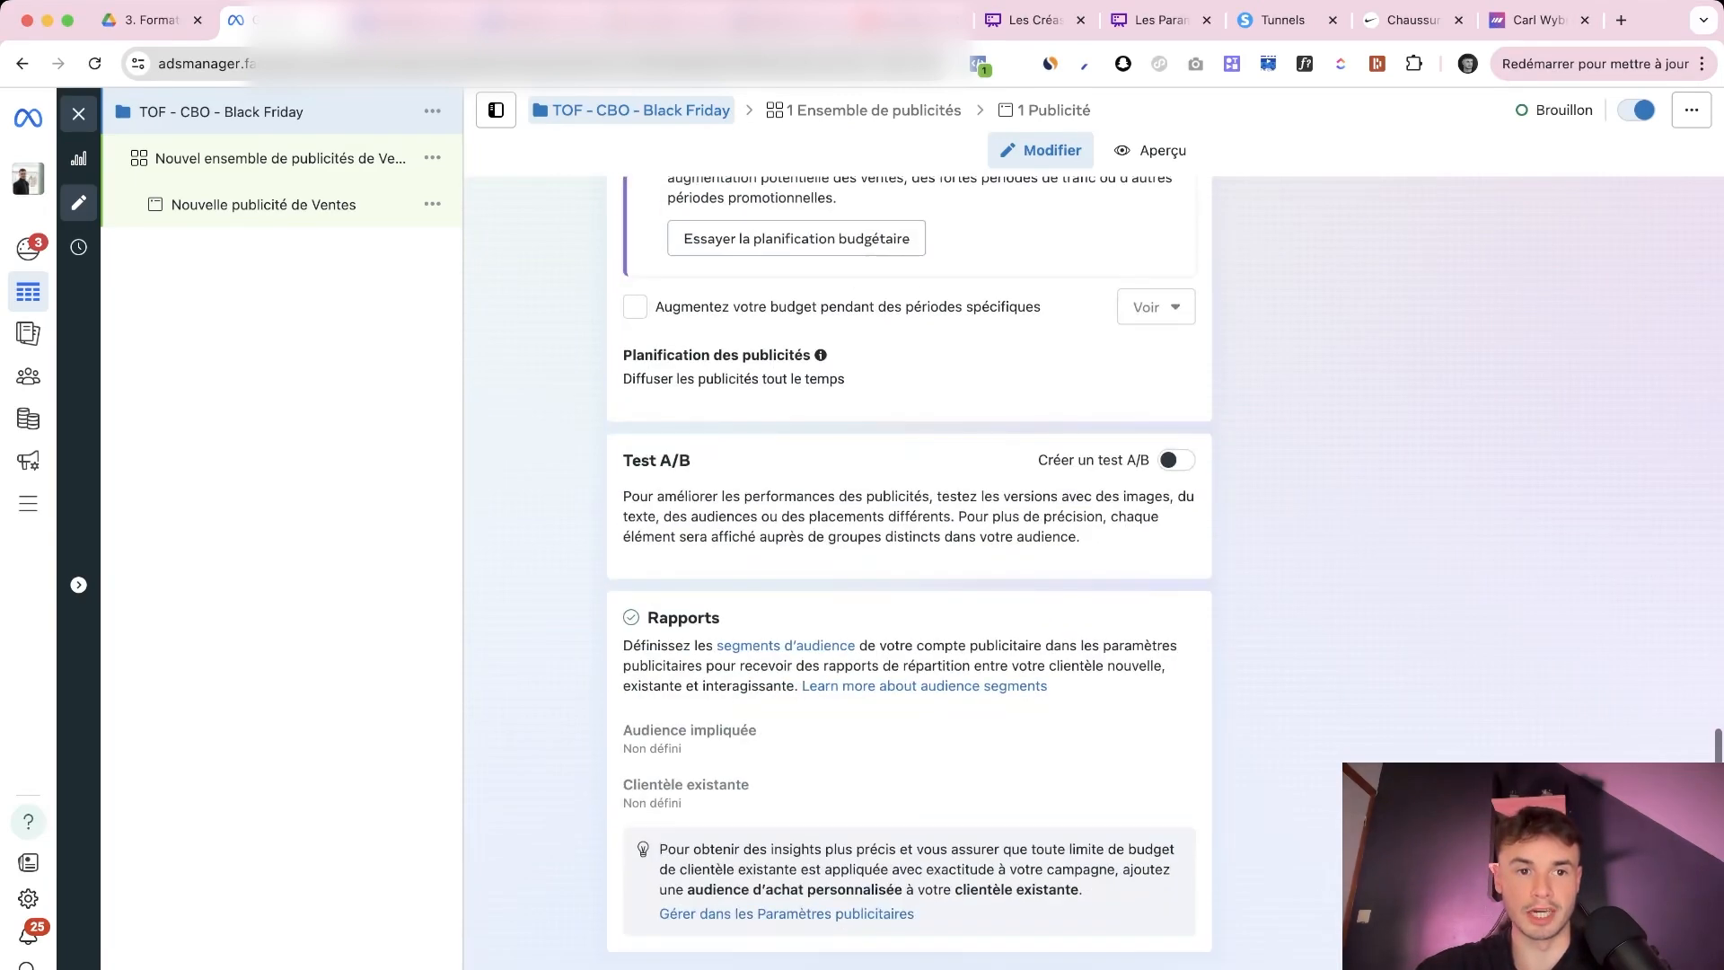
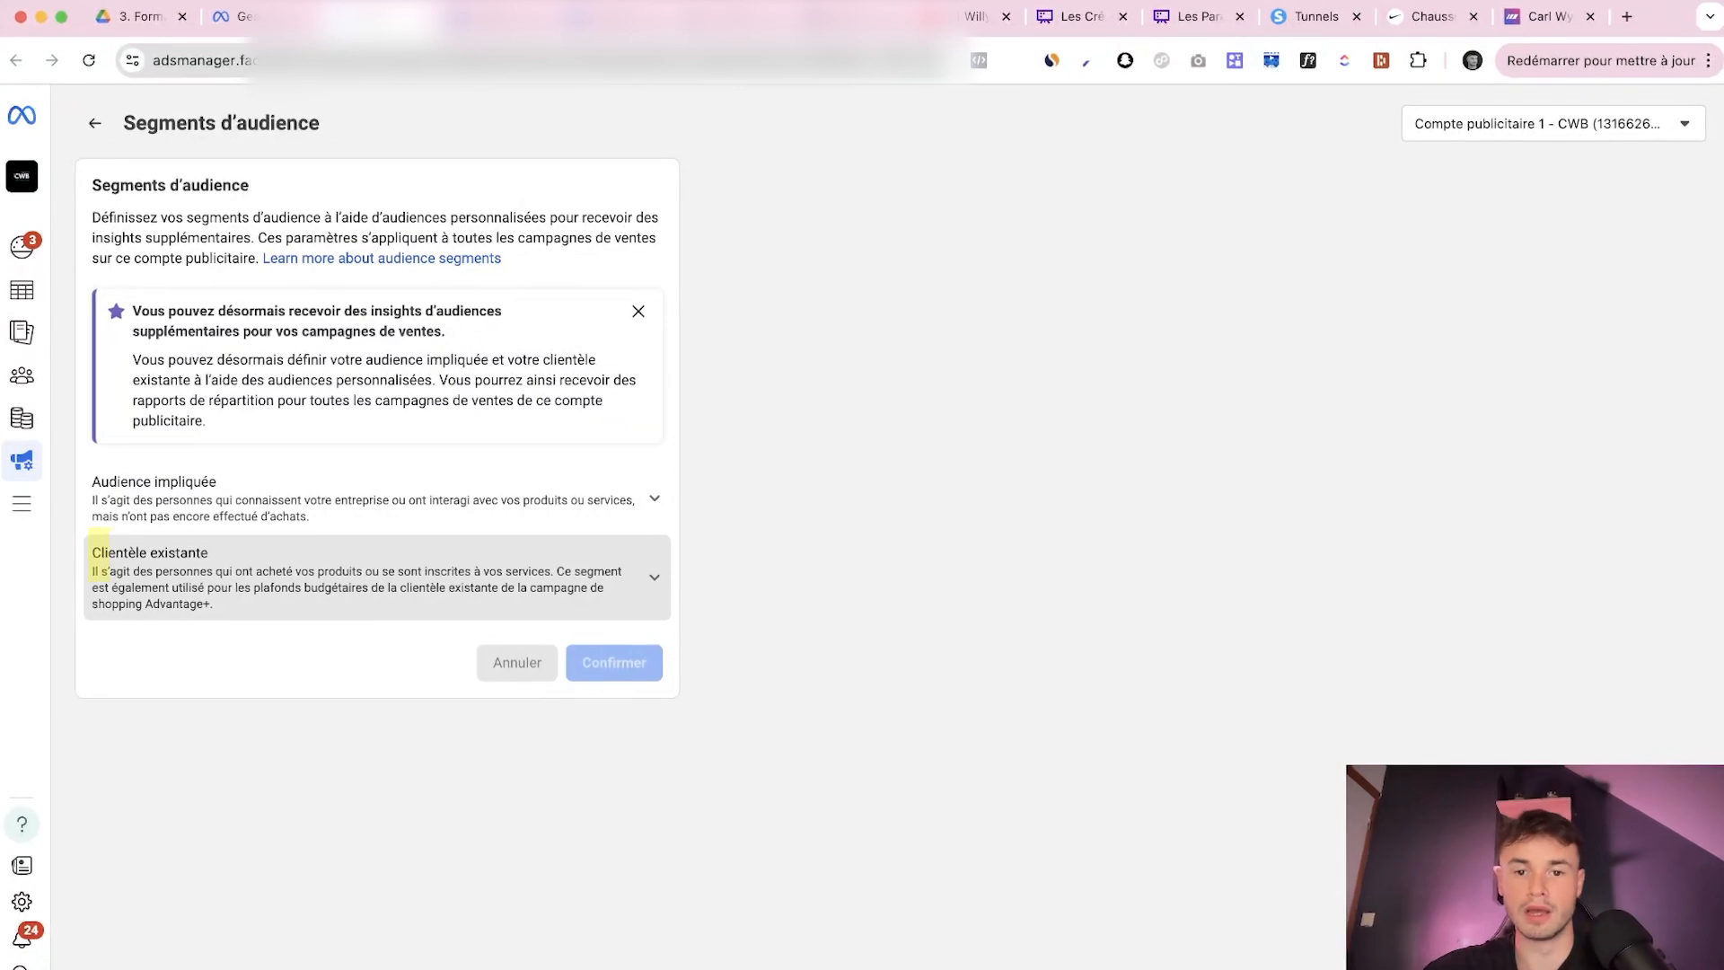
pyautogui.click(139, 553)
pyautogui.click(528, 698)
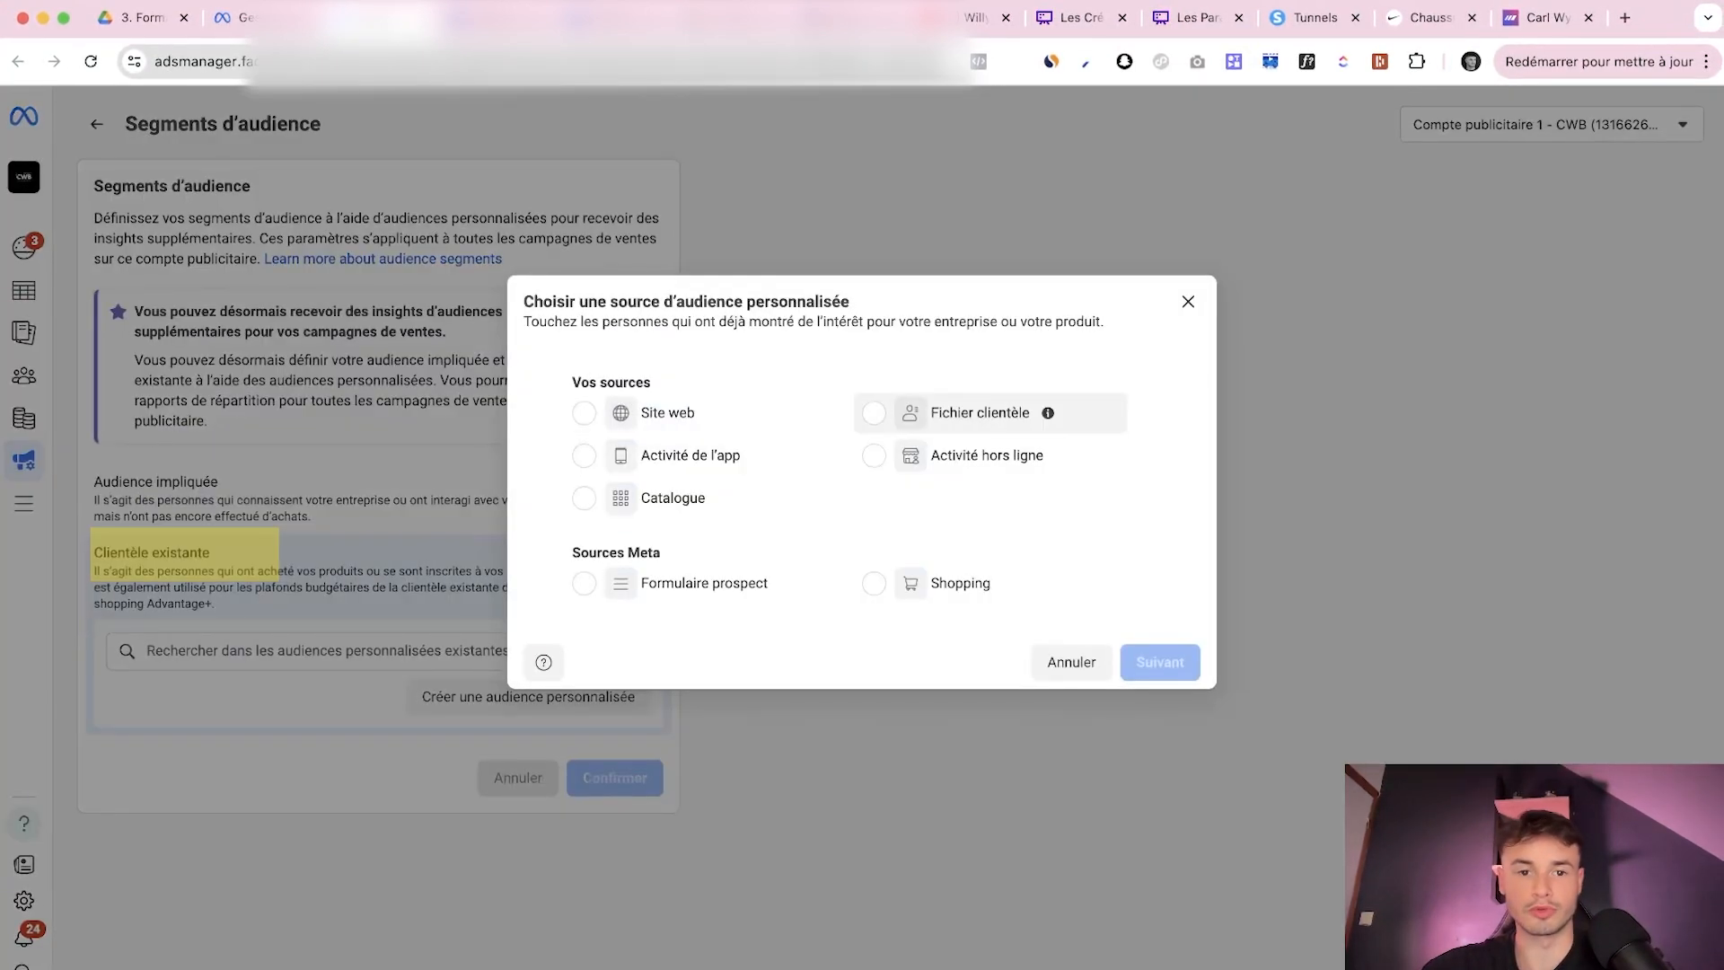
pyautogui.click(979, 413)
pyautogui.click(1158, 662)
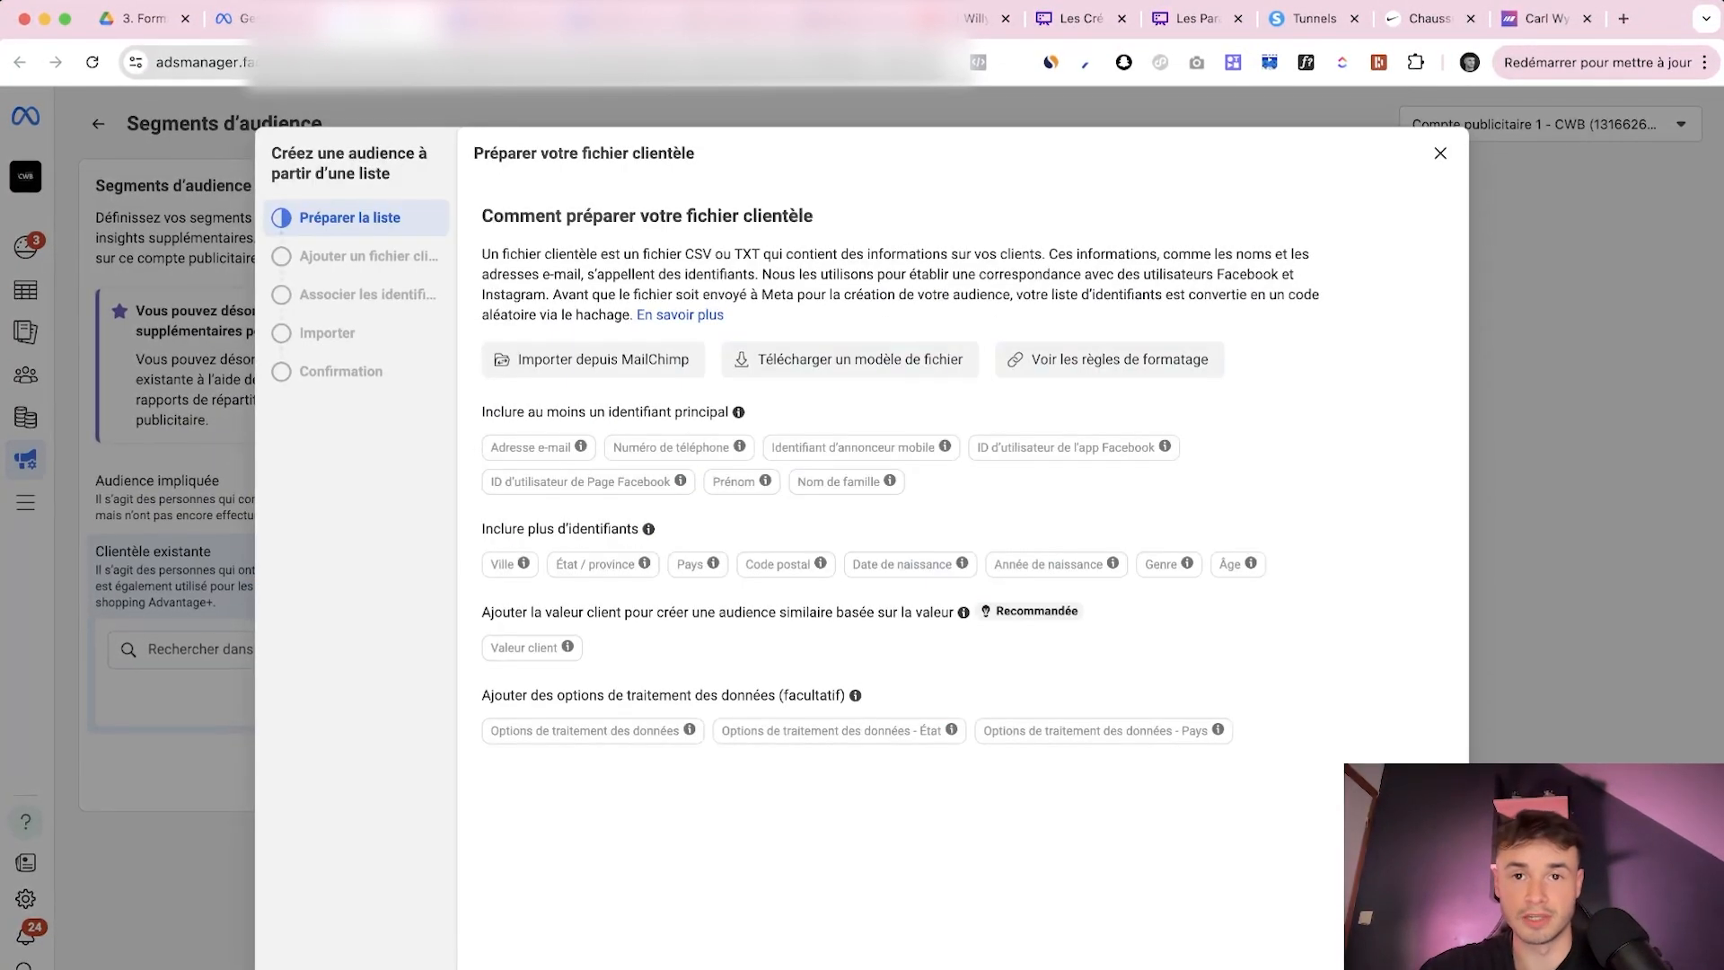
pyautogui.click(1422, 941)
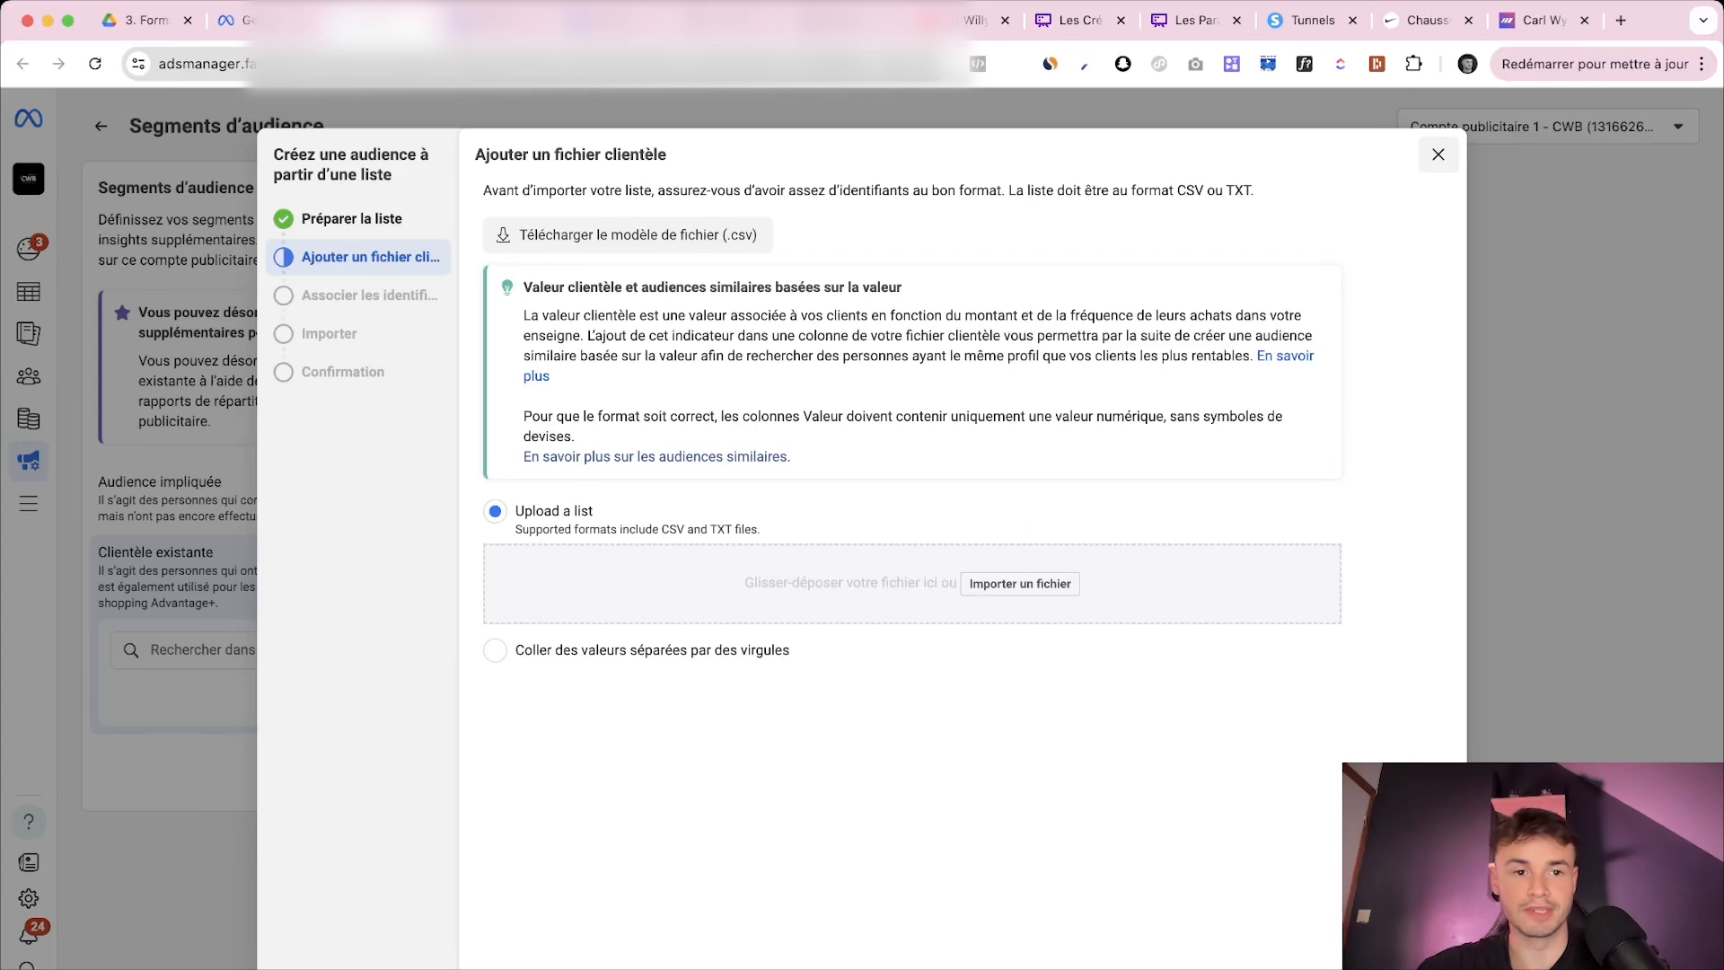
pyautogui.click(1437, 155)
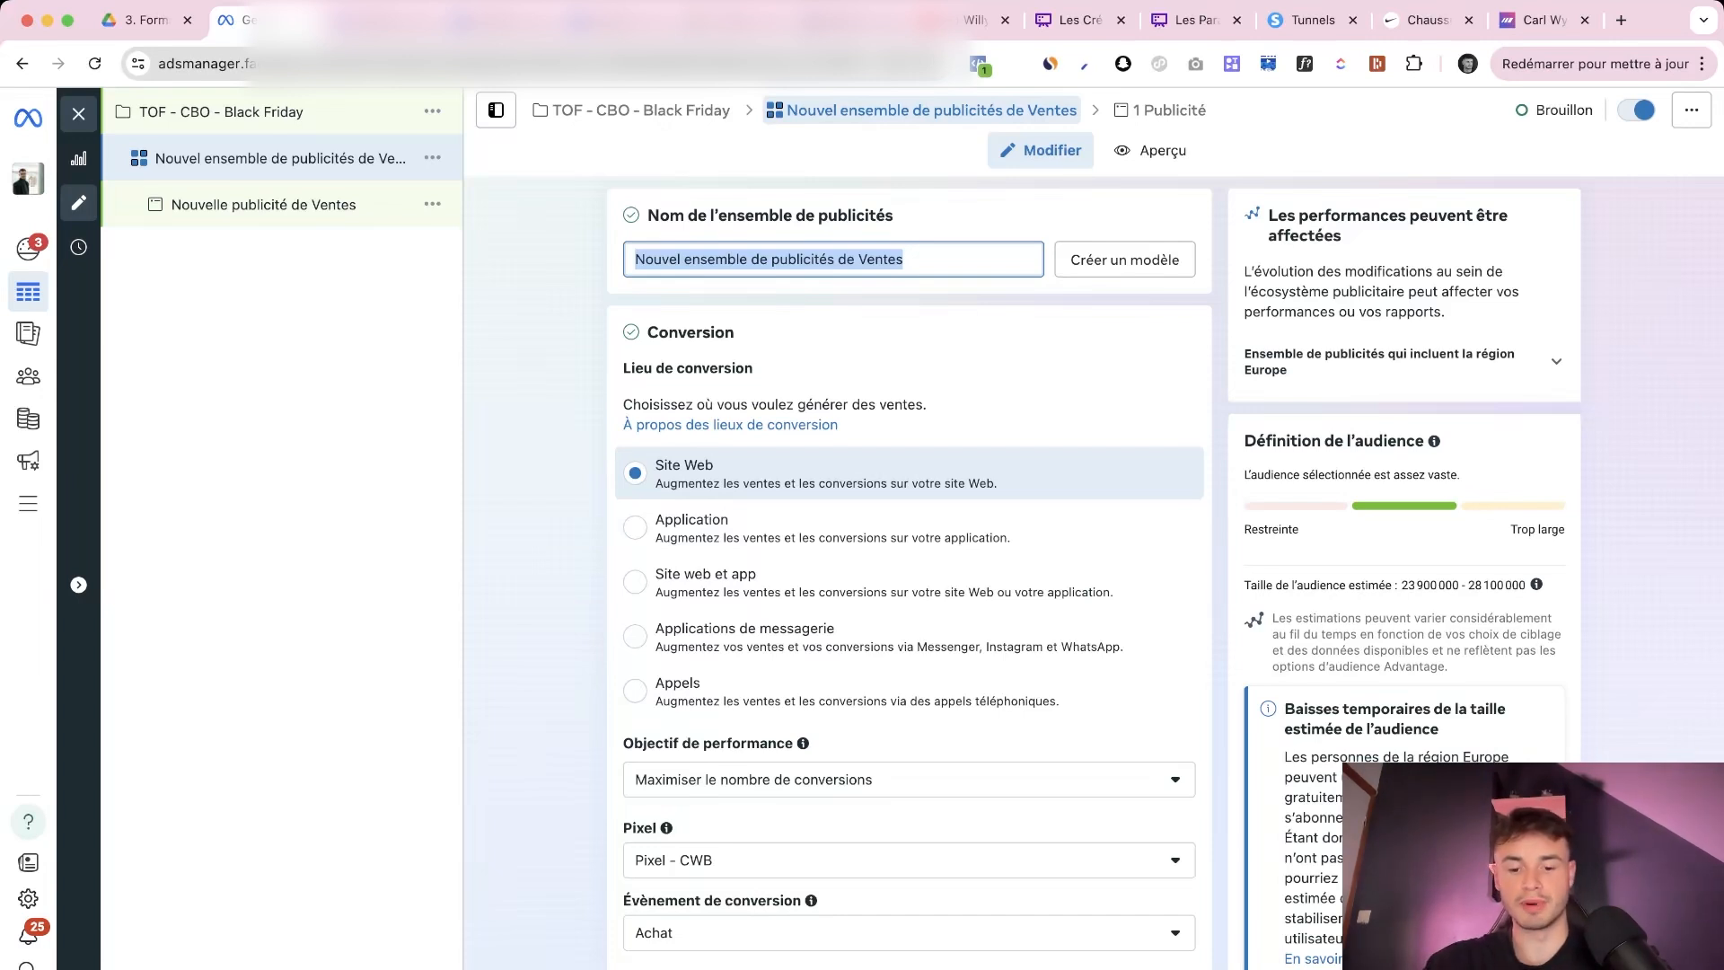
# Rename the ad set "Marketing"
pyautogui.write('Markt')
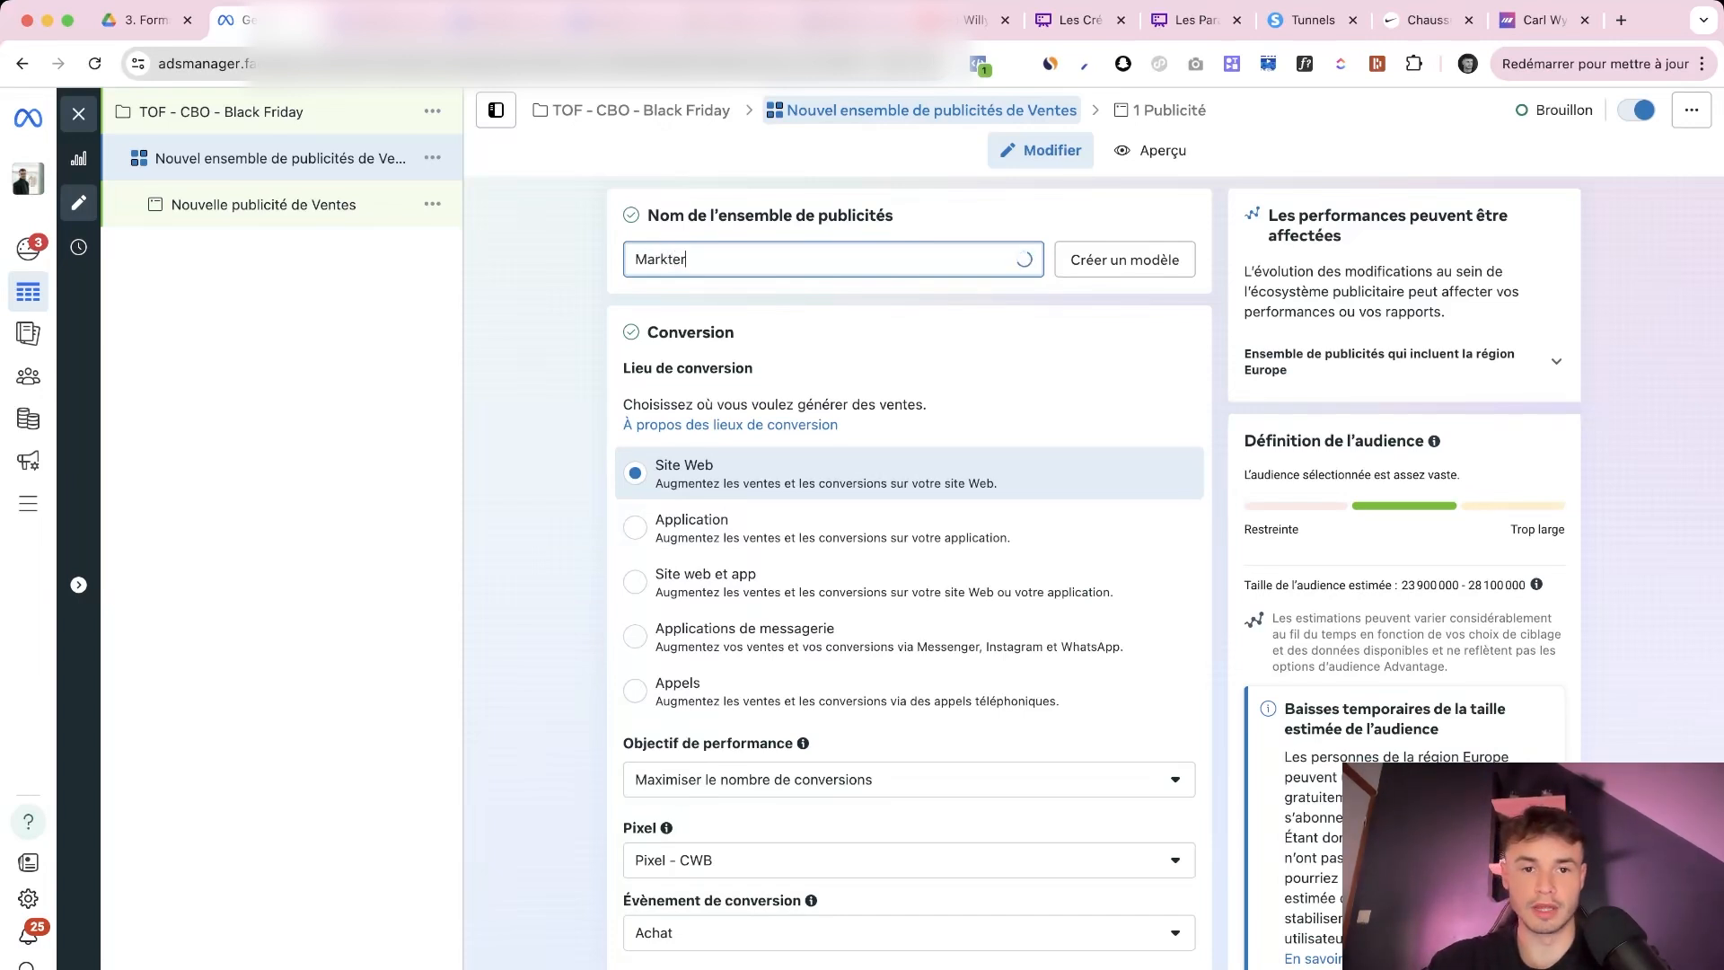
pyautogui.press('BackSpace')
pyautogui.write('et')
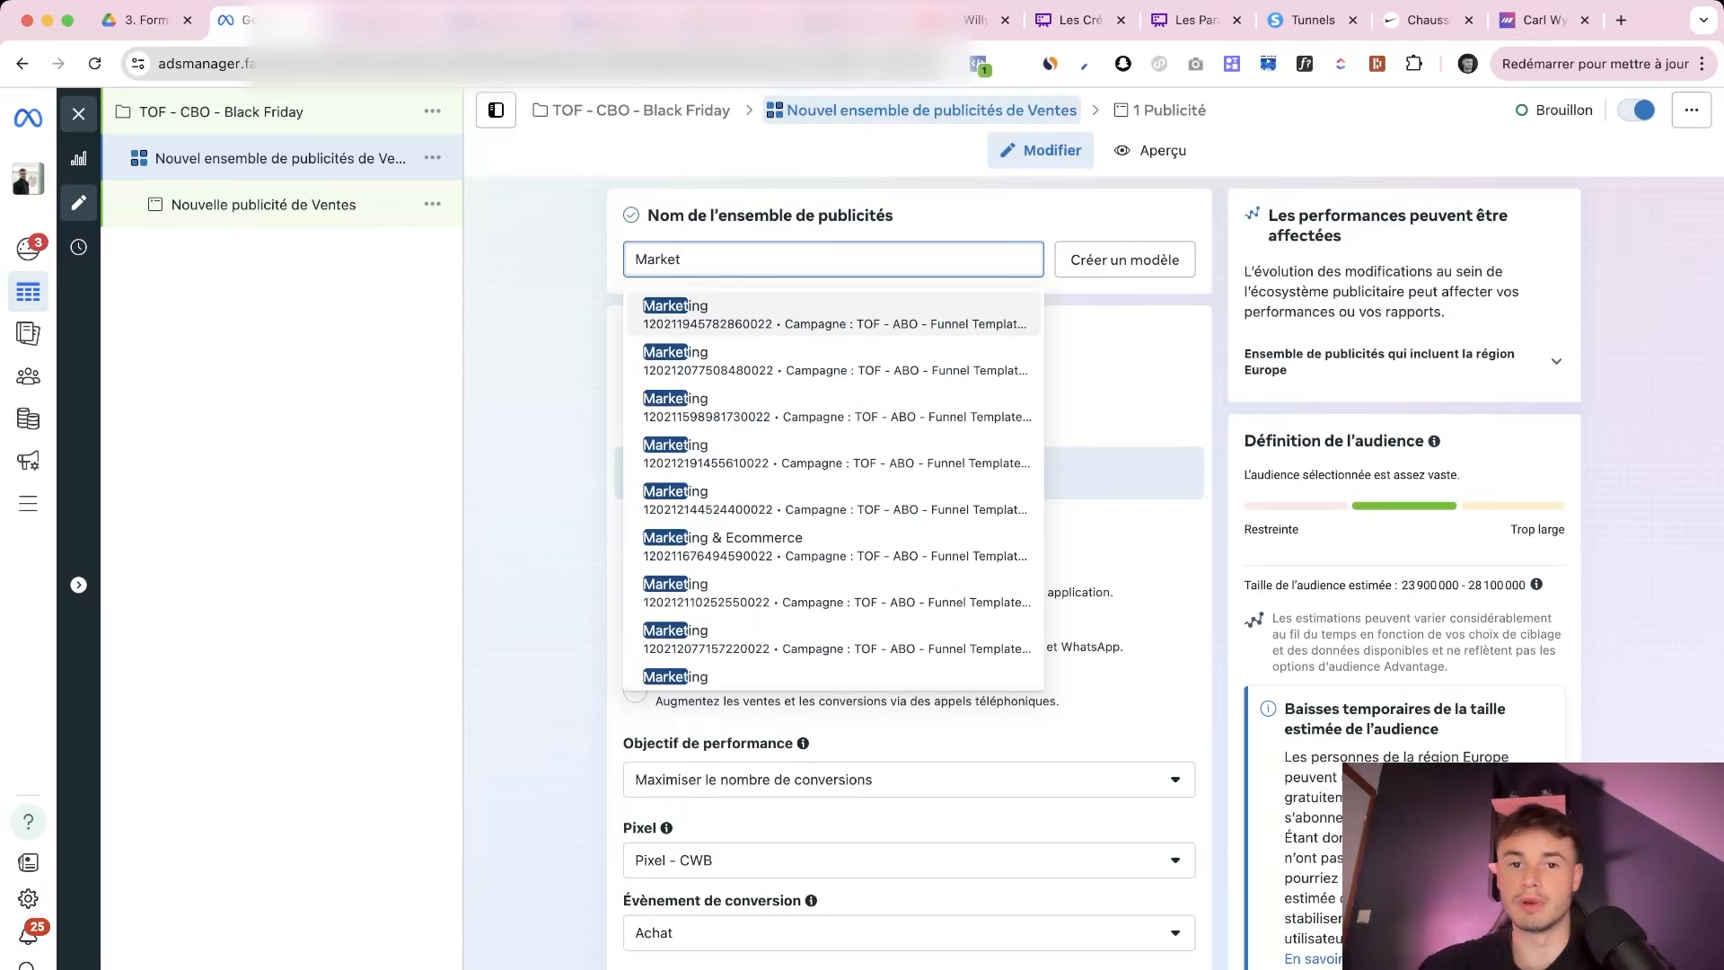
pyautogui.write('ing')
# Review the ad set's conversion locations and the available Objectif de performance options, keeping Maximiser le nombre de conversions
pyautogui.scroll(-2, 908, 573)
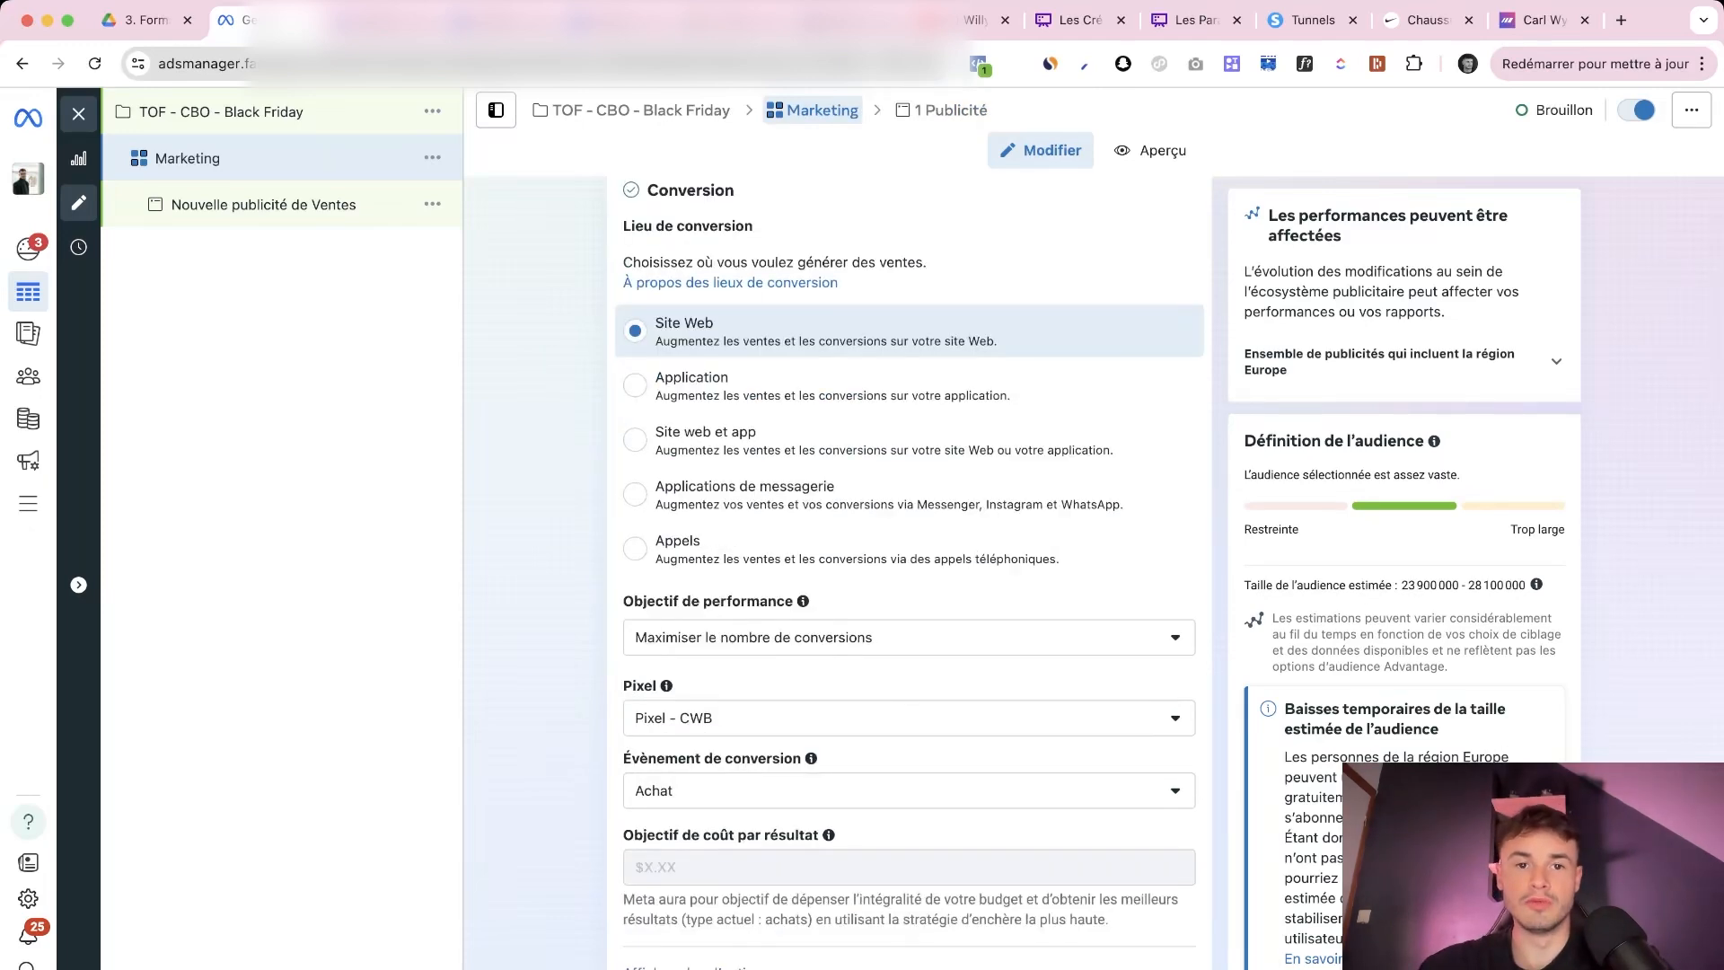
pyautogui.scroll(1, 908, 573)
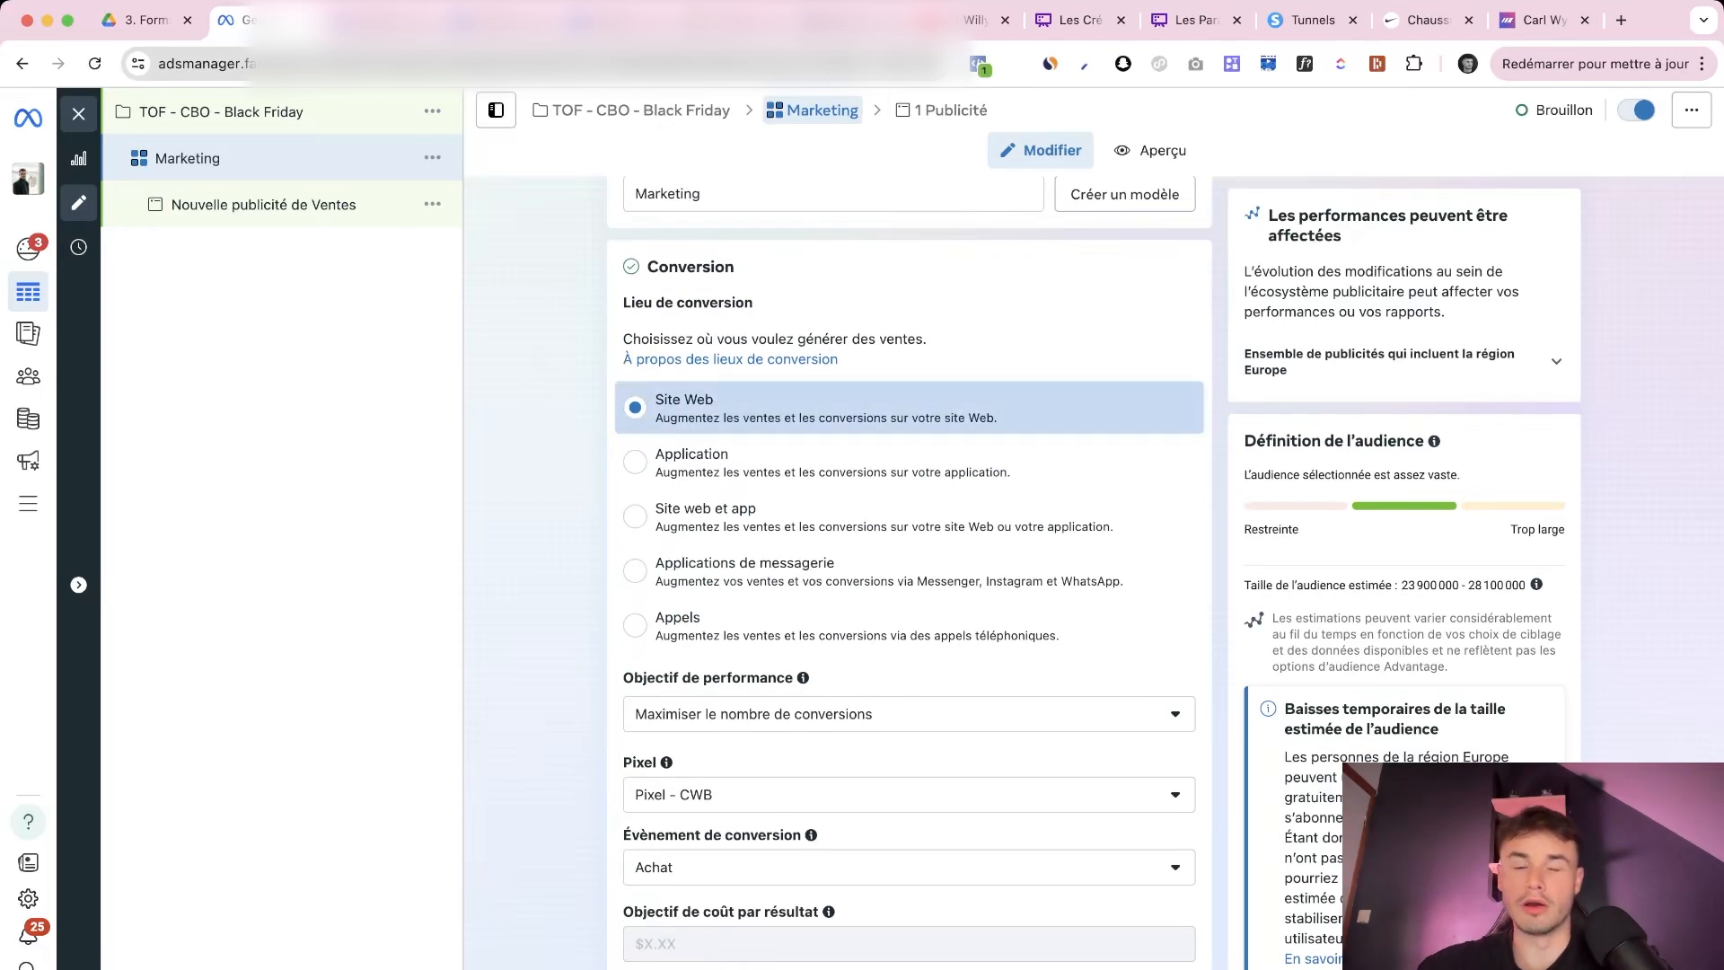
pyautogui.scroll(-1, 909, 569)
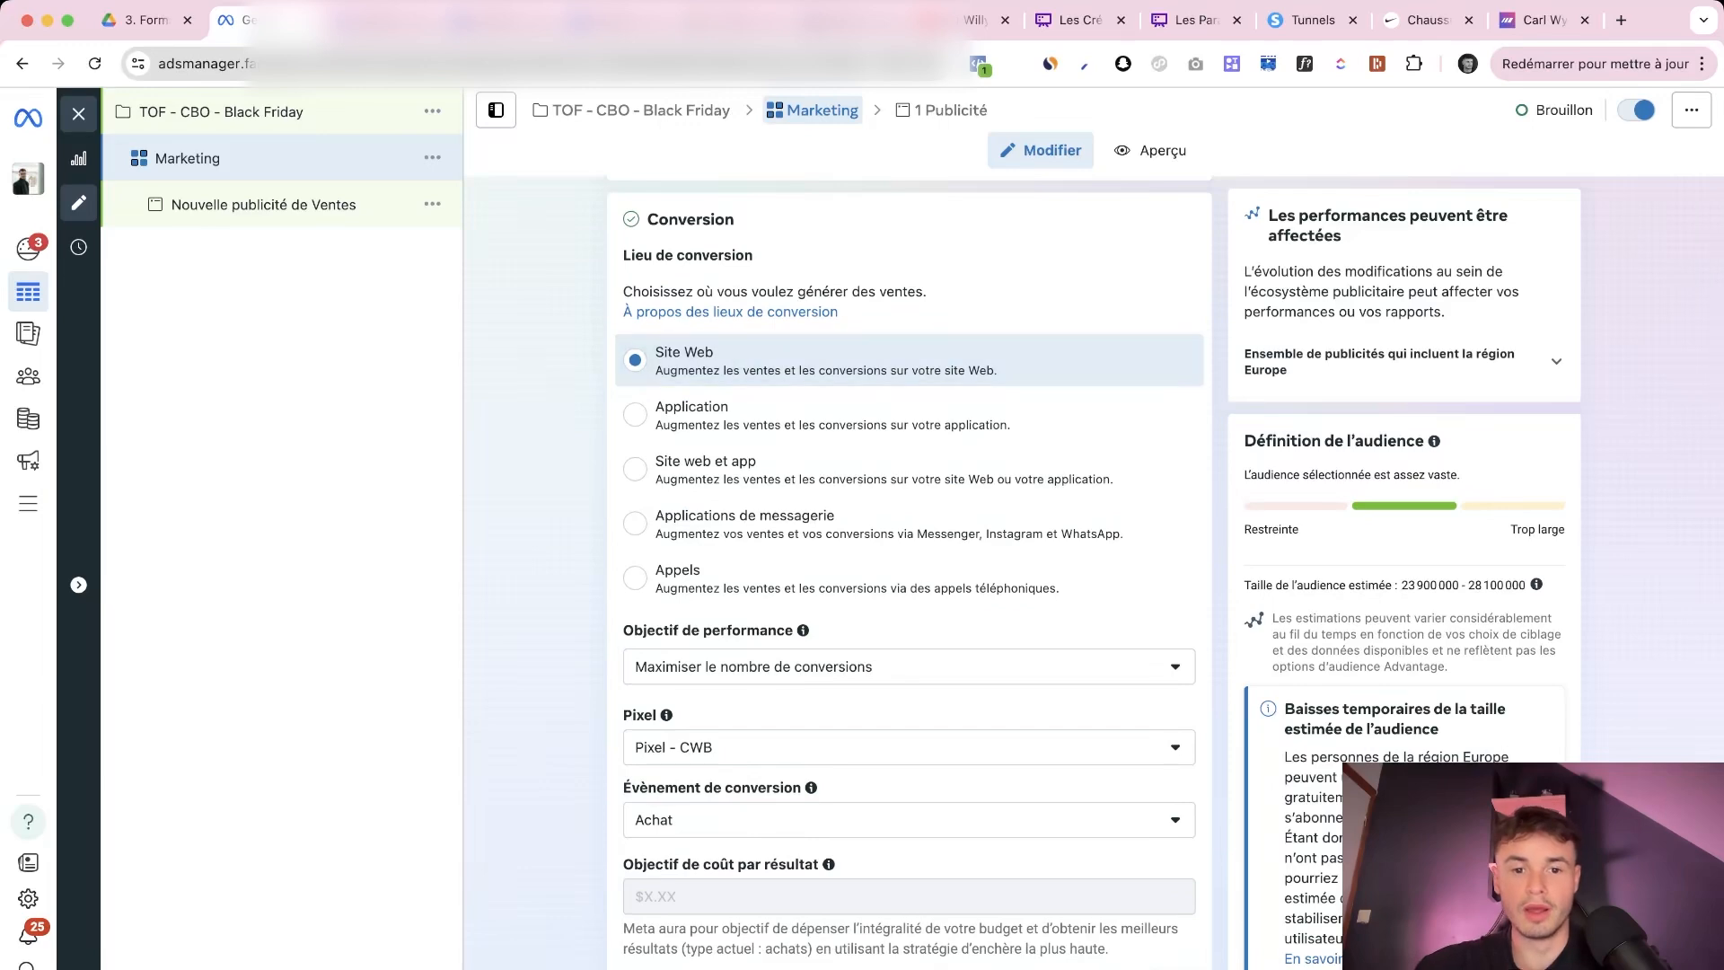
pyautogui.scroll(-5, 908, 569)
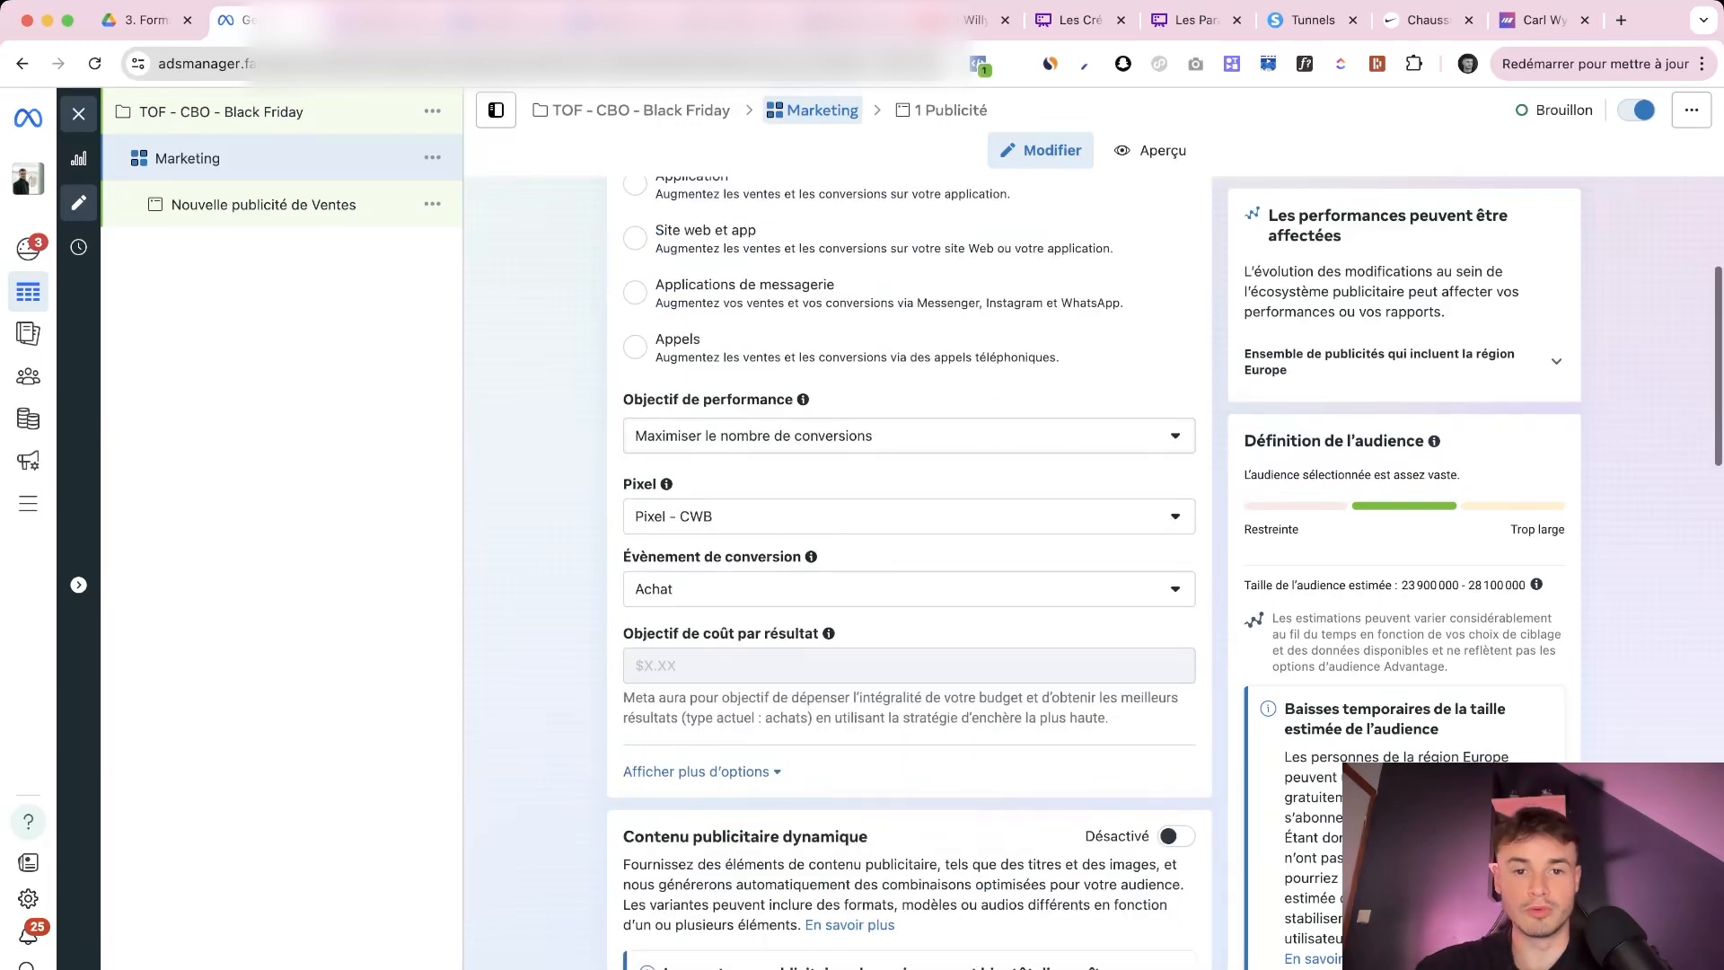
pyautogui.tripleClick(708, 400)
pyautogui.click(707, 400)
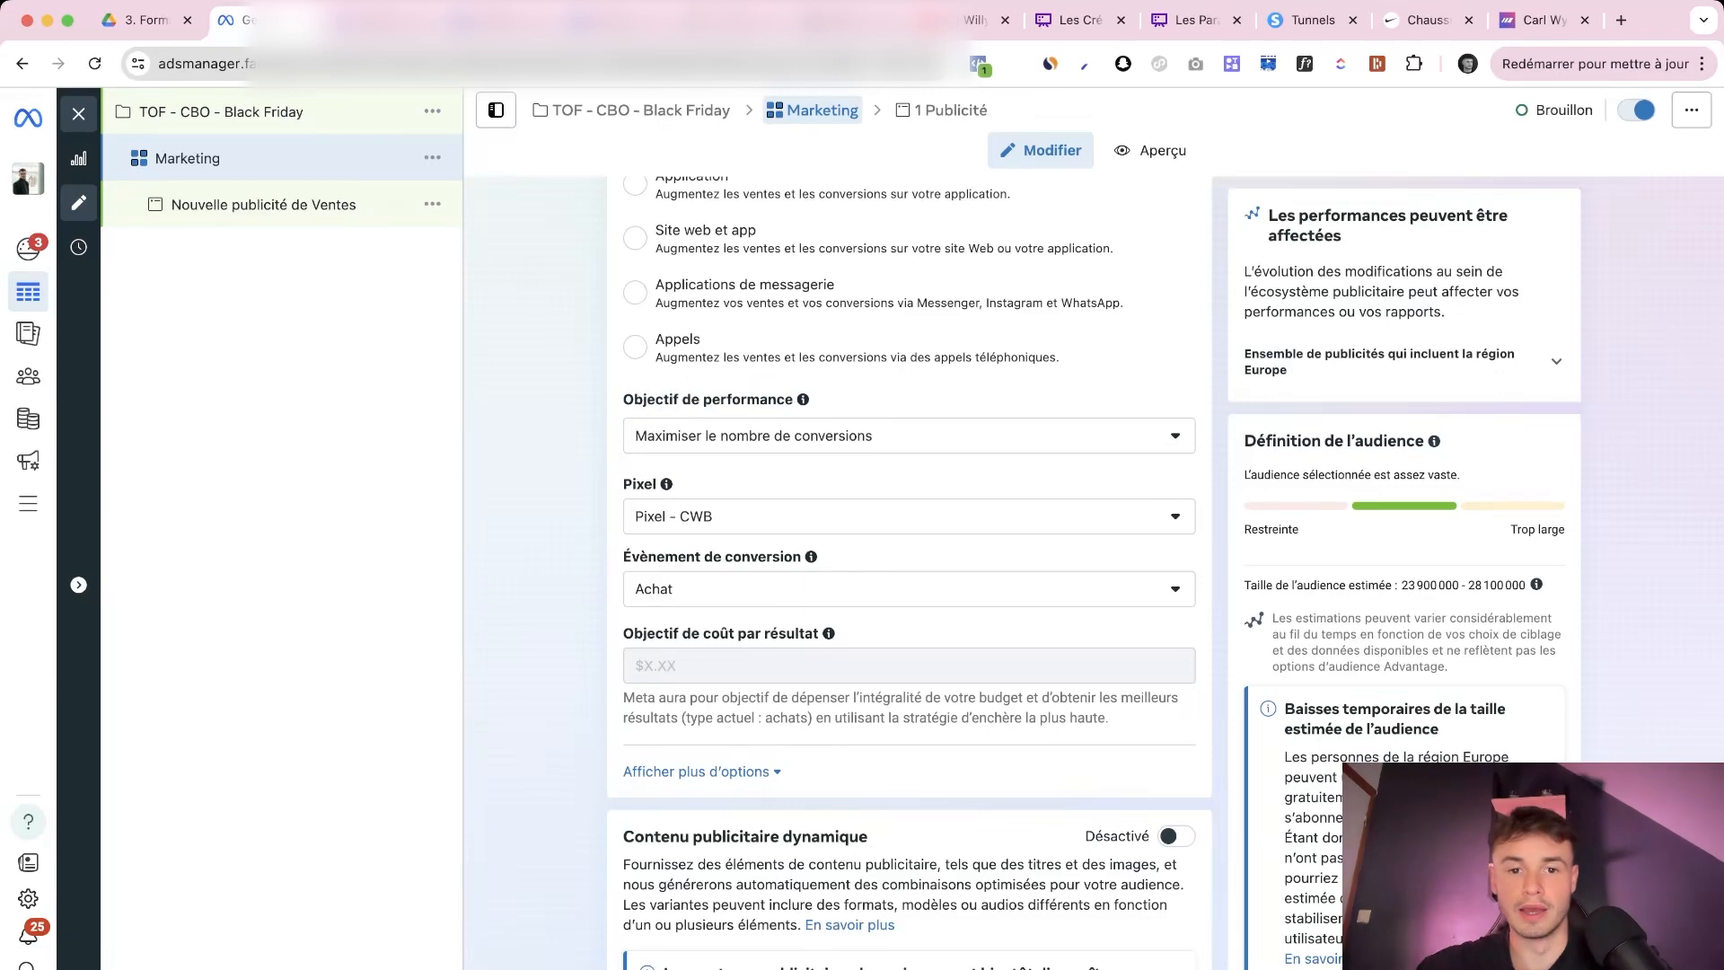
pyautogui.click(897, 435)
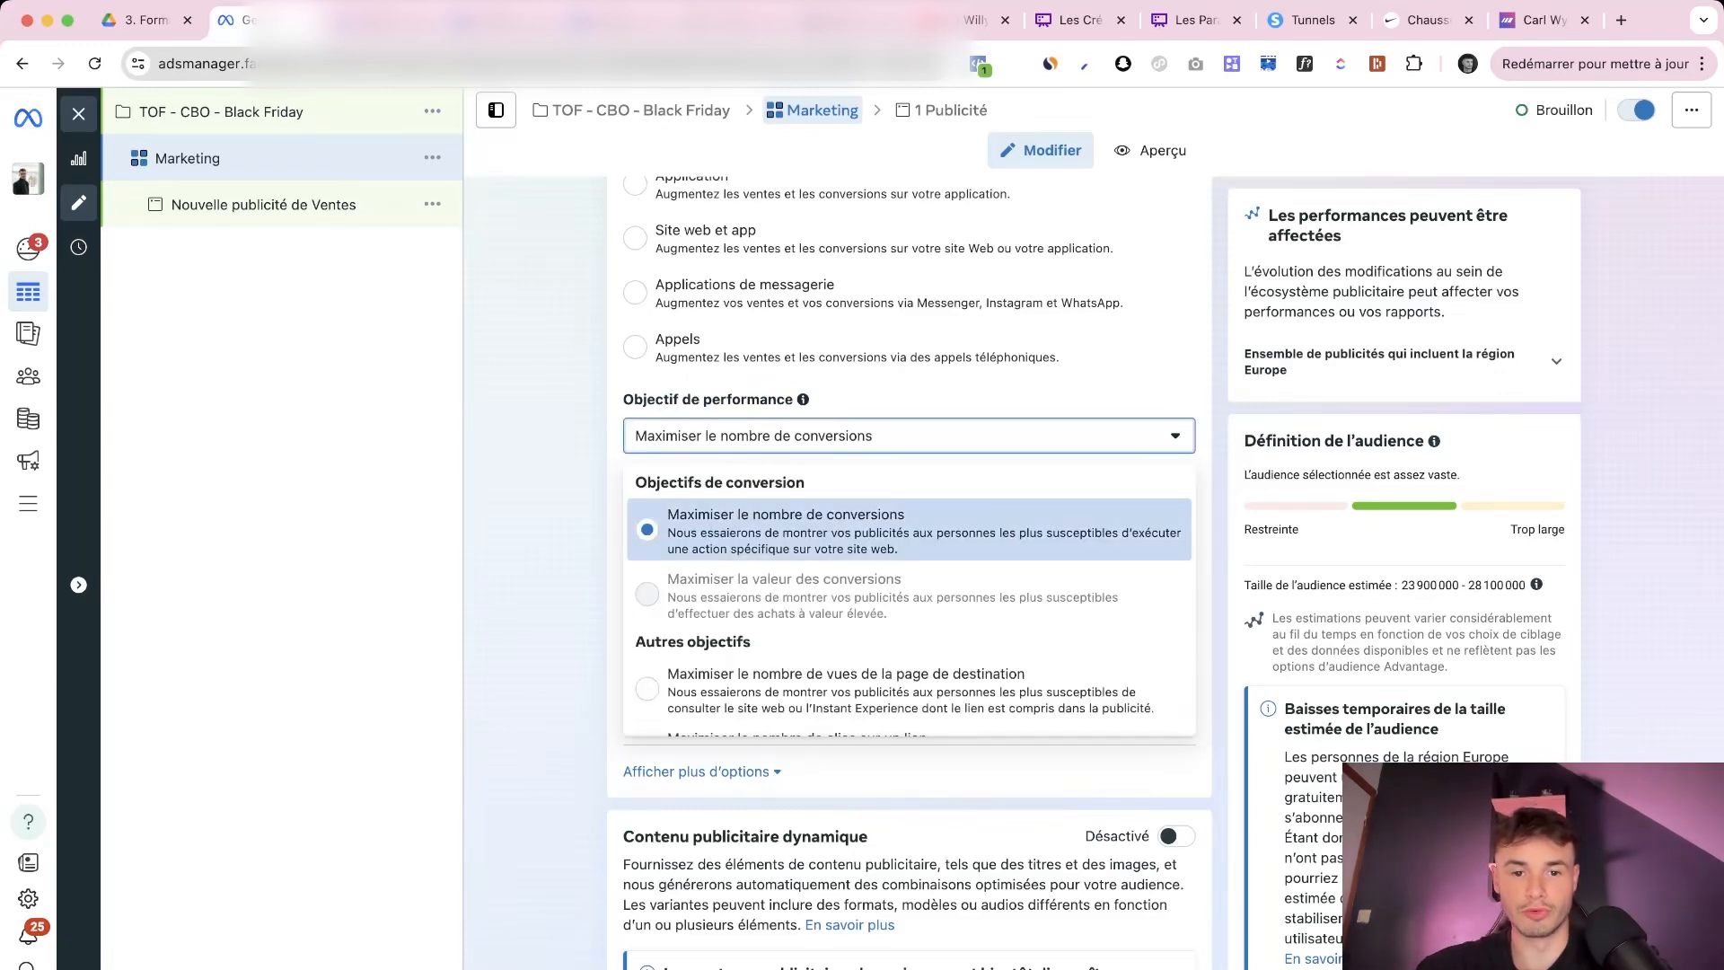
pyautogui.scroll(-2, 898, 561)
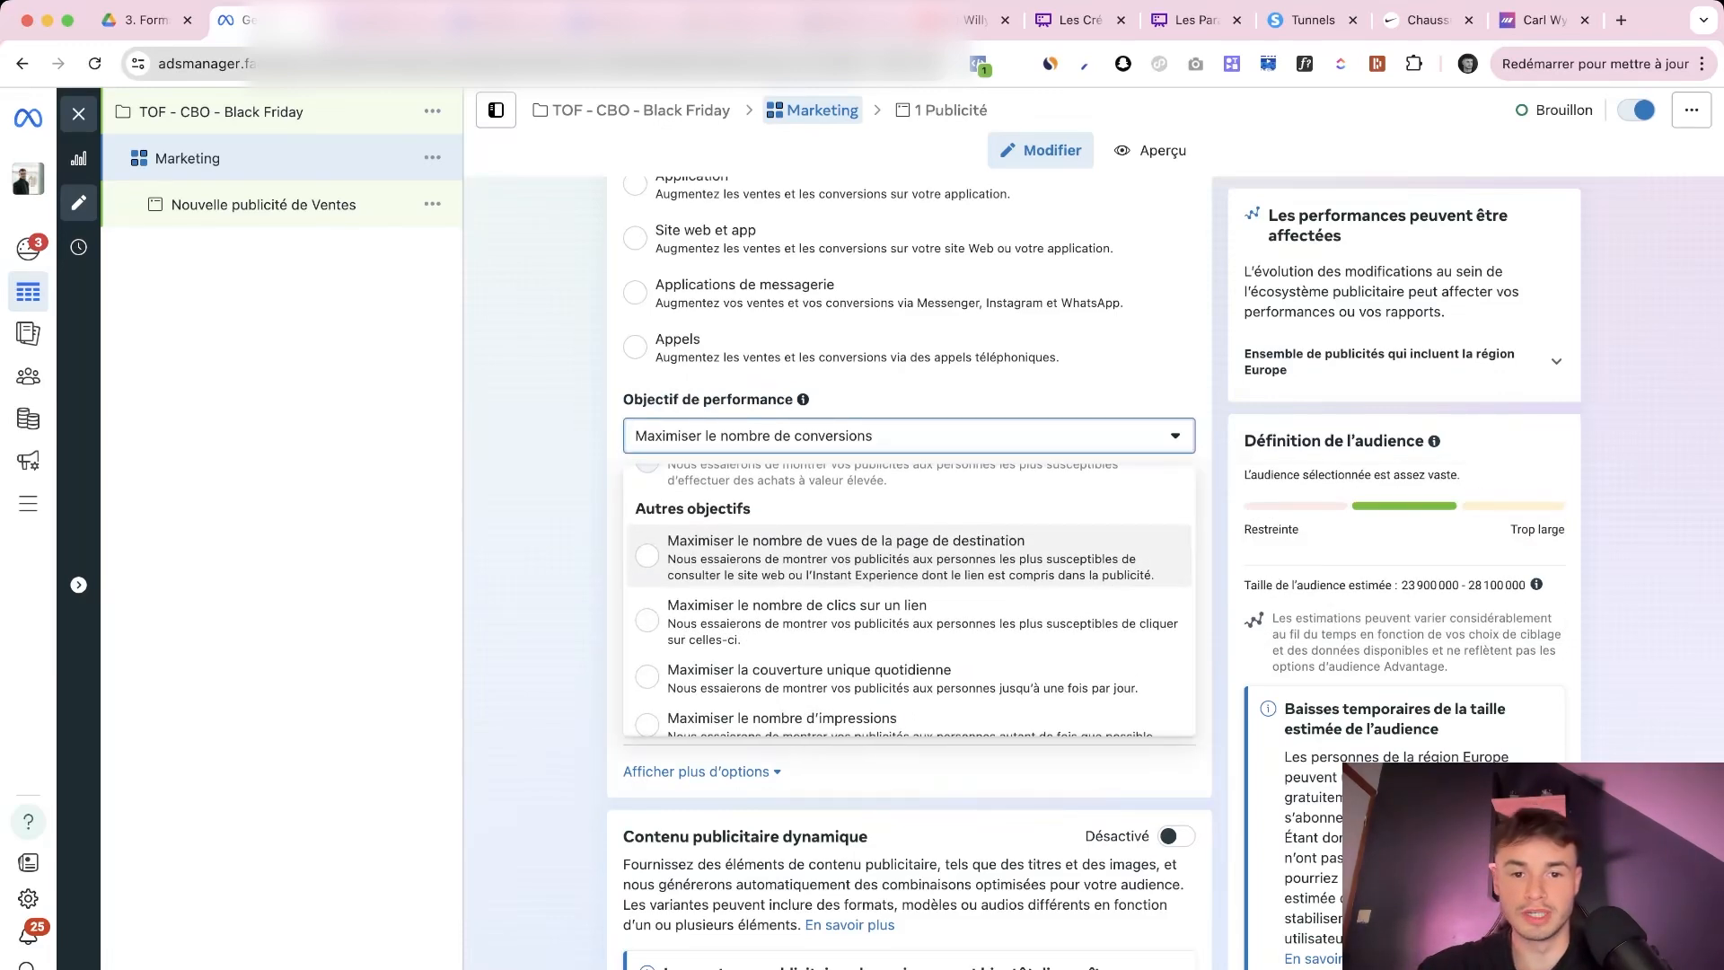
pyautogui.scroll(-1, 907, 600)
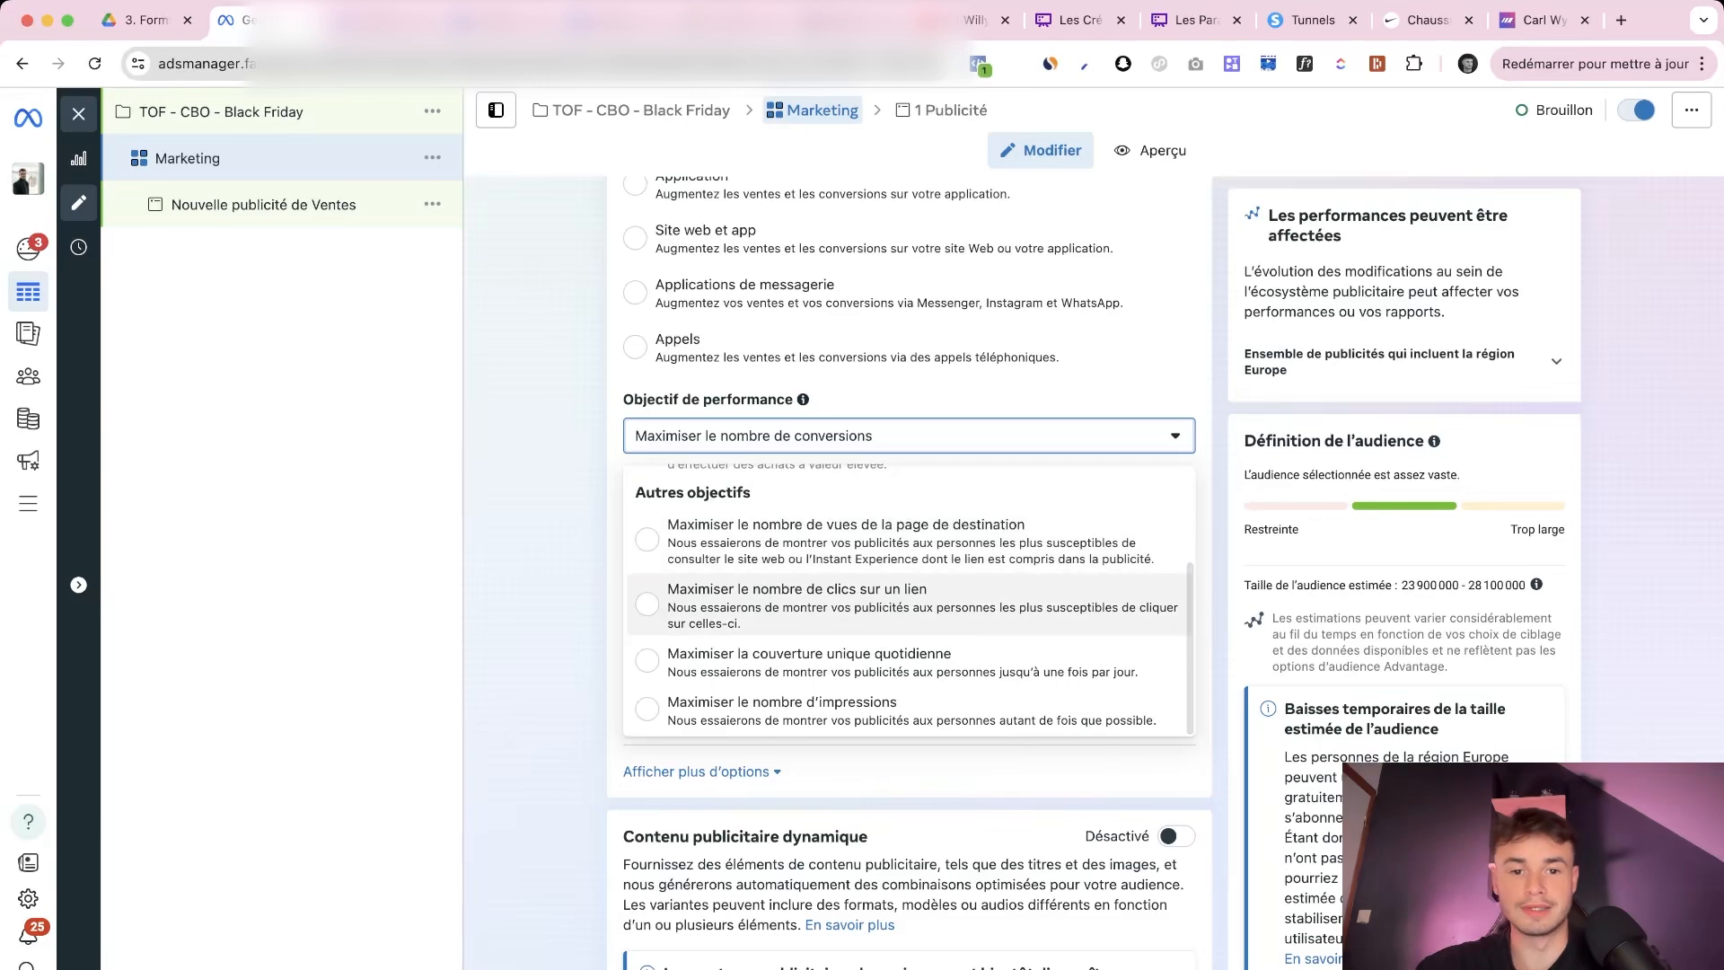
pyautogui.scroll(3, 907, 599)
pyautogui.press('Escape')
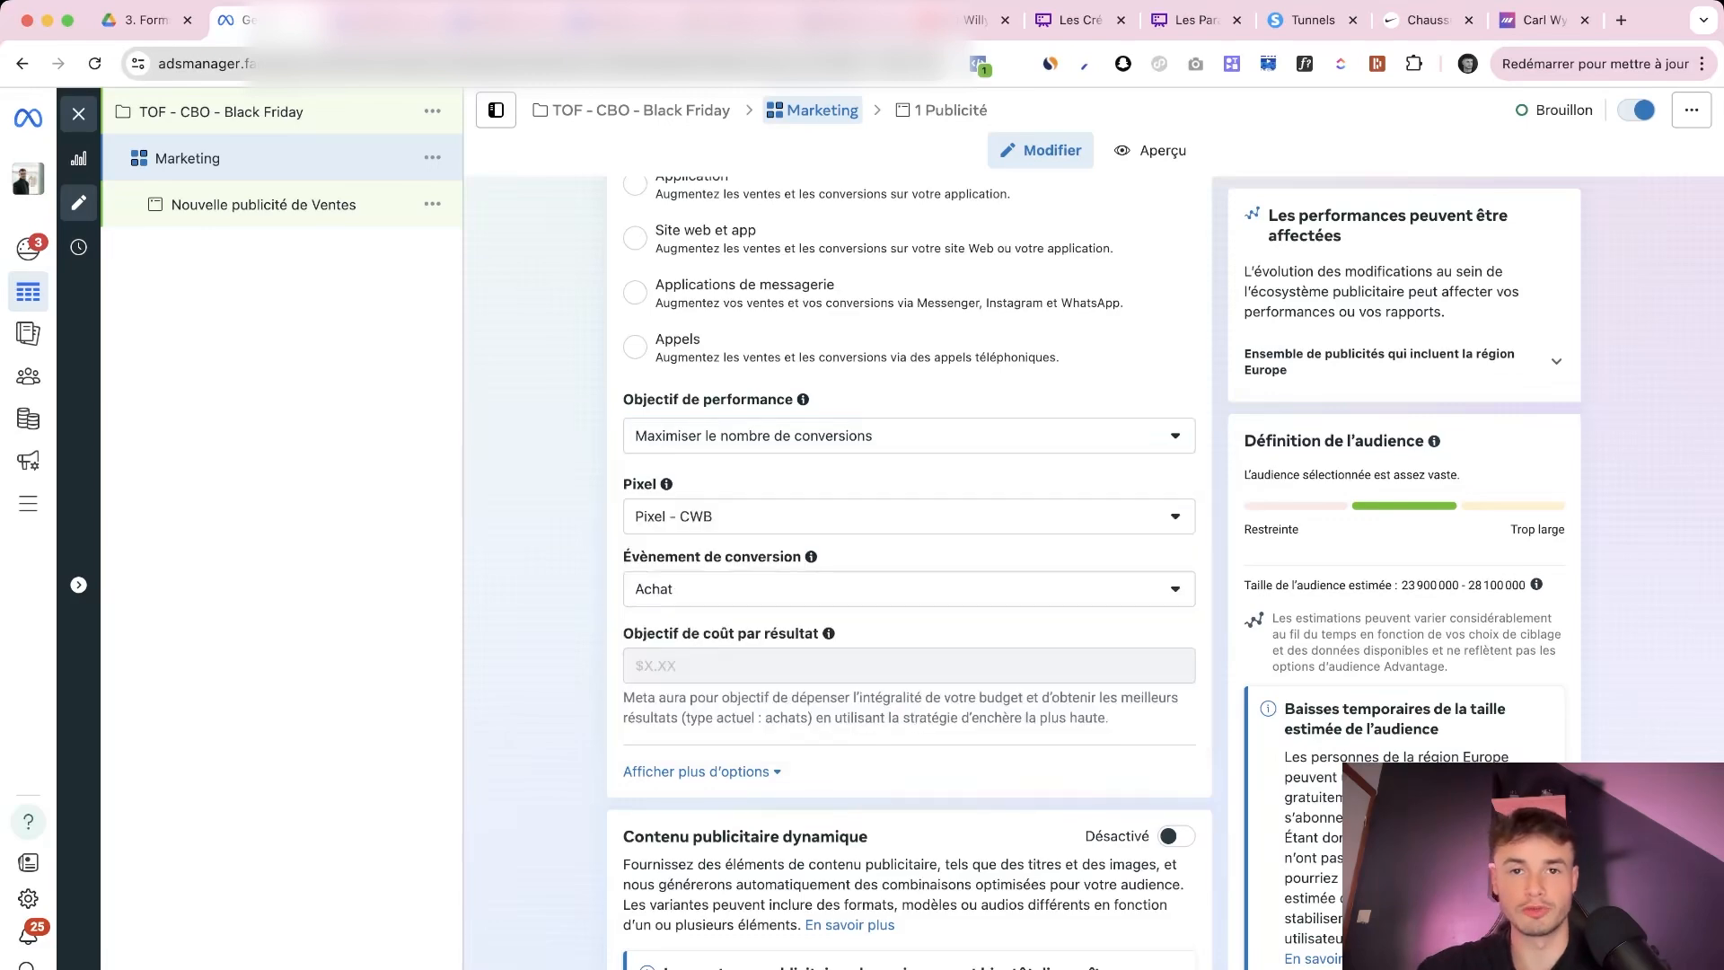
# Check which pixels are available for the Marketing ad set and keep Pixel - CWB
pyautogui.scroll(-1, 909, 572)
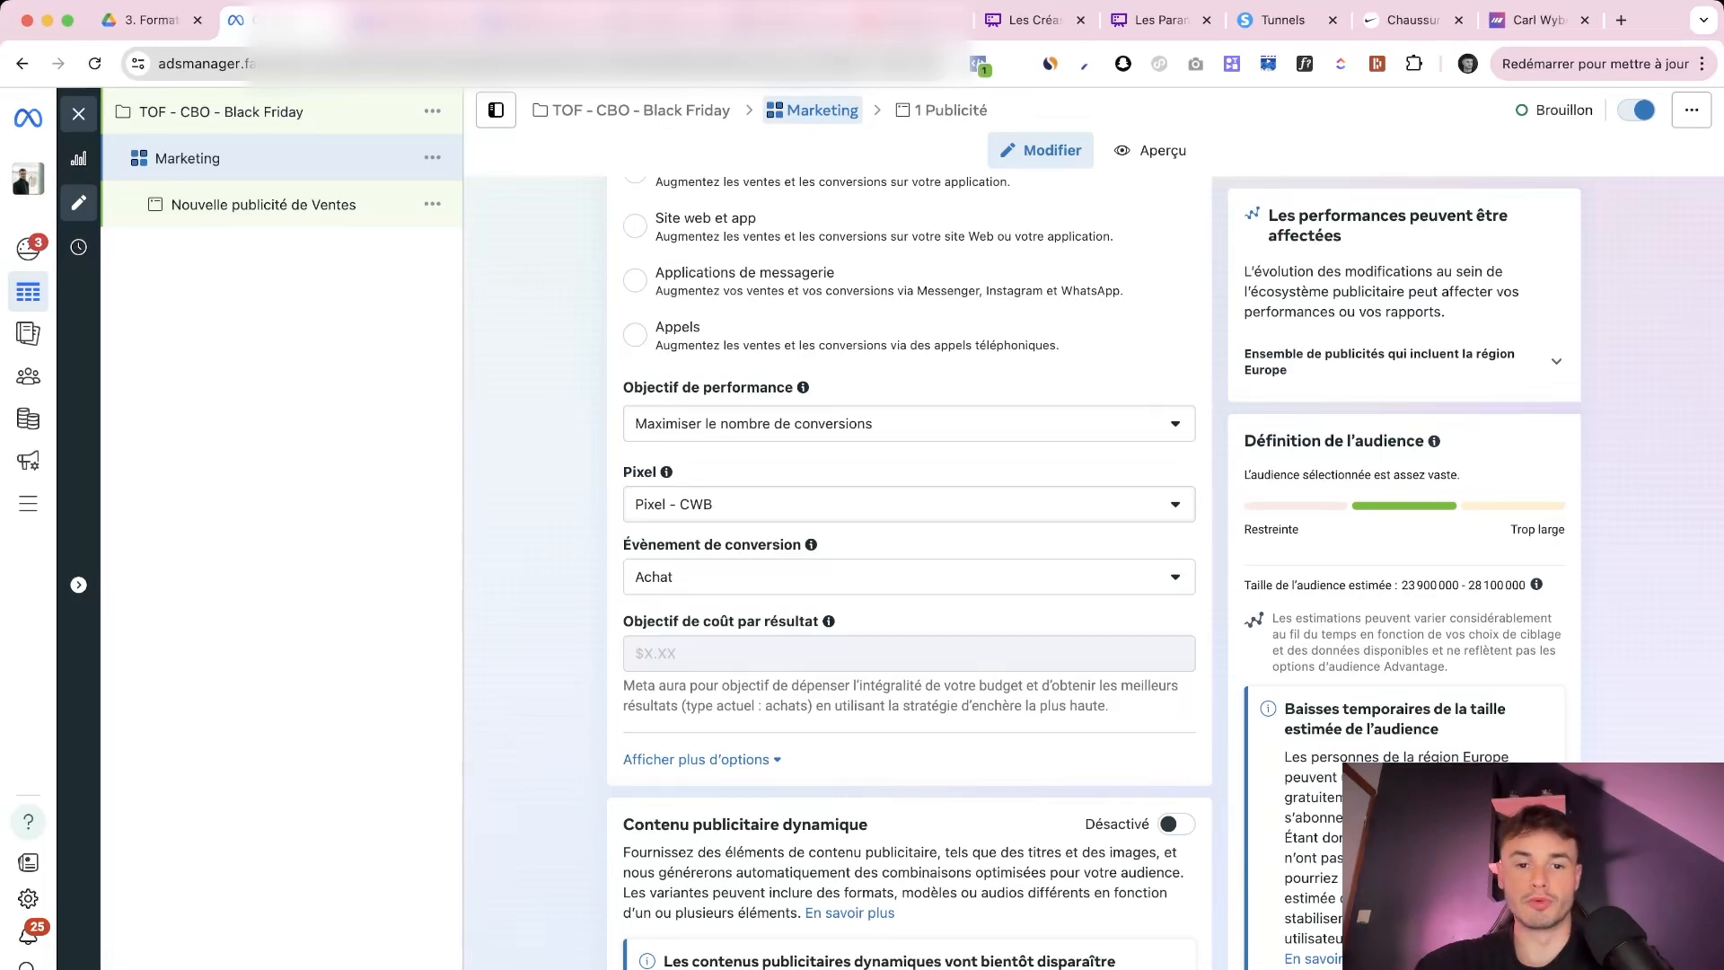
pyautogui.click(908, 505)
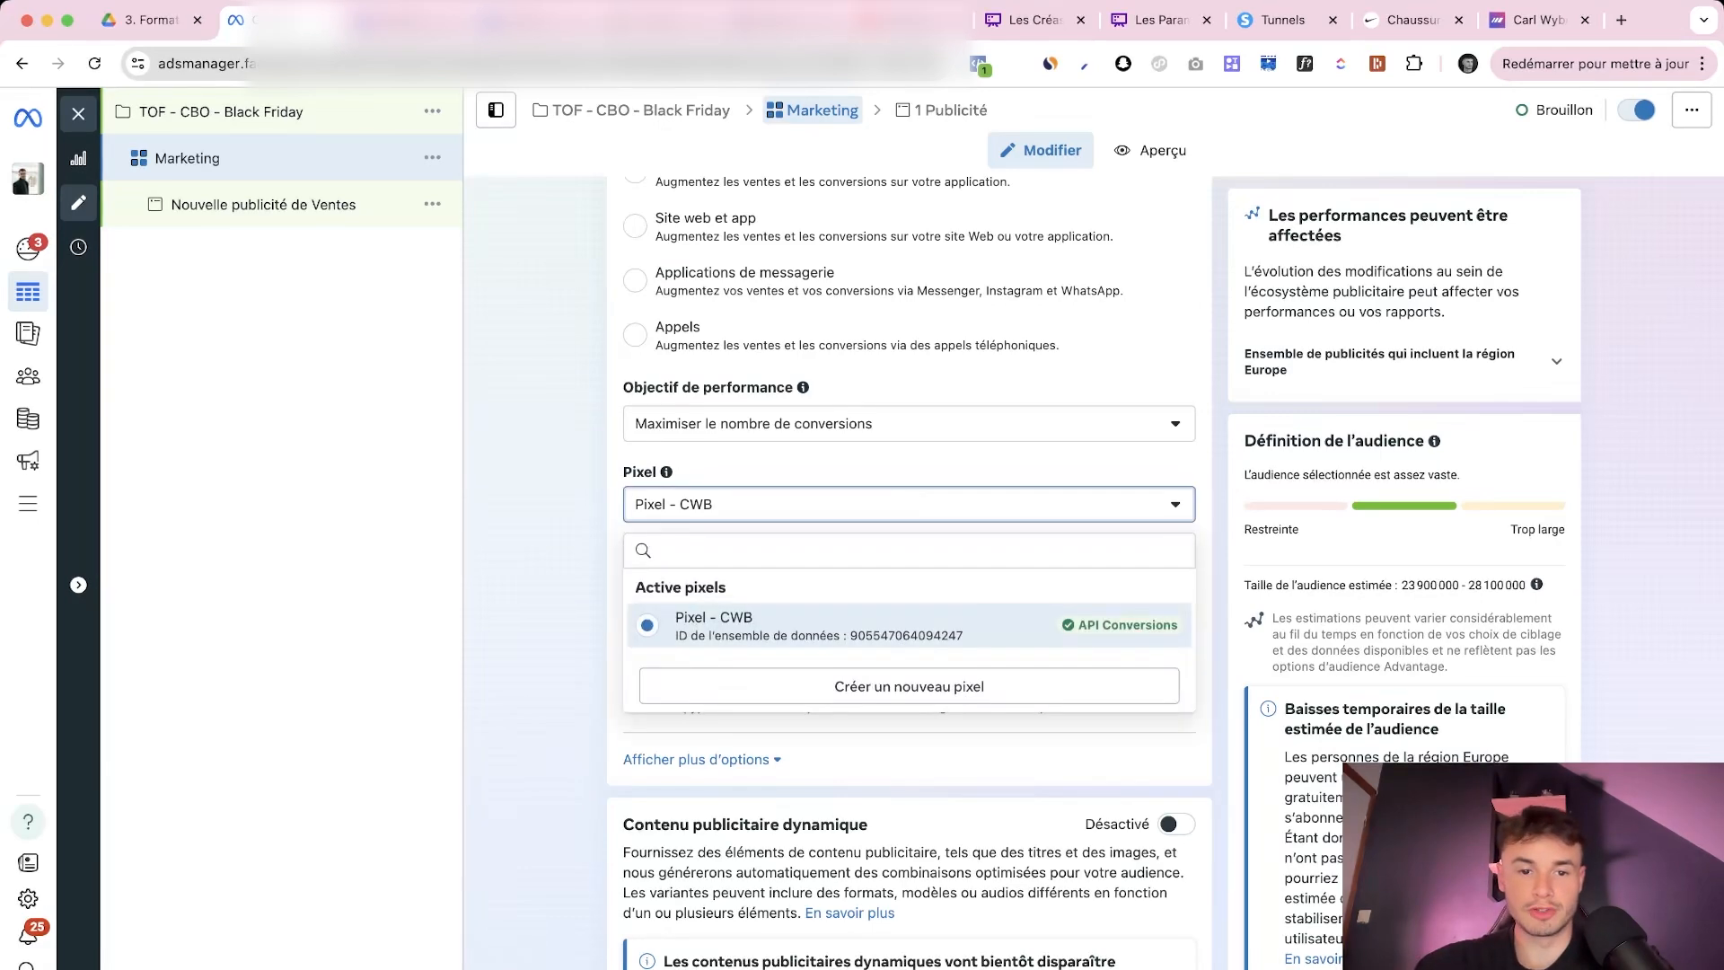
pyautogui.press('Escape')
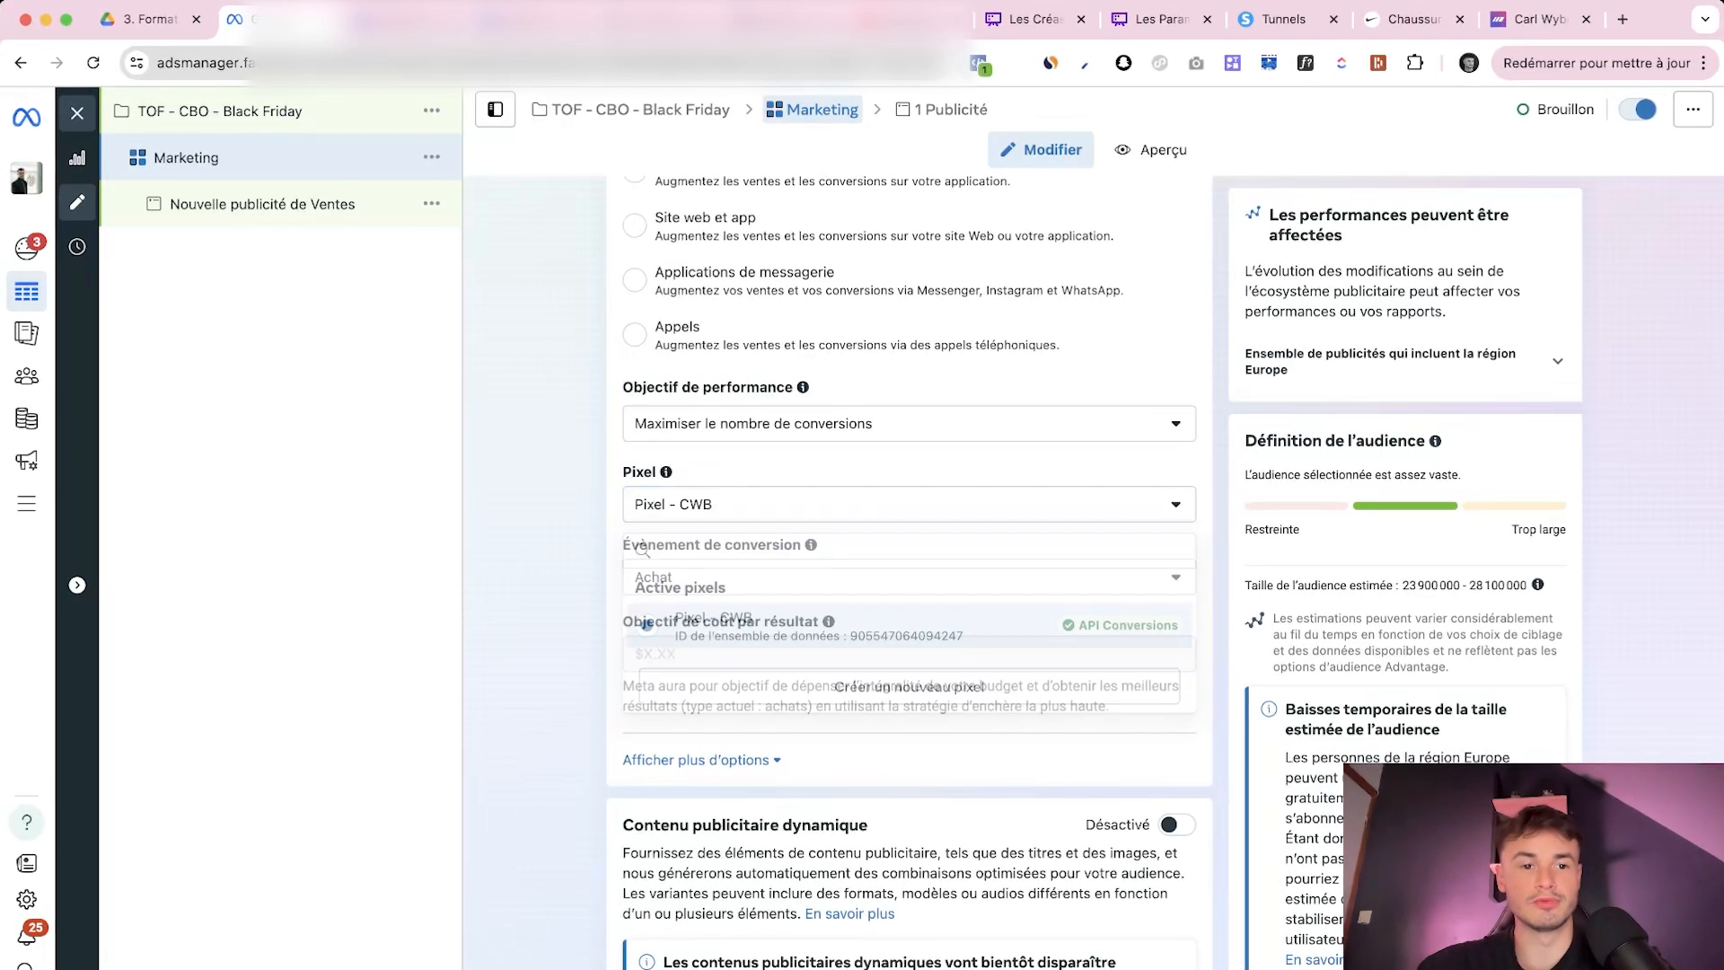
# In the business settings' datasets, start connecting assets to Pixel - CWB and select the ad account Compte publicitaire 1 - CWB
pyautogui.moveTo(27, 519)
pyautogui.click(99, 531)
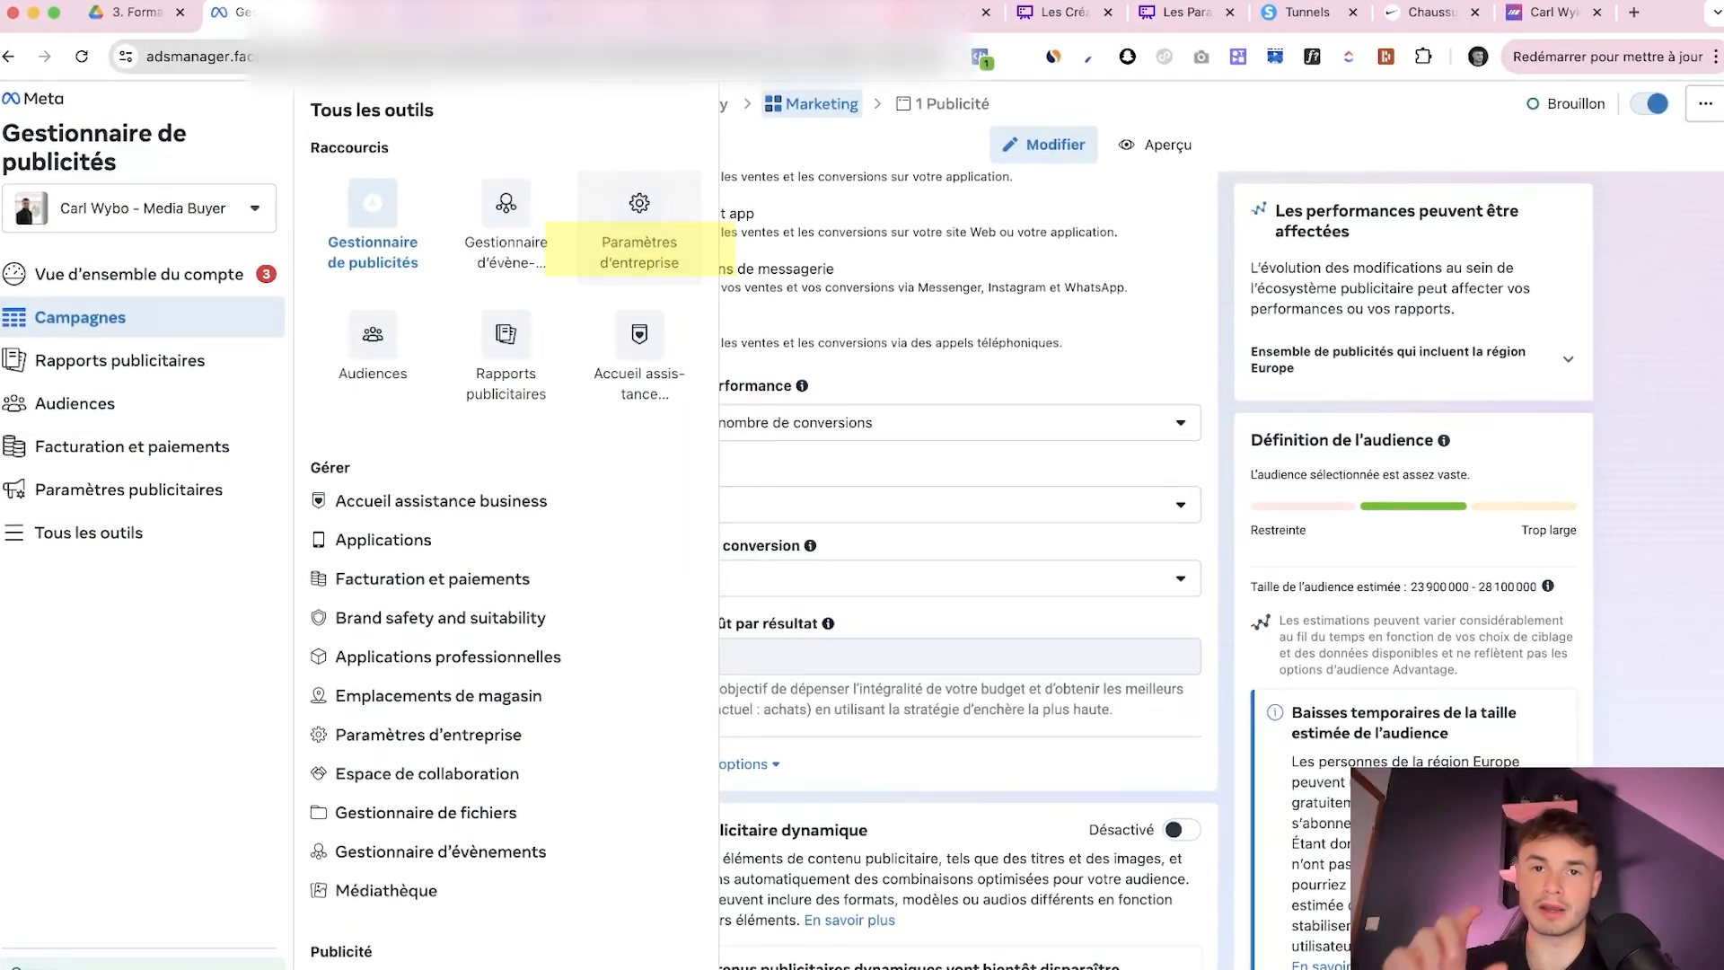
pyautogui.click(639, 251)
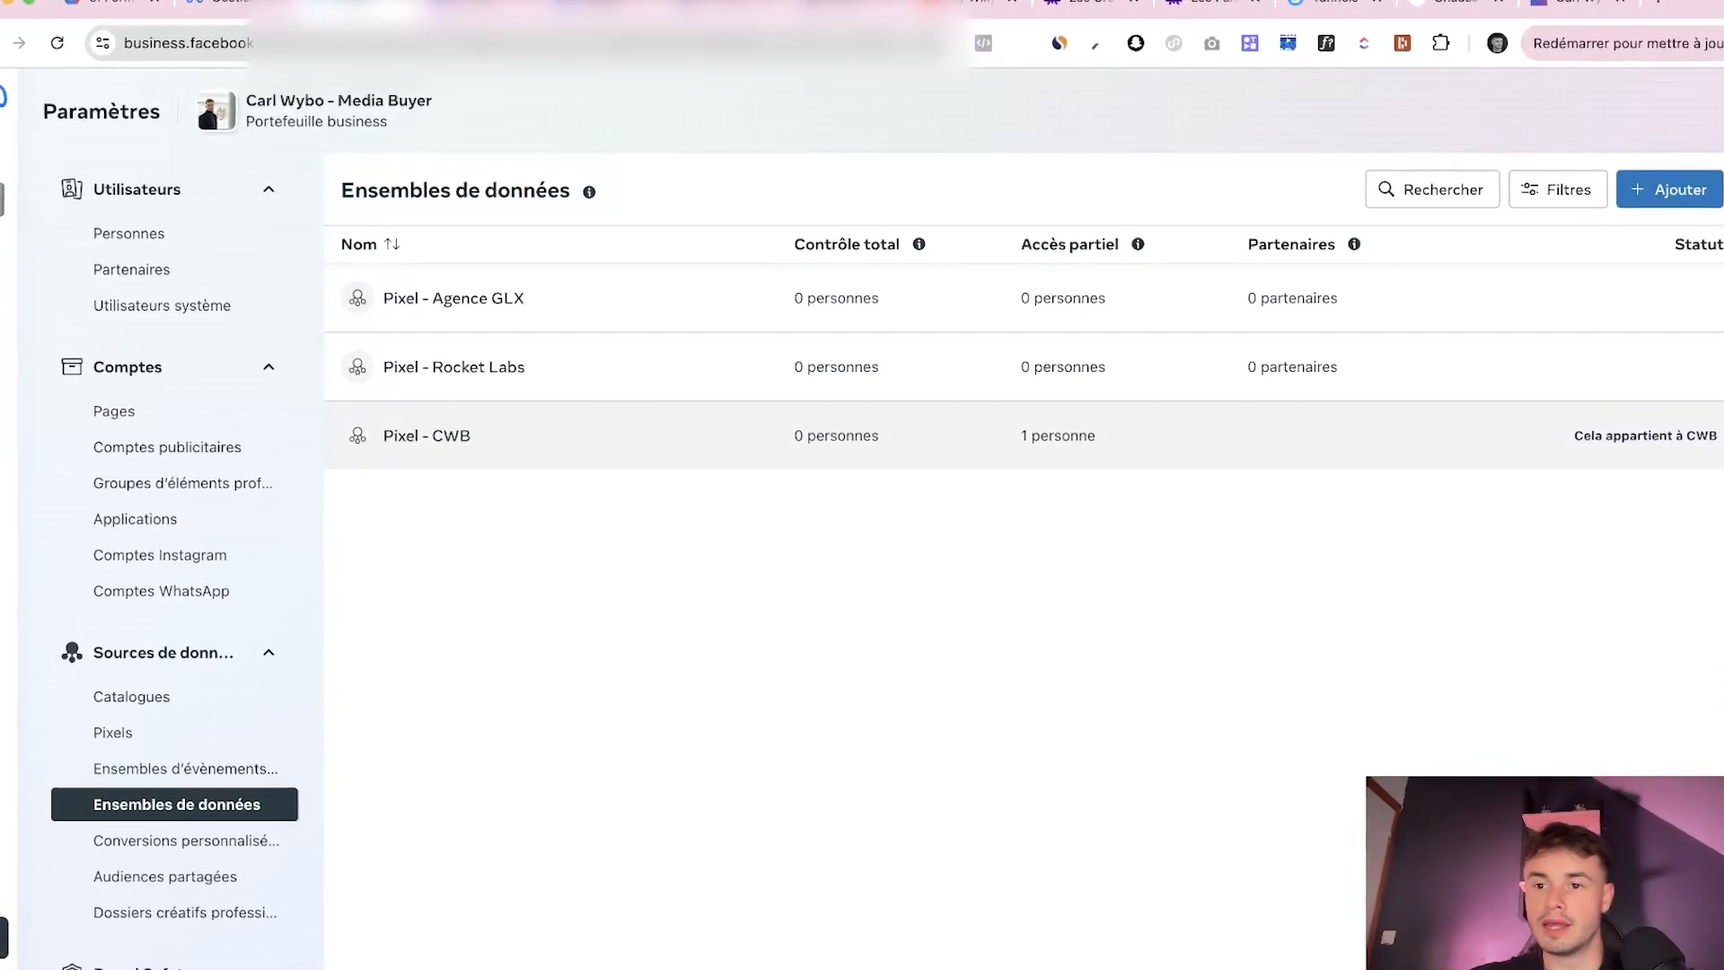
pyautogui.click(428, 435)
pyautogui.click(1518, 278)
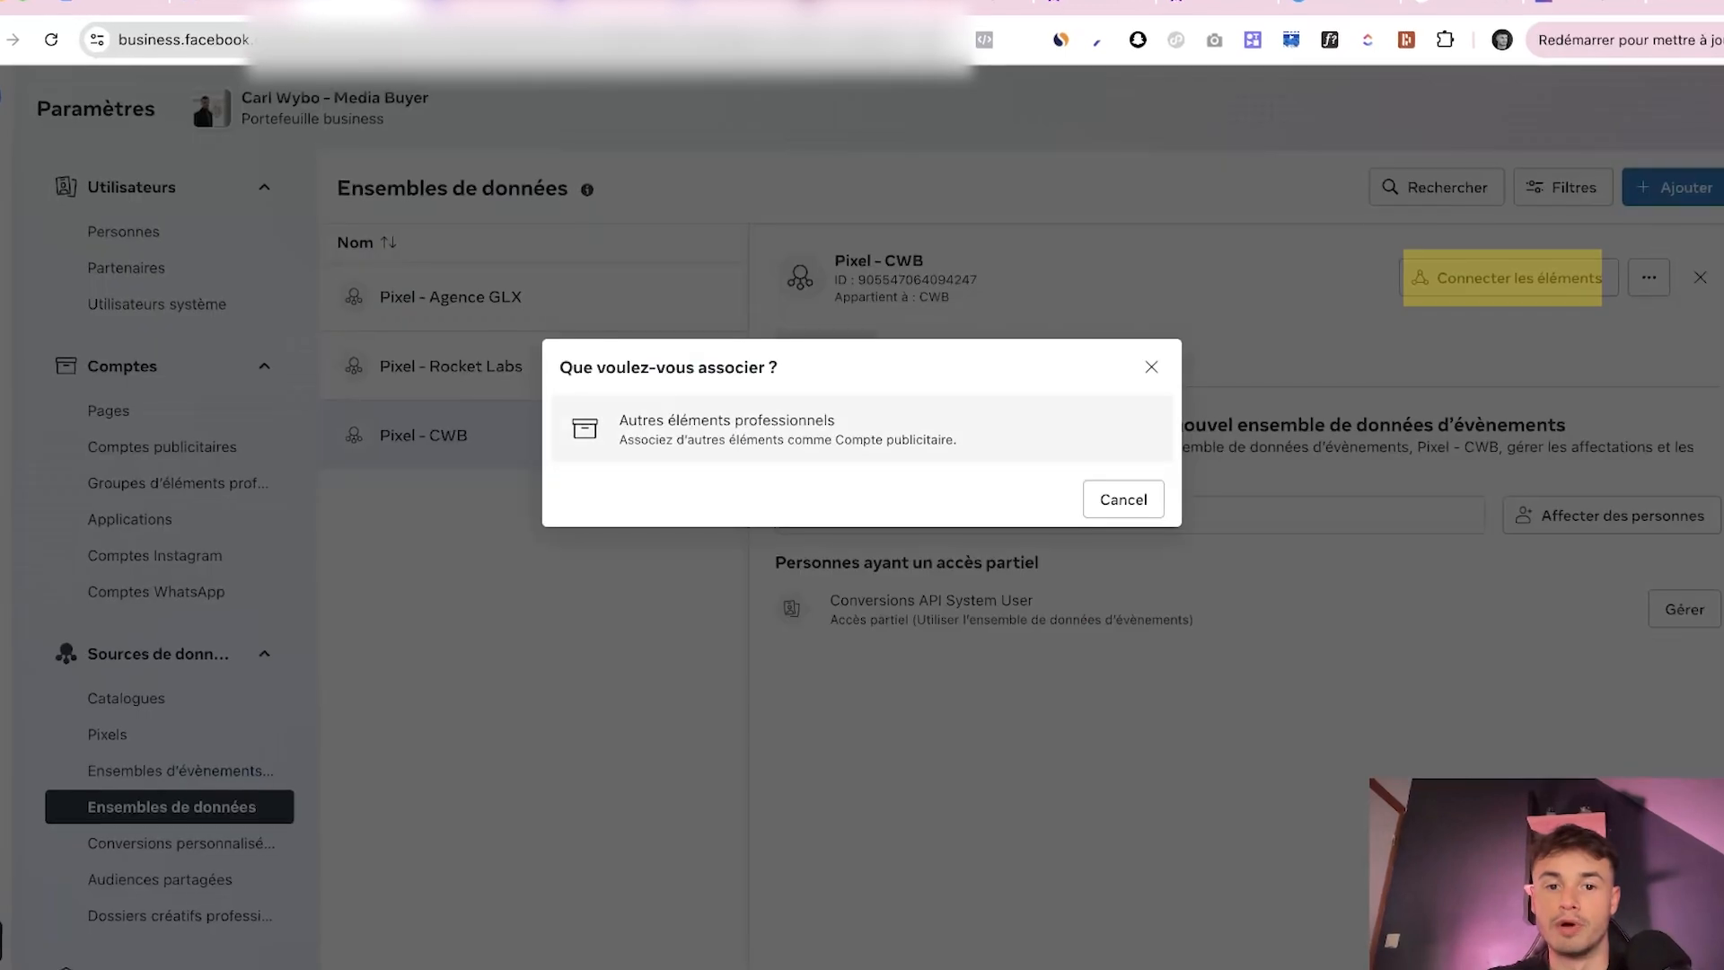
pyautogui.click(730, 423)
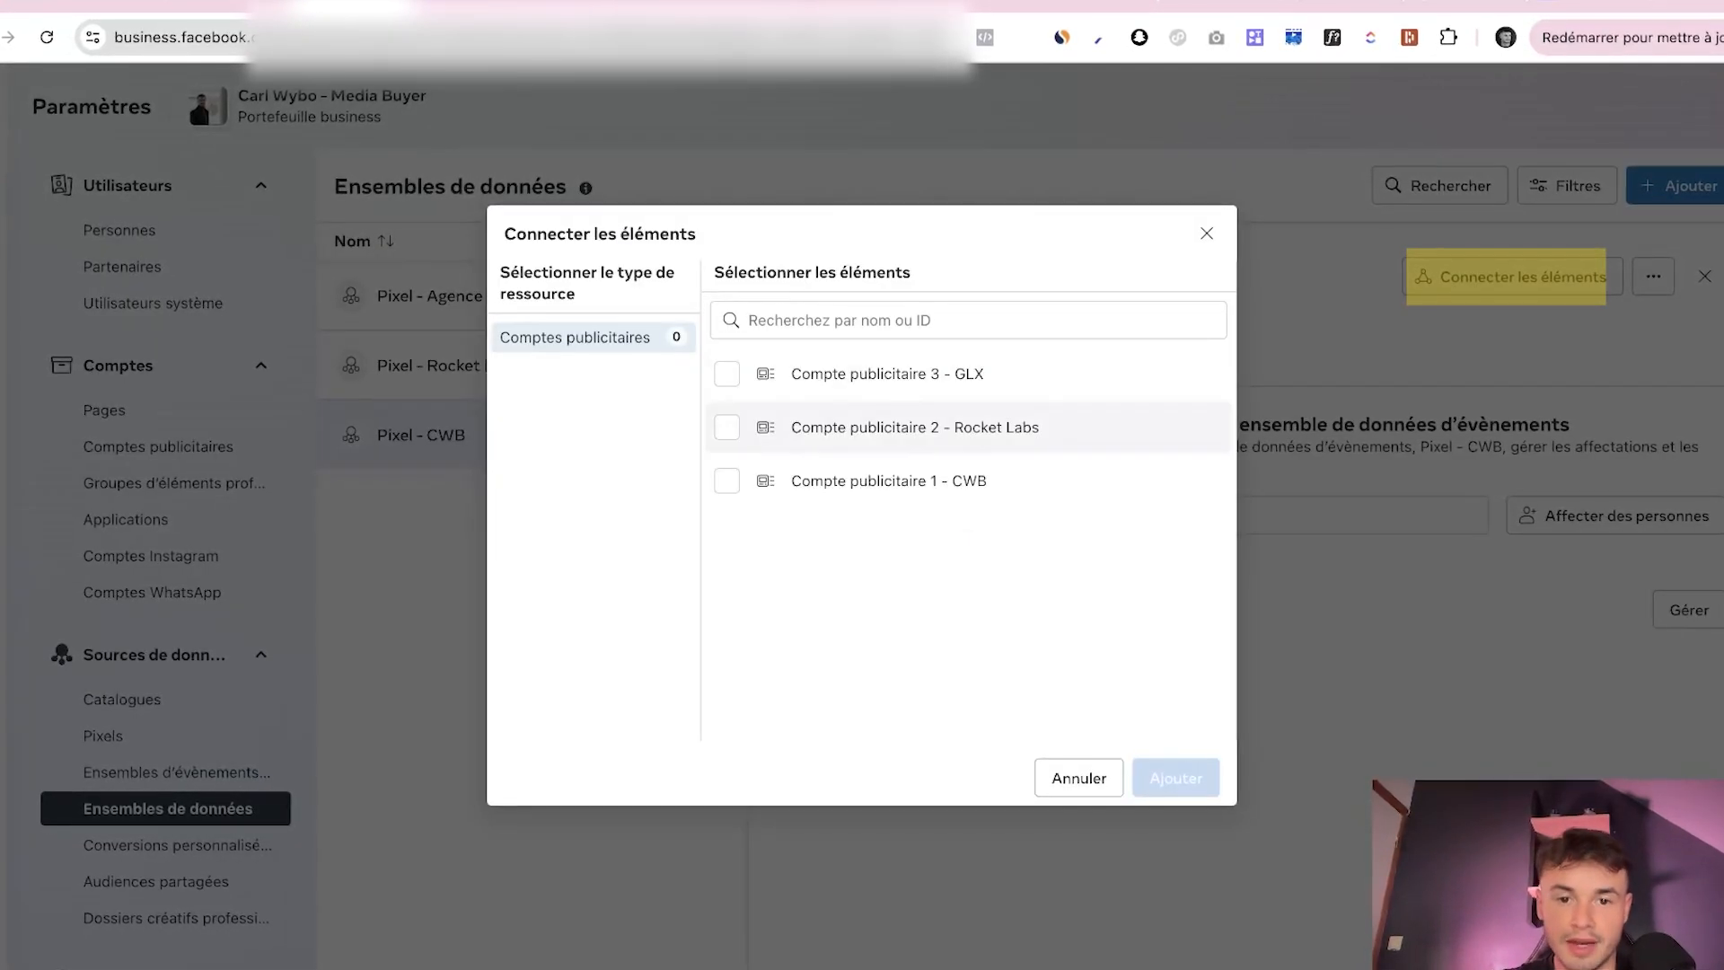
pyautogui.click(727, 480)
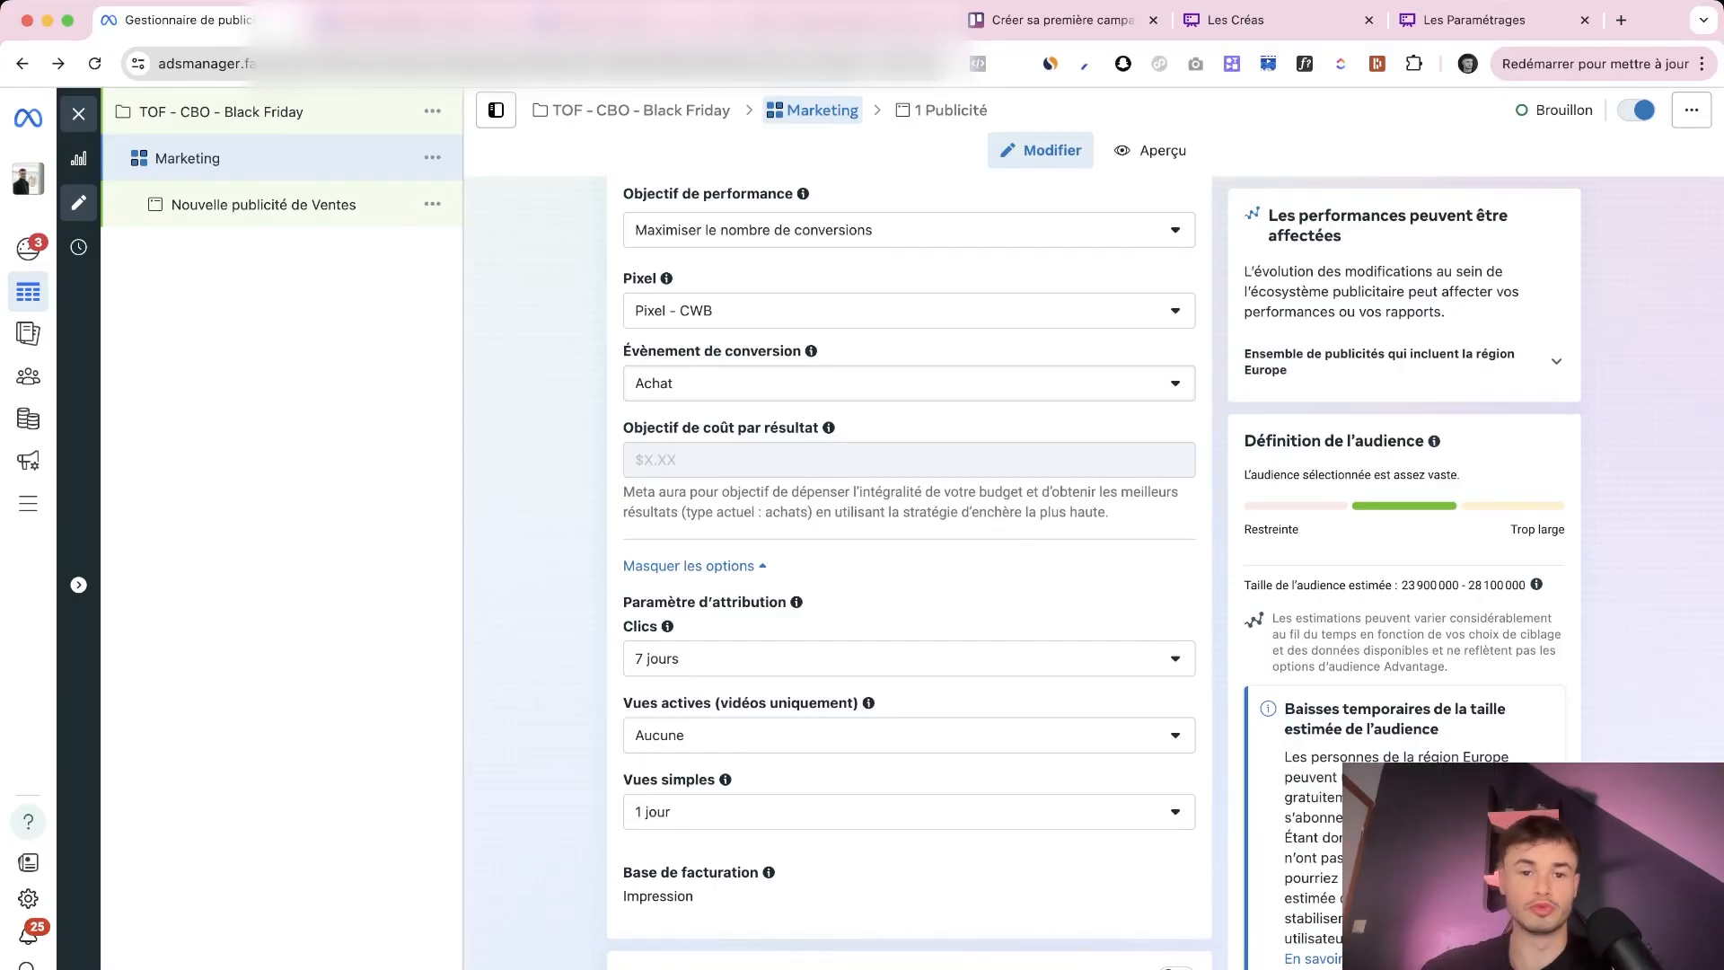
# Review the available conversion events for the Marketing ad set and set the Évènement de conversion to Ajout au panier
pyautogui.click(909, 383)
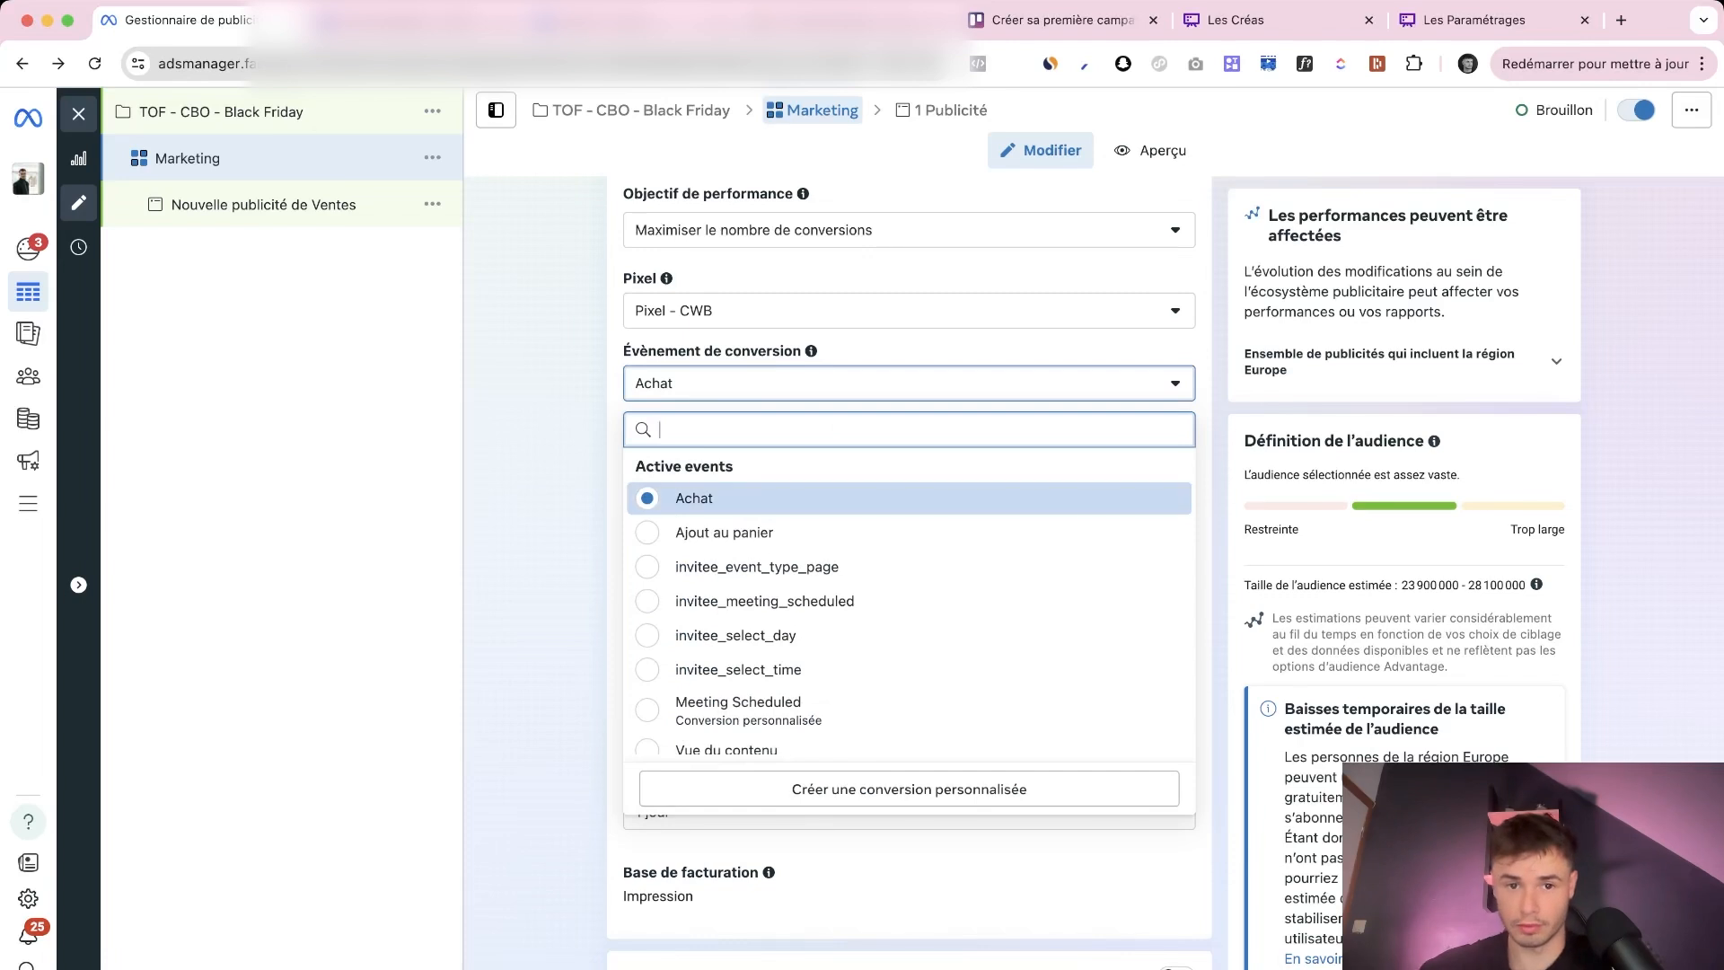
pyautogui.press('Escape')
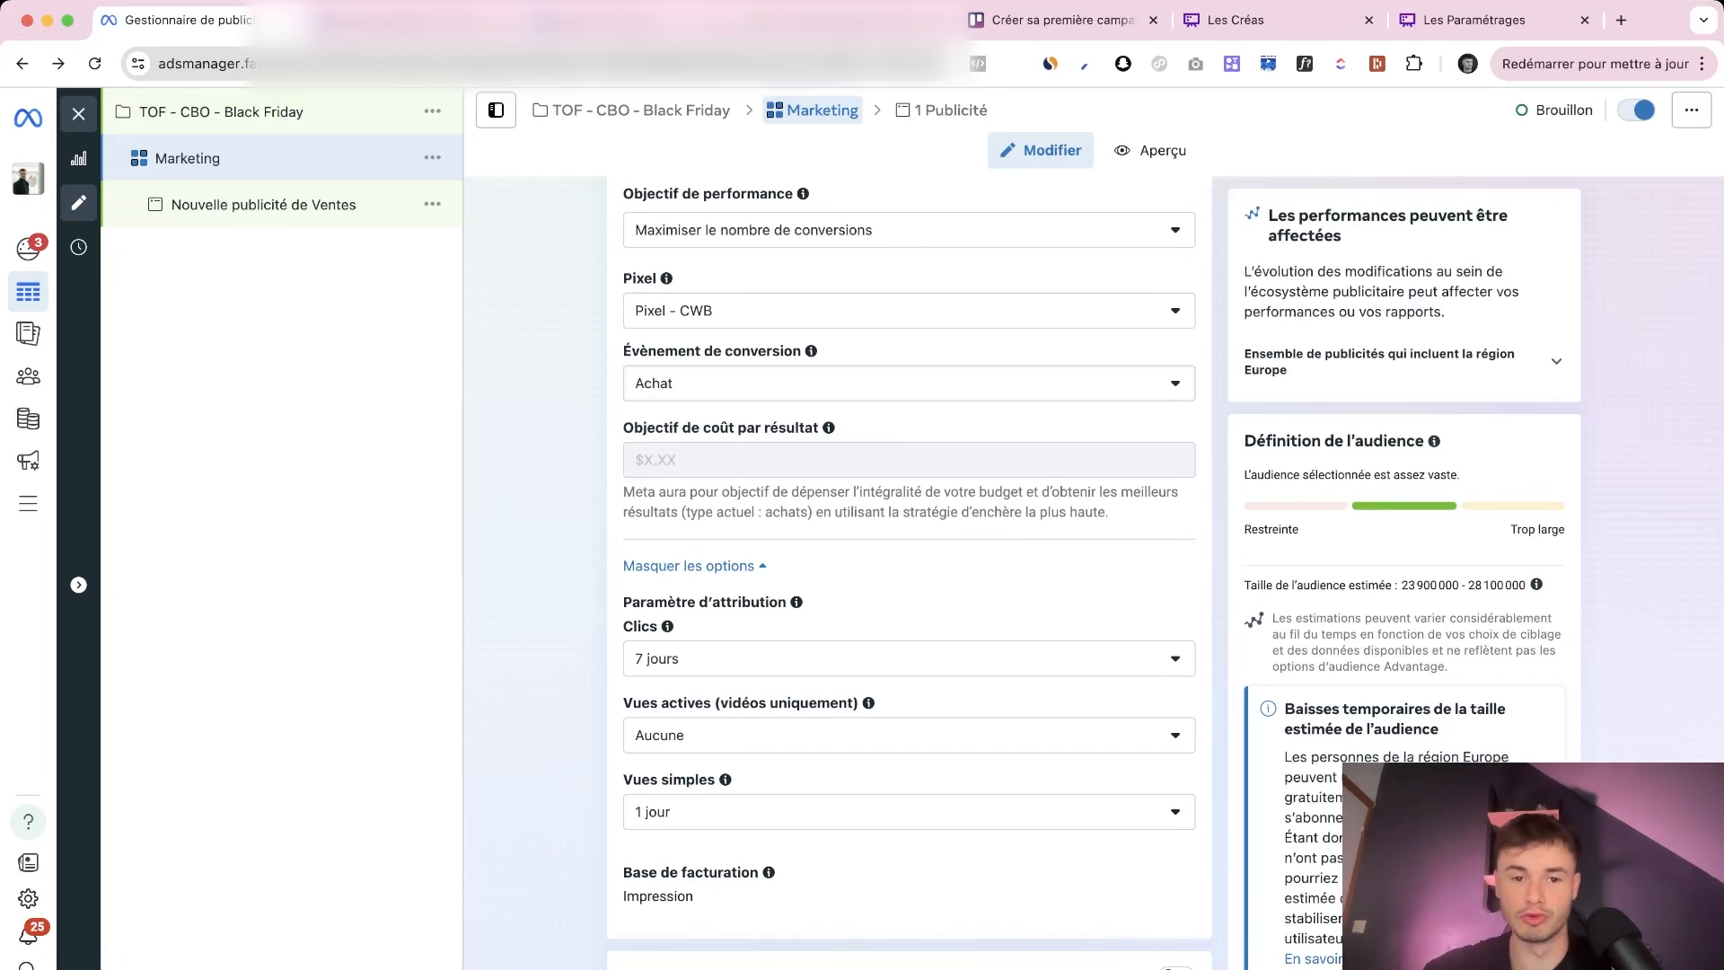
pyautogui.click(908, 383)
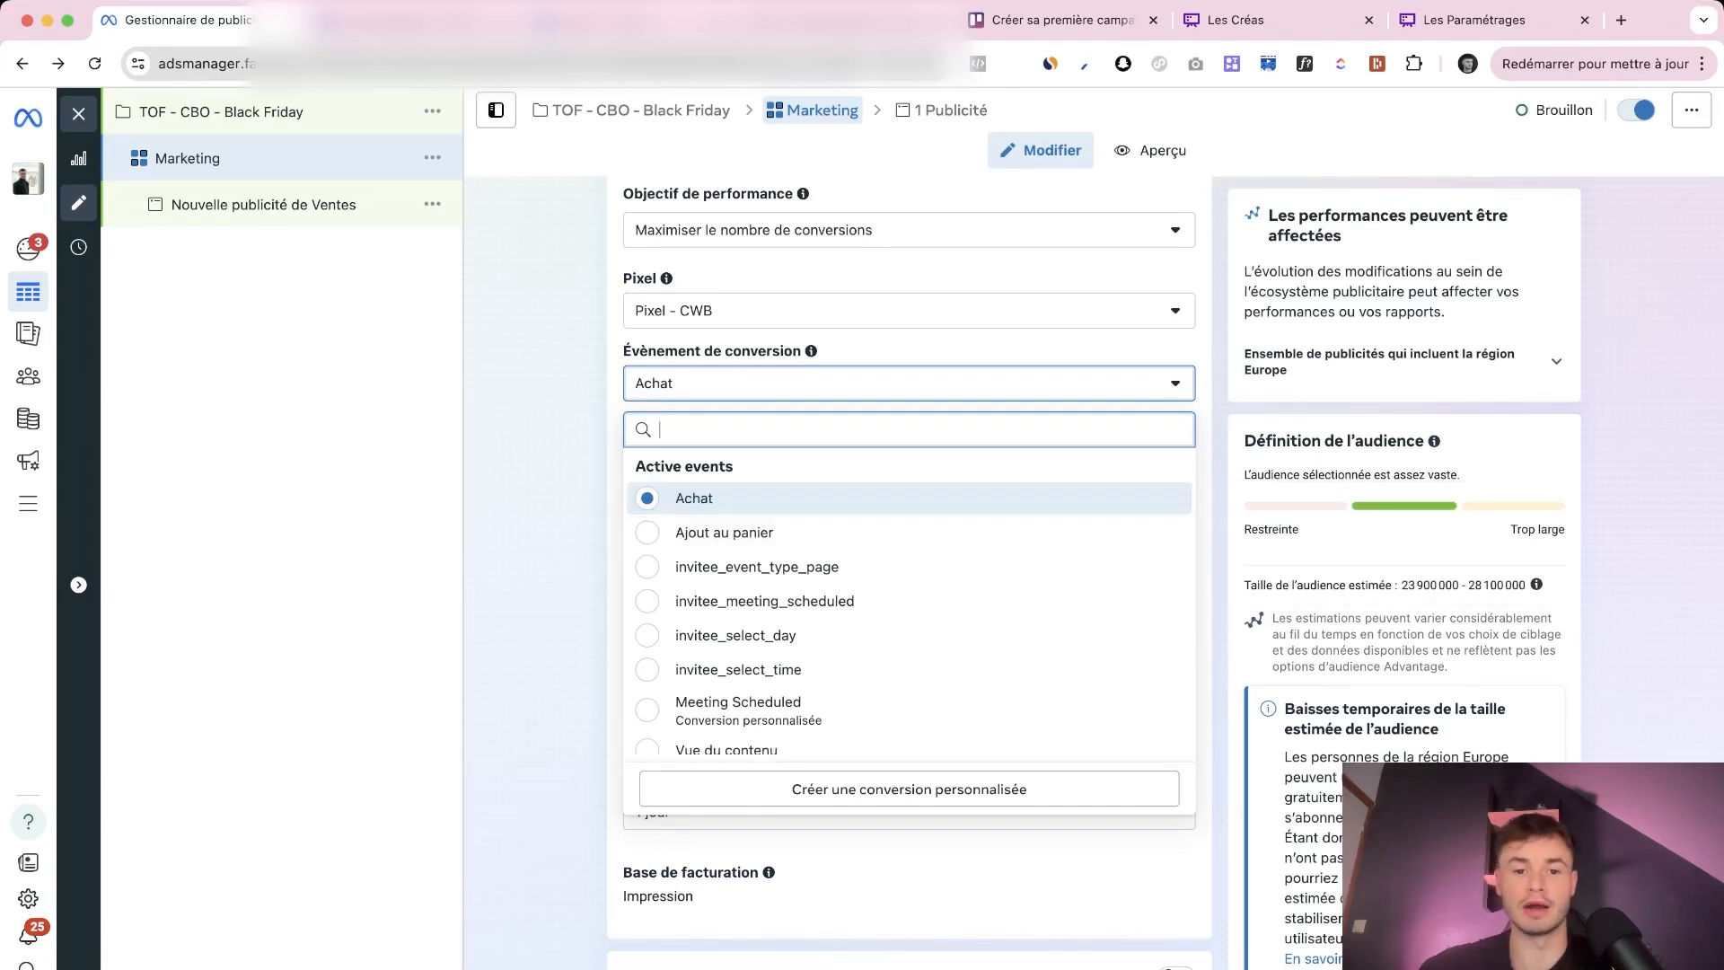
pyautogui.click(724, 532)
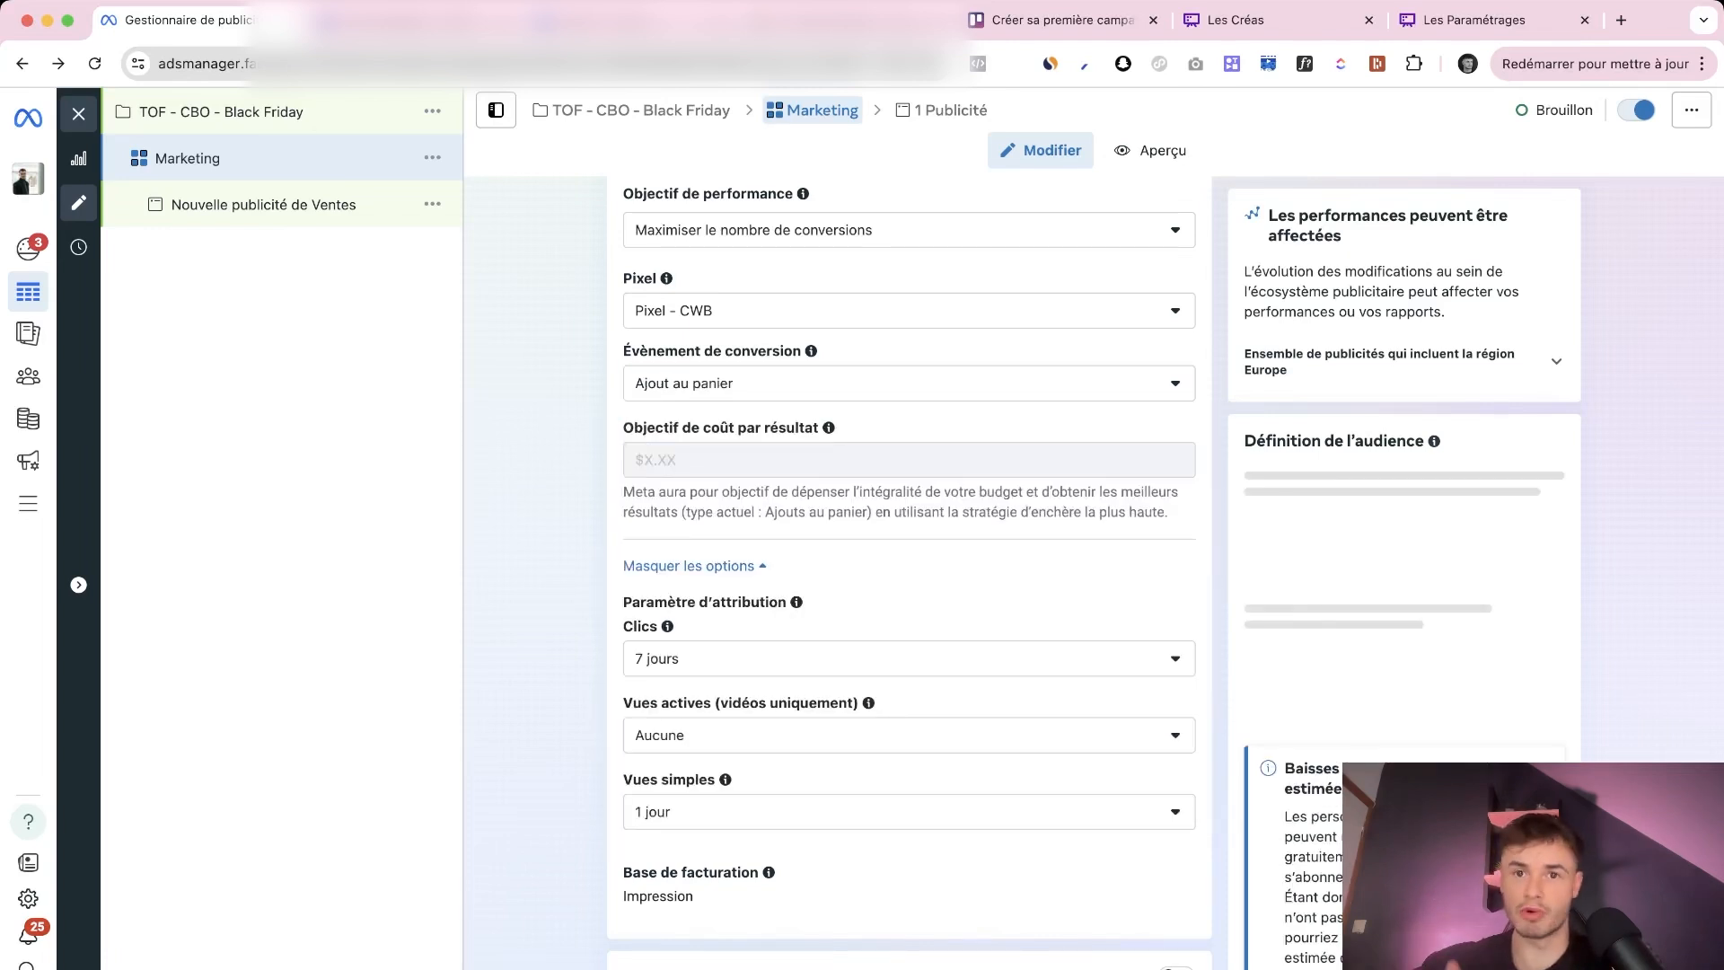
# Set the conversion event of the Marketing ad set to Achat
pyautogui.click(908, 384)
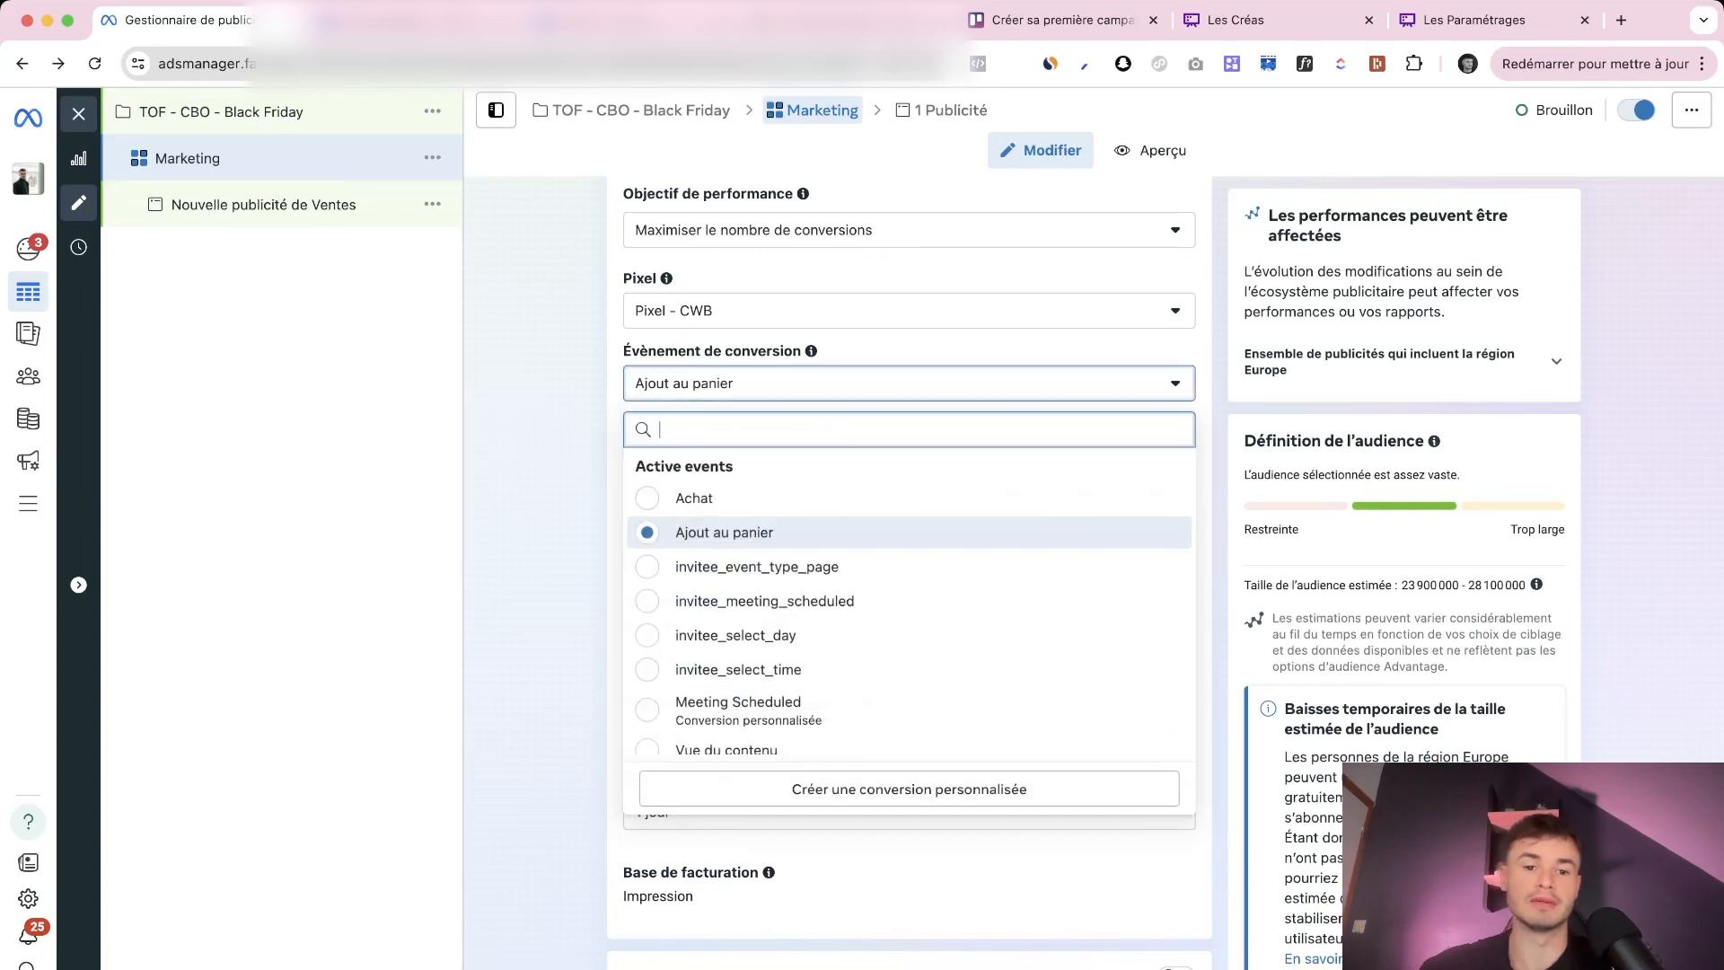
pyautogui.click(694, 498)
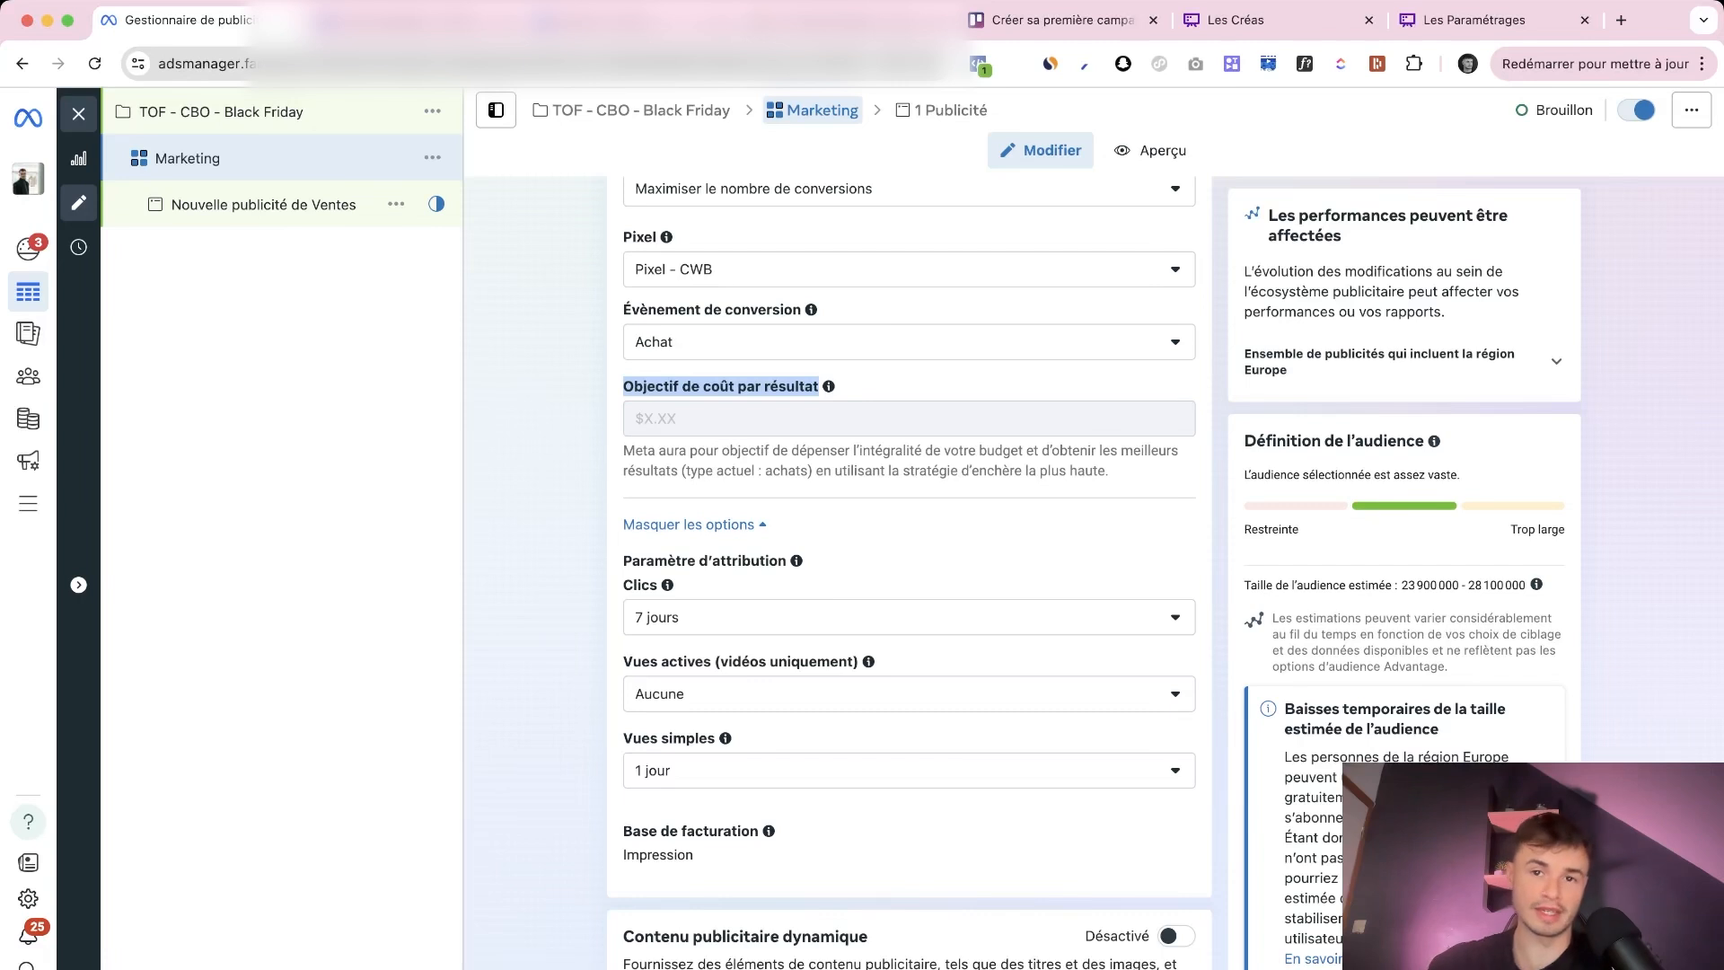
pyautogui.click(721, 386)
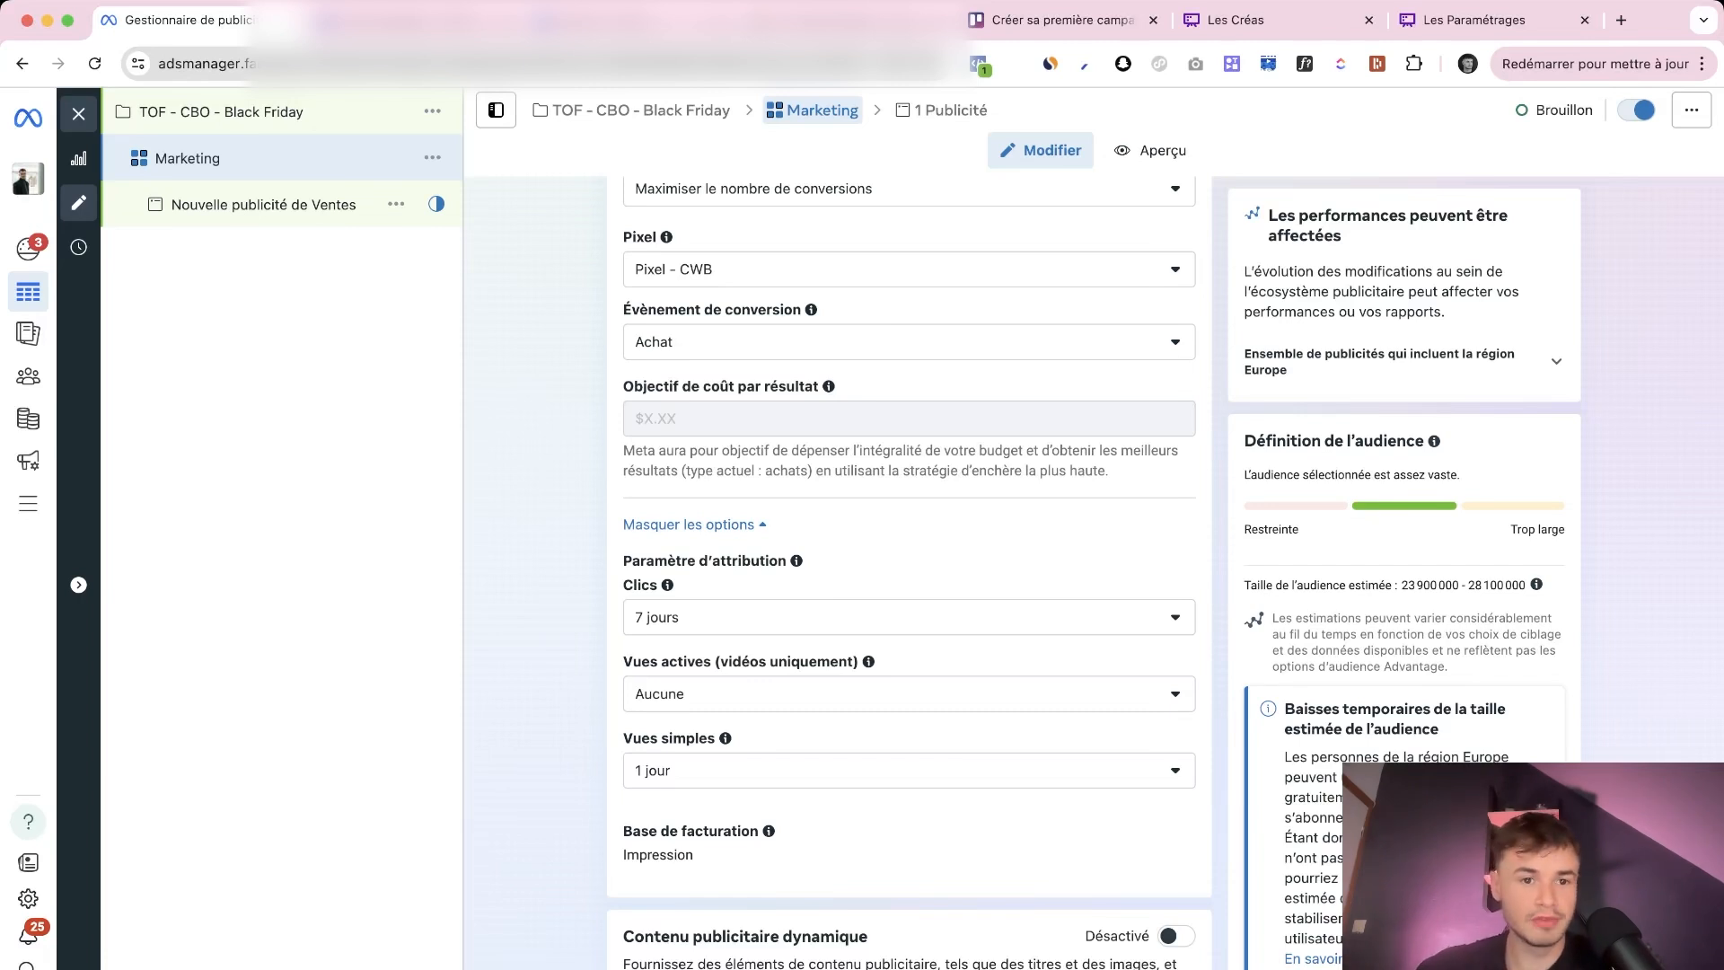
# Examine the bid strategy options in the TOF - CBO - Black Friday campaign's budget settings, including Objectif de ROAS and Autres options
pyautogui.click(296, 112)
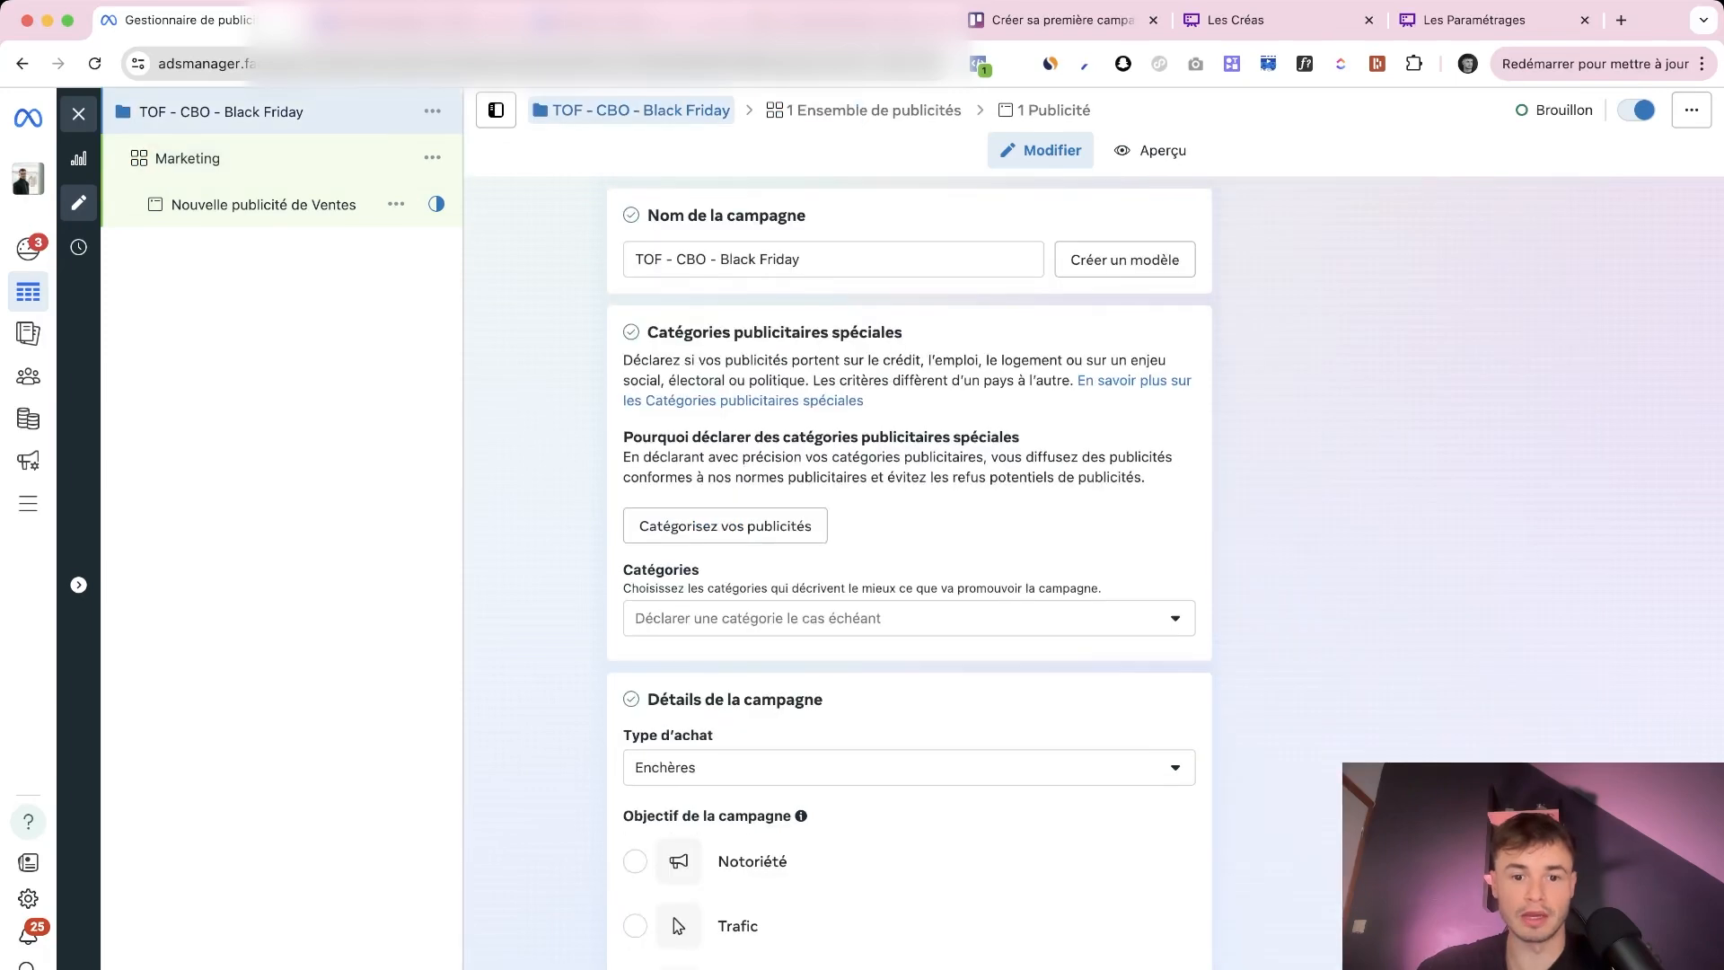
pyautogui.scroll(-15, 908, 575)
pyautogui.scroll(1, 909, 574)
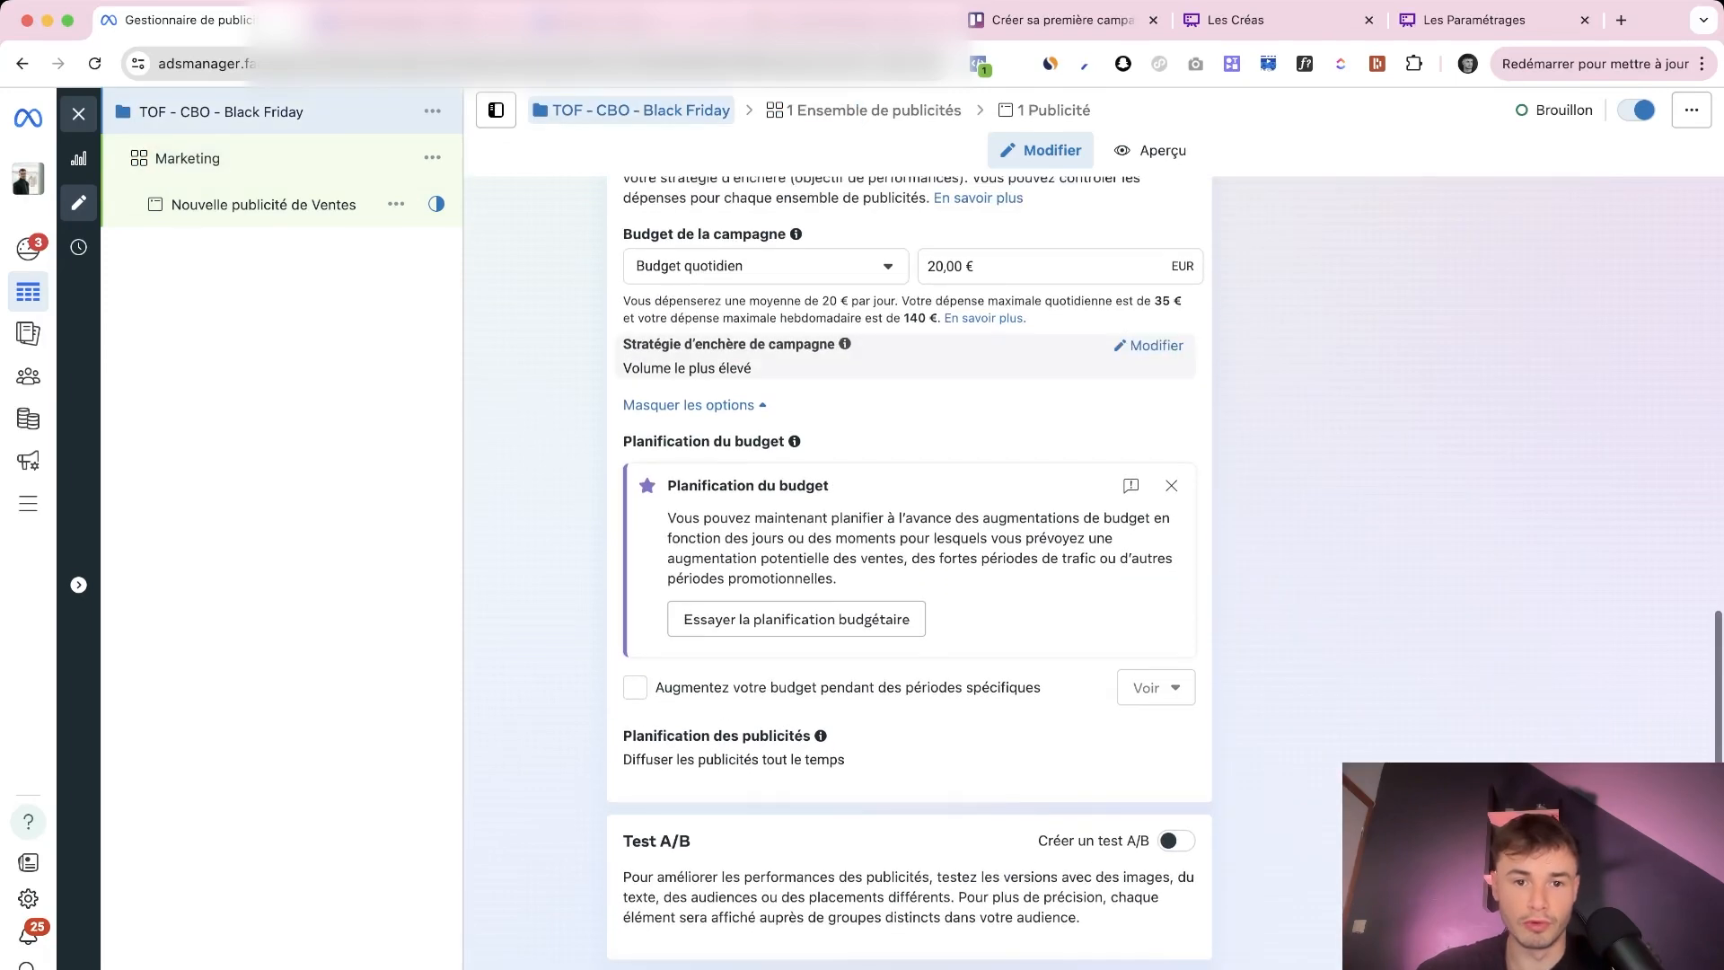
pyautogui.click(1149, 346)
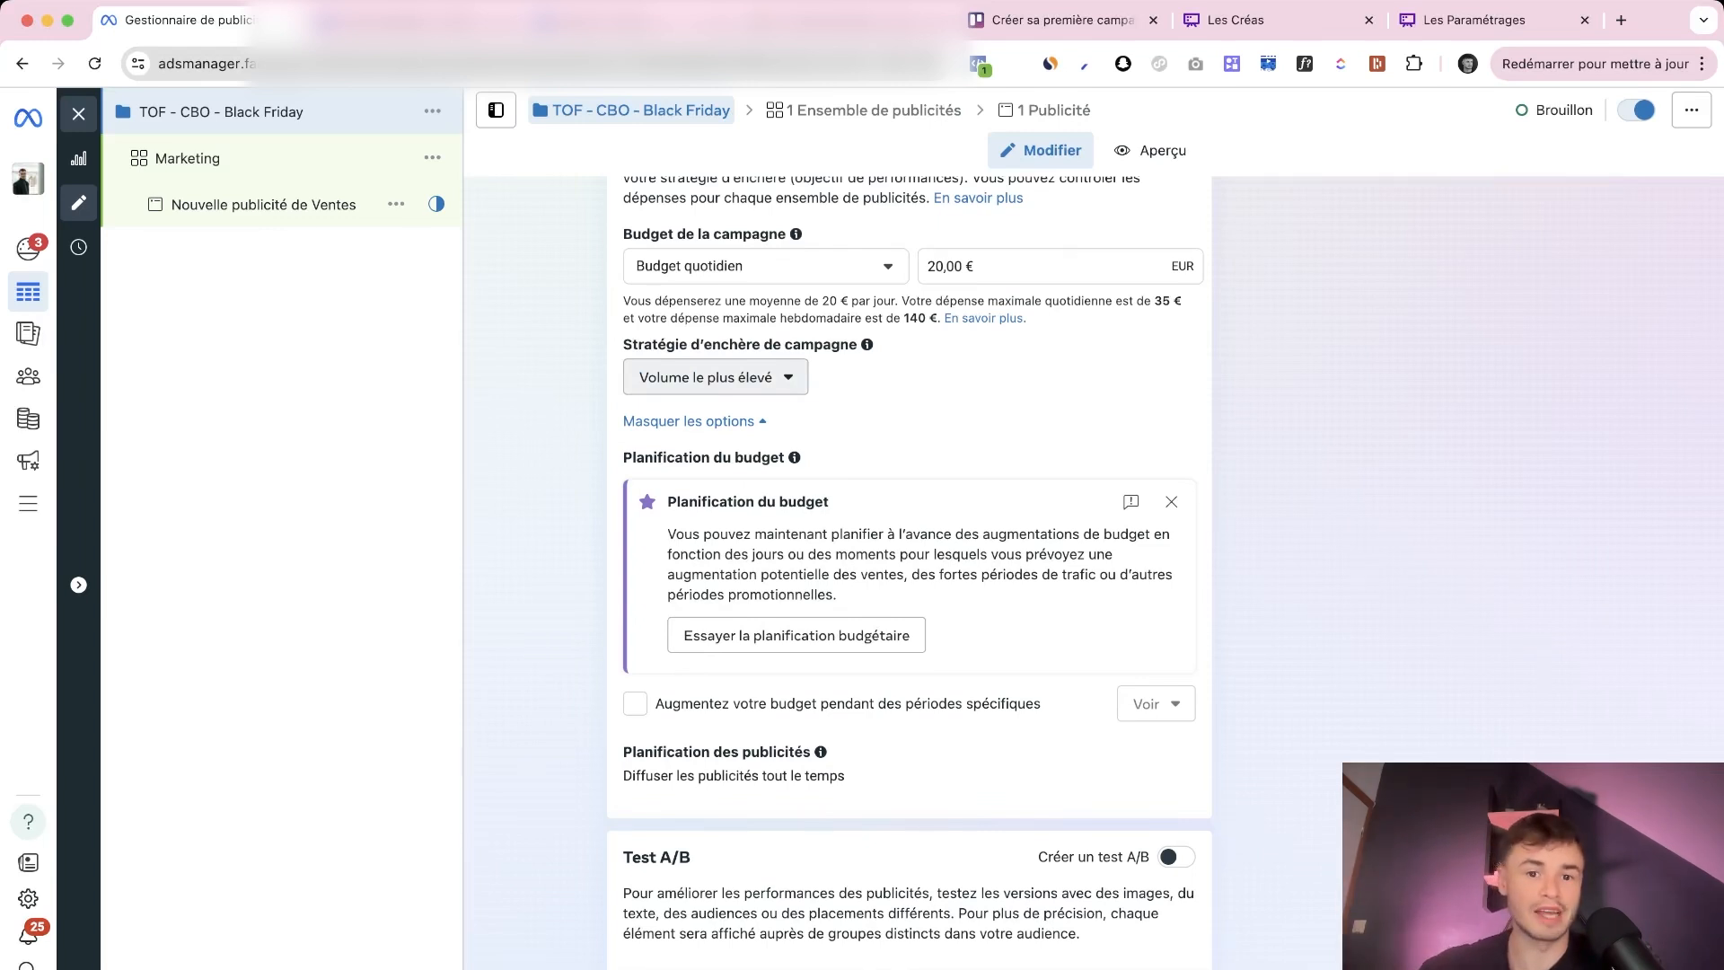
pyautogui.click(715, 377)
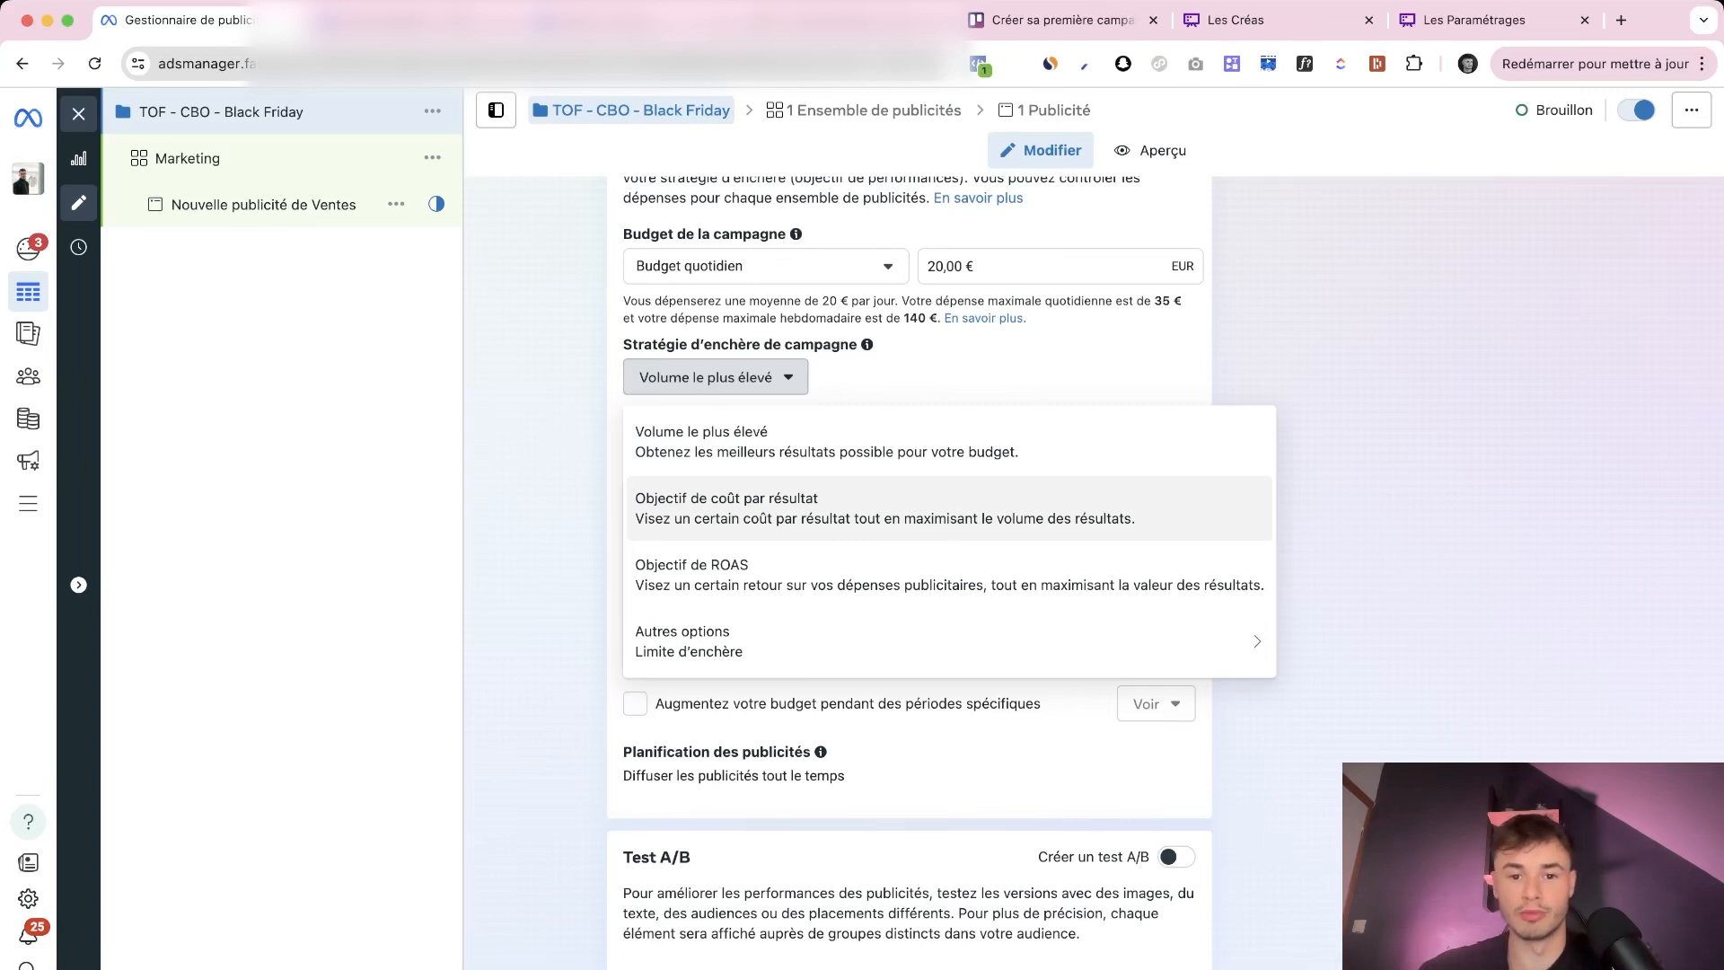
pyautogui.moveTo(948, 574)
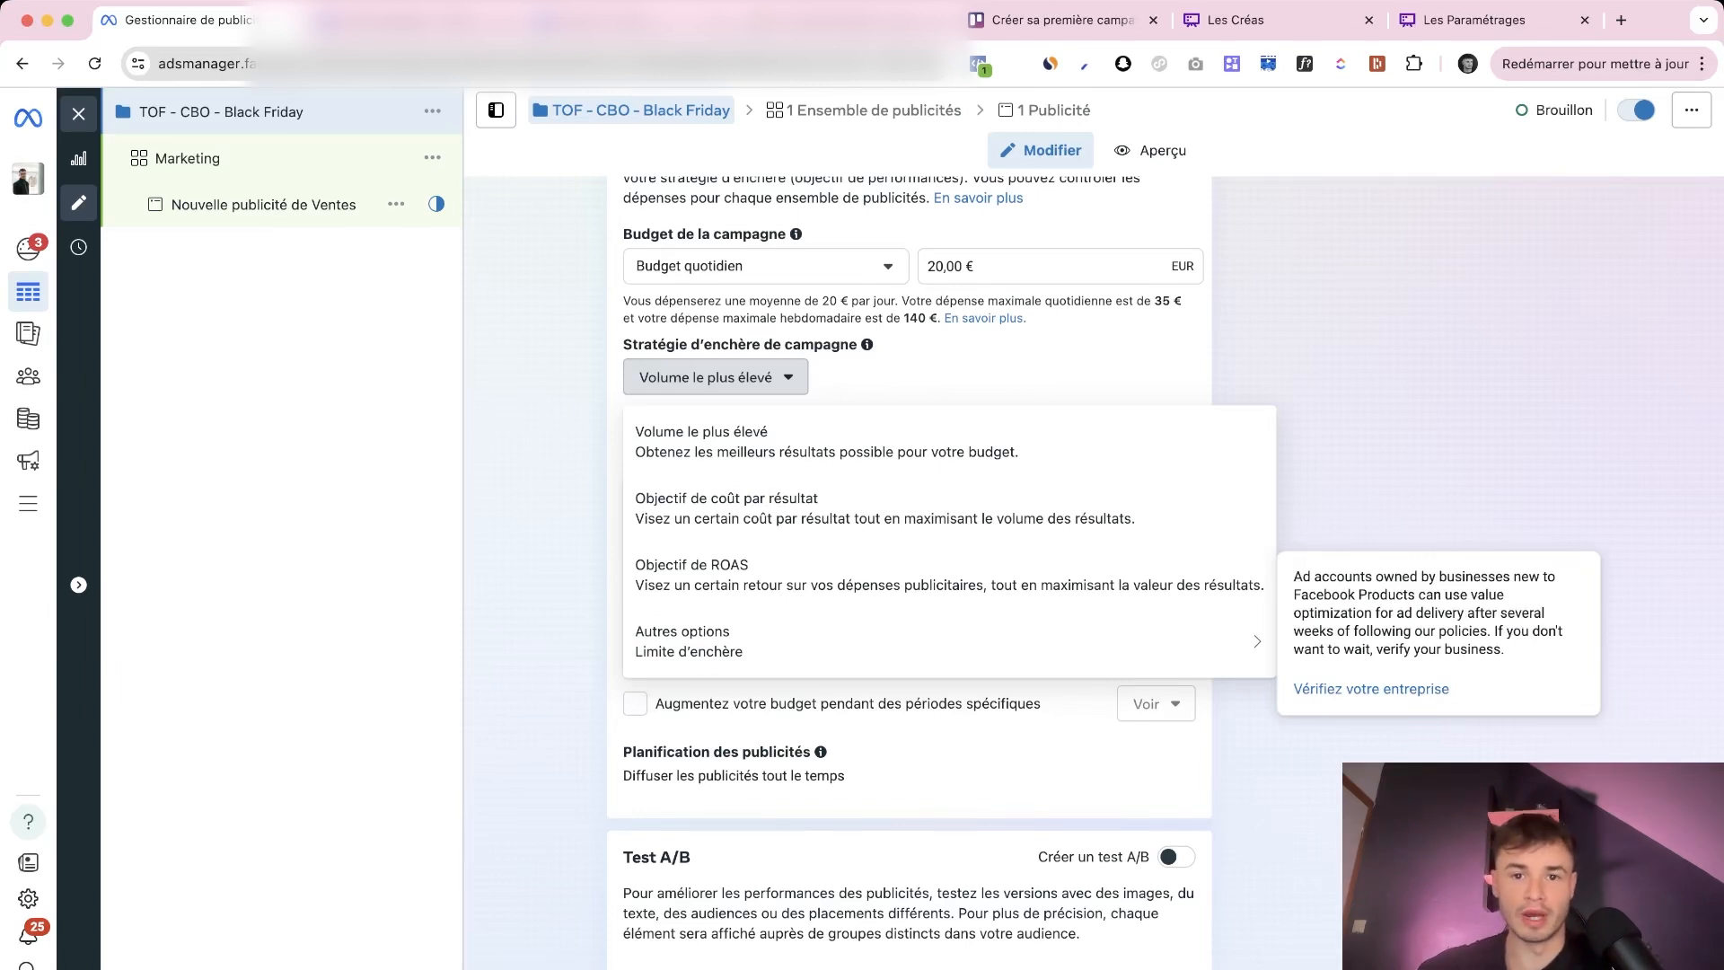
pyautogui.moveTo(949, 641)
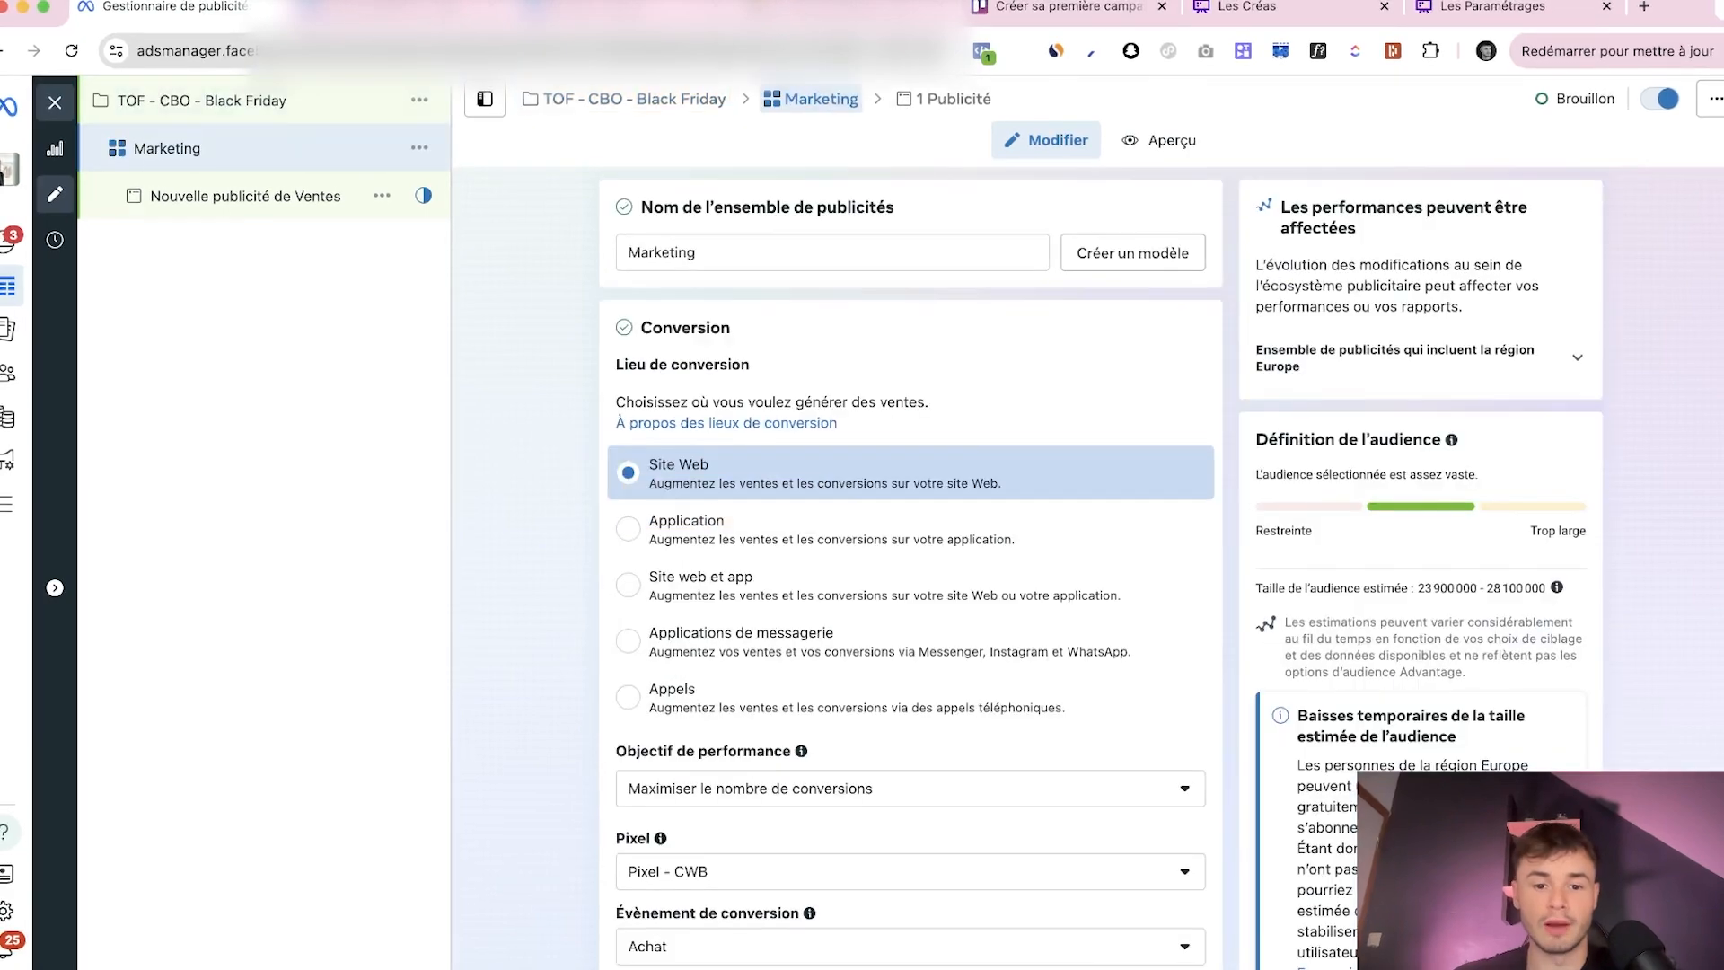
# Review the Marketing ad set's conversion and attribution settings and read the explanation of the cost-per-result goal
pyautogui.scroll(-6, 910, 539)
pyautogui.scroll(-1, 910, 538)
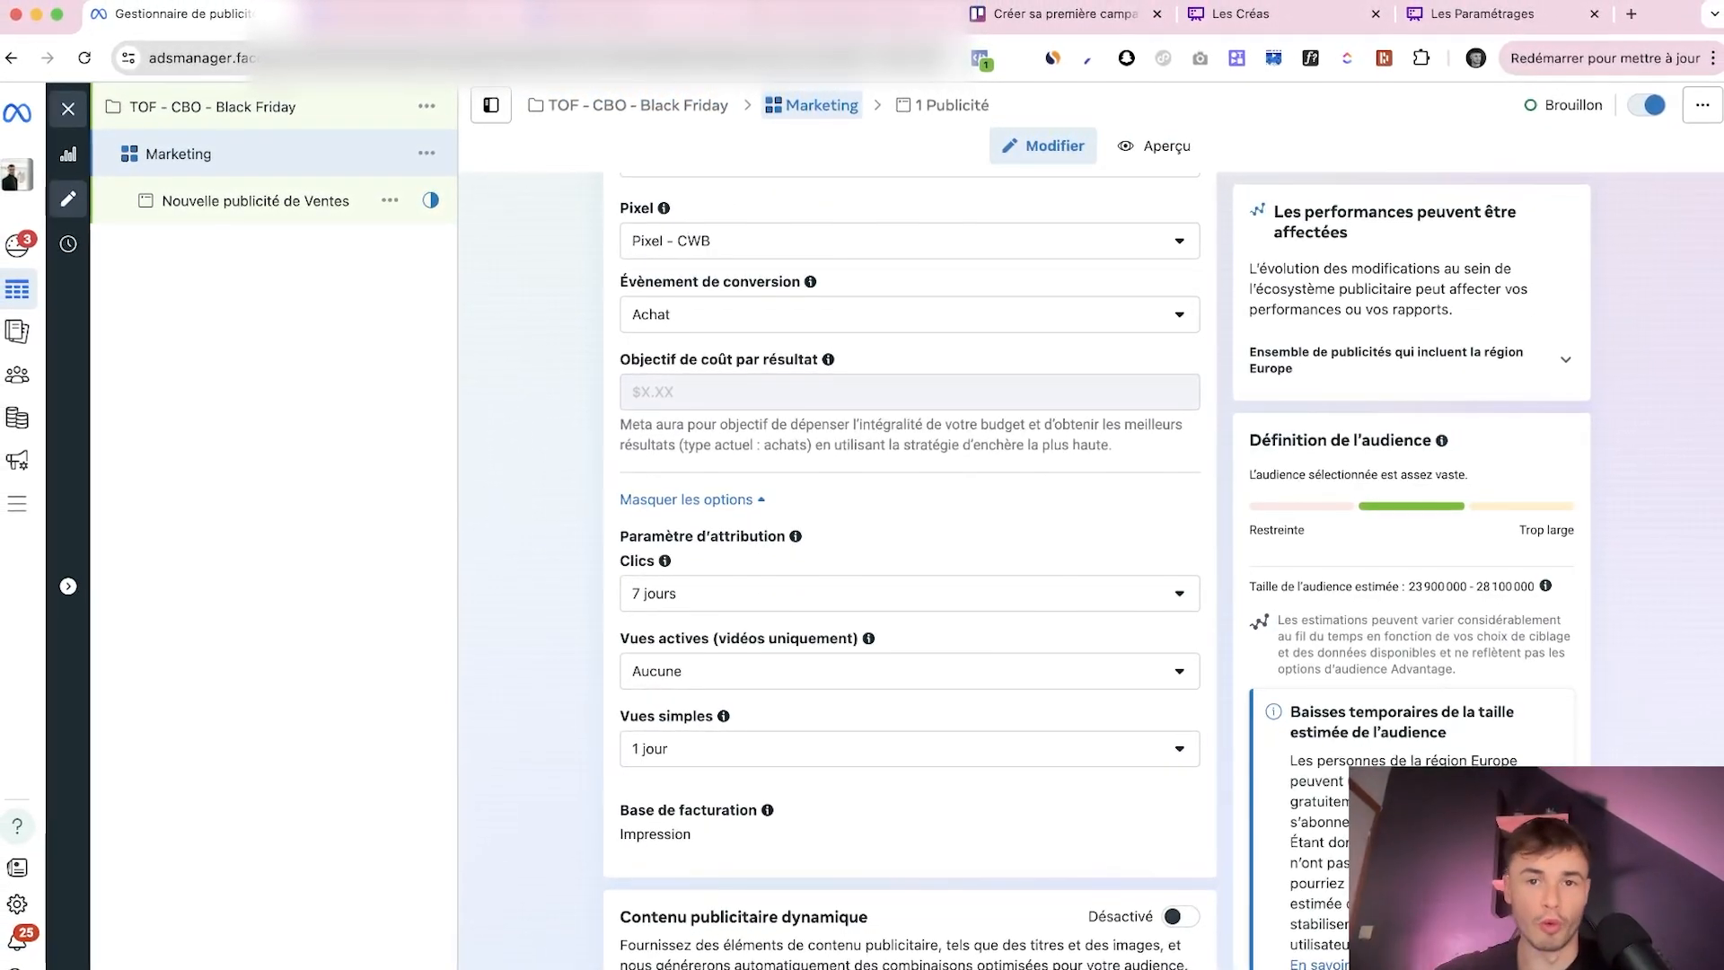
pyautogui.scroll(-1, 910, 538)
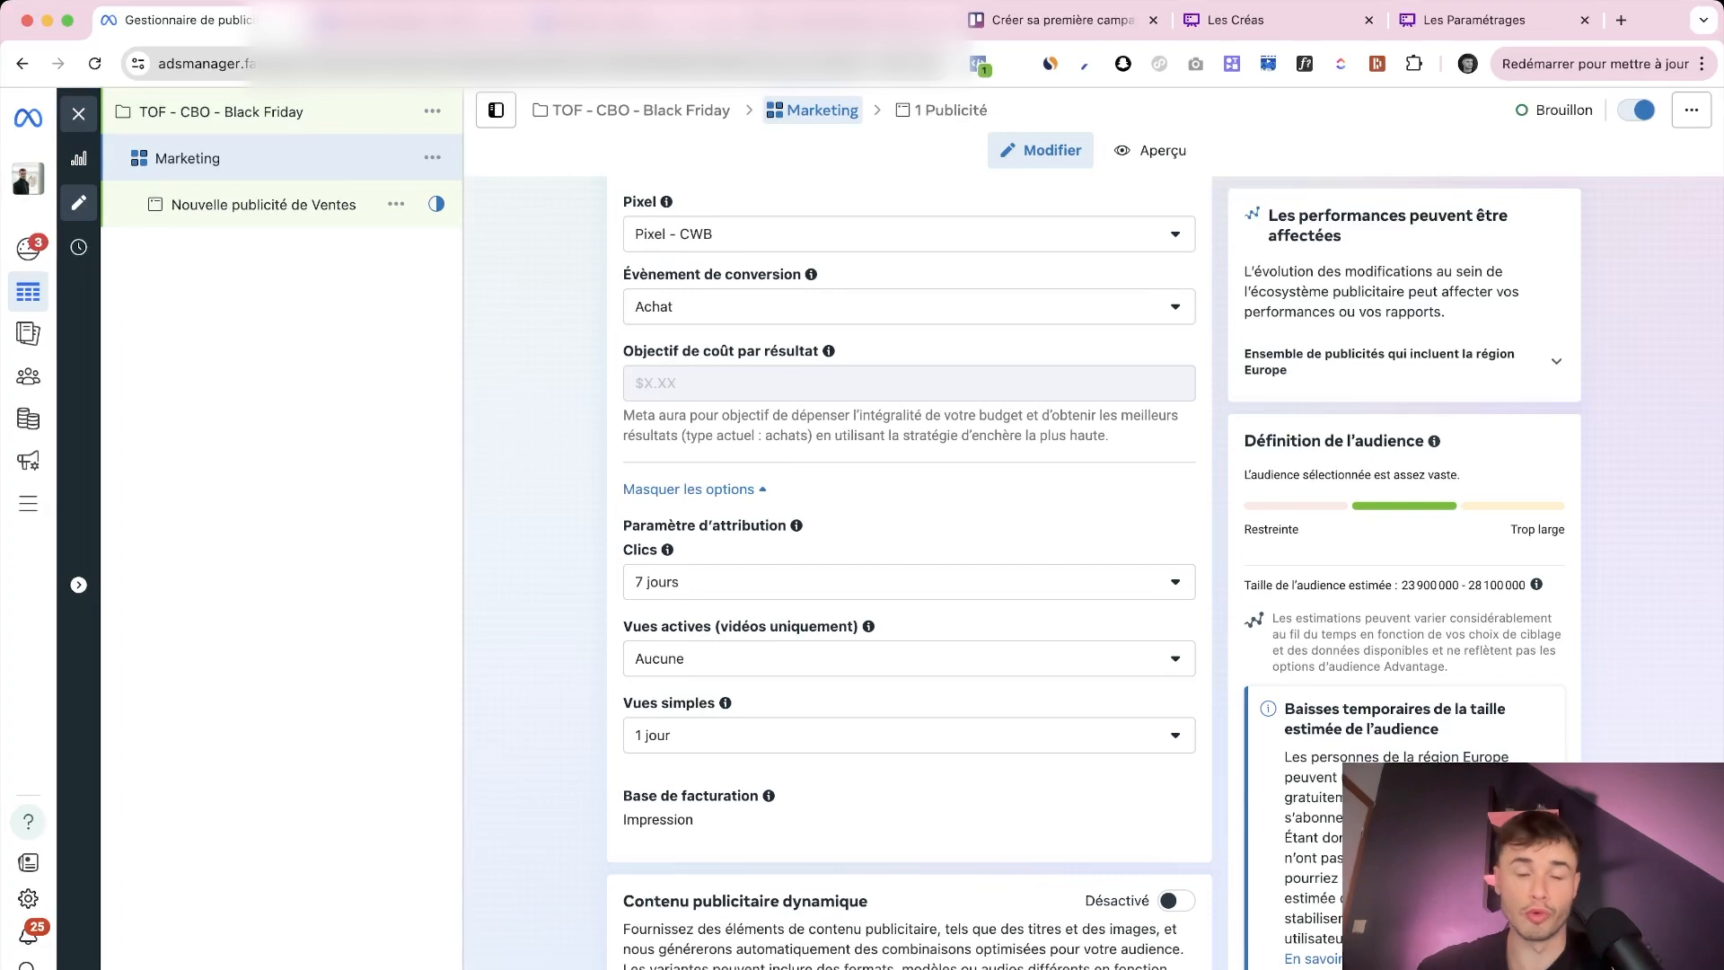
pyautogui.scroll(-1, 909, 575)
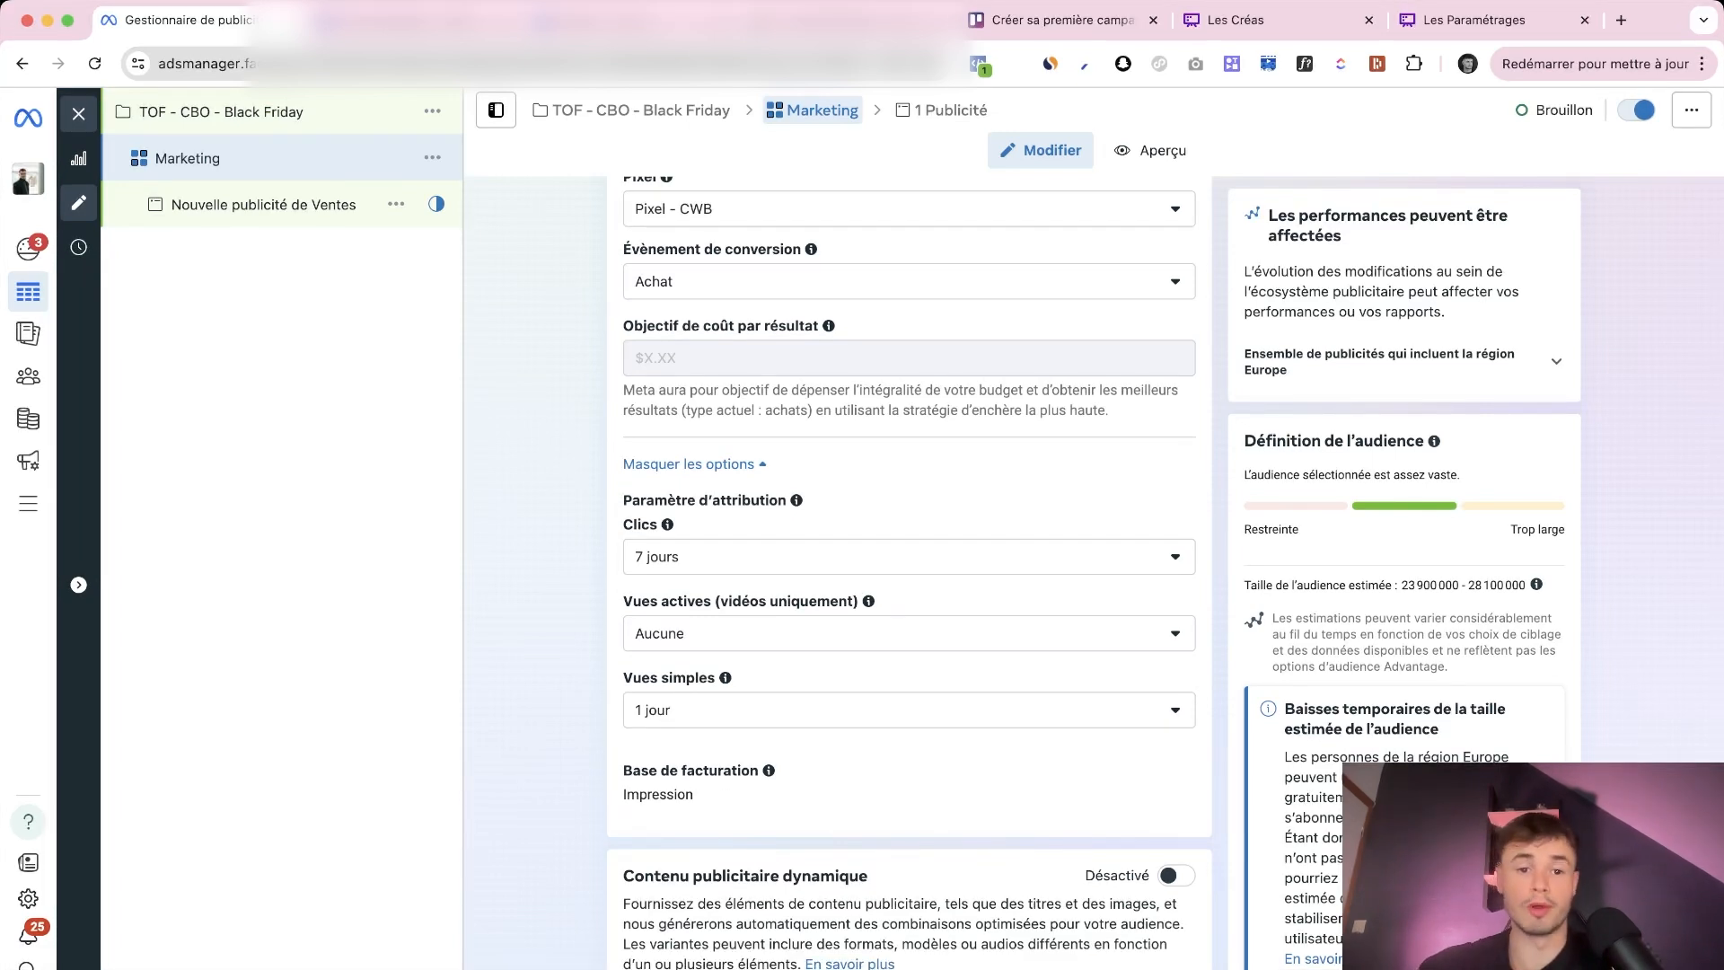
pyautogui.scroll(-3, 908, 575)
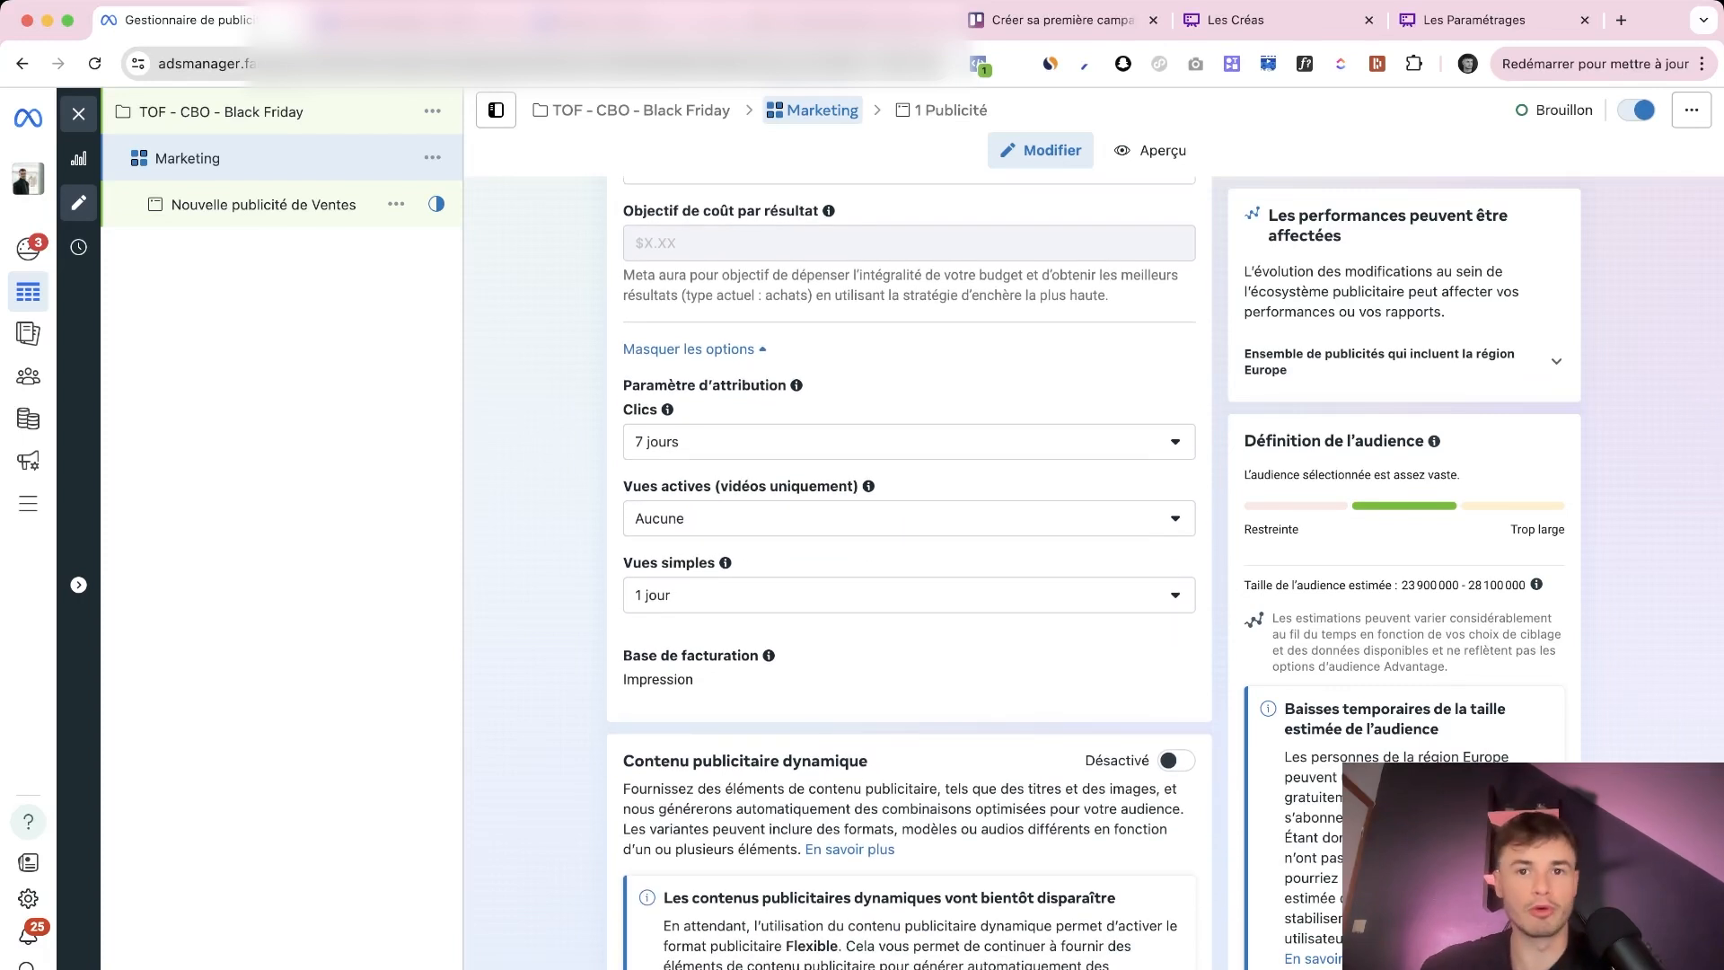
pyautogui.scroll(-1, 829, 202)
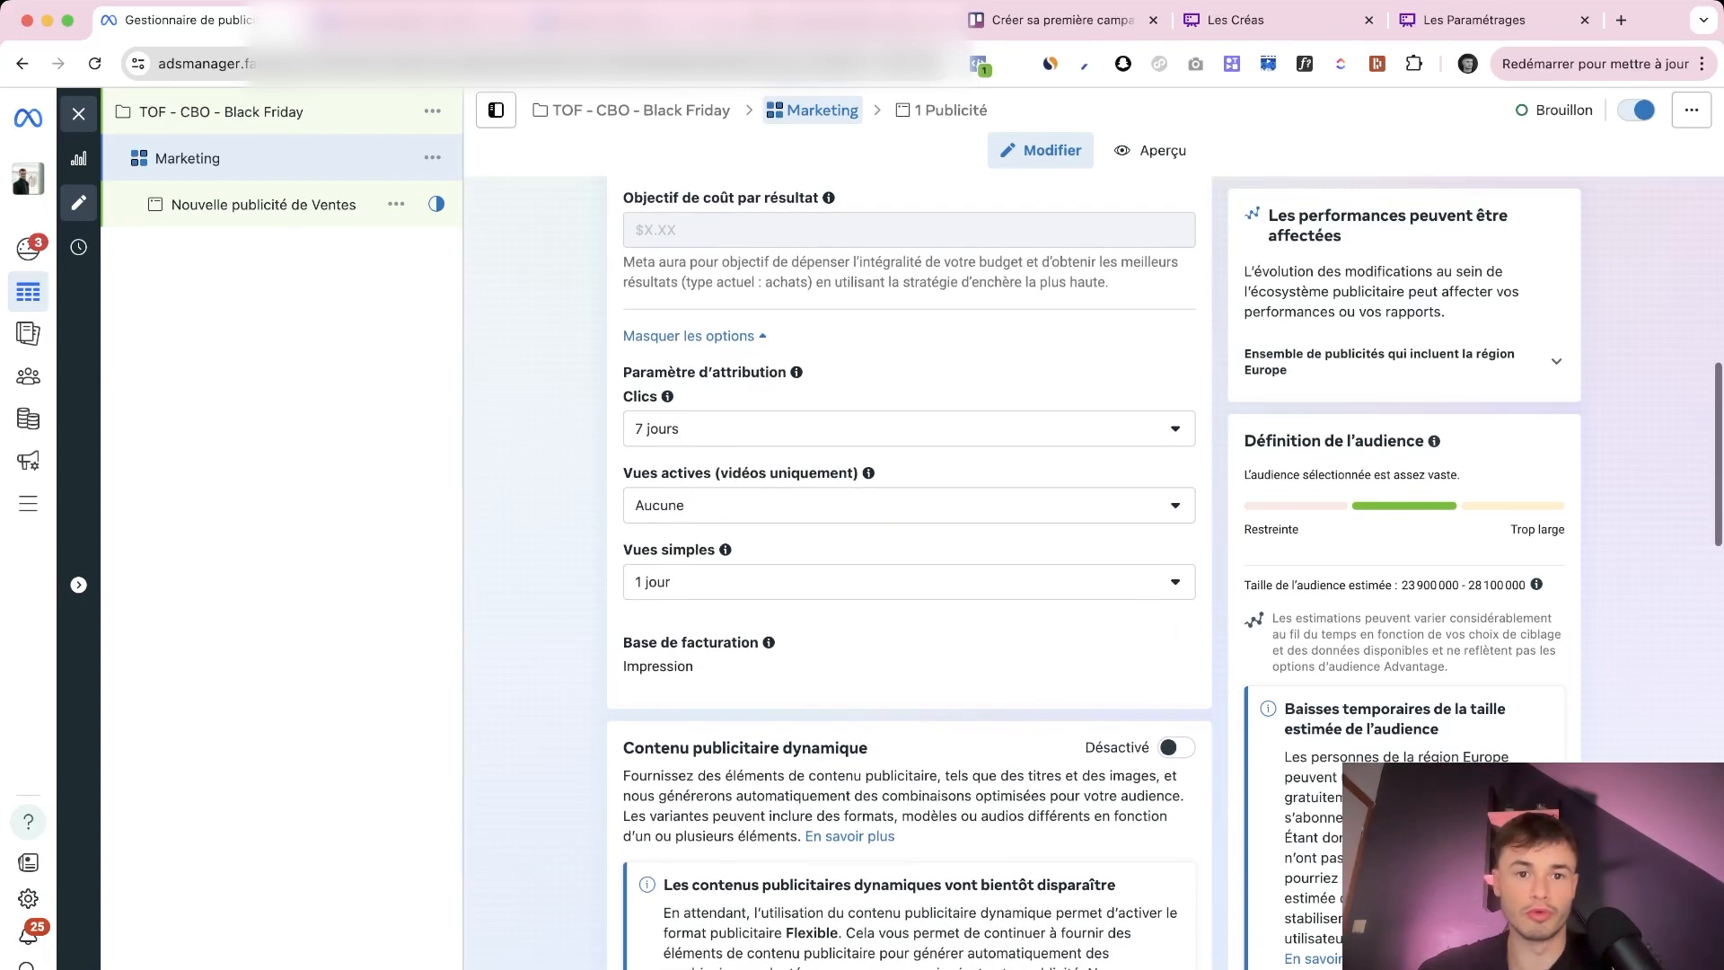
pyautogui.moveTo(828, 198)
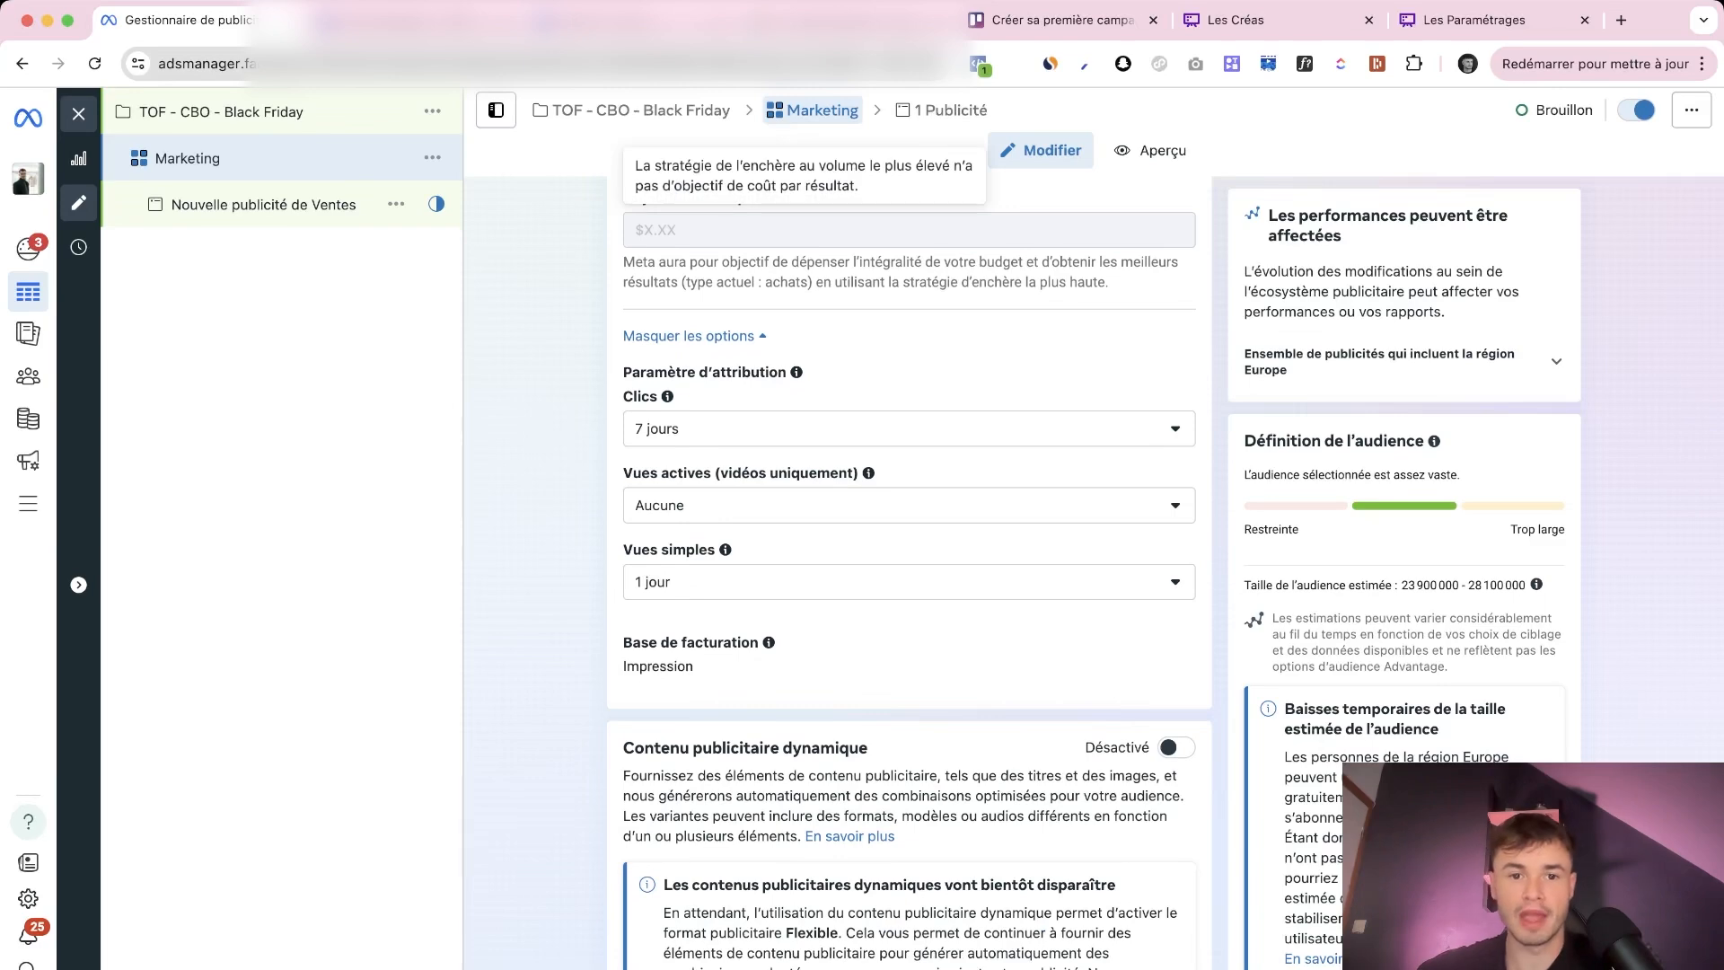
# Try the Vues simples attribution setting at Aucune and restore it to 1 jour
pyautogui.scroll(-3, 828, 197)
pyautogui.scroll(1, 909, 538)
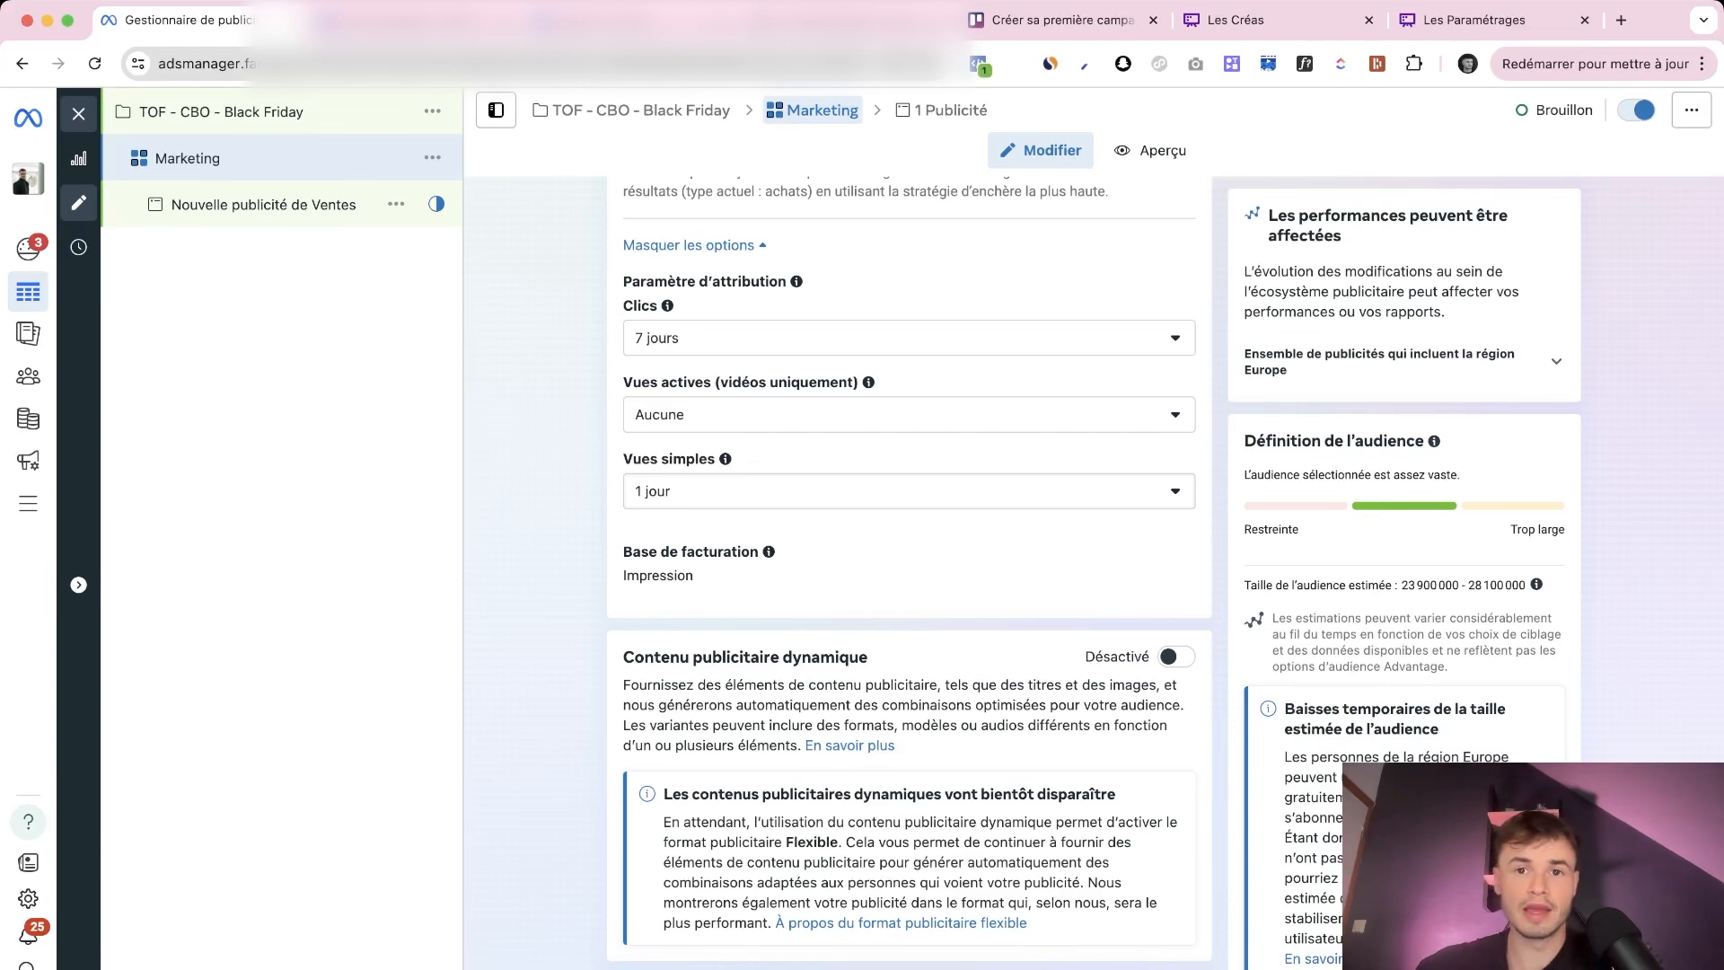
pyautogui.scroll(1, 909, 575)
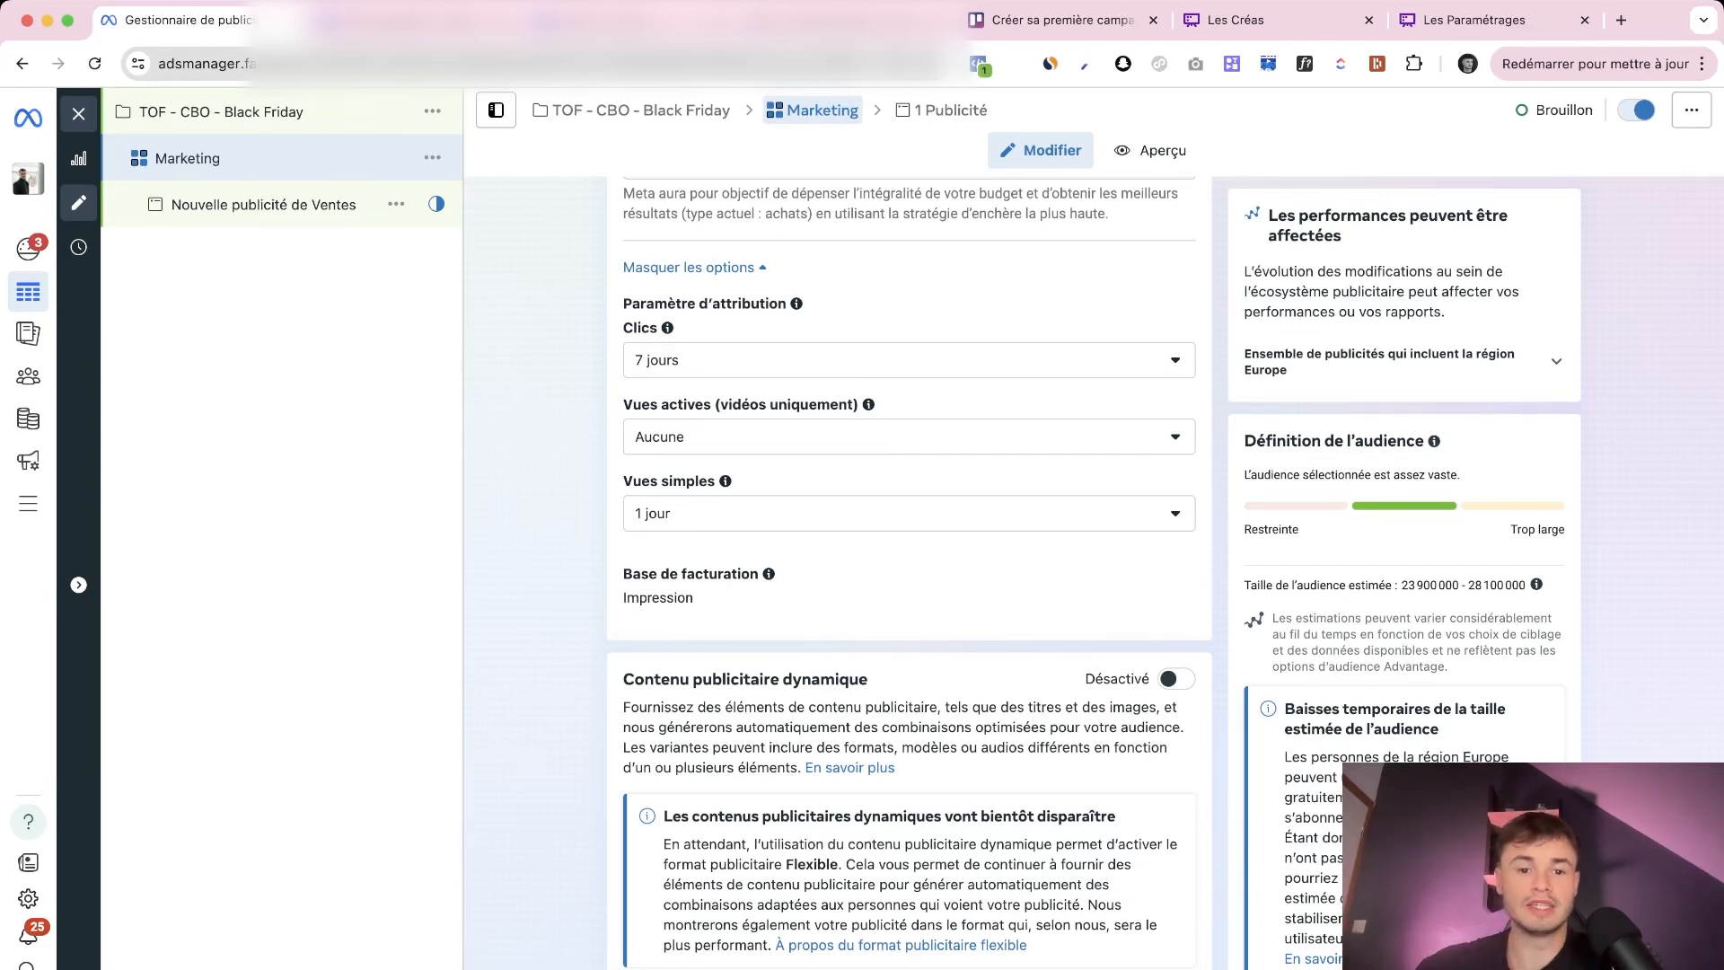
pyautogui.click(908, 514)
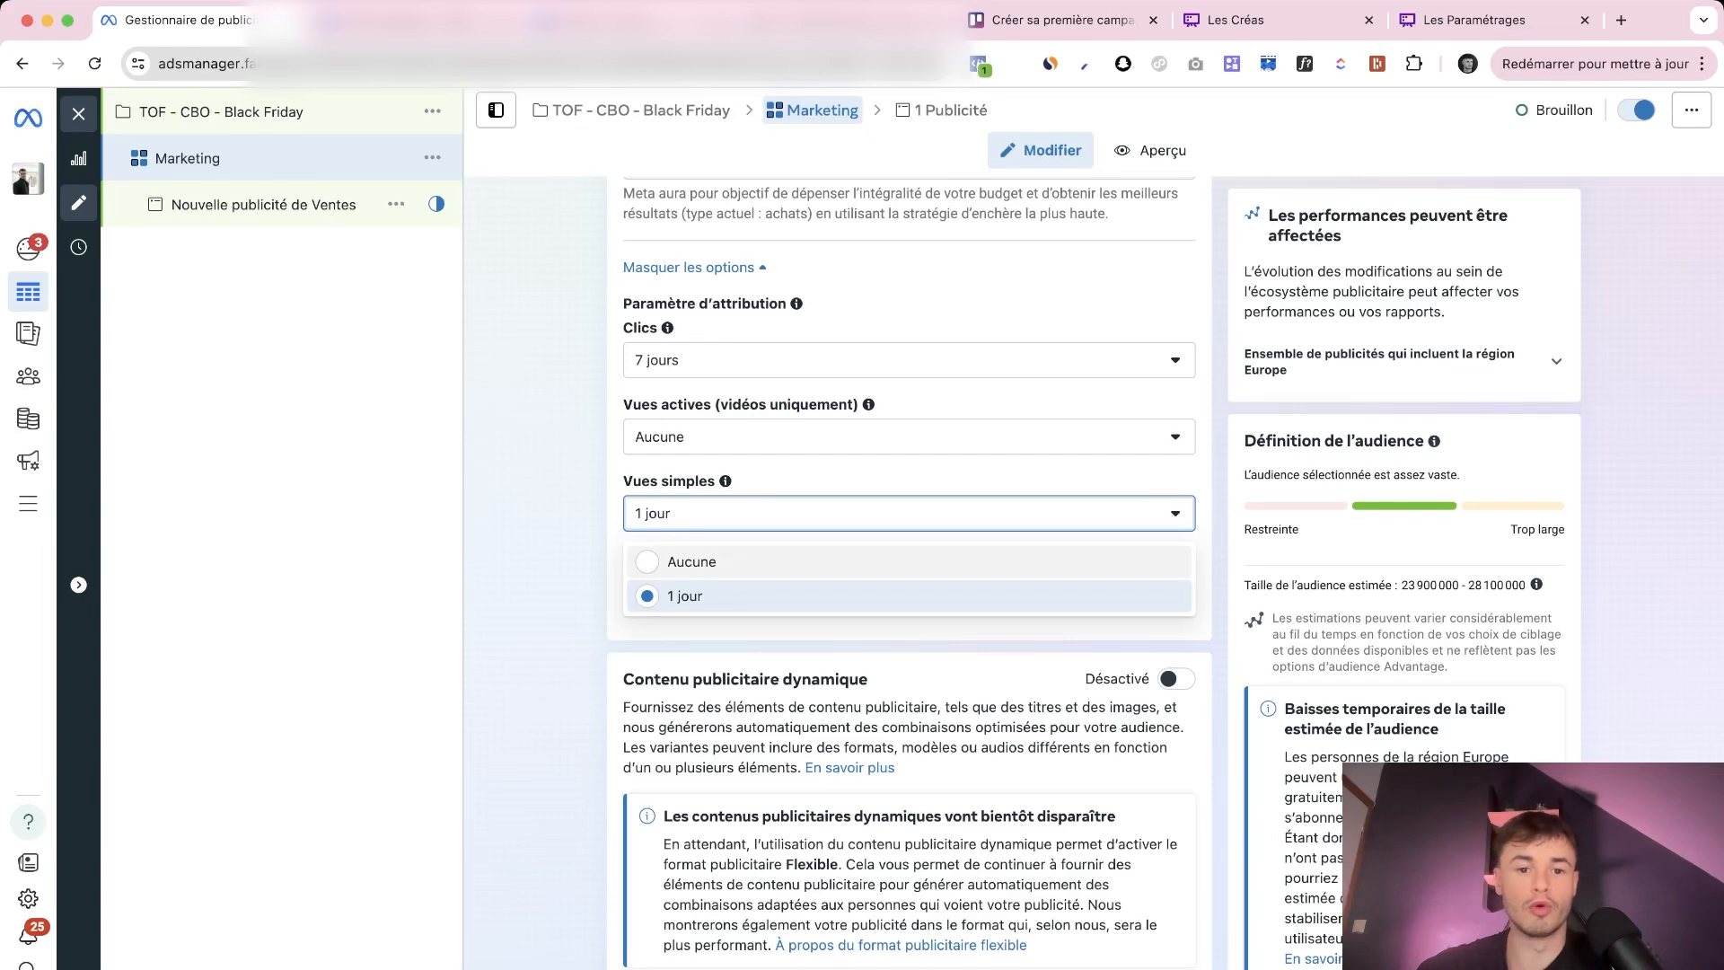
pyautogui.click(691, 561)
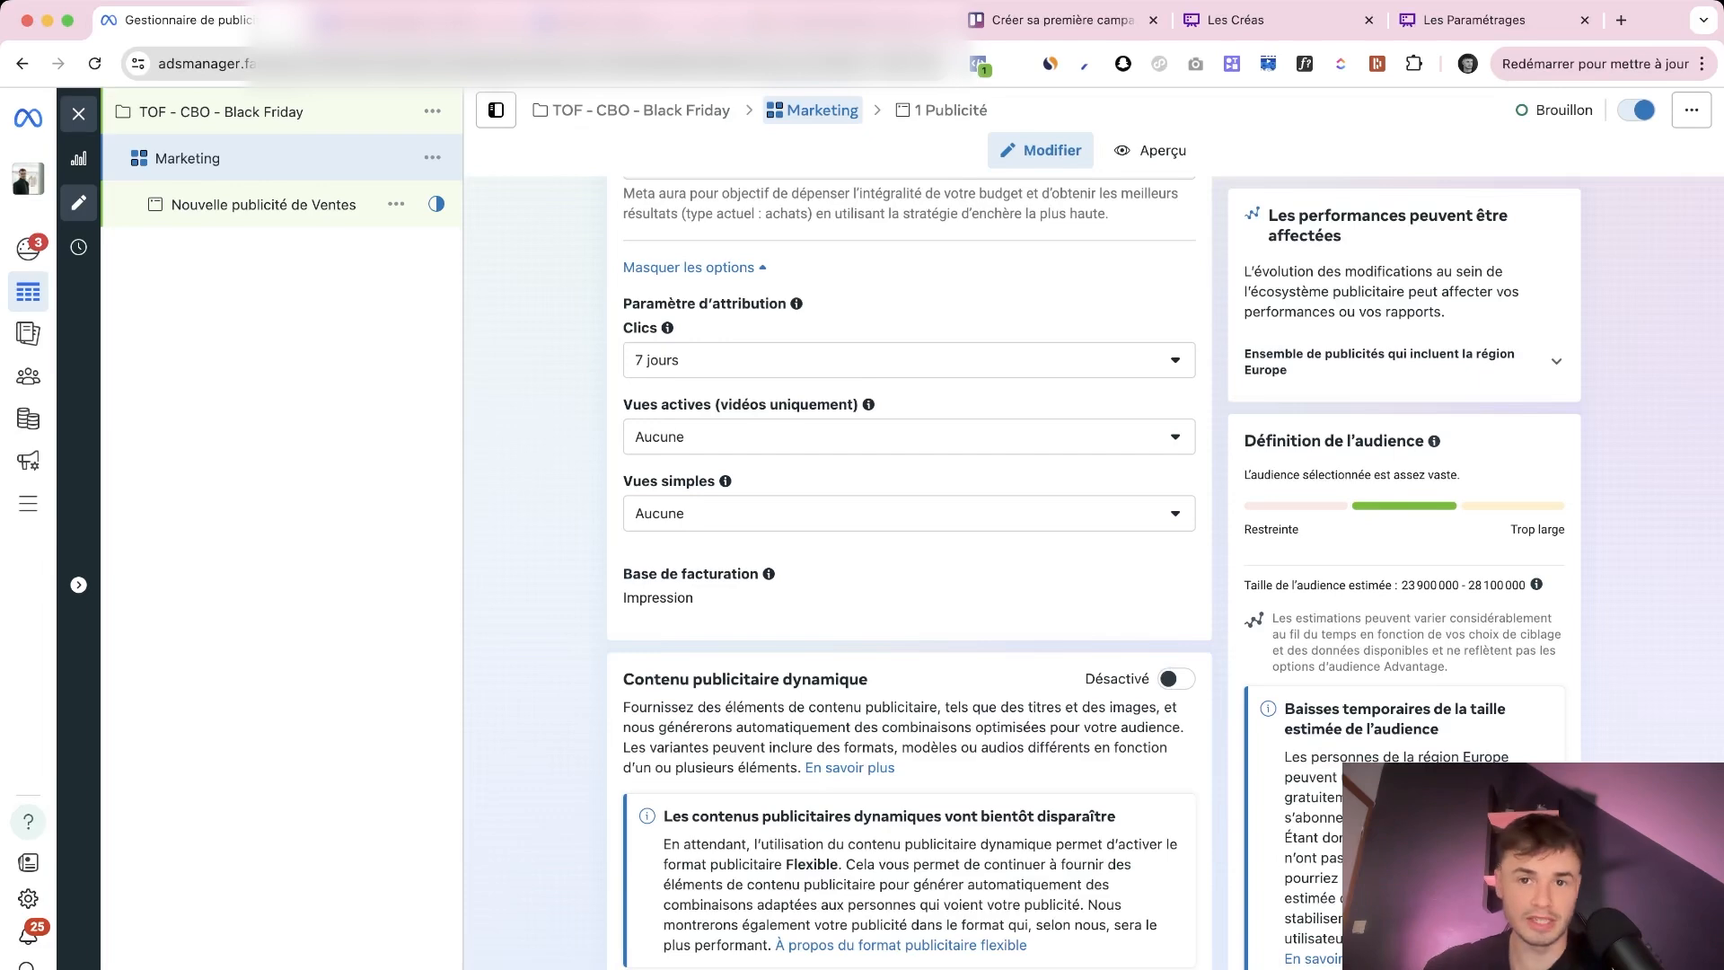
pyautogui.scroll(-1, 909, 575)
pyautogui.click(909, 507)
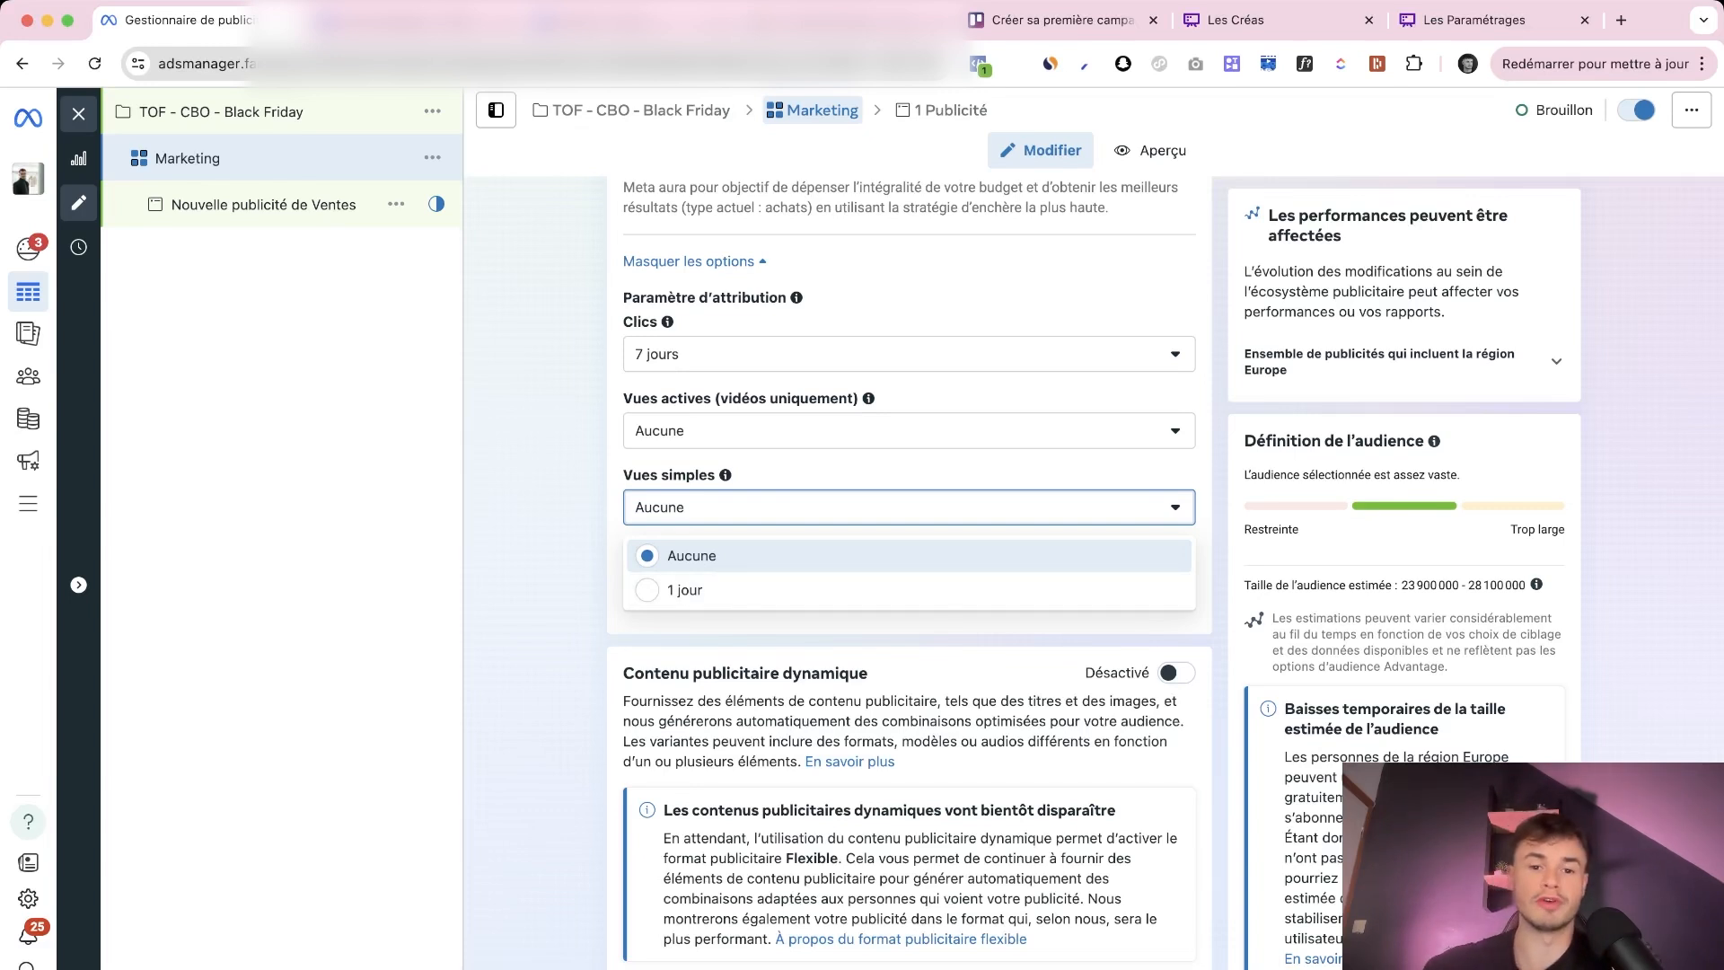
pyautogui.click(686, 590)
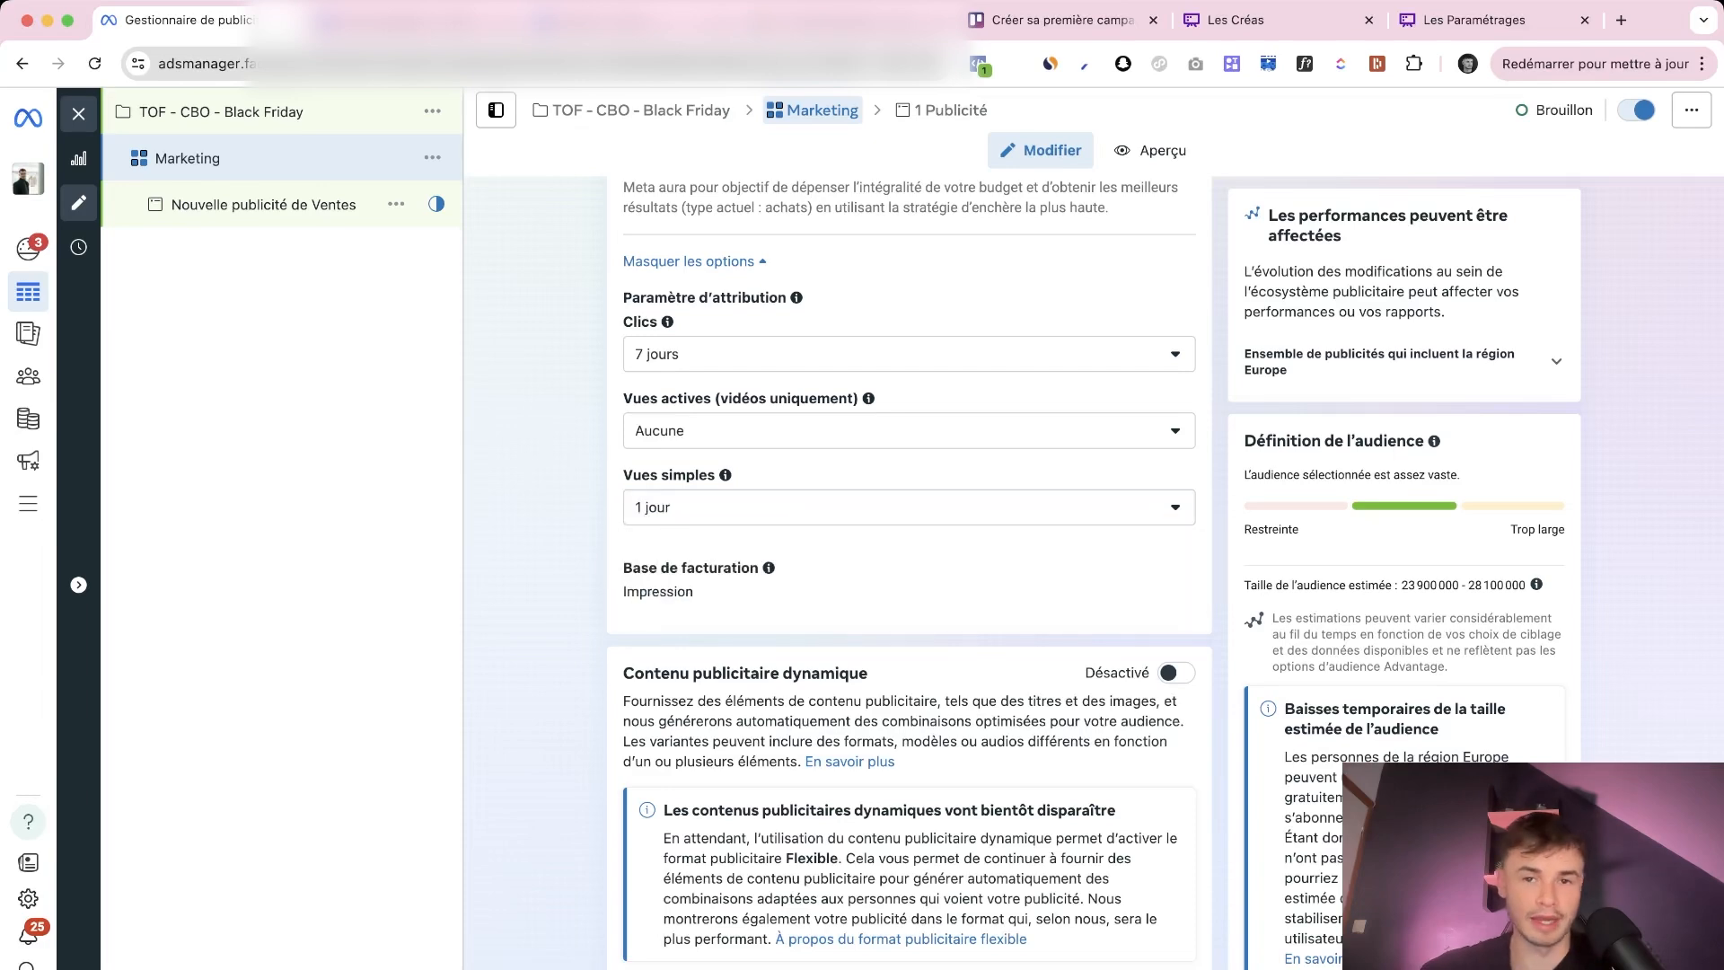
# Turn on Contenu publicitaire dynamique for the Marketing ad set
pyautogui.scroll(1, 908, 620)
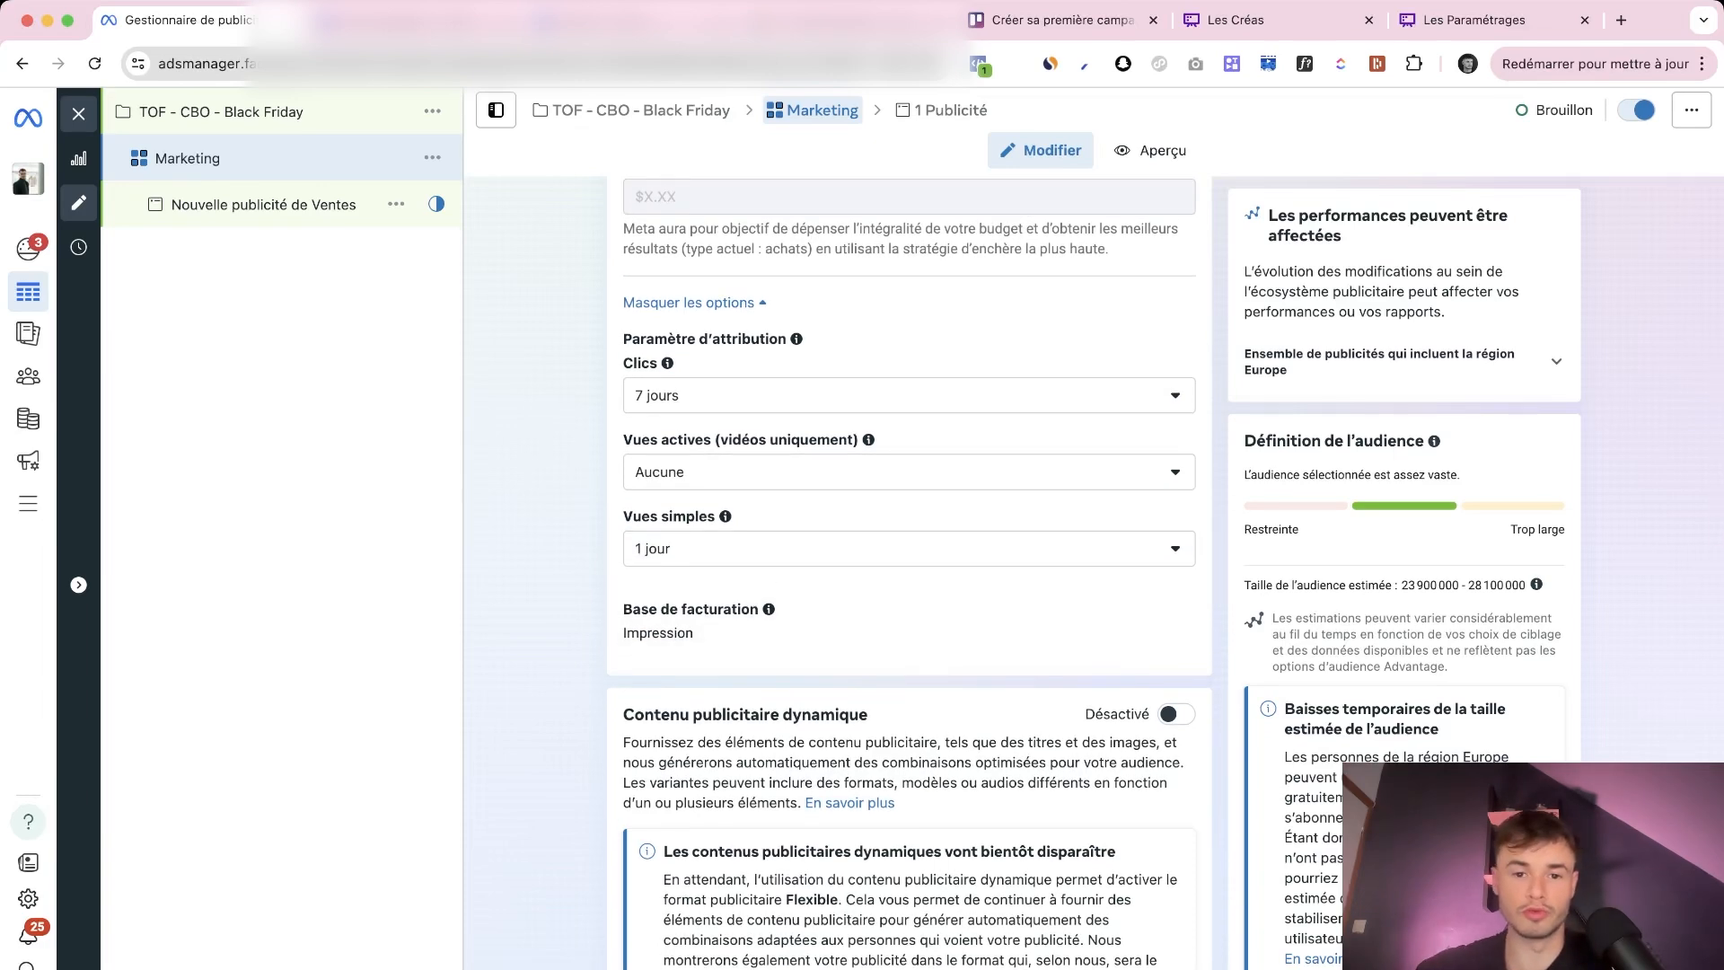
pyautogui.scroll(-2, 909, 575)
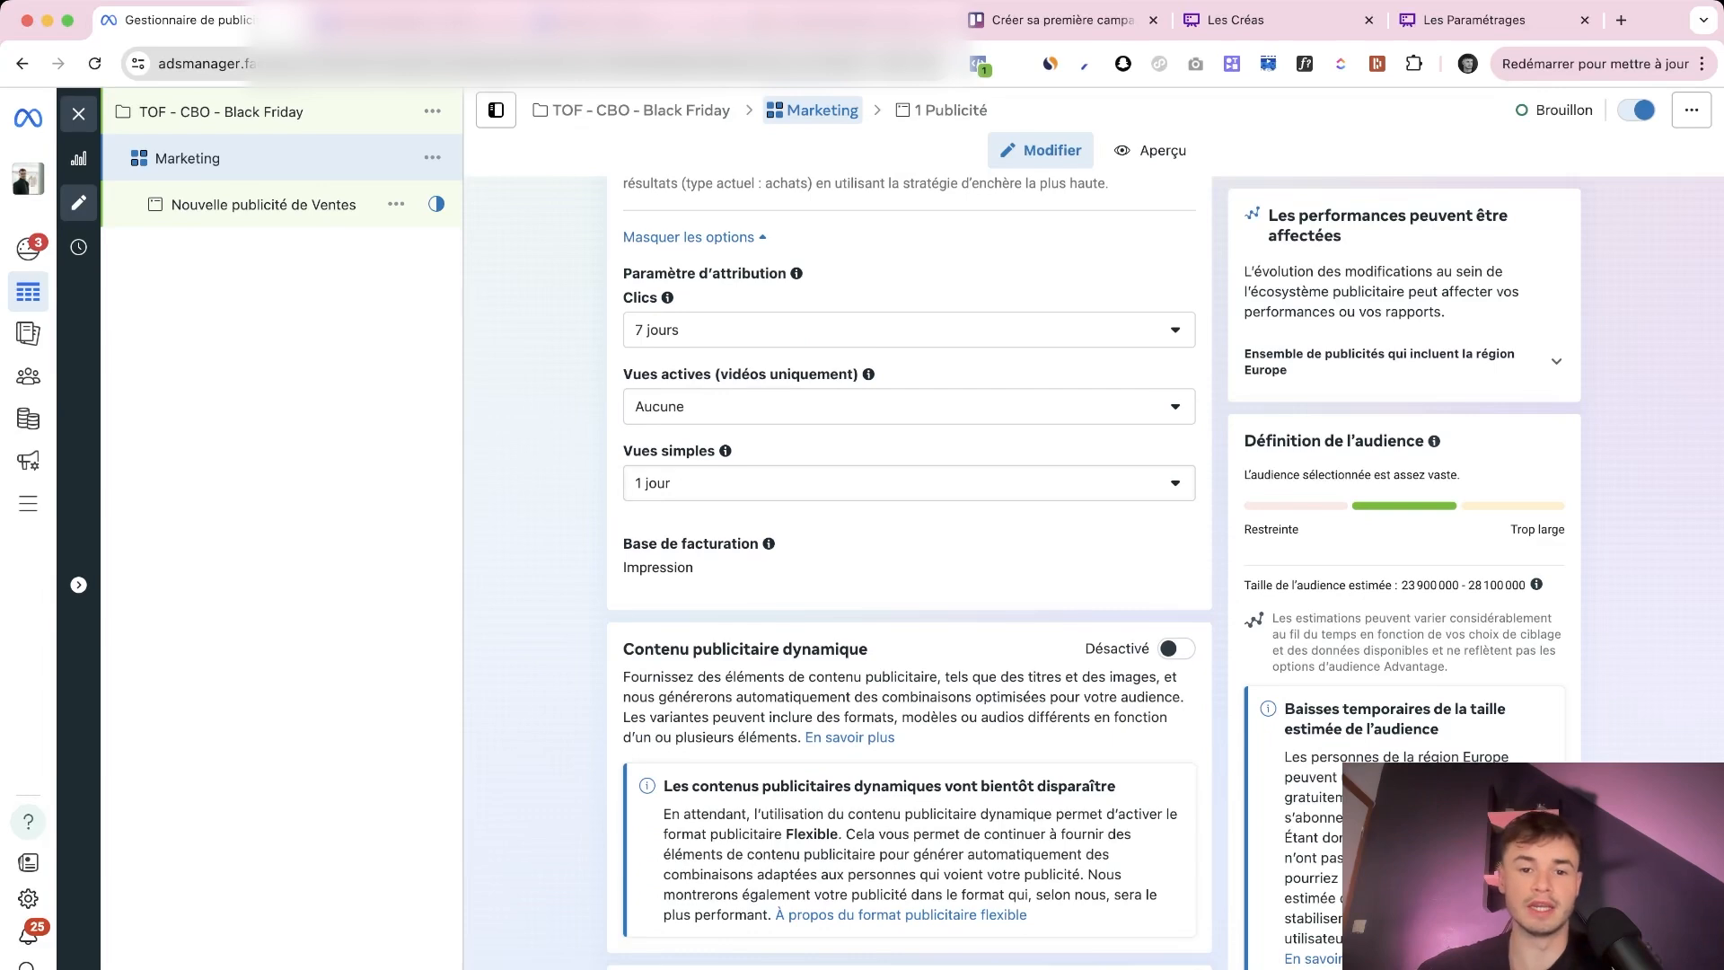
pyautogui.scroll(-5, 909, 574)
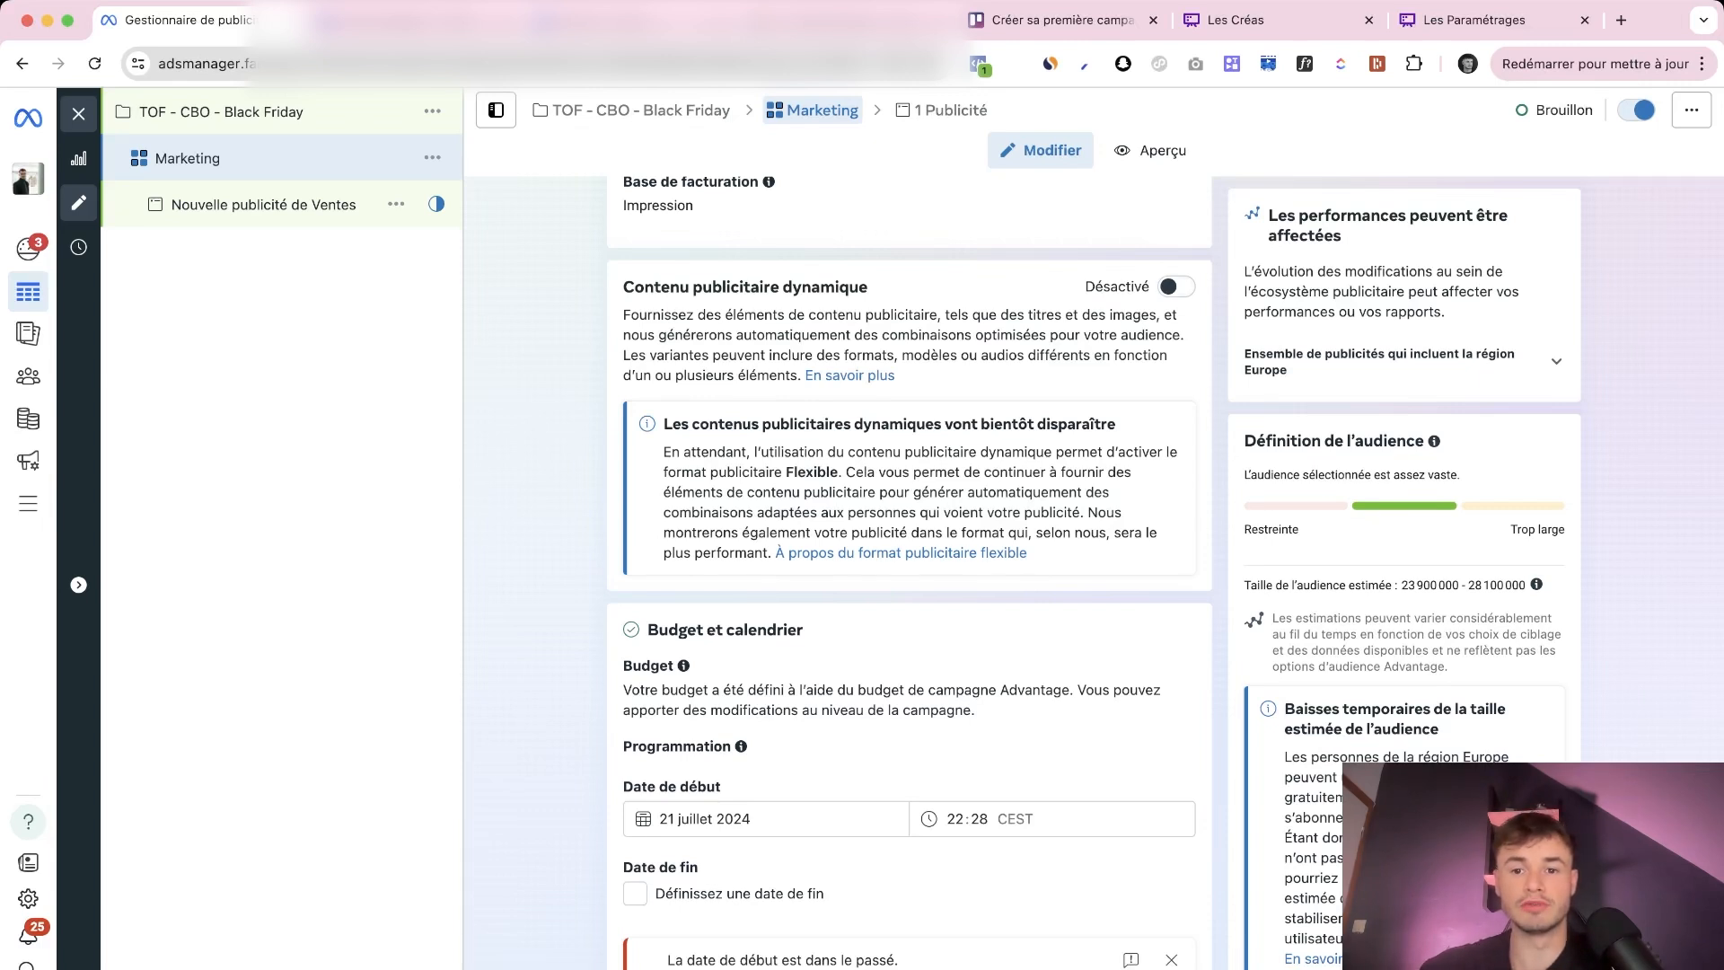
pyautogui.click(1176, 287)
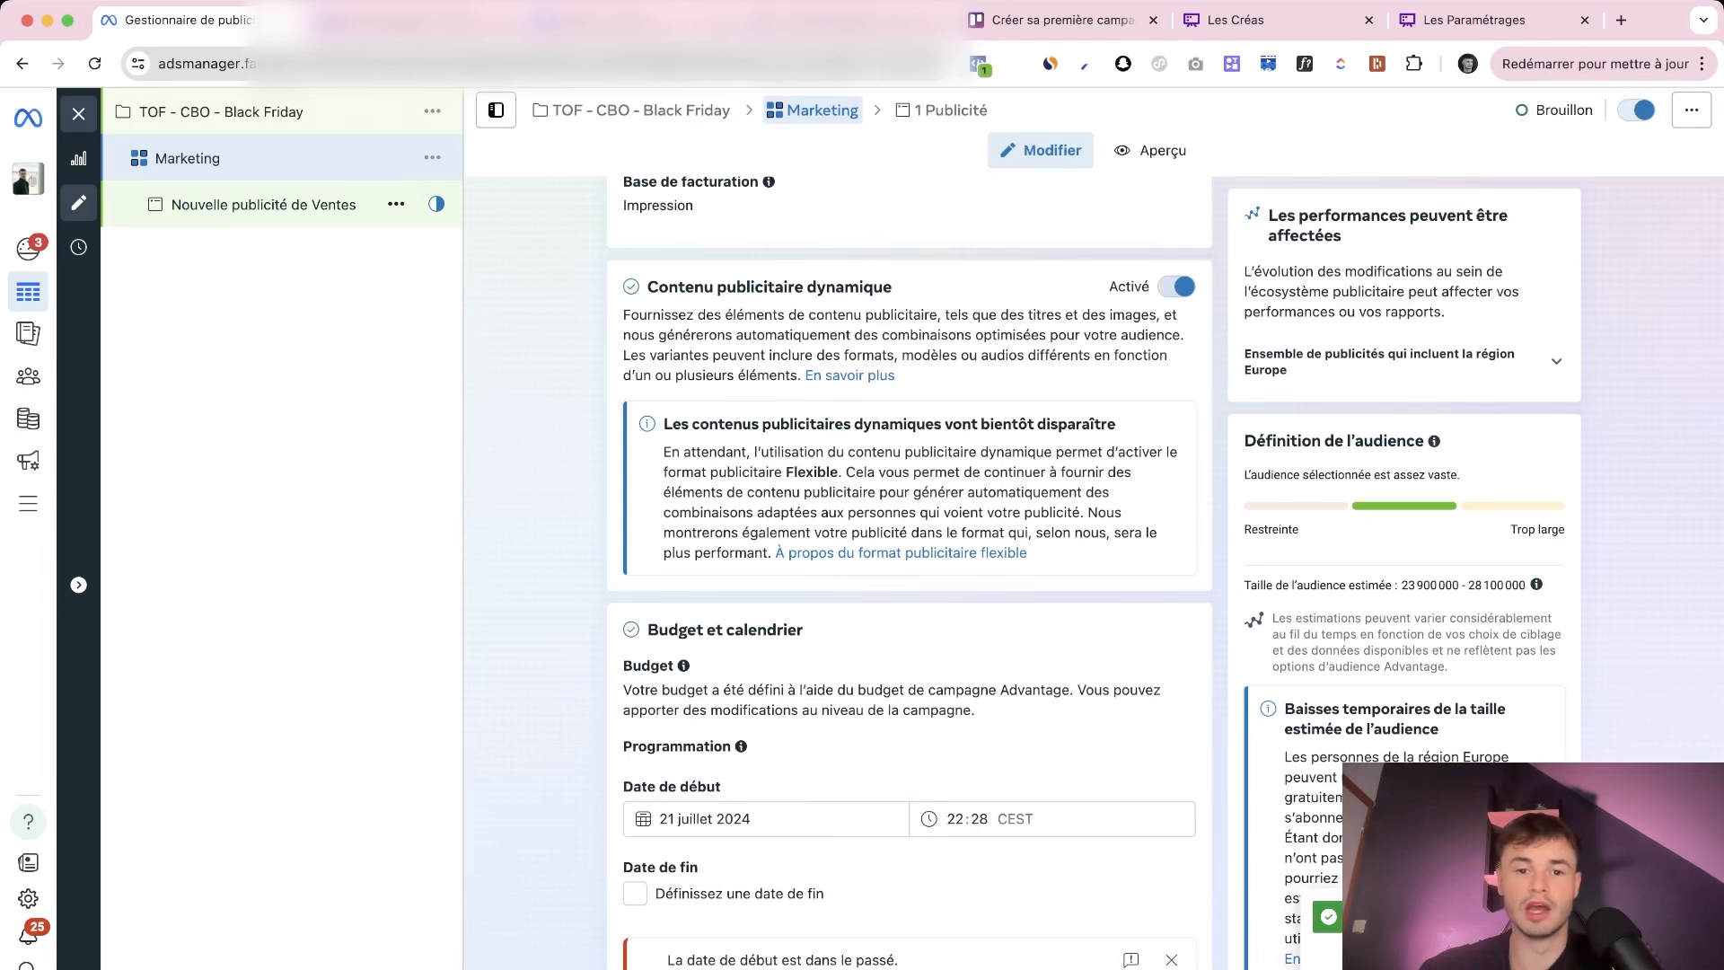
# Enter "dd" as the primary text of Nouvelle publicité de Ventes, and add and remove a second text option
pyautogui.click(263, 204)
pyautogui.scroll(-16, 822, 575)
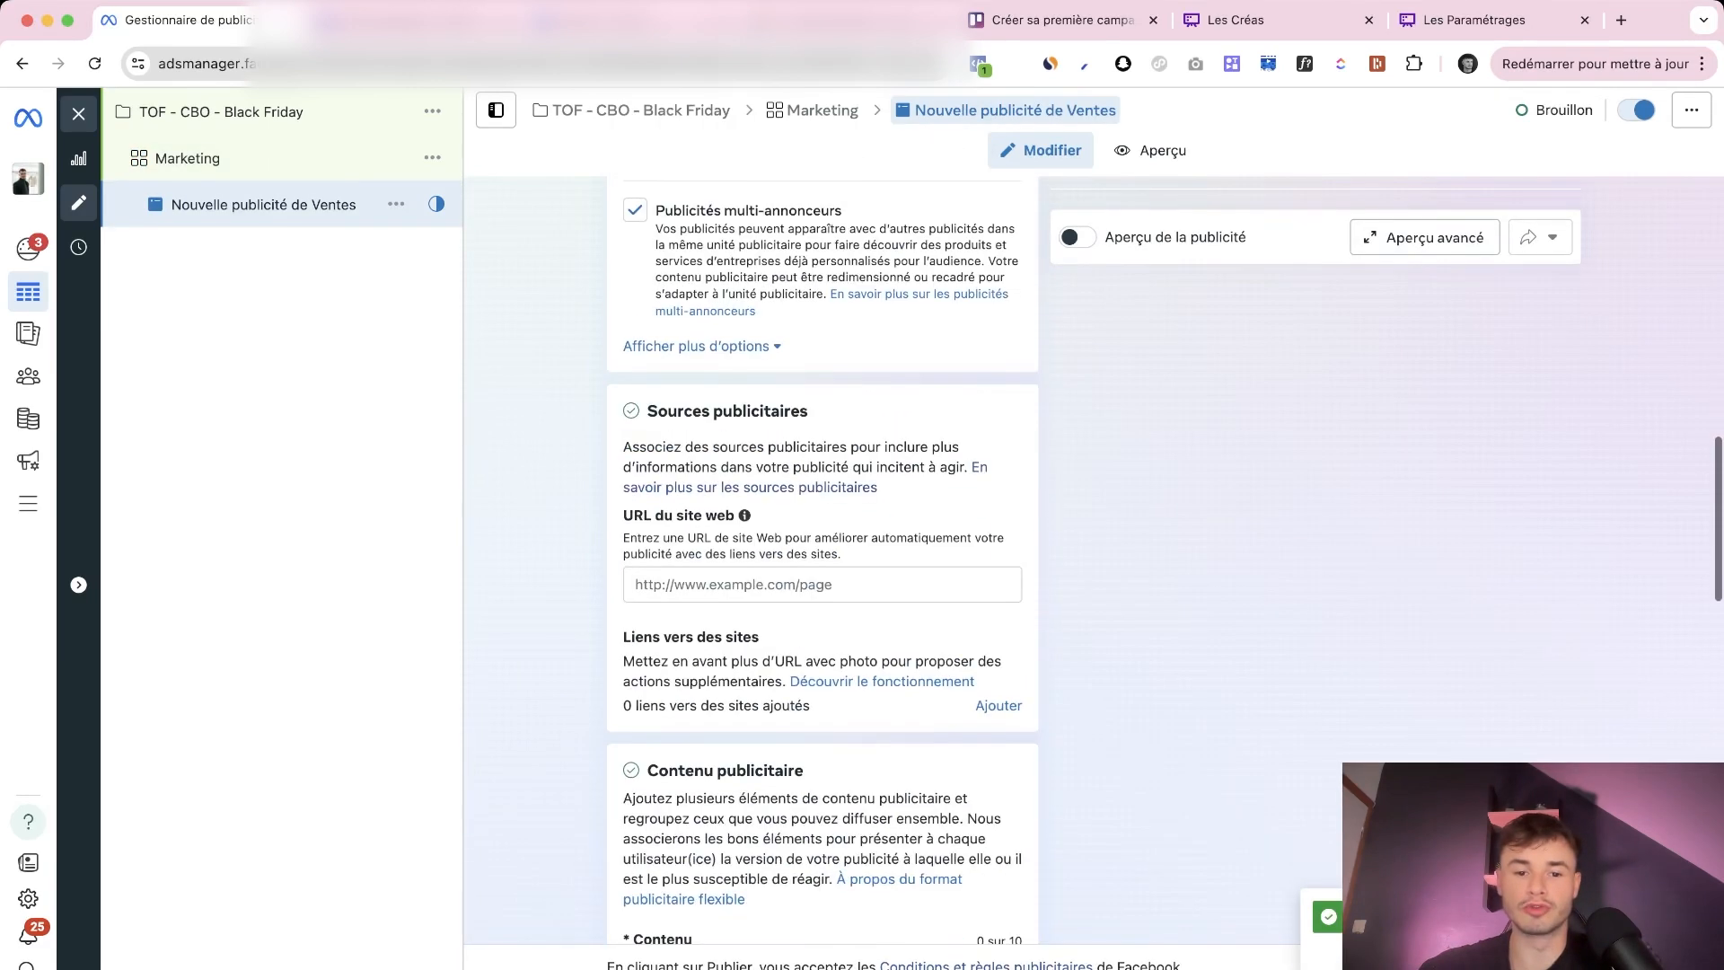
pyautogui.scroll(-3, 822, 574)
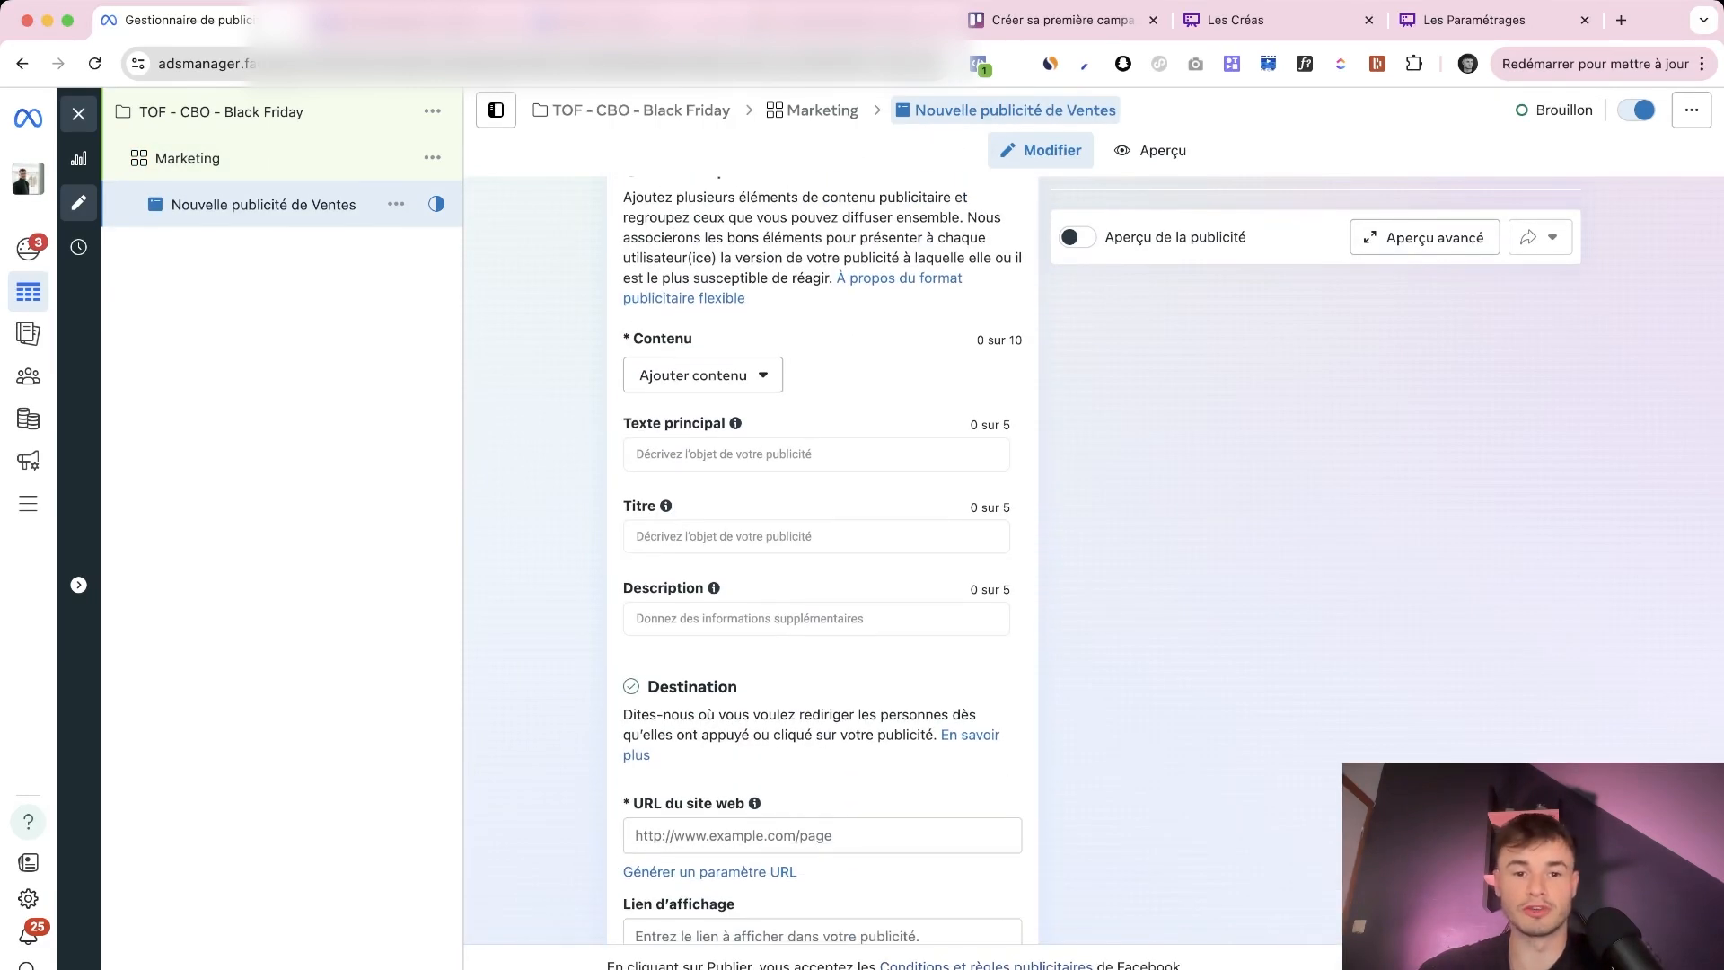
pyautogui.click(790, 455)
pyautogui.click(740, 506)
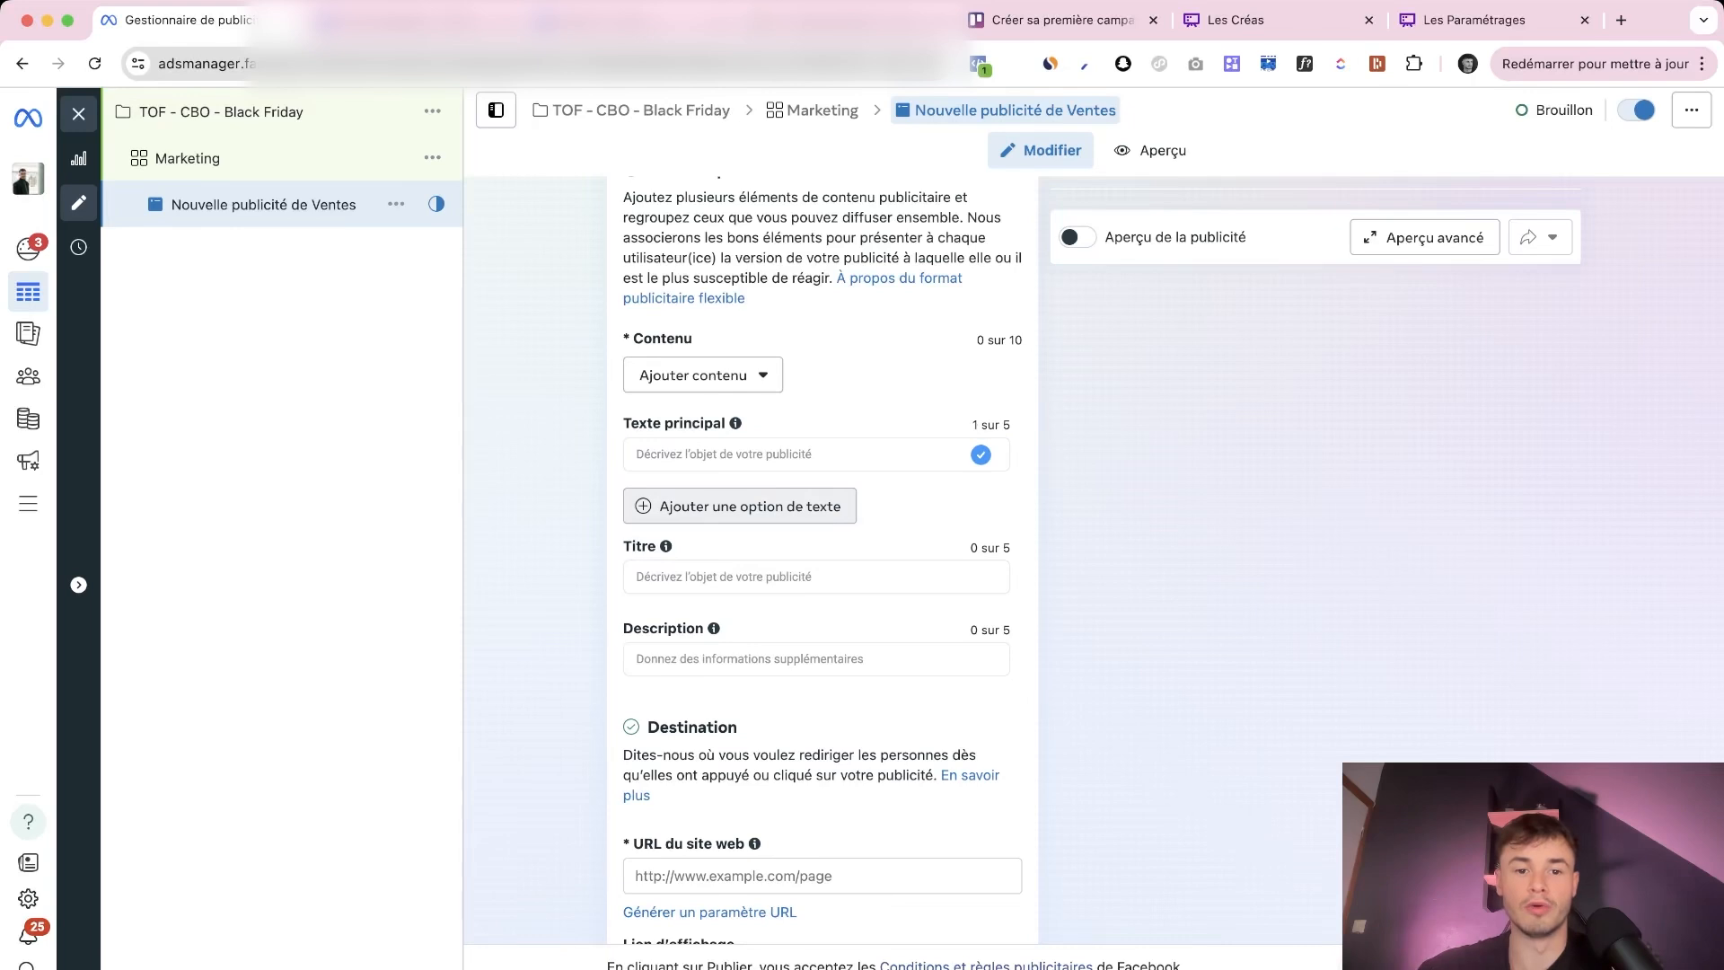
pyautogui.write('dd')
pyautogui.click(739, 506)
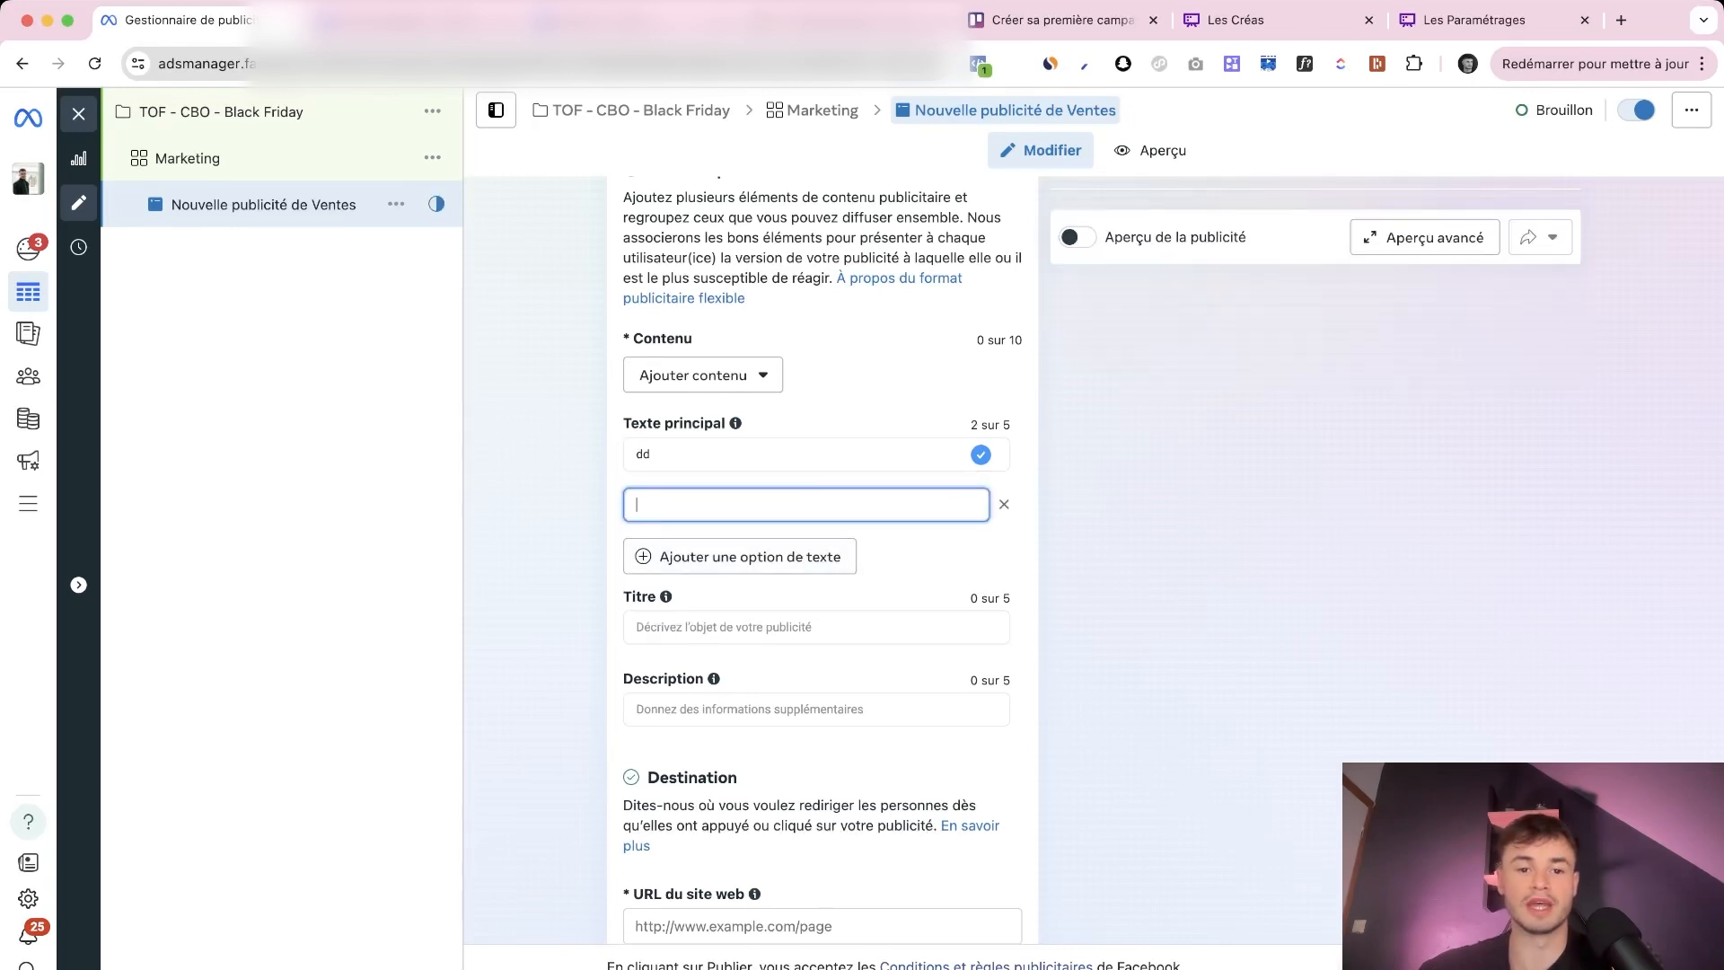
pyautogui.write('d')
pyautogui.click(1003, 505)
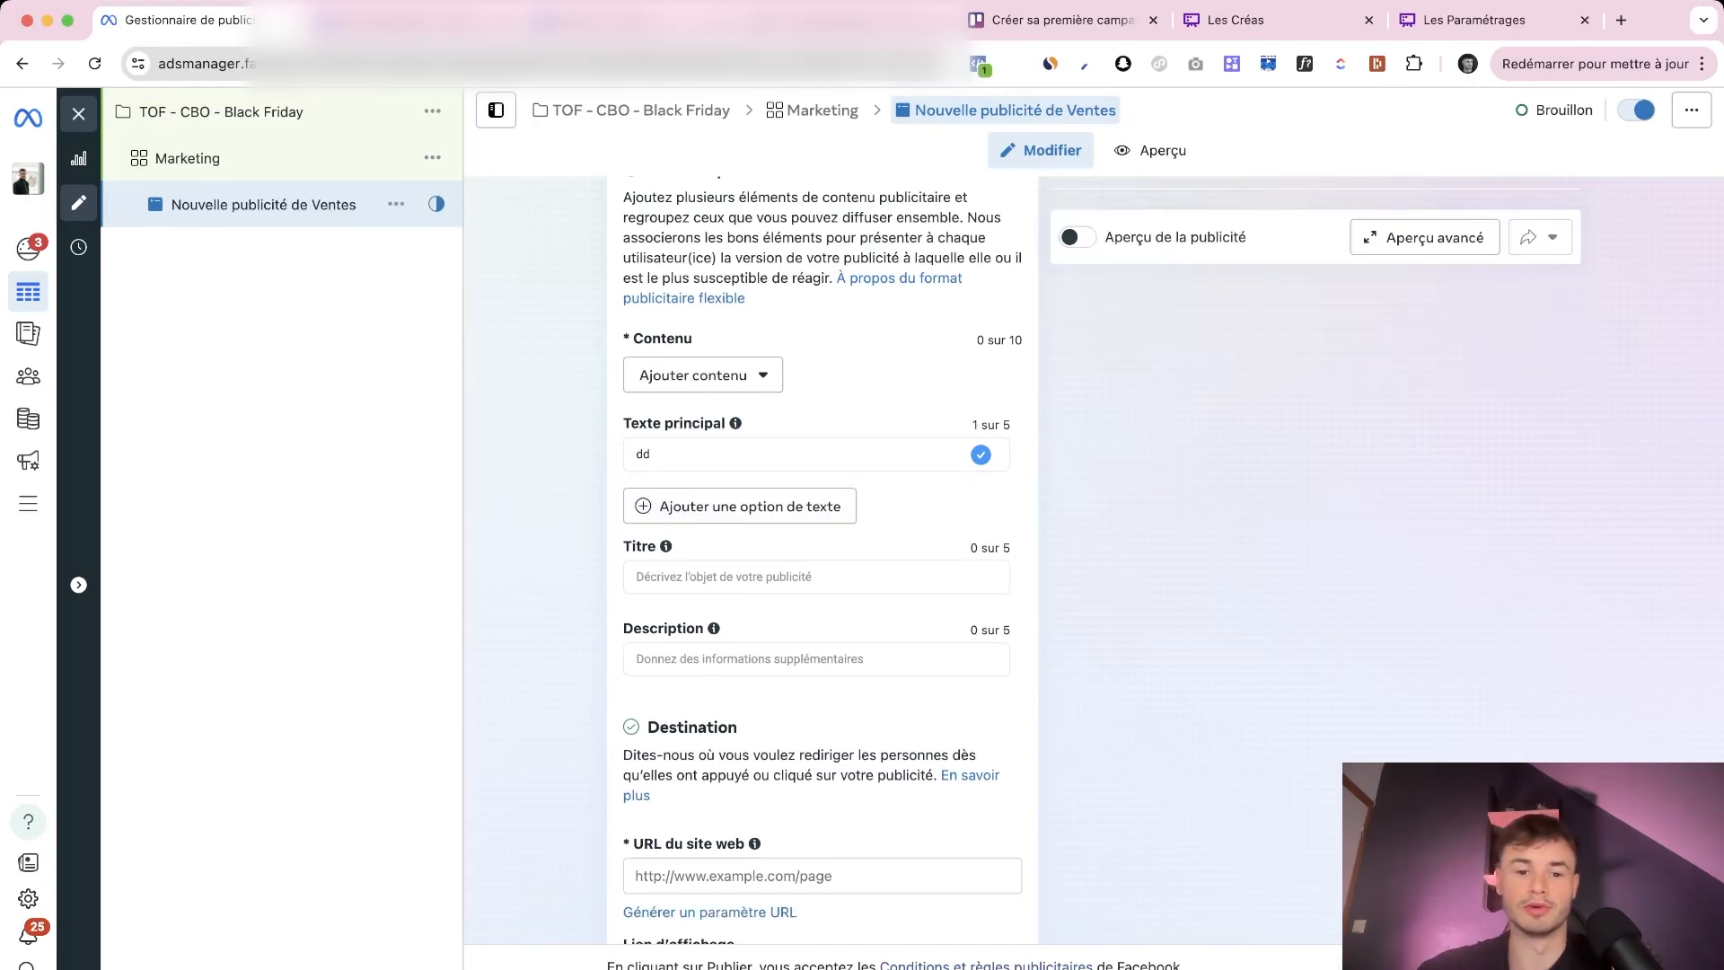
# Return to the Marketing ad set and turn off Contenu publicitaire dynamique
pyautogui.scroll(-3, 898, 539)
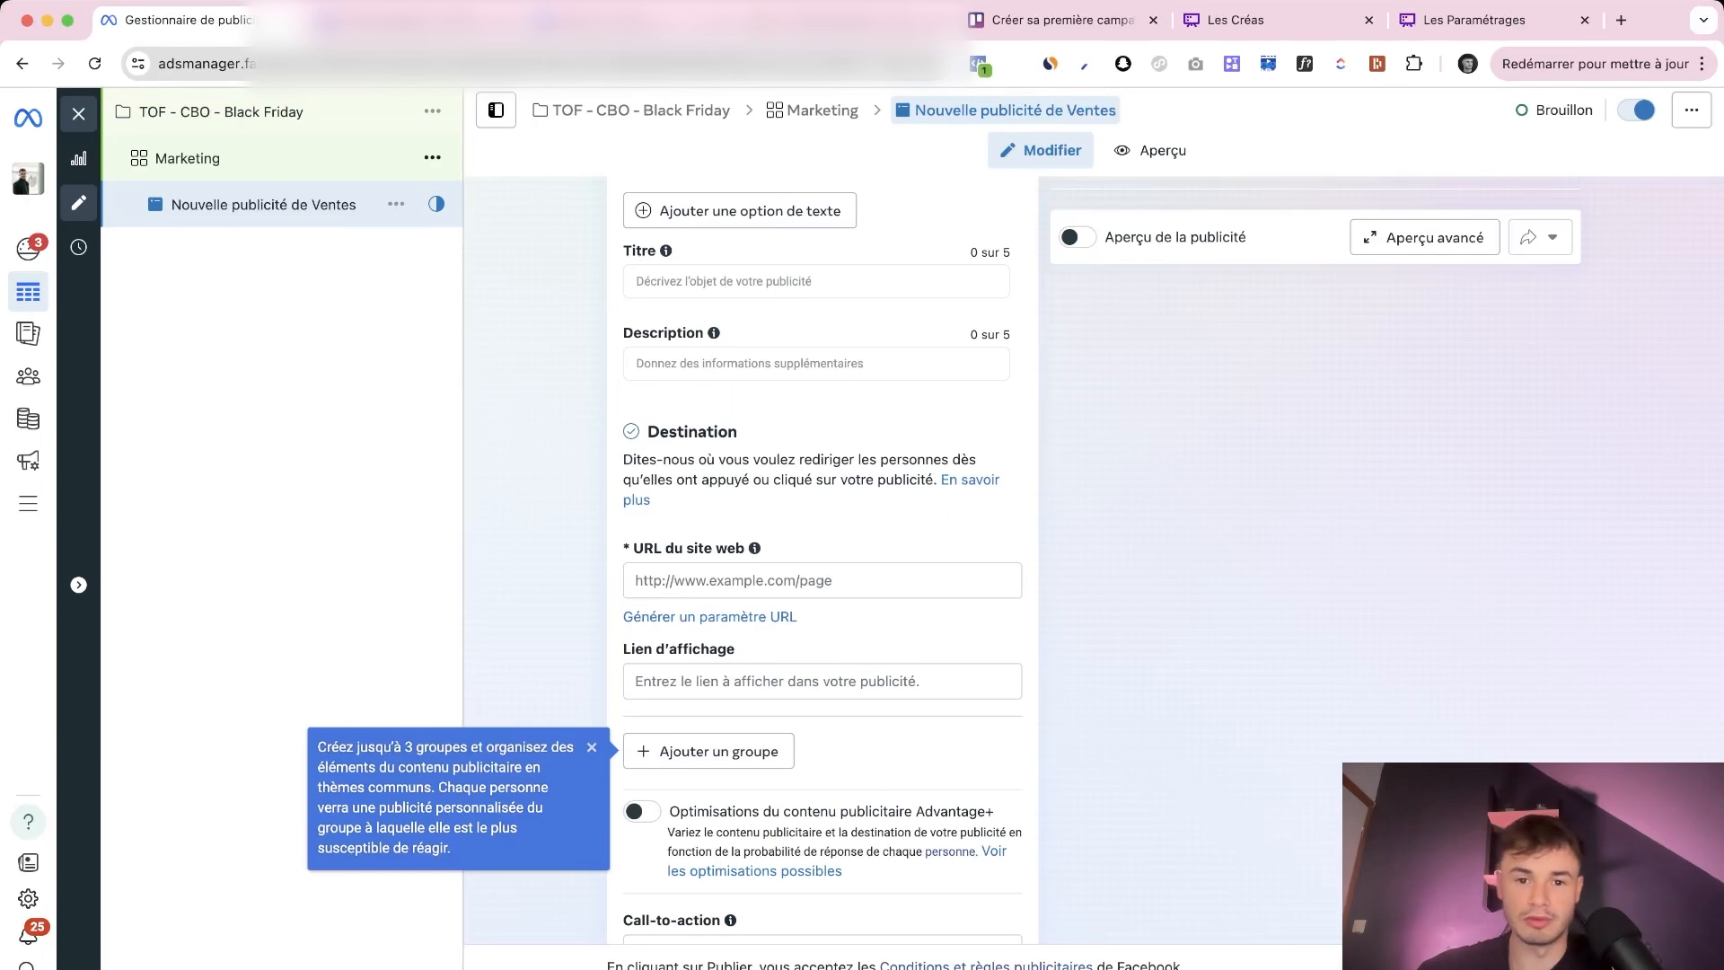
pyautogui.click(225, 158)
pyautogui.scroll(-10, 909, 556)
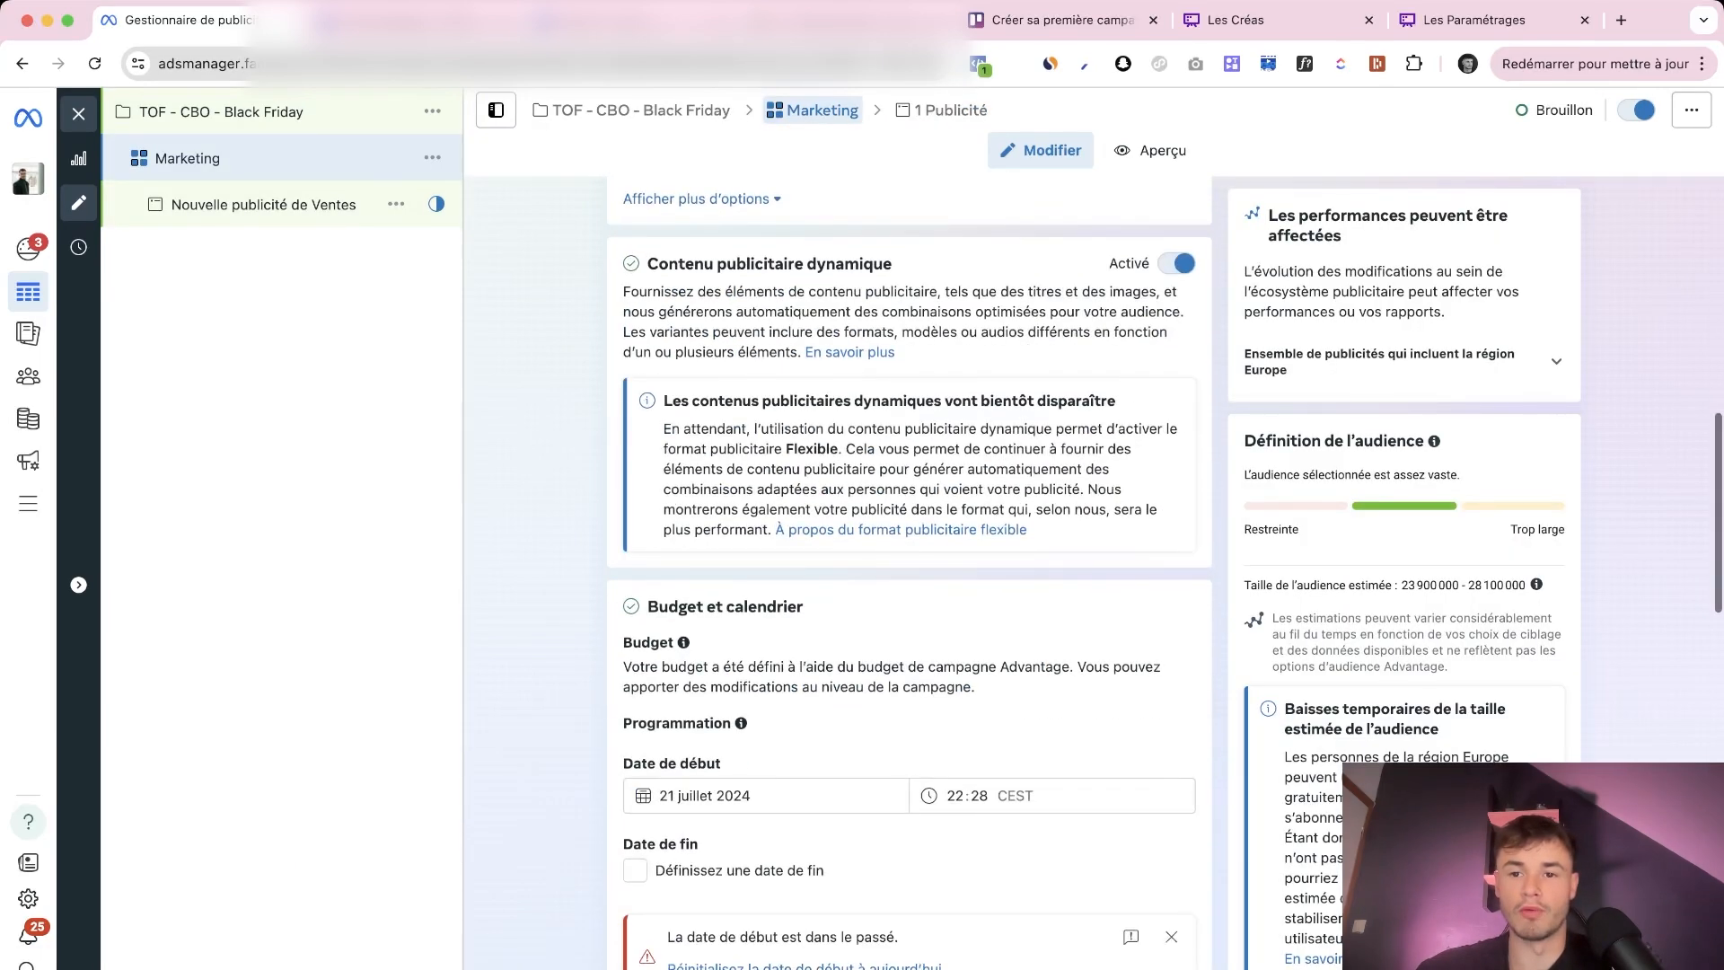
pyautogui.click(1176, 263)
# Review the ad set's budget and schedule section and the Advantage budget settings of the TOF - CBO - Black Friday campaign
pyautogui.scroll(-4, 908, 556)
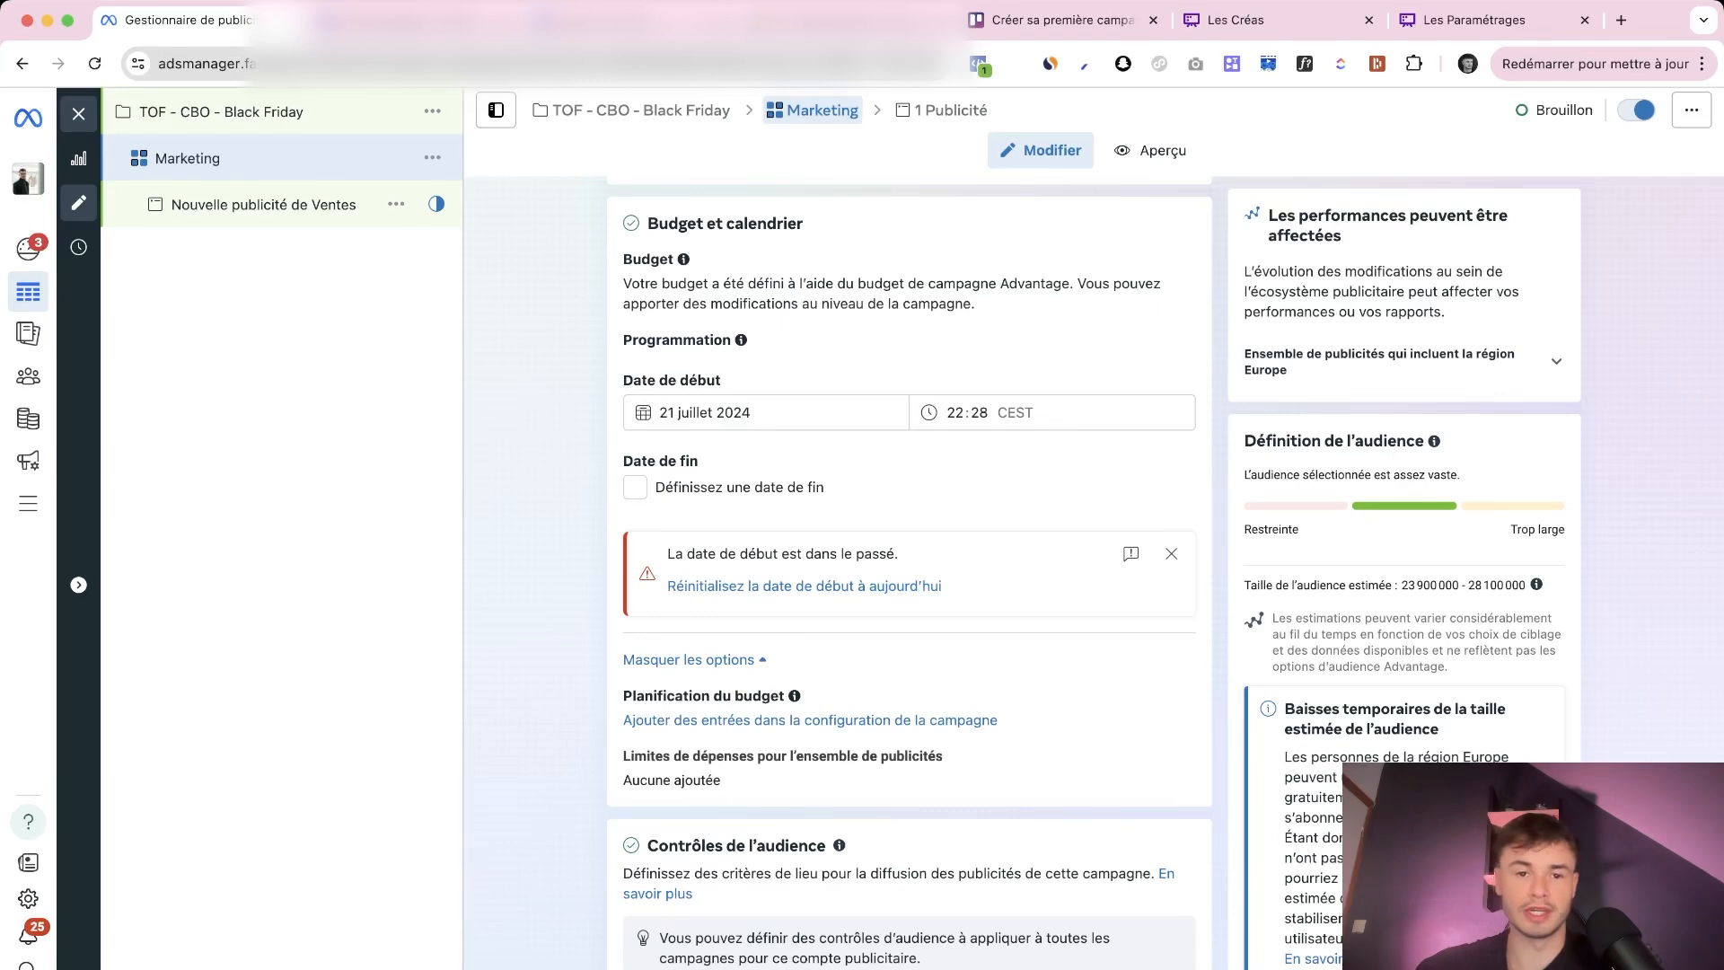
pyautogui.click(270, 113)
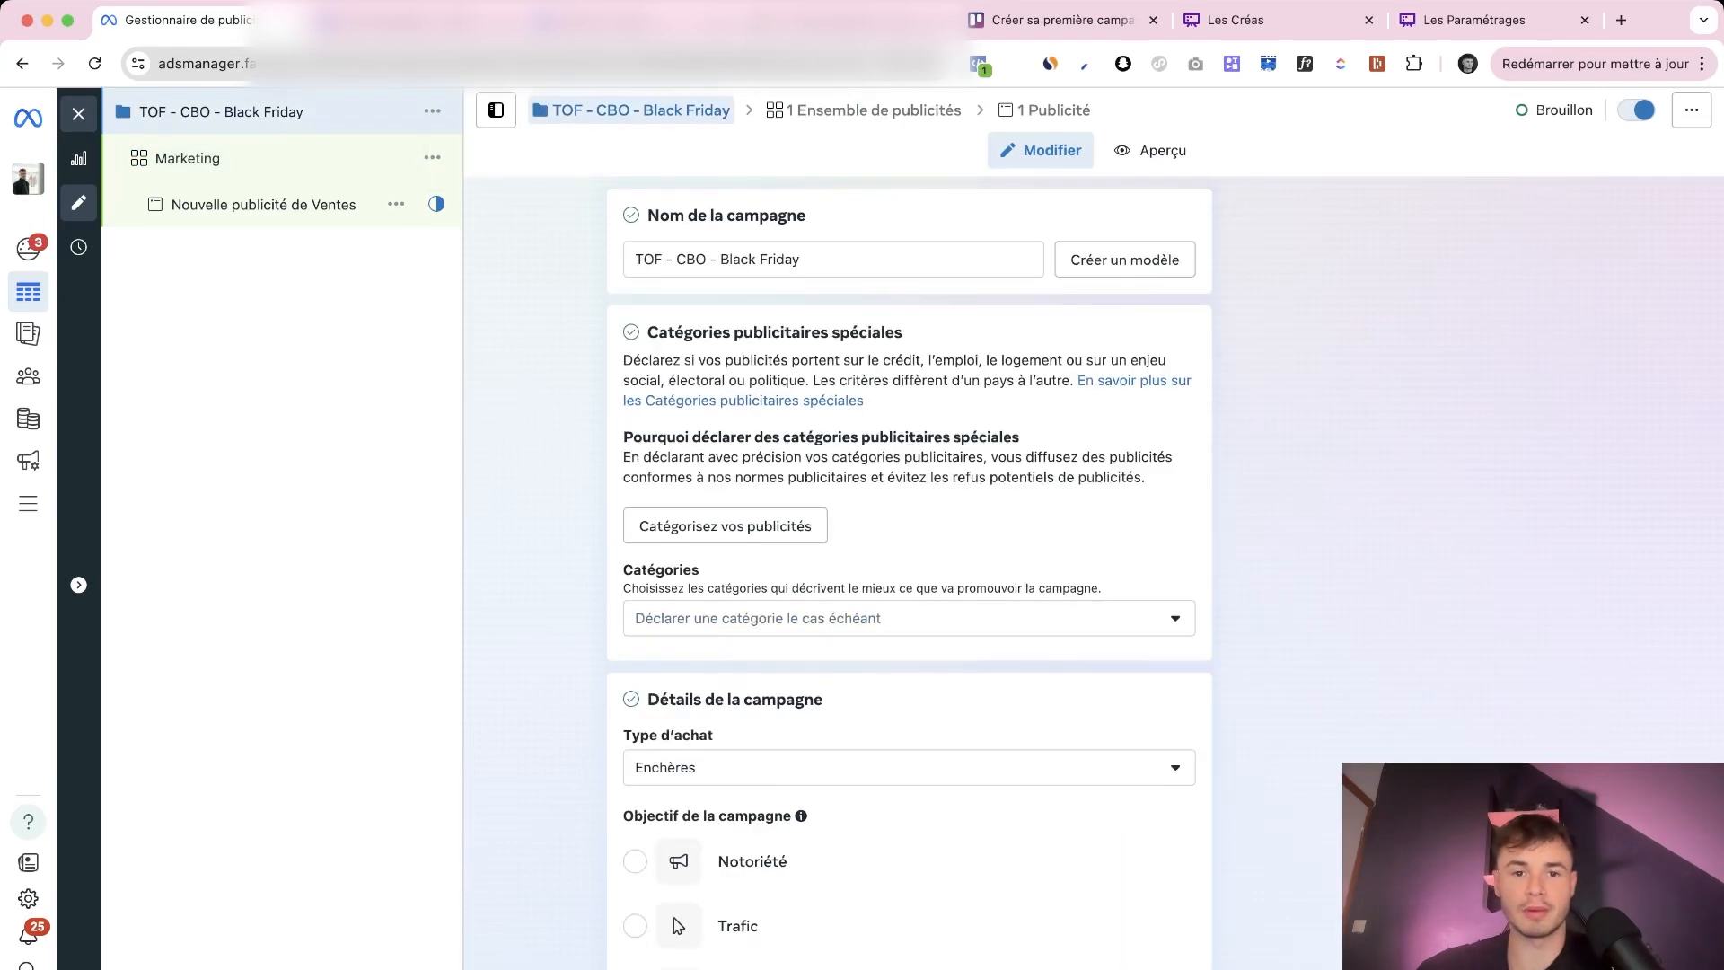
pyautogui.scroll(-1, 909, 557)
pyautogui.scroll(-12, 908, 556)
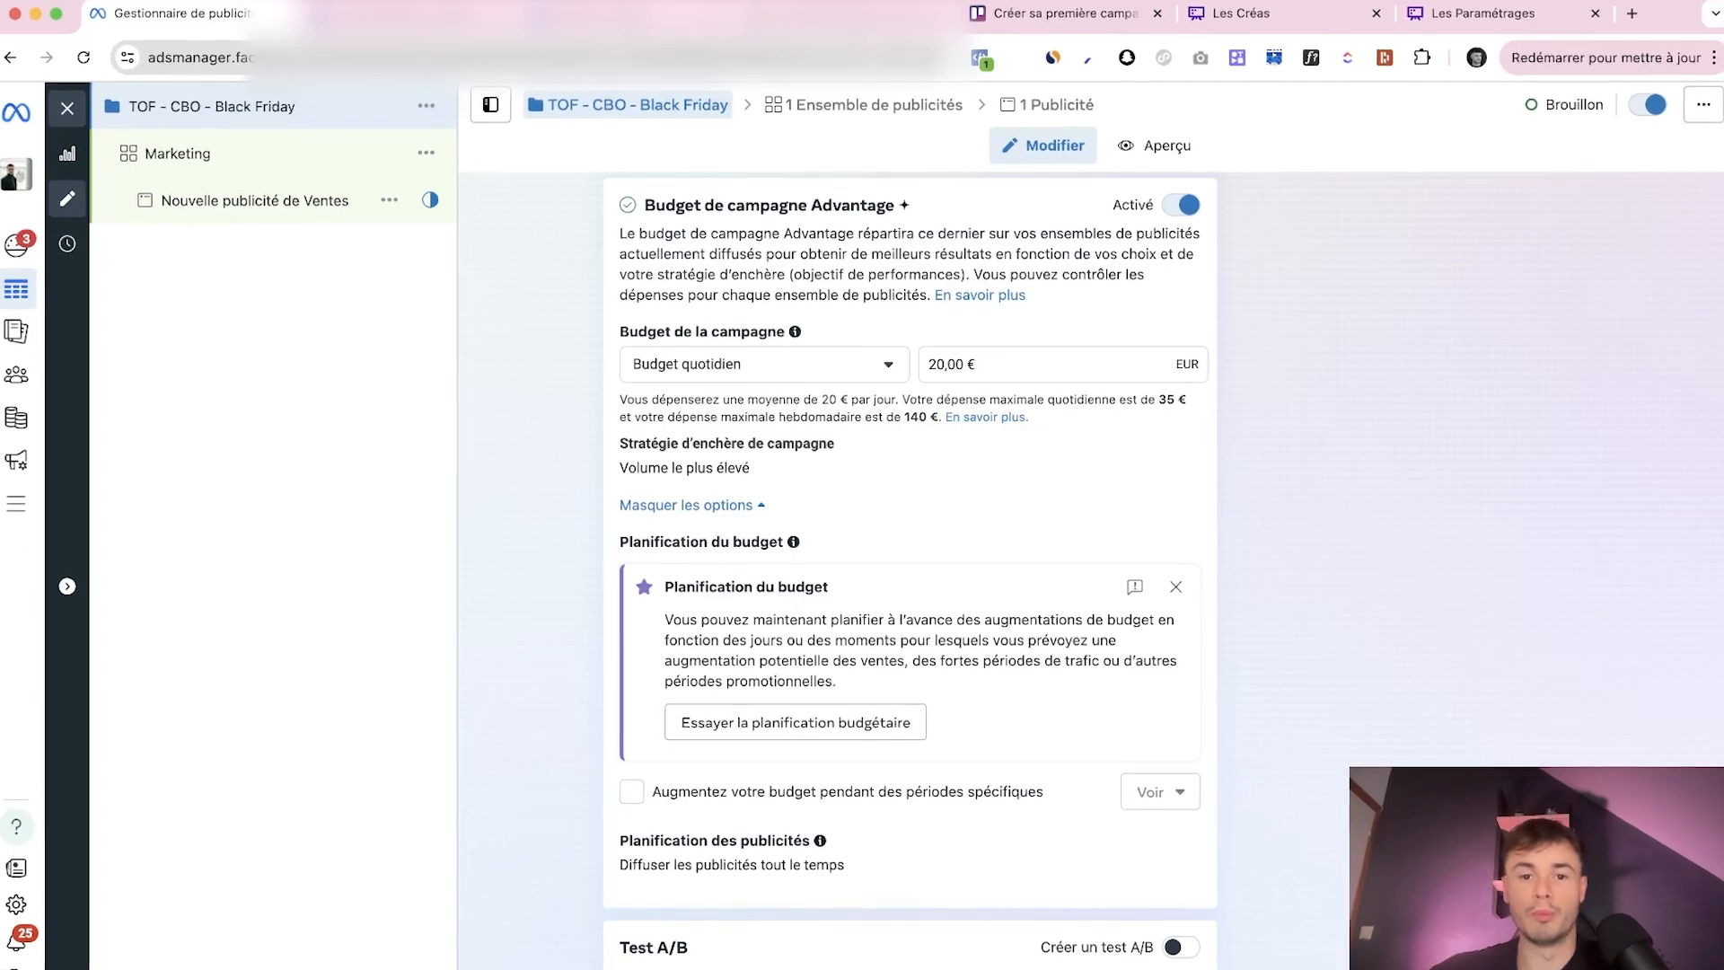
# Switch the TOF - CBO - Black Friday campaign budget to Budget global and check the Marketing ad set's end date
pyautogui.click(764, 364)
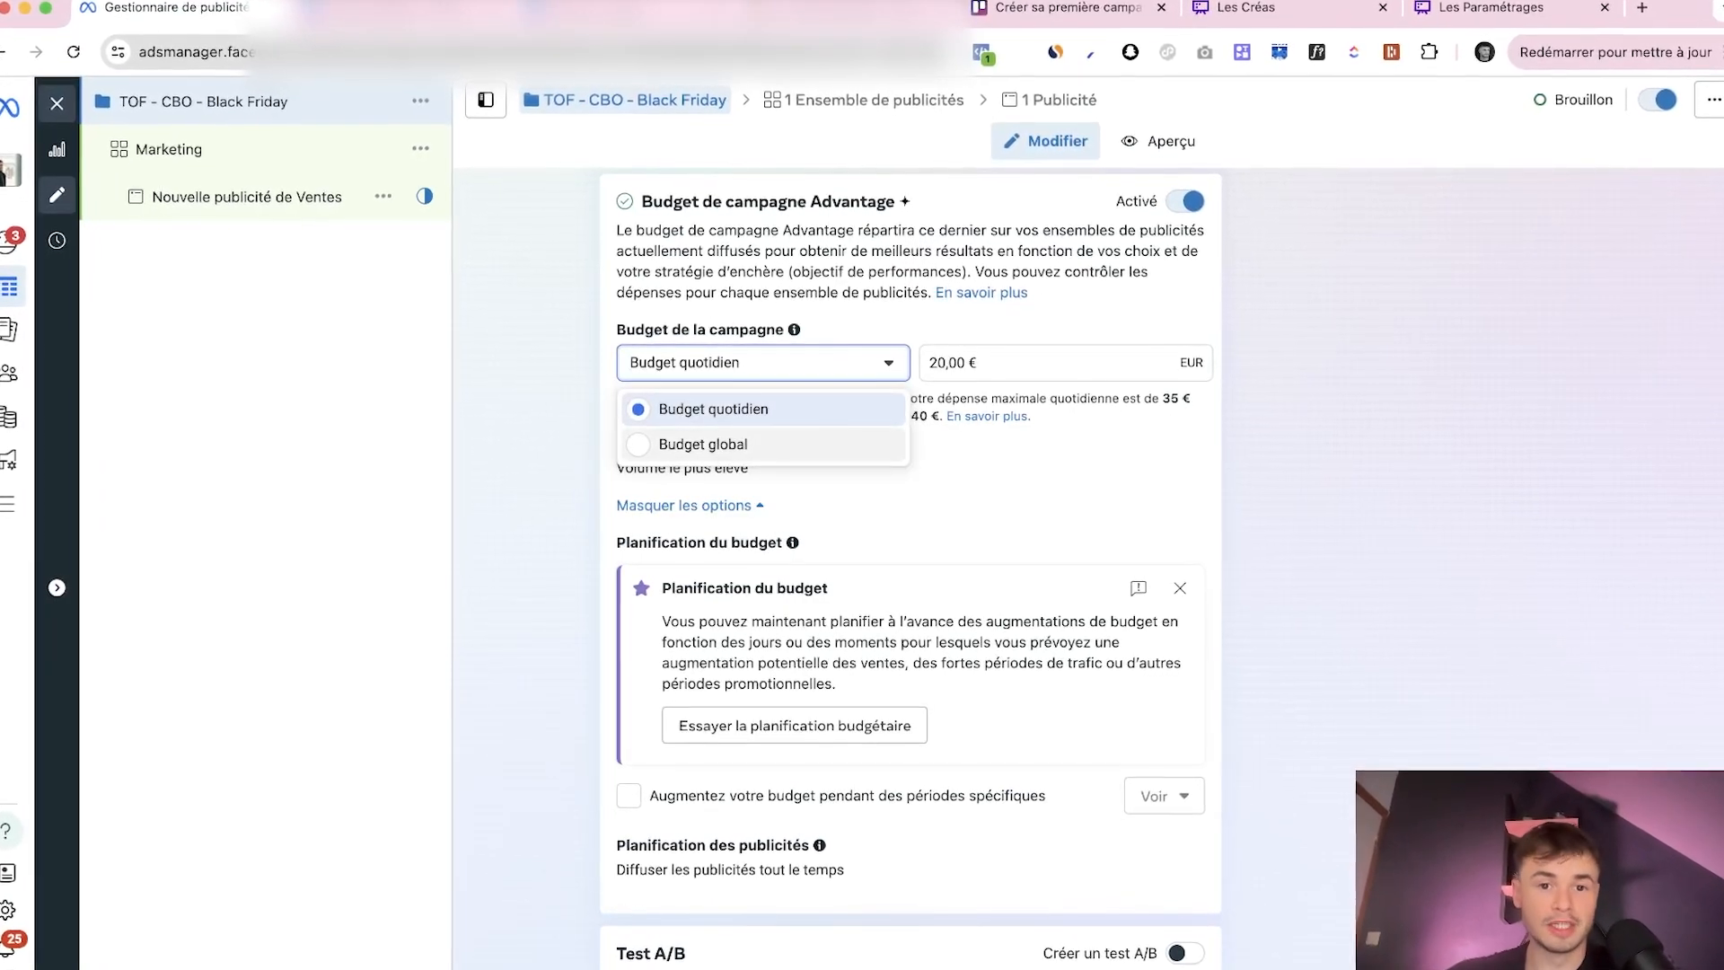
pyautogui.click(703, 444)
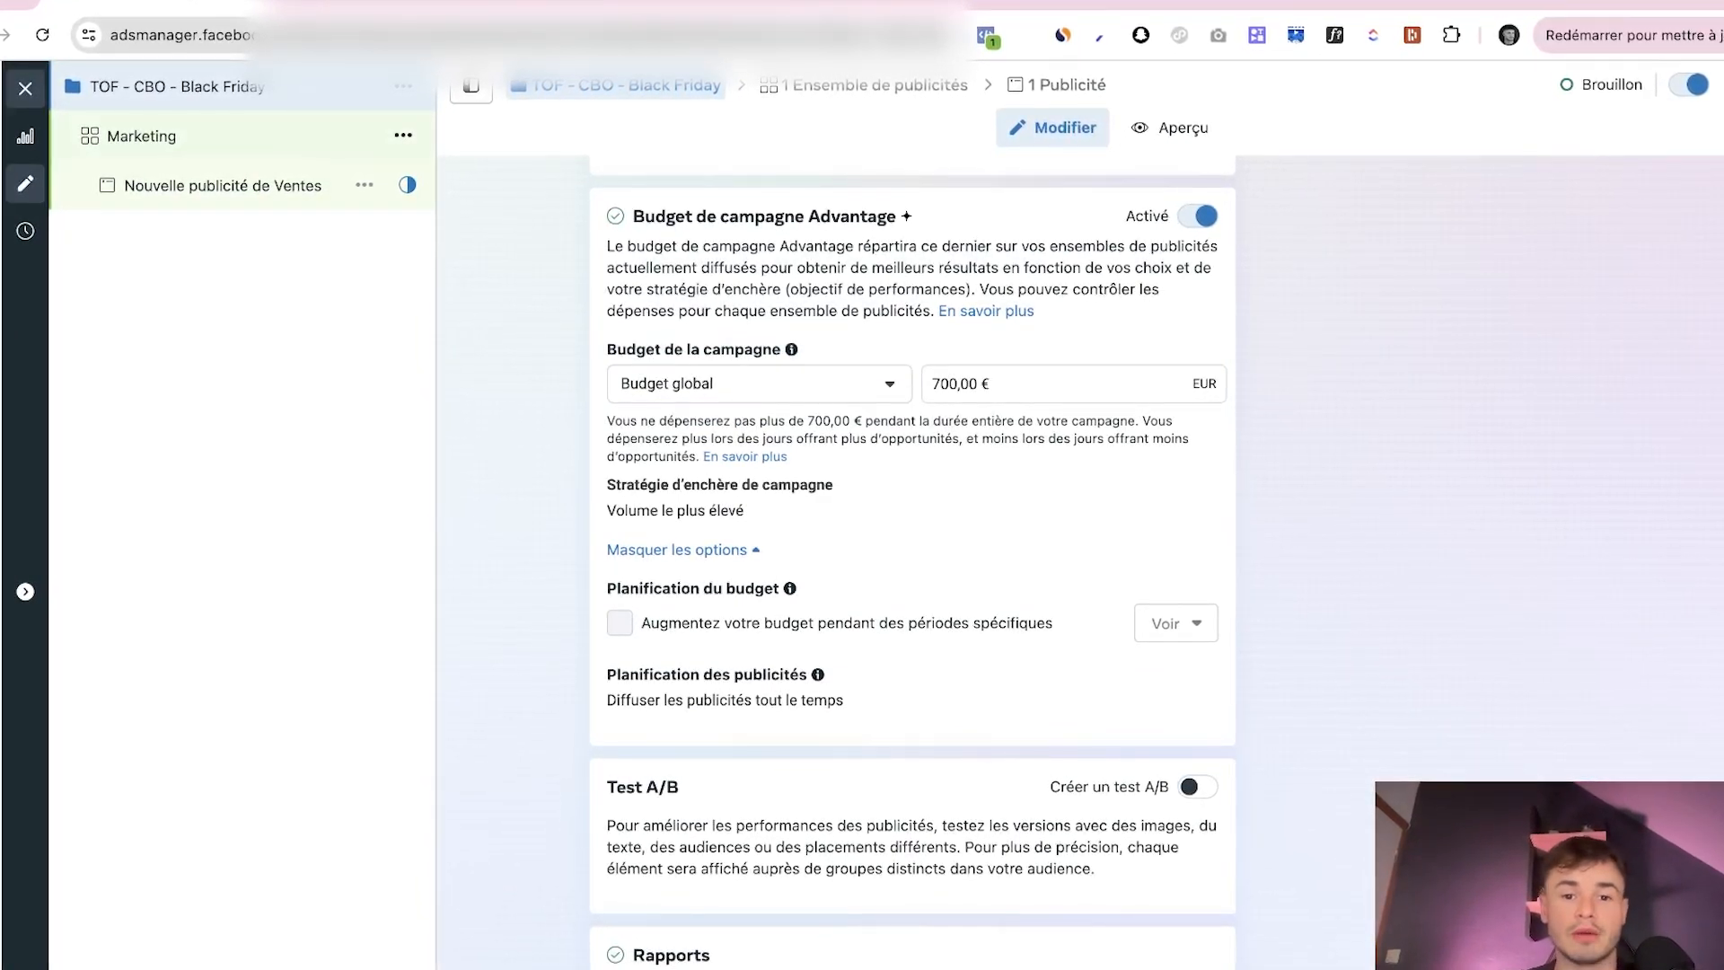
pyautogui.click(142, 136)
pyautogui.scroll(-14, 912, 557)
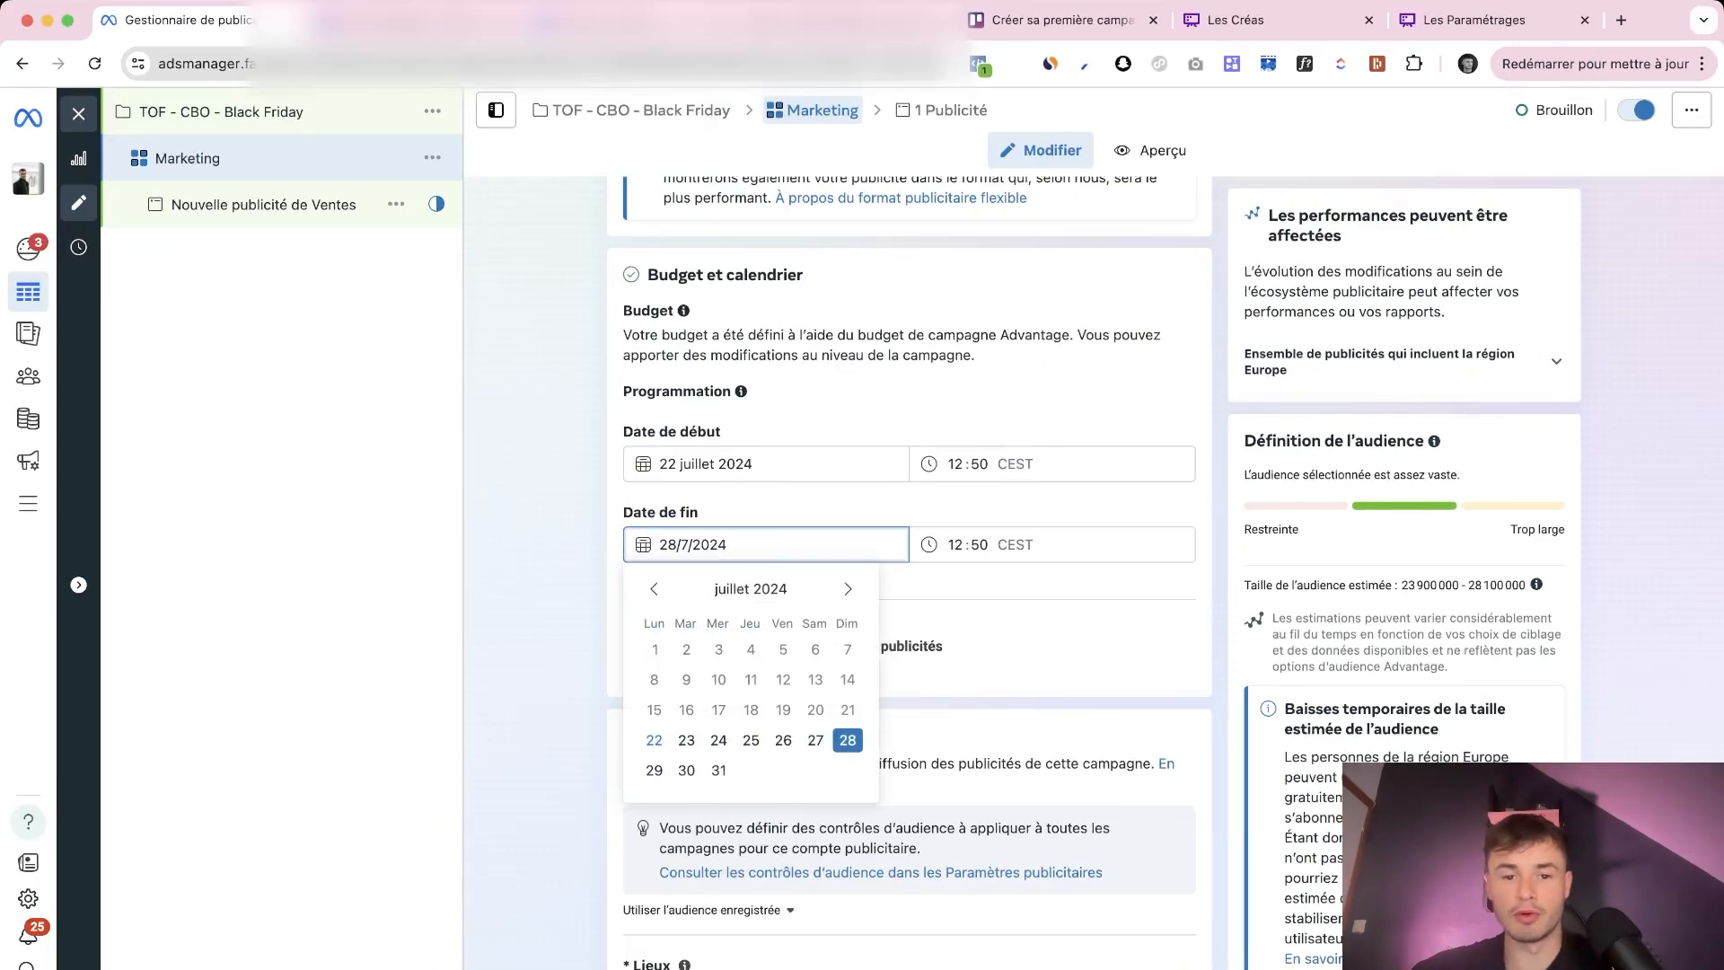
pyautogui.press('Return')
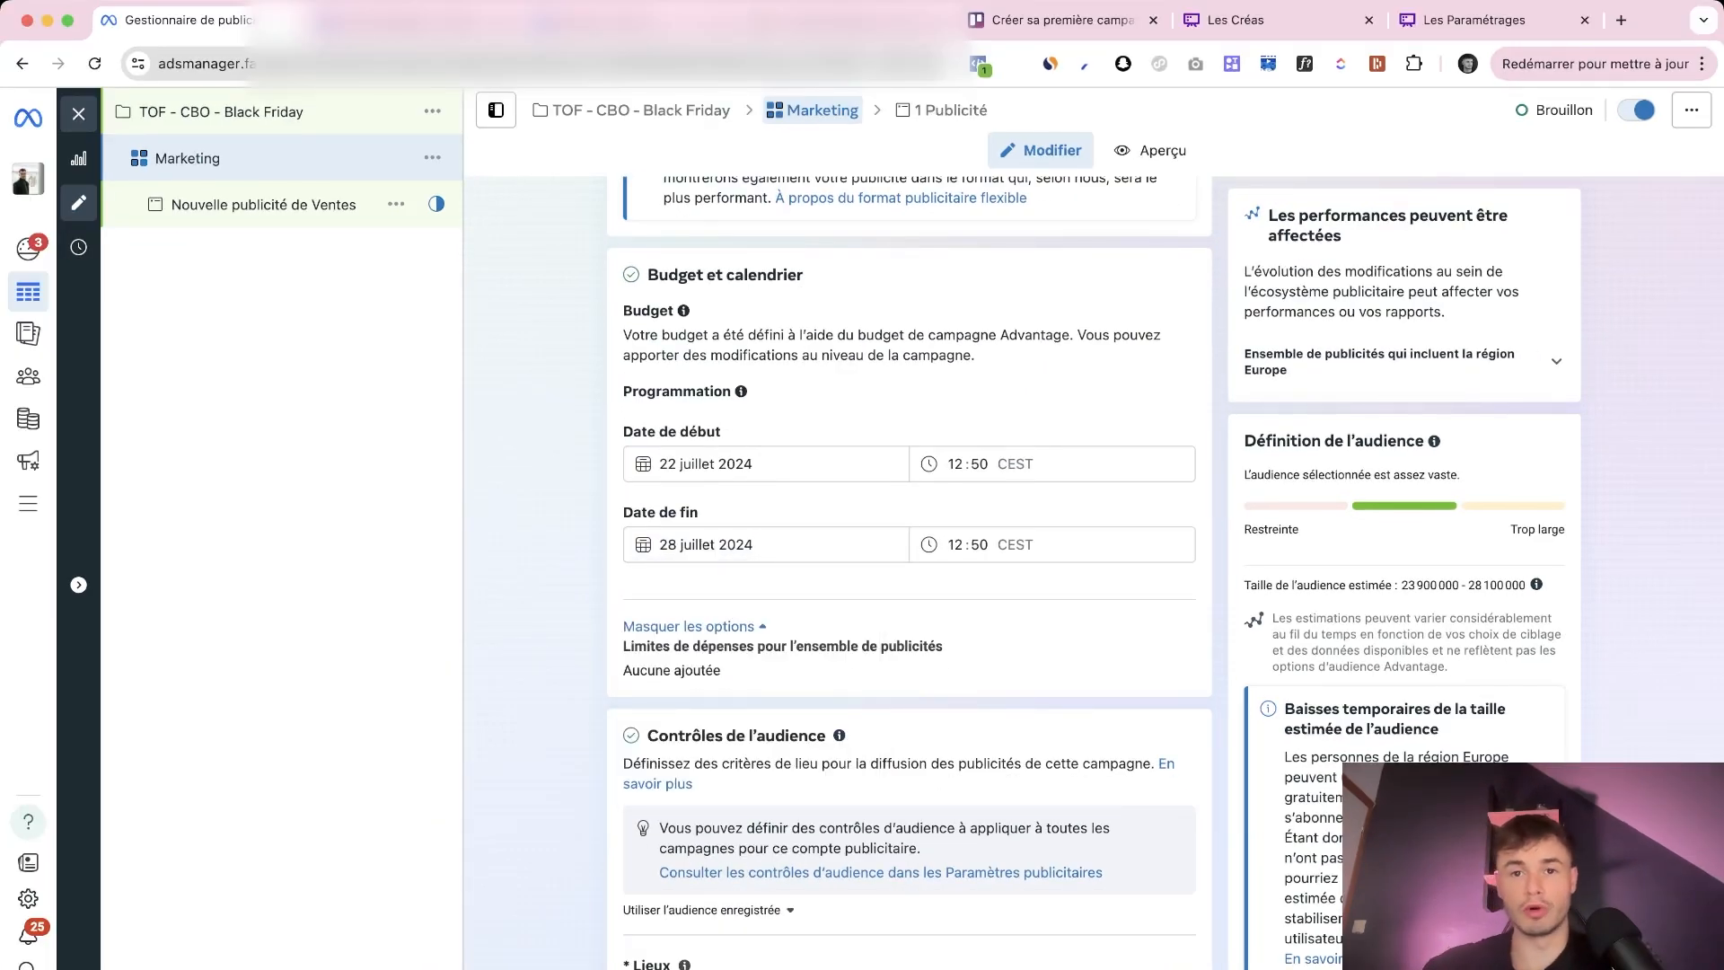
pyautogui.scroll(-1, 909, 597)
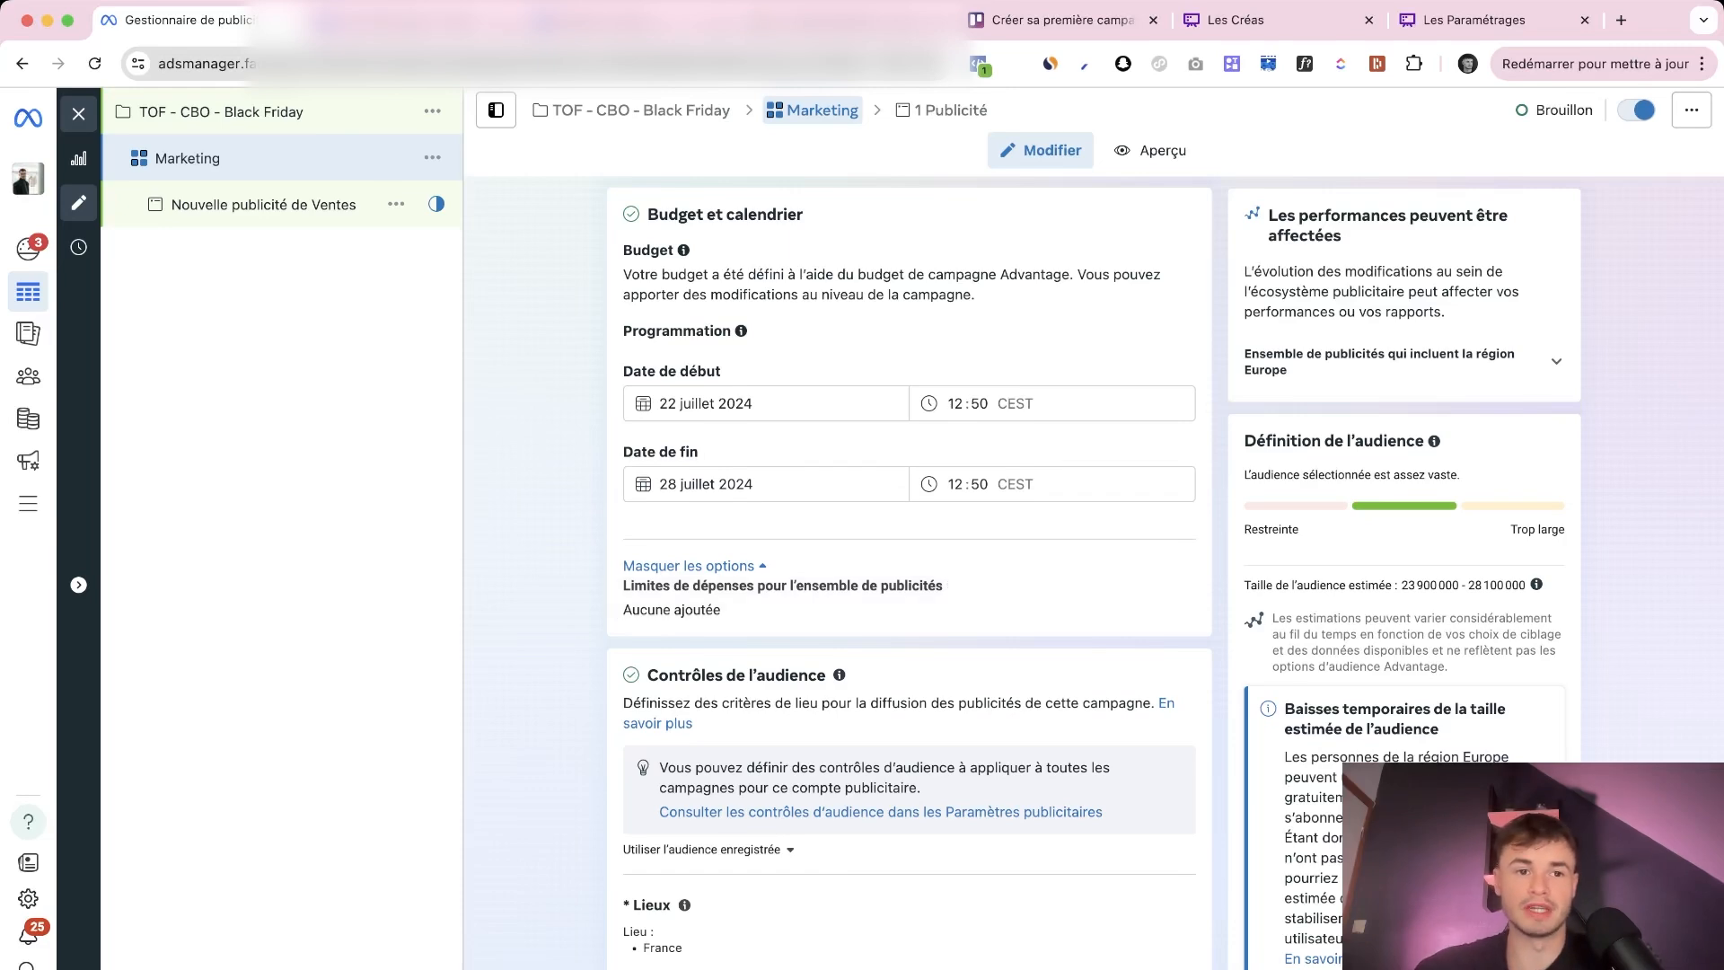
# Return to the TOF - CBO - Black Friday campaign and switch its budget type back to Budget quotidien
pyautogui.click(221, 112)
pyautogui.scroll(-12, 910, 466)
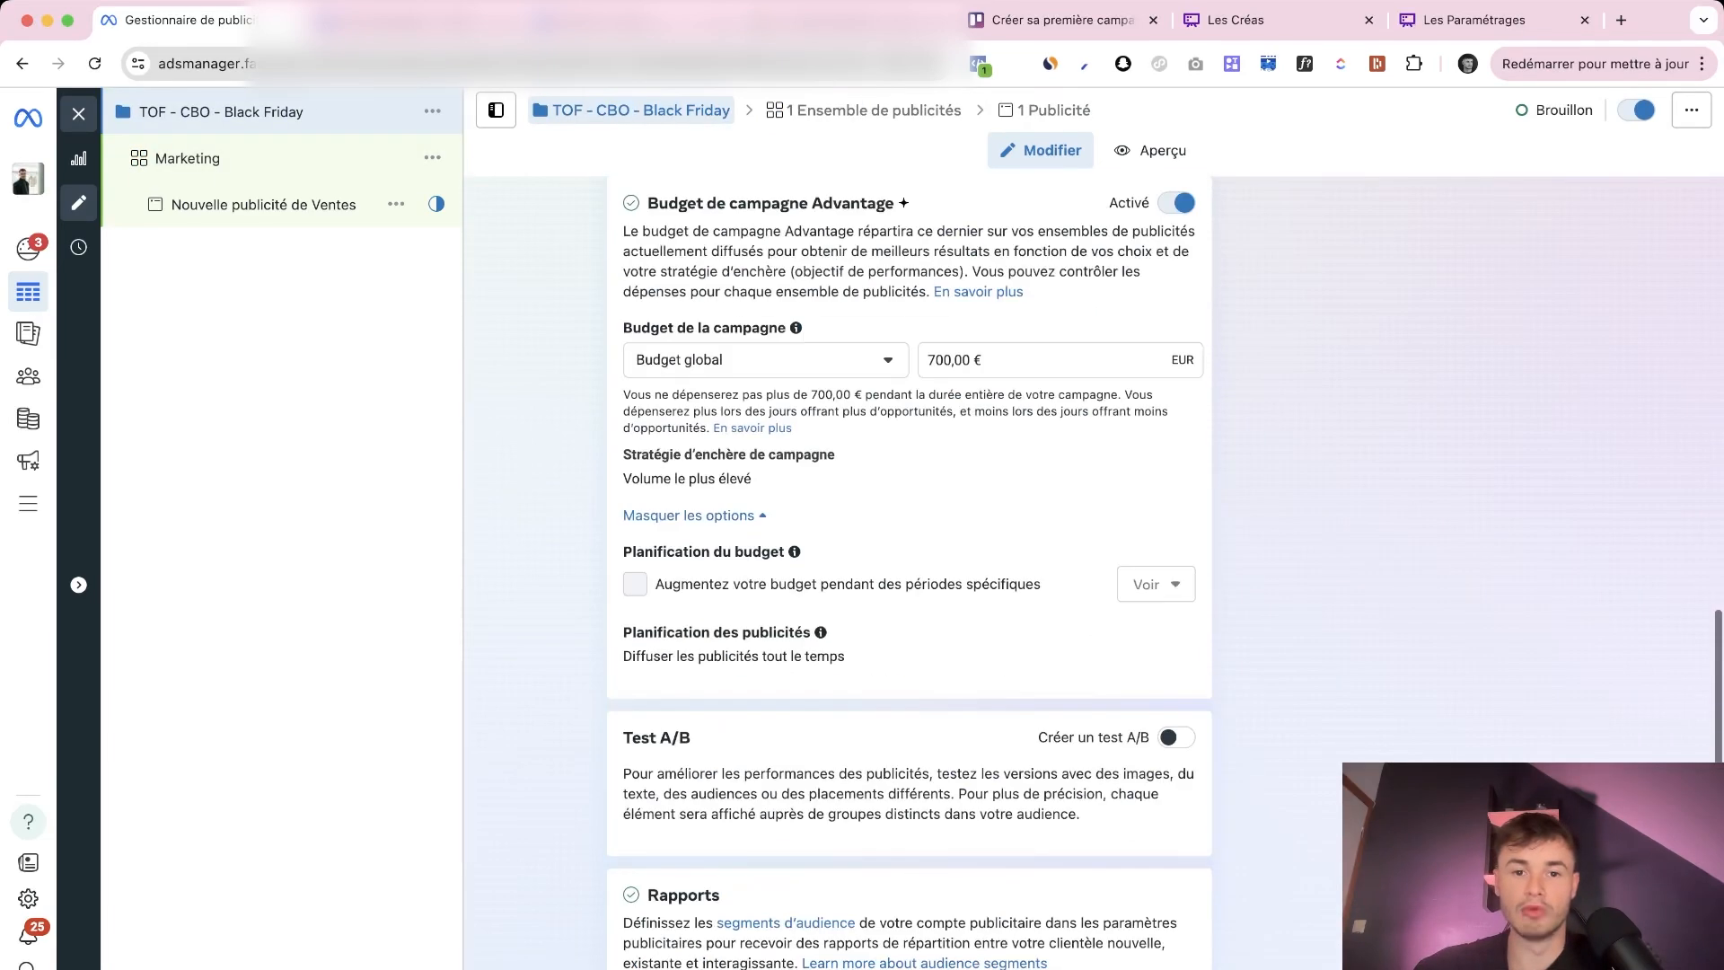
pyautogui.scroll(1, 909, 467)
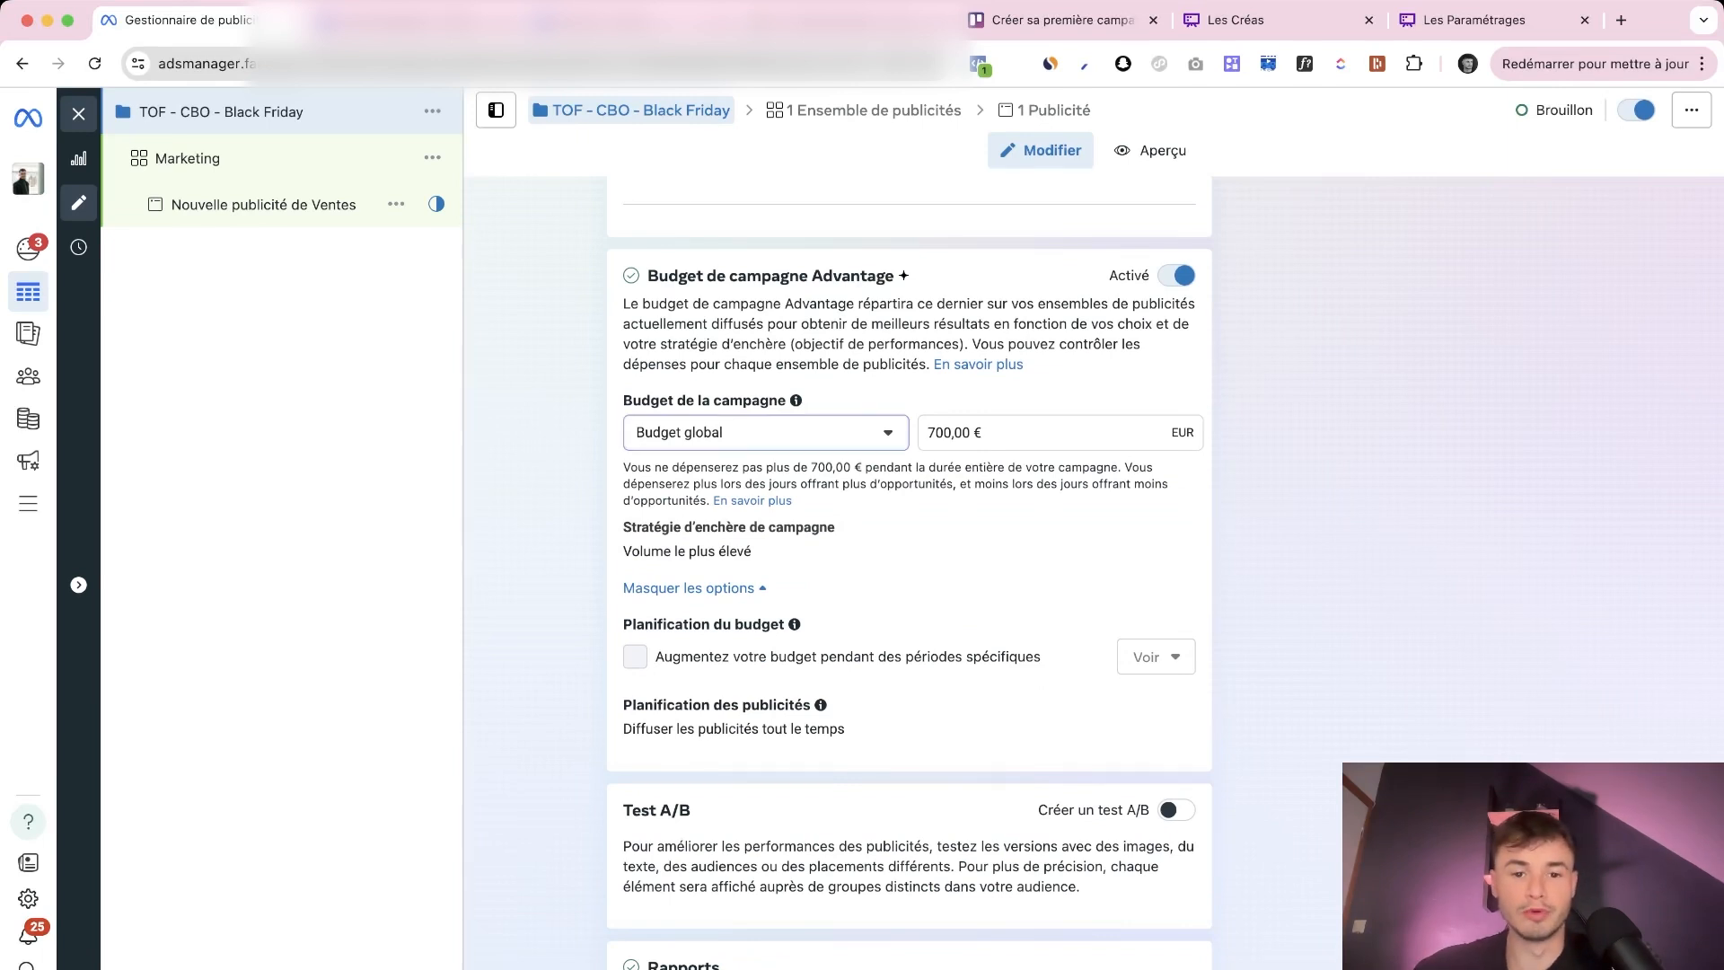
pyautogui.click(766, 433)
pyautogui.click(766, 477)
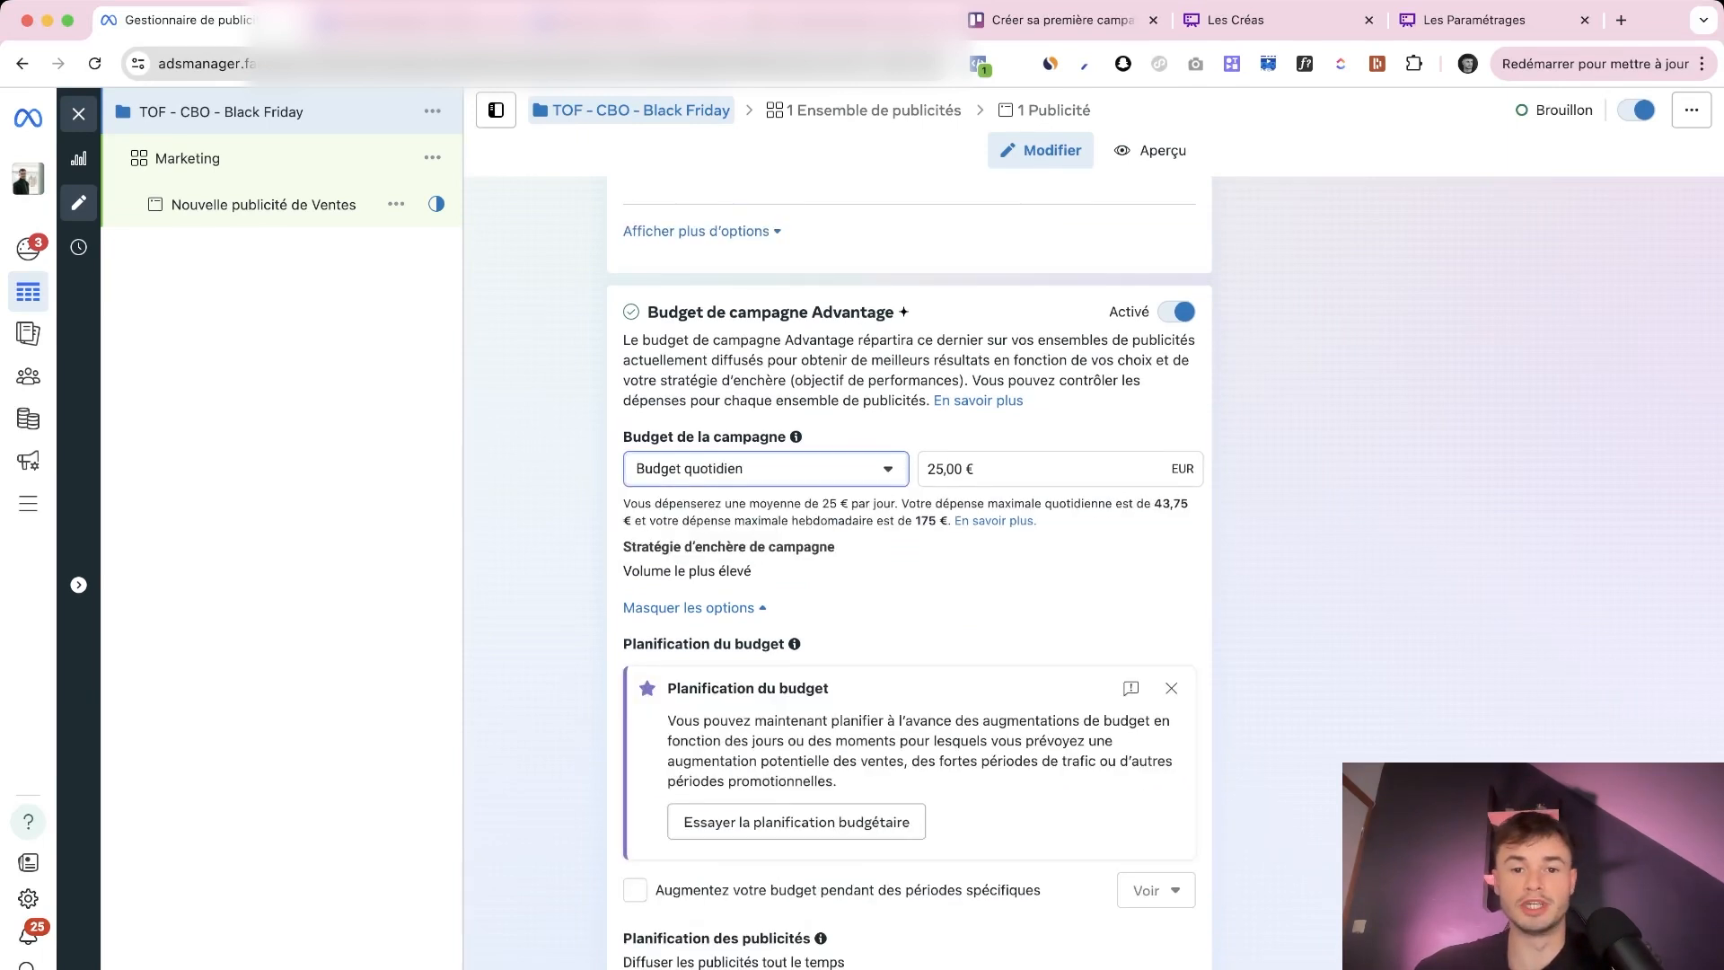
# Review the Marketing ad set's Budget et calendrier section, including its optional end date and budget planning options
pyautogui.click(188, 158)
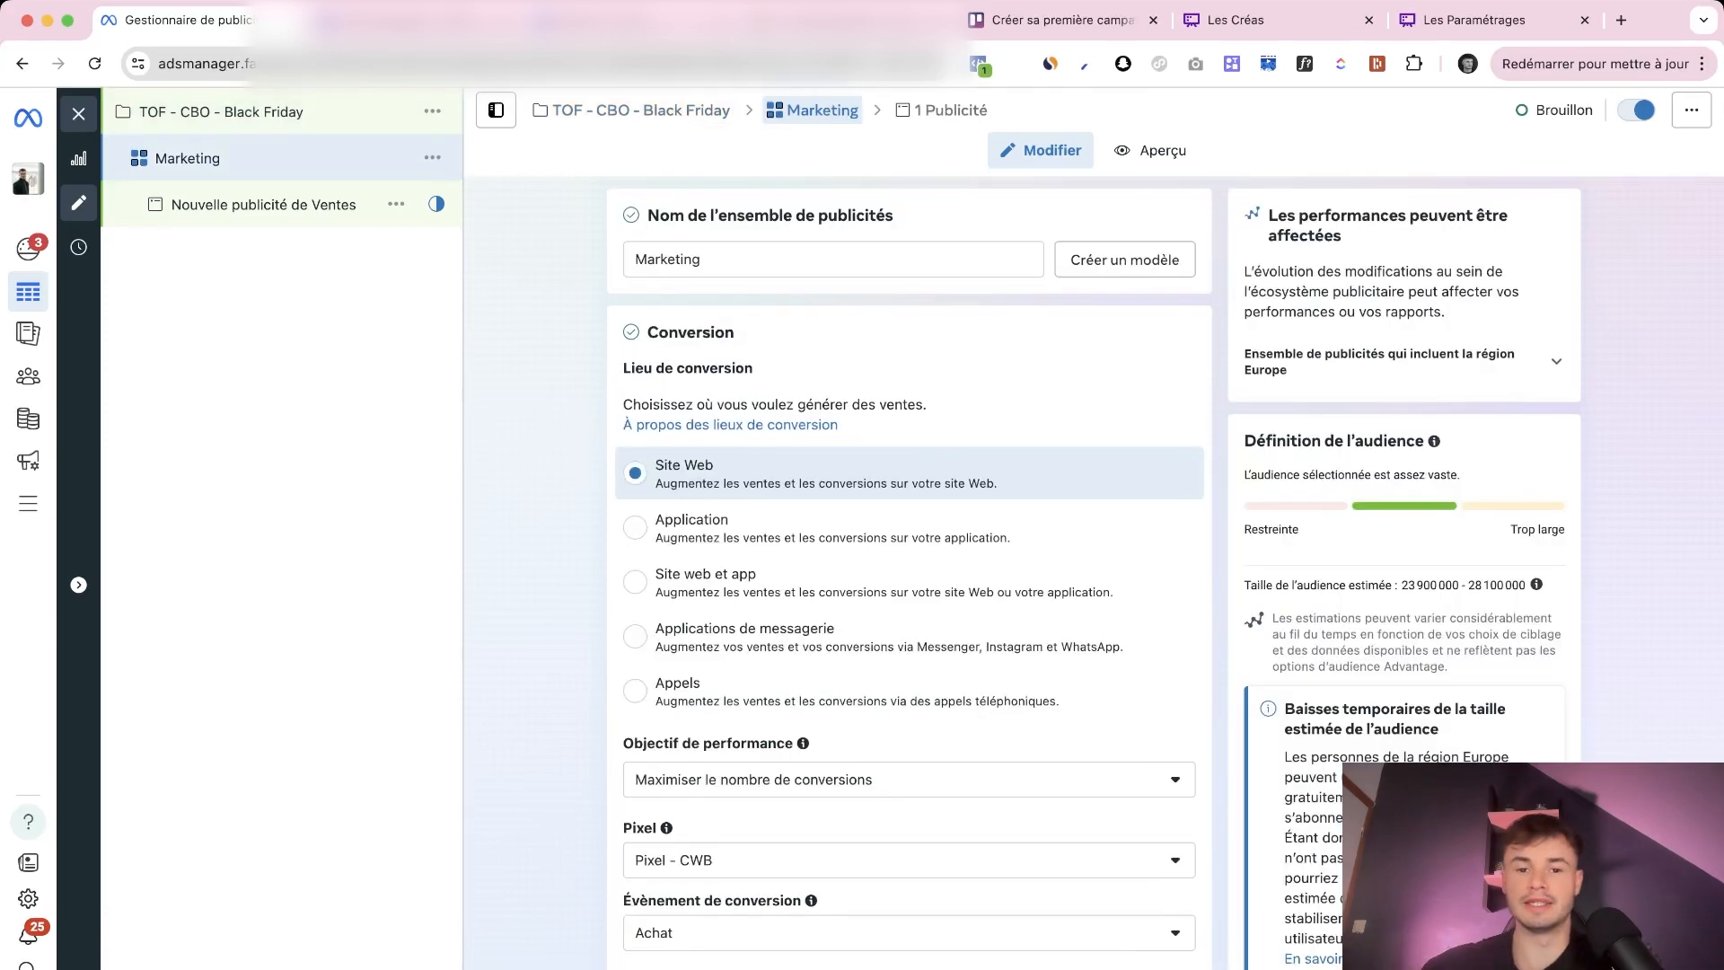
pyautogui.scroll(-16, 909, 574)
pyautogui.scroll(-7, 908, 574)
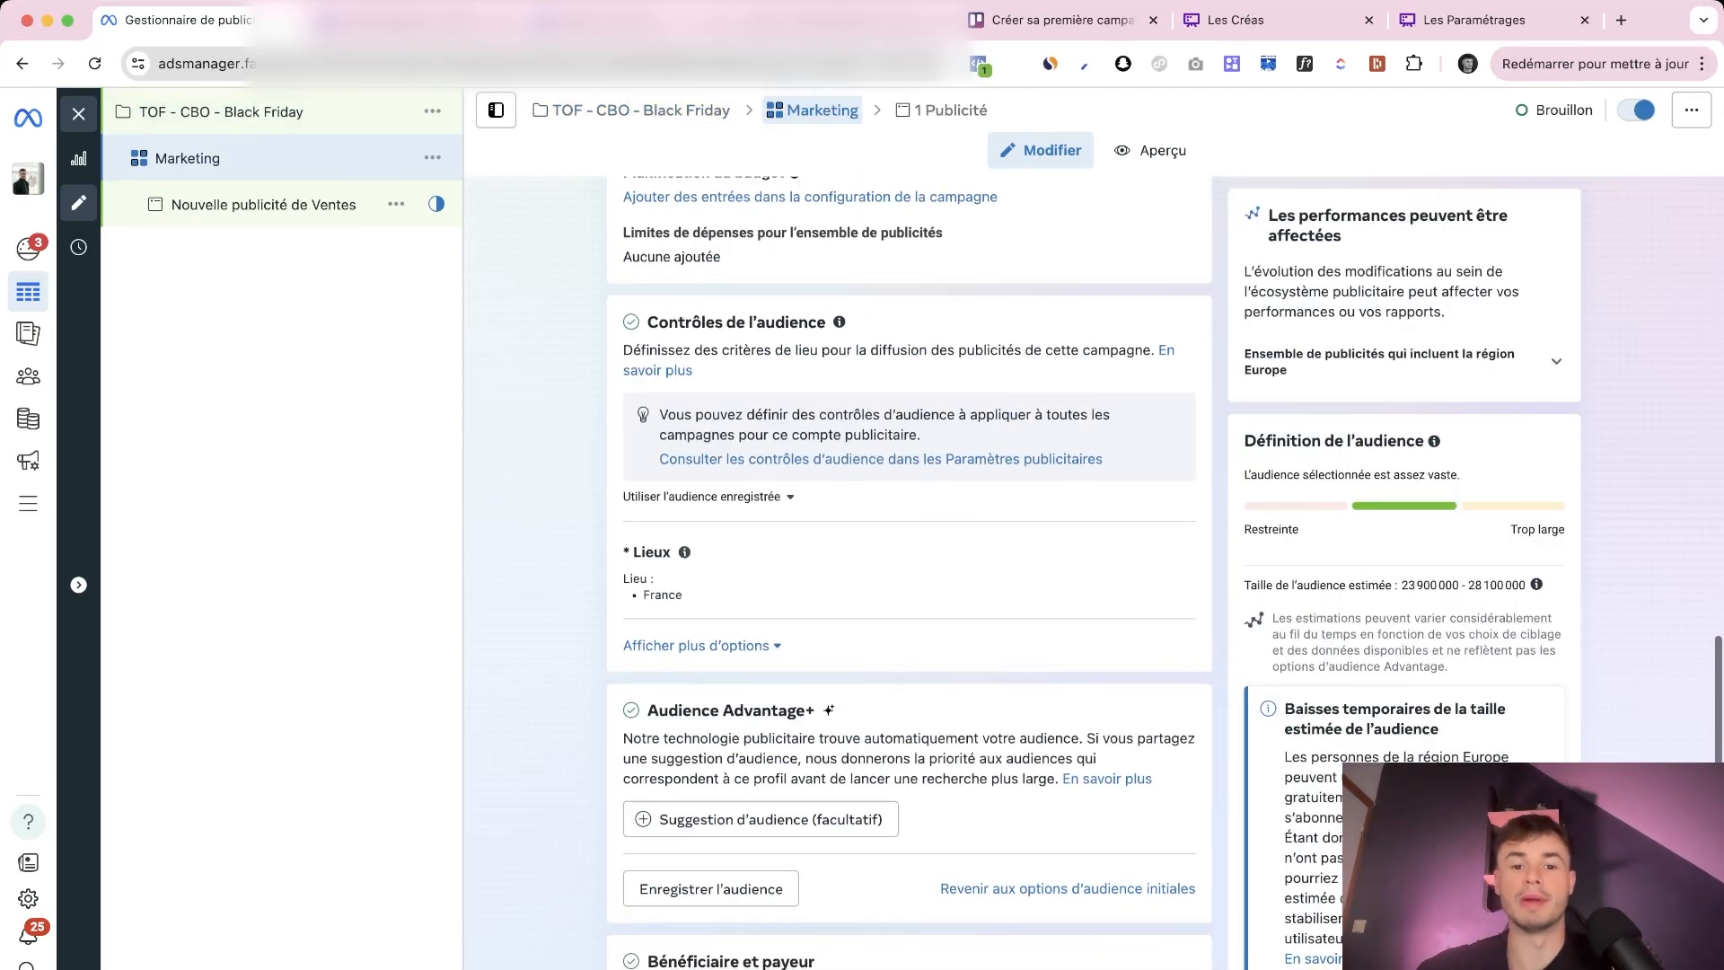
pyautogui.scroll(10, 909, 574)
pyautogui.scroll(1, 909, 575)
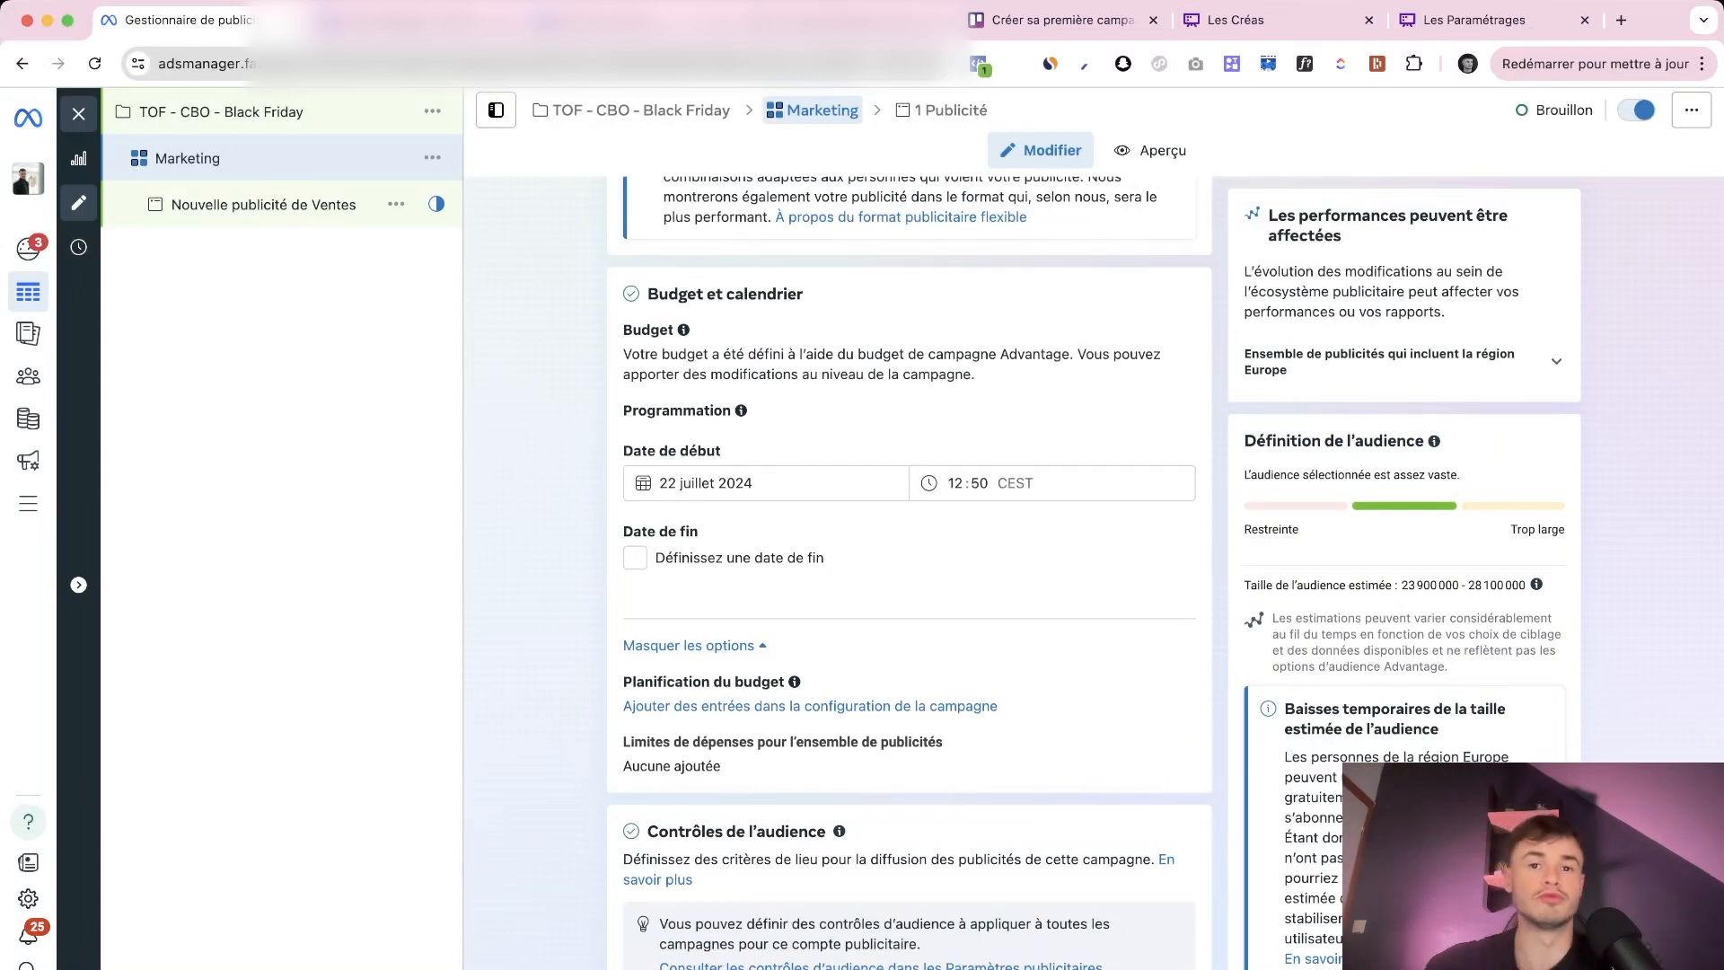
pyautogui.scroll(-1, 908, 574)
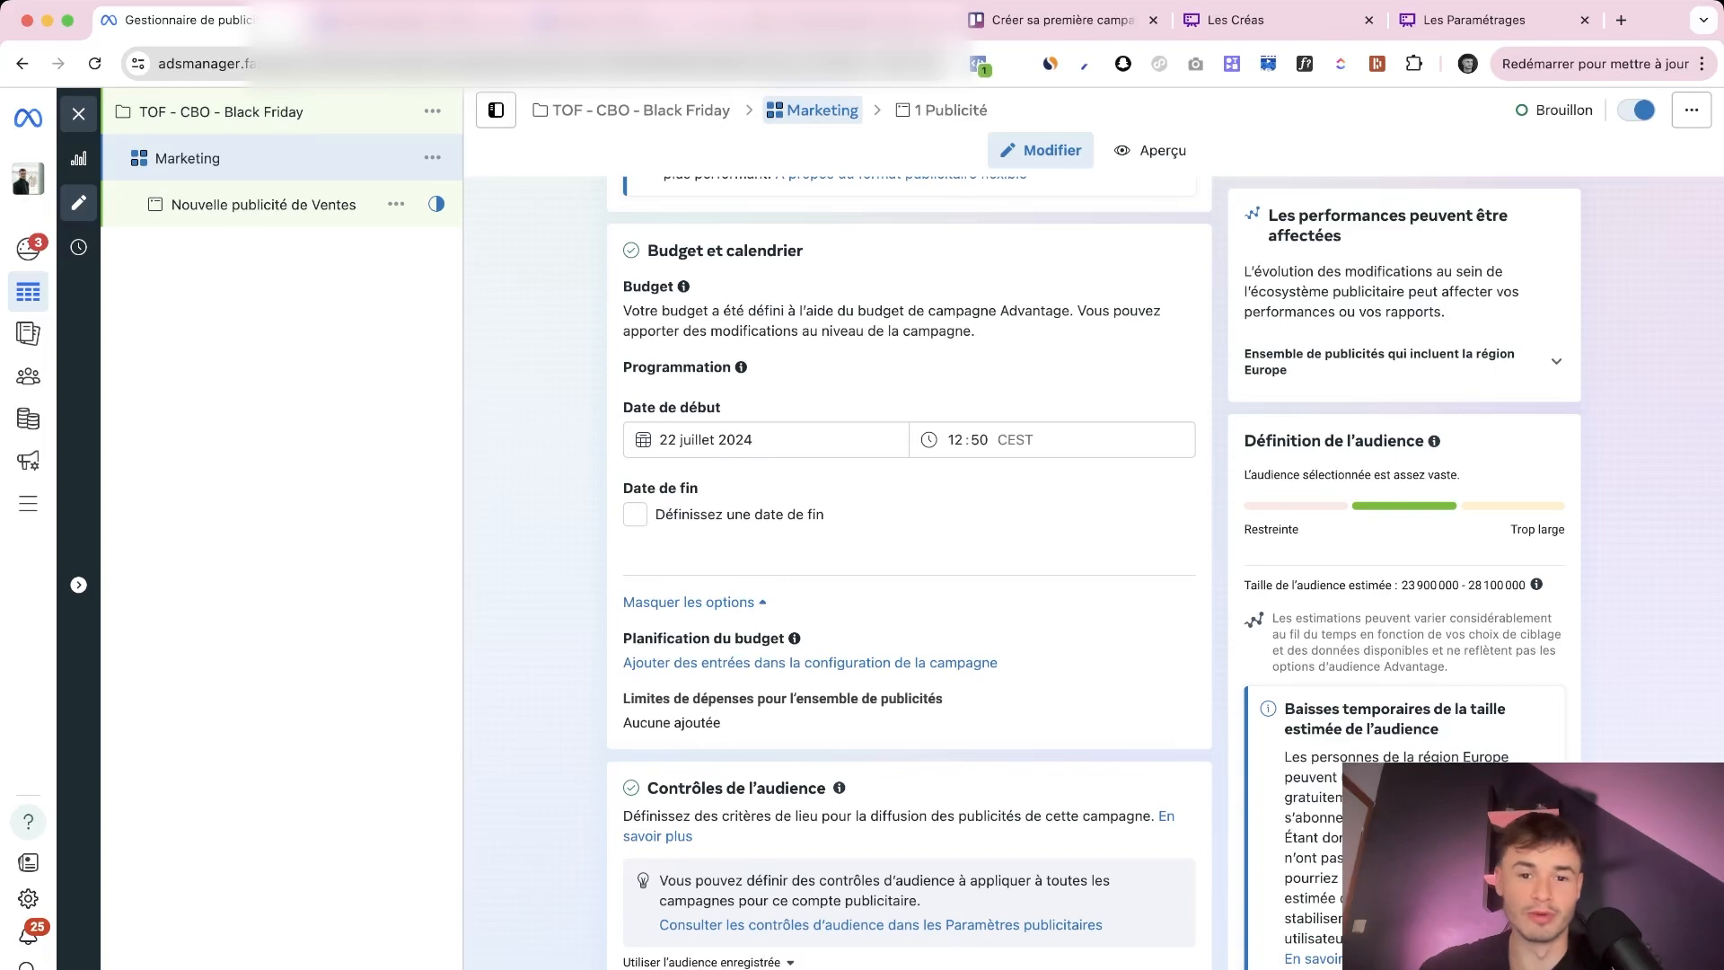
pyautogui.scroll(-4, 908, 575)
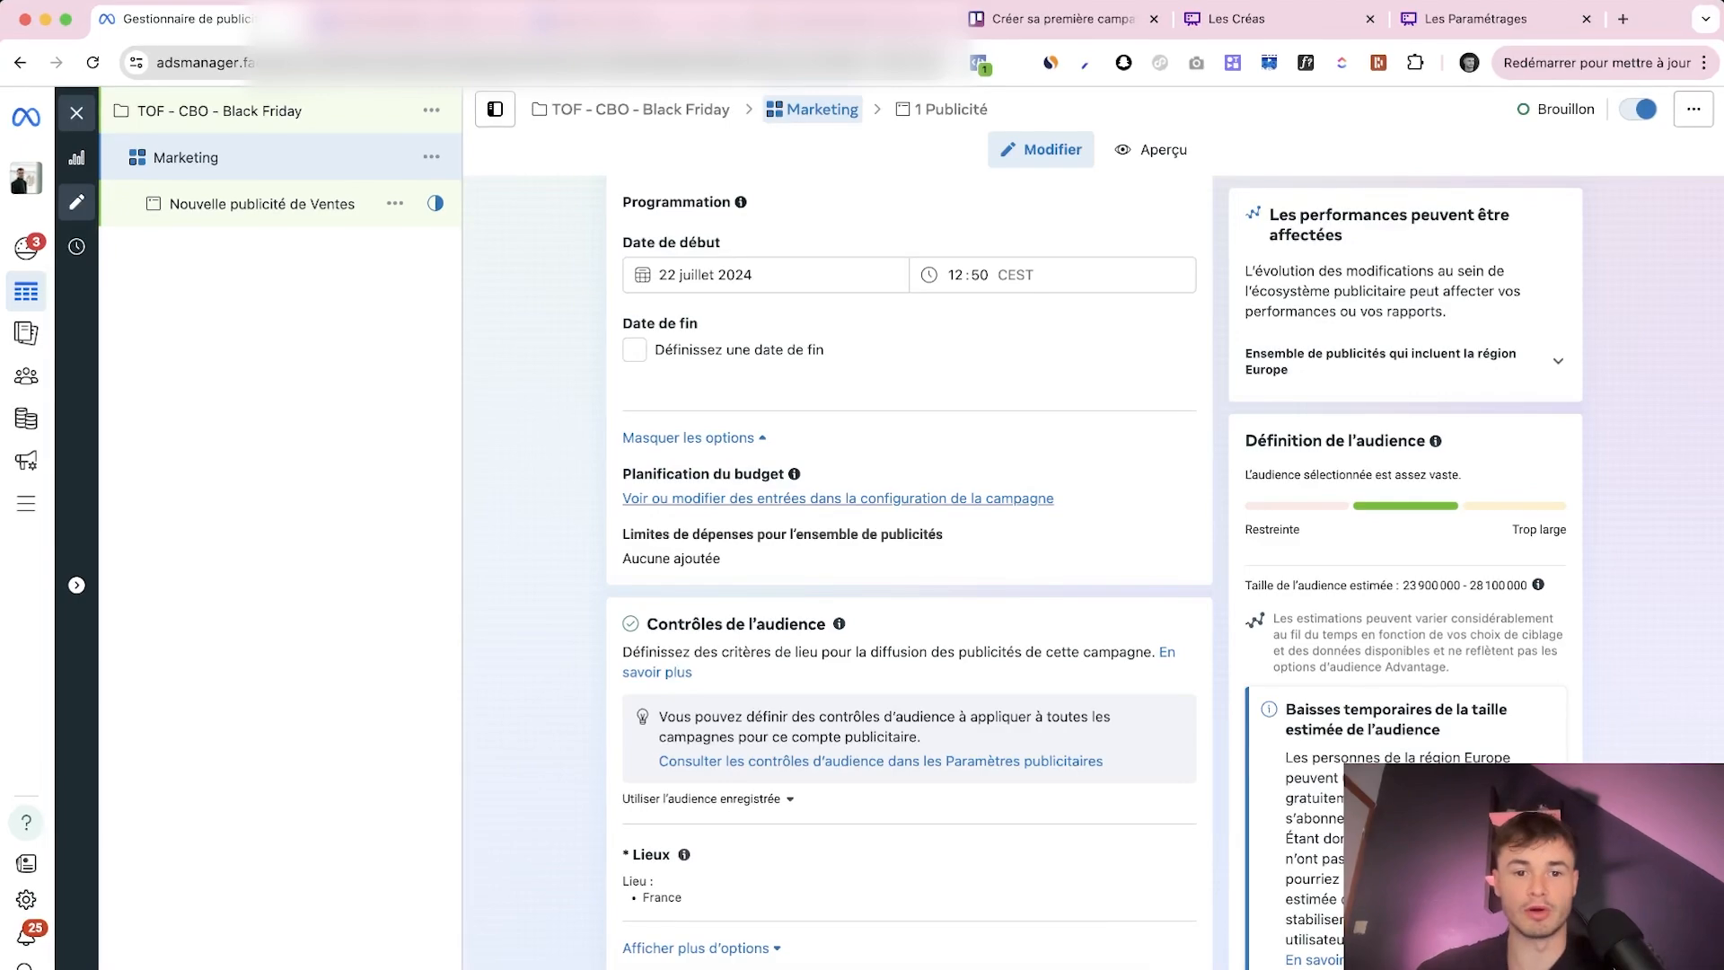
# Turn on budget increases during specific periods for the campaign, review the period's dates and amount, and turn the option off again
pyautogui.click(838, 498)
pyautogui.scroll(-12, 837, 498)
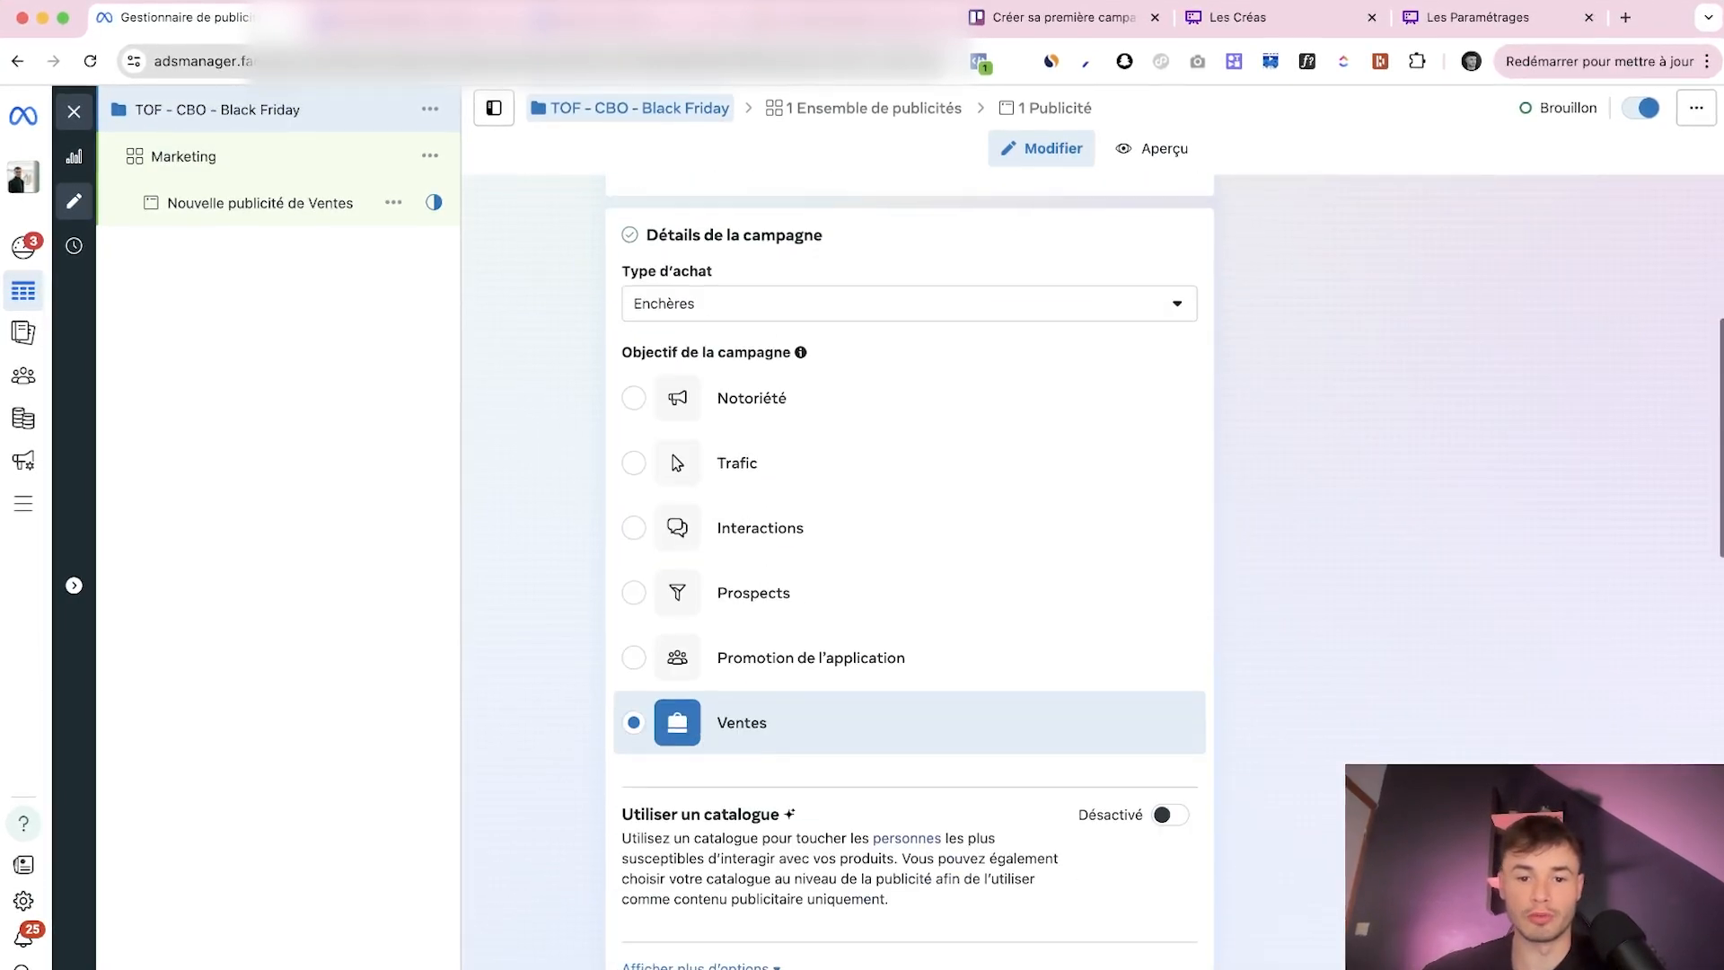
pyautogui.scroll(-4, 862, 574)
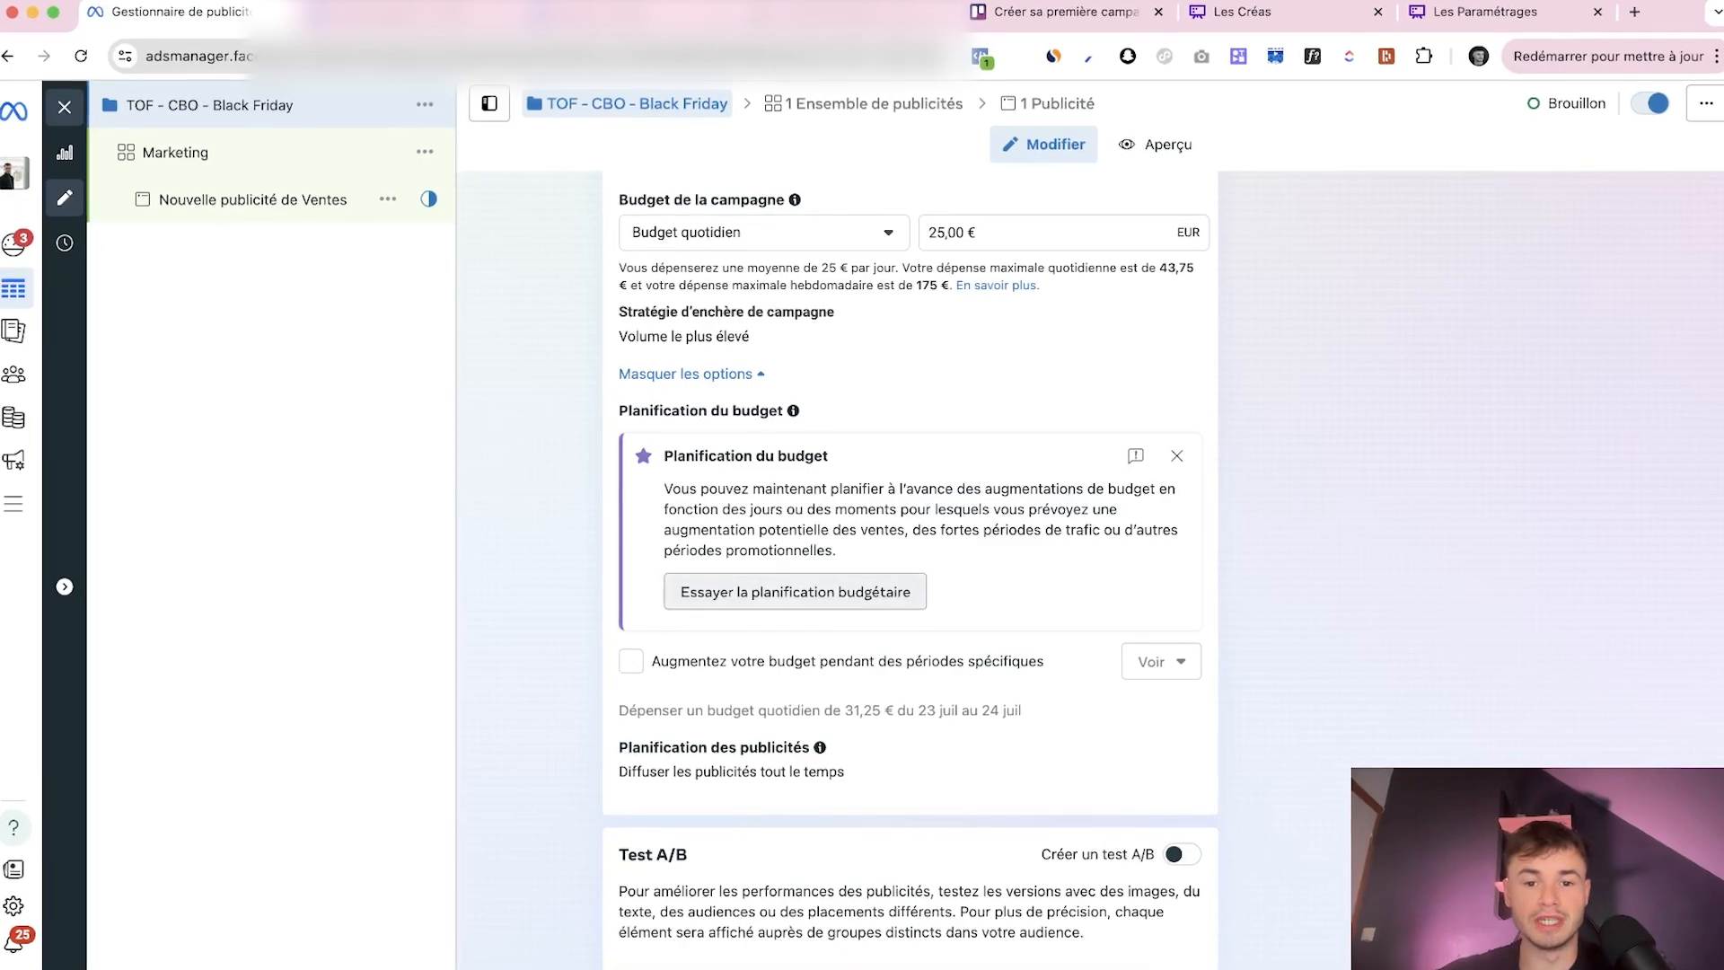
pyautogui.click(779, 587)
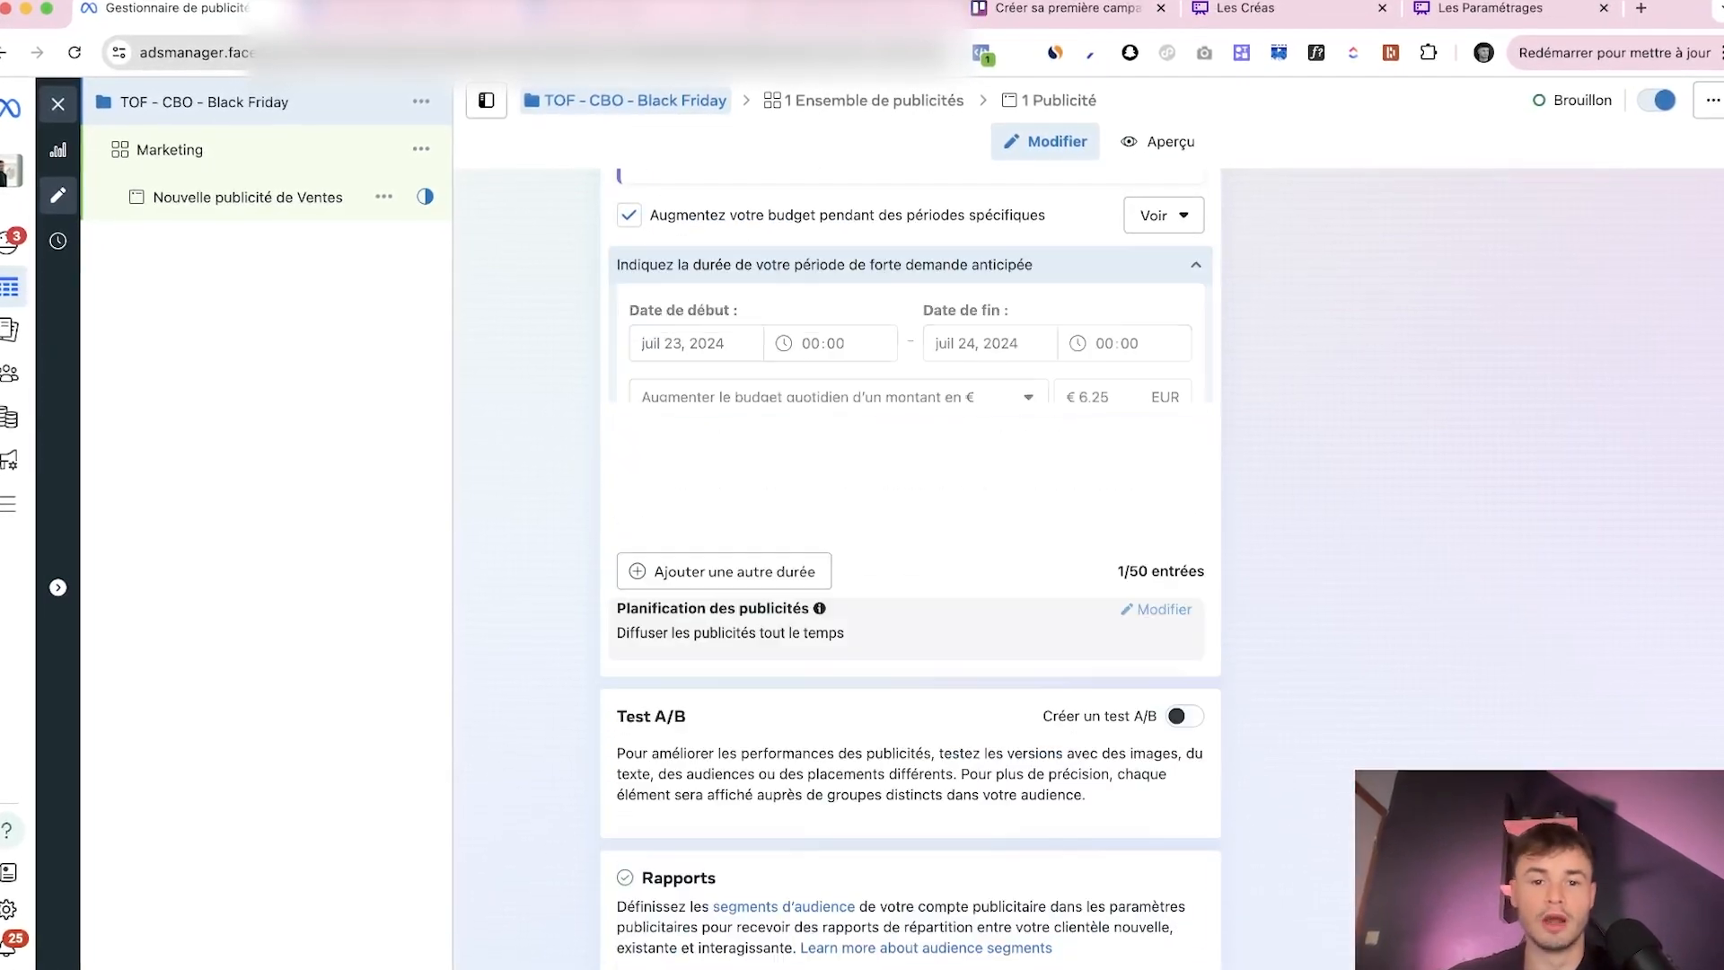
pyautogui.scroll(1, 779, 584)
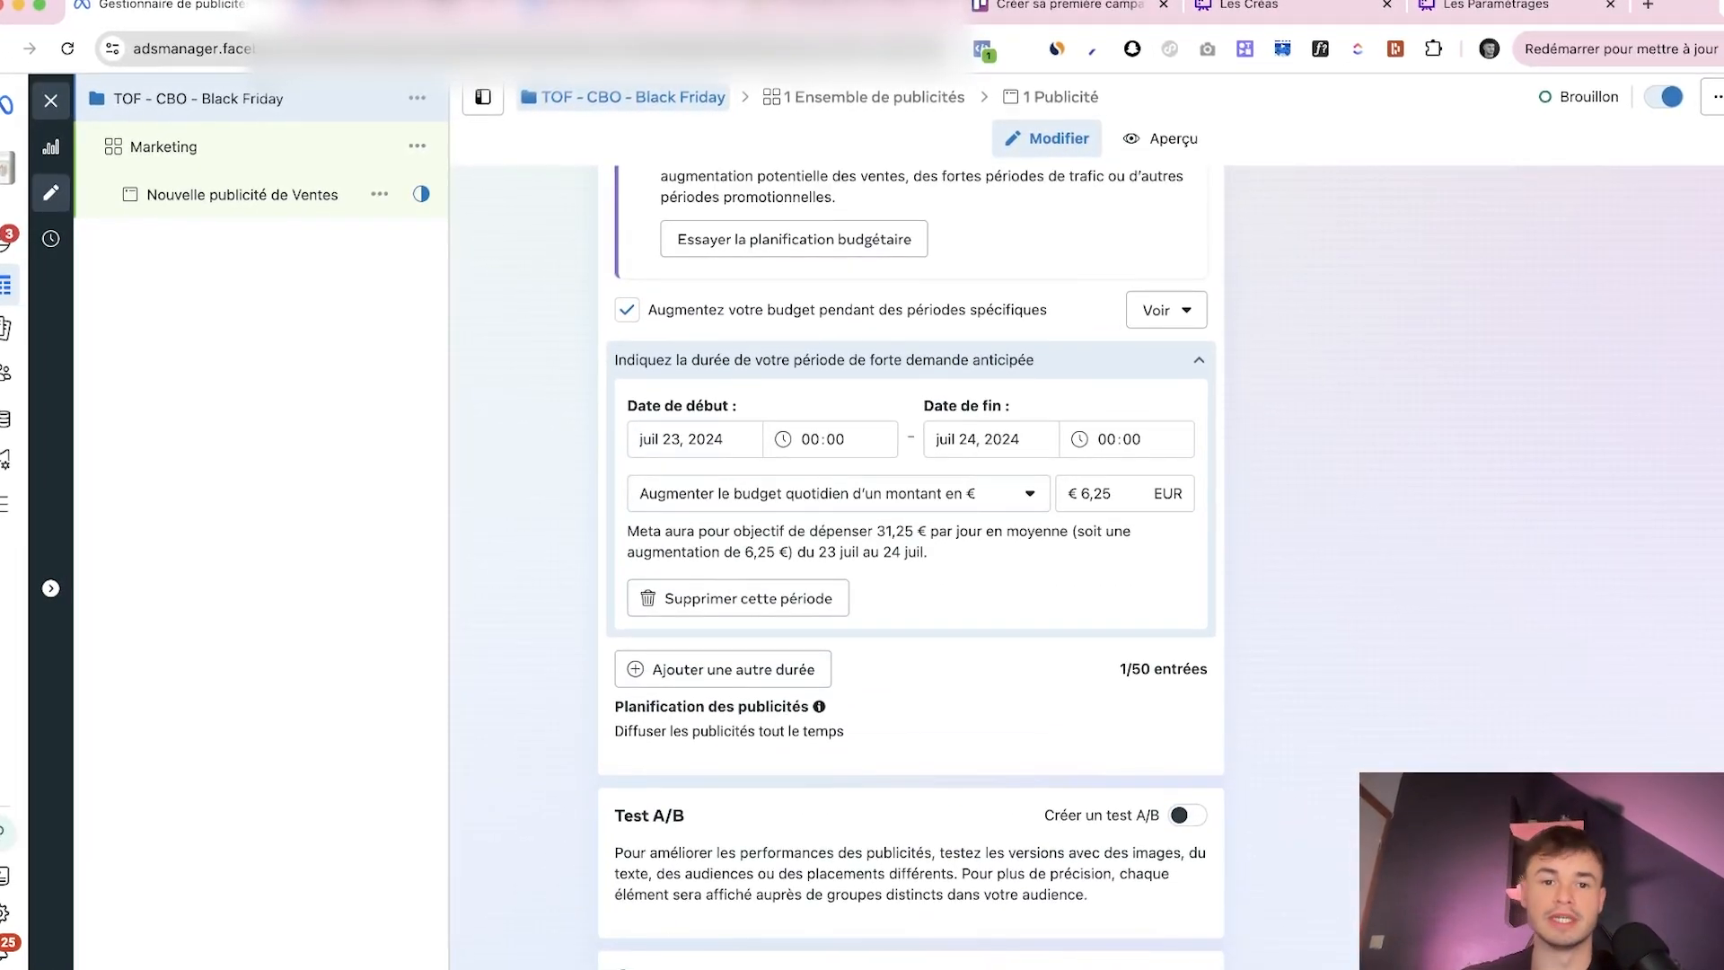
pyautogui.scroll(1, 779, 584)
pyautogui.scroll(1, 910, 565)
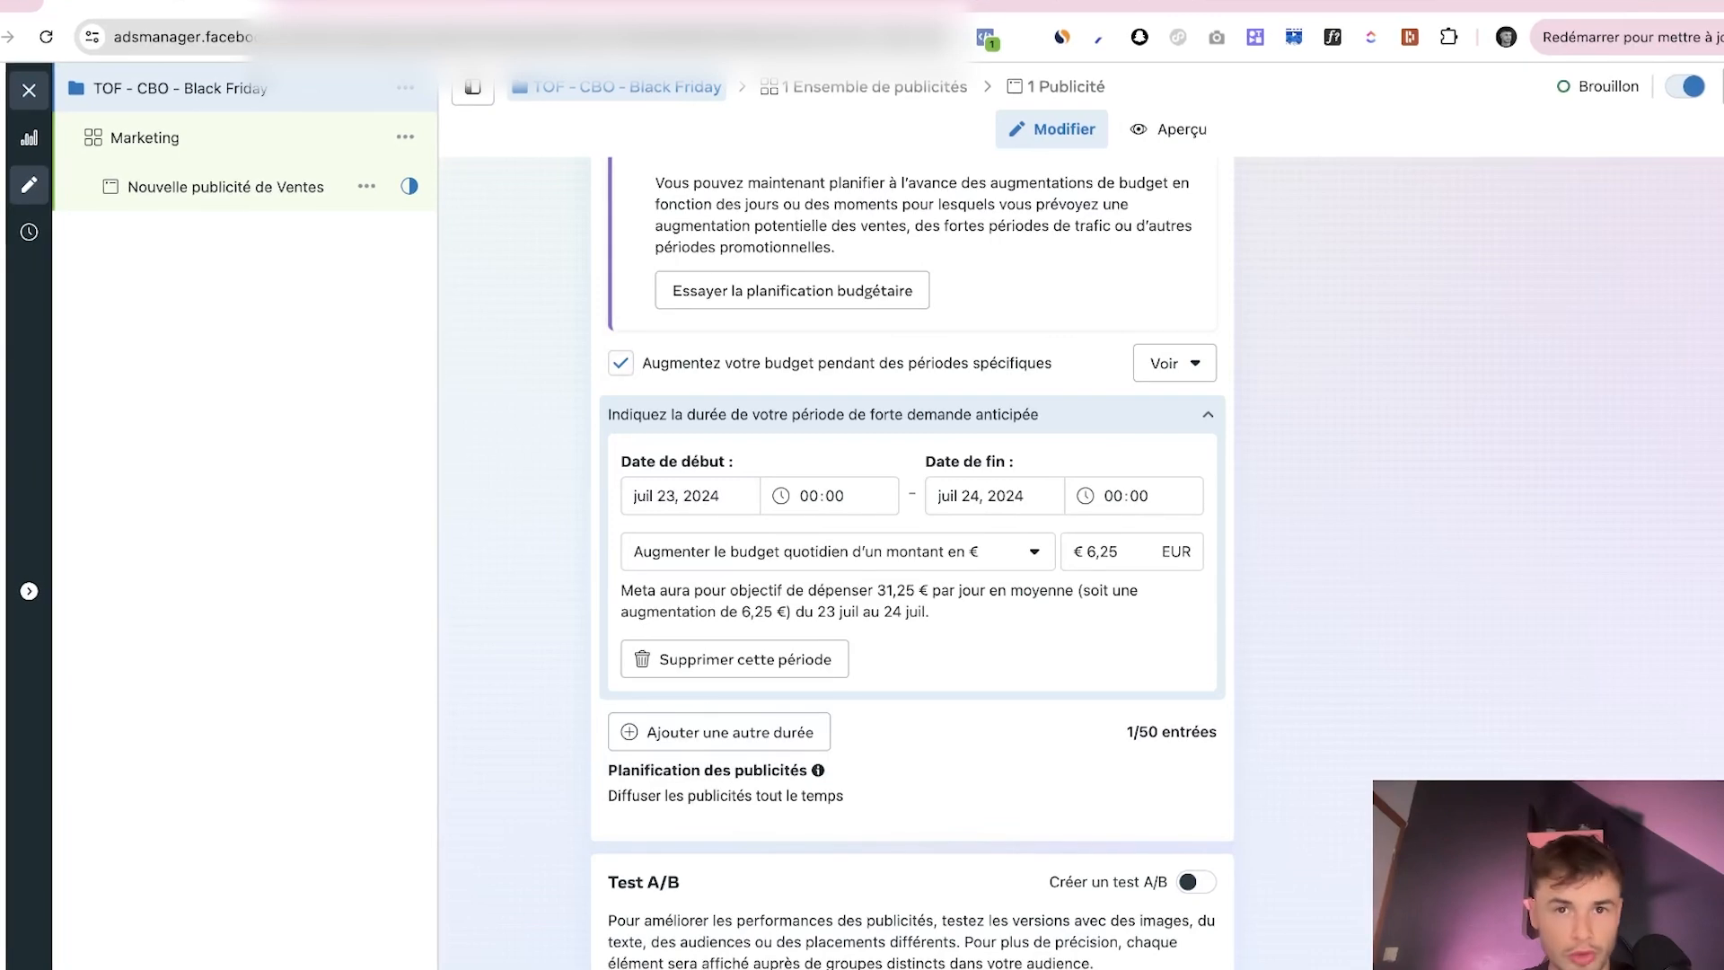
pyautogui.click(621, 363)
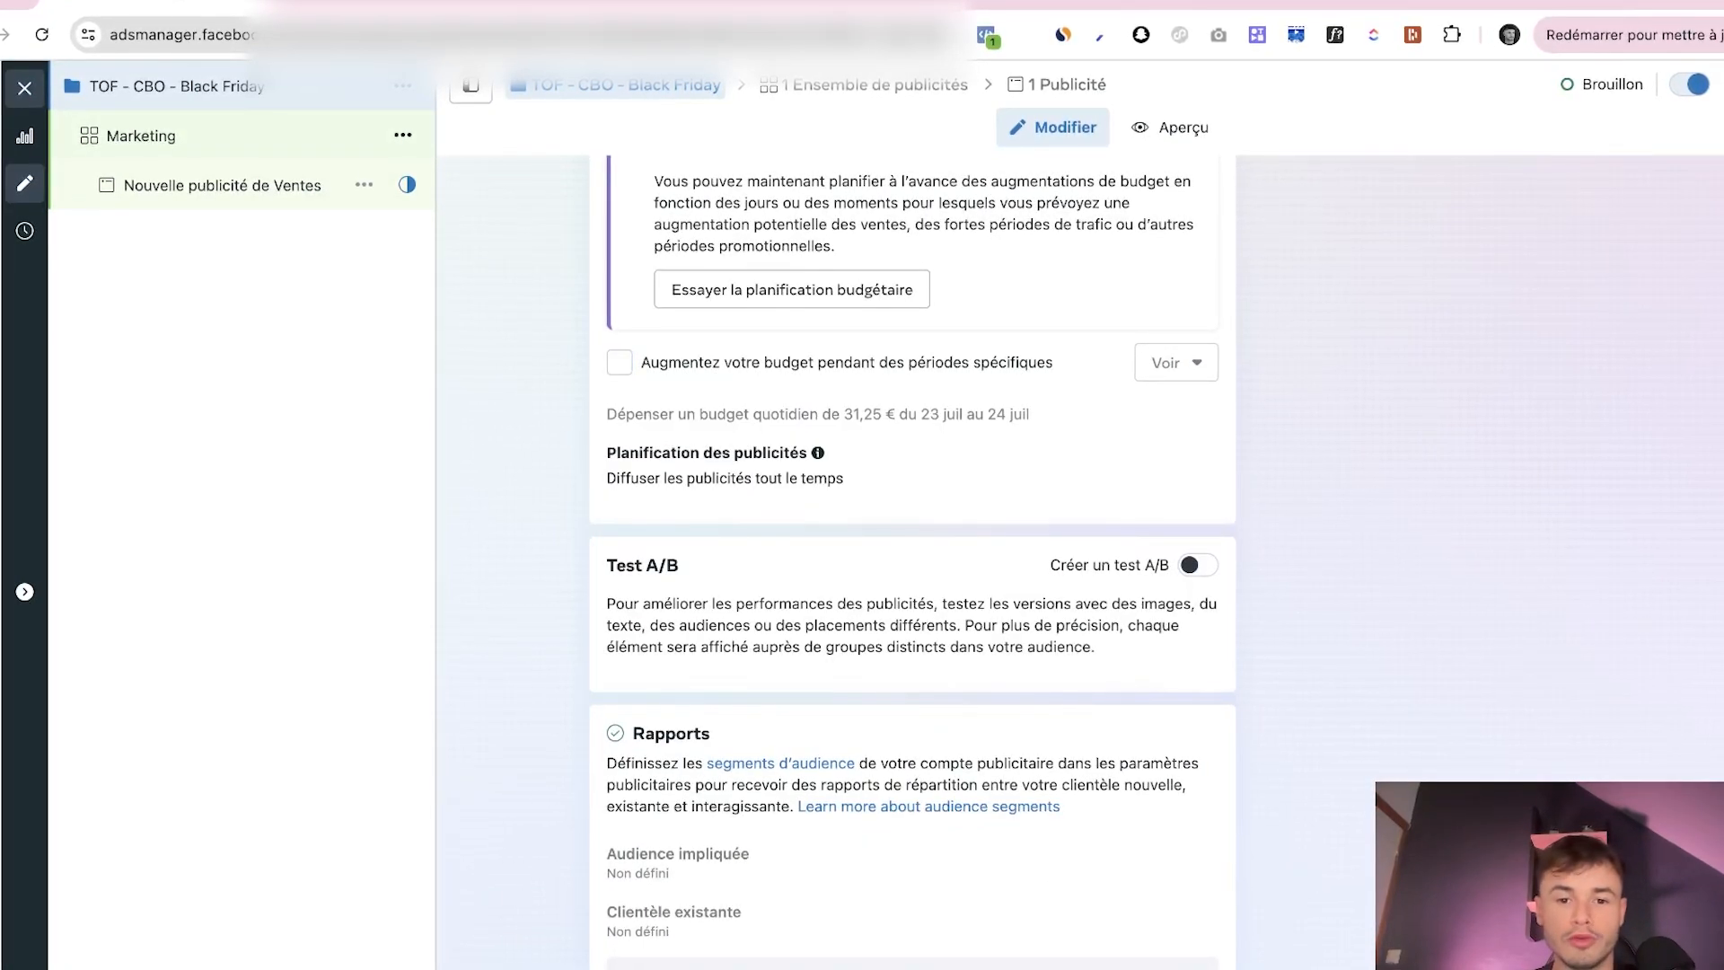
# Enable spending limits for the Marketing ad set and set the daily minimum to 20 €
pyautogui.click(141, 135)
pyautogui.scroll(-15, 912, 441)
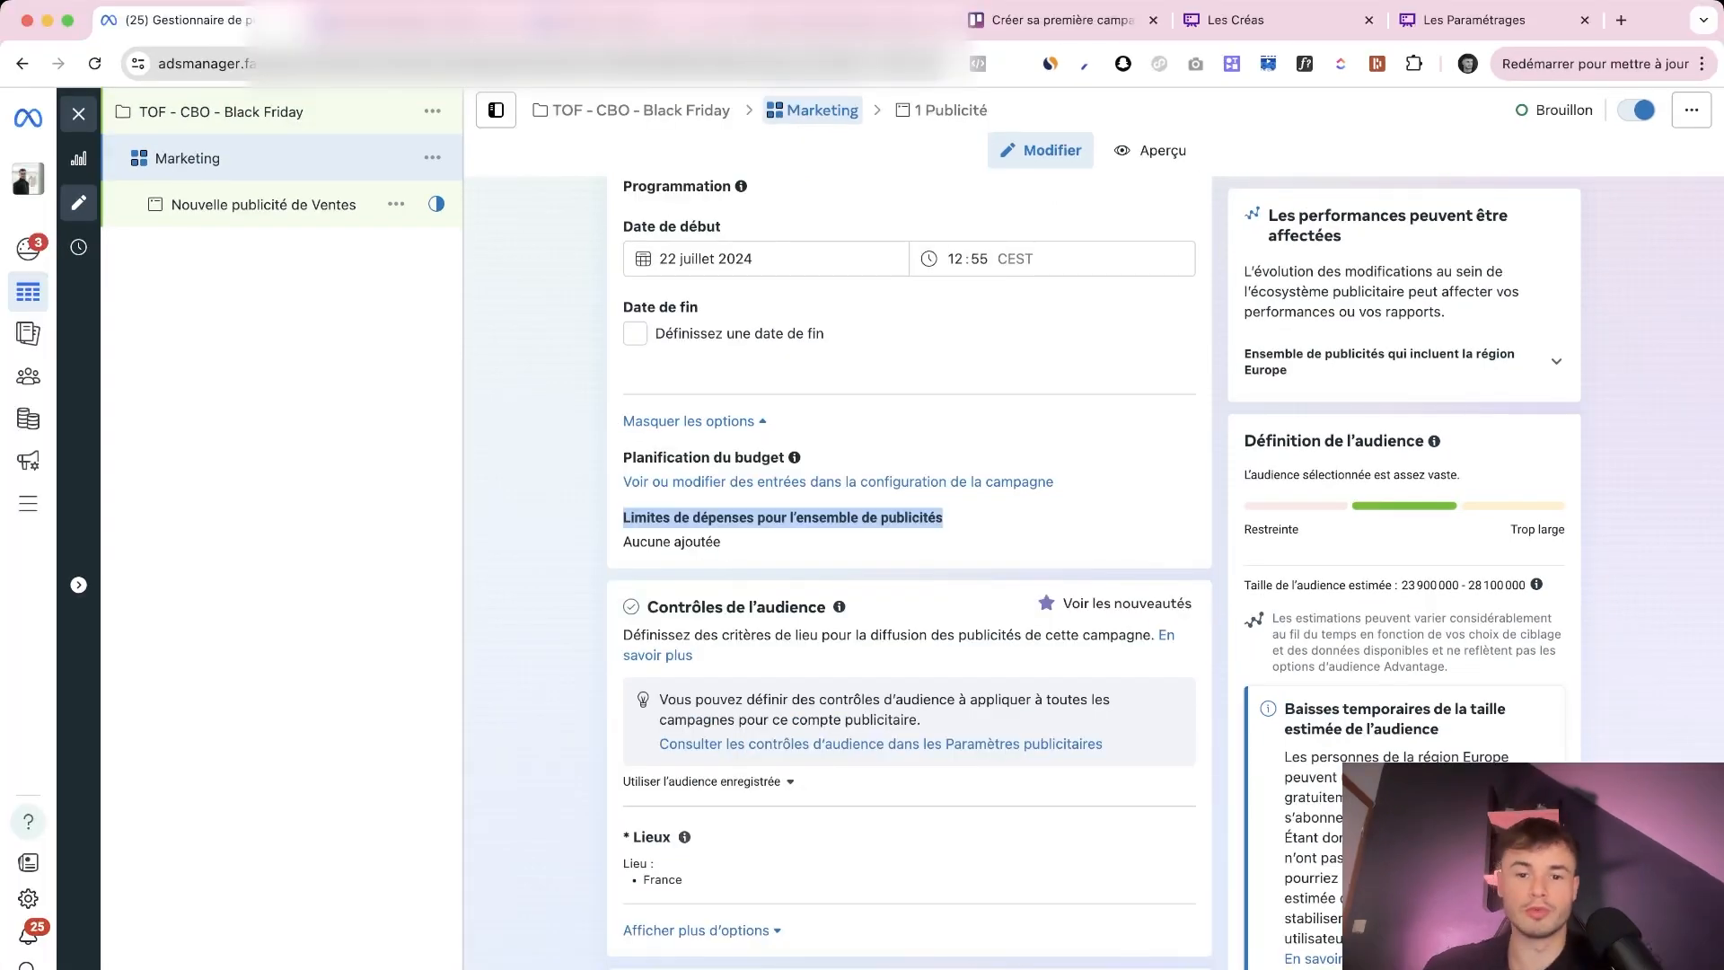
pyautogui.click(842, 530)
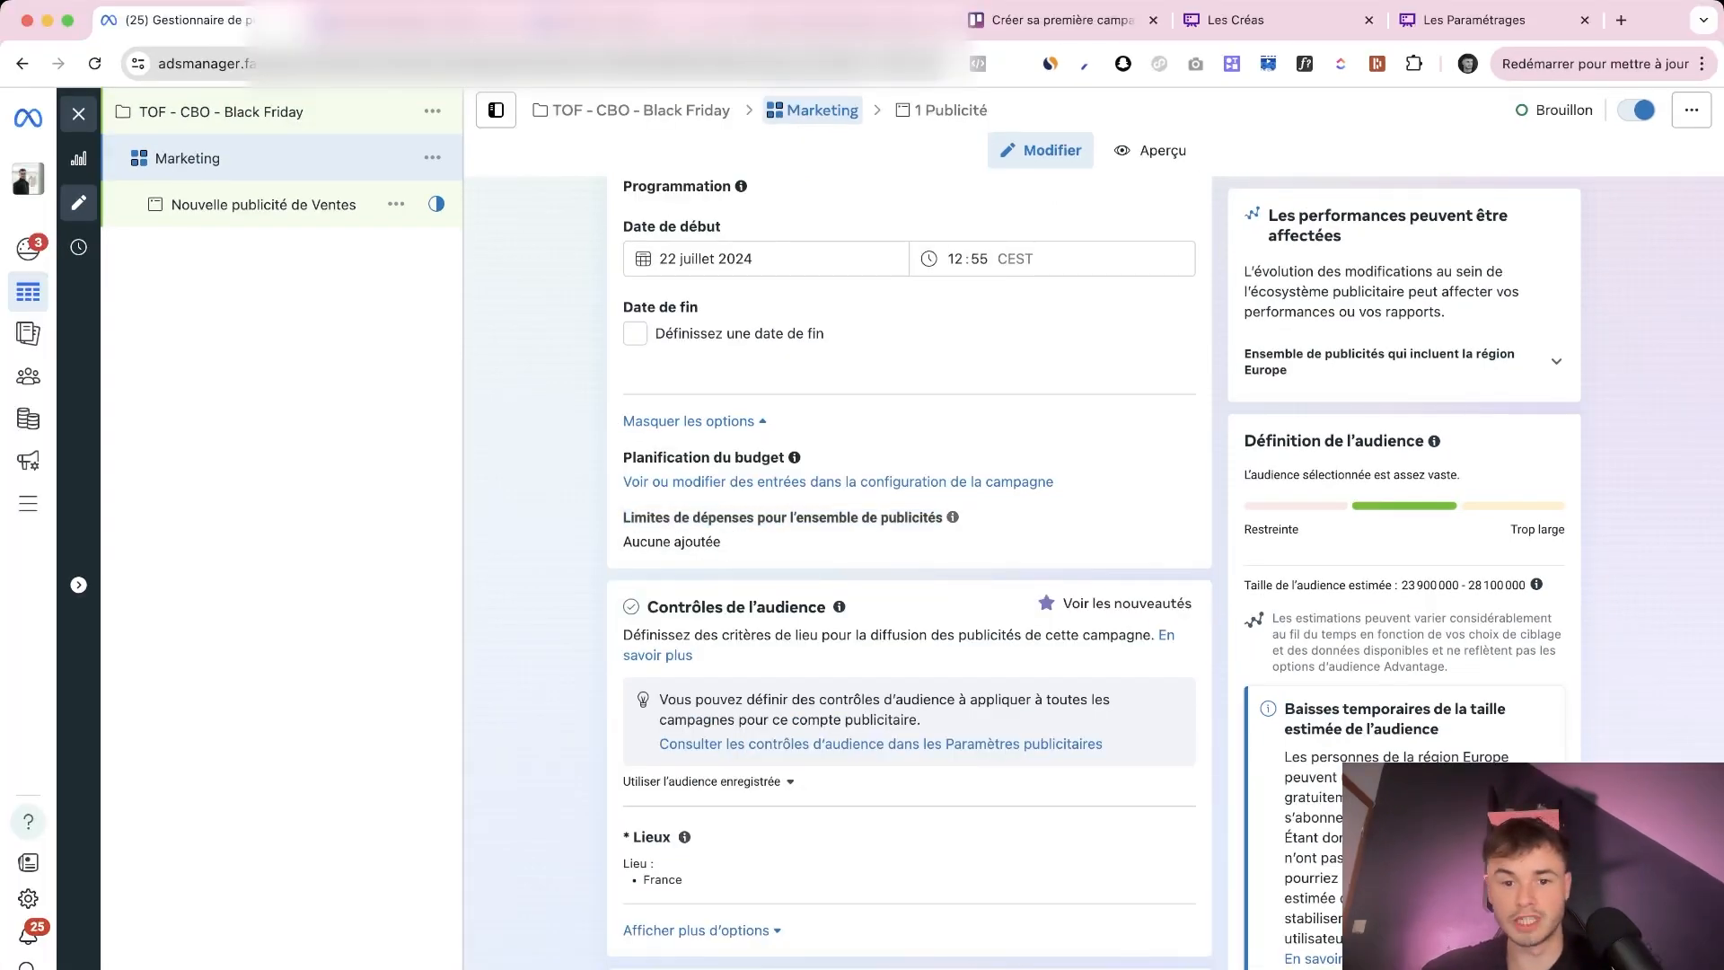
pyautogui.click(1155, 519)
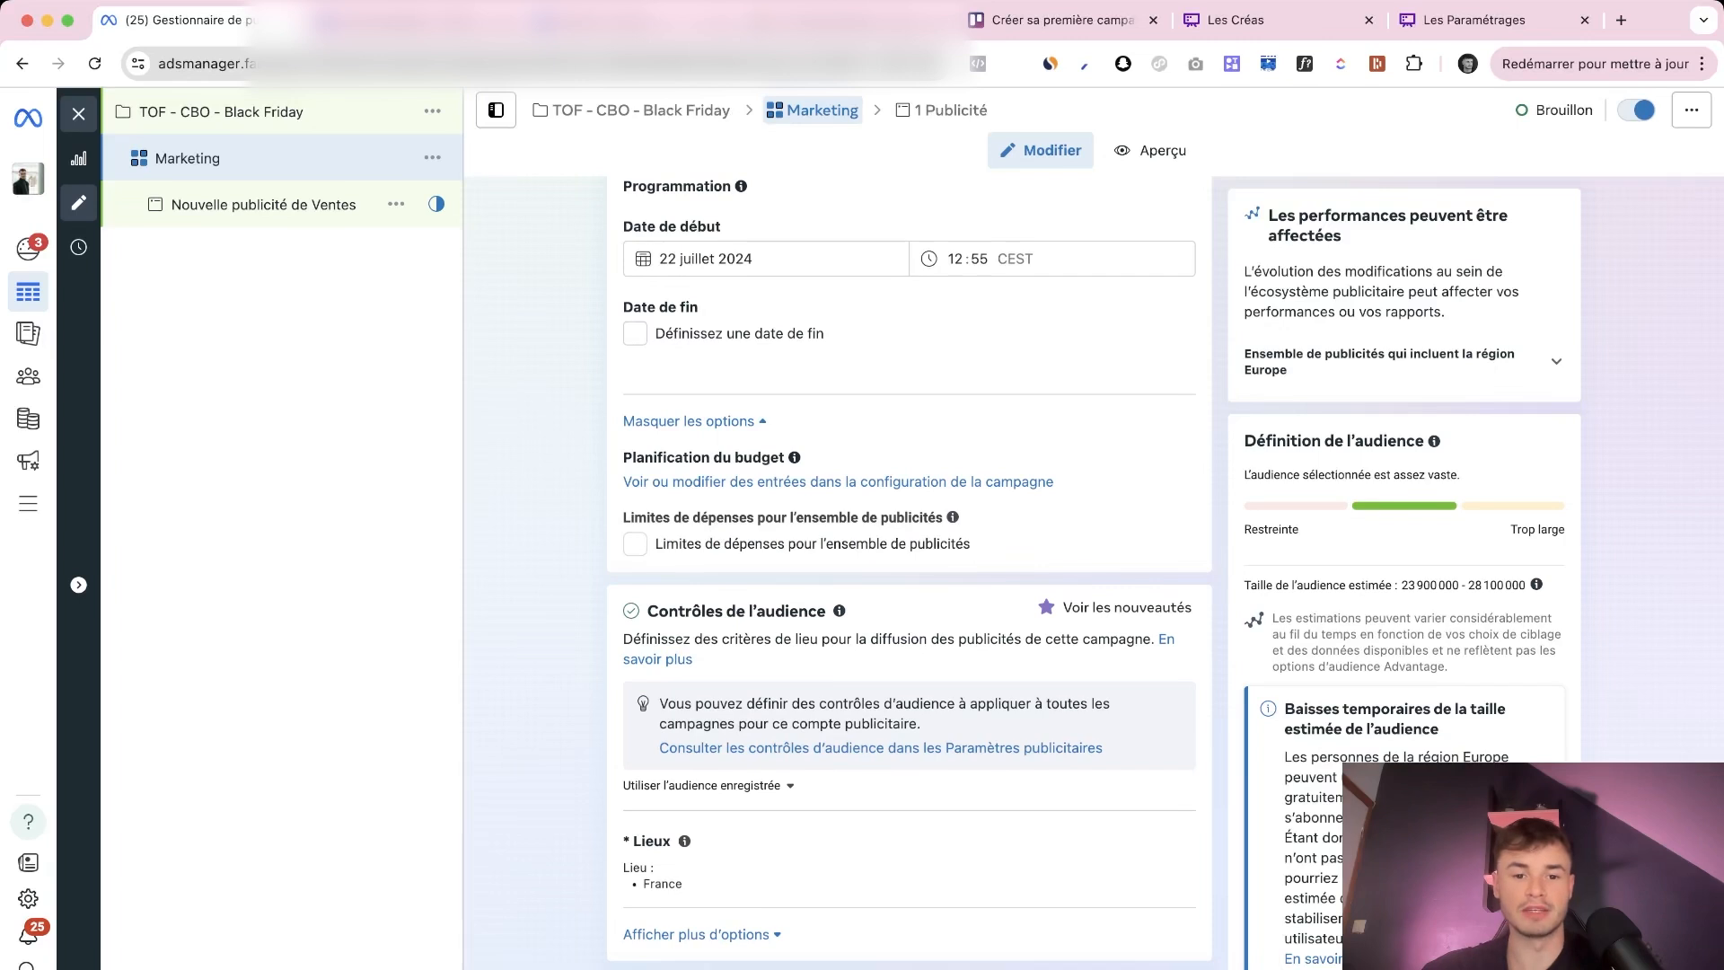
pyautogui.click(635, 543)
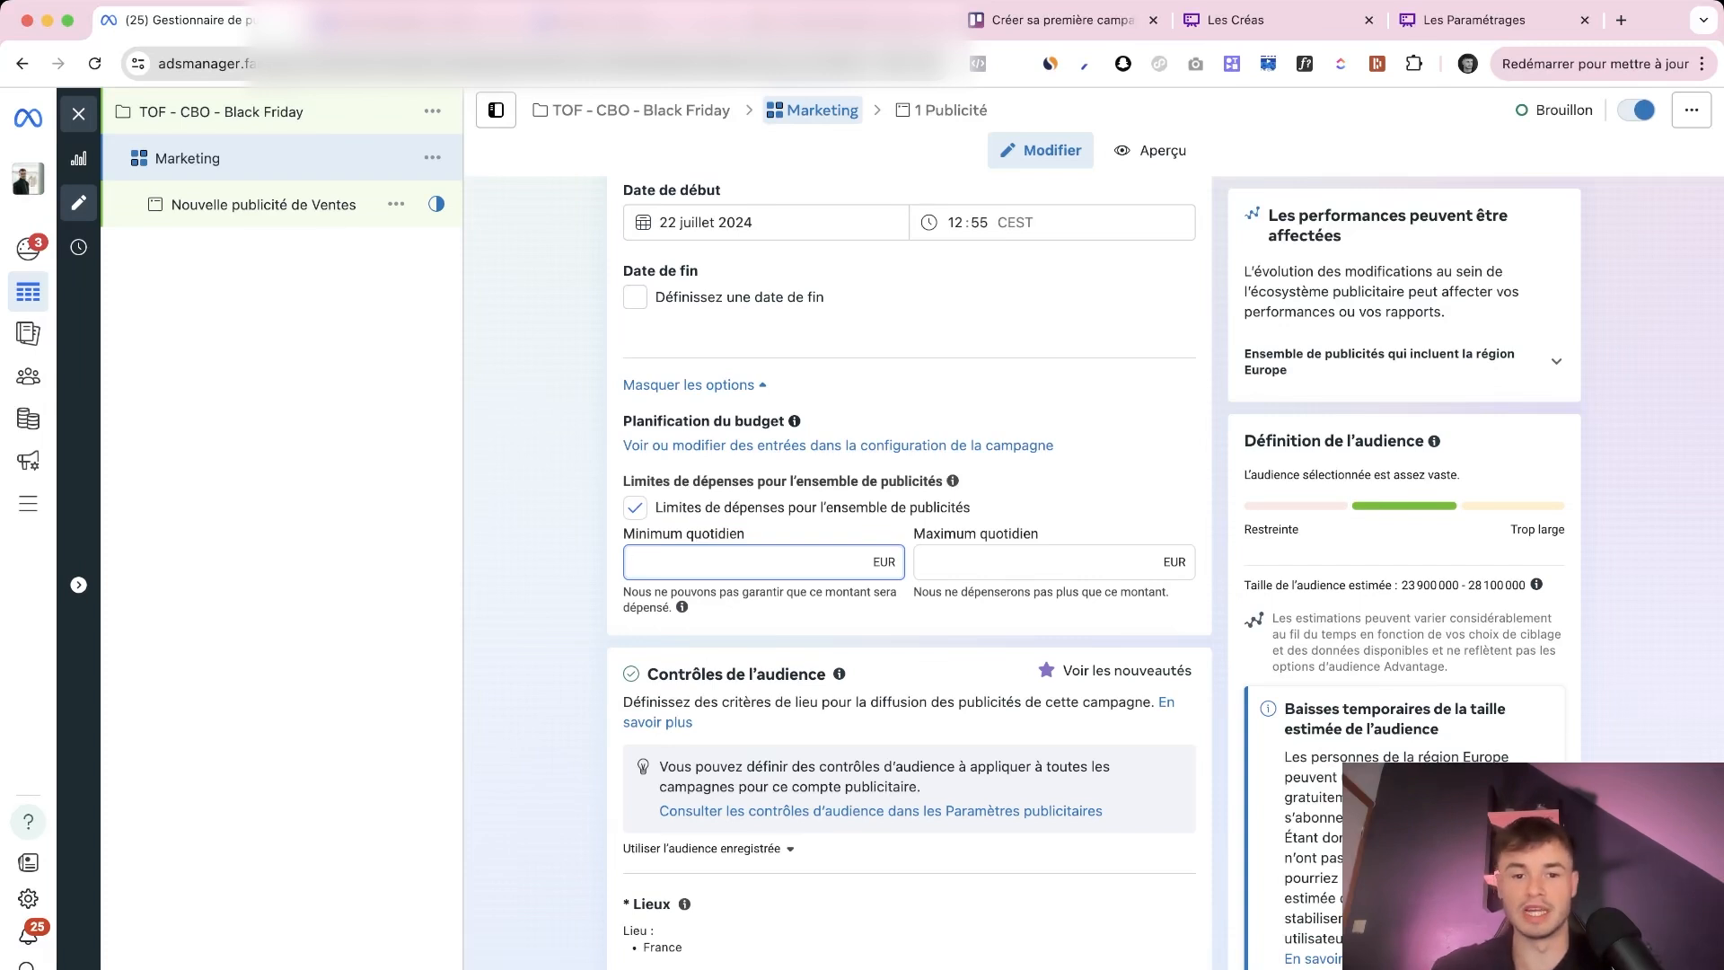
pyautogui.write('20')
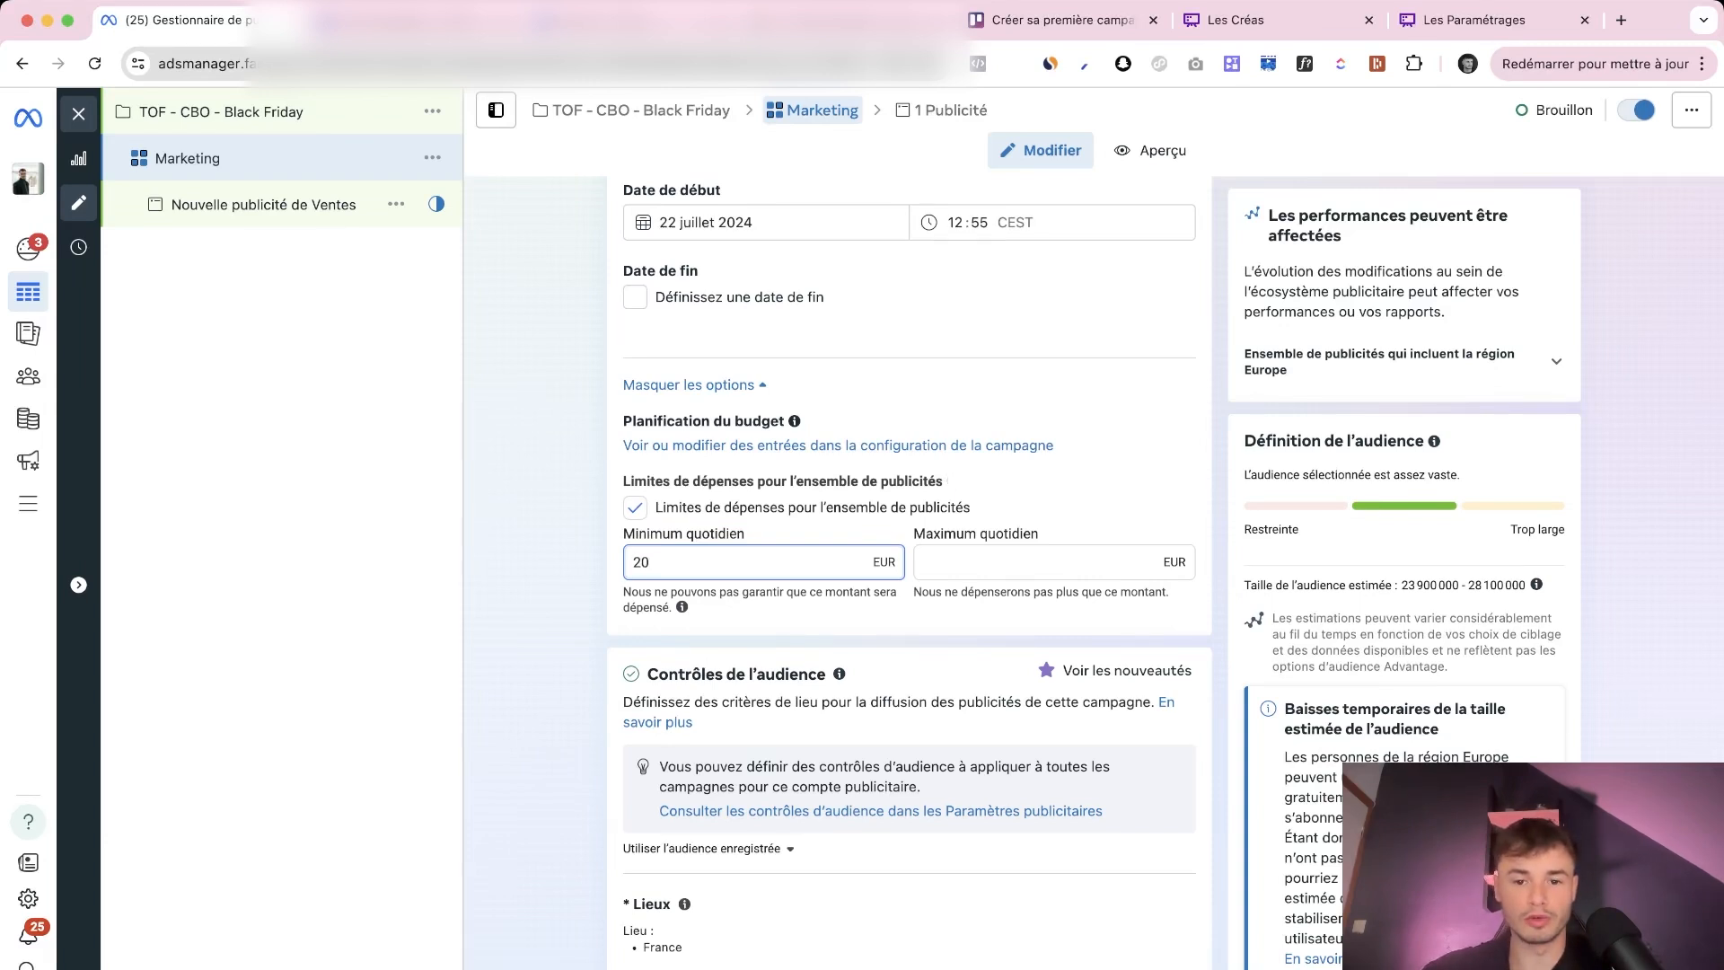
pyautogui.press('Return')
# Enter 30 € as the Marketing ad set's daily maximum spend, and clear that maximum again
pyautogui.click(1033, 562)
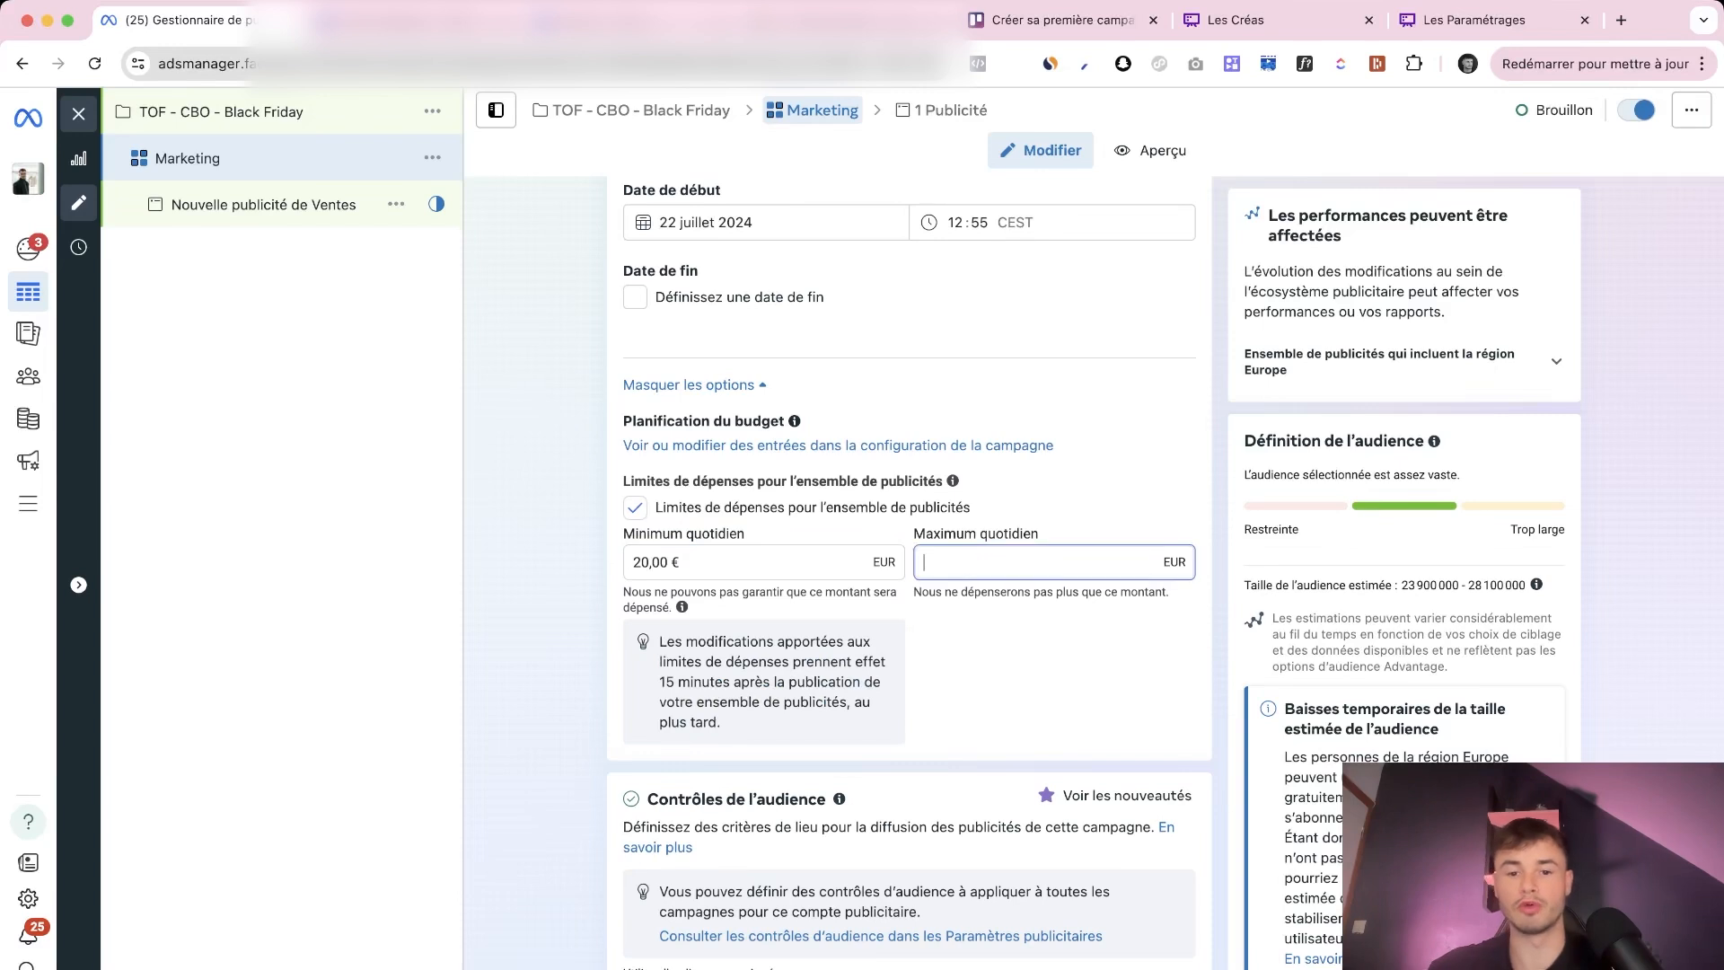
pyautogui.write('30')
pyautogui.press('Return')
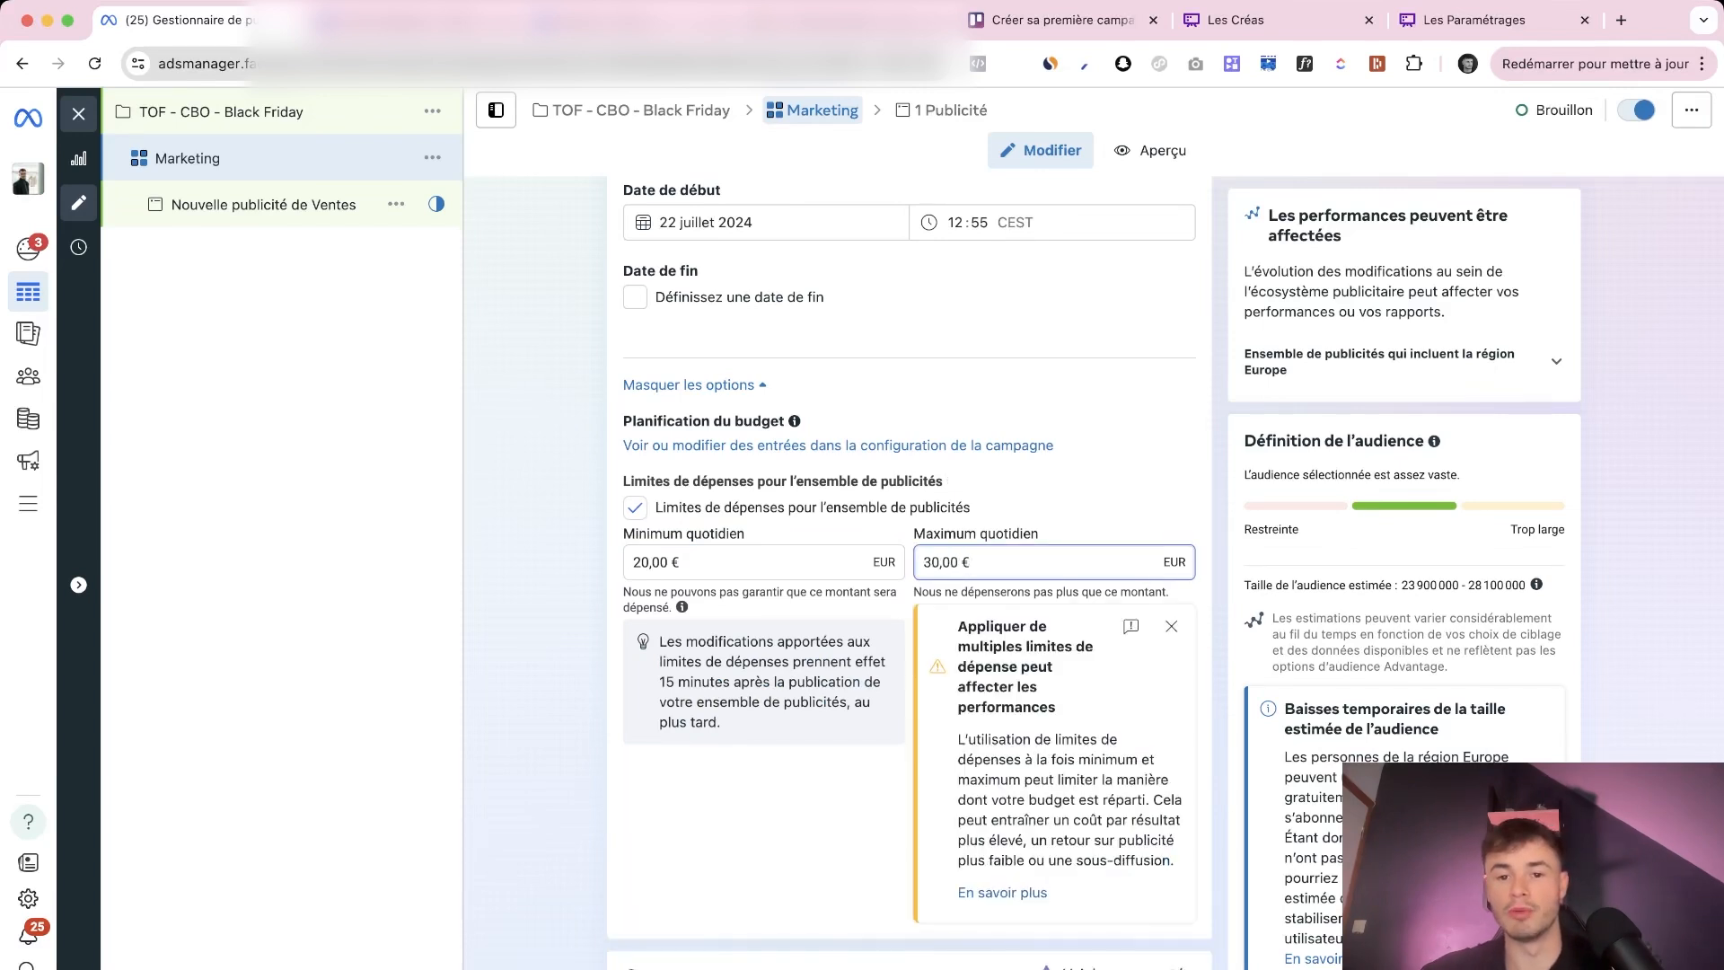
pyautogui.tripleClick(946, 562)
pyautogui.press('BackSpace')
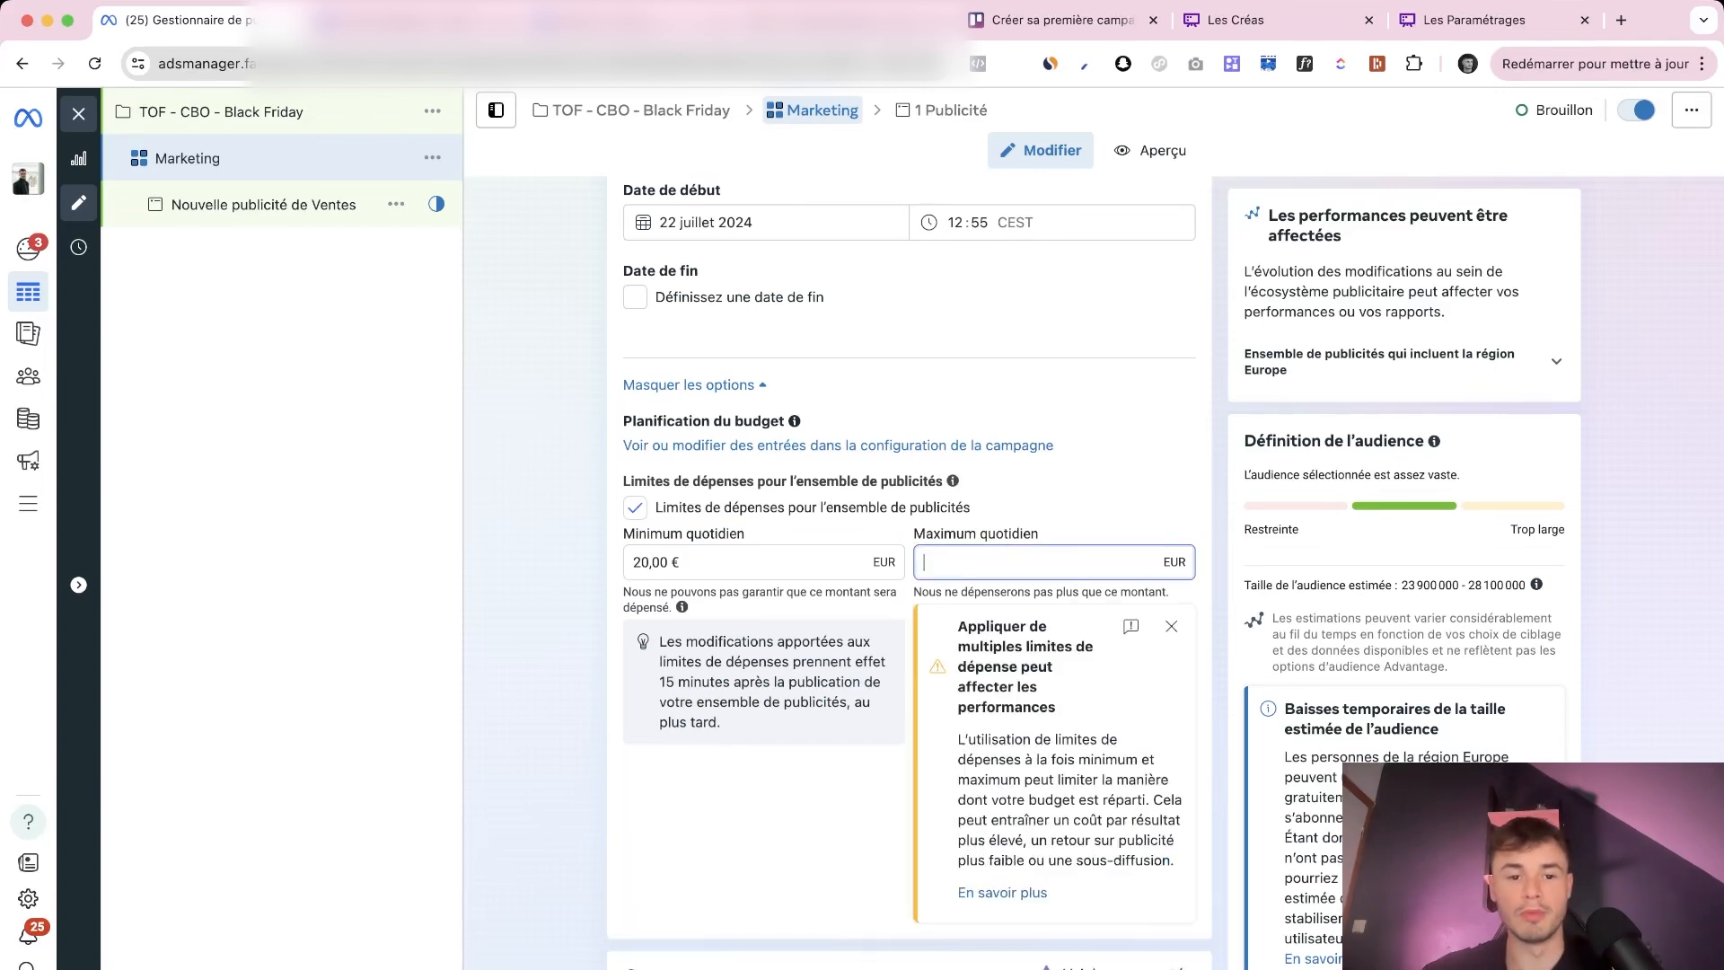
pyautogui.press('Return')
pyautogui.scroll(-1, 908, 574)
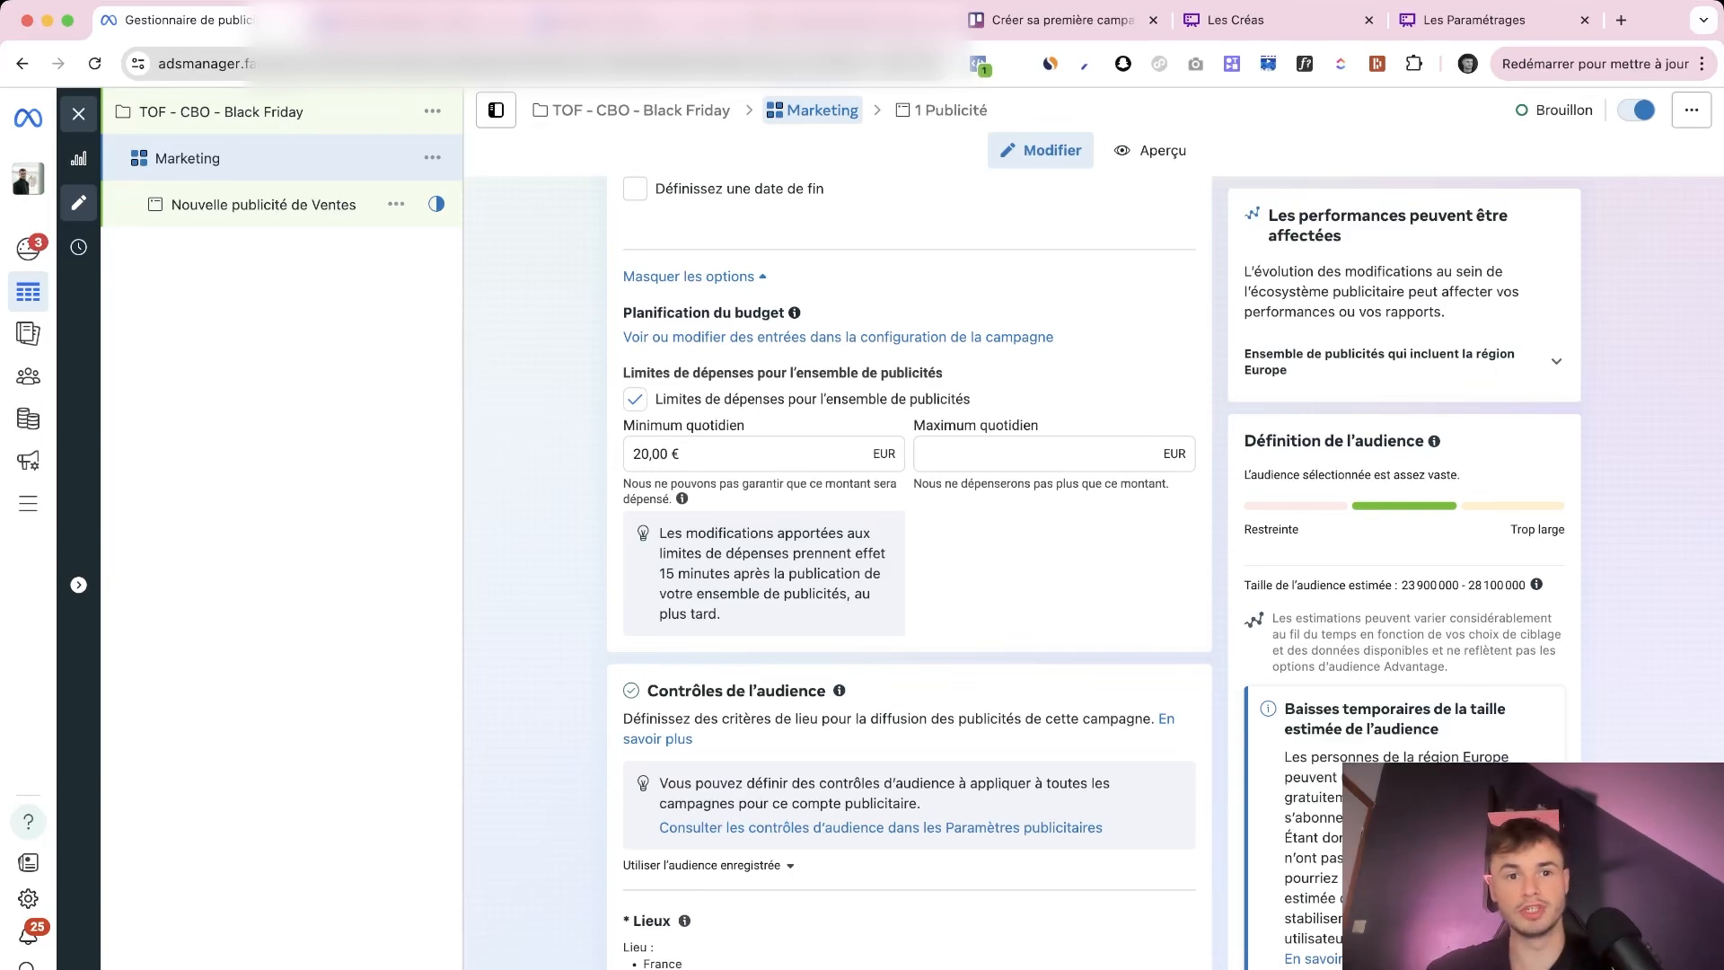
# Look at the Marketing ad set's duplication options, and turn off its spending limits
pyautogui.click(432, 158)
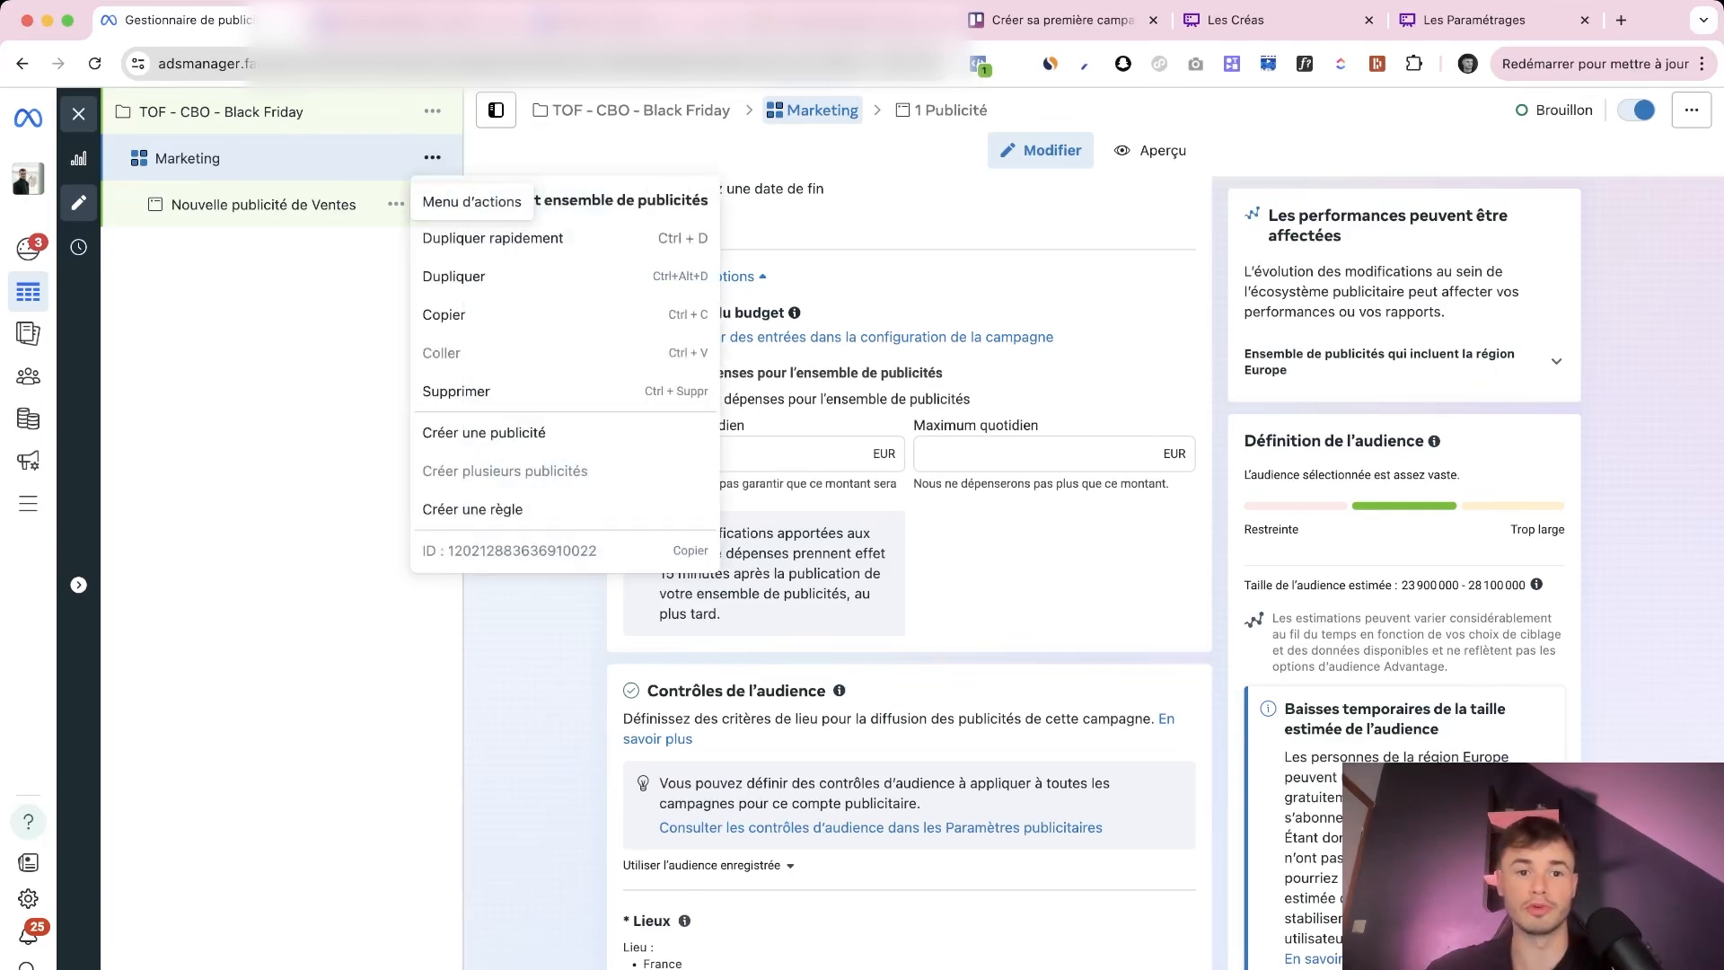
pyautogui.click(503, 238)
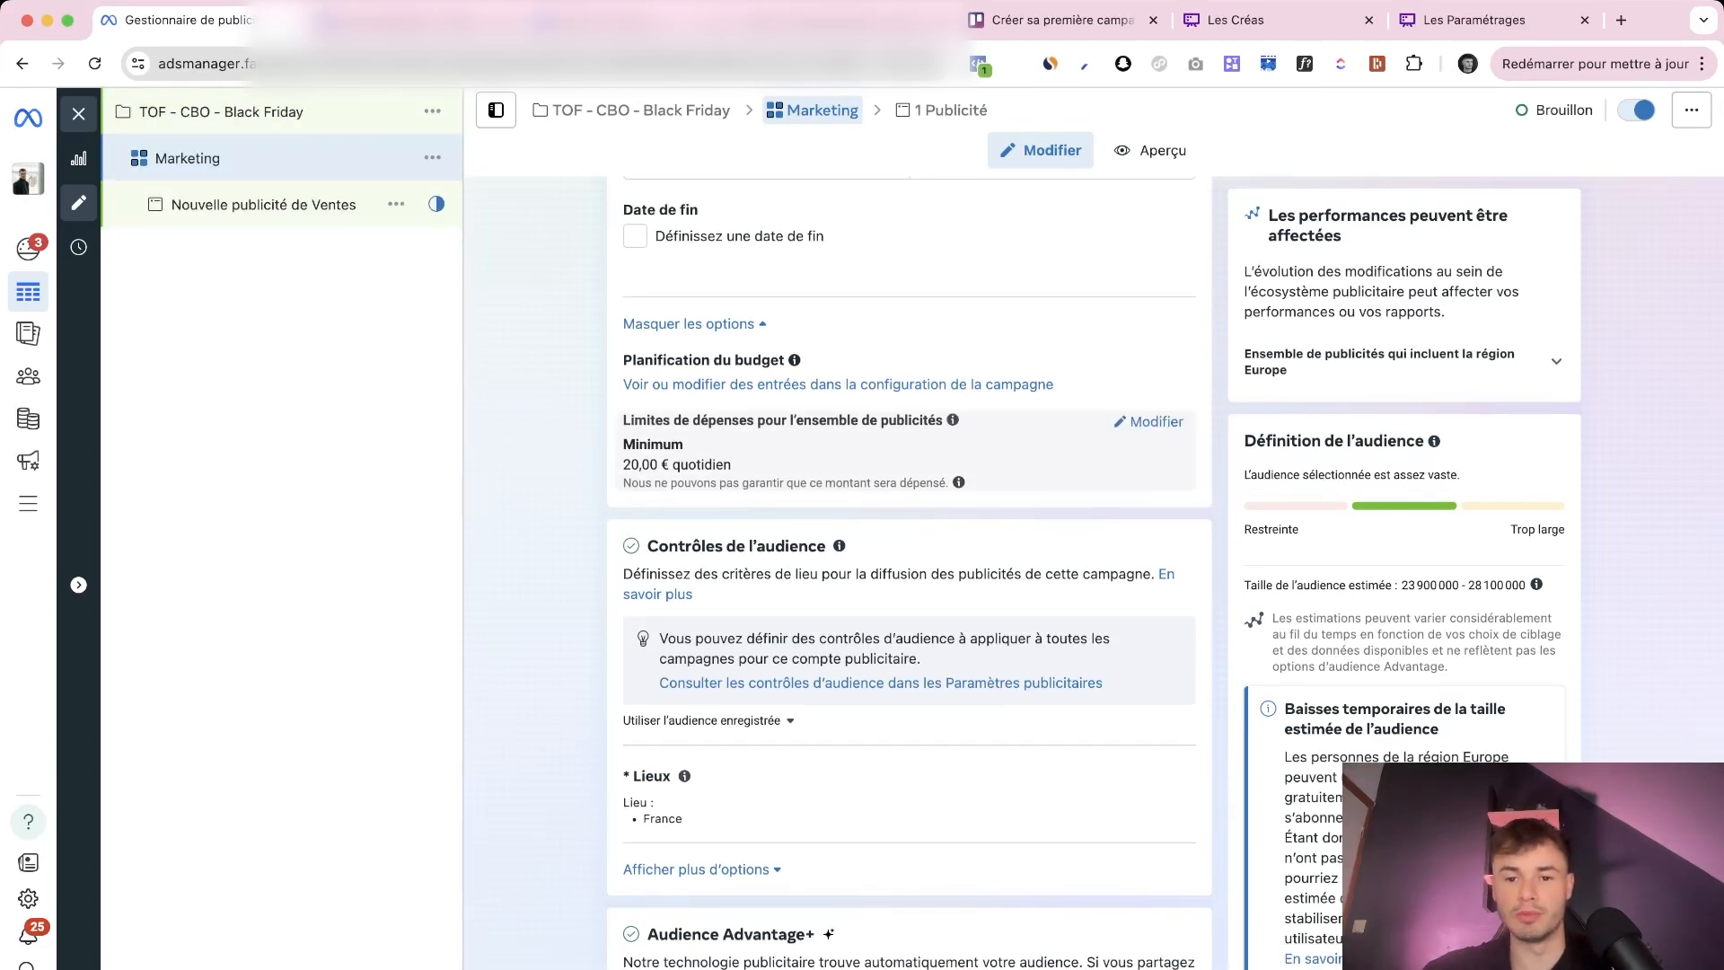
pyautogui.click(1149, 421)
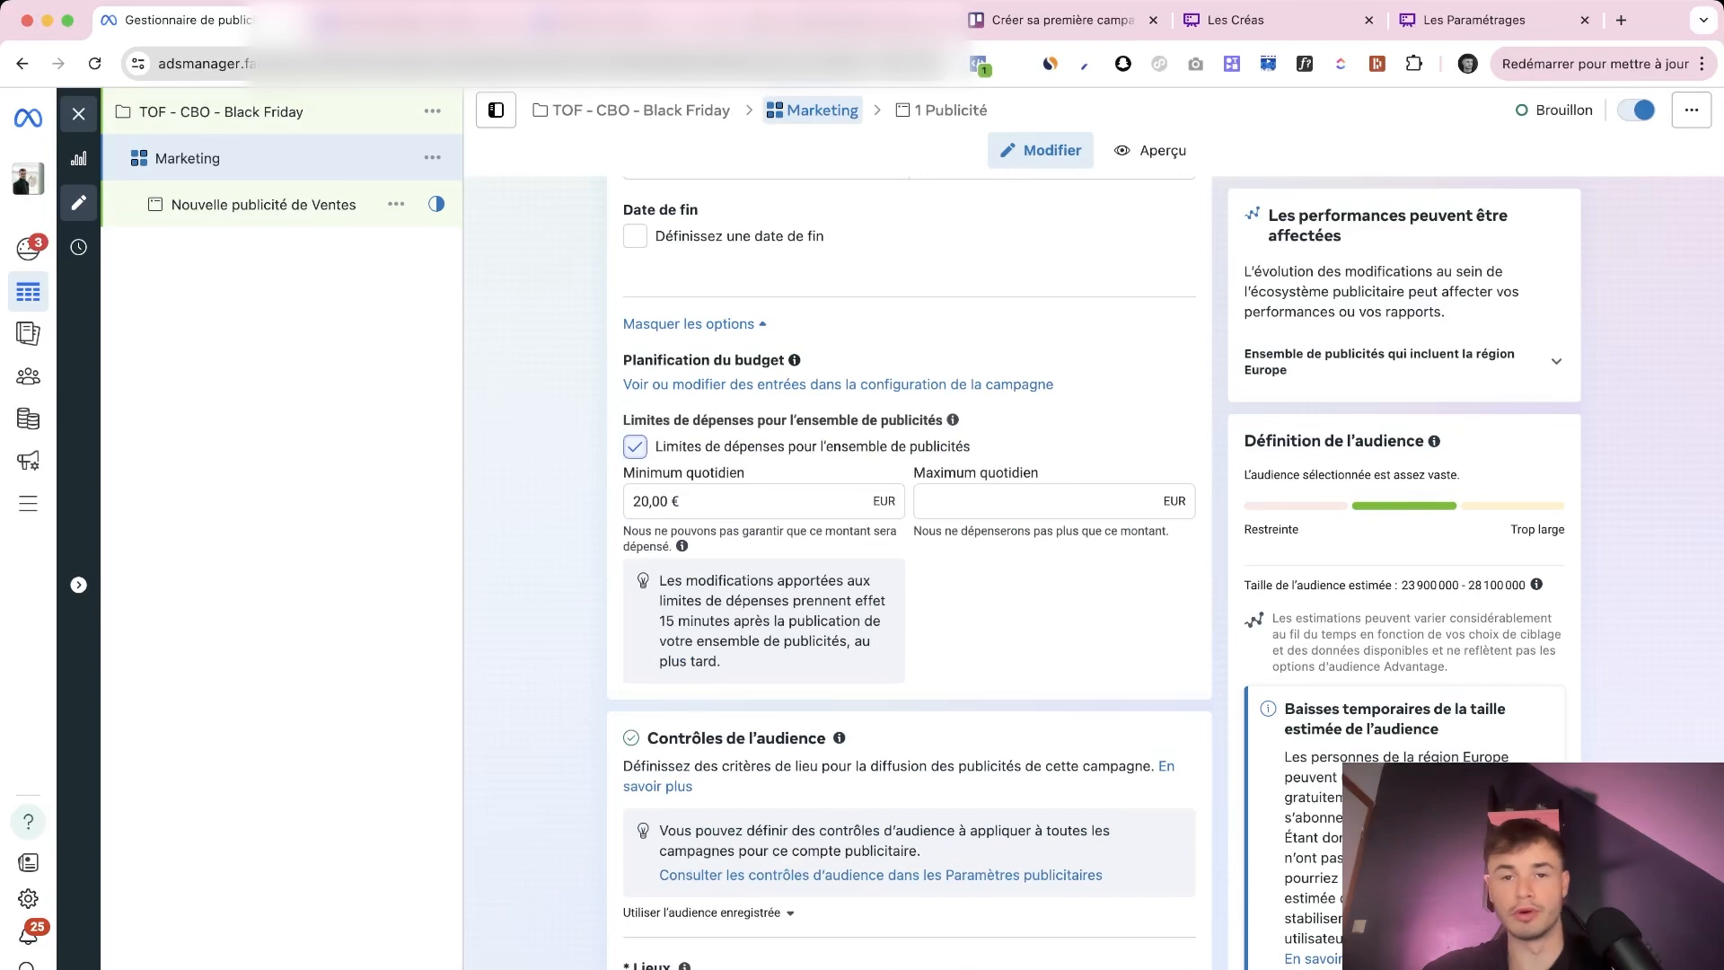
pyautogui.click(635, 443)
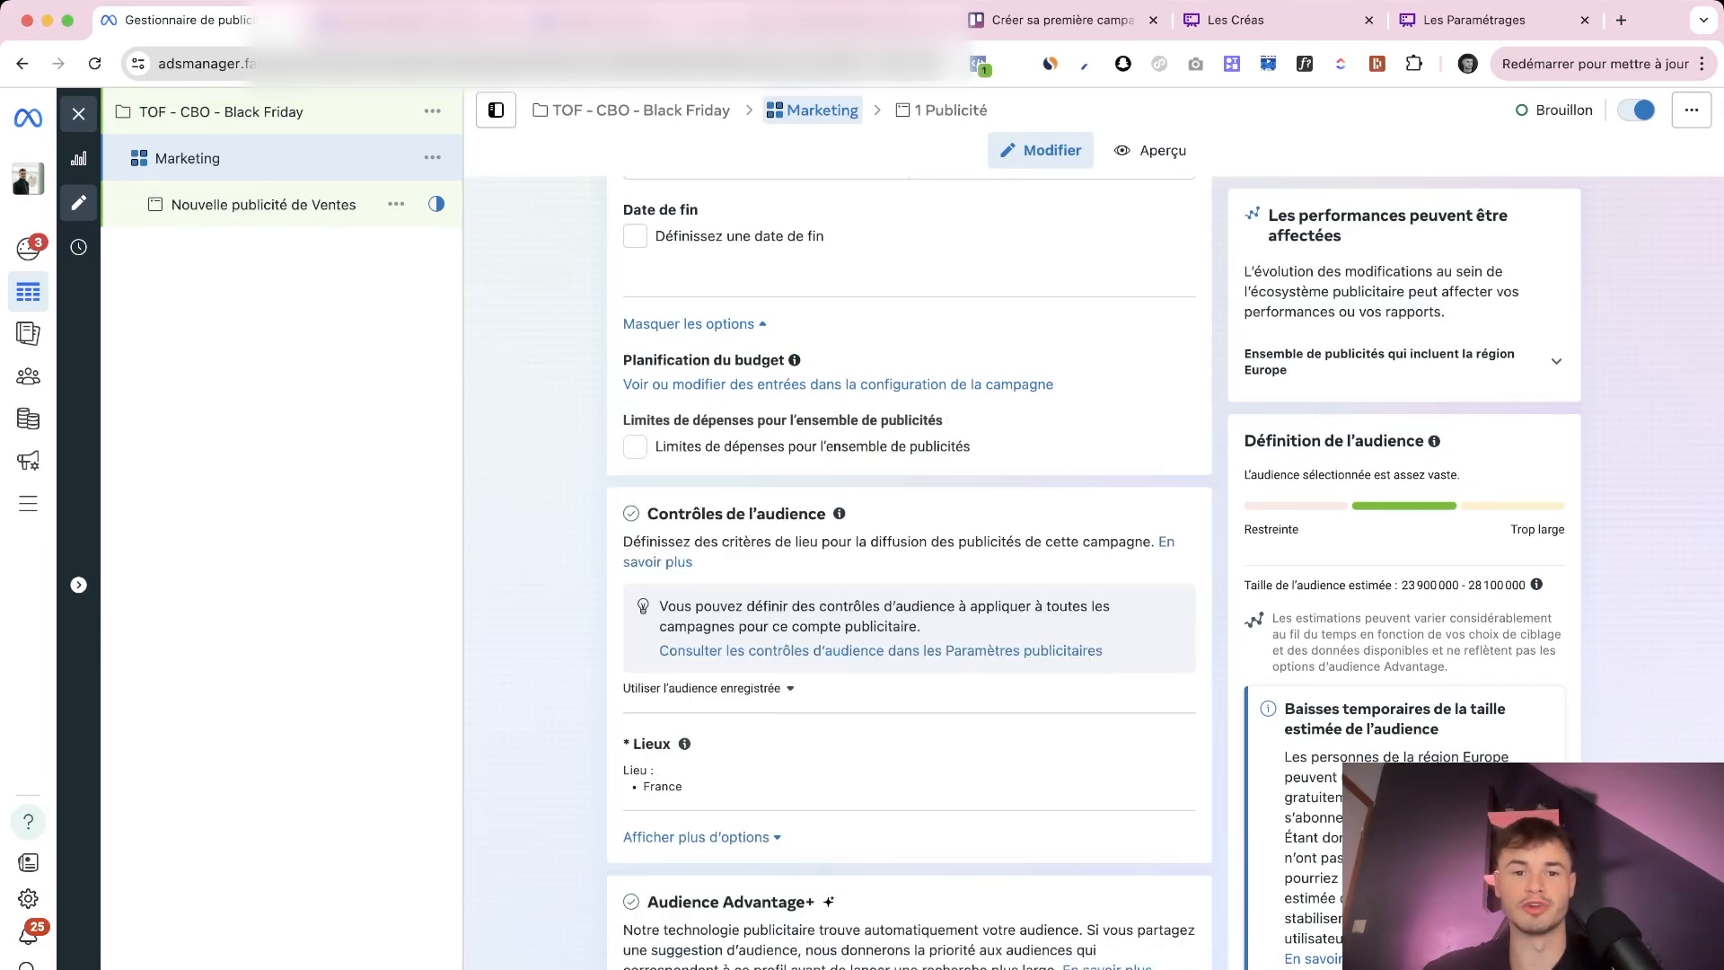
# Open the Lieux setting in the Marketing ad set's audience controls for editing
pyautogui.scroll(-1, 909, 572)
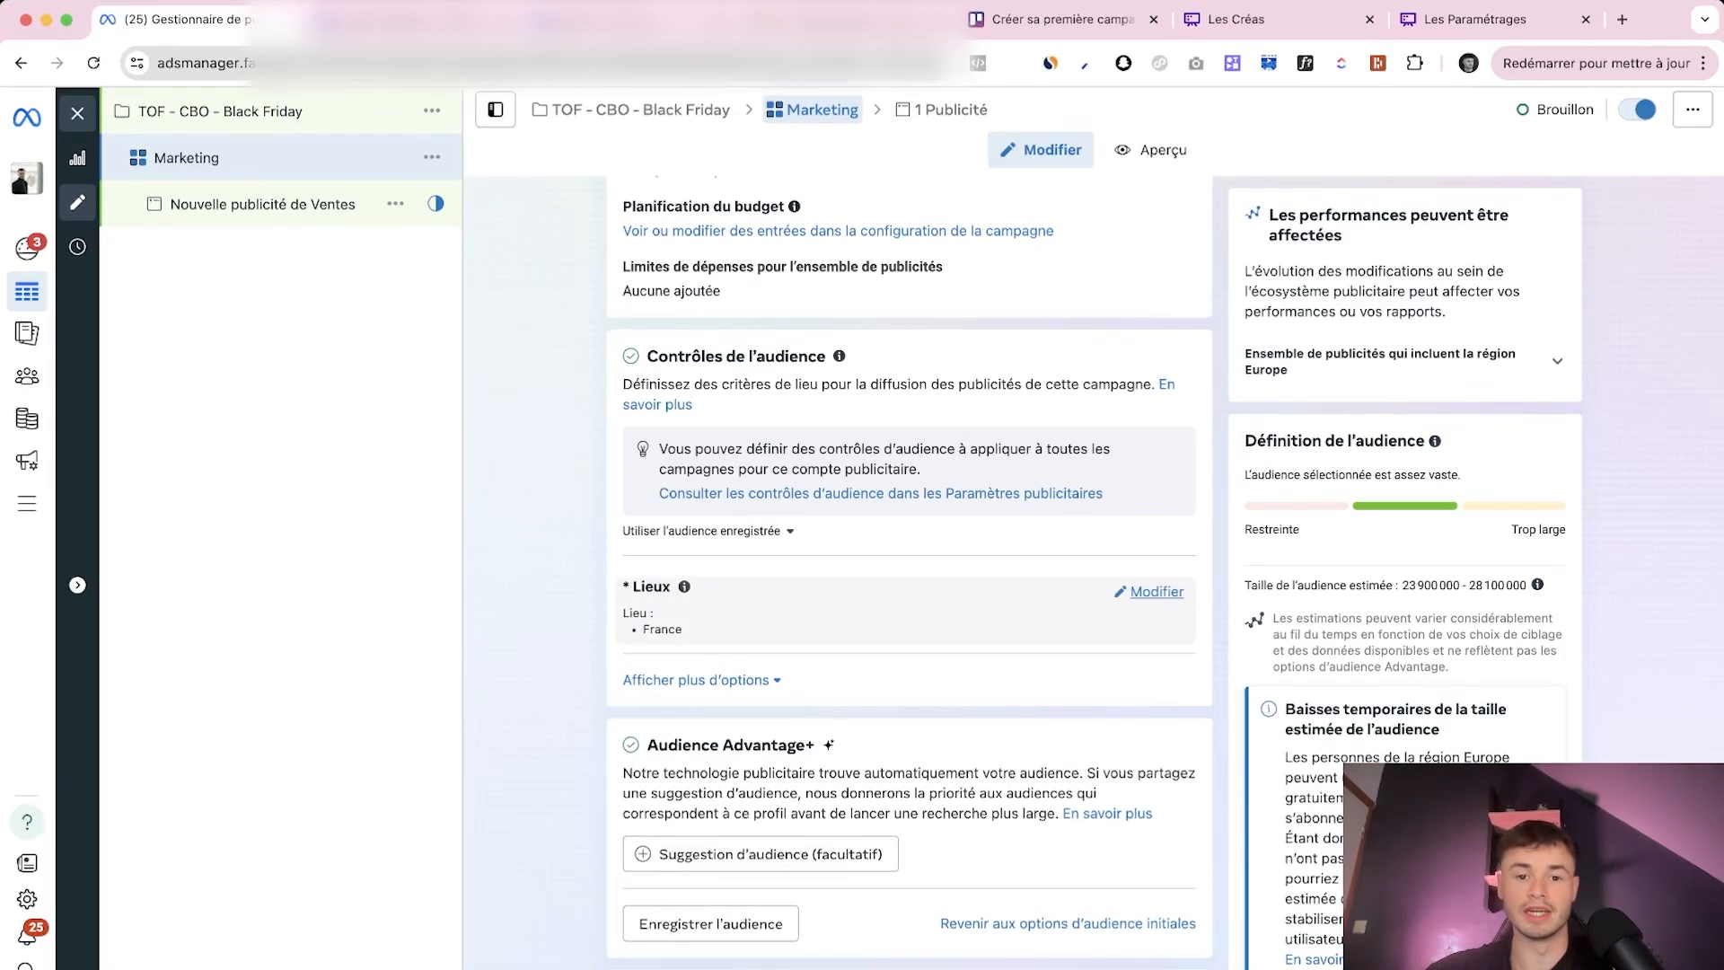
pyautogui.click(1155, 591)
pyautogui.scroll(-1, 1077, 566)
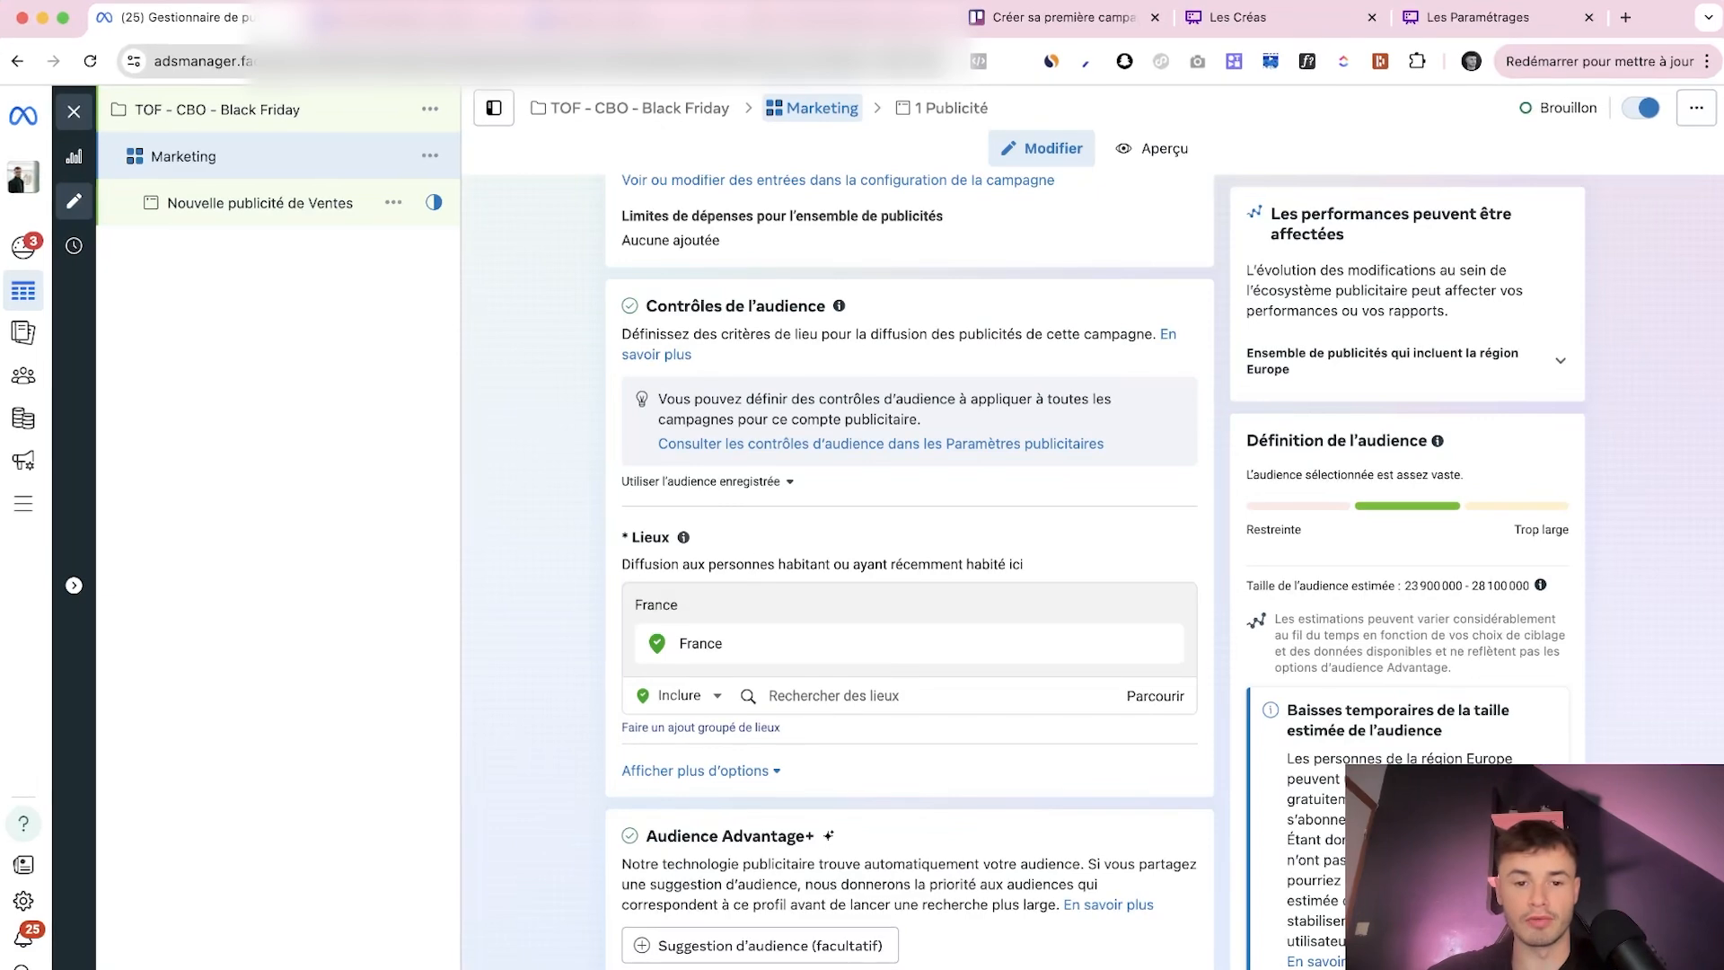
pyautogui.scroll(-1, 909, 574)
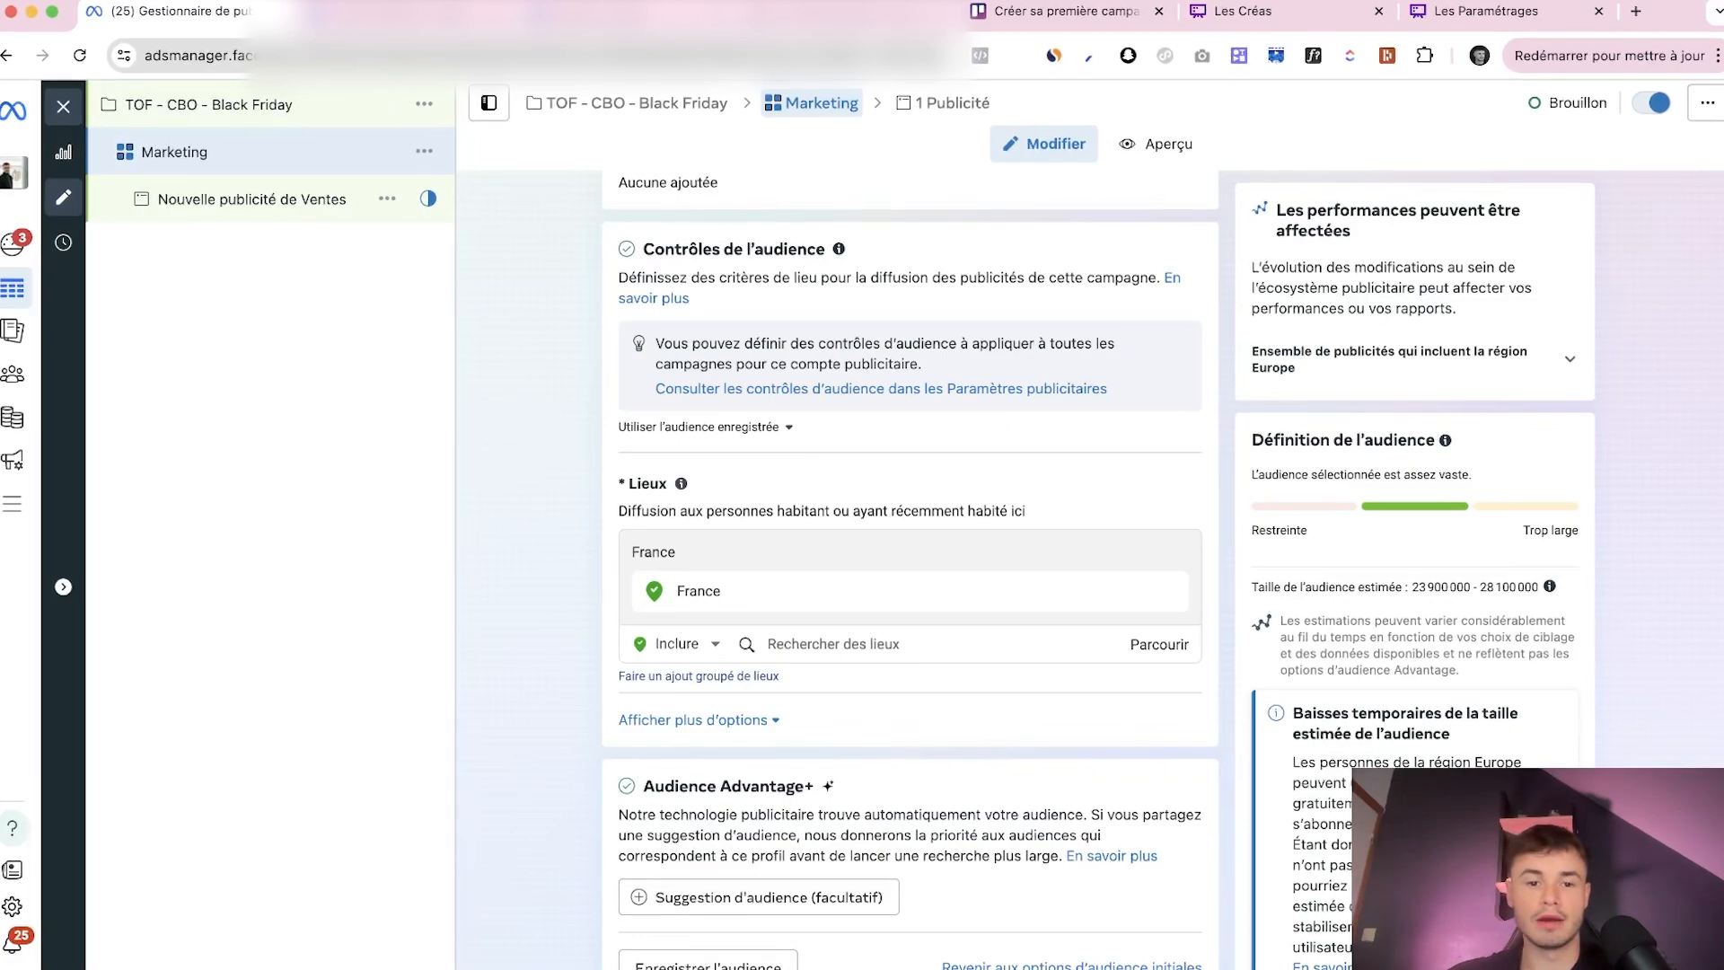
# Replace France with Paris, Île-de-France, France as the included location in the Marketing ad set's audience controls
pyautogui.scroll(-1, 910, 575)
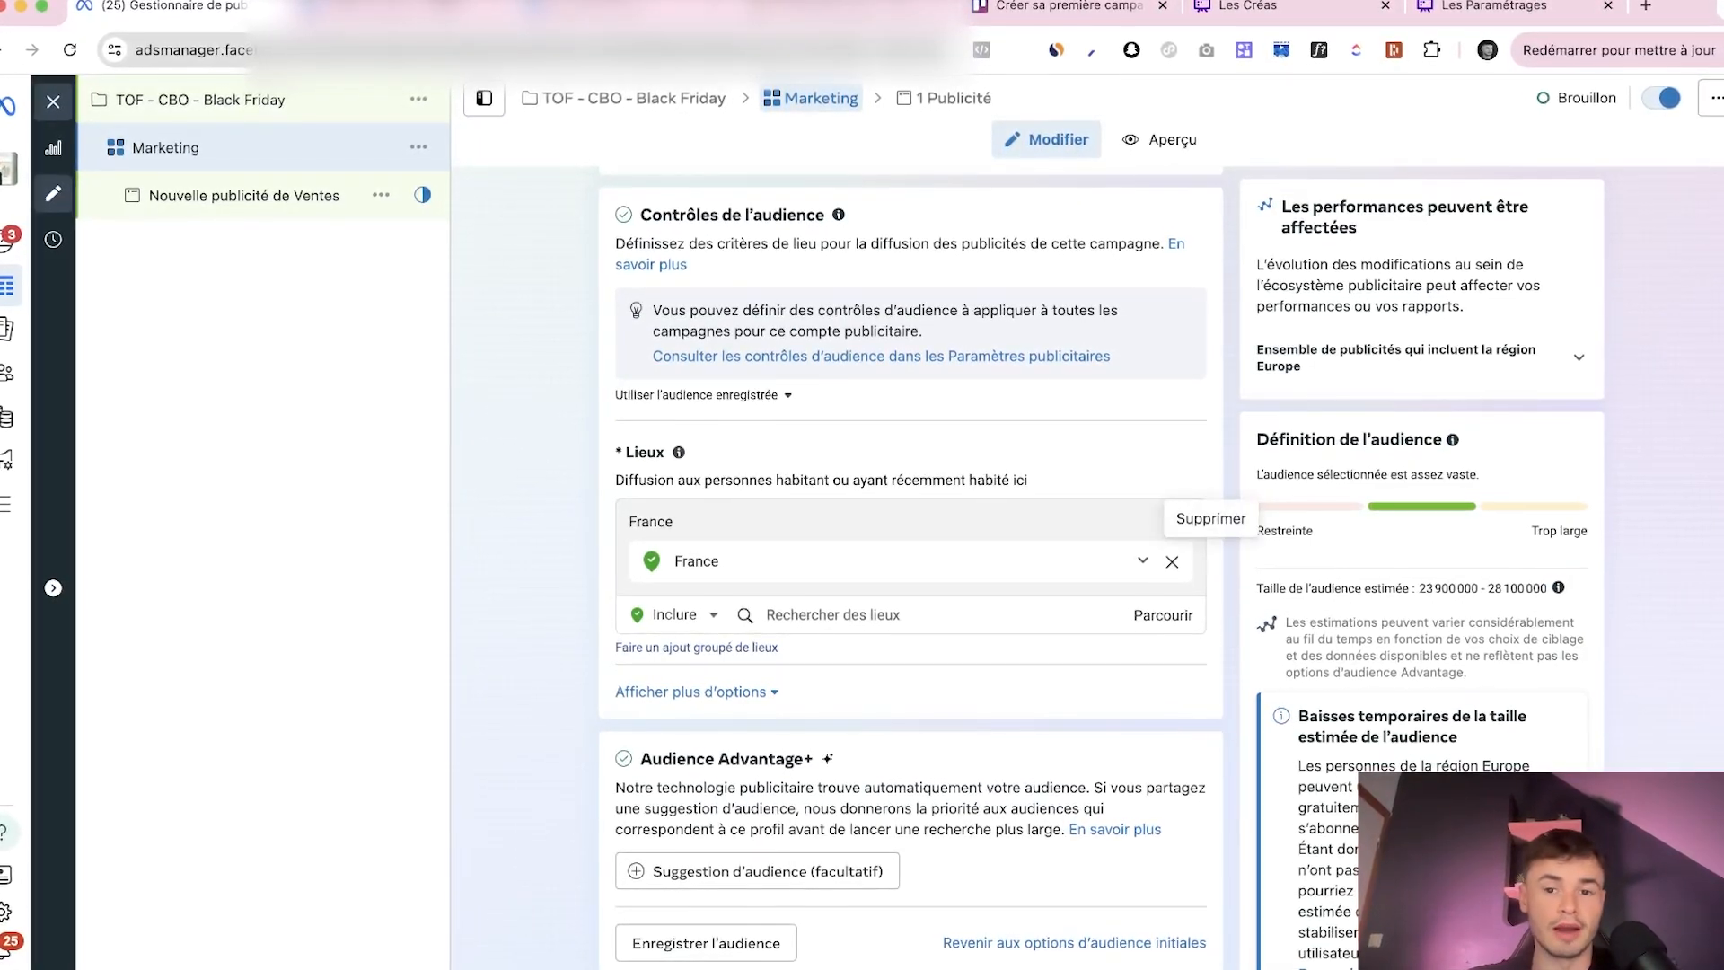
pyautogui.click(1172, 561)
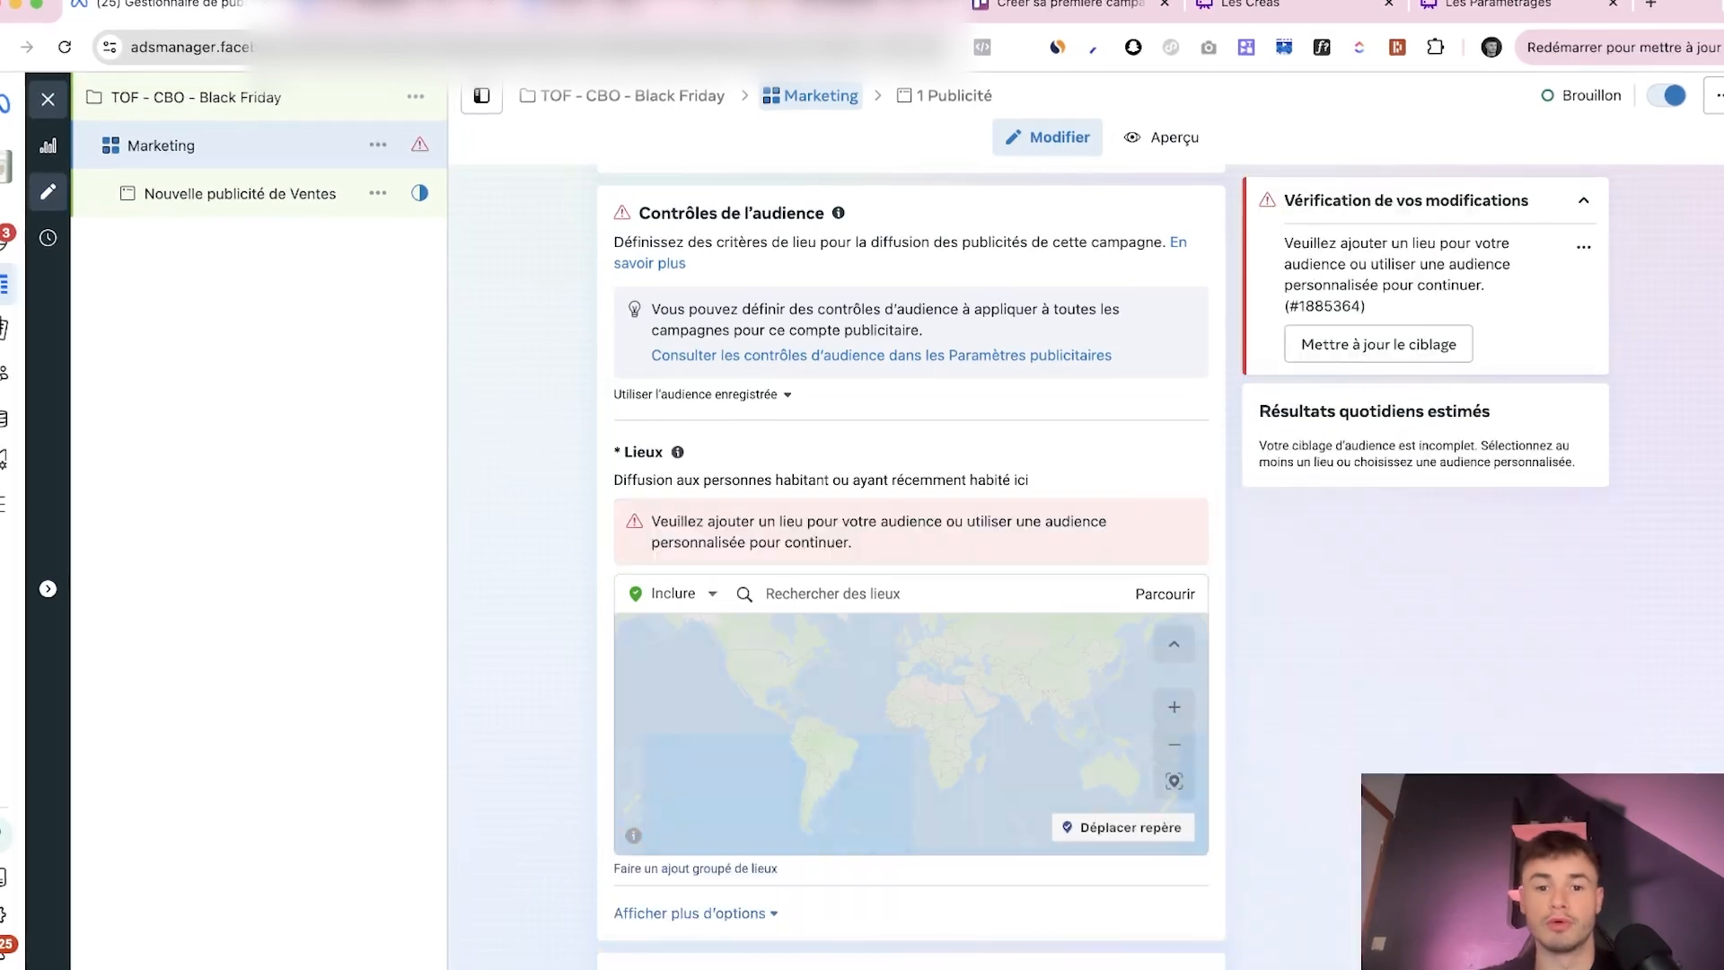
pyautogui.click(832, 593)
pyautogui.write('paris')
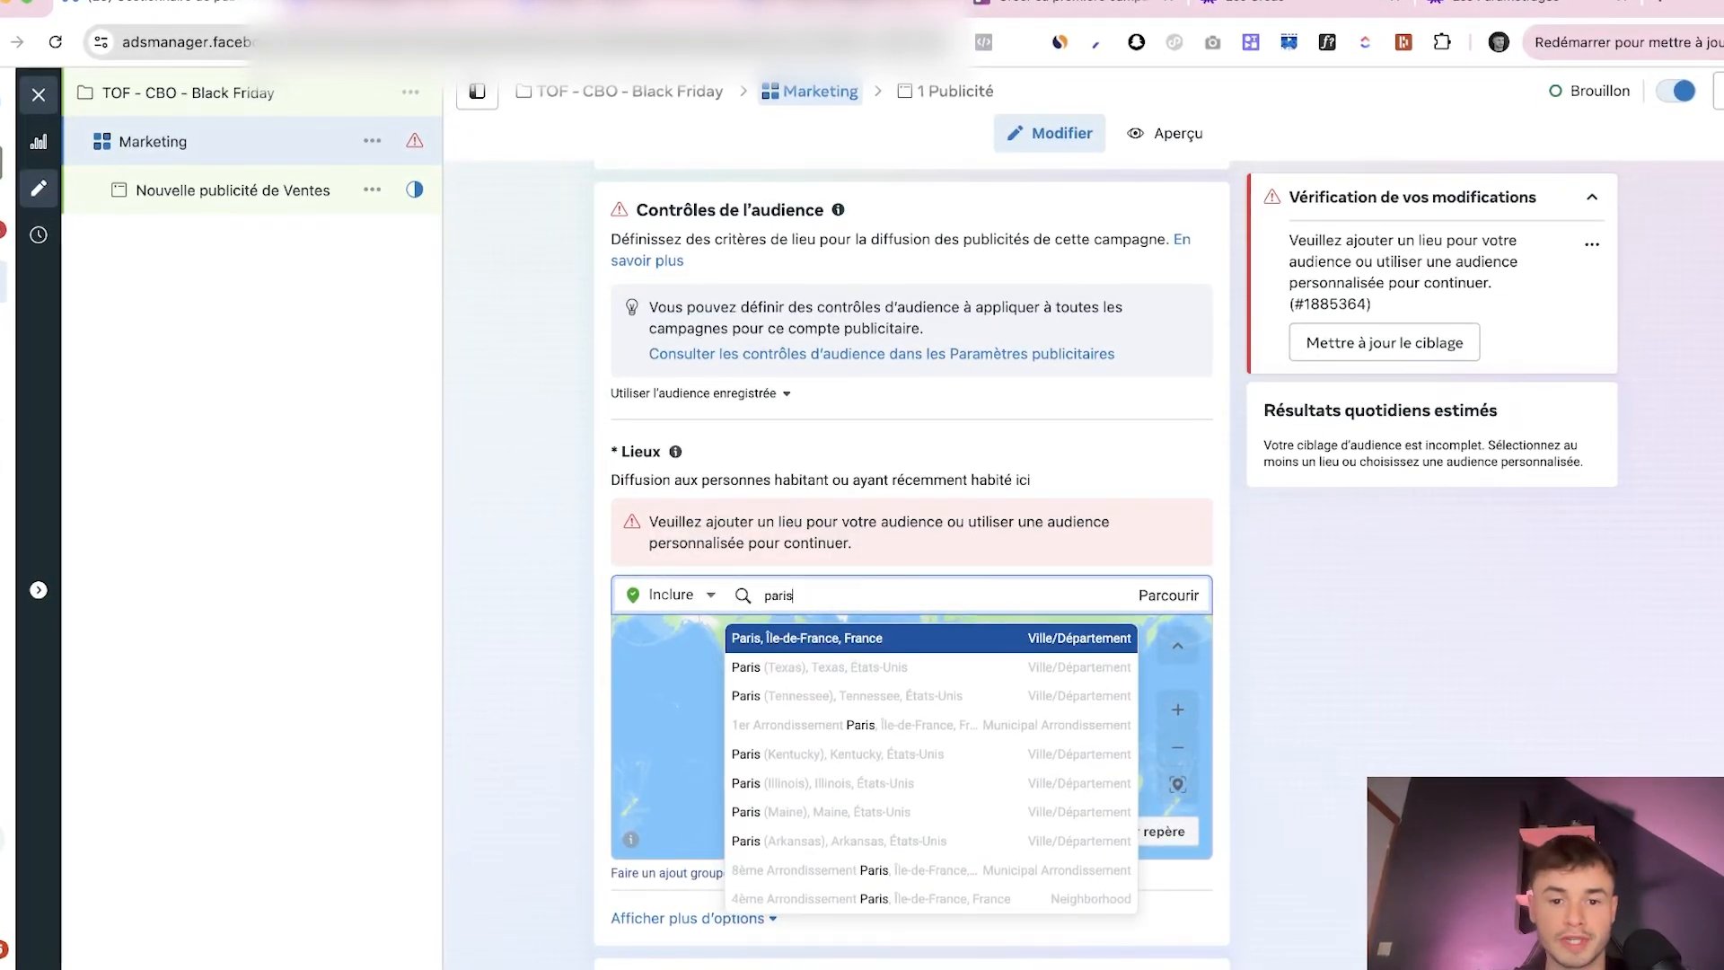
pyautogui.press('Return')
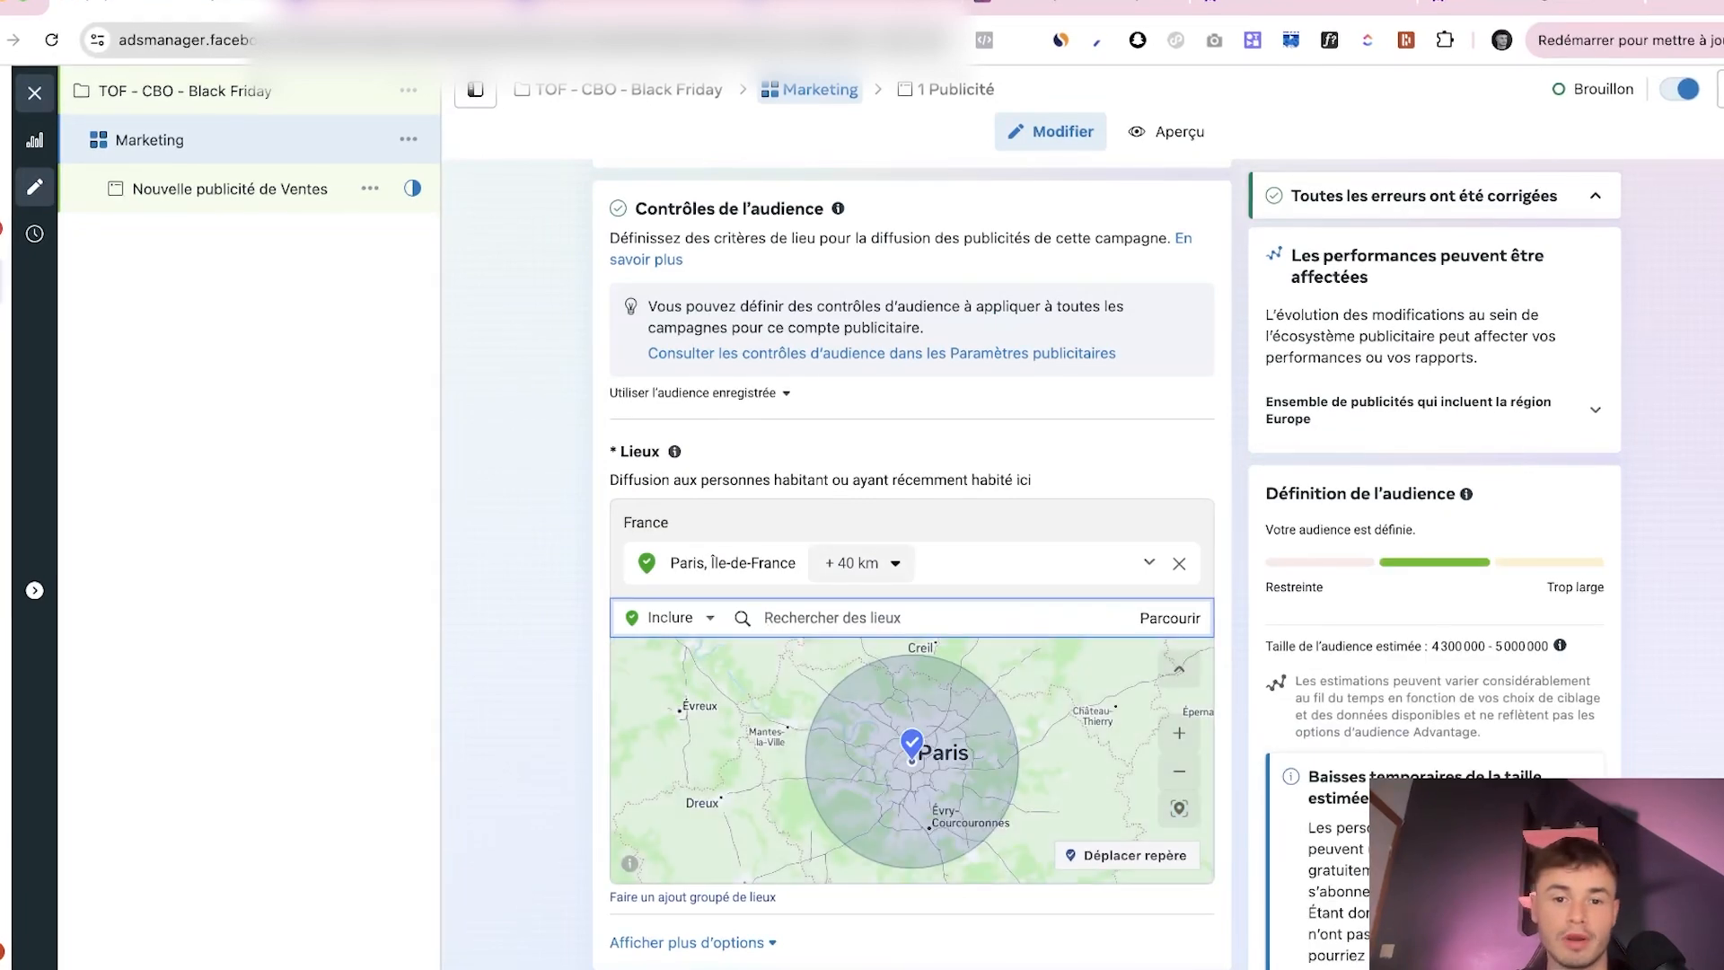
# Set the targeting radius around Paris to 47 km, and reduce it to 17 km
pyautogui.click(861, 562)
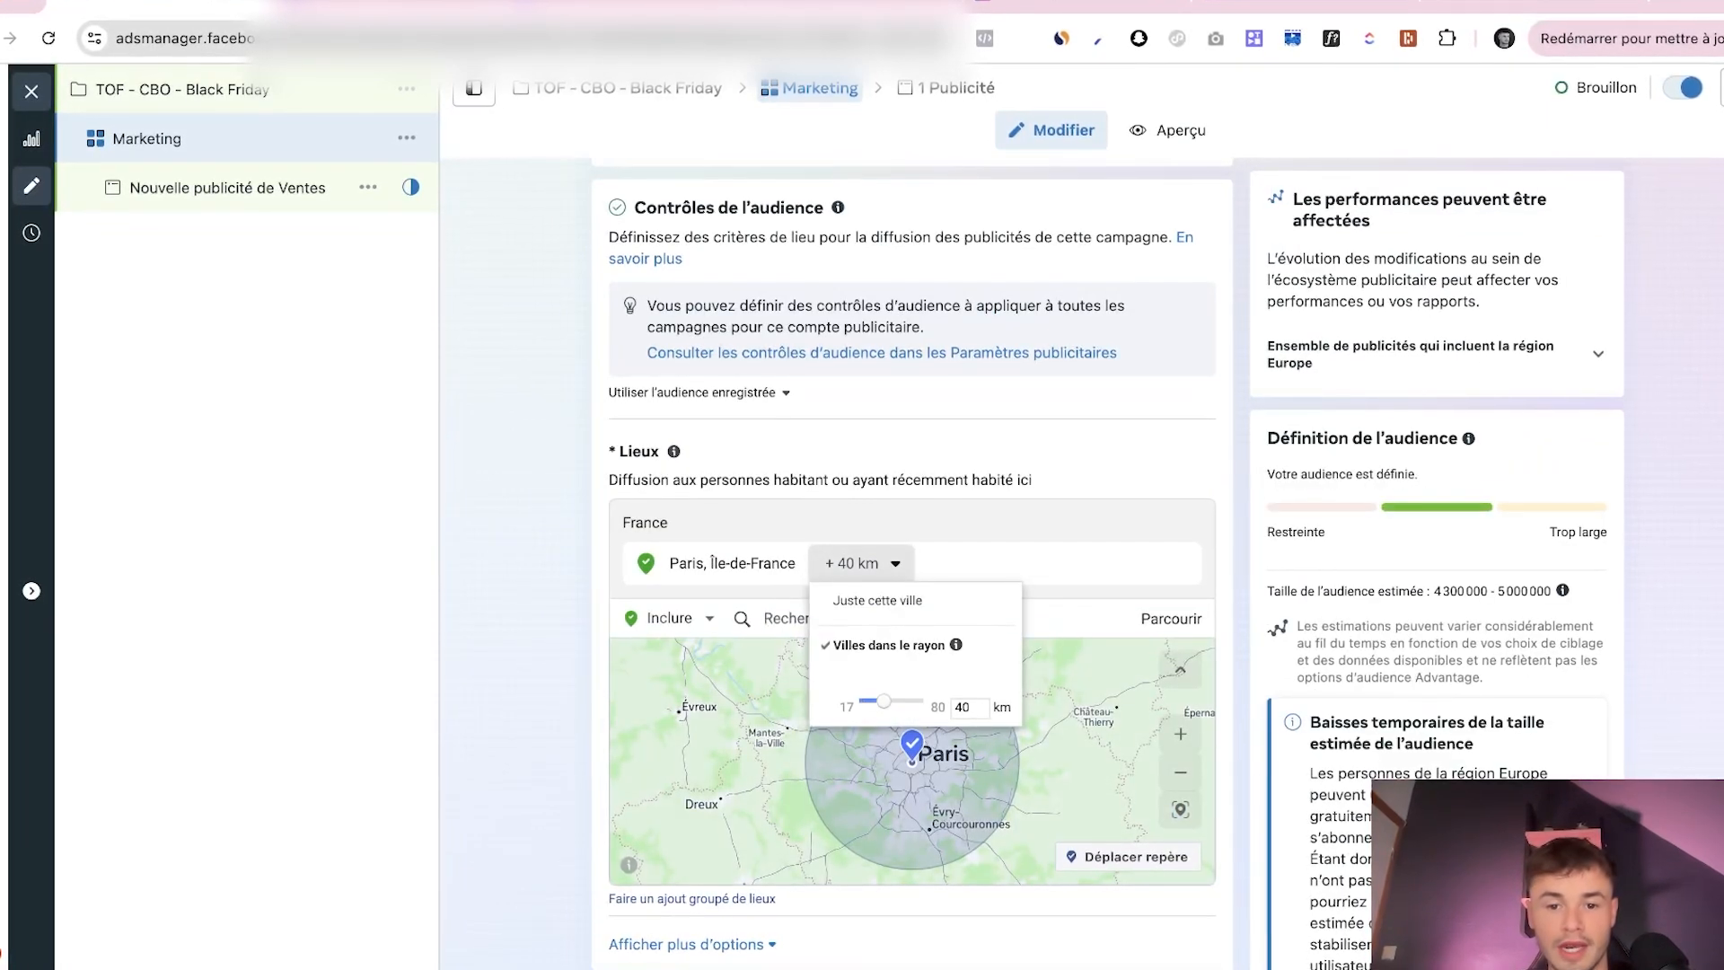
pyautogui.moveTo(884, 700); pyautogui.dragTo(889, 700)
pyautogui.click(861, 563)
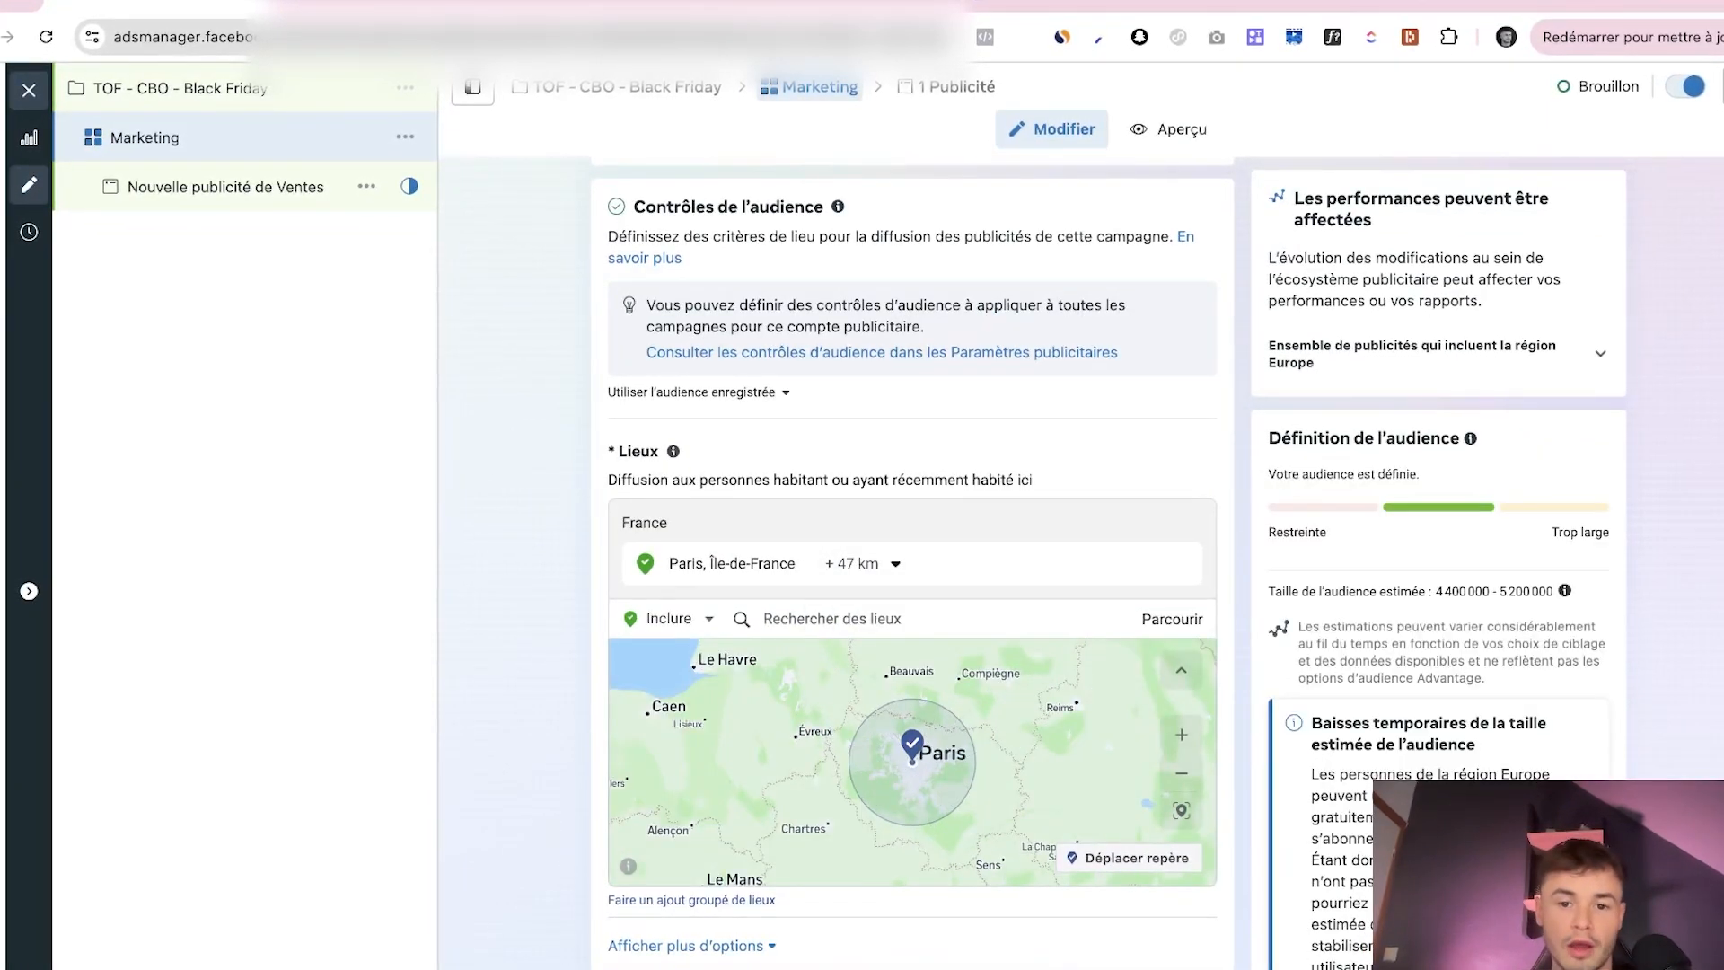
pyautogui.click(861, 563)
pyautogui.moveTo(890, 701); pyautogui.dragTo(858, 702)
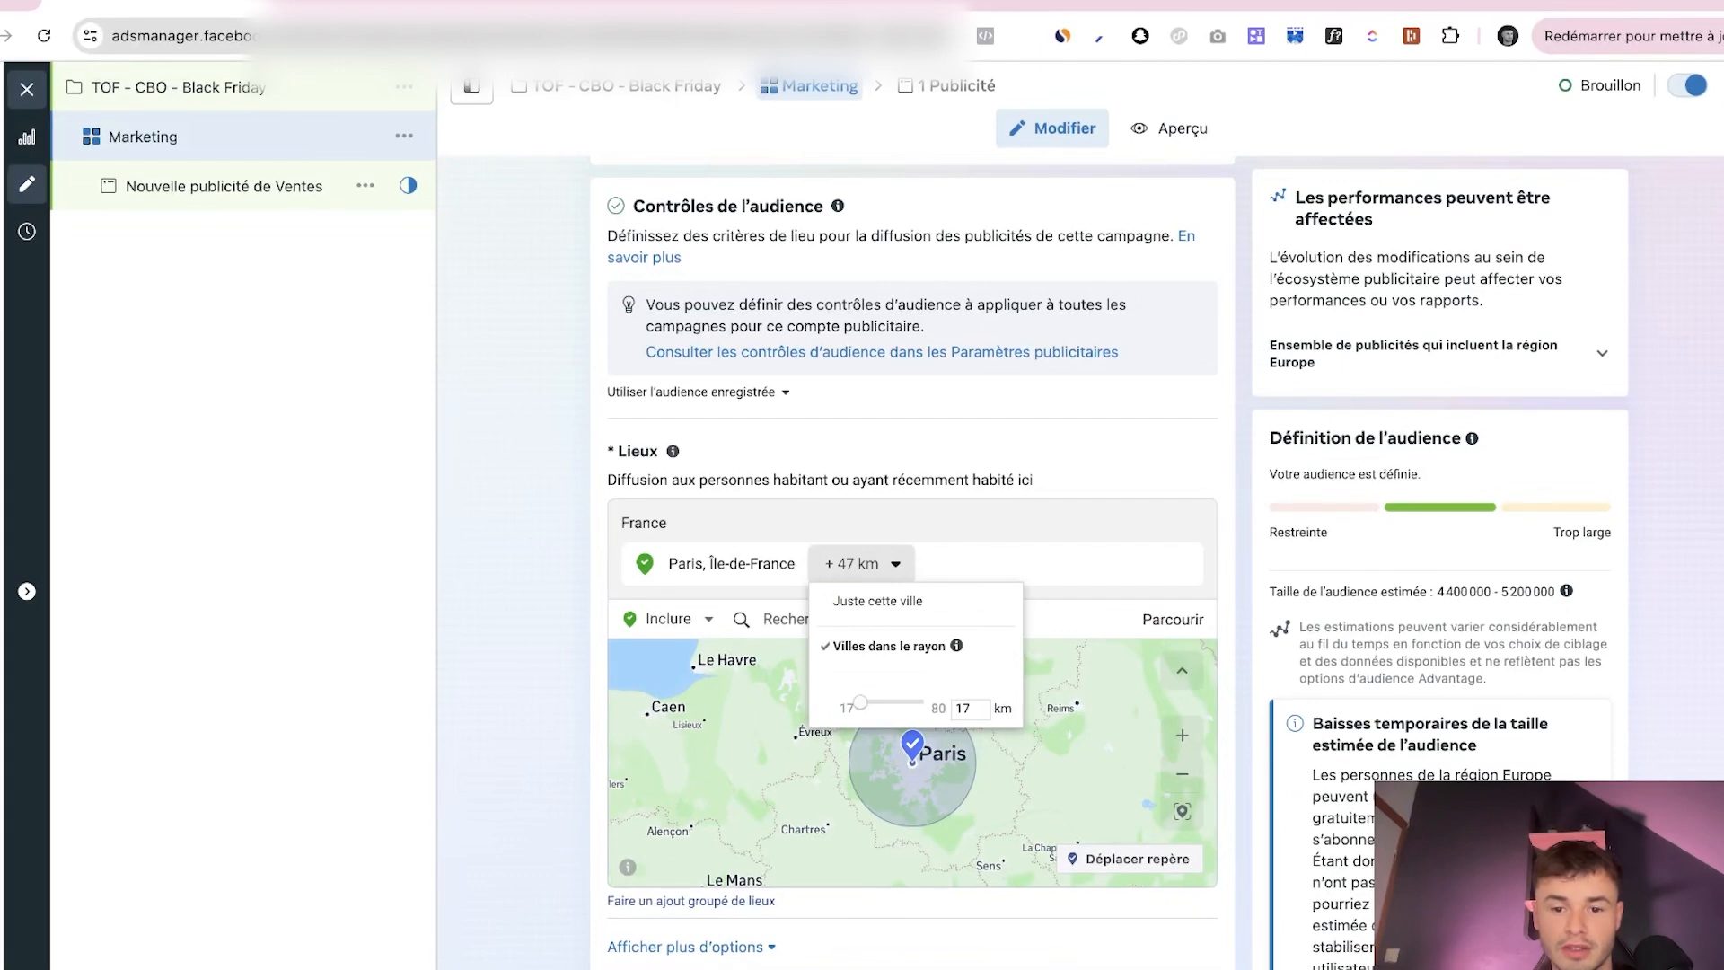
pyautogui.click(861, 563)
pyautogui.click(861, 563)
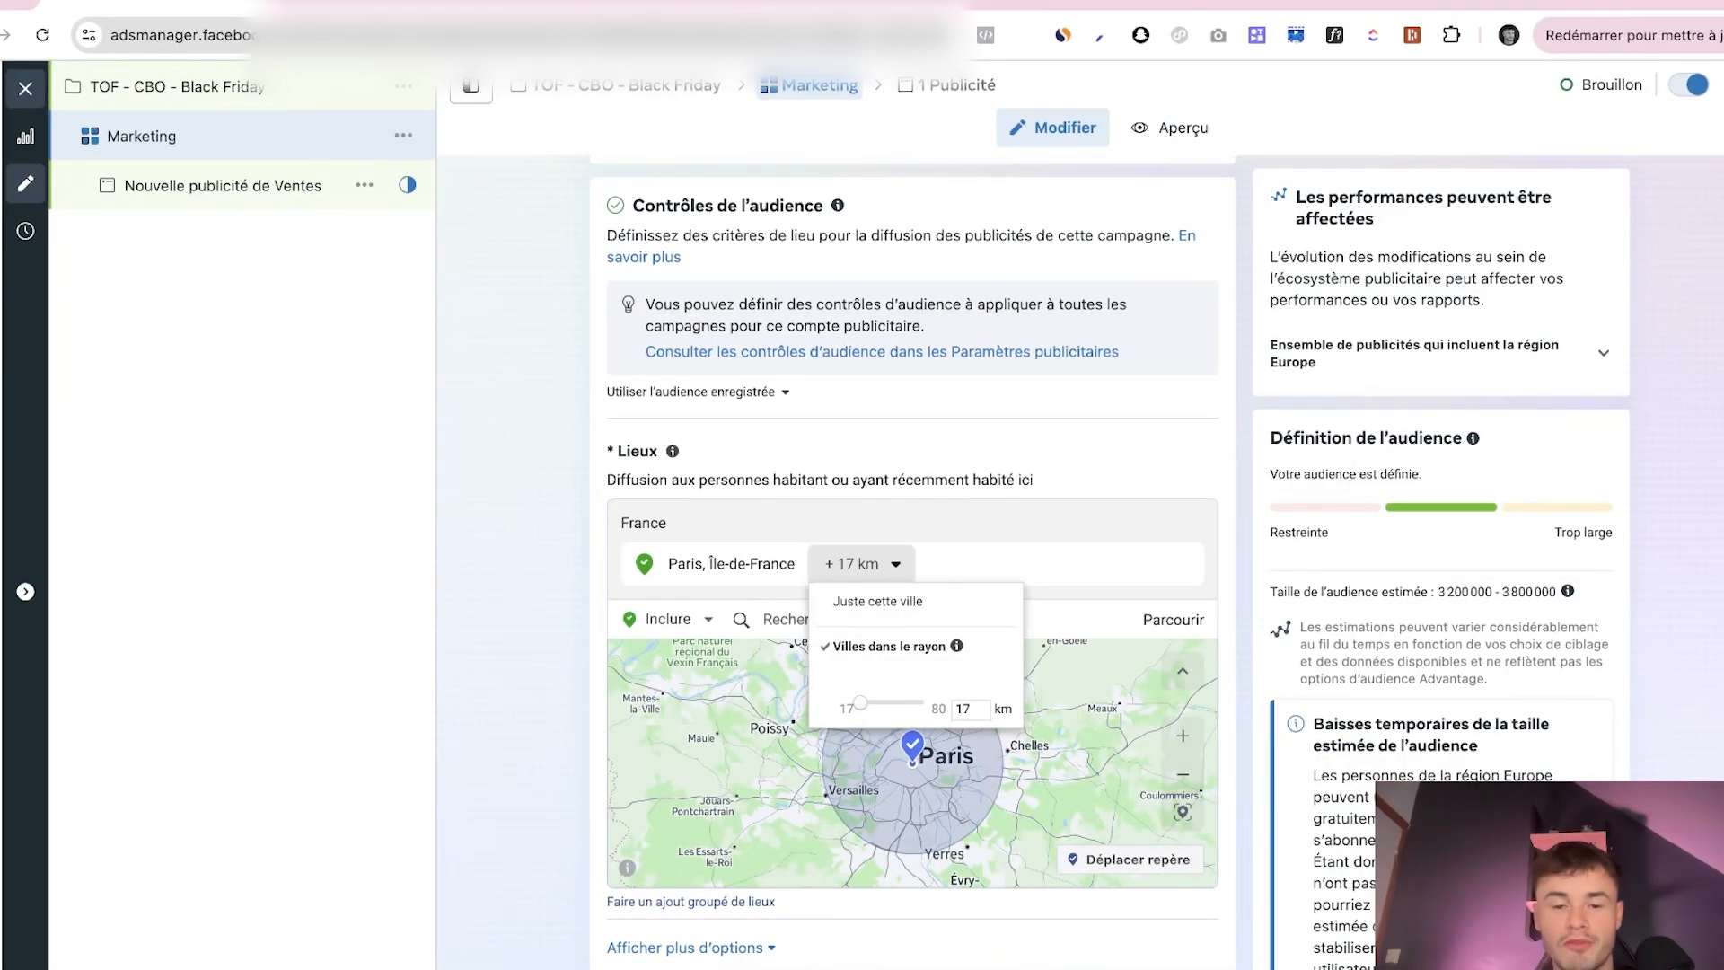
pyautogui.click(861, 562)
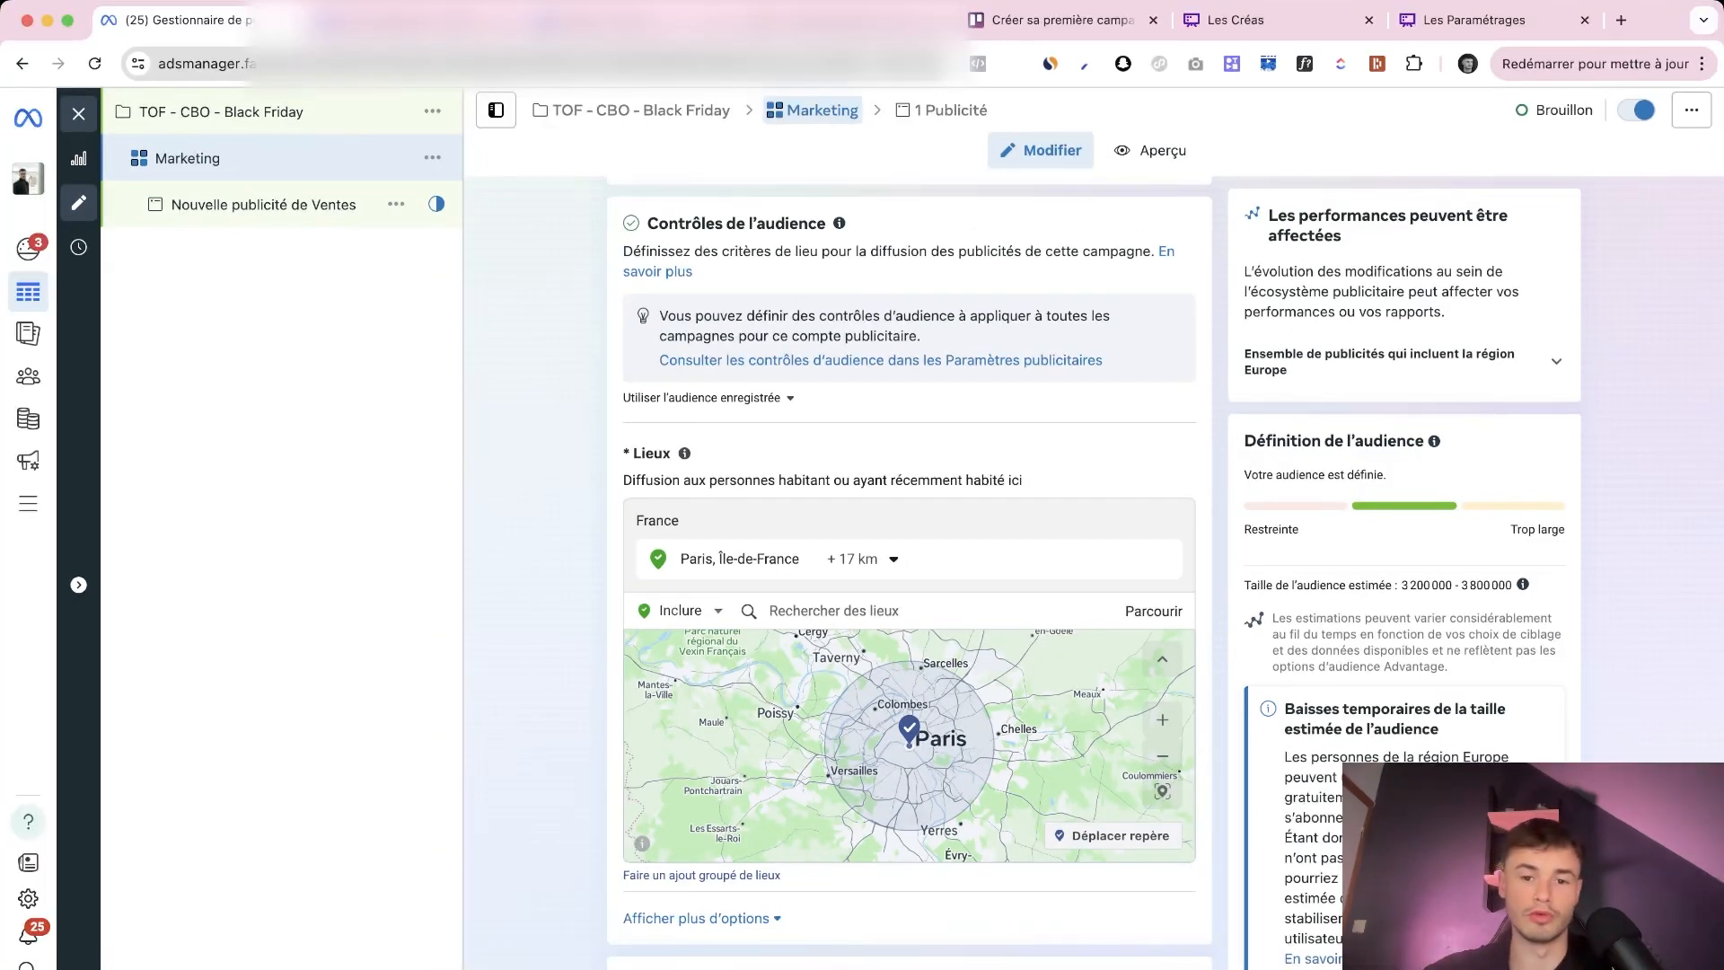
# Remove Paris from the ad set's Lieux setting and include the whole country of France instead
pyautogui.click(835, 611)
pyautogui.scroll(-1, 862, 510)
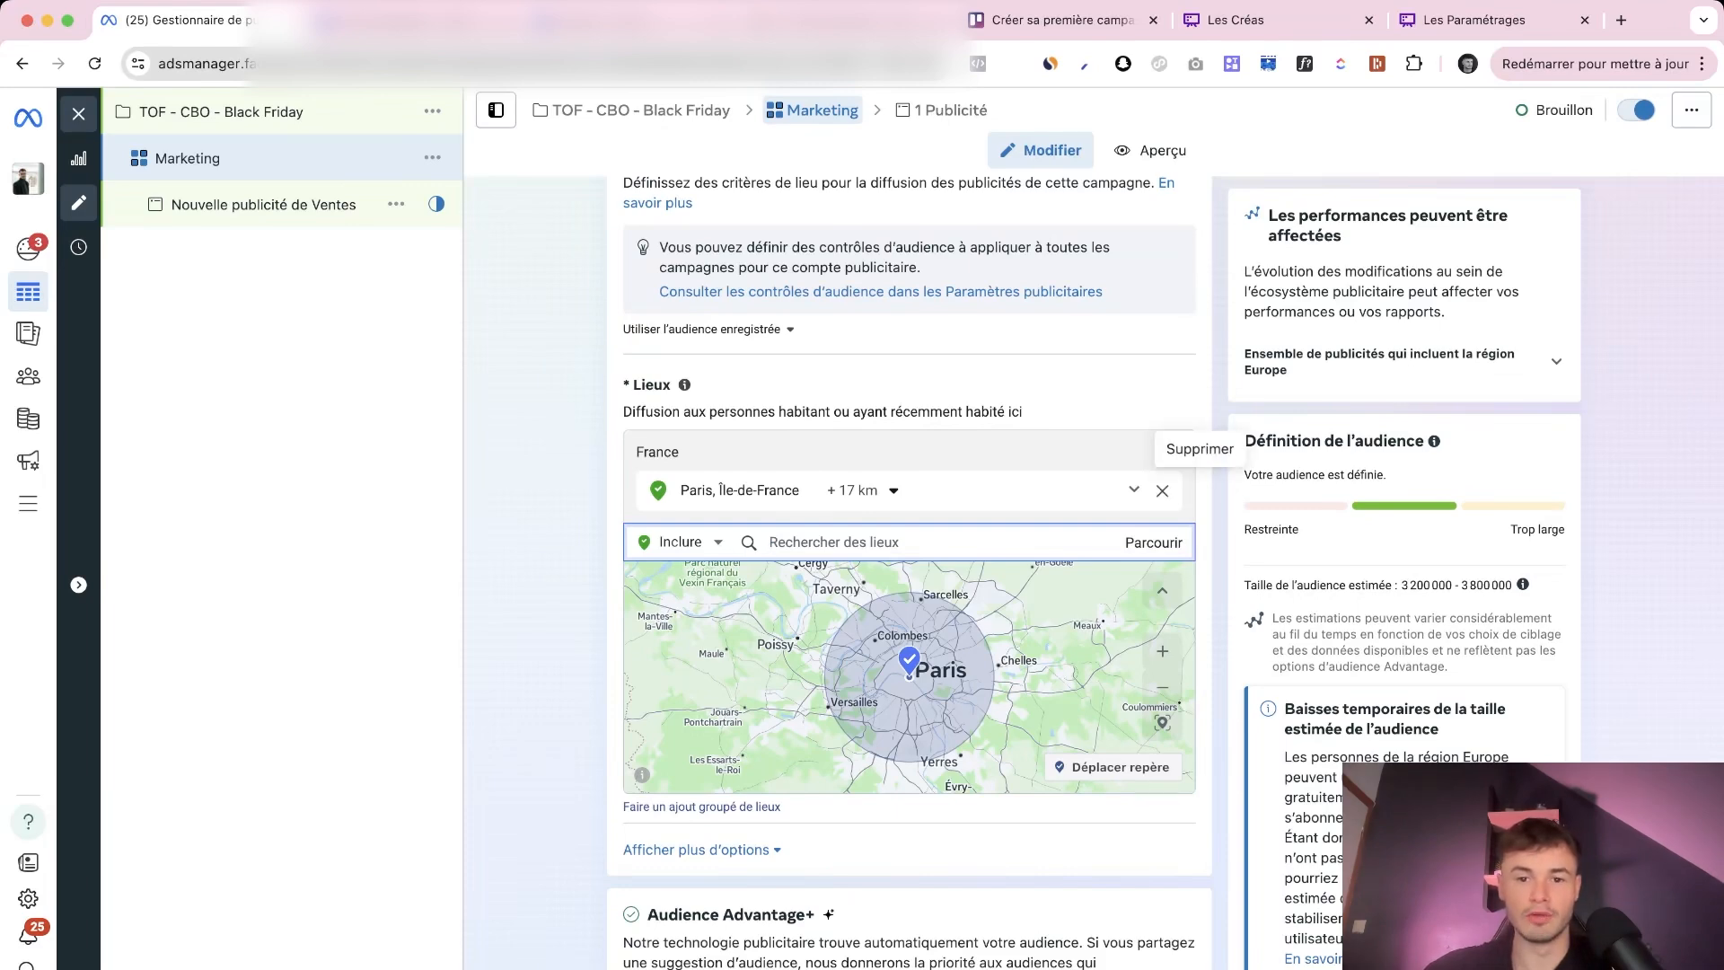
pyautogui.click(1162, 490)
pyautogui.click(835, 520)
pyautogui.write('france')
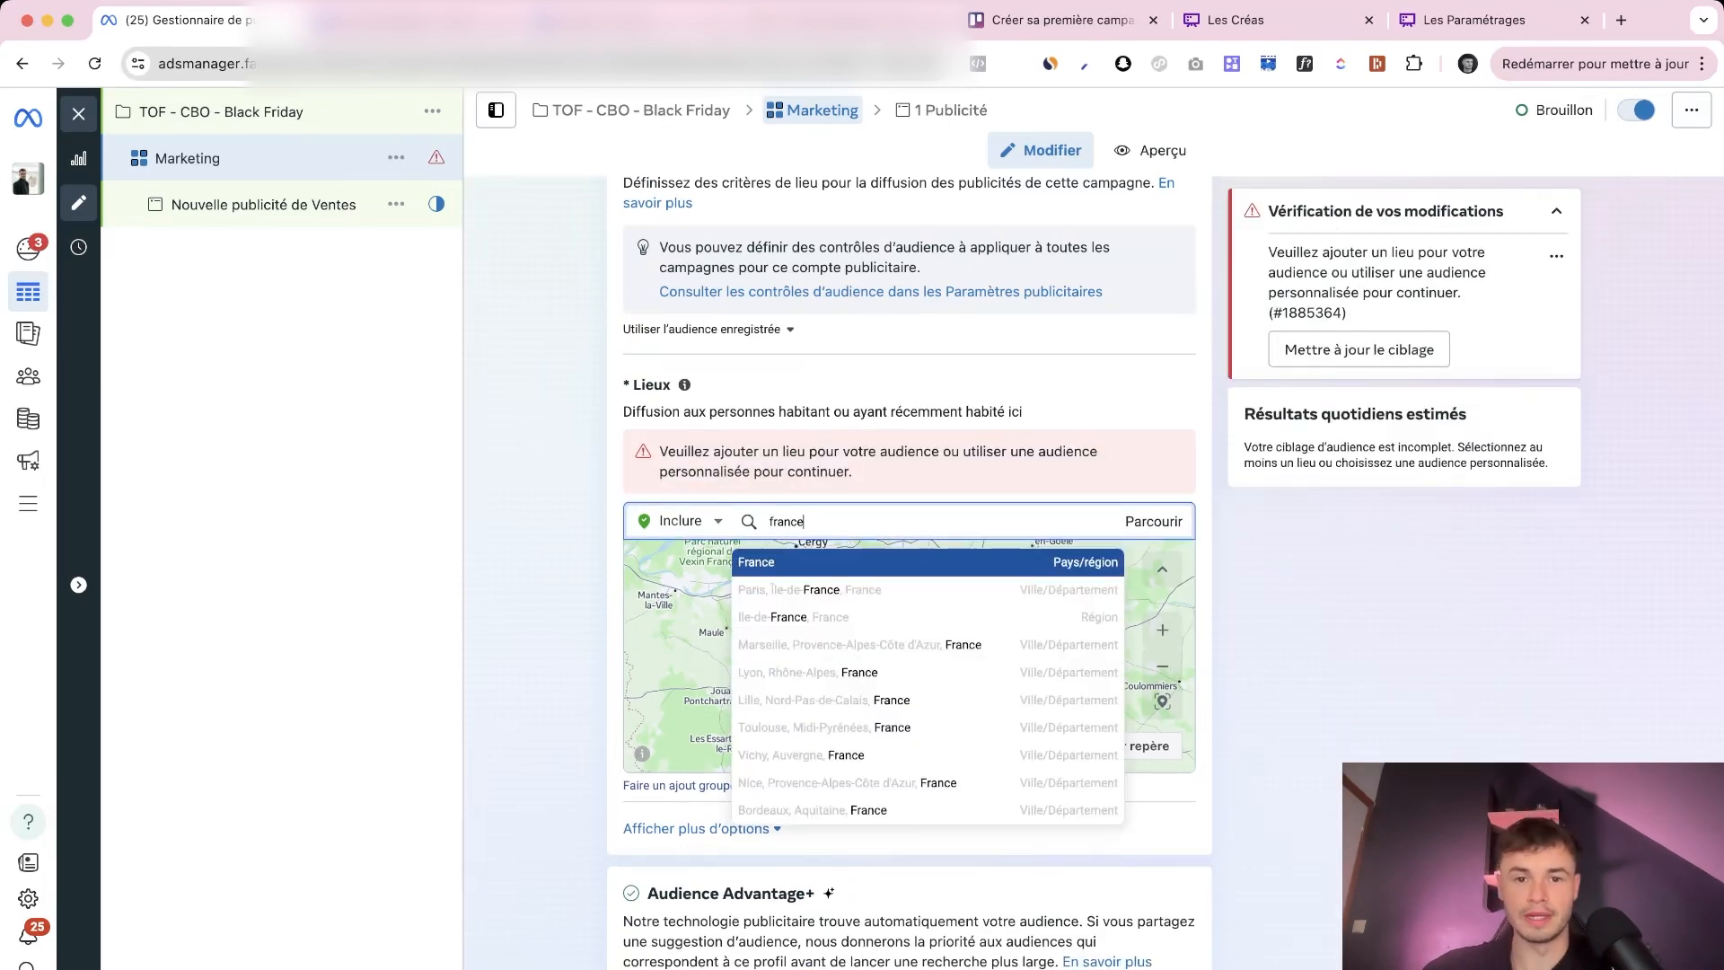
pyautogui.press('Return')
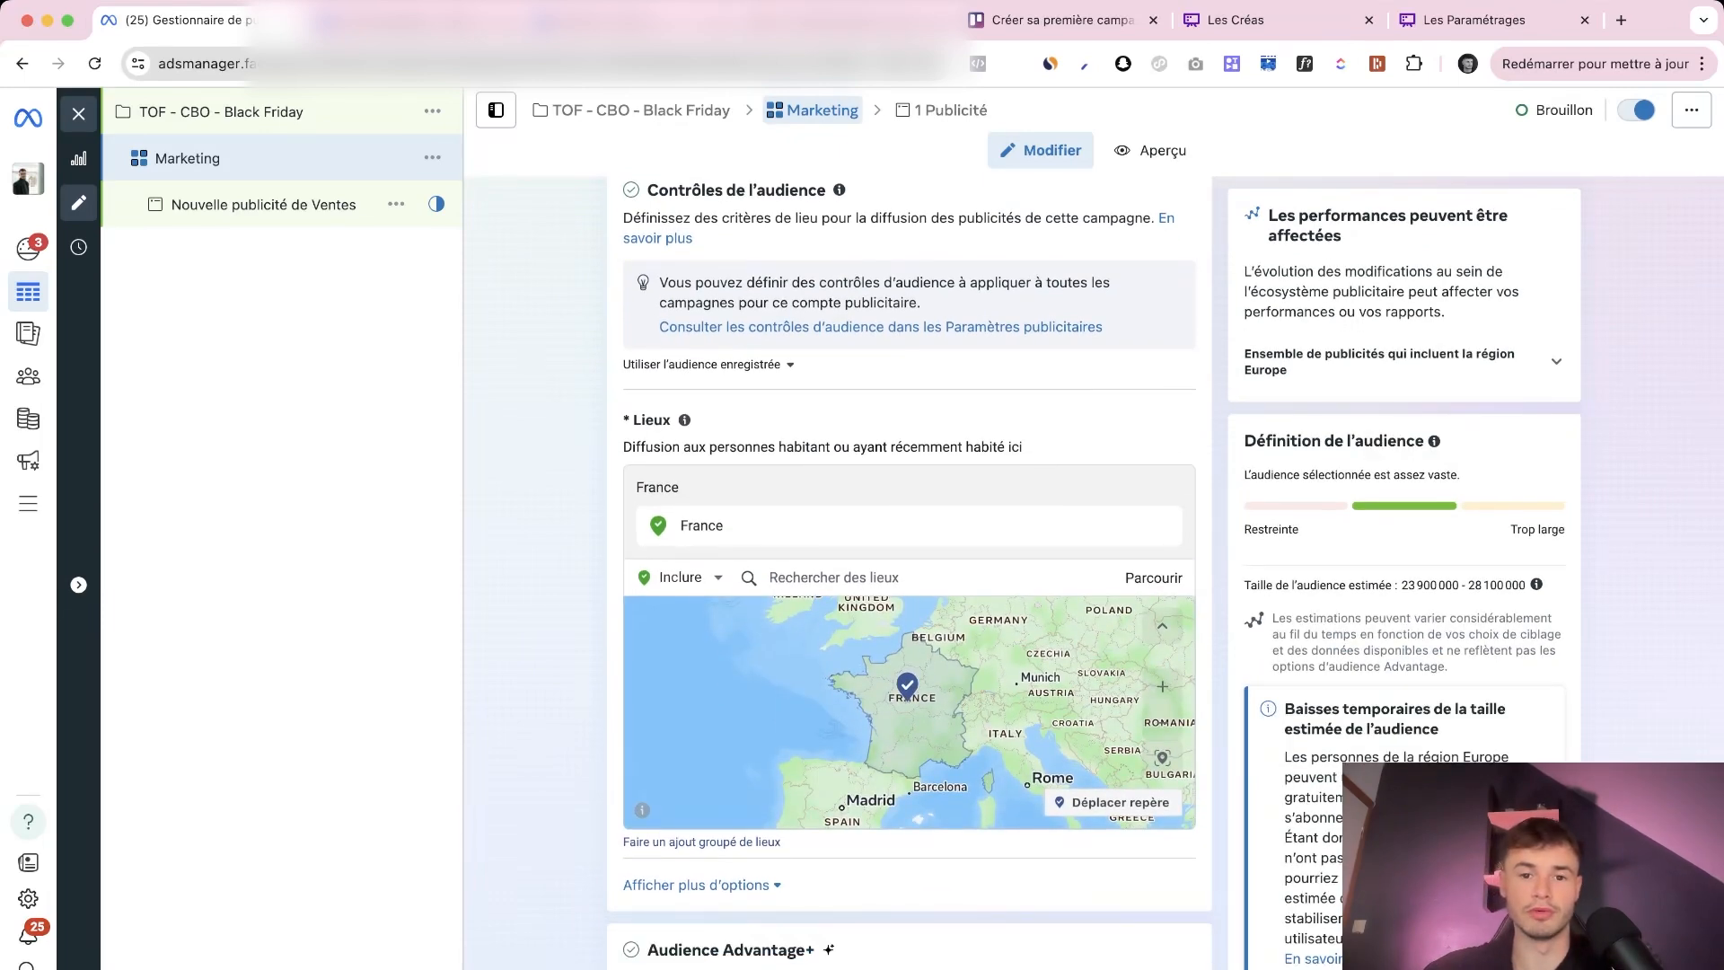
# Check the list of saved audiences, and expand the additional options of the audience controls
pyautogui.click(708, 365)
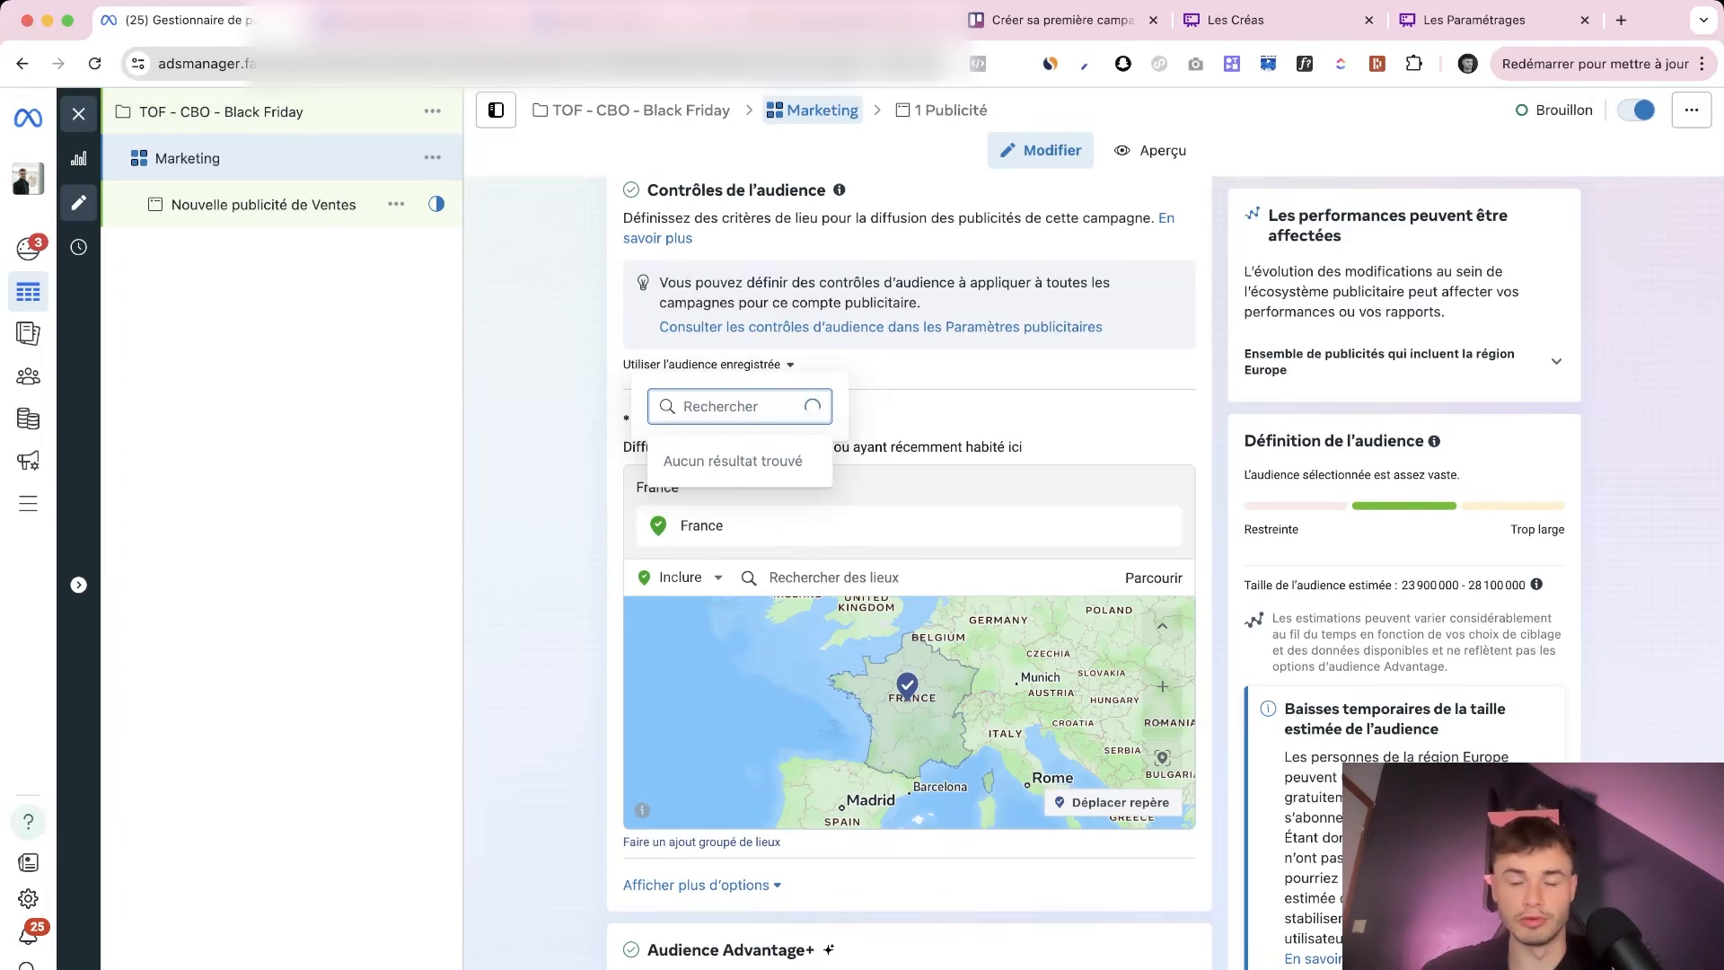
pyautogui.press('Escape')
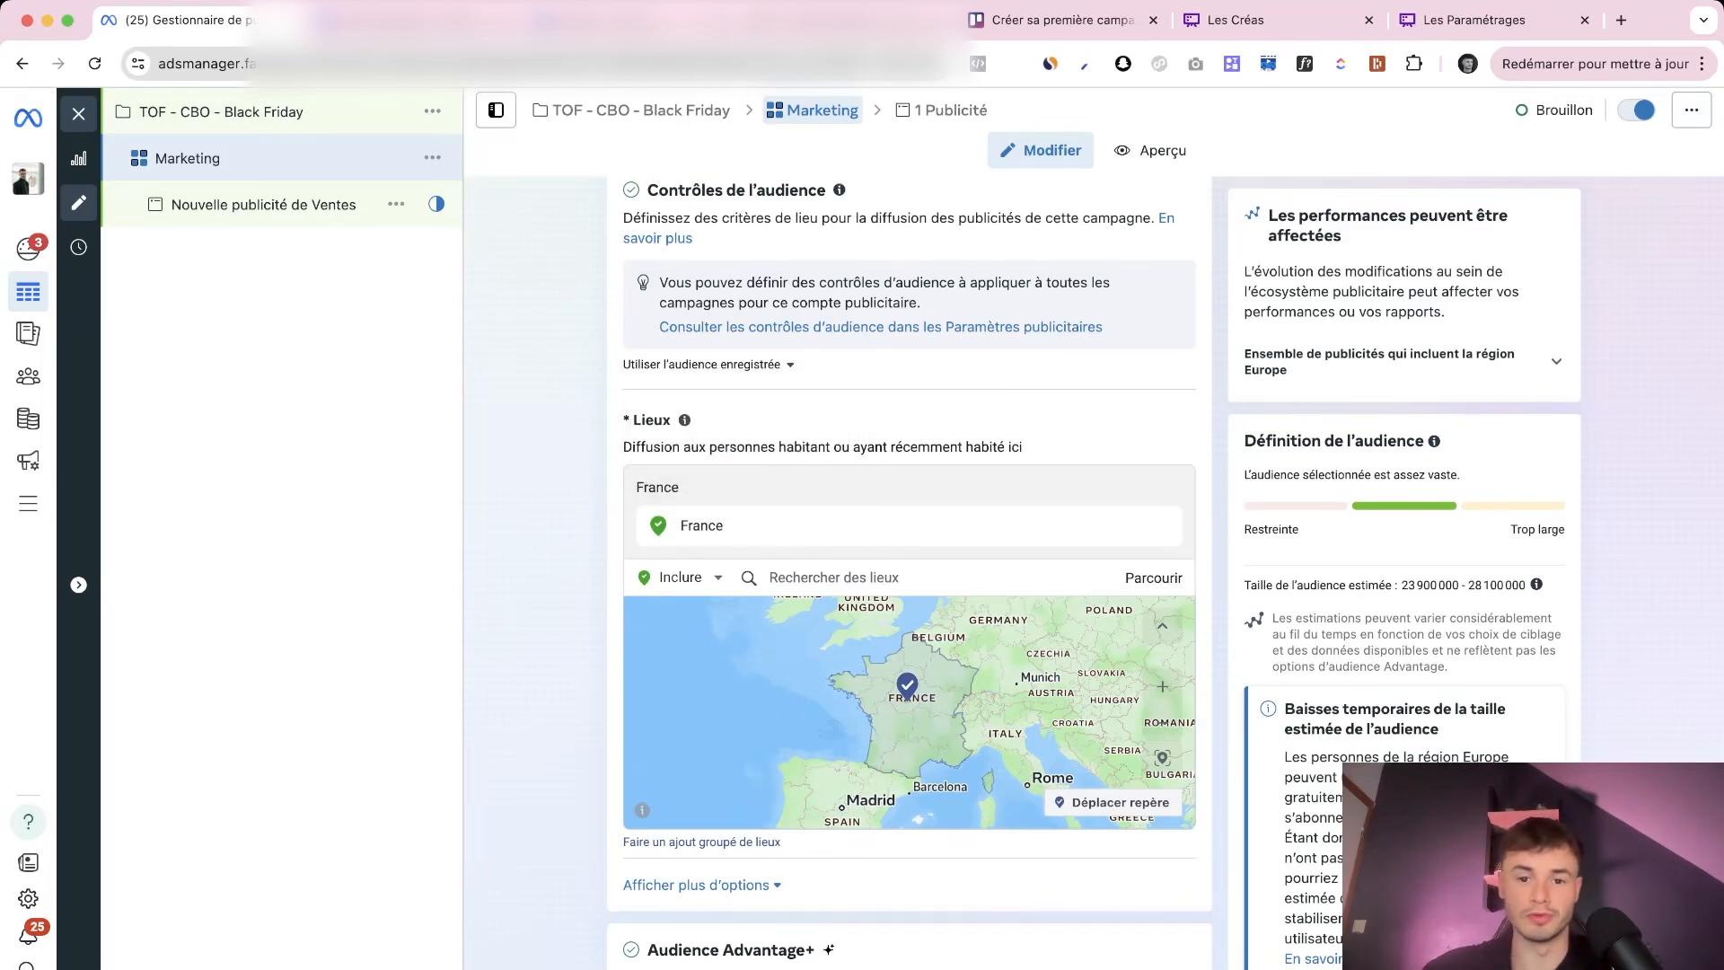
pyautogui.scroll(-3, 909, 572)
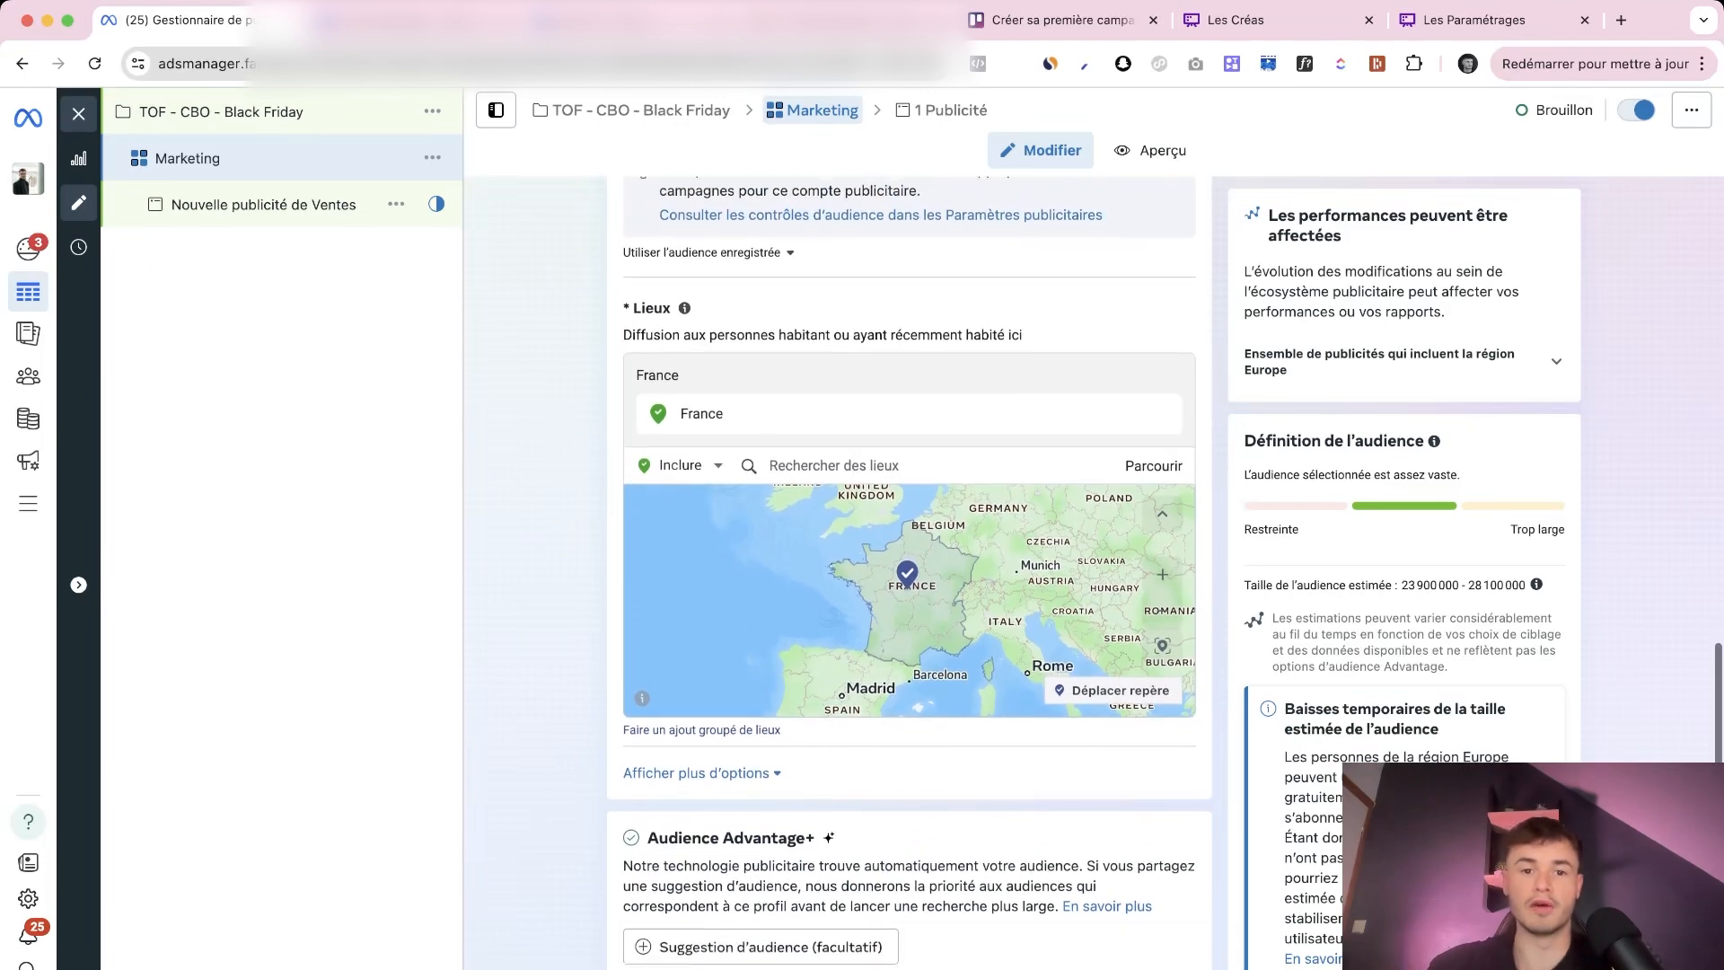
pyautogui.scroll(2, 909, 572)
pyautogui.scroll(-3, 908, 572)
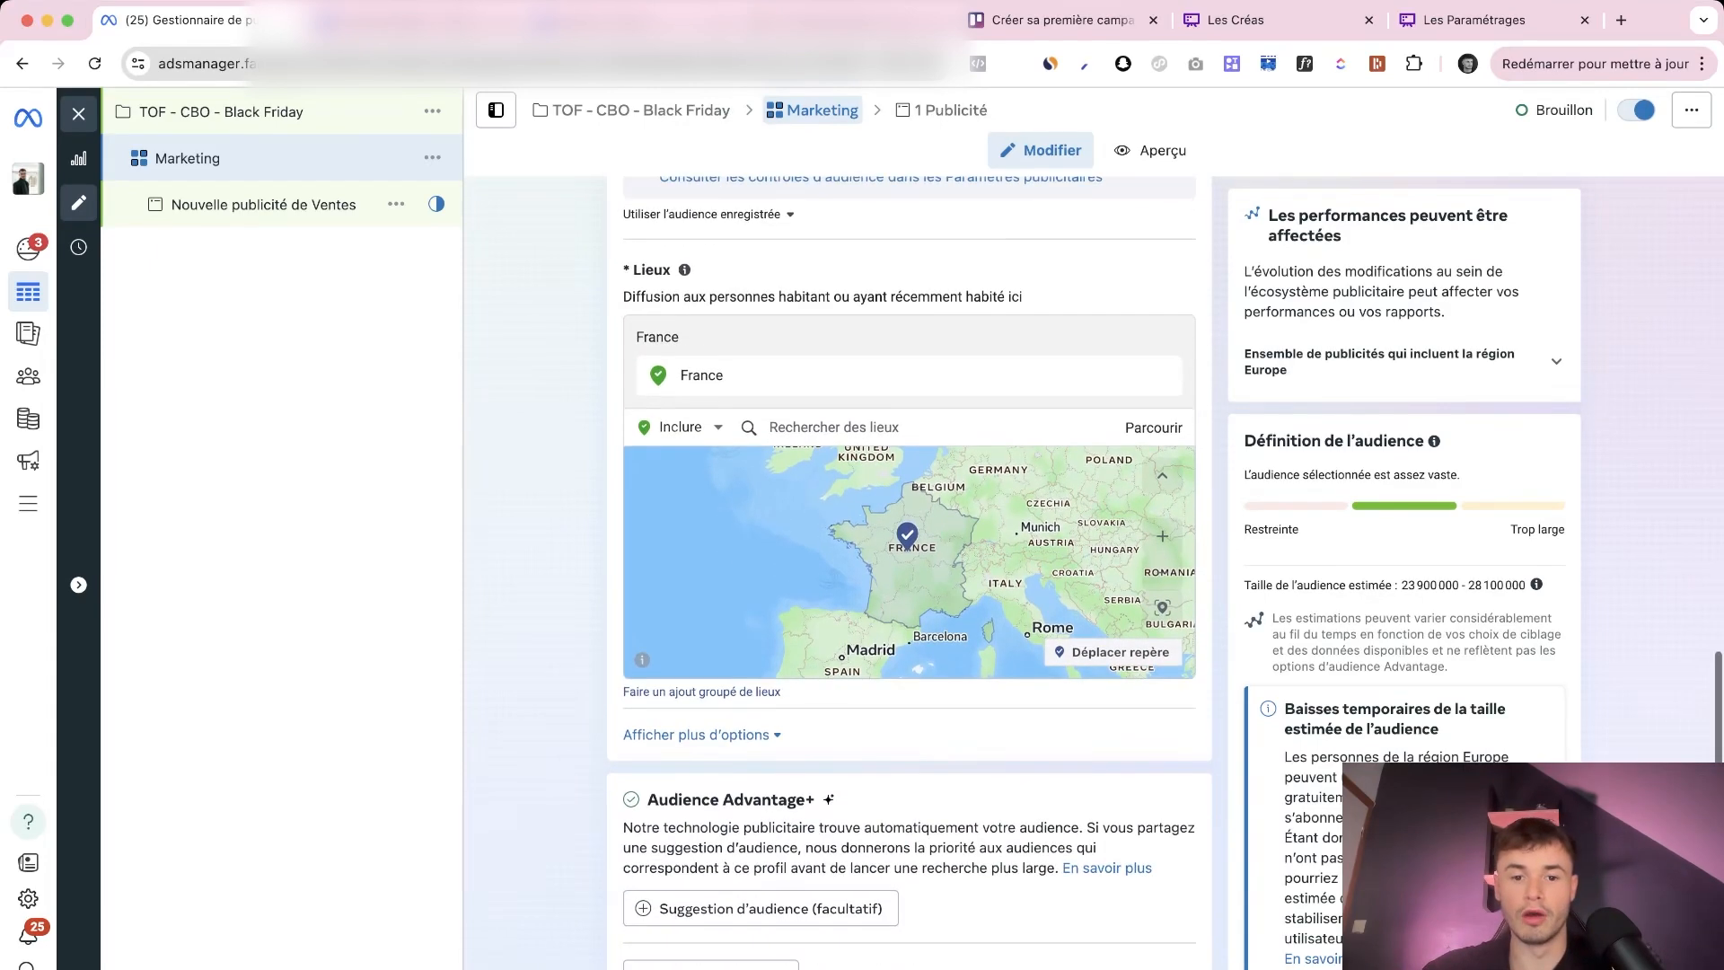
pyautogui.click(697, 734)
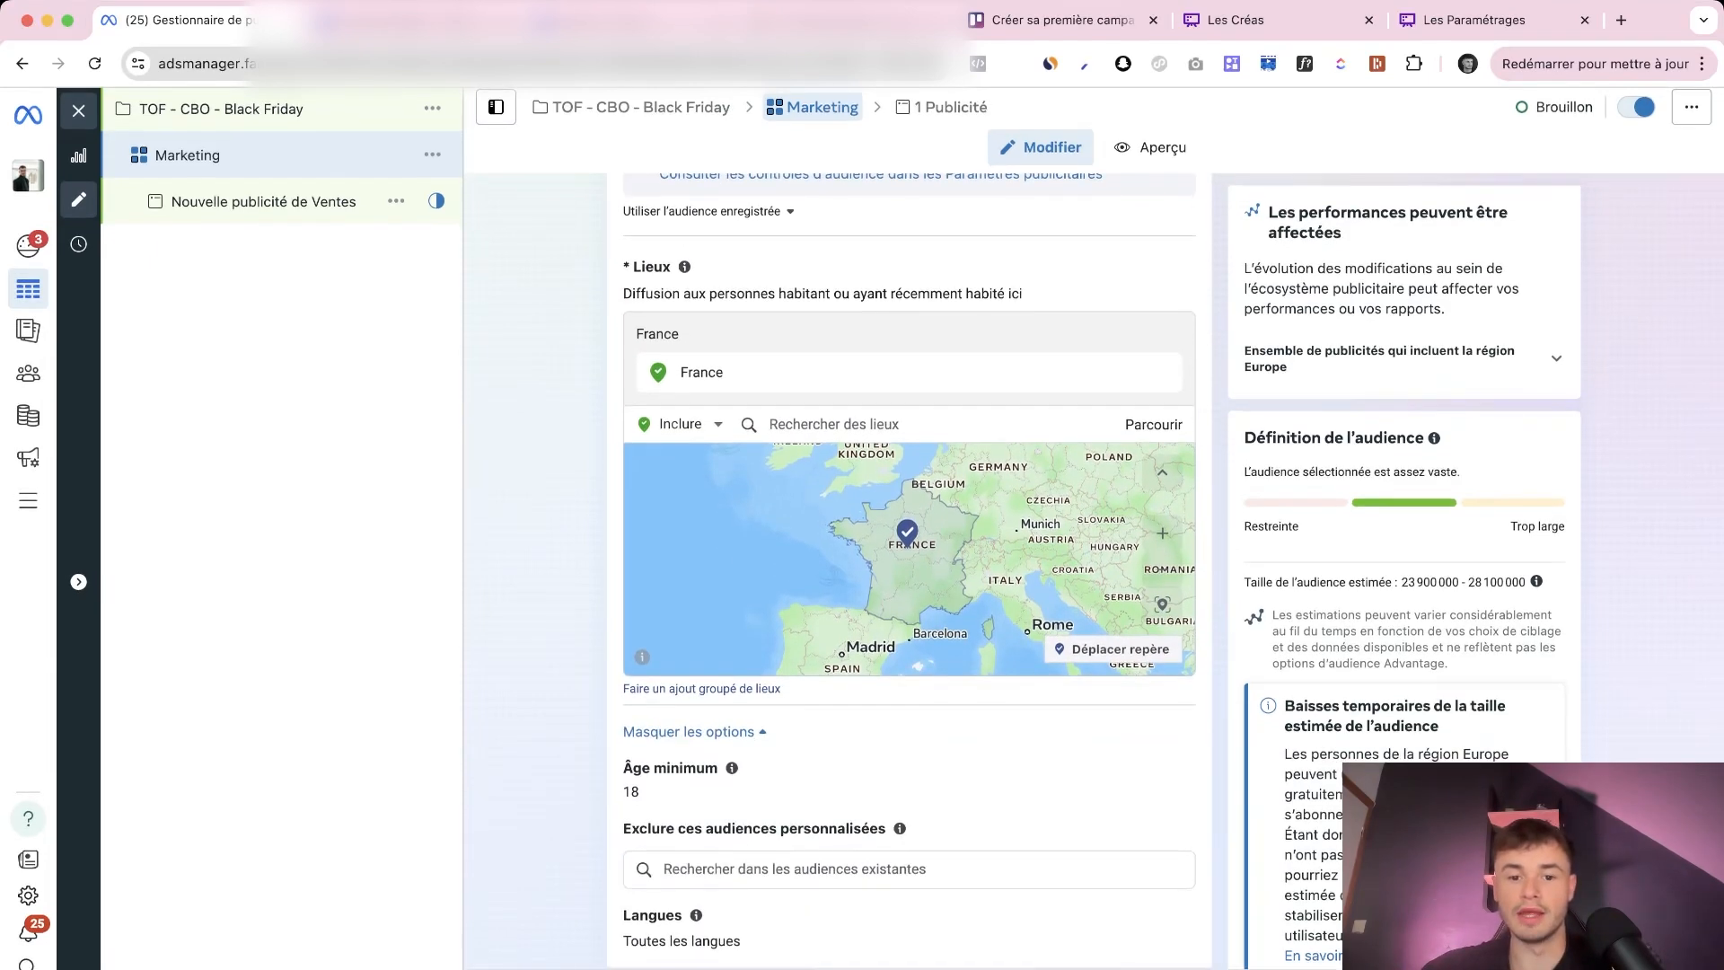
# Open the Âge minimum setting for editing and look through its available ages without choosing a different one
pyautogui.scroll(-4, 909, 572)
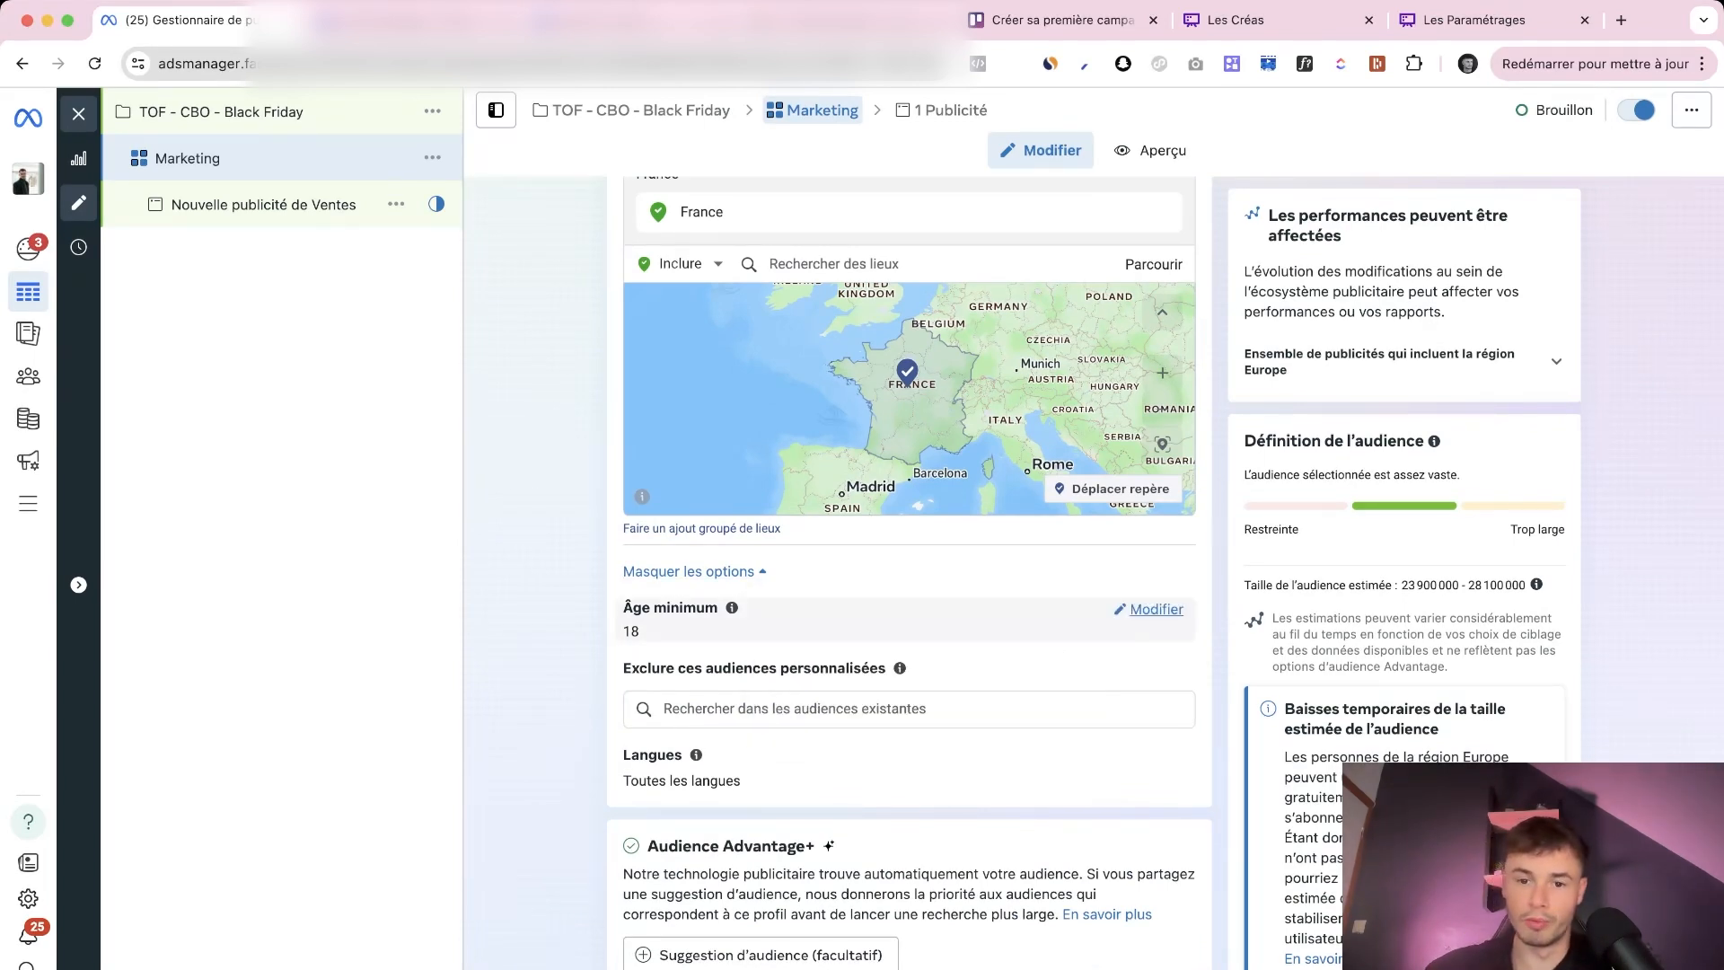
pyautogui.click(1155, 609)
pyautogui.click(673, 640)
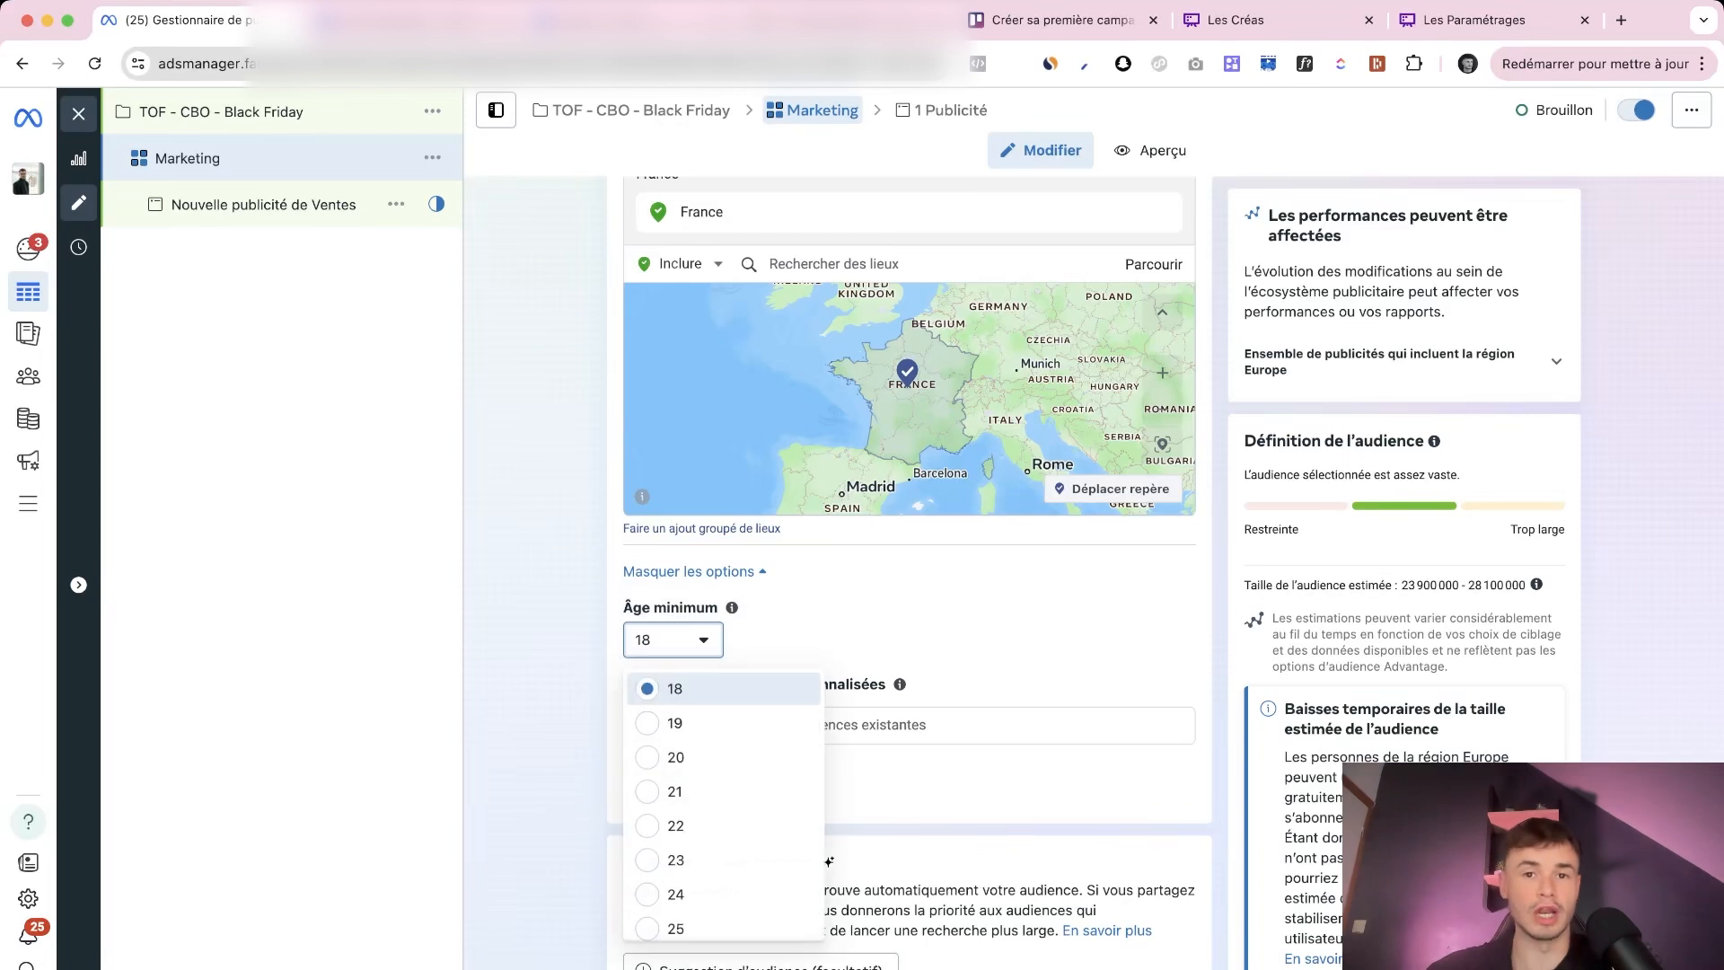
pyautogui.click(555, 718)
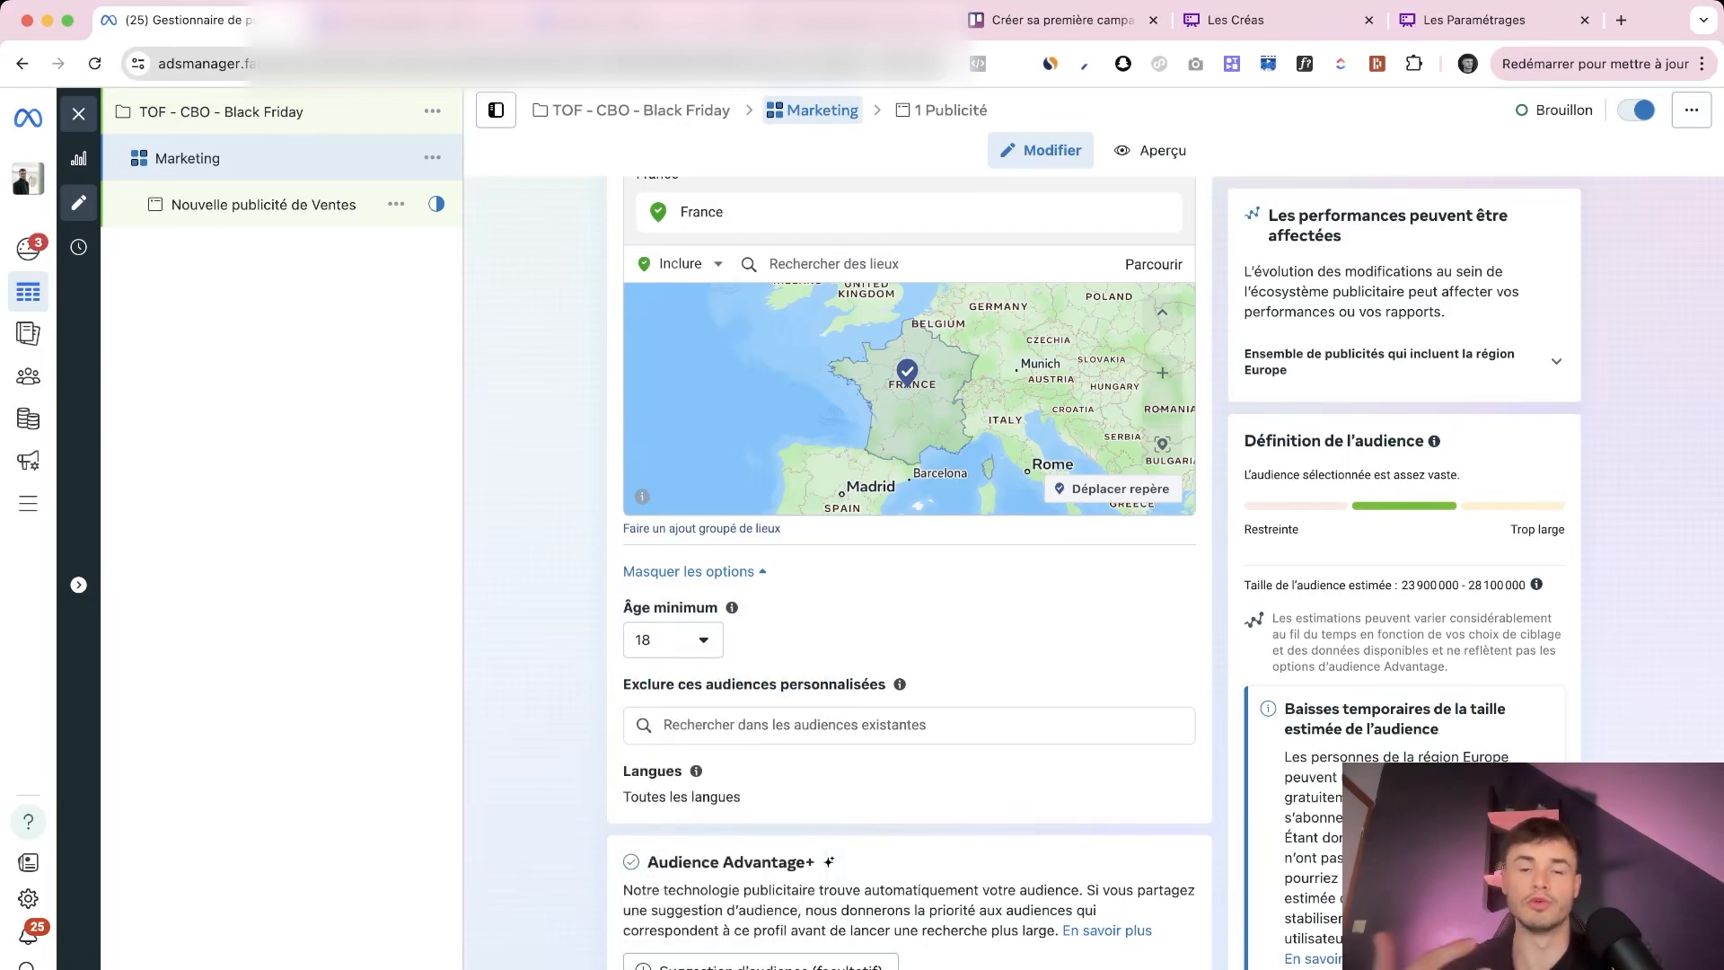
pyautogui.scroll(1, 908, 413)
pyautogui.scroll(1, 908, 573)
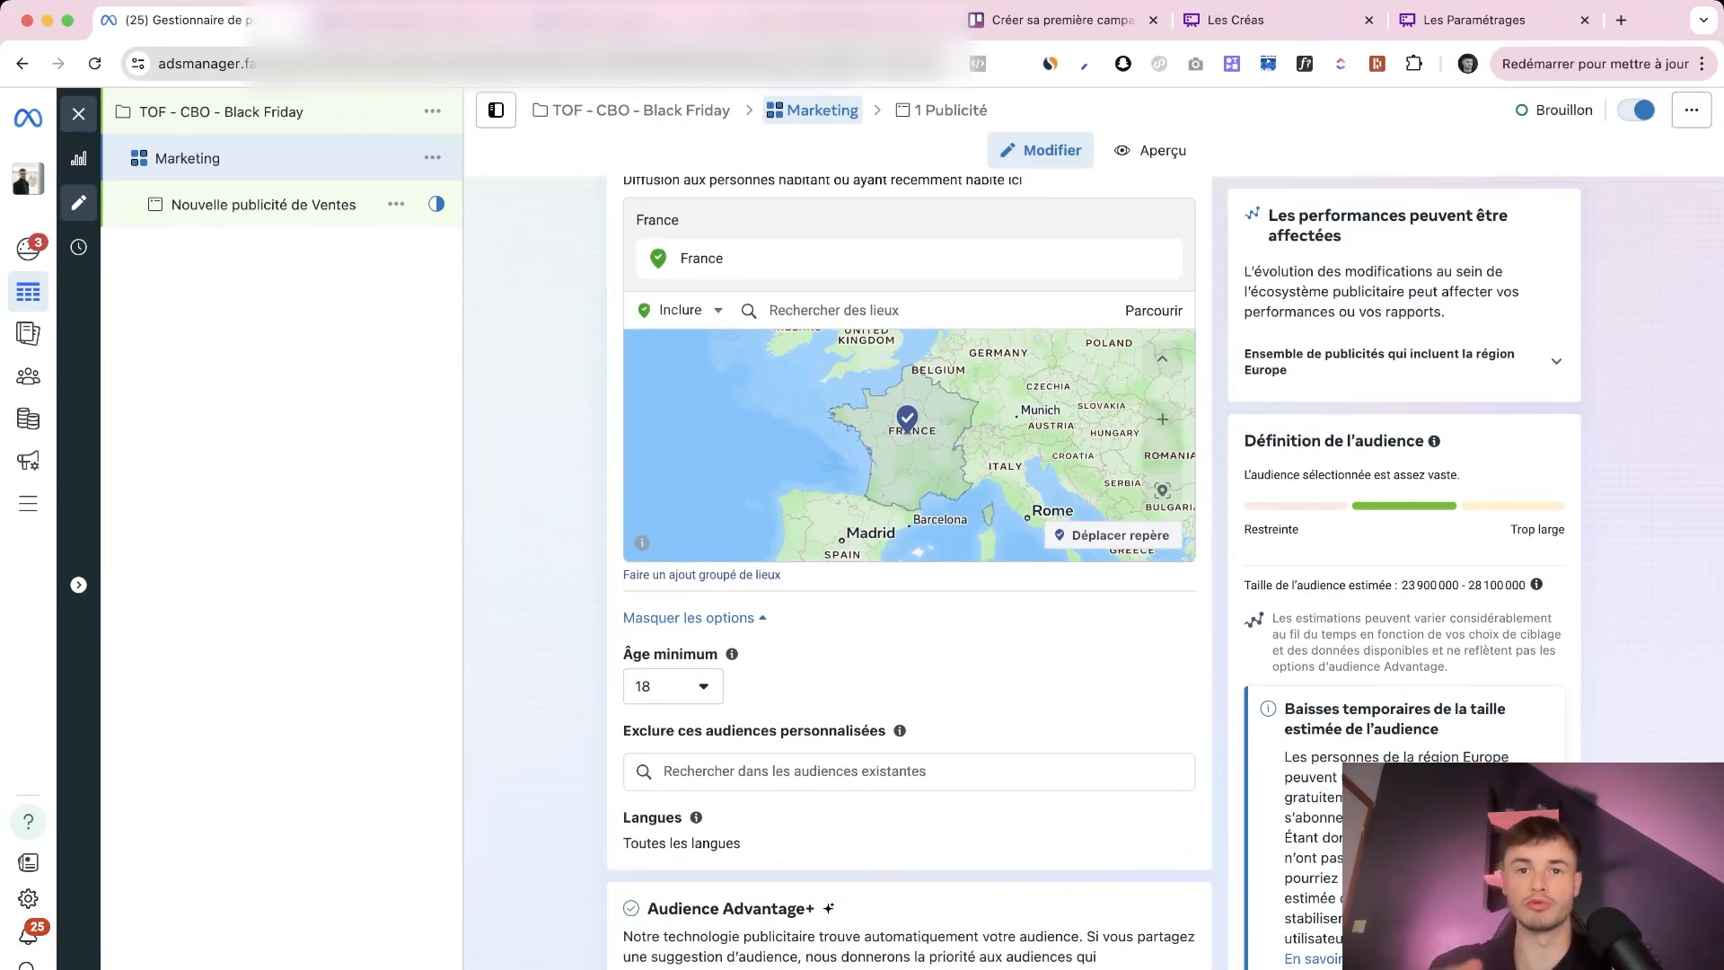
pyautogui.scroll(-1, 908, 449)
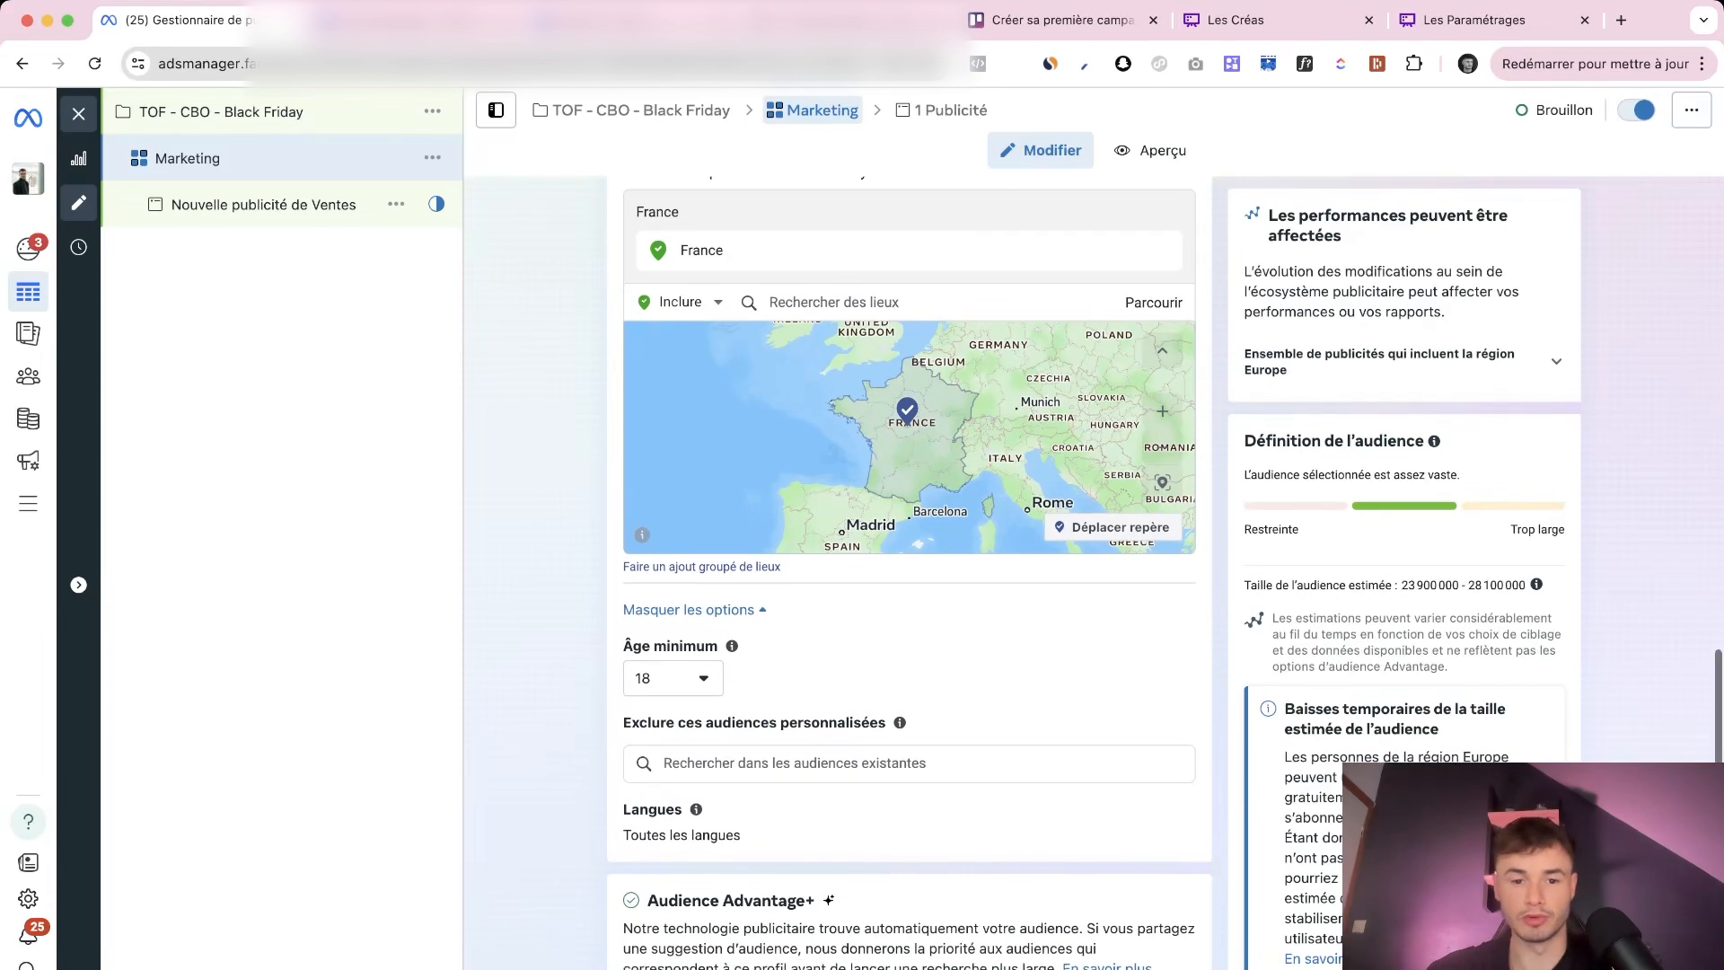
pyautogui.click(674, 677)
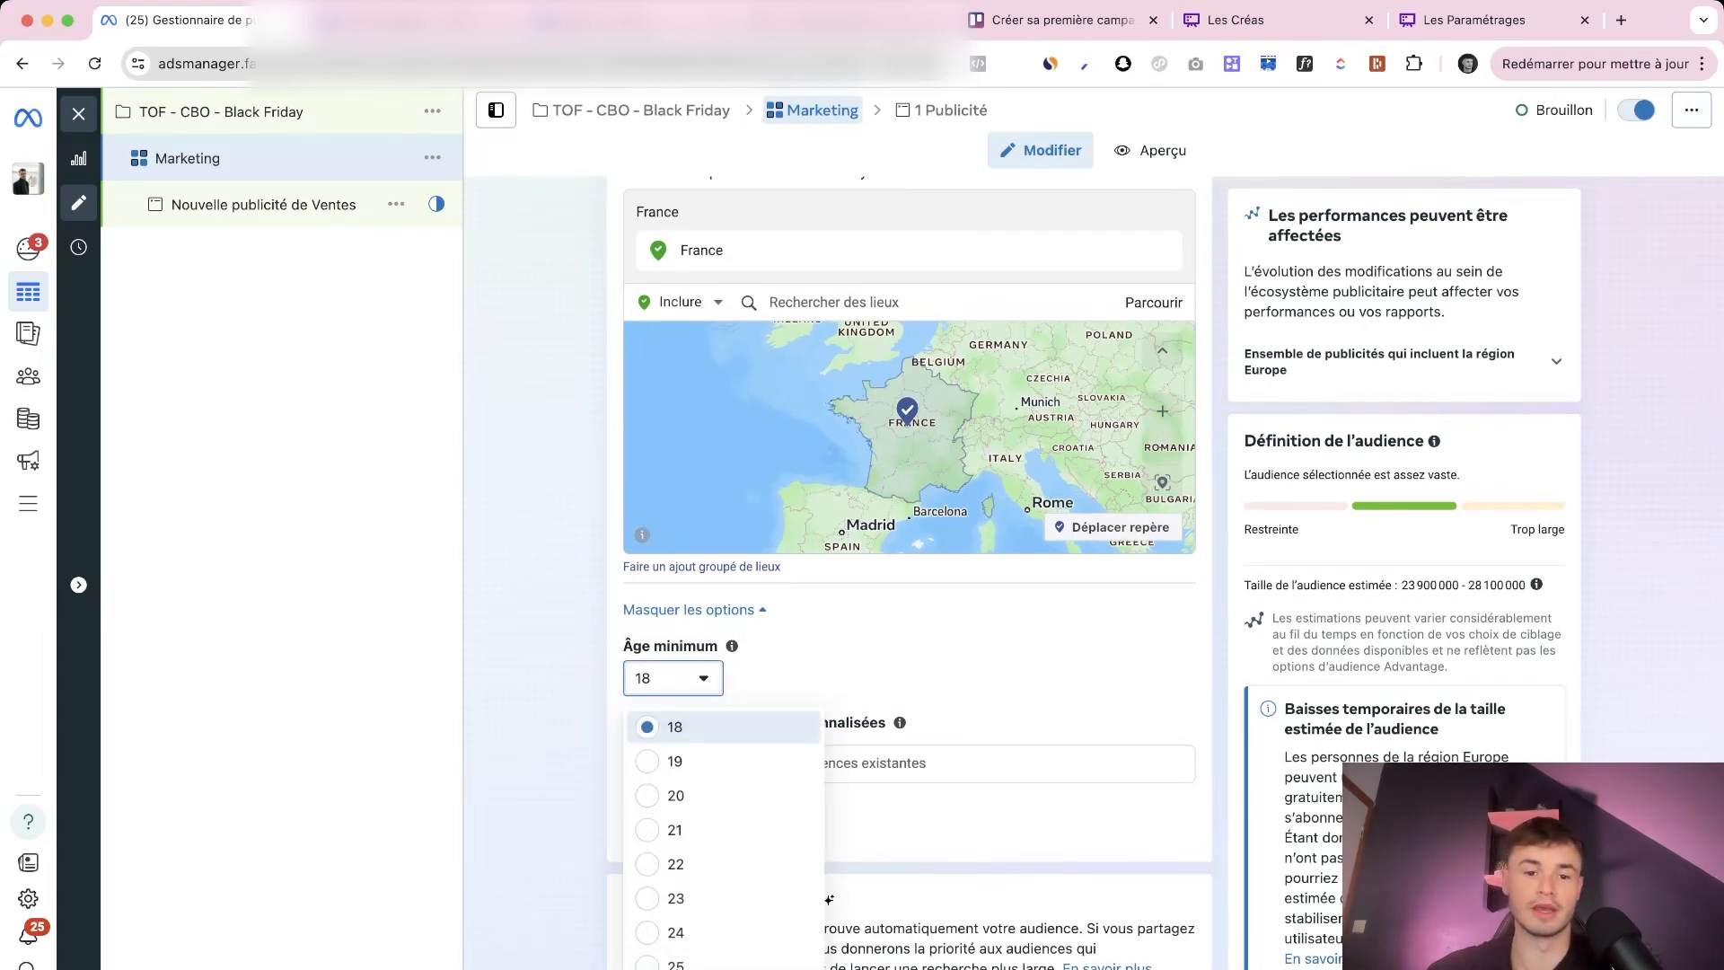
pyautogui.click(544, 682)
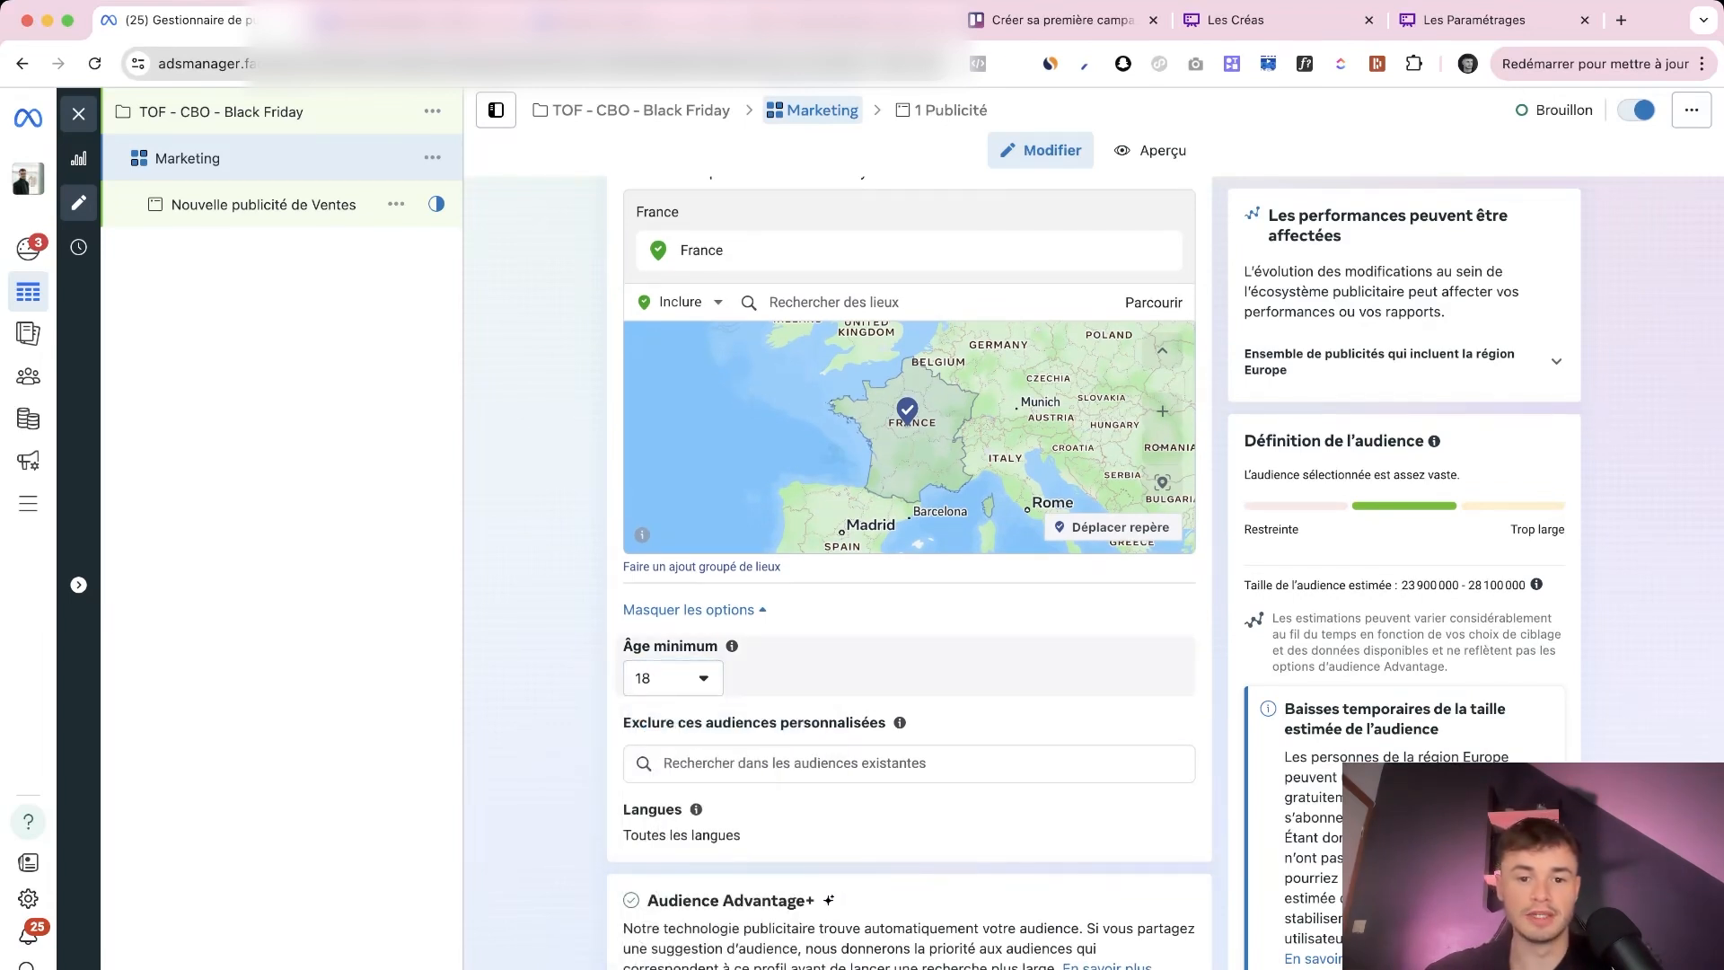
# Review the Marketing ad set's location, minimum age, excluded custom audiences and language settings
pyautogui.scroll(2, 908, 539)
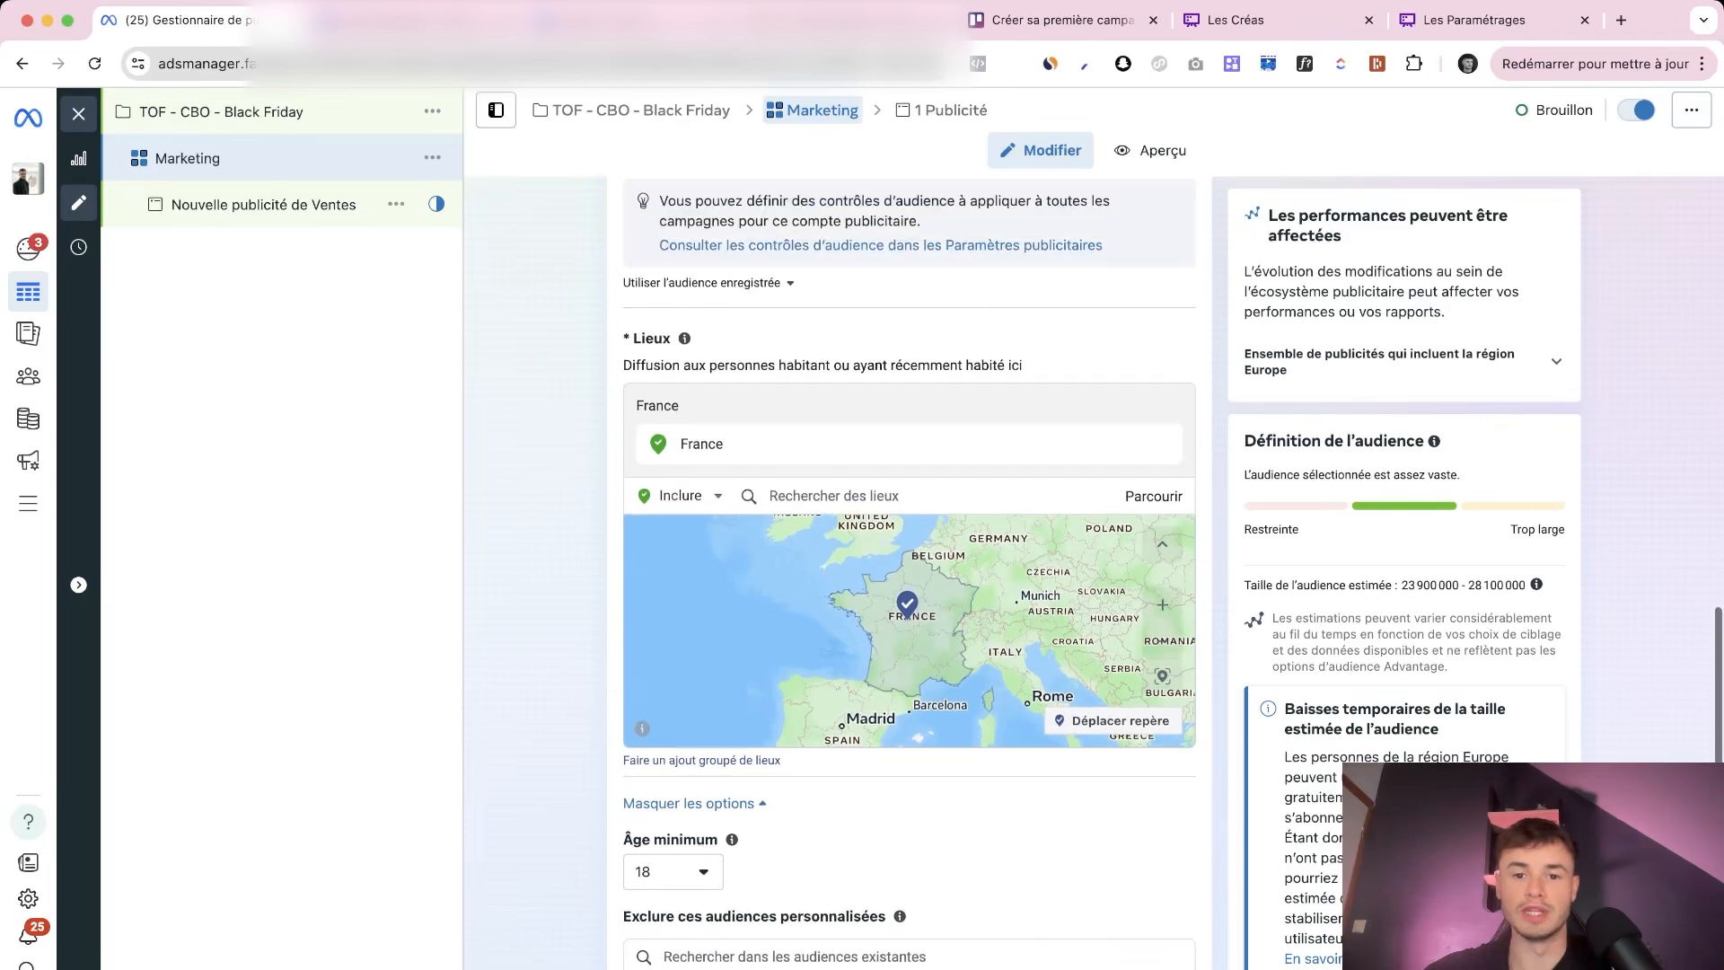
pyautogui.scroll(2, 909, 539)
pyautogui.scroll(-4, 908, 574)
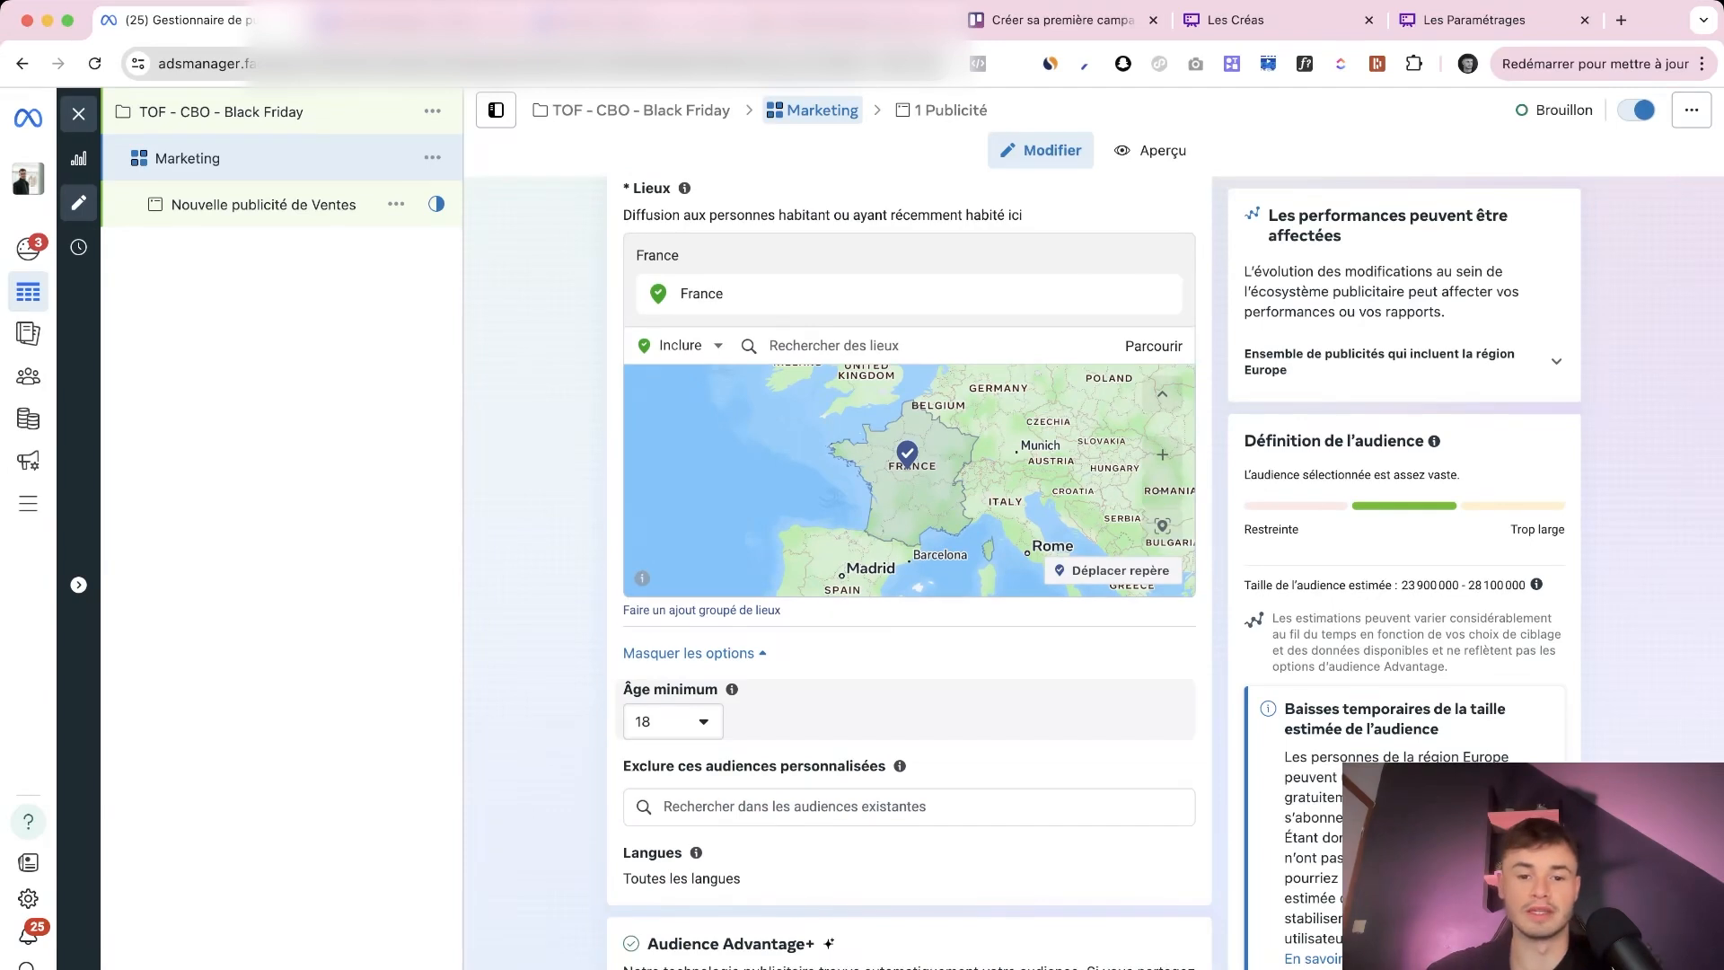
pyautogui.scroll(1, 908, 574)
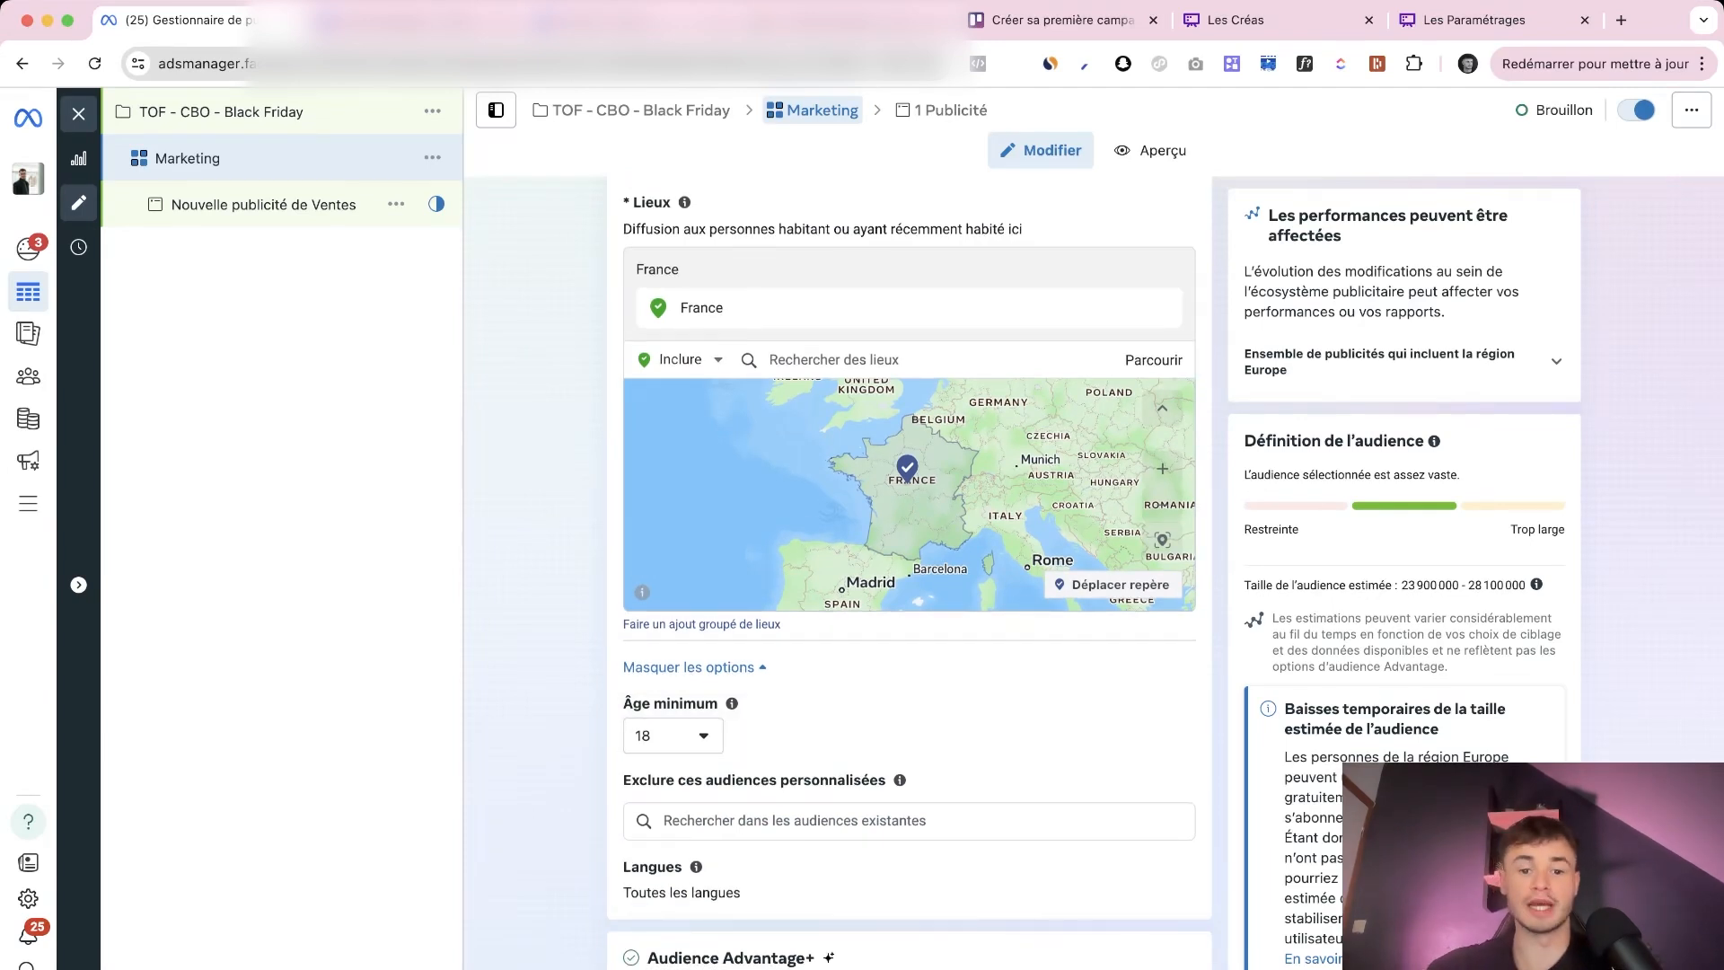
pyautogui.scroll(1, 908, 575)
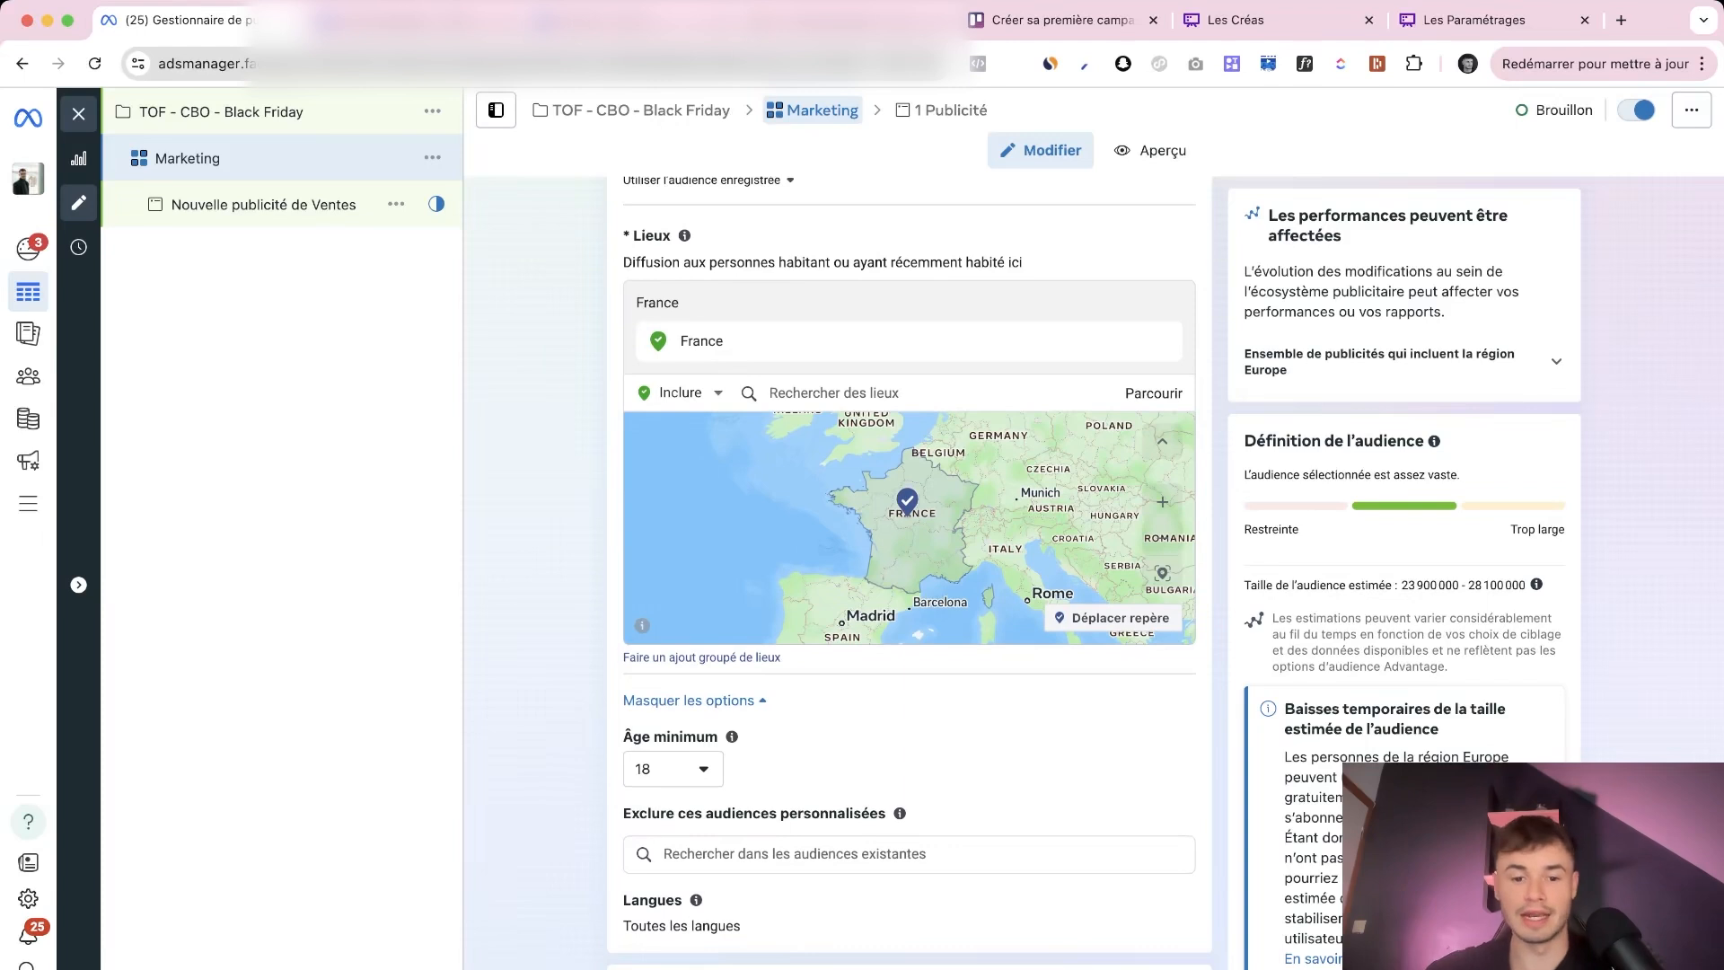
pyautogui.scroll(-3, 909, 574)
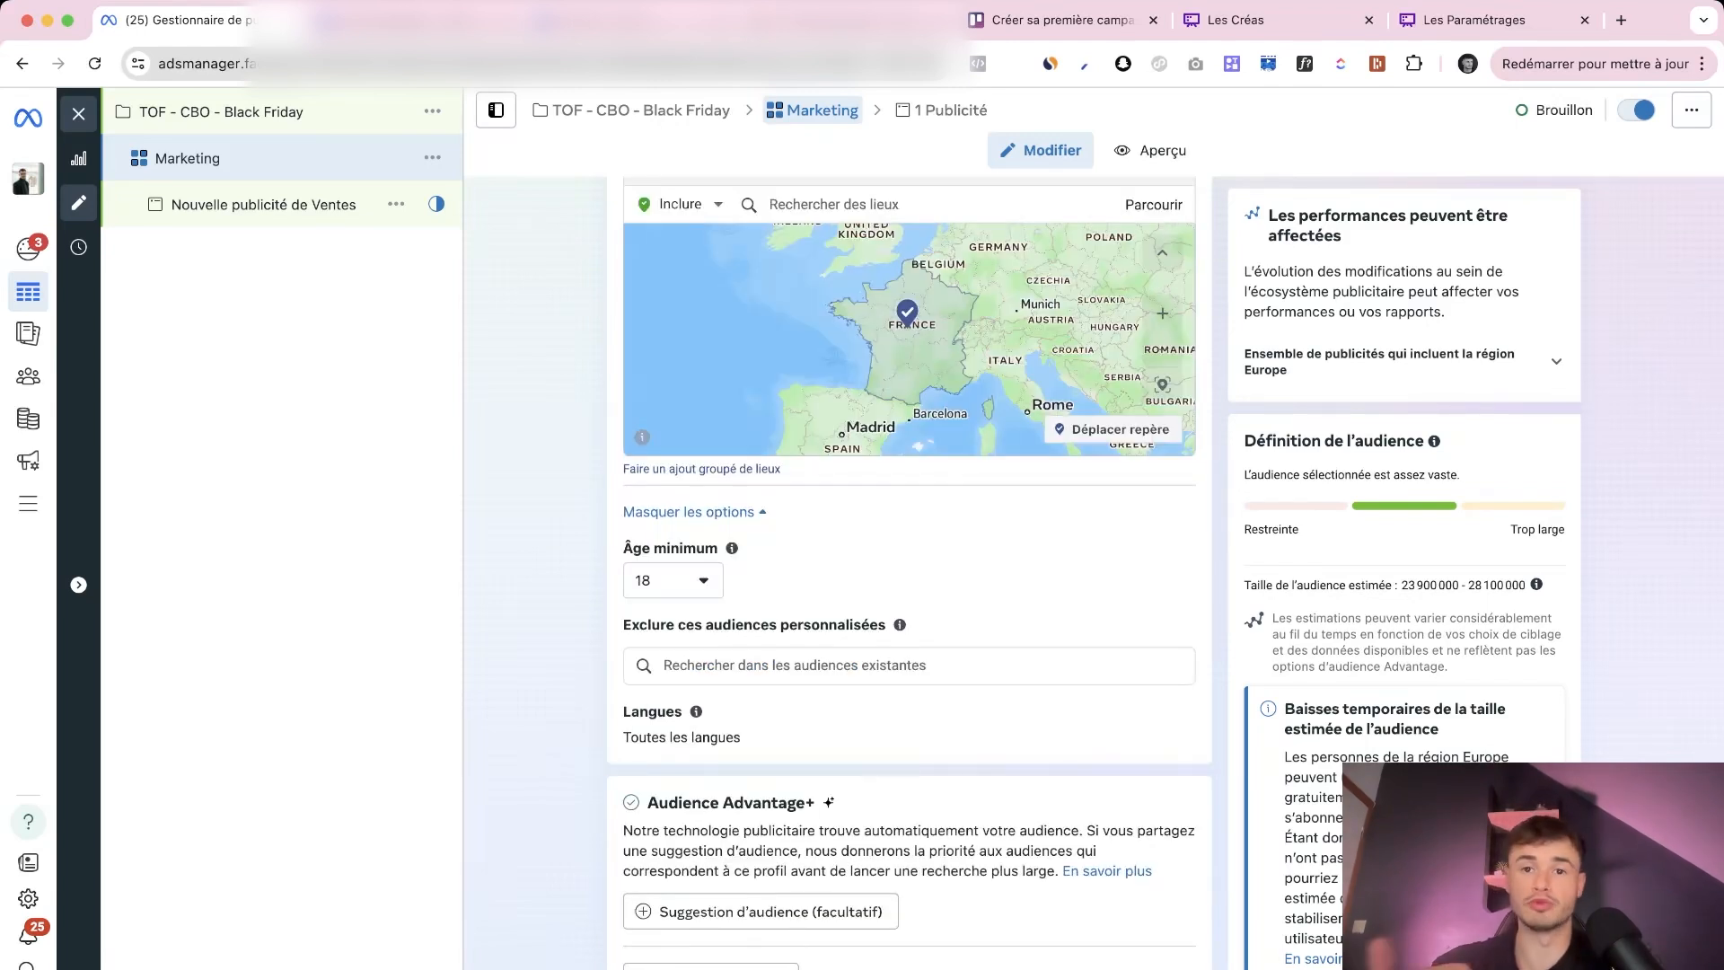
pyautogui.scroll(-1, 909, 574)
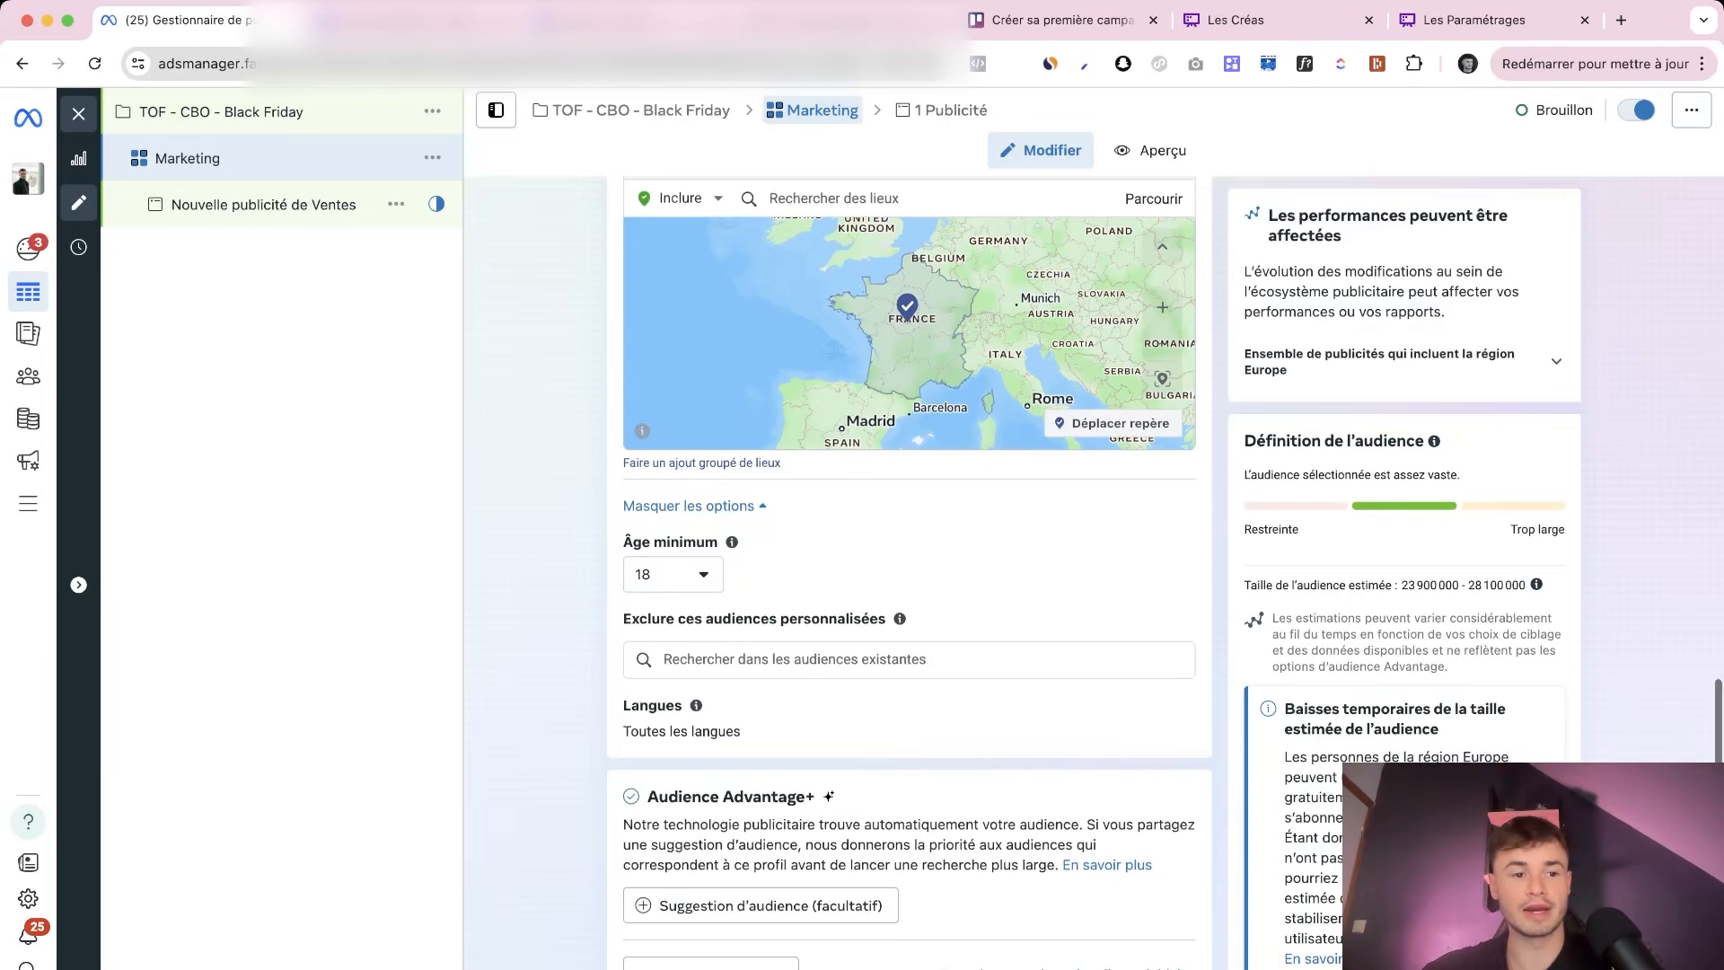
# Open the Audiences tool from the full list of Meta tools in a separate browser tab and switch to it
pyautogui.moveTo(30, 514)
pyautogui.click(101, 532)
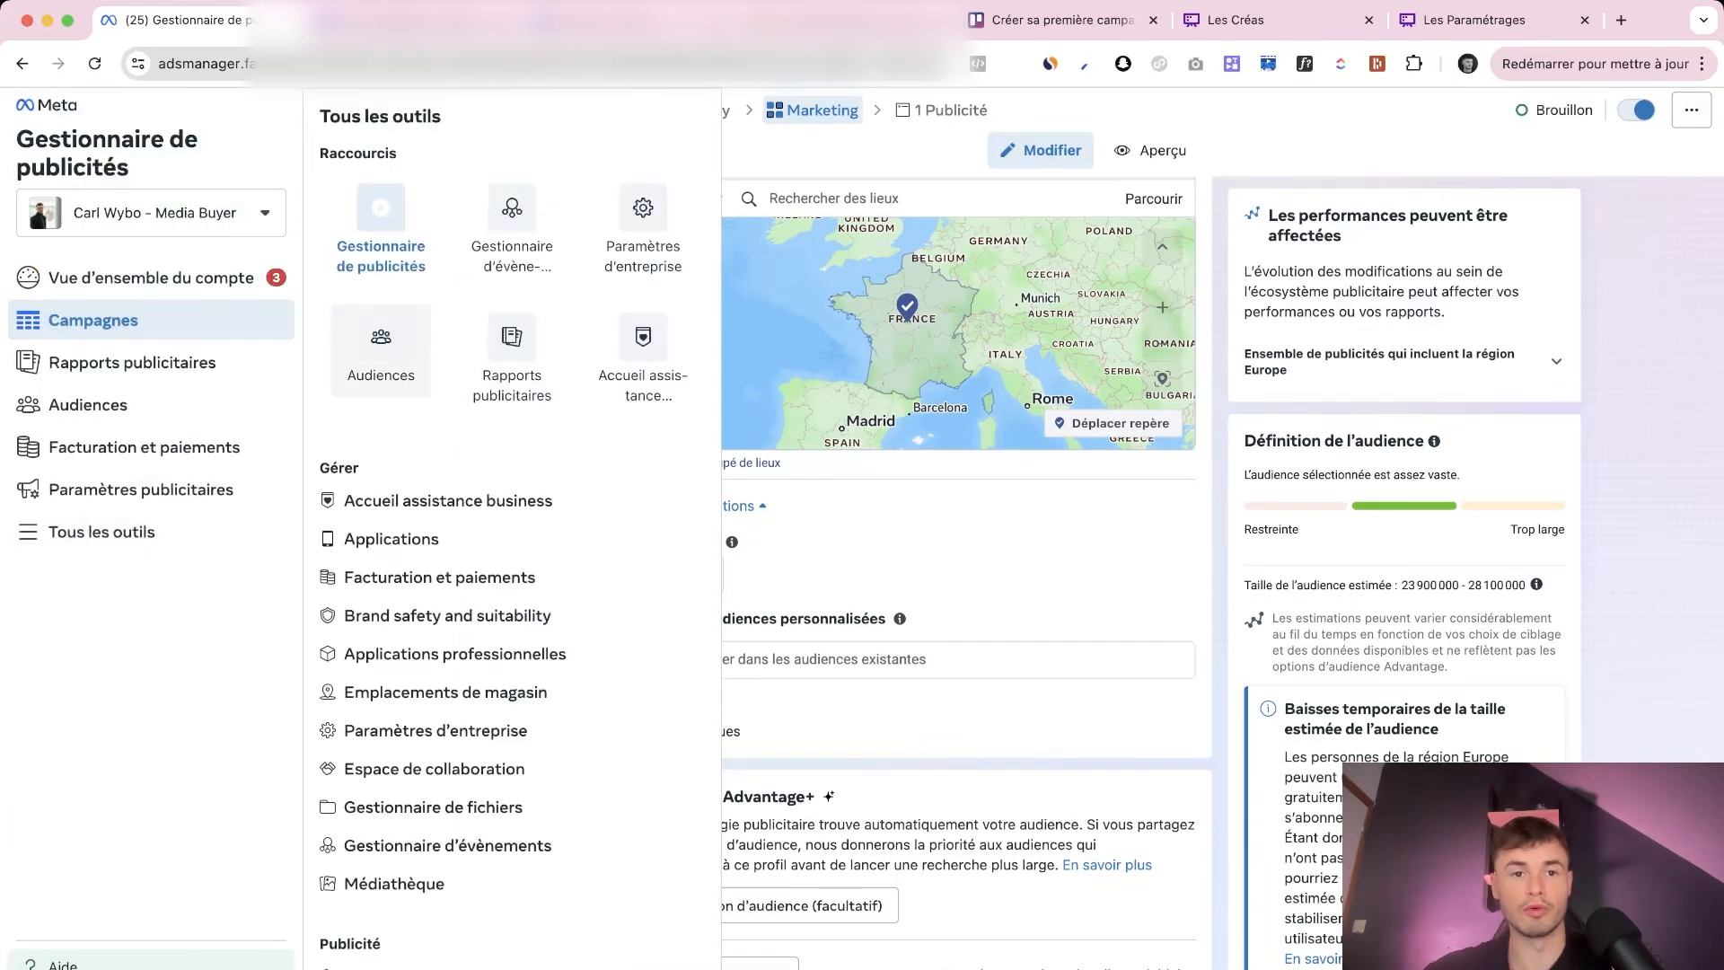
pyautogui.keyDown('super'); pyautogui.click(381, 351); pyautogui.keyUp('super')
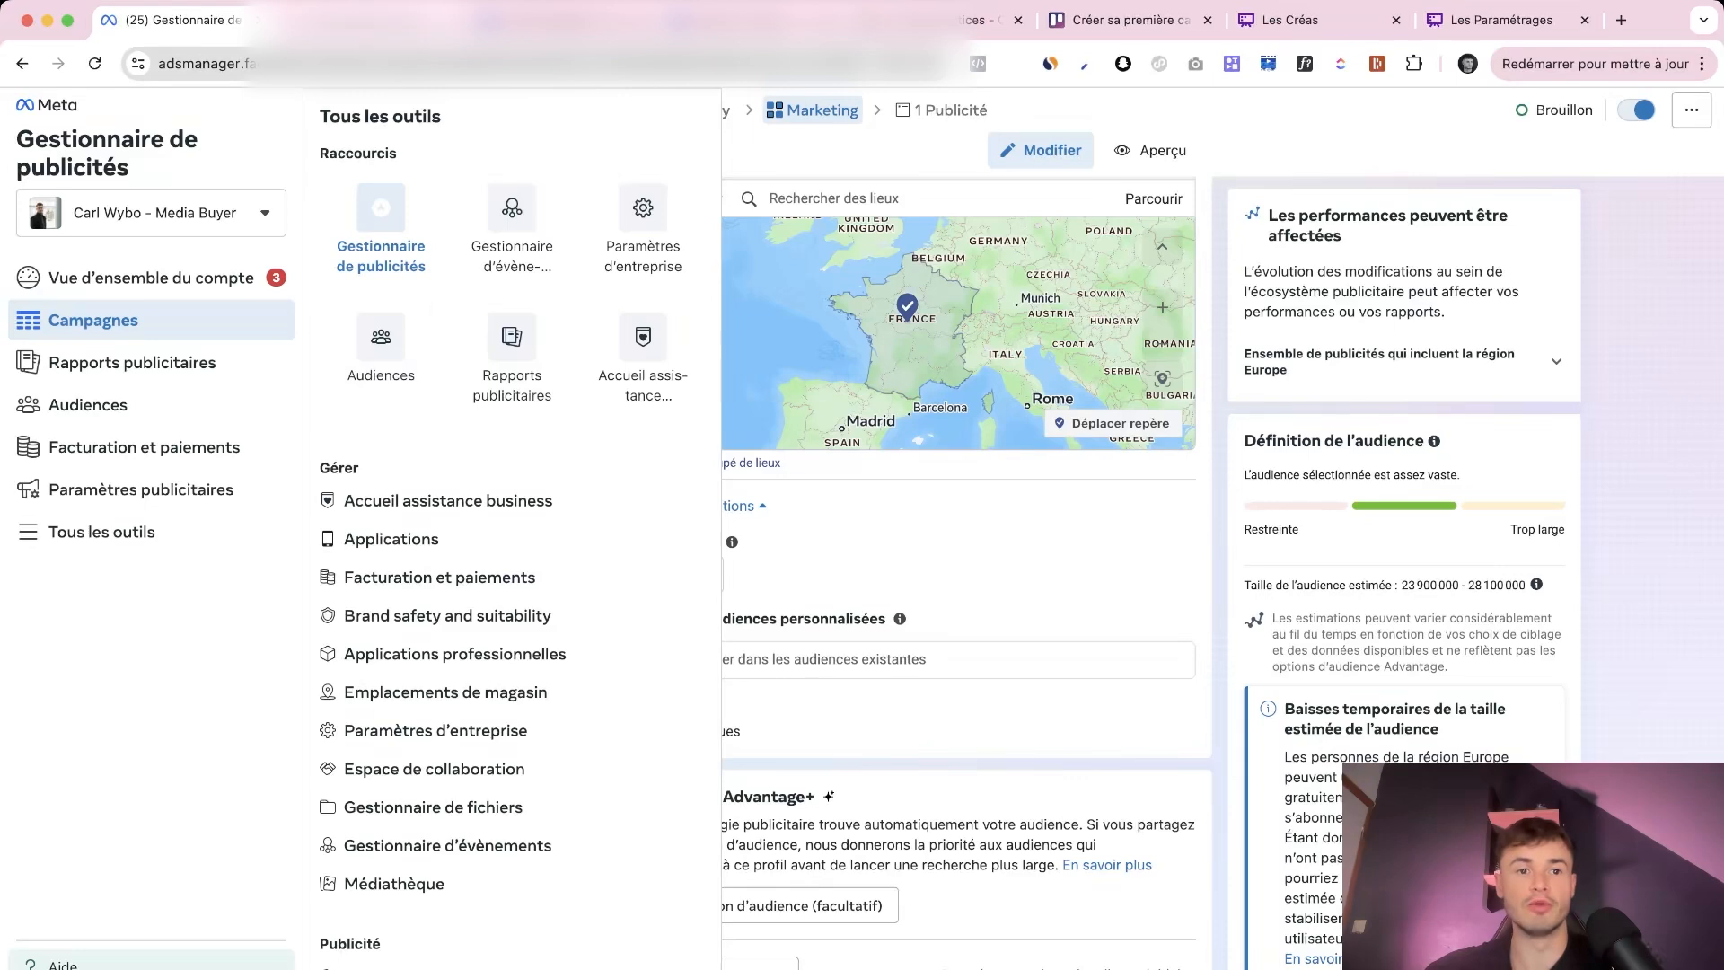
pyautogui.click(363, 20)
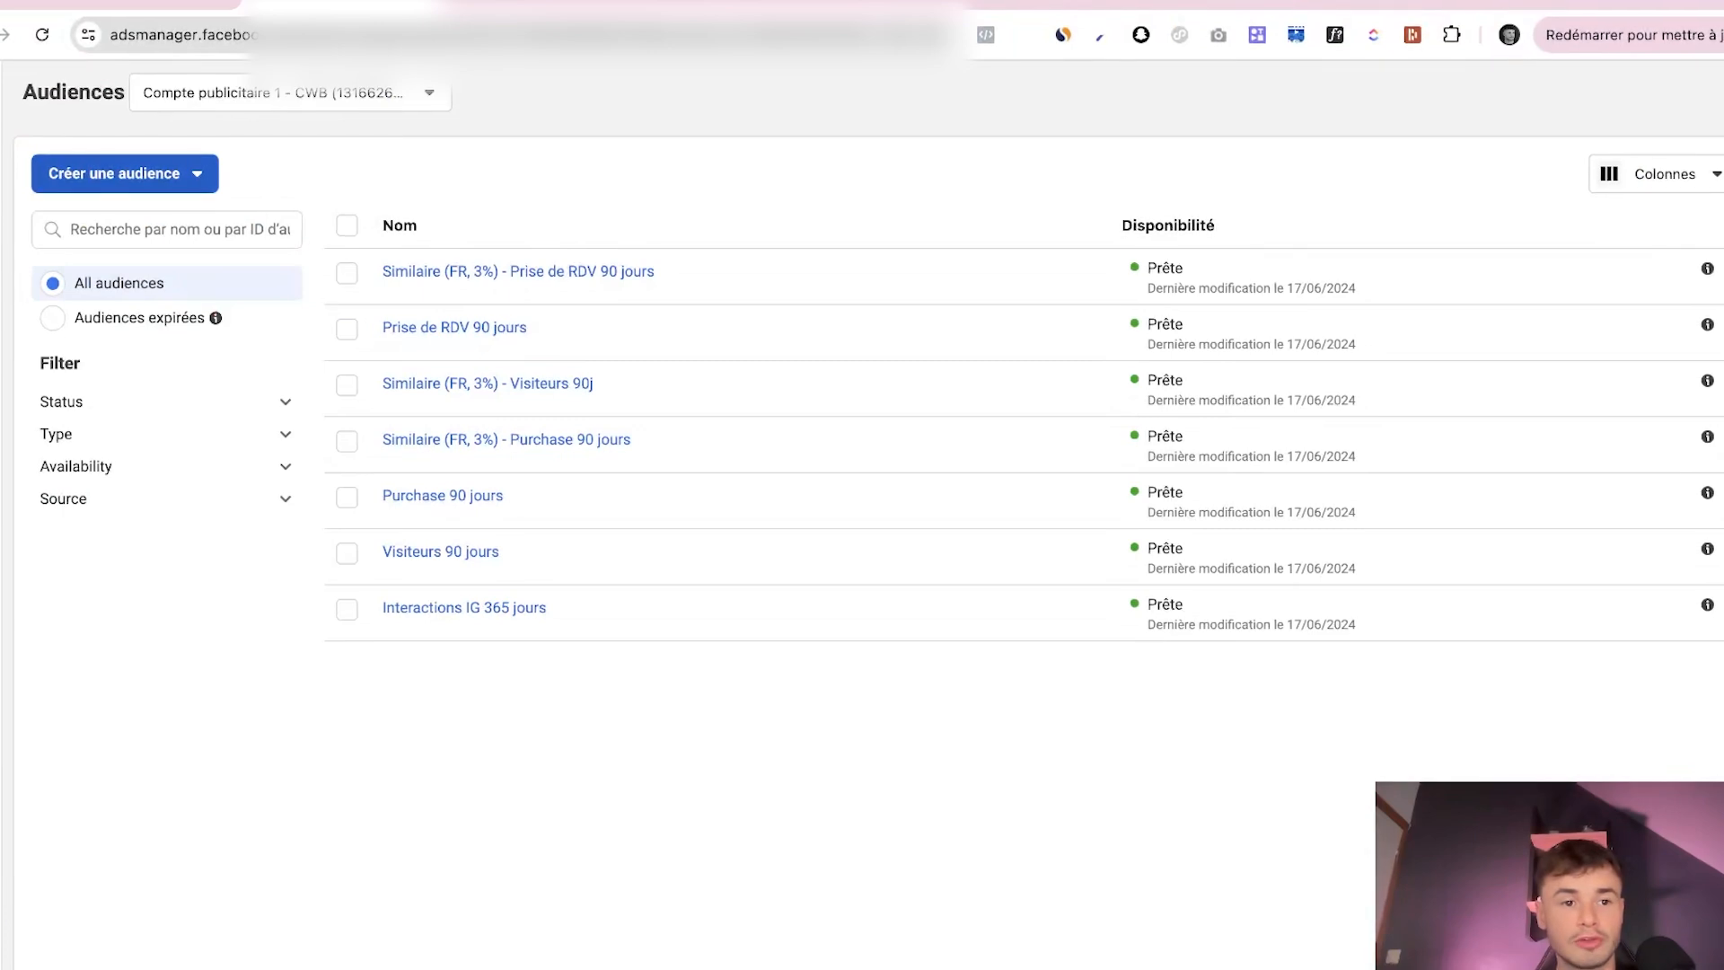
# Start a new custom audience that uses the website (Site web) as its source
pyautogui.click(125, 174)
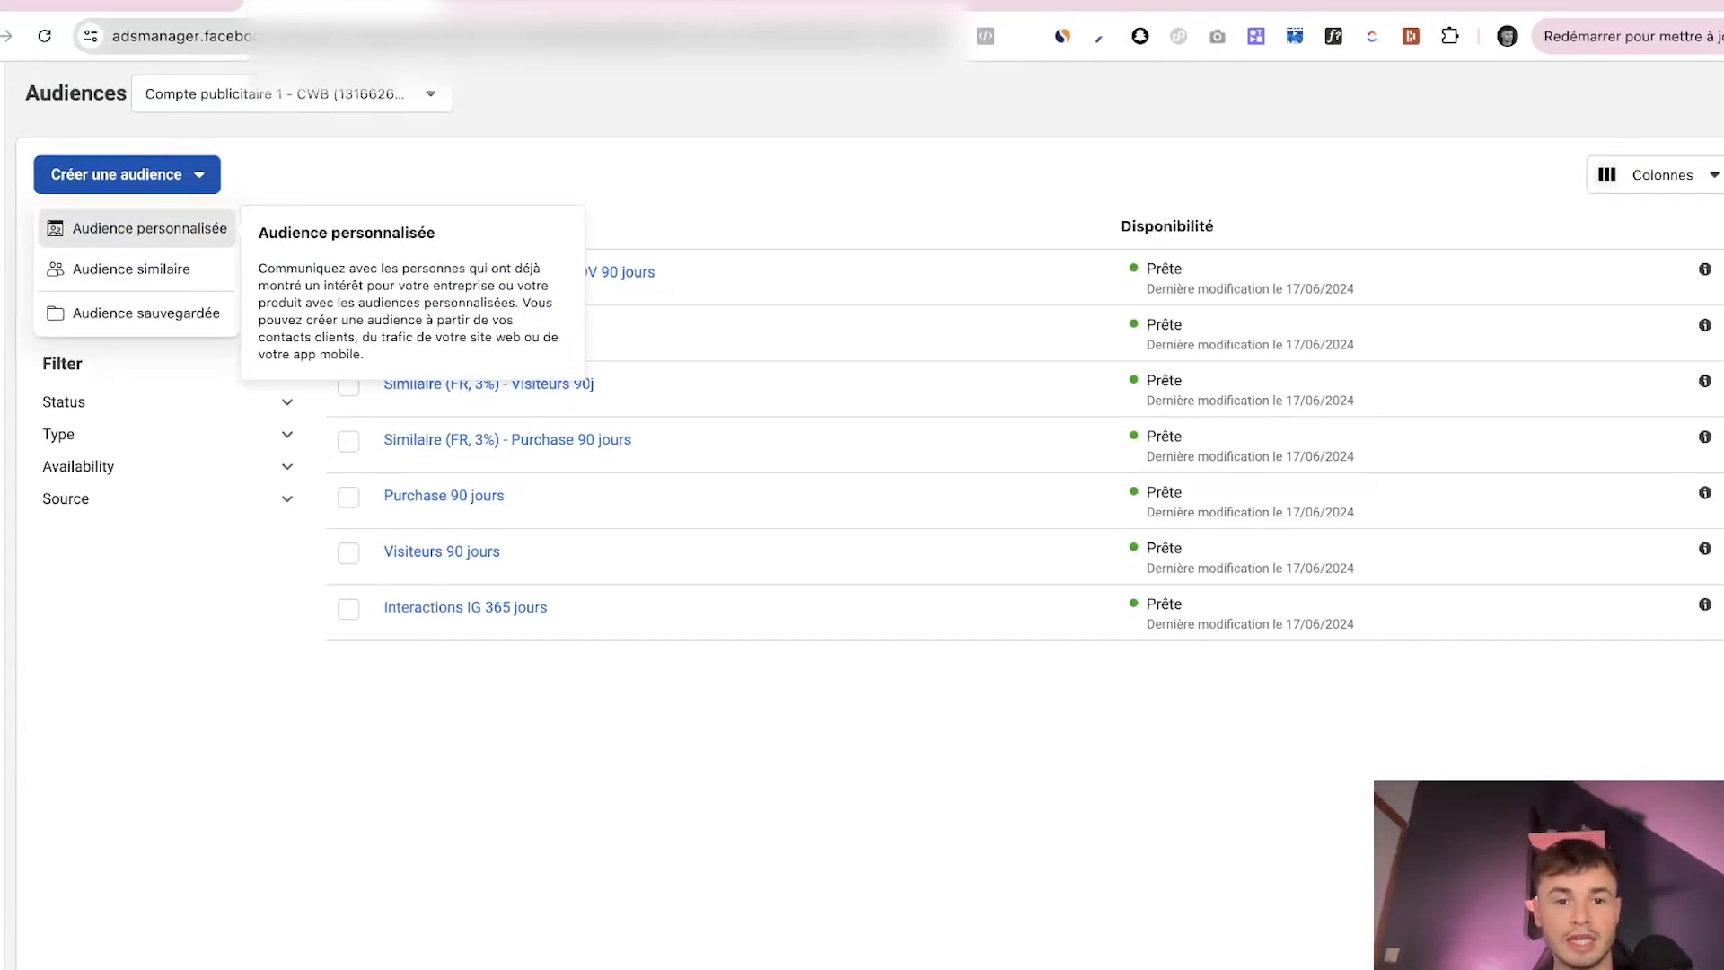
pyautogui.click(143, 228)
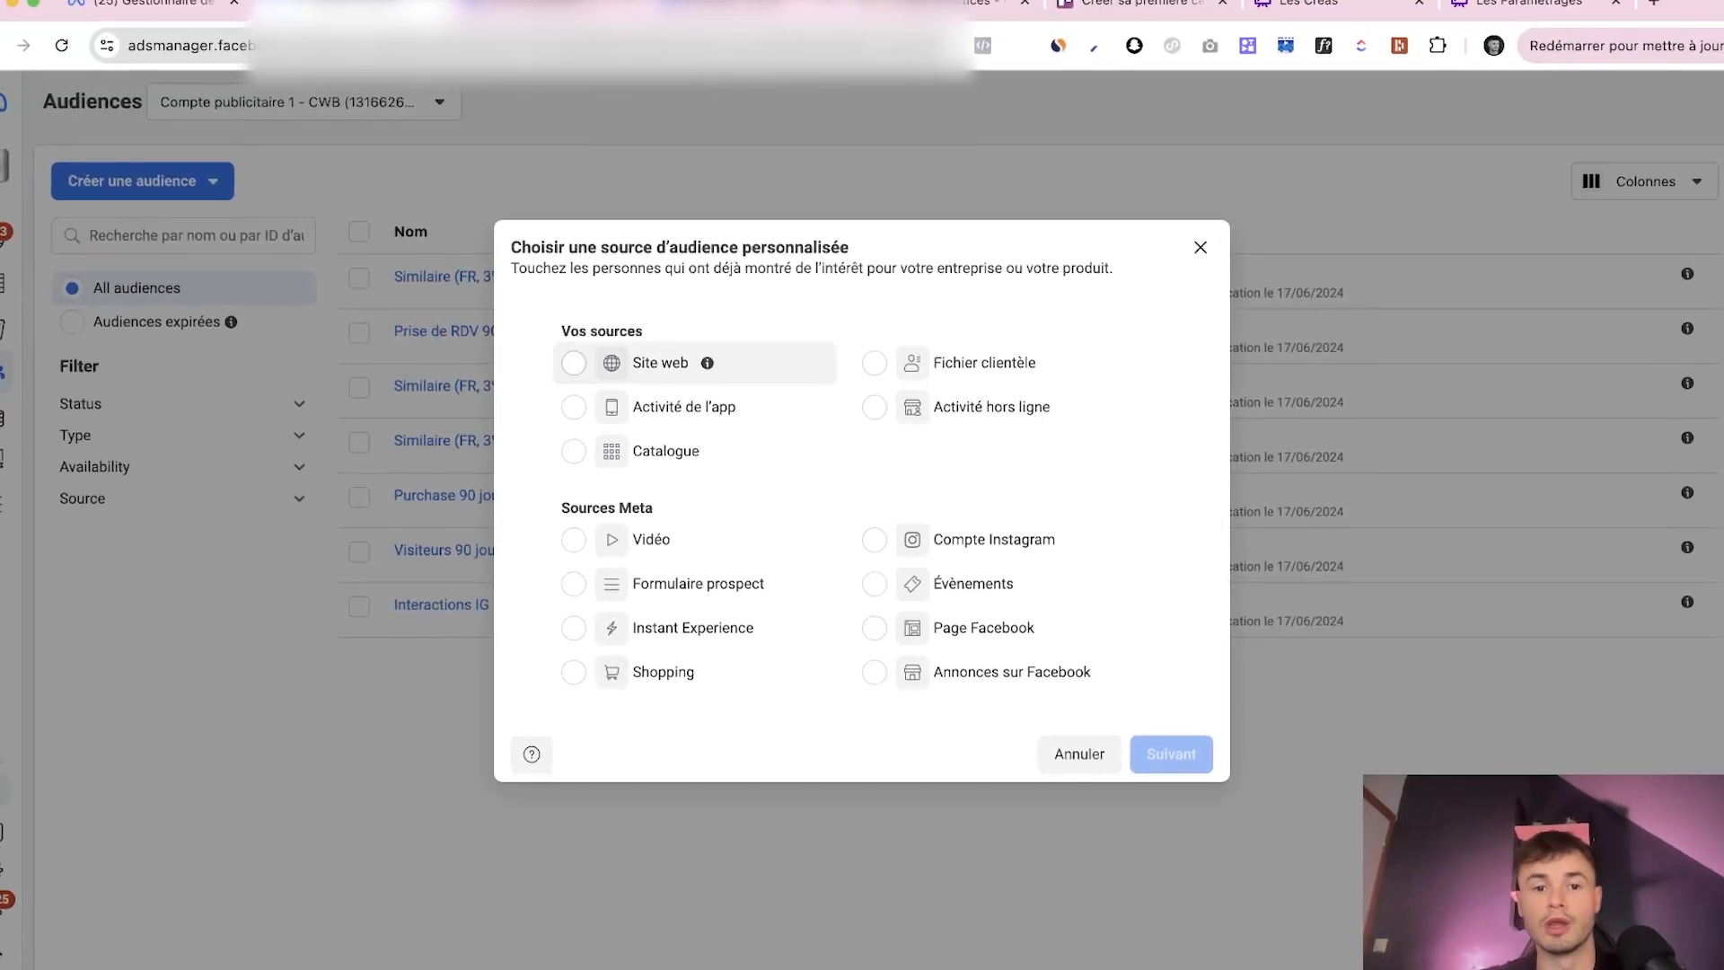
pyautogui.click(661, 363)
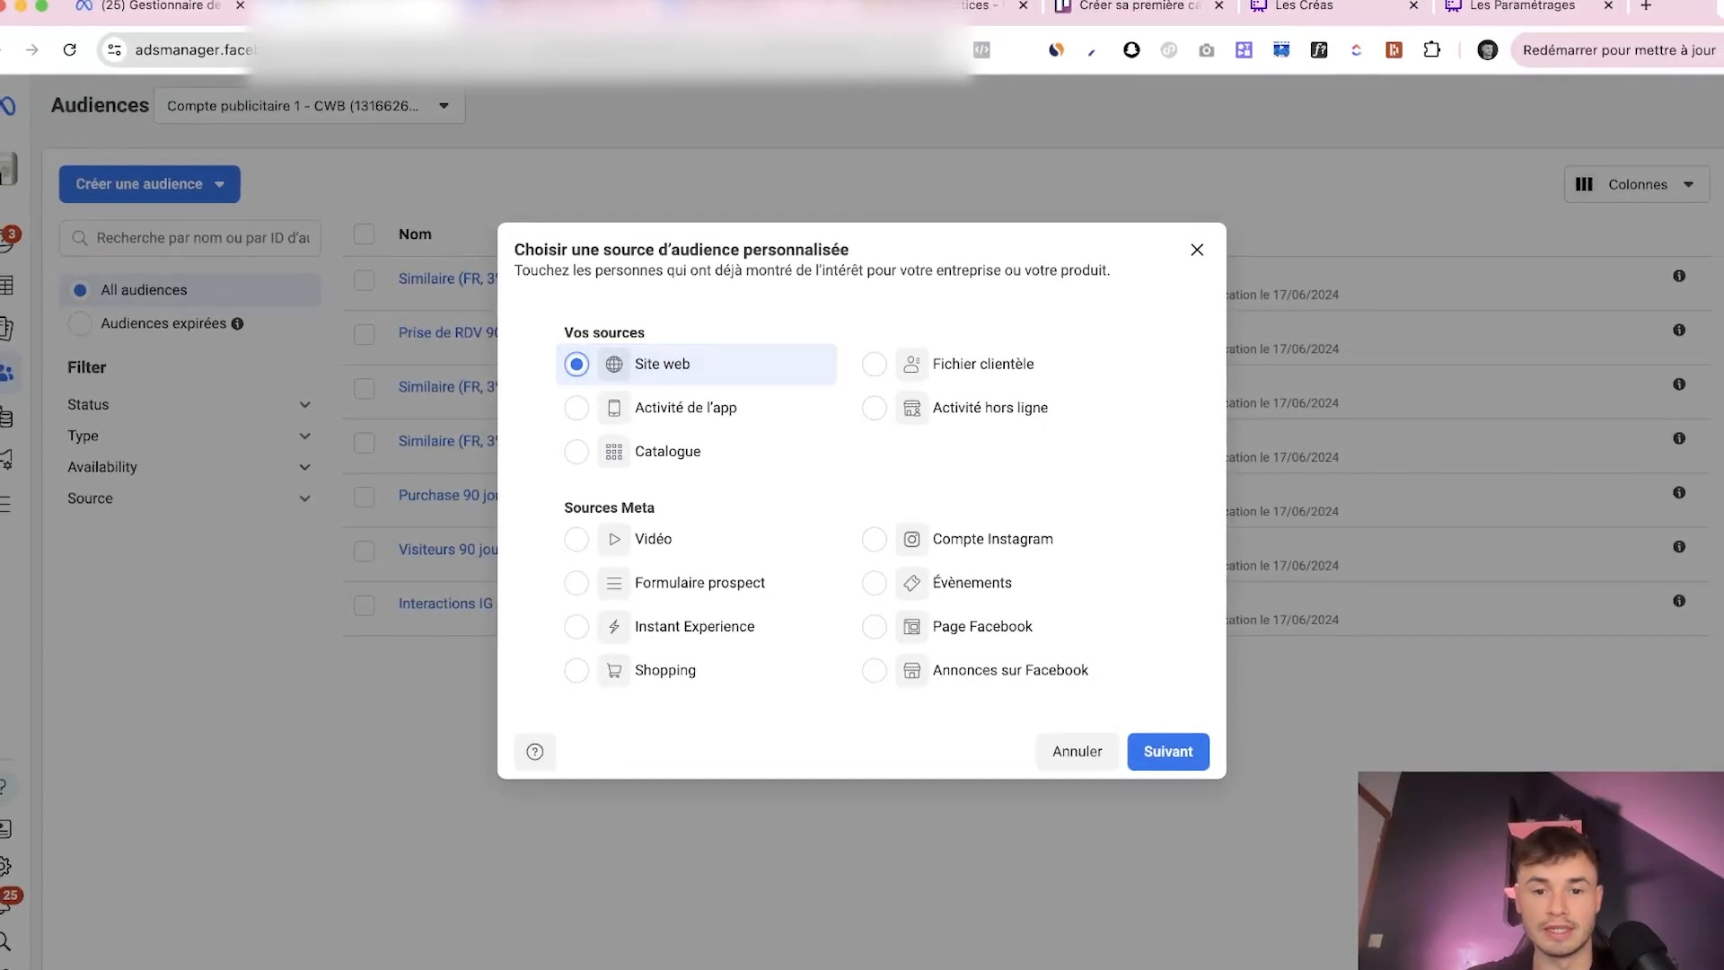
pyautogui.click(1168, 752)
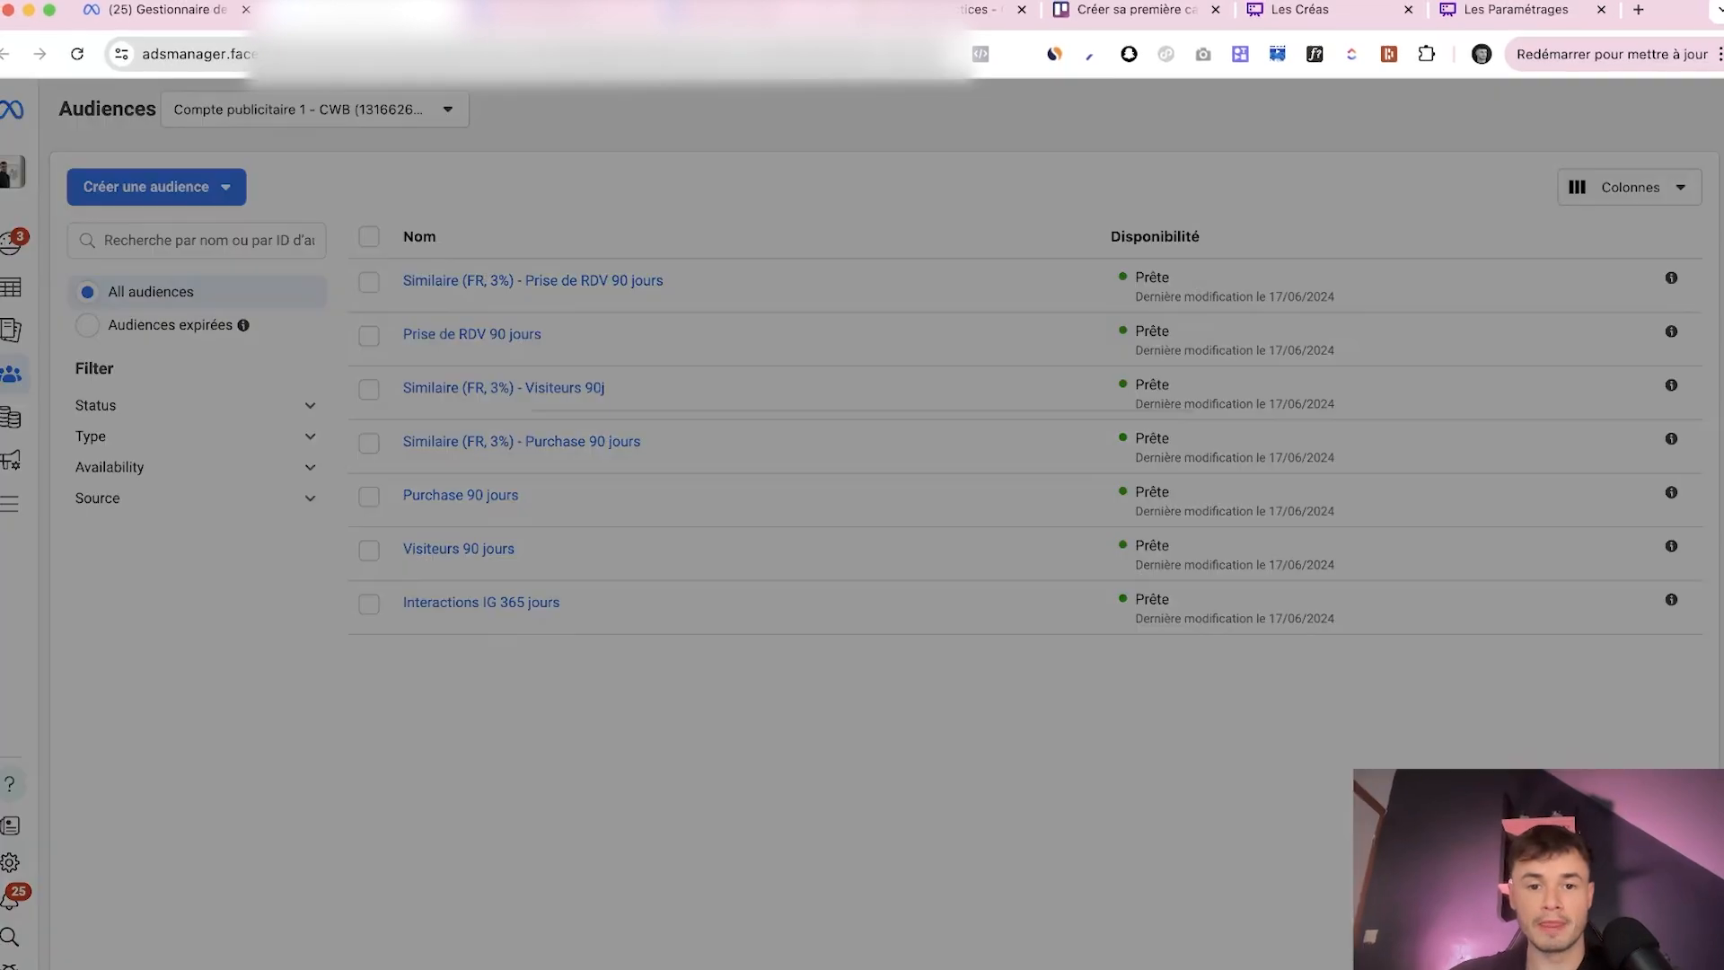
# Base the website audience on the Purchase event and set its retention to 90 days
pyautogui.click(862, 416)
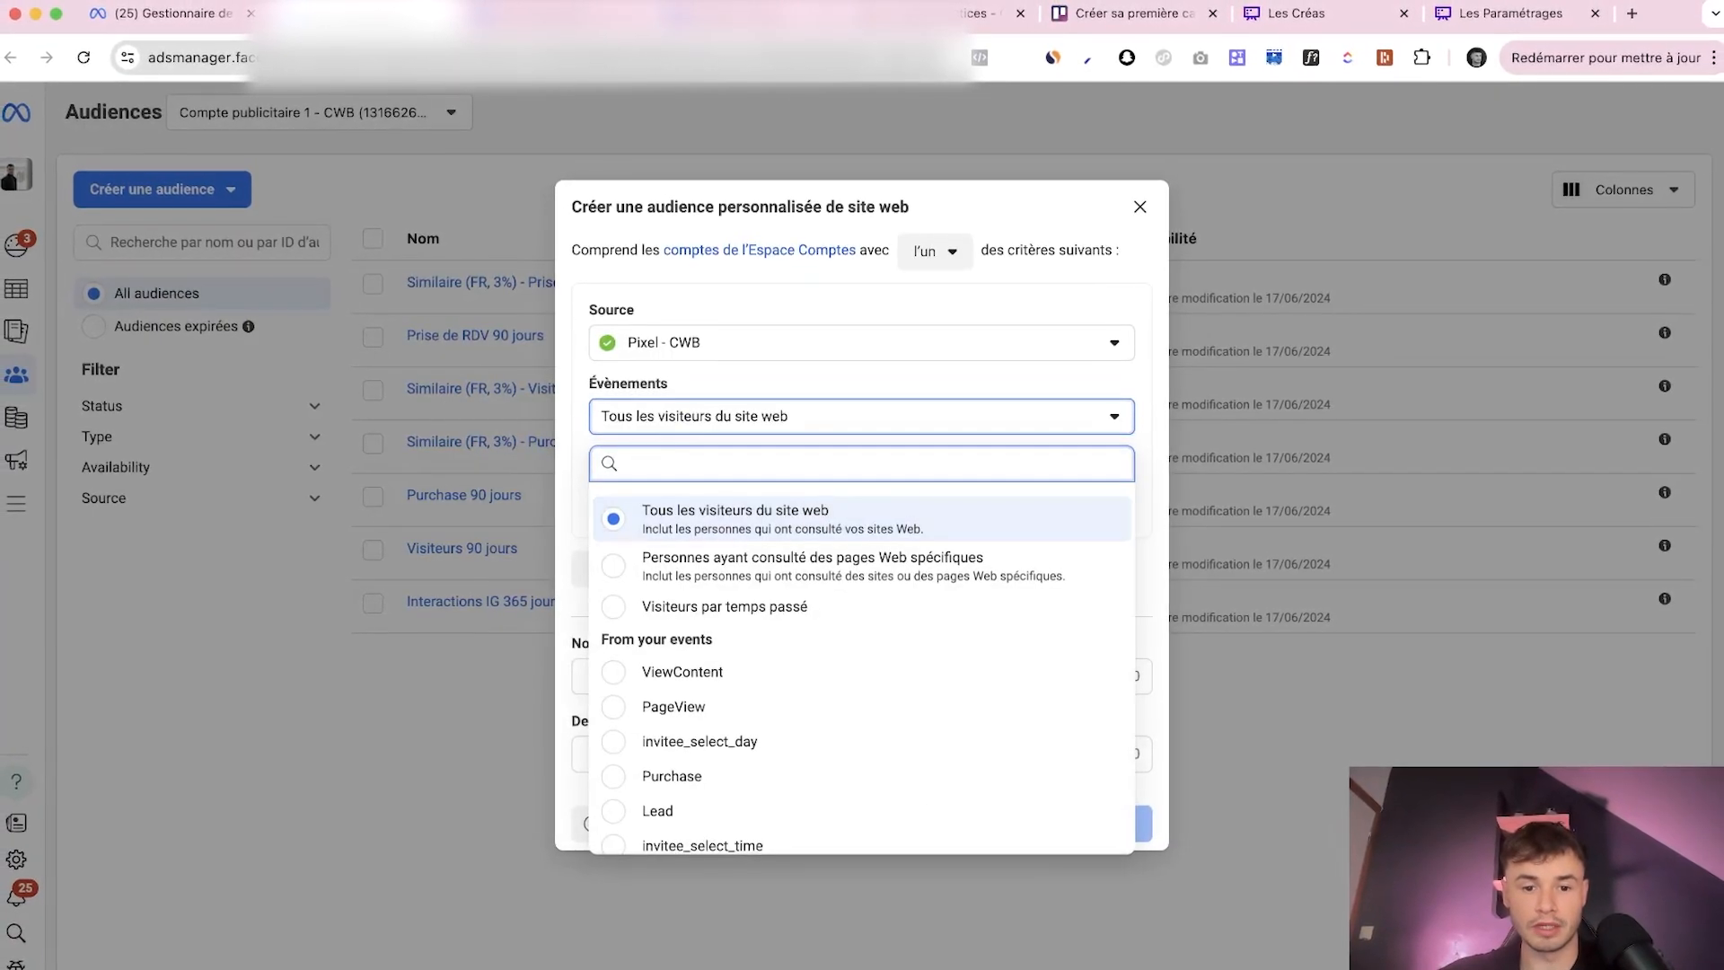
pyautogui.scroll(-3, 862, 679)
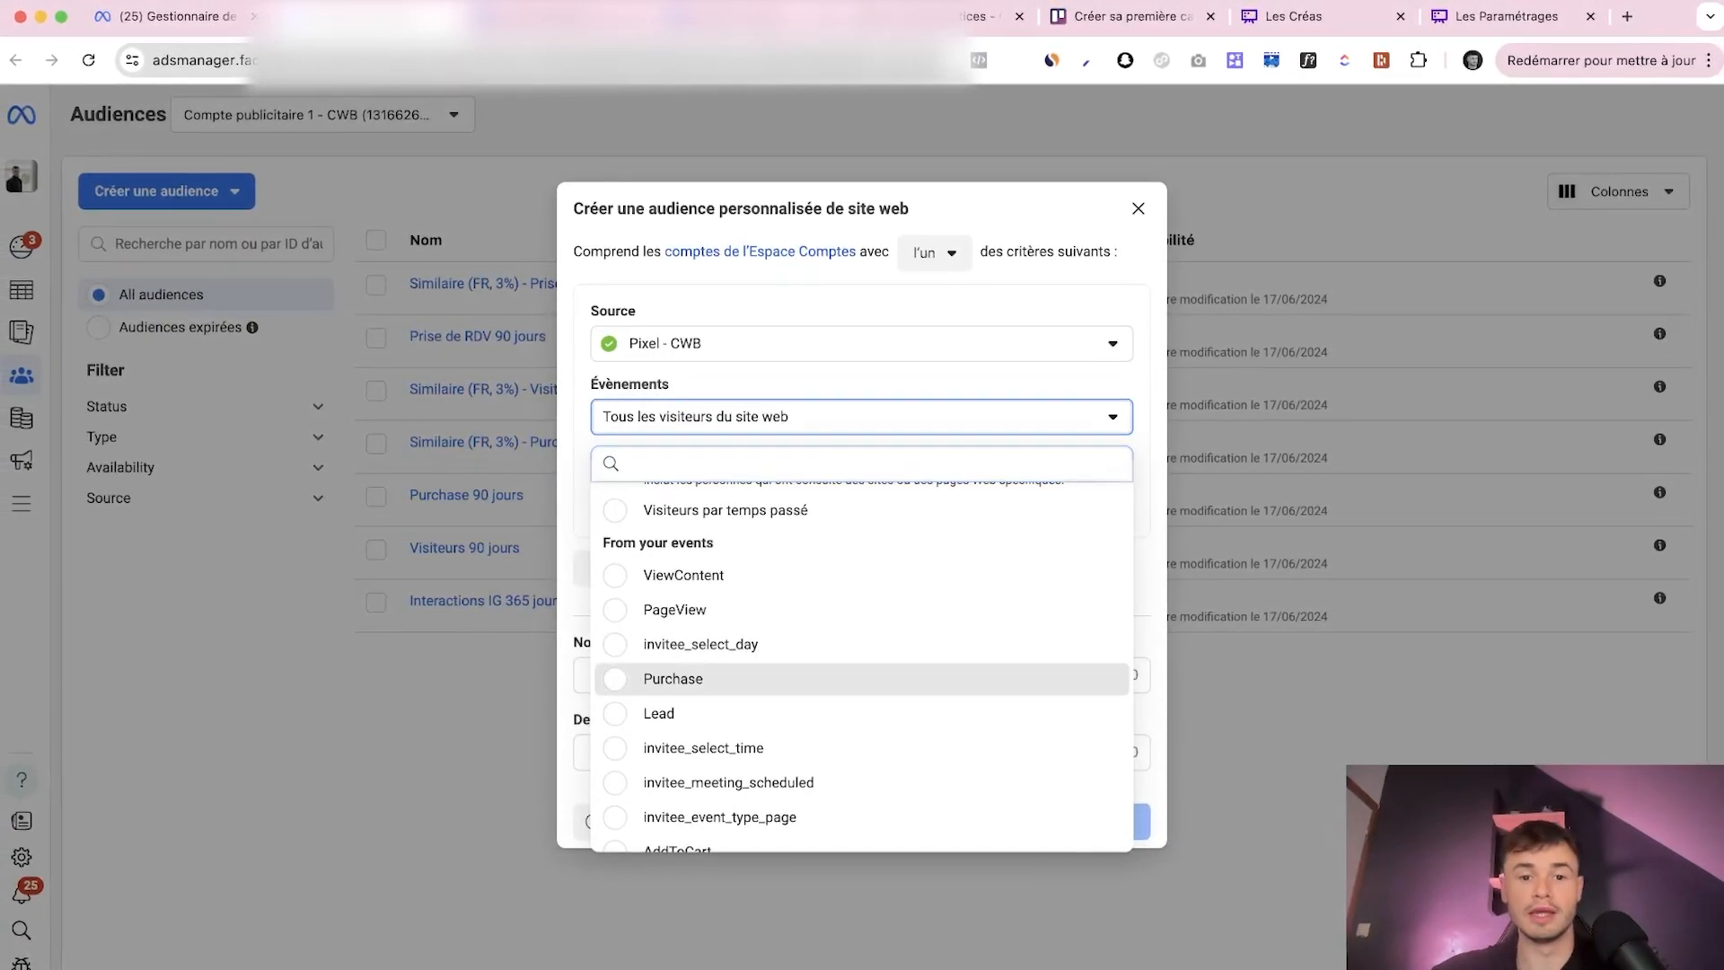
pyautogui.click(673, 679)
pyautogui.doubleClick(611, 477)
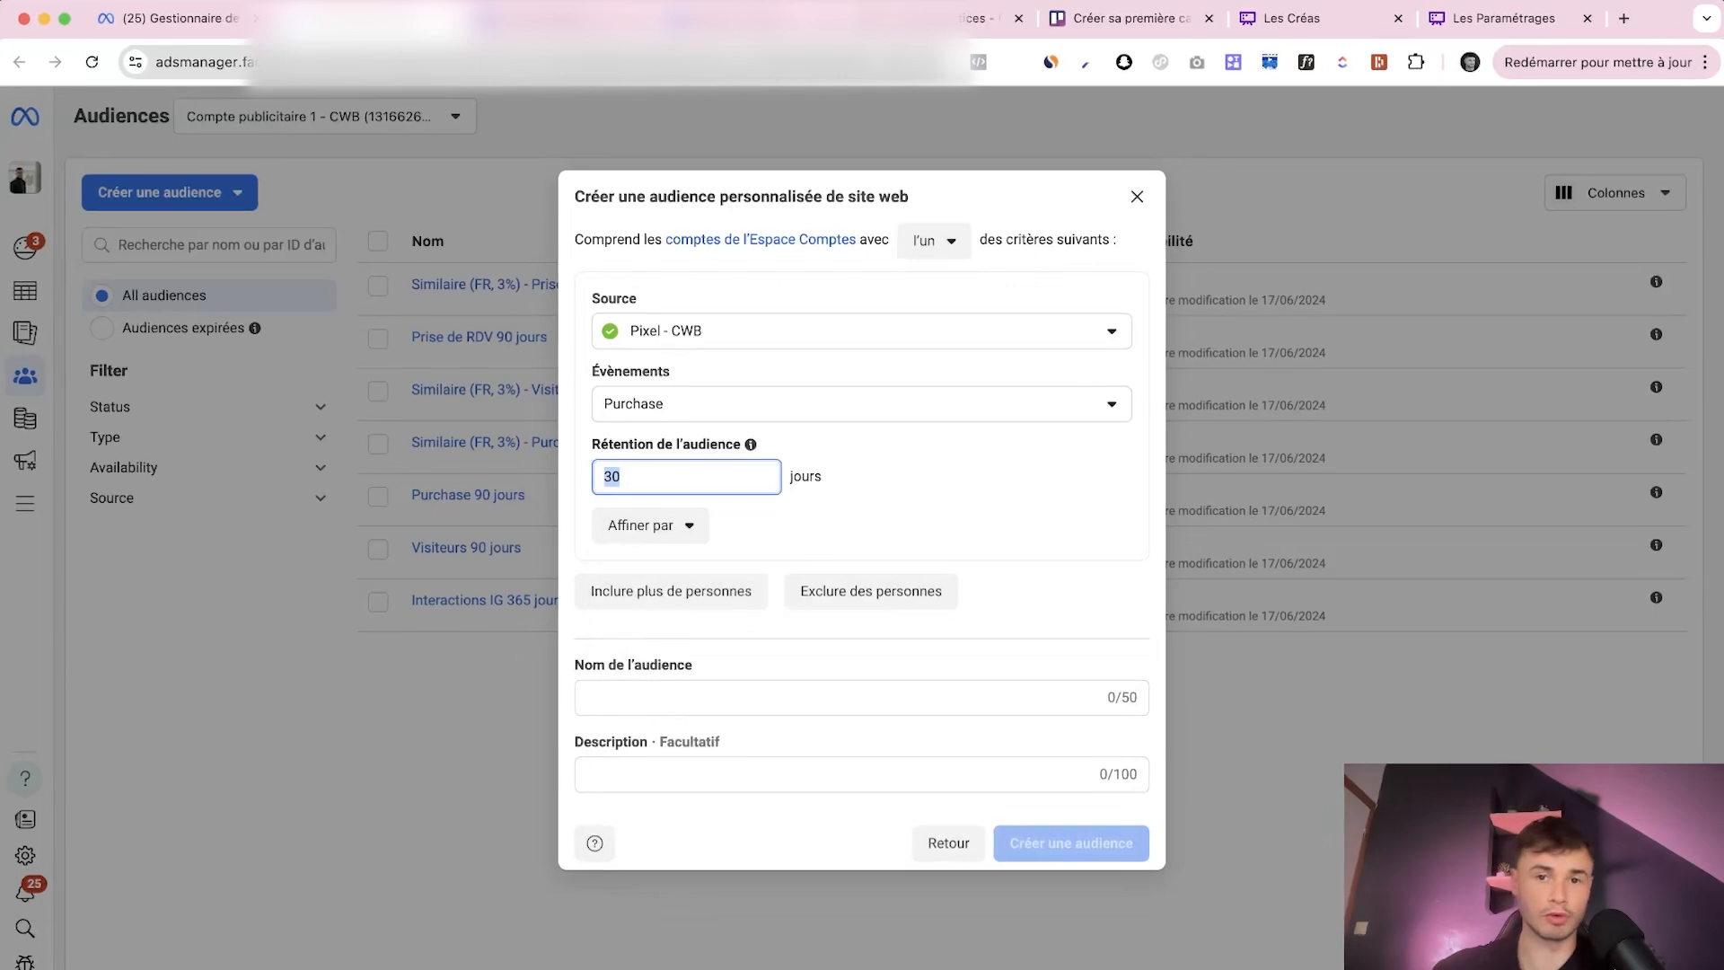
pyautogui.write('90')
pyautogui.click(907, 512)
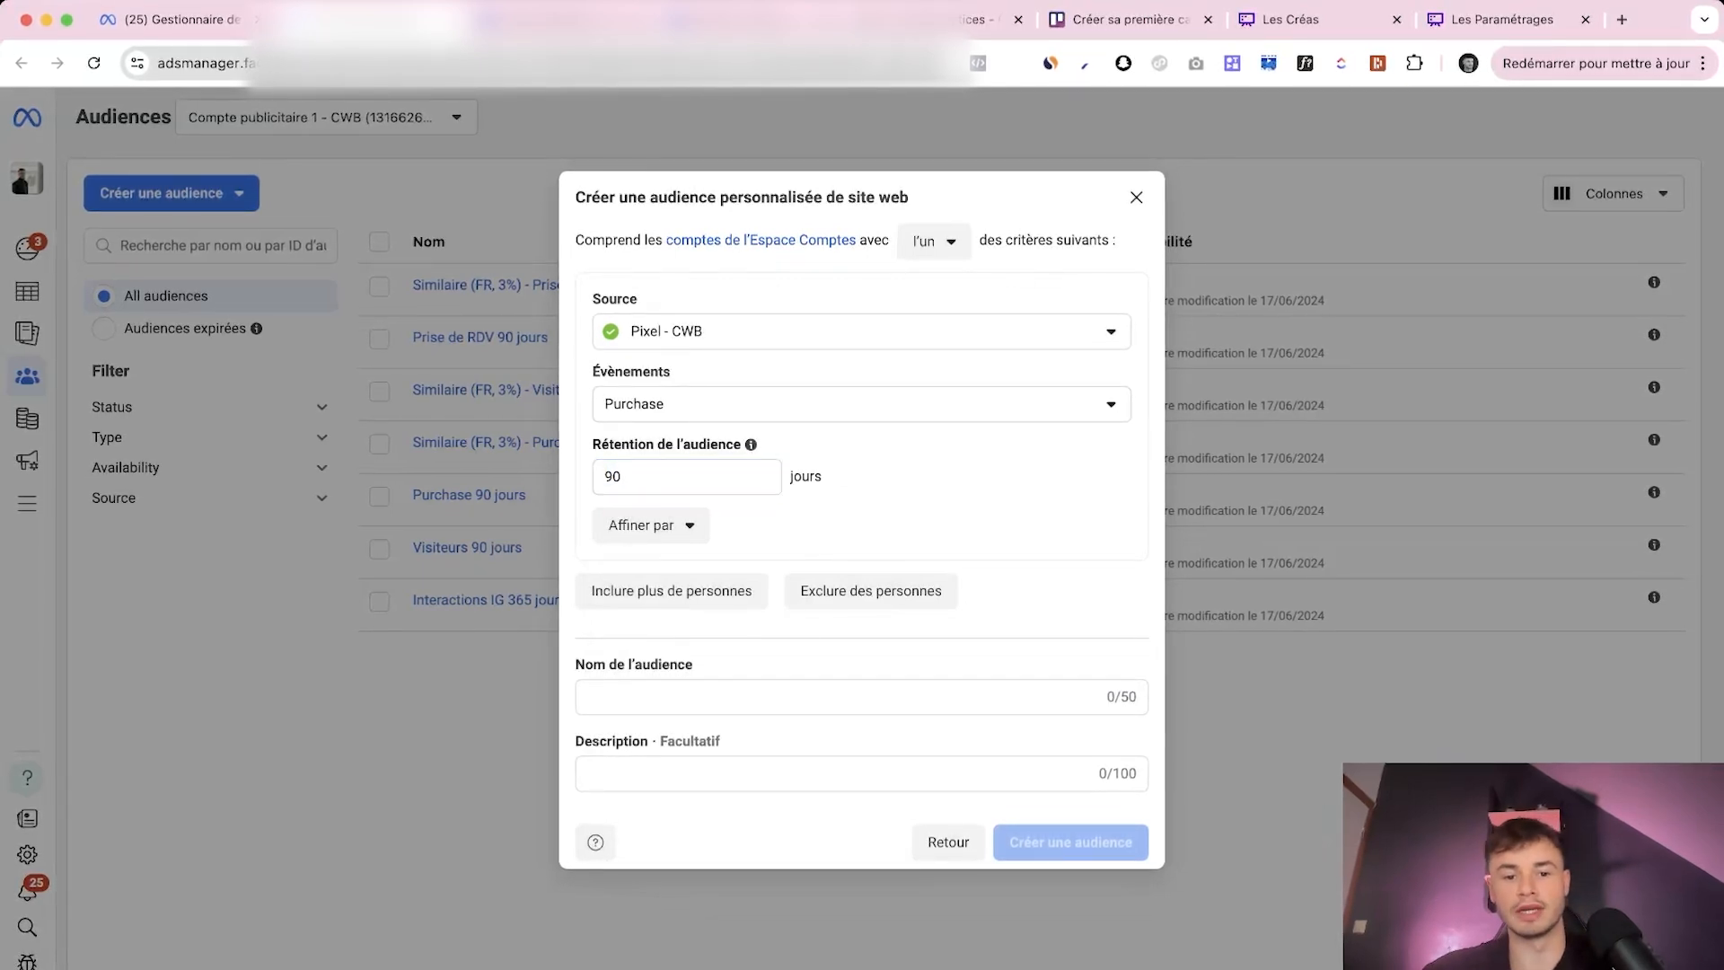
# Name the audience "Purchase 90 jours", create it and finish the creation dialog
pyautogui.click(682, 696)
pyautogui.write('P')
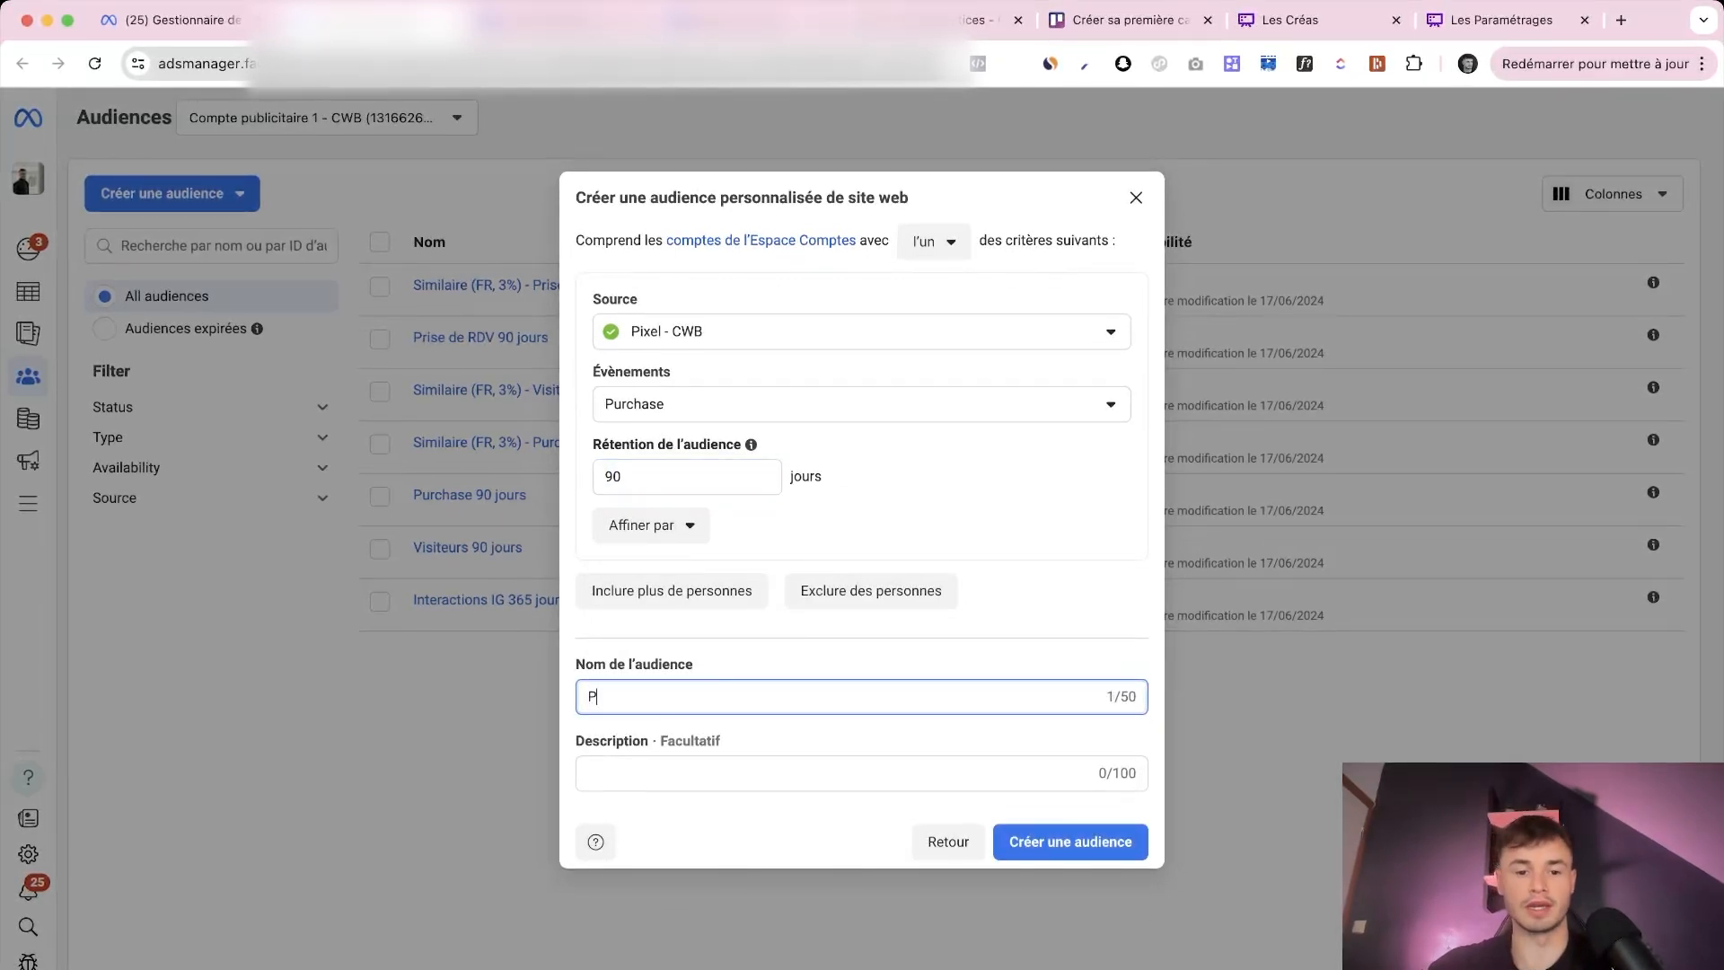
pyautogui.write('urchase 90 jours')
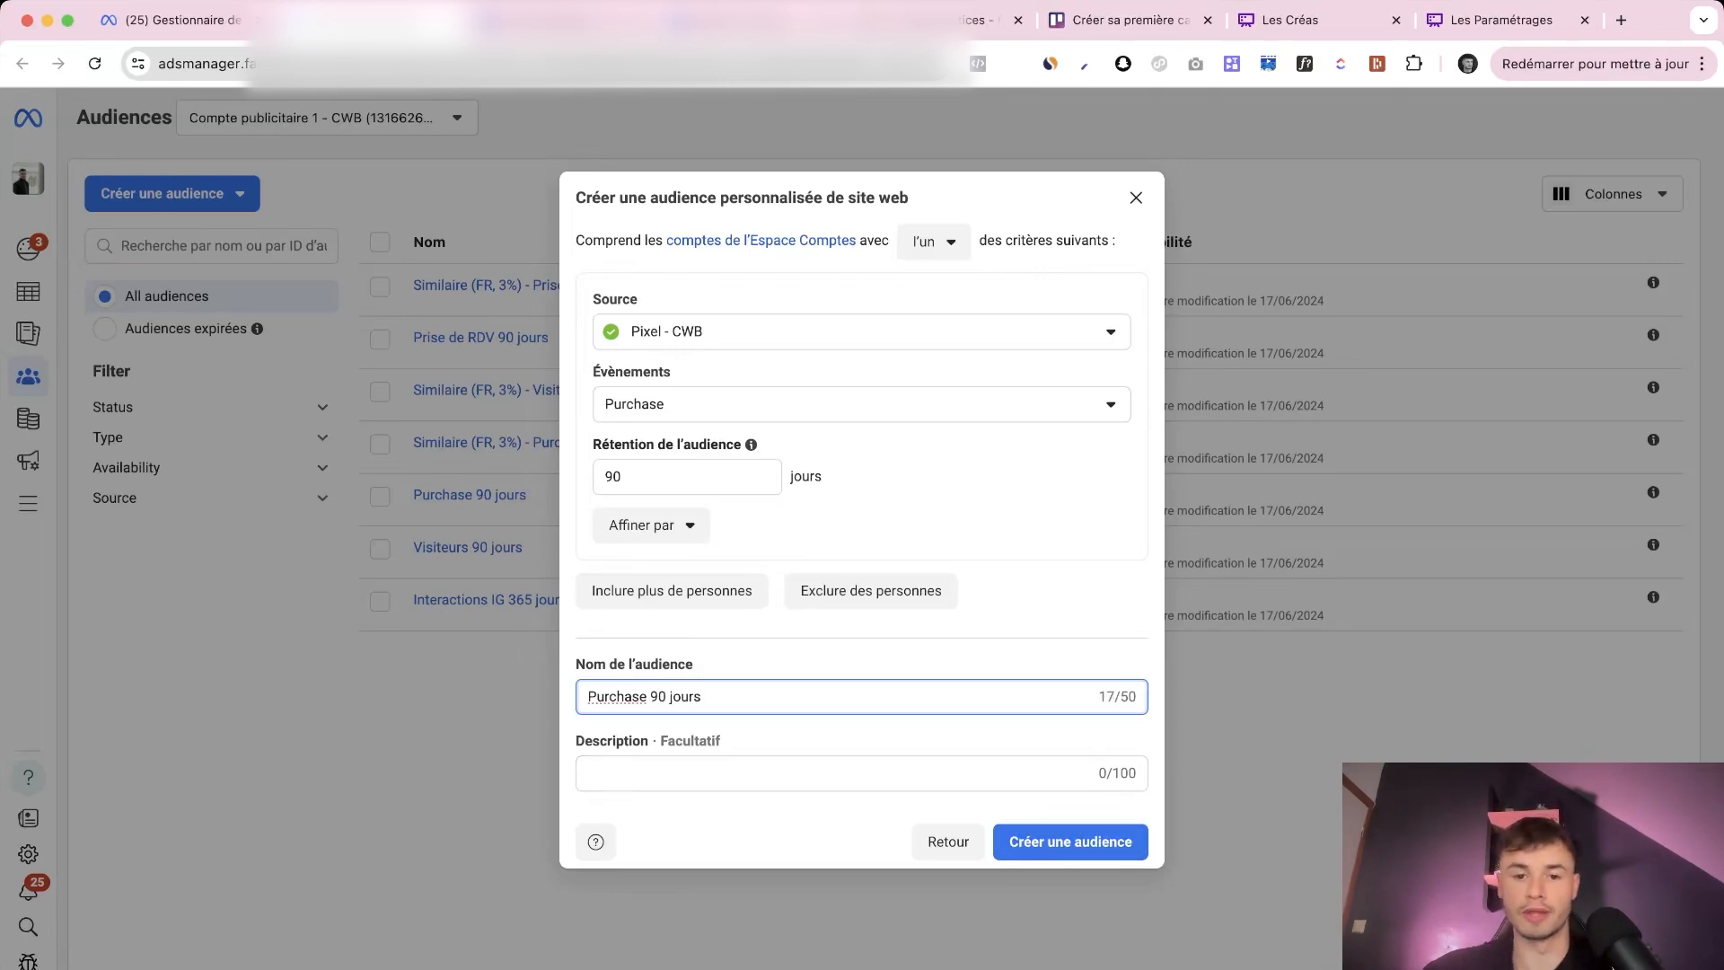
pyautogui.click(1069, 841)
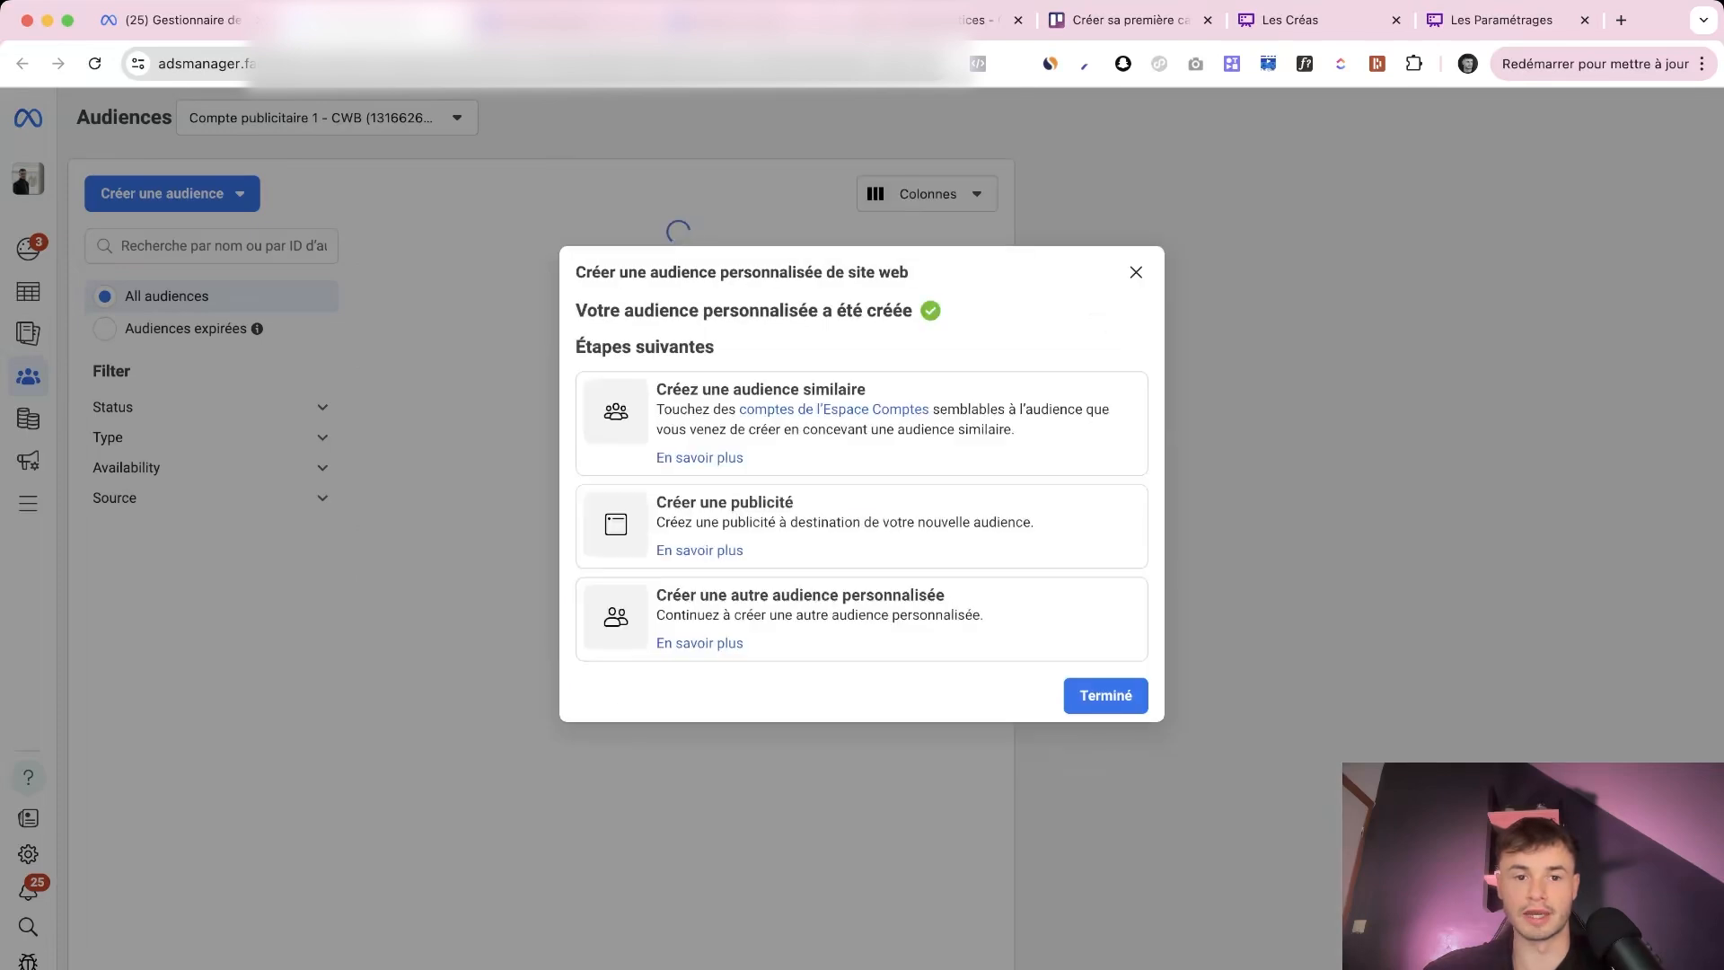
pyautogui.click(1104, 695)
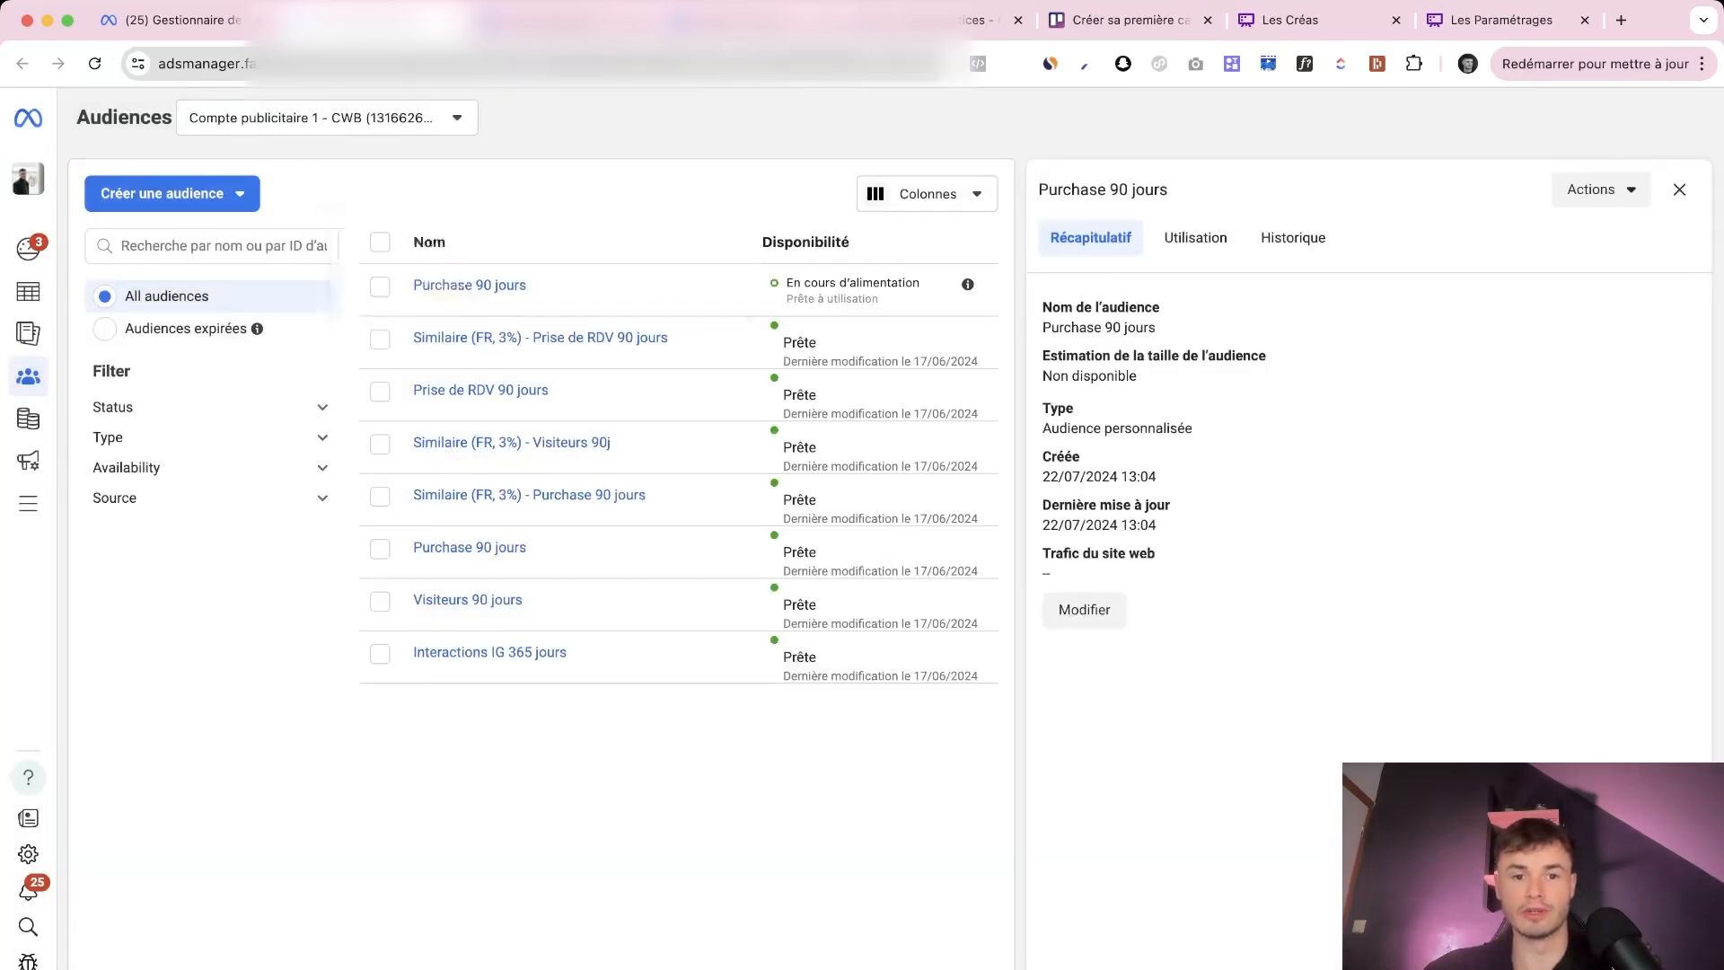
# Copy the new Purchase 90 jours audience's name and add that audience to the Marketing ad set's excluded custom audiences
pyautogui.moveTo(412, 285); pyautogui.dragTo(527, 286)
pyautogui.press('super+c')
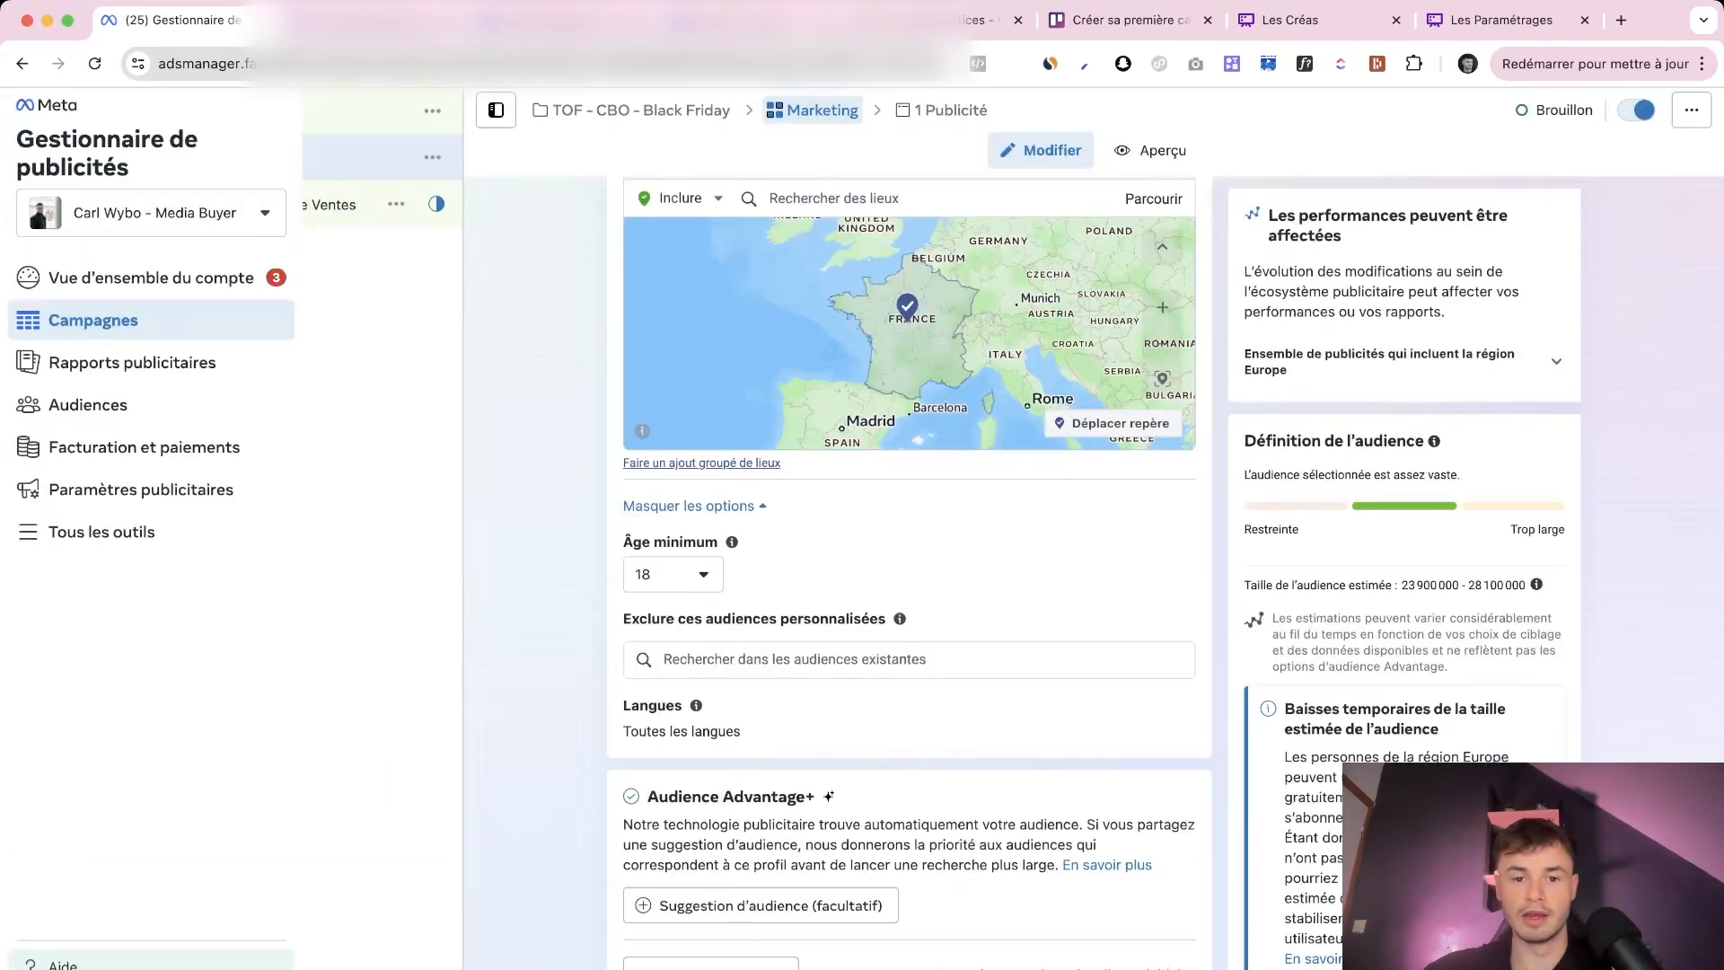
pyautogui.click(897, 659)
pyautogui.press('super+v')
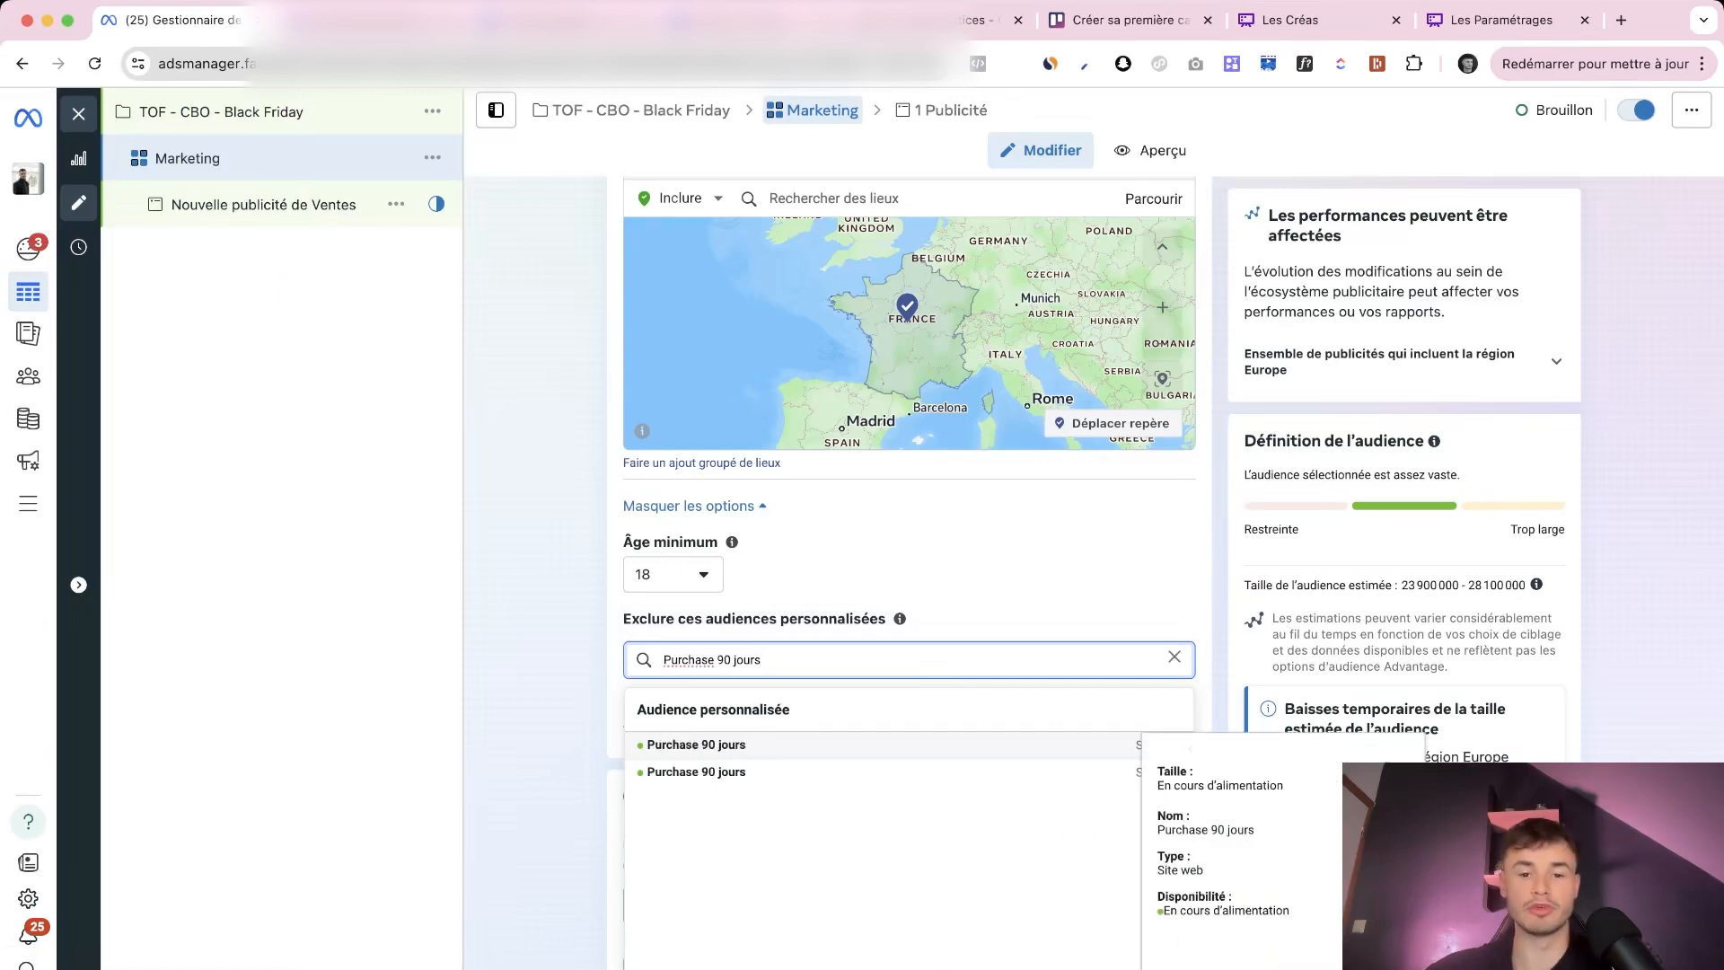
pyautogui.click(696, 744)
pyautogui.scroll(-1, 908, 744)
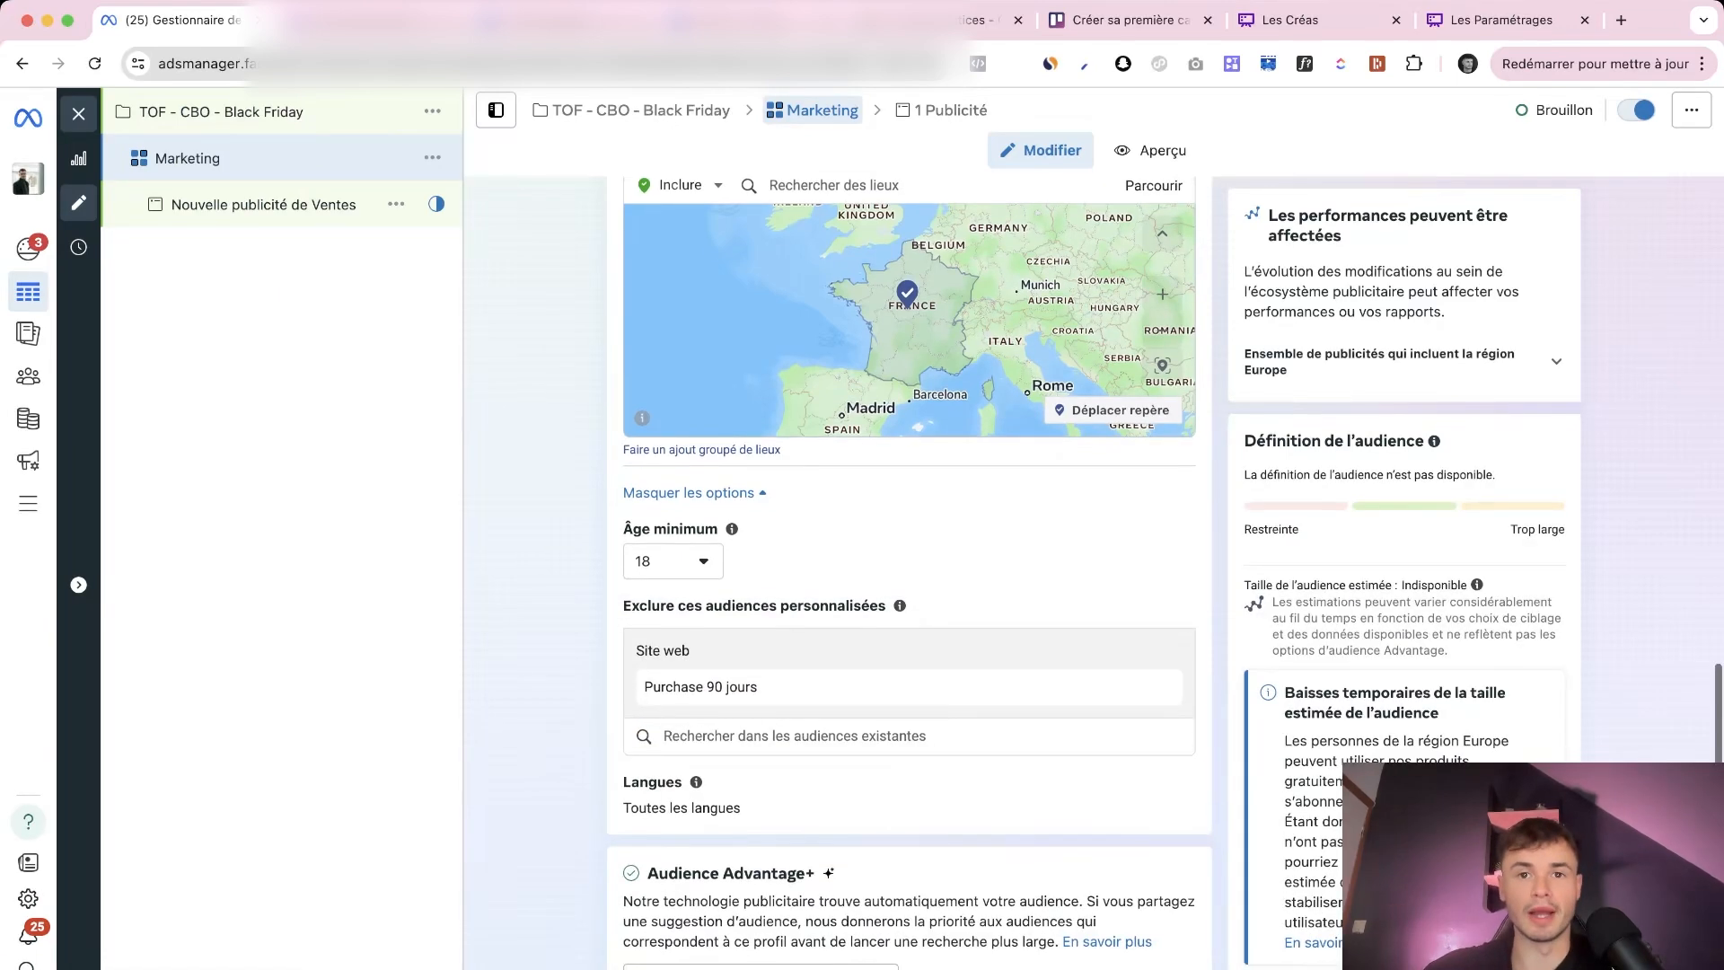
pyautogui.scroll(-2, 908, 539)
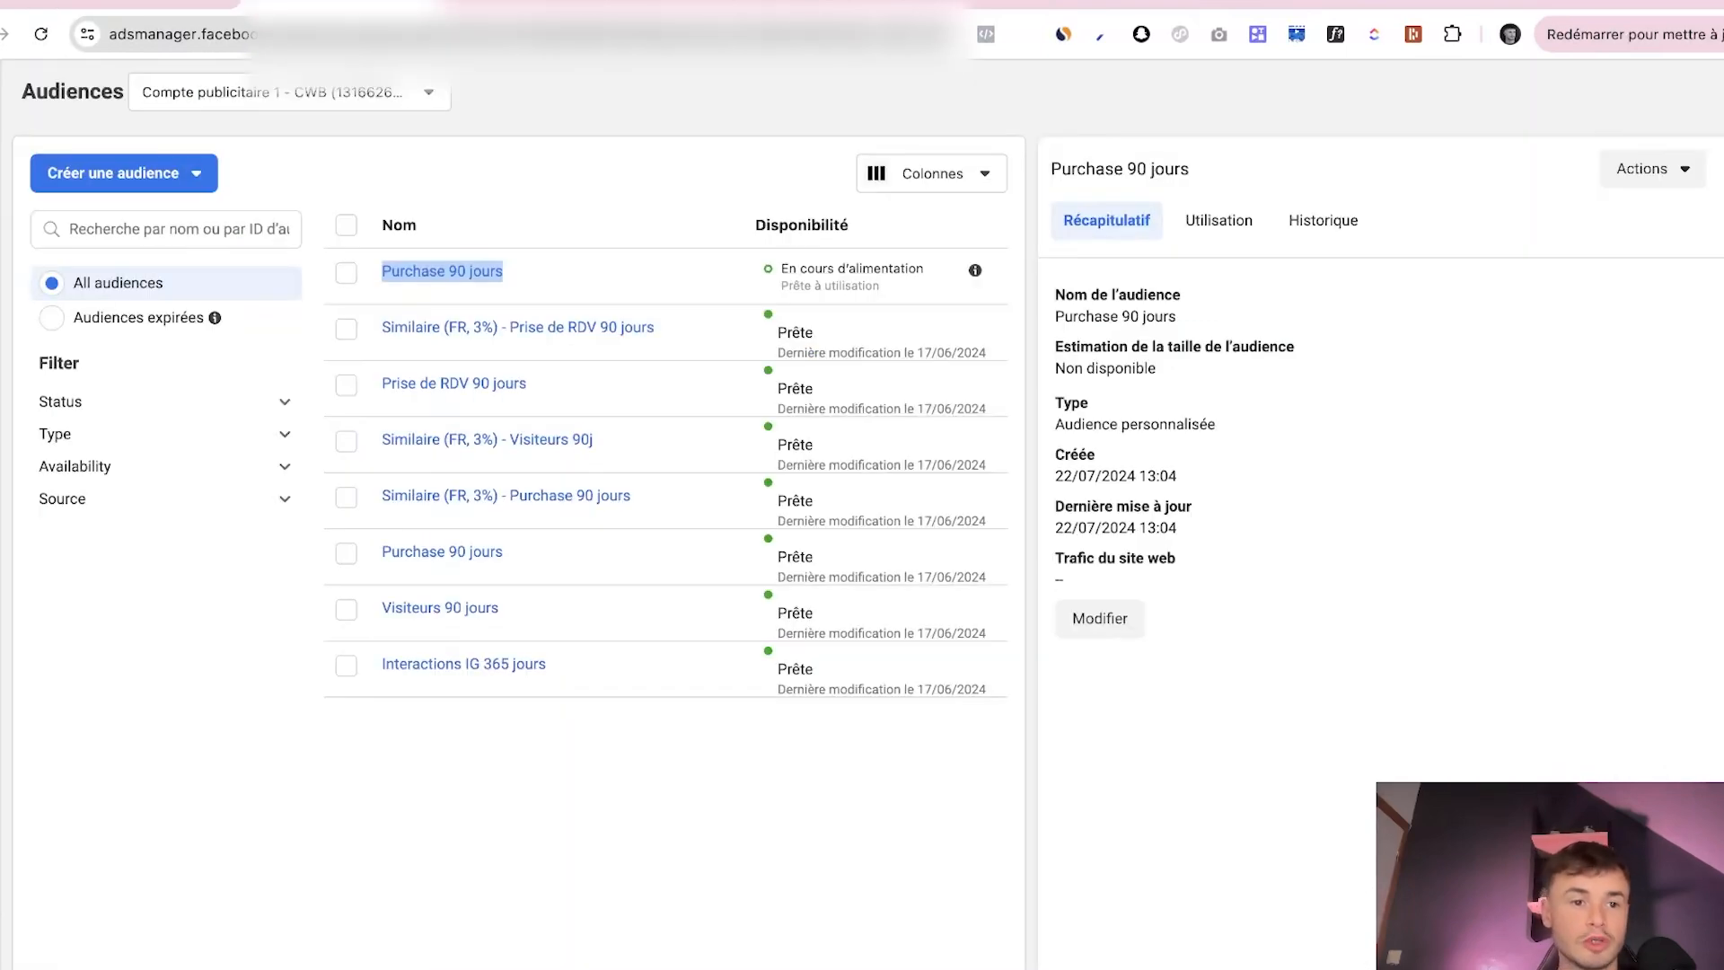
# Try to set up an Instagram account custom audience of people who started following the professional account, and leave its creation dialog
pyautogui.click(112, 172)
pyautogui.click(144, 224)
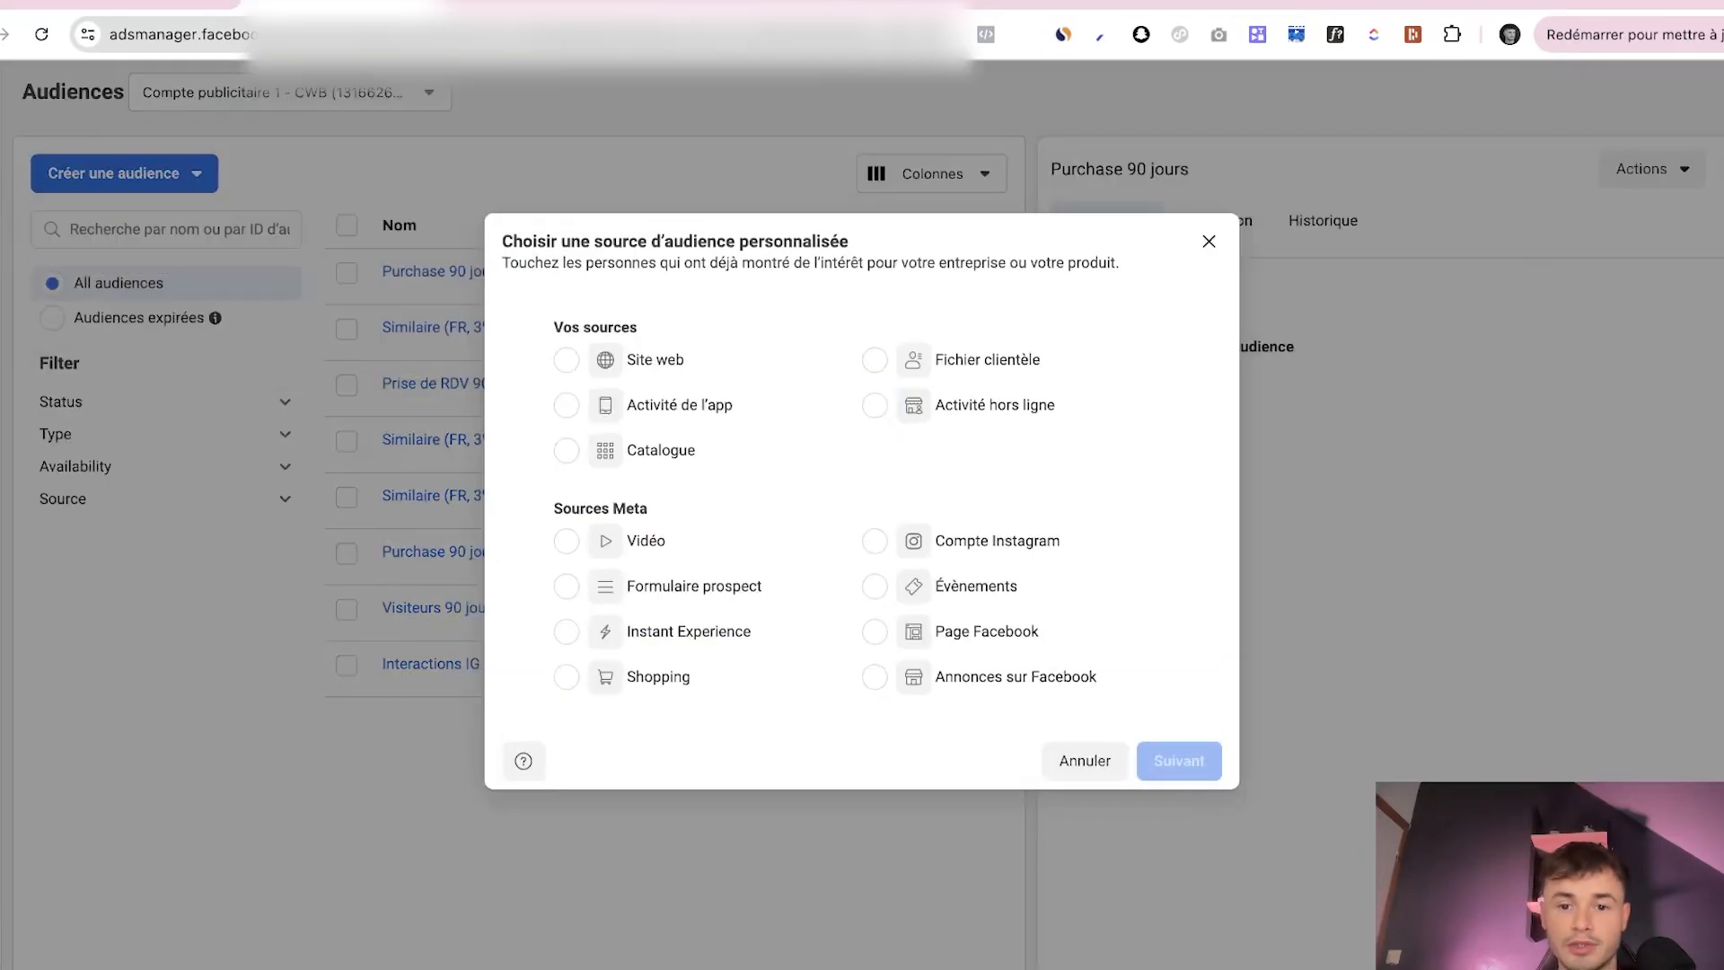
pyautogui.click(988, 540)
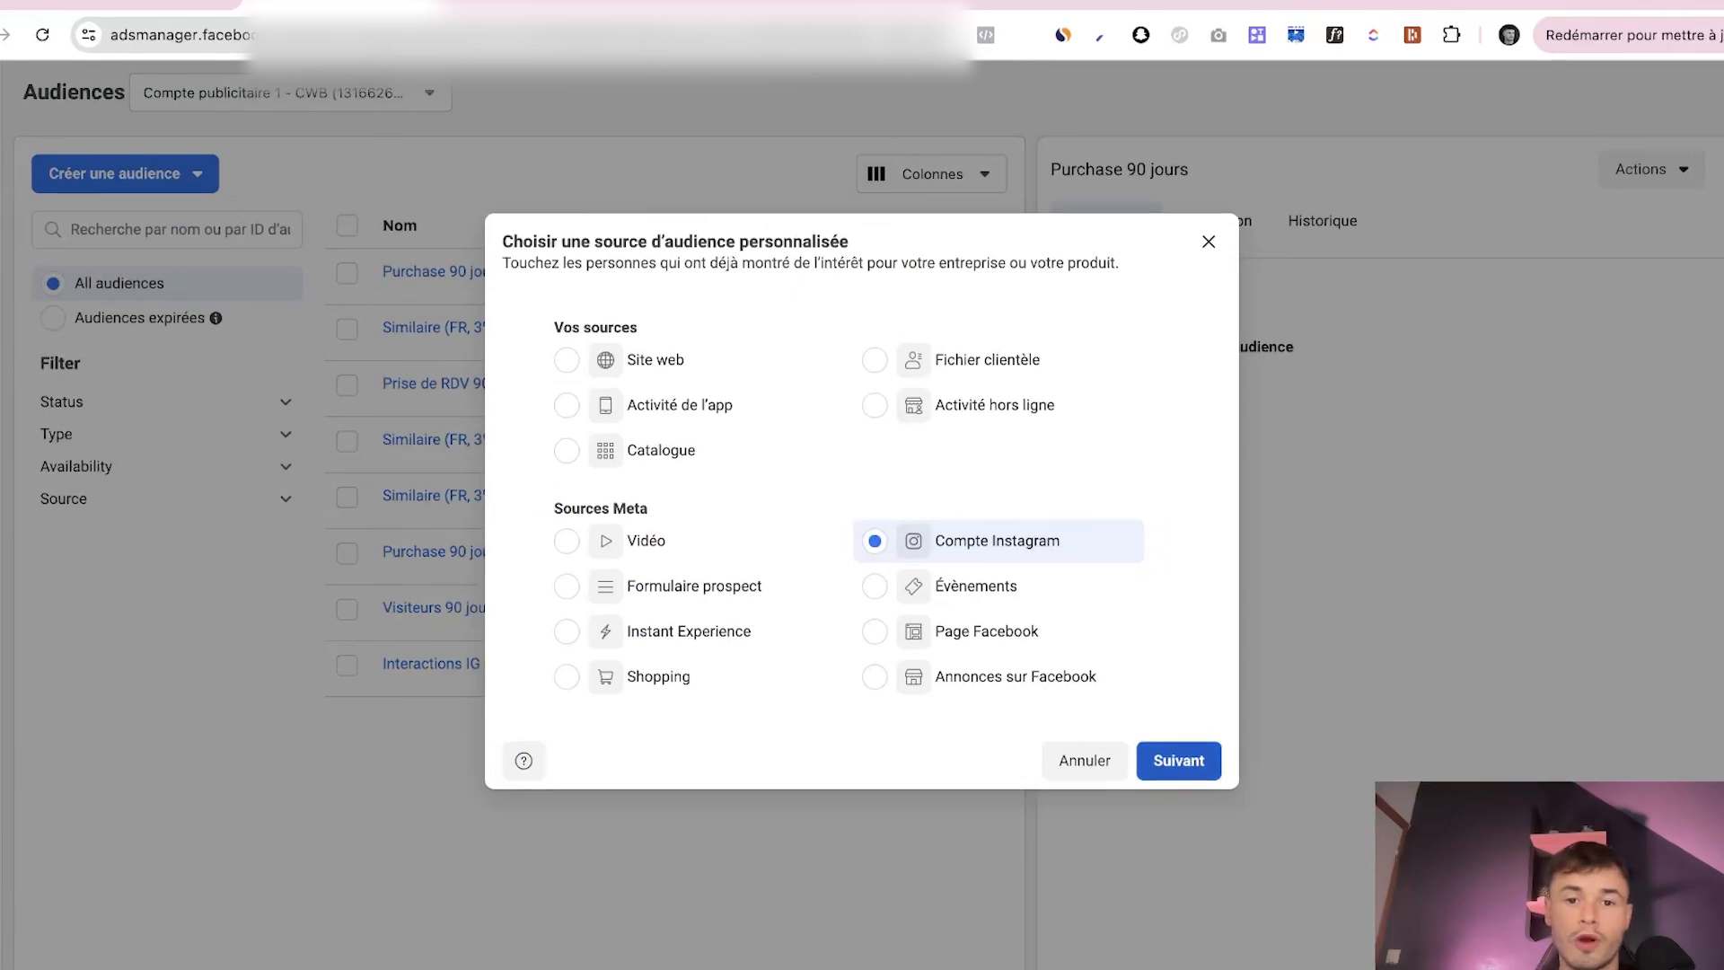
pyautogui.click(1178, 760)
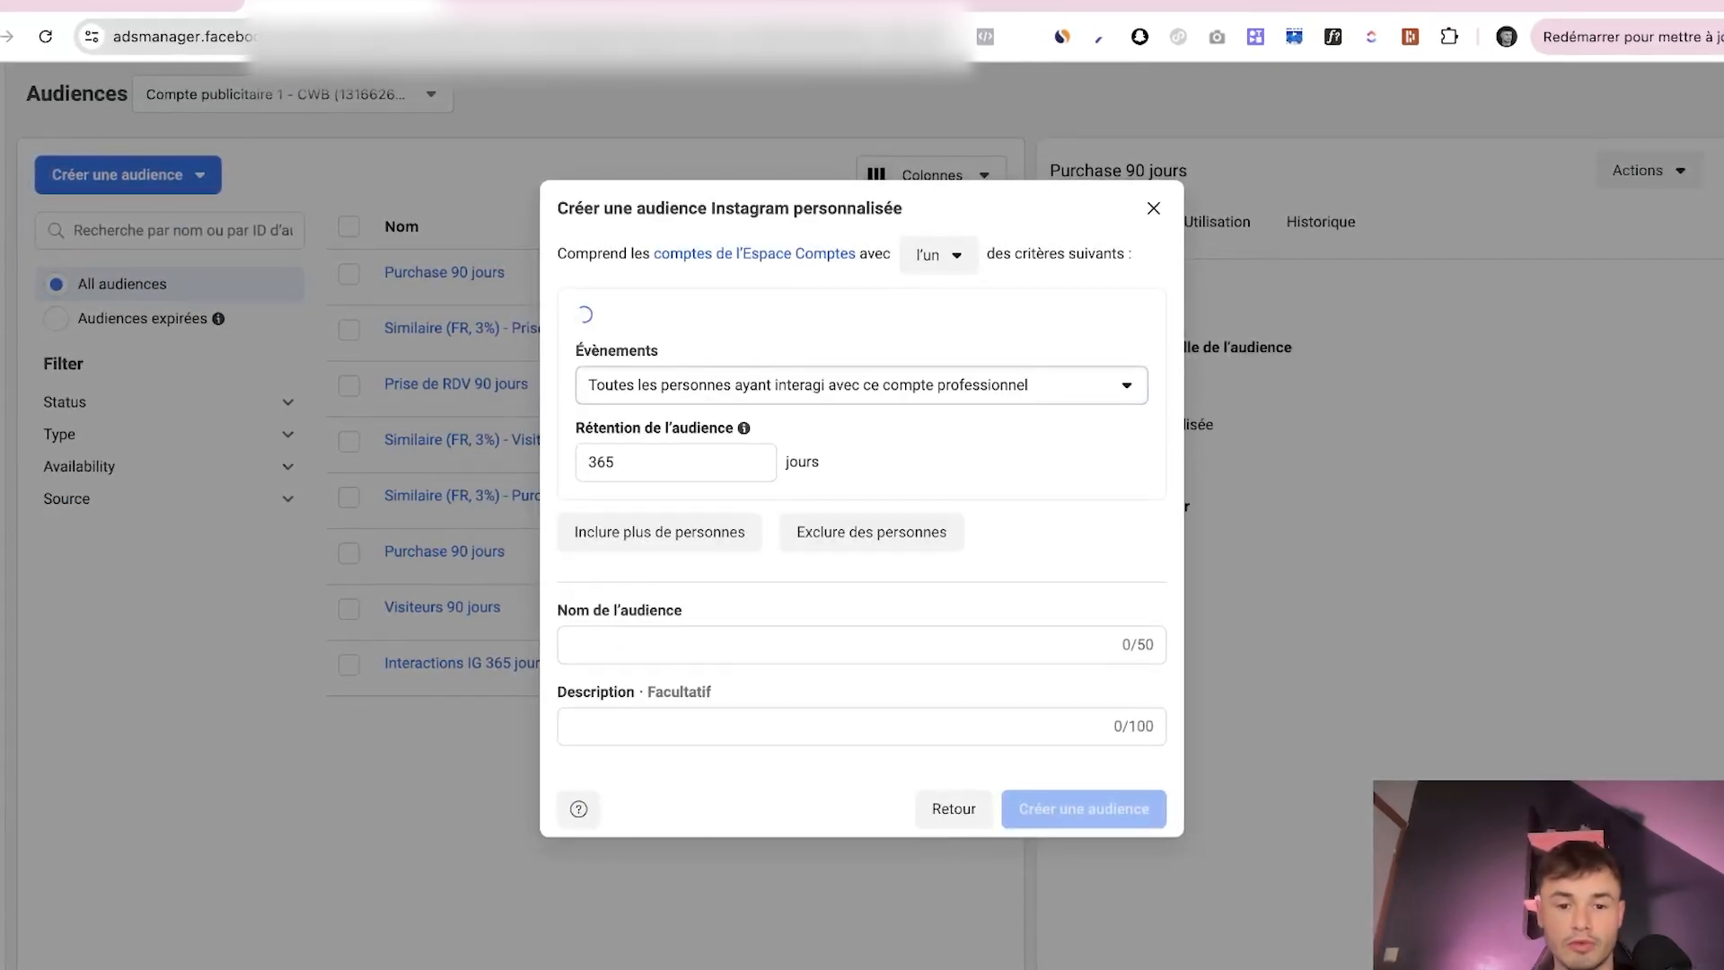
pyautogui.click(860, 385)
pyautogui.scroll(-2, 860, 639)
pyautogui.scroll(2, 860, 639)
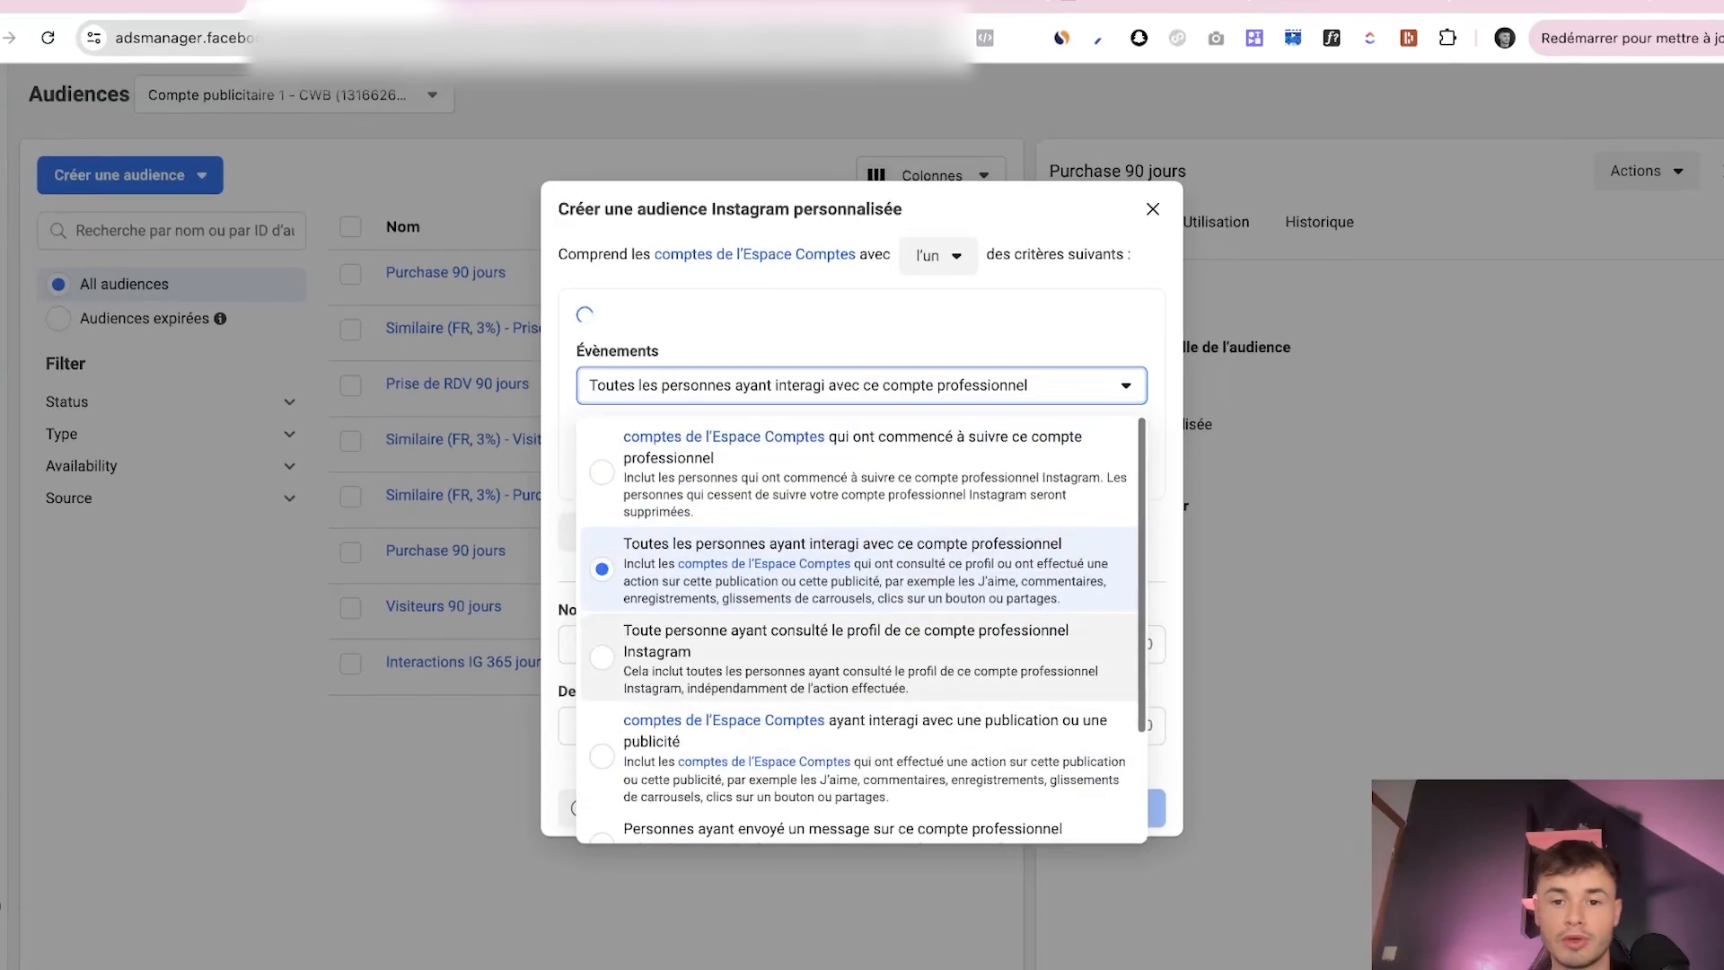
pyautogui.click(860, 472)
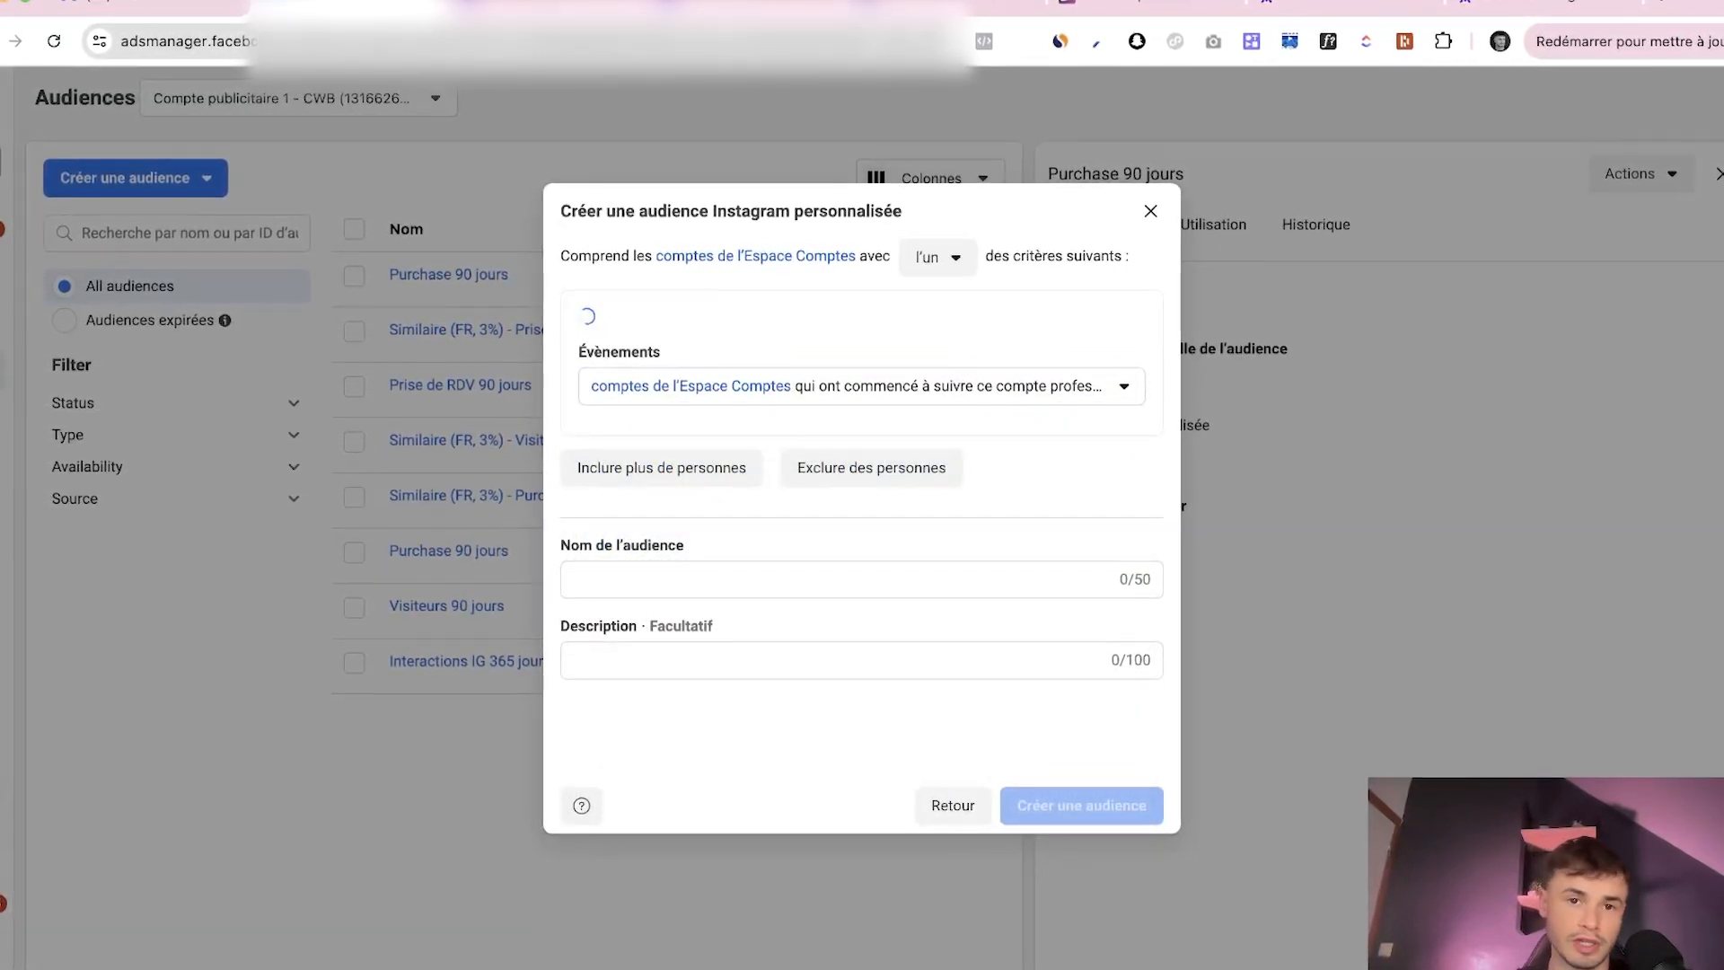
pyautogui.click(839, 579)
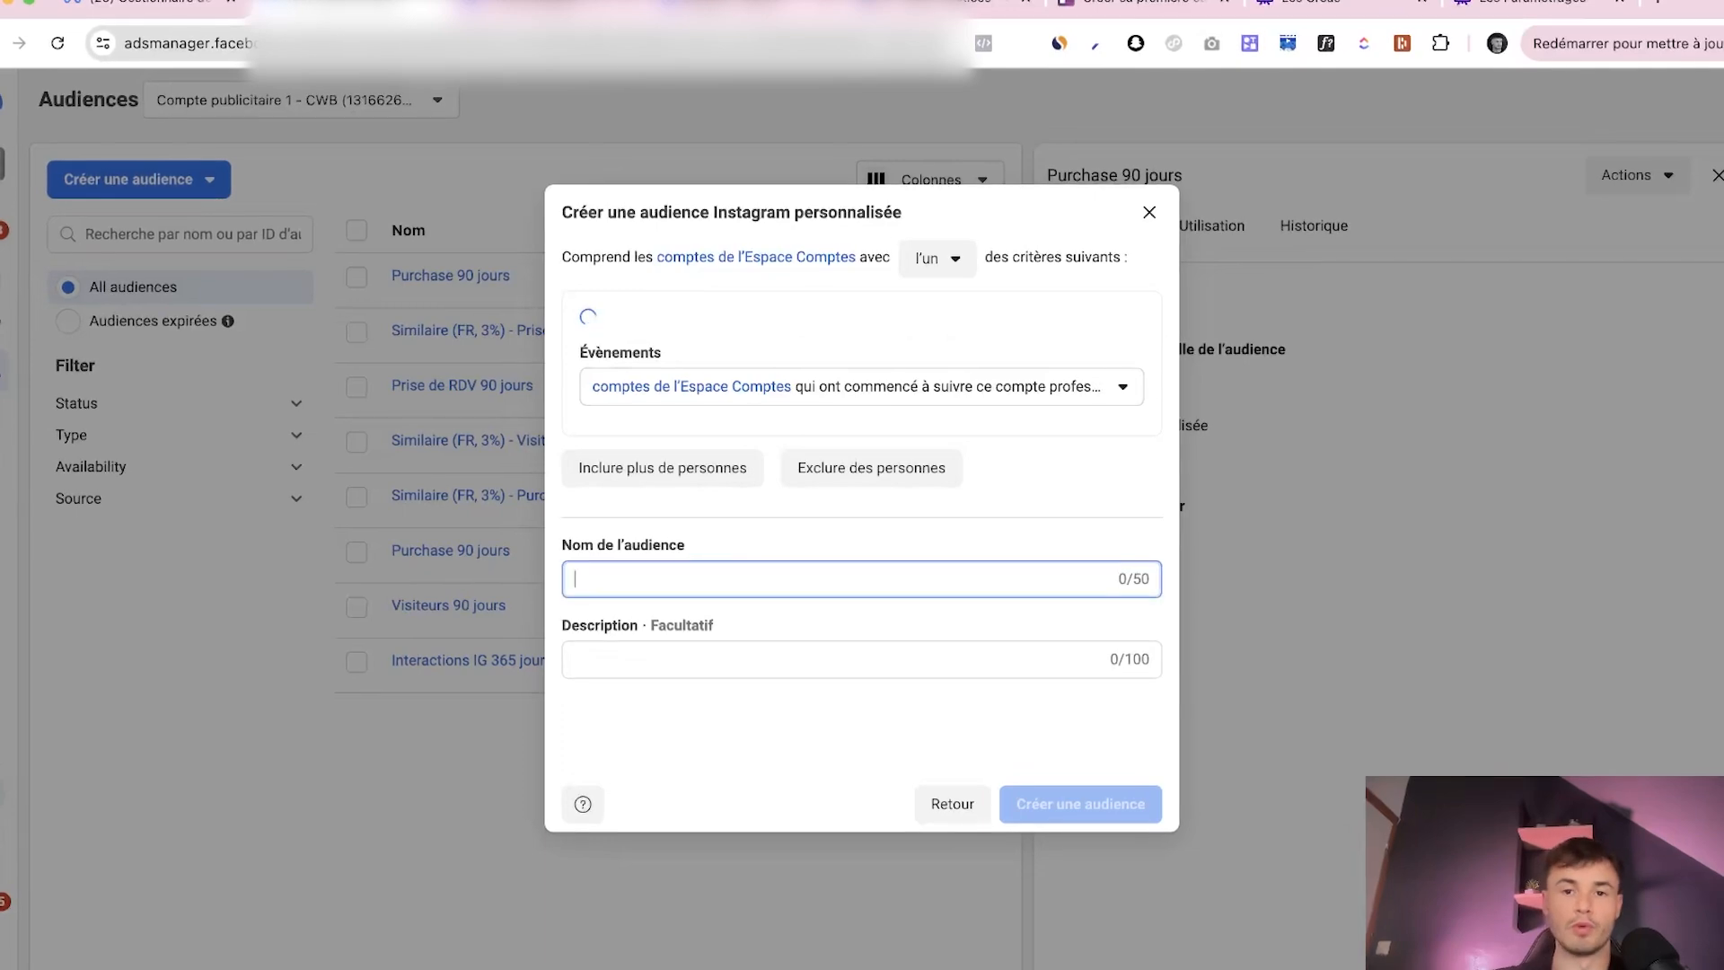
pyautogui.press('Escape')
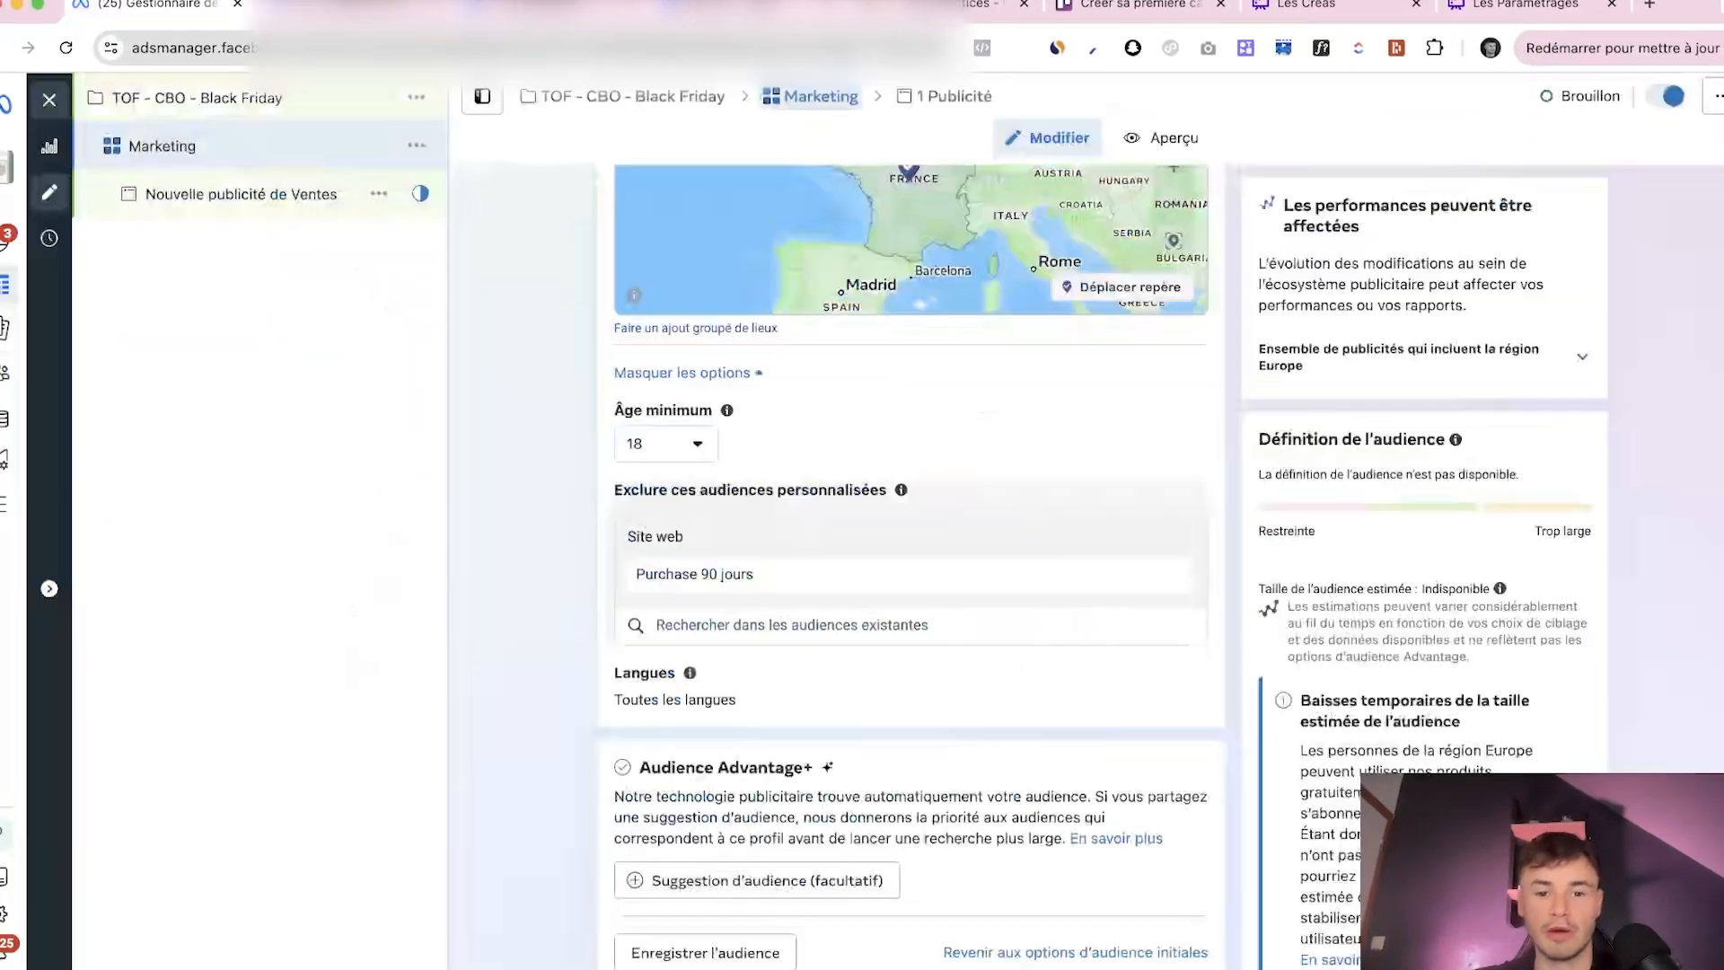
# Look through the existing audiences available for exclusion, and remove Purchase 90 jours from the Marketing ad set's excluded audiences
pyautogui.click(911, 624)
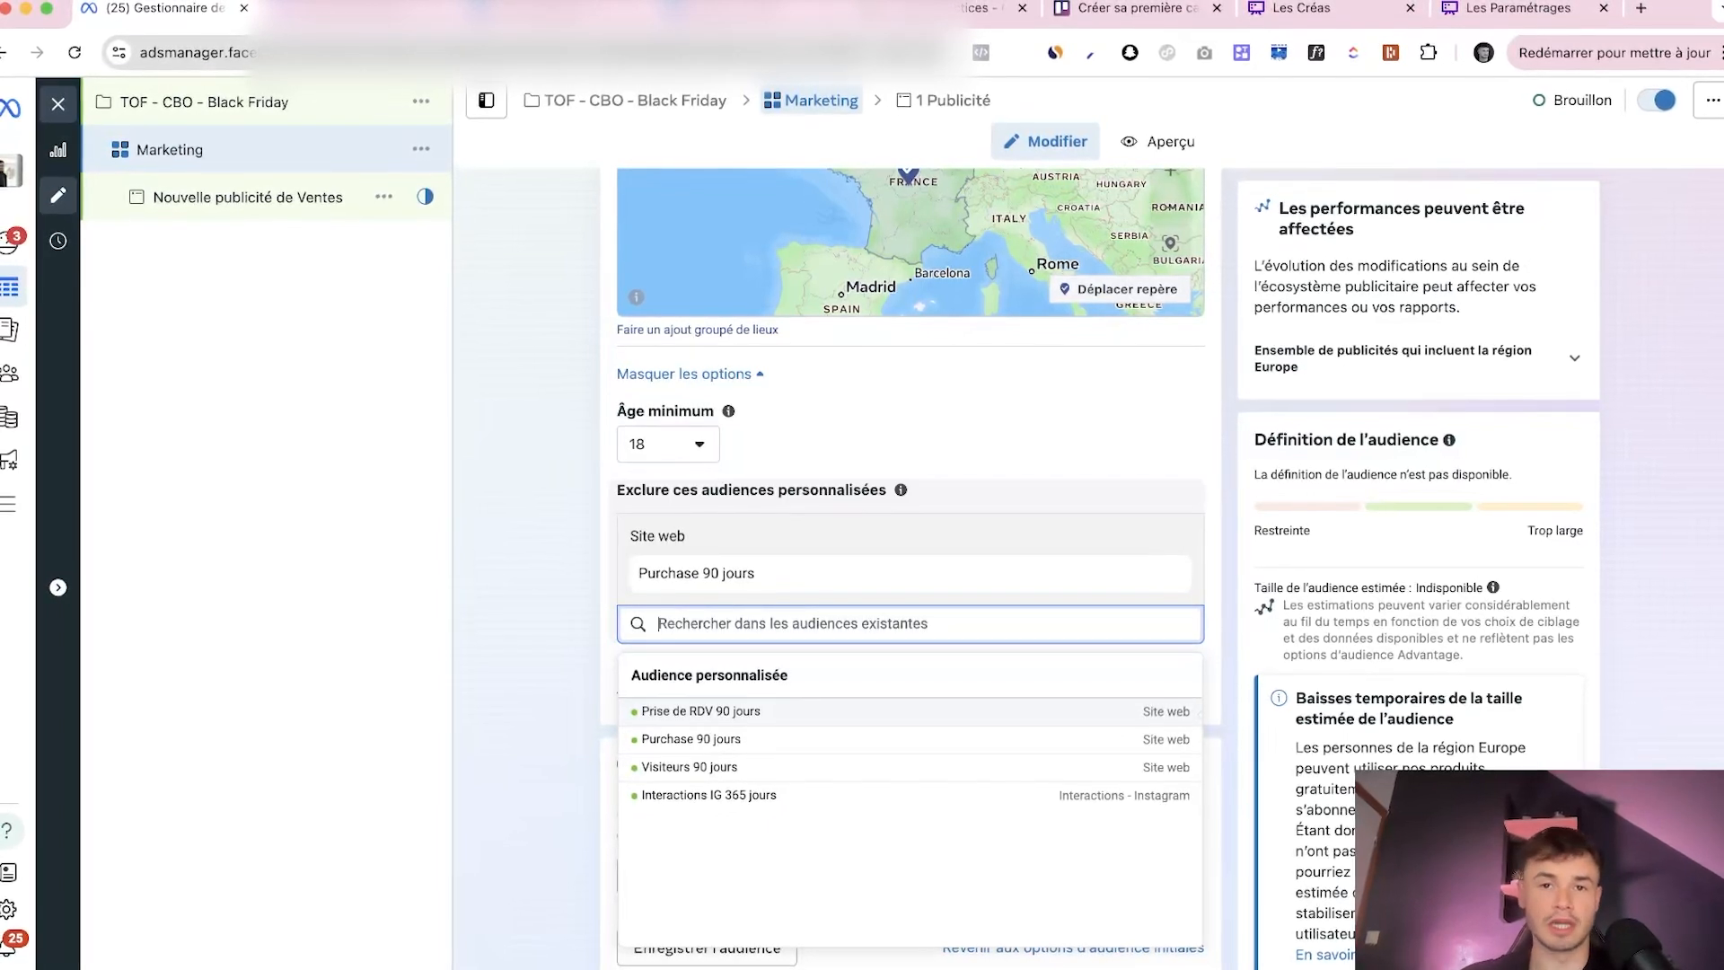
pyautogui.click(988, 443)
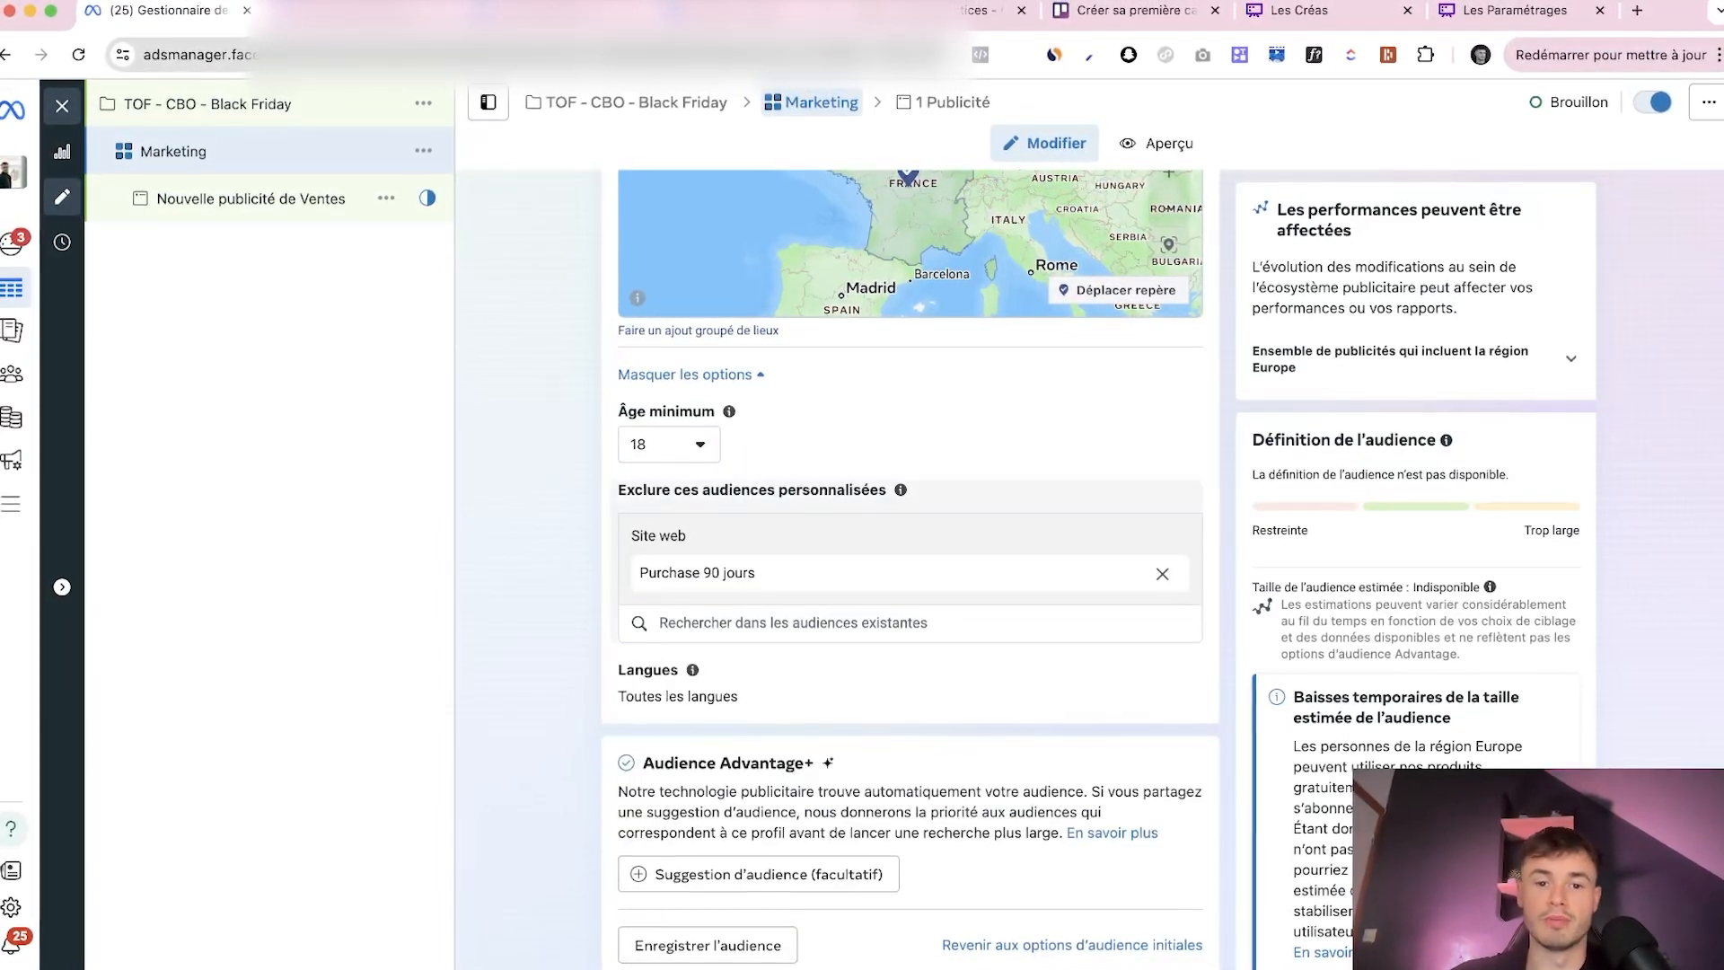
pyautogui.click(1161, 572)
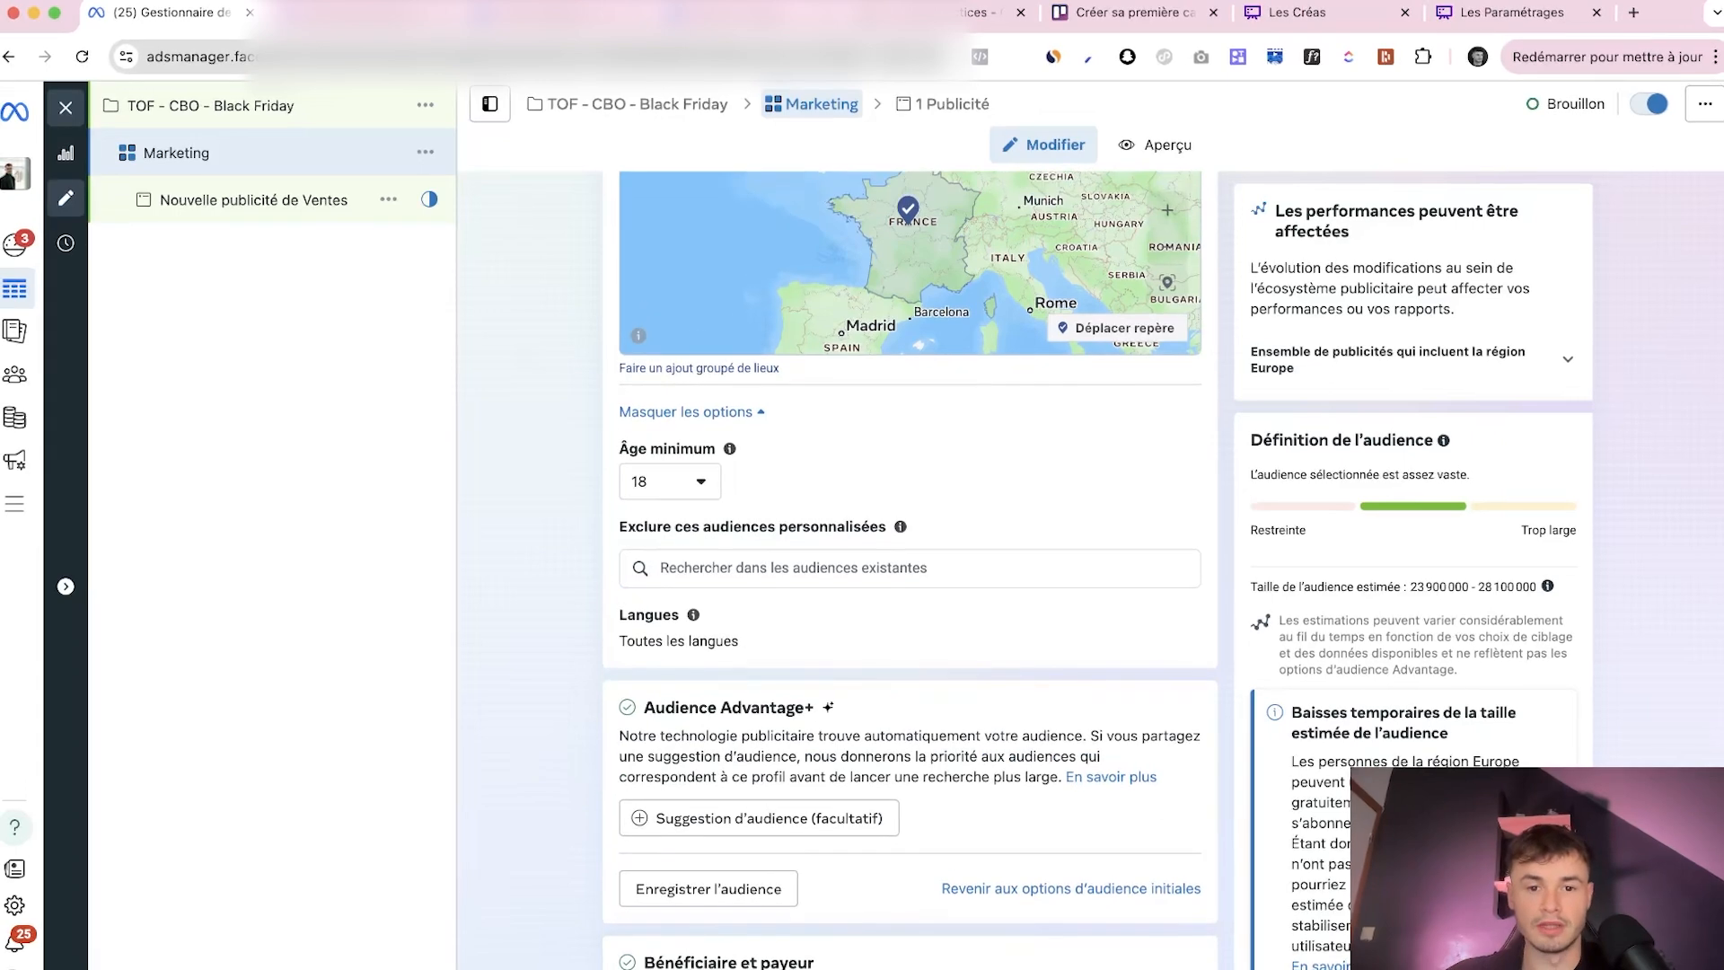
# Open the Marketing ad set's language setting for editing and add Français (France)
pyautogui.scroll(-2, 909, 539)
pyautogui.click(1154, 491)
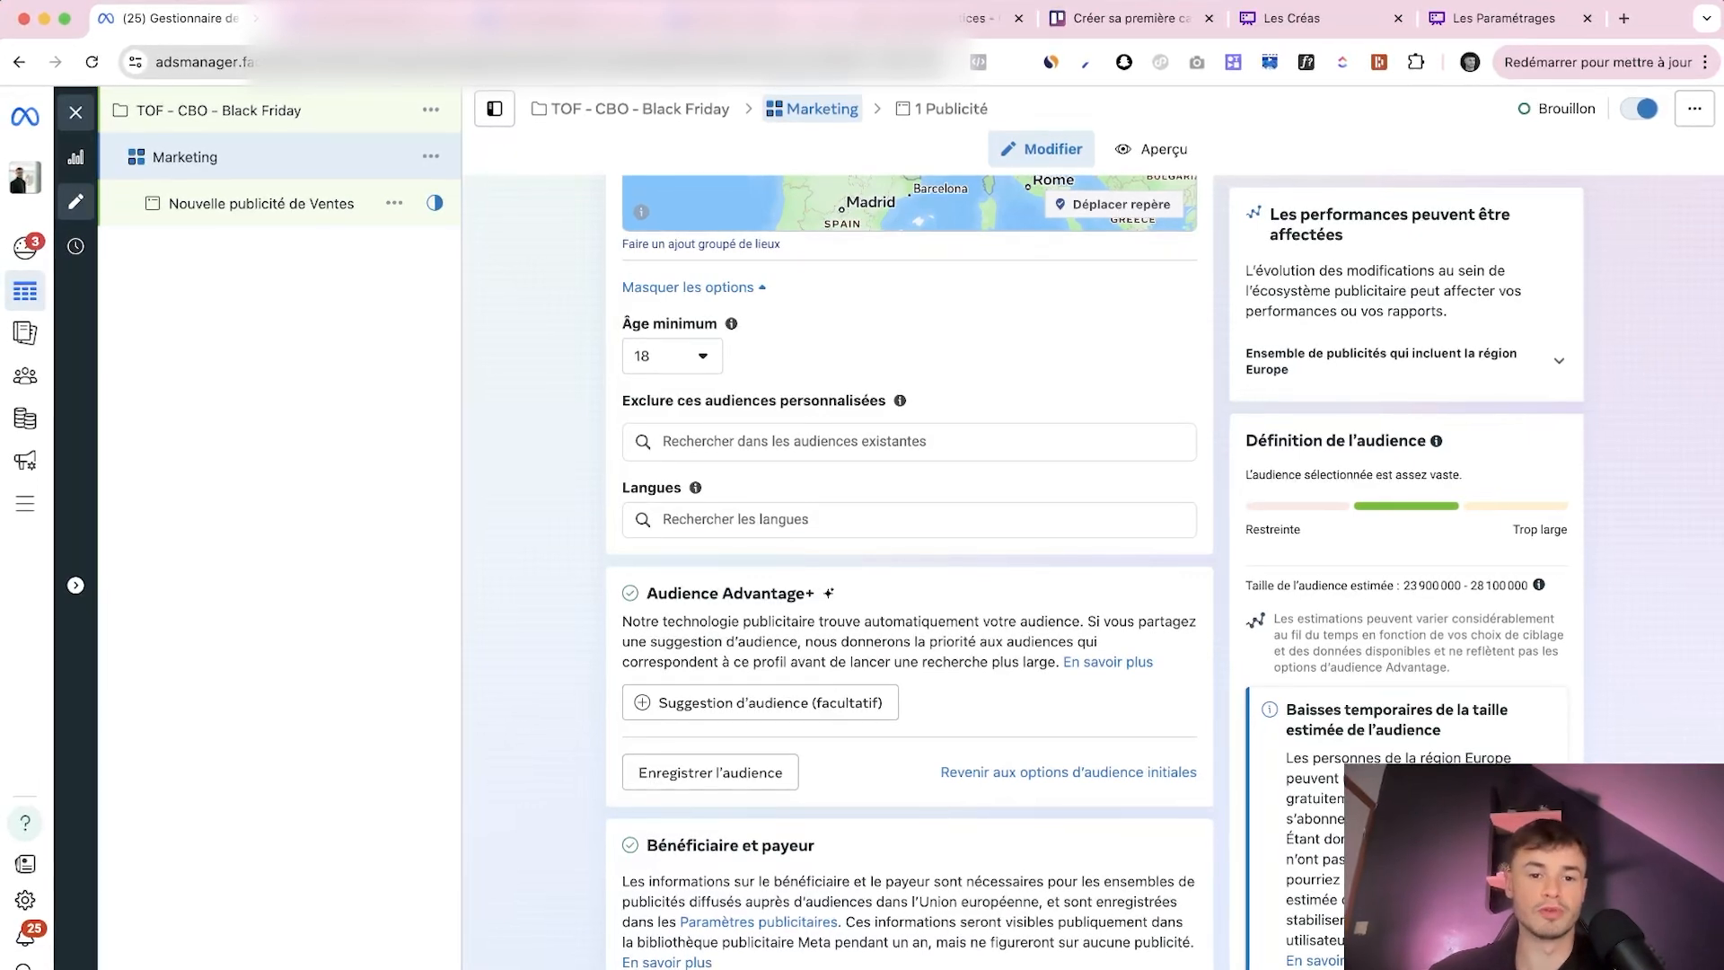
pyautogui.scroll(1, 909, 494)
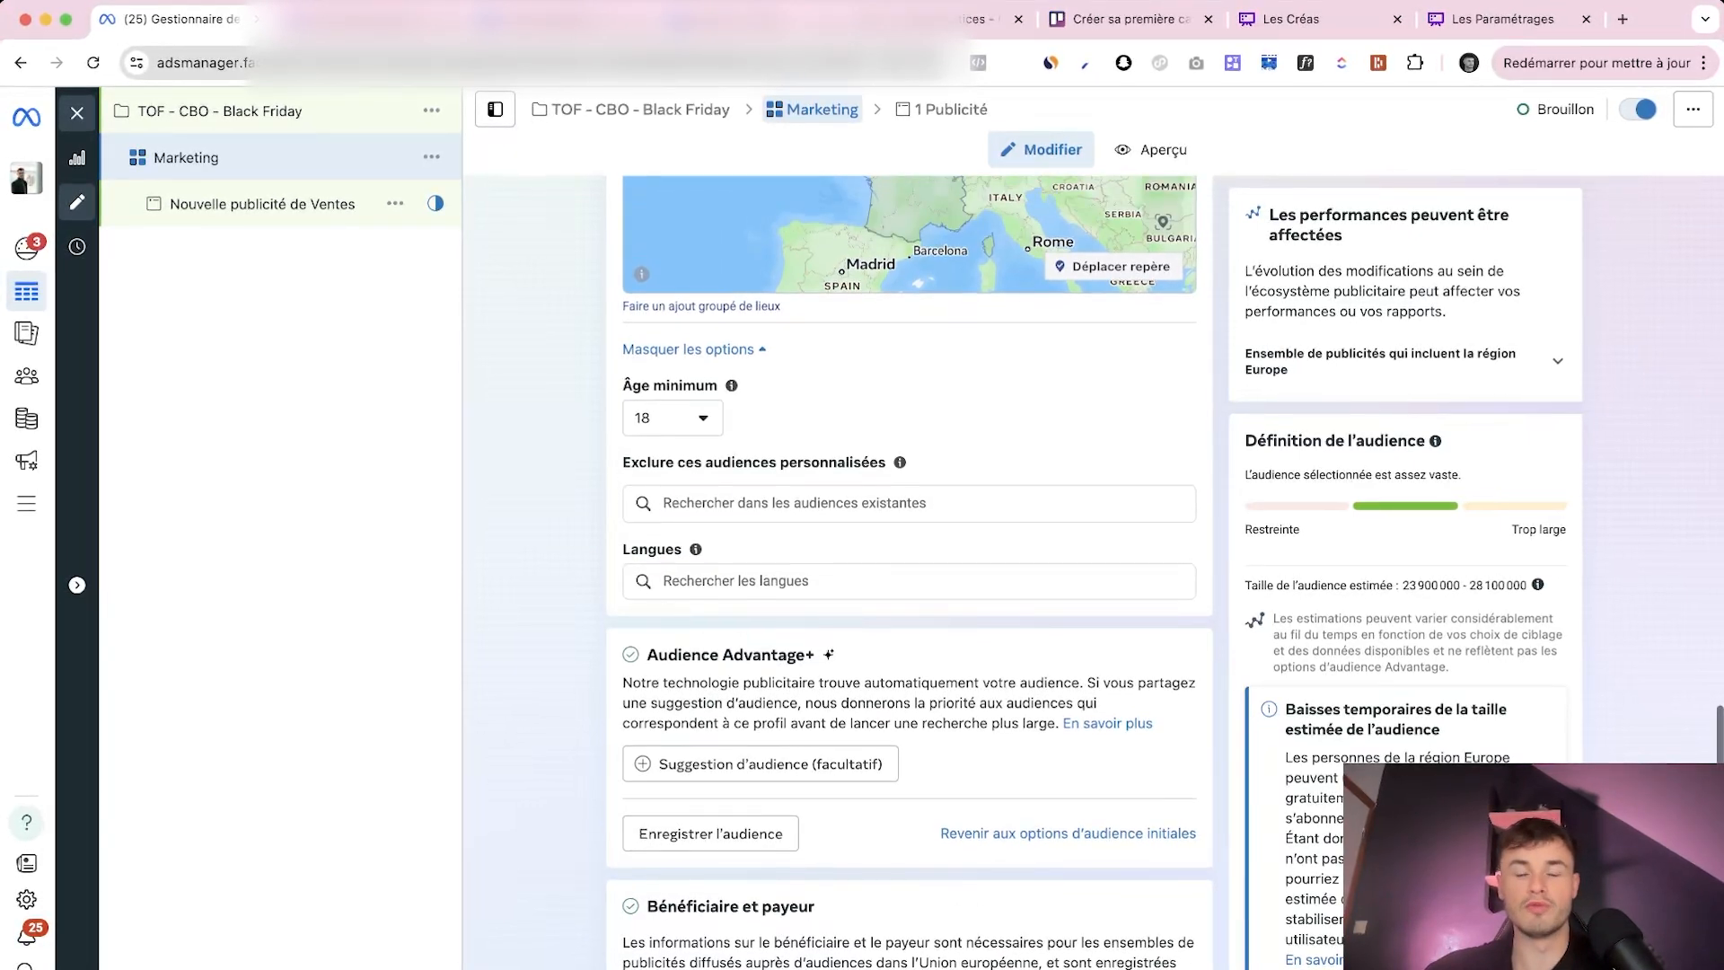
pyautogui.scroll(3, 909, 494)
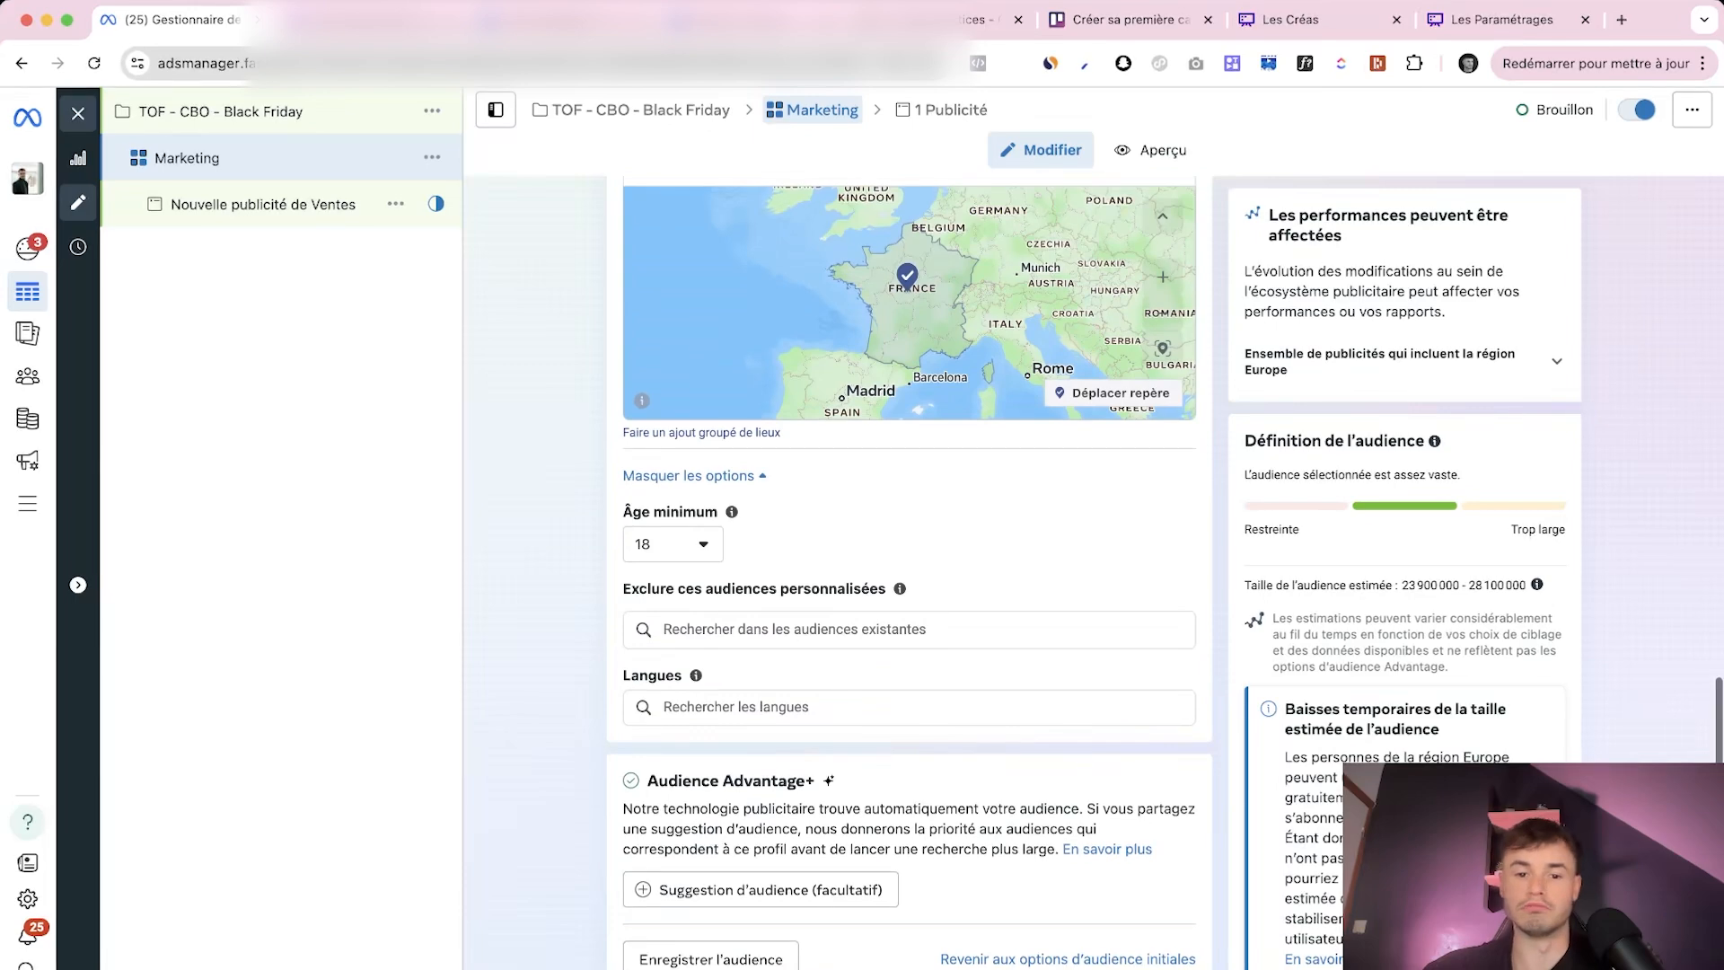
pyautogui.scroll(-1, 909, 494)
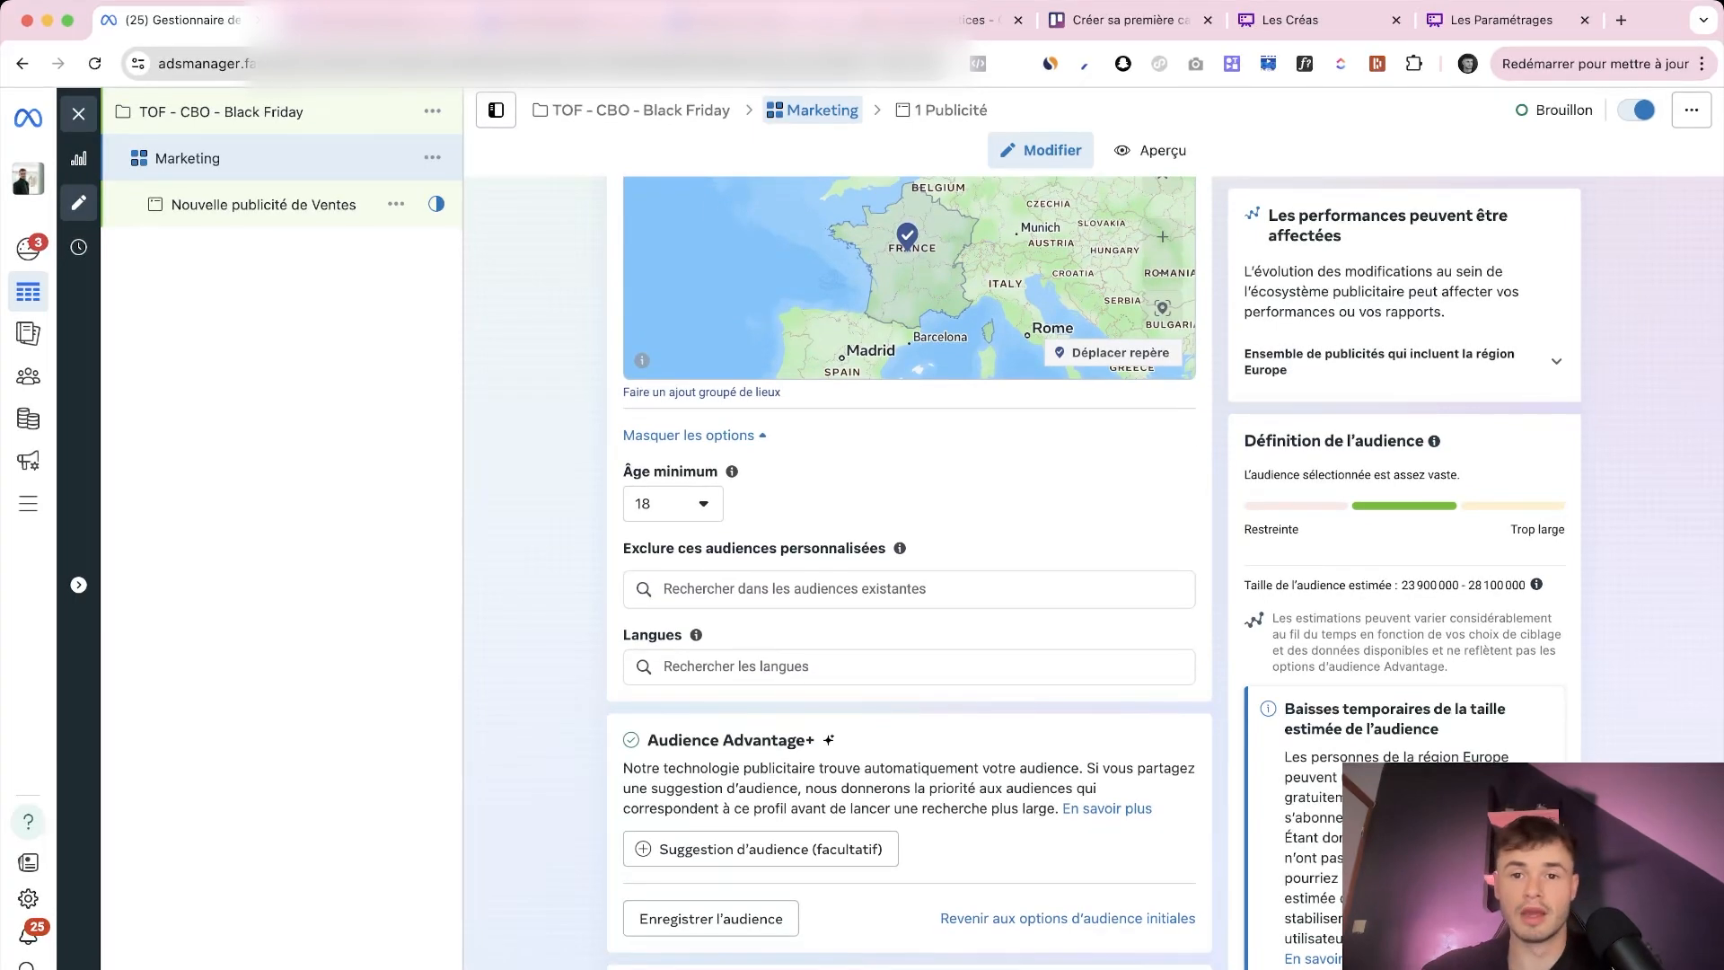
pyautogui.scroll(4, 909, 494)
pyautogui.scroll(-1, 908, 628)
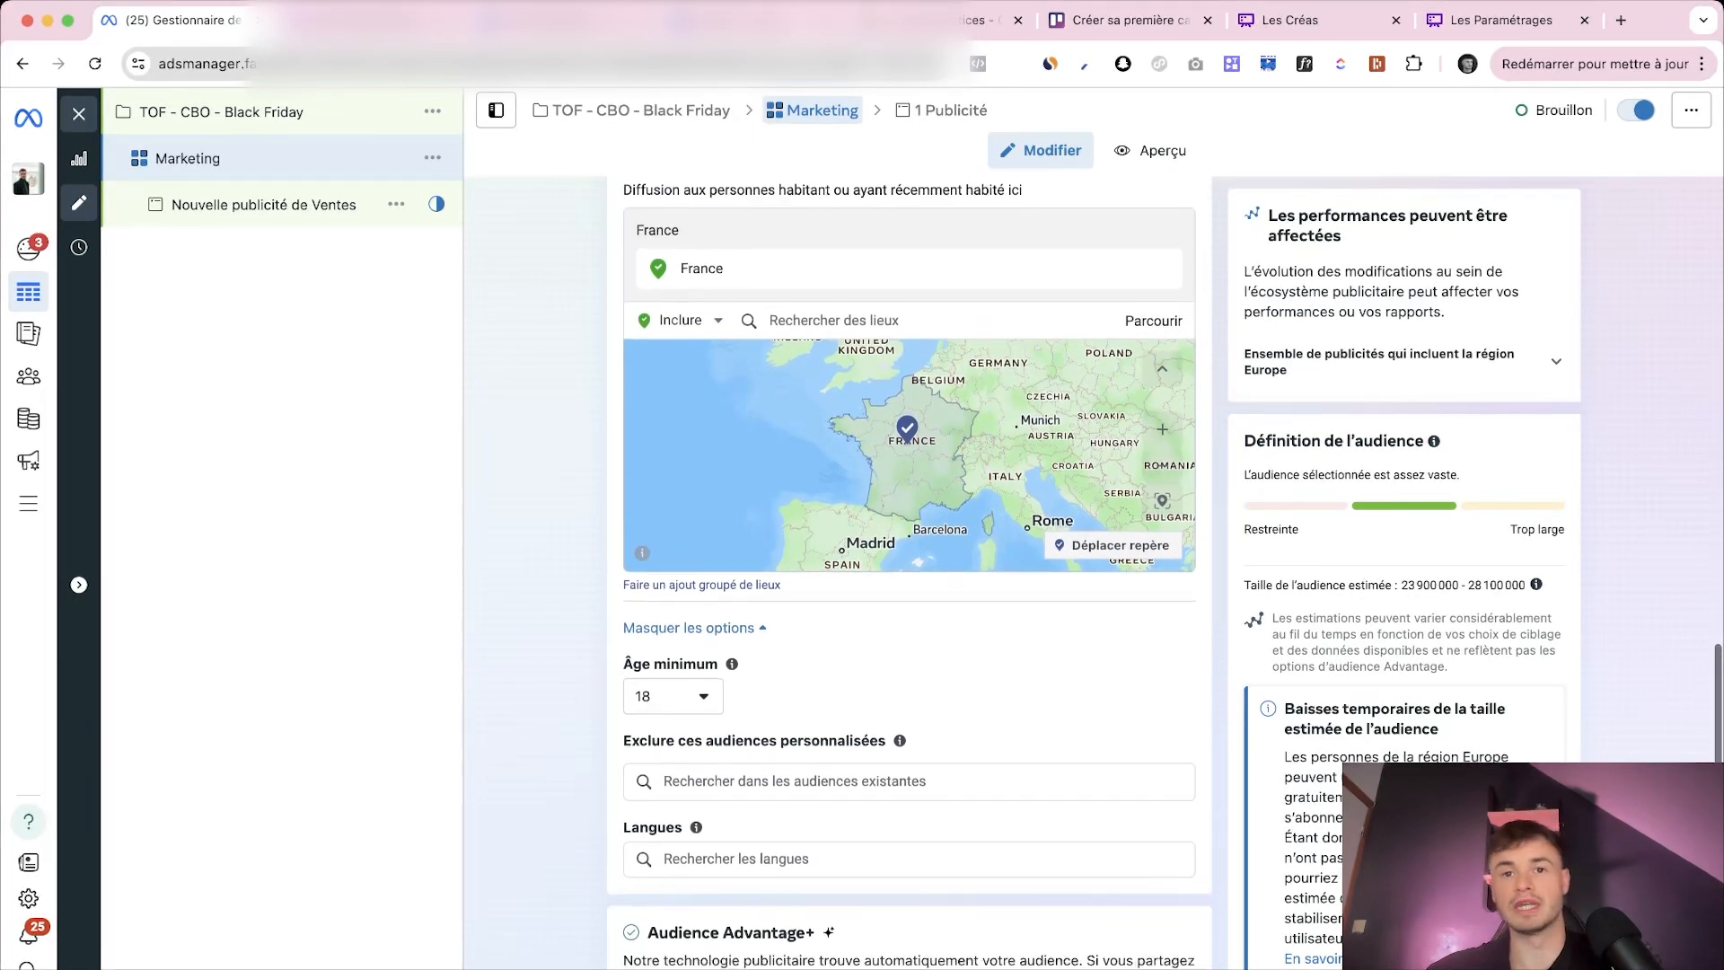
pyautogui.scroll(-1, 908, 628)
pyautogui.click(908, 827)
pyautogui.write('france')
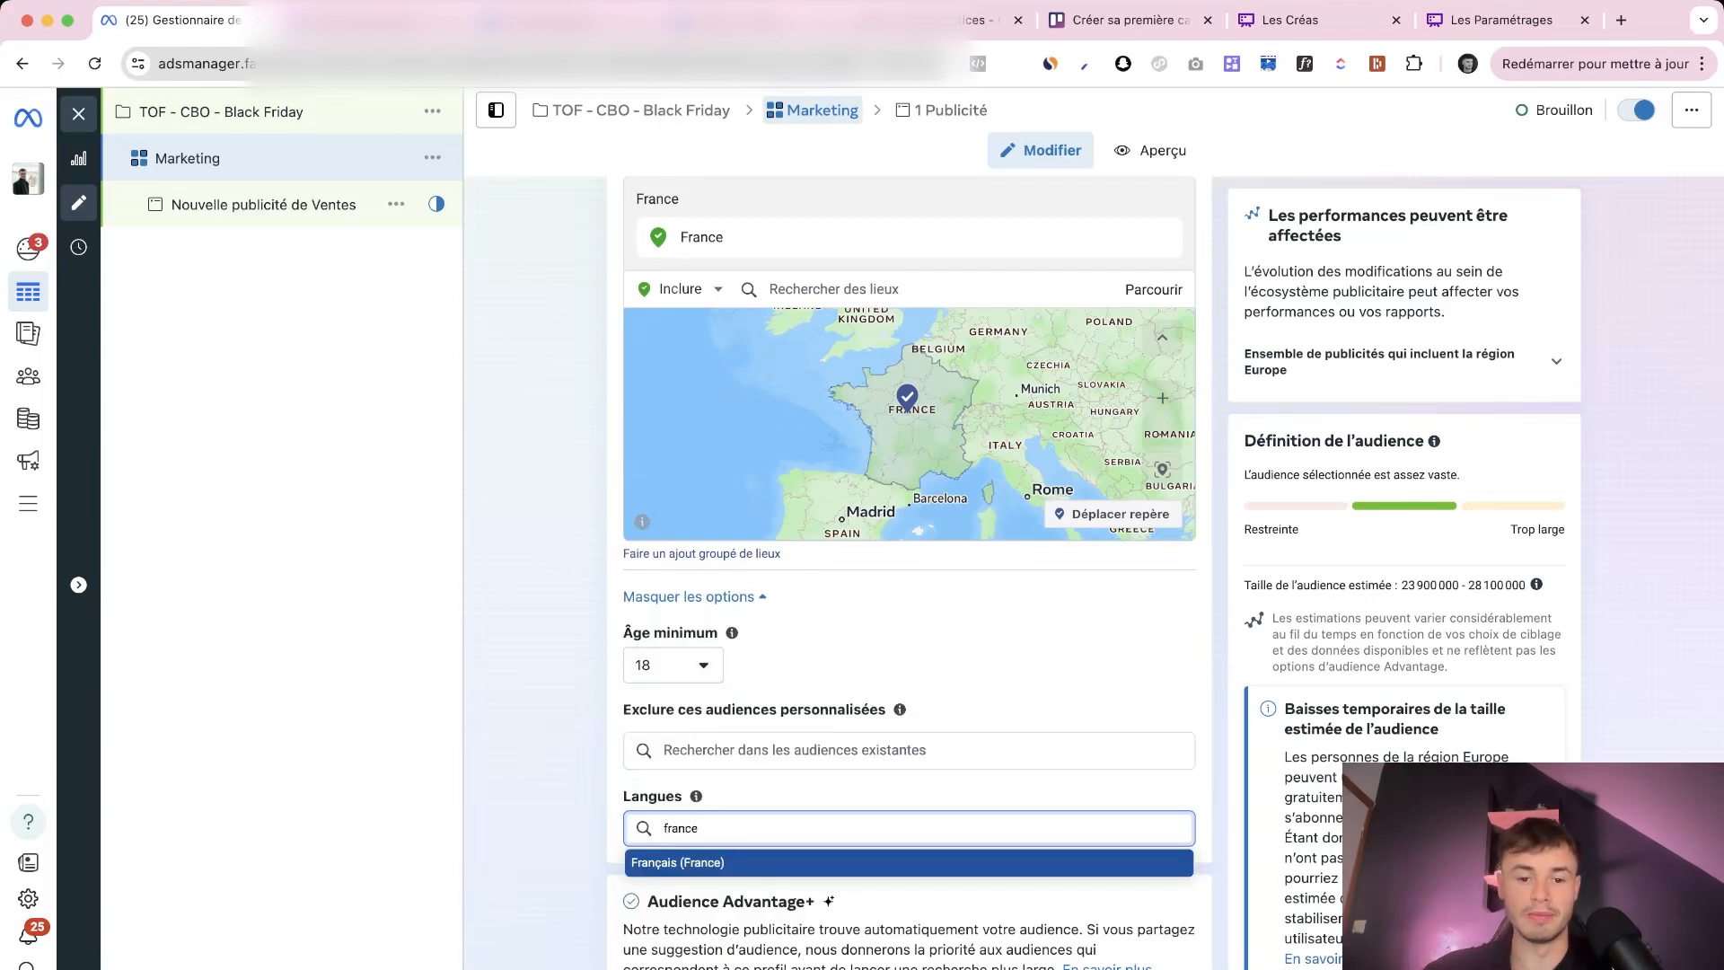
pyautogui.press('Return')
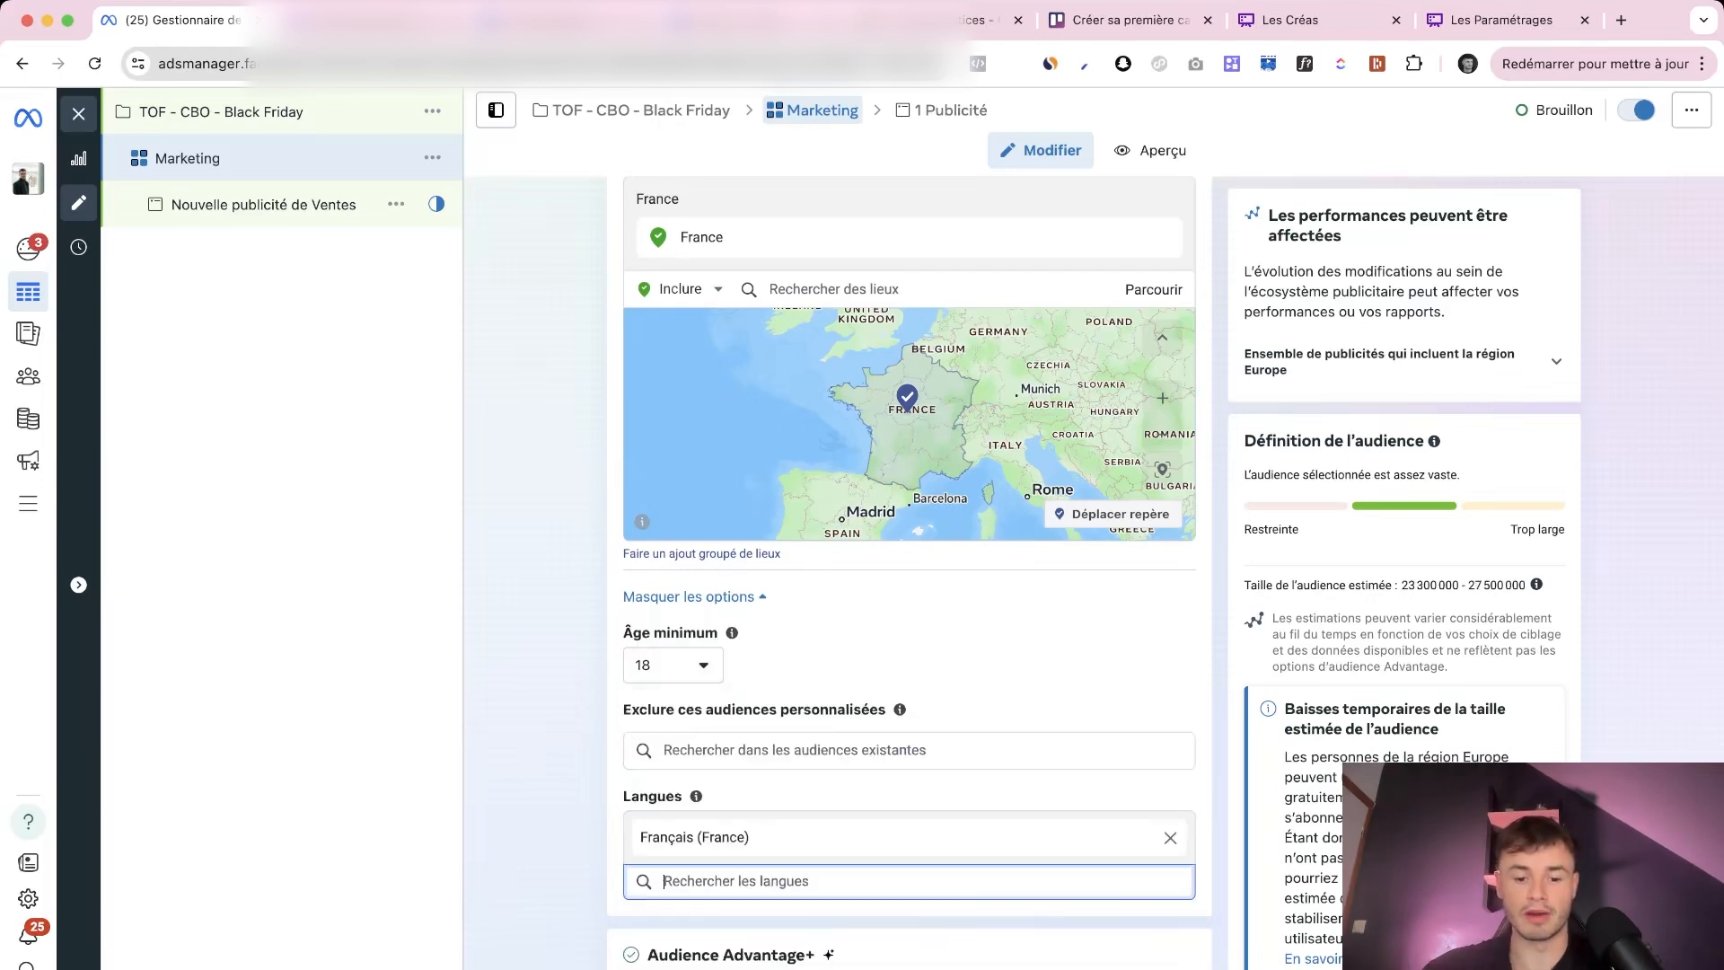
# Add Français (tout) and Français (Canada) to the Marketing ad set's languages
pyautogui.write('frab')
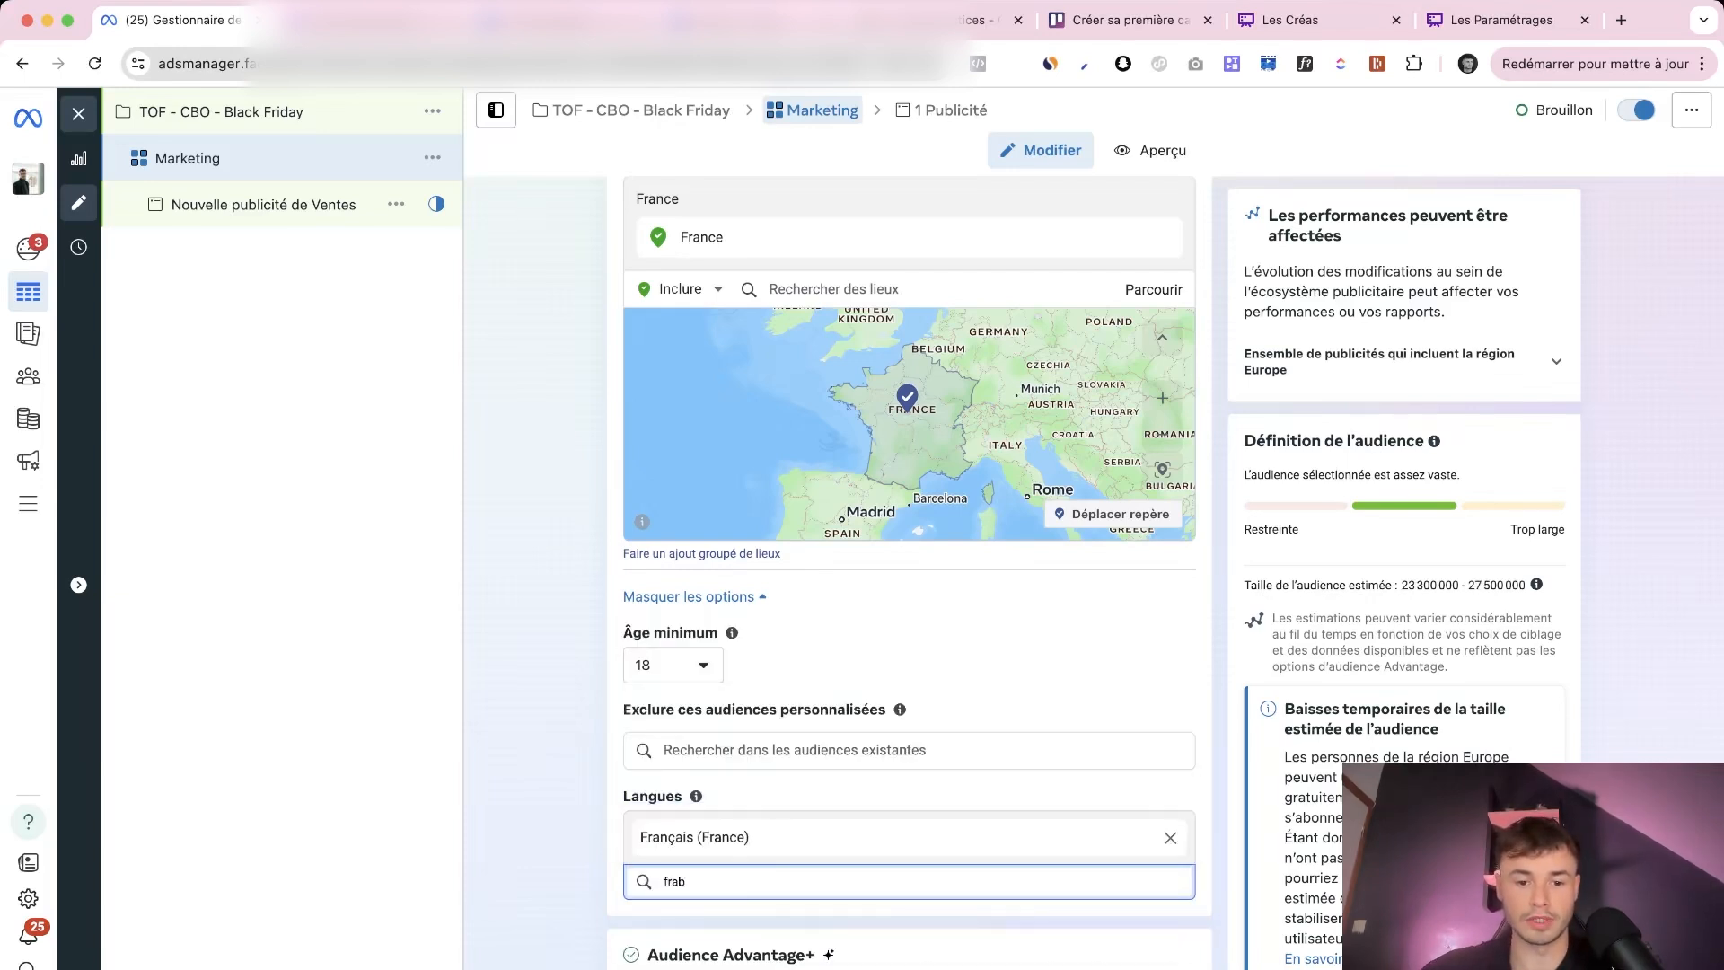
pyautogui.press('BackSpace')
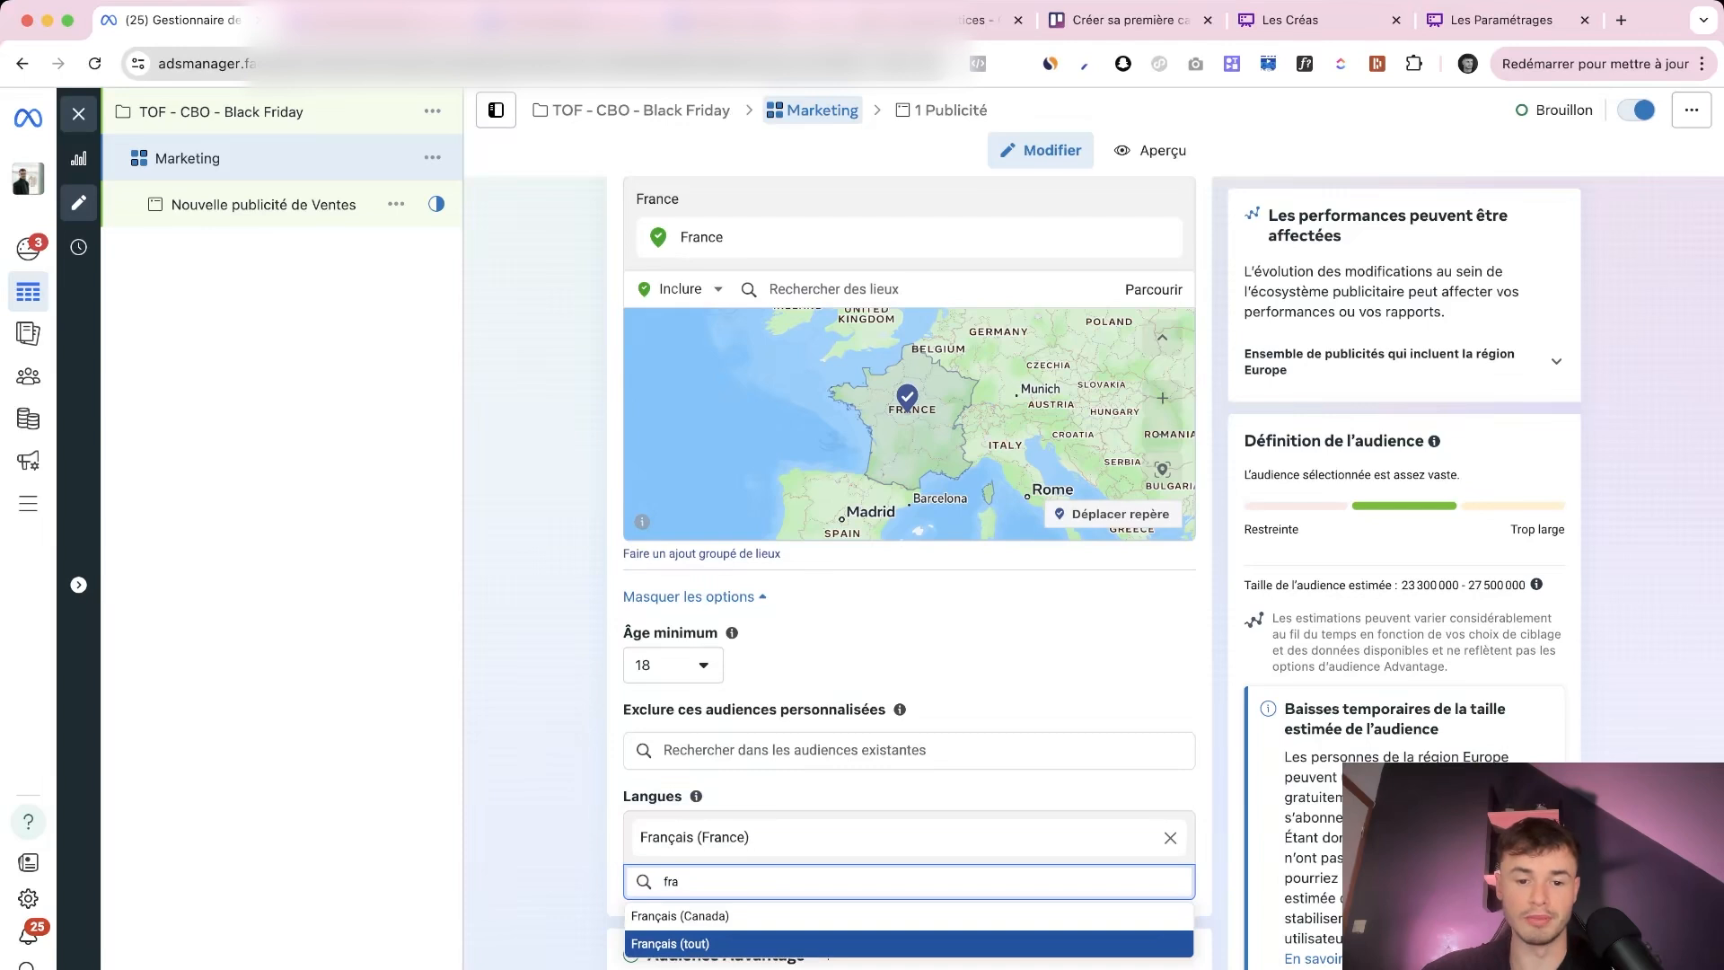
pyautogui.click(669, 944)
pyautogui.moveTo(639, 881); pyautogui.dragTo(734, 881)
pyautogui.scroll(-1, 735, 881)
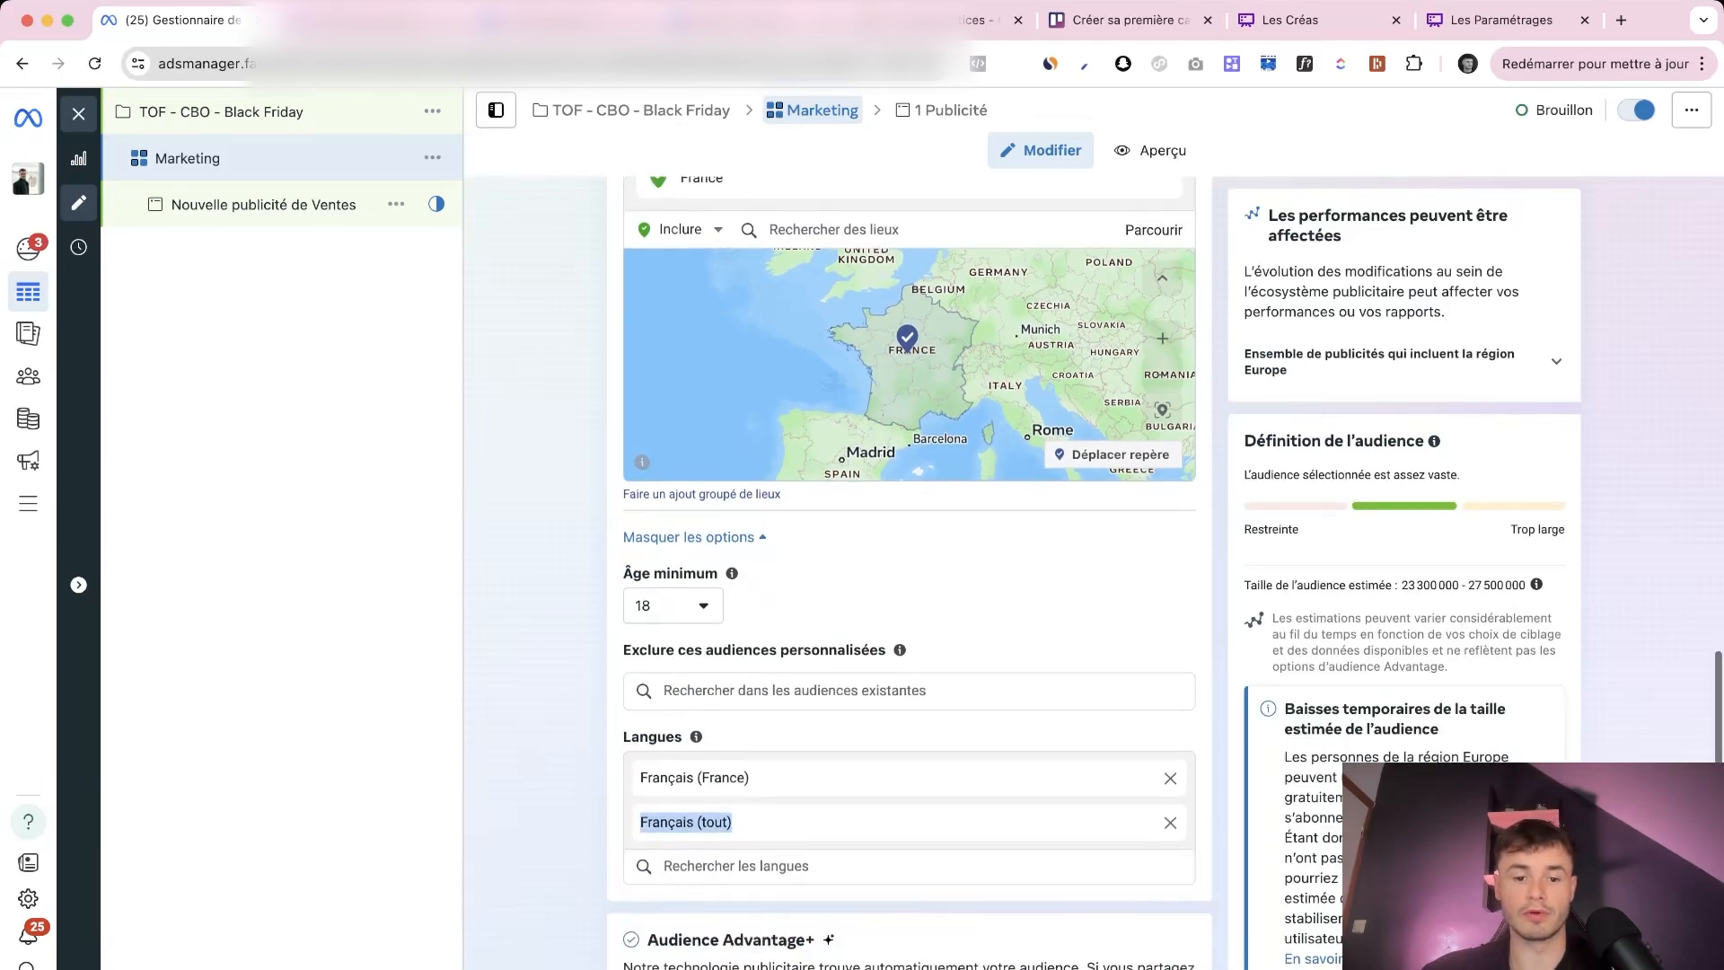
pyautogui.click(736, 861)
pyautogui.write('fr')
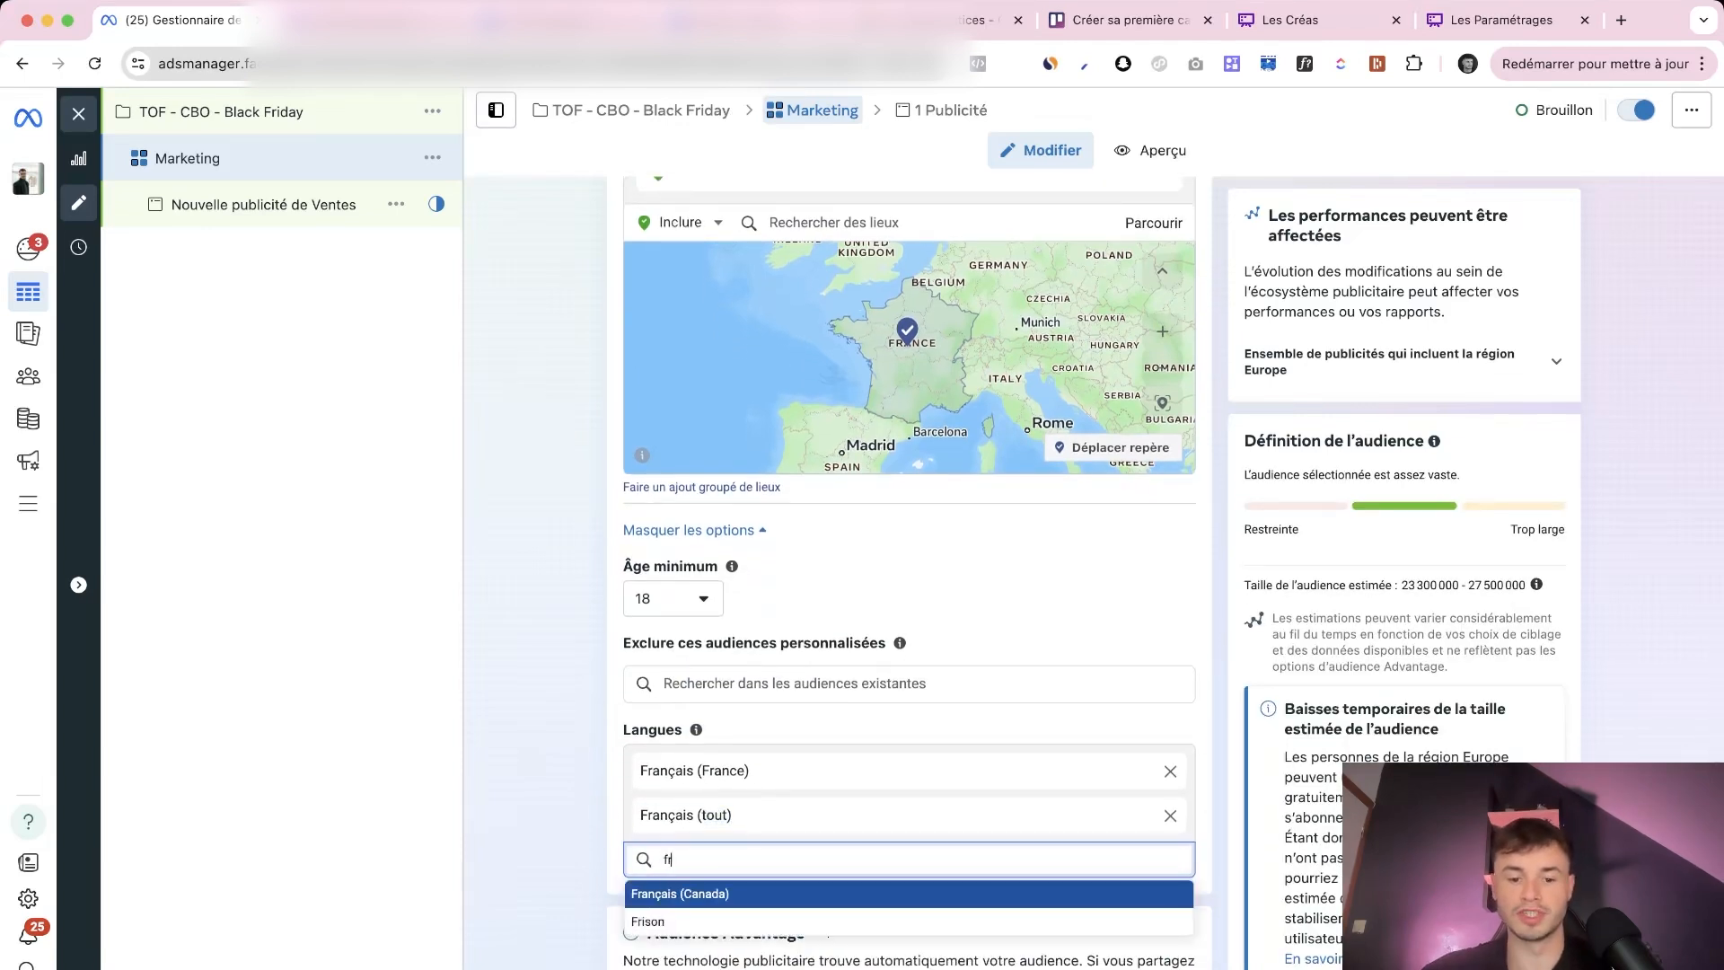
pyautogui.press('Return')
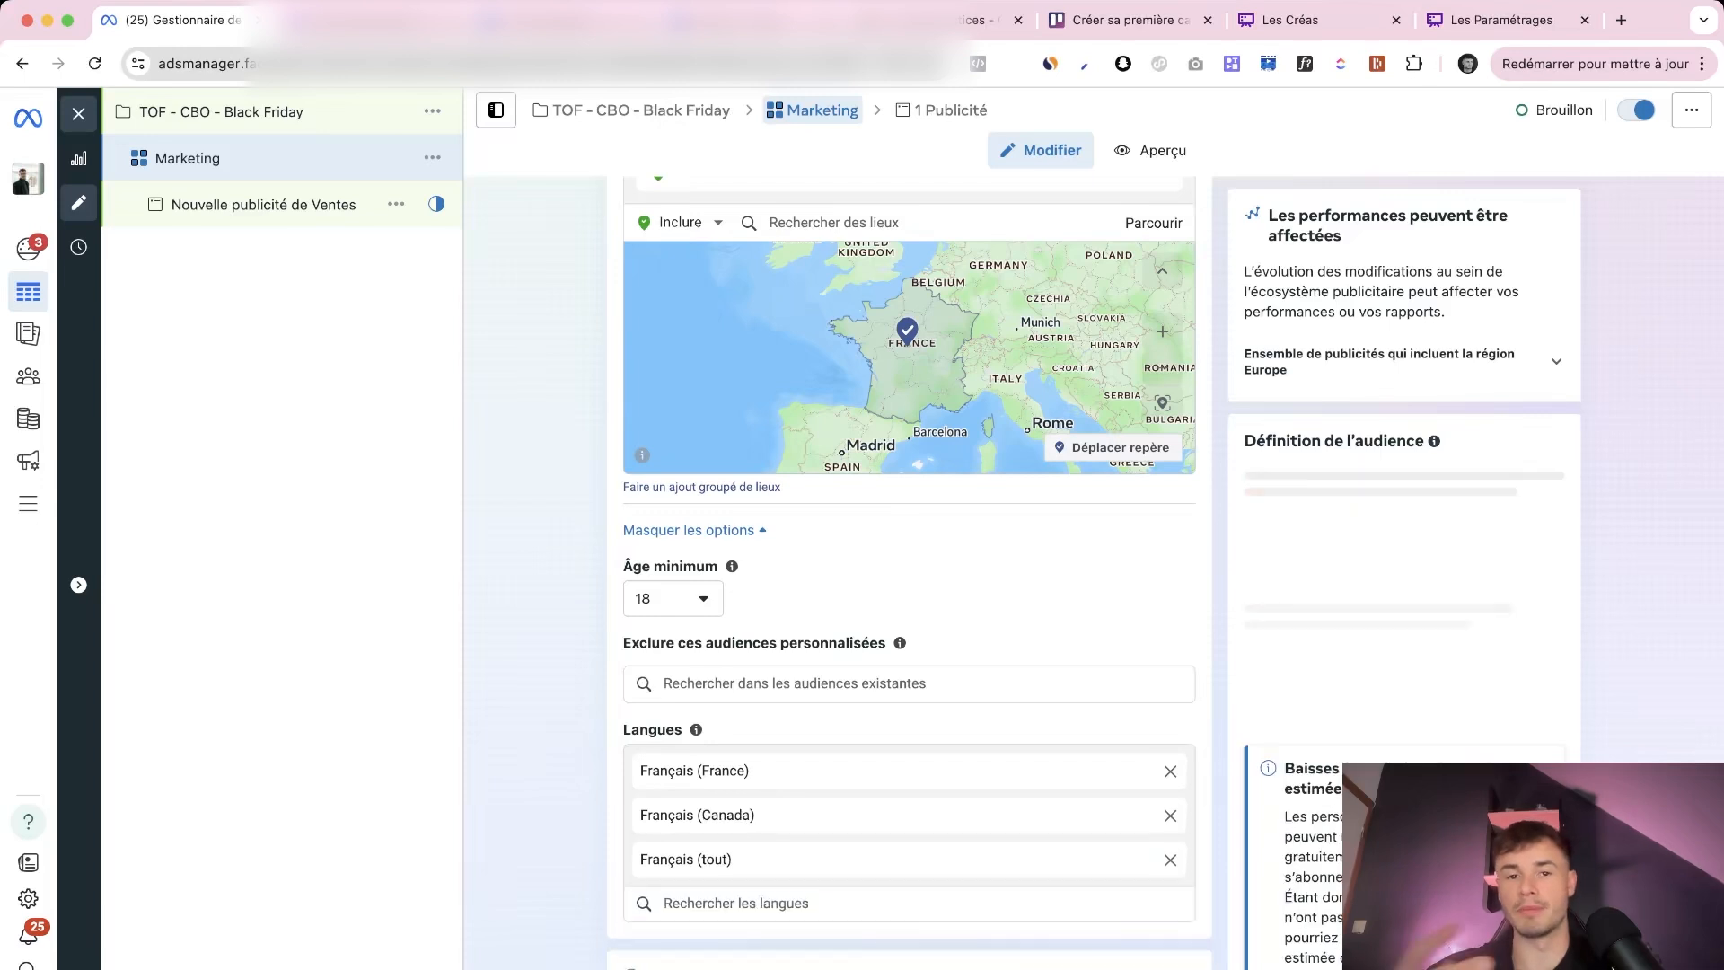
# Remove Français (France), Français (Canada) and Français (tout) from the Marketing ad set's languages
pyautogui.scroll(-1, 909, 566)
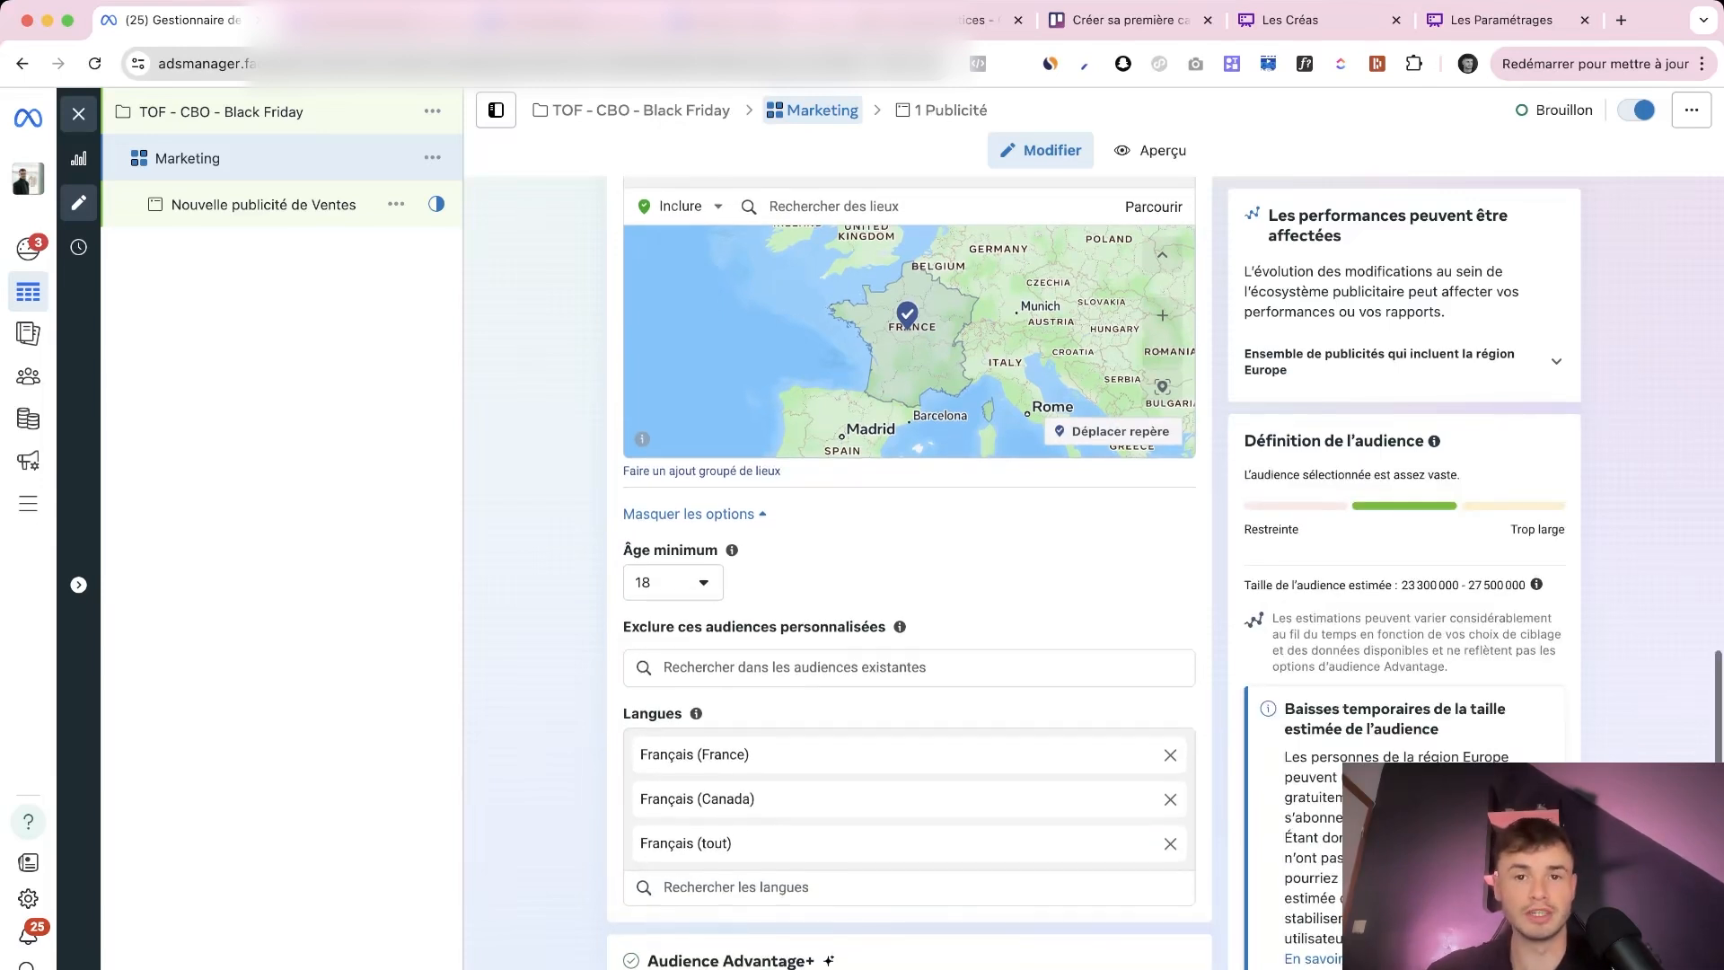
pyautogui.scroll(1, 909, 566)
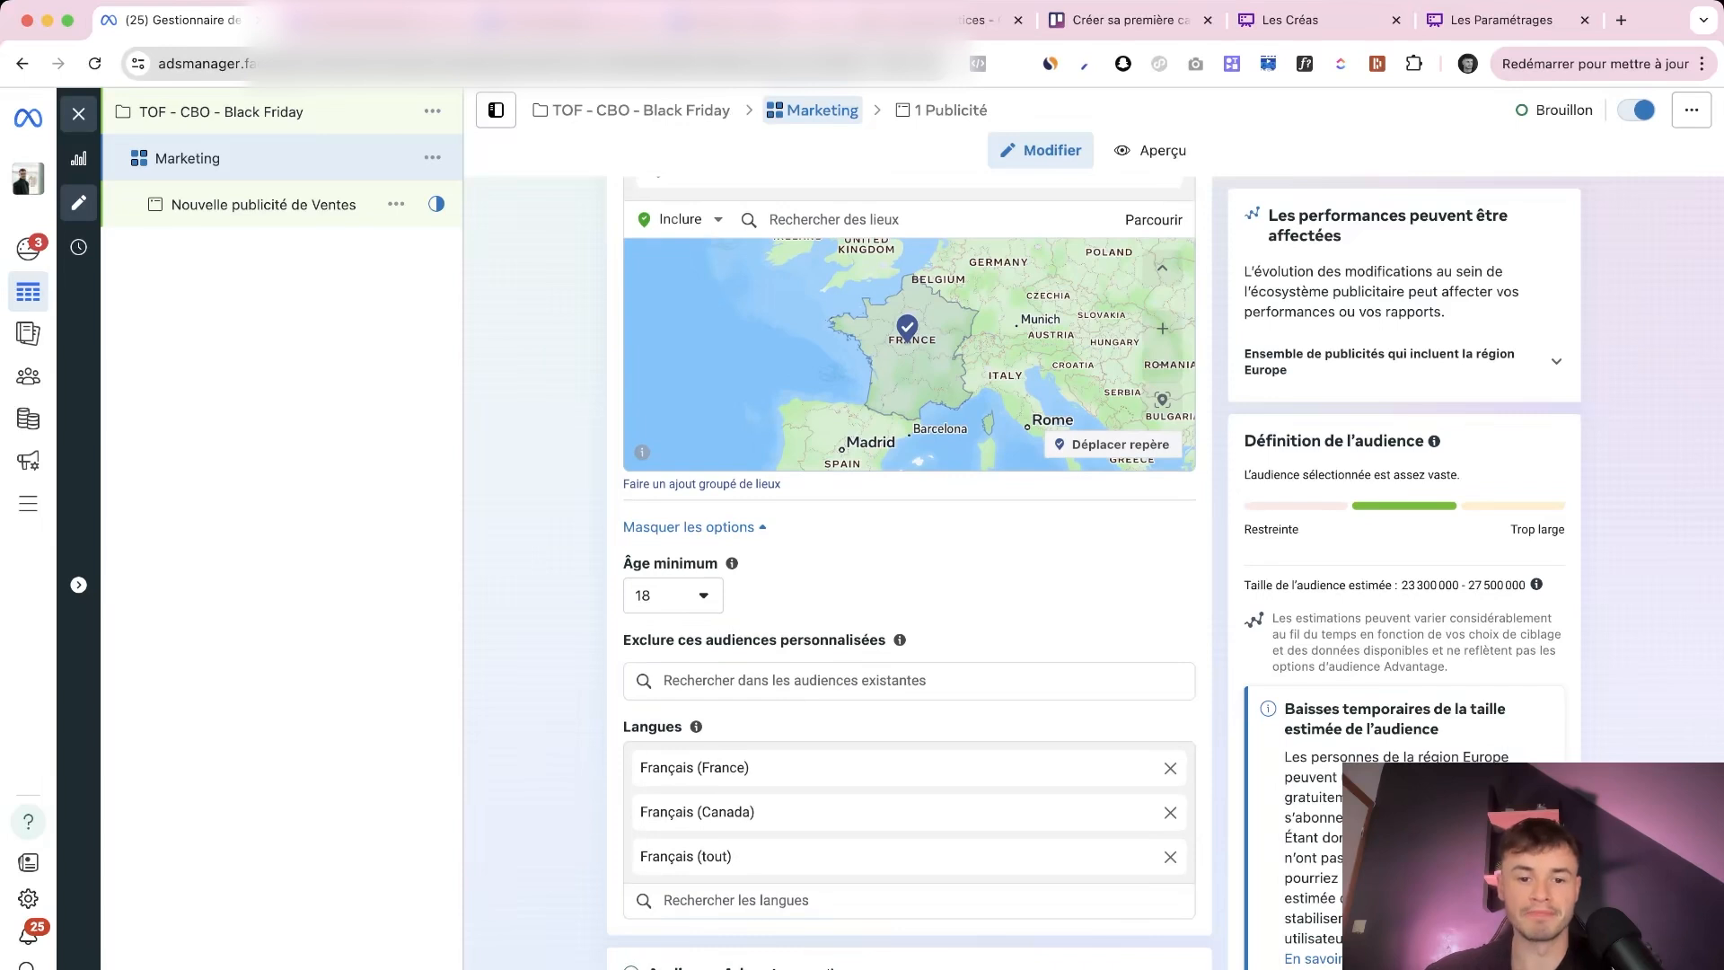
pyautogui.scroll(-5, 909, 566)
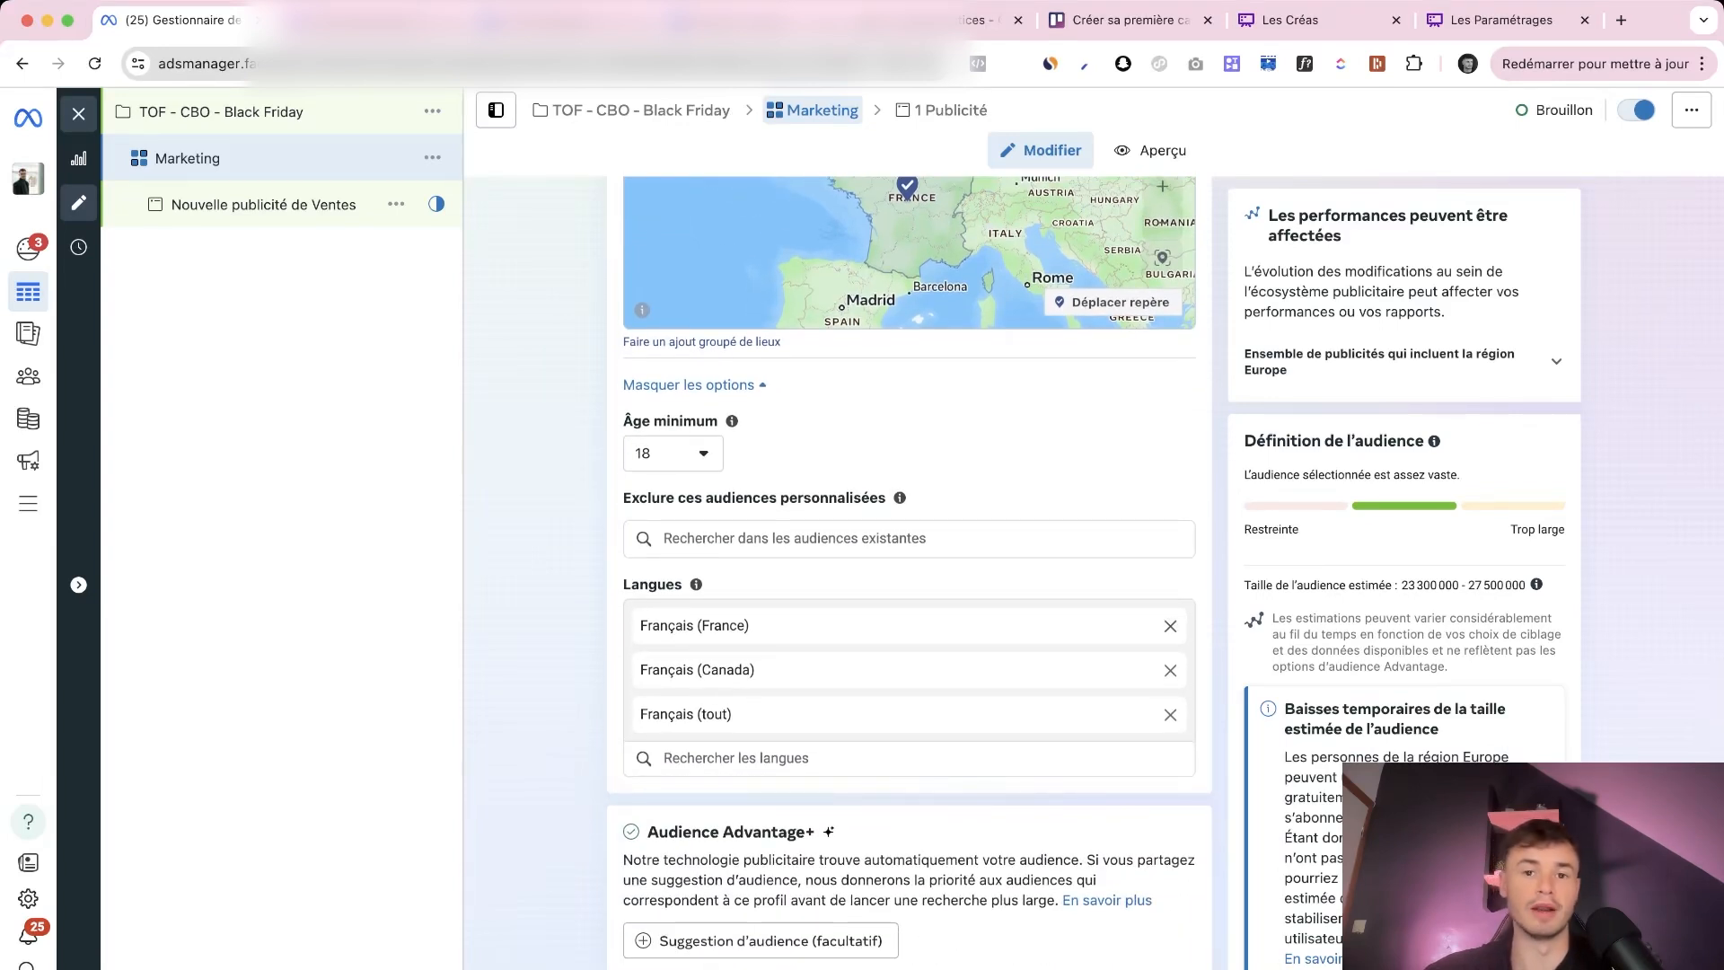
pyautogui.scroll(2, 909, 566)
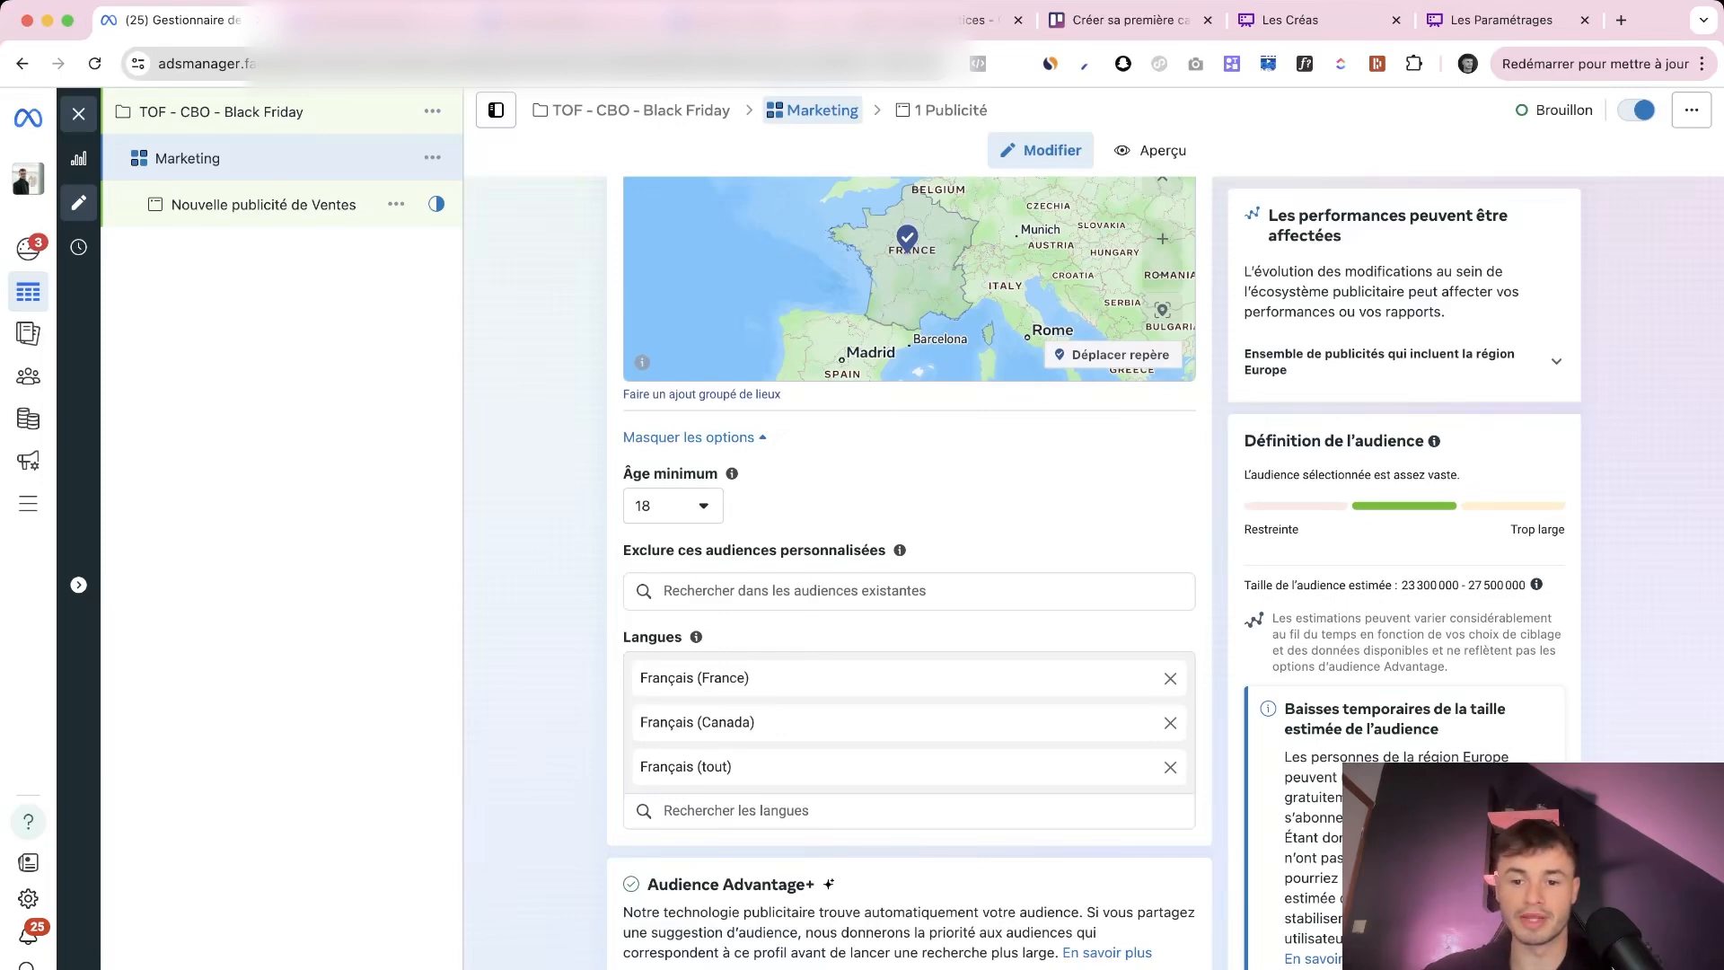
pyautogui.click(1170, 677)
pyautogui.click(1170, 677)
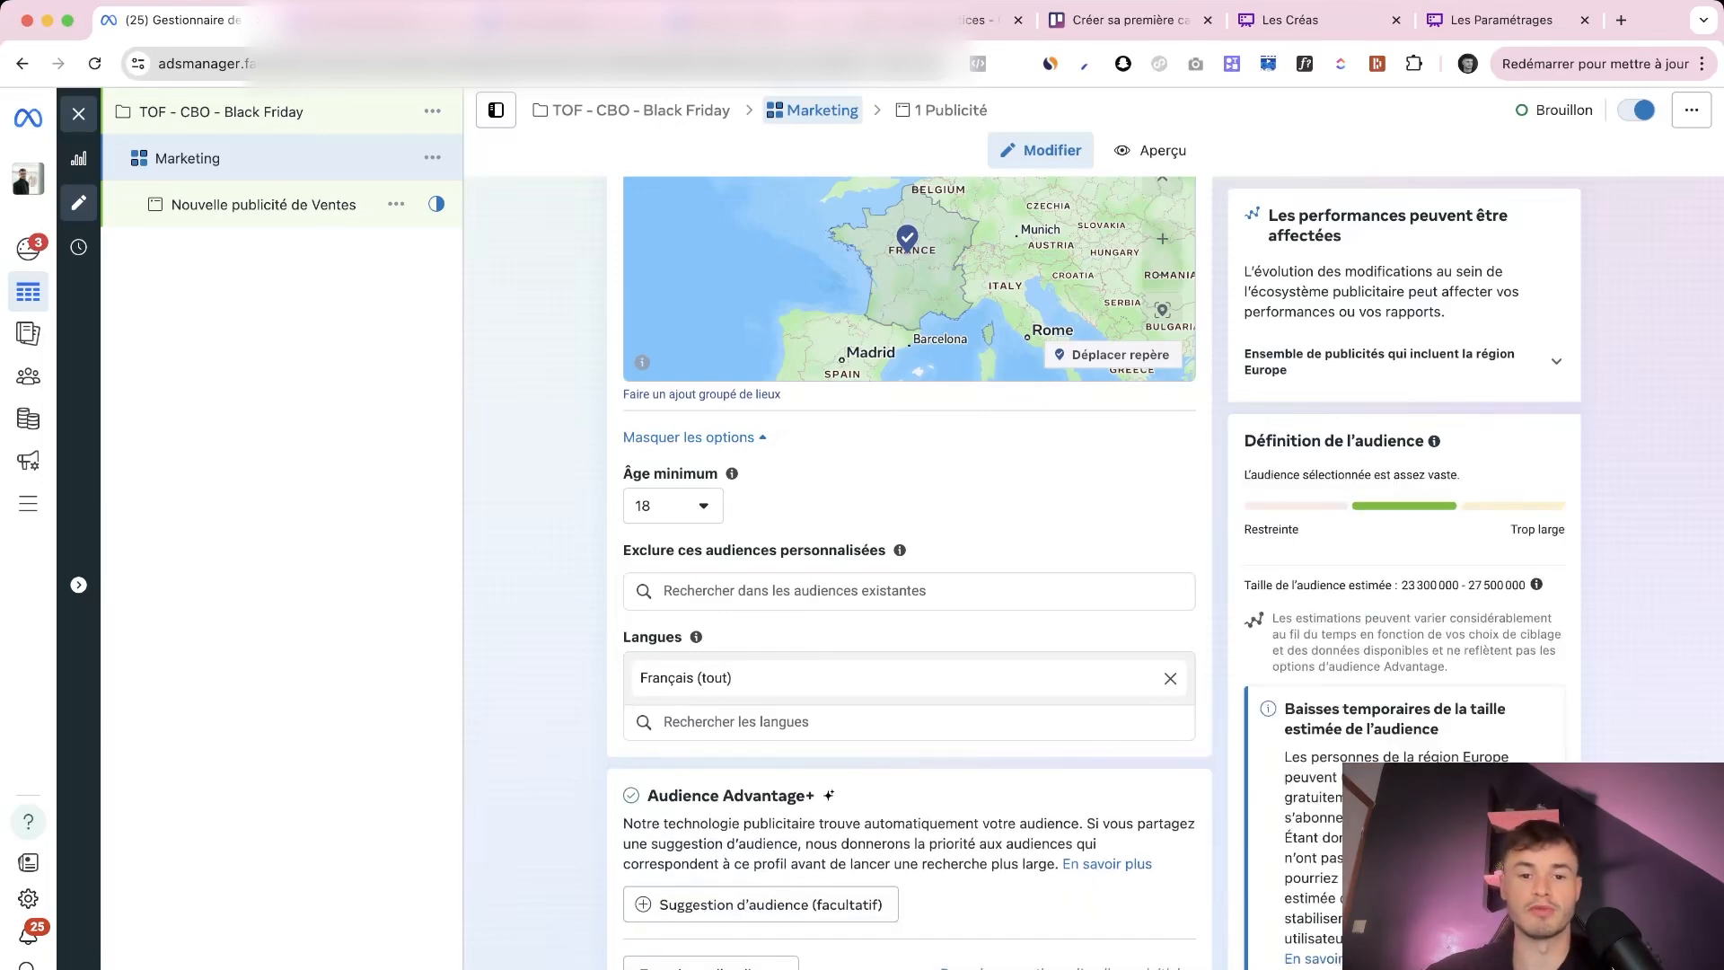
pyautogui.click(1170, 677)
# Revert the Marketing ad set from Audience Advantage+ to the initial audience options, choosing to use the original audience
pyautogui.scroll(-5, 909, 575)
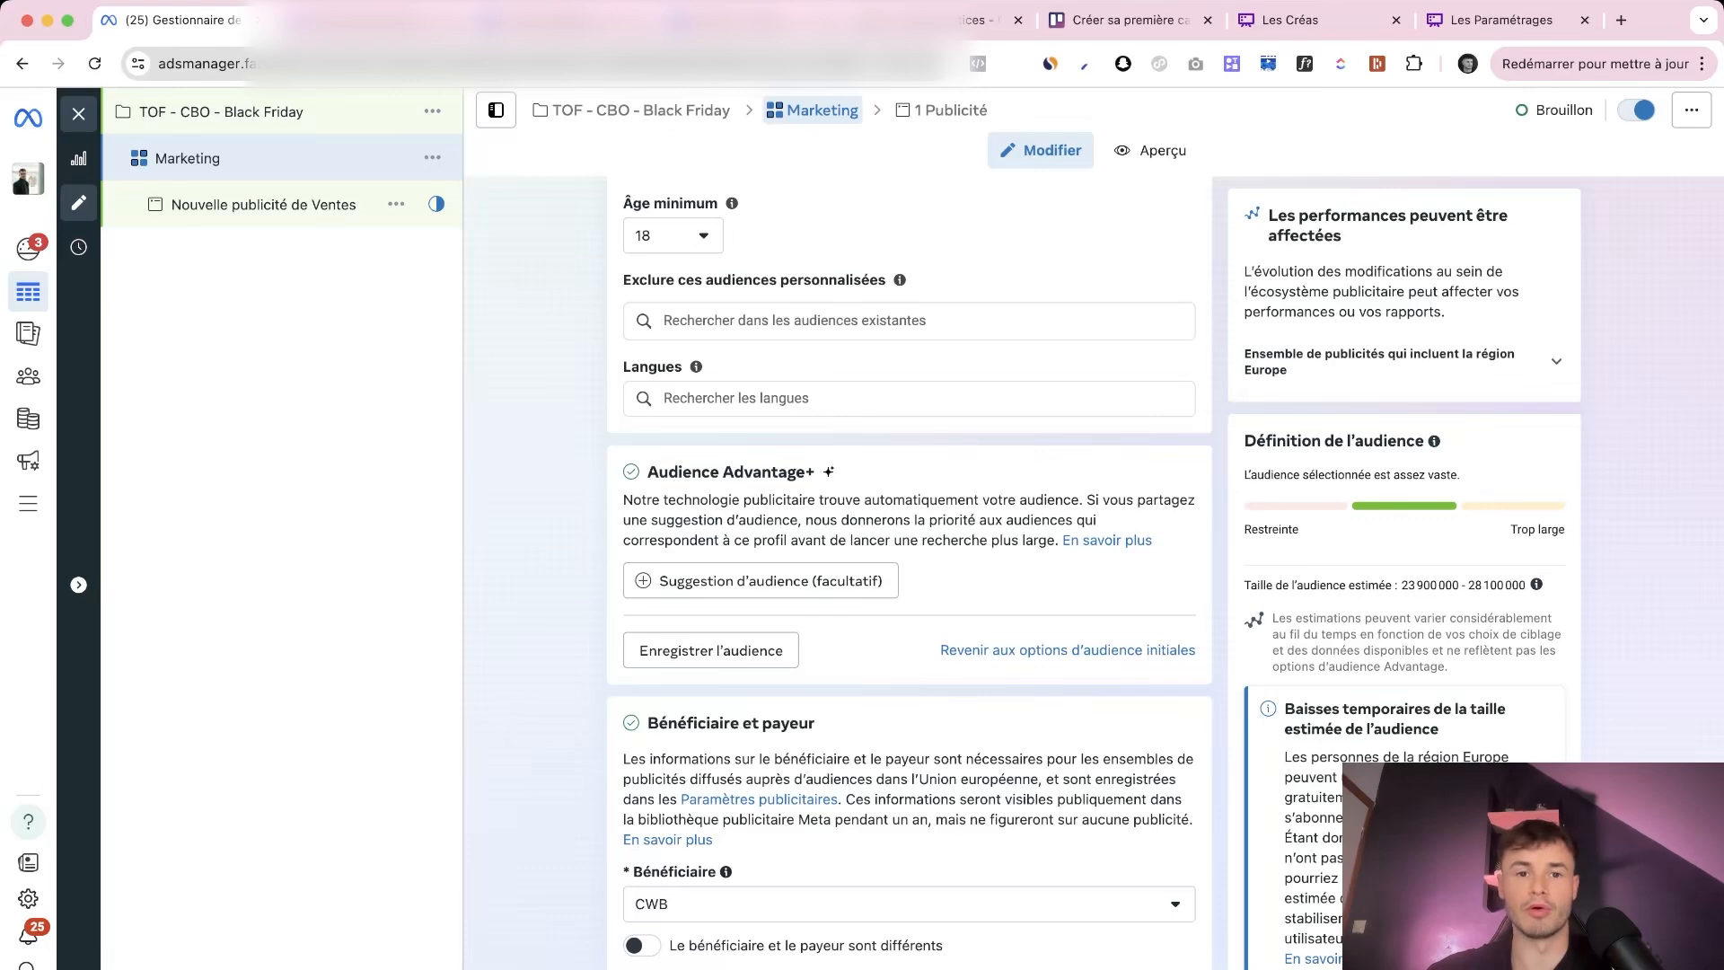
pyautogui.scroll(15, 909, 575)
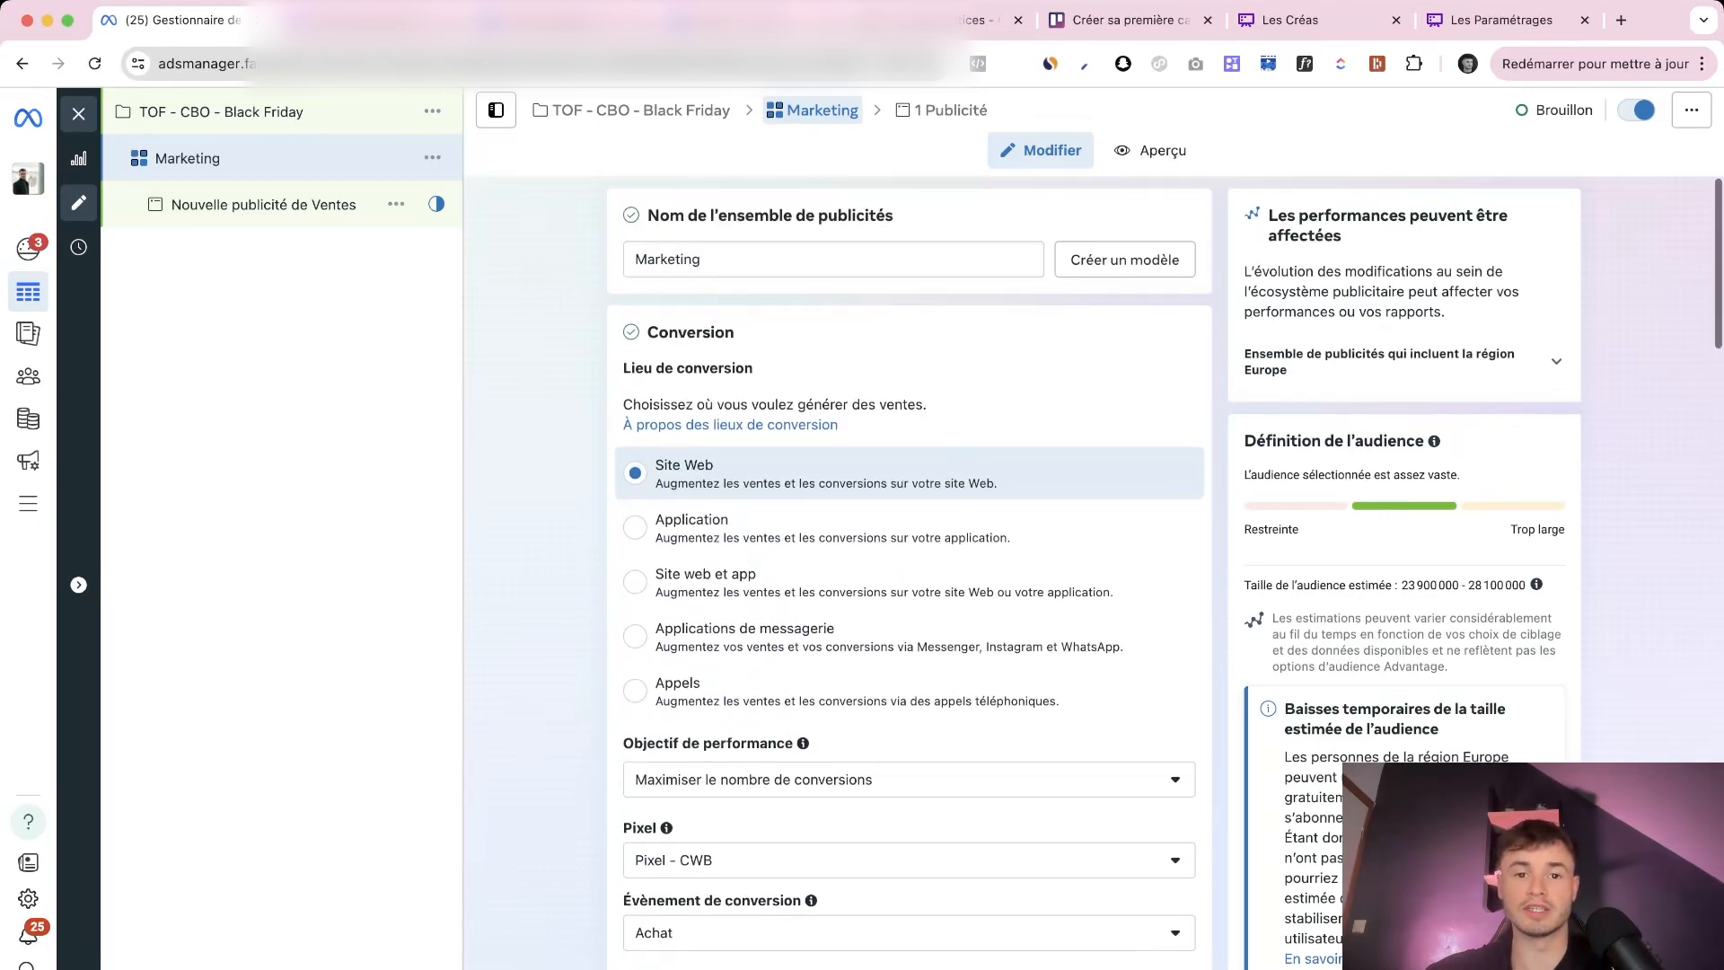
pyautogui.scroll(-10, 908, 574)
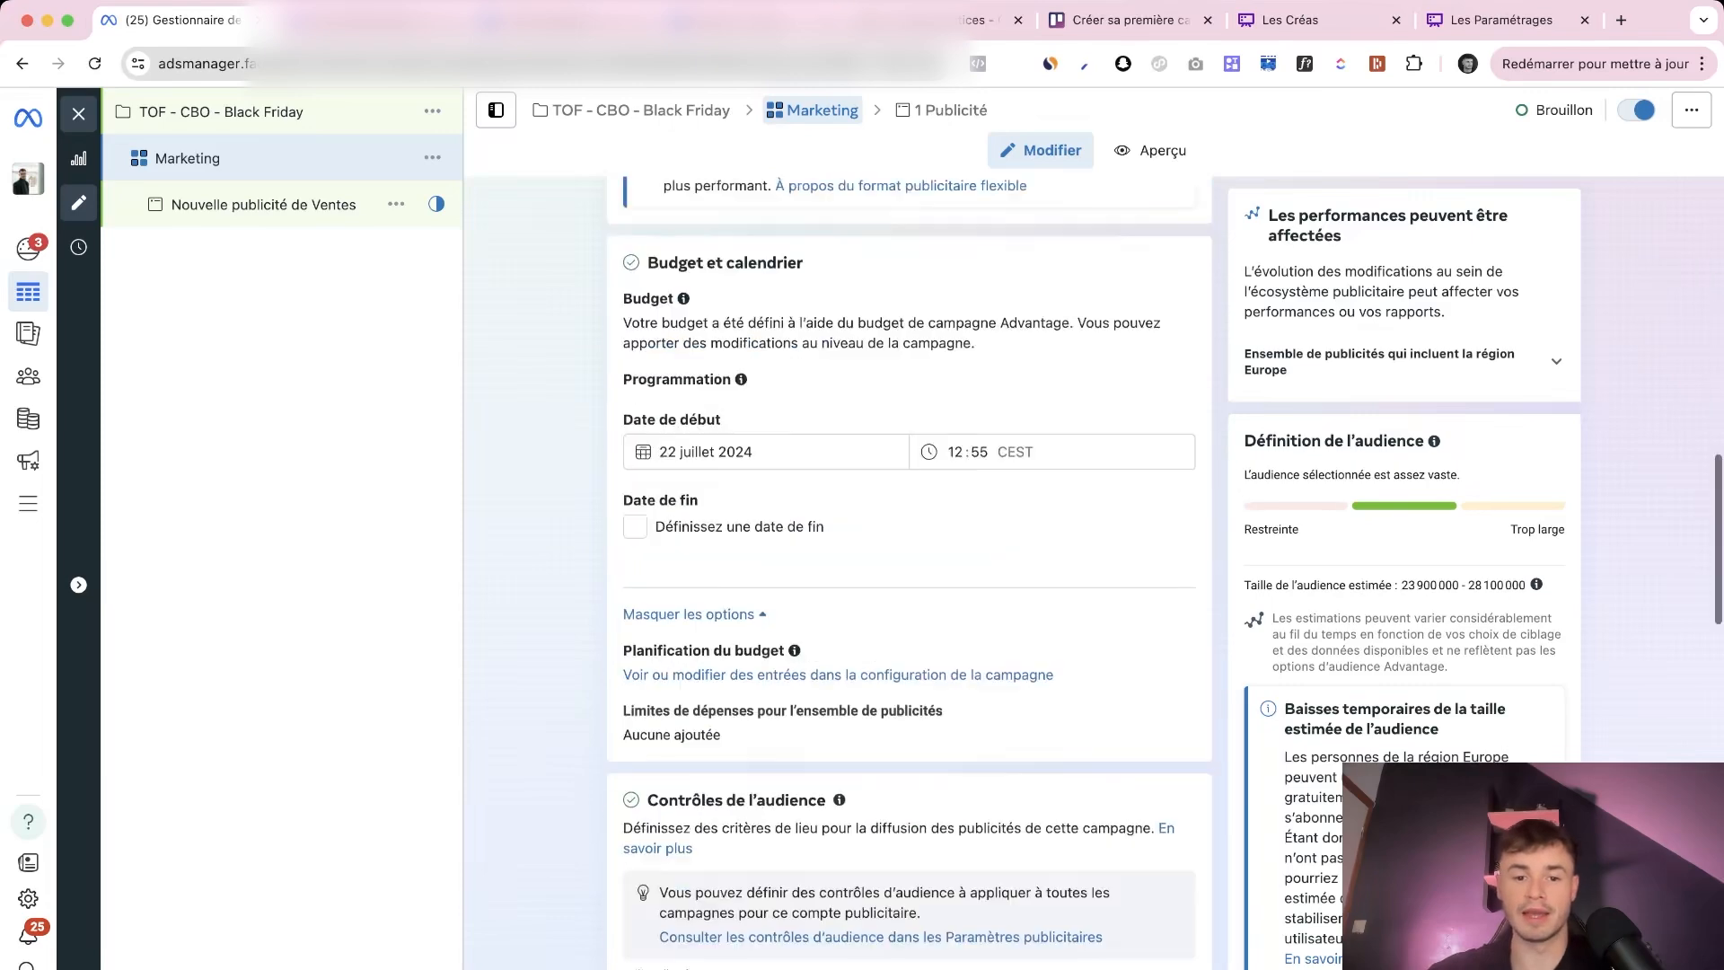
pyautogui.scroll(-10, 908, 574)
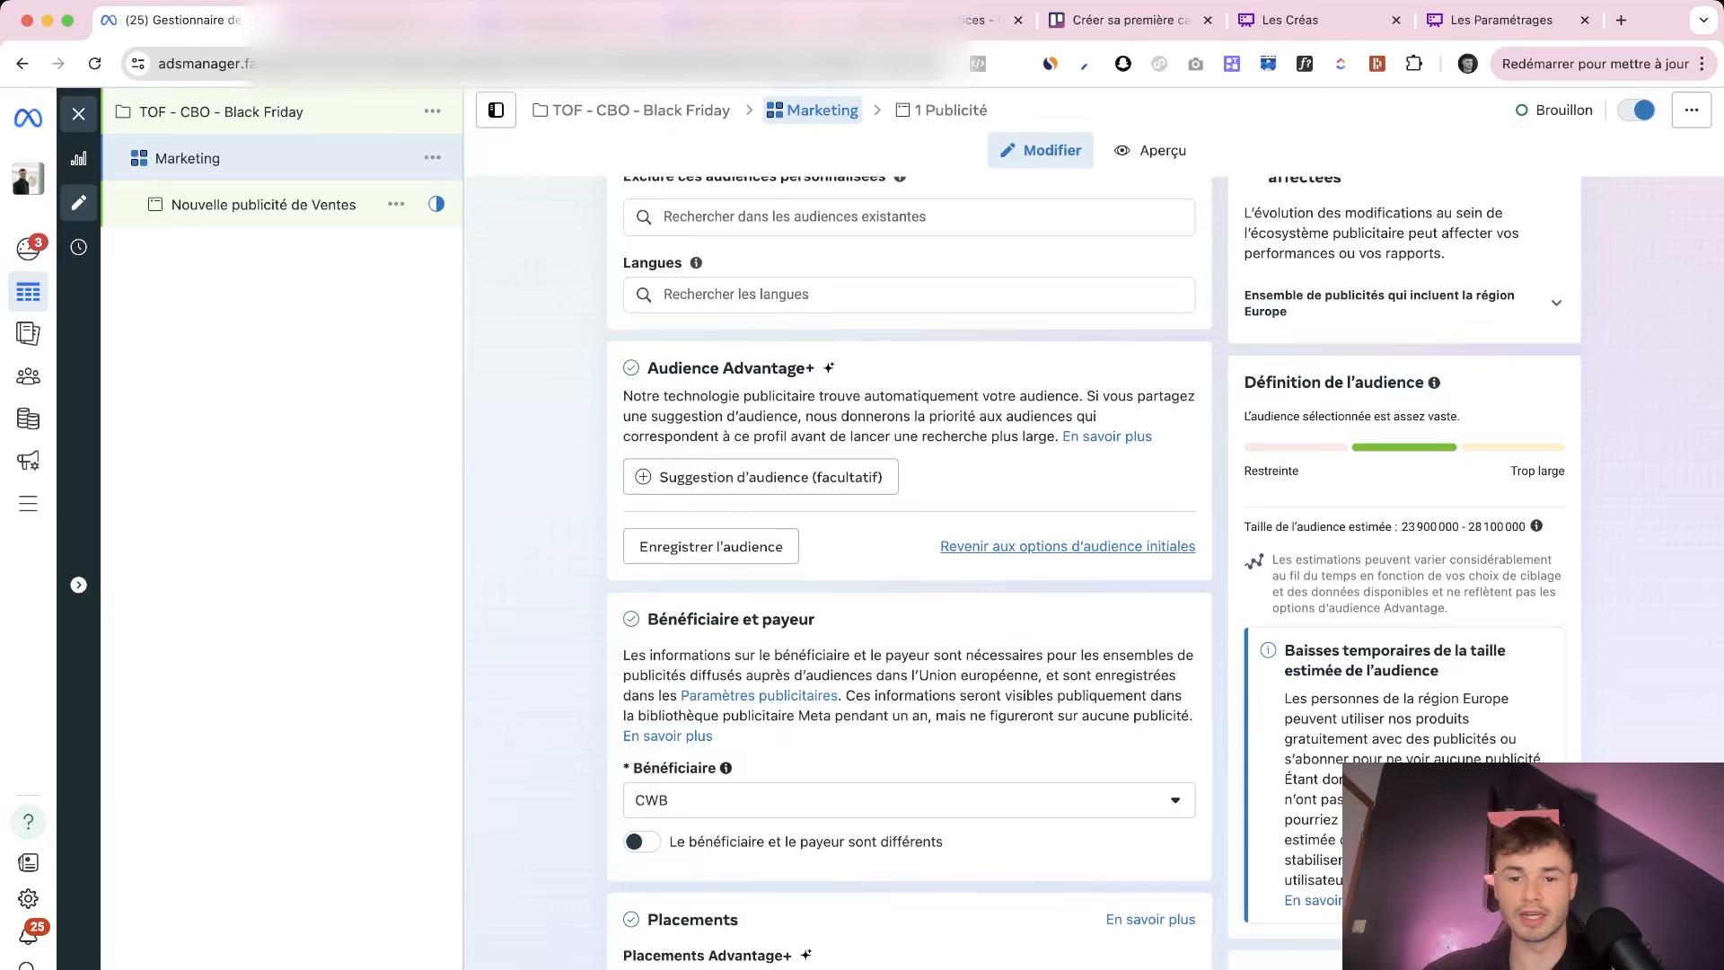
pyautogui.click(1067, 546)
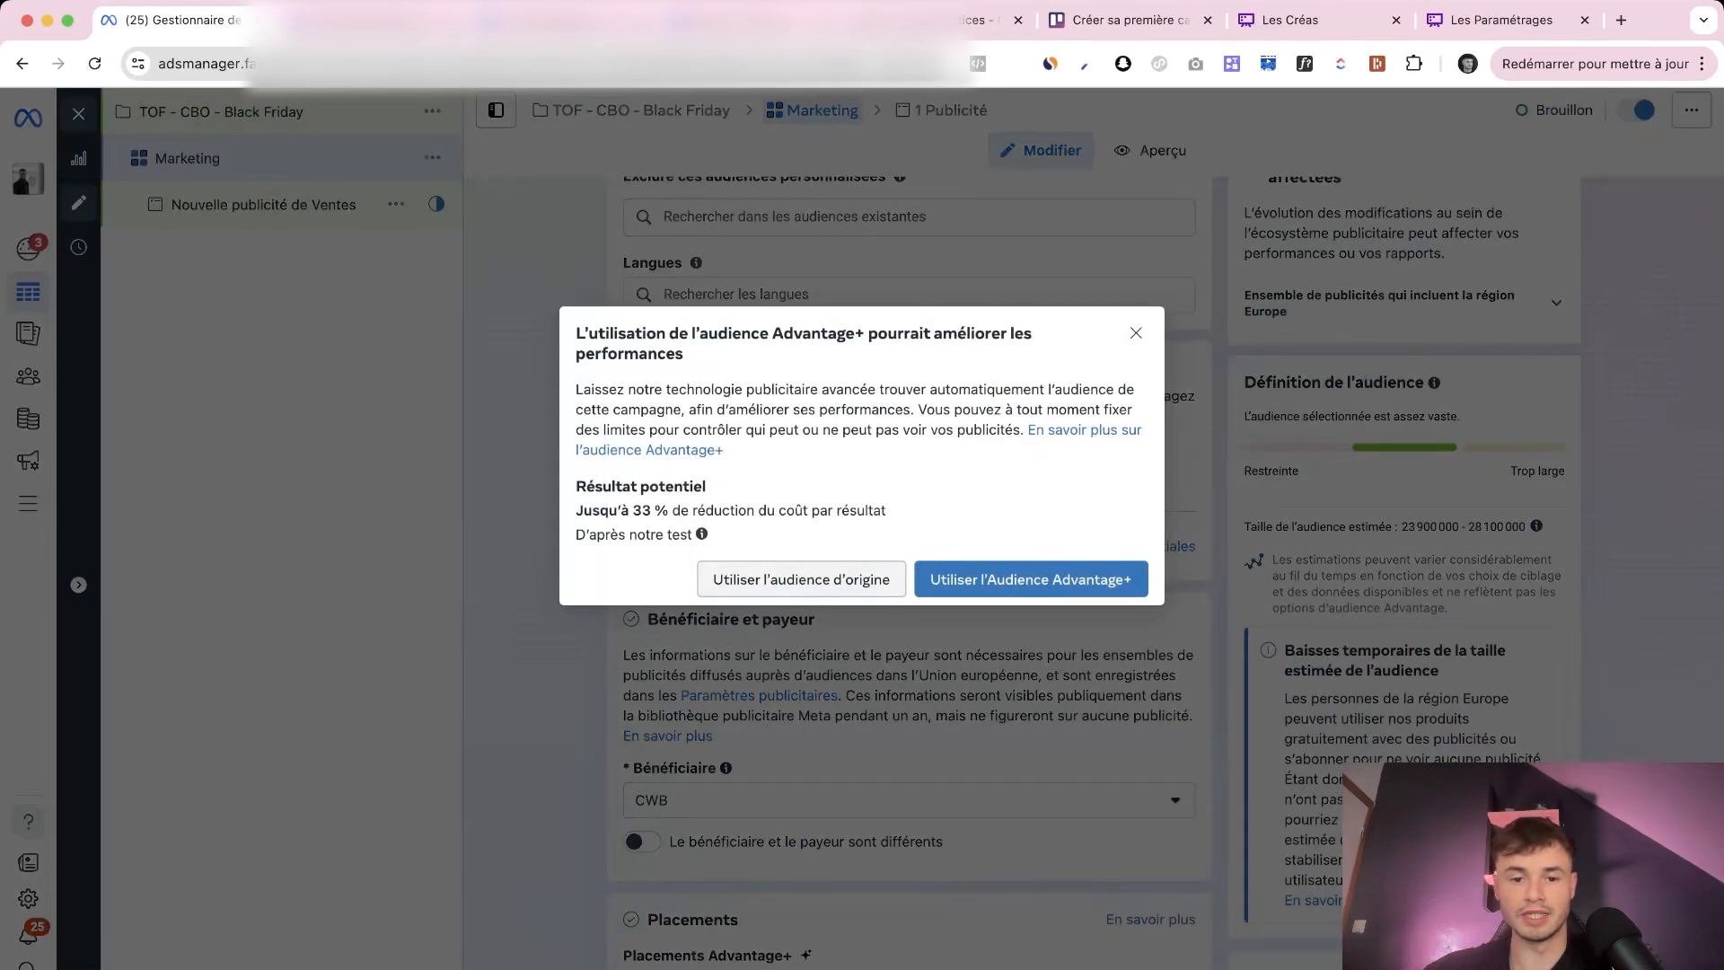
pyautogui.click(835, 575)
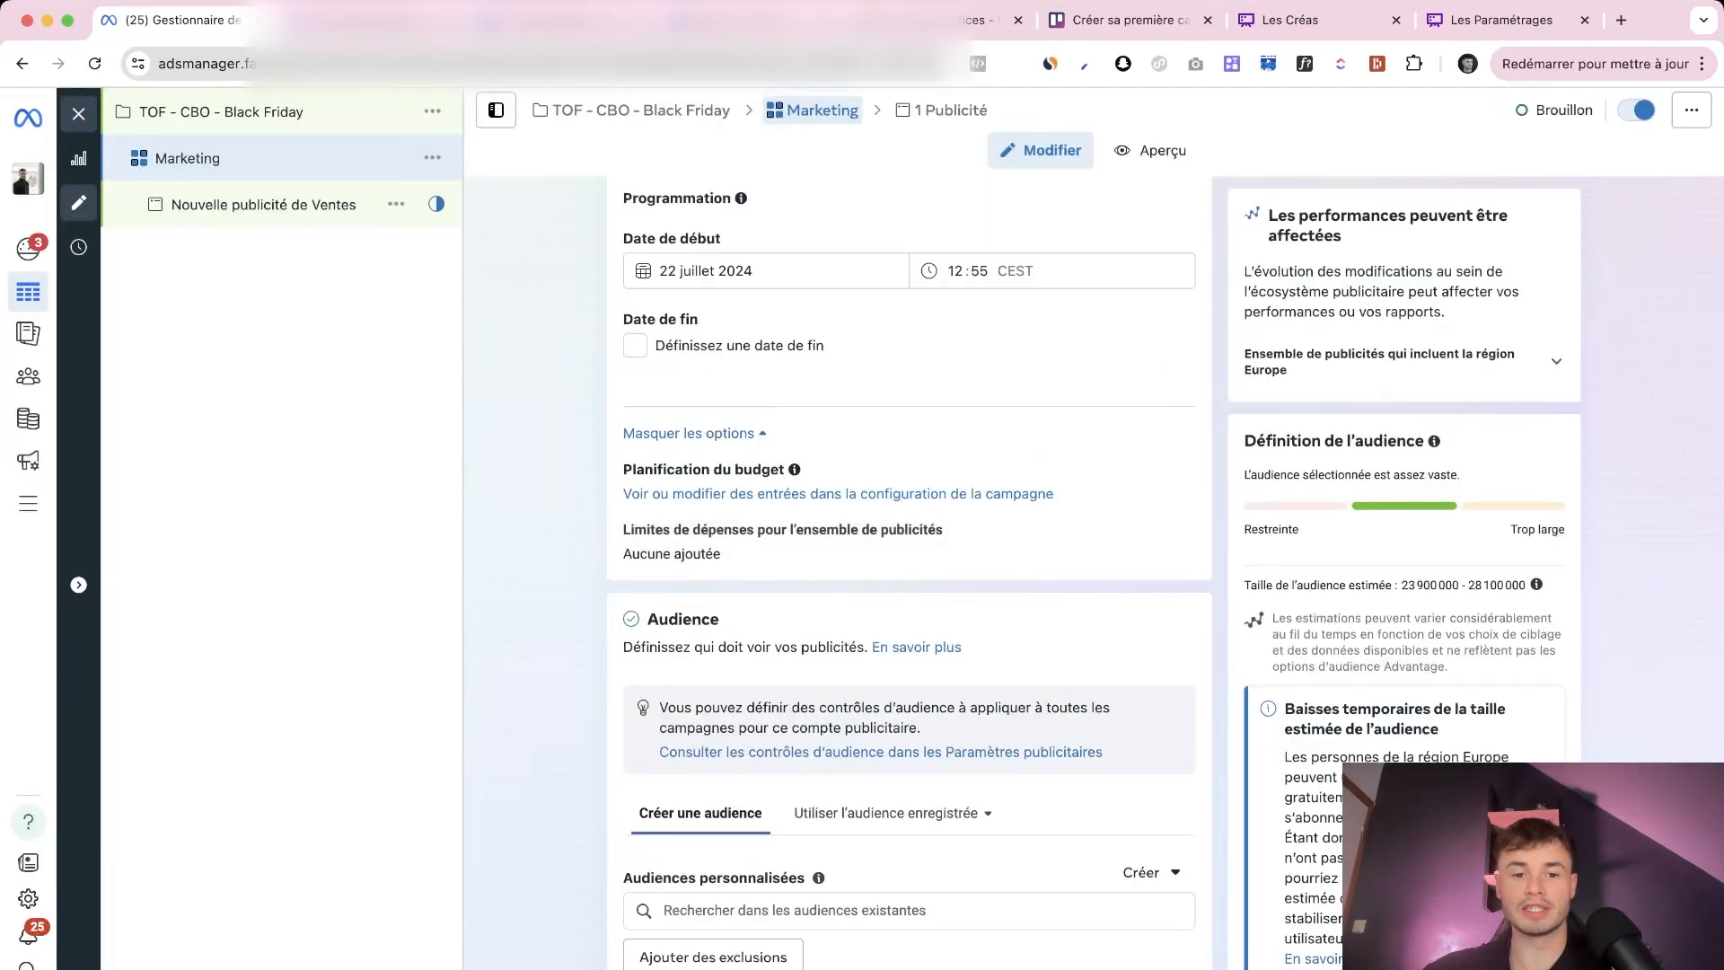
# Look through the original audience settings and the existing audiences available as custom audiences for the Marketing ad set
pyautogui.scroll(-3, 906, 574)
pyautogui.scroll(-5, 909, 575)
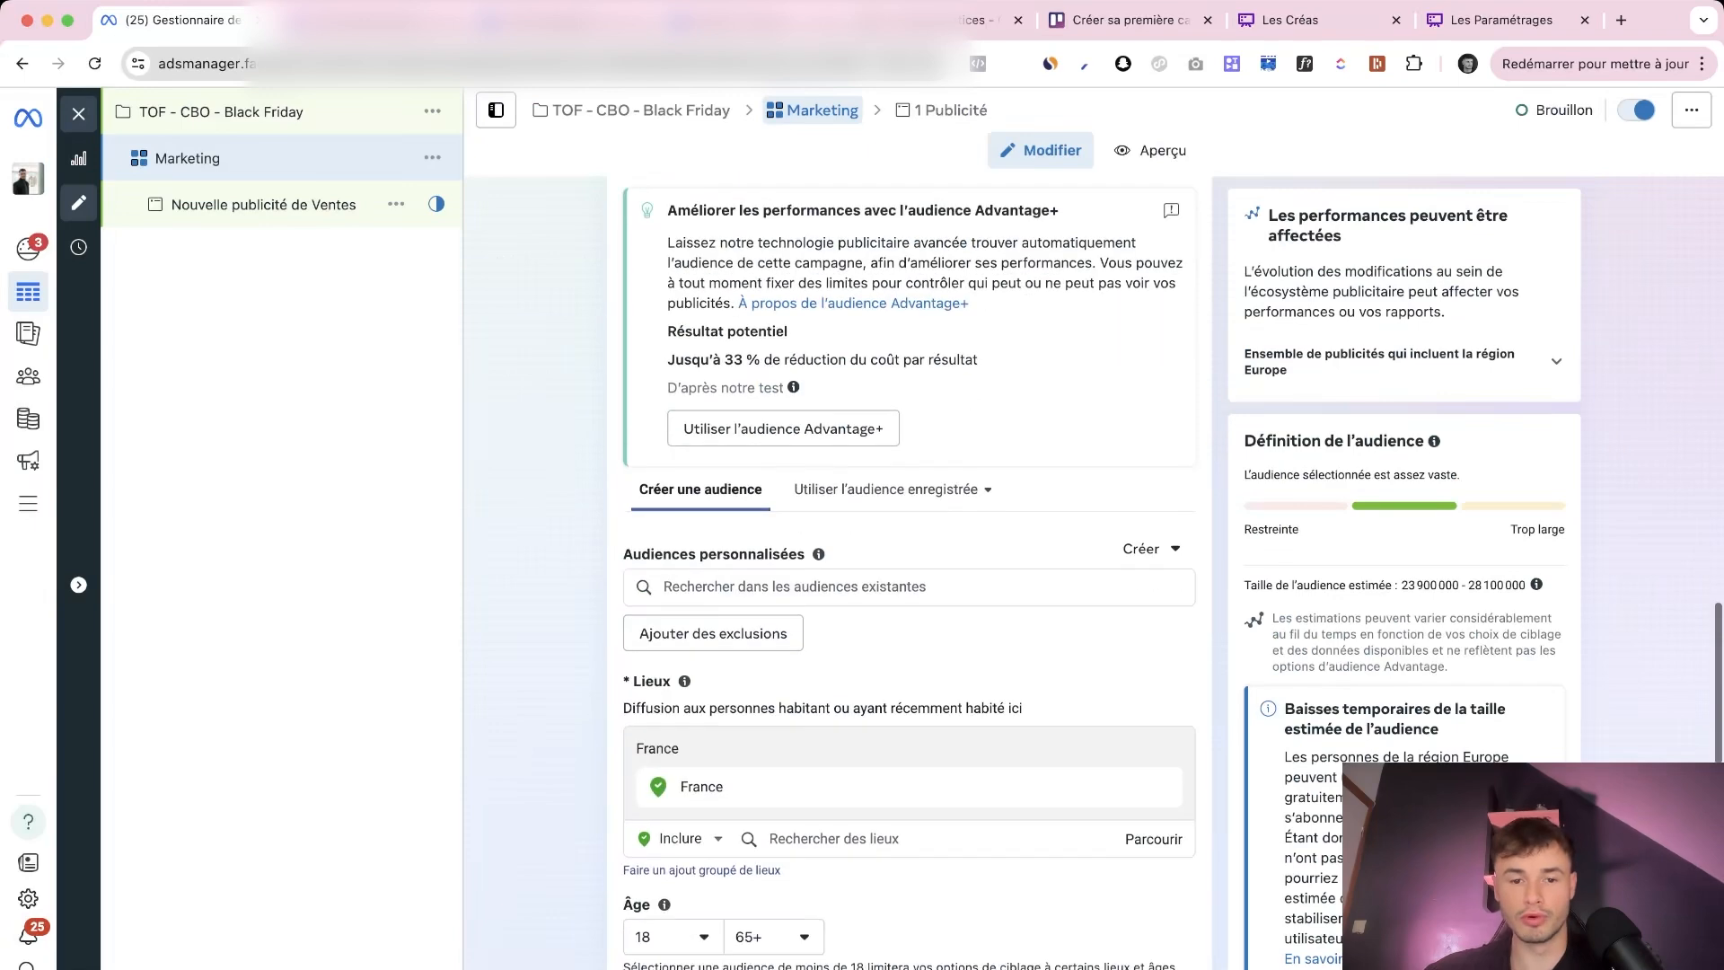
pyautogui.scroll(-1, 908, 575)
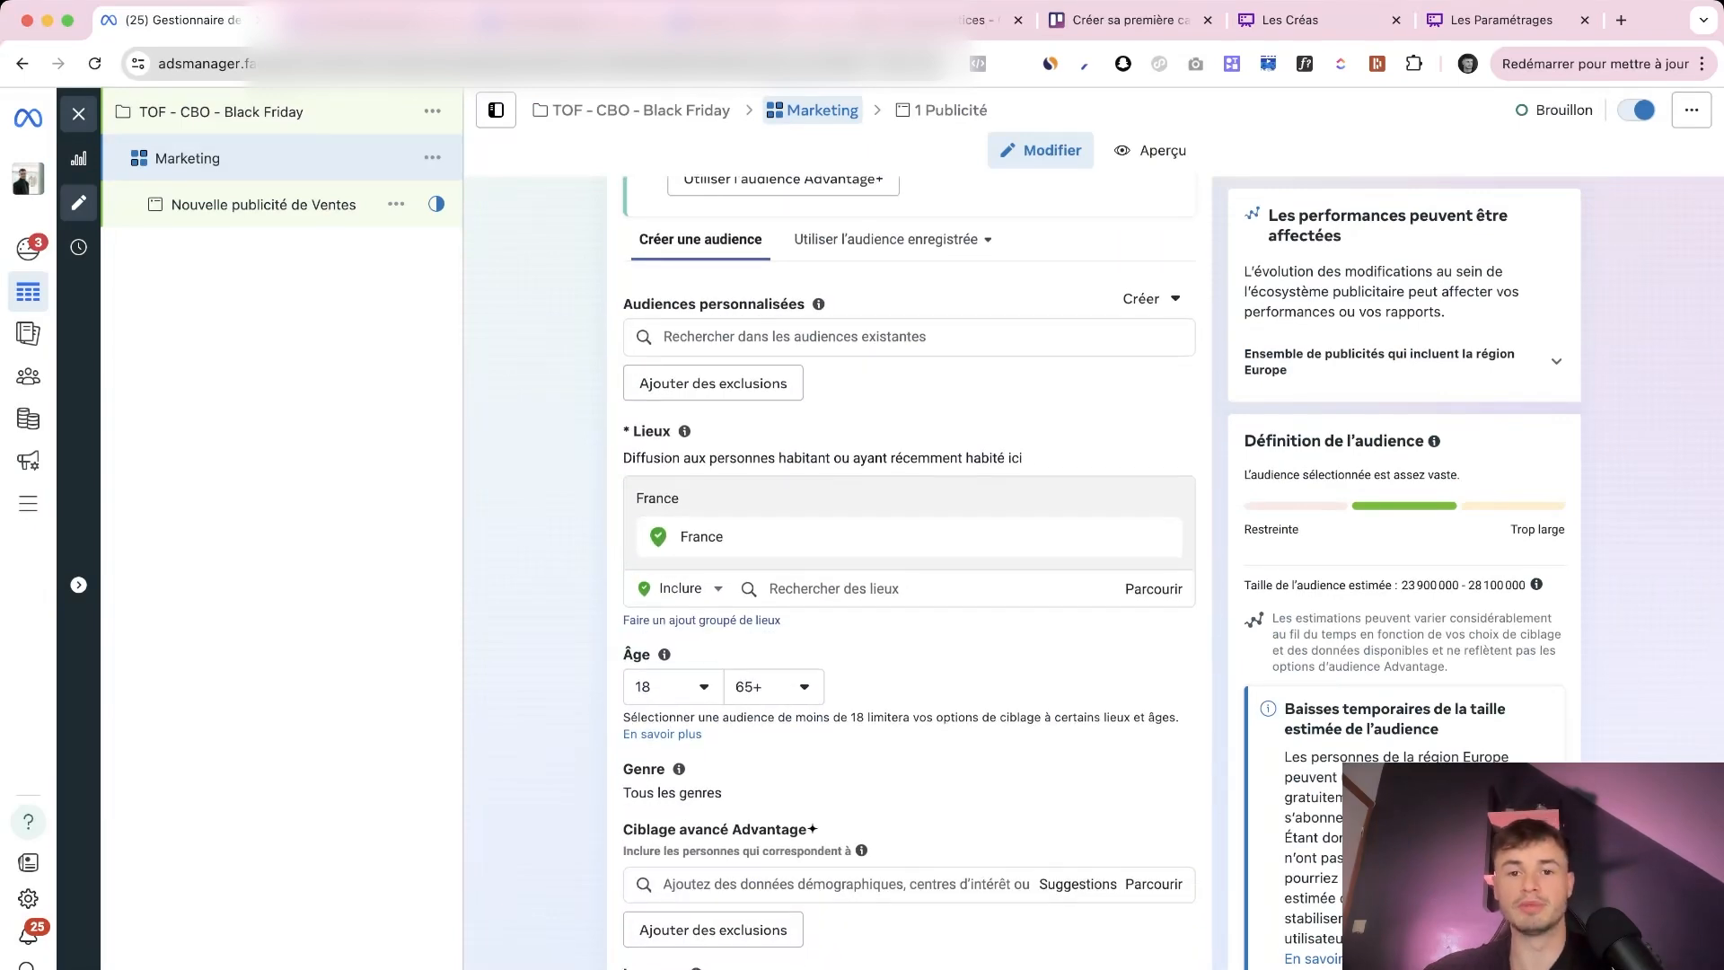
pyautogui.click(908, 337)
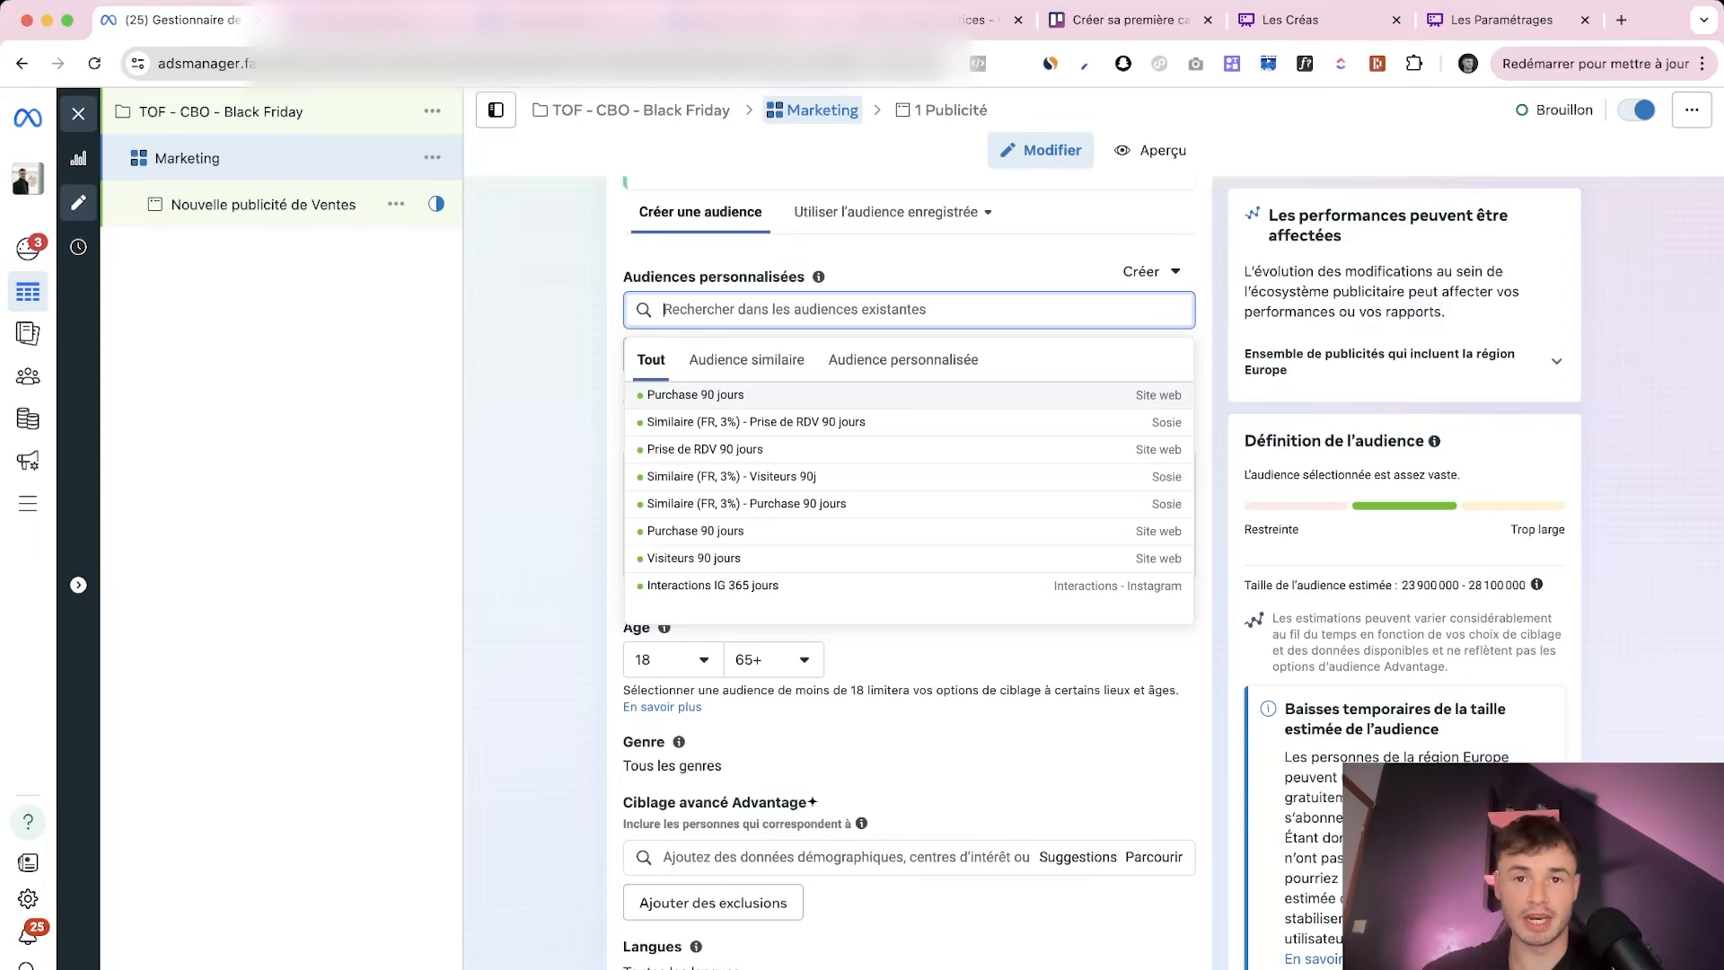
pyautogui.press('Escape')
pyautogui.scroll(-1, 909, 574)
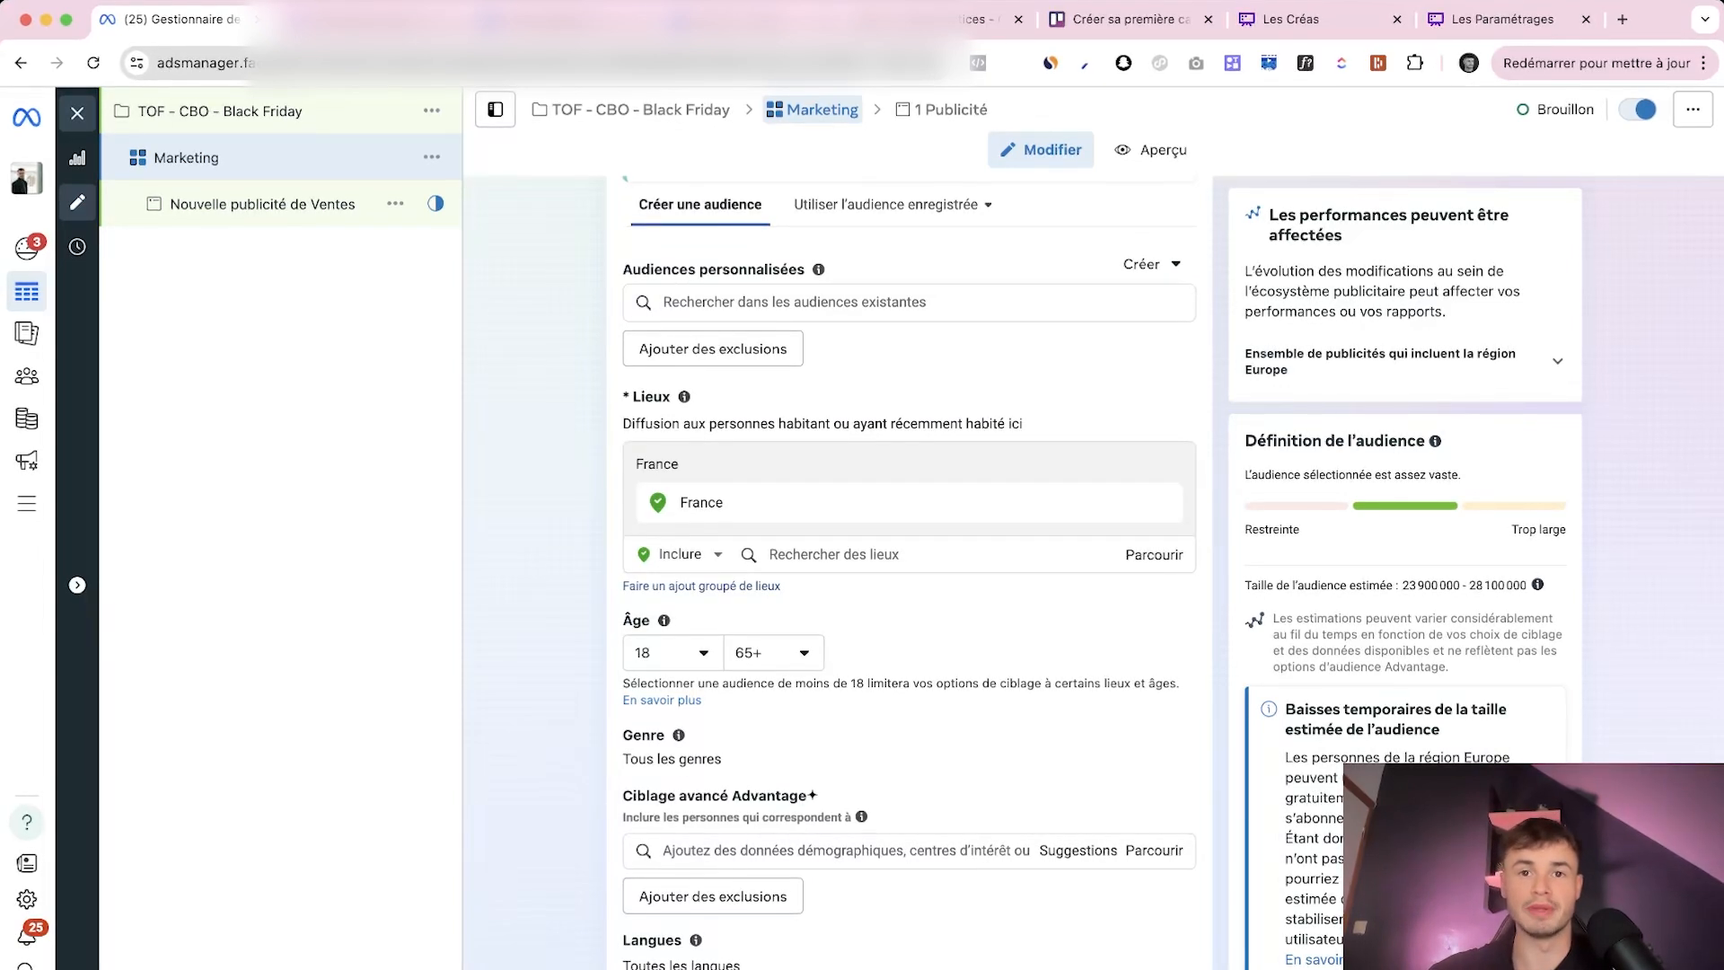
pyautogui.scroll(-1, 908, 574)
pyautogui.scroll(-1, 908, 574)
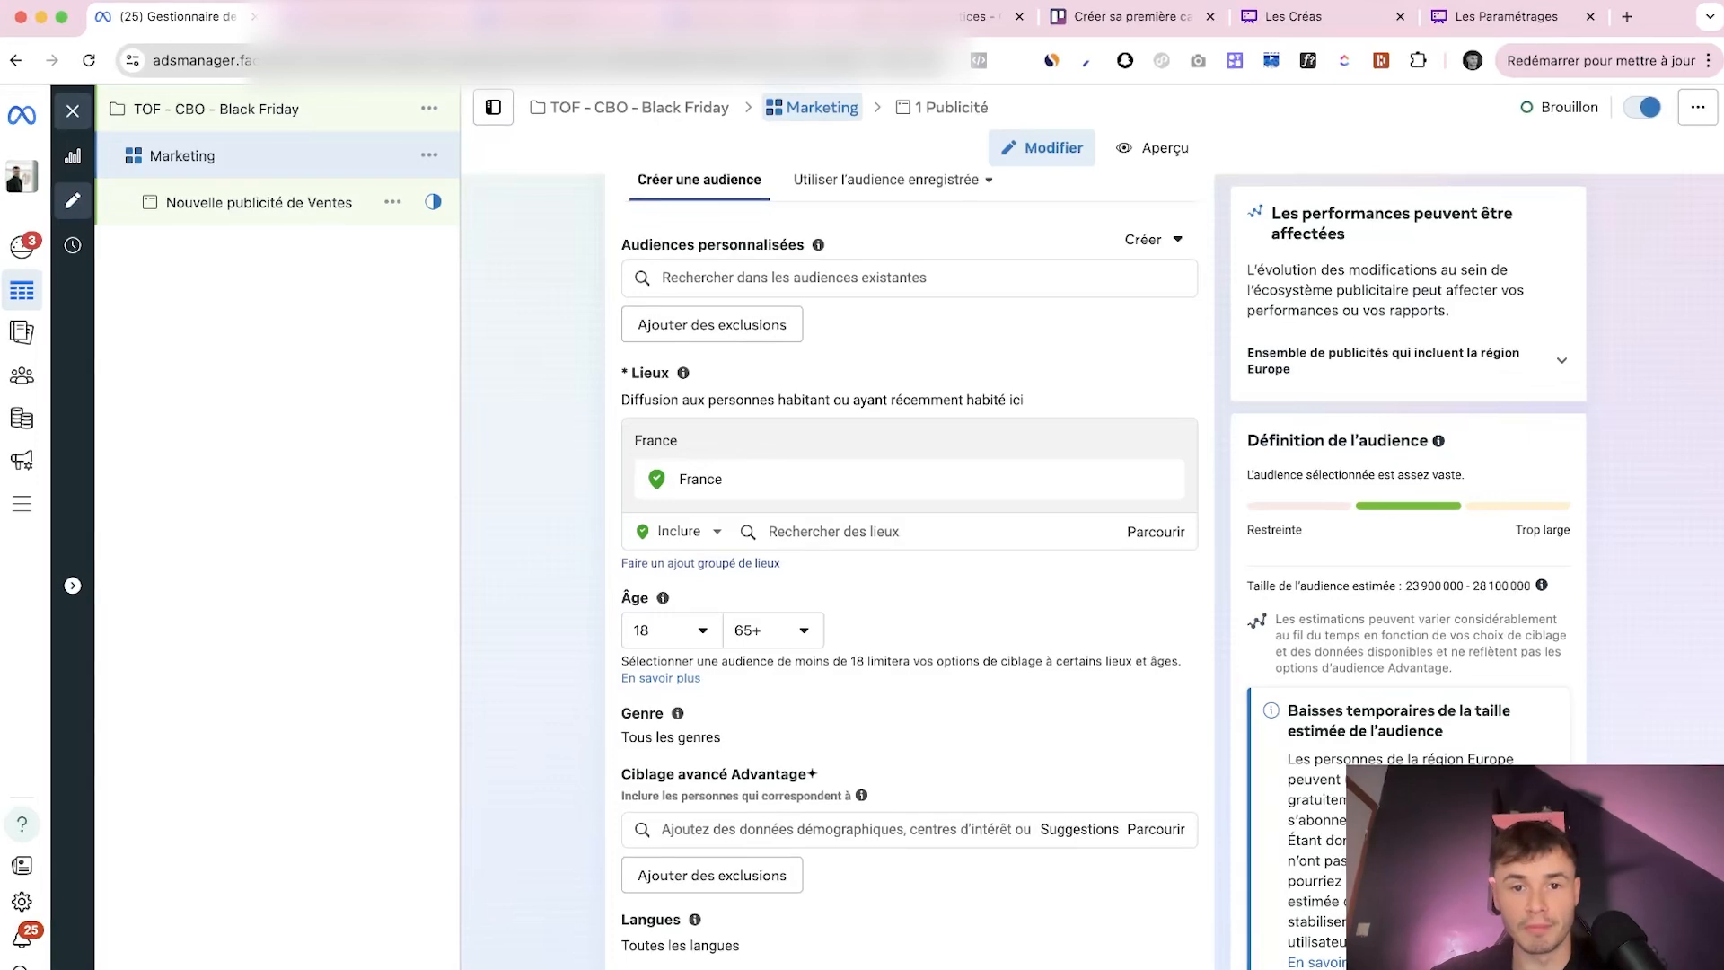
pyautogui.scroll(1, 909, 575)
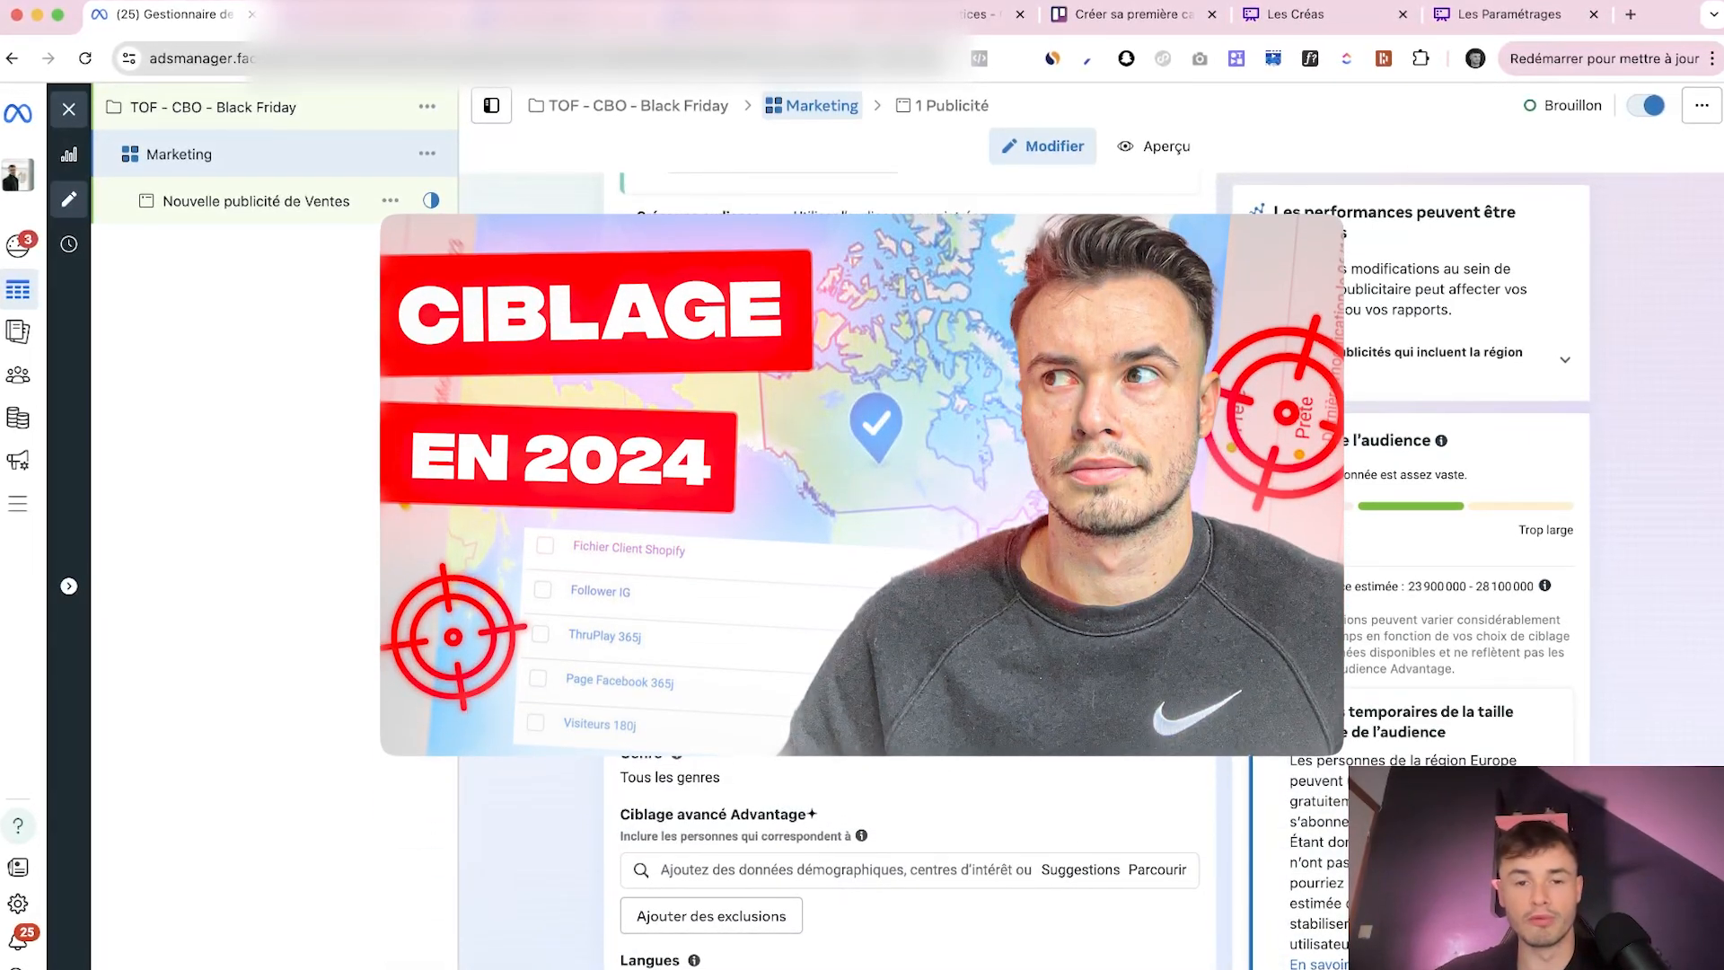
pyautogui.scroll(-1, 909, 575)
pyautogui.scroll(1, 909, 574)
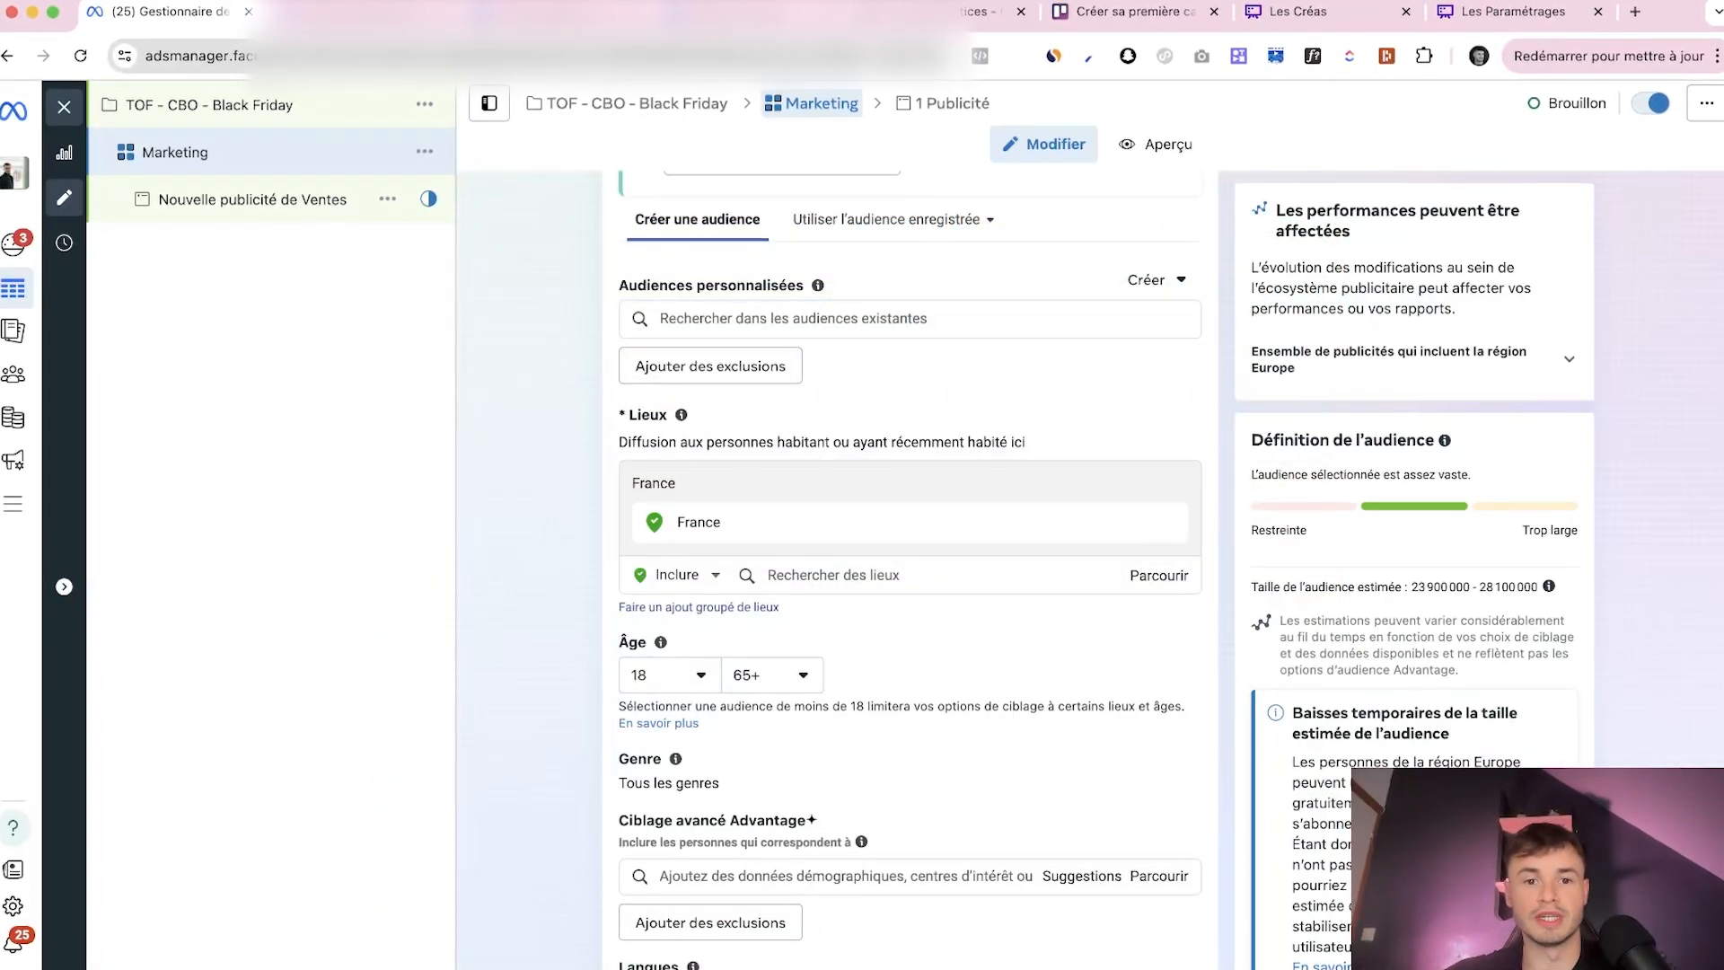
pyautogui.click(910, 318)
pyautogui.click(987, 274)
# Examine the targeting fields below the locations, including the maximum age choices in the Marketing ad set's age range
pyautogui.scroll(-1, 909, 538)
pyautogui.scroll(-5, 794, 368)
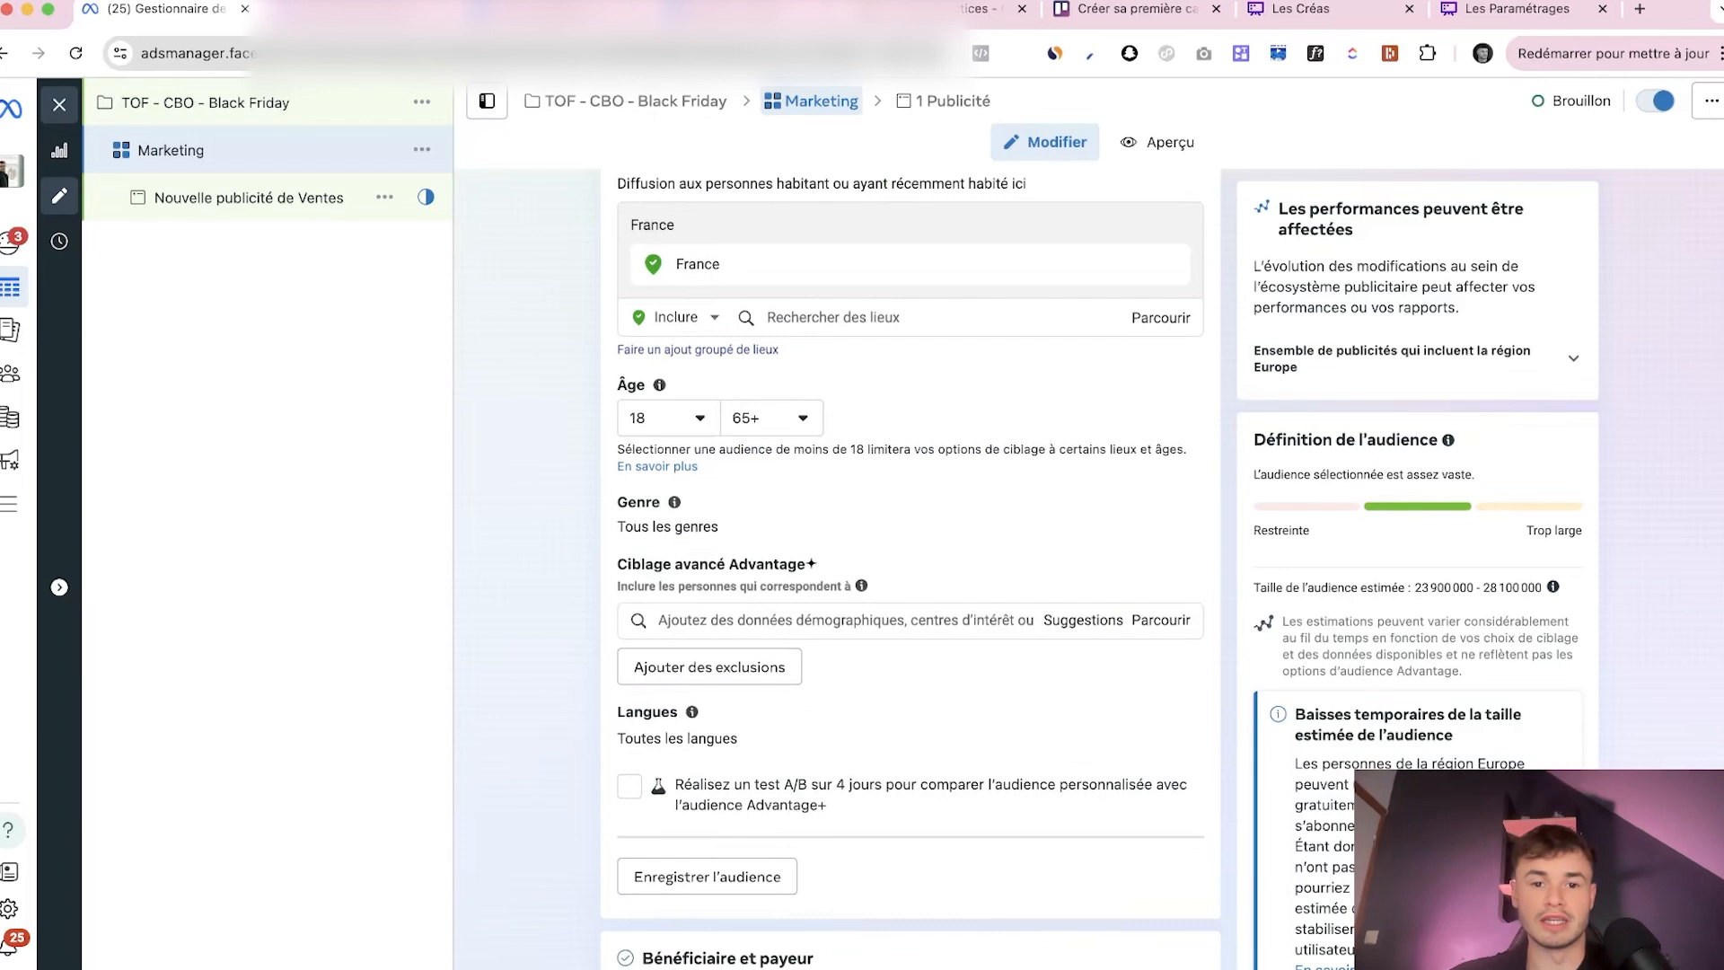
pyautogui.scroll(2, 910, 548)
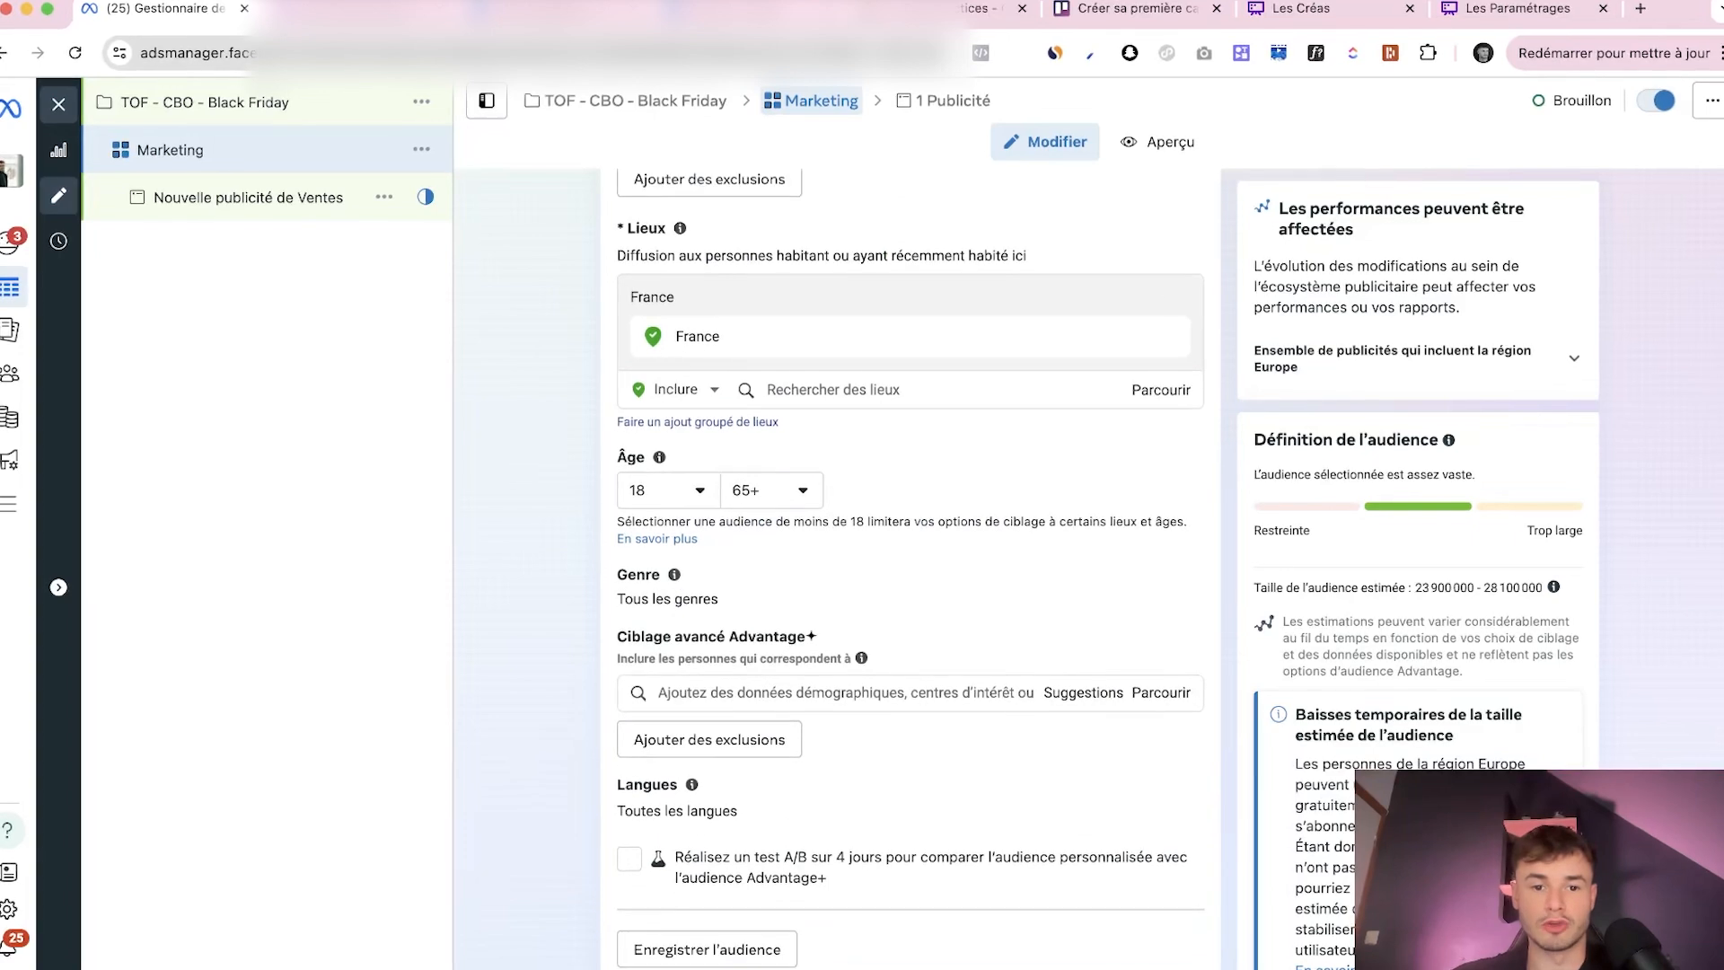
pyautogui.scroll(-2, 909, 547)
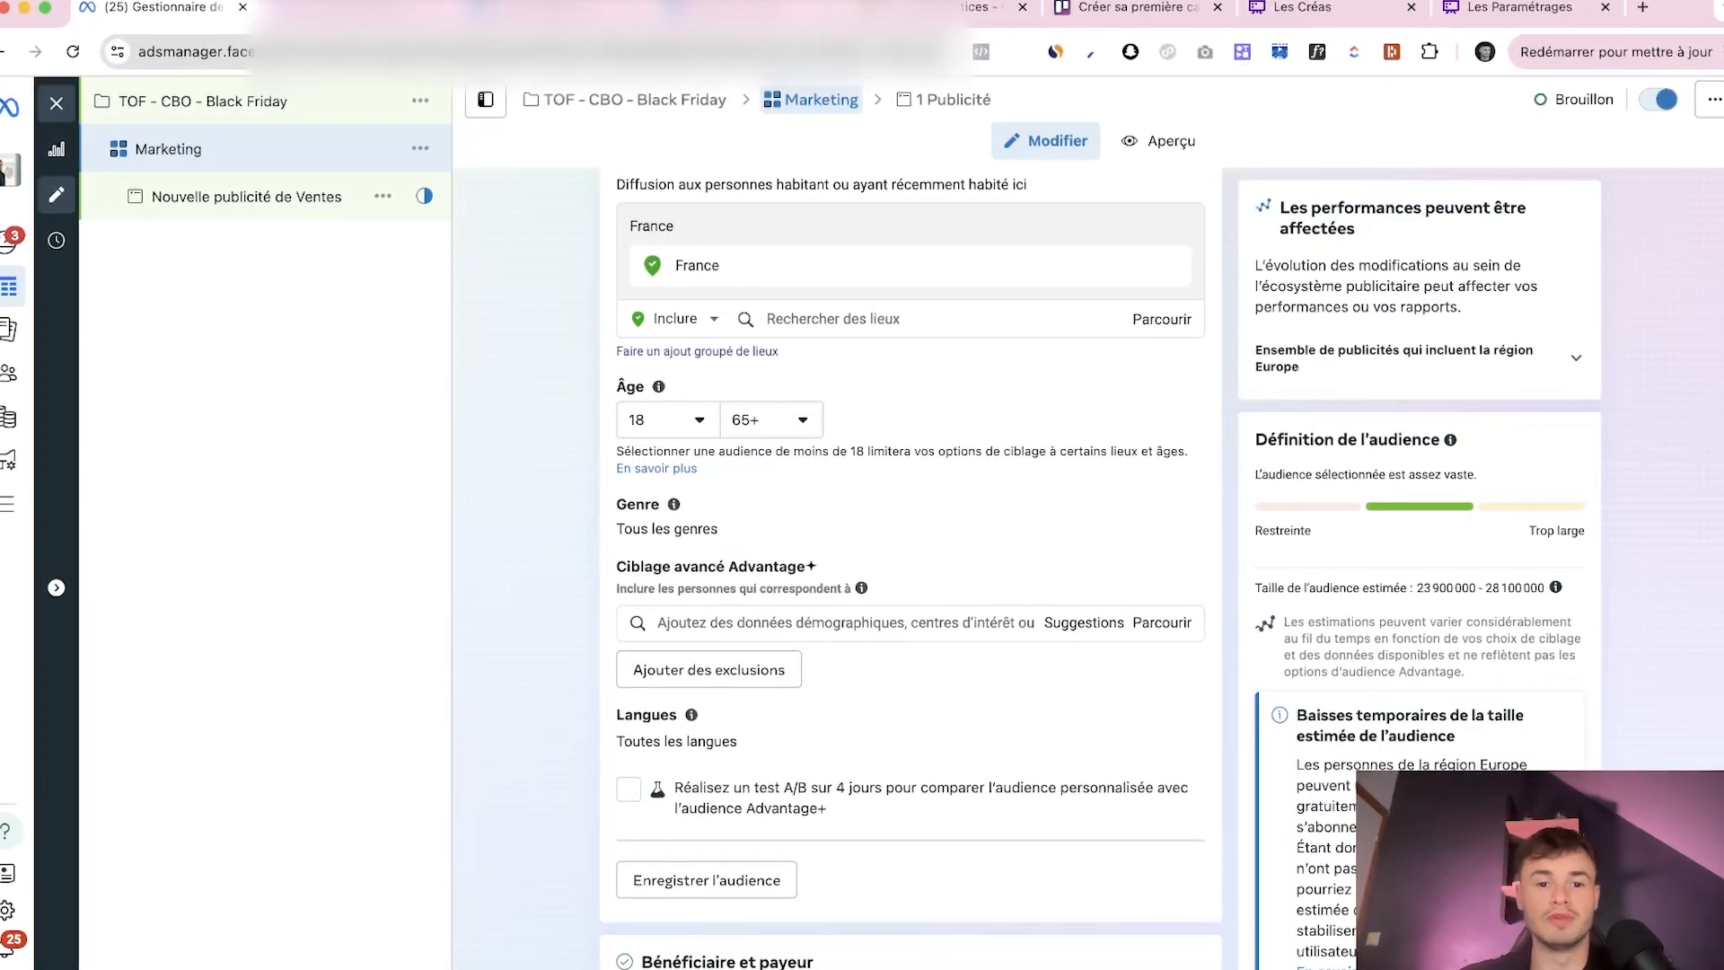
pyautogui.click(771, 419)
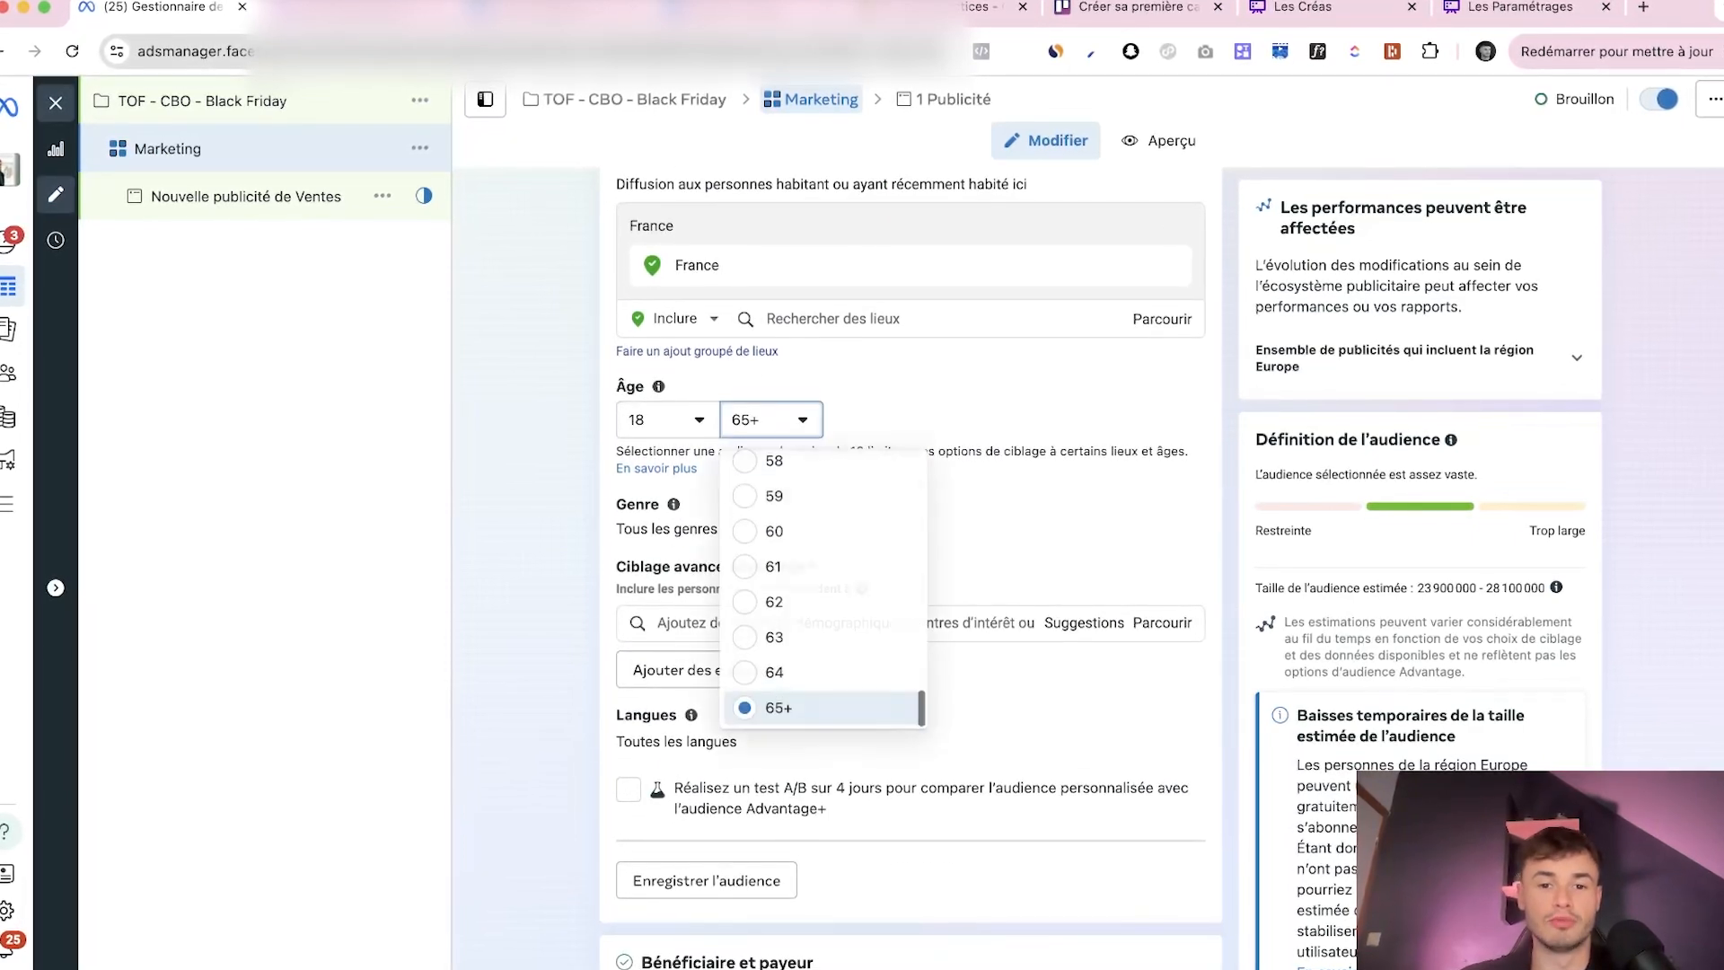
pyautogui.scroll(2, 790, 531)
pyautogui.scroll(-2, 790, 502)
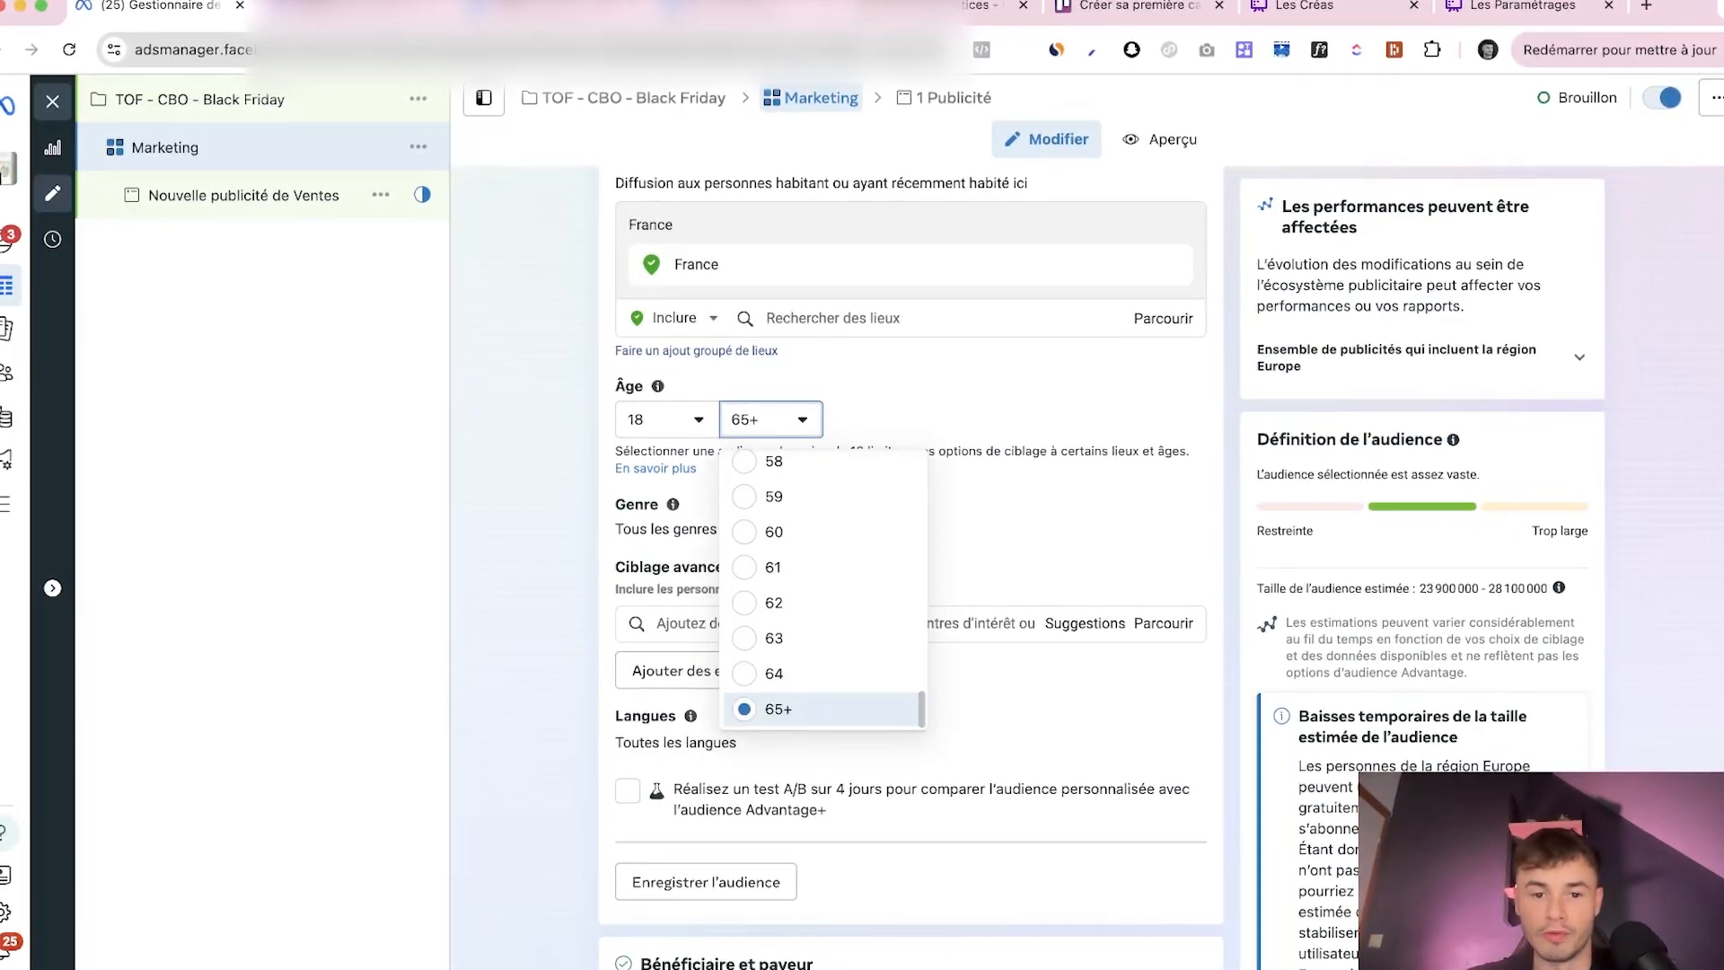
pyautogui.click(1005, 536)
pyautogui.scroll(-3, 910, 566)
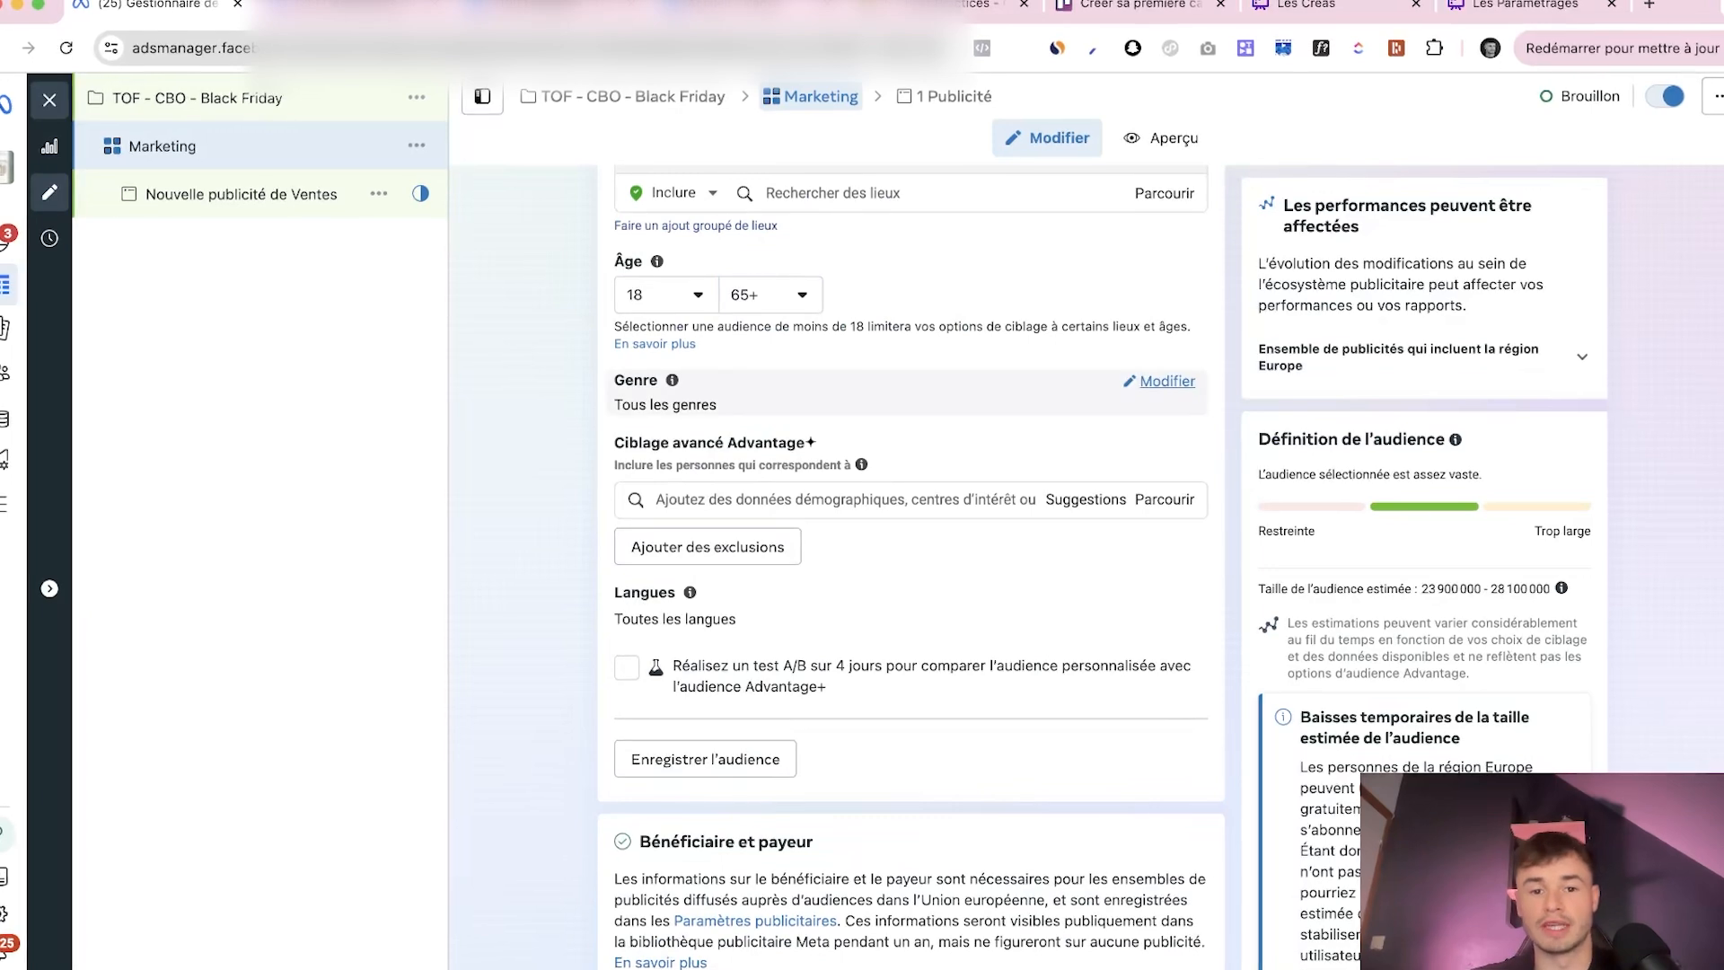
# Open the Marketing ad set's gender targeting for editing, try Femmes, and set it to Hommes
pyautogui.click(1159, 380)
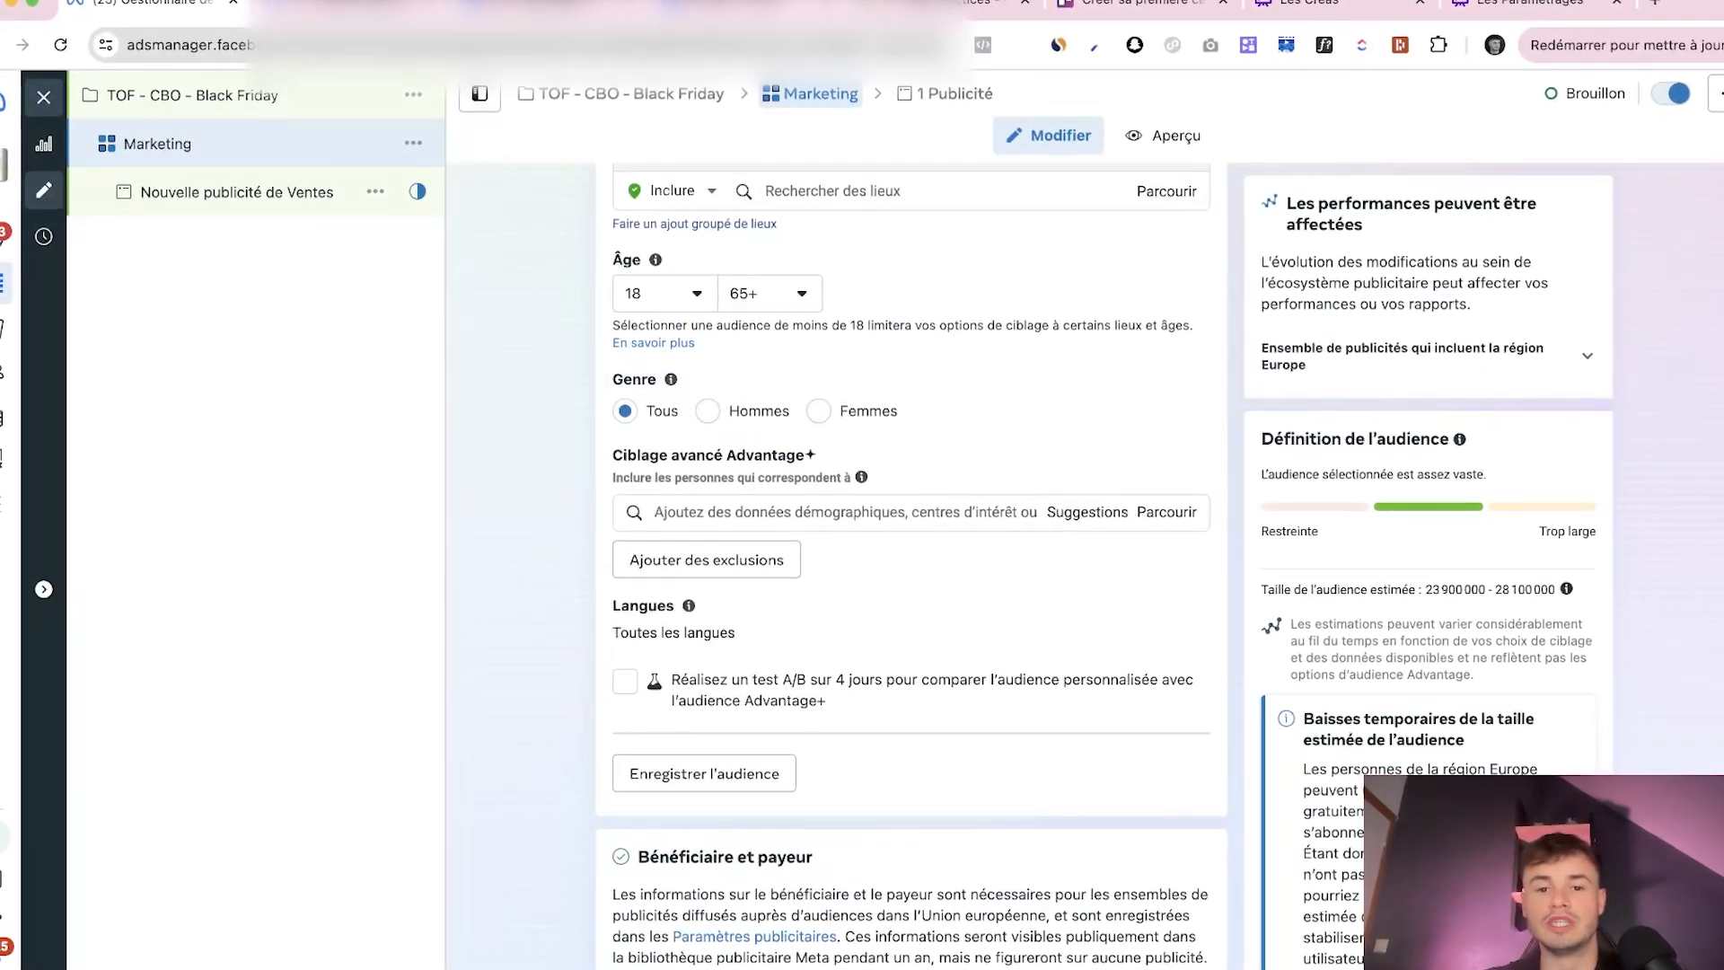
pyautogui.scroll(1, 910, 539)
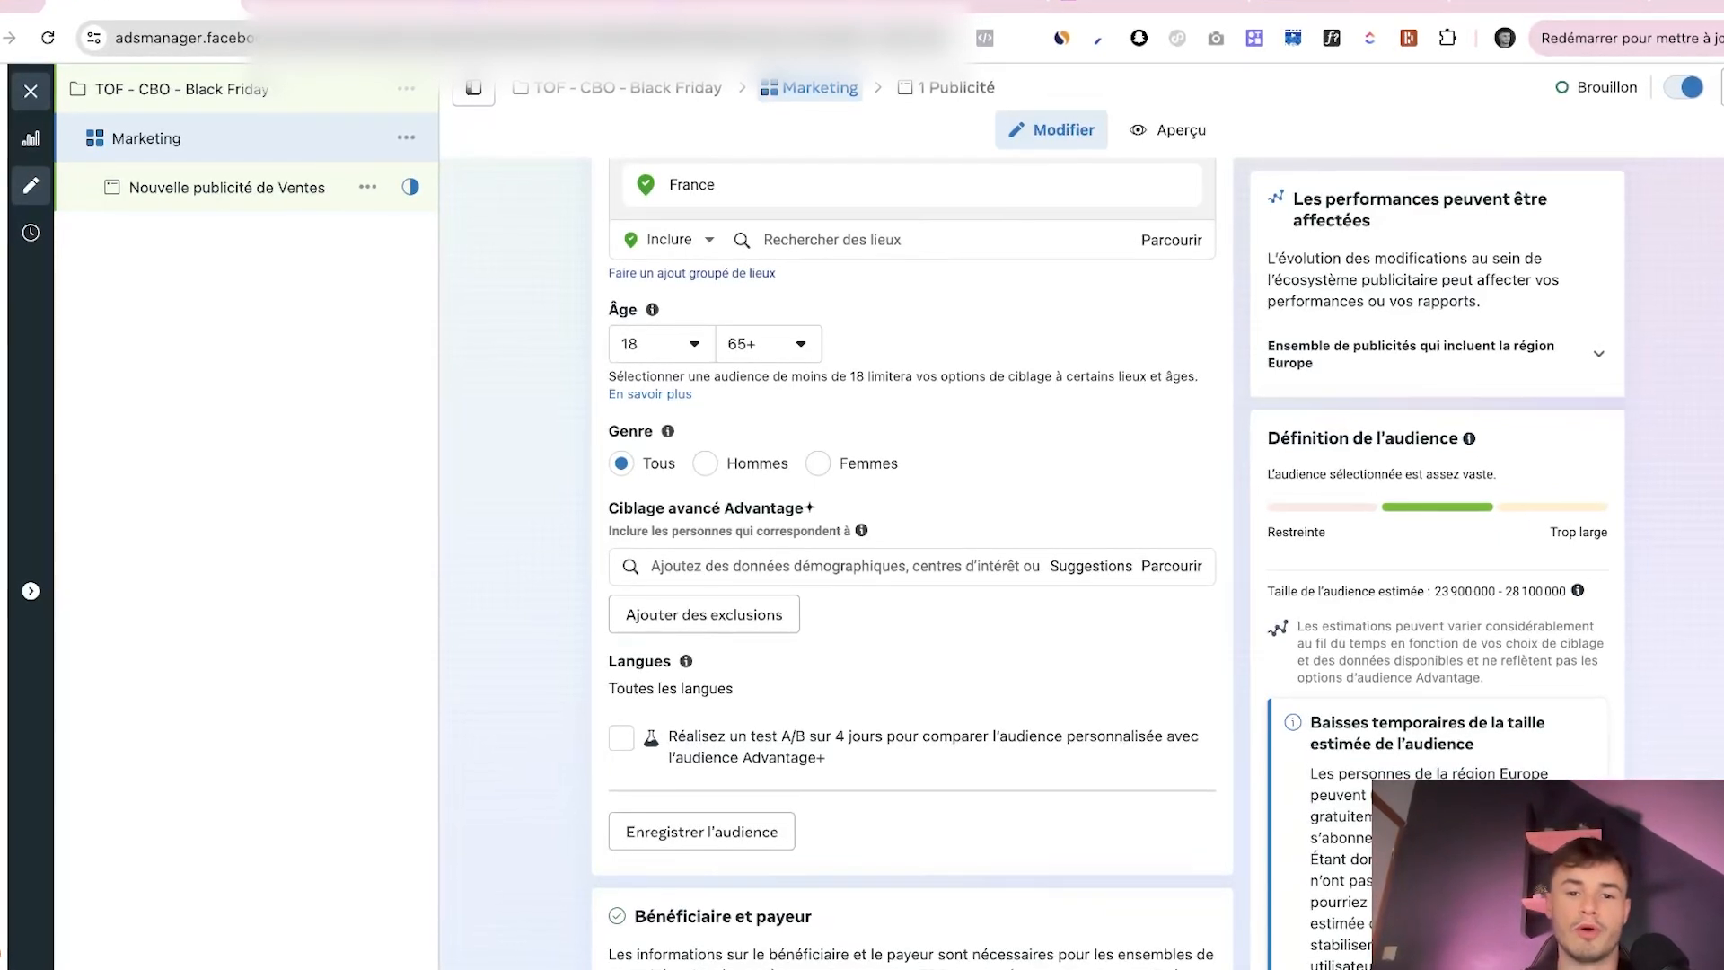
pyautogui.click(817, 463)
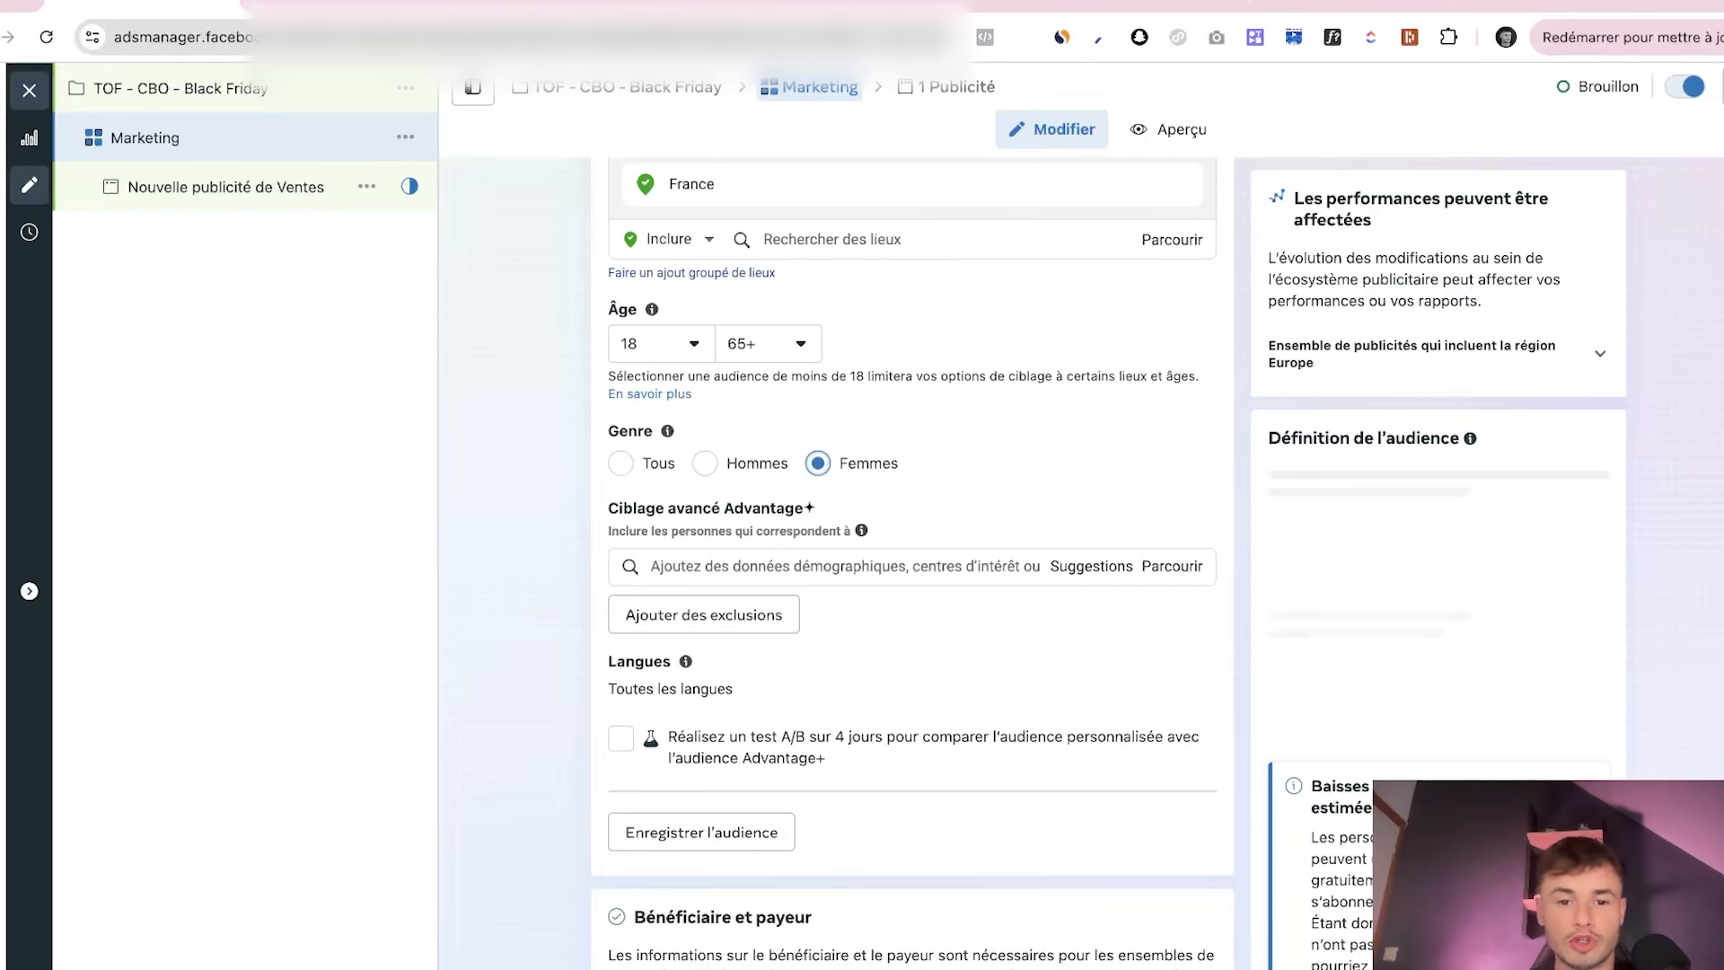
pyautogui.scroll(-1, 818, 463)
pyautogui.scroll(-1, 911, 563)
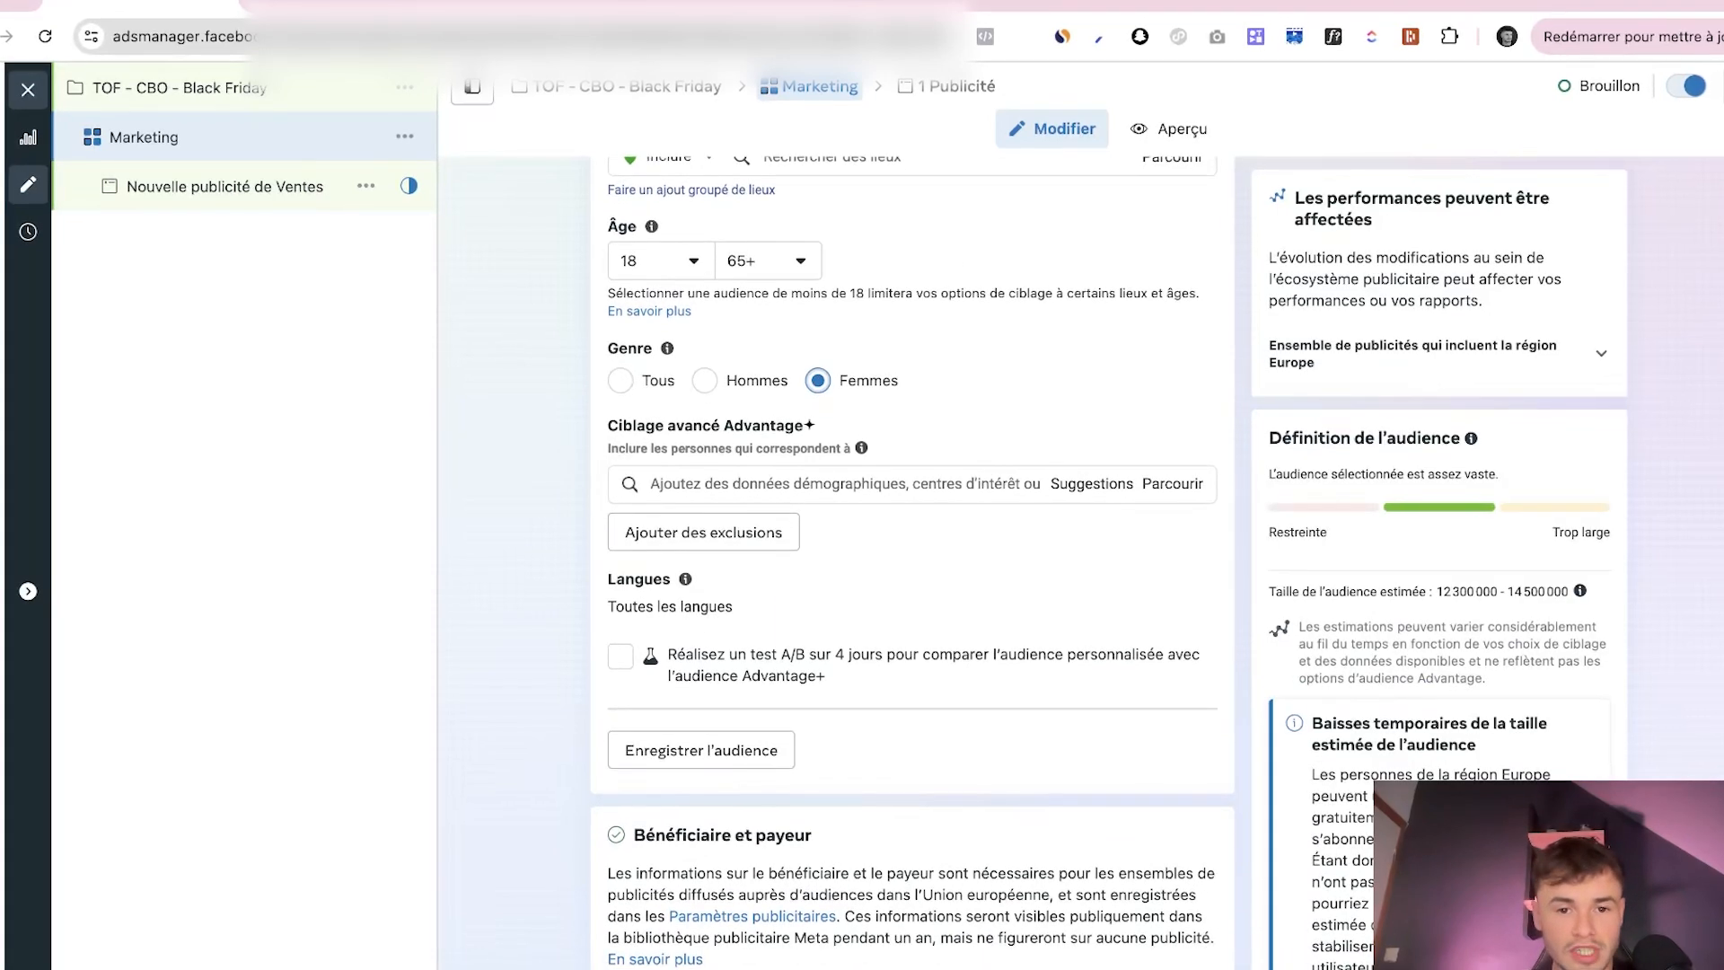
pyautogui.click(705, 380)
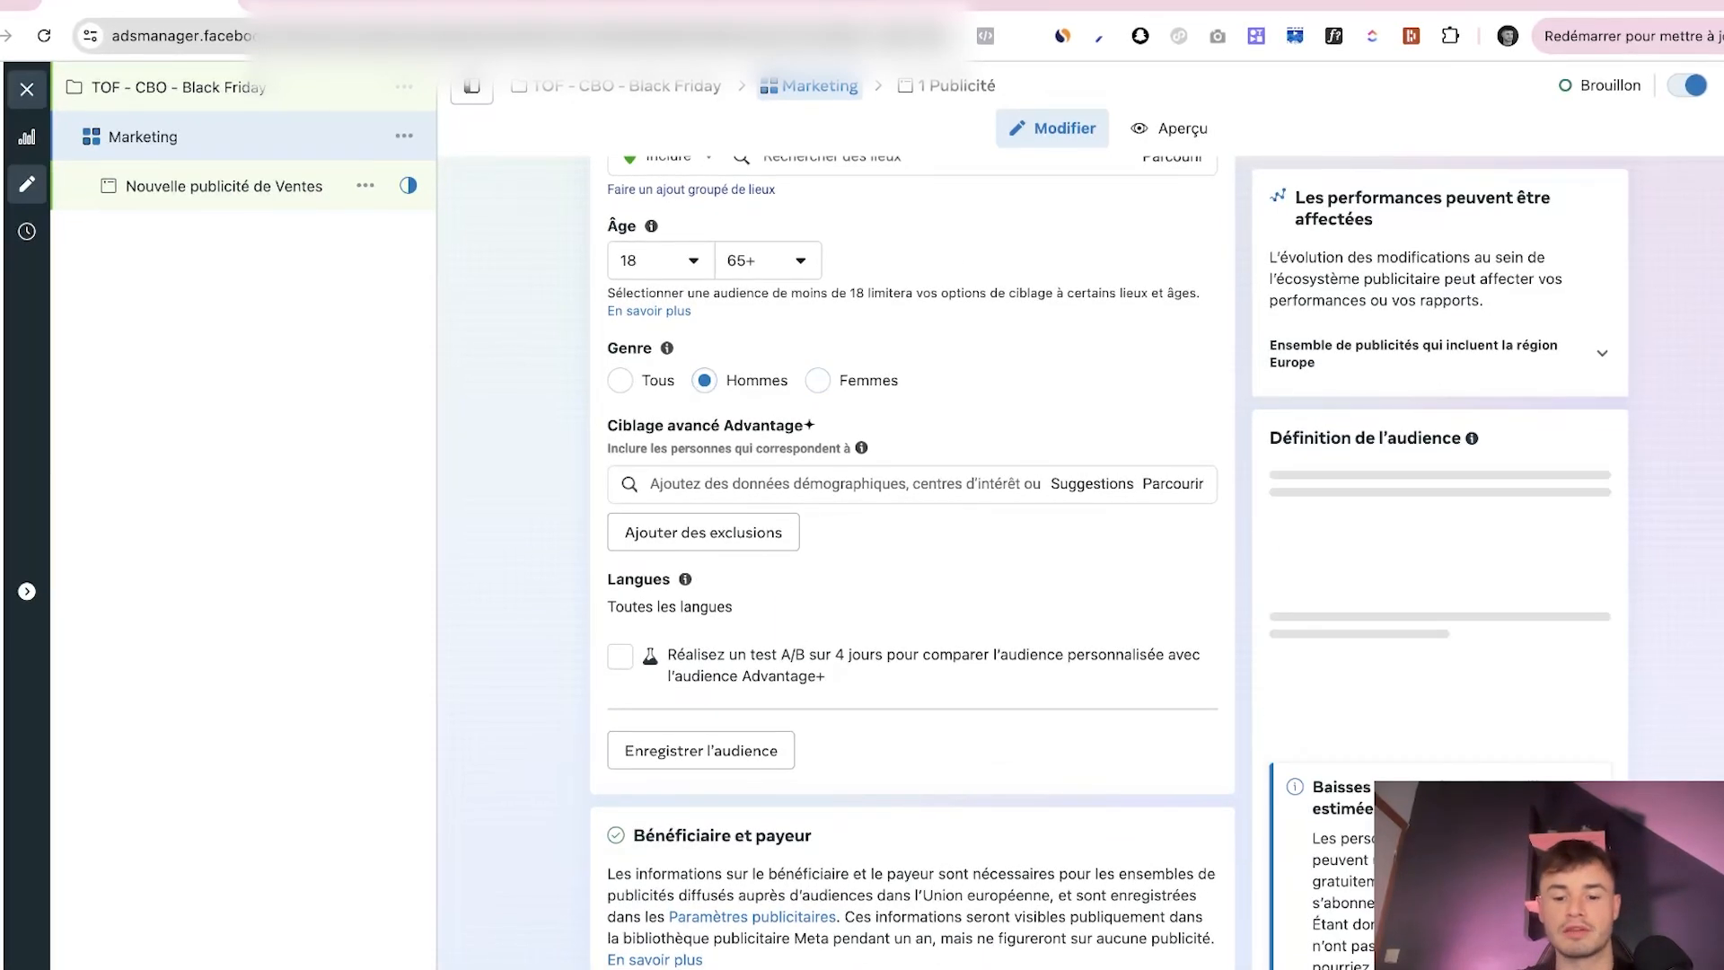
# Search the detailed targeting for "marketing" and add the Marketing interest under business and finance to the audience
pyautogui.click(808, 484)
pyautogui.write('marketing')
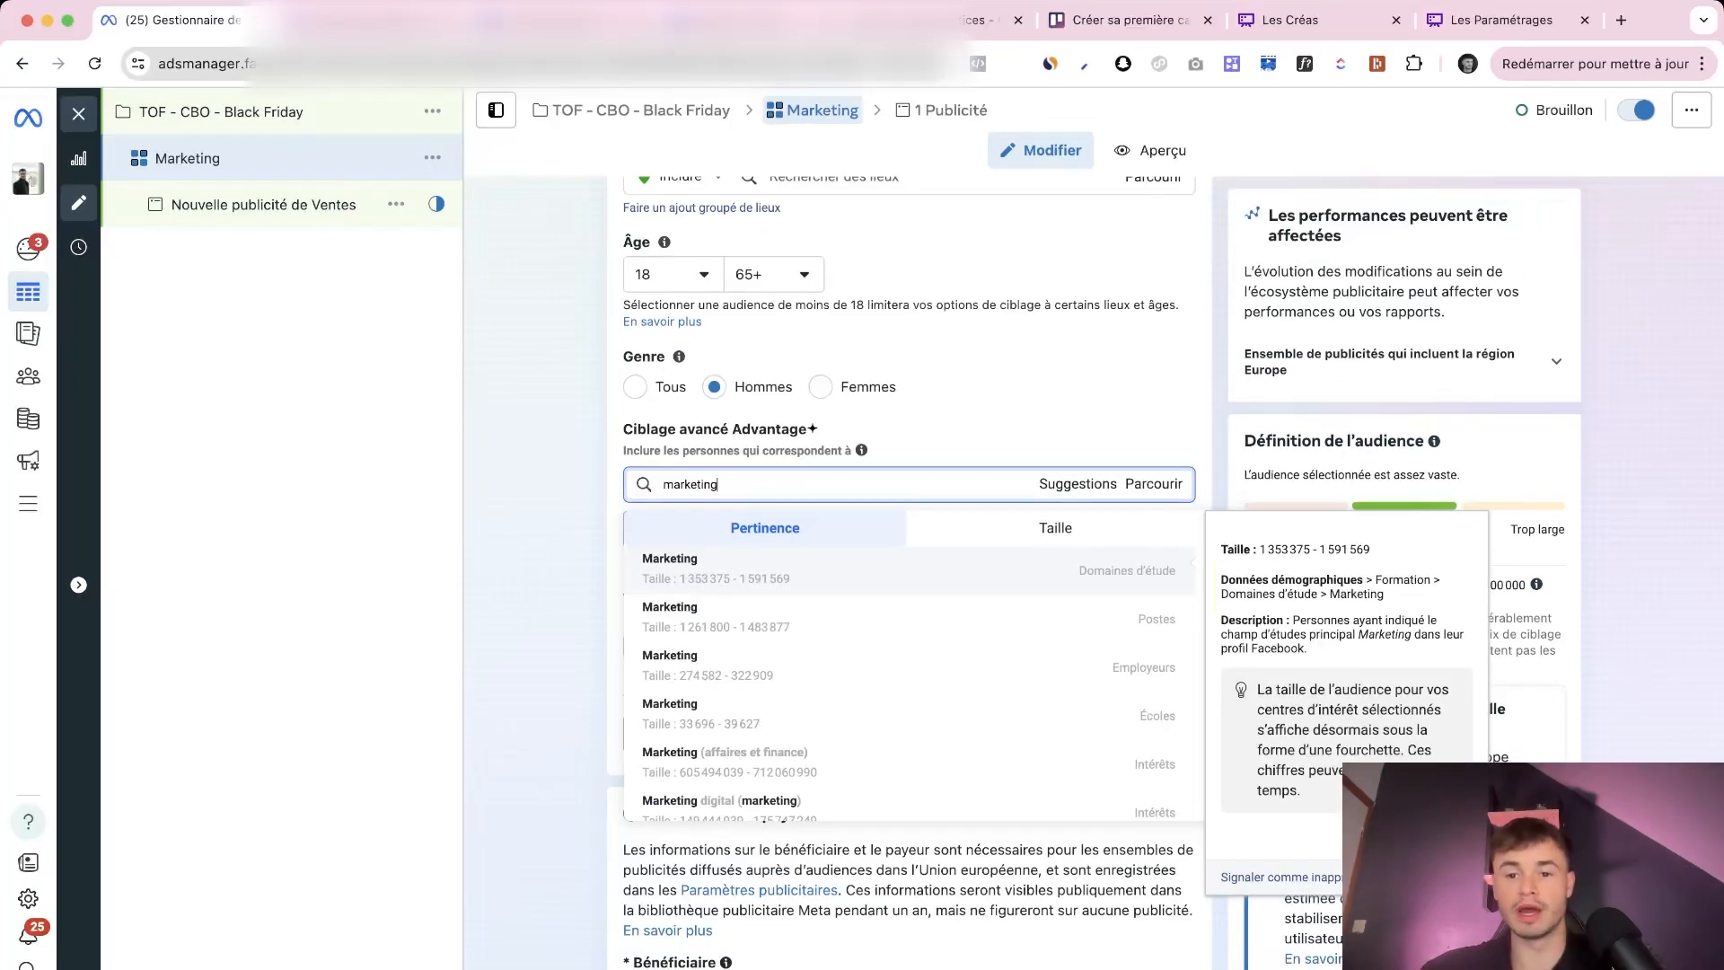
pyautogui.press('Down')
pyautogui.press('Down')
pyautogui.press('Down')
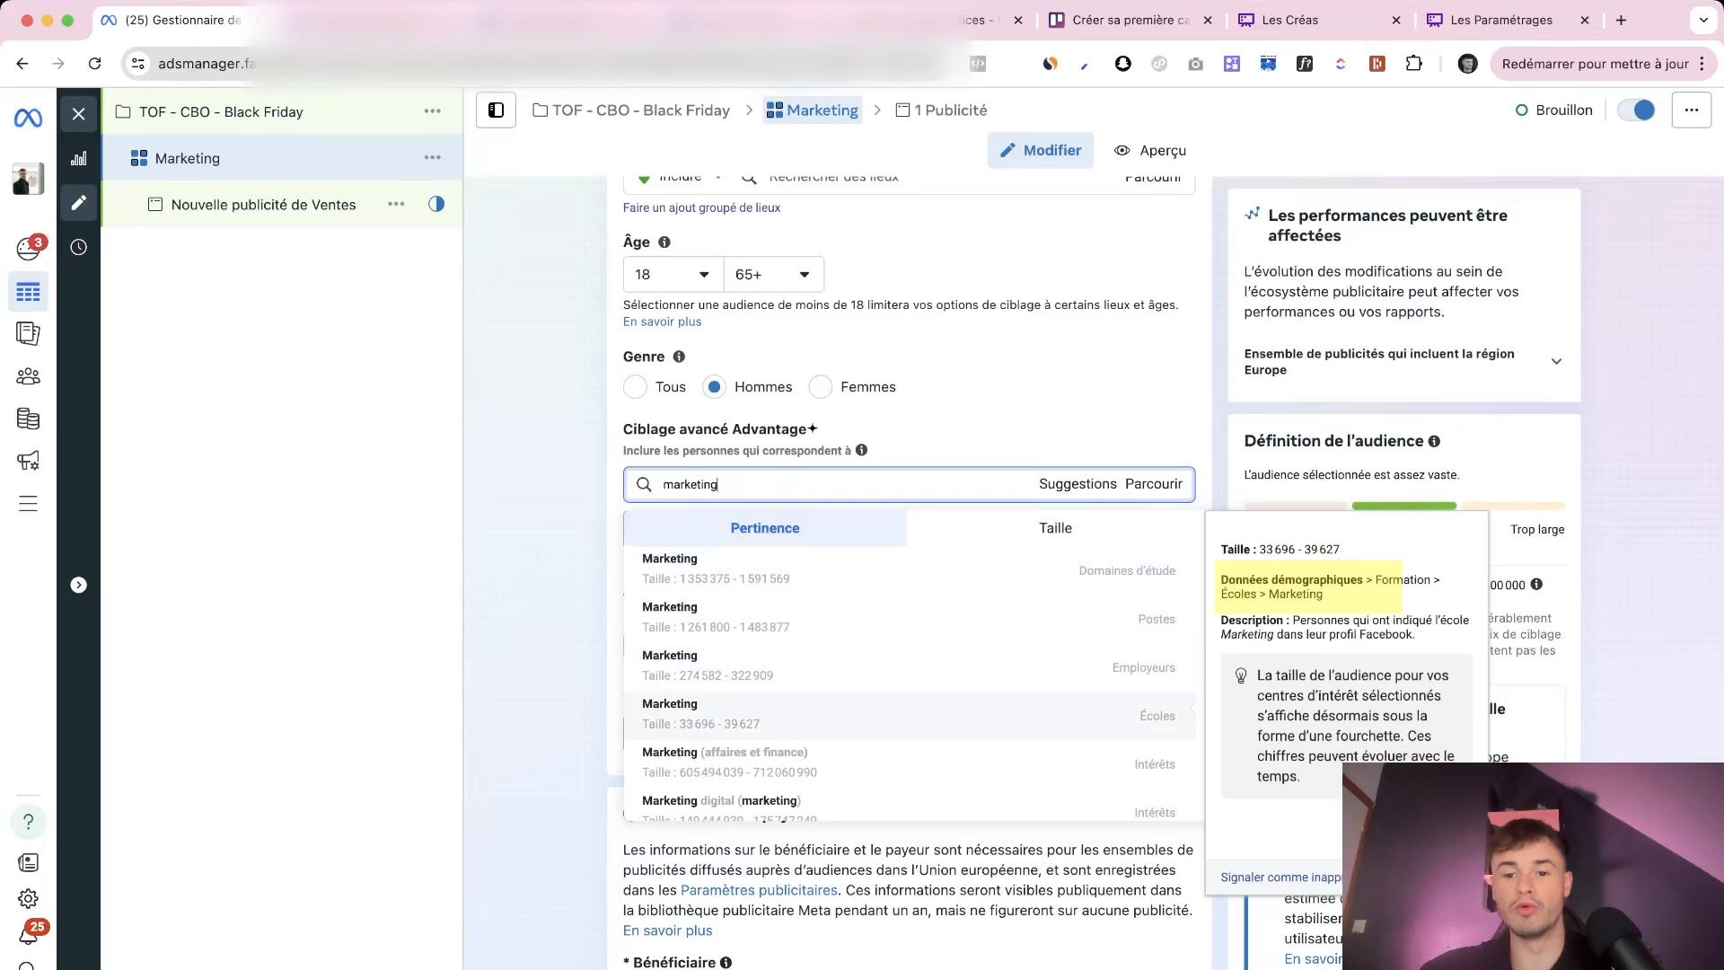
pyautogui.press('Down')
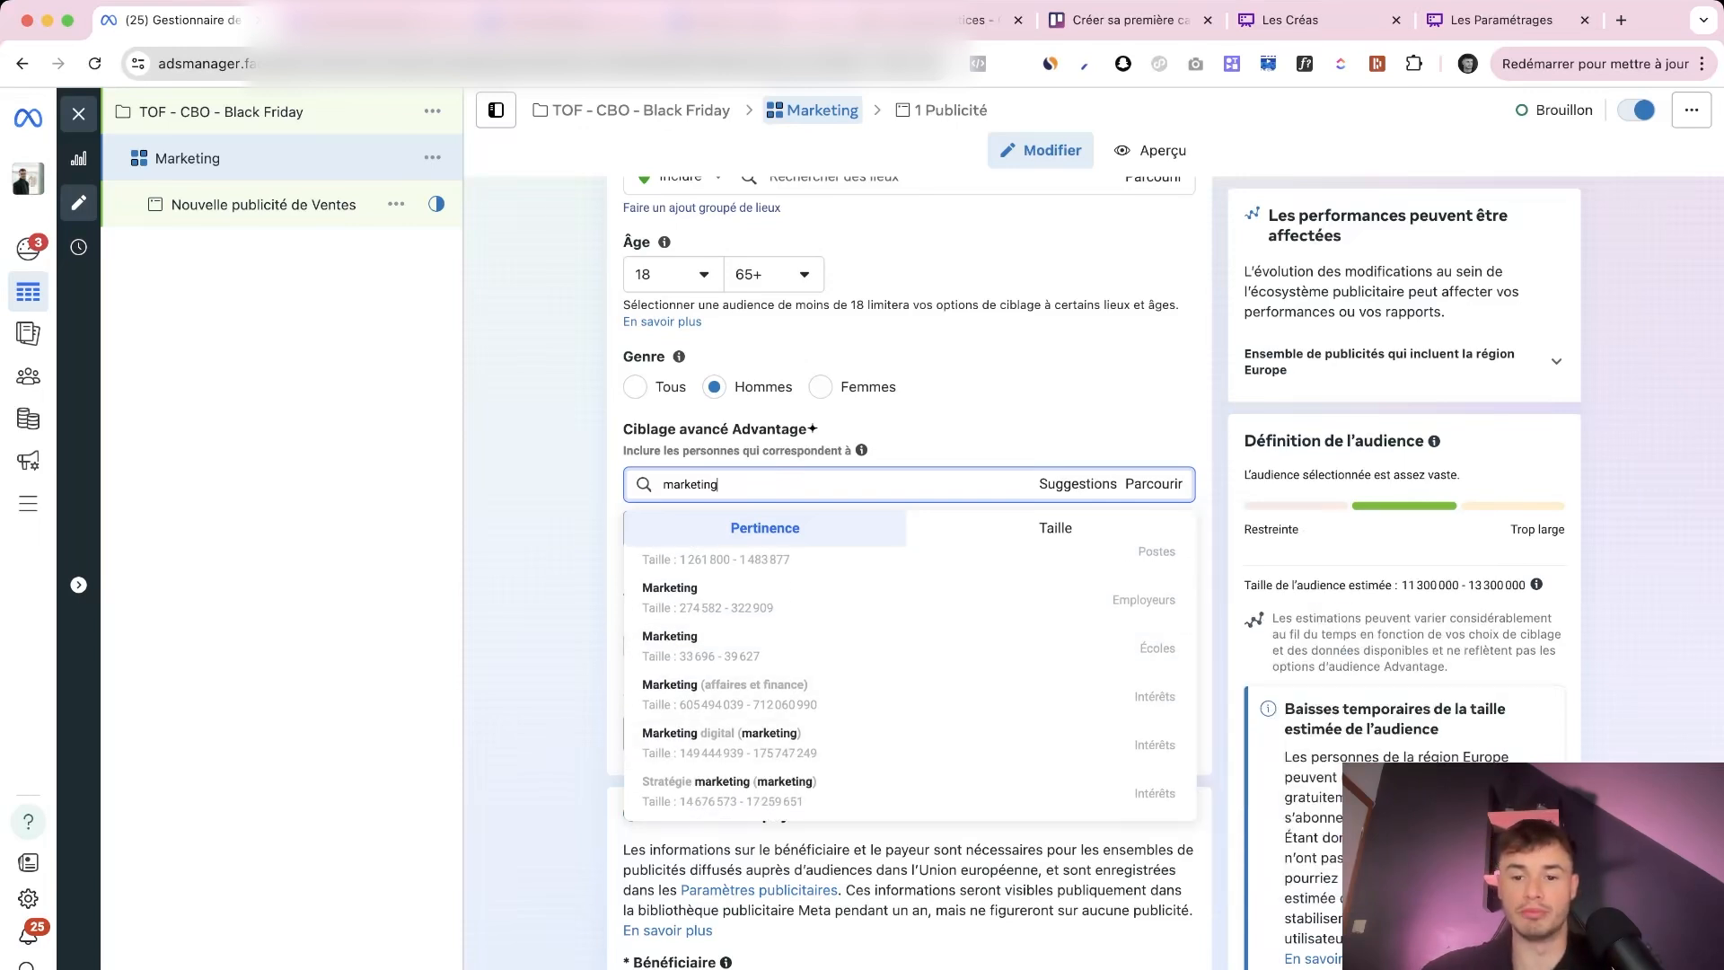
pyautogui.press('Return')
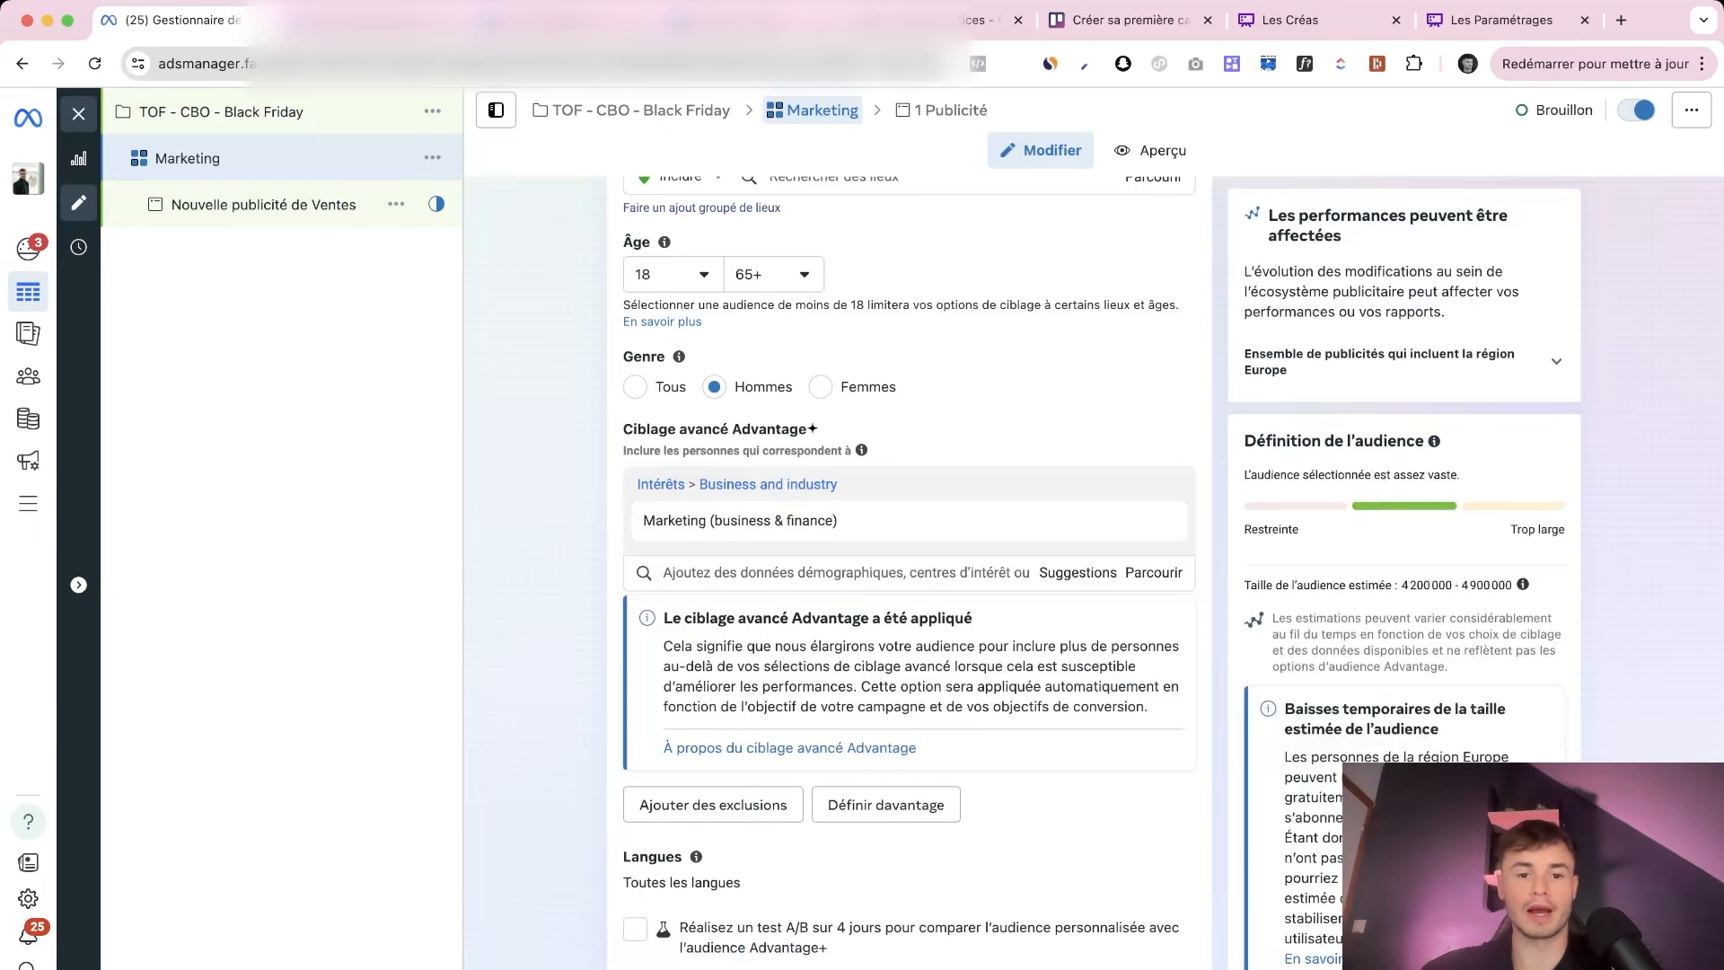
# Copy the added interest's name and use it to rename the ad set as Marketing (business & finance)
pyautogui.moveTo(641, 520); pyautogui.dragTo(838, 520)
pyautogui.press('super+c')
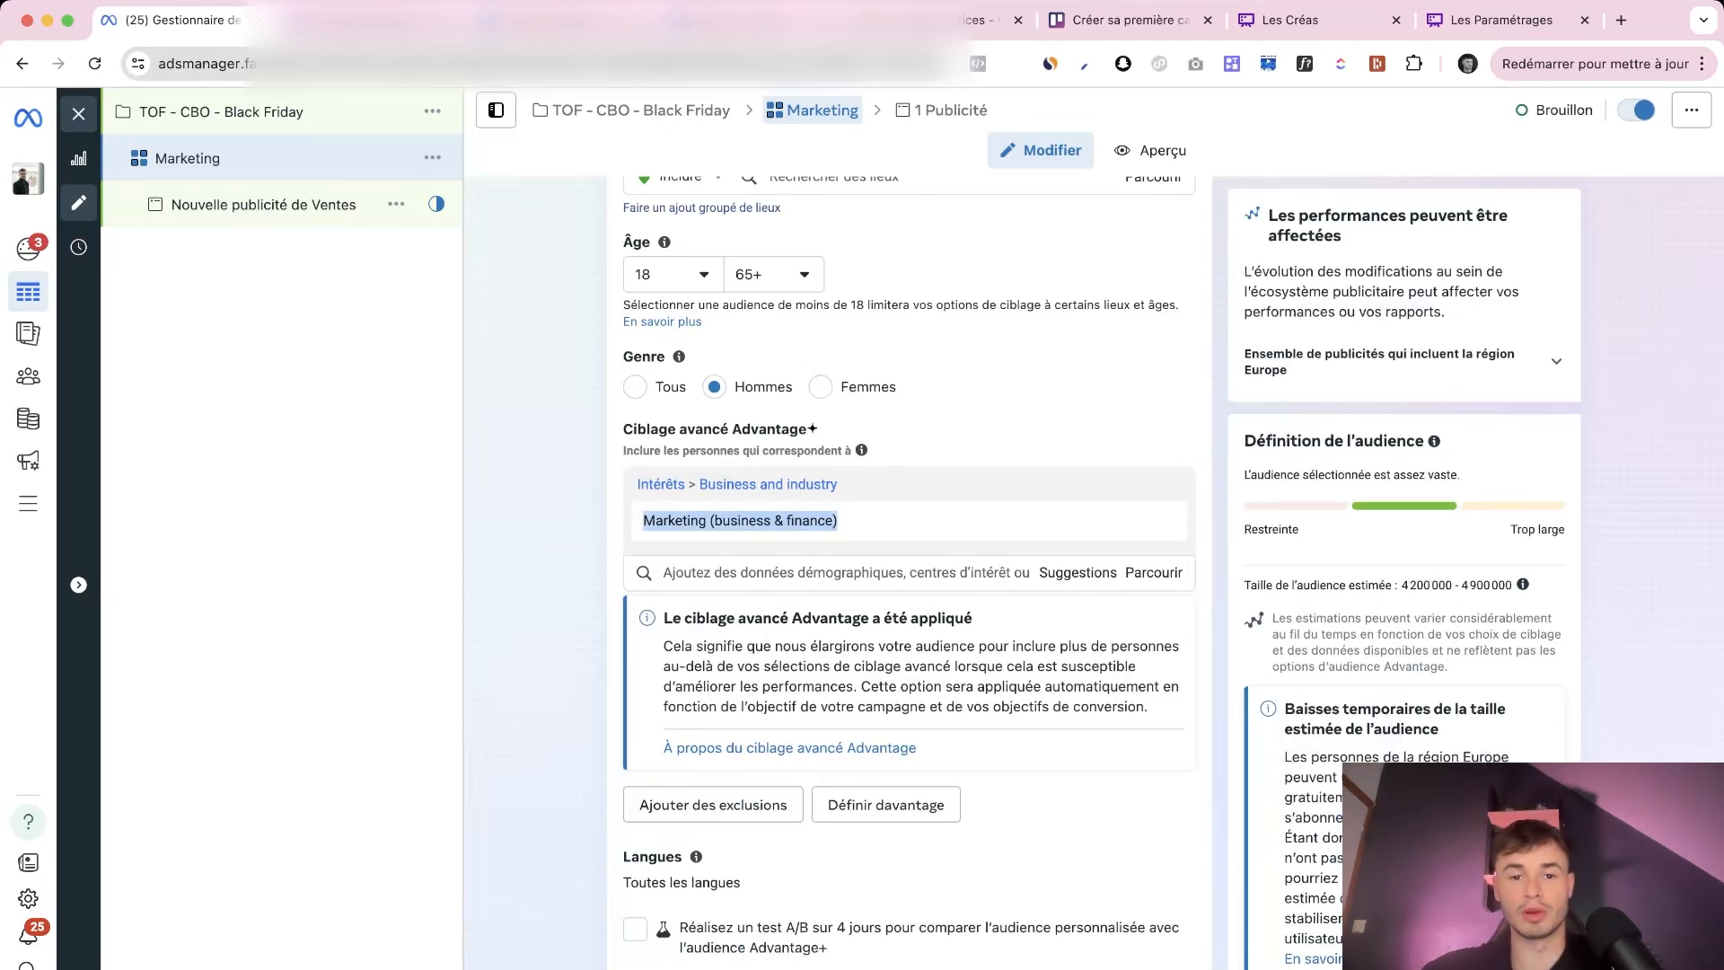
pyautogui.scroll(15, 909, 574)
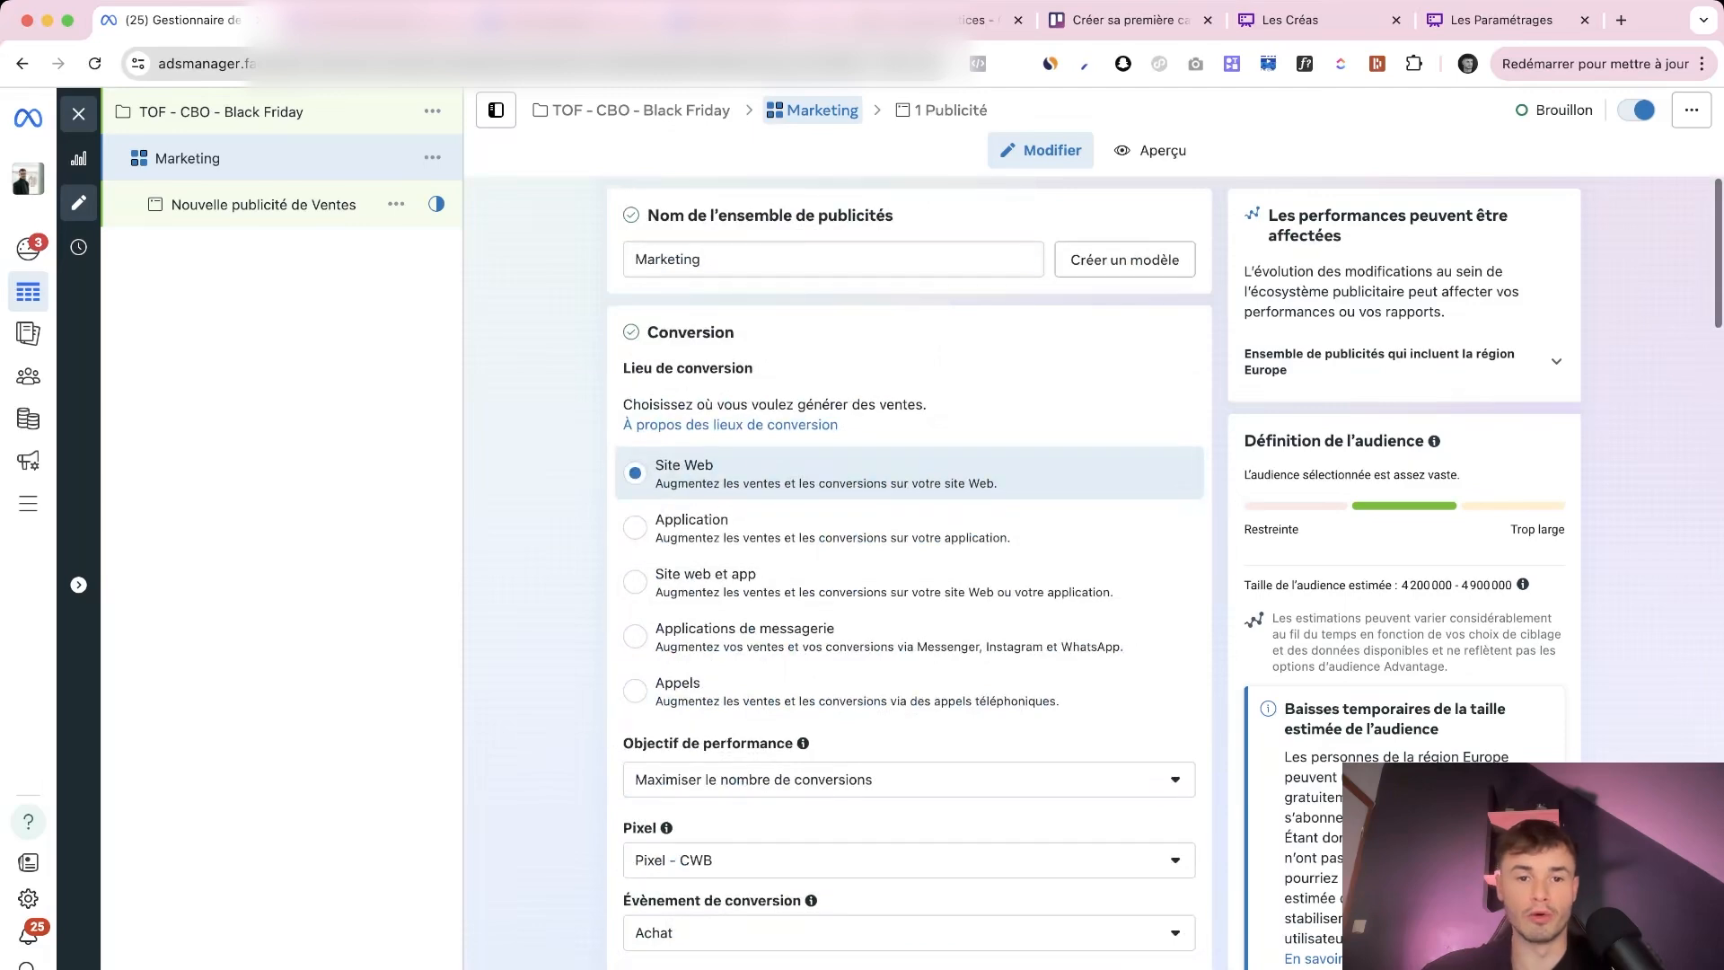
pyautogui.click(763, 260)
pyautogui.press('super+a')
pyautogui.press('super+v')
pyautogui.click(933, 350)
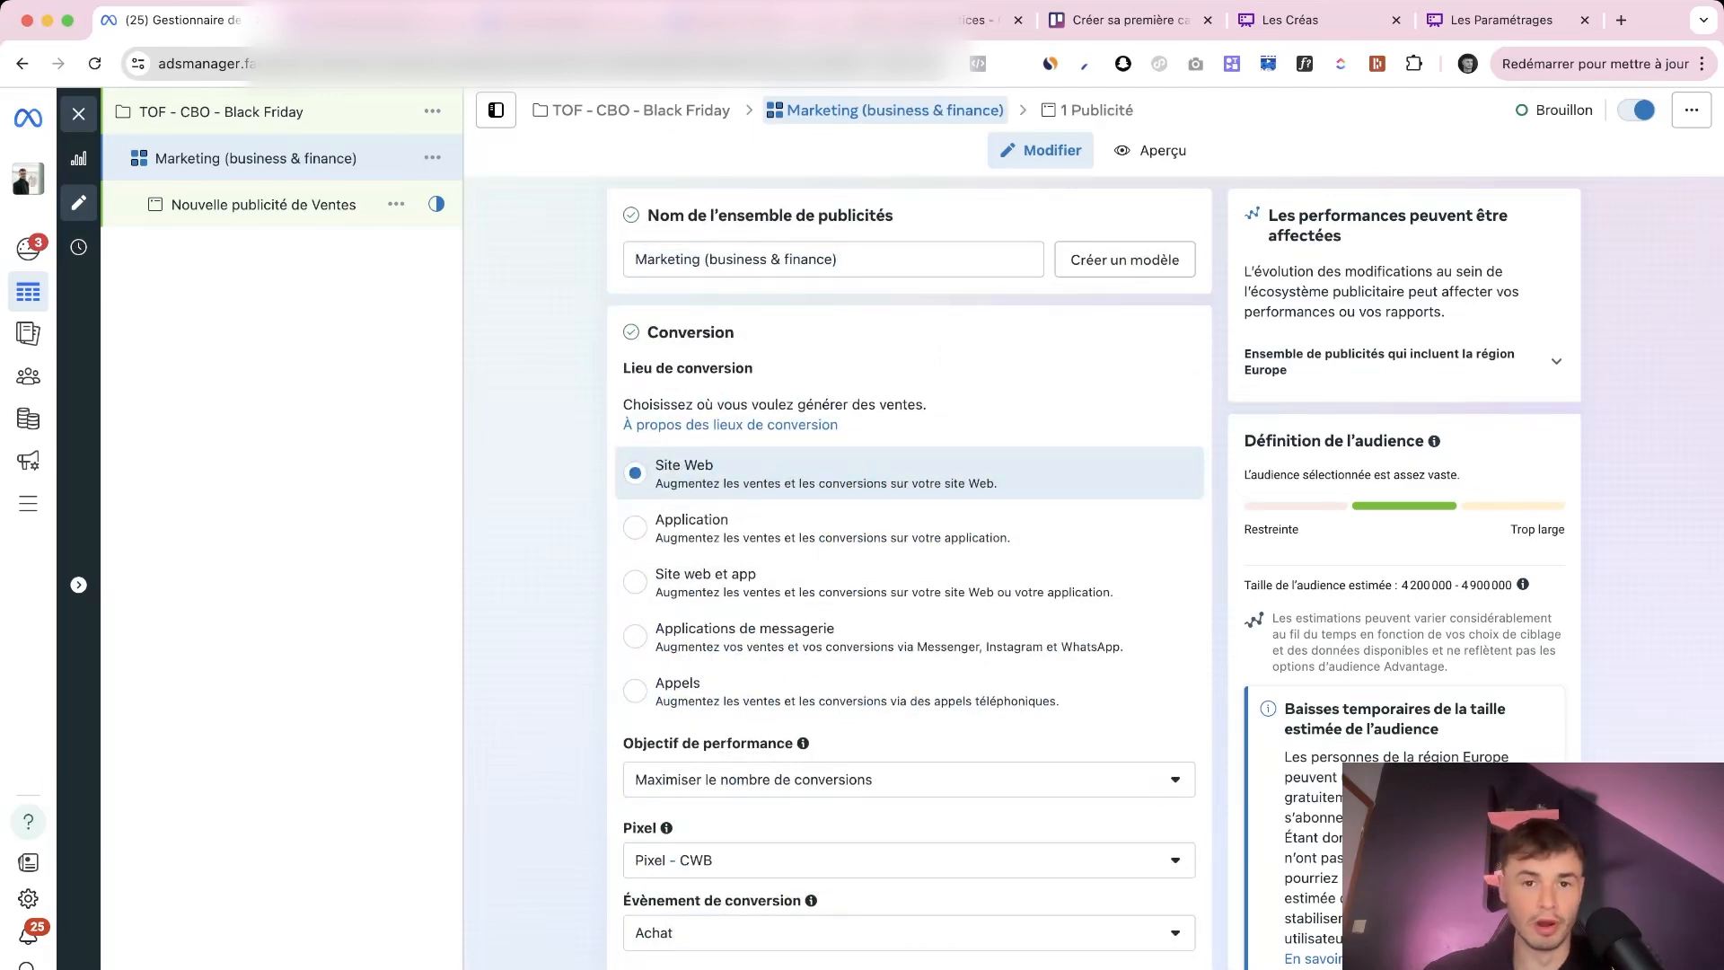
# Extend the ad set's name to Marketing (business & finance) - H/F - 4,9M
pyautogui.scroll(-15, 909, 574)
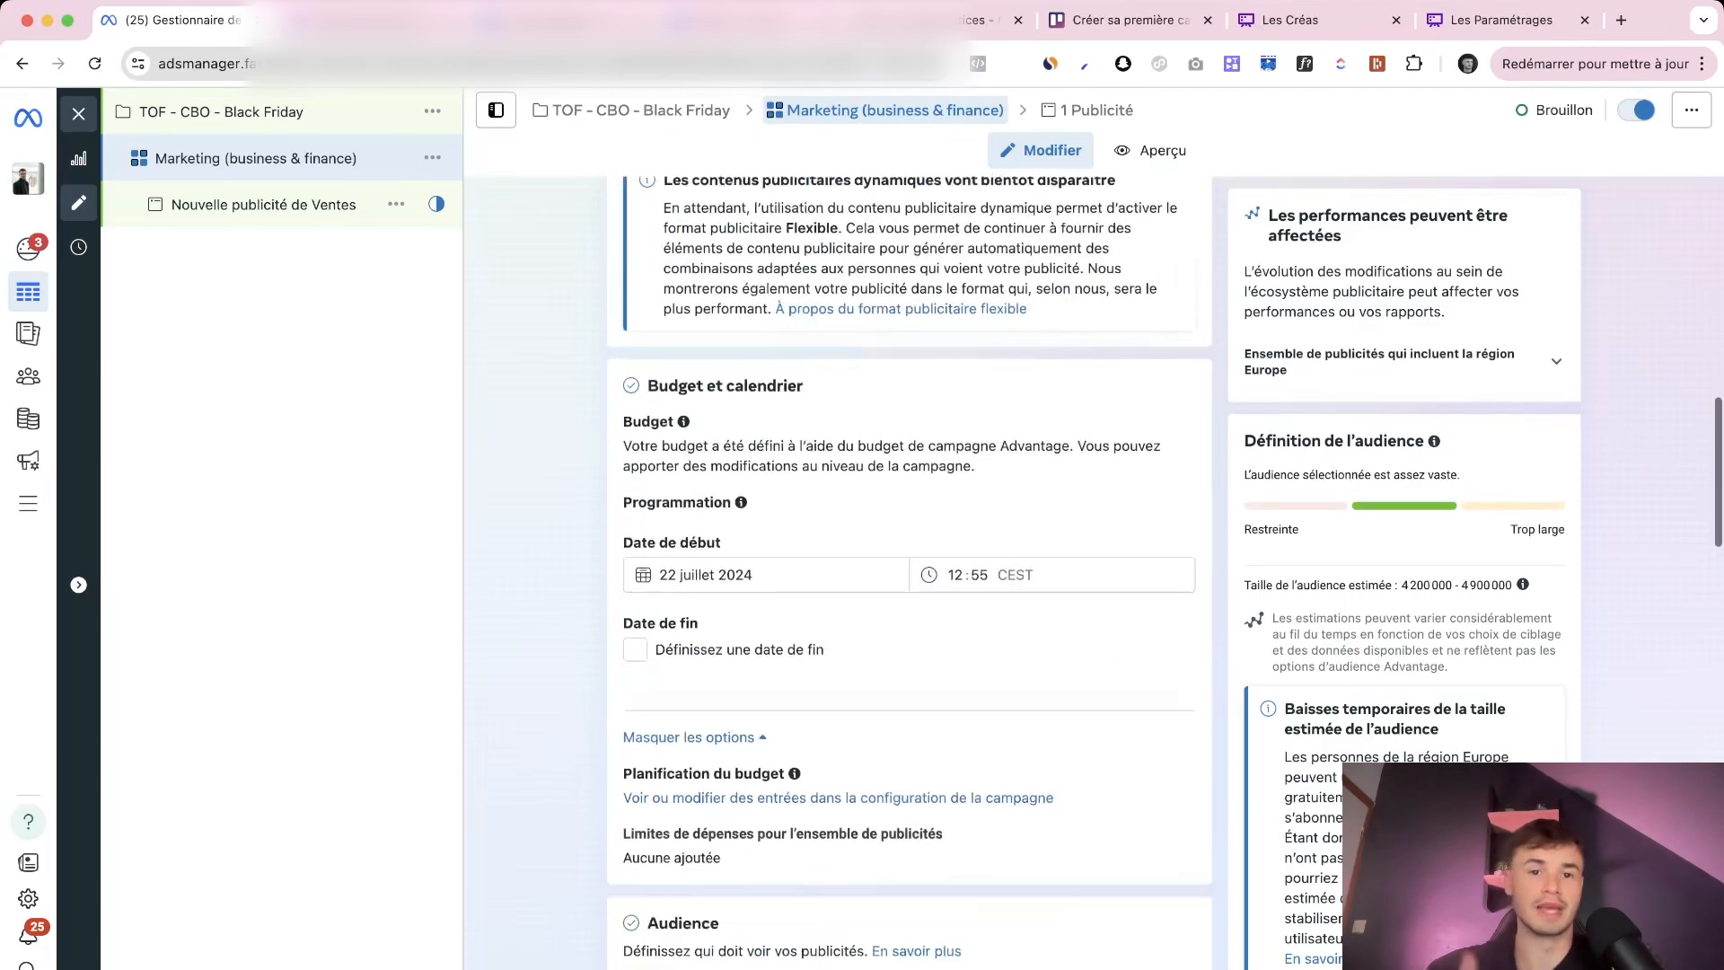
pyautogui.scroll(-5, 908, 575)
pyautogui.write('- ')
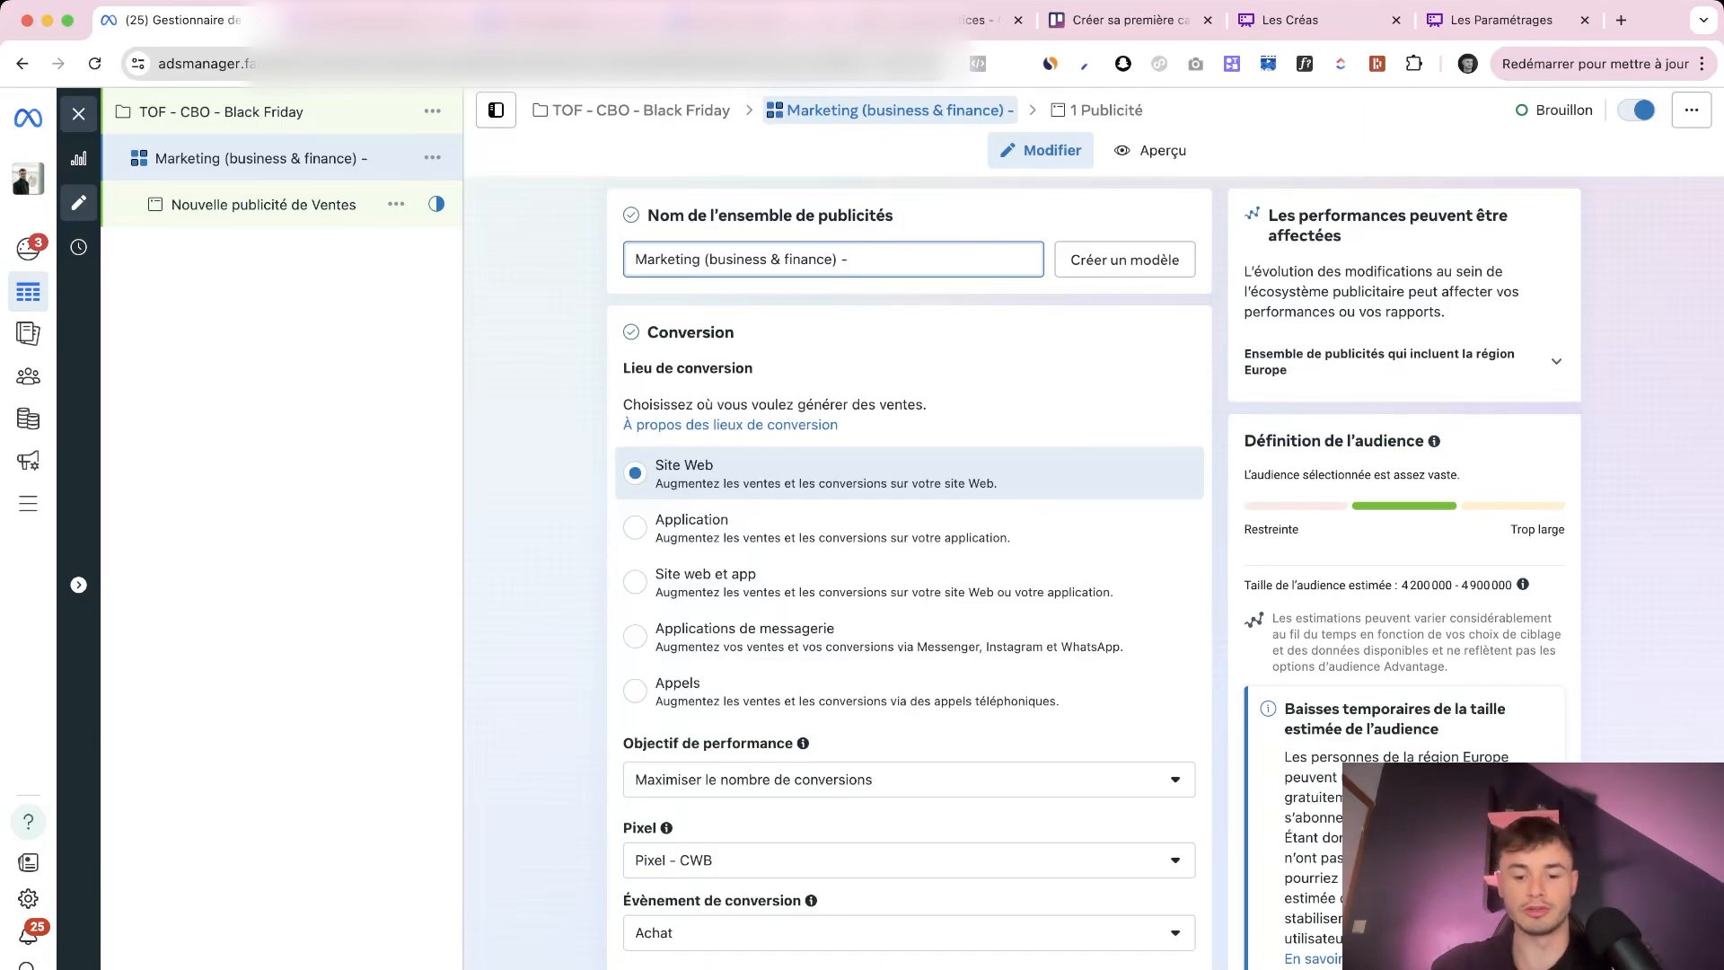
pyautogui.write('H/F')
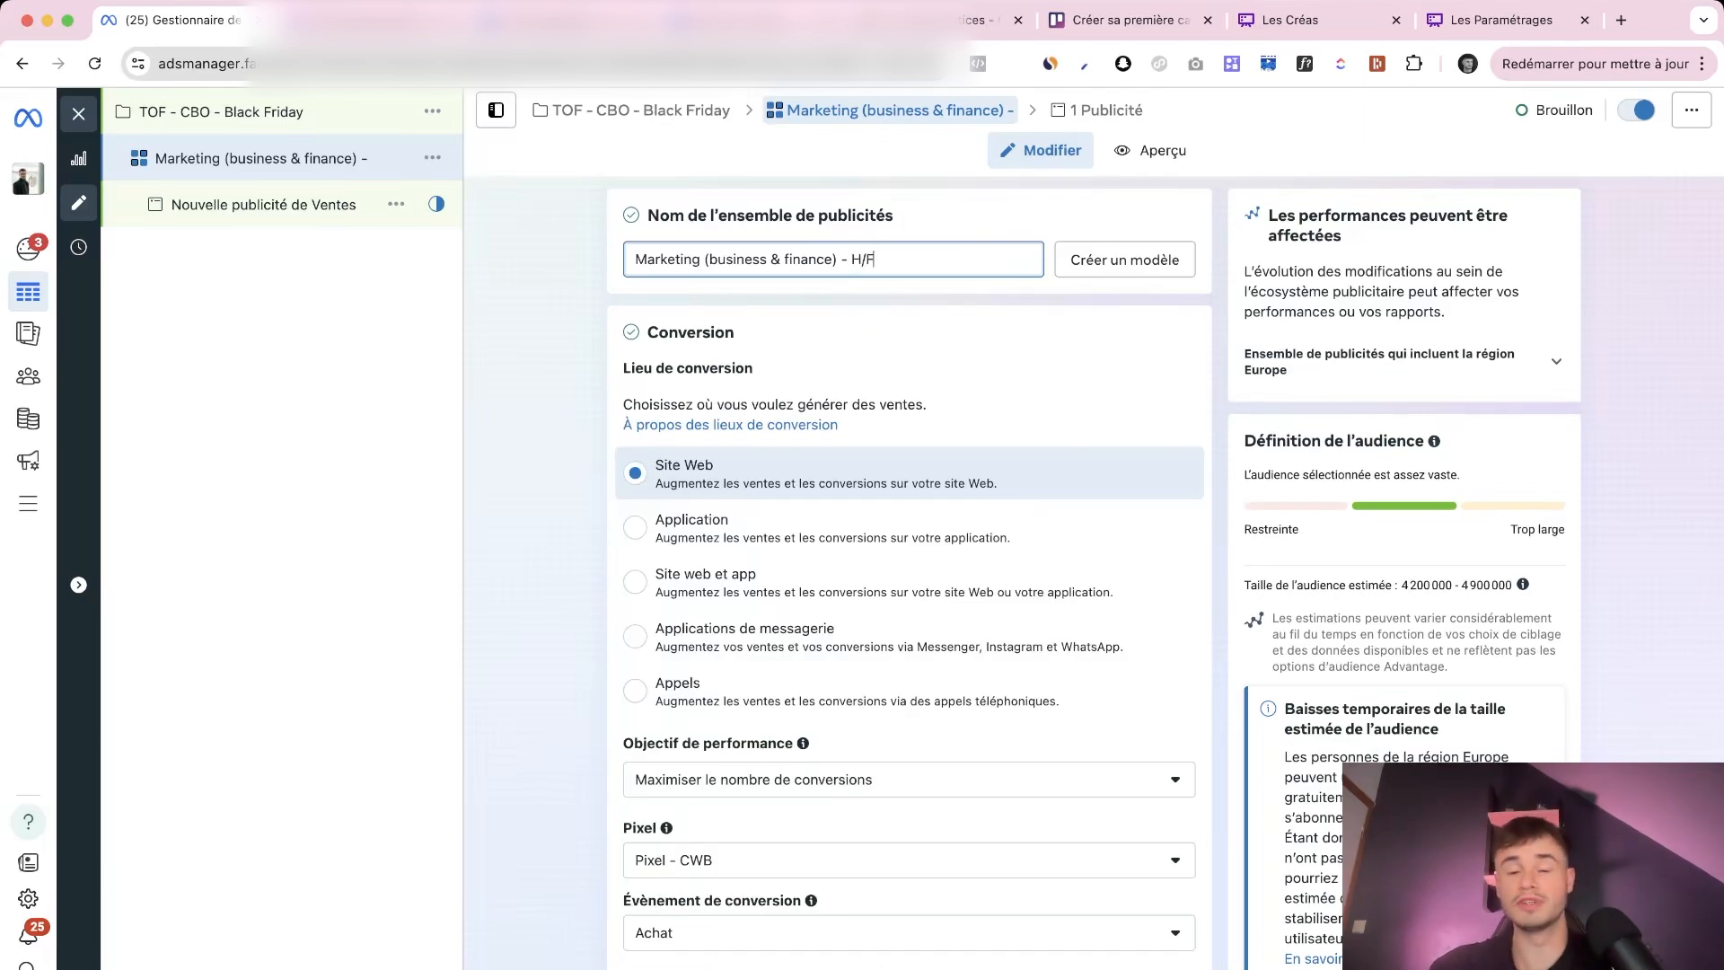
pyautogui.press('Return')
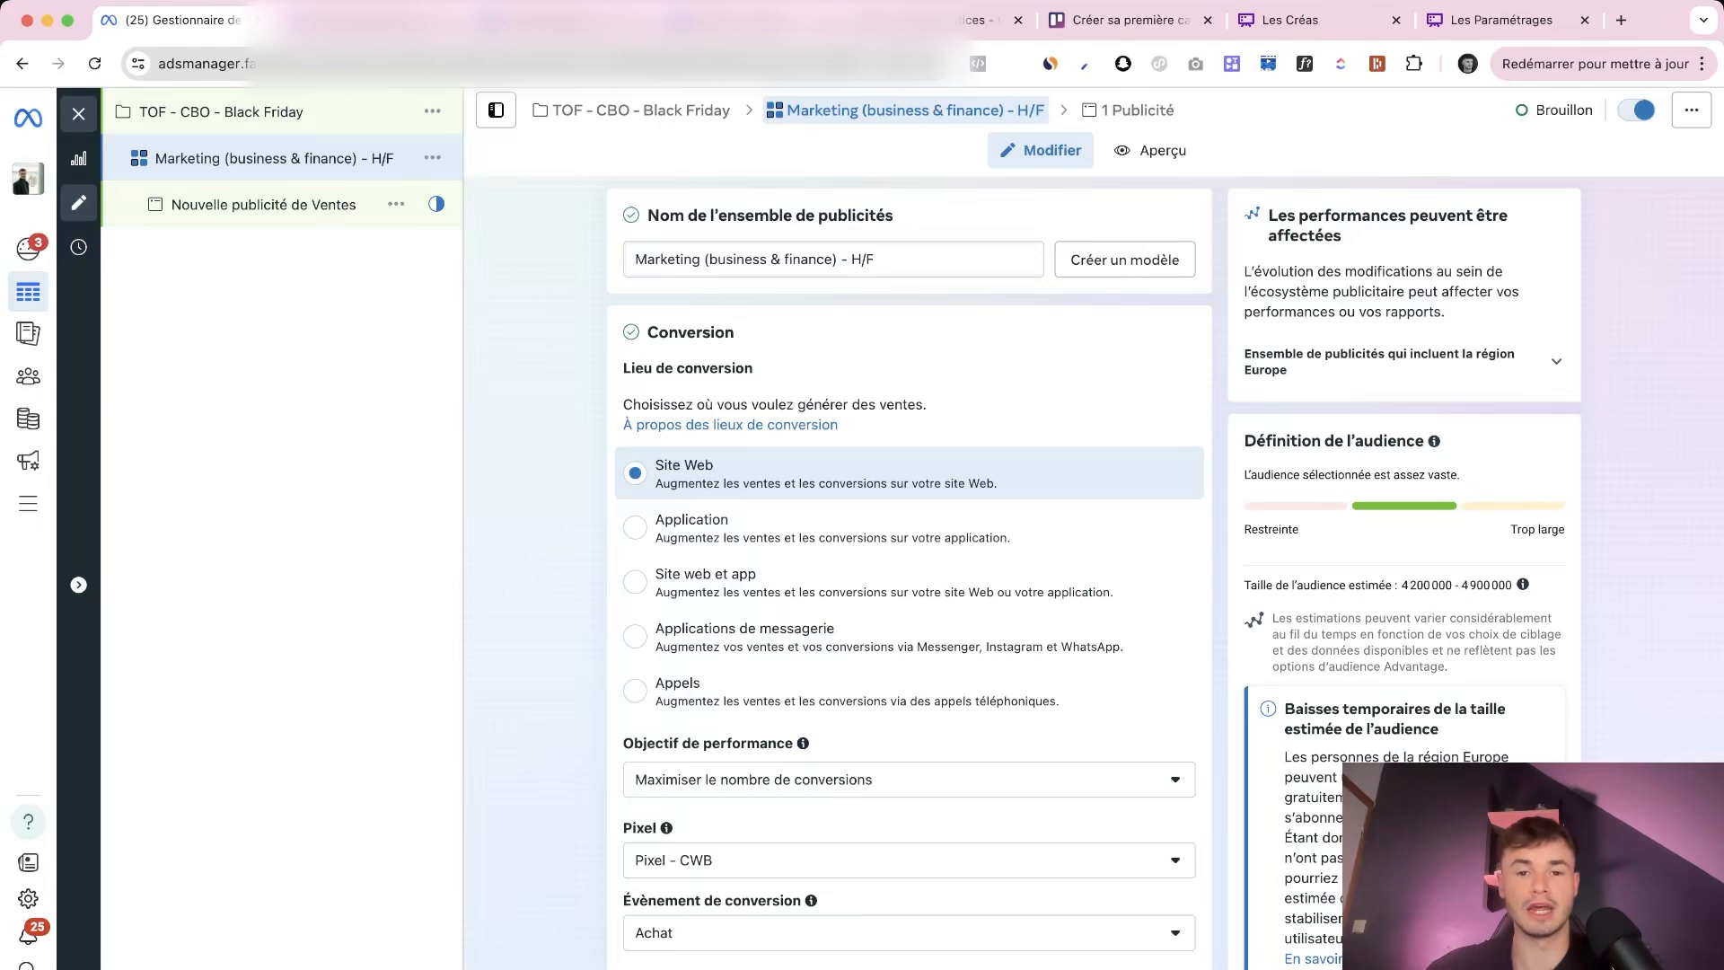
pyautogui.click(925, 259)
pyautogui.write('- ')
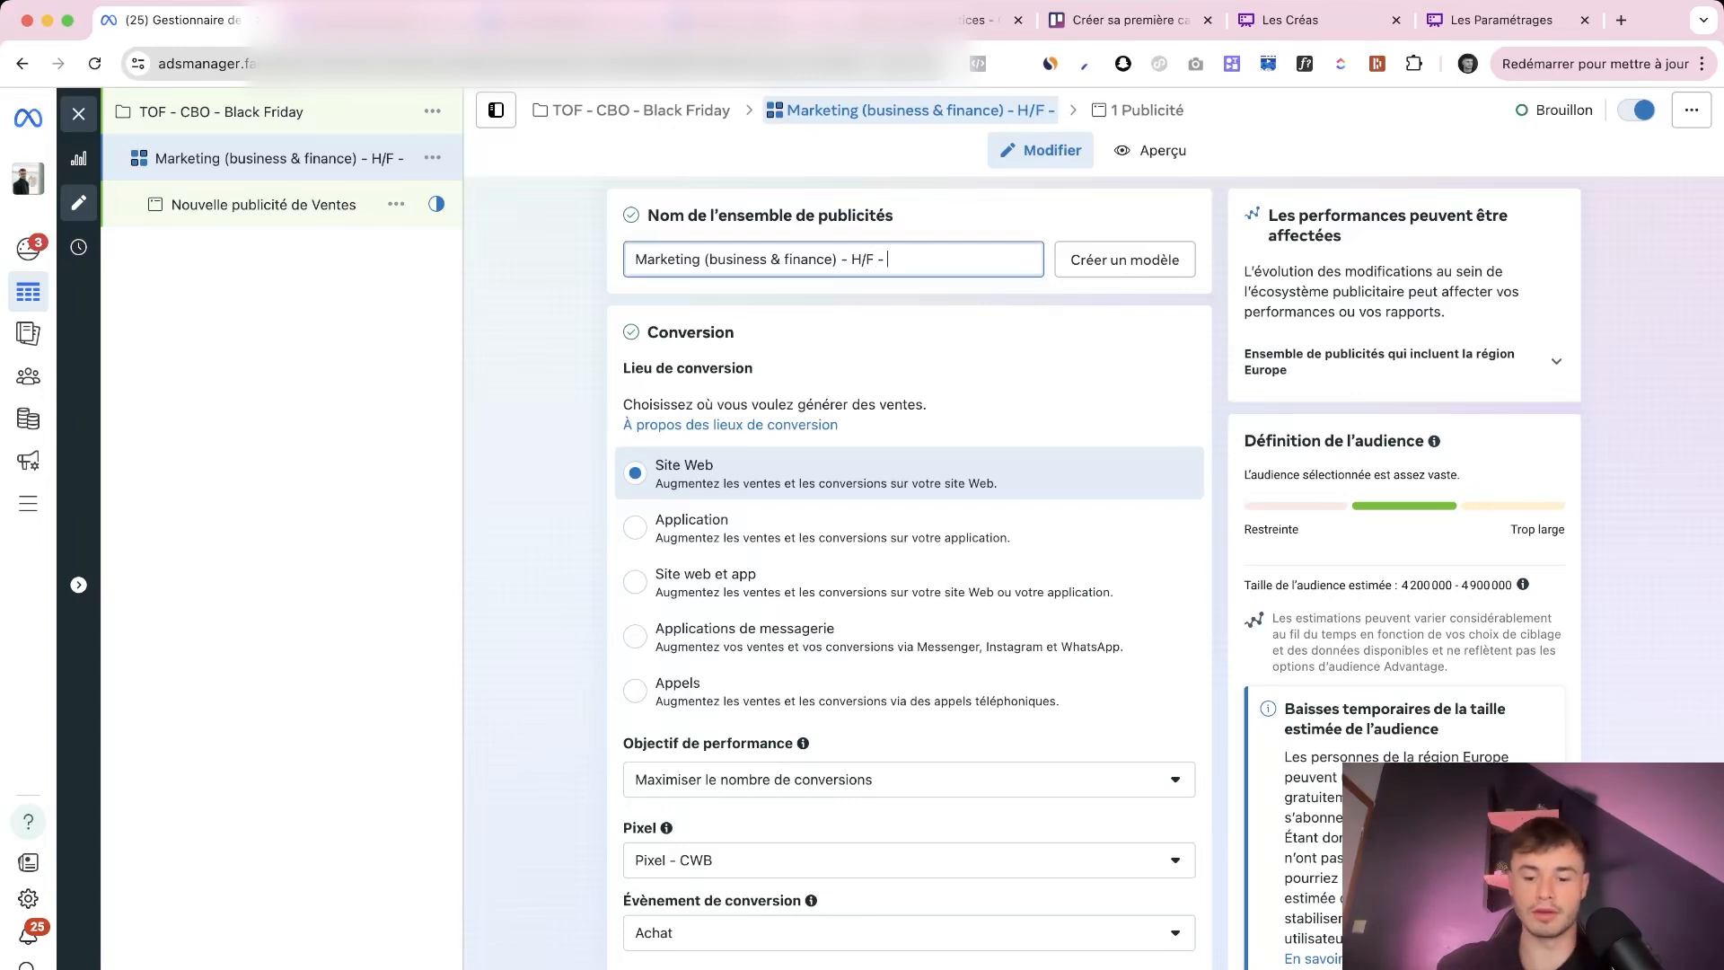
pyautogui.write('4,9M')
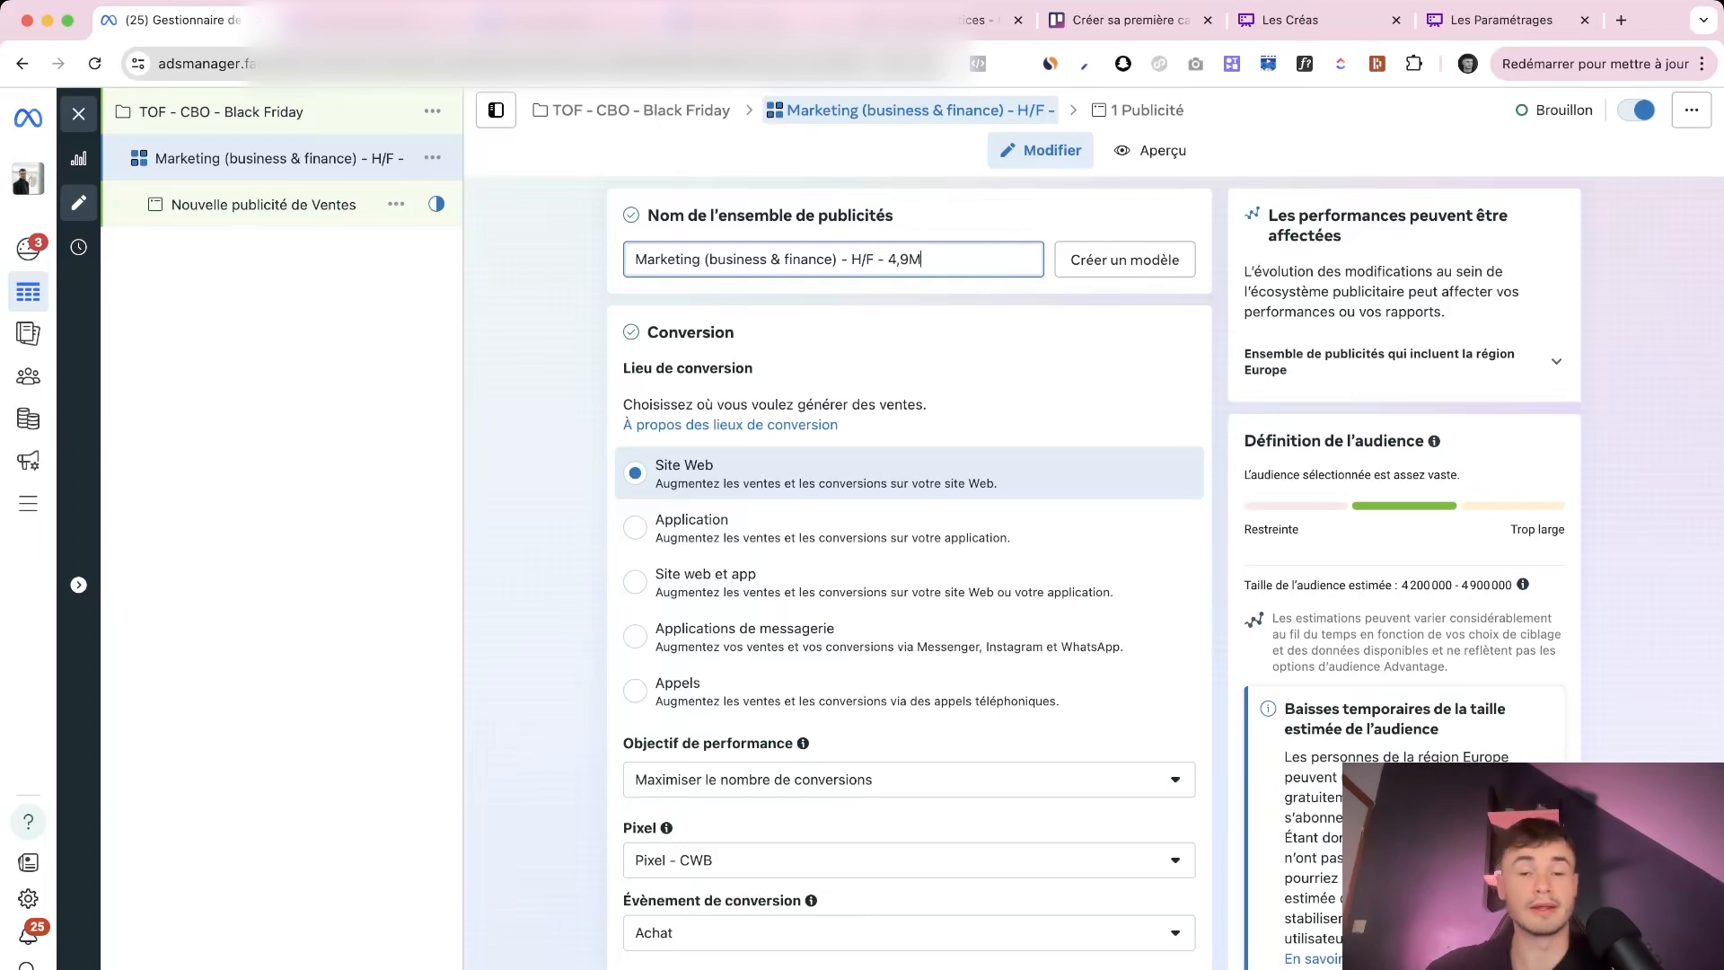
pyautogui.press('Return')
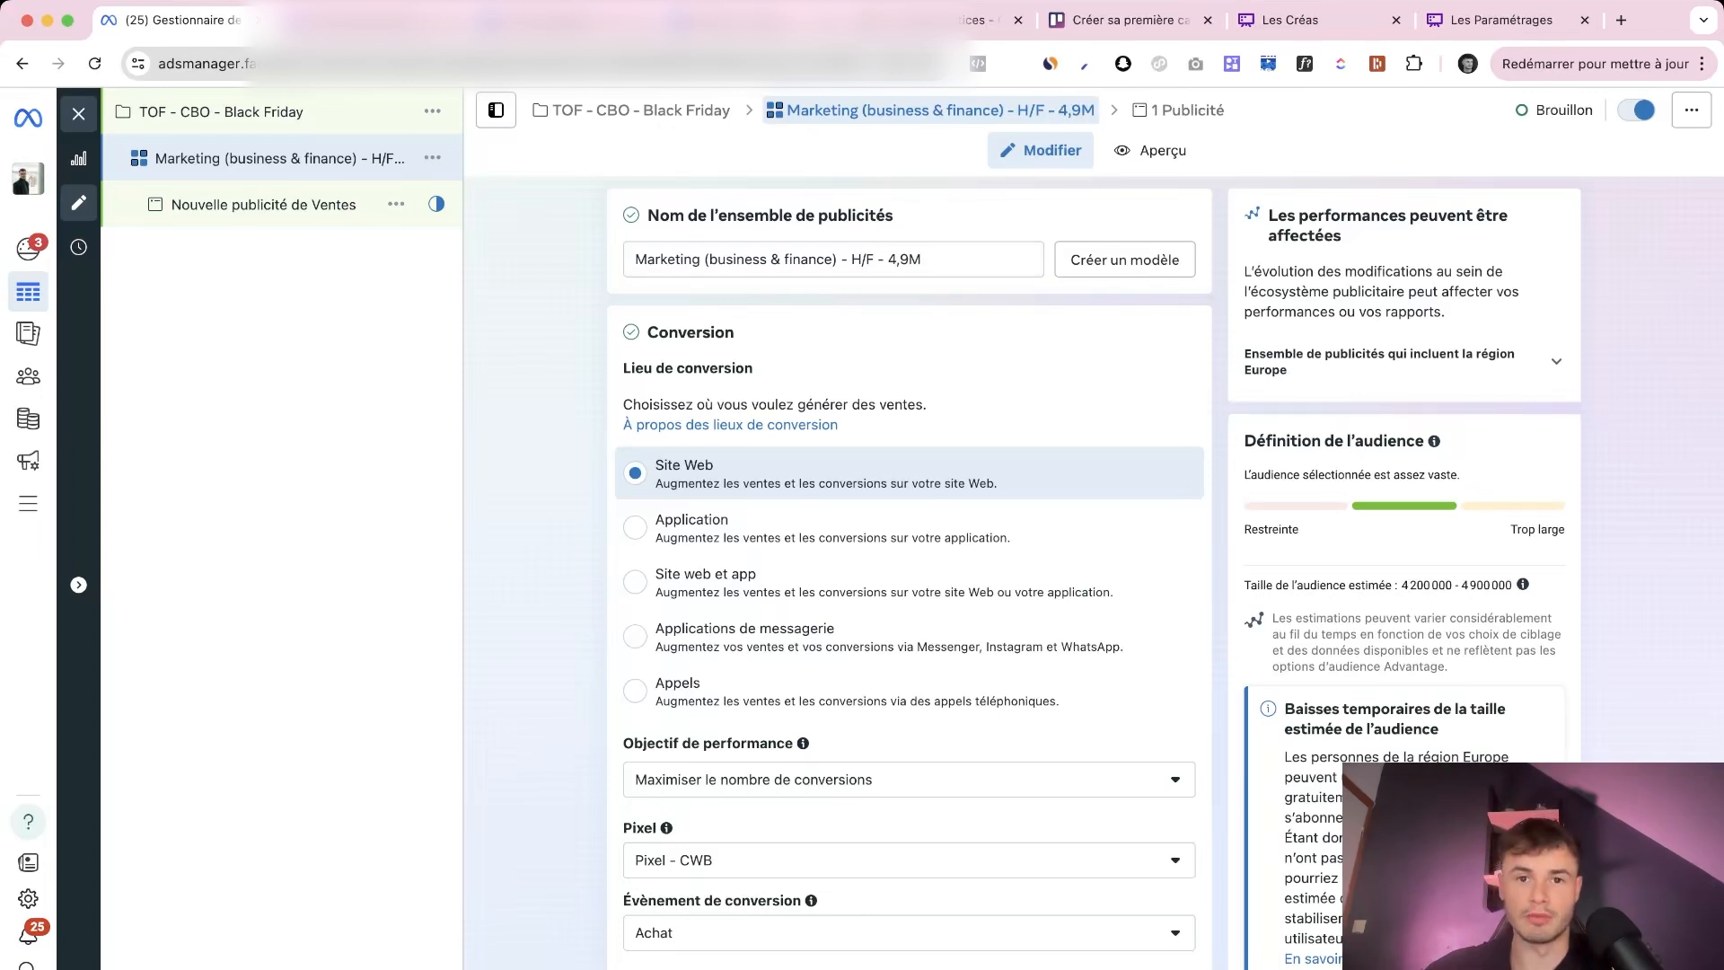
# Remove the "- H/F - 4,9M" suffix from the ad set's name
pyautogui.moveTo(841, 259); pyautogui.dragTo(923, 259)
pyautogui.press('BackSpace')
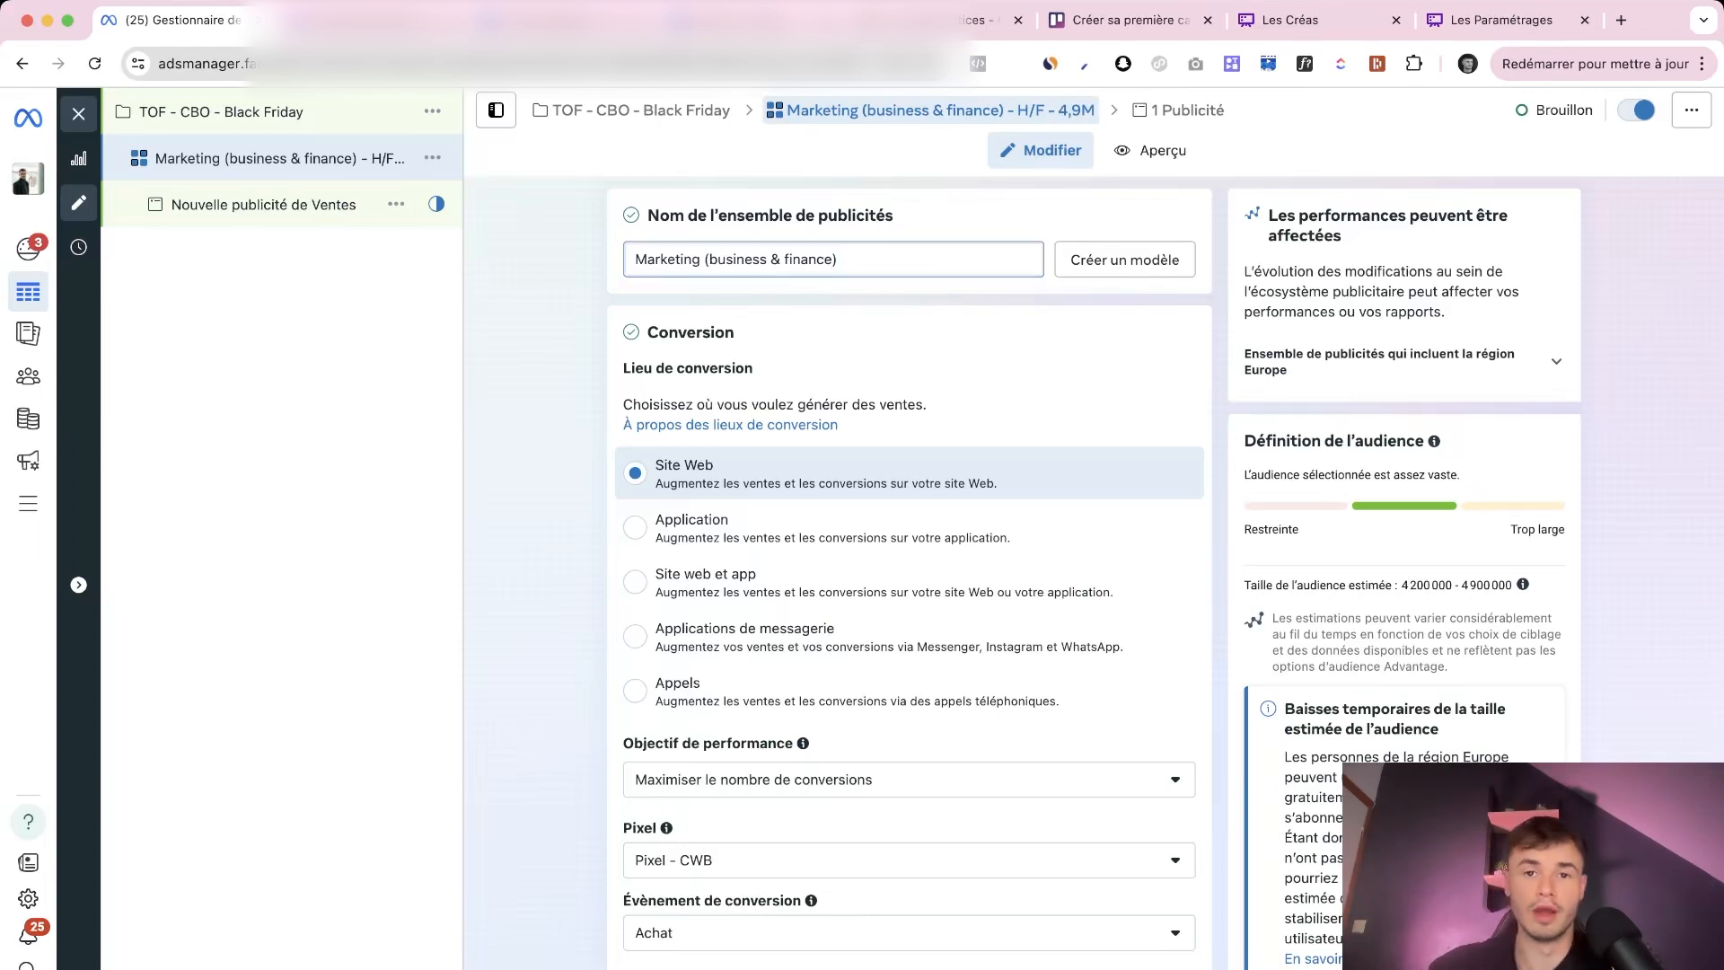
pyautogui.press('Return')
pyautogui.scroll(-3, 908, 570)
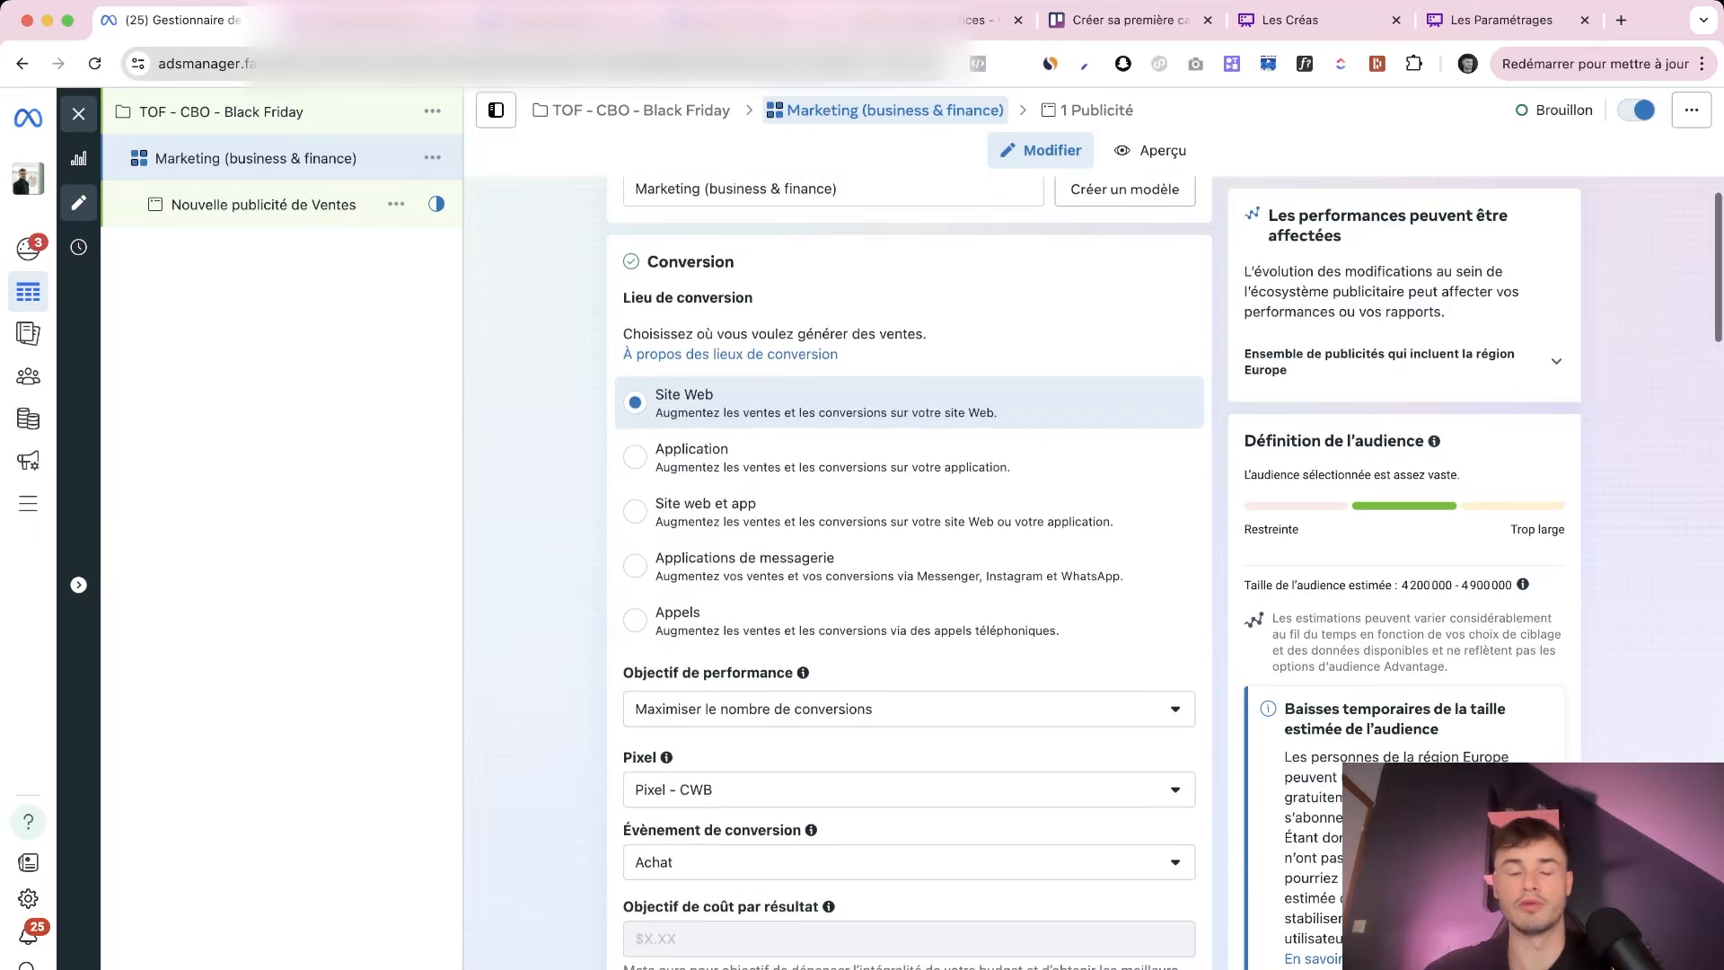
pyautogui.scroll(-2, 908, 570)
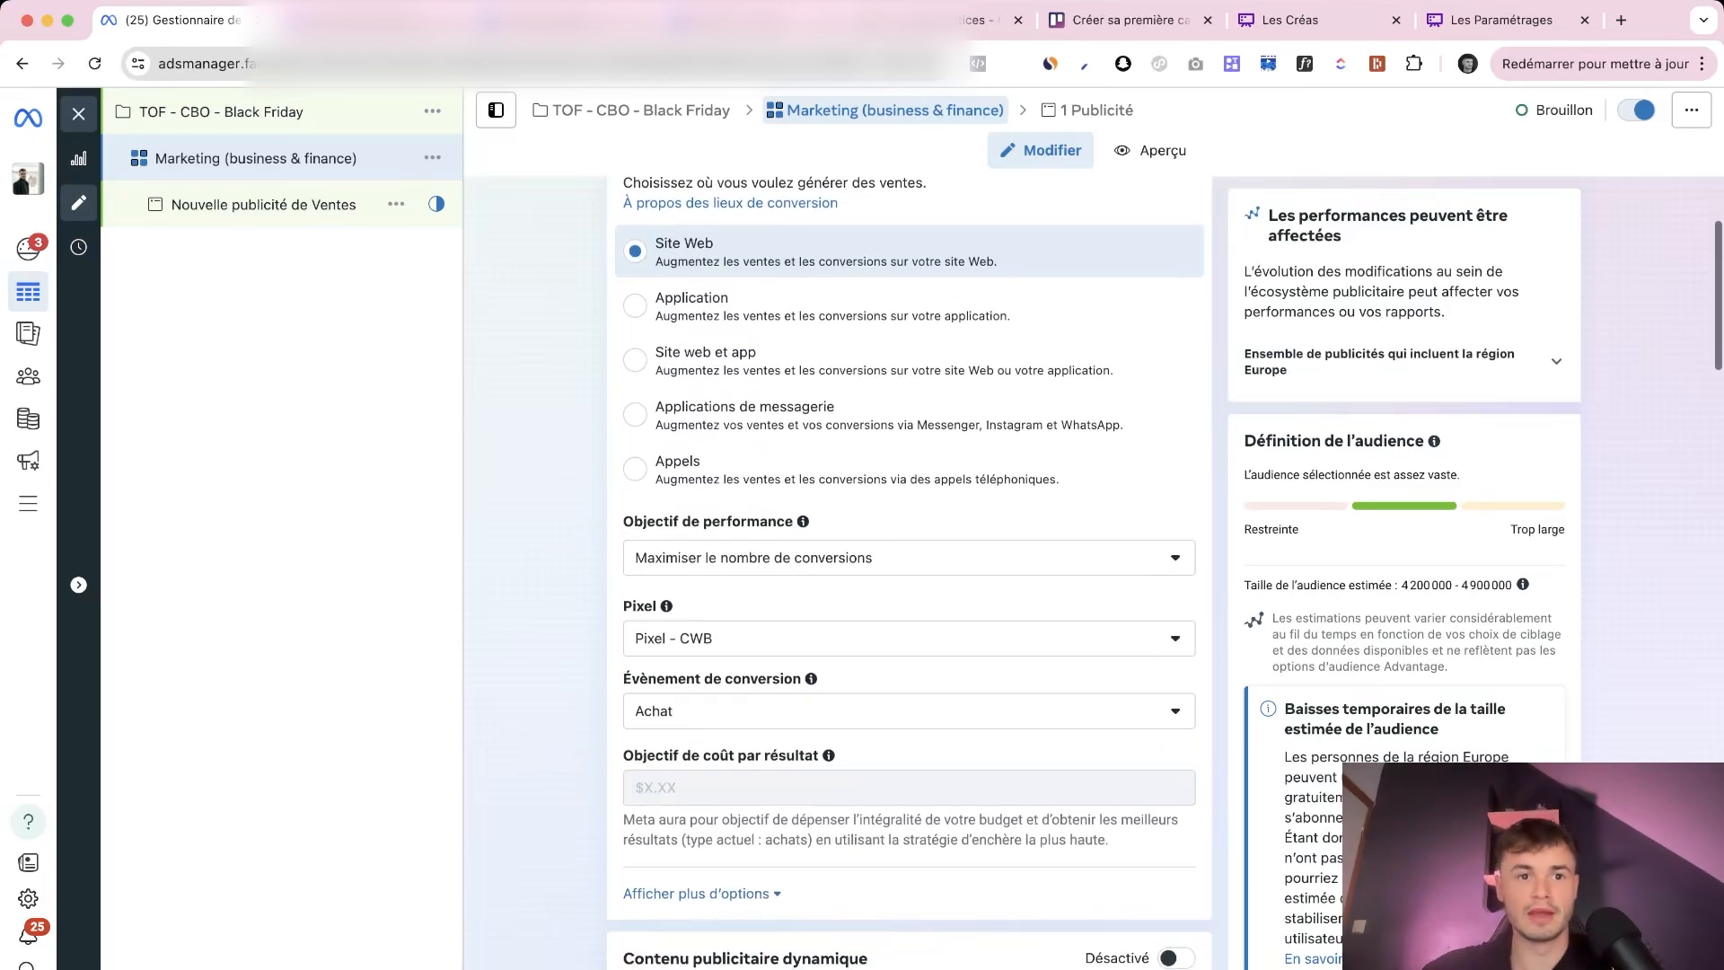
pyautogui.scroll(2, 909, 570)
pyautogui.scroll(3, 909, 570)
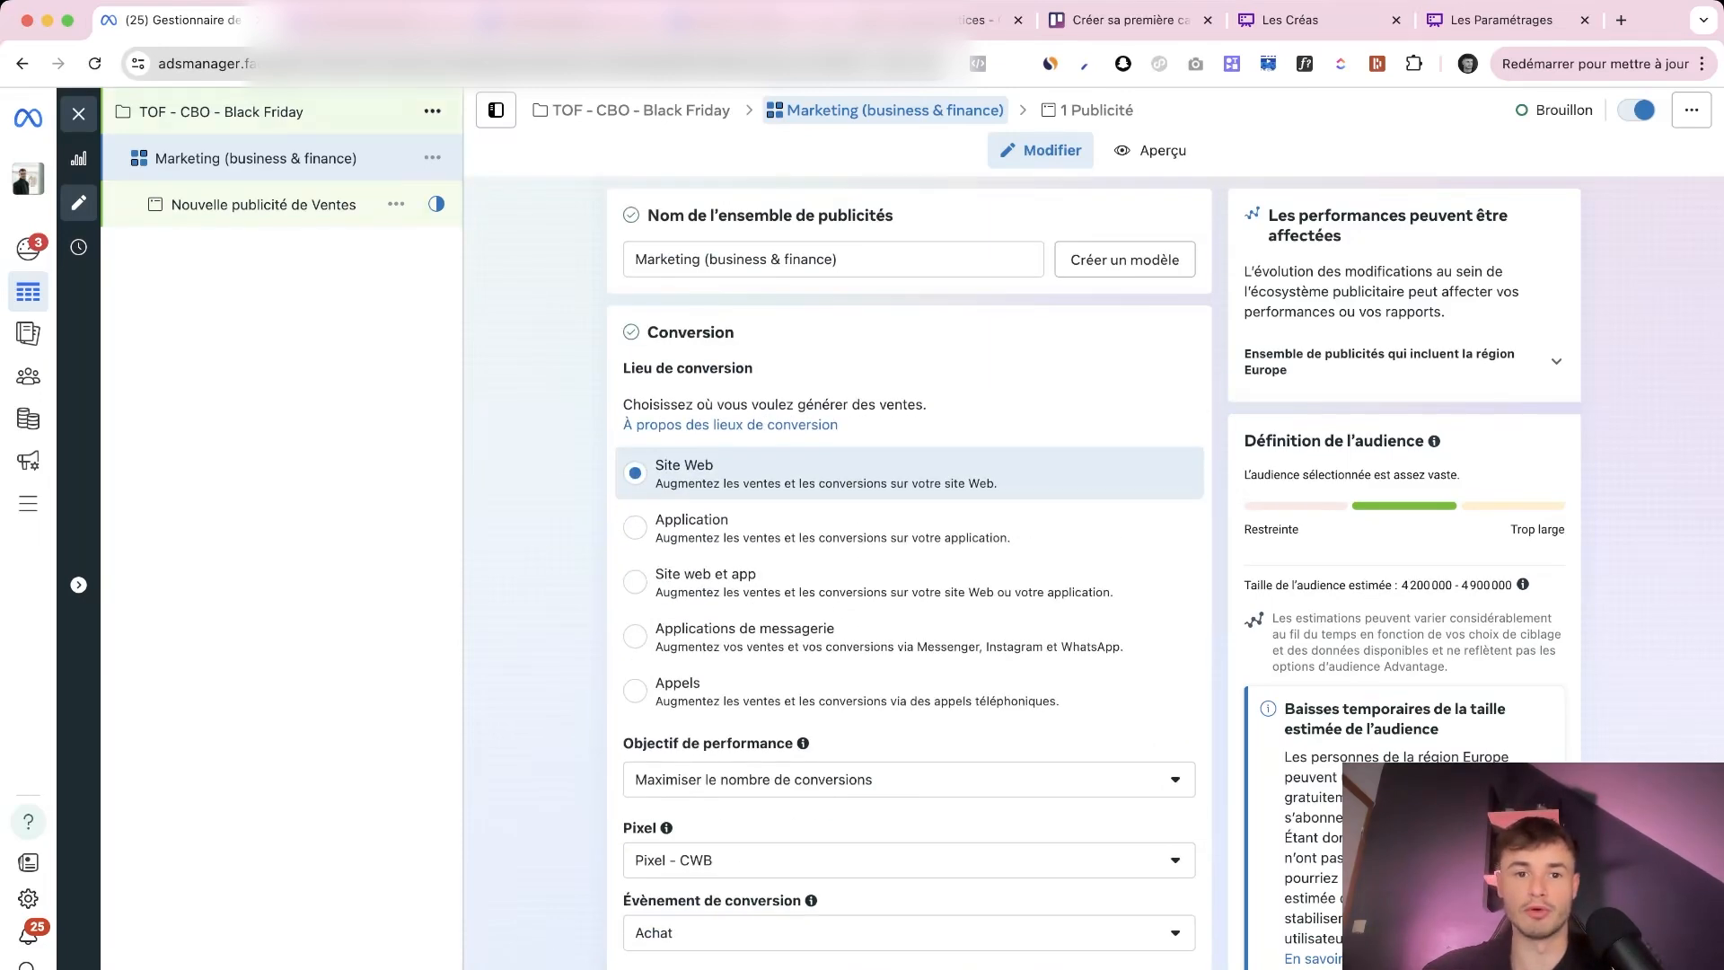
# Open the campaign's settings and extend its name to TOF - CBO - Black Friday - Ventes
pyautogui.click(221, 113)
pyautogui.click(804, 259)
pyautogui.write('- CBO - Black Friday -')
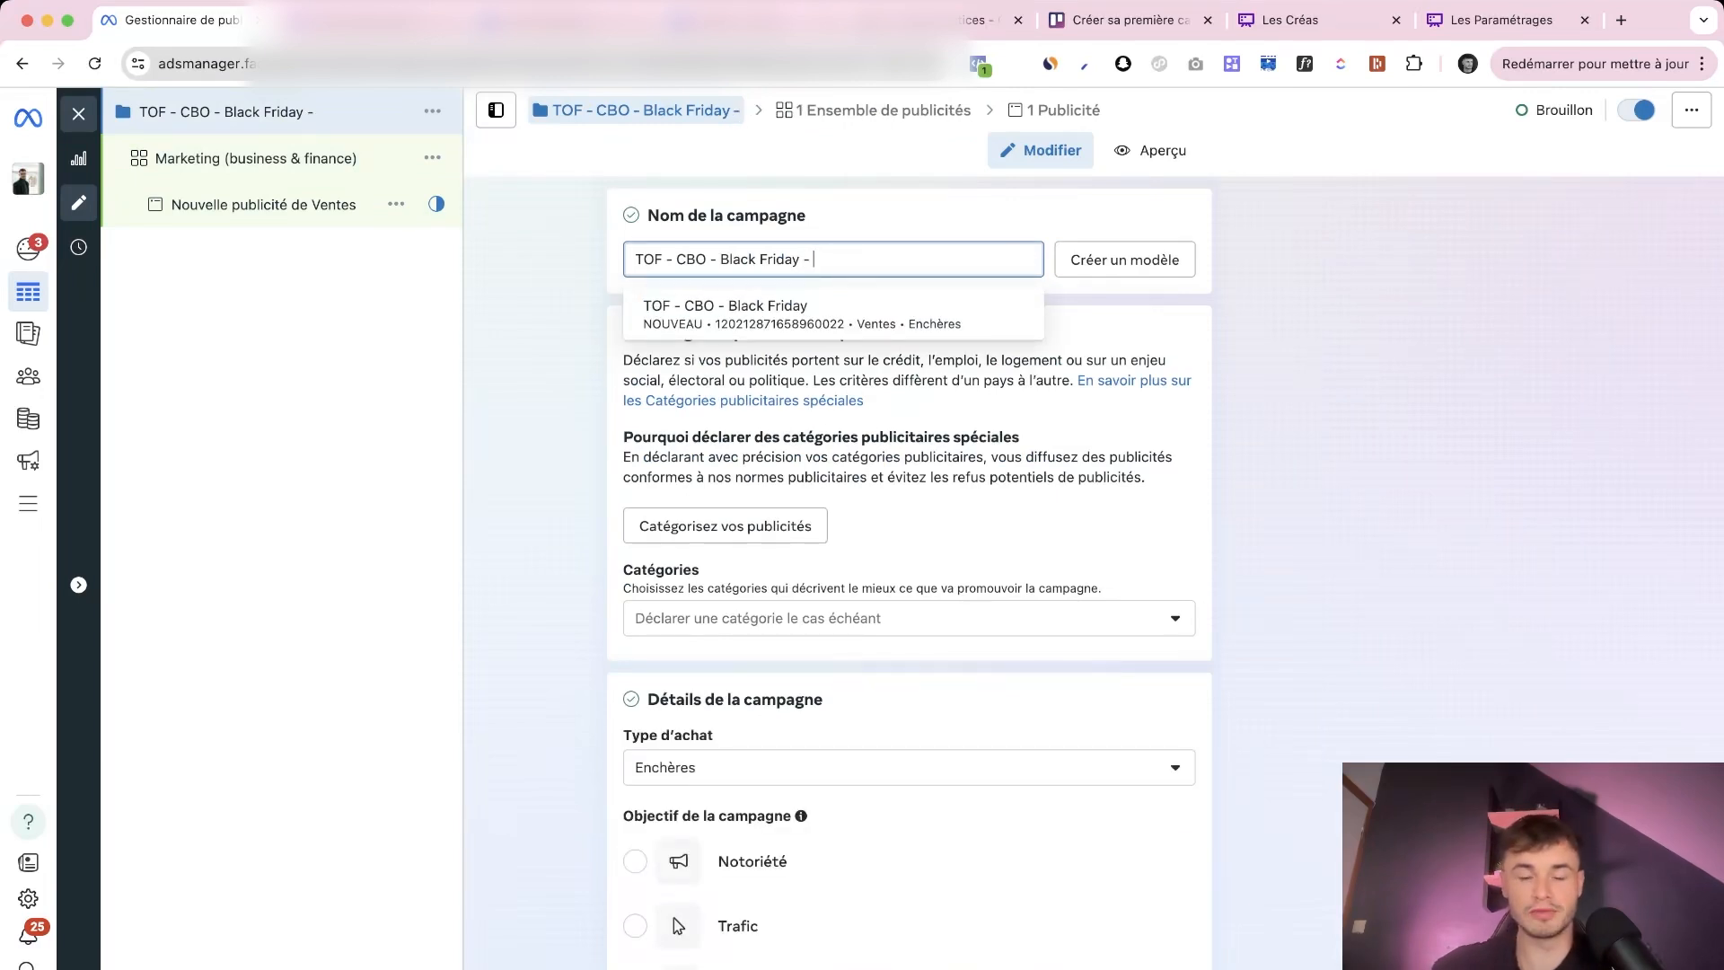
pyautogui.write('Ventes')
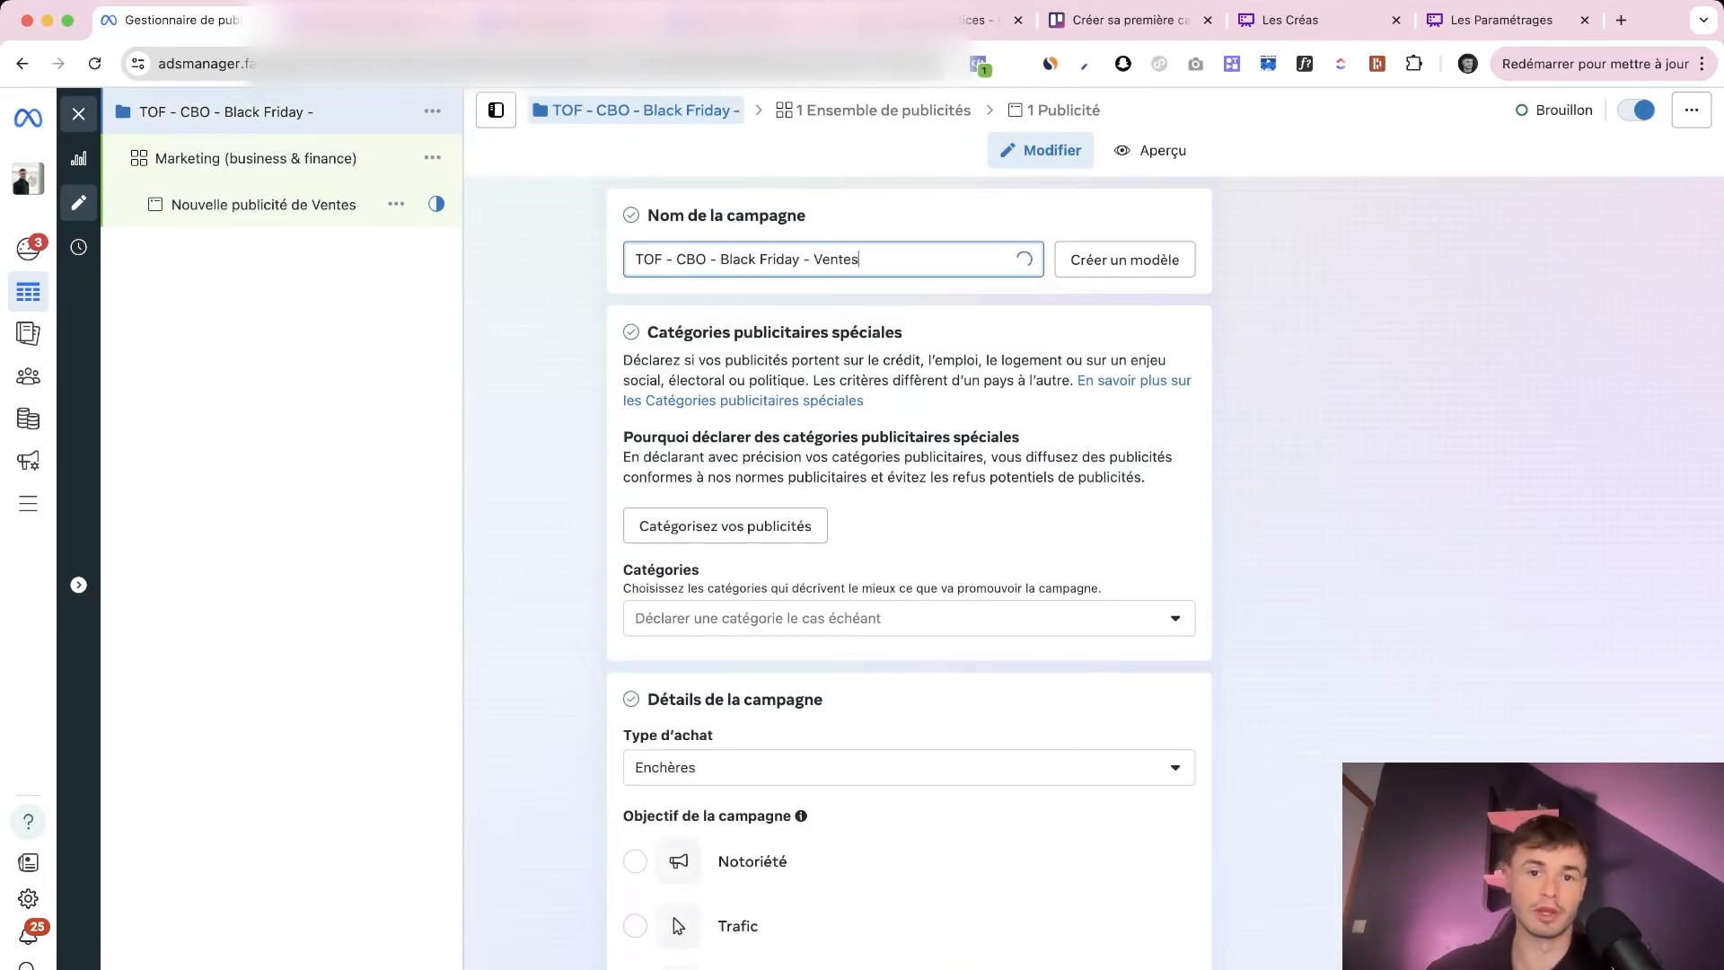
# Replace the last word of the campaign name with Prospect
pyautogui.hotkey('alt', 'shift', 'Left')
pyautogui.write('Pr')
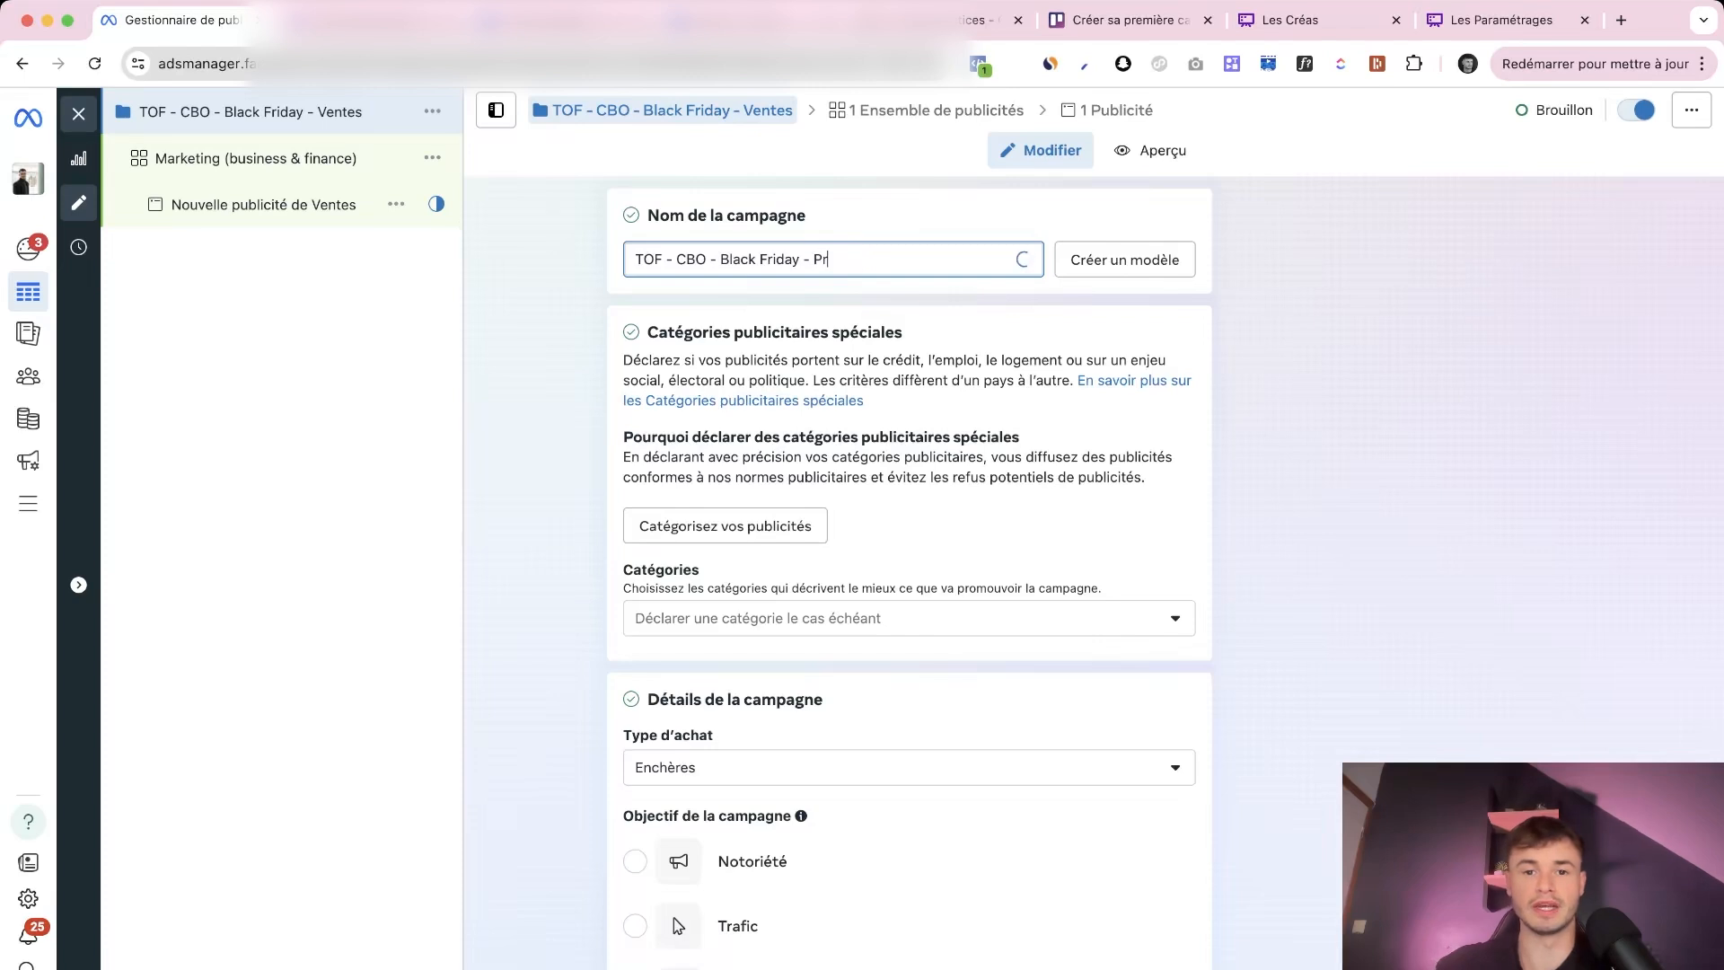
pyautogui.write('ospect')
pyautogui.press('Return')
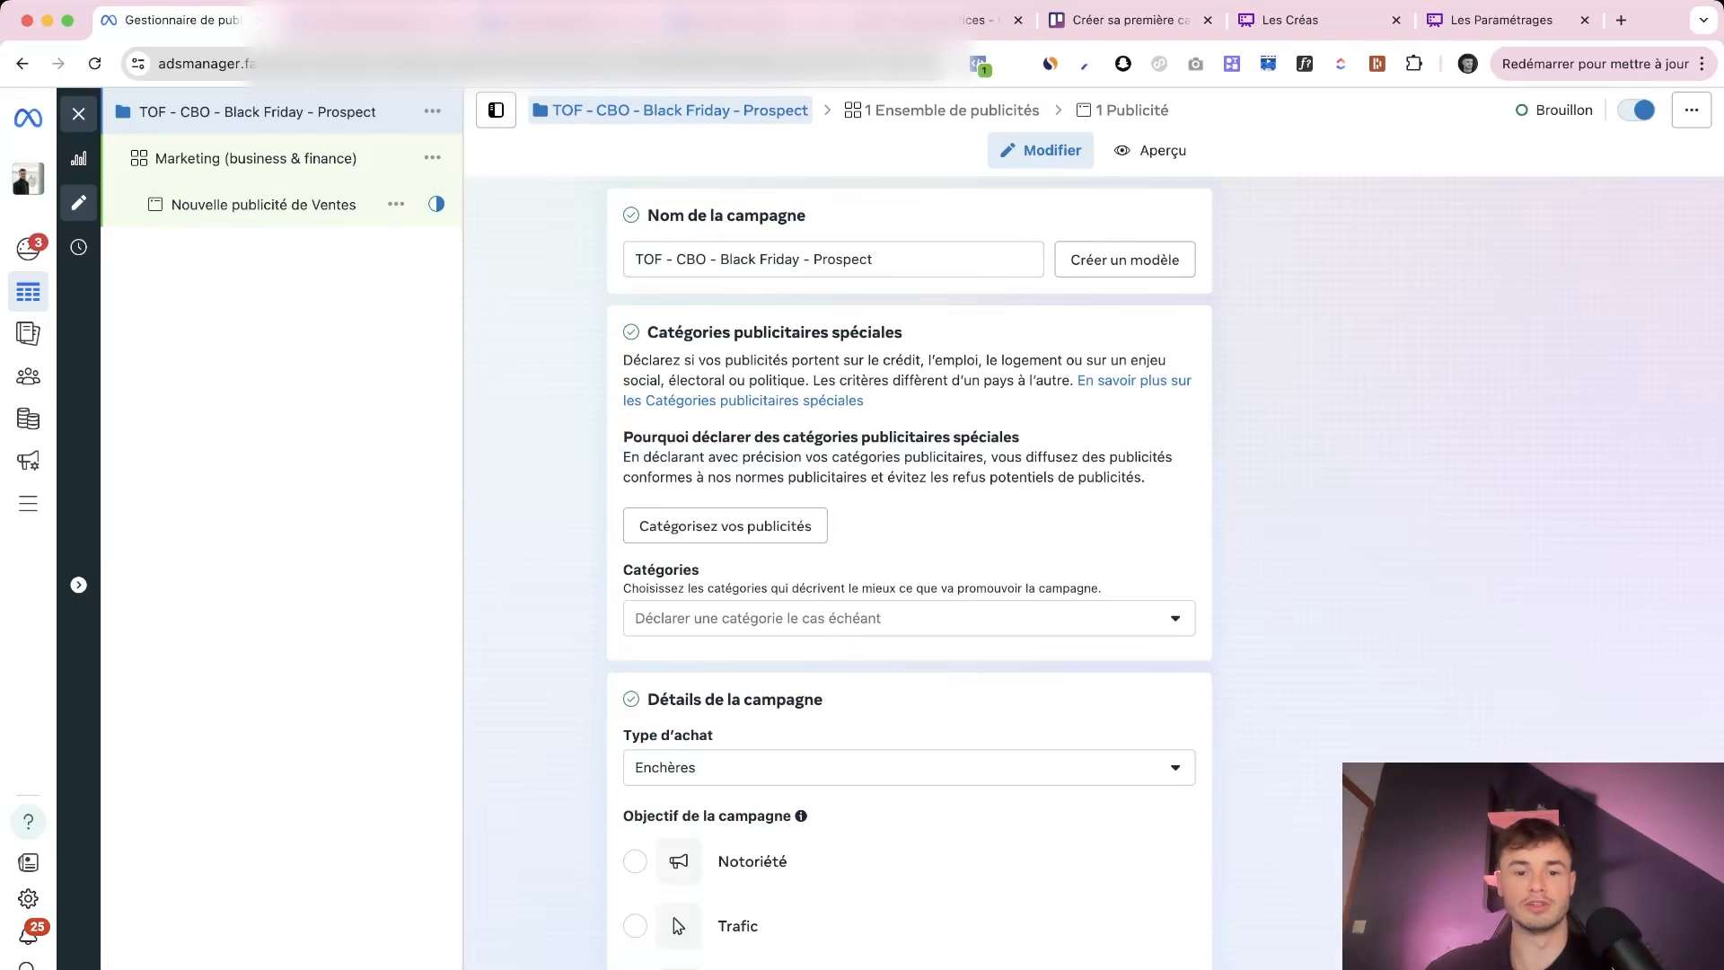
# Change the ending of the campaign name from Prospect to Ventes
pyautogui.doubleClick(842, 259)
pyautogui.write('Ventes')
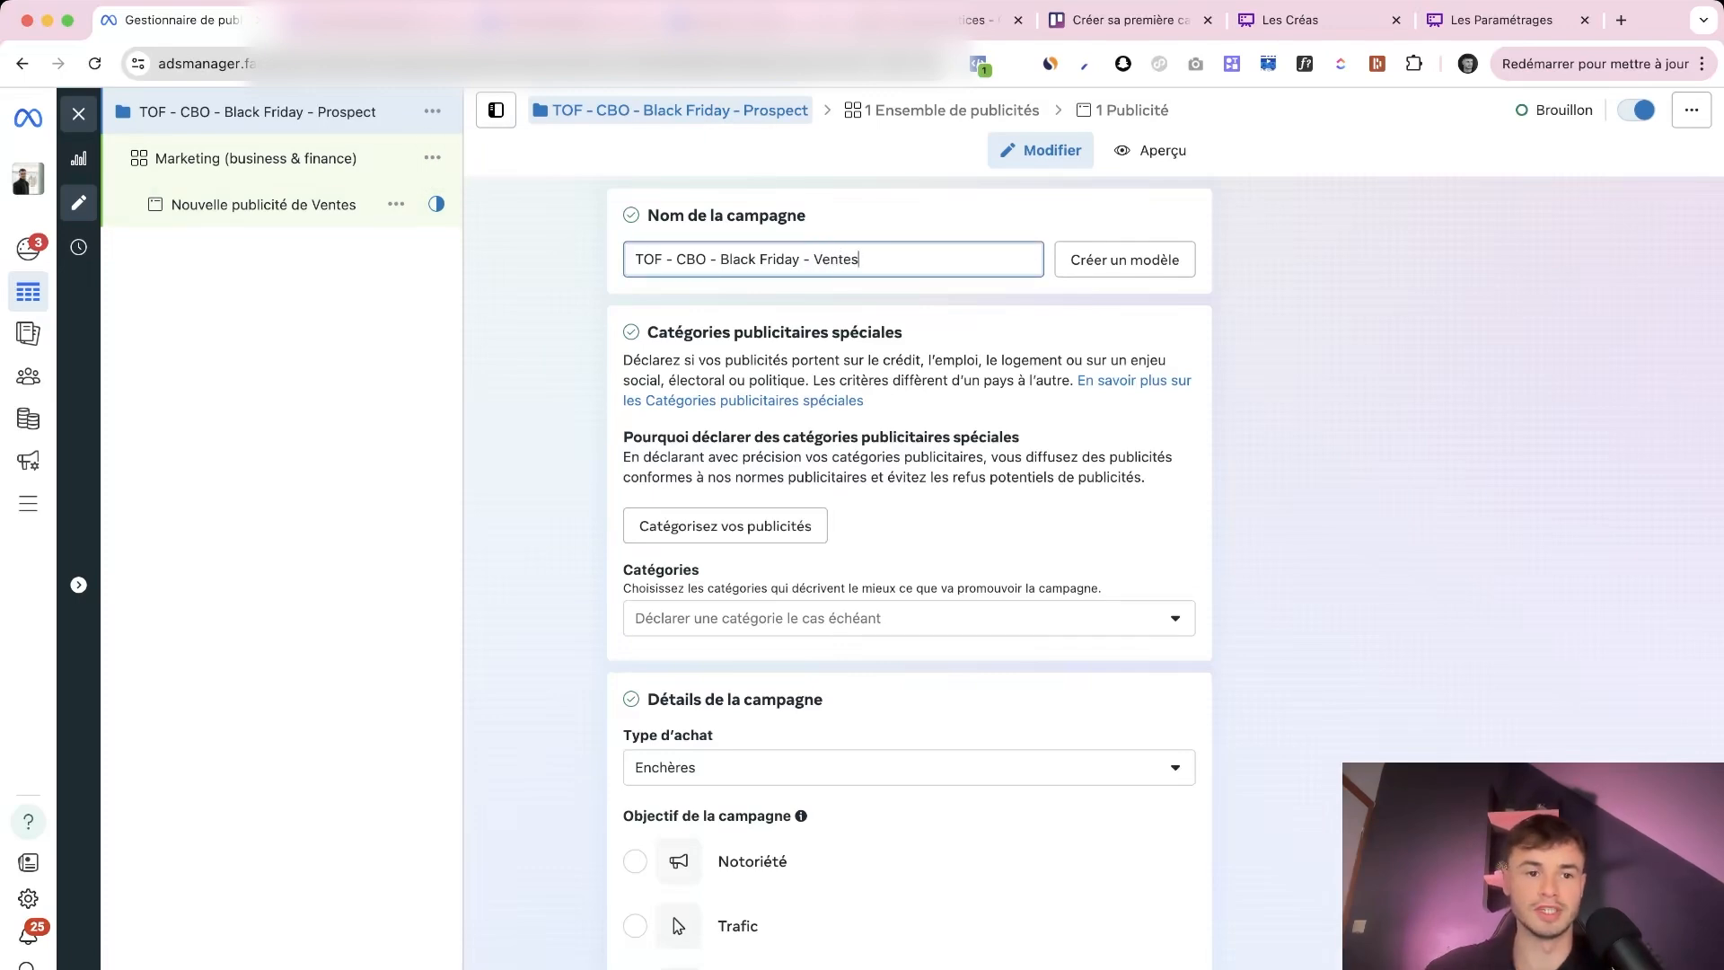
pyautogui.press('Return')
# Switch the placements of the Marketing (business & finance) ad set to Placements manuels
pyautogui.click(256, 158)
pyautogui.scroll(-10, 908, 574)
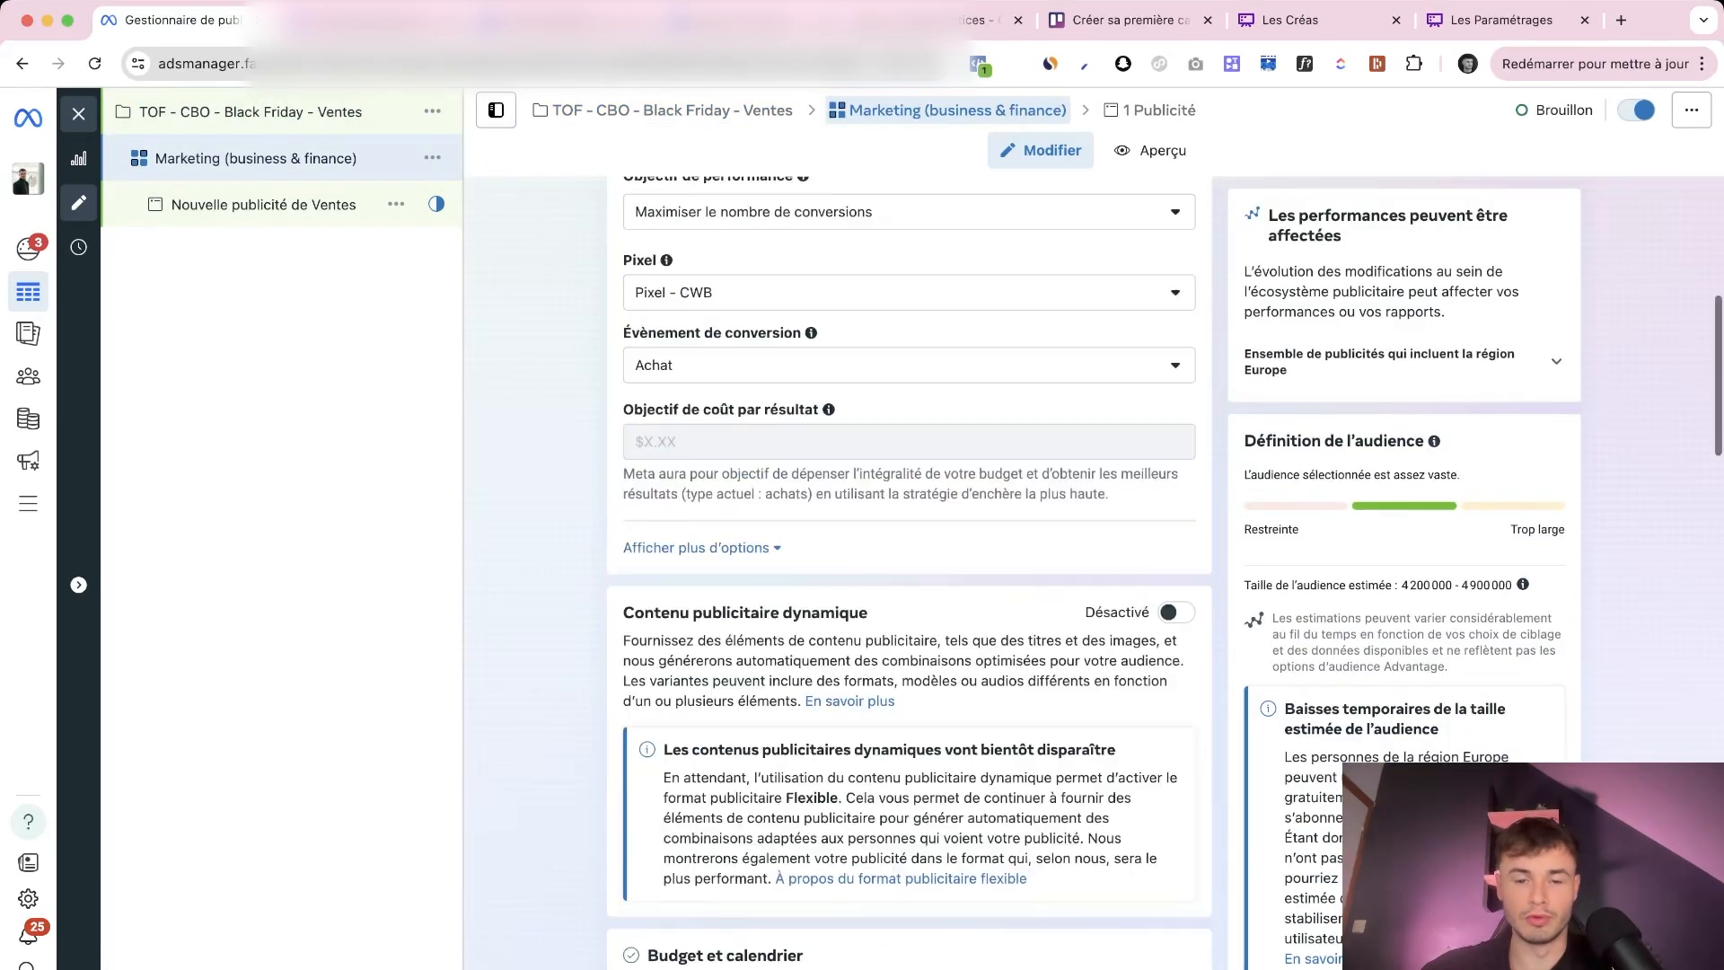
pyautogui.scroll(-15, 909, 575)
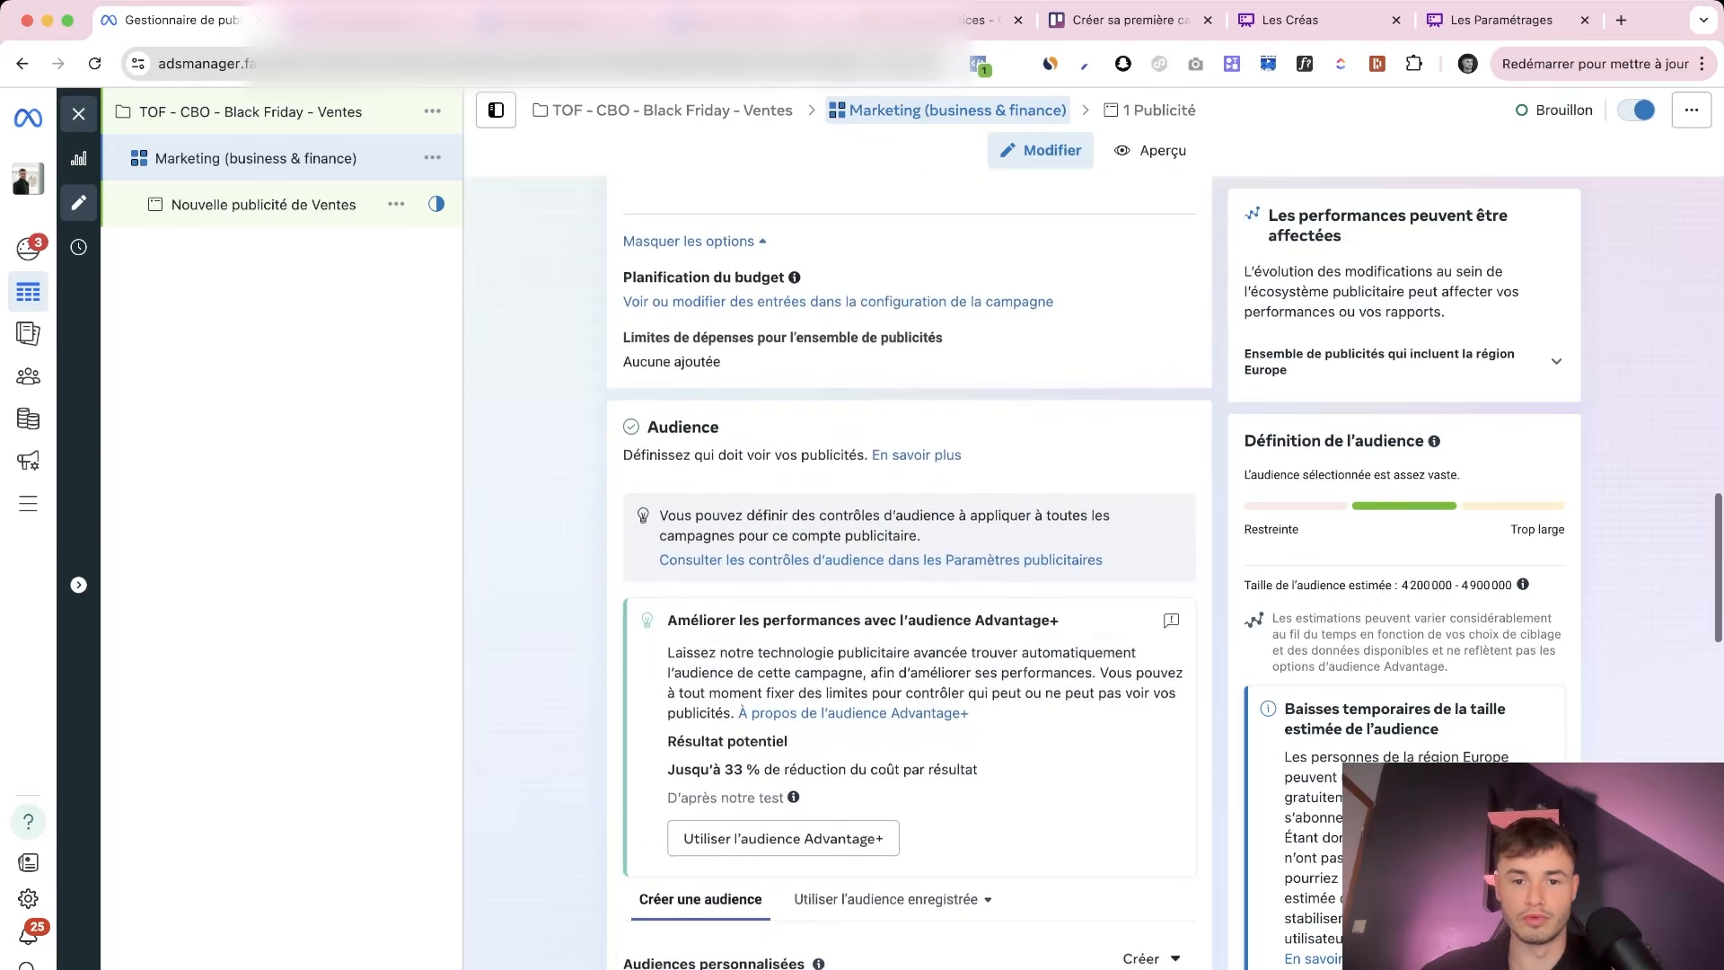
pyautogui.scroll(-10, 908, 574)
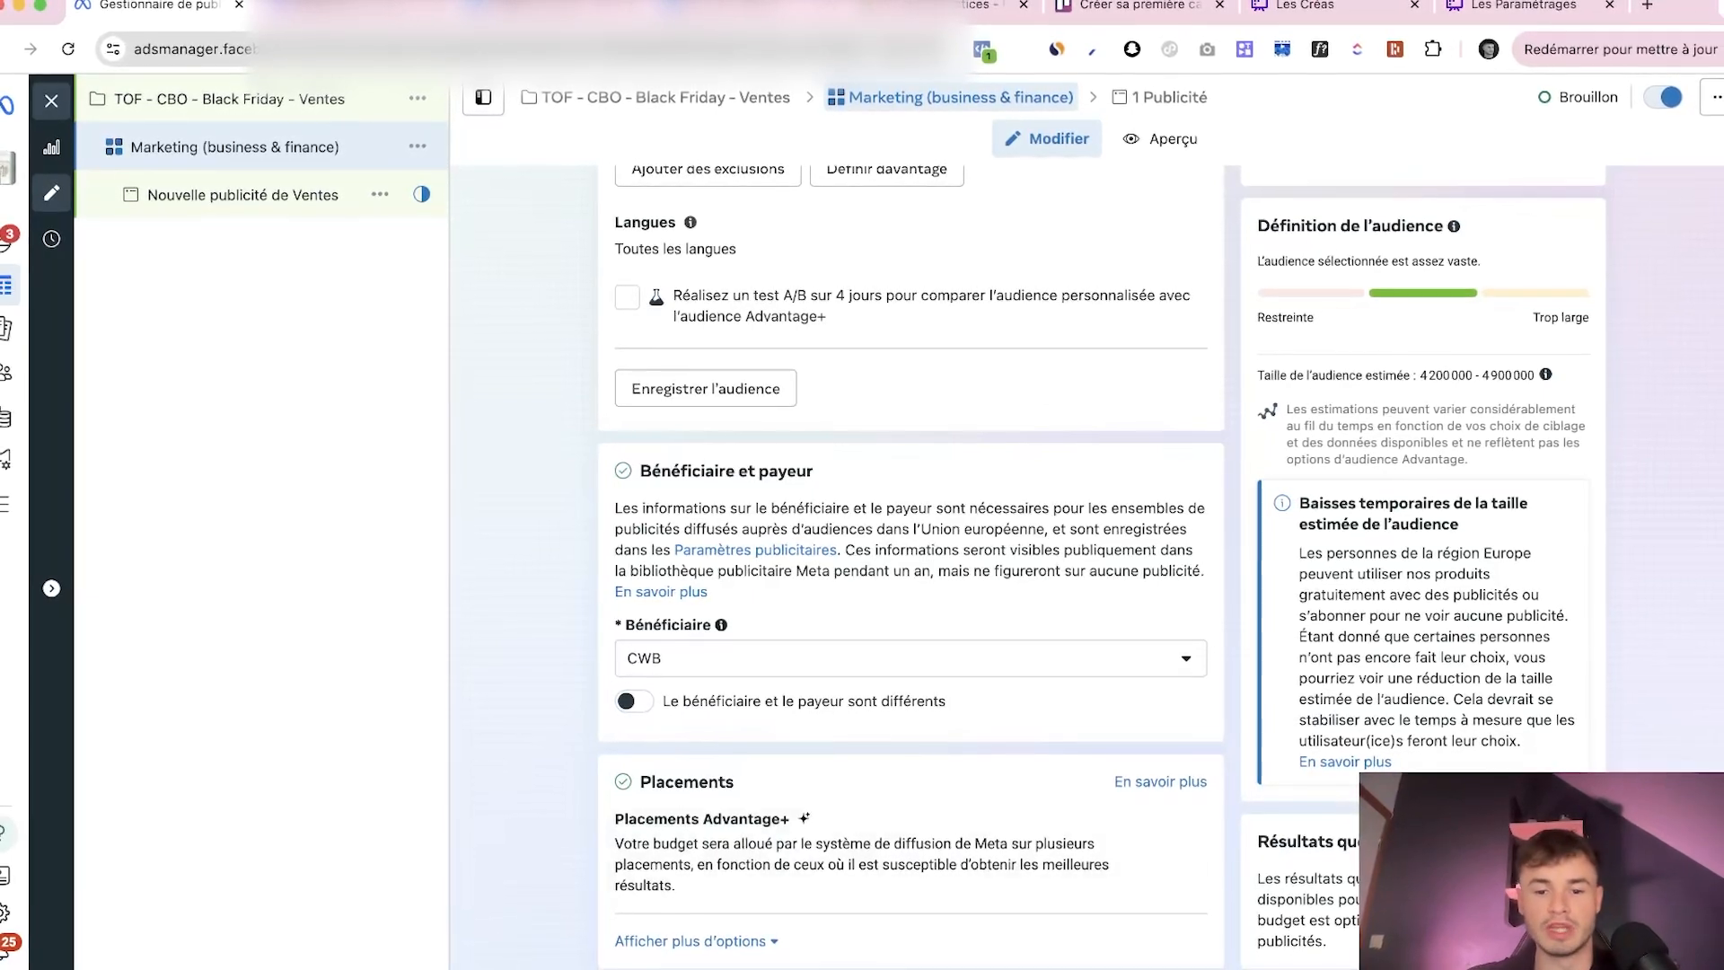
pyautogui.moveTo(910, 853)
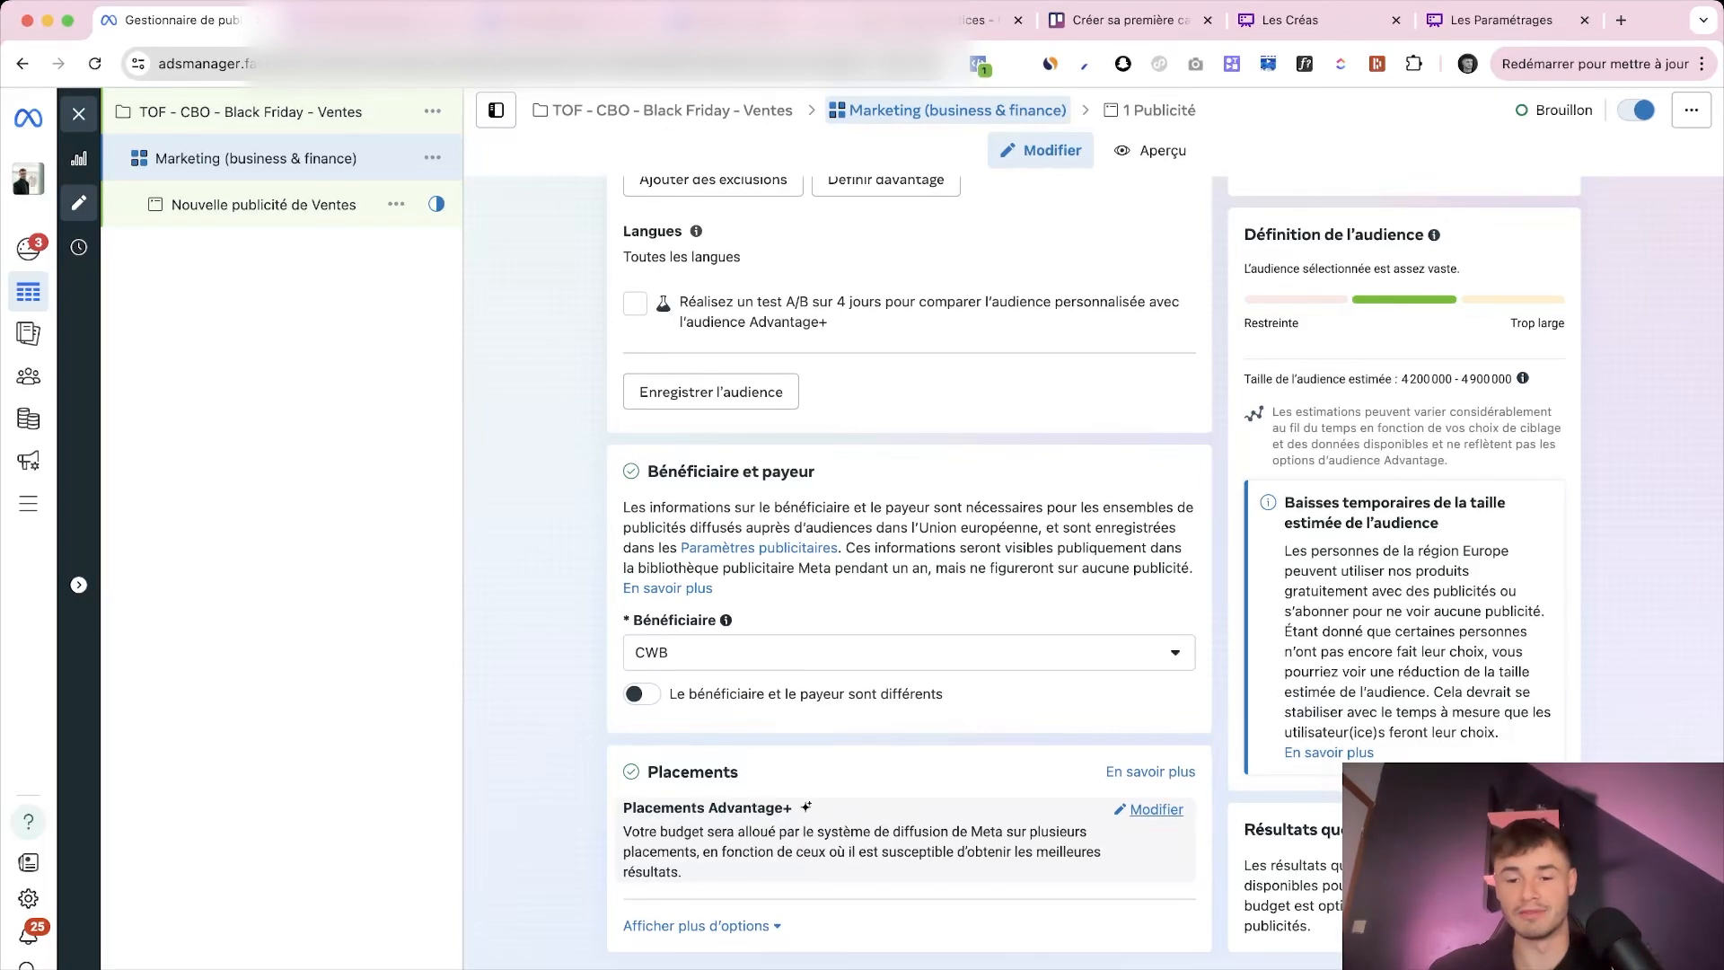
pyautogui.click(1156, 809)
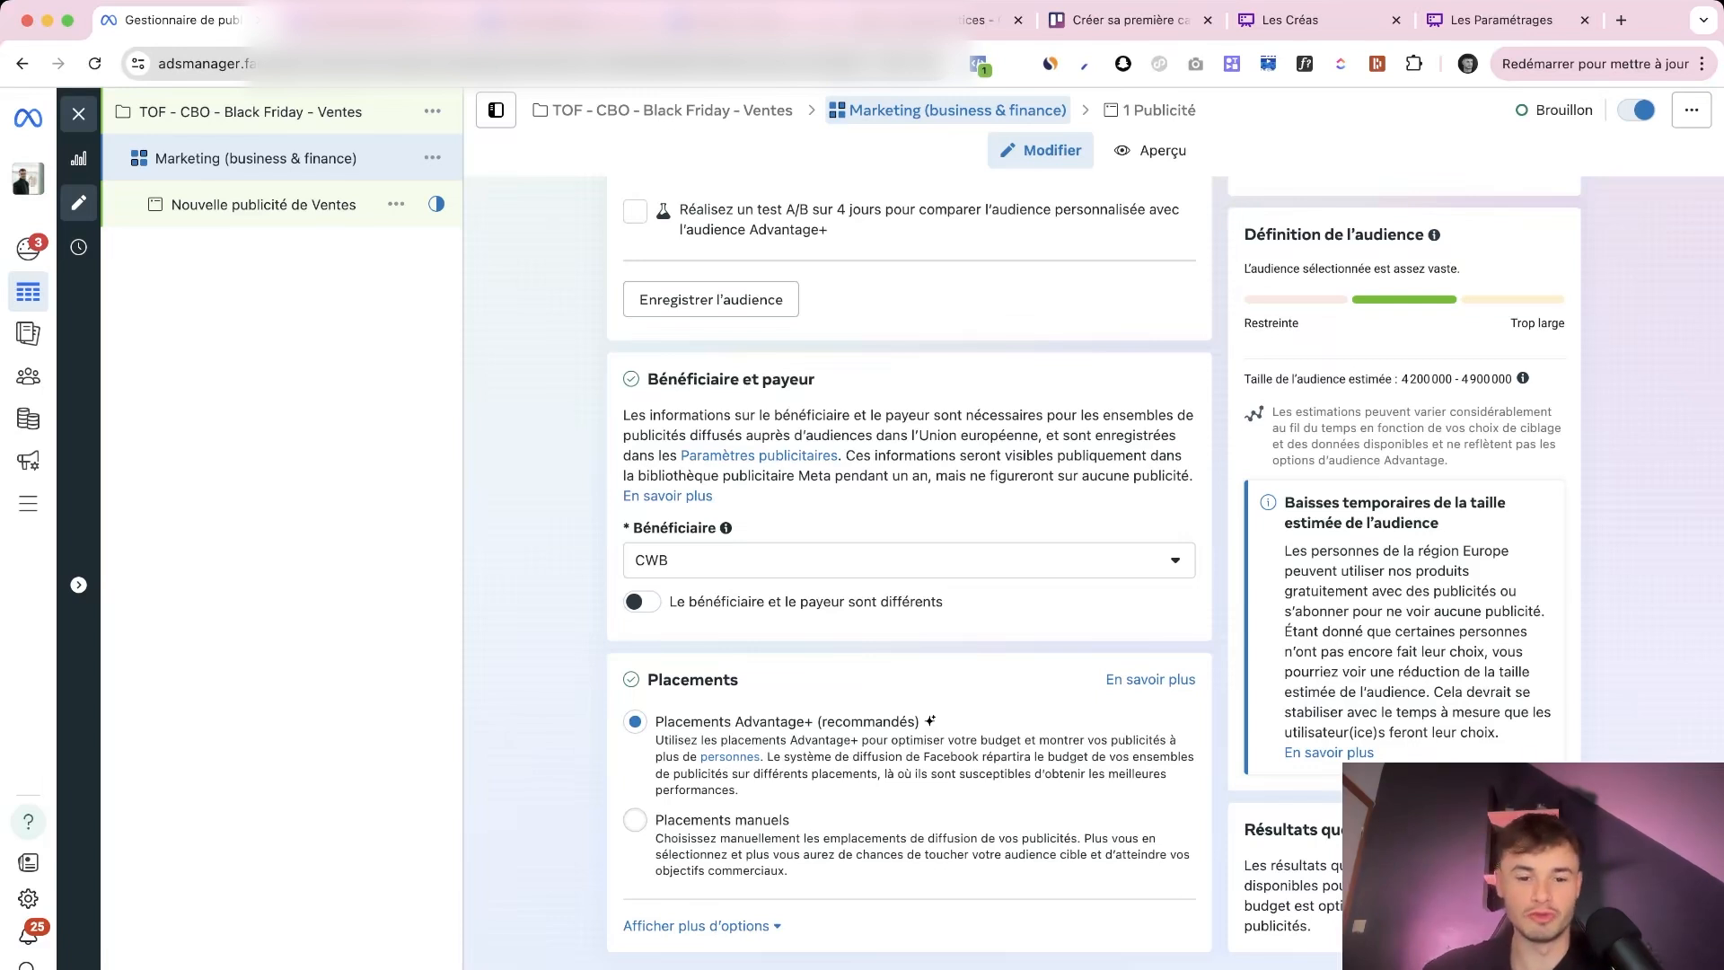
pyautogui.click(635, 820)
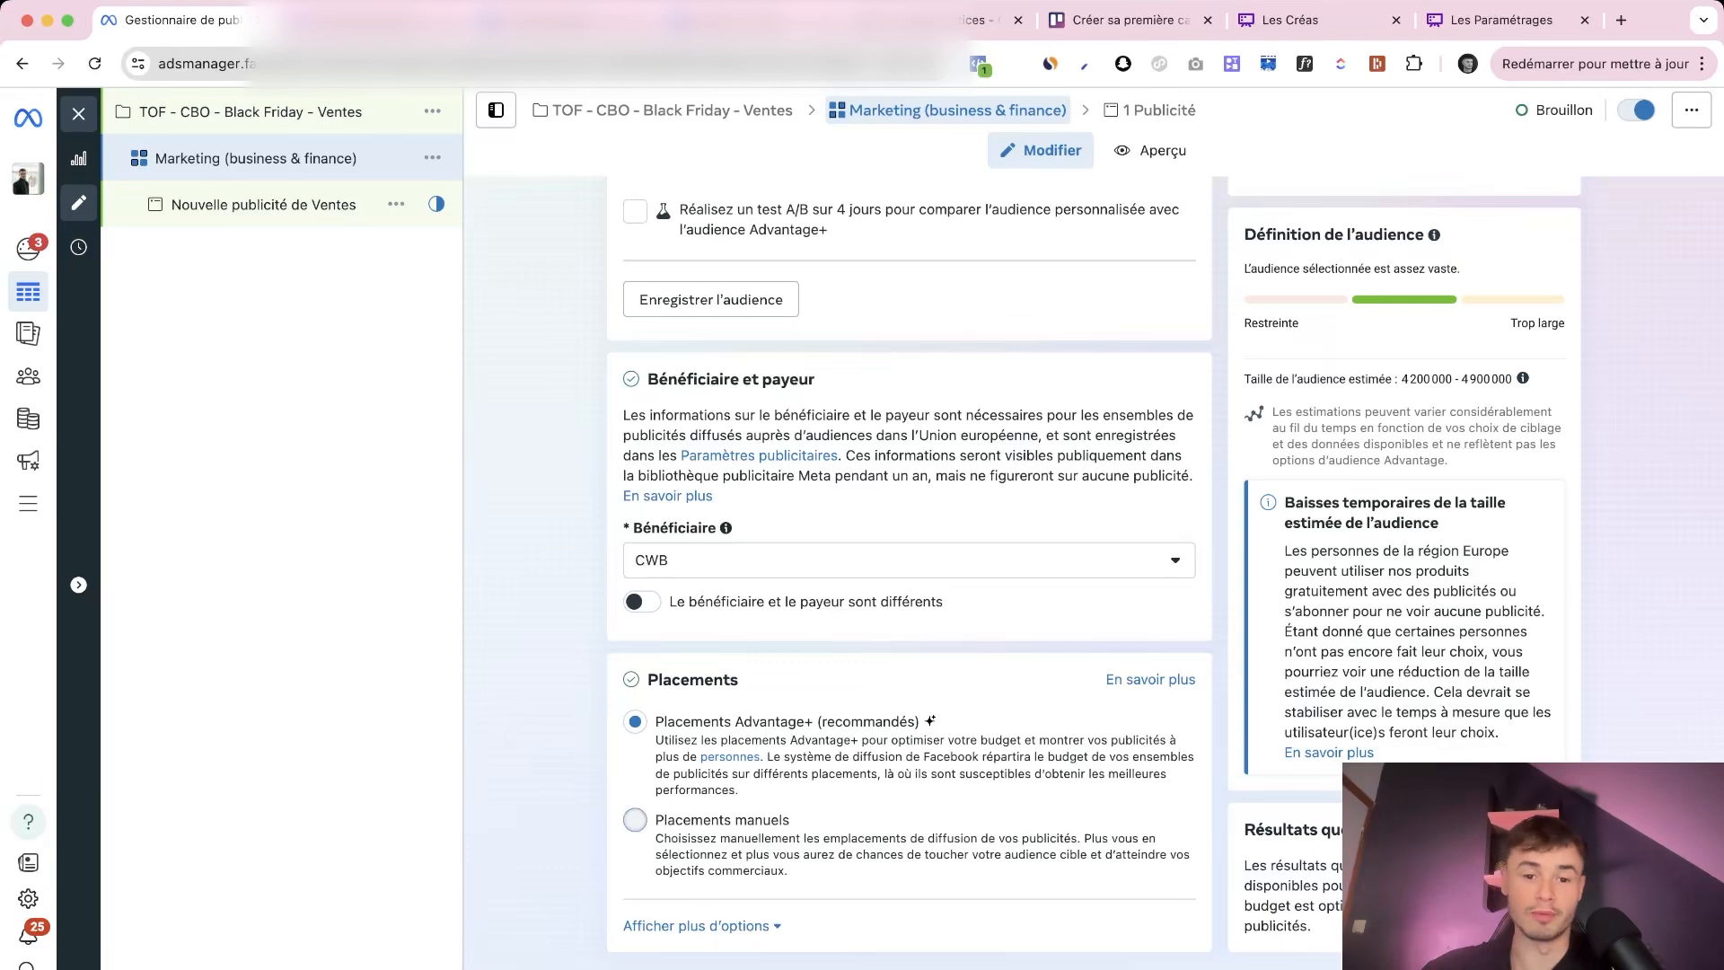
# Deselect the whole Fils placement group in the ad set's manual placements
pyautogui.scroll(-5, 909, 574)
pyautogui.scroll(-2, 908, 574)
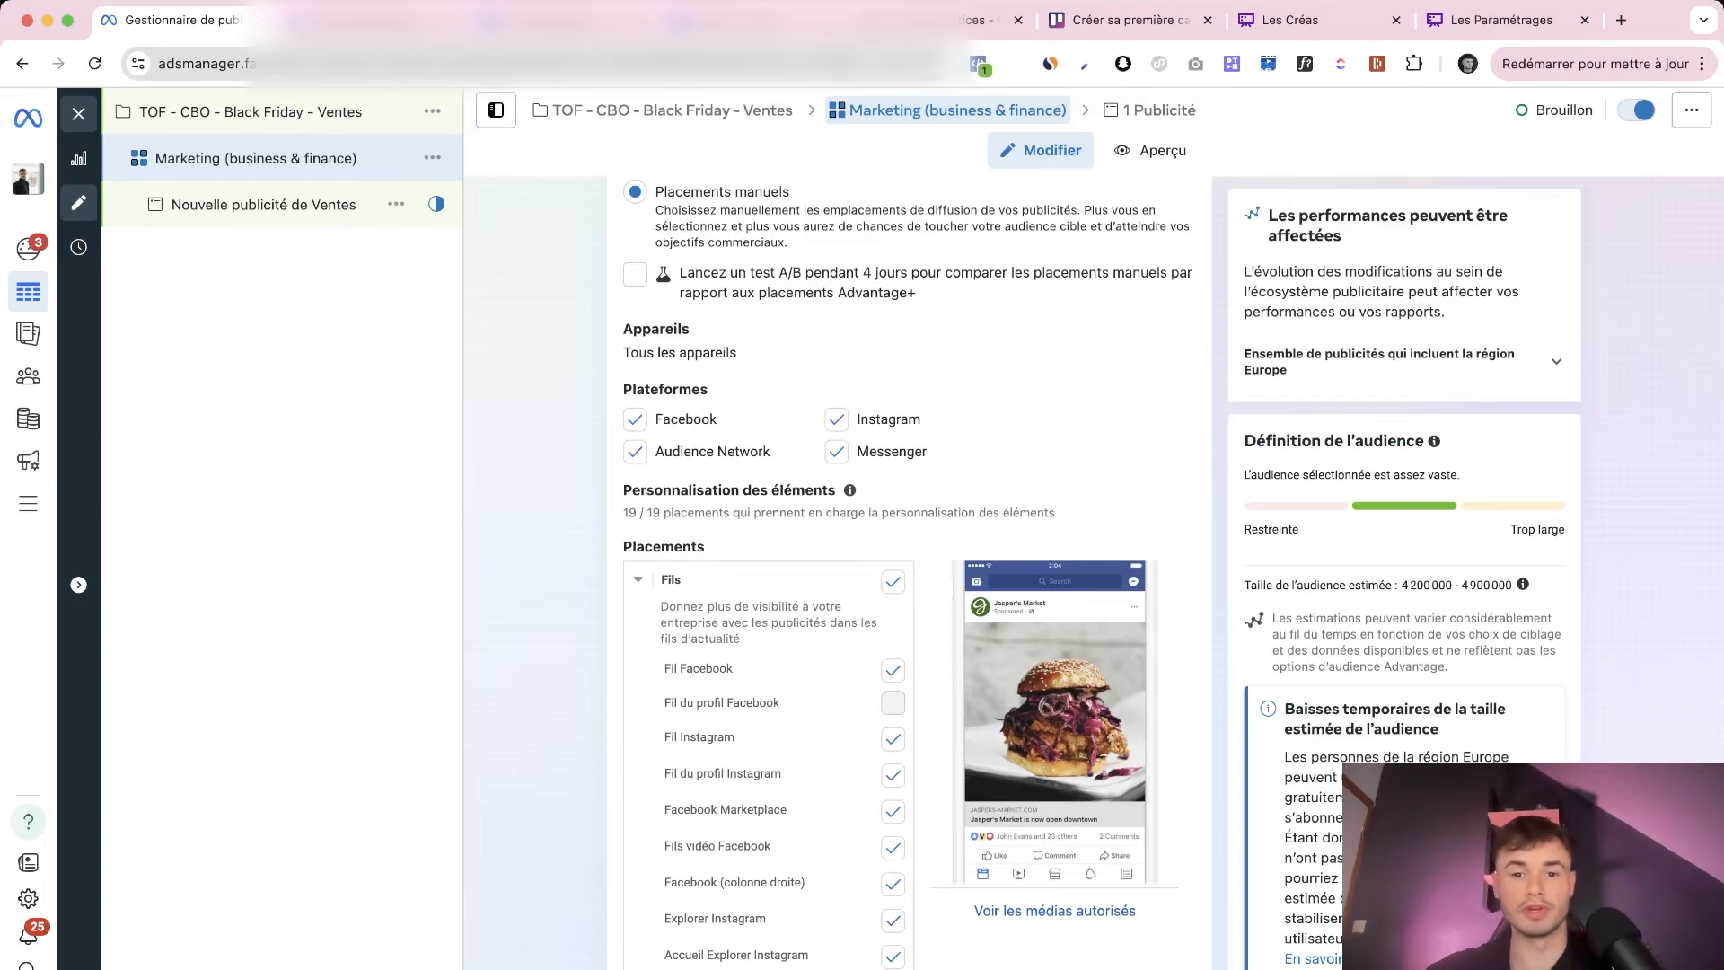
pyautogui.scroll(-1, 908, 575)
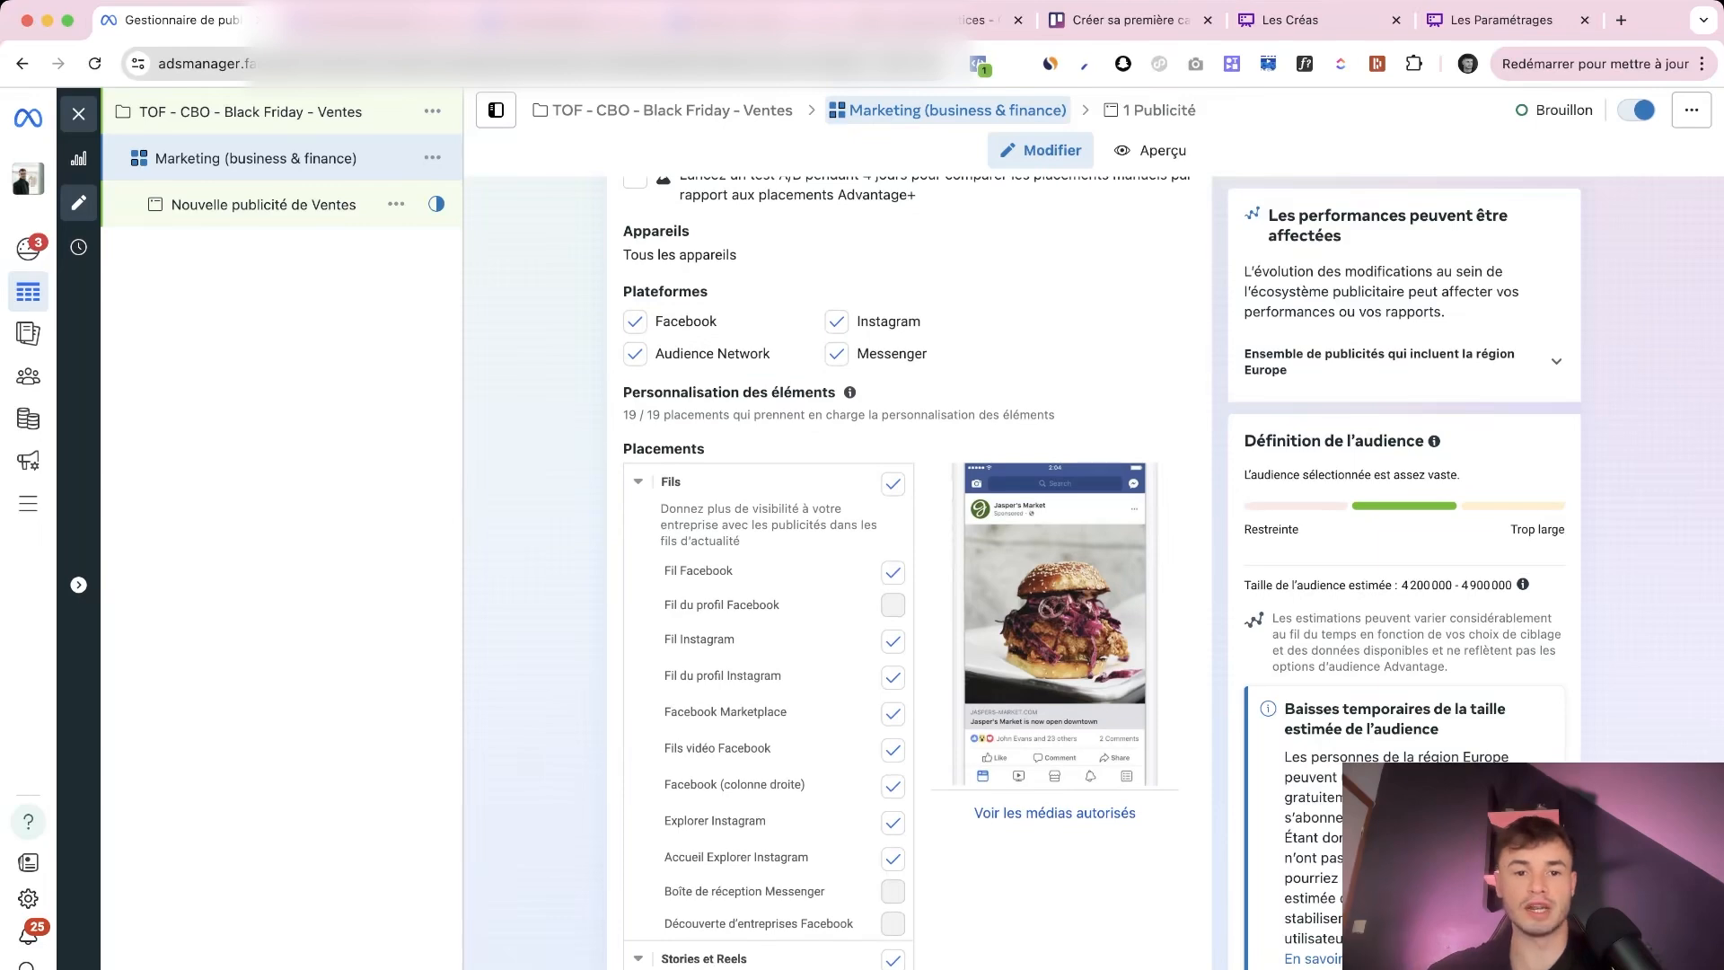
pyautogui.scroll(-1, 909, 574)
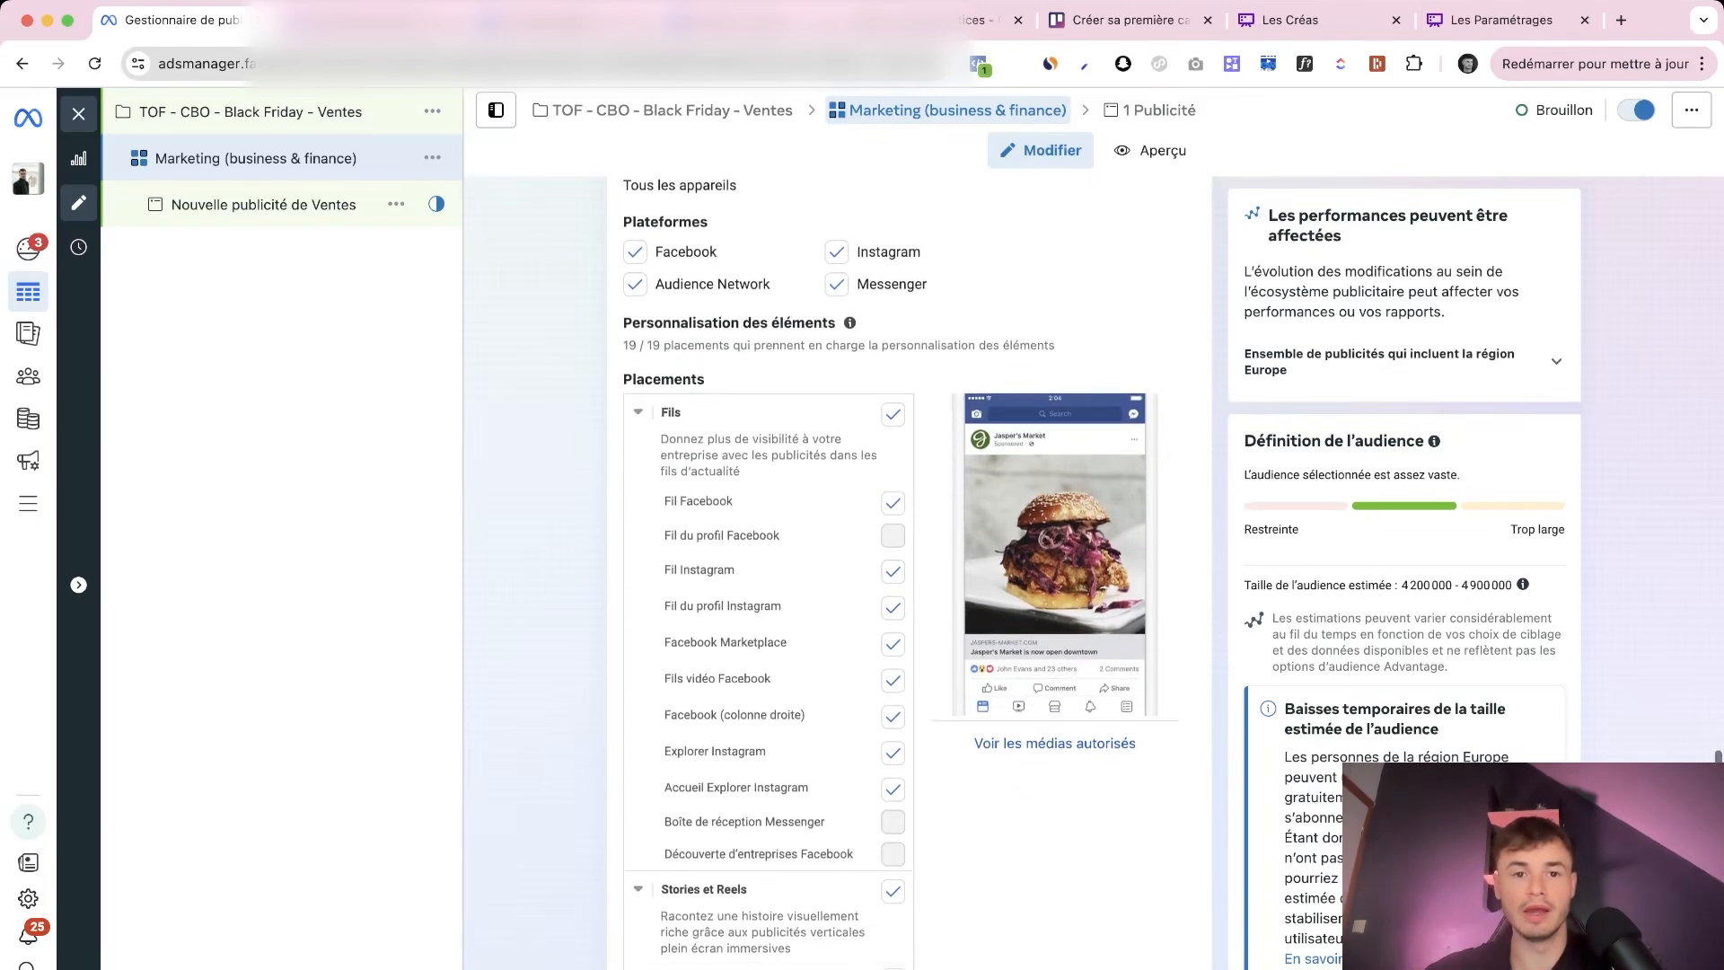
pyautogui.scroll(-1, 892, 309)
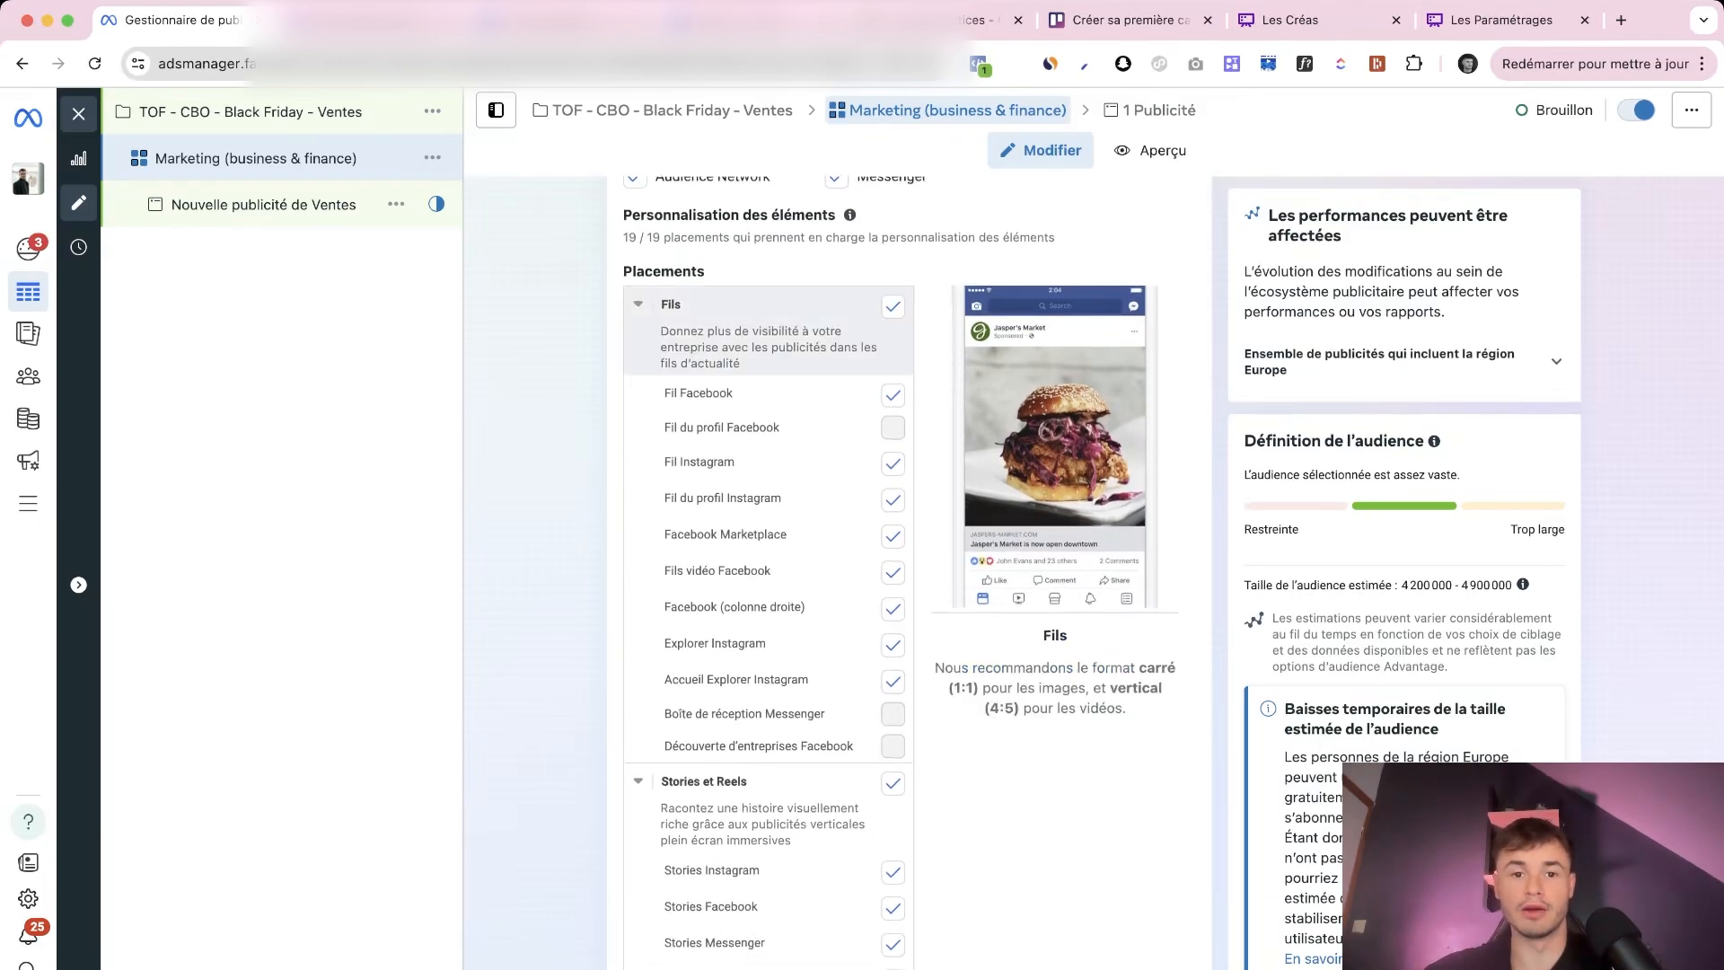
pyautogui.click(892, 306)
# Deselect the in-stream ads for videos and reels, Résultats de recherche and Applications et sites Web placement groups
pyautogui.scroll(-3, 892, 359)
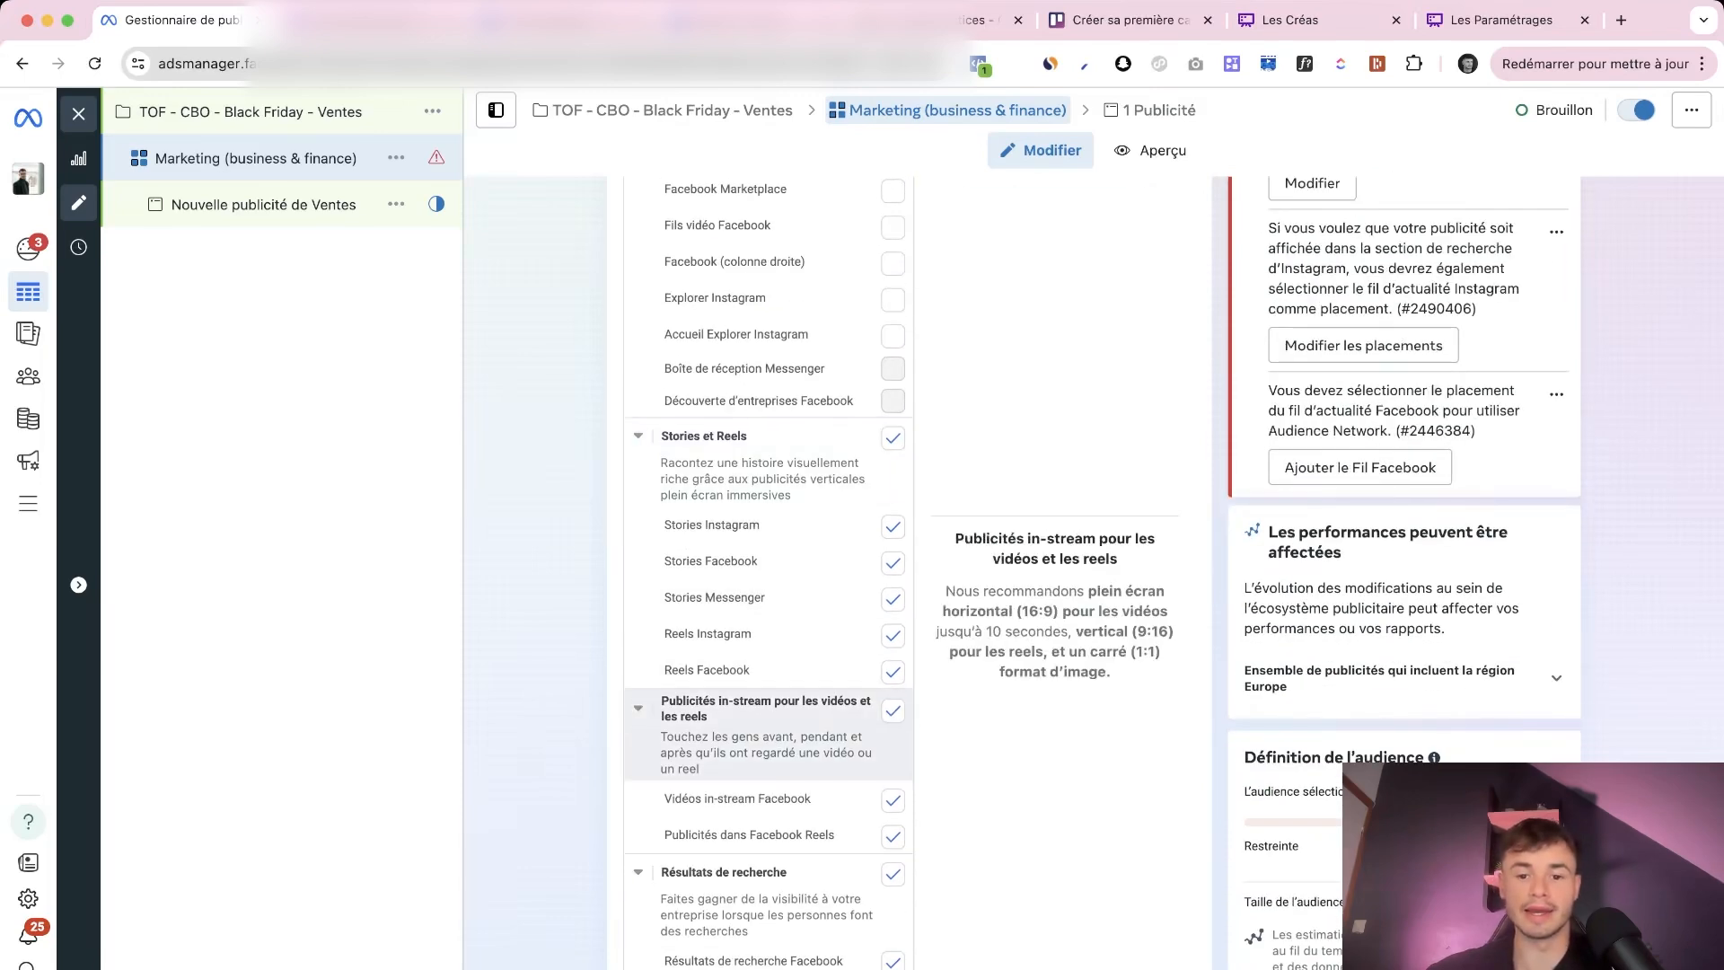
pyautogui.click(892, 711)
pyautogui.scroll(-1, 892, 683)
pyautogui.scroll(-1, 892, 664)
pyautogui.click(892, 658)
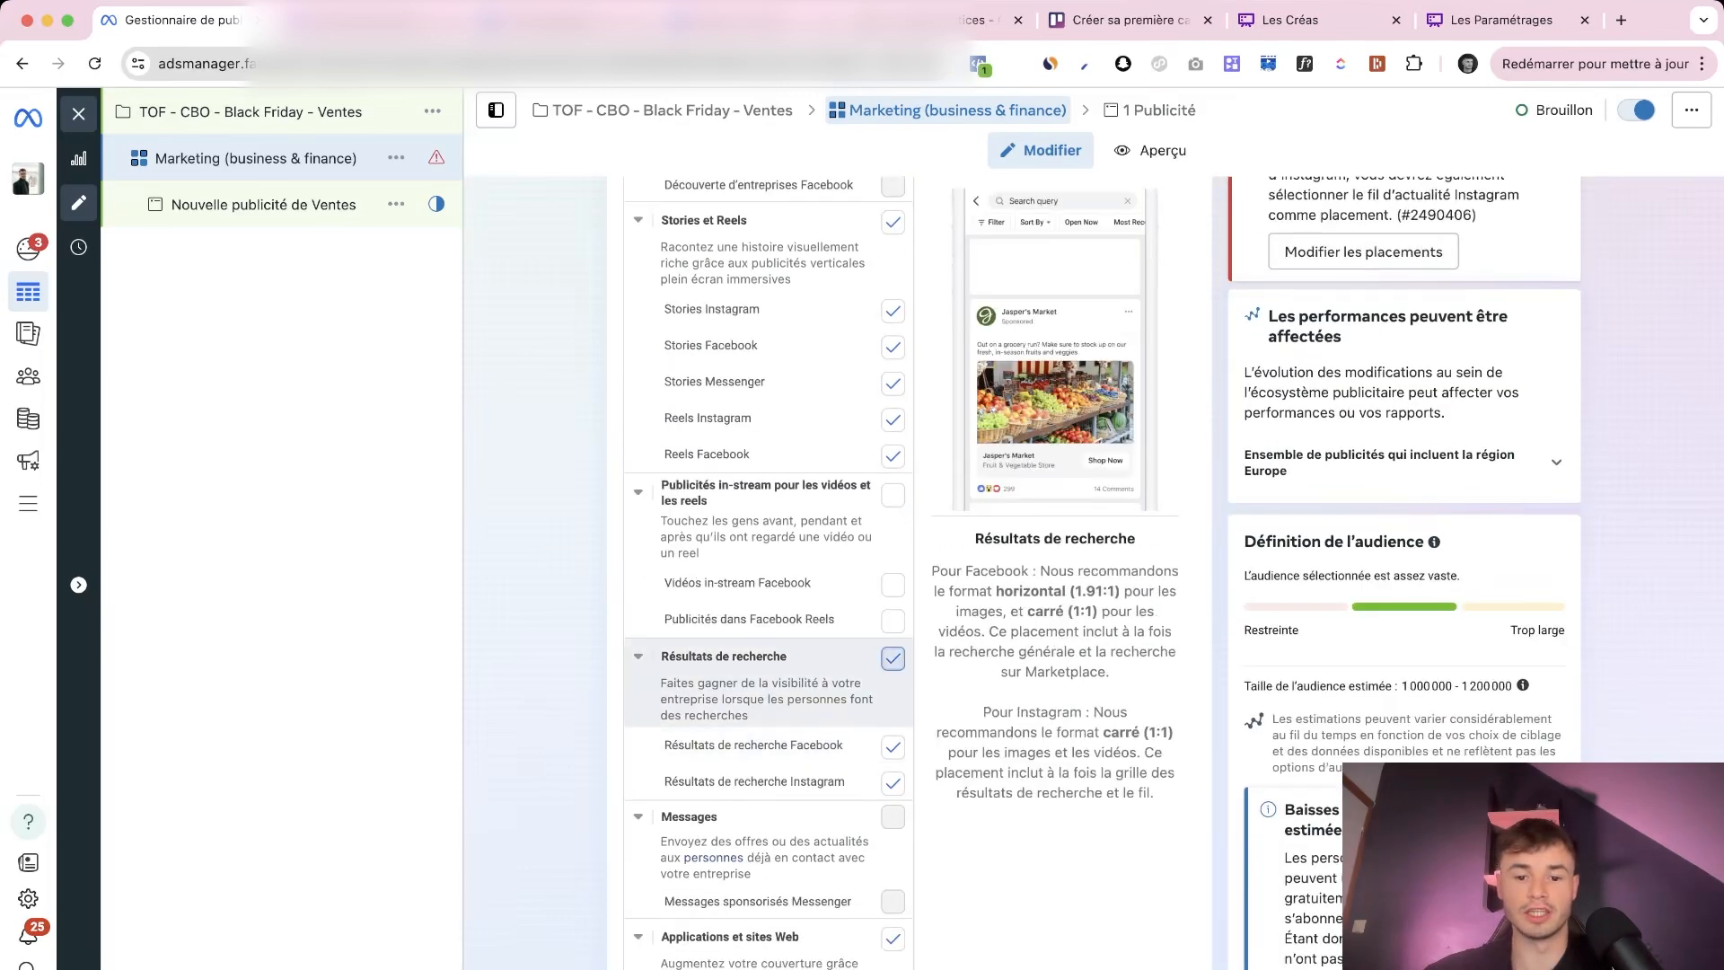
pyautogui.scroll(-1, 892, 658)
pyautogui.click(892, 874)
pyautogui.scroll(1, 892, 861)
pyautogui.scroll(-1, 892, 844)
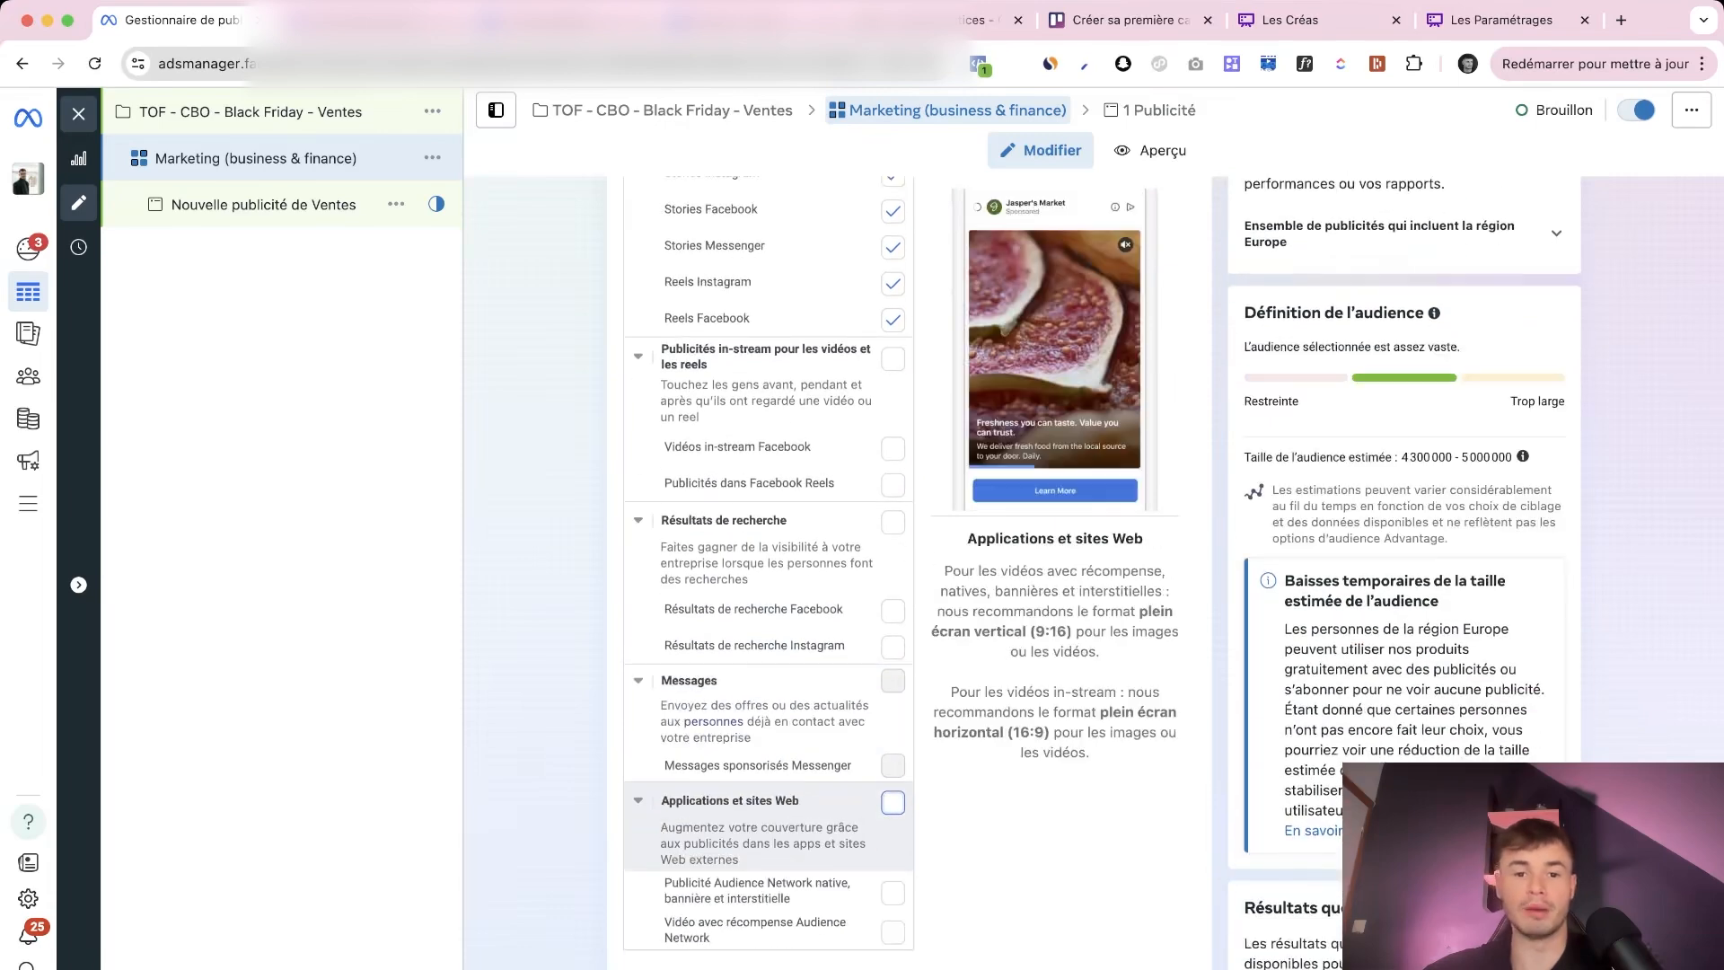
# Switch the ad set's placements back to Placements Advantage+ (recommandés)
pyautogui.scroll(4, 892, 825)
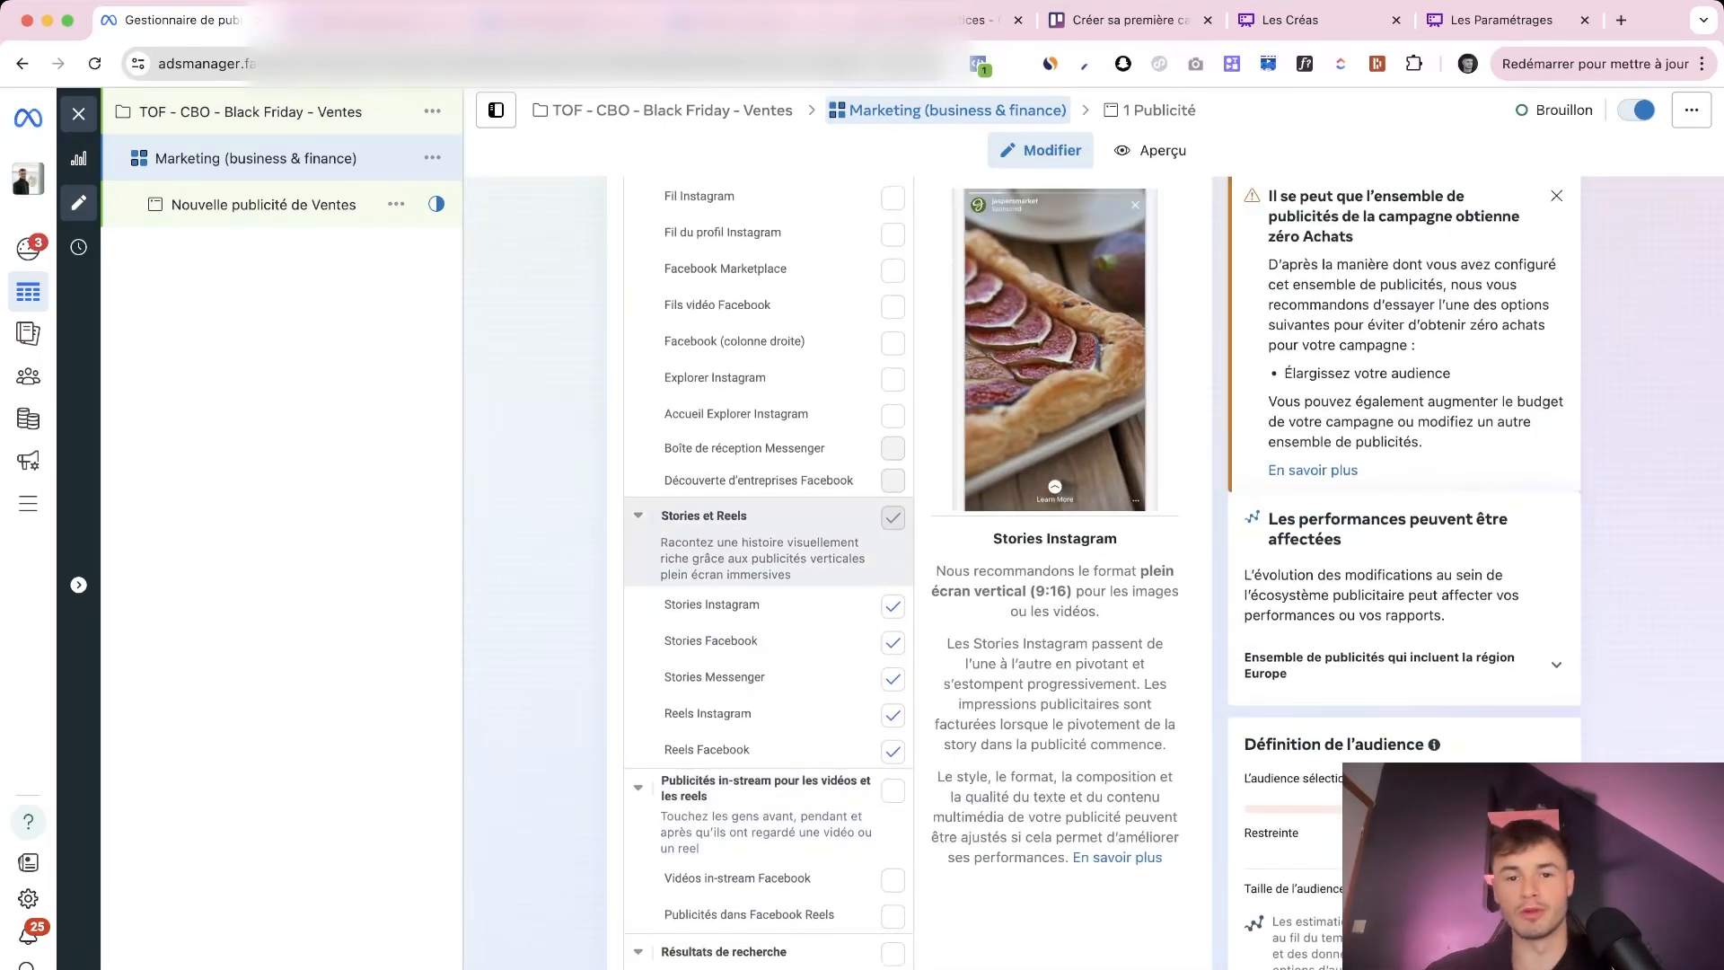
pyautogui.scroll(10, 898, 575)
pyautogui.scroll(2, 897, 575)
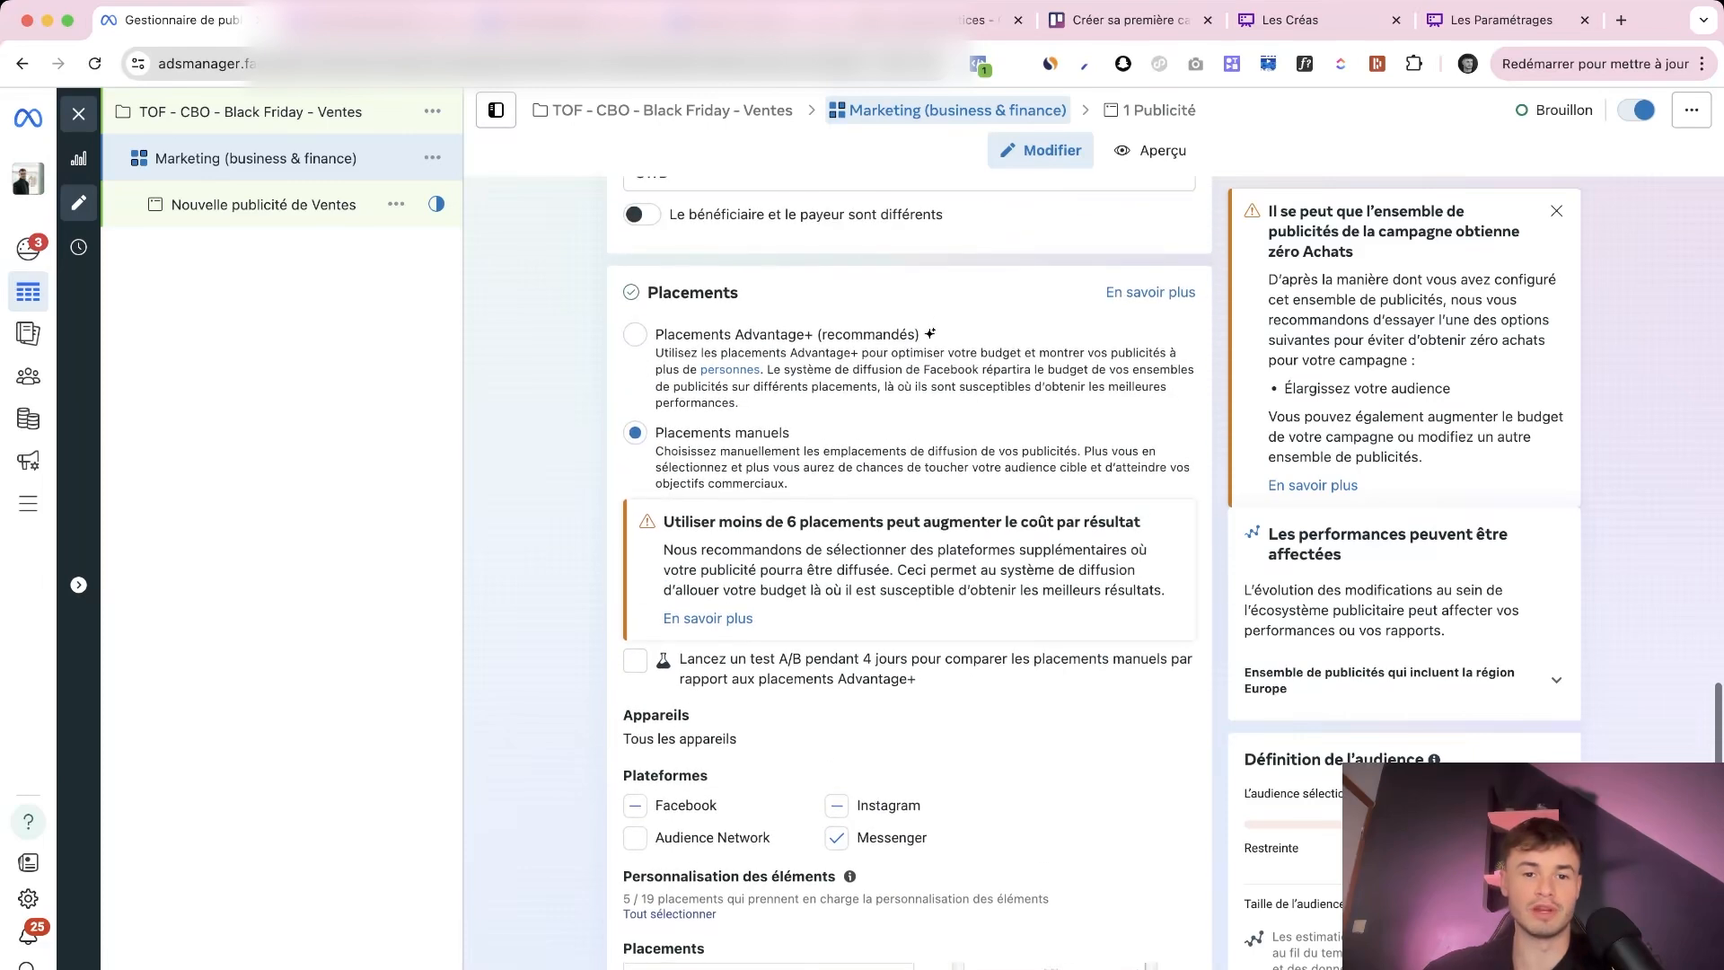
pyautogui.click(634, 335)
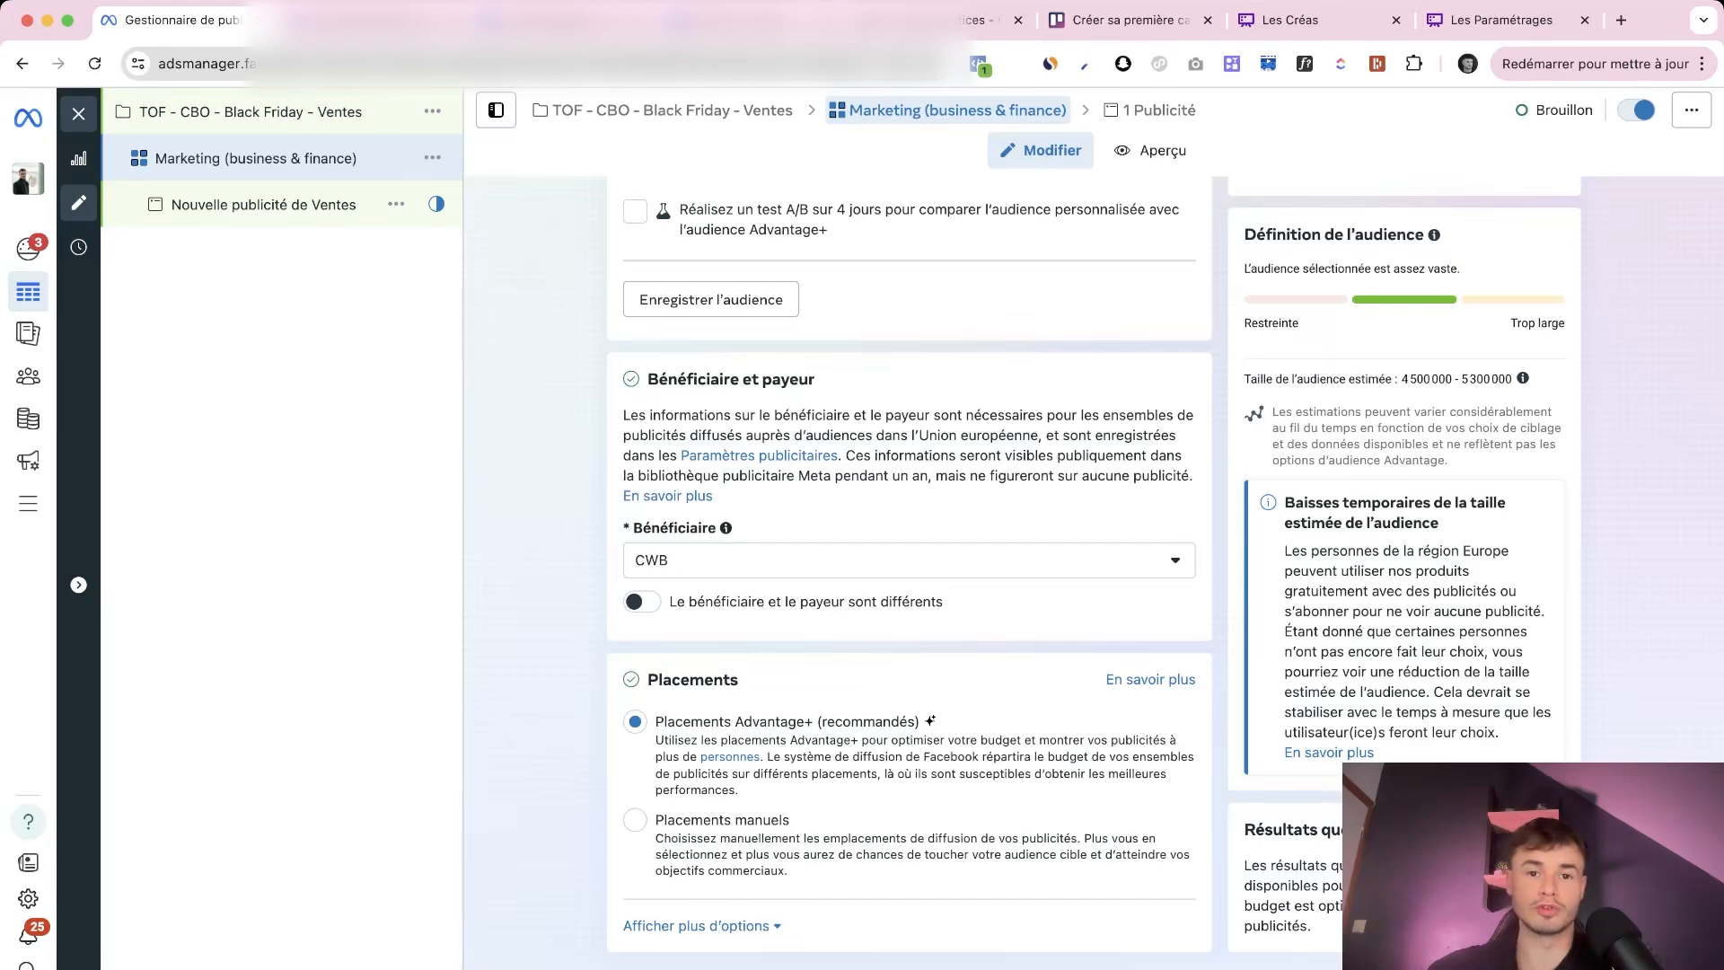
# Open the Nouvelle publicité de Ventes ad and rename it Image - Notes Iphone
pyautogui.click(264, 204)
pyautogui.click(736, 258)
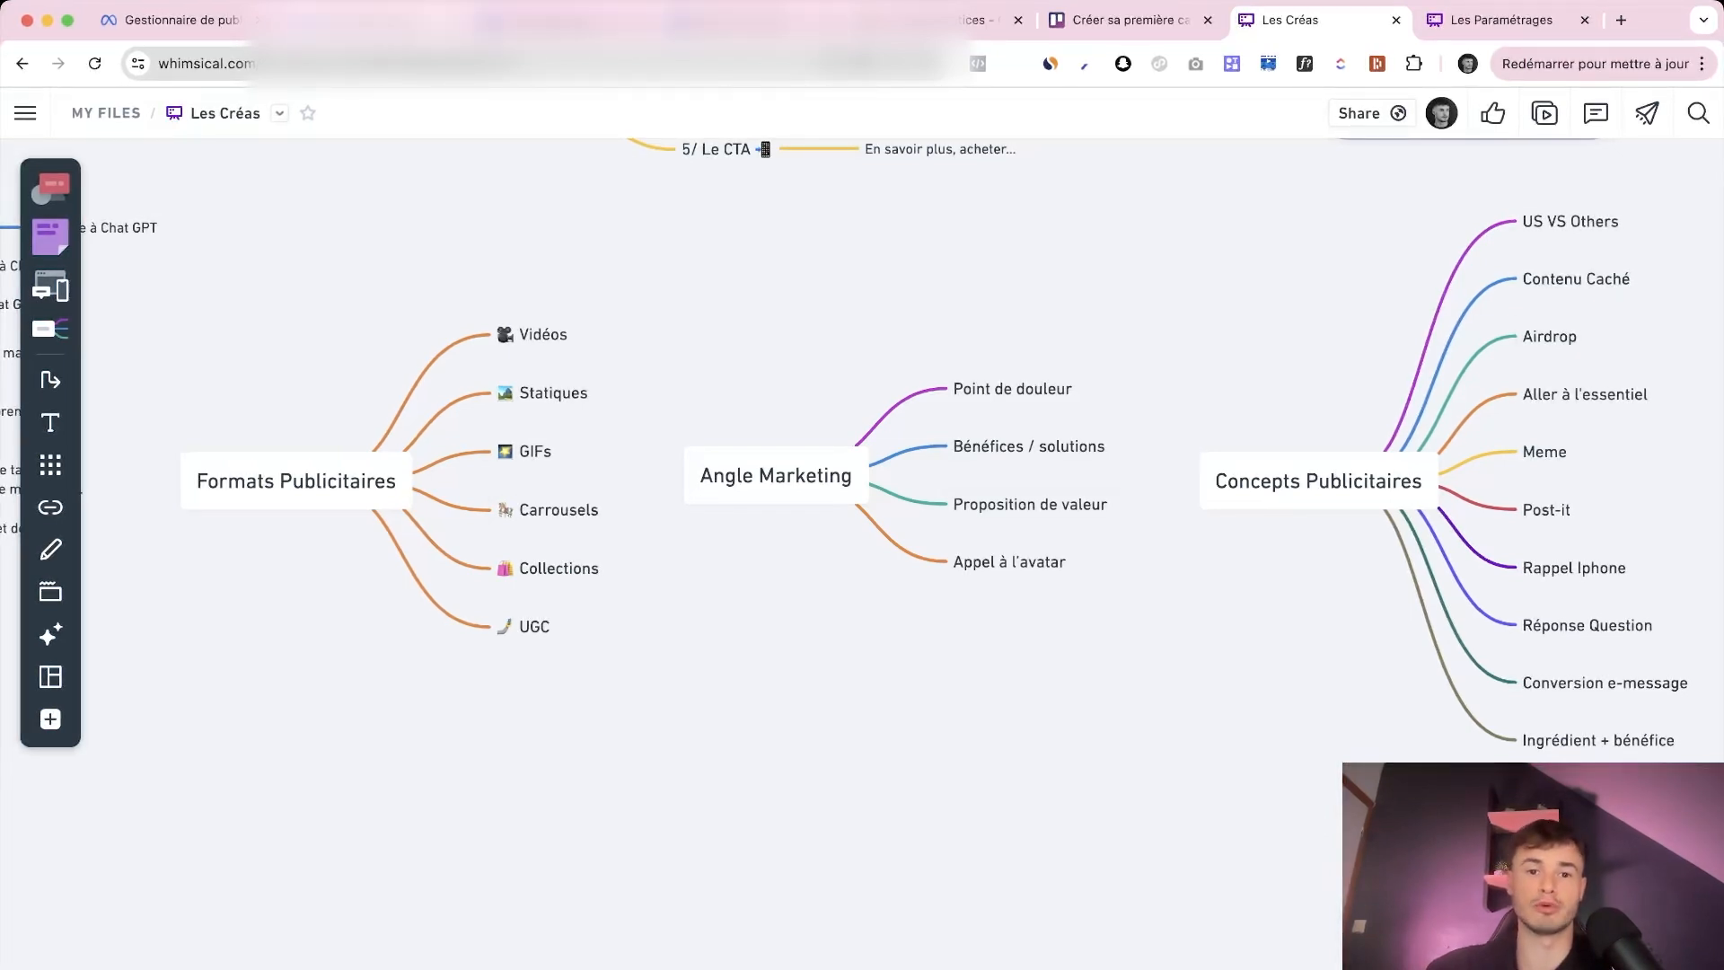
pyautogui.click(216, 20)
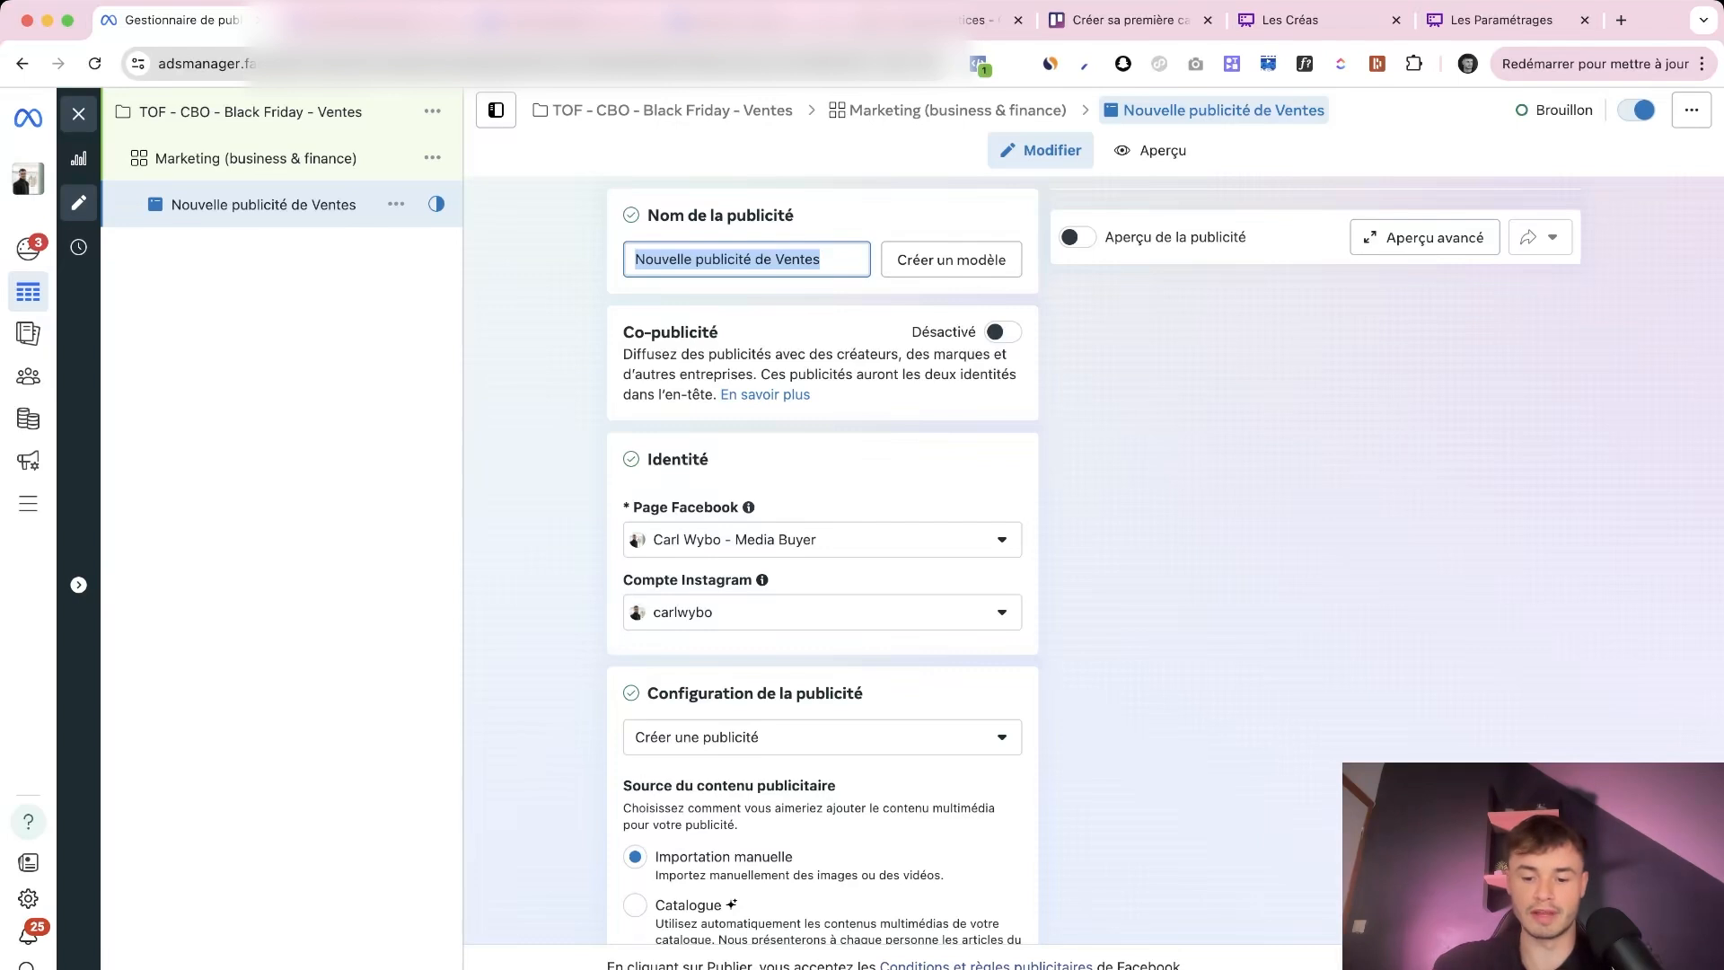
pyautogui.write('Image - ')
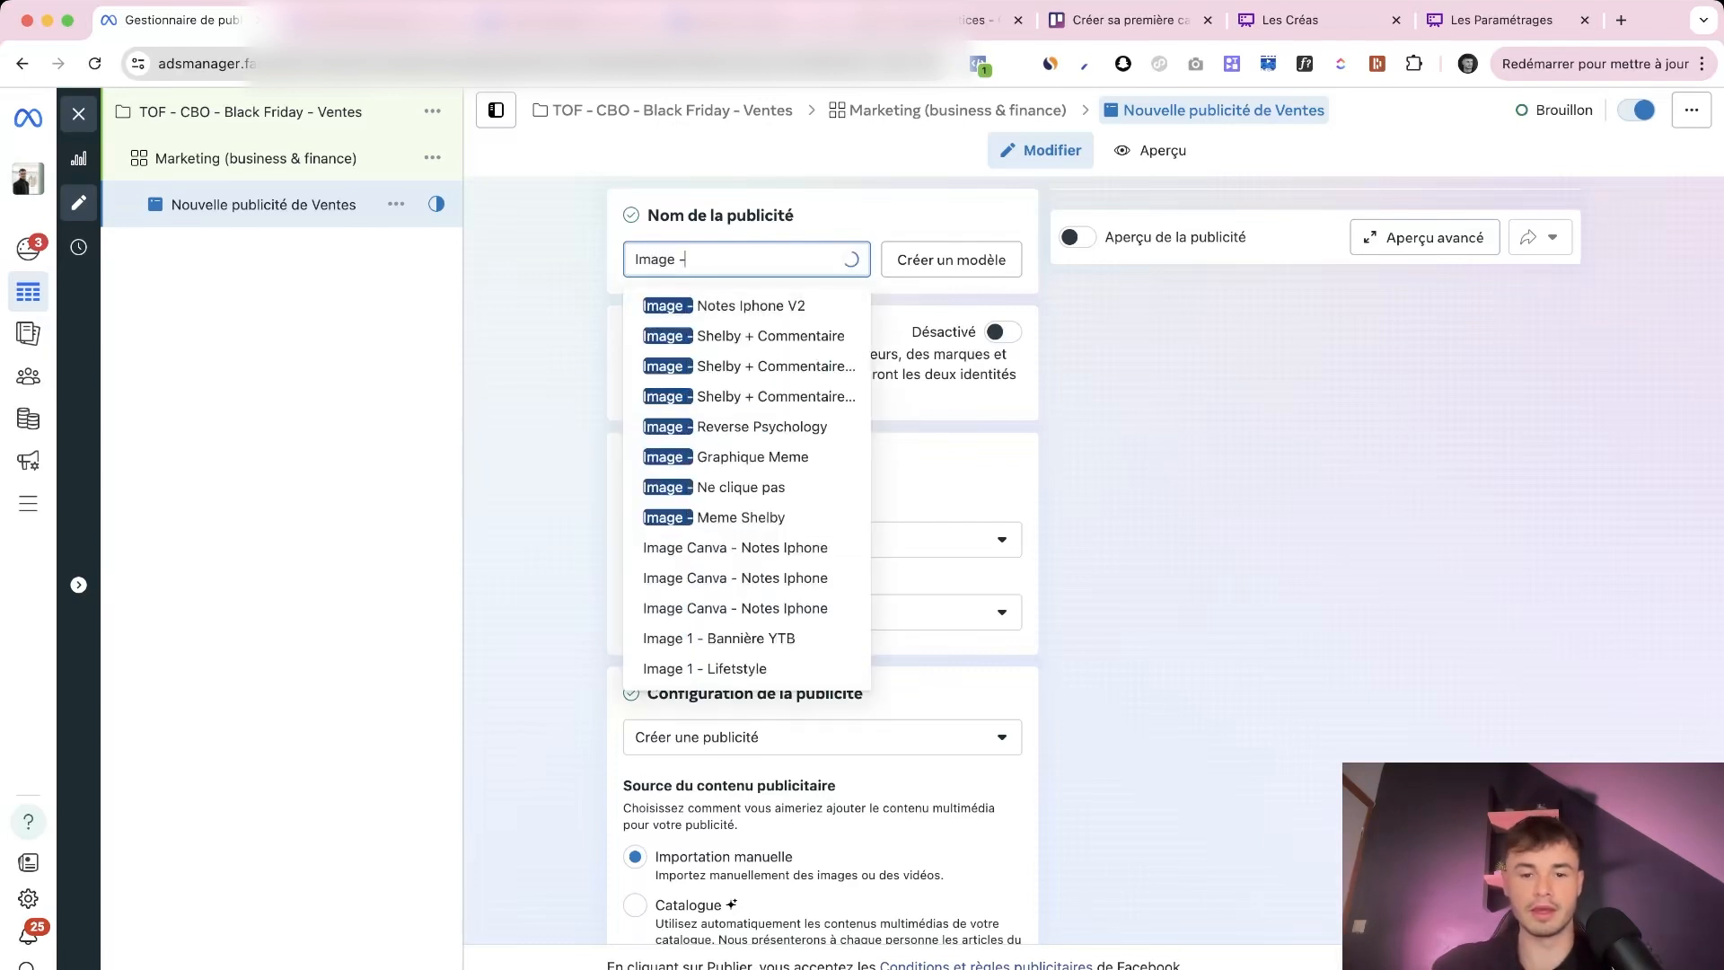
pyautogui.write('U')
pyautogui.press('BackSpace')
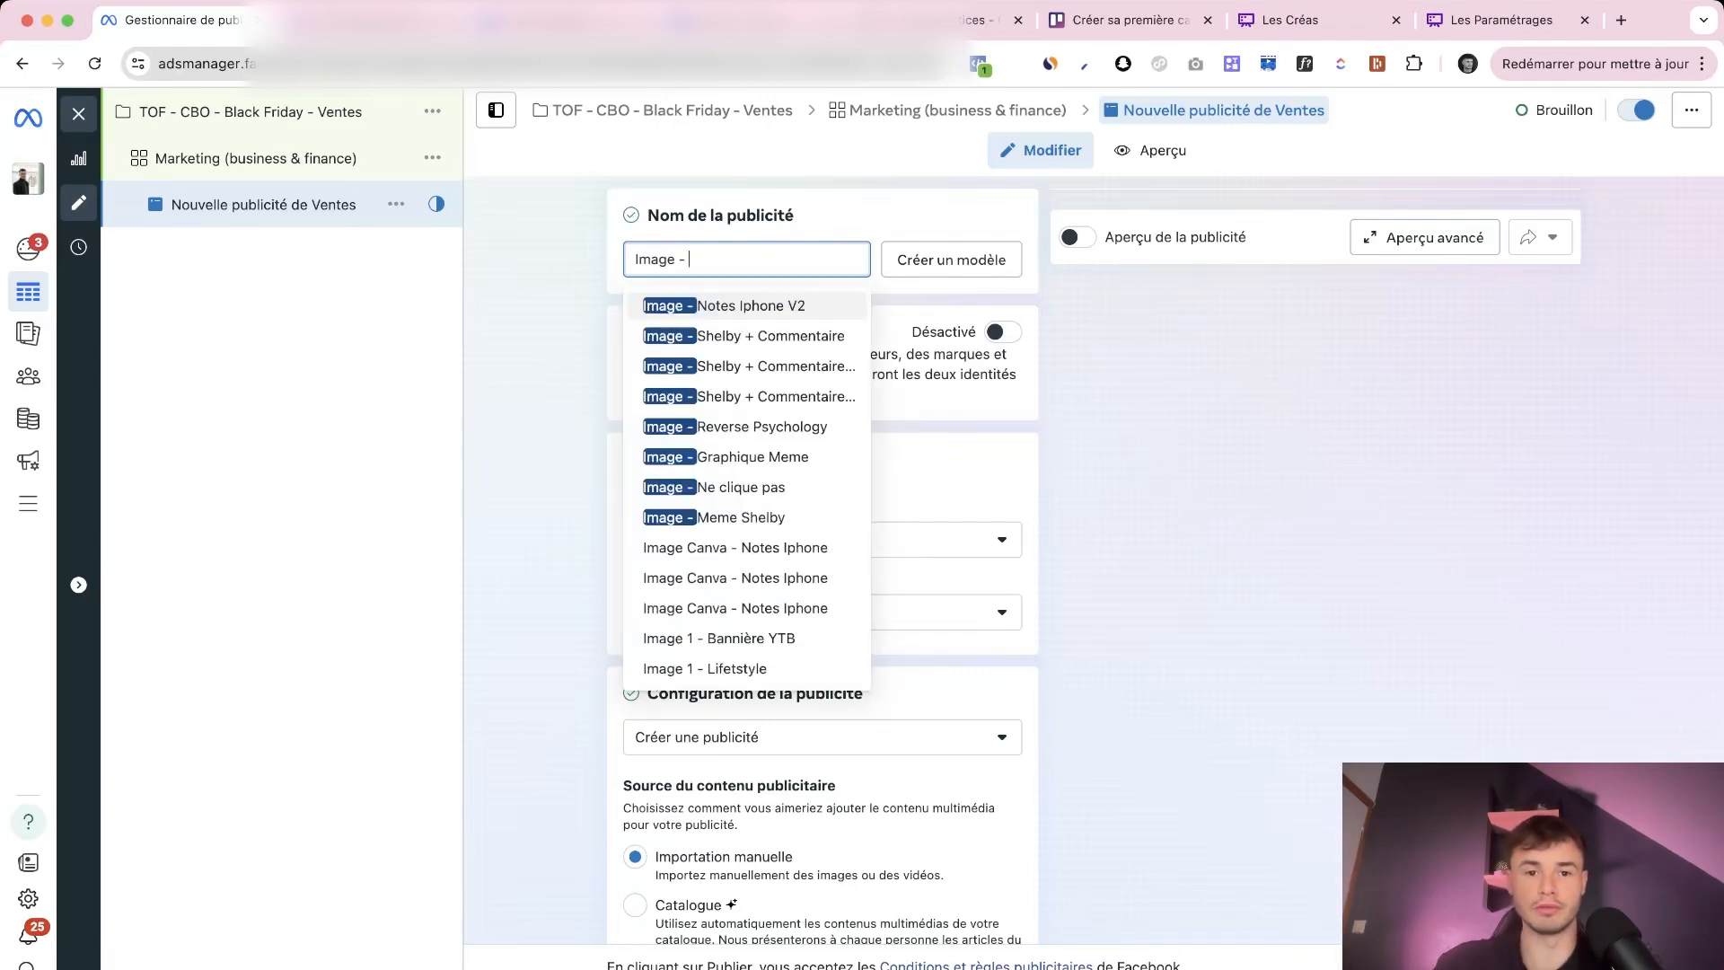
pyautogui.write('Notes Iphone')
pyautogui.press('BackSpace')
pyautogui.press('BackSpace')
pyautogui.write('one')
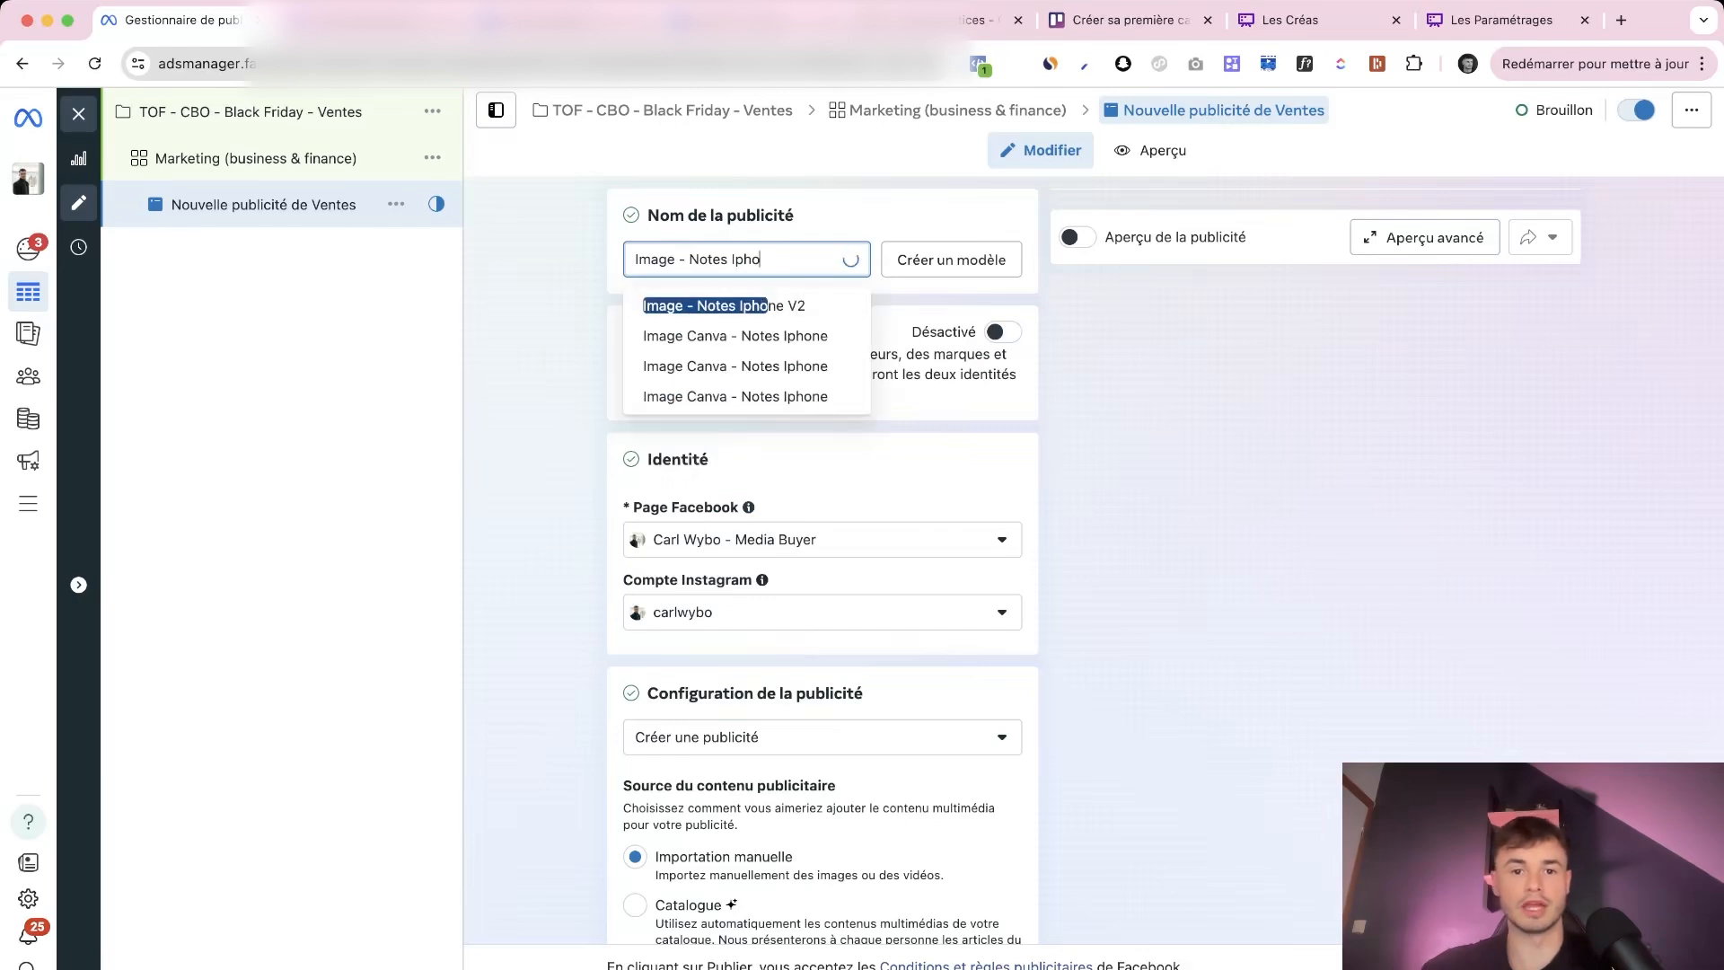
pyautogui.press('Return')
pyautogui.scroll(-3, 822, 575)
pyautogui.scroll(3, 822, 574)
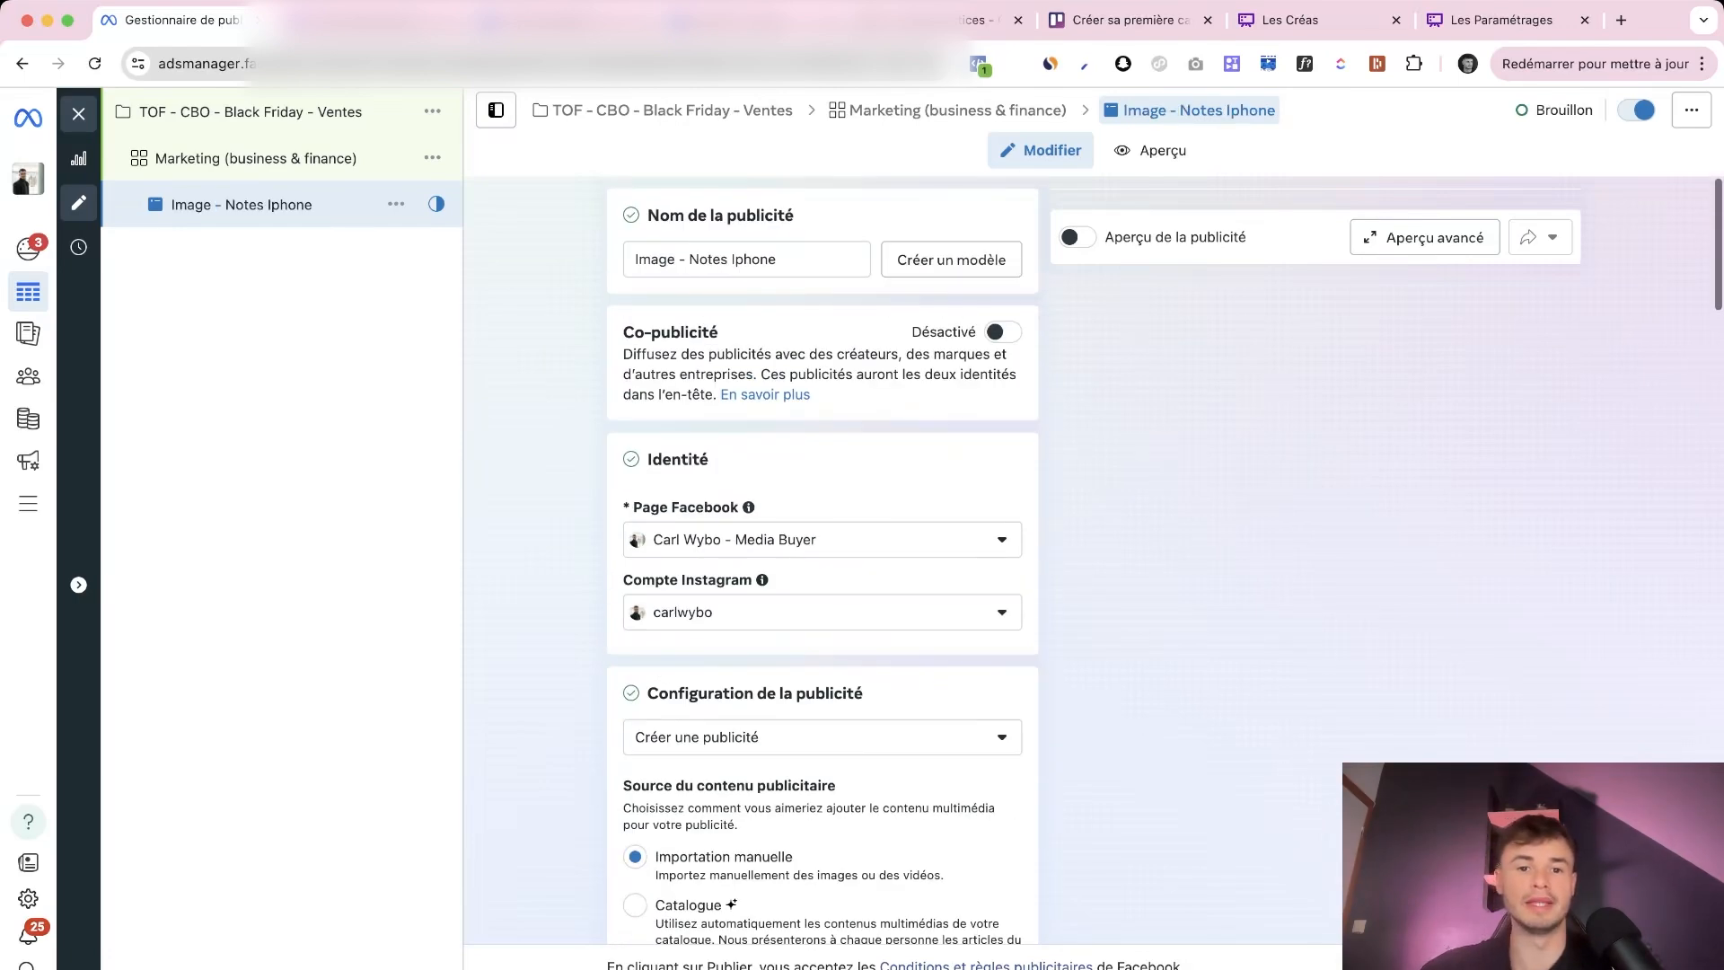
# Extend the ad's name to Image - Notes Iphone - Bénéfice
pyautogui.click(777, 259)
pyautogui.write('-')
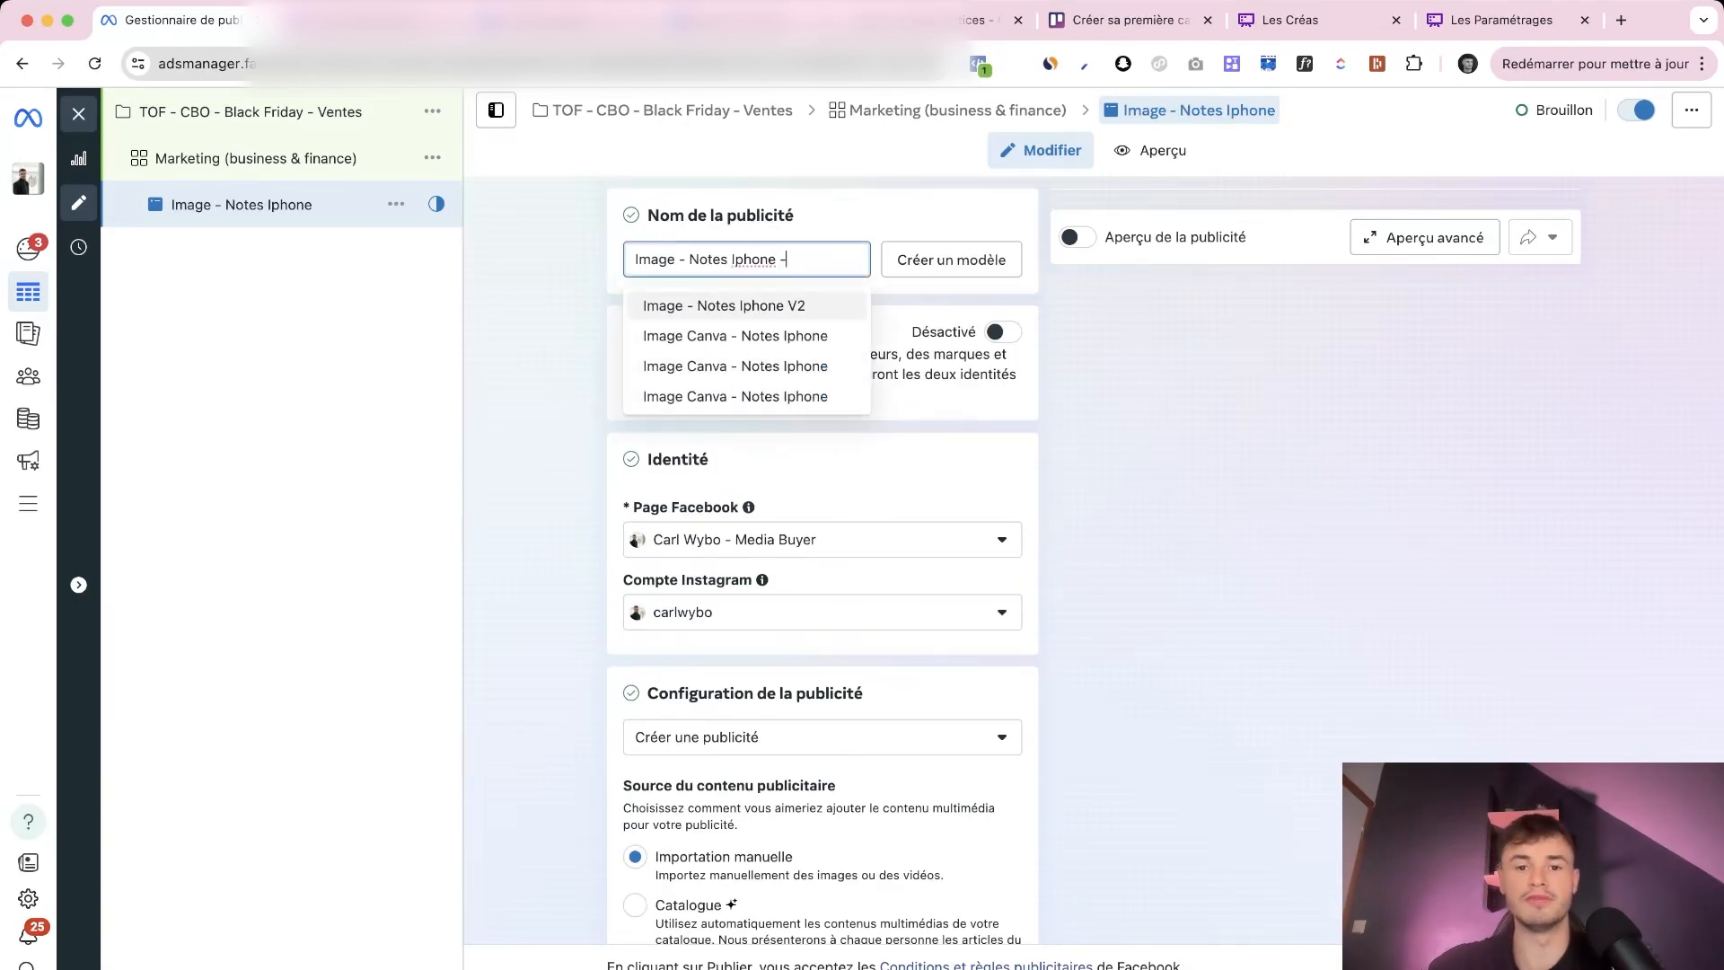
pyautogui.write(' Bénéfice')
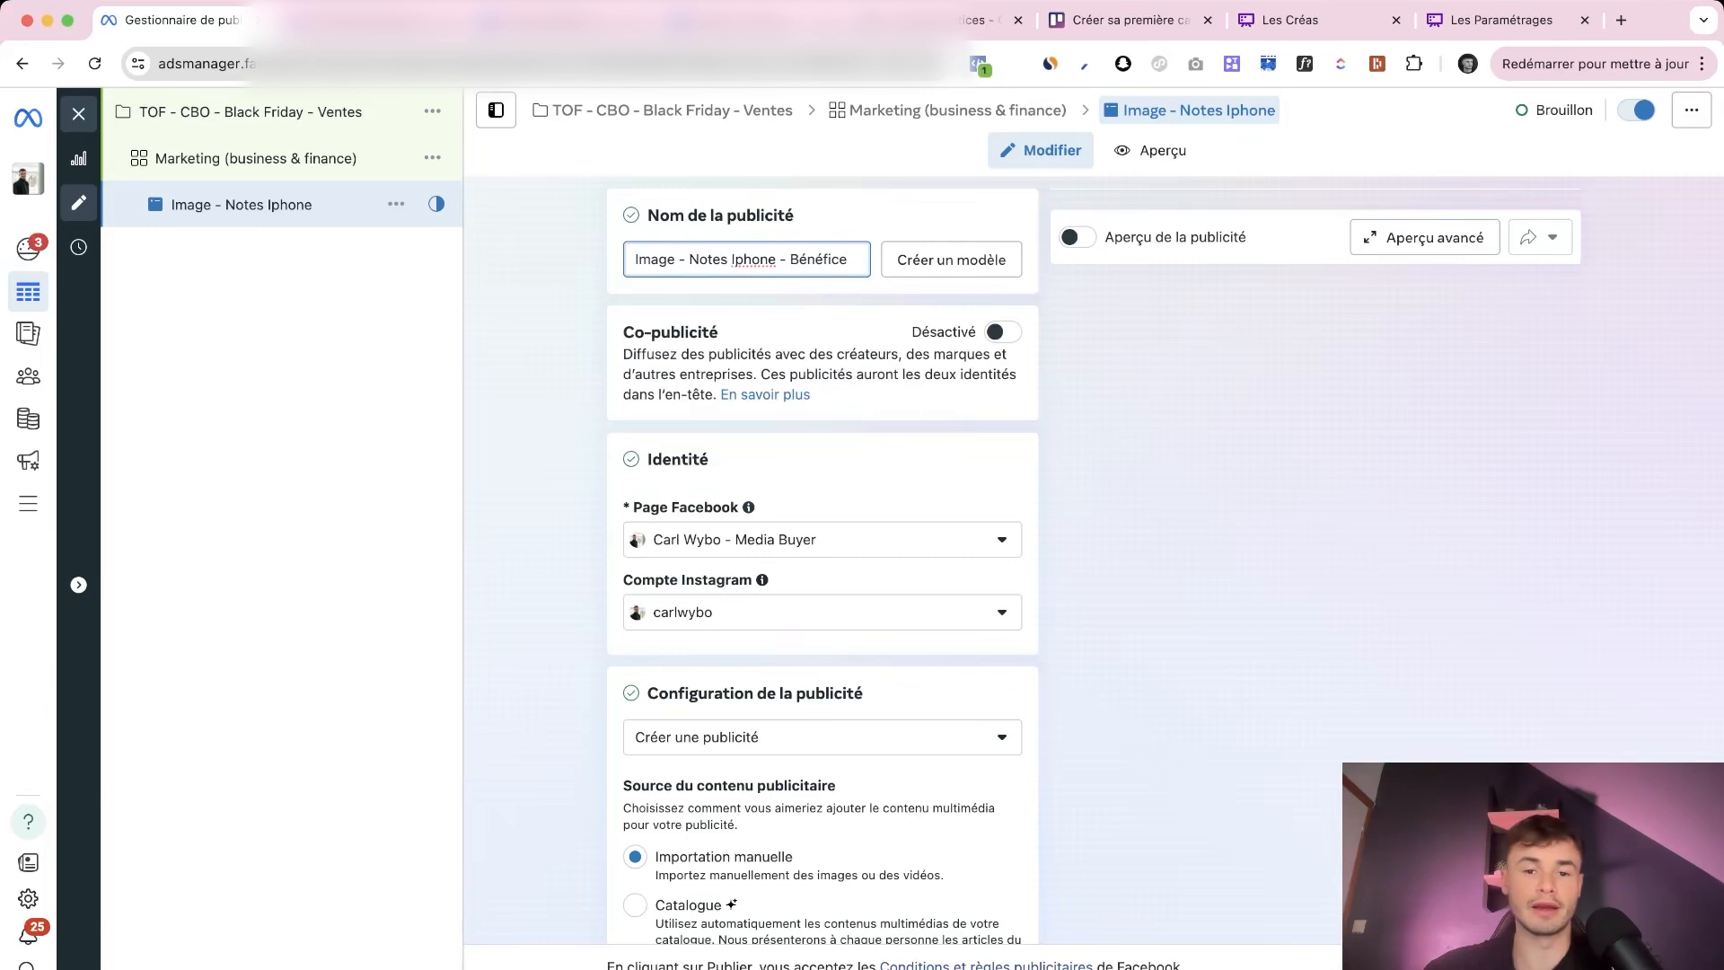
# Replace the last word of the ad's name with Pain
pyautogui.hotkey('alt', 'shift', 'Left')
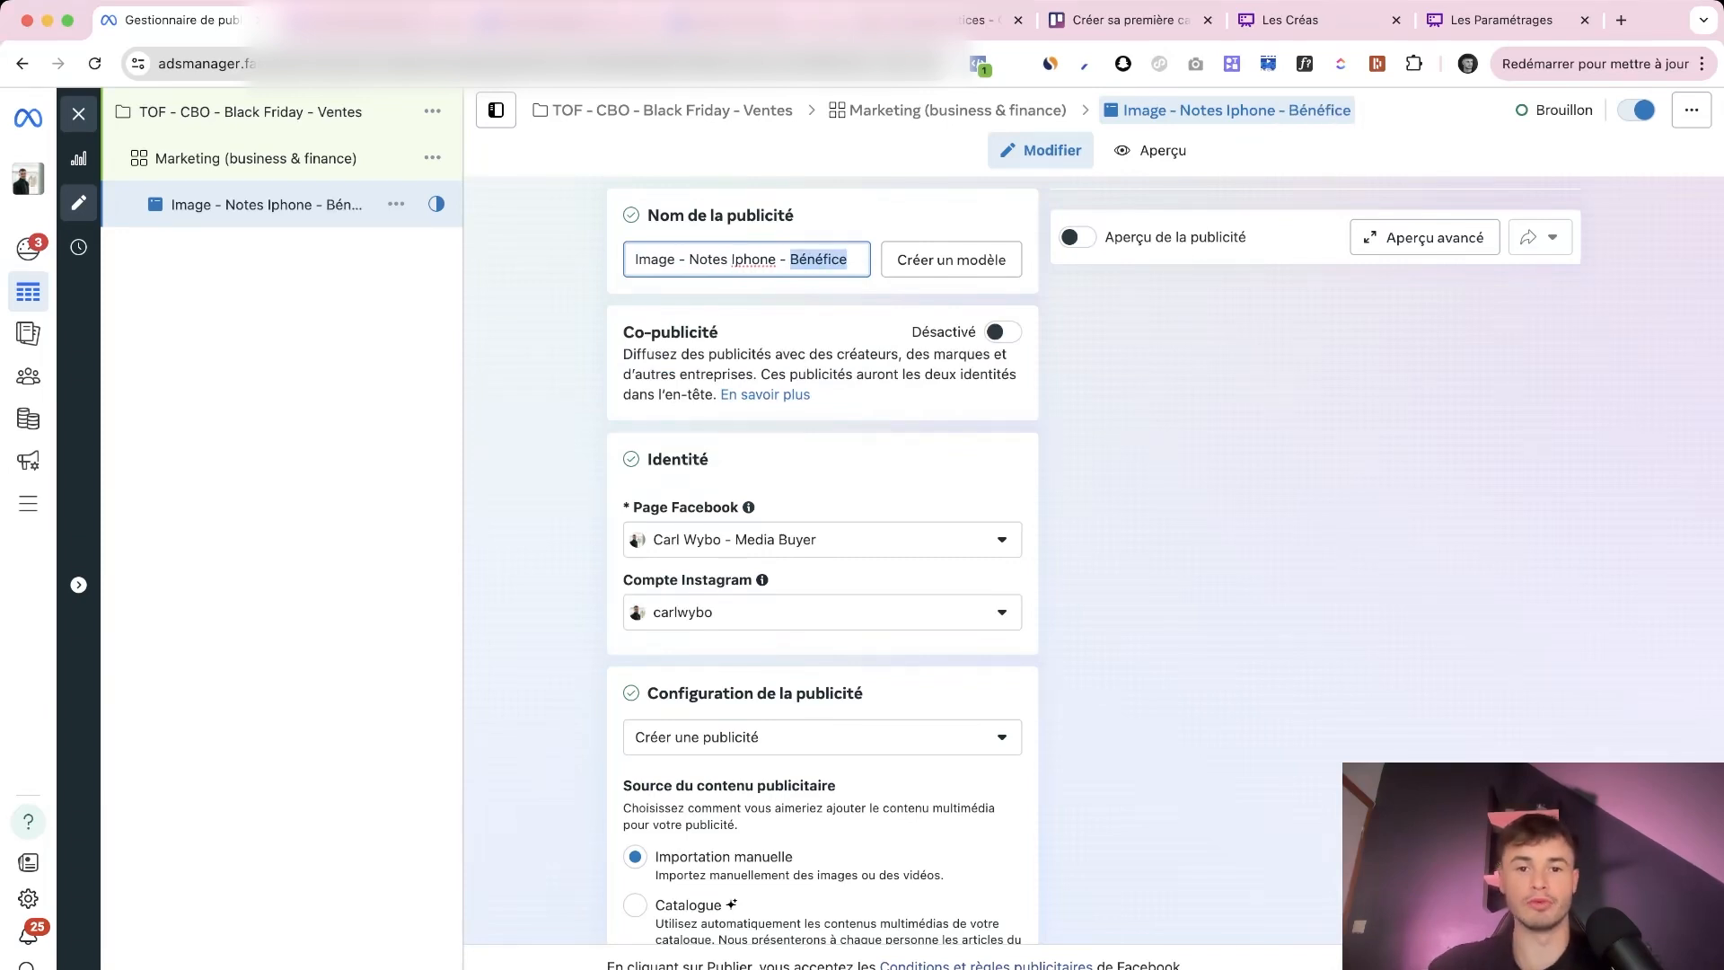
pyautogui.write('Pain')
pyautogui.press('Return')
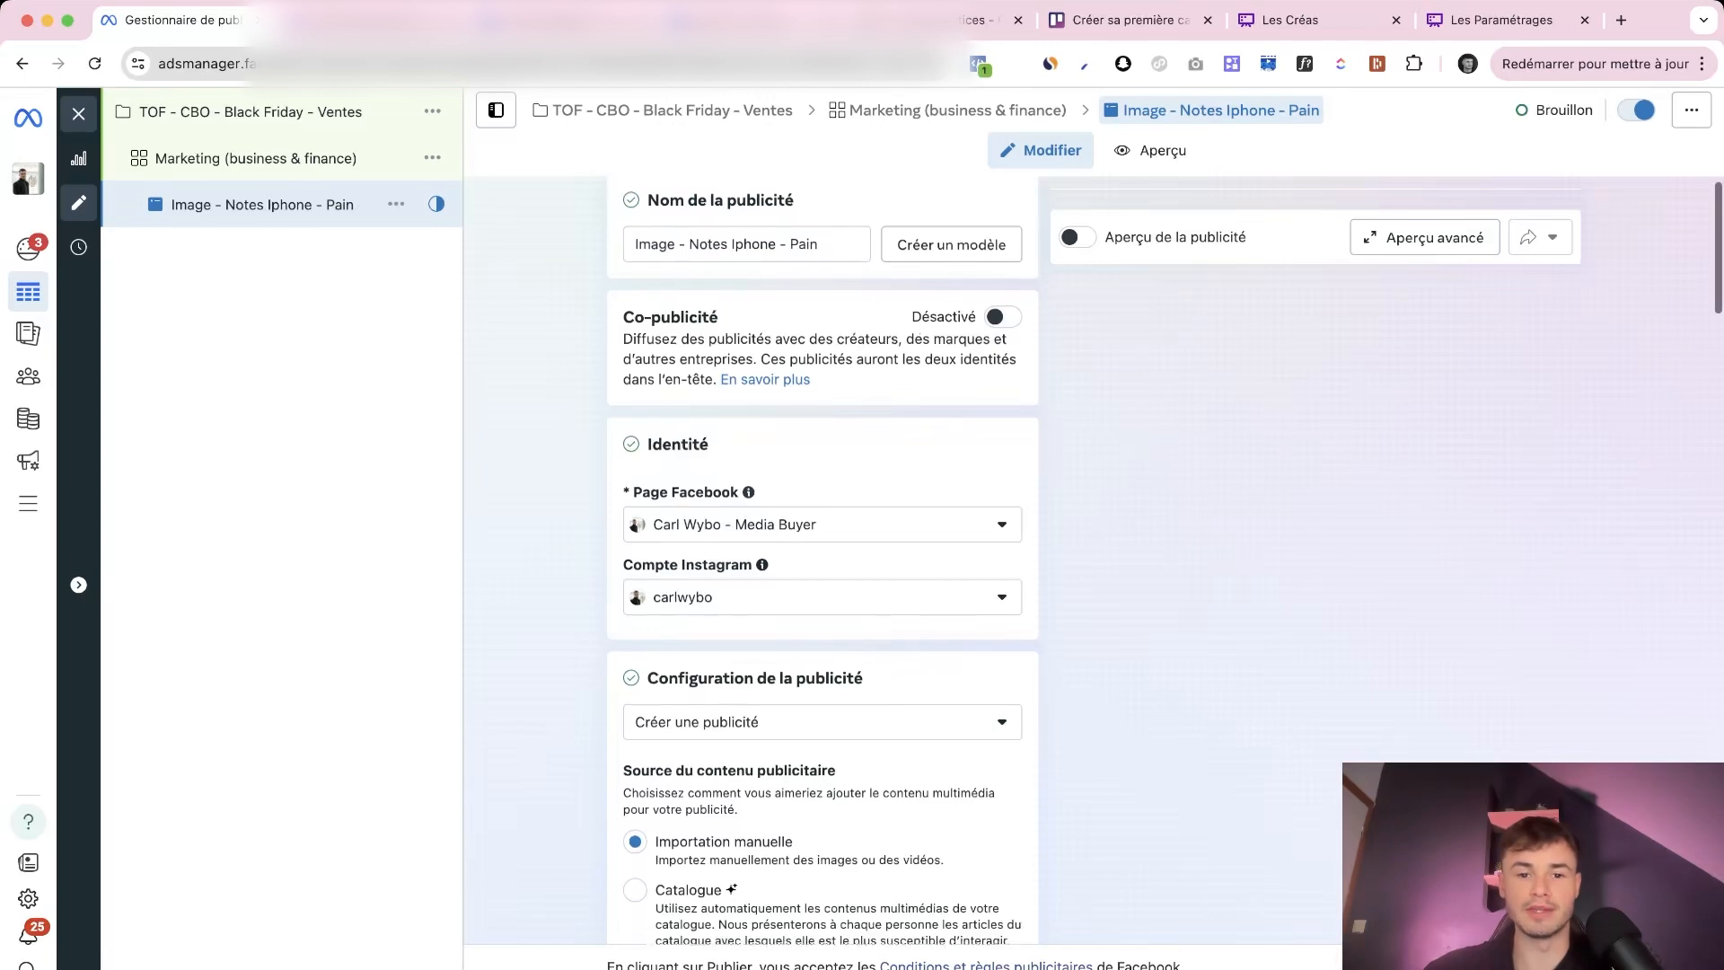
# Go to the Pages section of the Meta business settings and open the Facebook page's details
pyautogui.scroll(-5, 822, 561)
pyautogui.scroll(2, 822, 561)
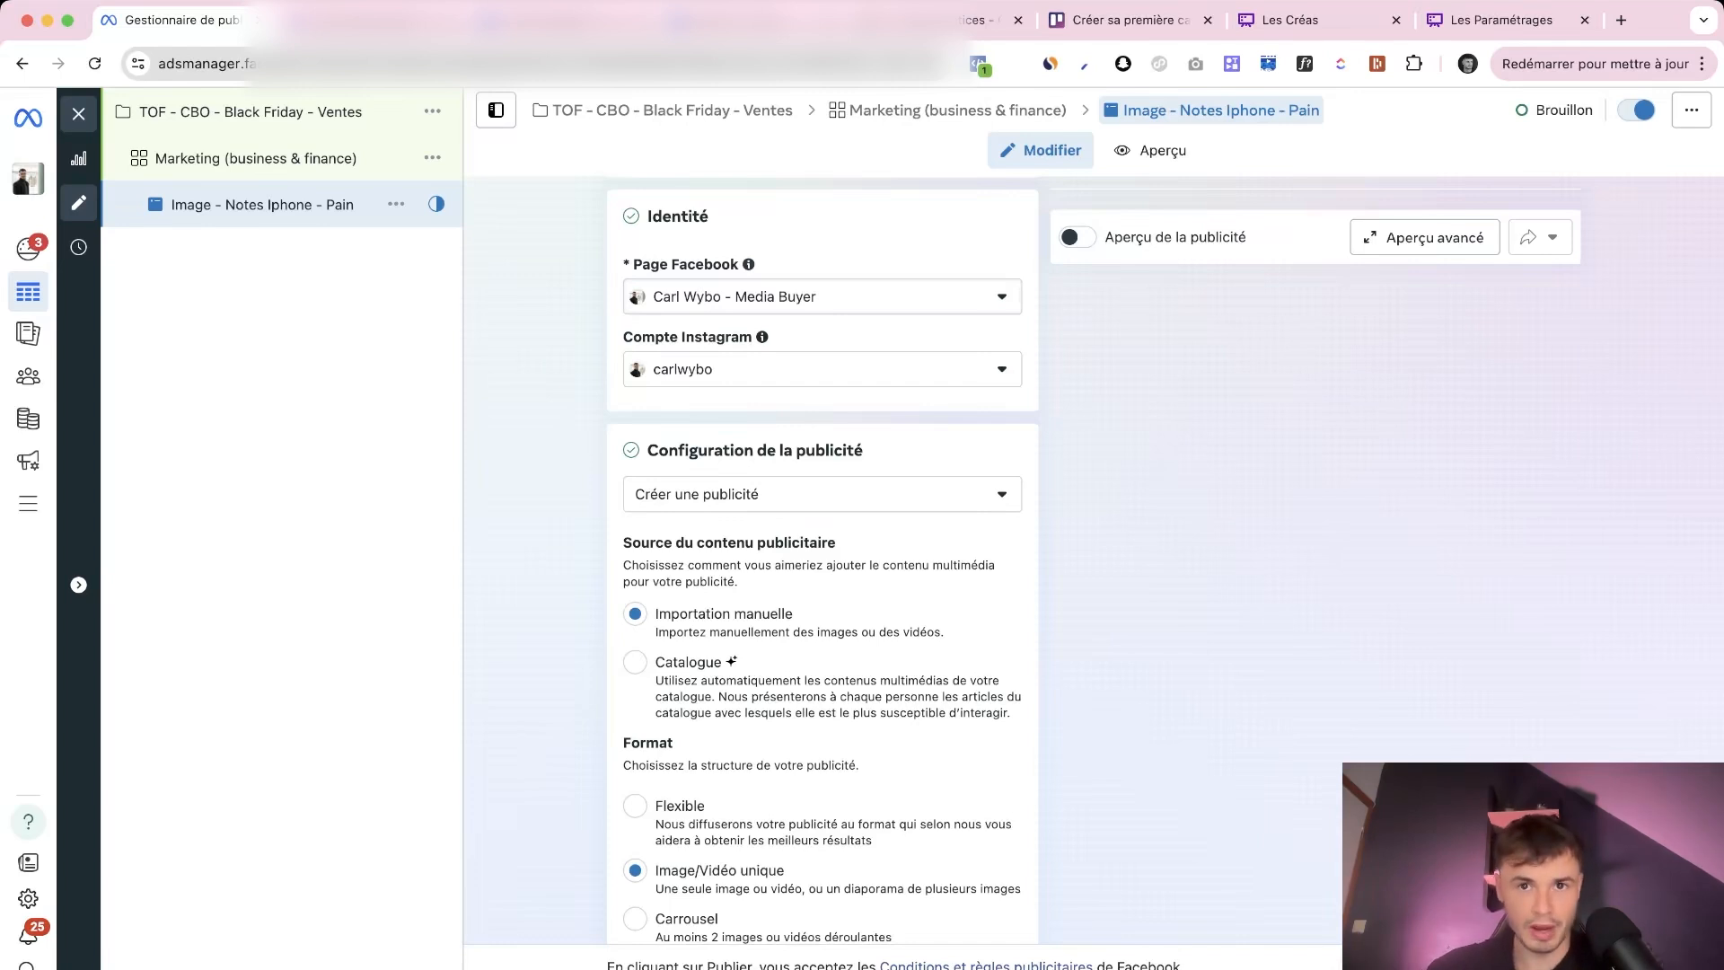
pyautogui.moveTo(28, 515)
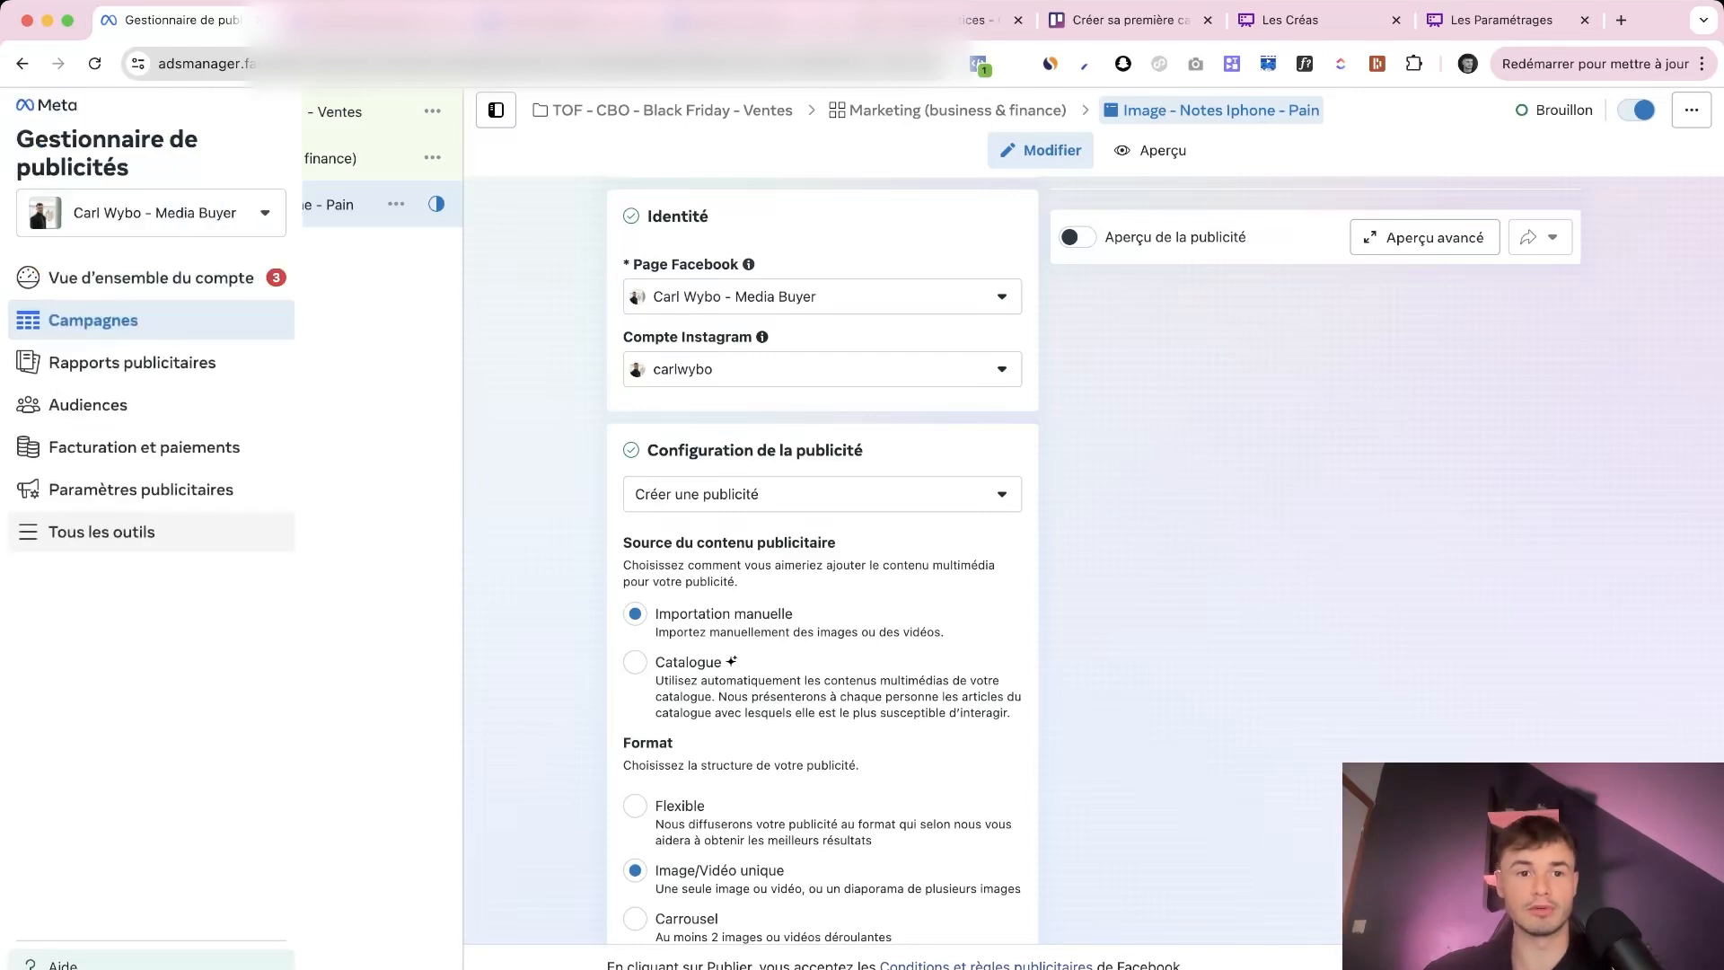
pyautogui.click(81, 531)
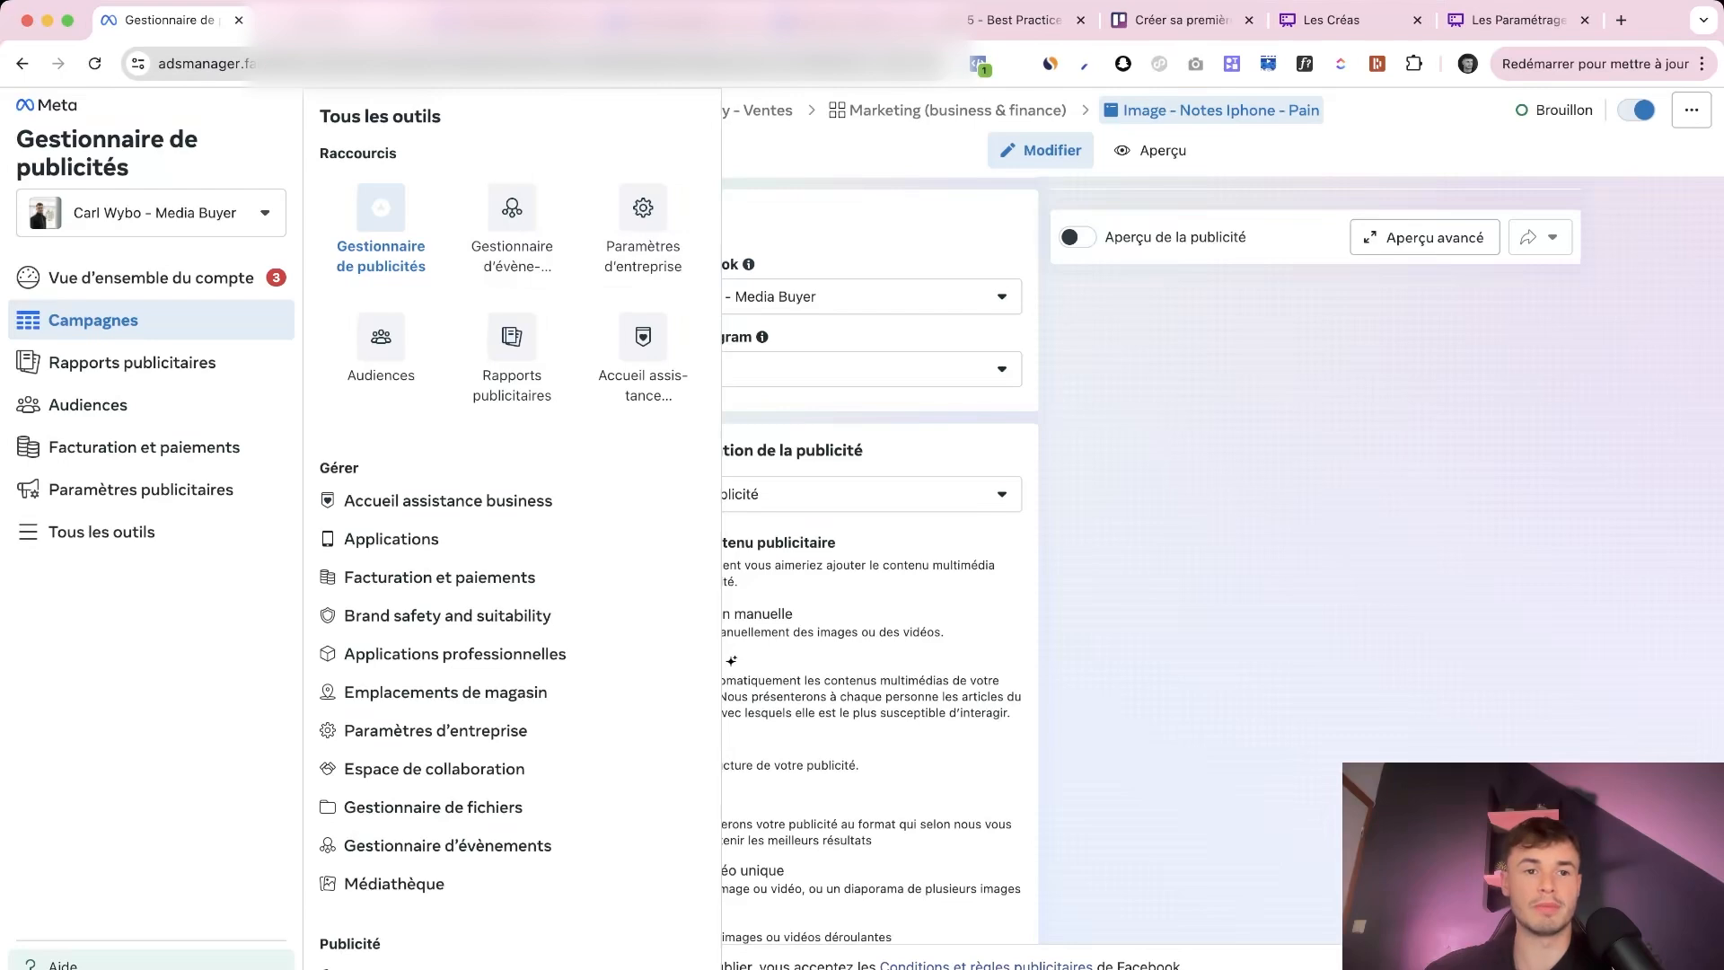
pyautogui.click(337, 20)
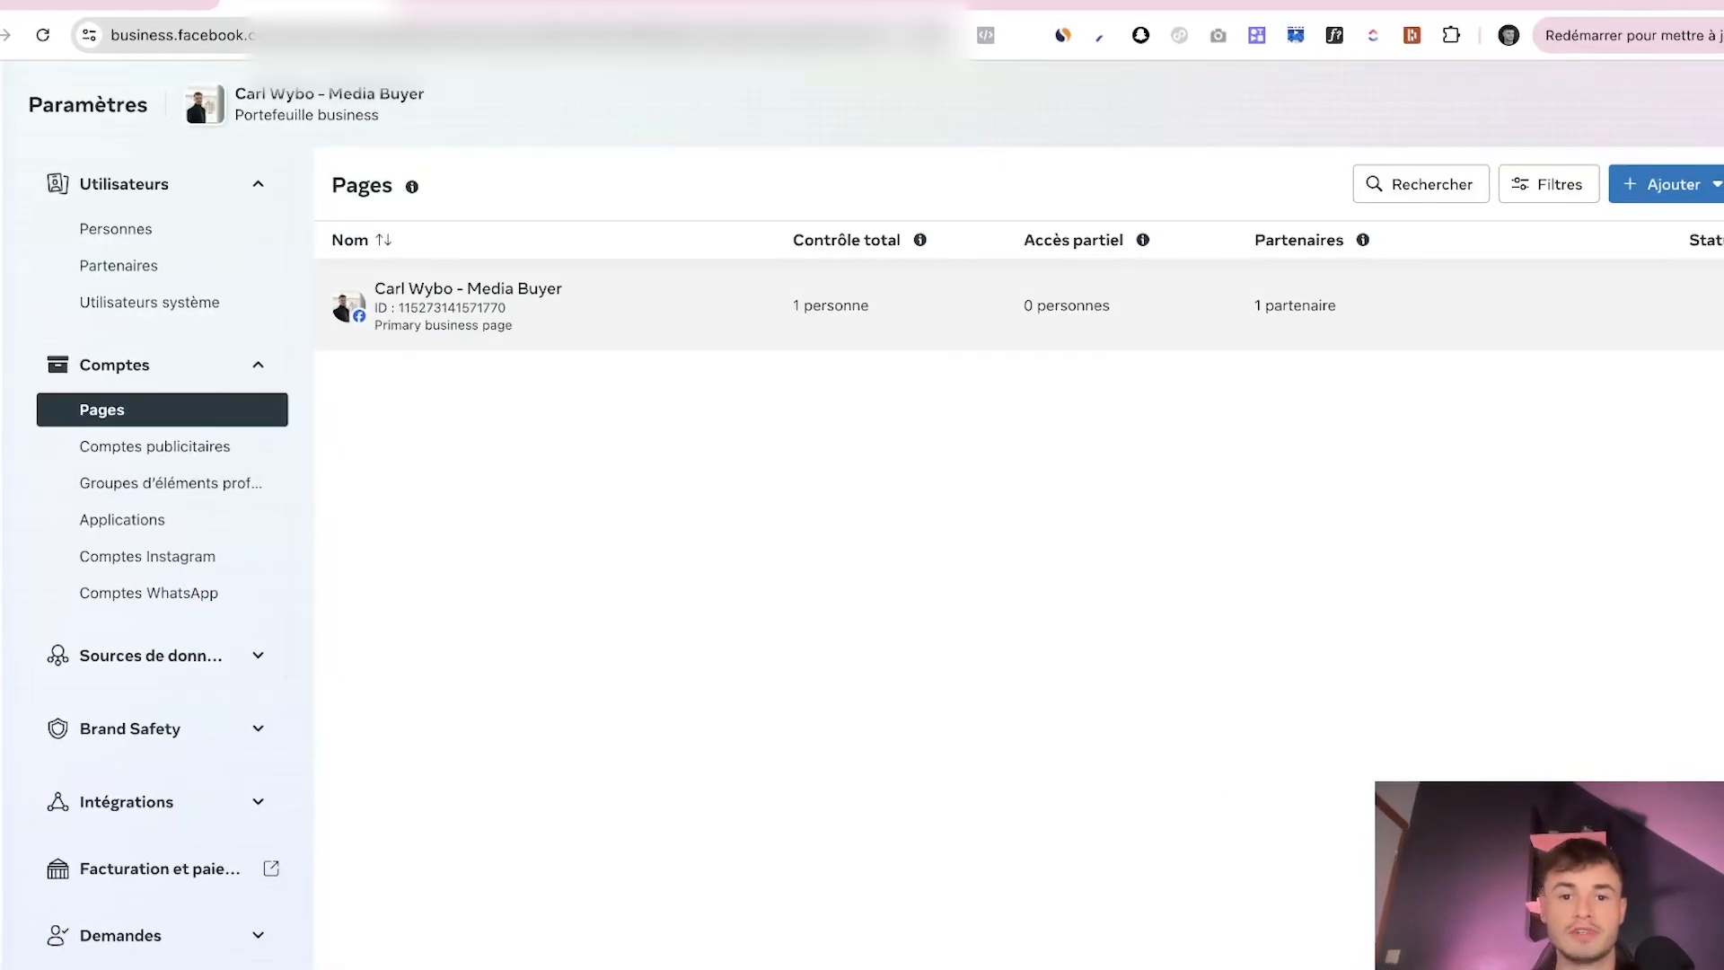
pyautogui.click(929, 330)
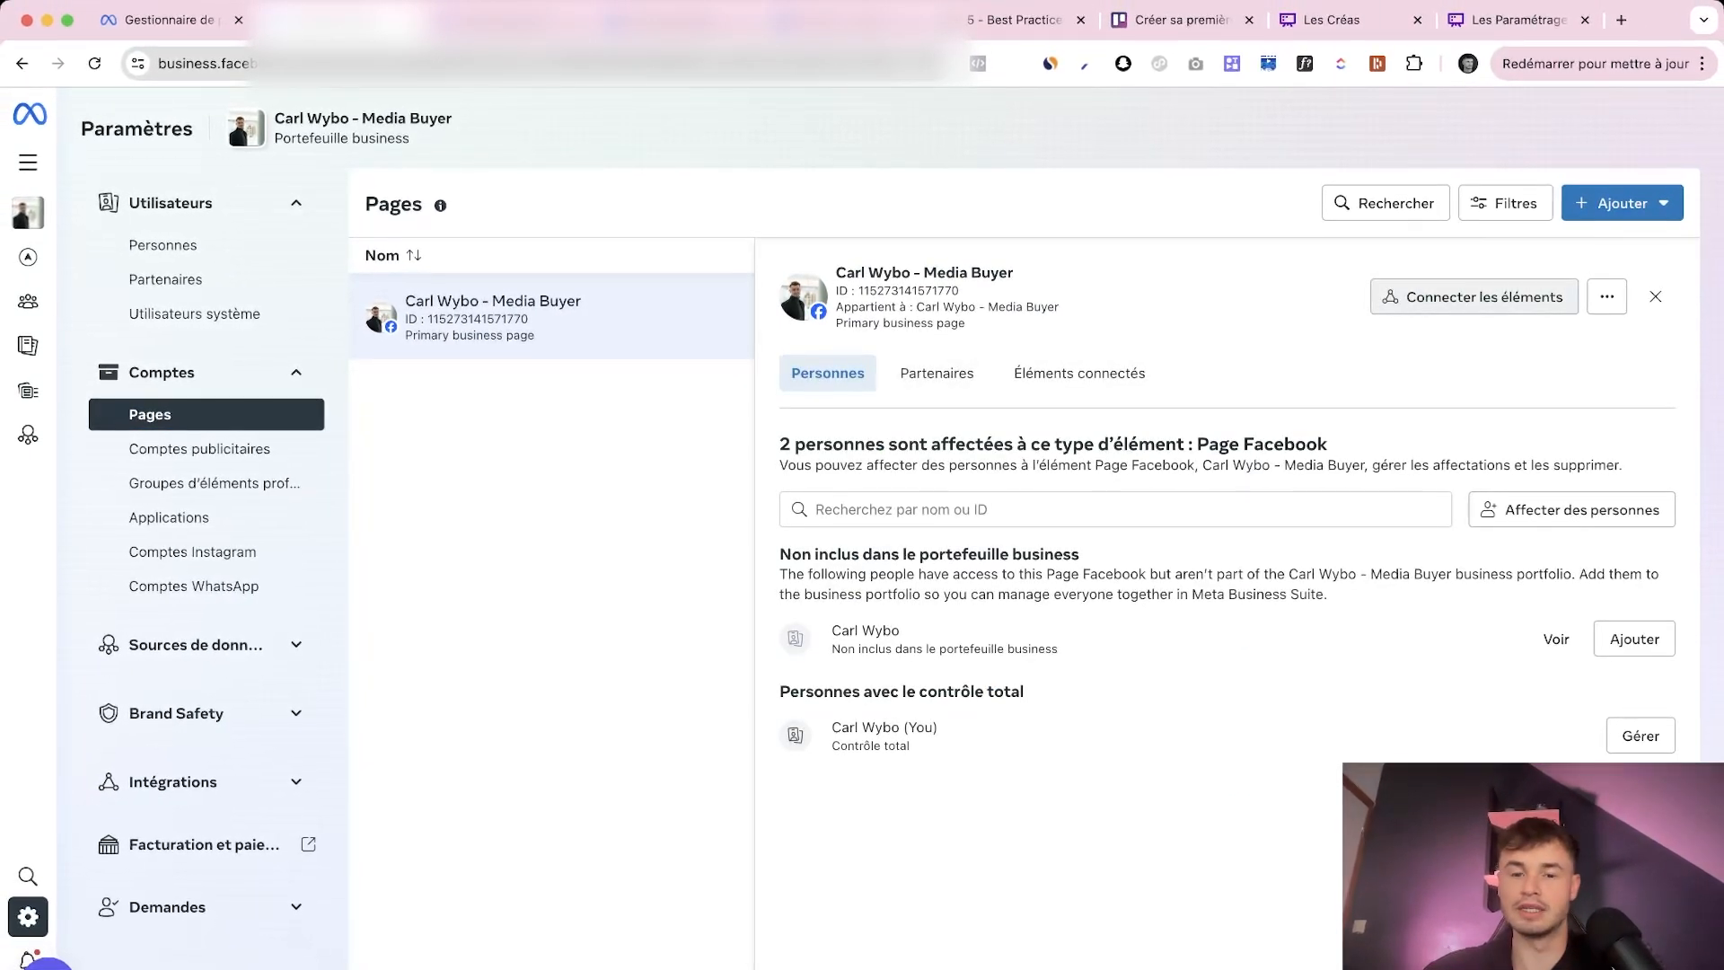
# Select the listed person in the Facebook page's people assignment, turn on Contrôle total, and close it without assigning
pyautogui.click(1571, 509)
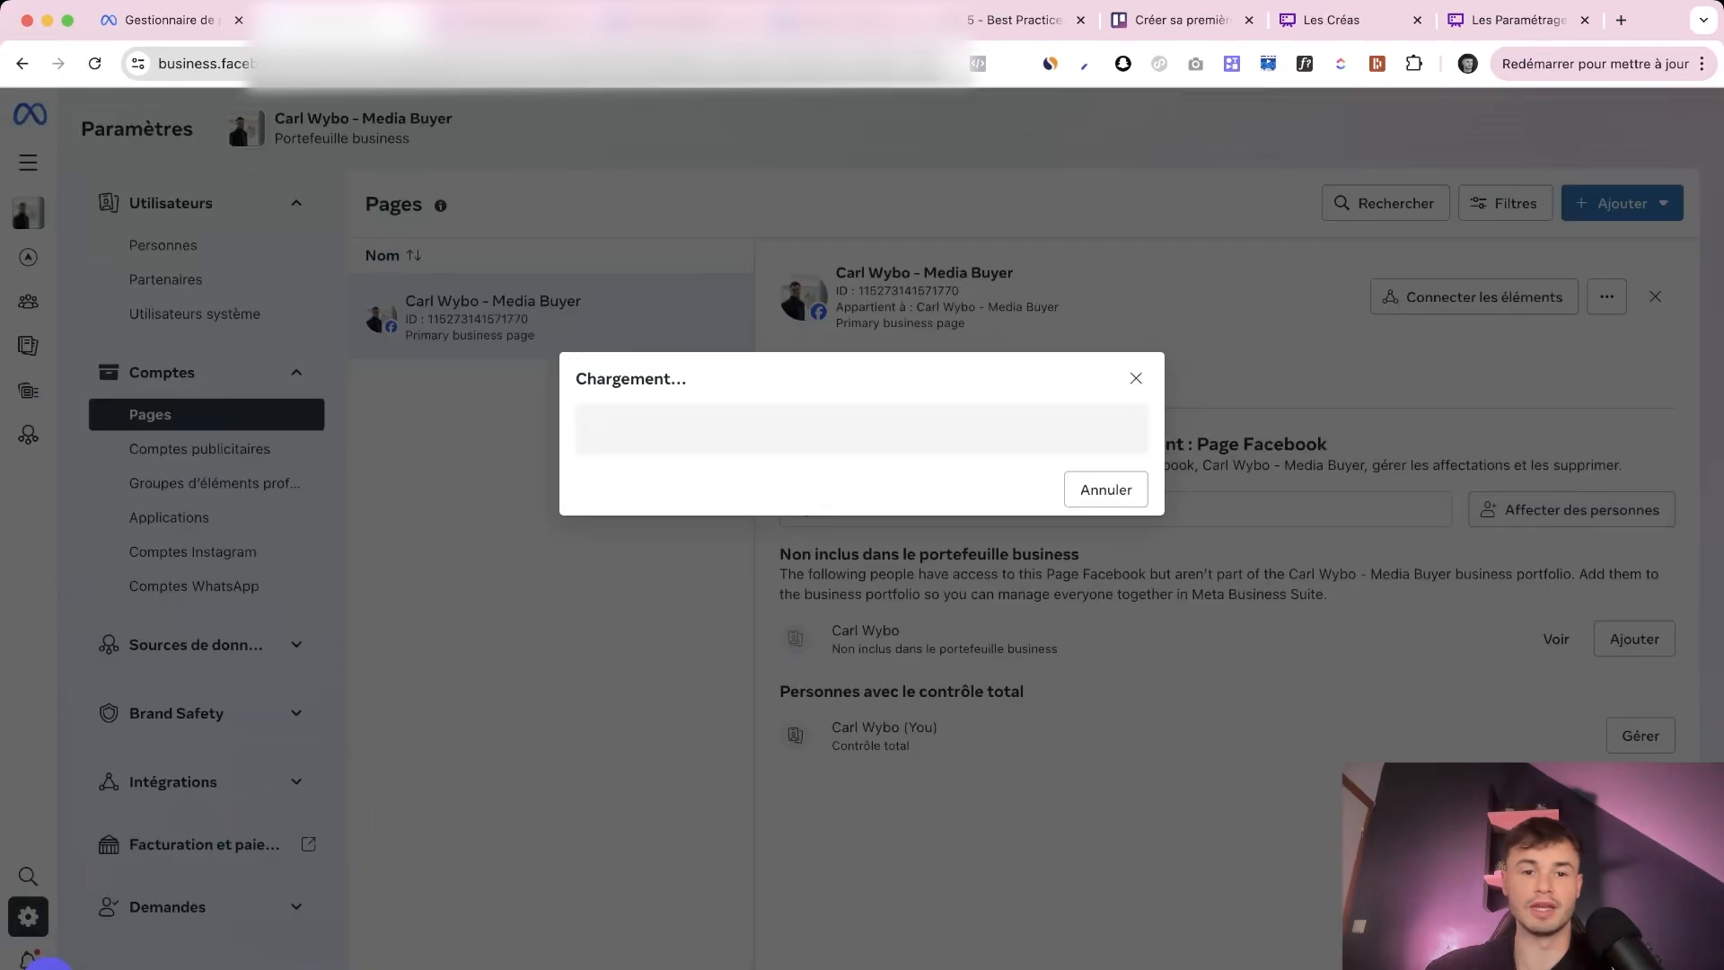
pyautogui.click(593, 395)
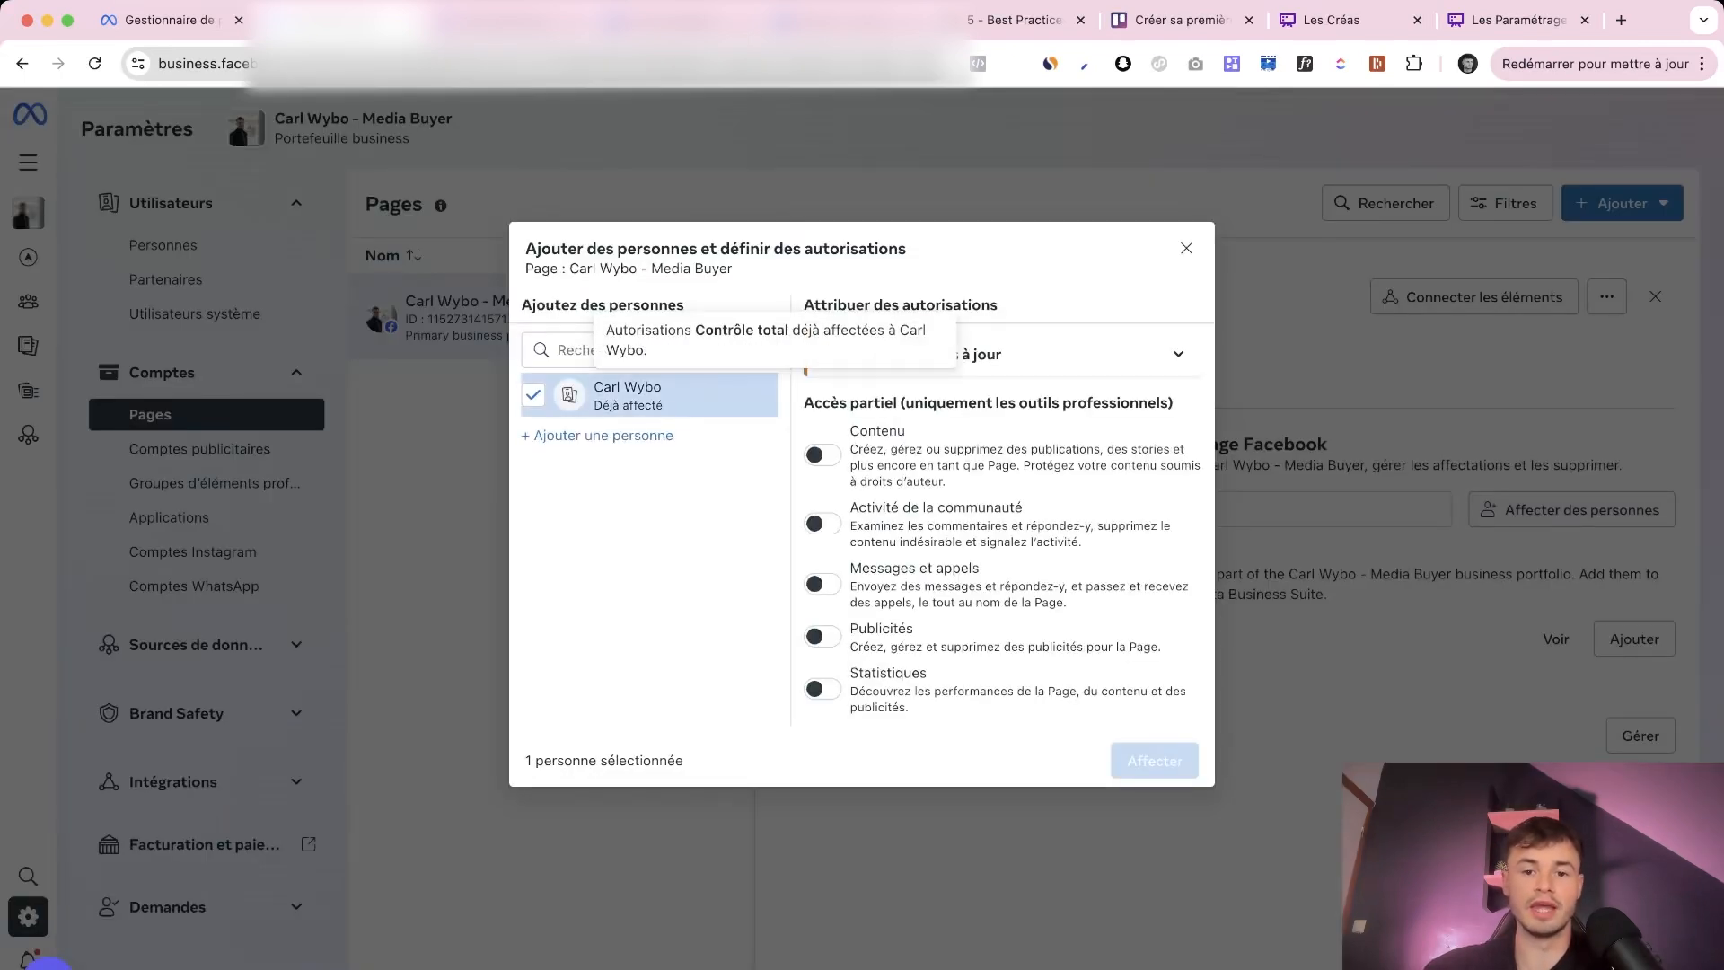
pyautogui.scroll(-4, 996, 539)
pyautogui.click(823, 667)
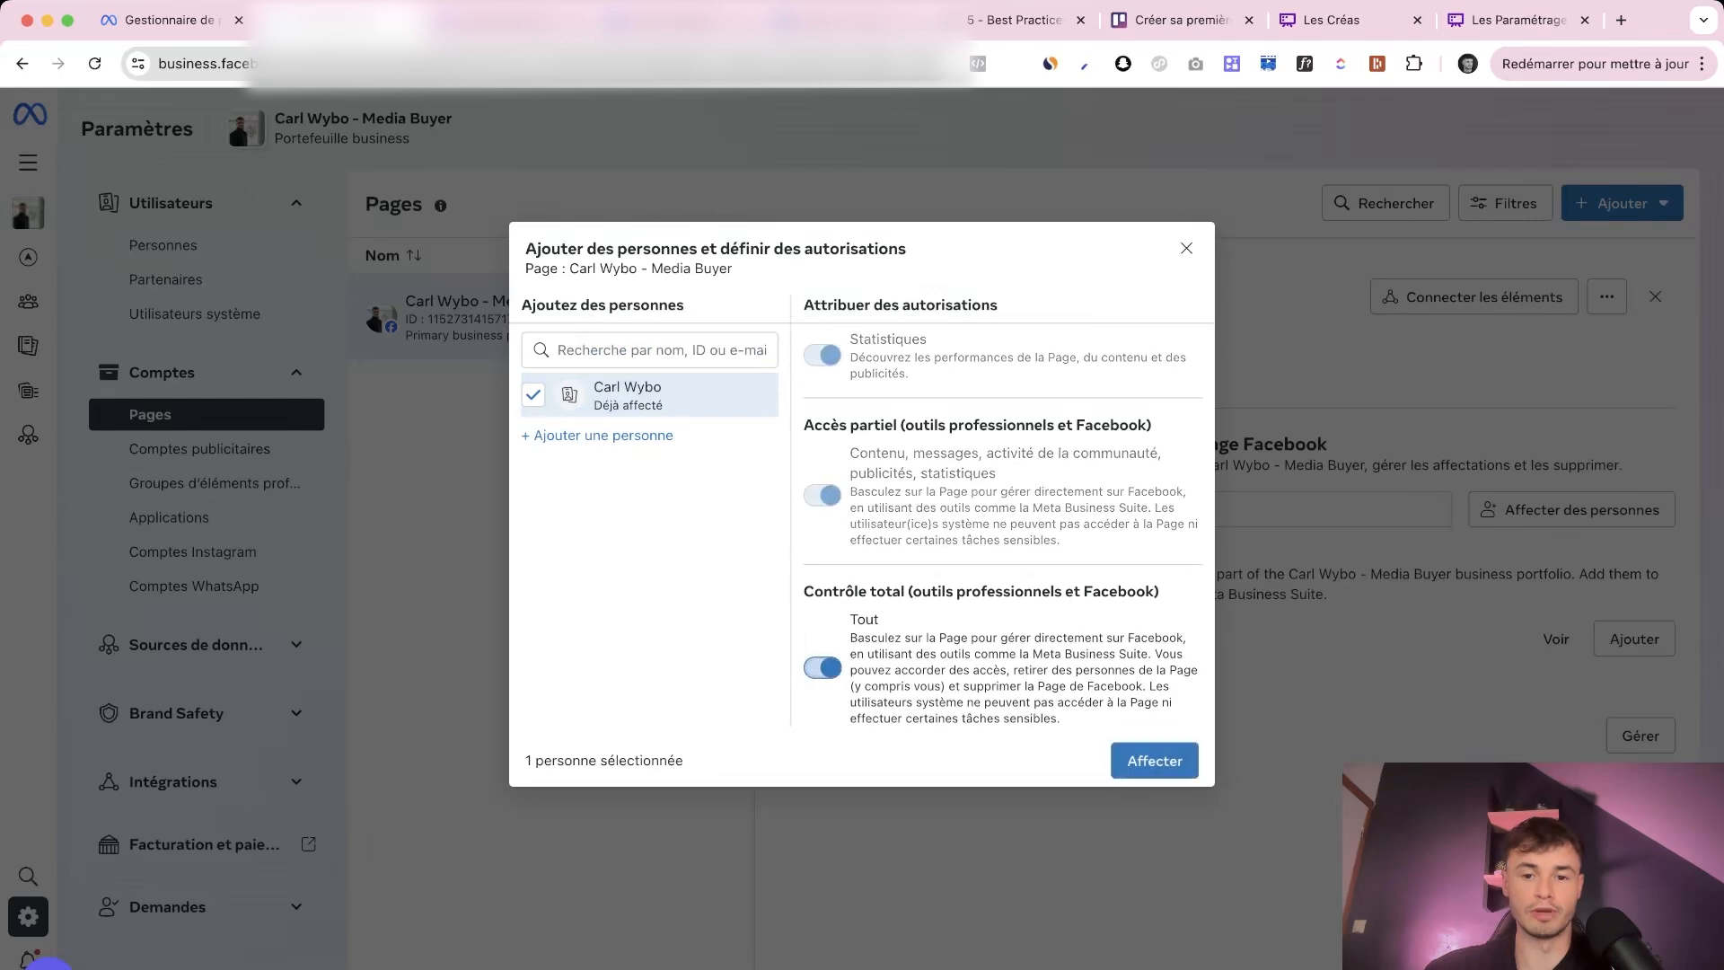
pyautogui.scroll(2, 1002, 528)
pyautogui.scroll(-2, 1003, 528)
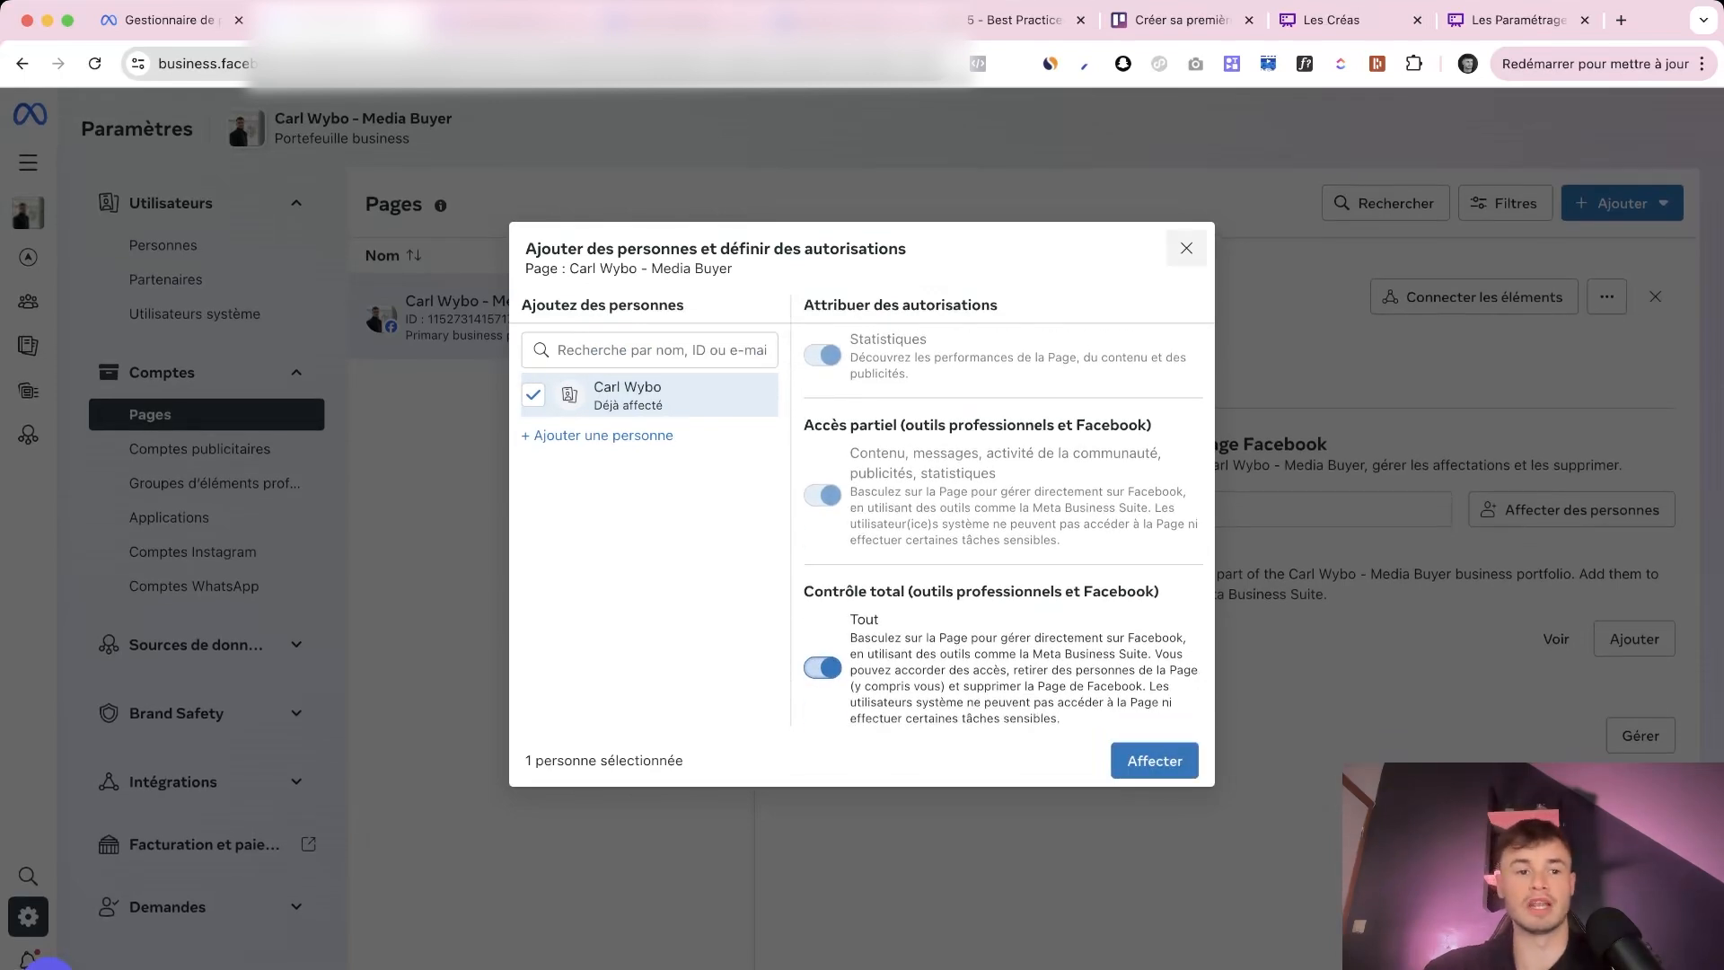
pyautogui.click(1186, 248)
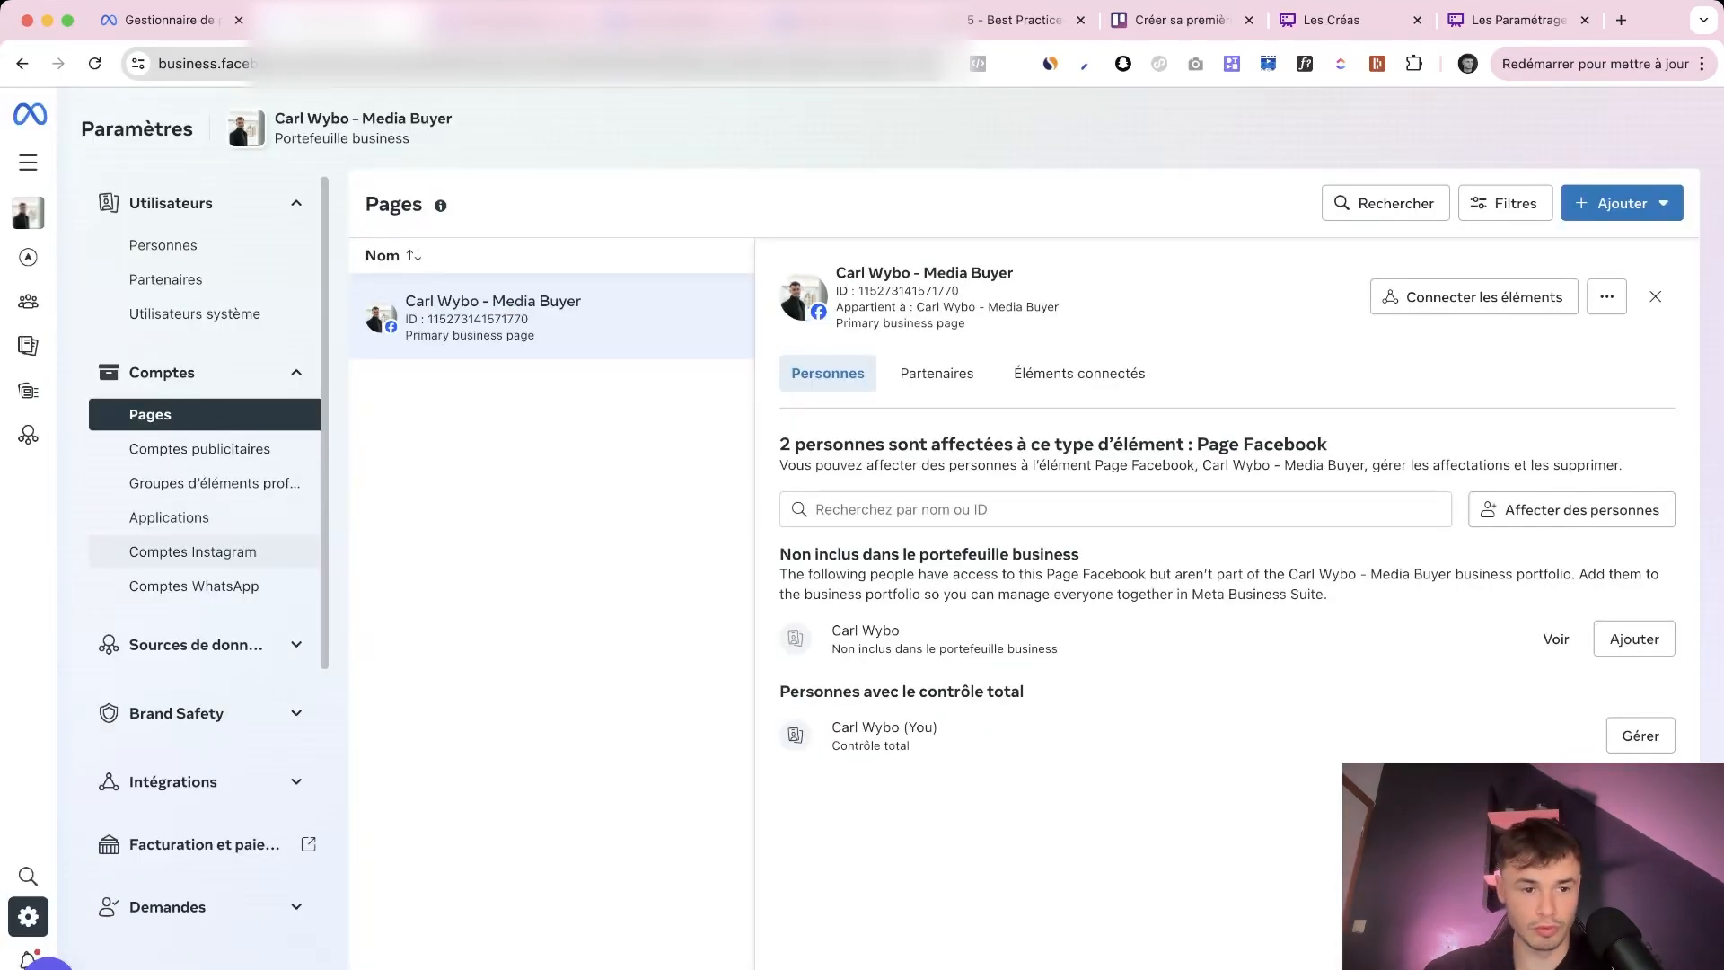
# Open the Instagram account in the business settings and inspect its connected assets
pyautogui.click(193, 552)
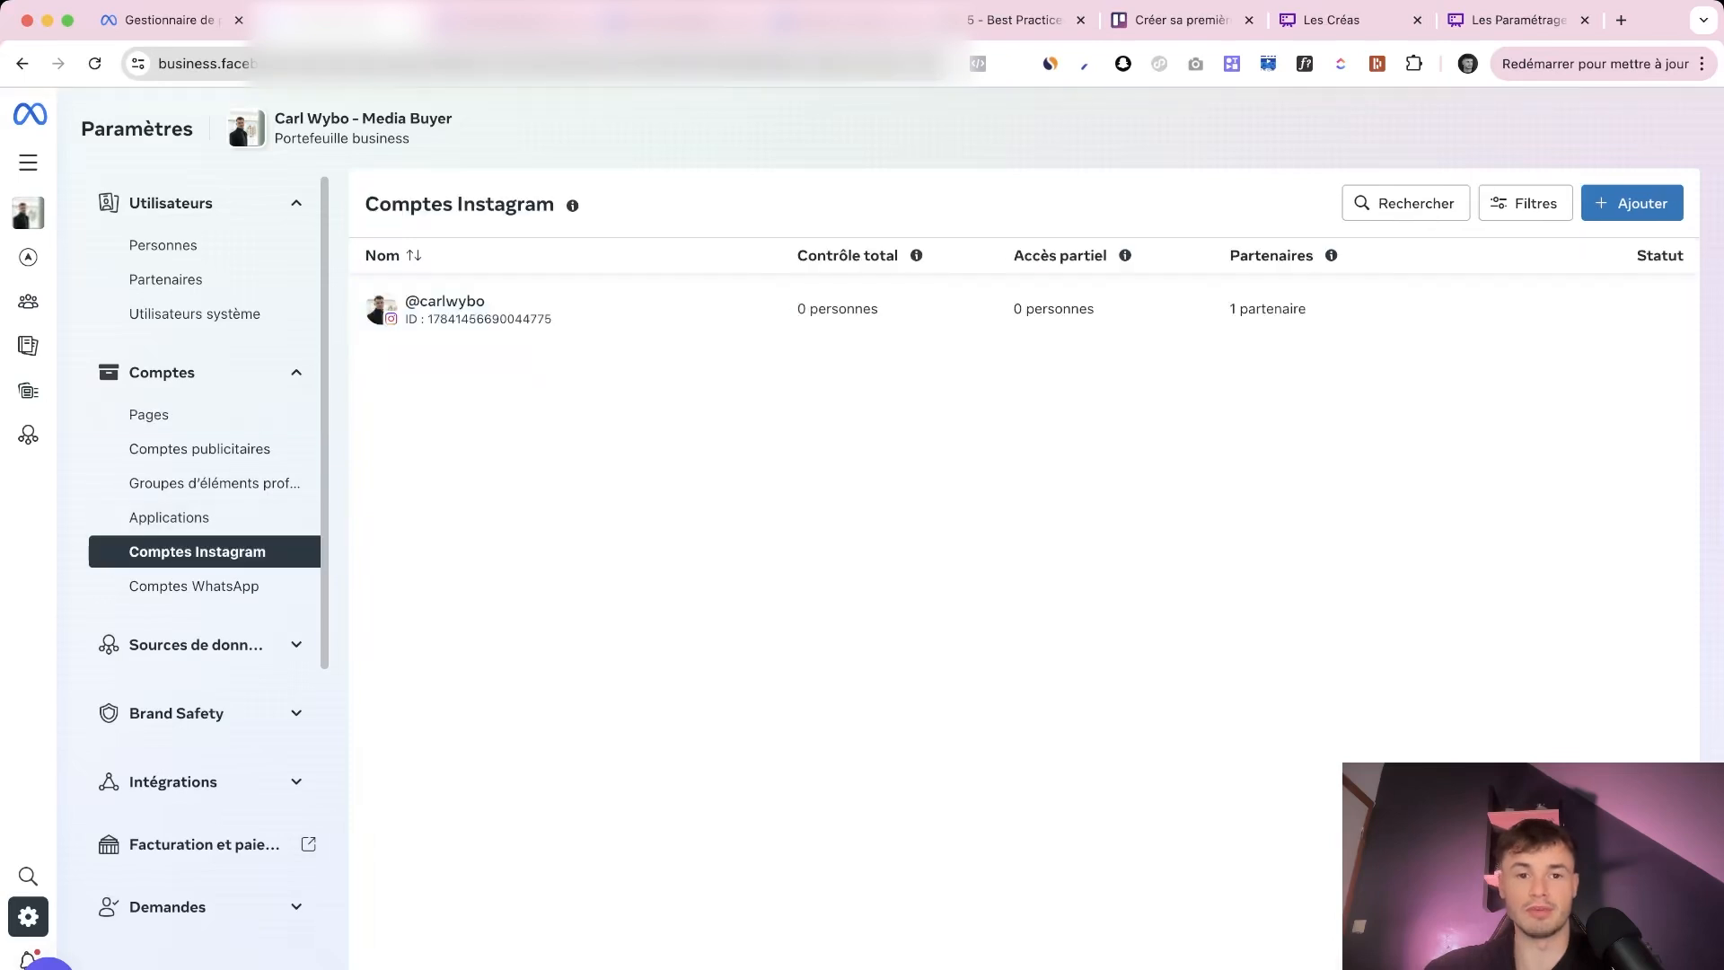
pyautogui.click(458, 308)
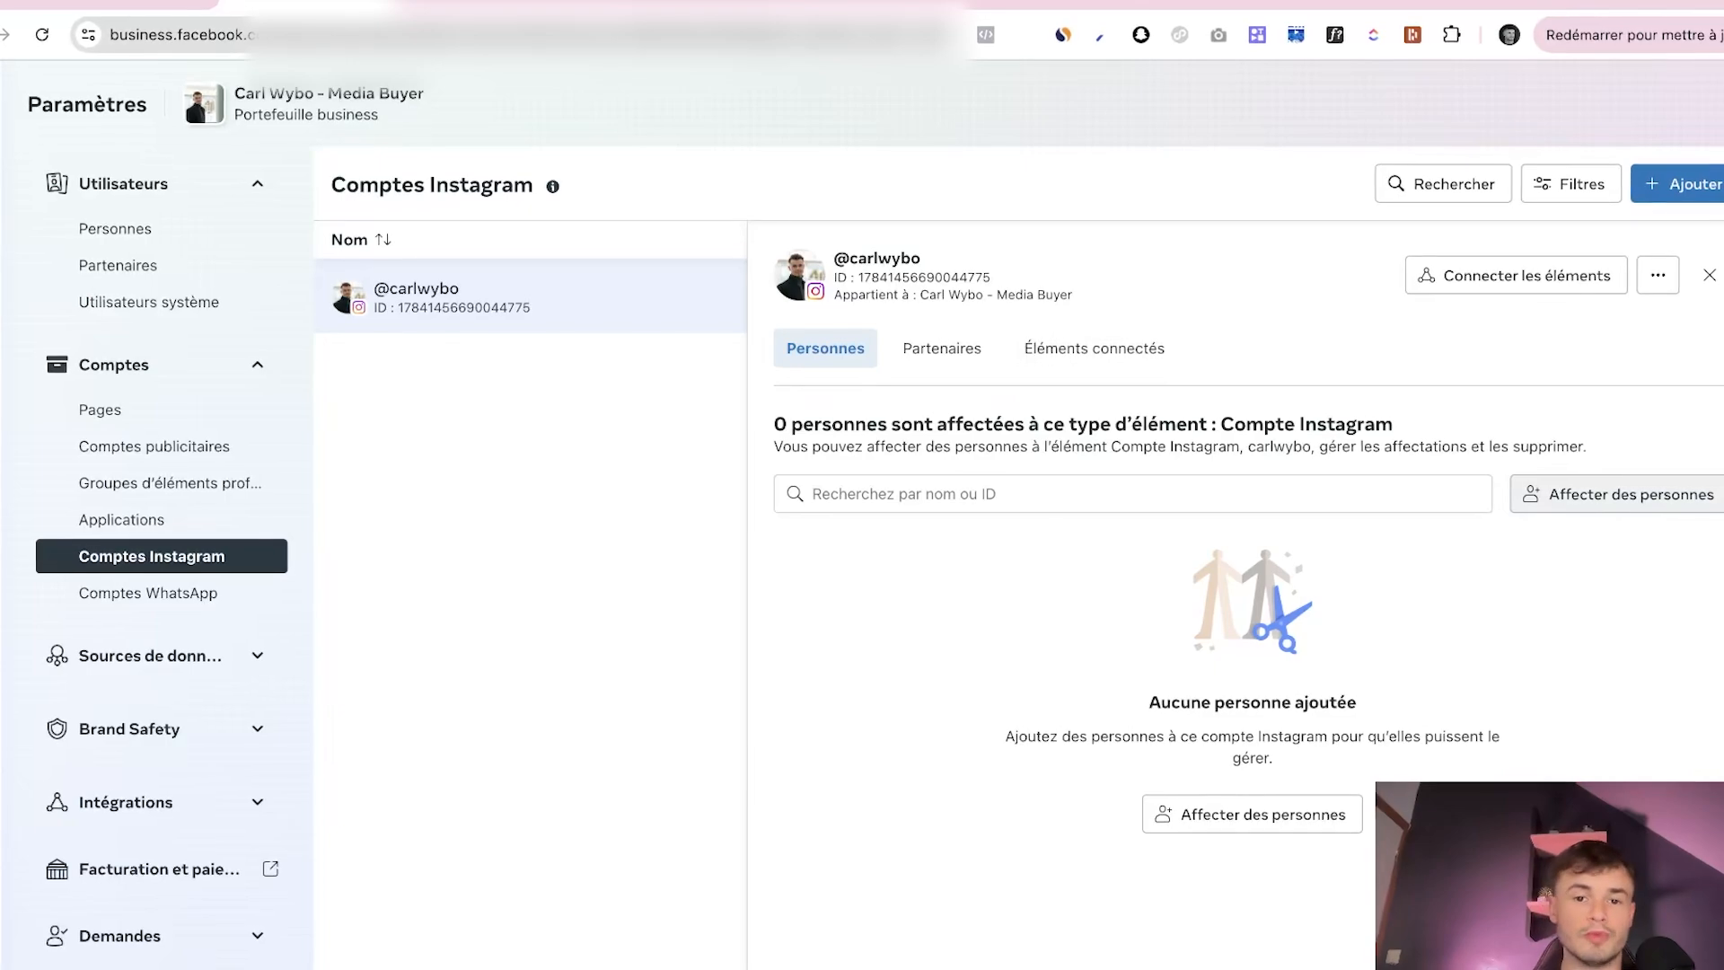
pyautogui.click(1092, 349)
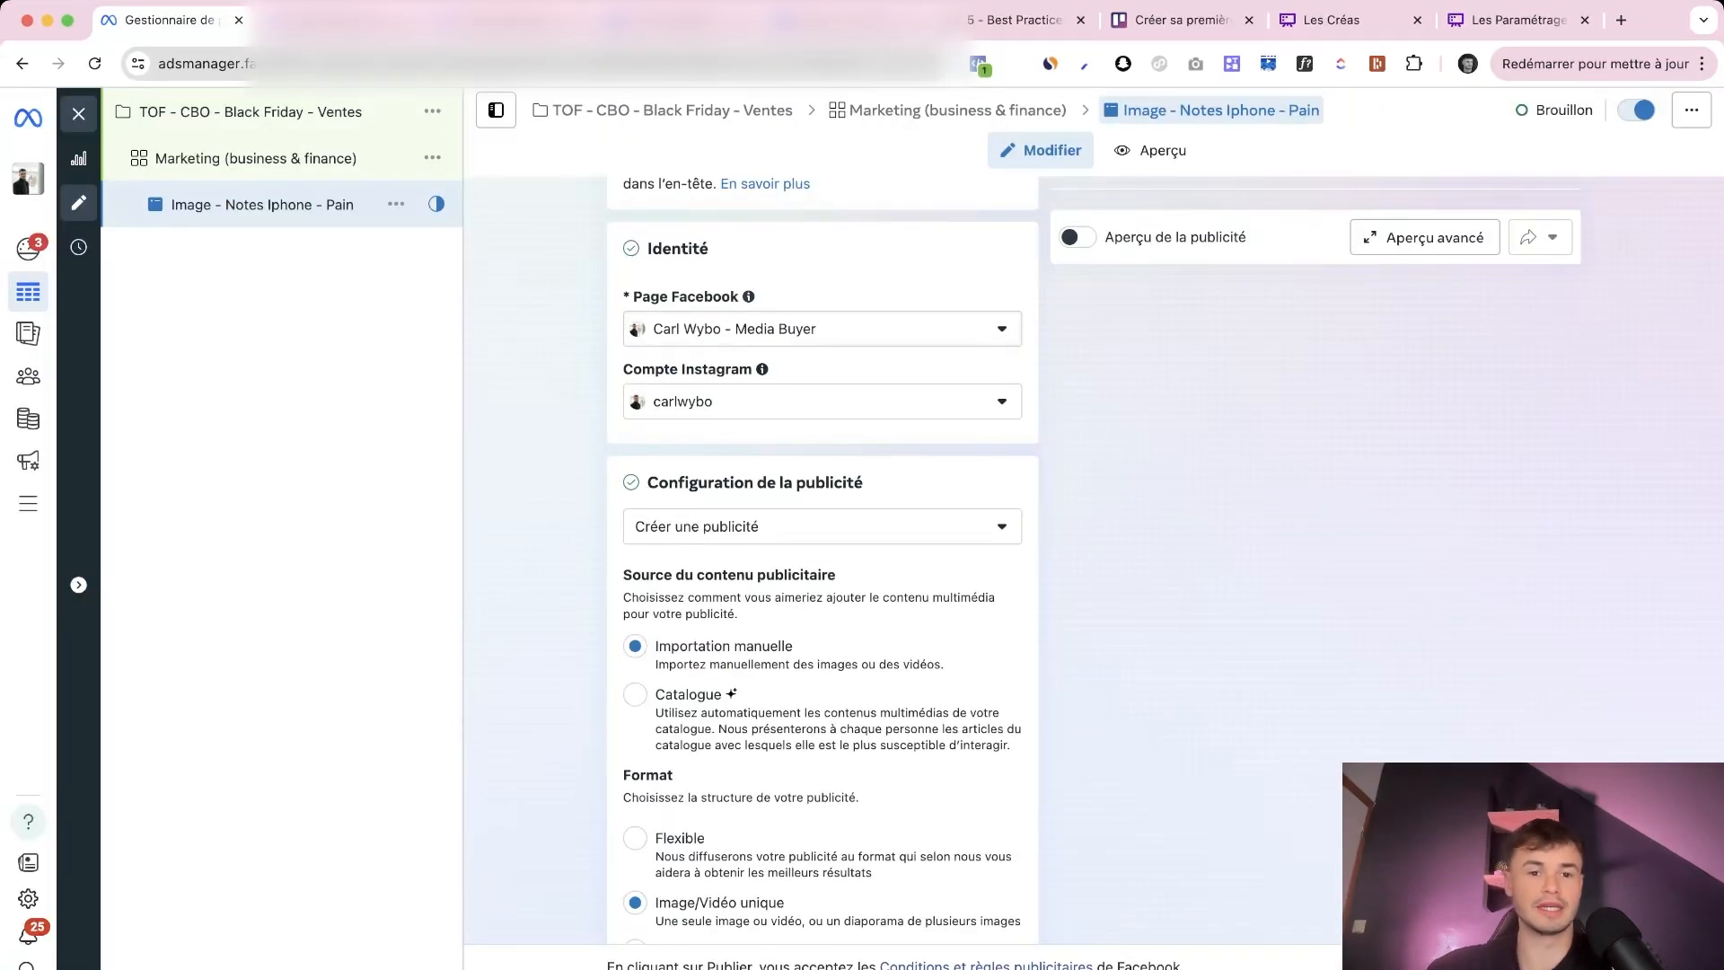
# Return to the Image - Notes Iphone - Pain ad in Ads Manager and examine its identity, content source and format settings
pyautogui.scroll(-1, 823, 538)
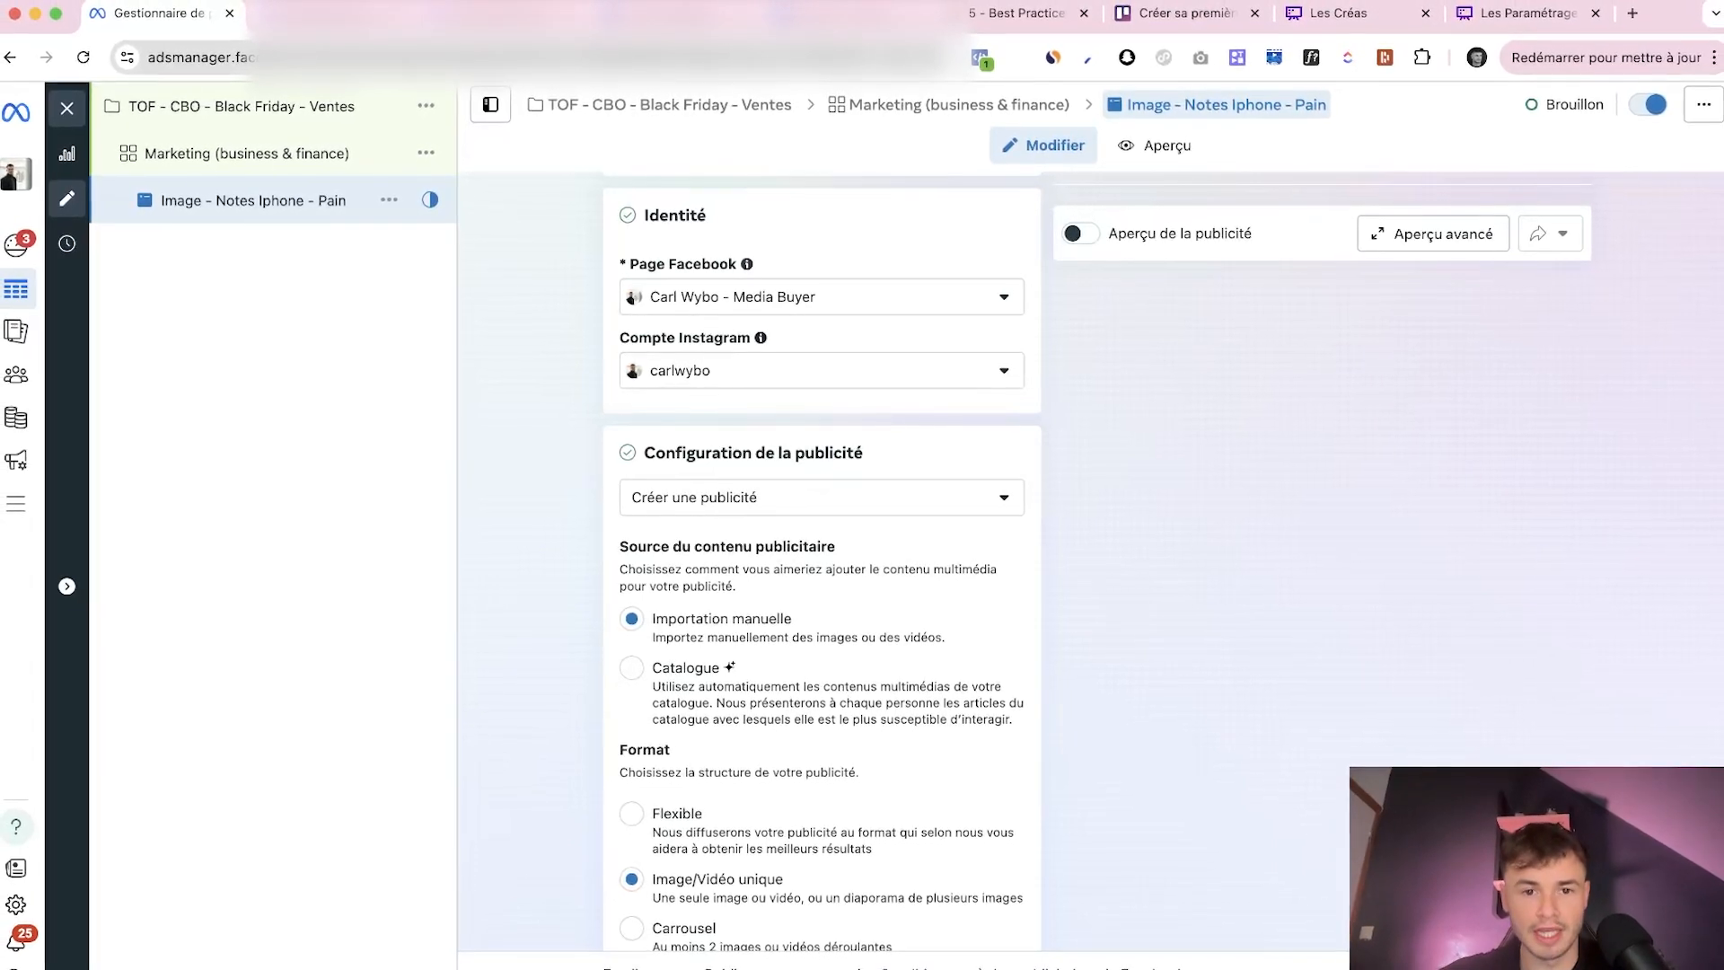
pyautogui.scroll(-1, 822, 561)
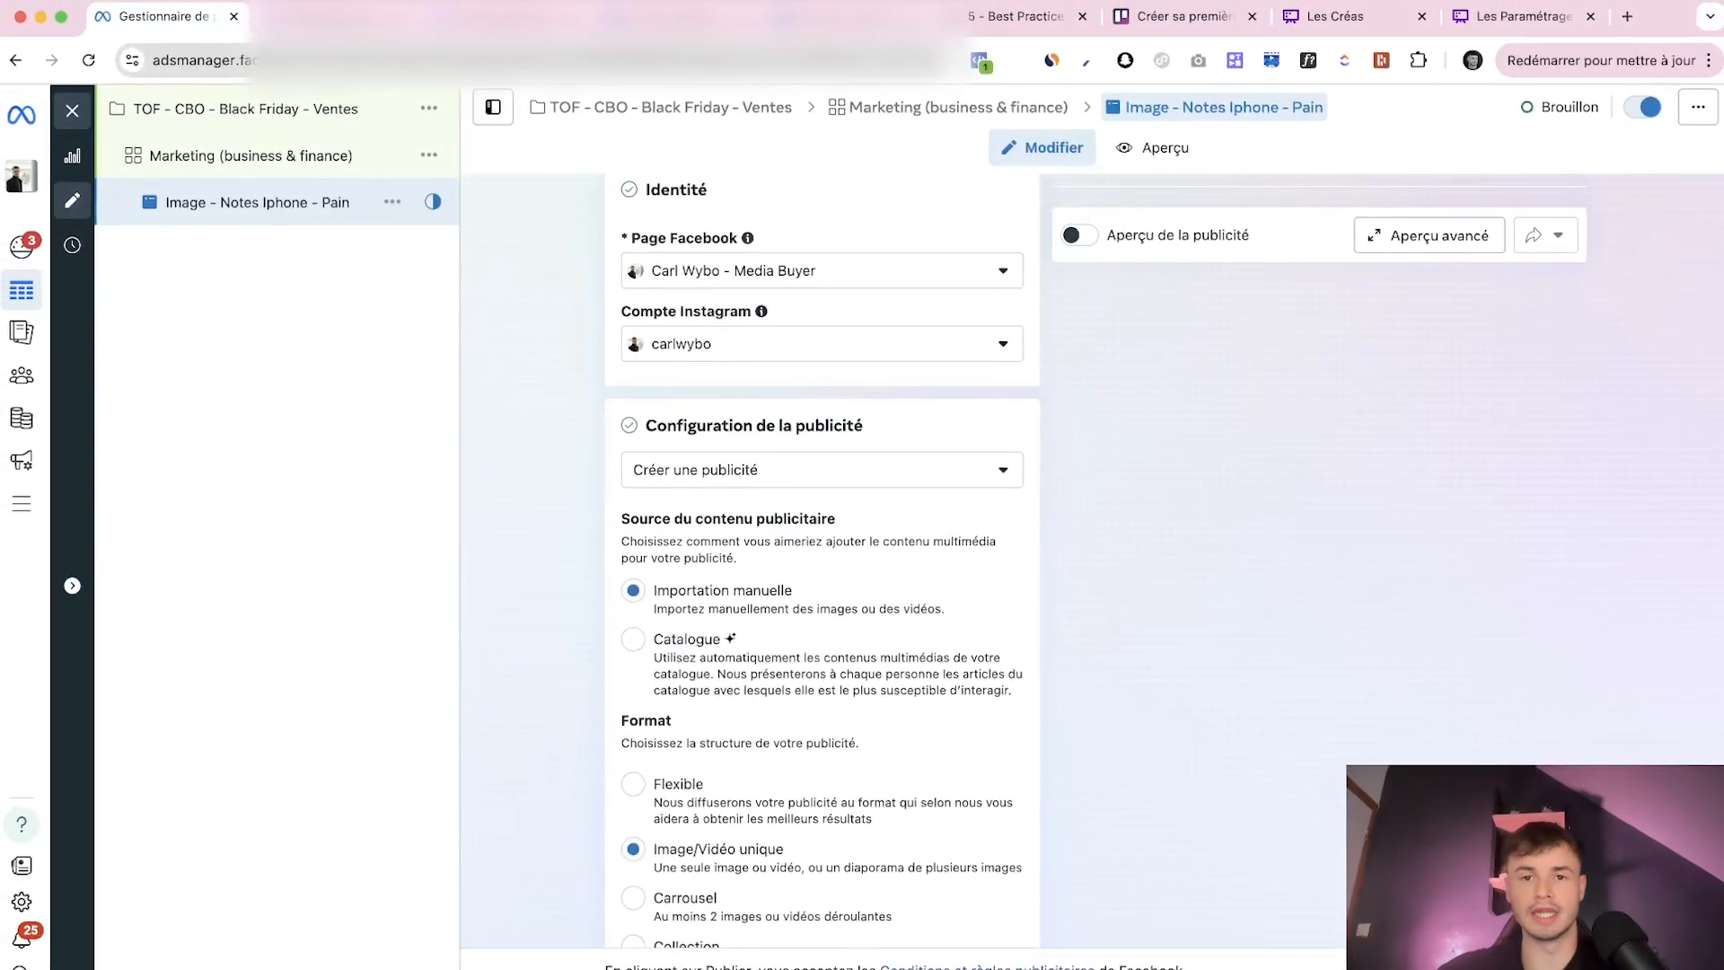
# Switch the ad's setup from creating an ad to Utiliser une publication existante
pyautogui.scroll(2, 821, 561)
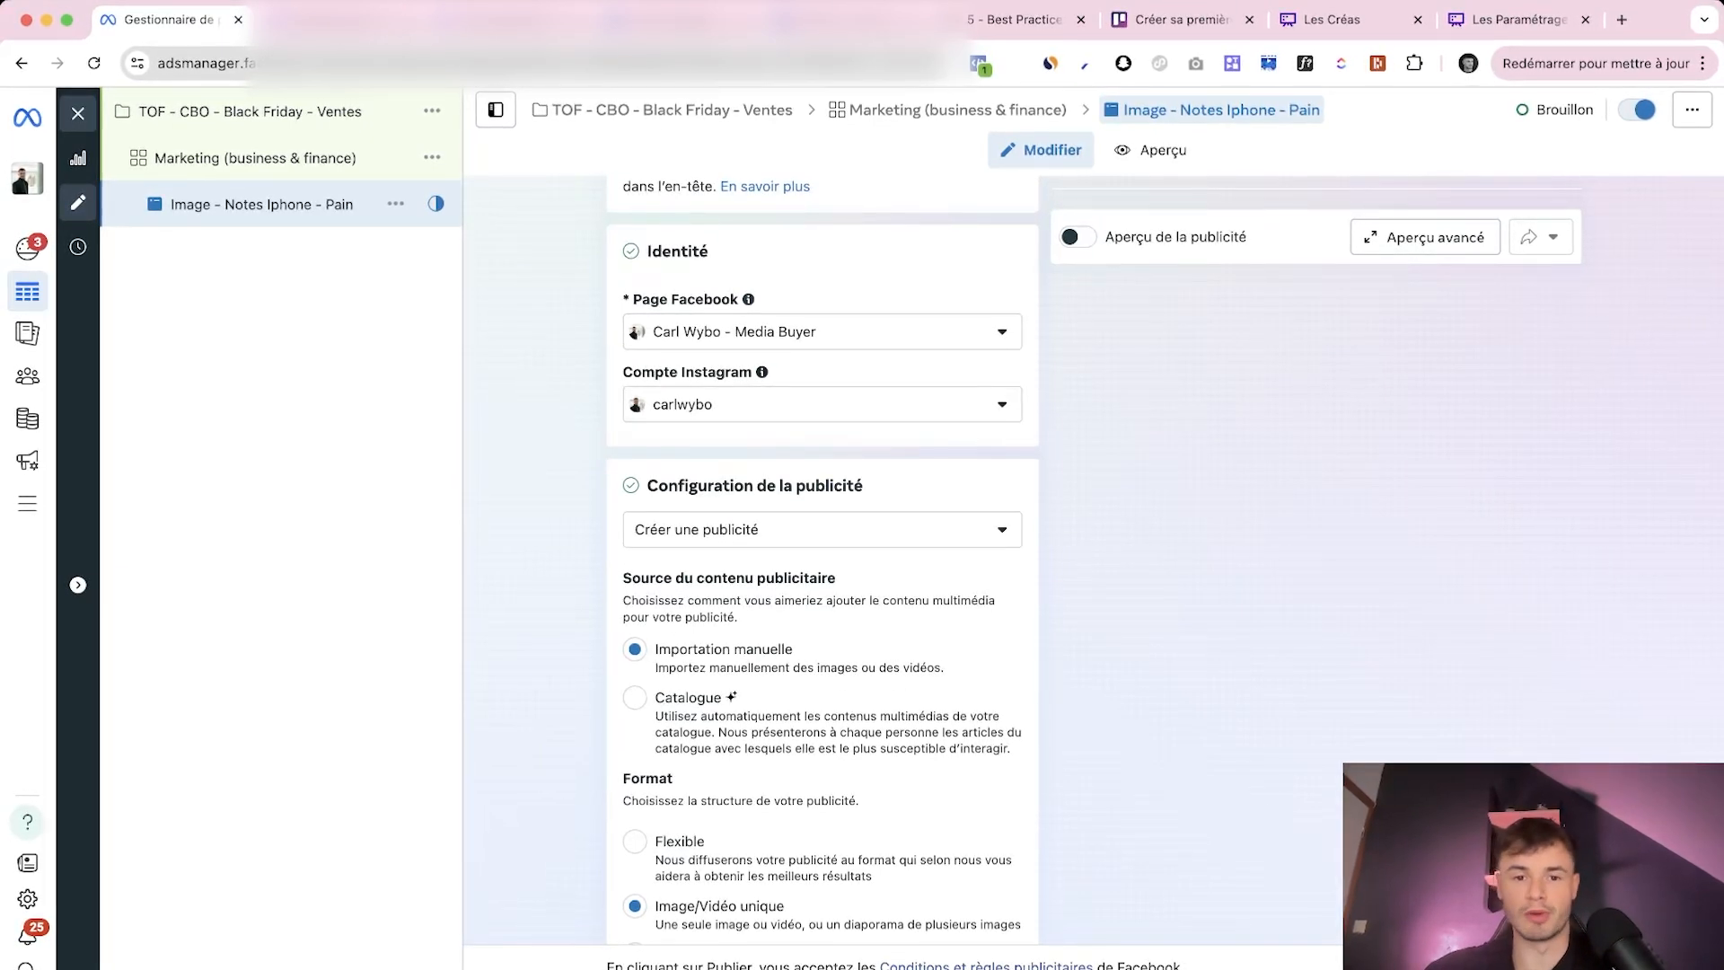
pyautogui.scroll(-5, 821, 561)
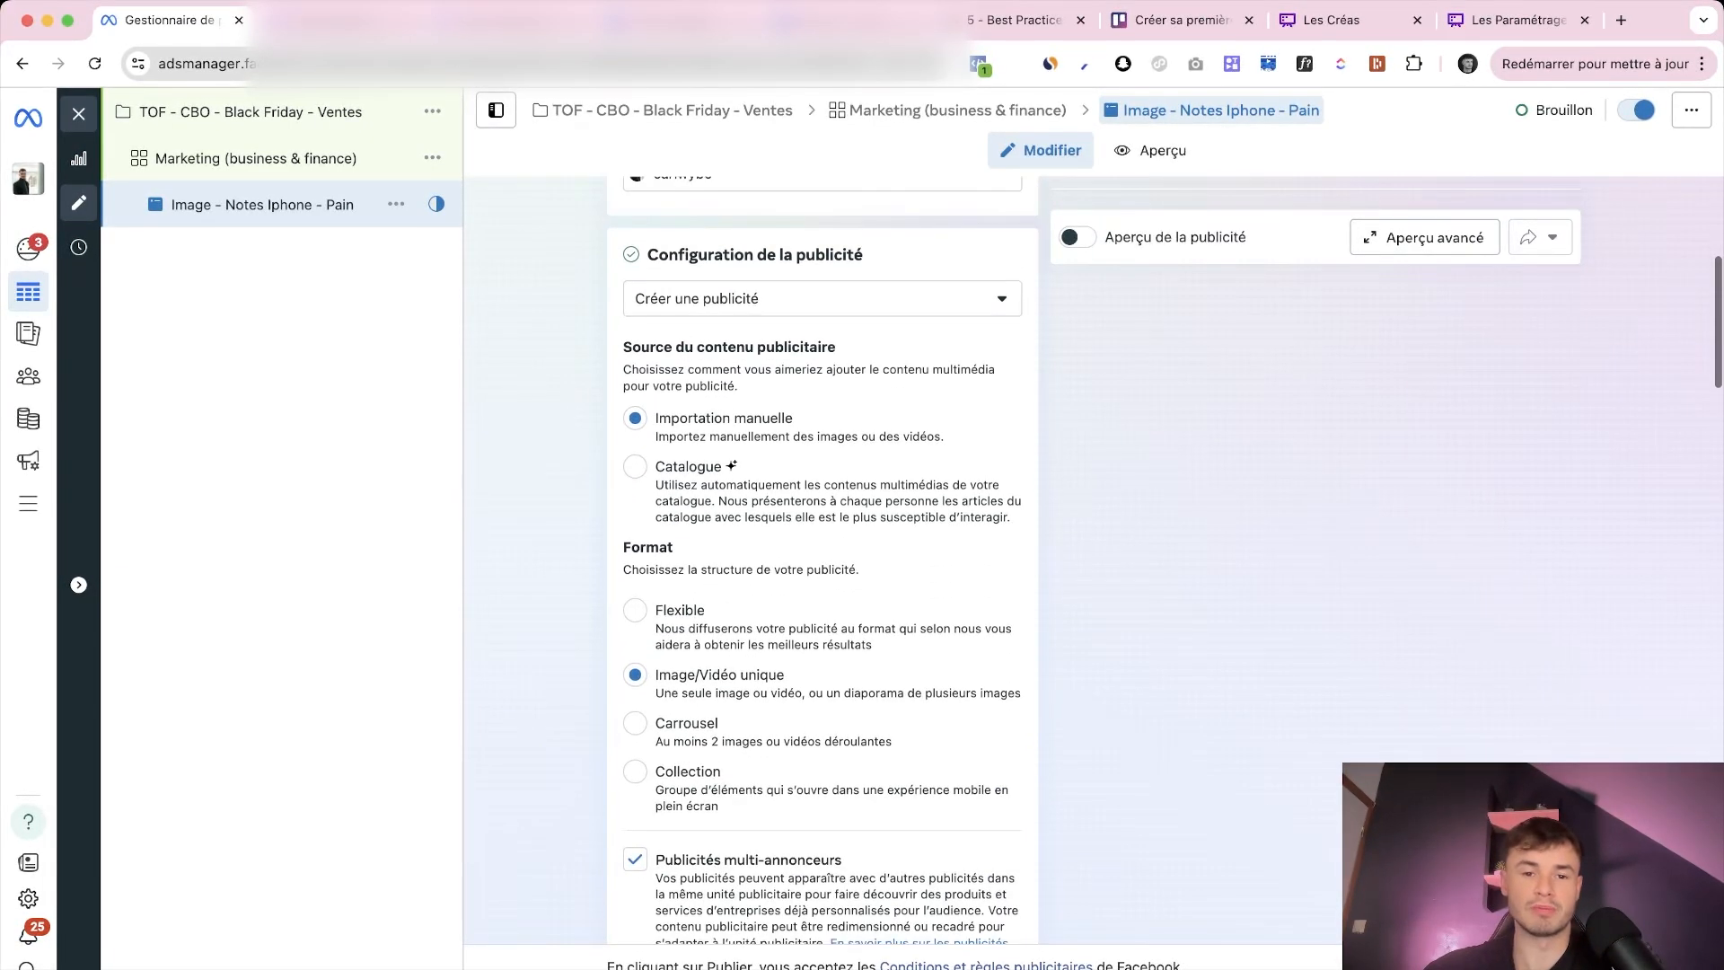
pyautogui.click(821, 299)
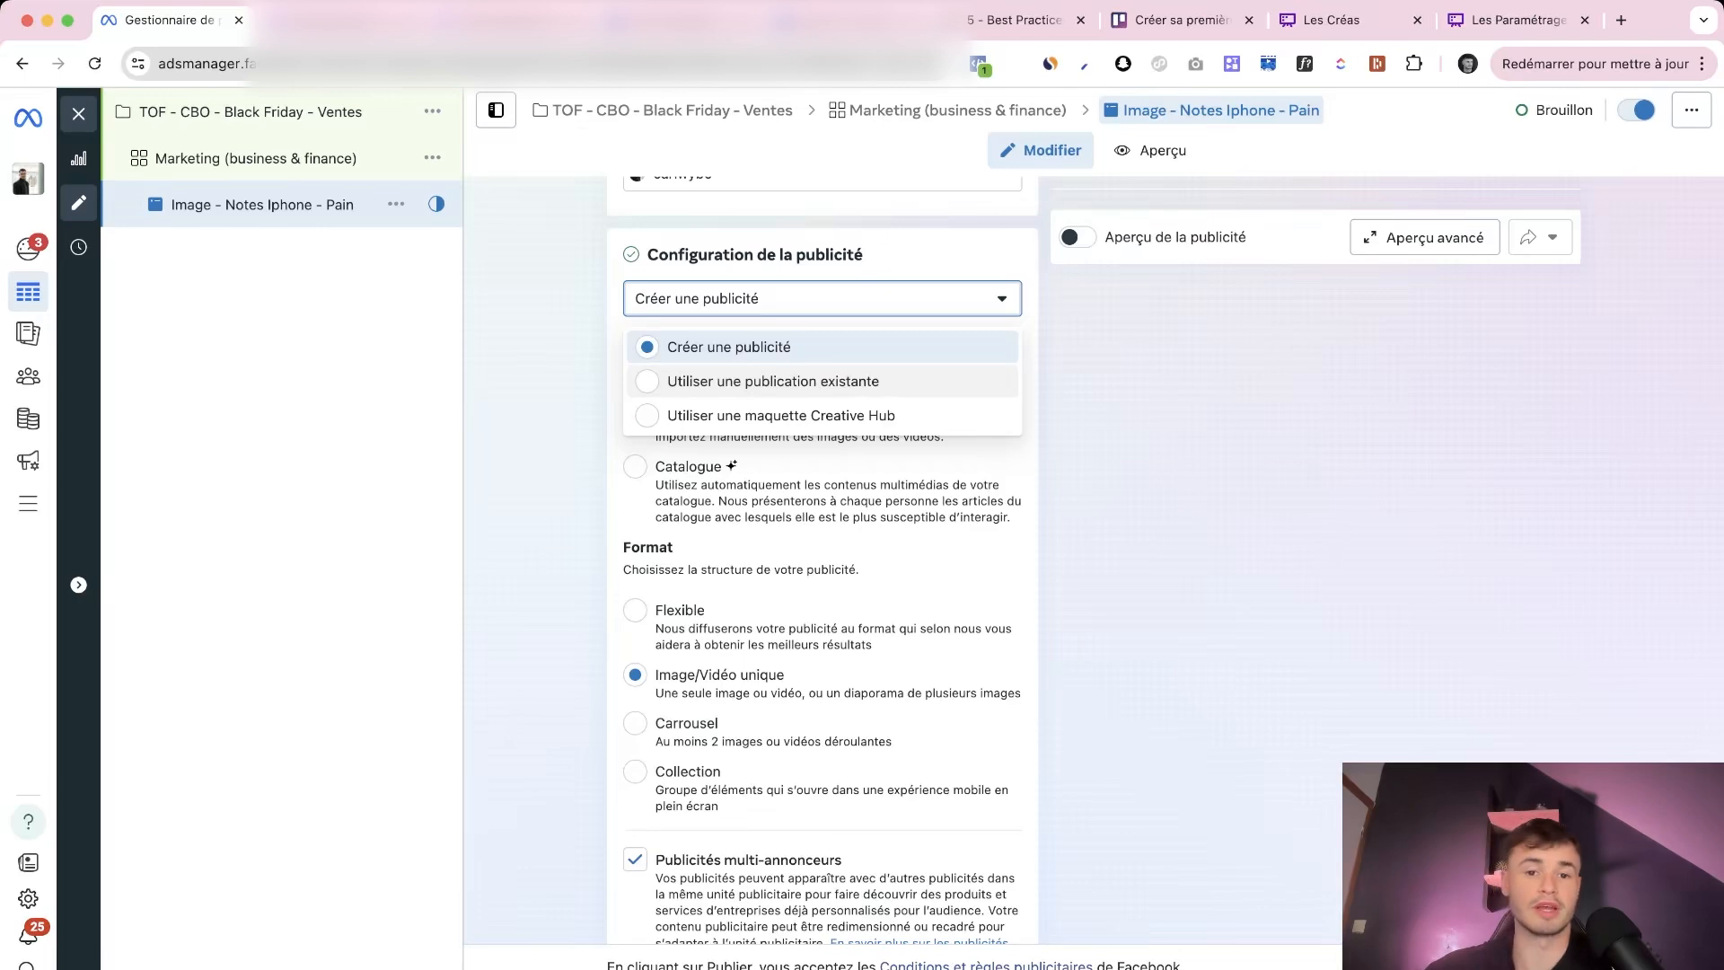
pyautogui.click(772, 381)
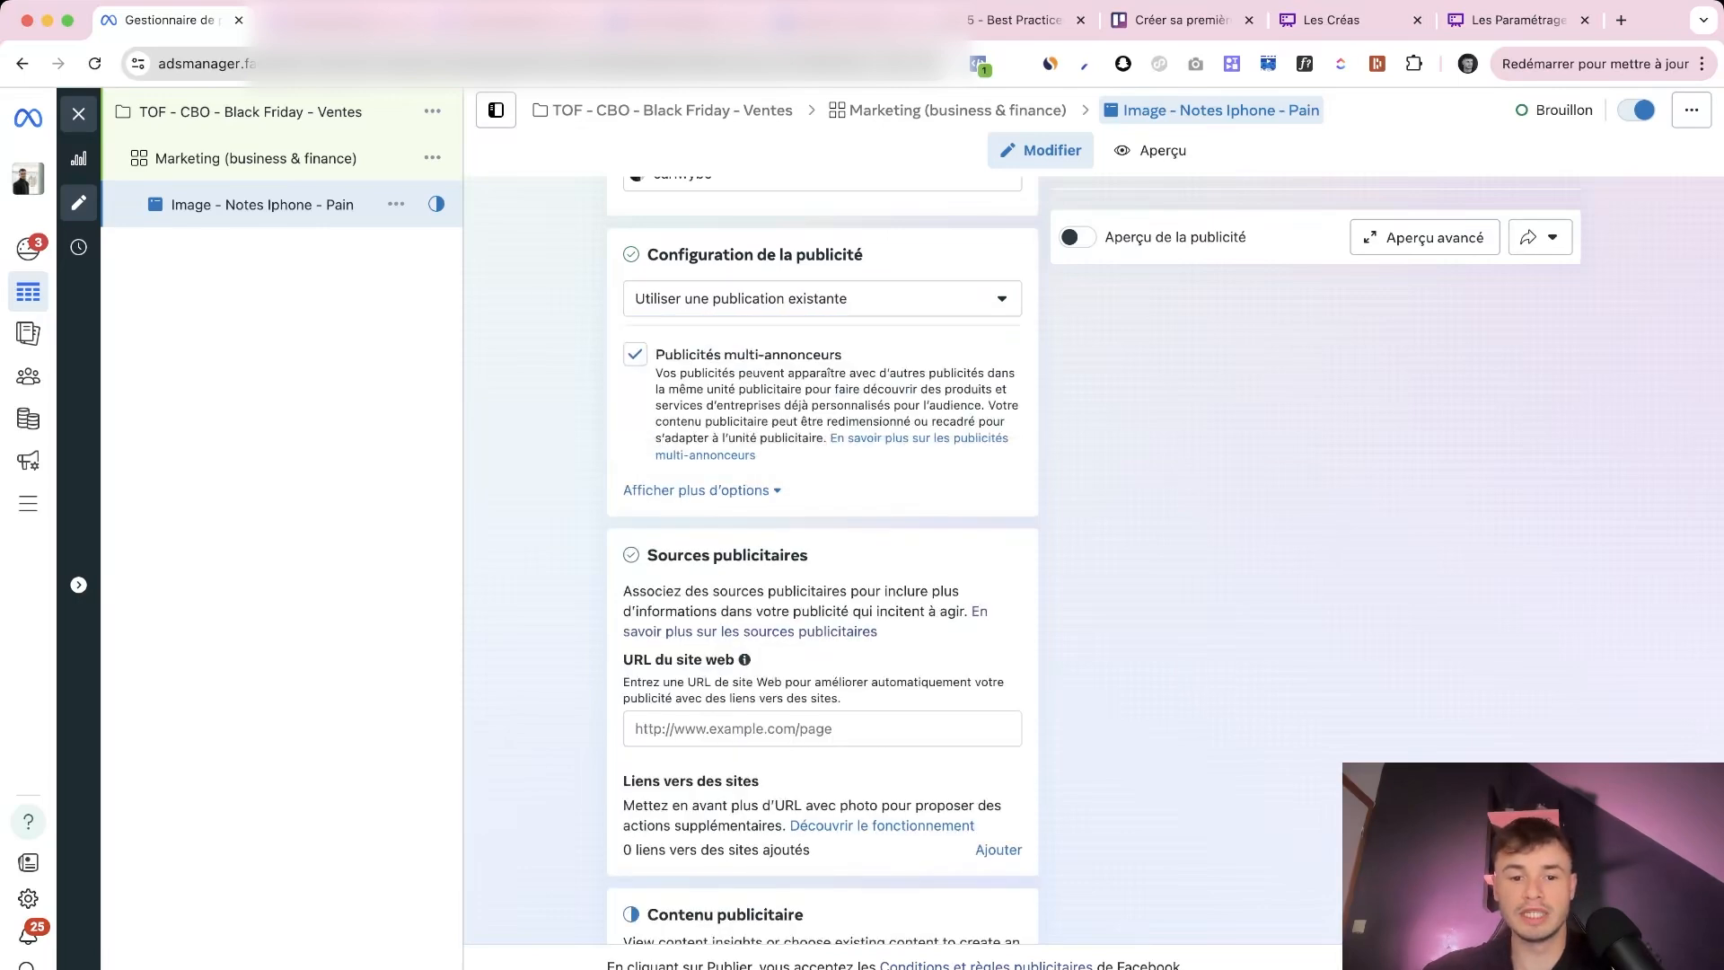
# Select the 7 June 2024 Instagram reel starting with "Format image > Shooting, UGC" as the ad's existing publication
pyautogui.scroll(-10, 823, 561)
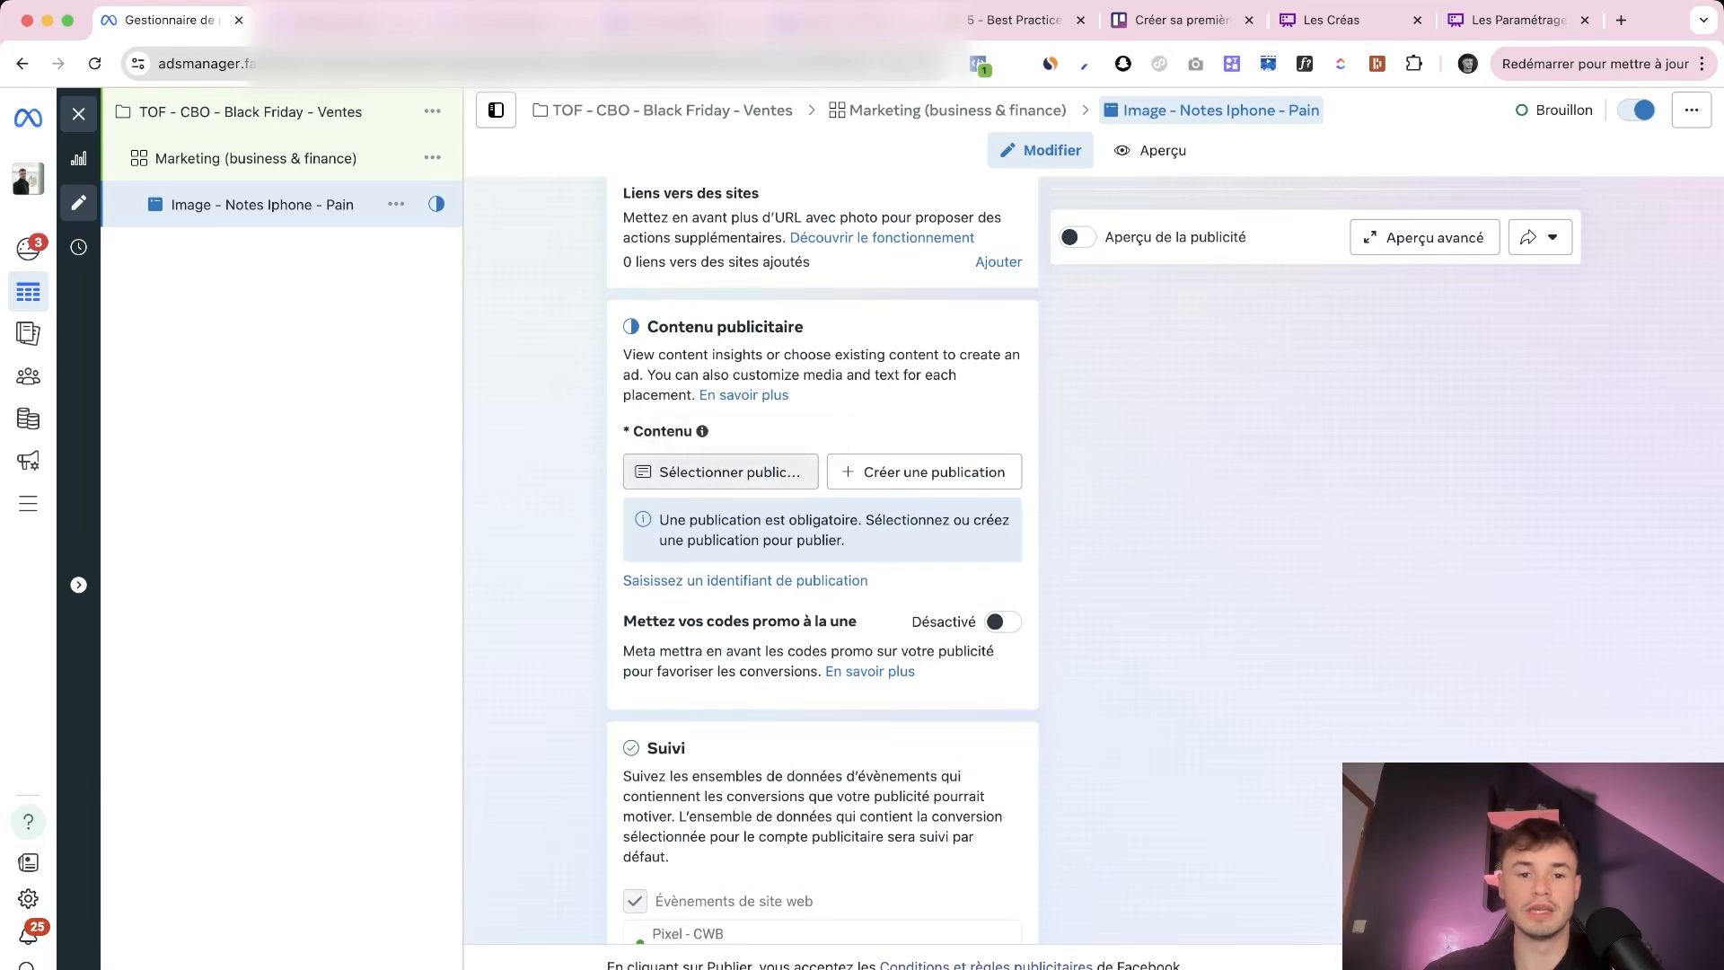
pyautogui.click(720, 472)
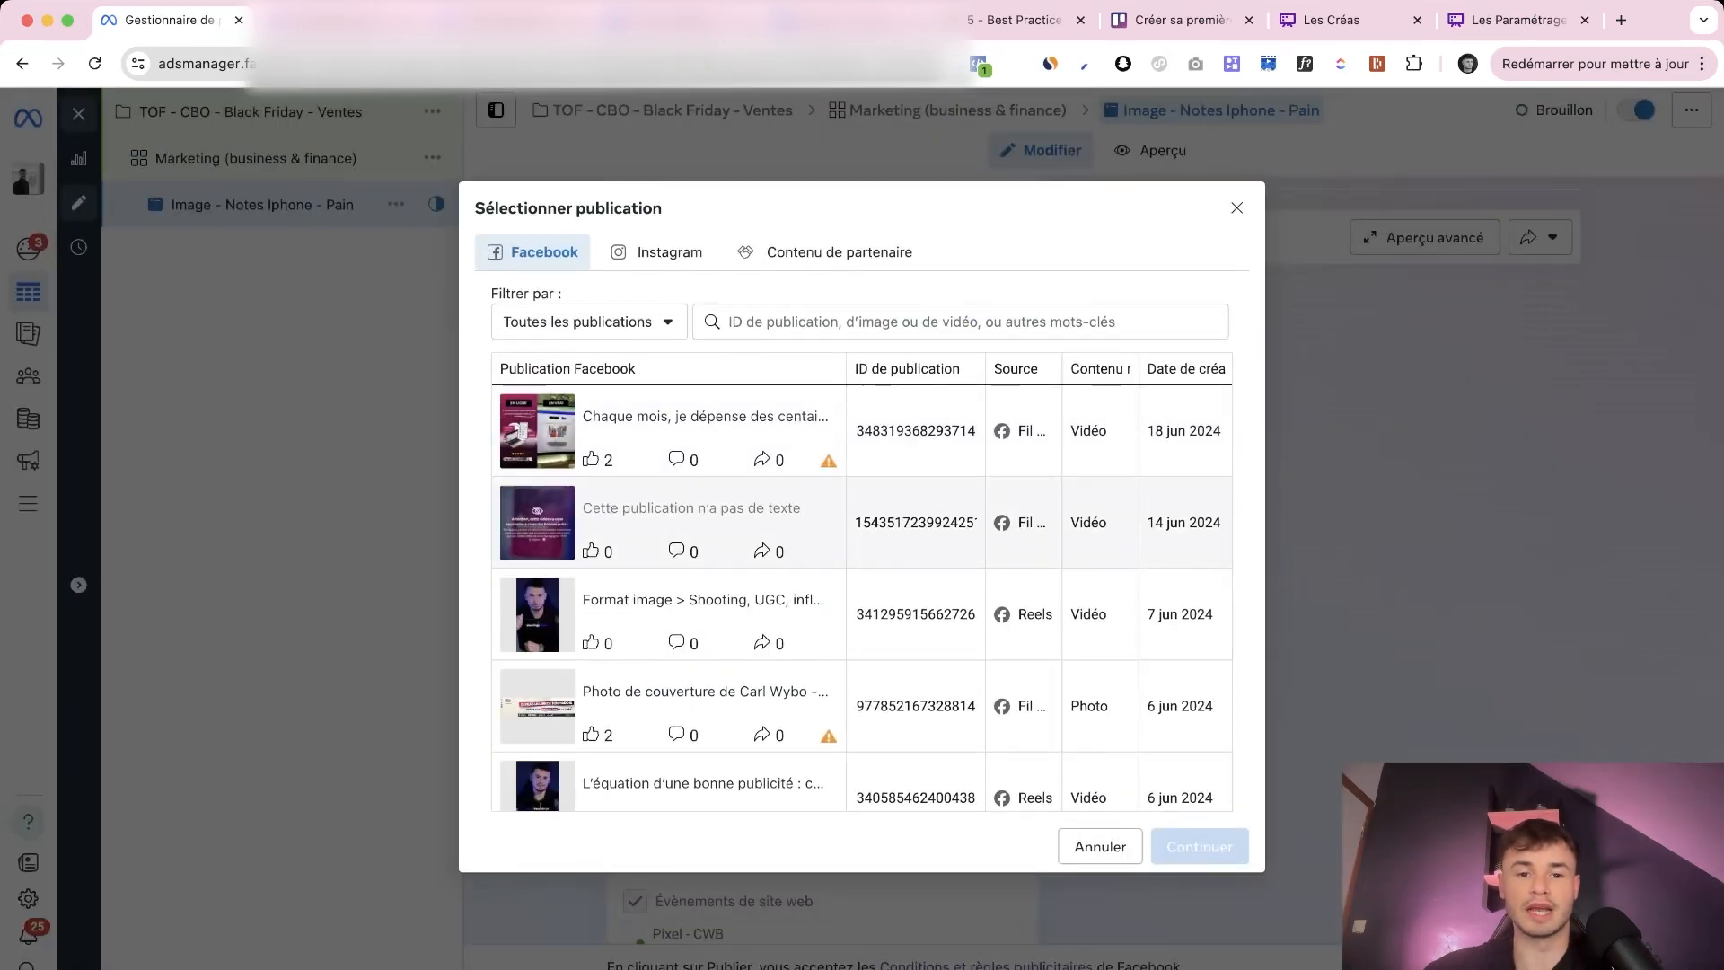
pyautogui.click(658, 253)
pyautogui.scroll(-2, 840, 435)
pyautogui.scroll(2, 839, 435)
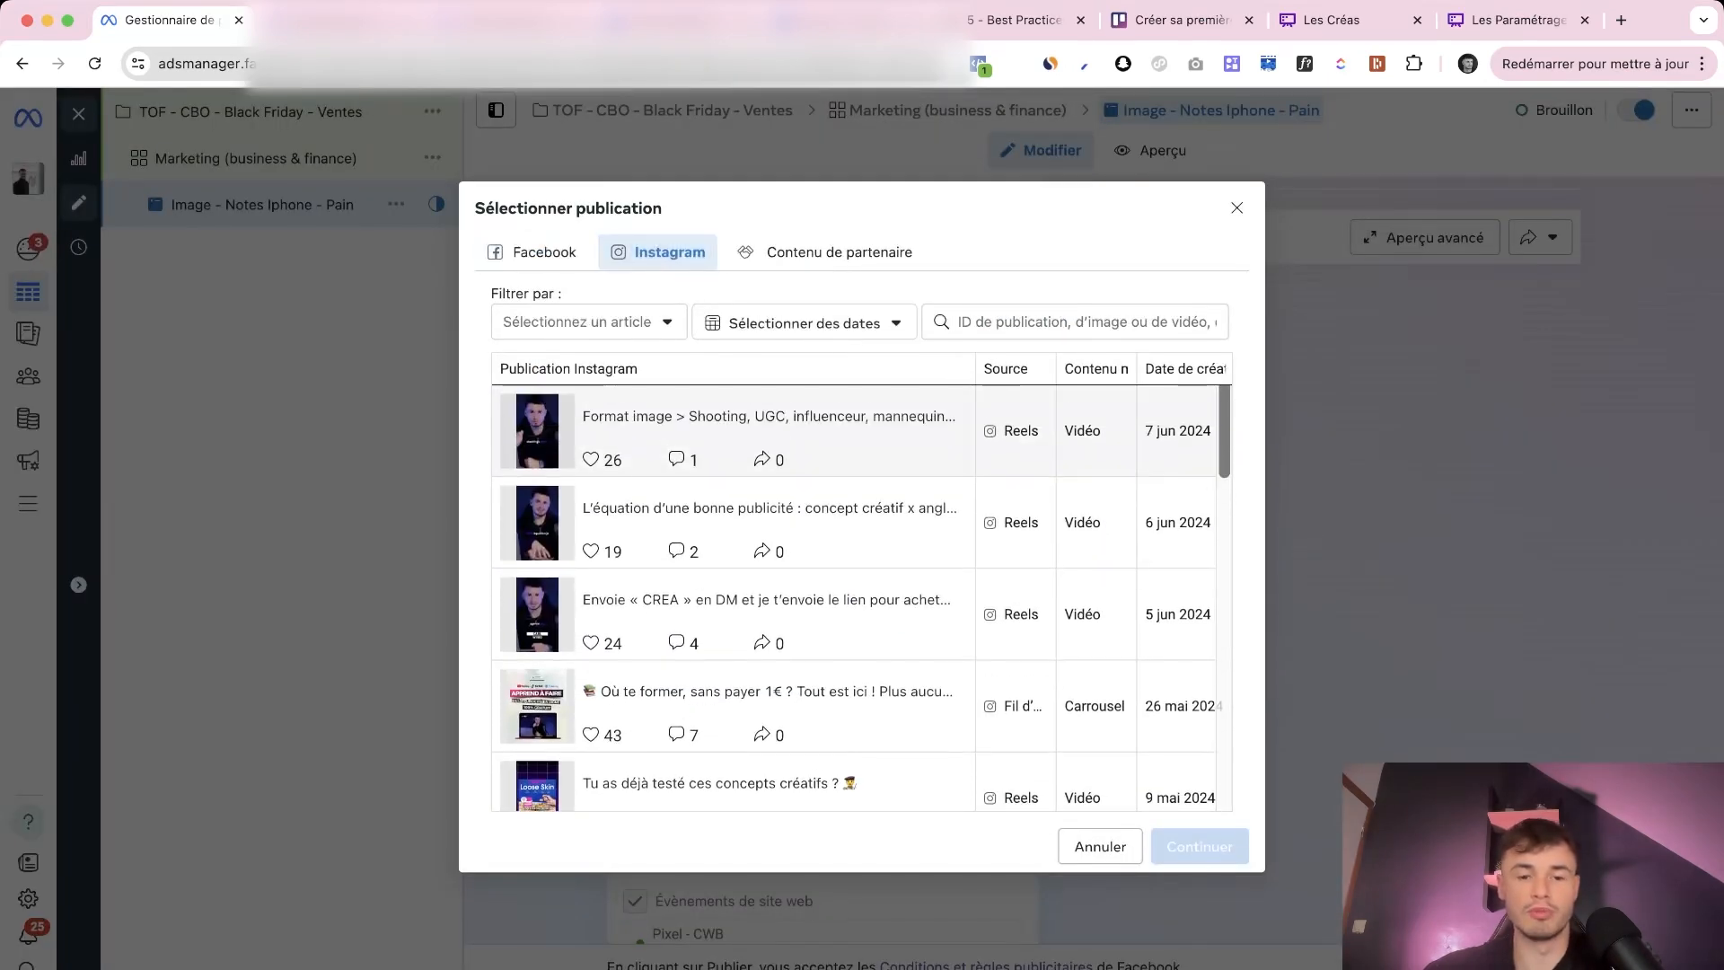
pyautogui.scroll(-1, 770, 420)
pyautogui.scroll(1, 770, 420)
pyautogui.click(770, 421)
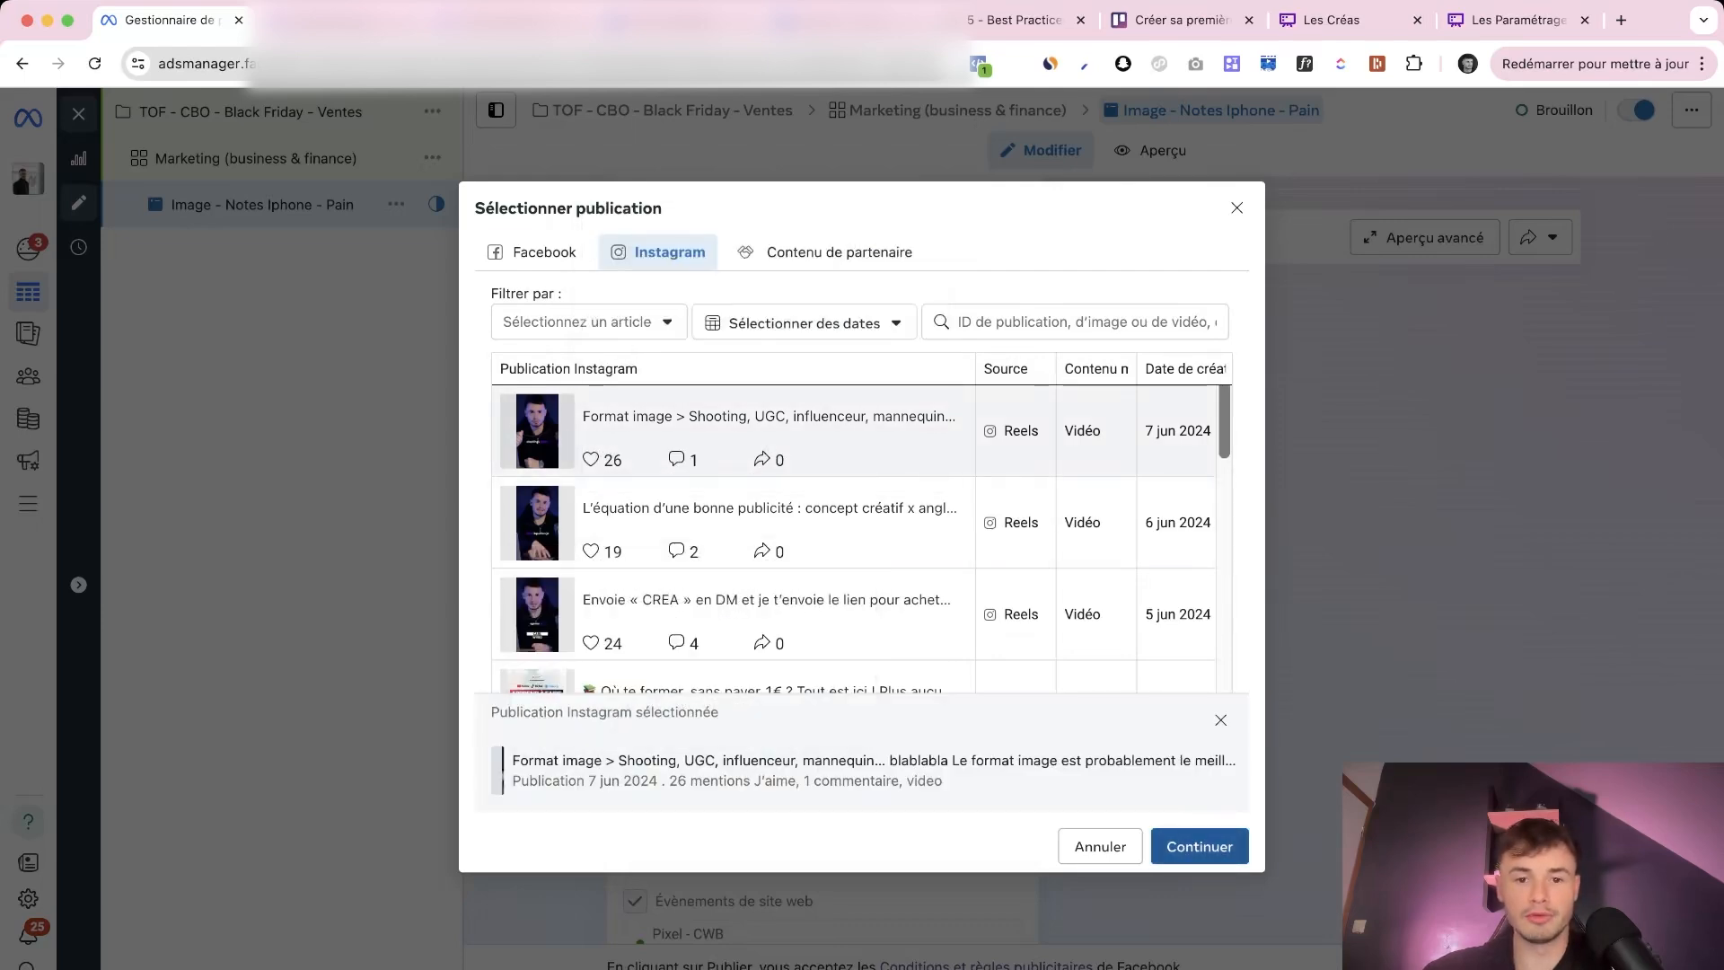
pyautogui.click(1200, 846)
# Review the existing publication's primary text, set its call-to-action to Acheter, and select the required website URL
pyautogui.scroll(-3, 821, 539)
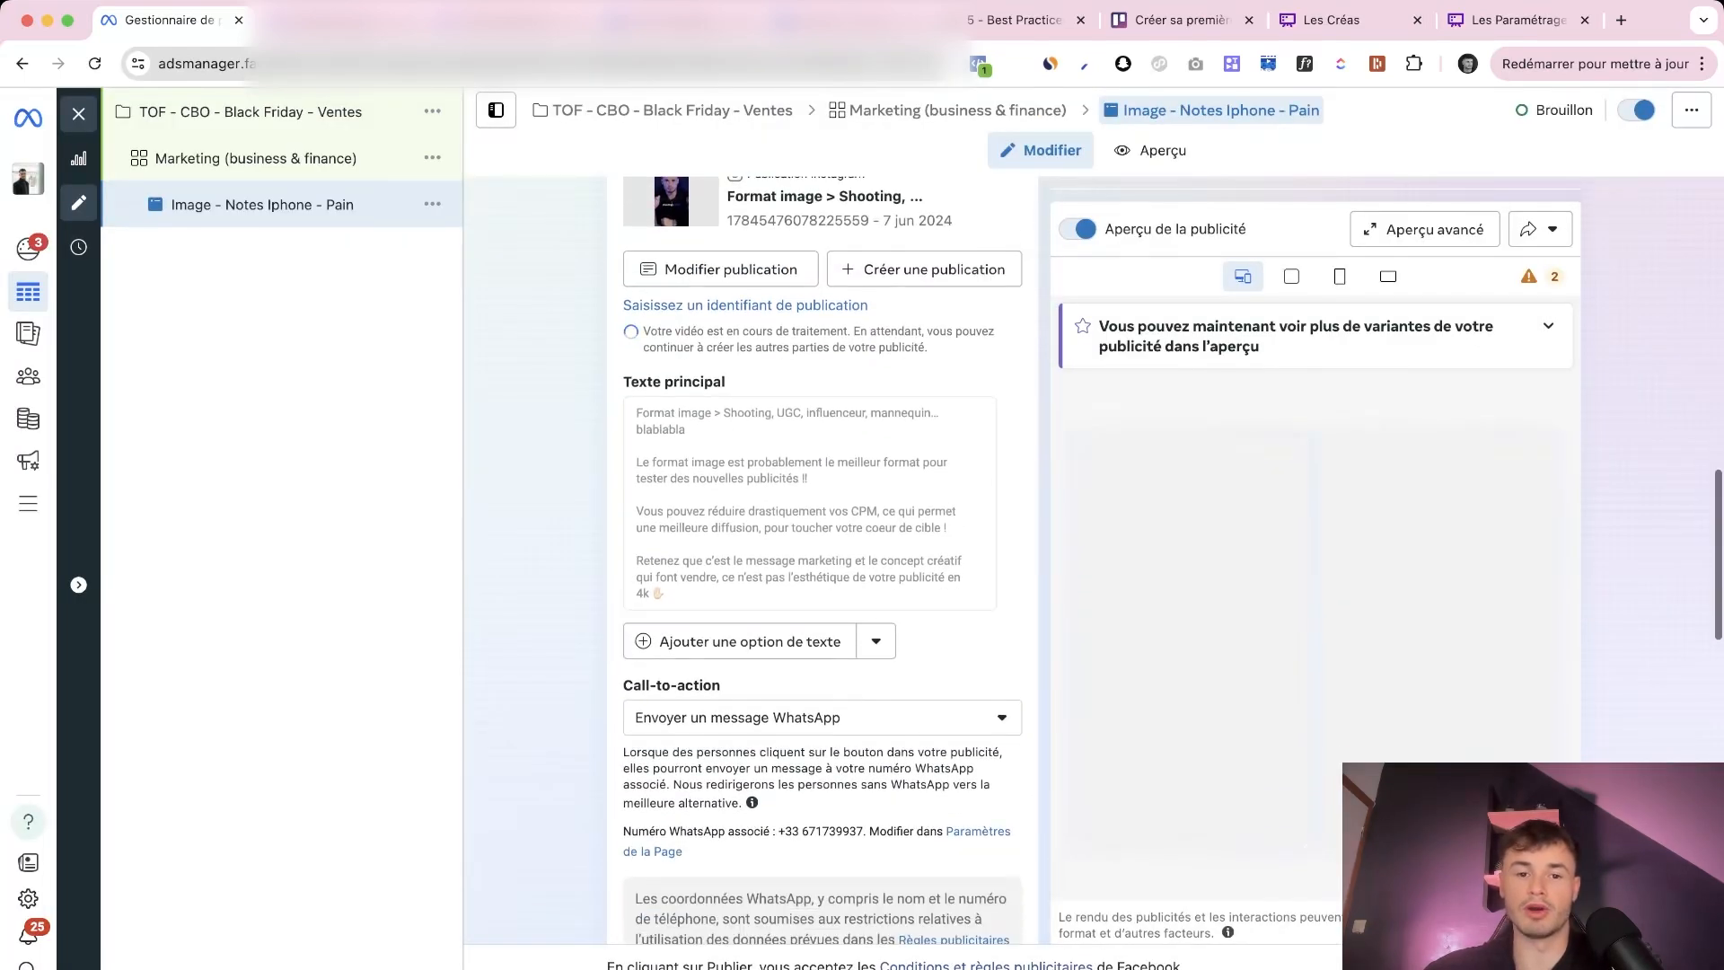
pyautogui.moveTo(671, 594); pyautogui.dragTo(634, 411)
pyautogui.click(808, 503)
pyautogui.scroll(-1, 808, 502)
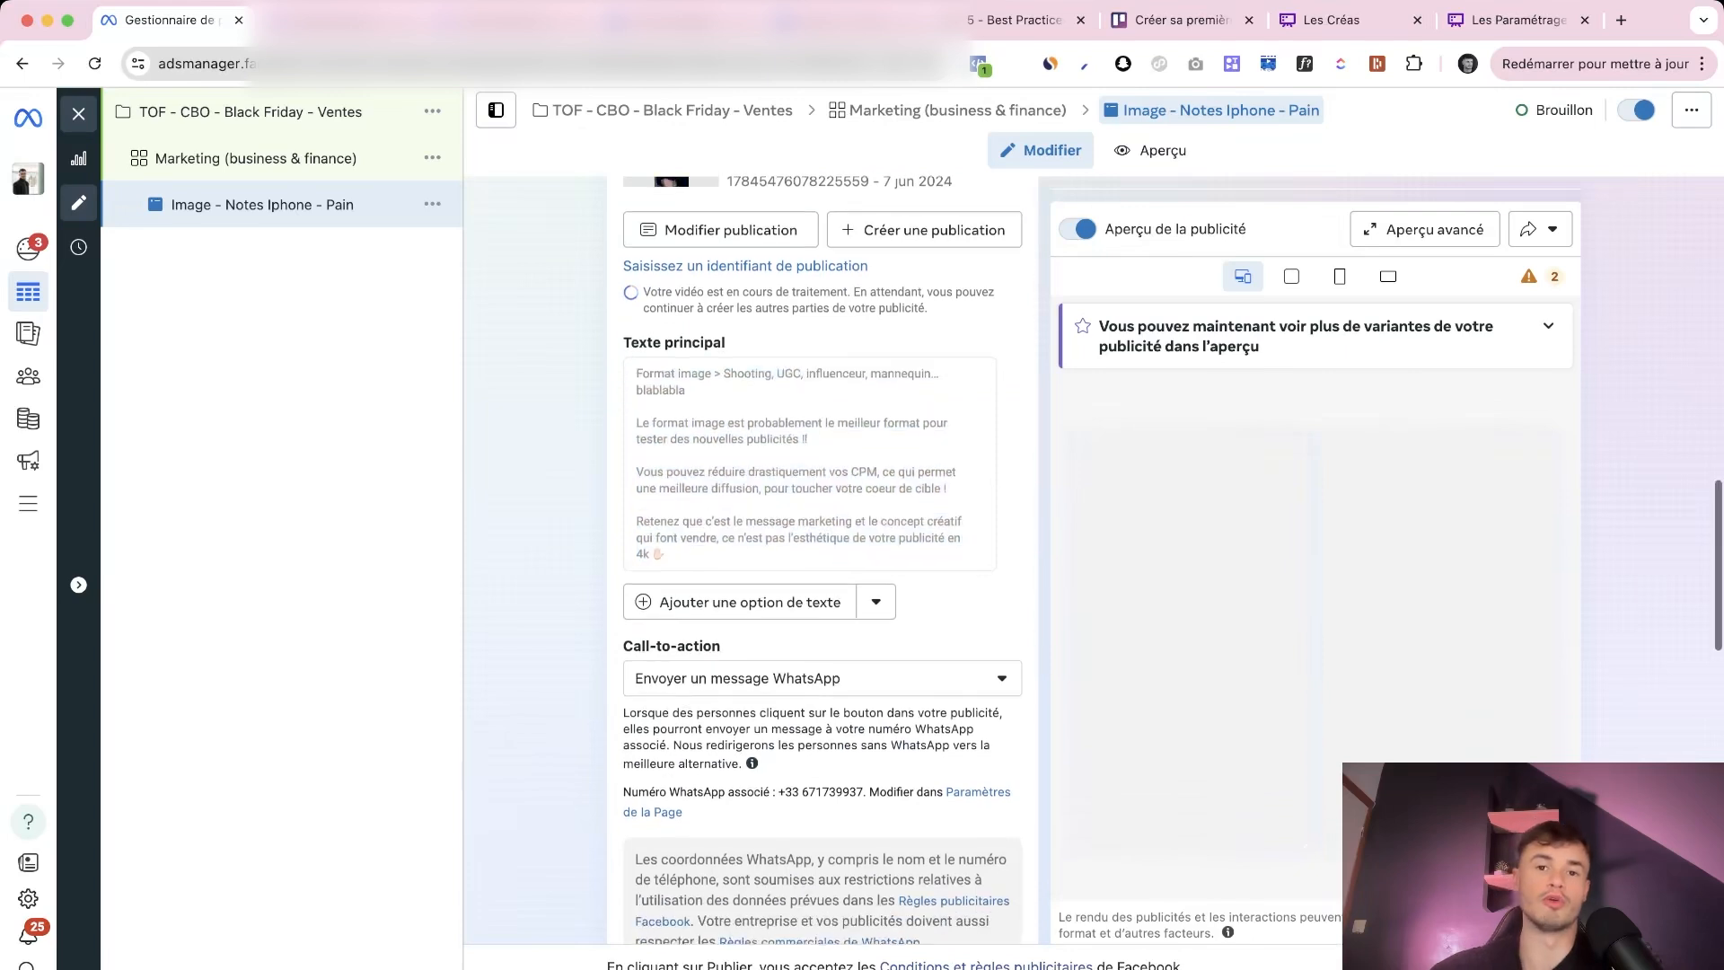
pyautogui.scroll(-2, 821, 556)
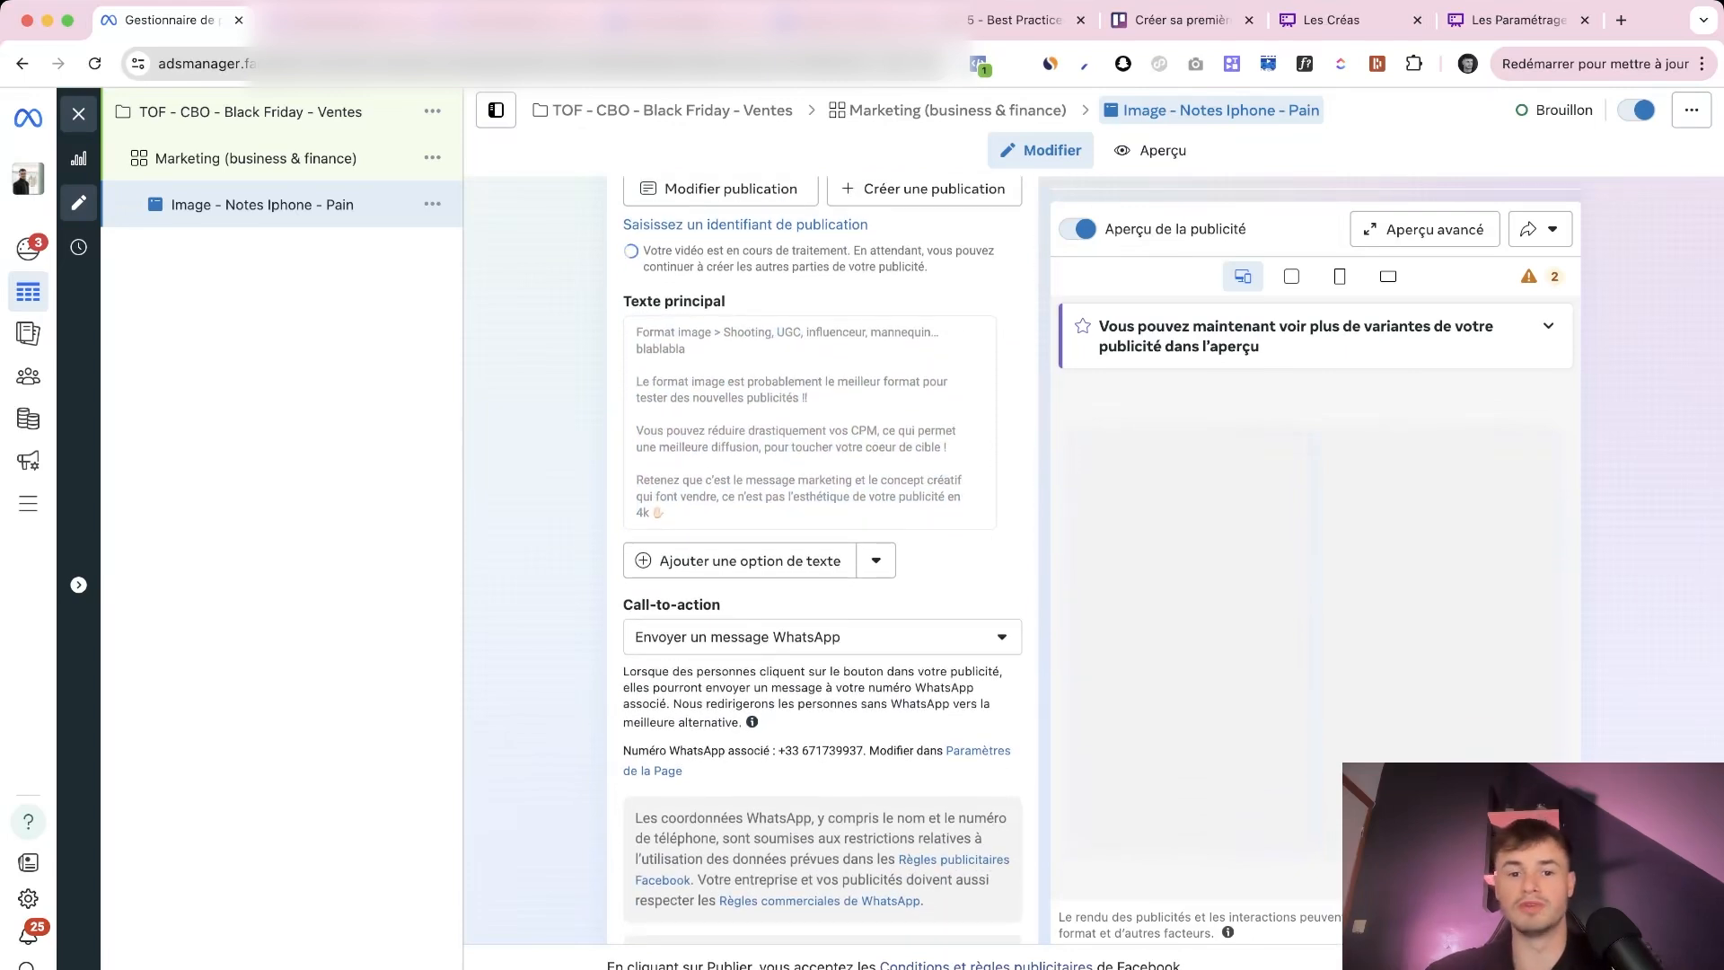
pyautogui.scroll(-3, 821, 556)
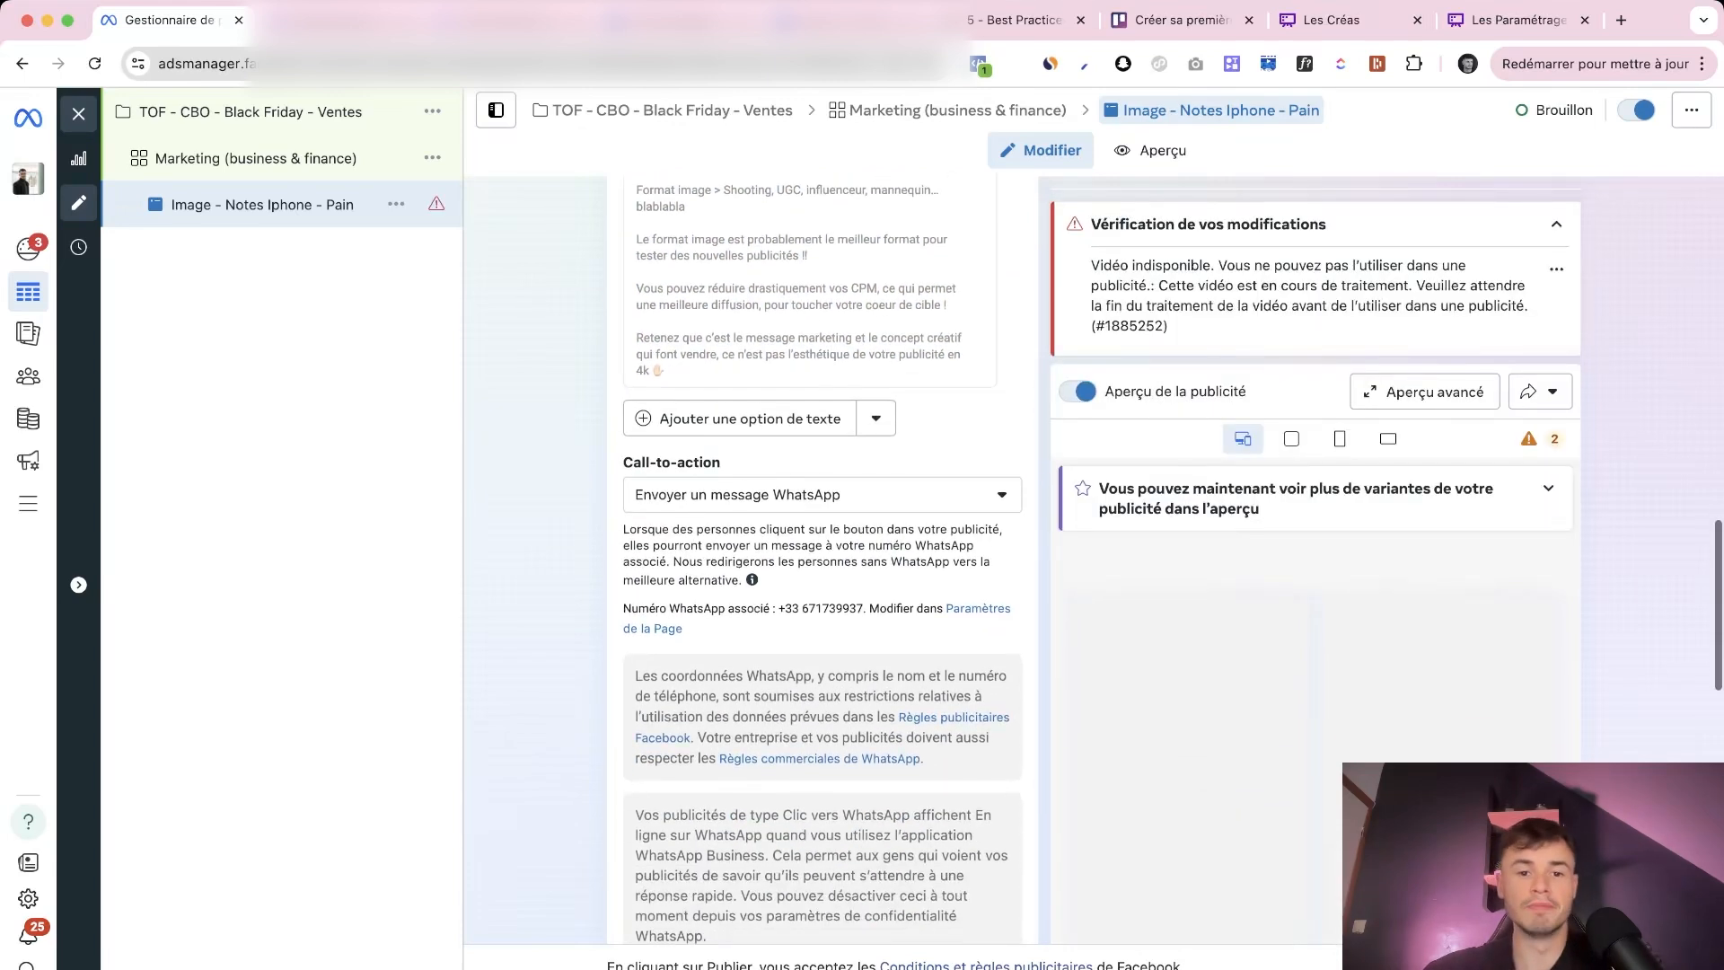
pyautogui.click(821, 494)
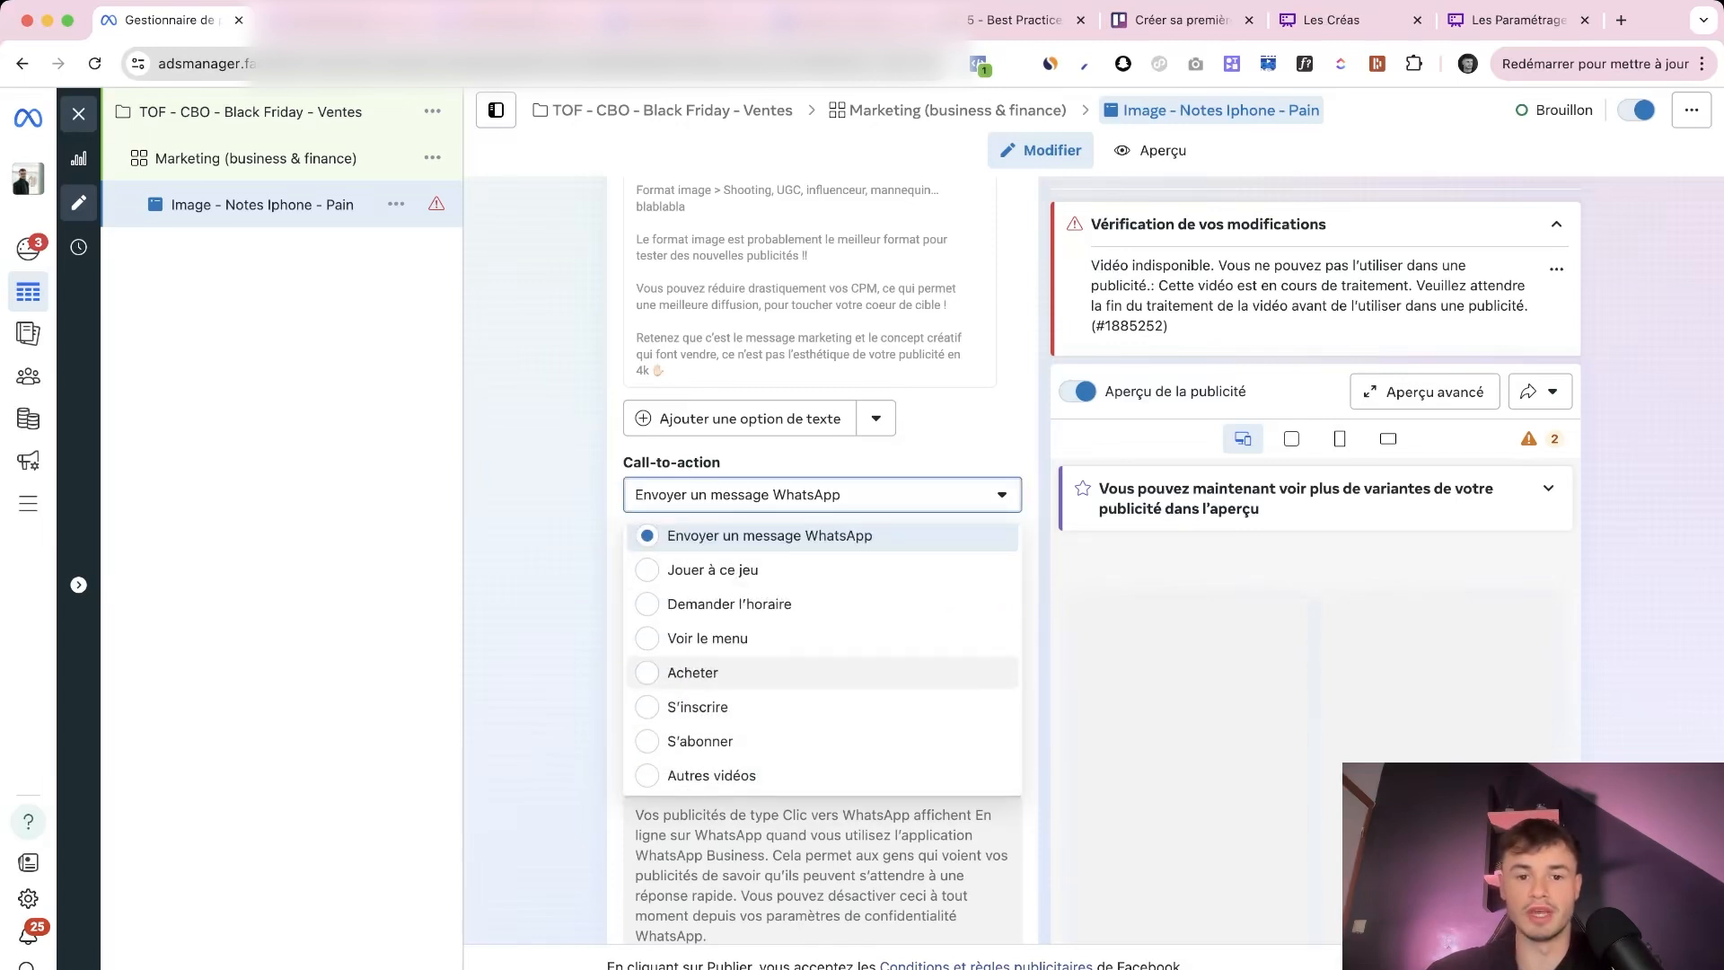
pyautogui.click(709, 673)
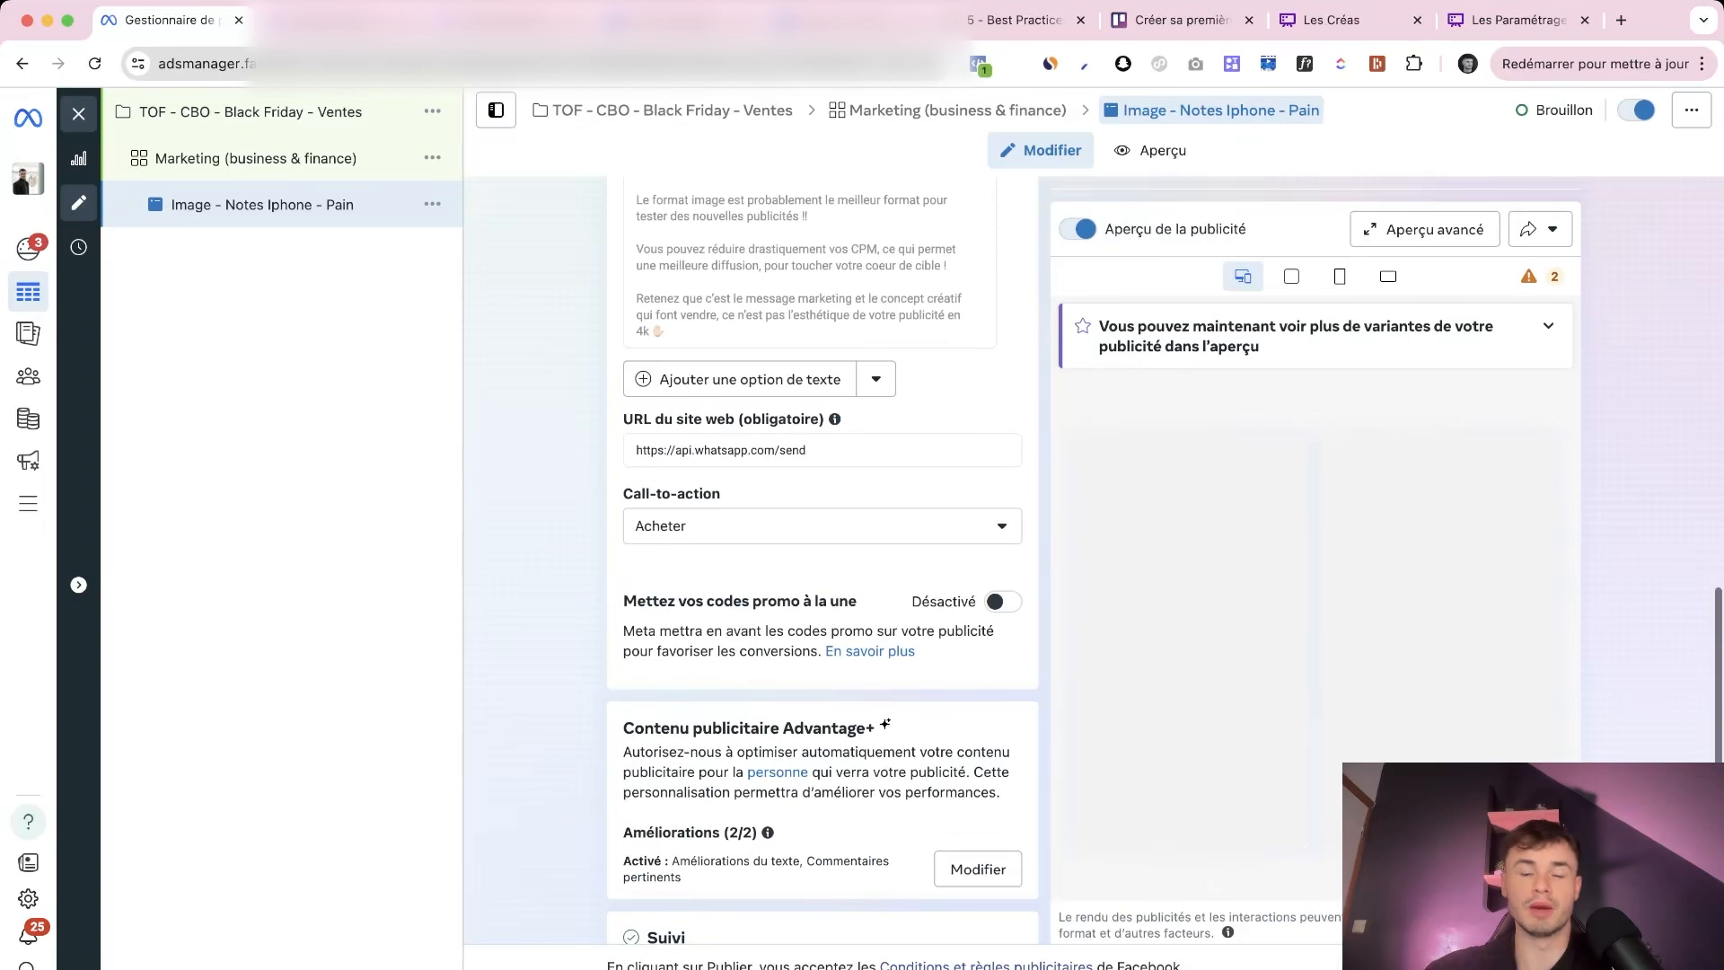
pyautogui.tripleClick(738, 451)
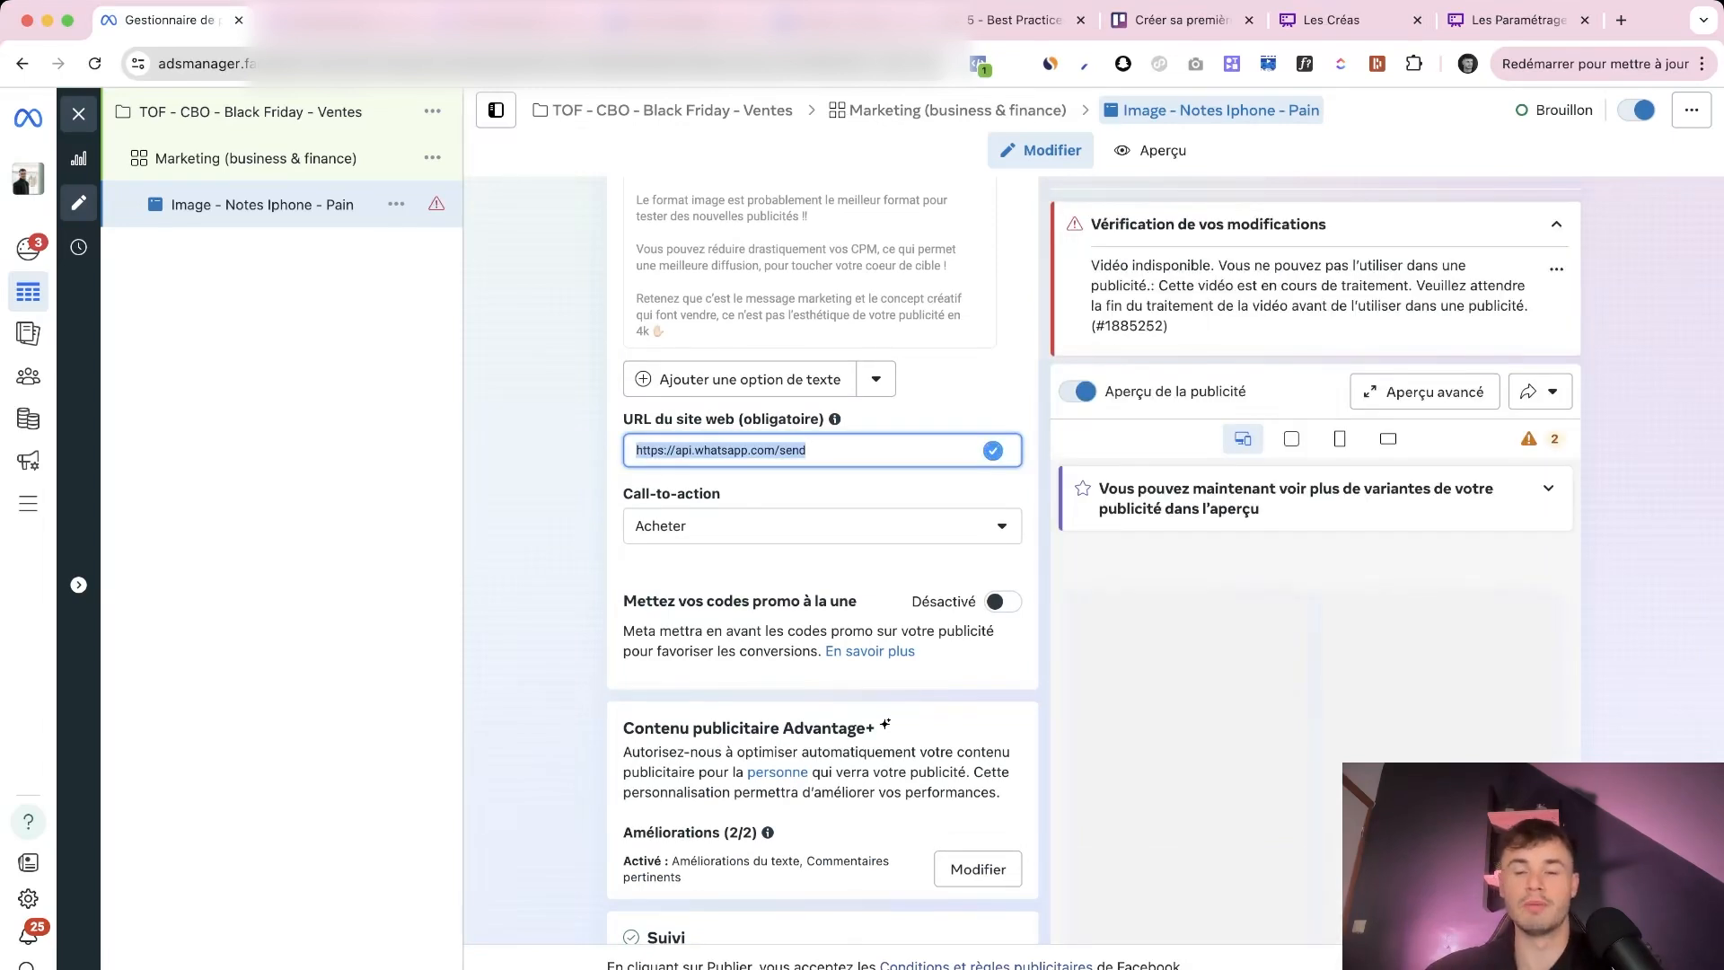
# Return the ad's setup to Créer une publicité
pyautogui.scroll(1, 823, 560)
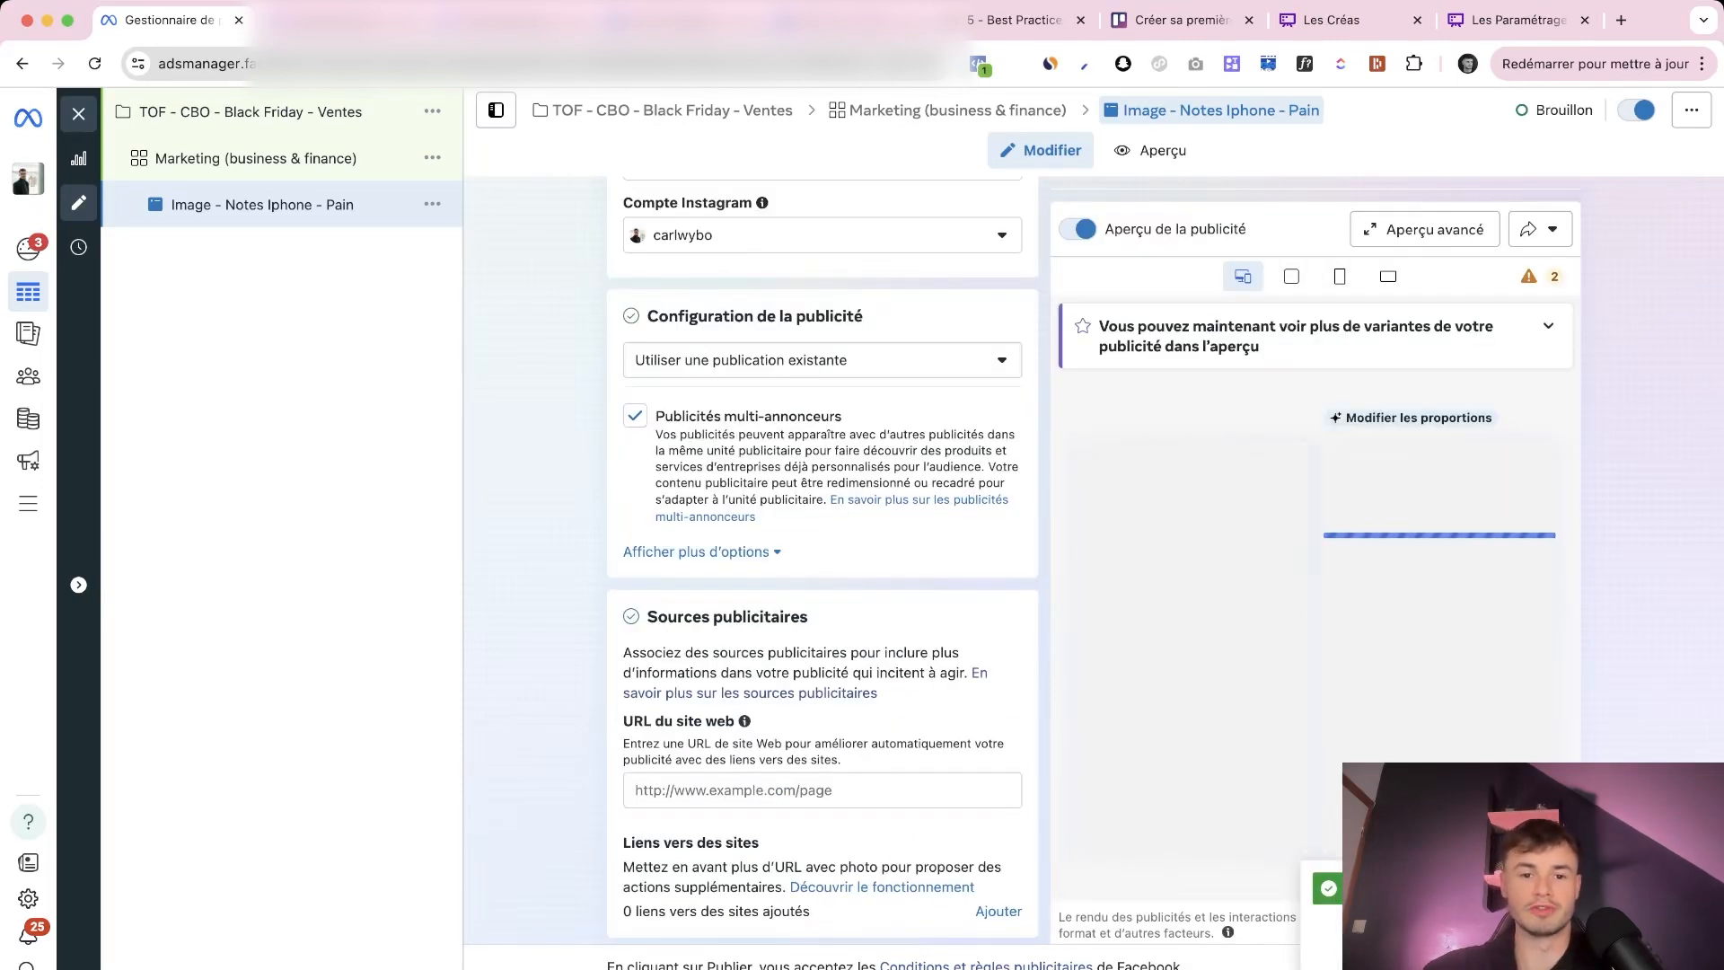
pyautogui.click(822, 360)
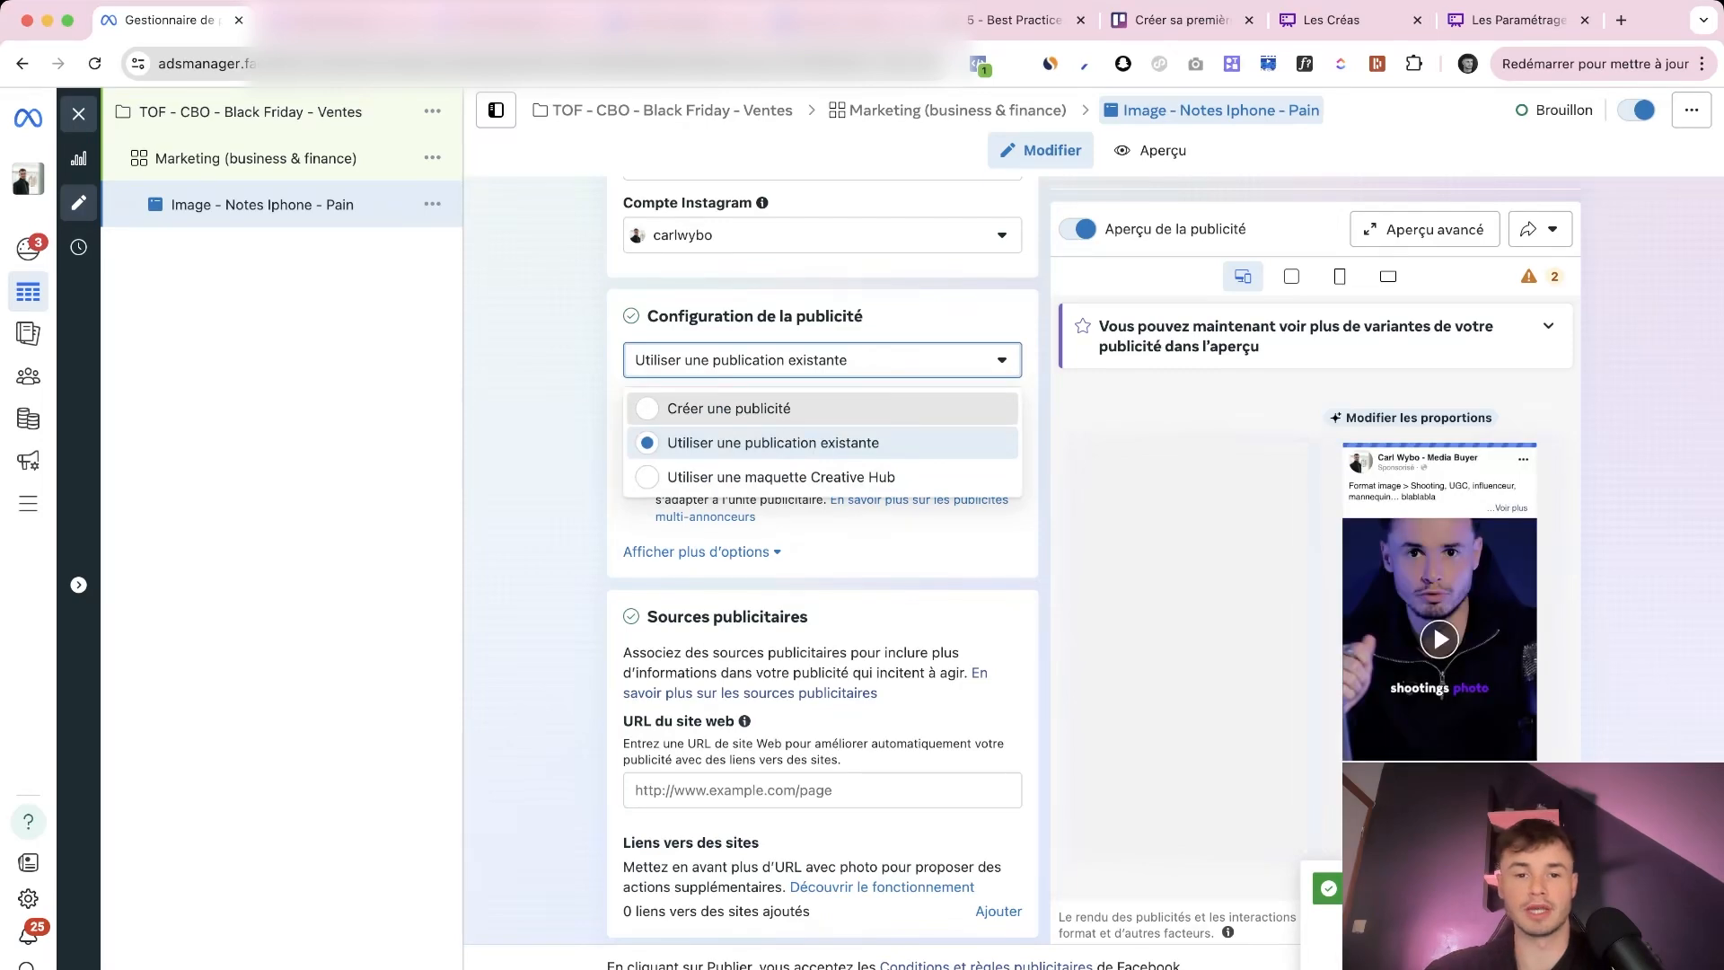
pyautogui.click(729, 408)
# Examine the ad's content source, format and Publicités multi-annonceurs settings, and expand the additional options to show Programmation
pyautogui.scroll(-1, 729, 408)
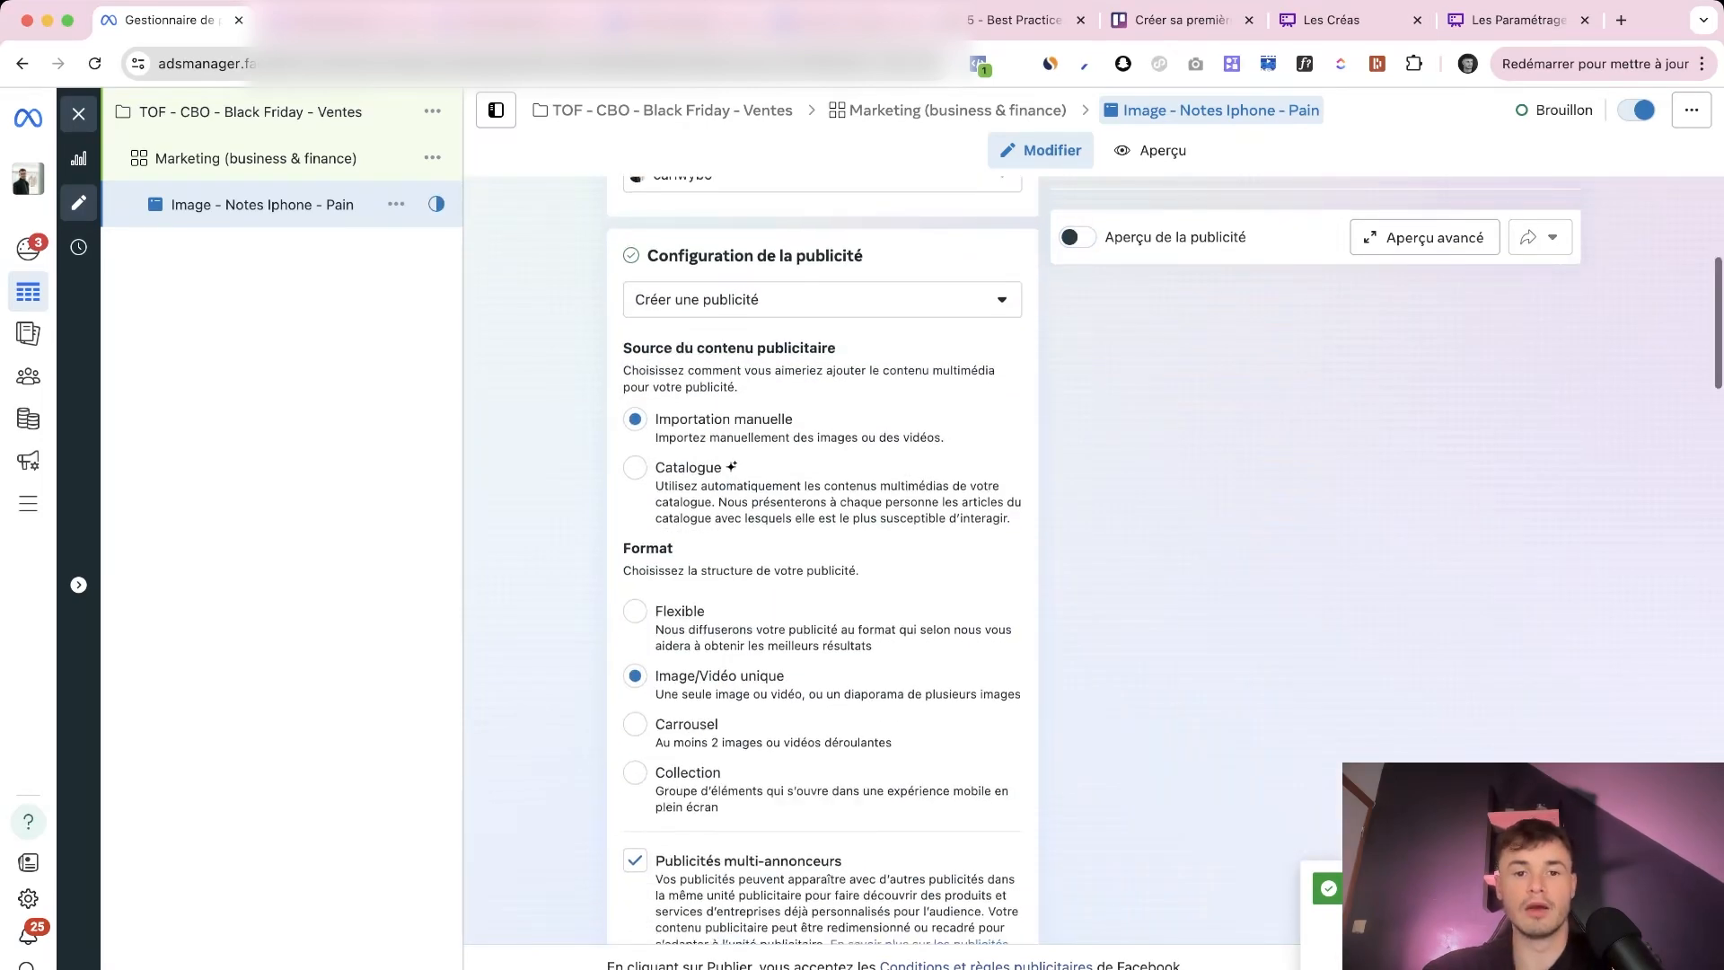
pyautogui.scroll(-2, 822, 556)
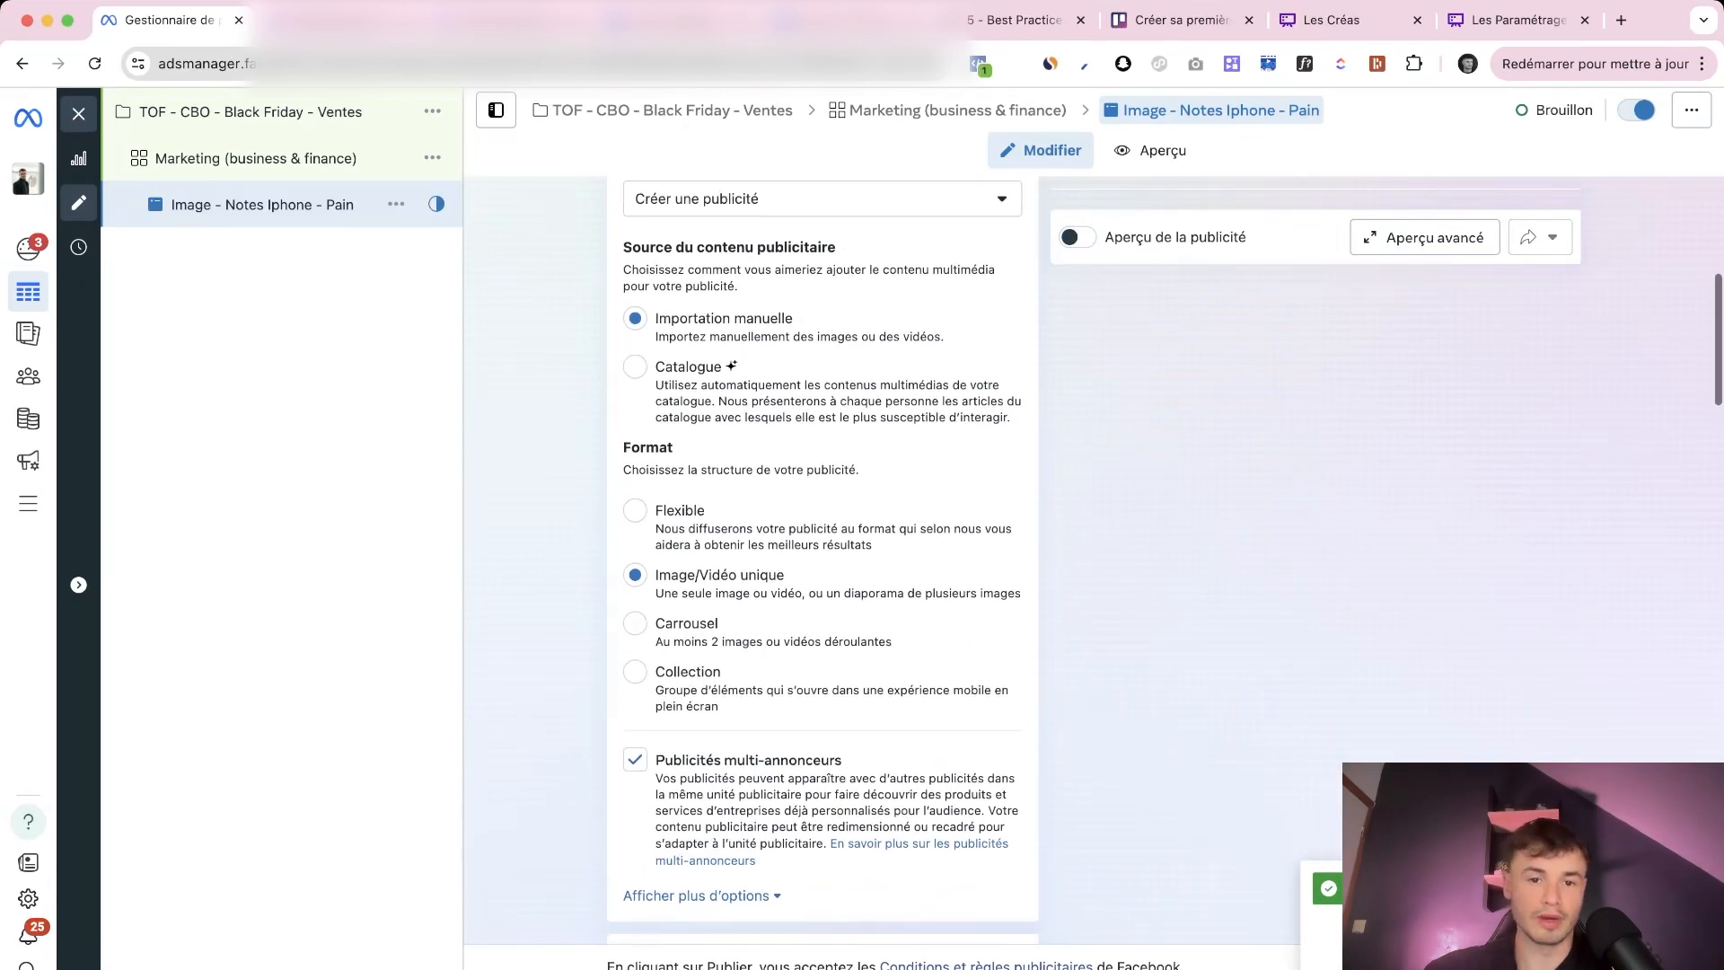
pyautogui.scroll(-3, 822, 557)
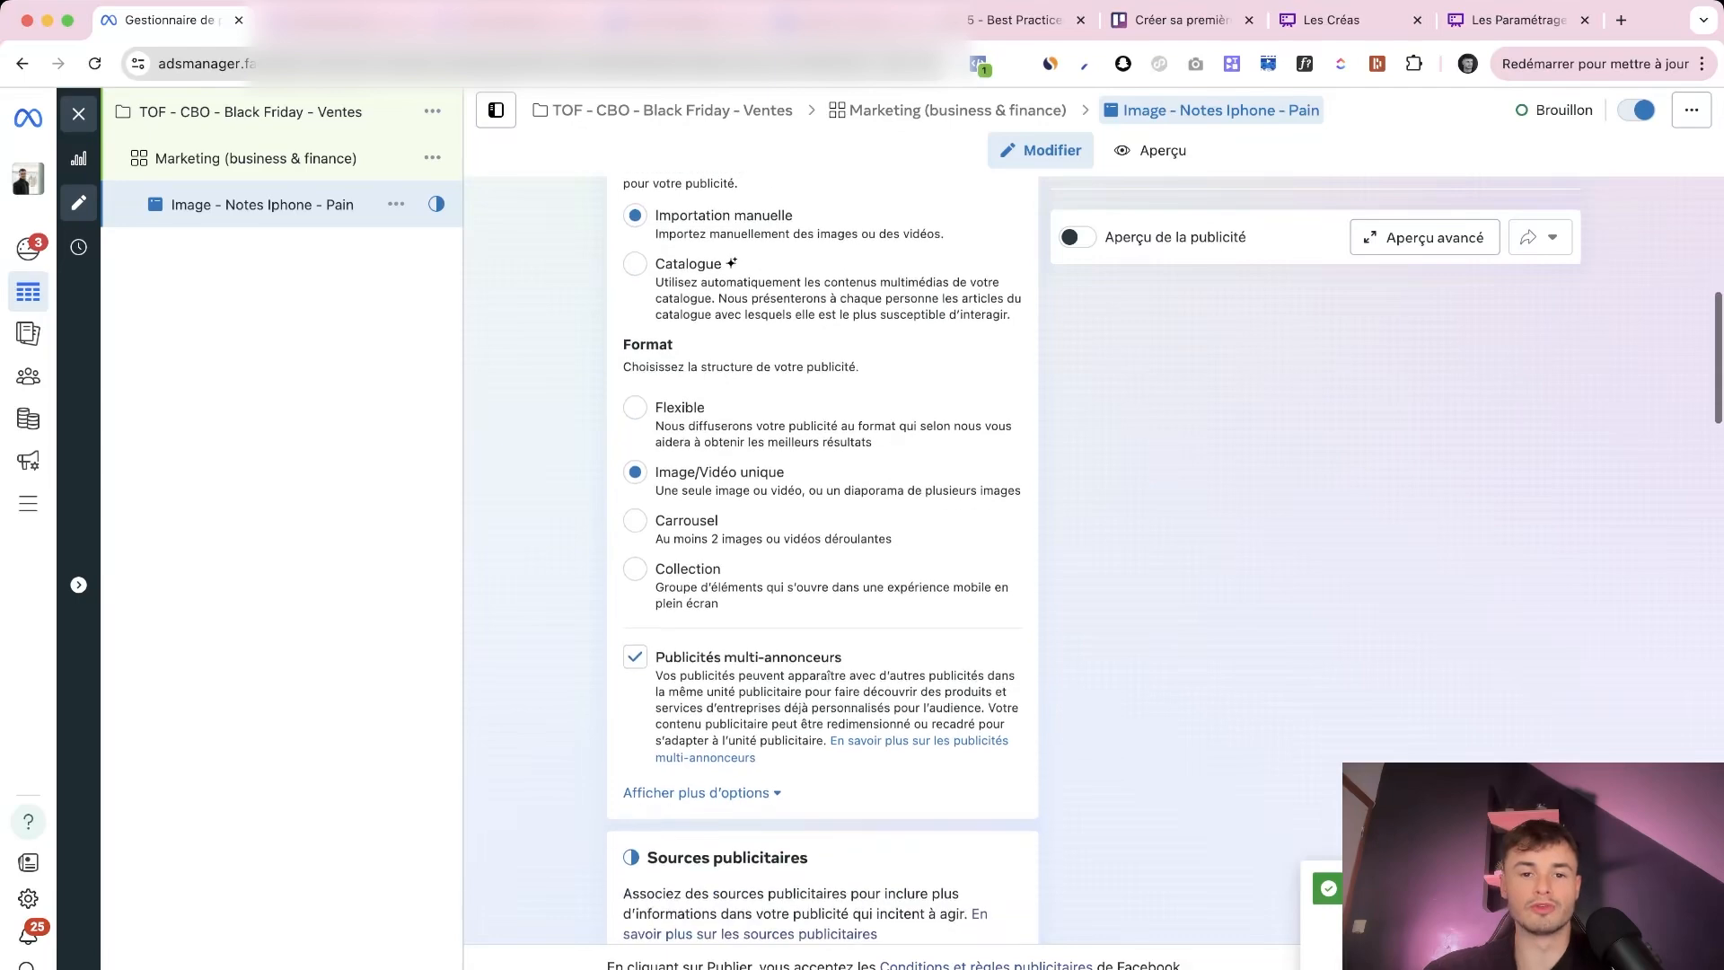
pyautogui.scroll(-1, 822, 557)
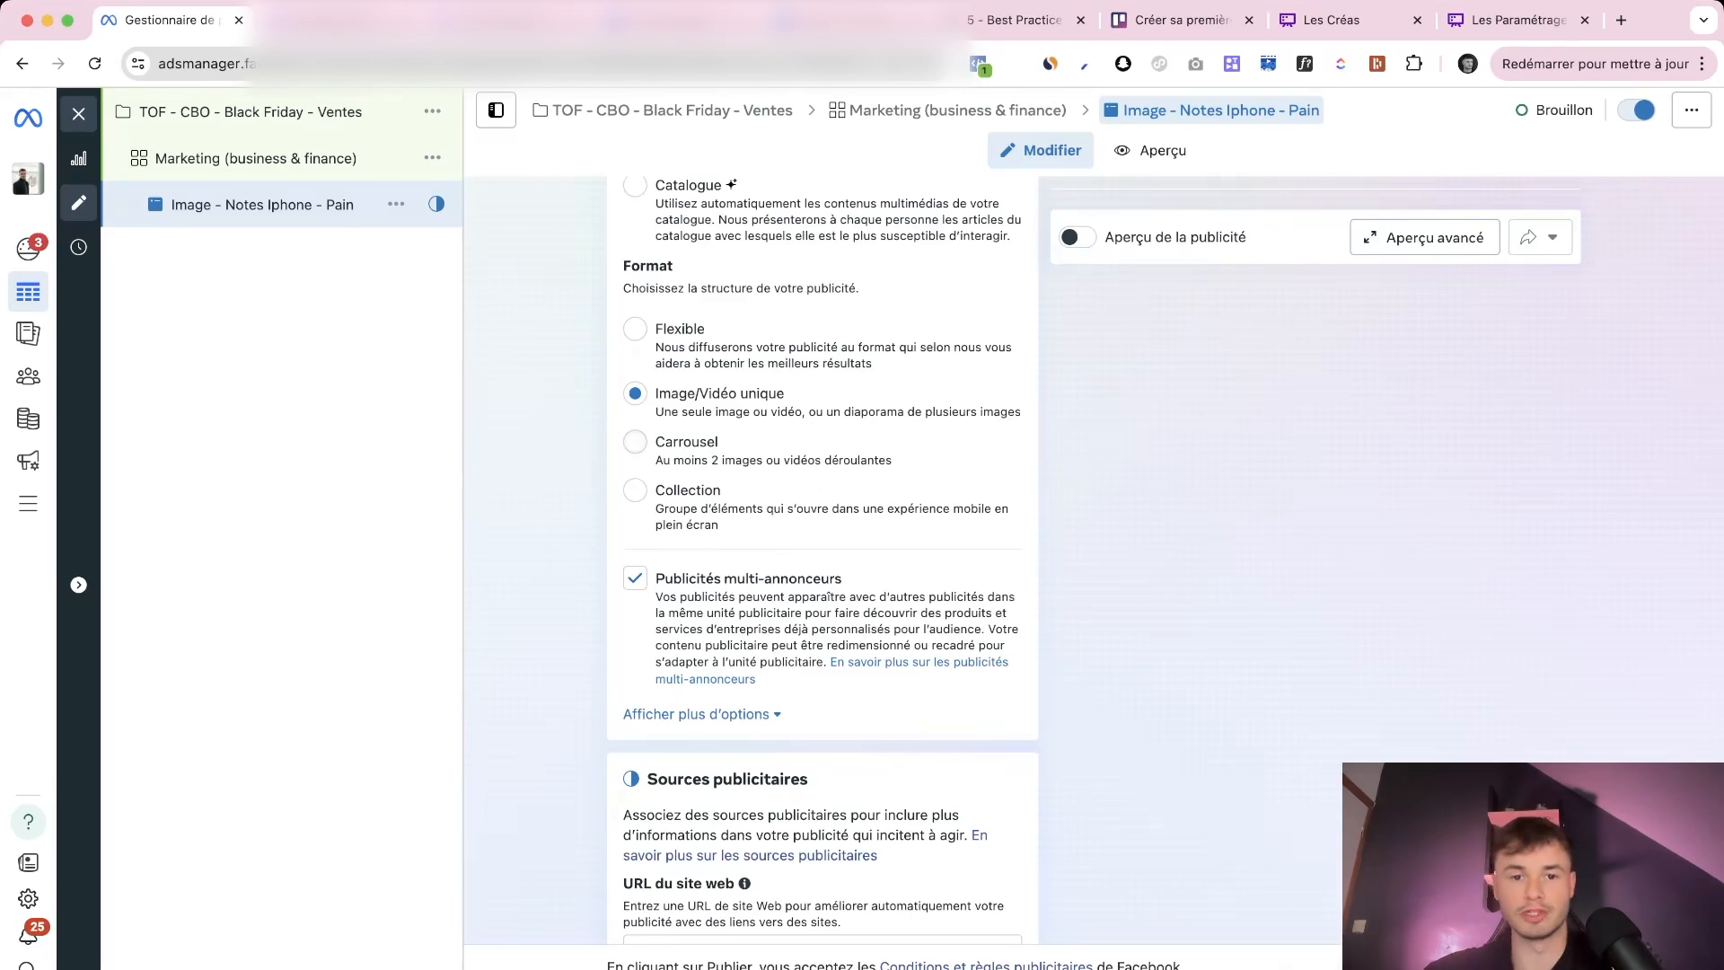
pyautogui.scroll(-2, 823, 556)
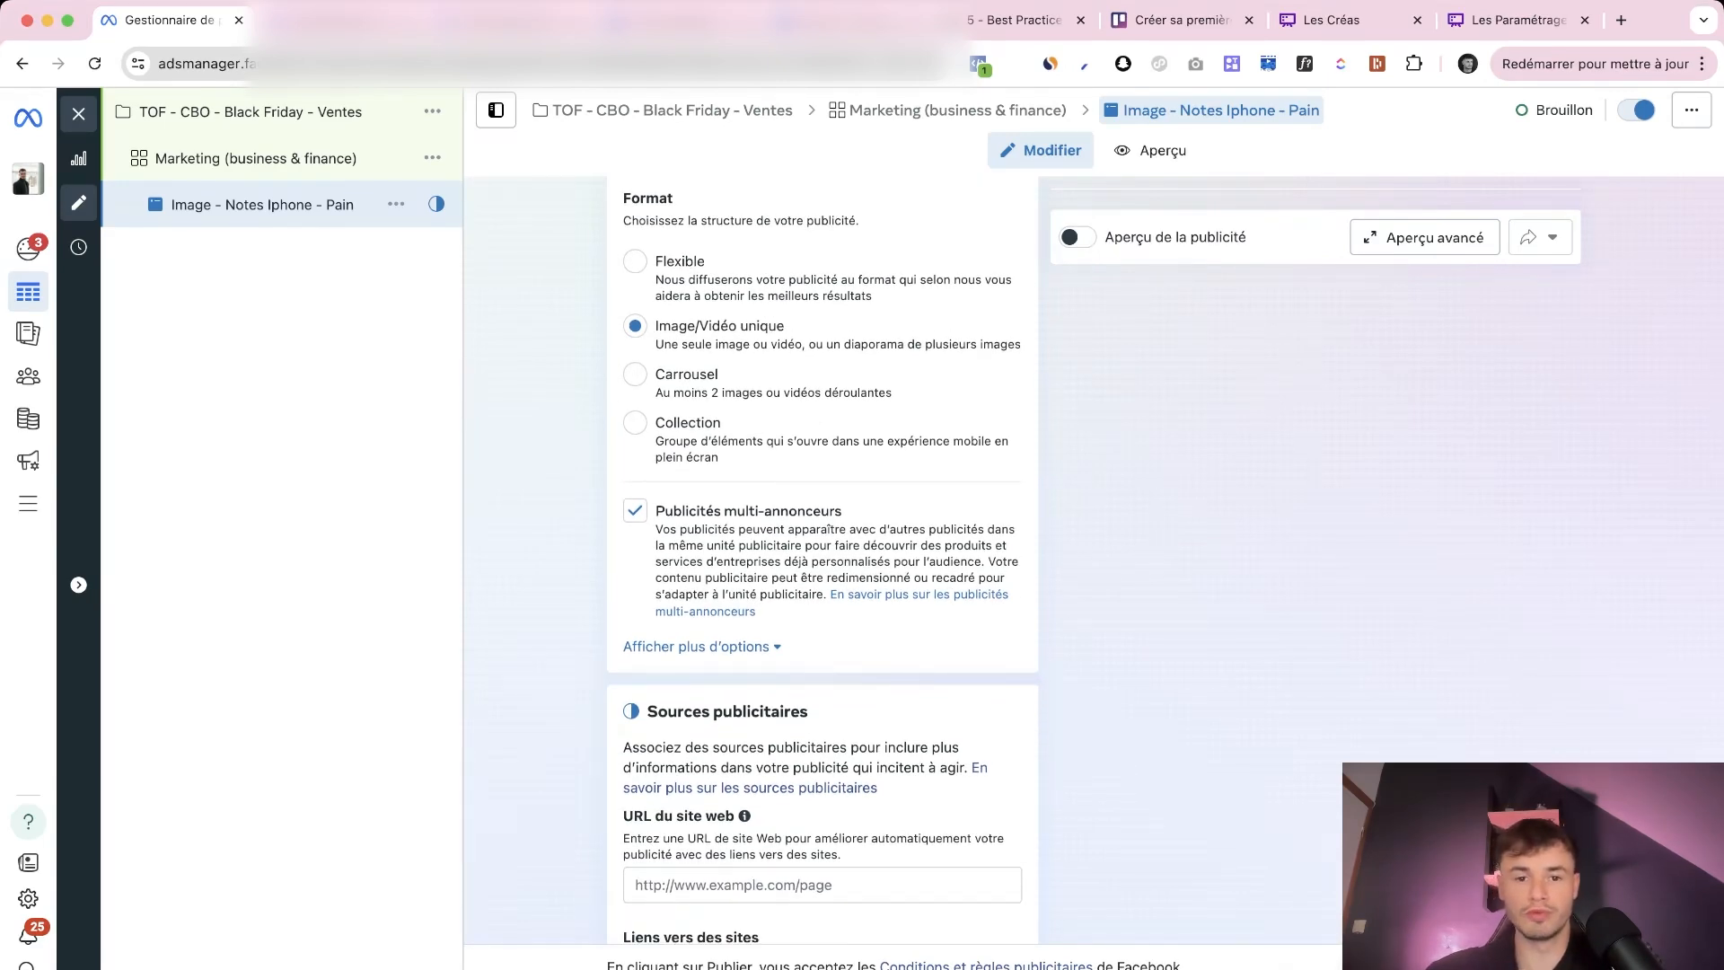
pyautogui.scroll(-3, 822, 557)
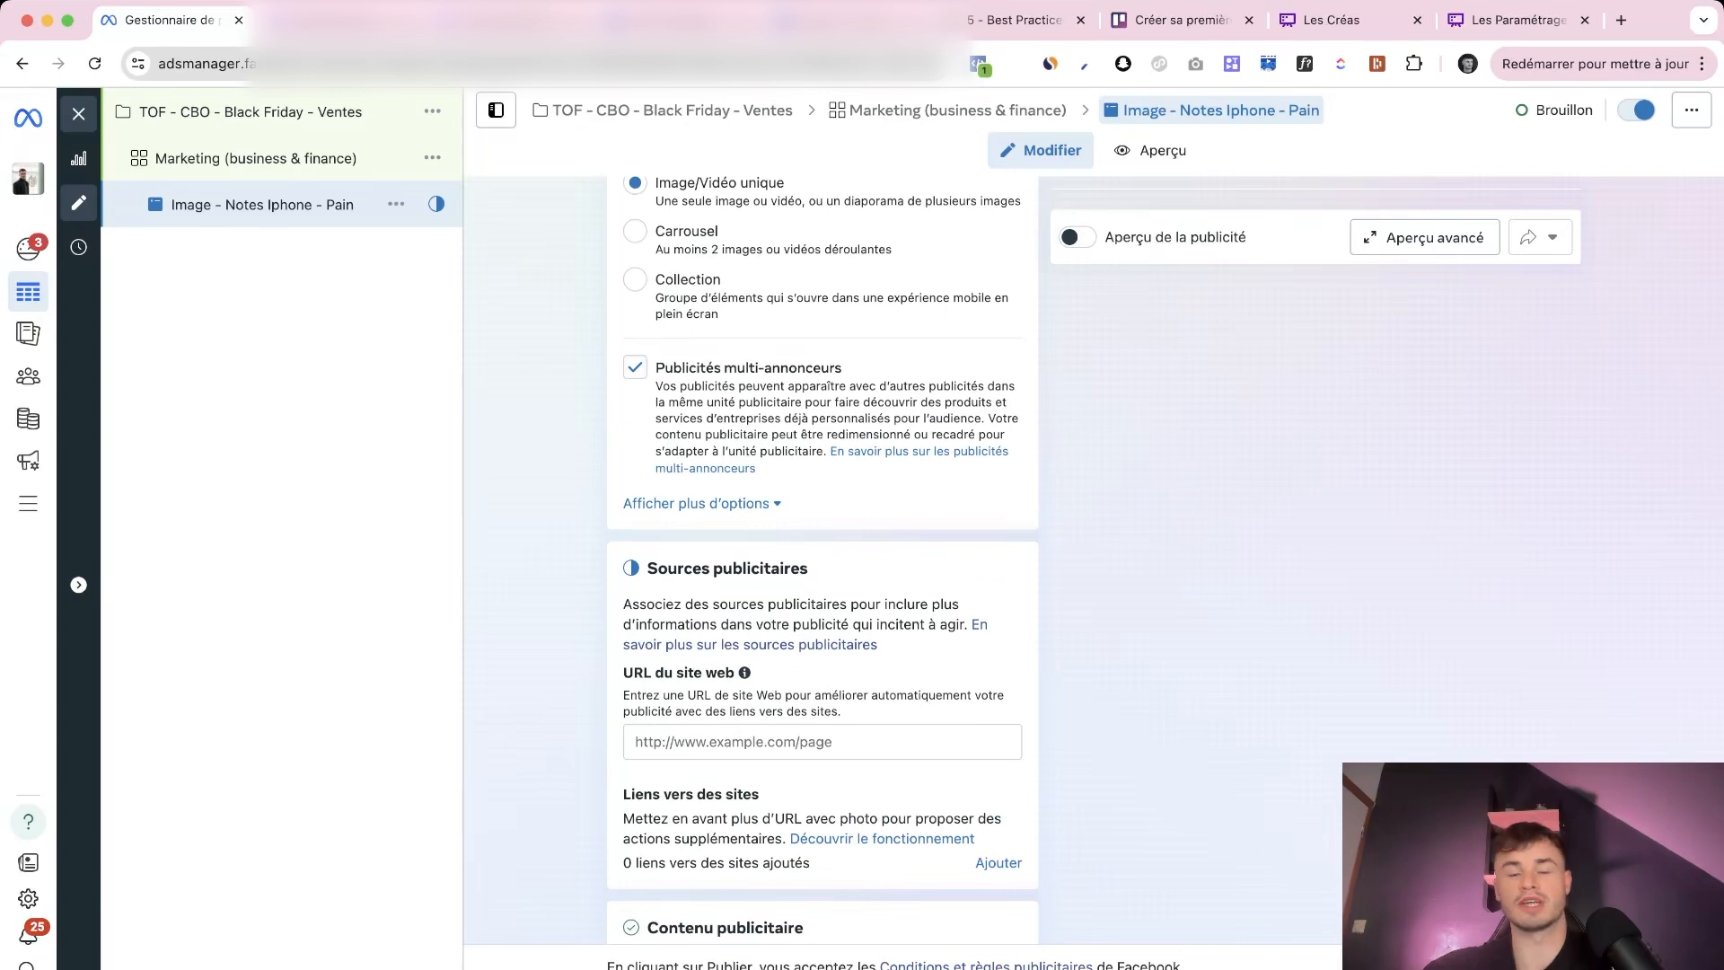
pyautogui.scroll(-1, 822, 556)
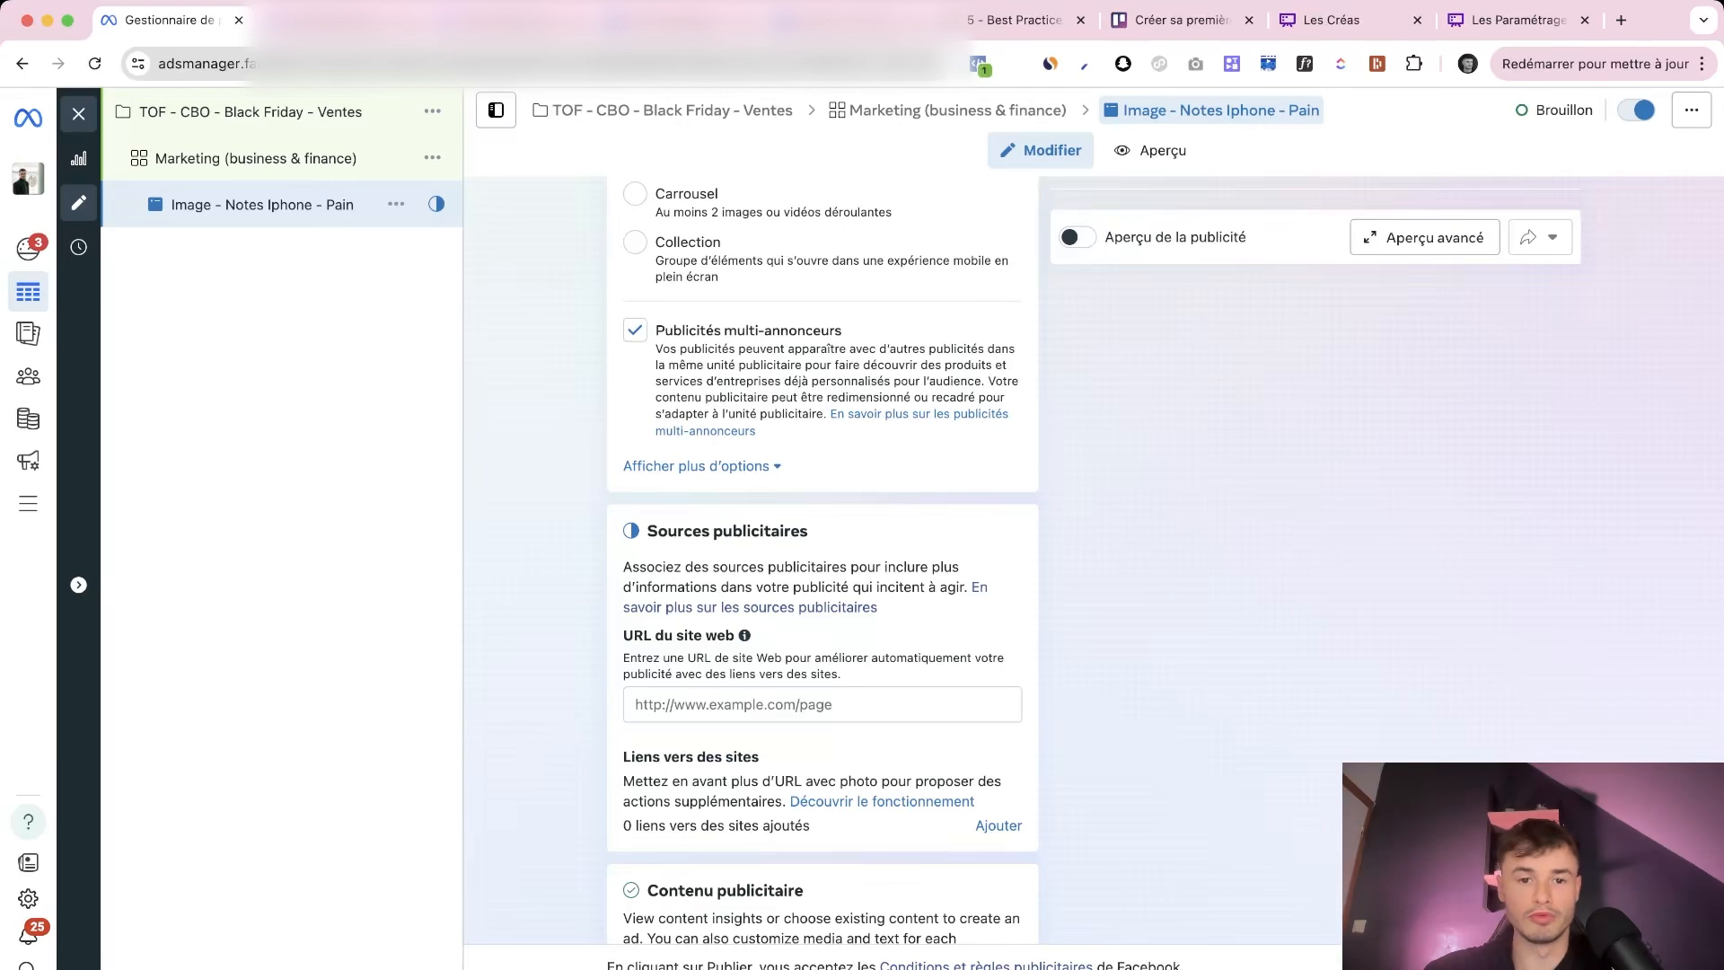
pyautogui.scroll(-1, 702, 429)
pyautogui.click(696, 427)
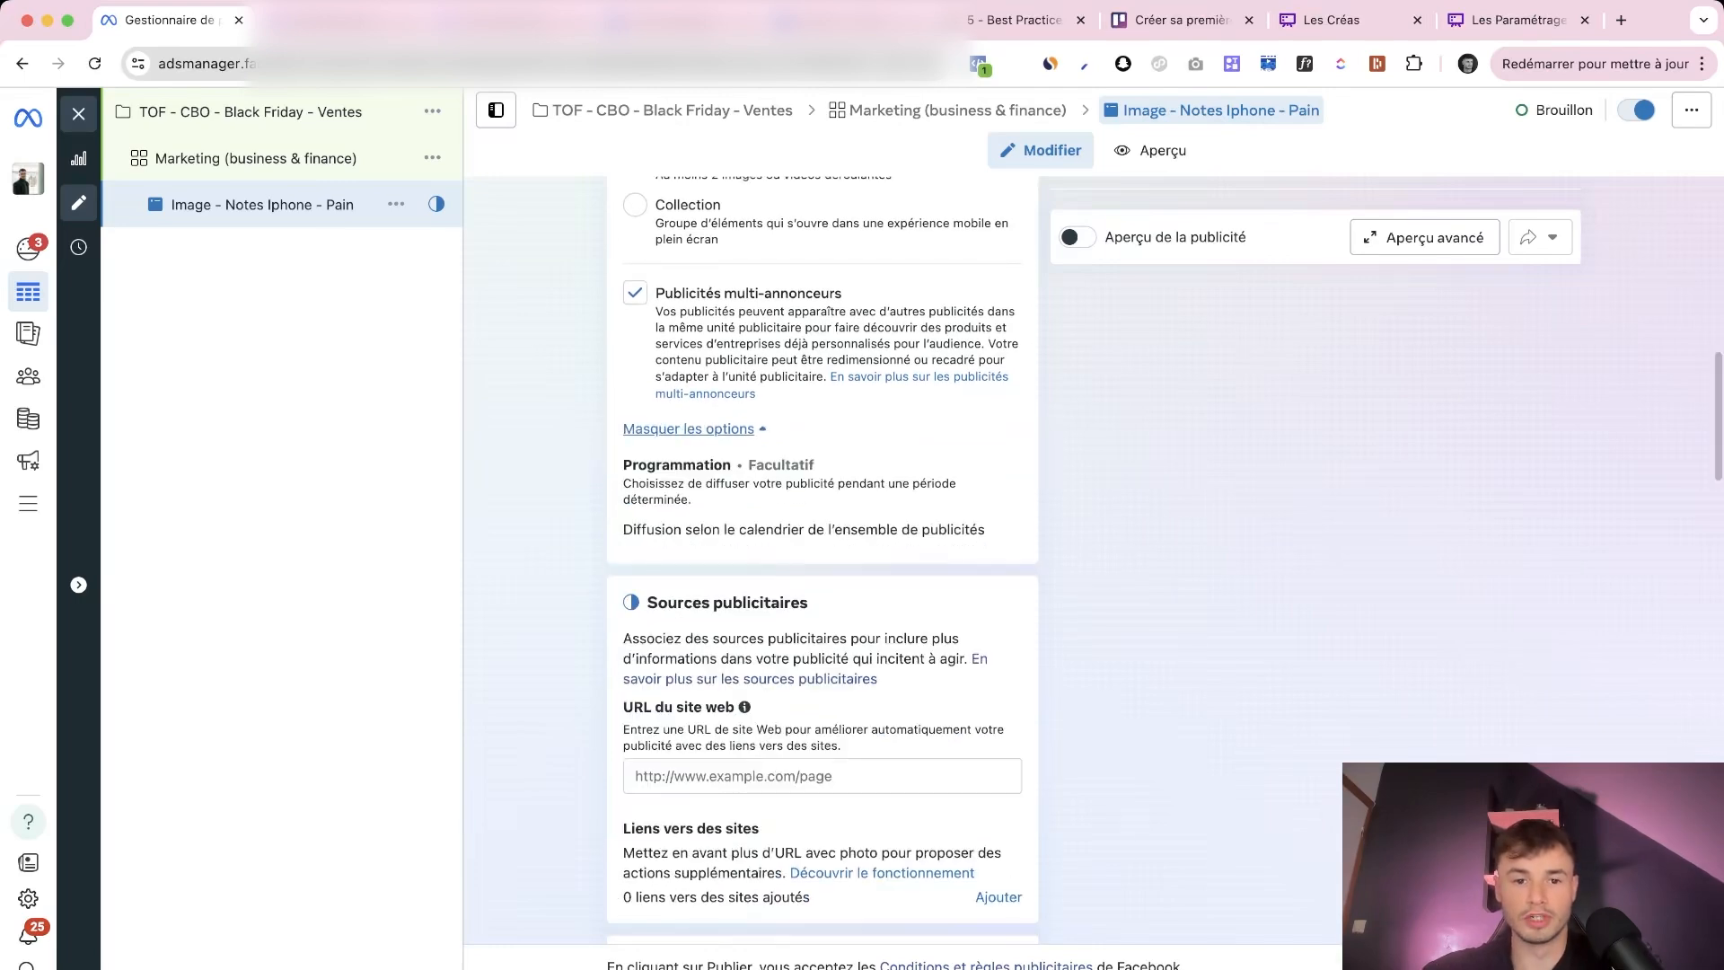
# Examine the Sources publicitaires settings for website URL and site links, and continue to the Contenu publicitaire fields
pyautogui.scroll(-1, 697, 427)
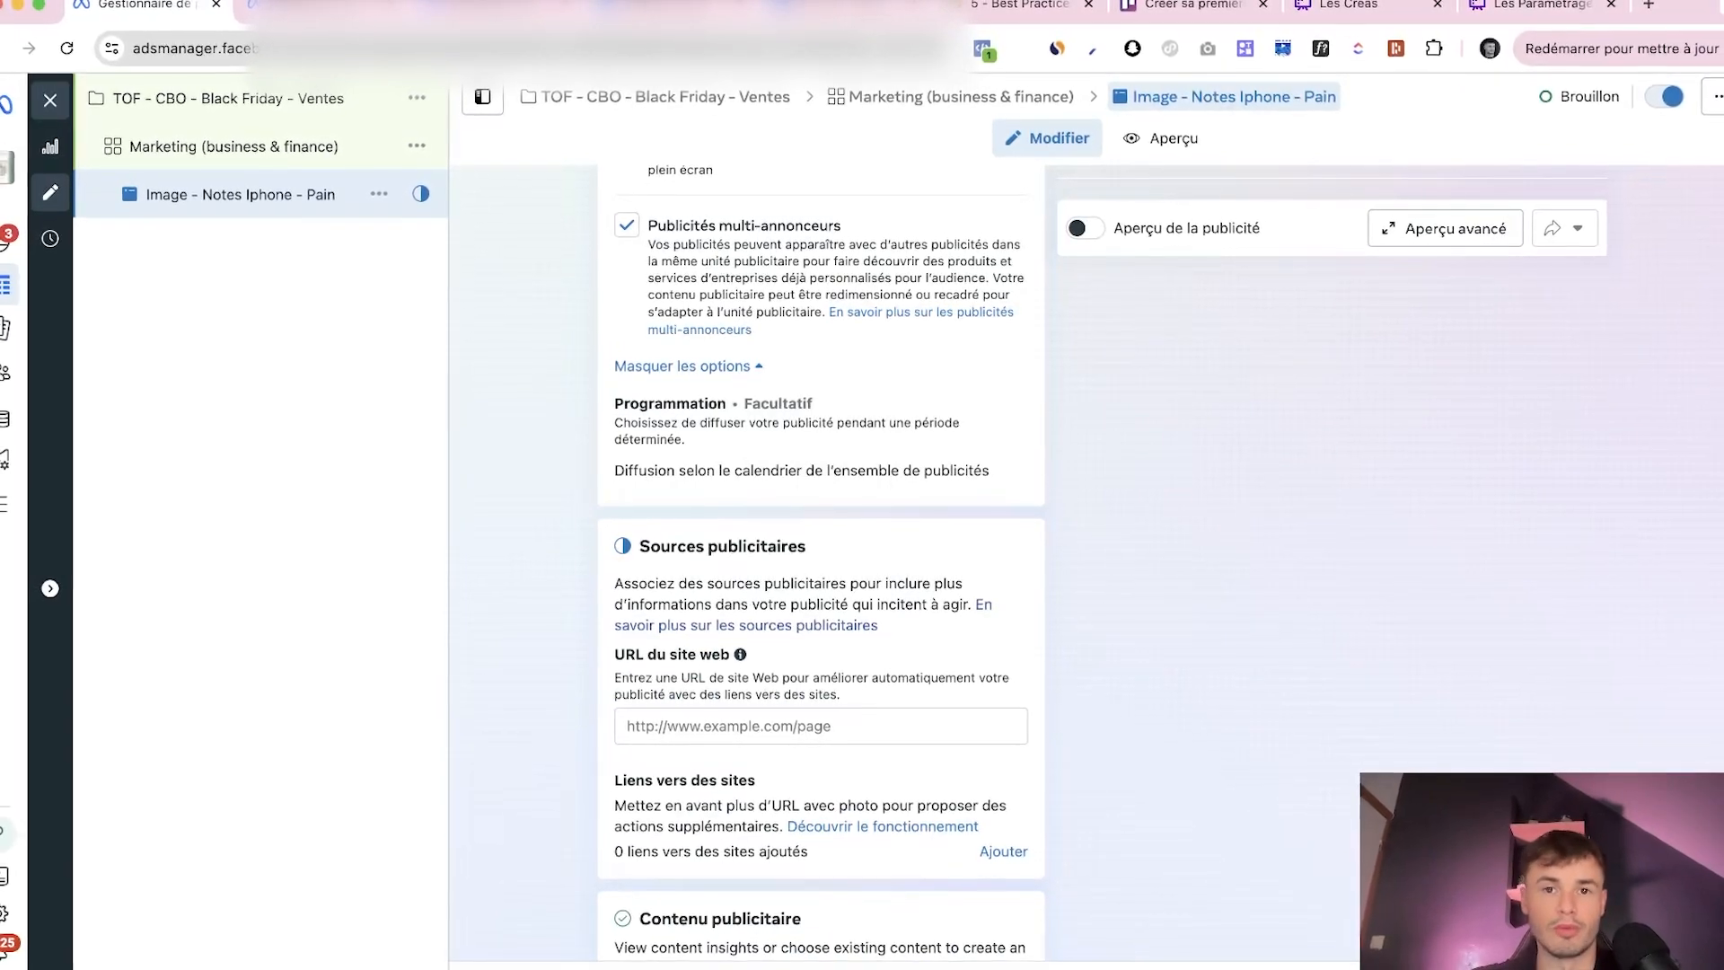
pyautogui.scroll(-3, 820, 539)
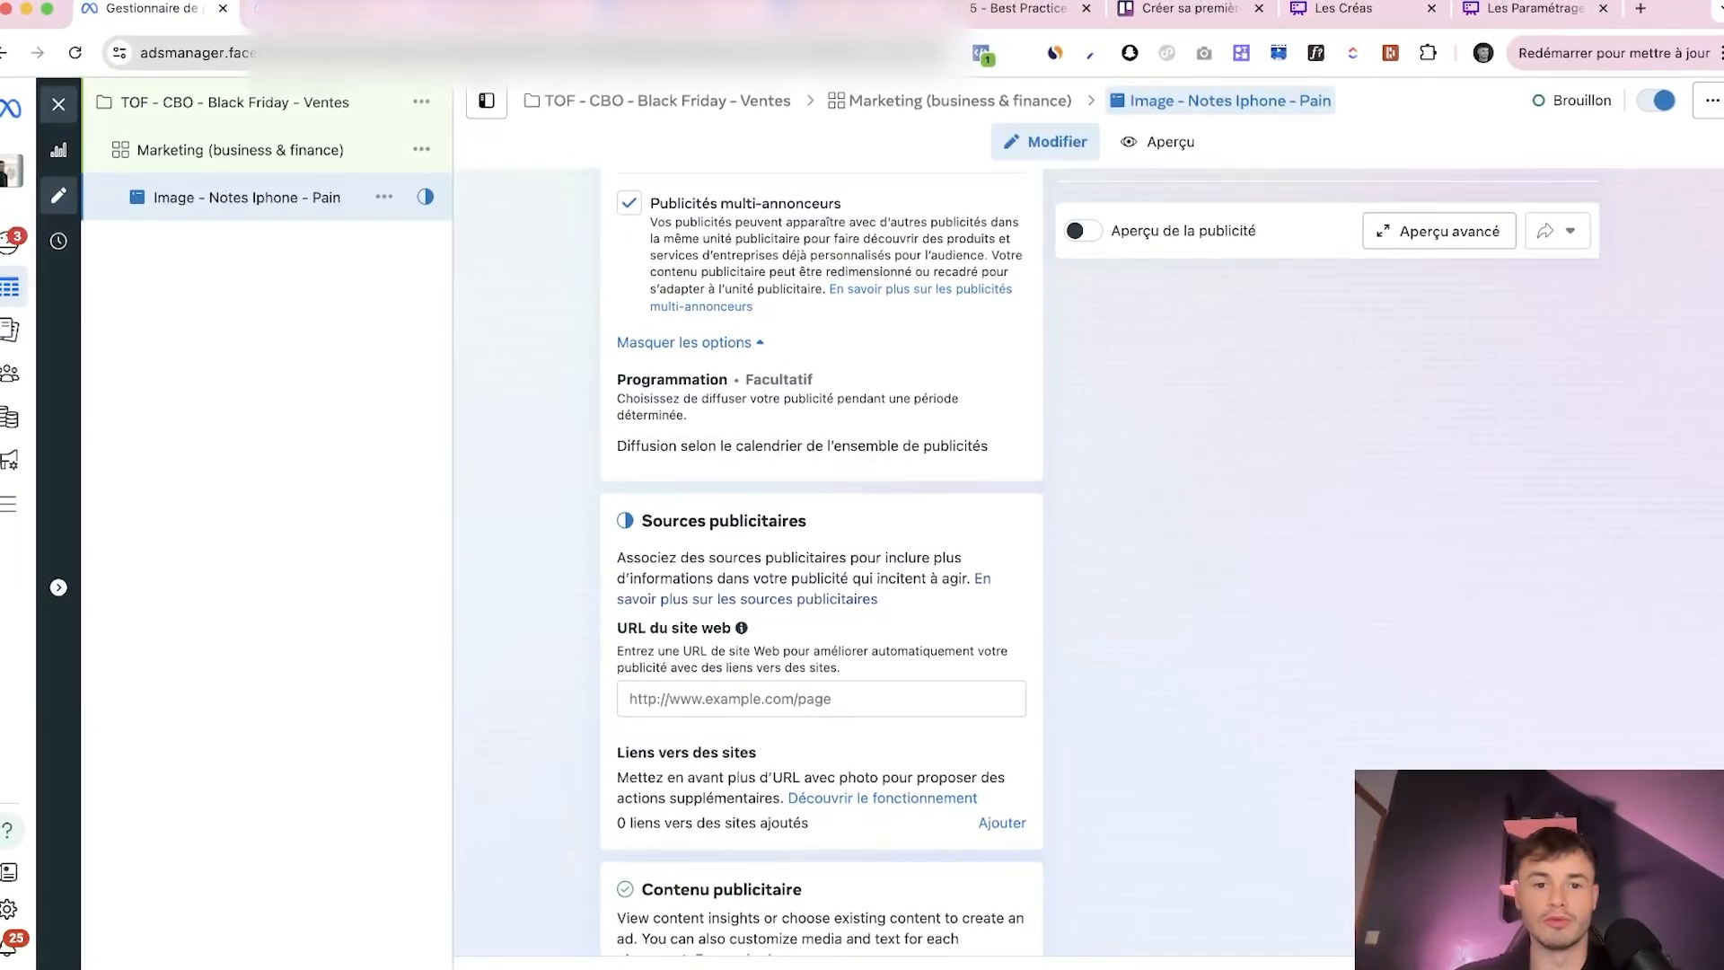
pyautogui.scroll(-2, 821, 539)
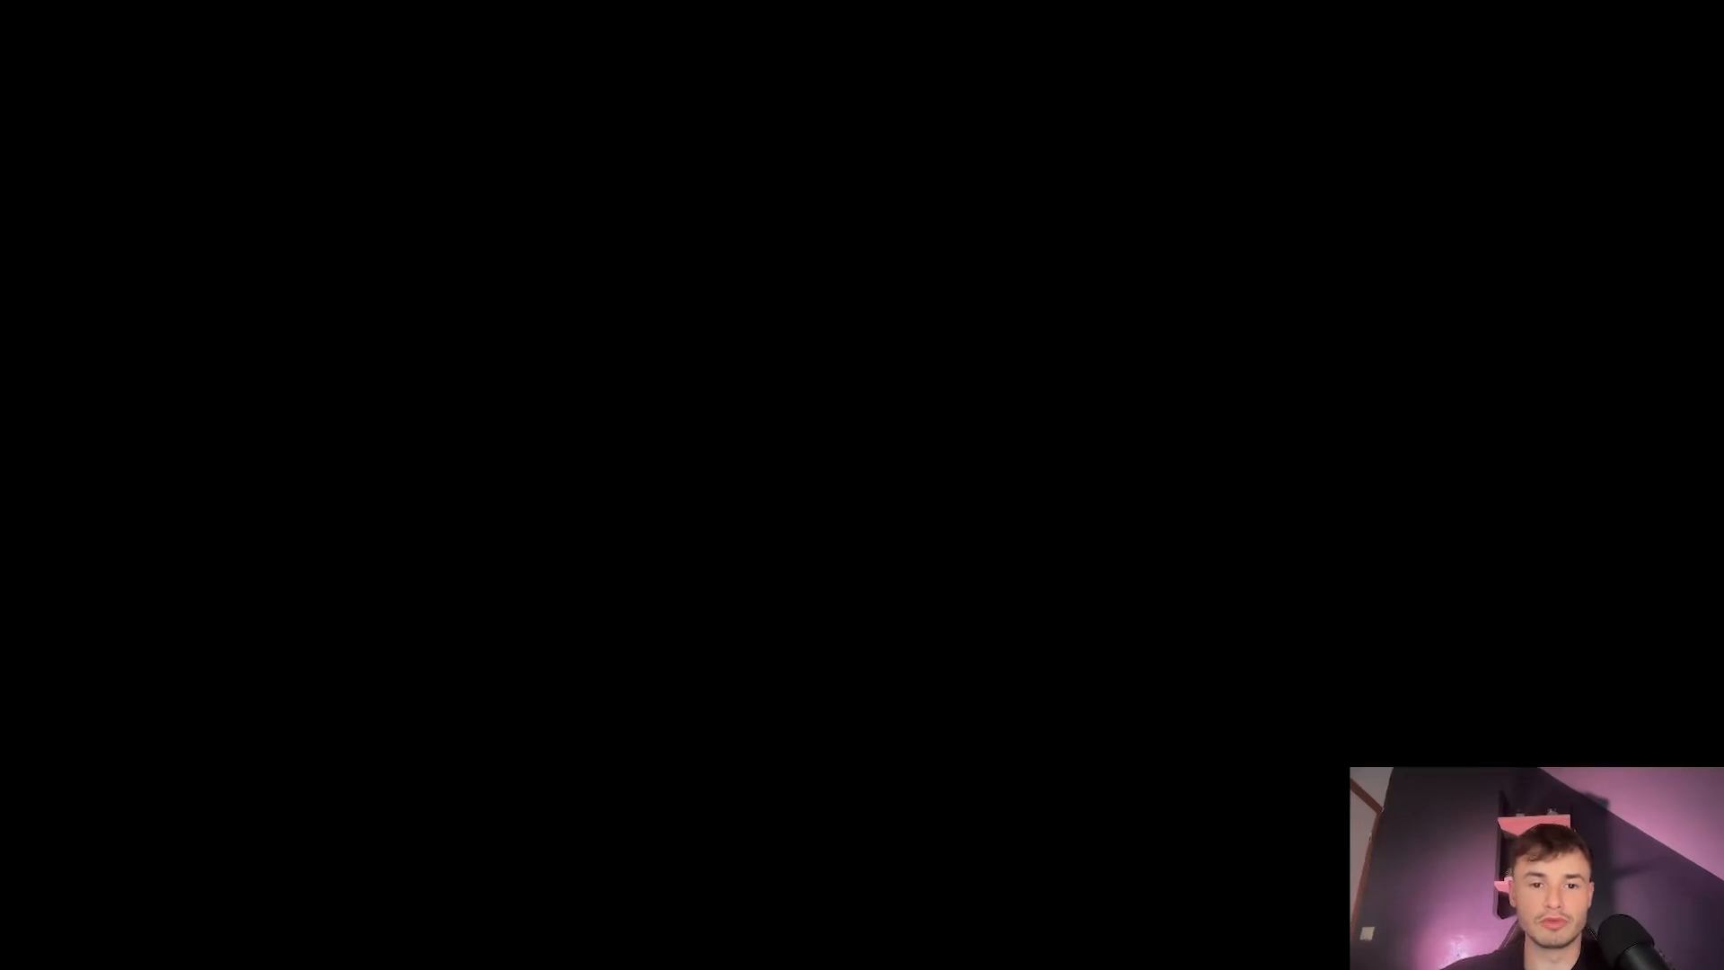
pyautogui.scroll(-1, 820, 539)
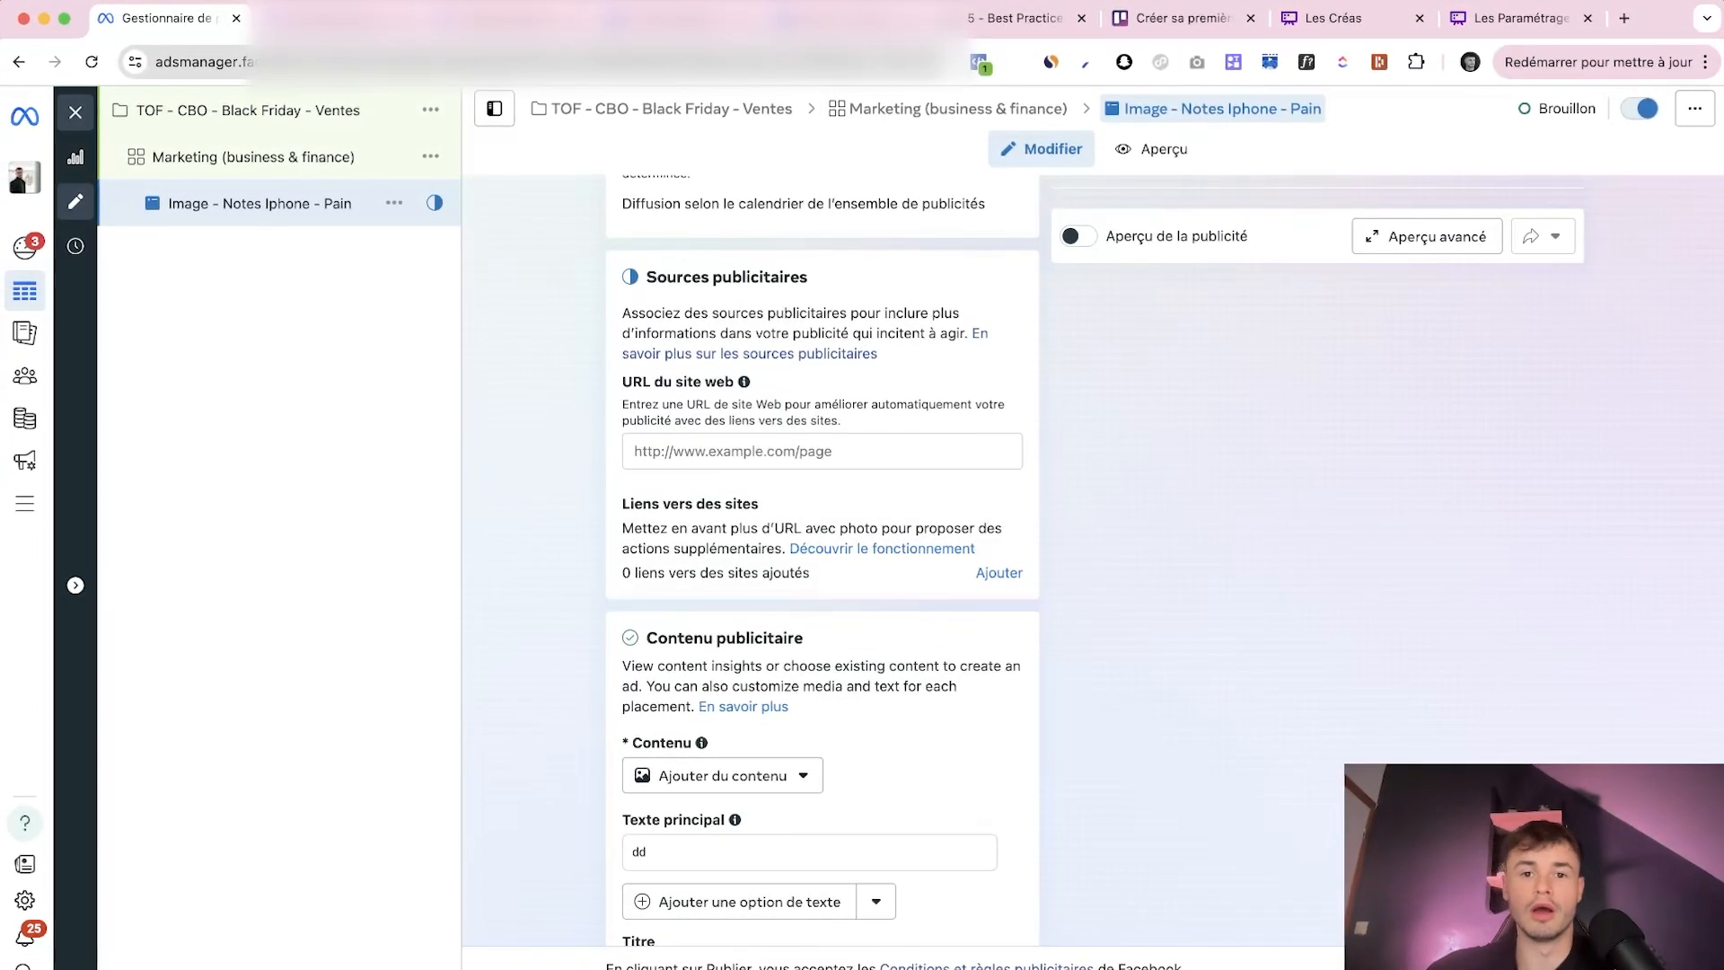
pyautogui.scroll(-2, 820, 539)
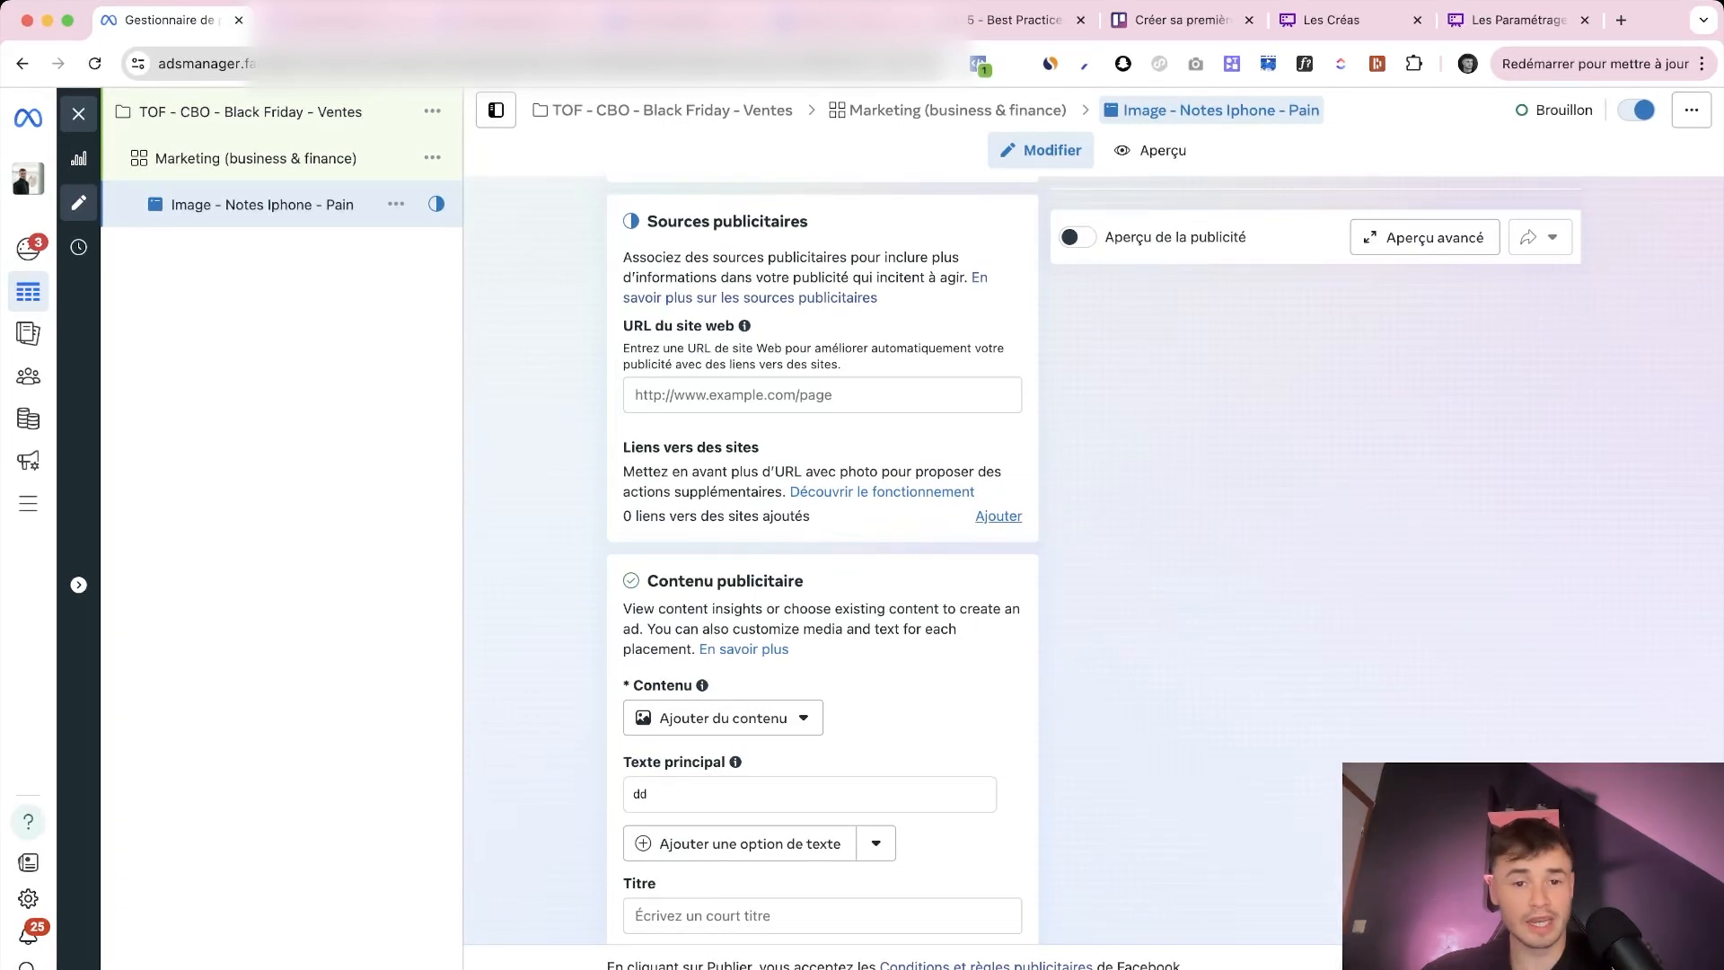
pyautogui.moveTo(934, 491)
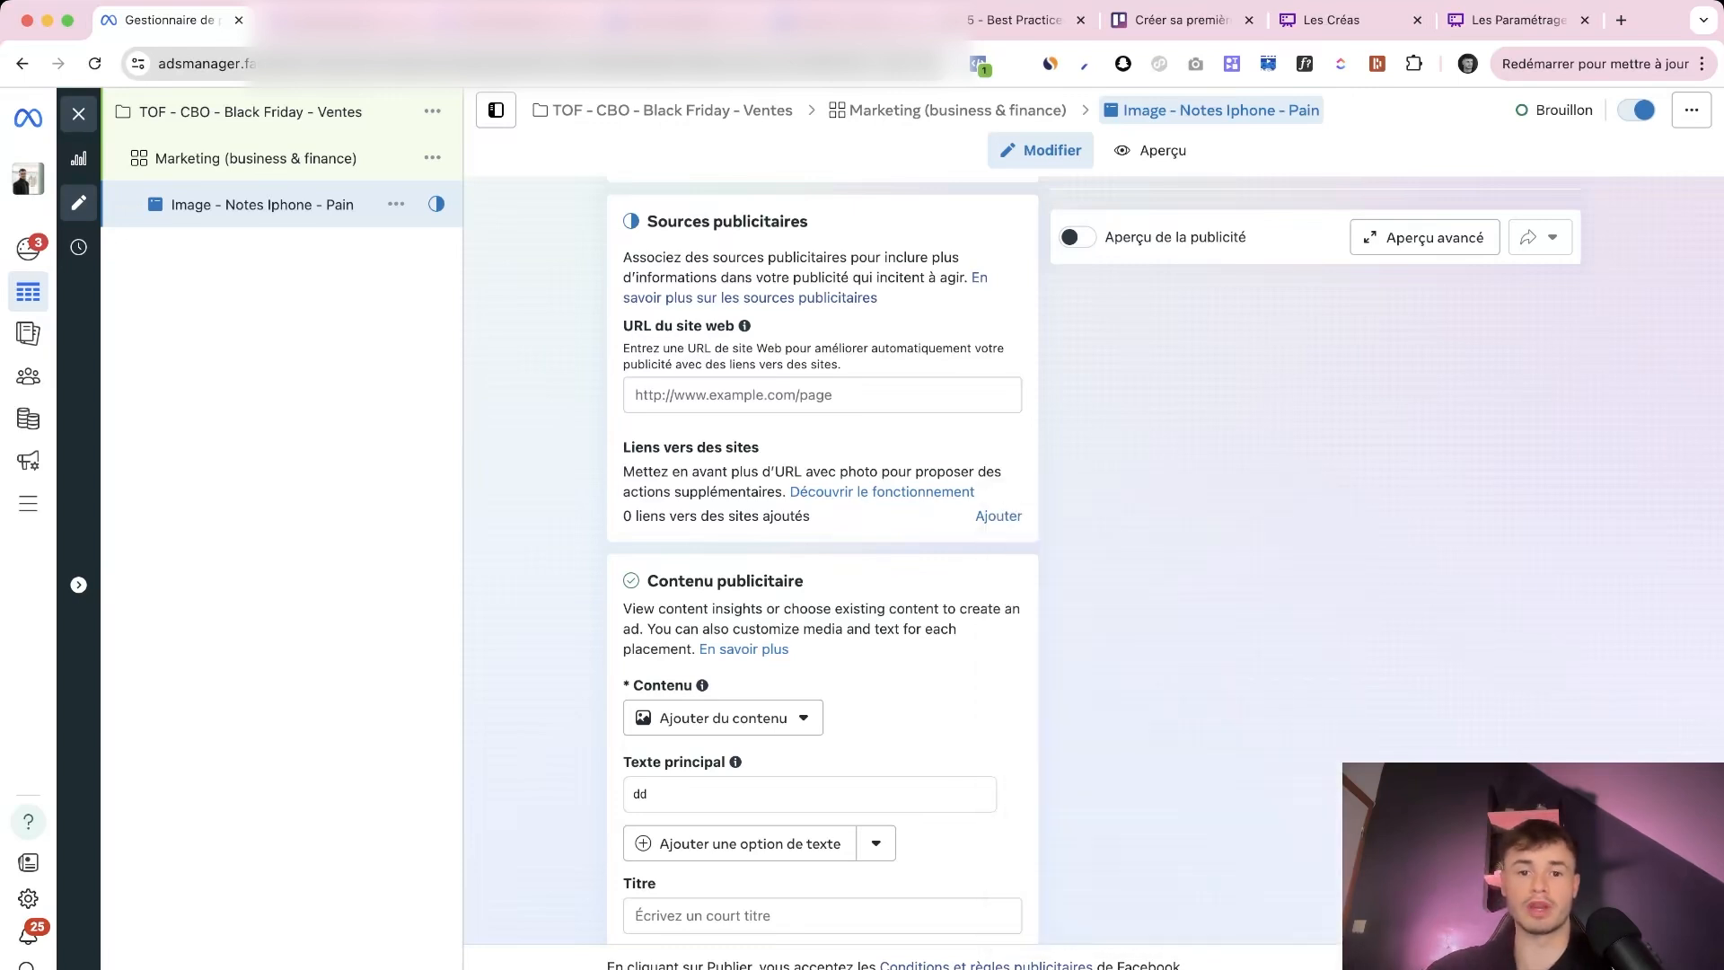
pyautogui.scroll(-1, 998, 498)
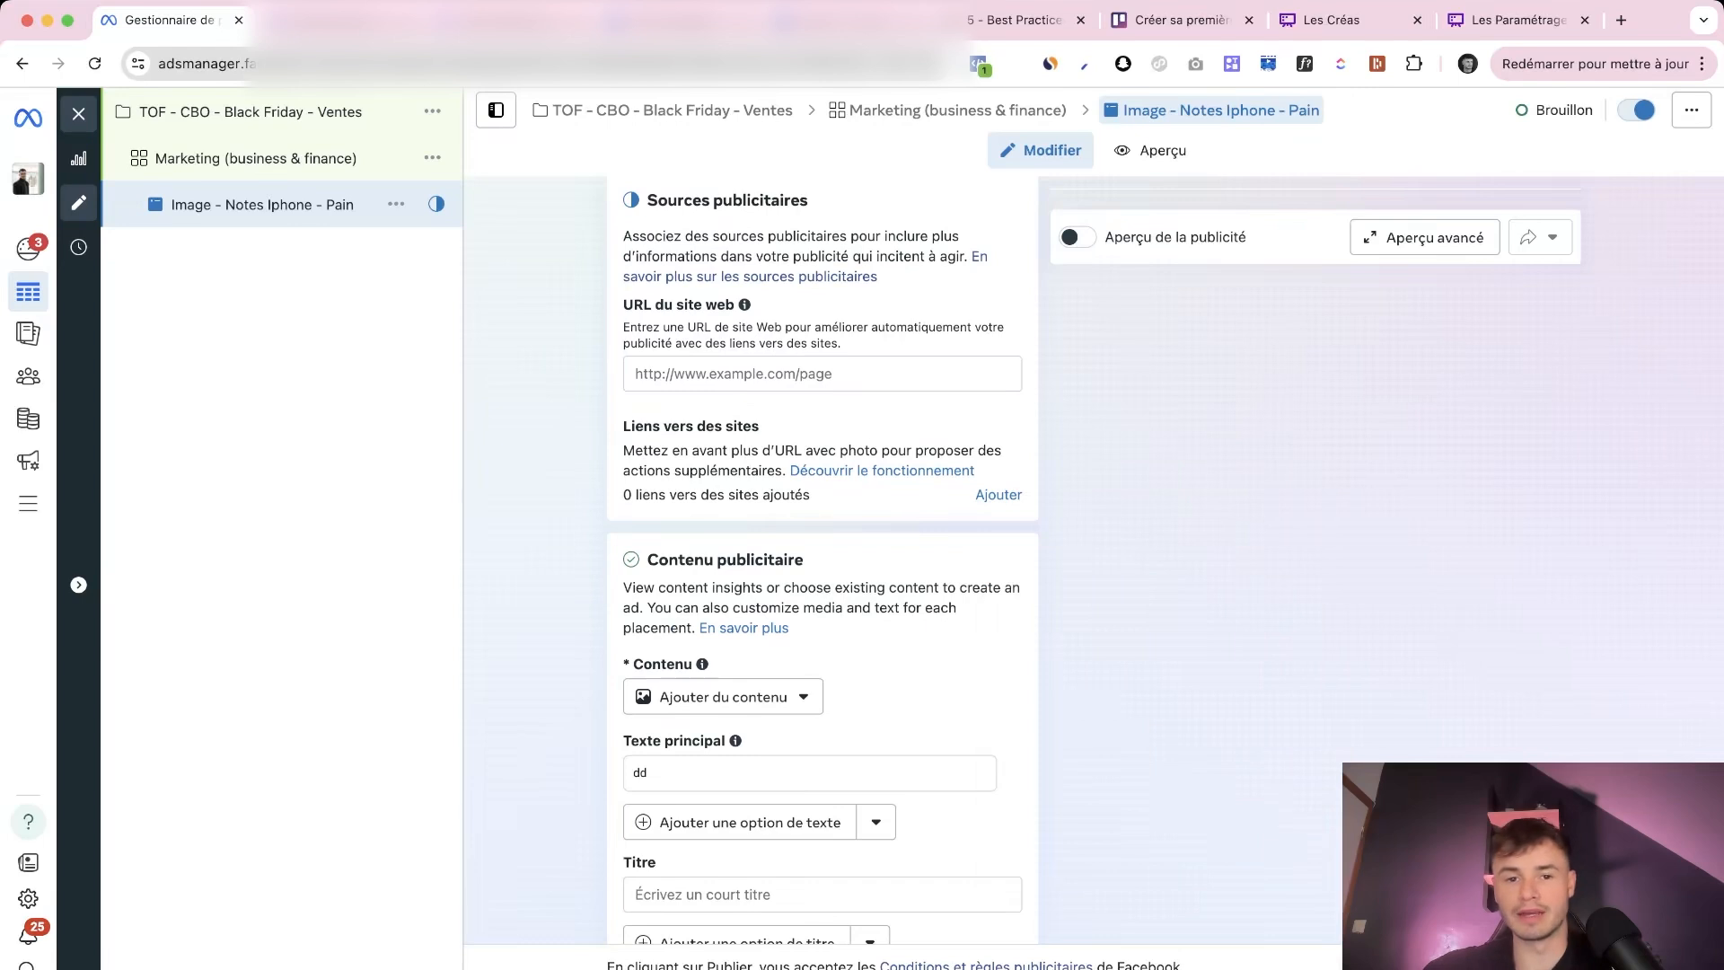
pyautogui.scroll(1, 998, 498)
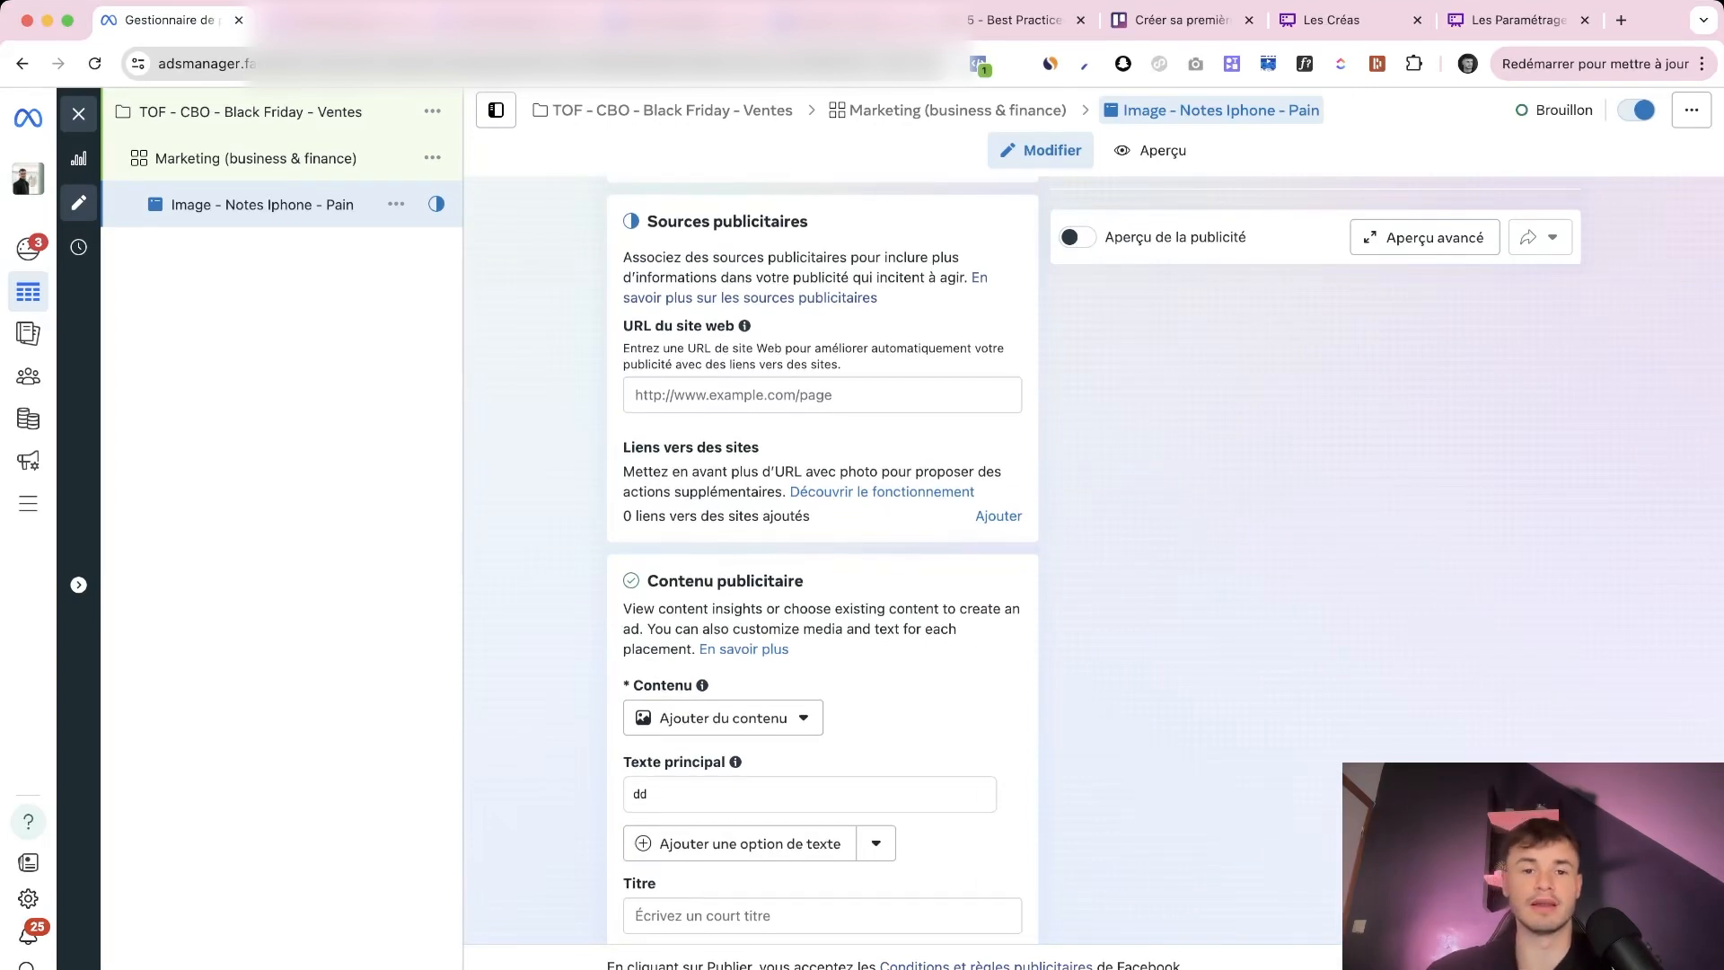
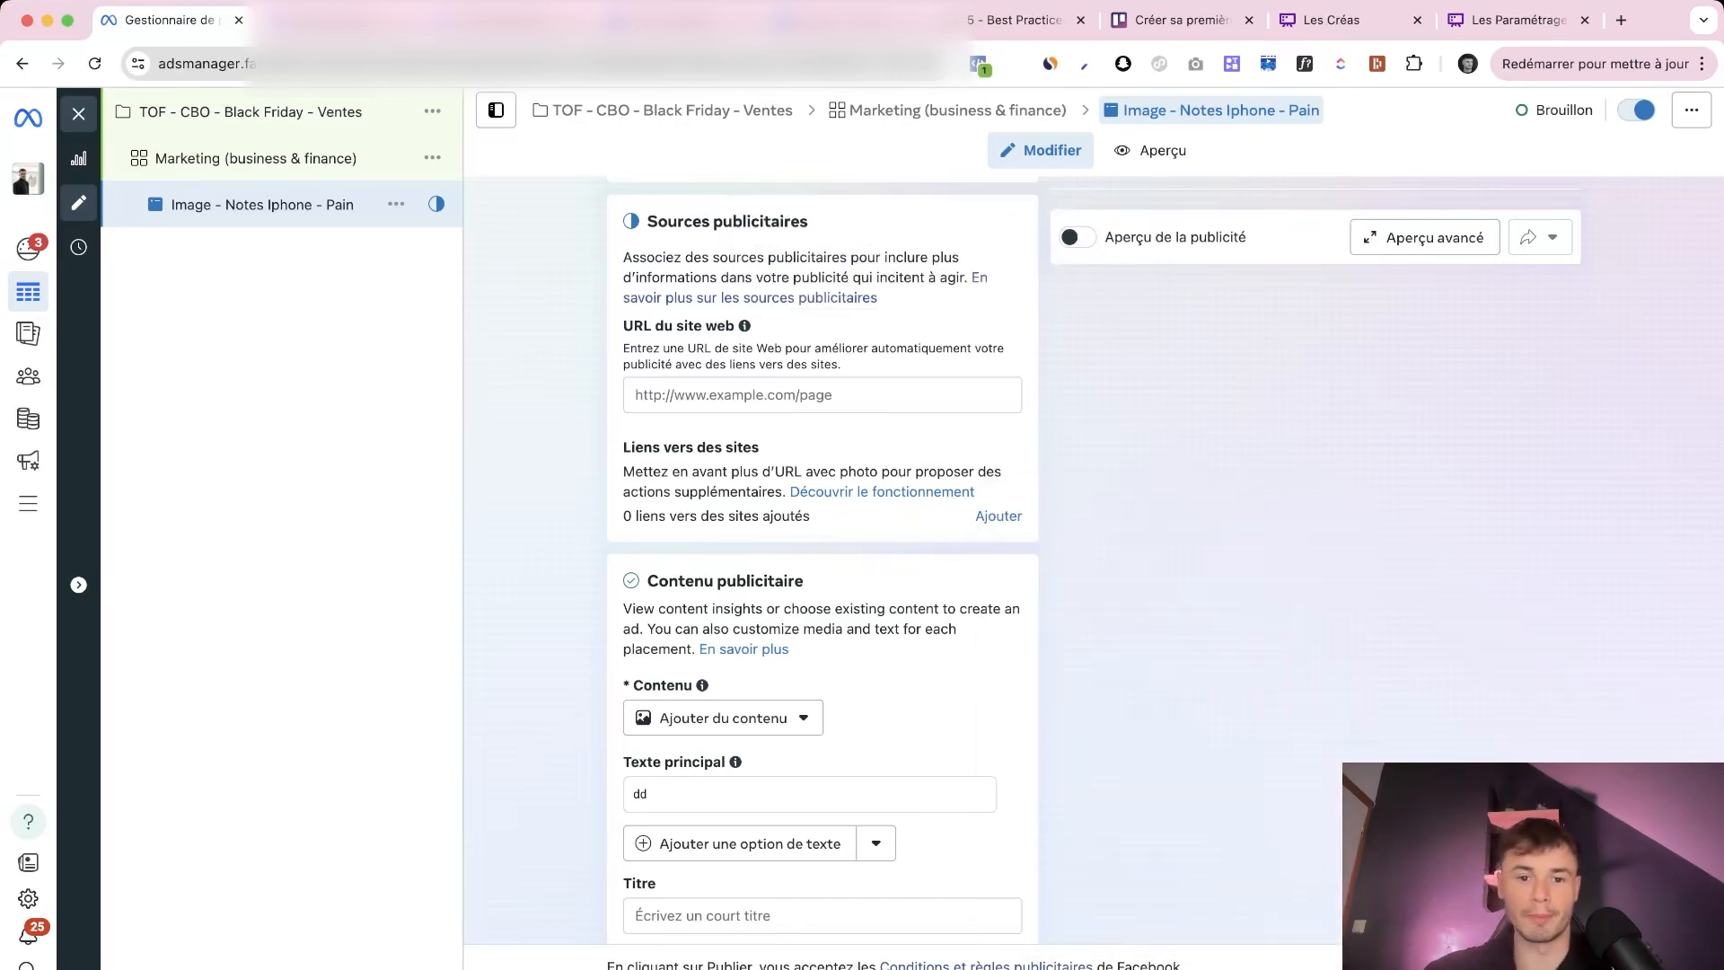
pyautogui.scroll(-5, 822, 557)
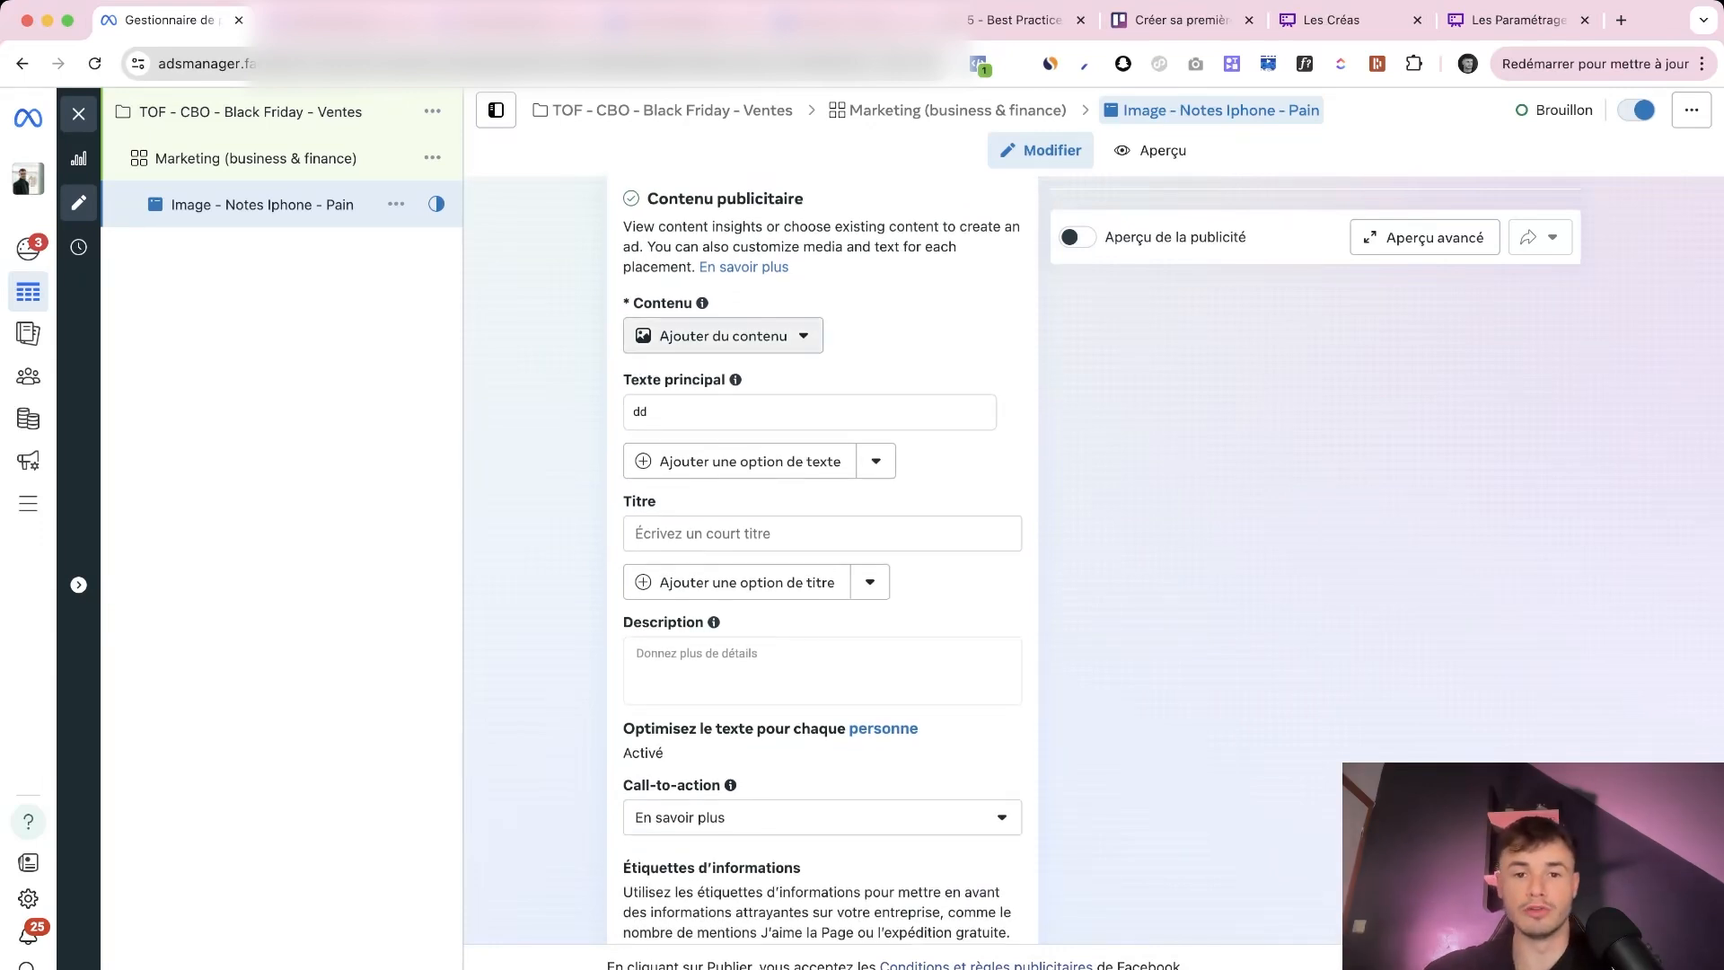
# Start adding an image to the ad's Contenu
pyautogui.click(722, 334)
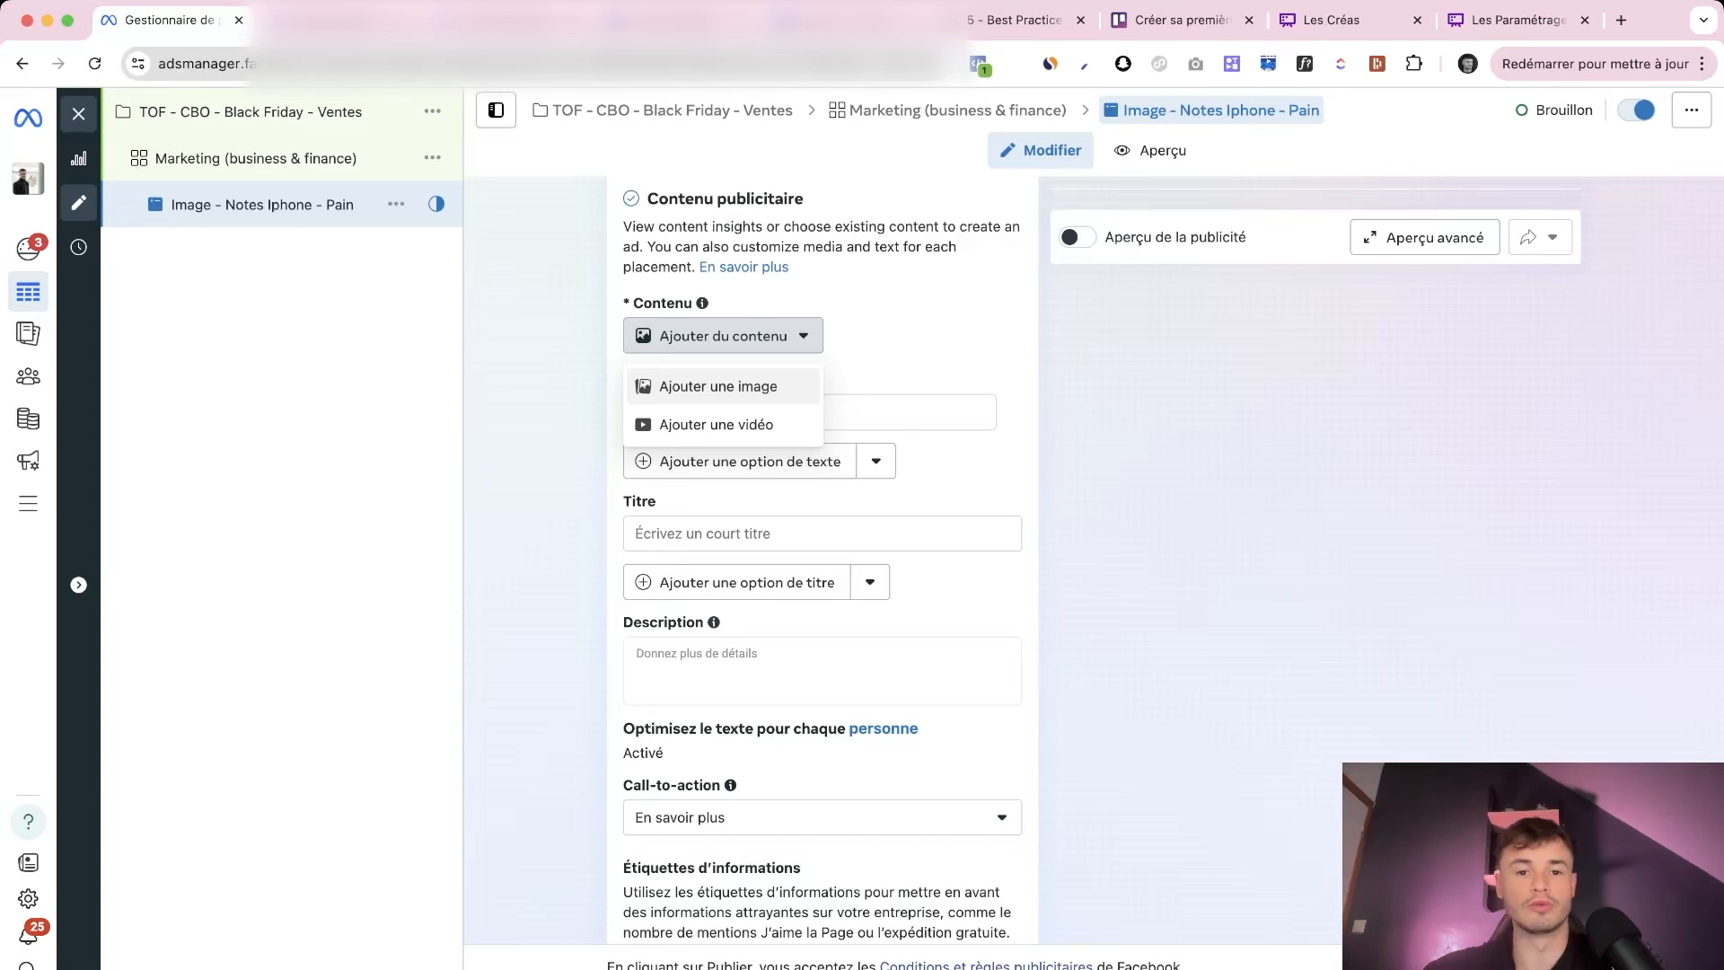
pyautogui.click(718, 386)
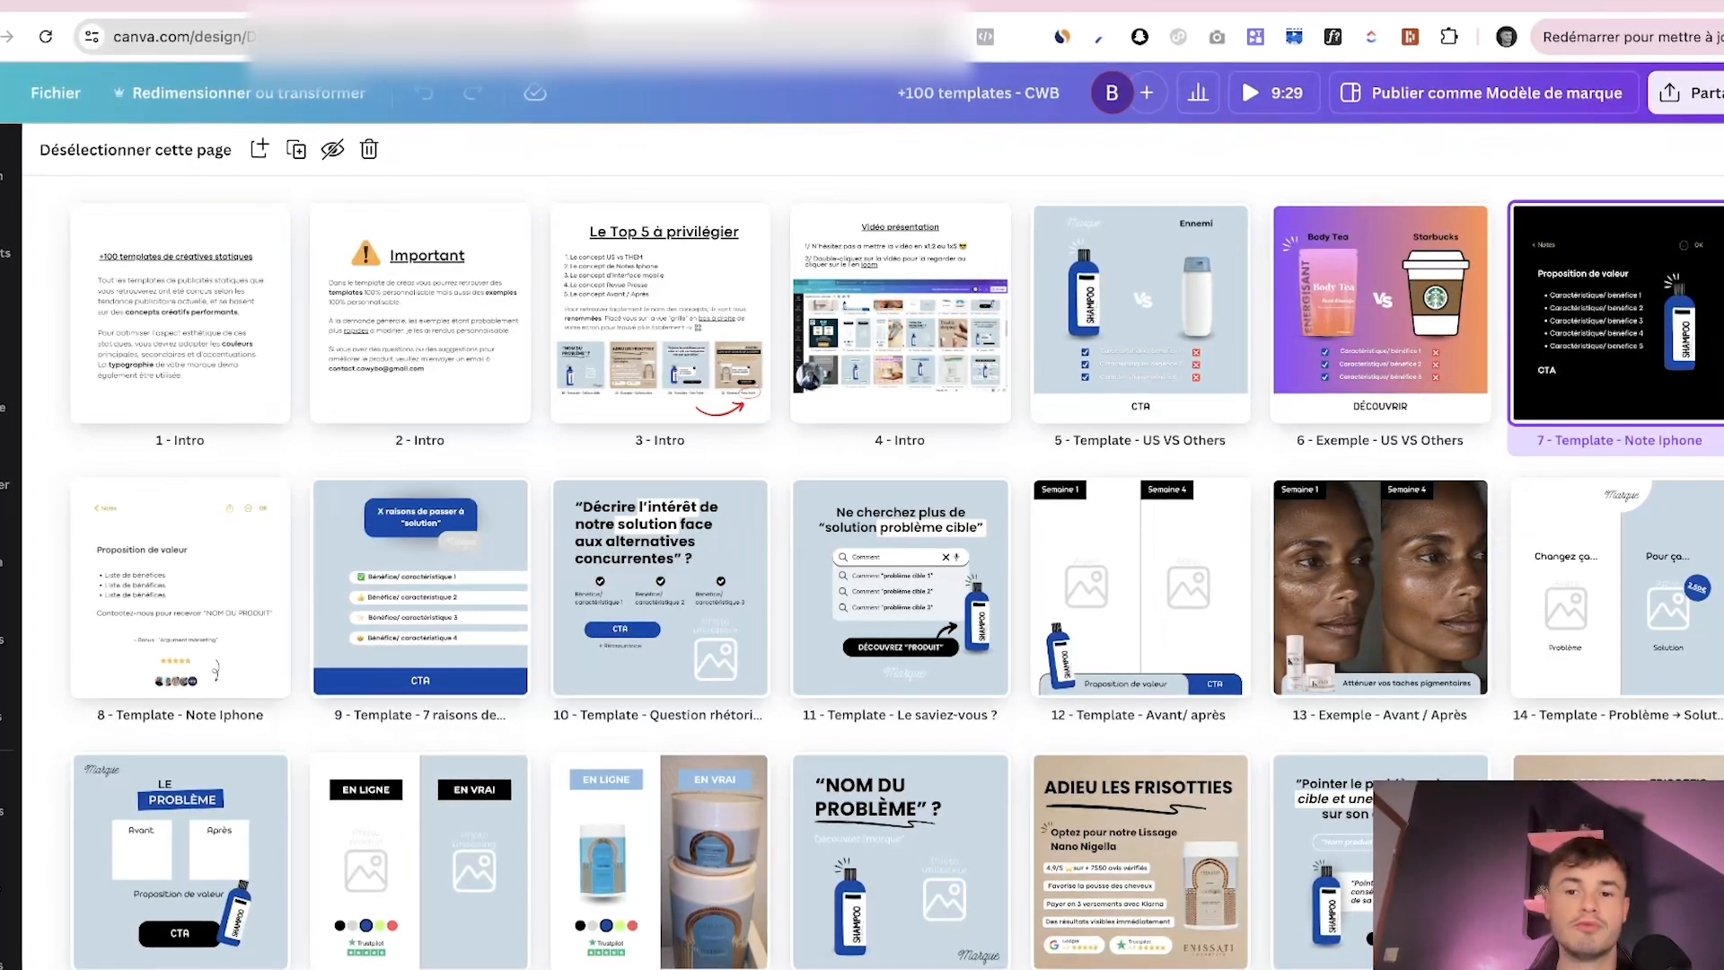
# Switch to the +100 templates - CWB design in Canva, browse its page grid and open 7 - Template - Note Iphone
pyautogui.scroll(-1, 862, 574)
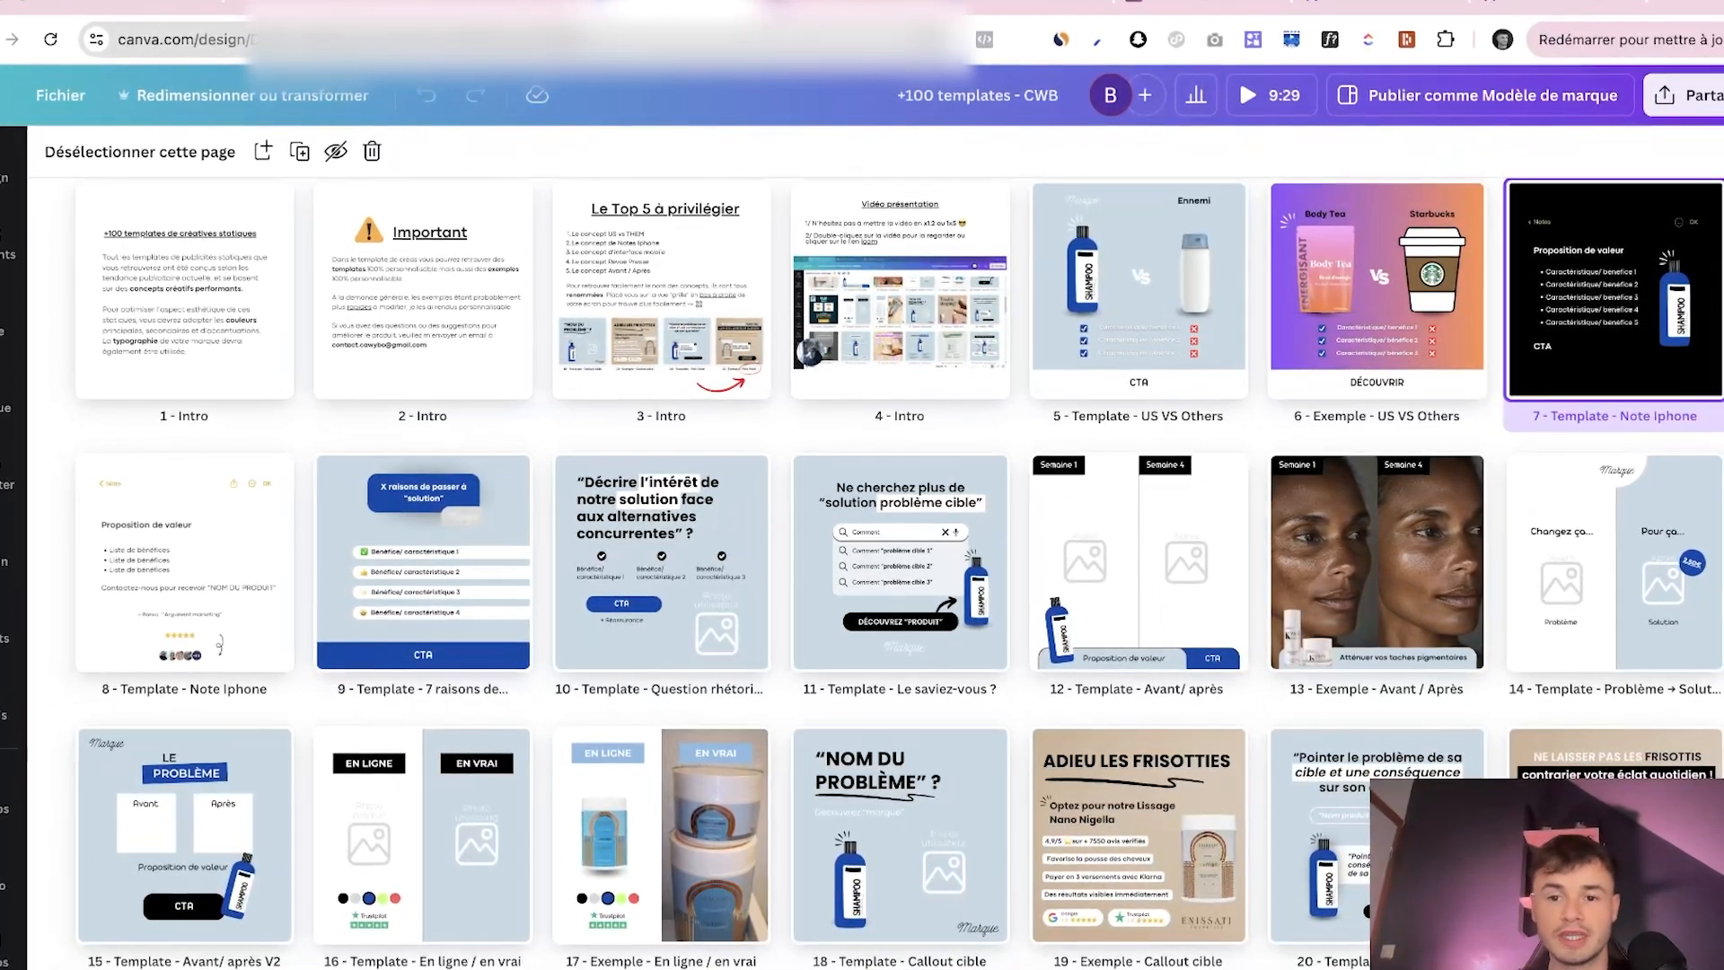
pyautogui.scroll(-5, 1688, 499)
pyautogui.scroll(-13, 1688, 499)
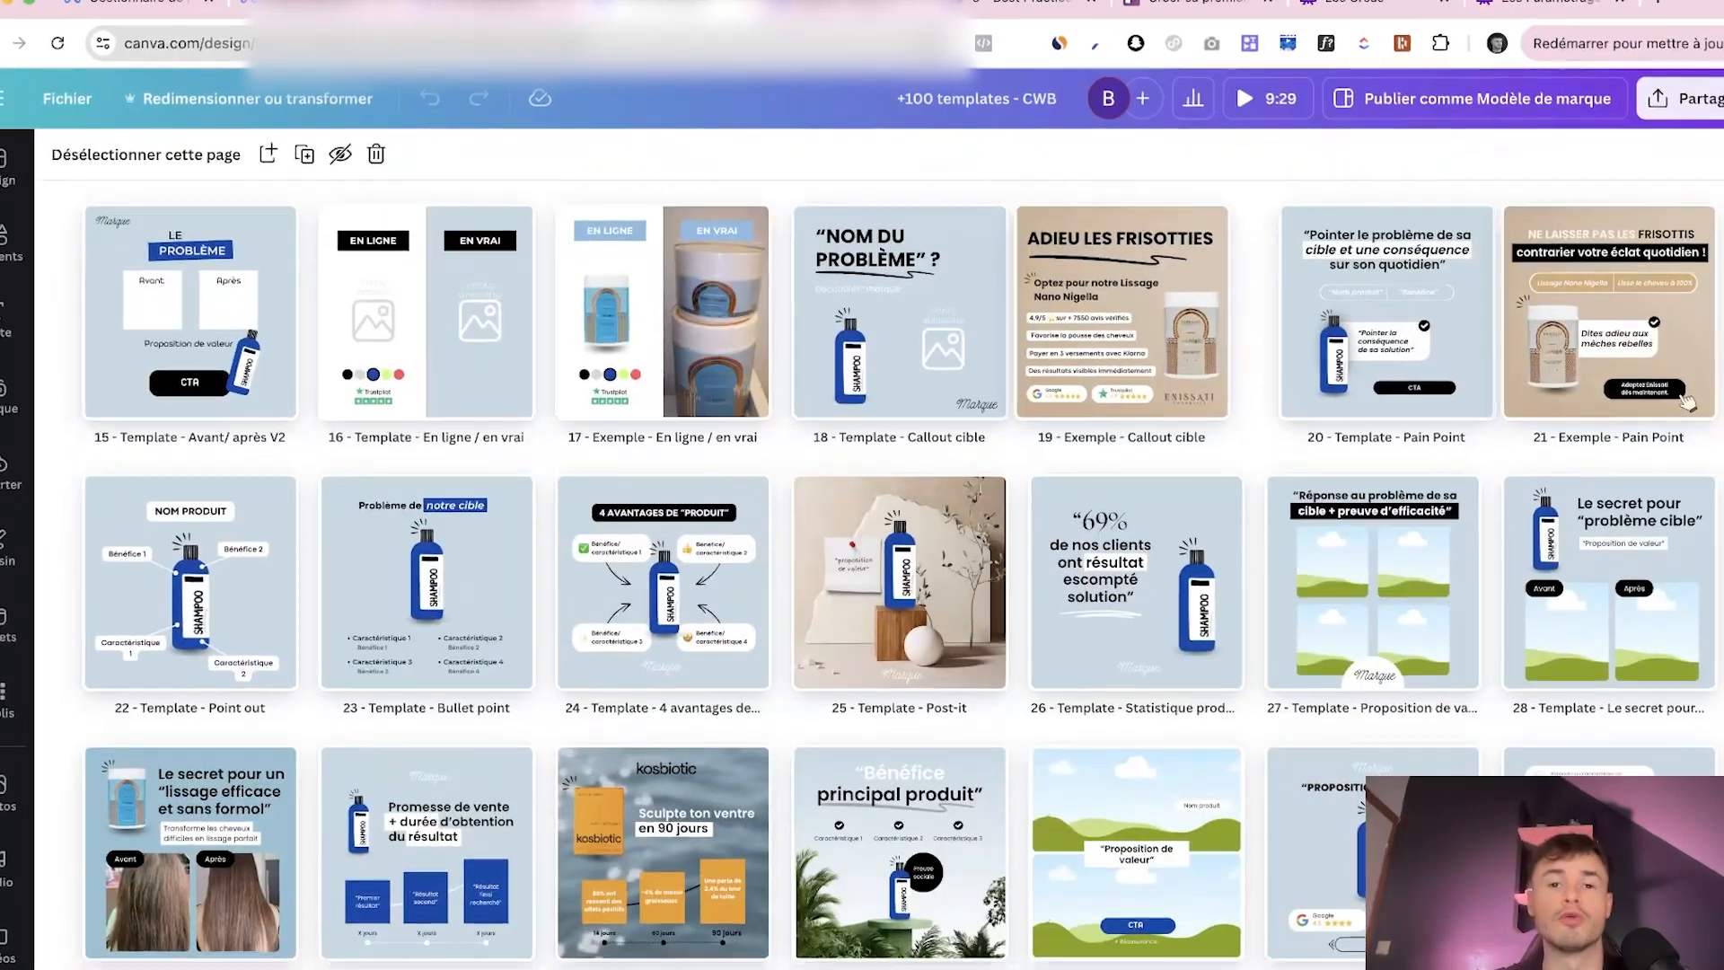
pyautogui.scroll(-7, 1247, 441)
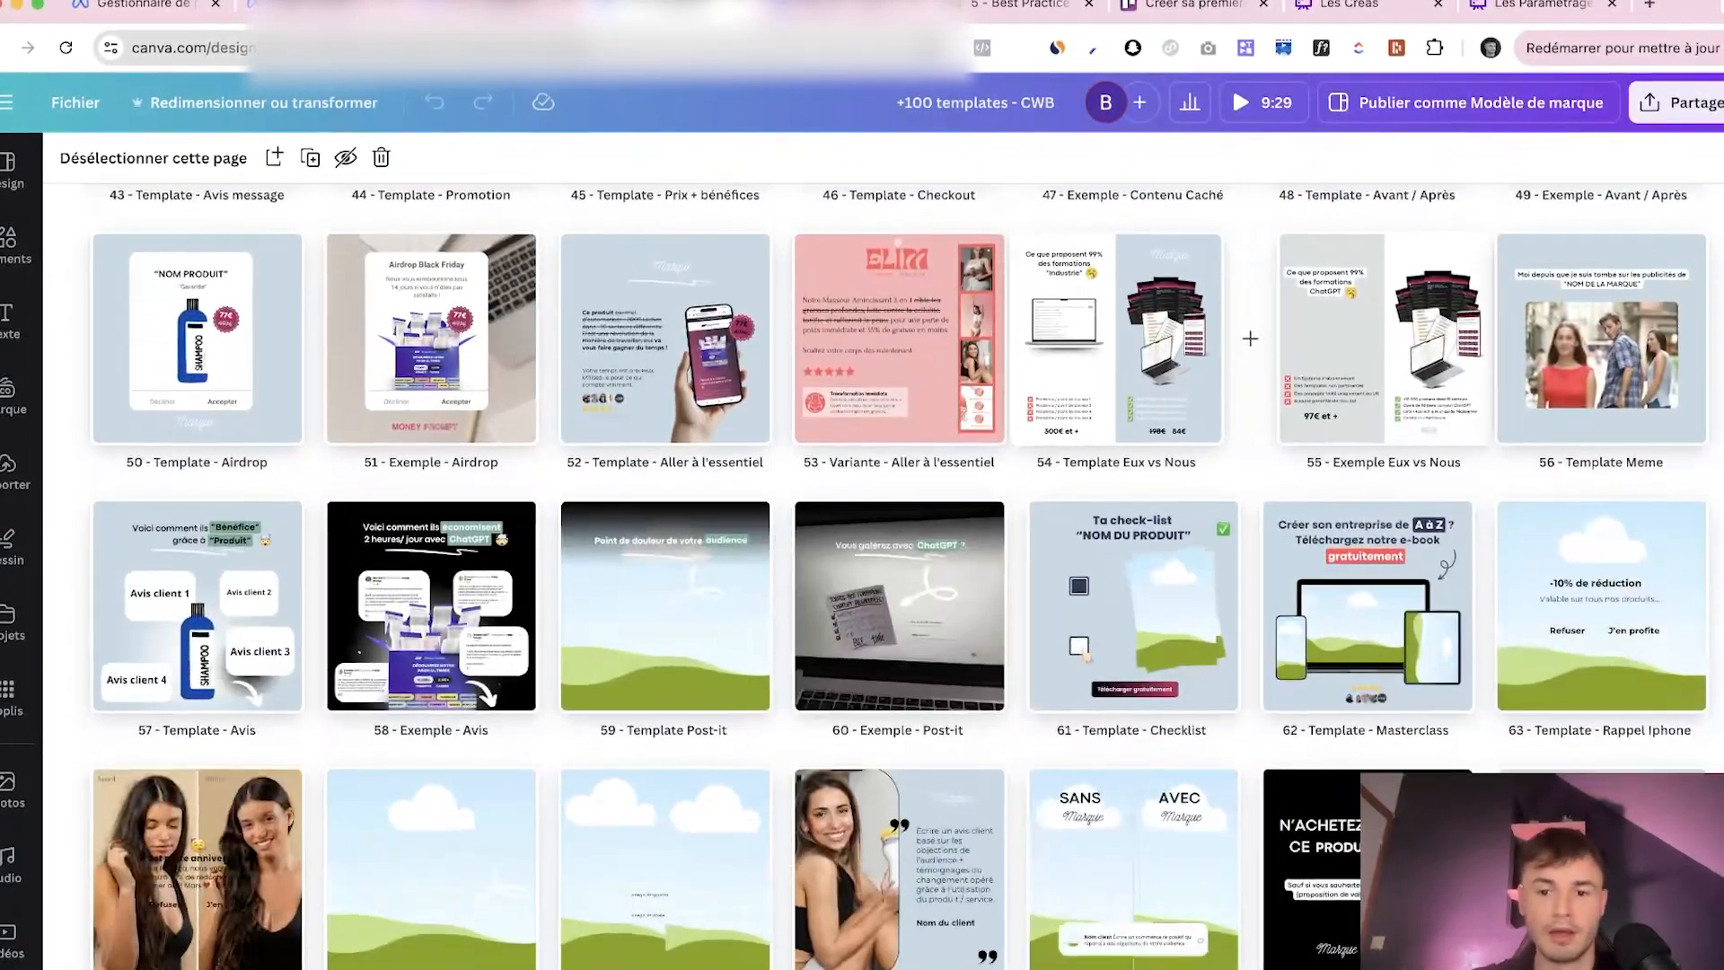
pyautogui.scroll(2, 1247, 441)
pyautogui.scroll(20, 1247, 440)
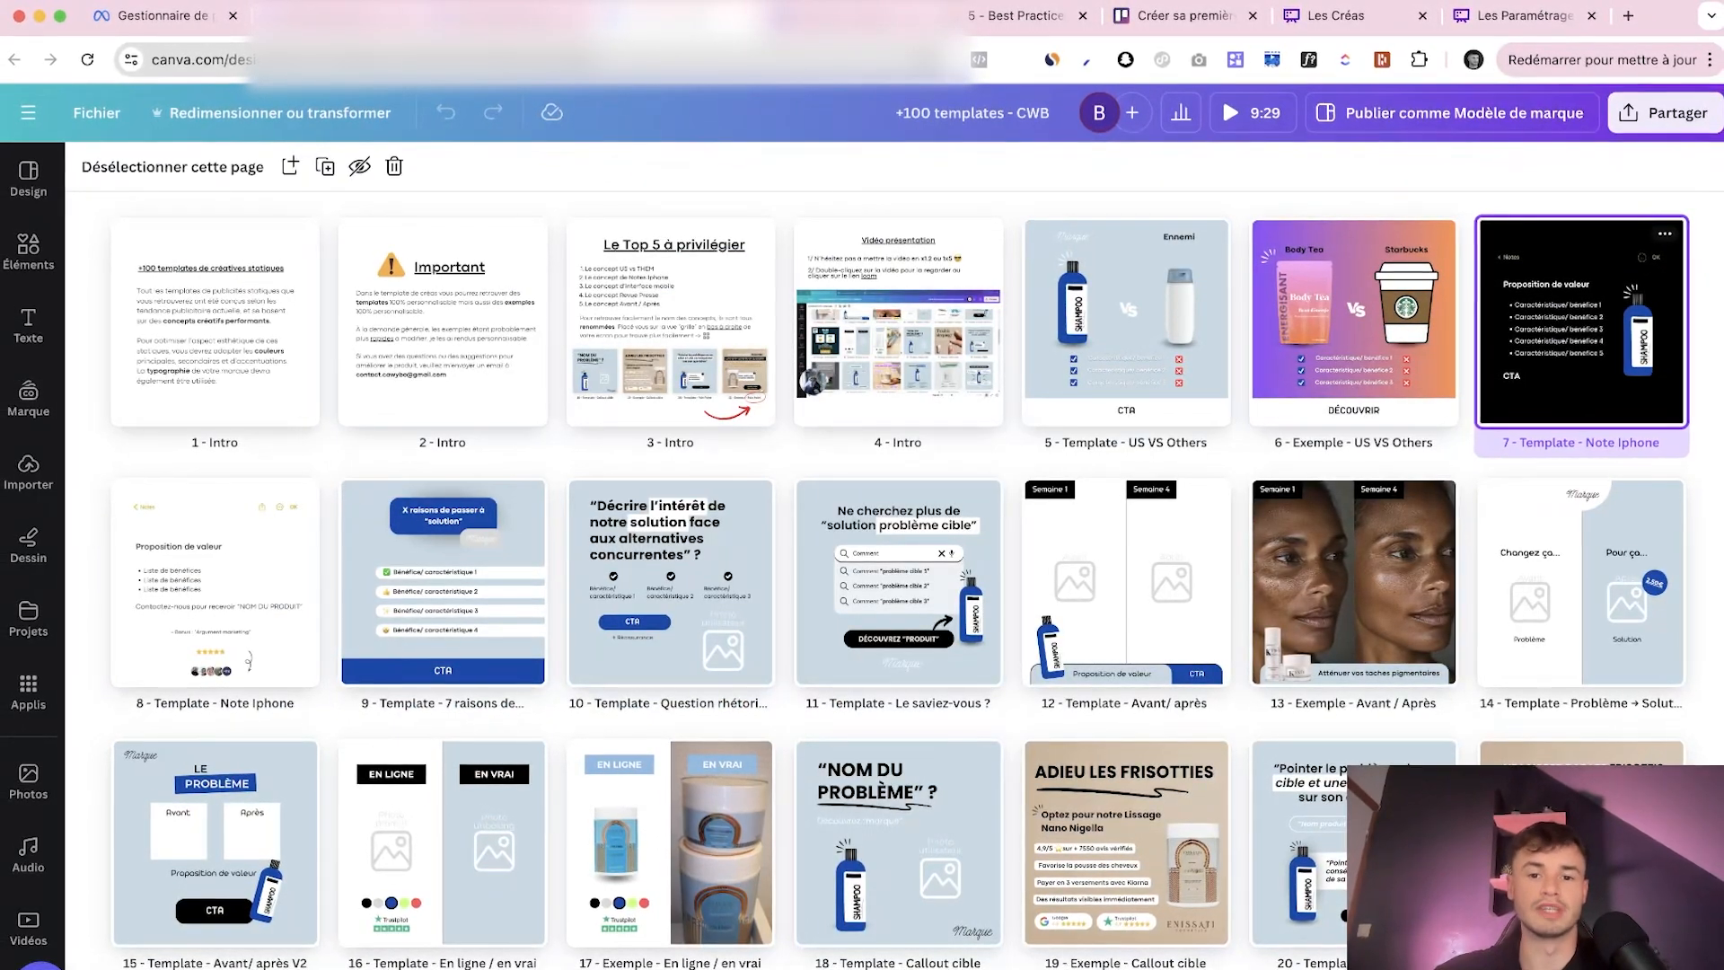
pyautogui.doubleClick(1582, 322)
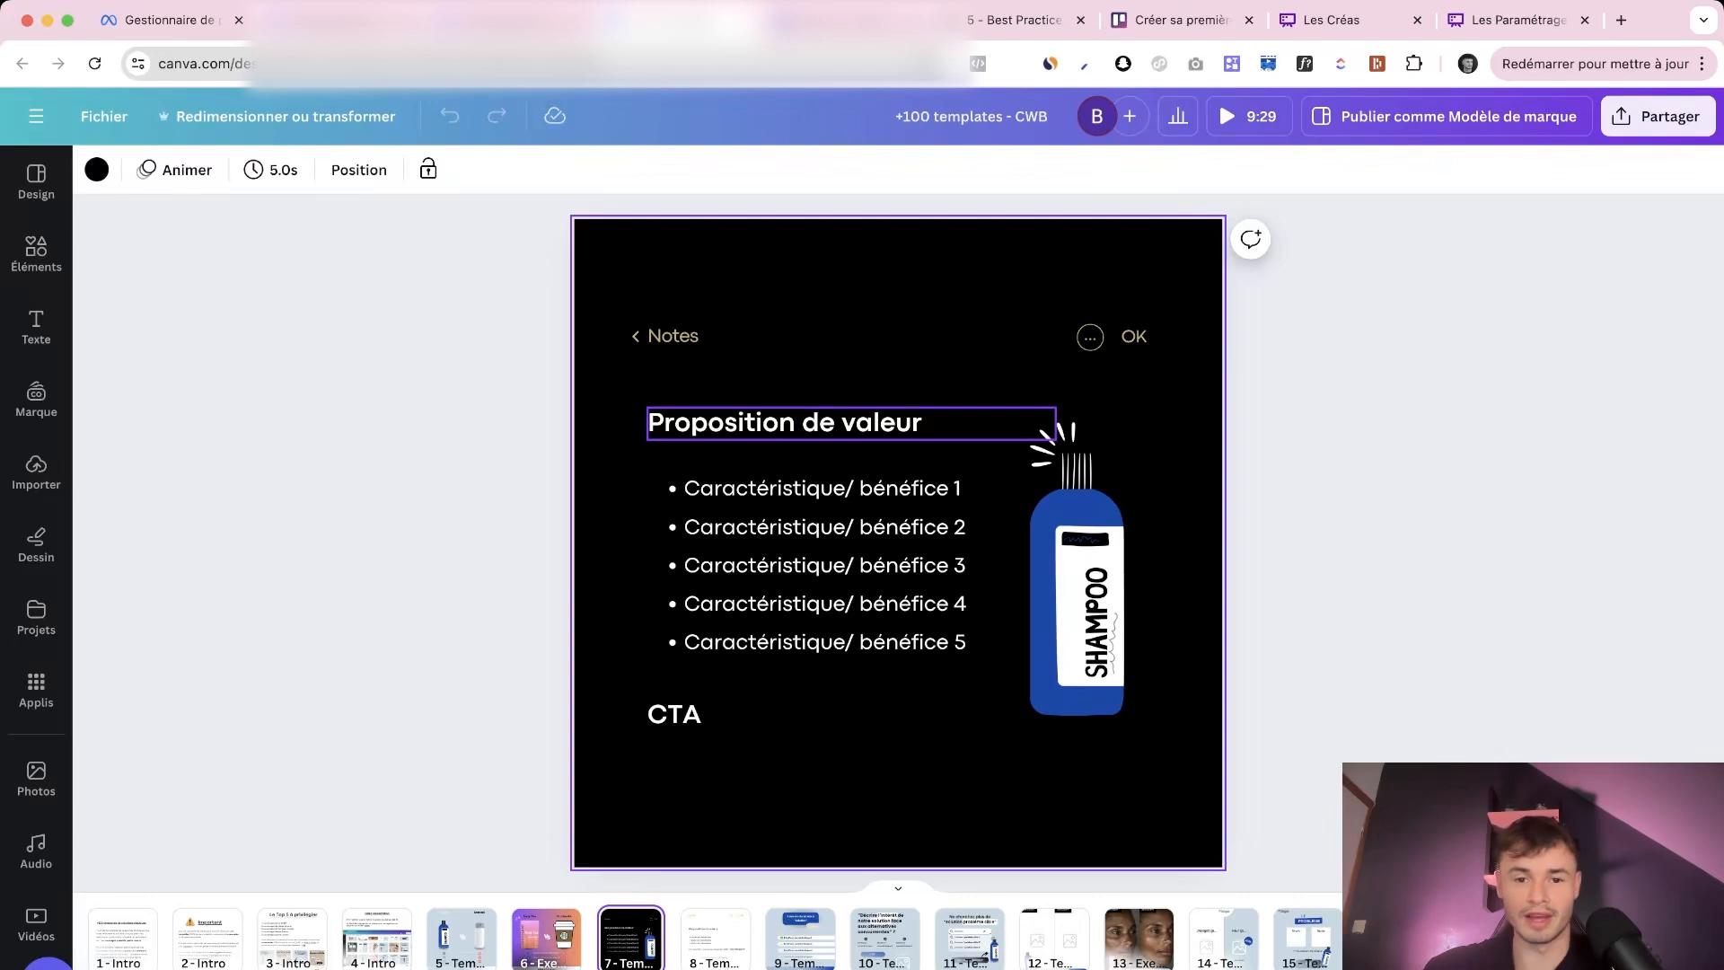
# Examine the template's Proposition de valeur headline and shampoo bottle, and return to the page grid
pyautogui.doubleClick(1055, 422)
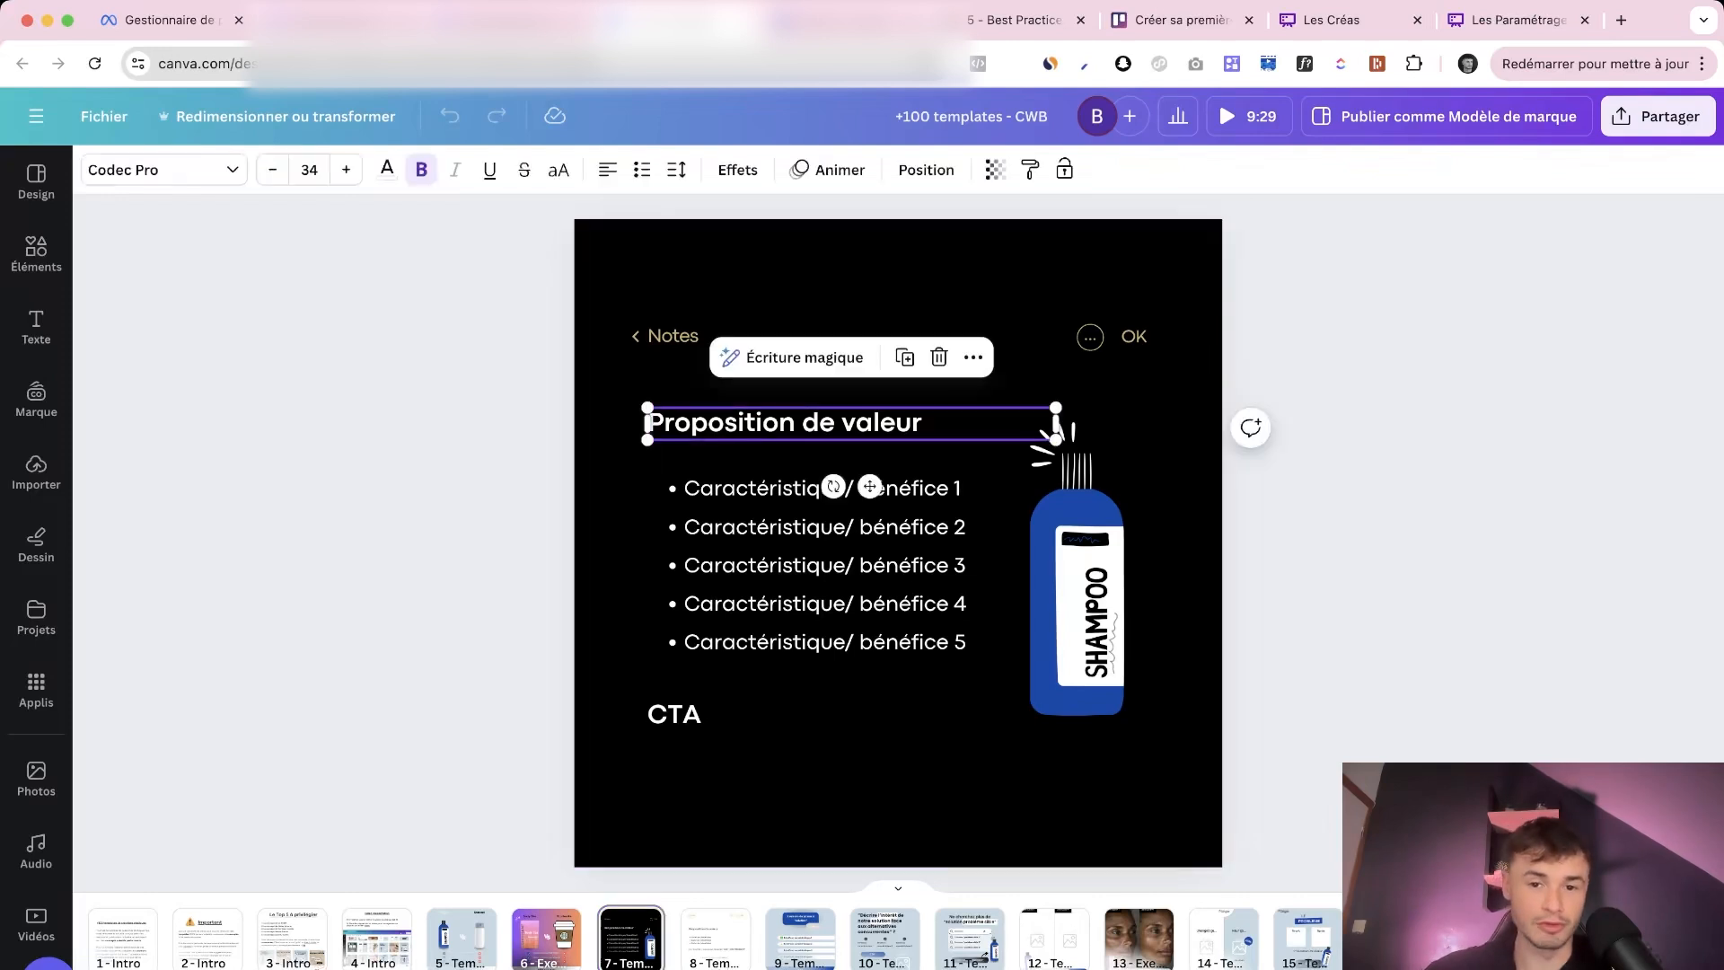
pyautogui.click(1077, 538)
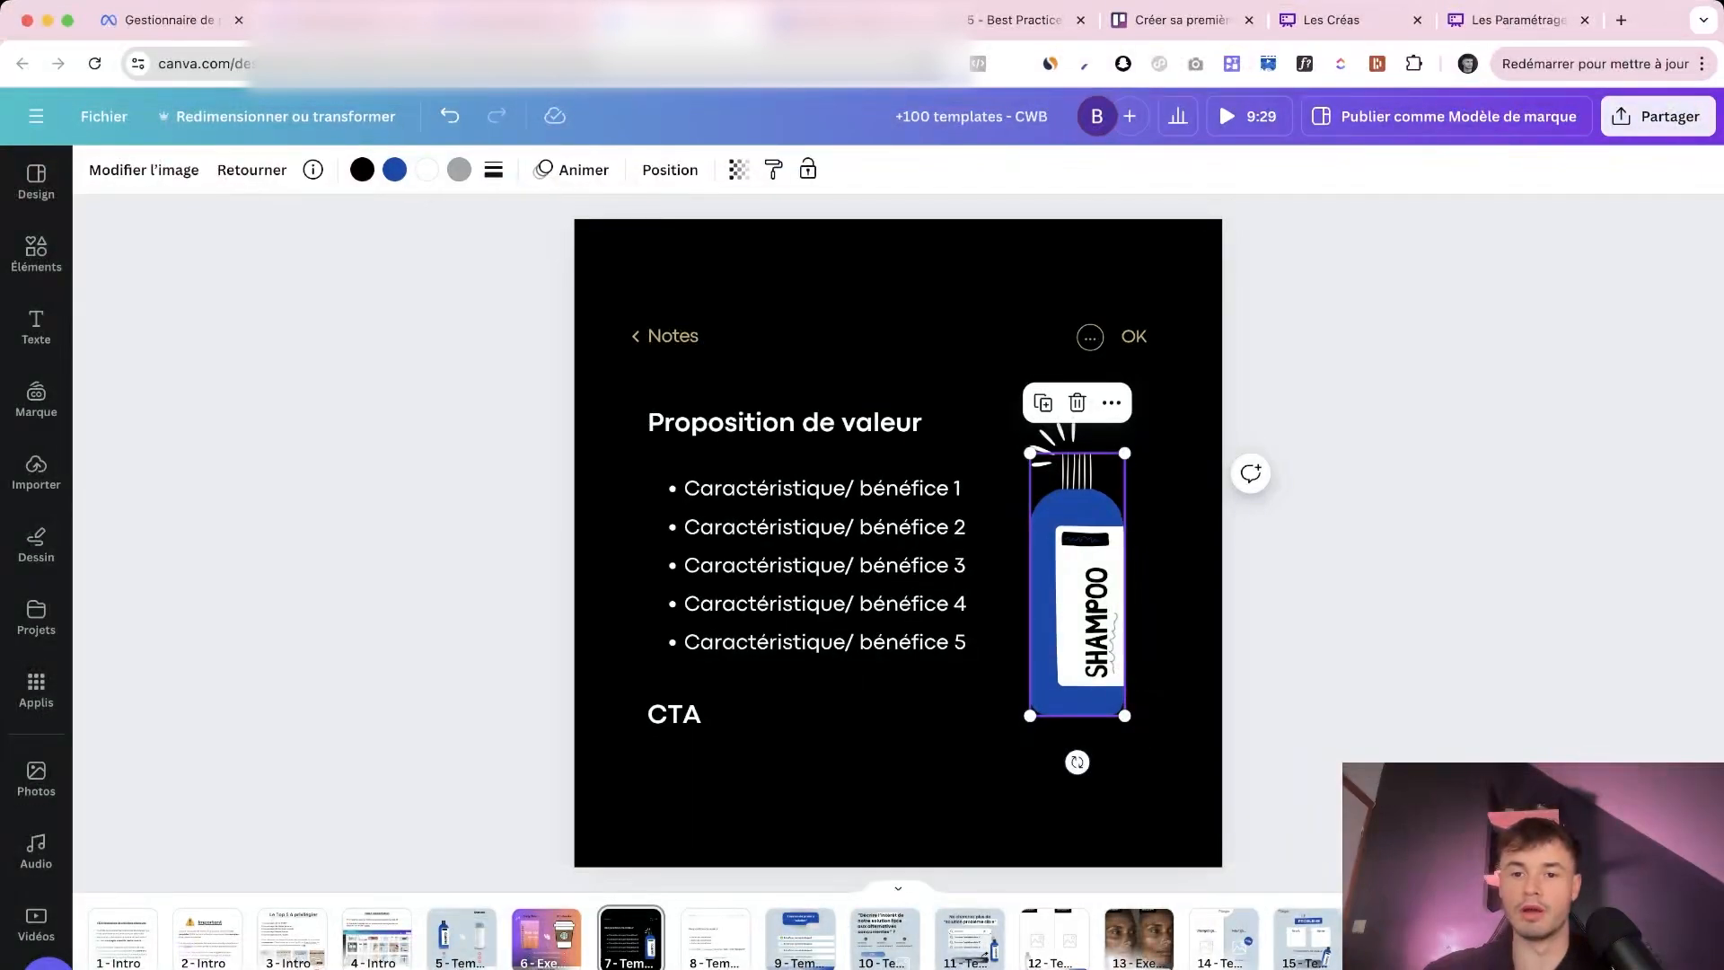
pyautogui.click(1607, 965)
pyautogui.scroll(-1, 1122, 583)
pyautogui.scroll(1, 1122, 584)
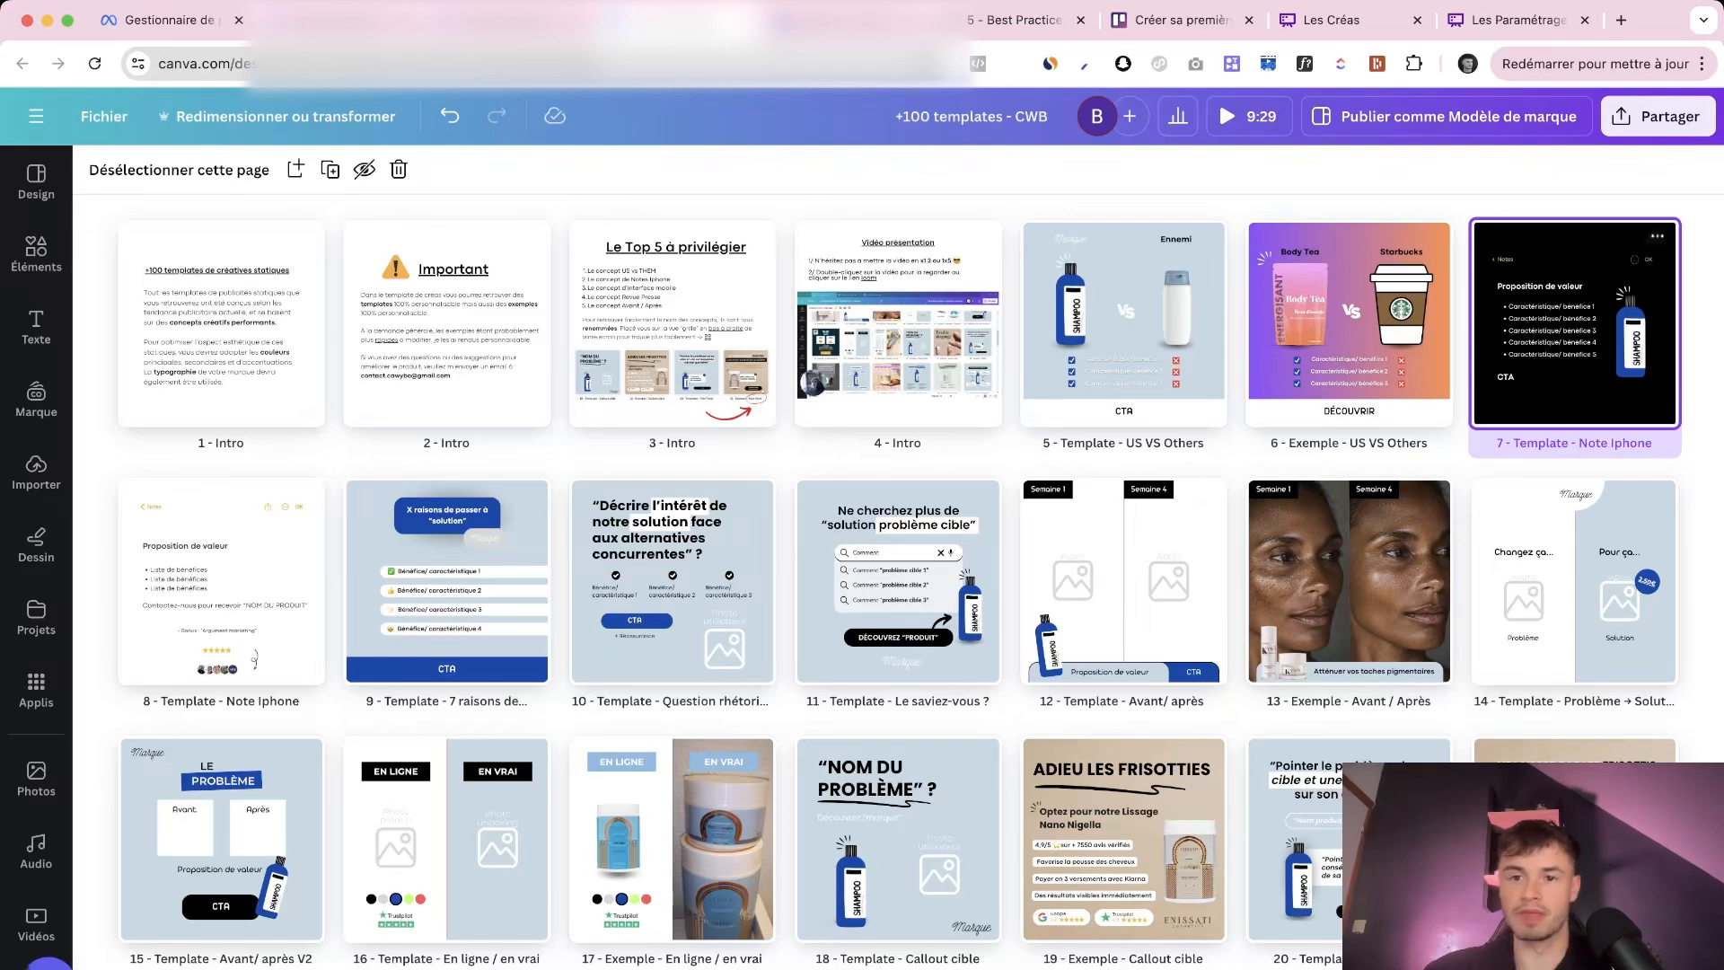
# Reopen 7 - Template - Note Iphone and delete the shampoo bottle and the white accent strokes above it
pyautogui.doubleClick(1573, 323)
pyautogui.click(1079, 579)
pyautogui.press('BackSpace')
pyautogui.click(1049, 442)
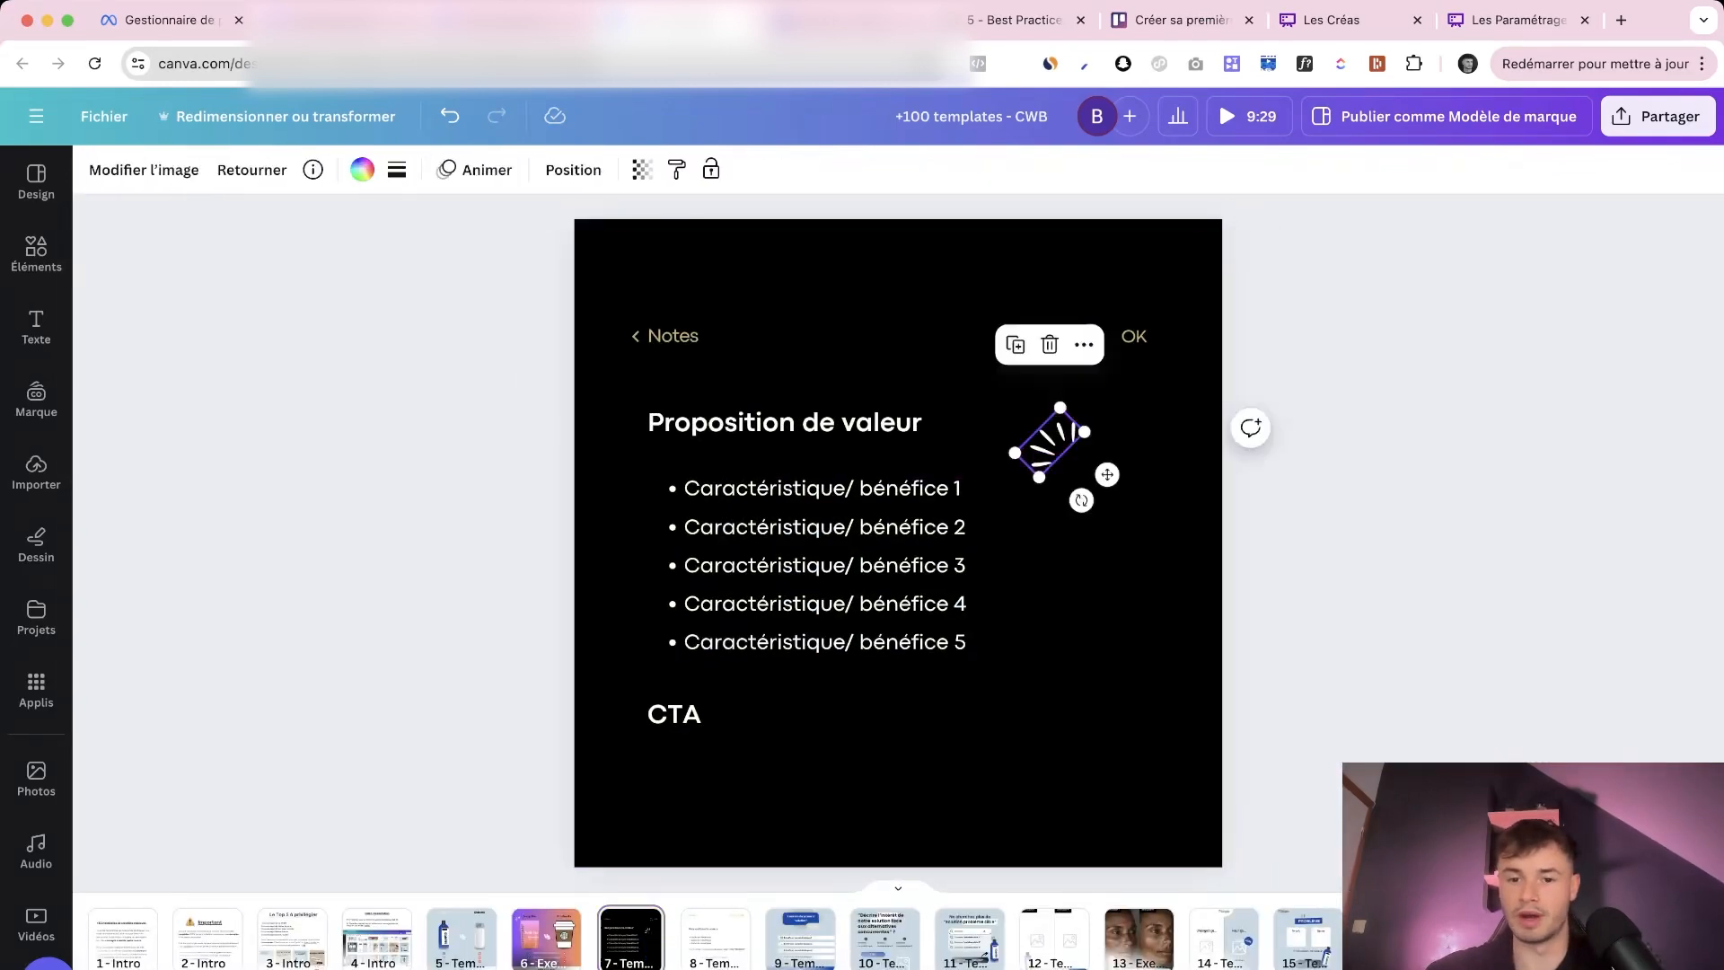
pyautogui.press('BackSpace')
# Paste the template-grid screenshot, place it in the former bottle area over the benefit list's end, and open its image editing options
pyautogui.press('super+v')
pyautogui.moveTo(991, 423)
pyautogui.mouseDown()
pyautogui.moveTo(991, 591)
pyautogui.moveTo(991, 440)
pyautogui.mouseUp()
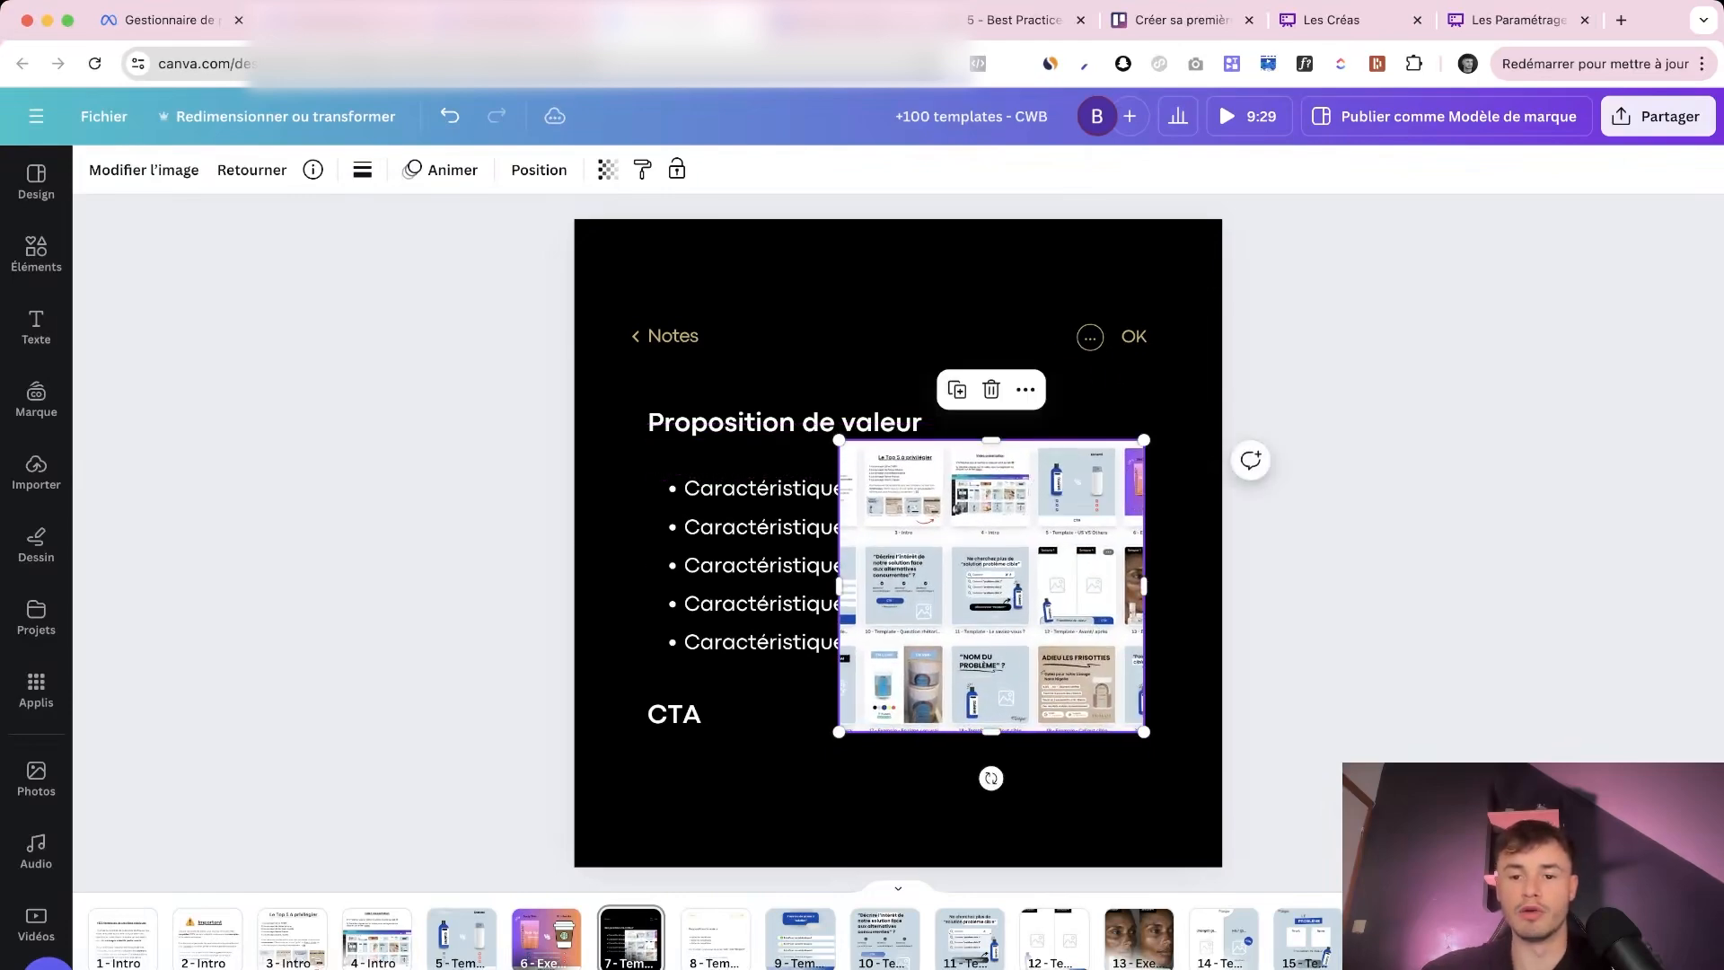
pyautogui.moveTo(991, 574); pyautogui.dragTo(1055, 575)
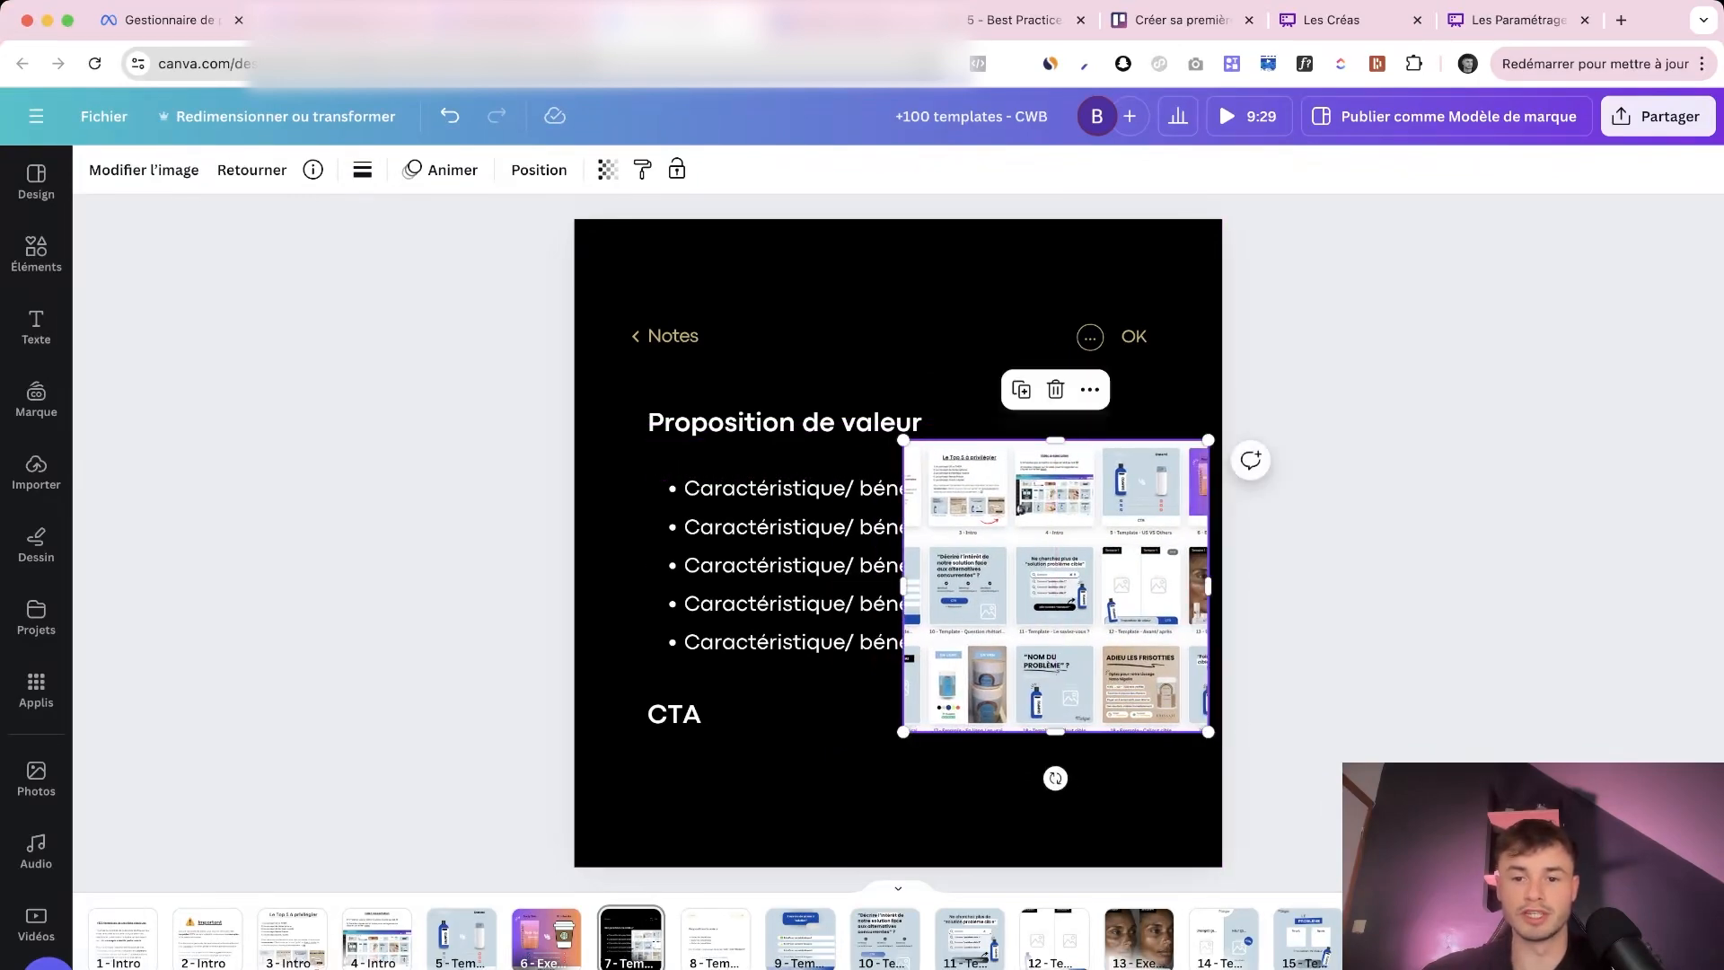
pyautogui.click(144, 169)
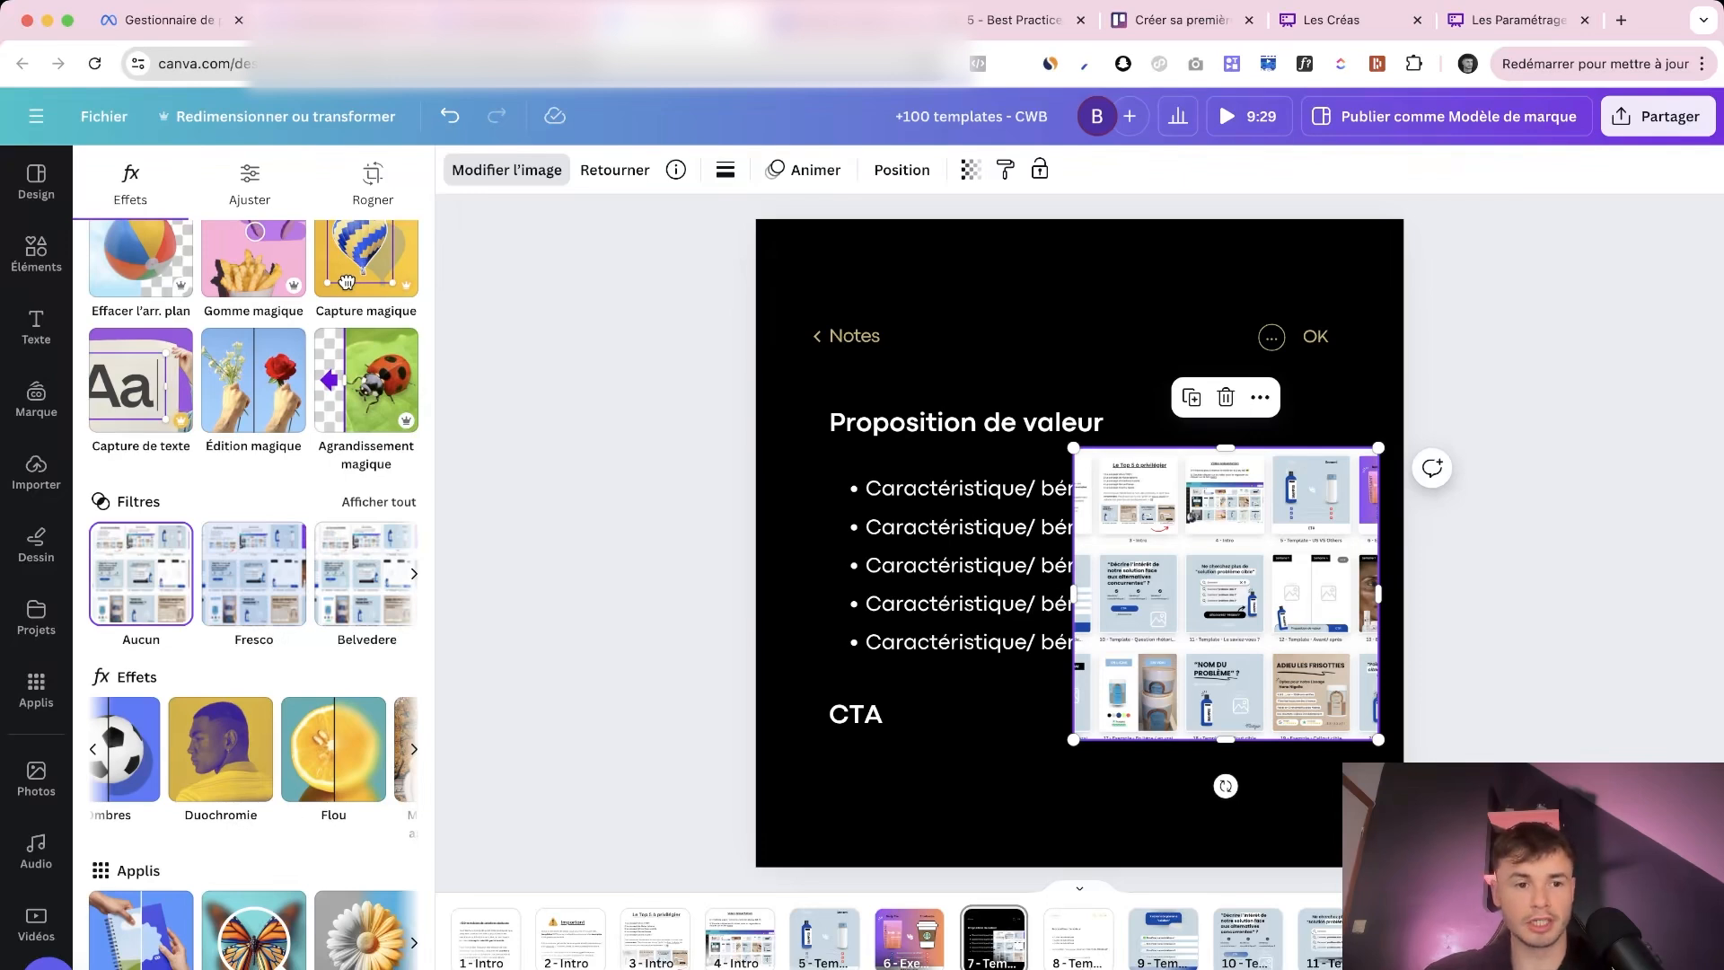
pyautogui.scroll(1, 253, 539)
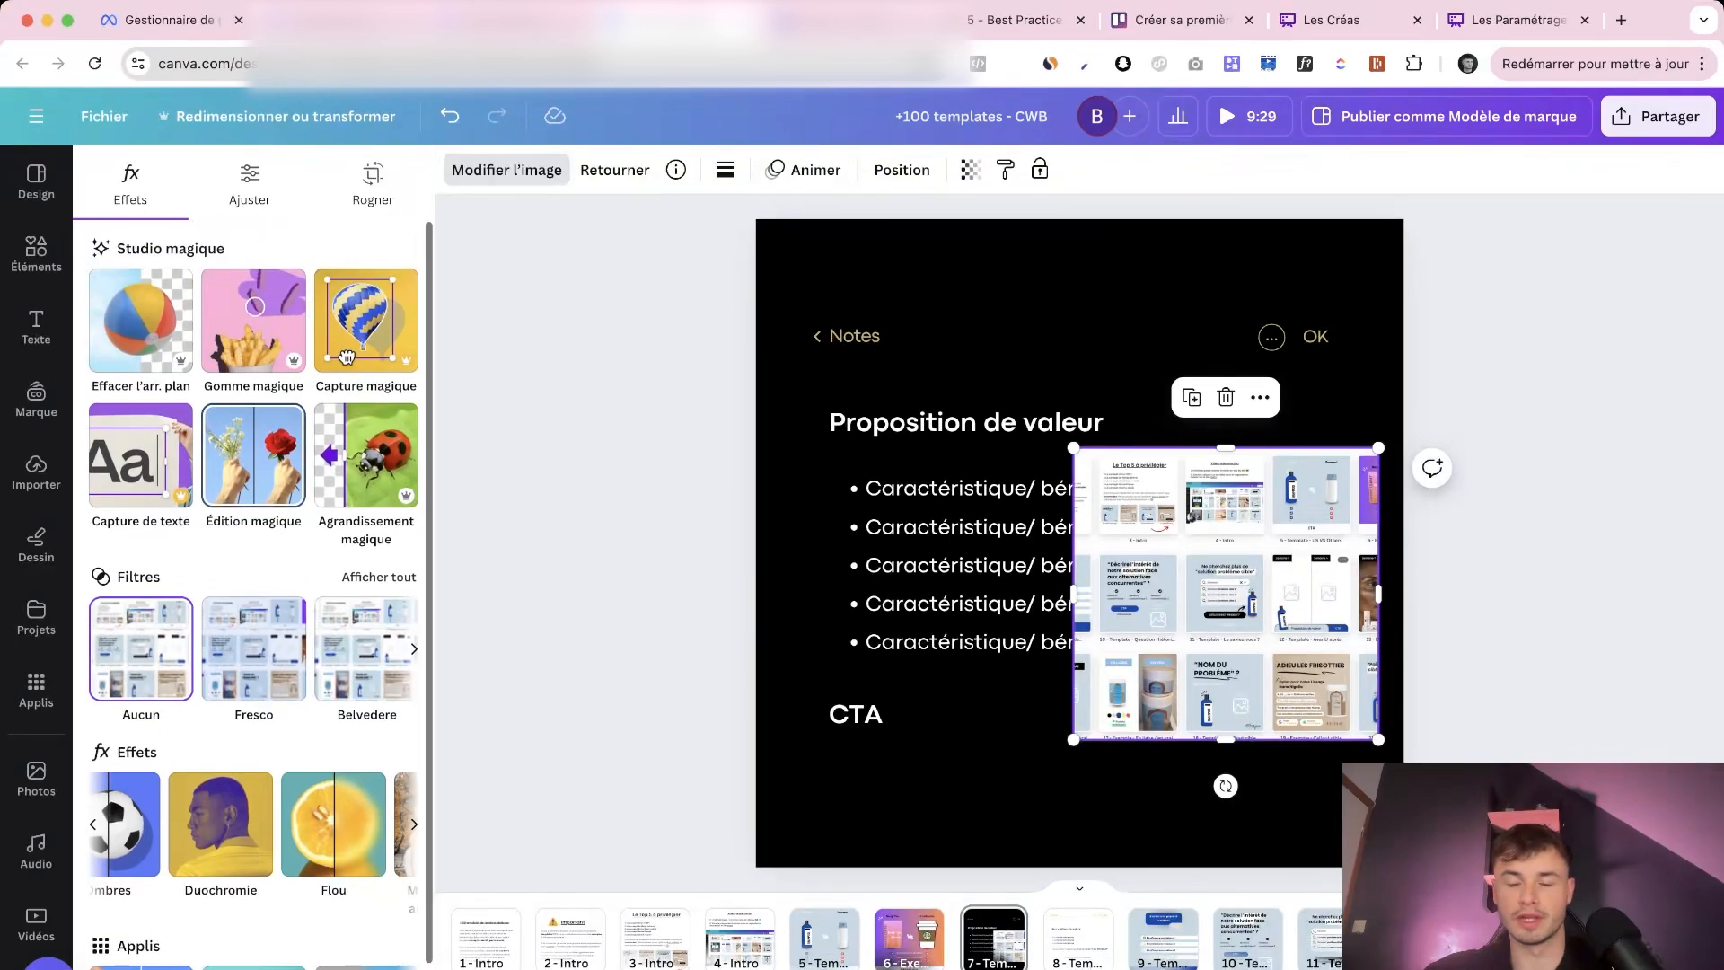
pyautogui.click(373, 184)
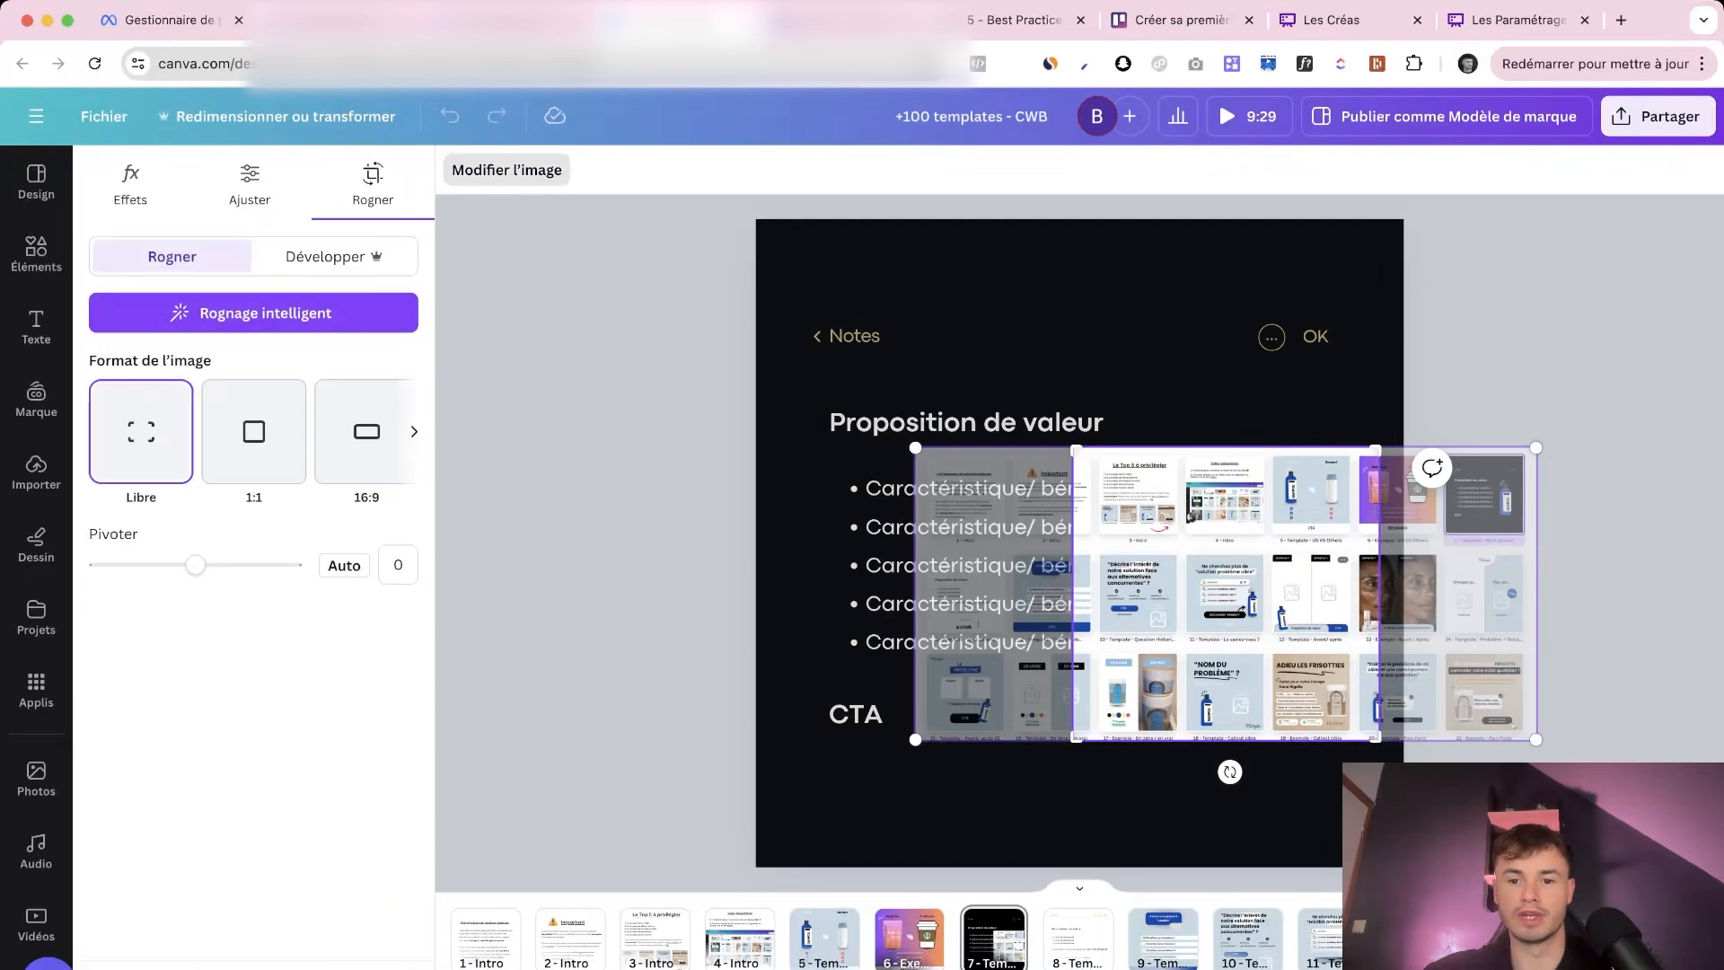
pyautogui.press('Escape')
pyautogui.click(506, 170)
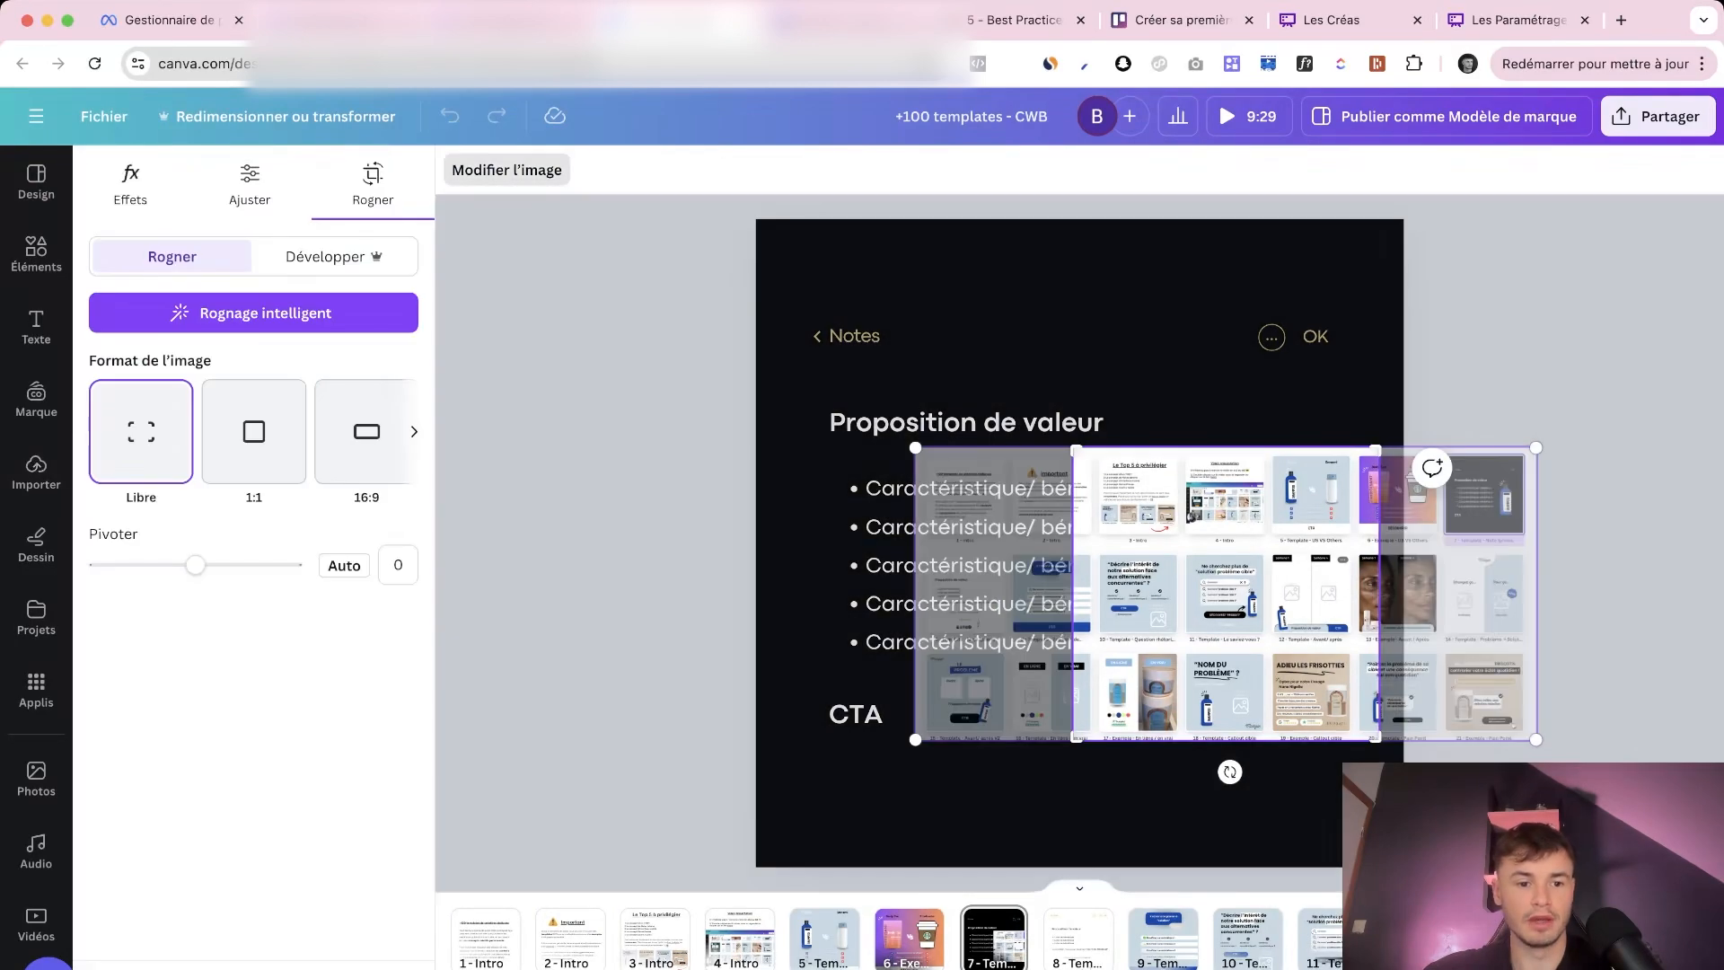
# Apply the Flou effect to the entire pasted screenshot with an intensity of 19 and return to the page
pyautogui.click(130, 177)
pyautogui.scroll(-1, 346, 282)
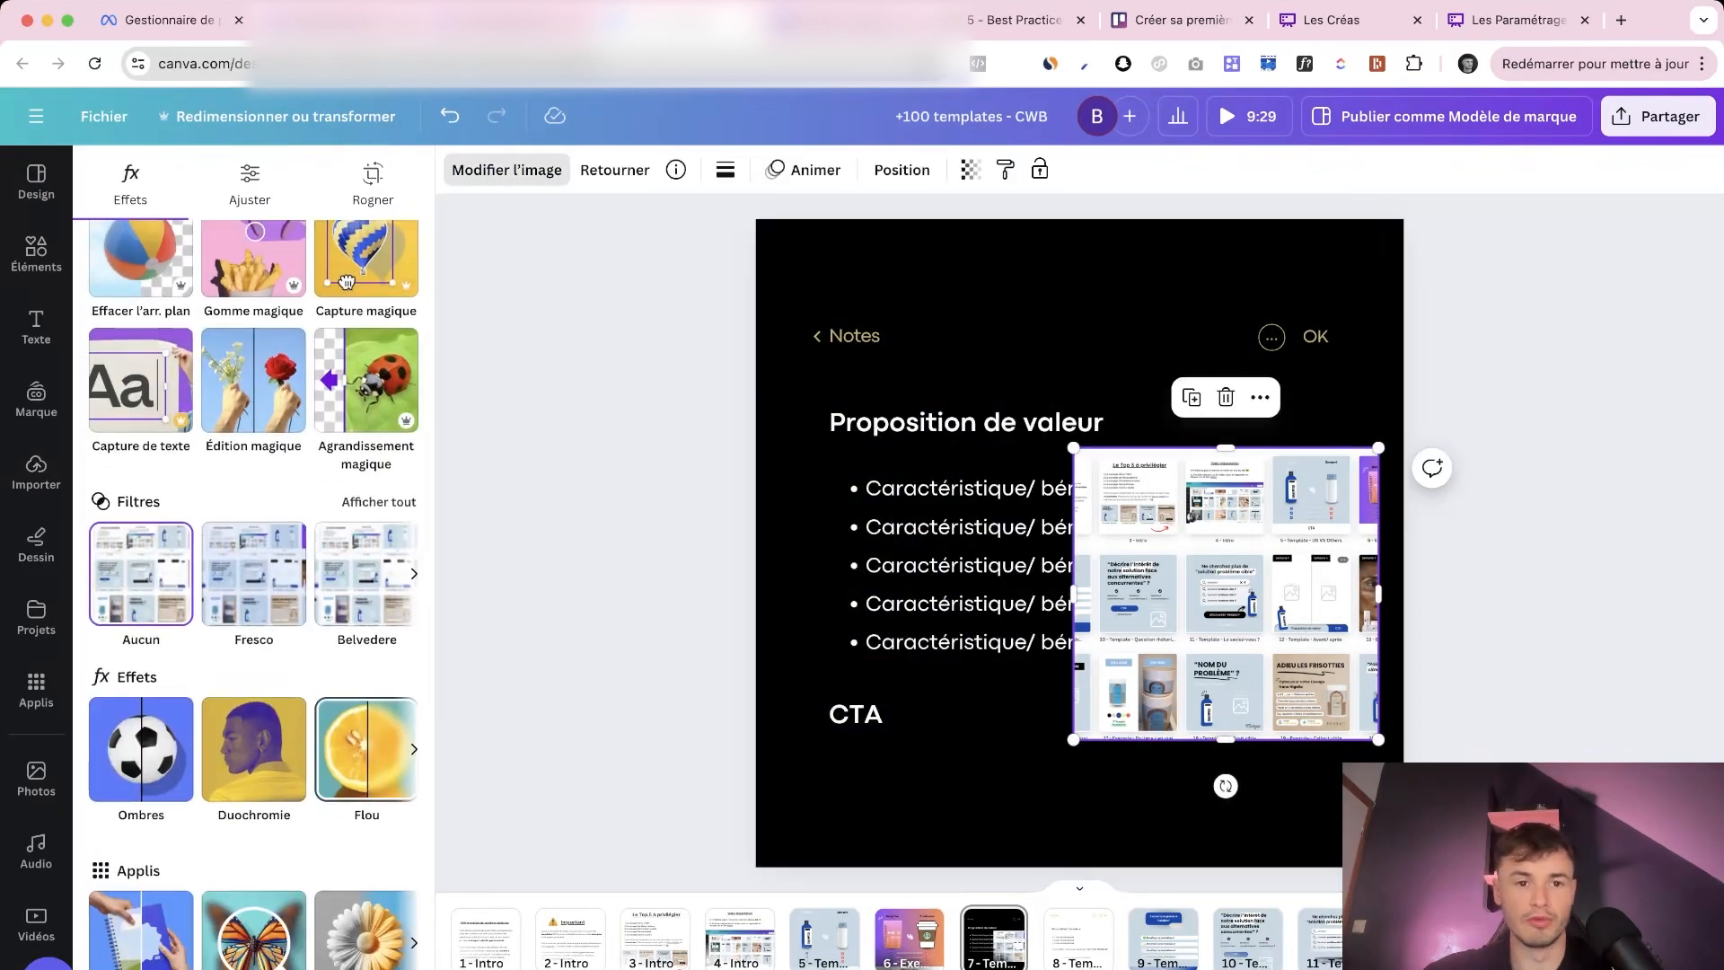
pyautogui.click(366, 750)
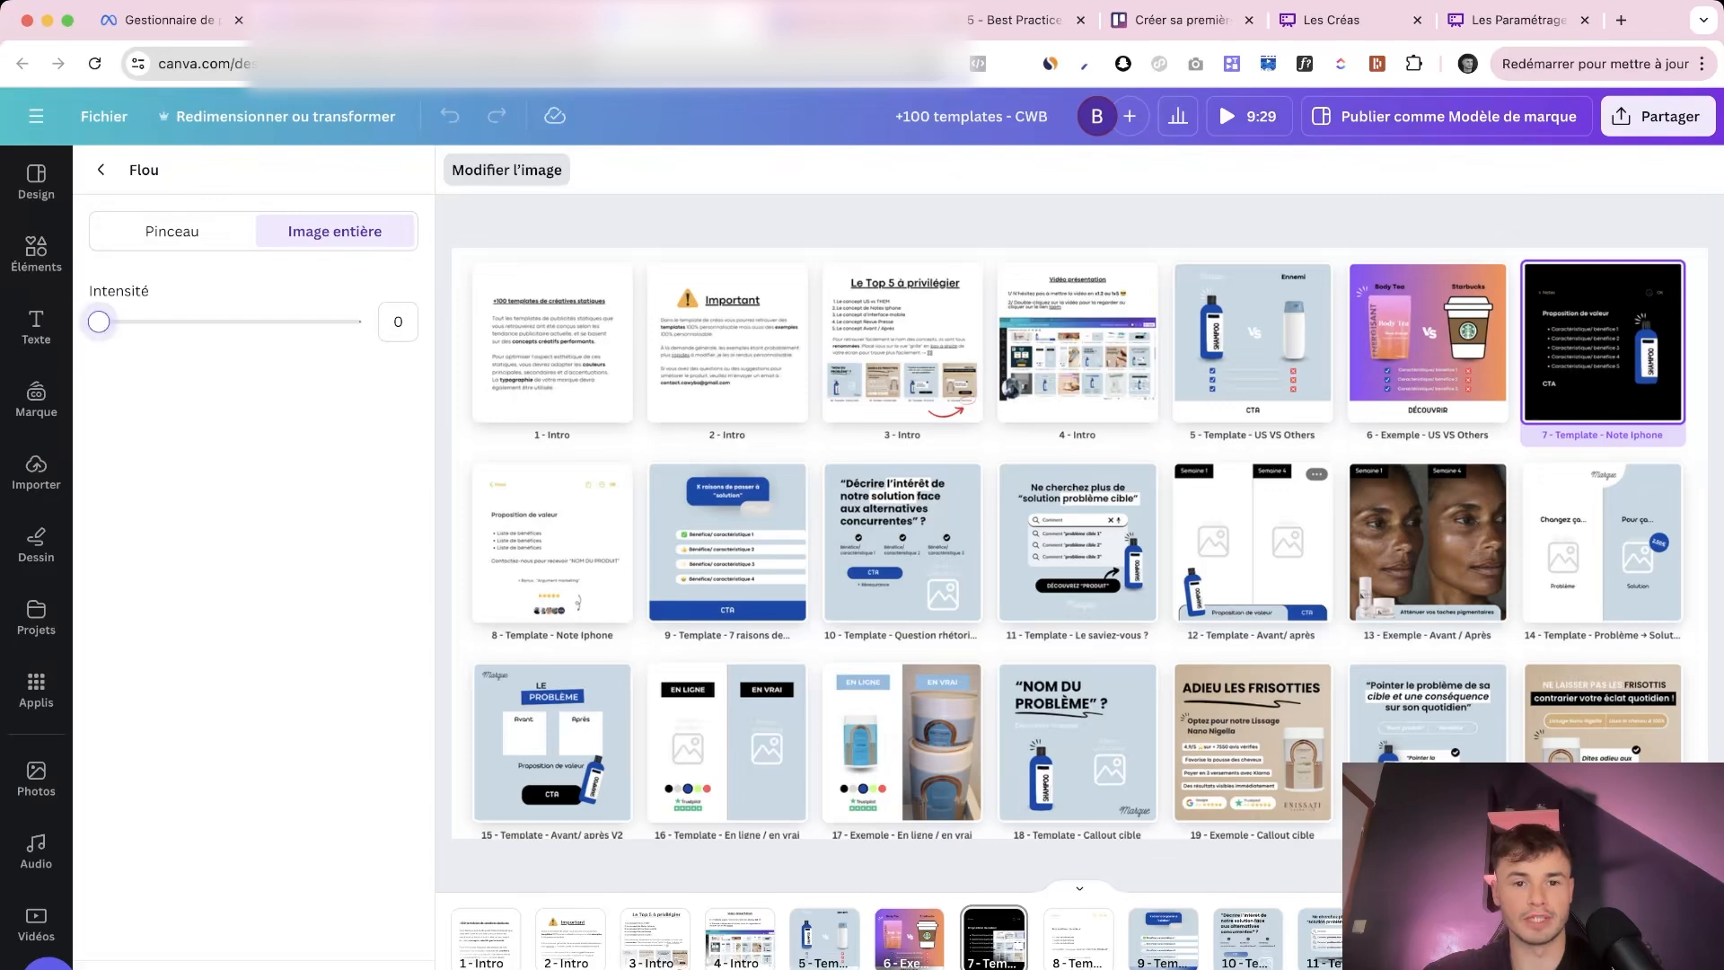
pyautogui.moveTo(99, 321); pyautogui.dragTo(146, 322)
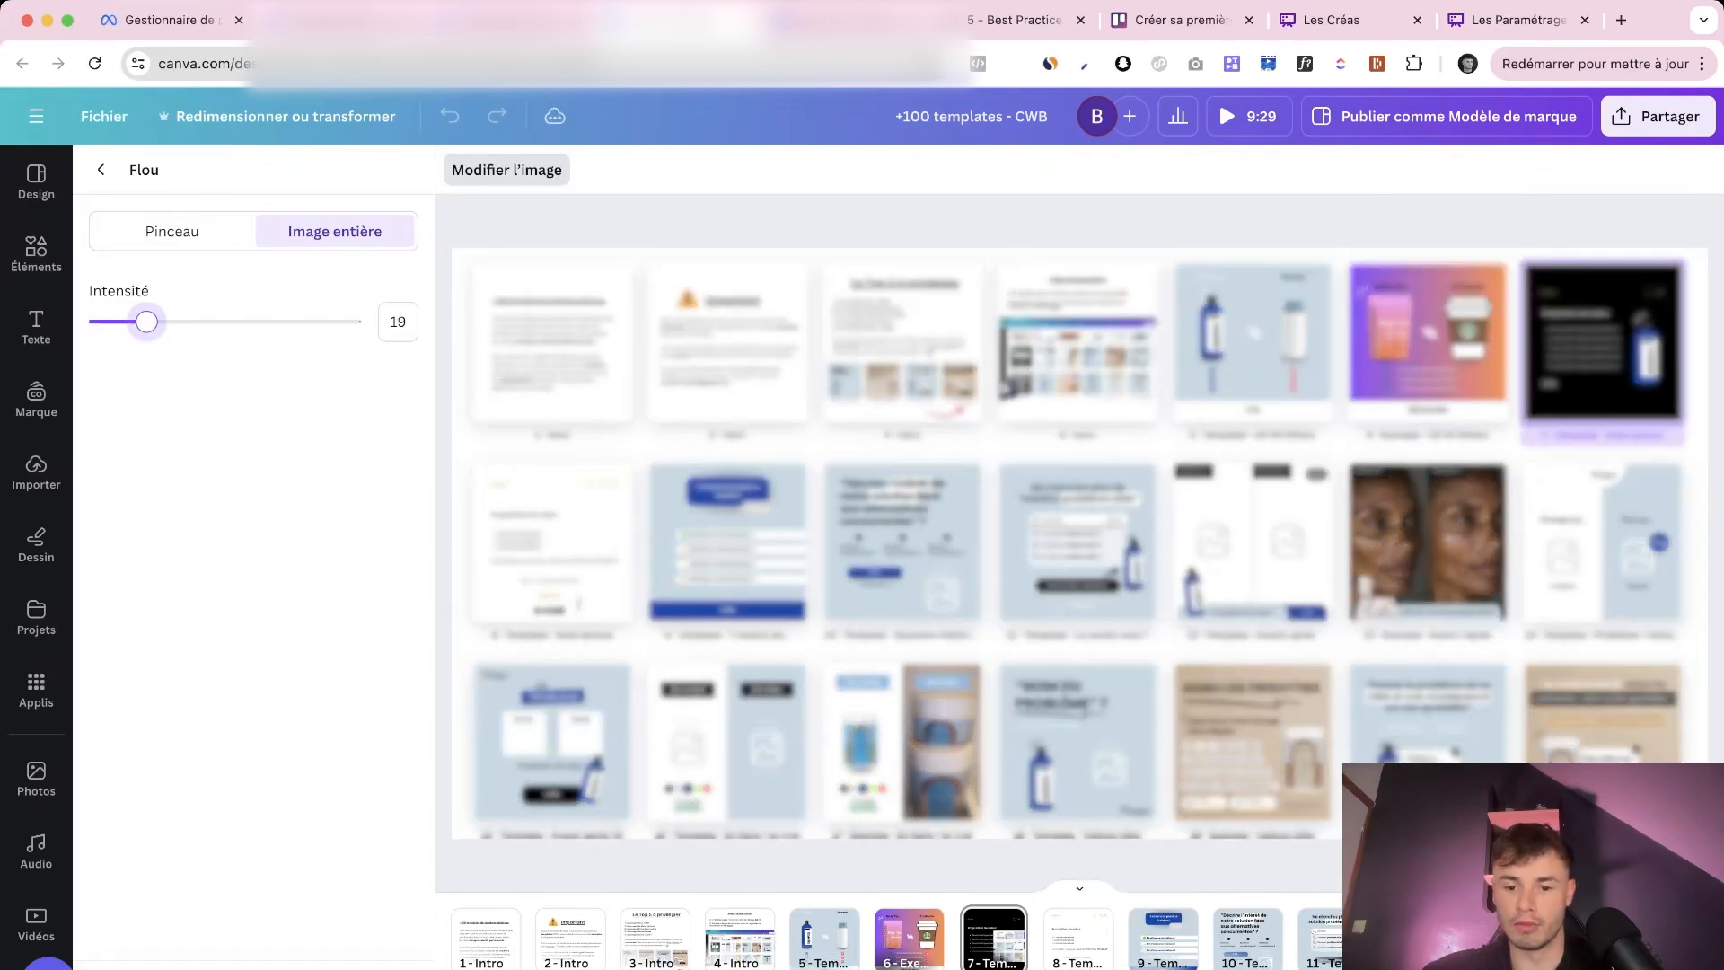
pyautogui.click(994, 937)
pyautogui.click(1176, 637)
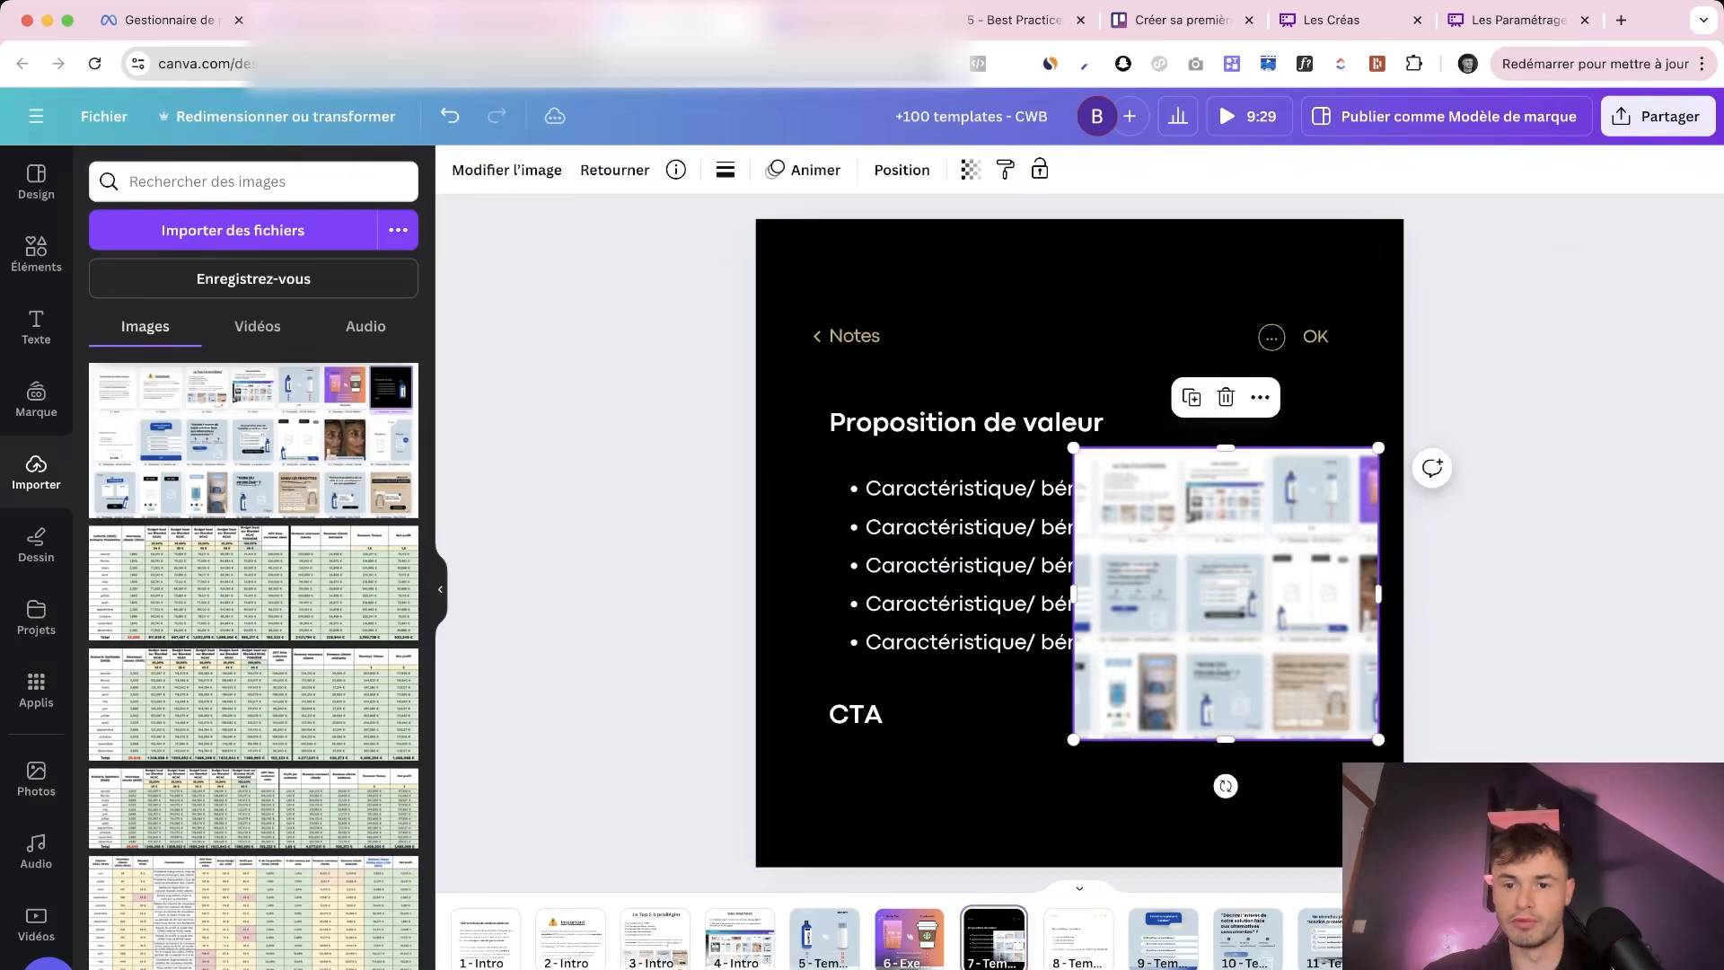
# Shrink the blurred screenshot and reposition it beside the benefit list, and raise the Proposition de valeur headline slightly
pyautogui.moveTo(1072, 593)
pyautogui.mouseDown()
pyautogui.moveTo(1102, 592)
pyautogui.moveTo(1081, 593)
pyautogui.mouseUp()
pyautogui.moveTo(1229, 595); pyautogui.dragTo(1258, 567)
pyautogui.moveTo(1111, 421); pyautogui.dragTo(1154, 465)
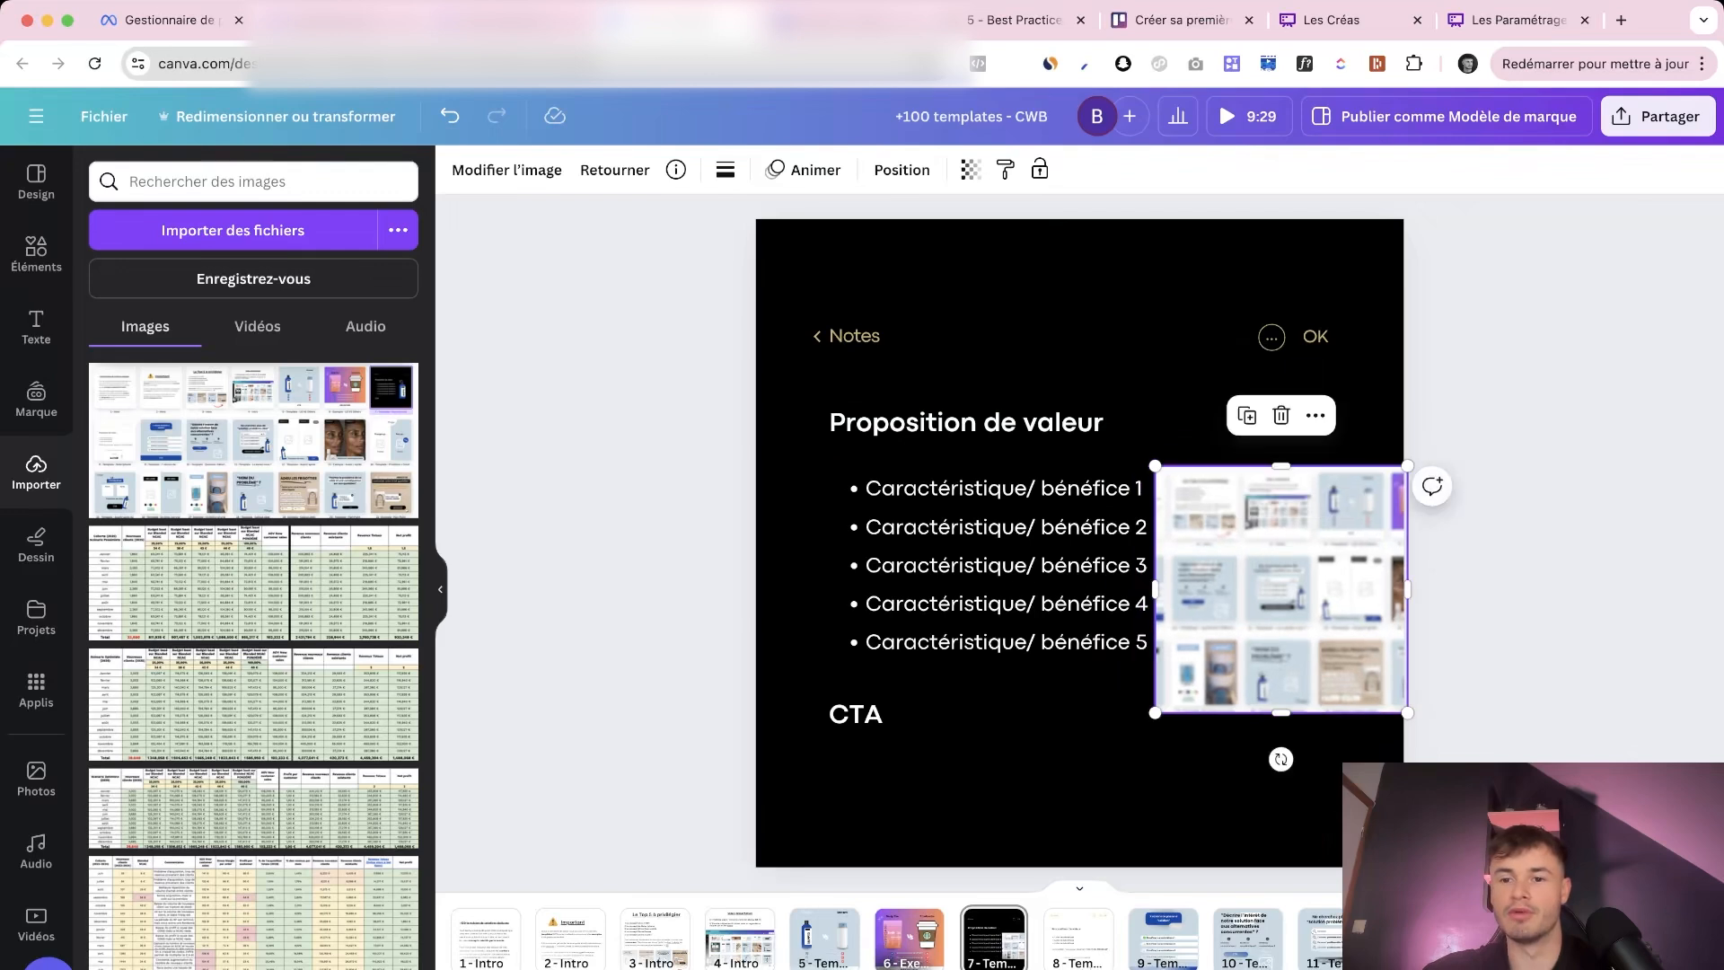
pyautogui.moveTo(1280, 588); pyautogui.dragTo(1257, 547)
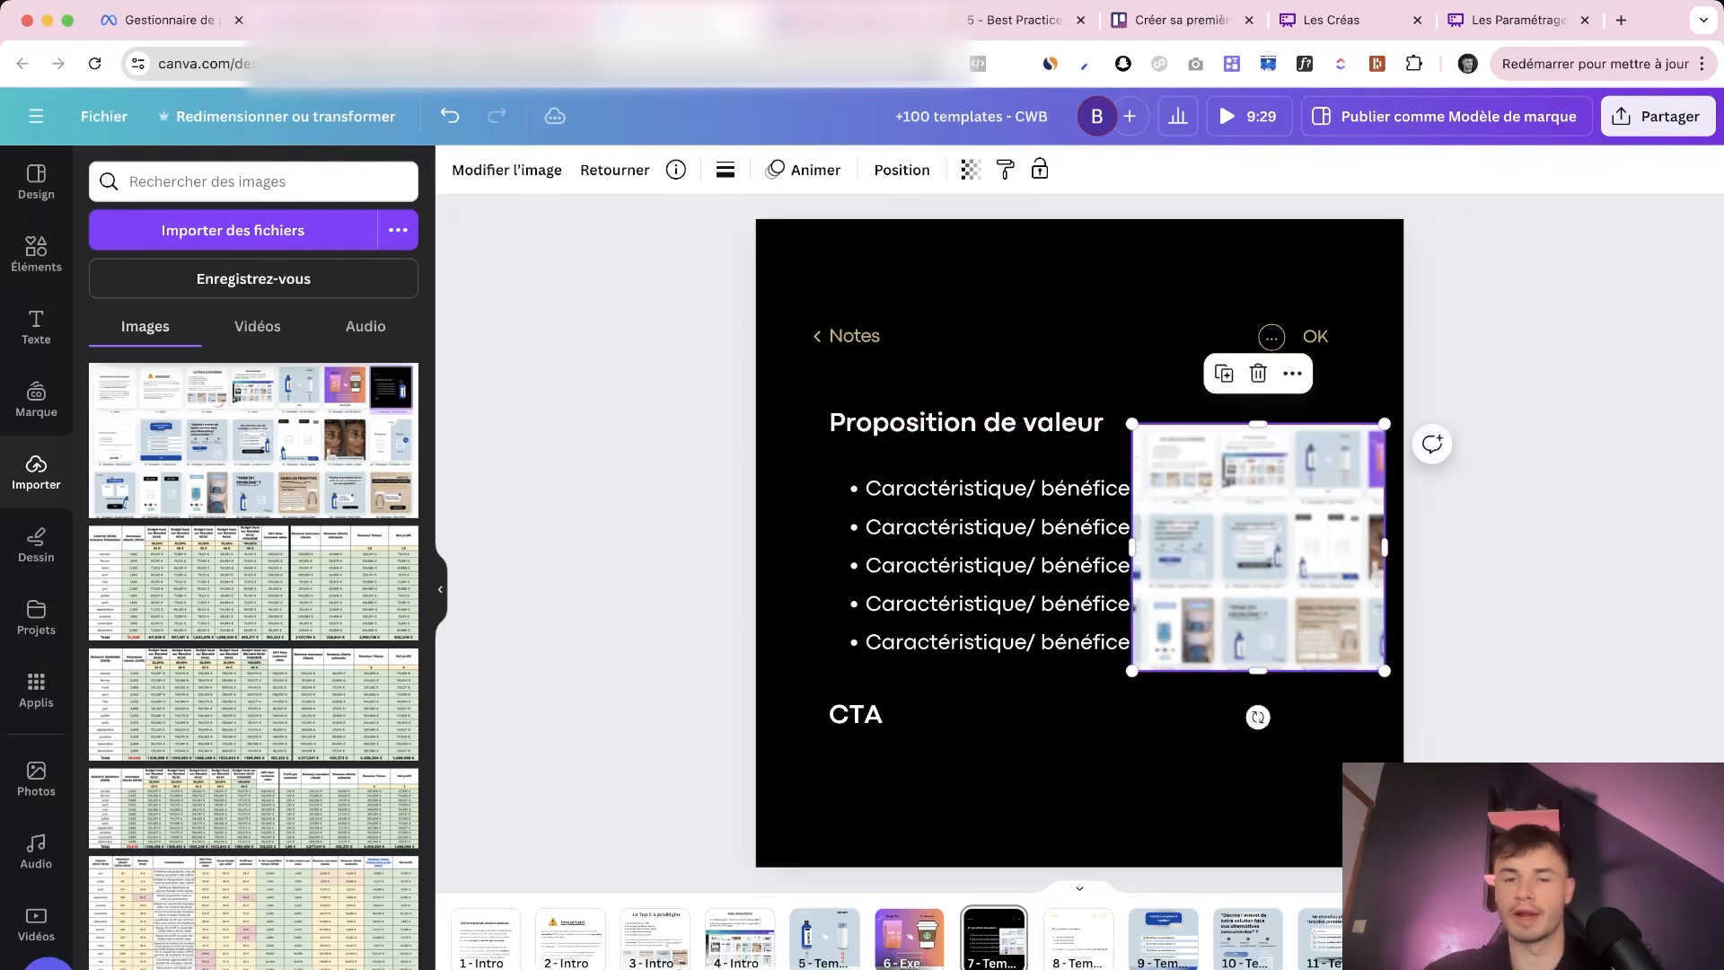
pyautogui.click(1034, 423)
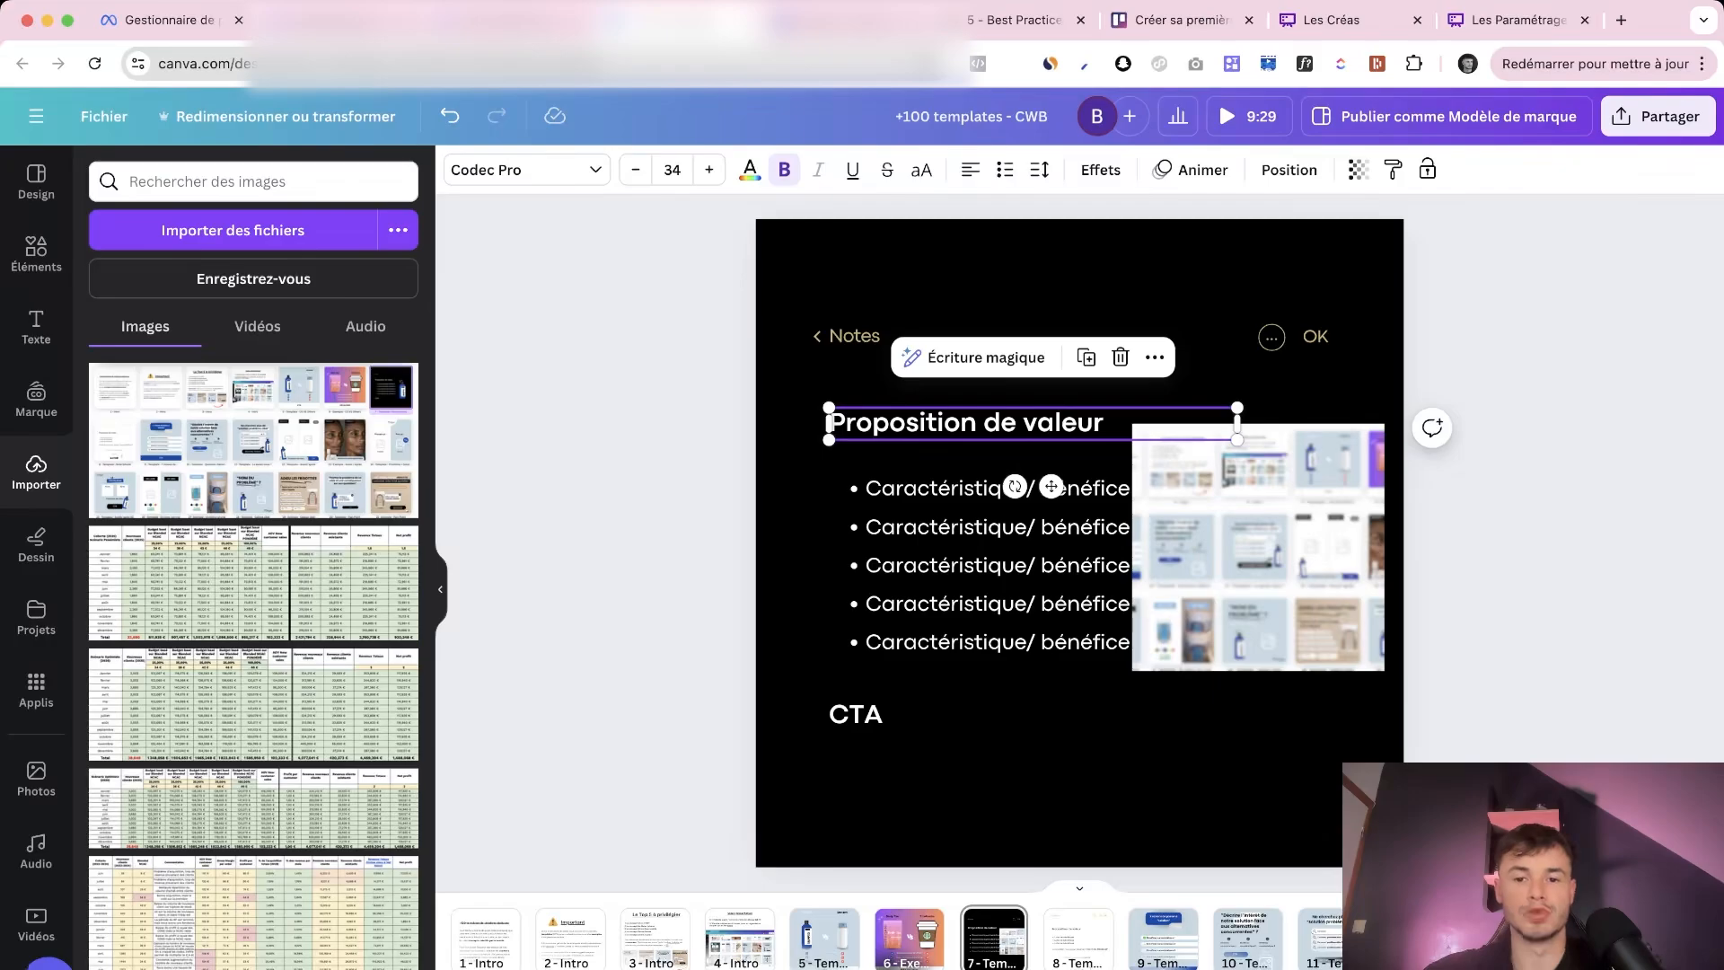
pyautogui.moveTo(1051, 485); pyautogui.dragTo(1050, 458)
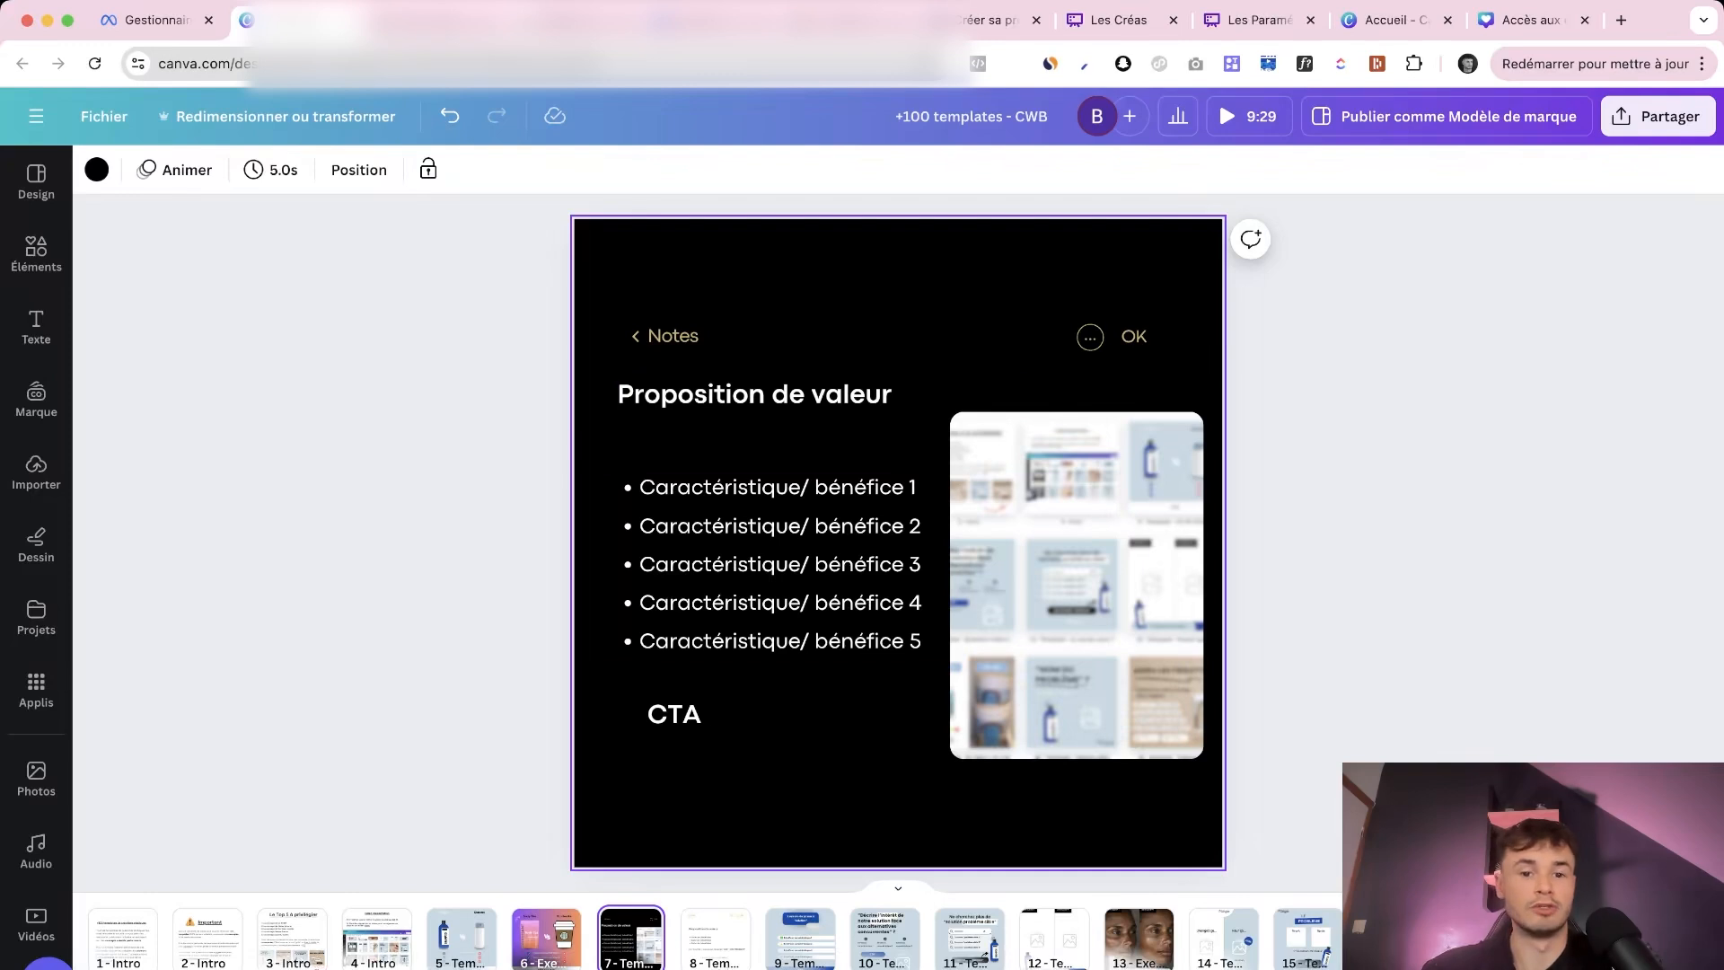
# Switch to the Booster page in Notion and examine the prompt for 10 frustrations, desires, dreams and fears, including its [PERSONNE CIBLE] and [SOUS-NICHE] placeholders
pyautogui.click(440, 20)
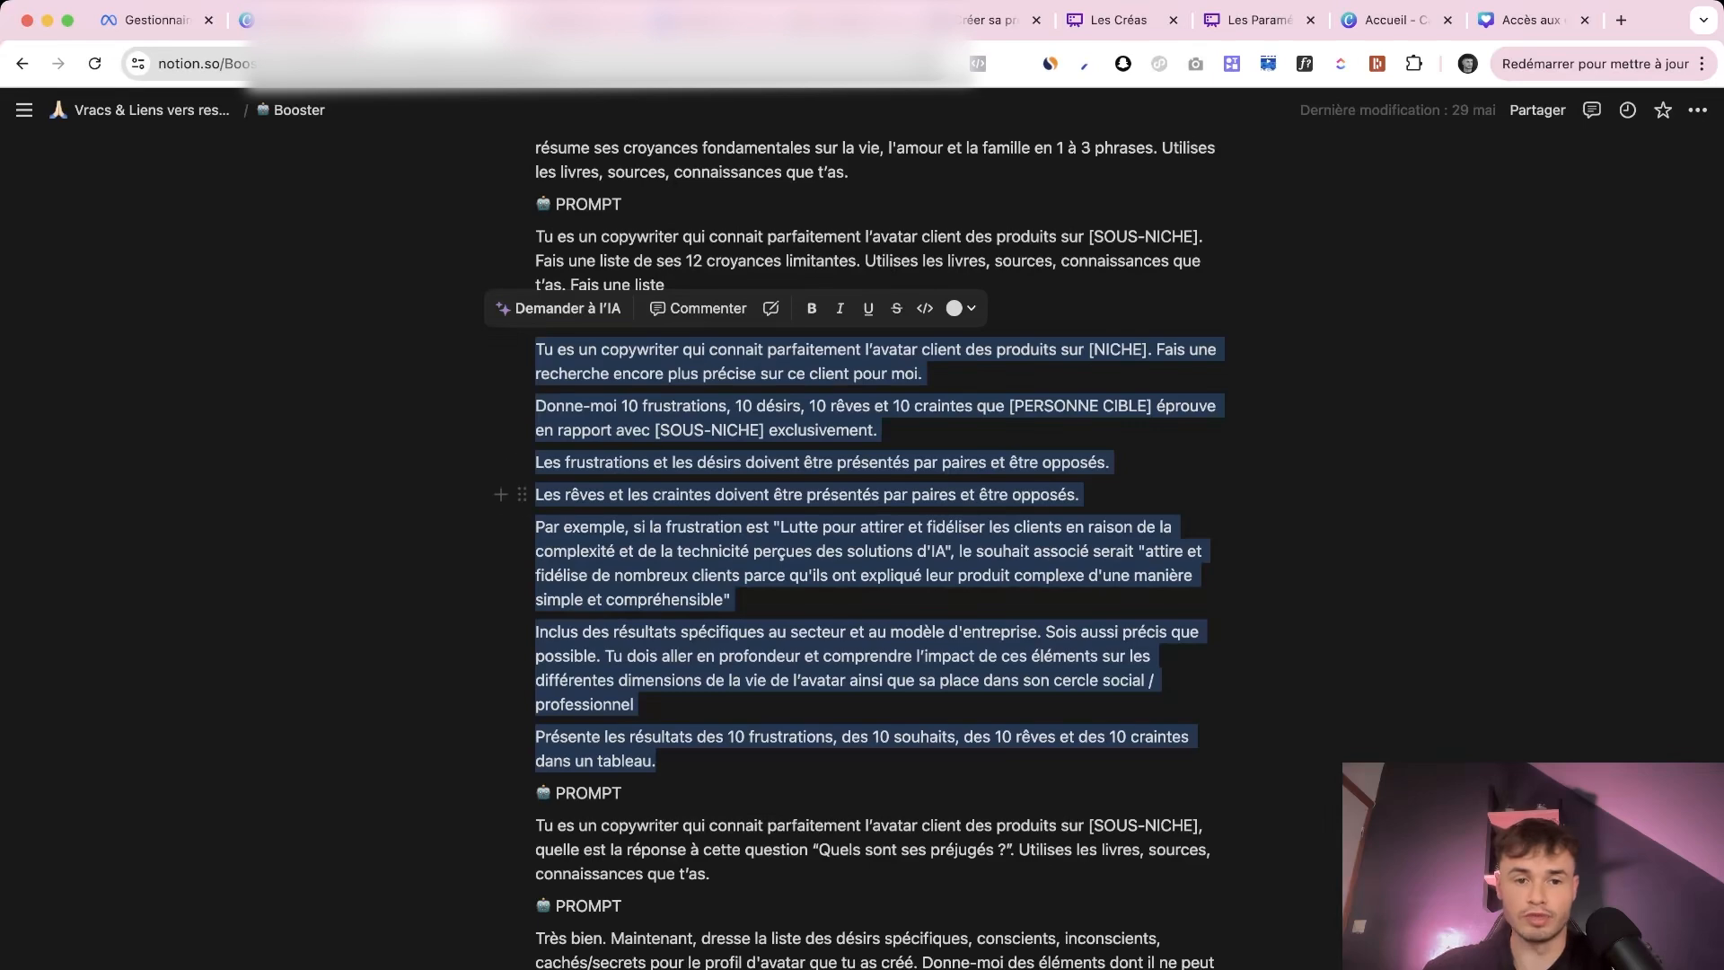
pyautogui.click(537, 351)
pyautogui.moveTo(537, 351); pyautogui.dragTo(657, 761)
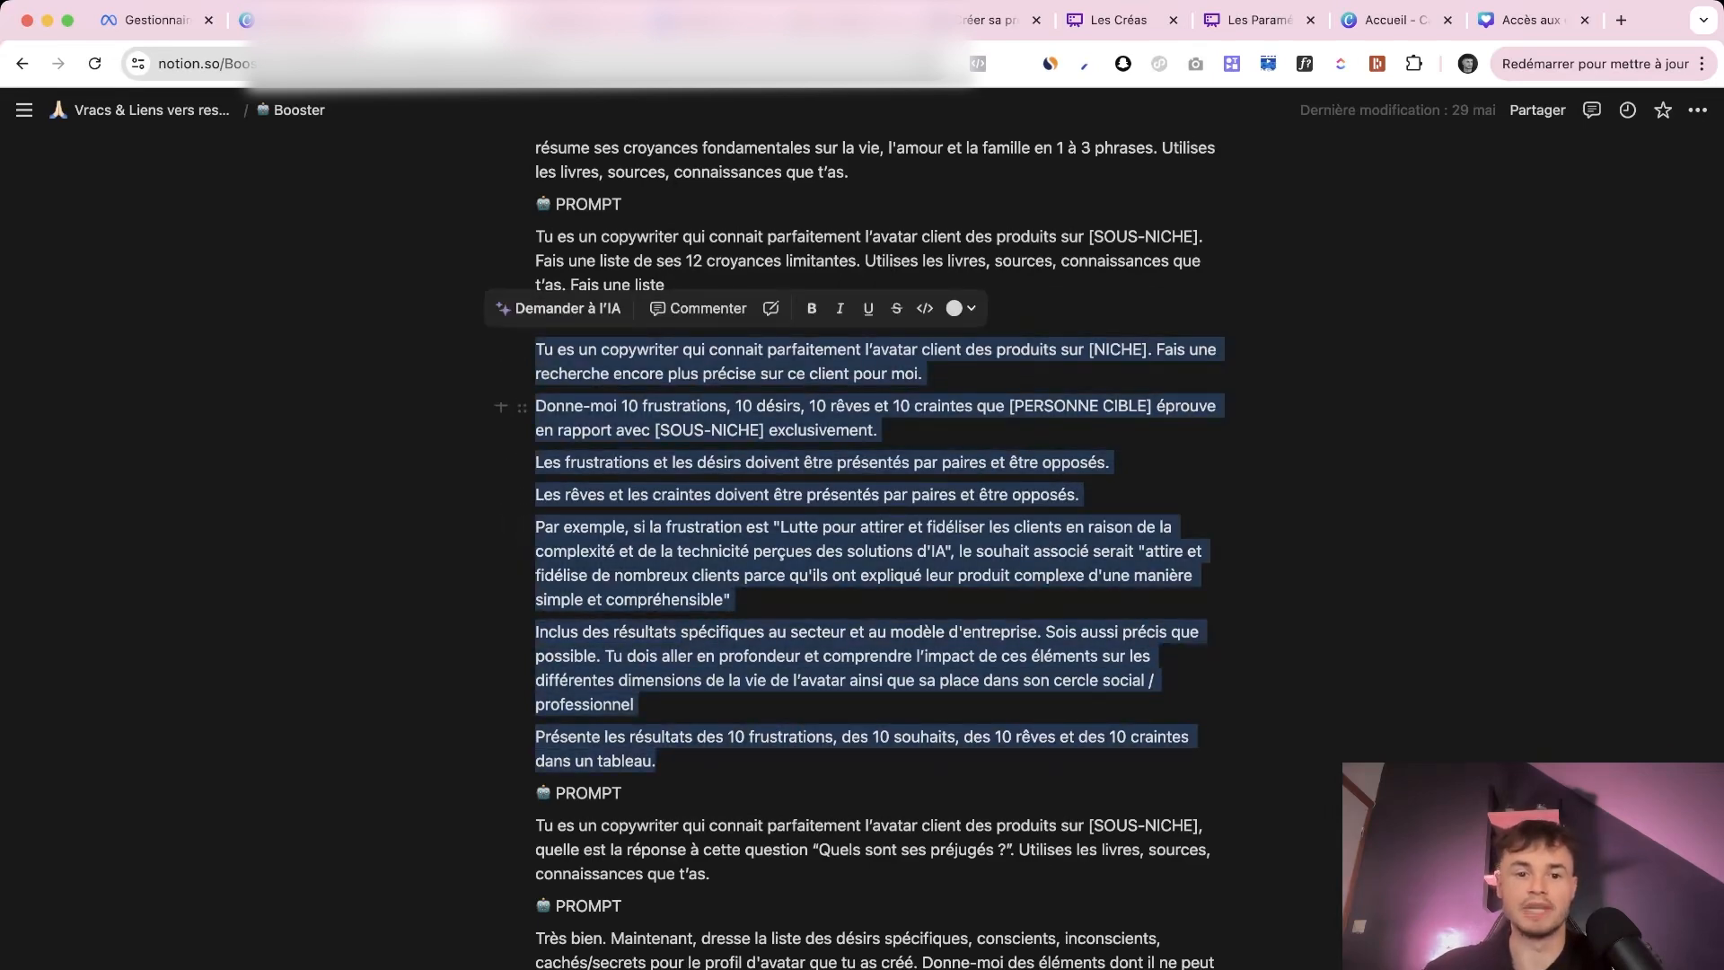
pyautogui.click(621, 405)
pyautogui.moveTo(621, 405); pyautogui.dragTo(738, 430)
pyautogui.click(738, 430)
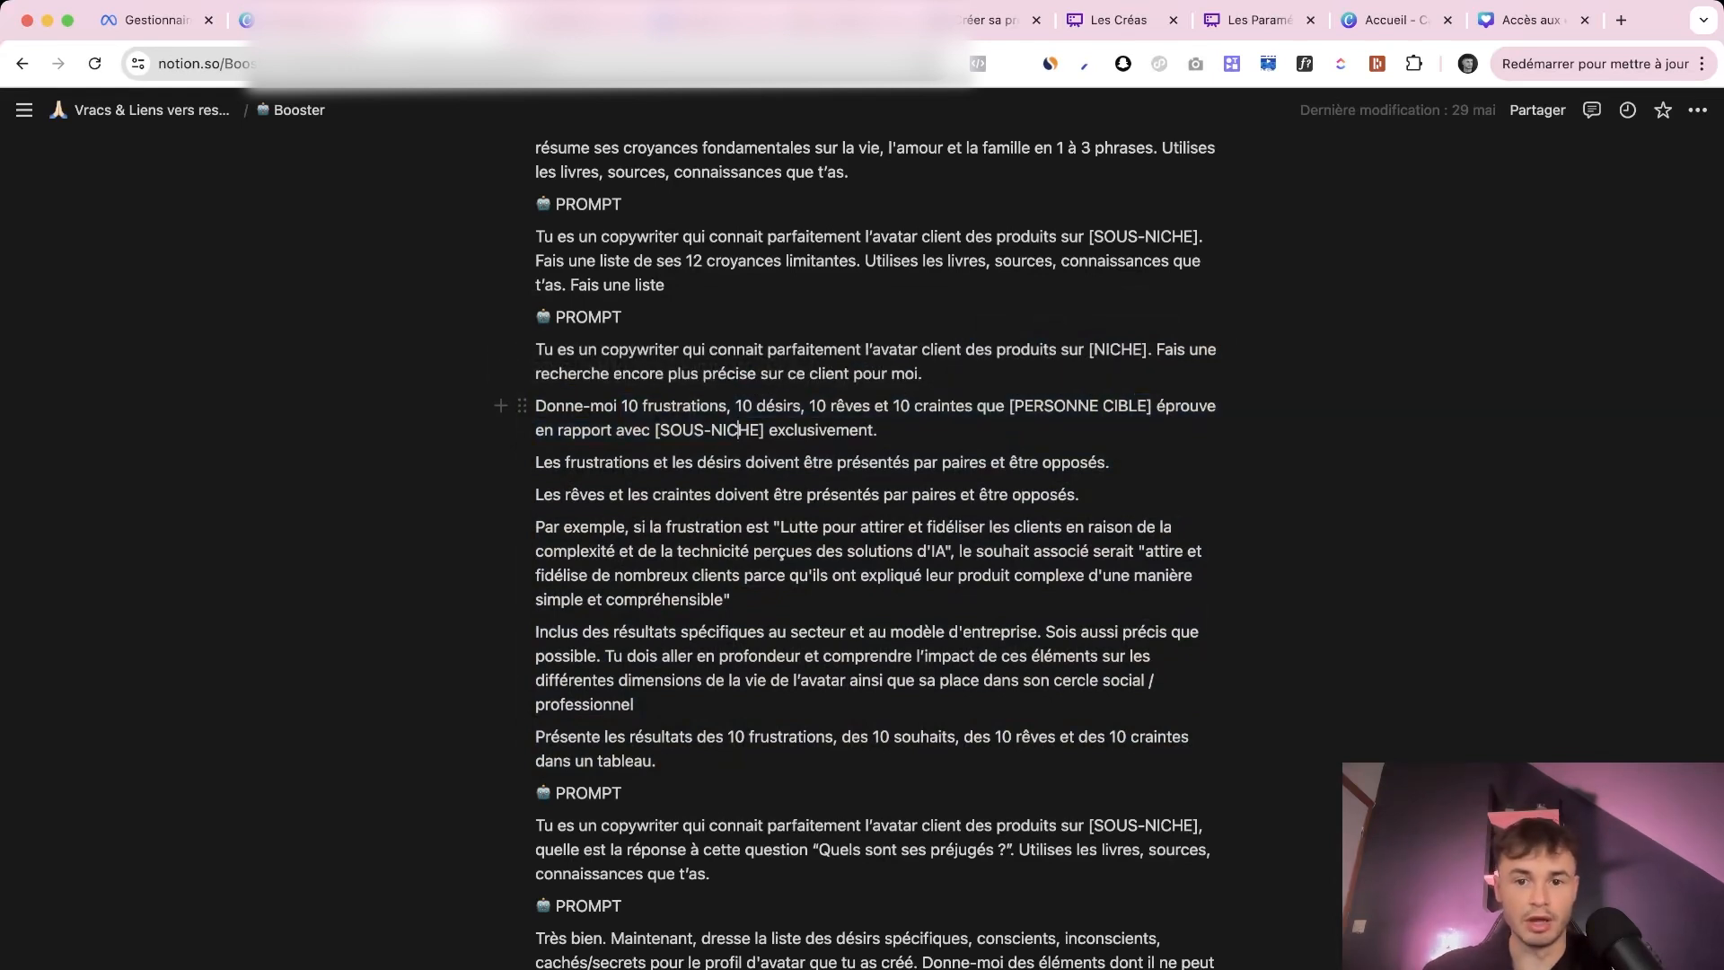
pyautogui.moveTo(1010, 406); pyautogui.dragTo(1149, 406)
pyautogui.click(1148, 406)
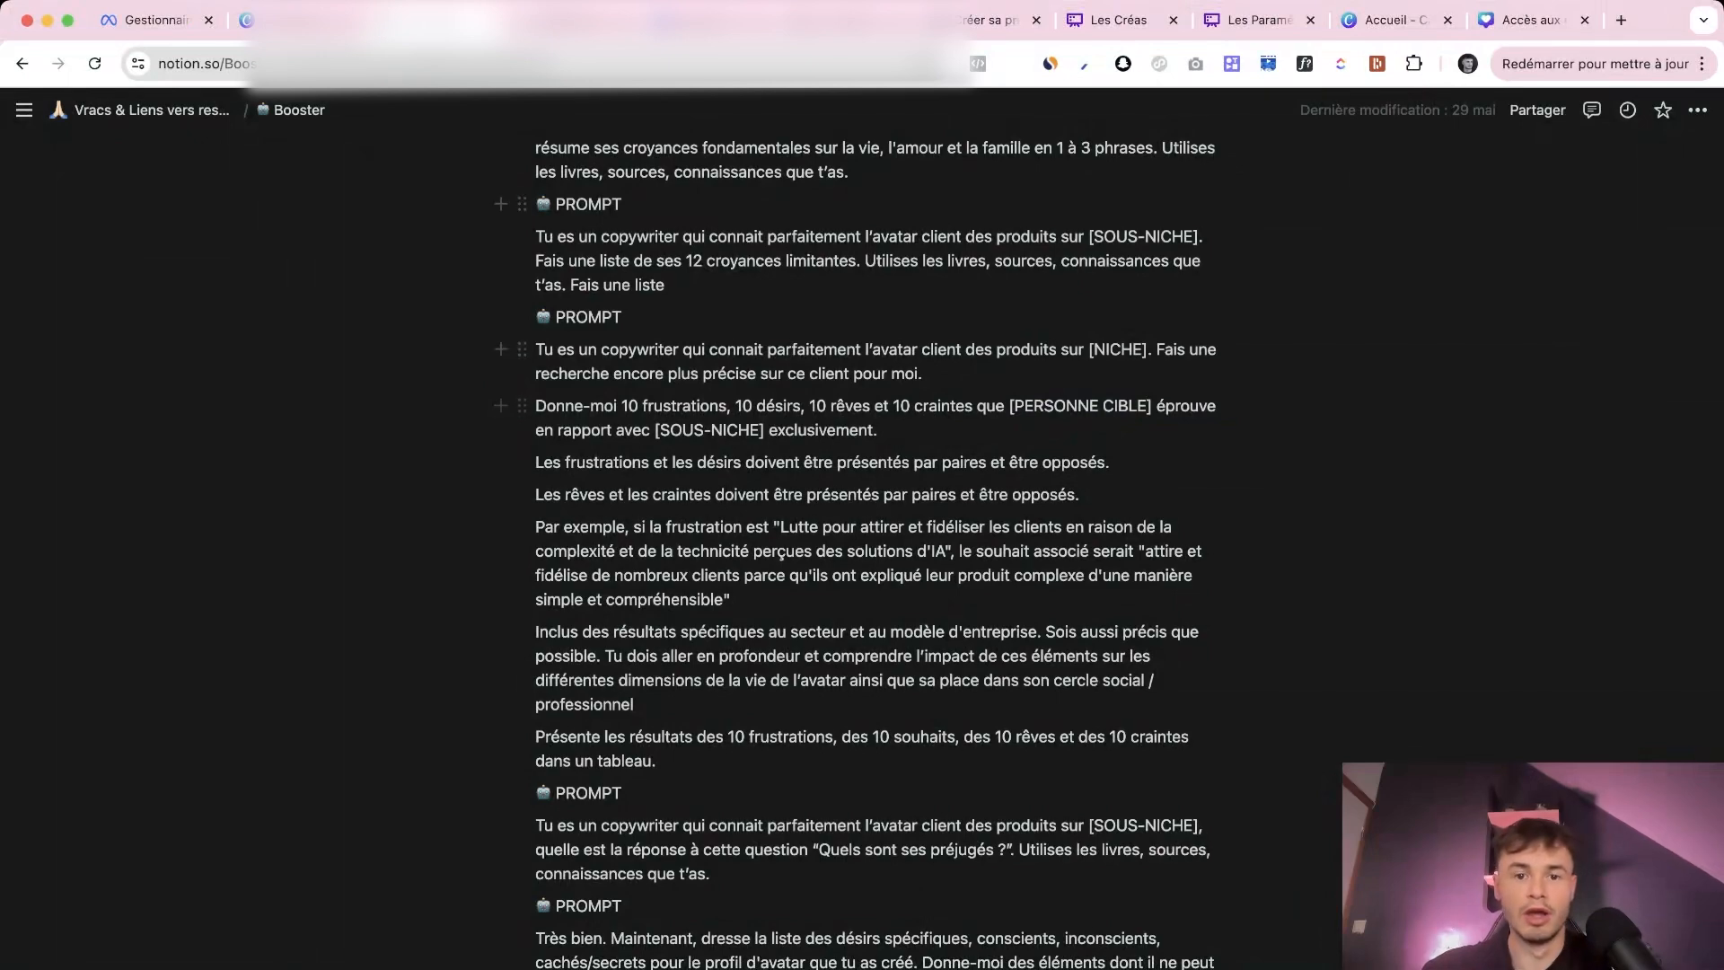
# Switch to the ChatGPT conversation and review the customer-avatar prompt and the answer's table of frustrations, desires, dreams and fears
pyautogui.click(589, 20)
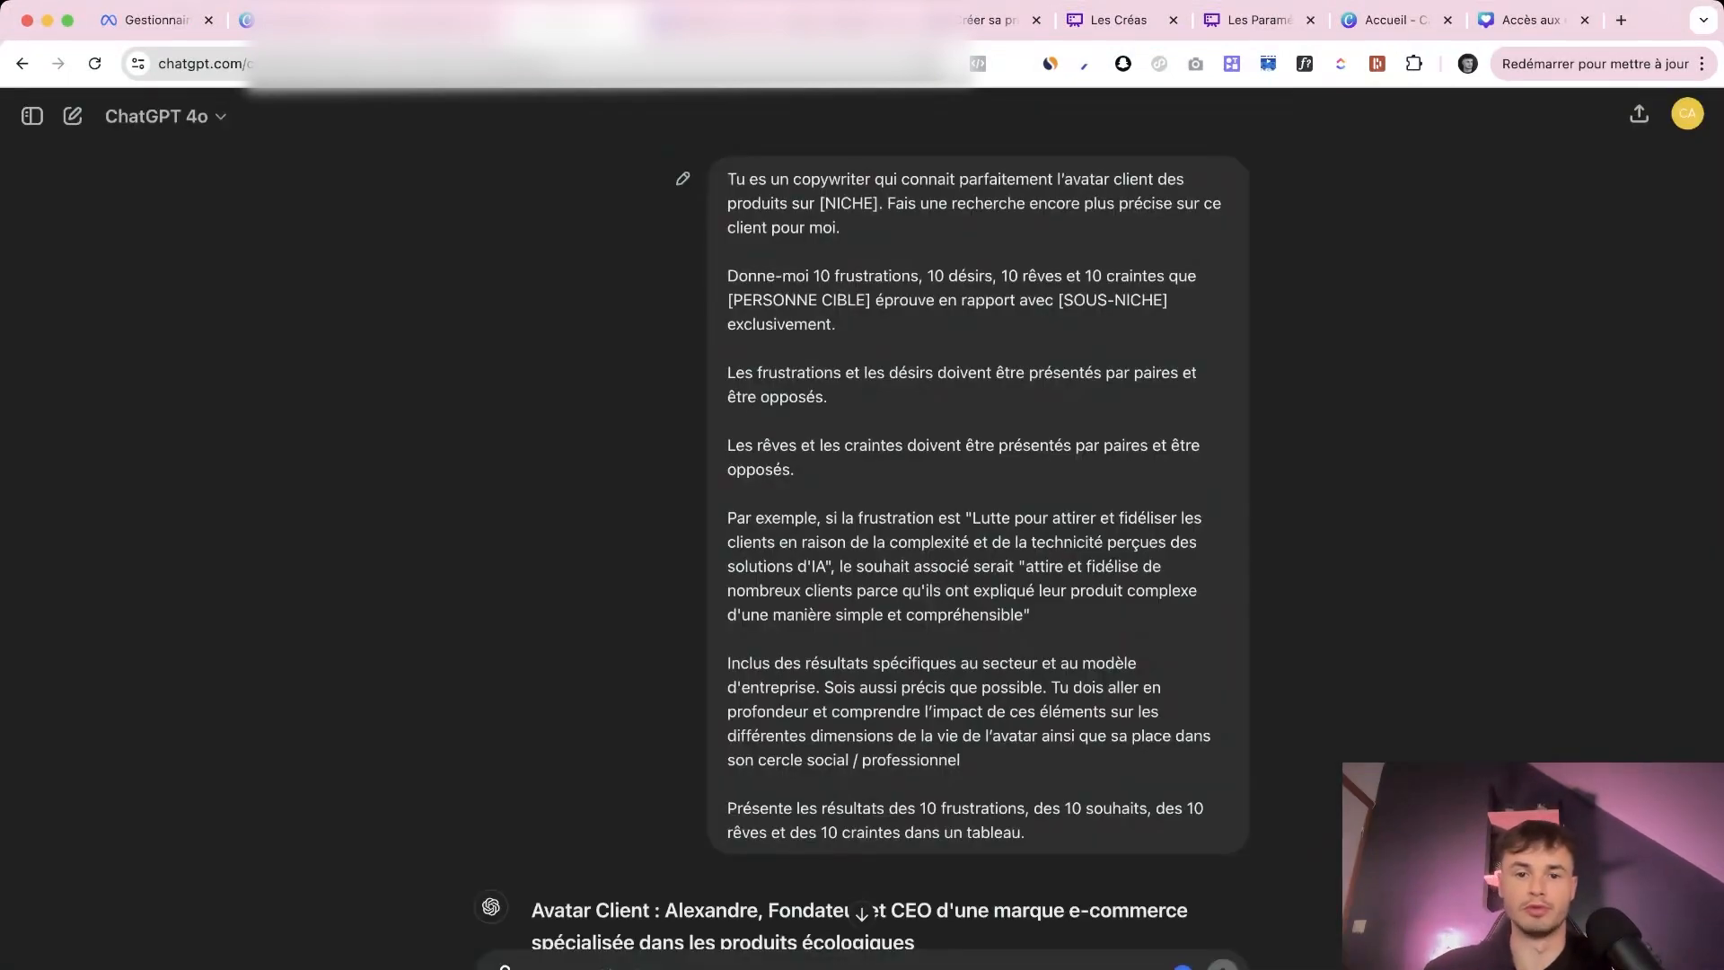
pyautogui.scroll(2, 861, 539)
pyautogui.scroll(-2, 862, 539)
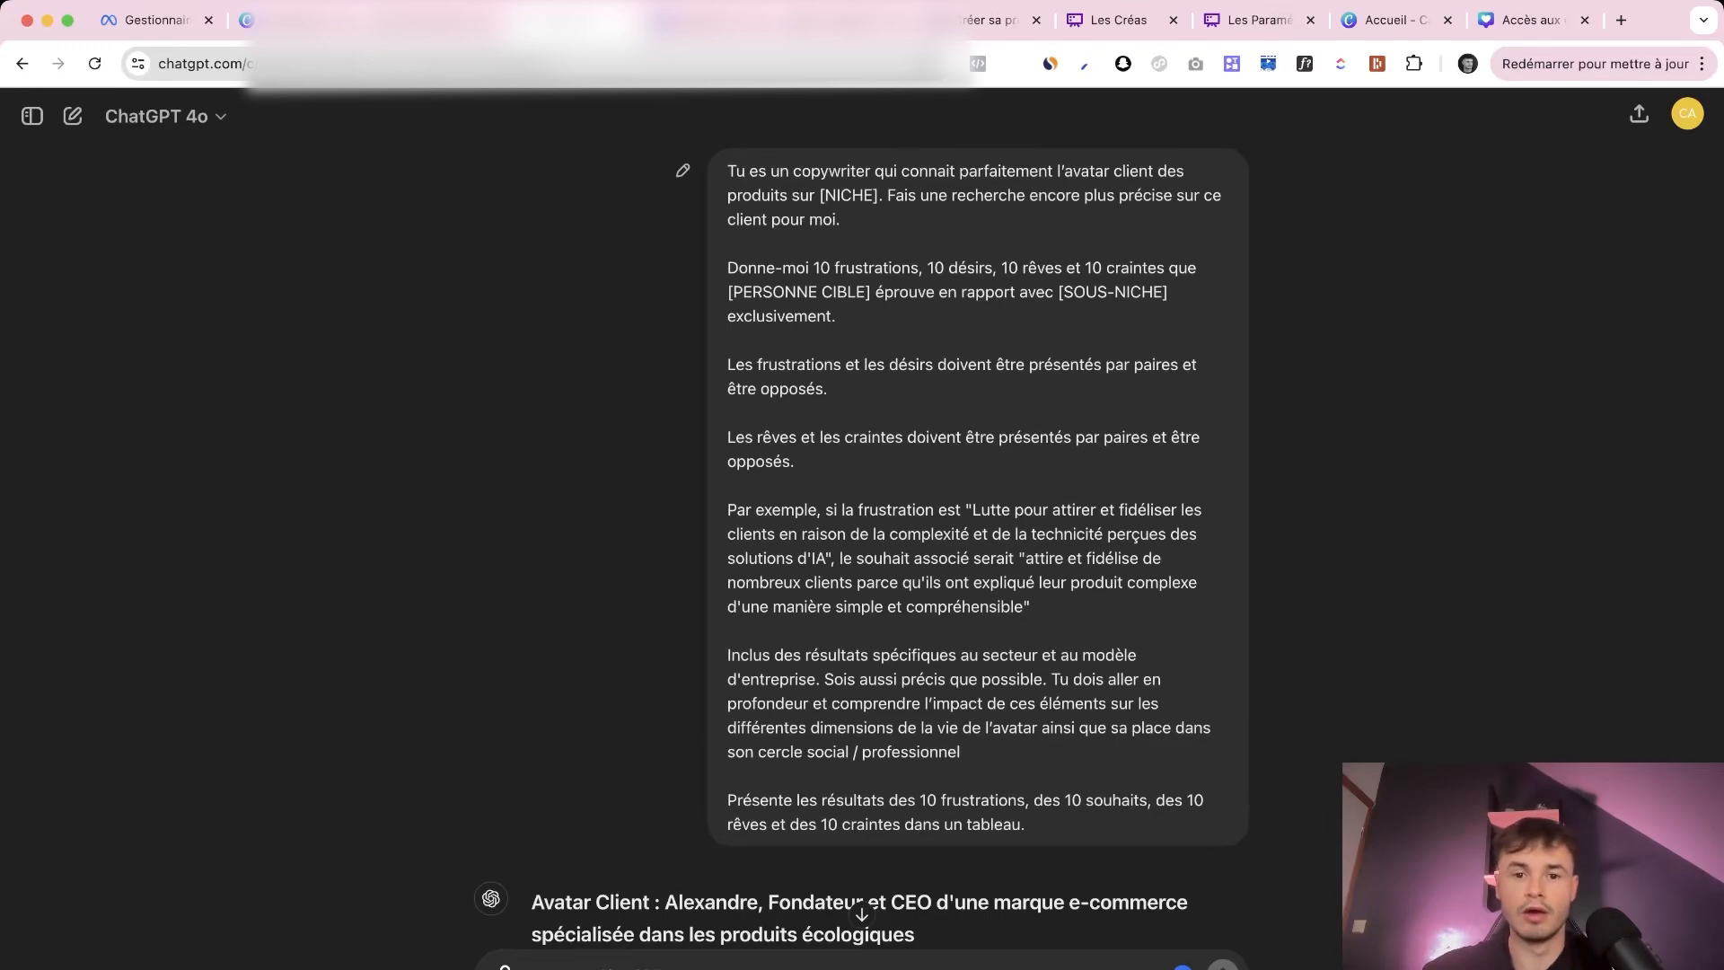
pyautogui.scroll(-1, 862, 538)
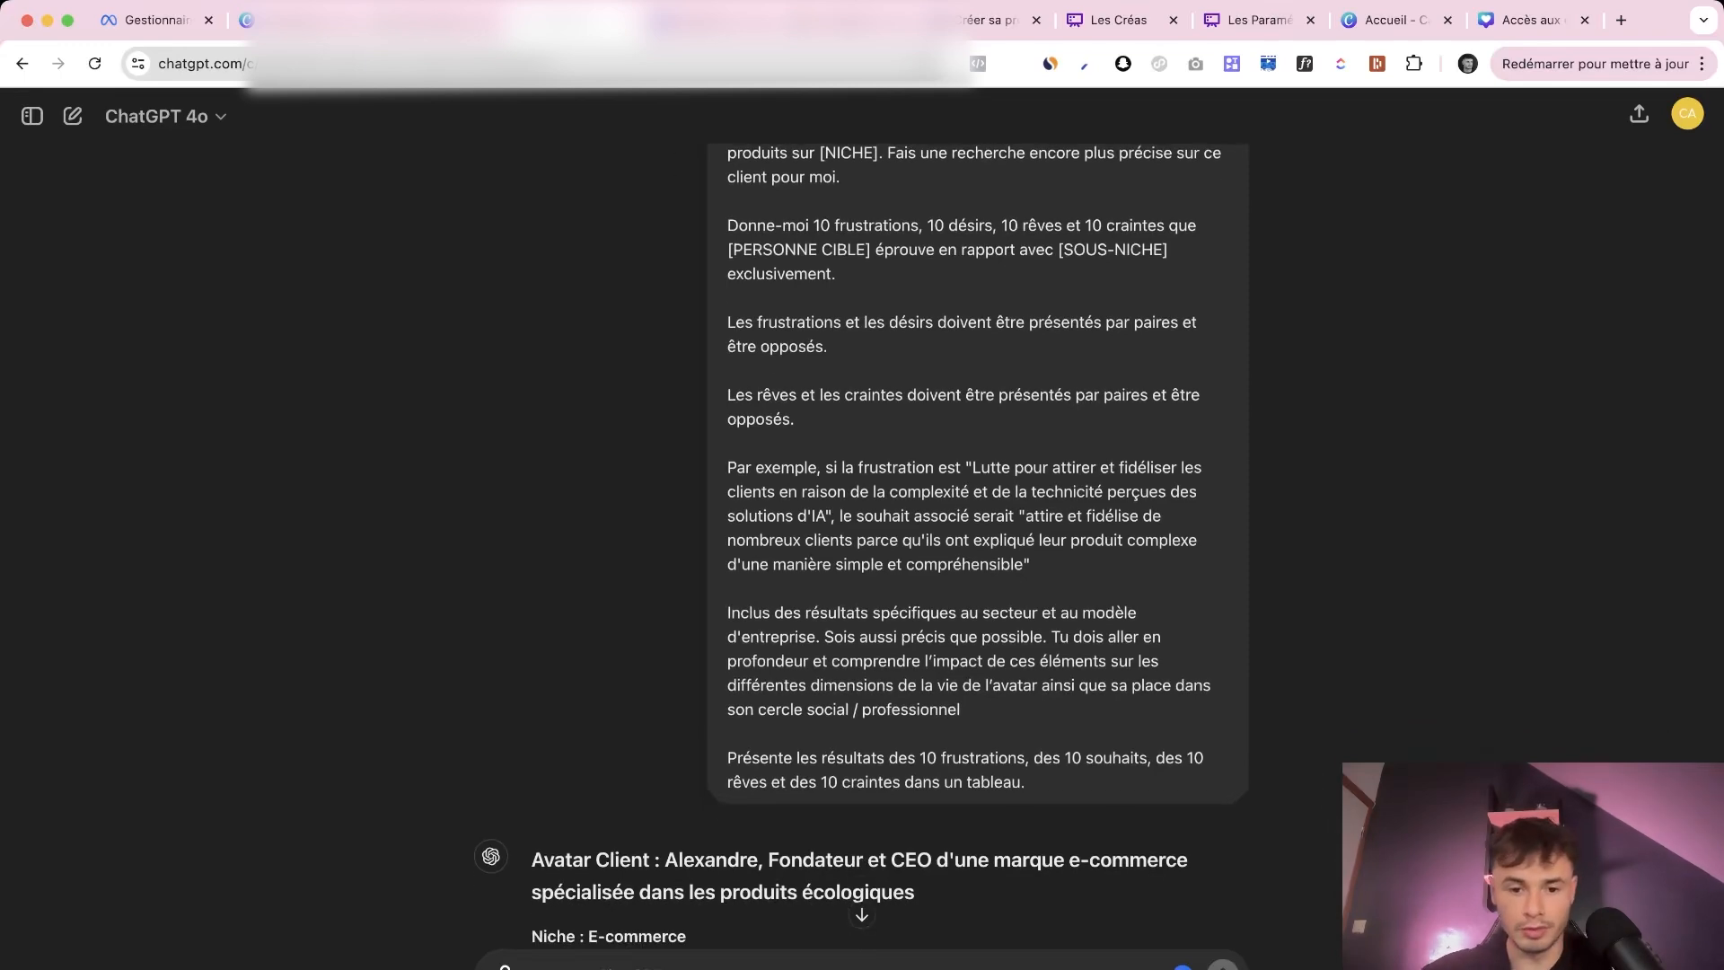
pyautogui.scroll(-10, 862, 539)
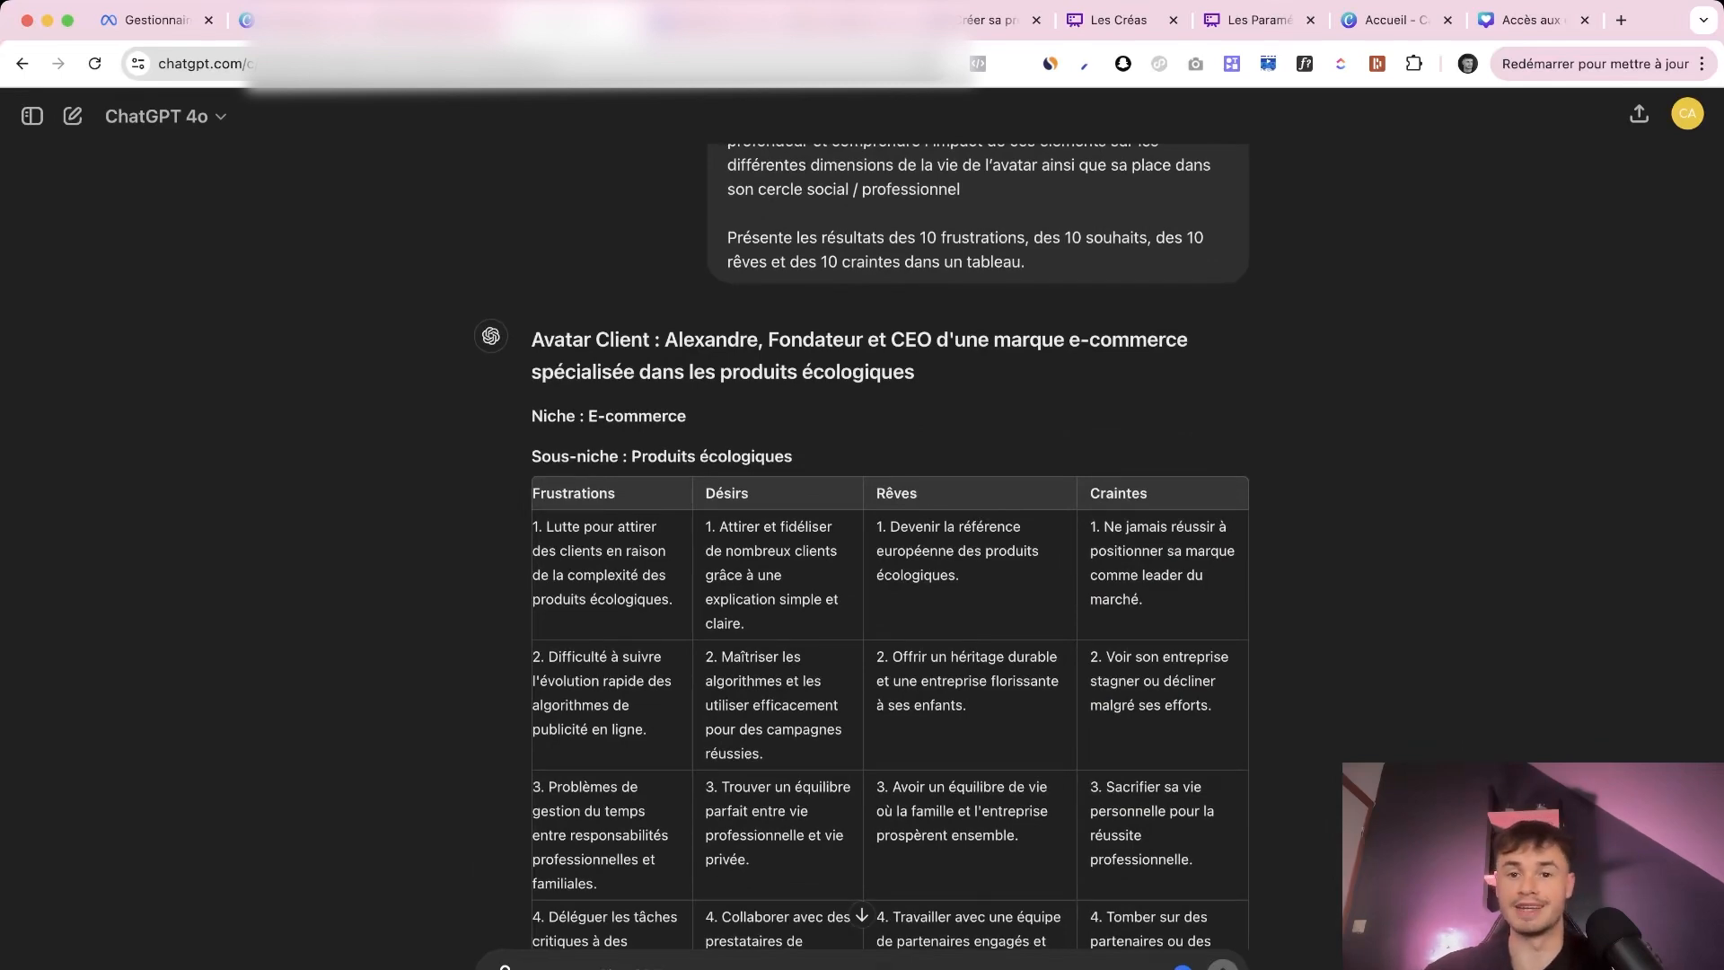
pyautogui.scroll(-1, 862, 539)
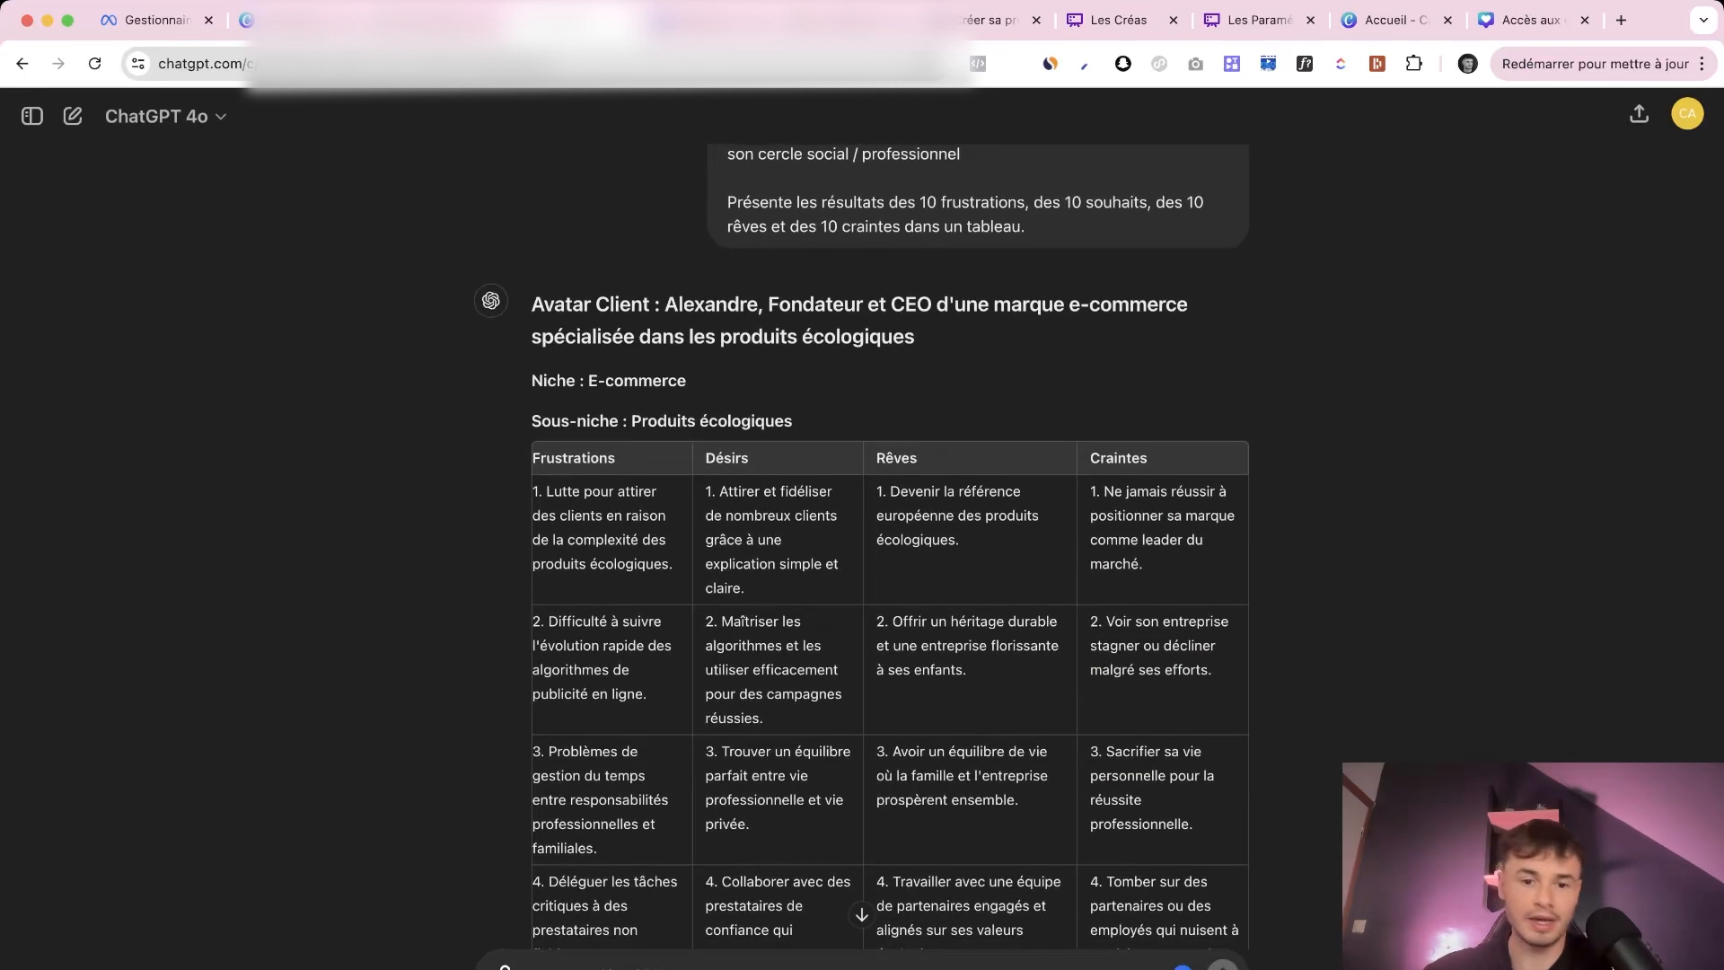
# Review the client avatar table and ask for a Facebook ad marketing angle focused on pain points for the creative's title
pyautogui.scroll(-3, 862, 539)
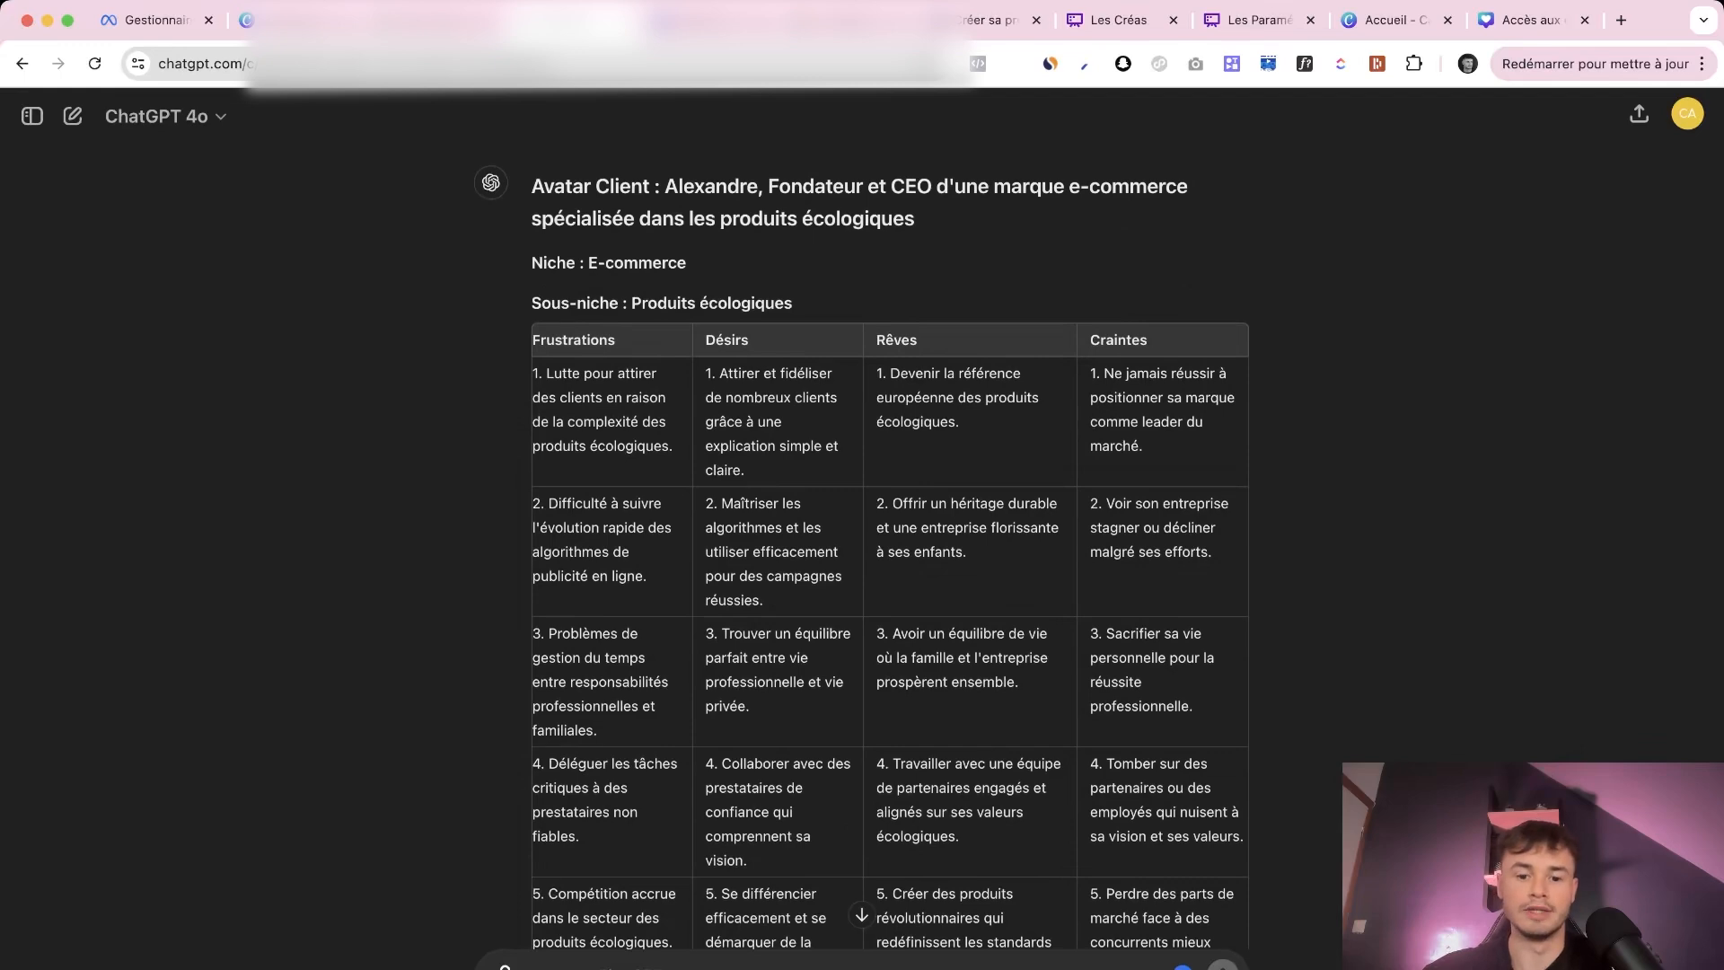
pyautogui.scroll(-20, 862, 539)
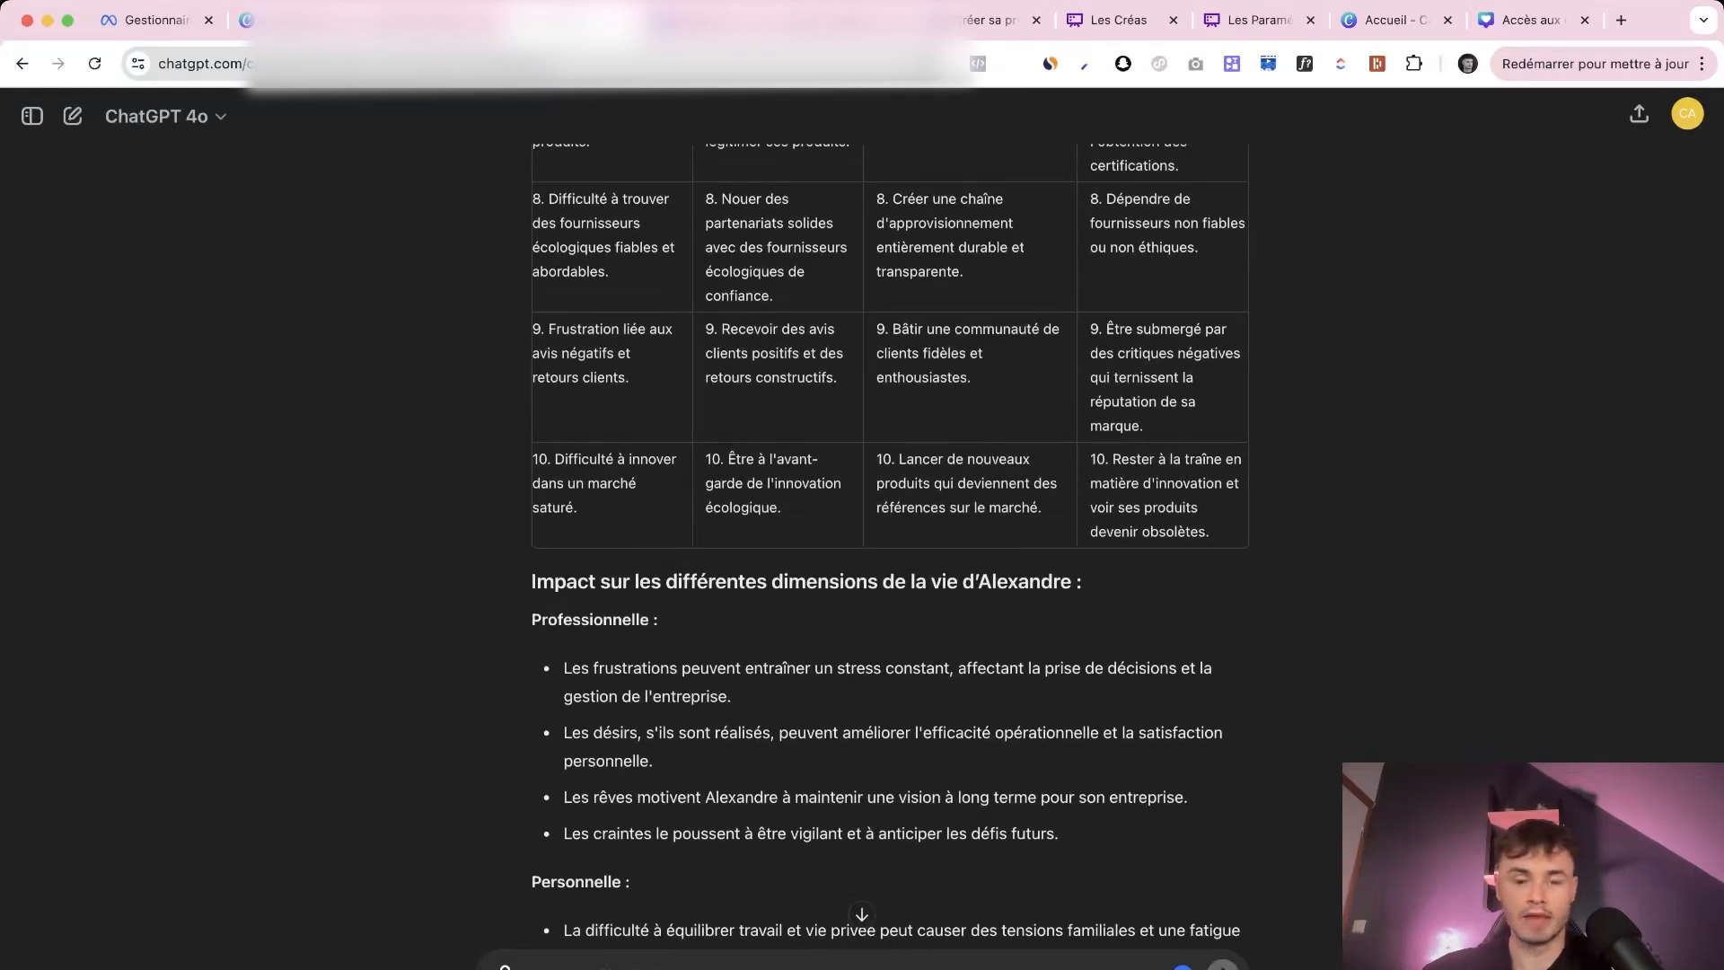
pyautogui.scroll(-2, 862, 539)
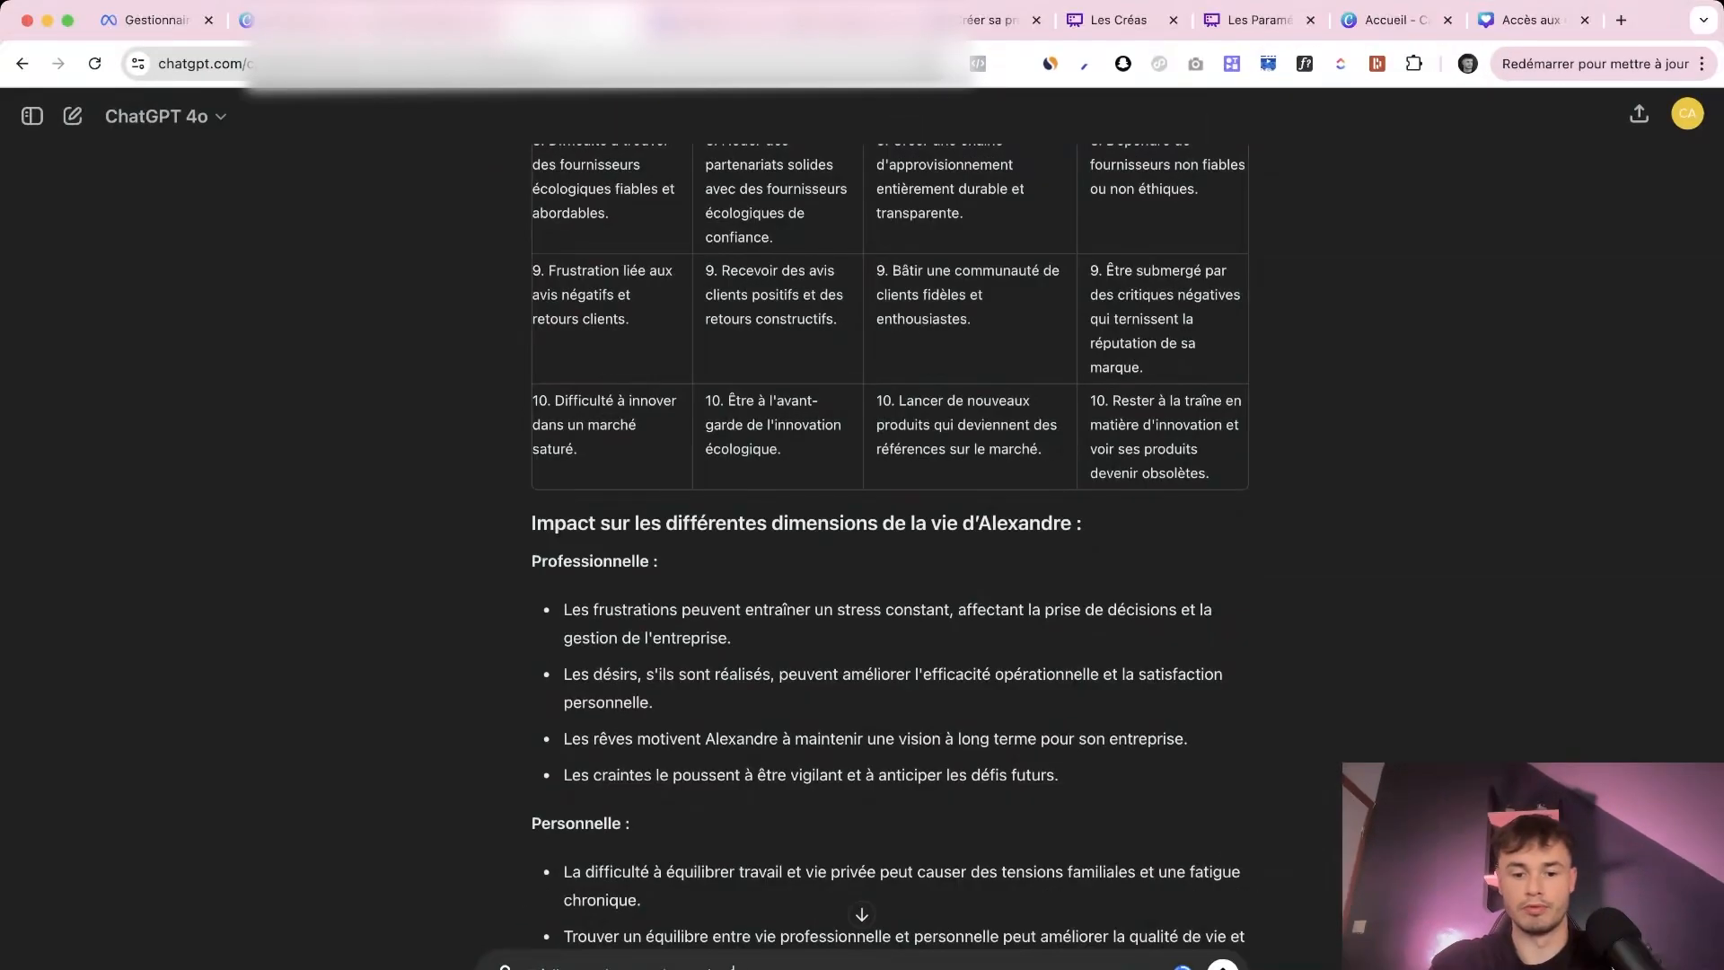
pyautogui.write('pour une publicité facebook ads qui')
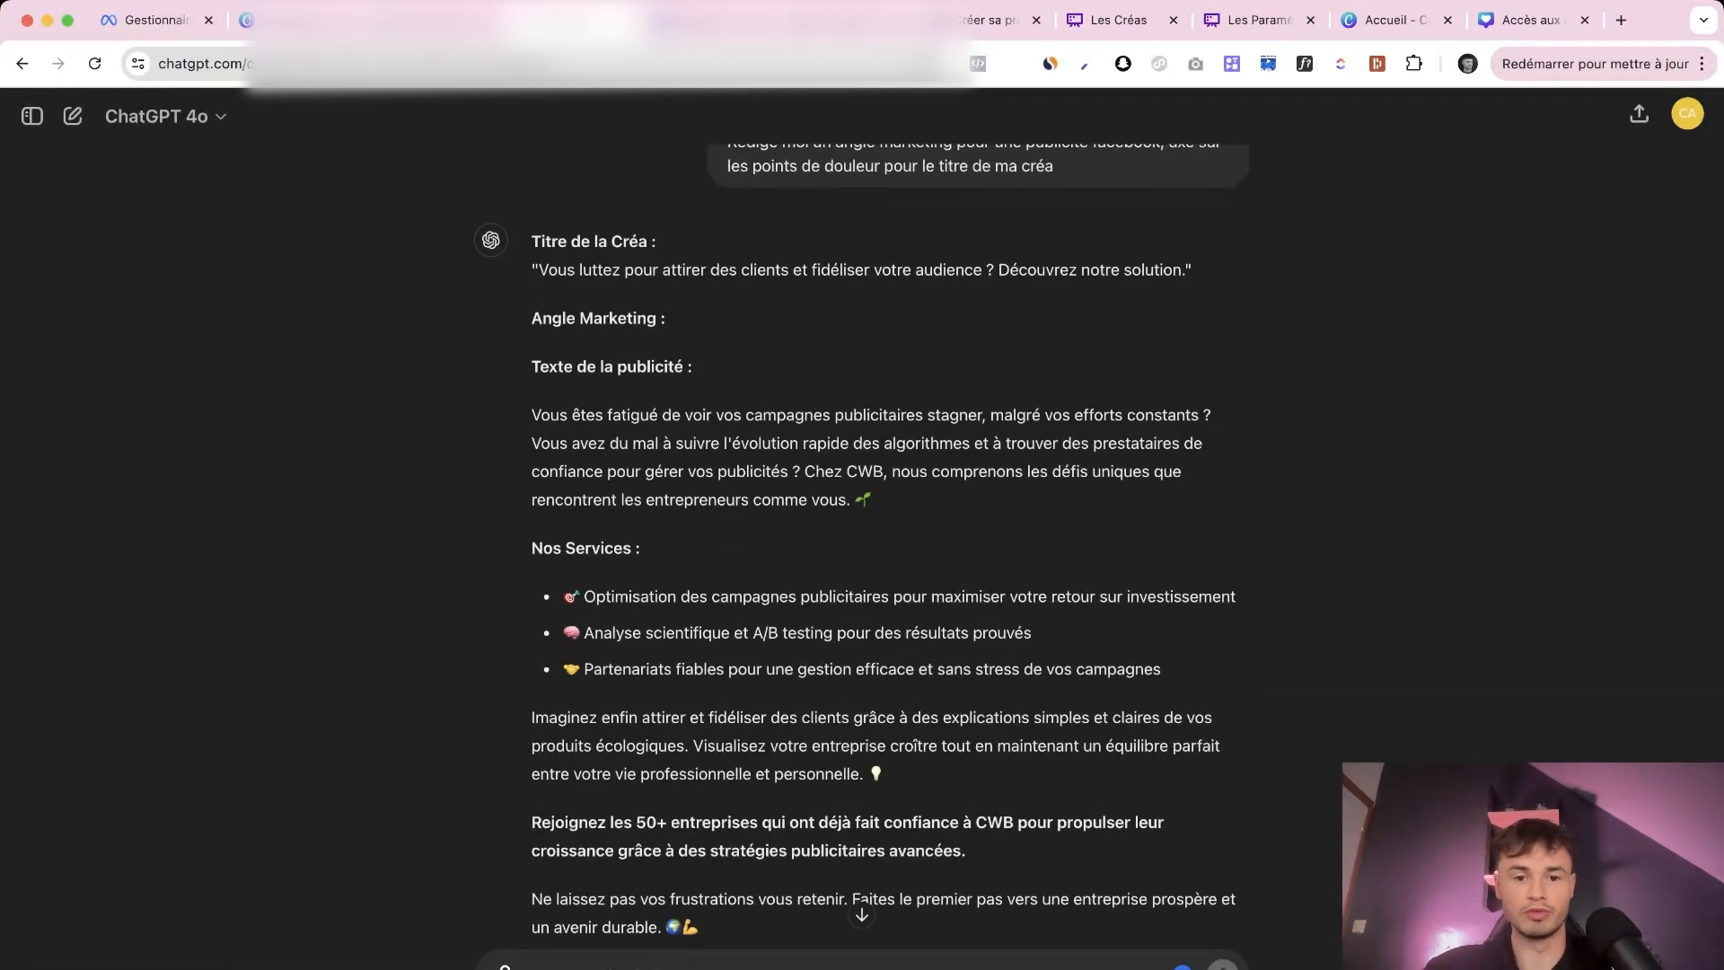
# Copy the opening question of the generated ad text, "Vous êtes fatigué de voir vos campagnes publicitaires stagner, malgré vos efforts constants ?"
pyautogui.moveTo(531, 415); pyautogui.dragTo(1214, 420)
pyautogui.click(1214, 420)
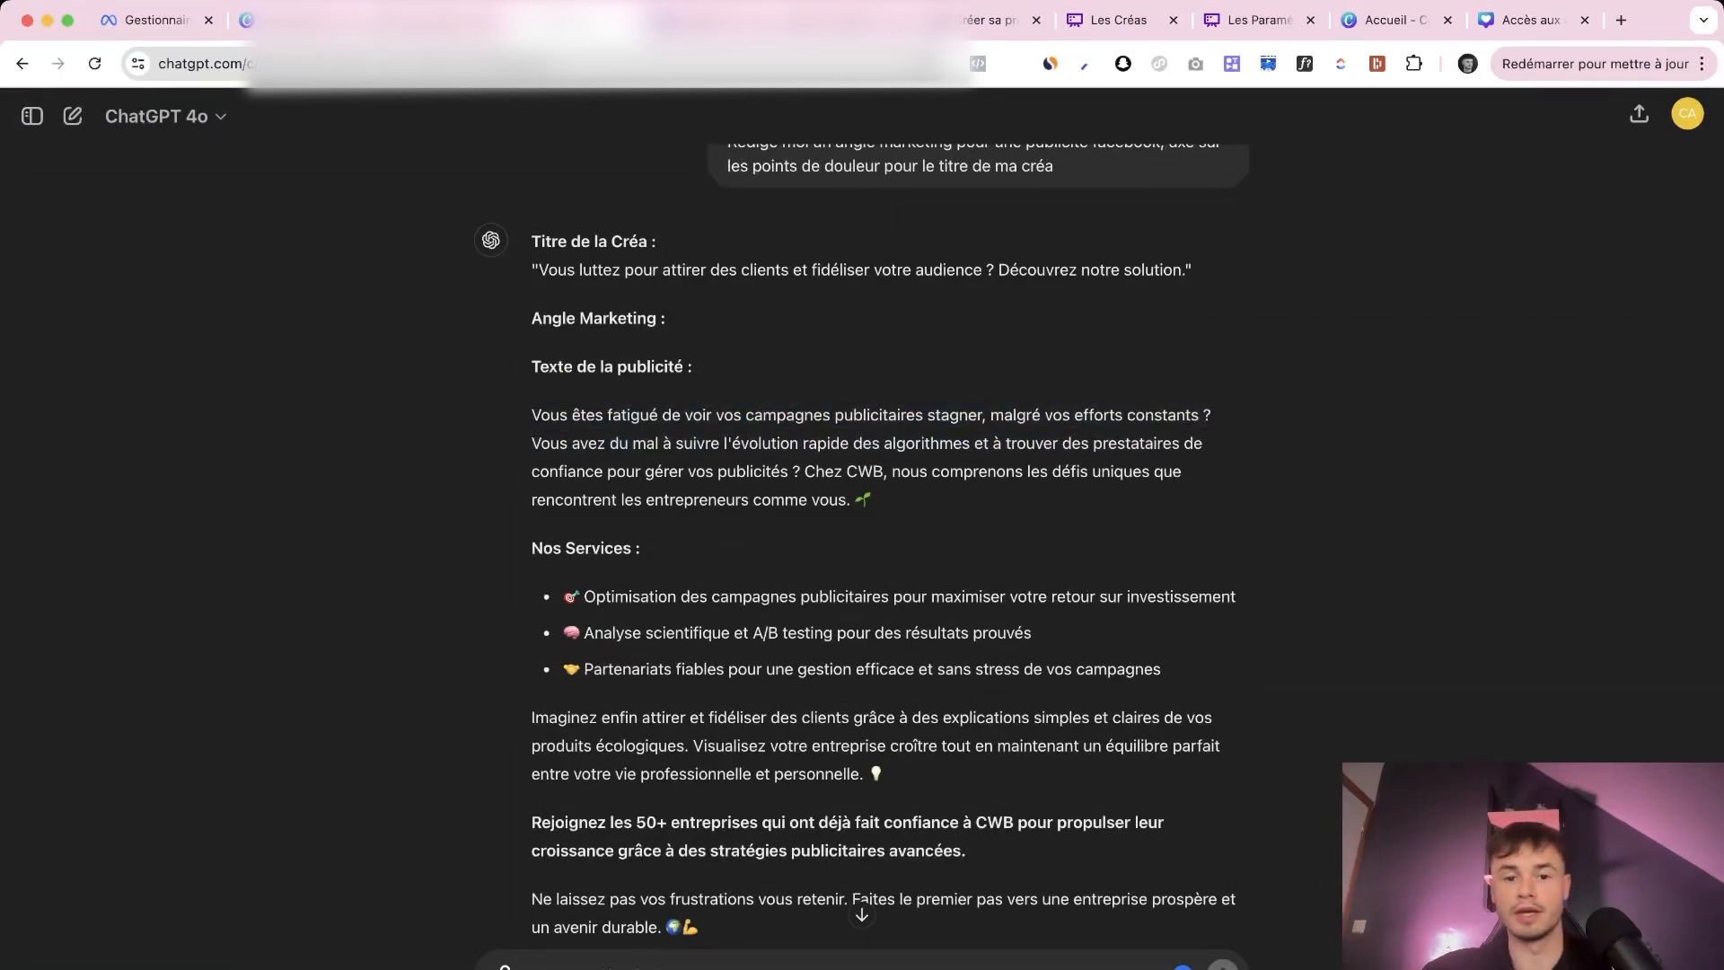
pyautogui.moveTo(532, 415); pyautogui.dragTo(1213, 417)
pyautogui.hotkey('ctrl', 'c')
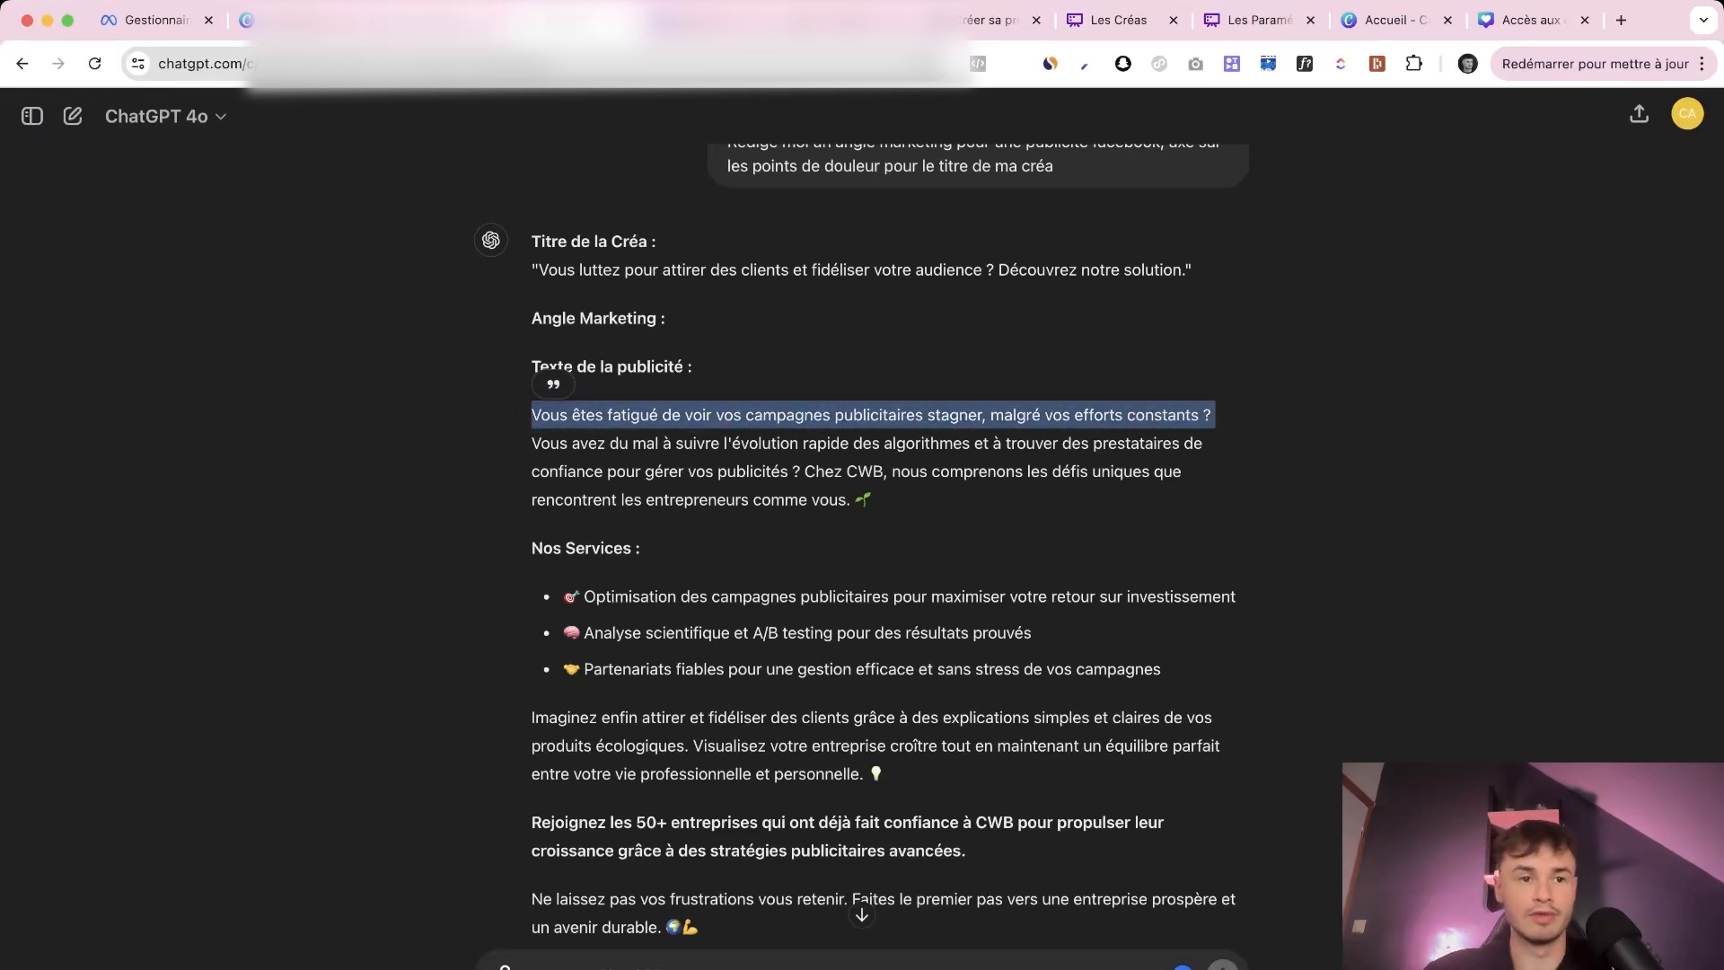
# Switch to the Canva design and replace the "Proposition de valeur" heading with "Vous êtes fatigué de voir vos campagnes publicitaires stagner ?"
pyautogui.click(292, 20)
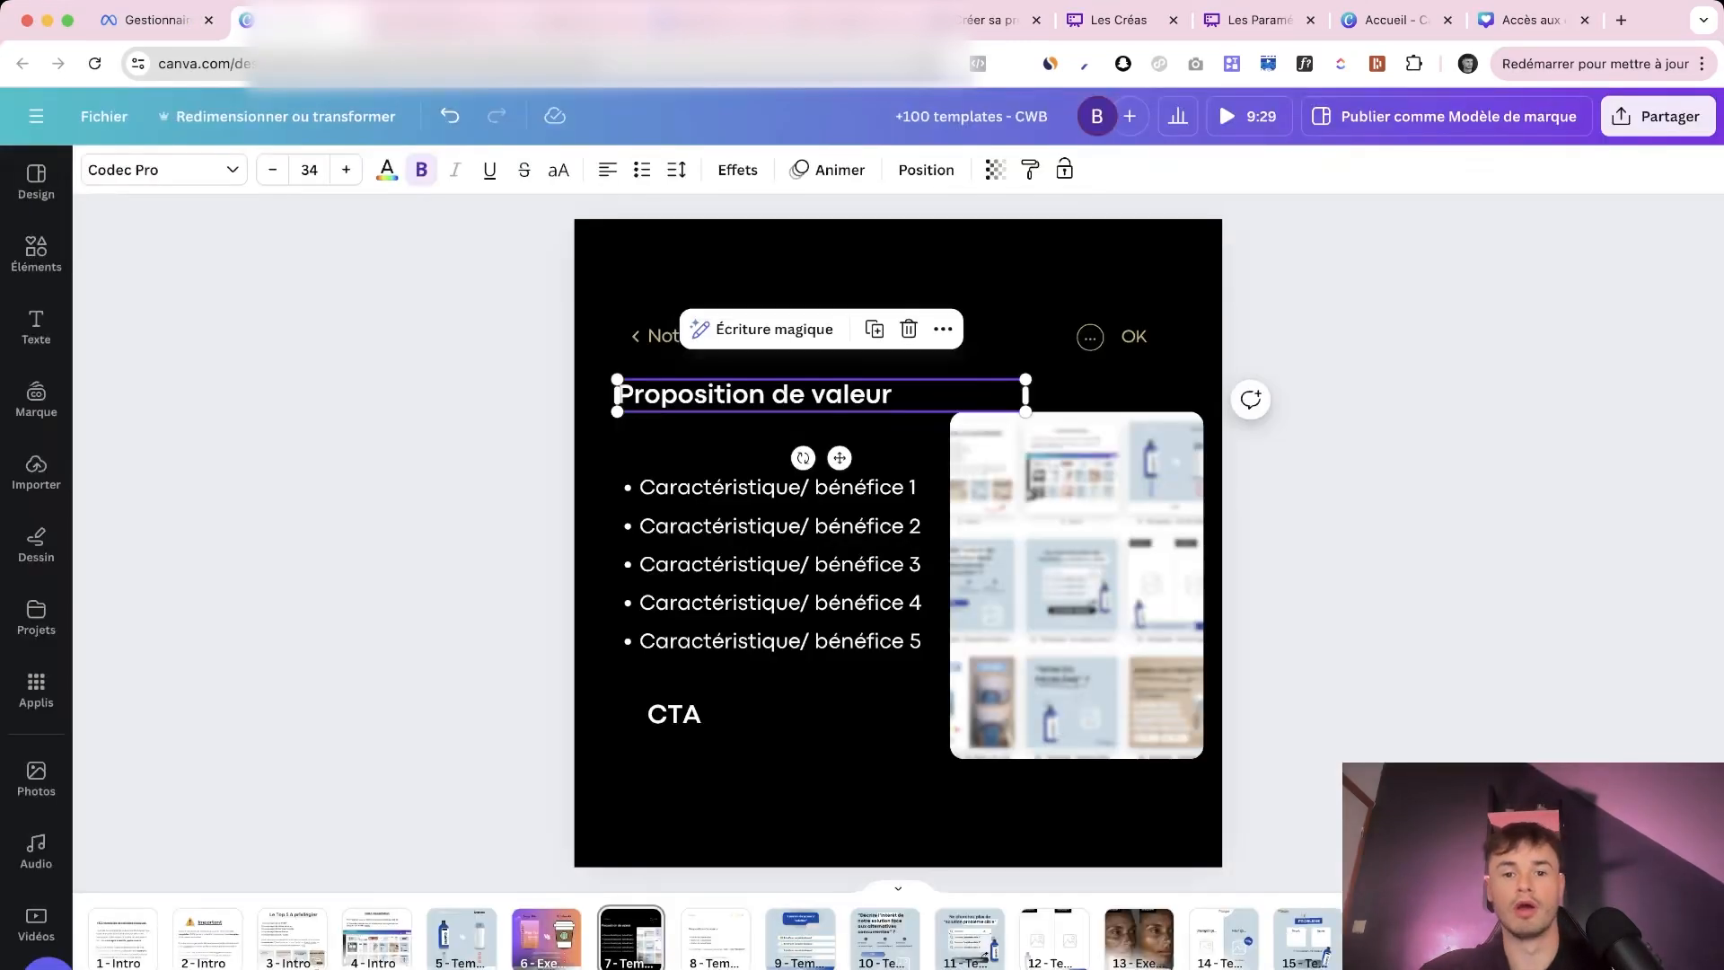
pyautogui.doubleClick(700, 396)
pyautogui.hotkey('ctrl', 'a')
pyautogui.hotkey('ctrl', 'v')
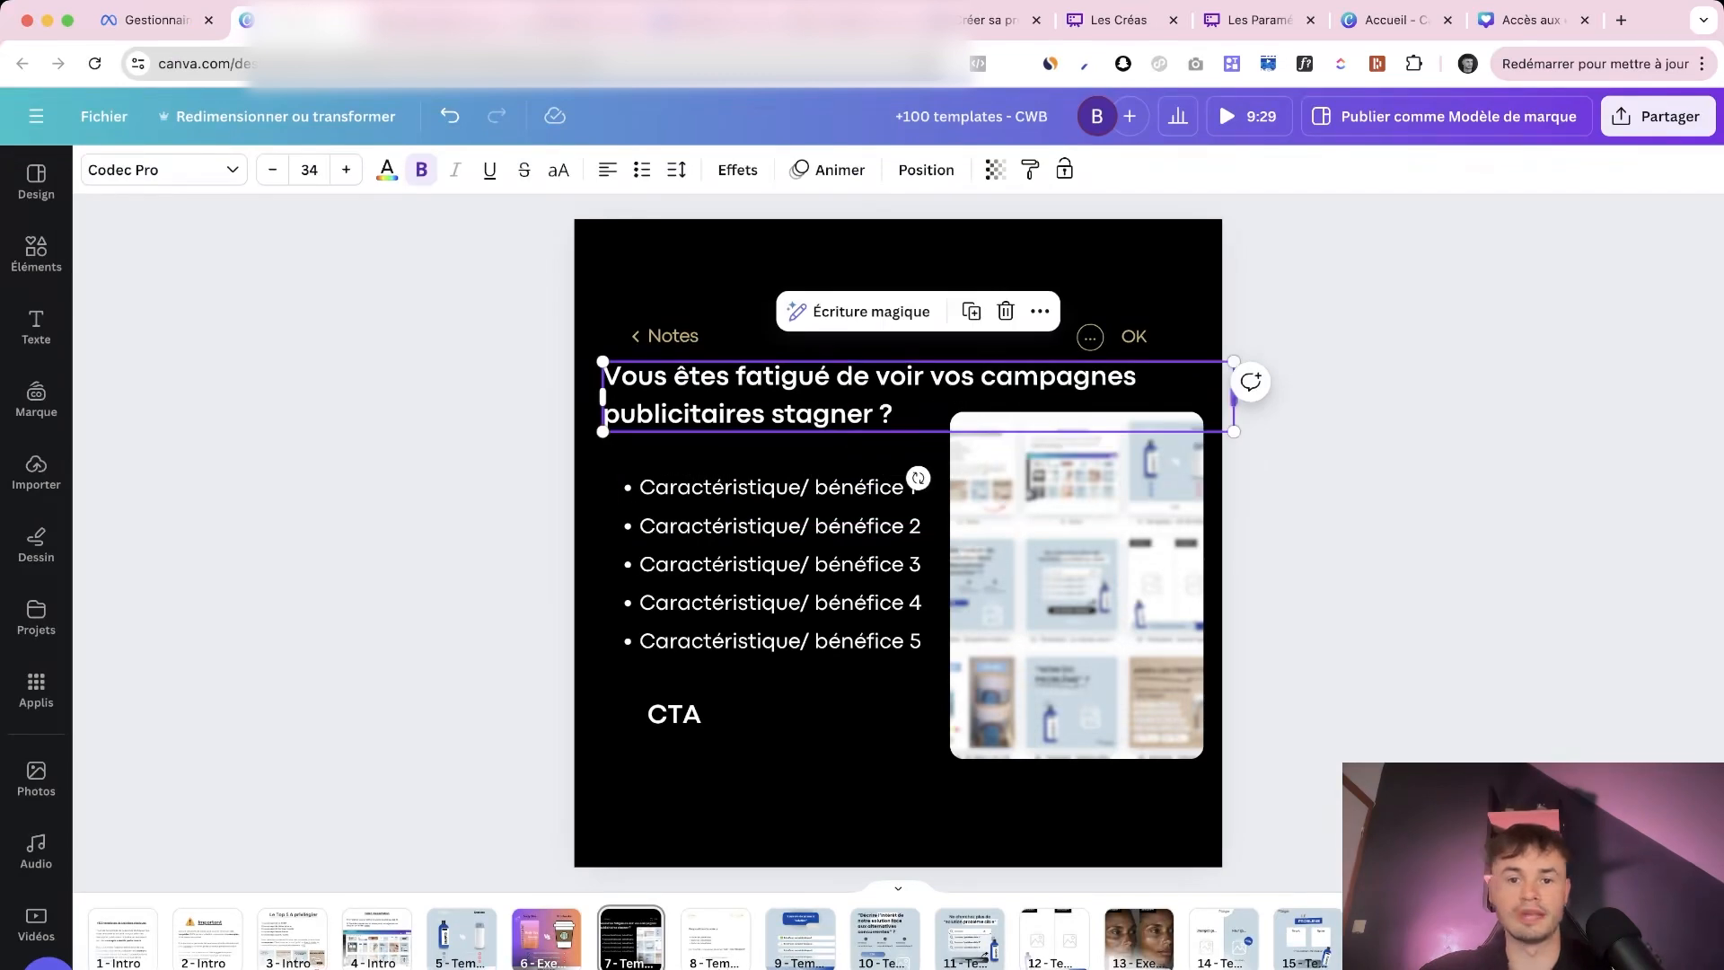
# Narrow the headline's text box, place it just below the Notes line, and move the bullet list up slightly
pyautogui.moveTo(1235, 397); pyautogui.dragTo(1136, 395)
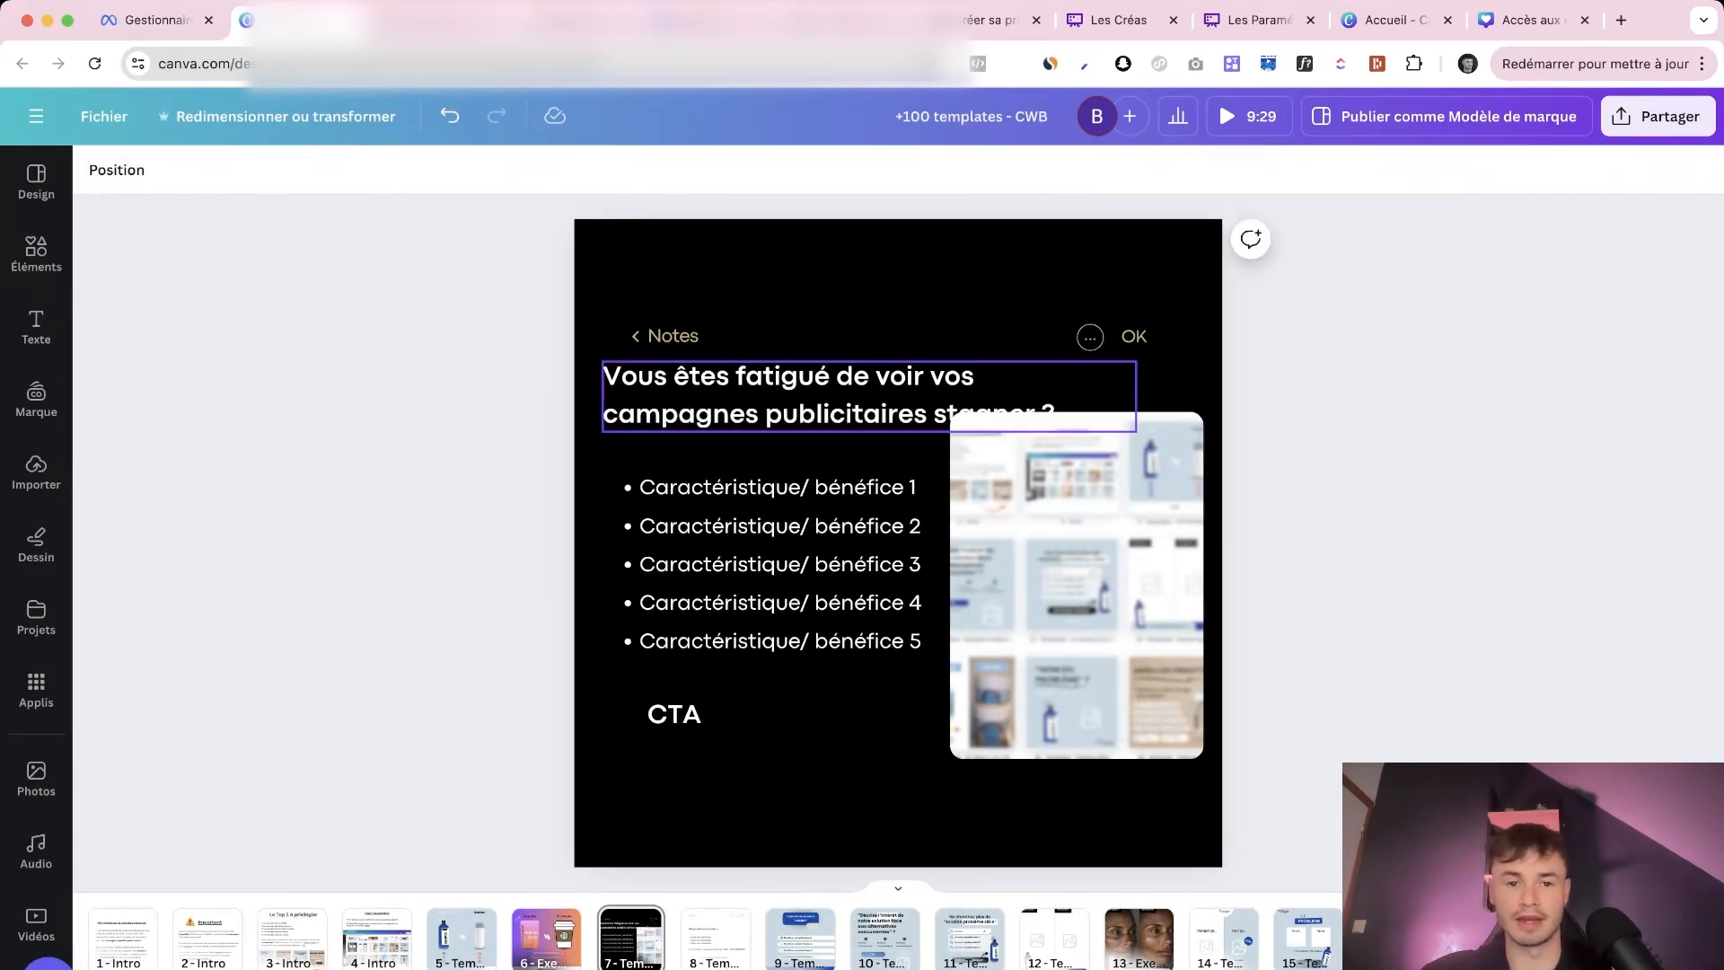
pyautogui.moveTo(862, 395); pyautogui.dragTo(890, 378)
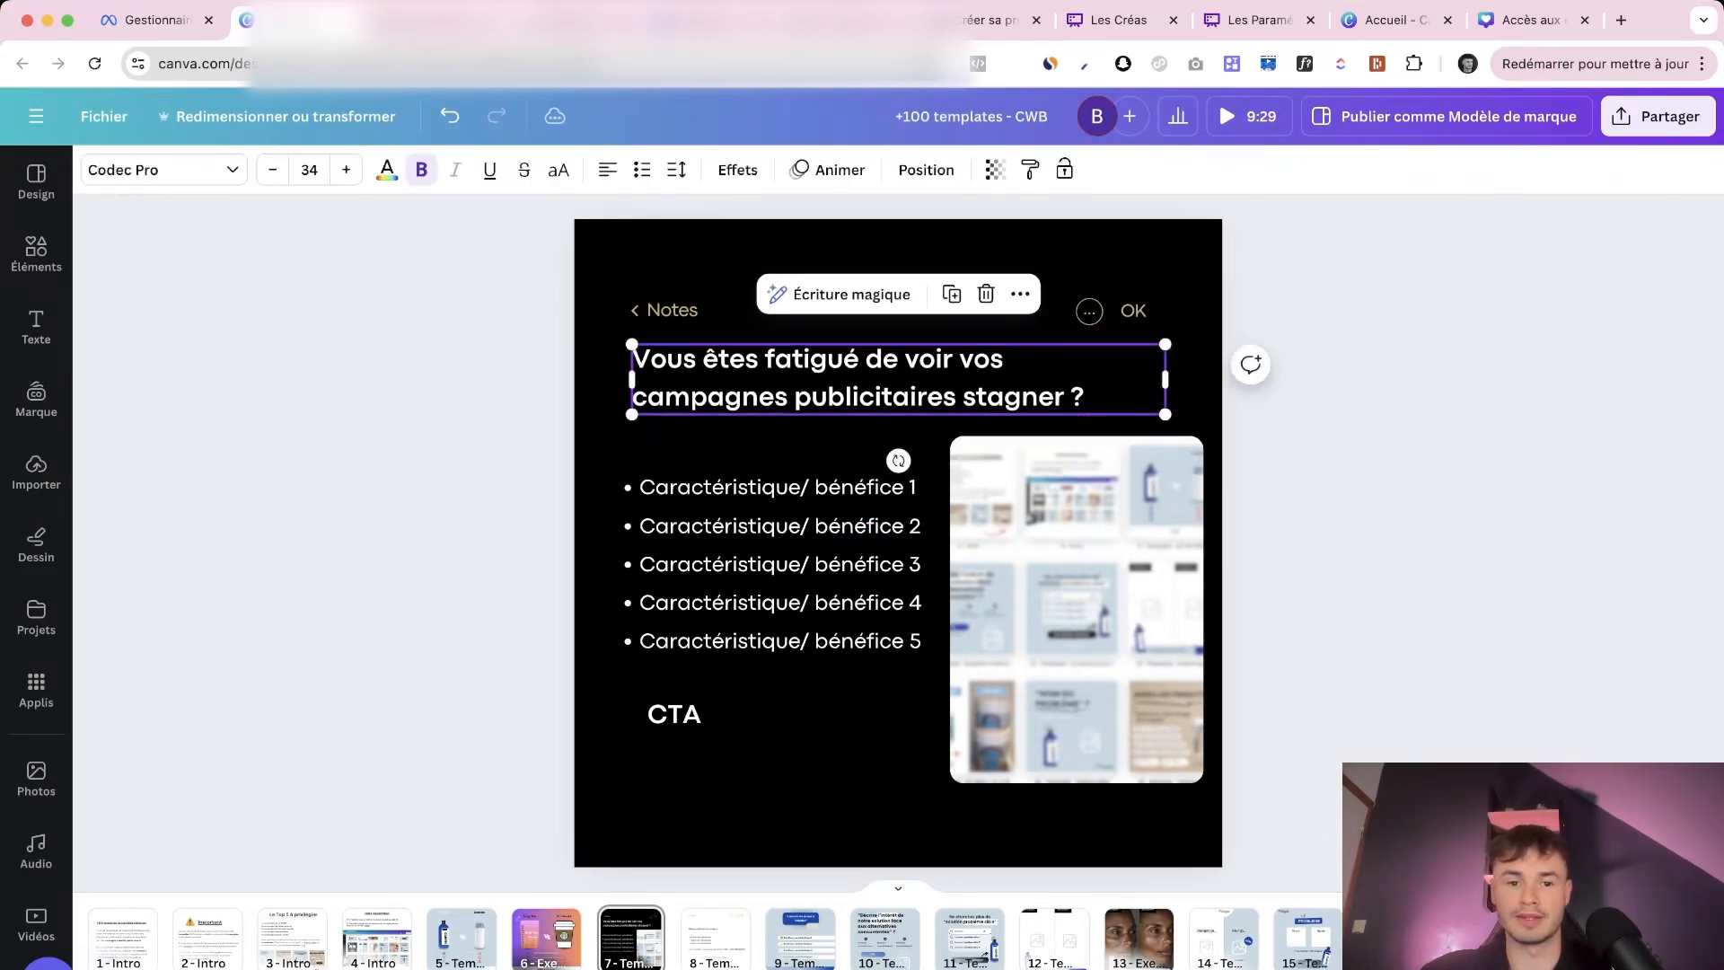
pyautogui.click(835, 444)
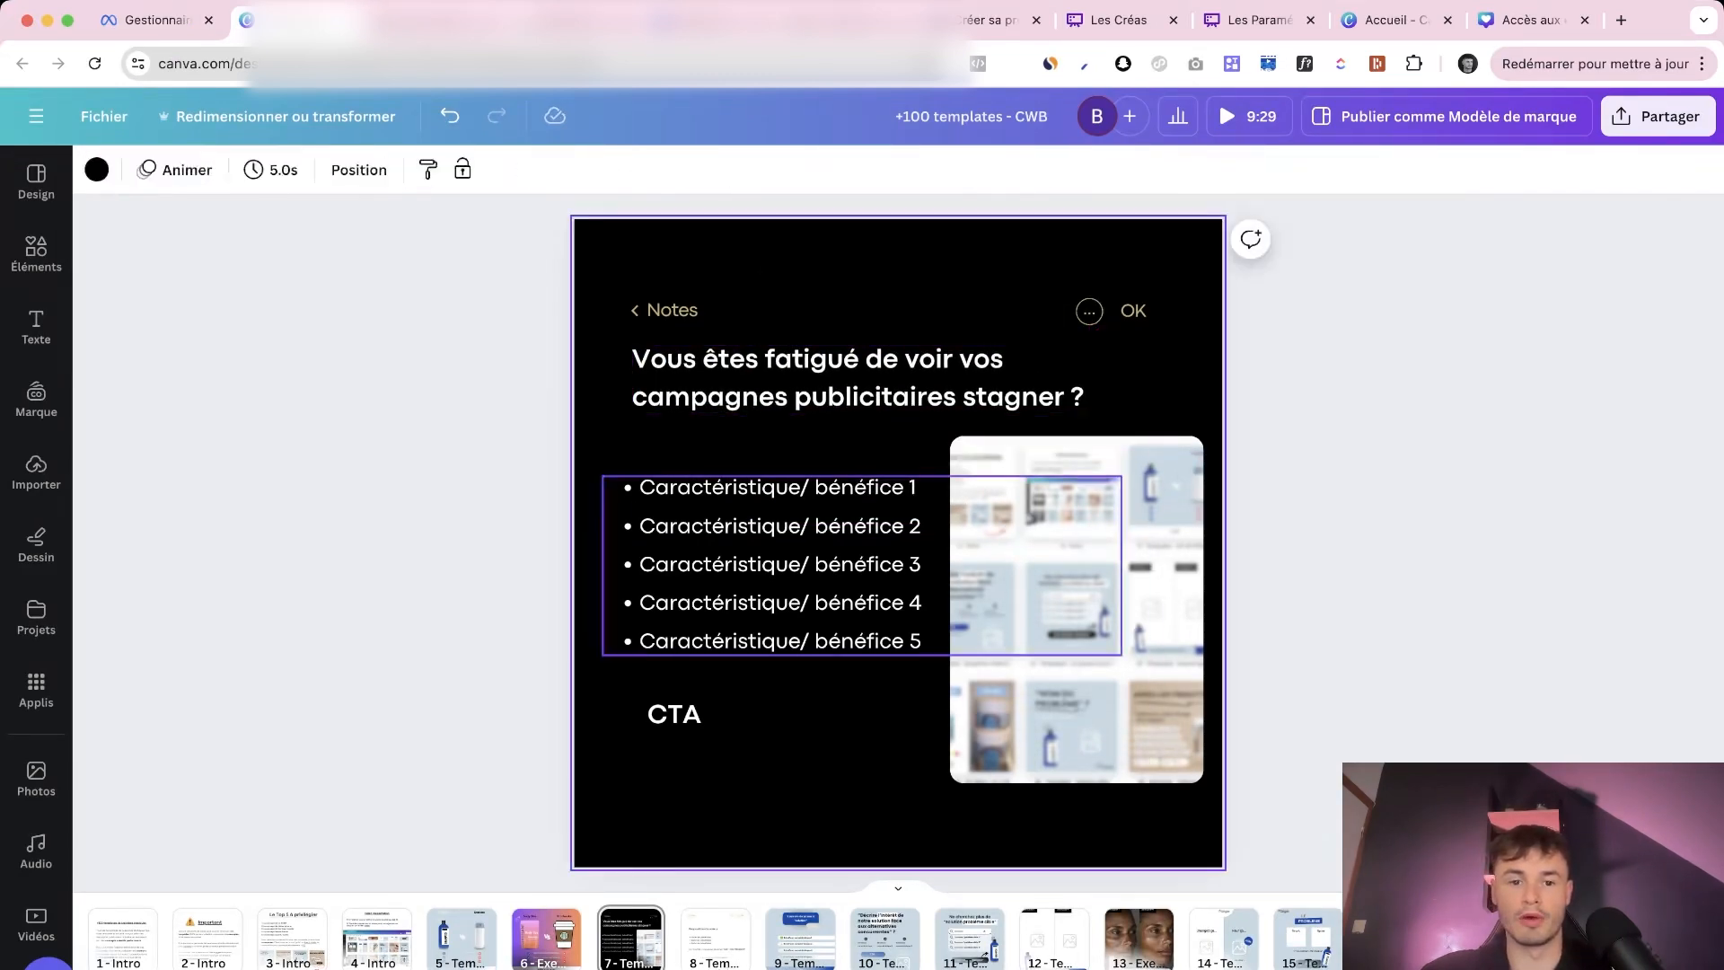
pyautogui.moveTo(808, 565); pyautogui.dragTo(807, 552)
pyautogui.press('Escape')
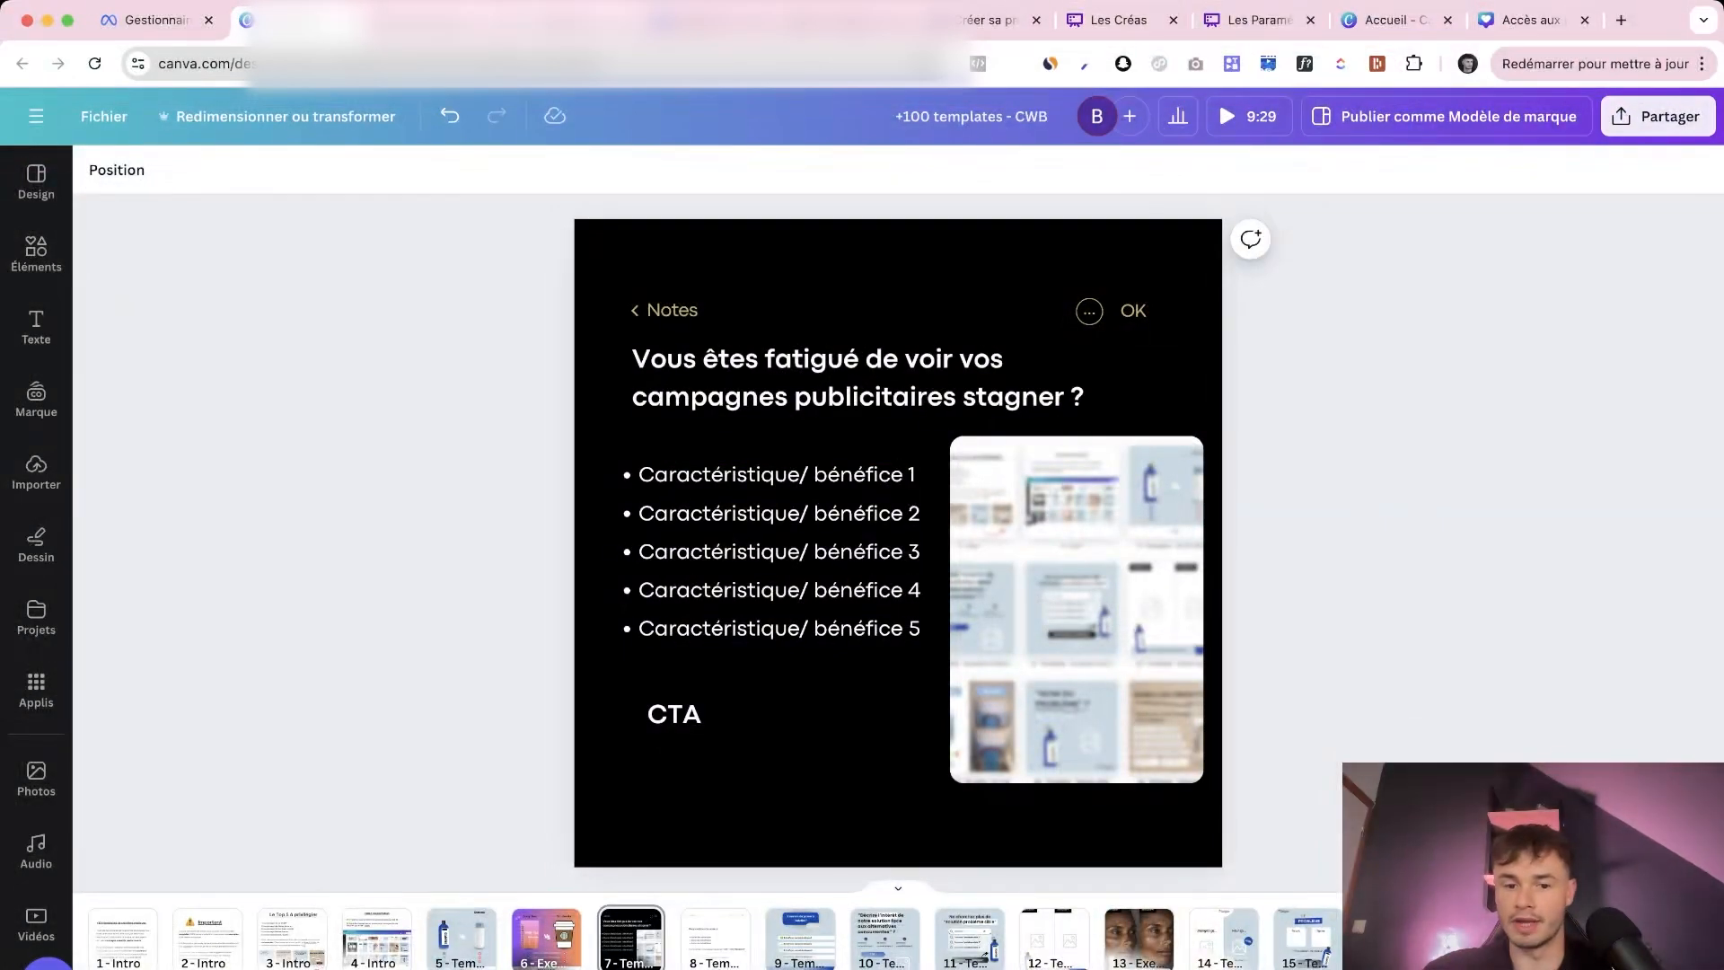
# Switch to ChatGPT, submit a screenshot of the ad design, and request a shorter version with "Raccourci au maximum car nous sommes restreint"
pyautogui.click(576, 20)
pyautogui.press('super+v')
pyautogui.scroll(-3, 861, 539)
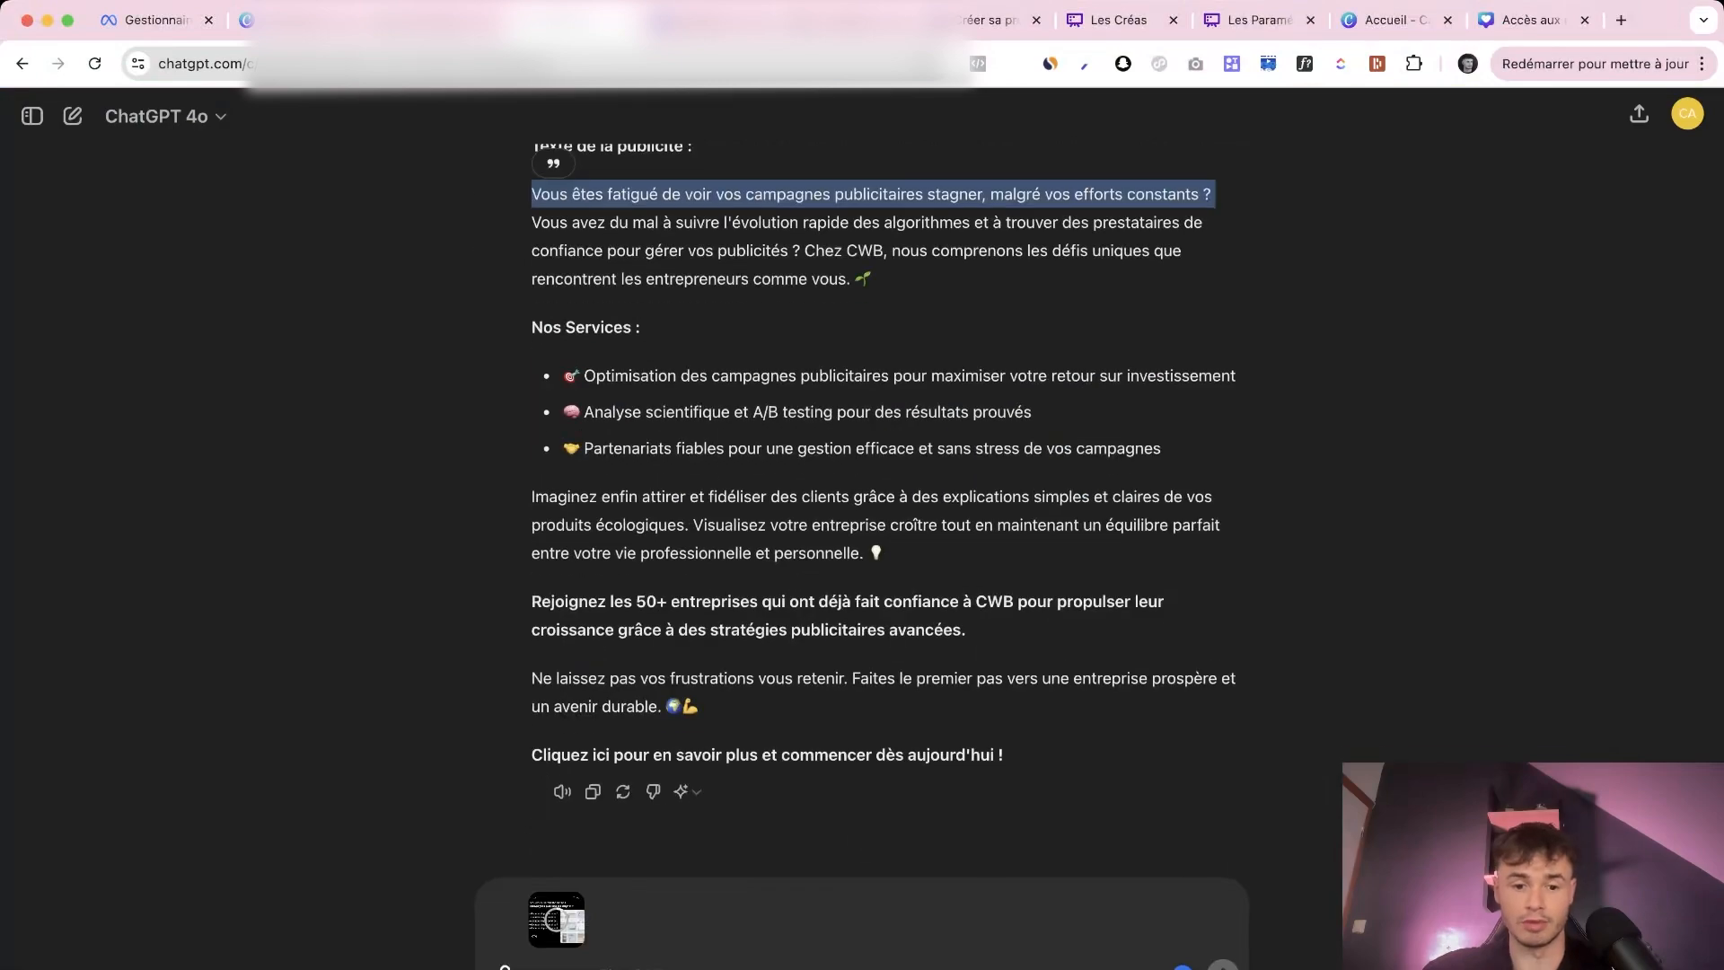
pyautogui.press('Return')
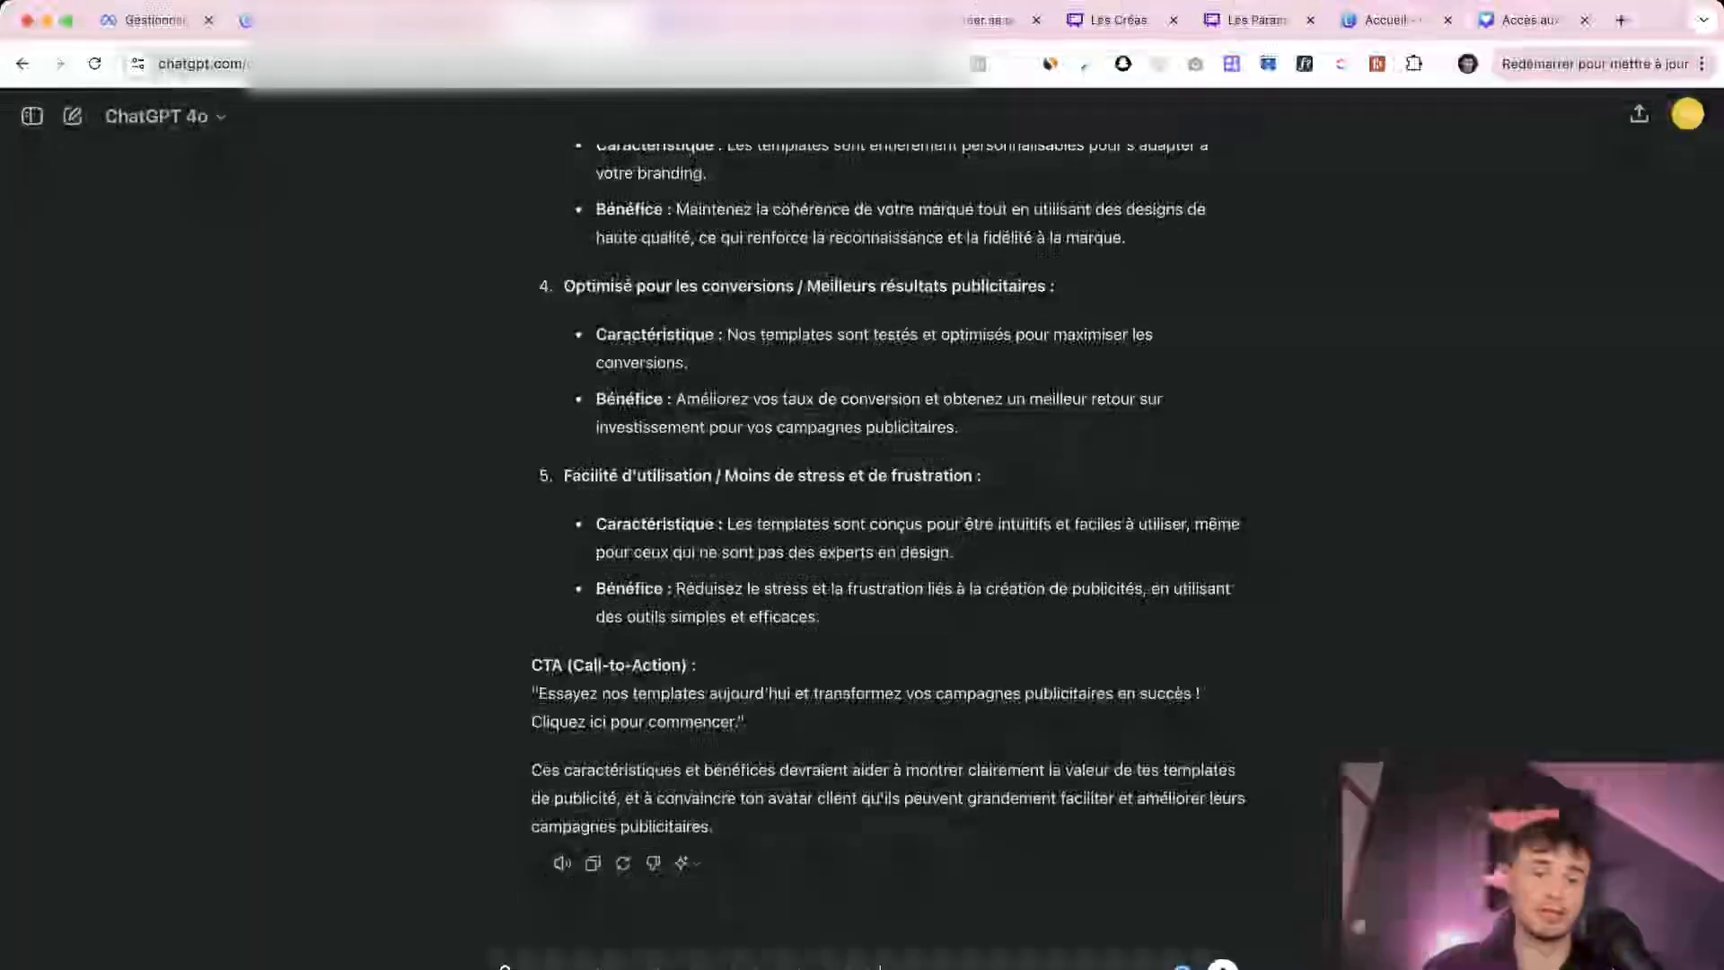
pyautogui.press('Return')
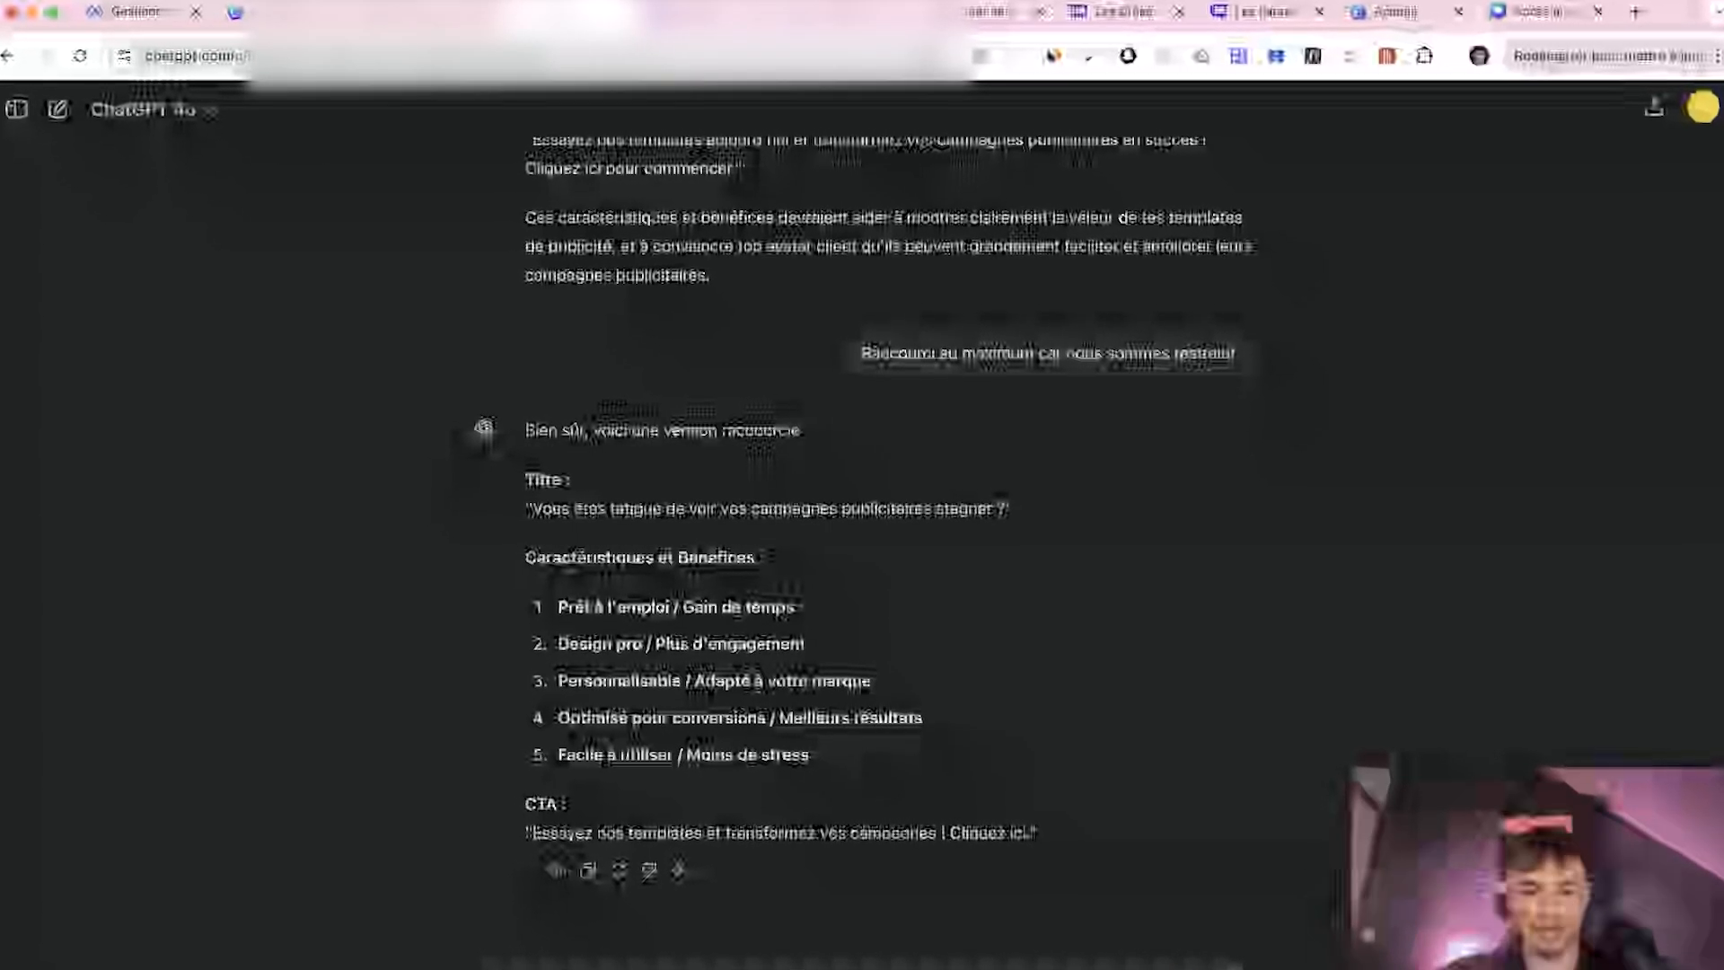
# Make the Canva bullets "Gain de temps", "Adapté à votre marque", "Optimisé pour les conversions" and "Moins de stress au quotidien", deleting the remaining placeholder
pyautogui.moveTo(555, 720); pyautogui.dragTo(768, 719)
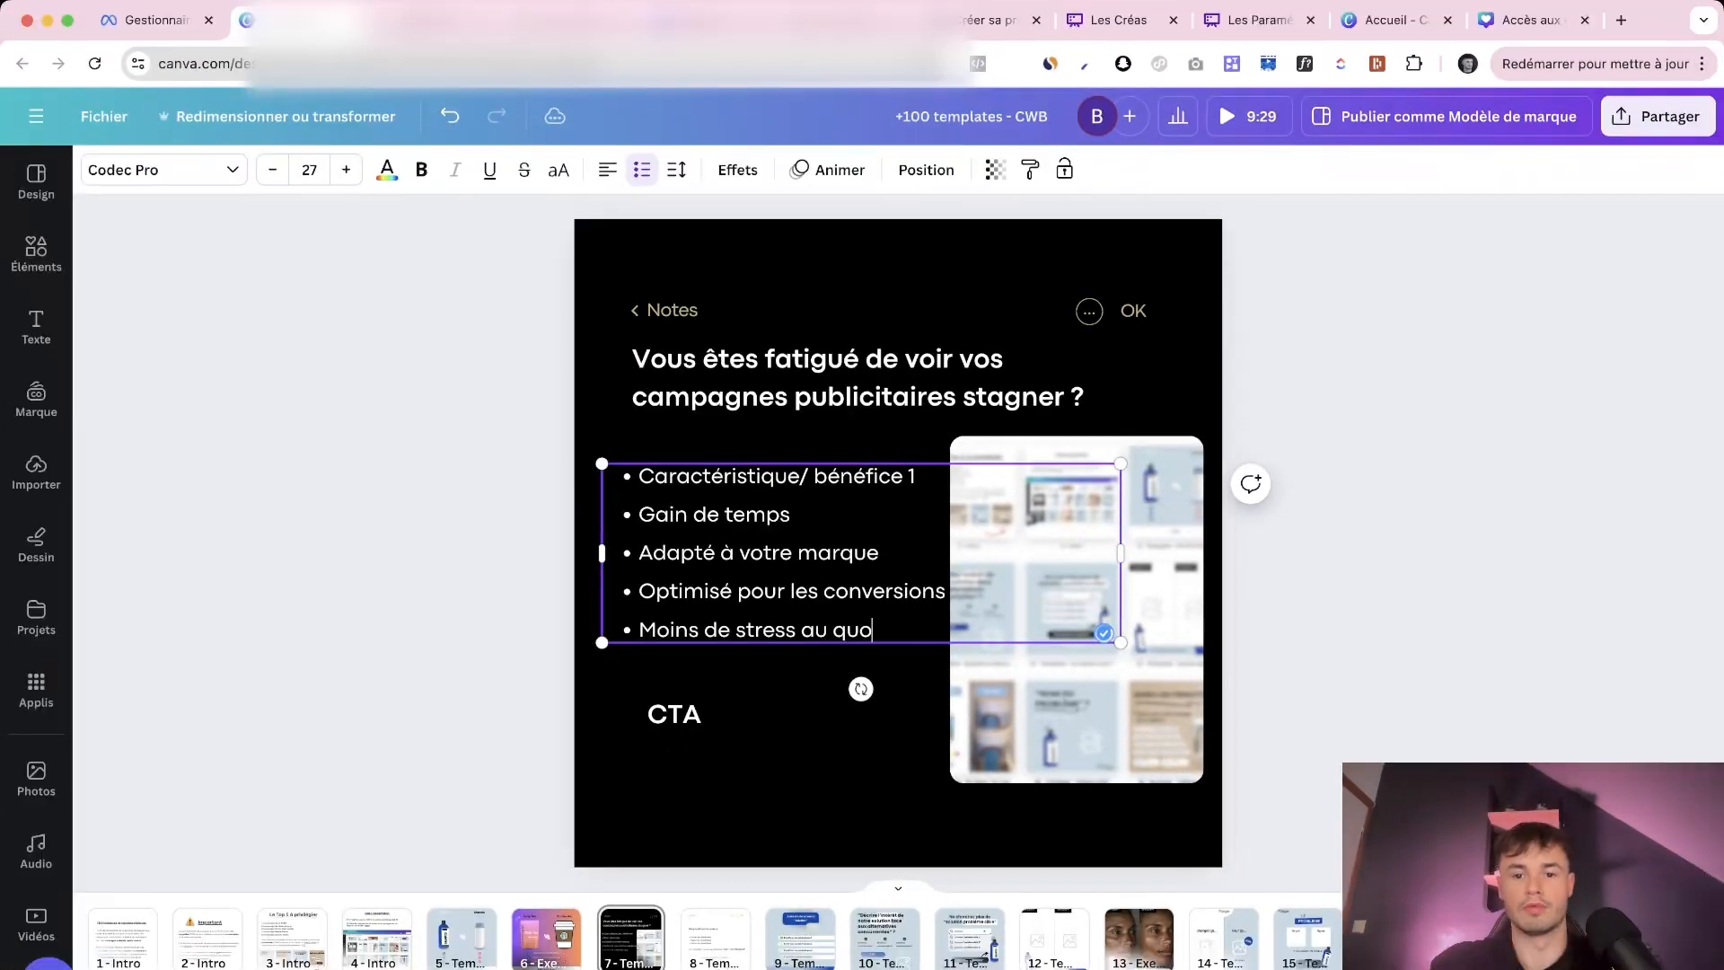
pyautogui.write('dien')
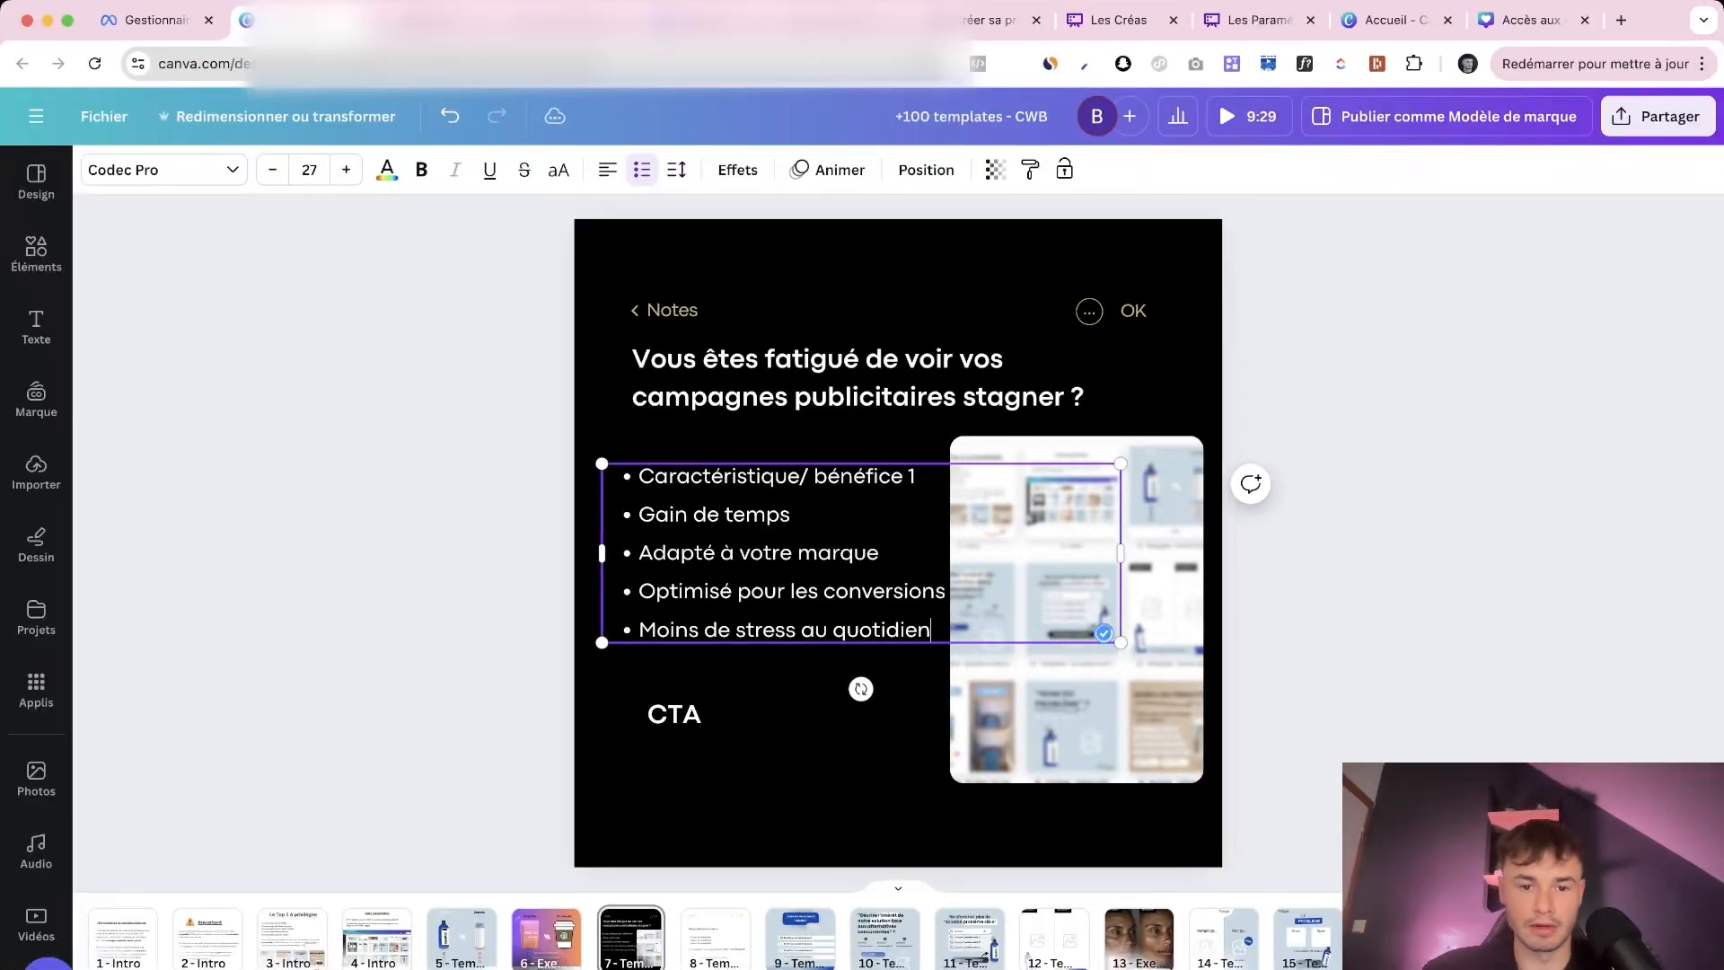
pyautogui.click(503, 502)
pyautogui.tripleClick(778, 477)
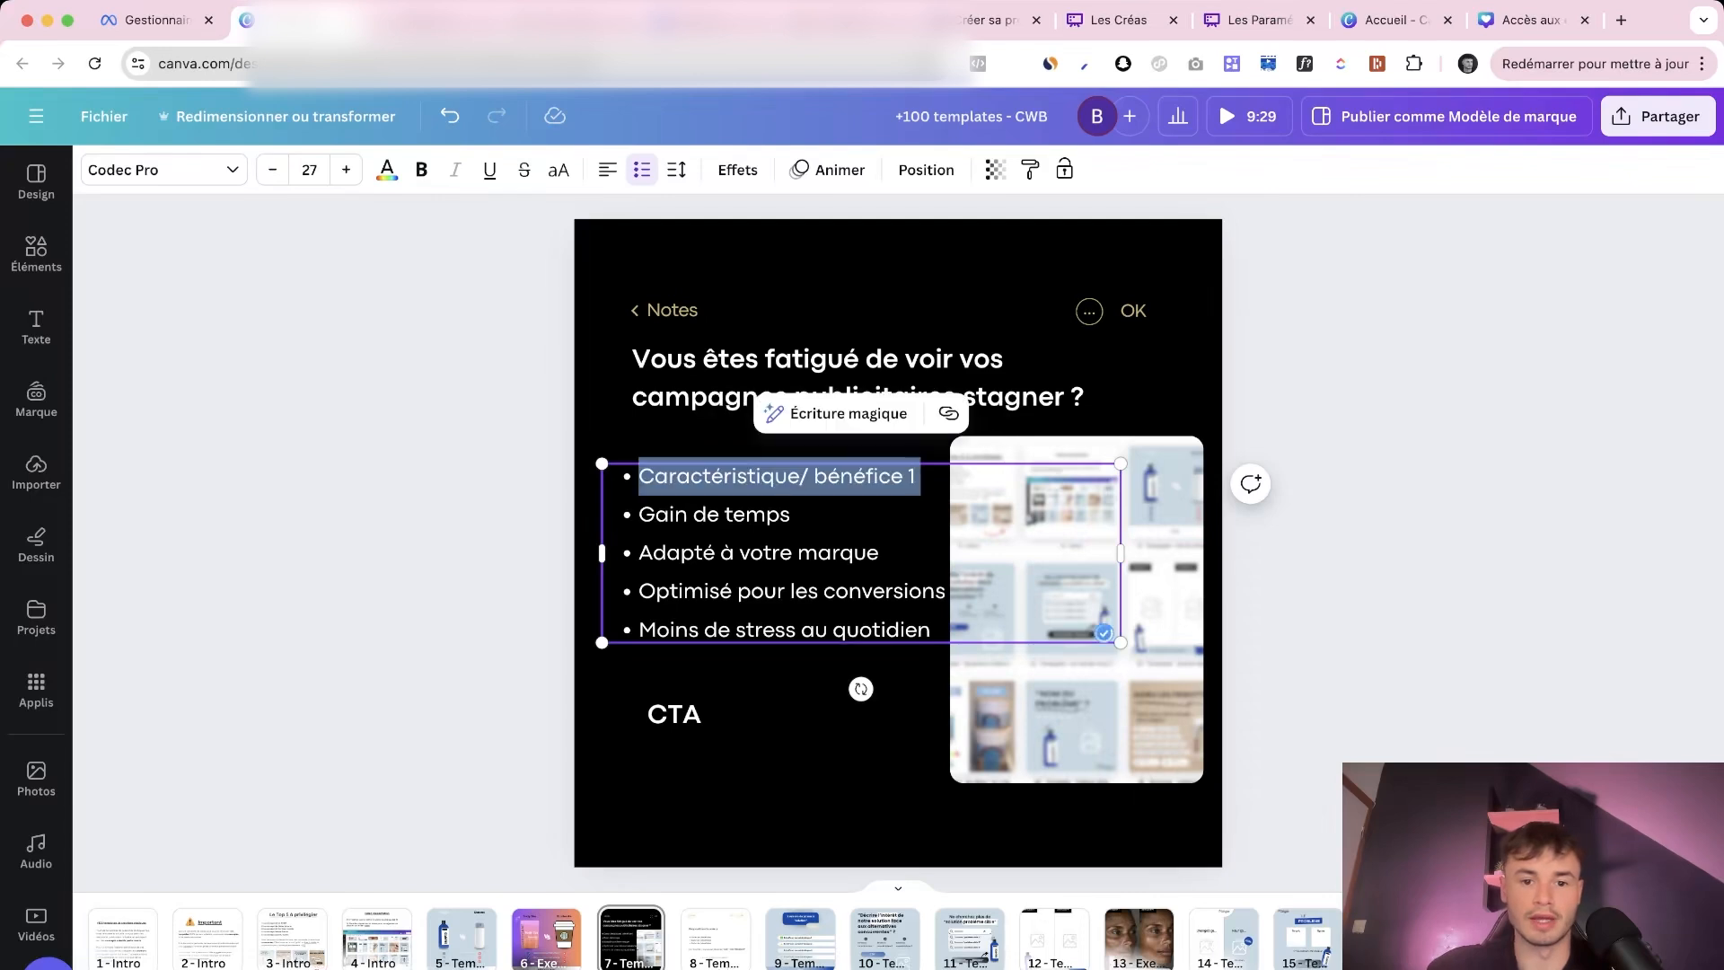
pyautogui.press('BackSpace')
pyautogui.press('Escape')
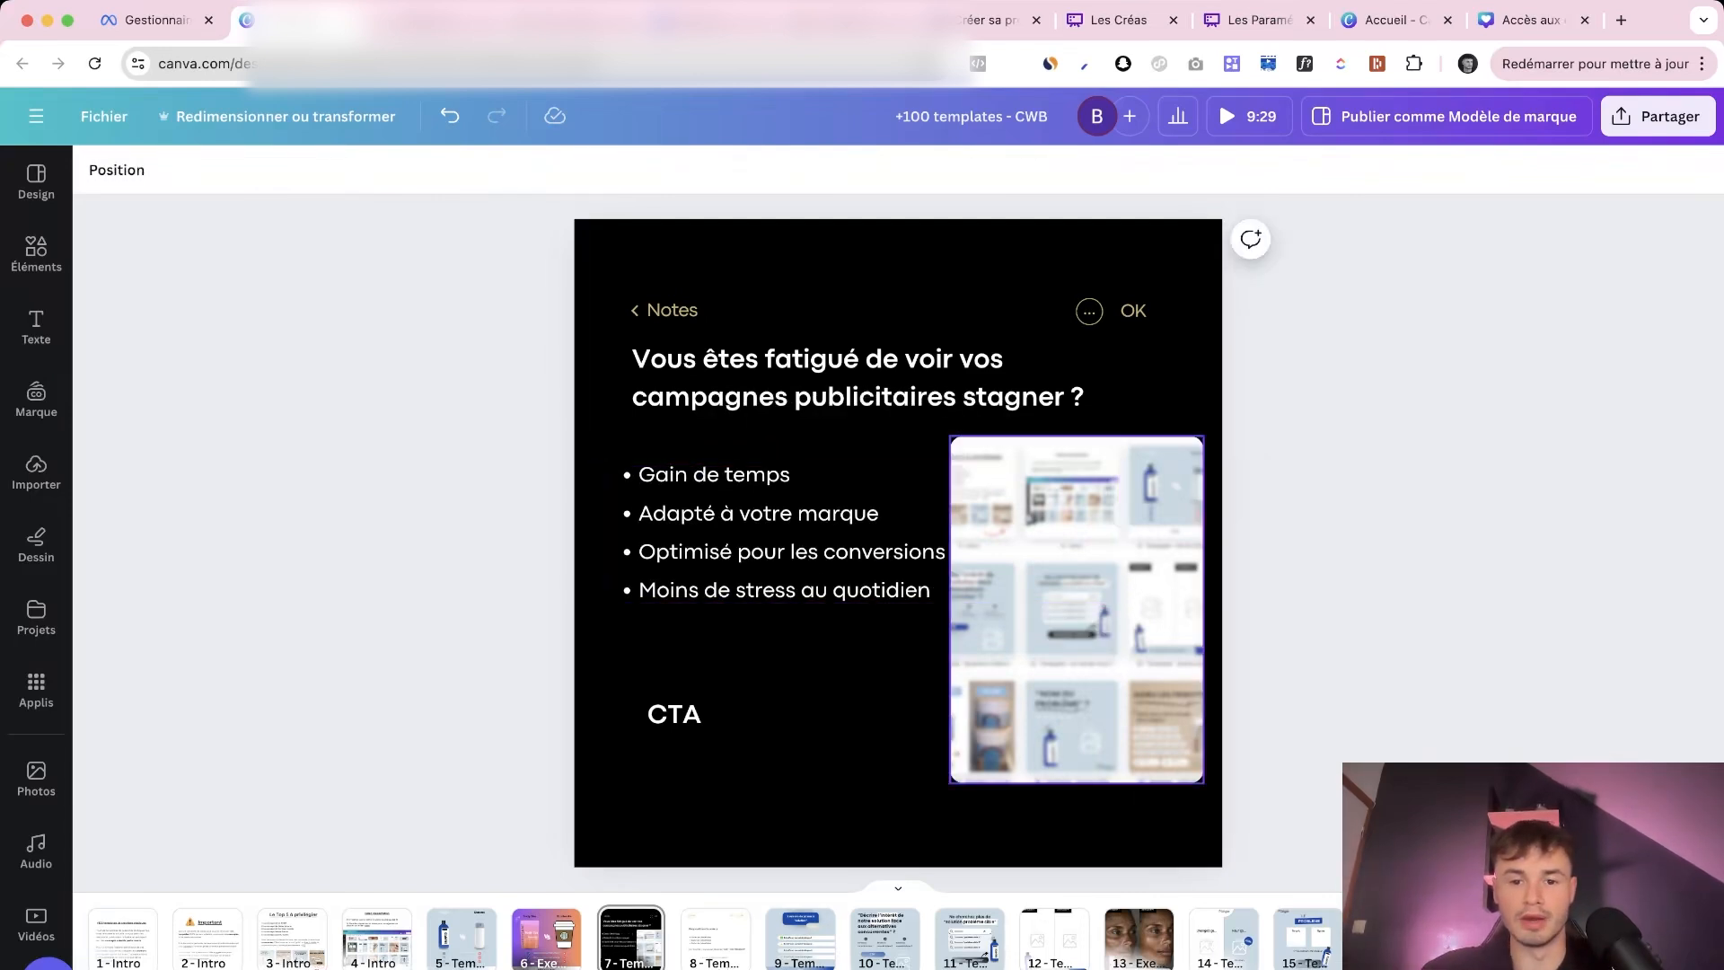
# Shift the template preview image away from the bullets and add the line "Notre Template de Créa est la solution" above the list
pyautogui.moveTo(1077, 609); pyautogui.dragTo(1095, 610)
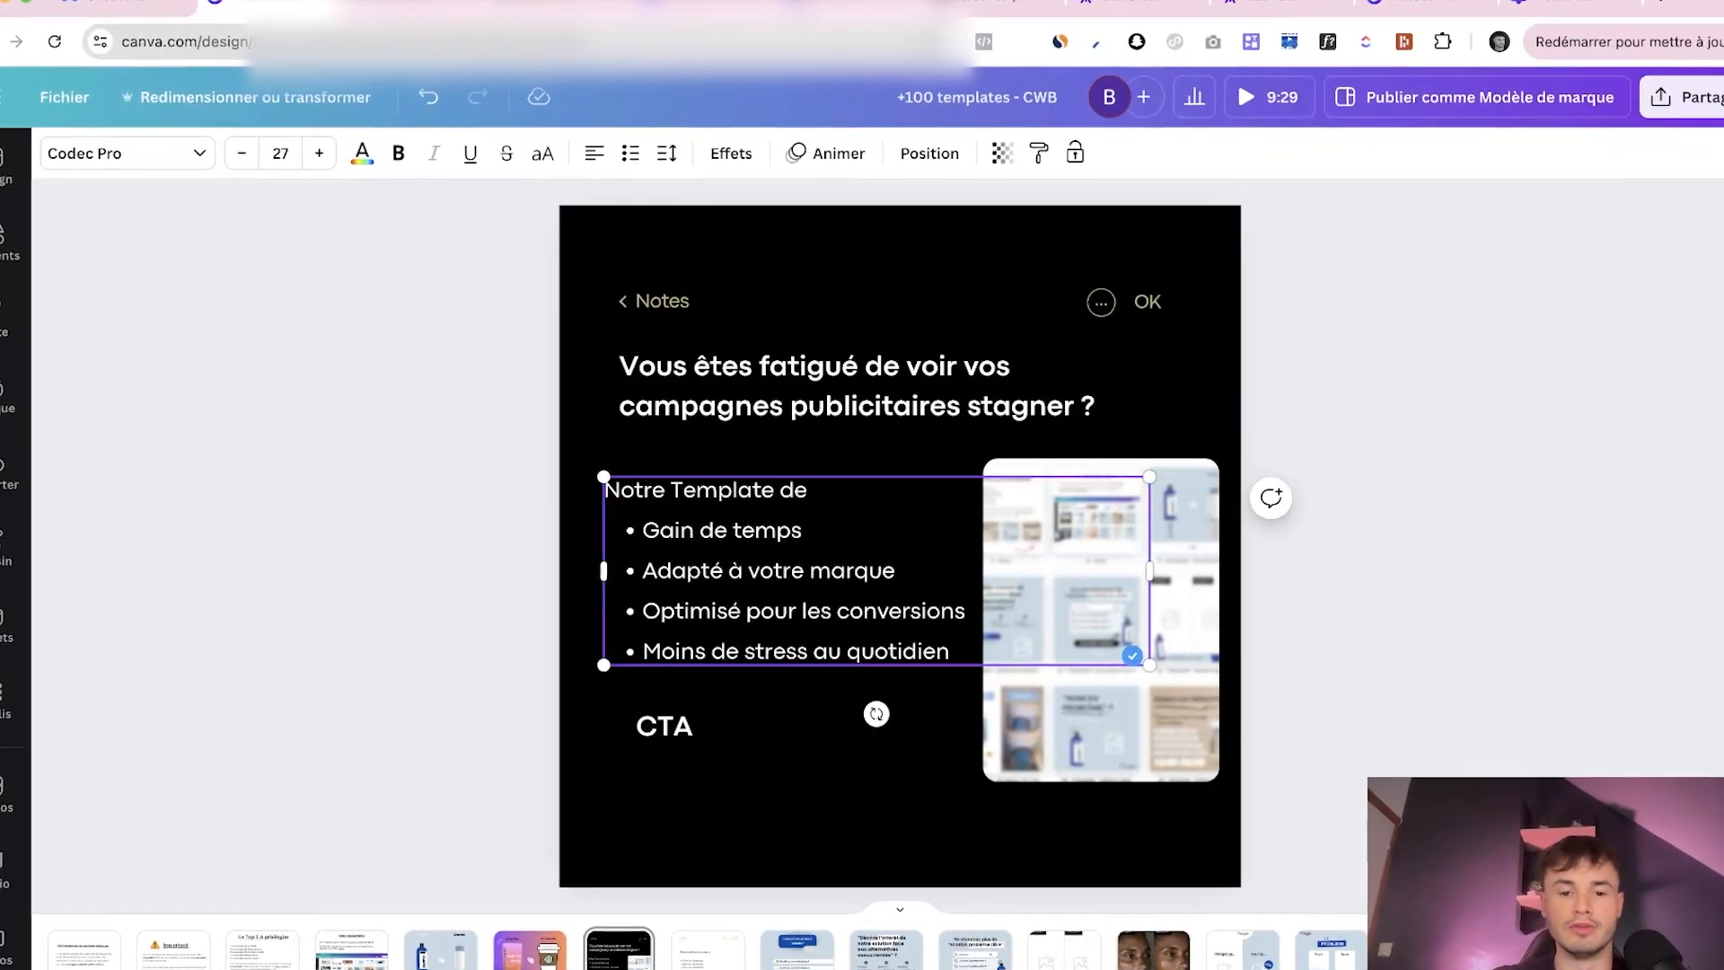
pyautogui.write('Créa est la')
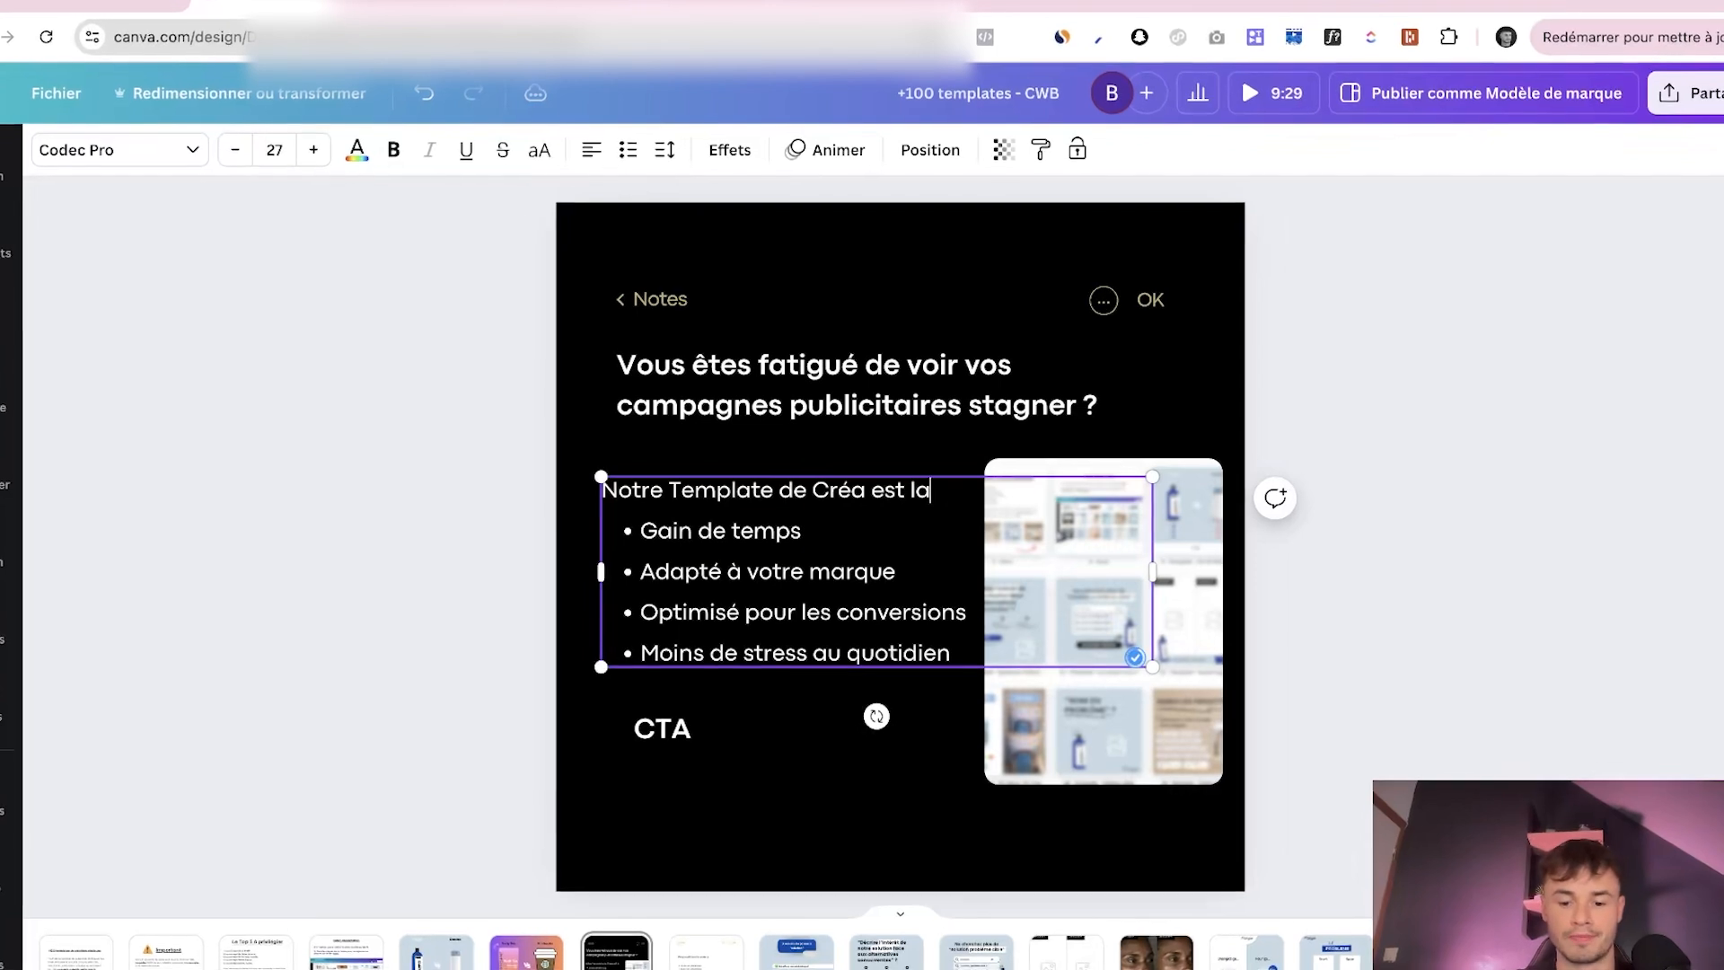
pyautogui.write(' solution')
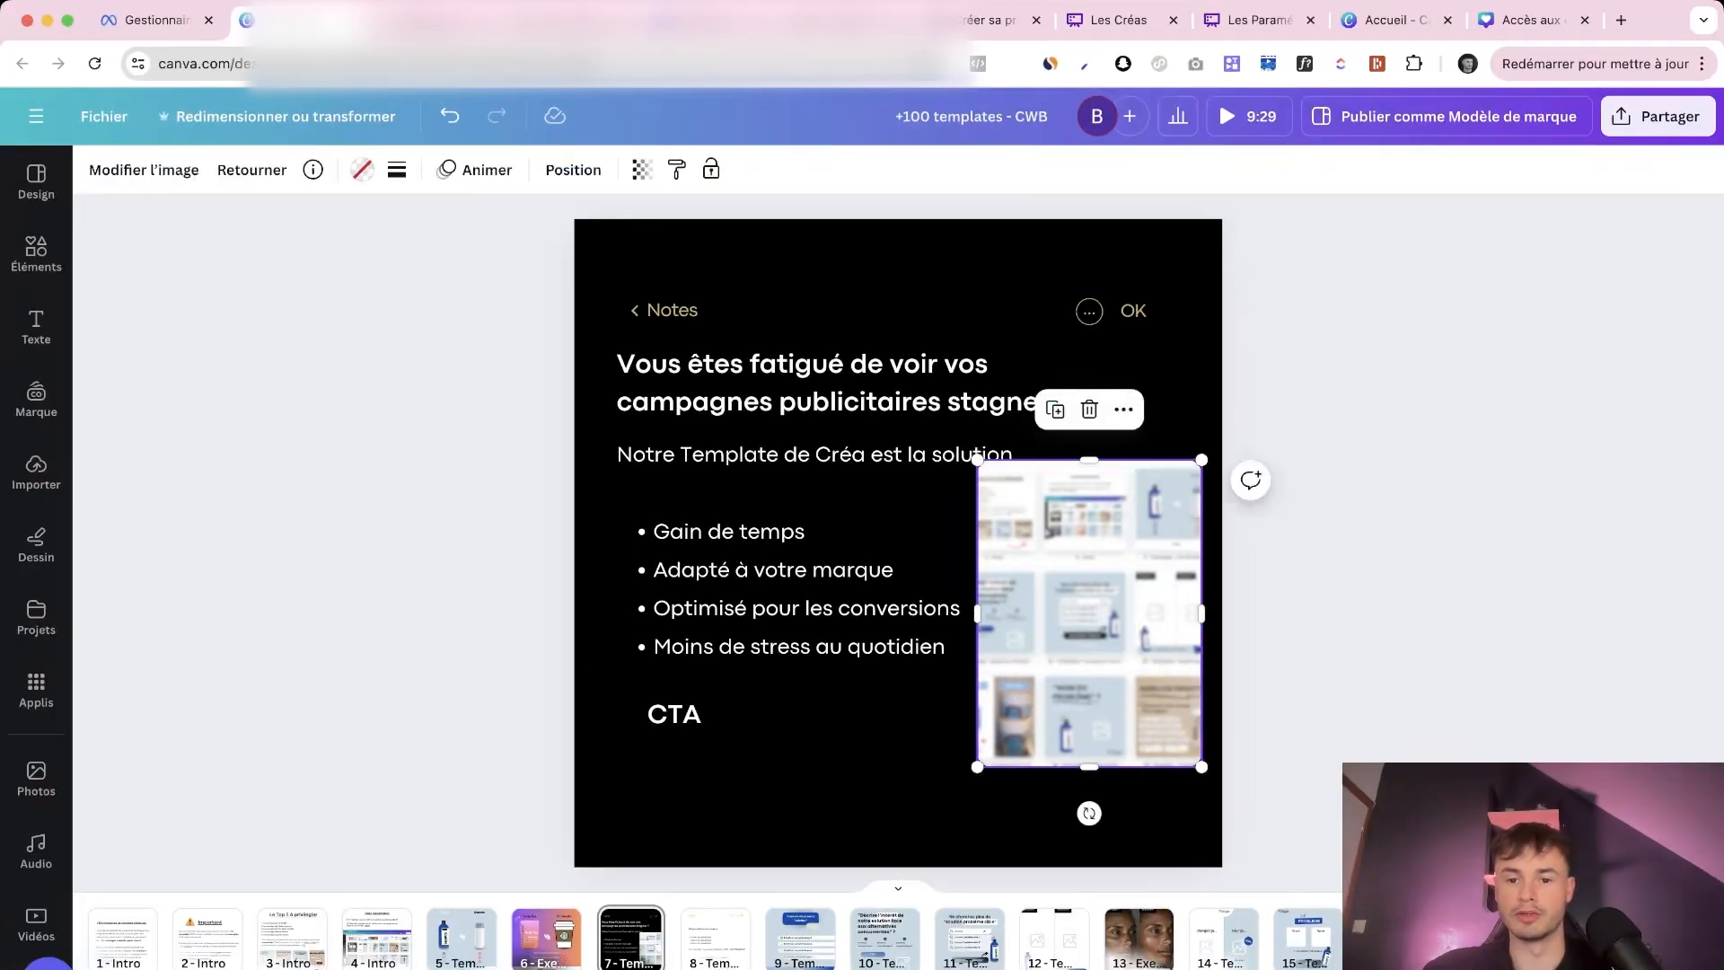
# Shrink the template preview image from its upper-left corner so it clears the added intro line
pyautogui.moveTo(977, 460); pyautogui.dragTo(1014, 509)
pyautogui.click(952, 556)
pyautogui.click(1113, 574)
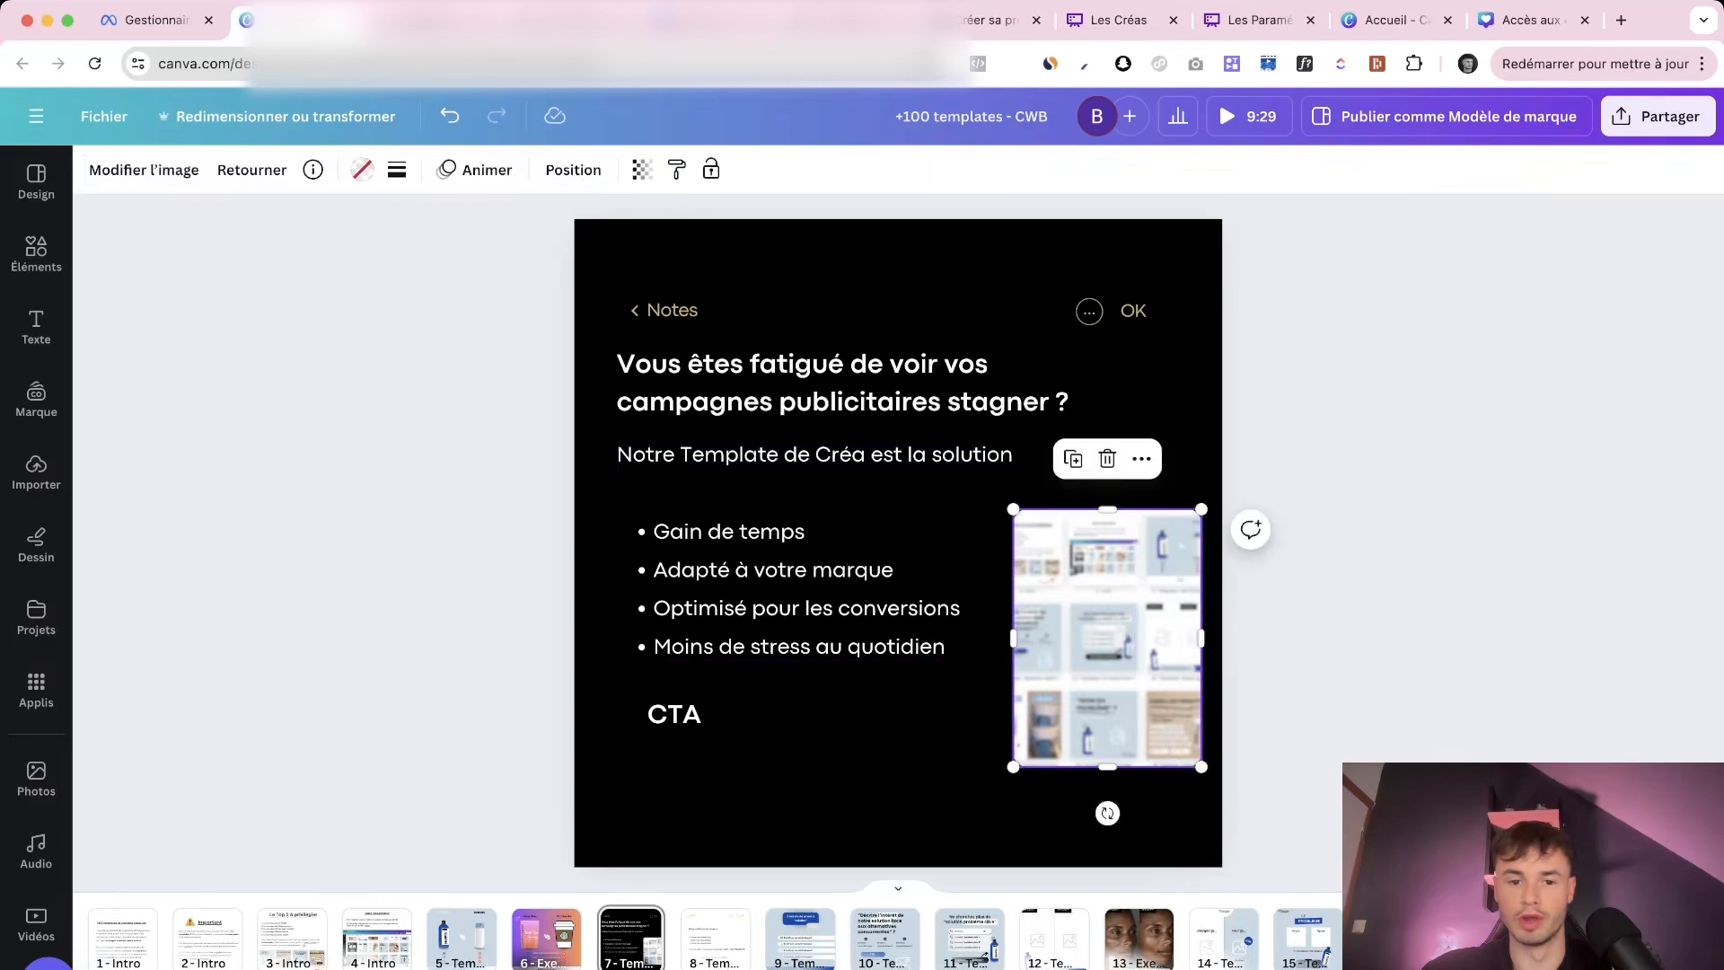
# Move the benefits text block down, remove the blank line above the bullets, and end the intro line with an exclamation mark
pyautogui.click(934, 570)
pyautogui.moveTo(844, 494); pyautogui.dragTo(844, 503)
pyautogui.click(844, 503)
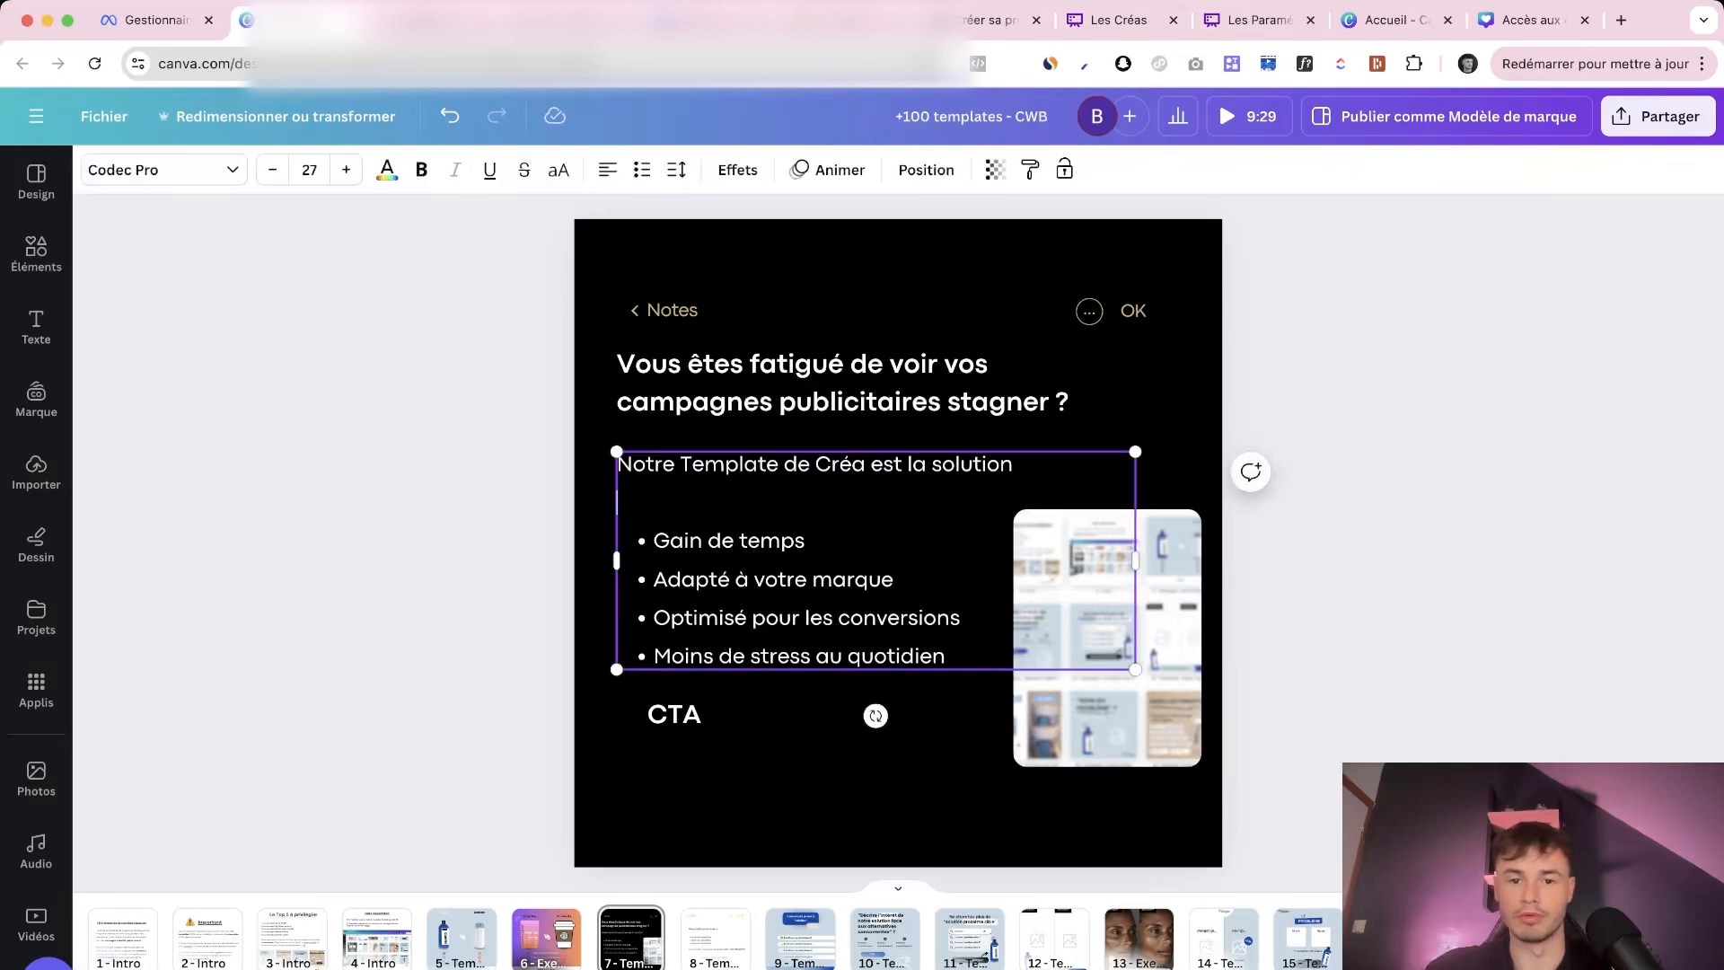
pyautogui.press('BackSpace')
pyautogui.click(1302, 539)
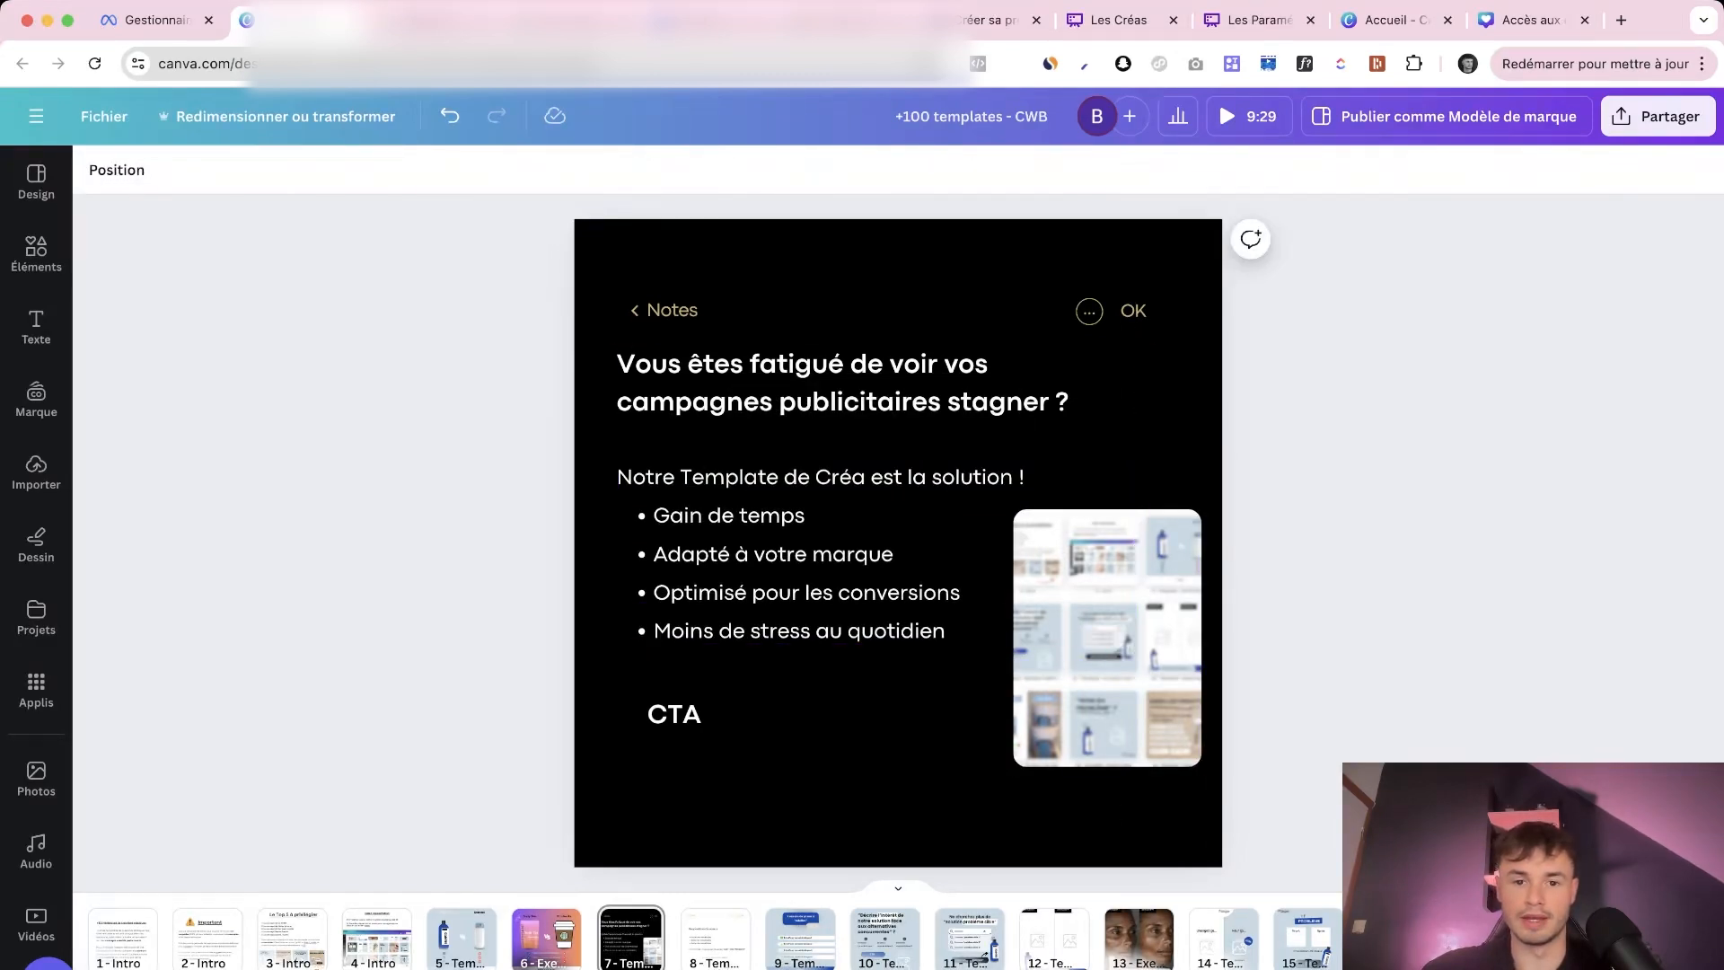
# Move the headline slightly down and shift the CTA text up and left beneath the bullet list
pyautogui.moveTo(844, 386); pyautogui.dragTo(843, 397)
pyautogui.click(1293, 503)
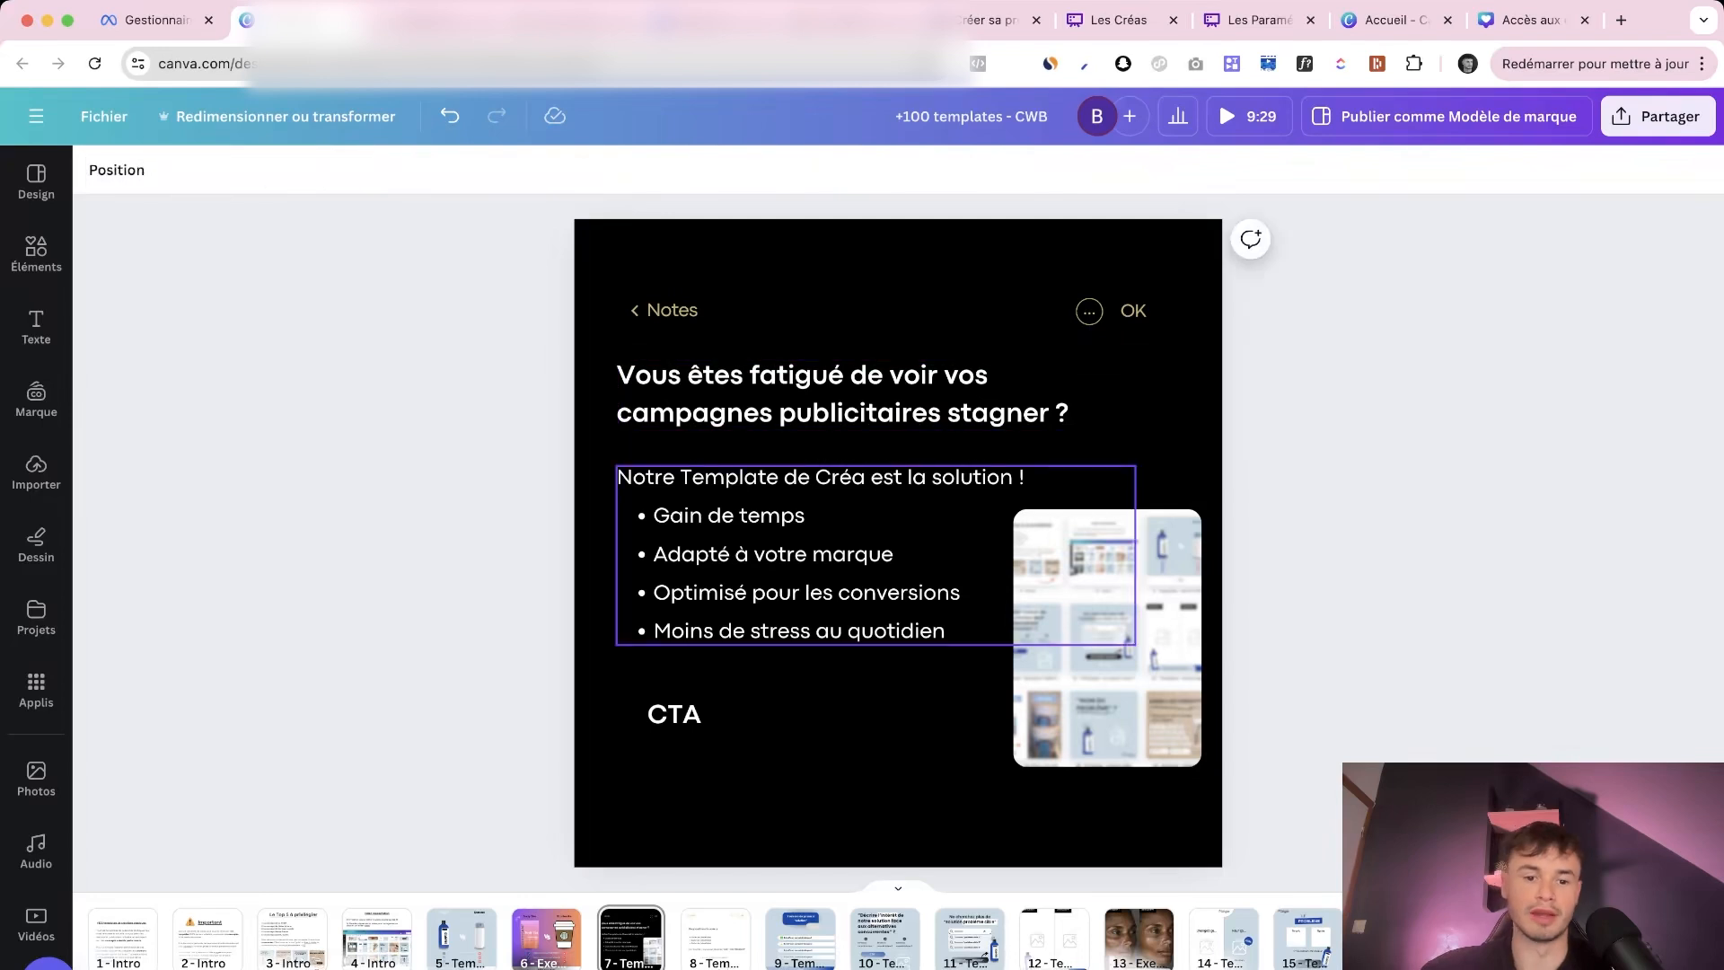
pyautogui.moveTo(808, 716); pyautogui.dragTo(792, 709)
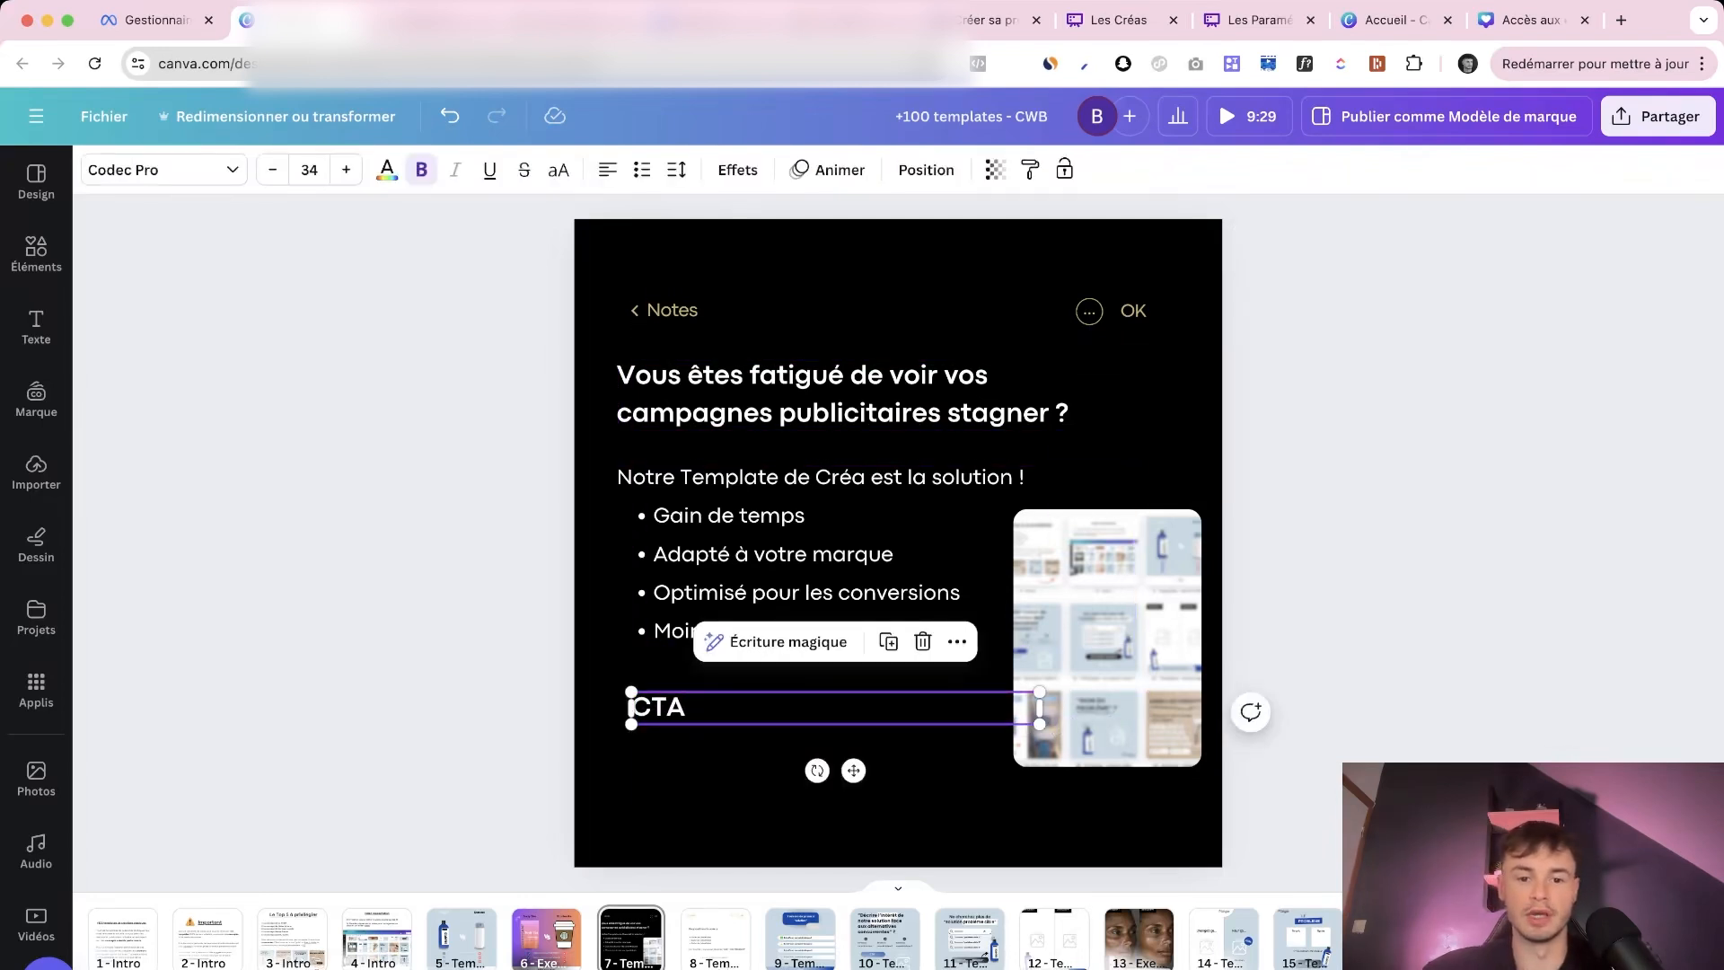
pyautogui.press('Escape')
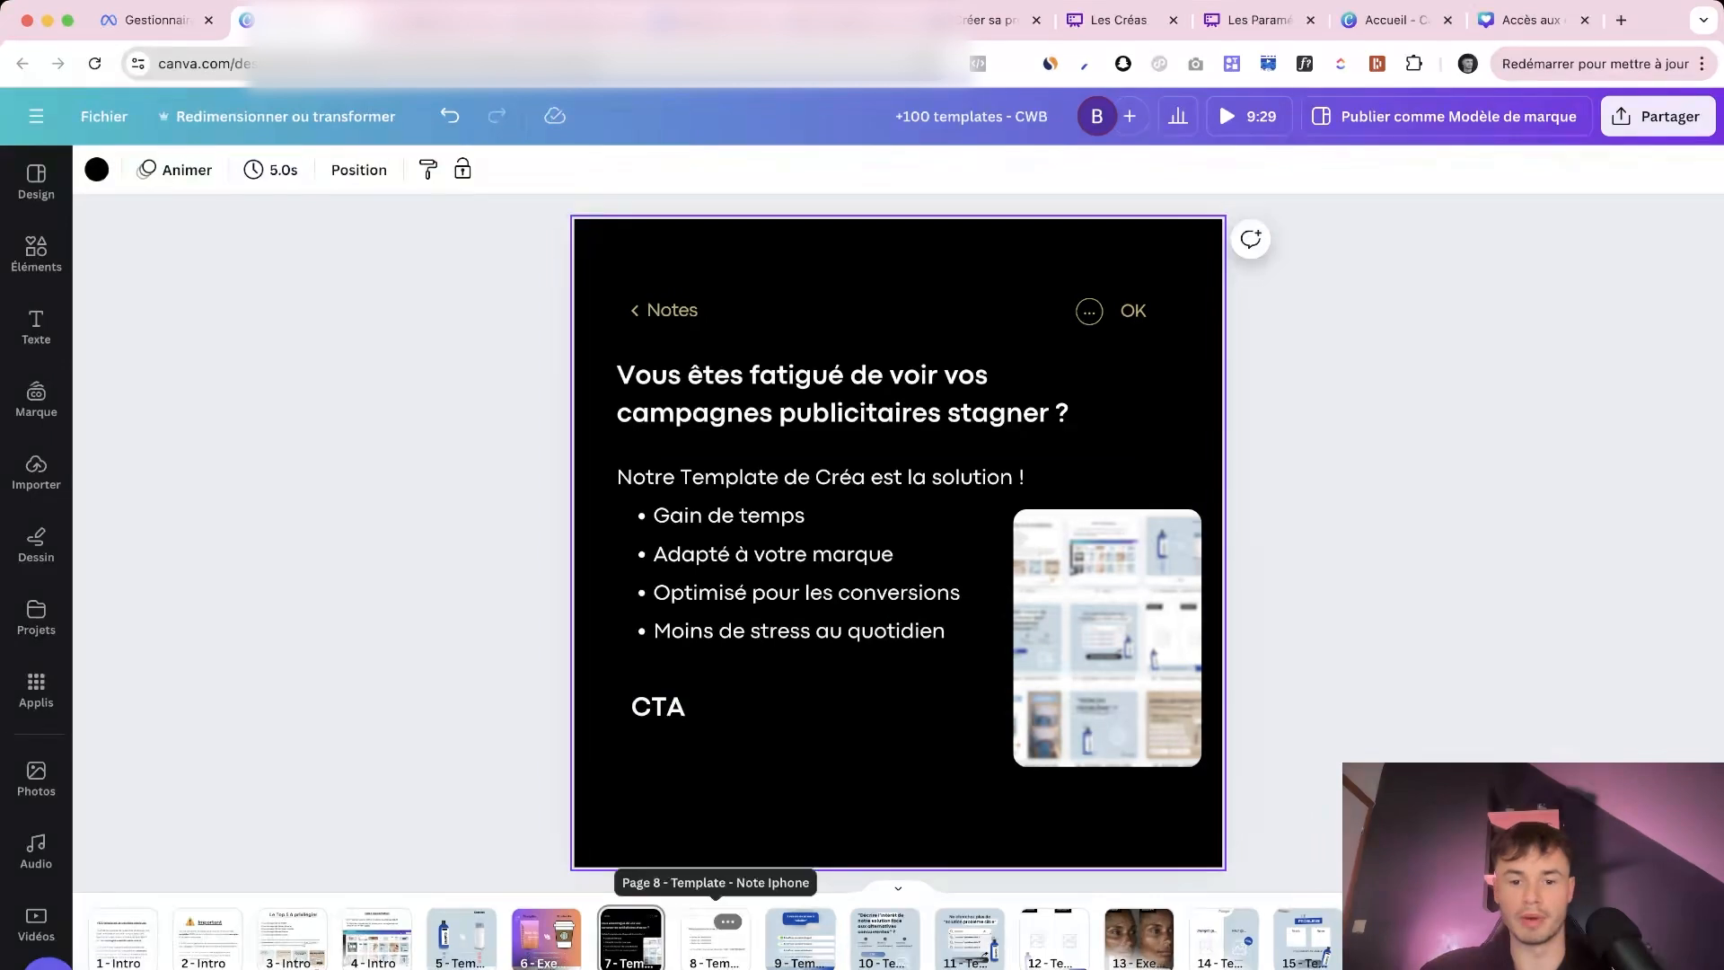
# Copy the five stars and customer avatars from page 8 onto the black page 7 and place them below the CTA
pyautogui.click(727, 921)
pyautogui.click(882, 825)
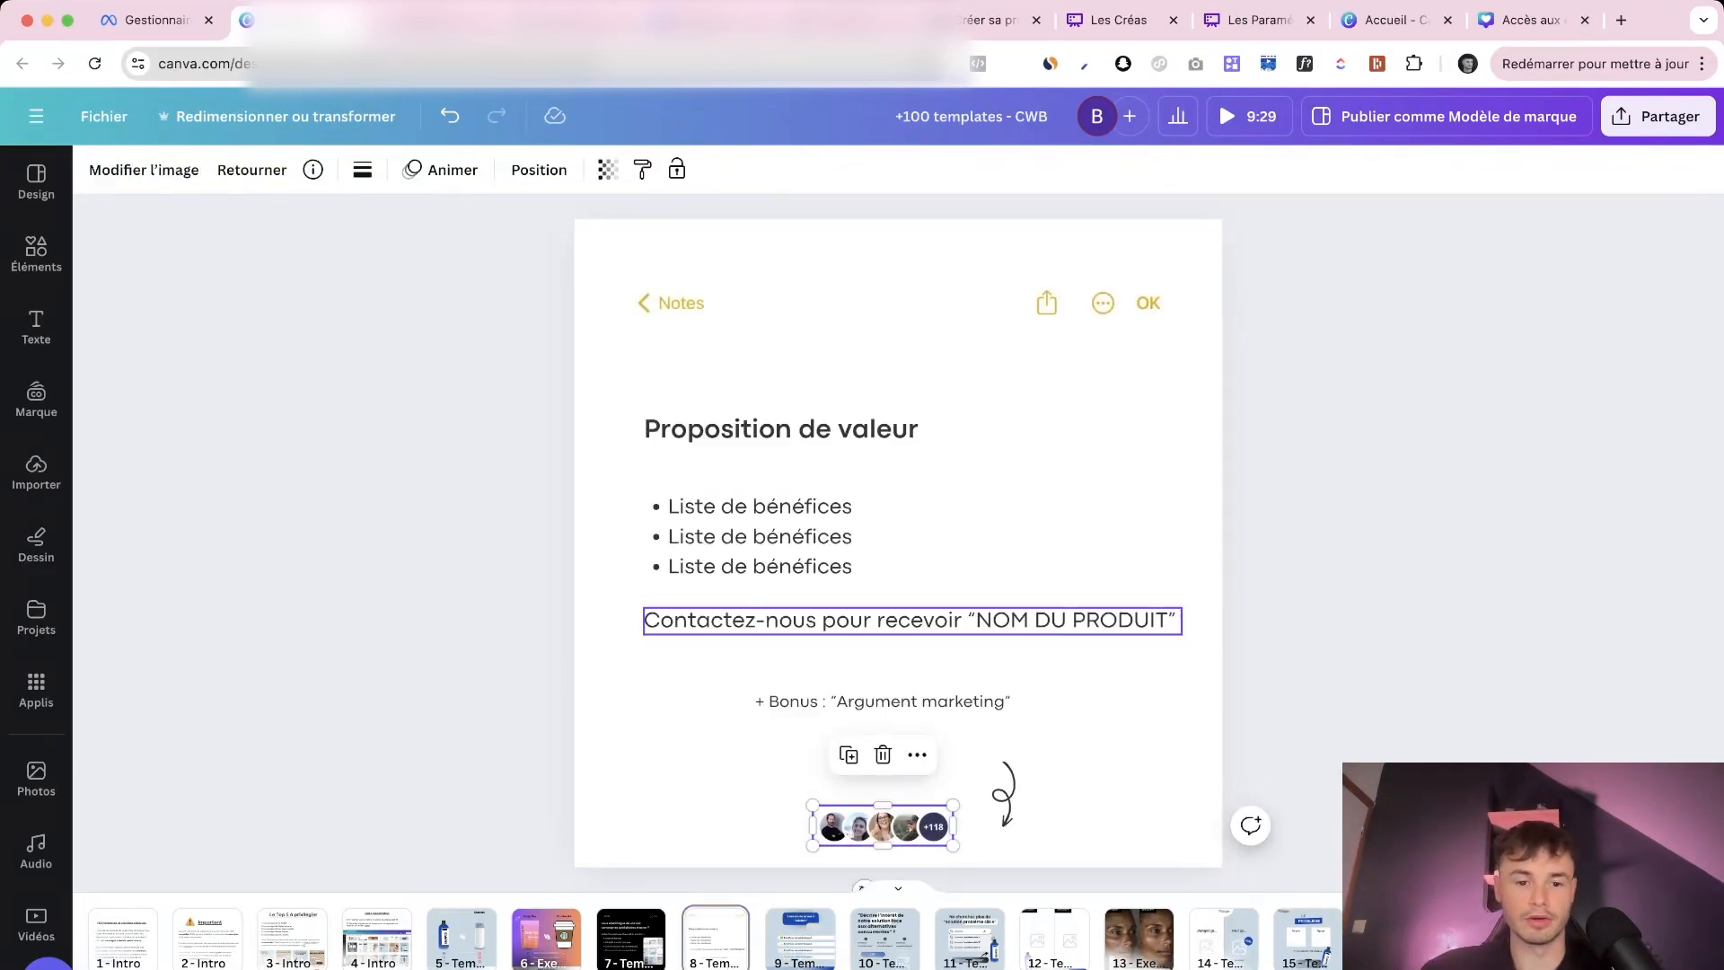
pyautogui.click(631, 933)
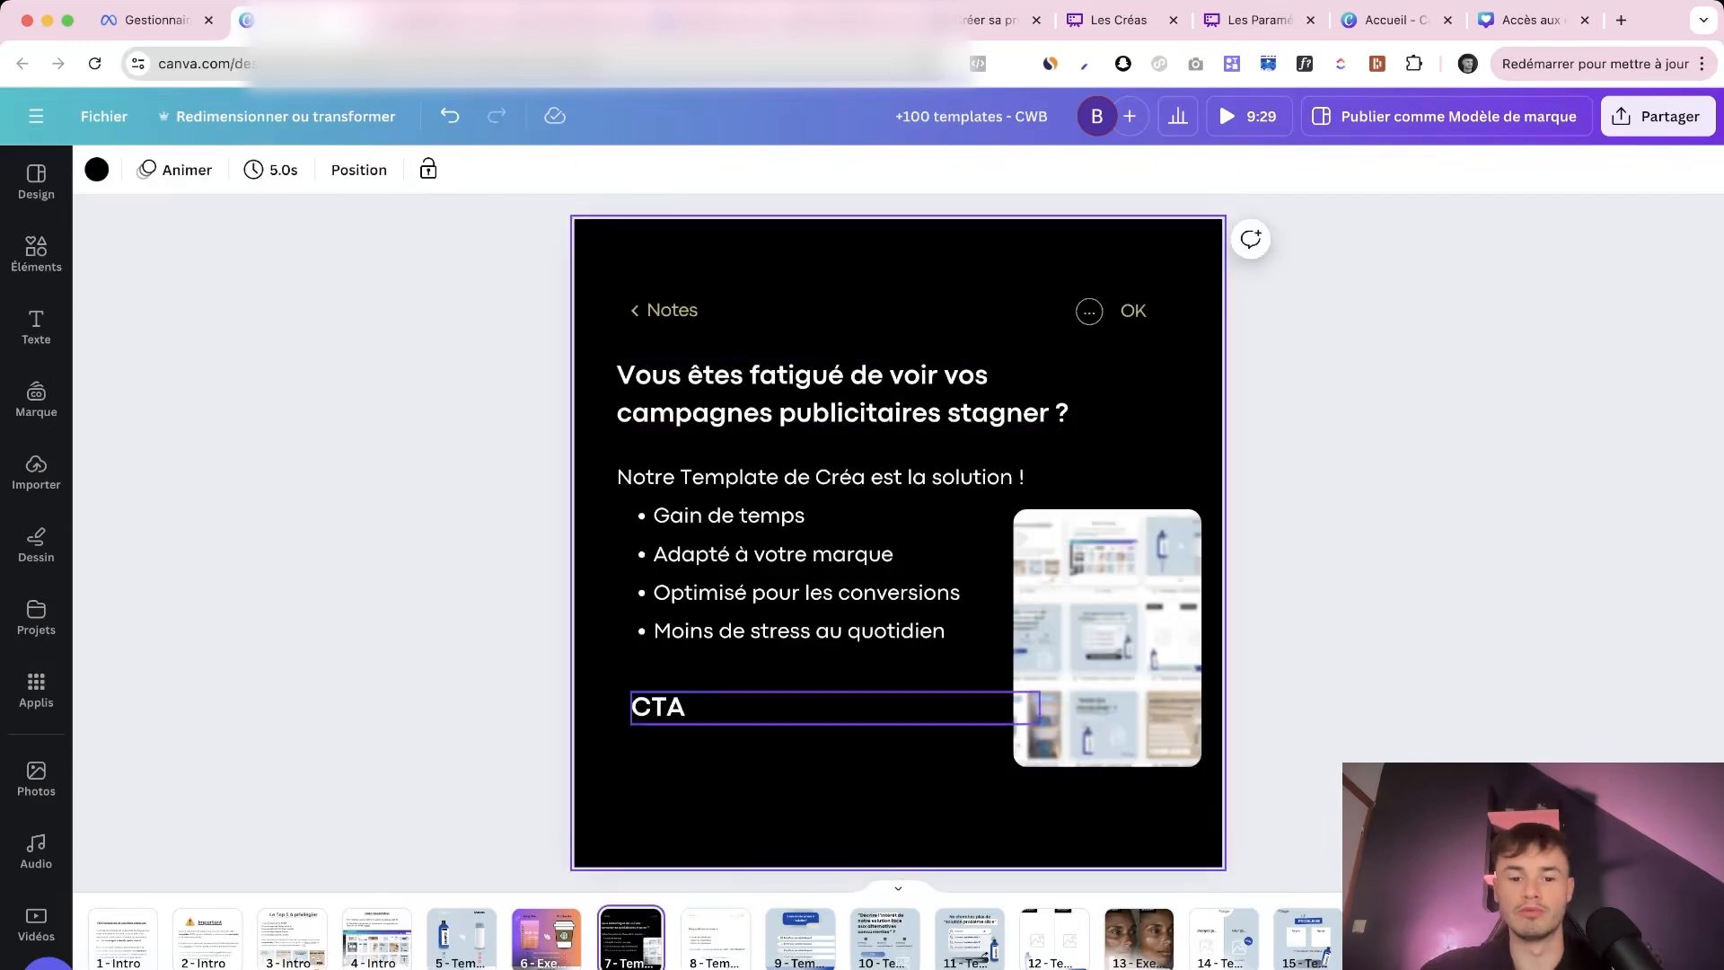
pyautogui.hotkey('ctrl', 'v')
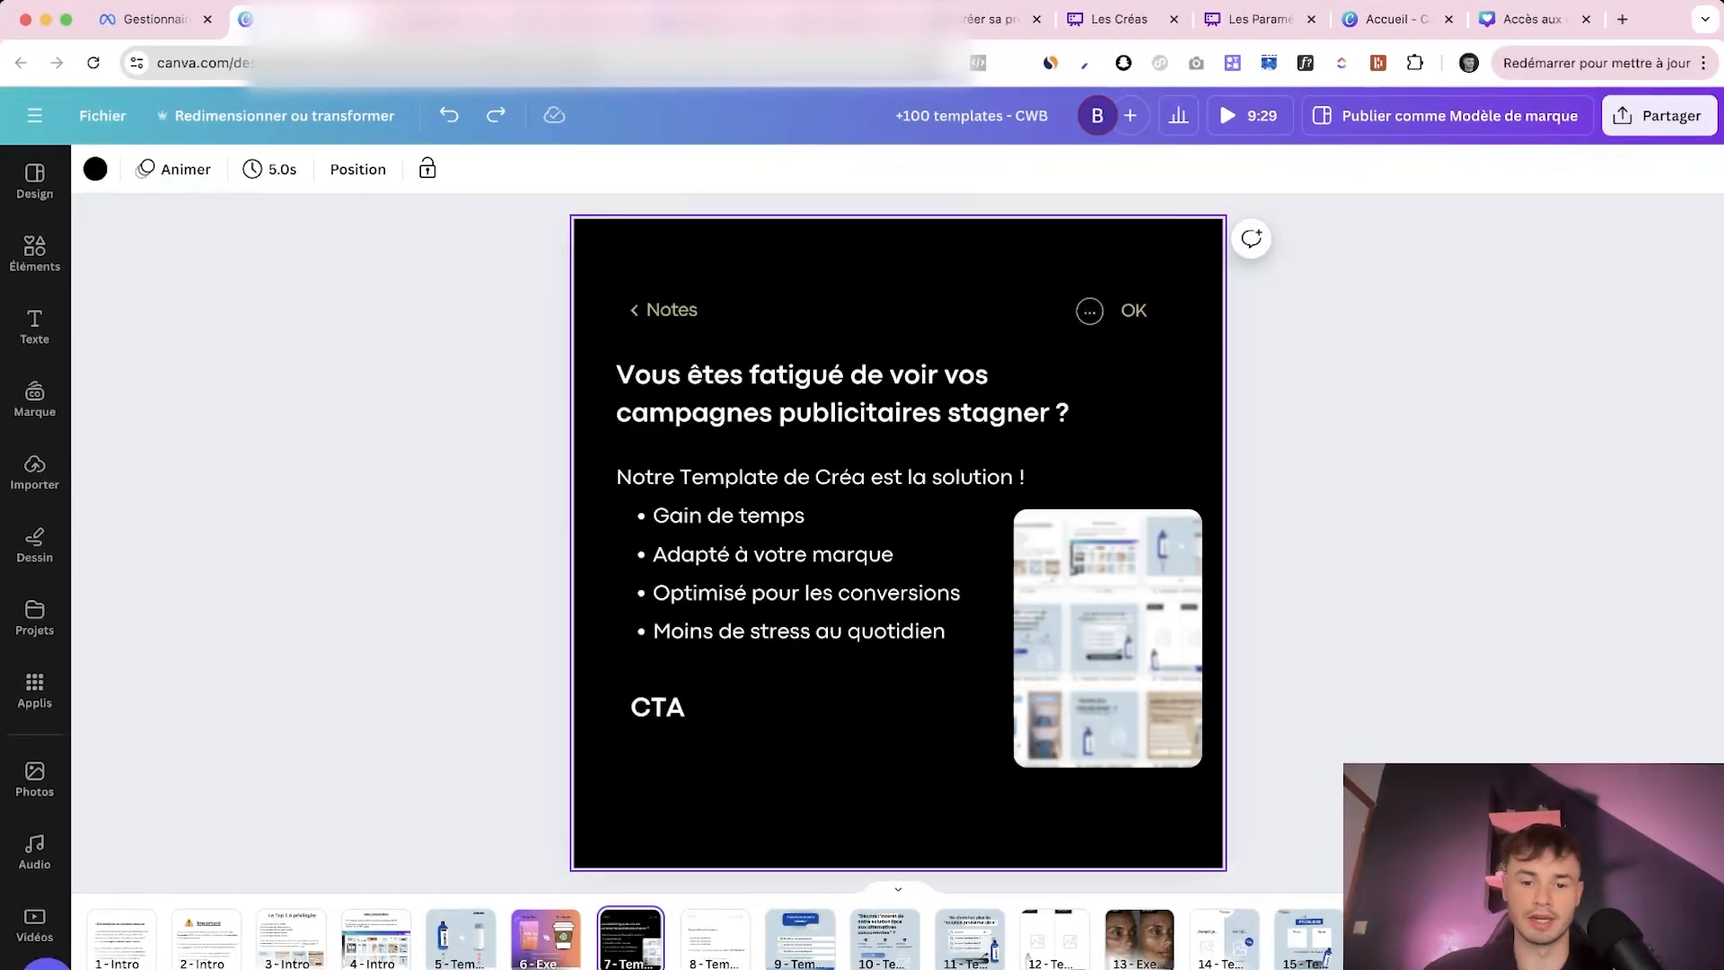
pyautogui.hotkey('ctrl', 'v')
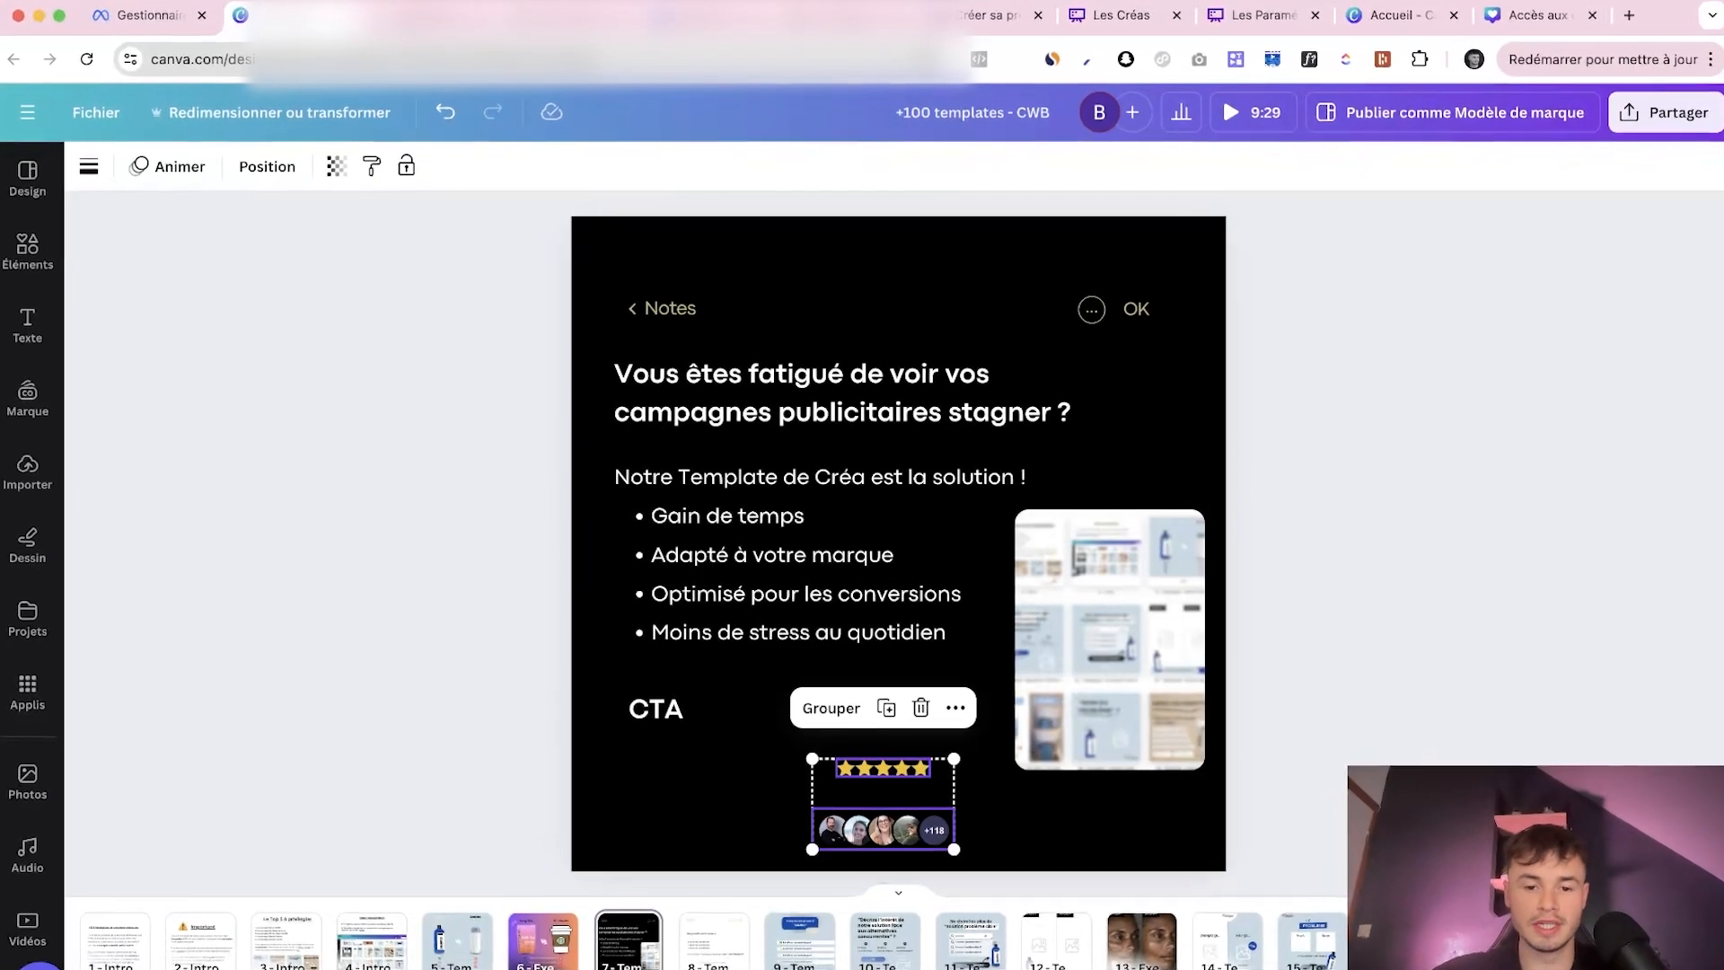
pyautogui.moveTo(883, 804); pyautogui.dragTo(711, 792)
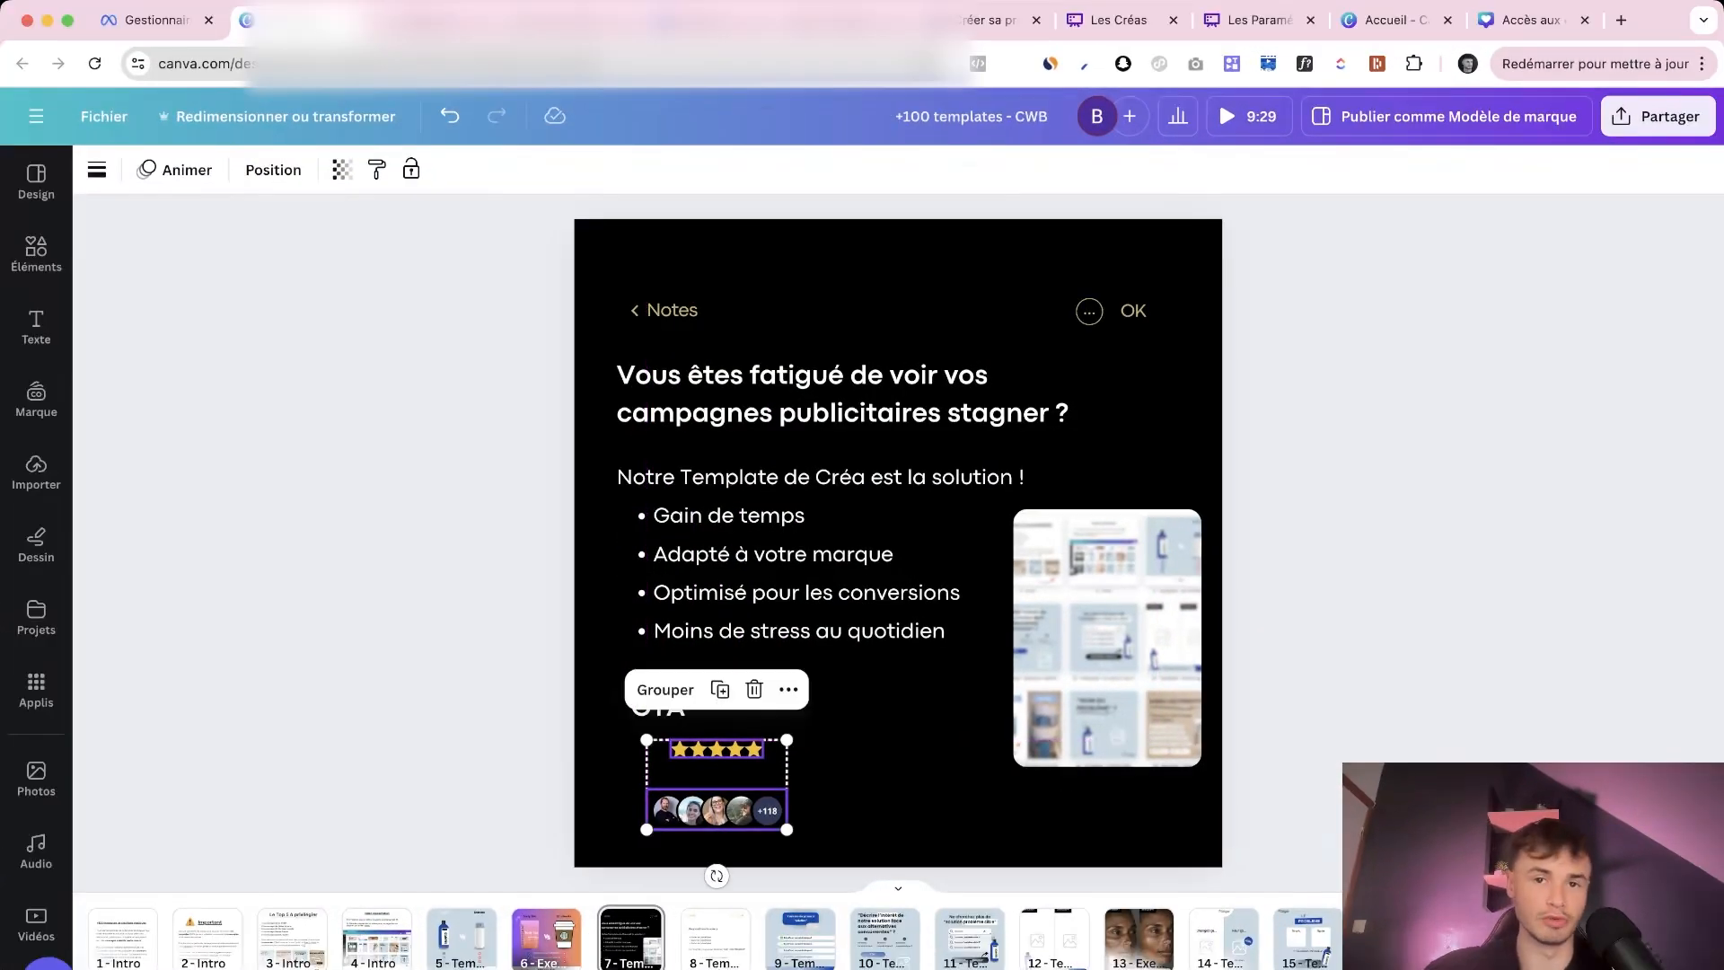
# Add a white looped arrow beside the CTA and orient it to point at the template preview image
pyautogui.click(885, 772)
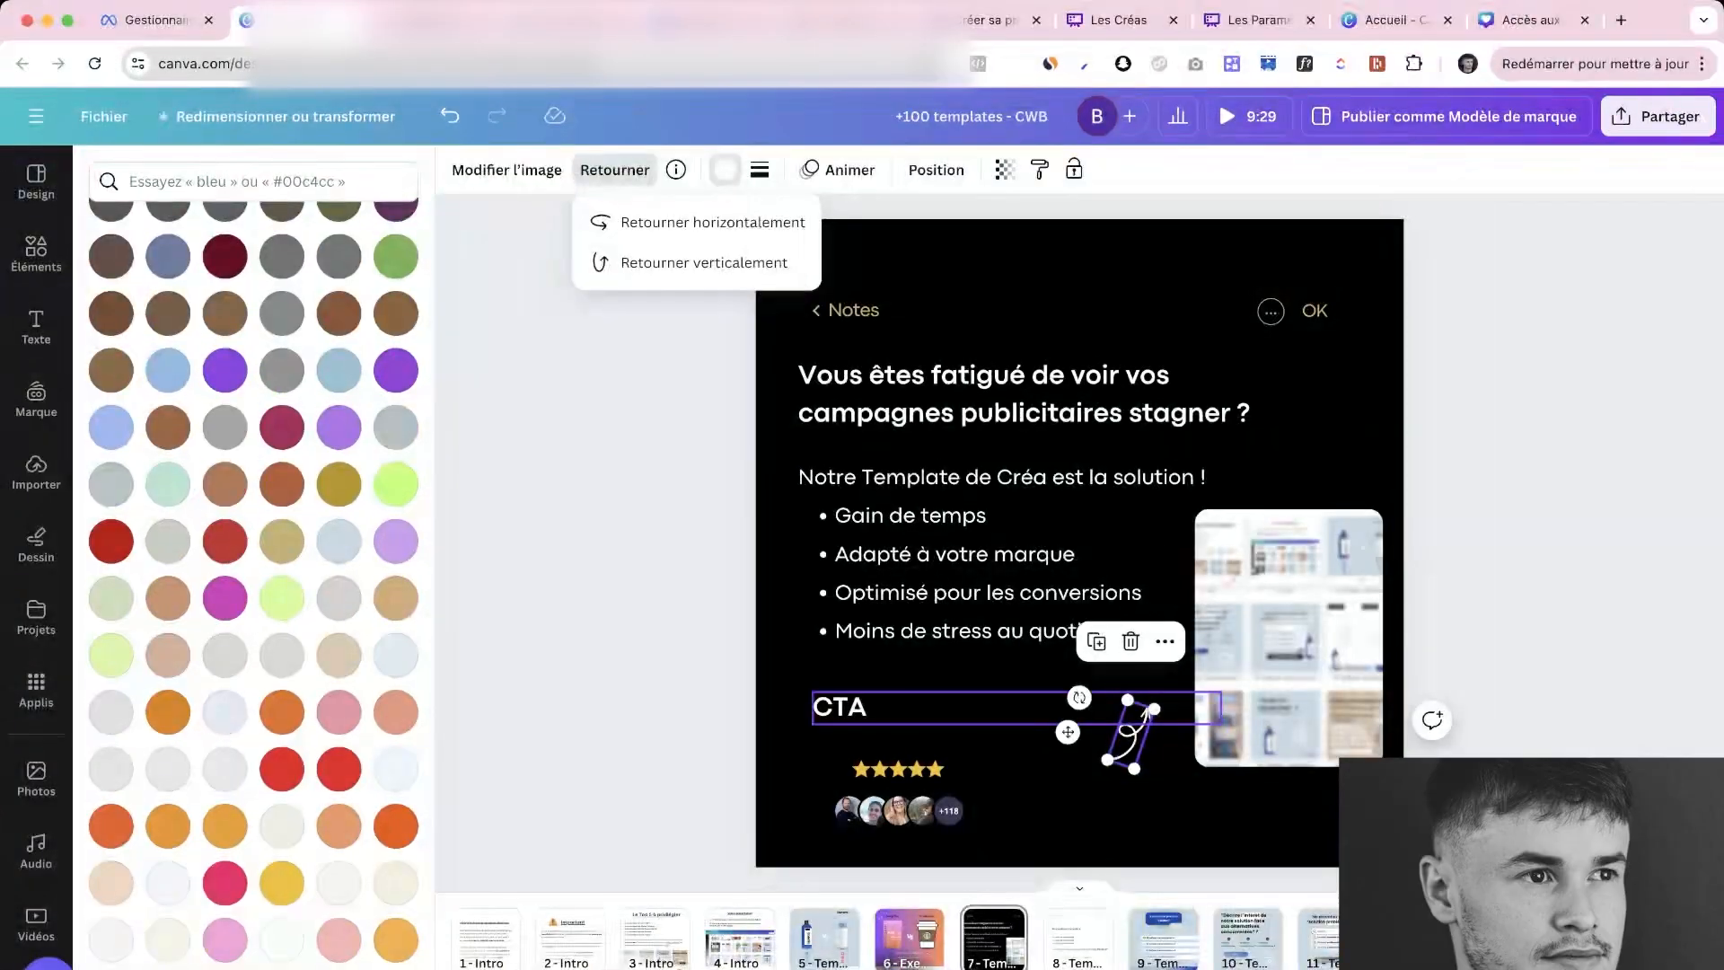
pyautogui.moveTo(1118, 774); pyautogui.dragTo(1111, 702)
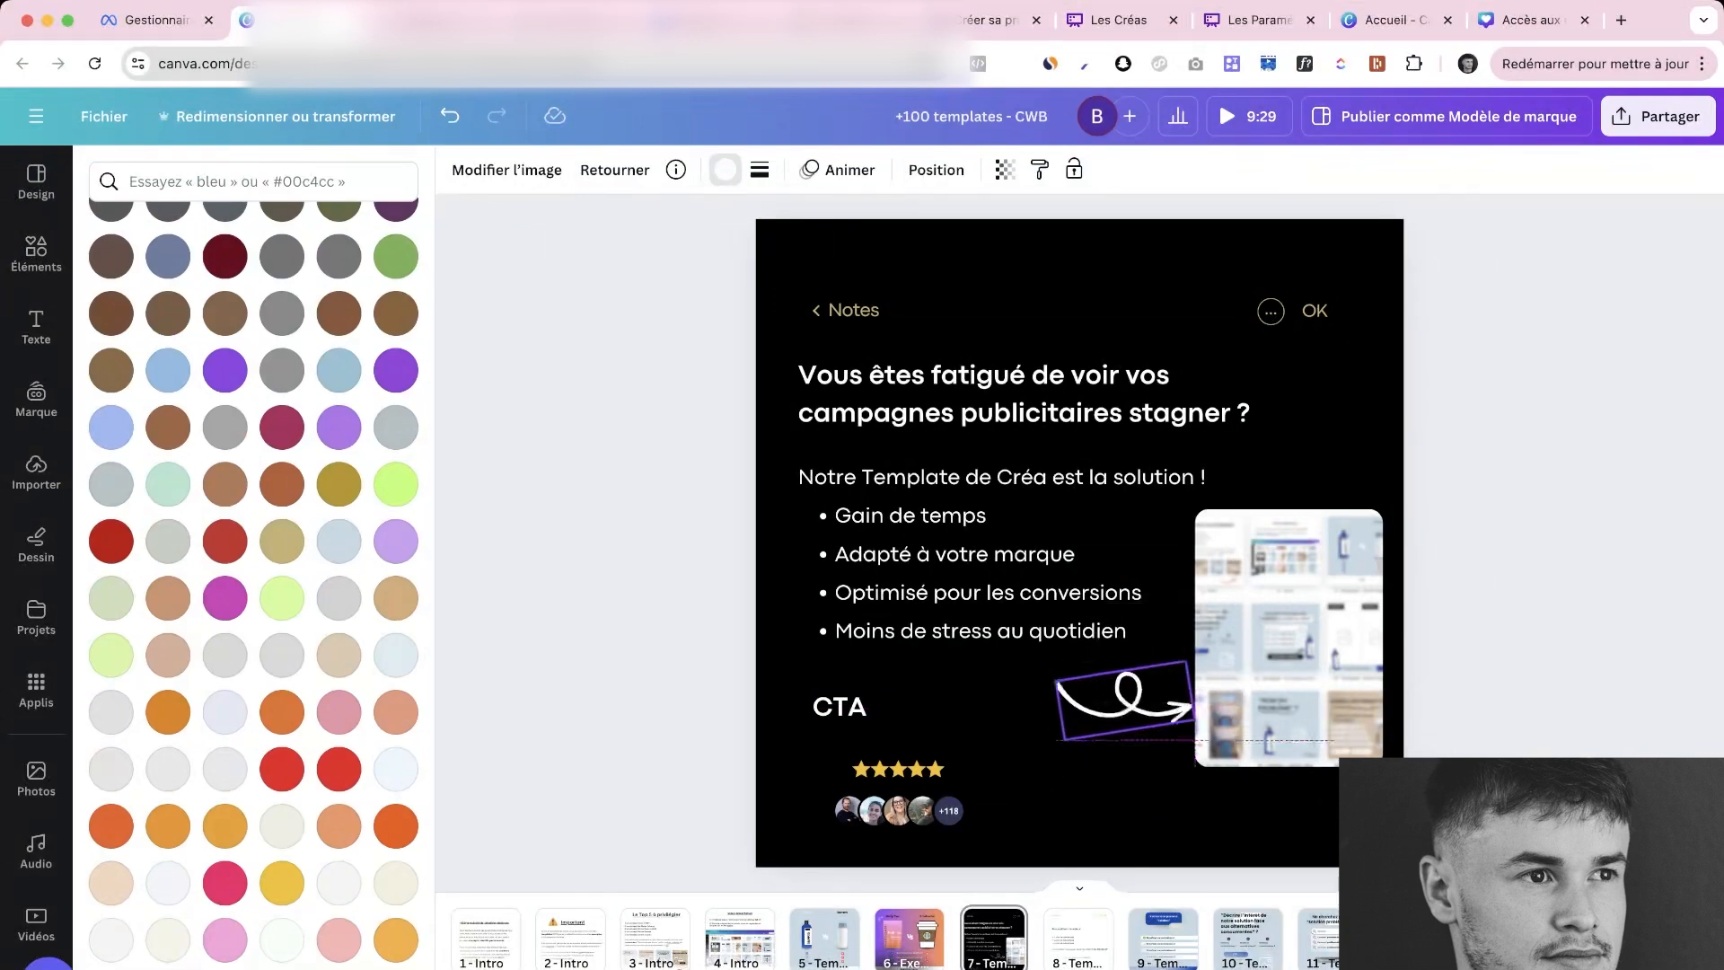
# Search the elements for "loupe" and try a smaller magnifying glass illustration over the template preview image
pyautogui.click(1106, 788)
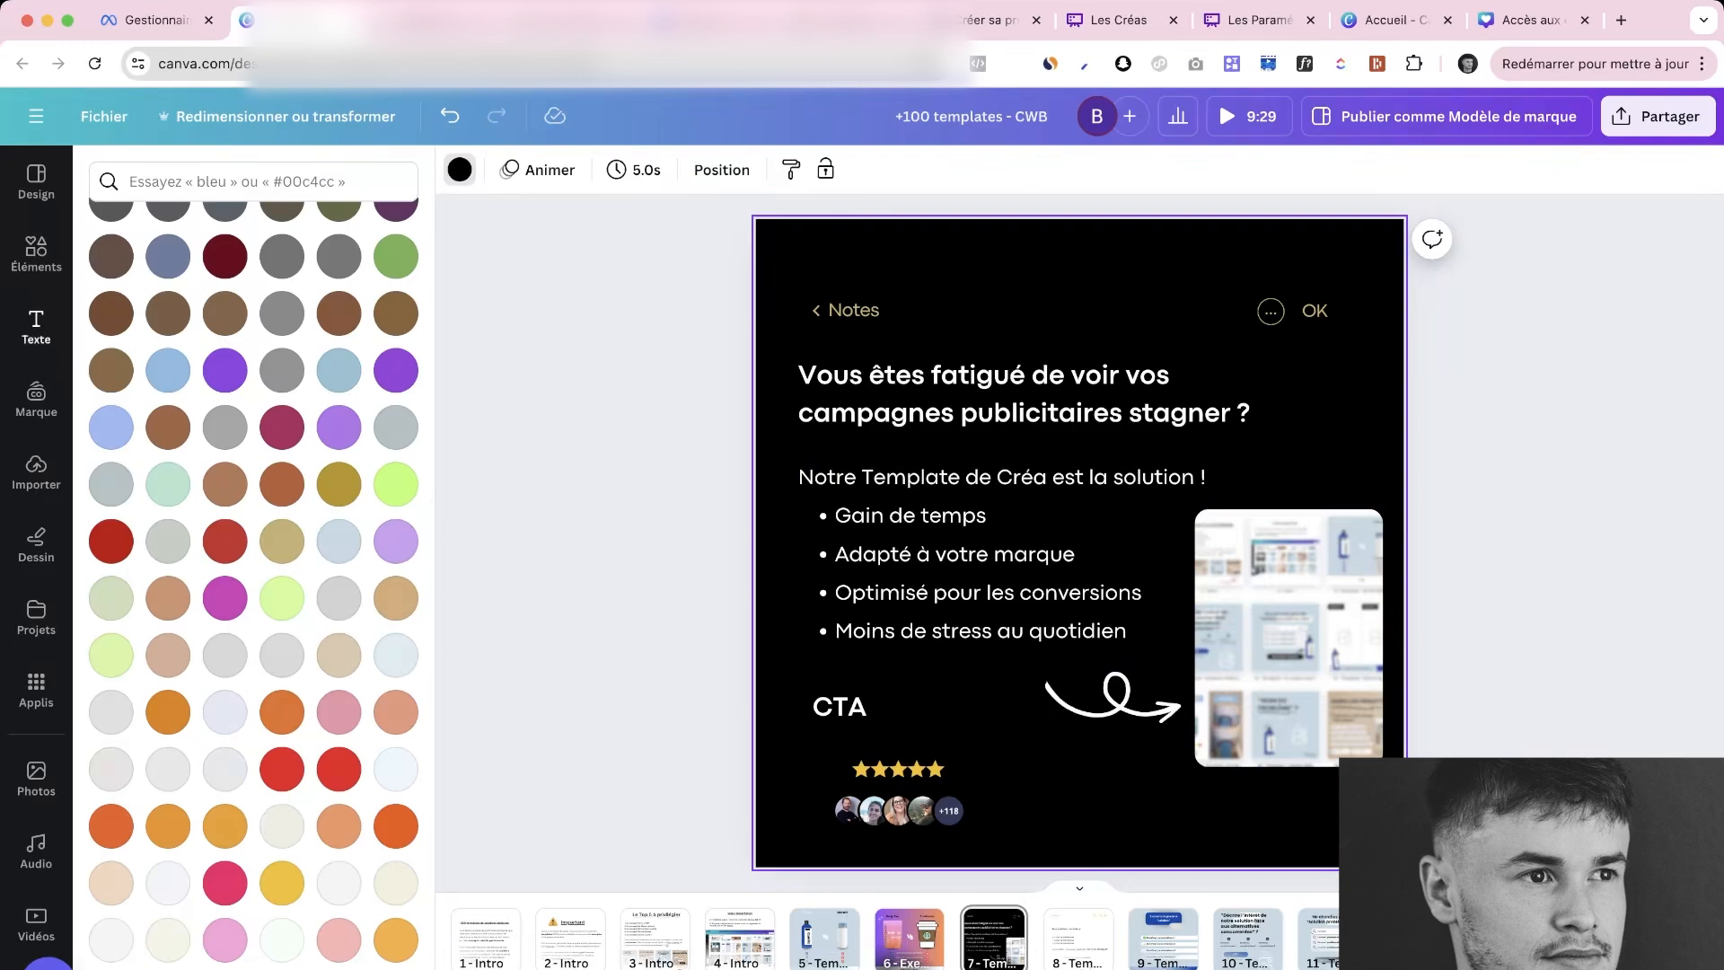
pyautogui.click(36, 254)
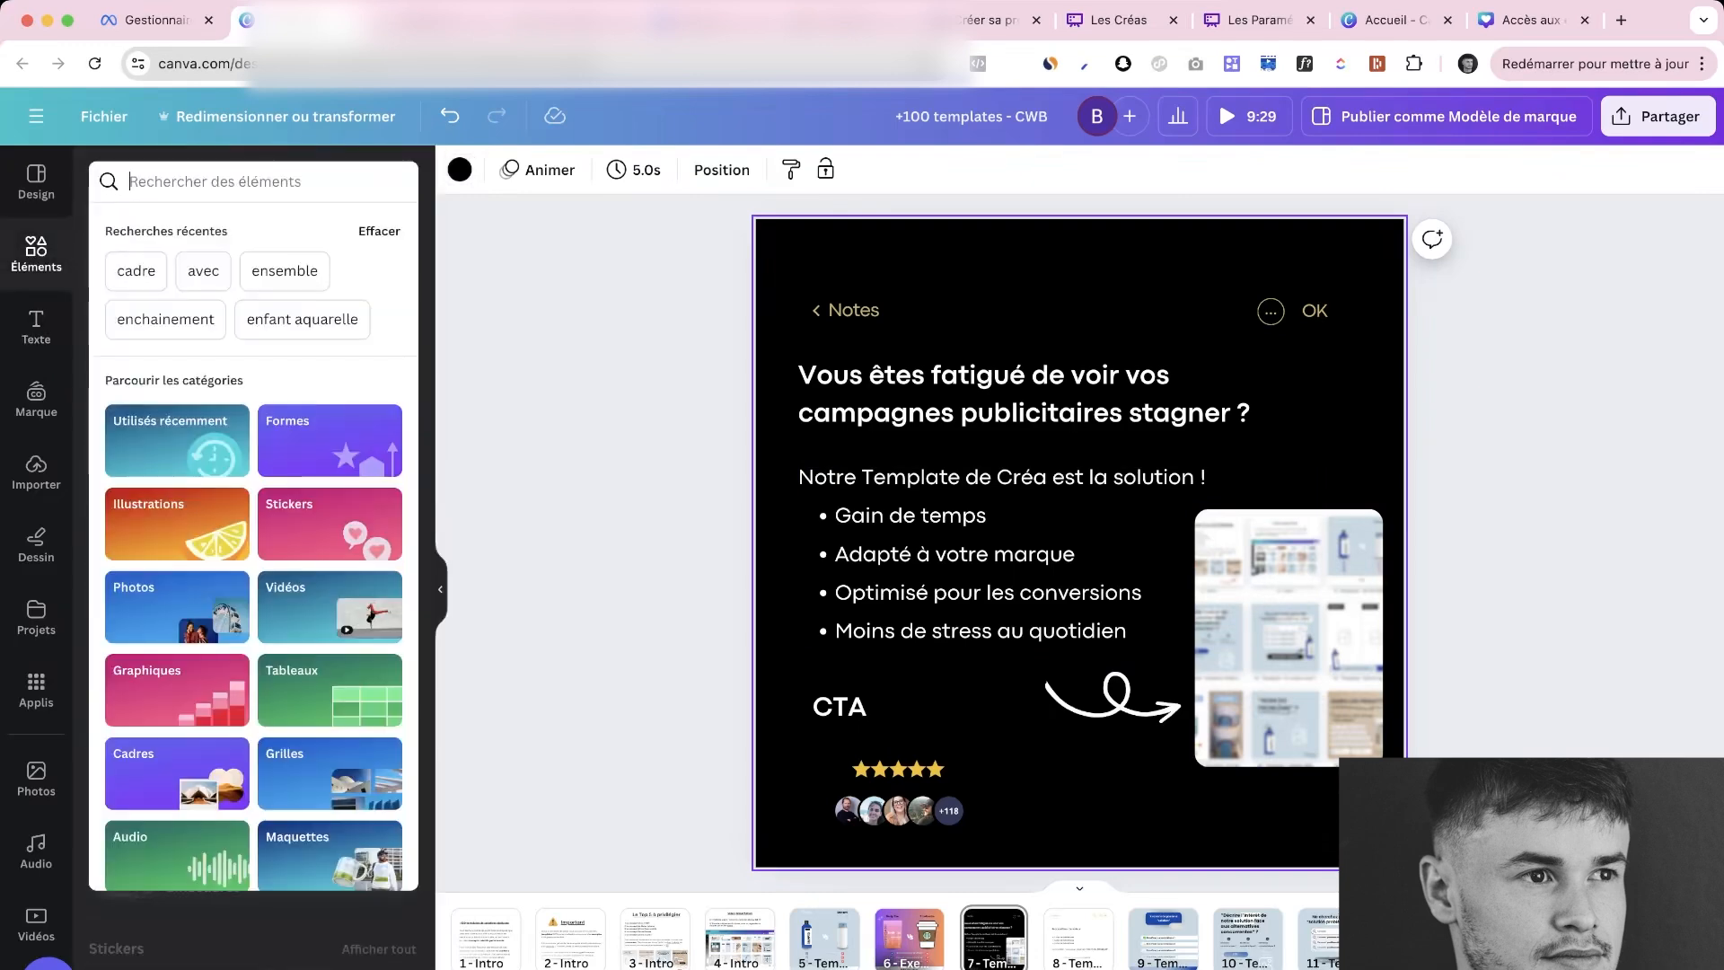
pyautogui.write('loupe')
pyautogui.press('Return')
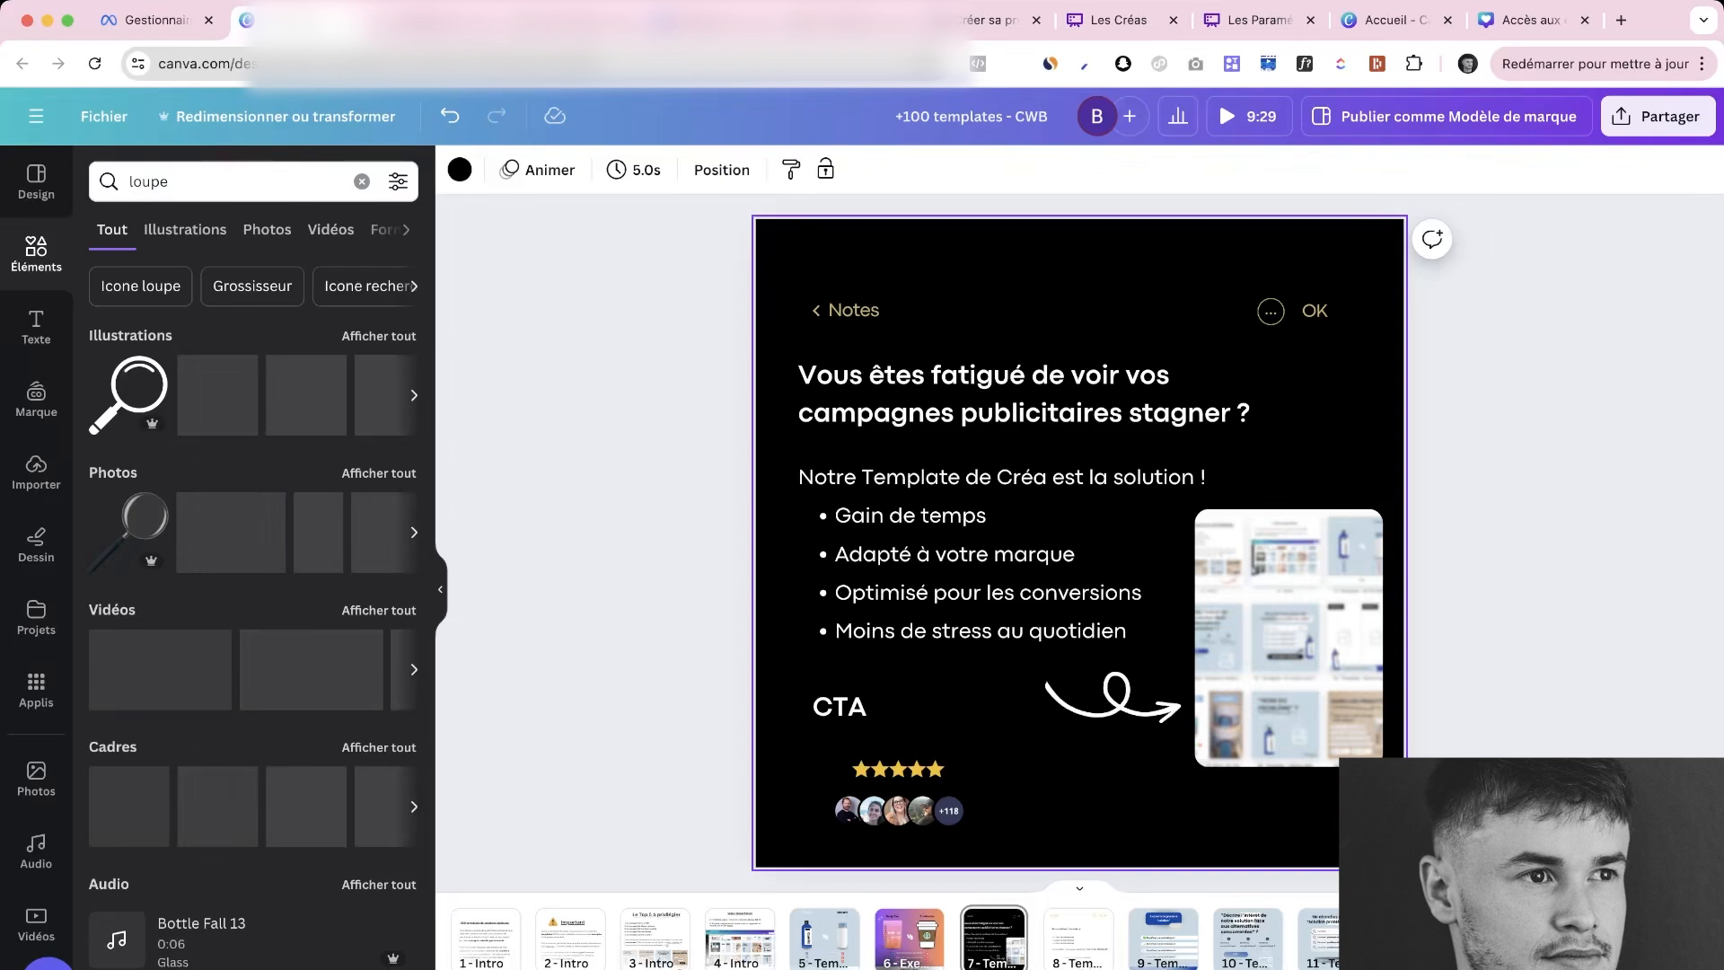
pyautogui.click(128, 395)
pyautogui.moveTo(1081, 546); pyautogui.dragTo(1277, 603)
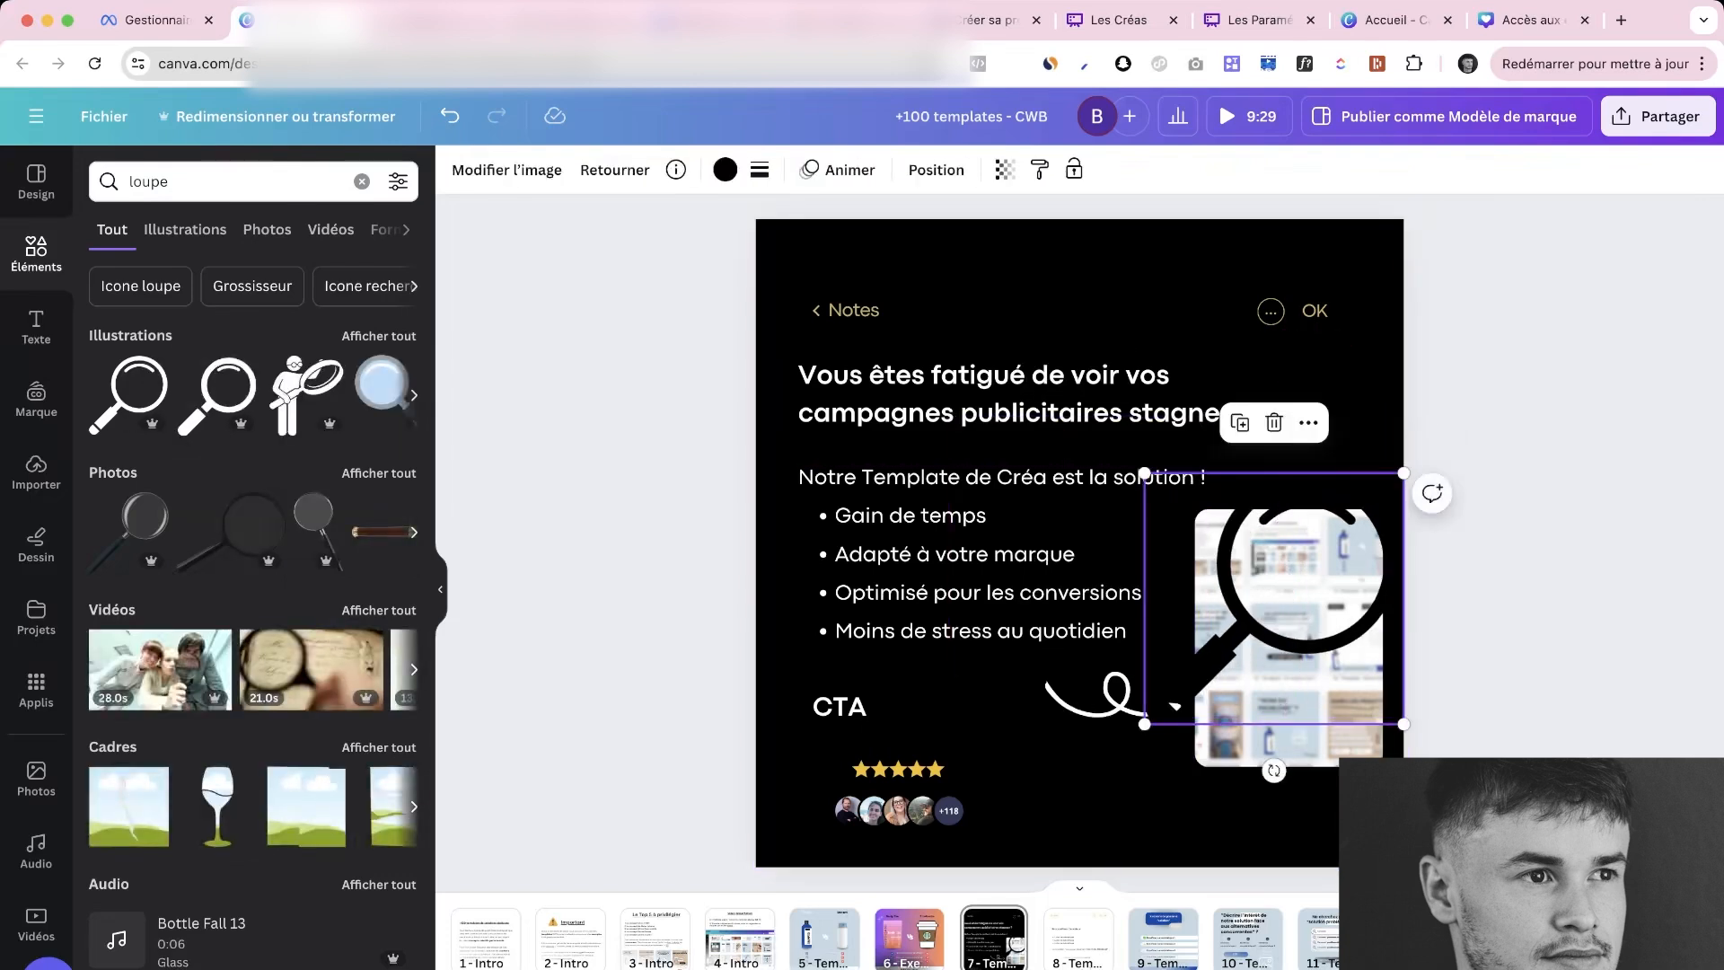
pyautogui.moveTo(1144, 473); pyautogui.dragTo(1257, 582)
pyautogui.moveTo(1330, 654); pyautogui.dragTo(1295, 653)
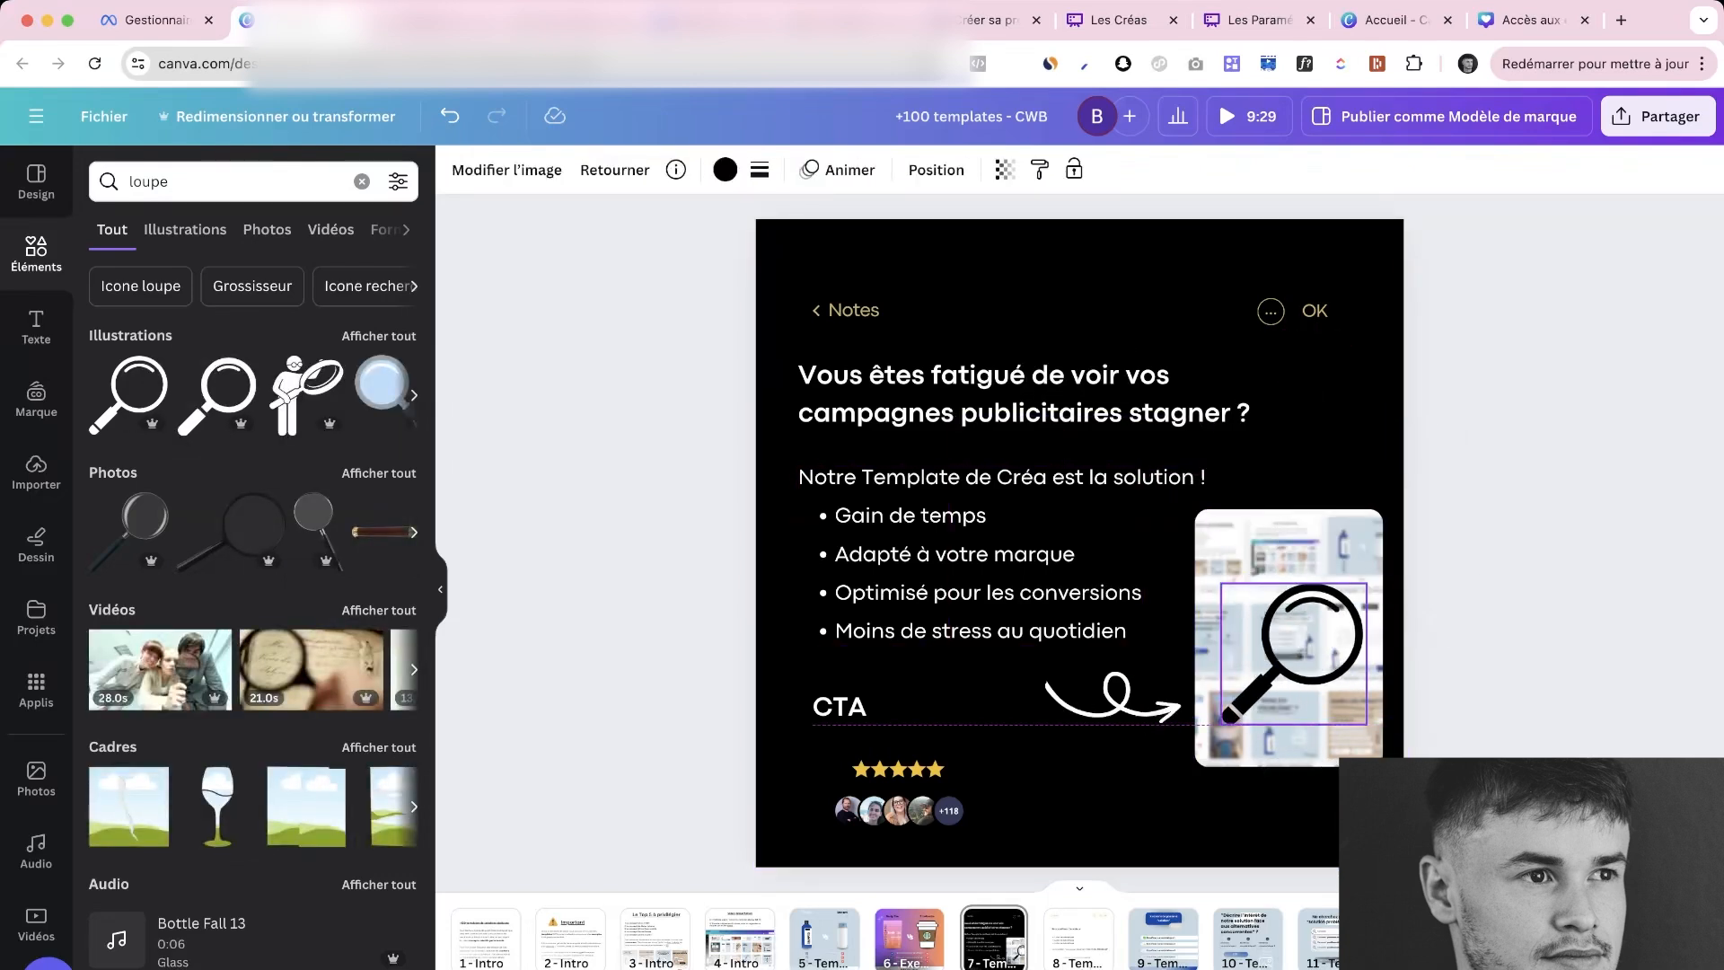
pyautogui.press('Delete')
# Search the elements for "interdit" and "attention", and try a small yellow warning triangle beside the template preview image
pyautogui.click(361, 181)
pyautogui.write('interd')
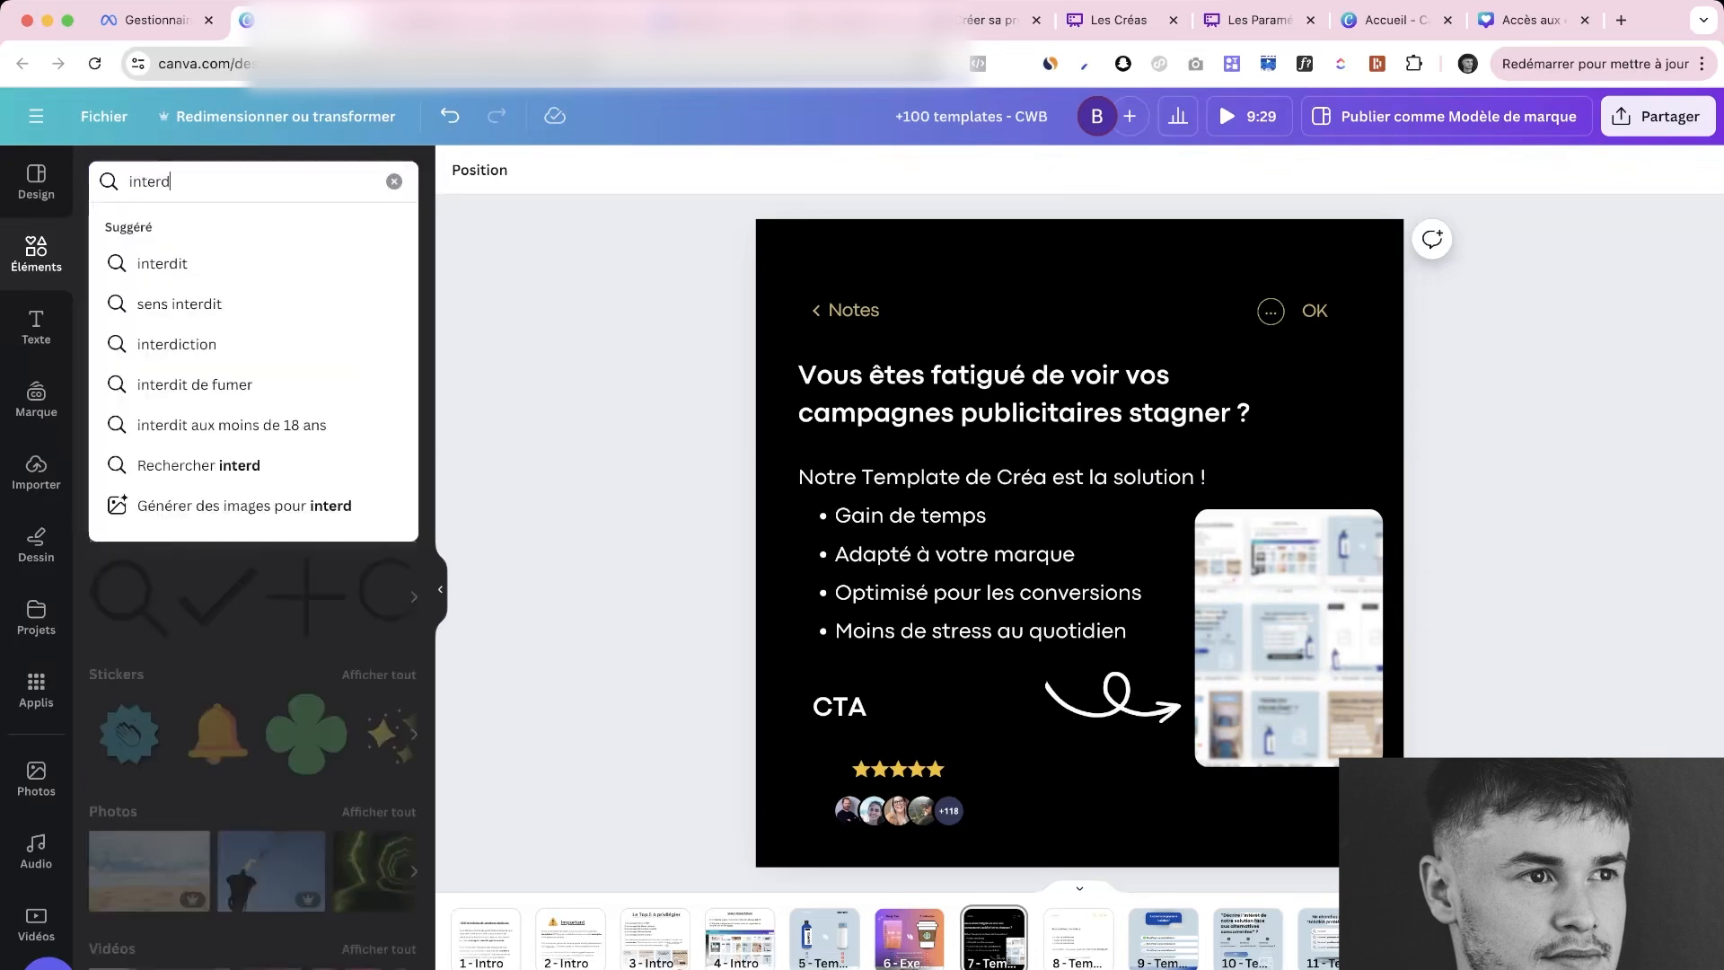
pyautogui.write('it')
pyautogui.press('Return')
pyautogui.moveTo(253, 373); pyautogui.dragTo(1181, 622)
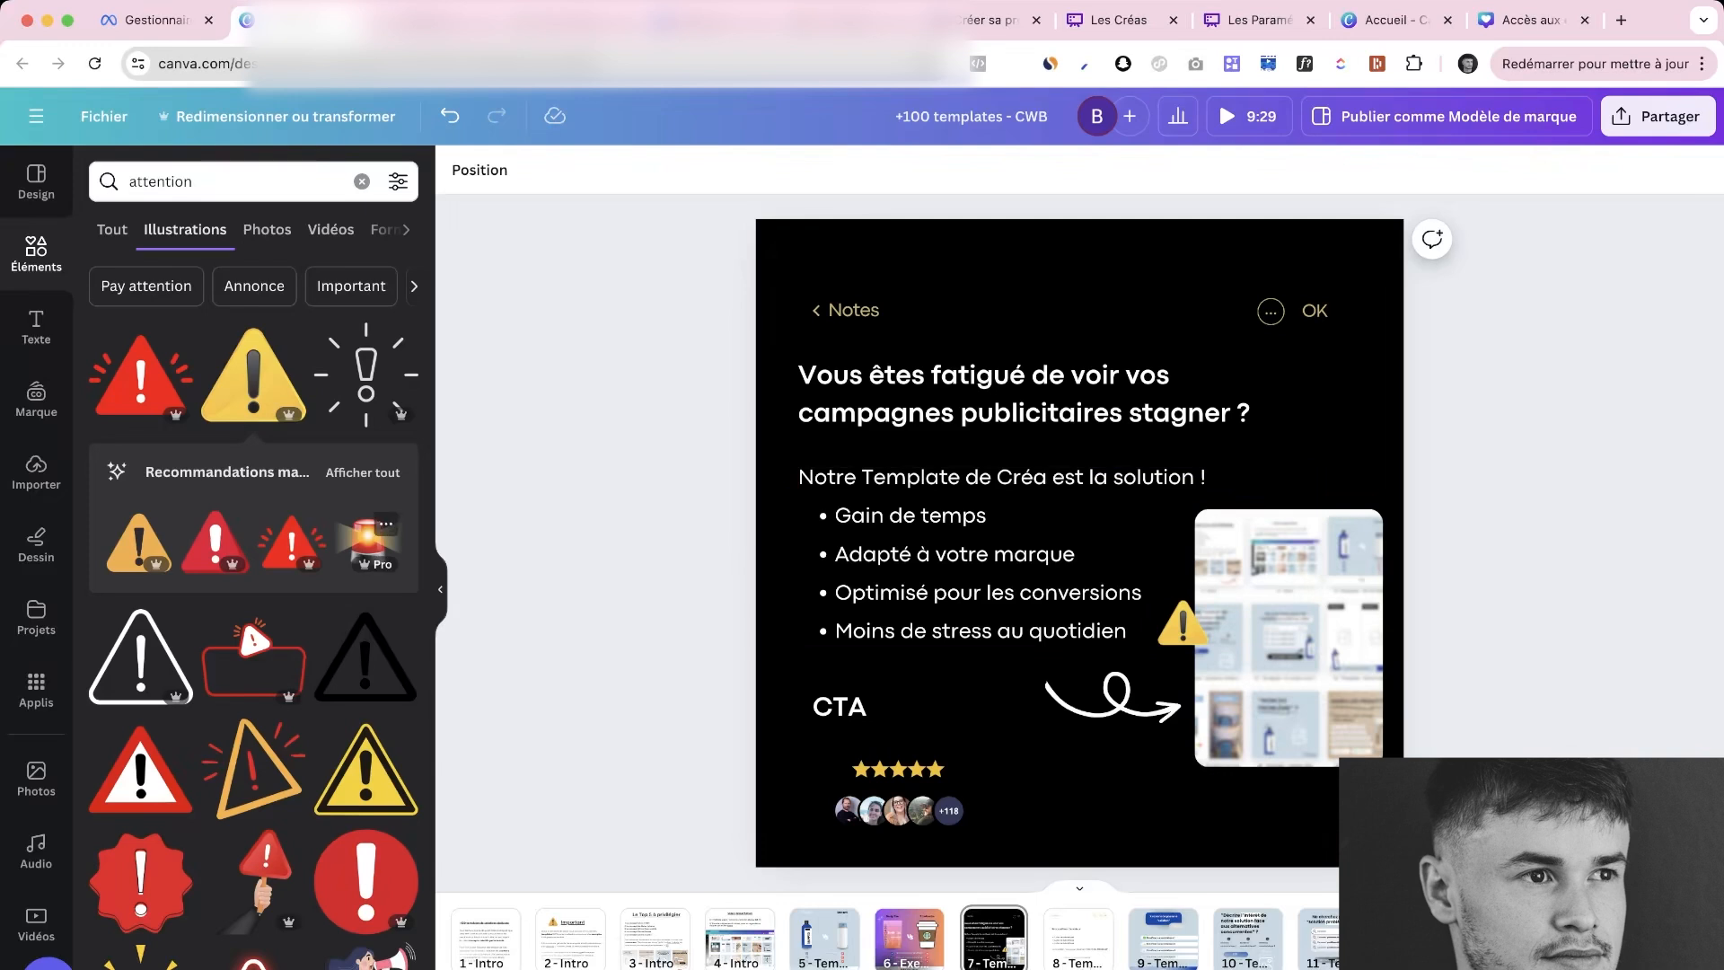
# Try the red siren illustration at a reduced size just above the template preview image
pyautogui.click(368, 539)
pyautogui.moveTo(814, 360); pyautogui.dragTo(1183, 614)
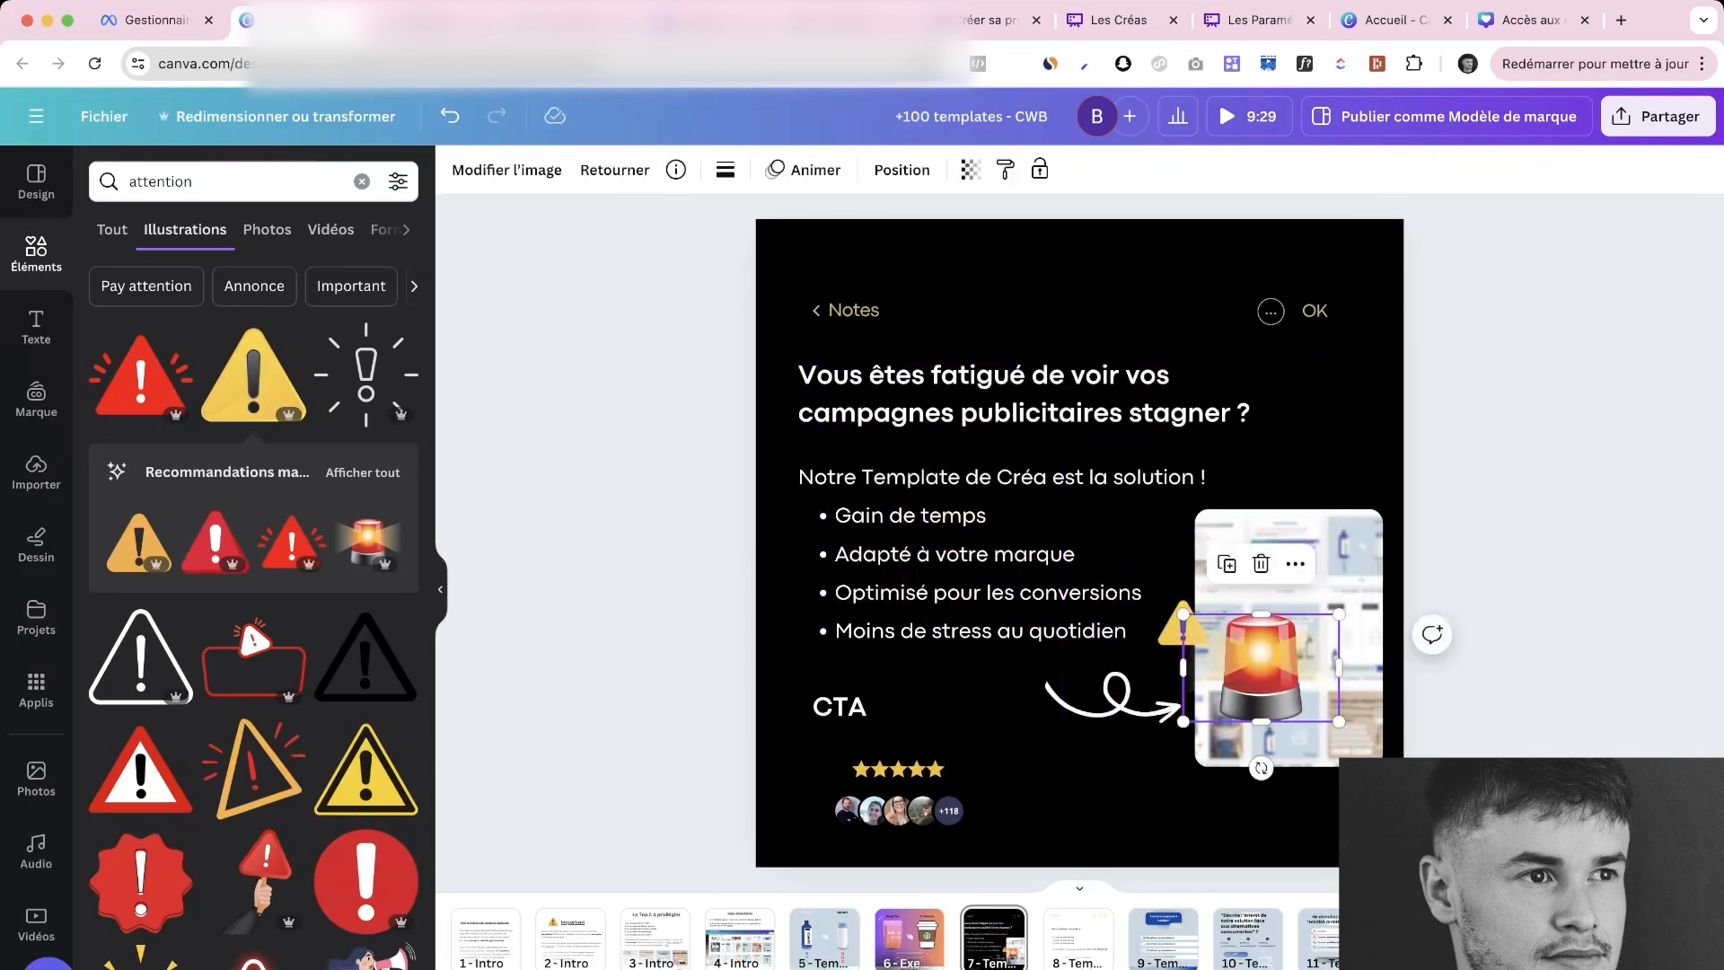
pyautogui.moveTo(1261, 667); pyautogui.dragTo(1157, 698)
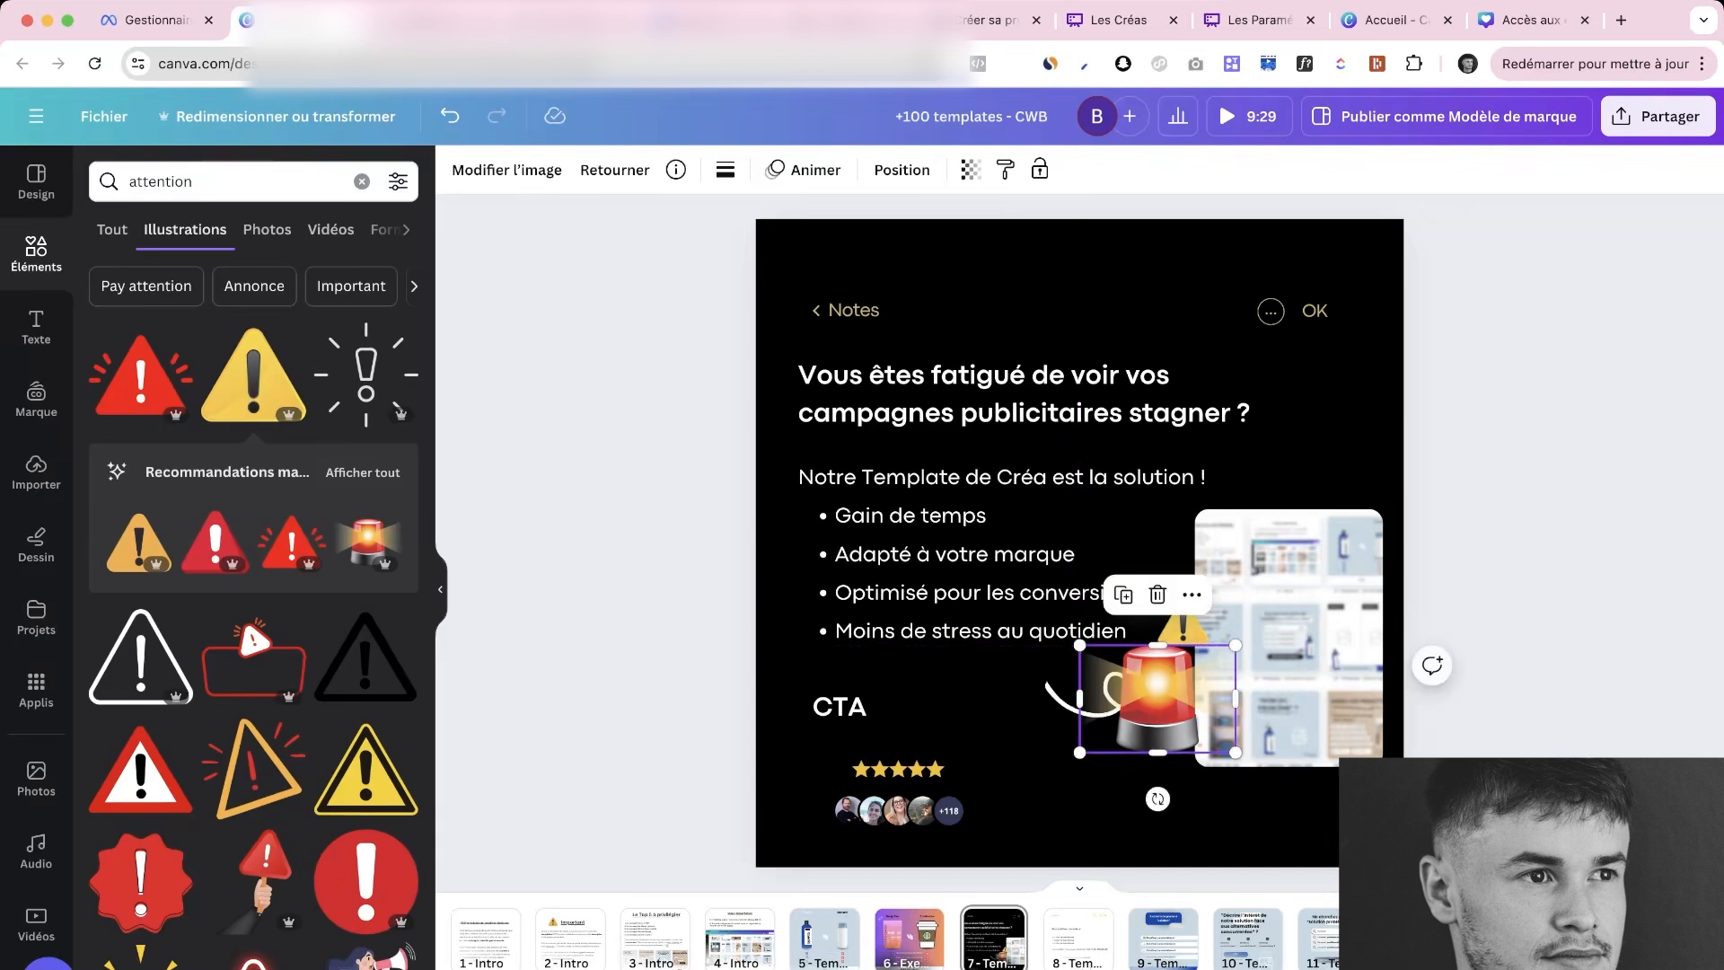
pyautogui.moveTo(1079, 644); pyautogui.dragTo(1288, 468)
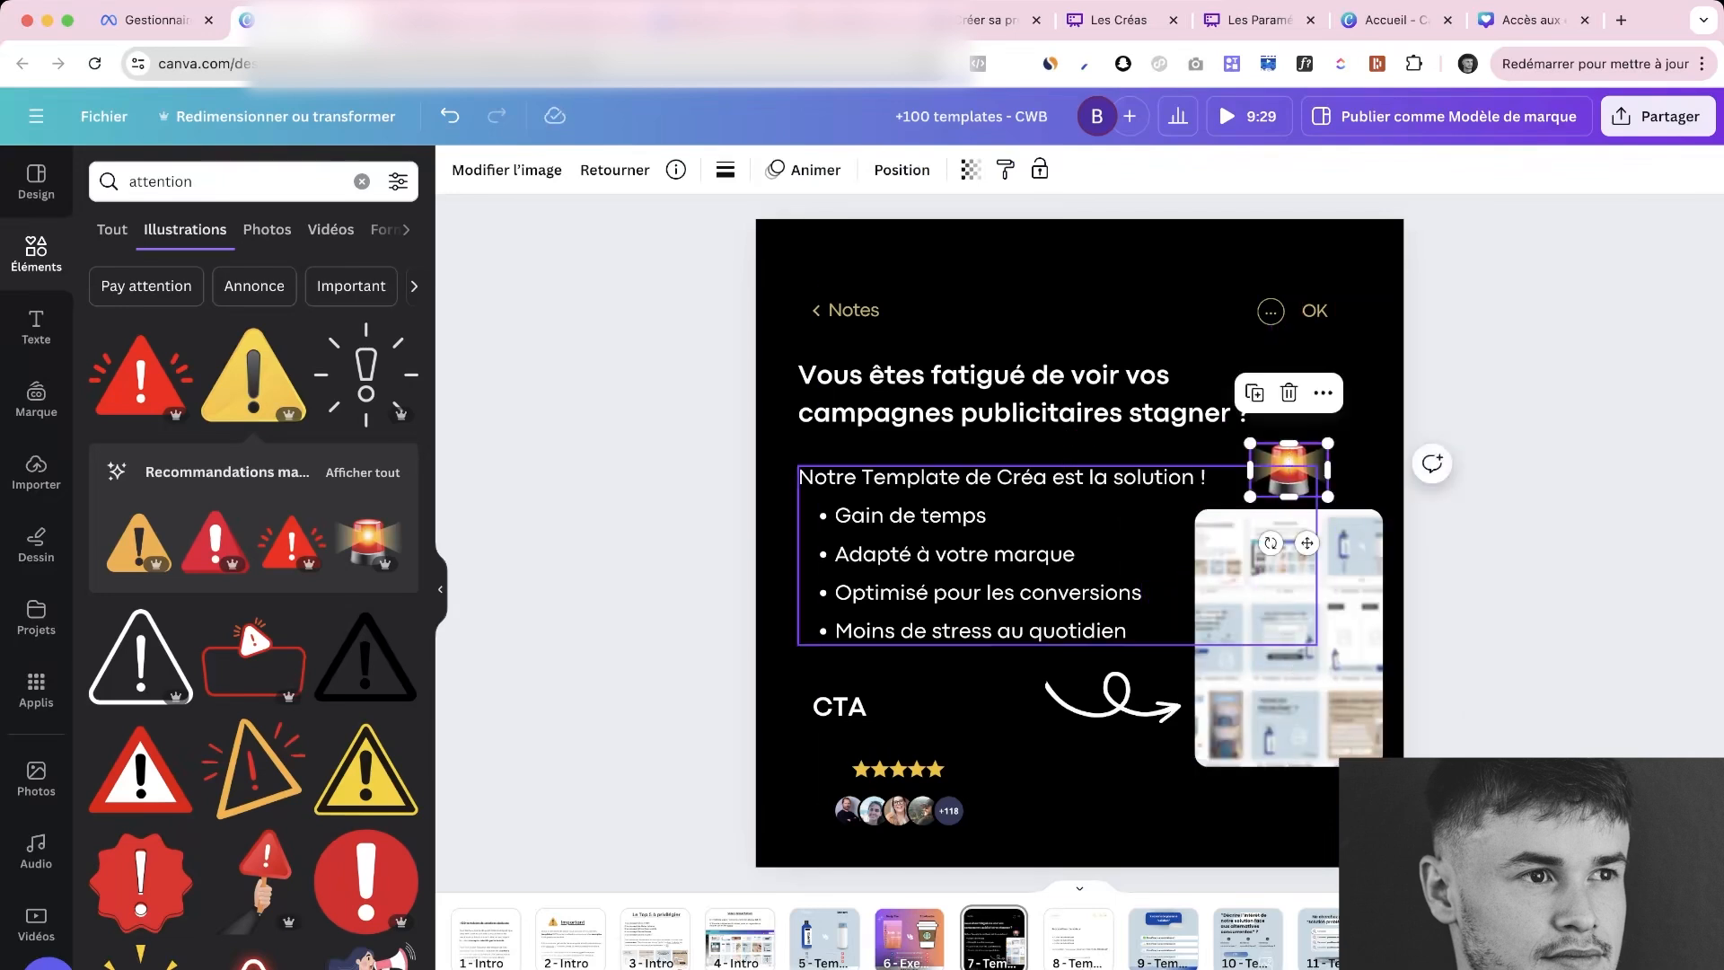
pyautogui.press('Escape')
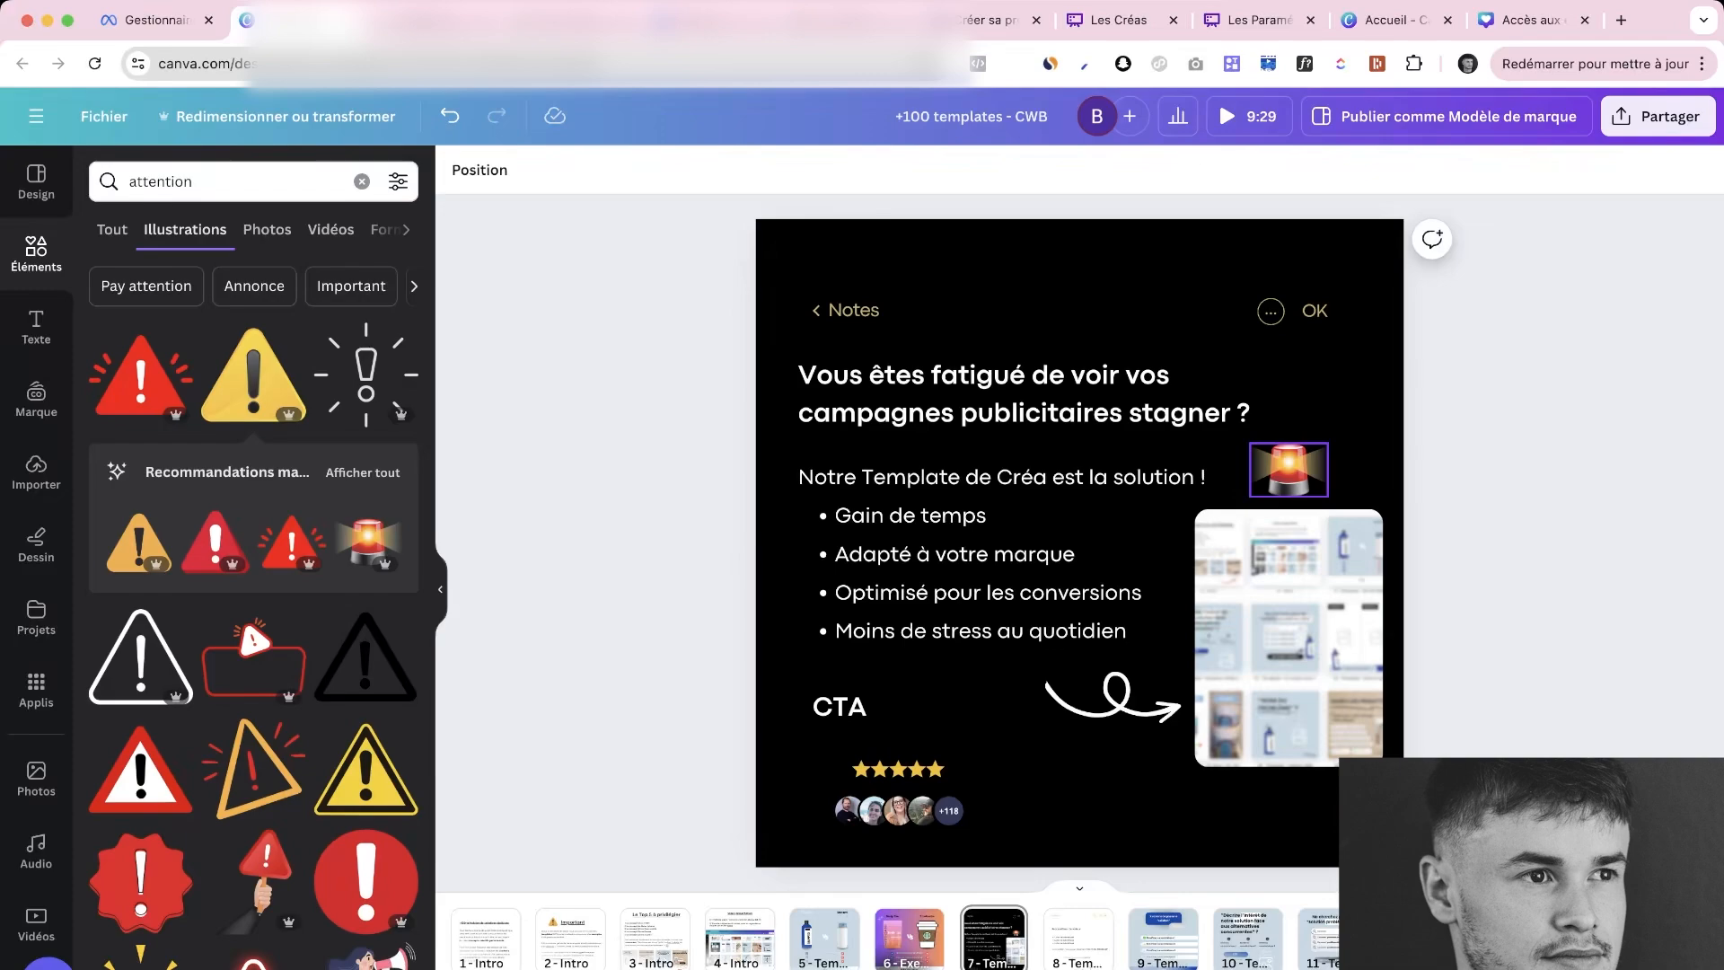
pyautogui.click(1288, 468)
pyautogui.press('Delete')
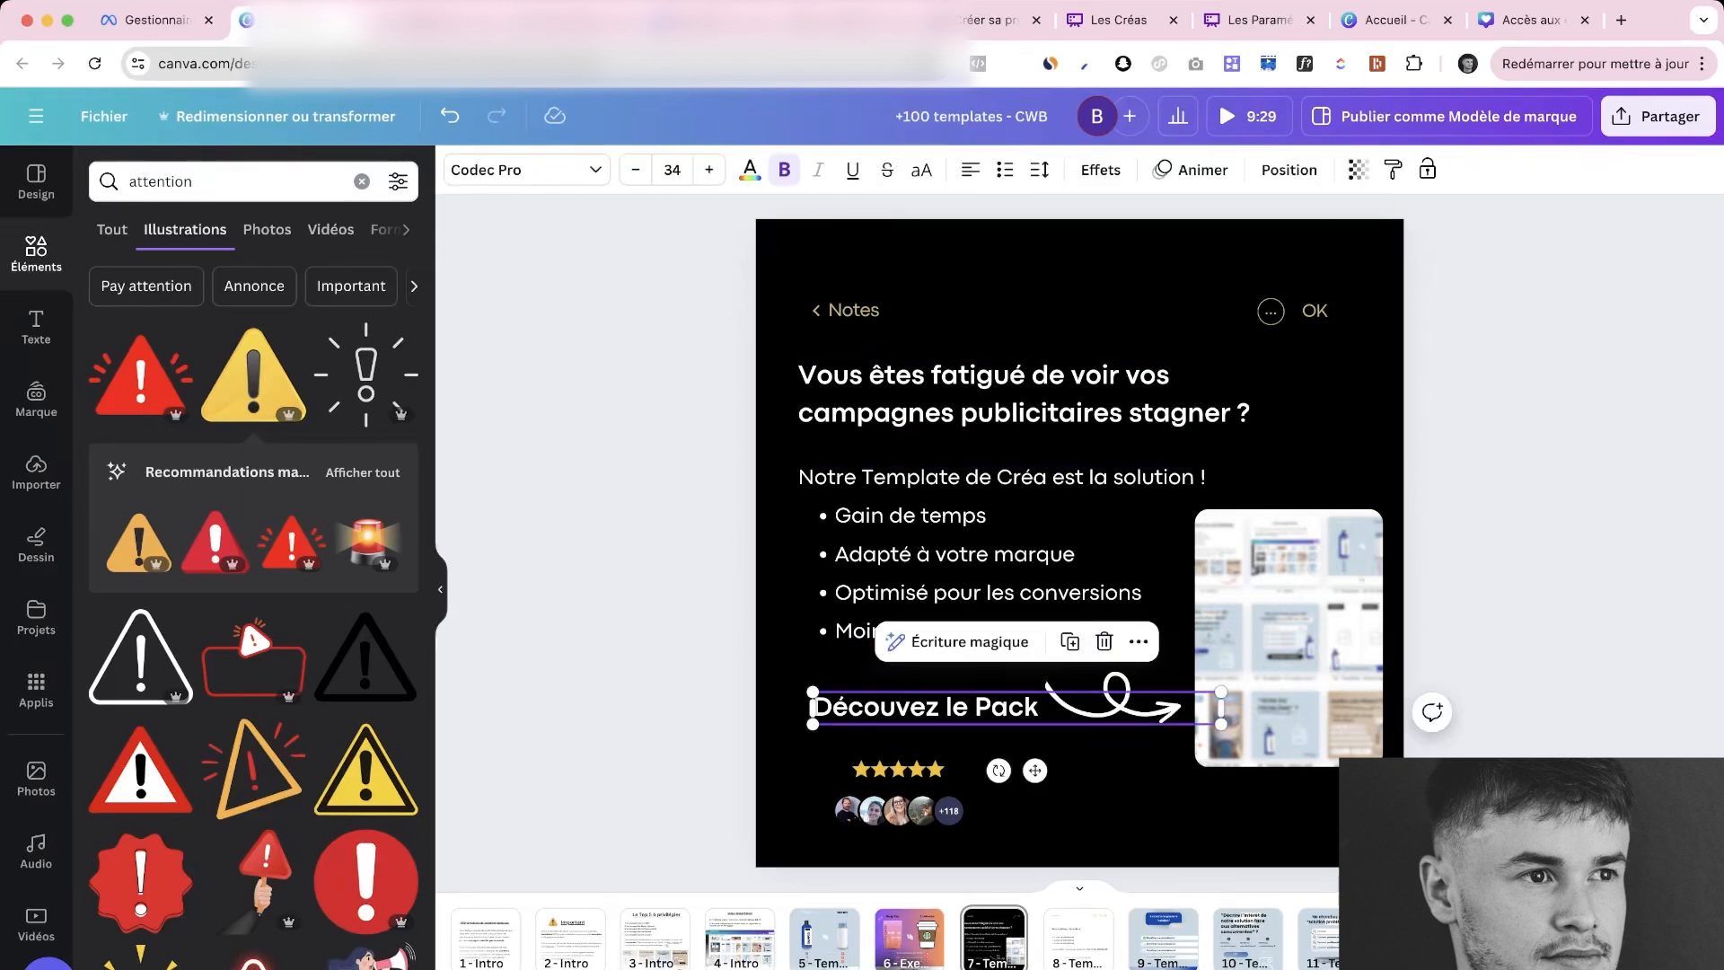
# Change the CTA text to "Découvrez le Pack" and align it with the left edge of the text above
pyautogui.click(908, 707)
pyautogui.write('r')
pyautogui.click(647, 710)
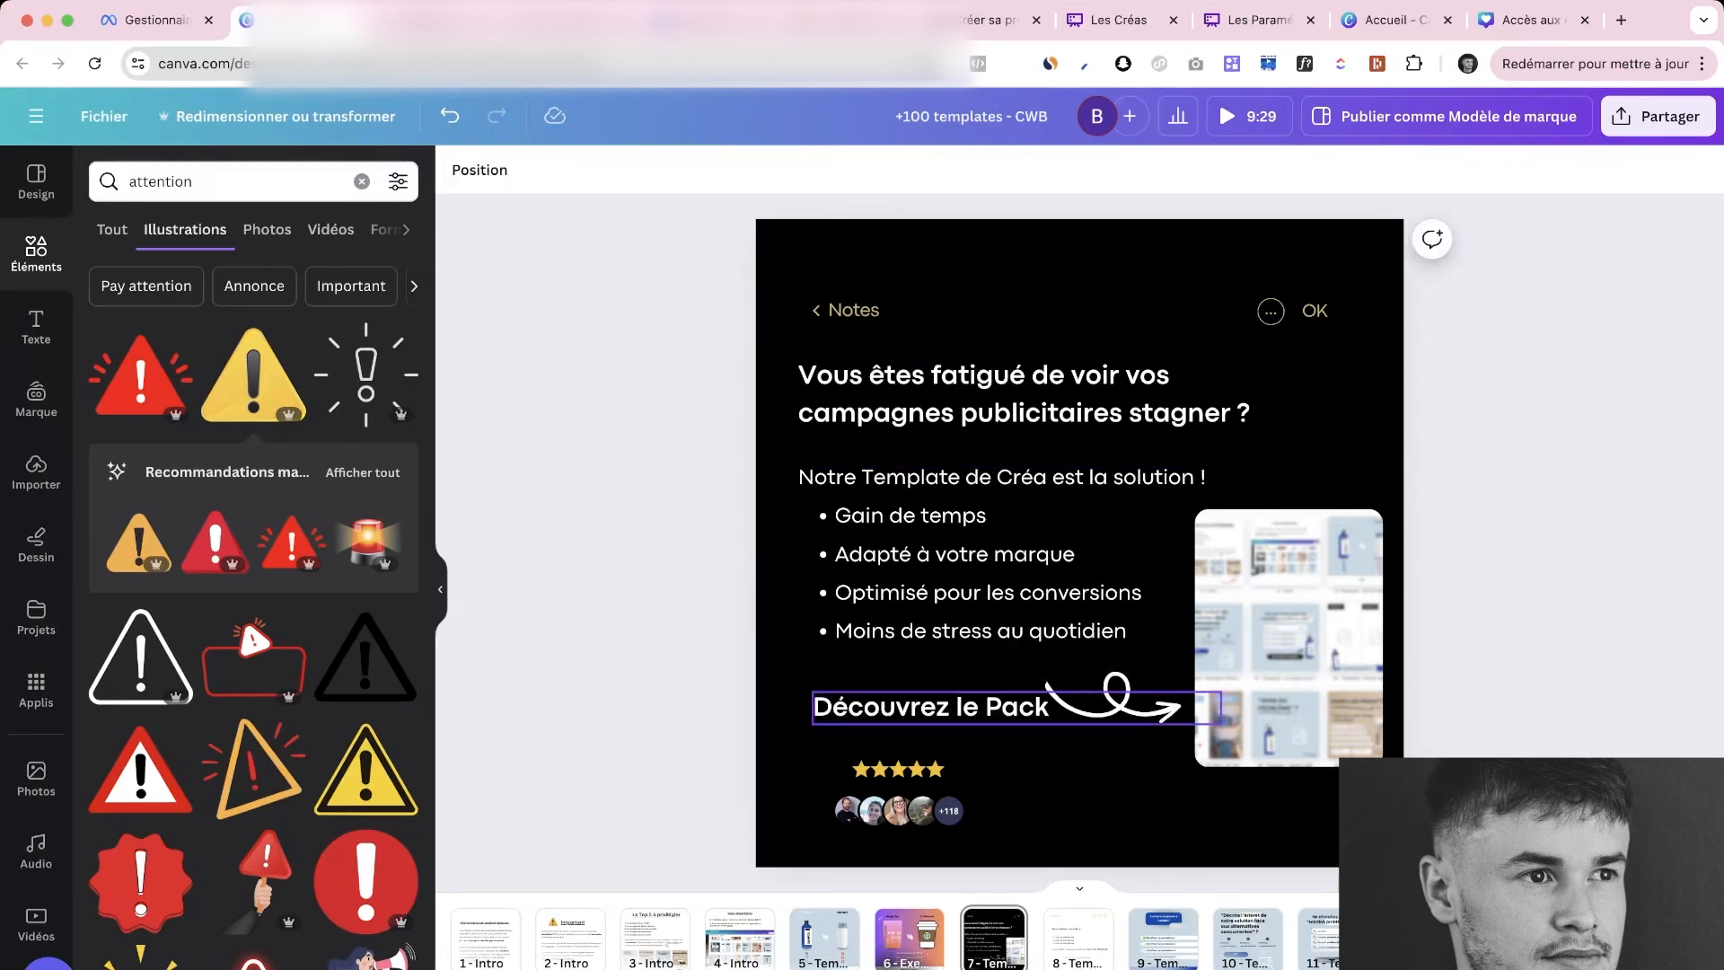
pyautogui.moveTo(928, 707); pyautogui.dragTo(914, 700)
# Move the five stars and customer avatars up so they sit closer beneath "Découvrez le Pack"
pyautogui.click(1095, 808)
pyautogui.moveTo(797, 736); pyautogui.dragTo(886, 787)
pyautogui.press('Escape')
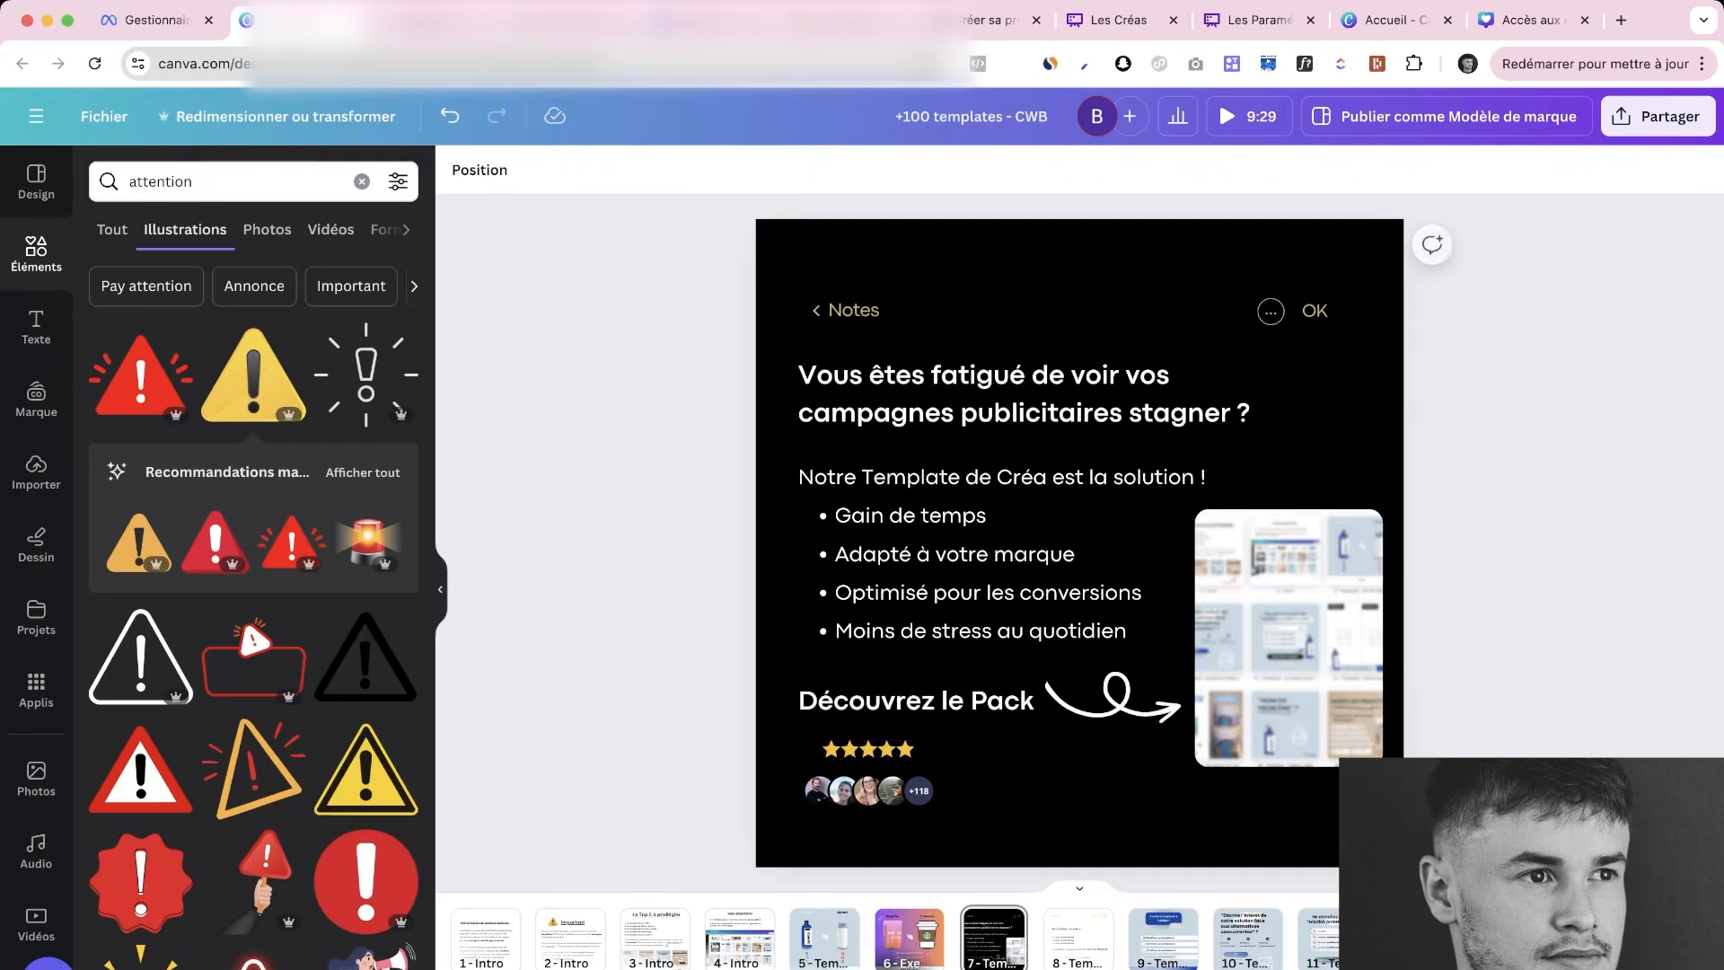
pyautogui.moveTo(784, 738); pyautogui.dragTo(934, 800)
pyautogui.moveTo(889, 787); pyautogui.dragTo(925, 787)
pyautogui.click(1068, 776)
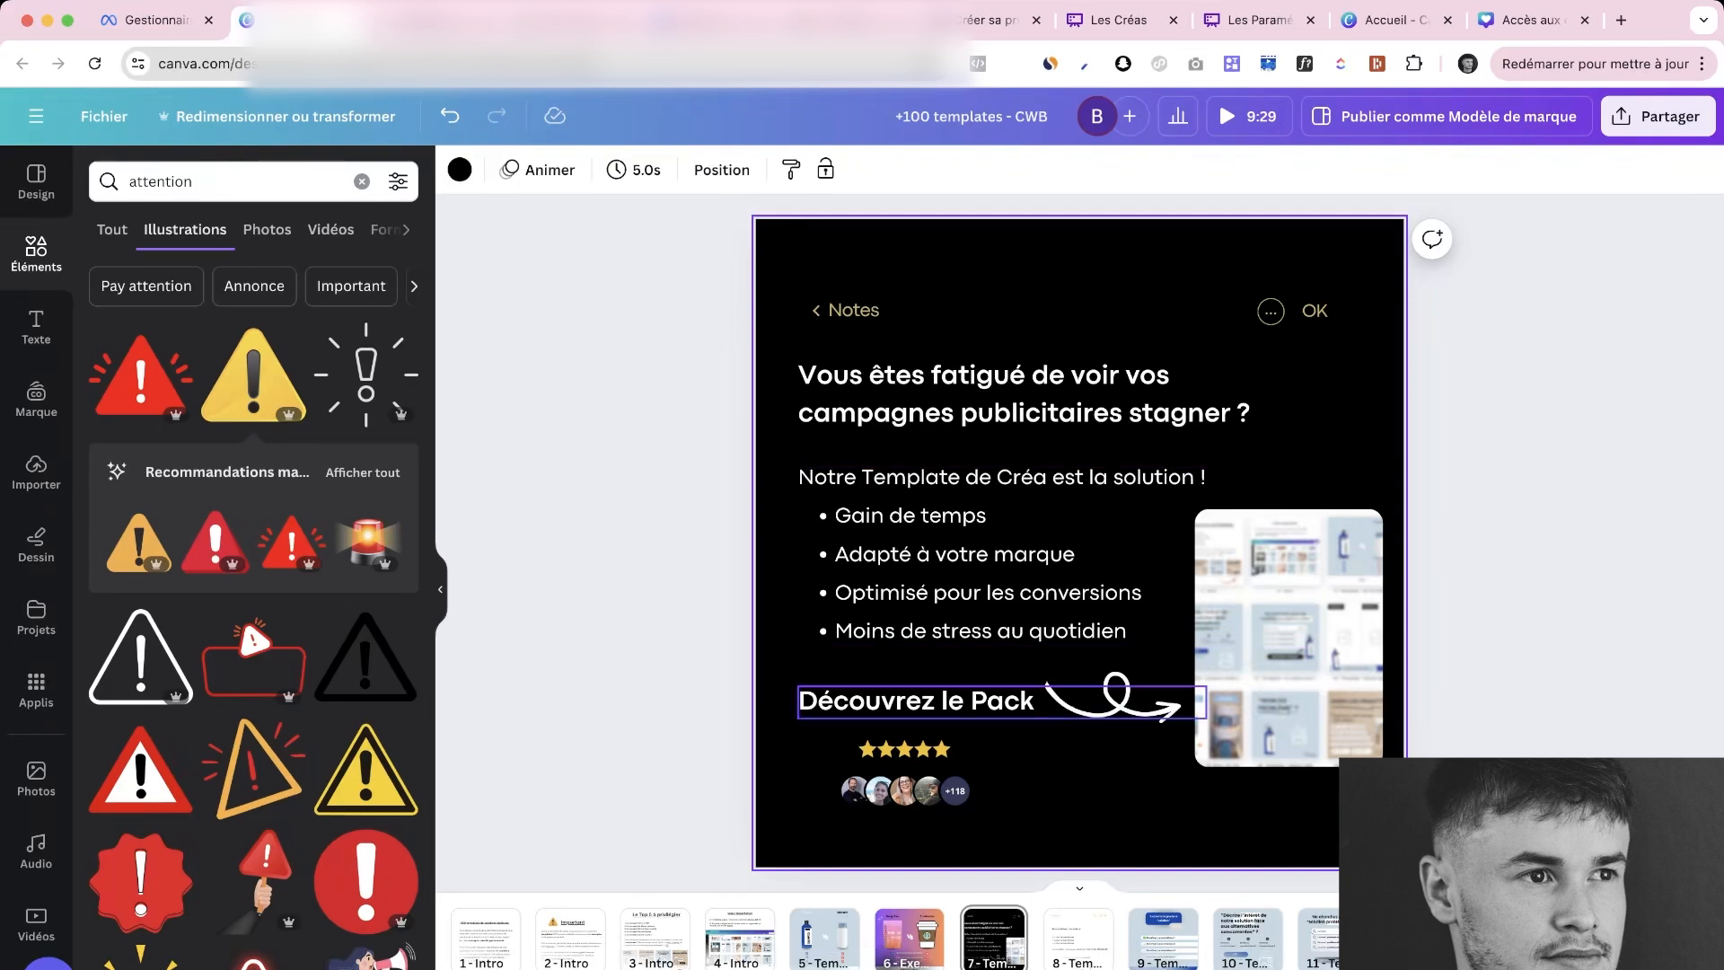
pyautogui.click(1023, 400)
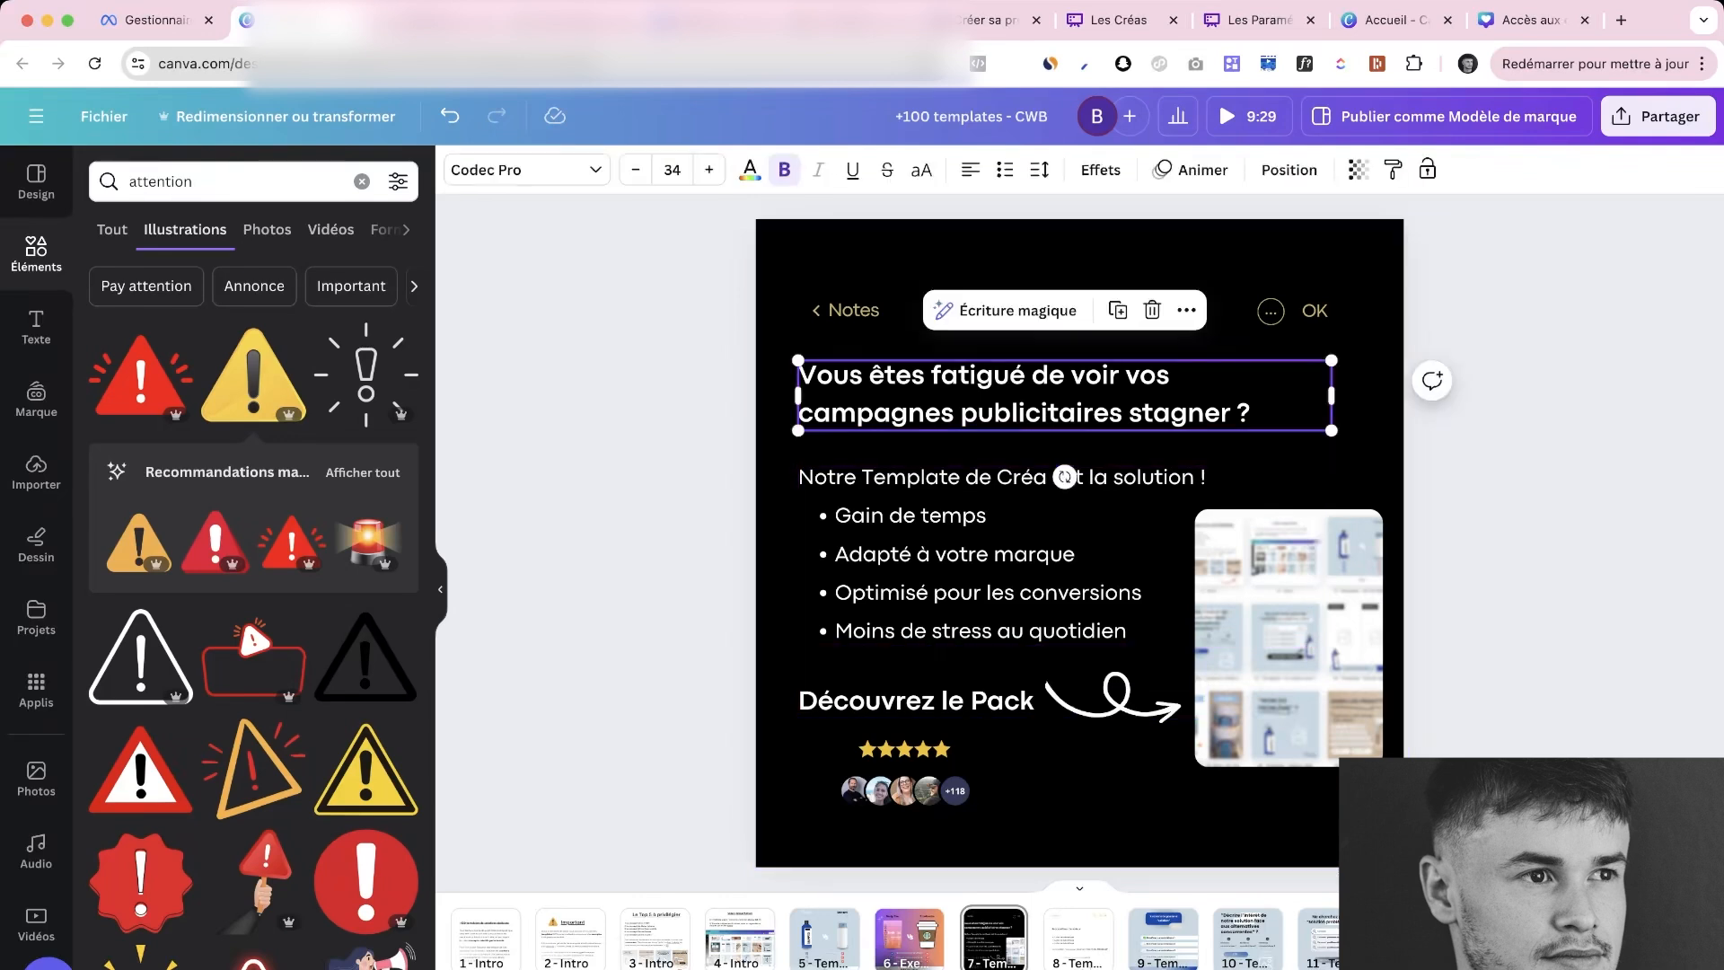
pyautogui.press('Escape')
# Download only the current page, page 7, as a PNG file
pyautogui.click(1658, 115)
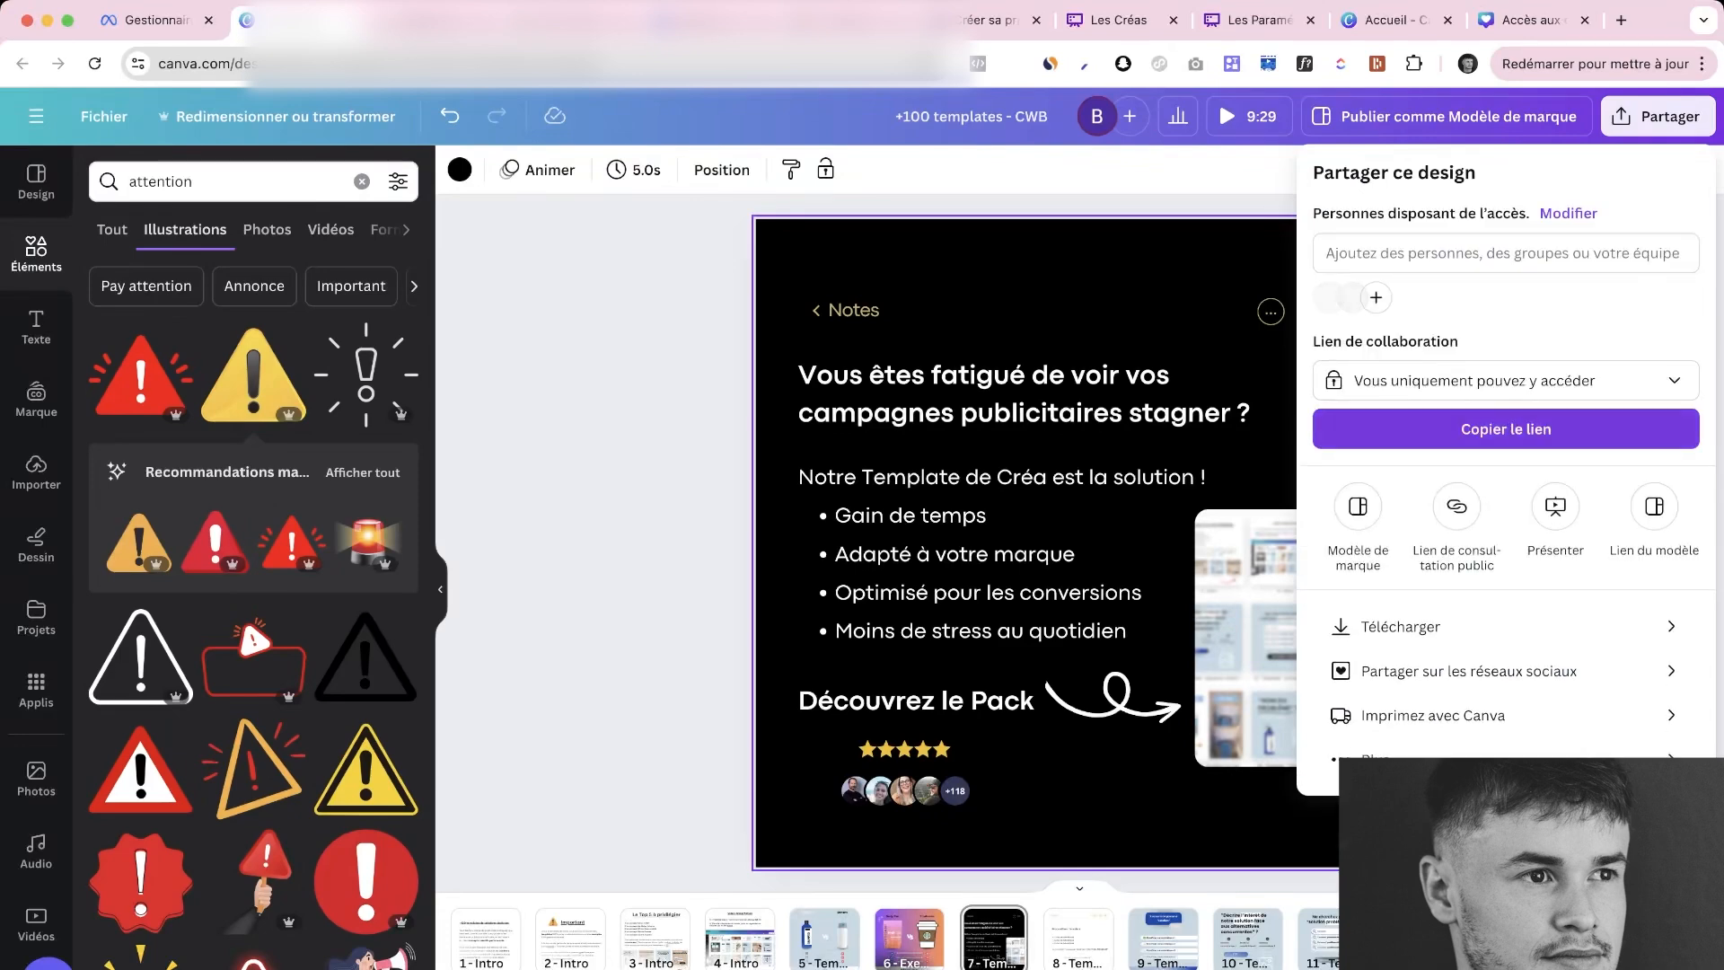
pyautogui.click(1401, 625)
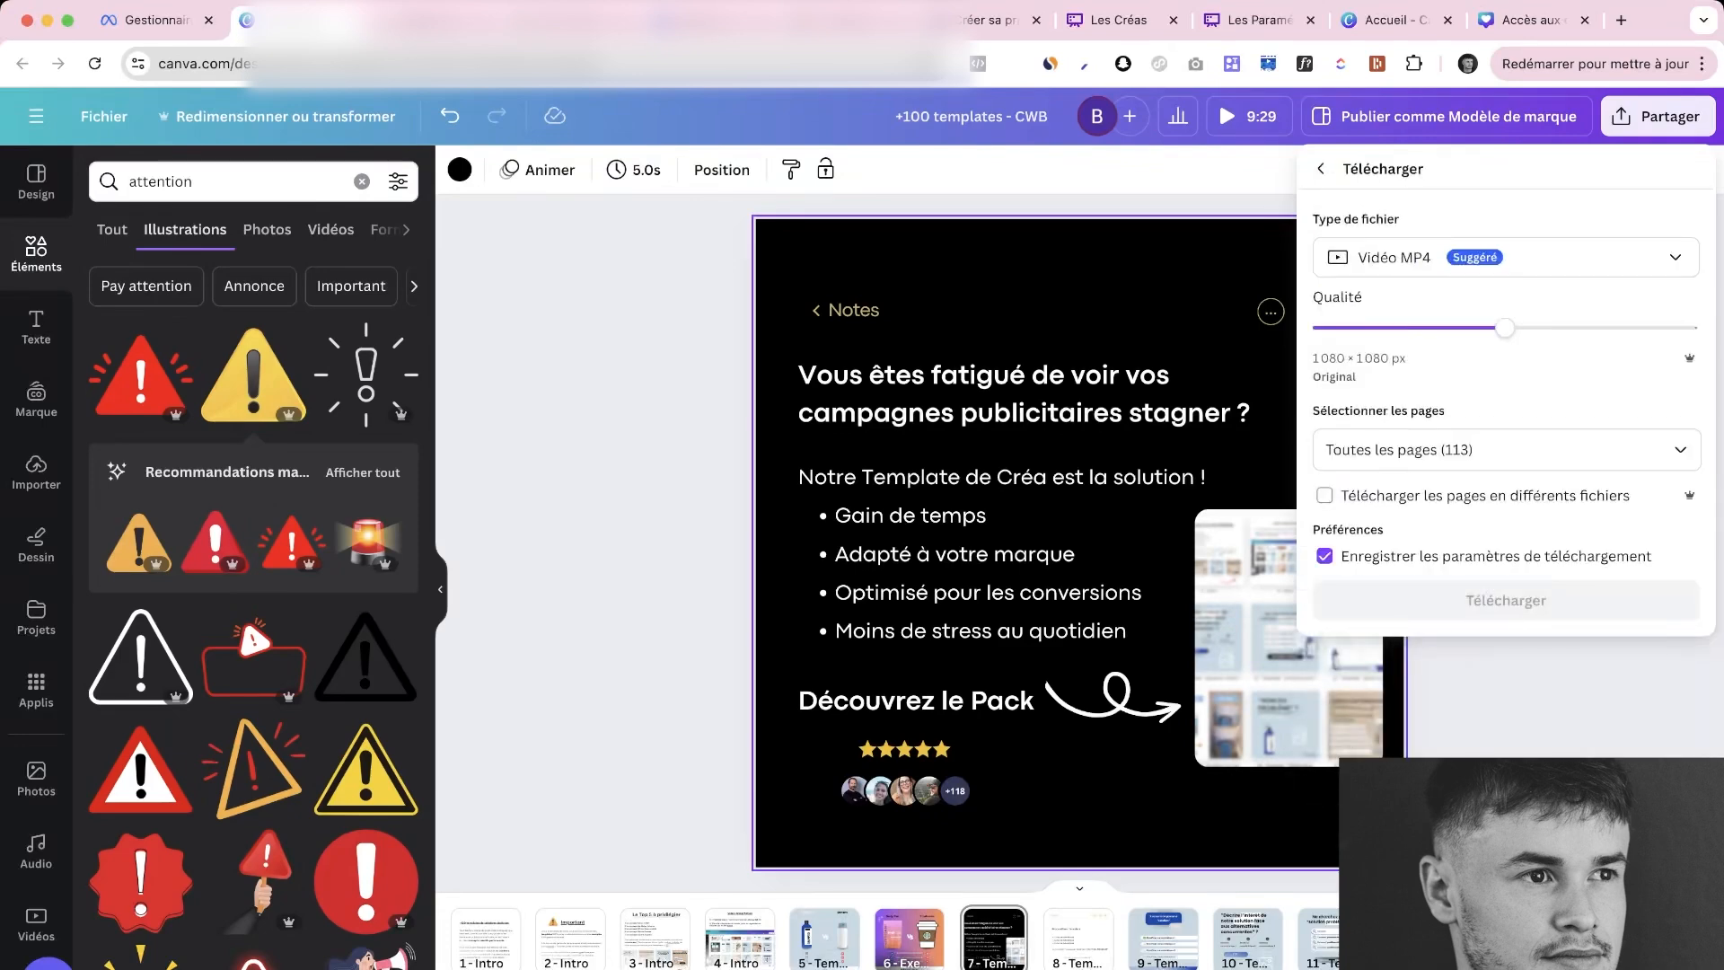
pyautogui.click(1505, 257)
pyautogui.click(1383, 382)
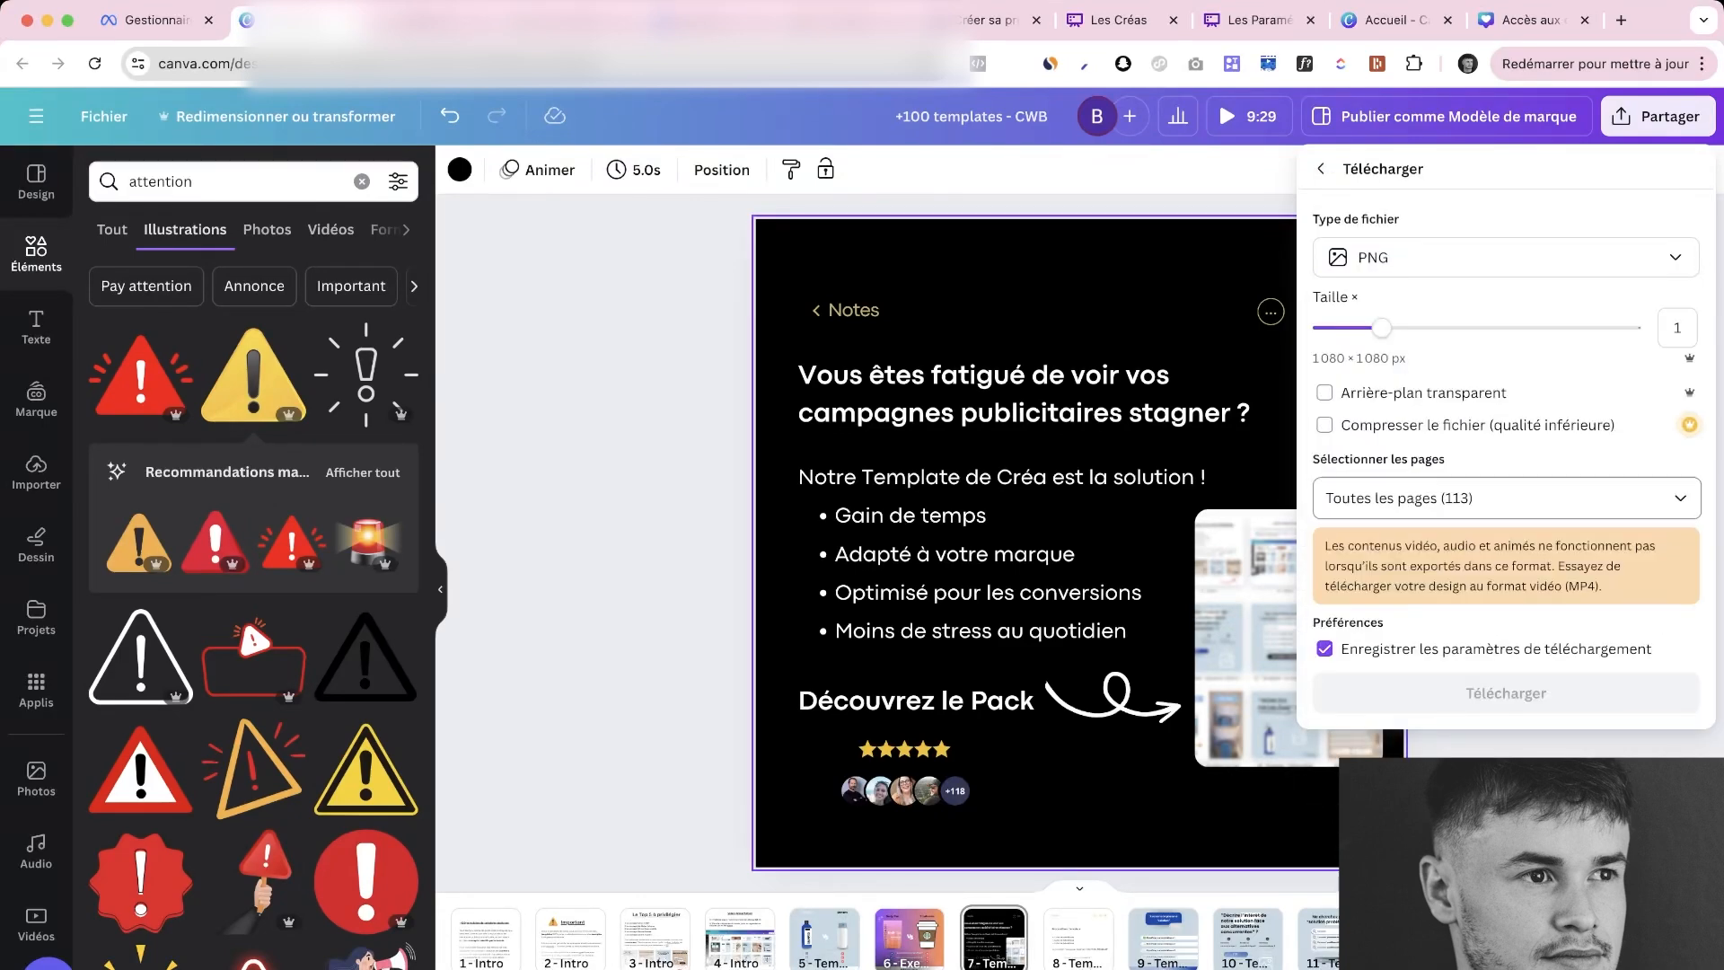
pyautogui.click(1506, 498)
pyautogui.click(1506, 556)
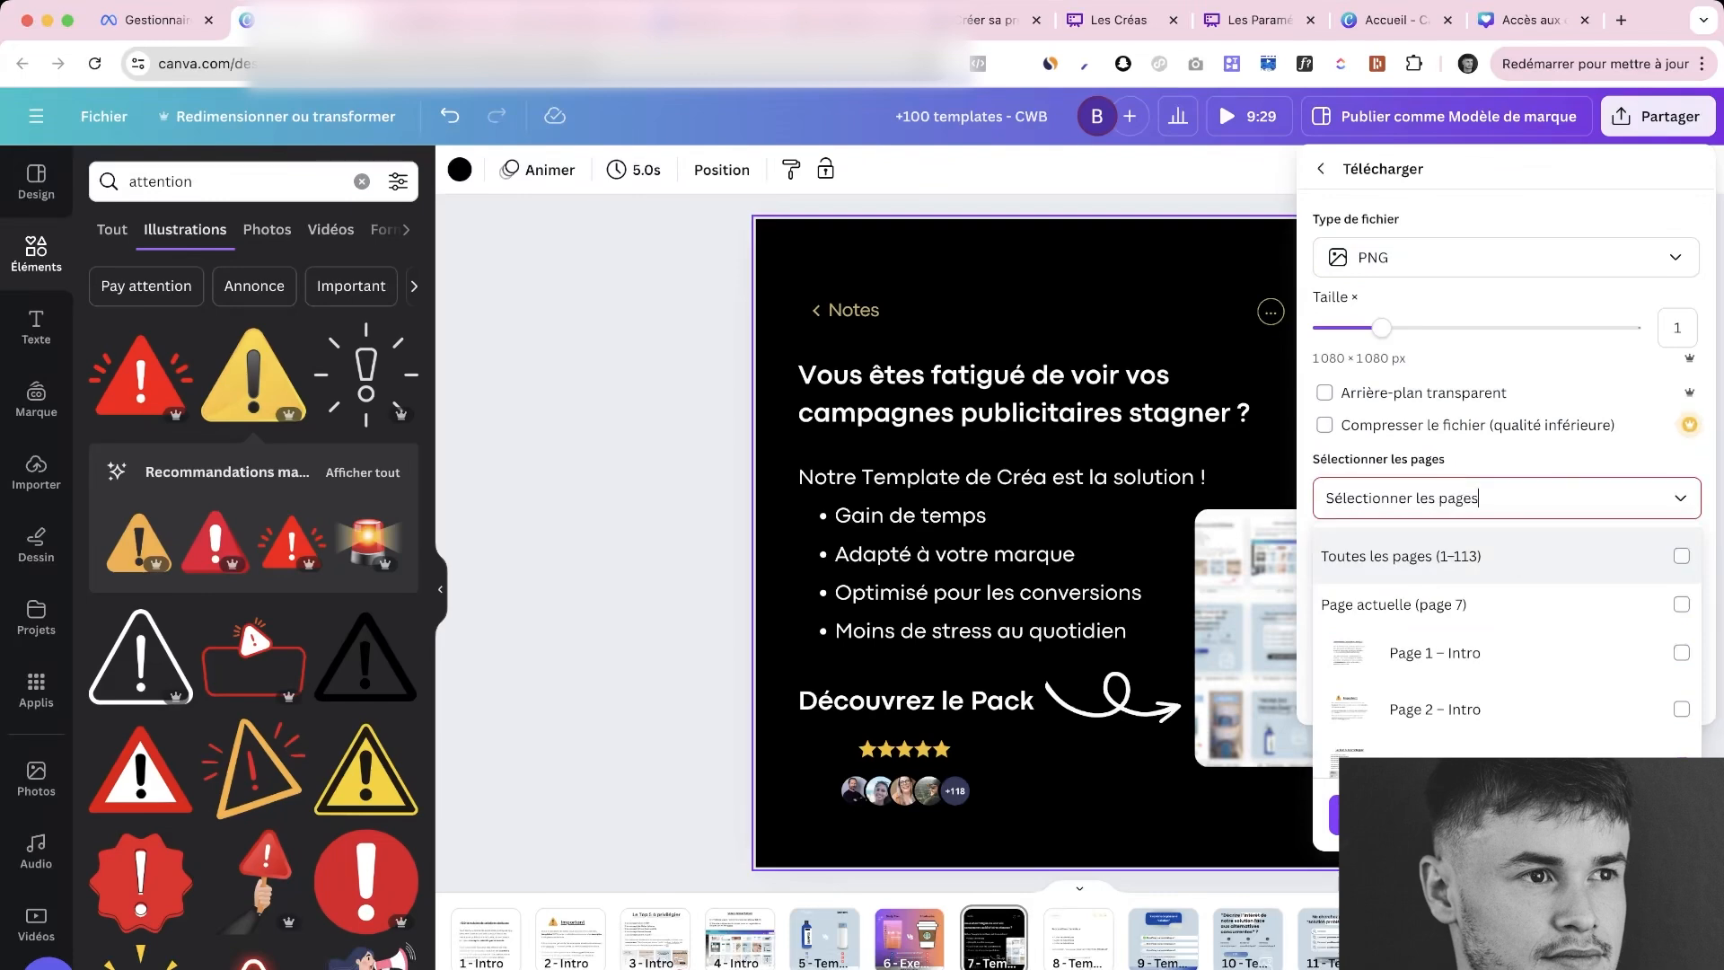
pyautogui.click(1506, 604)
pyautogui.click(1506, 814)
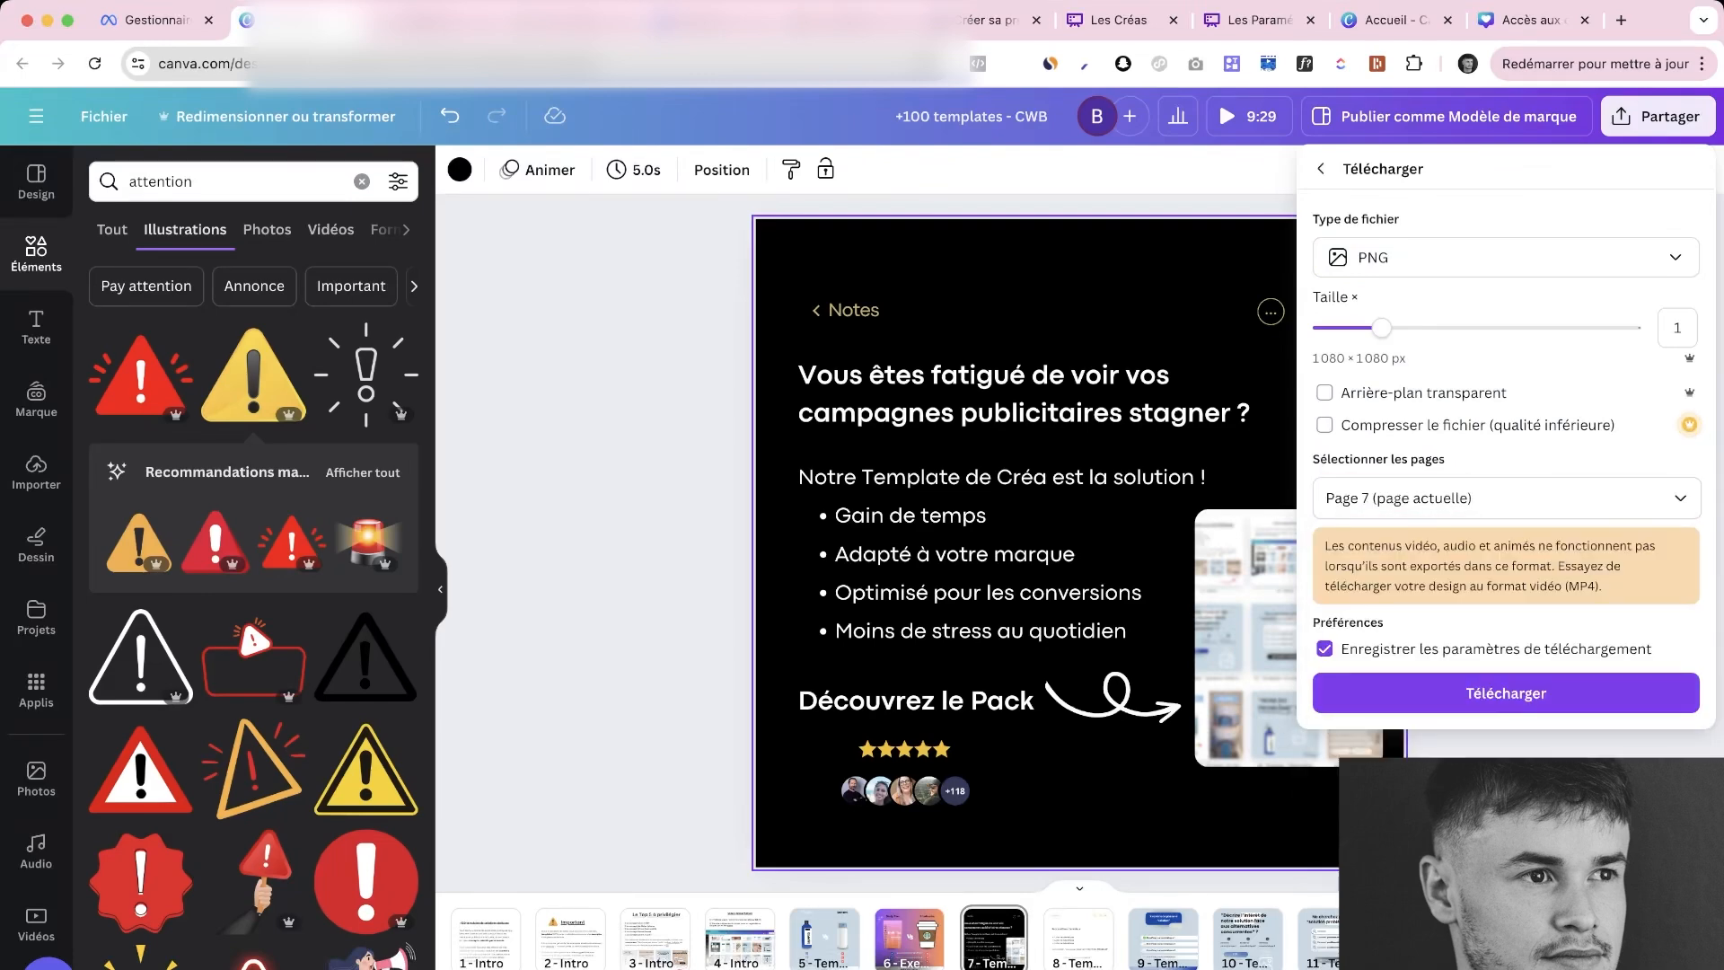
pyautogui.click(1506, 693)
# Switch to Ads Manager, import the downloaded creative as the ad image, and go to replacing the Stories and Reels placement image
pyautogui.click(157, 20)
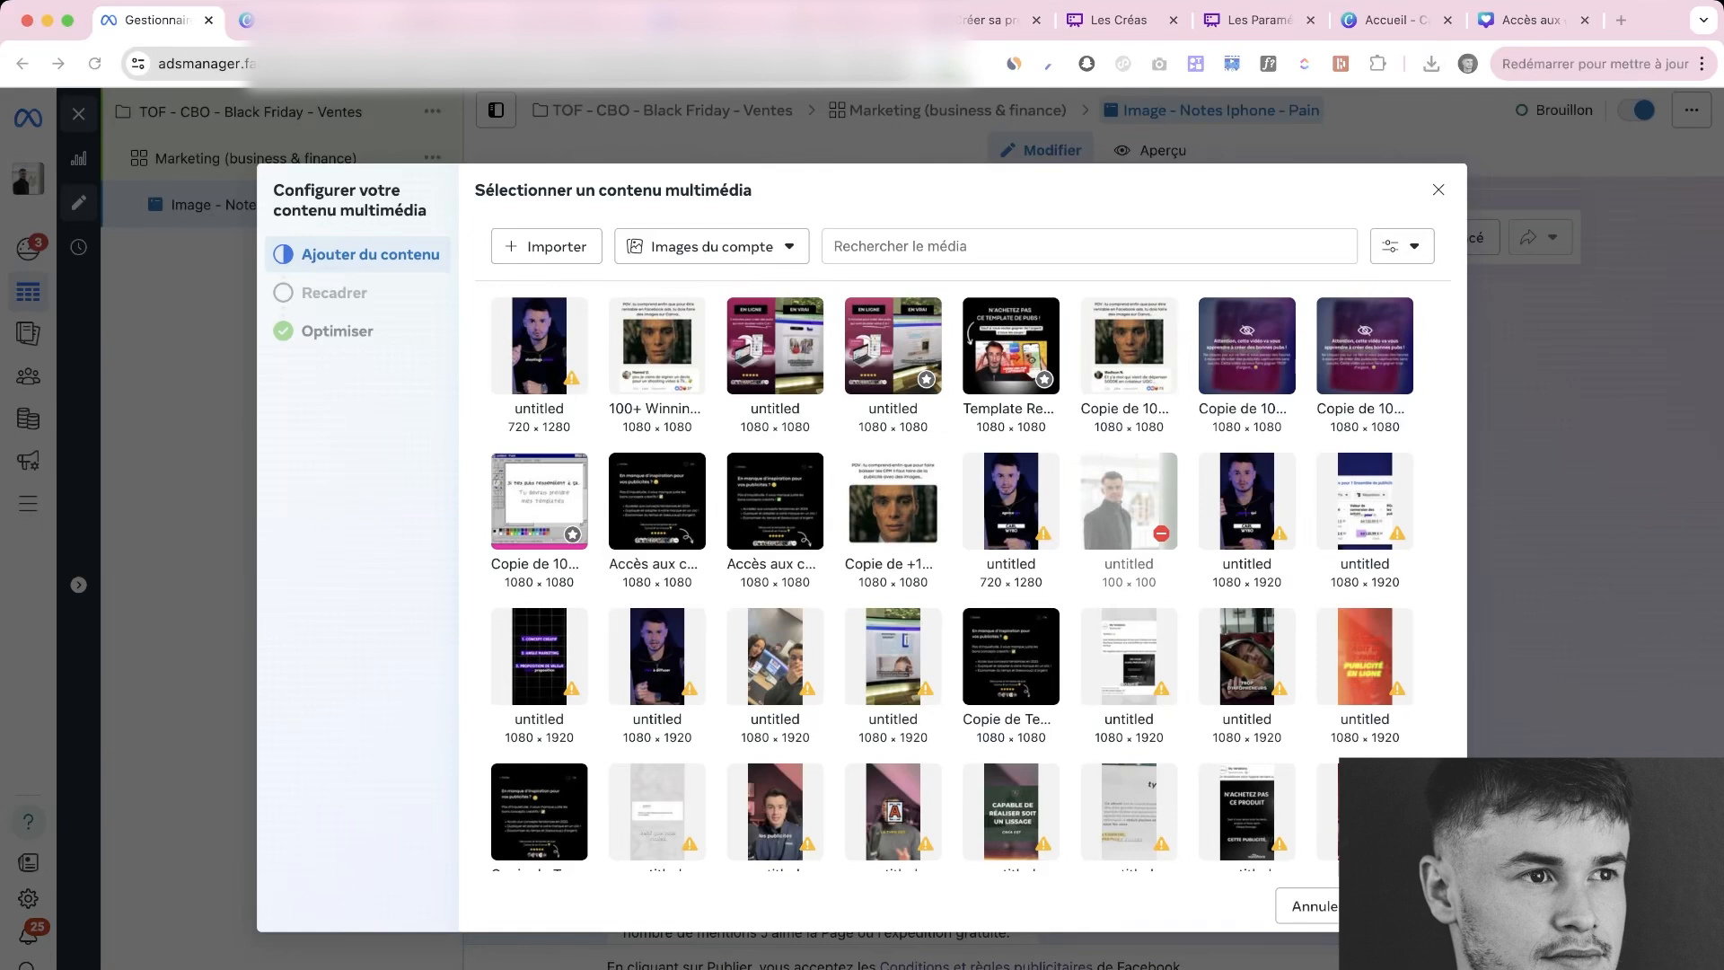
pyautogui.moveTo(1401, 808); pyautogui.dragTo(962, 571)
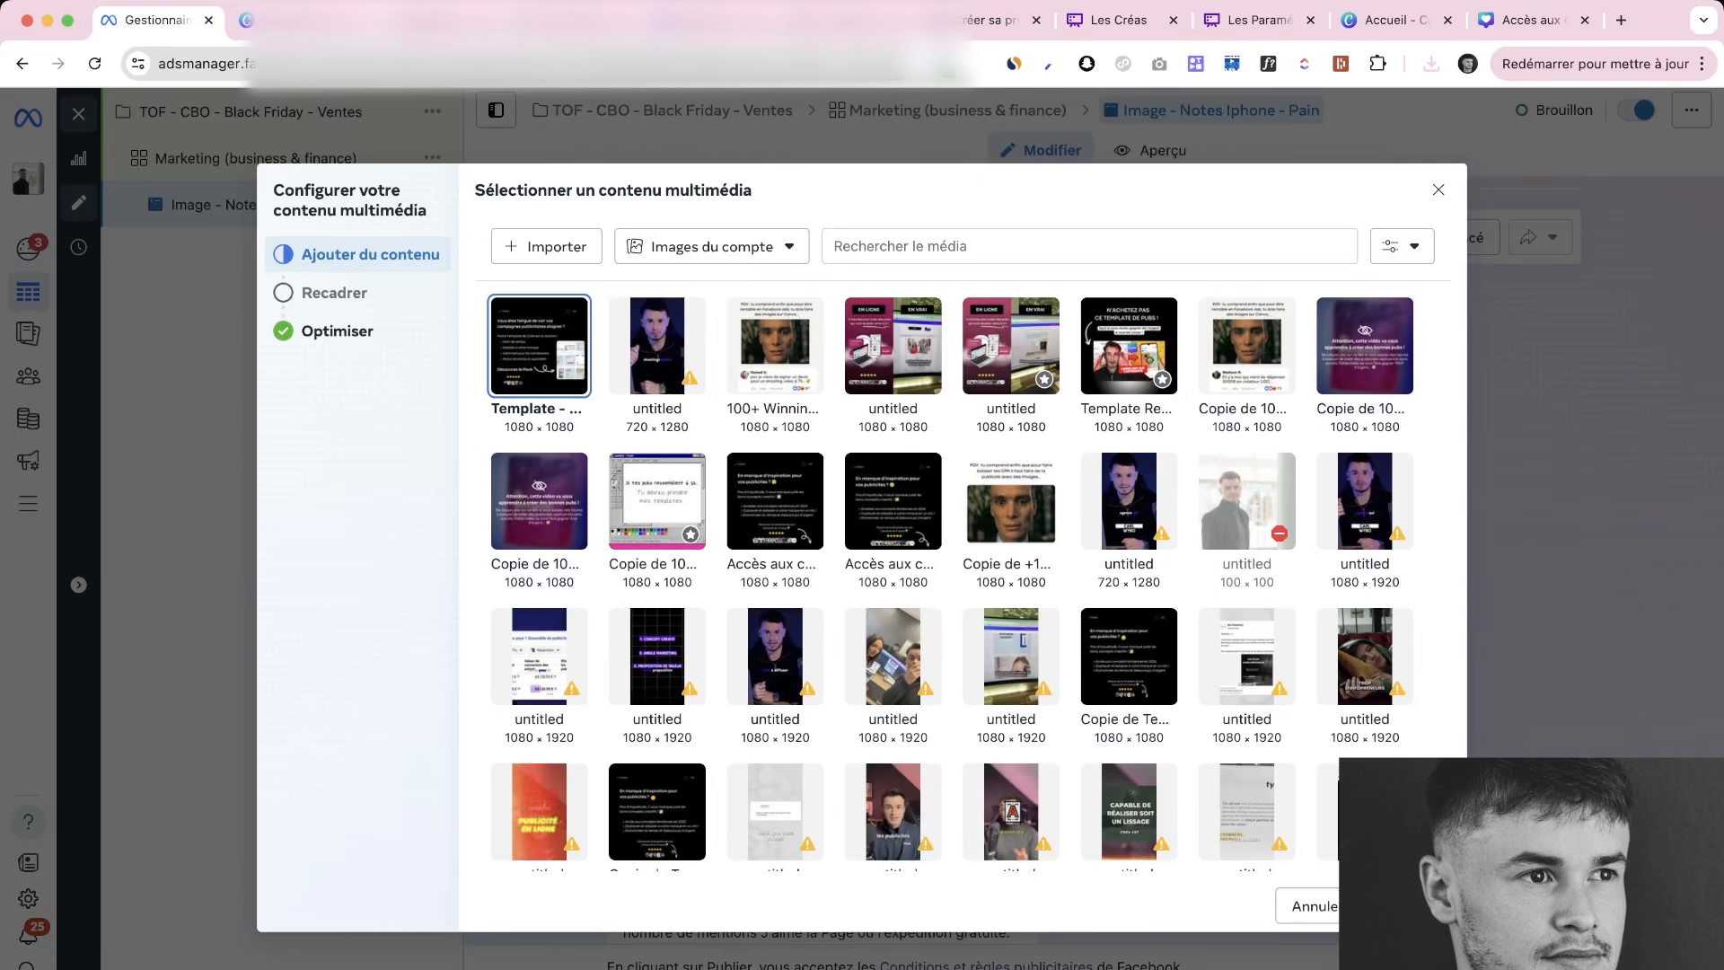
pyautogui.click(1407, 905)
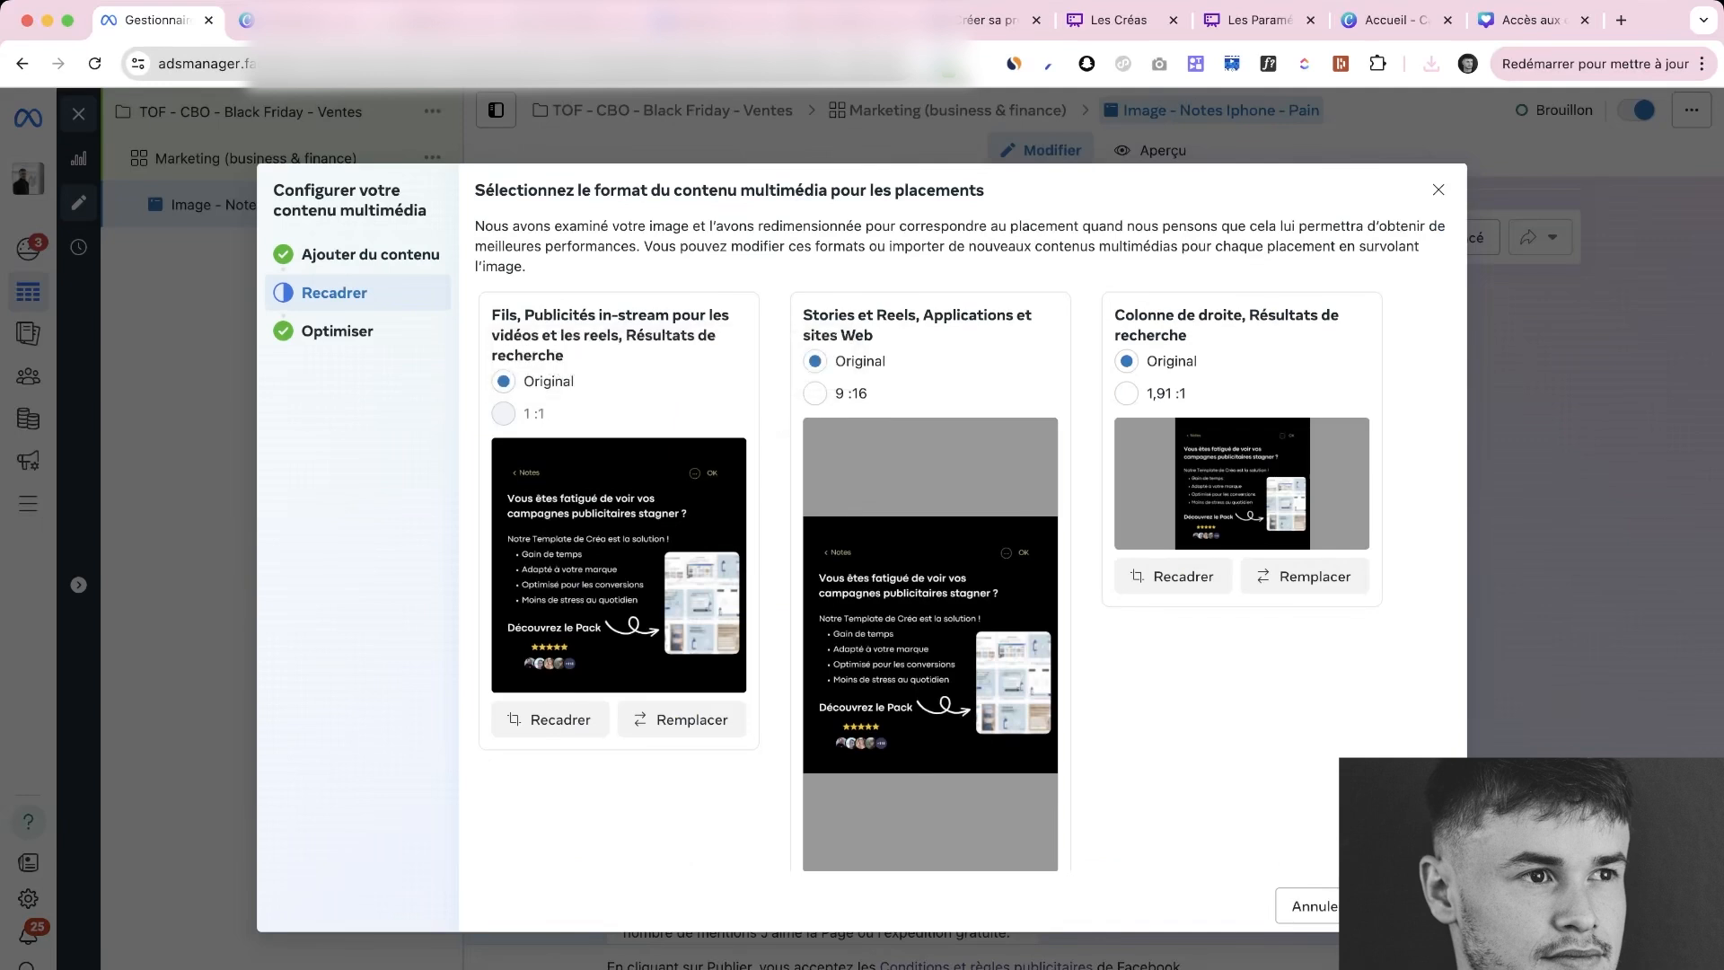
pyautogui.moveTo(804, 315); pyautogui.dragTo(934, 315)
pyautogui.click(935, 316)
pyautogui.scroll(-1, 930, 629)
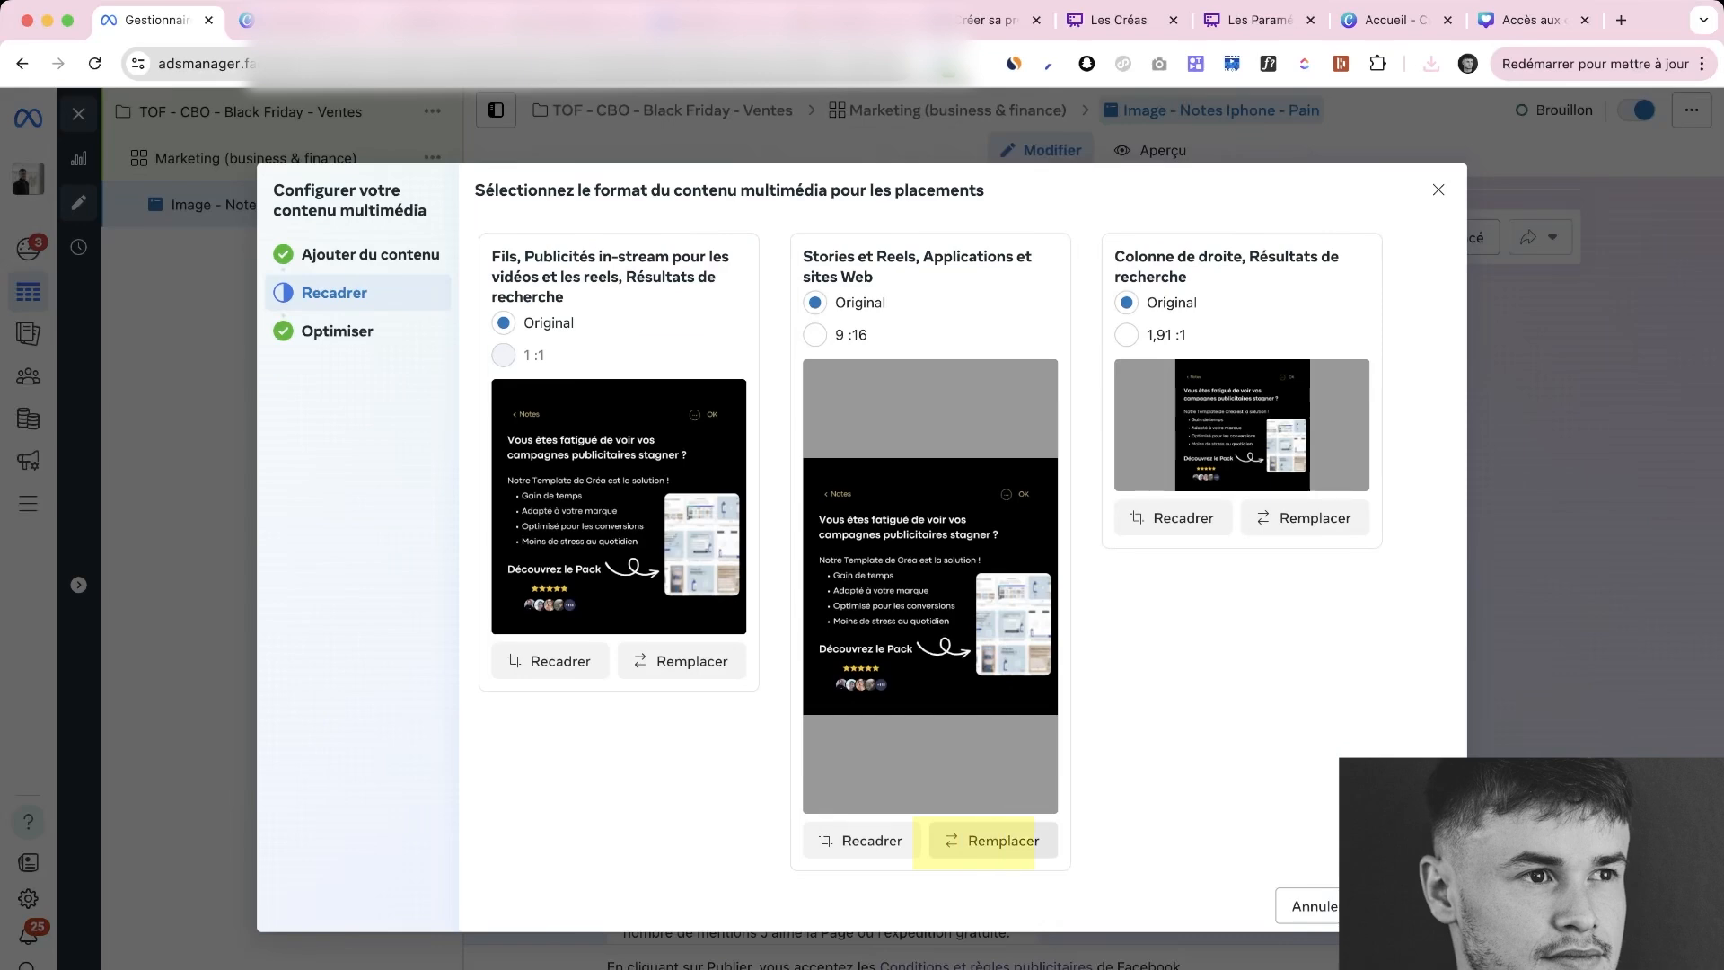
pyautogui.click(992, 841)
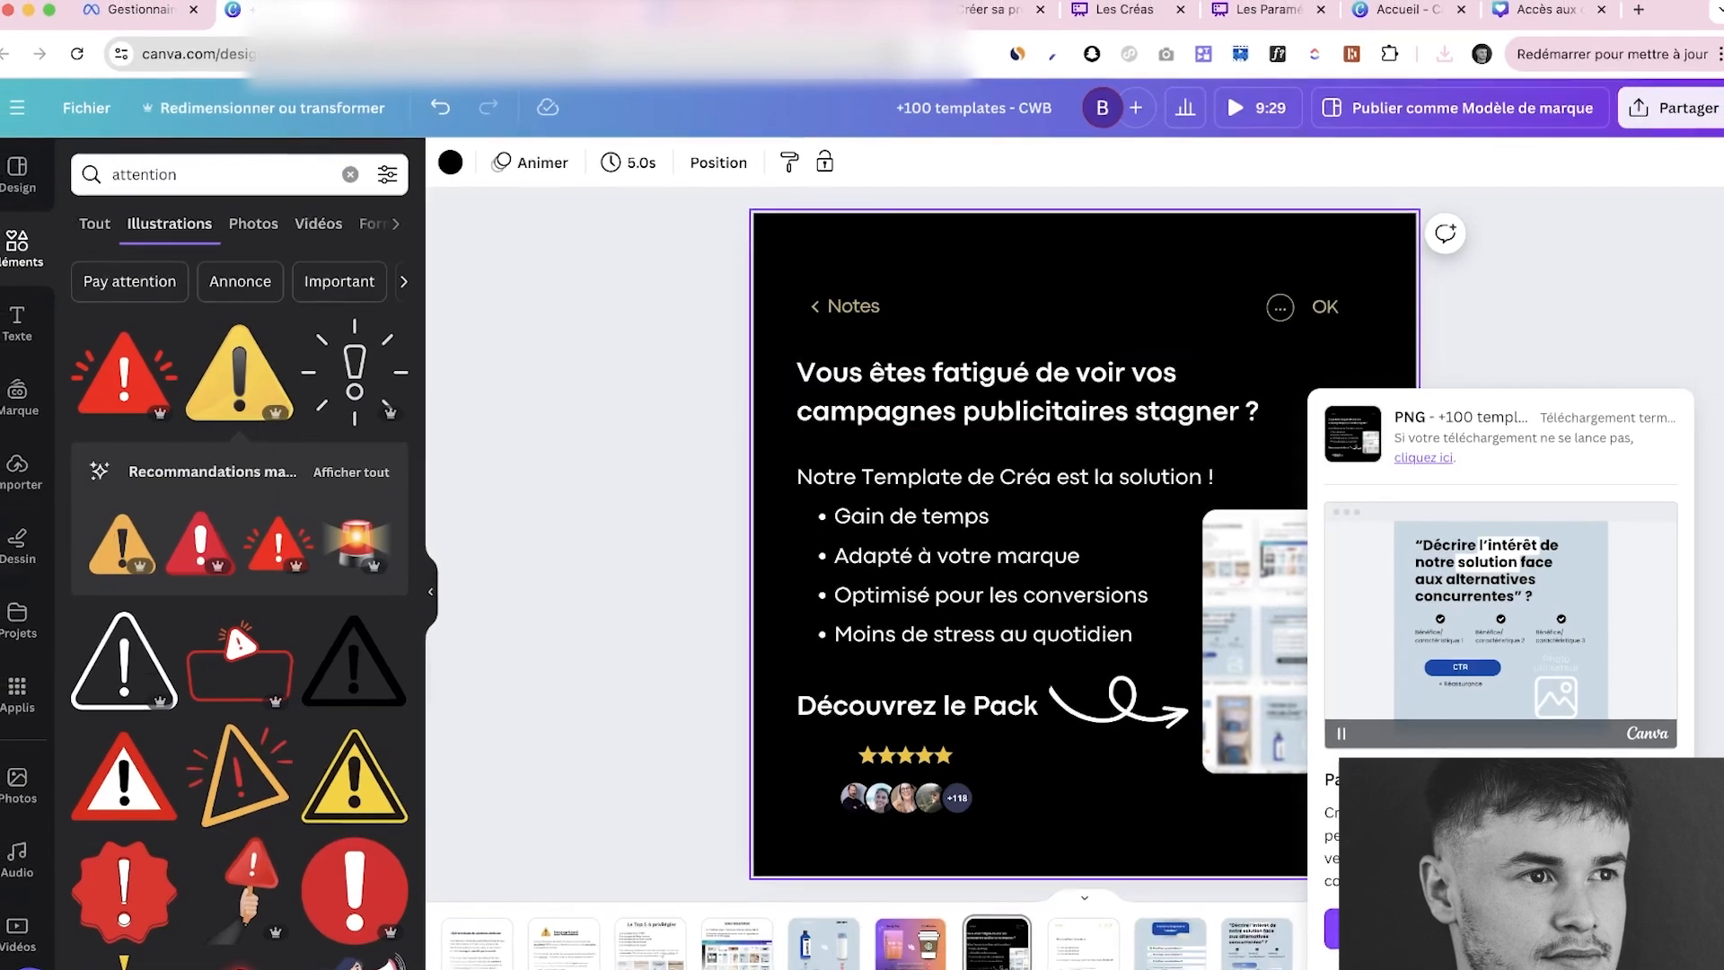
# Copy all elements of page 7 in Canva and paste them into a new 1080 × 1920 px Story Instagram design
pyautogui.moveTo(781, 239); pyautogui.dragTo(1371, 815)
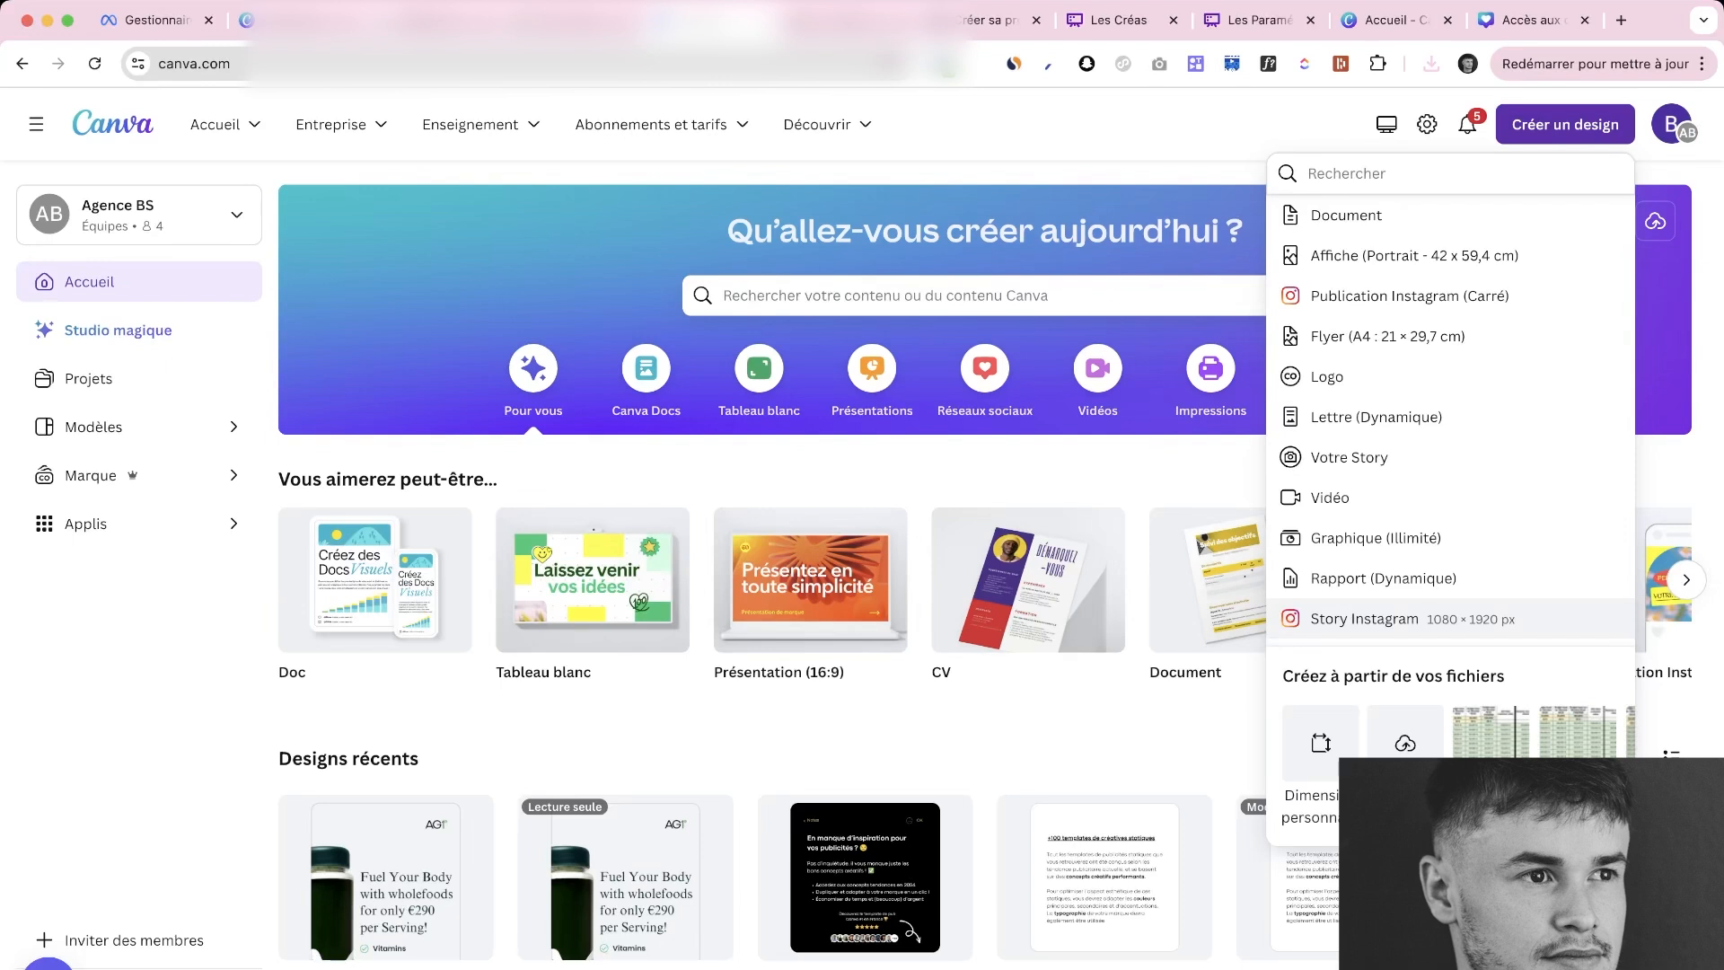
pyautogui.click(1364, 618)
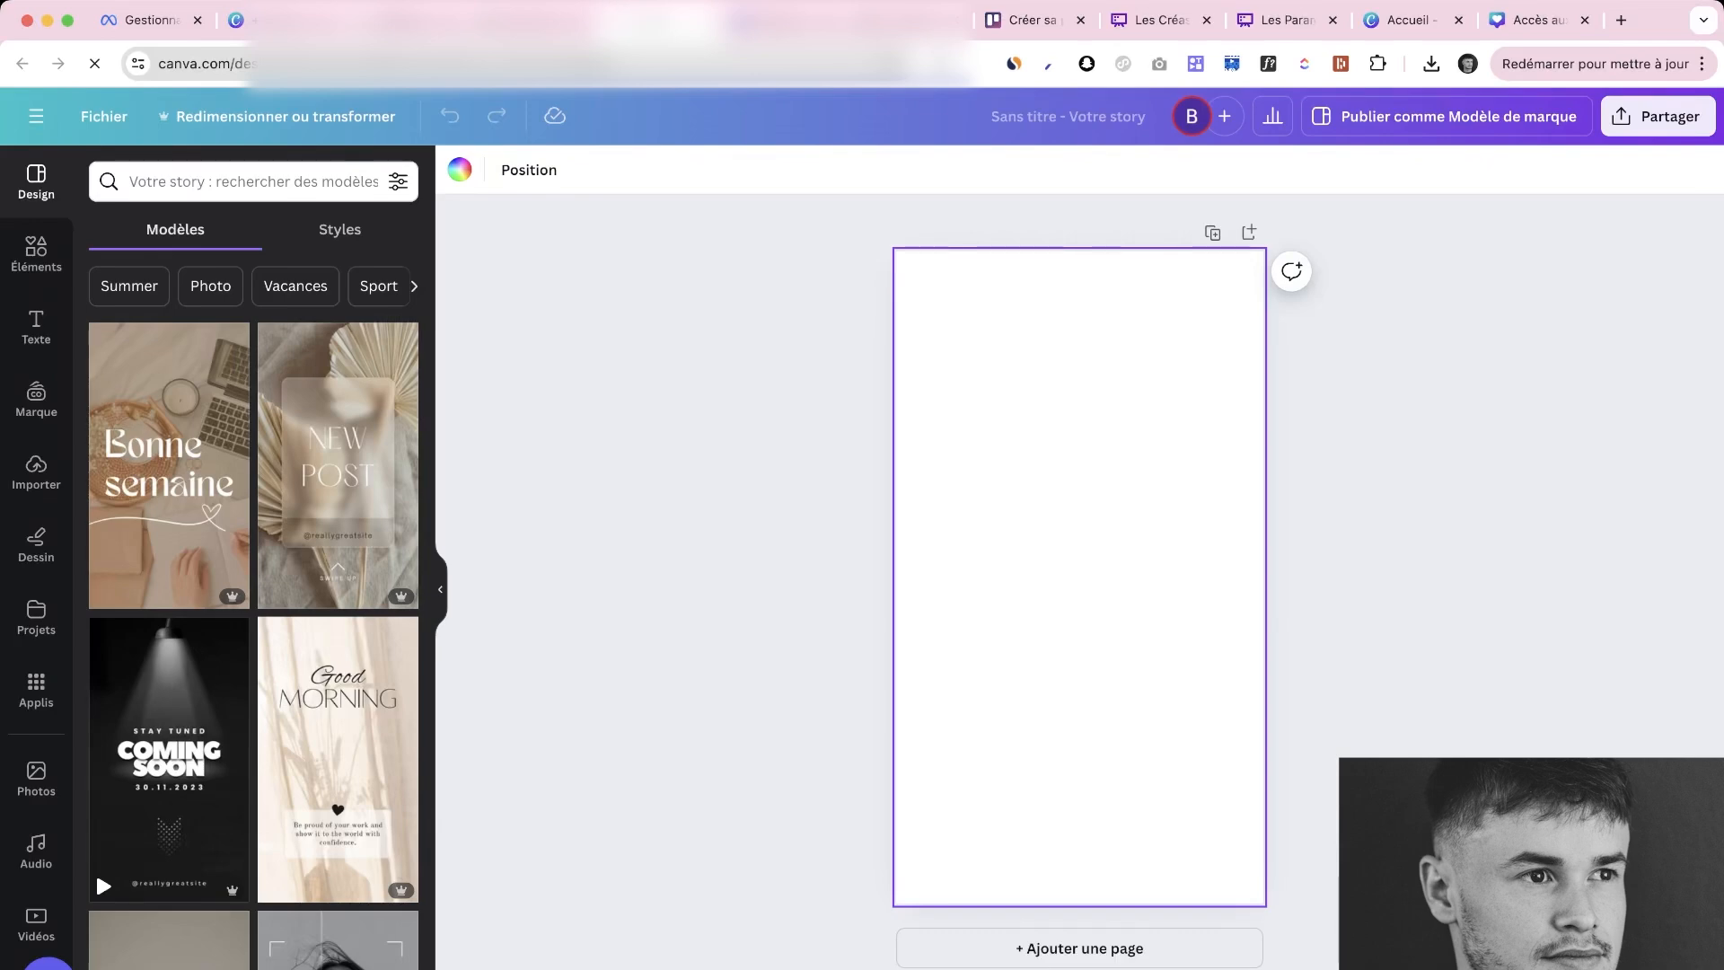
pyautogui.press('super+v')
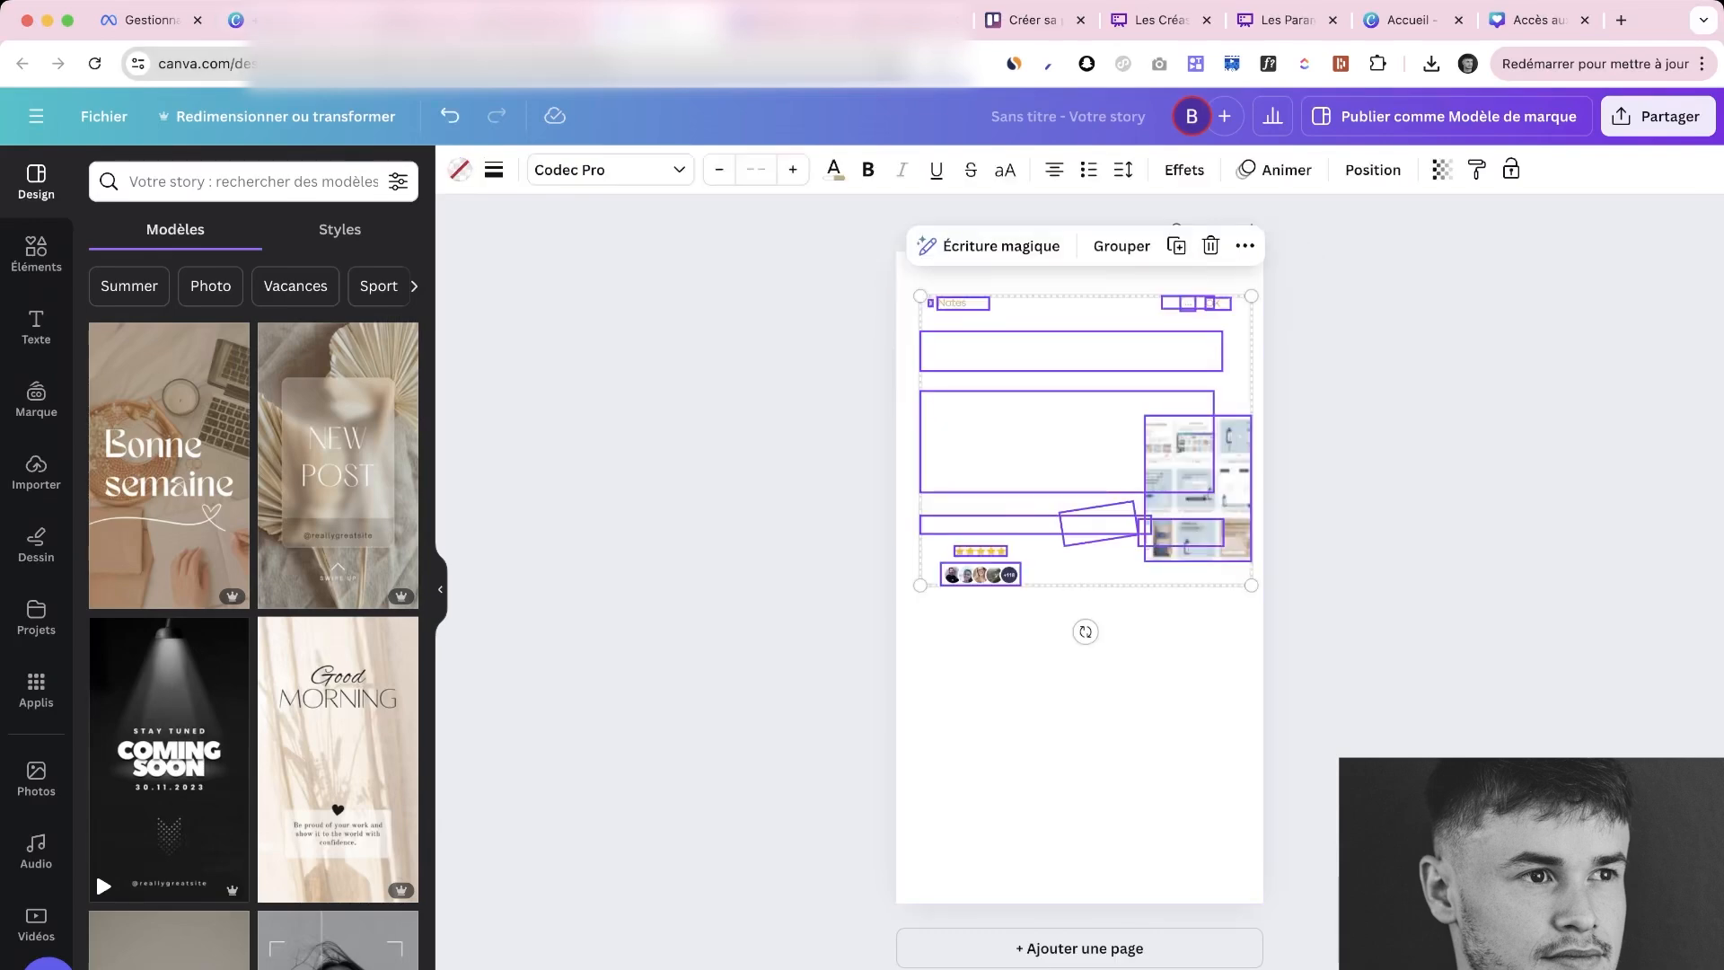
# Copy the black page background from the +100 templates design and paste it onto the story page
pyautogui.click(287, 20)
pyautogui.click(611, 413)
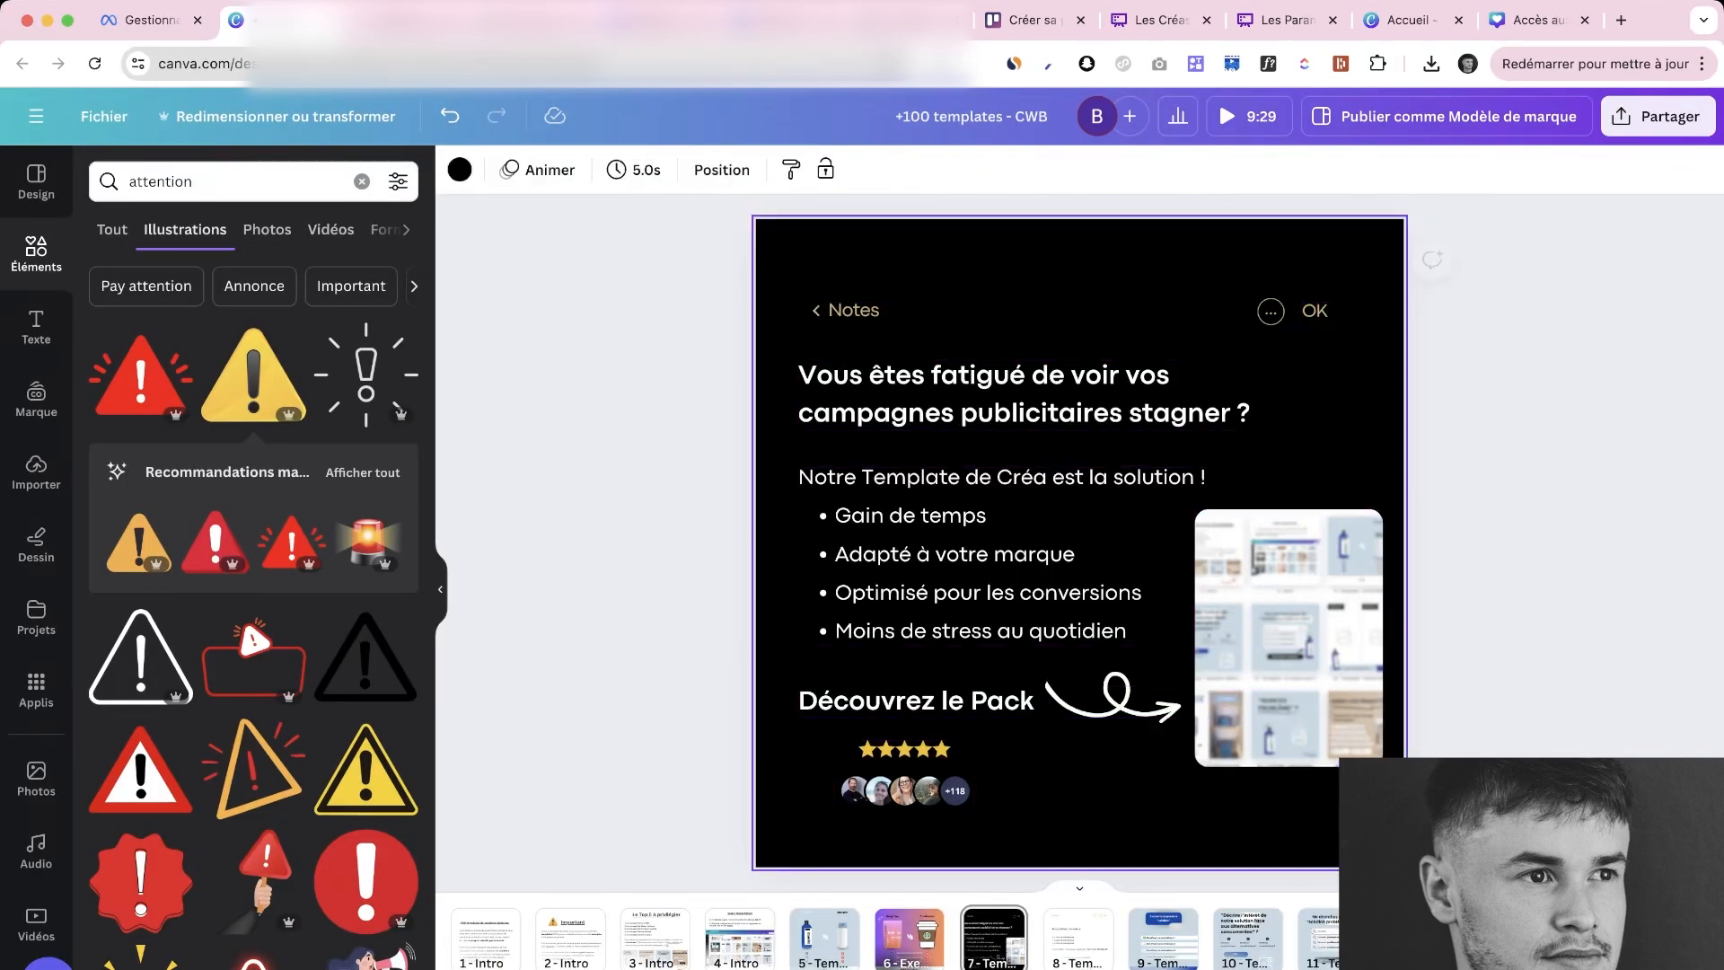
pyautogui.click(659, 20)
pyautogui.click(1078, 700)
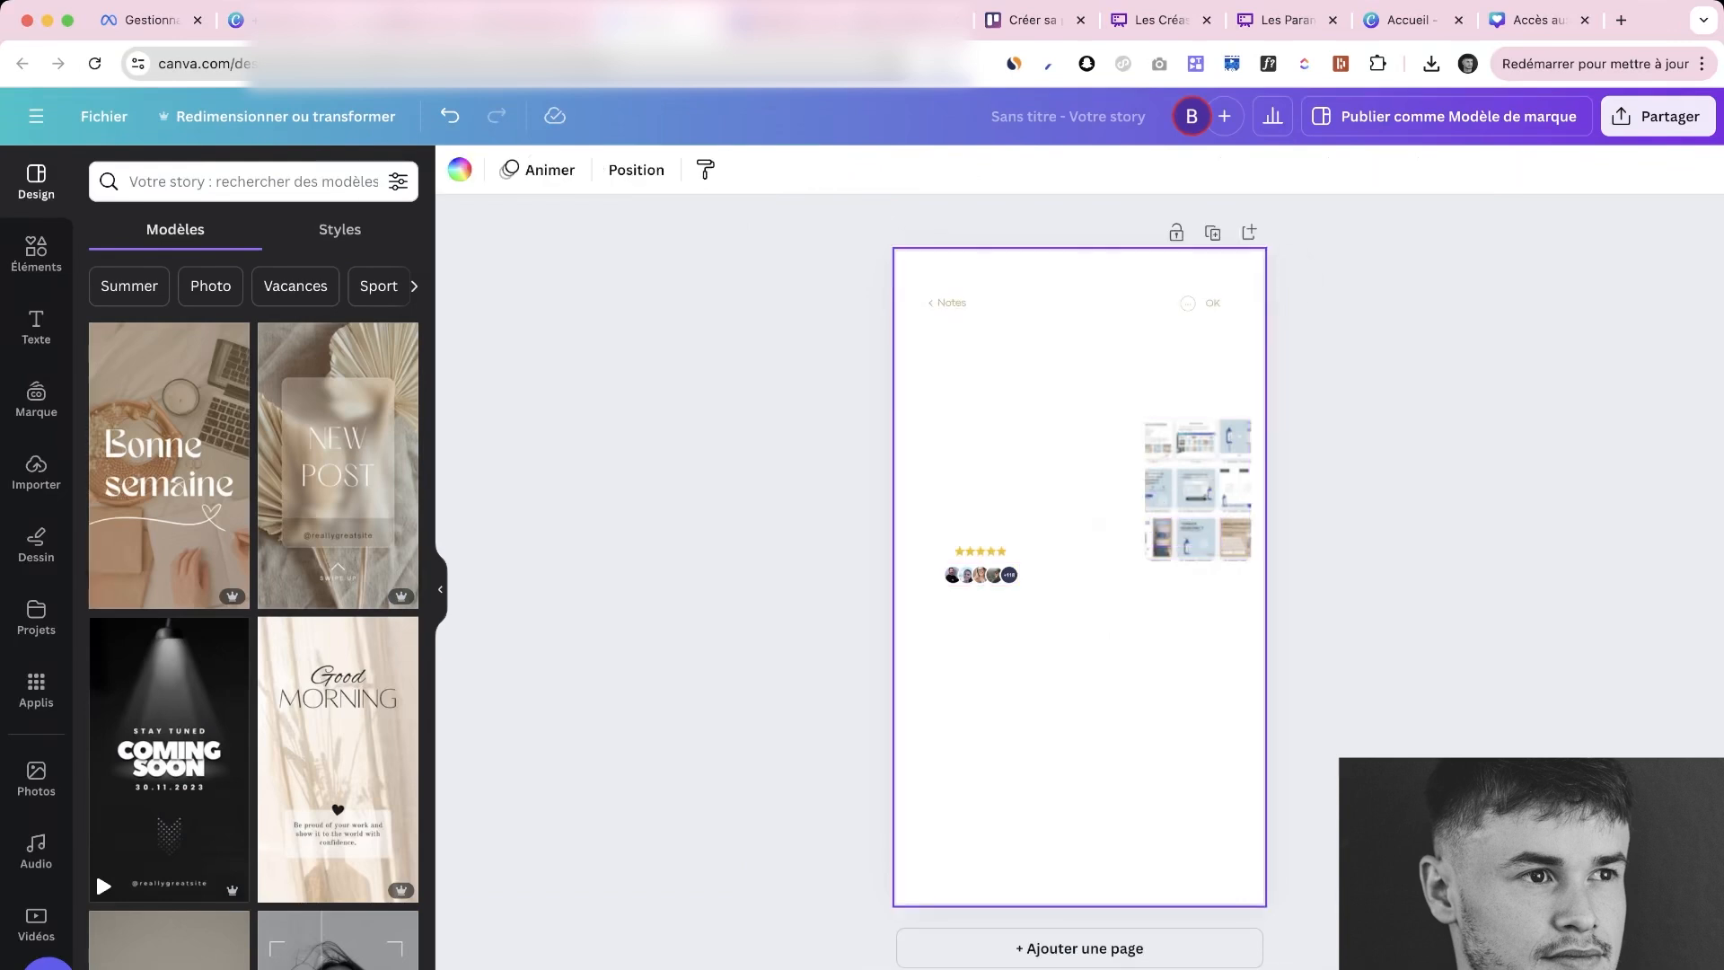
pyautogui.press('super+v')
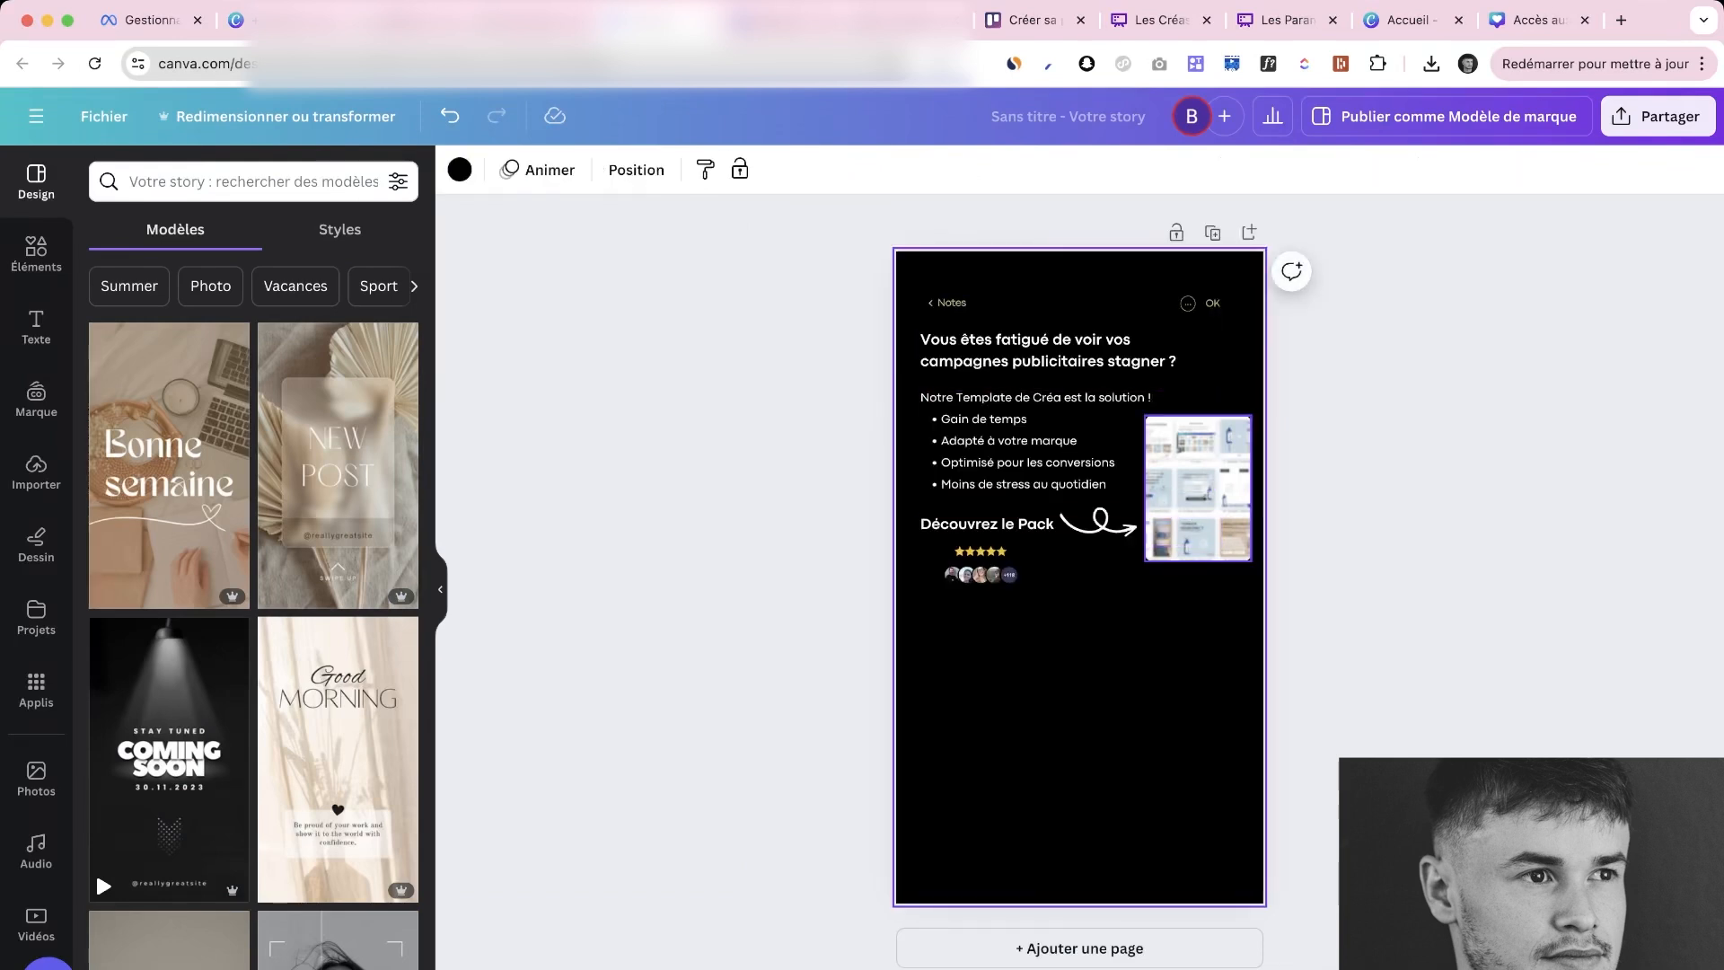
# Move the template preview image into the lower half of the story and enlarge it
pyautogui.moveTo(1197, 487); pyautogui.dragTo(1180, 709)
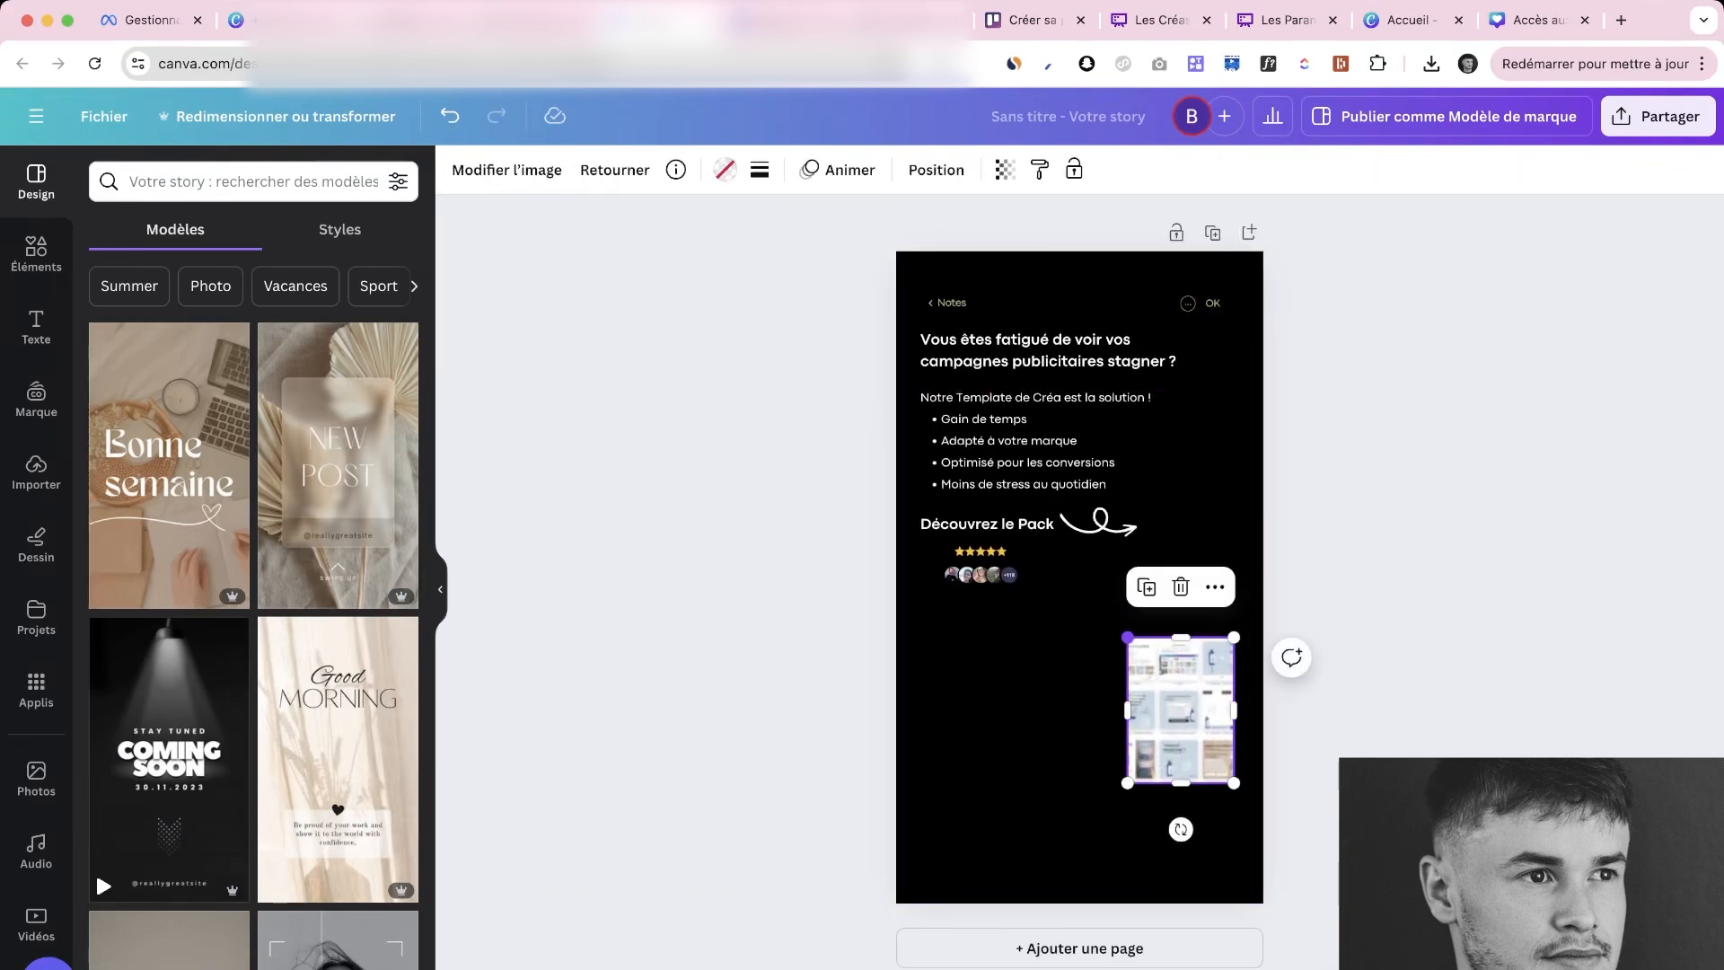
pyautogui.moveTo(1126, 637); pyautogui.dragTo(1089, 585)
pyautogui.click(988, 629)
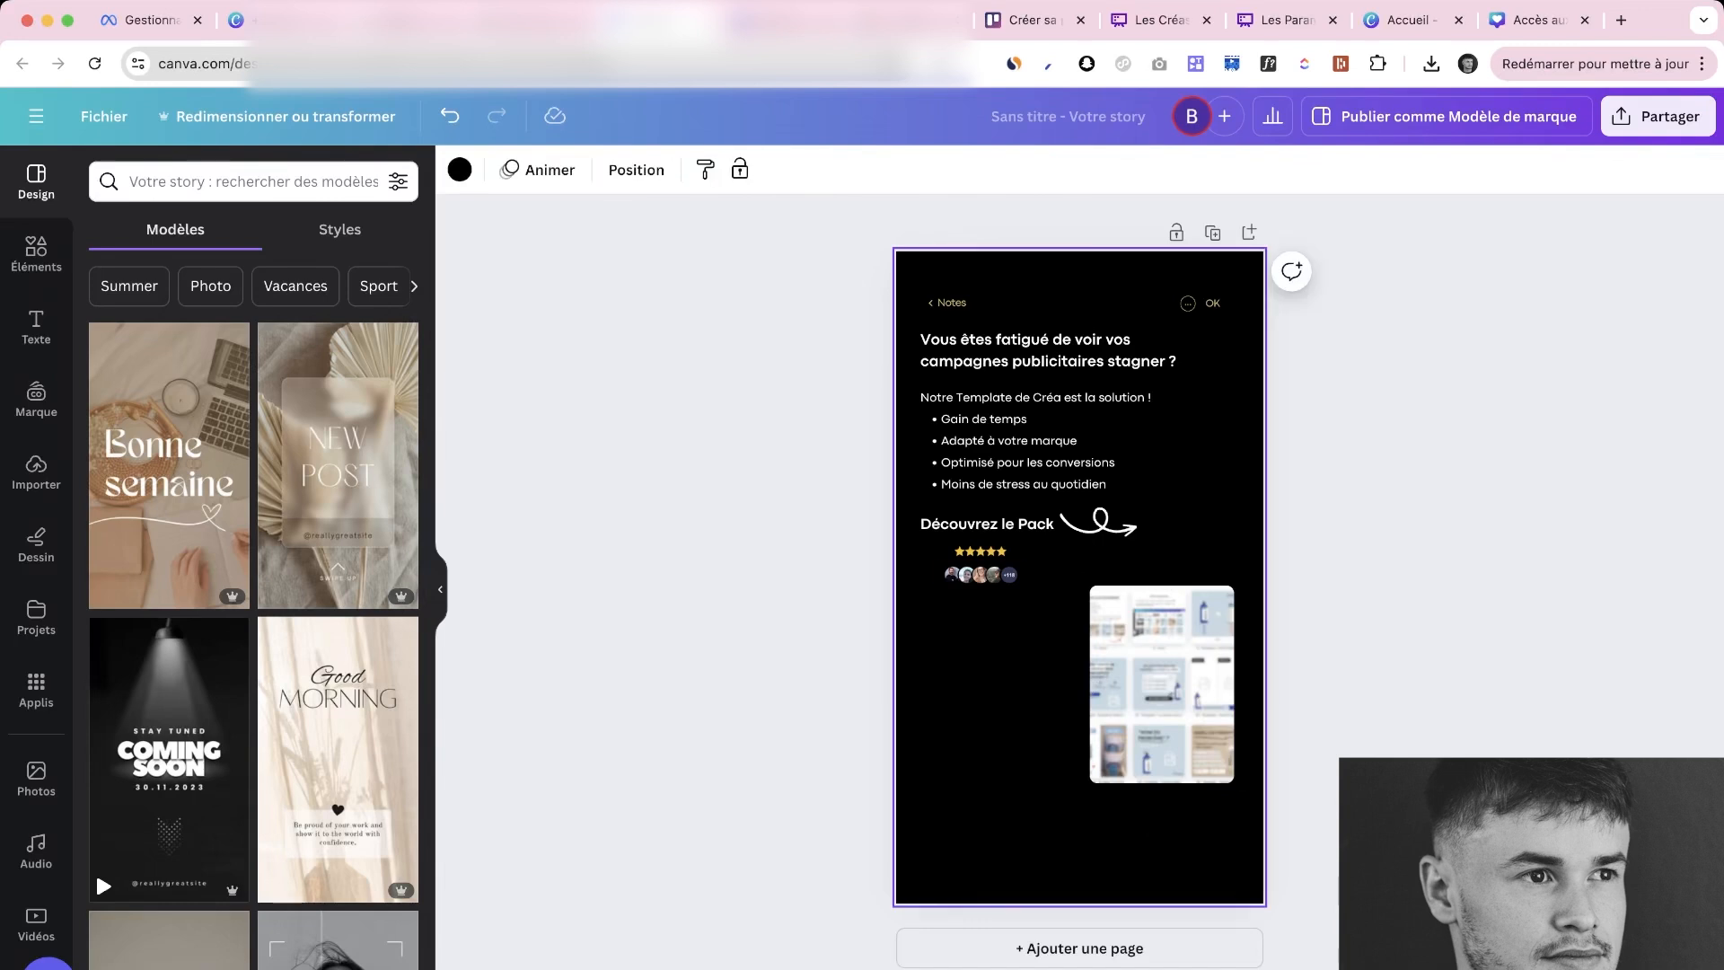
# Place "Découvrez le Pack" and the ratings below the centred preview image in the story, and download it as a 1080 × 1920 px PNG
pyautogui.moveTo(901, 530); pyautogui.dragTo(1038, 583)
pyautogui.moveTo(1046, 648); pyautogui.dragTo(1098, 830)
pyautogui.moveTo(982, 797); pyautogui.dragTo(930, 780)
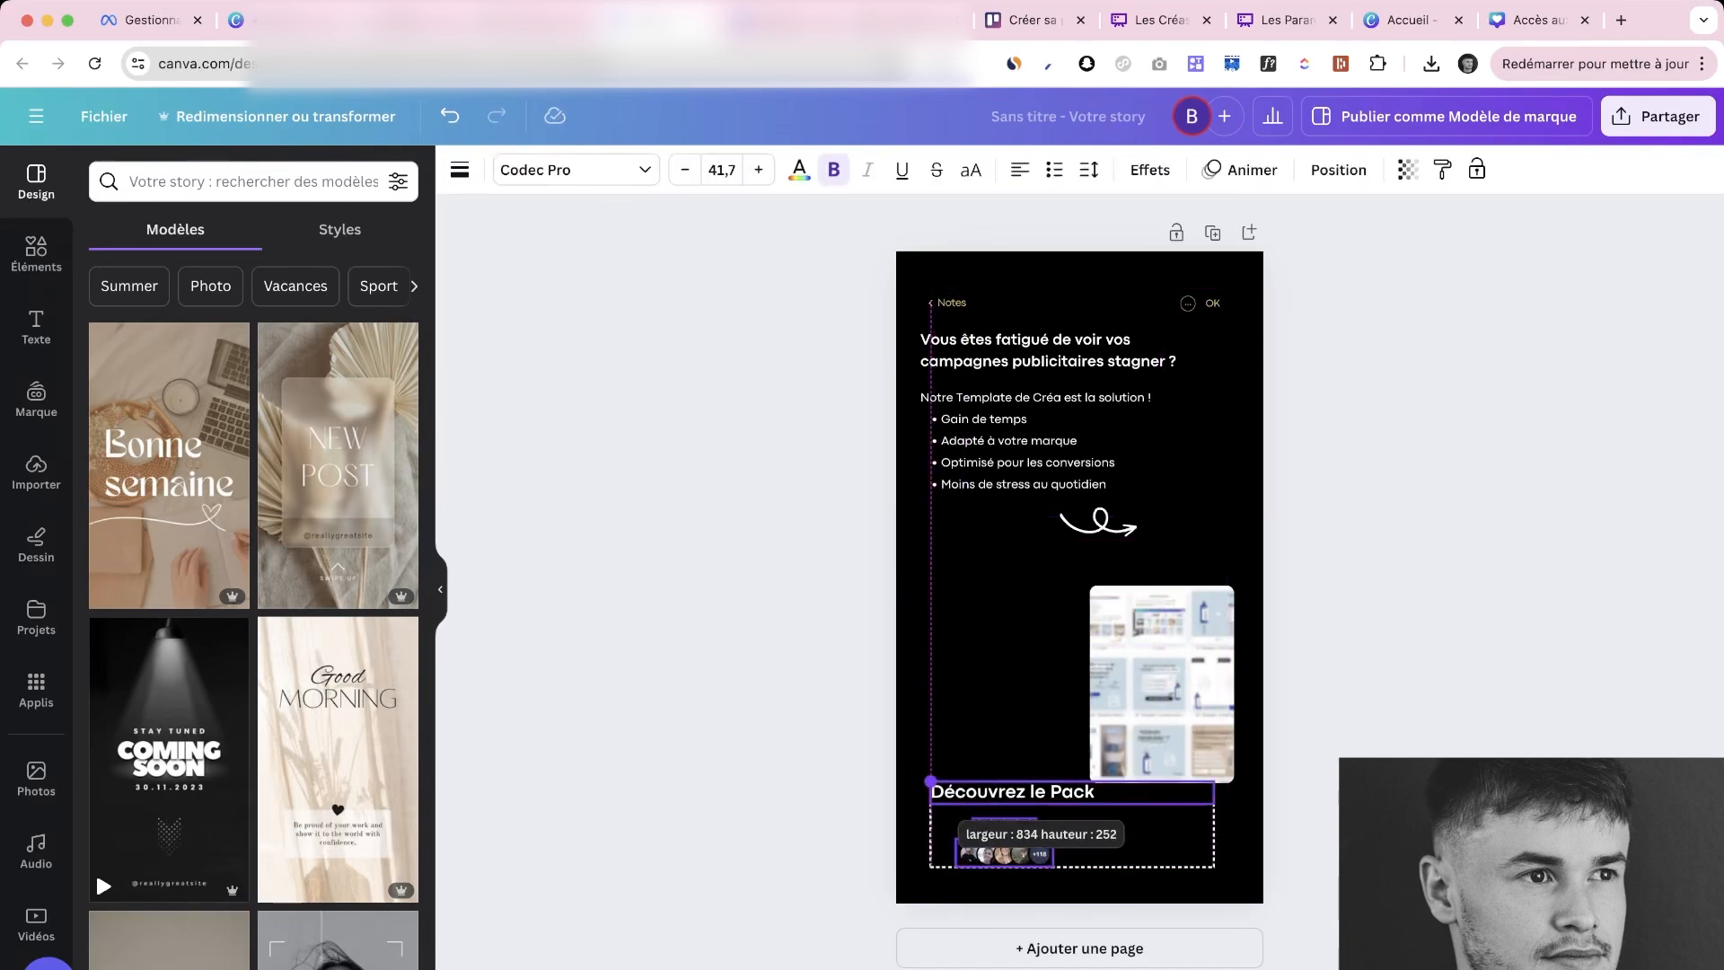
pyautogui.click(1158, 655)
pyautogui.moveTo(1158, 655); pyautogui.dragTo(1077, 628)
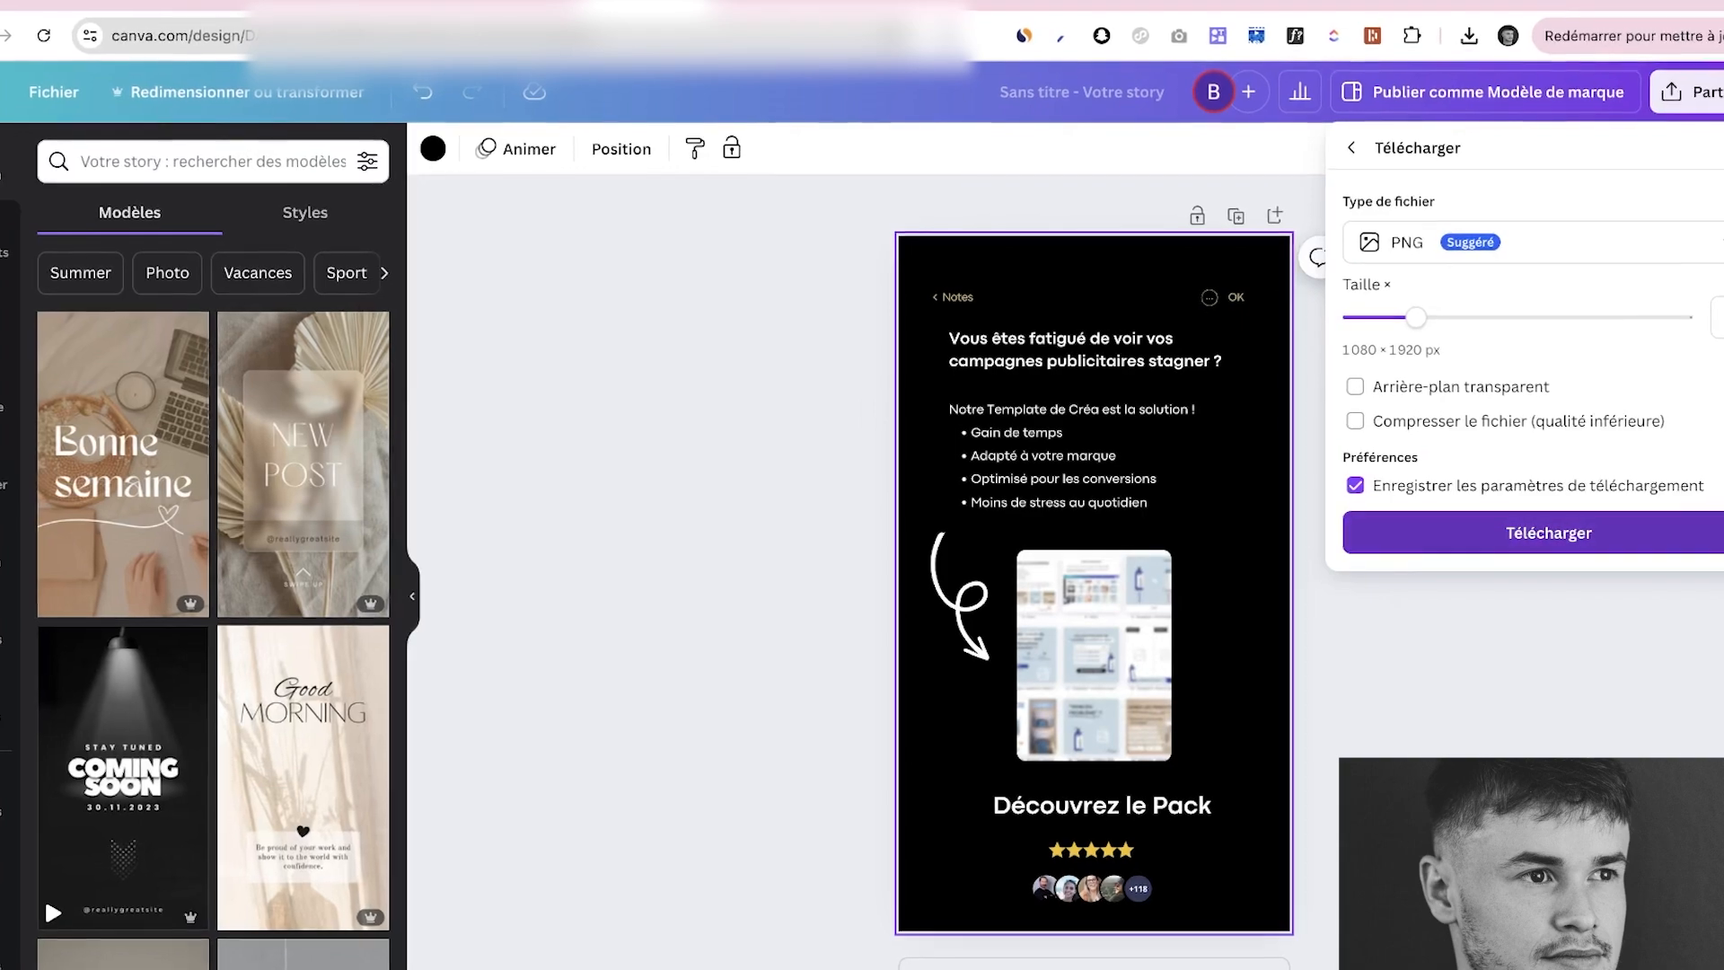
pyautogui.click(1548, 532)
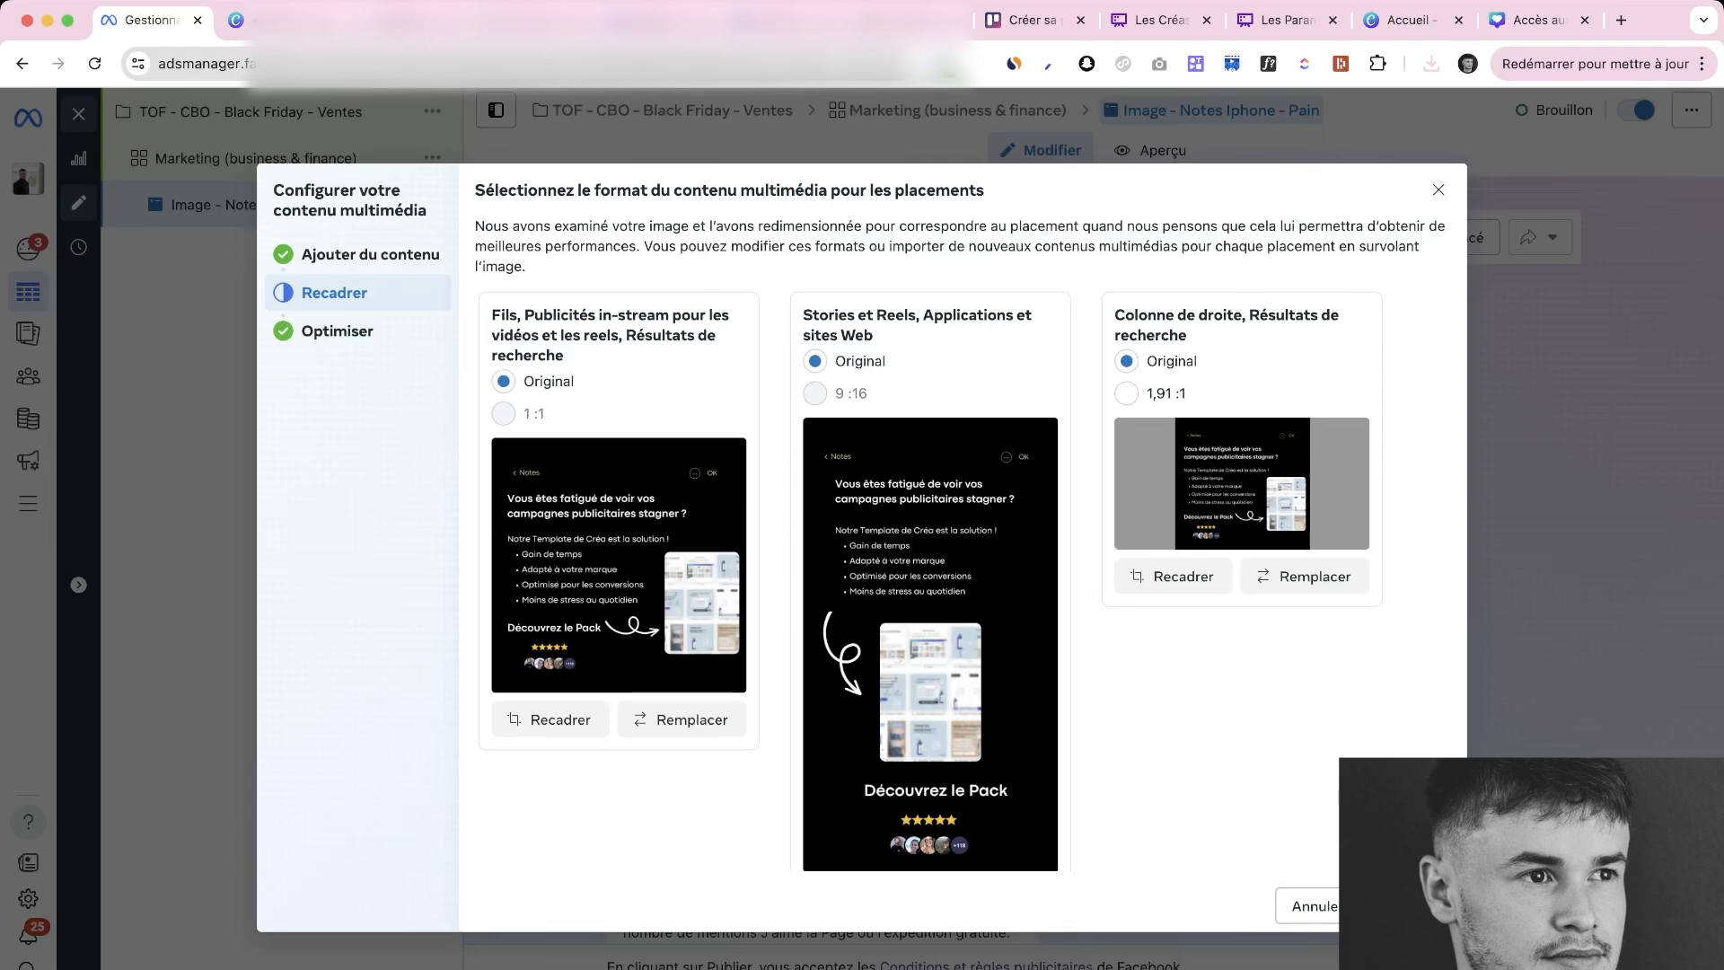
# Review the original-format images of the three placement groups in Ads Manager and proceed to the Advantage+ optimisations
pyautogui.scroll(-1, 930, 539)
pyautogui.scroll(1, 930, 538)
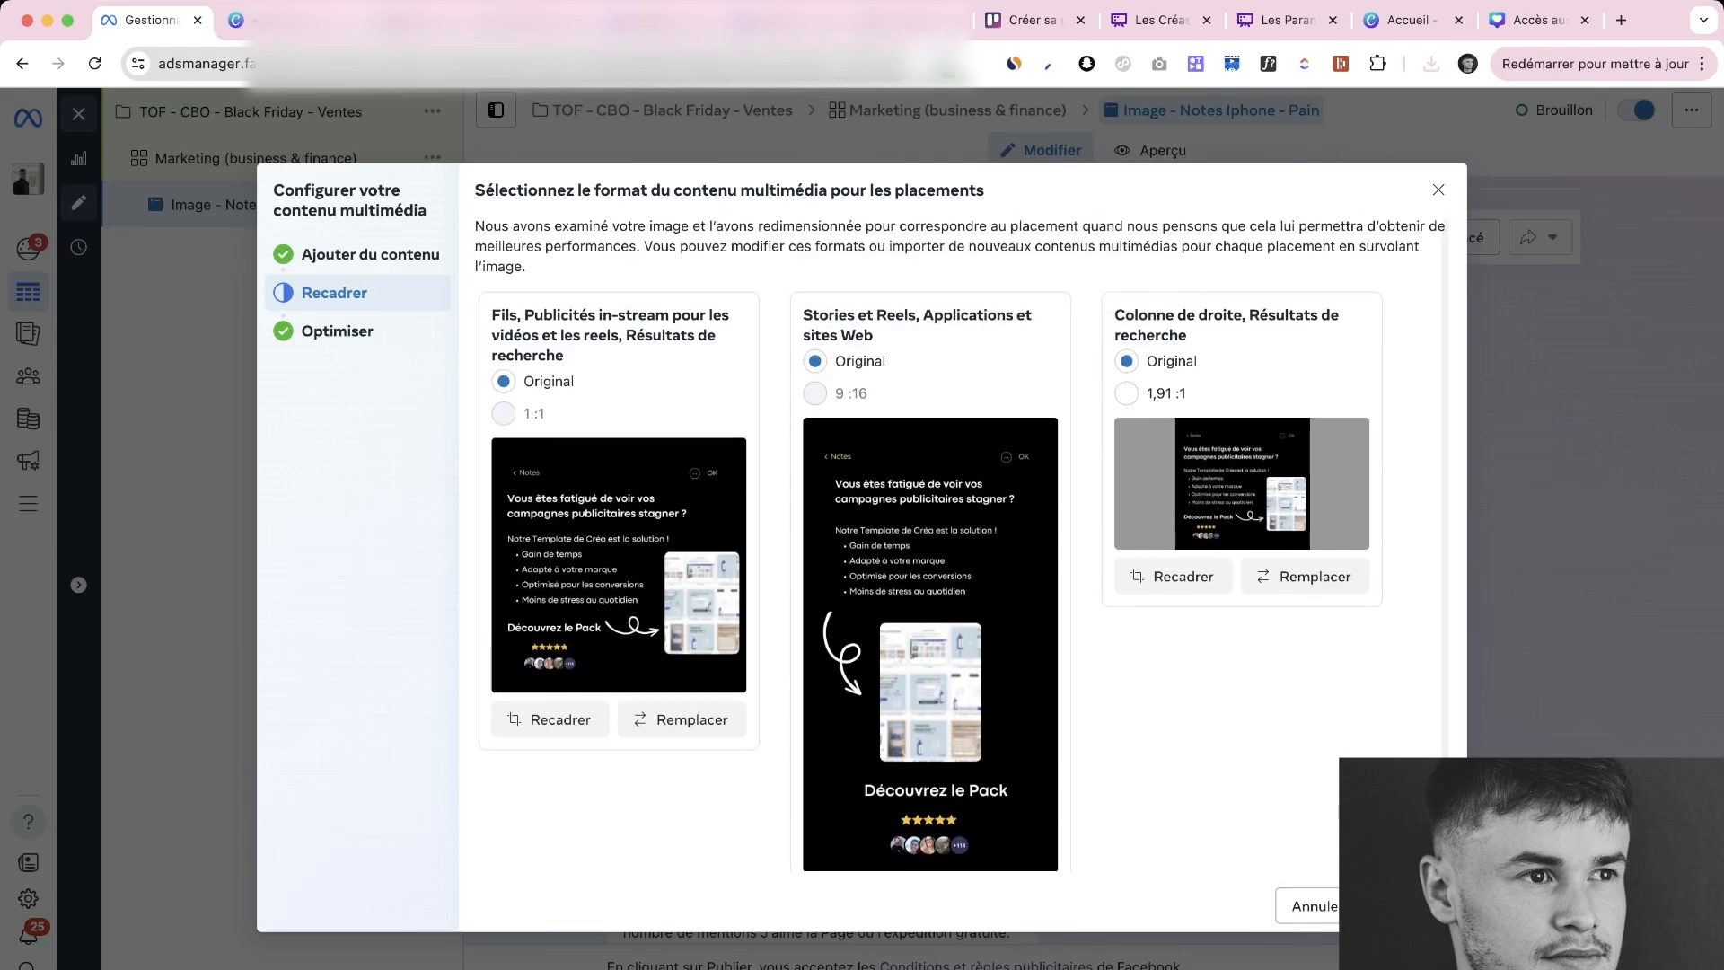
pyautogui.scroll(-1, 961, 544)
pyautogui.scroll(1, 962, 544)
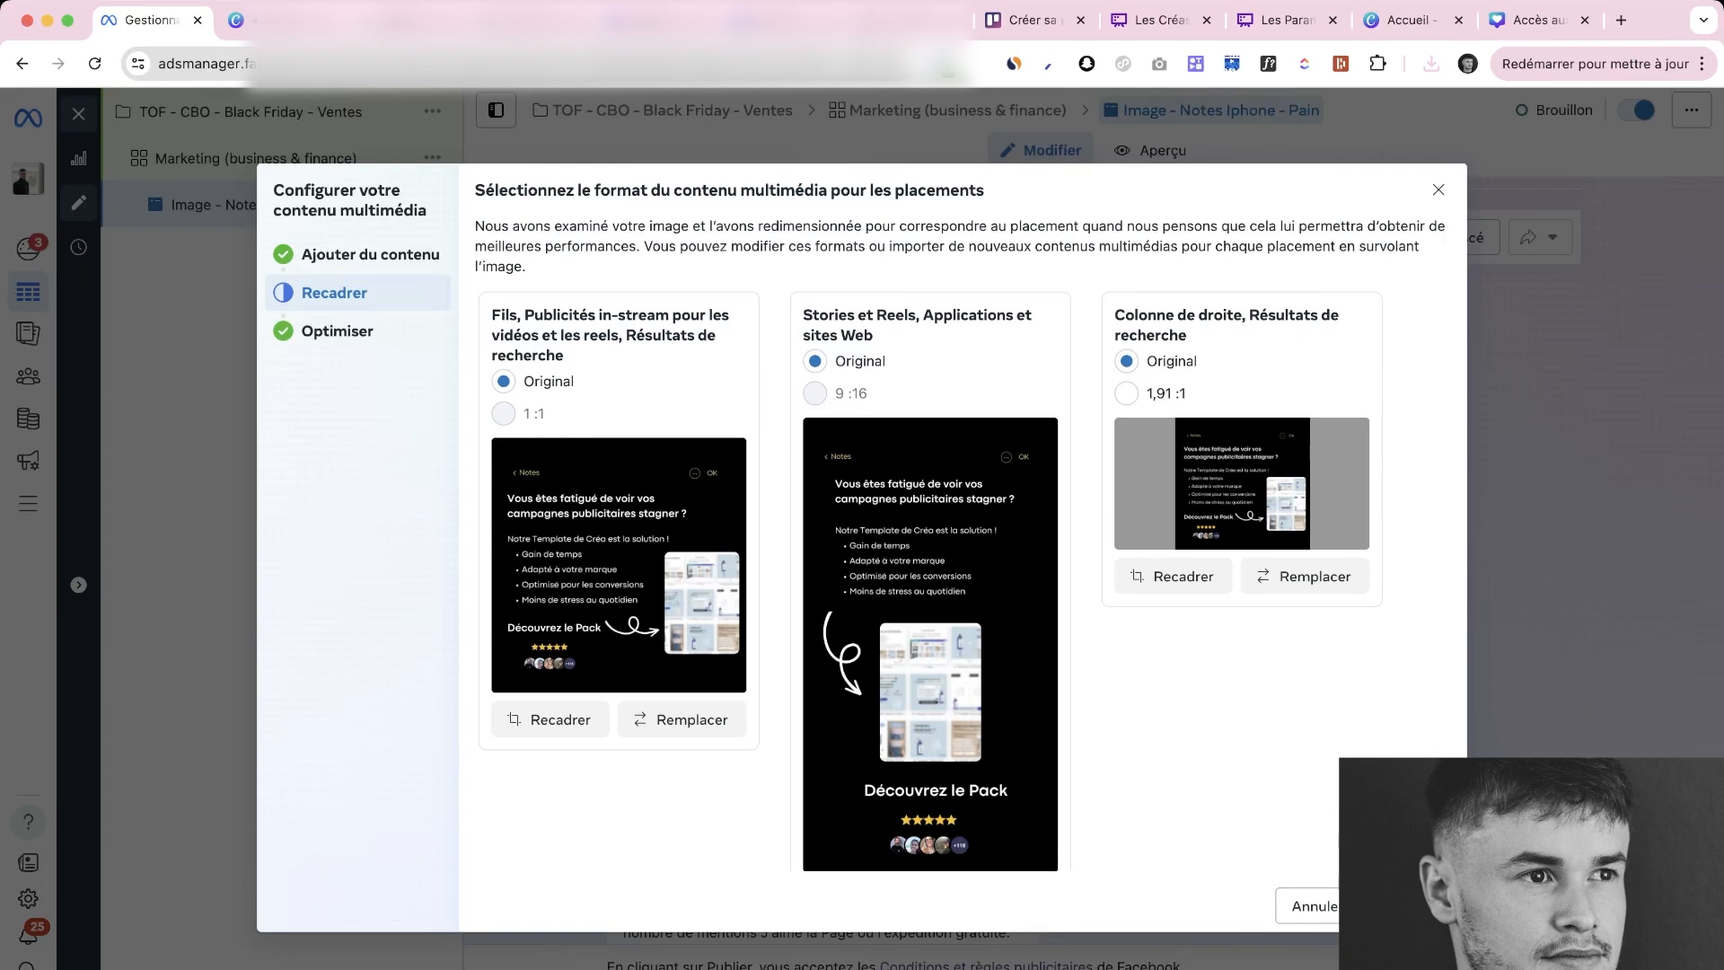
pyautogui.scroll(-1, 962, 544)
pyautogui.scroll(1, 962, 544)
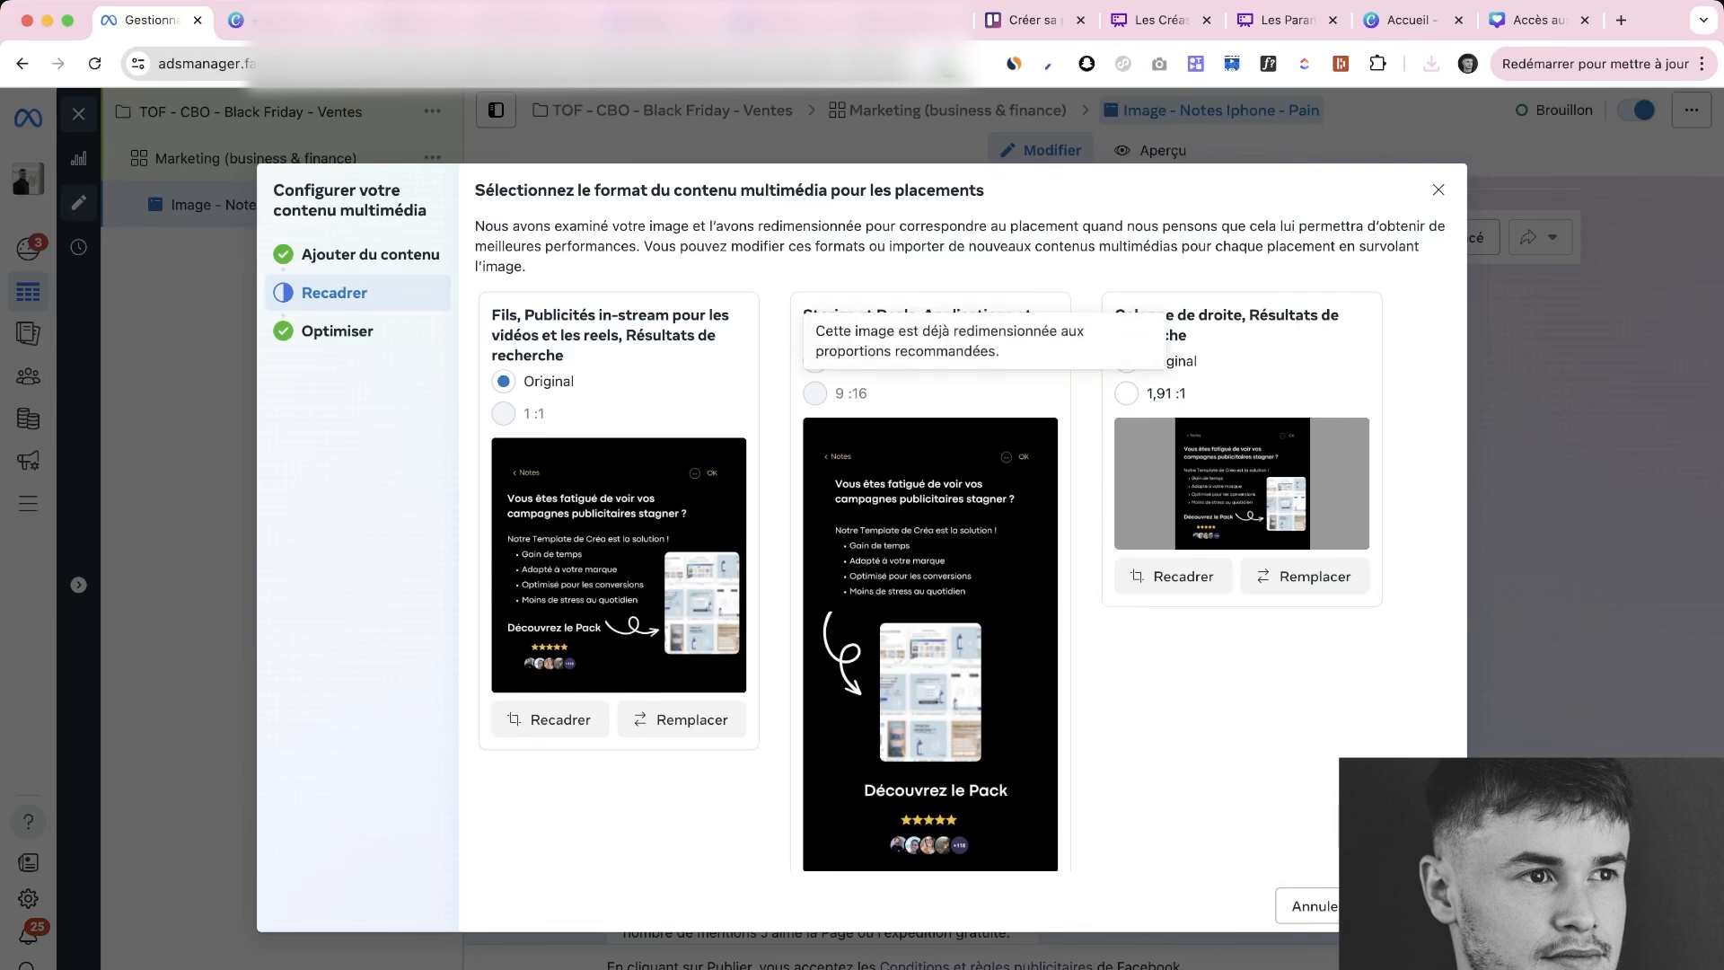
pyautogui.scroll(-1, 962, 552)
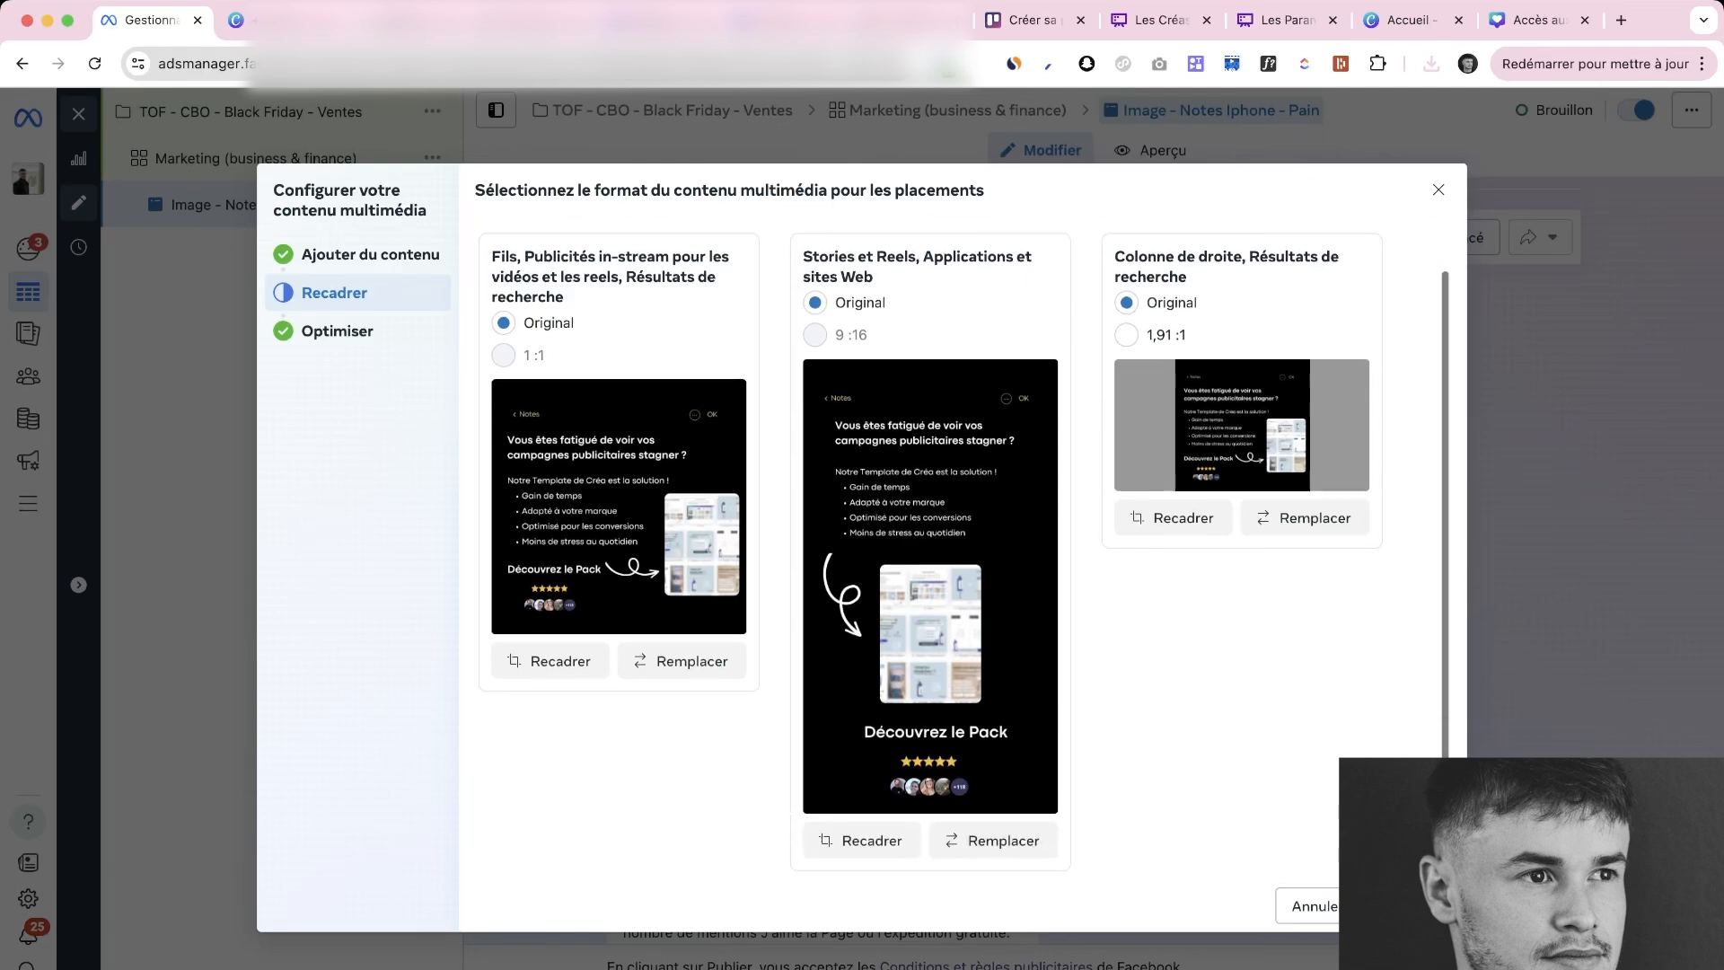
pyautogui.scroll(1, 962, 552)
pyautogui.click(1406, 905)
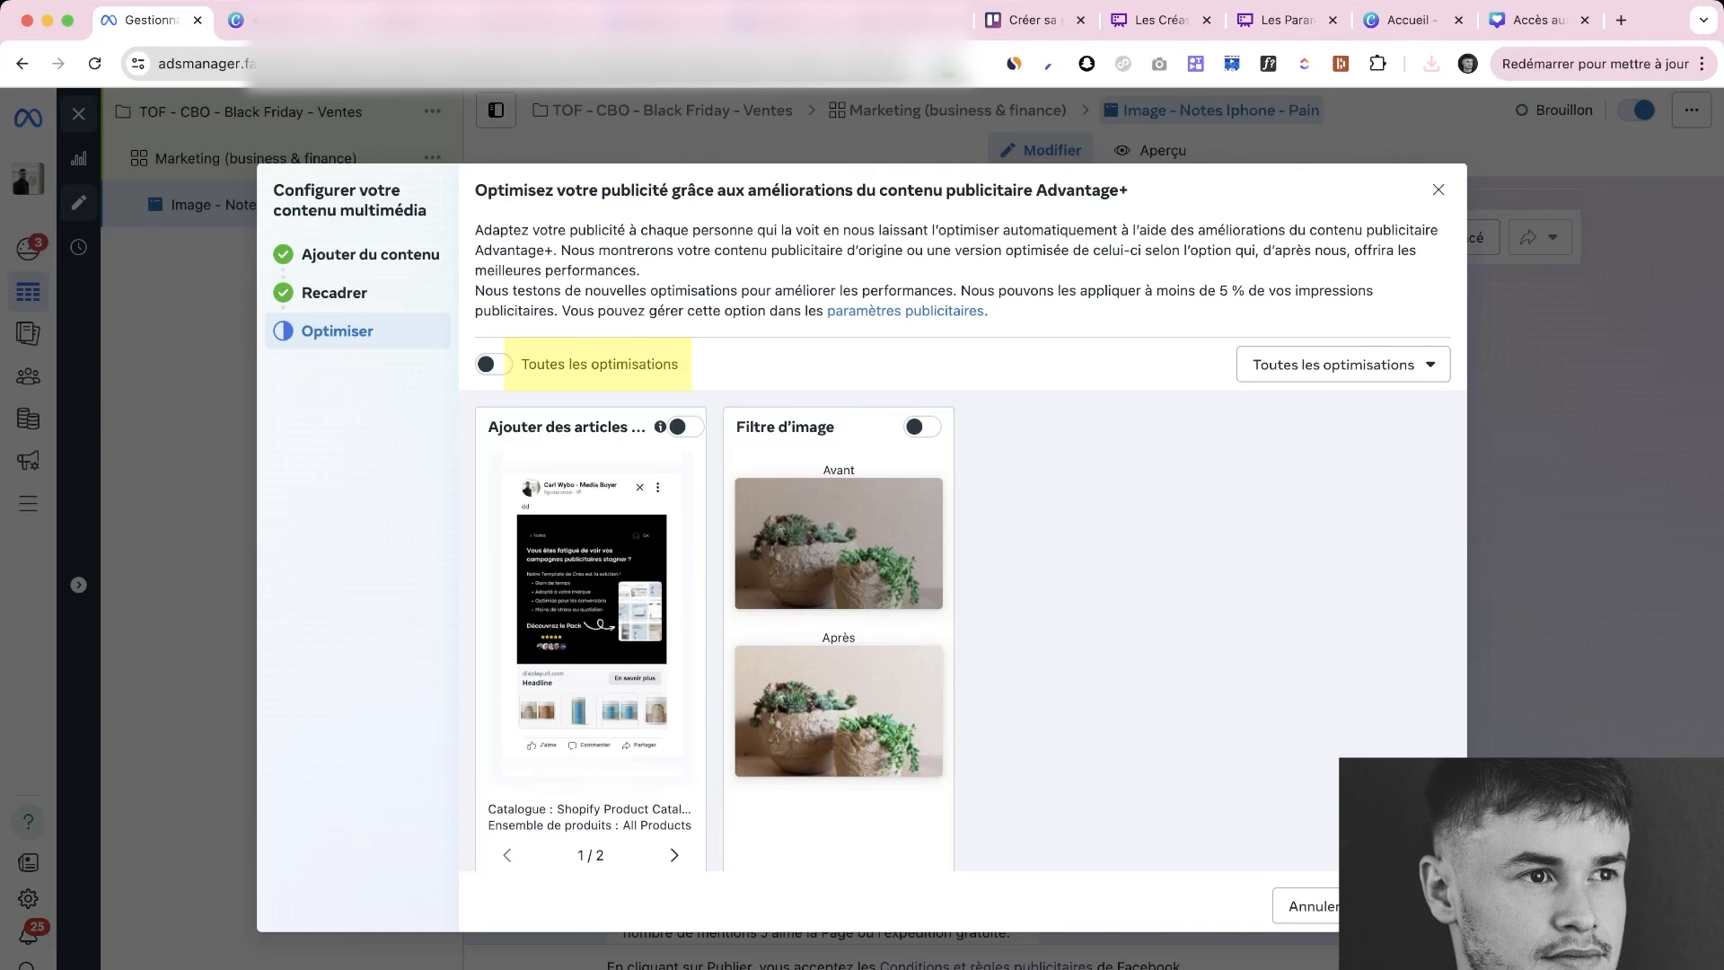
# Examine the catalogue items and image filter options among the Advantage+ creative optimisations
pyautogui.scroll(-2, 960, 575)
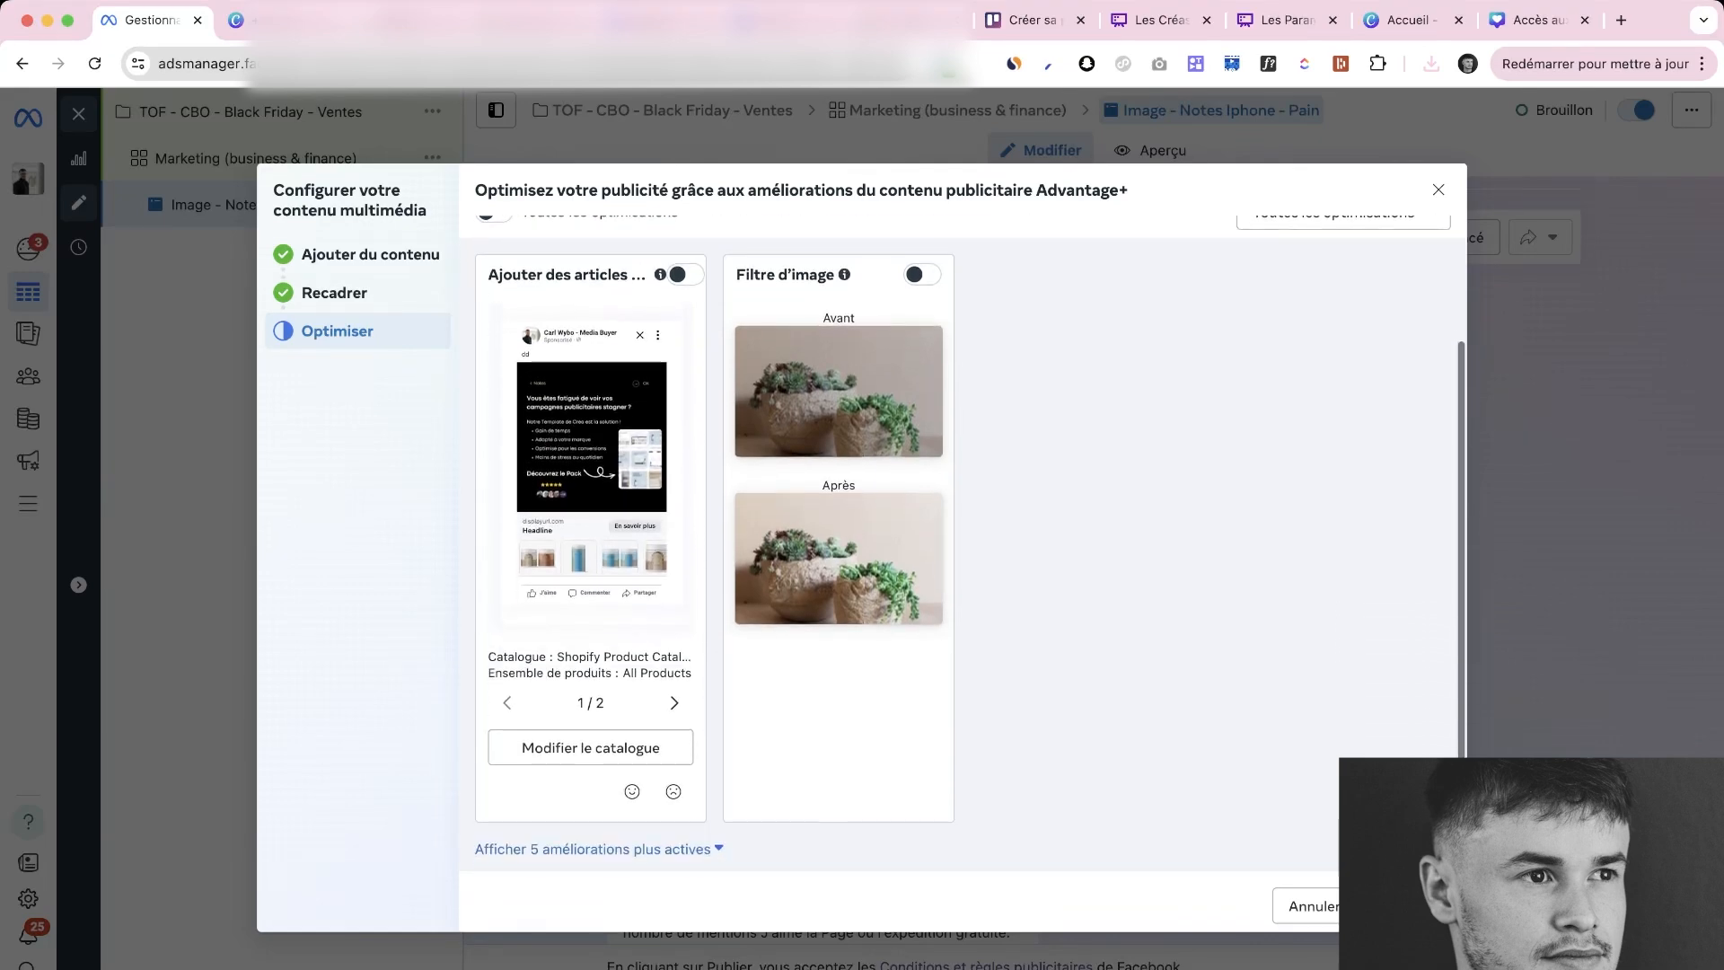
pyautogui.scroll(2, 960, 574)
pyautogui.scroll(-1, 960, 574)
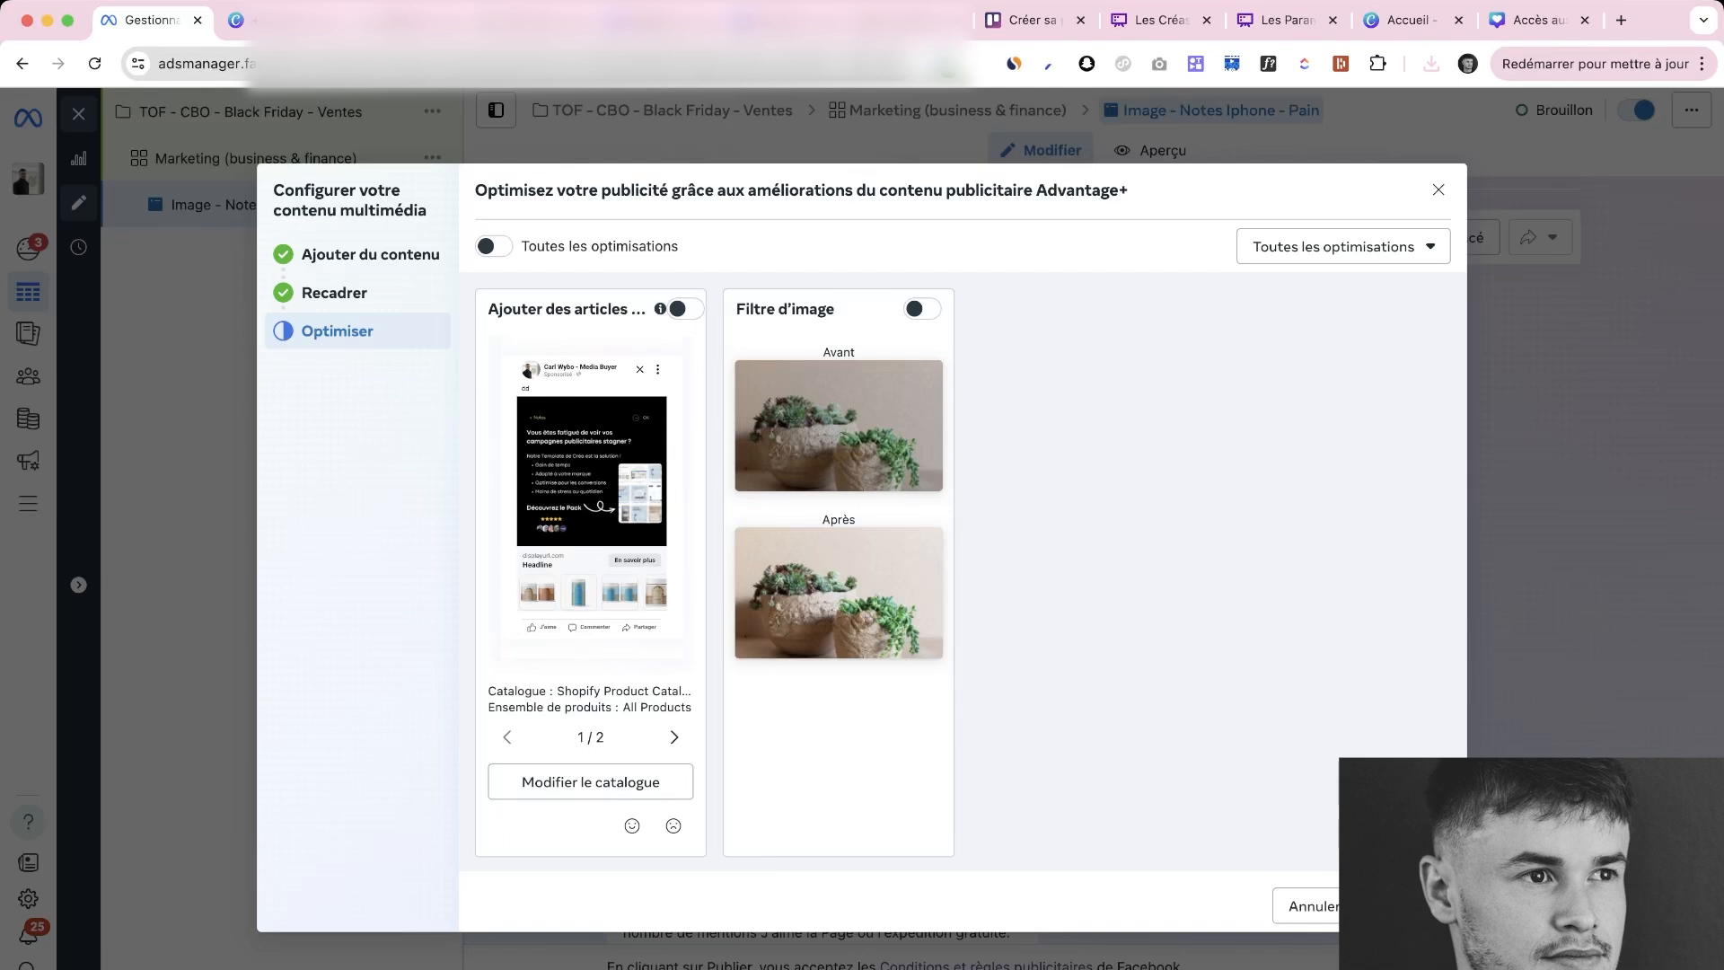
pyautogui.scroll(1, 960, 574)
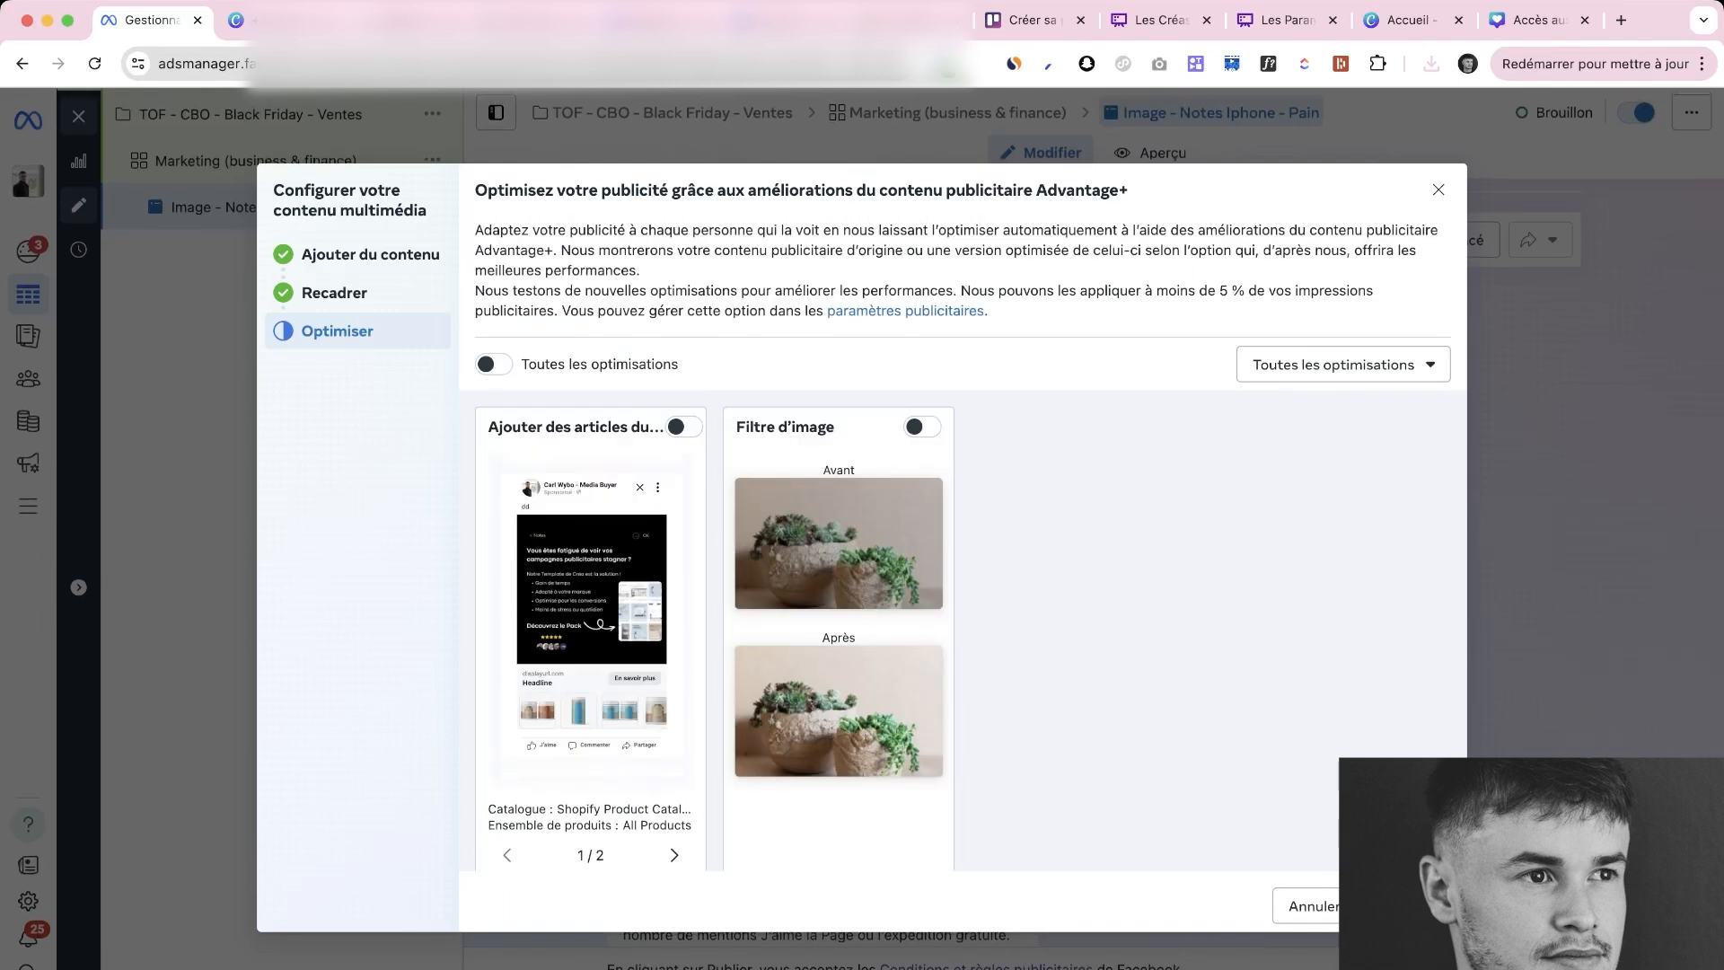
pyautogui.scroll(-1, 960, 575)
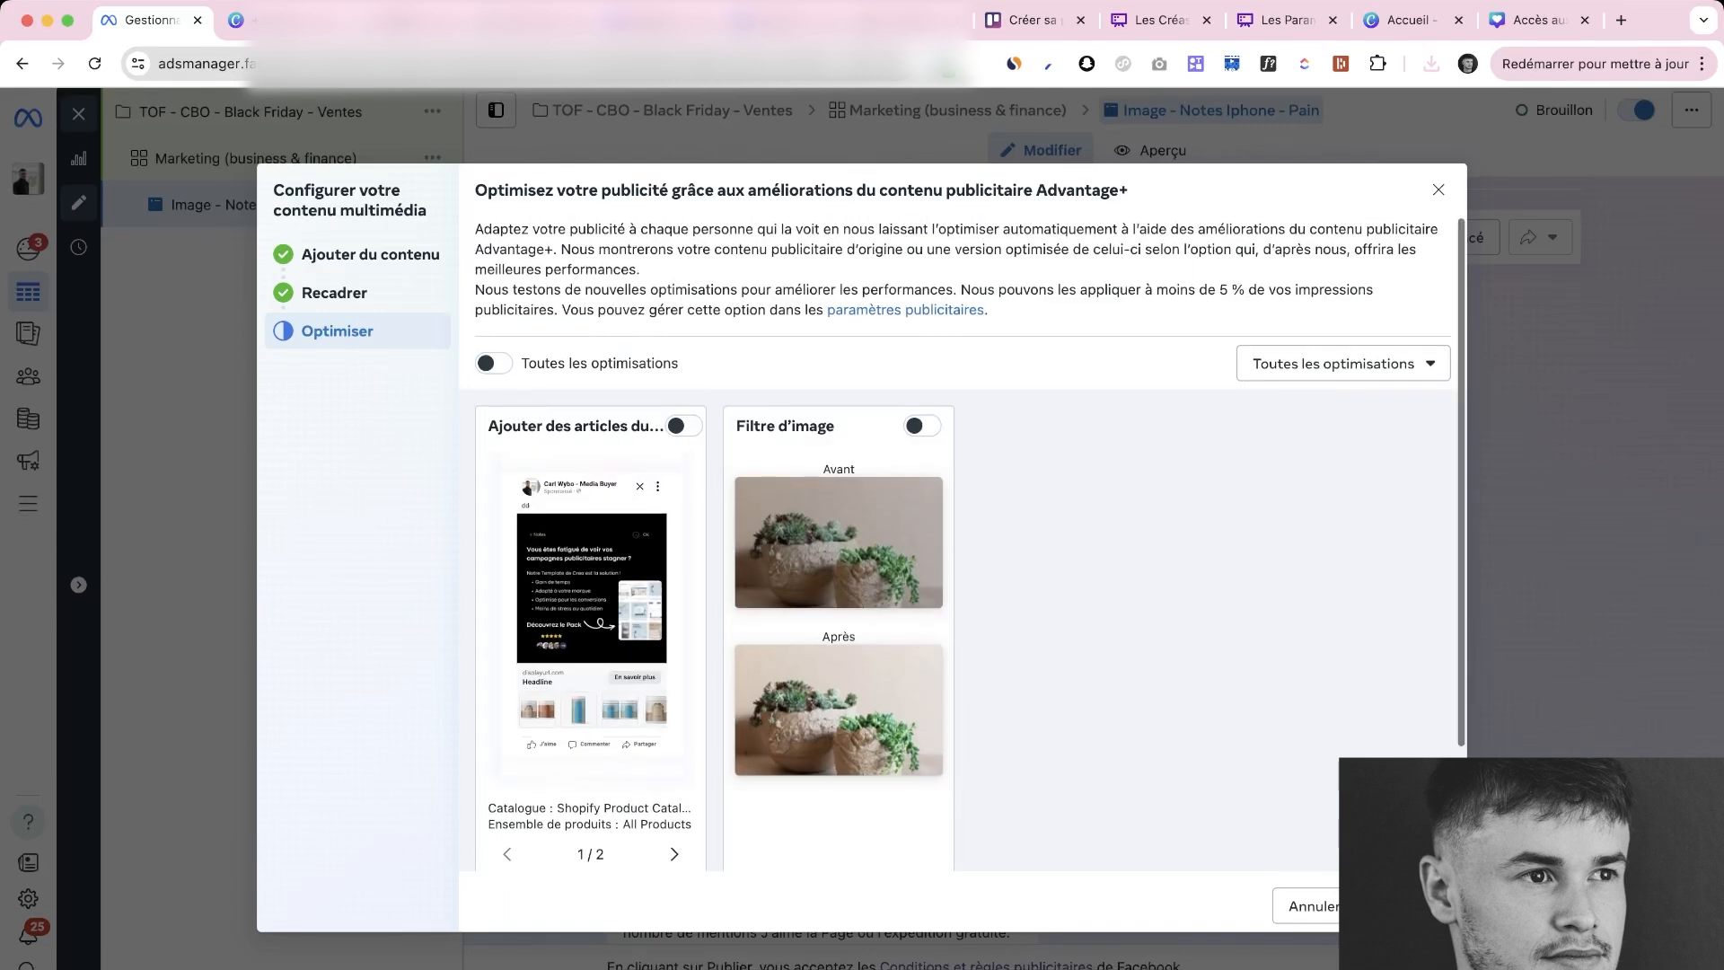
pyautogui.scroll(-1, 961, 575)
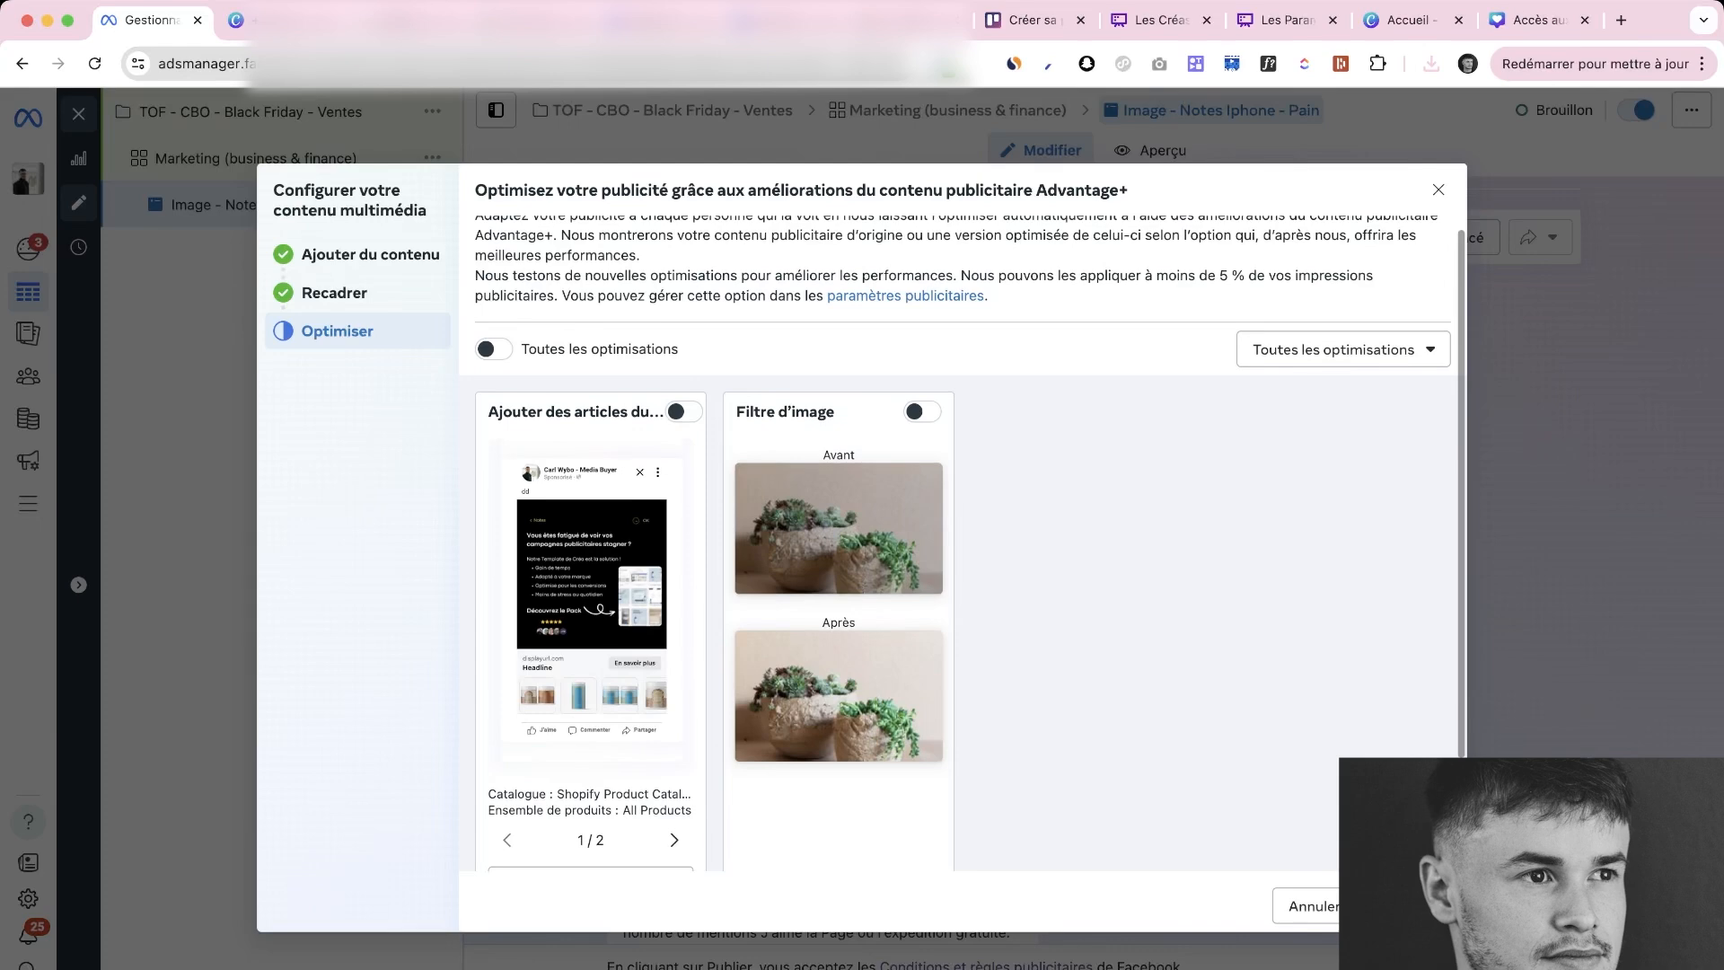
pyautogui.scroll(1, 960, 575)
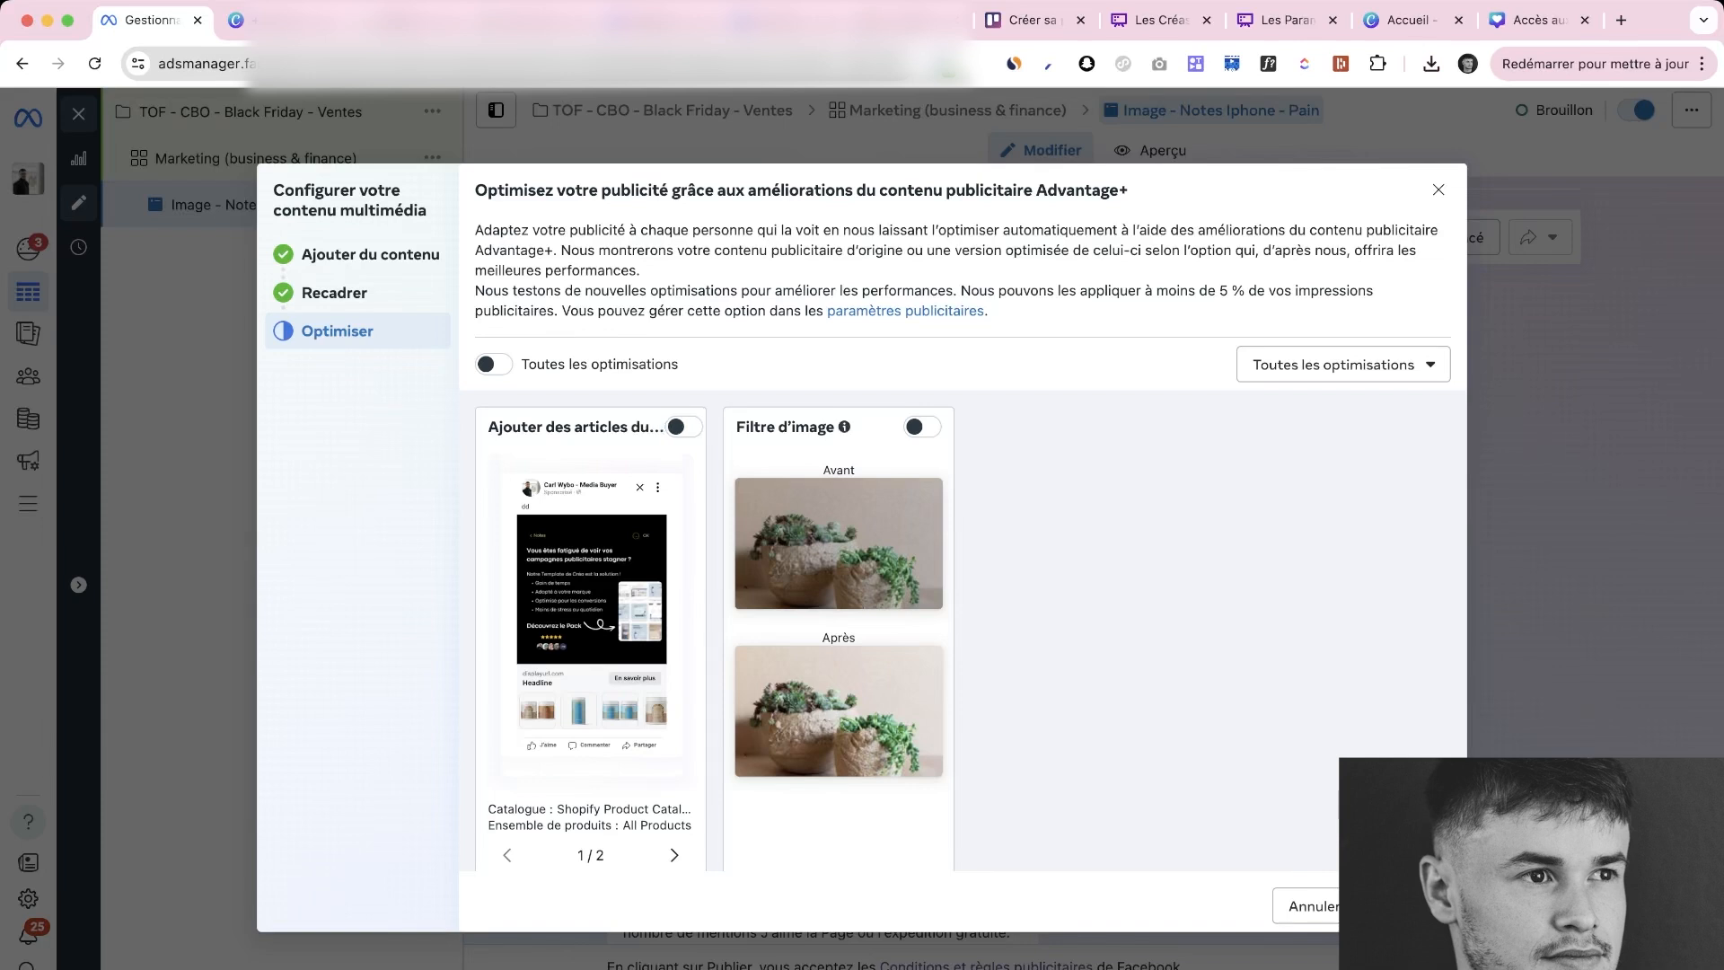
# Expand the additional active enhancements and disable Agrandir l'image, Modèle d'image, Retouches visuelles and Musique
pyautogui.scroll(-3, 922, 427)
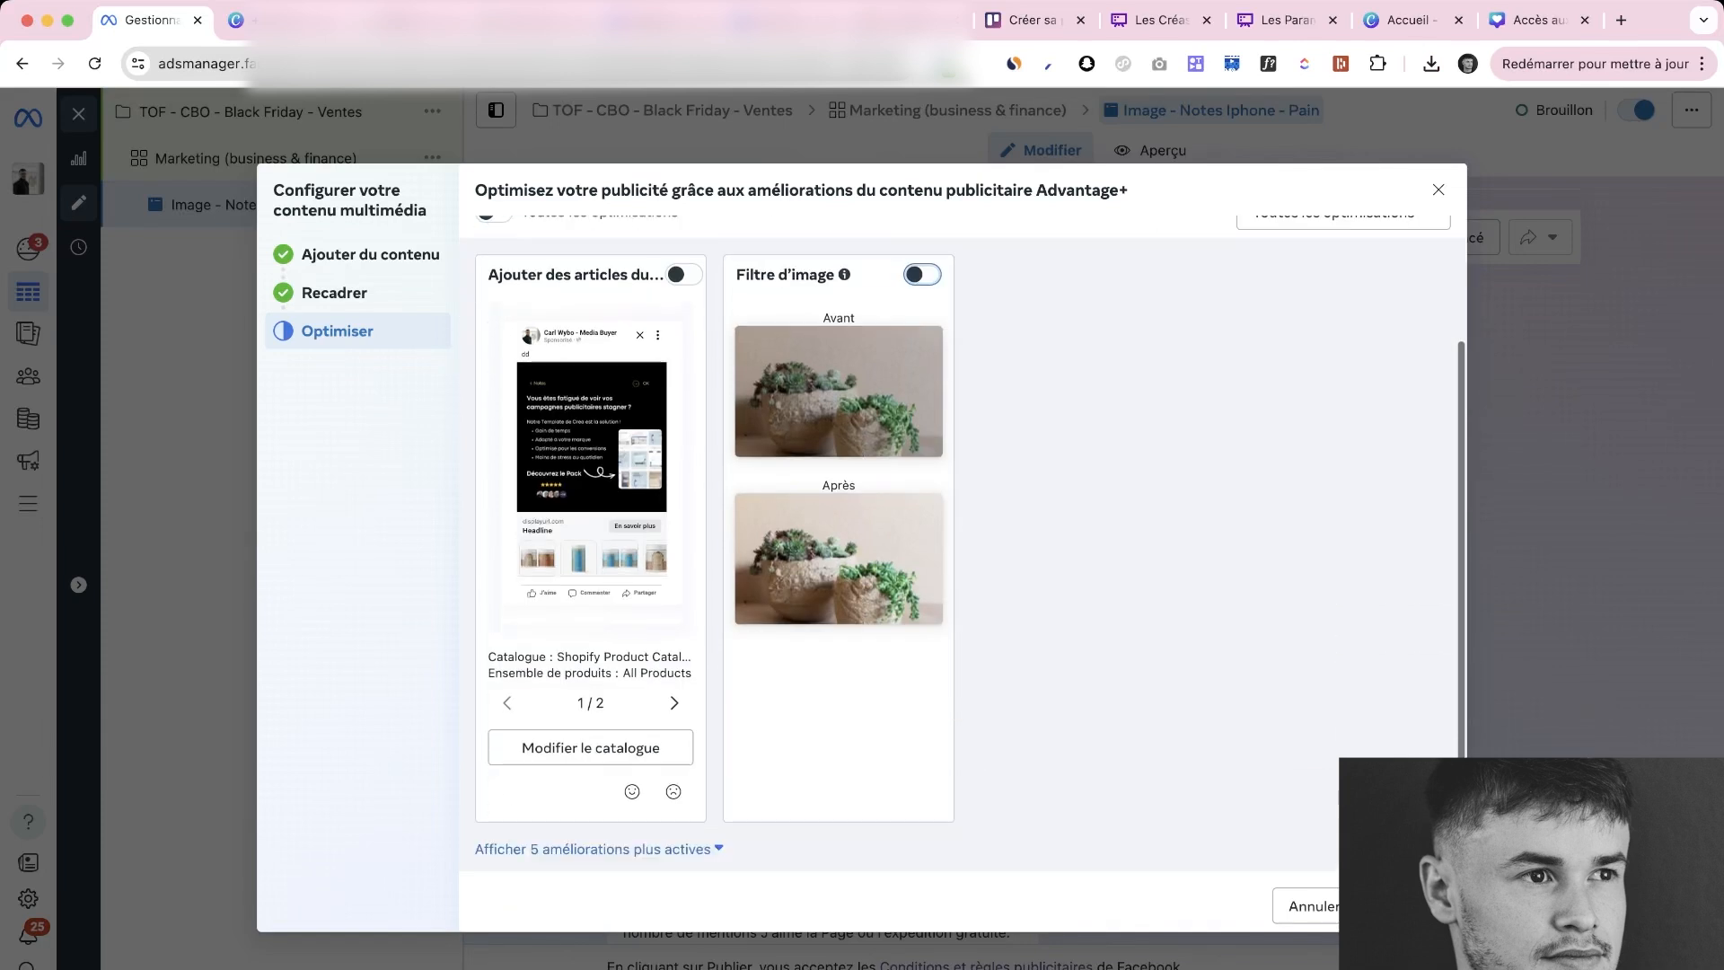
pyautogui.click(588, 848)
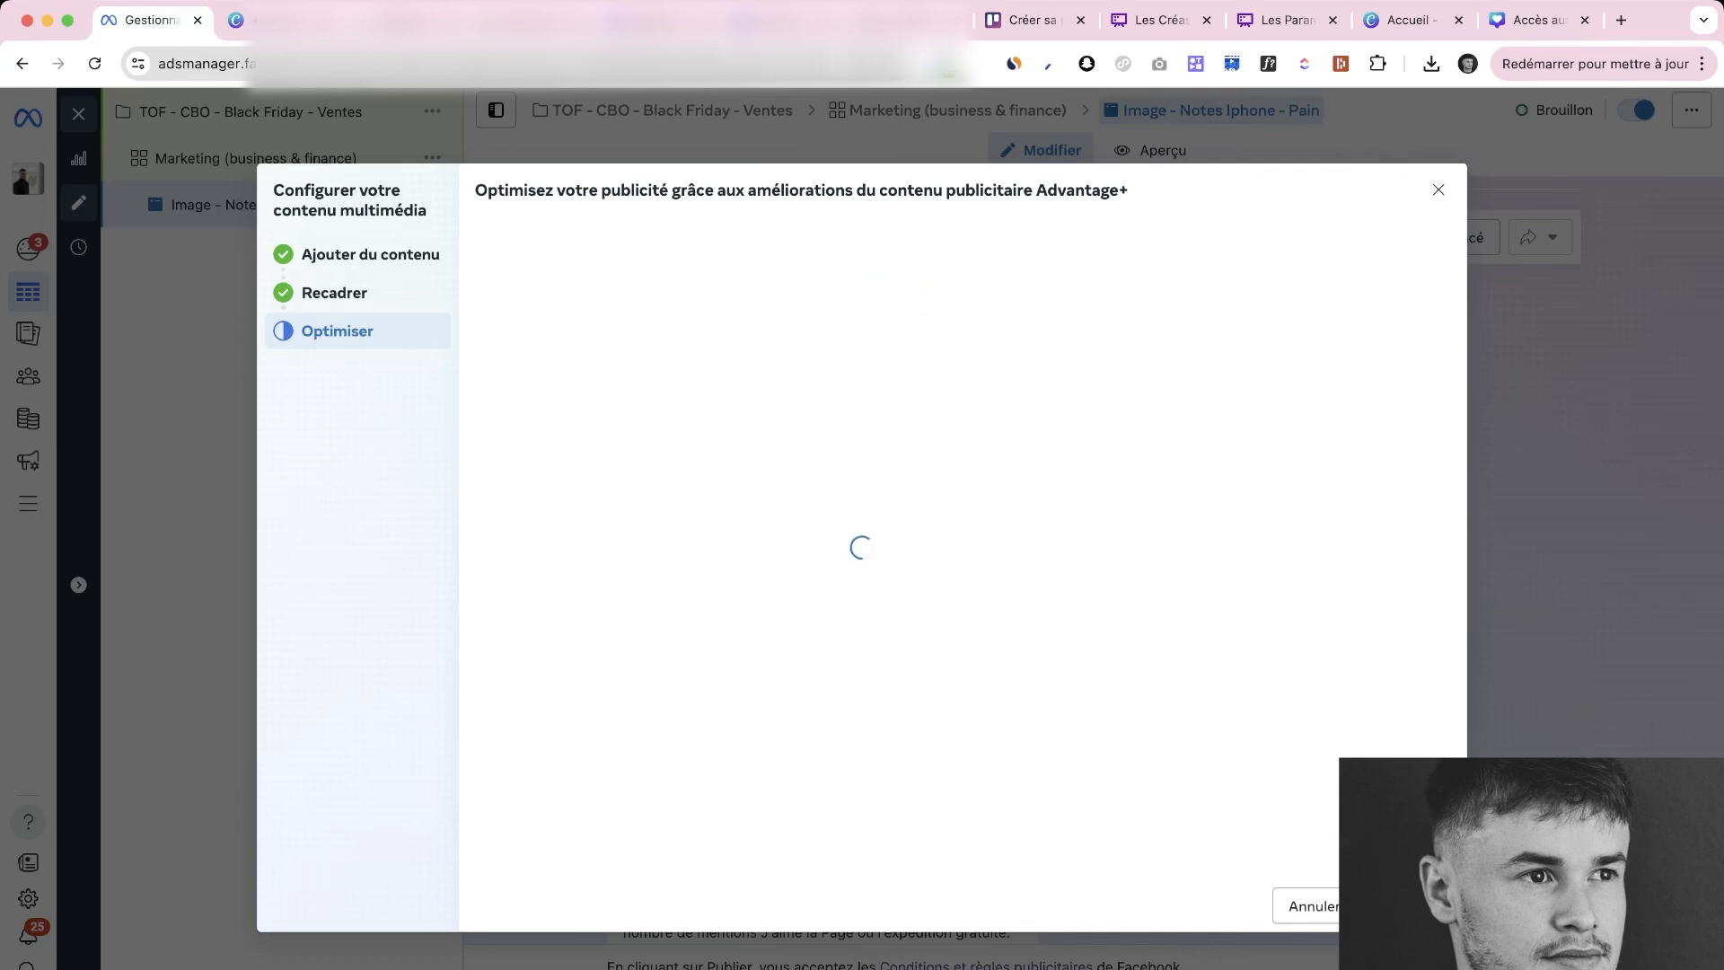
pyautogui.scroll(-5, 632, 302)
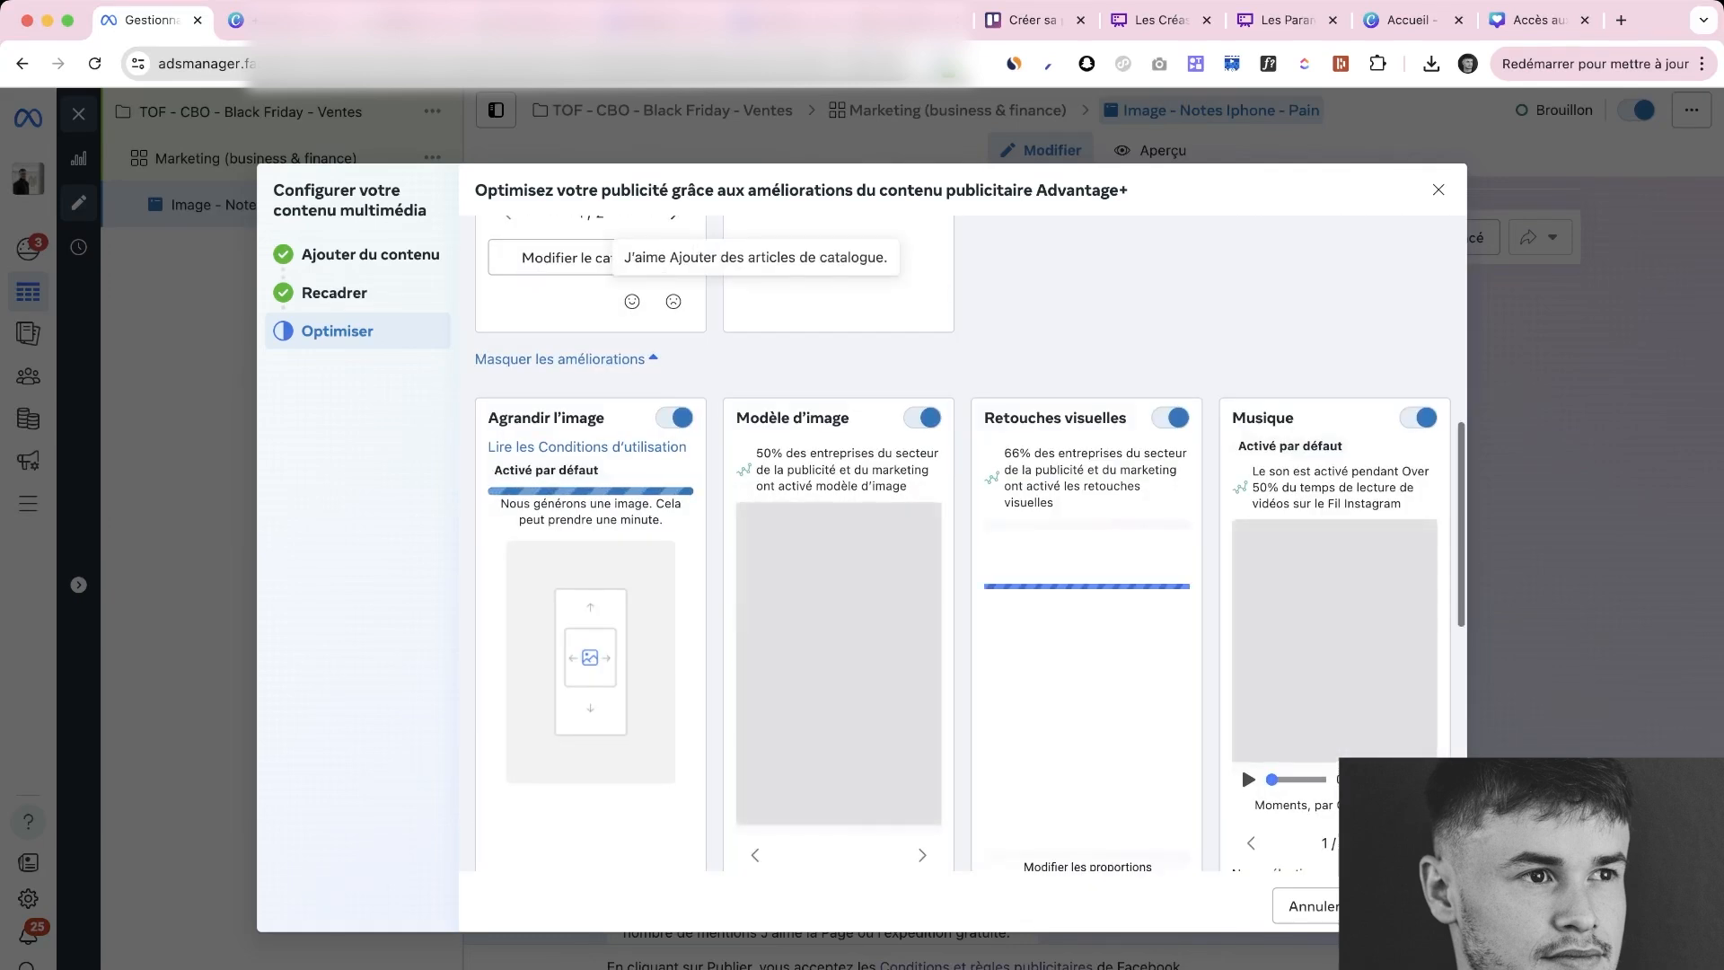
pyautogui.scroll(-1, 963, 542)
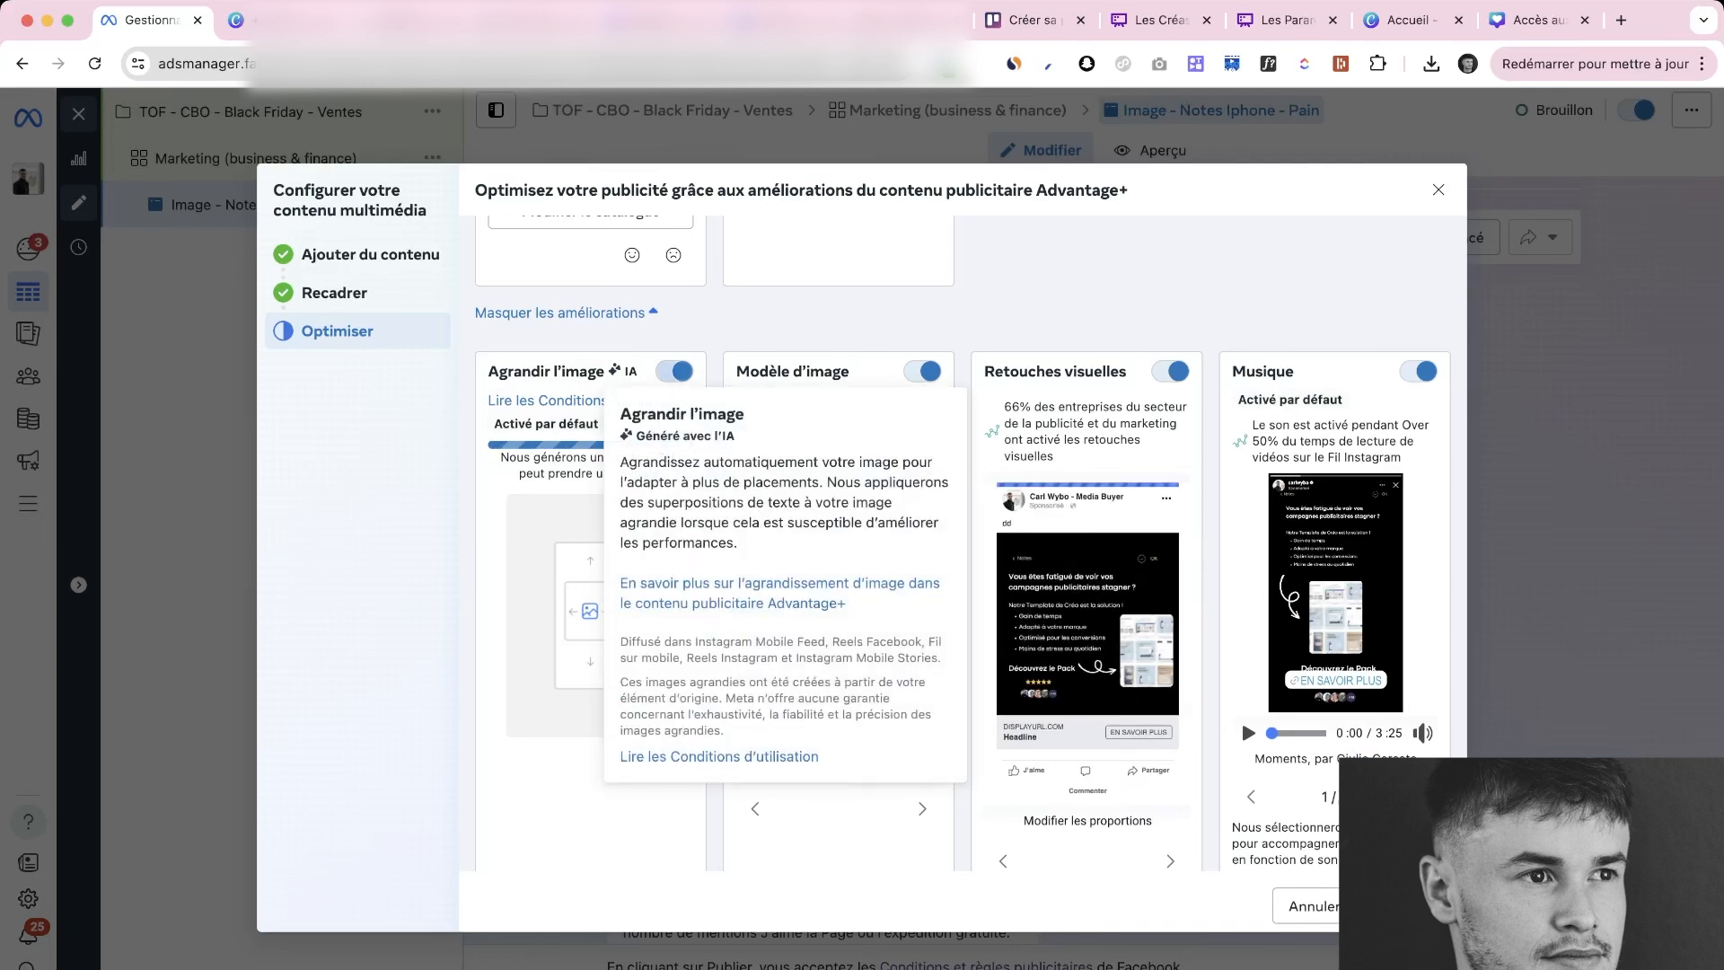
pyautogui.click(675, 370)
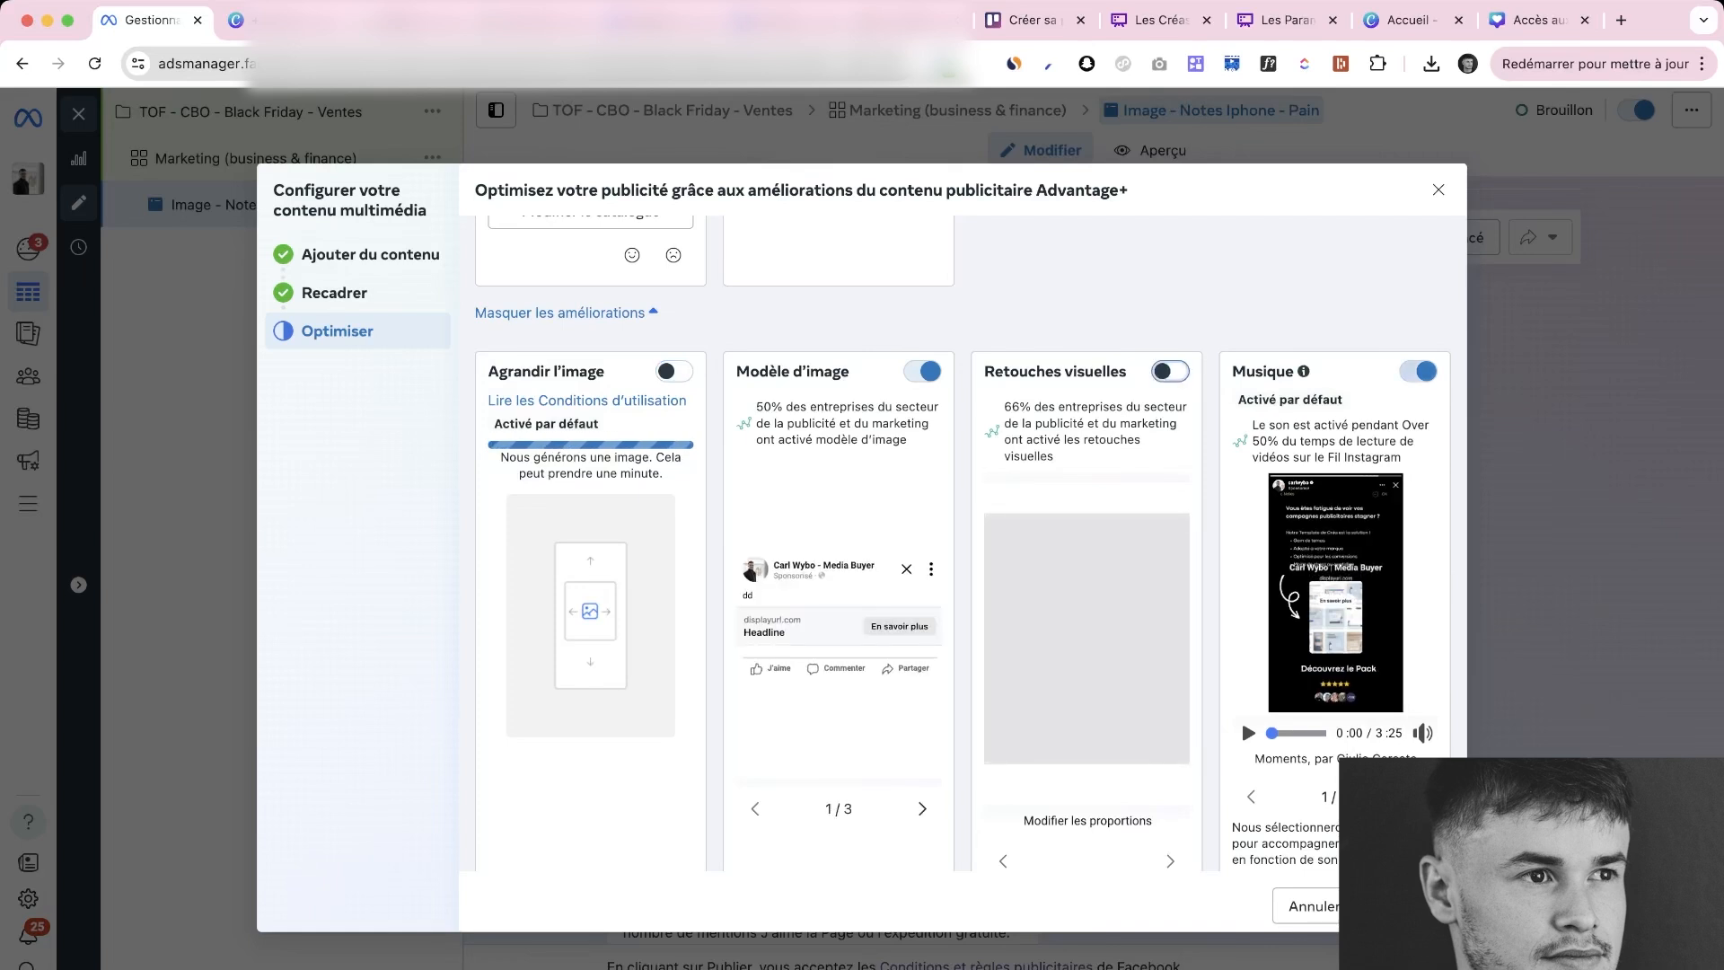
pyautogui.click(1418, 371)
pyautogui.scroll(-1, 1419, 371)
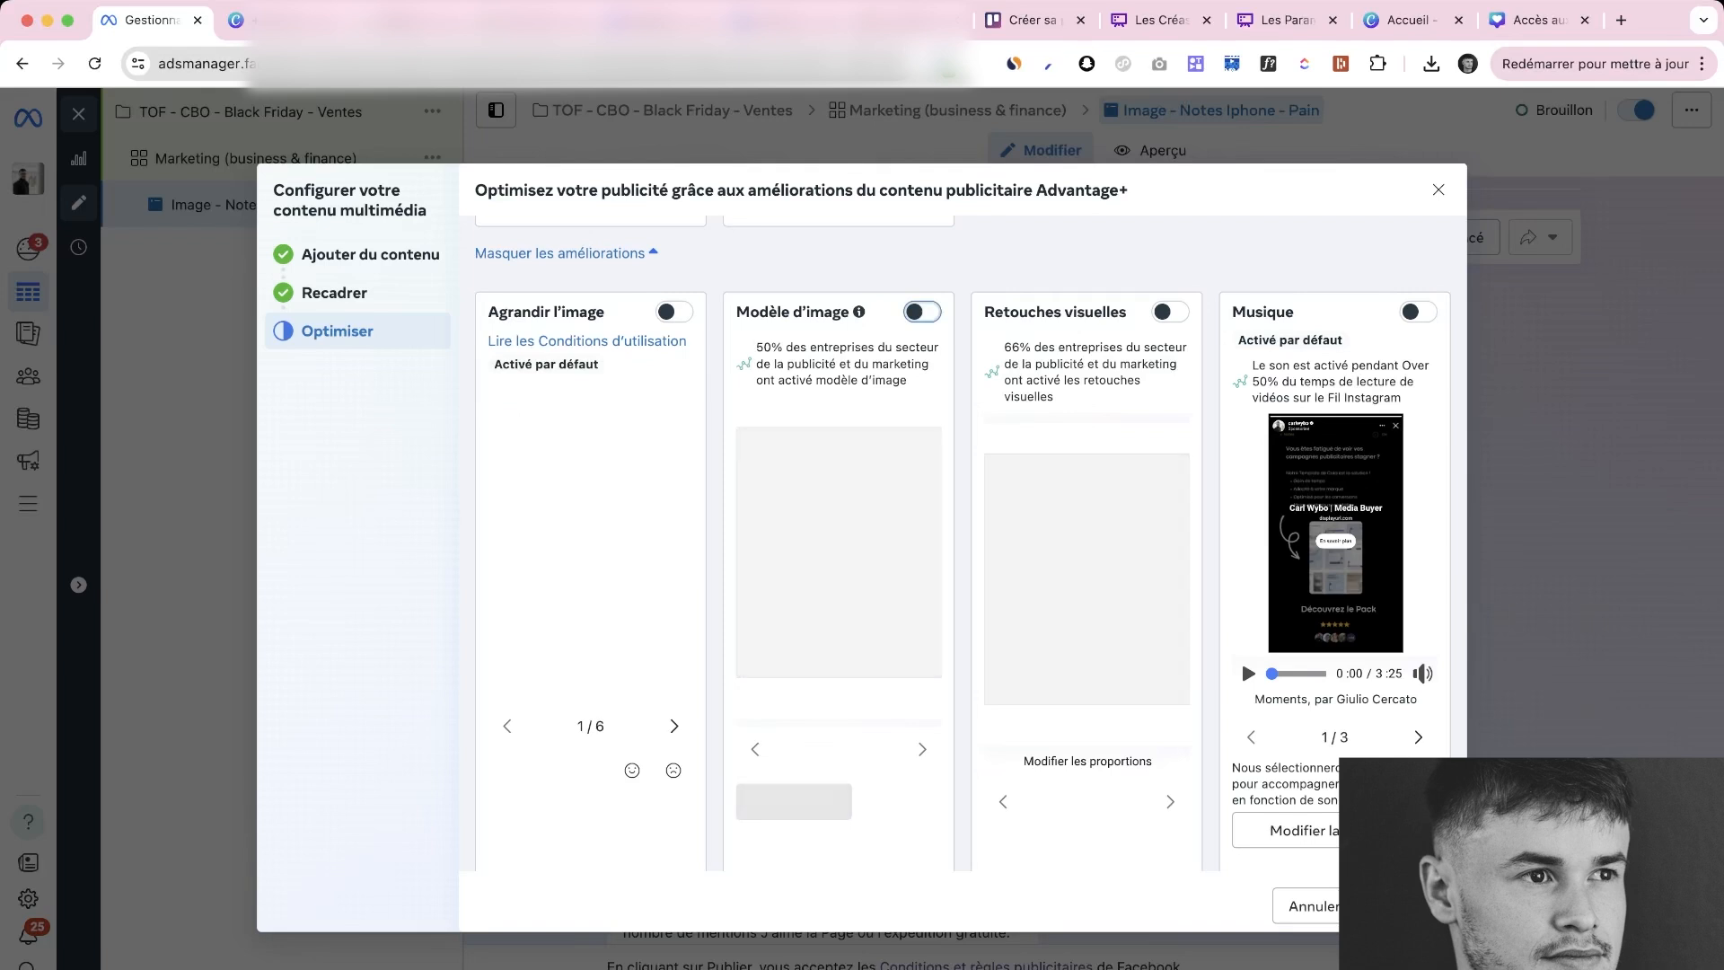
# Disable Améliorations du texte and finish the ad's media setup
pyautogui.scroll(-10, 1240, 657)
pyautogui.scroll(-1, 962, 543)
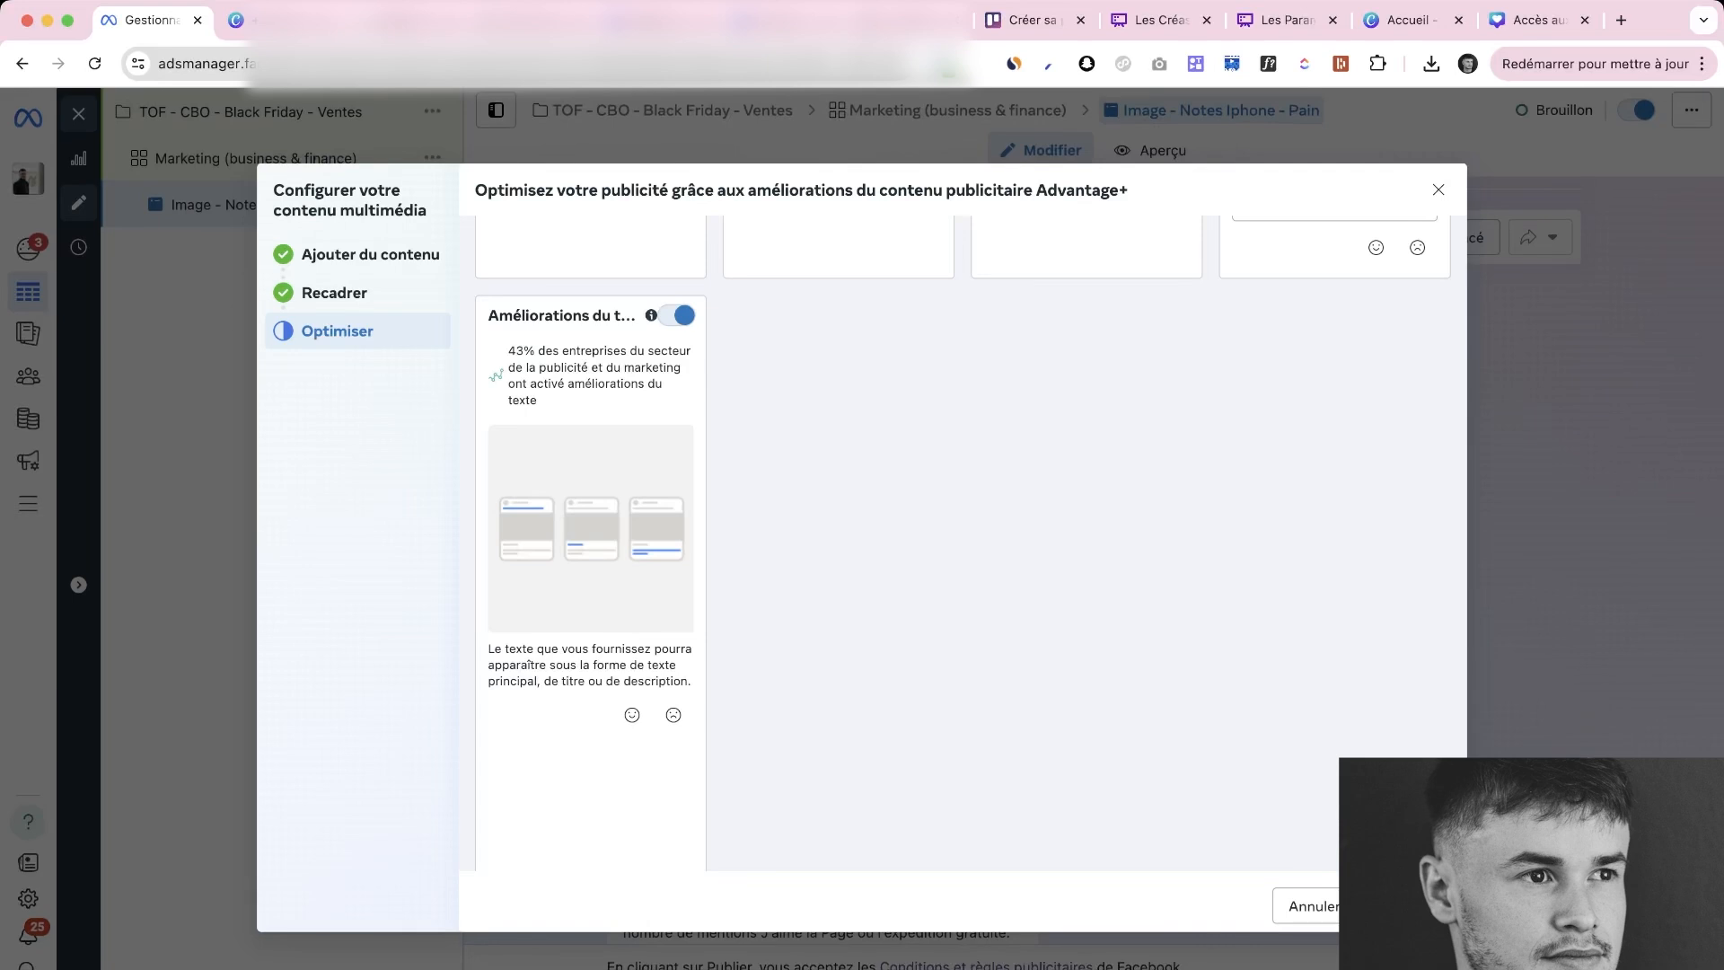
pyautogui.moveTo(590, 528)
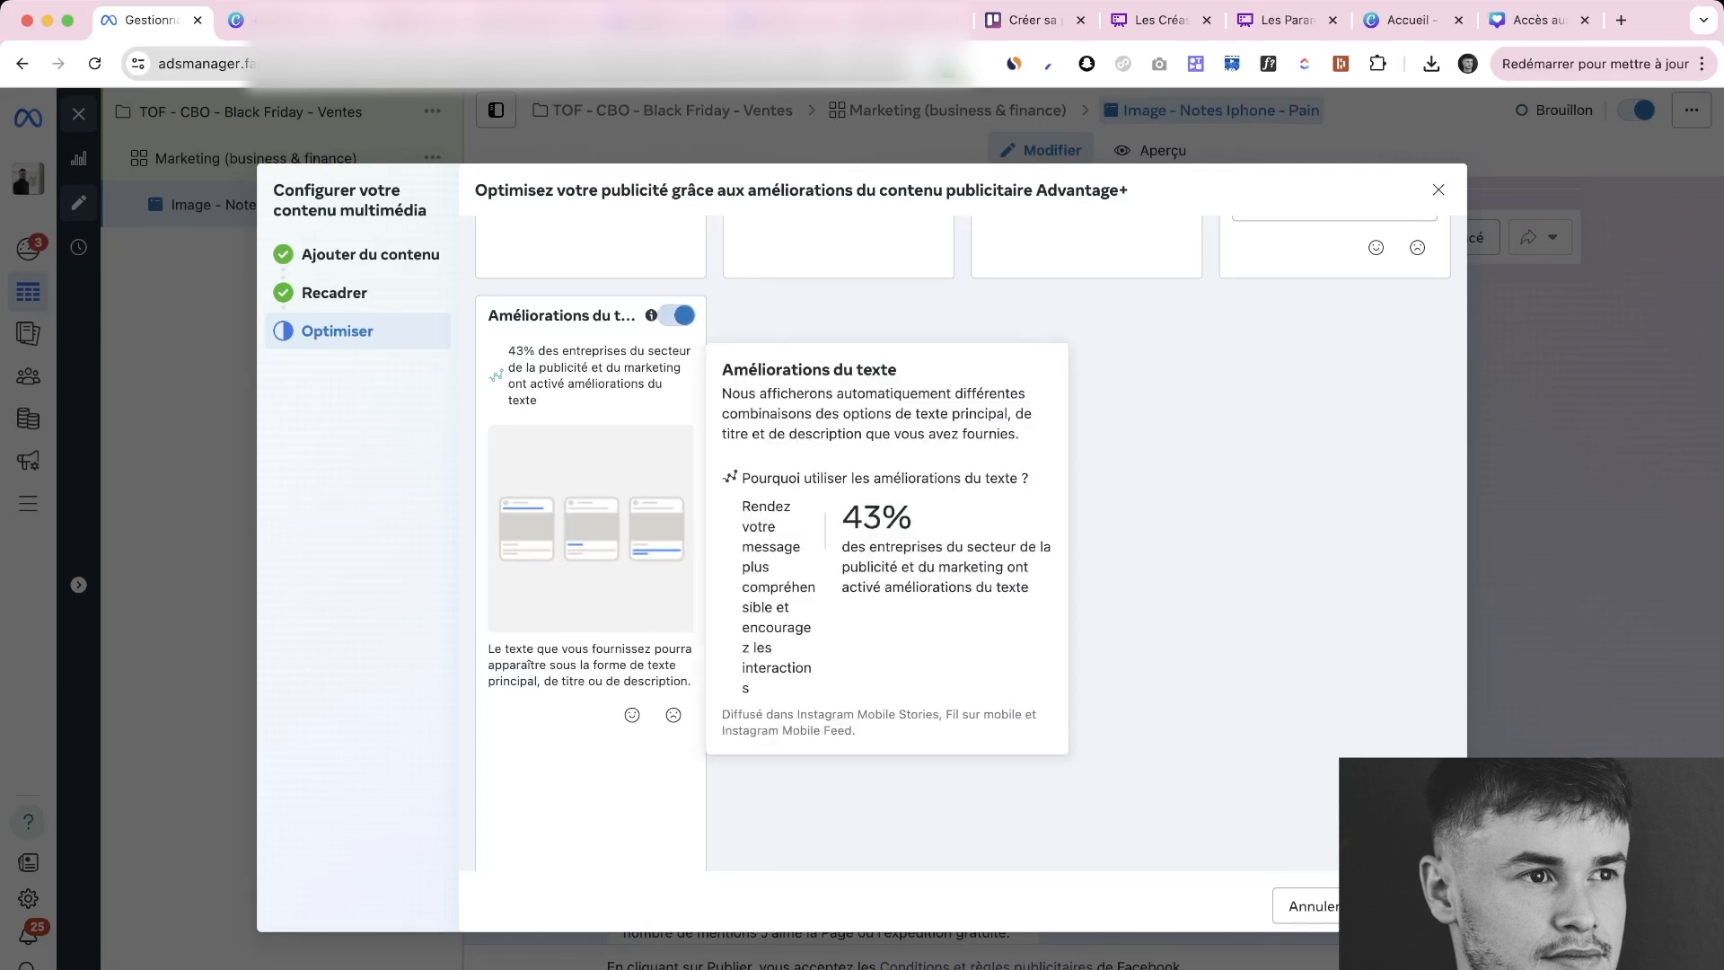
pyautogui.click(682, 315)
pyautogui.scroll(5, 1241, 629)
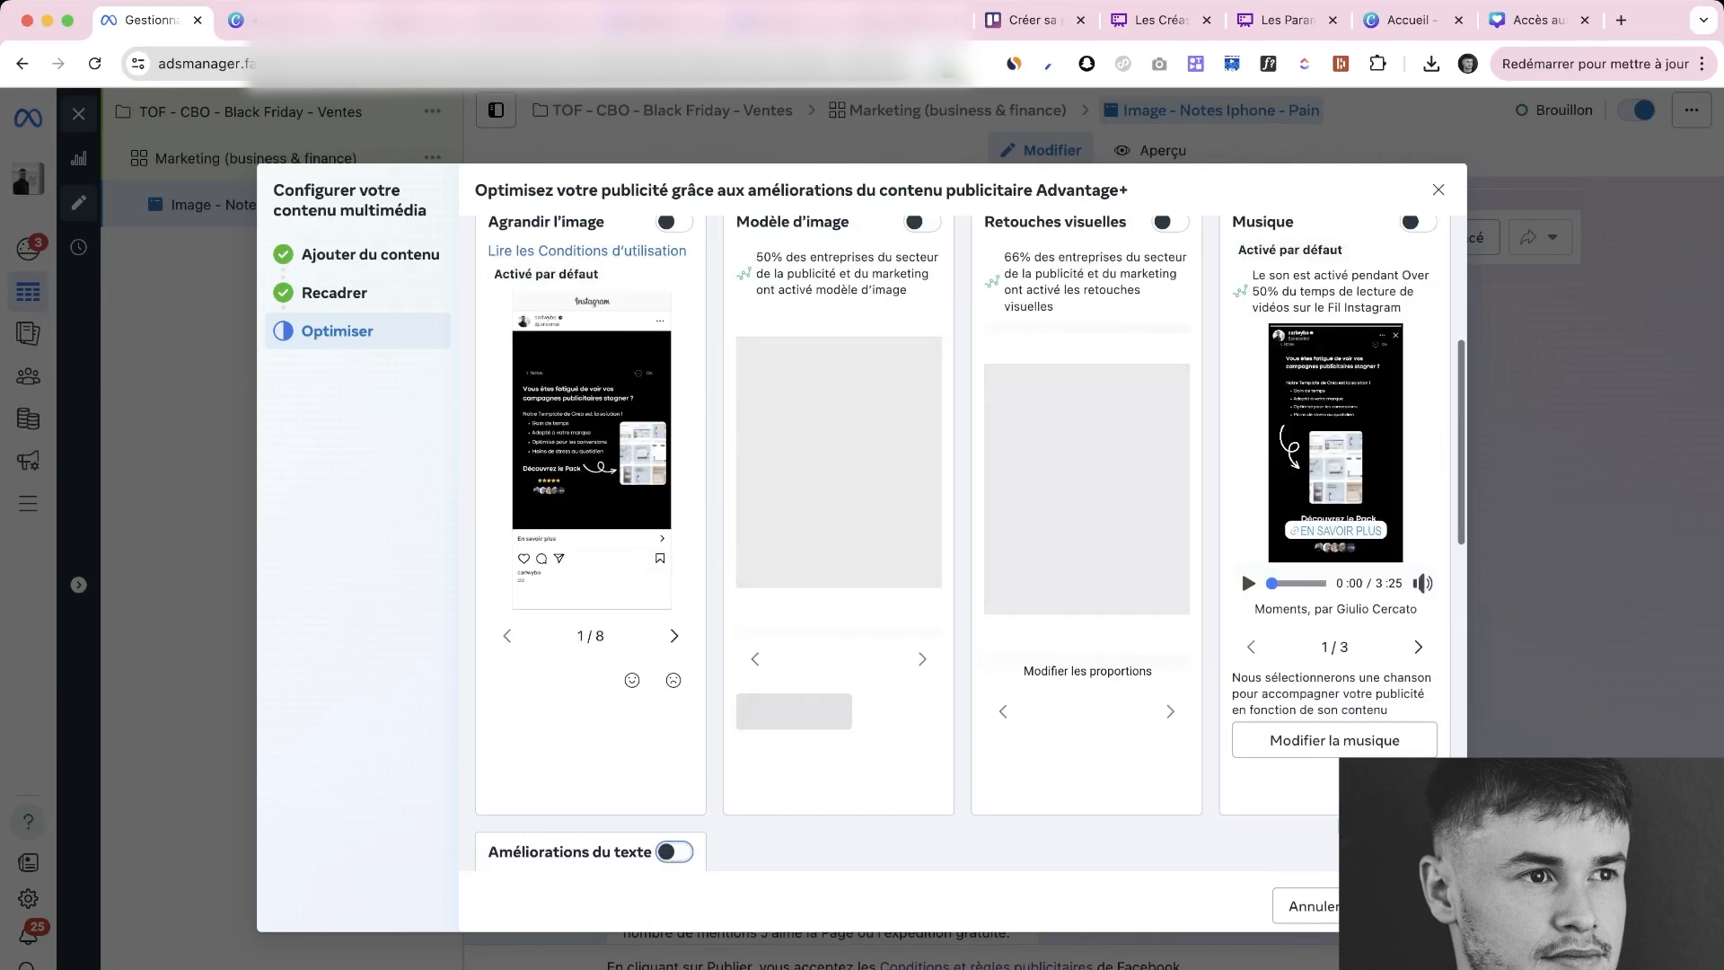
pyautogui.scroll(8, 1241, 628)
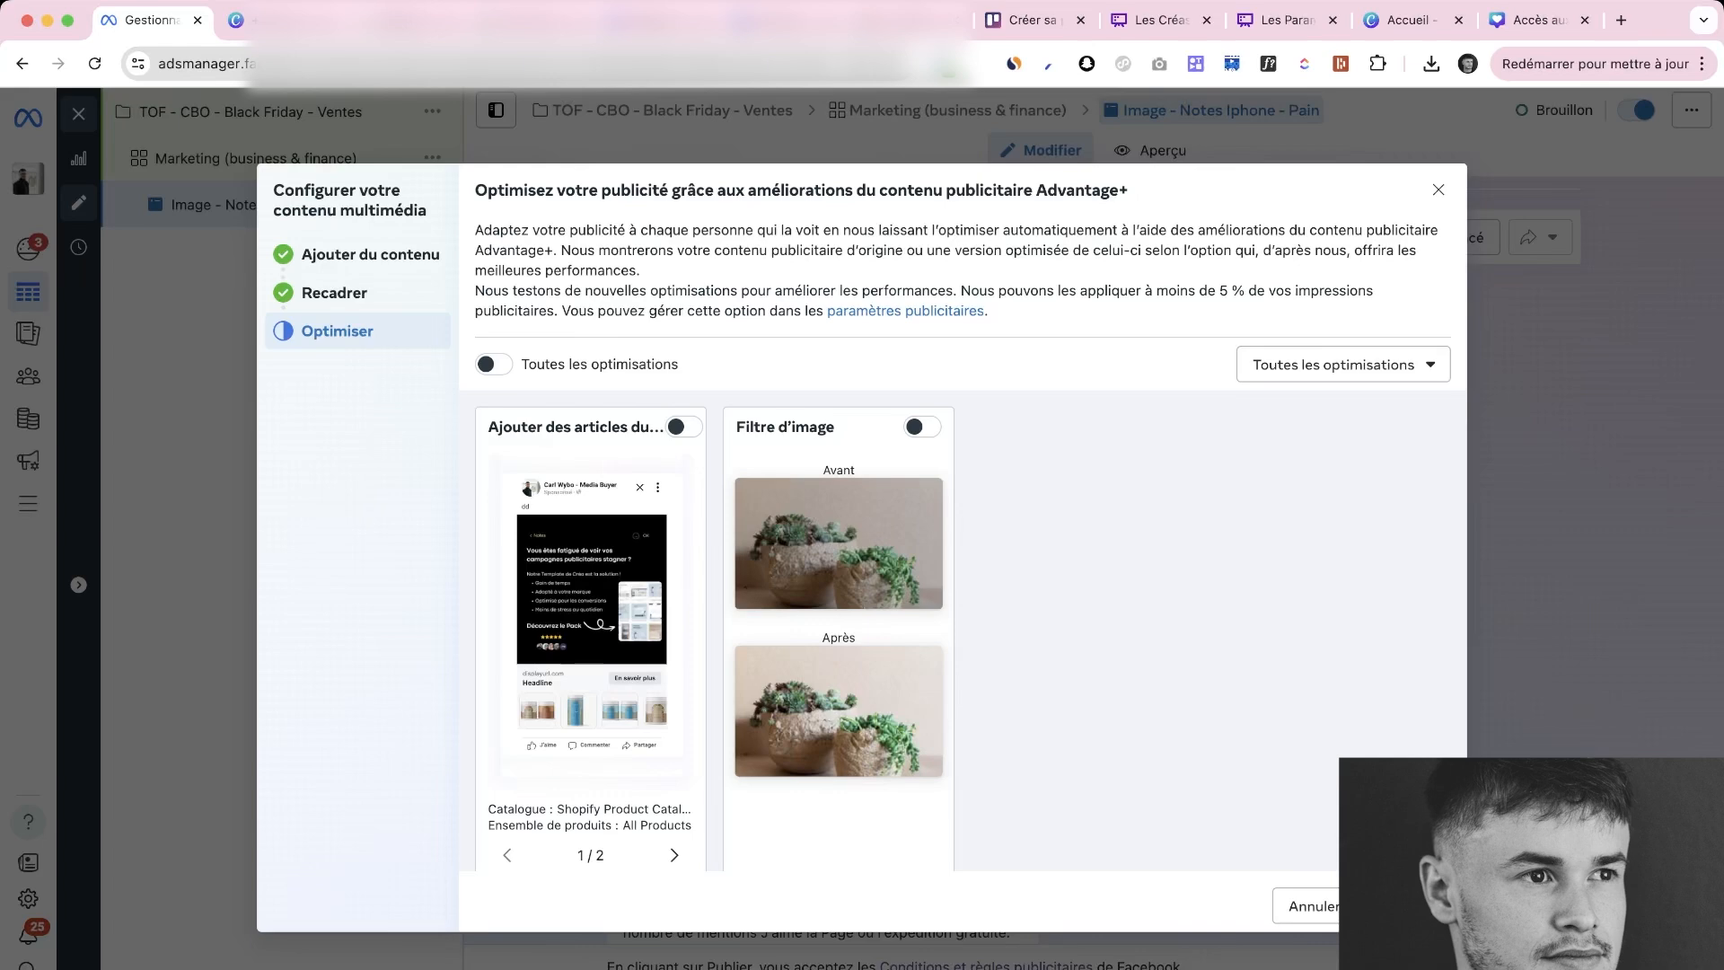
pyautogui.click(1406, 906)
# Change the media of the Stories et Reels placement group to the 1080 × 1920 image "Design sans titre (55).png" and save
pyautogui.scroll(1, 823, 503)
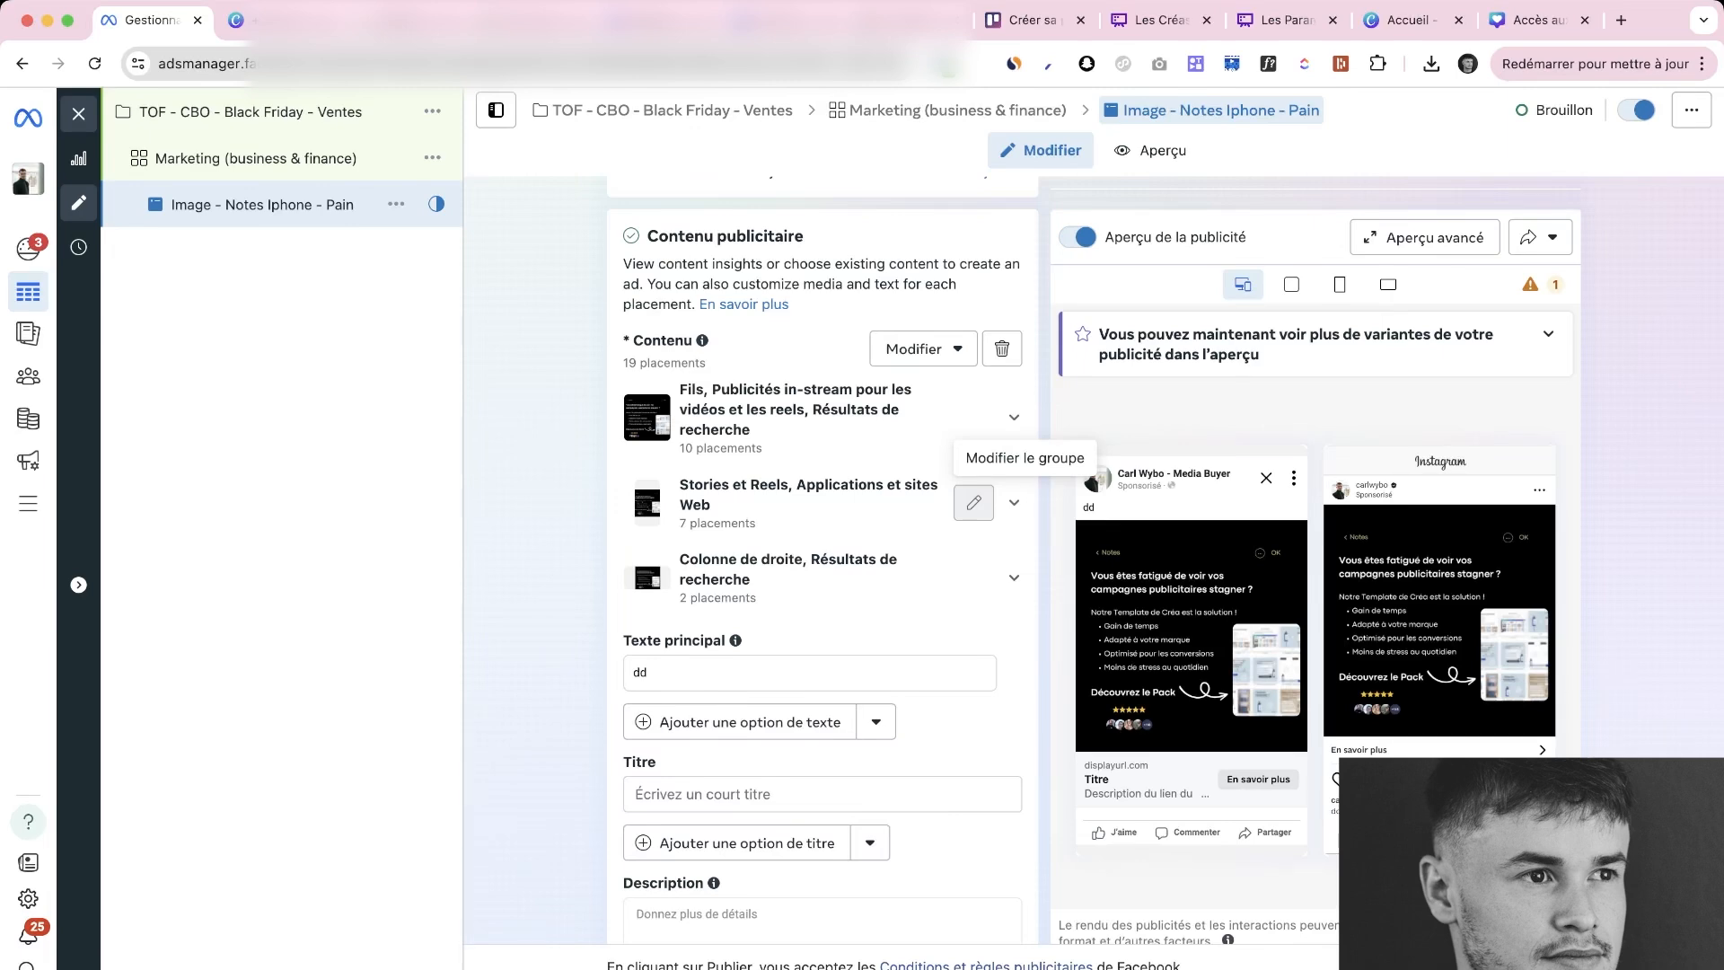
pyautogui.click(973, 503)
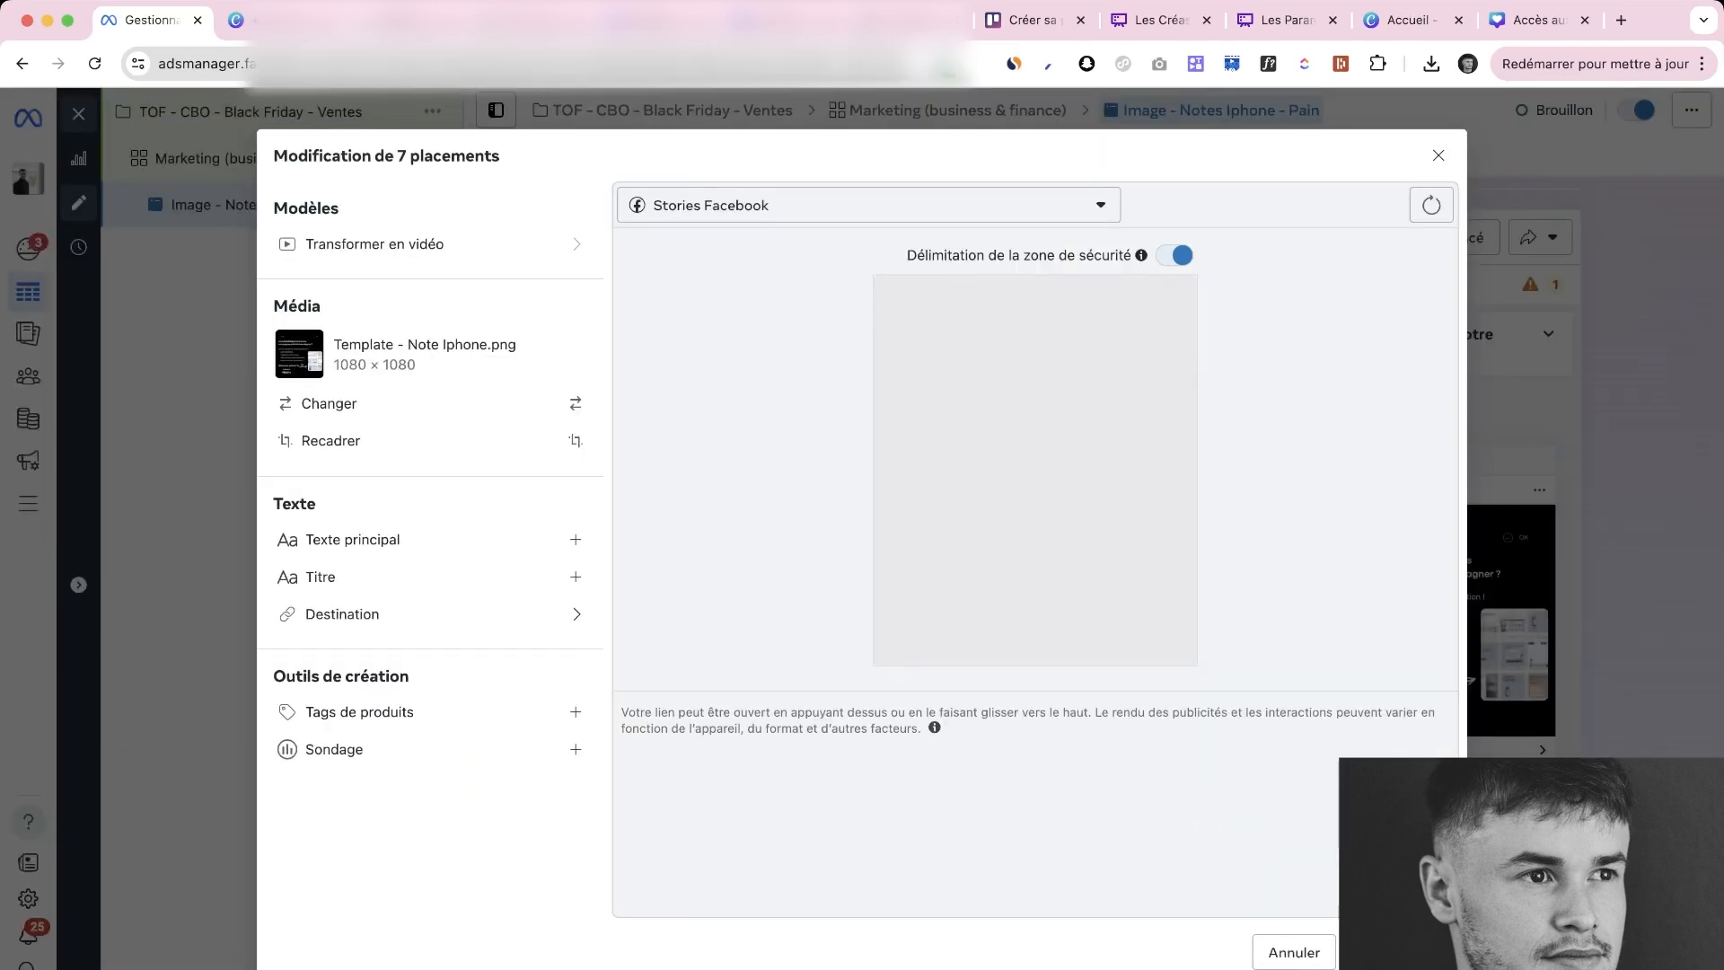
pyautogui.click(359, 403)
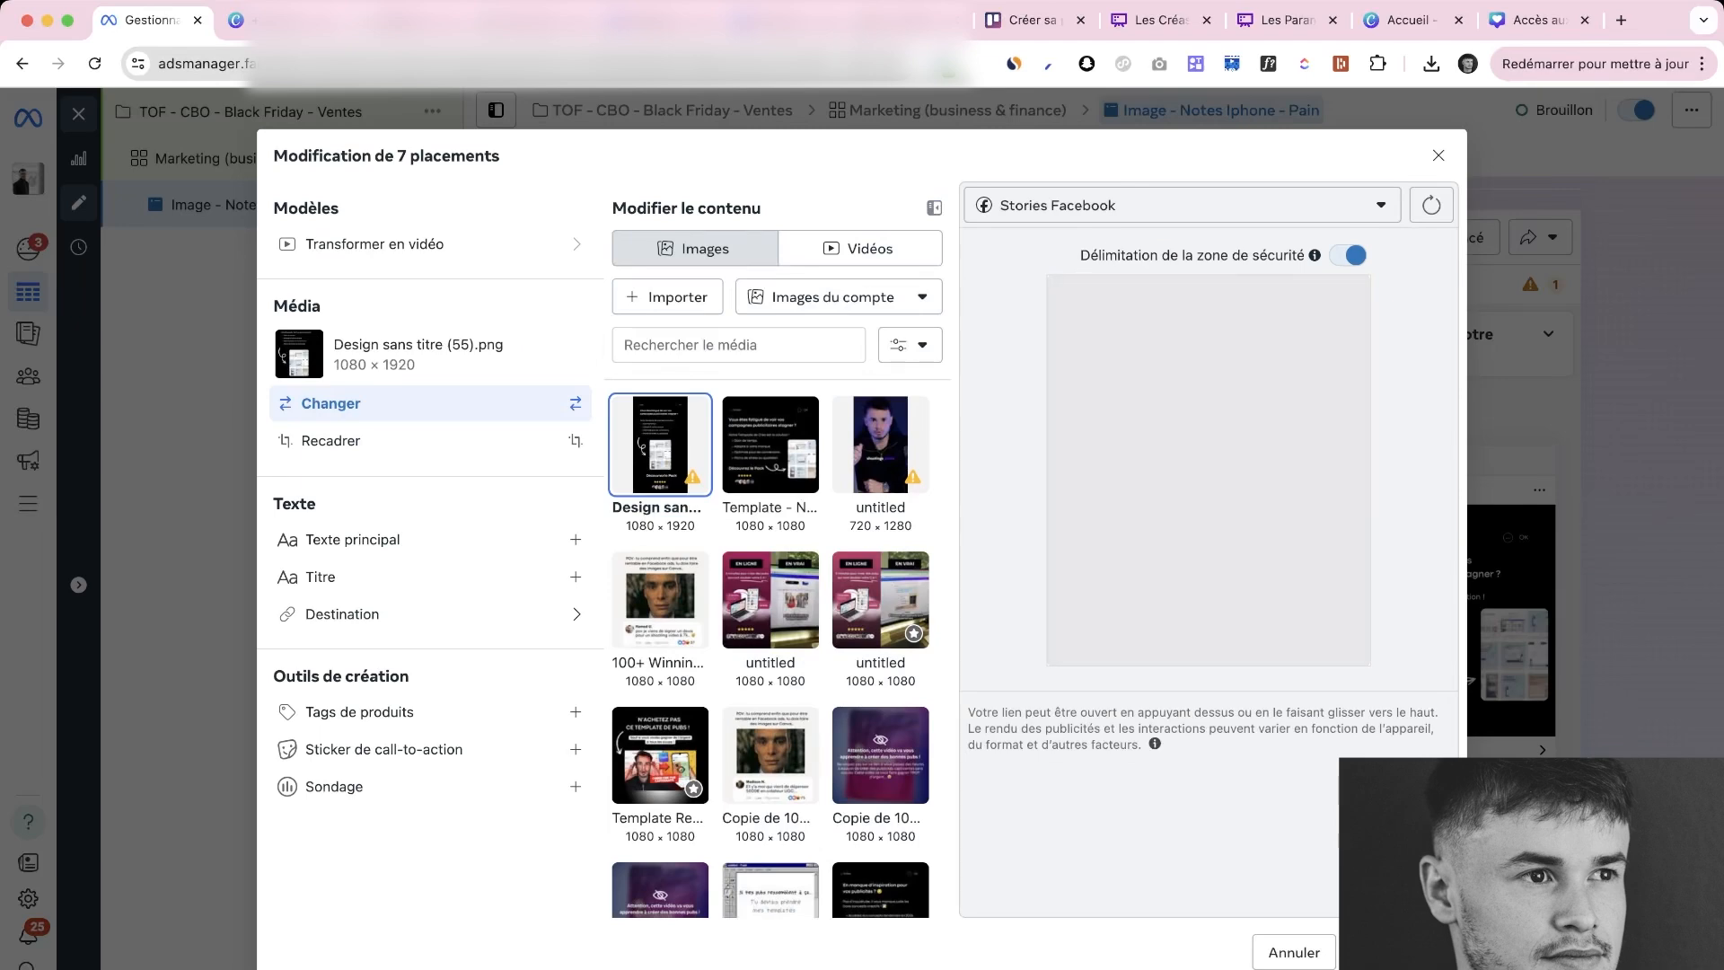
pyautogui.click(1398, 952)
# Switch to ChatGPT to consult the shortened ad copy, and return to the ad in Ads Manager
pyautogui.scroll(-1, 821, 557)
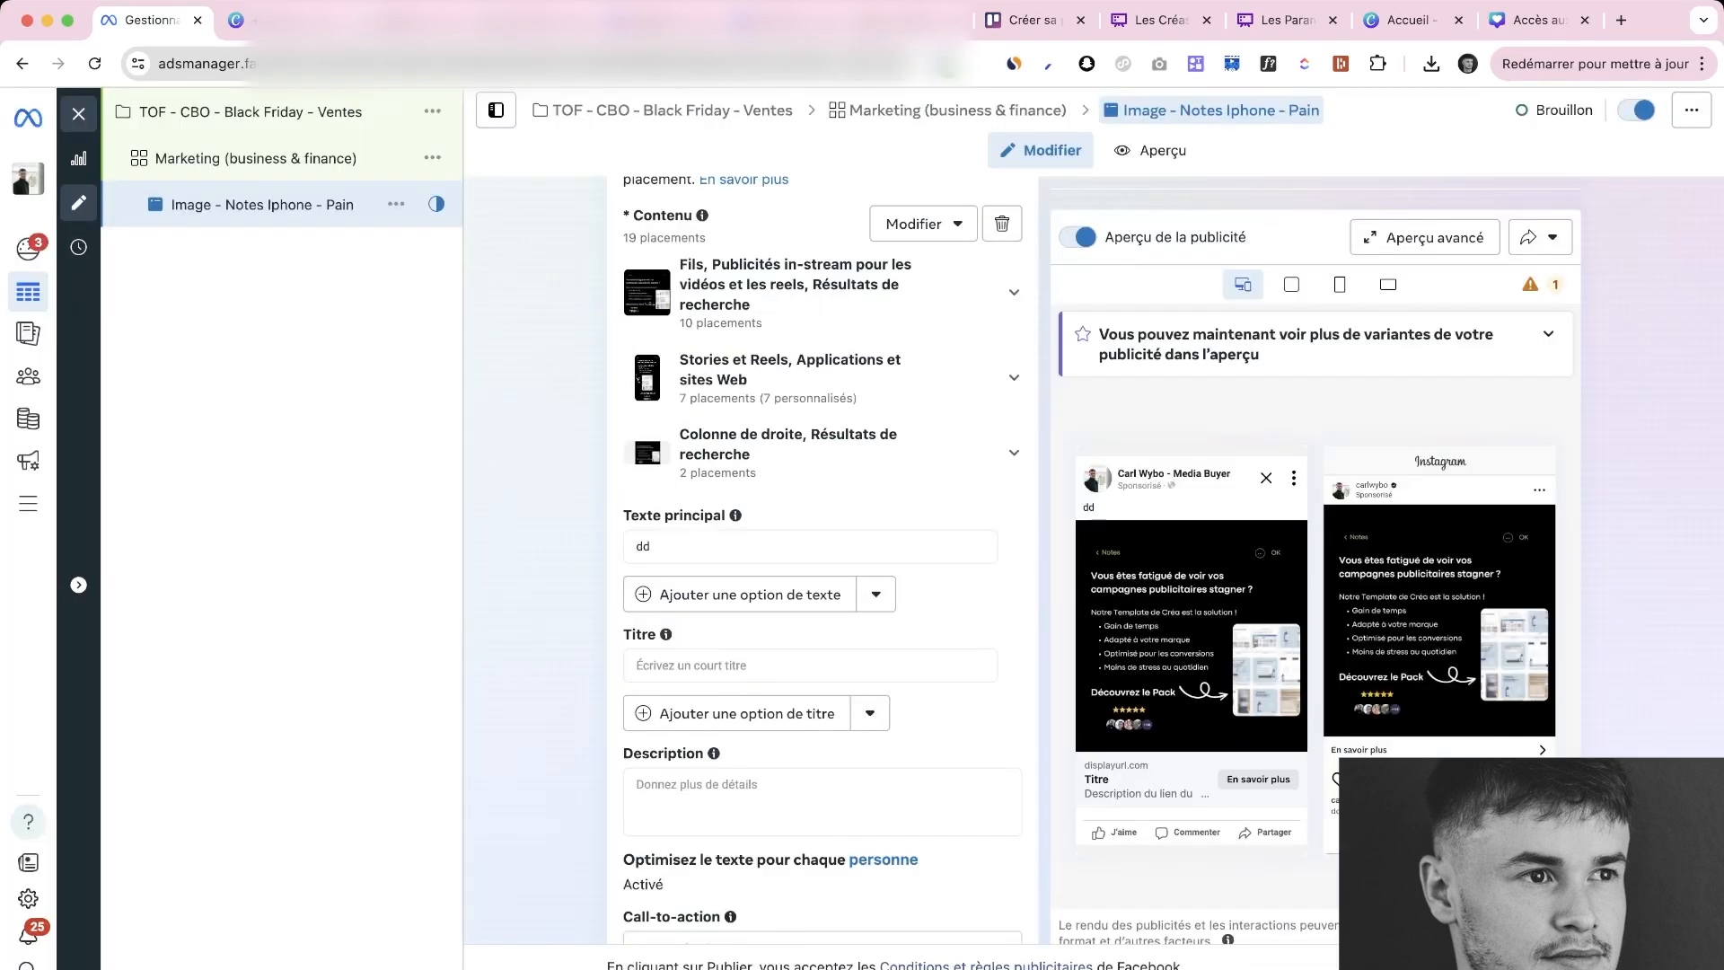
pyautogui.click(407, 19)
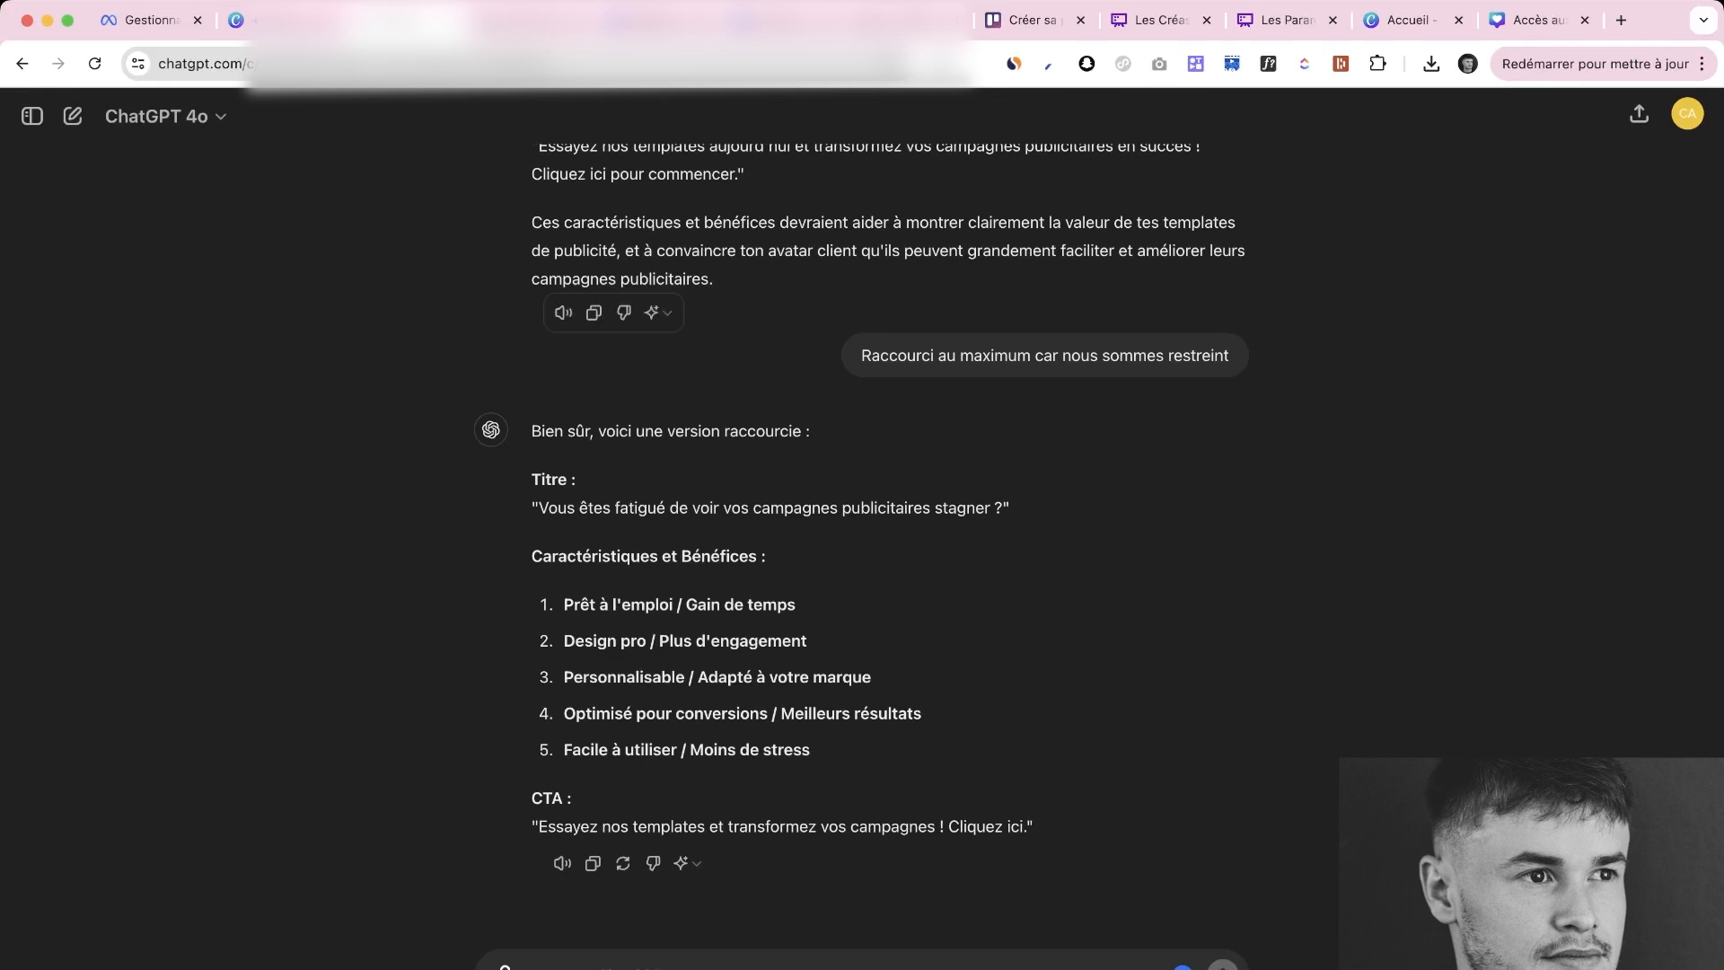
pyautogui.click(148, 20)
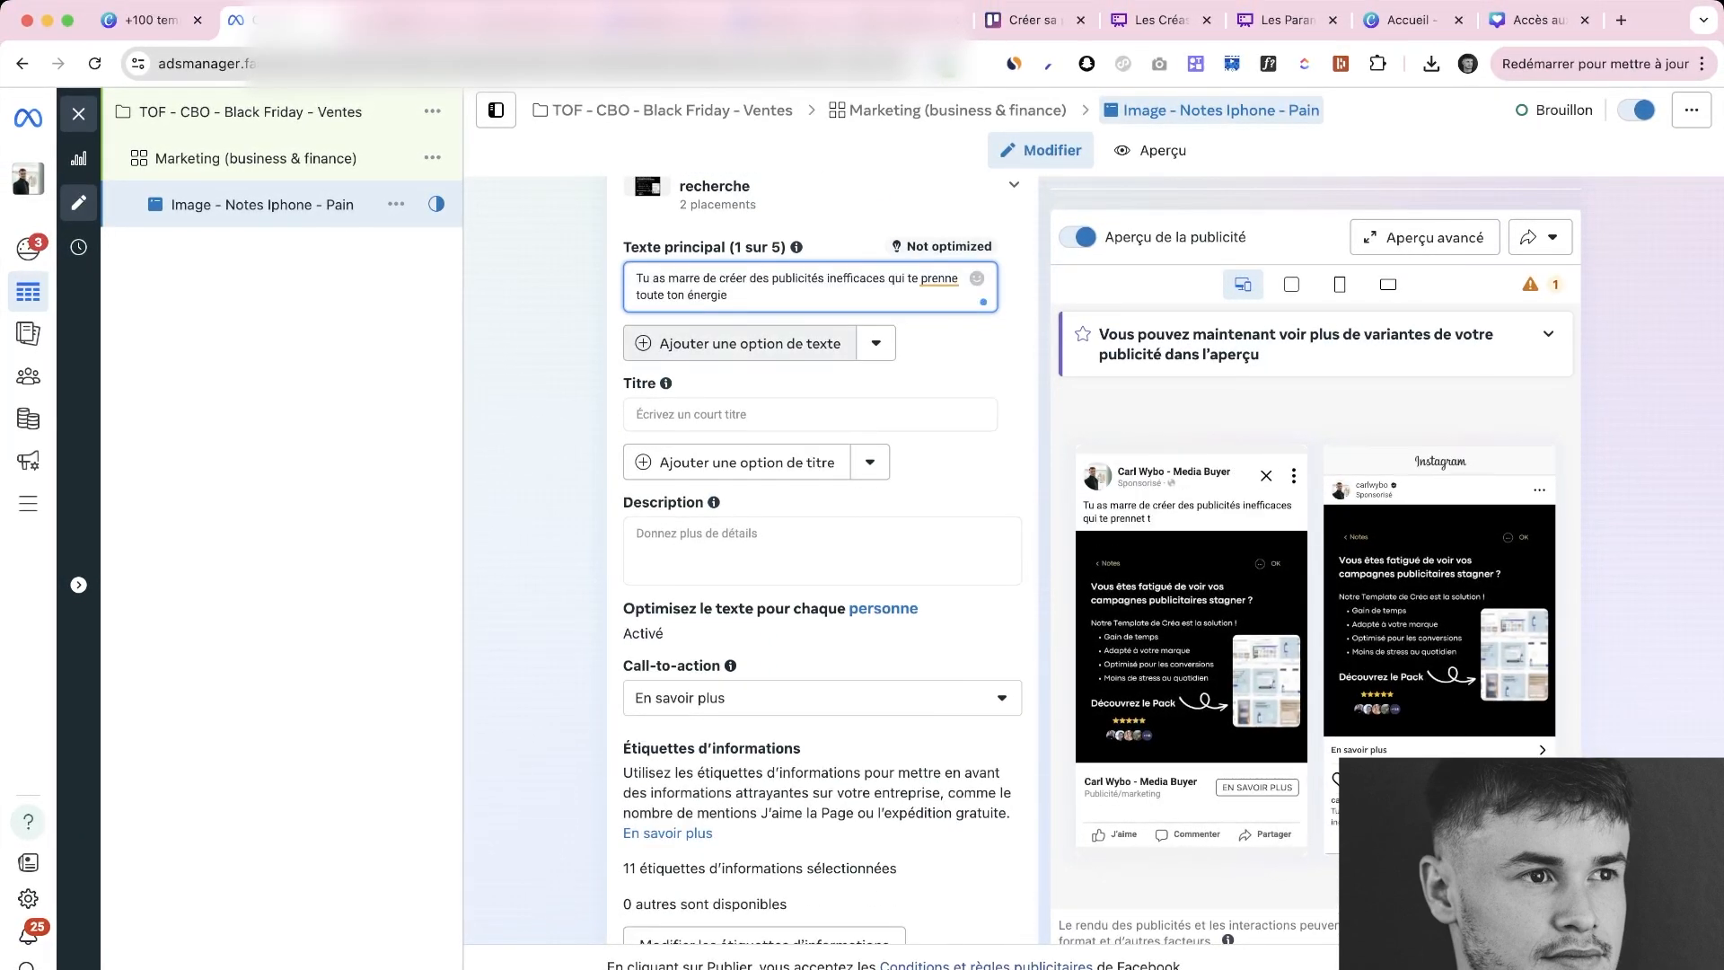
# Correct "prenne" to "prennent" in the primary text and add the paragraph starting "Tu passes des heures à créer des publicités"
pyautogui.click(938, 279)
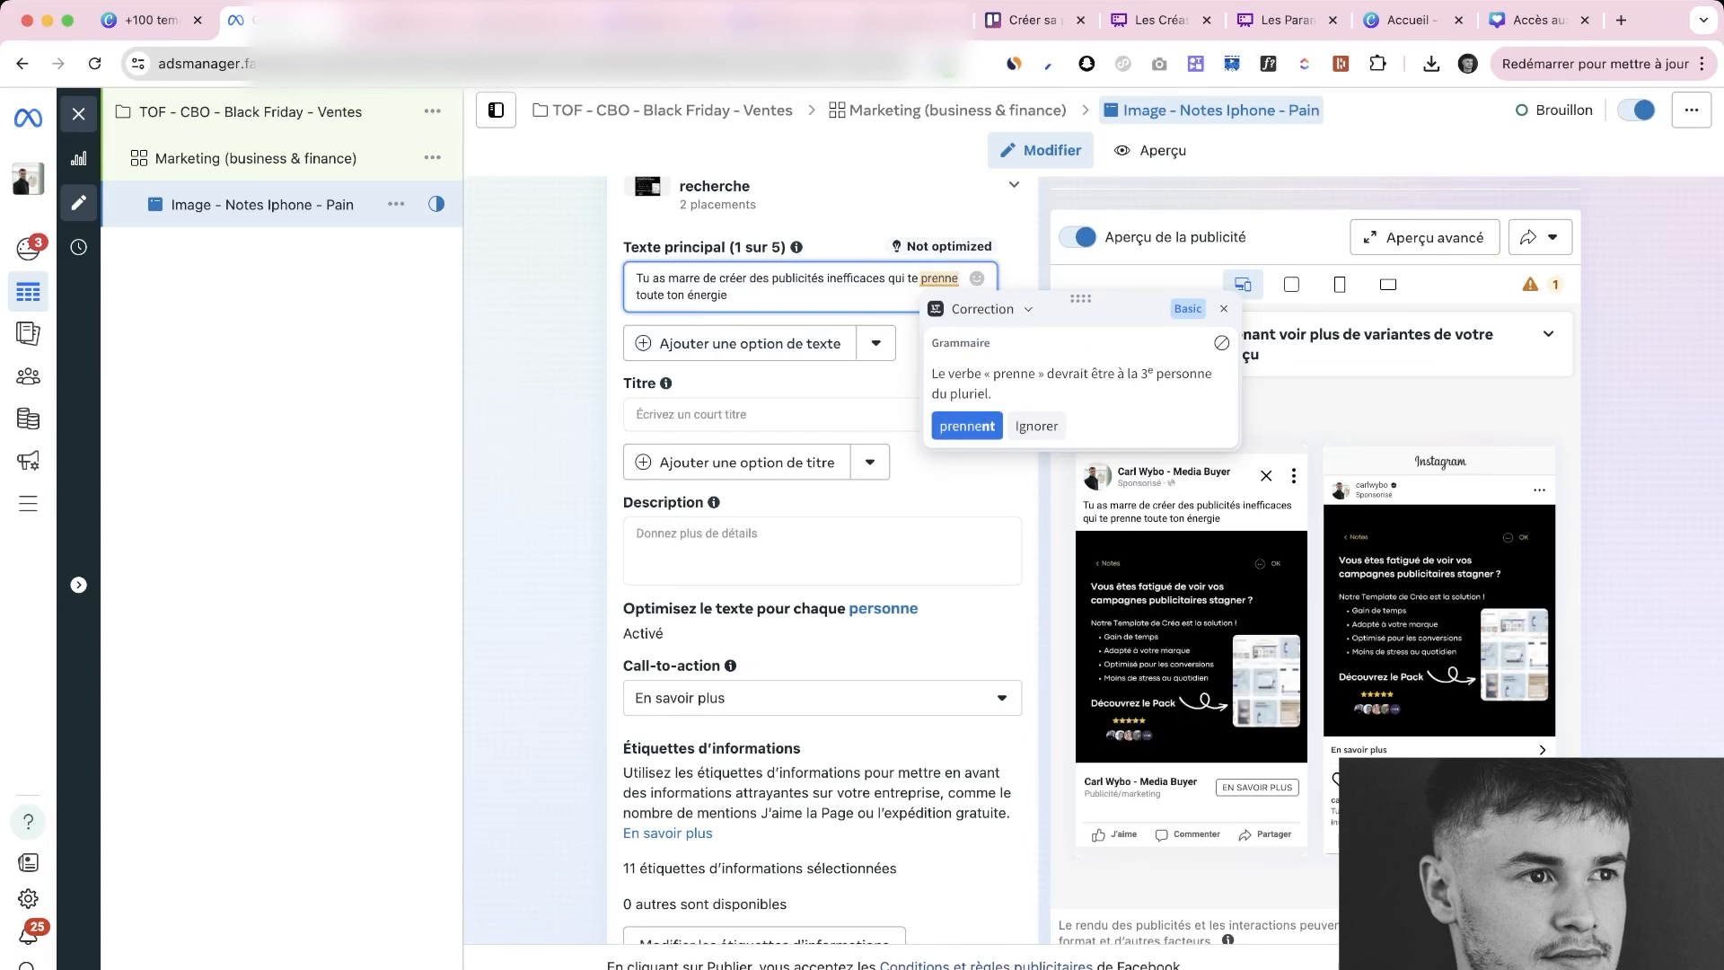
pyautogui.click(965, 425)
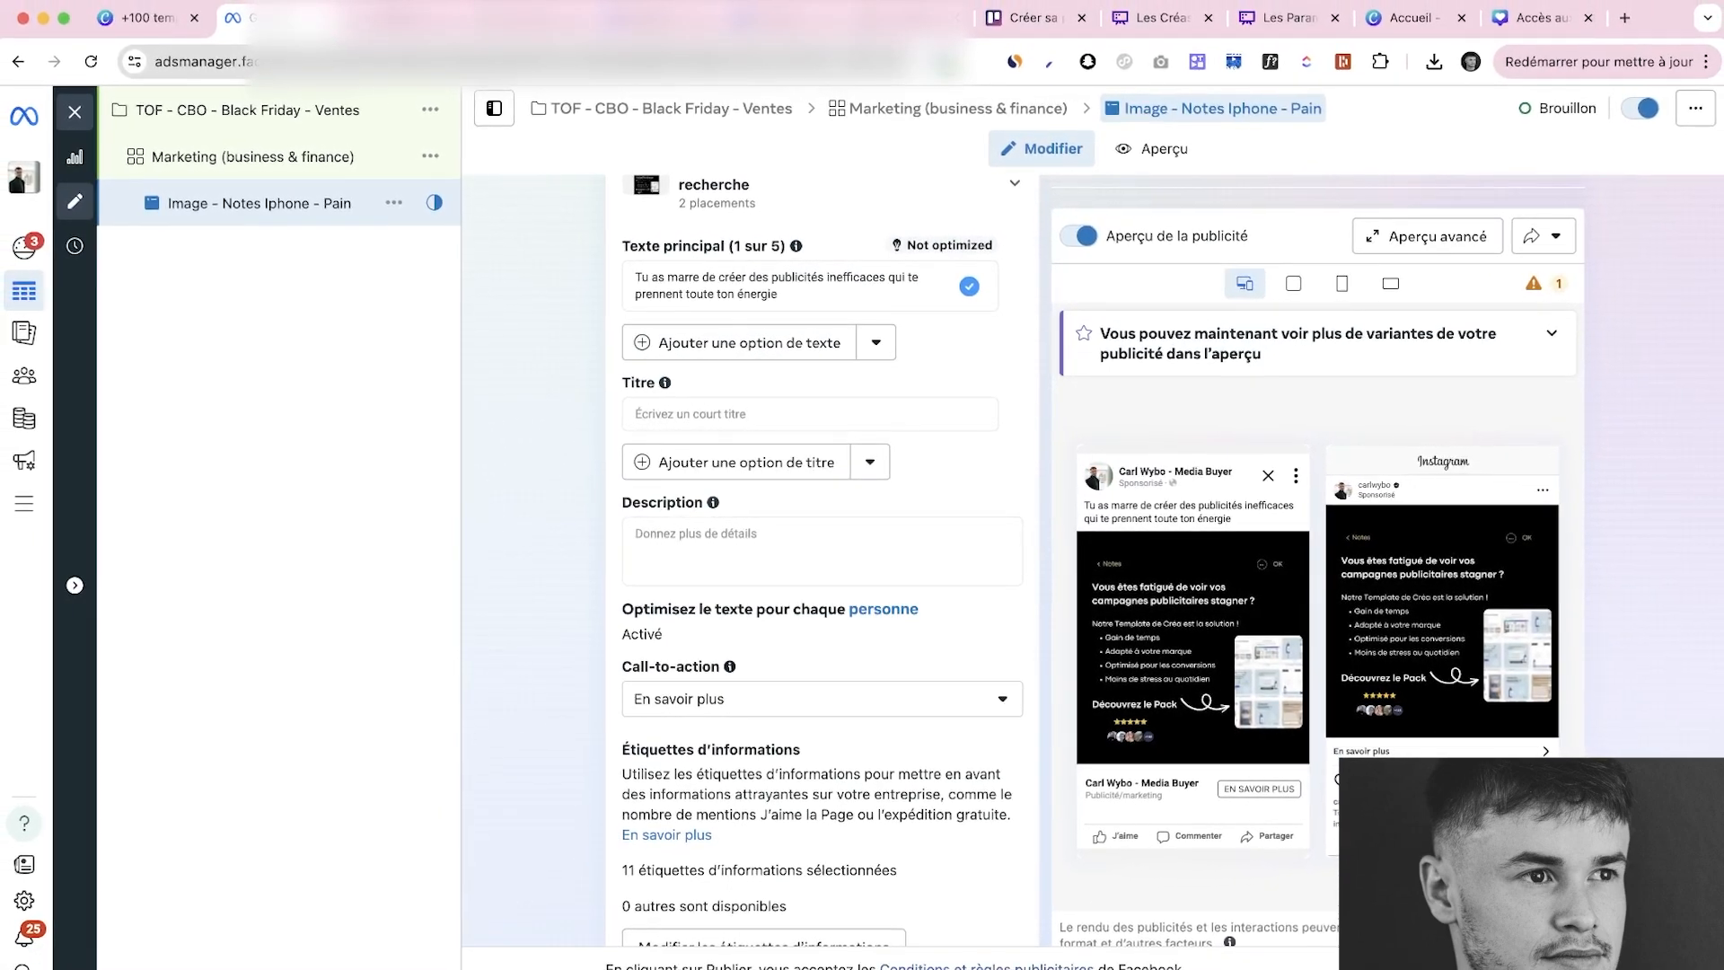
pyautogui.click(779, 291)
pyautogui.write("Tu passes des heures à créer des publicités qui n'attirent pas l'attention et ne convertissent pas ? Arrête de perdre du temps et de l'argent. Nos templates de publicité sont conçus pour transformer tes campagnes et maximiser tes résultats. 🚀")
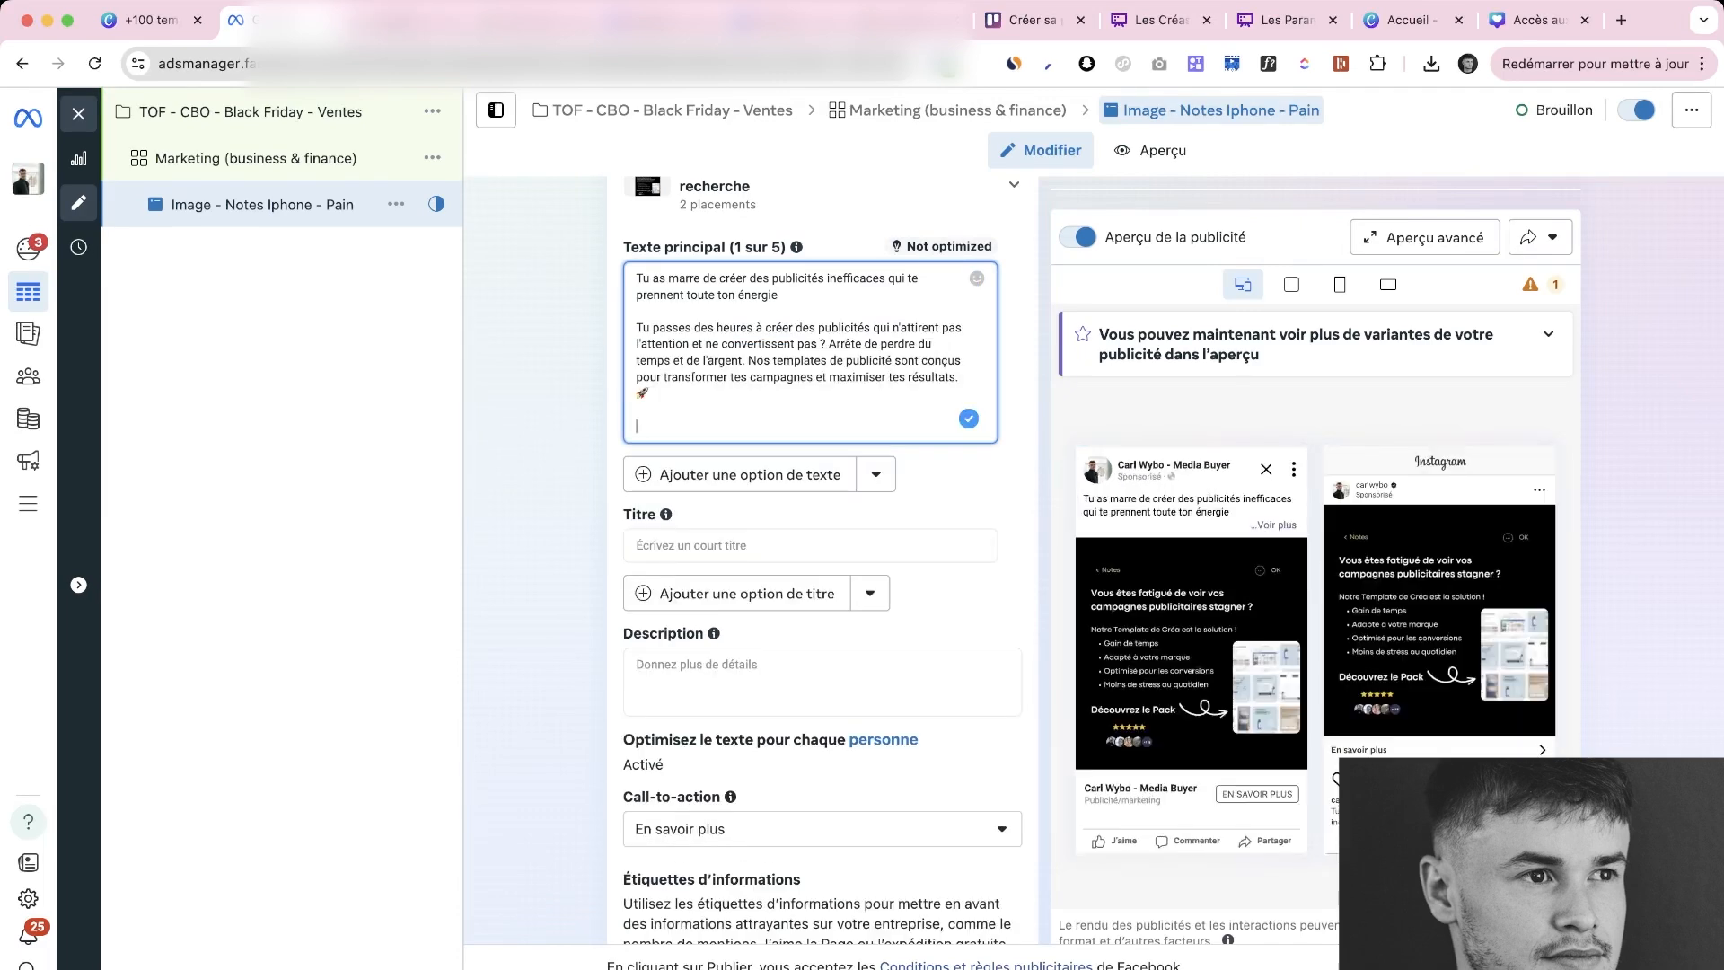
# Rework the second paragraph into "❌ Tu passes des heures à créer des publicités qui n'attirent pas l'attention de ton audience", separate from "Arrête de perdre"
pyautogui.doubleClick(643, 328)
pyautogui.press('BackSpace')
pyautogui.press('BackSpace')
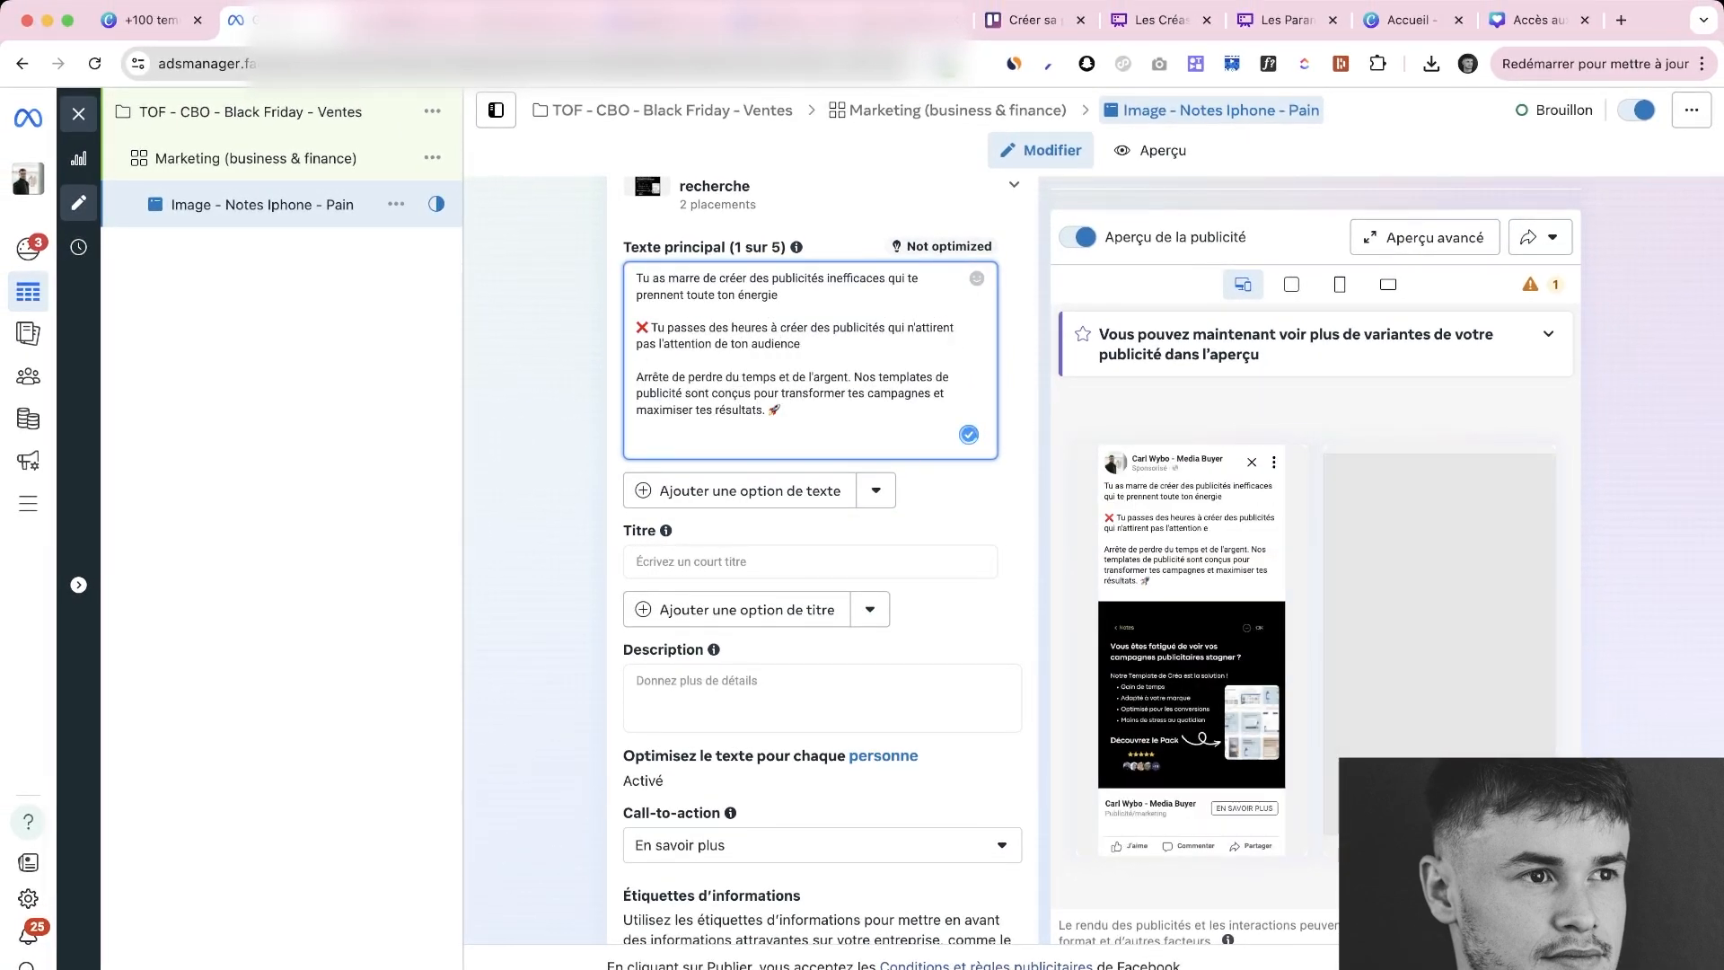
# Copy the ❌ emoji to the start of "Arrête de perdre du temps et de l'argent" and remove the blank line above it
pyautogui.doubleClick(642, 327)
pyautogui.hotkey('ctrl', 'c')
pyautogui.press('BackSpace')
pyautogui.hotkey('ctrl', 'v')
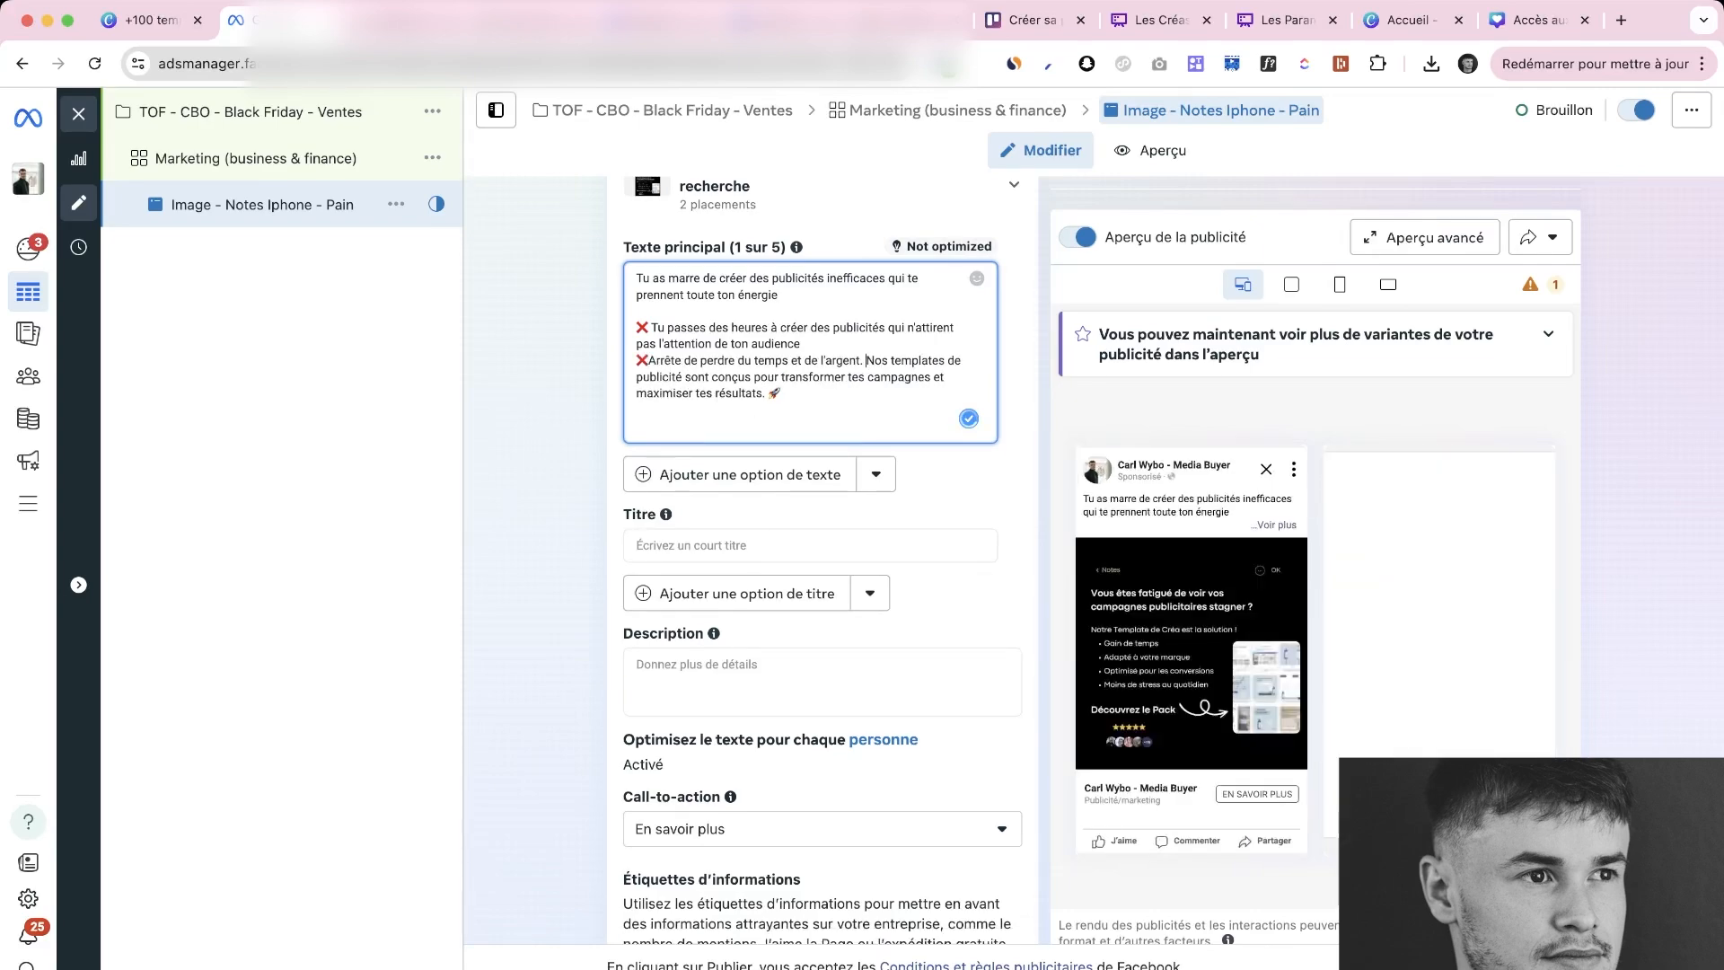
# Start a new paragraph at "Nos templates de publicité" in the primary text and remove the blank line at its end
pyautogui.press('Return')
pyautogui.press('Return')
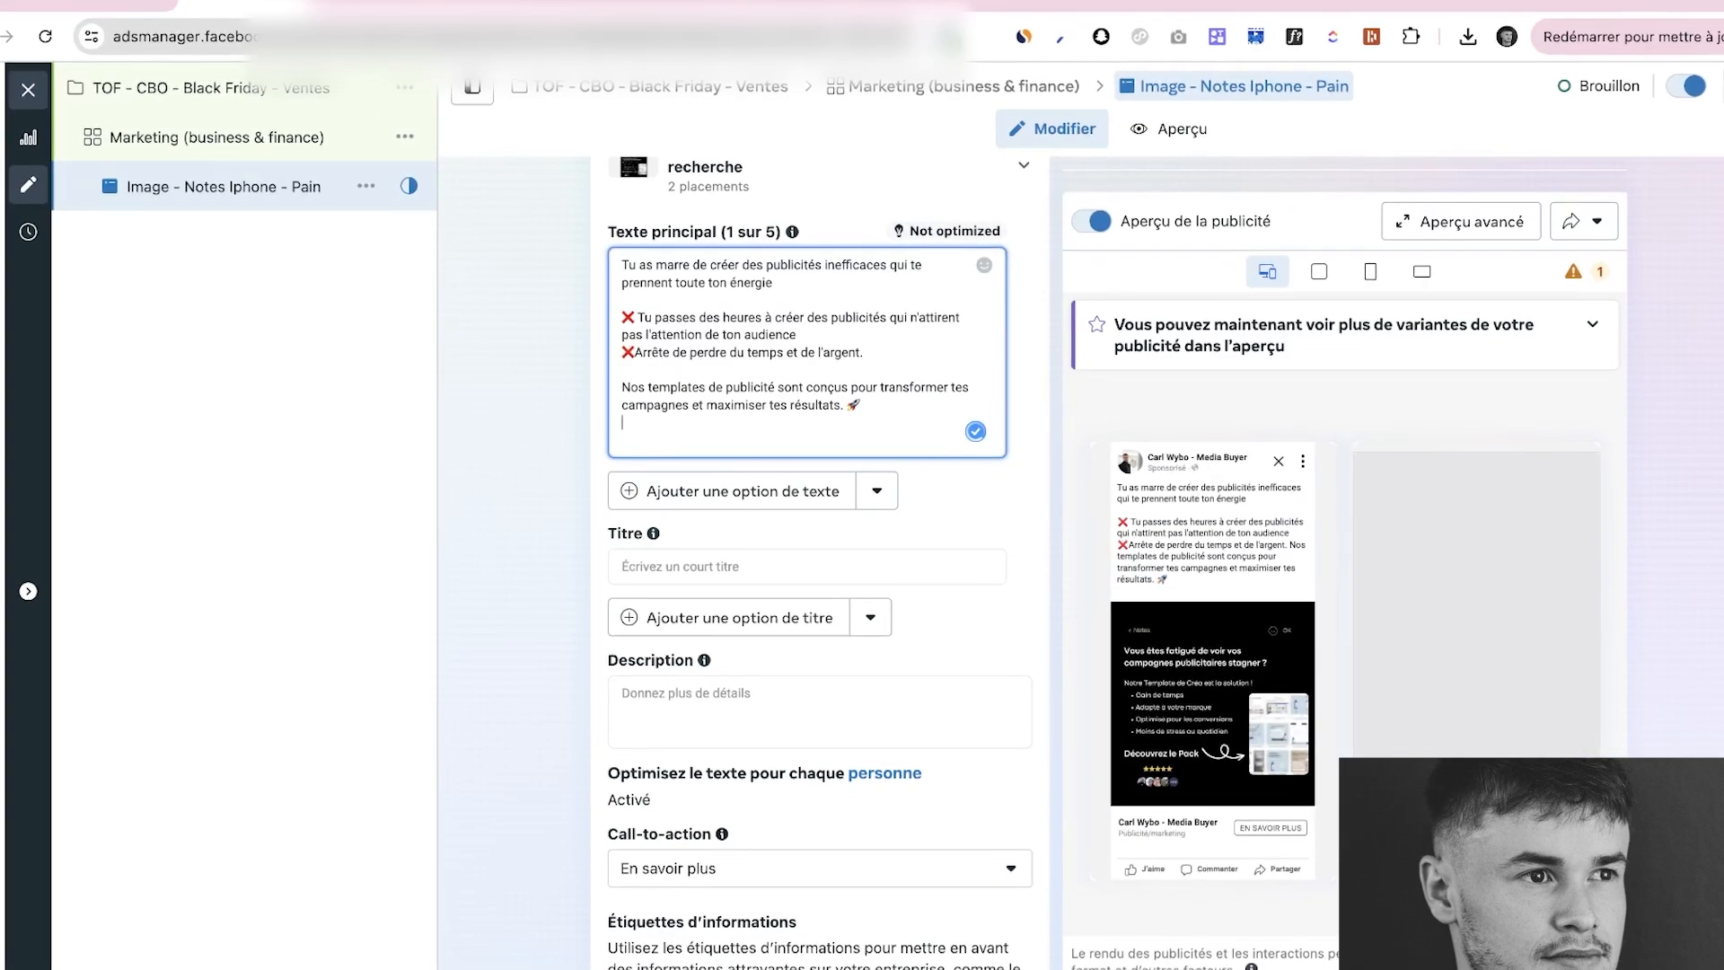
pyautogui.press('BackSpace')
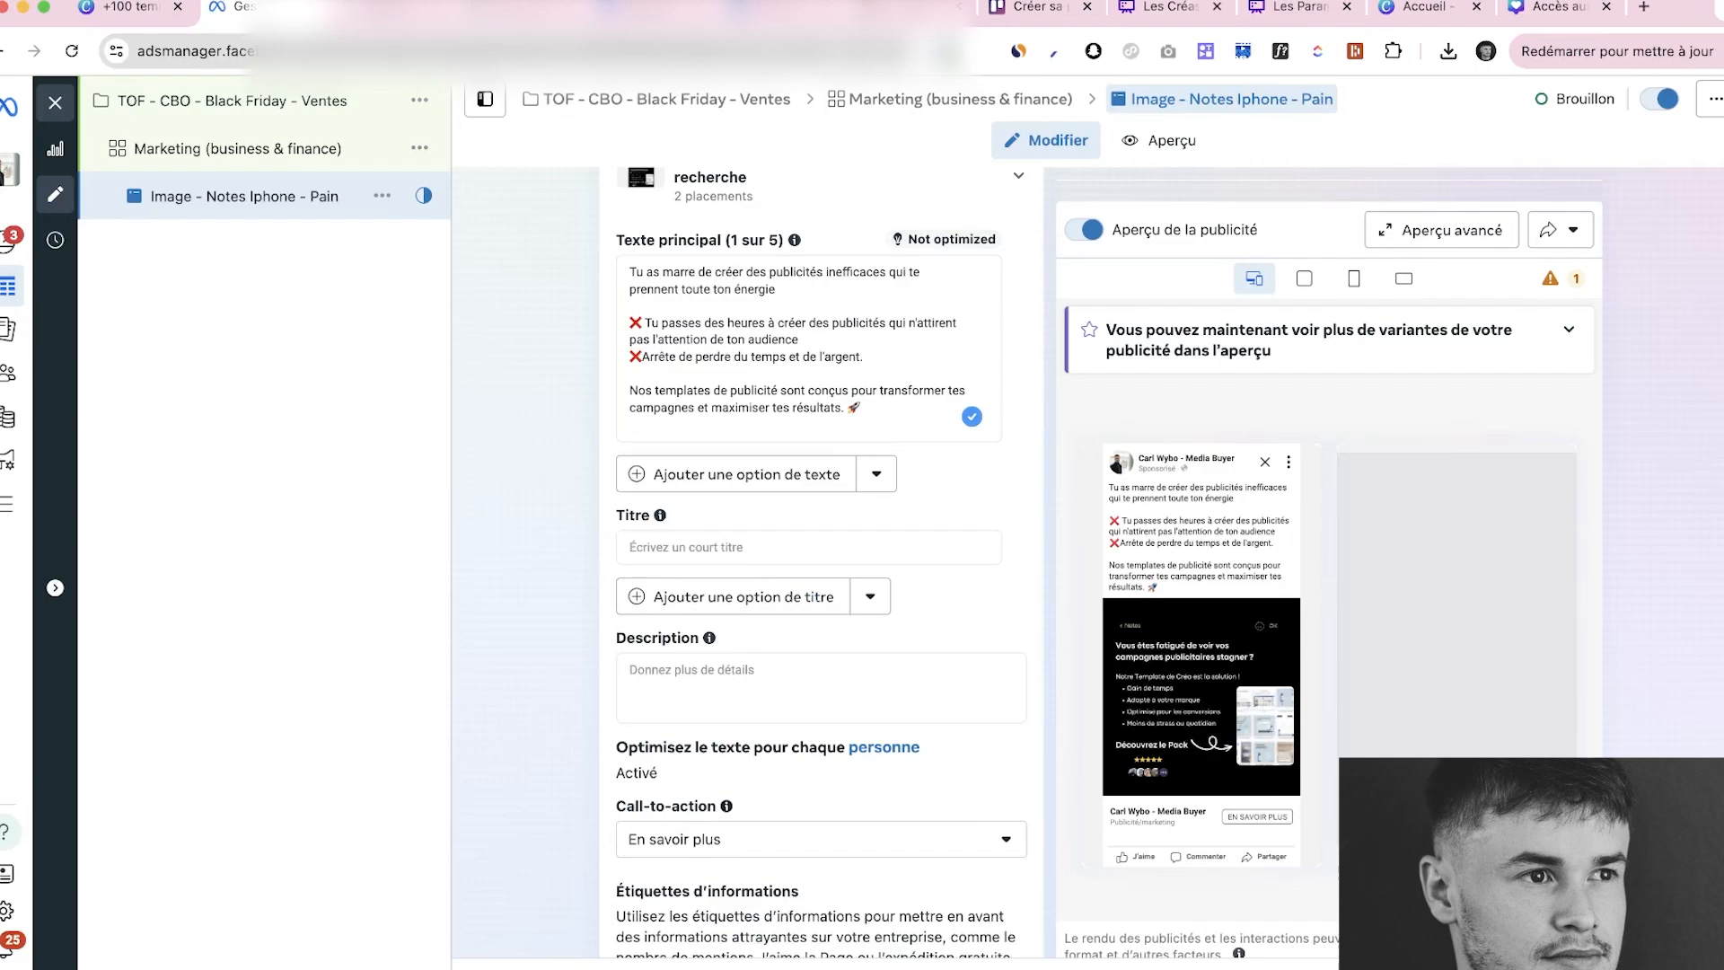
pyautogui.click(862, 423)
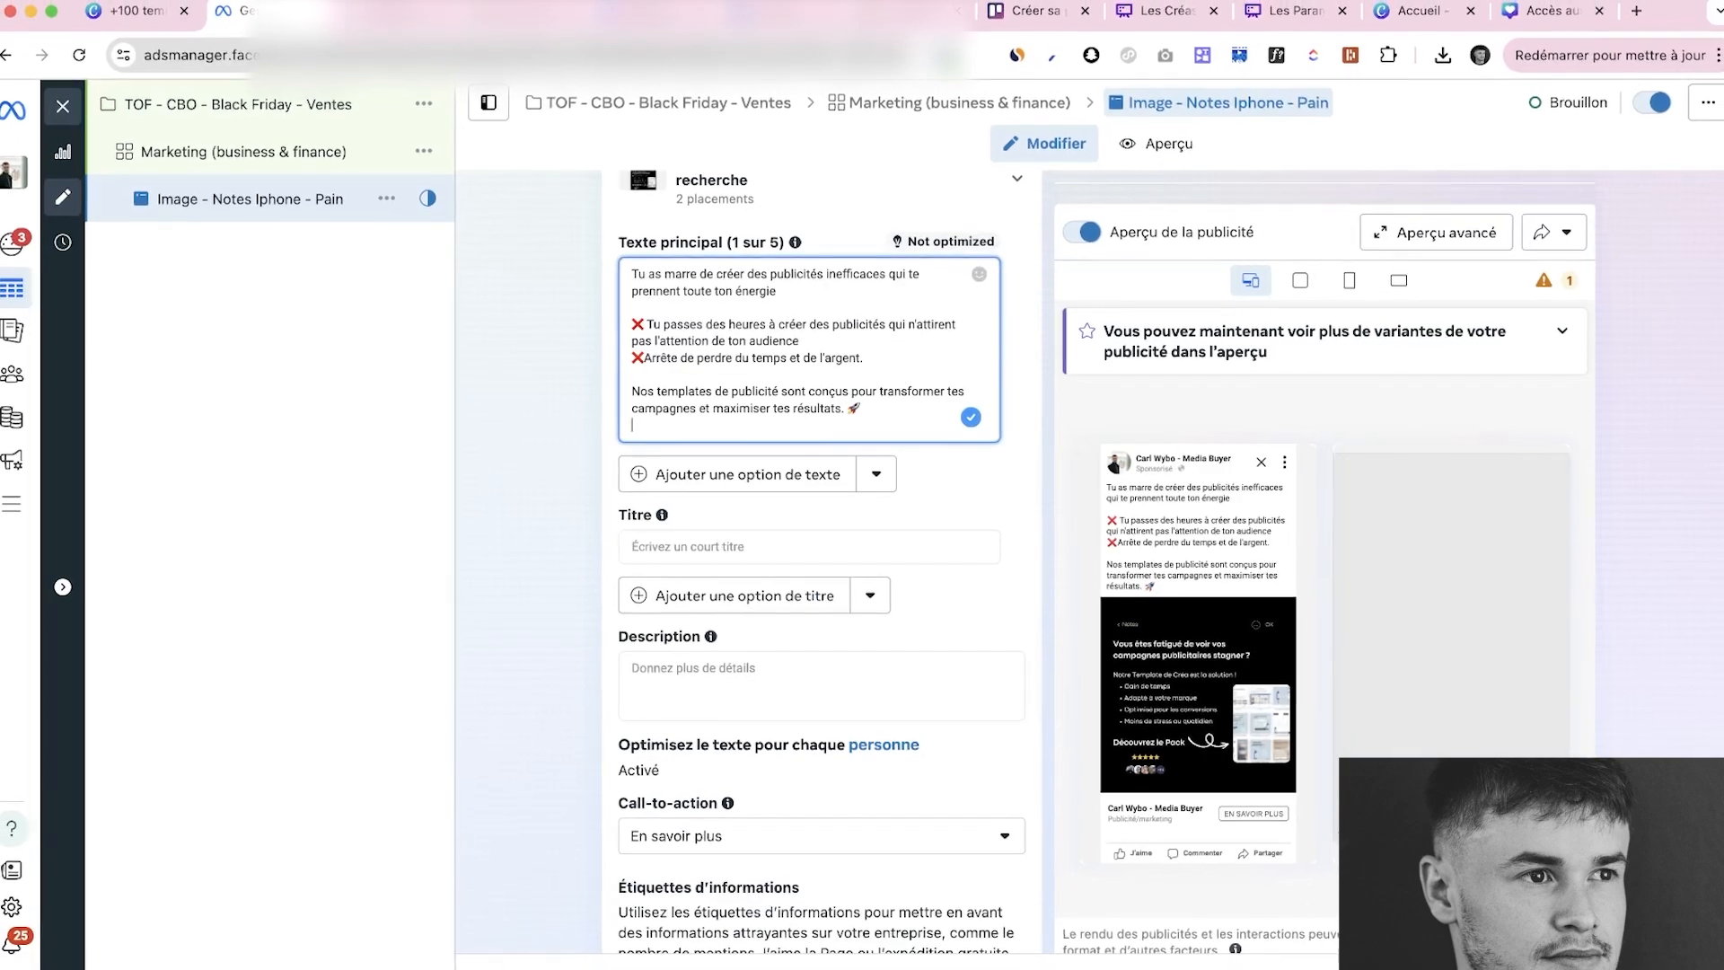
pyautogui.press('BackSpace')
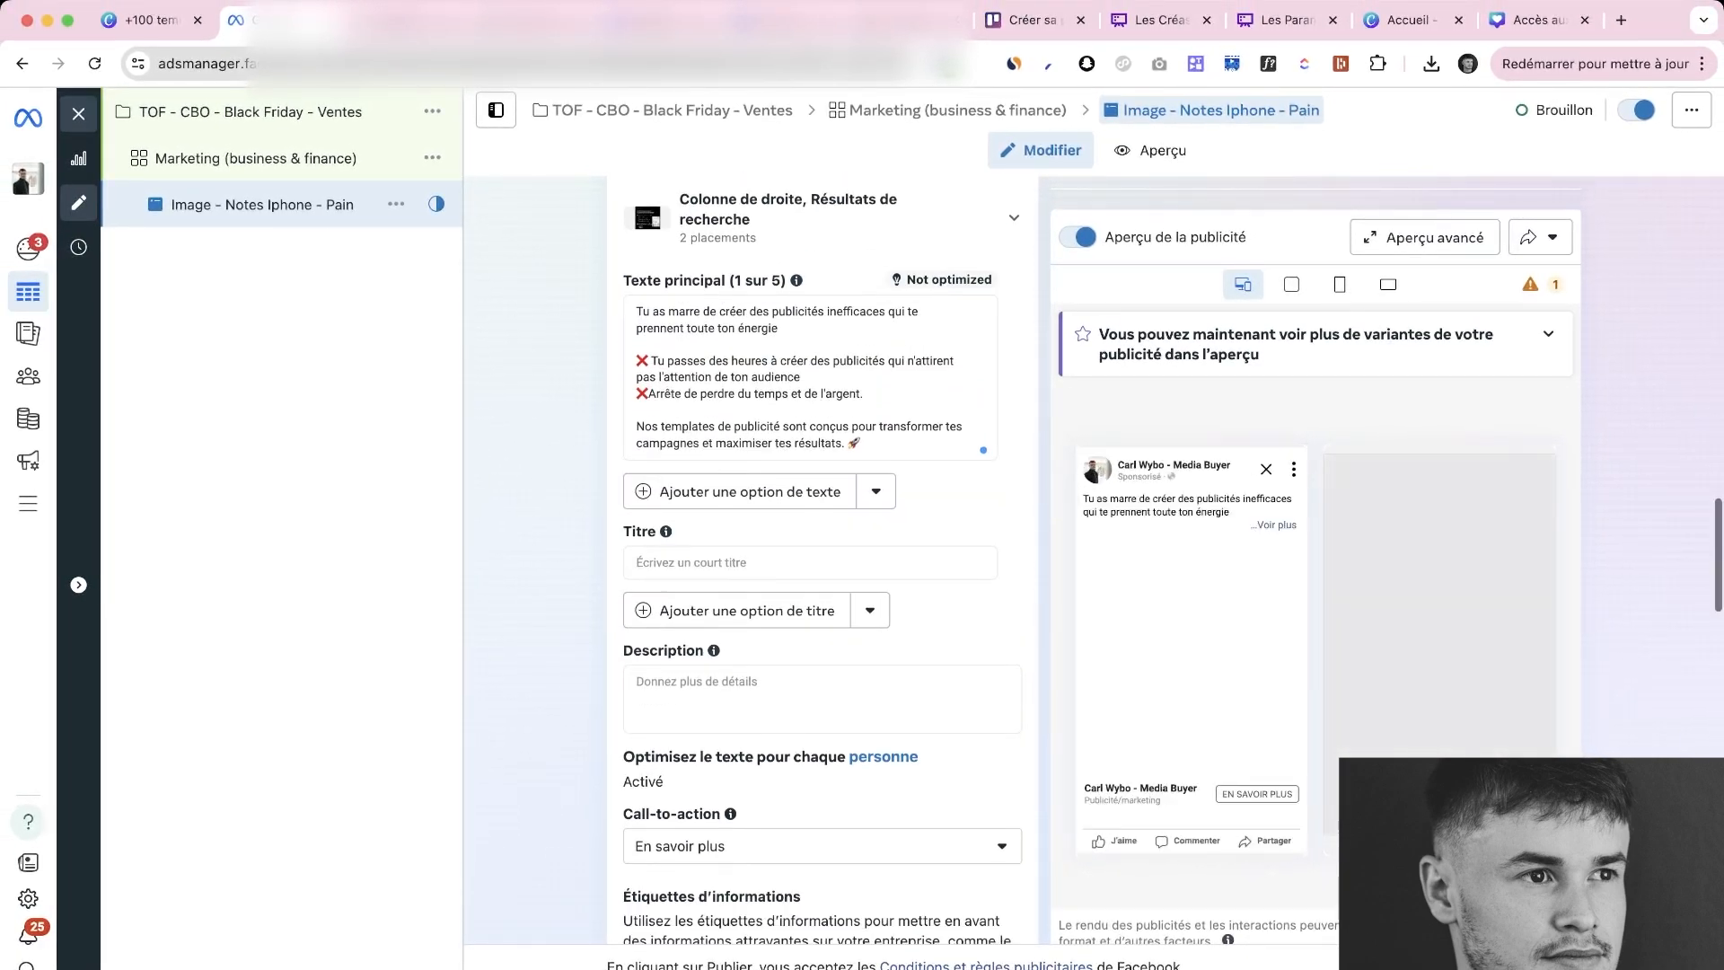
# Expand the full text in the Facebook feed preview and add " !" after "toute ton énergie" in the primary text
pyautogui.scroll(-1, 821, 557)
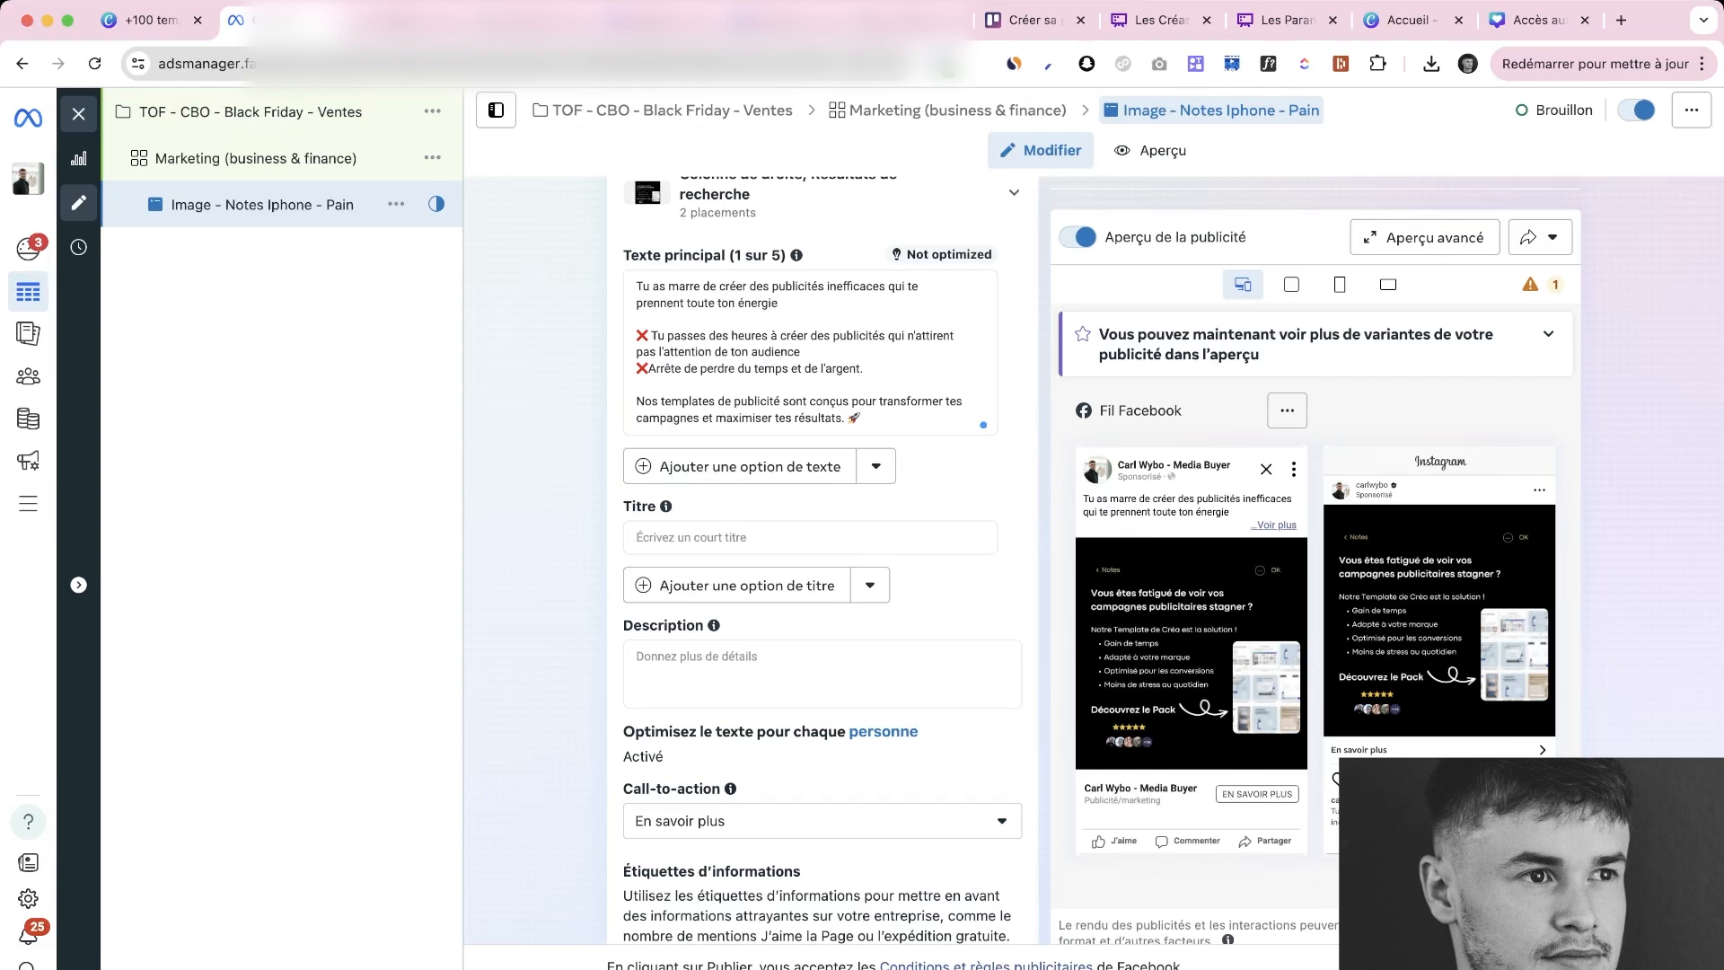
pyautogui.click(1274, 525)
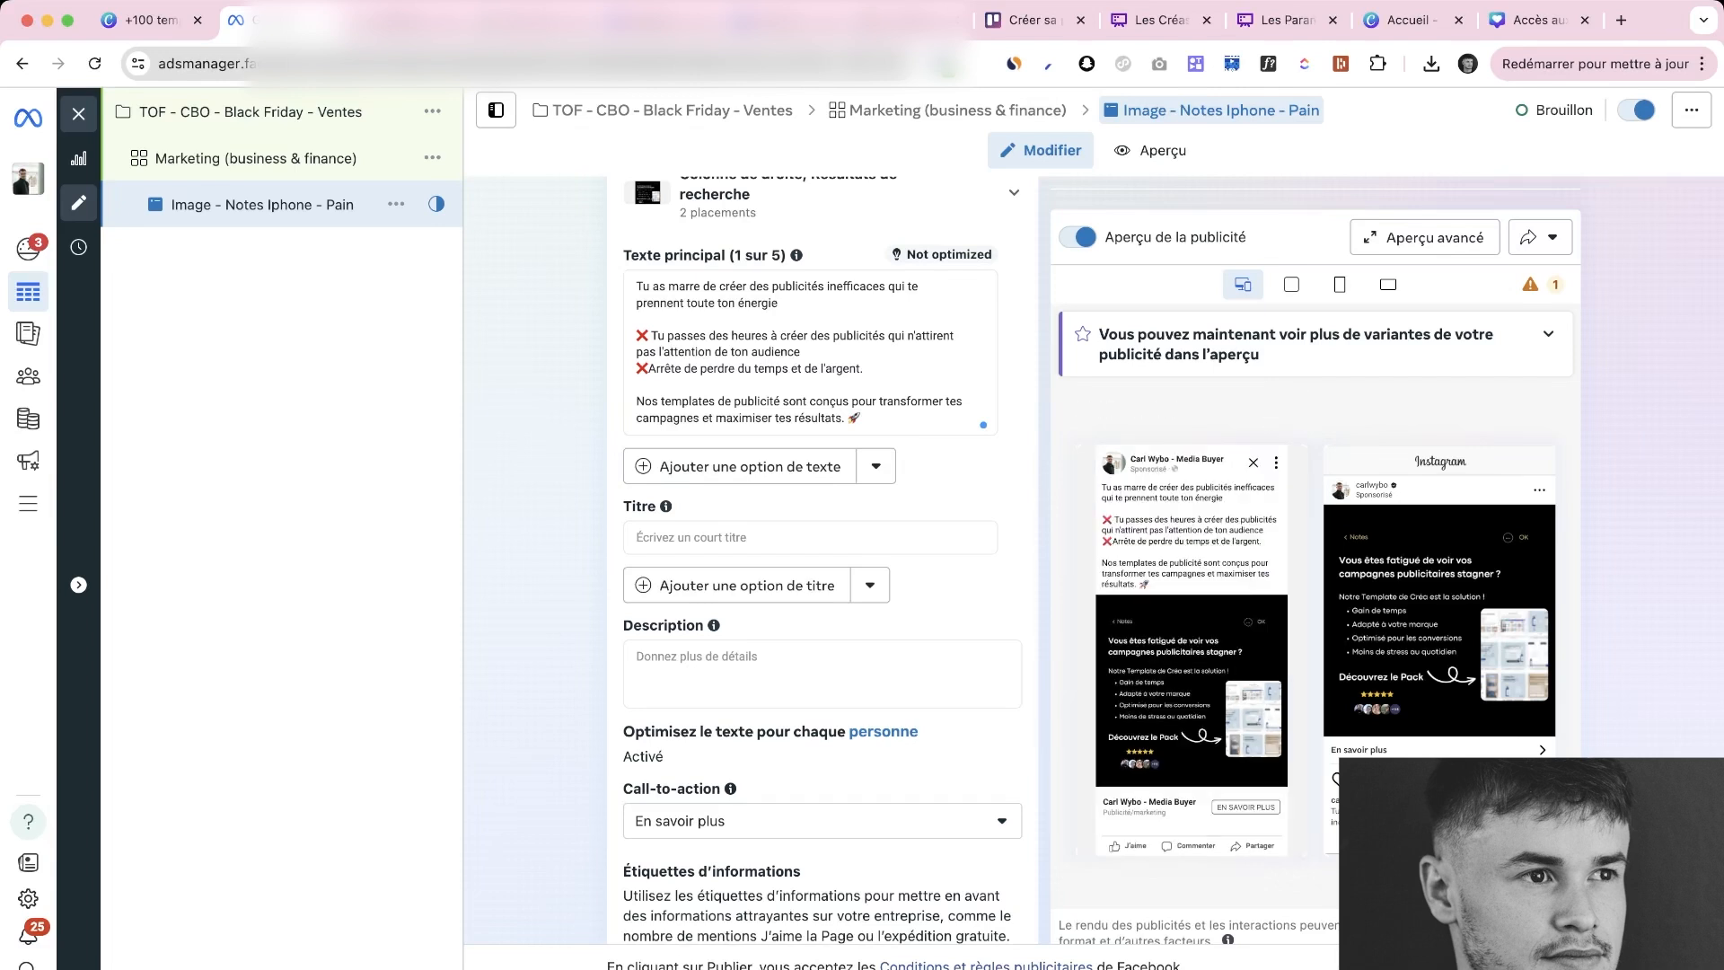
pyautogui.click(862, 384)
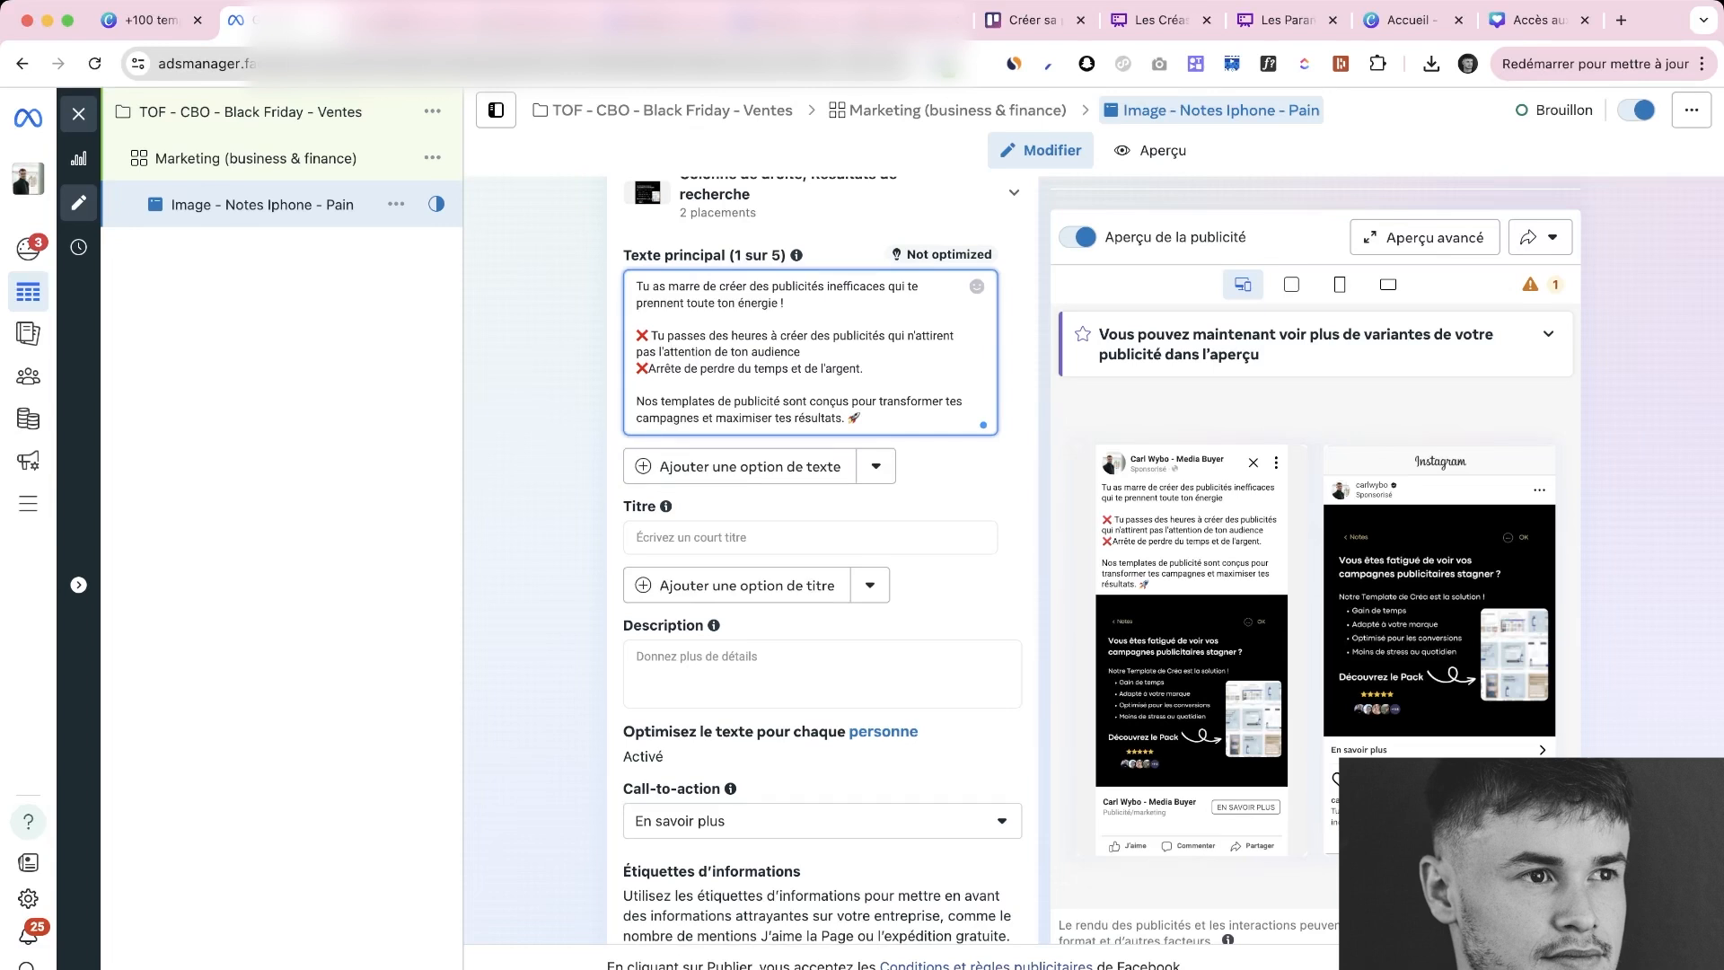
pyautogui.click(951, 508)
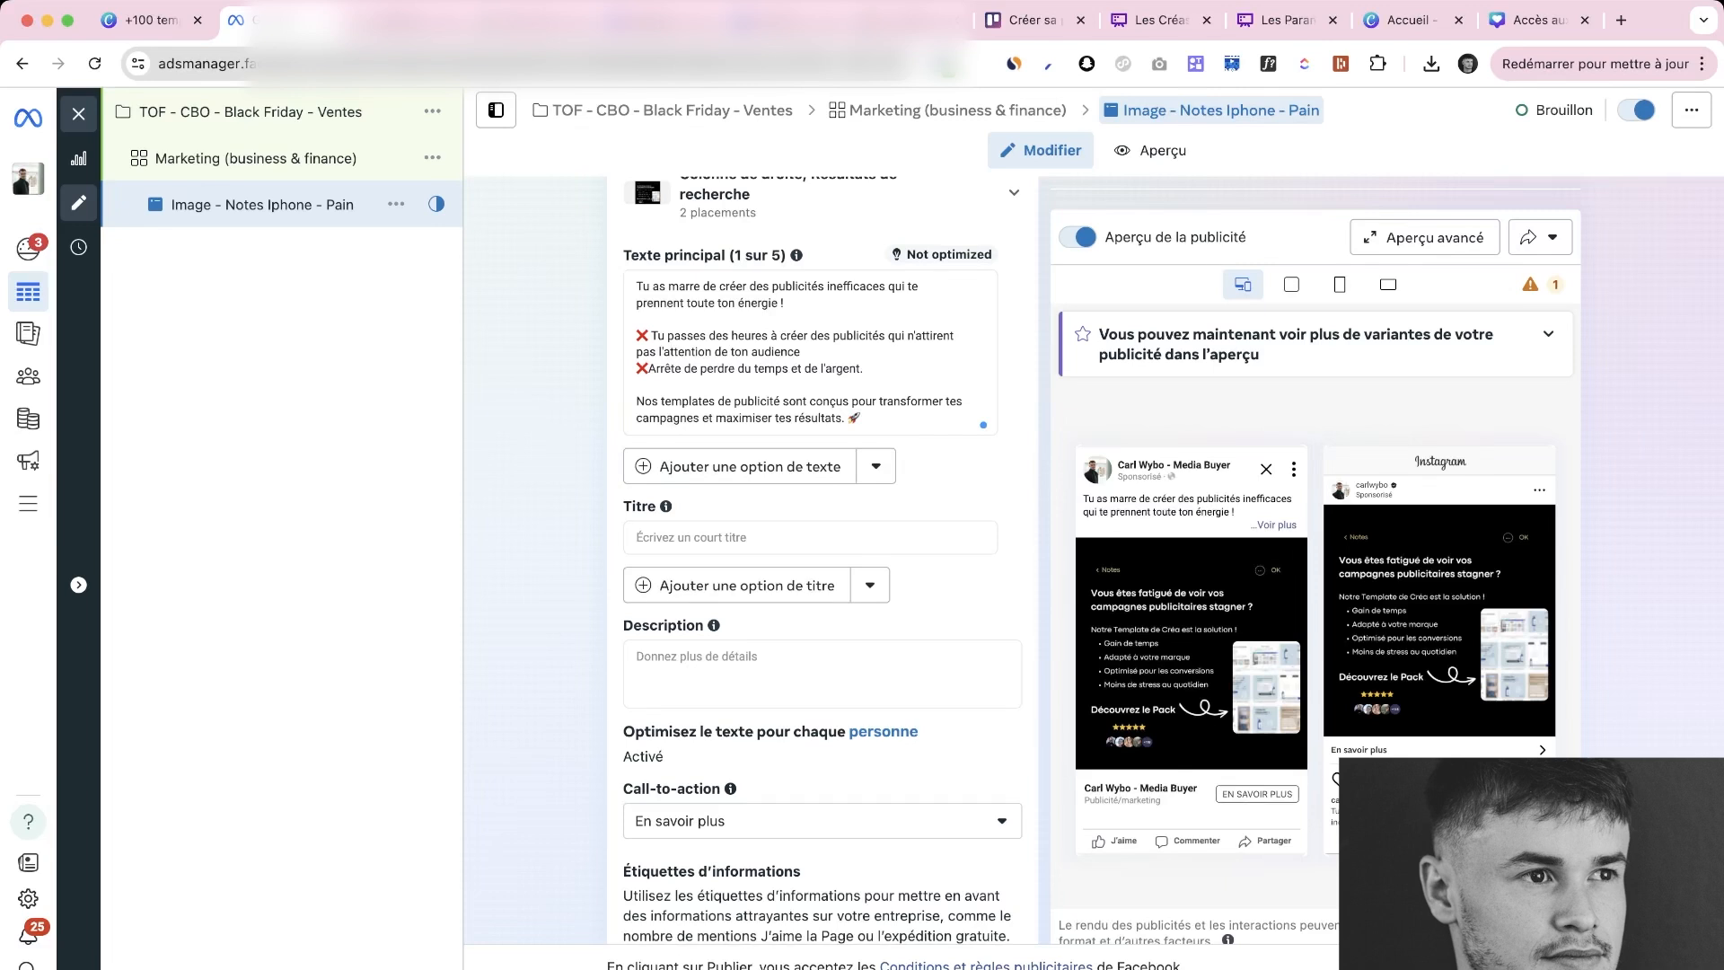
# Enter "100 avis de clients satisfaits" as the ad title
pyautogui.scroll(-3, 822, 557)
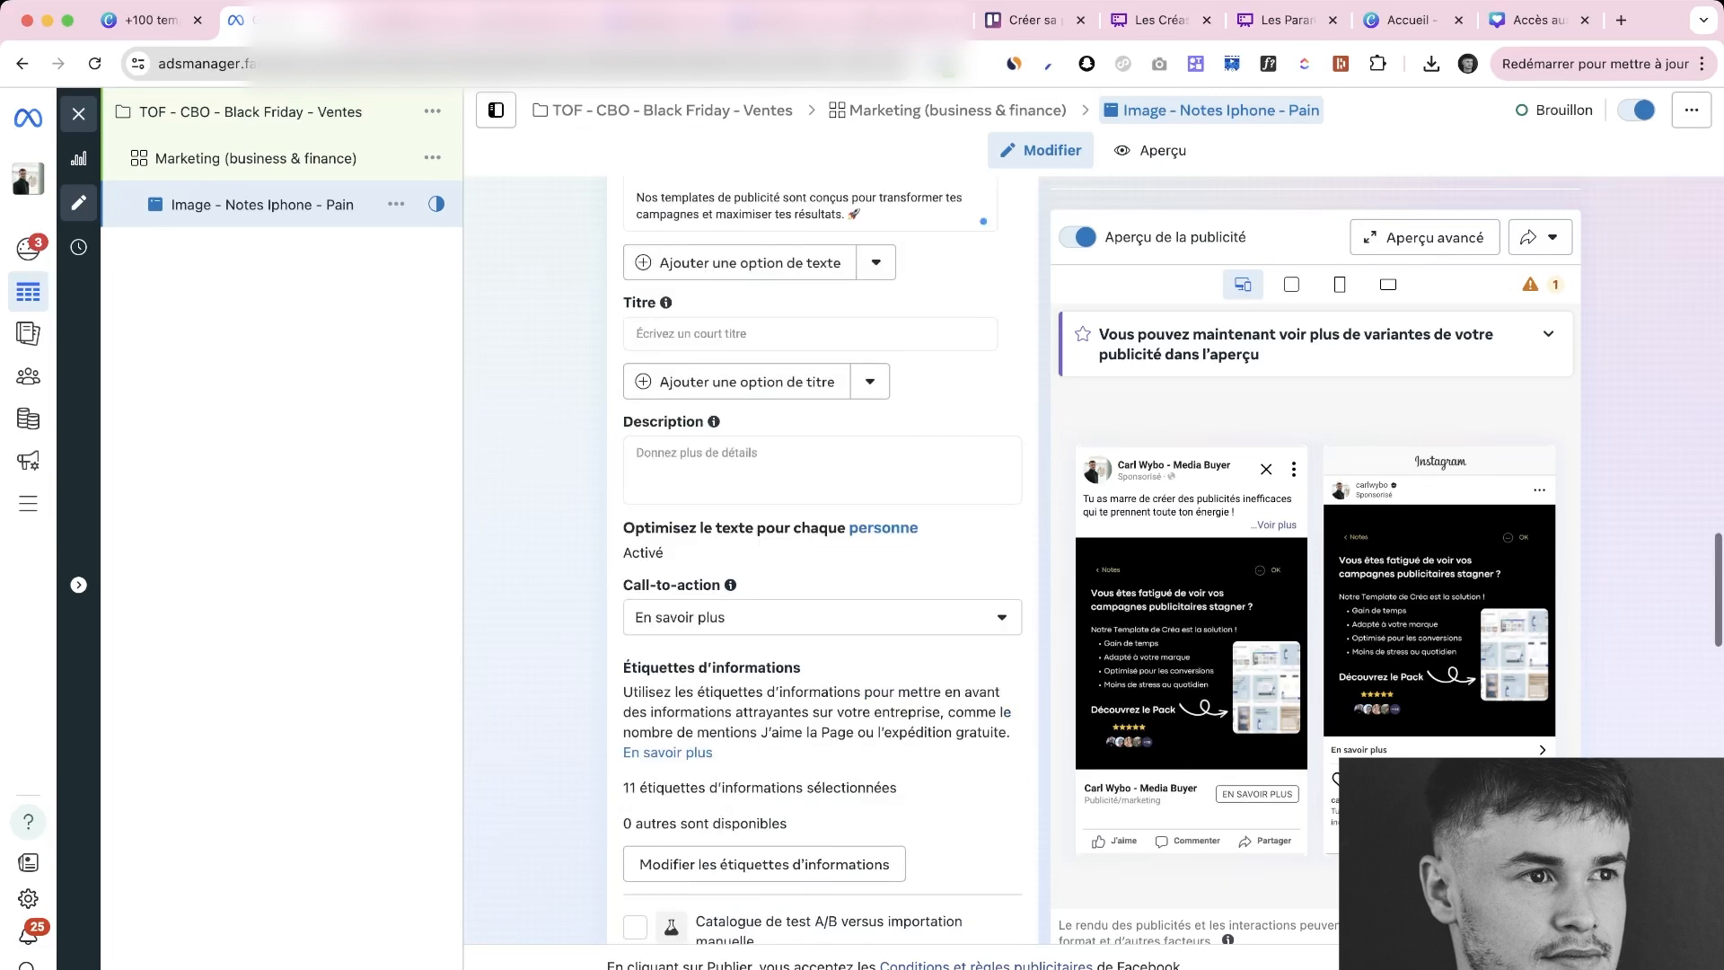
pyautogui.click(790, 333)
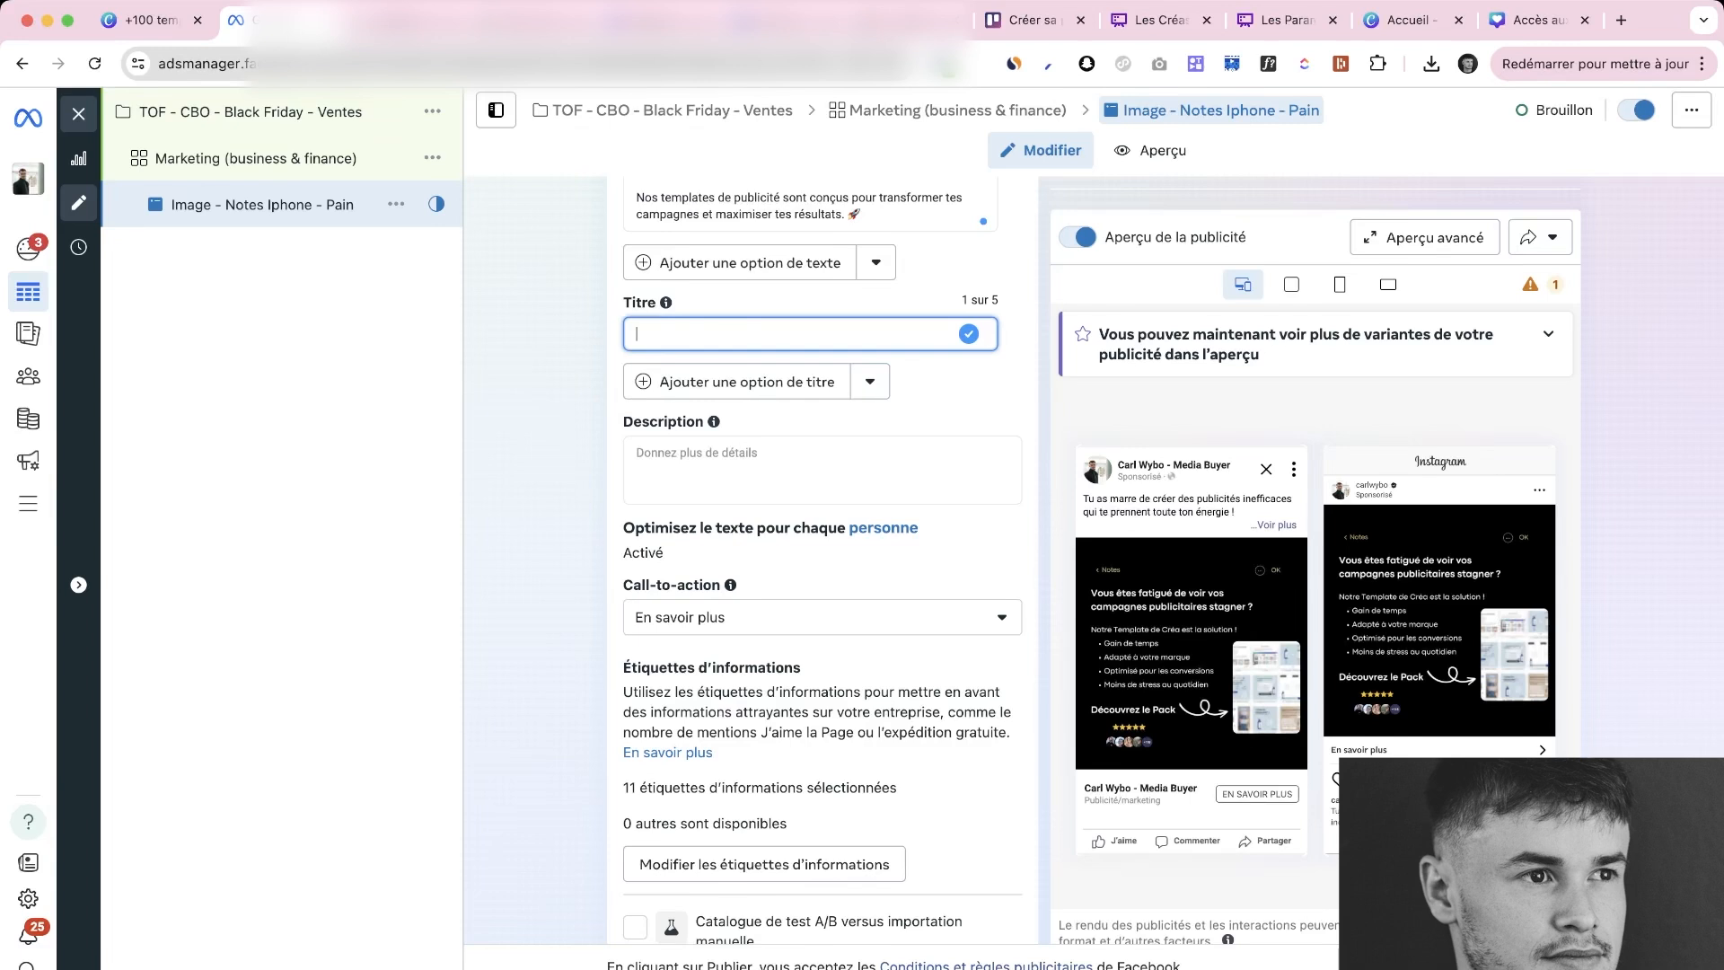
pyautogui.write('100 avis c')
pyautogui.write('e clients satisfaits')
# Replace the whole ad title with "70% de réduction pour le lancement"
pyautogui.hotkey('alt', 'shift', 'Left')
pyautogui.hotkey('alt', 'shift', 'Left')
pyautogui.hotkey('alt', 'shift', 'Left')
pyautogui.hotkey('alt', 'shift', 'Left')
pyautogui.hotkey('alt', 'shift', 'Left')
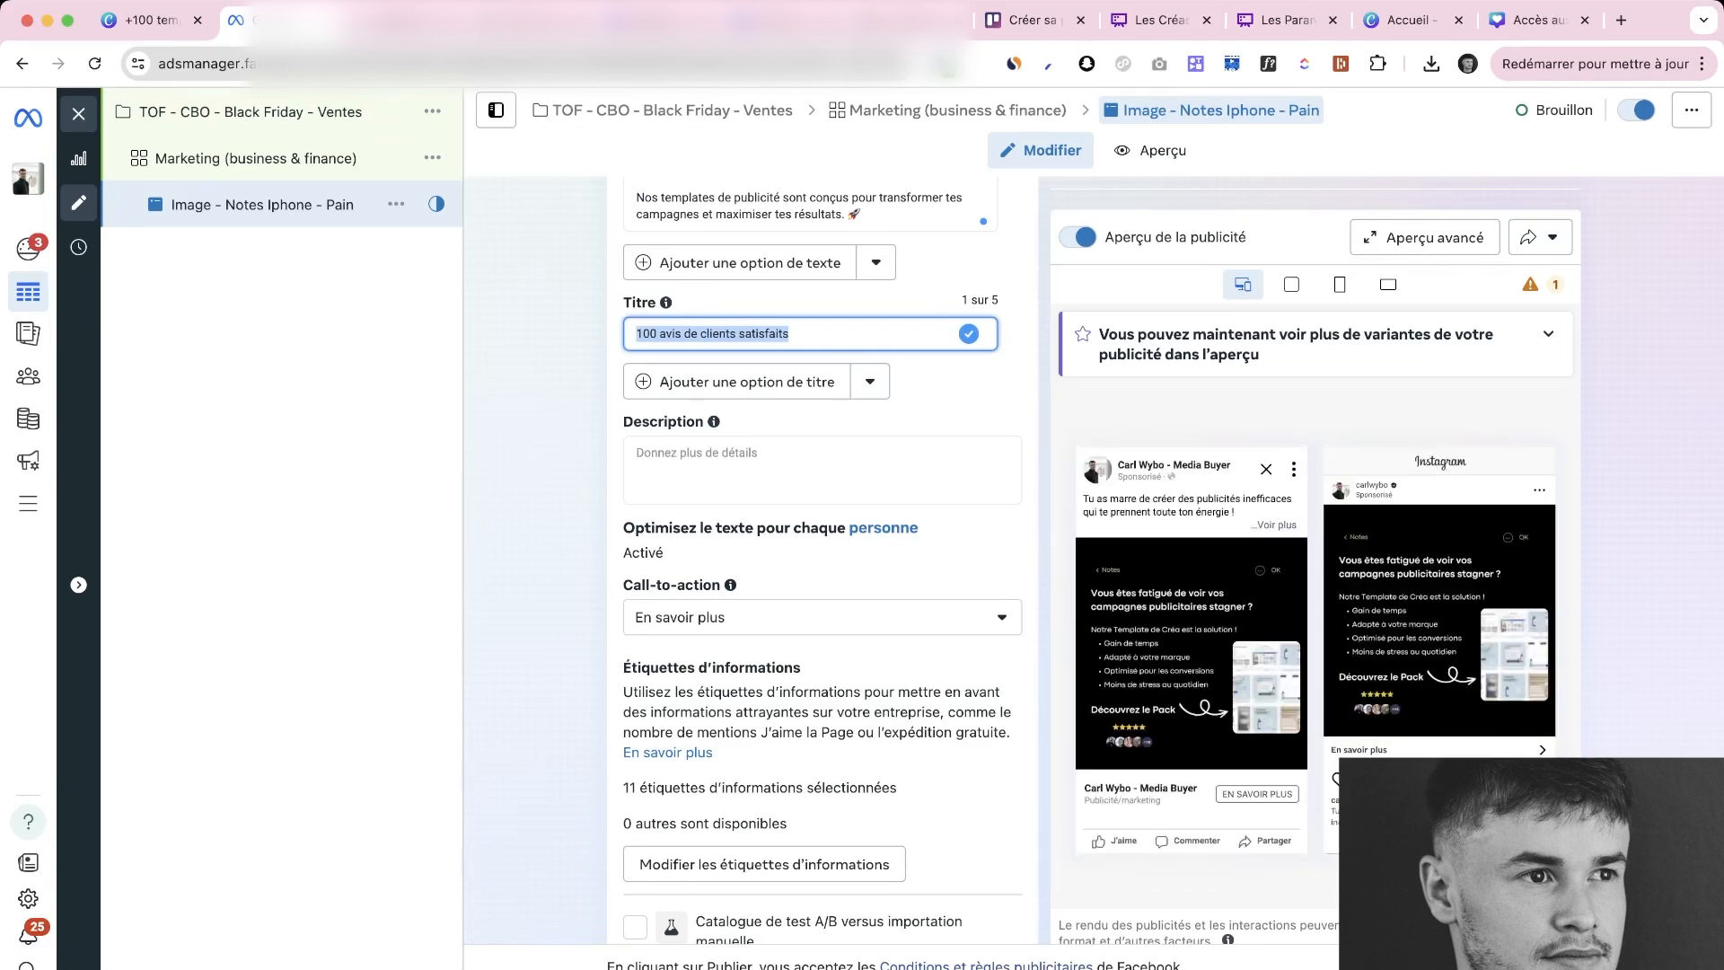
pyautogui.write('70')
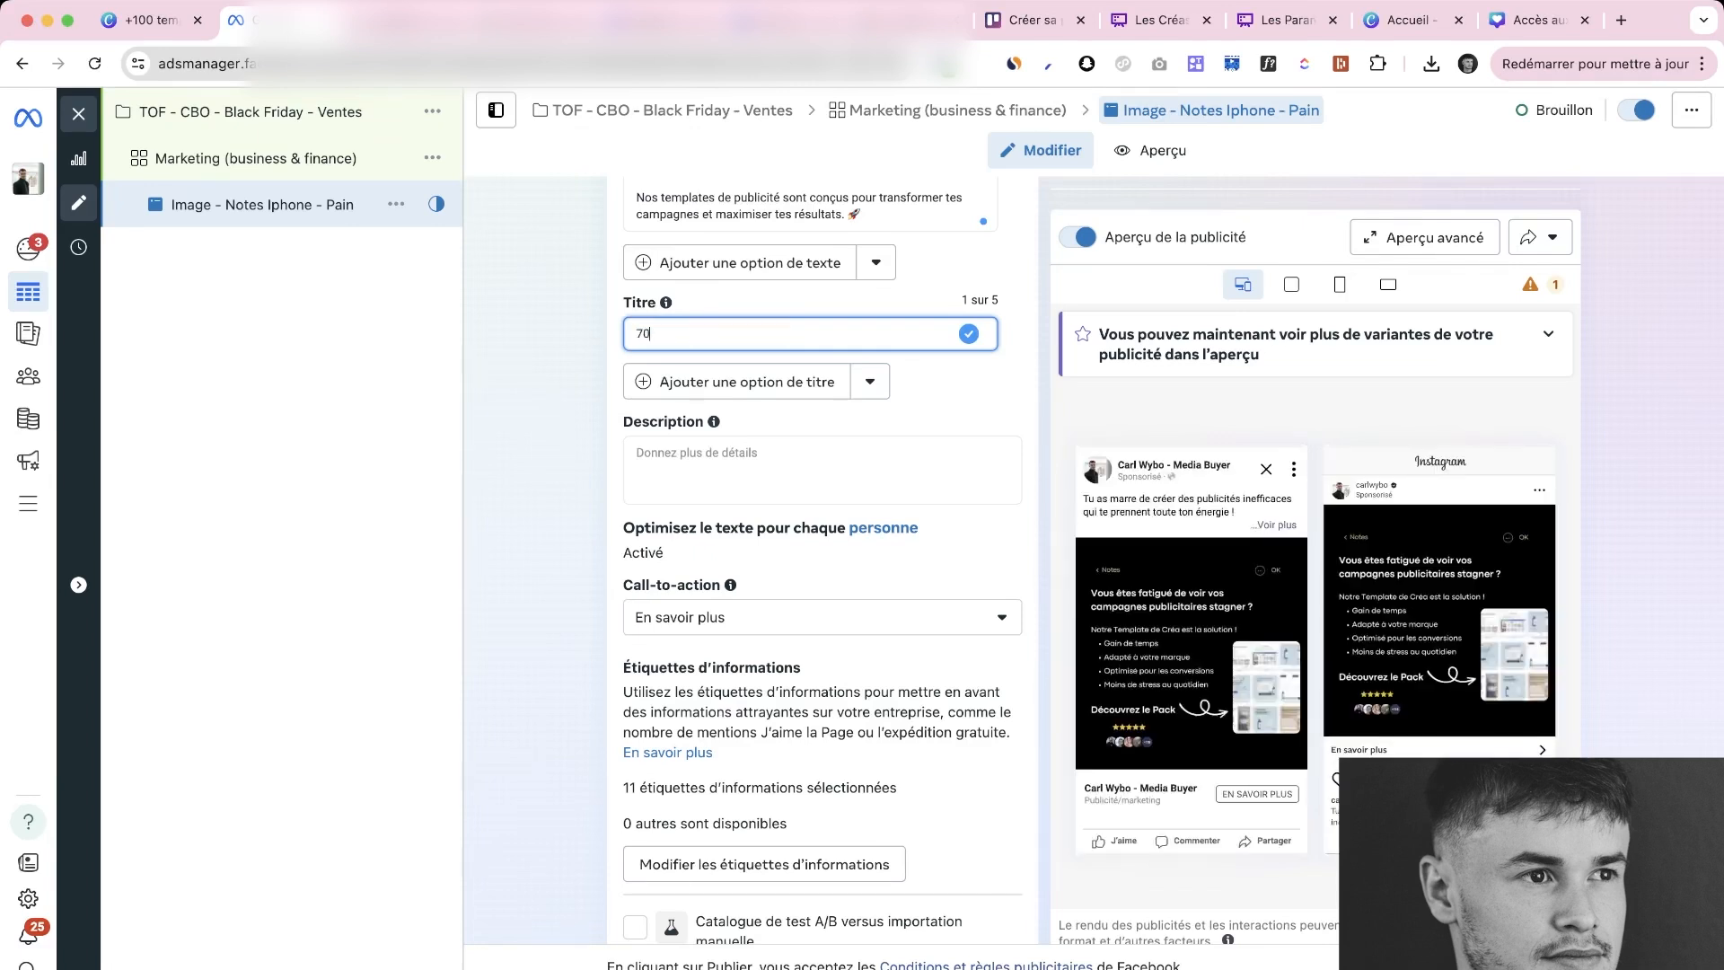
pyautogui.write('% de réduction pour le lancement')
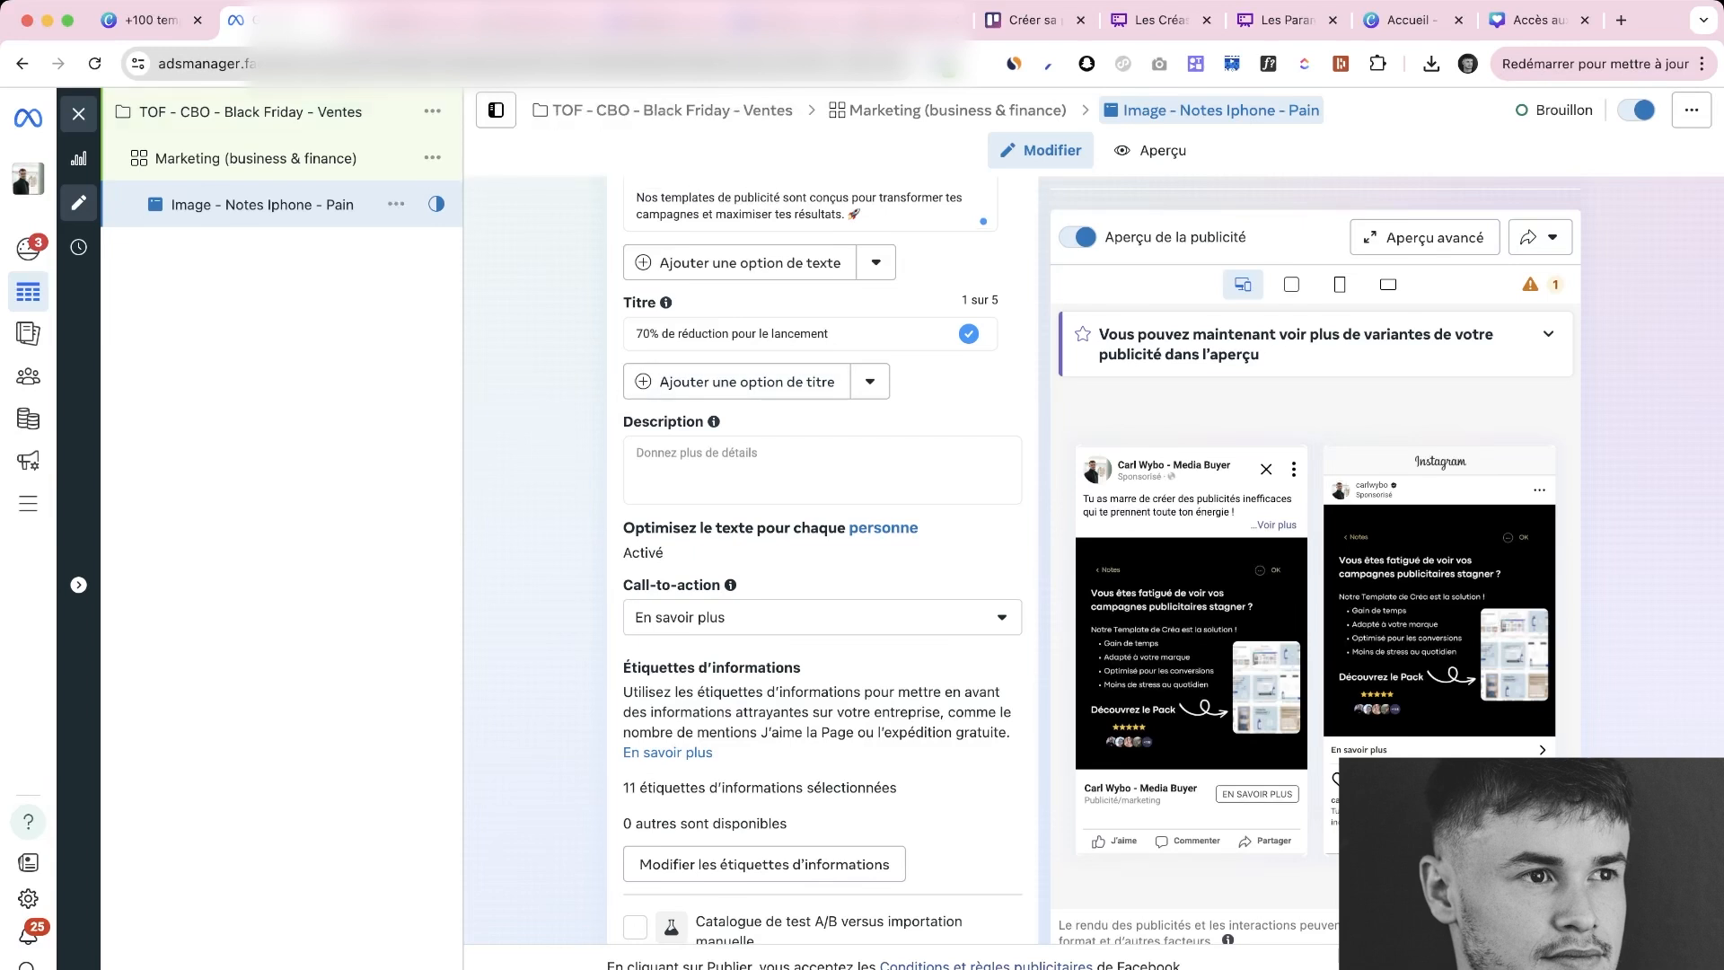
# Change the ad title to "70% pour le Black Friday 🖤"
pyautogui.tripleClick(732, 334)
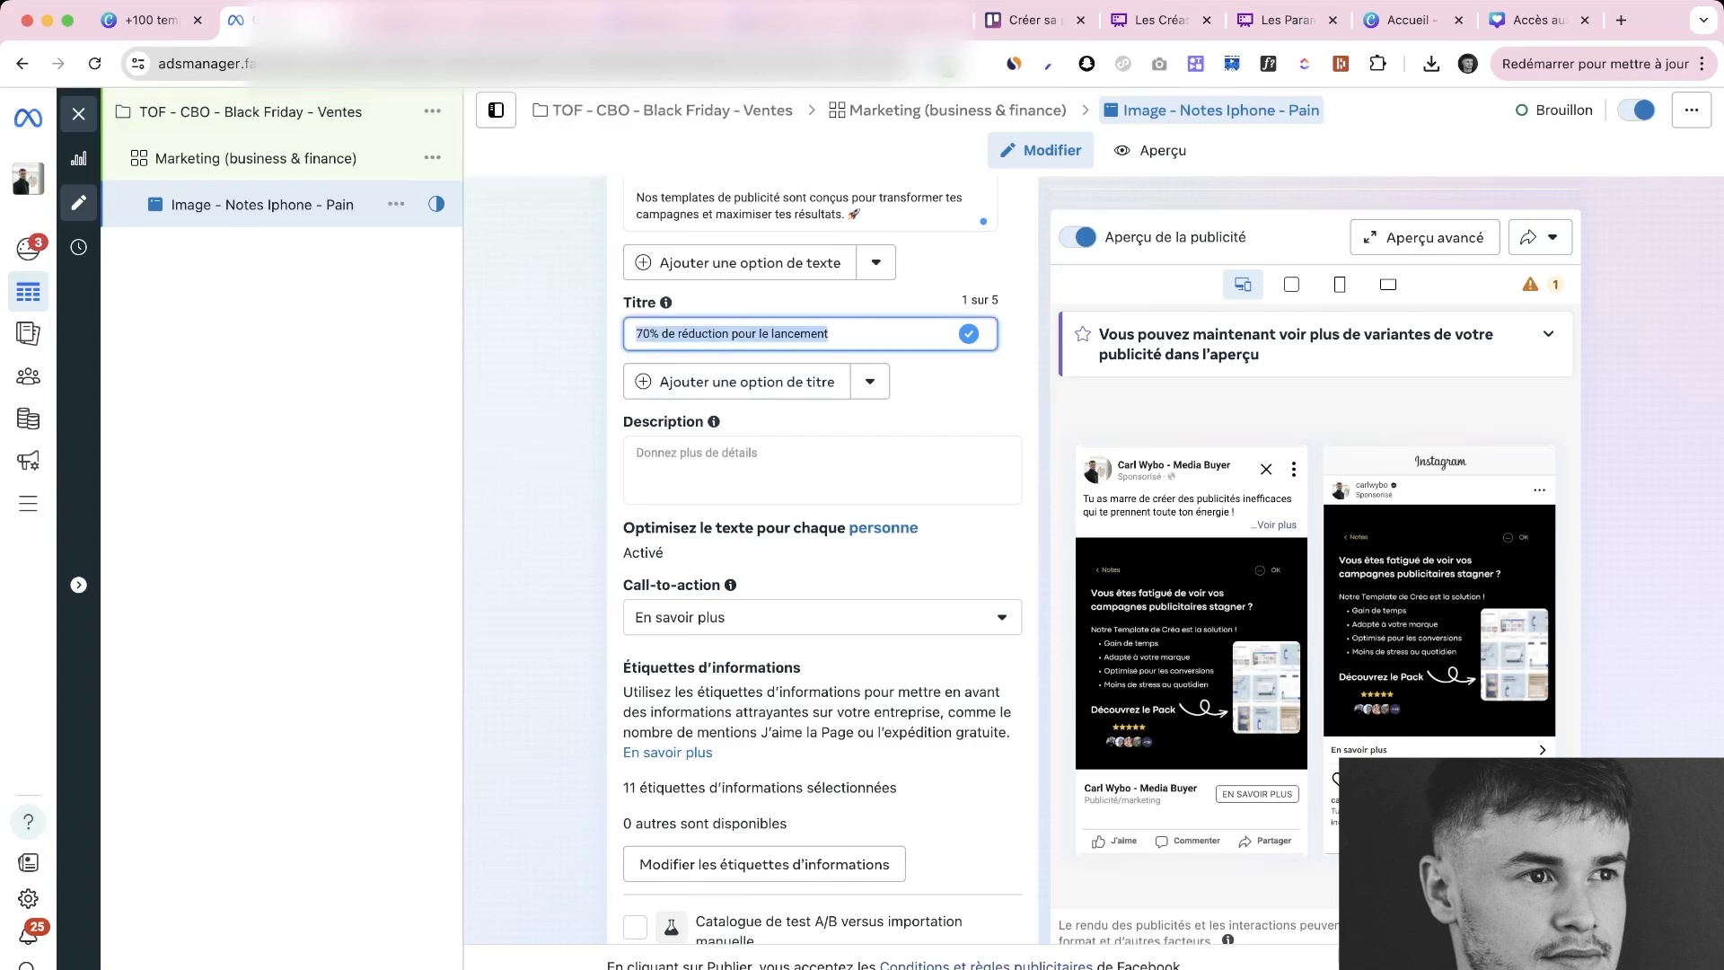
pyautogui.write('70% pour le Black Frida')
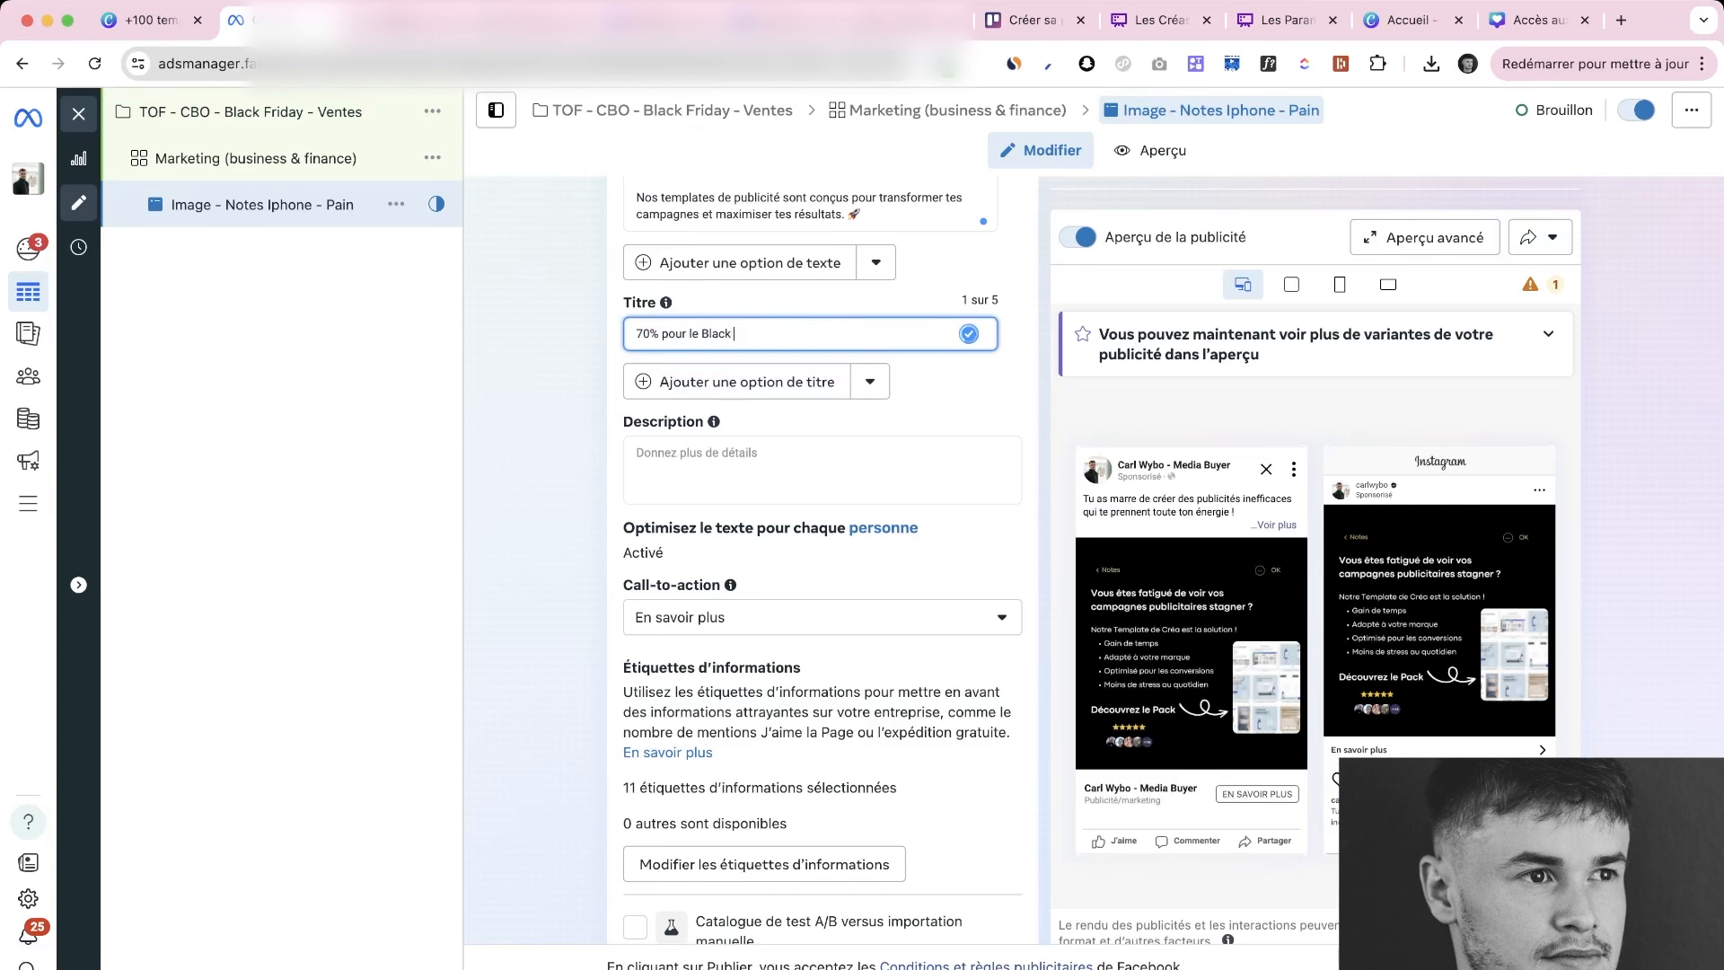
pyautogui.write('y')
pyautogui.moveTo(665, 302)
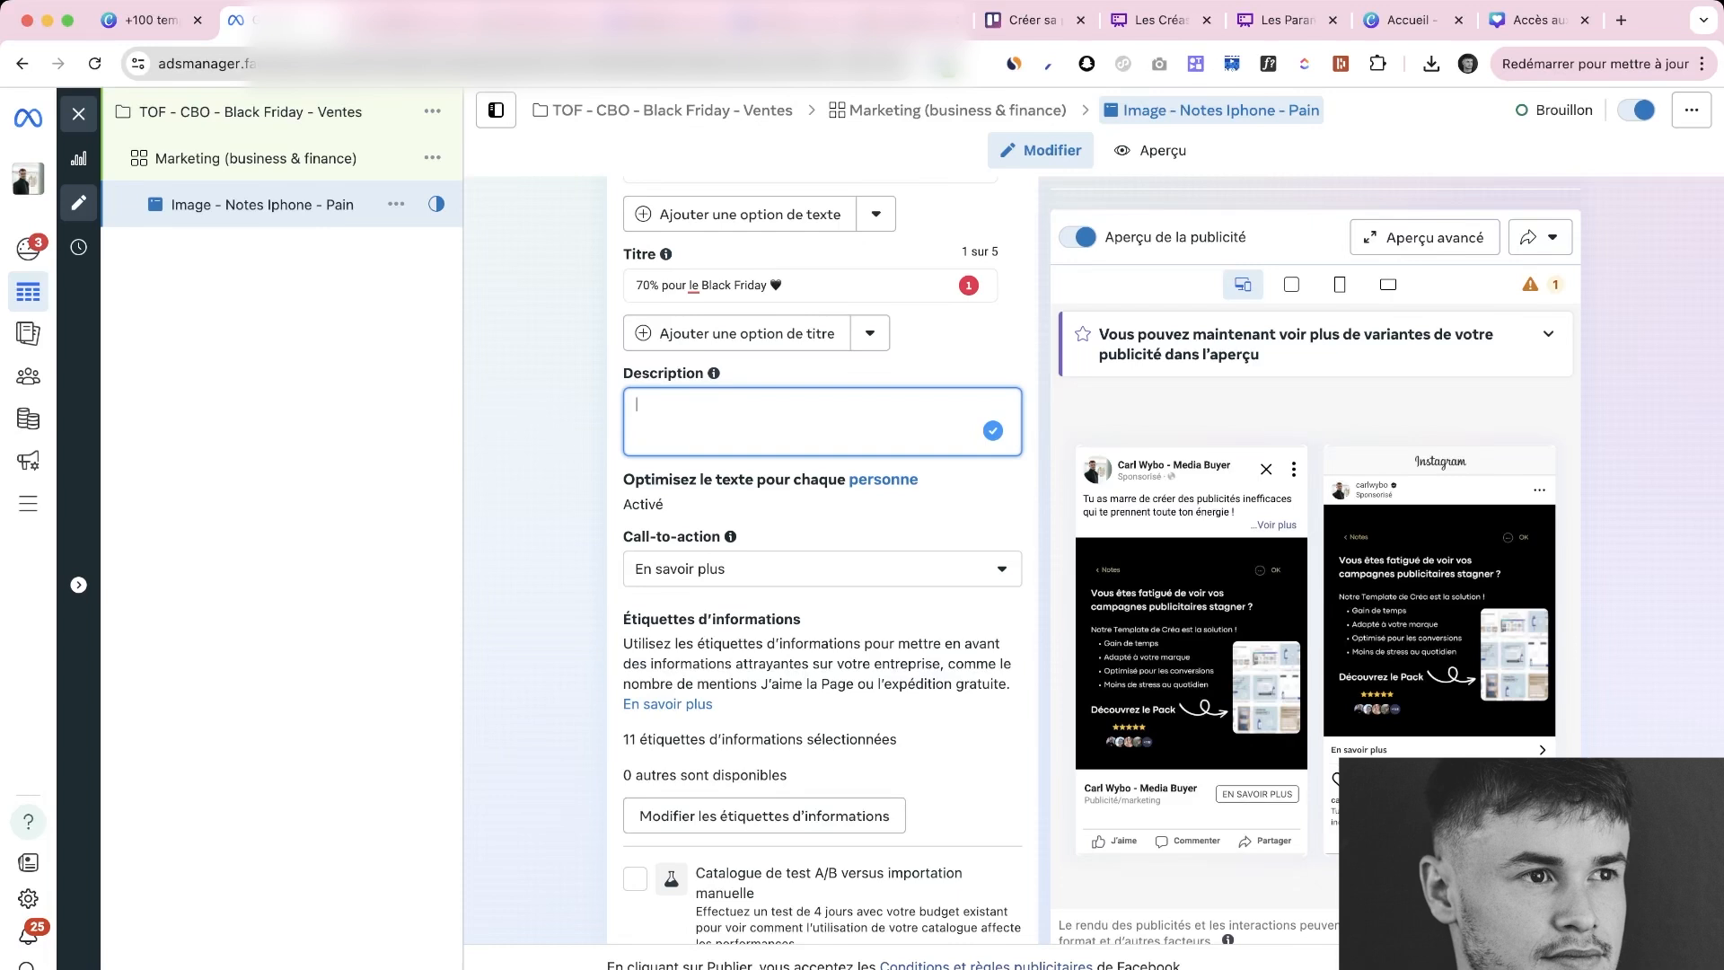
# Limit the ad preview to feed placements and look through how the ad is displayed there
pyautogui.scroll(-1, 1191, 610)
pyautogui.click(1185, 853)
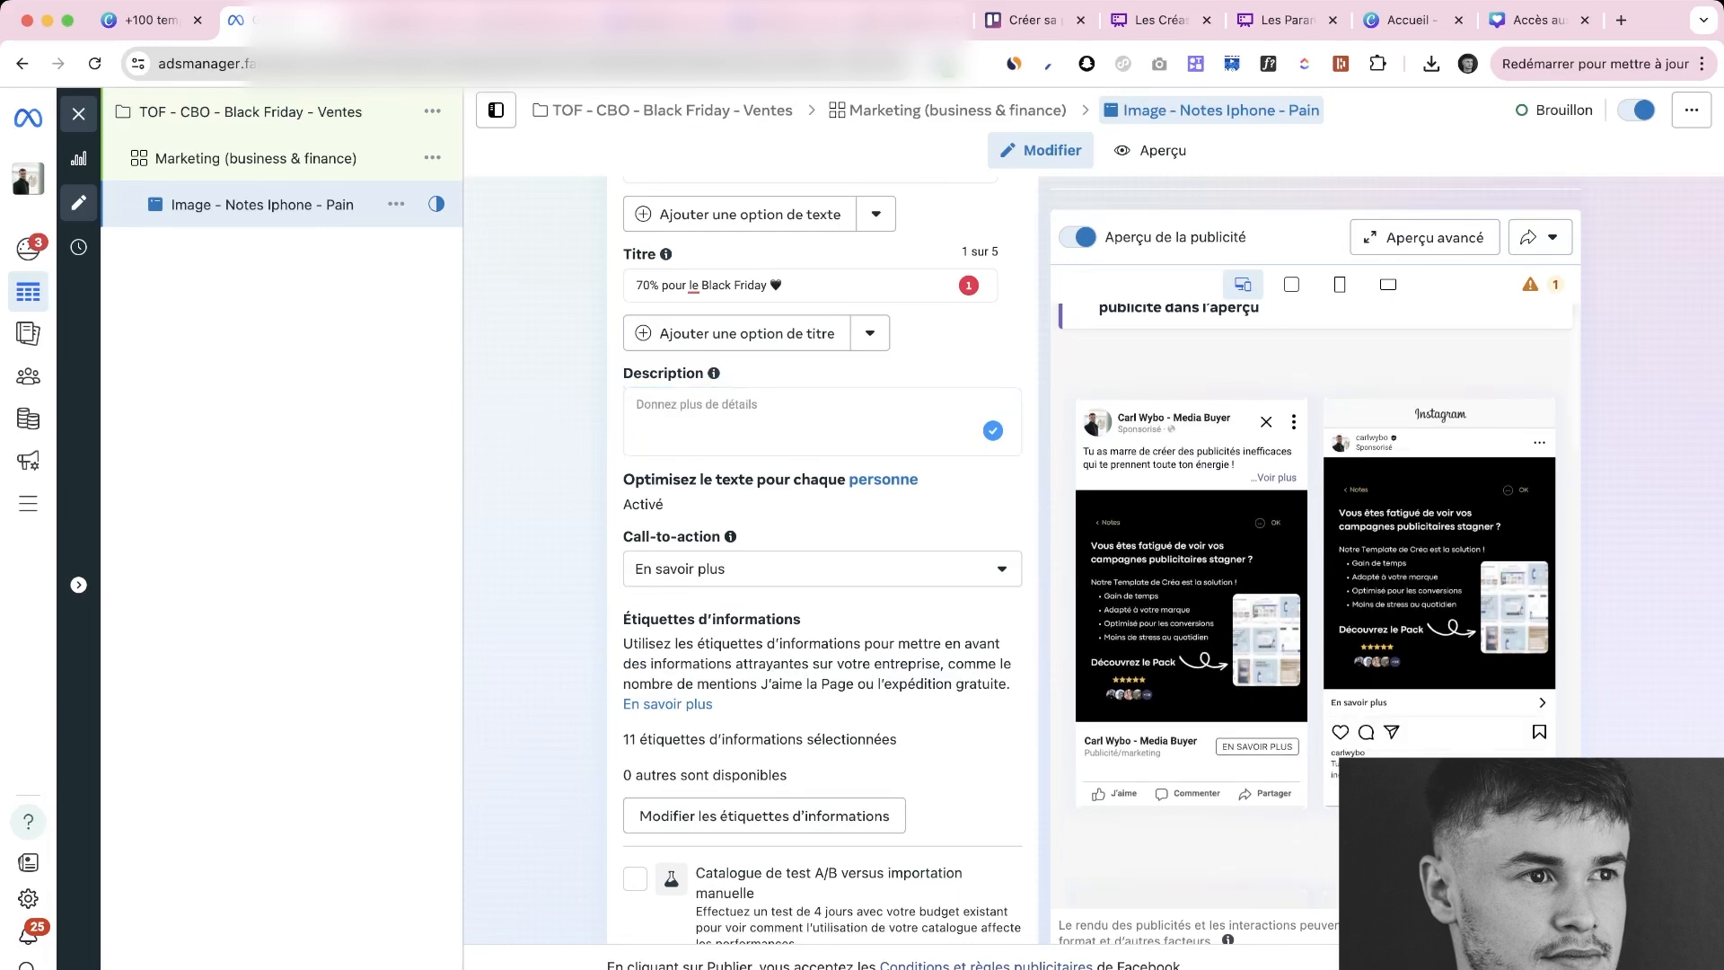
pyautogui.click(1291, 284)
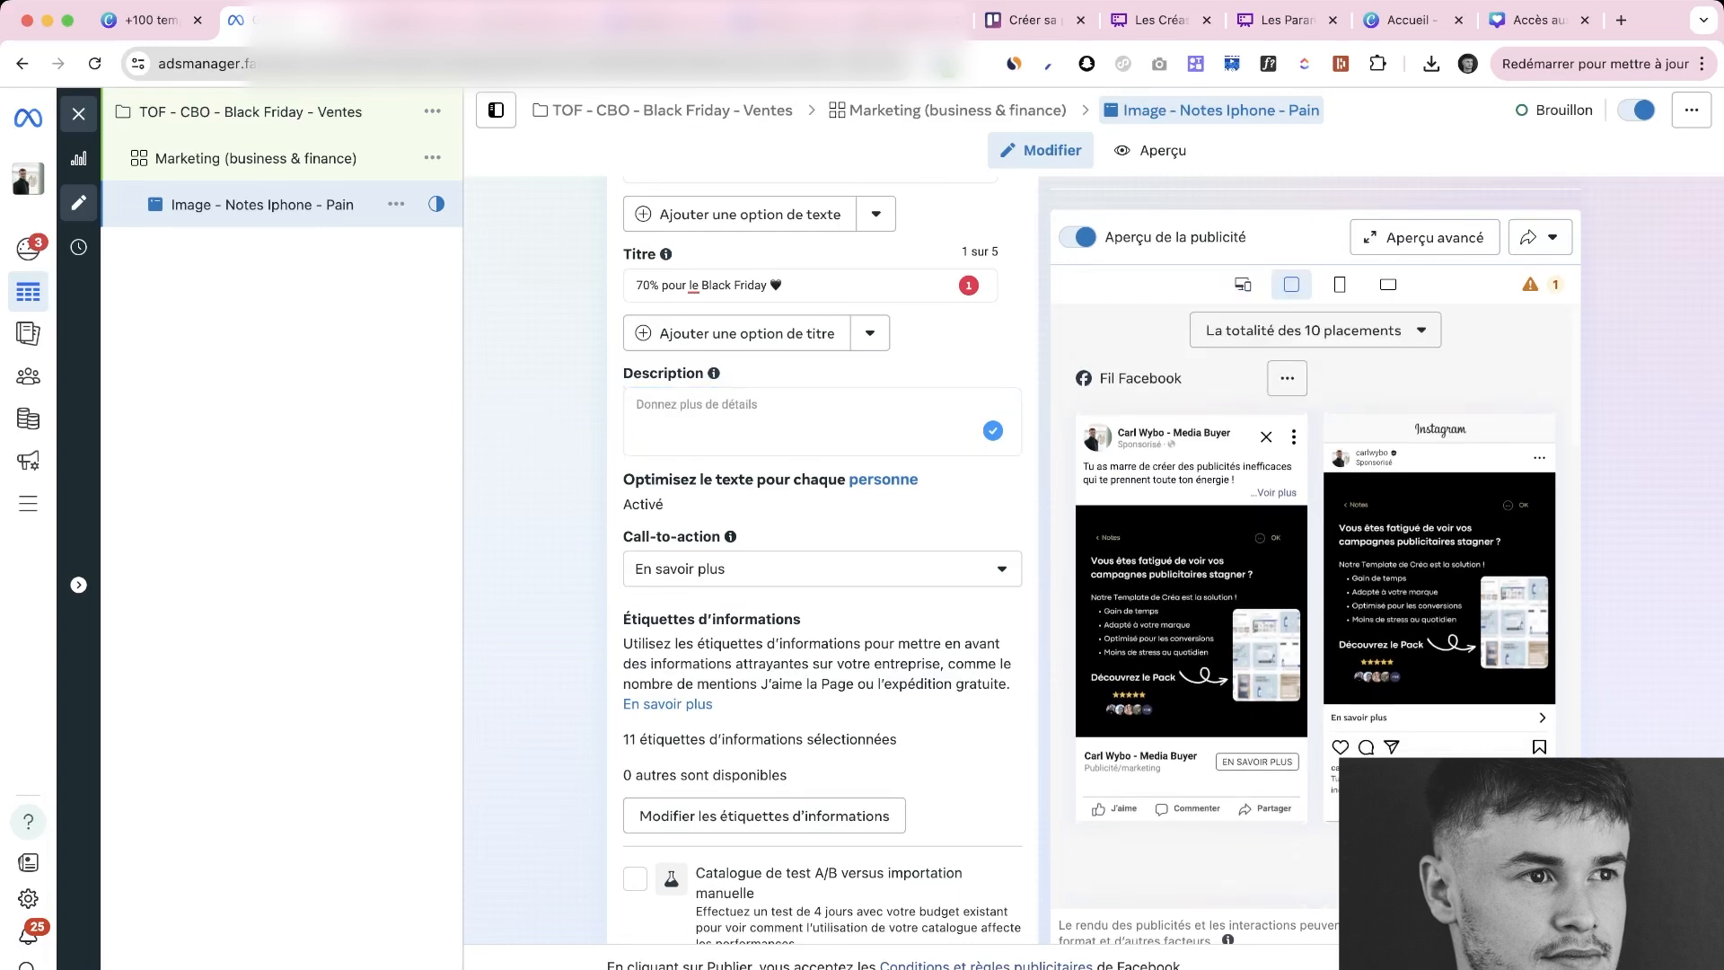
pyautogui.scroll(-5, 1316, 583)
pyautogui.scroll(-3, 1275, 584)
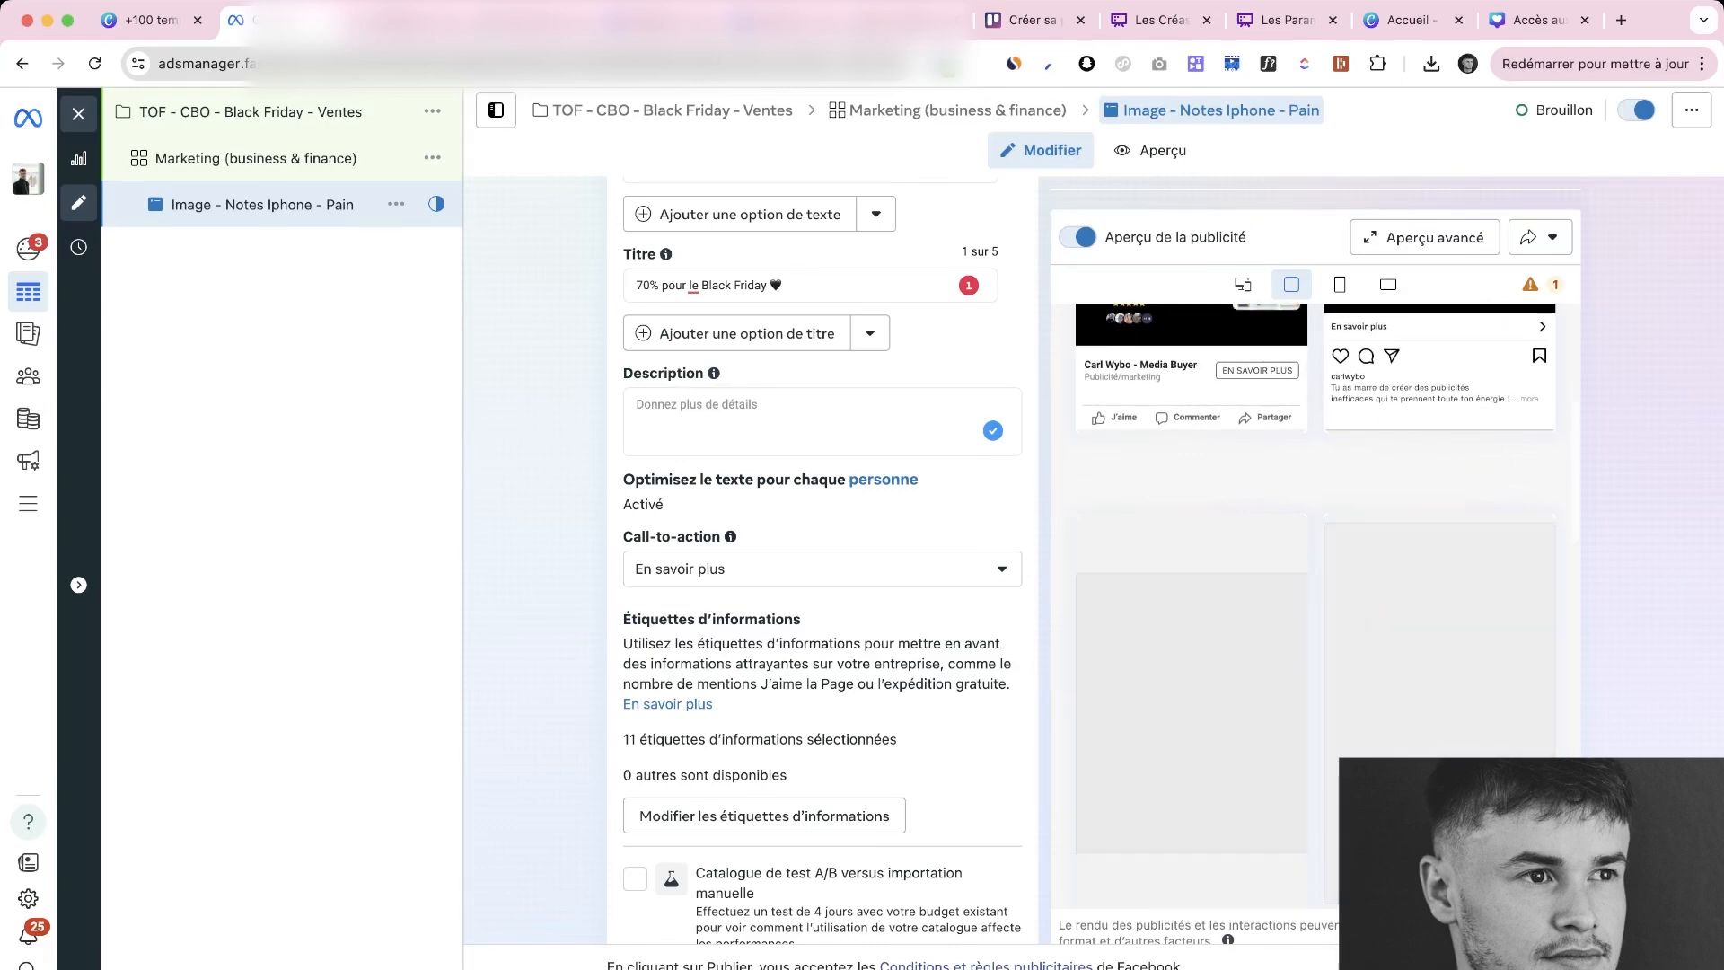
pyautogui.scroll(4, 1275, 584)
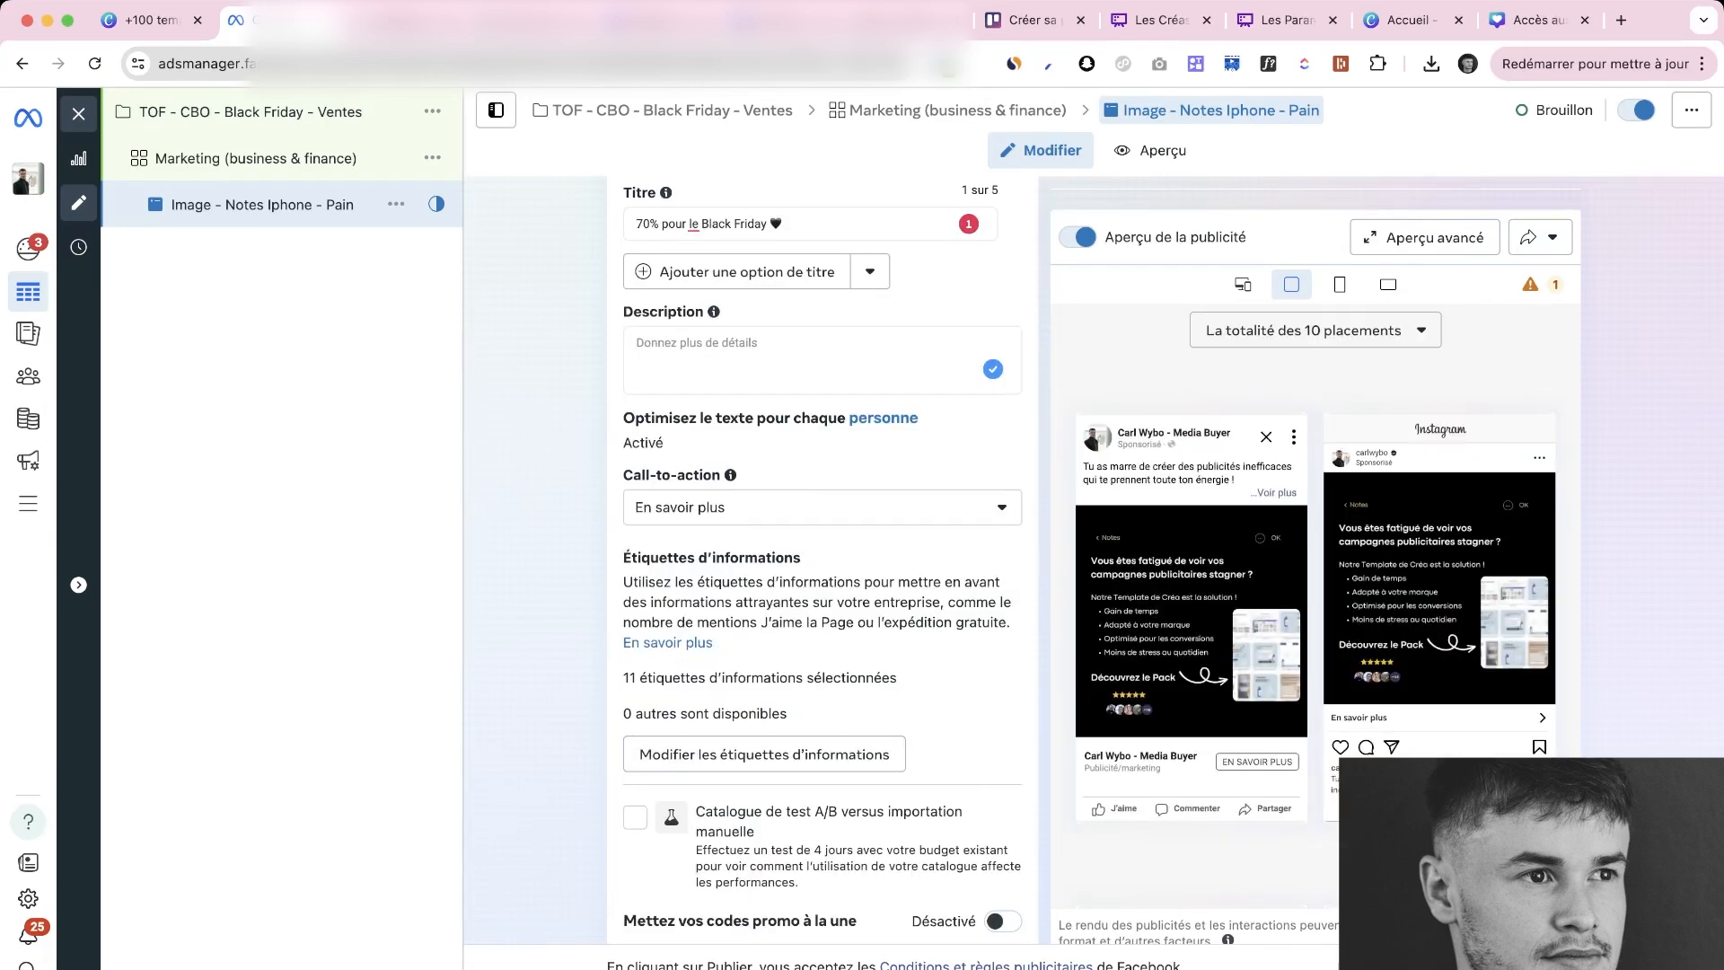
# Enter "Satisfait ou Remboursé" as the ad description
pyautogui.scroll(-1, 823, 556)
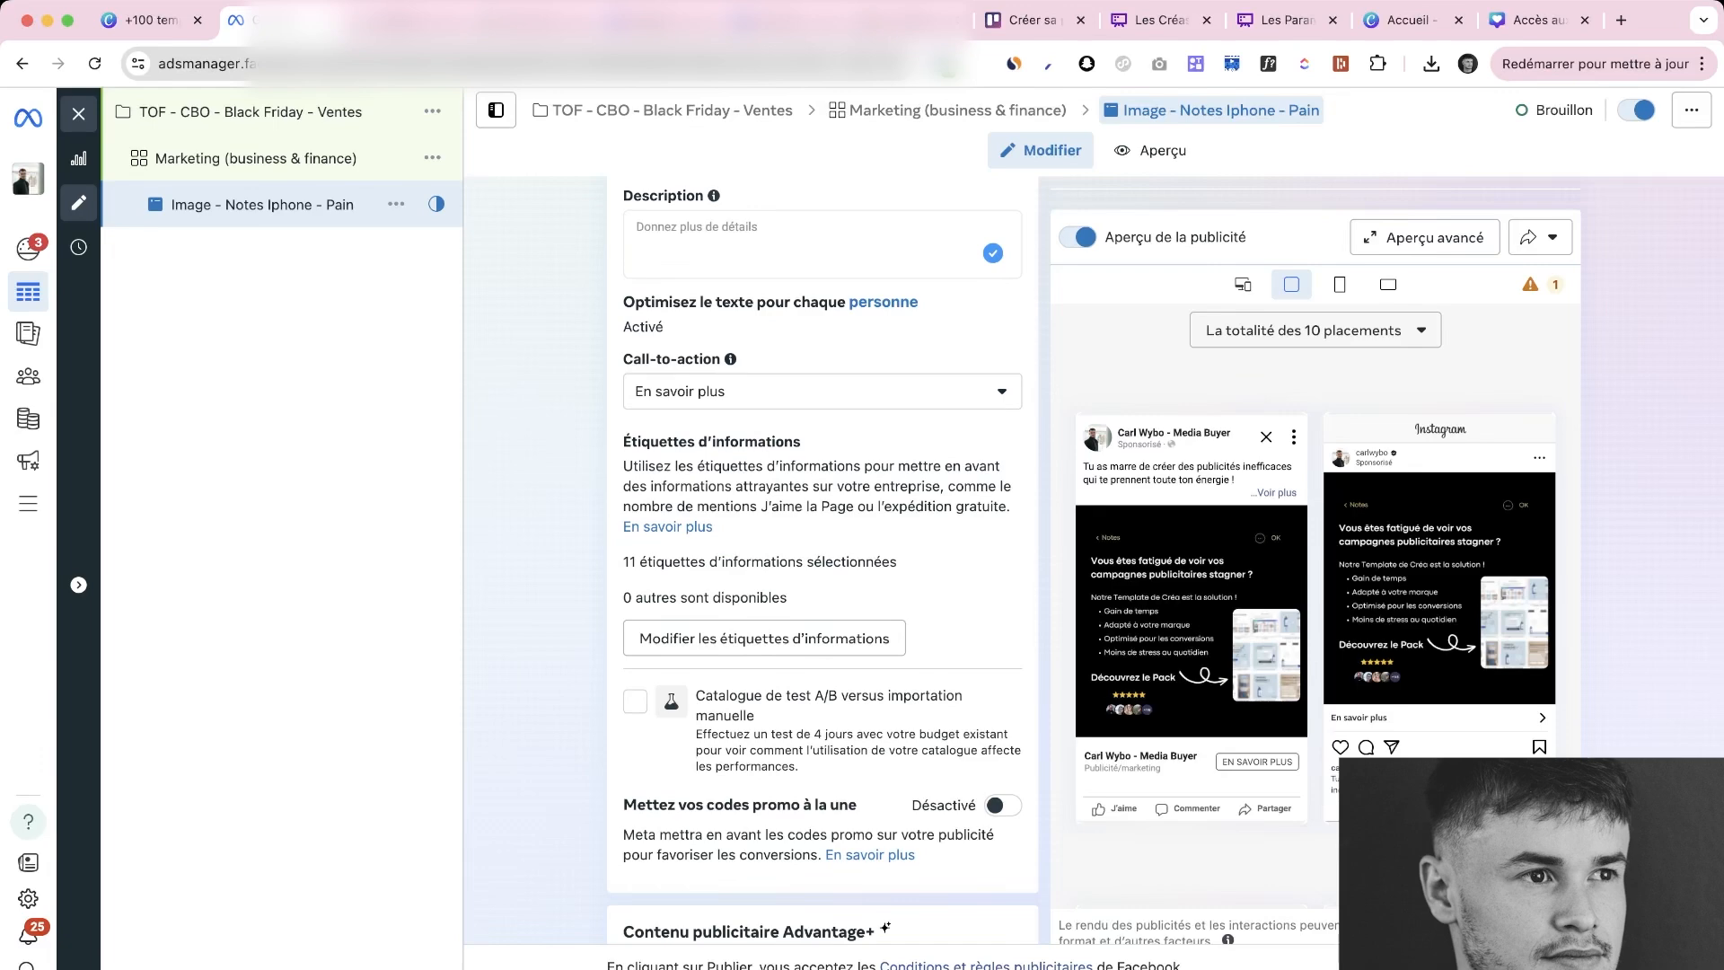
pyautogui.click(799, 244)
pyautogui.write('Satisfait o')
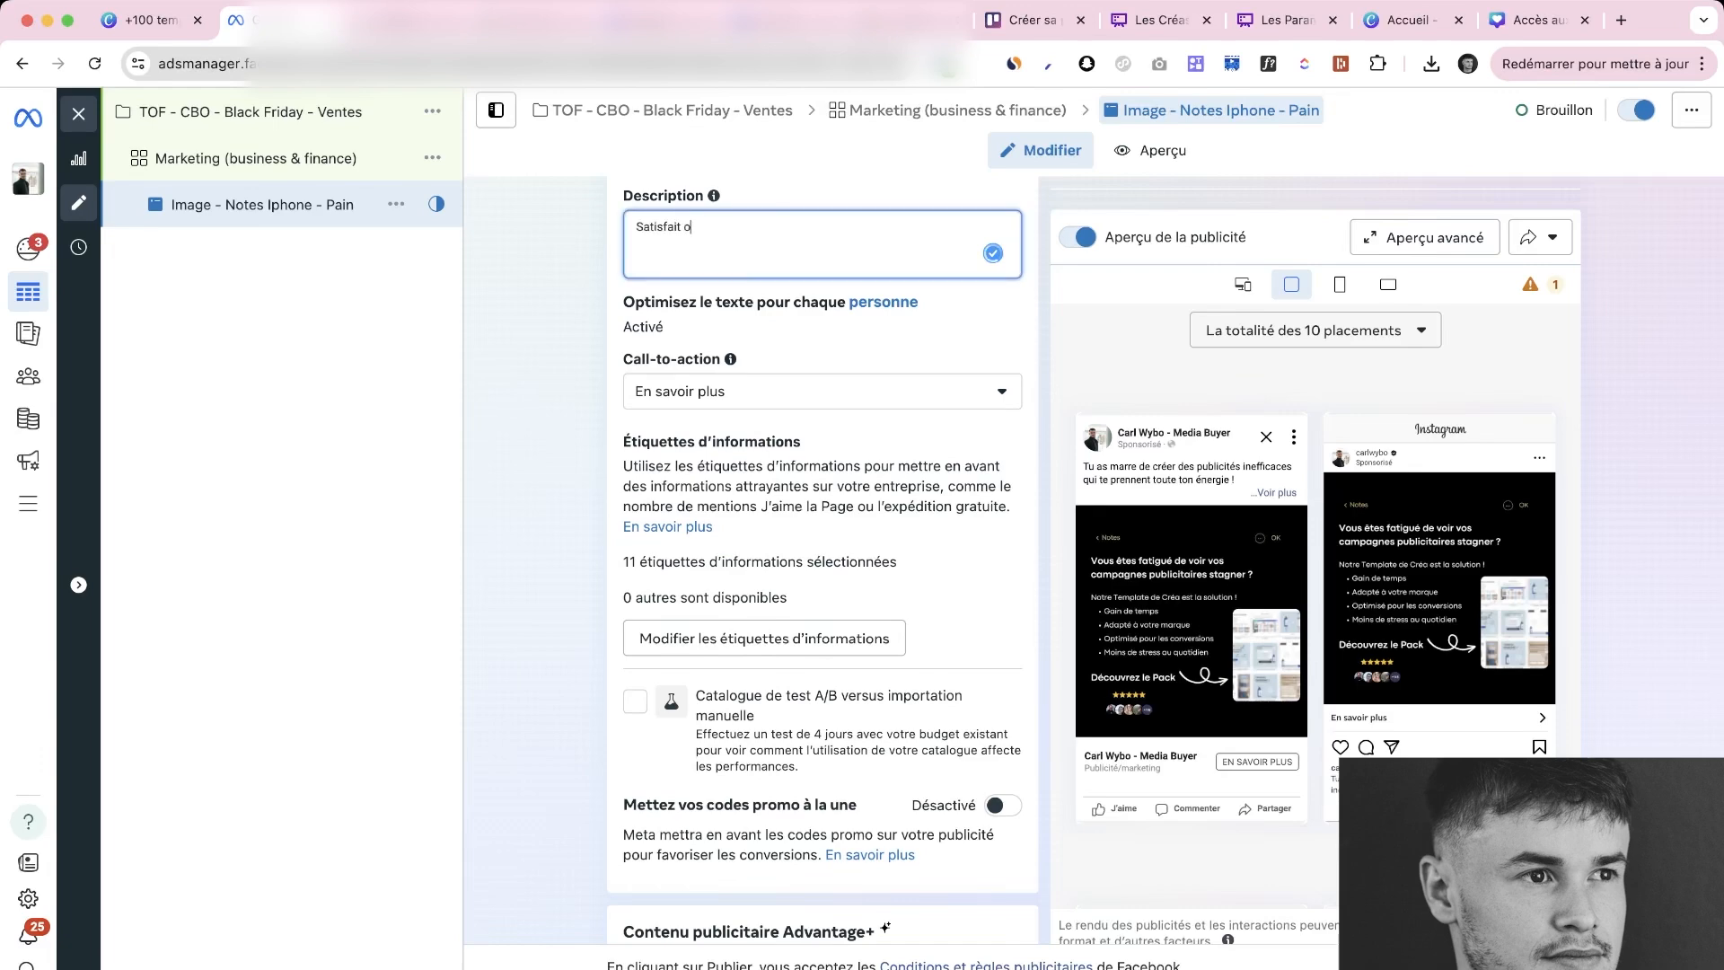
pyautogui.write('u Remboursé')
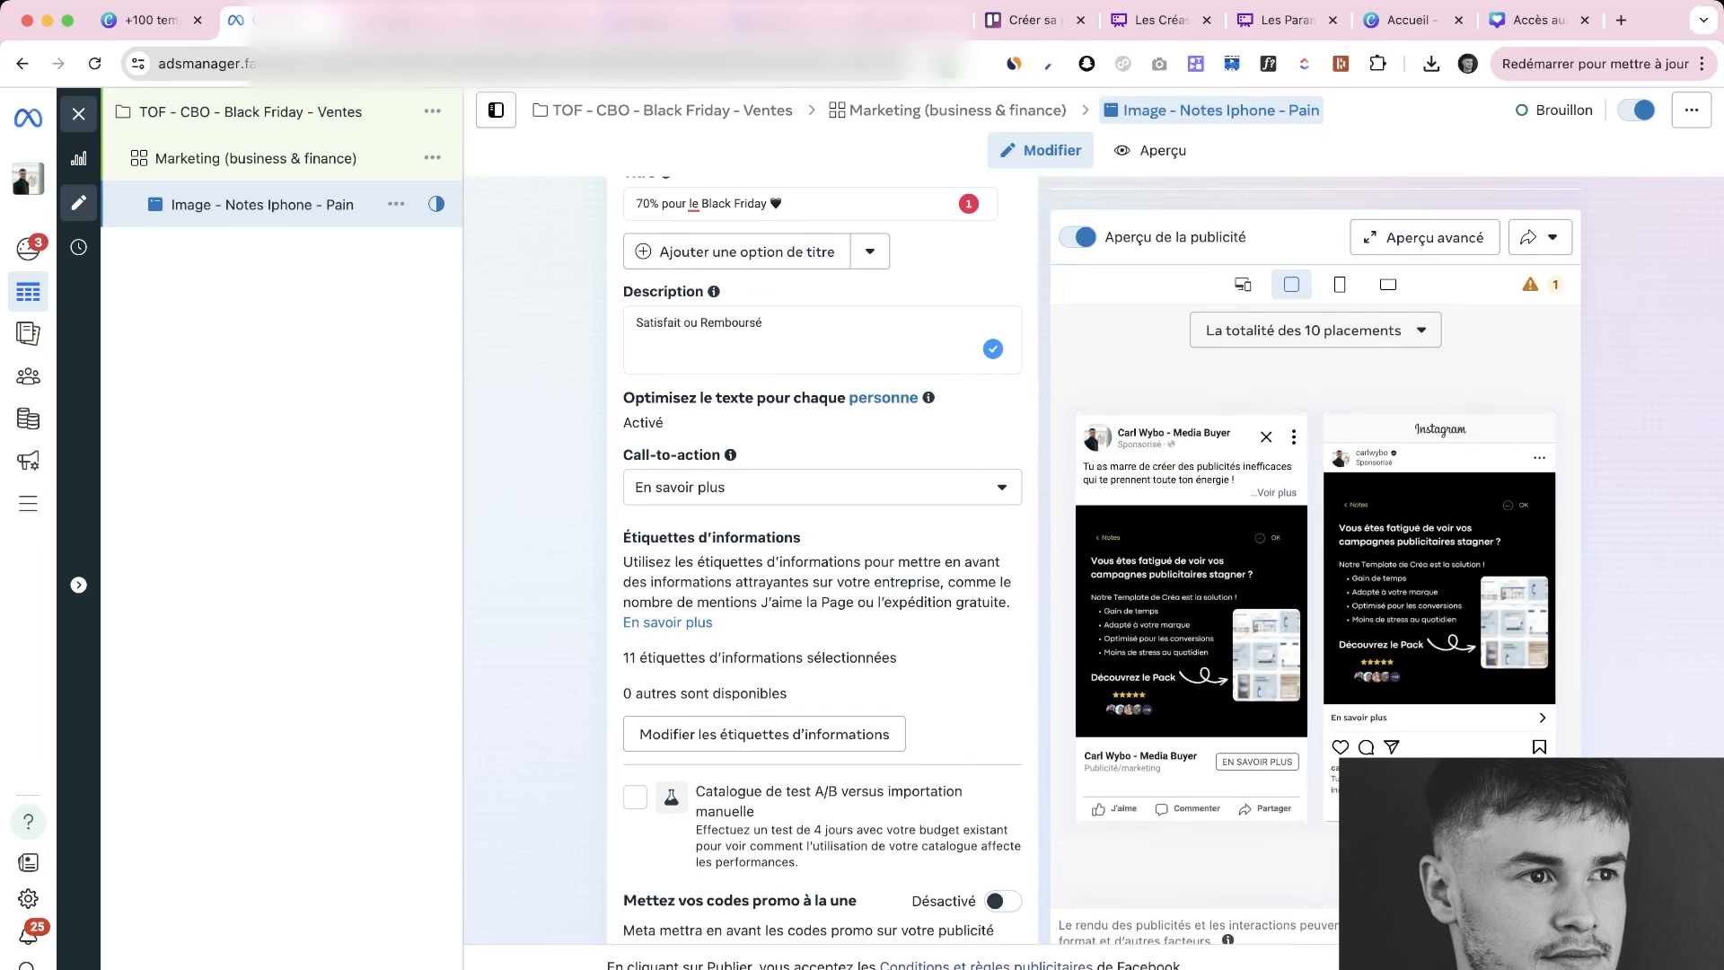
# Set the ad's call-to-action to "Acheter"
pyautogui.scroll(-1, 823, 556)
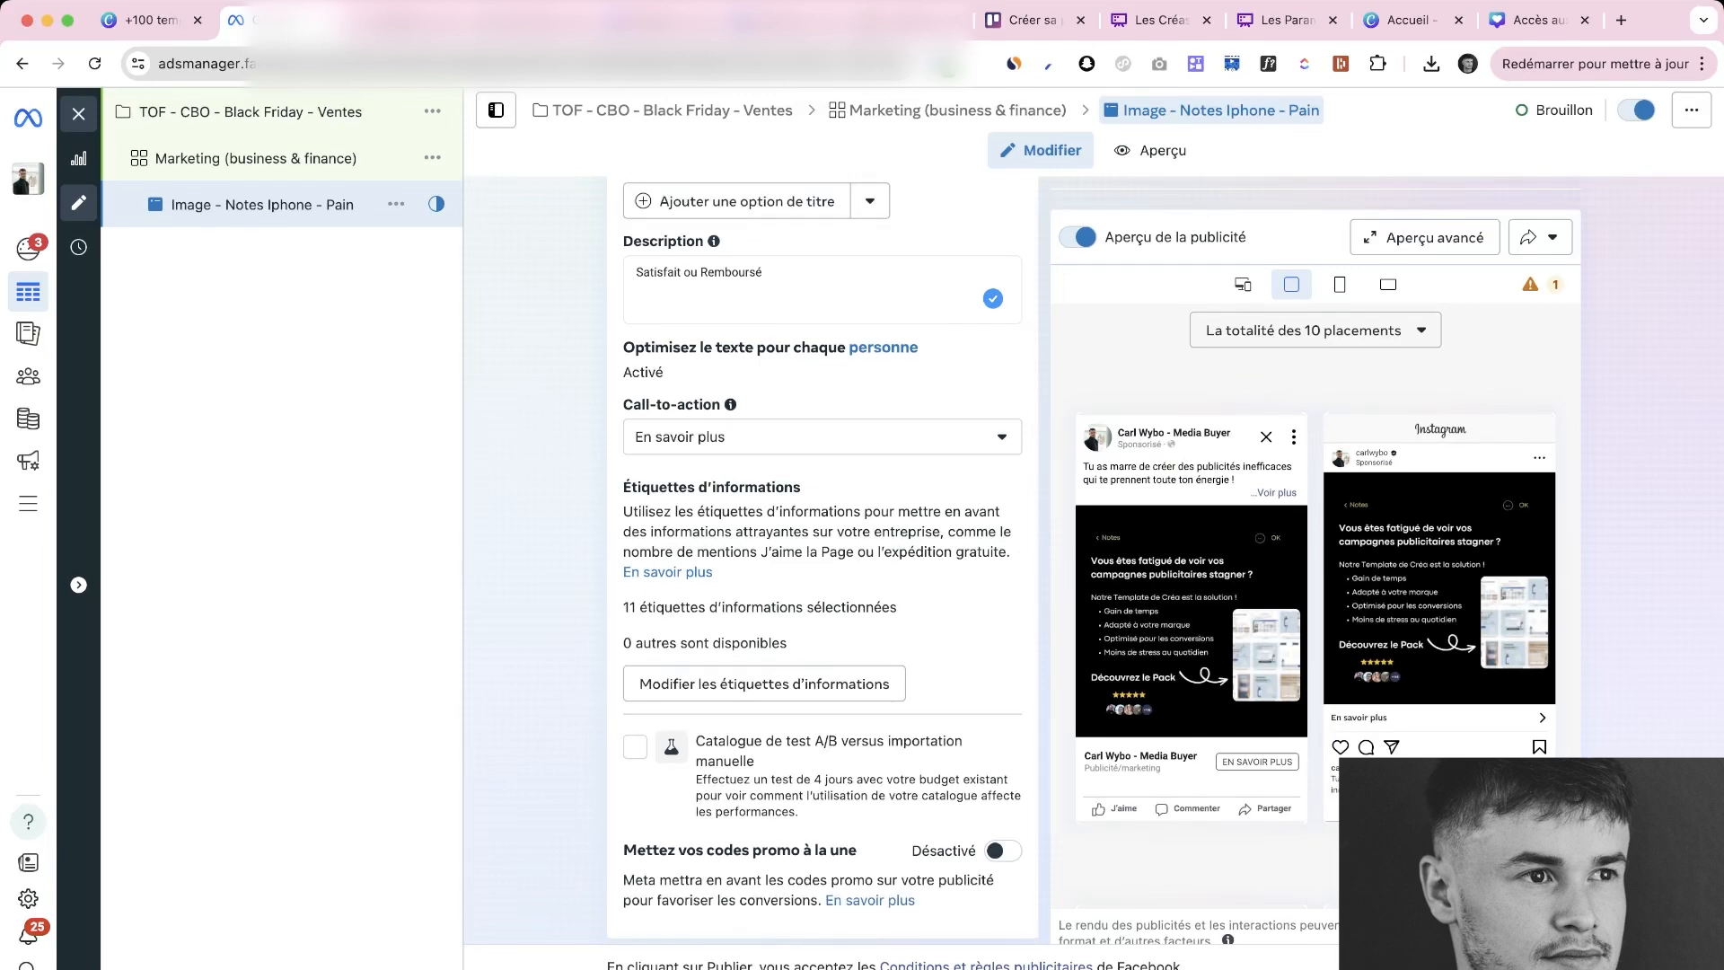
pyautogui.scroll(-1, 822, 556)
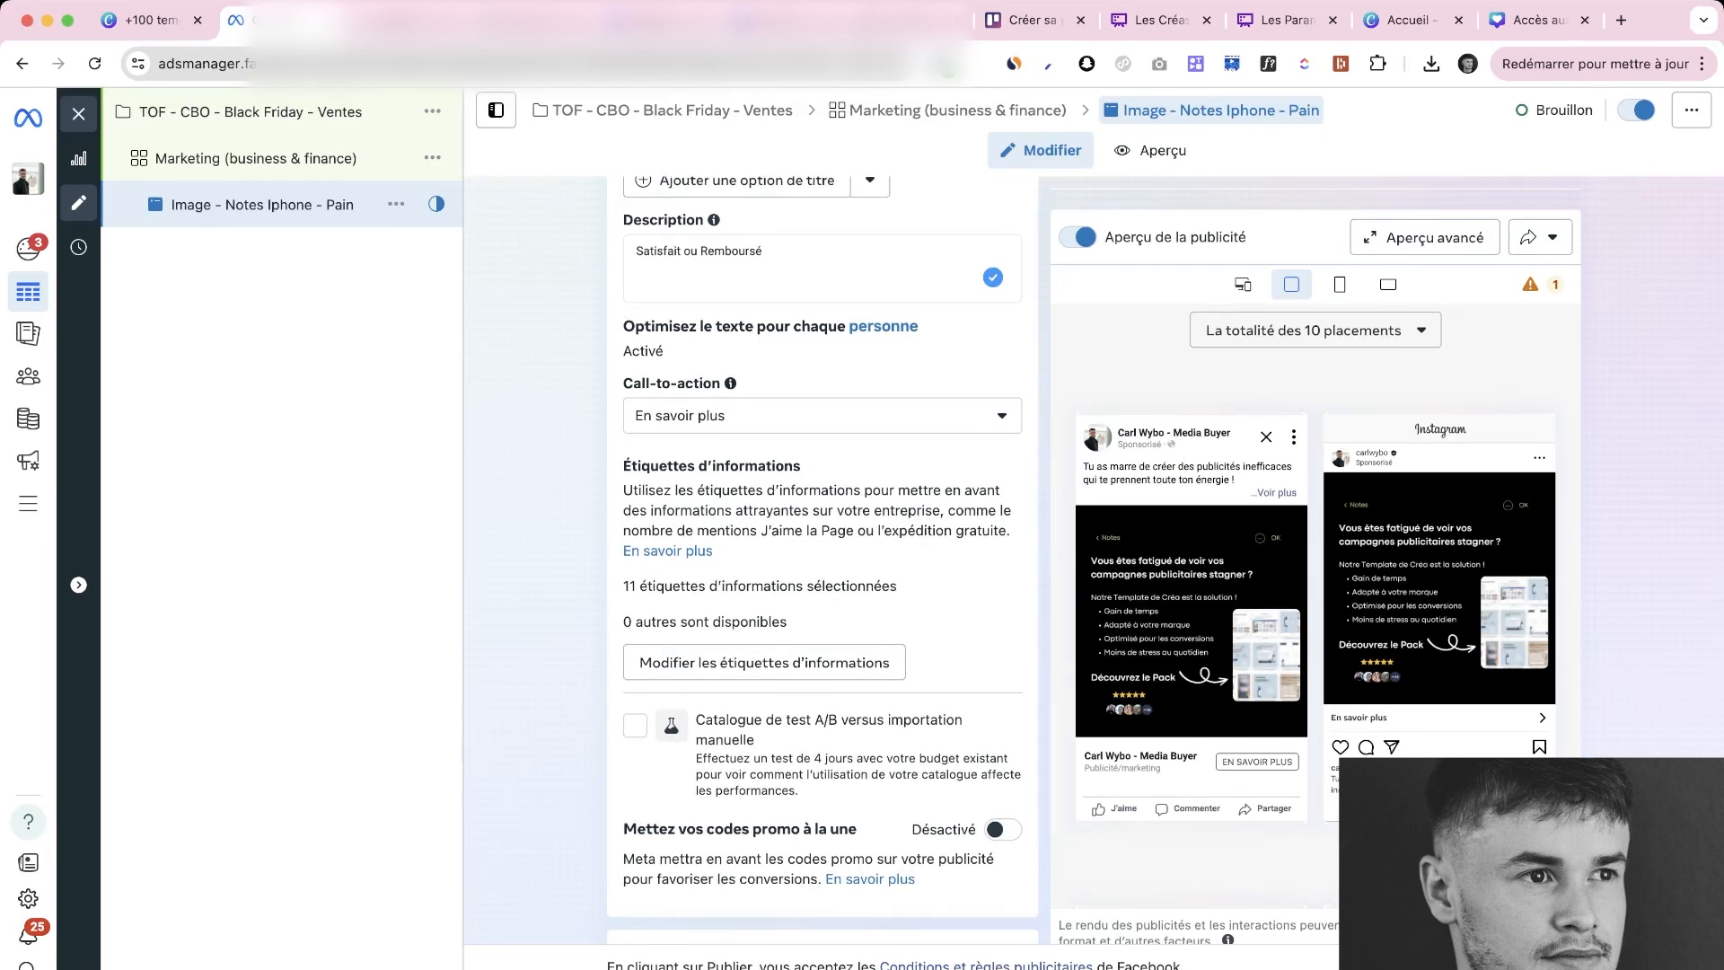
pyautogui.scroll(-1, 822, 557)
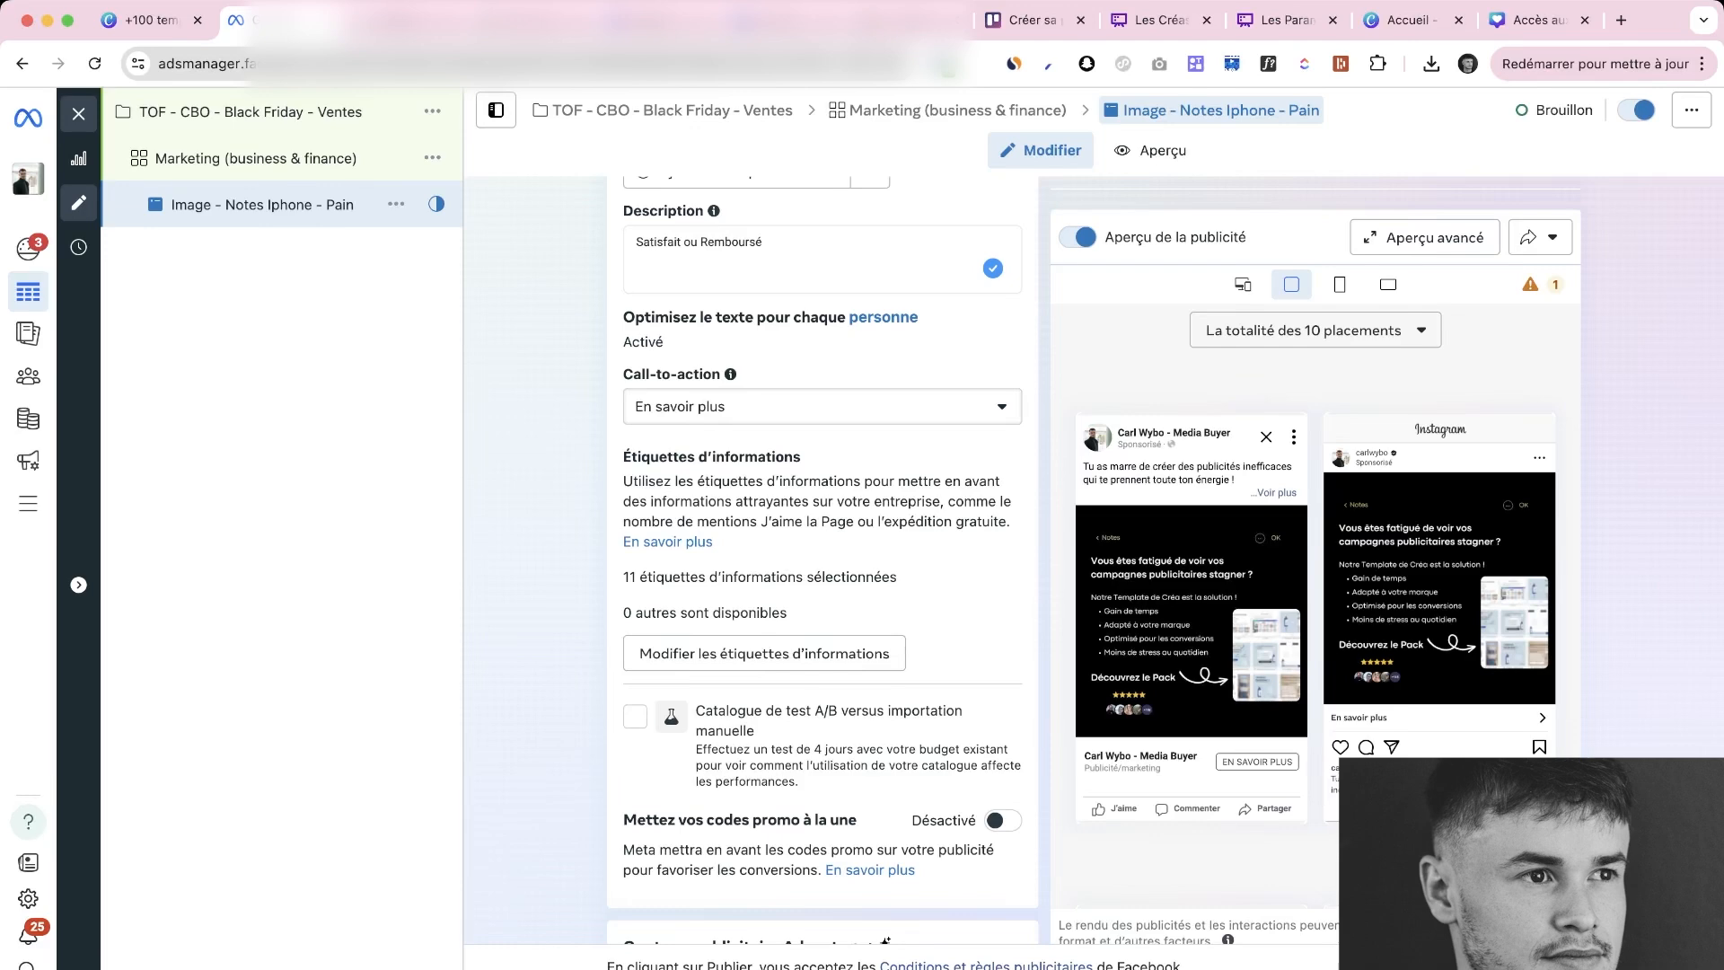
pyautogui.click(821, 406)
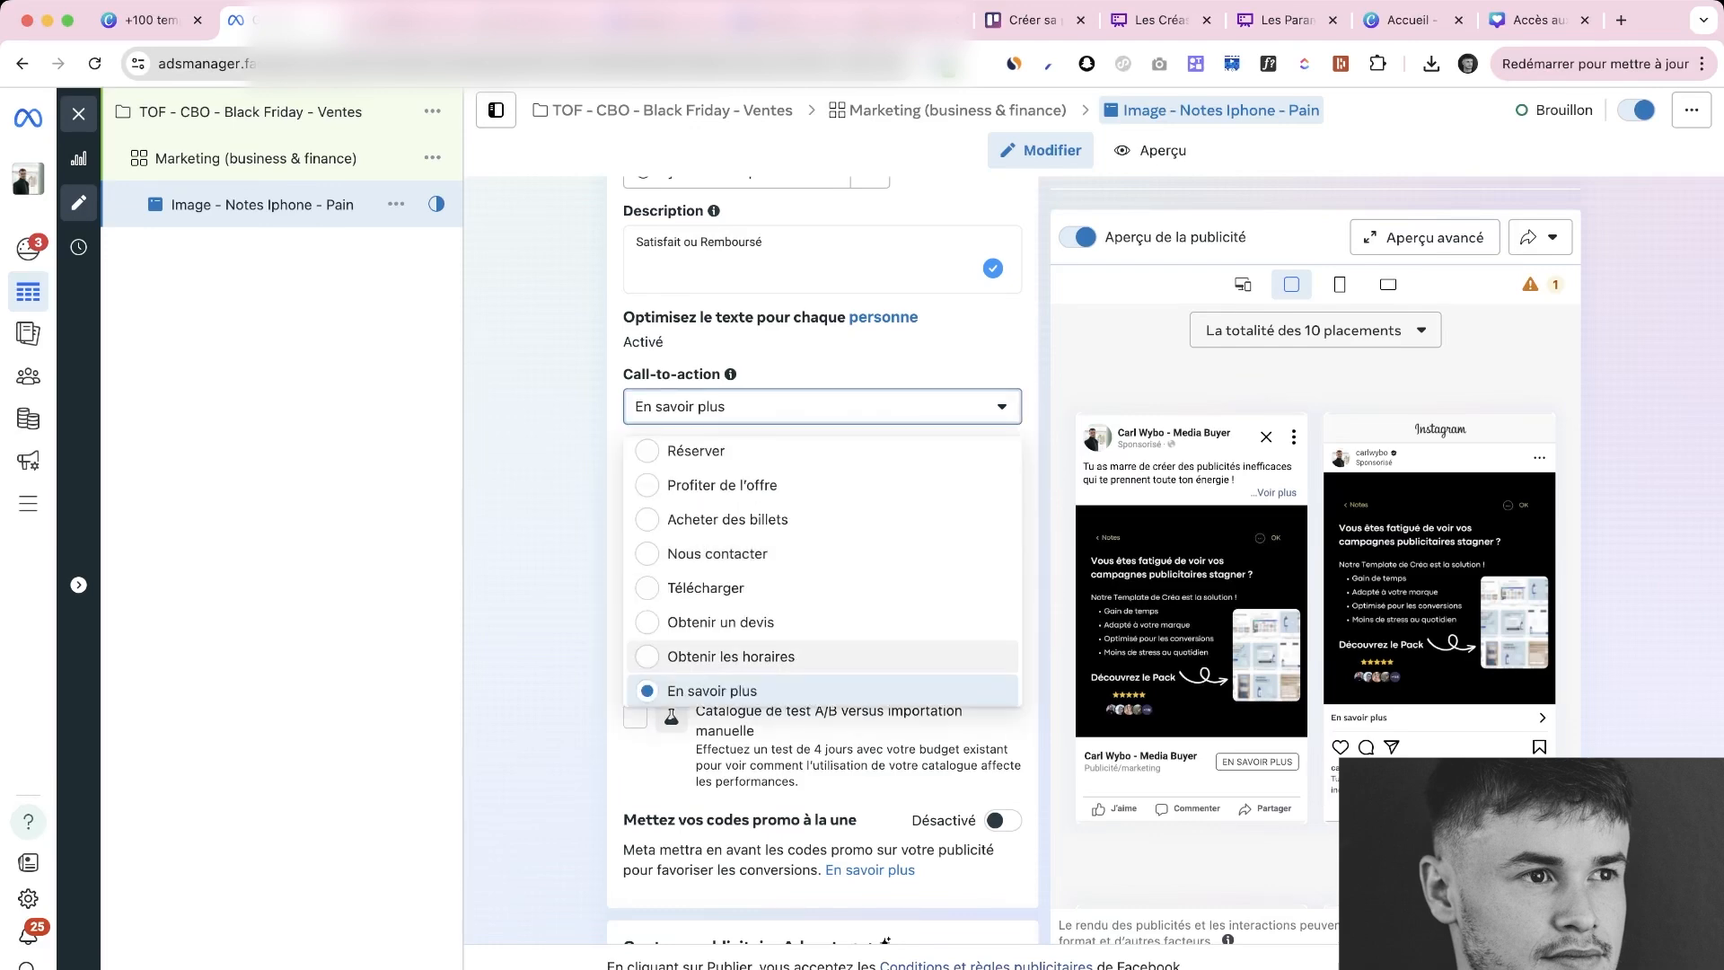
pyautogui.scroll(-5, 763, 539)
pyautogui.click(679, 611)
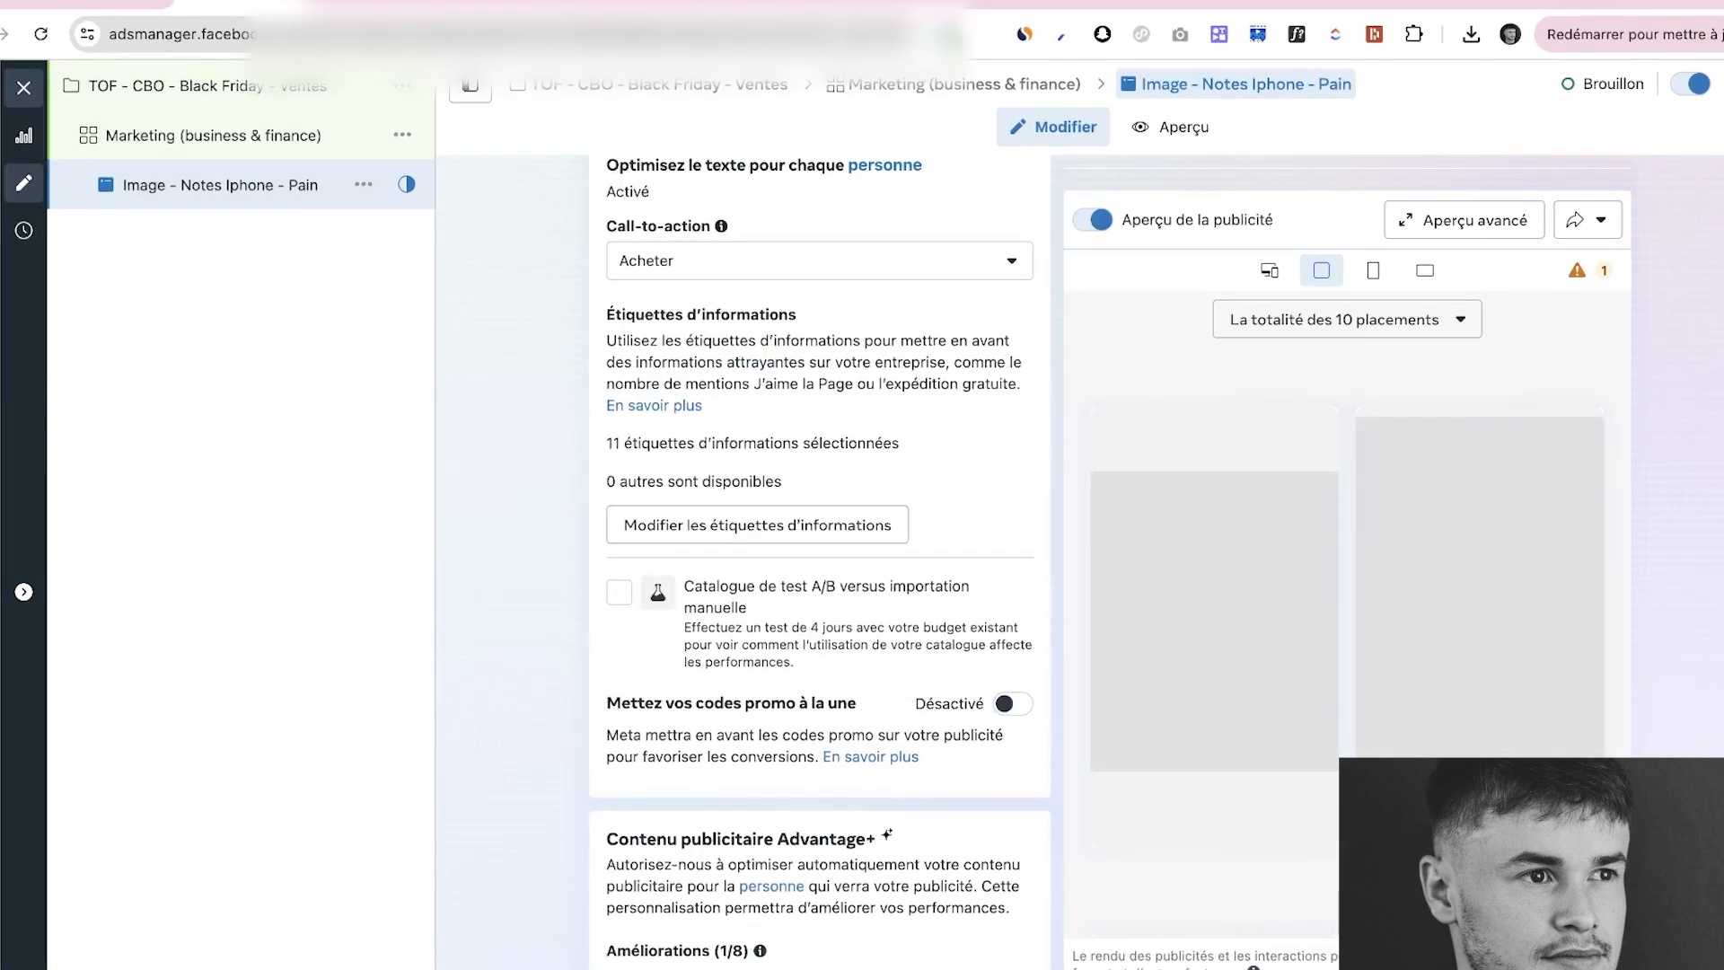
# Try turning on "Mettez vos codes promo à la une" to highlight promo codes on the ad
pyautogui.scroll(-2, 819, 539)
pyautogui.scroll(-1, 820, 539)
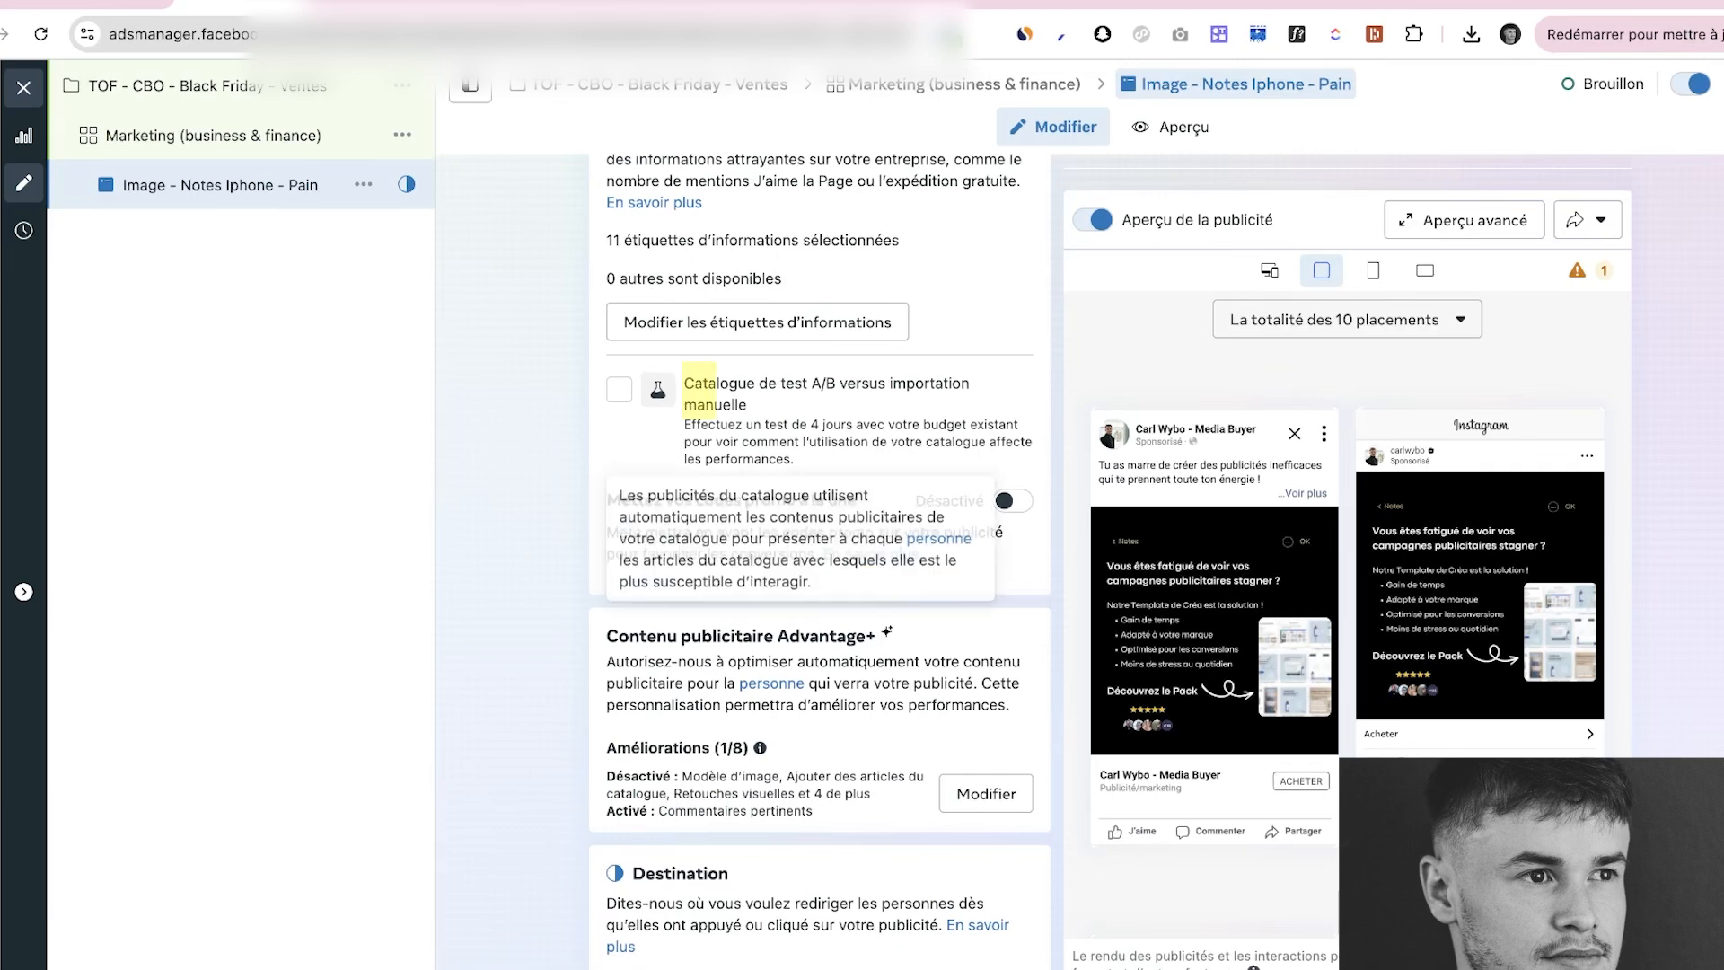
pyautogui.scroll(-1, 819, 538)
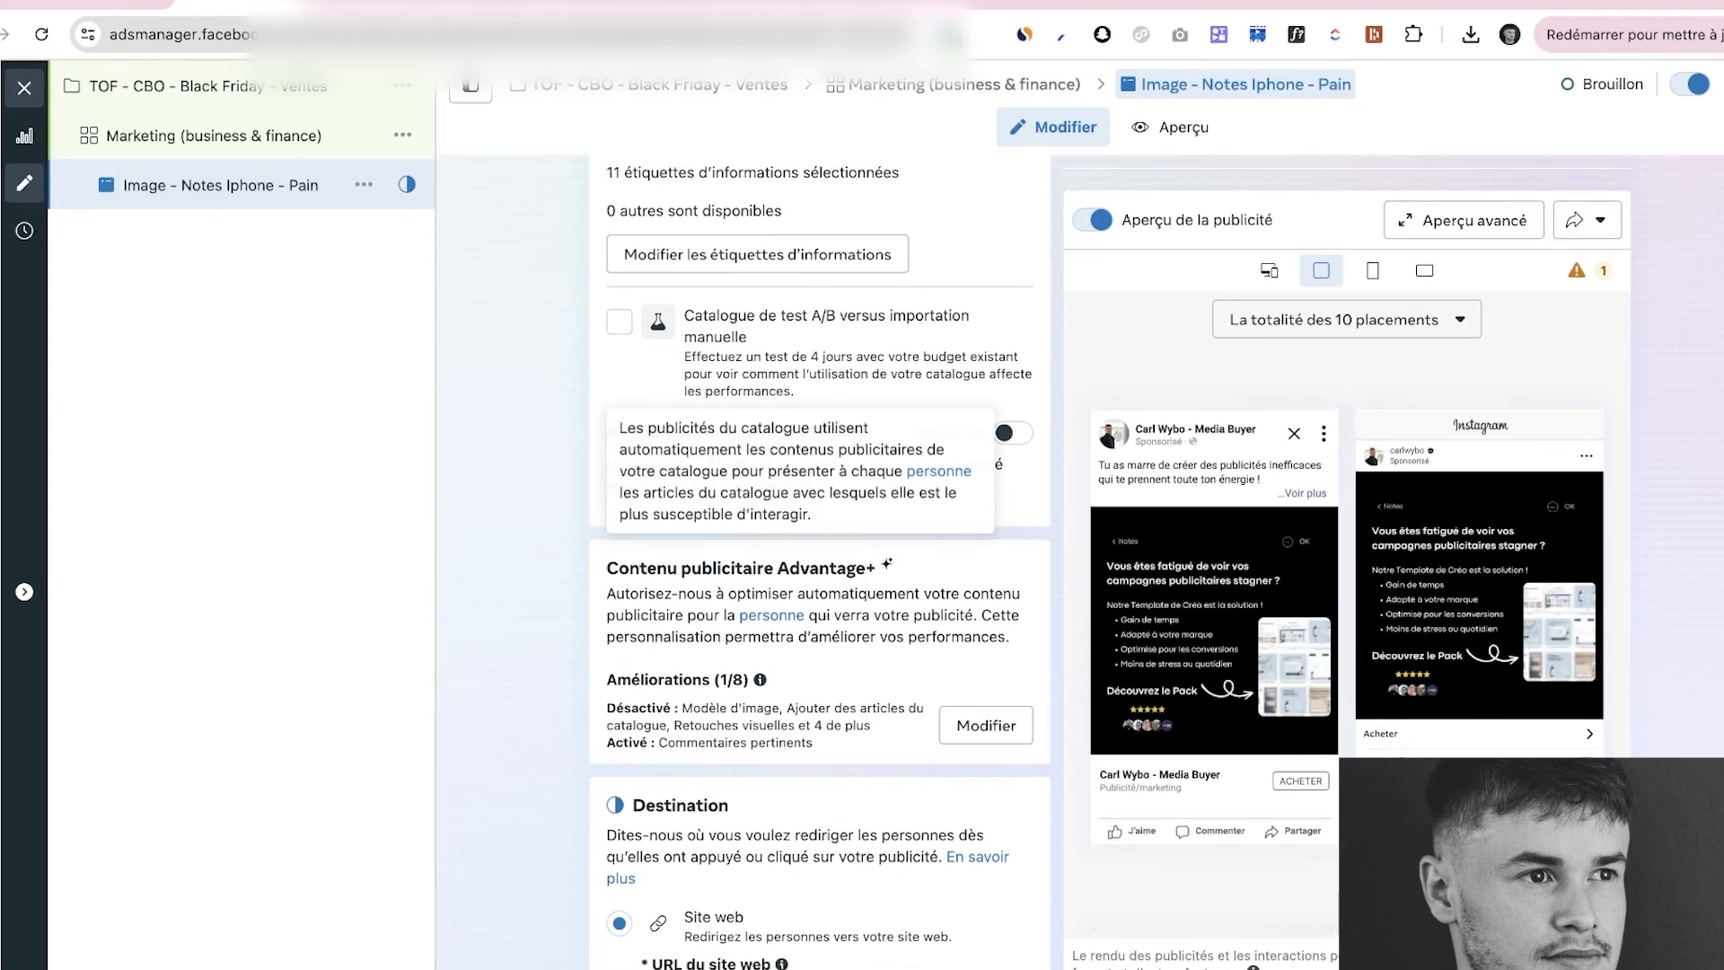
pyautogui.scroll(-1, 820, 539)
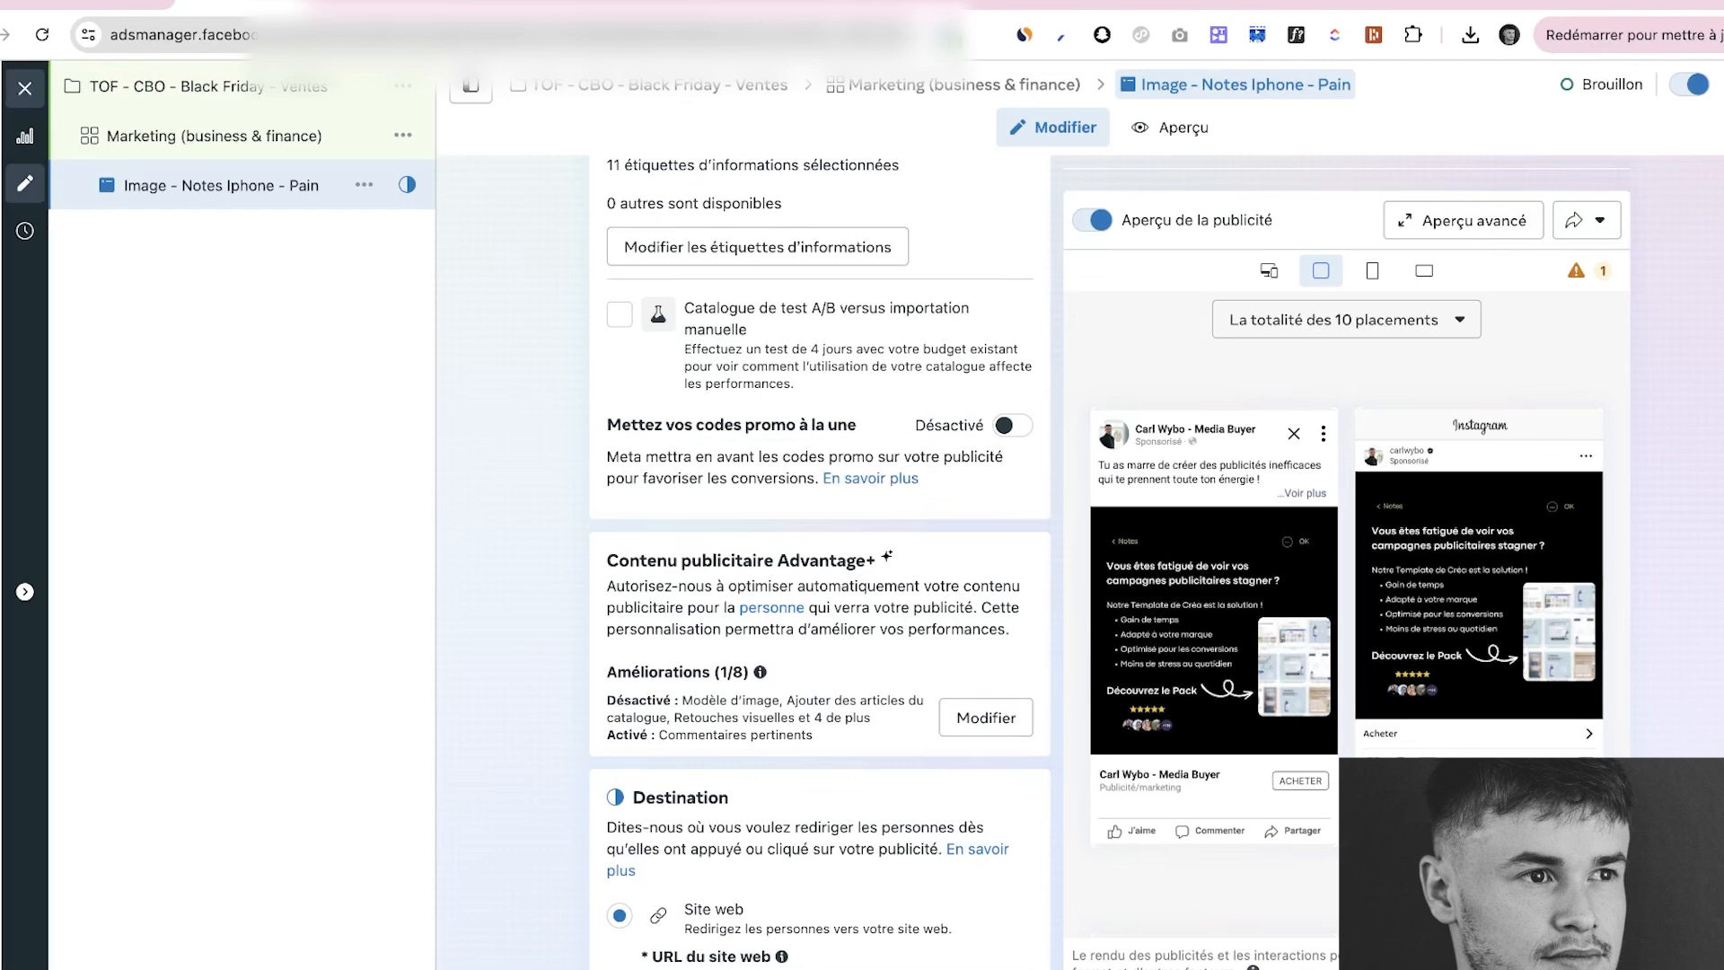
pyautogui.scroll(-3, 819, 538)
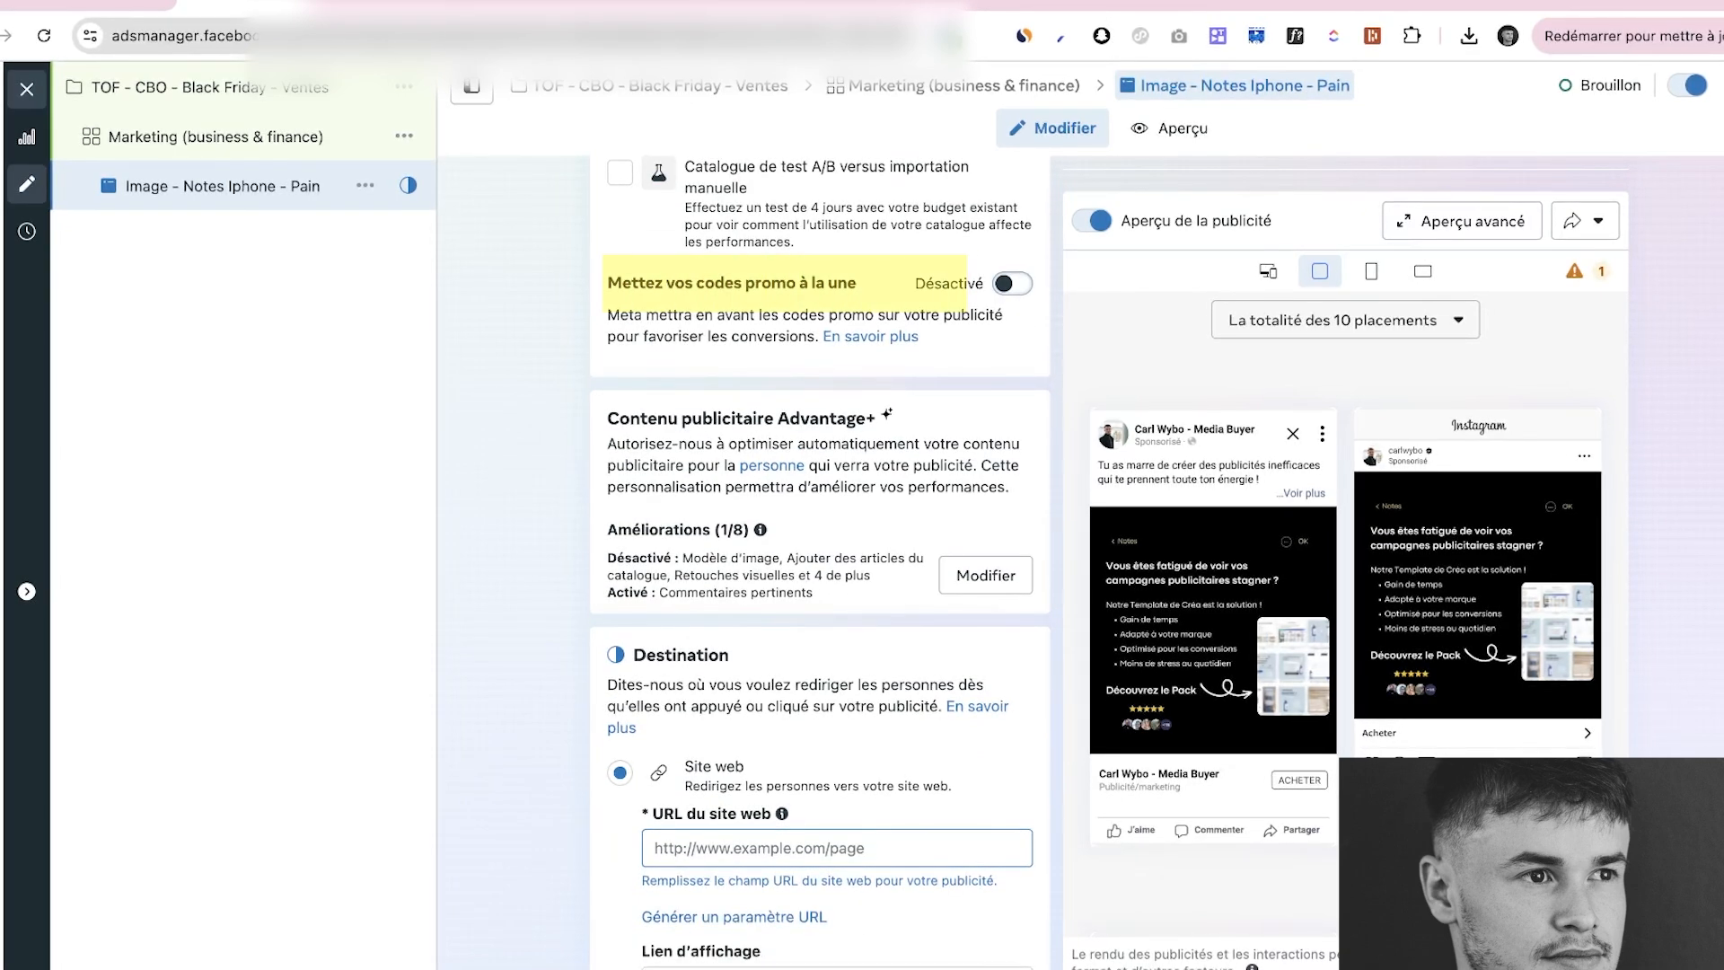
pyautogui.click(1012, 284)
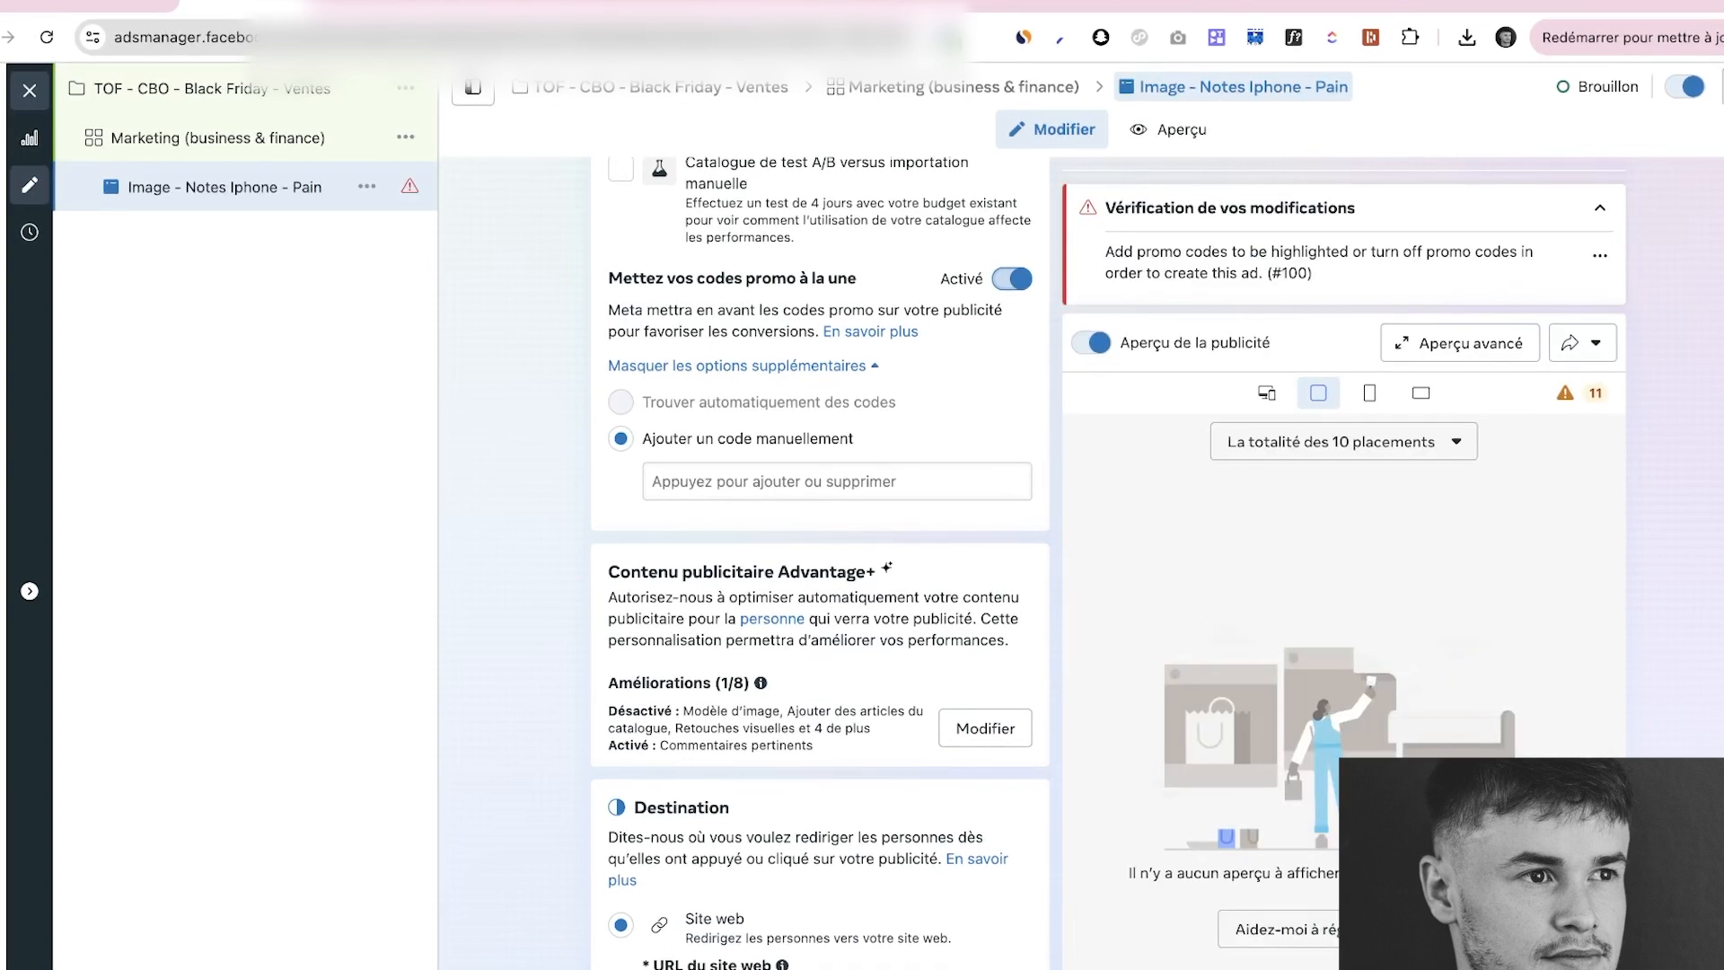
pyautogui.moveTo(754, 403)
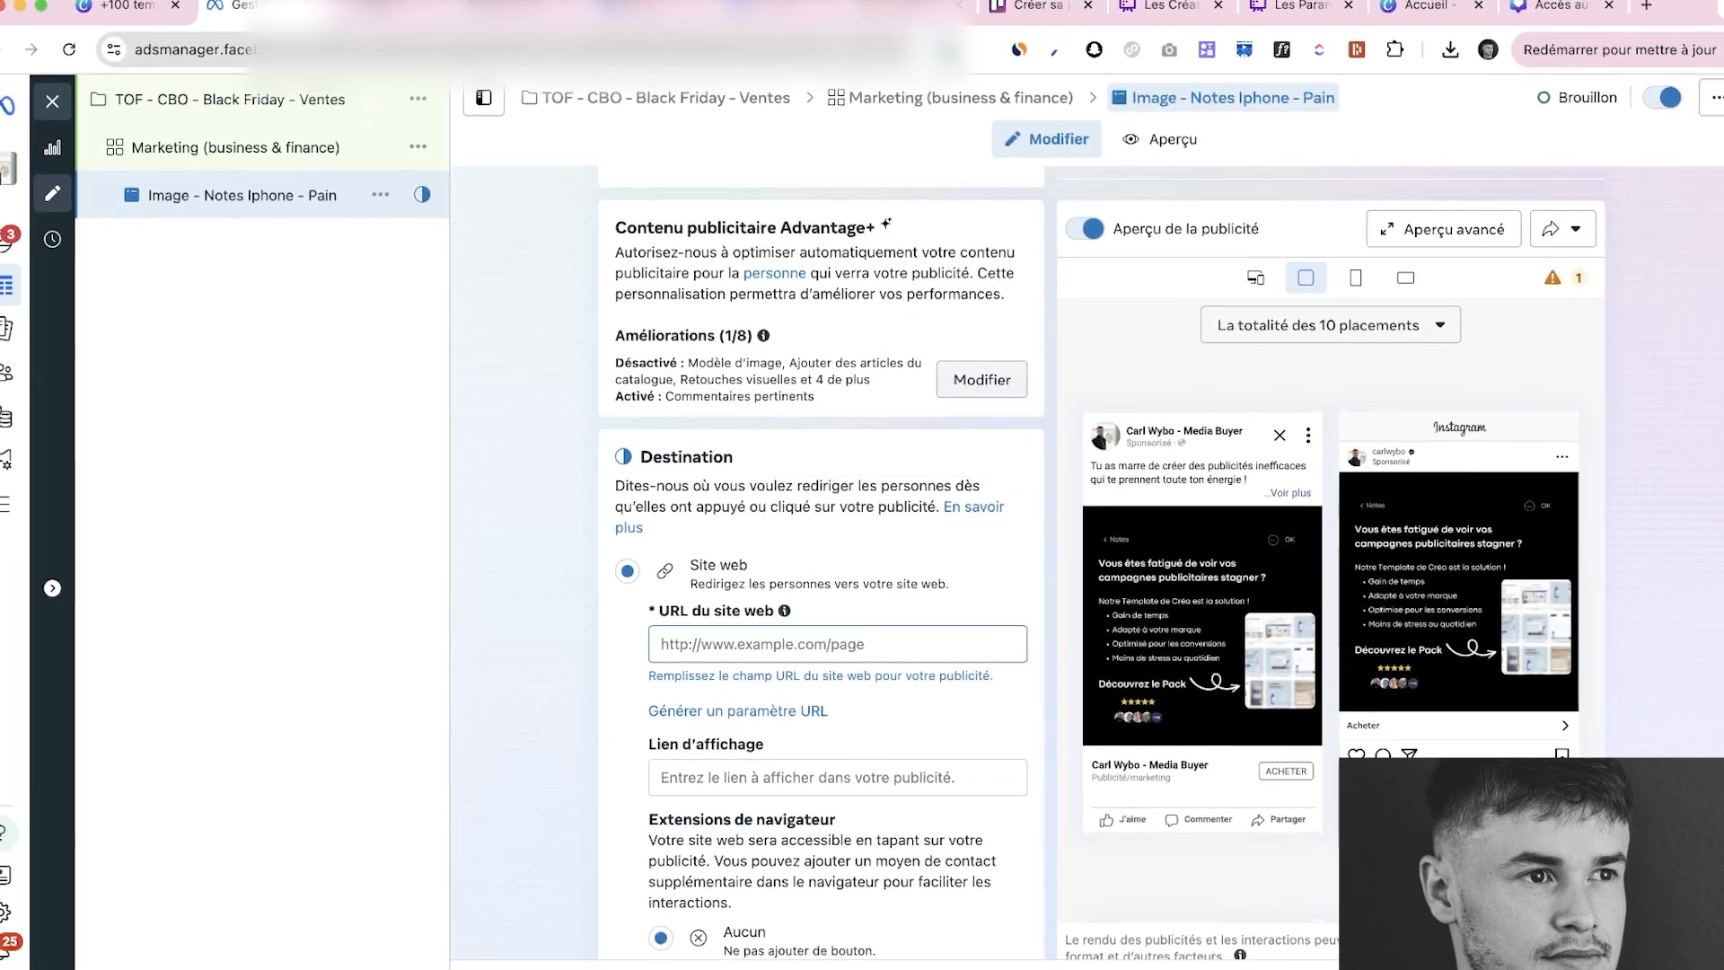
# Review all the Advantage+ creative enhancements for the ad, including the additional hidden ones, without changing any of them
pyautogui.click(982, 379)
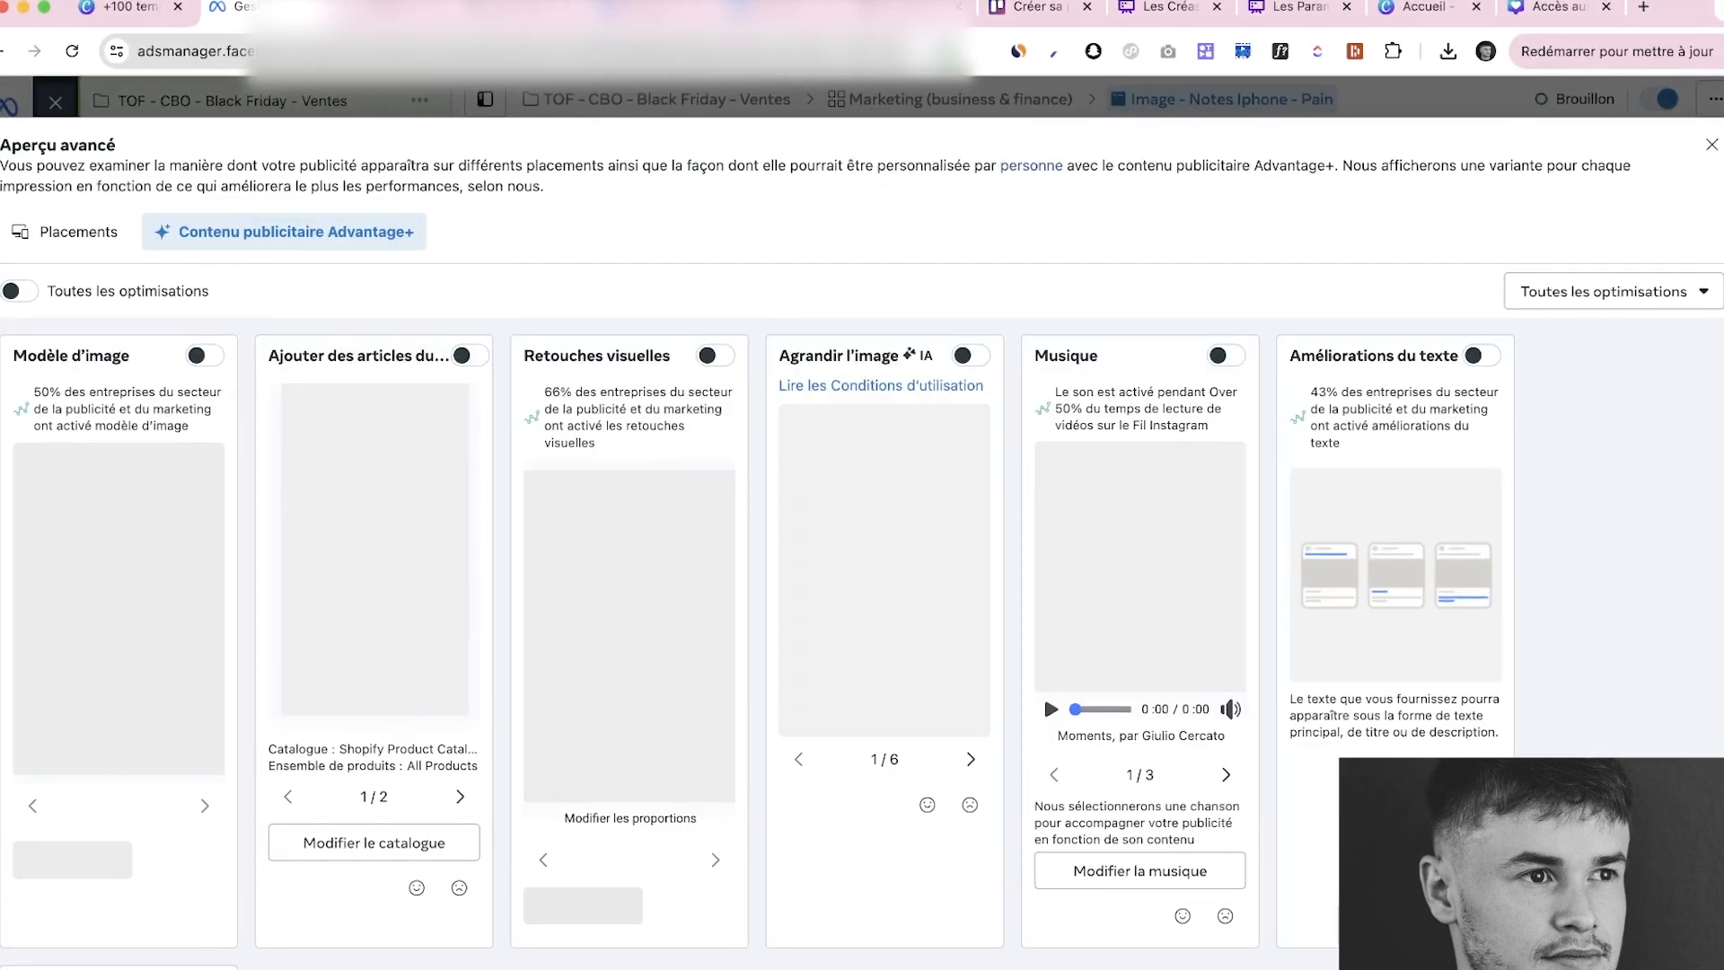
pyautogui.scroll(-6, 1043, 692)
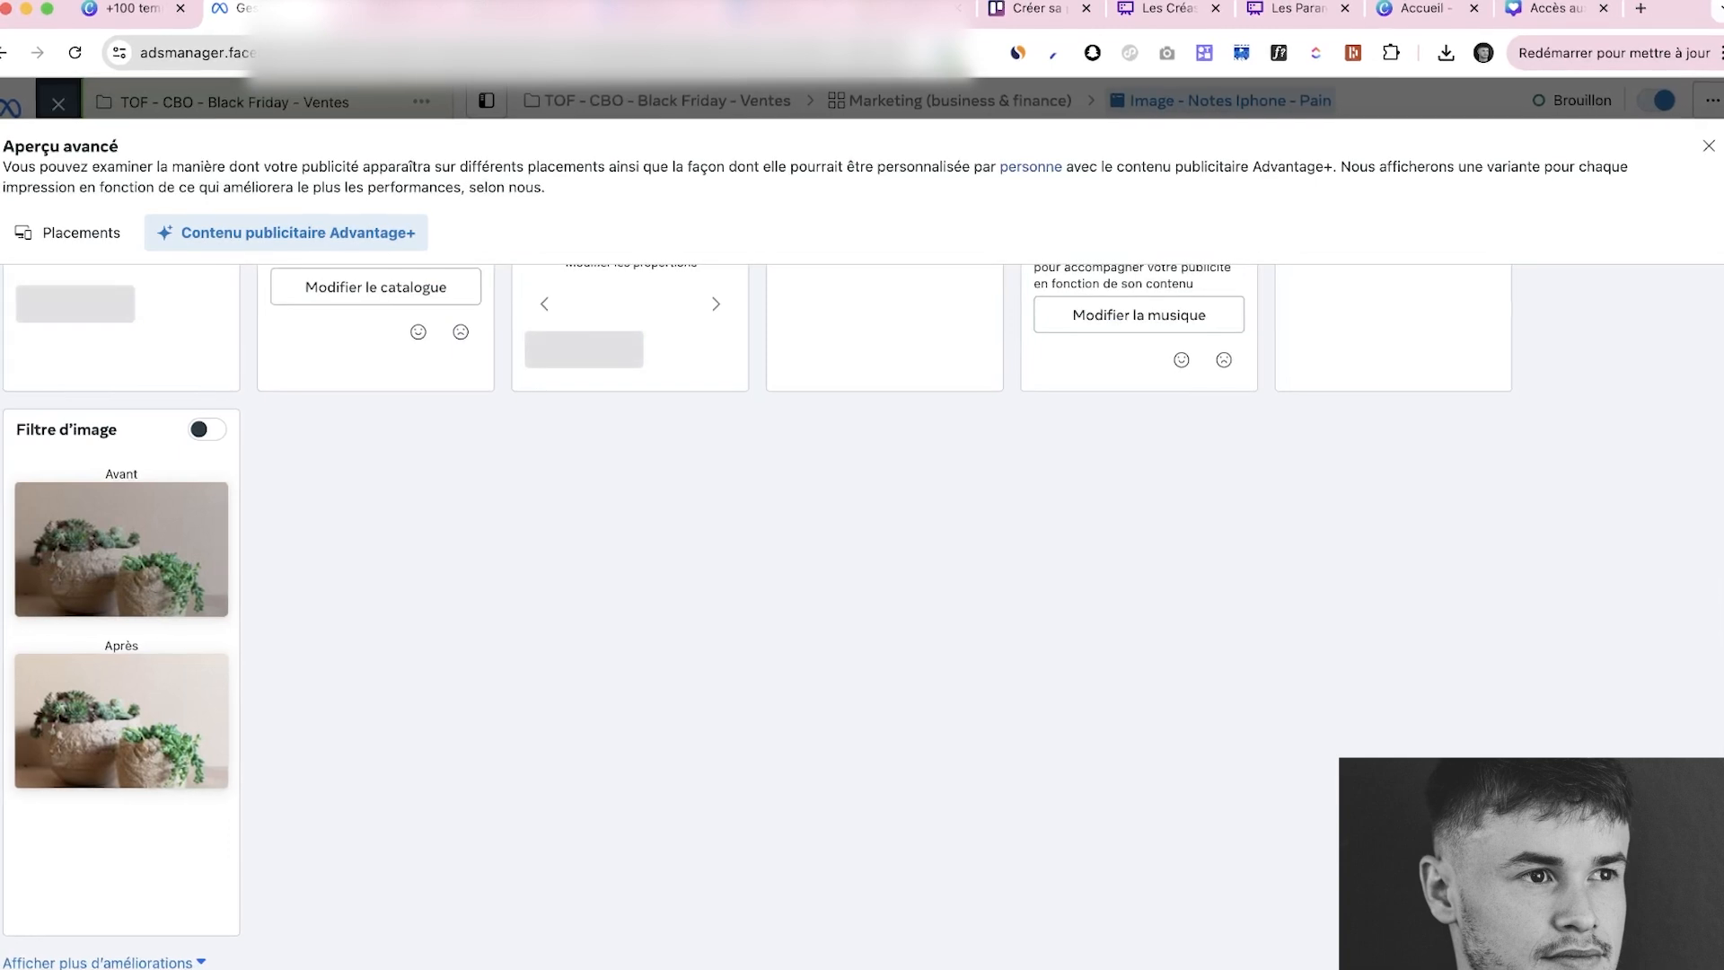
pyautogui.click(100, 963)
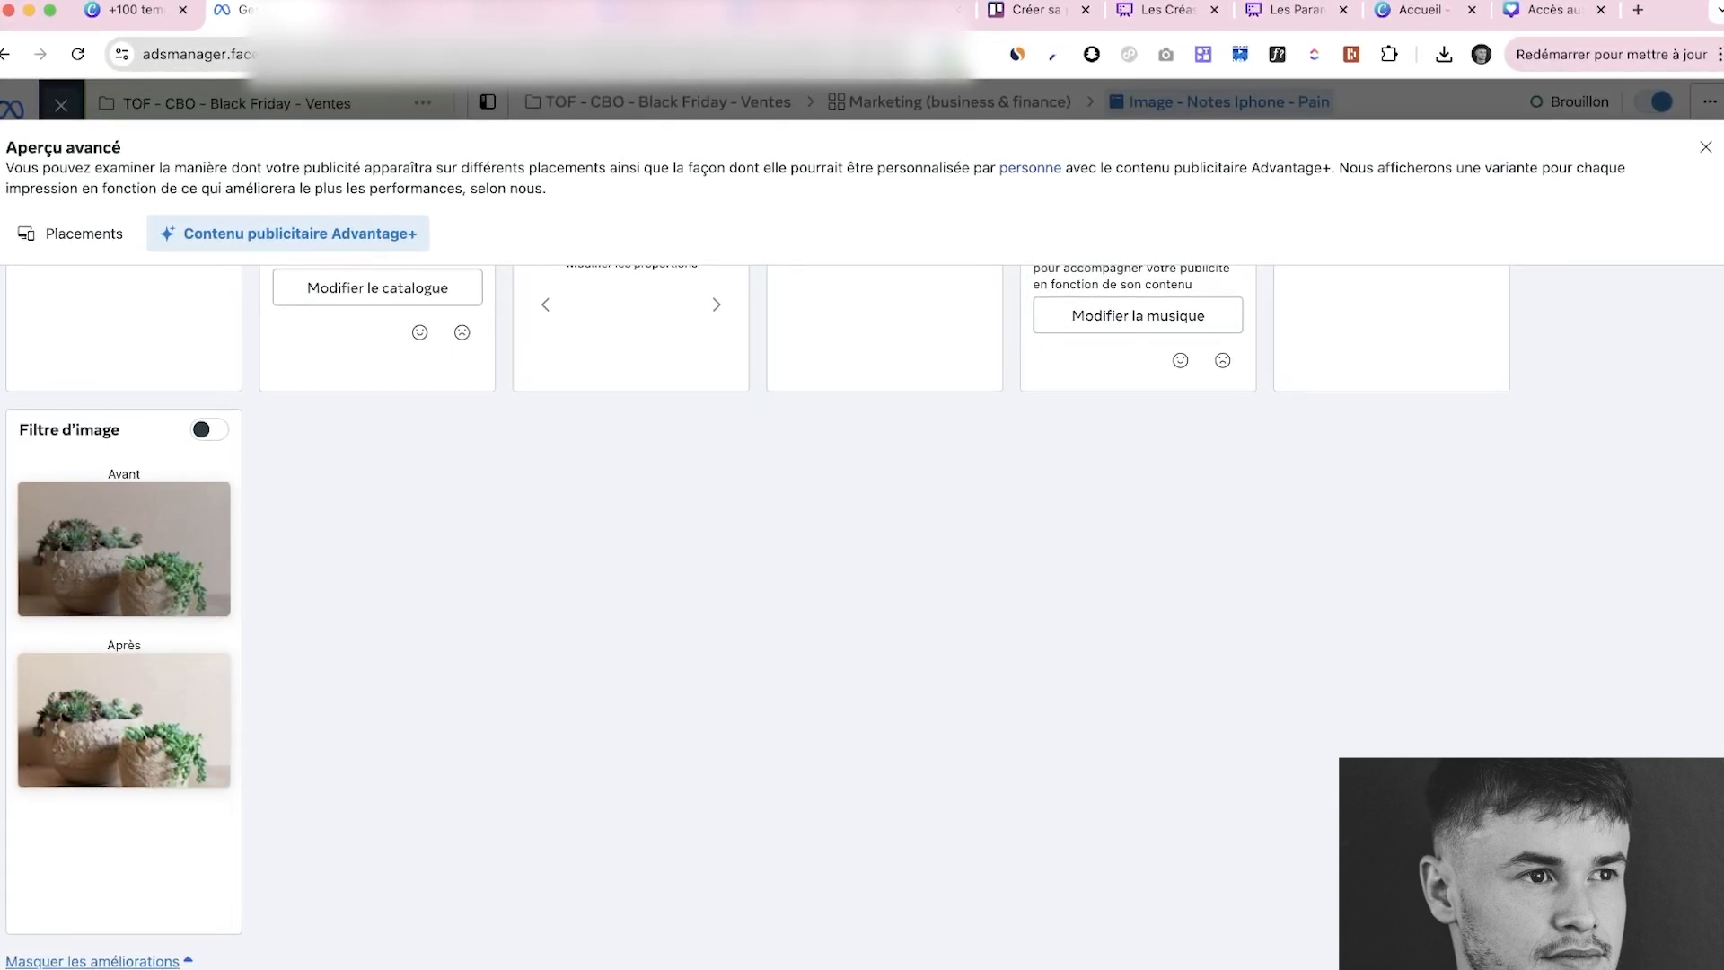
pyautogui.scroll(-6, 126, 628)
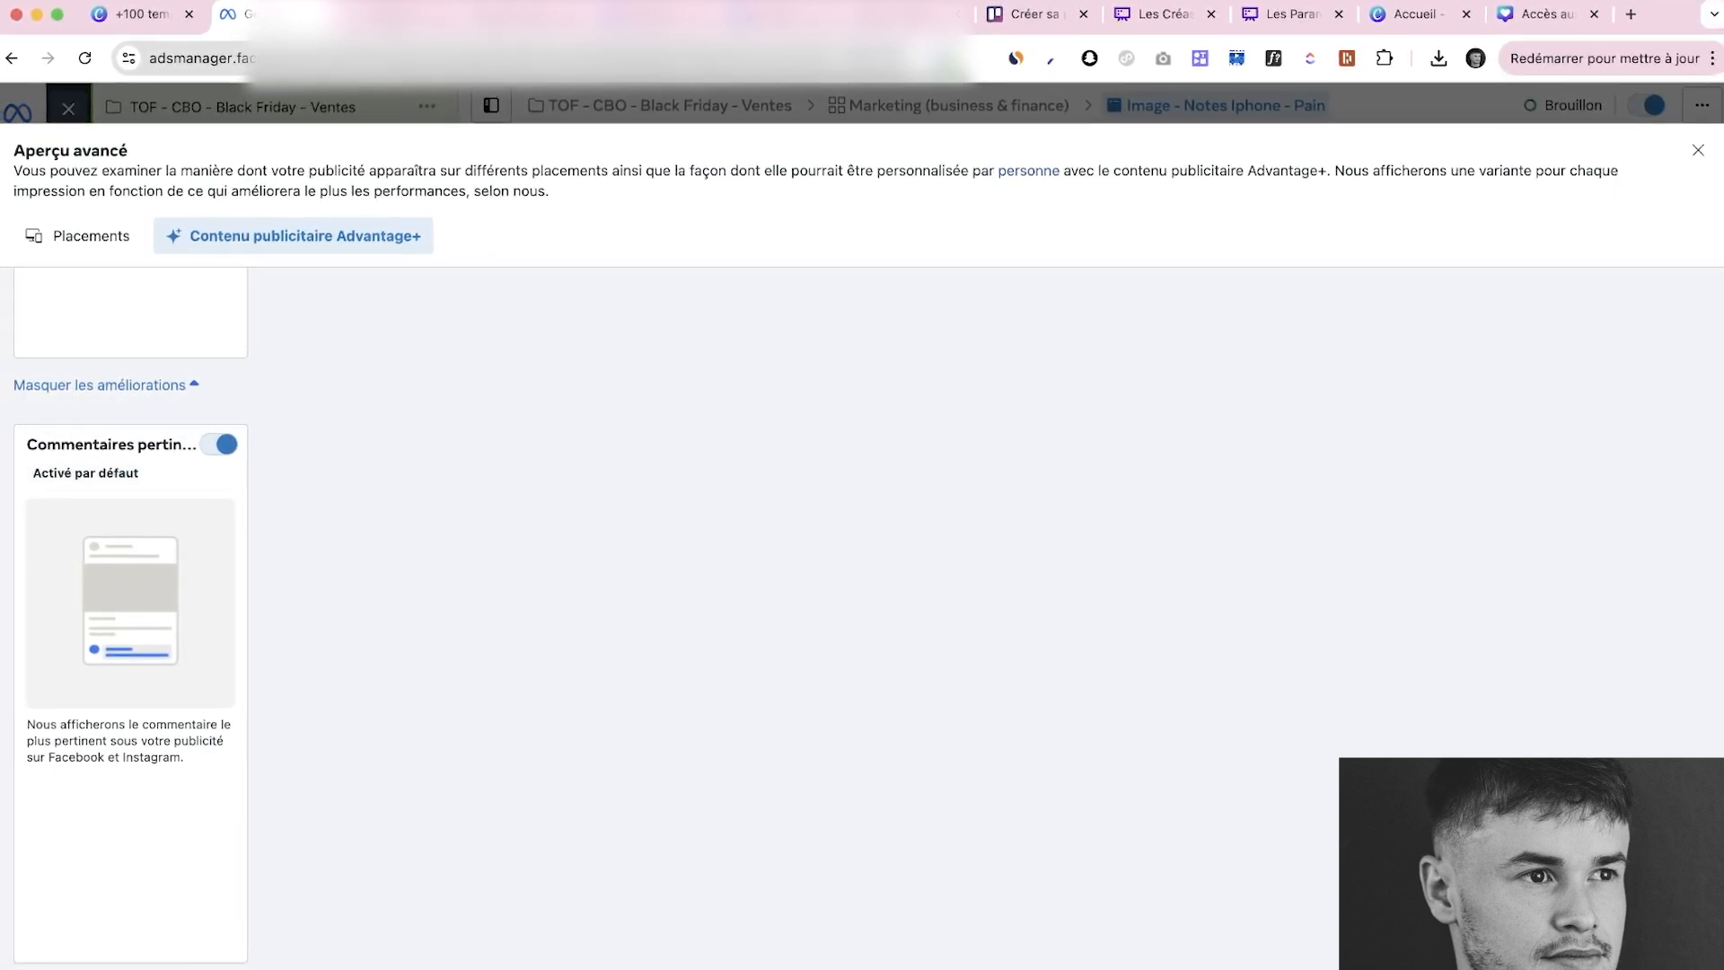
pyautogui.scroll(4, 130, 610)
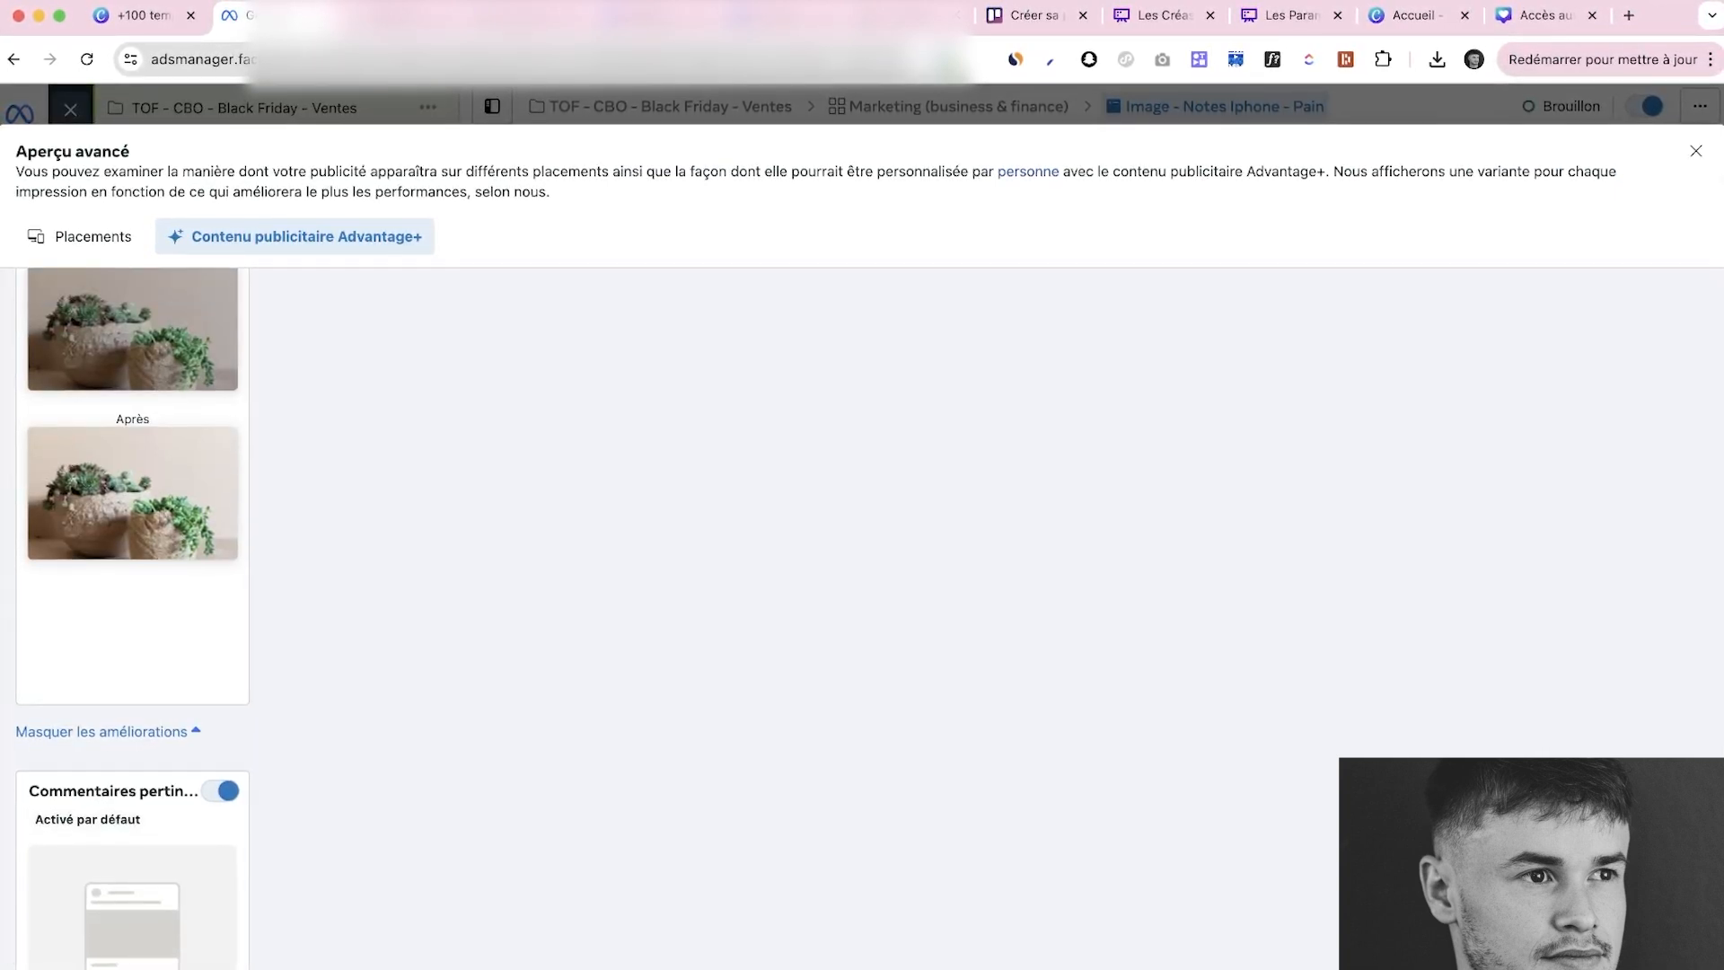
pyautogui.scroll(5, 861, 583)
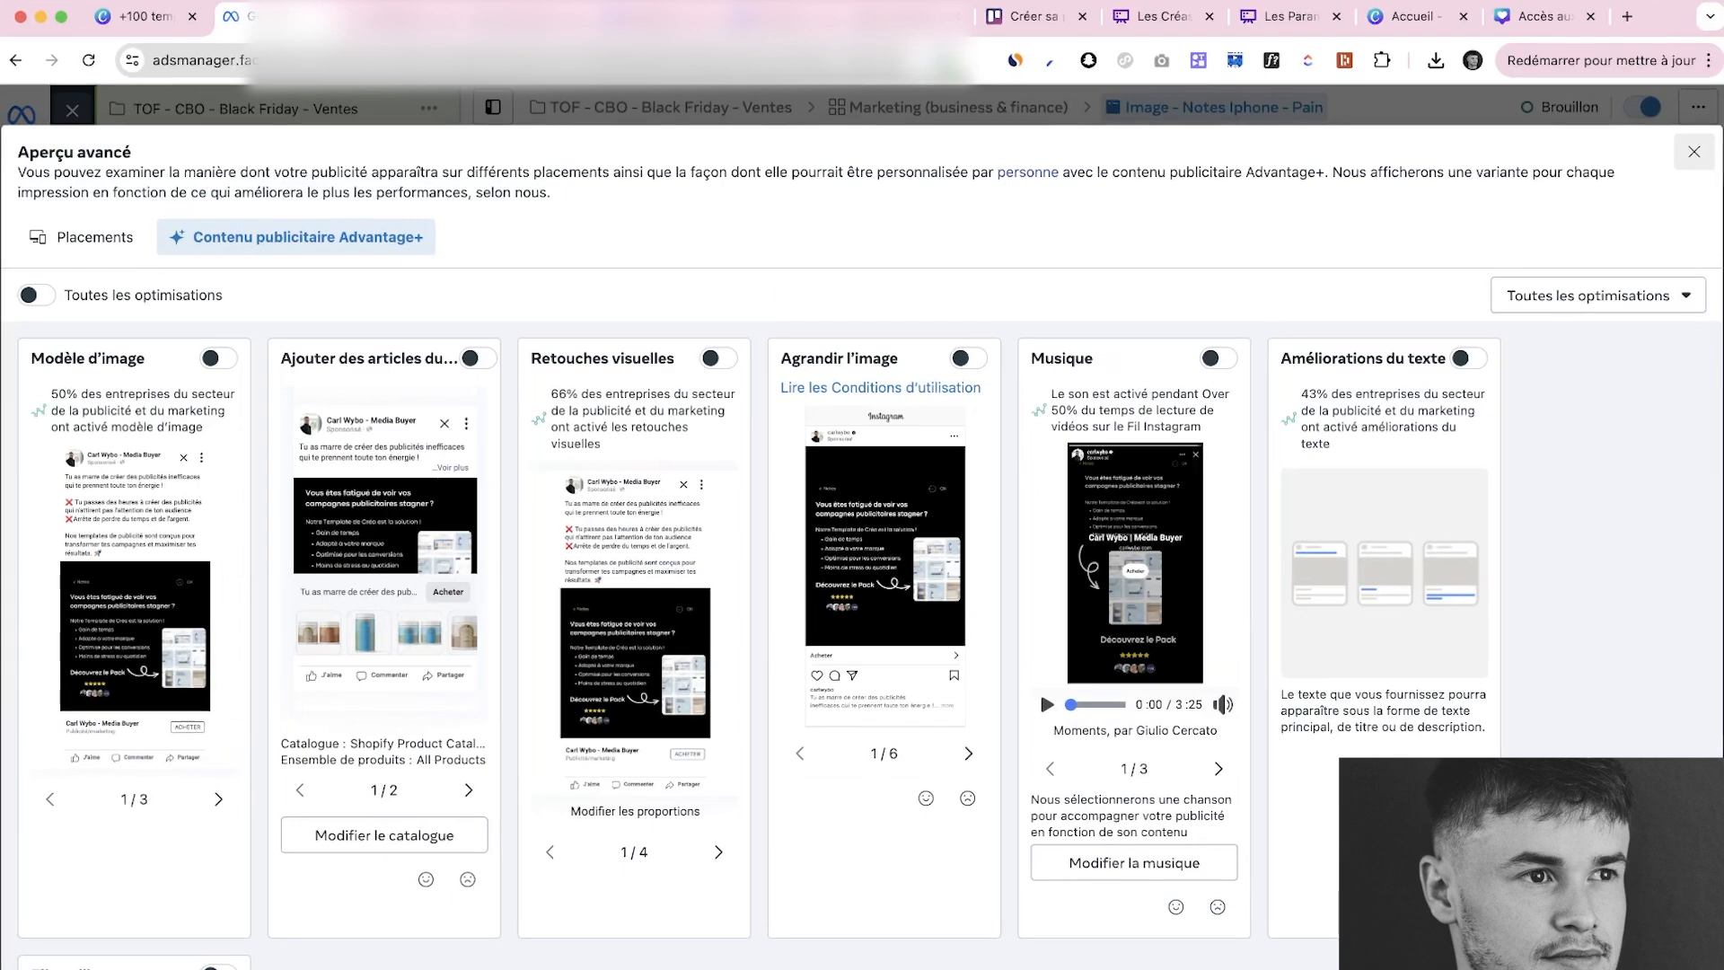
pyautogui.press('Escape')
pyautogui.scroll(-3, 816, 539)
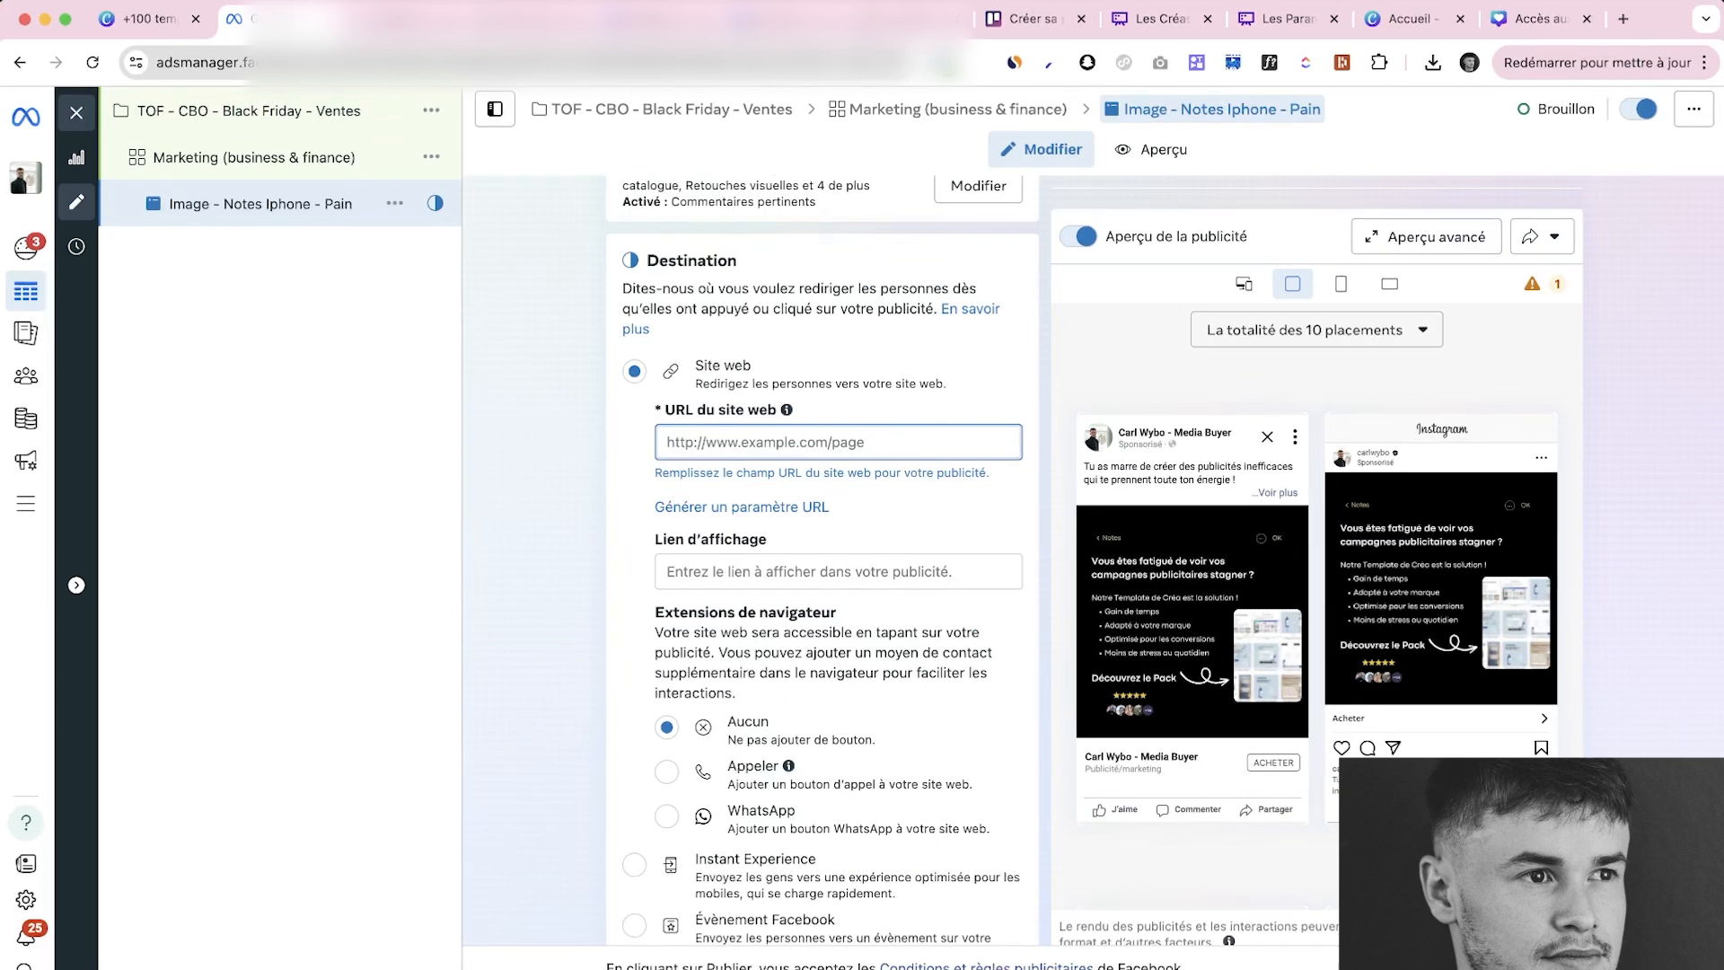
pyautogui.click(1622, 18)
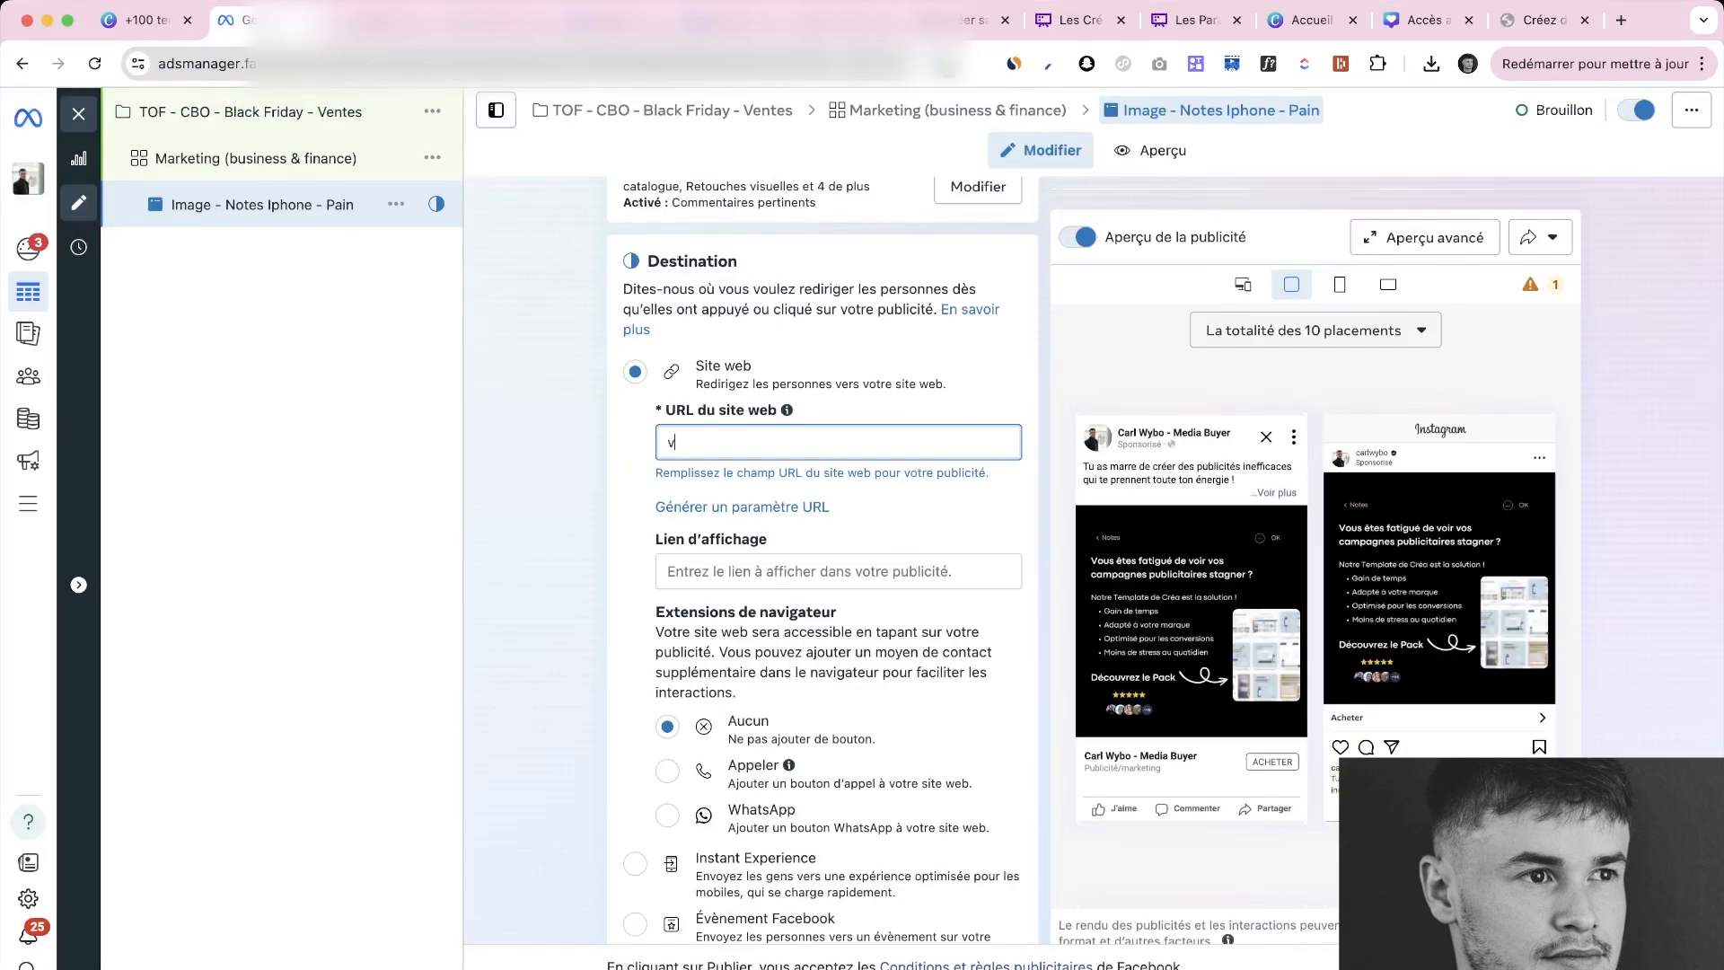
pyautogui.press('BackSpace')
pyautogui.write('https://www.carlwybo.fr/templatecrea')
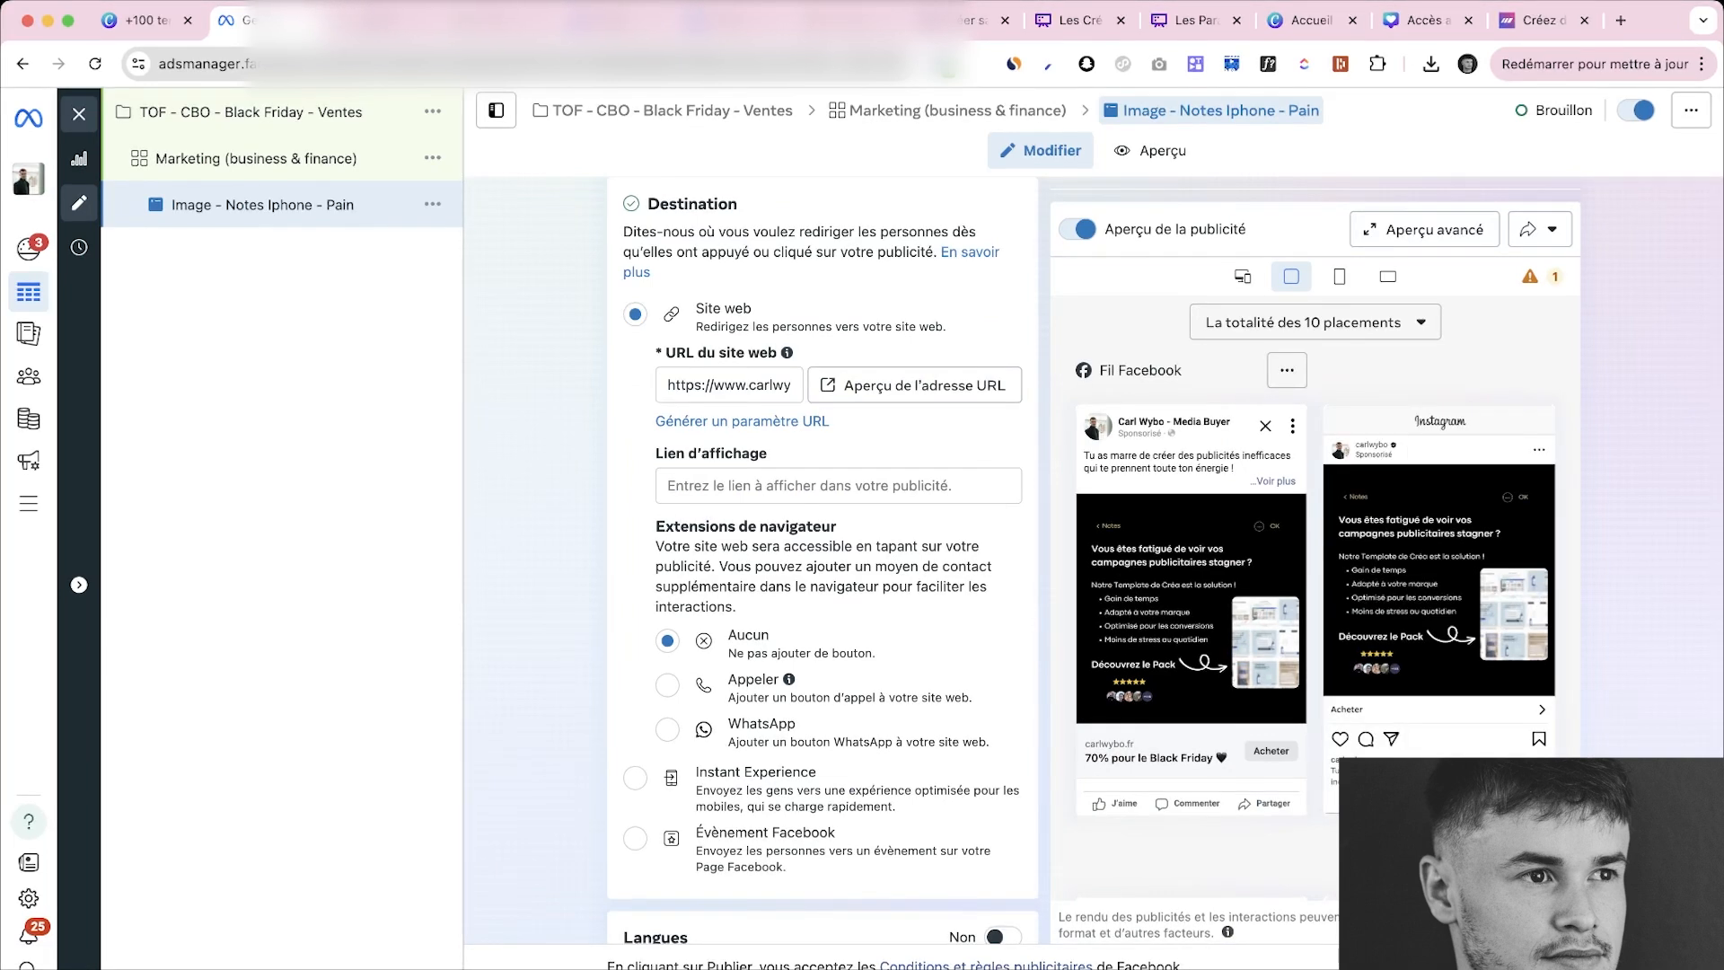
pyautogui.scroll(1, 822, 560)
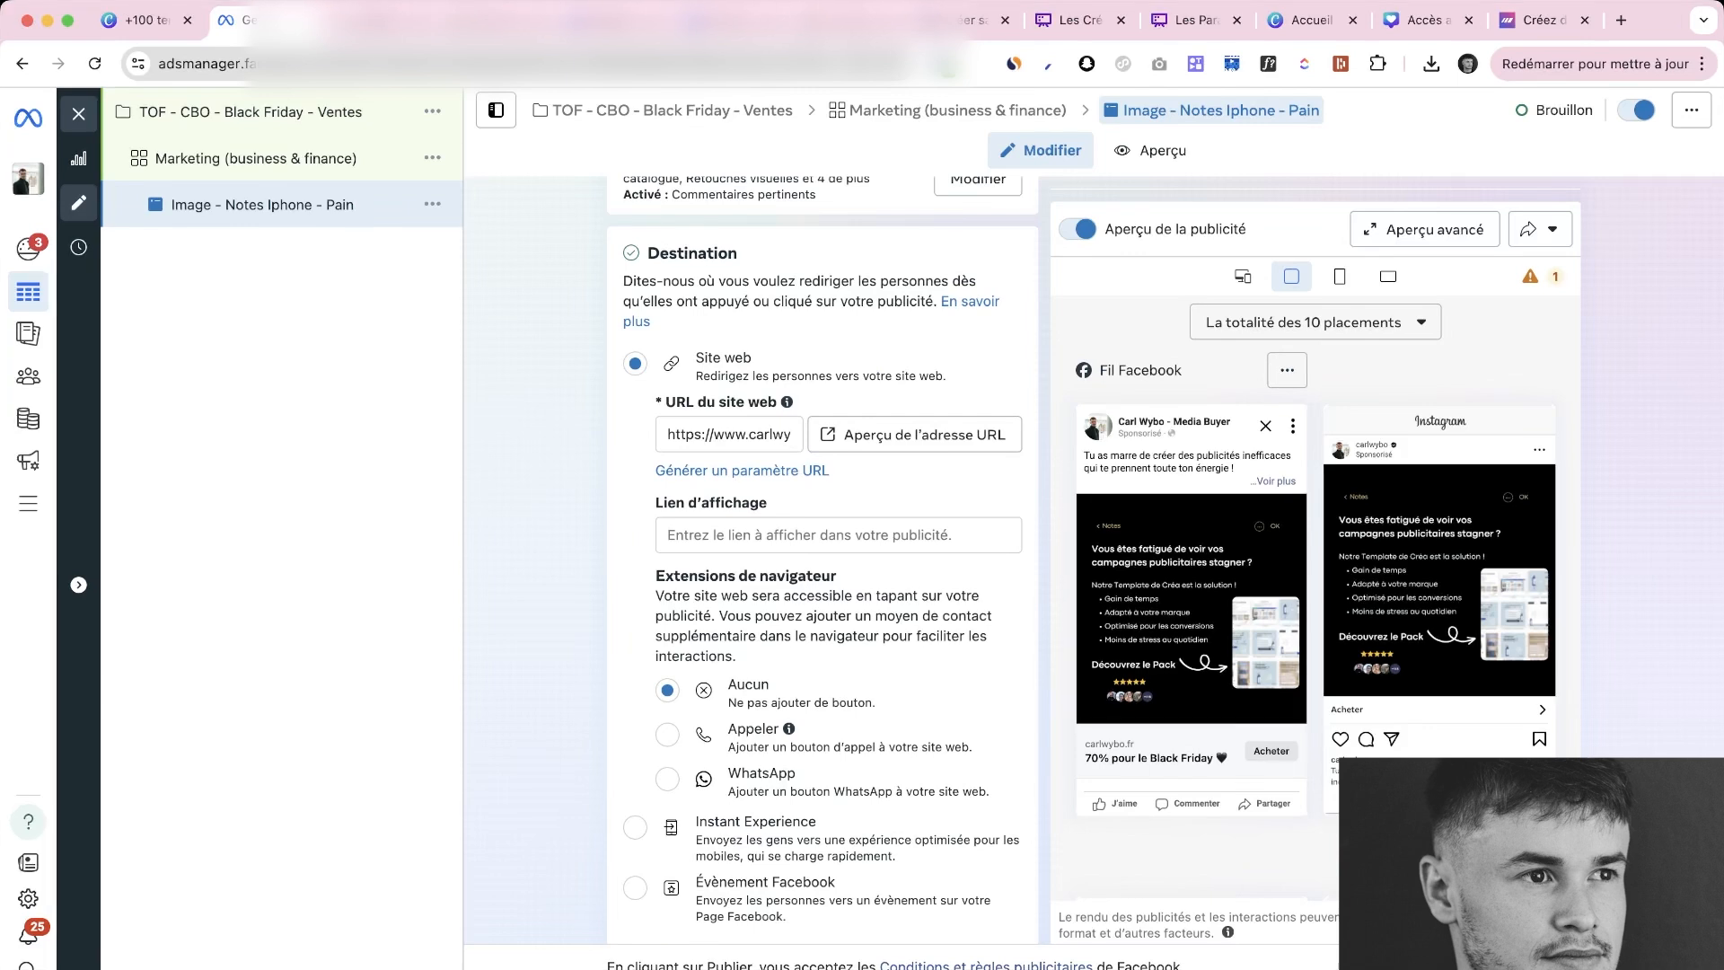
pyautogui.click(838, 536)
pyautogui.write('https://www.carlwybo.fr/templatecrea')
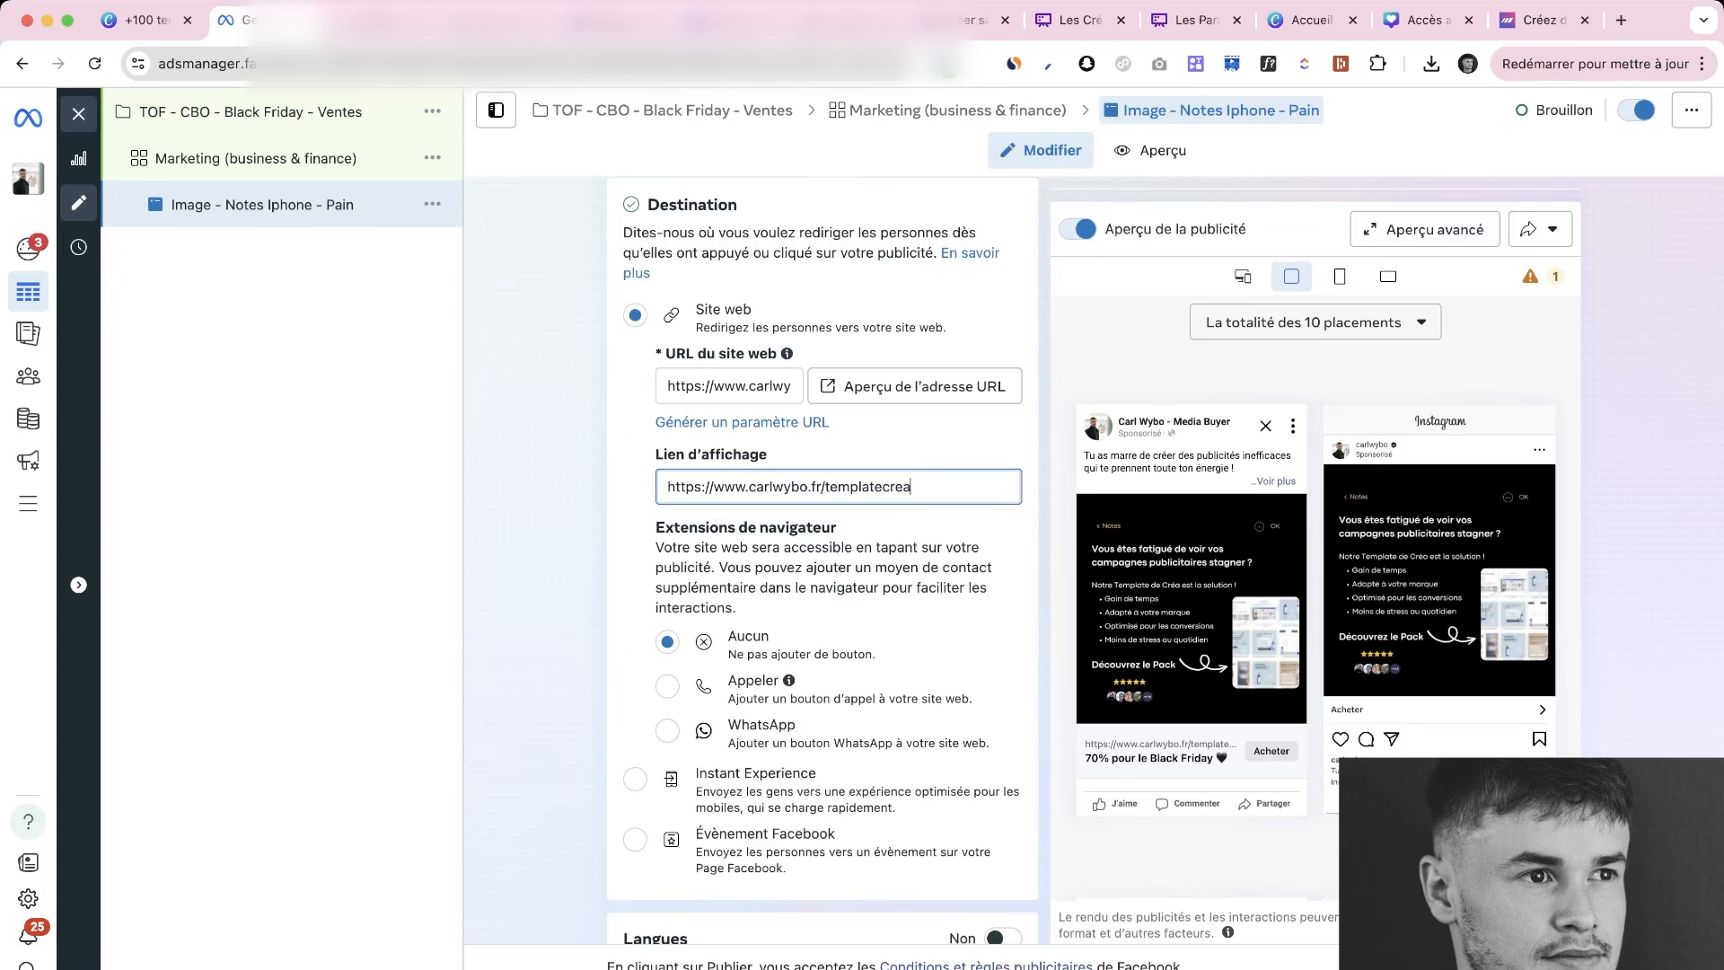
pyautogui.hotkey('alt', 'BackSpace')
pyautogui.press('Return')
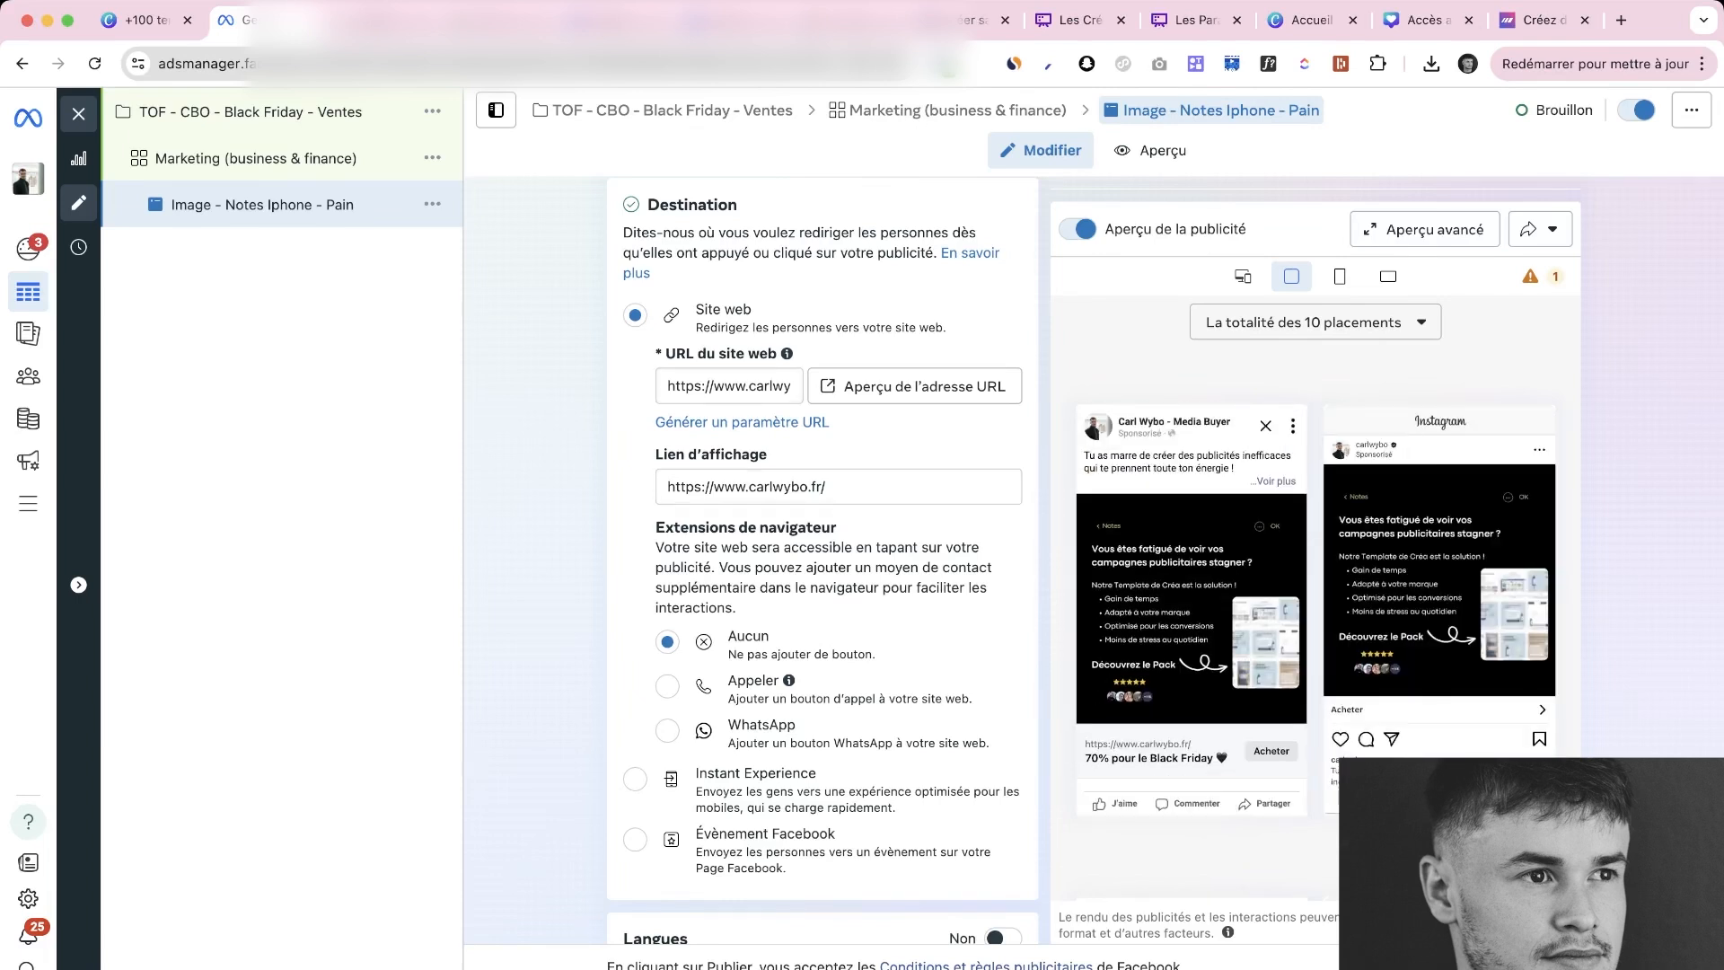
pyautogui.moveTo(667, 386); pyautogui.dragTo(835, 390)
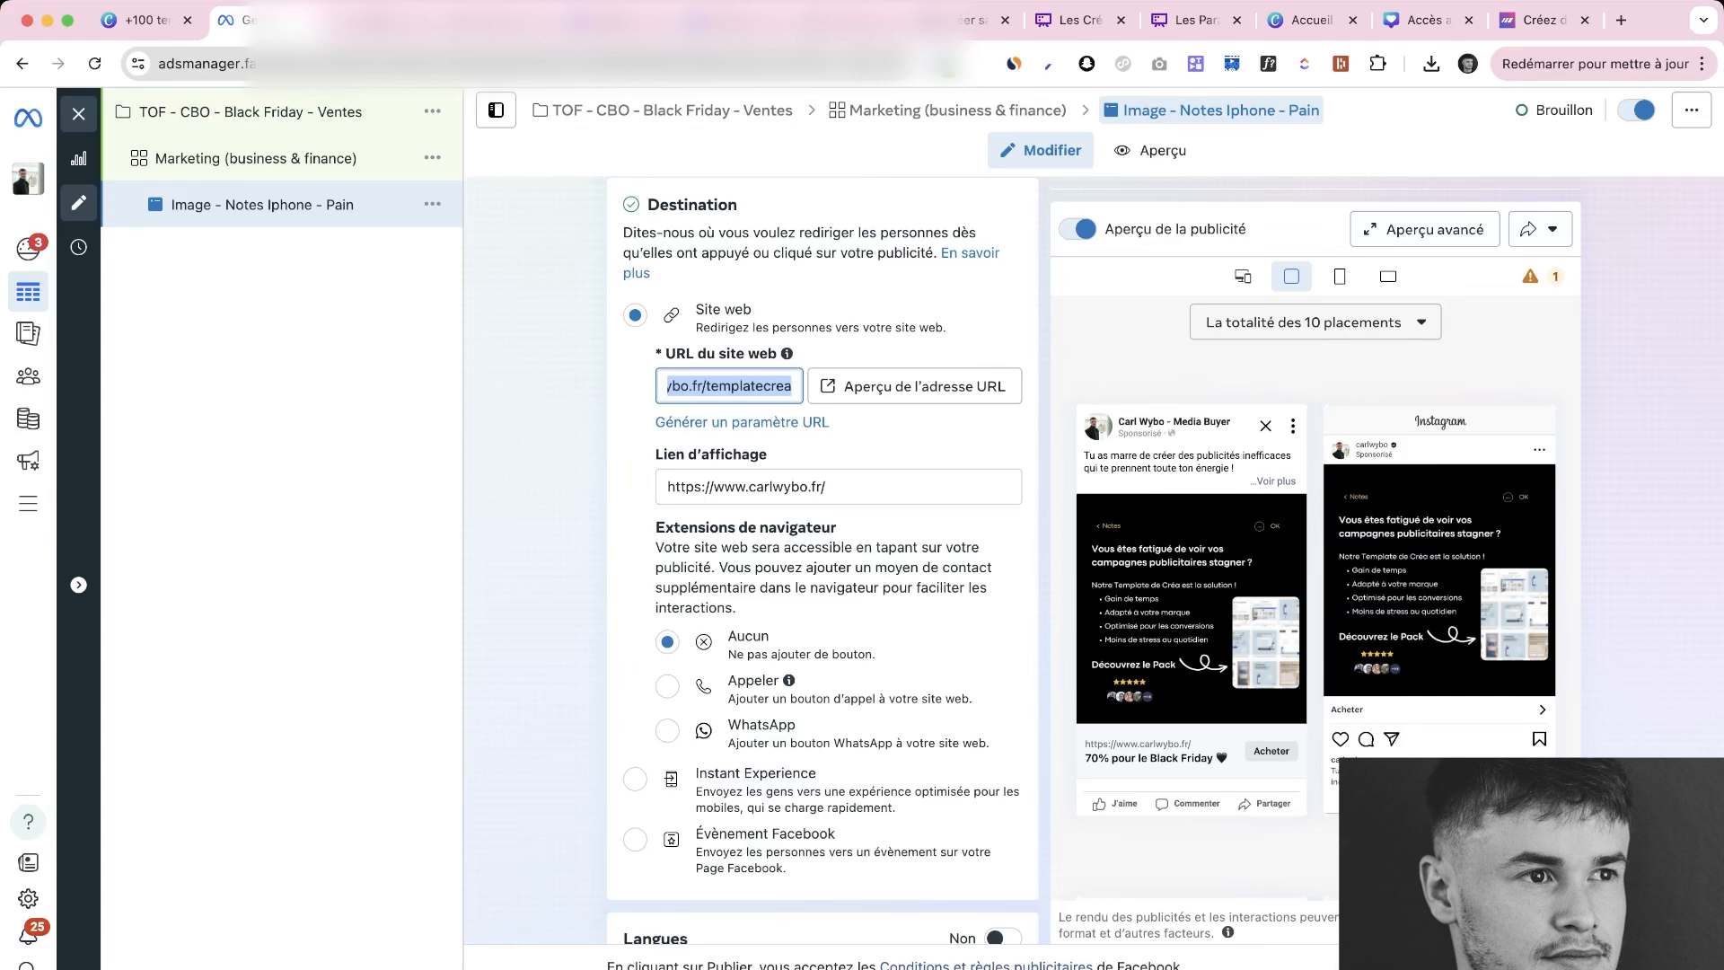
pyautogui.click(862, 388)
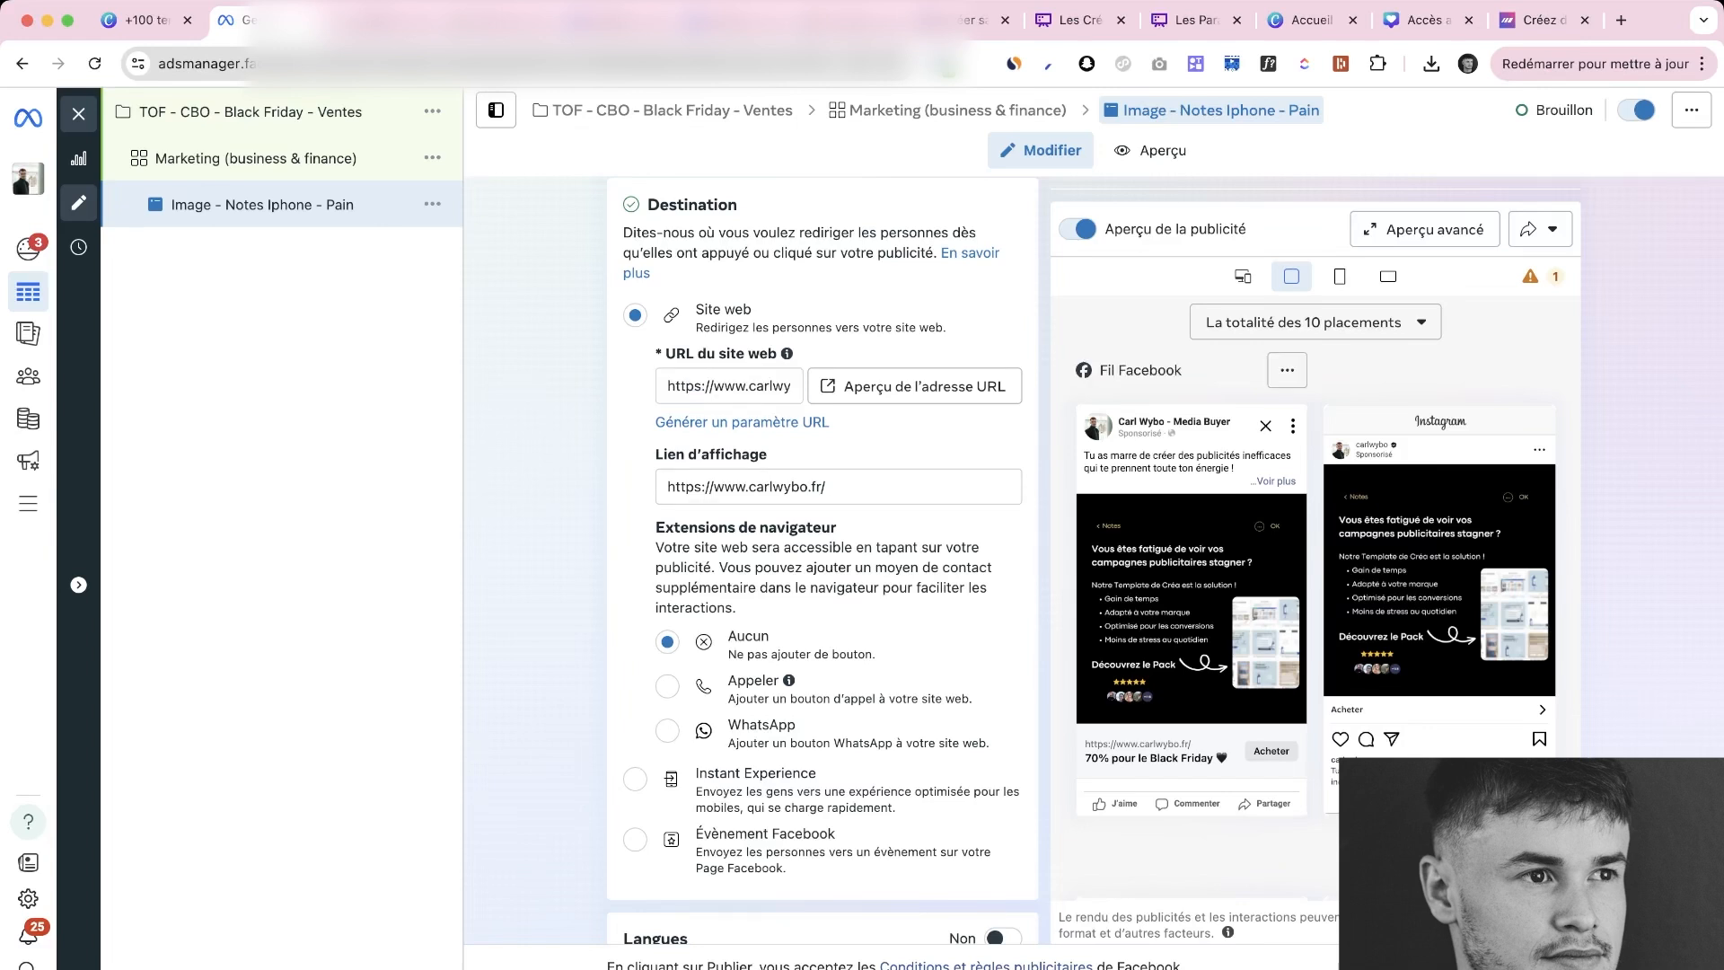
pyautogui.moveTo(715, 485); pyautogui.dragTo(667, 486)
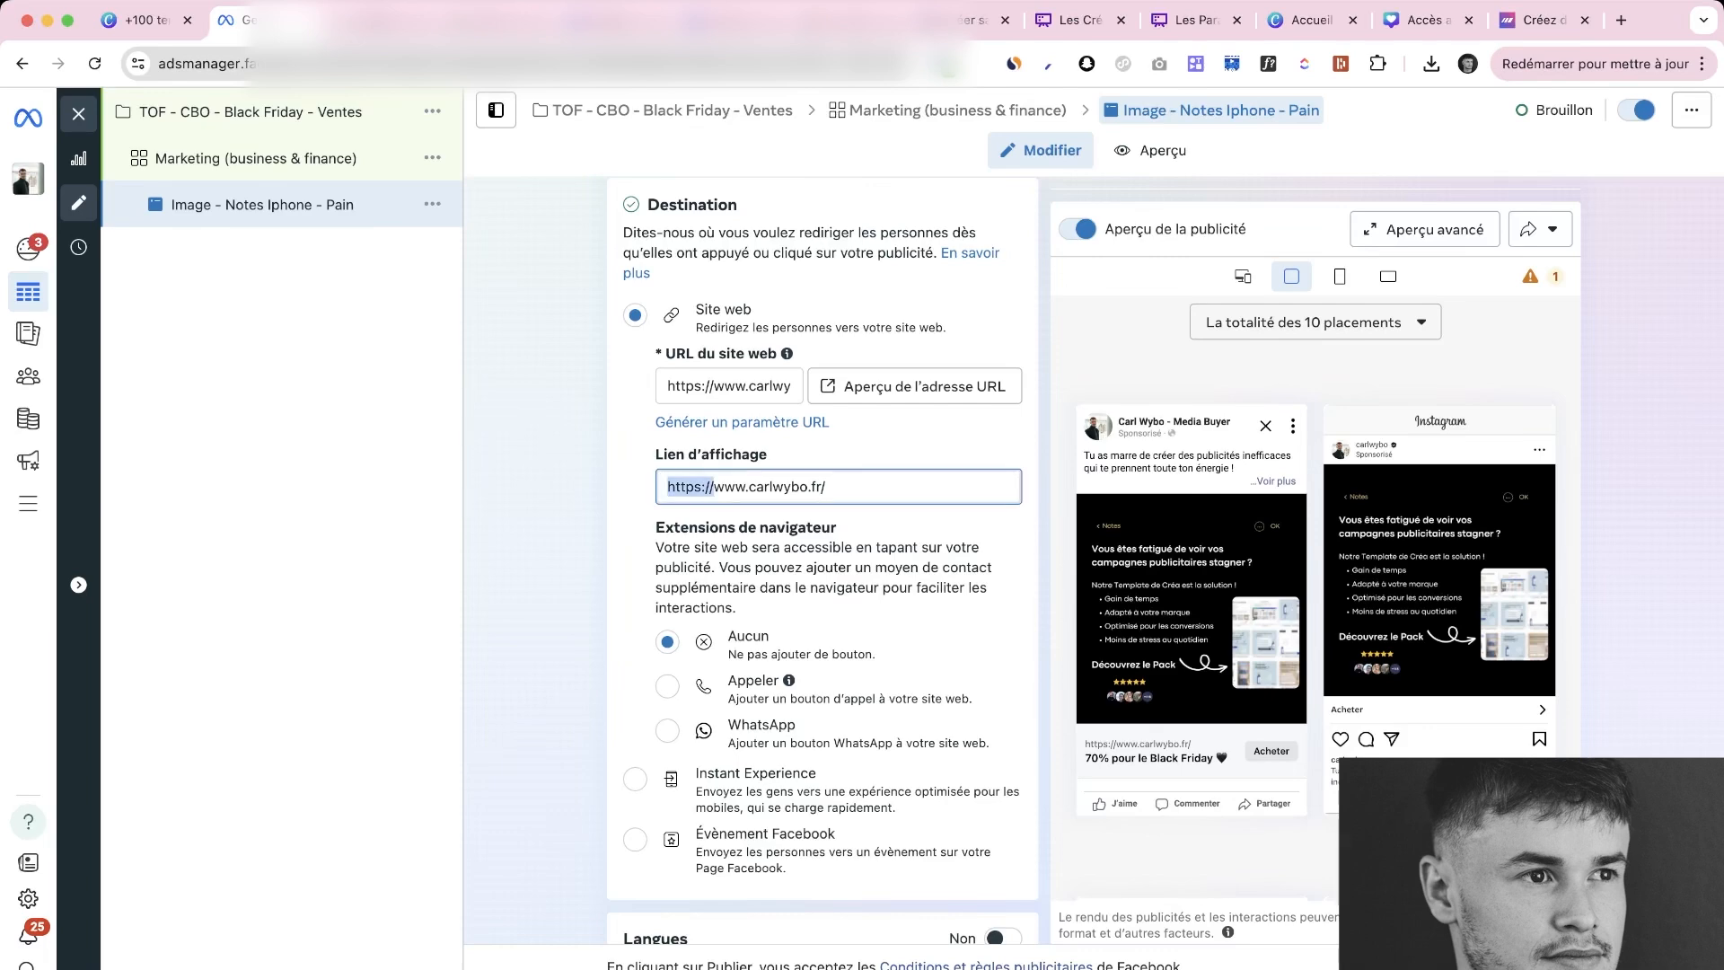
pyautogui.press('BackSpace')
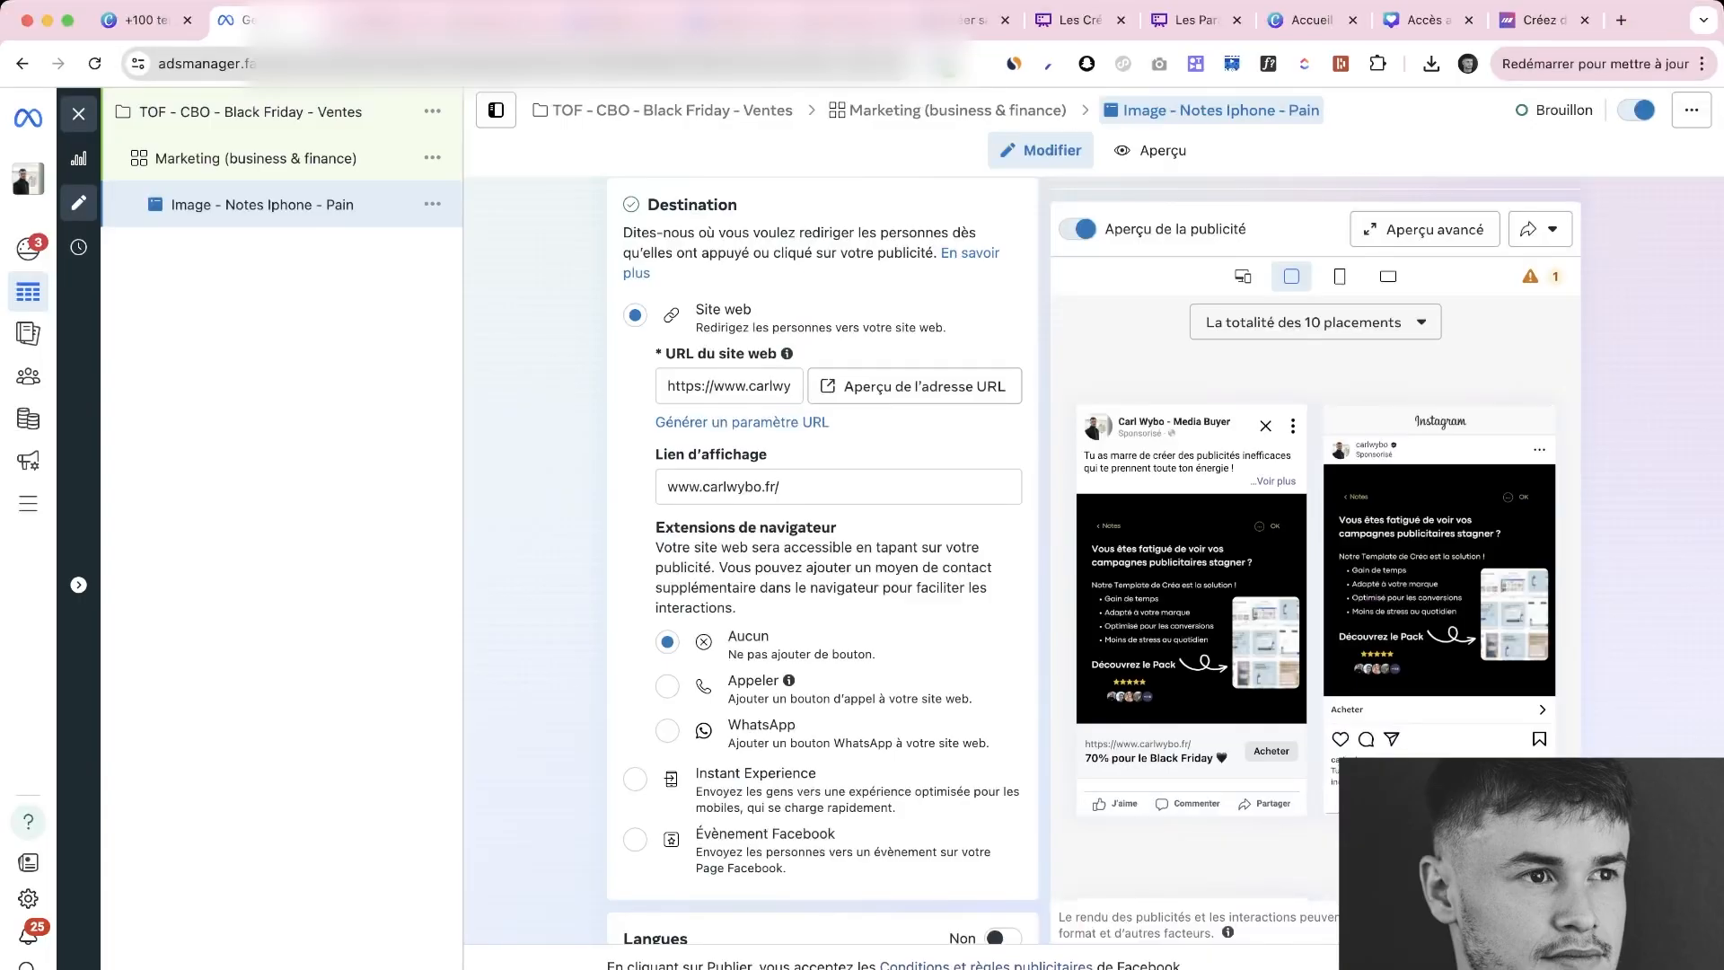
pyautogui.press('BackSpace')
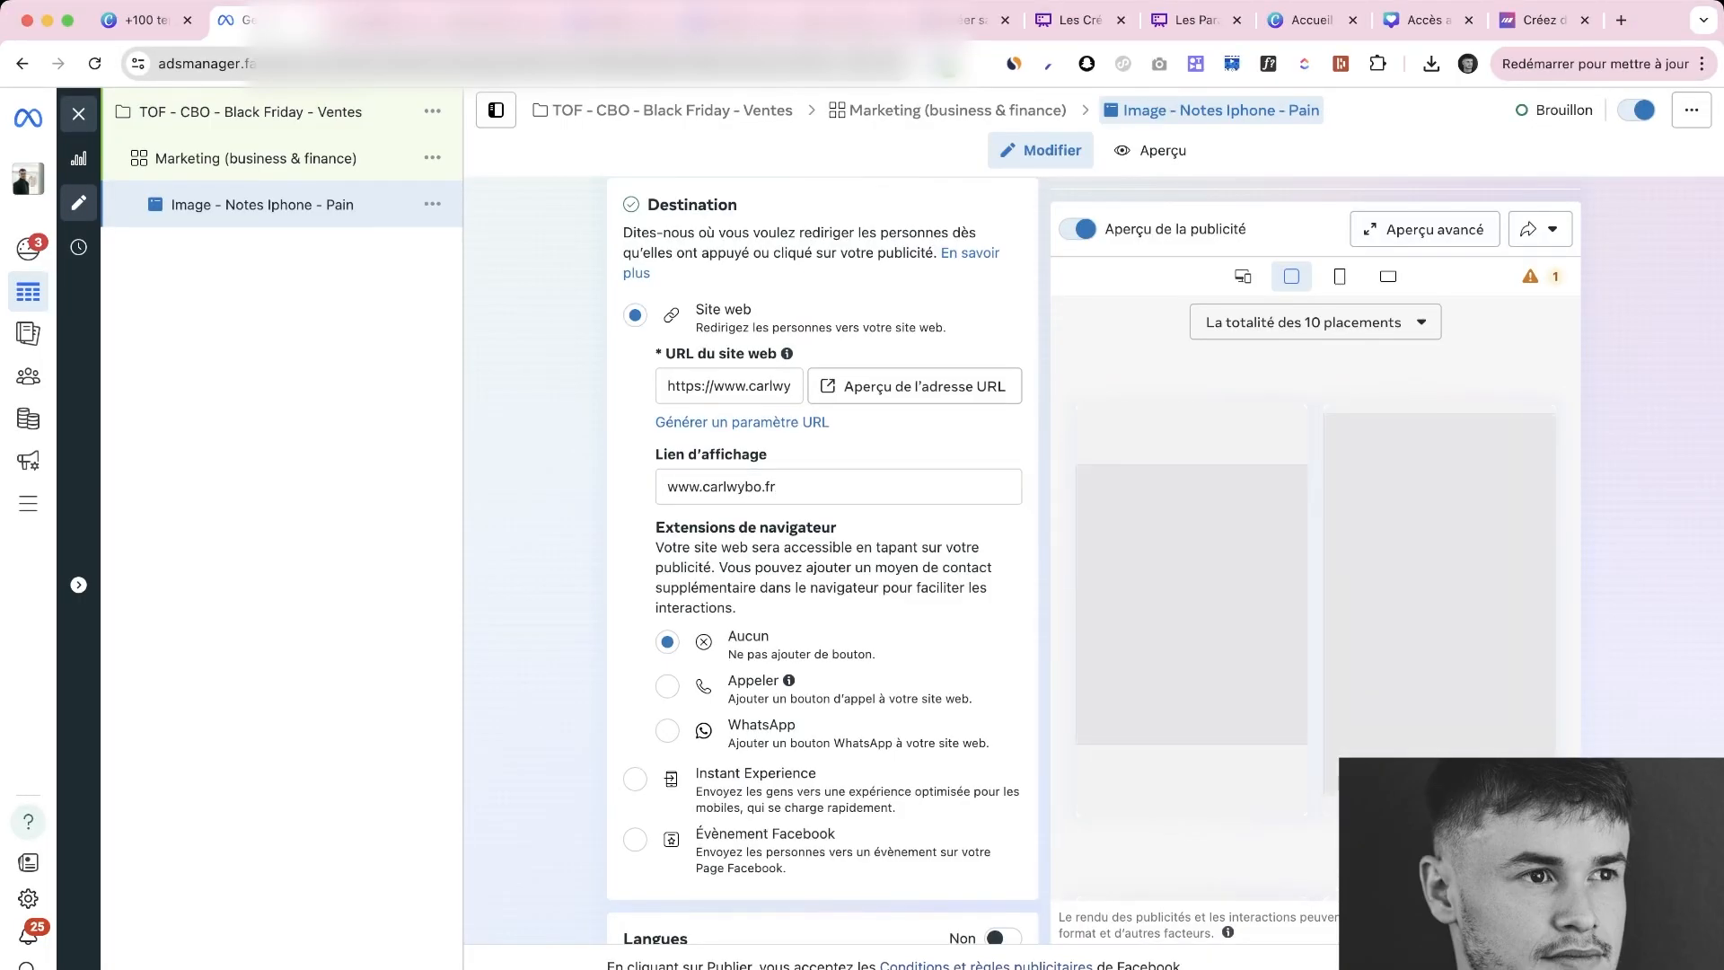
# Examine the remaining destination settings: the browser add-ons, Instant Experience and Facebook event options
pyautogui.scroll(-4, 823, 557)
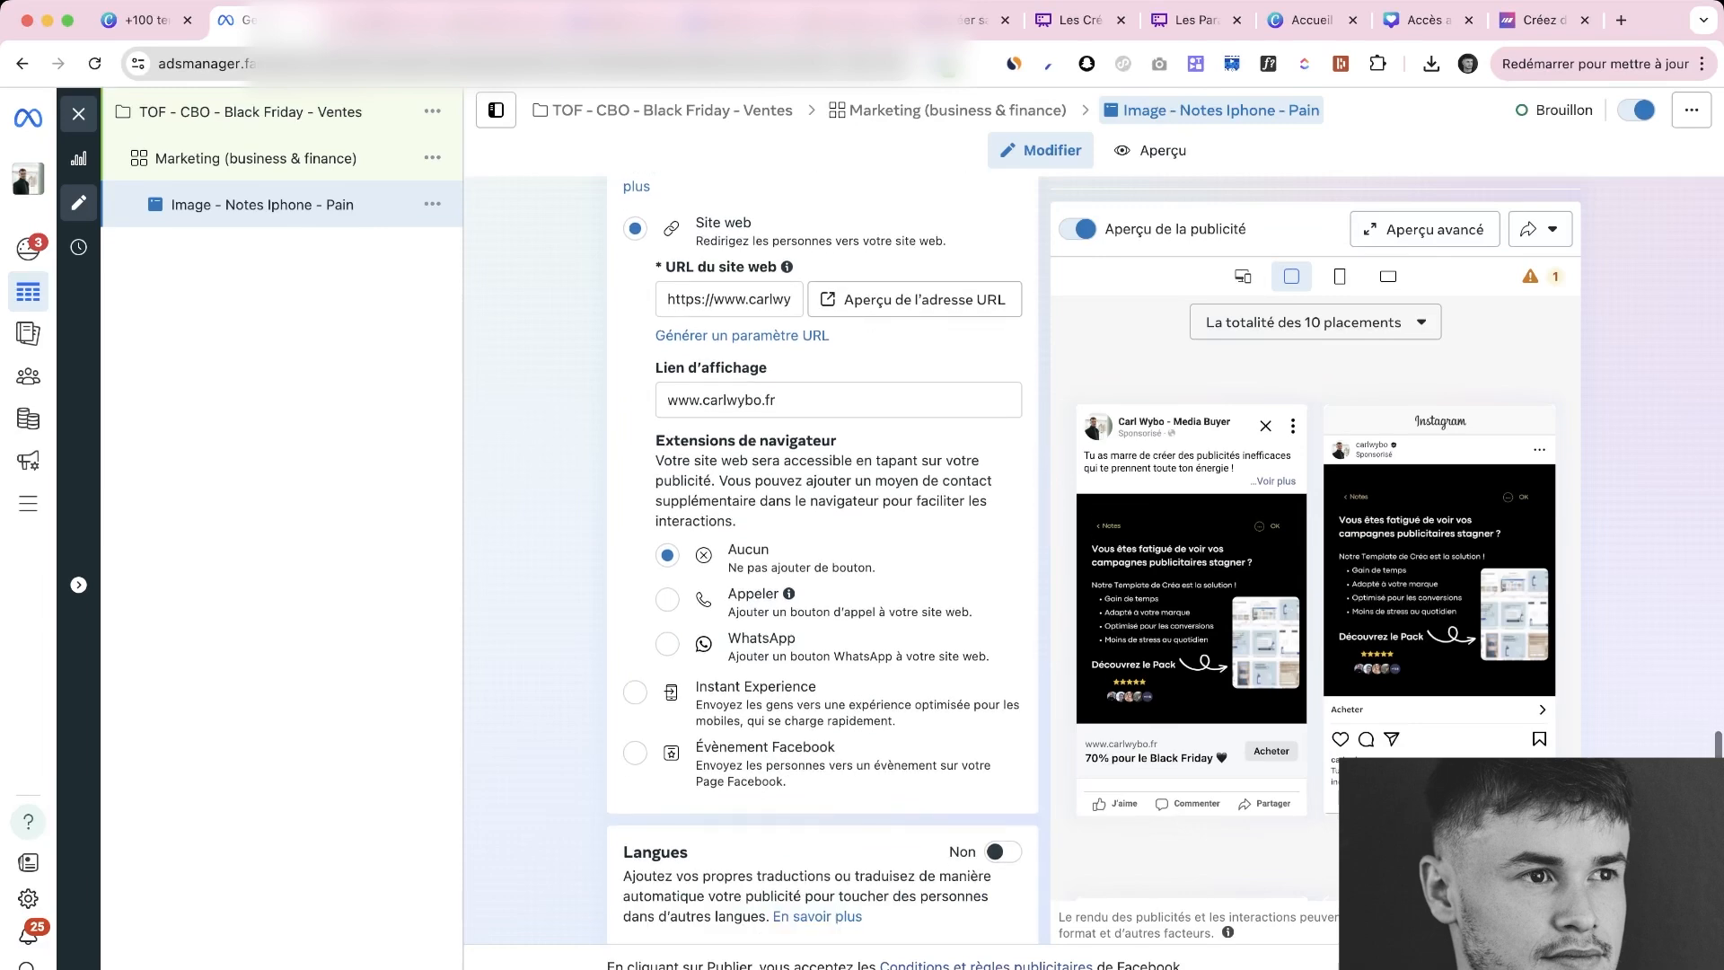
pyautogui.scroll(-2, 822, 557)
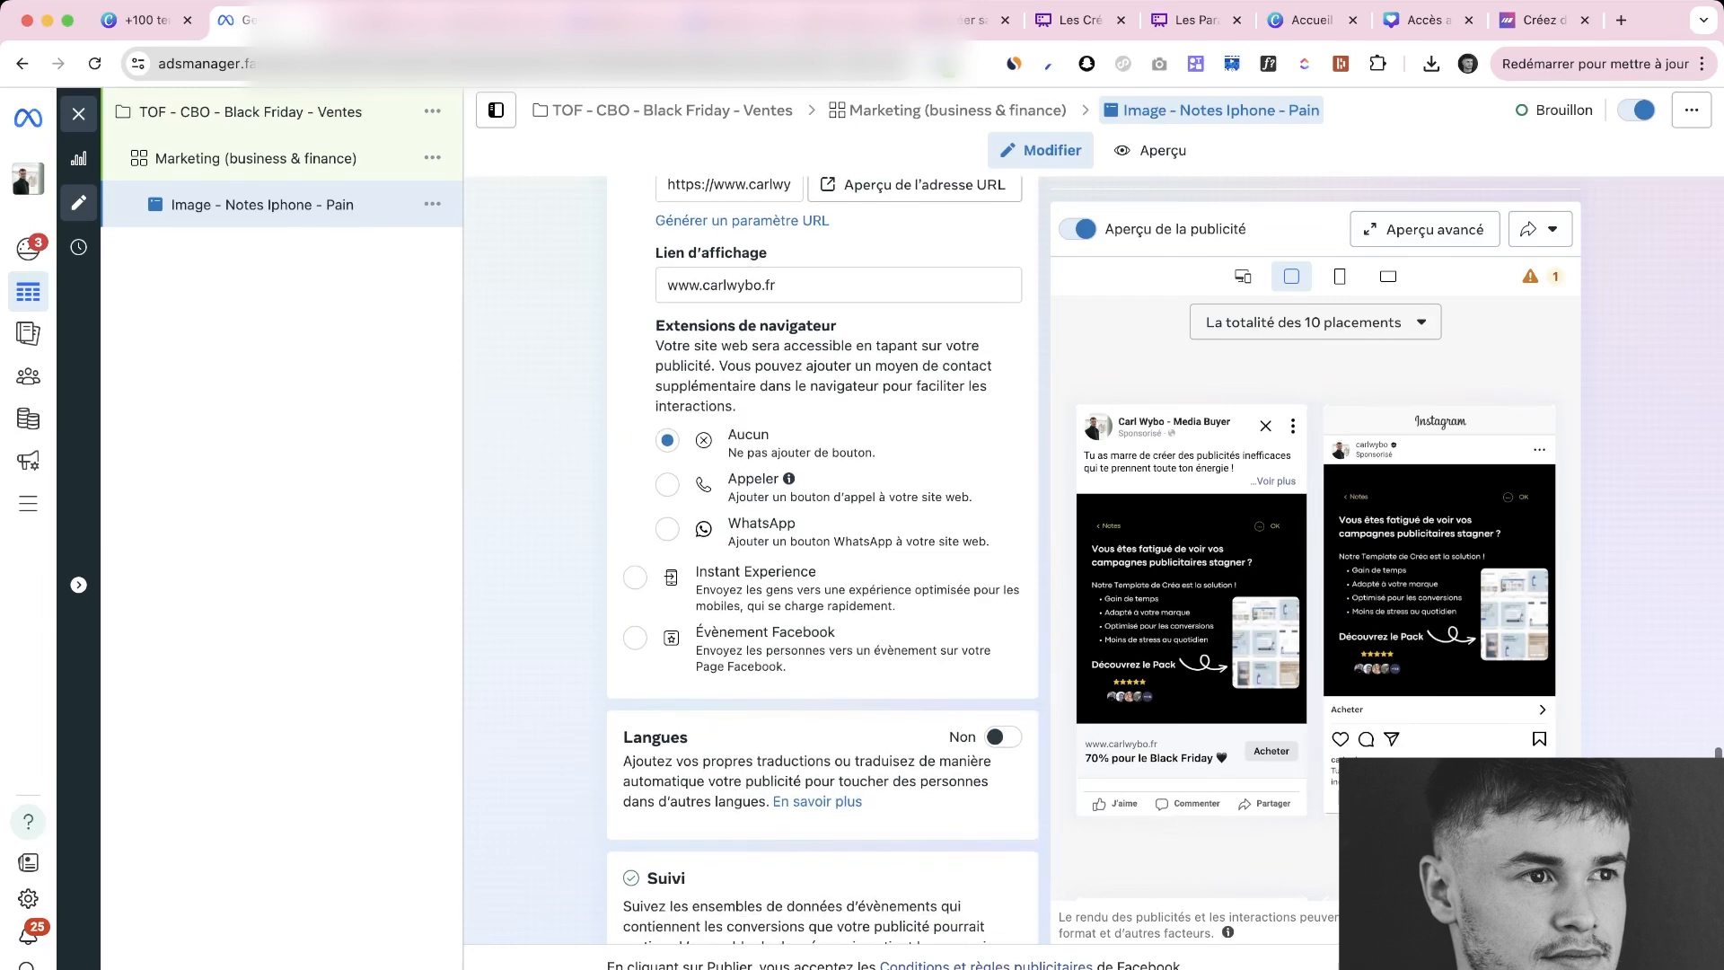
pyautogui.scroll(-1, 822, 557)
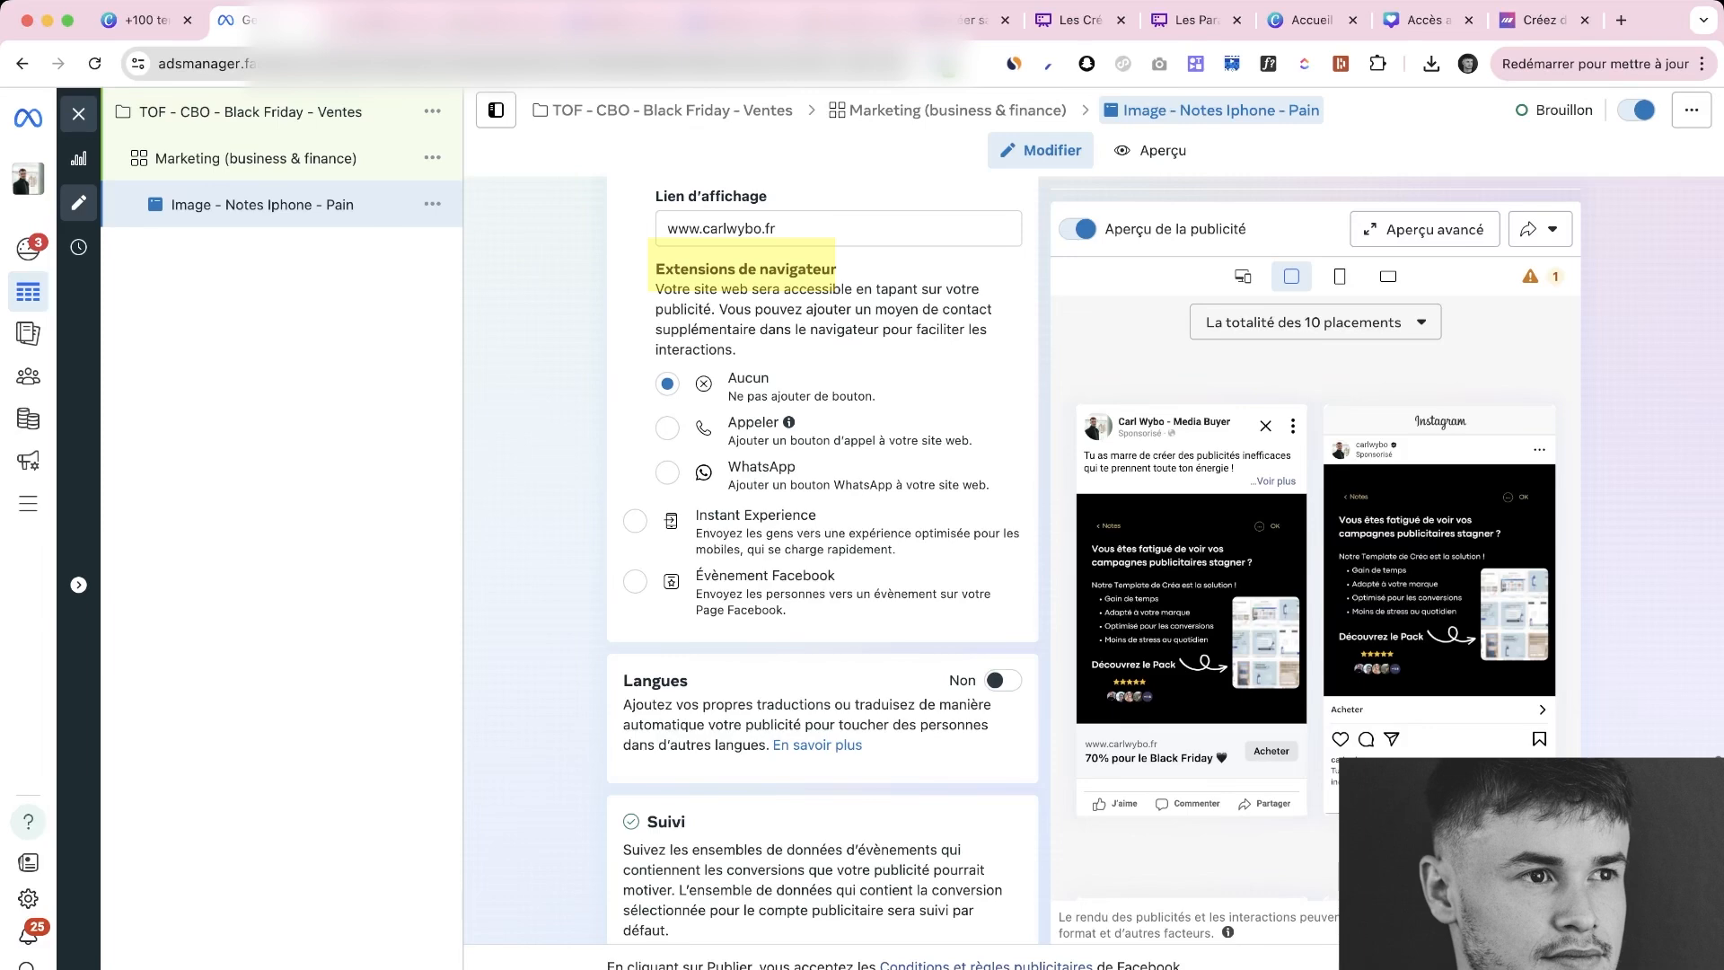
pyautogui.scroll(1, 822, 557)
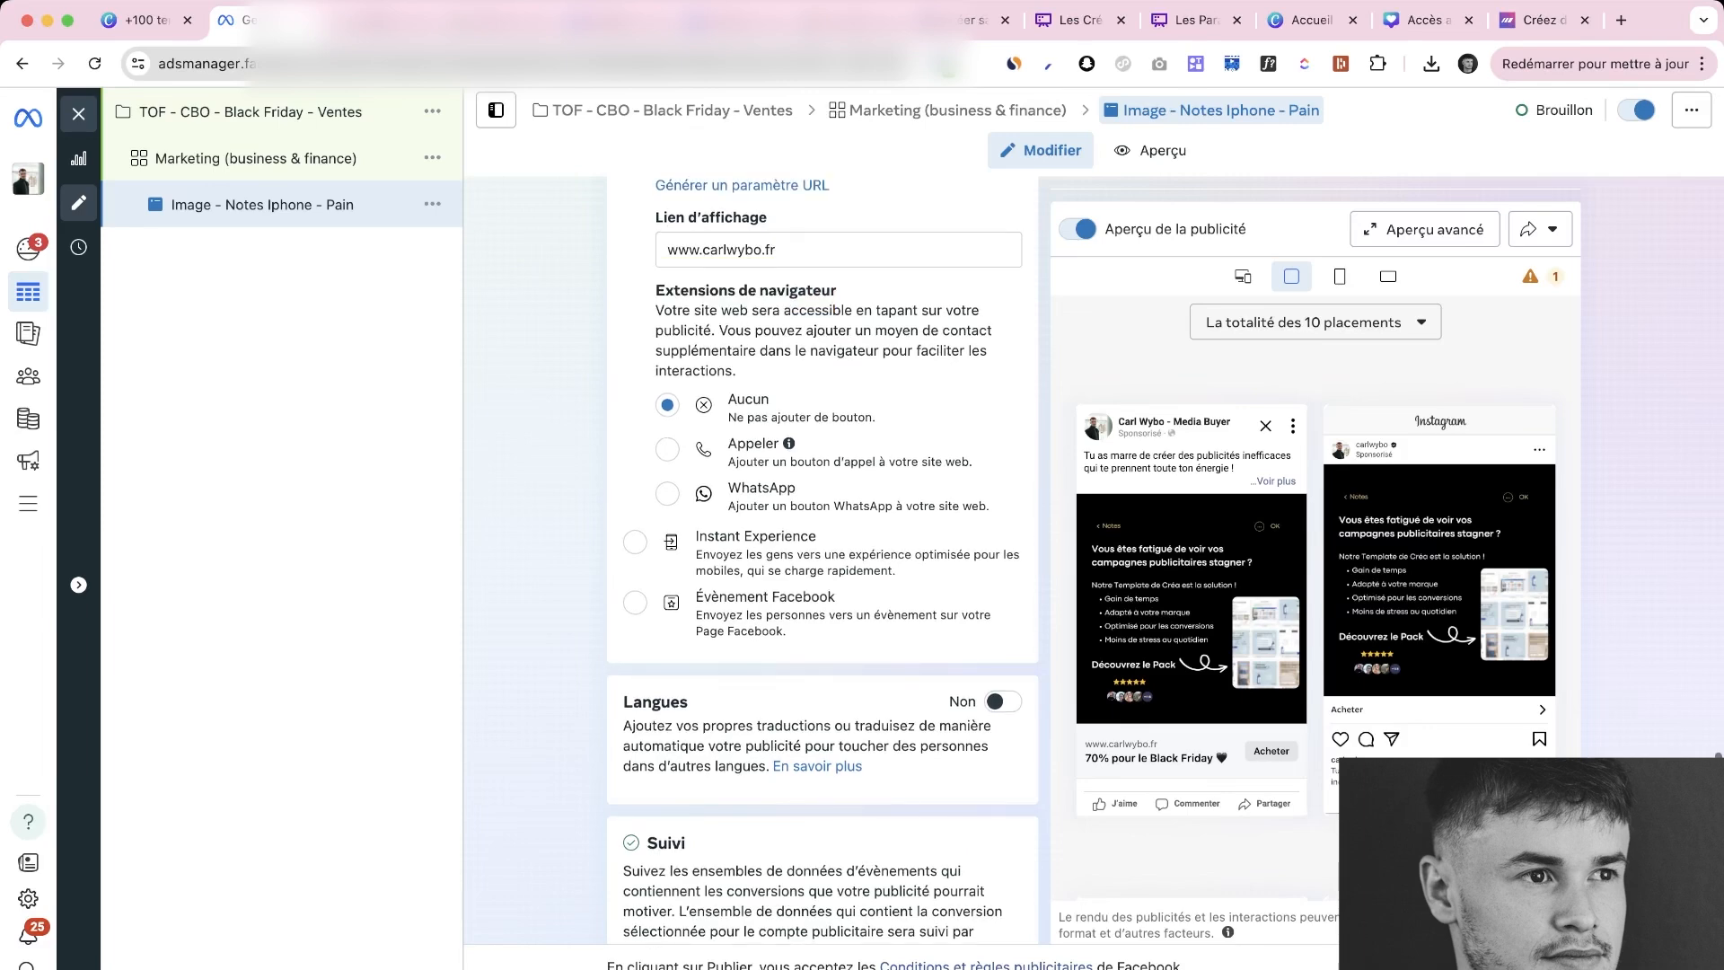
pyautogui.scroll(-1, 822, 557)
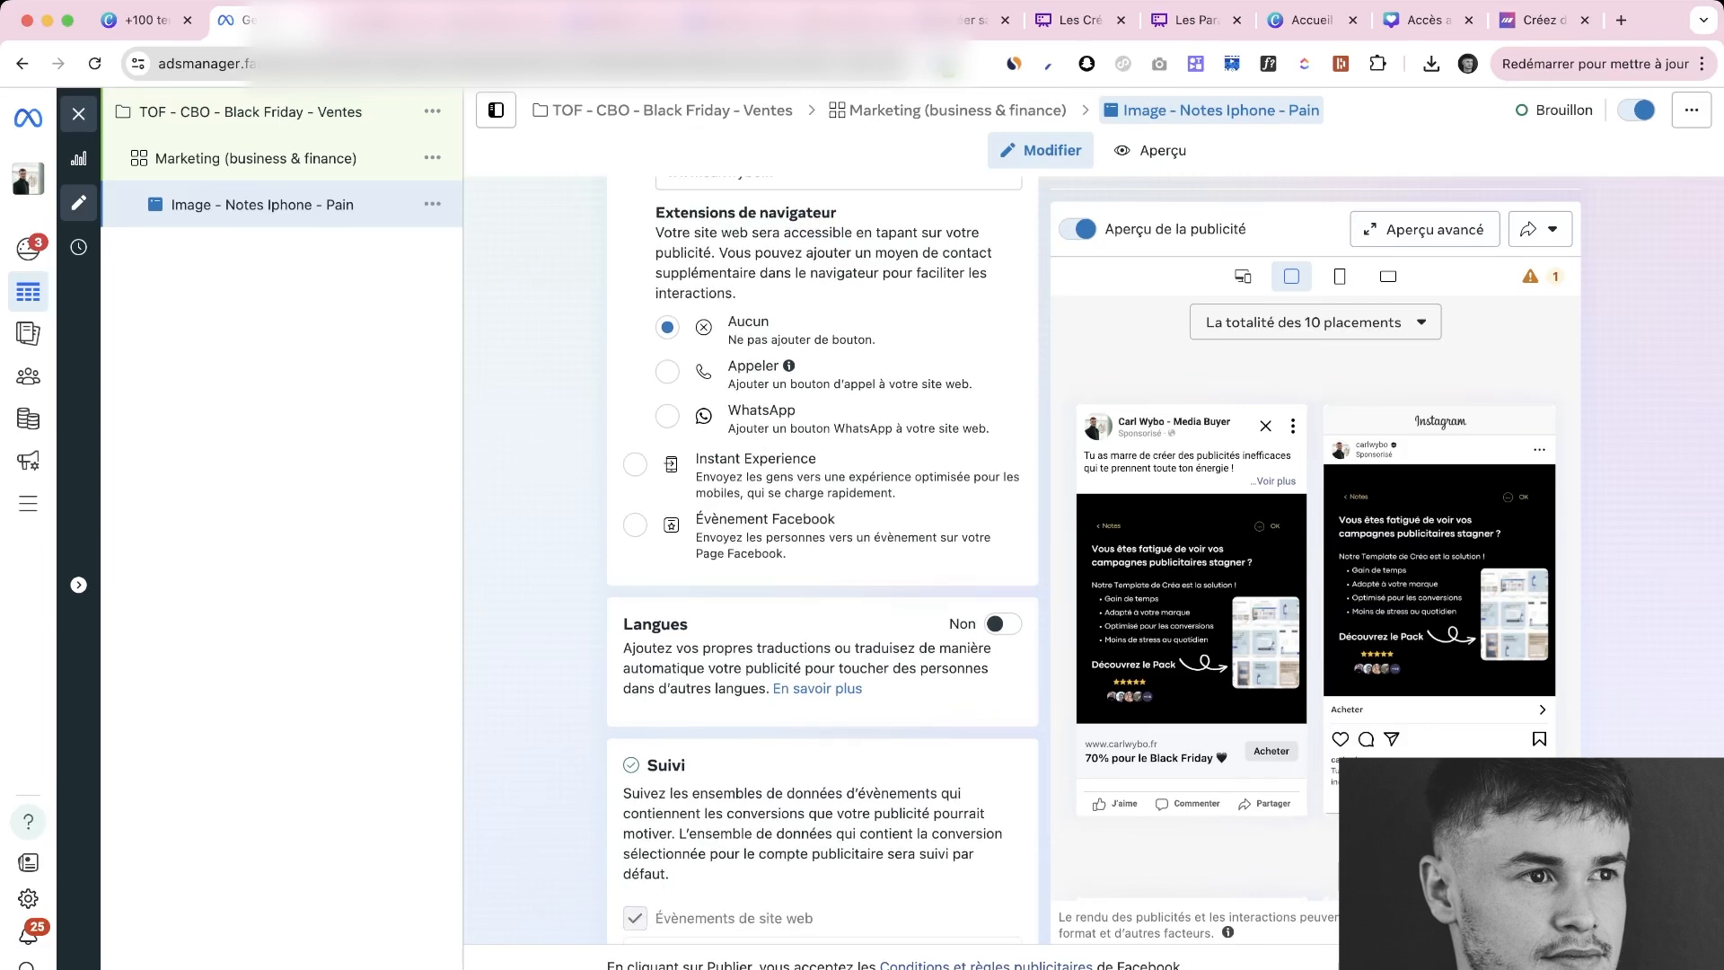
pyautogui.scroll(5, 823, 562)
pyautogui.scroll(-2, 823, 556)
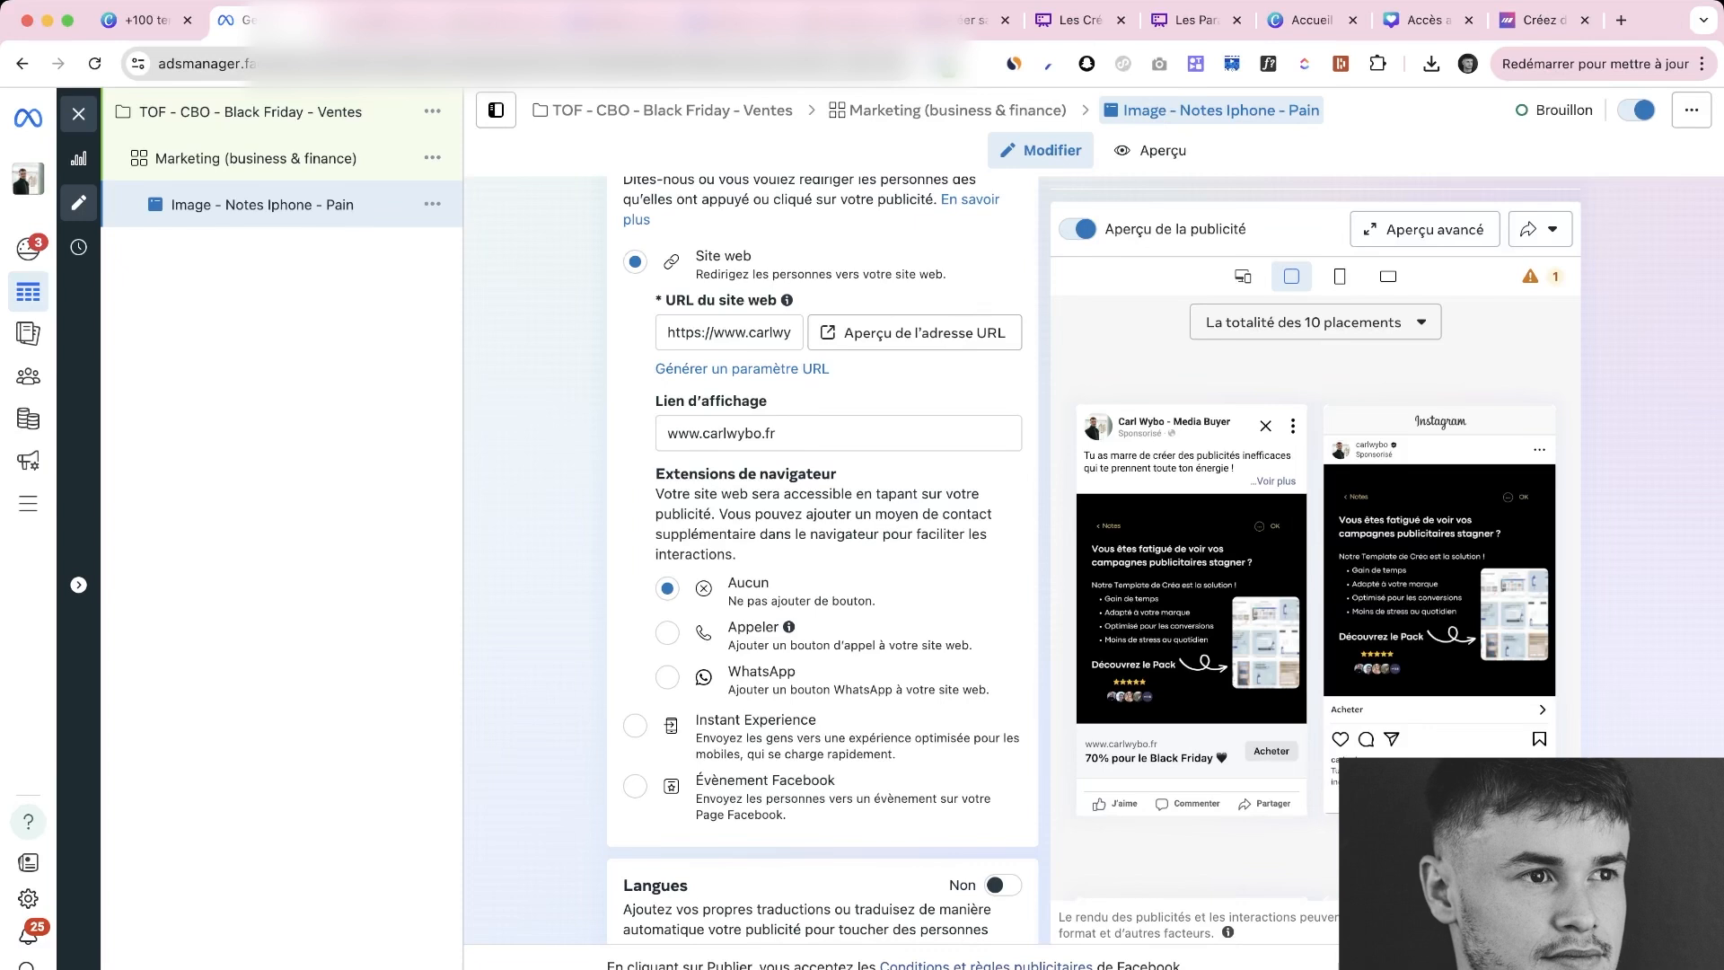
pyautogui.scroll(1, 821, 538)
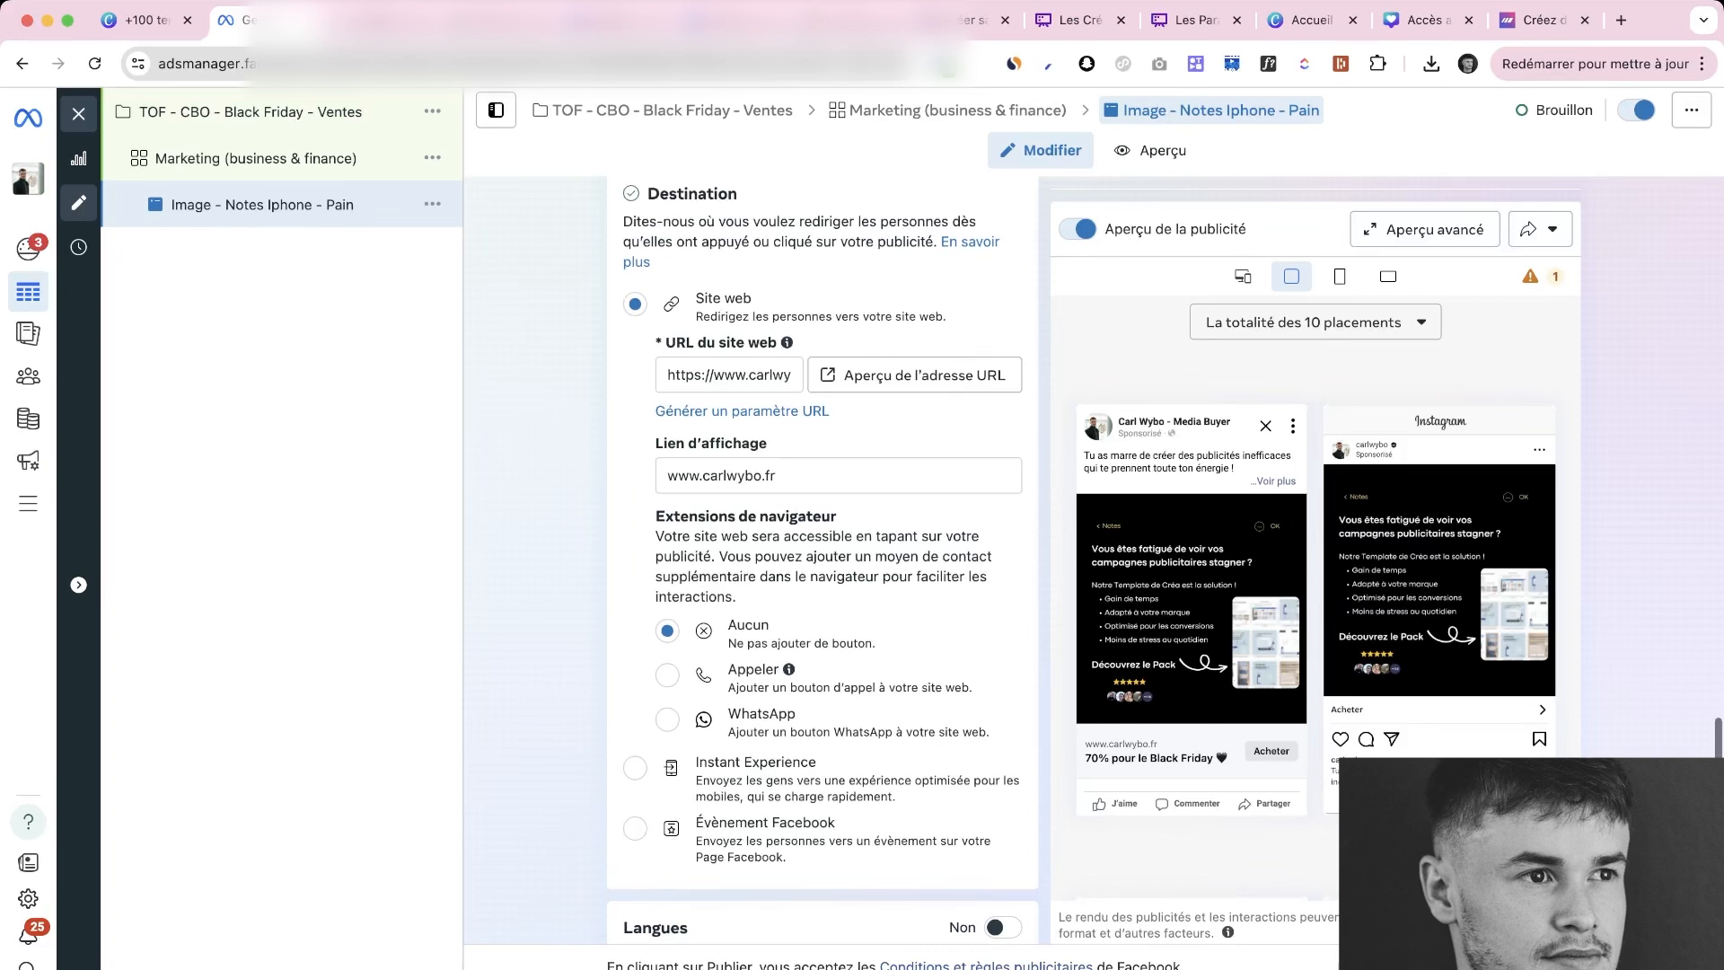
pyautogui.scroll(1, 822, 539)
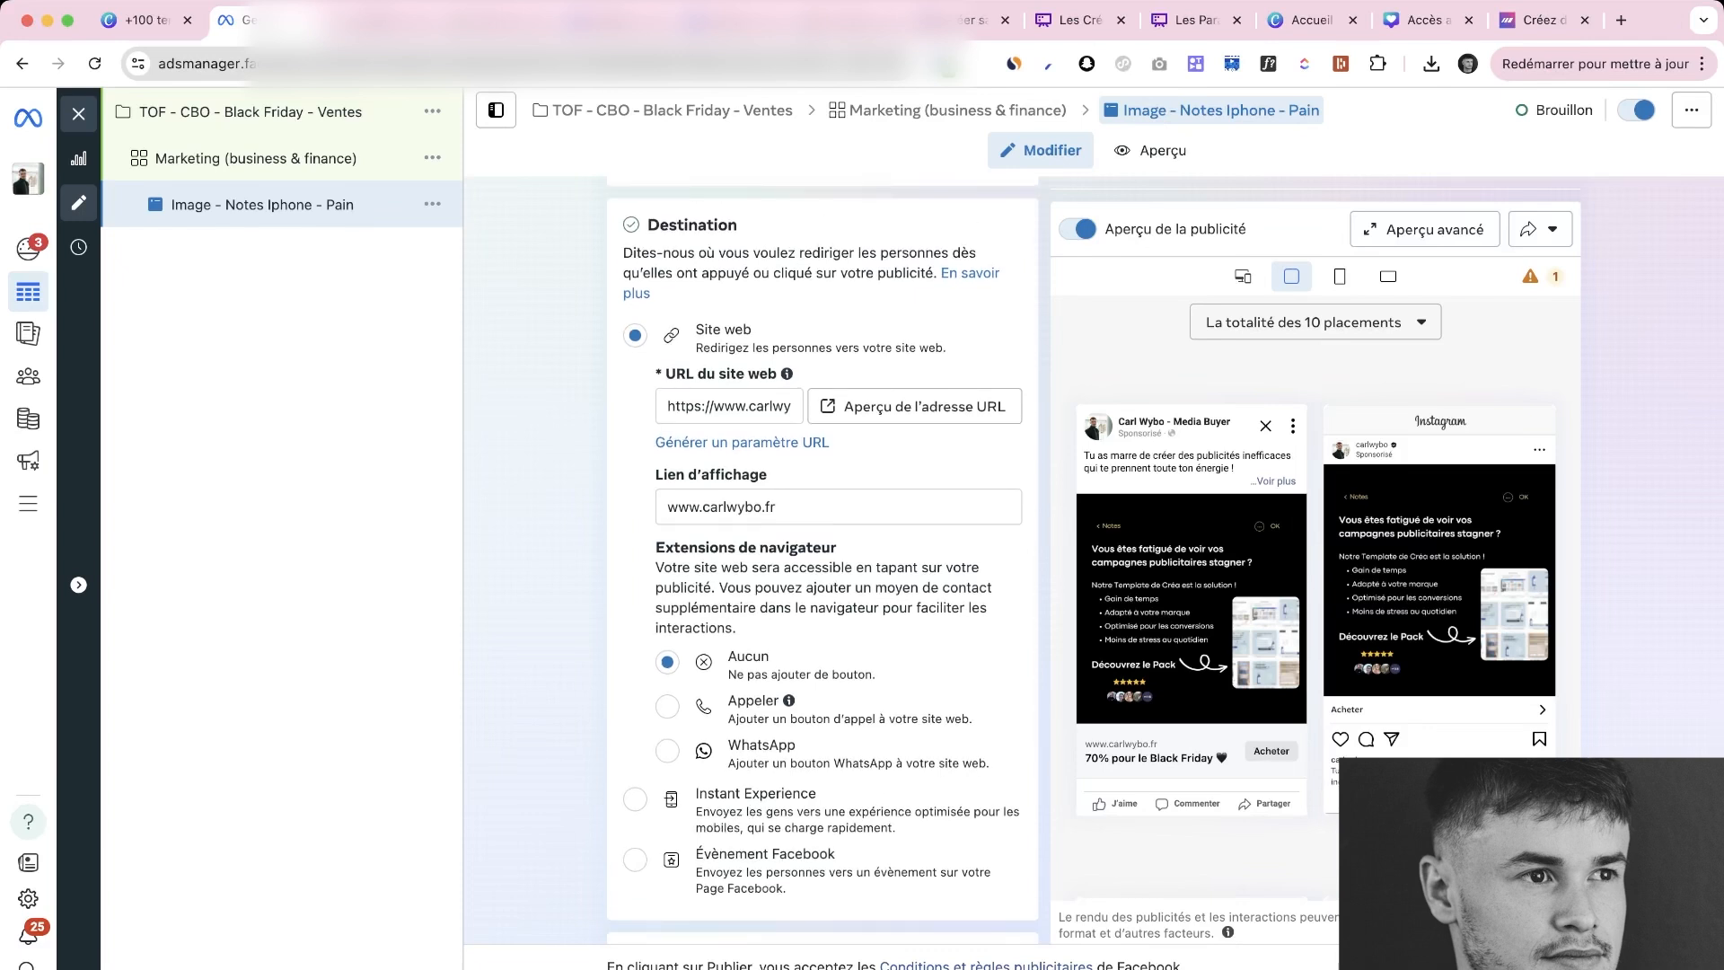
pyautogui.scroll(-1, 821, 539)
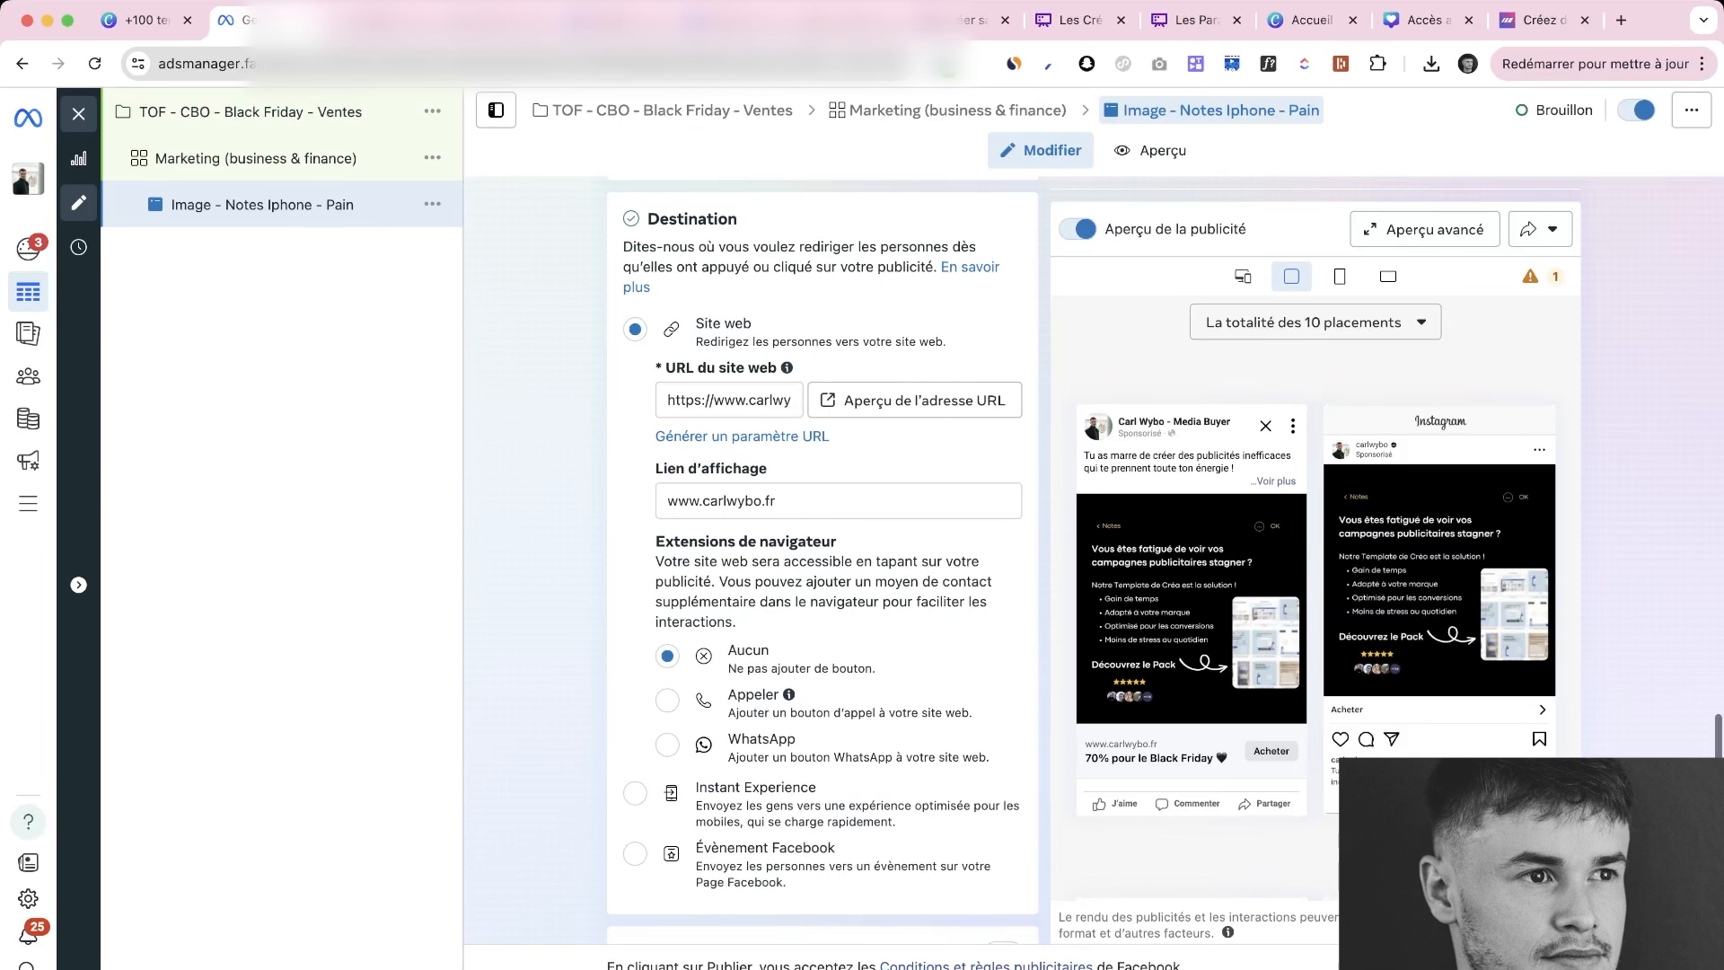
pyautogui.scroll(-1, 822, 538)
# Open the language management for the ad and set Français as the default language
pyautogui.scroll(-5, 821, 538)
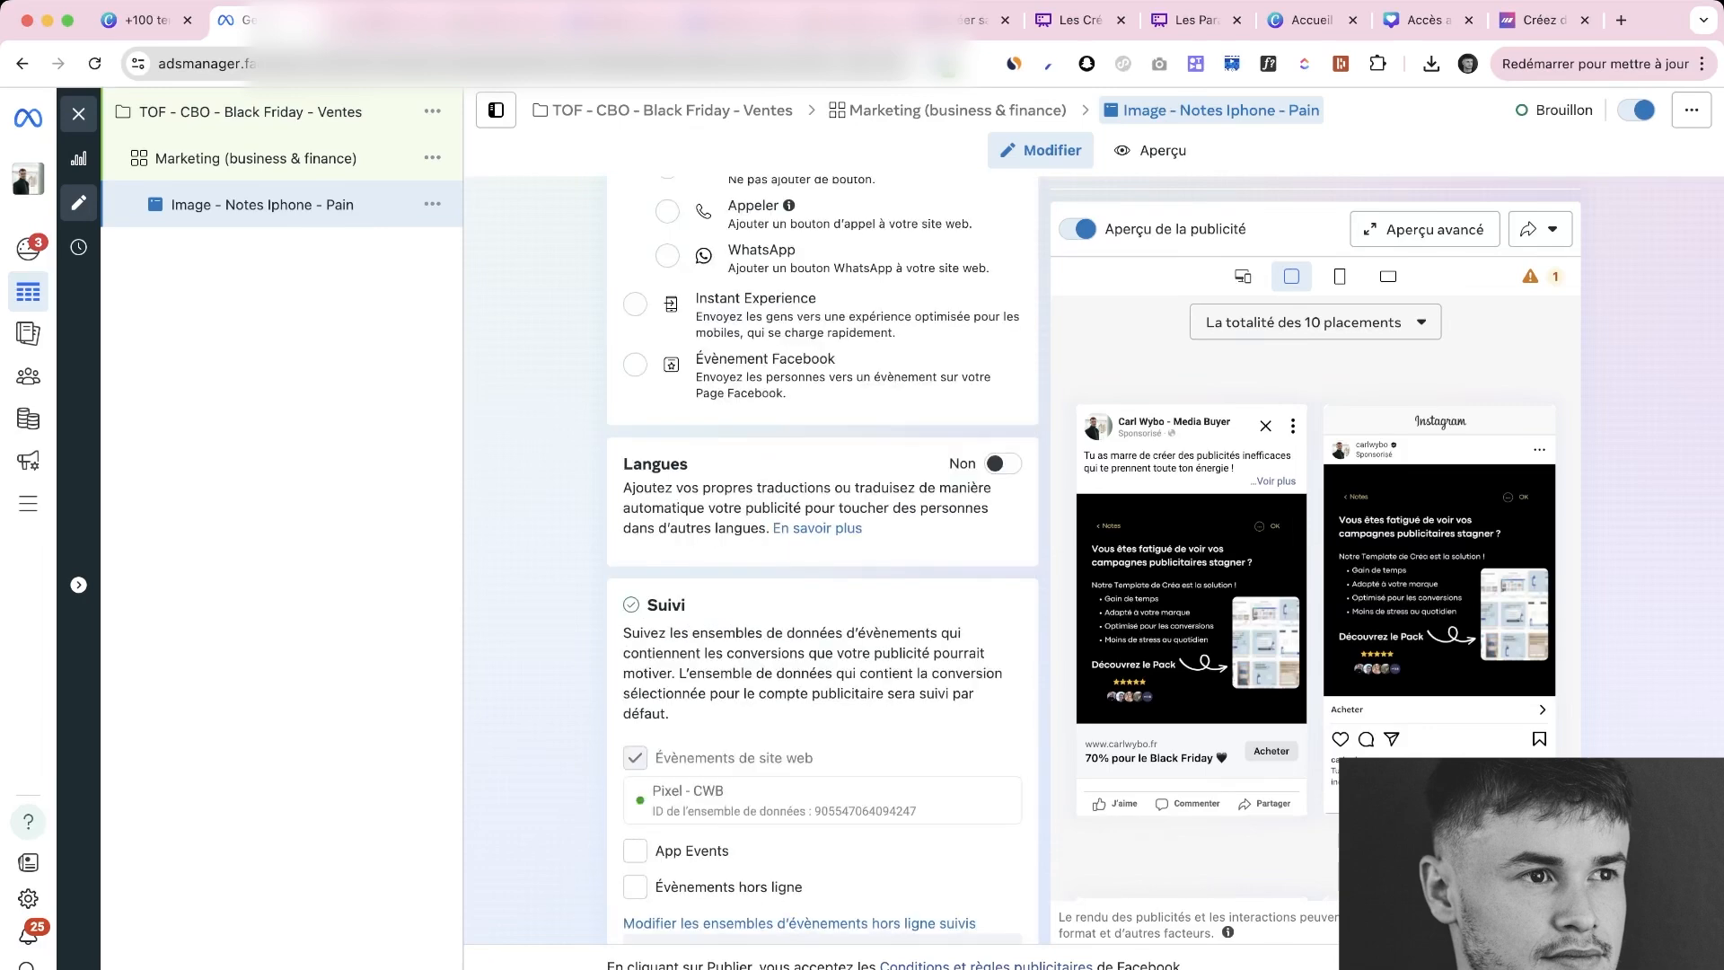
pyautogui.scroll(-1, 821, 539)
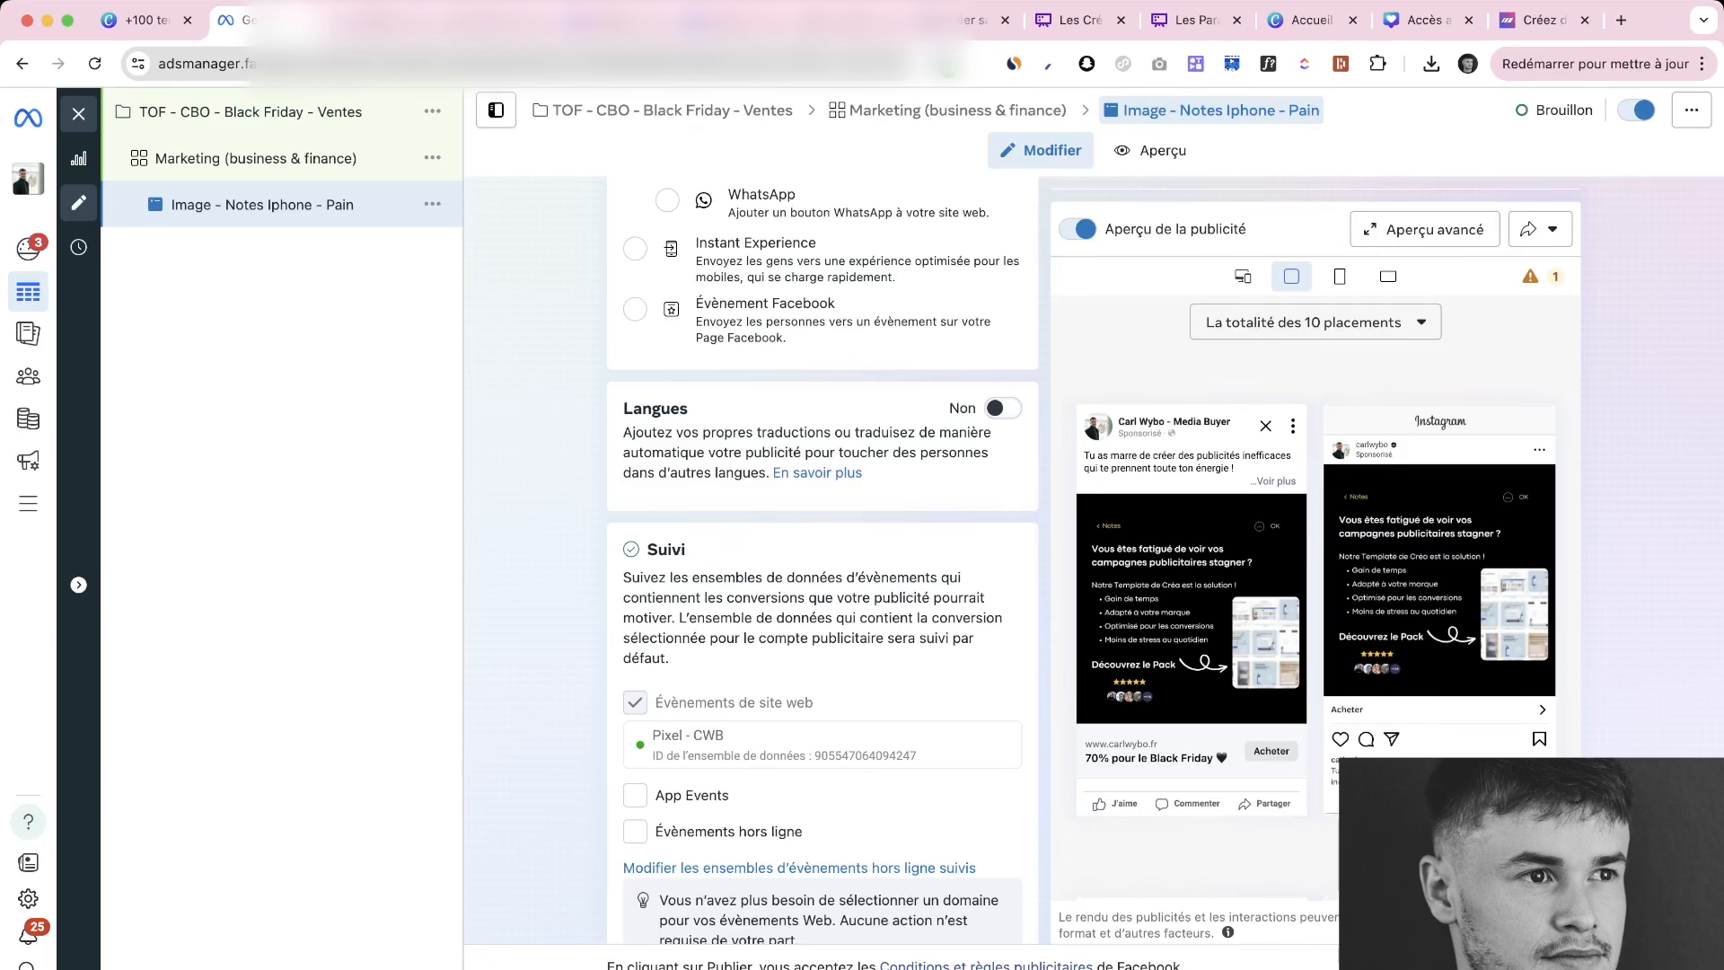
pyautogui.click(1003, 408)
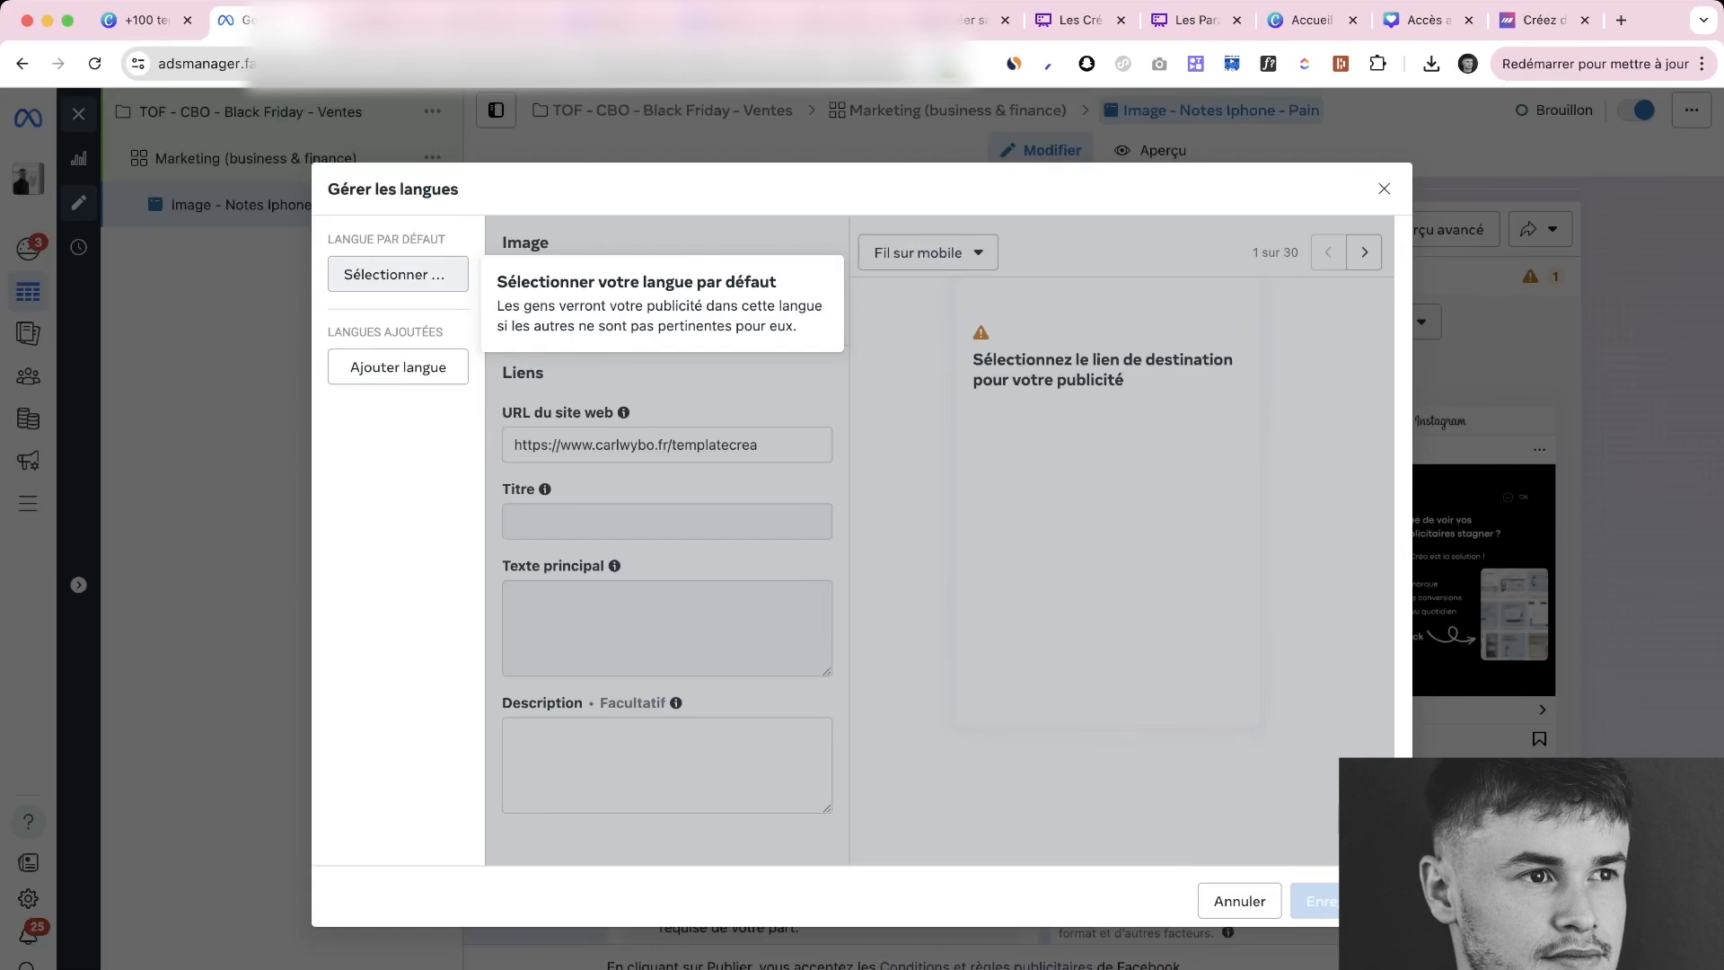
pyautogui.click(397, 274)
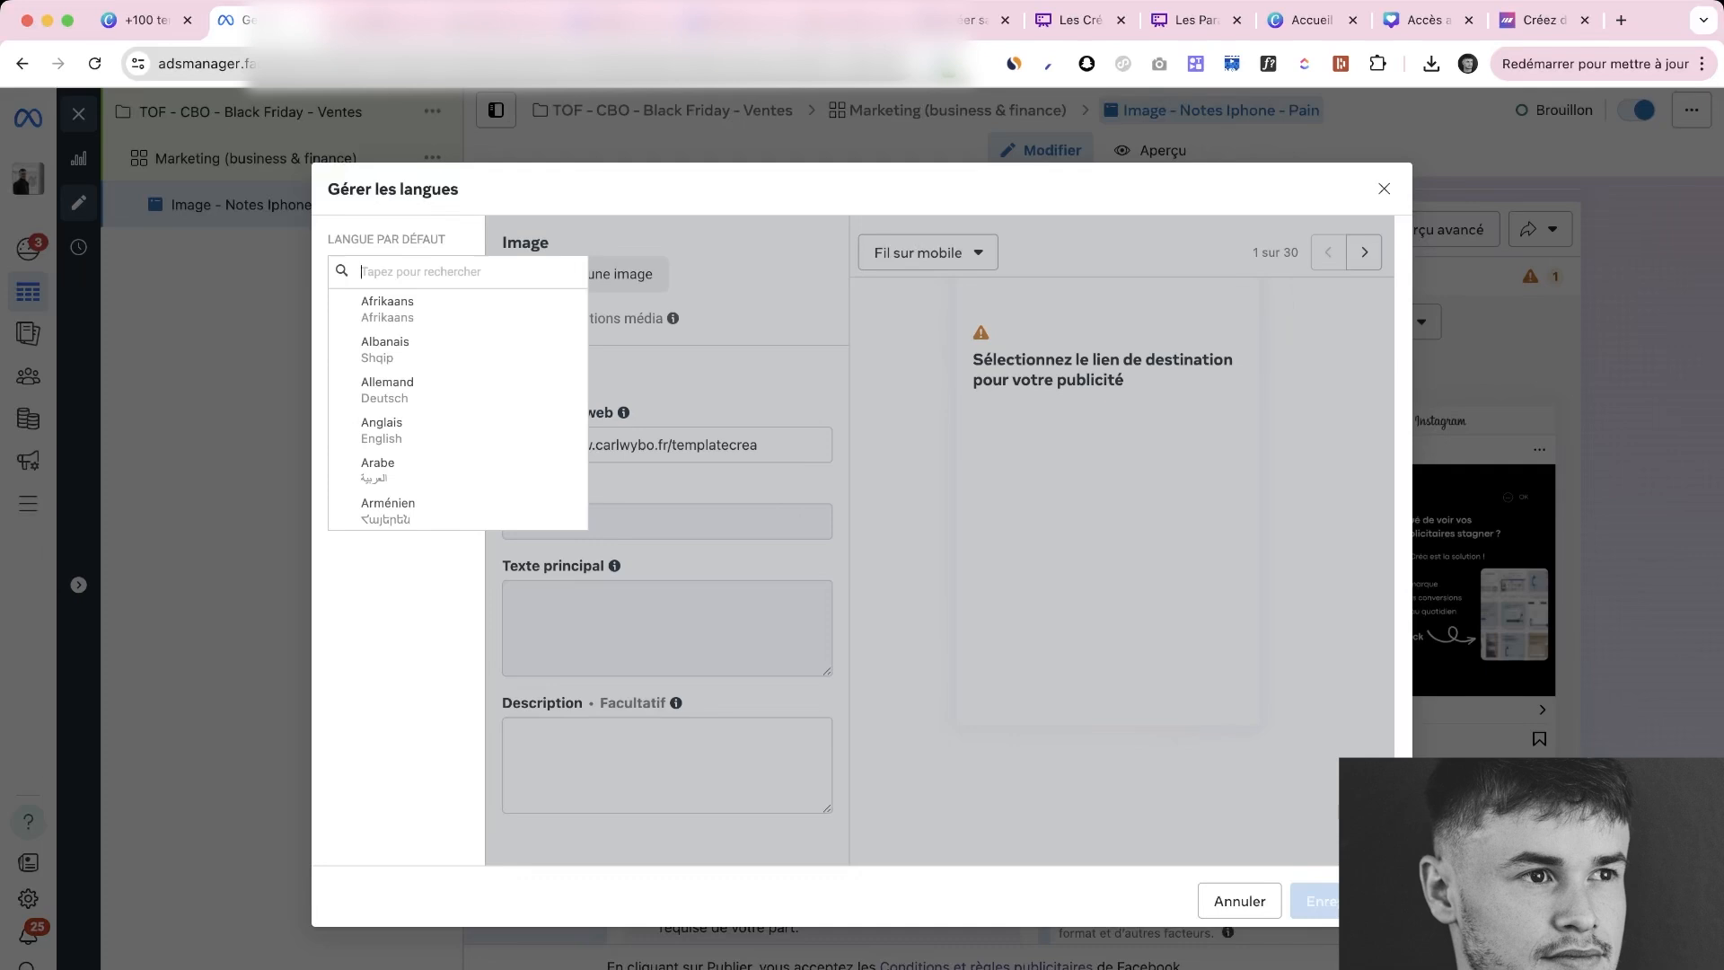
pyautogui.write('fran')
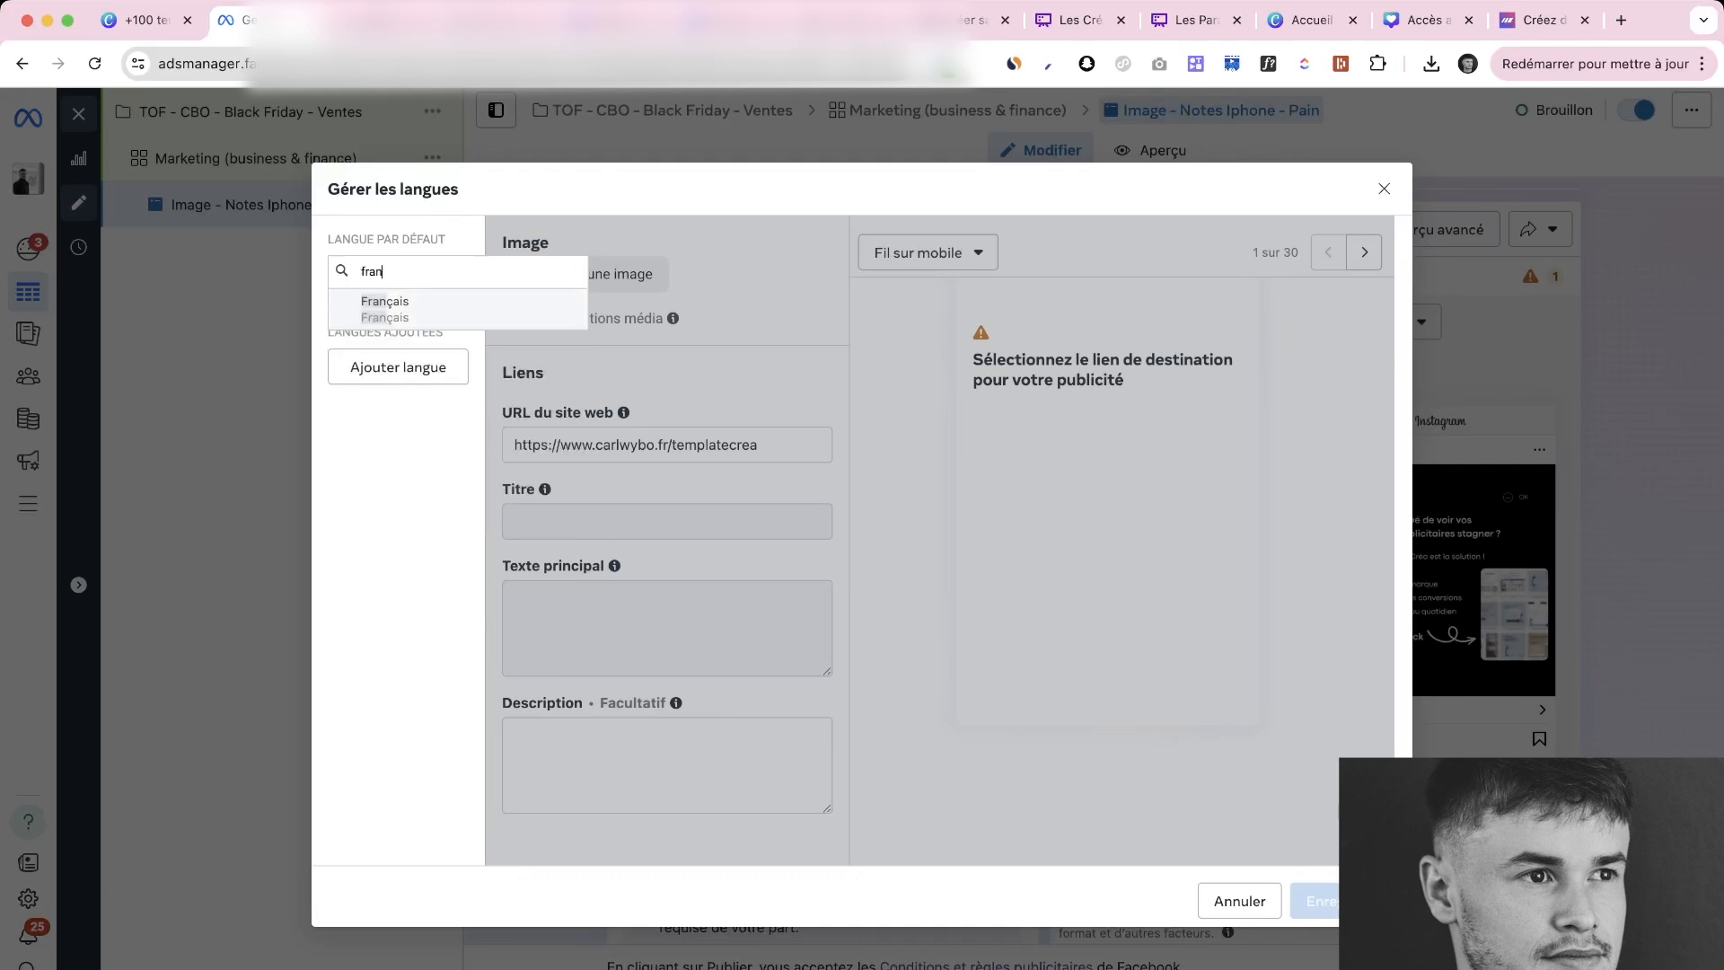
pyautogui.press('Return')
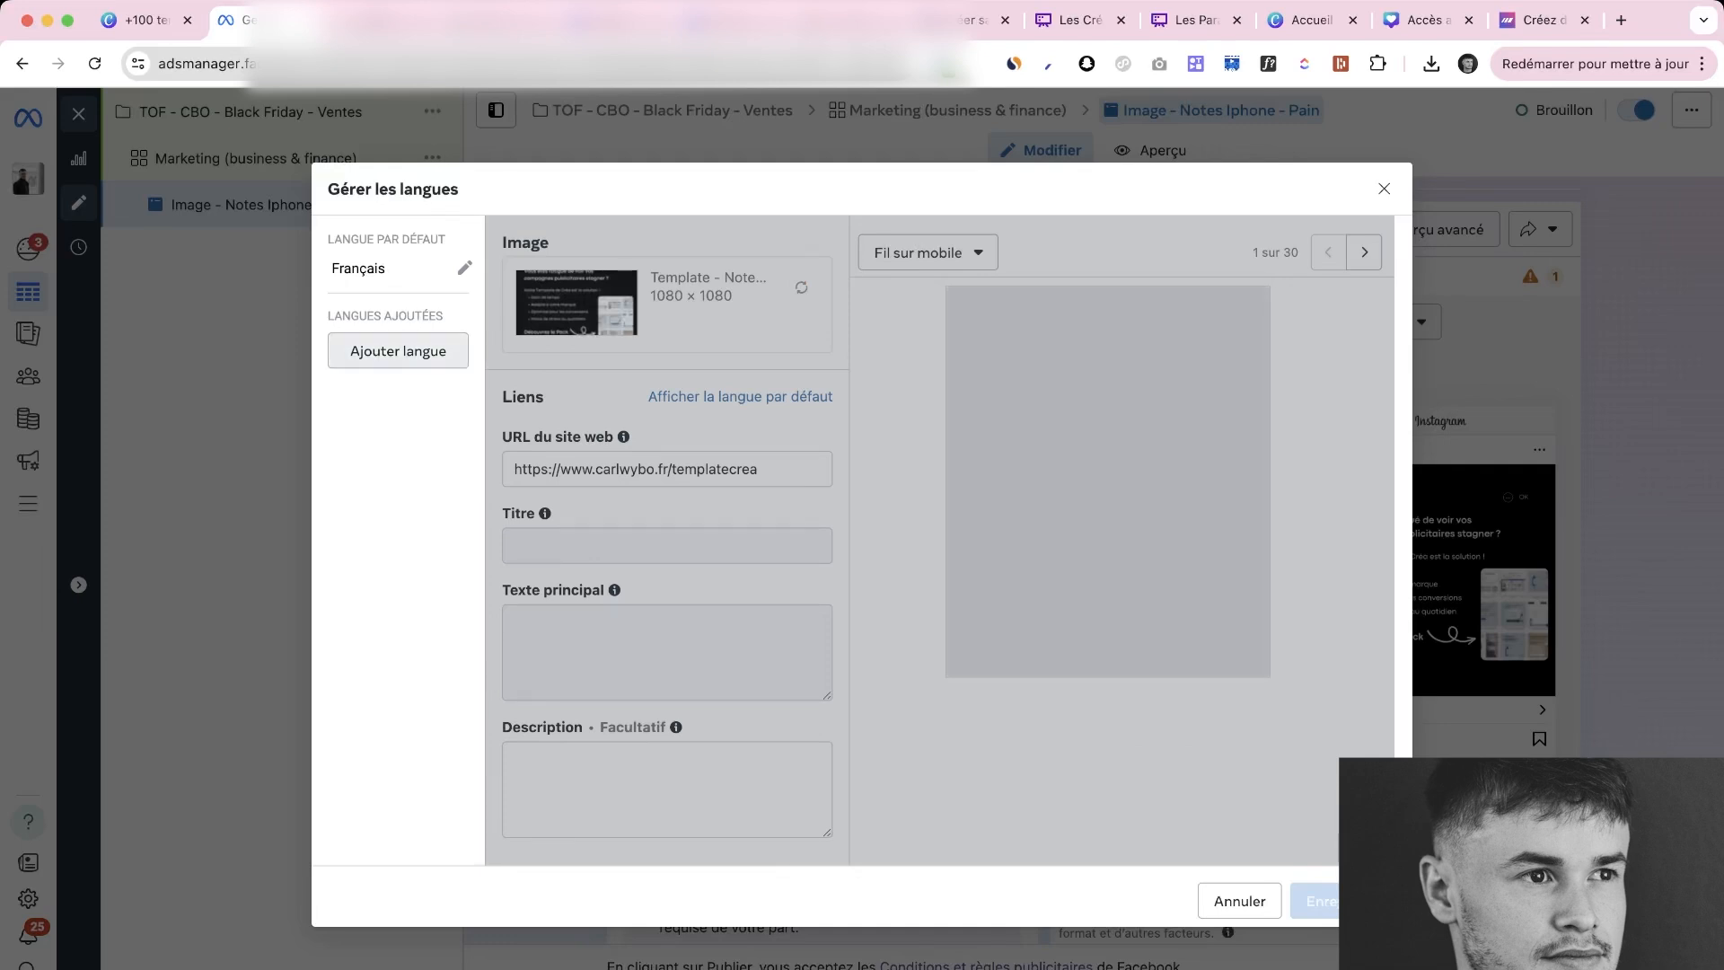
# Add Anglais as an additional language for the ad and display the fields of the default Français version
pyautogui.click(397, 350)
pyautogui.write('ang')
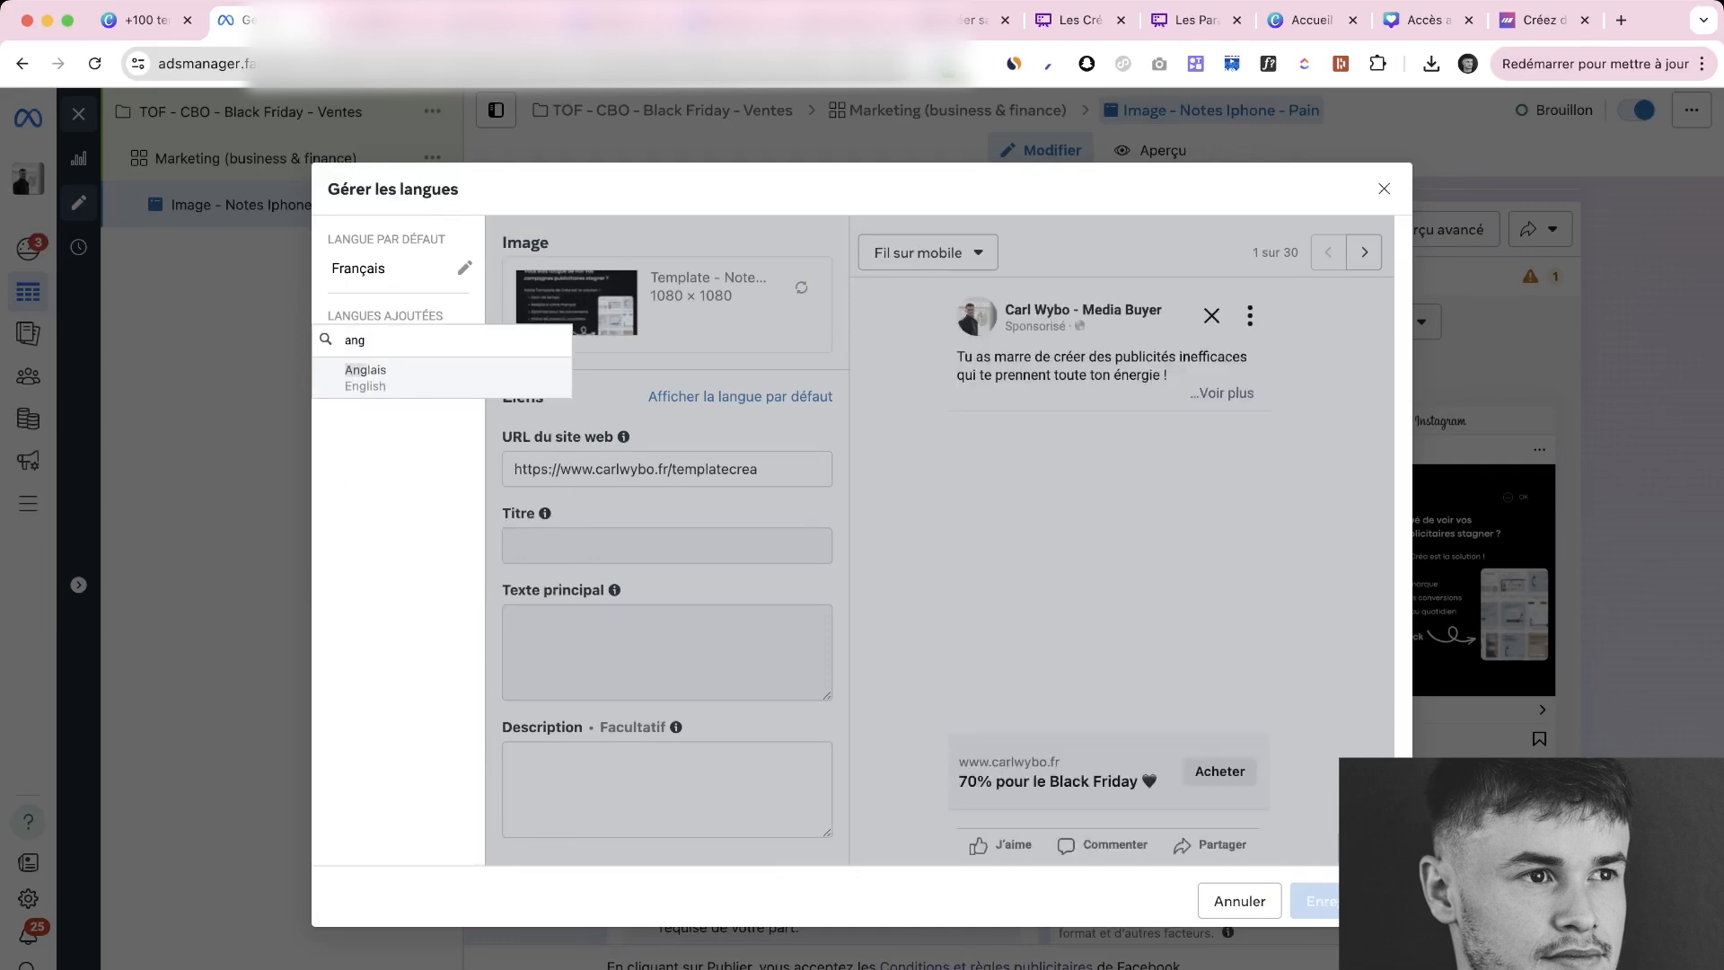
pyautogui.press('Return')
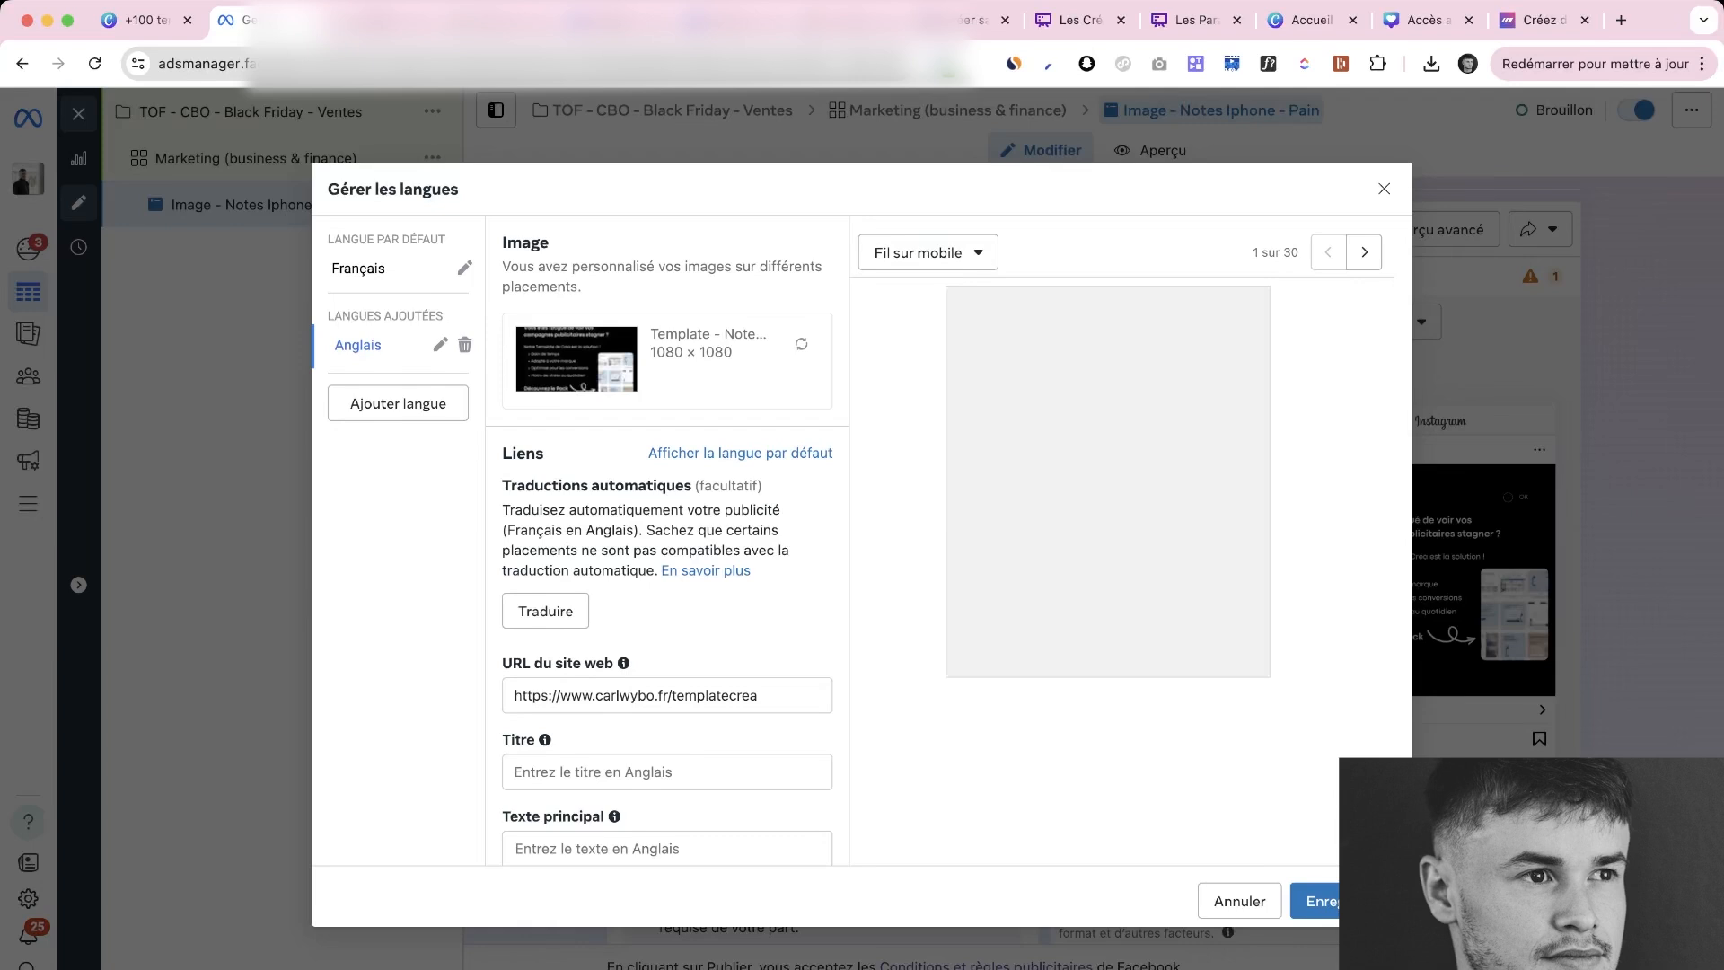
pyautogui.click(366, 273)
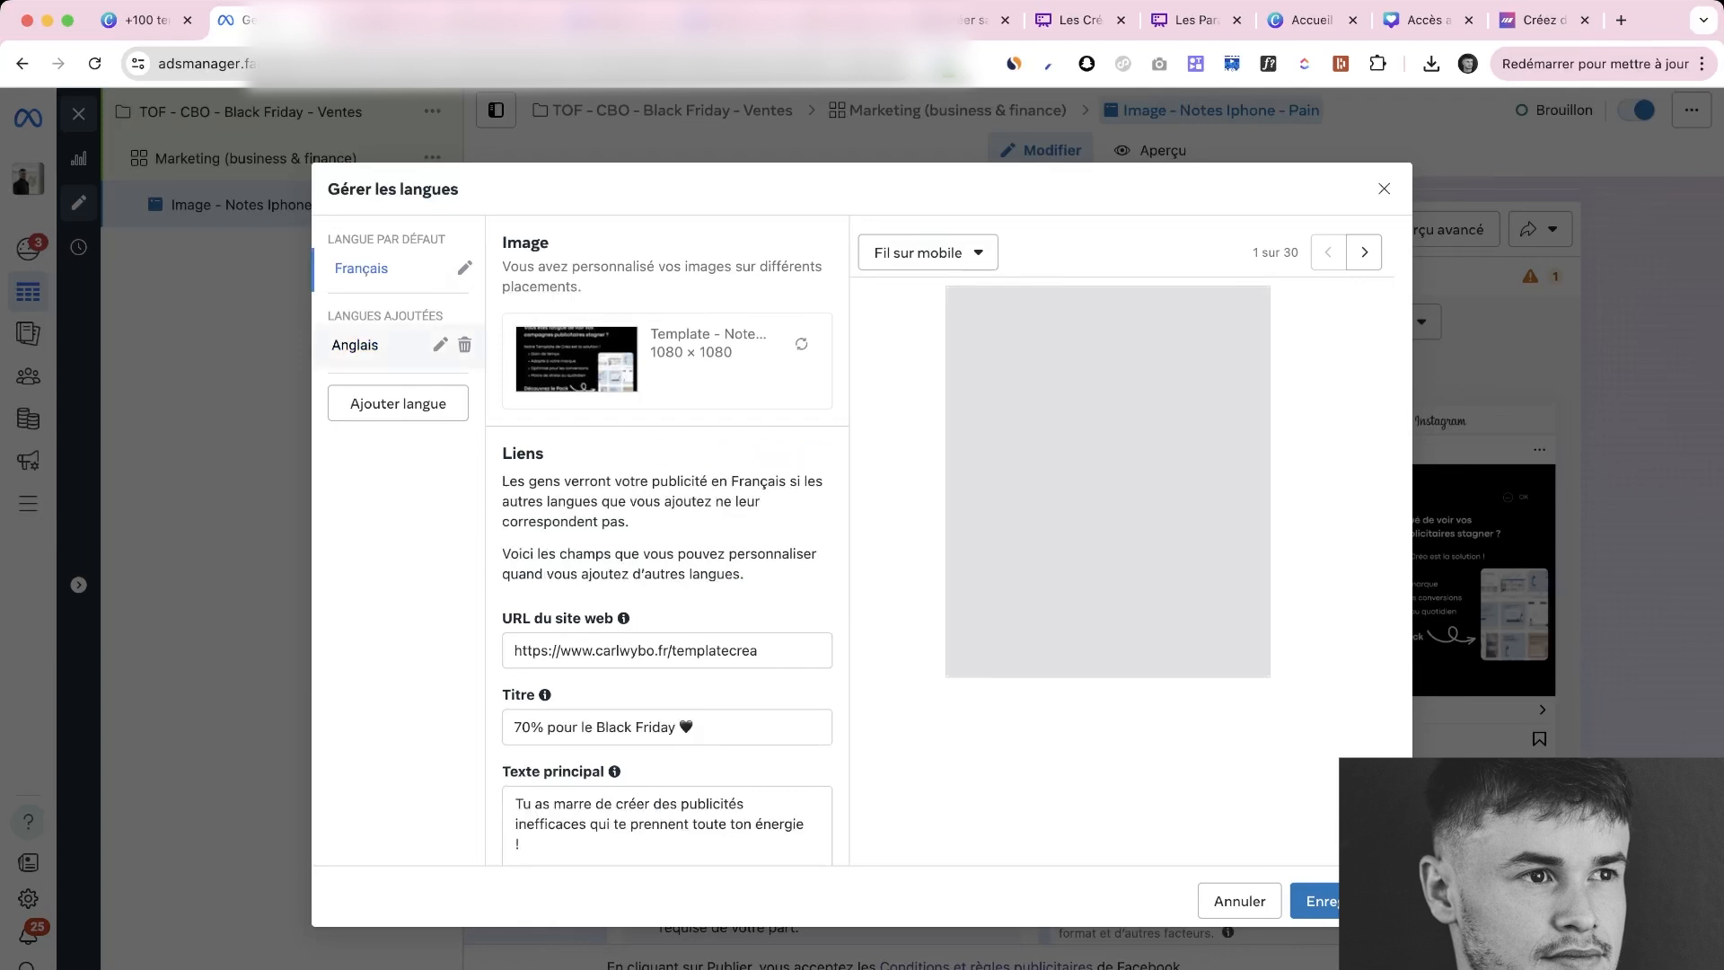
# Display the ad's Anglais version and examine its empty title, primary text and description fields
pyautogui.click(361, 346)
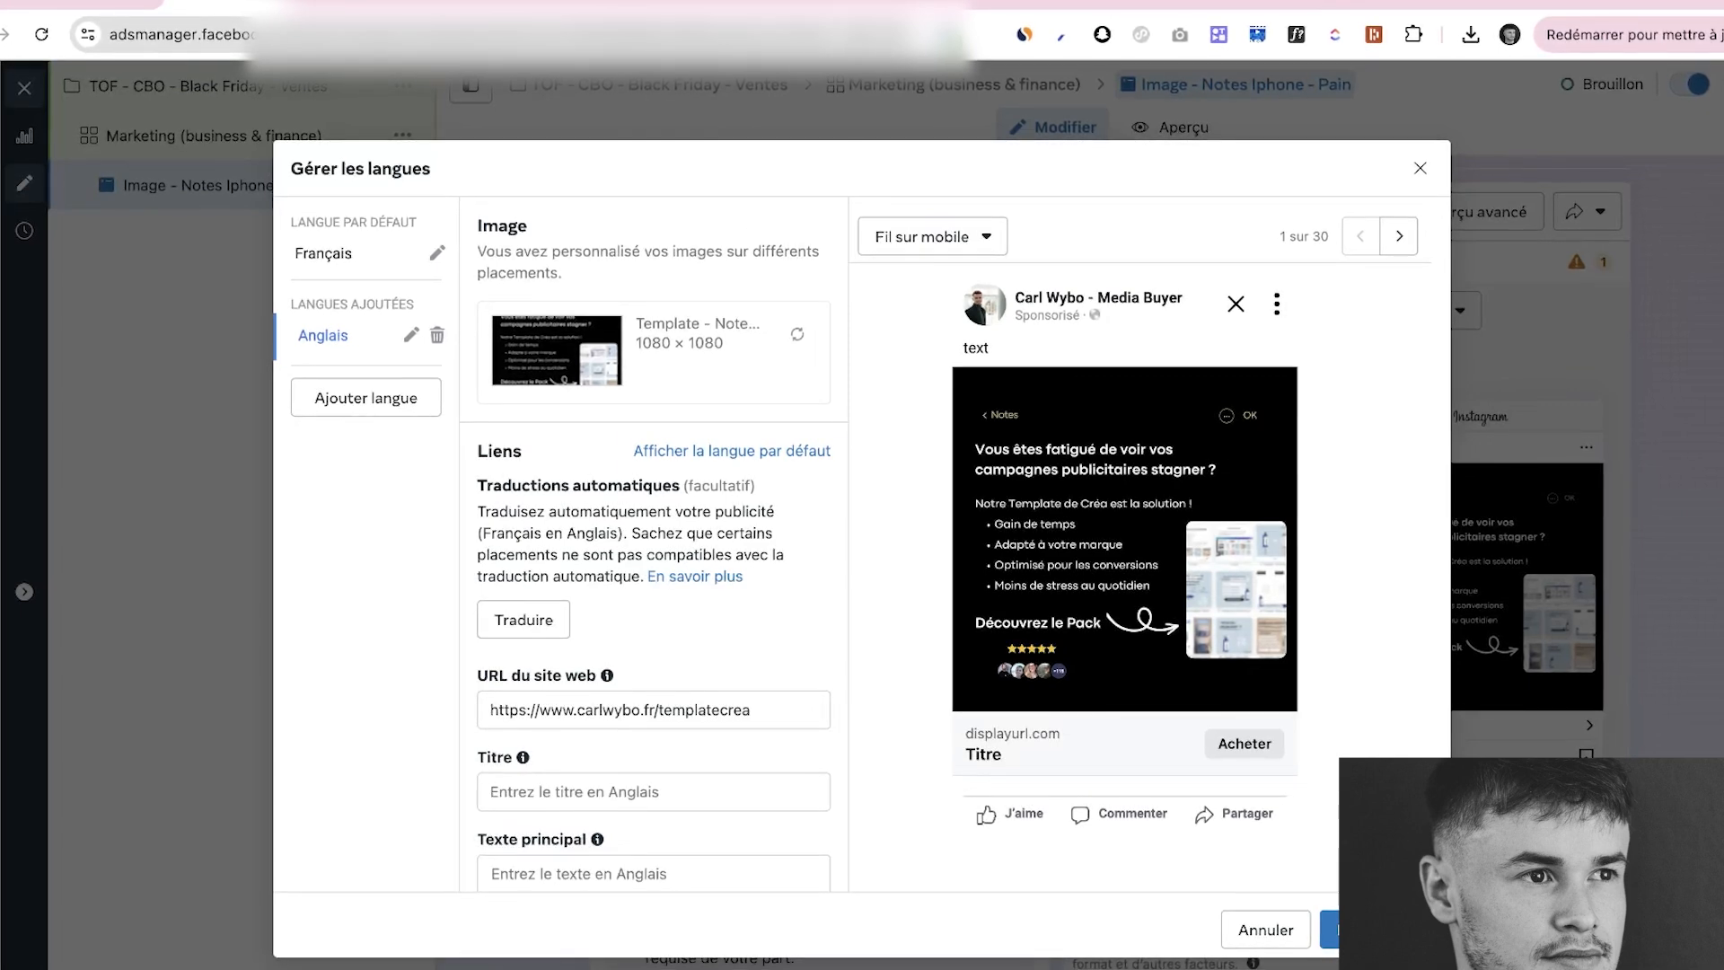
pyautogui.scroll(-2, 653, 628)
pyautogui.scroll(-1, 654, 628)
pyautogui.click(667, 673)
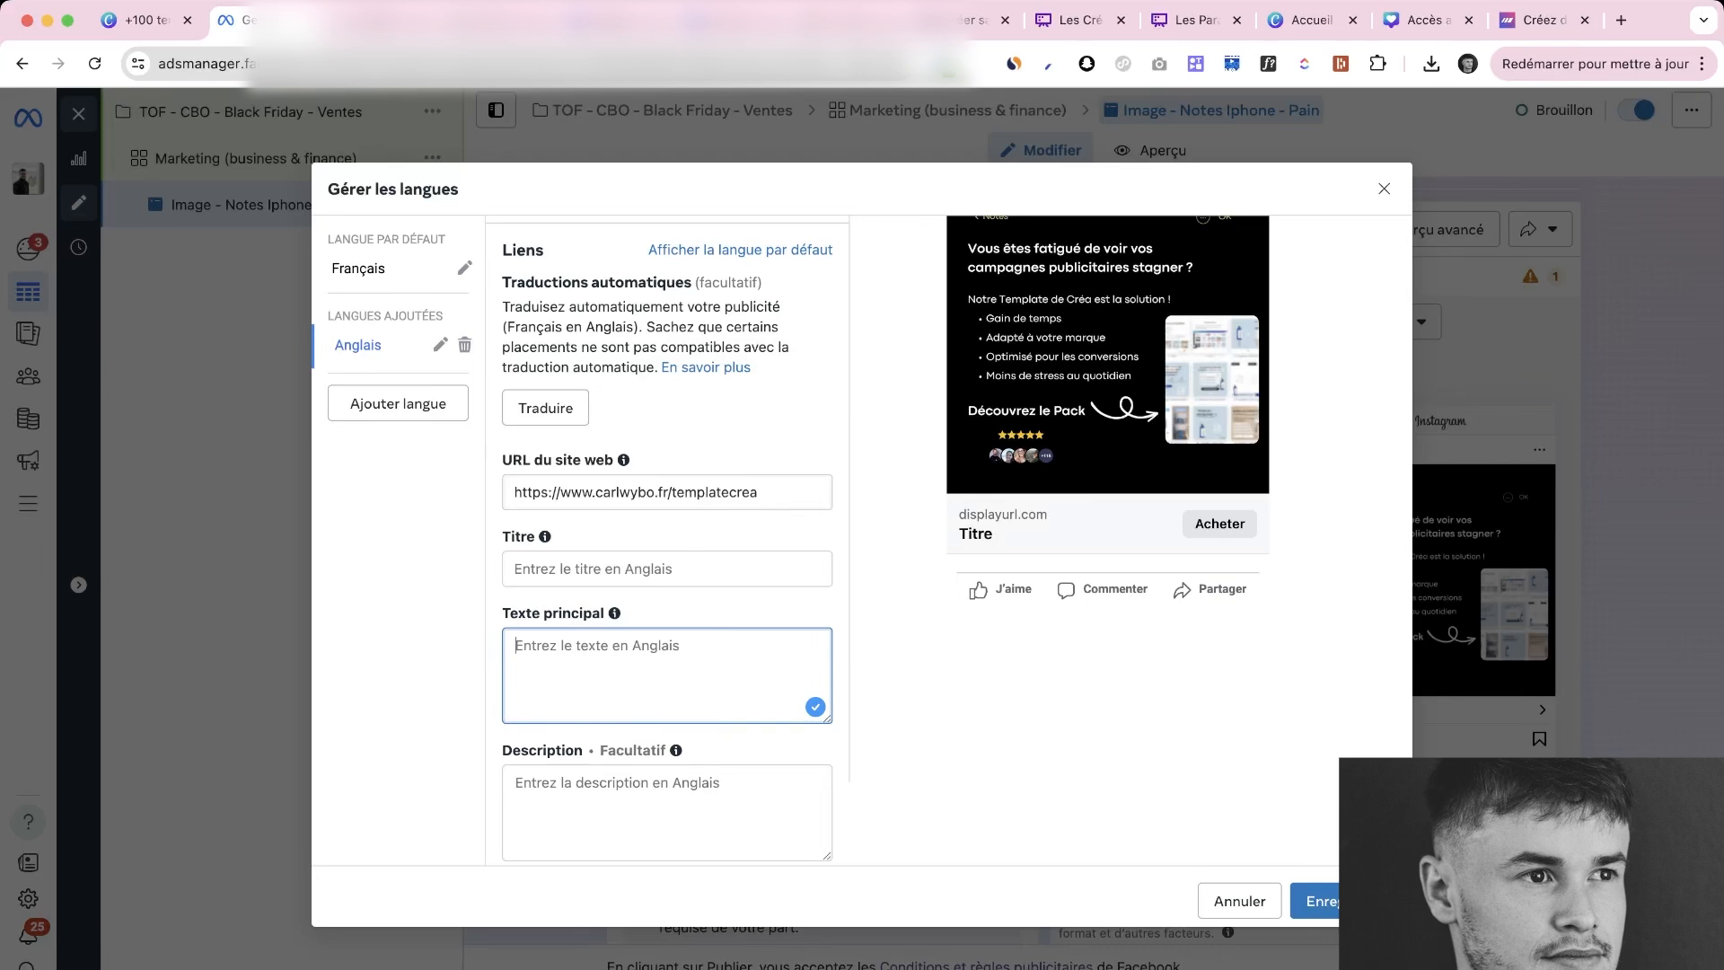
pyautogui.click(667, 569)
pyautogui.click(667, 676)
pyautogui.click(667, 811)
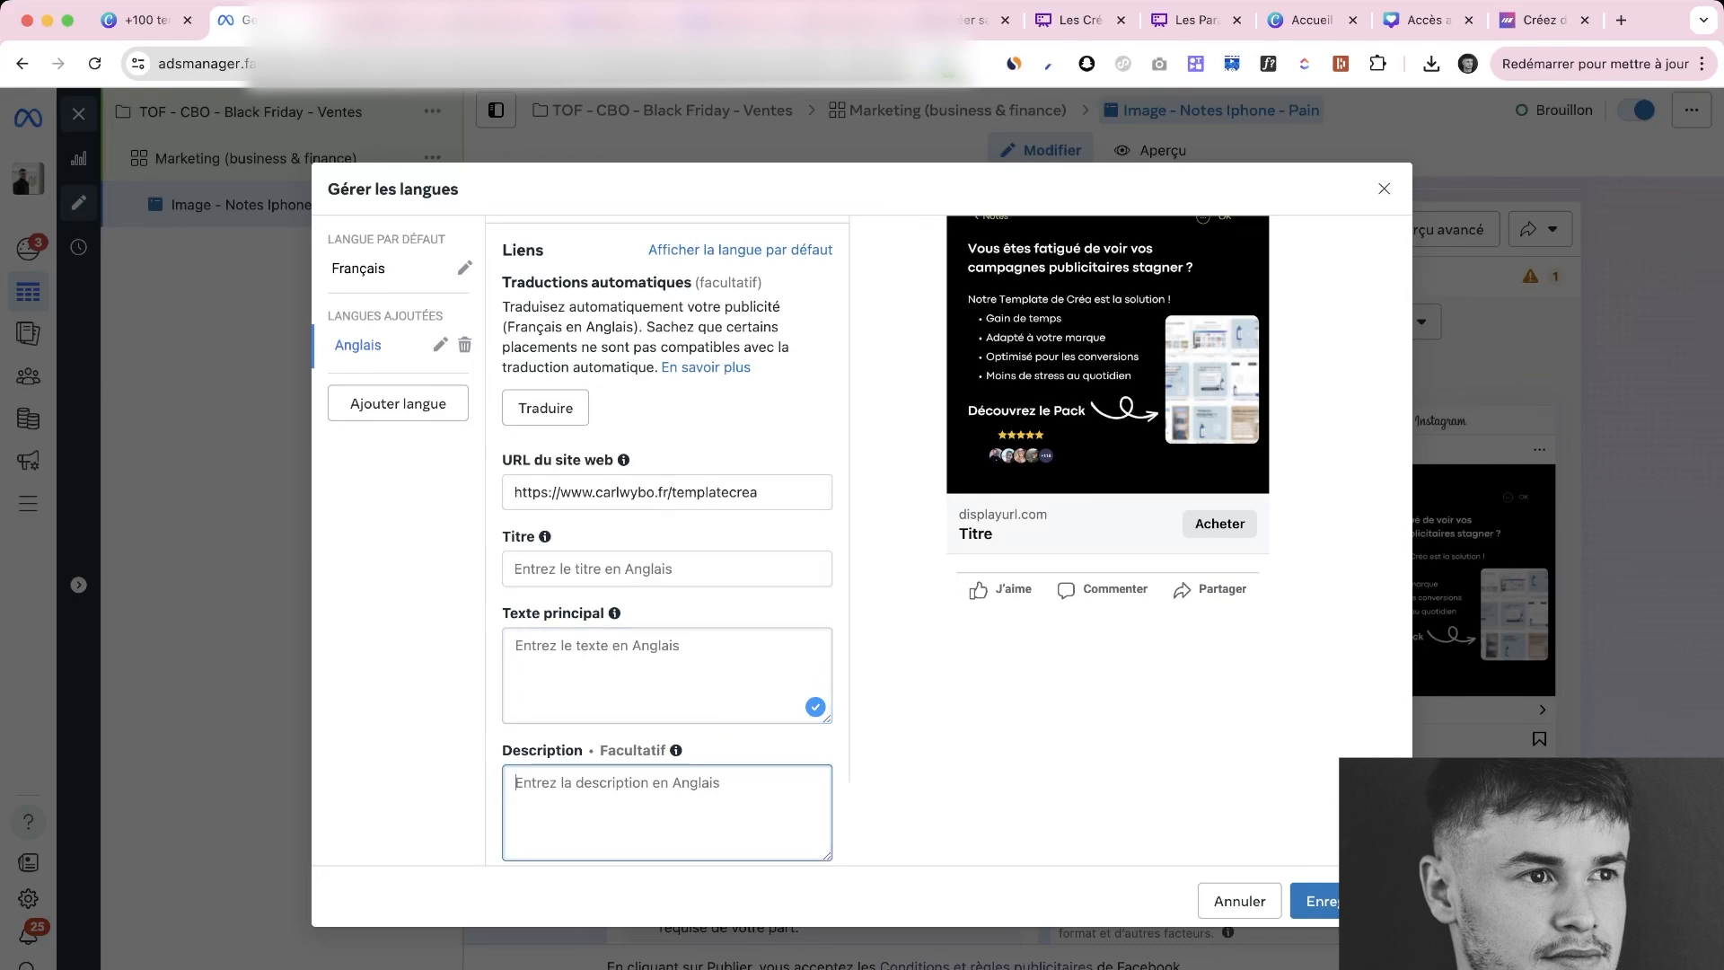
# Enter "Black Friday" as the title of the ad's Anglais version
pyautogui.click(667, 568)
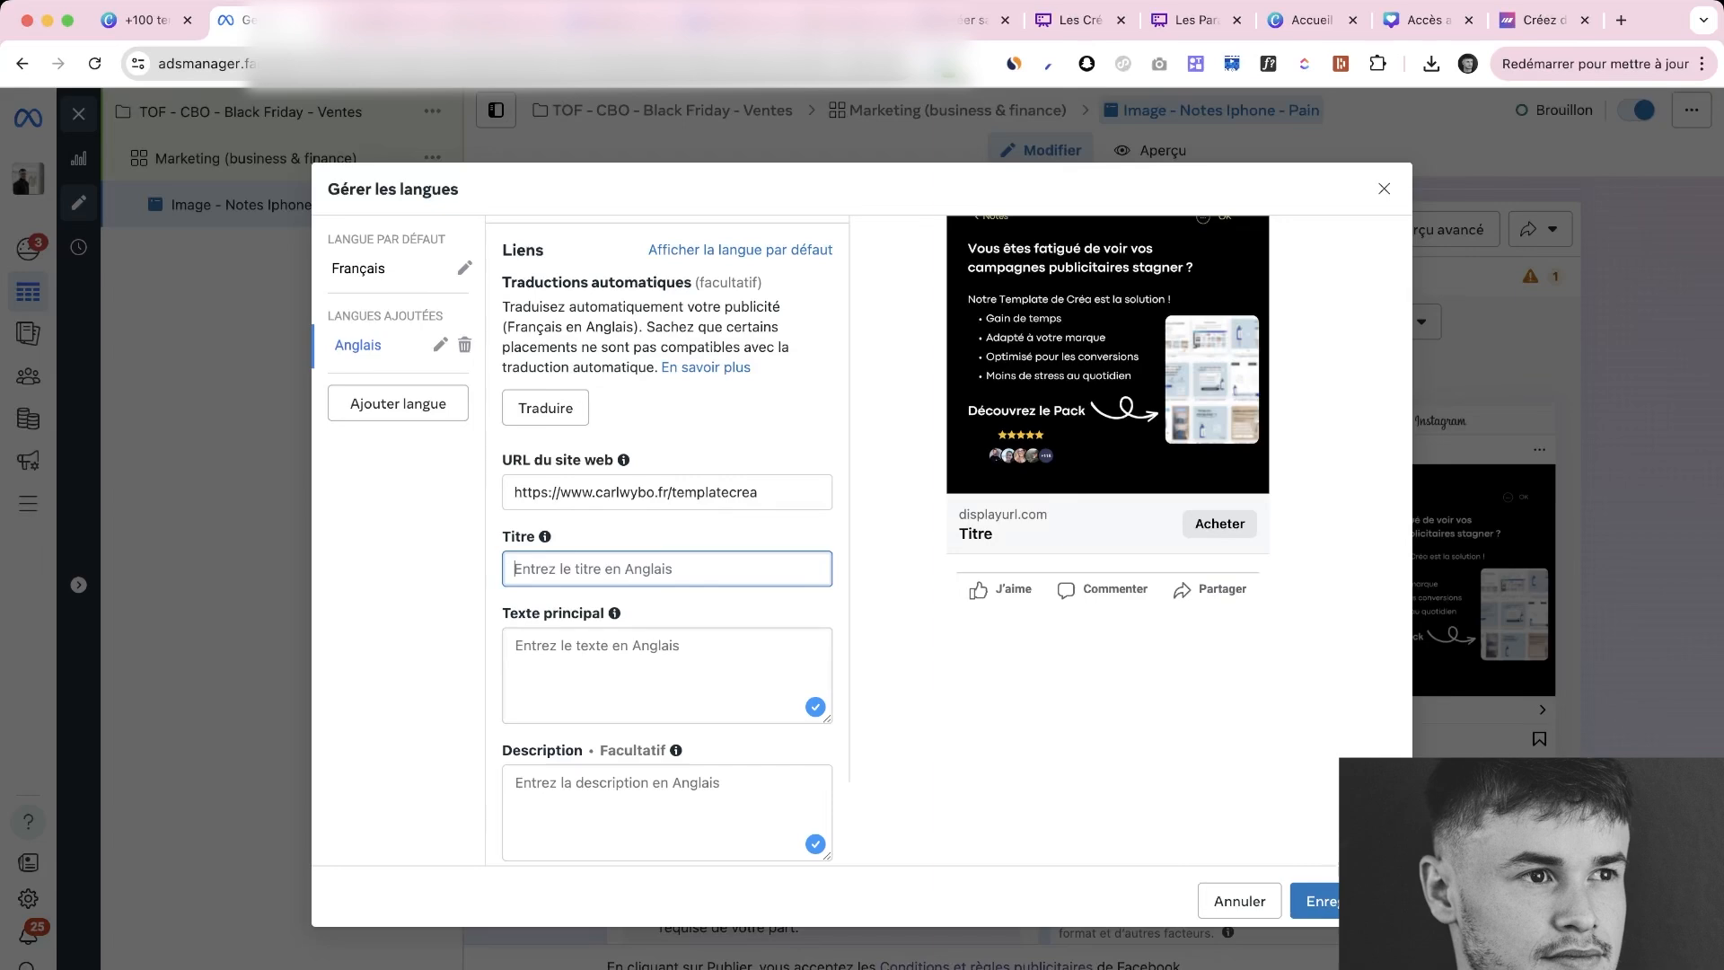
pyautogui.scroll(2, 859, 541)
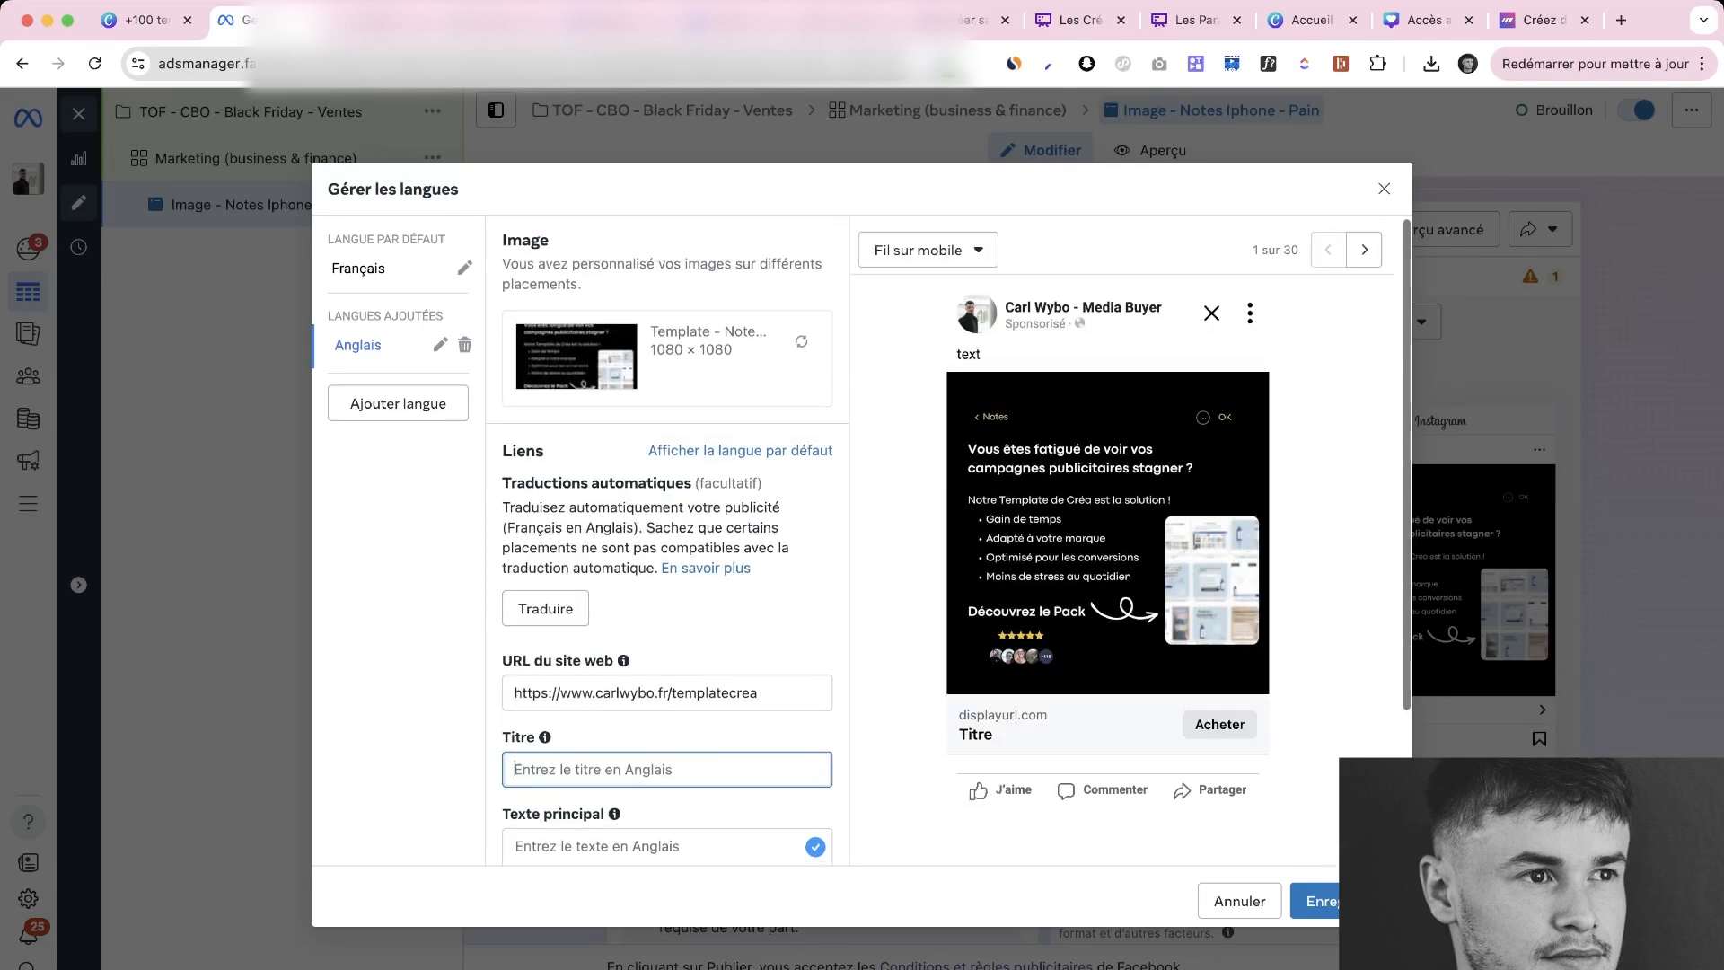
pyautogui.scroll(-1, 858, 540)
pyautogui.scroll(-2, 858, 540)
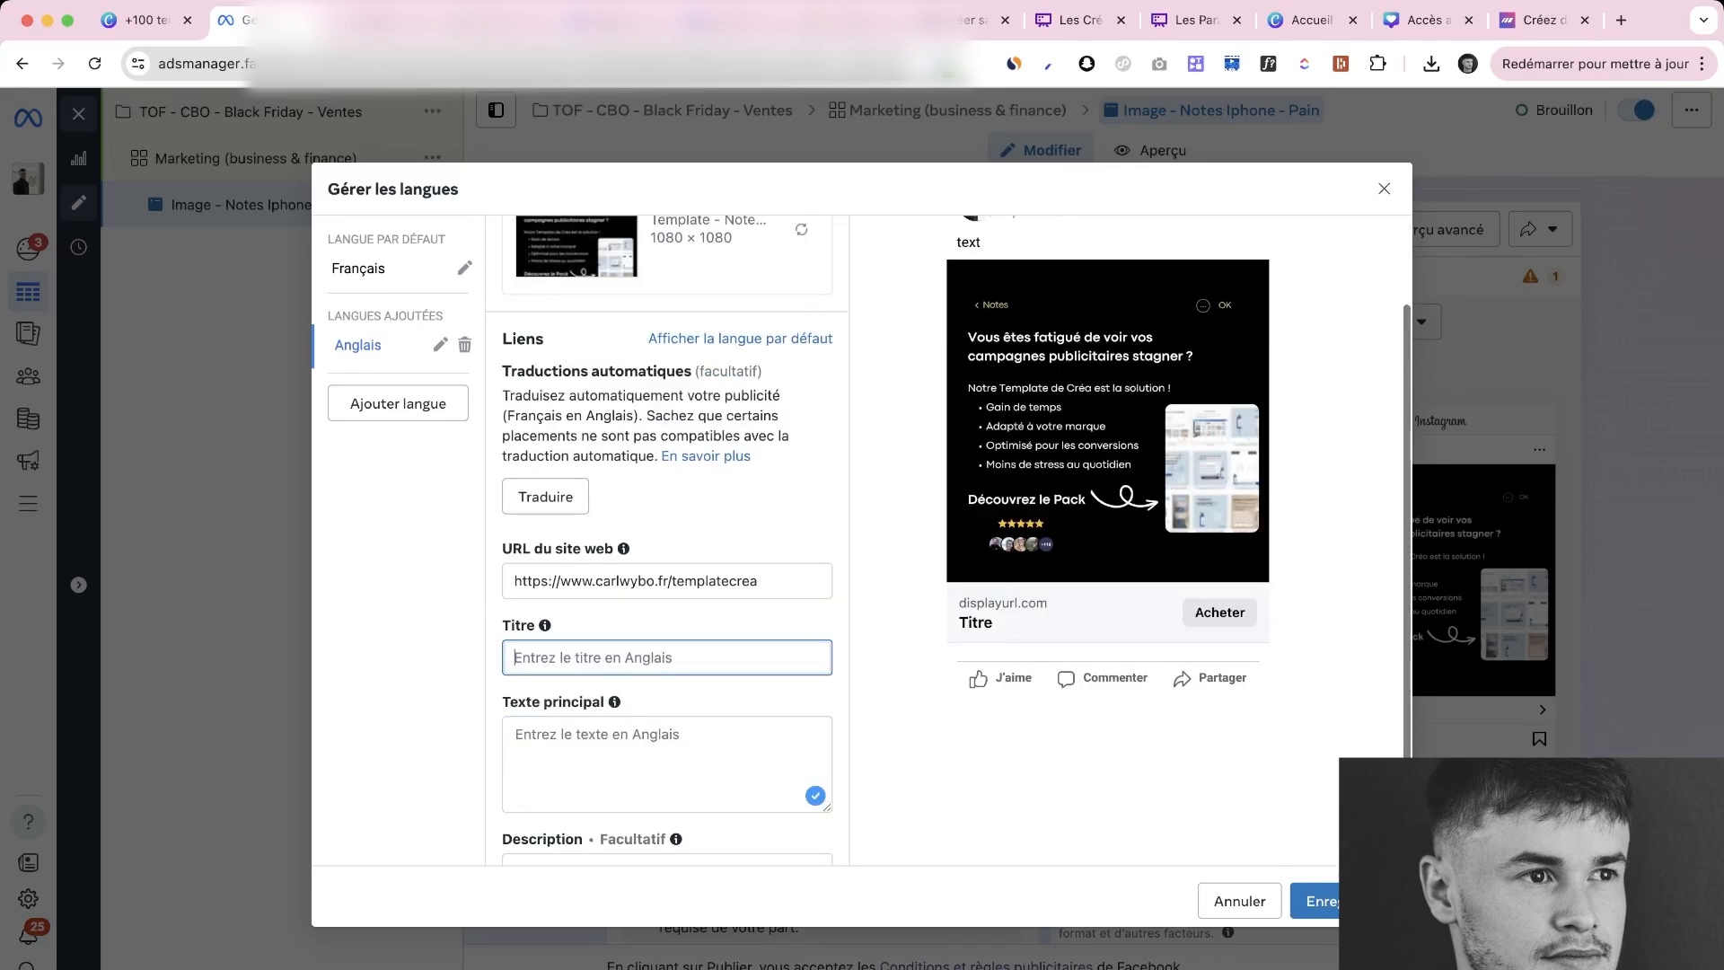
pyautogui.scroll(1, 859, 540)
pyautogui.scroll(-1, 858, 540)
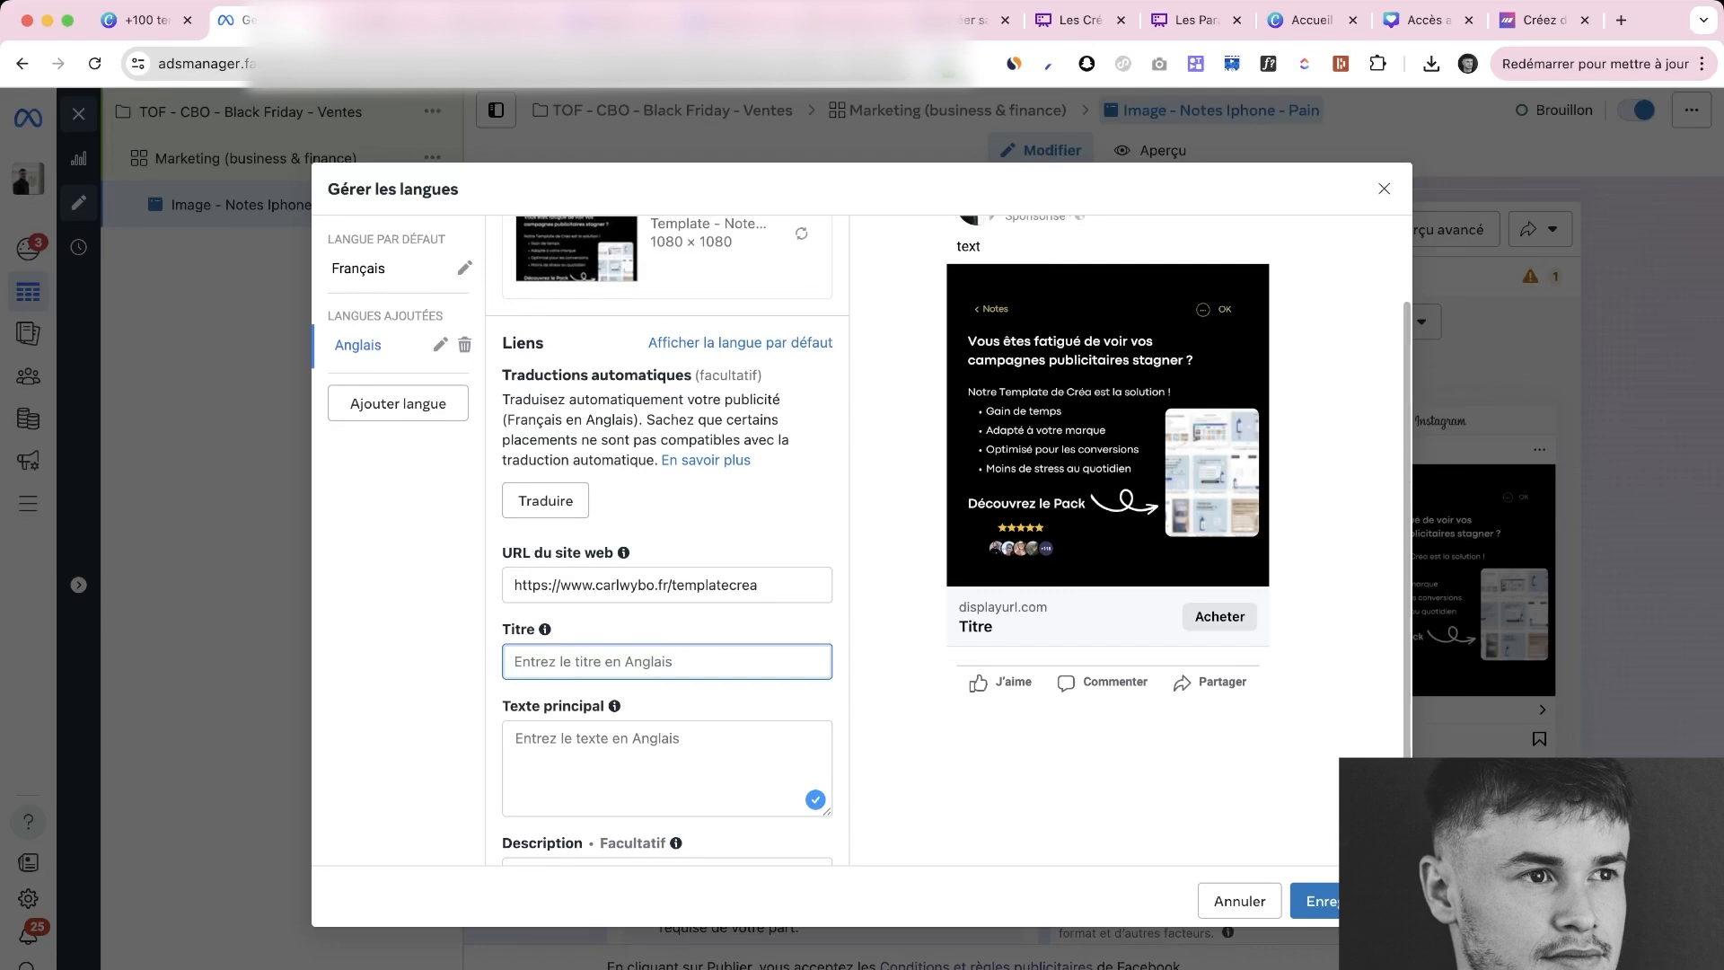
pyautogui.write('Black Friday')
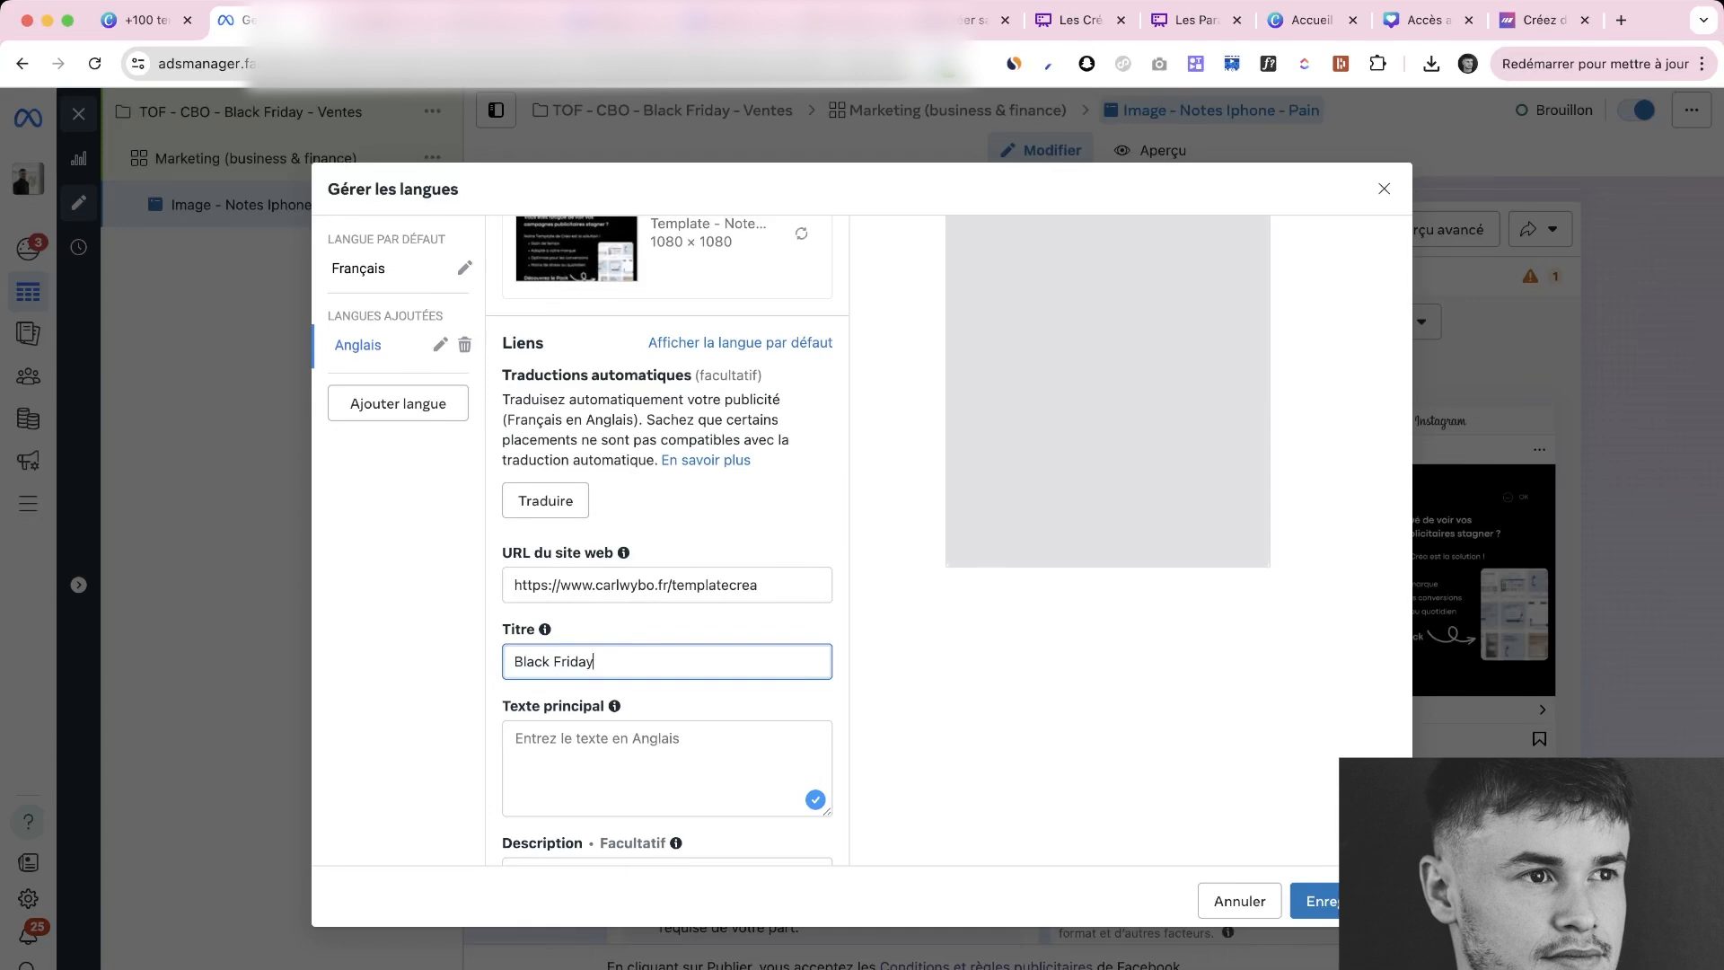
# Display the ad's default Français version and examine its title, primary text and description
pyautogui.scroll(1, 667, 538)
pyautogui.click(359, 269)
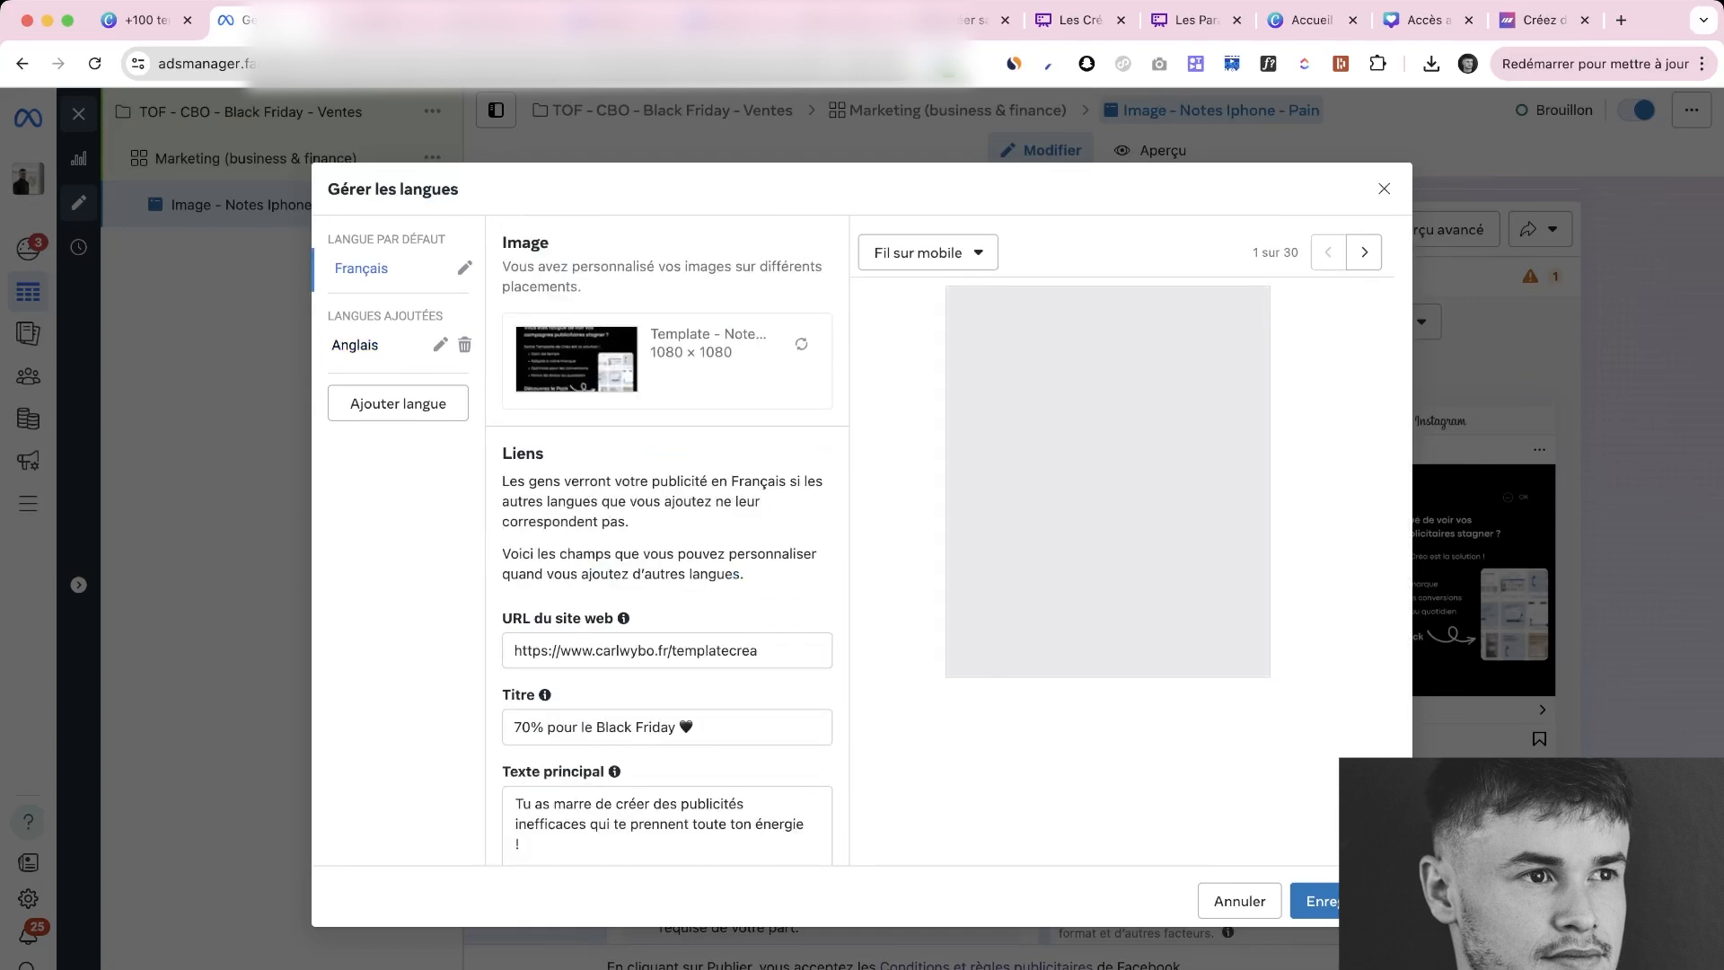
pyautogui.scroll(-4, 667, 538)
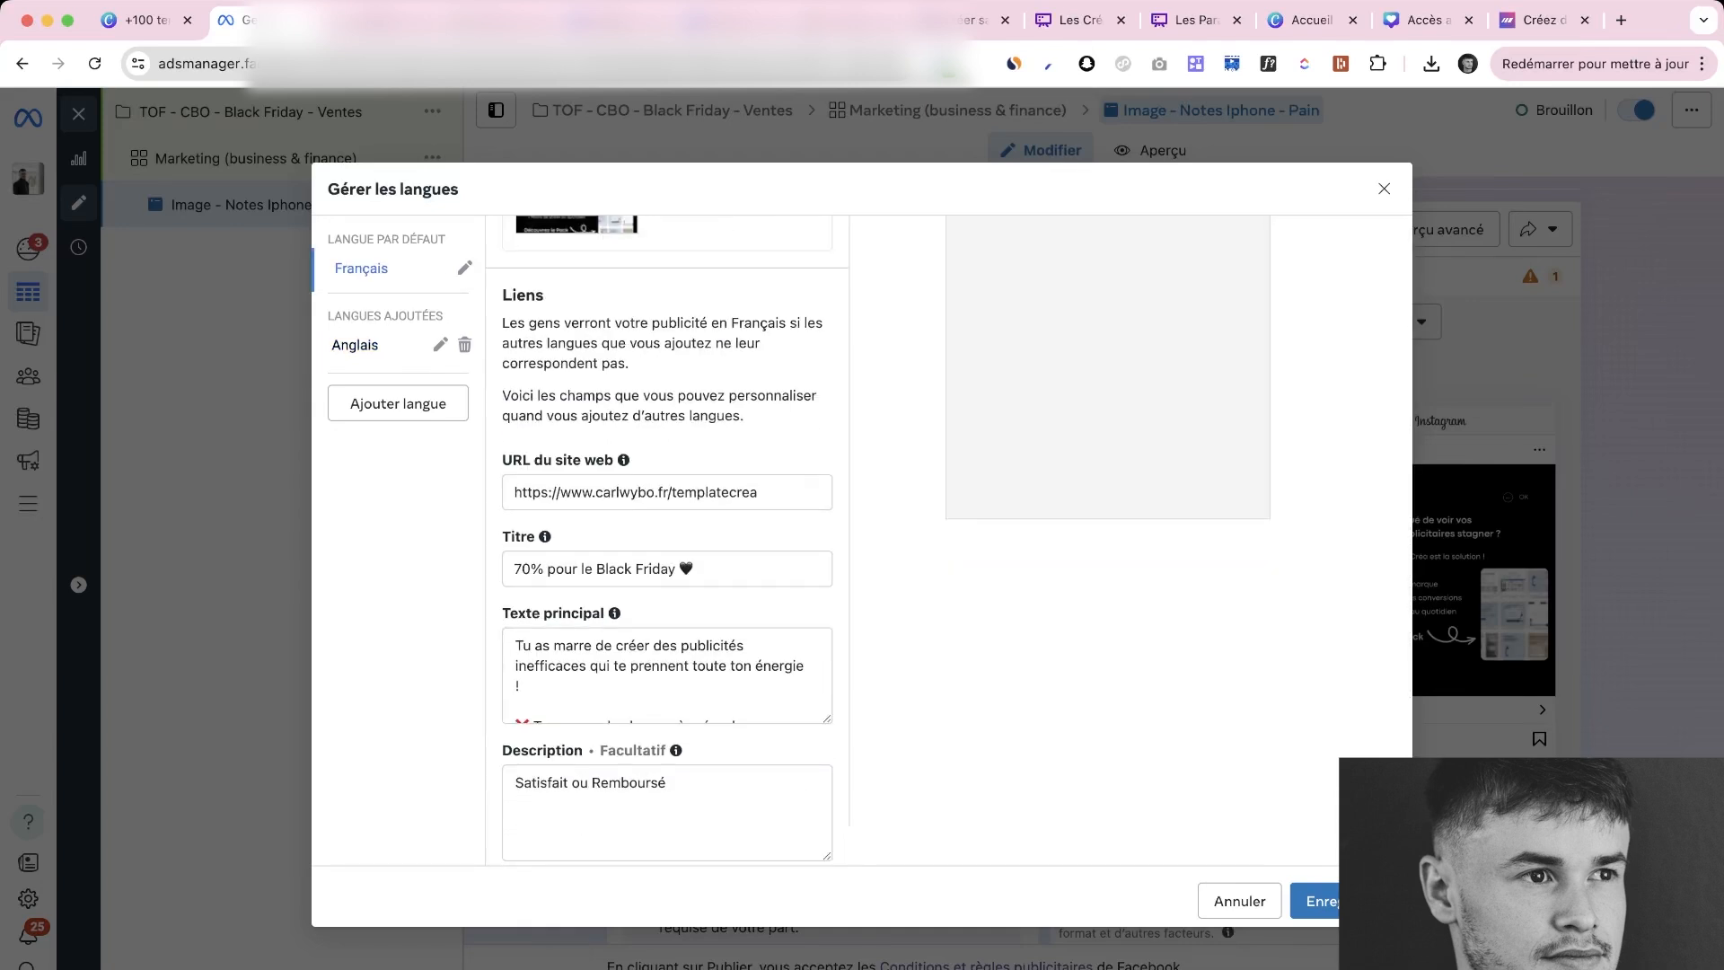
pyautogui.scroll(-5, 667, 675)
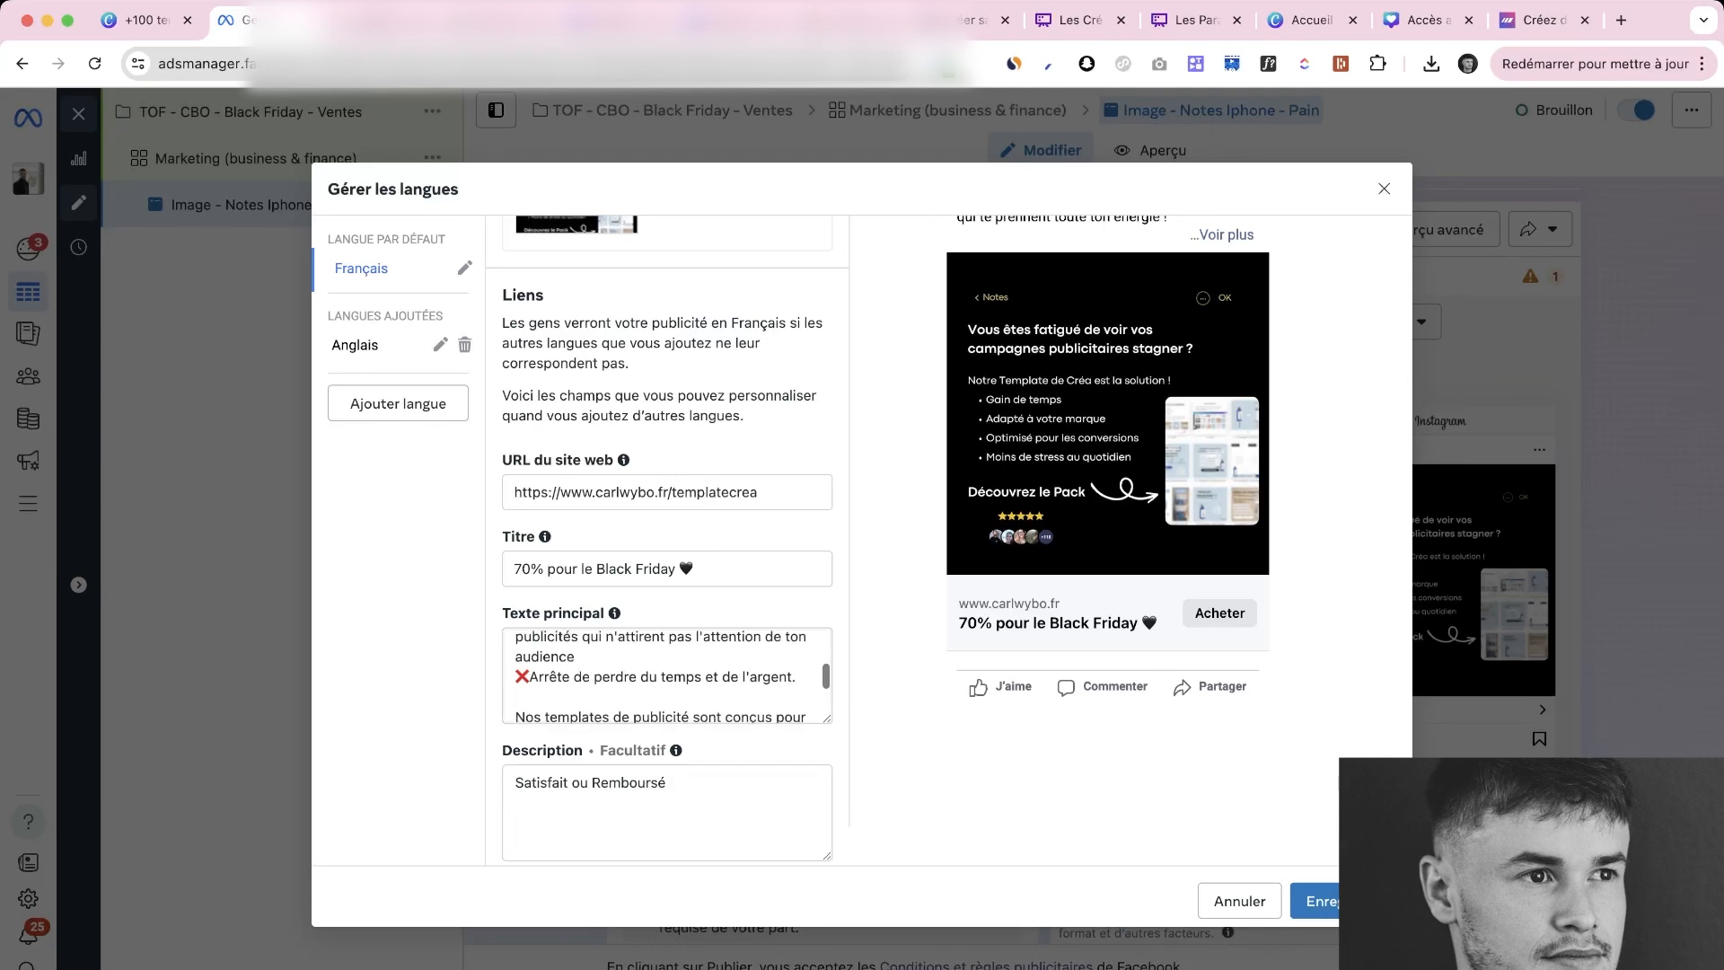
pyautogui.scroll(5, 667, 675)
pyautogui.scroll(3, 667, 675)
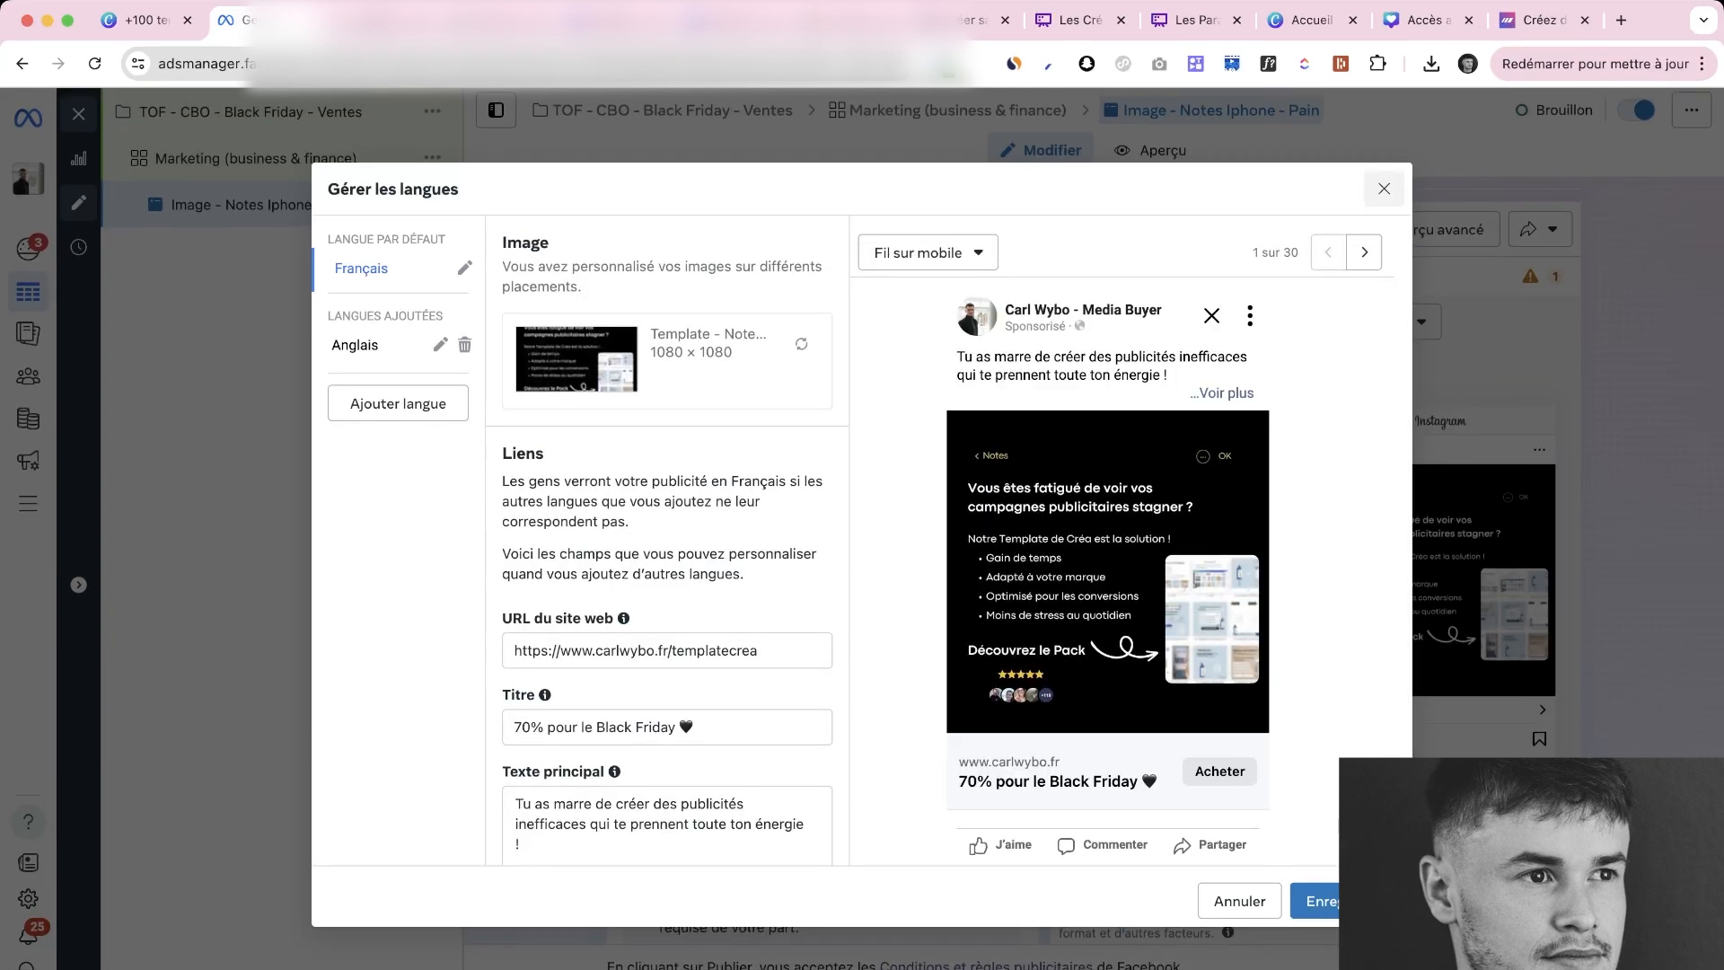
# Close the language management without saving and turn off the Langues option for the ad
pyautogui.click(1384, 189)
pyautogui.click(1030, 485)
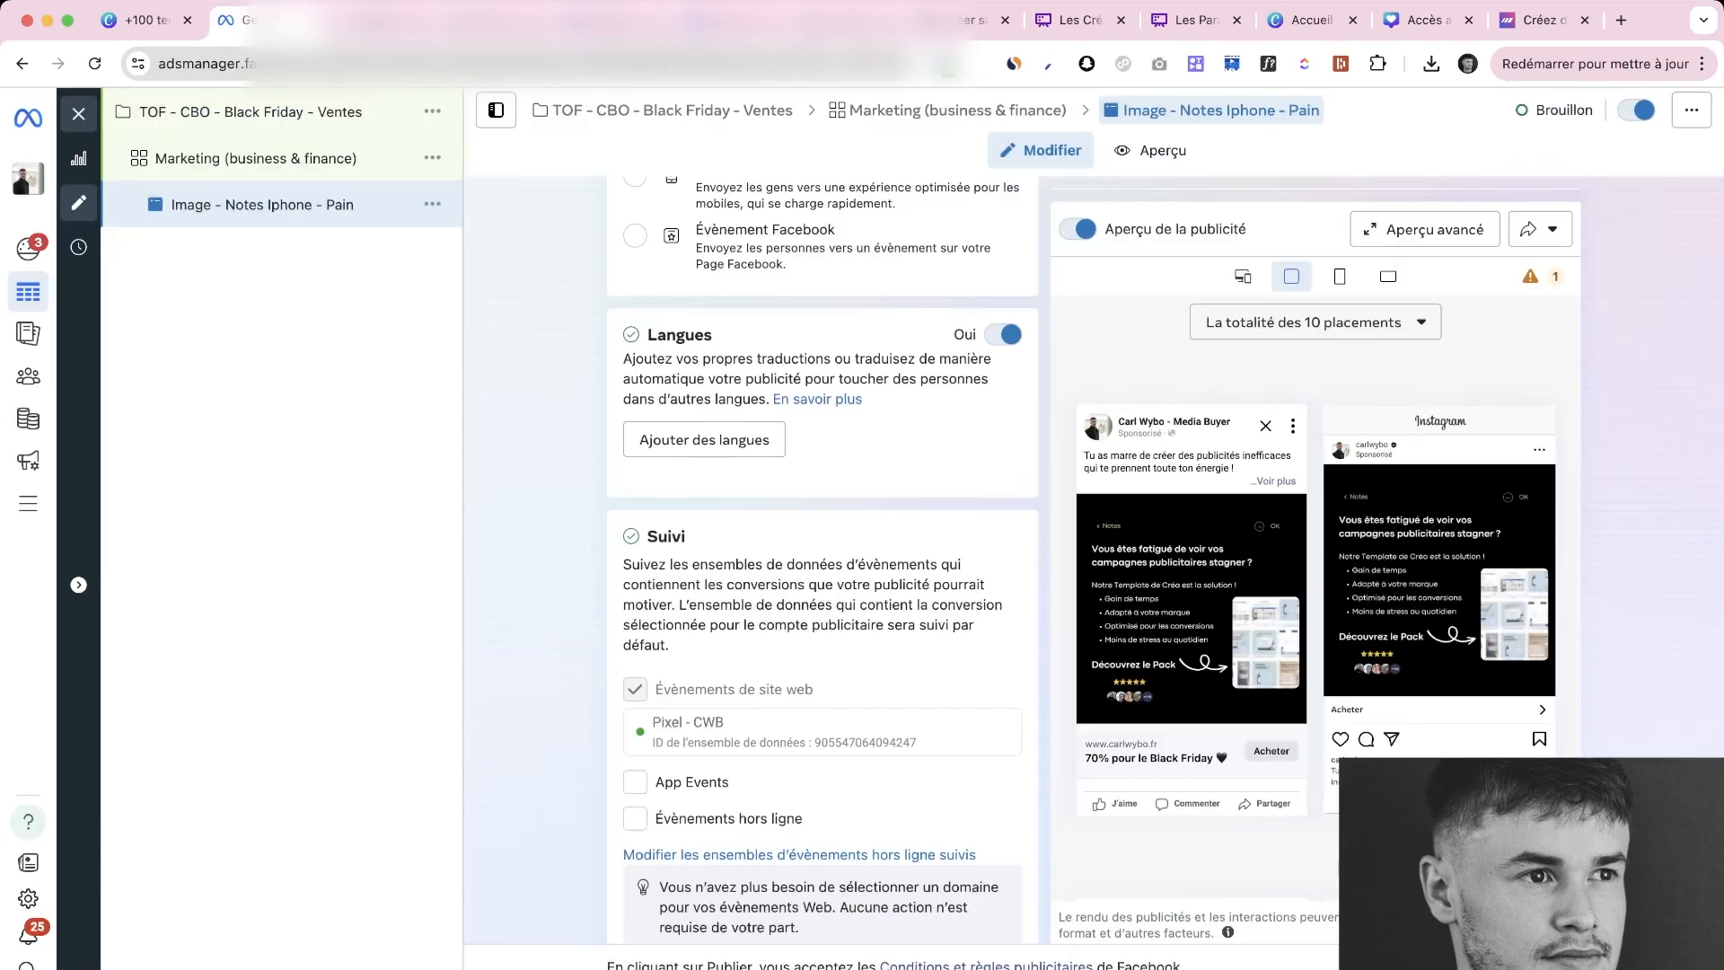
pyautogui.scroll(6, 822, 557)
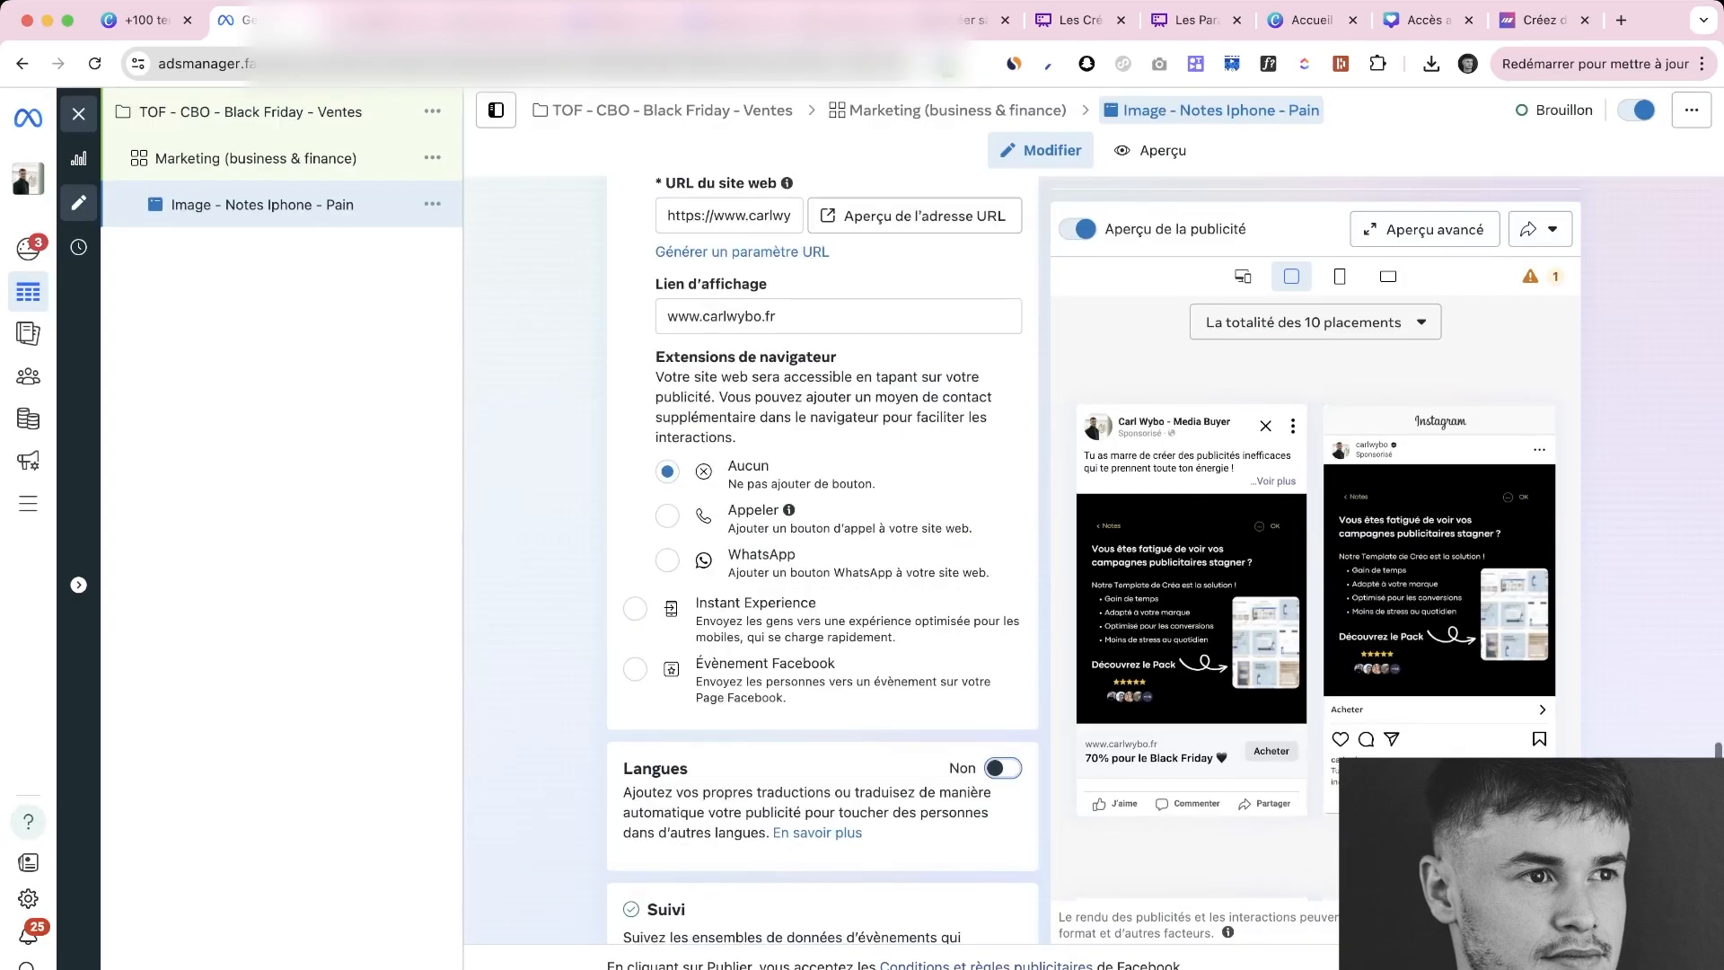
# Set the tracking URL parameters to utm_source={{site_source_name}}&utm_medium={{placement}}&utm_campaign={{campaign.name}}&utm_content={{ad.name}}&adset_name={{adset.name}}&fbc_id={{adset.id}}&h_ad_id={{ad.id}}
pyautogui.scroll(-4, 822, 557)
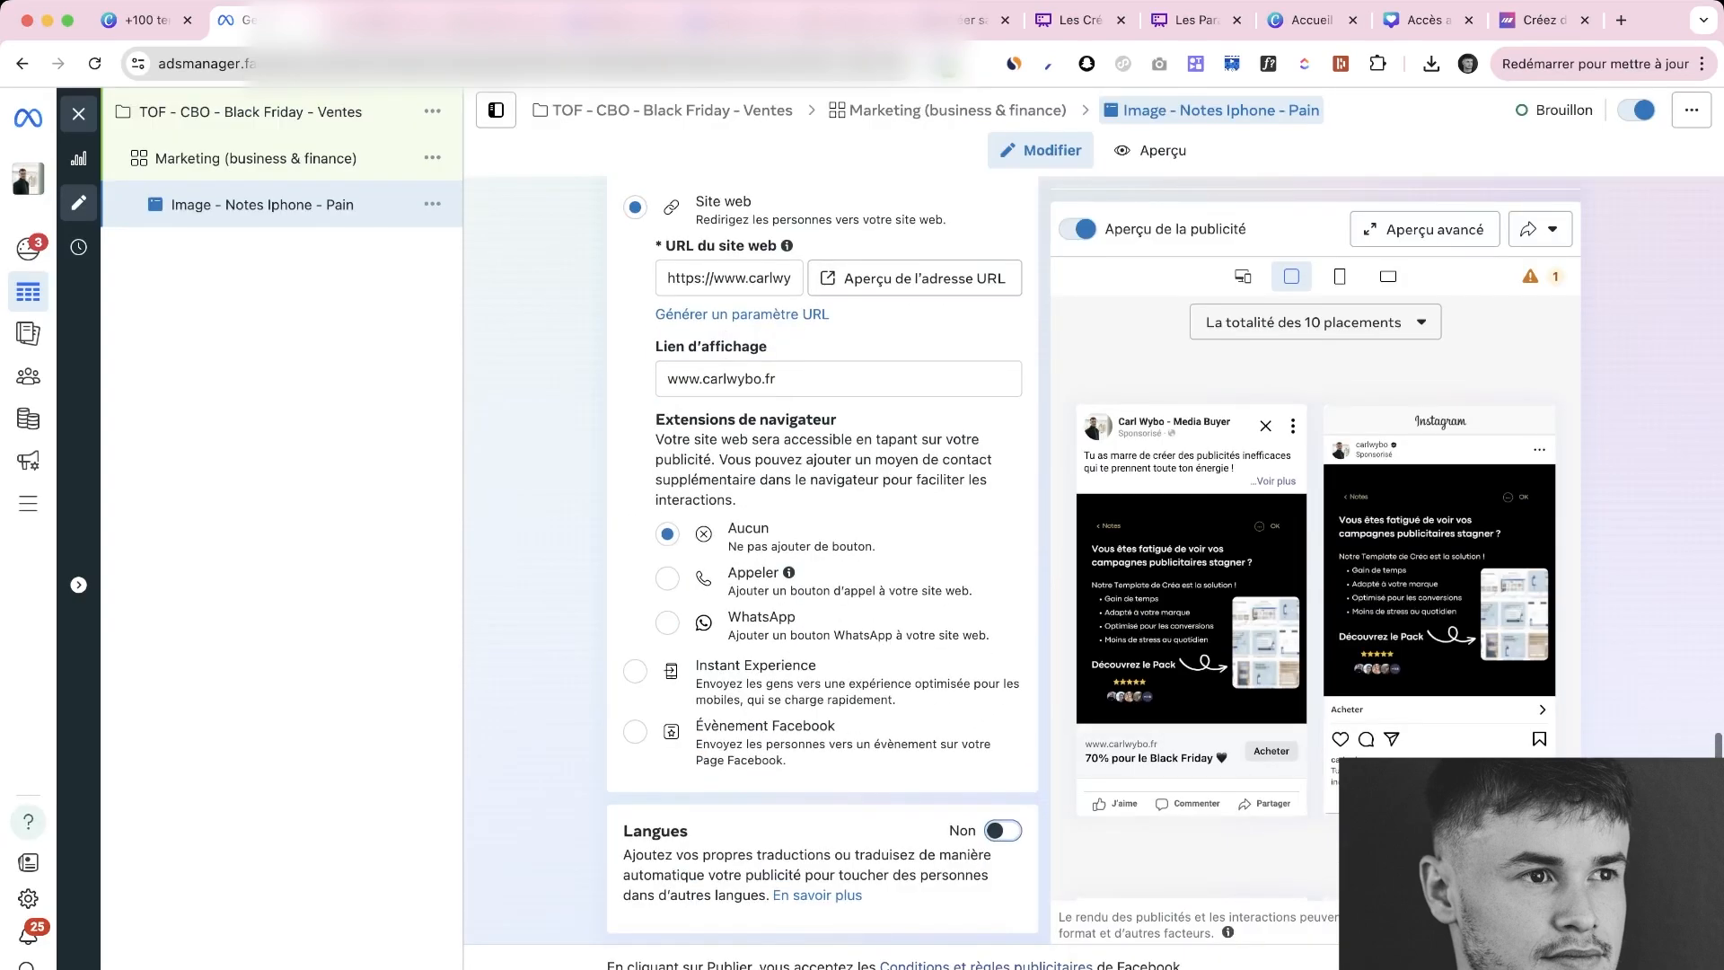
pyautogui.scroll(-3, 823, 556)
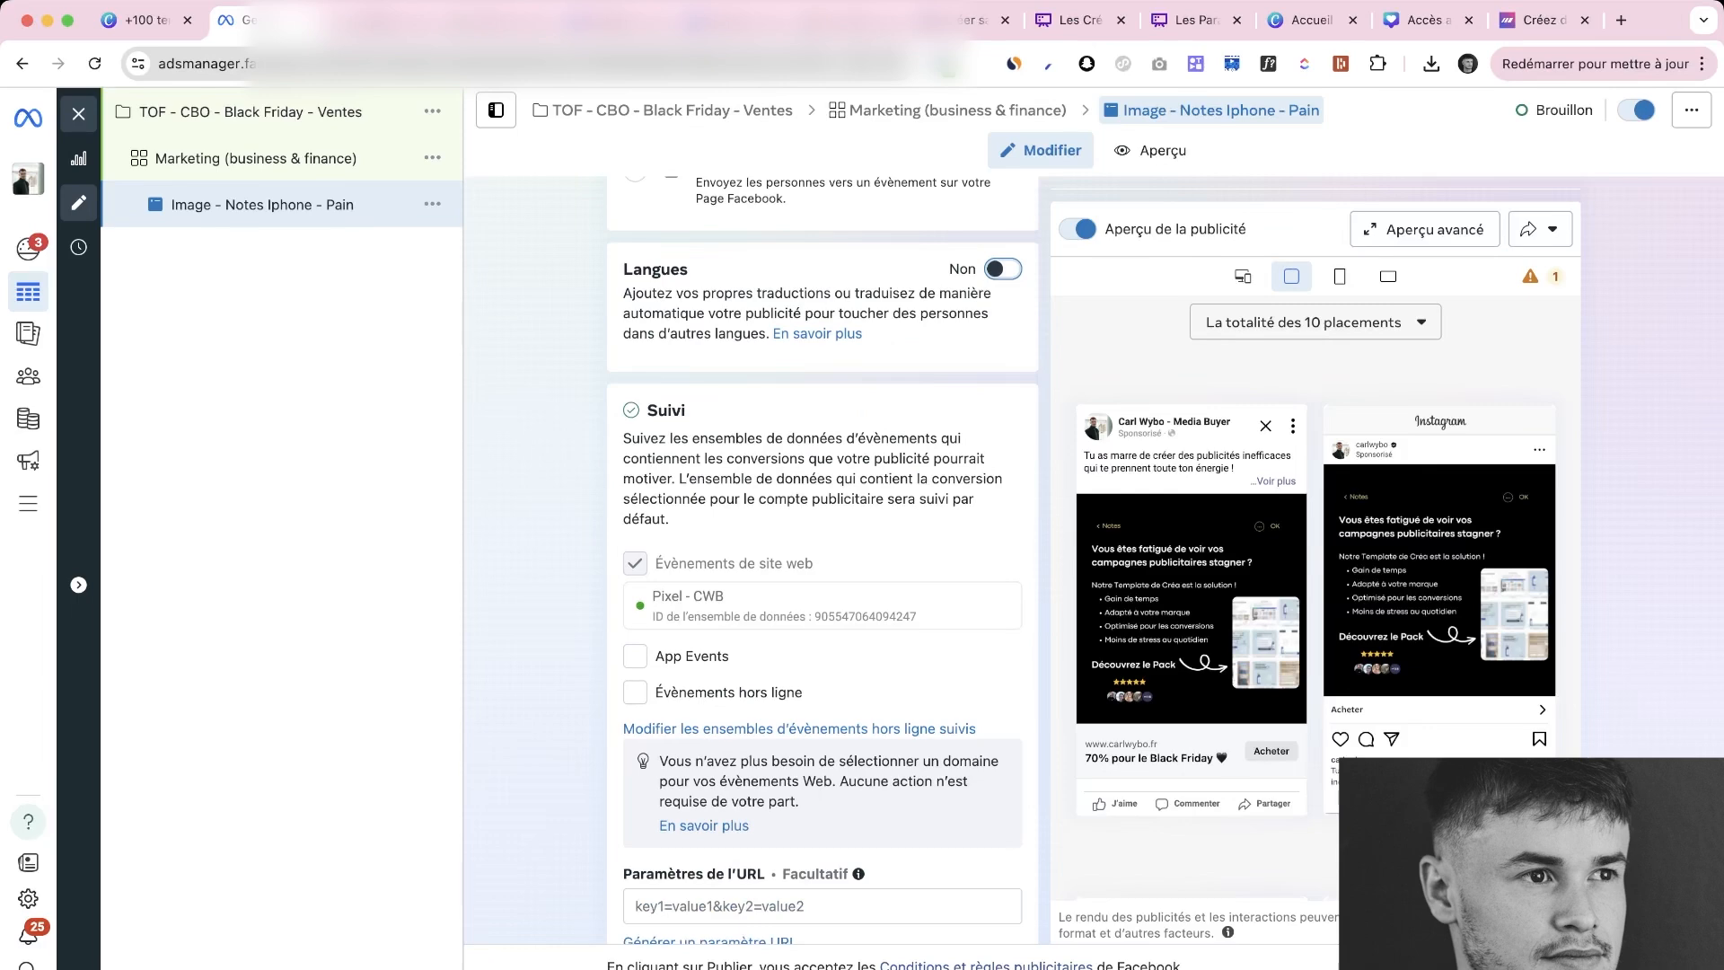
pyautogui.scroll(-1, 823, 556)
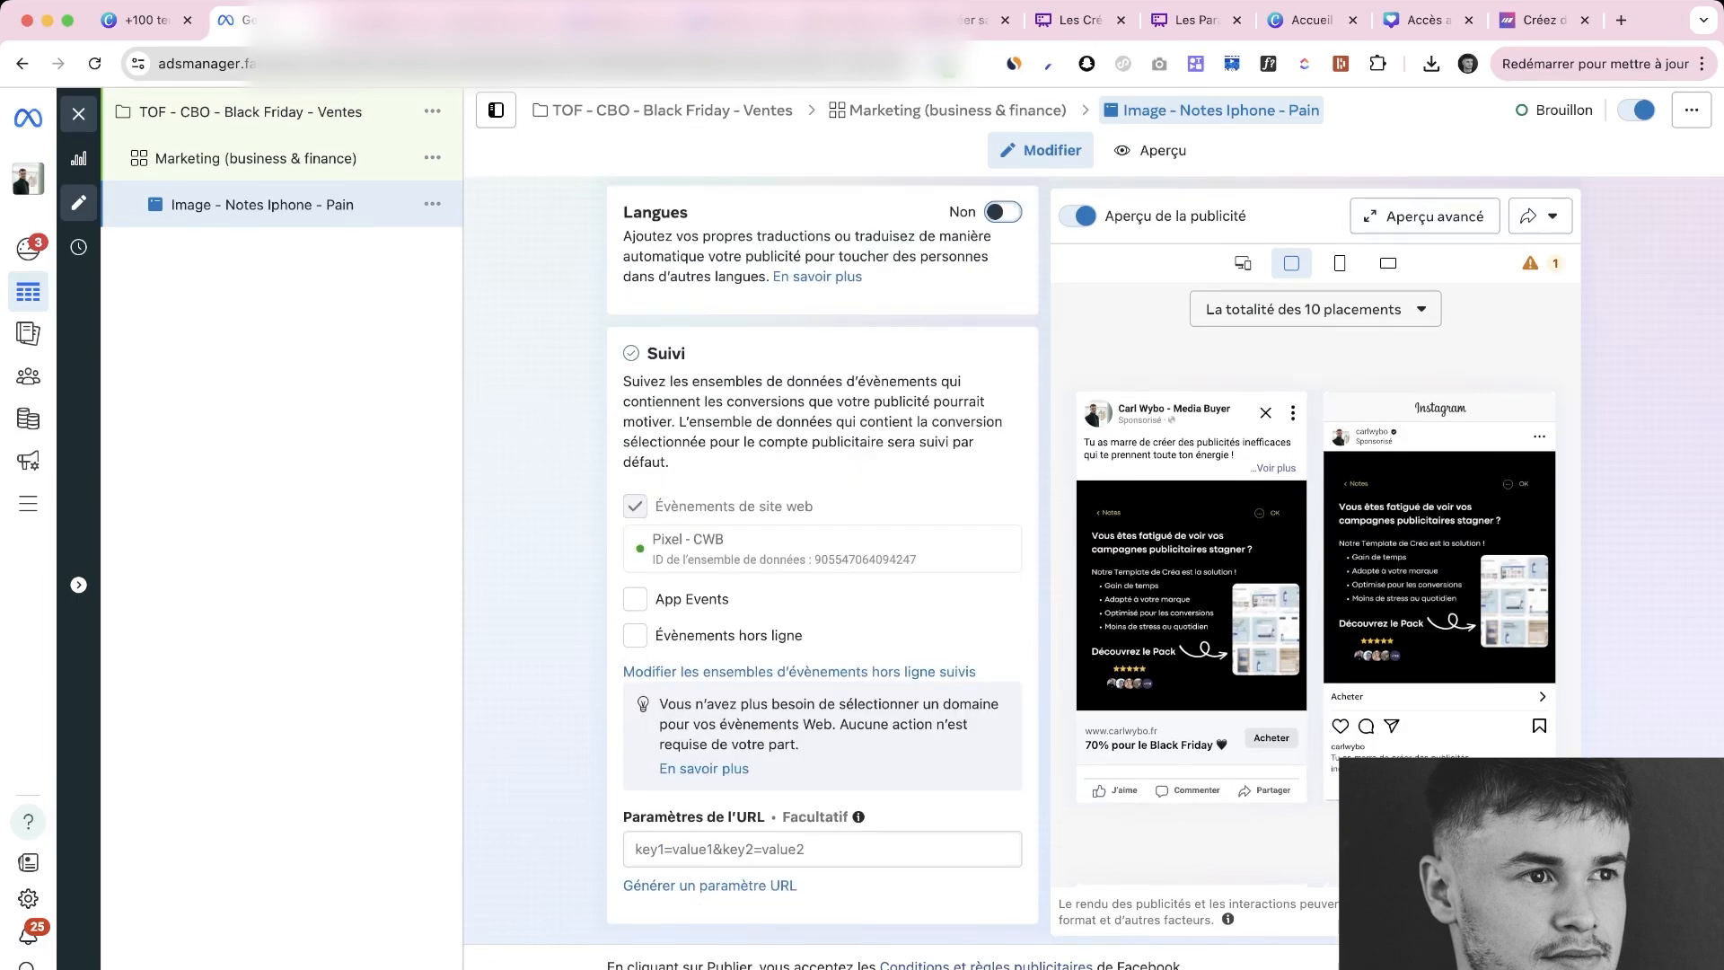
pyautogui.click(822, 850)
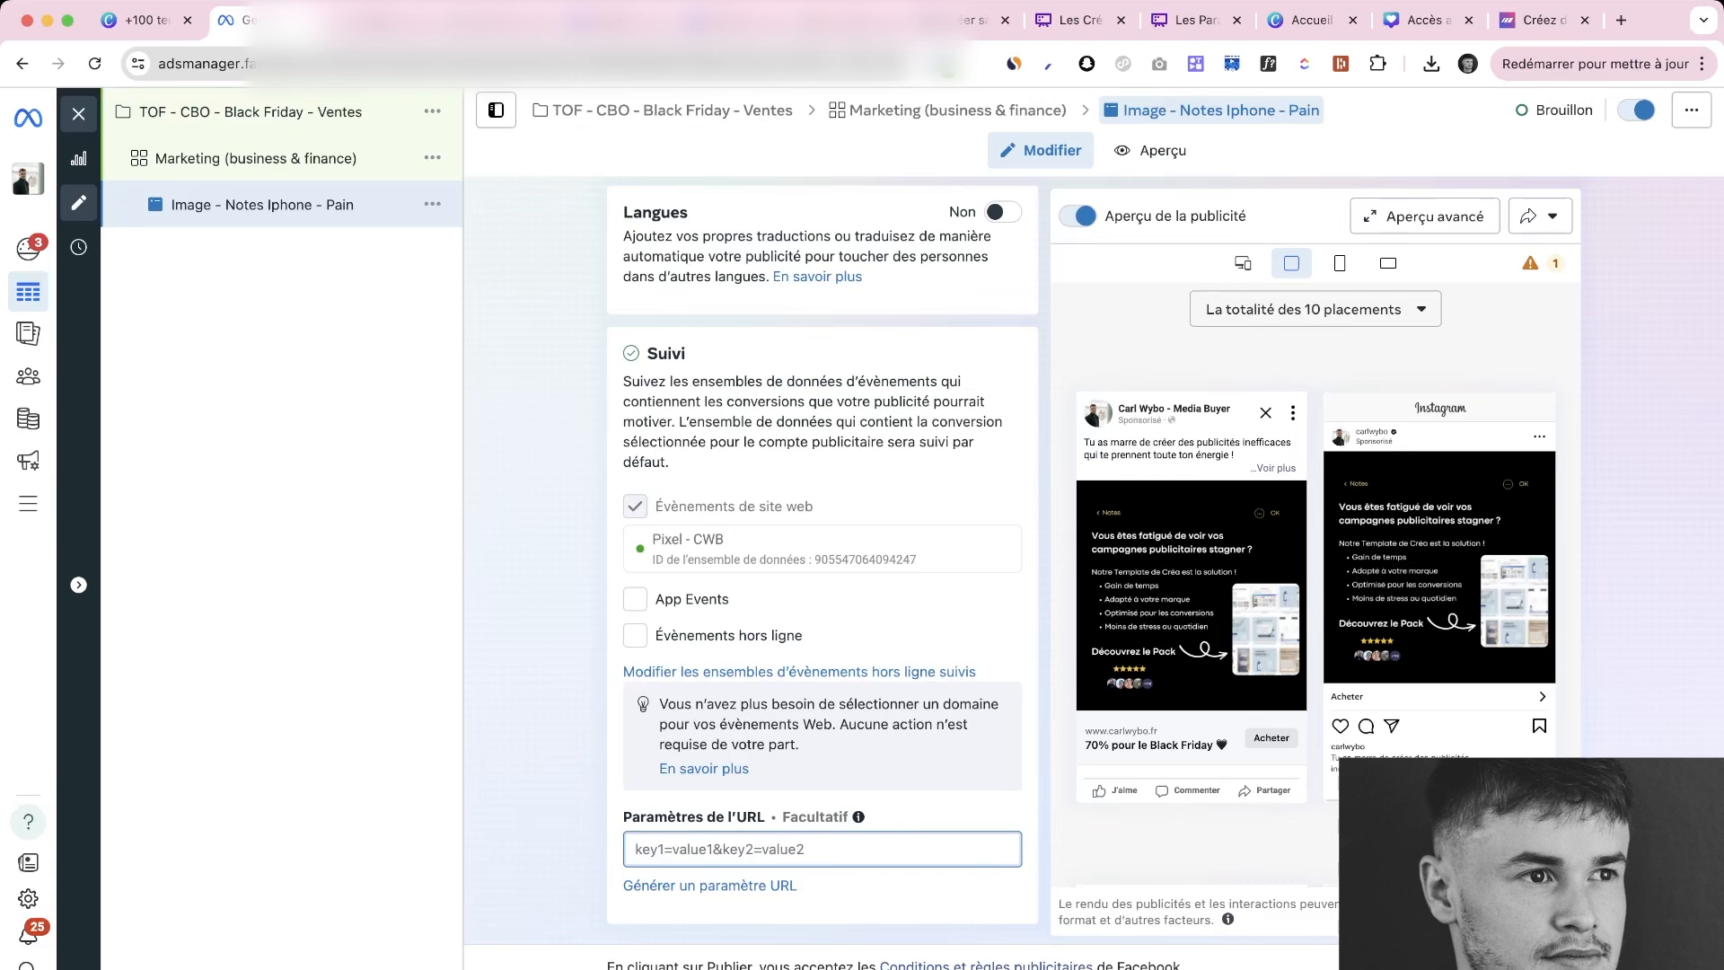
pyautogui.press('super+v')
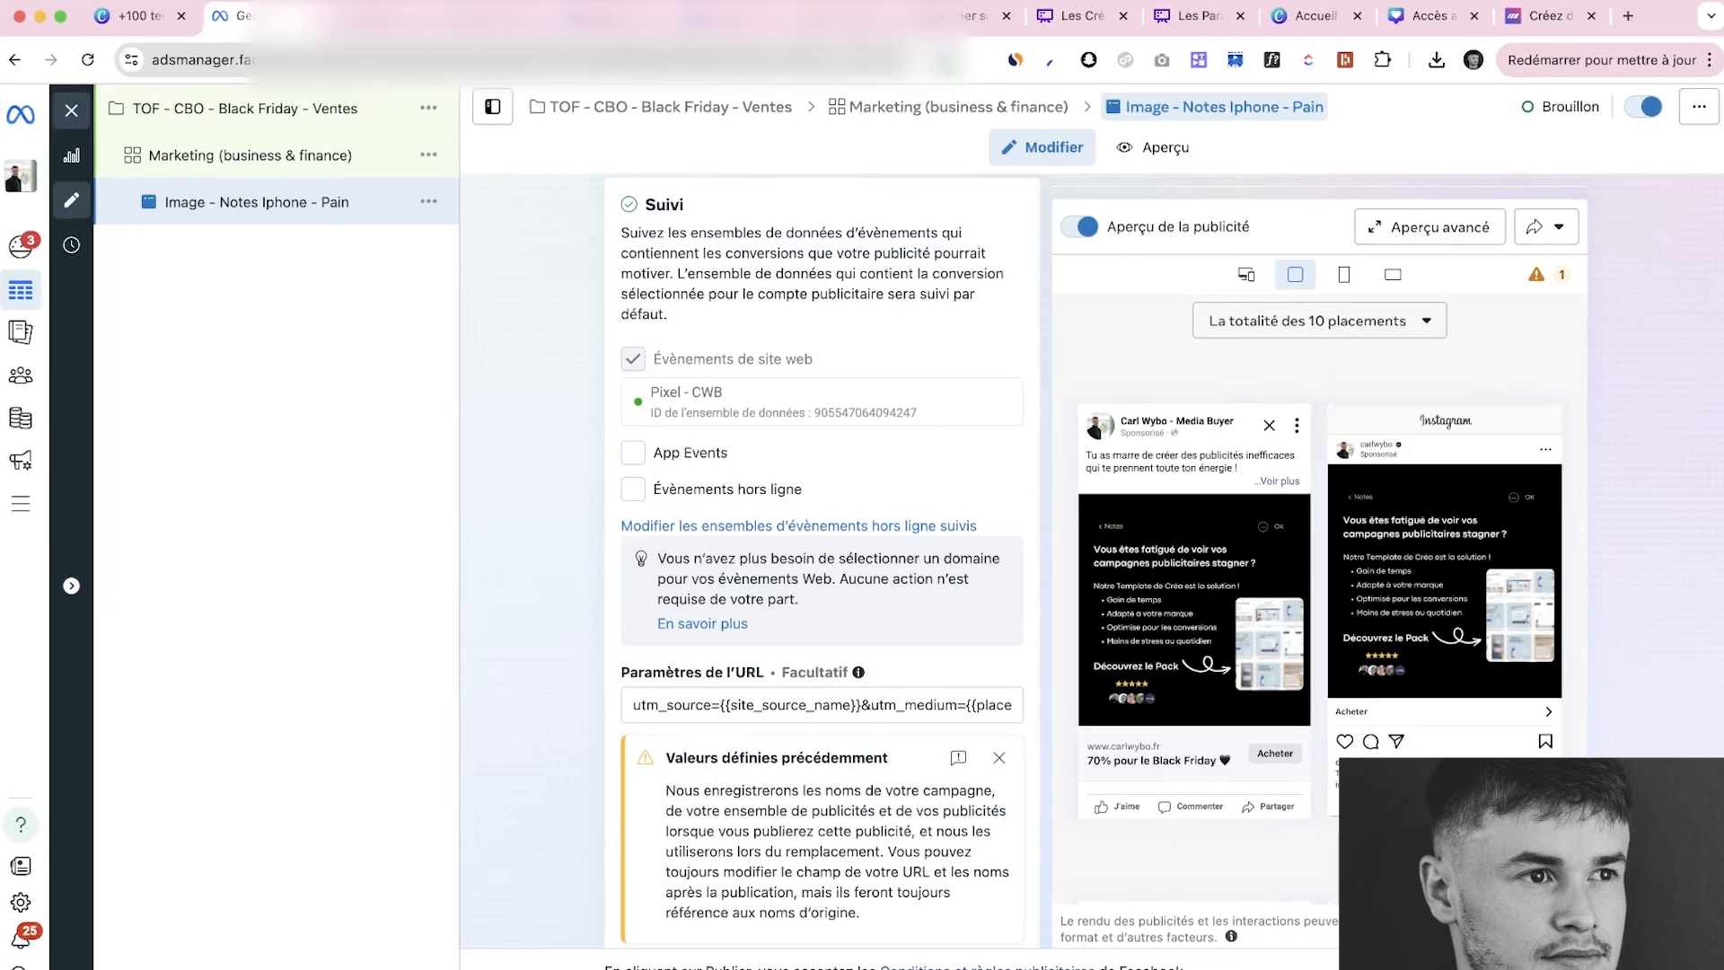
pyautogui.scroll(-1, 822, 556)
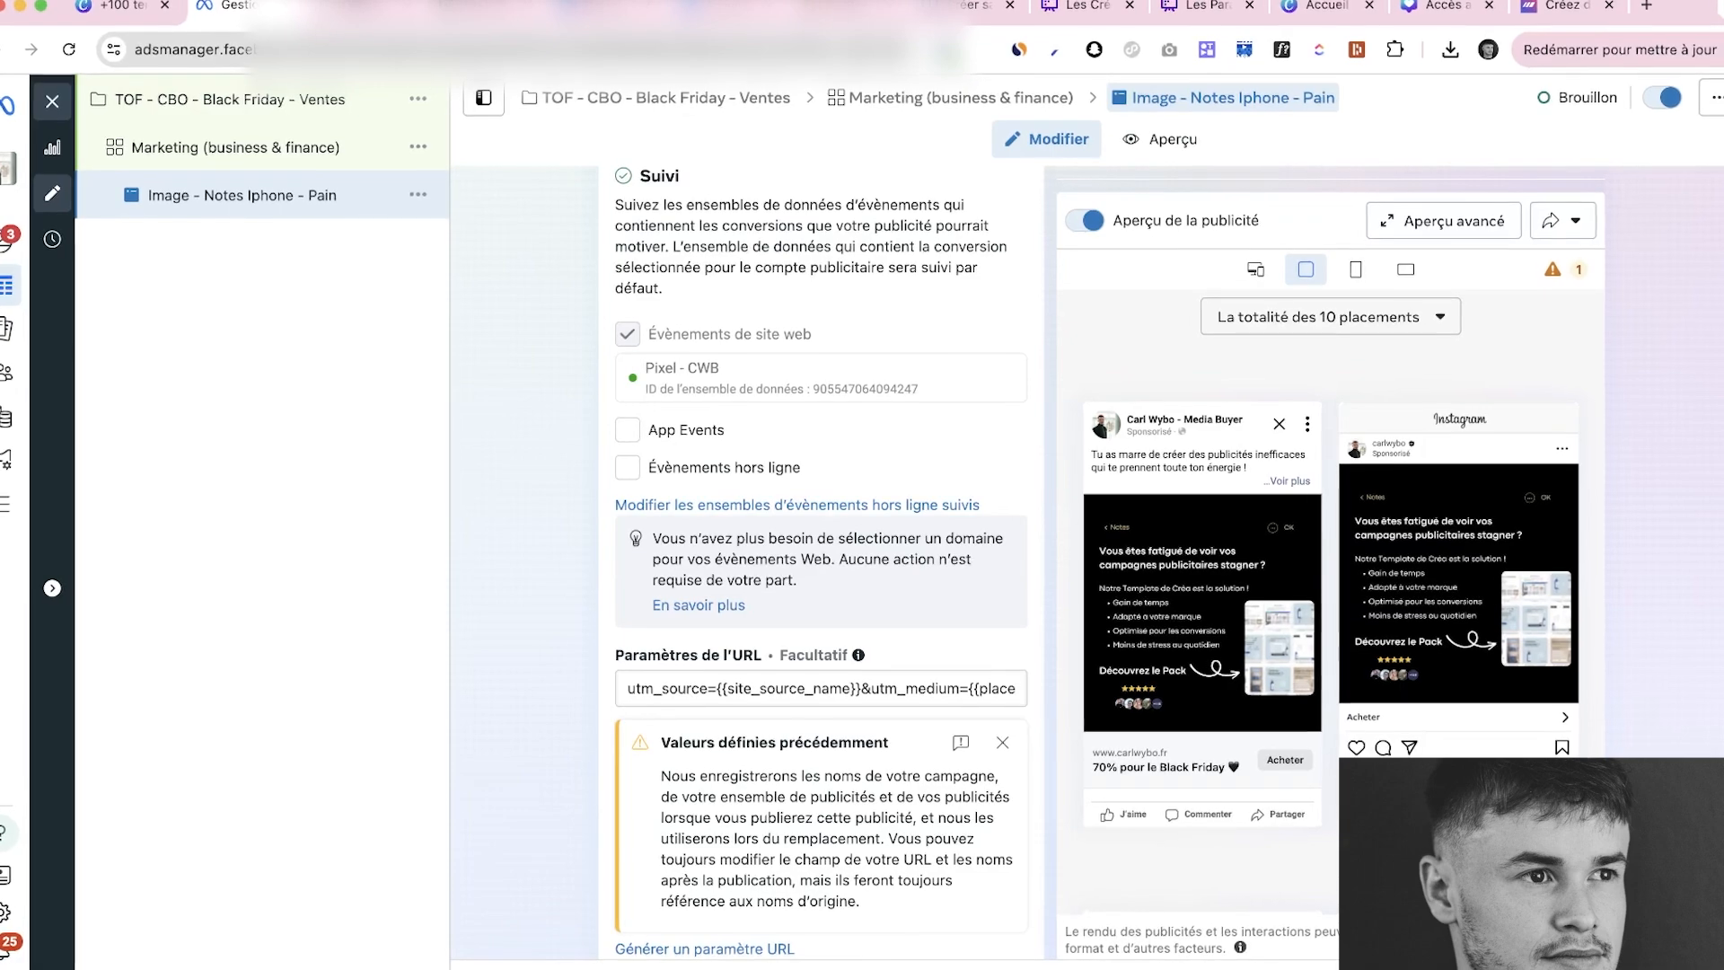
pyautogui.click(708, 688)
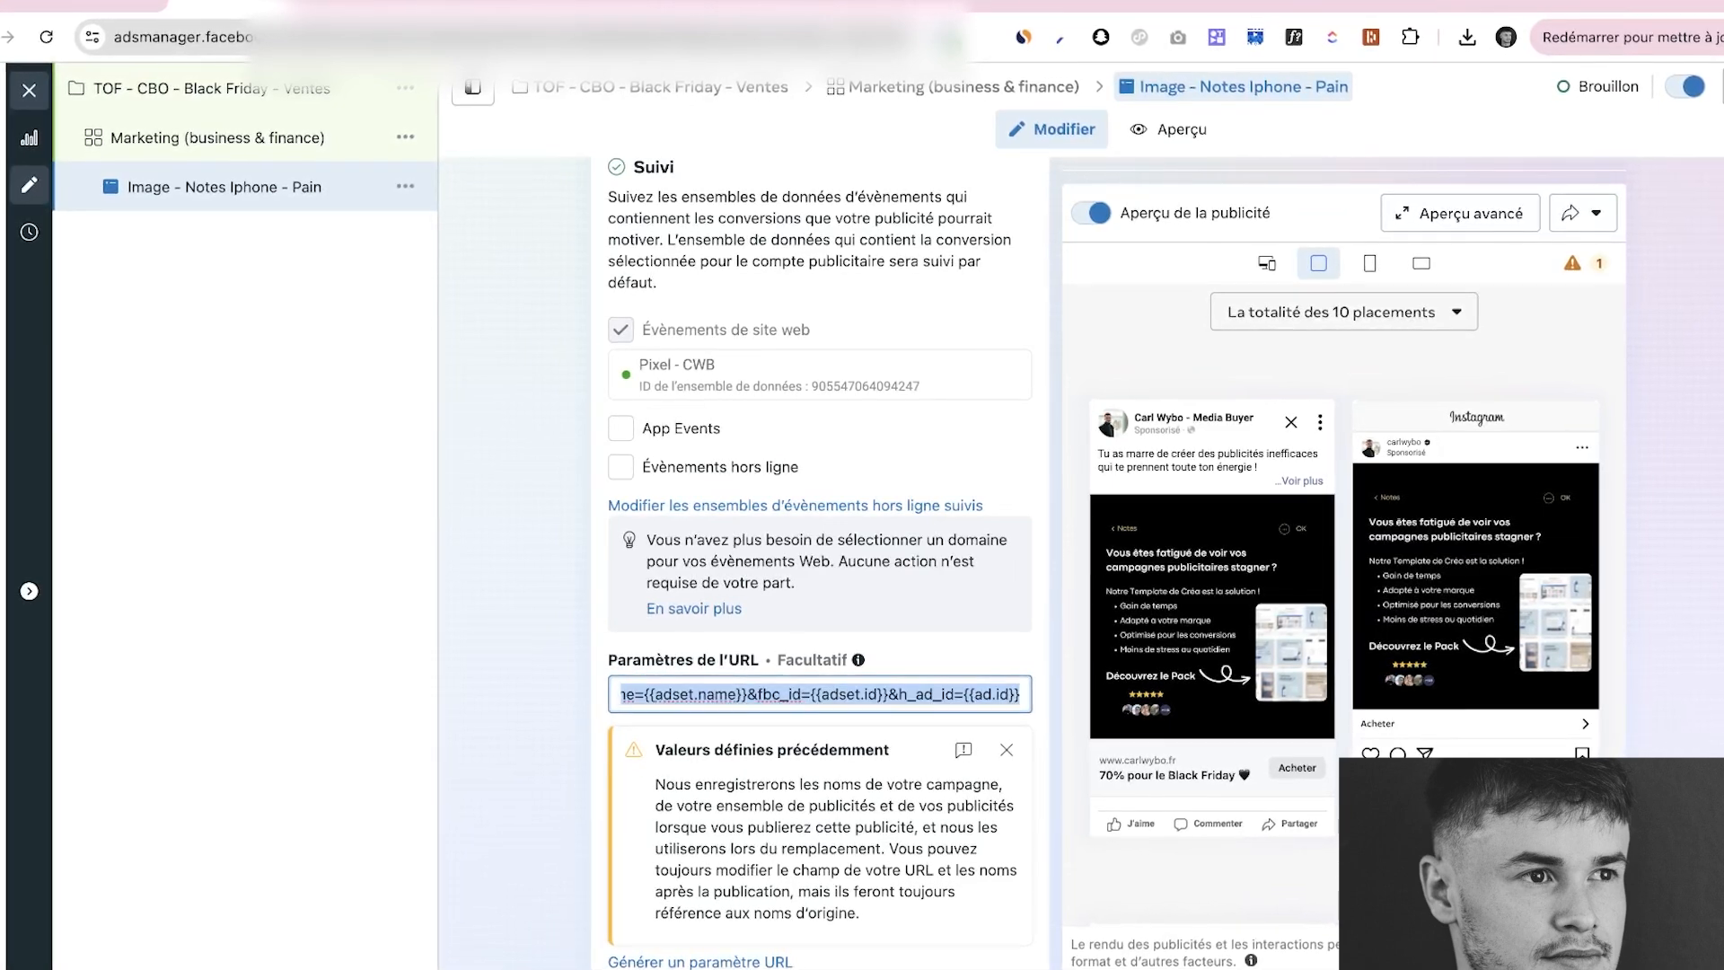
pyautogui.click(819, 694)
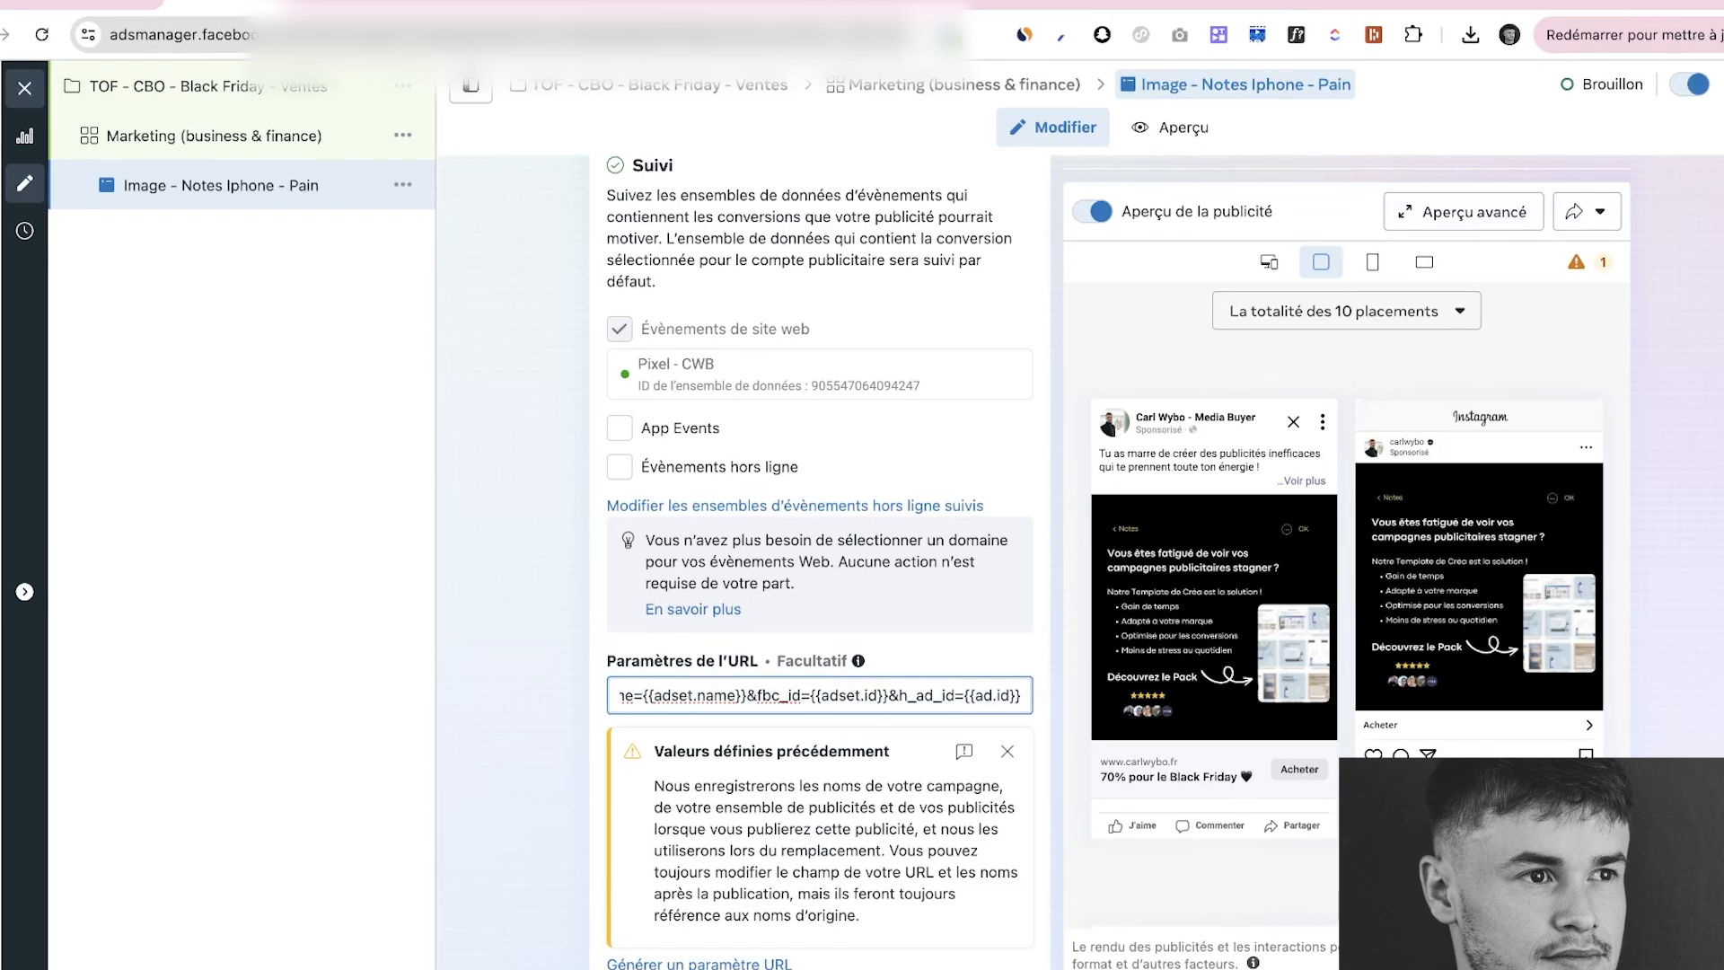
pyautogui.click(530, 665)
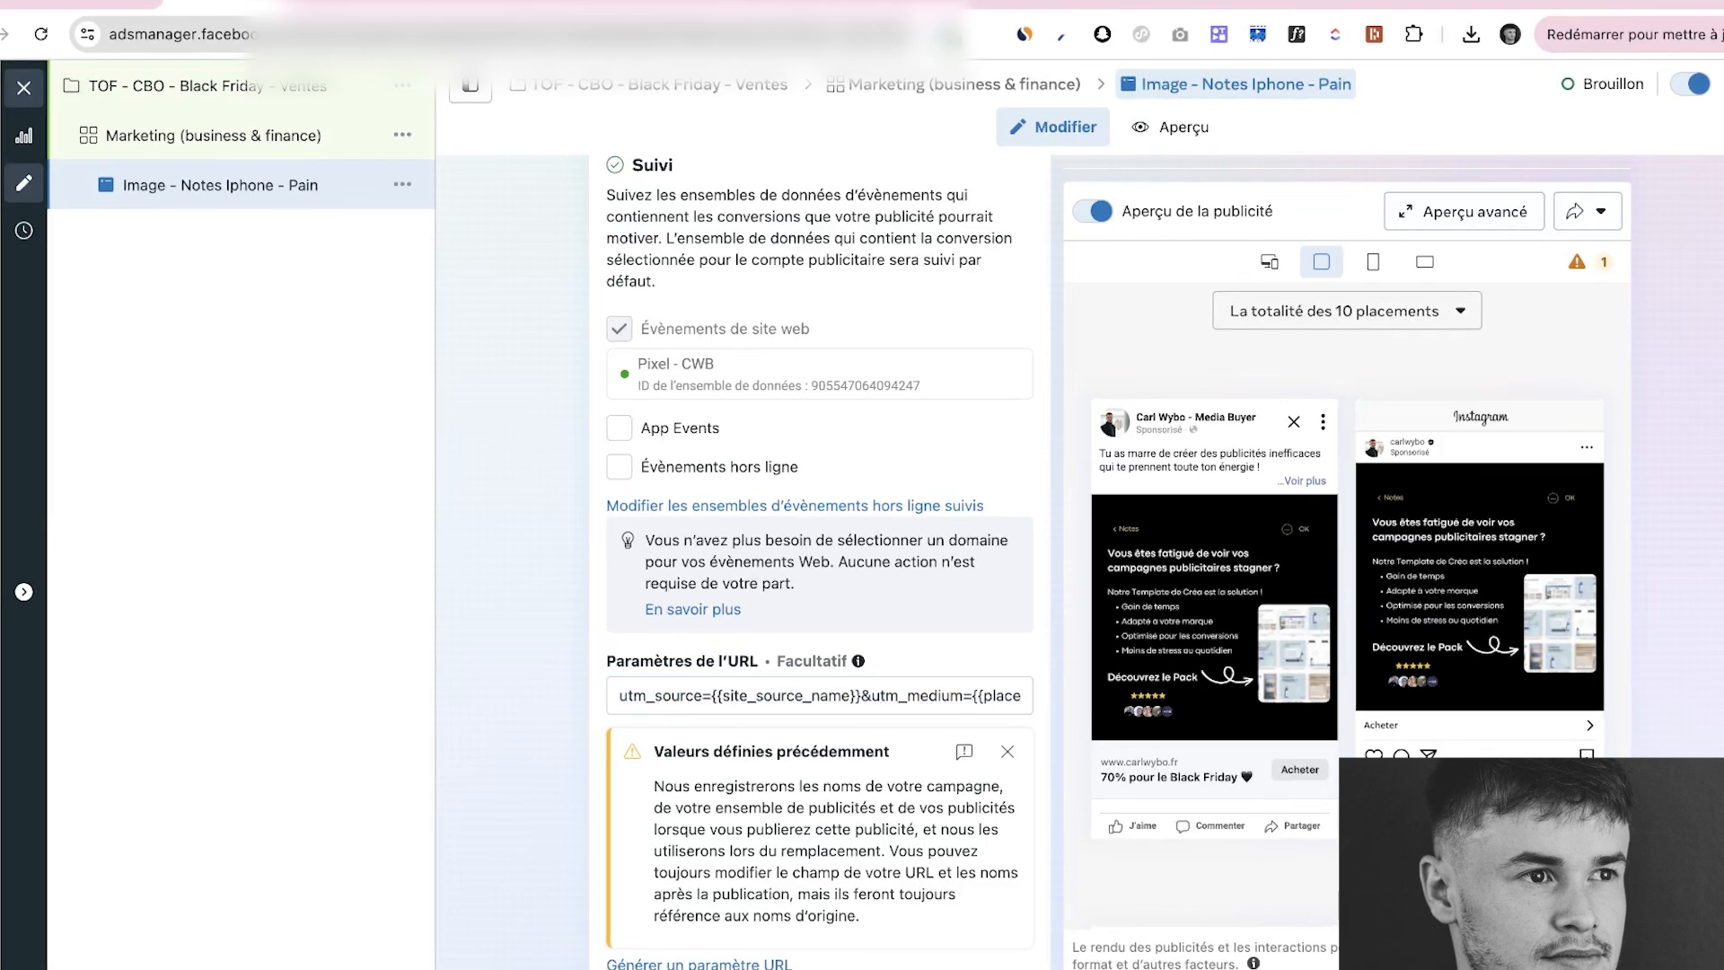
# Open the URL parameter builder, examine the custom parameters and the parameter preview, and close it without applying changes
pyautogui.scroll(-1, 819, 575)
pyautogui.scroll(5, 821, 557)
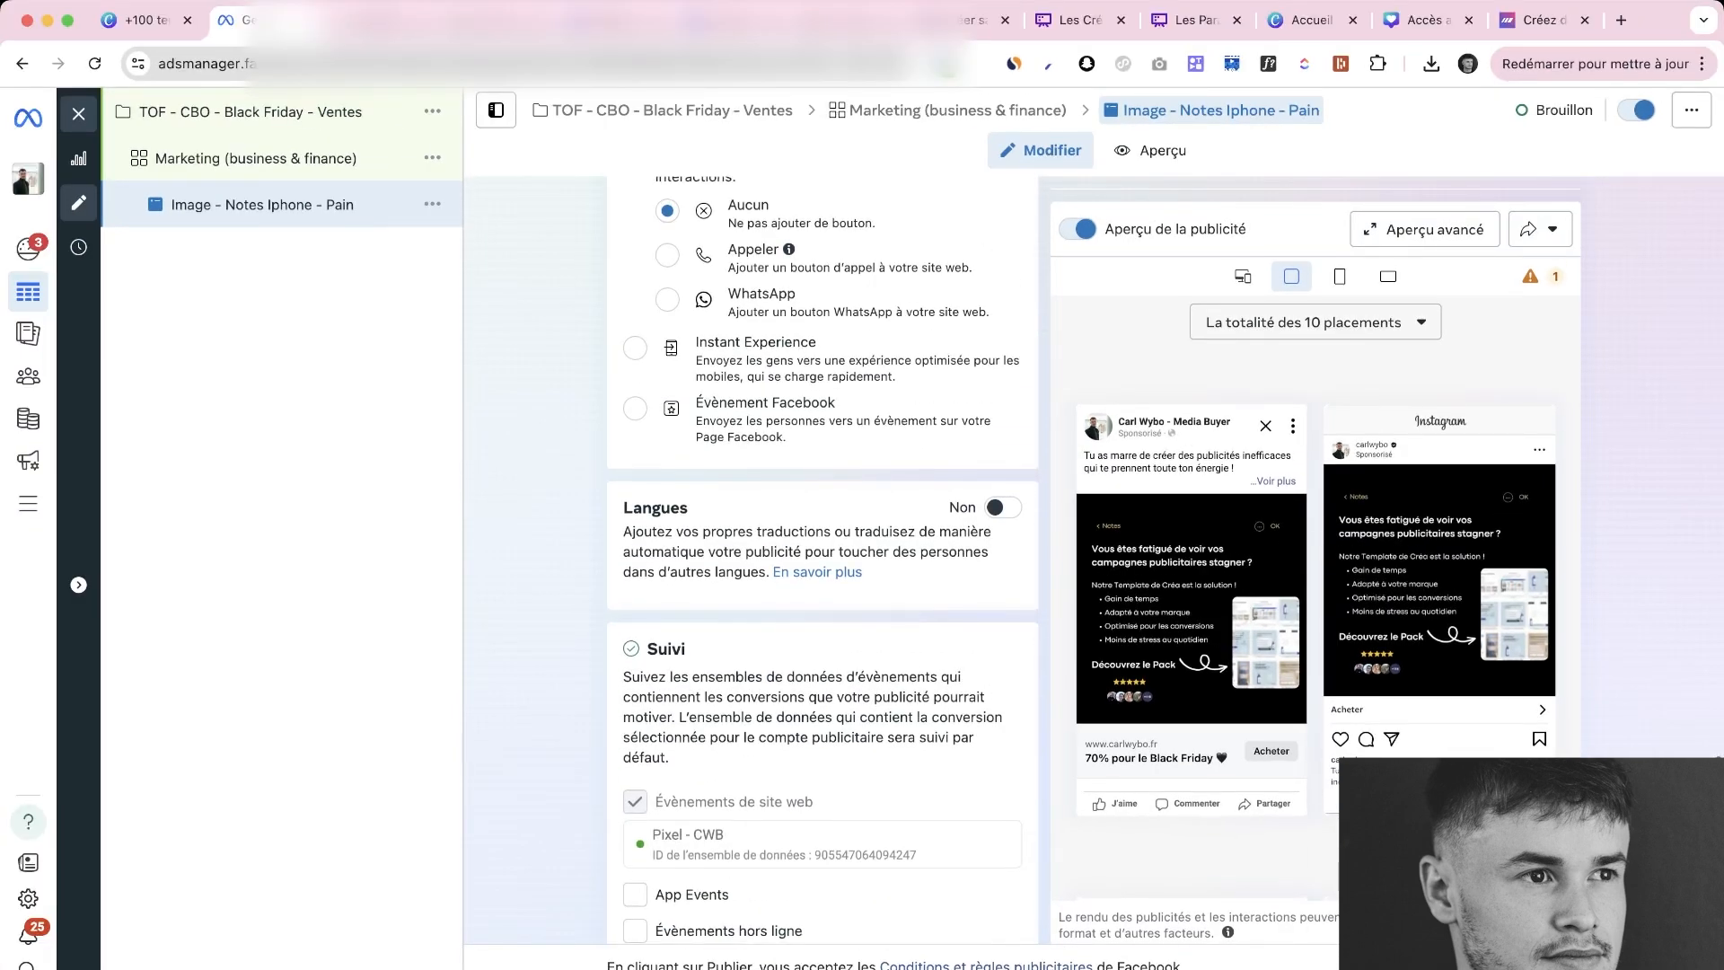
pyautogui.scroll(-5, 821, 556)
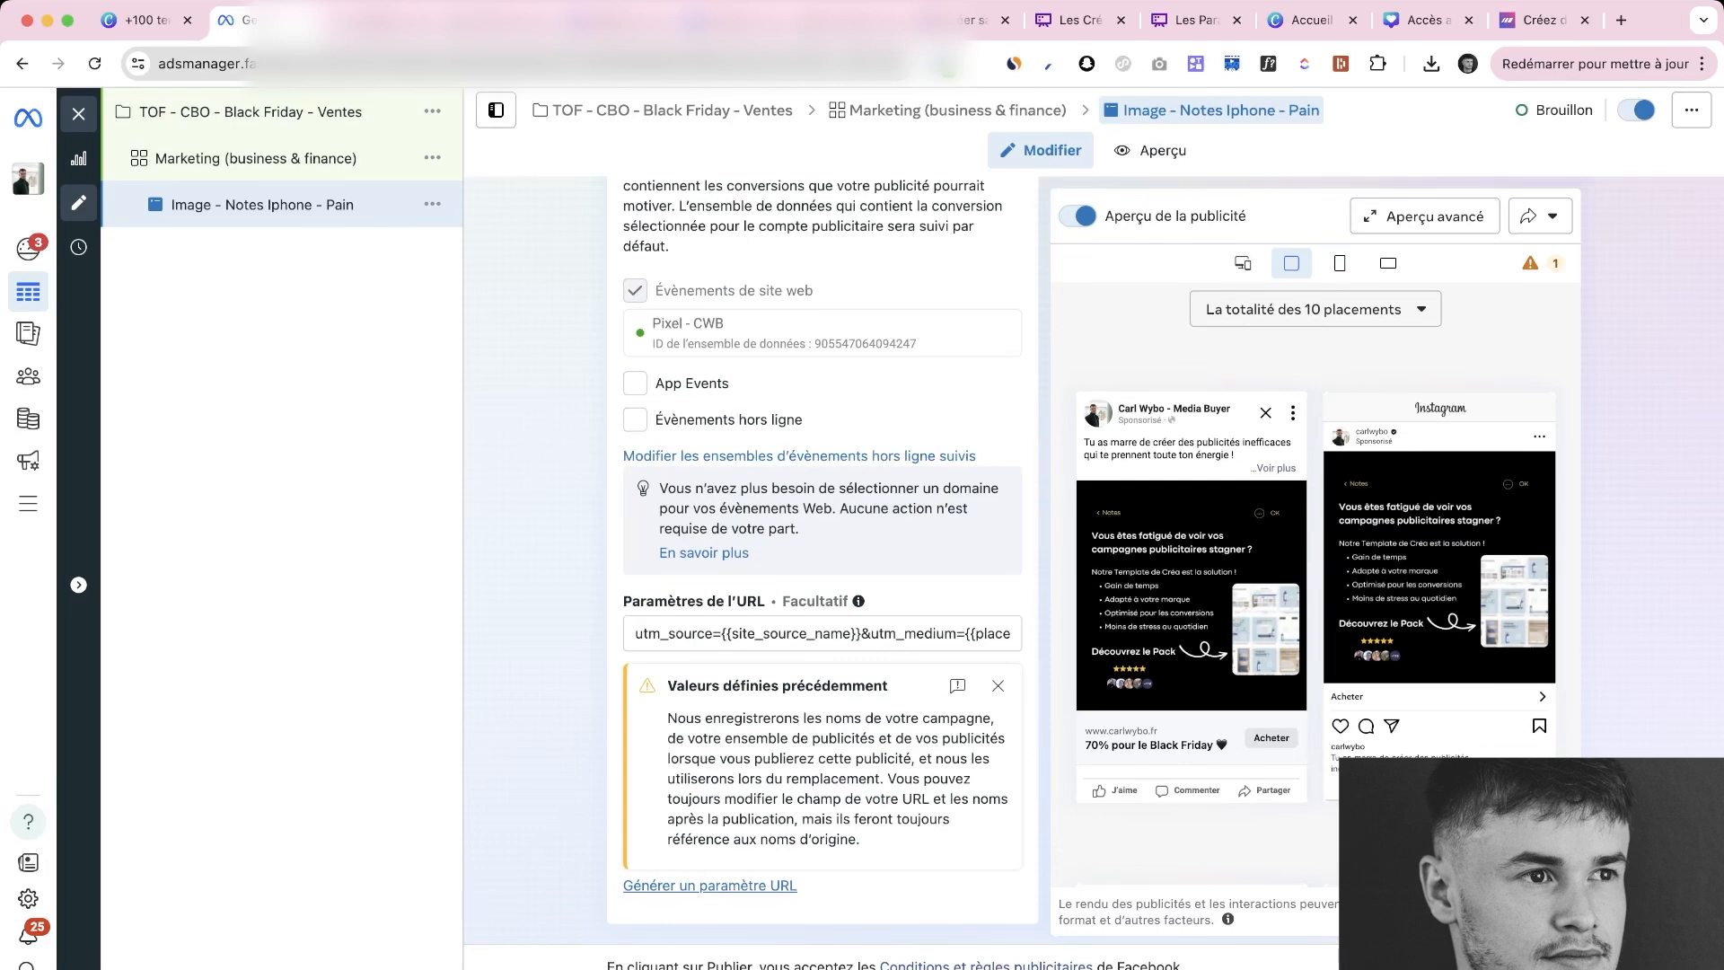
pyautogui.click(710, 885)
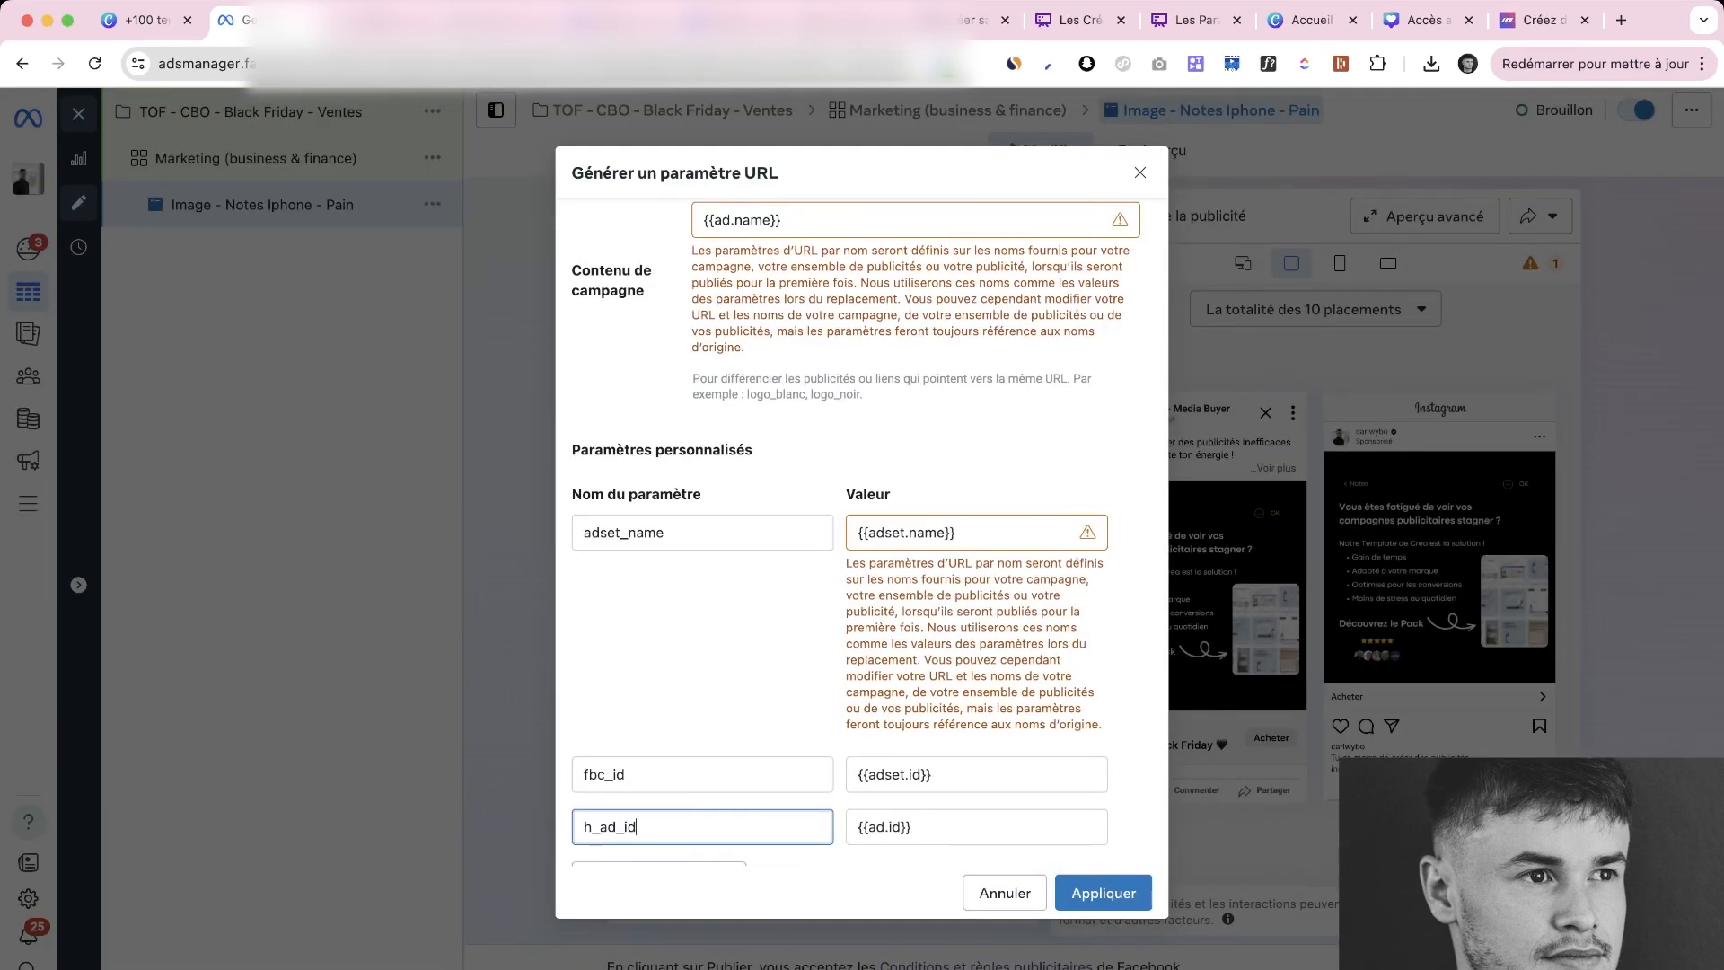
pyautogui.scroll(-2, 857, 539)
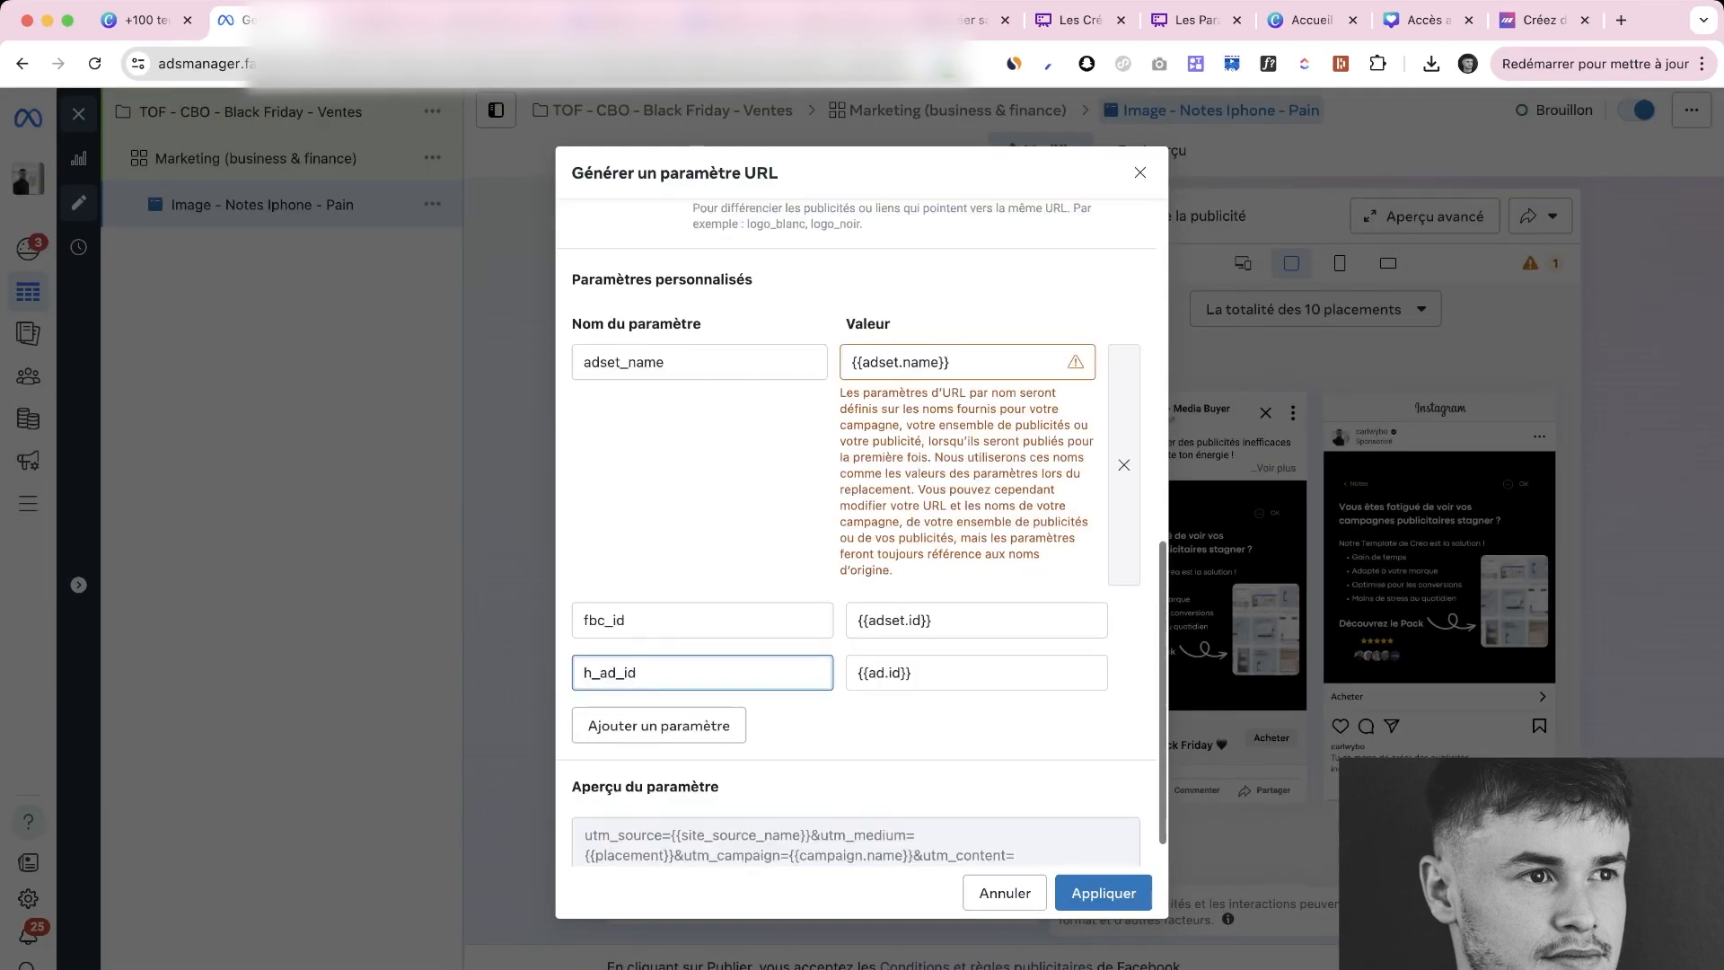
pyautogui.scroll(3, 858, 548)
pyautogui.scroll(-4, 858, 547)
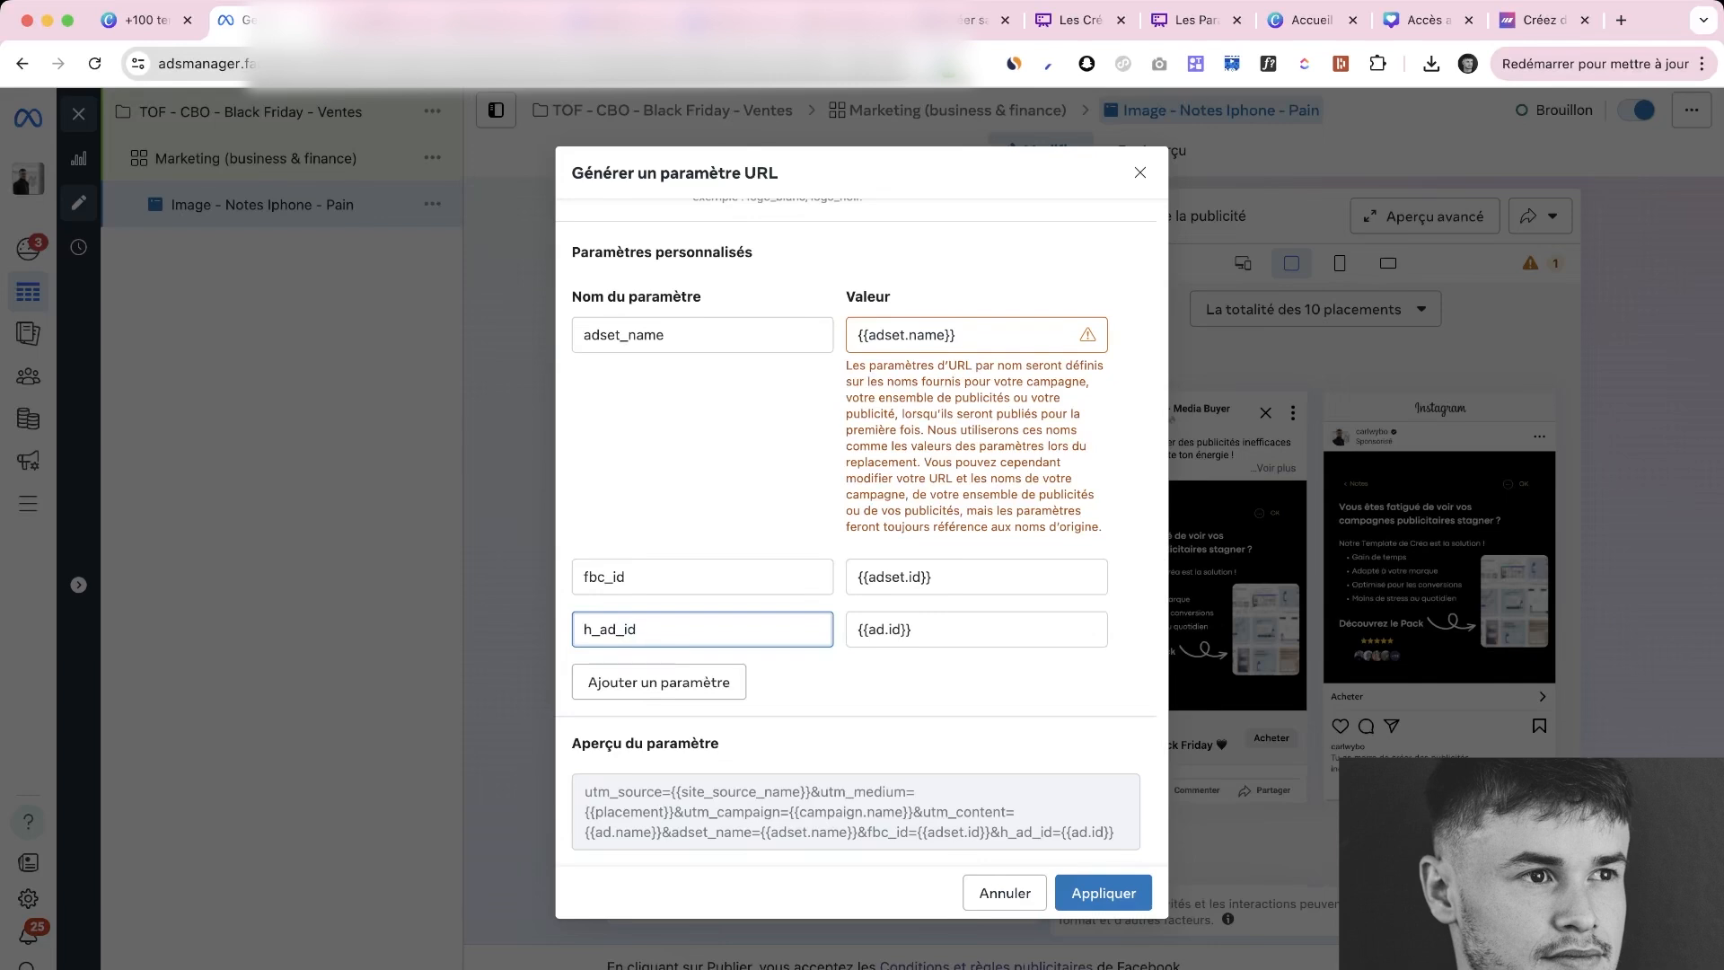
pyautogui.moveTo(585, 791); pyautogui.dragTo(1116, 833)
pyautogui.click(1116, 833)
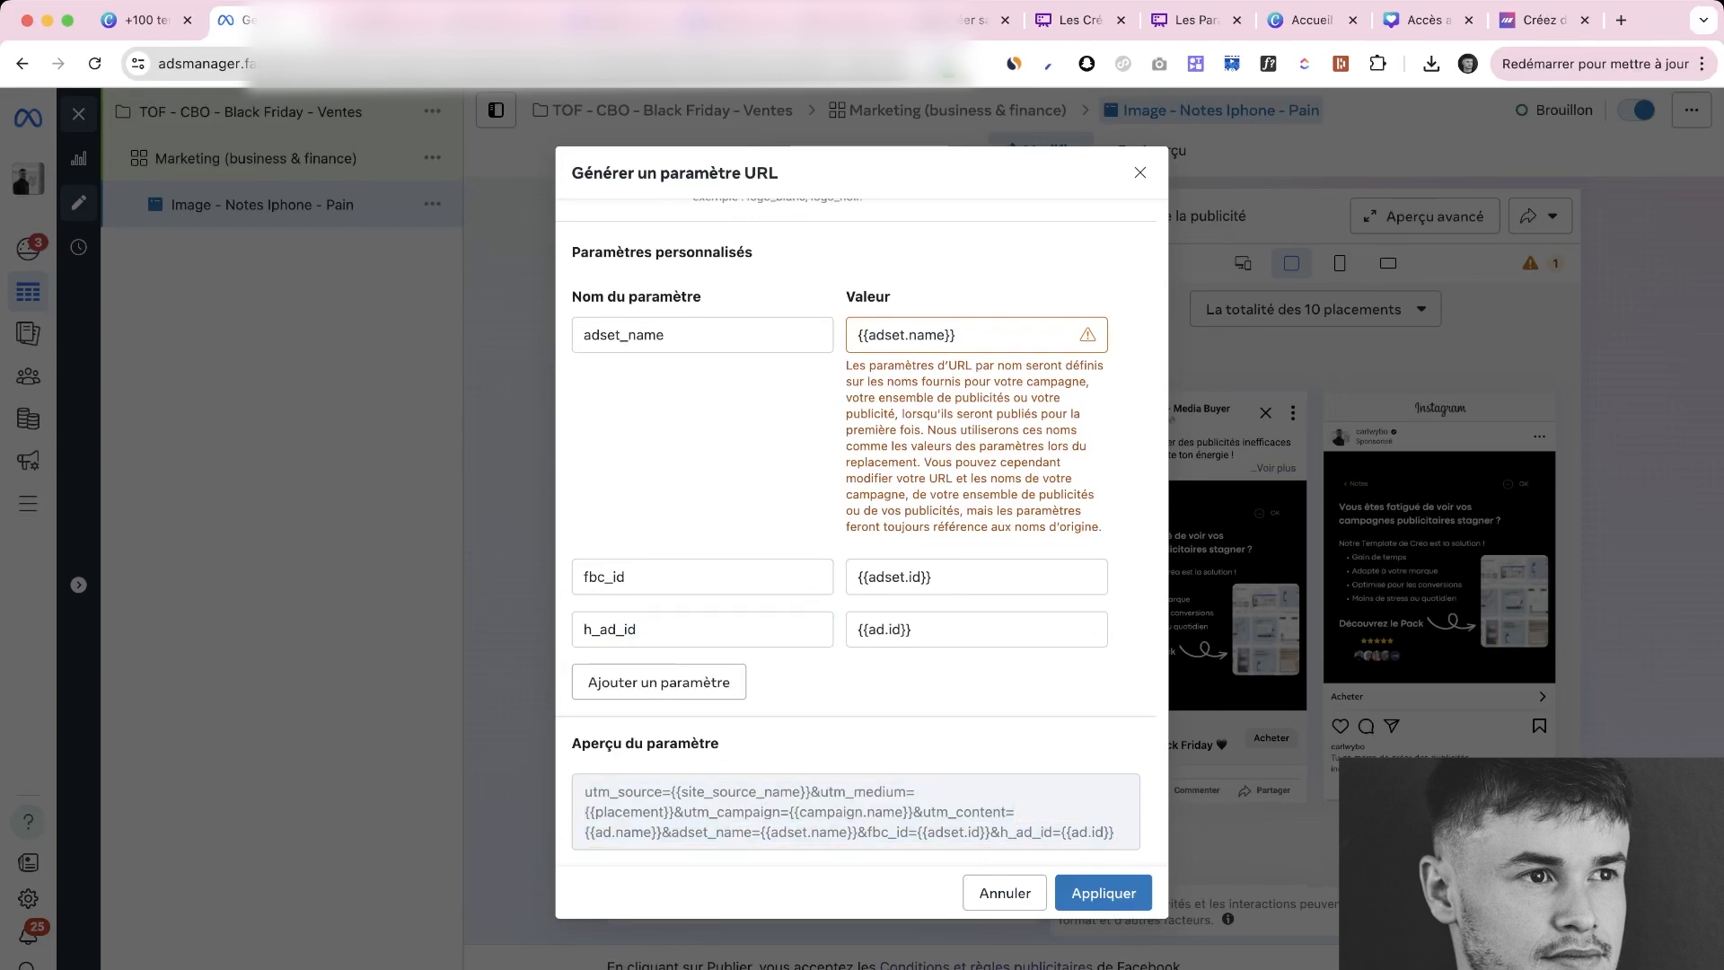
pyautogui.click(1140, 173)
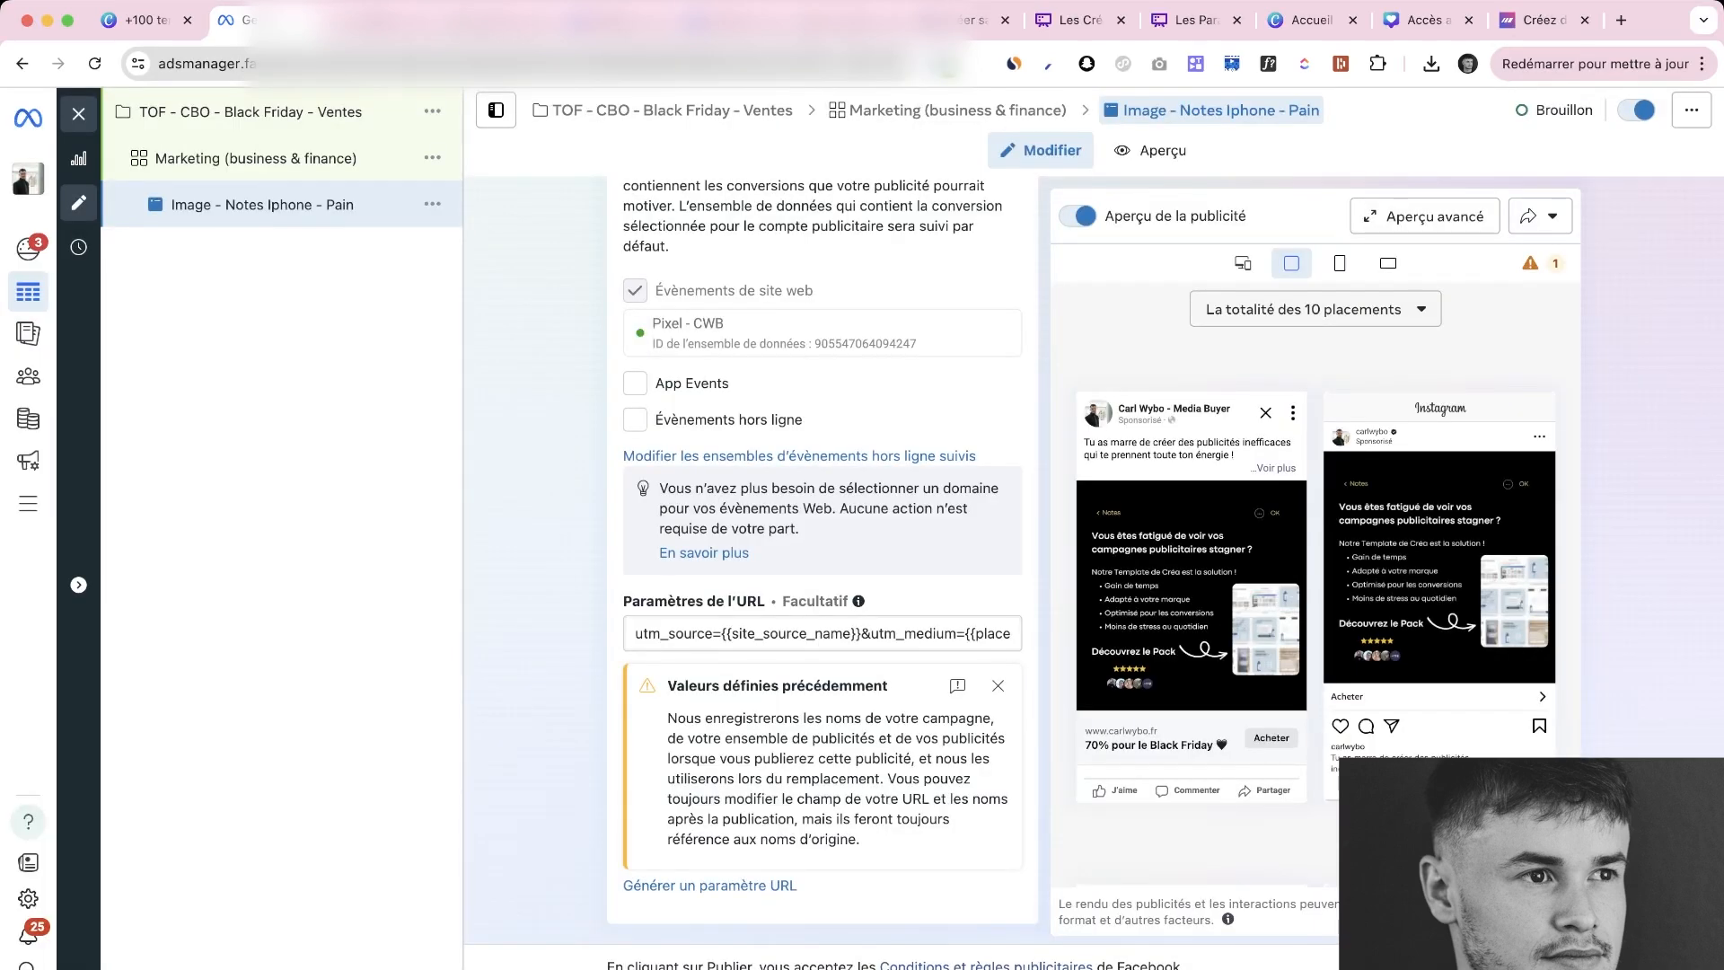
pyautogui.hscroll(2, 822, 633)
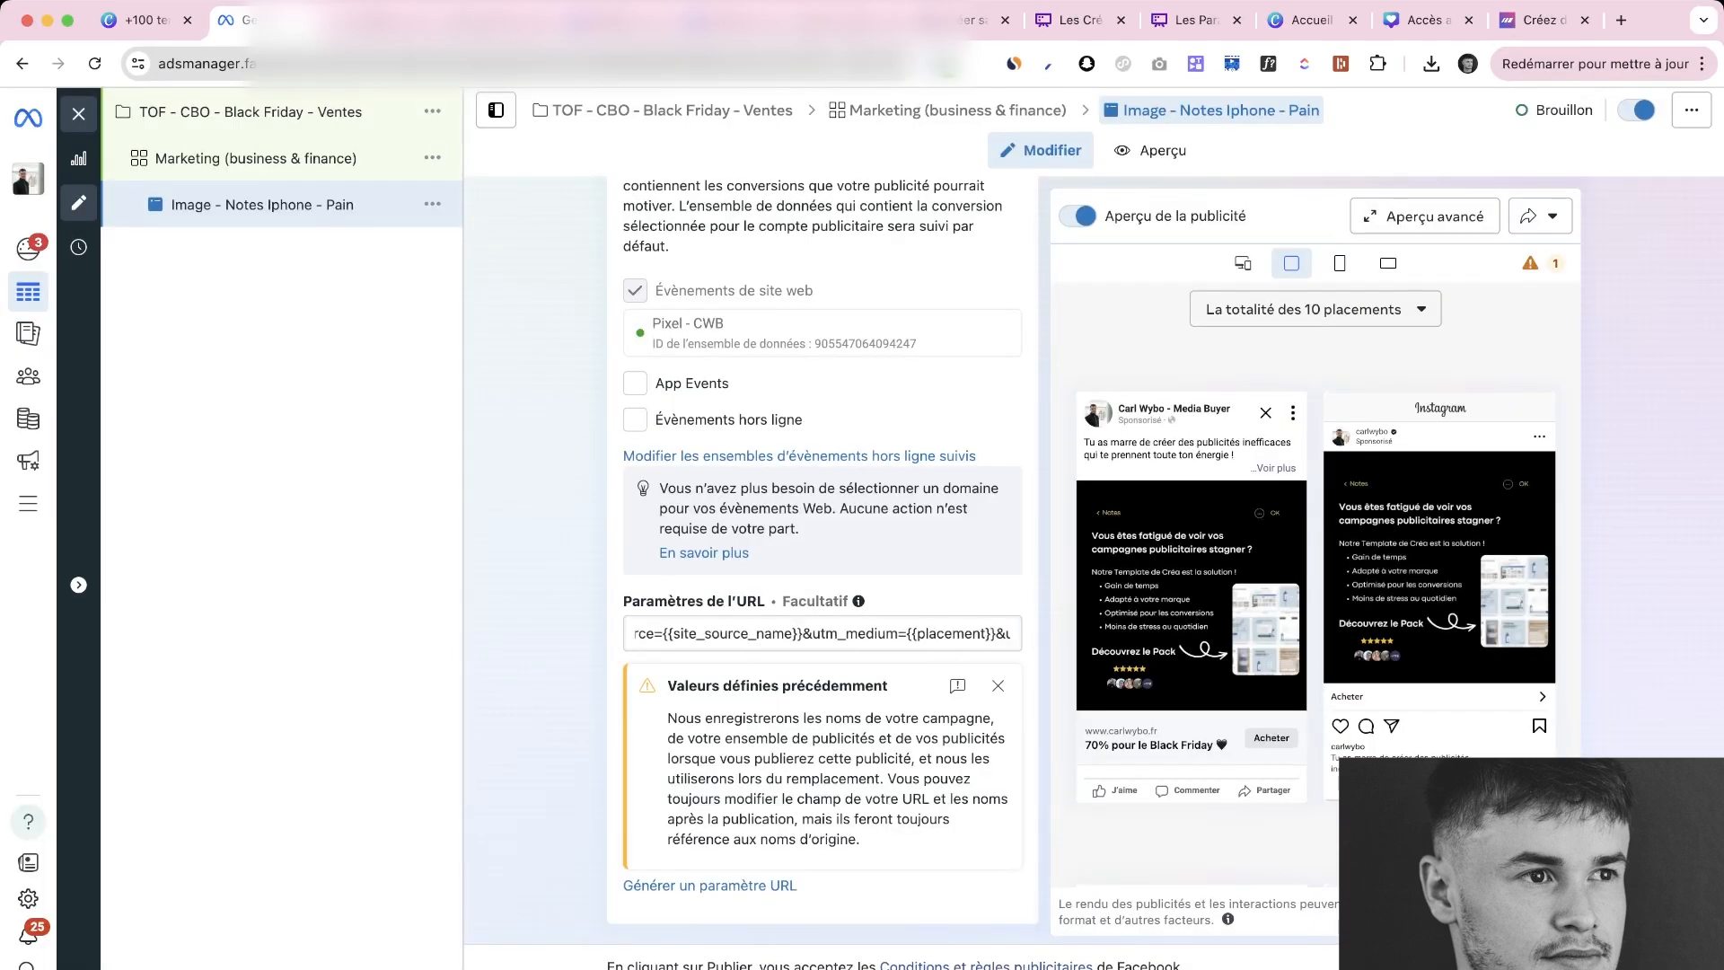
pyautogui.hscroll(-3, 822, 633)
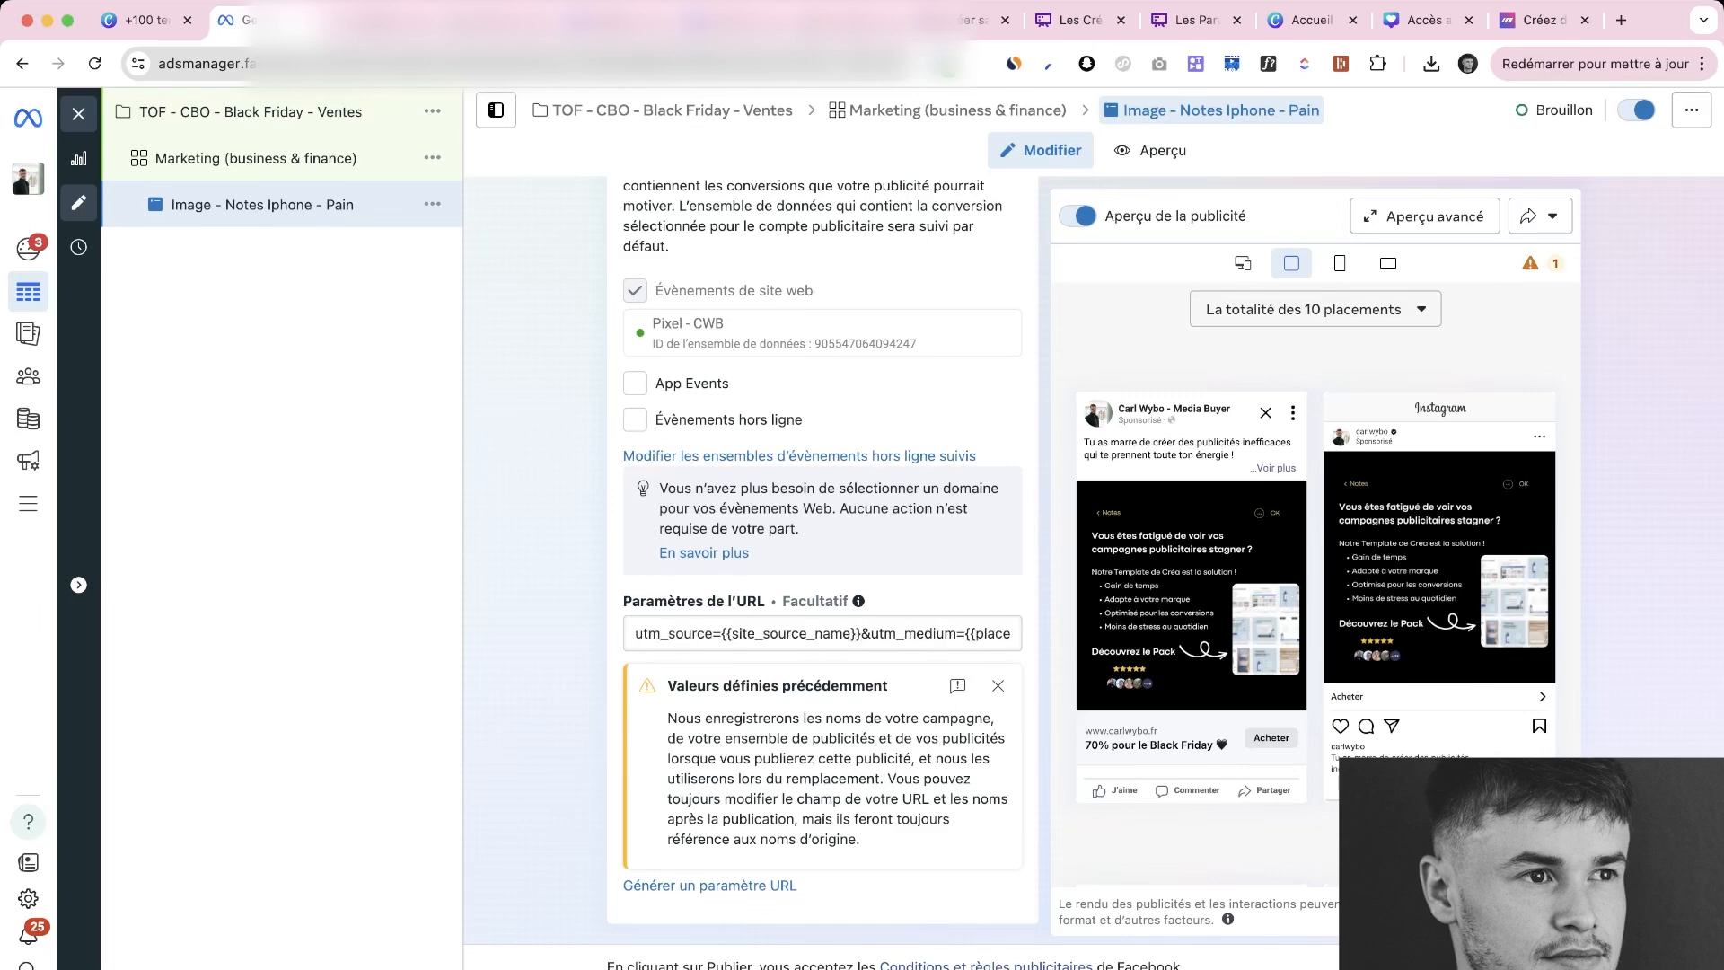
# Review the ad's settings from the tracking parameters back to the ad name, including destination, call-to-action, texts, media, format and identity
pyautogui.scroll(10, 822, 556)
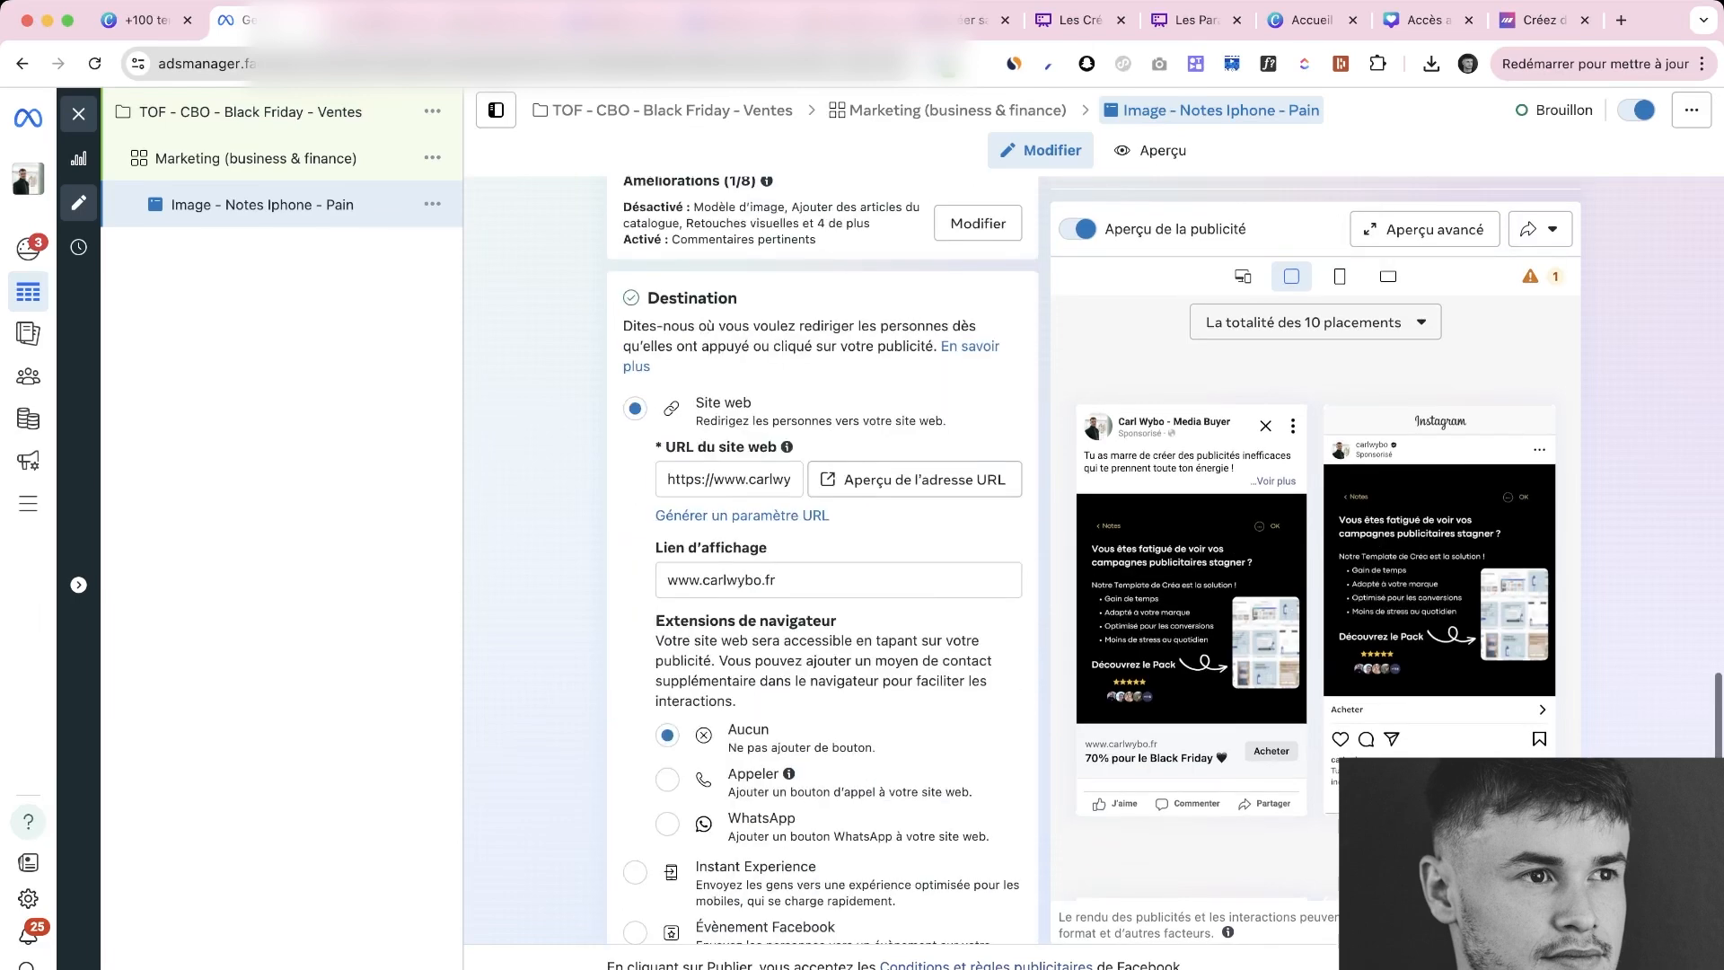
pyautogui.scroll(4, 823, 557)
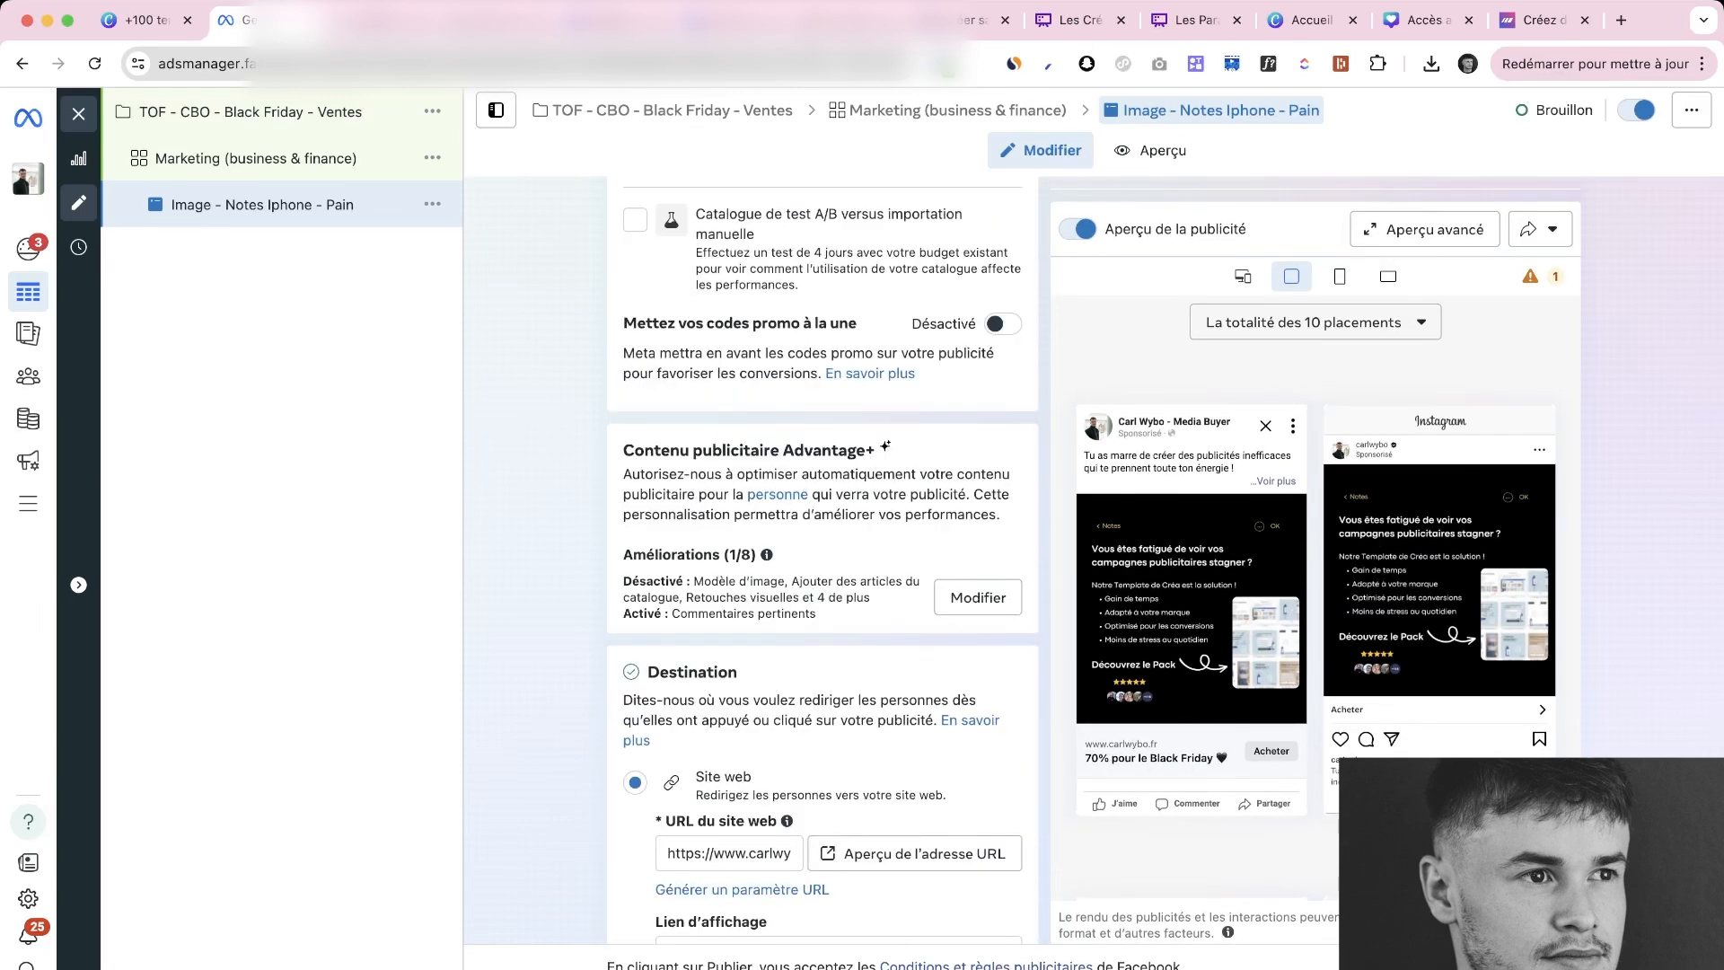
pyautogui.scroll(6, 822, 557)
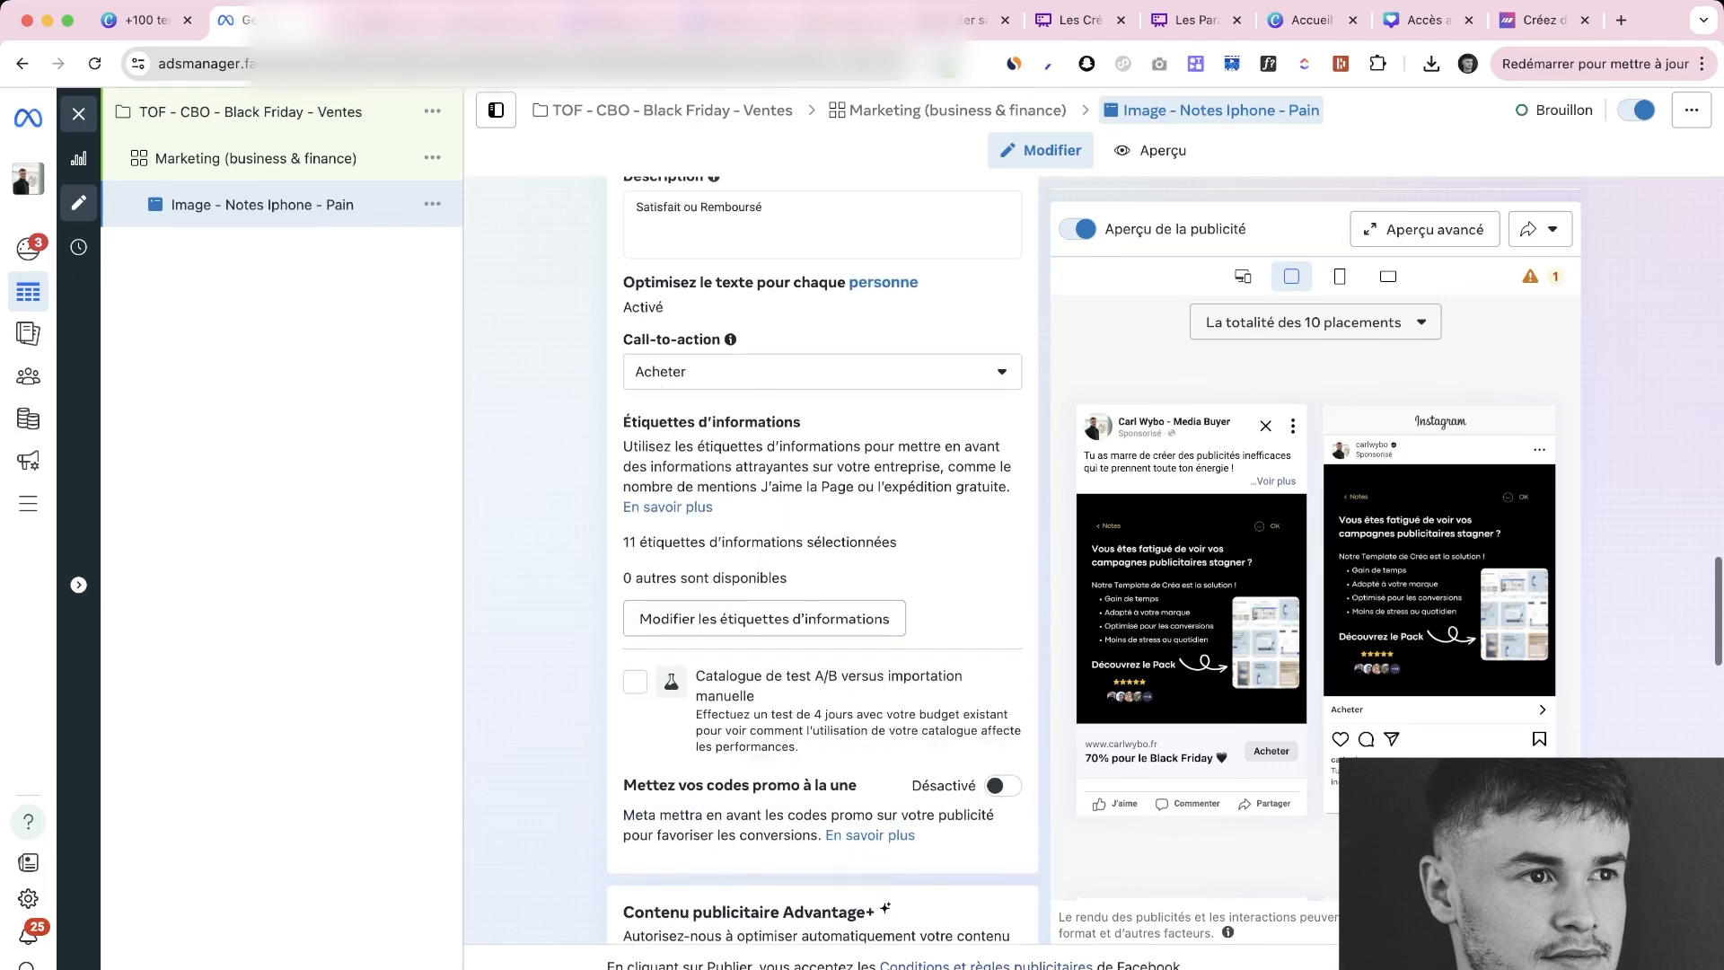
pyautogui.scroll(5, 822, 557)
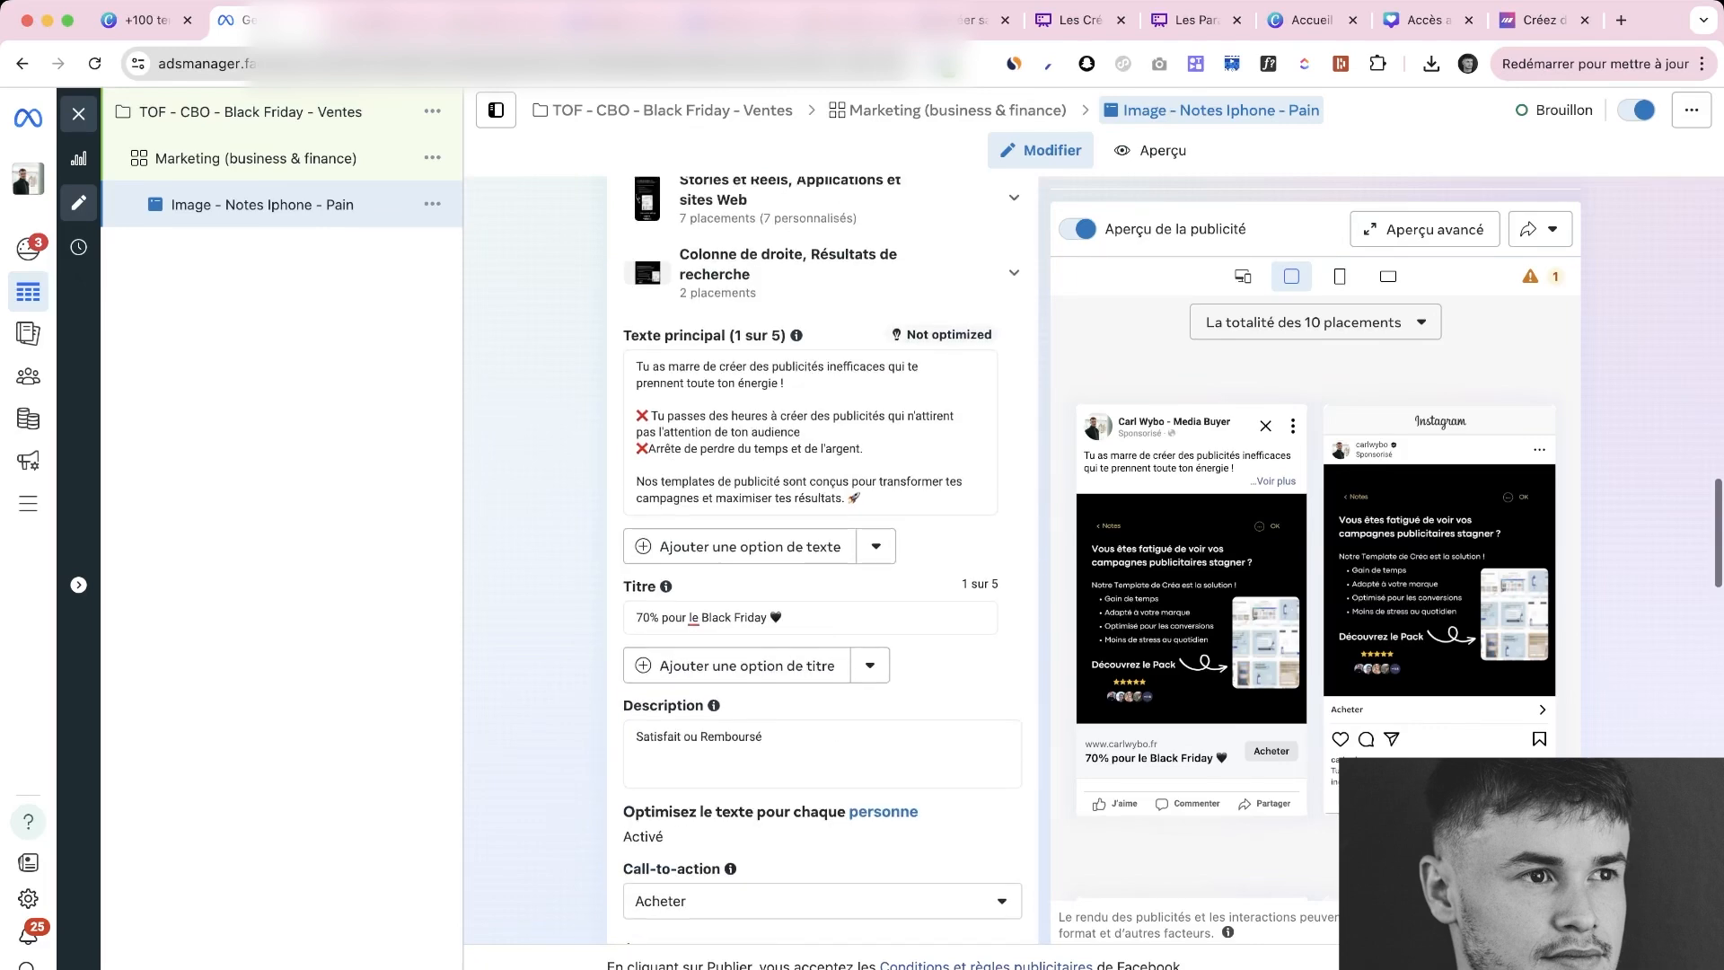
pyautogui.scroll(5, 822, 557)
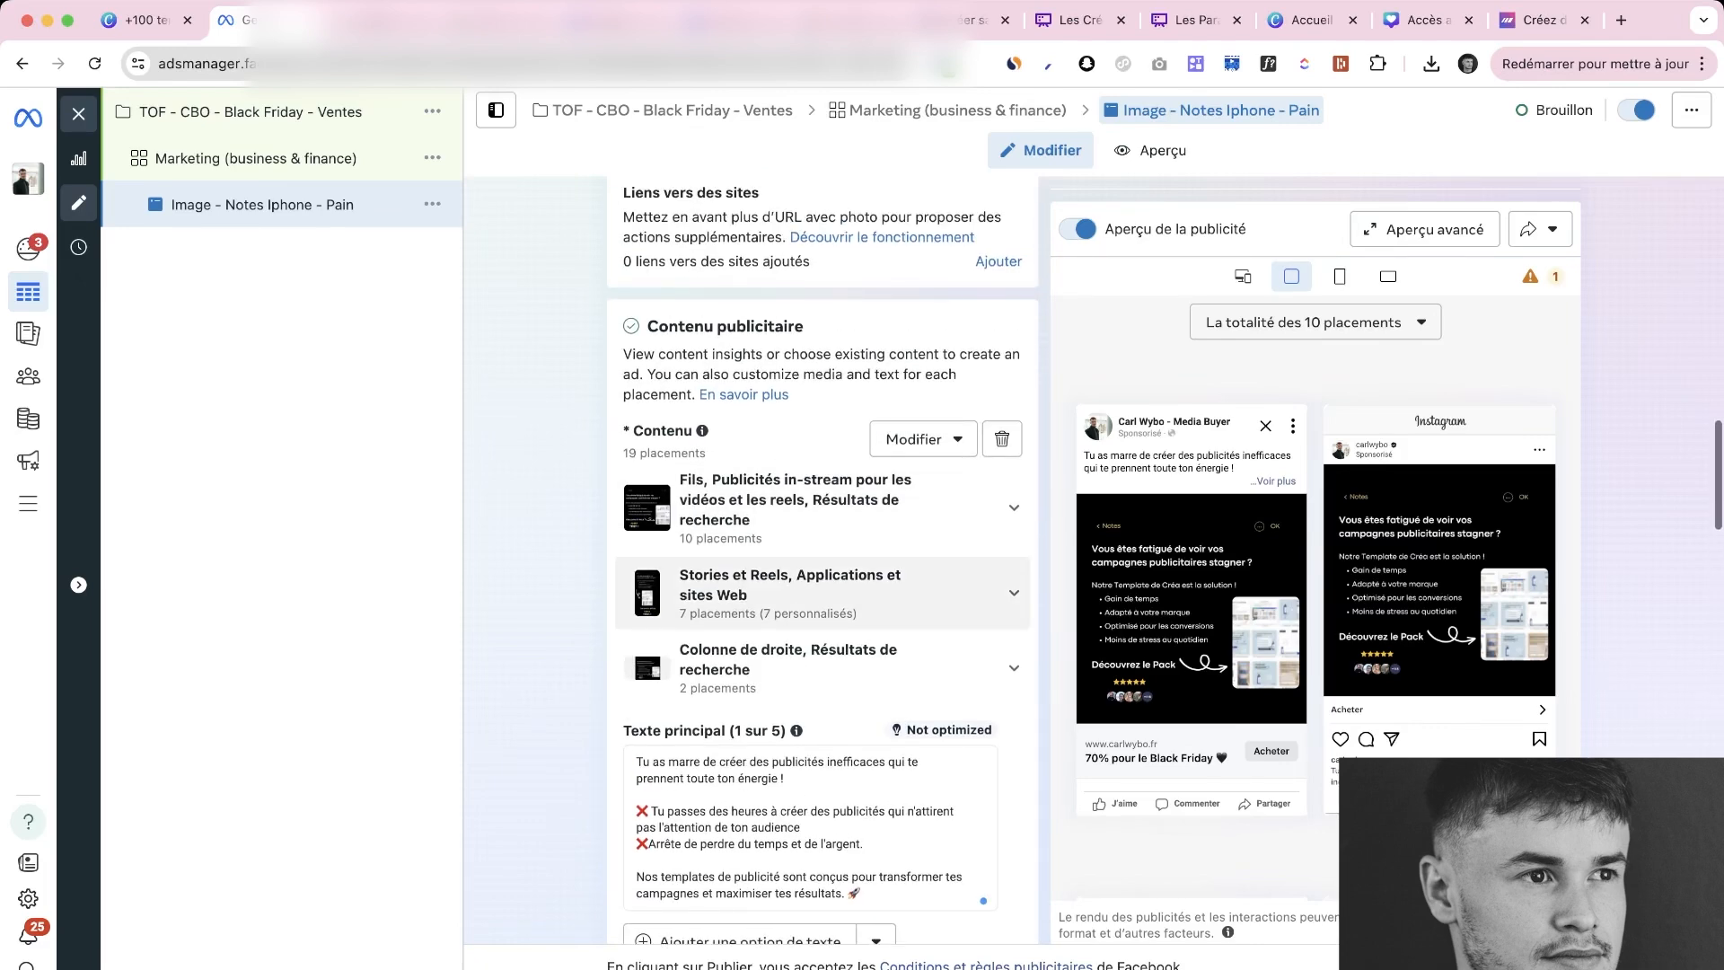
pyautogui.moveTo(929, 594)
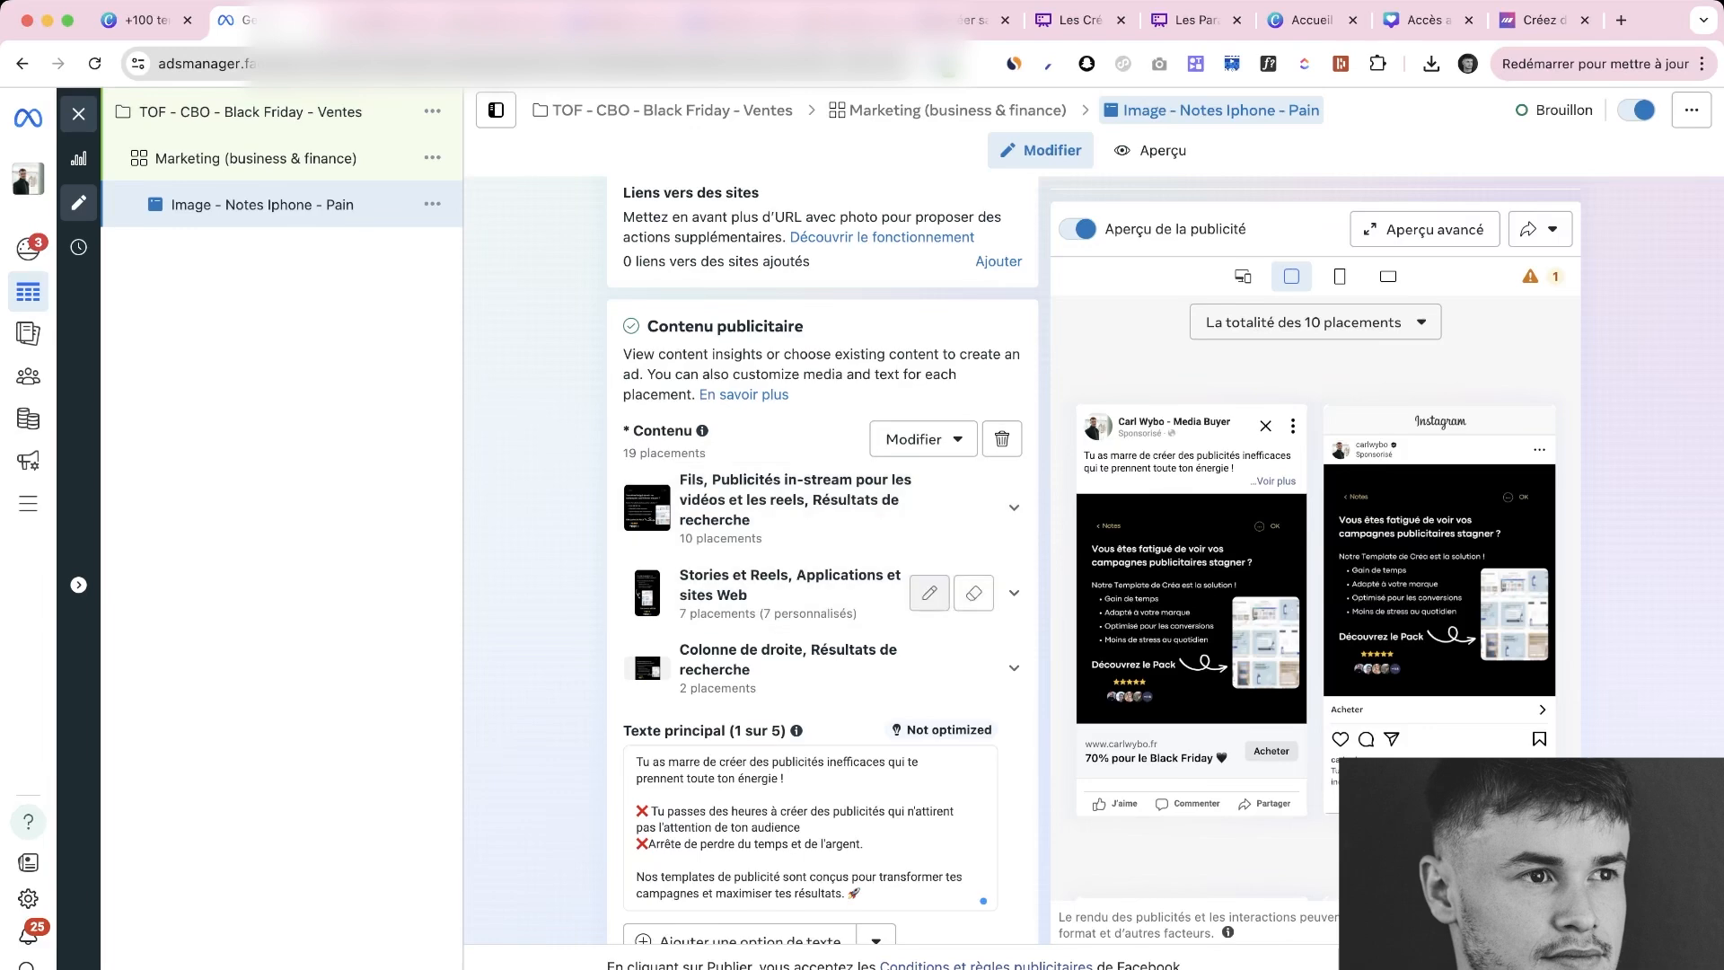
pyautogui.scroll(15, 930, 594)
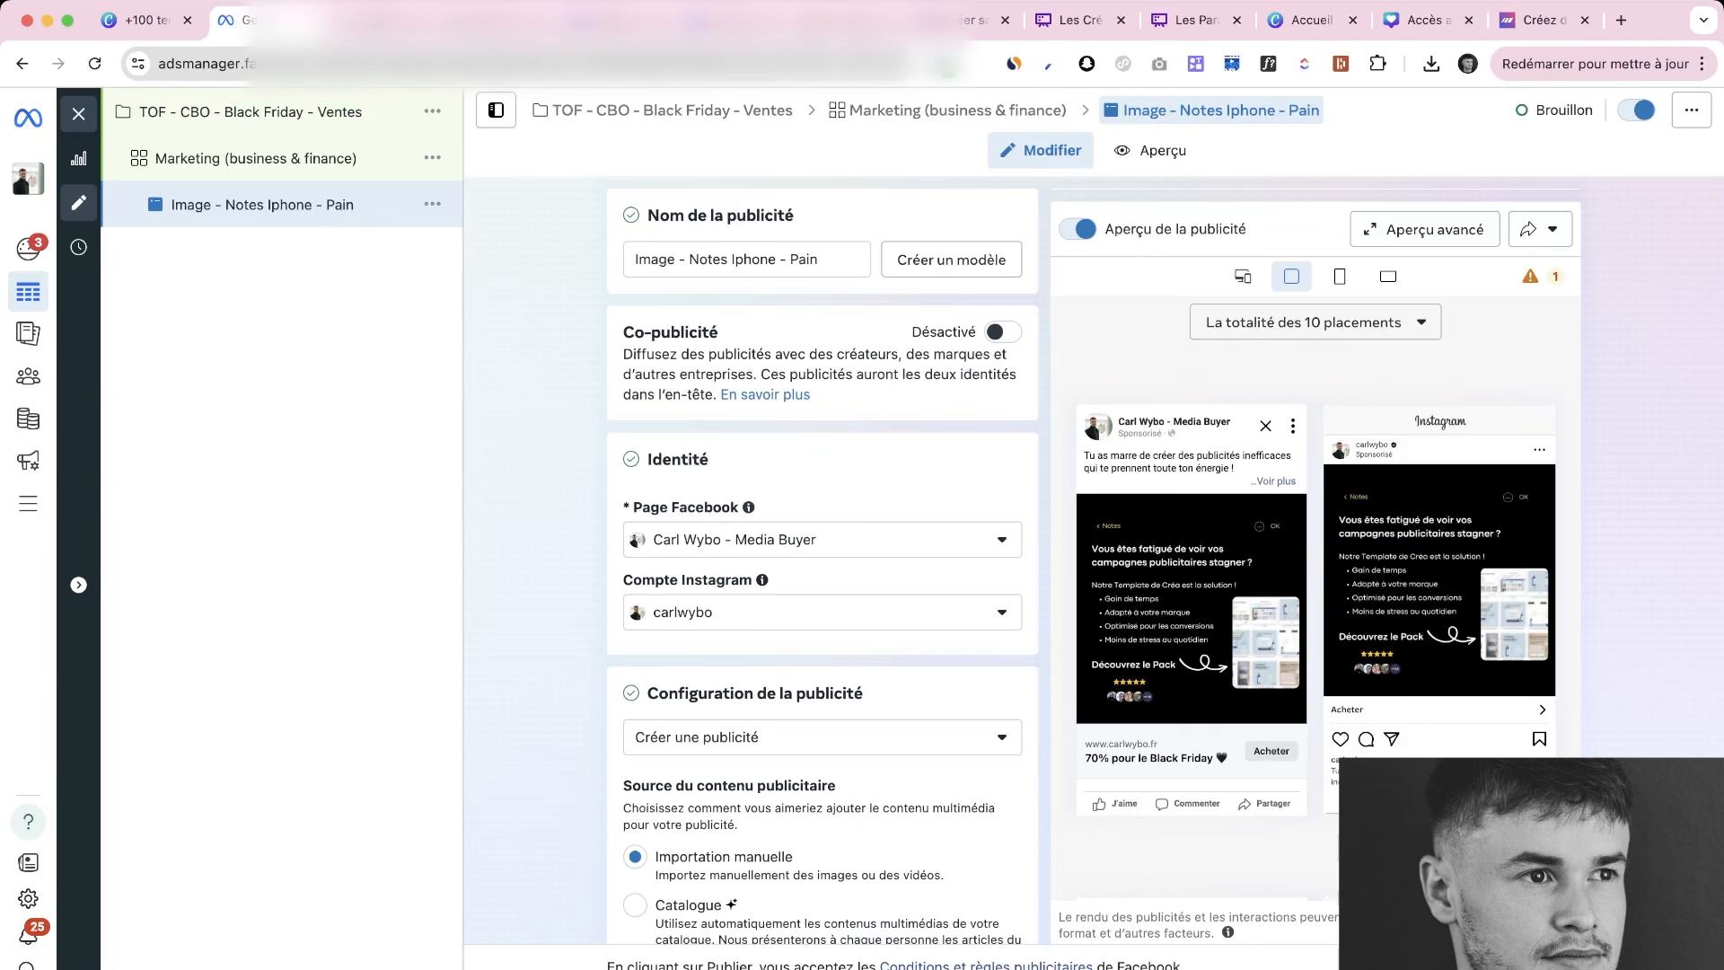
pyautogui.scroll(-2, 823, 557)
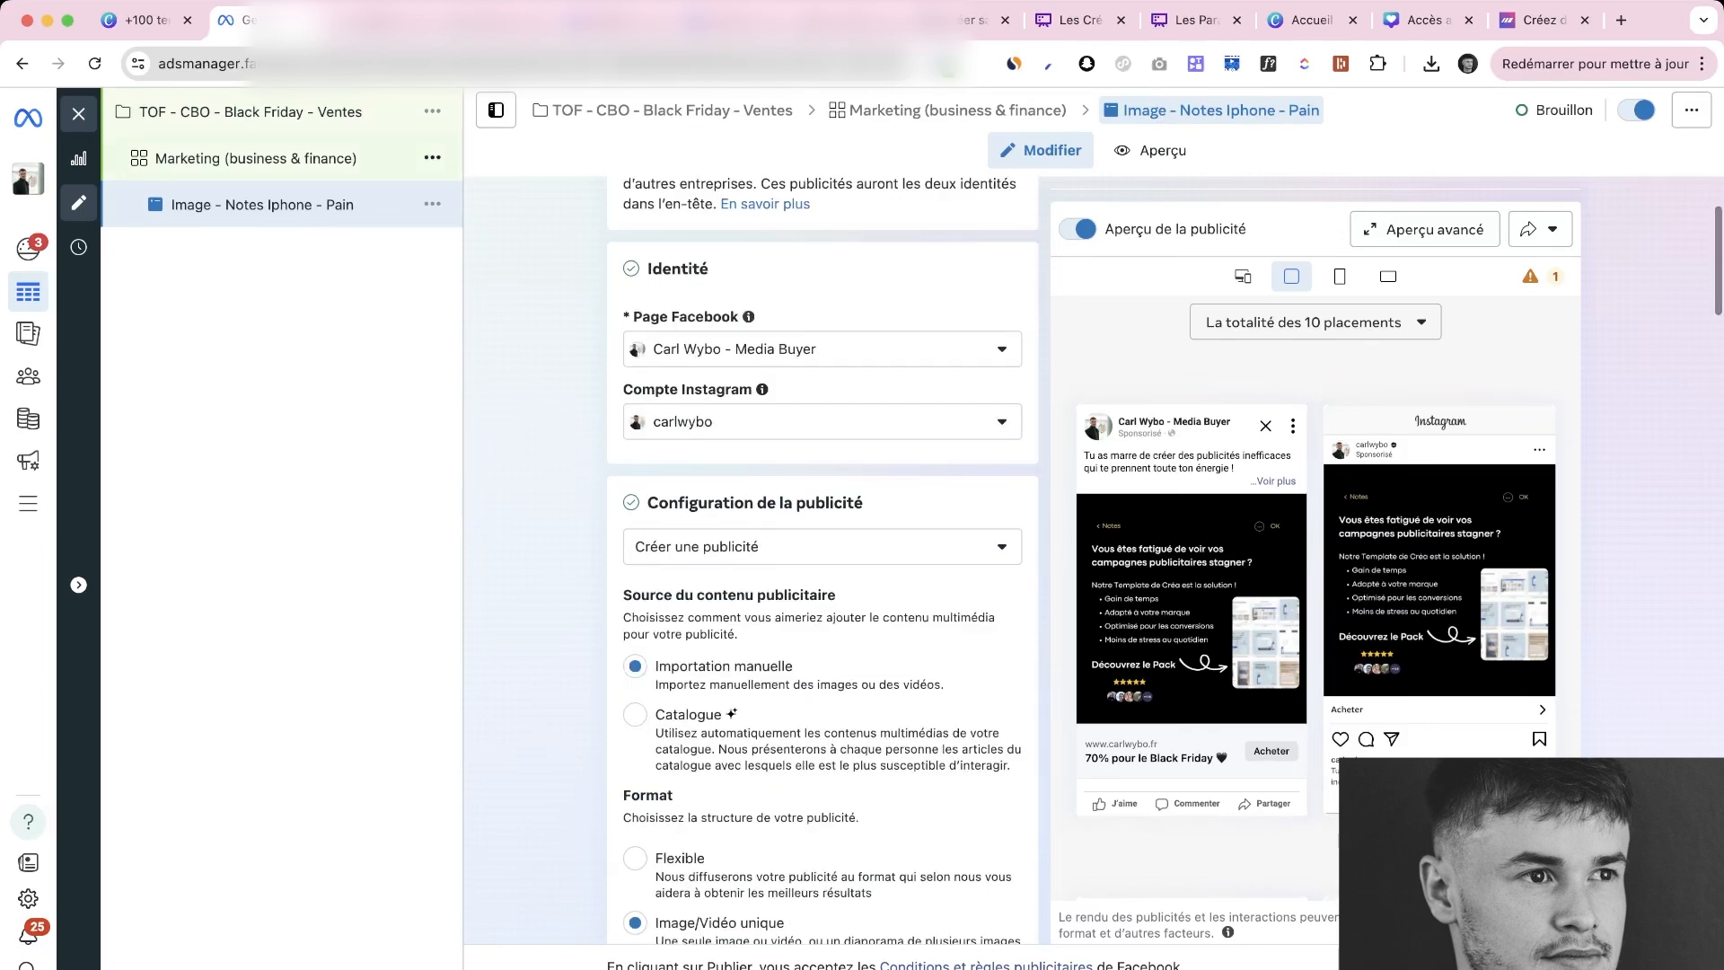
# Reset the start date of the Marketing (business & finance) ad set to today, 22 juillet 2024 at 14:07
pyautogui.click(255, 158)
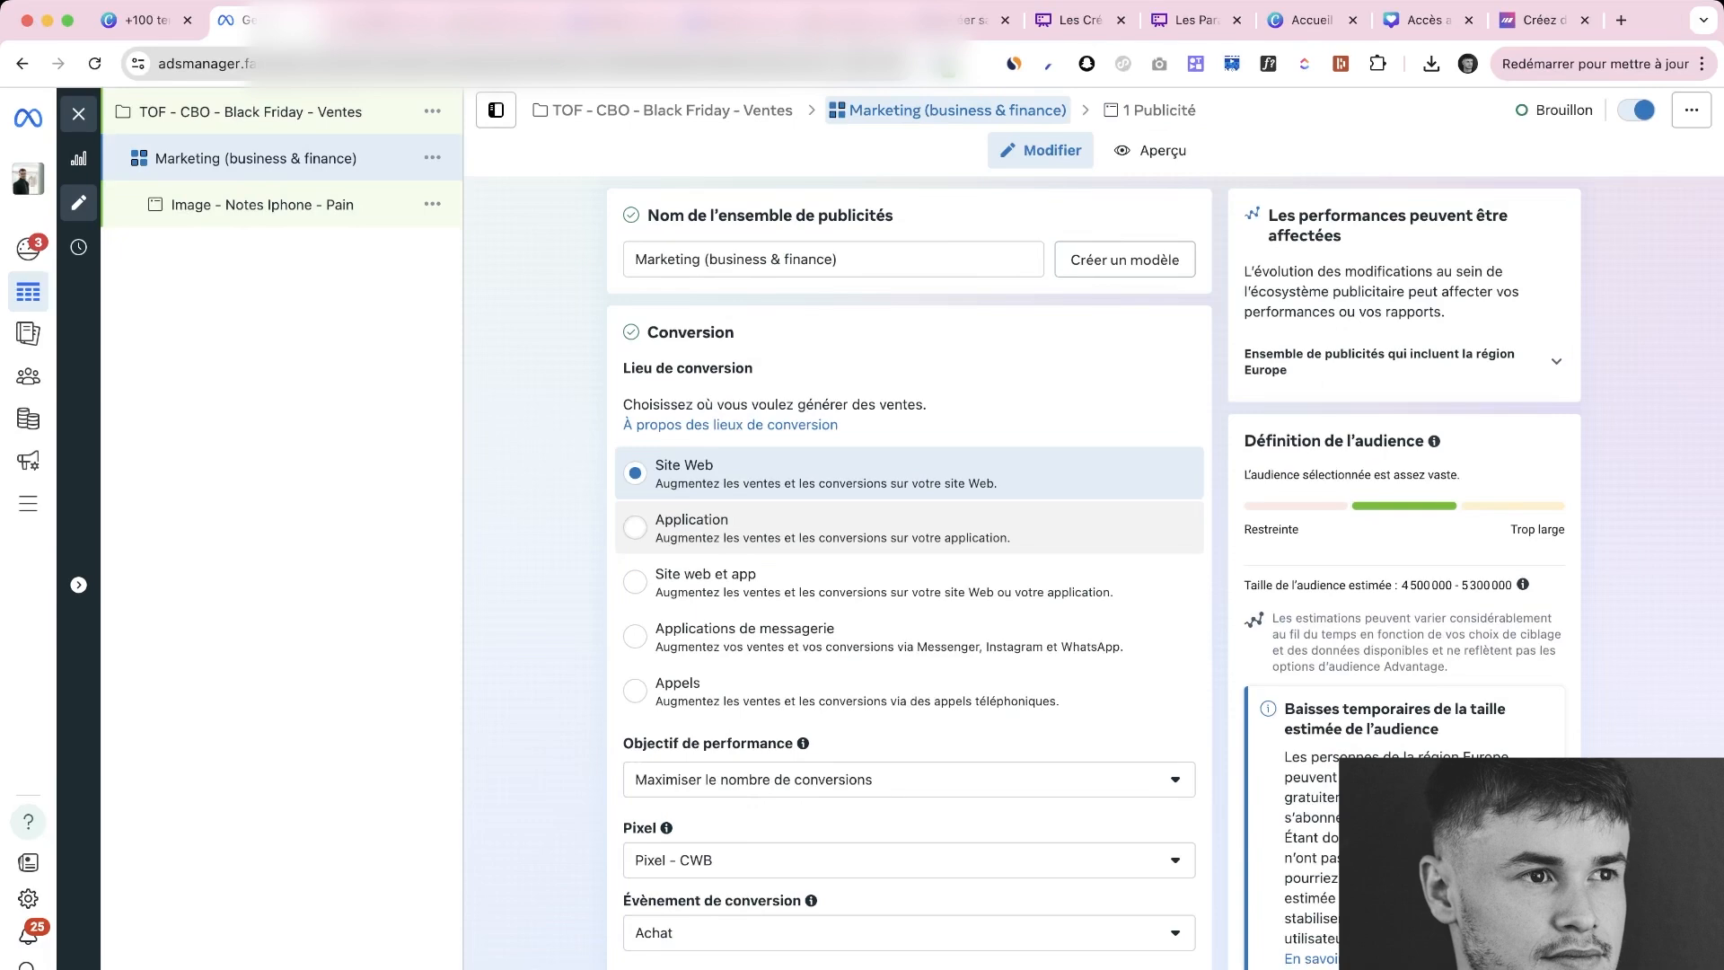
pyautogui.scroll(-10, 908, 575)
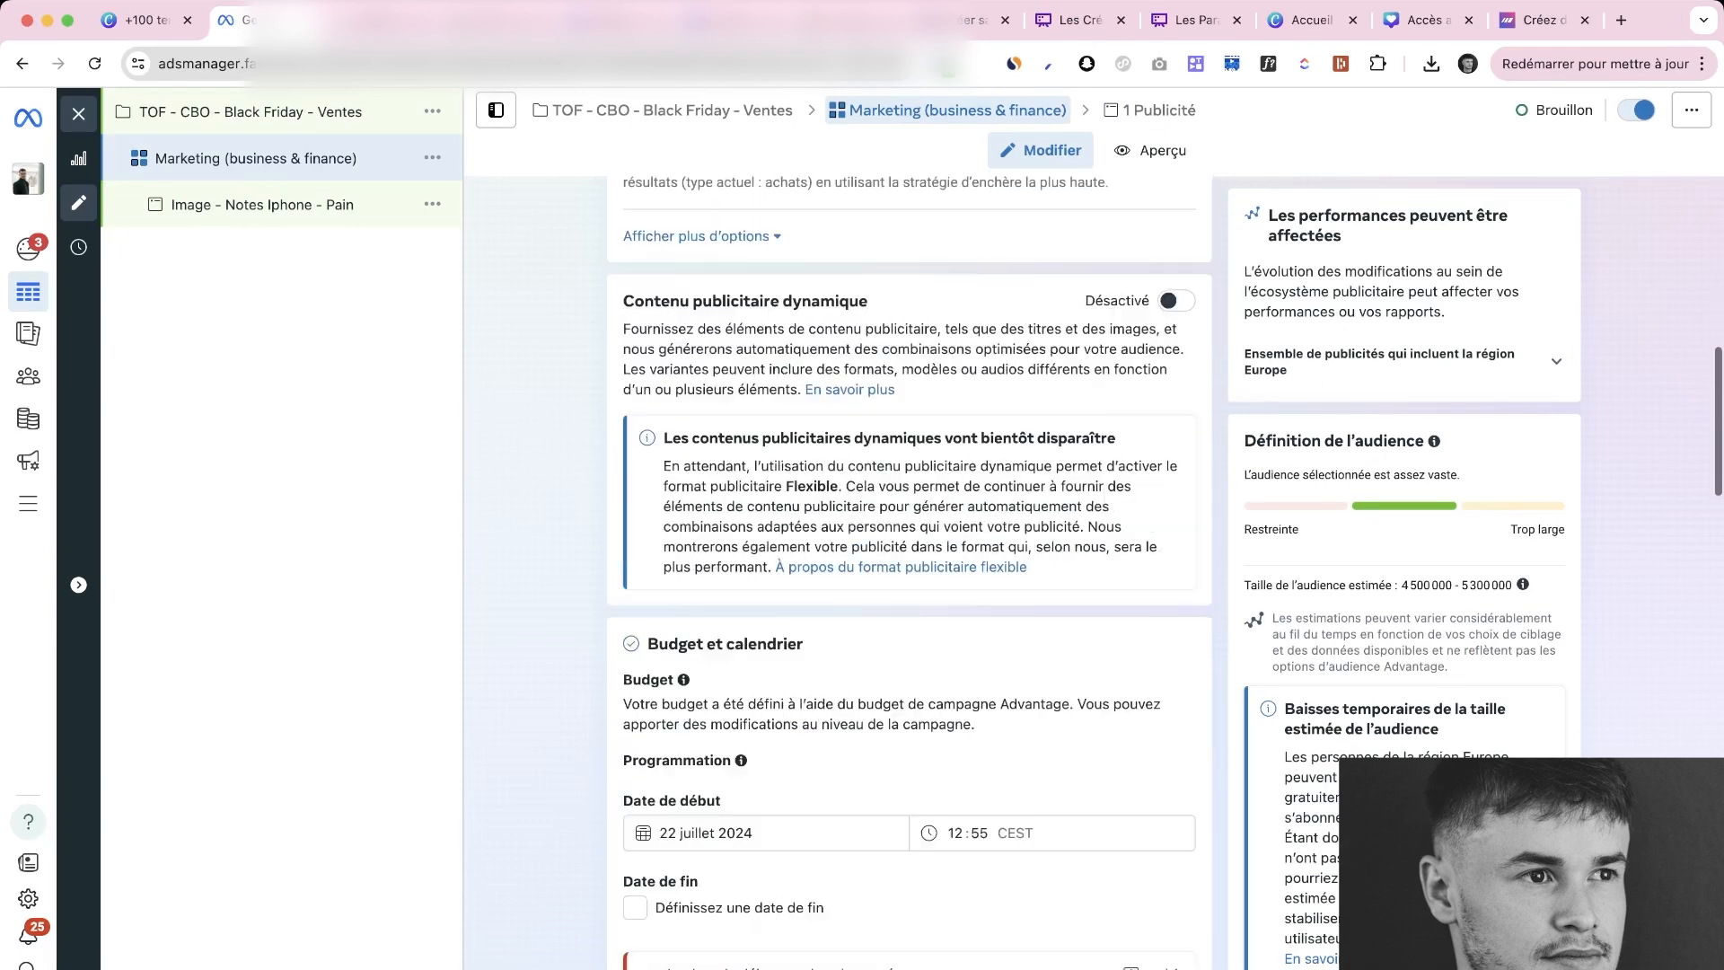
pyautogui.scroll(-5, 908, 574)
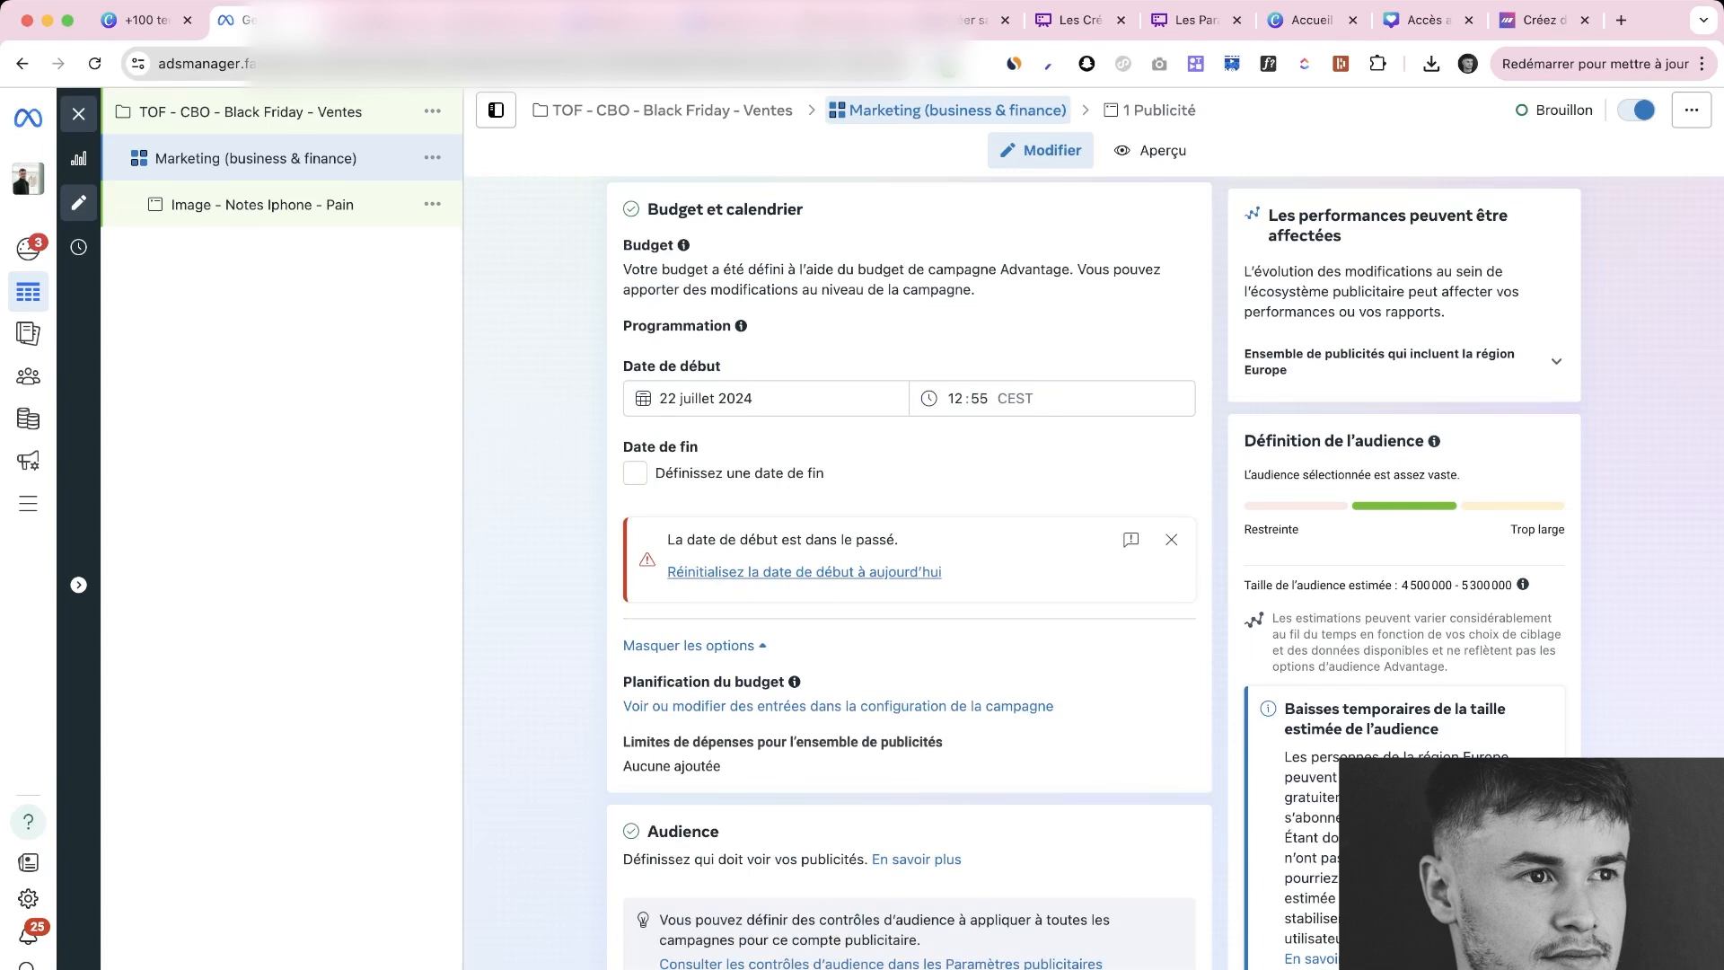
pyautogui.click(804, 572)
pyautogui.scroll(1, 803, 572)
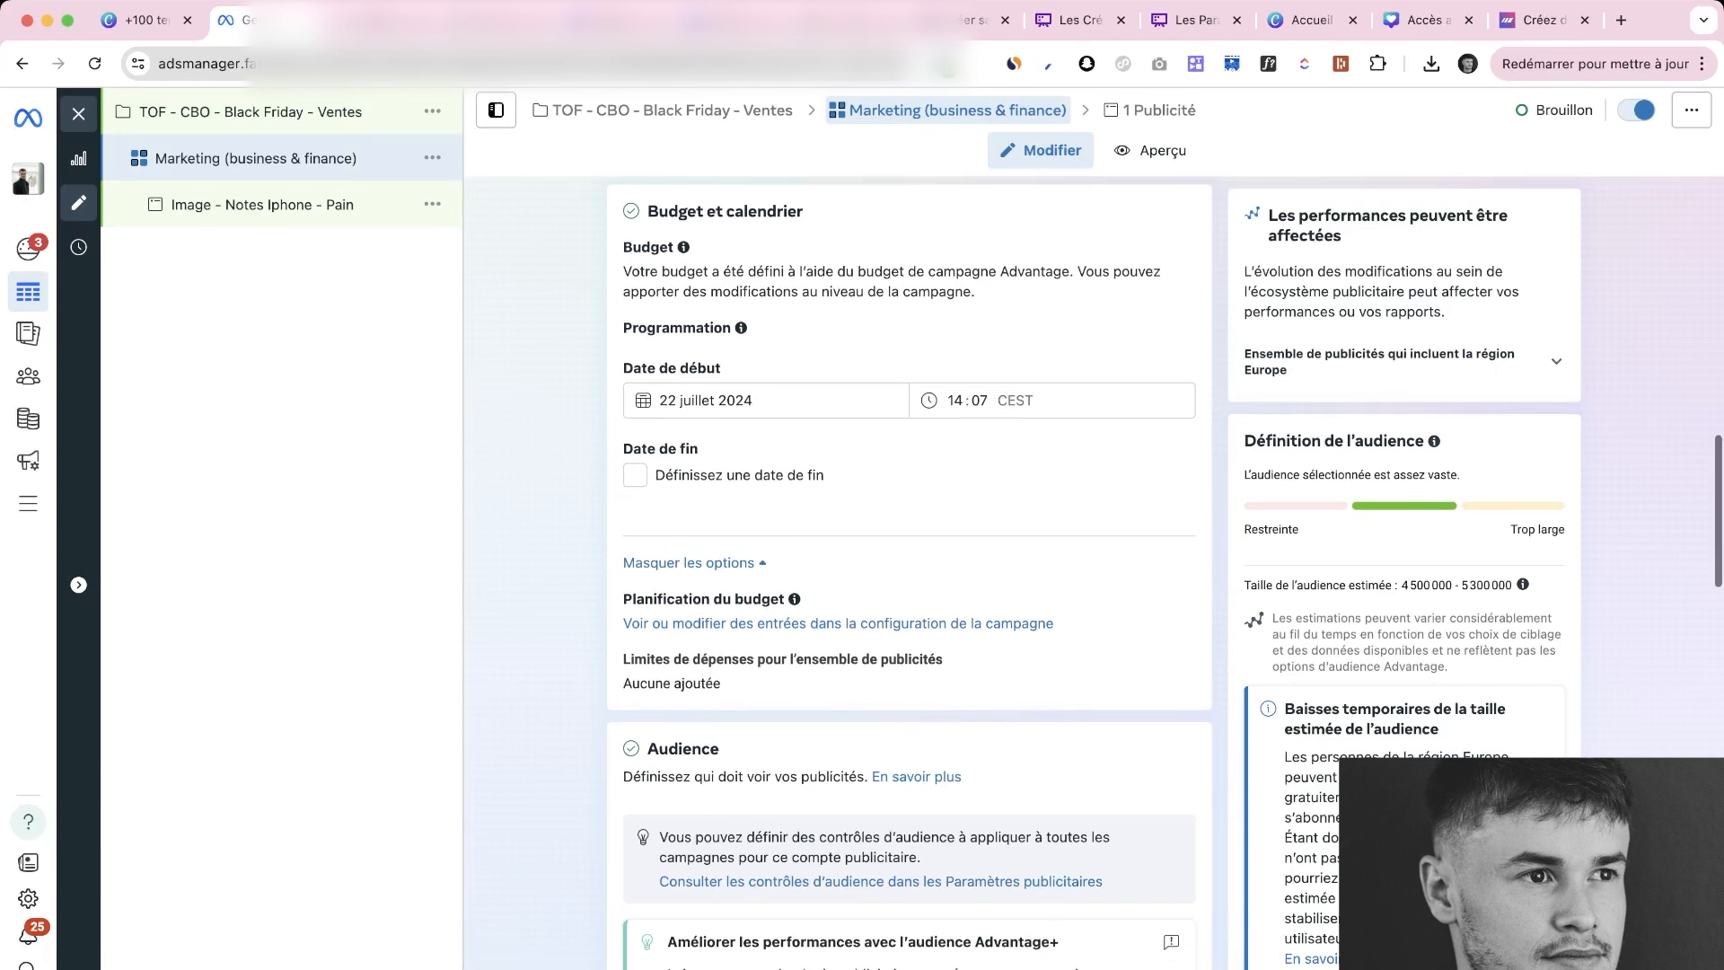
pyautogui.scroll(1, 908, 574)
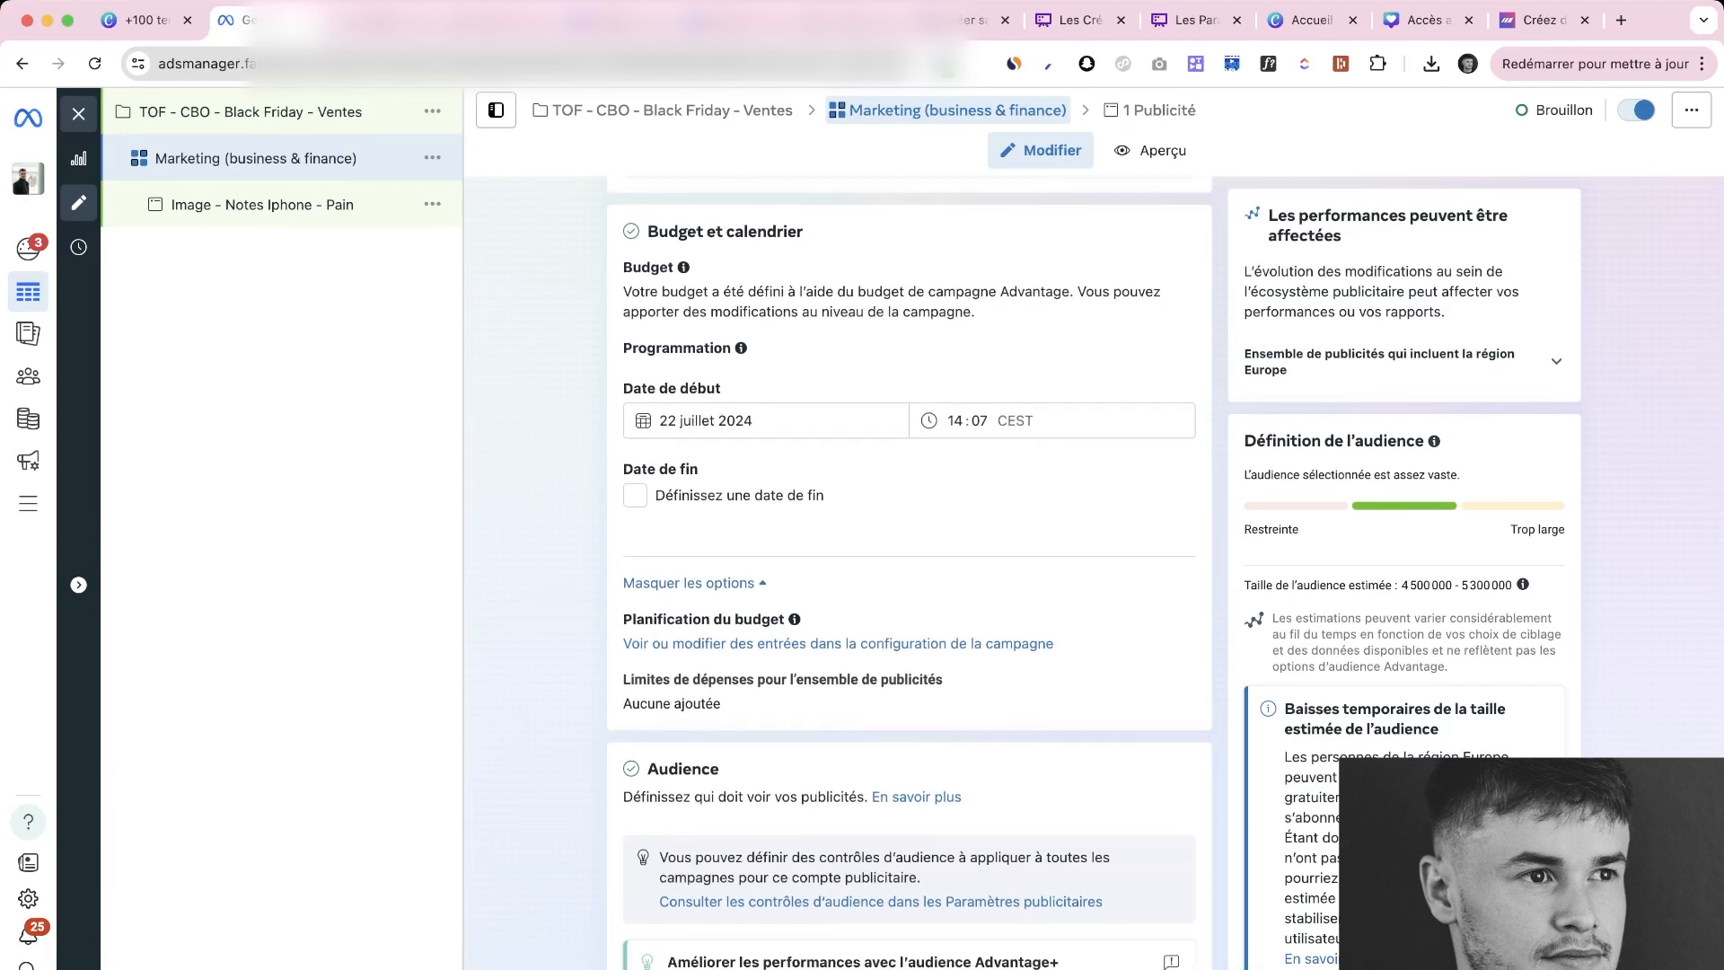
pyautogui.scroll(1, 908, 574)
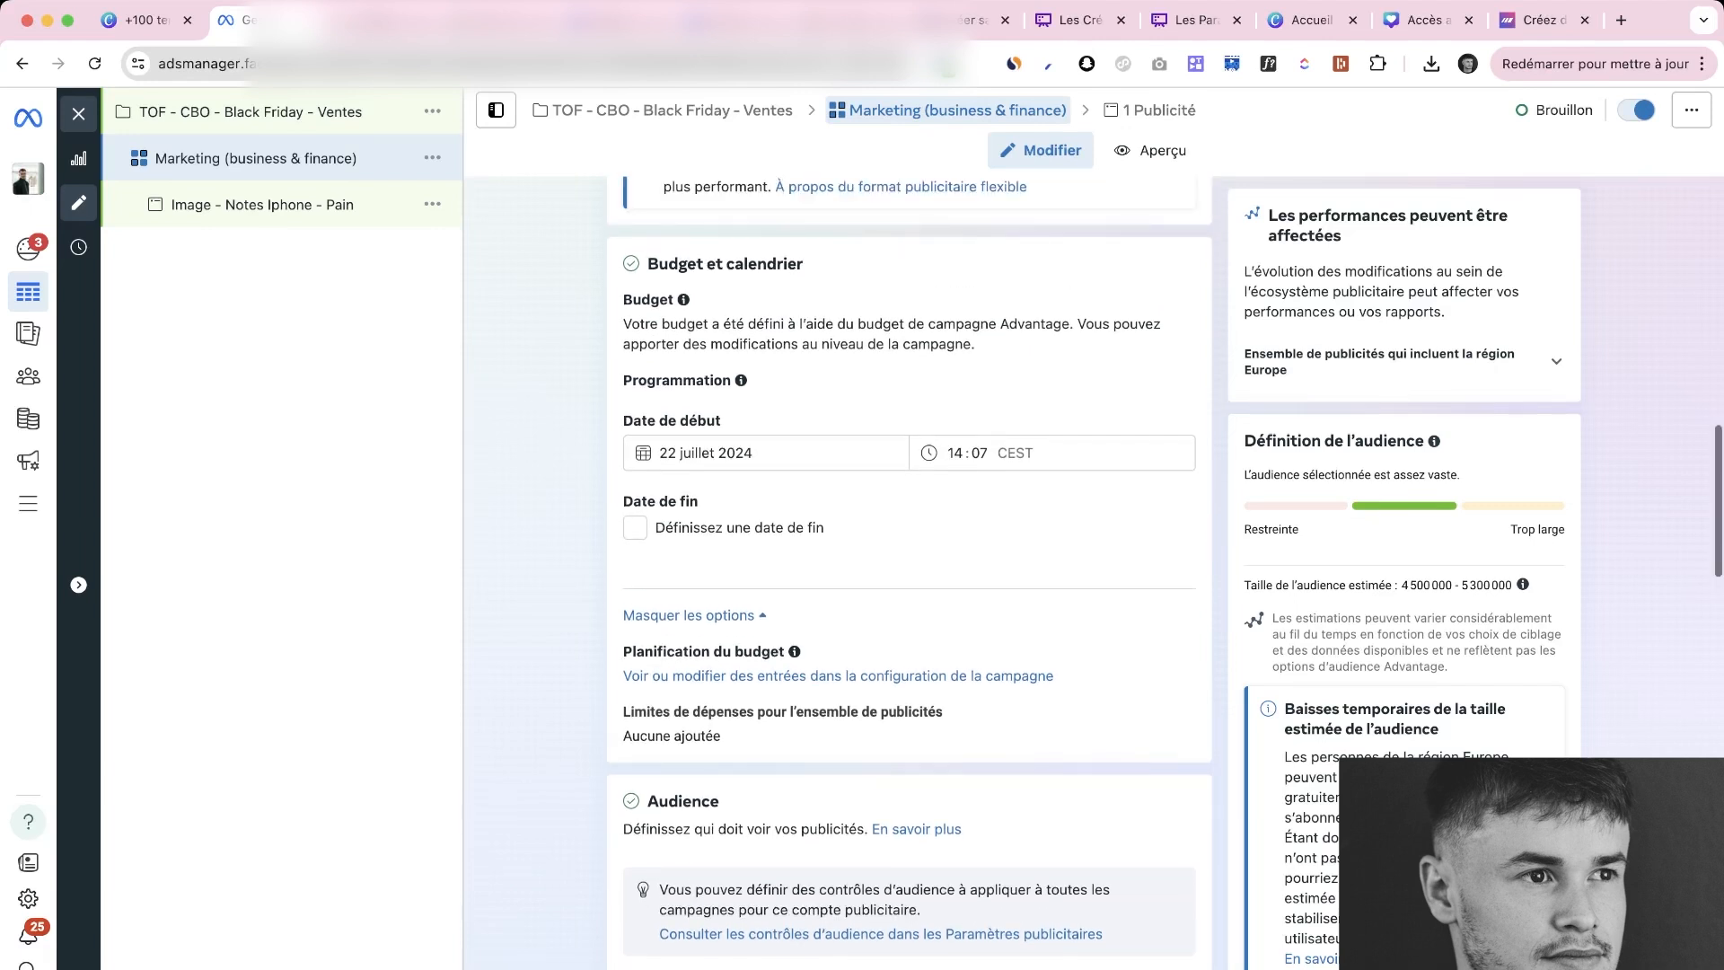
pyautogui.scroll(1, 909, 574)
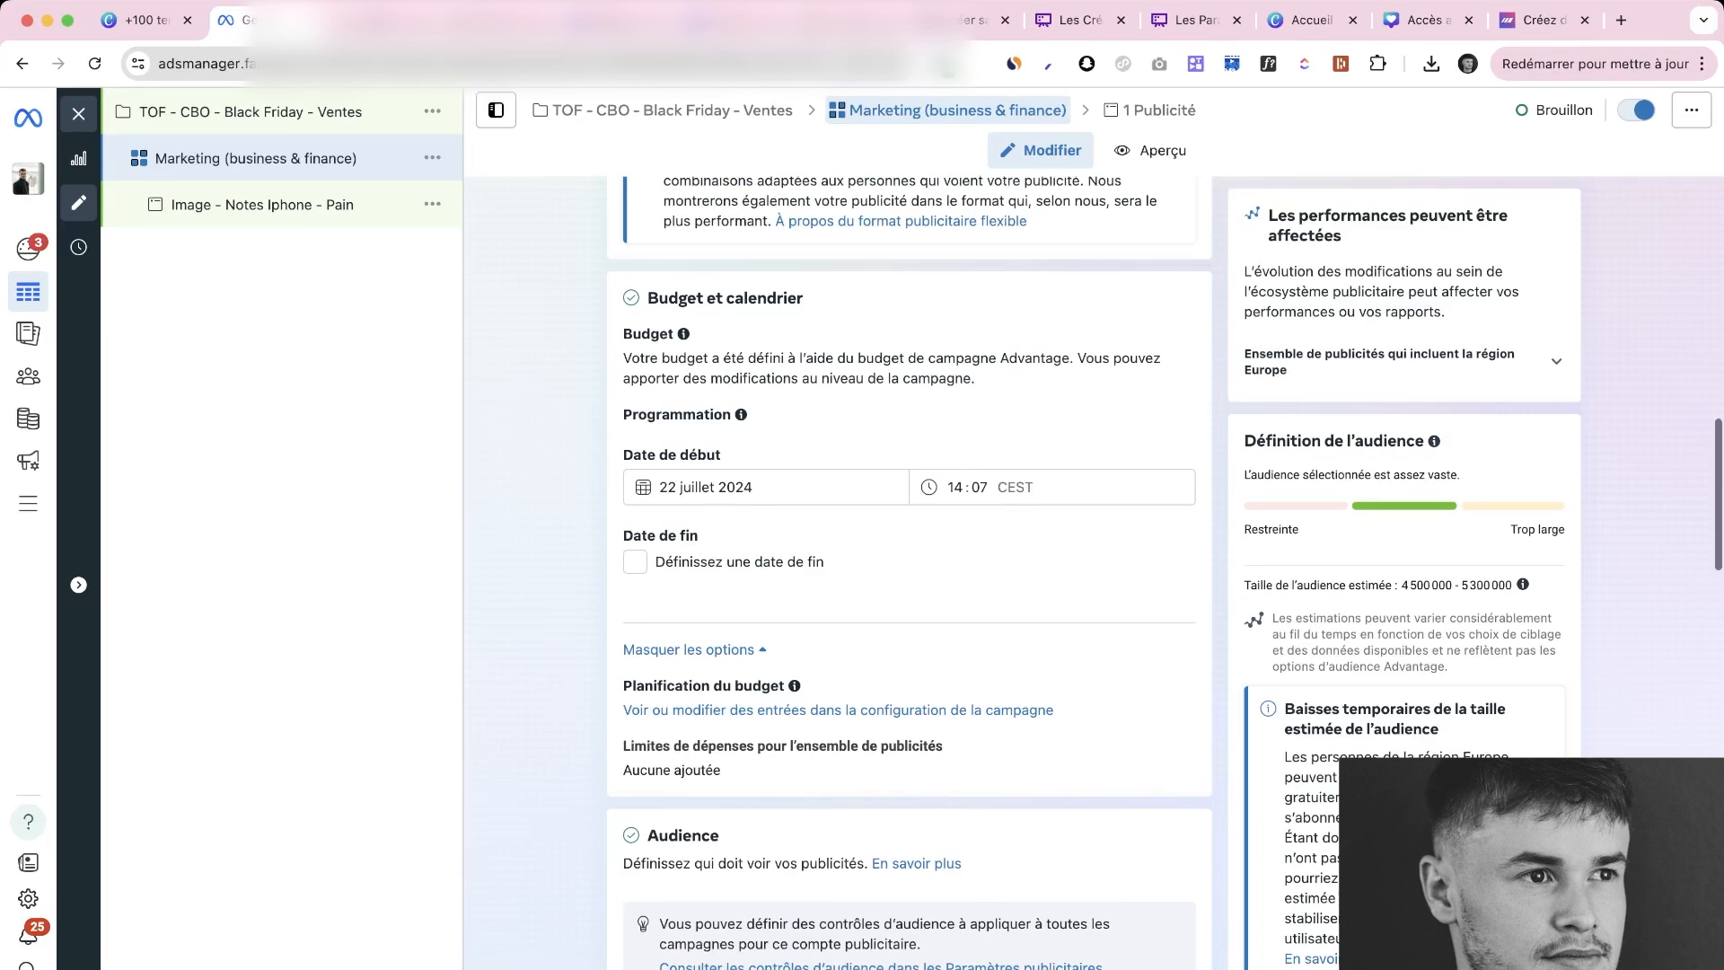
# Expand the ad set's additional conversion options and examine the attribution setting and billing basis
pyautogui.scroll(10, 909, 575)
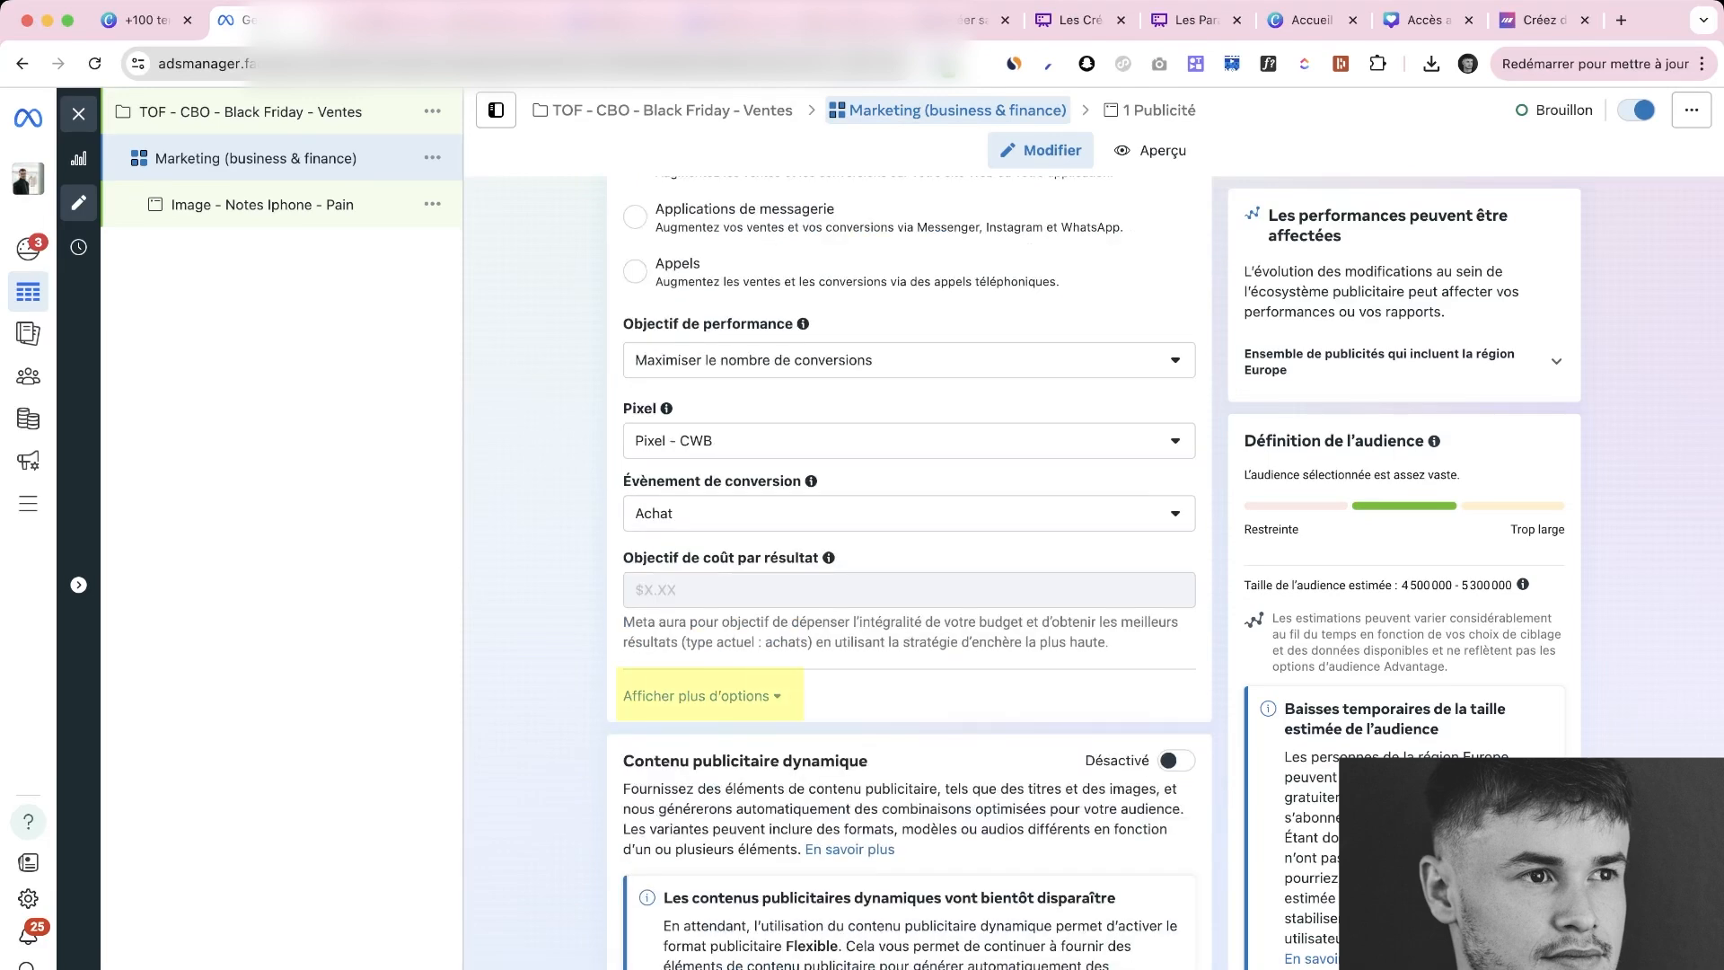
pyautogui.scroll(-3, 908, 575)
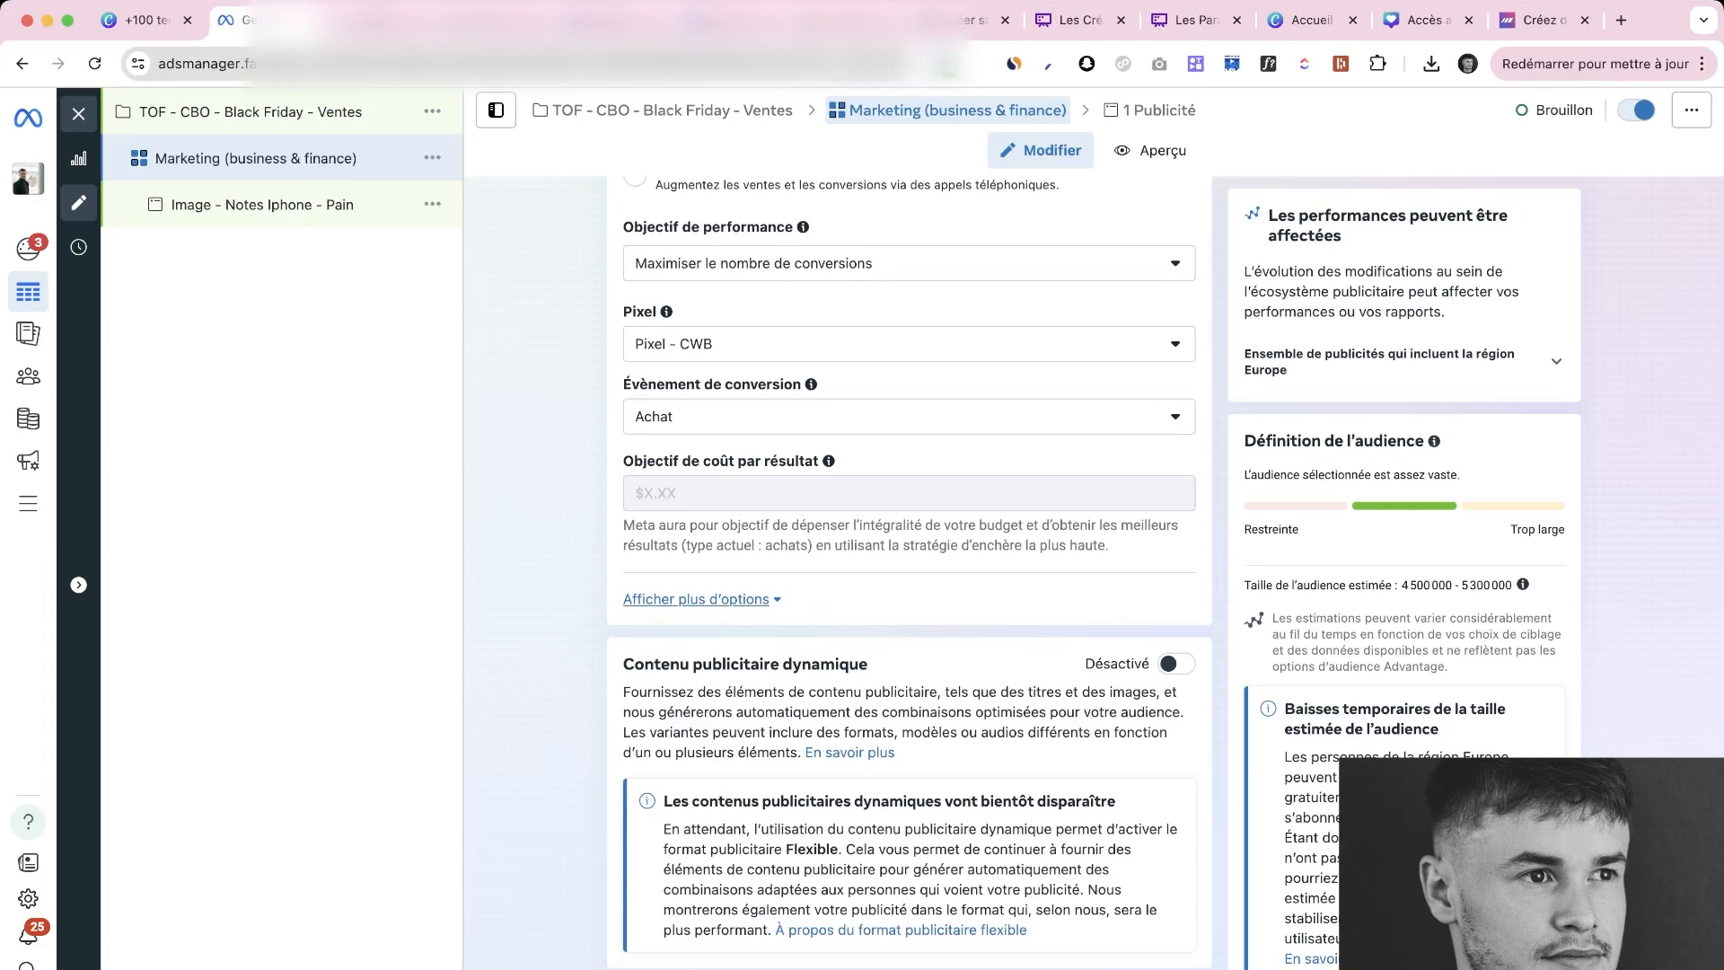
pyautogui.click(697, 599)
pyautogui.scroll(-1, 696, 599)
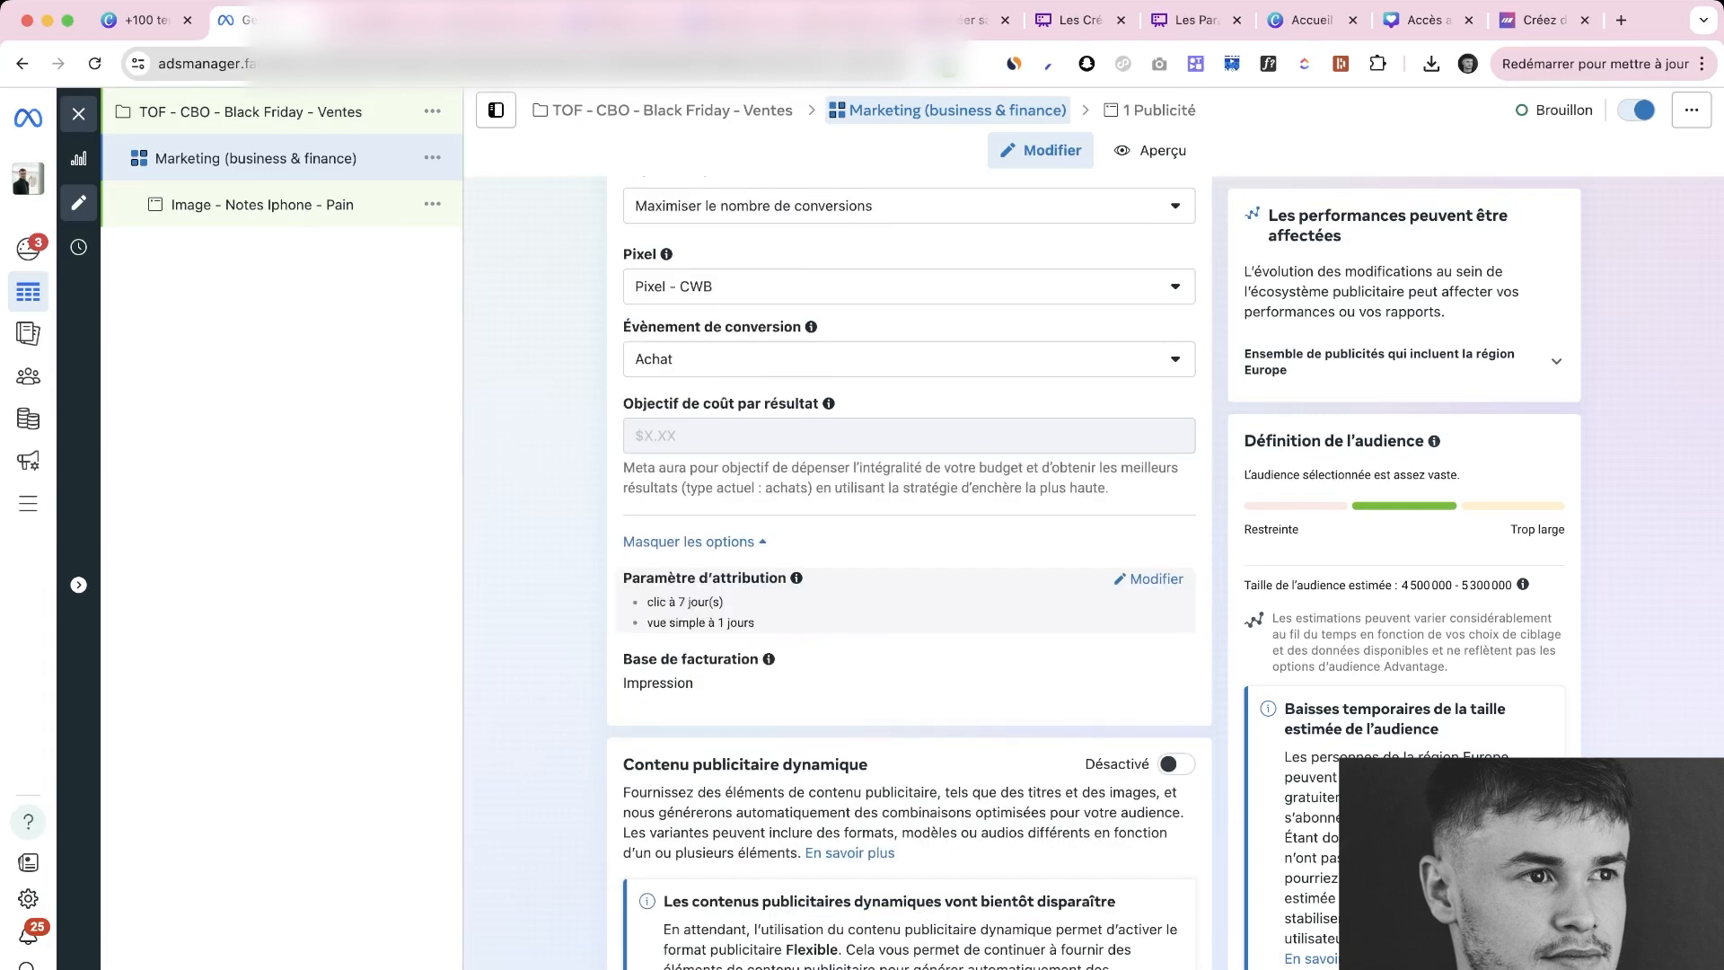
# Review the ad set's schedule, audience location, age, gender, interest targeting and languages, plus its beneficiary and placements
pyautogui.scroll(-6, 908, 575)
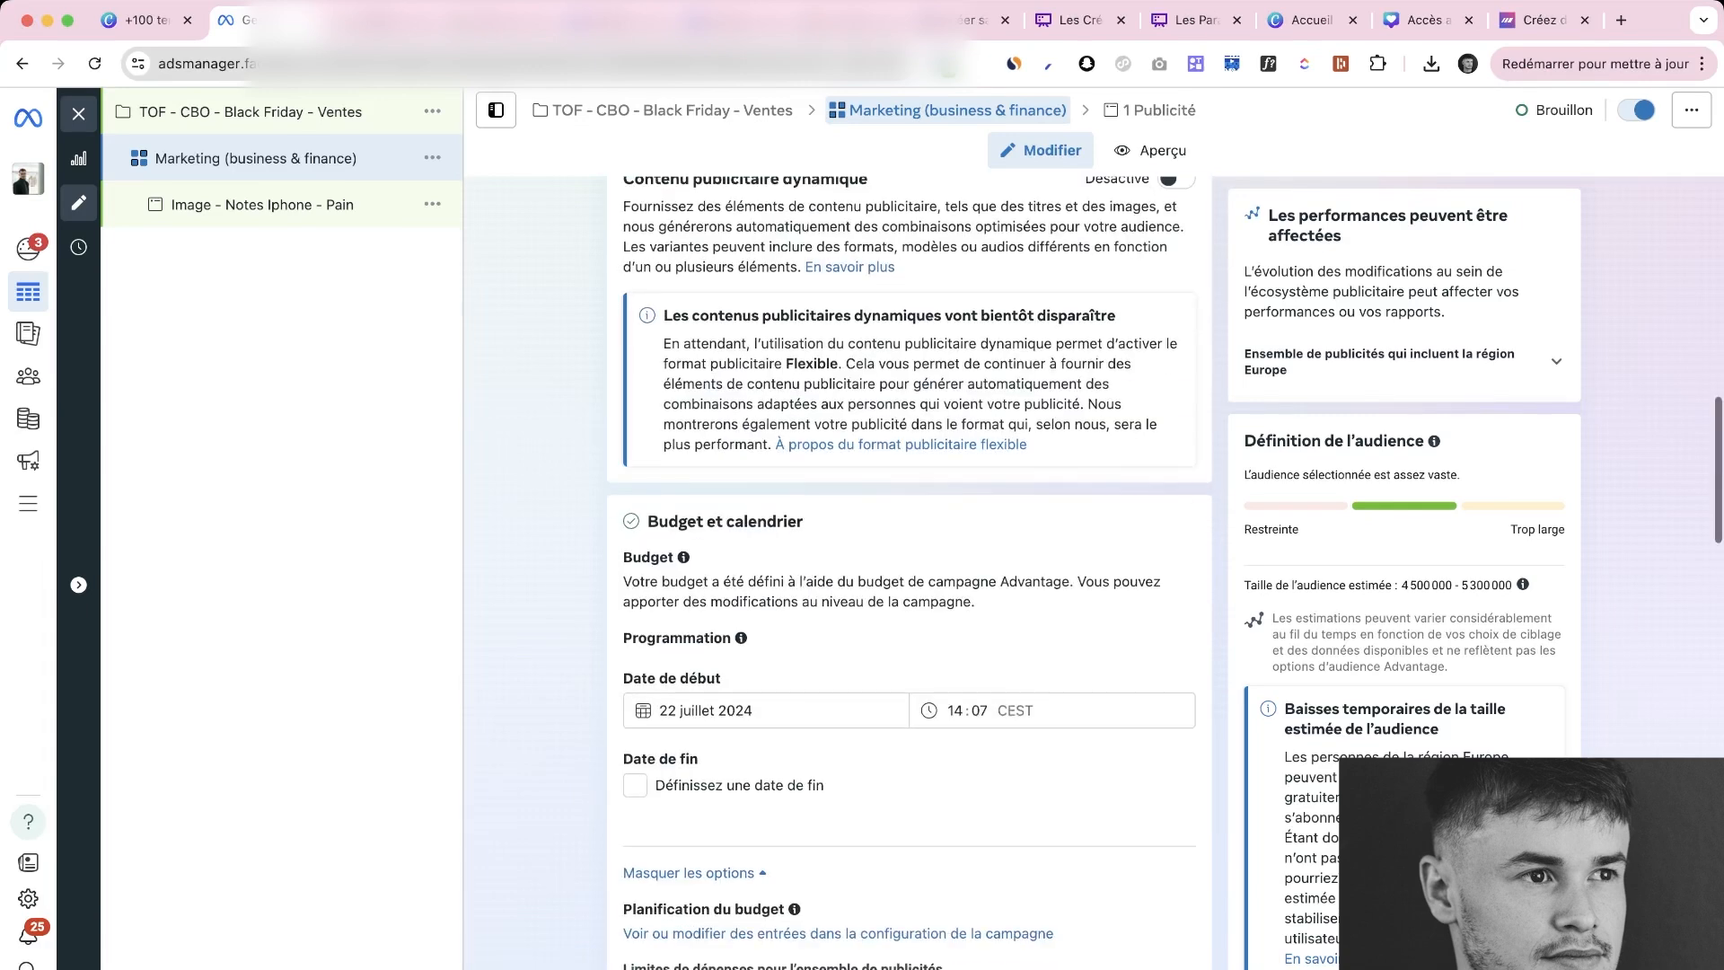
pyautogui.scroll(-8, 909, 575)
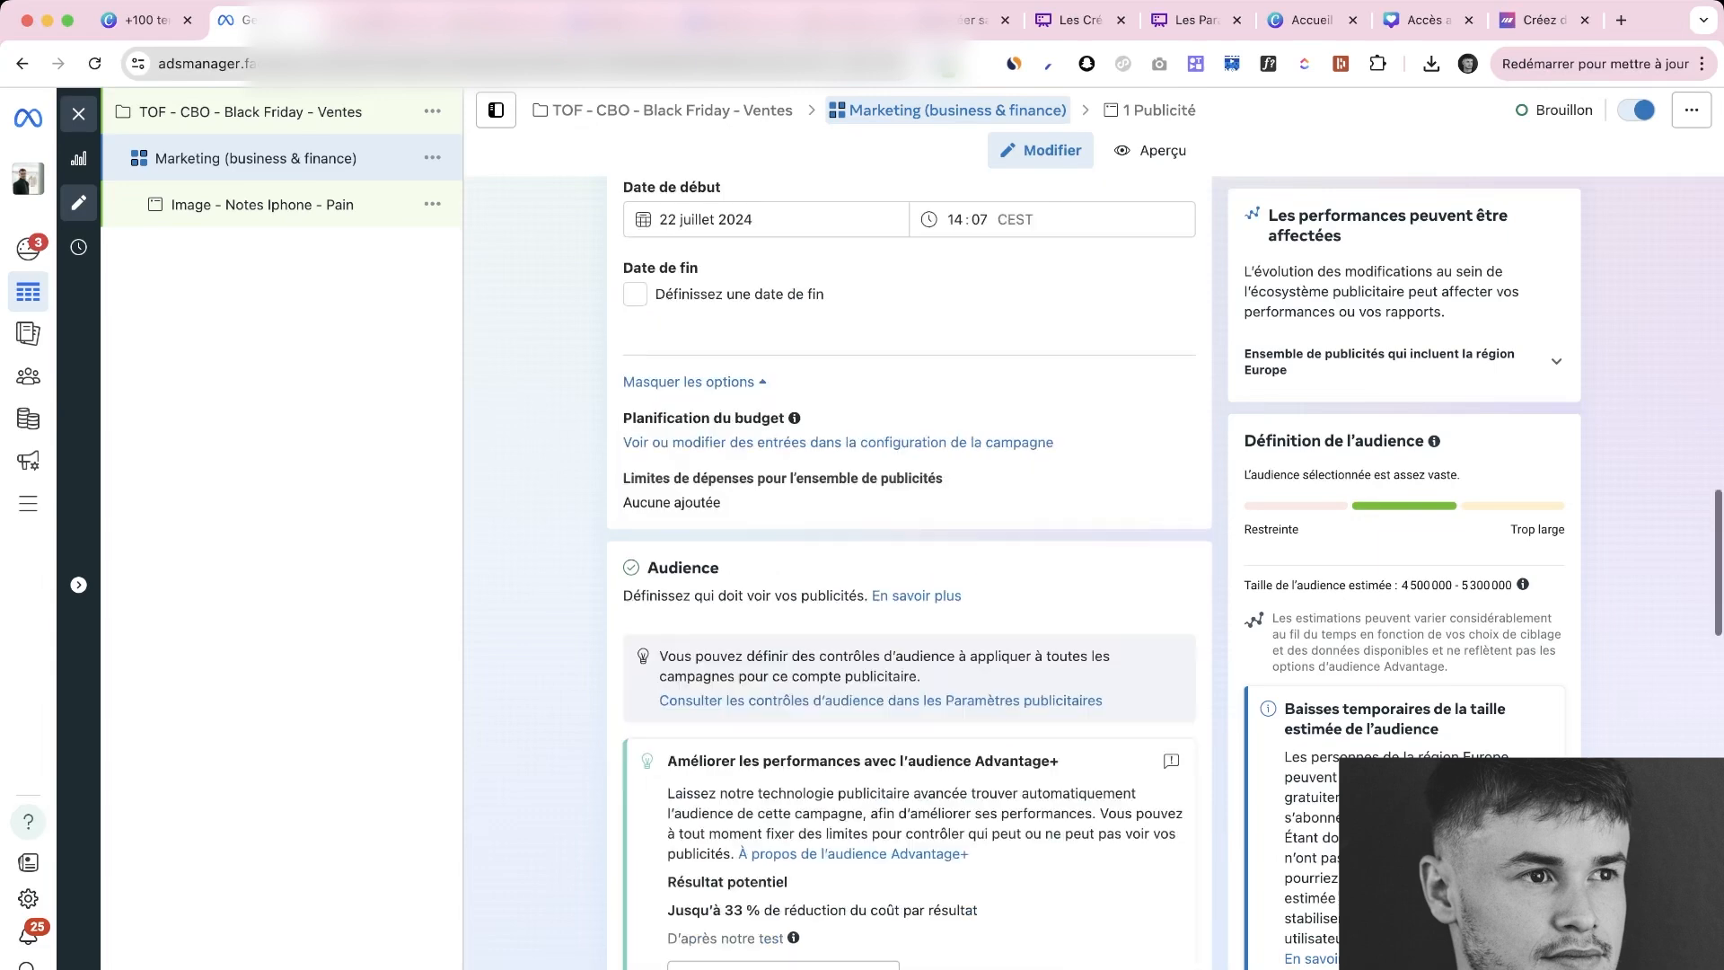
pyautogui.scroll(-7, 908, 575)
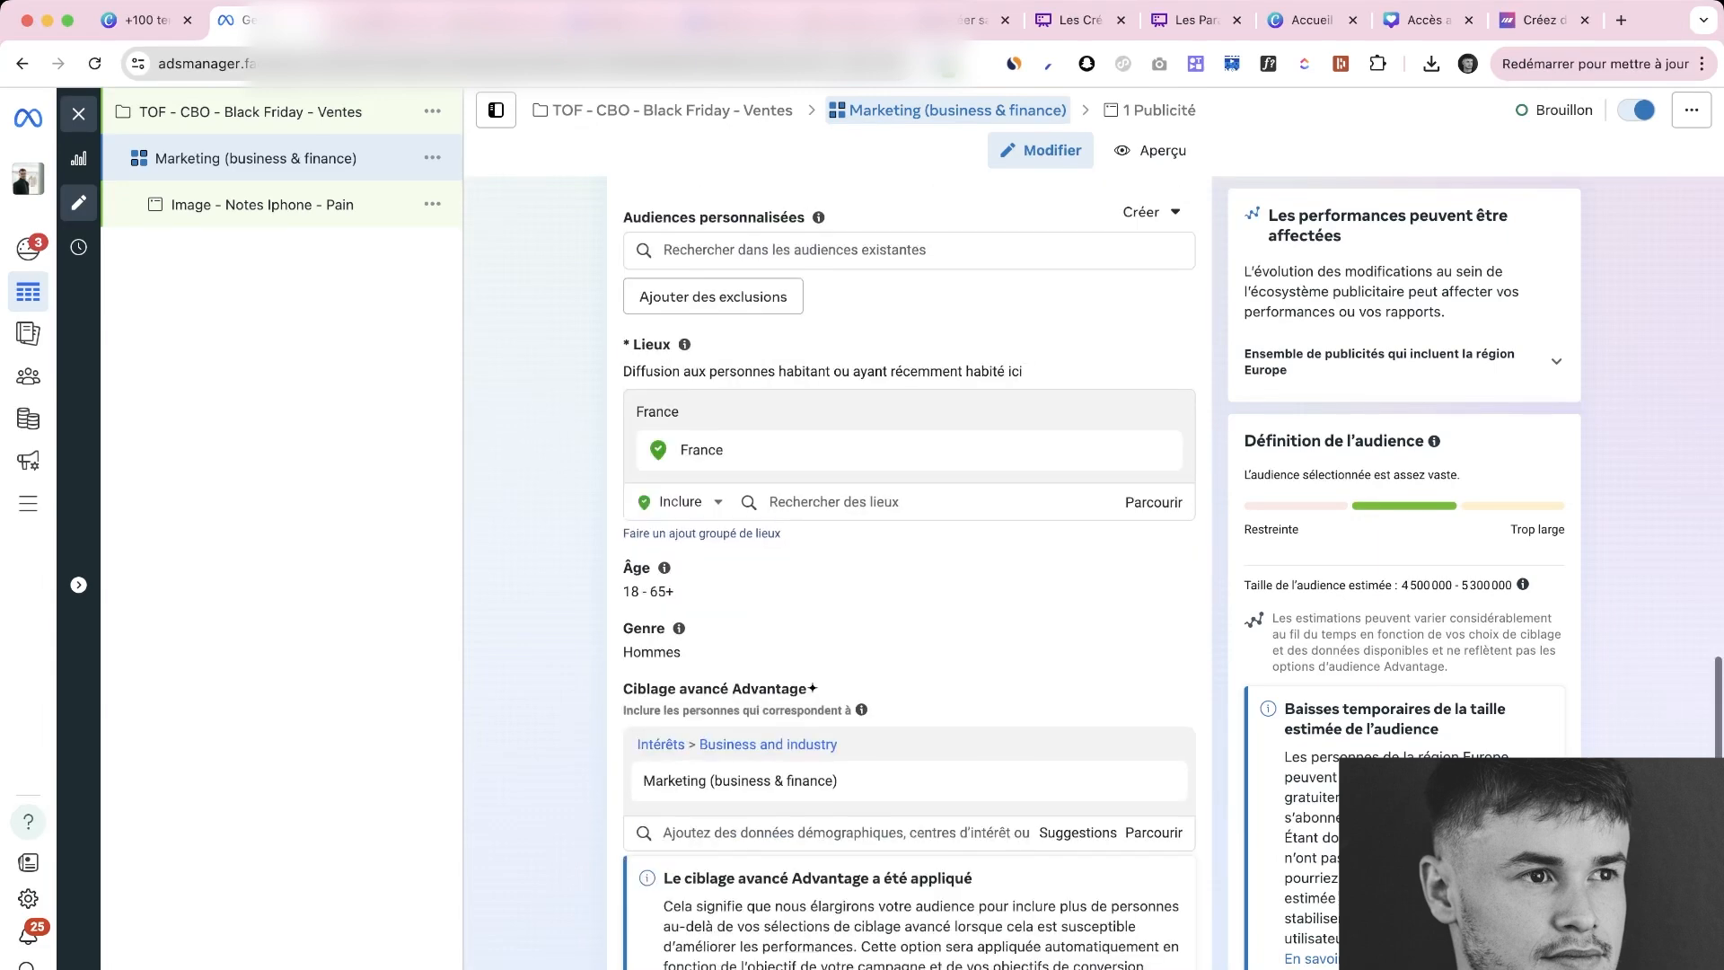
pyautogui.scroll(-6, 909, 575)
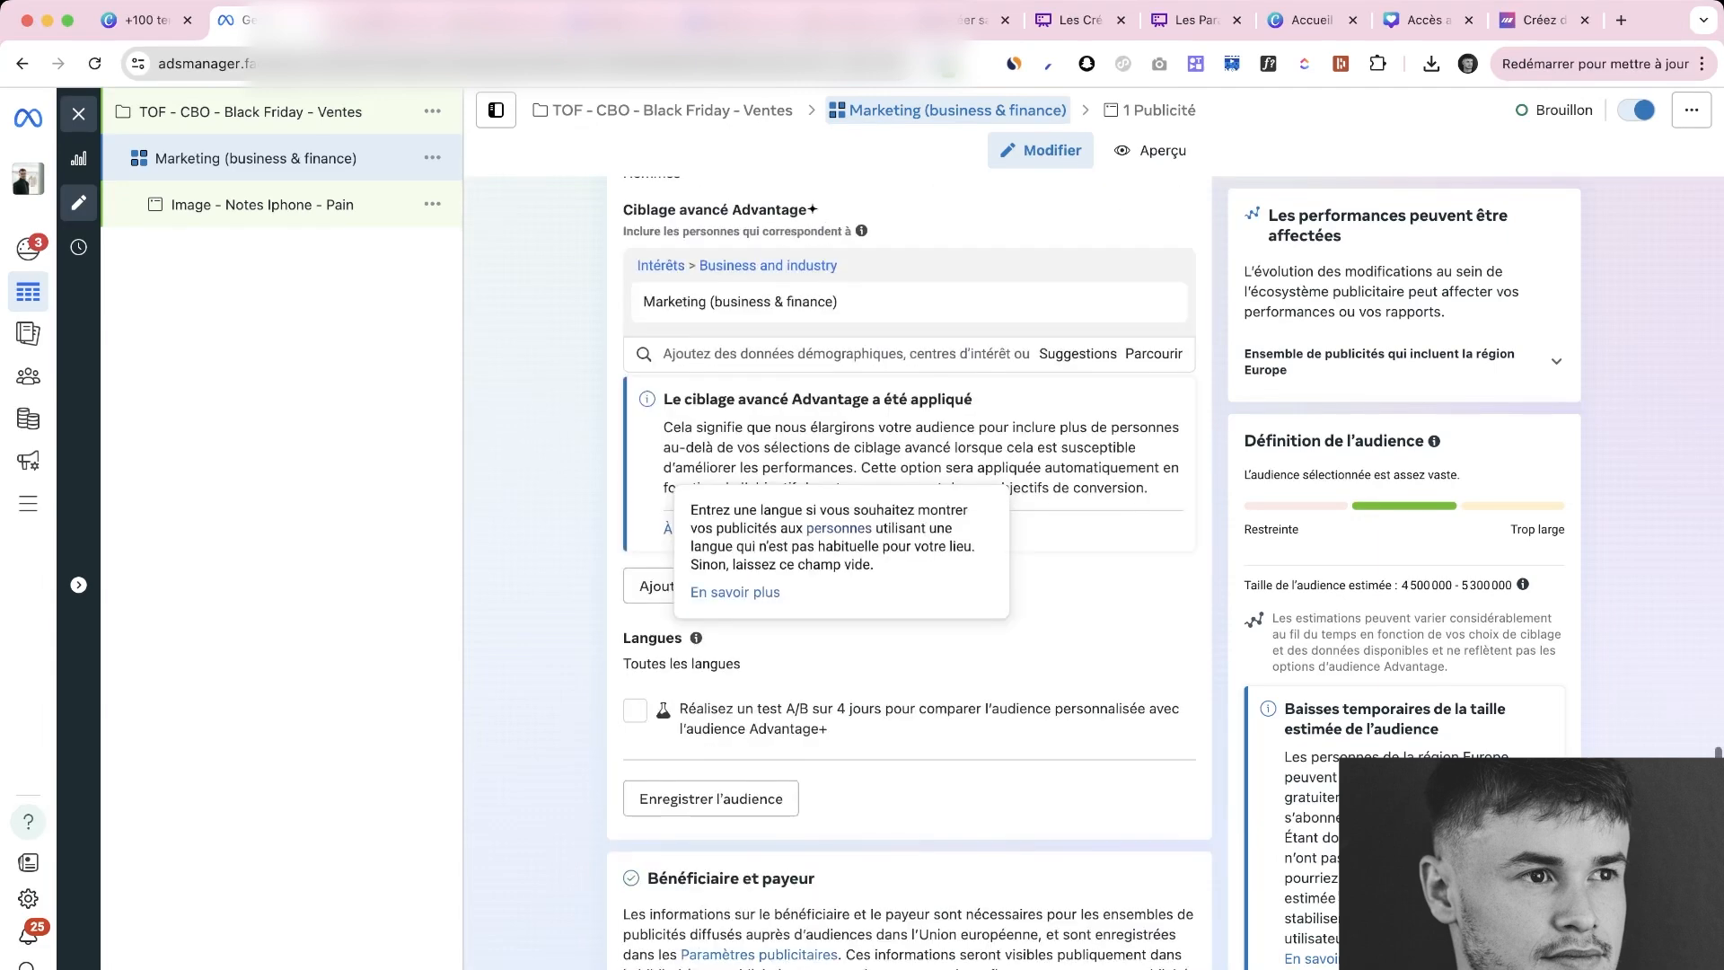
pyautogui.scroll(7, 908, 574)
pyautogui.scroll(3, 908, 575)
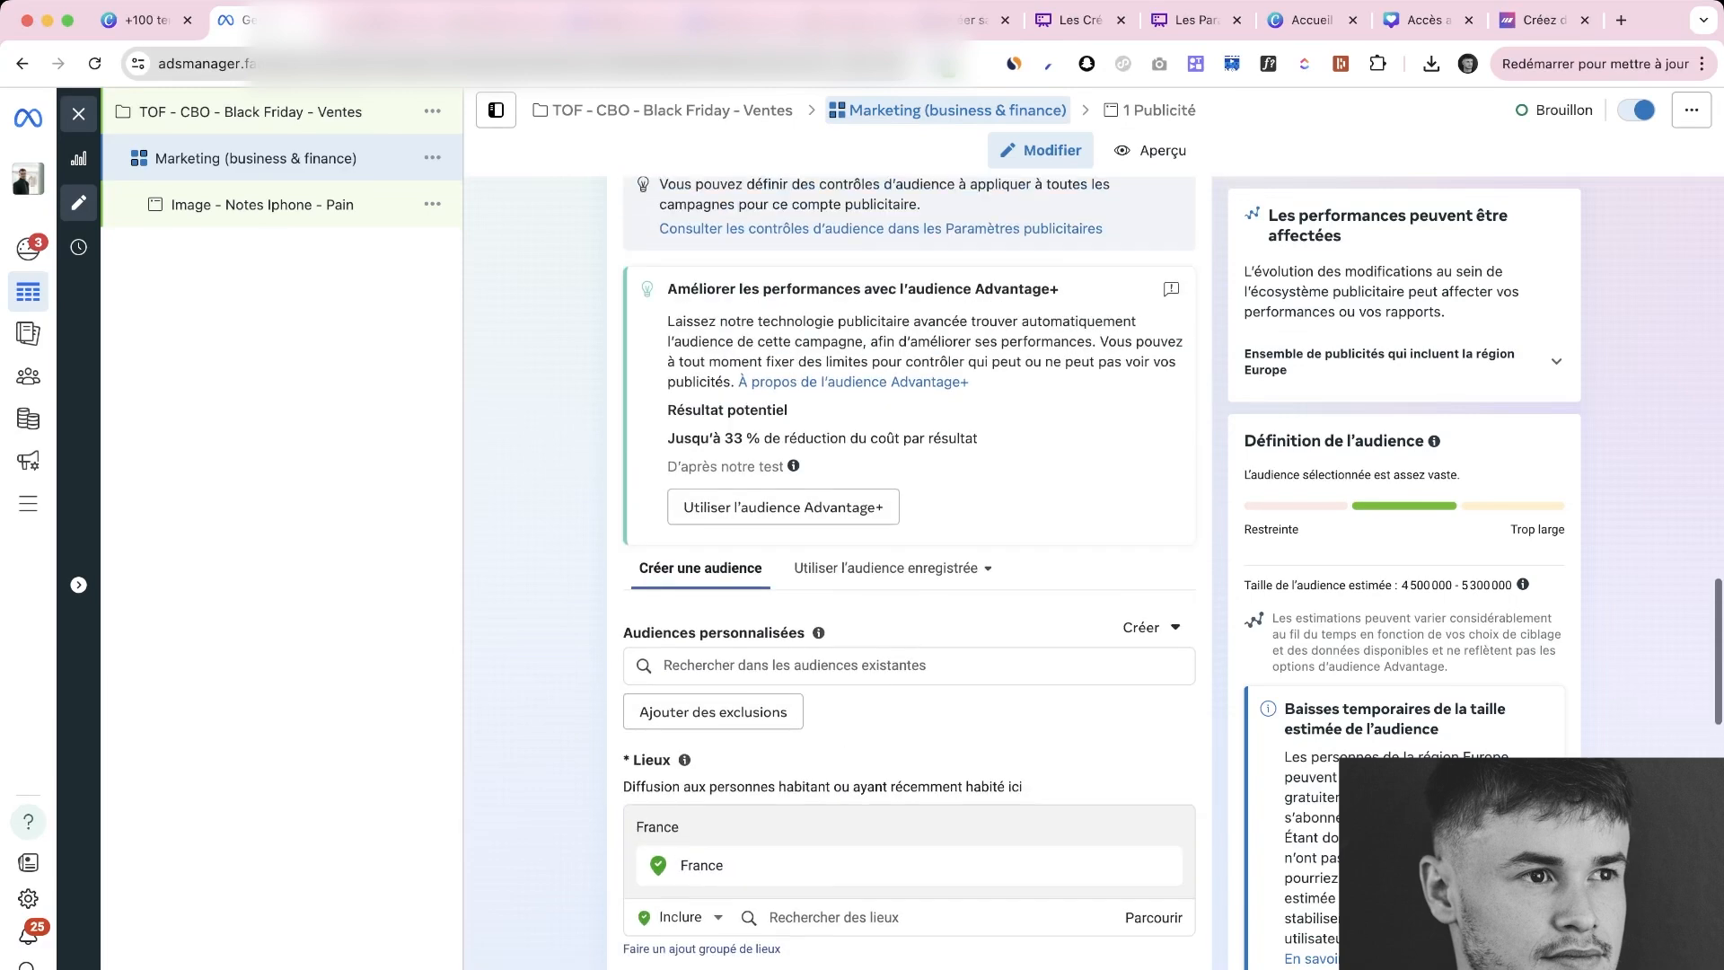
pyautogui.scroll(-2, 909, 575)
pyautogui.scroll(-1, 909, 575)
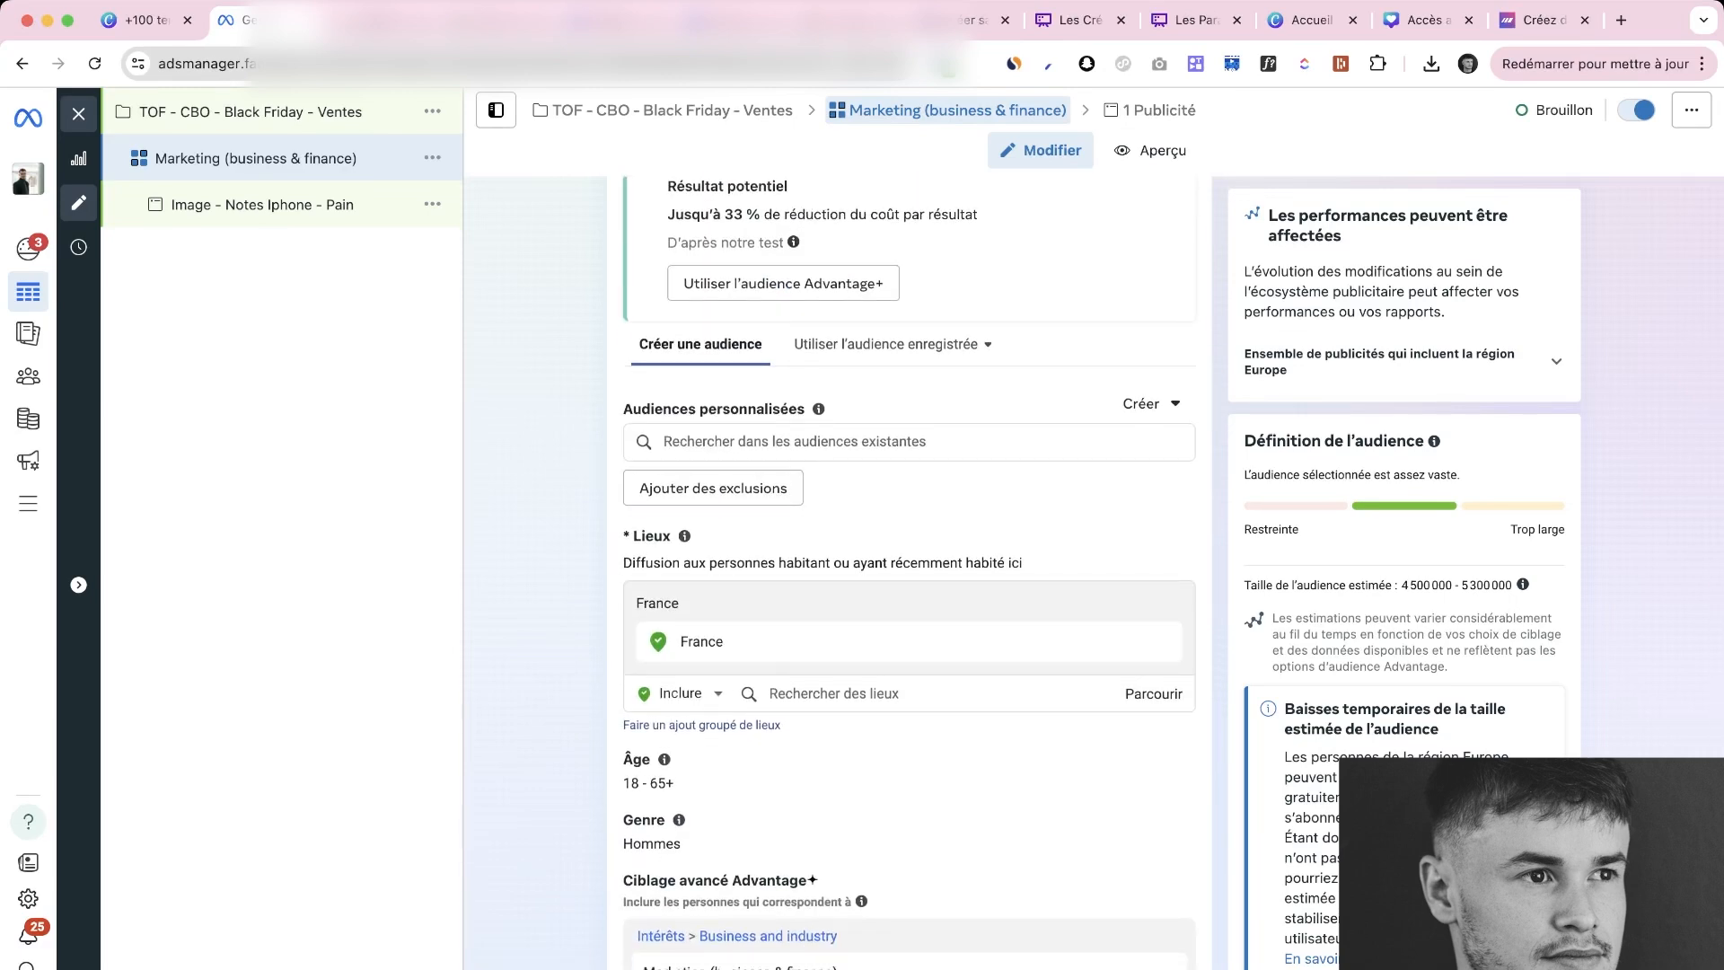
pyautogui.scroll(-2, 909, 575)
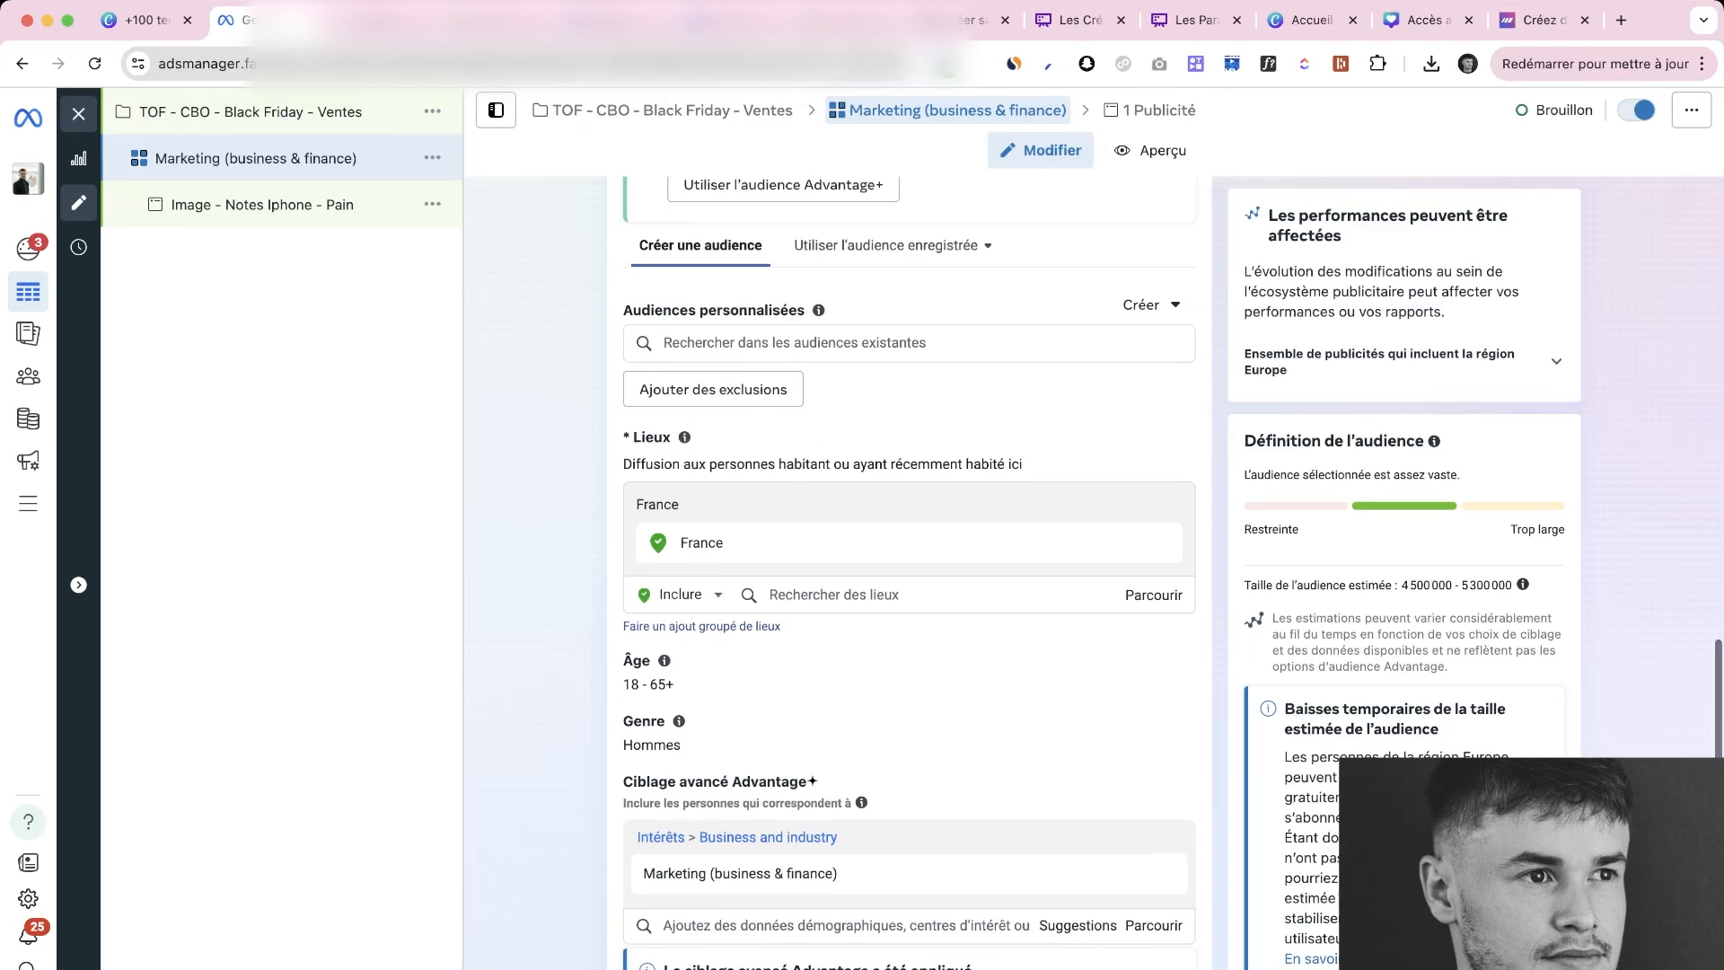
pyautogui.scroll(-12, 908, 575)
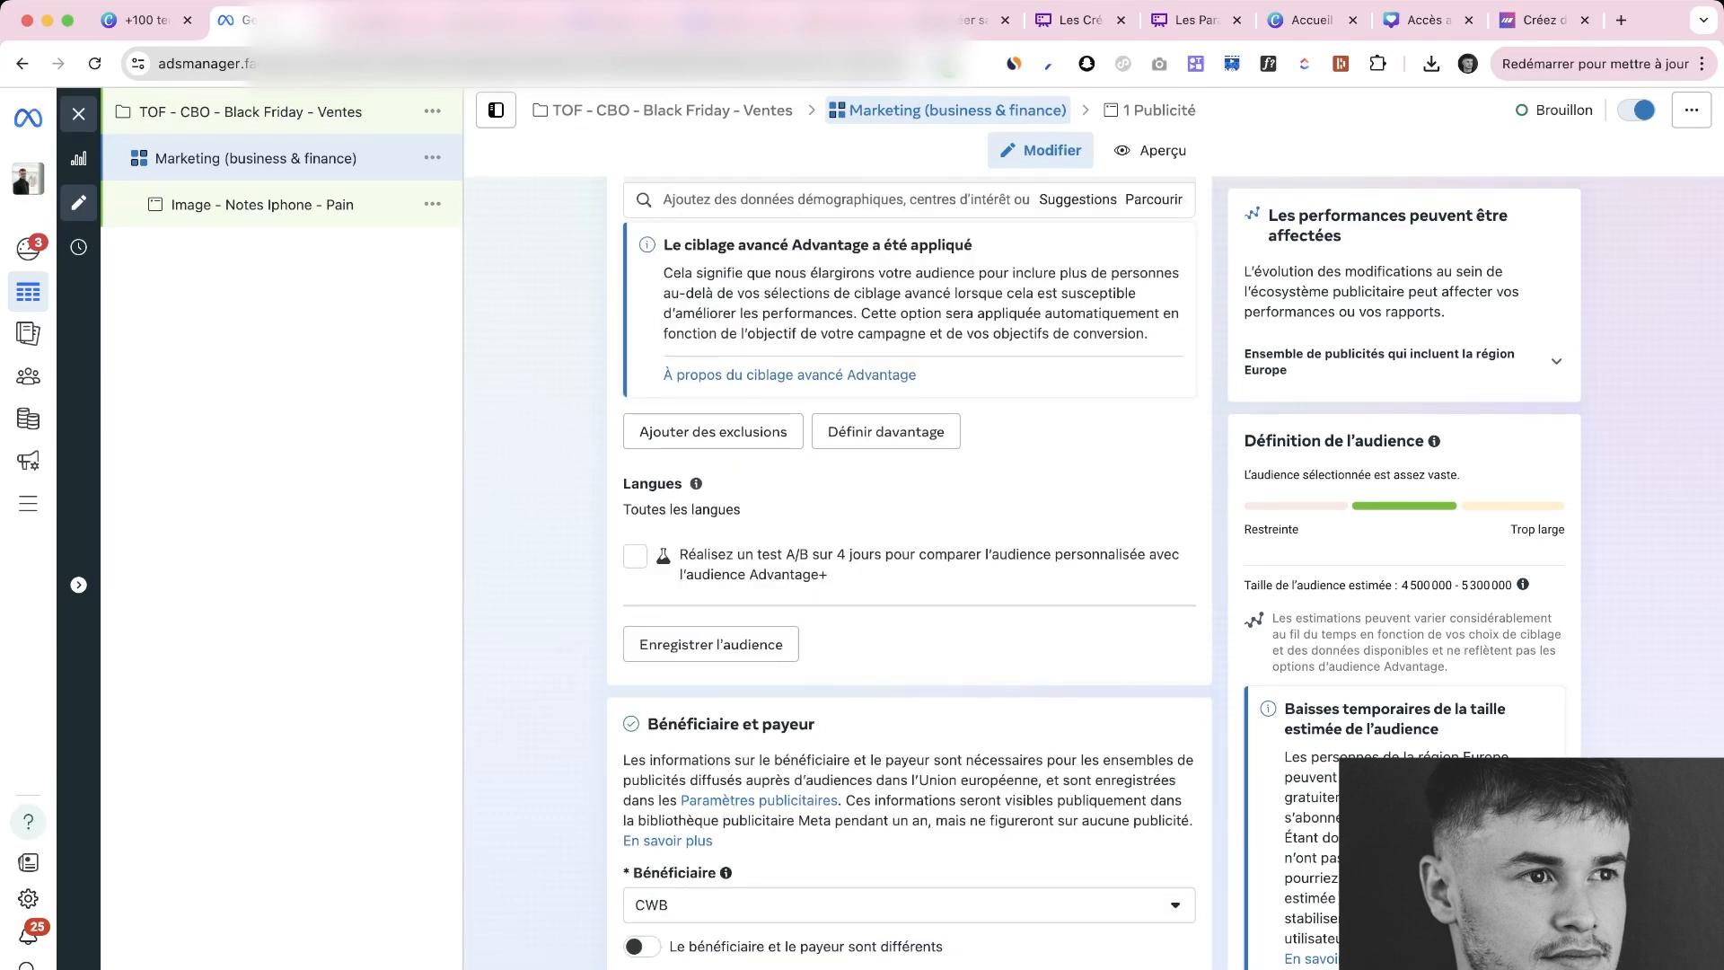
pyautogui.scroll(-4, 909, 575)
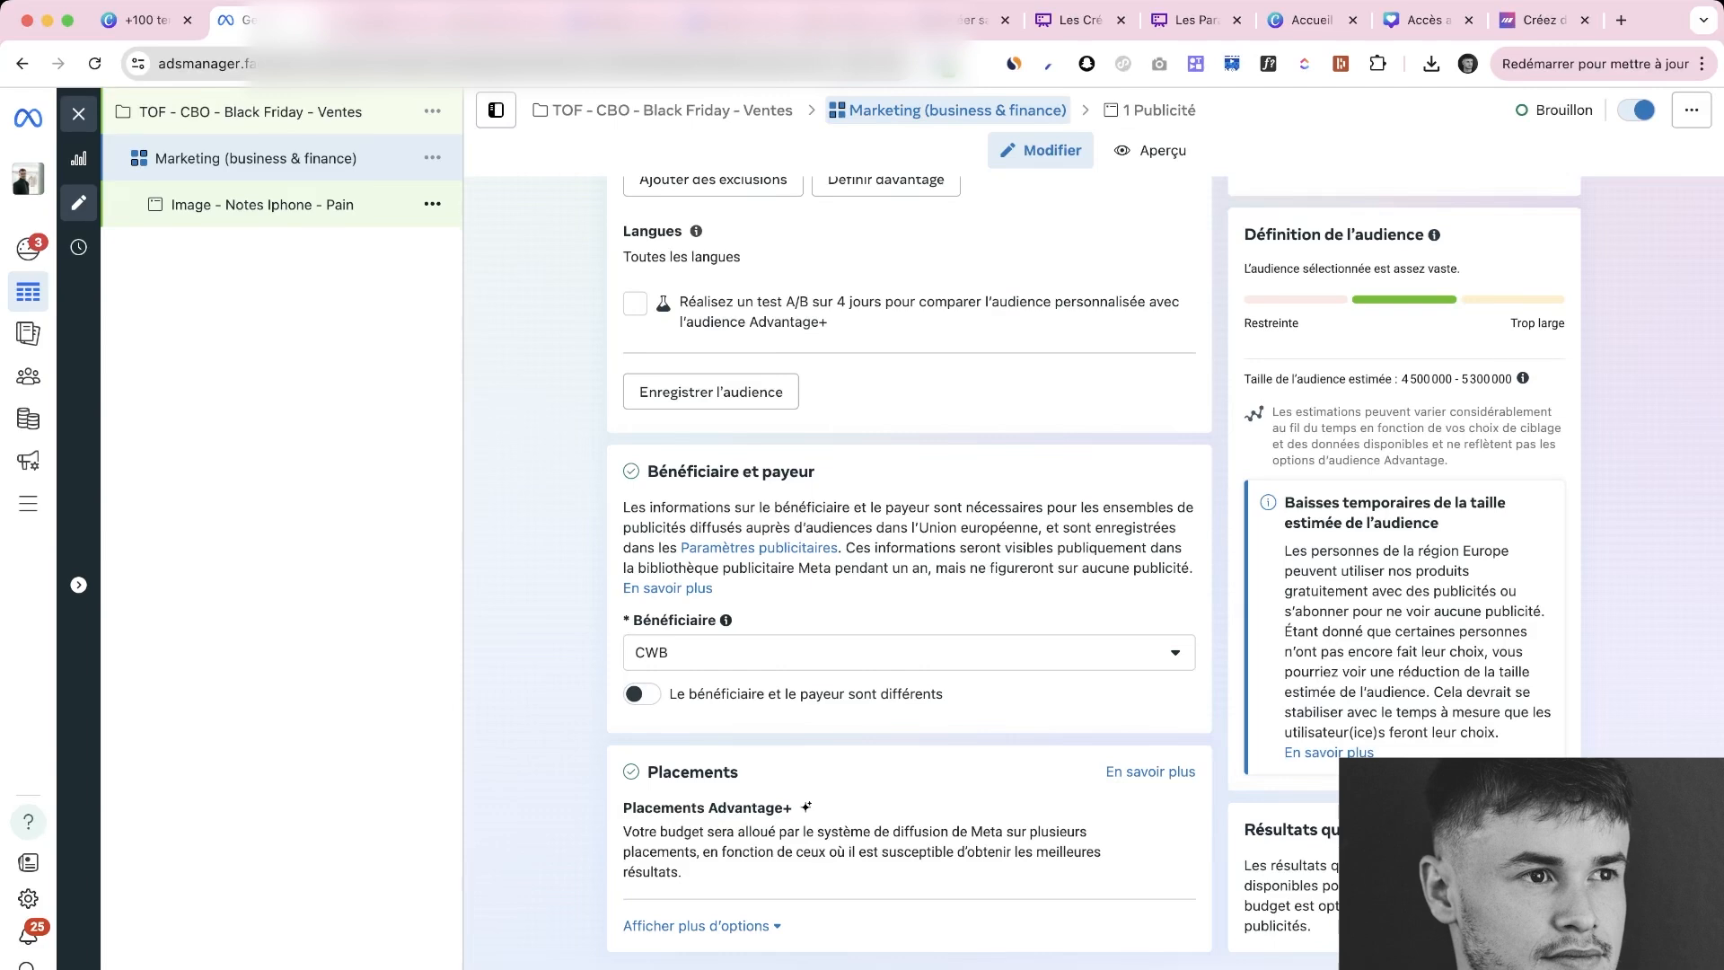
# Open the TOF - CBO - Black Friday - Ventes campaign and examine its Advantage campaign budget and bid strategy
pyautogui.click(250, 112)
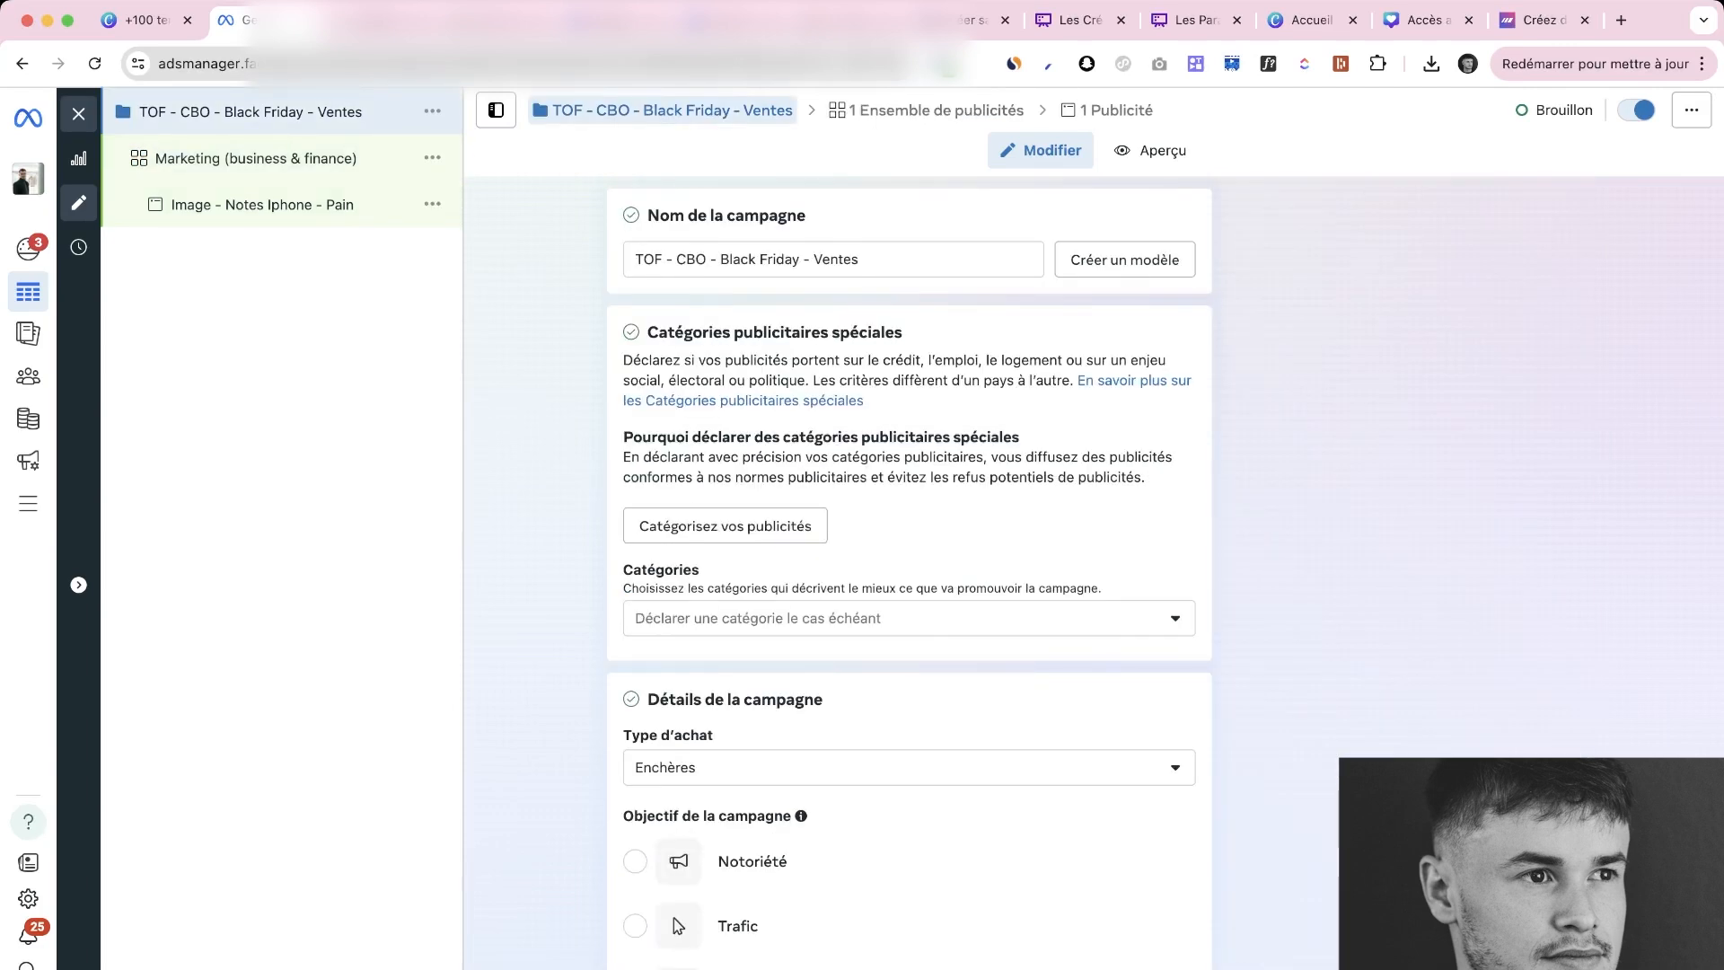
pyautogui.scroll(-15, 908, 574)
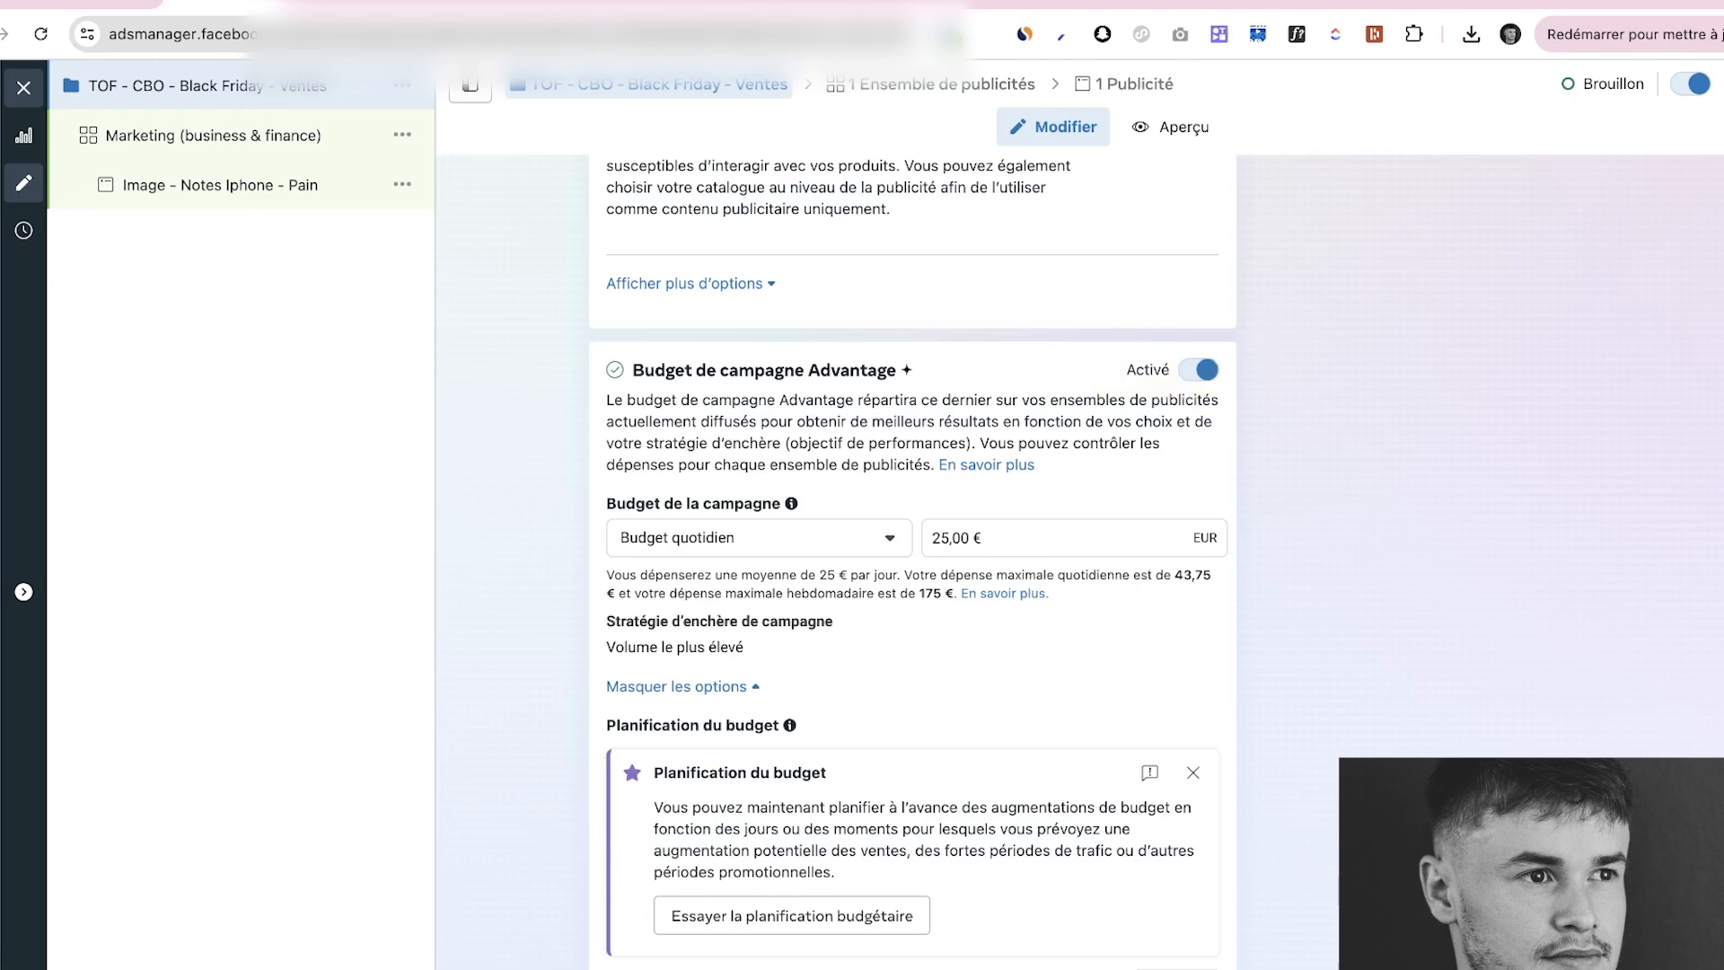
pyautogui.scroll(-2, 912, 557)
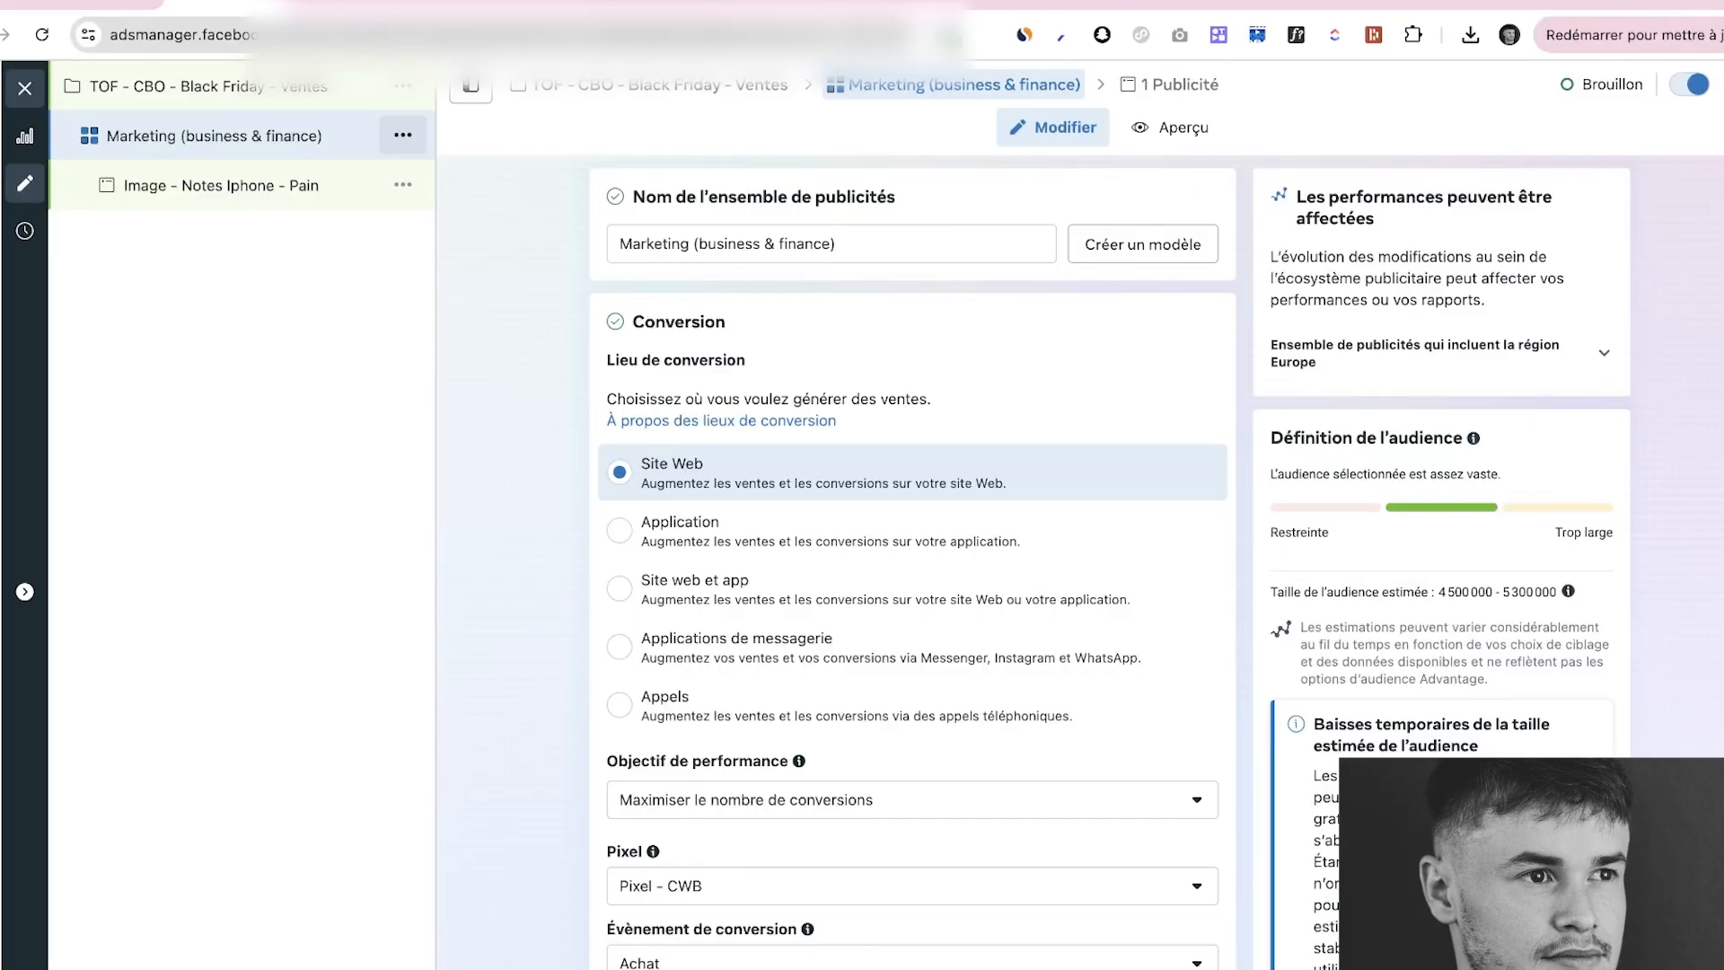
# Make an exact quick duplicate of the Marketing (business & finance) ad set within the same campaign
pyautogui.click(403, 135)
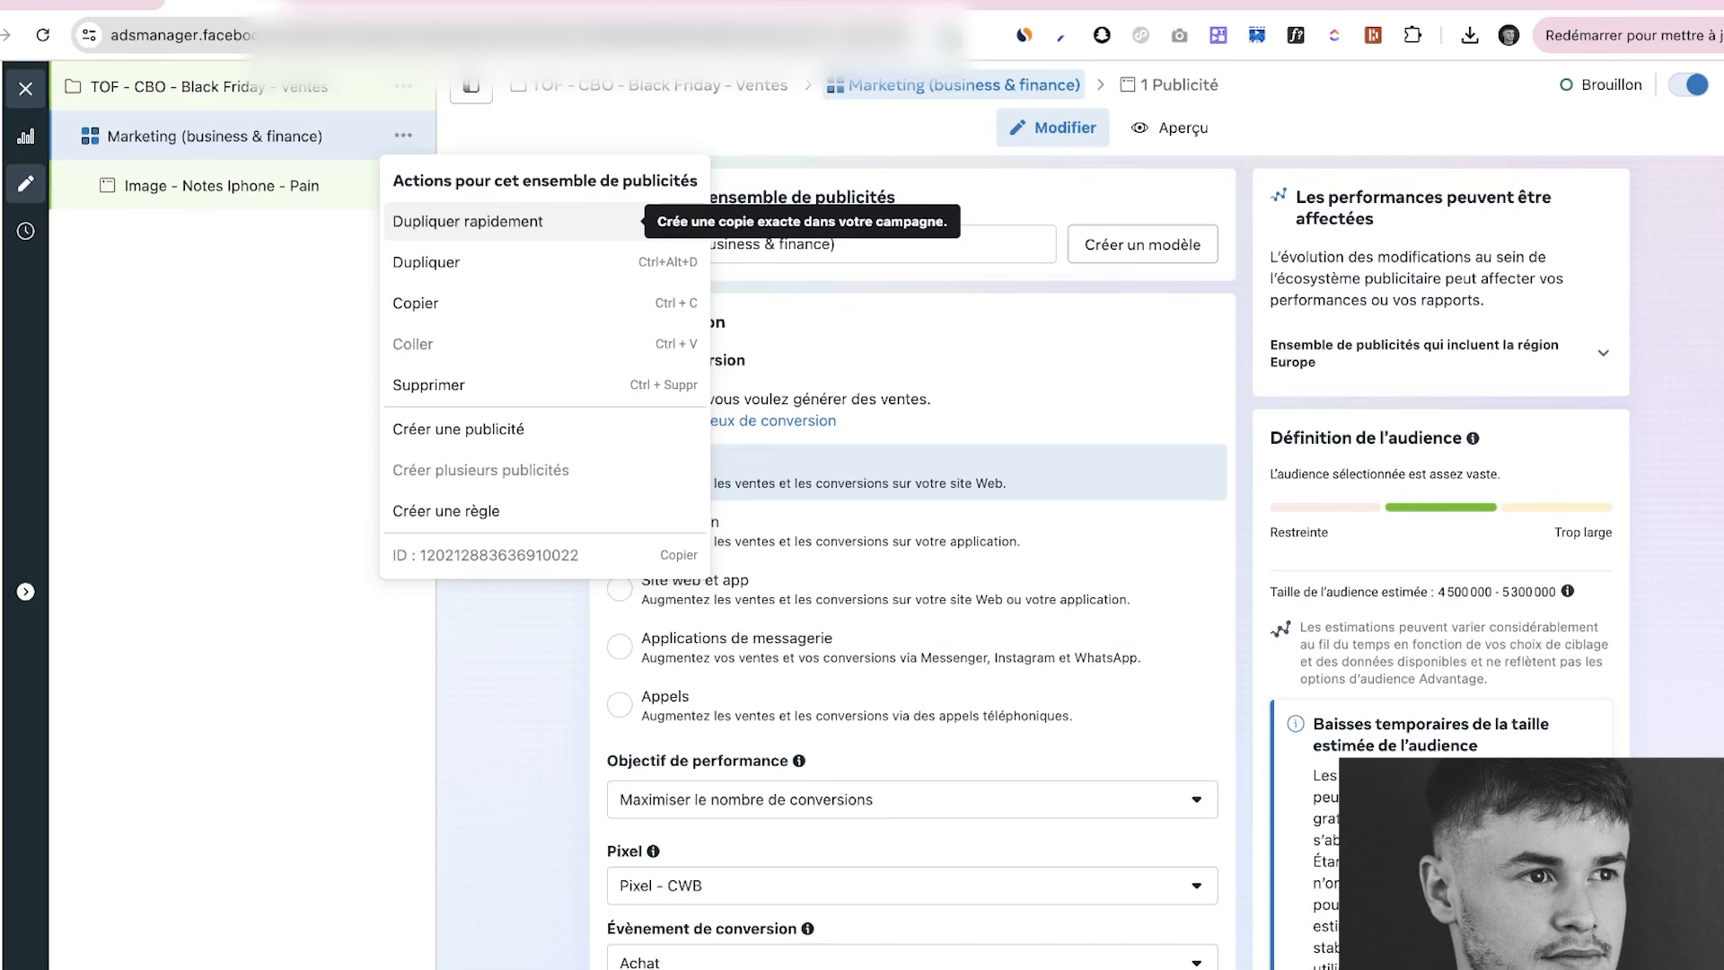
pyautogui.click(502, 221)
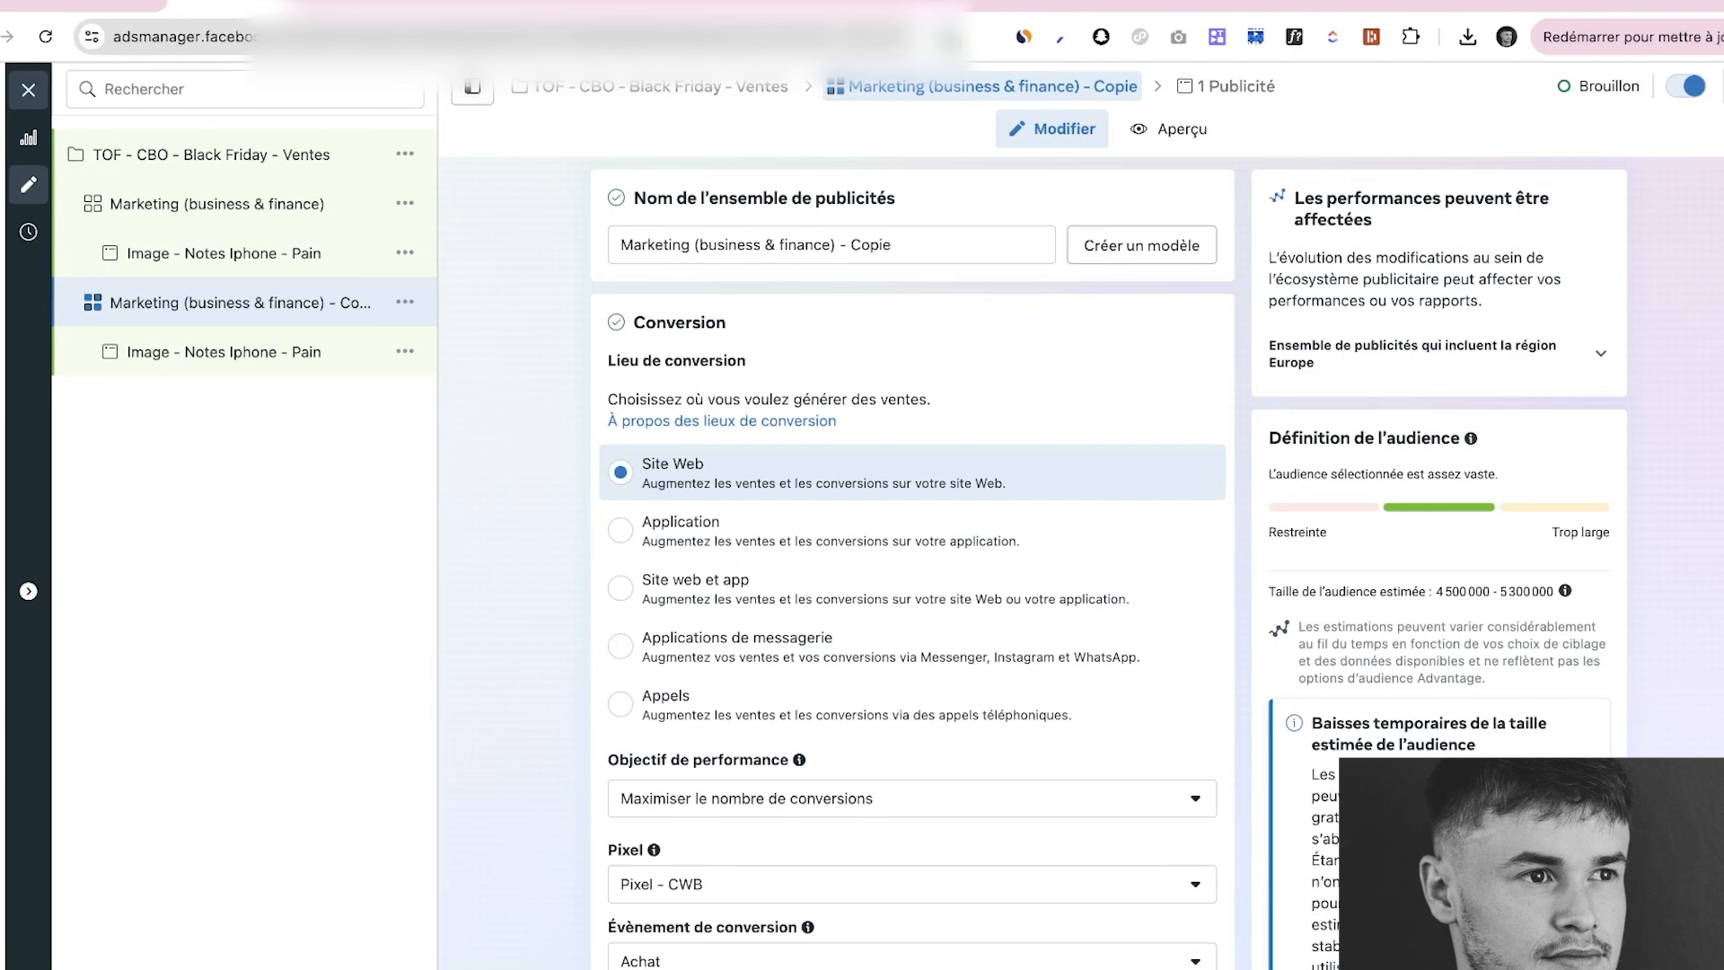
# Open the Image - Notes Iphone - Pain ad in the copied ad set and review its setup, media, primary text and title
pyautogui.click(223, 352)
pyautogui.scroll(-5, 819, 539)
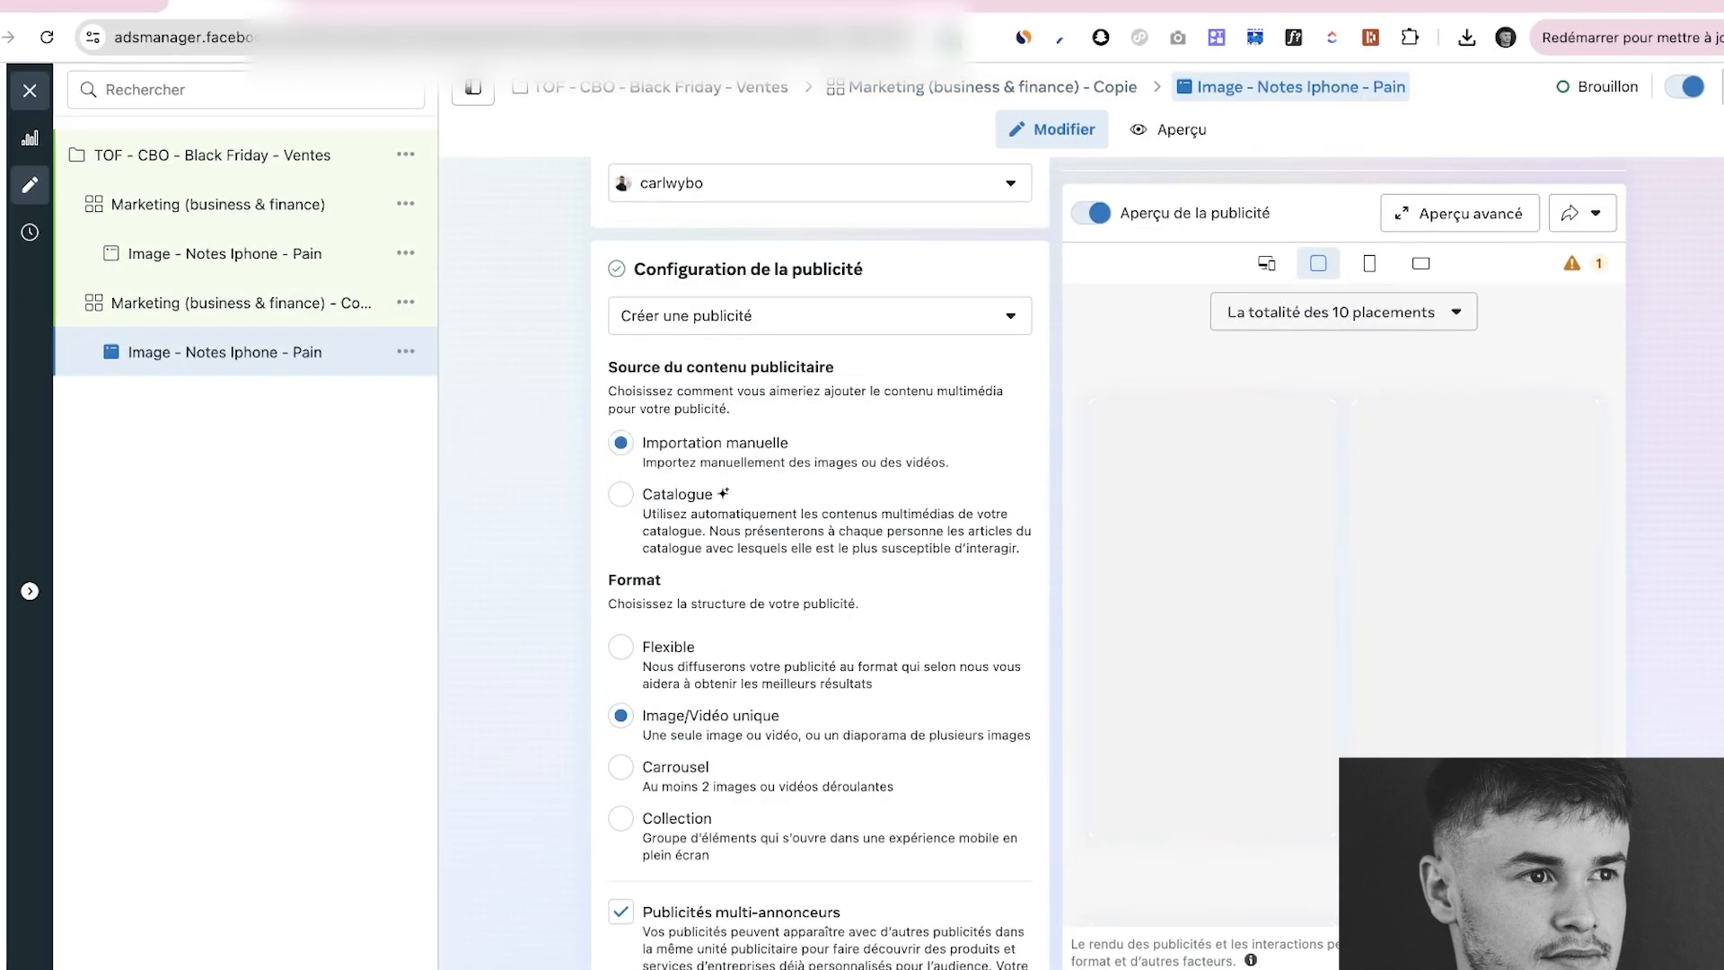
pyautogui.scroll(-8, 819, 539)
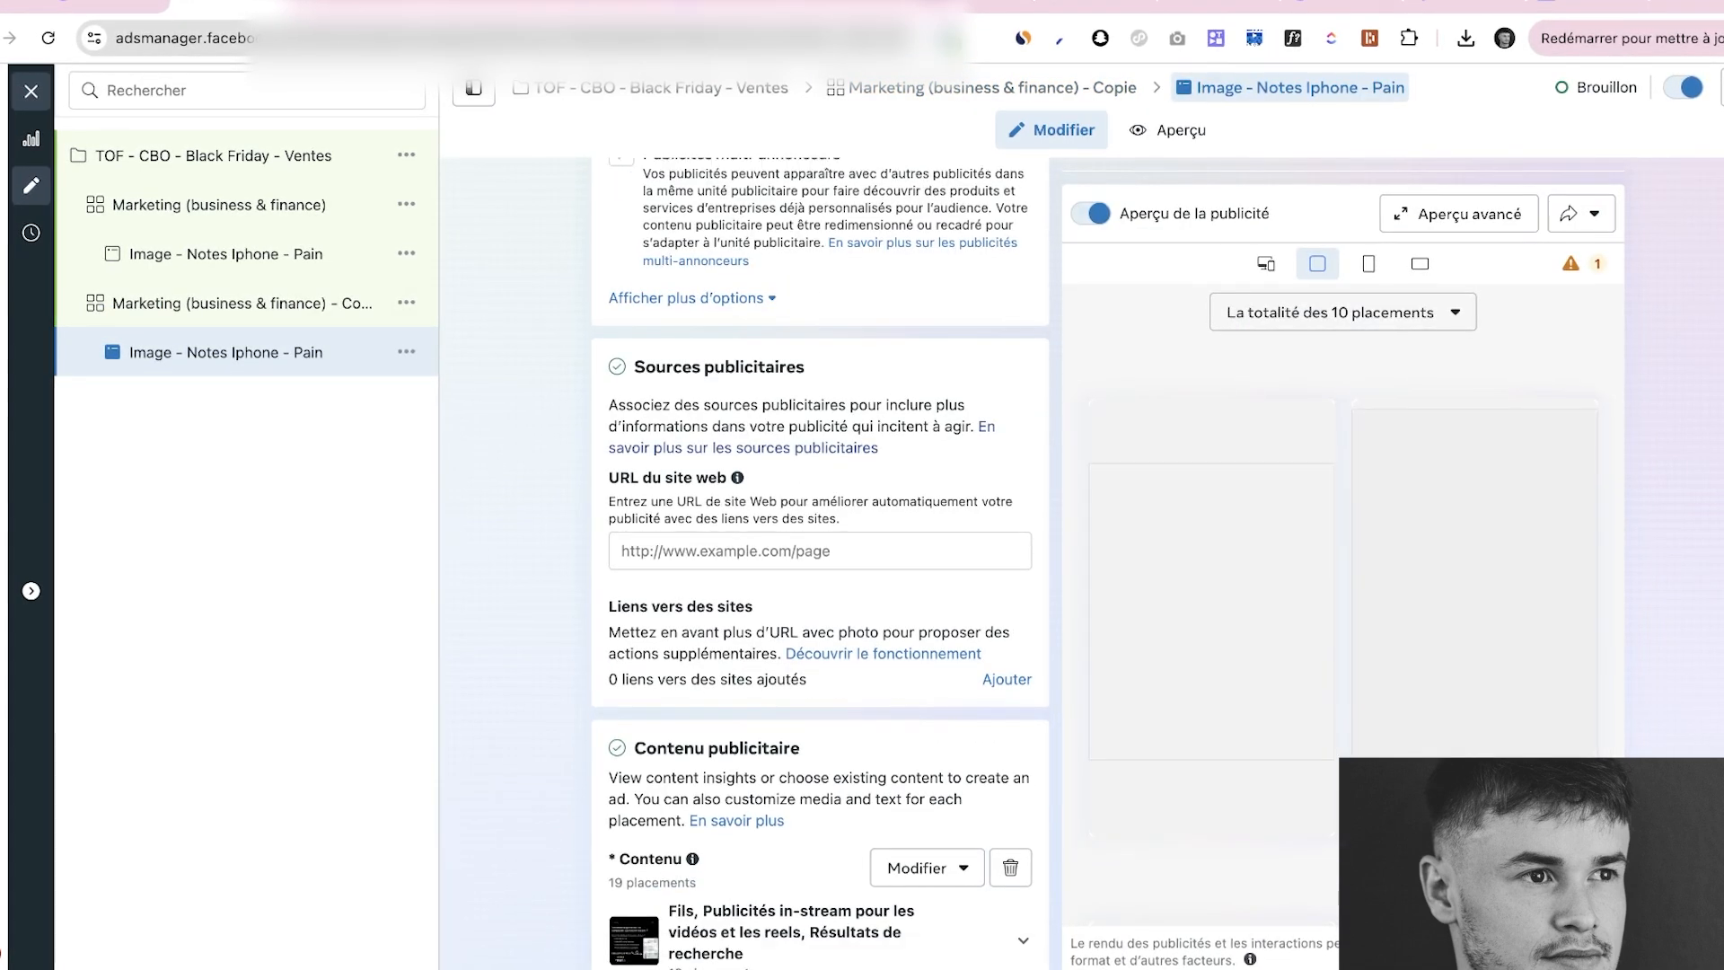
pyautogui.scroll(-4, 820, 539)
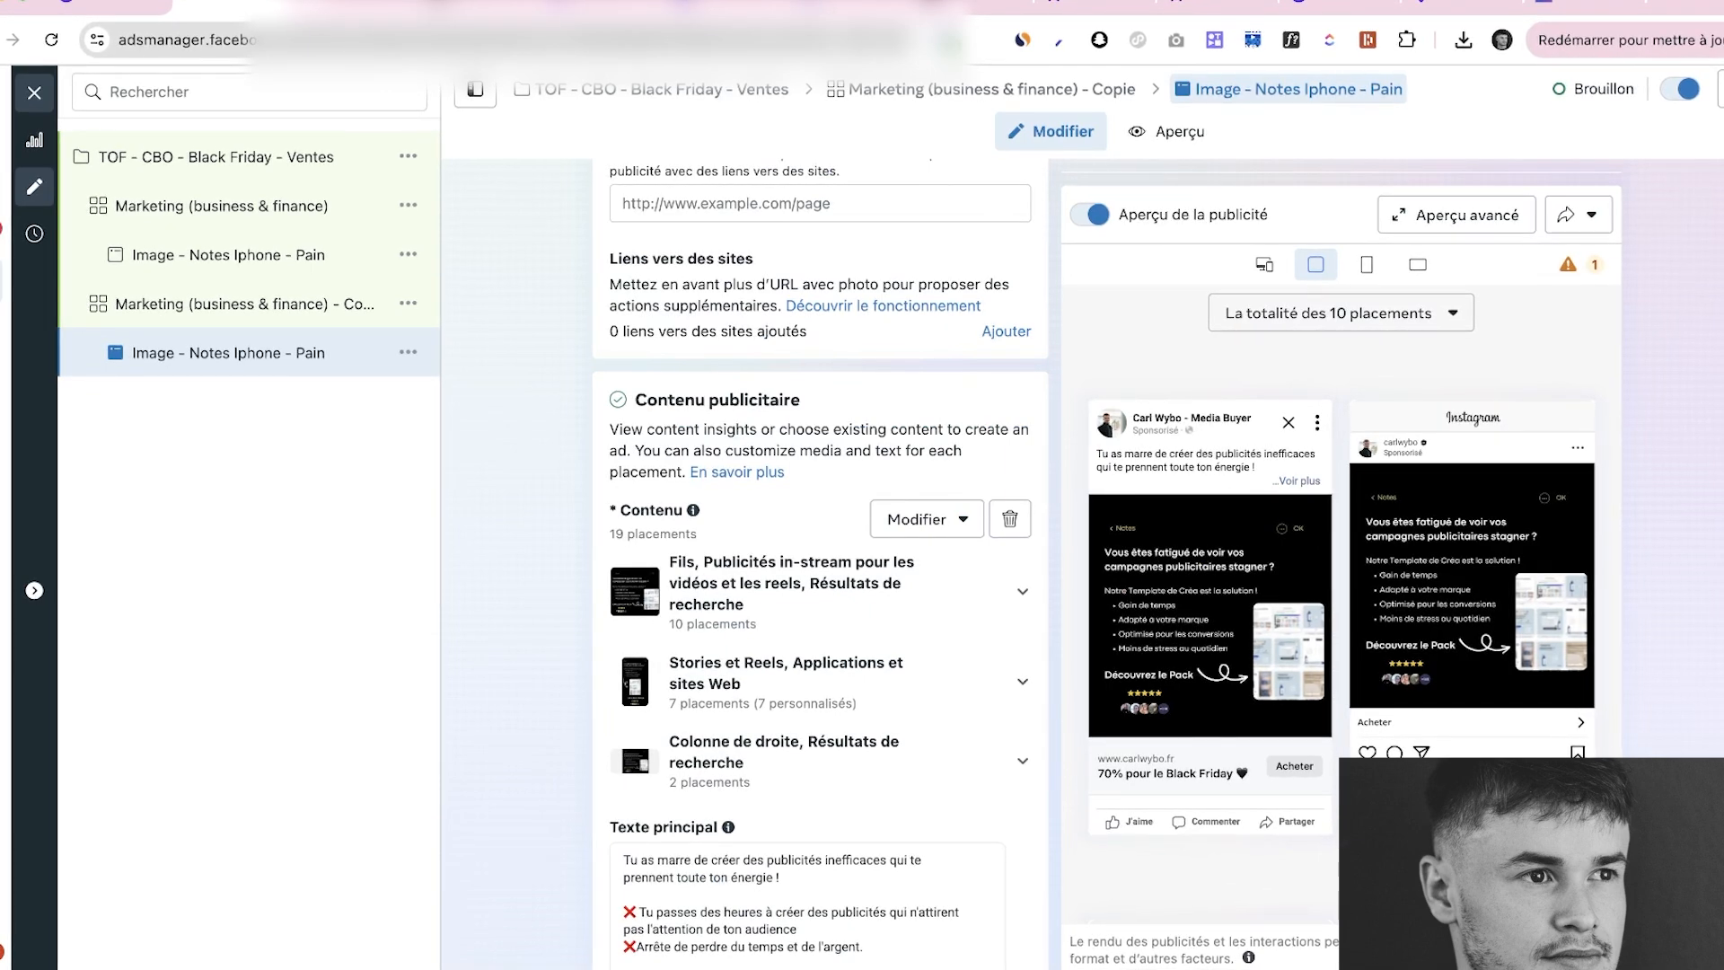
pyautogui.scroll(-2, 820, 538)
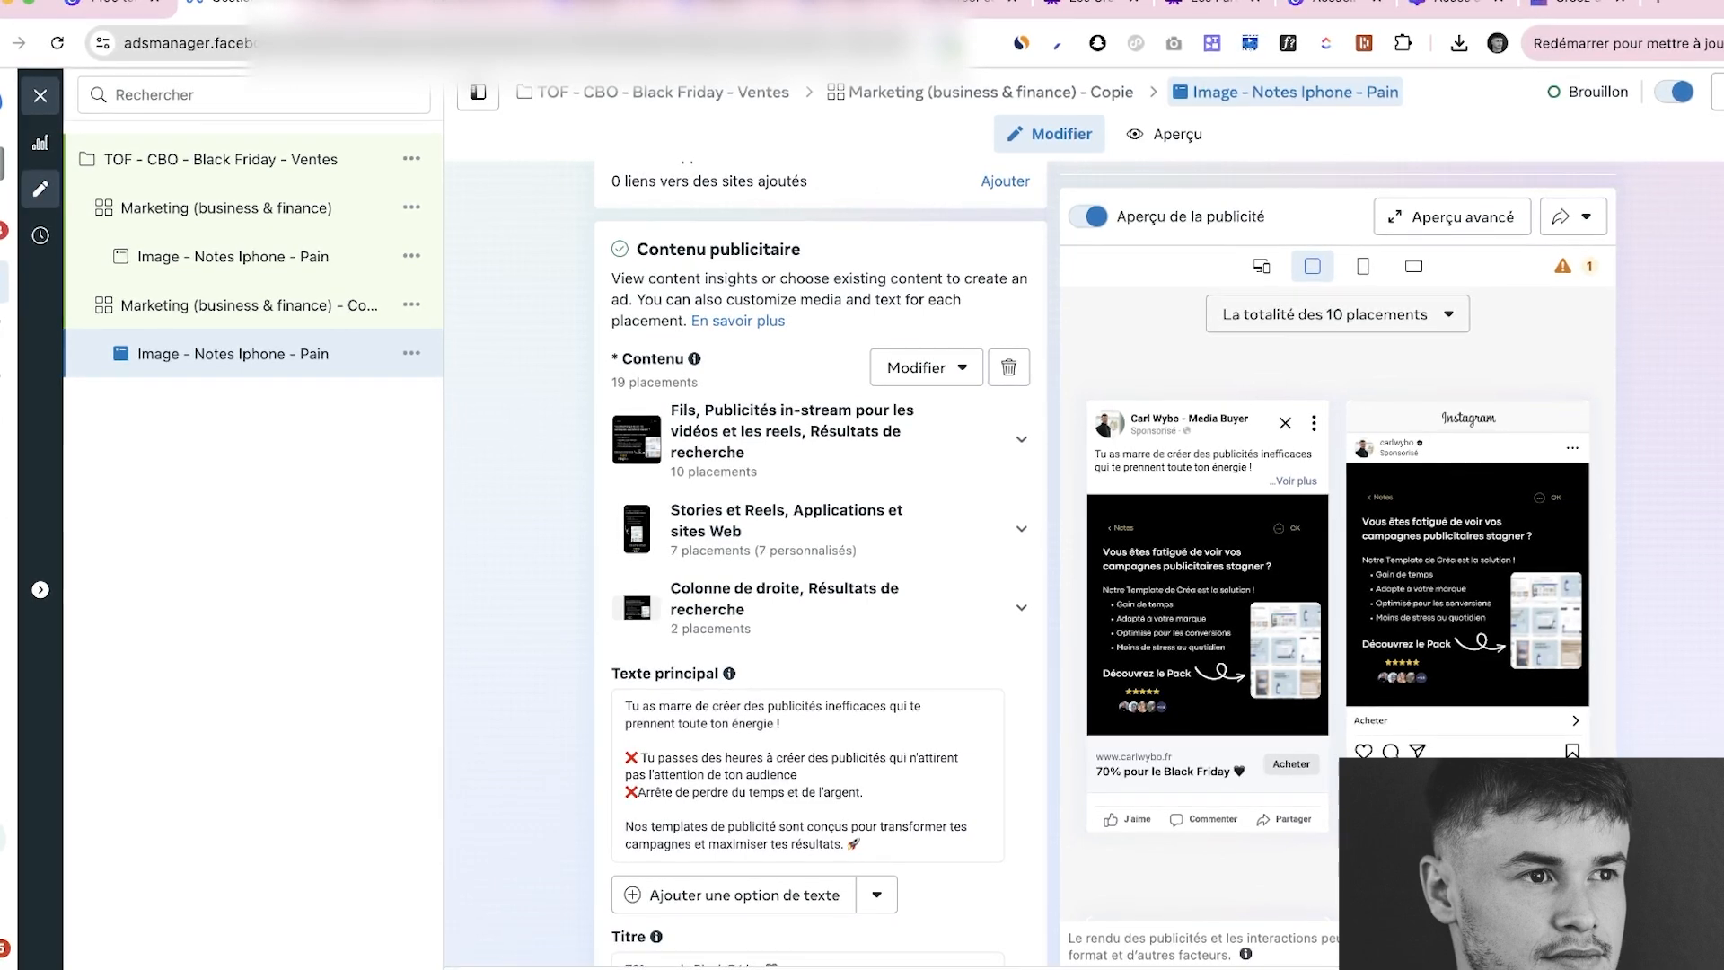
pyautogui.scroll(-1, 820, 539)
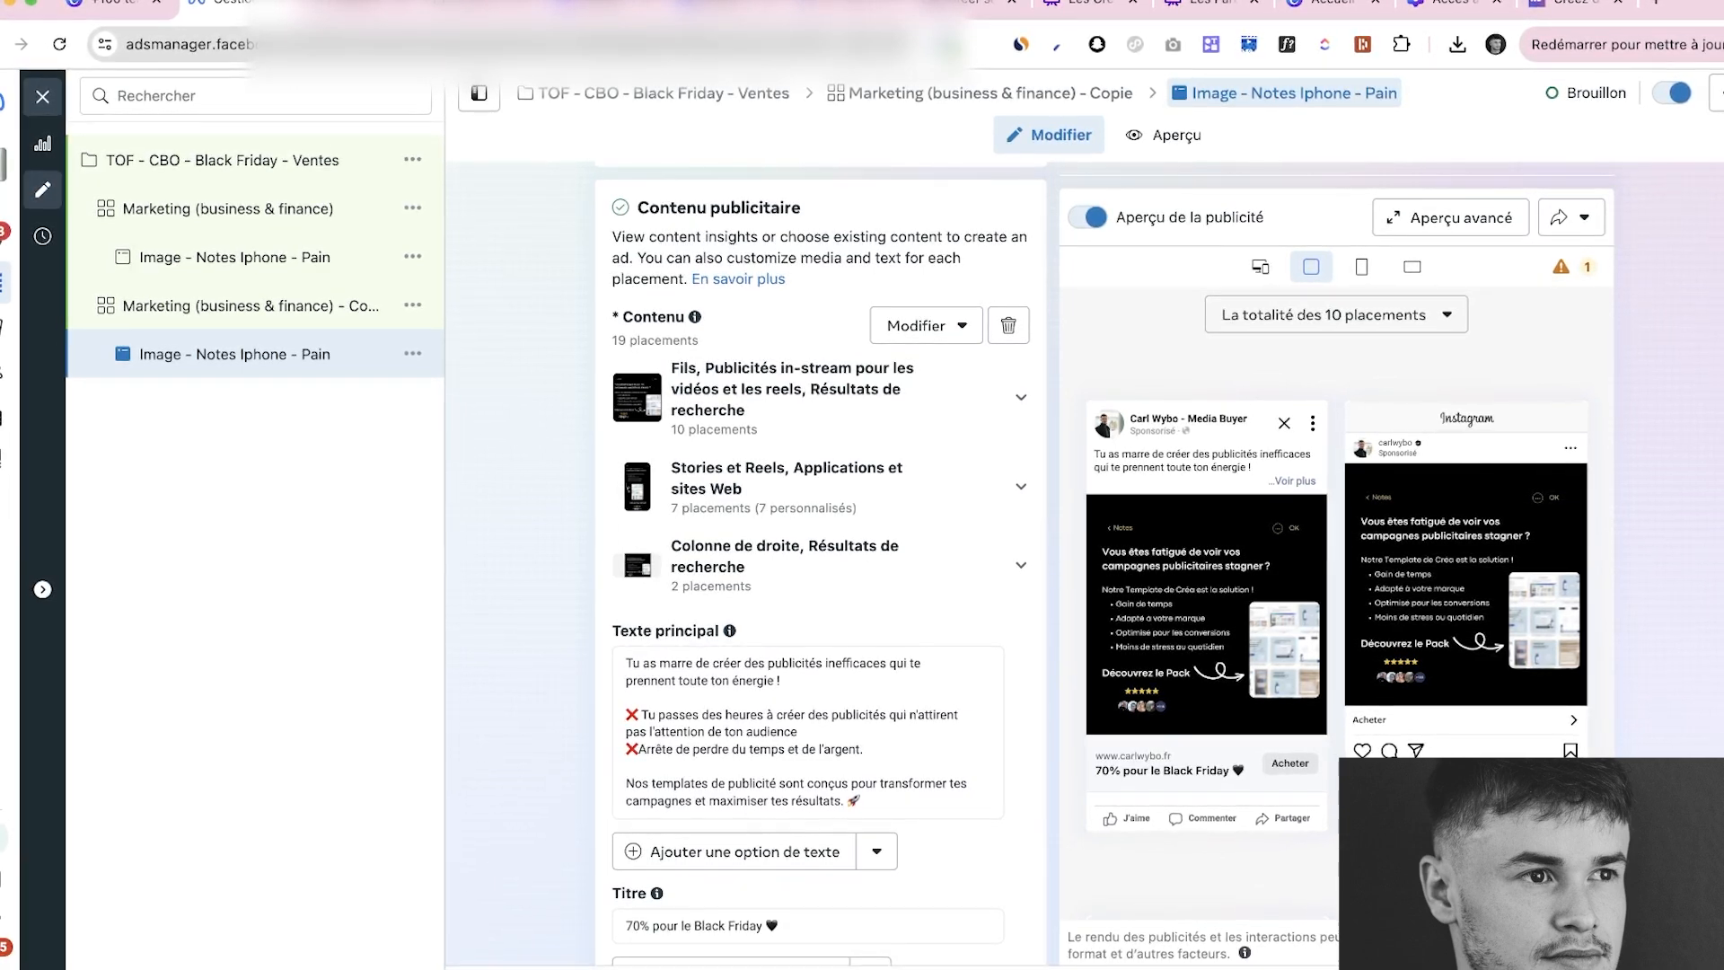
pyautogui.scroll(-2, 819, 539)
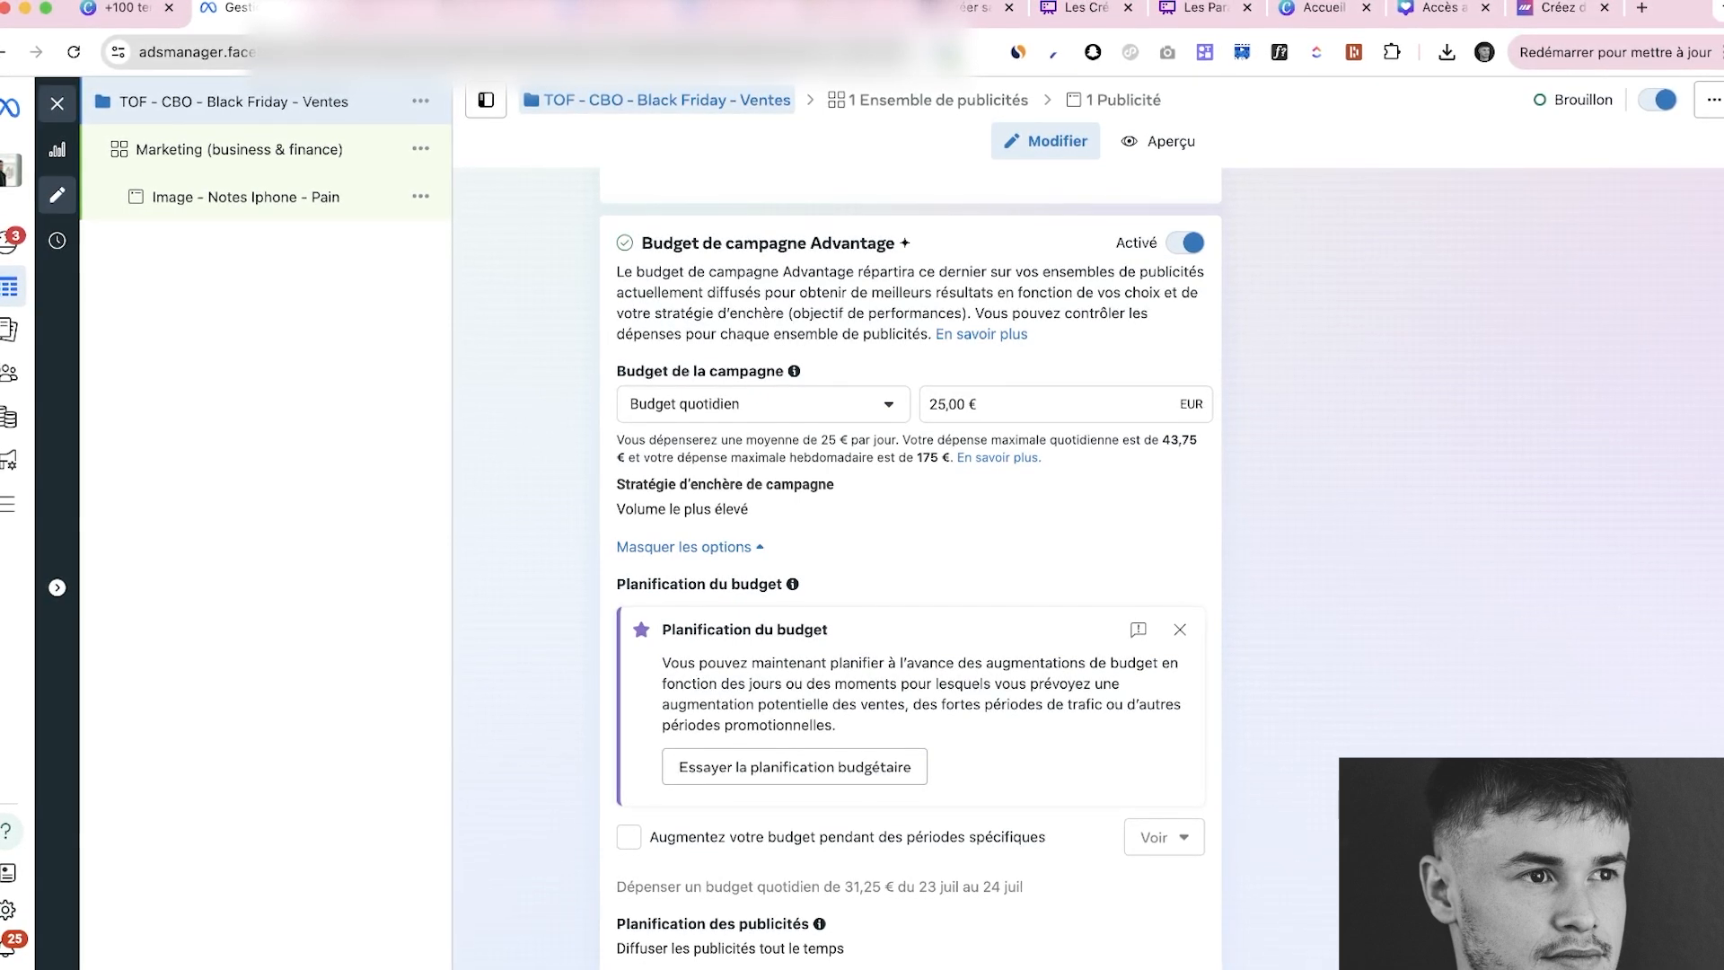
# Check the Black Friday campaign's budget options and the draft items listed for publishing, without publishing them
pyautogui.scroll(-6, 910, 566)
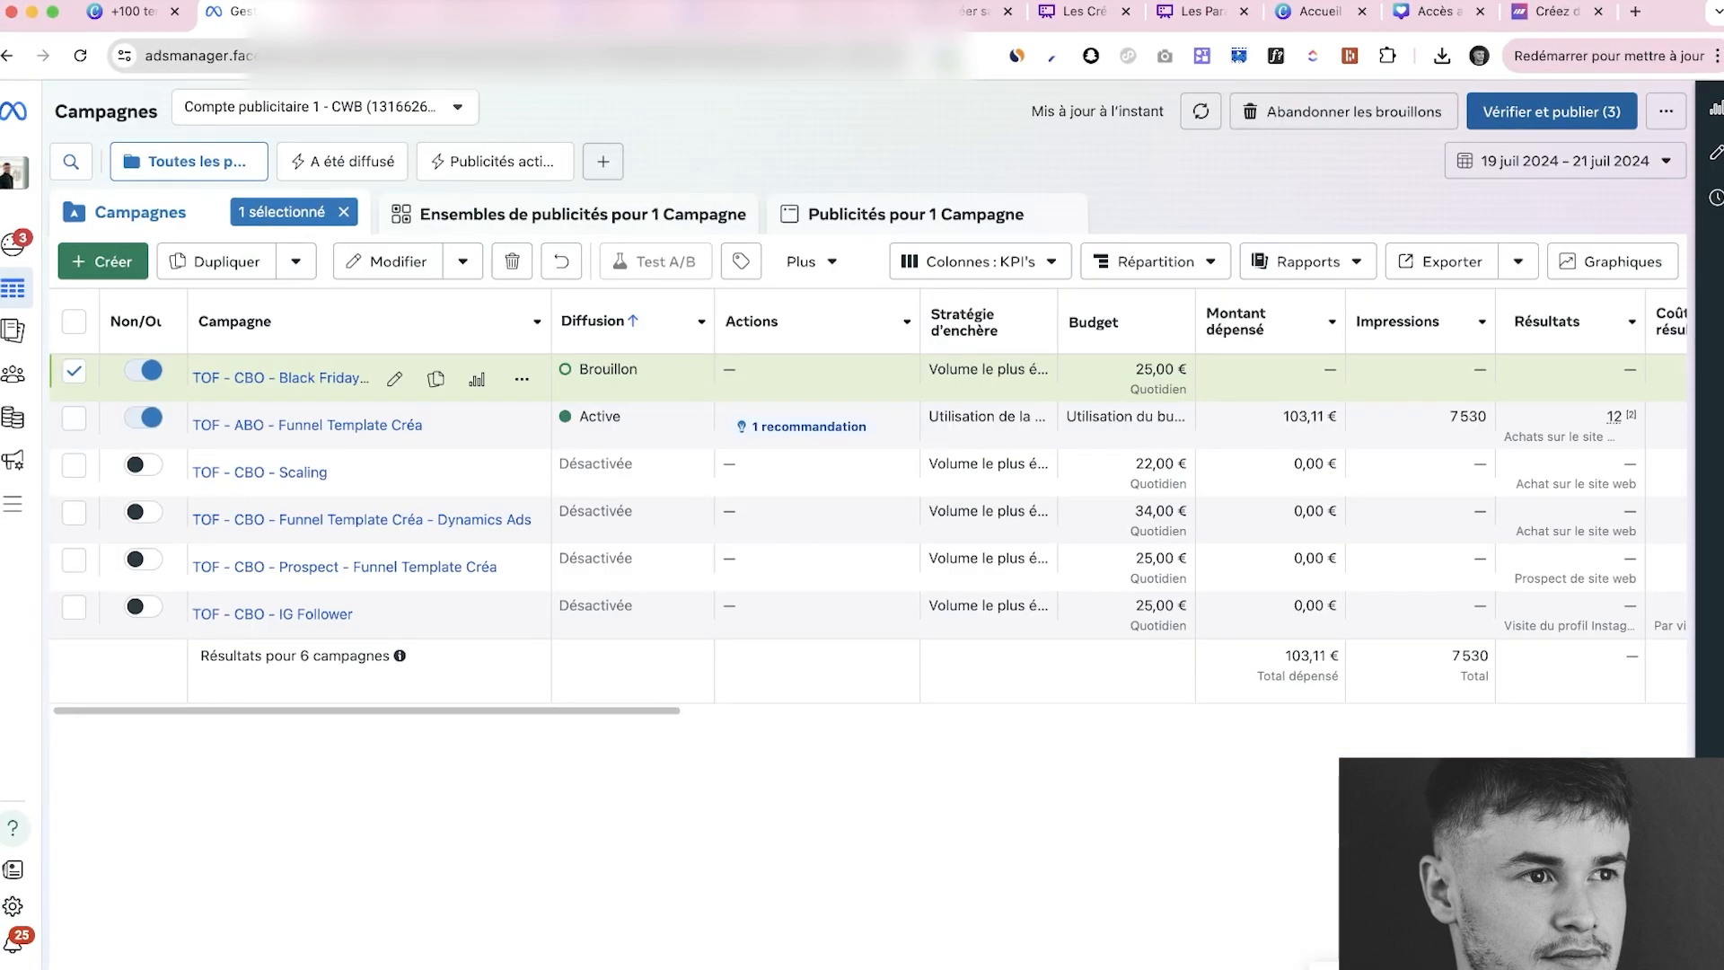
pyautogui.click(1550, 113)
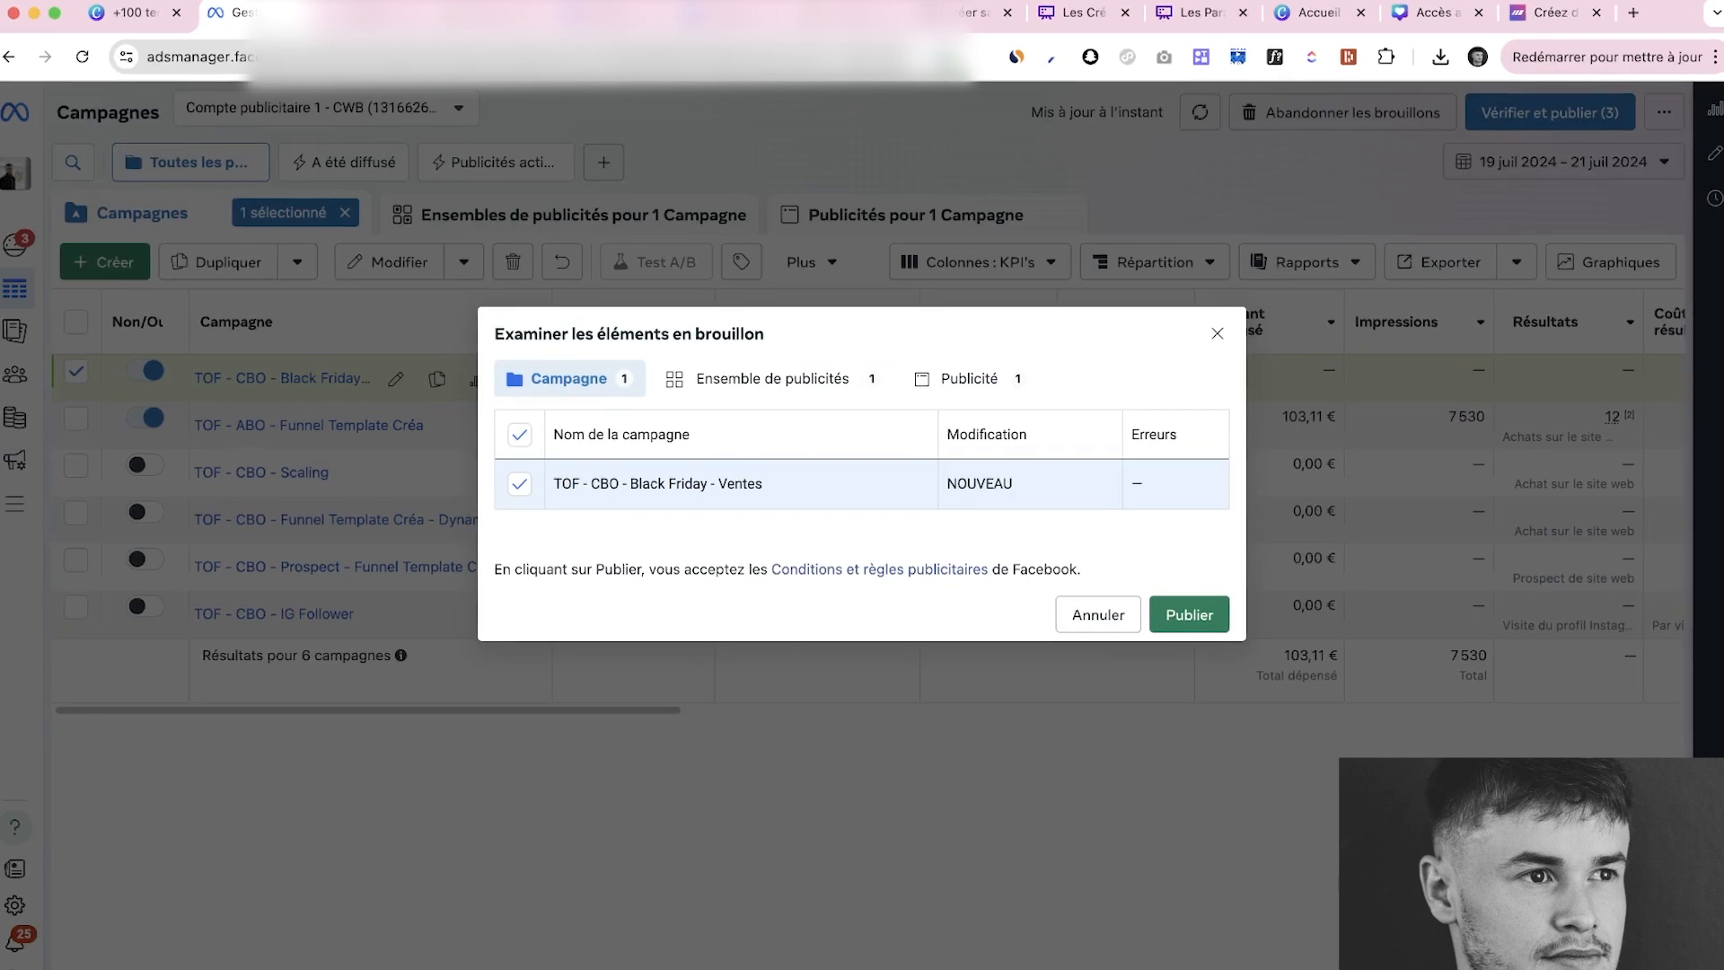
pyautogui.click(1216, 333)
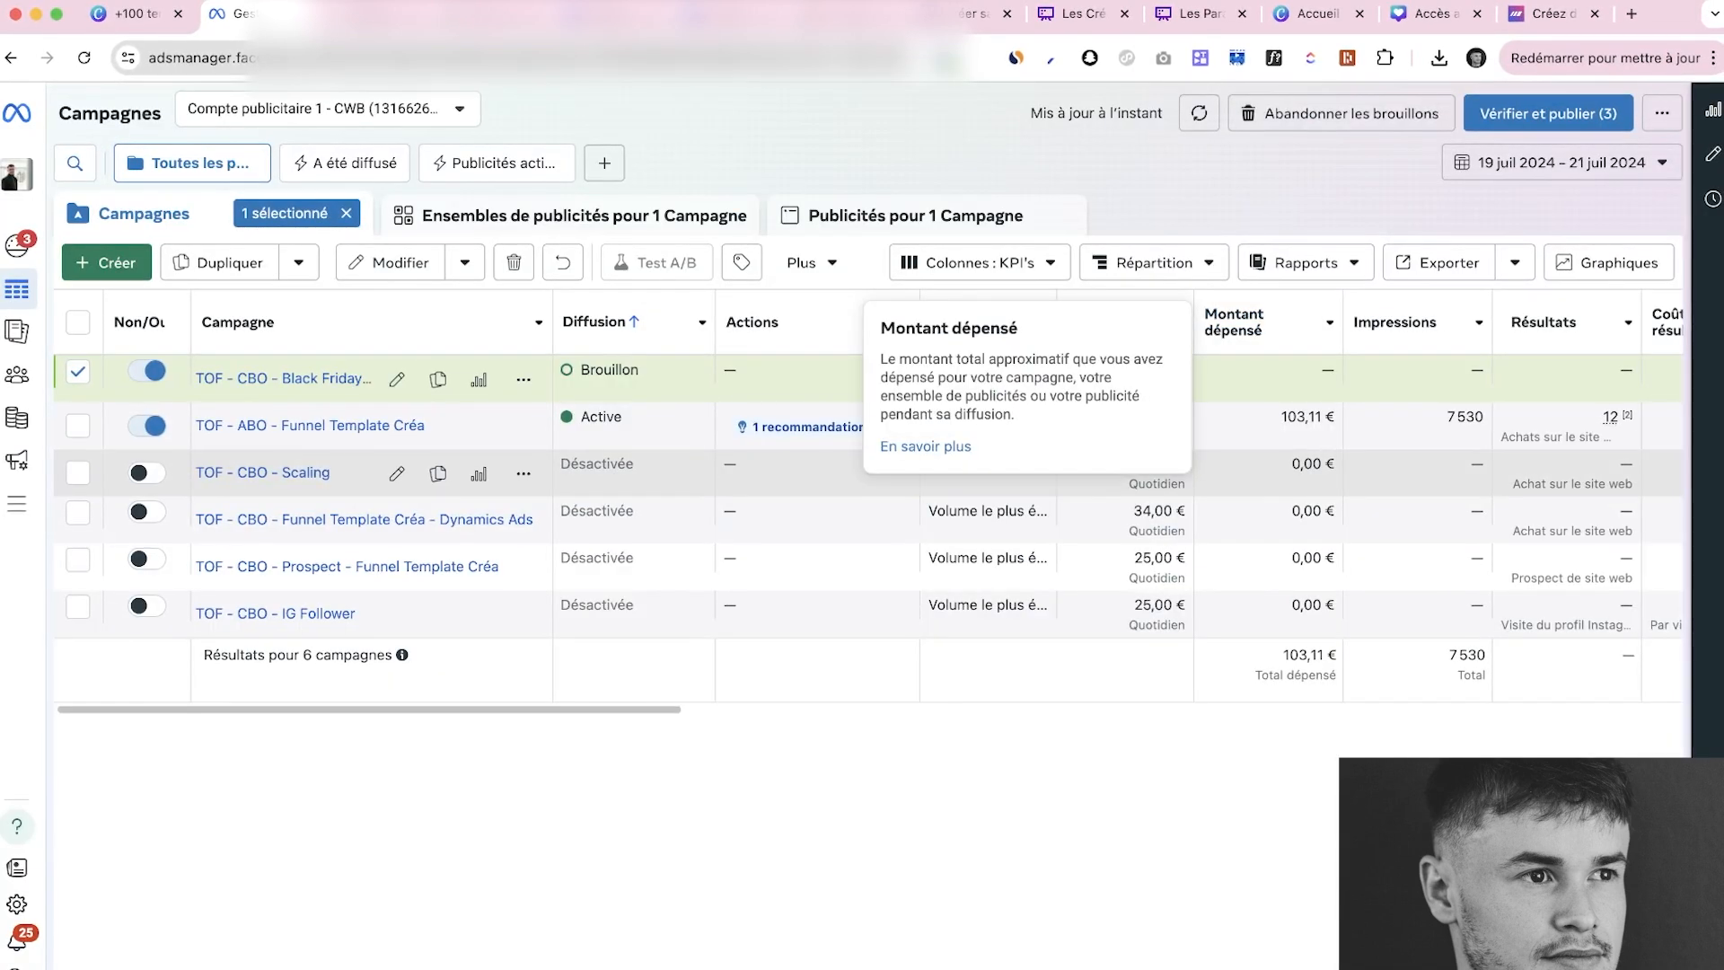
pyautogui.hscroll(1, 718, 472)
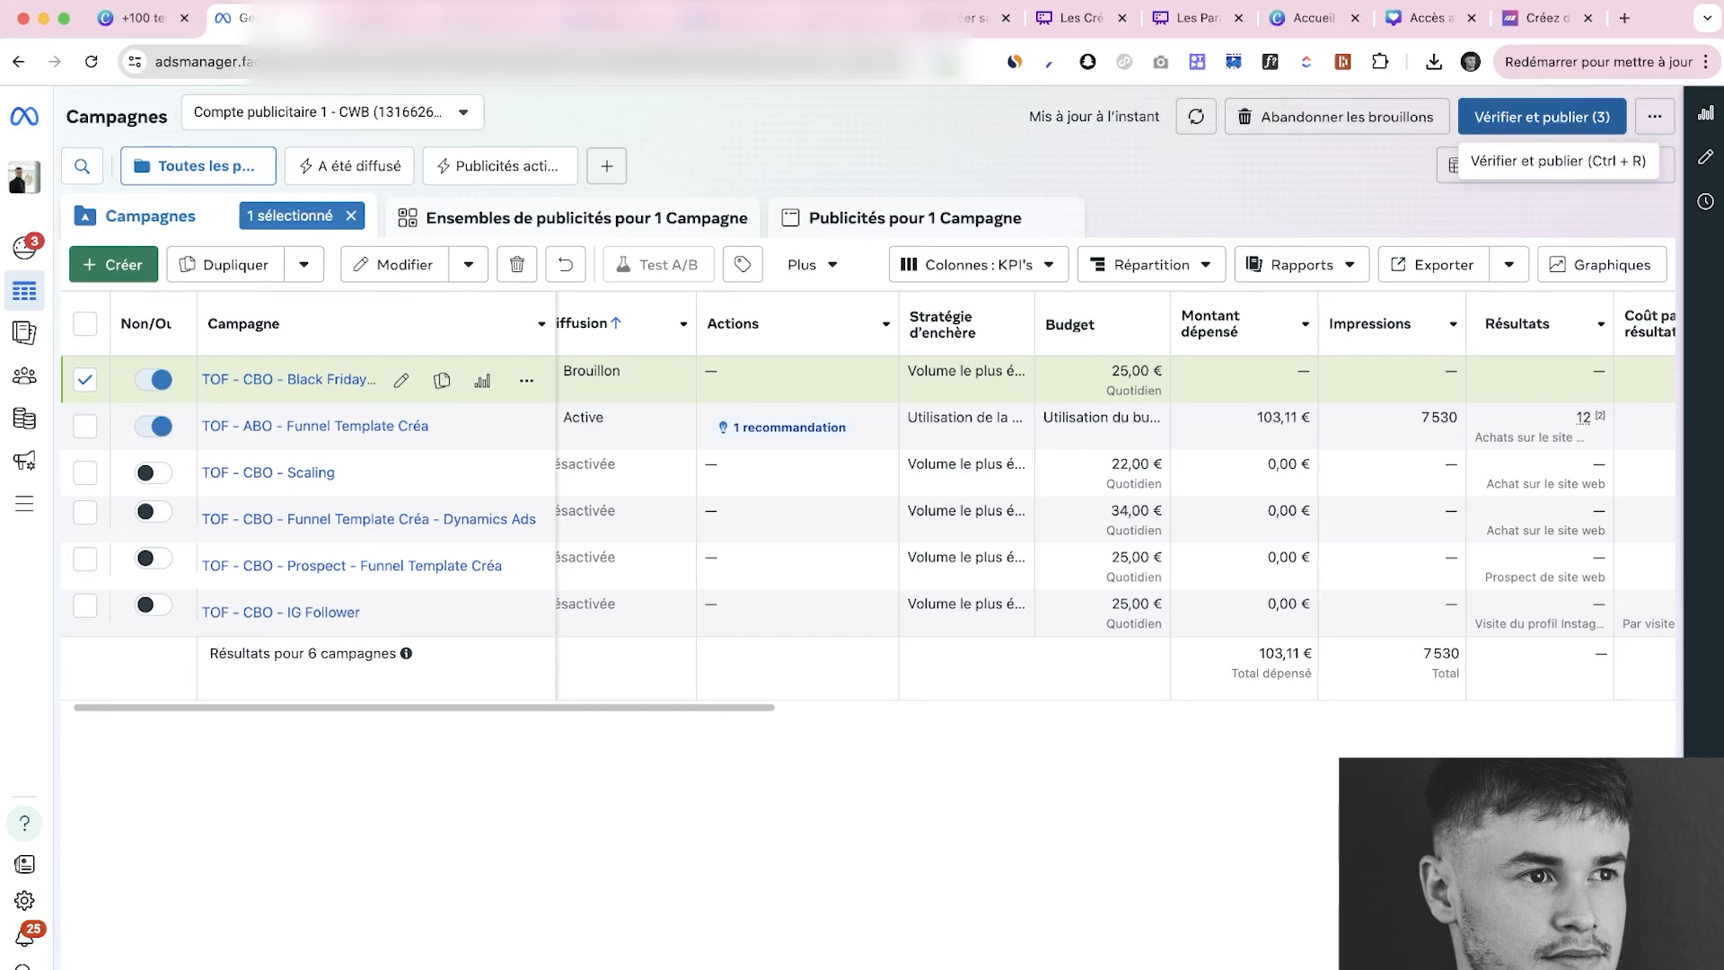
# Switch off the TOF - CBO - Black Friday - Ventes campaign and publish its draft campaign, ad set and ad
pyautogui.click(153, 380)
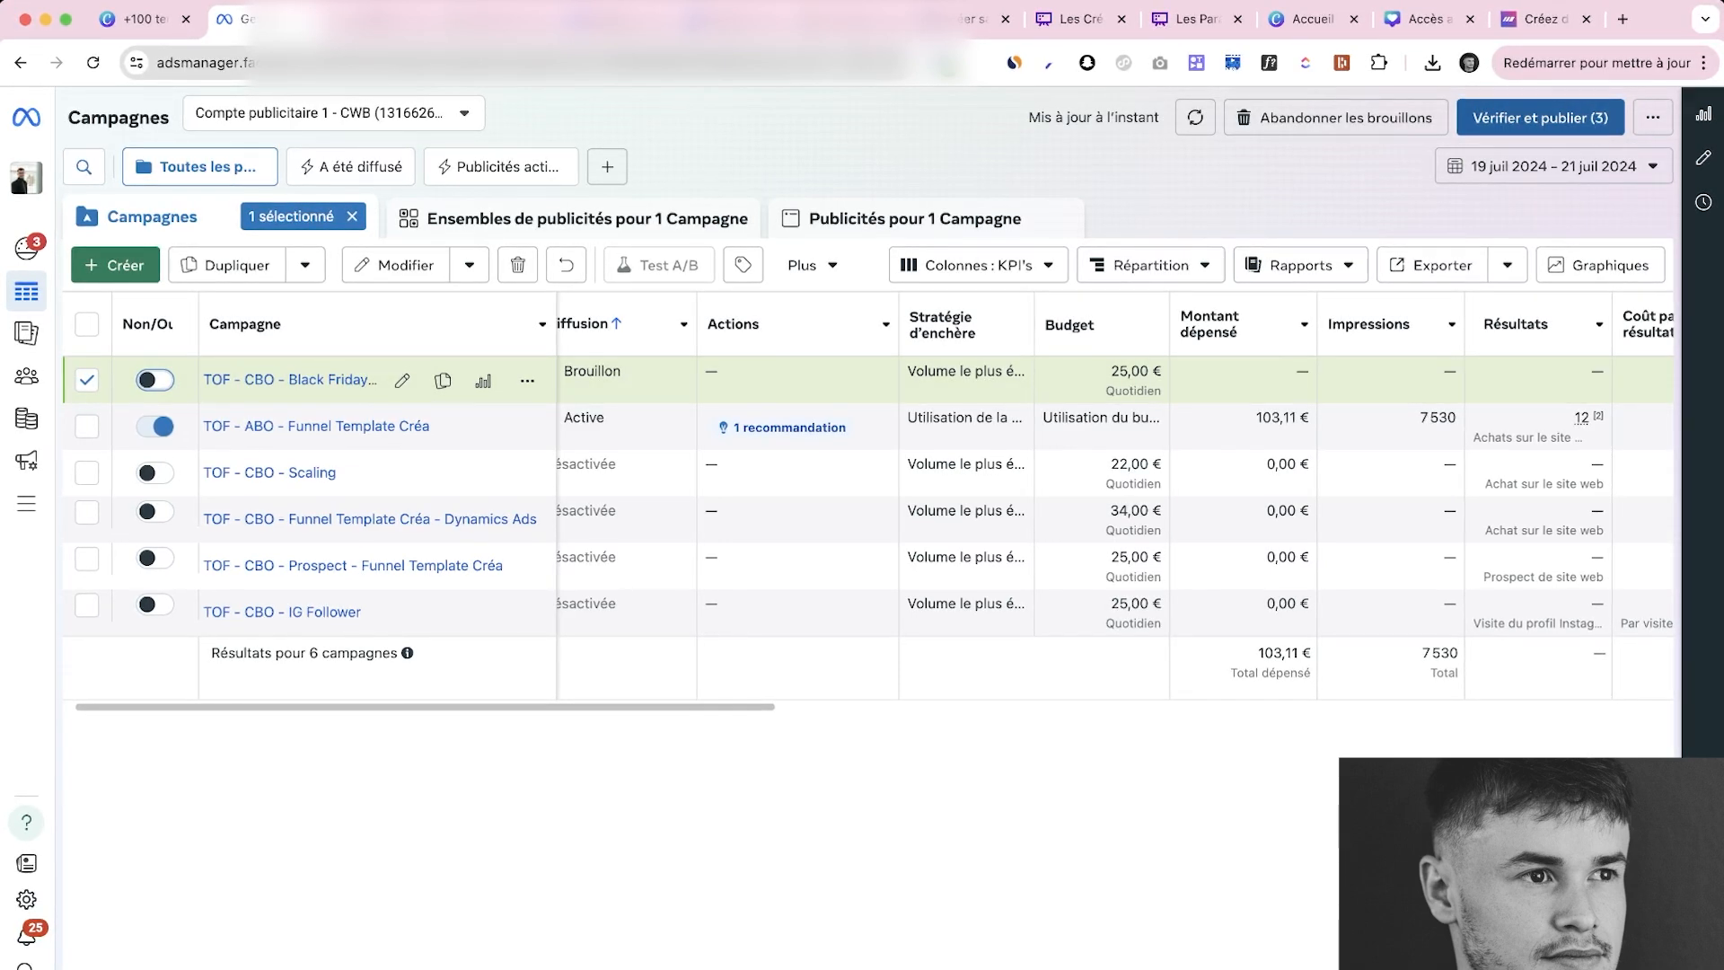
pyautogui.click(1540, 118)
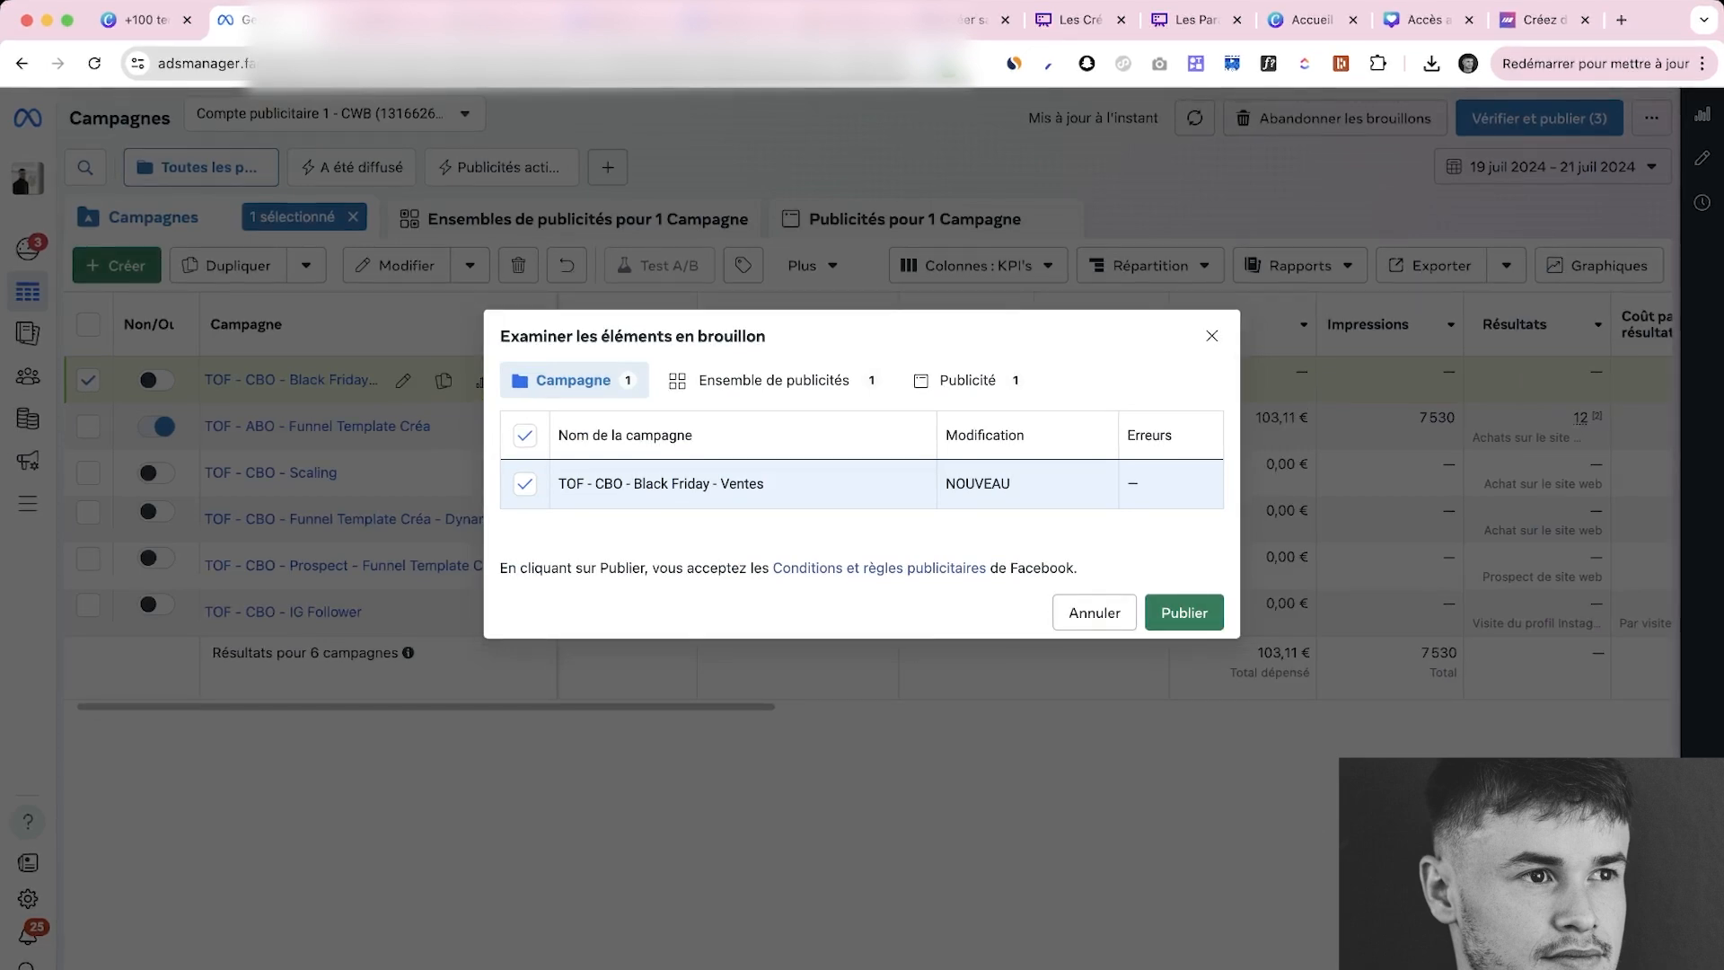
pyautogui.click(1093, 613)
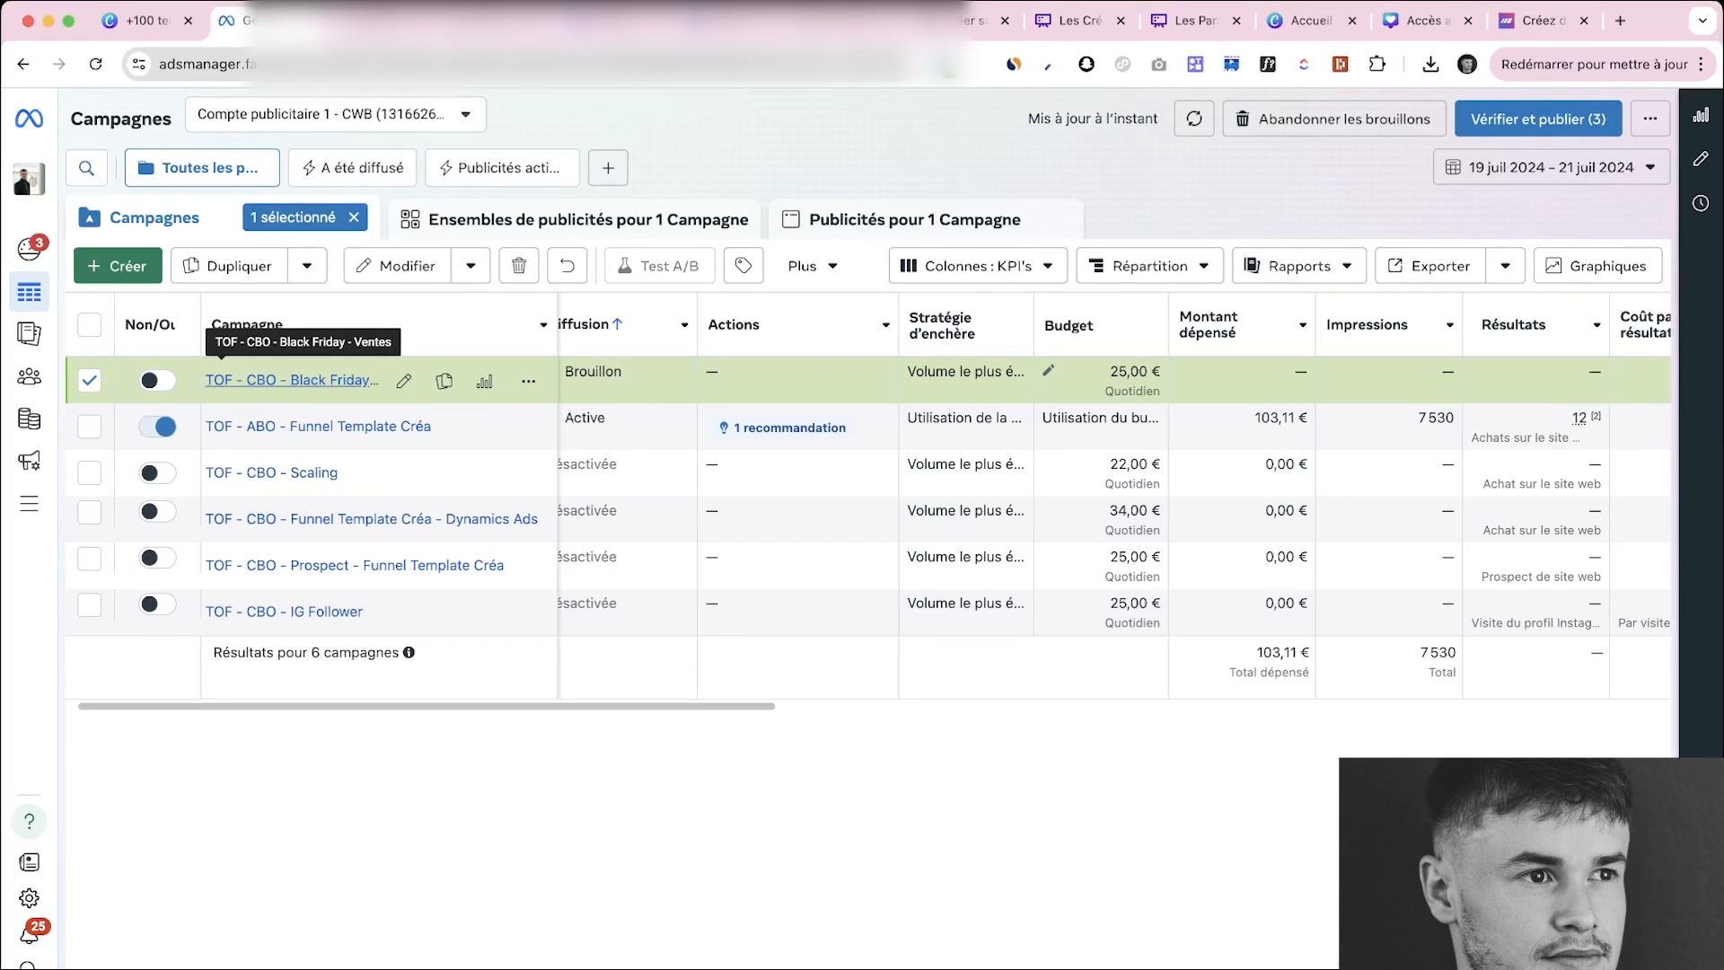
pyautogui.hscroll(1, 875, 502)
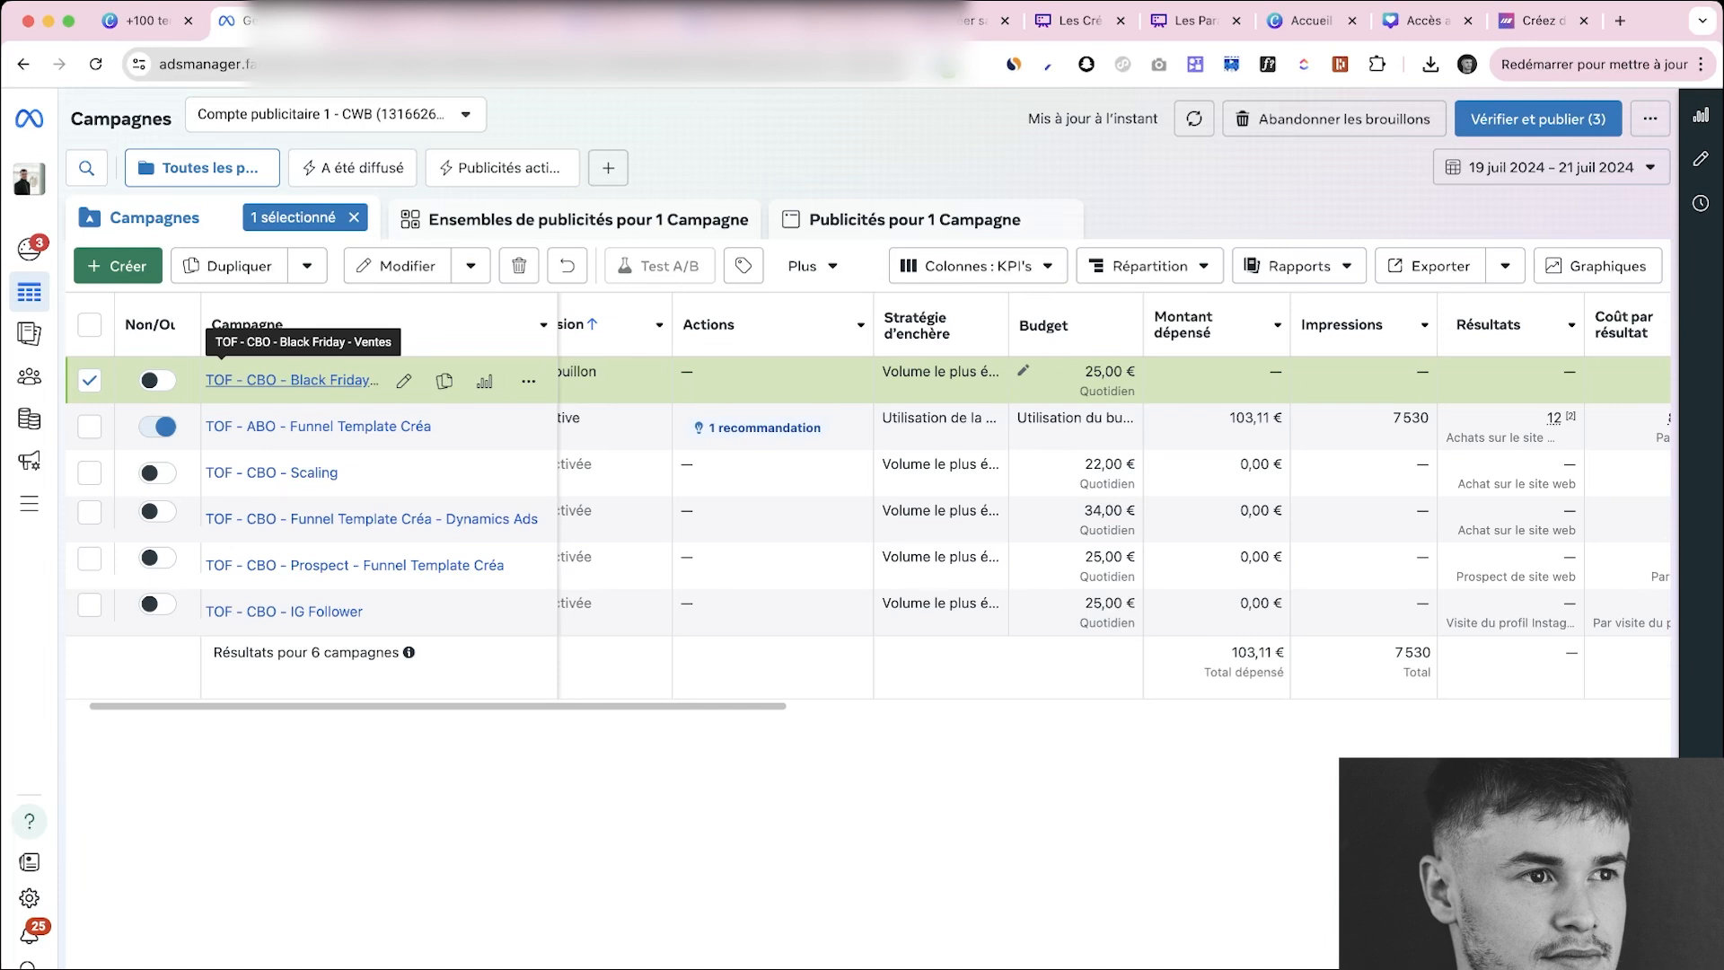
pyautogui.hscroll(3, 1113, 494)
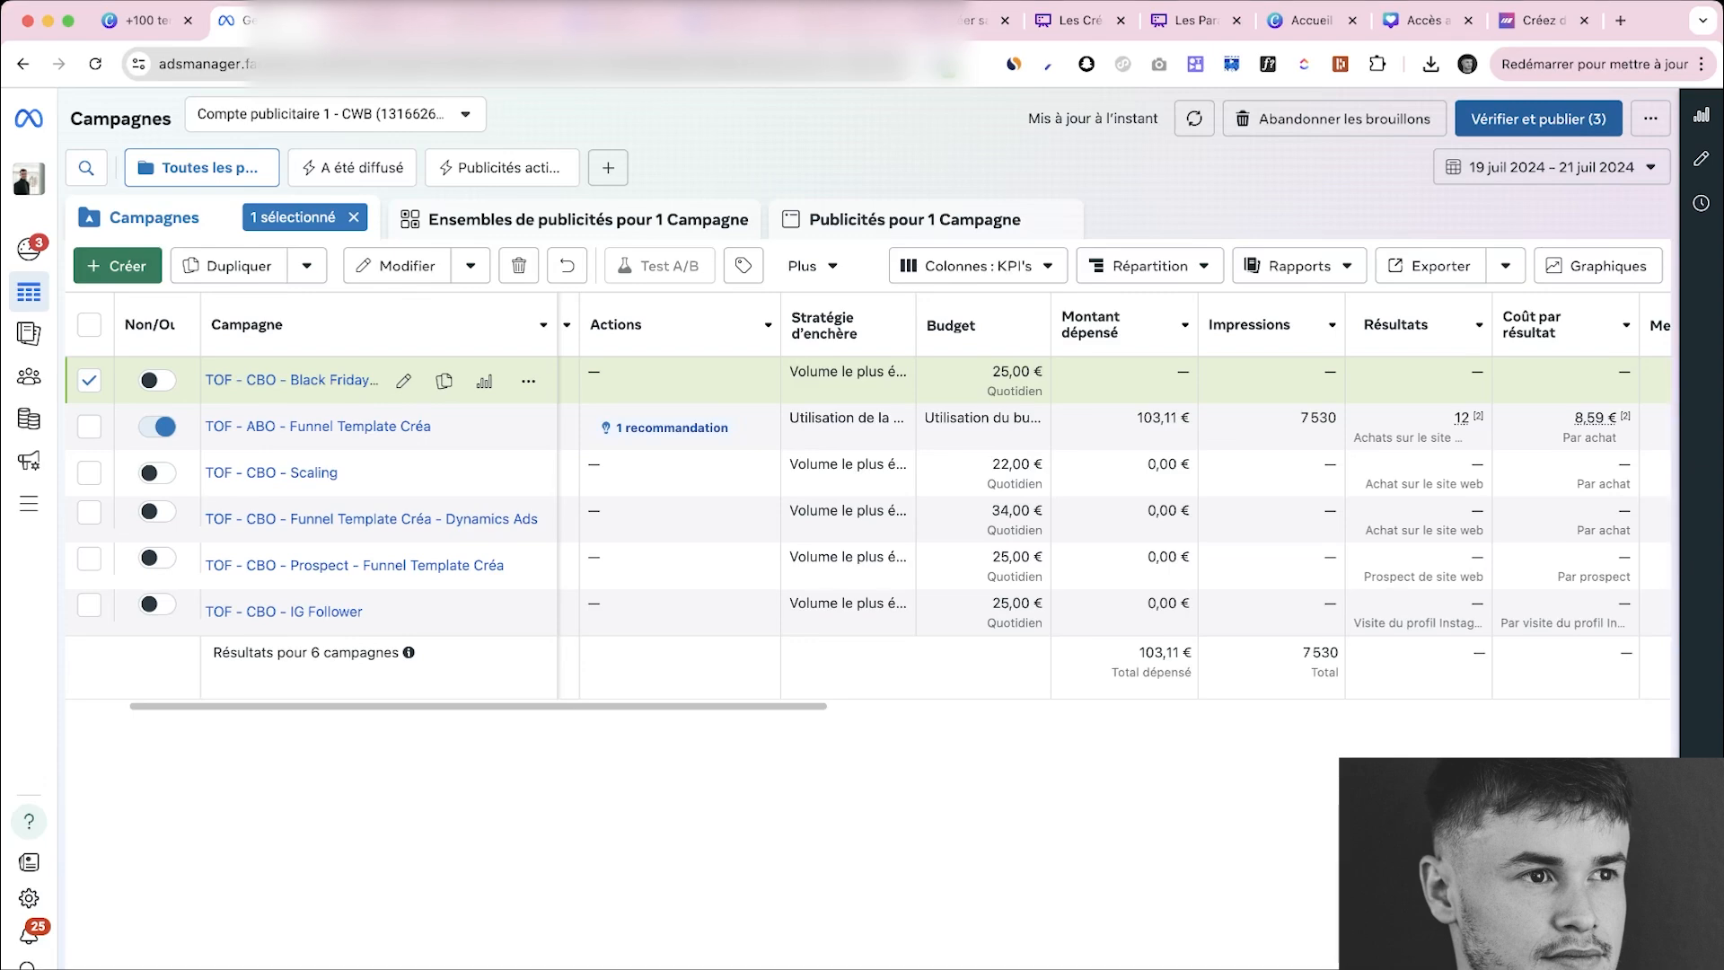
pyautogui.click(1538, 119)
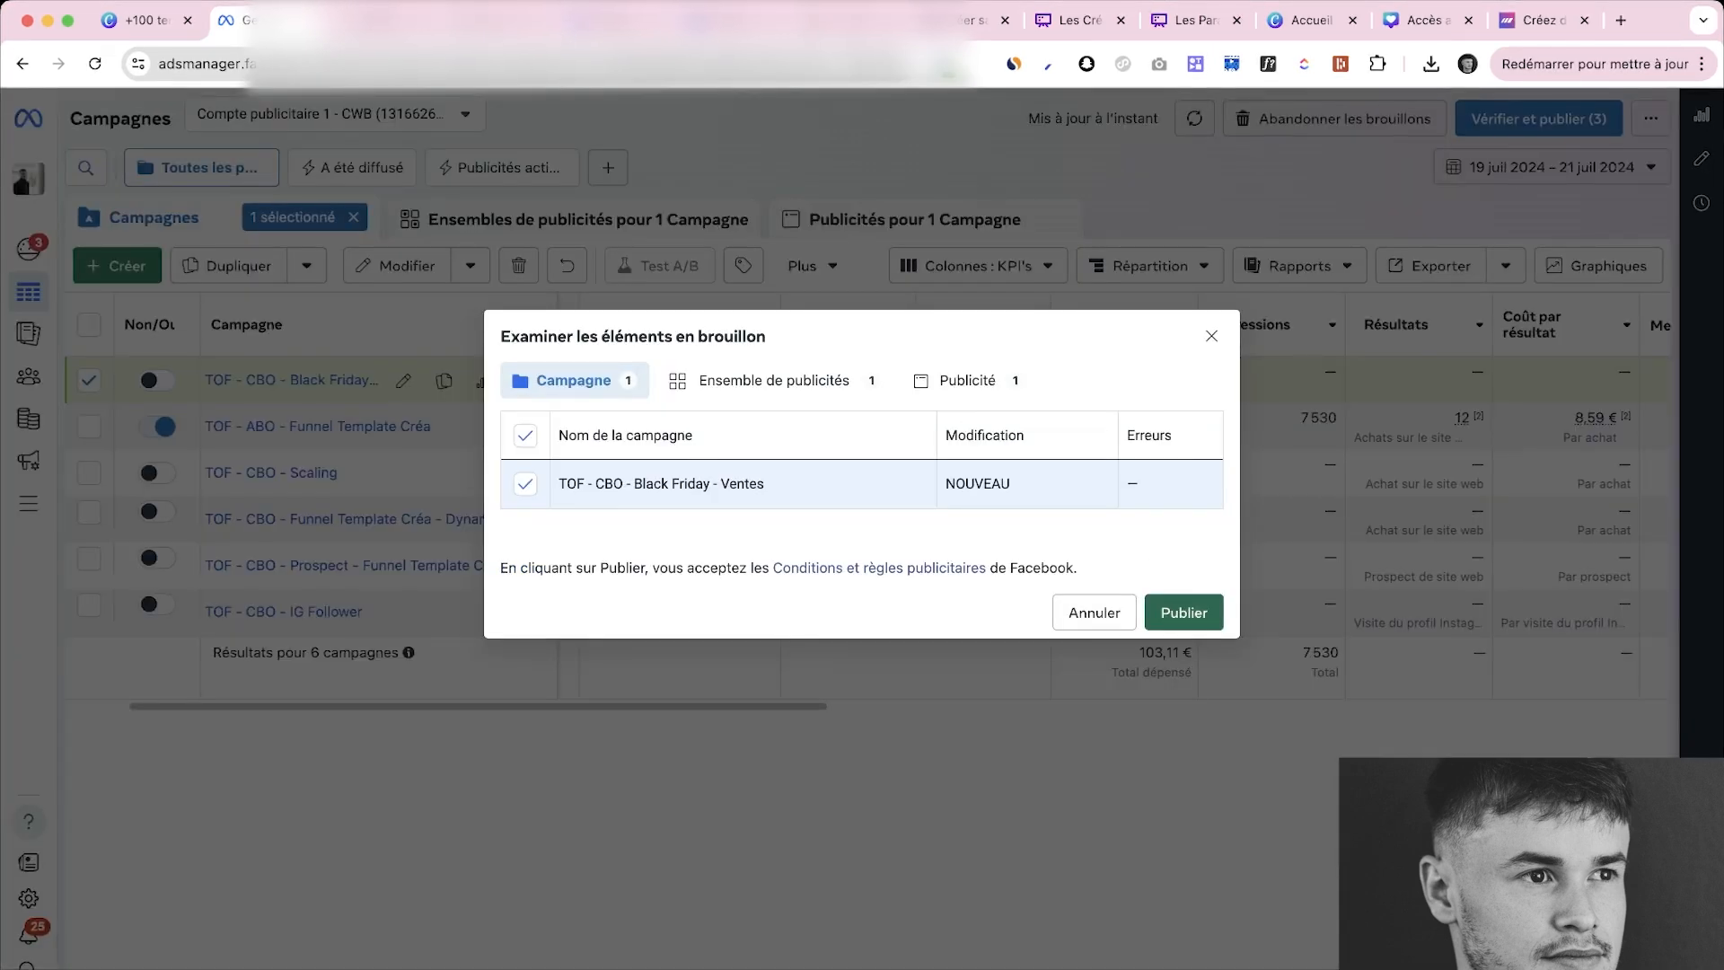
pyautogui.click(1183, 612)
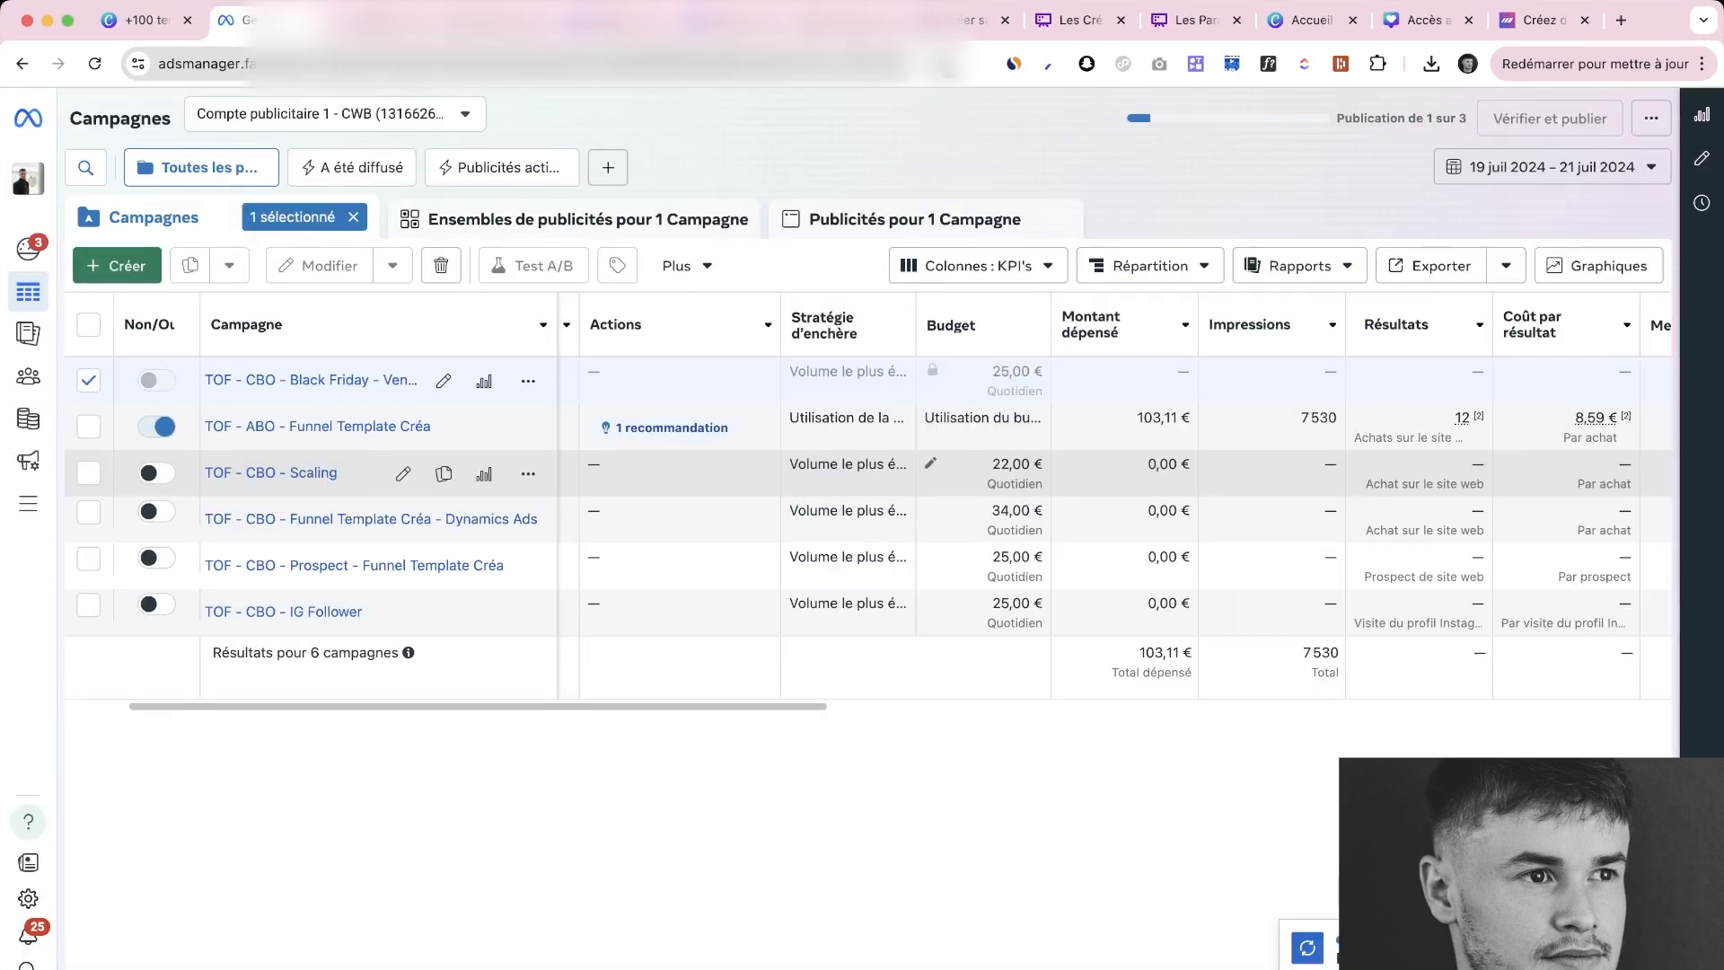
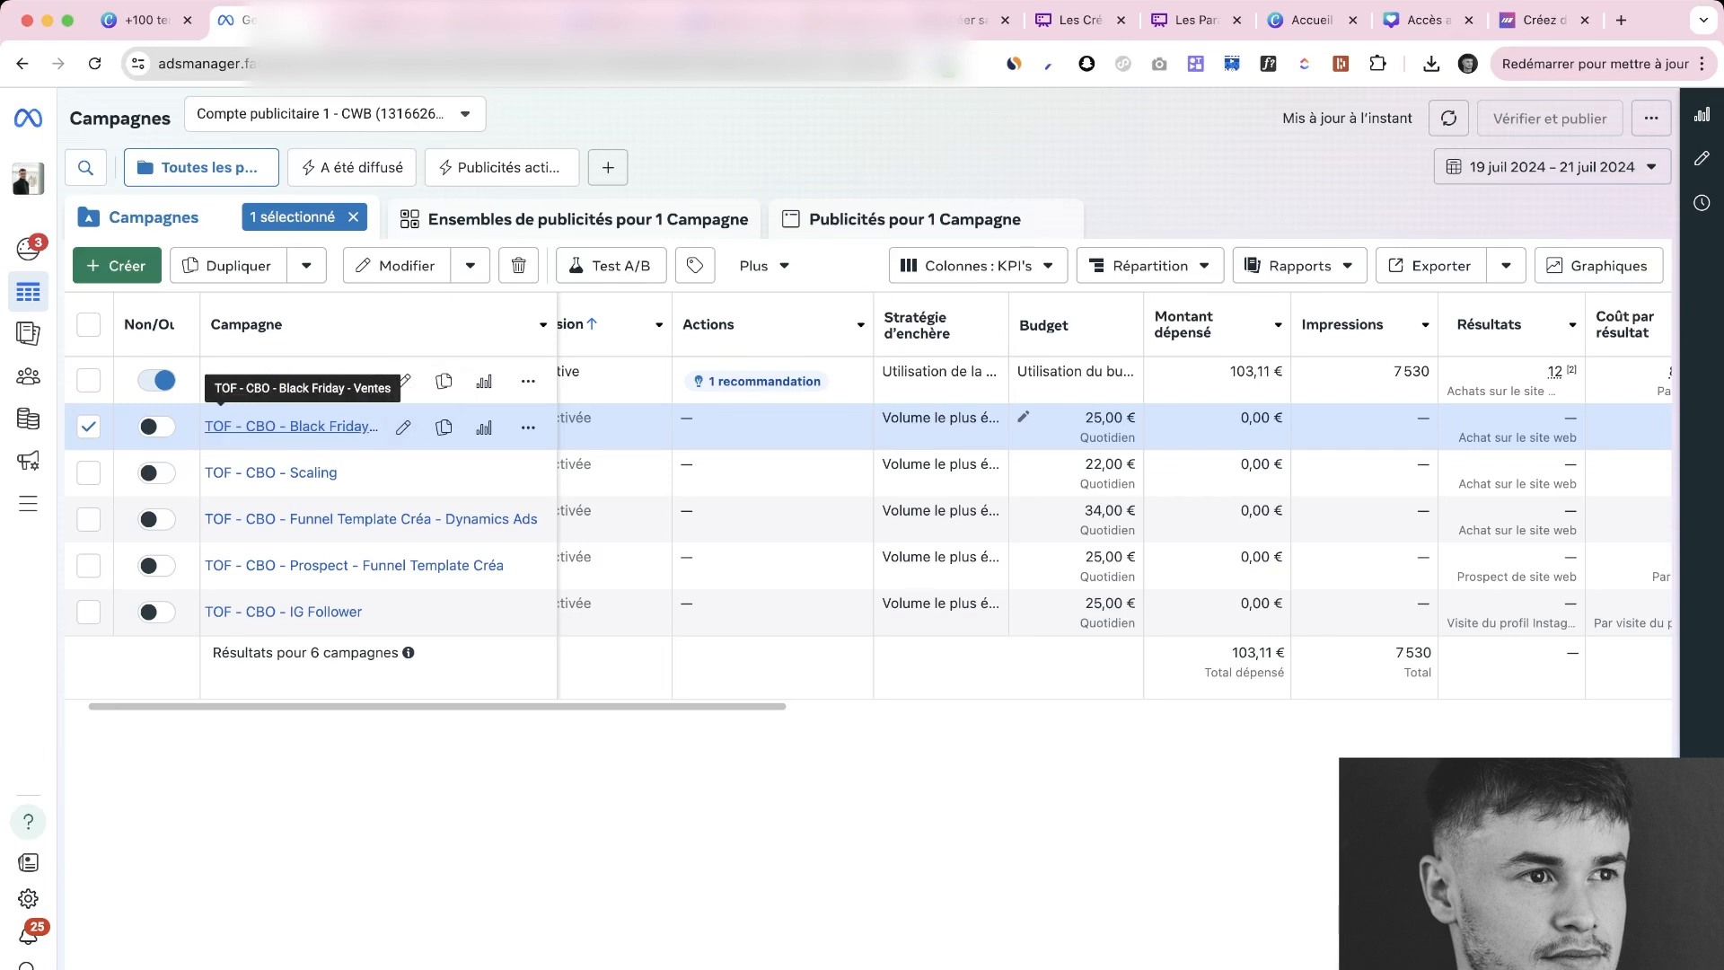
# View the Black Friday campaign's ad set and its ad, and return to the campaign list
pyautogui.click(225, 426)
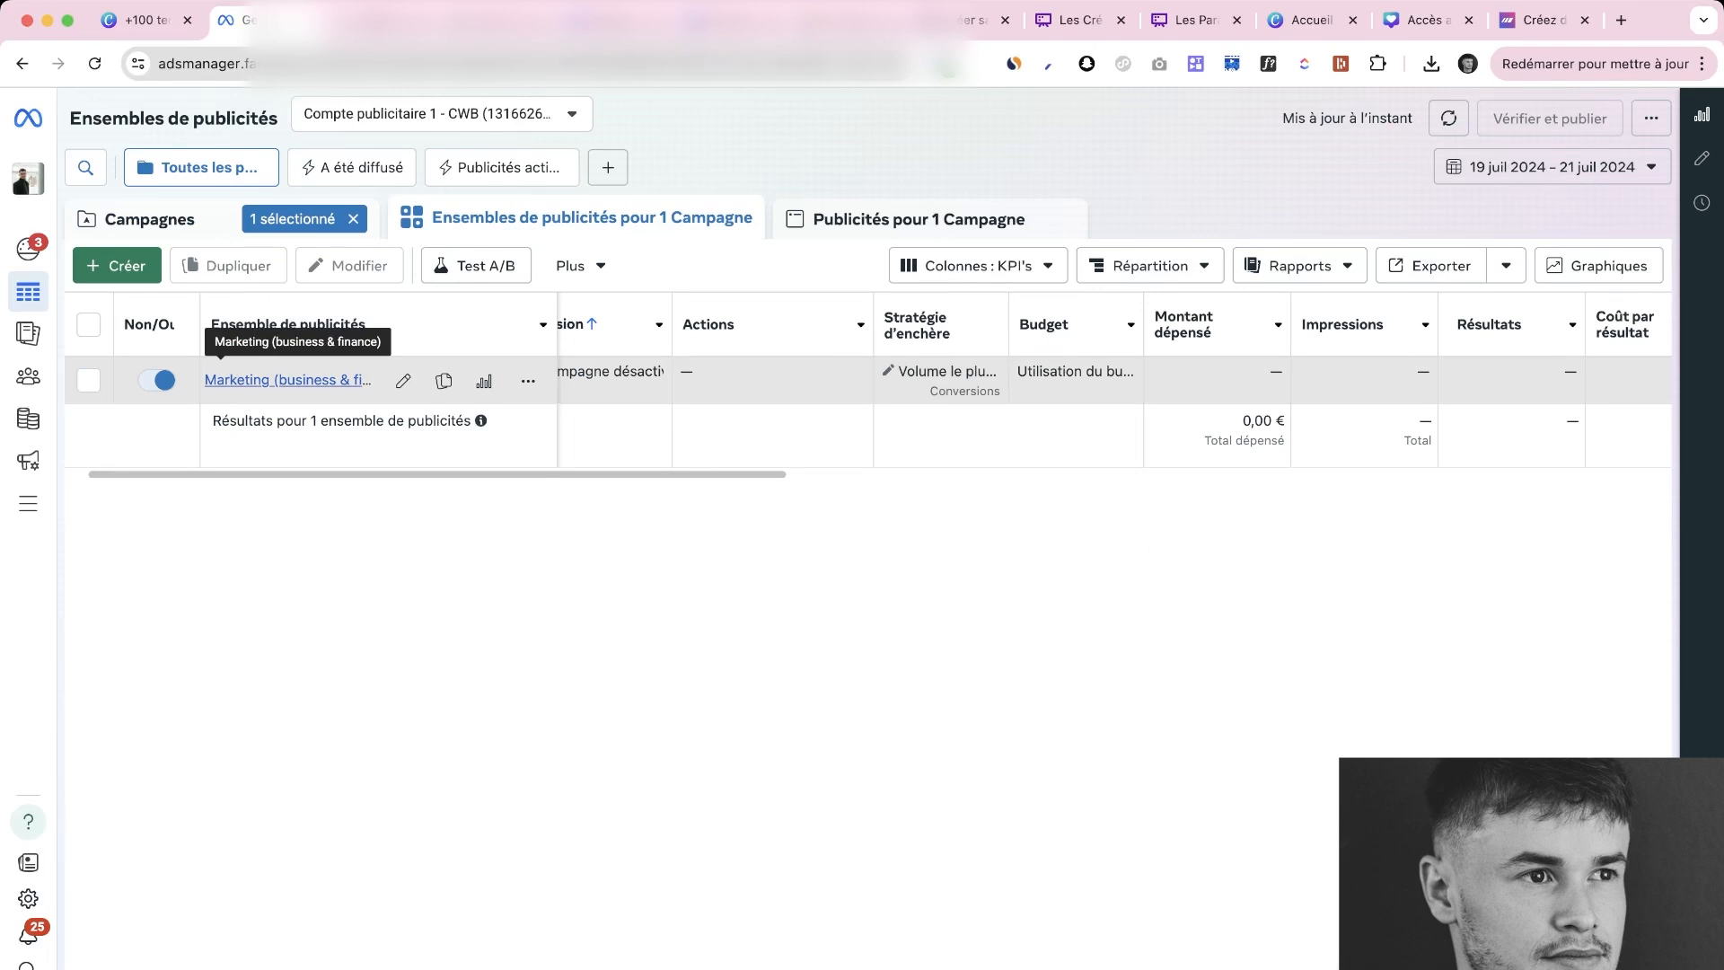
pyautogui.click(224, 380)
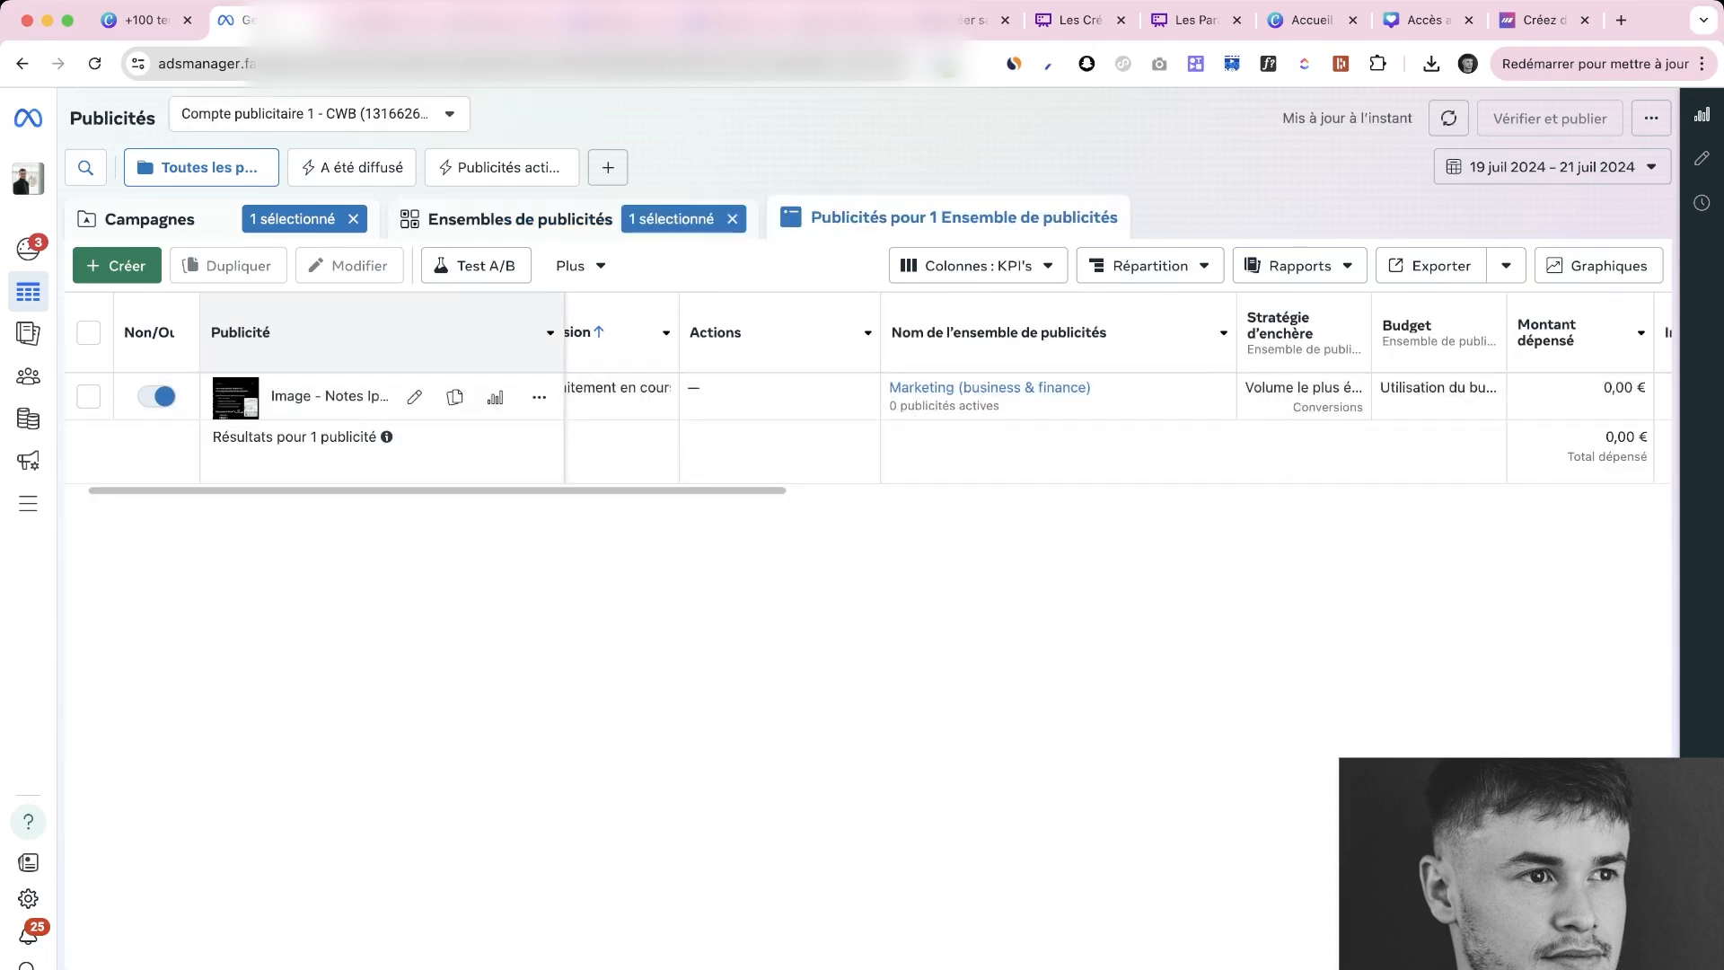
pyautogui.click(151, 219)
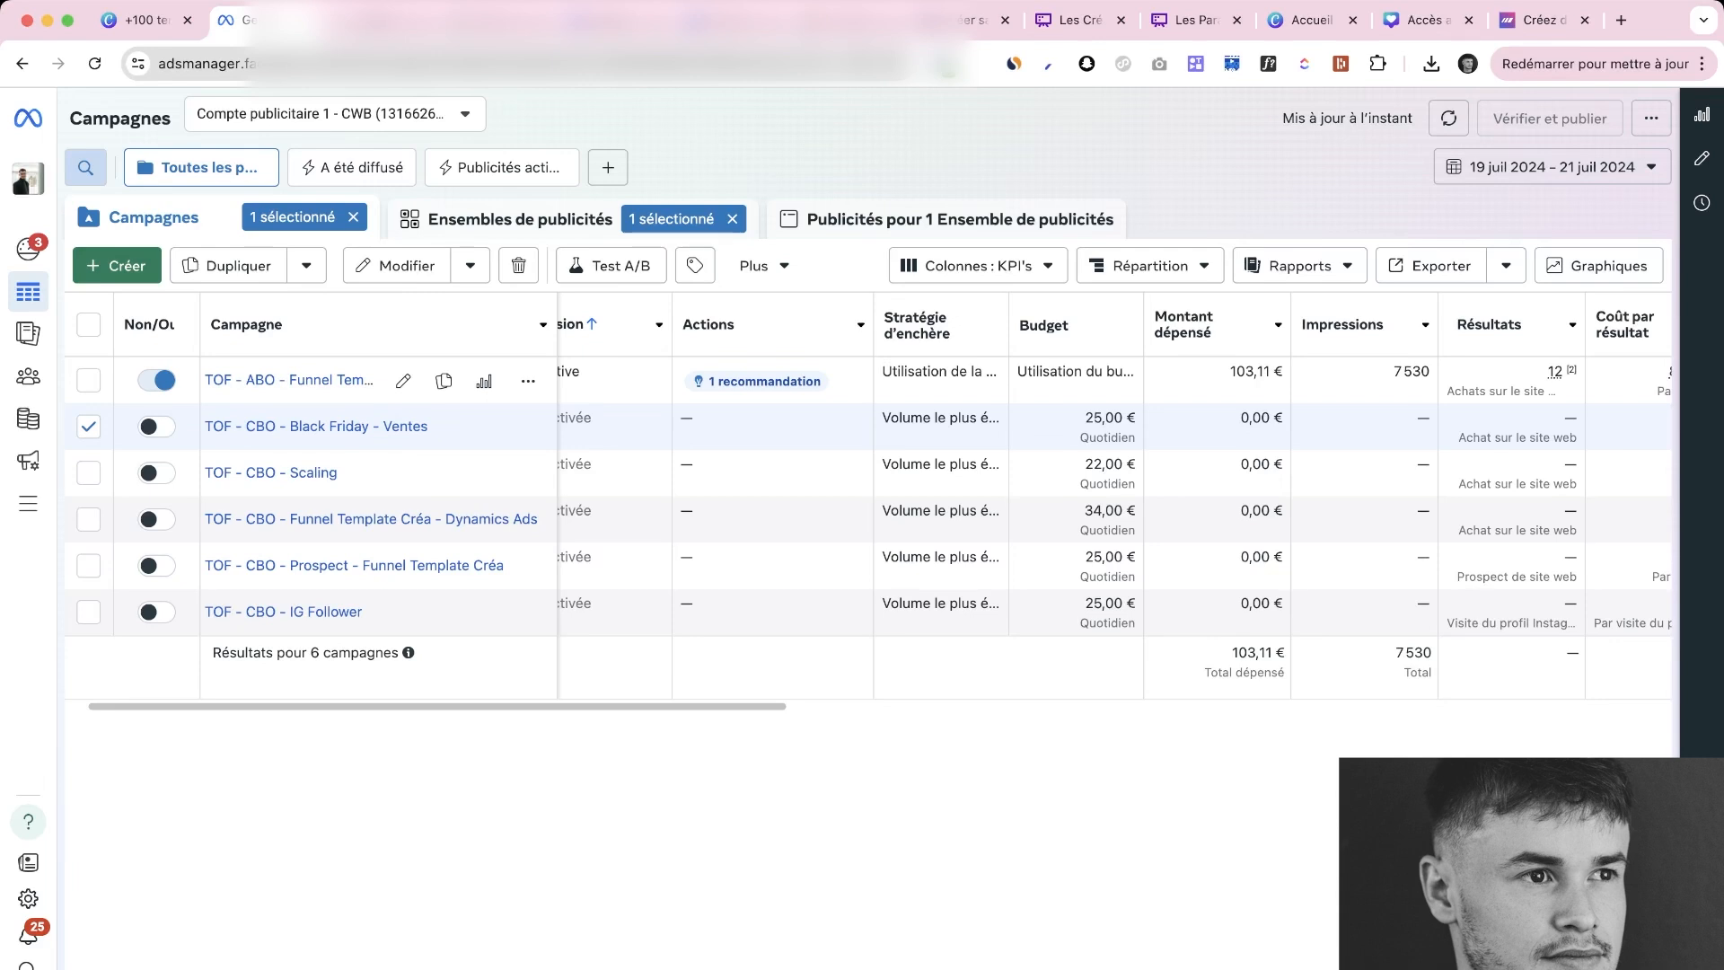
# Filter the campaign list by the selected Black Friday row and look through its budget, results, cost and ROAS columns
pyautogui.click(85, 167)
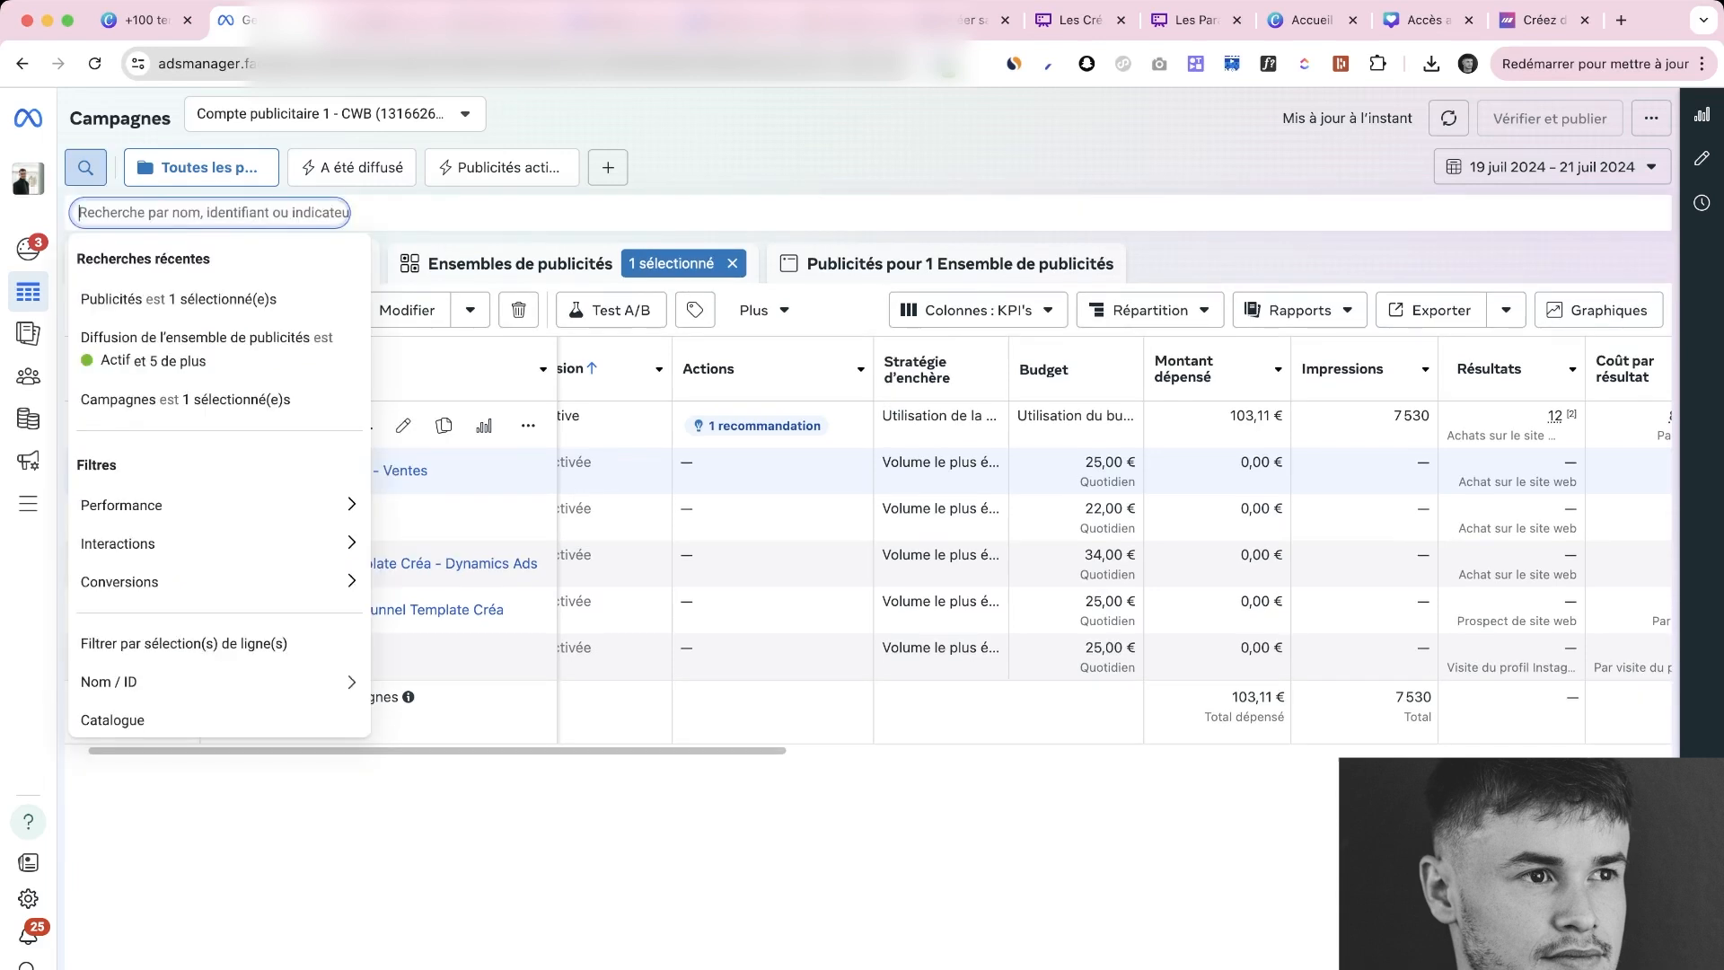
pyautogui.scroll(-2, 216, 494)
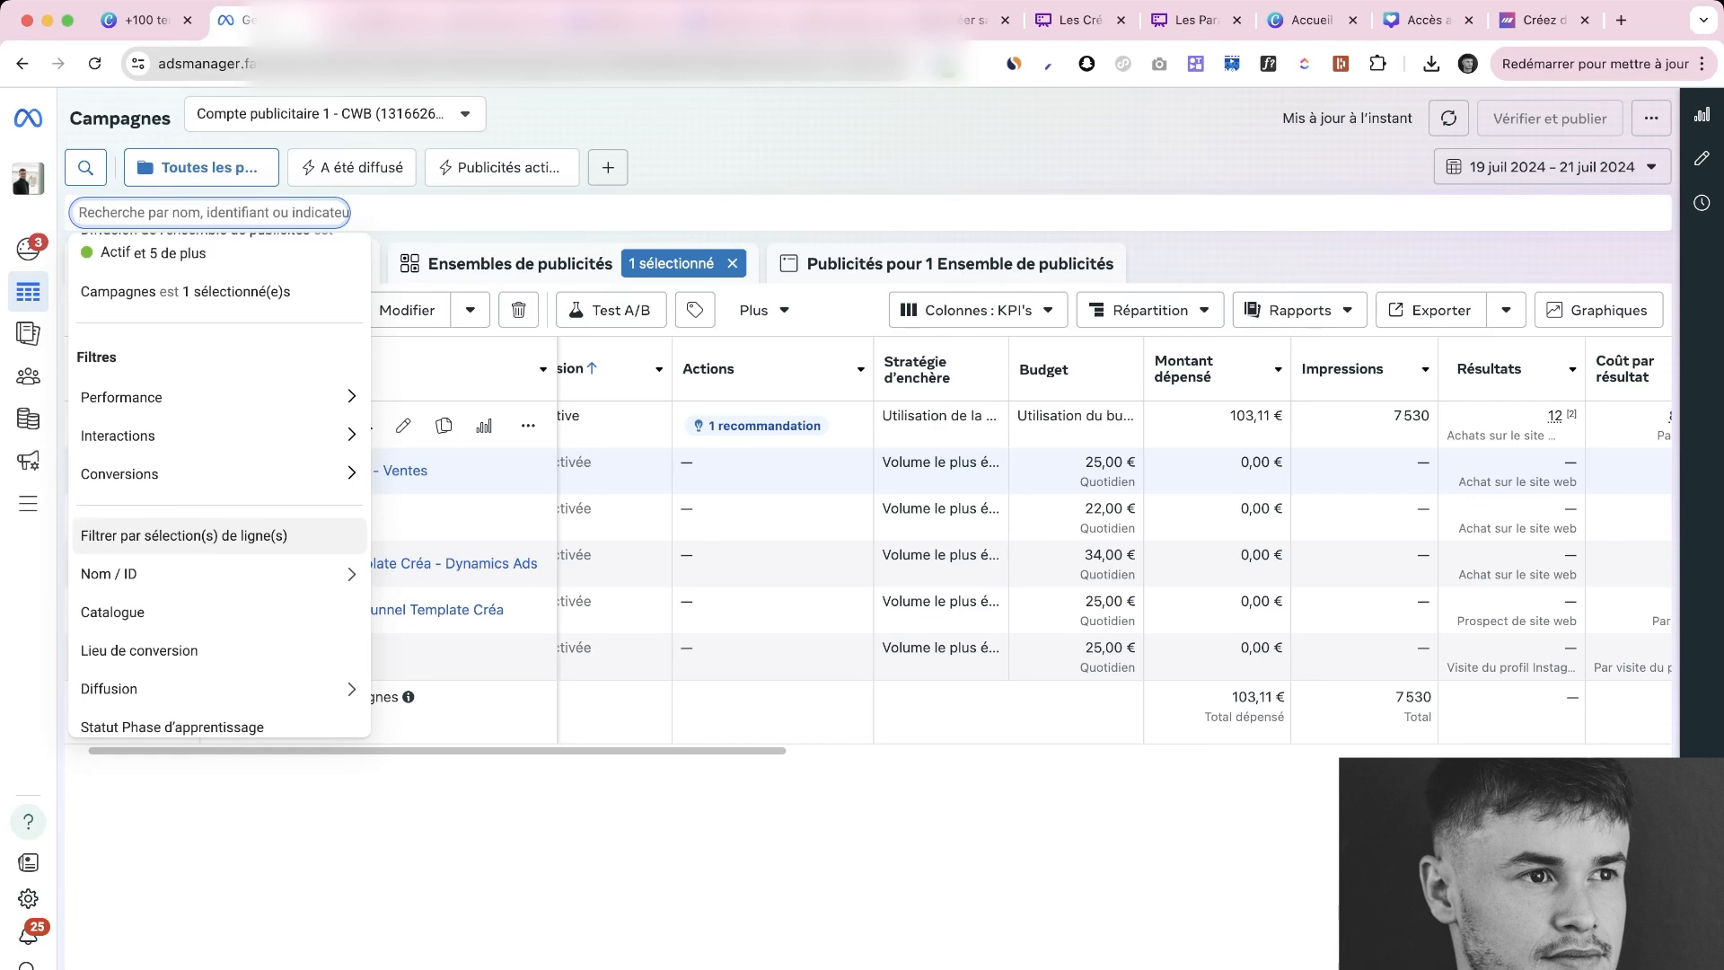
pyautogui.click(219, 535)
pyautogui.moveTo(530, 518); pyautogui.dragTo(710, 518)
pyautogui.hscroll(3, 1114, 427)
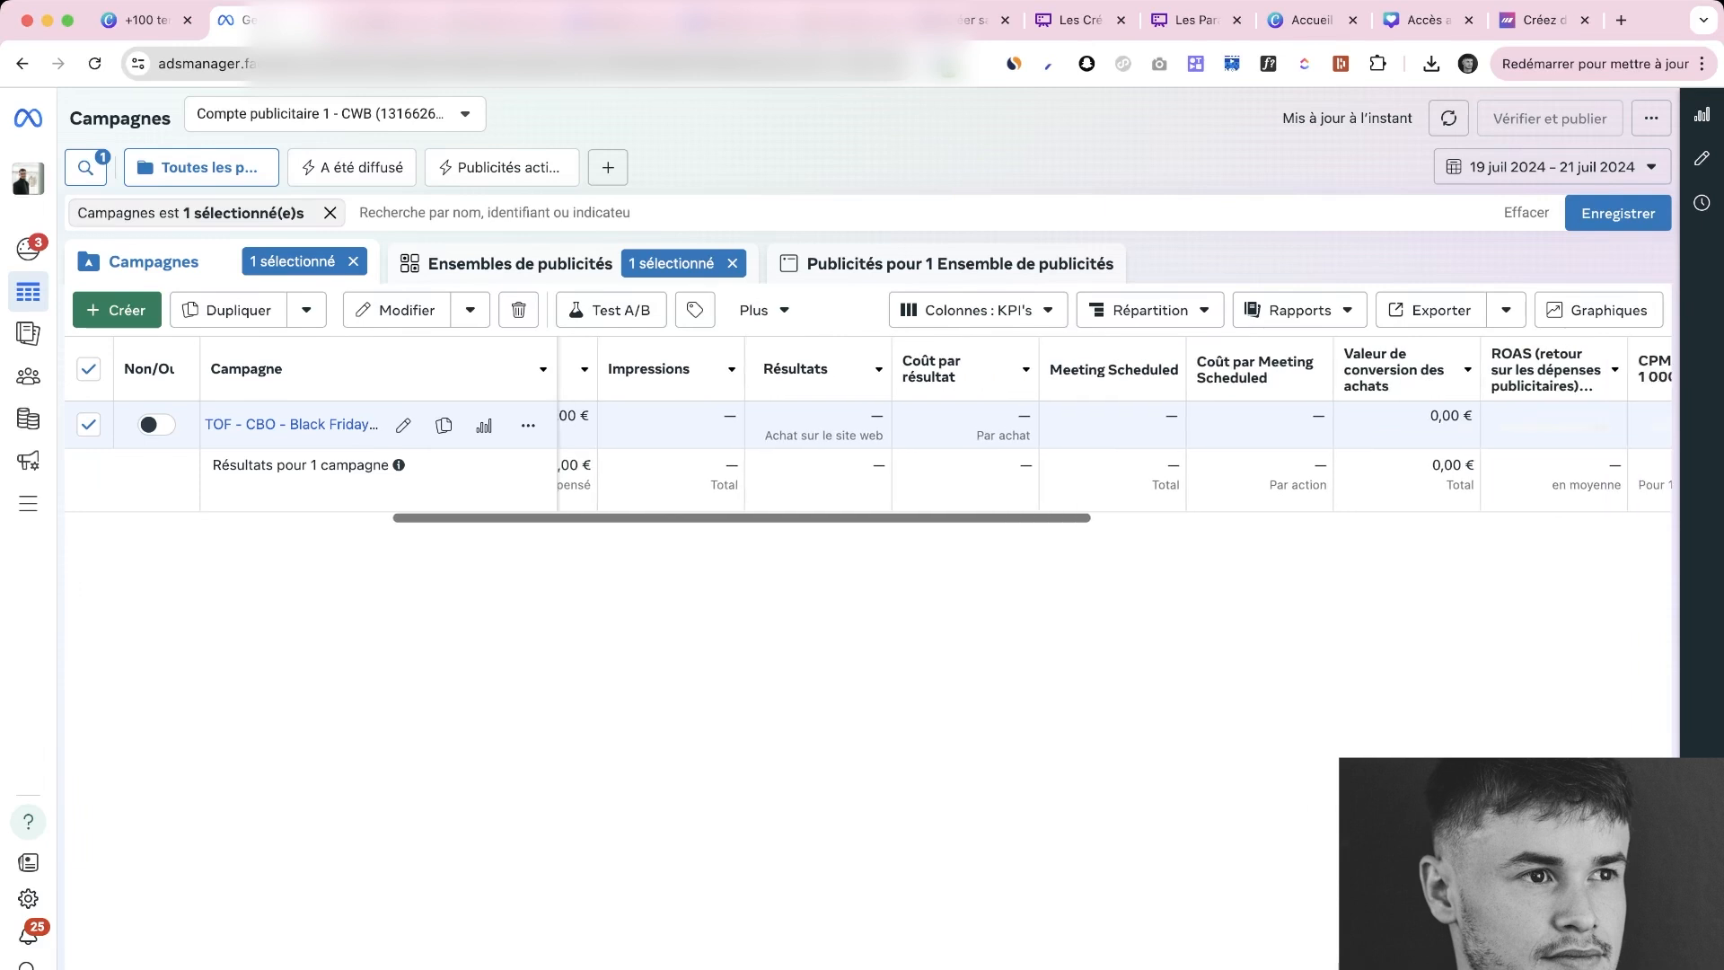
pyautogui.hscroll(-3, 1113, 427)
pyautogui.hscroll(-1, 970, 429)
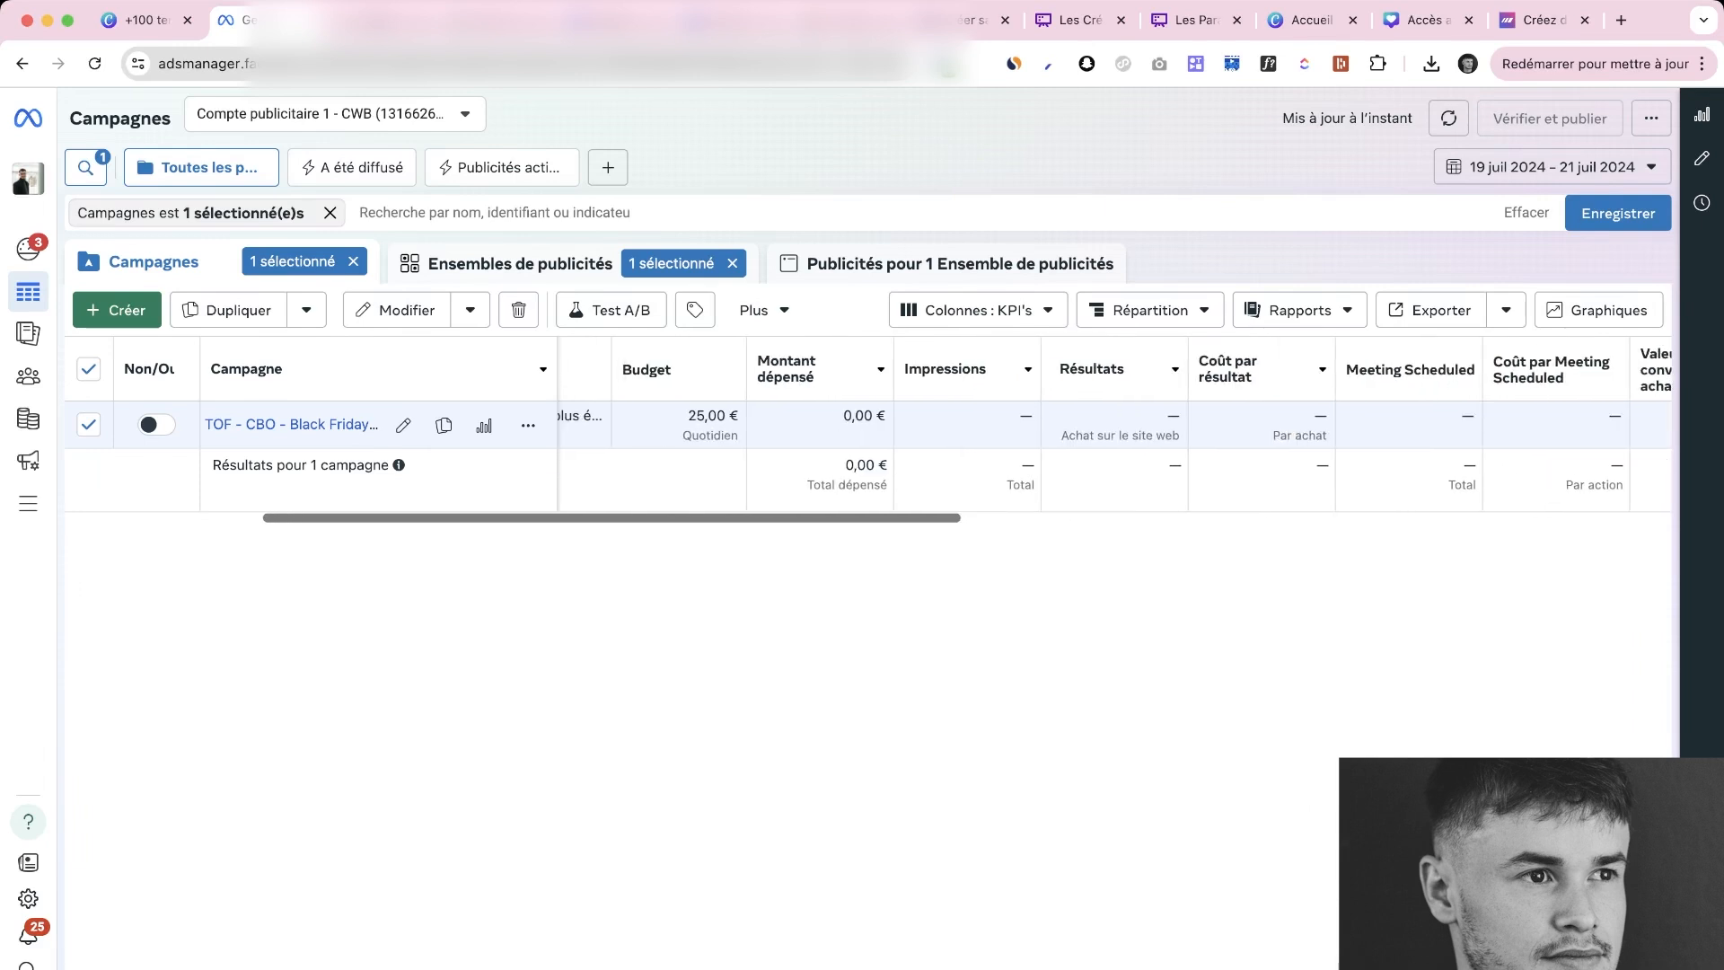
pyautogui.hscroll(-3, 1113, 427)
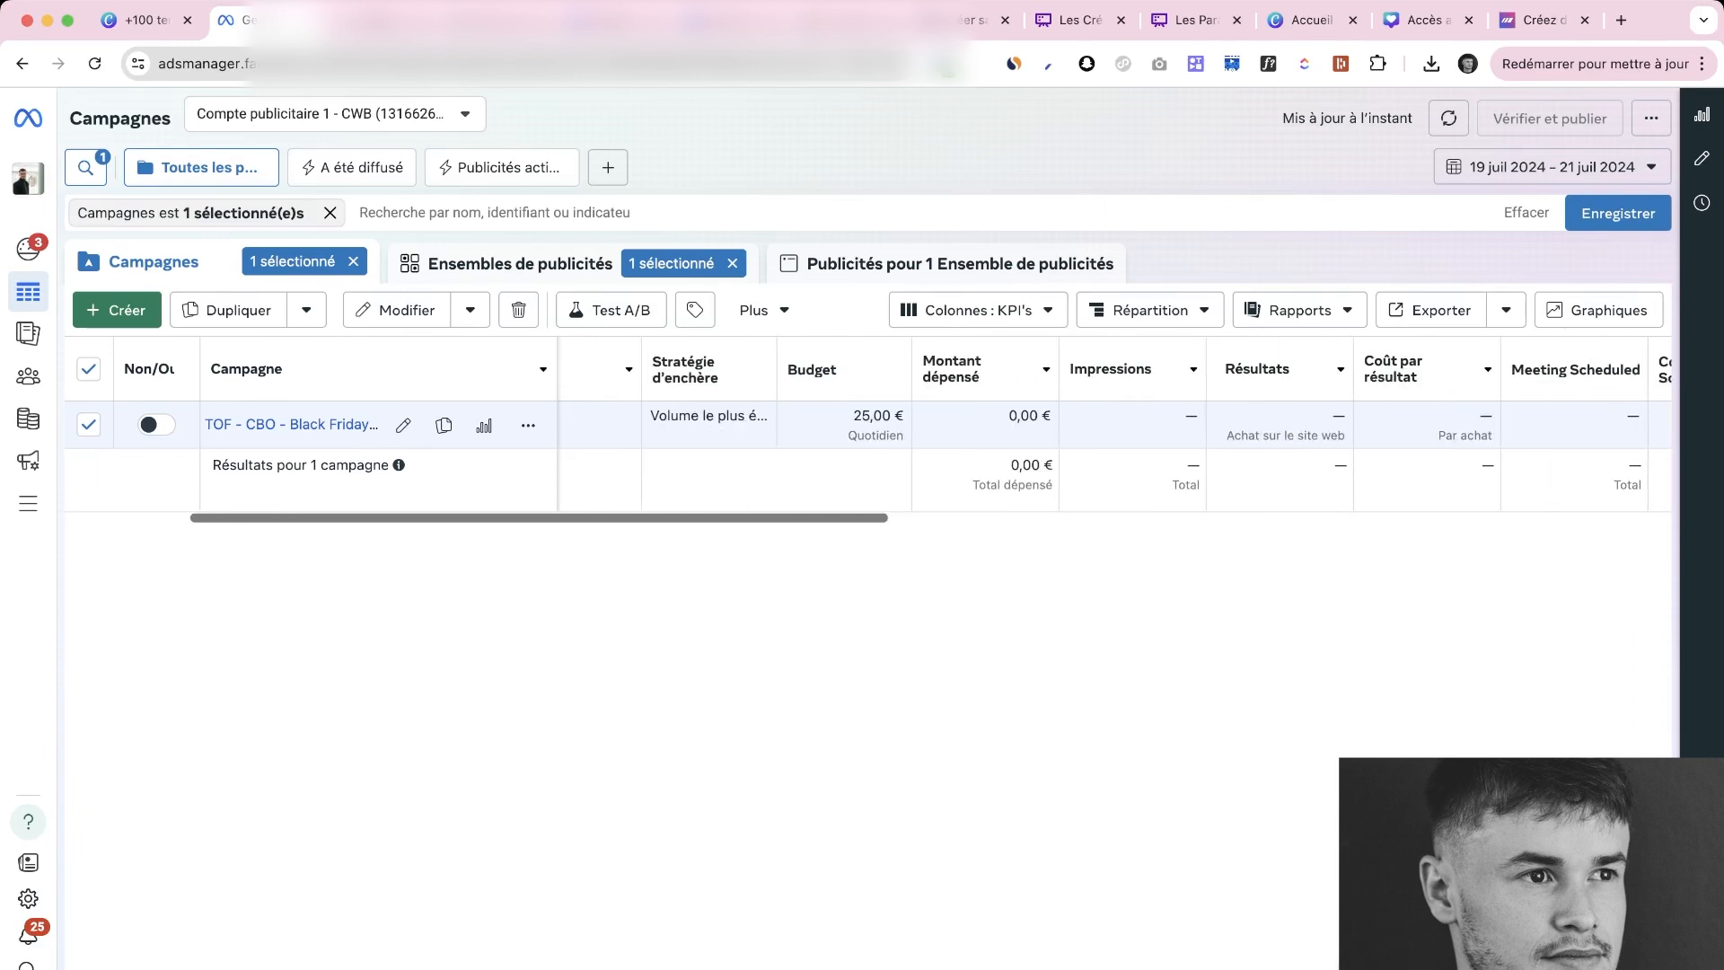
pyautogui.hscroll(-2, 1113, 426)
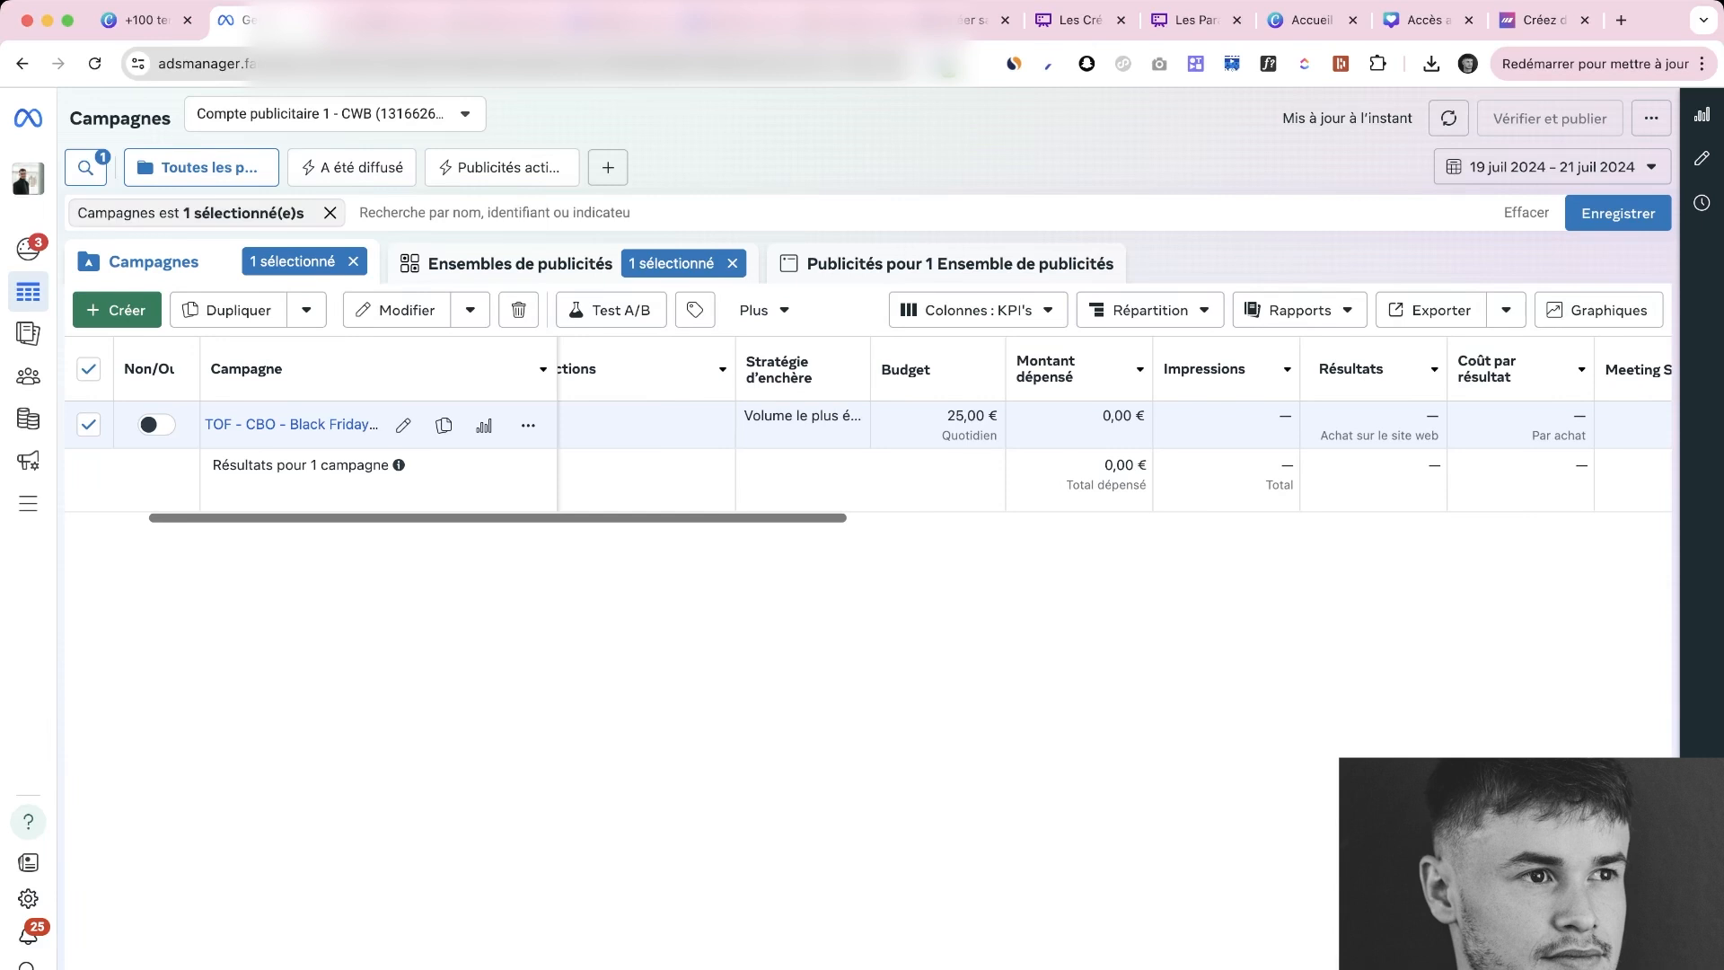
pyautogui.hscroll(-1, 1113, 426)
# Replace the filter so only the selected TOF - ABO - Funnel Template Créa campaign is listed, and examine its spend, results and conversion value columns
pyautogui.click(331, 213)
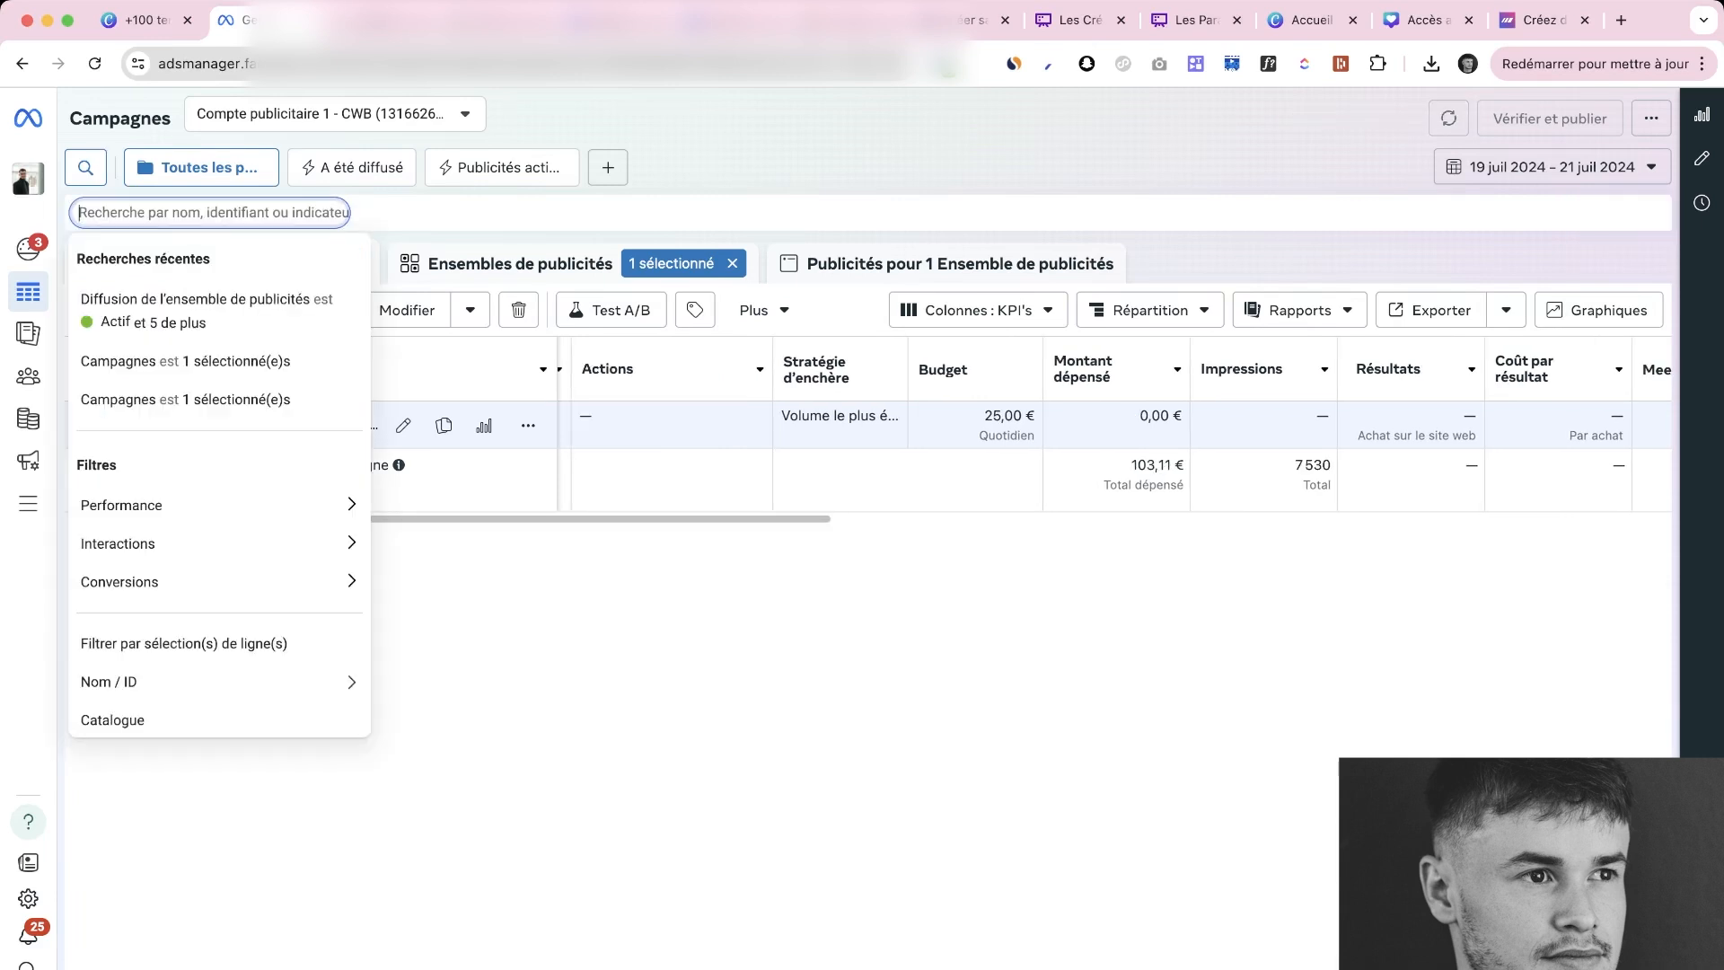
pyautogui.click(88, 472)
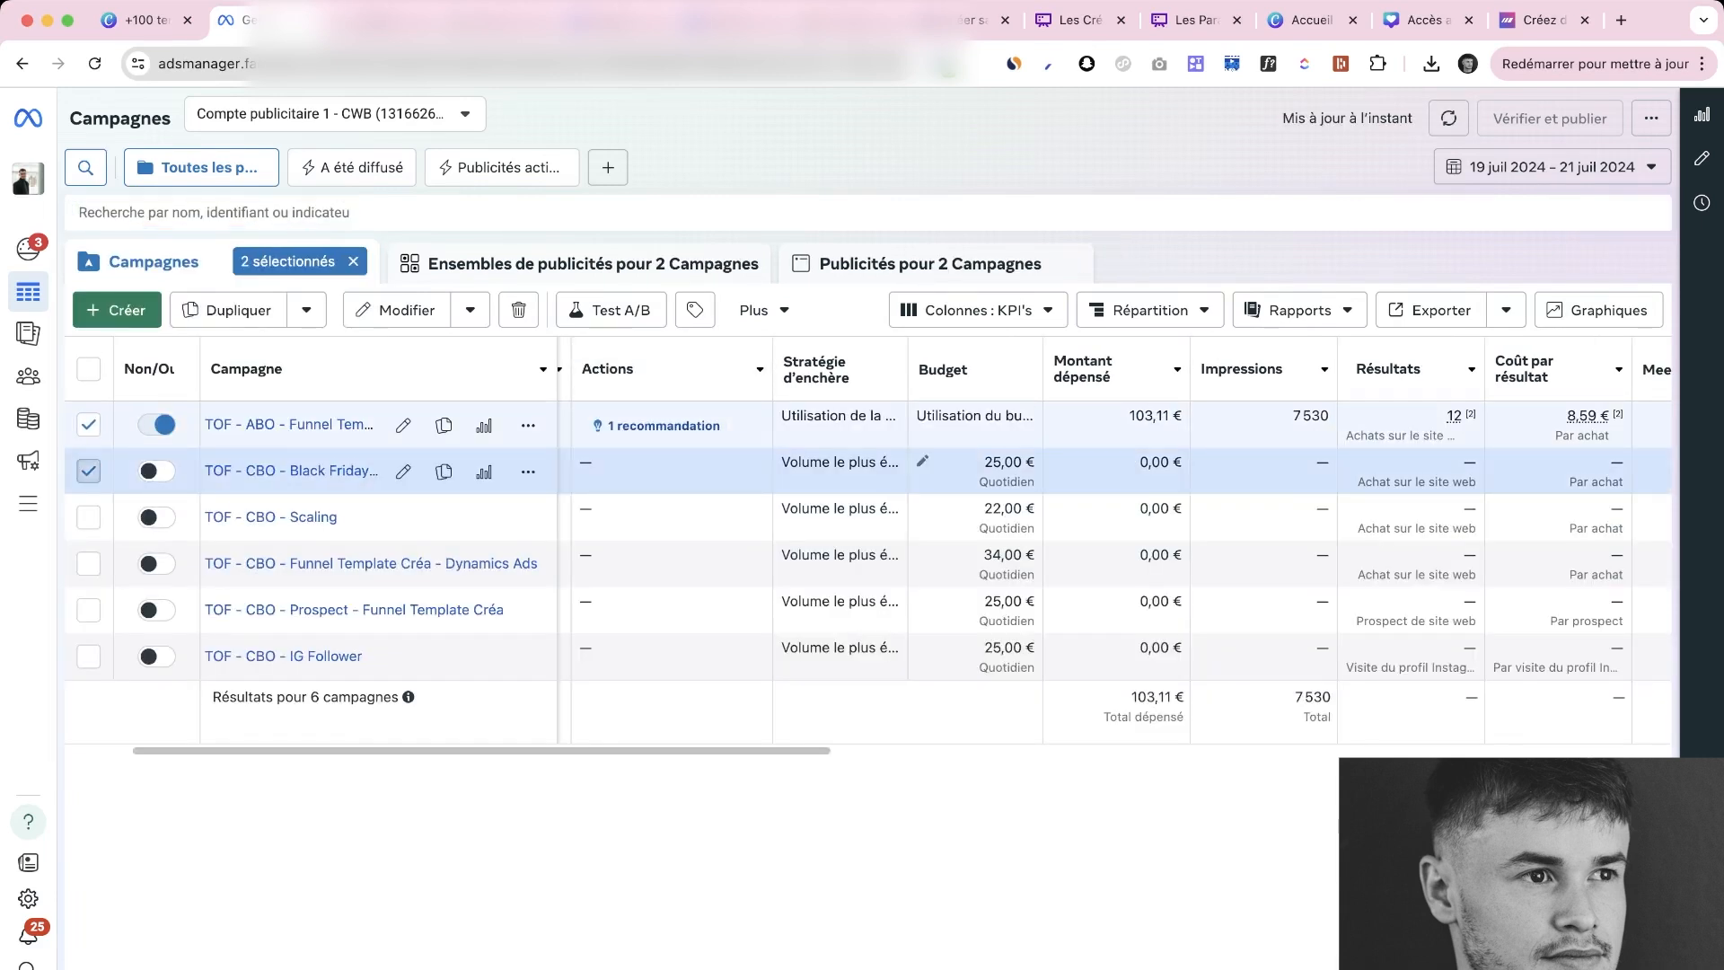
pyautogui.click(214, 213)
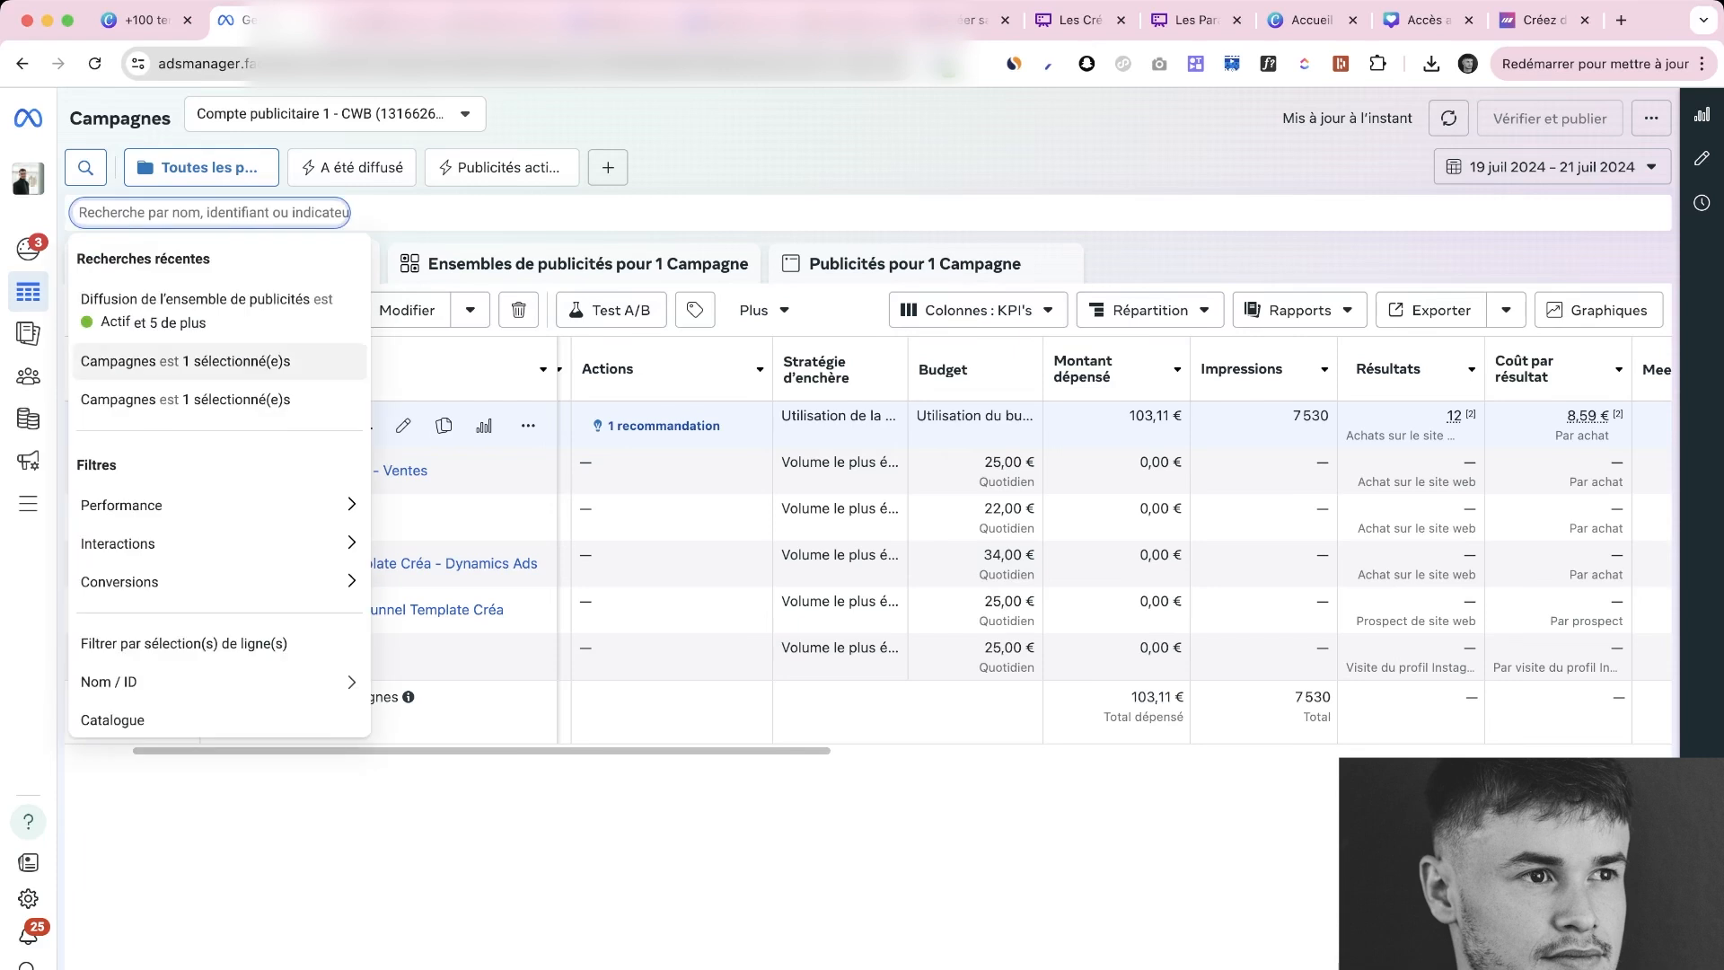
pyautogui.scroll(-1, 220, 581)
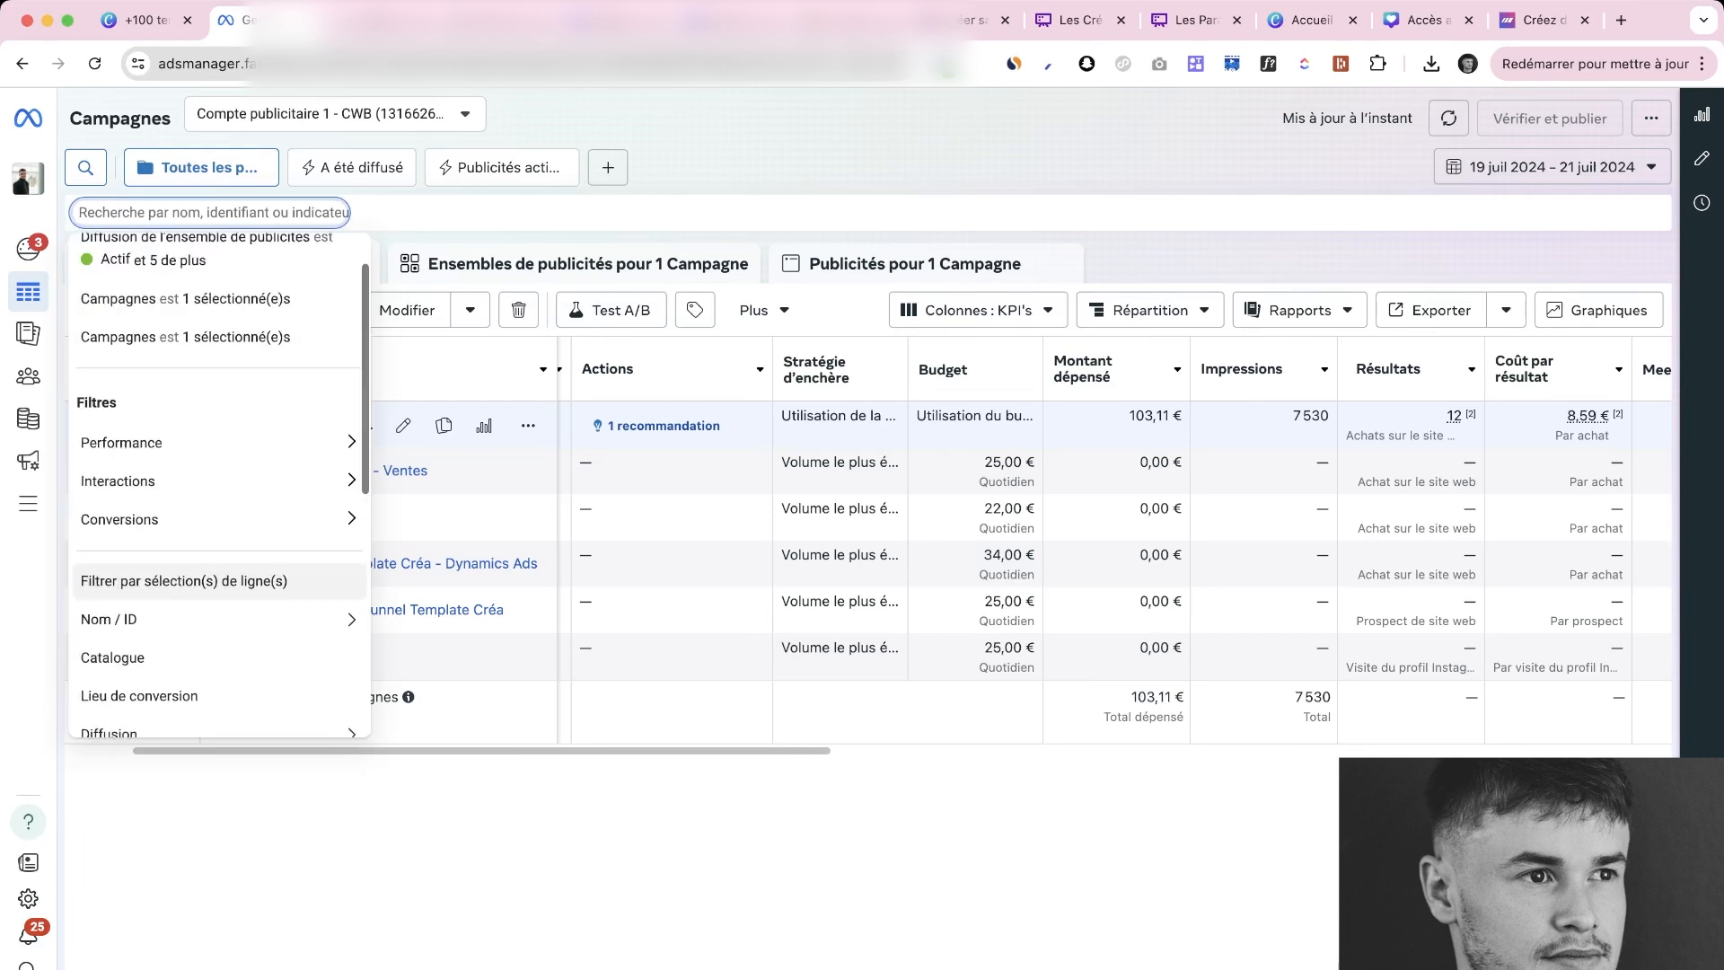
pyautogui.click(220, 581)
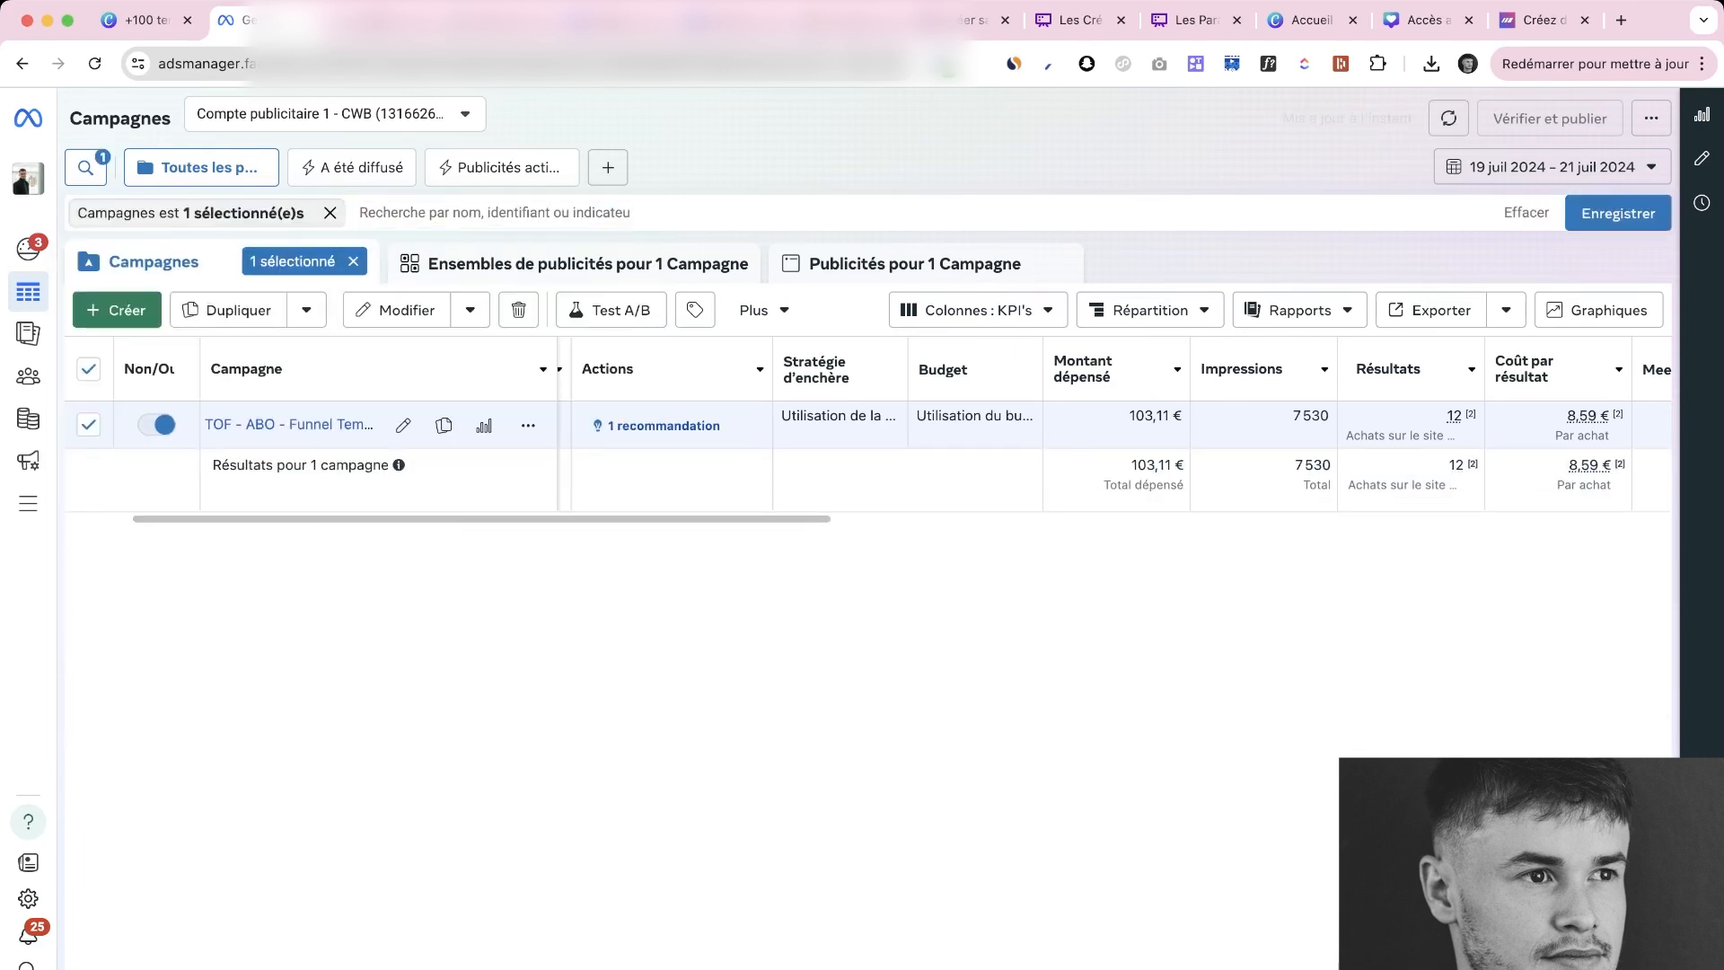
pyautogui.hscroll(3, 967, 422)
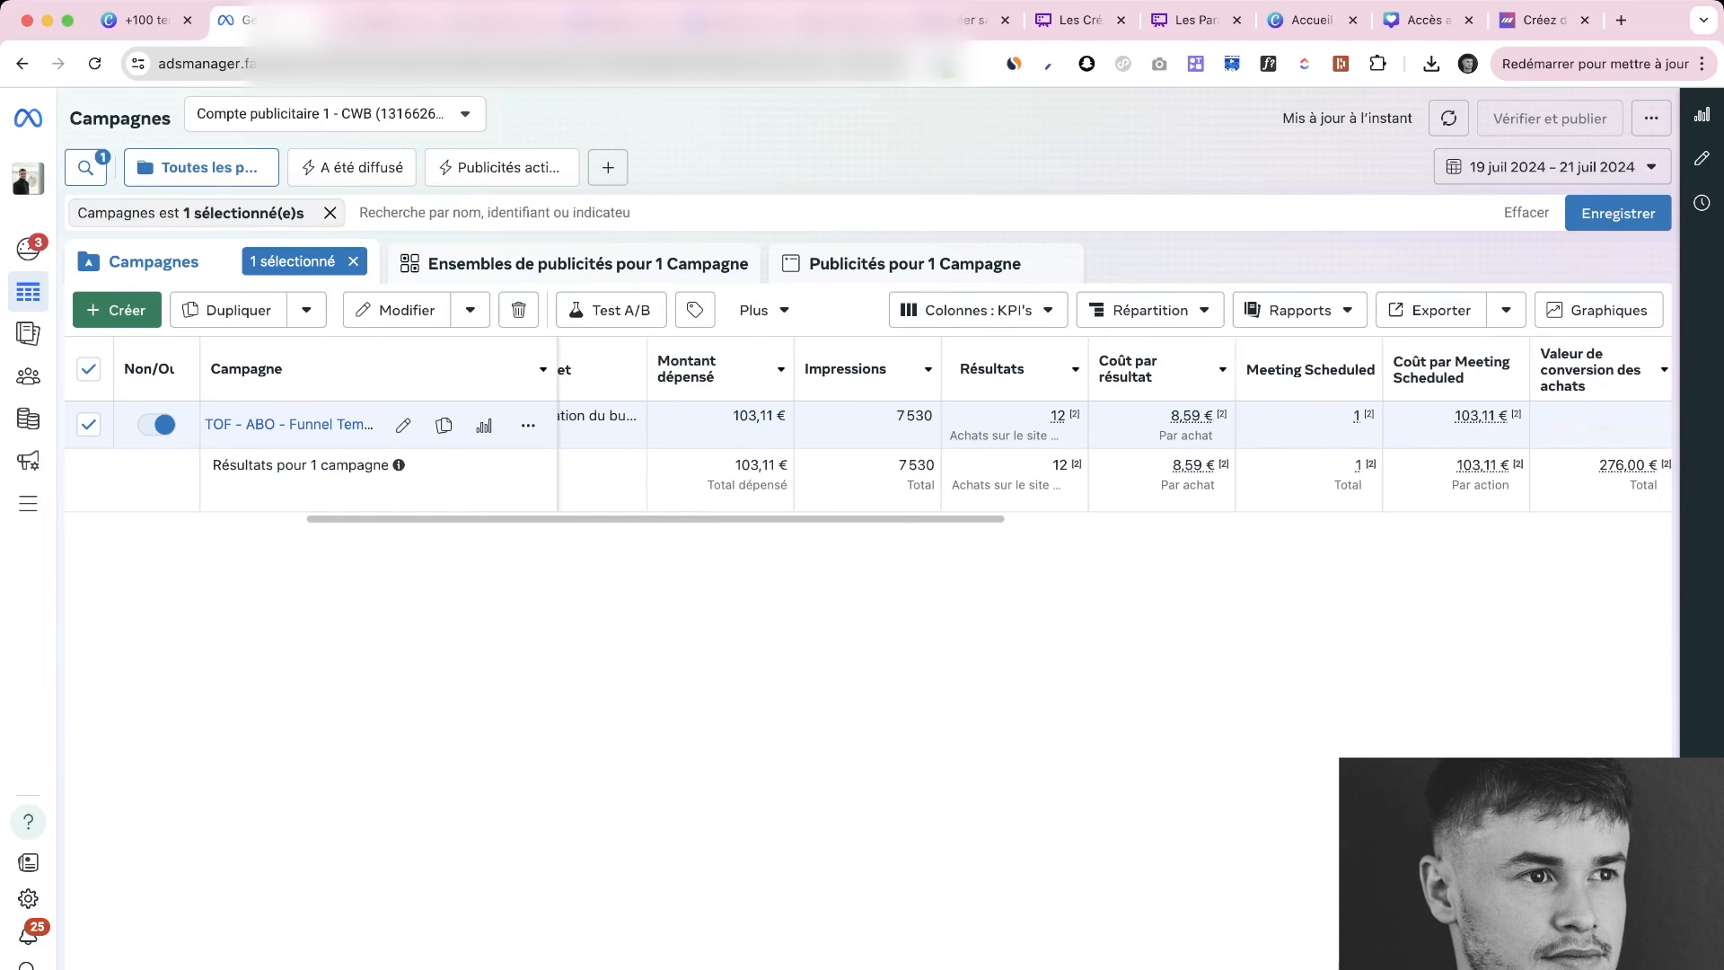
pyautogui.hscroll(1, 968, 422)
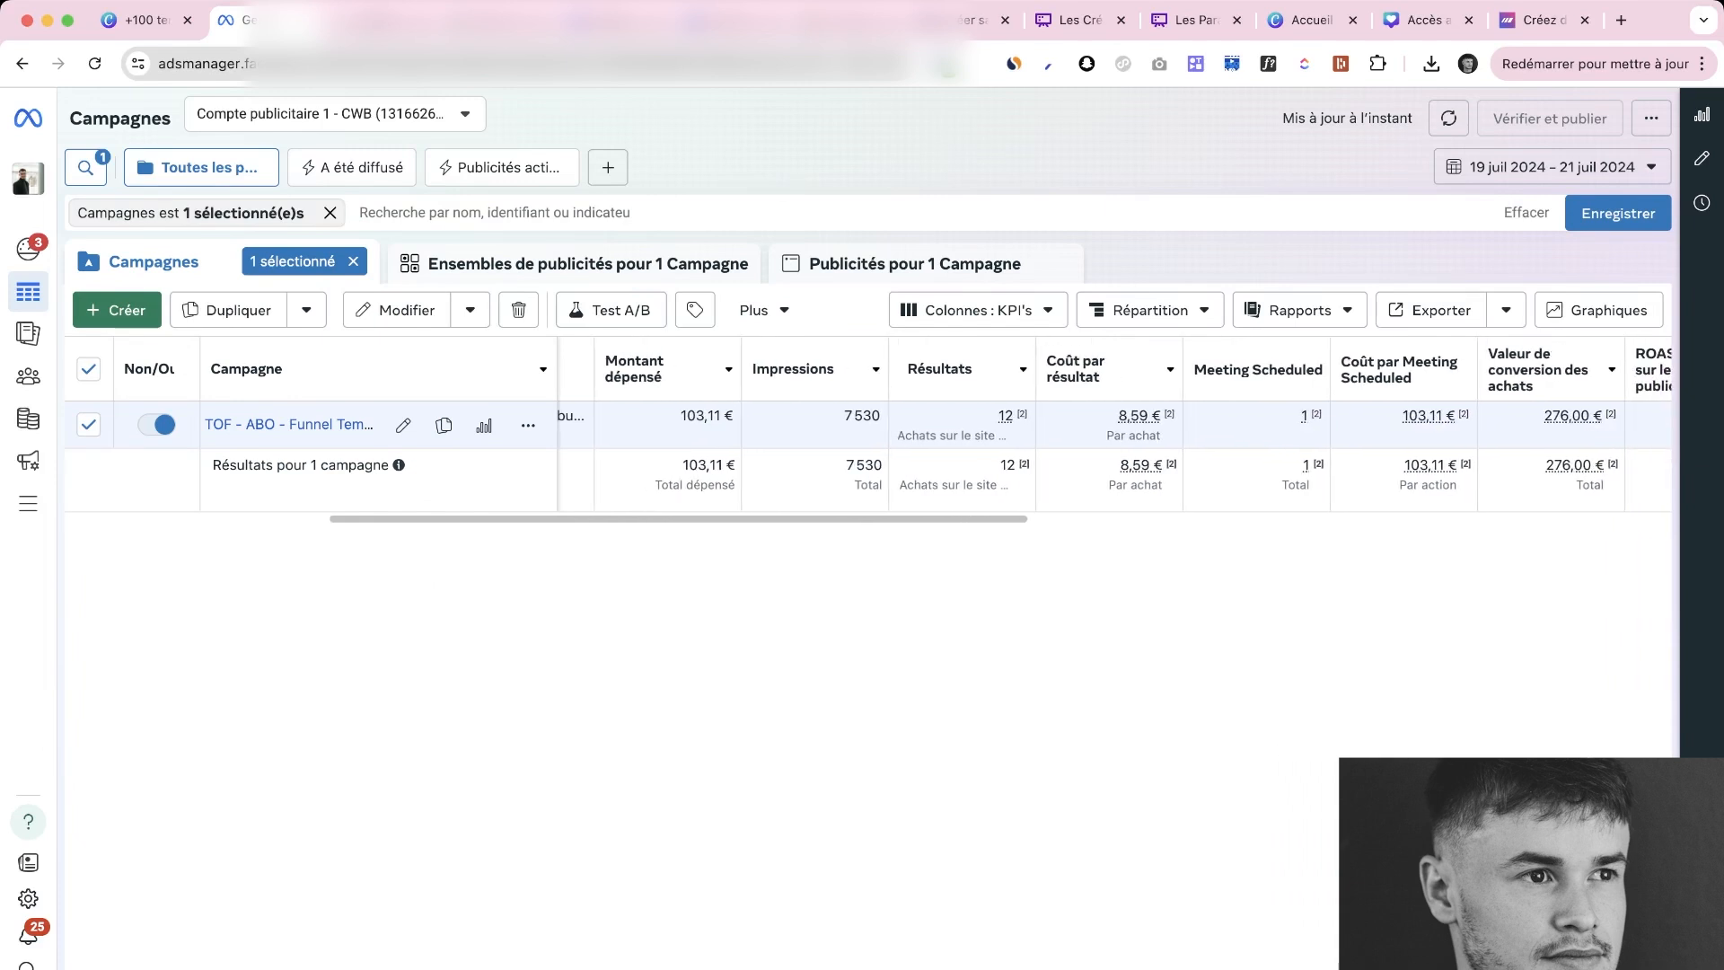
pyautogui.hscroll(2, 968, 422)
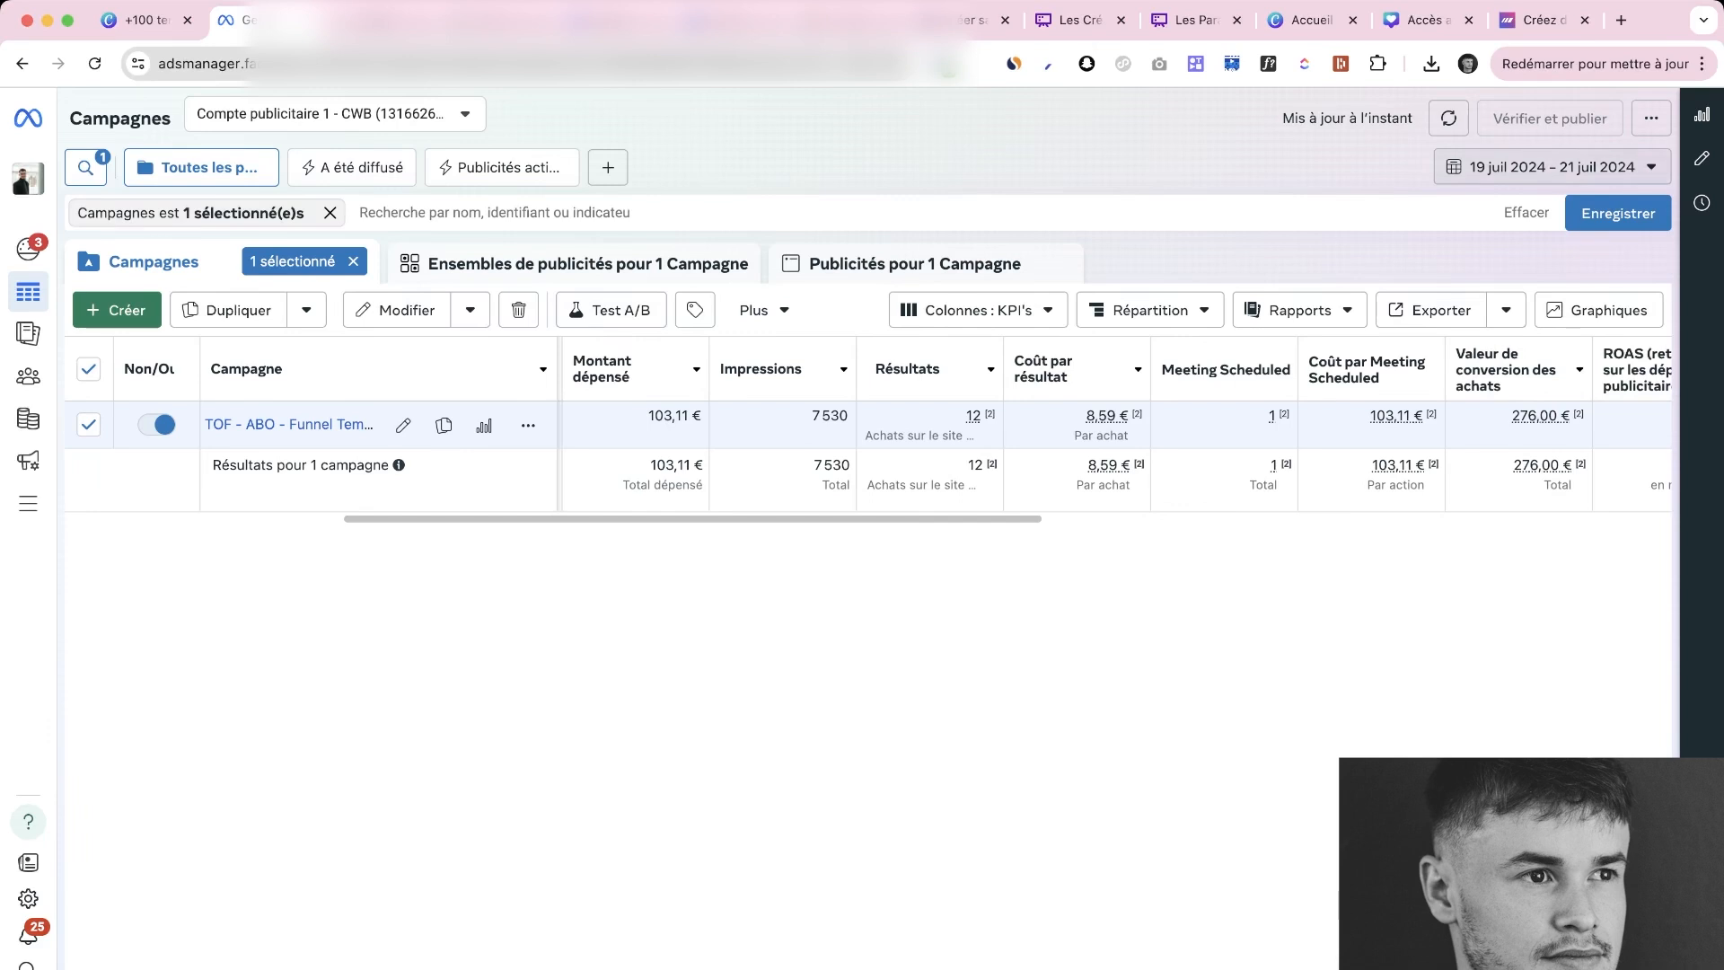
# Set the reporting period to 19–22 July 2024 and review the campaign's updated spend, results and ROAS columns
pyautogui.click(1551, 167)
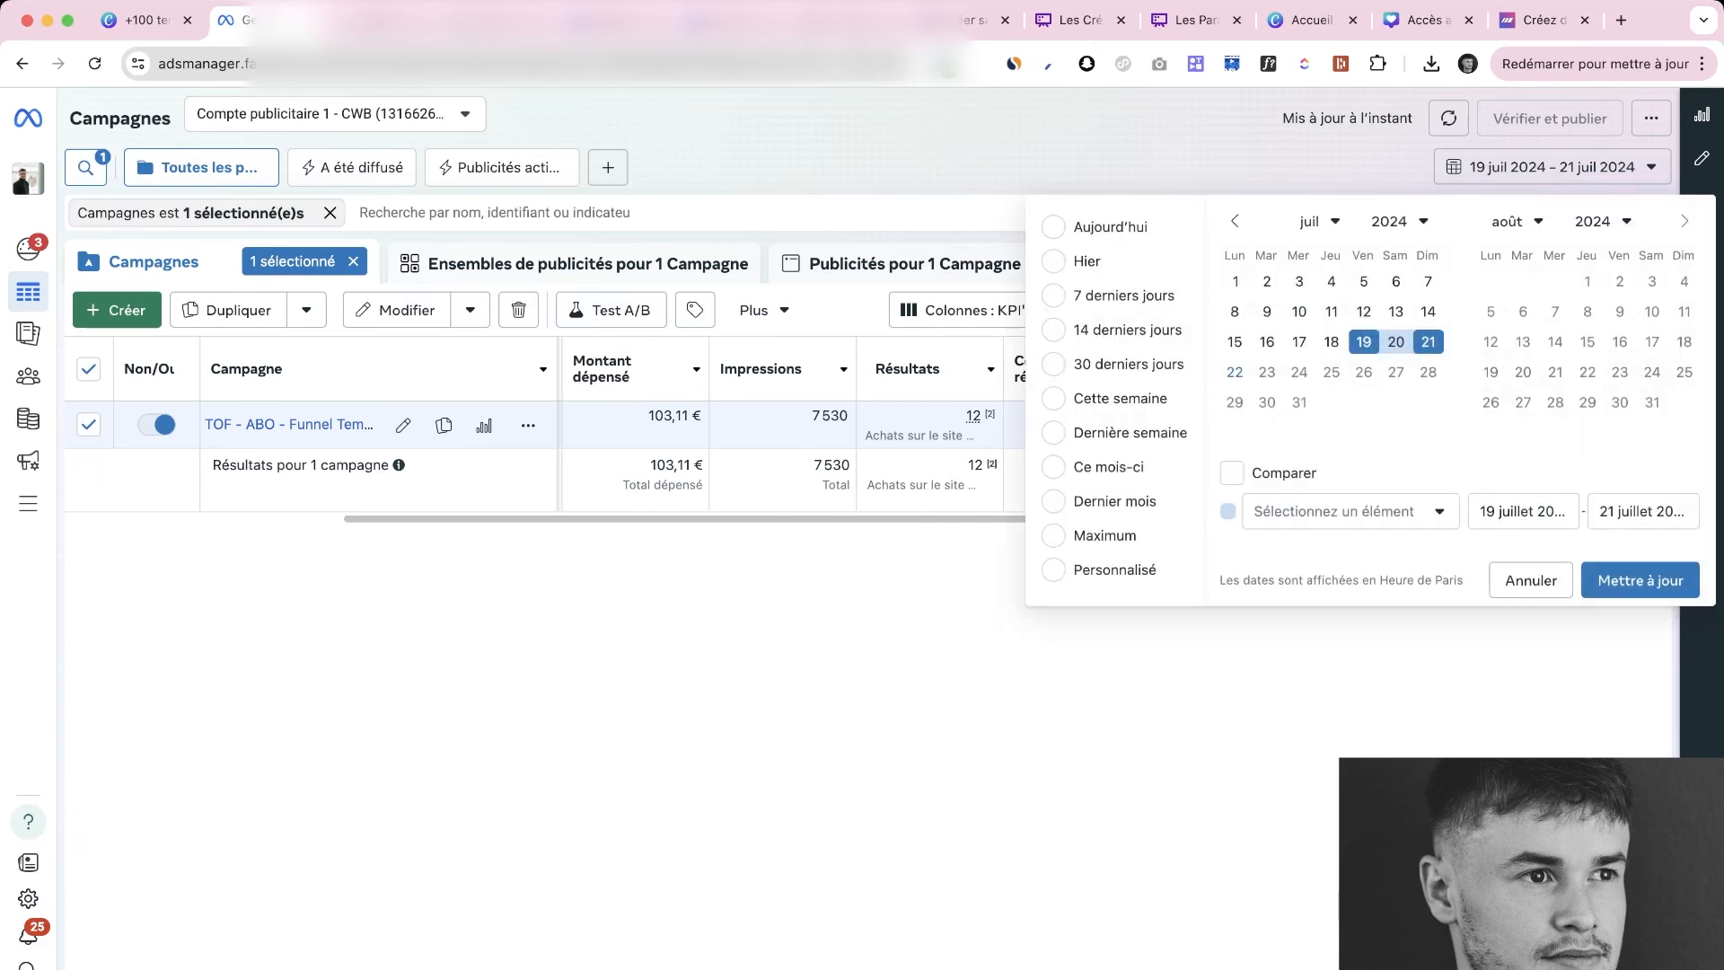
pyautogui.click(1235, 373)
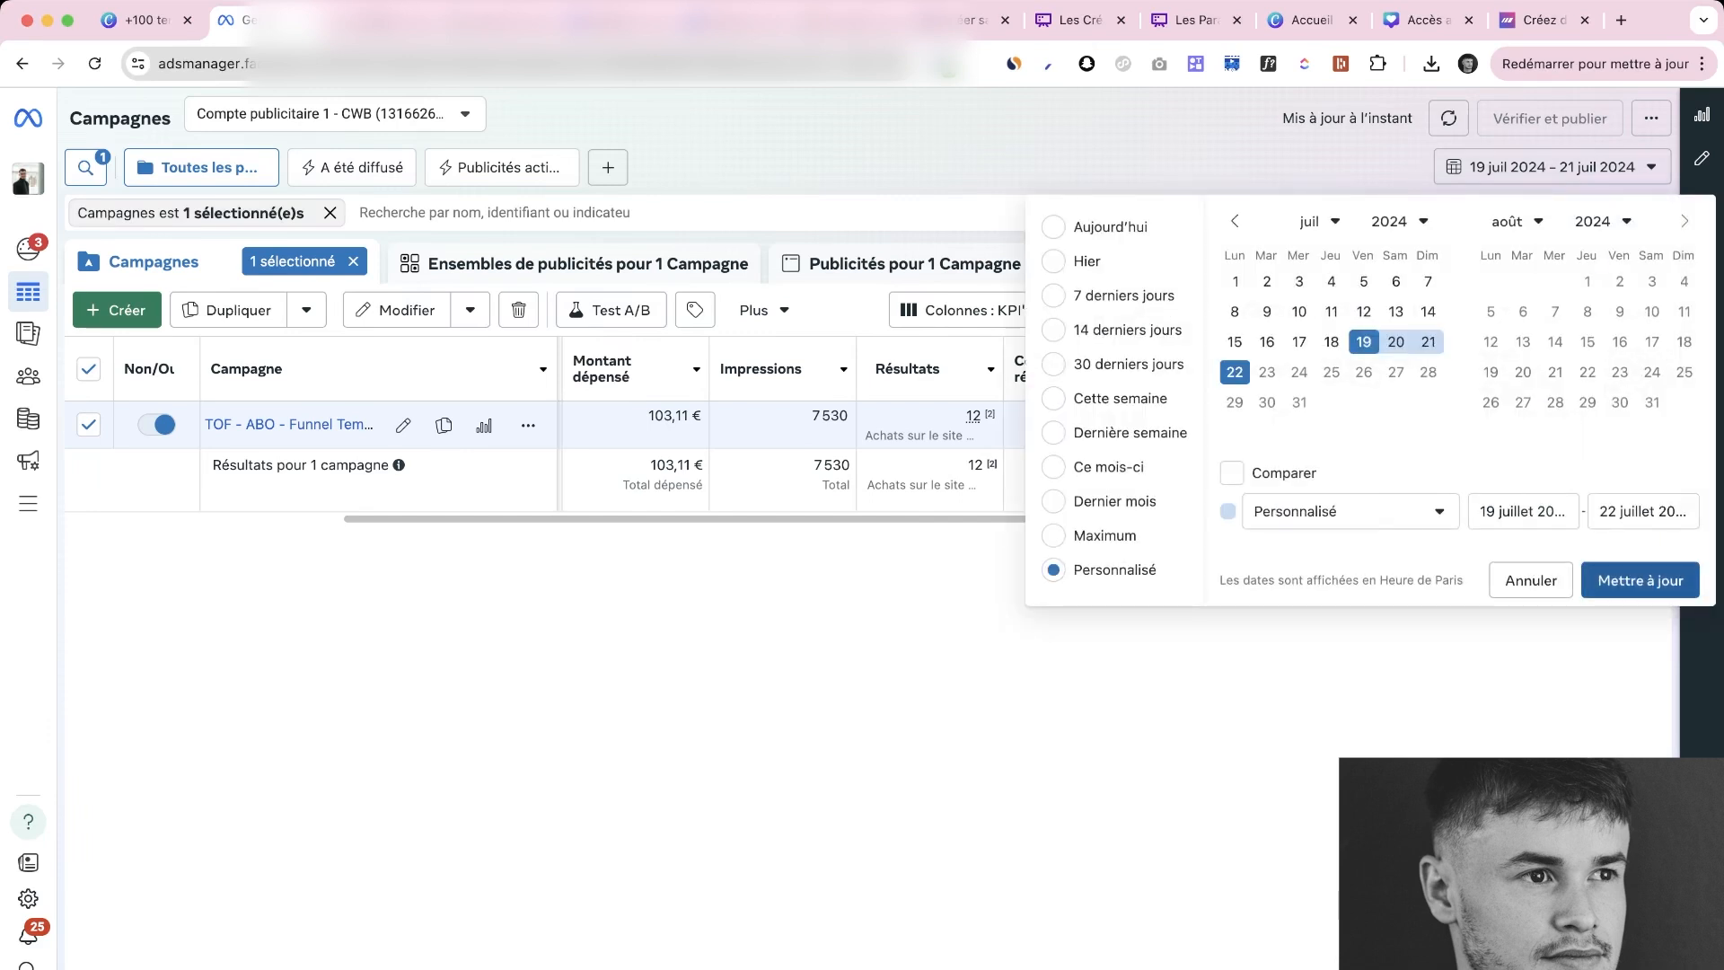
pyautogui.click(1639, 581)
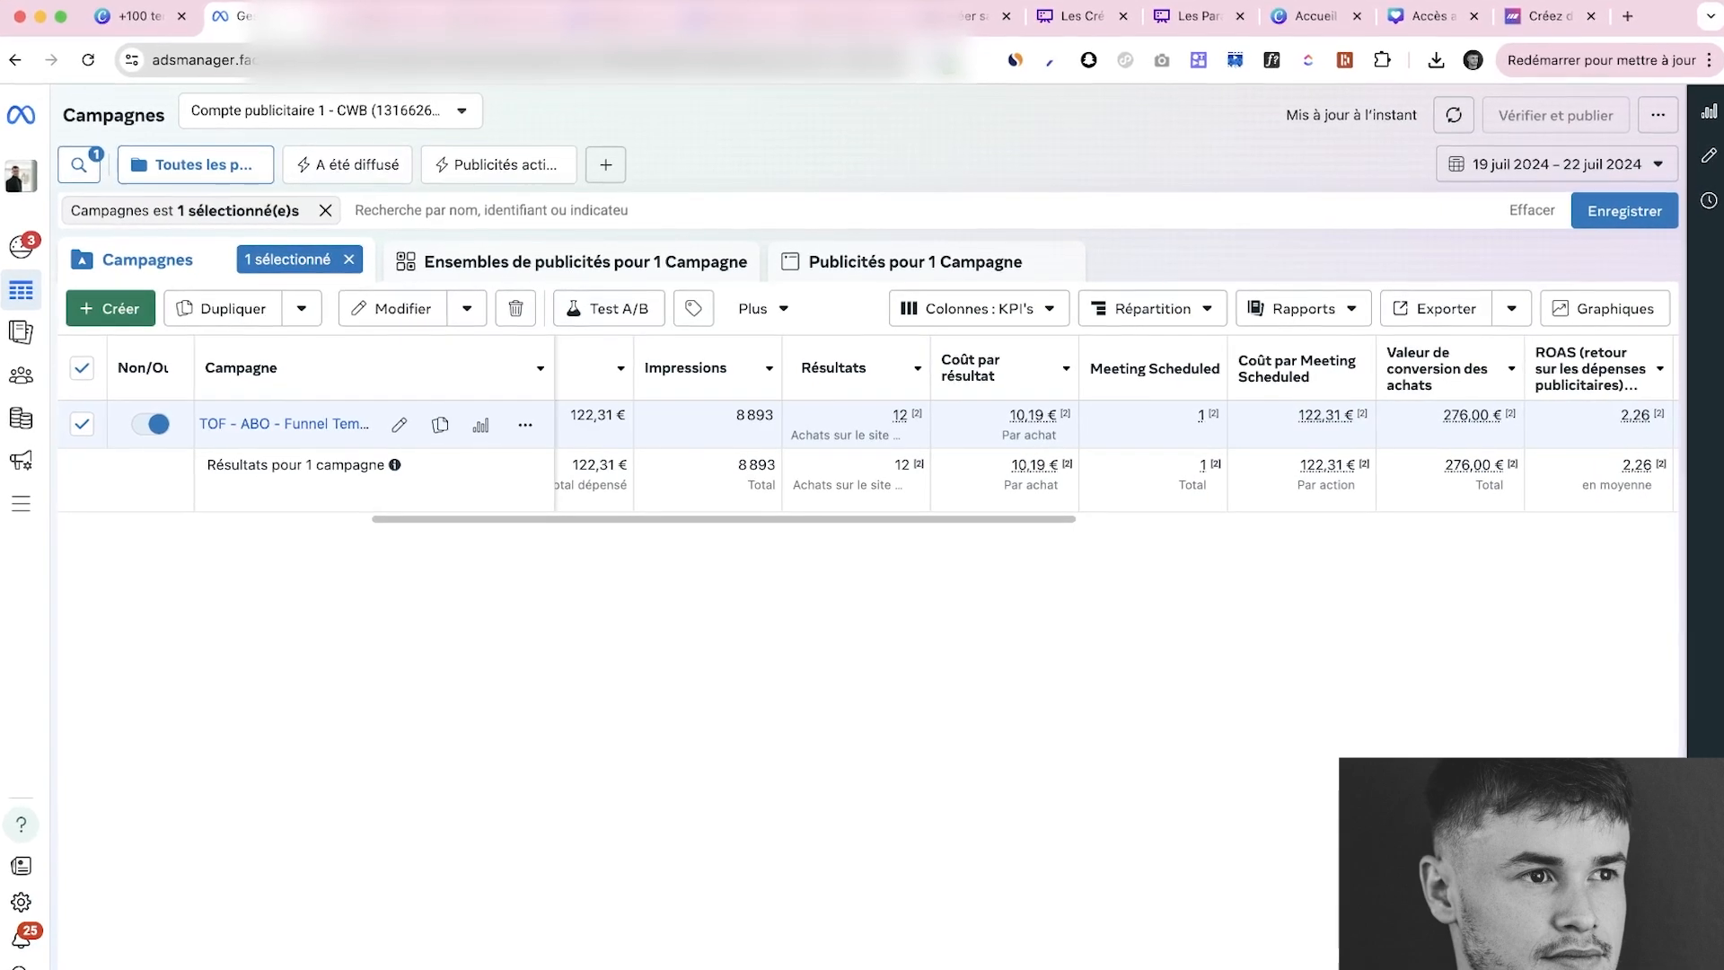
pyautogui.moveTo(1035, 415)
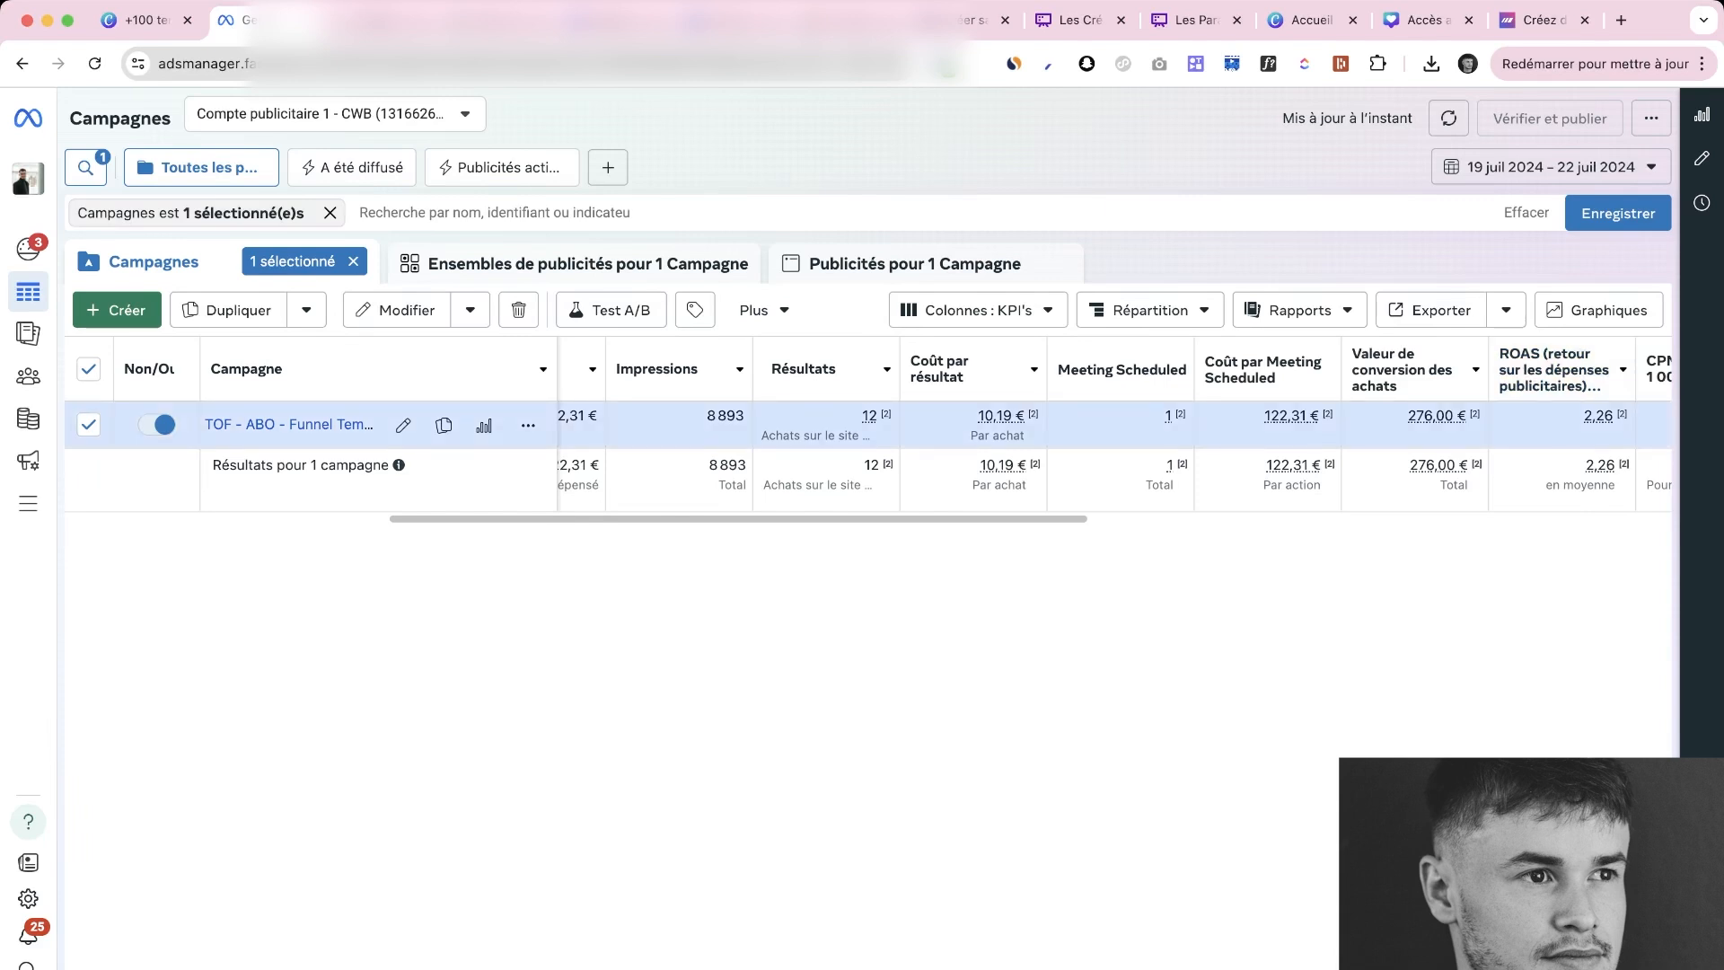
pyautogui.hscroll(-1, 868, 422)
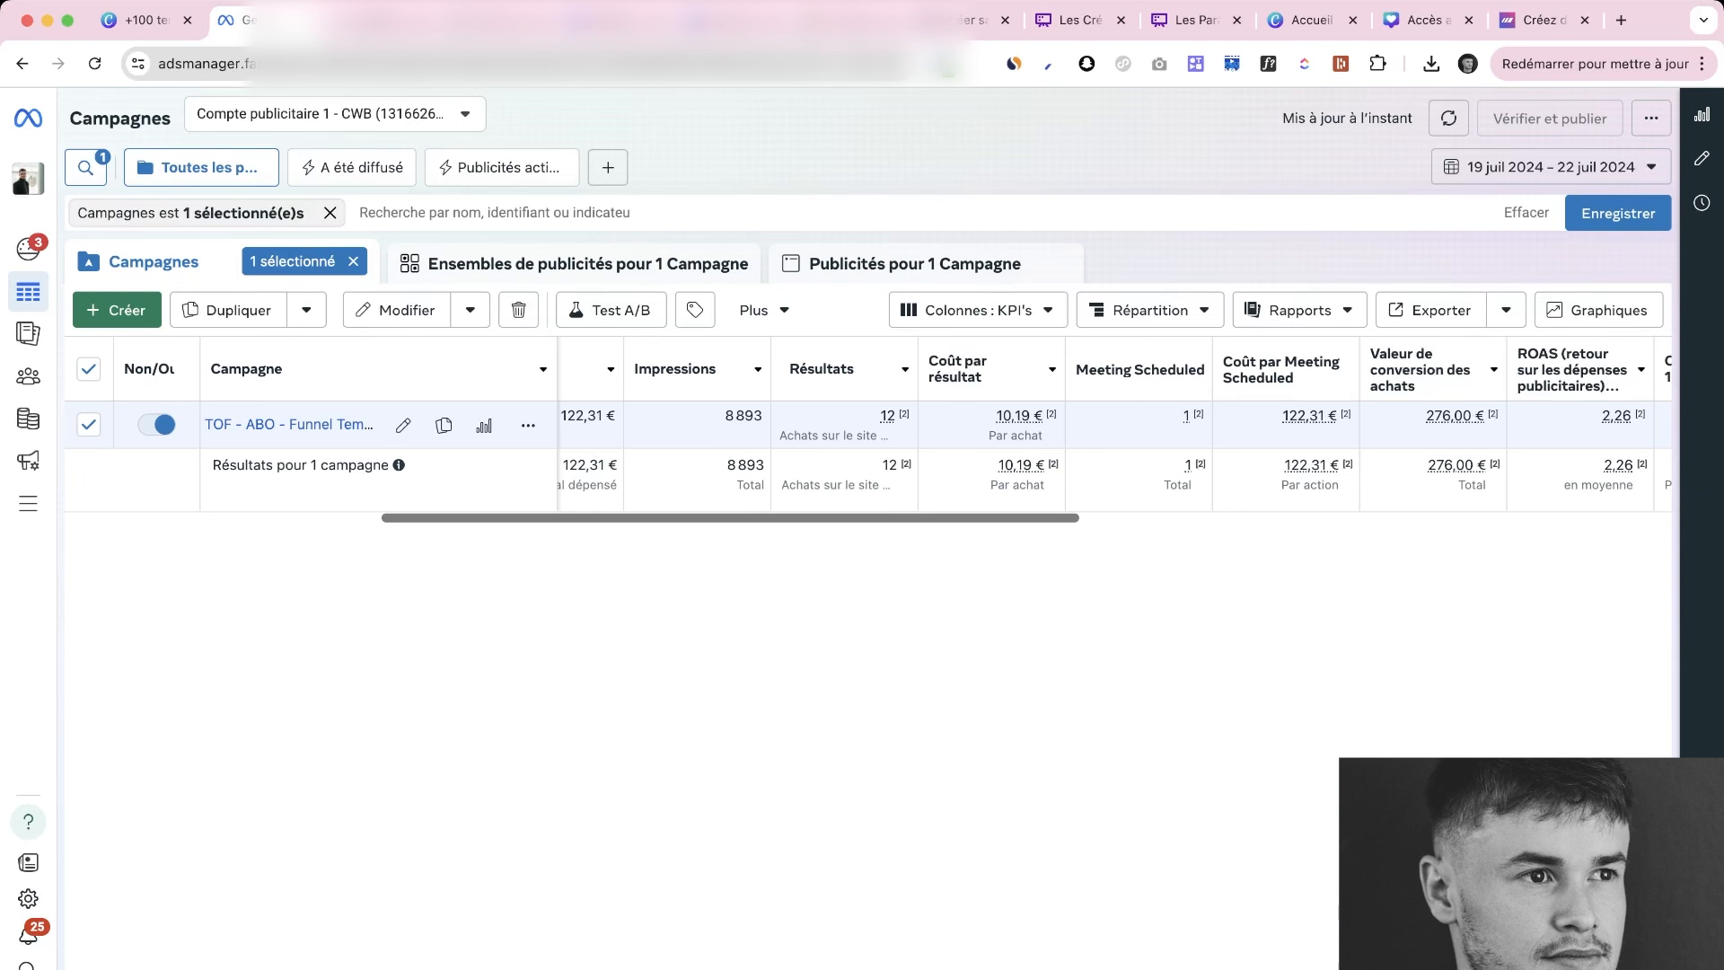
# List the campaign's ads sorted by amount spent in descending order and compare the results and cost of the top two
pyautogui.click(914, 263)
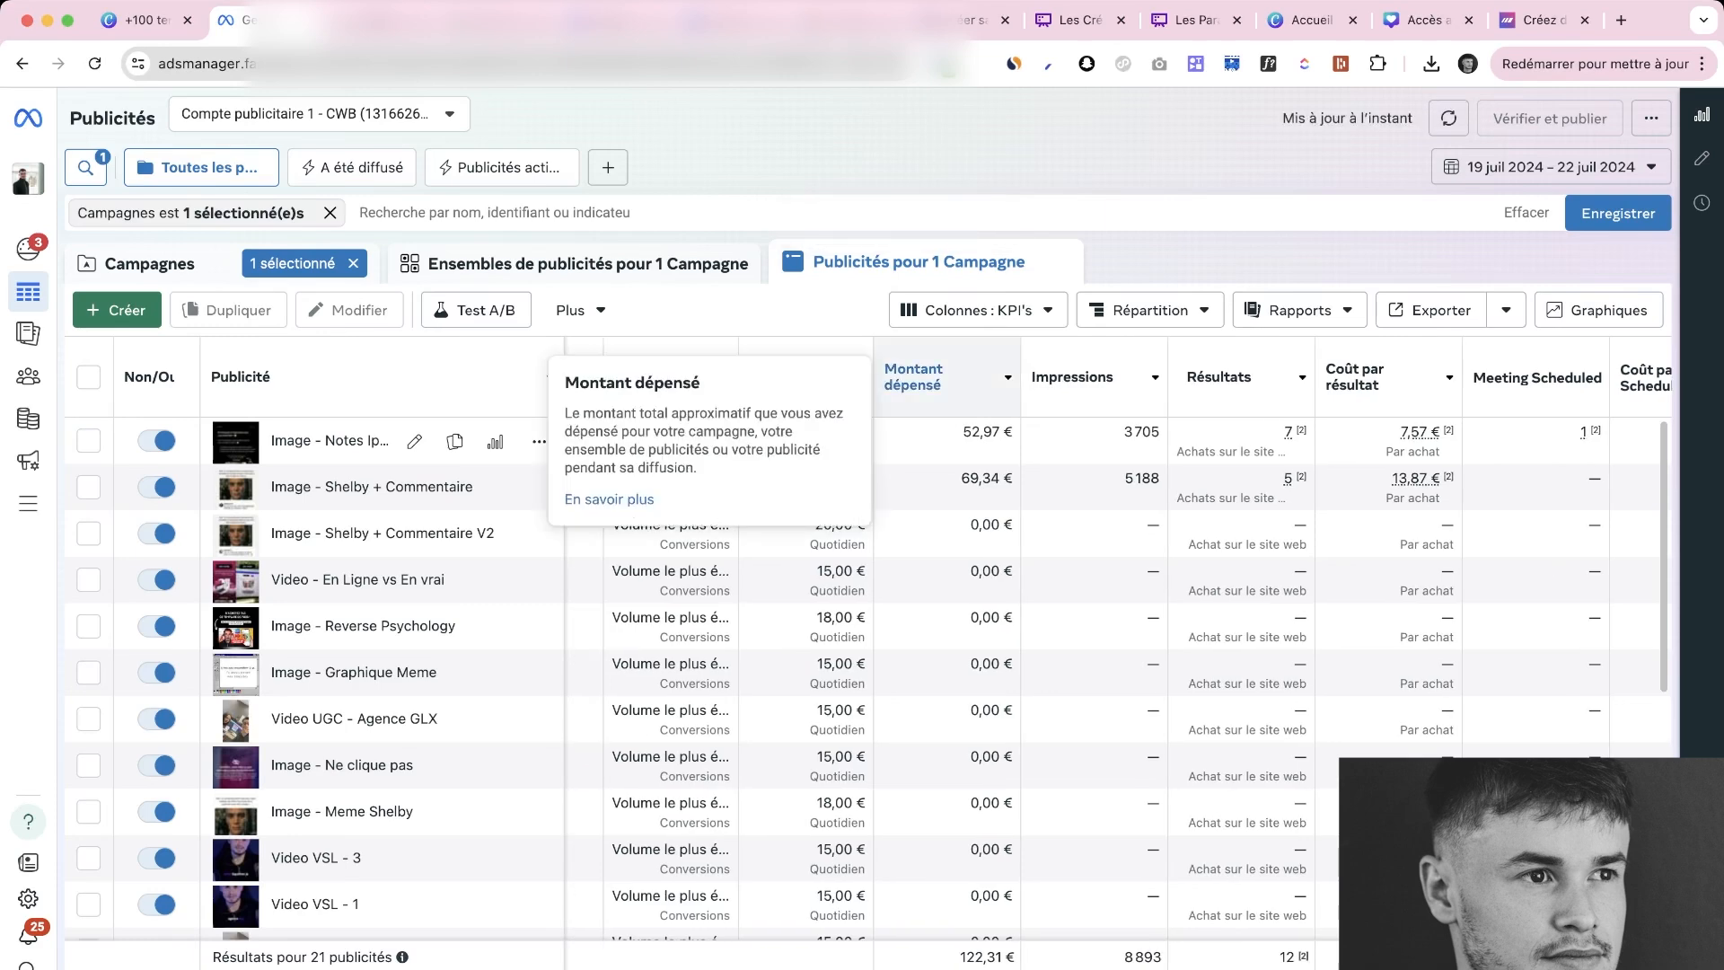
pyautogui.click(921, 377)
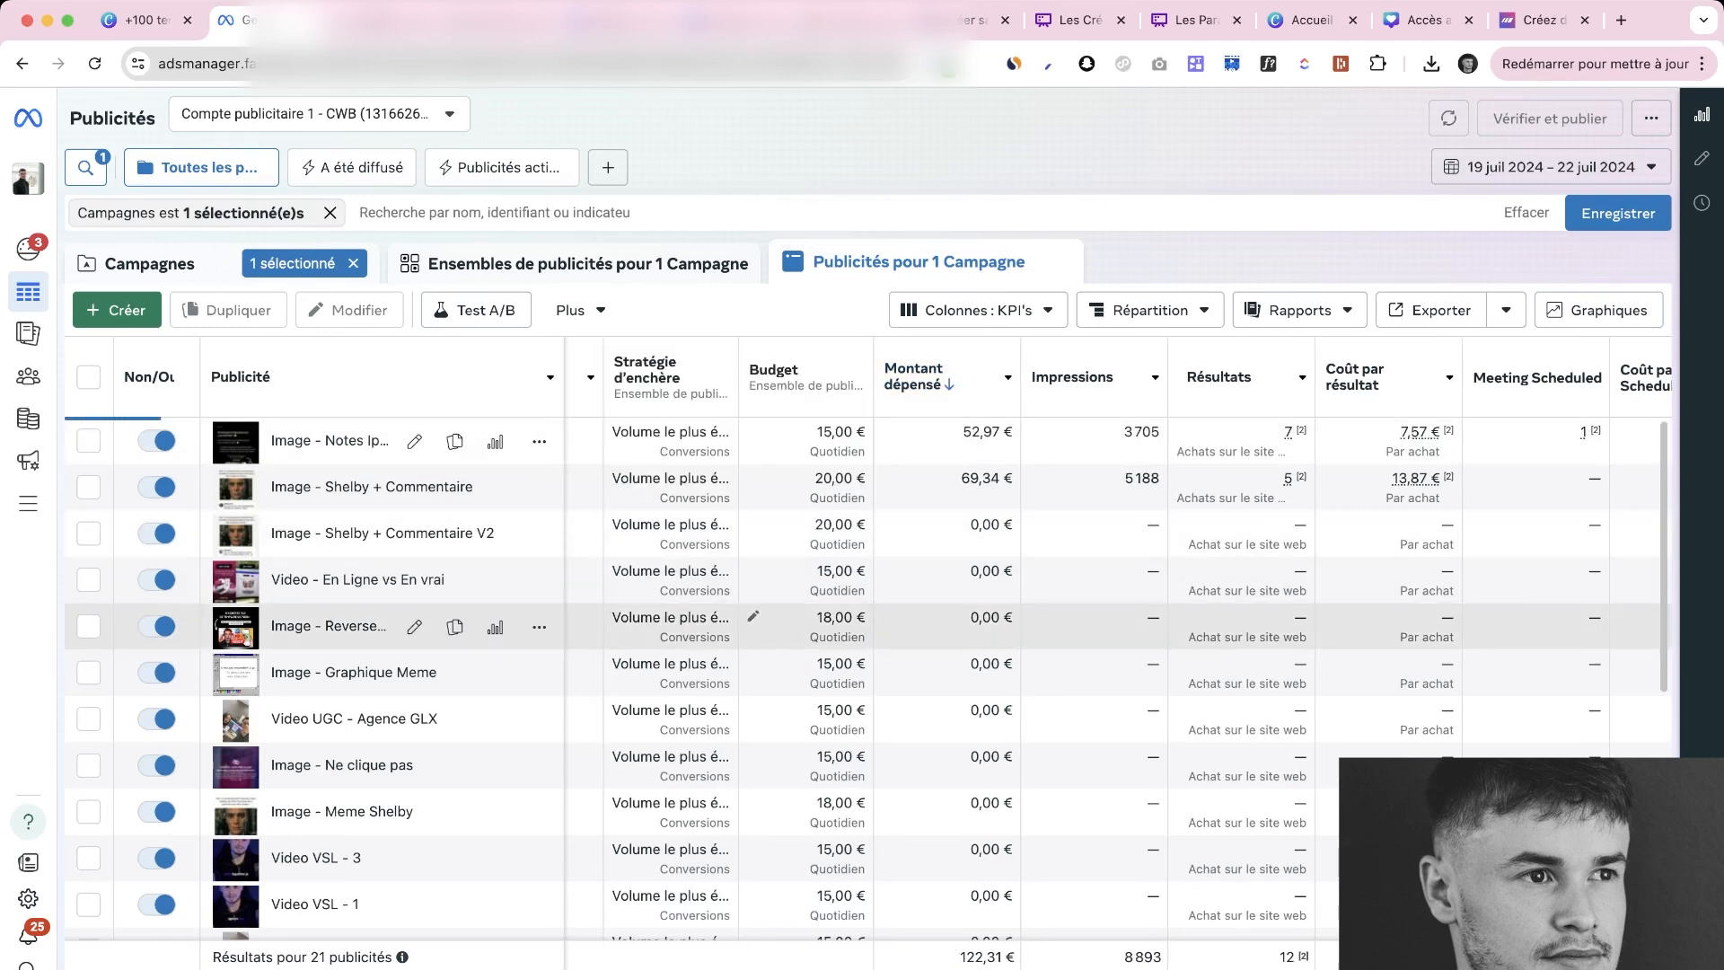
pyautogui.hscroll(1, 808, 626)
pyautogui.hscroll(1, 655, 530)
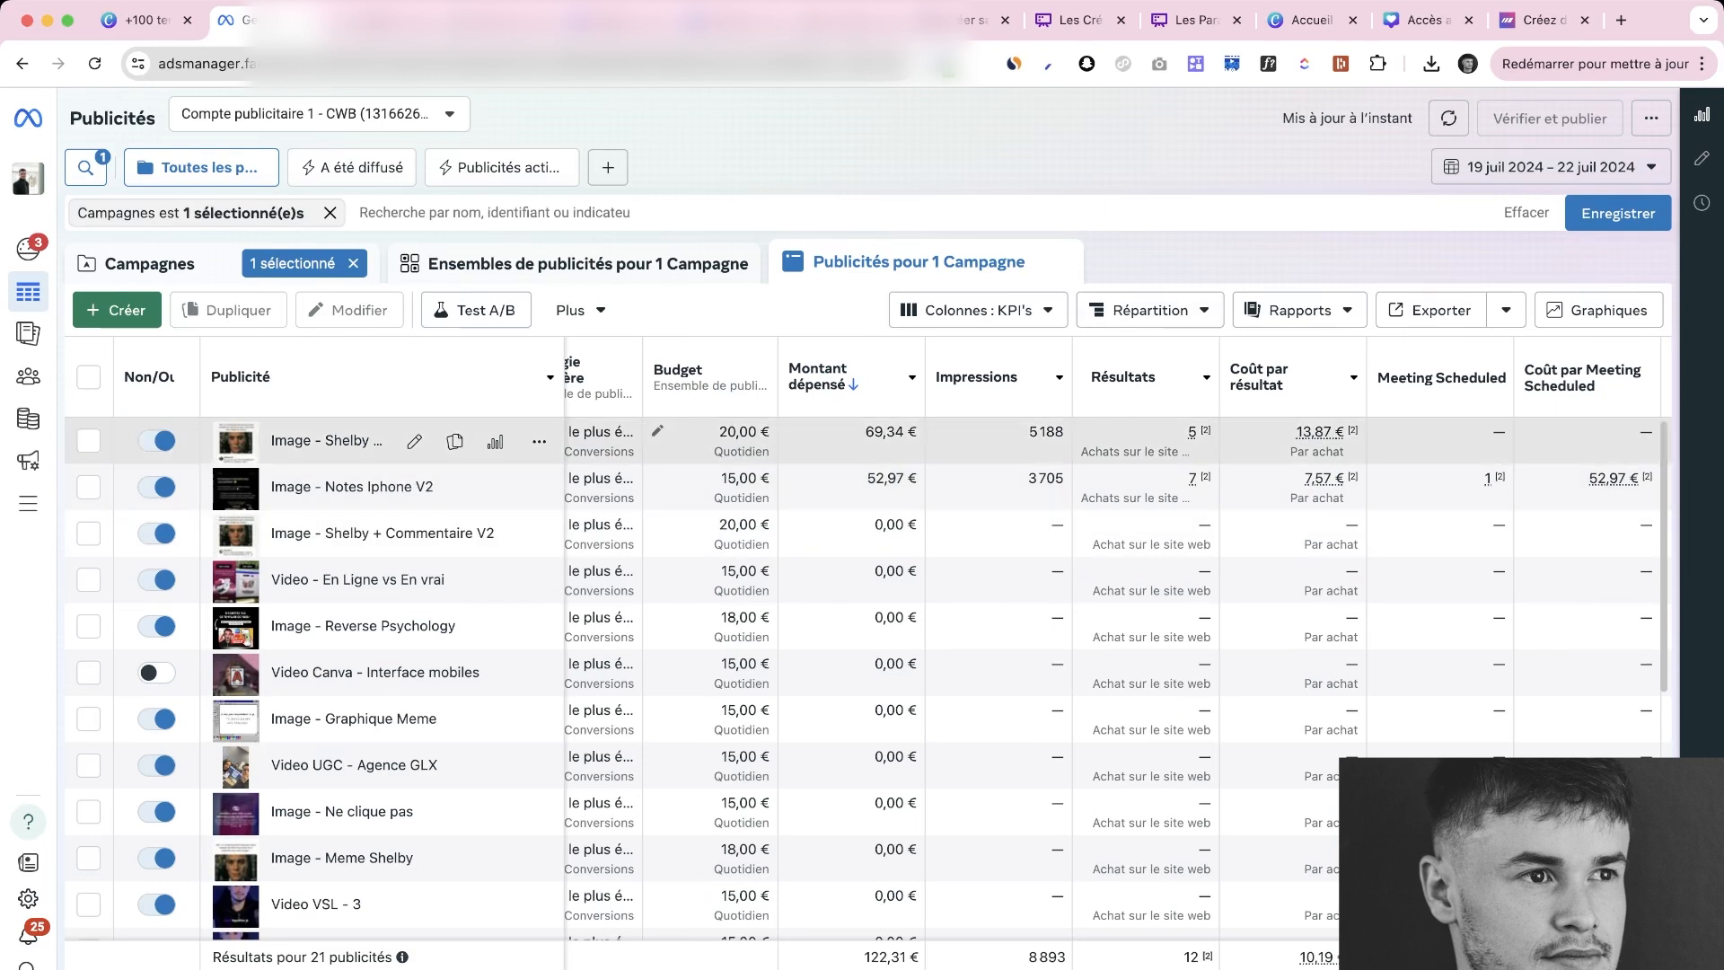
pyautogui.hscroll(1, 700, 440)
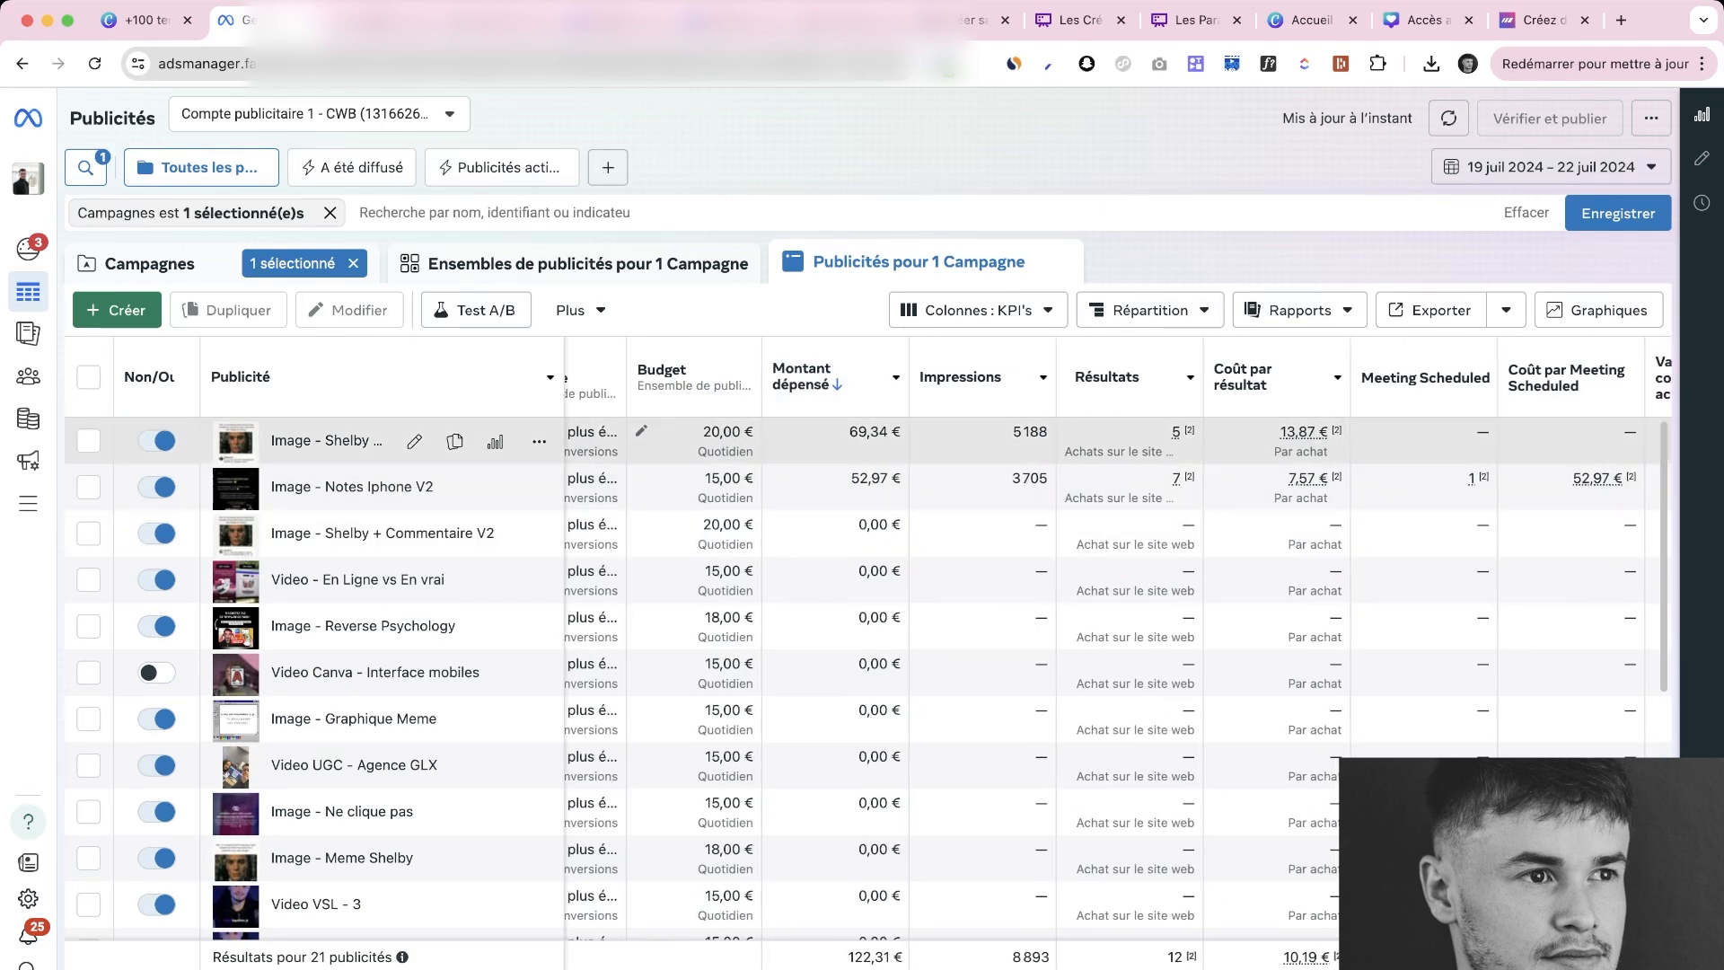
pyautogui.hscroll(1, 701, 439)
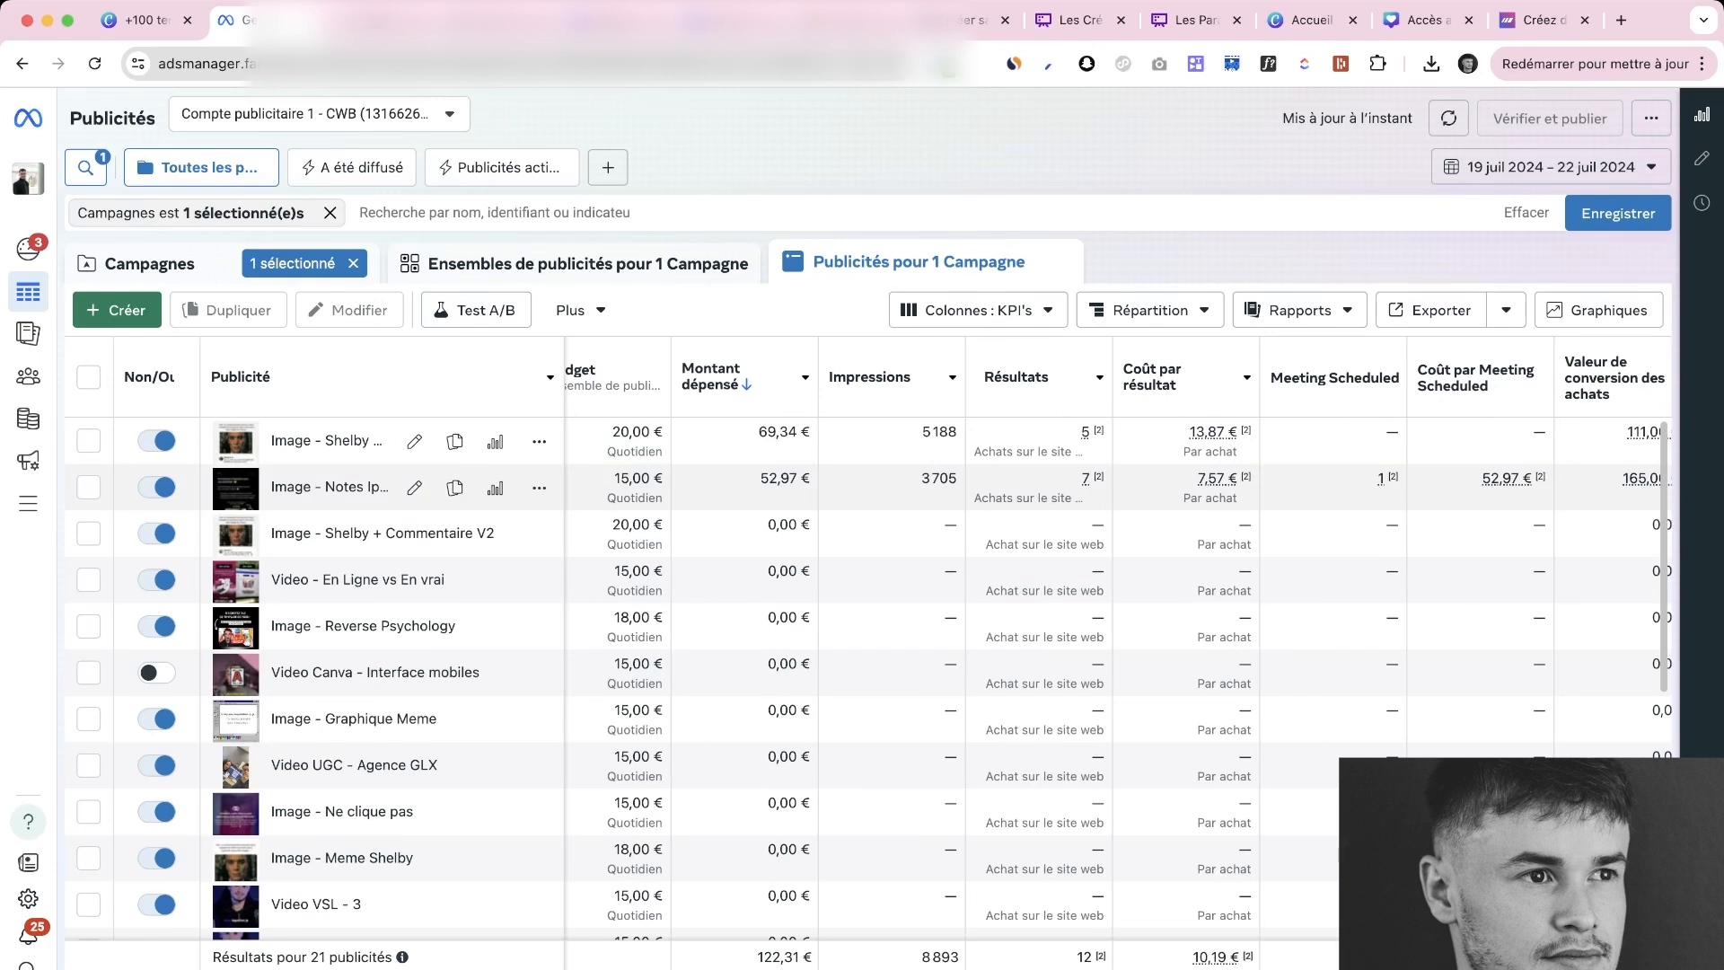
# Select the Image - Notes Iphone V2 ad and examine its results, cost per result, purchase conversion value and ROAS
pyautogui.click(718, 487)
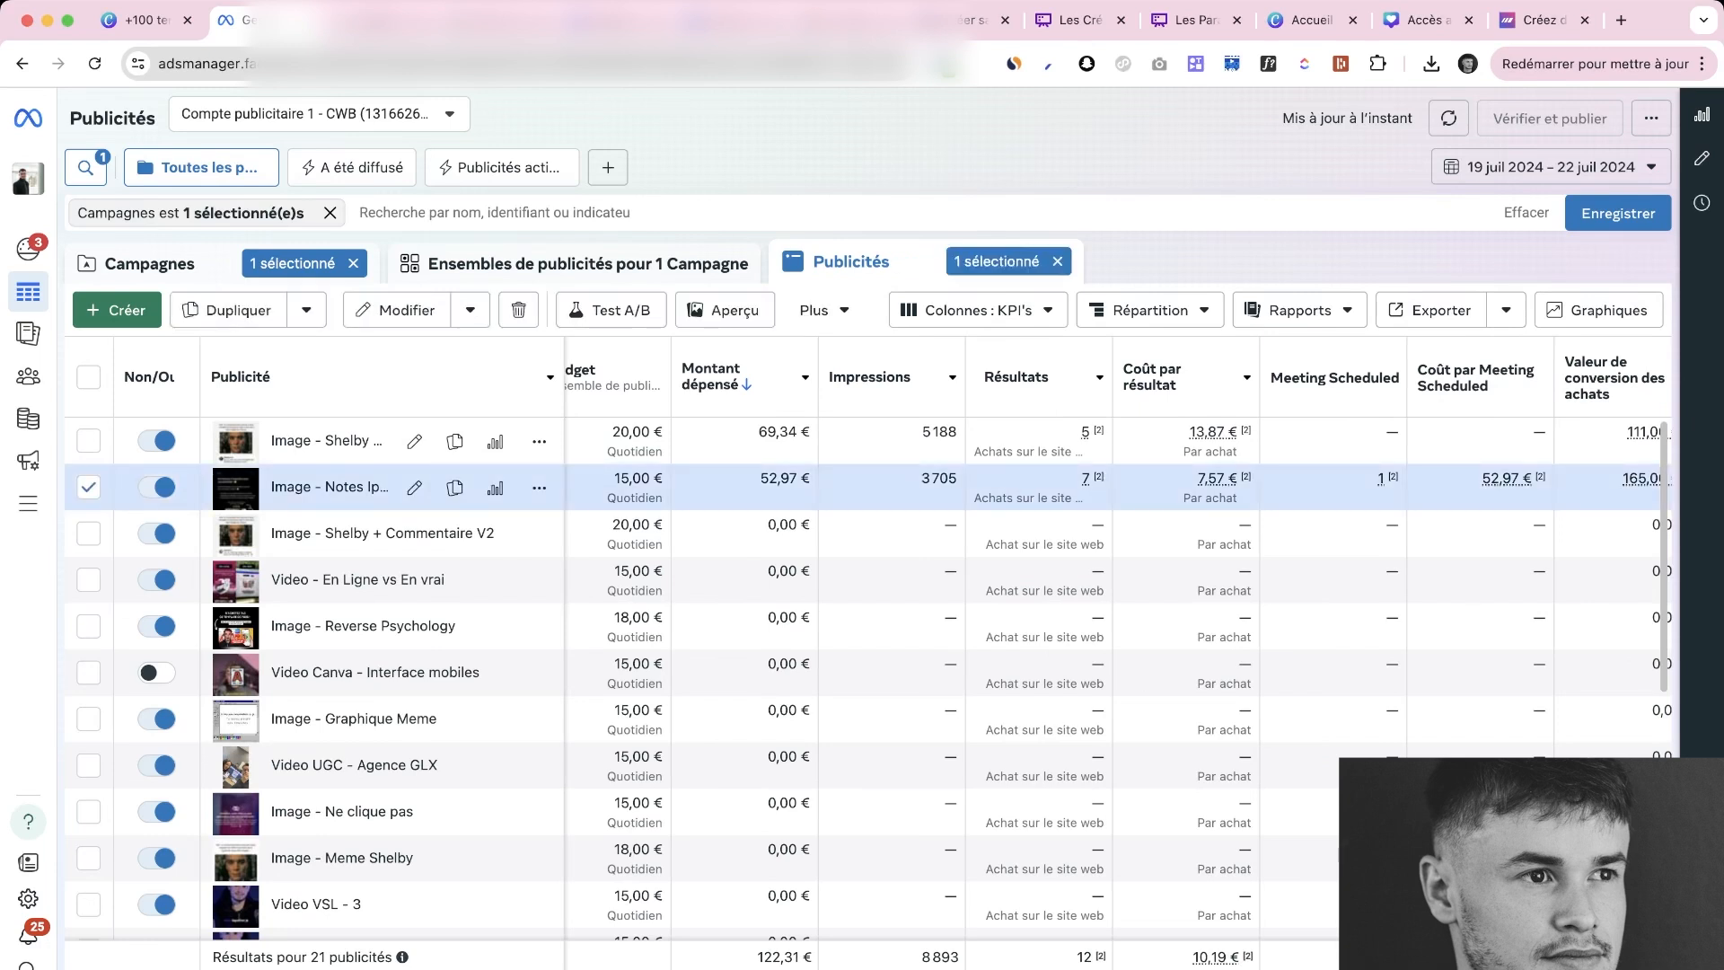
pyautogui.hscroll(1, 1117, 653)
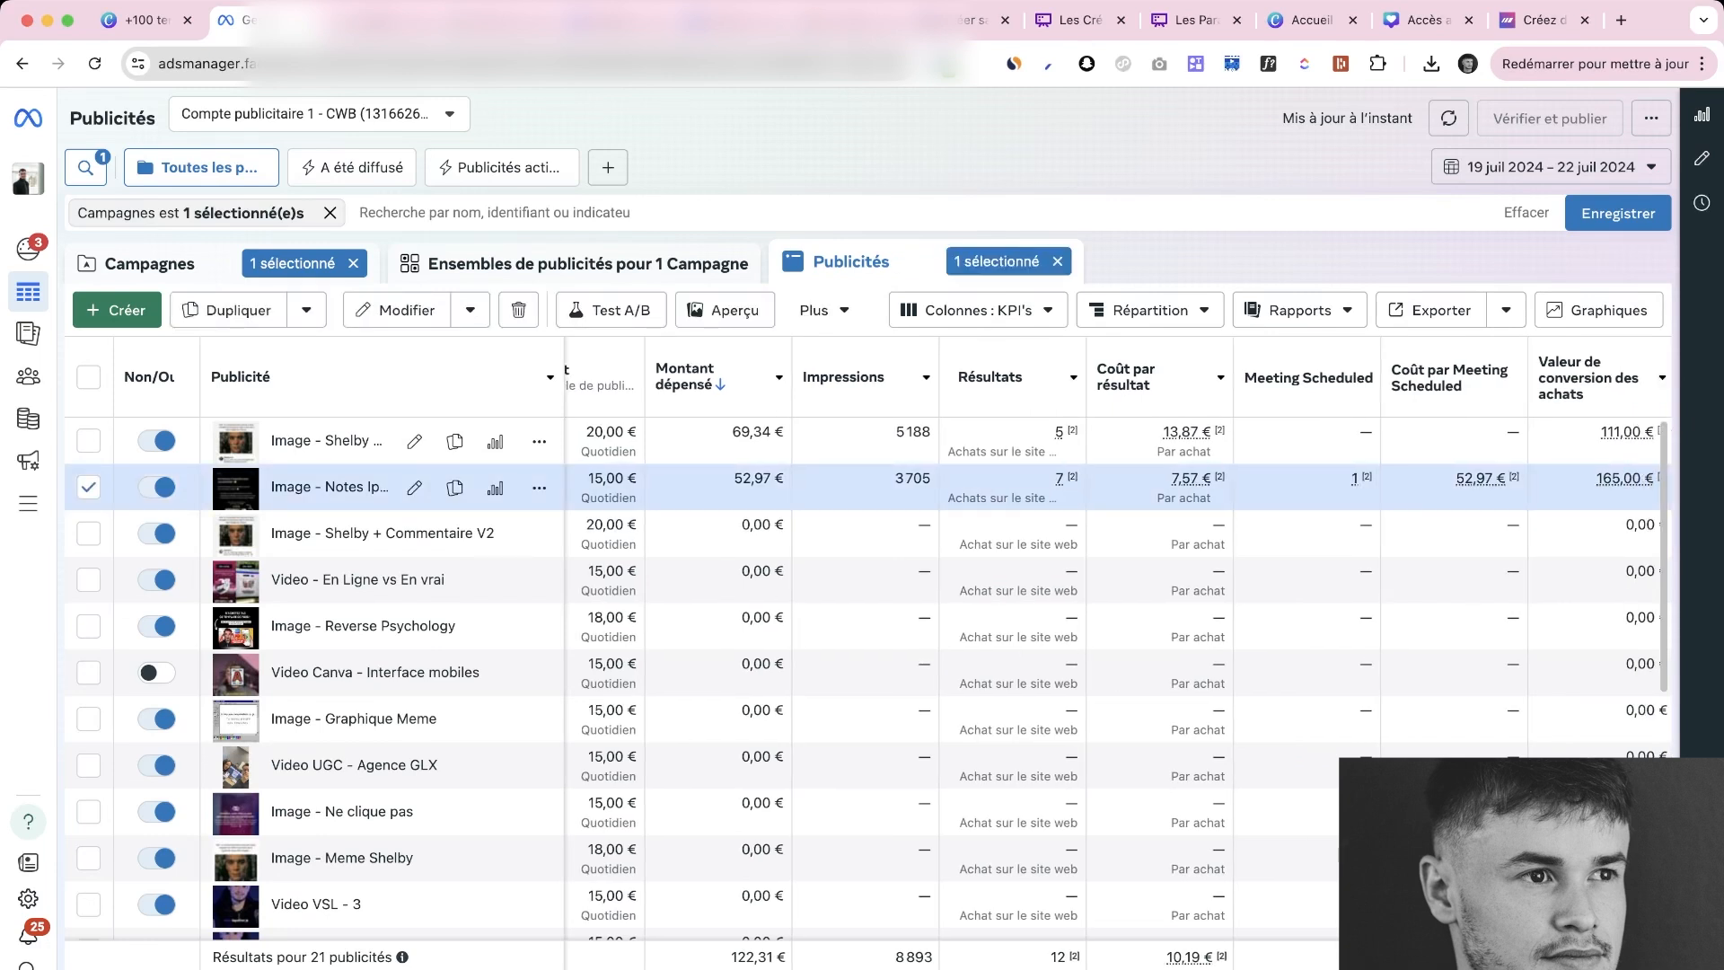
pyautogui.hscroll(3, 1118, 653)
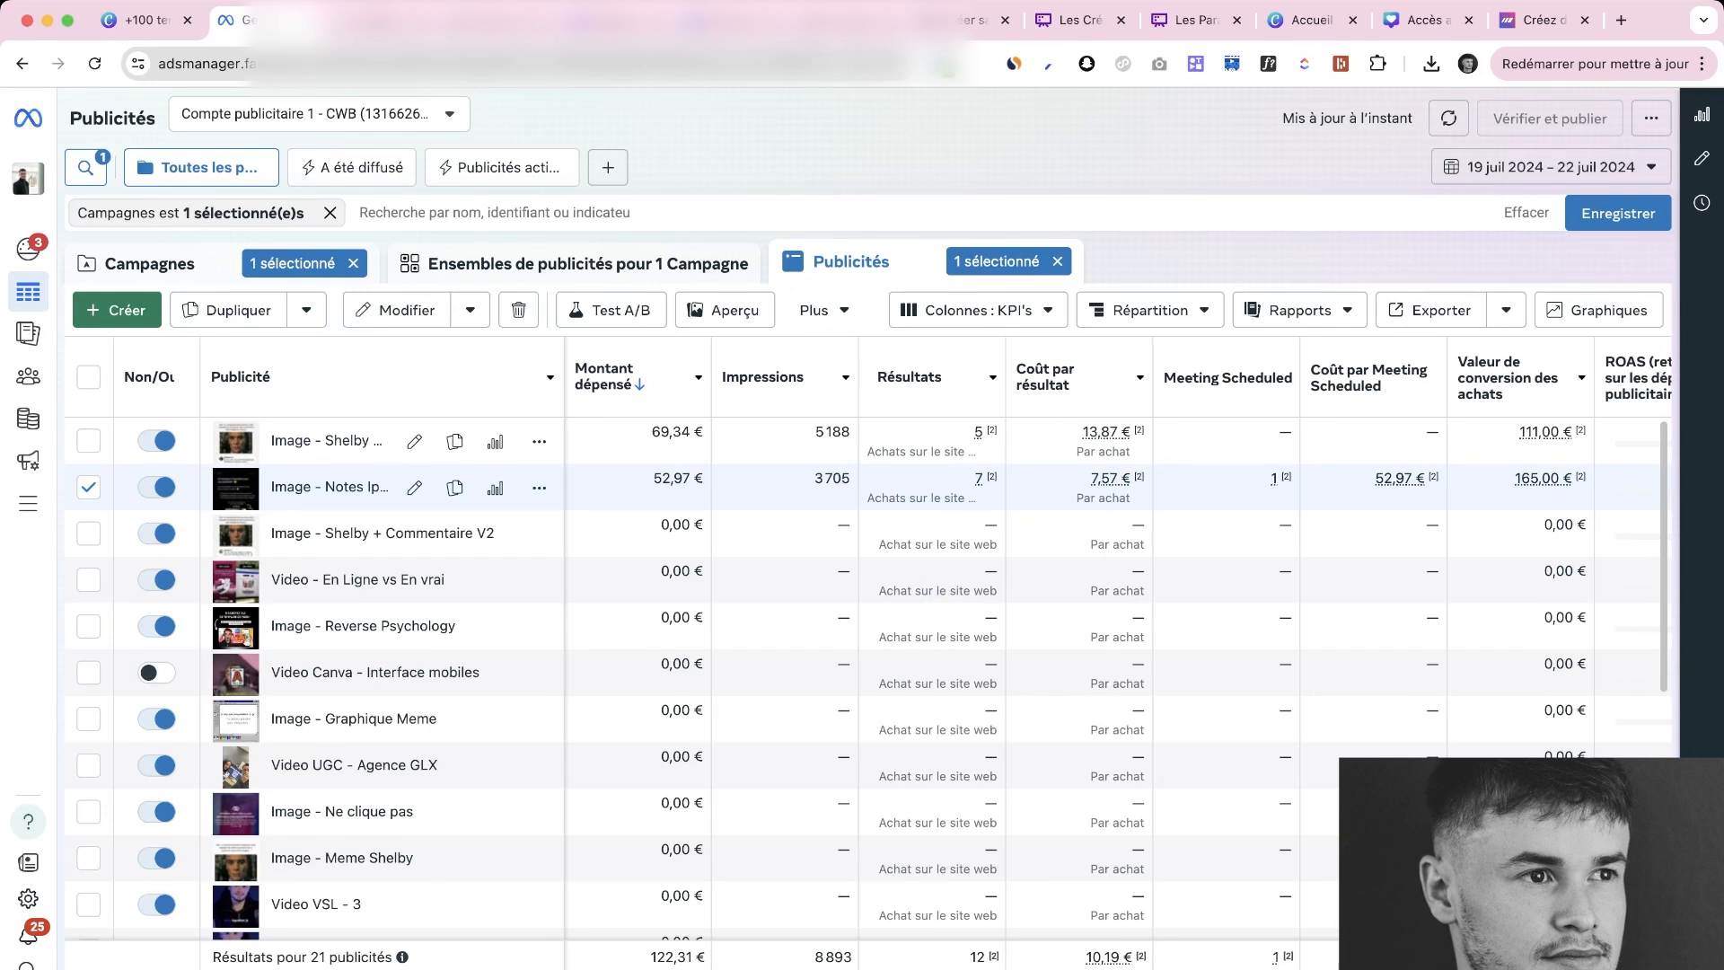
pyautogui.hscroll(2, 1116, 637)
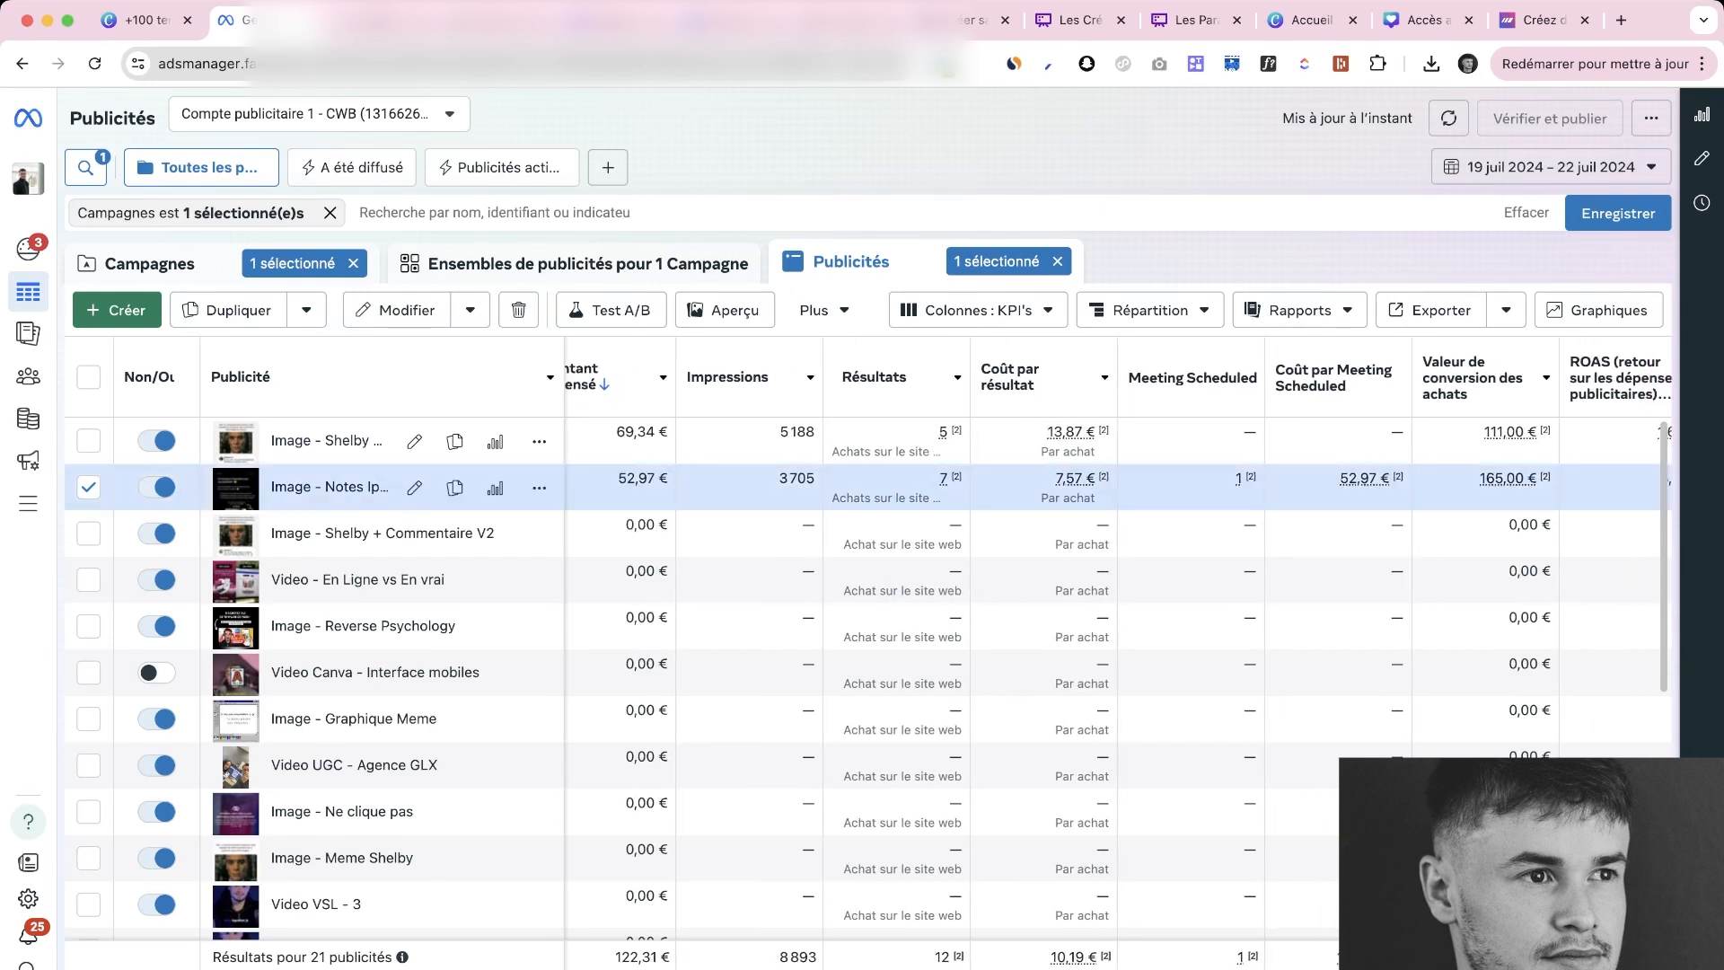
pyautogui.hscroll(3, 1117, 637)
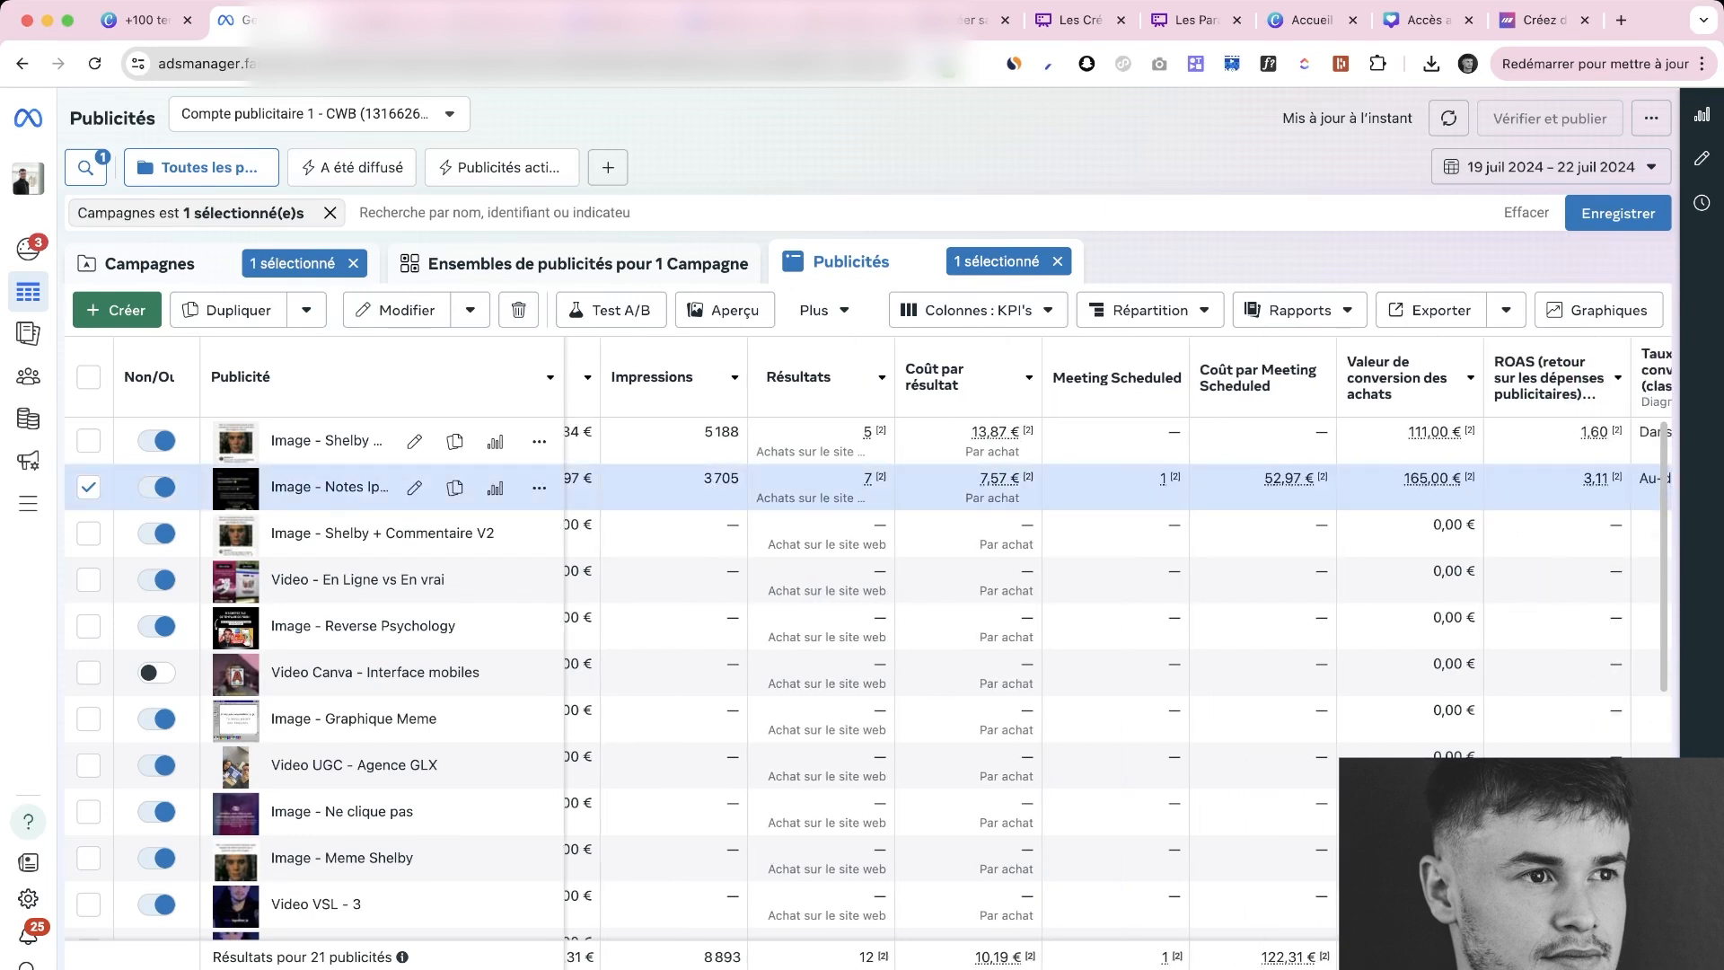
pyautogui.hscroll(1, 1117, 638)
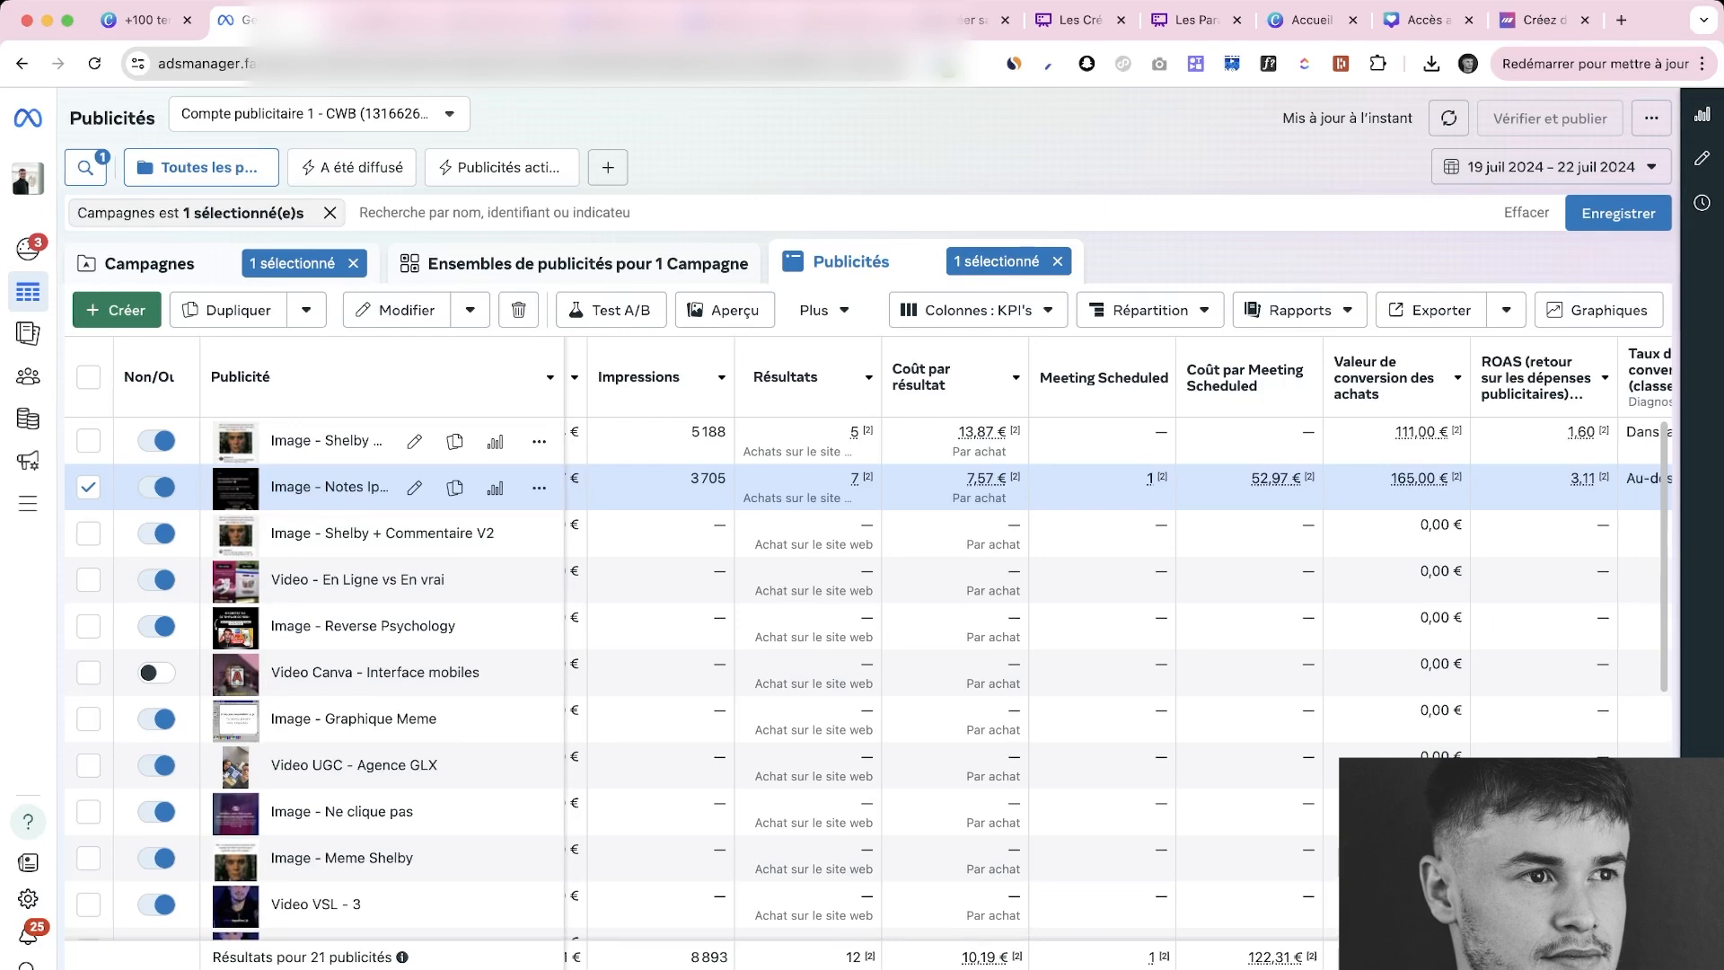
pyautogui.hscroll(-1, 1117, 637)
pyautogui.hscroll(-1, 1116, 638)
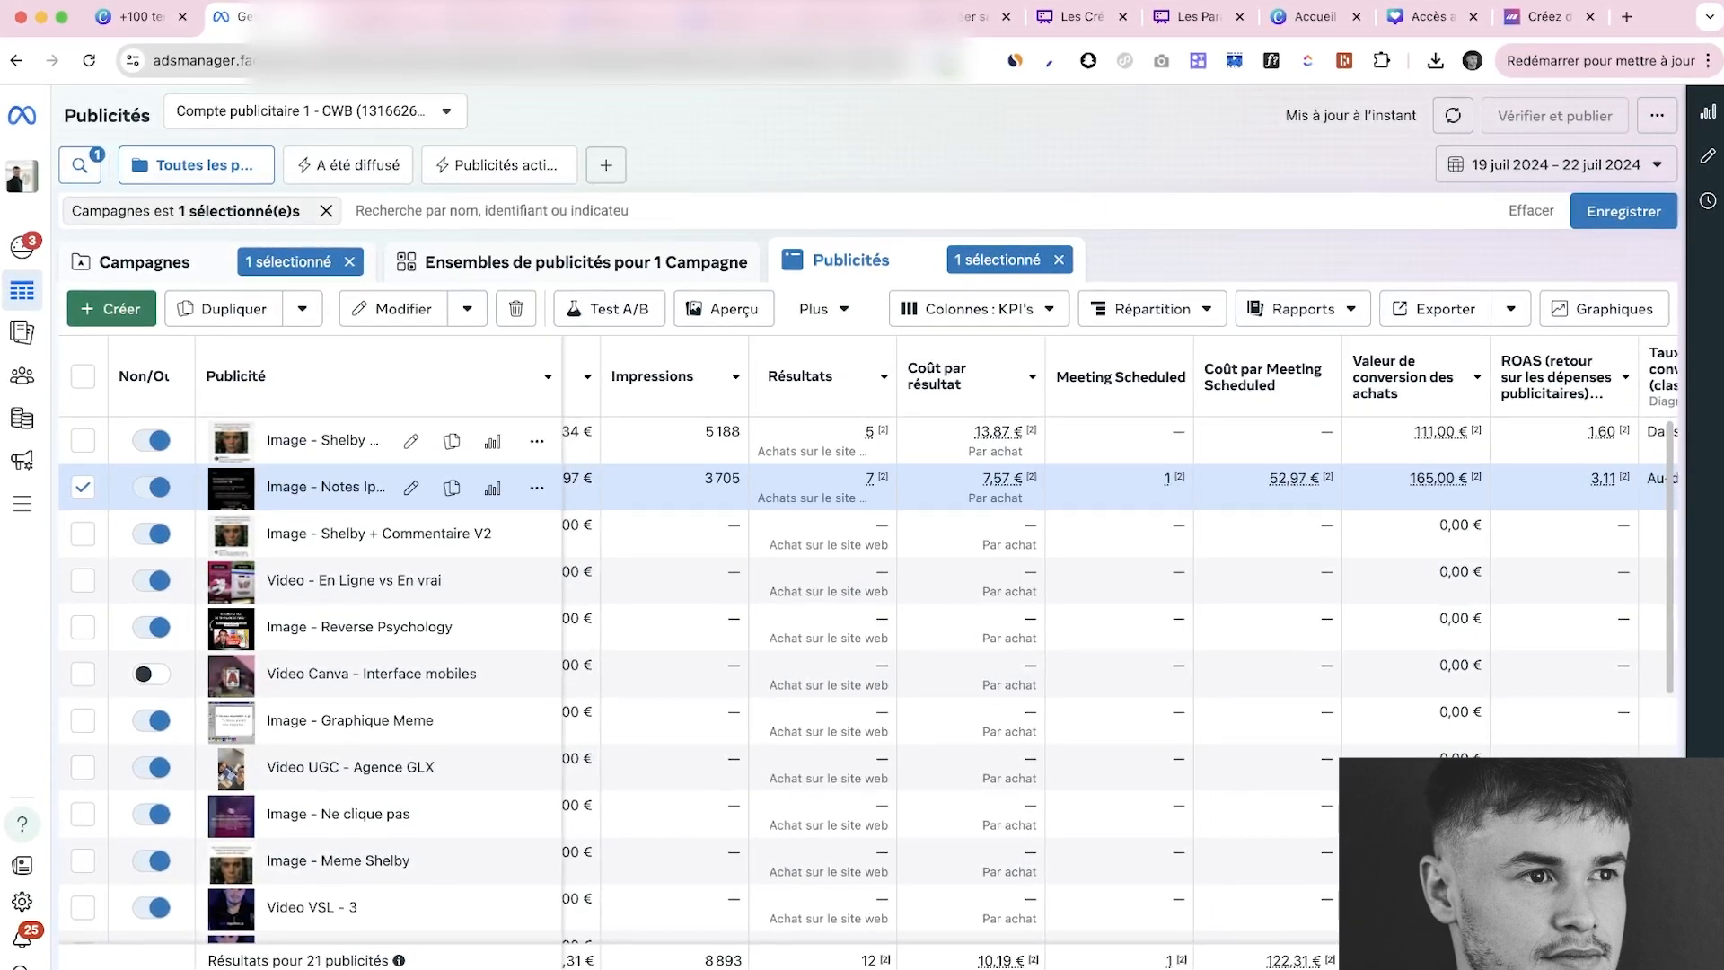
# Read the Meeting Scheduled metric's definition and examine the ads' conversion ranking, CPM, CTR, CPC and post comments columns
pyautogui.moveTo(1120, 377)
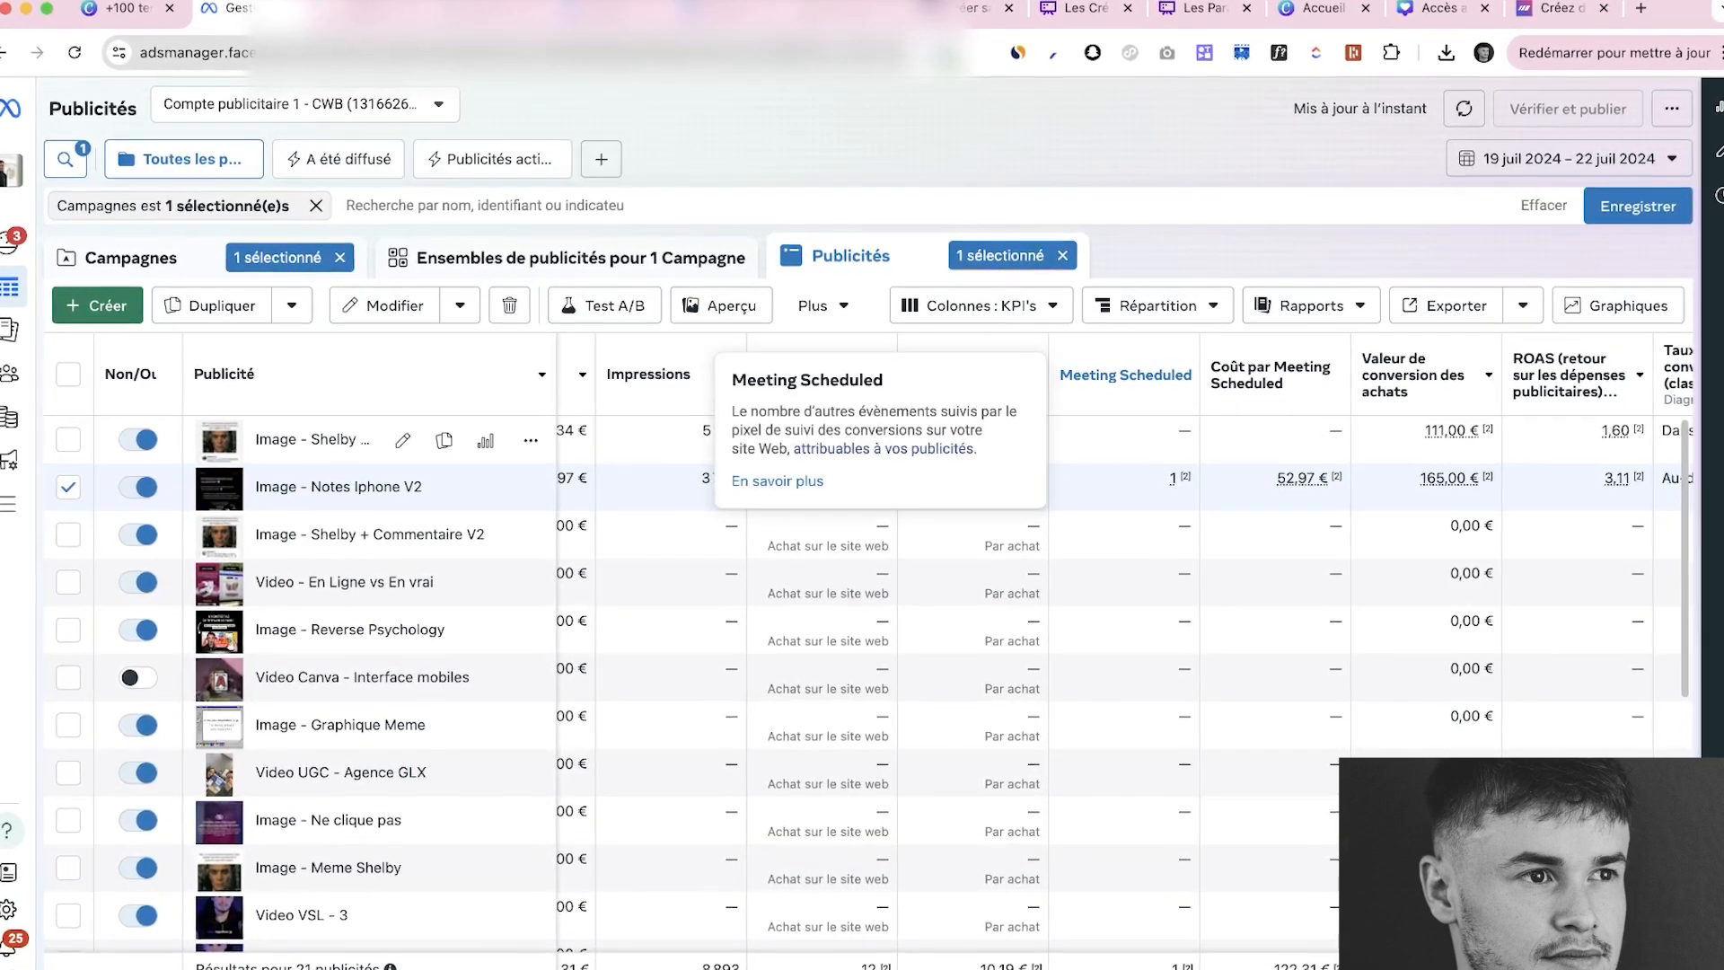
pyautogui.moveTo(1127, 373)
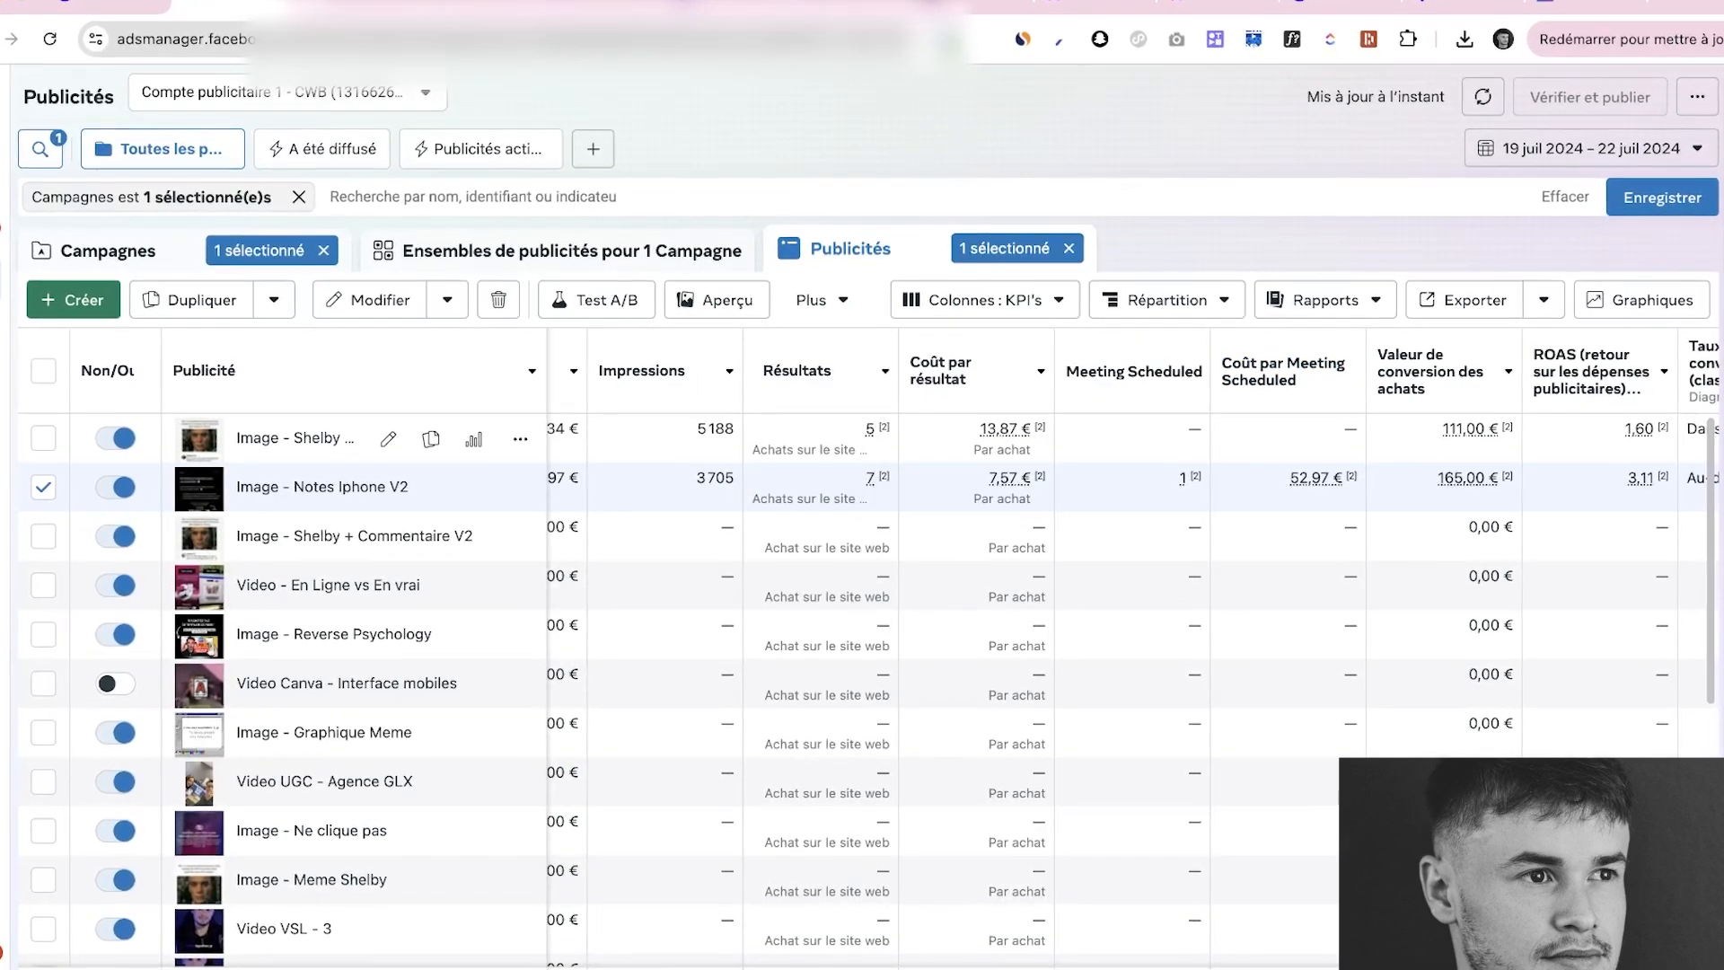
pyautogui.hscroll(1, 808, 485)
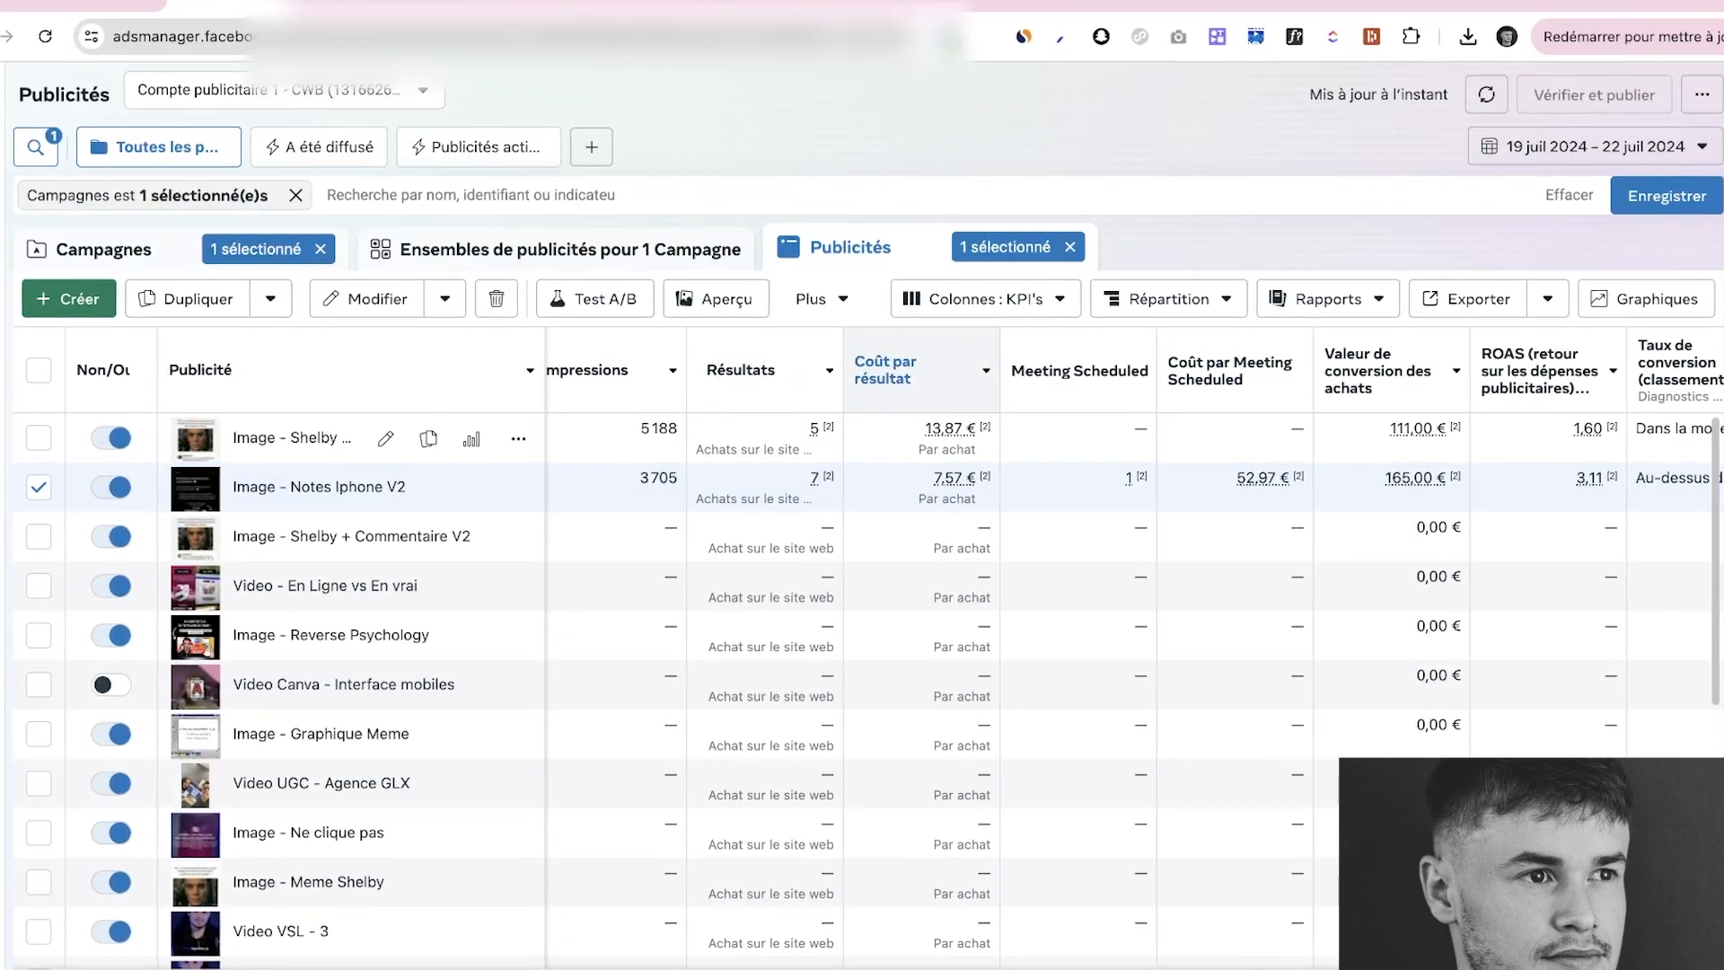
pyautogui.hscroll(8, 1078, 629)
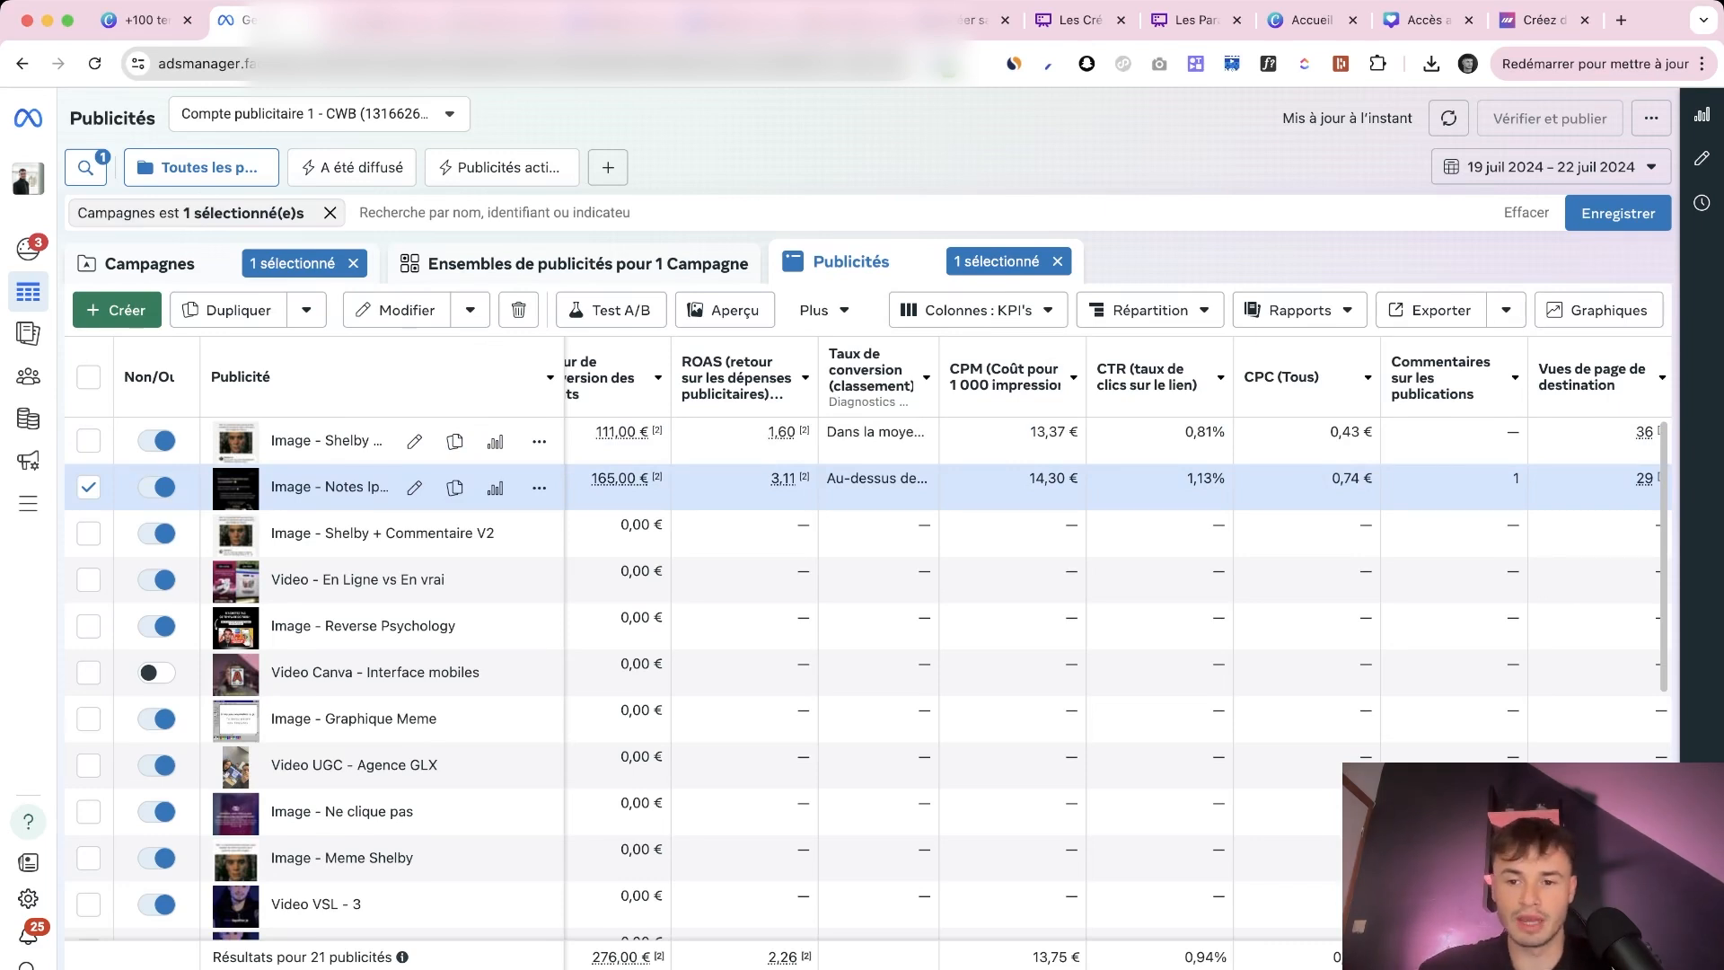
pyautogui.hscroll(3, 1114, 628)
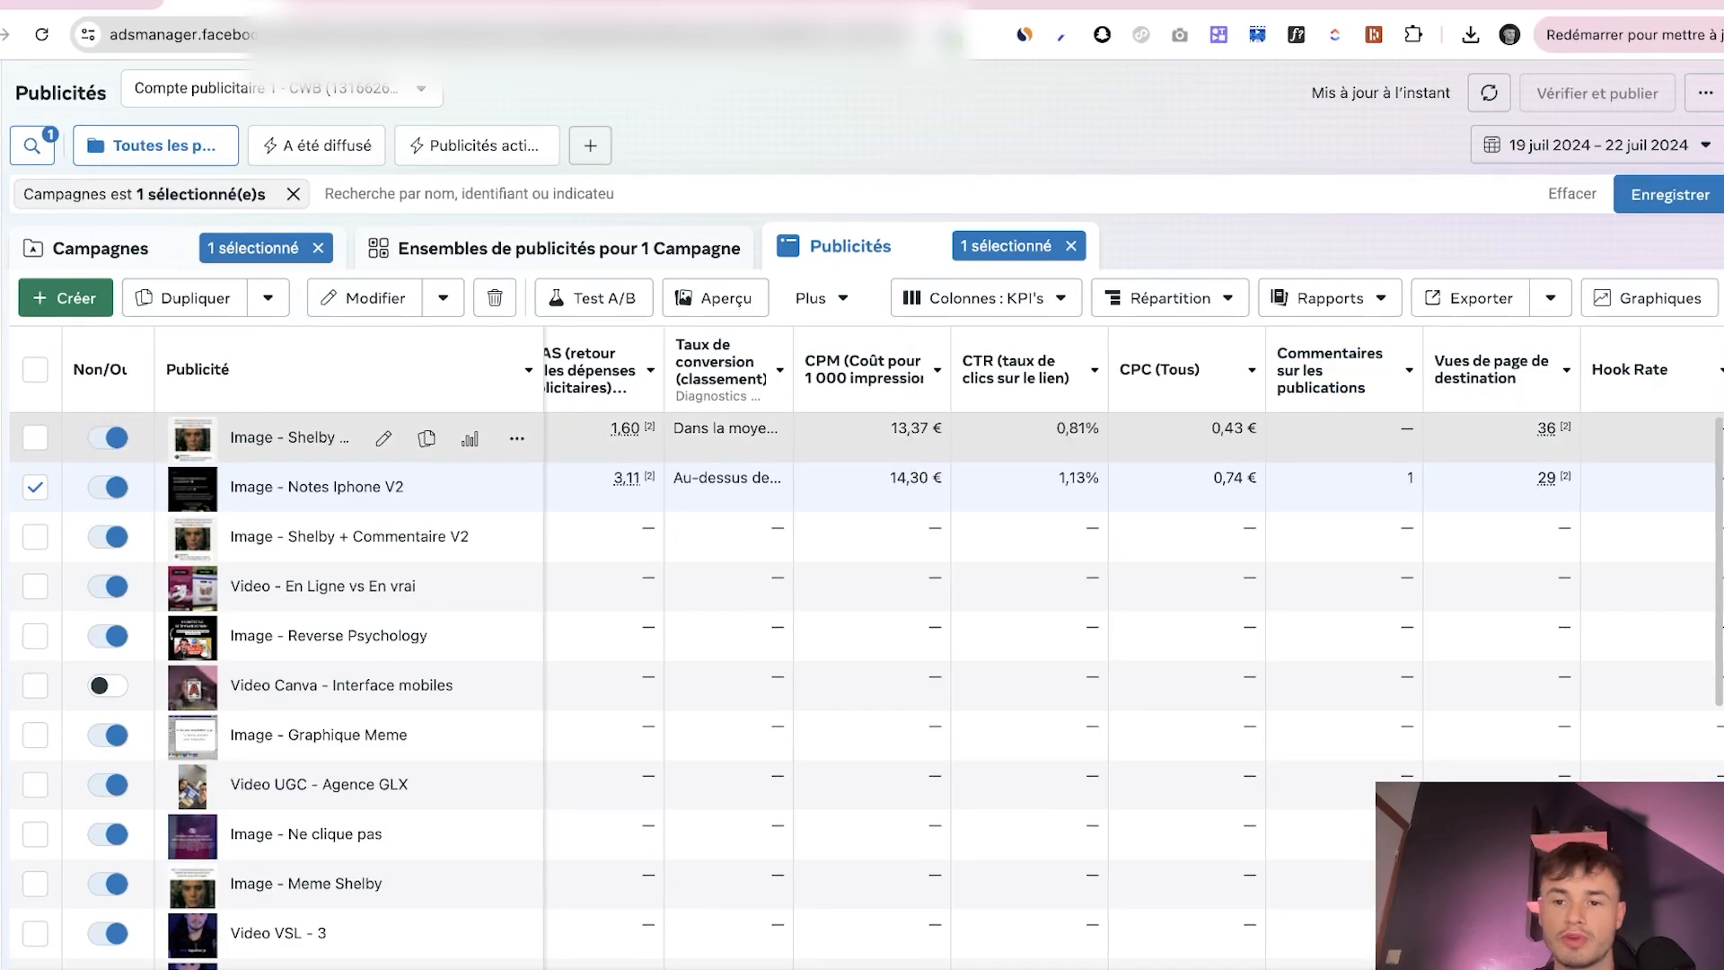
pyautogui.hscroll(2, 1132, 628)
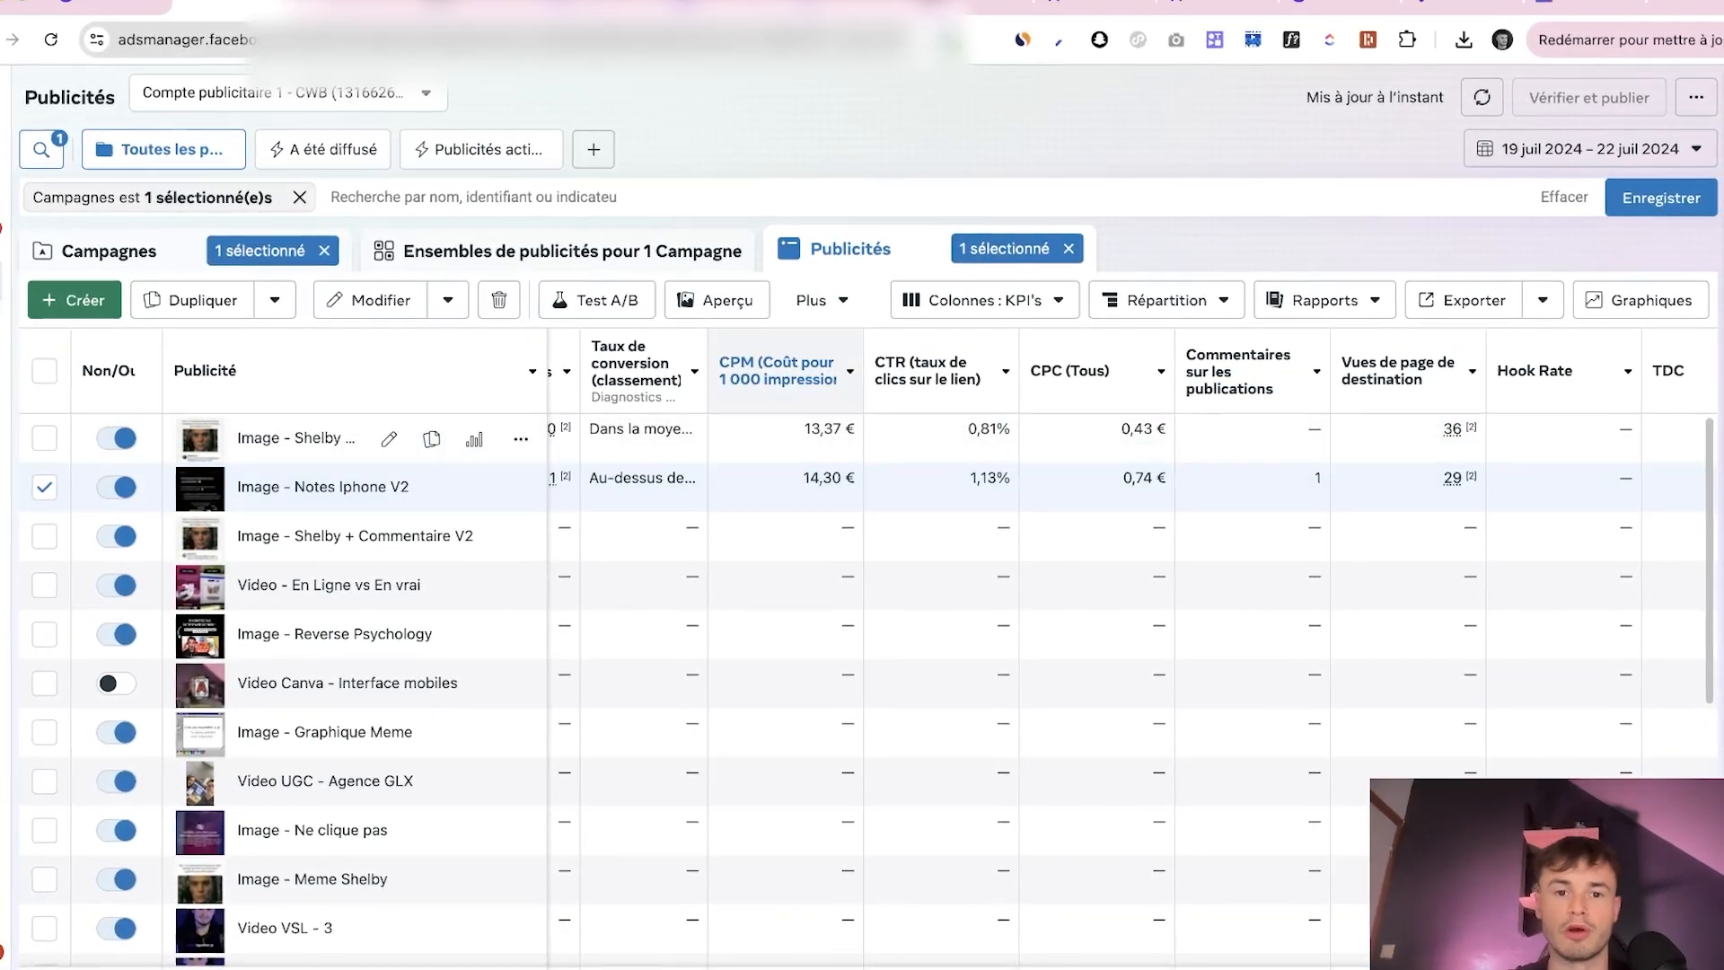
# Preview the selected Image - Notes Iphone V2 ad, view its sharing and post-viewing options, and close the preview
pyautogui.click(716, 299)
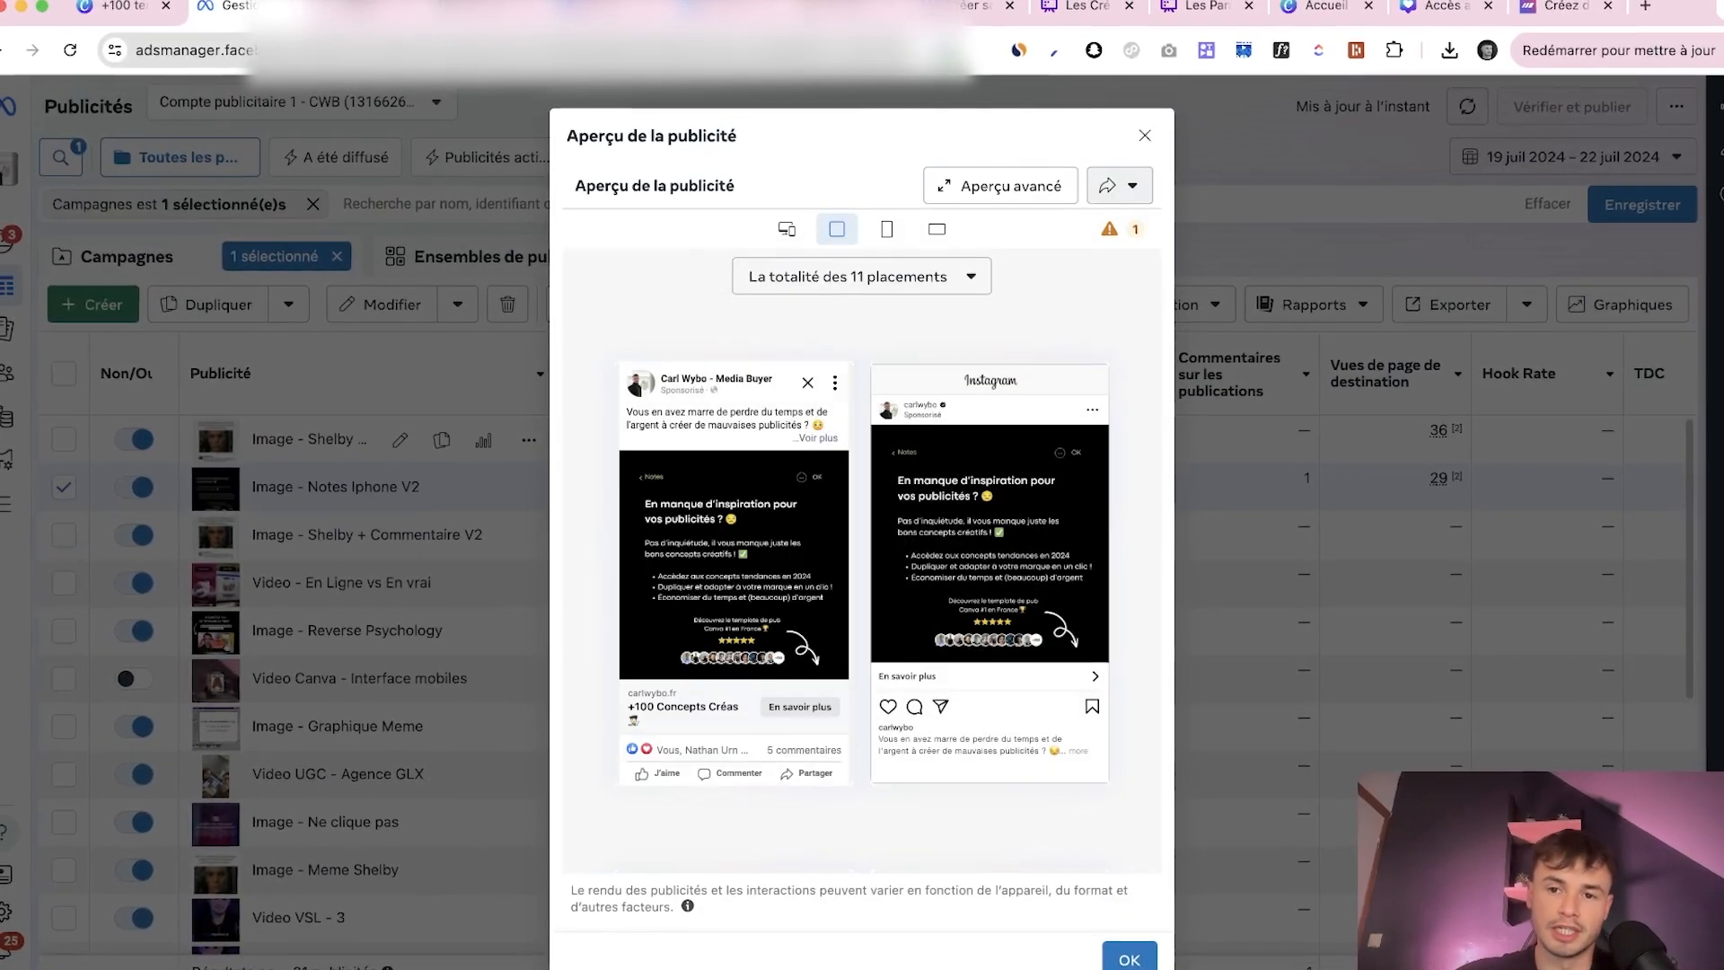
pyautogui.click(1121, 185)
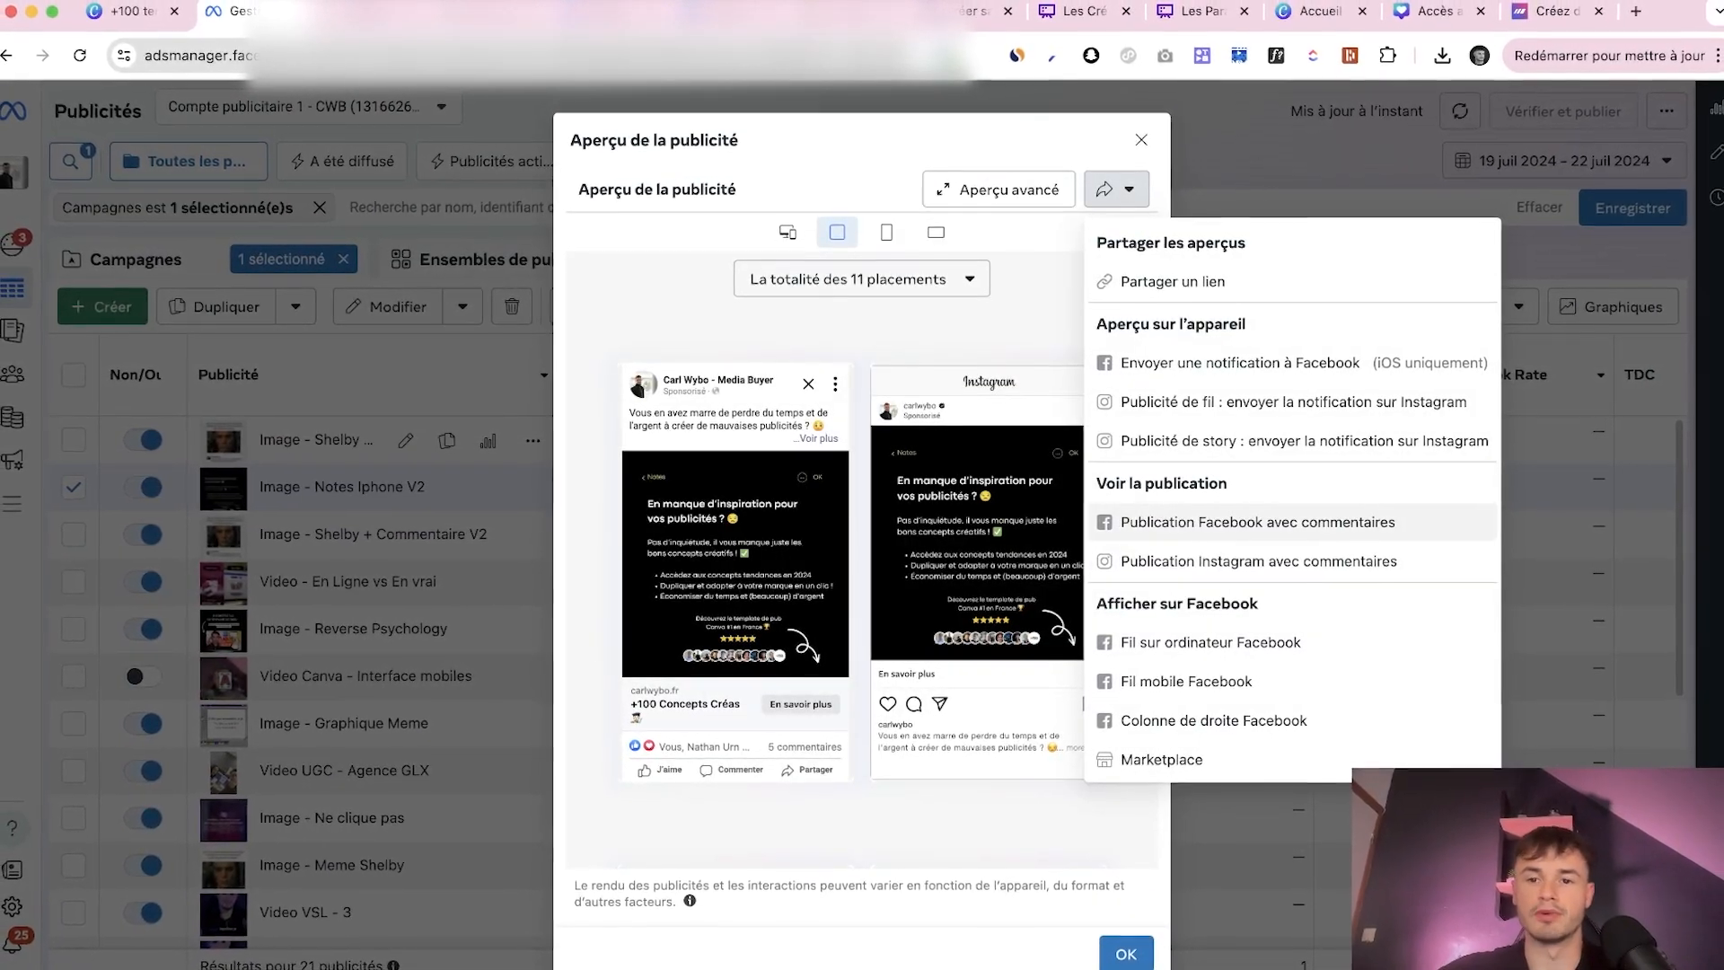
pyautogui.click(1142, 139)
# Examine the TDC custom metric's values and formula, and review the ads' CPM, CTR and CPC columns
pyautogui.hscroll(5, 988, 629)
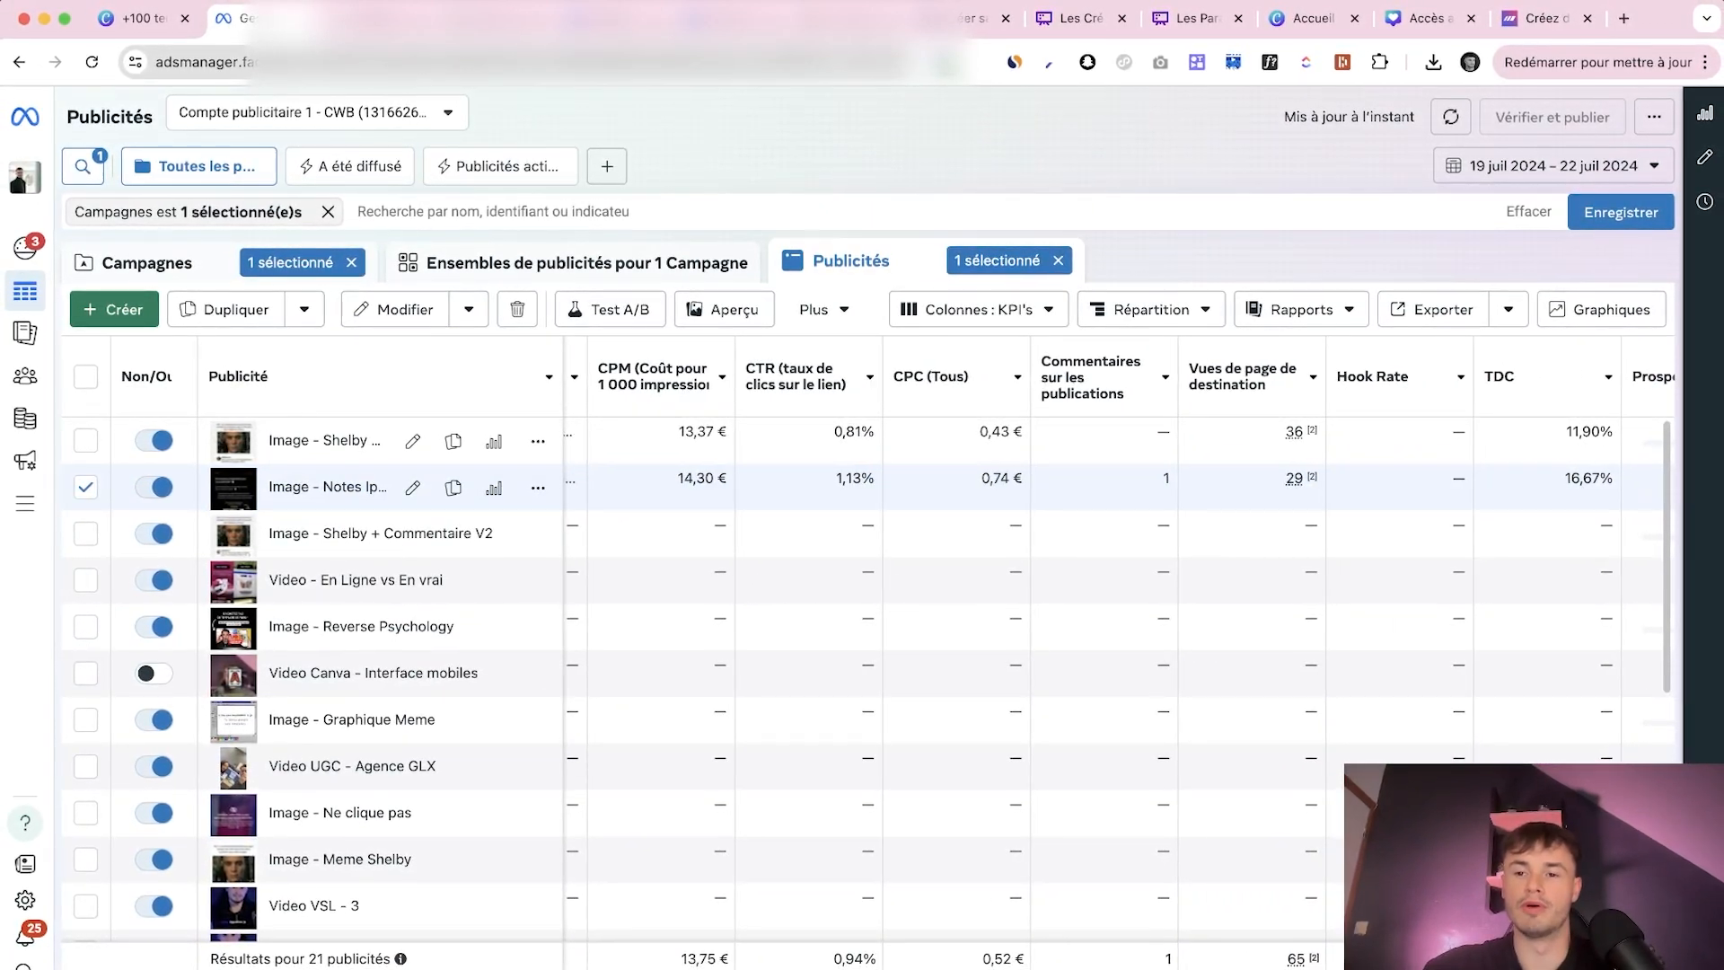
pyautogui.hscroll(5, 1077, 628)
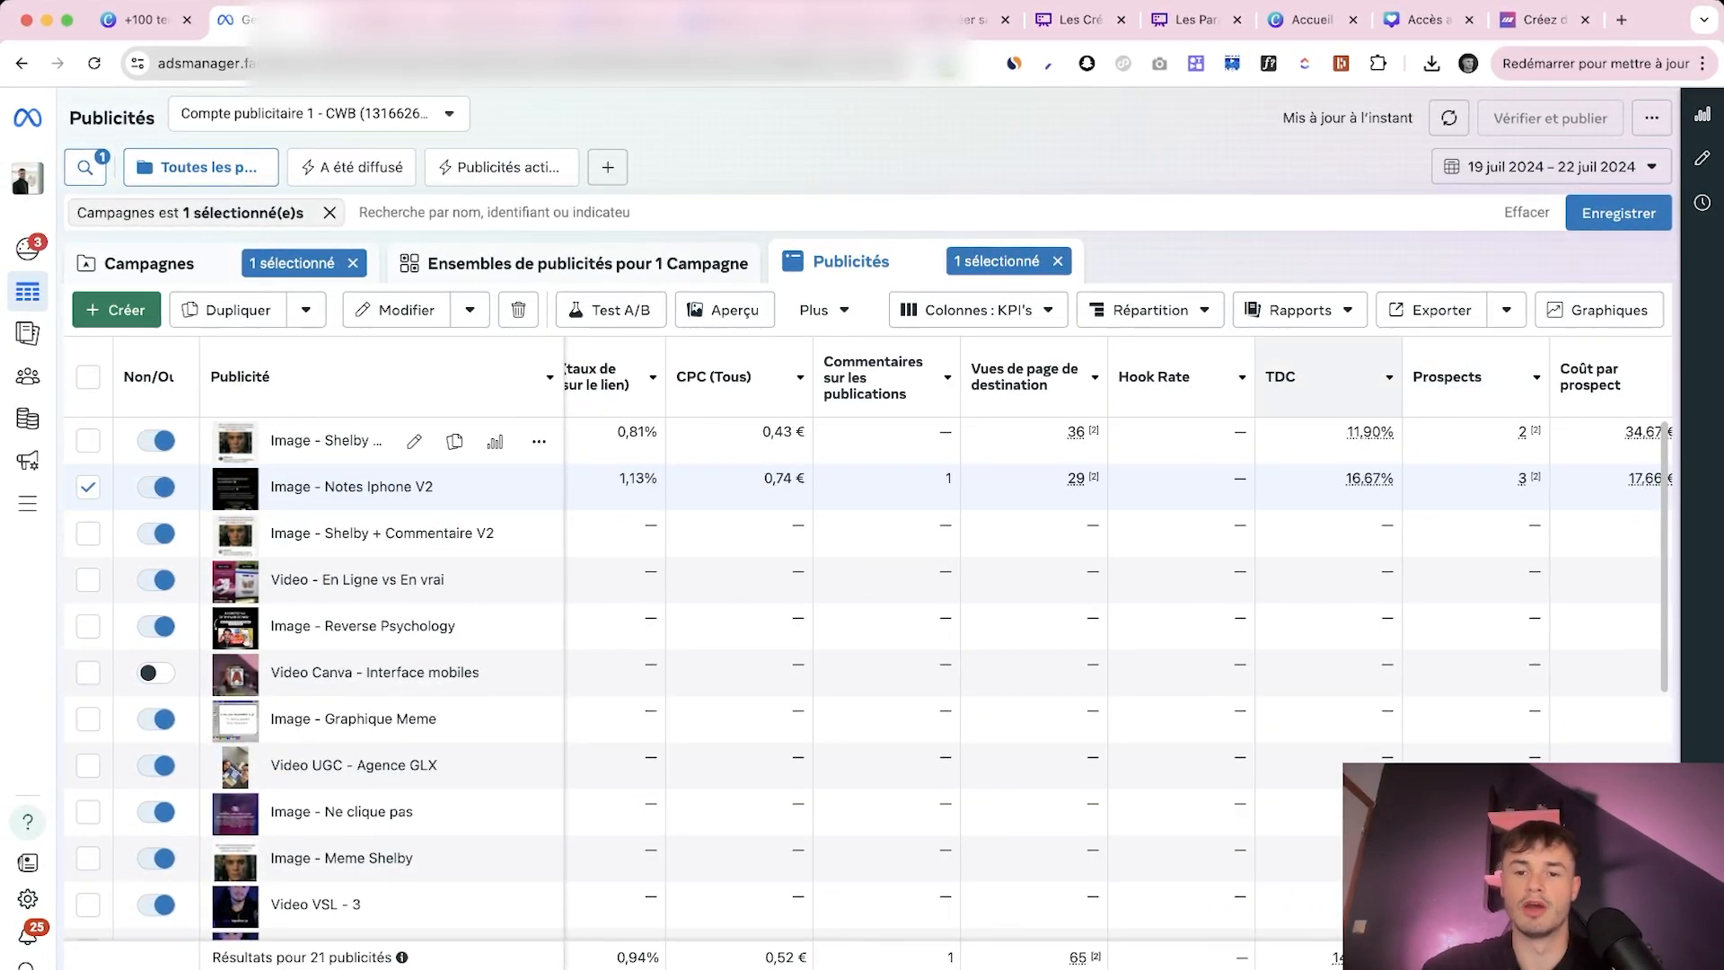
pyautogui.moveTo(1280, 377)
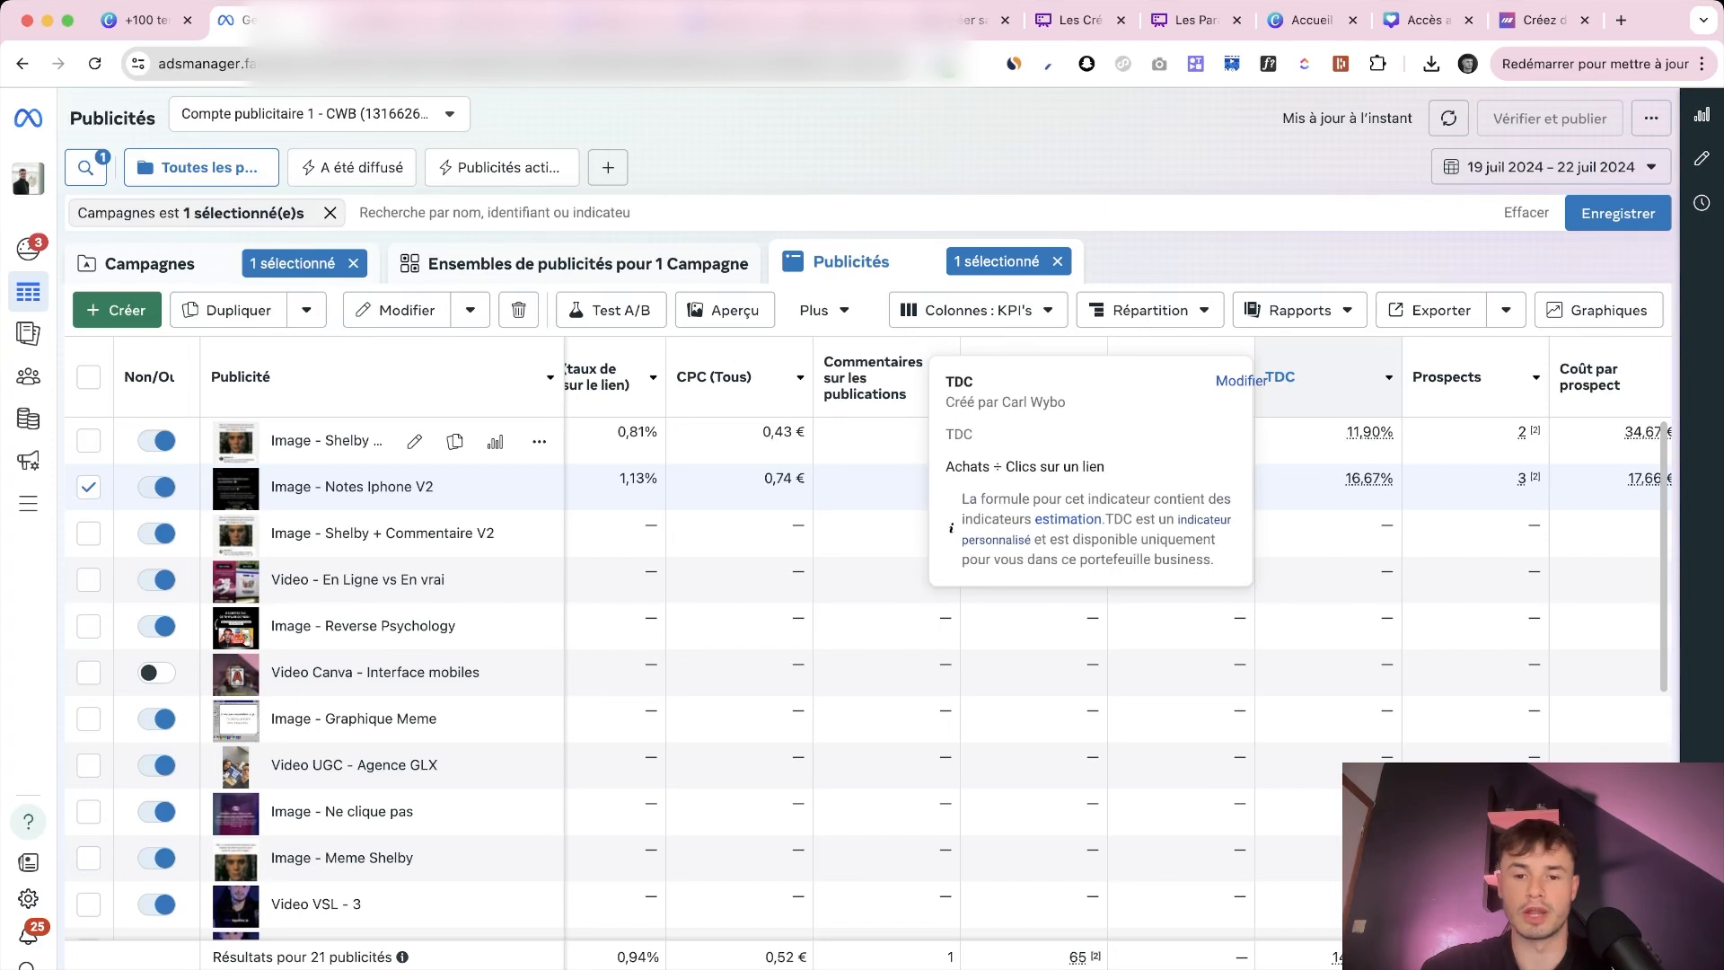
pyautogui.hscroll(-3, 987, 629)
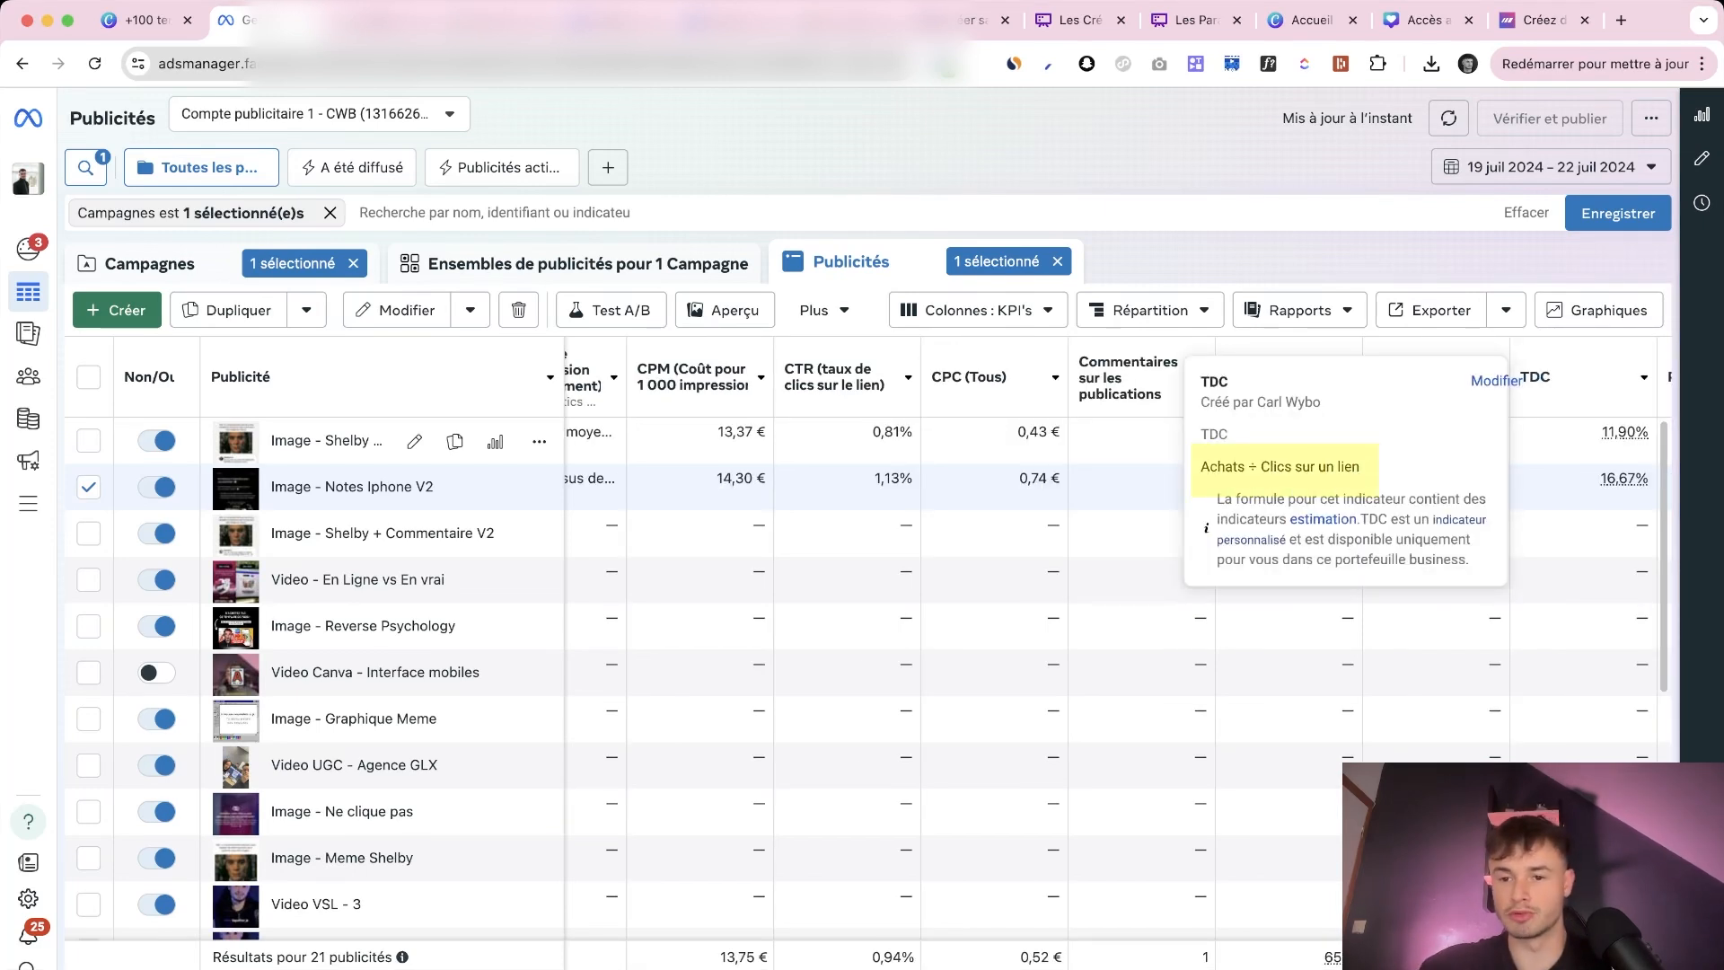
pyautogui.hscroll(-3, 987, 628)
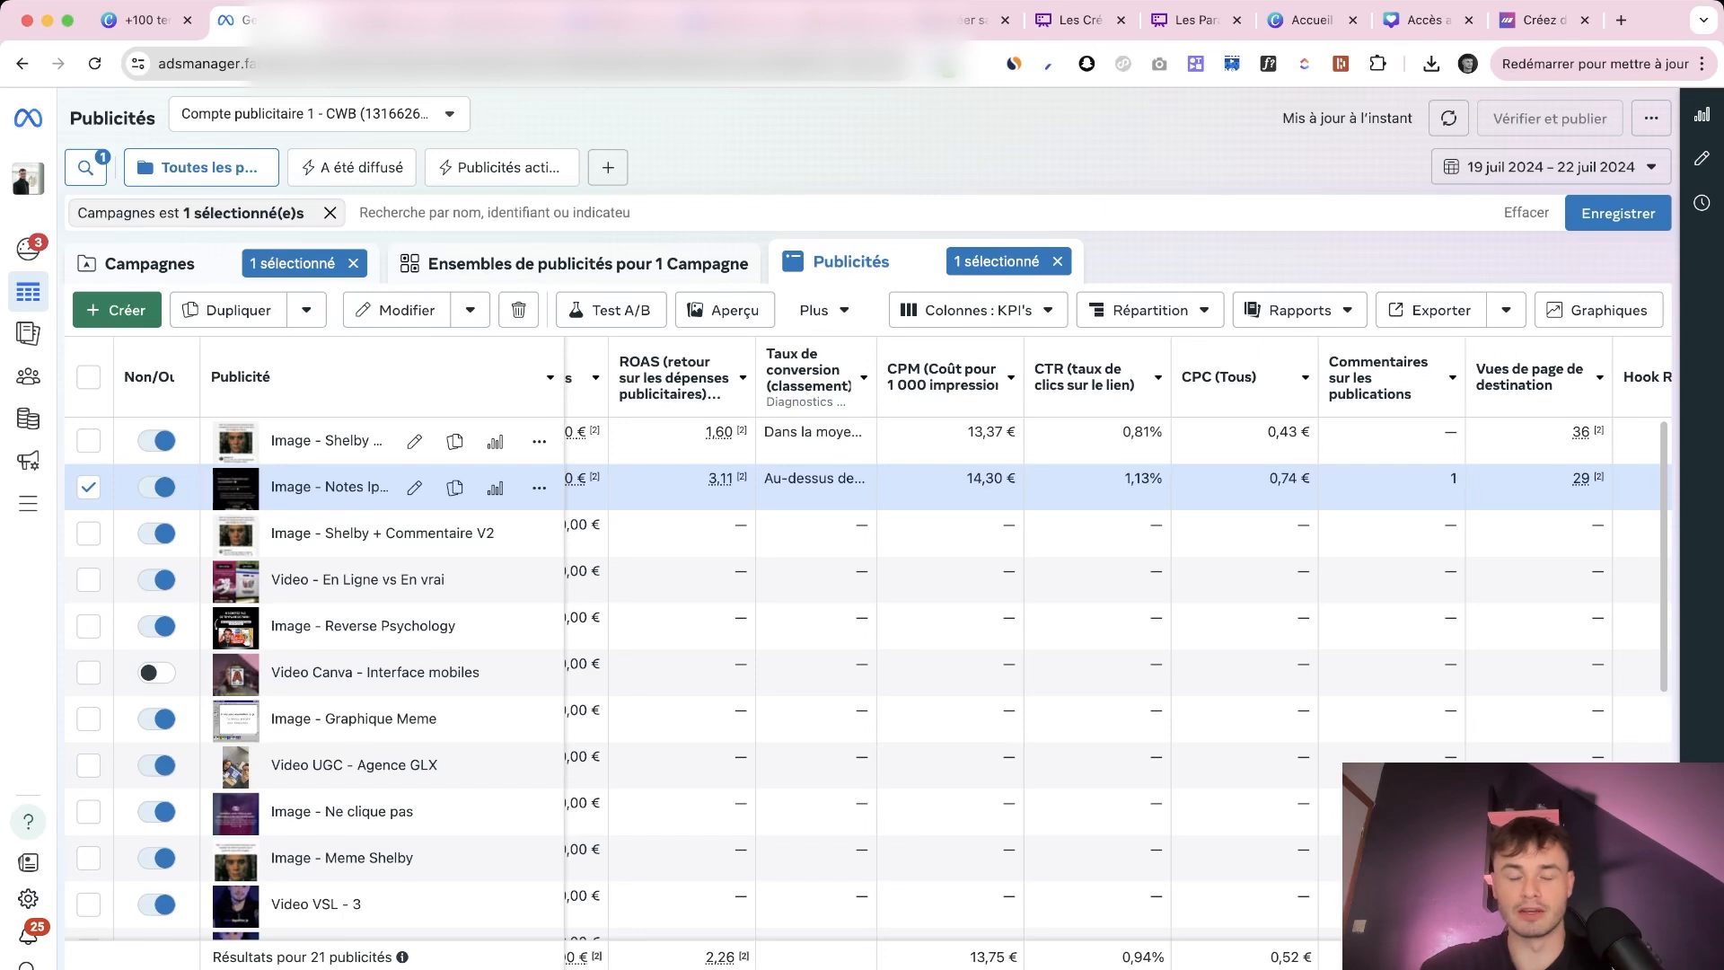
pyautogui.hscroll(1, 1113, 638)
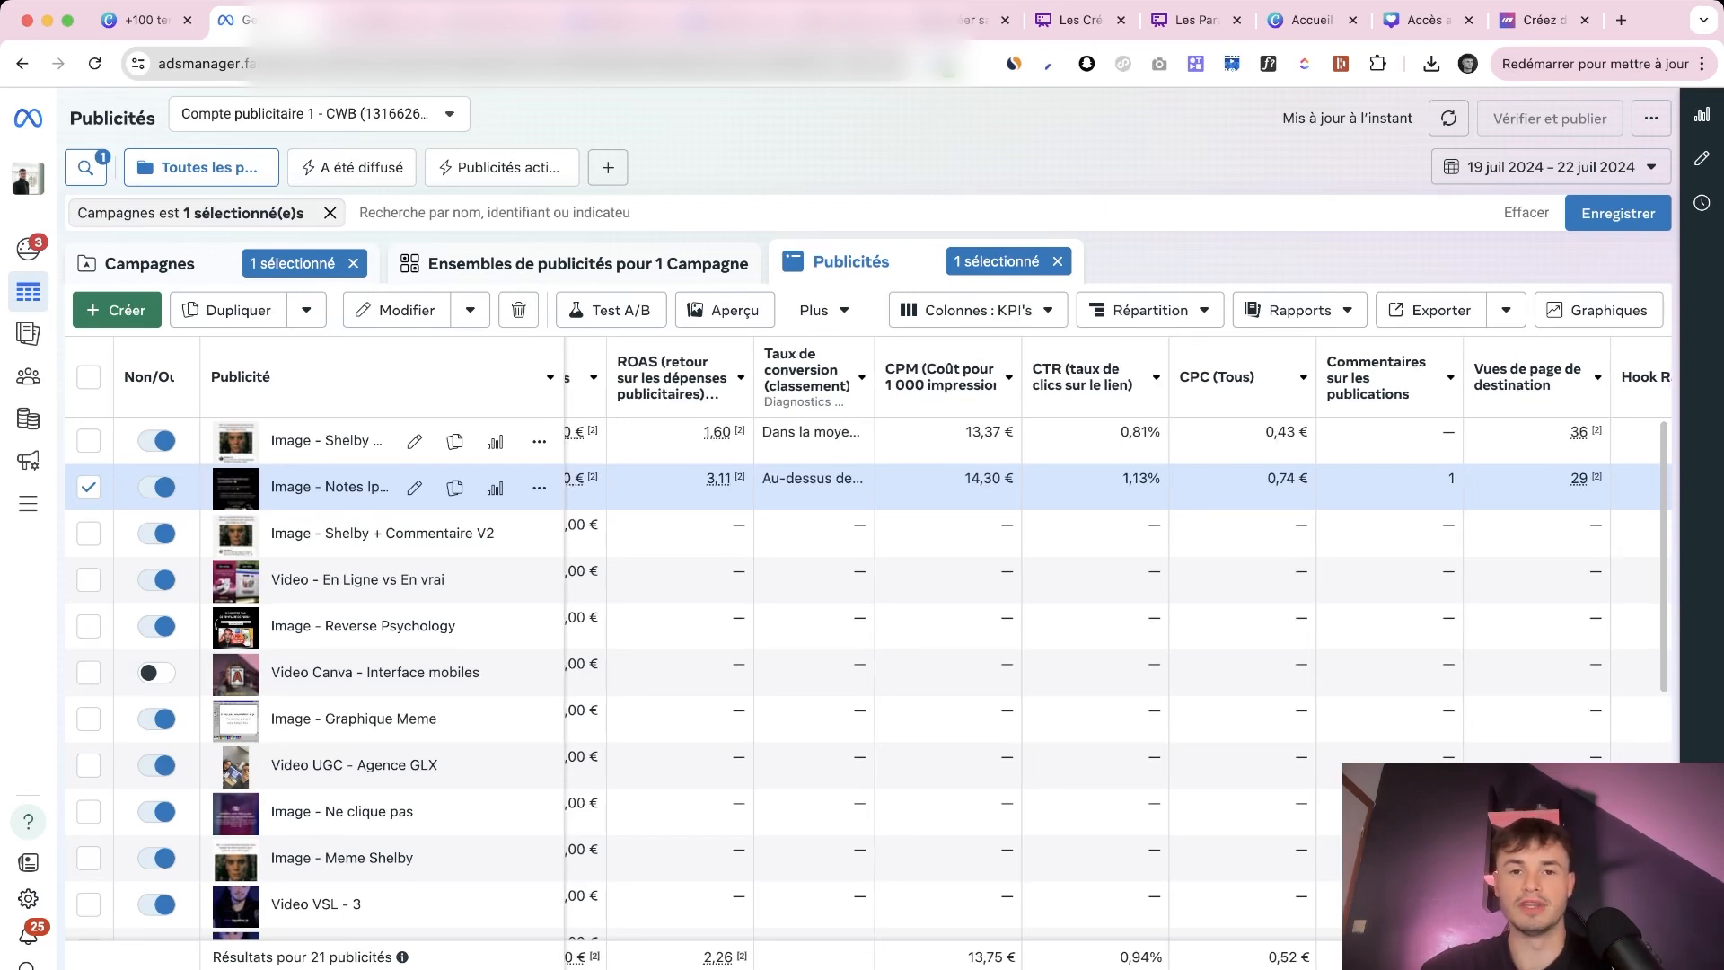